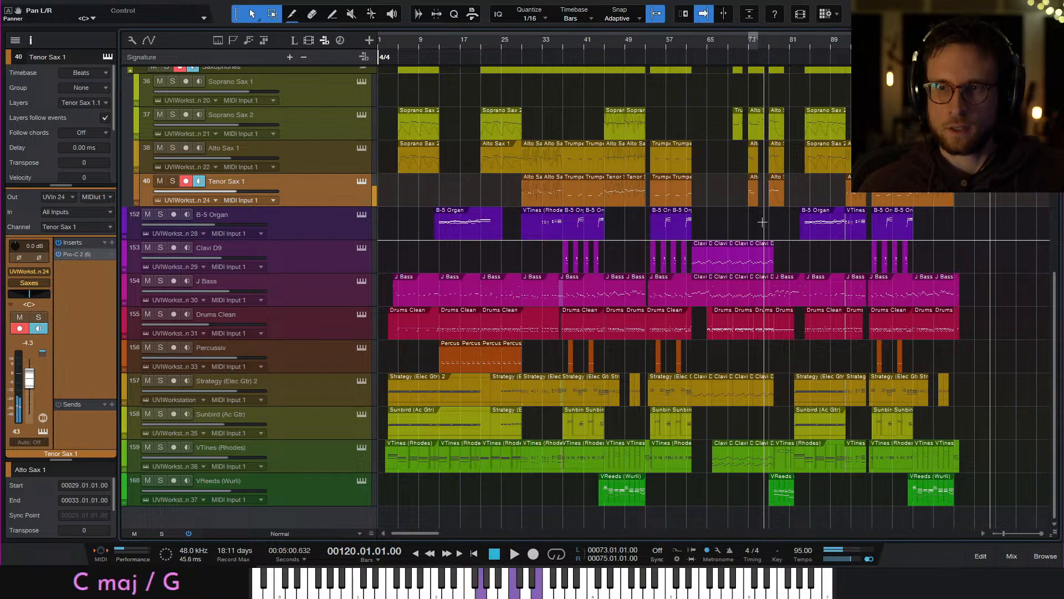
Set the playback position to bar 2 and listen to the whole arrangement through to the end
left_click(388, 43)
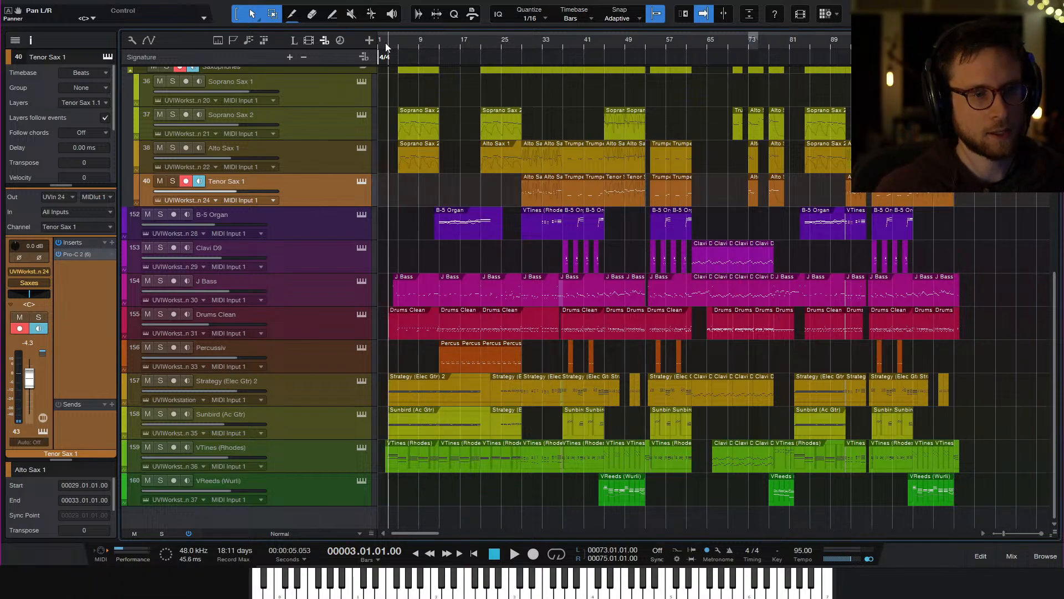
left_click(385, 46)
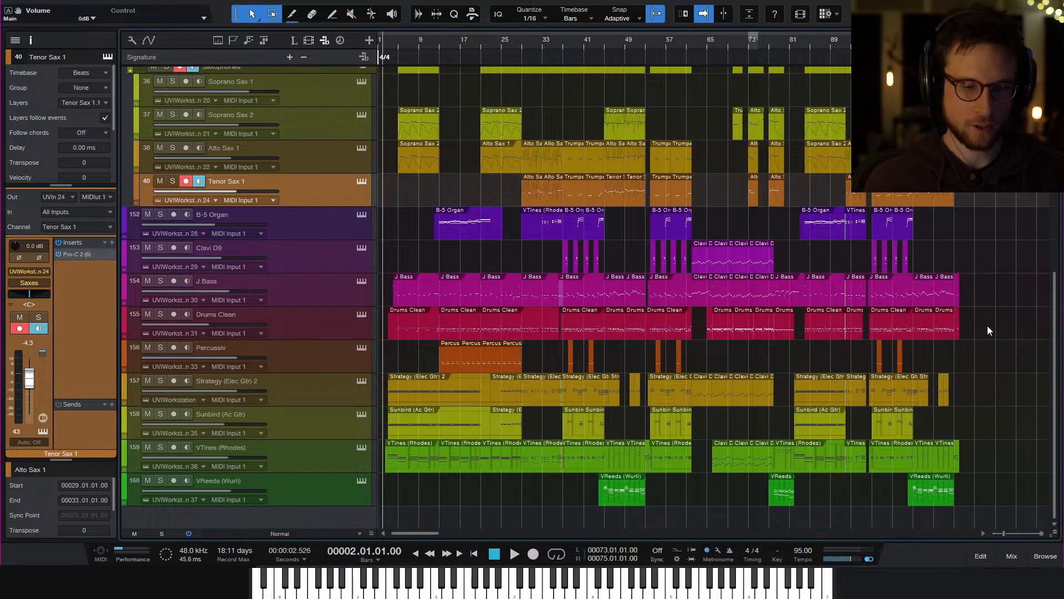
key("space")
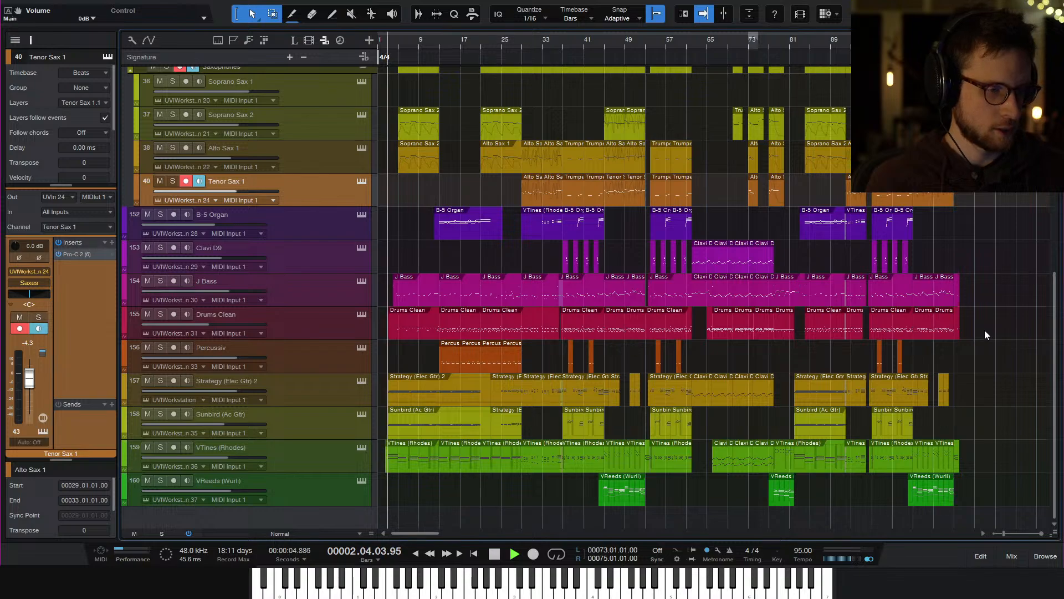
key("space")
key("space")
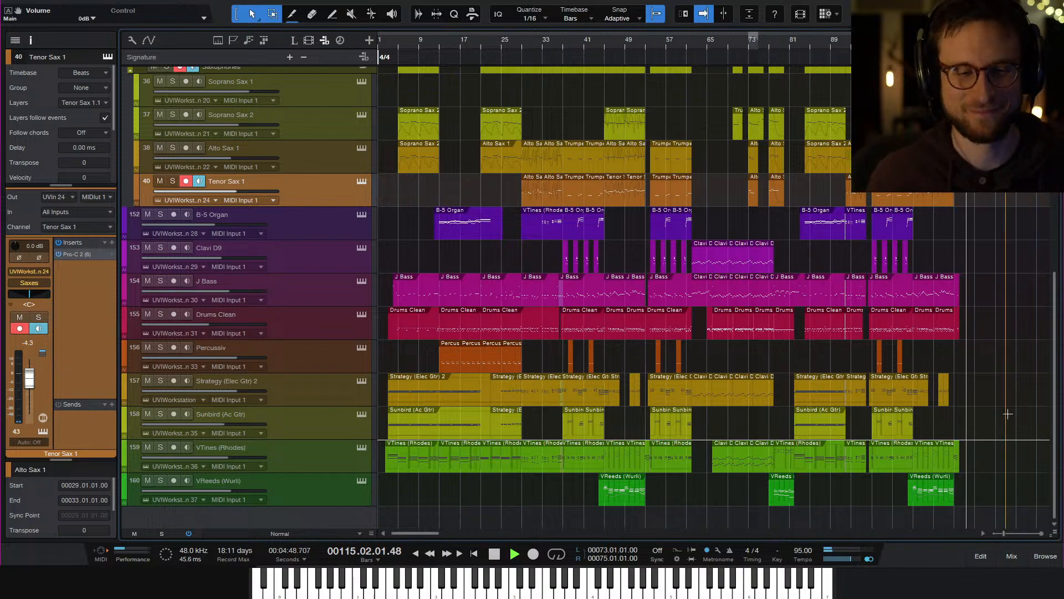
key("space")
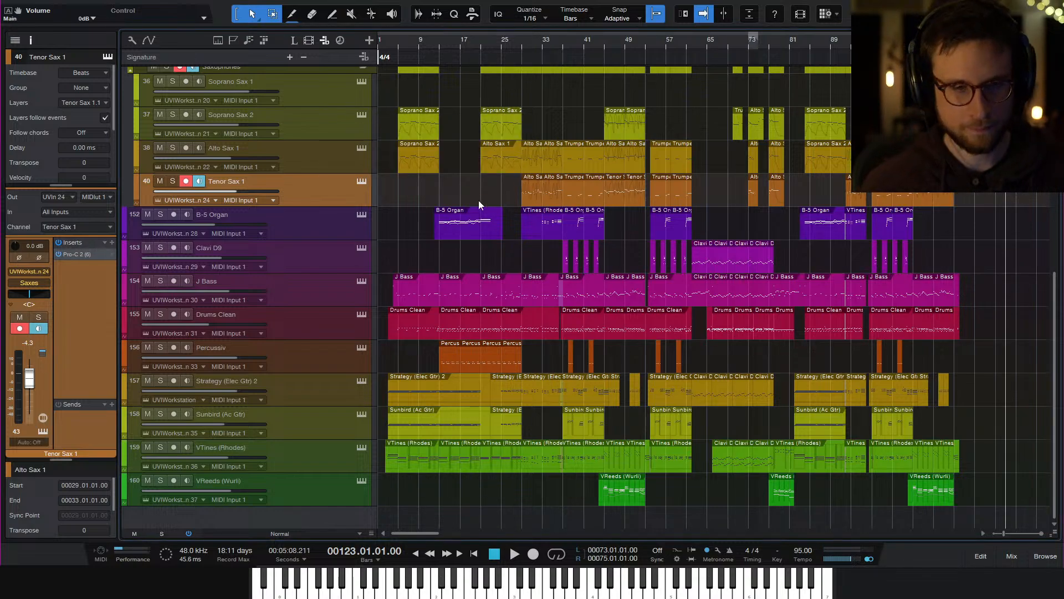
Return the playback position to bar 2 and audition the song's opening bars
left_click(386, 42)
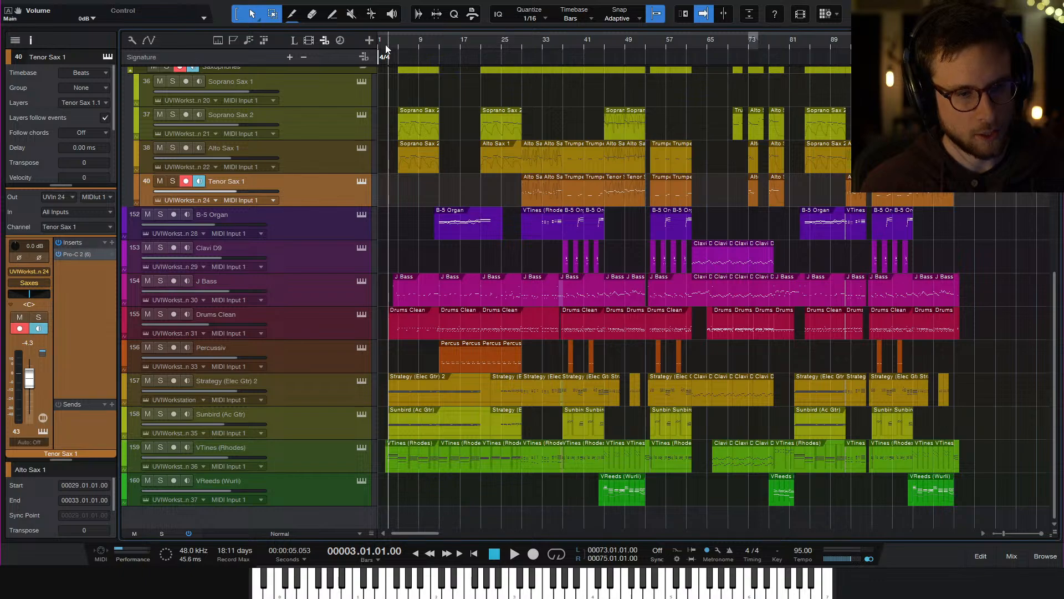
left_click(384, 45)
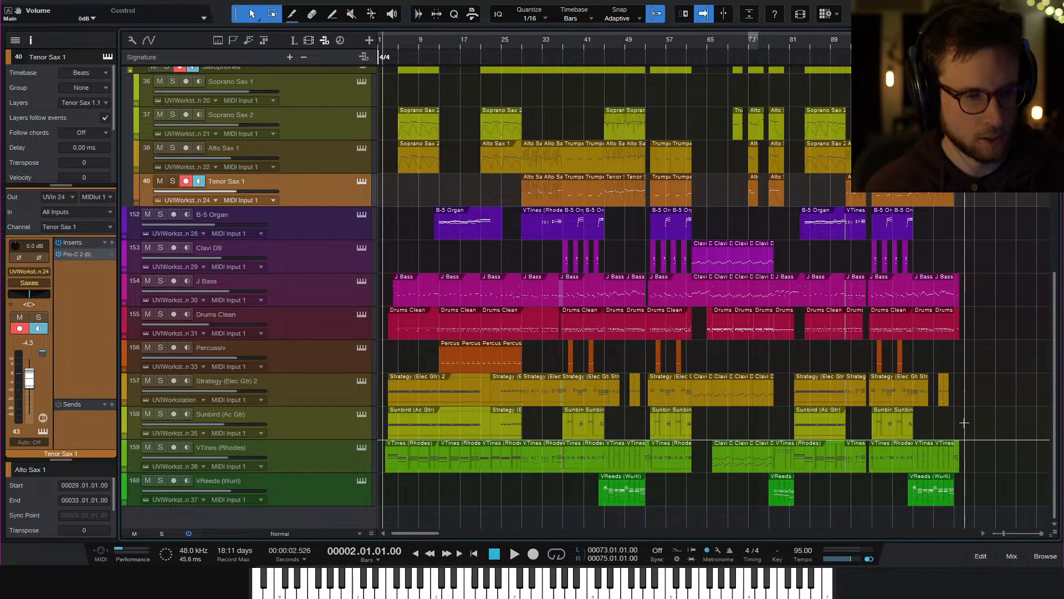
key("space")
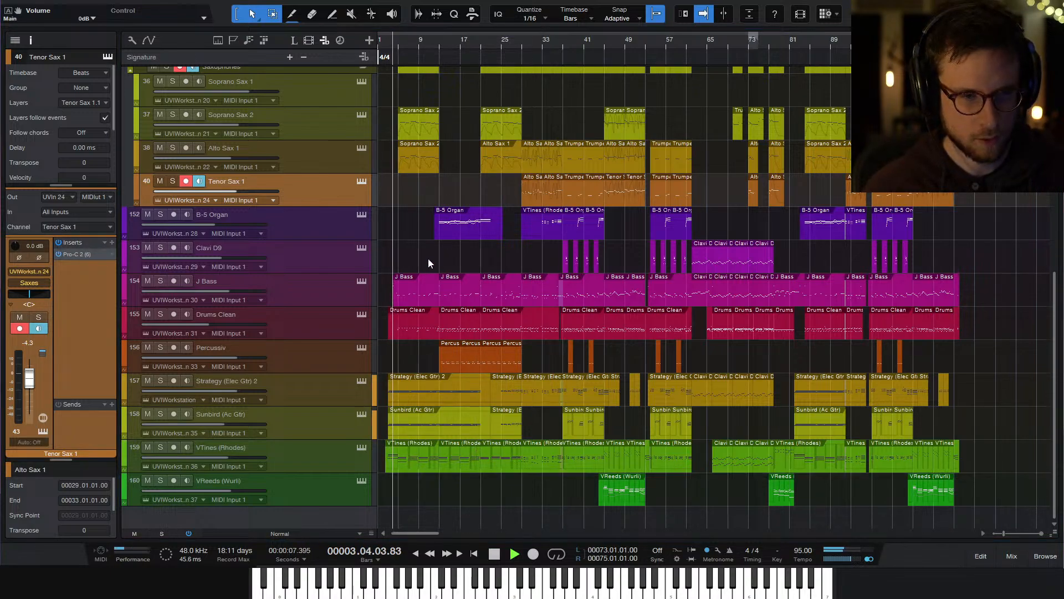
key("space")
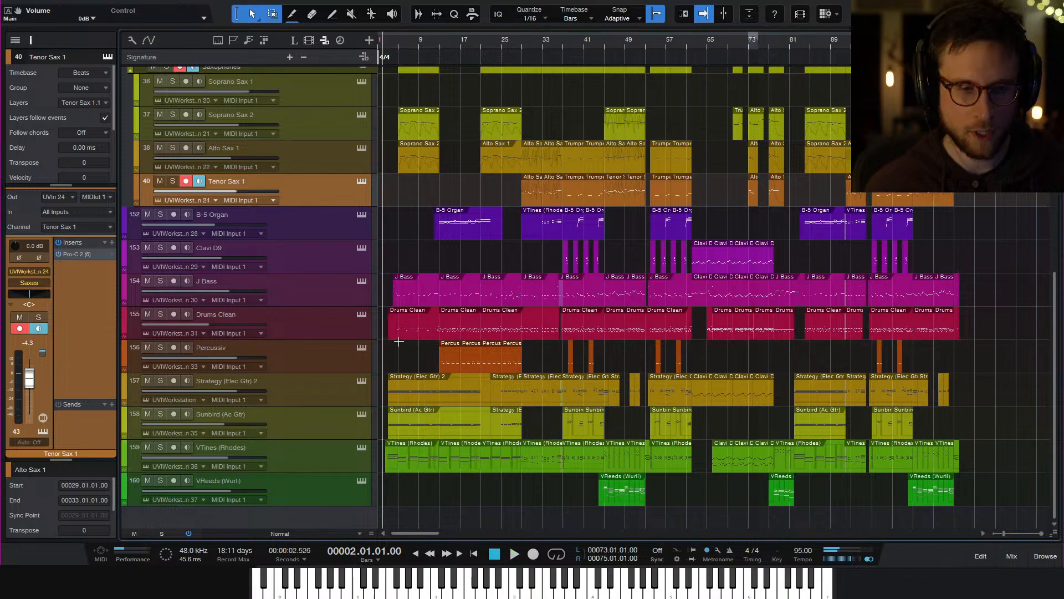
Open the first Drums Clean part and copy its D#1 note before bar 5 to the beginning of bar 3, starting at 3.1.1.03
left_click(399, 294)
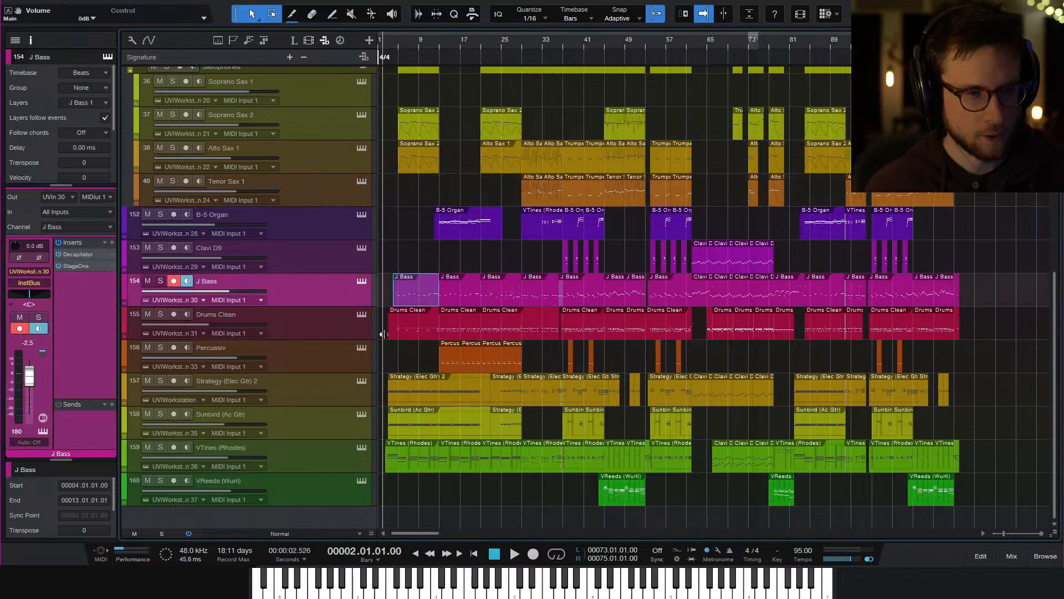
left_click(403, 334)
double_click(403, 333)
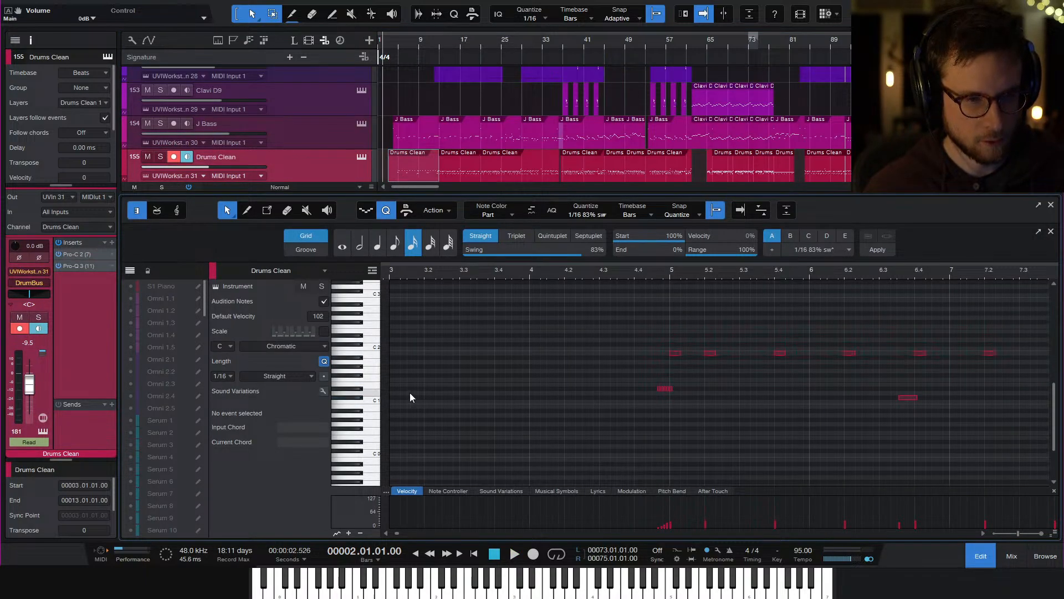
left_click_drag(659, 388, 396, 388)
scroll(422, 391, "up", 4)
scroll(530, 407, "left", 5)
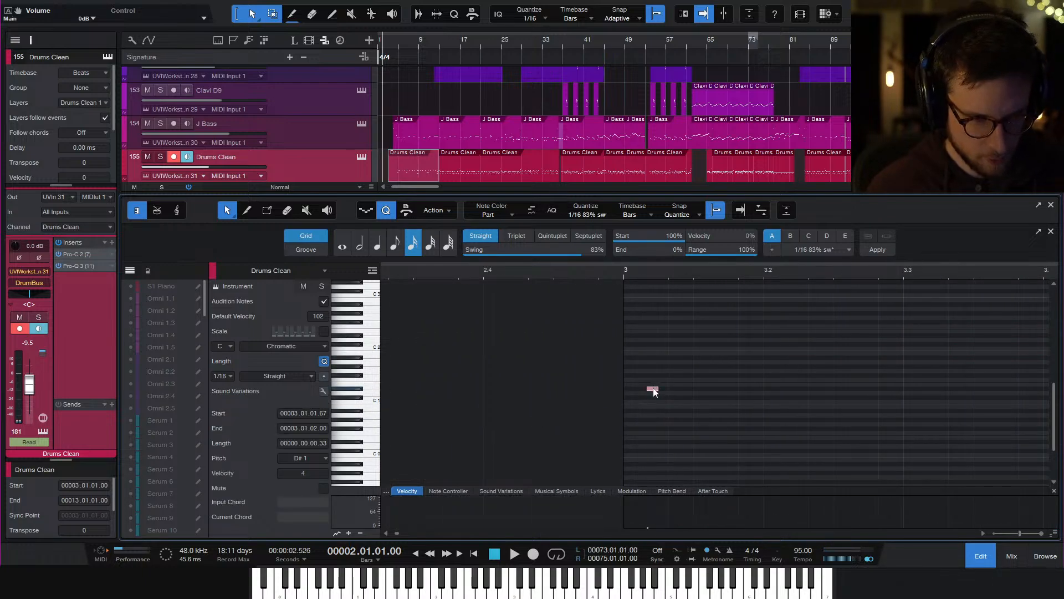
left_click_drag(652, 388, 630, 387)
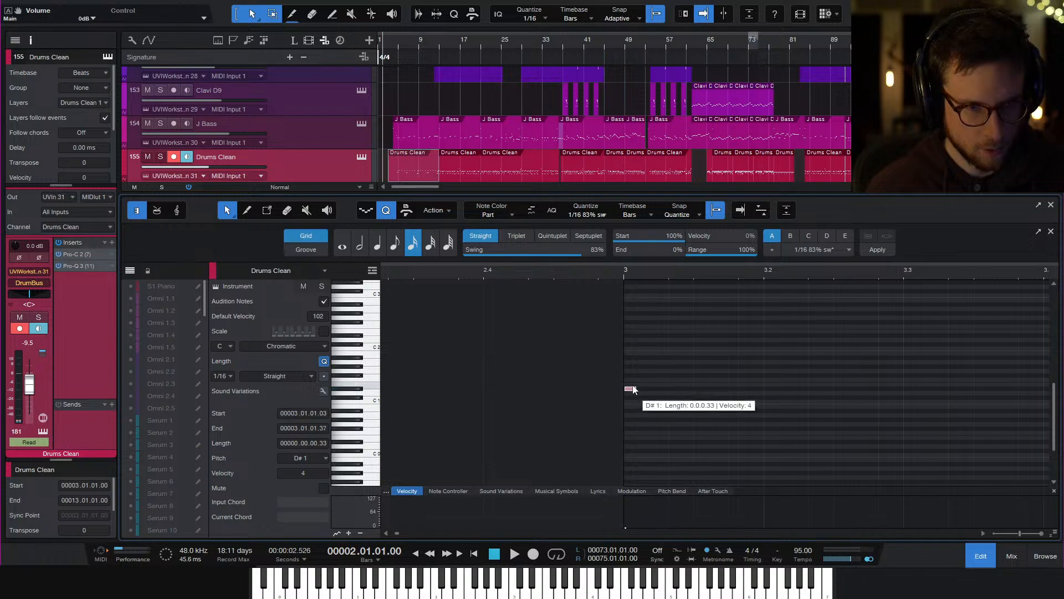
Audition the copied drum note at bar 3 and change its pitch to C#1
key("space")
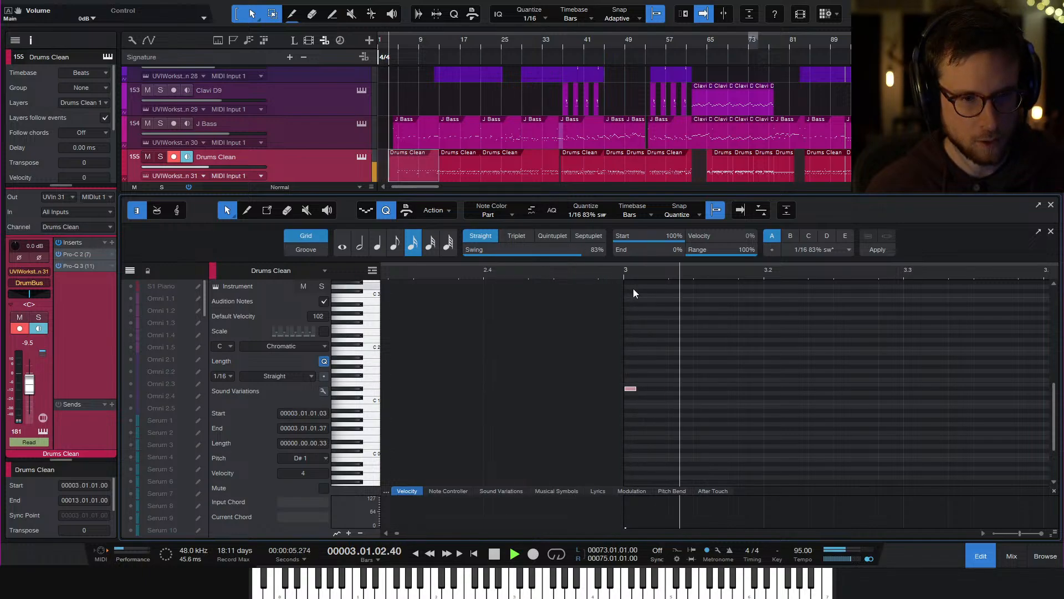
key("space")
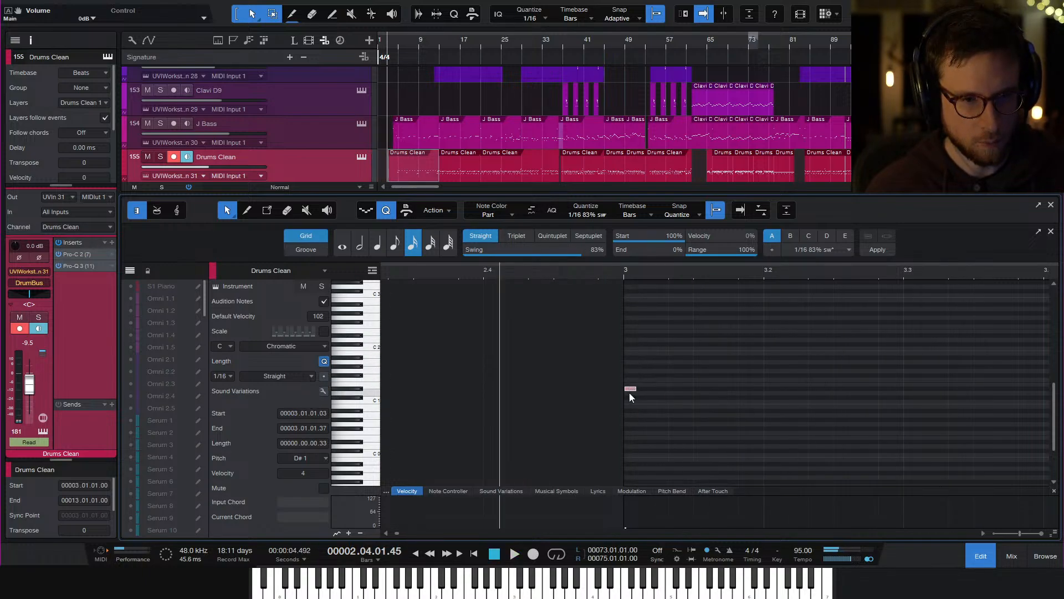
left_click_drag(630, 391, 631, 397)
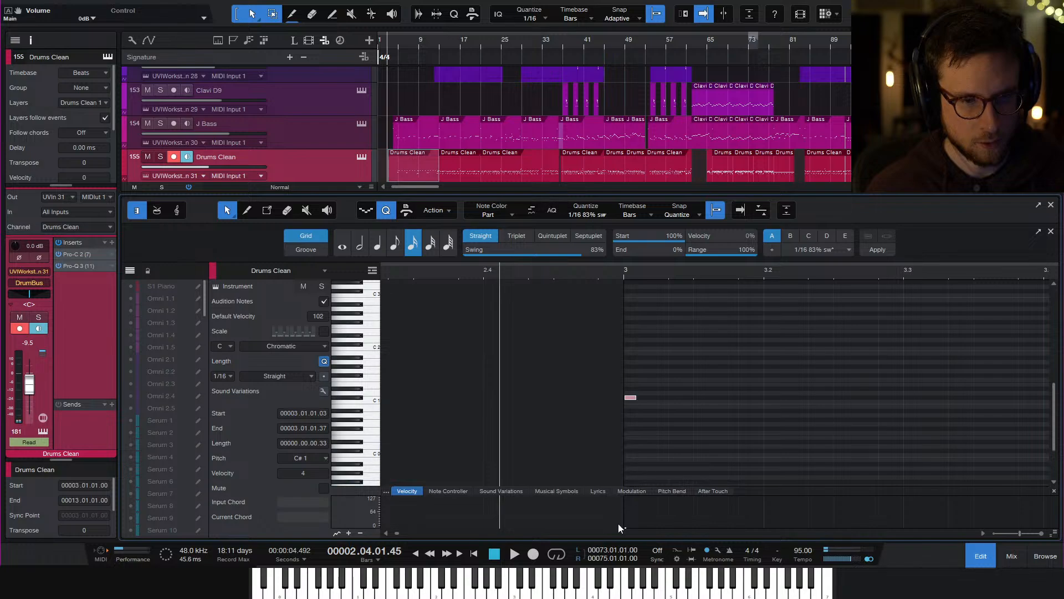
Set the velocity of the C#1 note at bar 3 to 17, auditioning the opening between adjustments
key("space")
key("space")
left_click_drag(625, 527, 625, 520)
key("space")
left_click_drag(627, 525, 629, 530)
key("space")
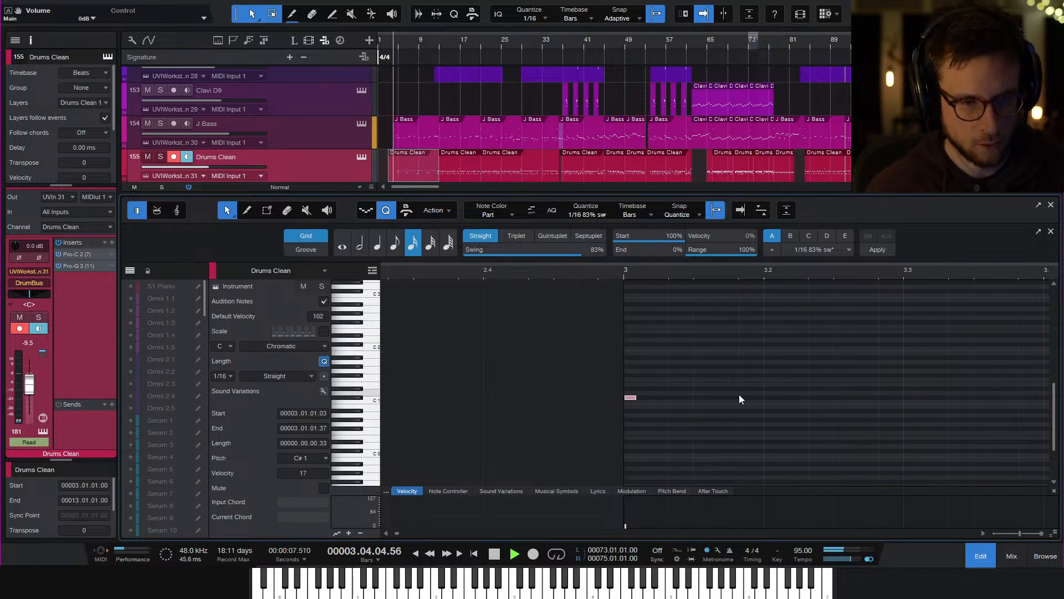
key("space")
key("space")
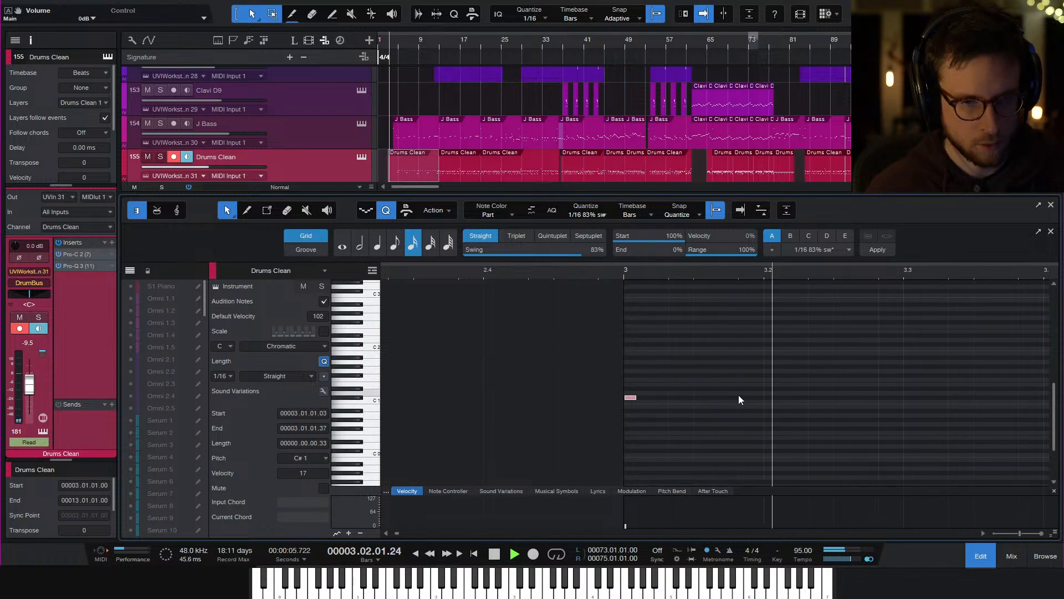
key("space")
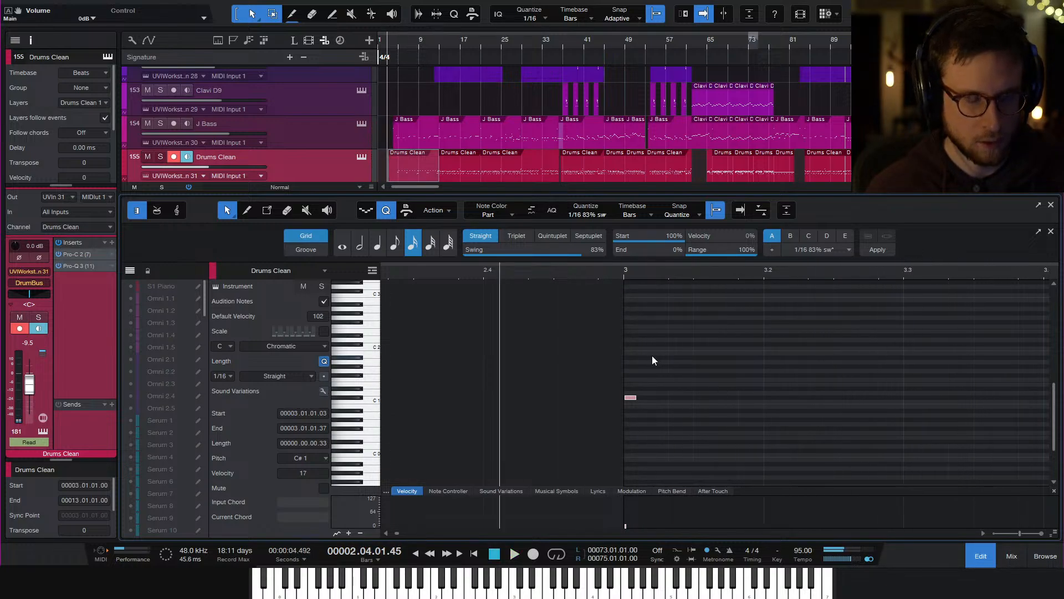
Duplicate the C#1 note at bar 3 up to A1 and set the copy's velocity to 19 while auditioning
left_click(630, 395)
left_click_drag(630, 395, 631, 365)
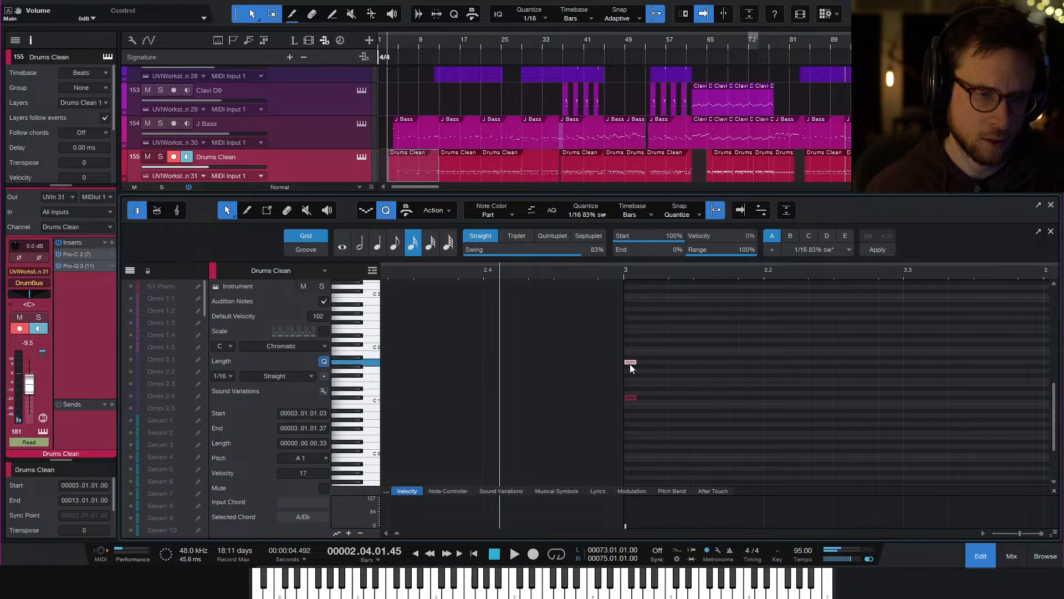
key("space")
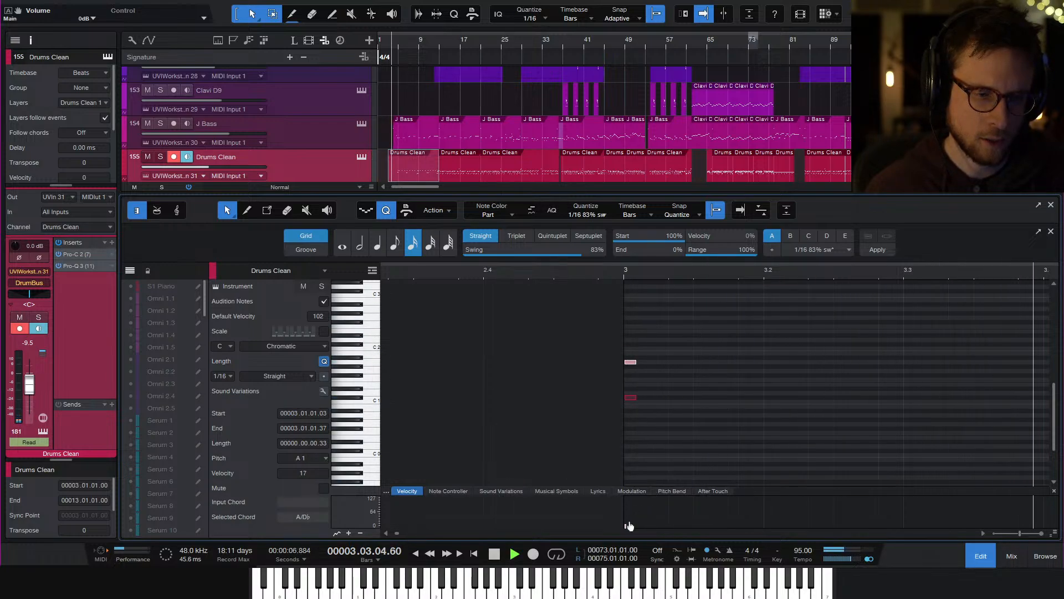
key("space")
key("space")
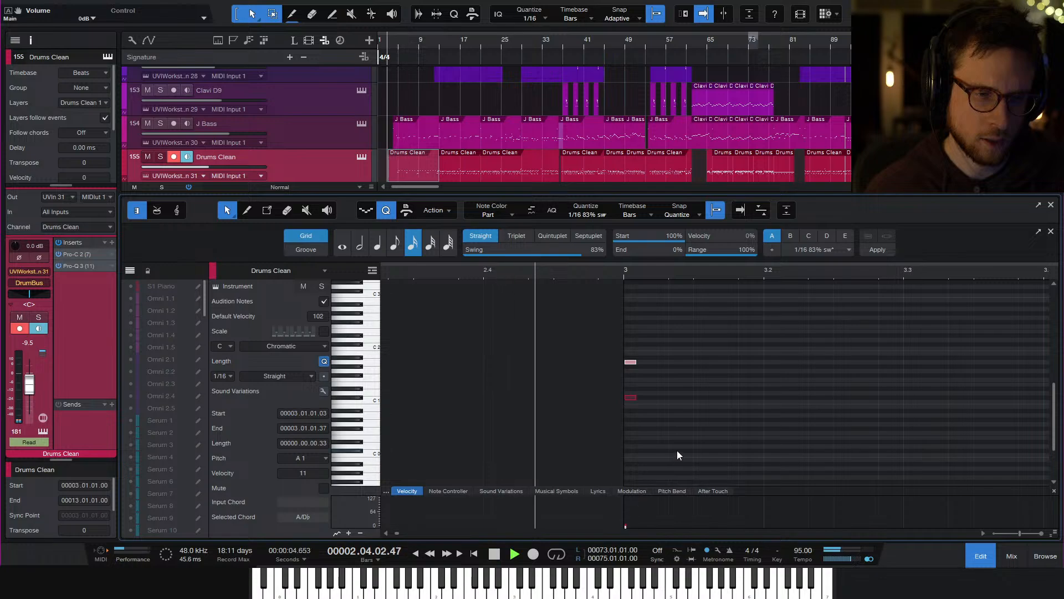
left_click_drag(635, 516, 635, 515)
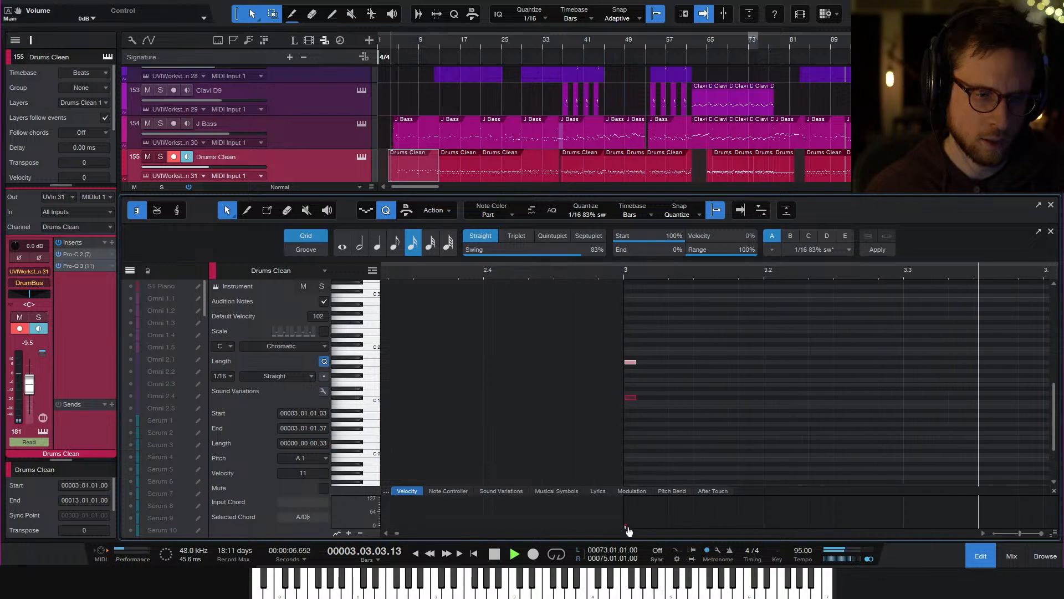
key("space")
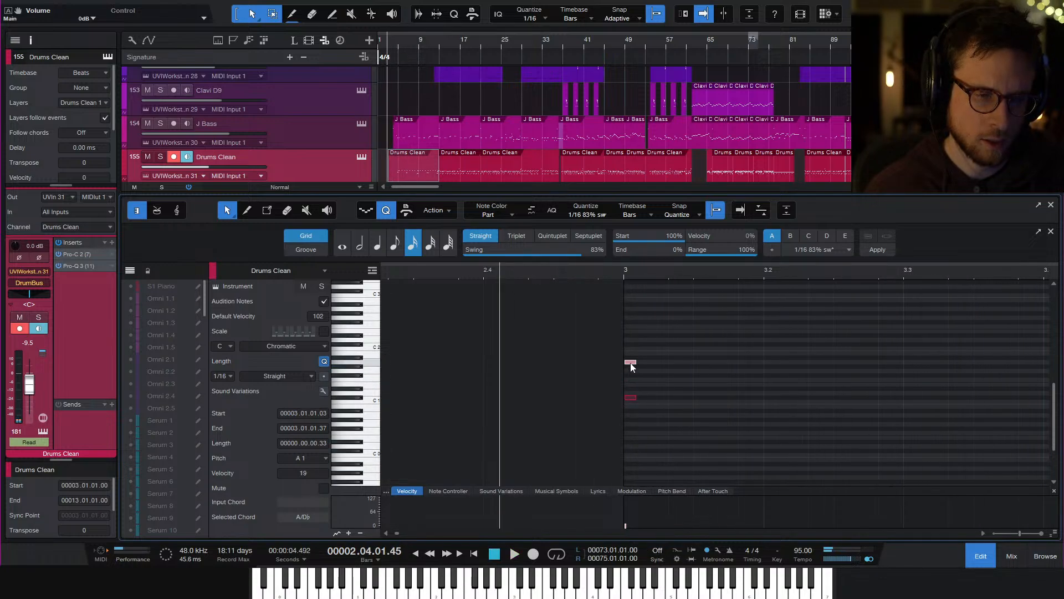
Shift the A1 note slightly later to start at 3.1.1.10, audition it, and close the note editor
left_click_drag(631, 363, 634, 363)
key("space")
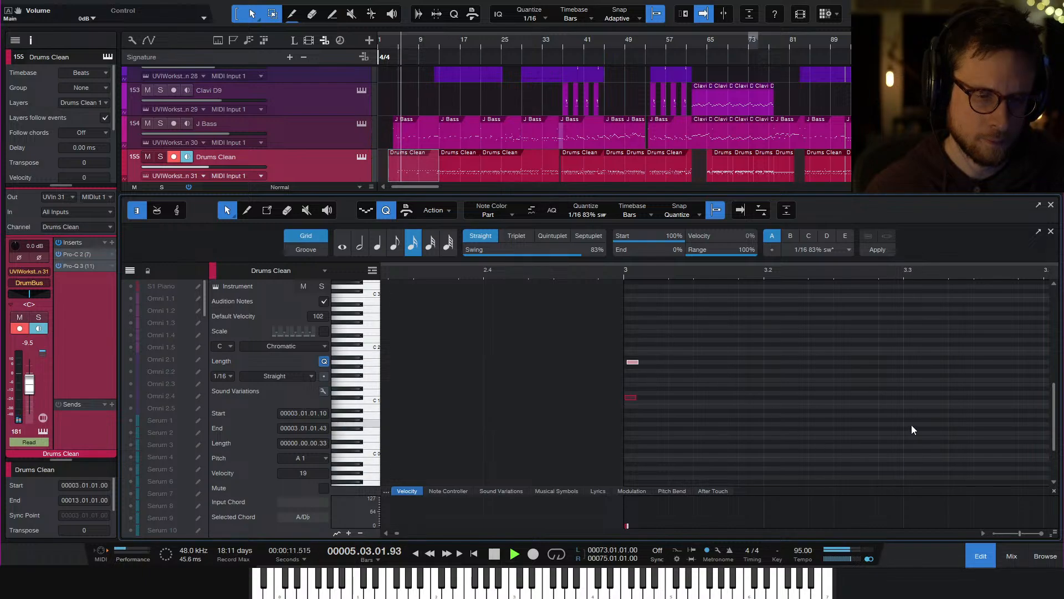
left_click(981, 556)
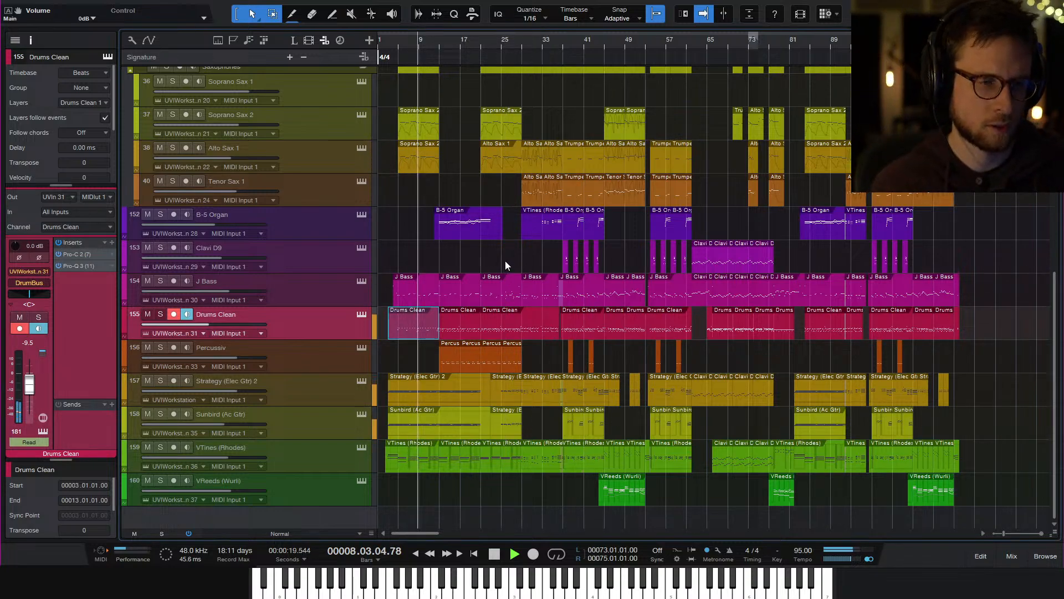
key("space")
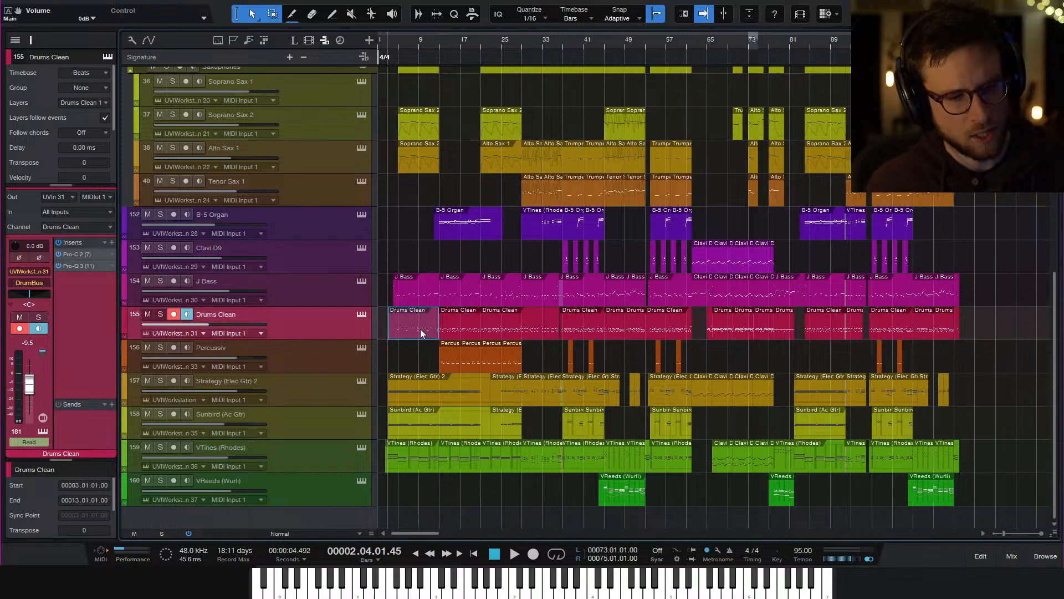
Listen to the arrangement from just before bar 3 through bar 12 to check the drum lead-in
key("space")
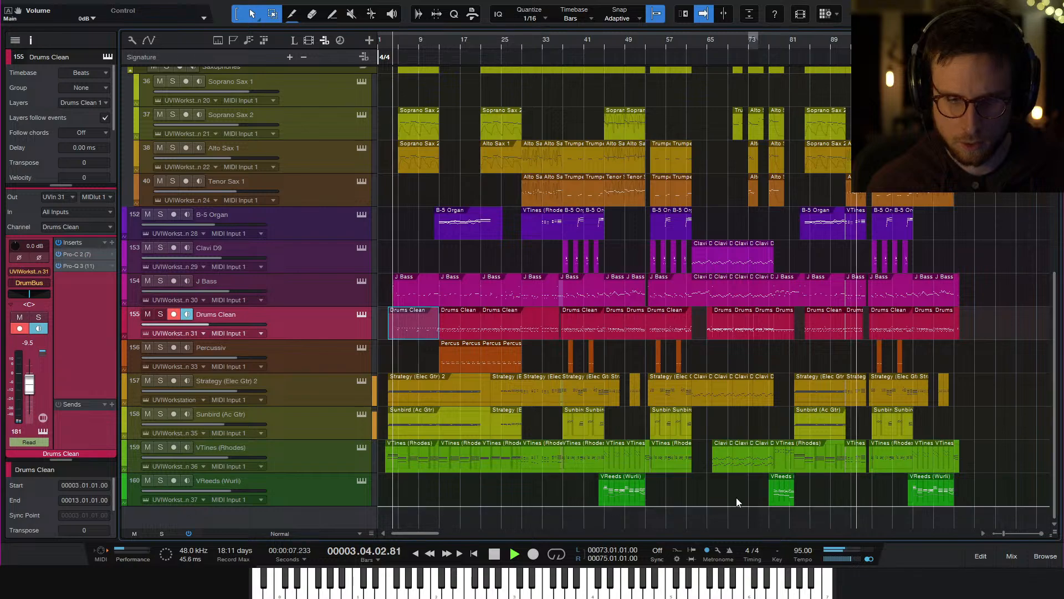
left_click(543, 506)
key("e")
key("e")
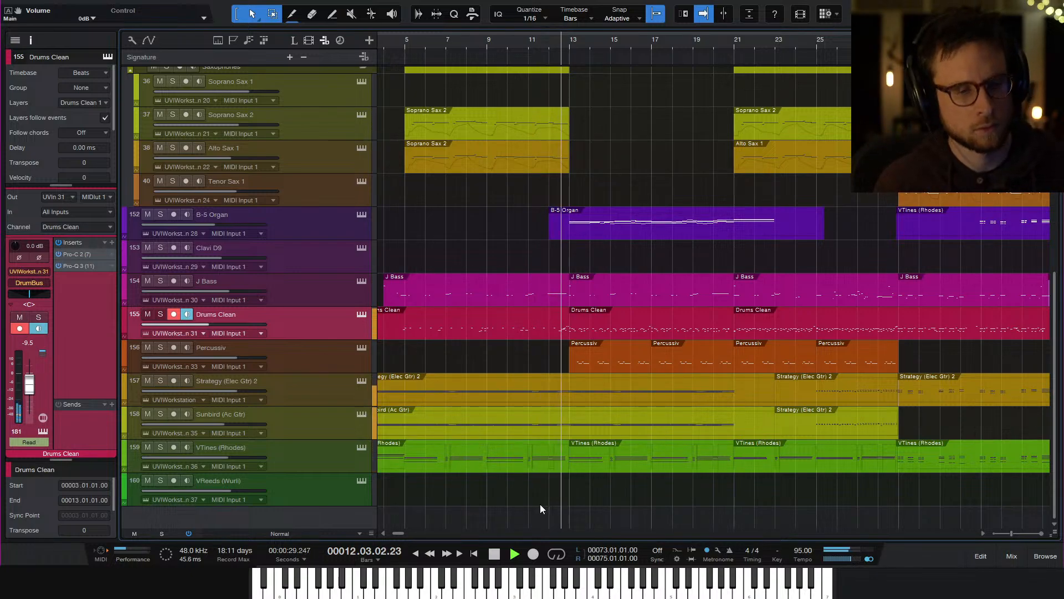
key("space")
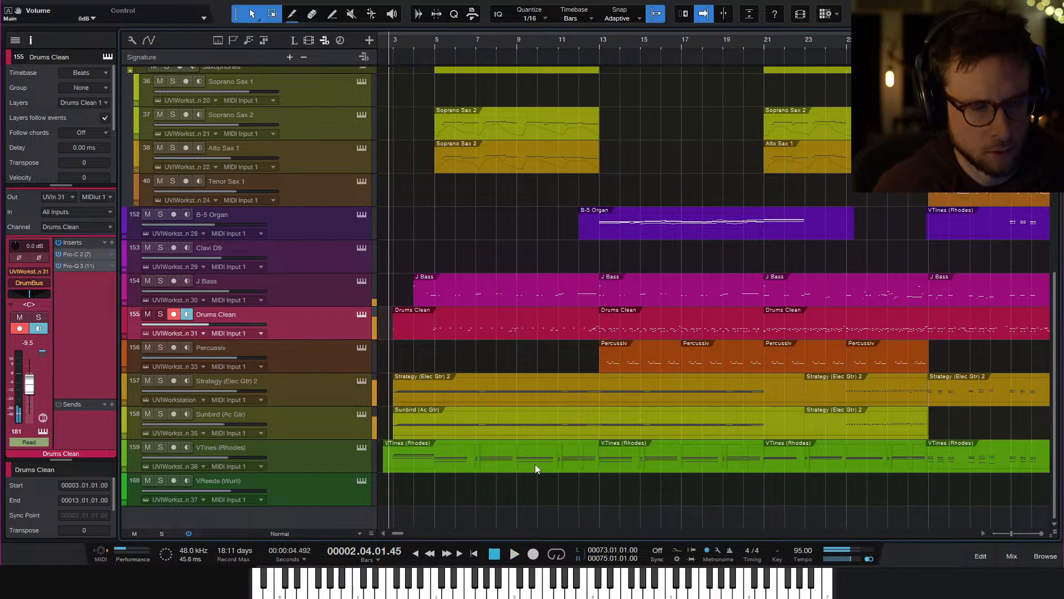
Open the opening Drums Clean part in the note editor and audition bars 10 to 11 leading up to the fill
double_click(569, 327)
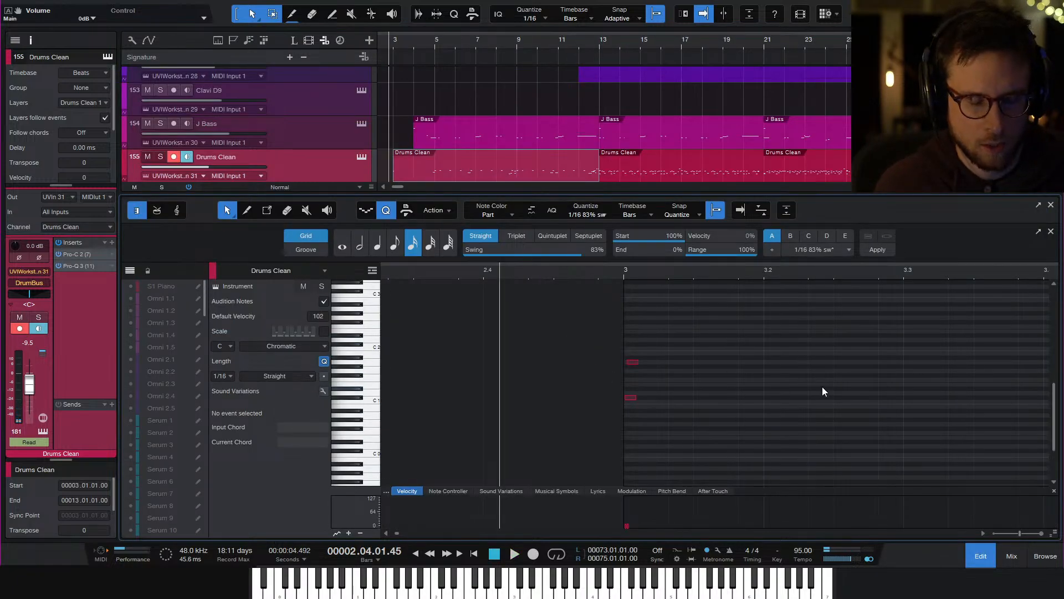
scroll(799, 393, "down", 6)
scroll(830, 394, "right", 6)
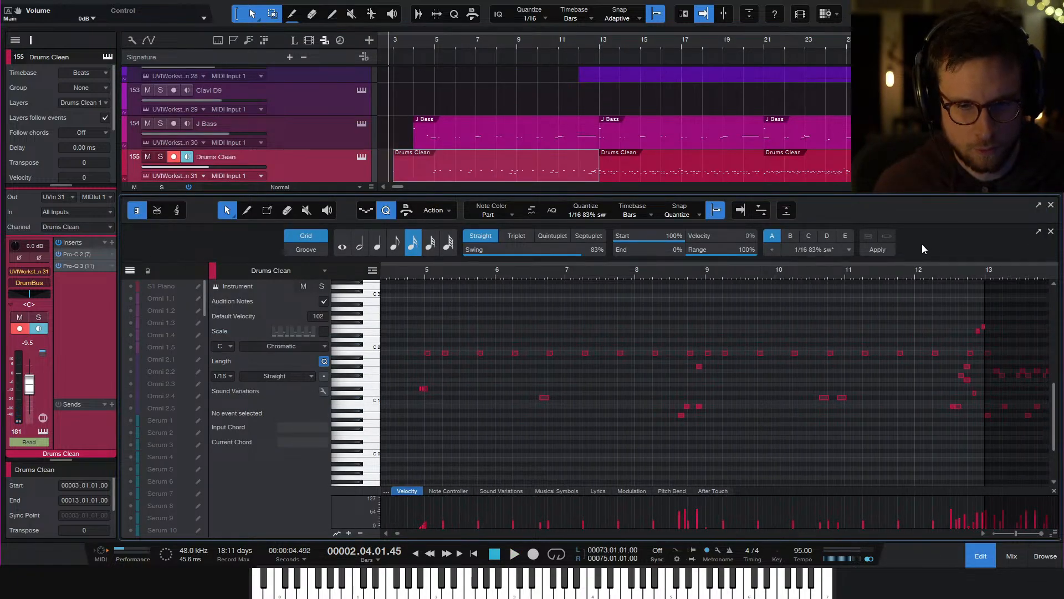
key("space")
scroll(824, 285, "up", 2)
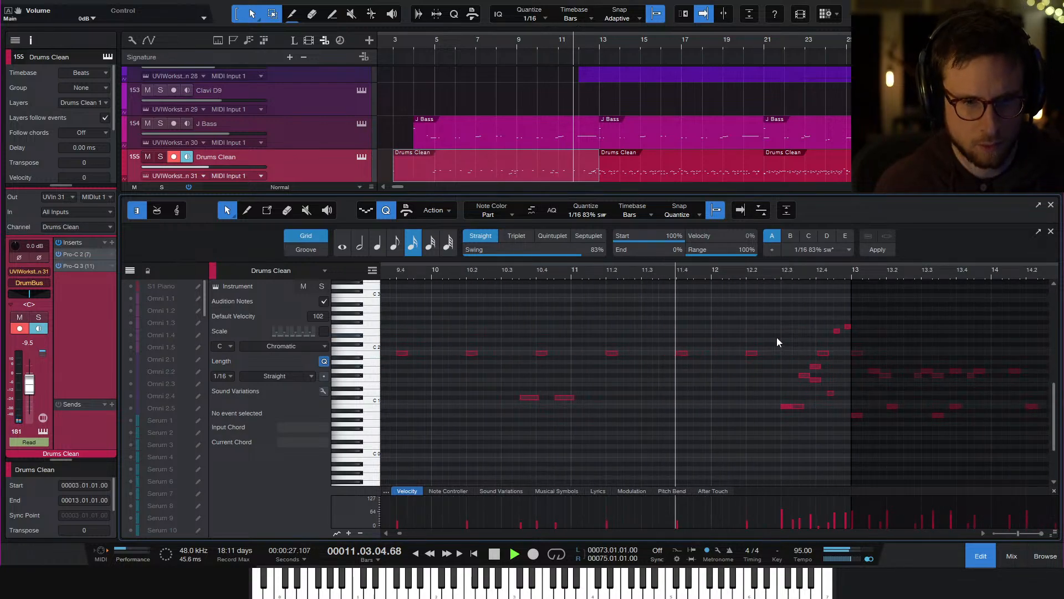
key("space")
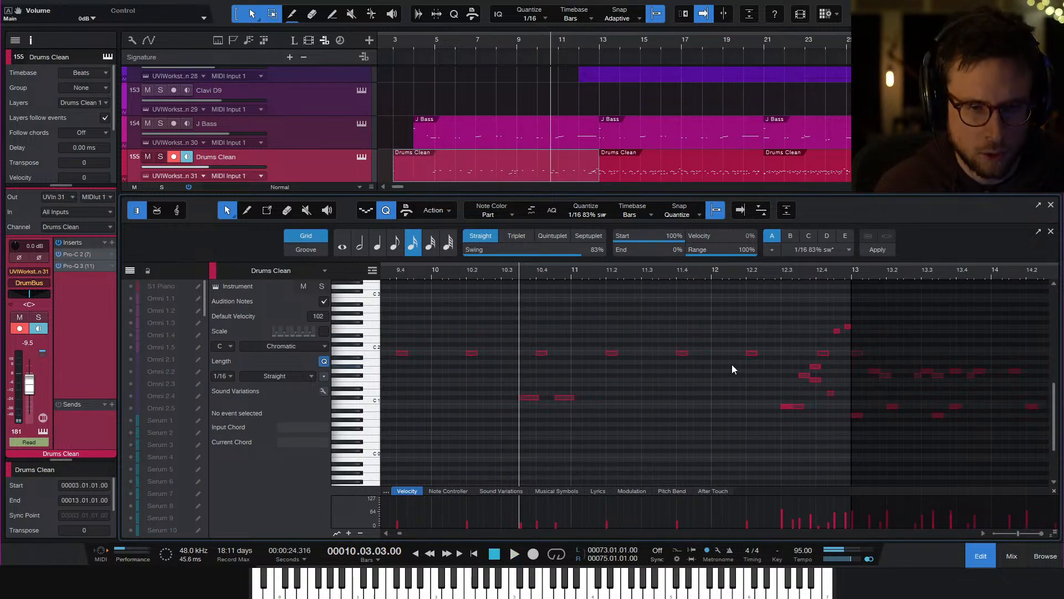
Copy the B1 note at 11.4 to E2 at 11.4.3, add a shorter second E2 hit starting at 11.4.4.28, and audition
left_click(682, 354)
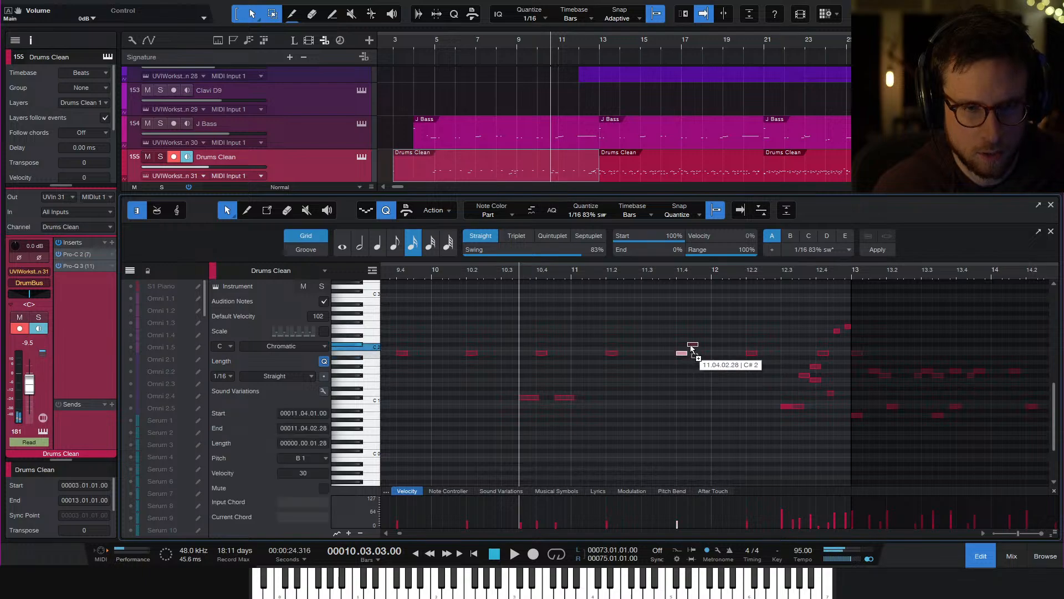
left_click_drag(701, 338, 701, 336)
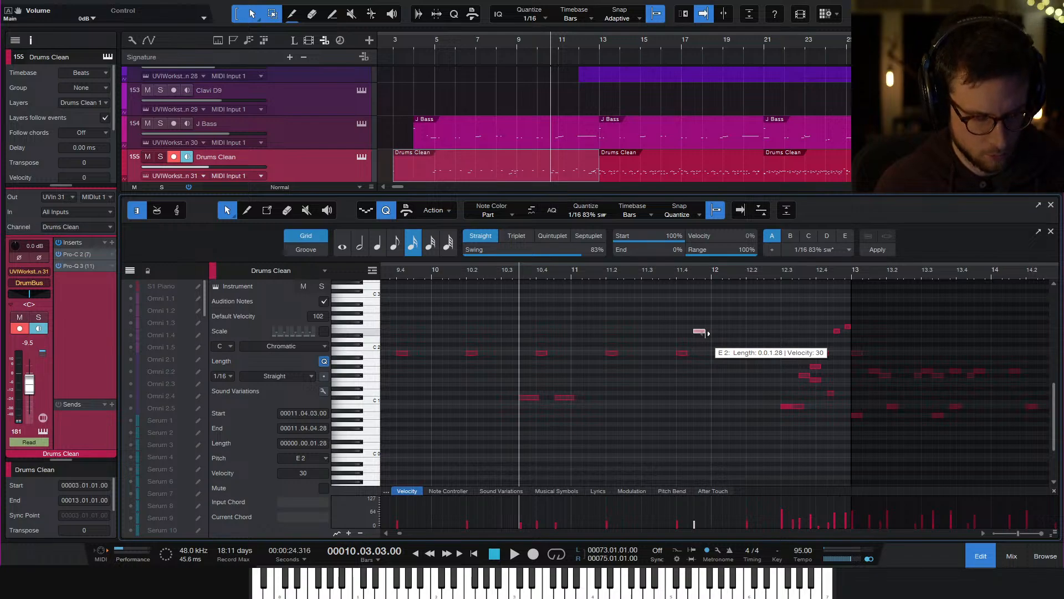
key("e")
scroll(801, 348, "right", 3)
key("d")
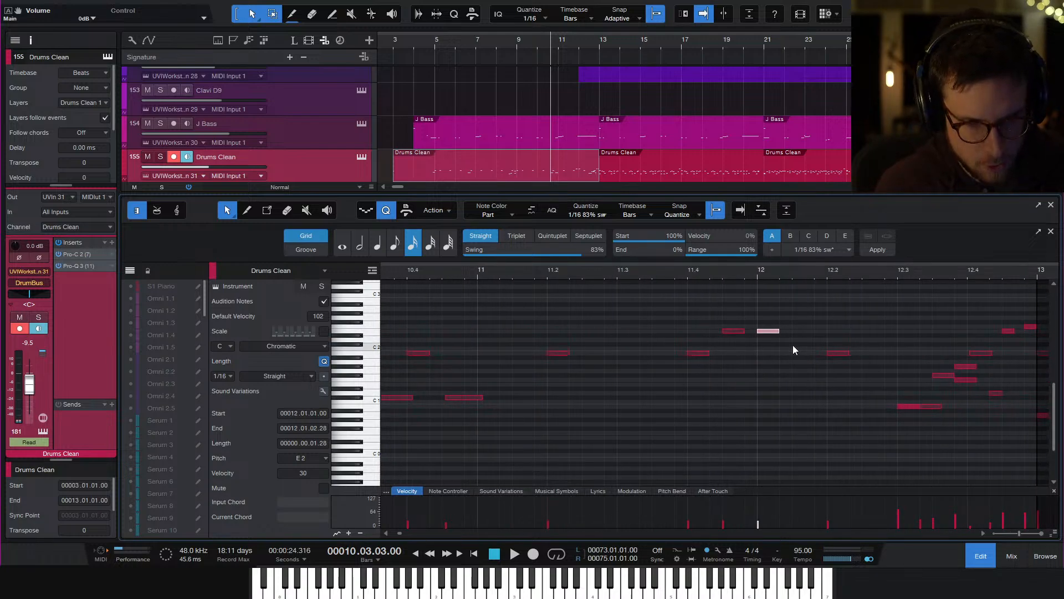
left_click_drag(769, 332, 757, 332)
key("space")
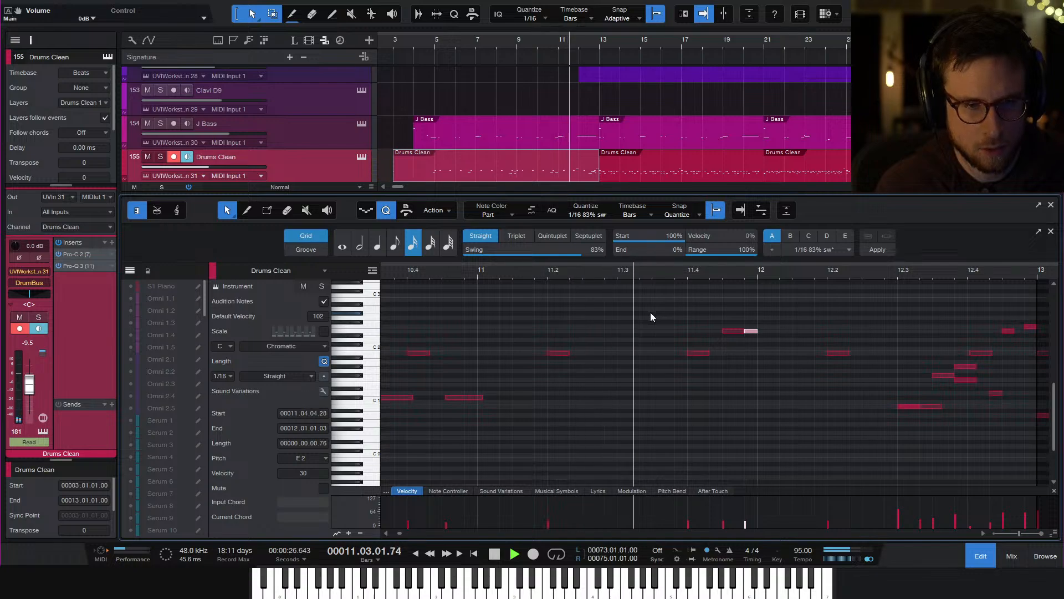
key("space")
Raise the velocity of both E2 notes just before bar 12 to 83, auditioning the passage between adjustments
left_click(733, 331, "shift")
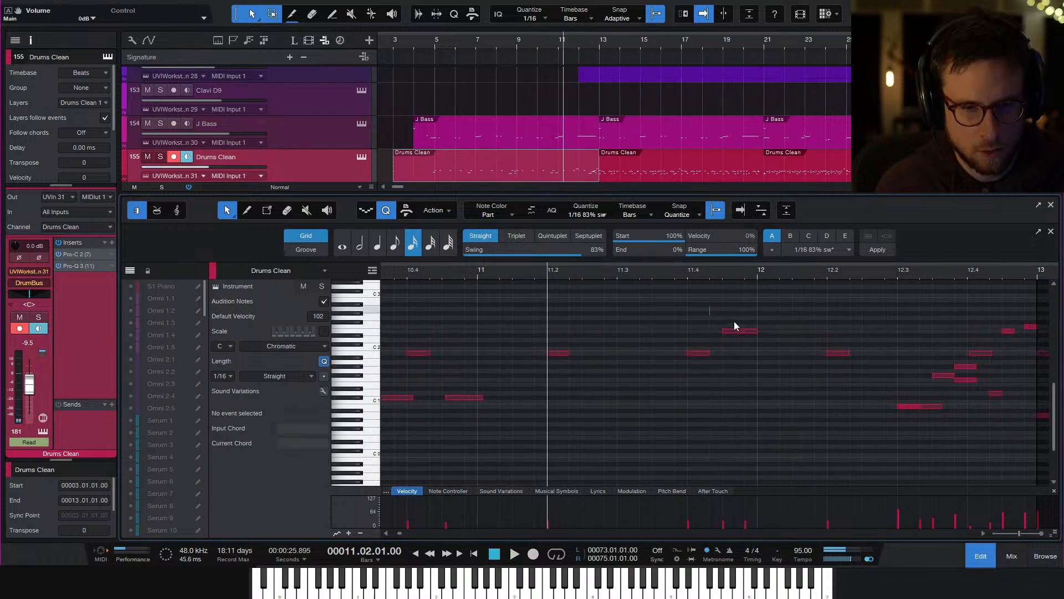
left_click_drag(744, 525, 746, 520)
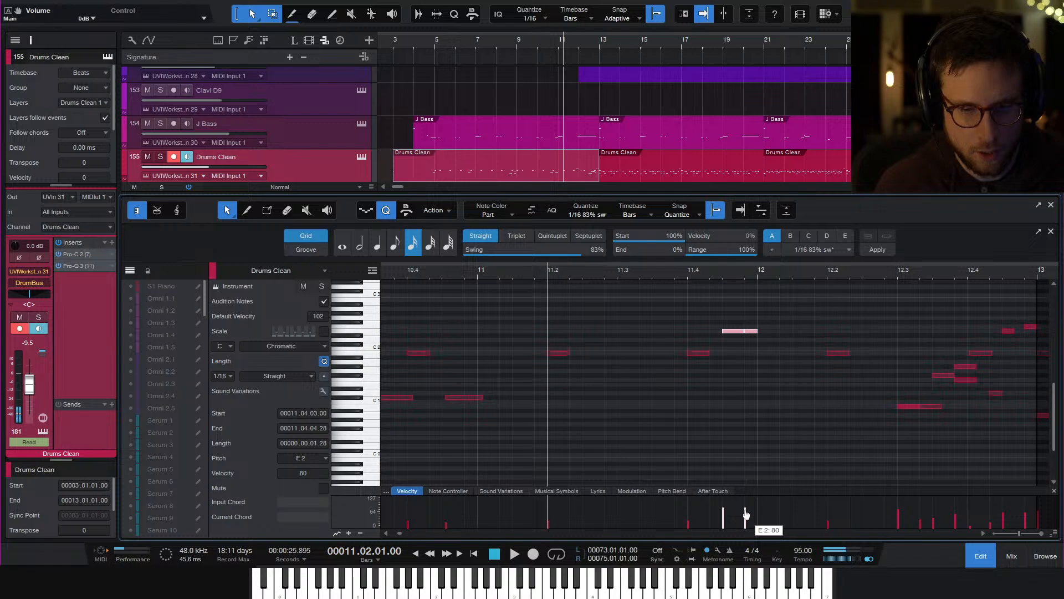
key("space")
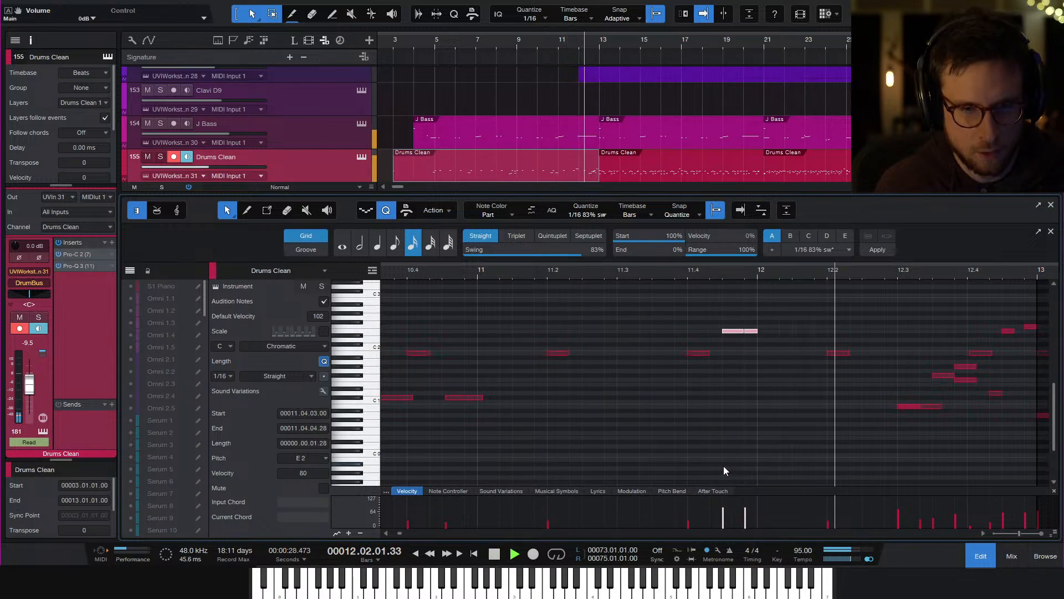
key("space")
key("space")
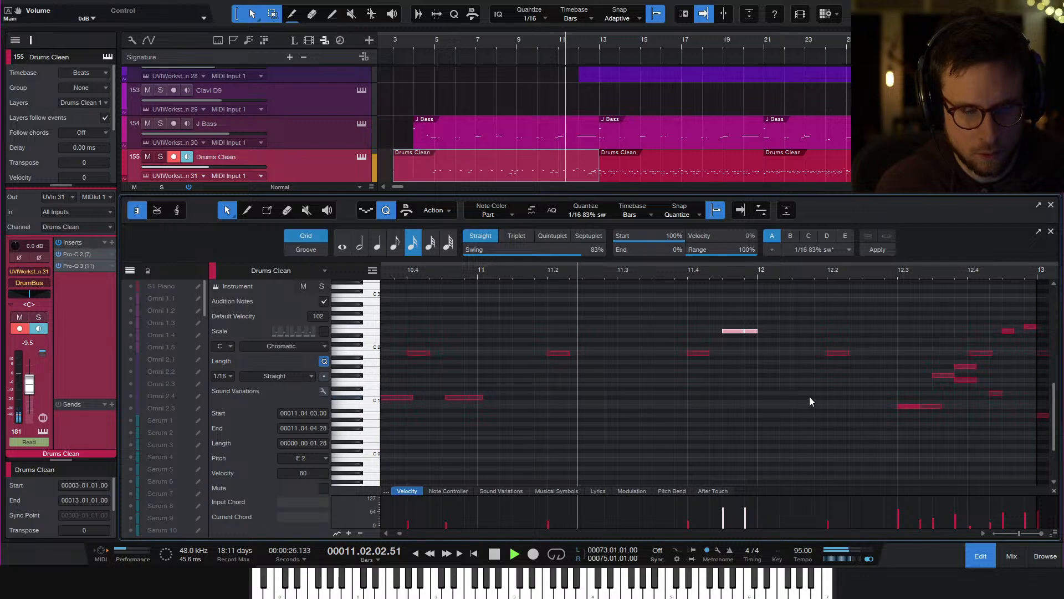
left_click(815, 402)
scroll(833, 419, "right", 2)
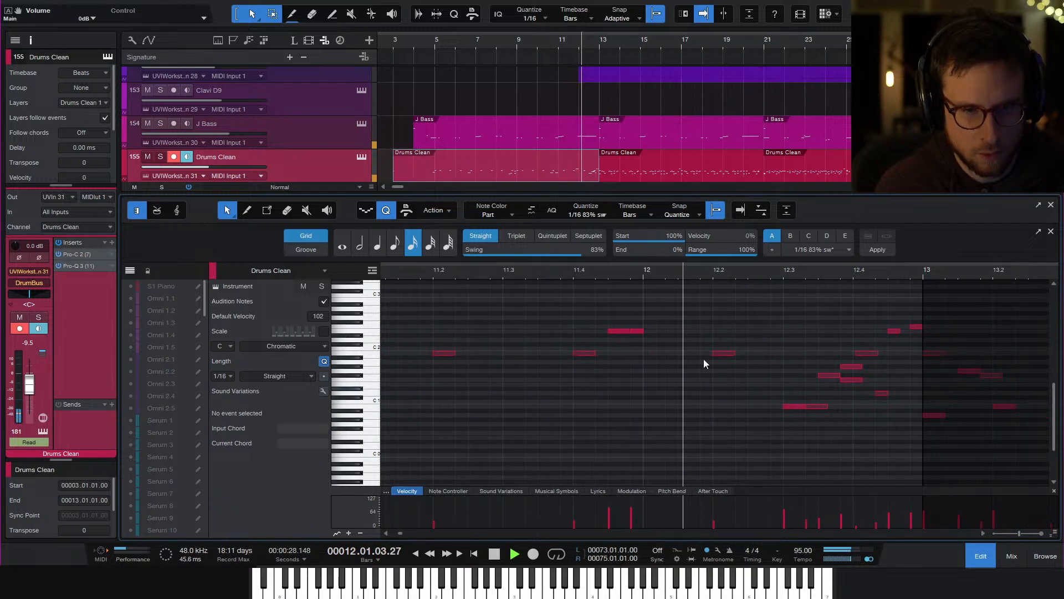
key("space")
left_click_drag(618, 321, 656, 340)
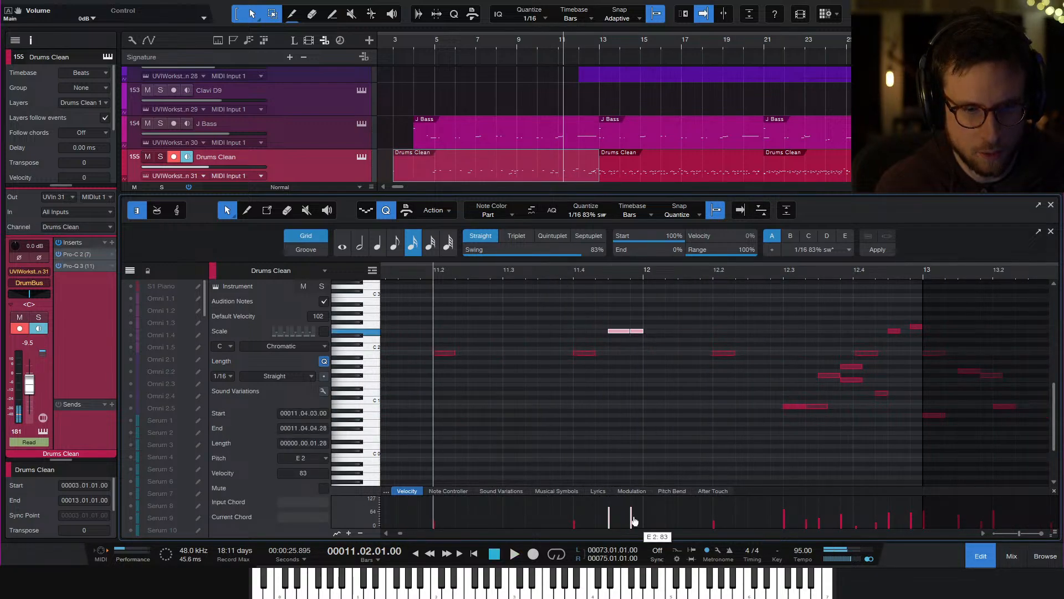
key("space")
left_click(657, 414)
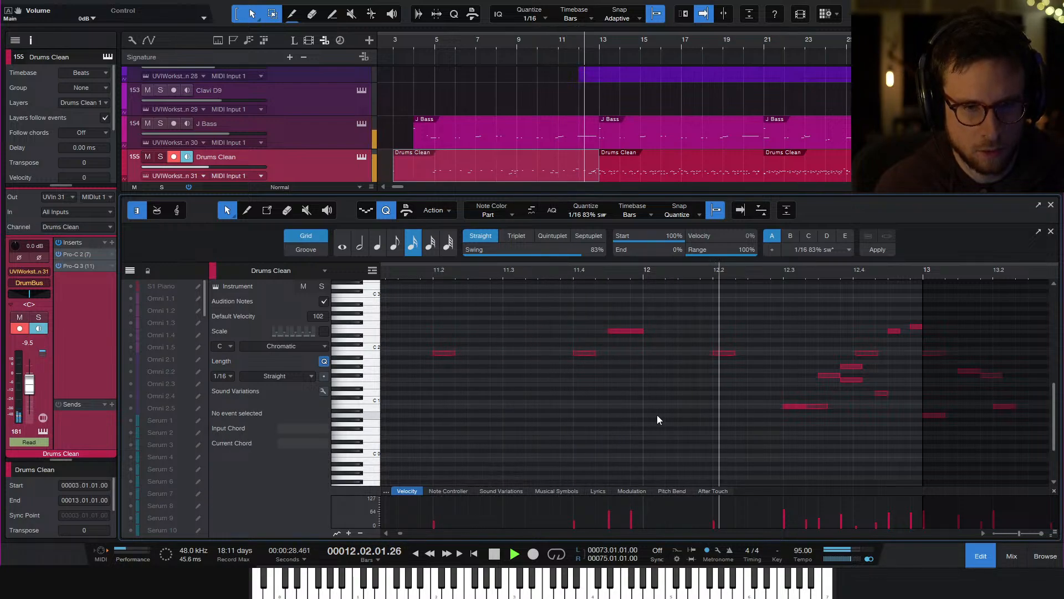
key("space")
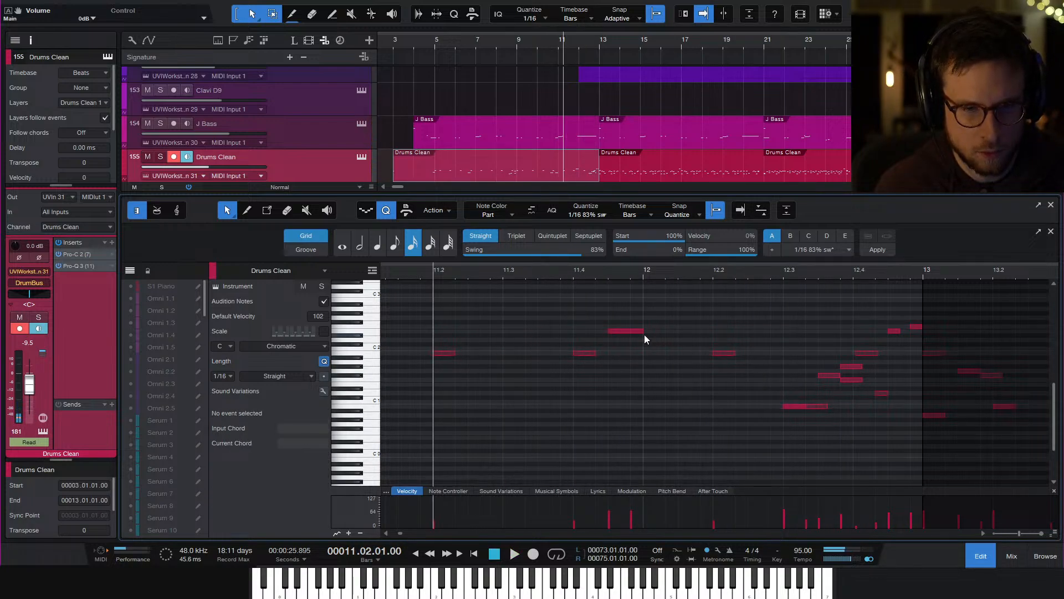
Add an F2 note at 12.2.3 with a velocity of 61 and audition it from 11.2
double_click(755, 326)
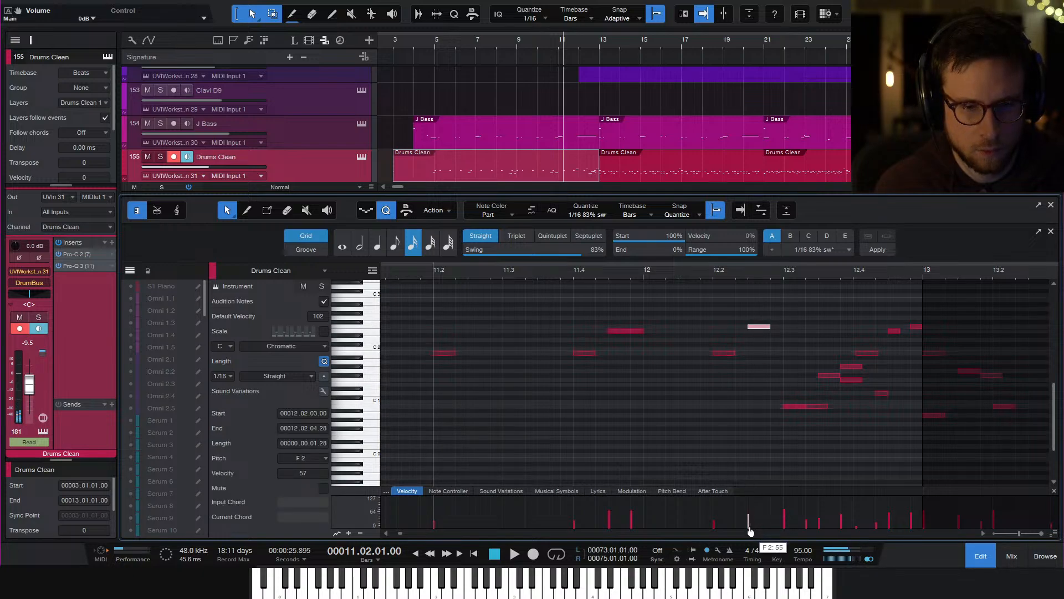
left_click_drag(748, 536, 750, 531)
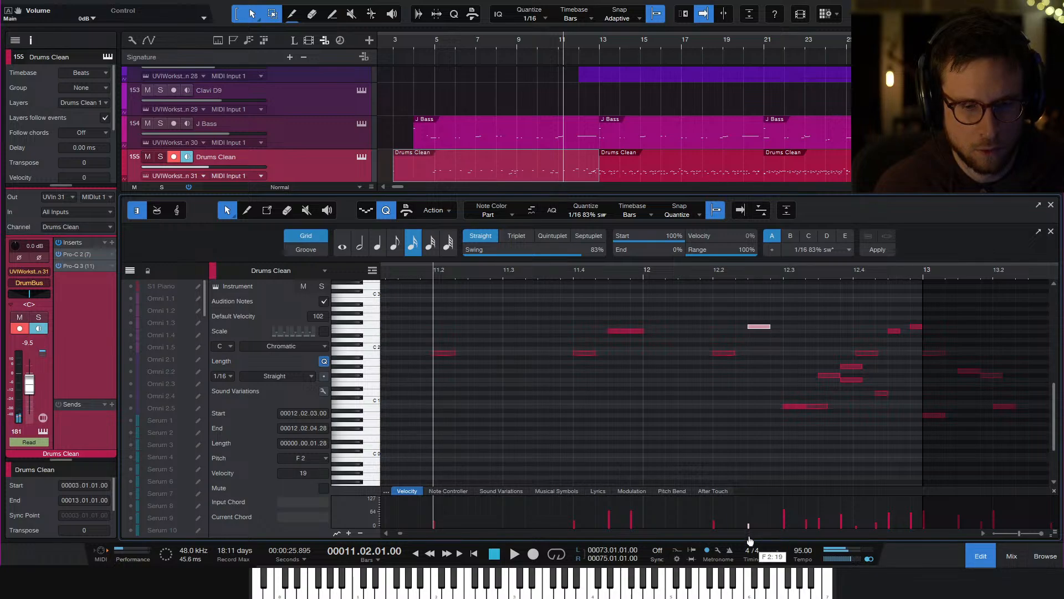
key("space")
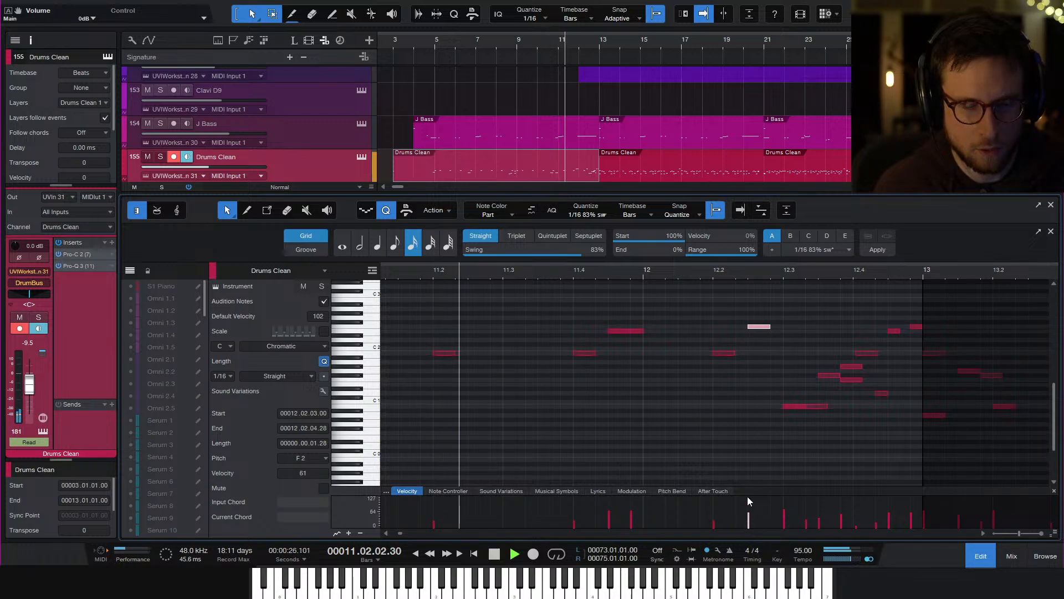
left_click(720, 389)
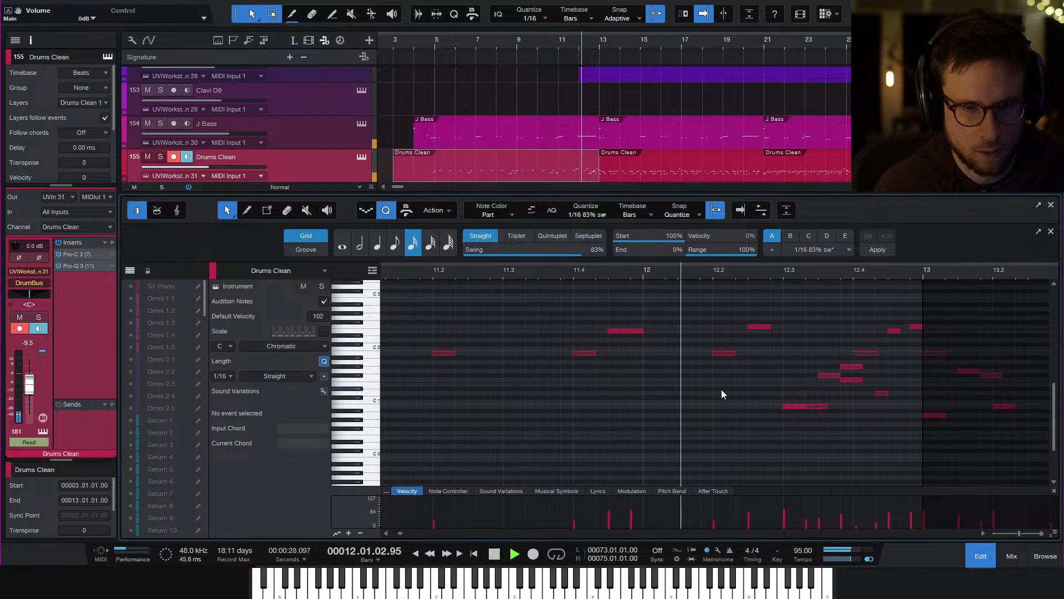
key("space")
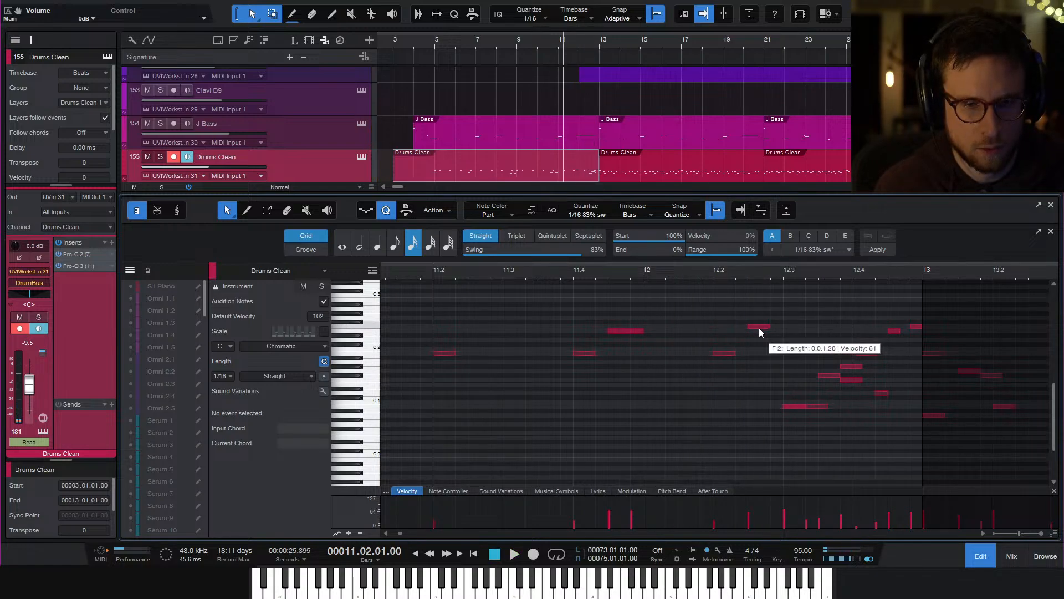
Move the F2 note to start at 12.2.4.28, lower its velocity to 28 while auditioning, and close the note editor
left_click_drag(759, 328, 784, 329)
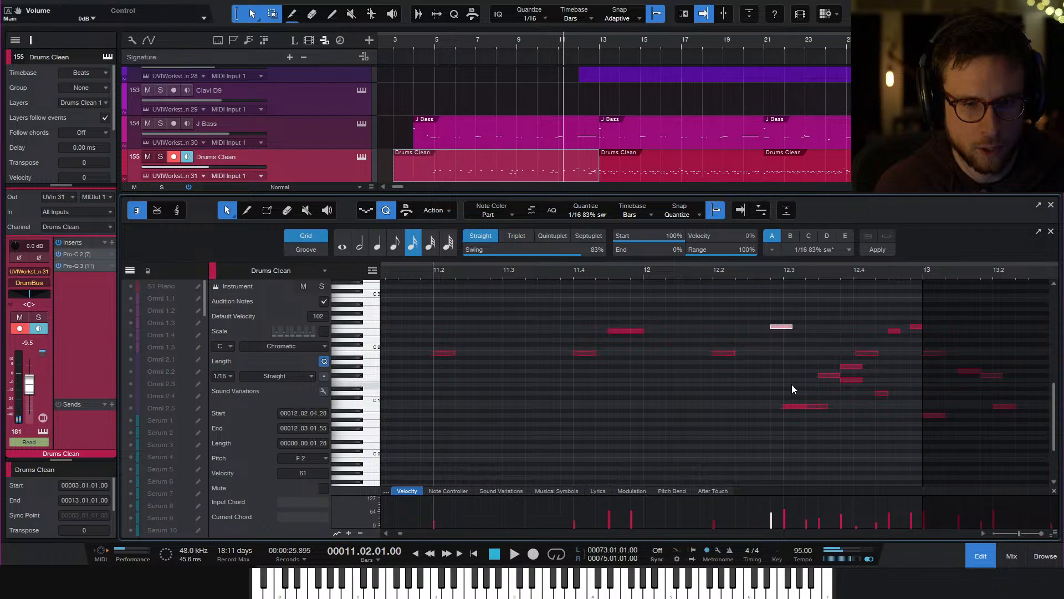
key("space")
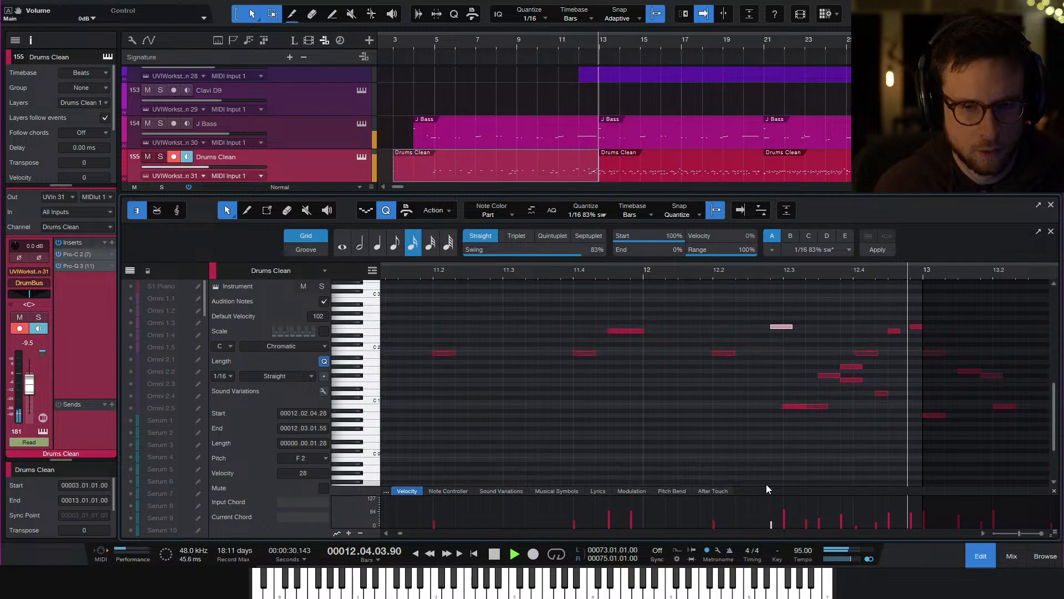
left_click(981, 557)
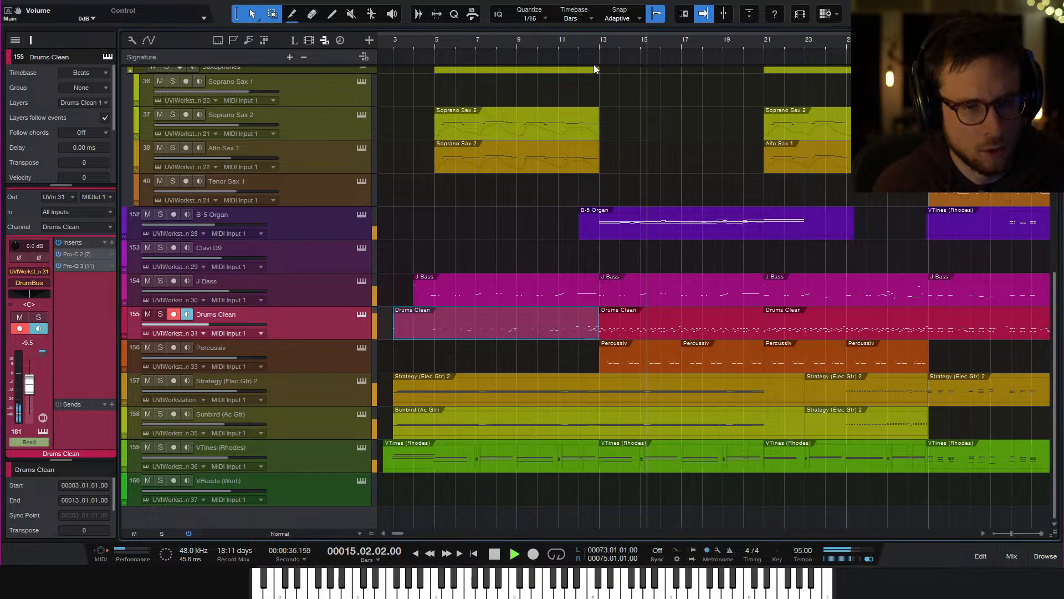
Listen to the drum fill leading into bar 13 in the full arrangement, replaying from bar 12 and 12.3
key("space")
left_click(580, 41)
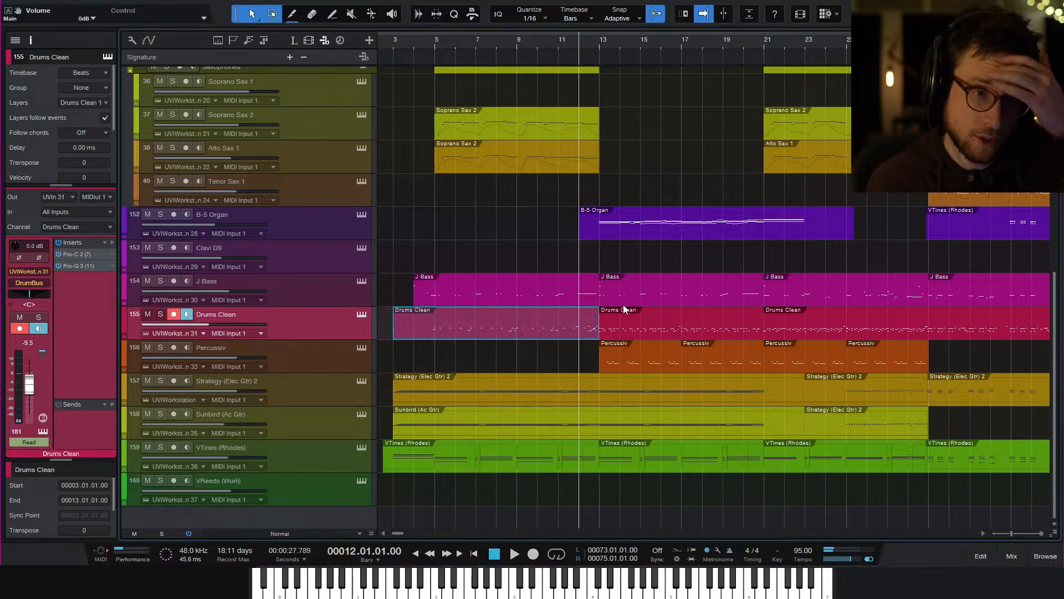
left_click(614, 333)
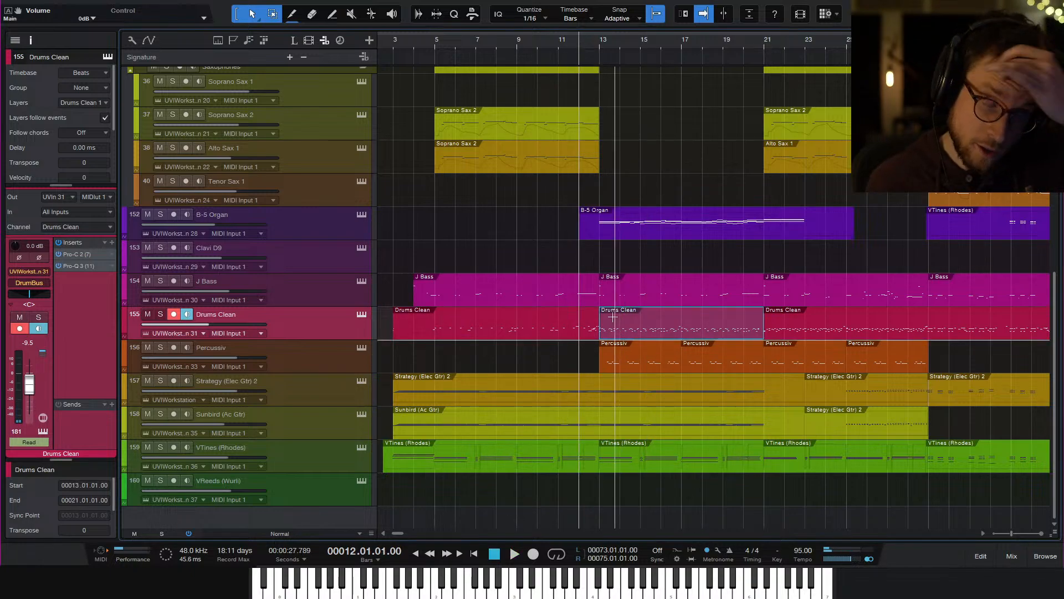
key("space")
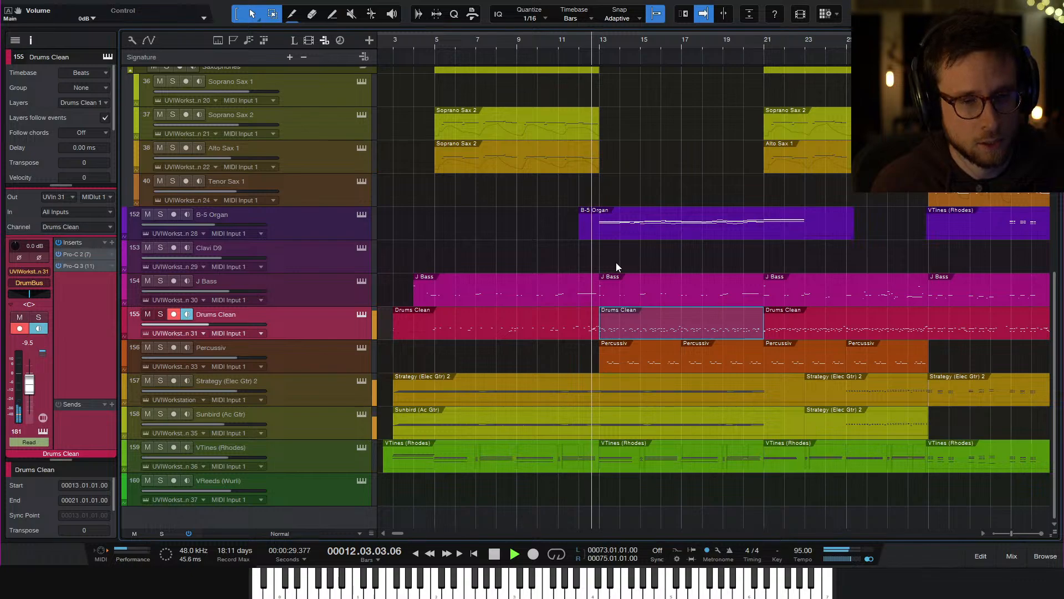
key("space")
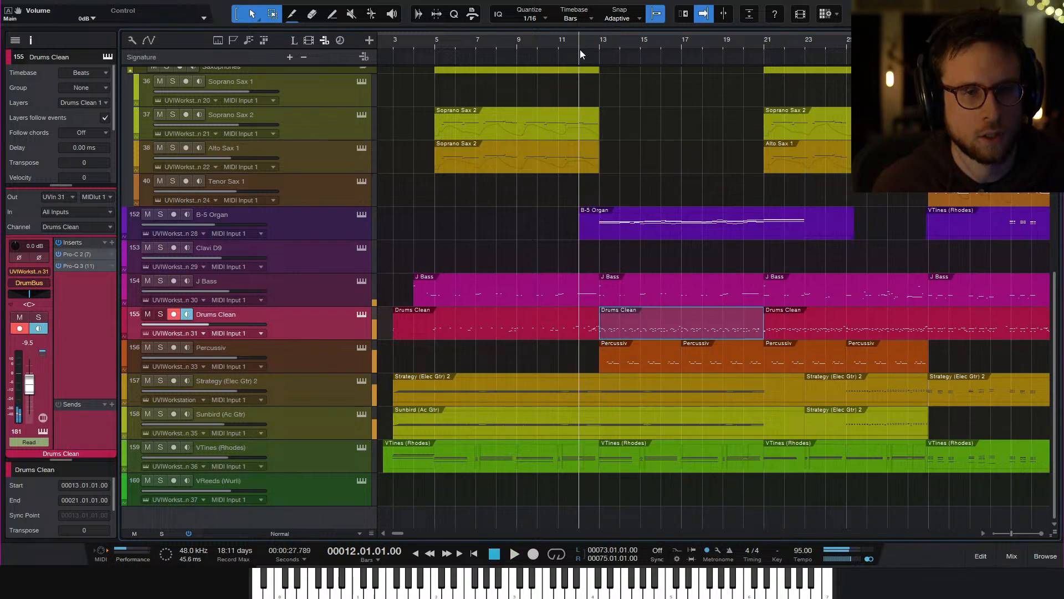
left_click(590, 45)
key("space")
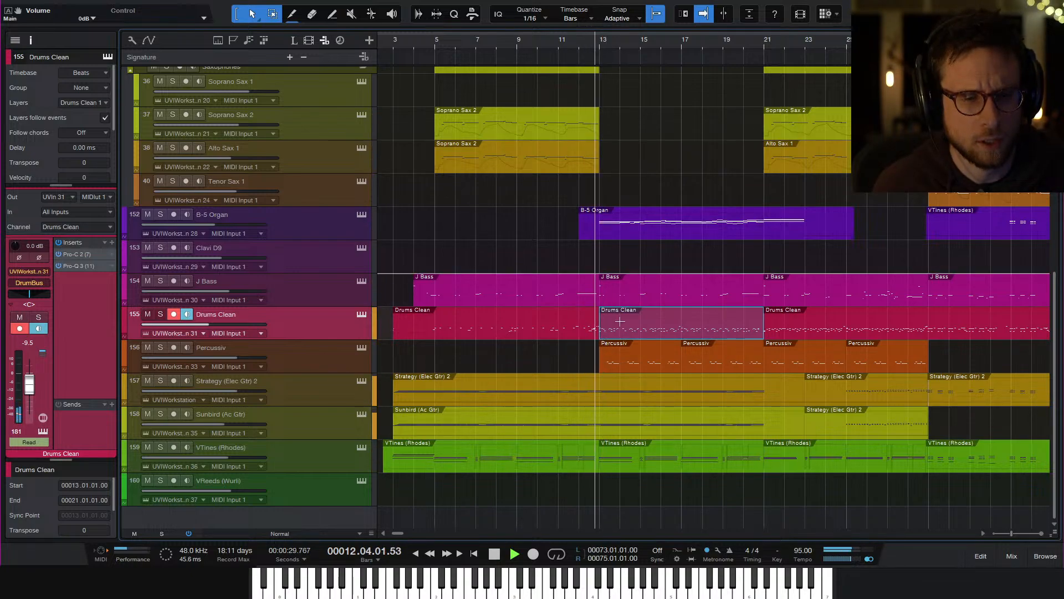
Open the Drums Clean part starting at bar 13, audition the transition from 12.3, and close the note editor
double_click(618, 338)
key("space")
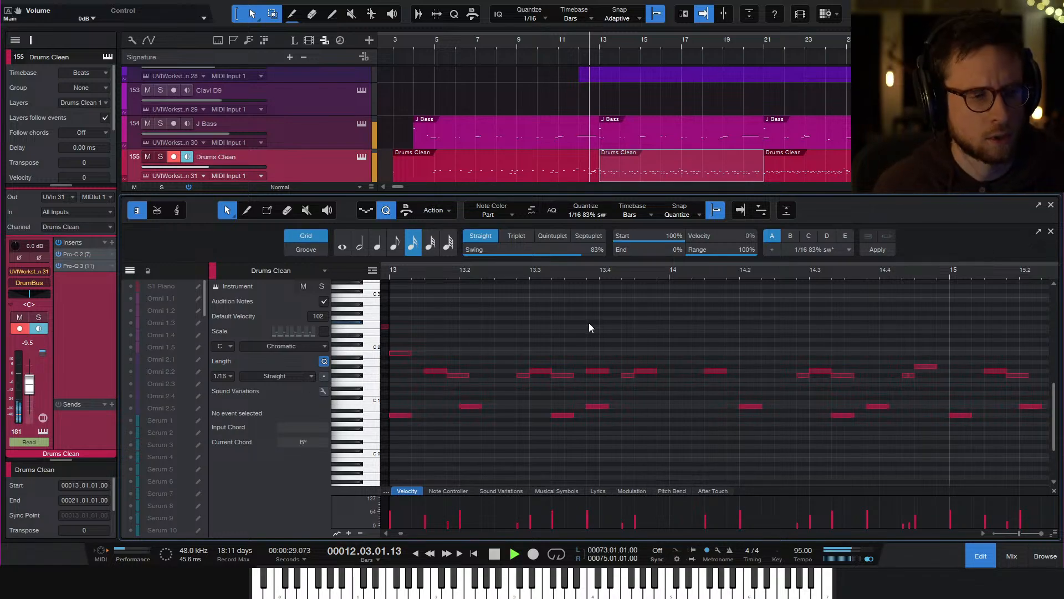
key("space")
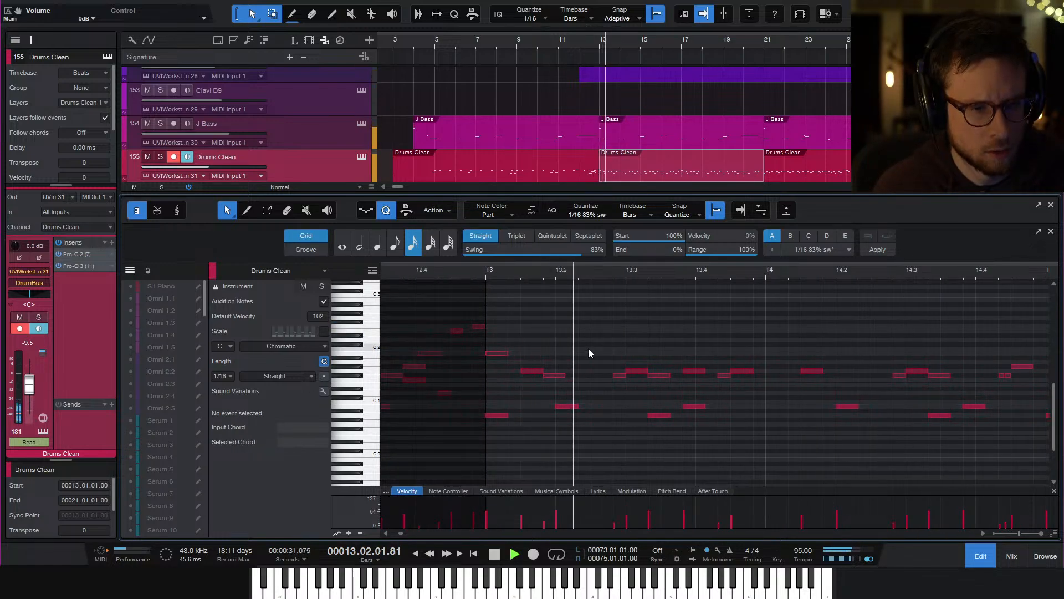
key("space")
key("space")
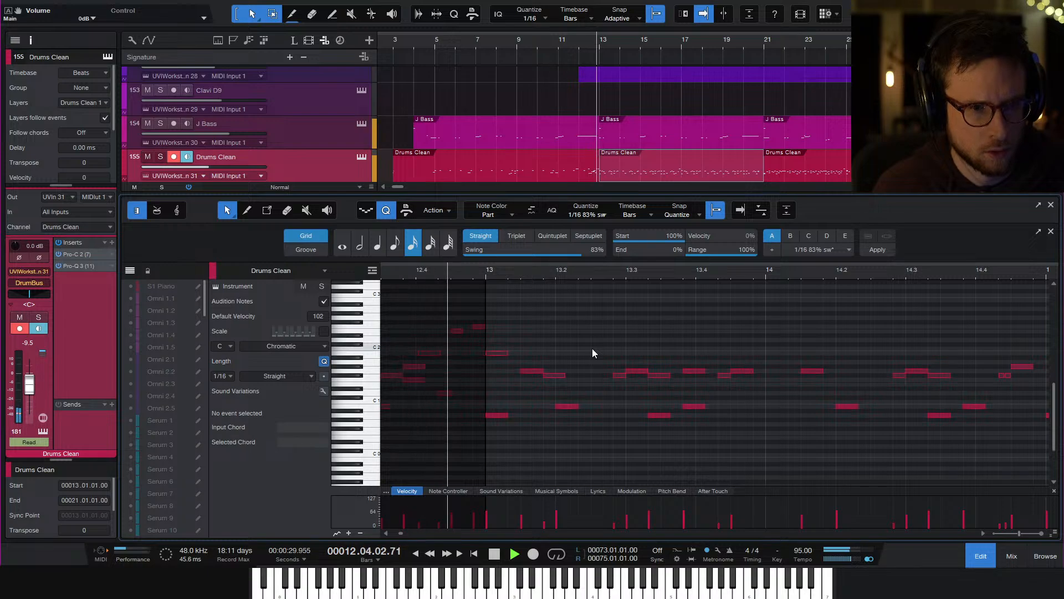
left_click(979, 553)
key("space")
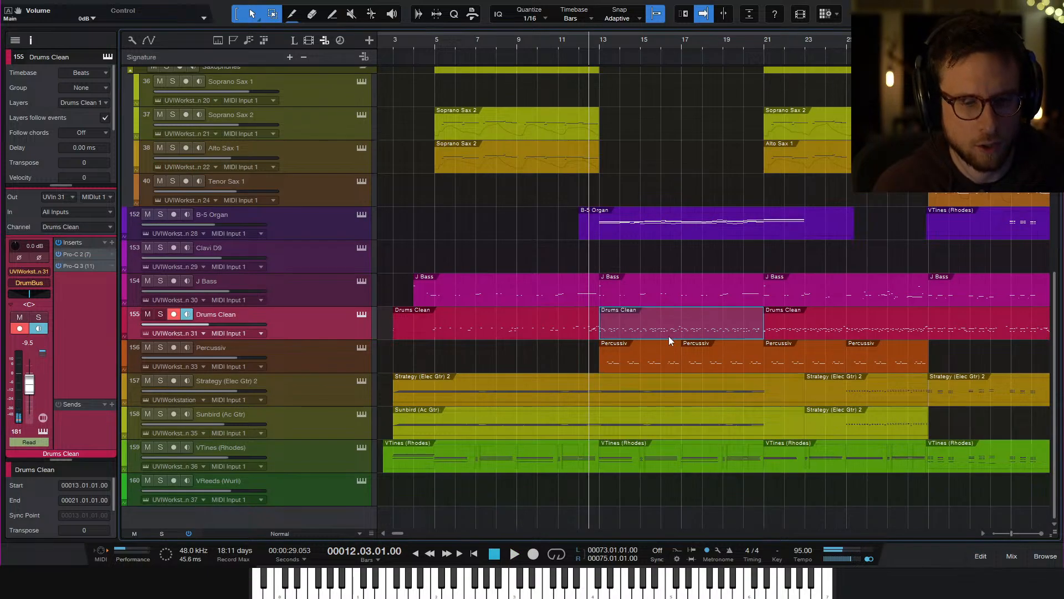
Open the Strategy (Elec Gtr) 2 and Sunbird (Ac Gtr) parts that start at bar 3 together for note editing
double_click(617, 397)
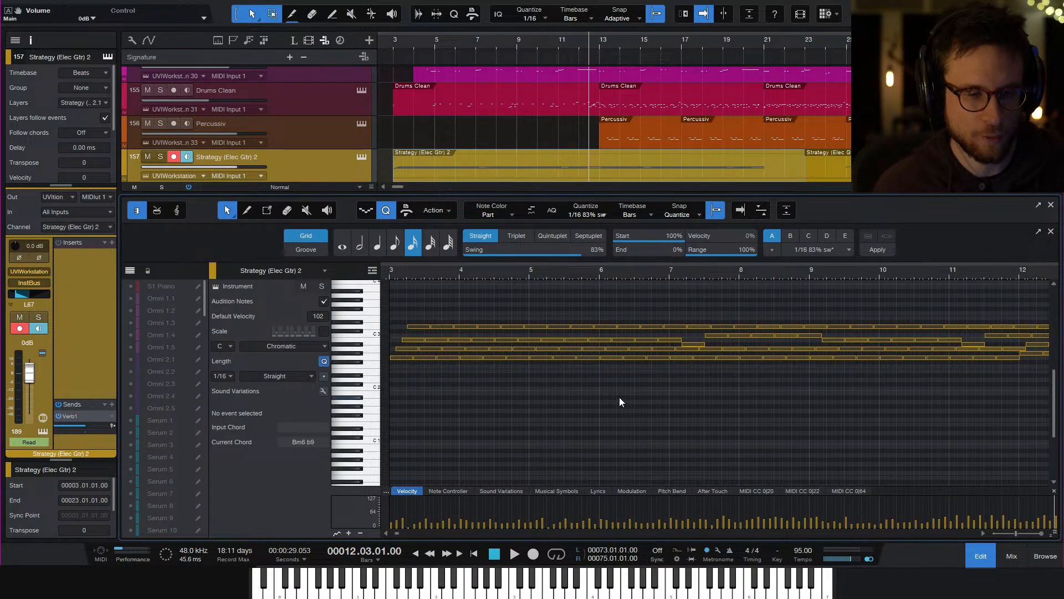
left_click(981, 546)
left_click(624, 428)
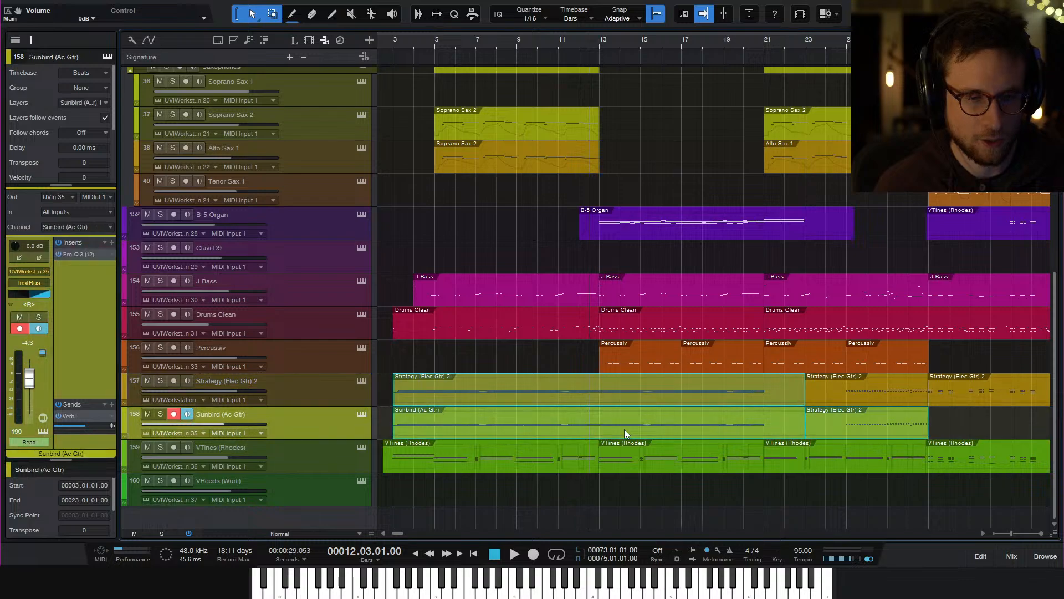
double_click(614, 397)
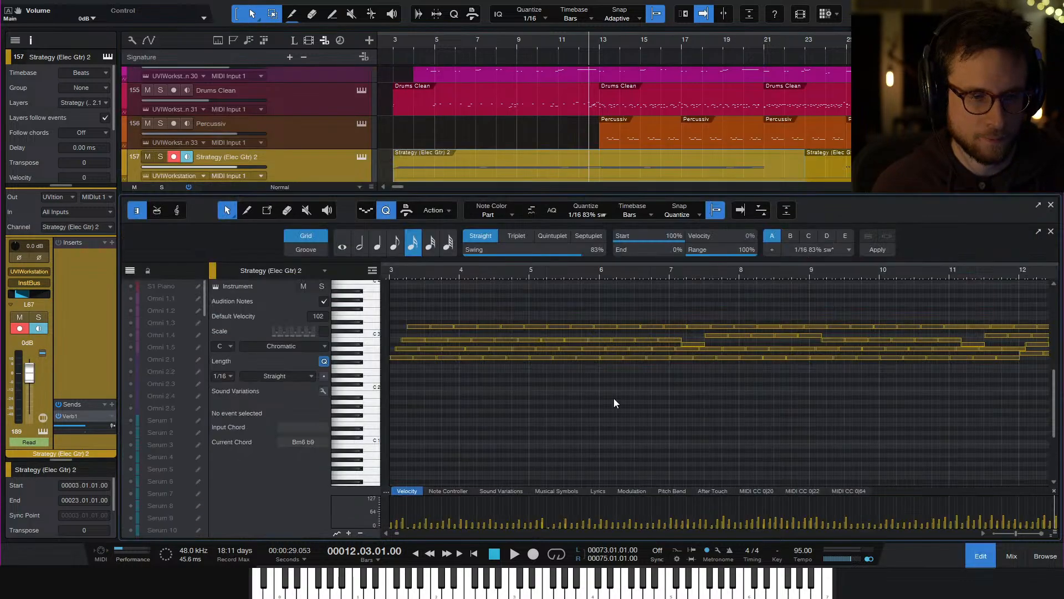
Audition the two guitar parts from 12.3, examining their notes around the start of bar 13
key("w")
key("space")
key("e")
key("e")
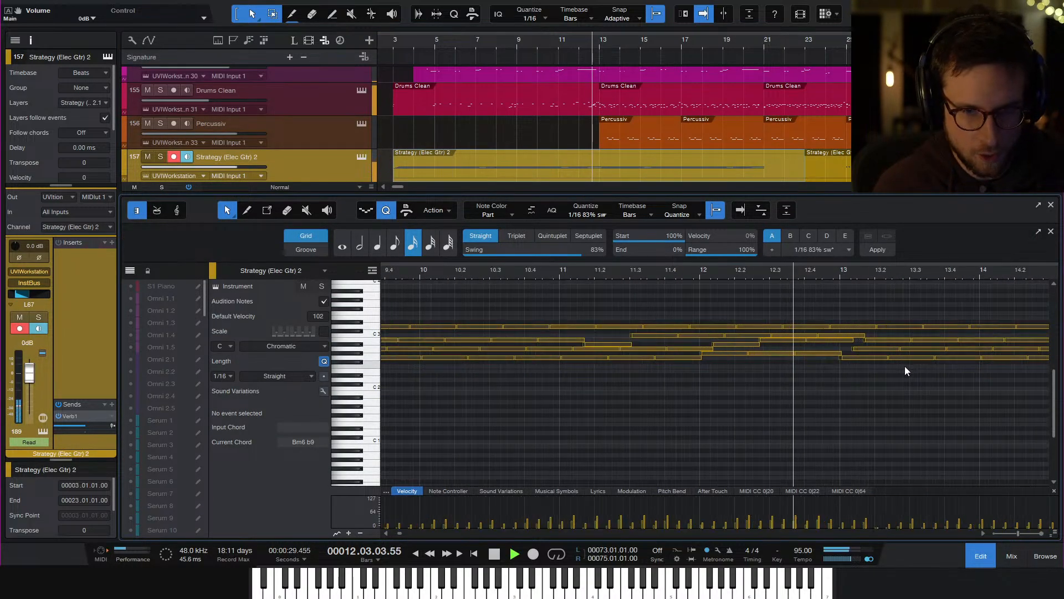
scroll(863, 368, "right", 2)
key("space")
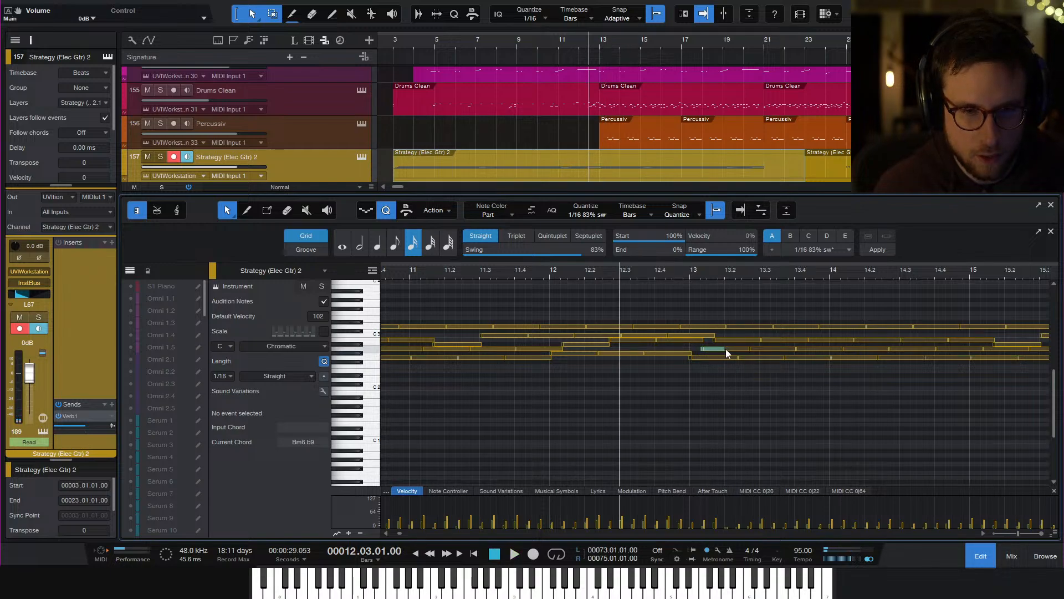
Mute the A2 and B2 guitar notes that start just after the downbeat of bar 13
left_click(726, 348)
left_click(736, 340, "shift")
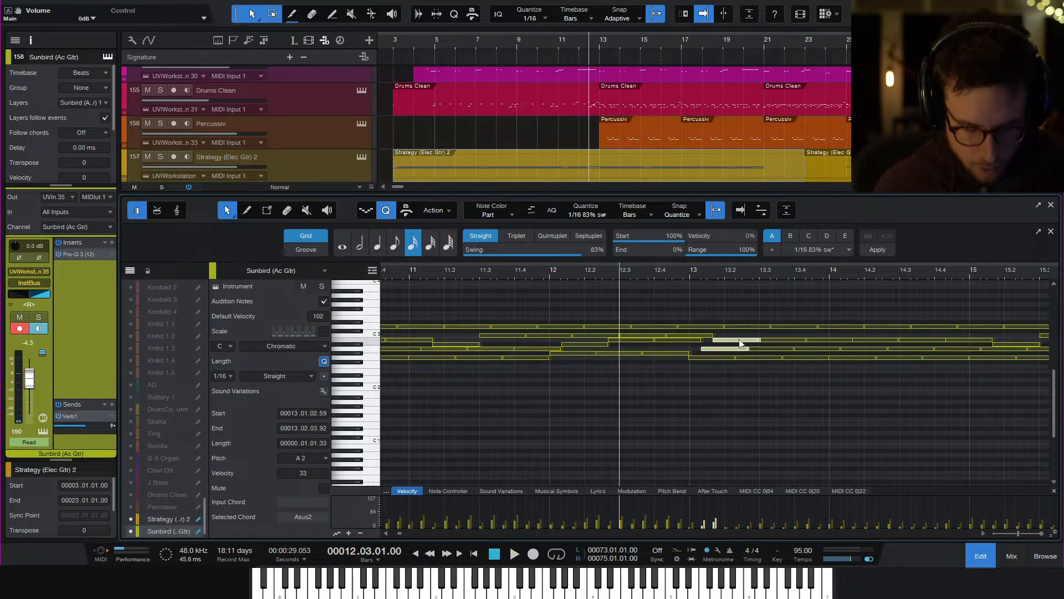
key("shift+m")
Audition the guitar transition into bar 13 with the two notes muted, replaying it several times from 12.4
key("space")
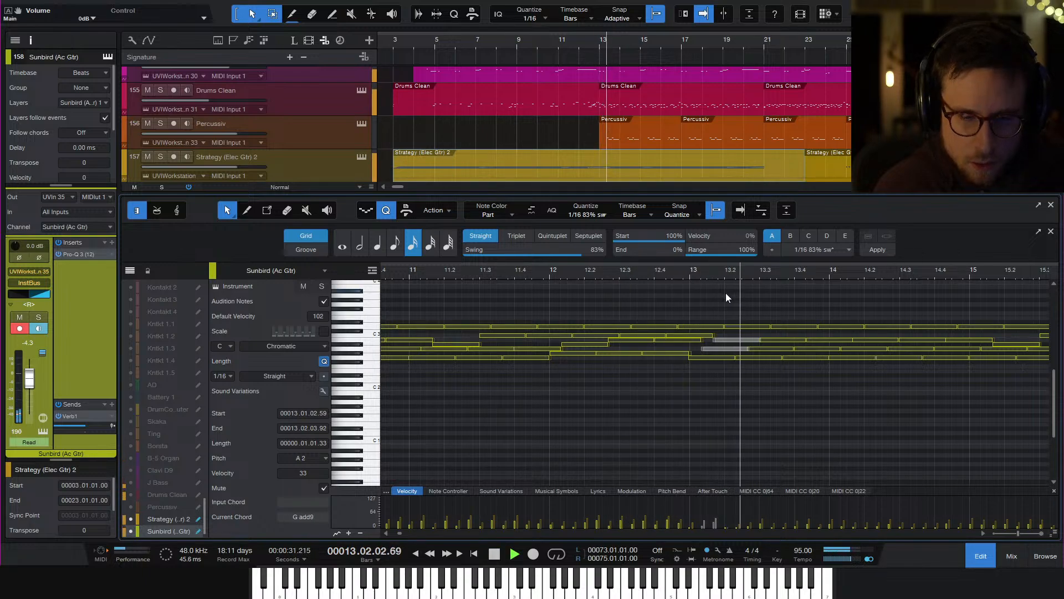
key("space")
key("space")
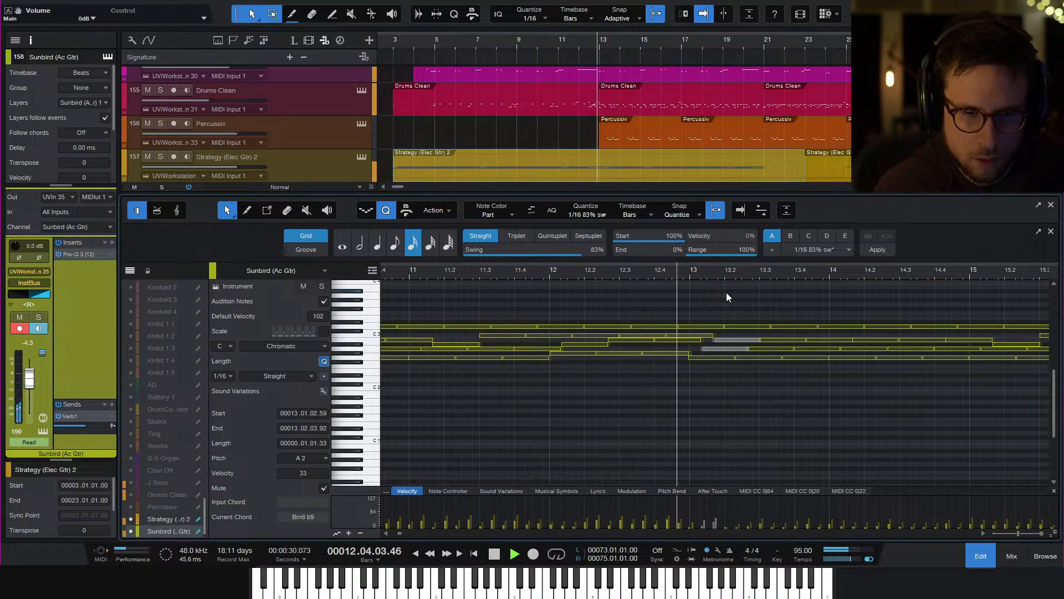
left_click(659, 272)
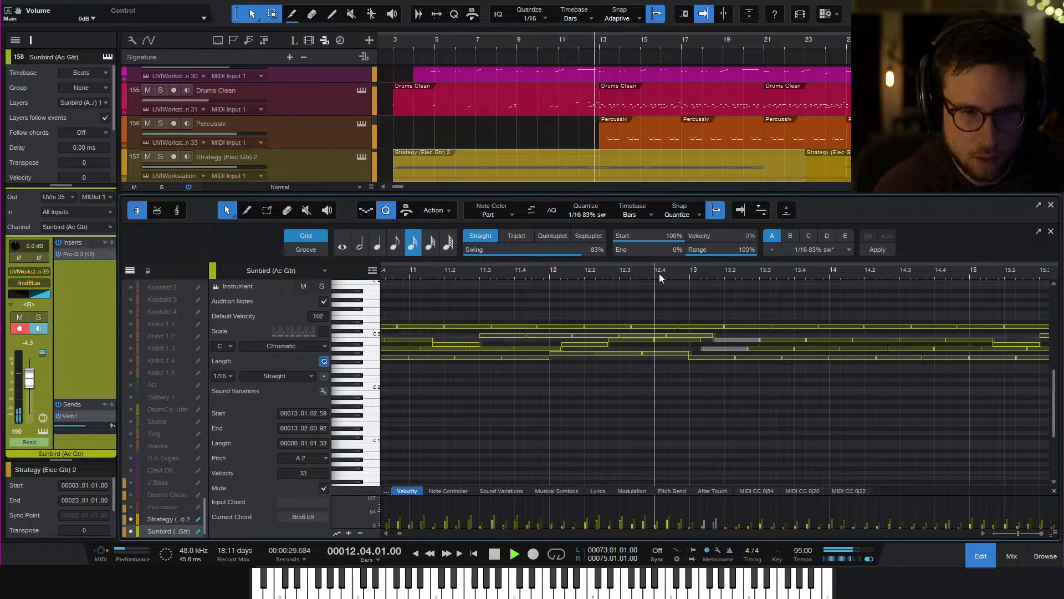
key("space")
key("space")
key("space")
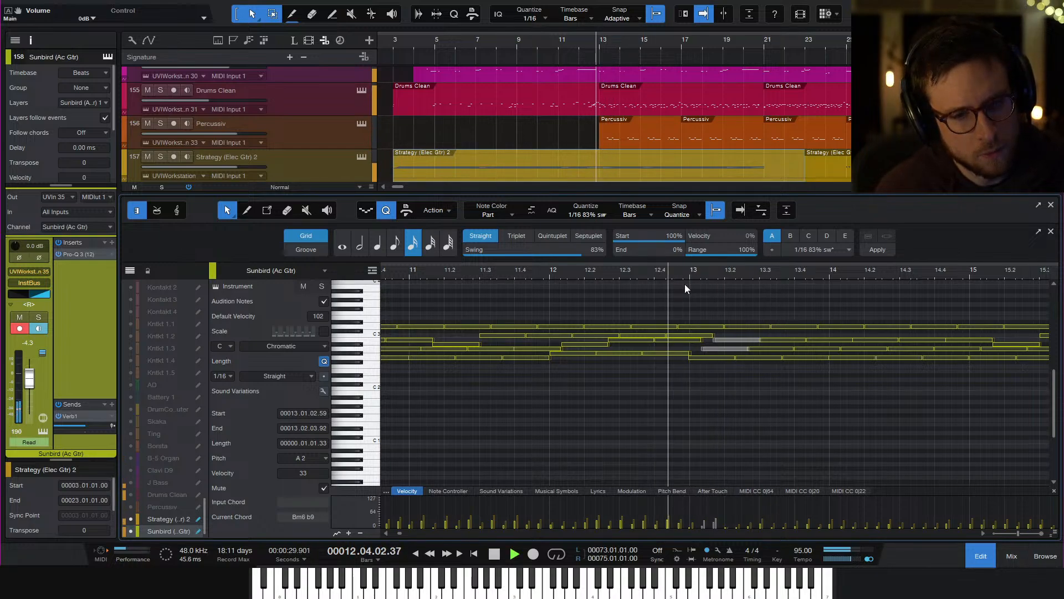
key("space")
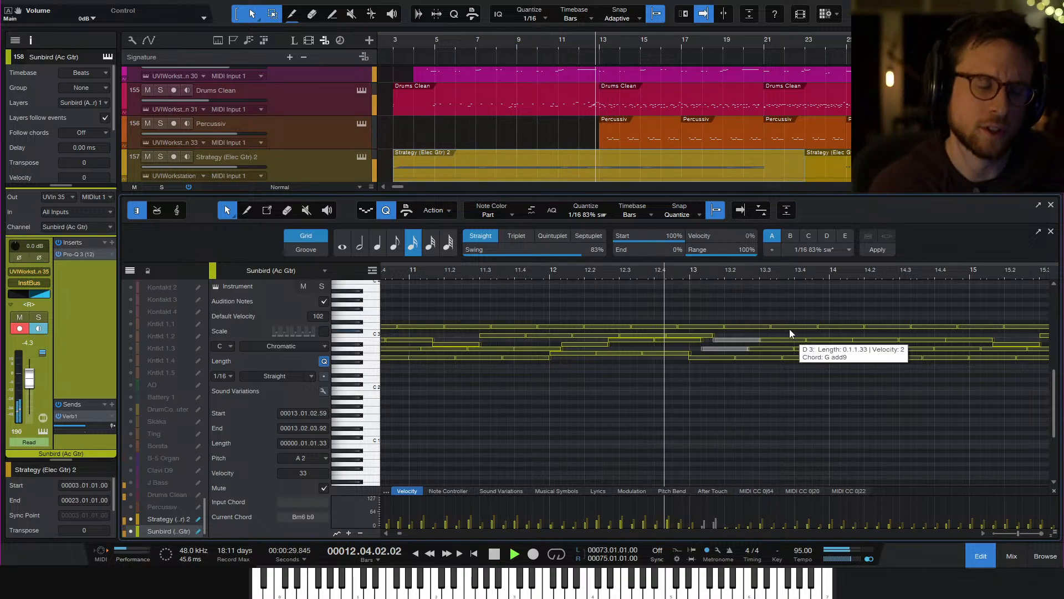
key("space")
key("space")
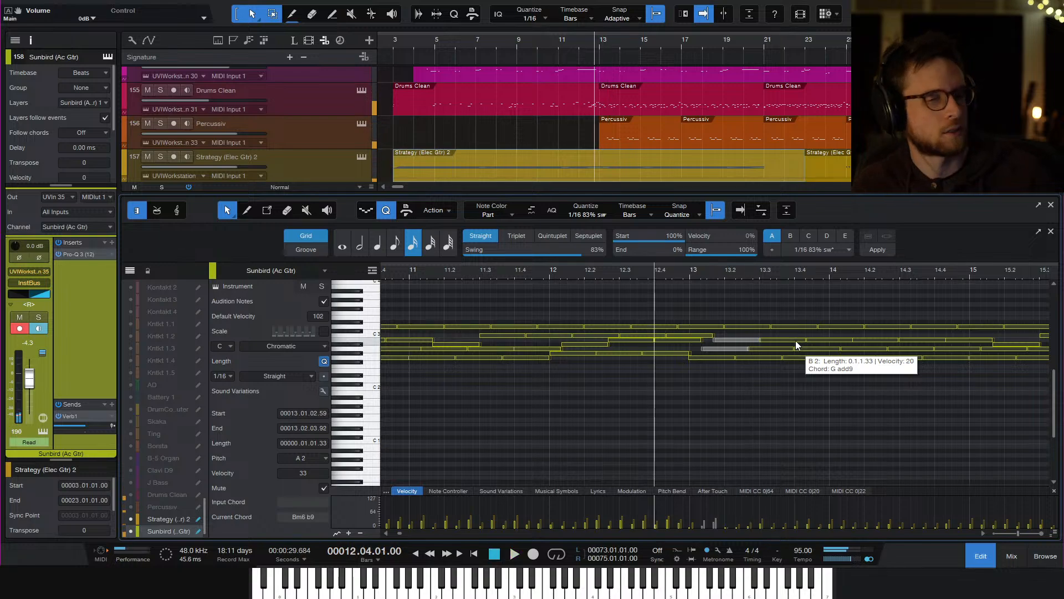
Delete the muted B2 note just after bar 13, unmute the A2 note, audition from 12.4, and close the note editor
key("space")
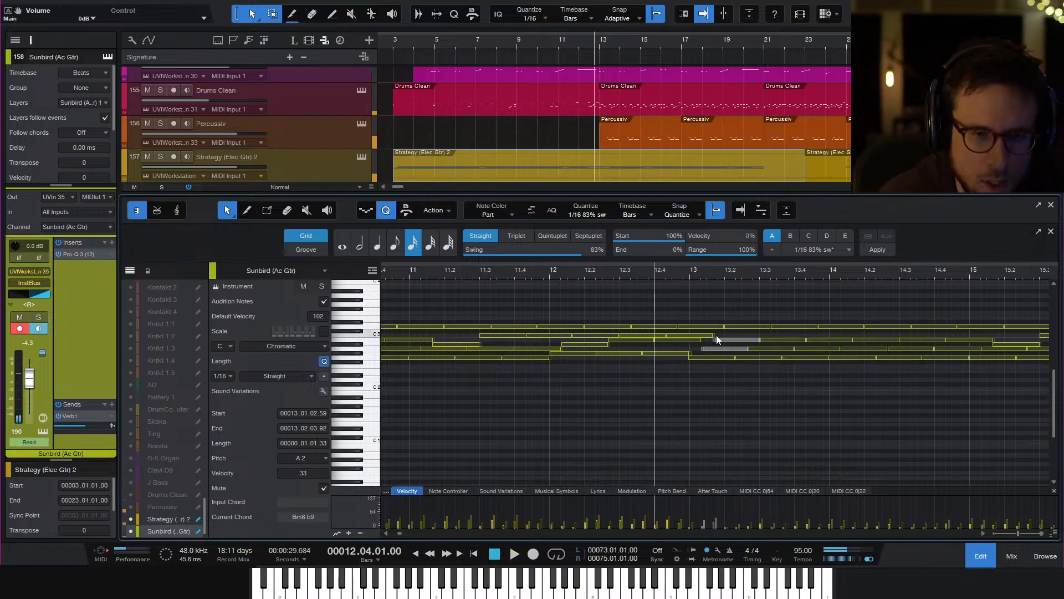
left_click_drag(700, 348, 714, 347)
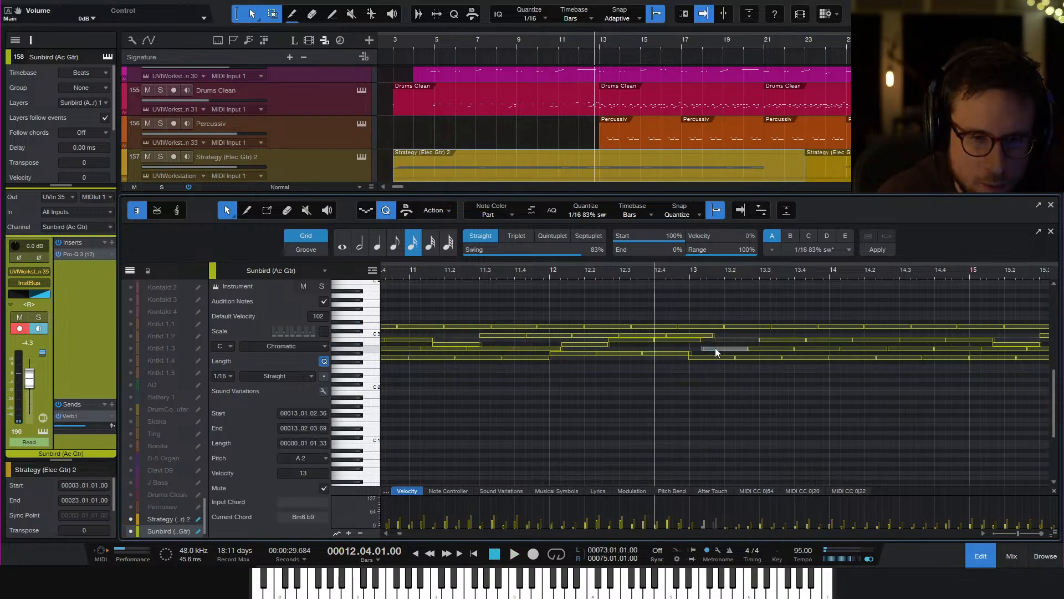
key("space")
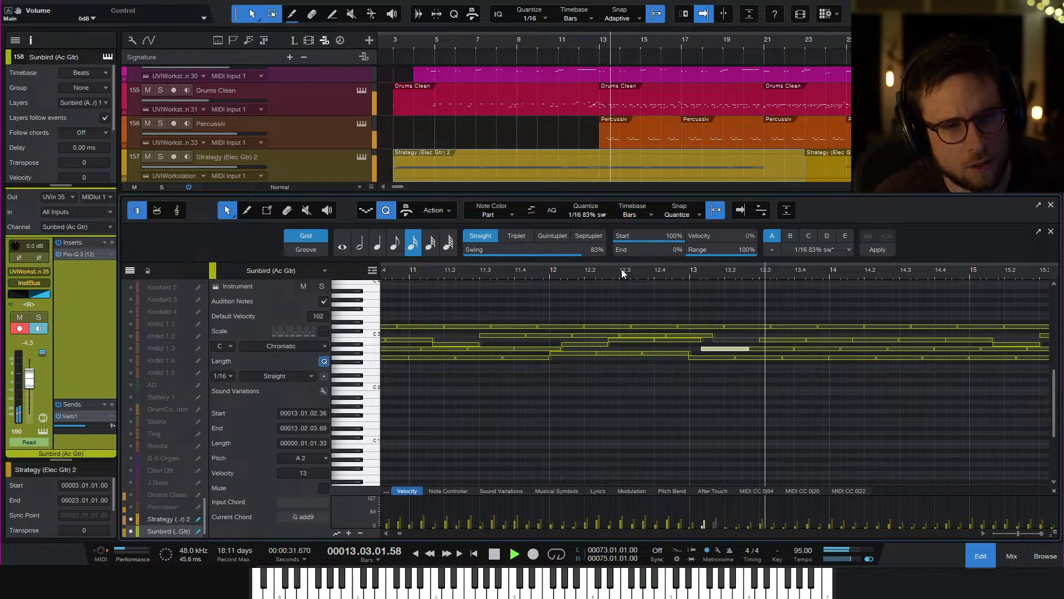
left_click(982, 549)
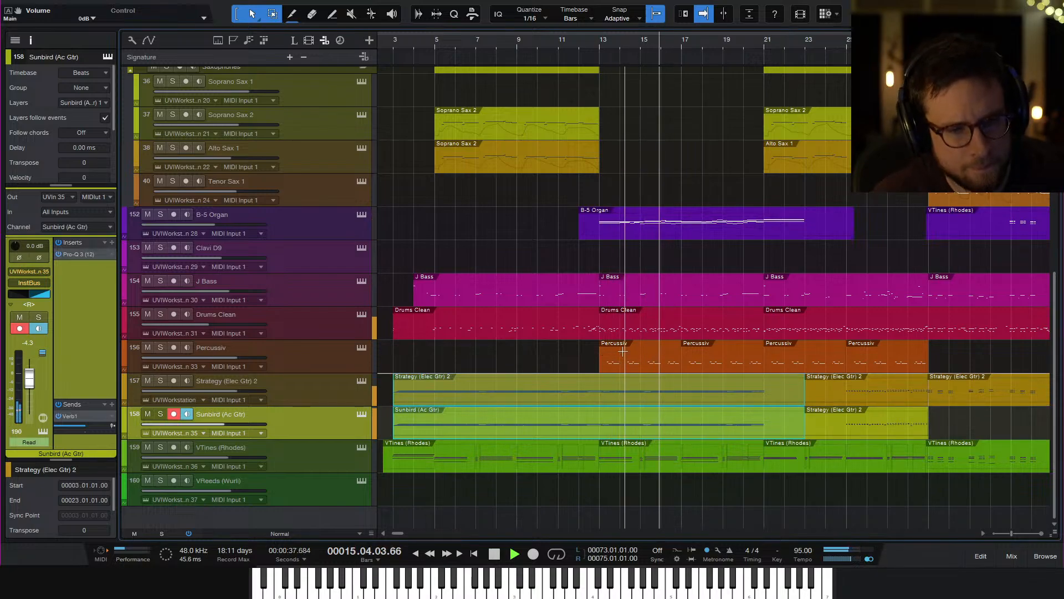
Listen to the full arrangement through to bar 21, checking the tracks above, and replay the transition from 20.2
scroll(675, 363, "up", 1)
scroll(680, 361, "up", 10)
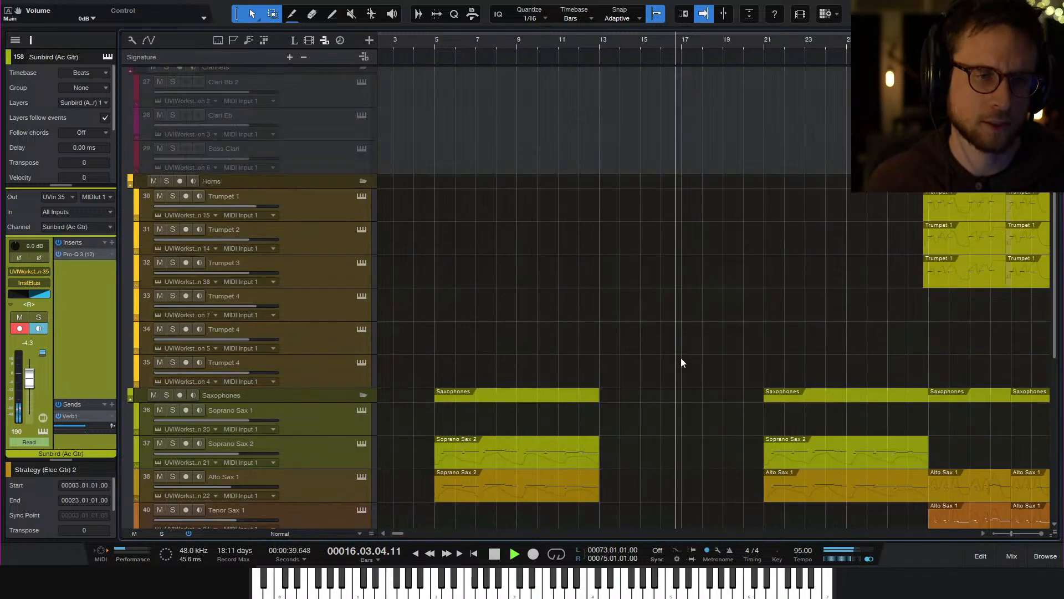
scroll(688, 366, "down", 11)
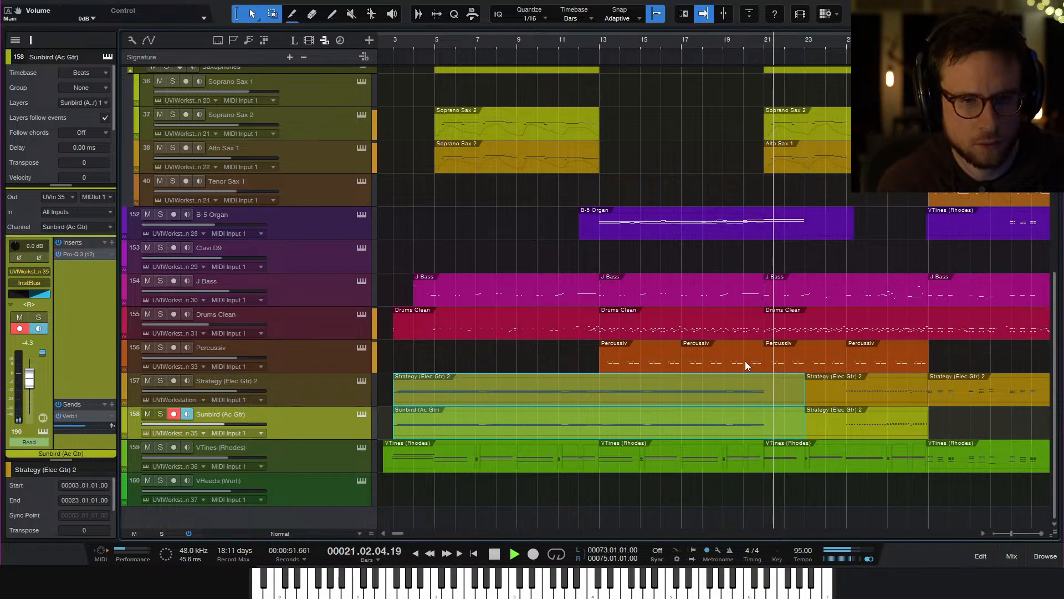
left_click(746, 43)
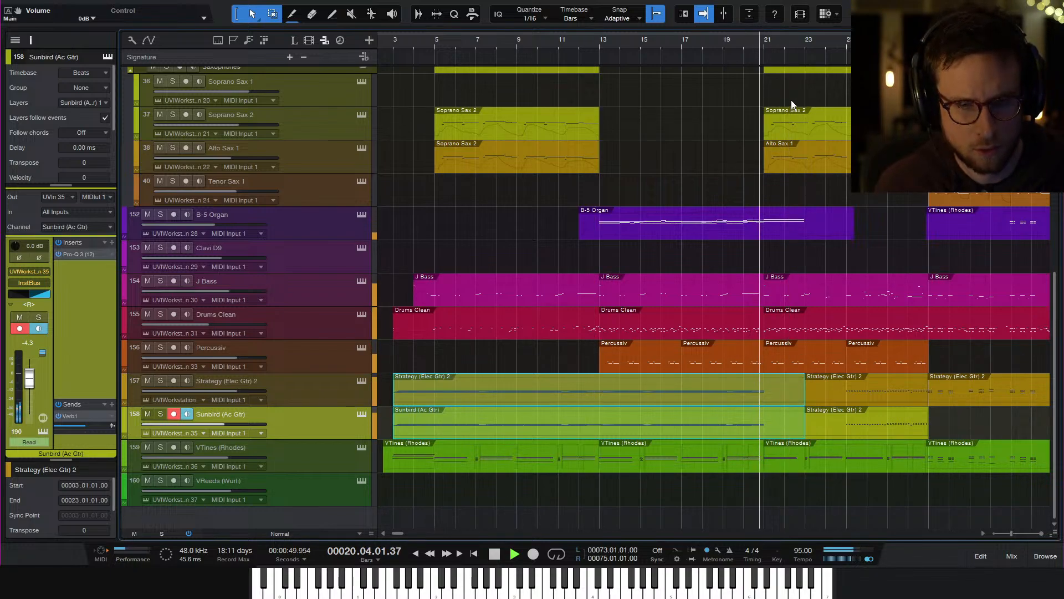
key("space")
key("space")
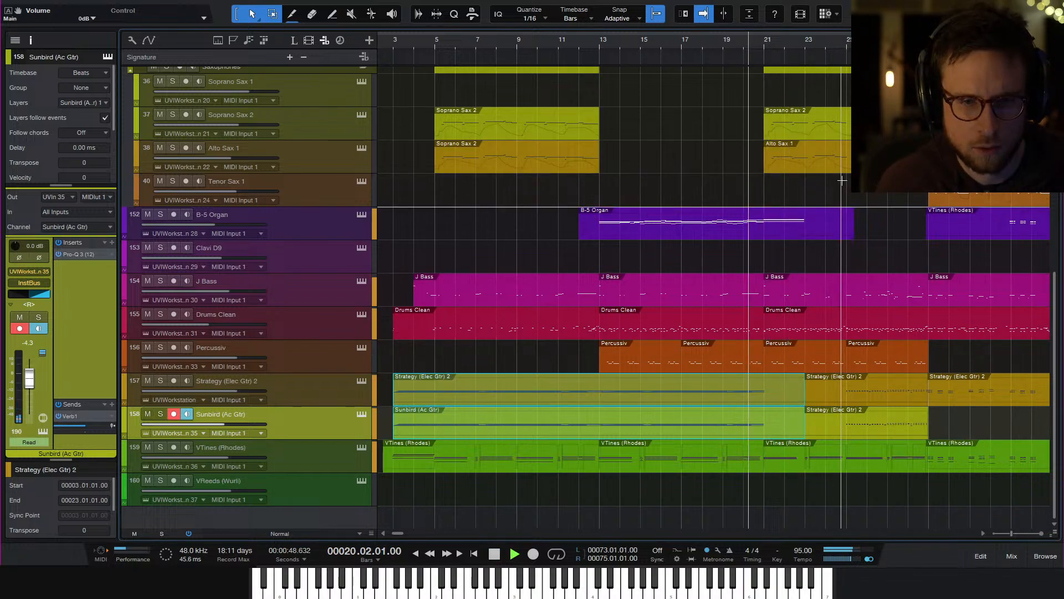
Solo the B-5 Organ track, open its part for note editing, and audition the passage from 20.2 into bar 21
double_click(753, 237)
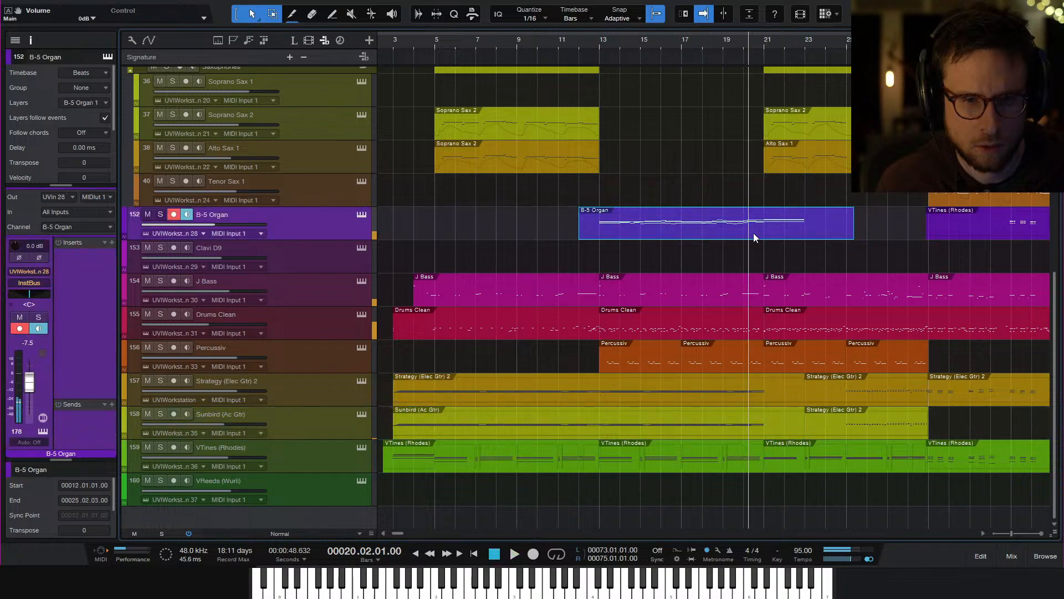
key("s")
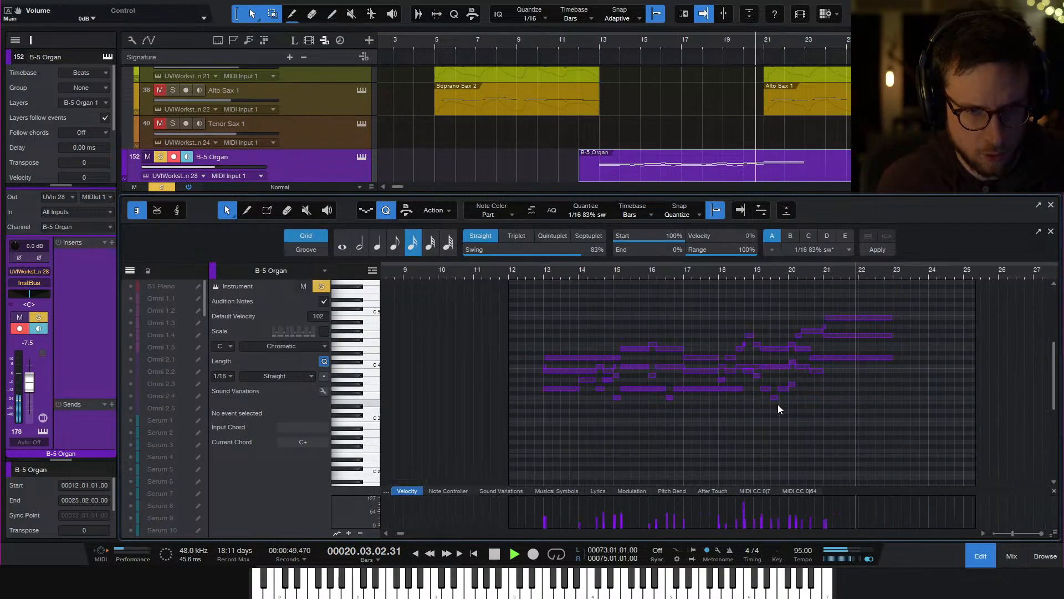
key("space")
scroll(745, 454, "up", 2)
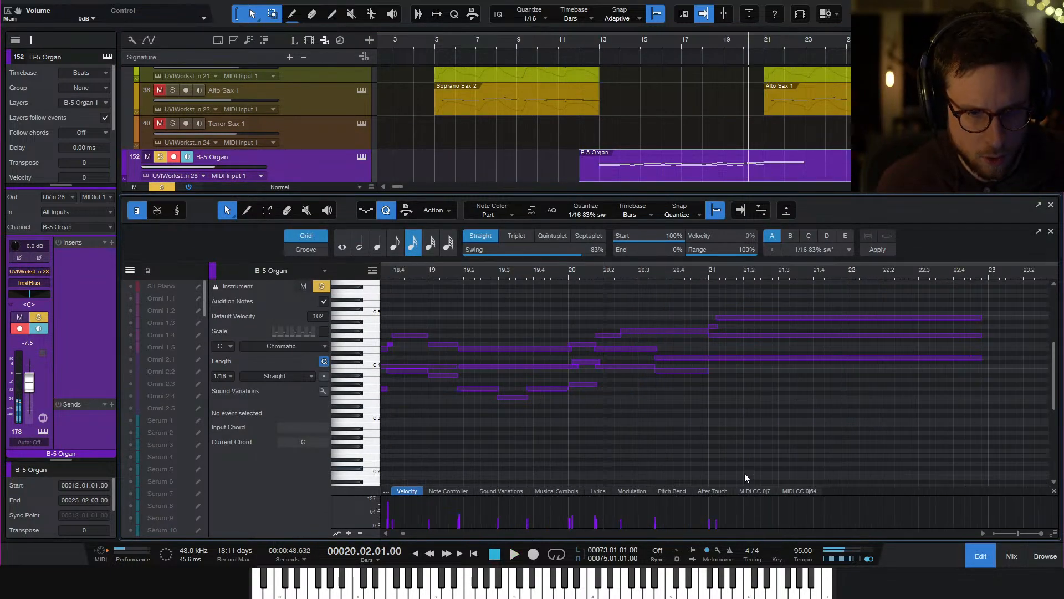
Bend the falling segment of the MIDI CC 0|7 dip before bar 21 into a steep downward curve and audition it from 20.2
left_click(755, 491)
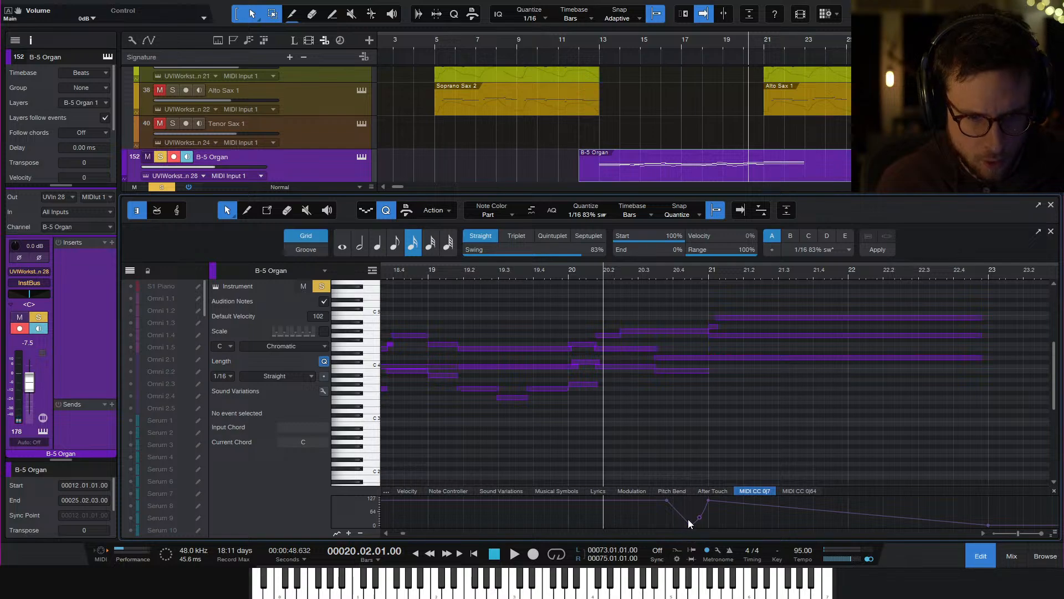
left_click_drag(679, 514, 684, 528)
key("space")
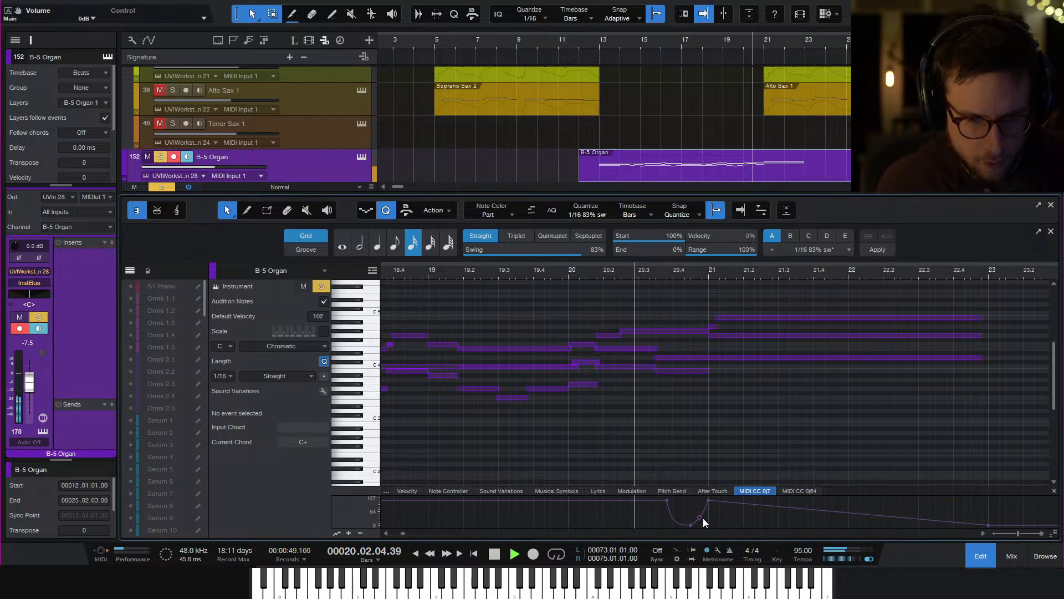
key("space")
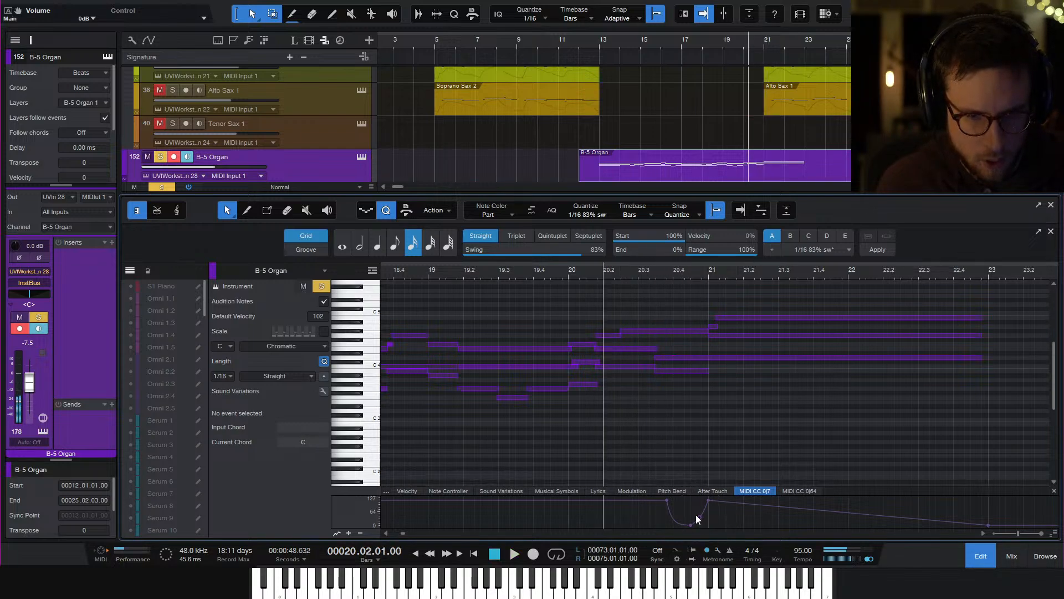
Open the B-5 Organ instrument, audition it from 20.2, and inspect the MIDI/automation assignment of its Volume soft/normal switch
left_click(361, 157)
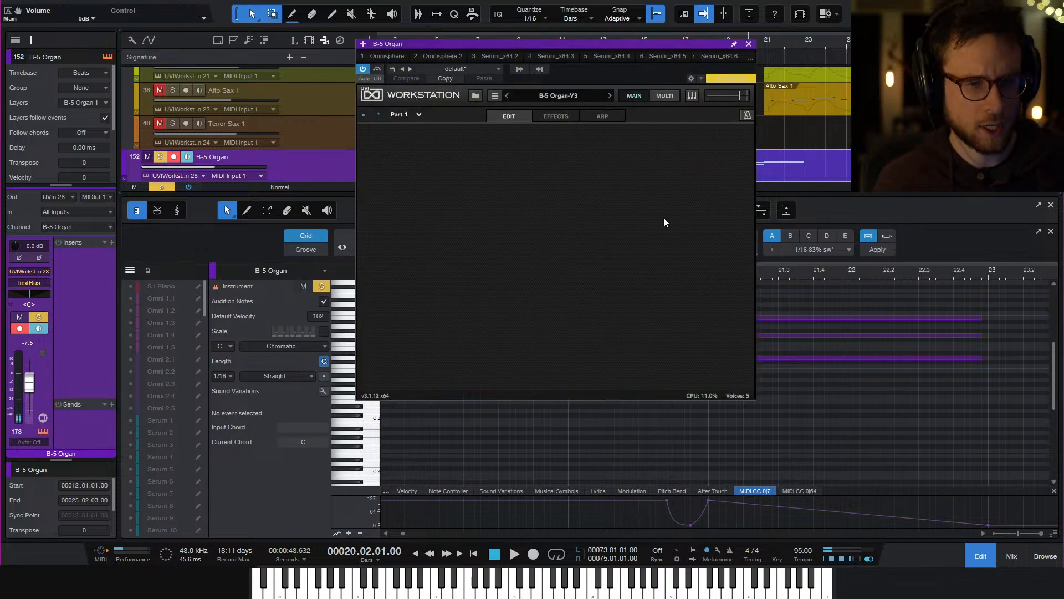
key("space")
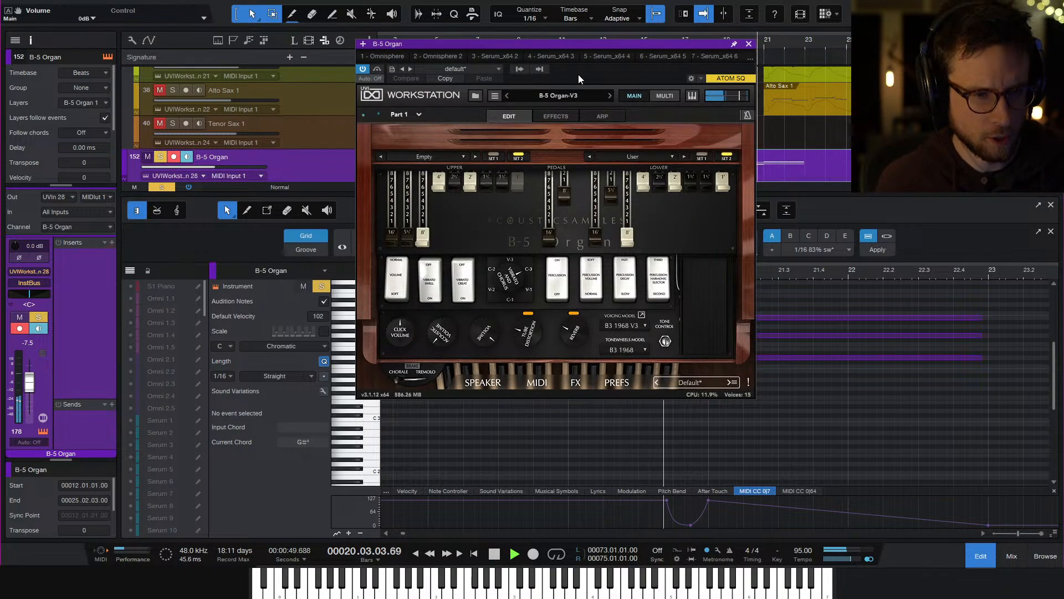
key("space")
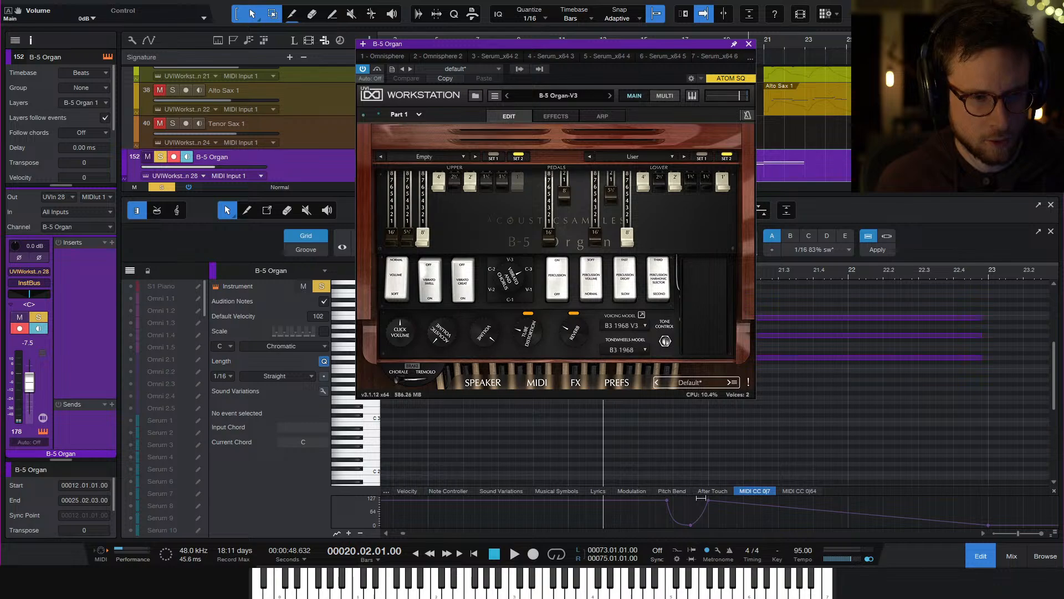
right_click(402, 282)
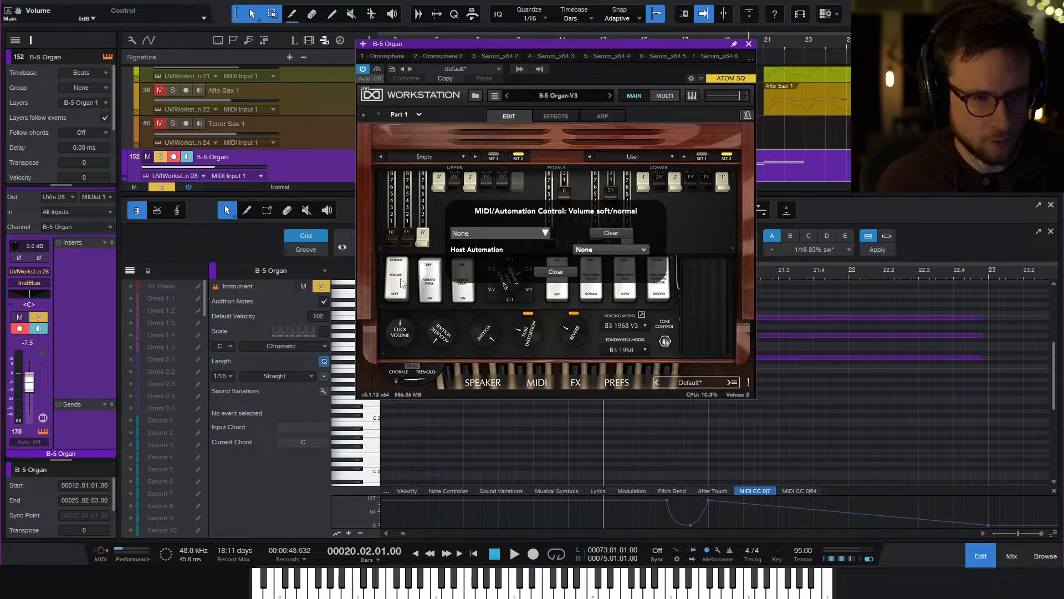
left_click(569, 272)
right_click(391, 294)
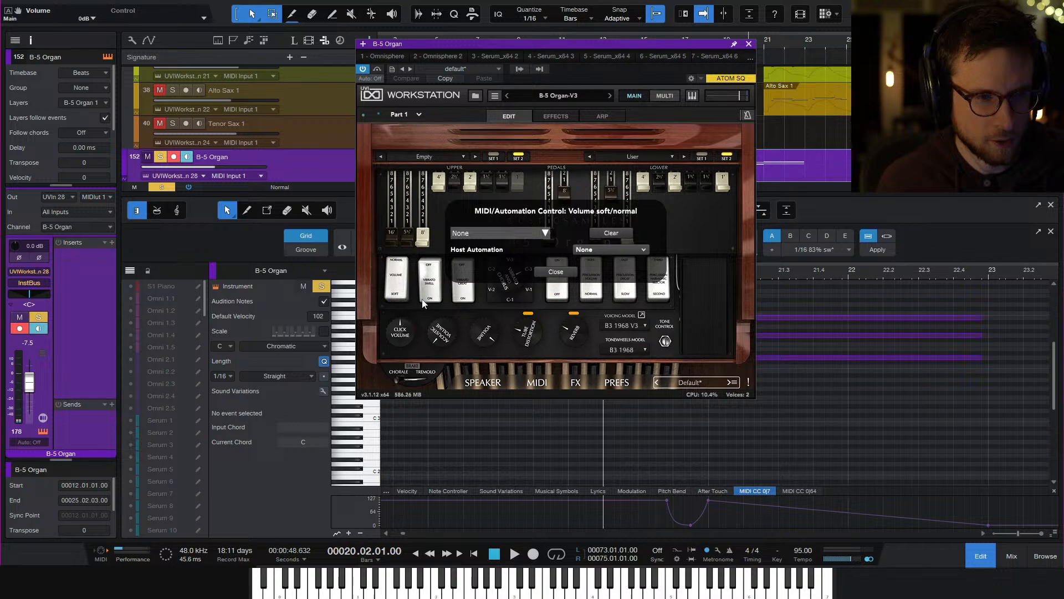
left_click(555, 271)
Replay the organ's volume dip from 20.2 with the instrument open, and close the instrument window
key("space")
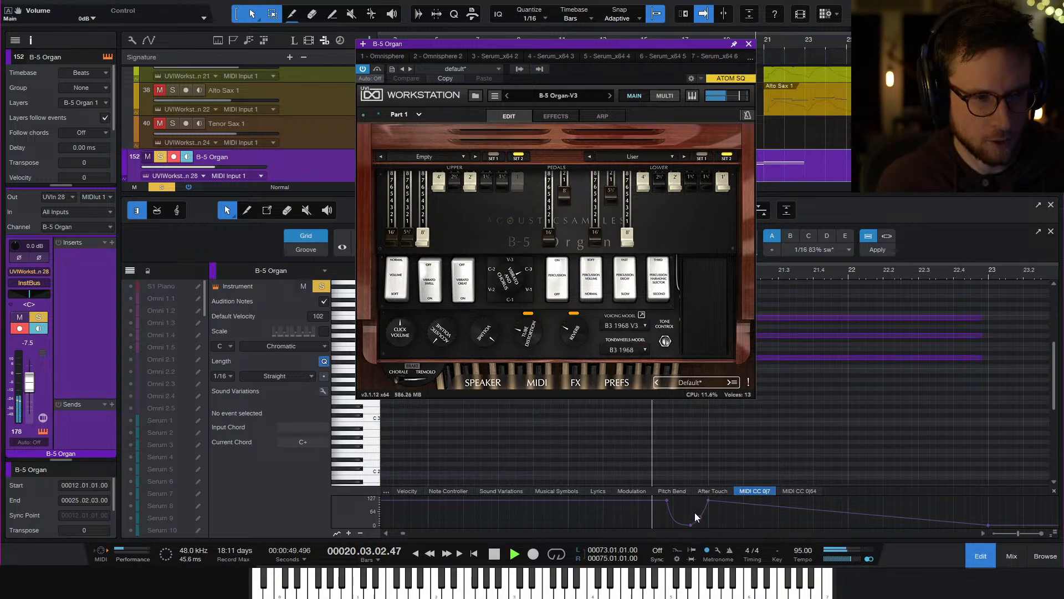
key("space")
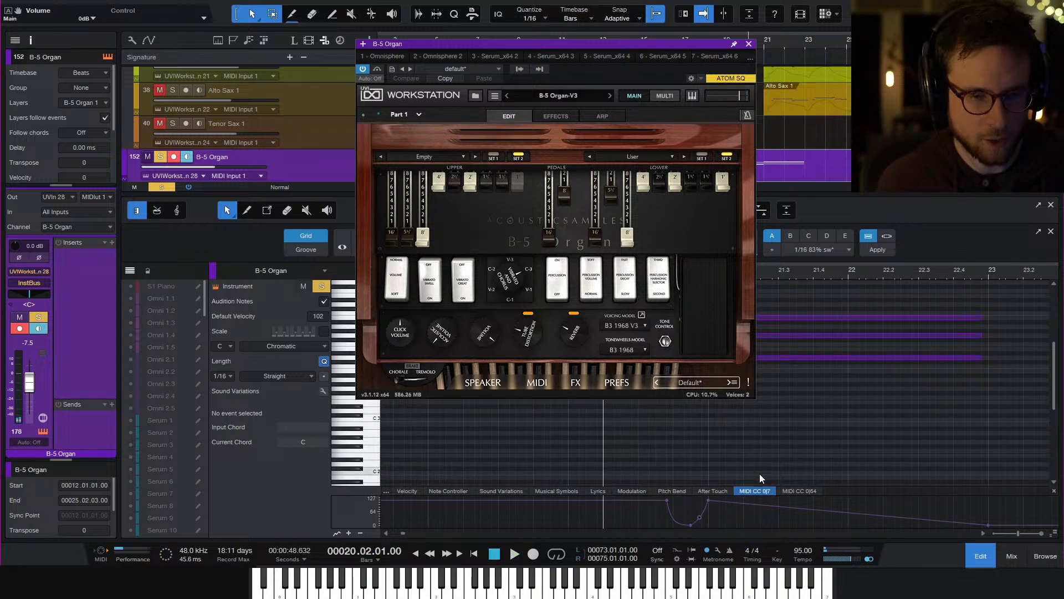
left_click(748, 43)
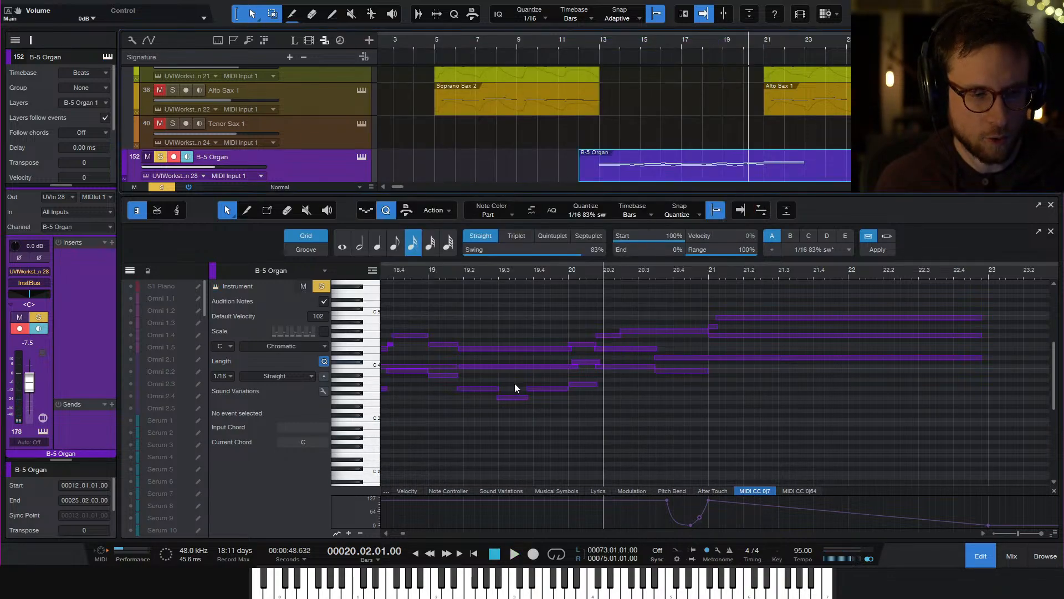
Look through the organ part's available automation parameters, checking the Host Automation and MIDI CC entries, and close the list
left_click(385, 487)
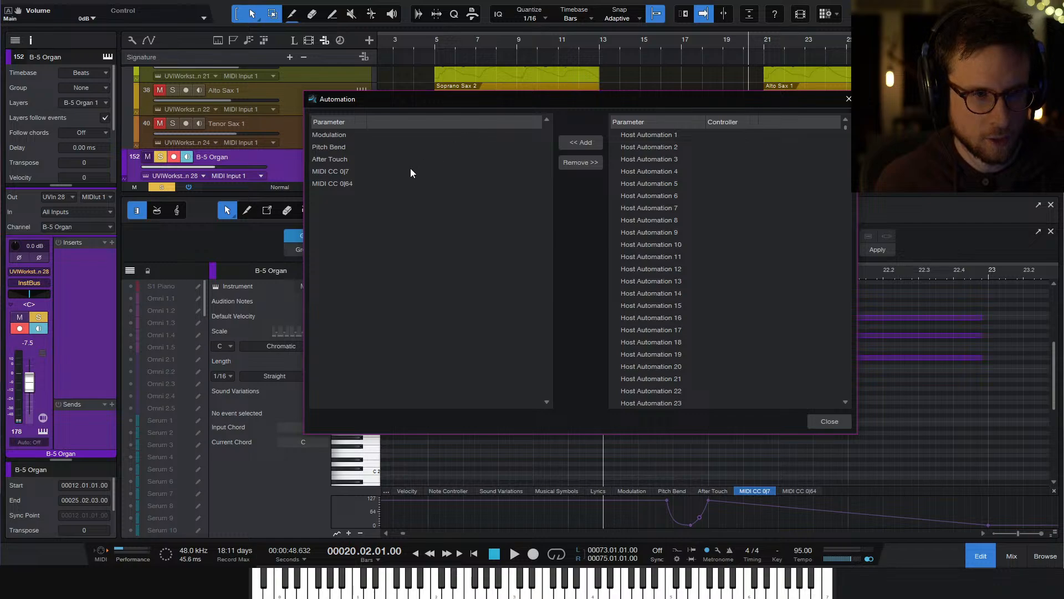
scroll(719, 301, "down", 20)
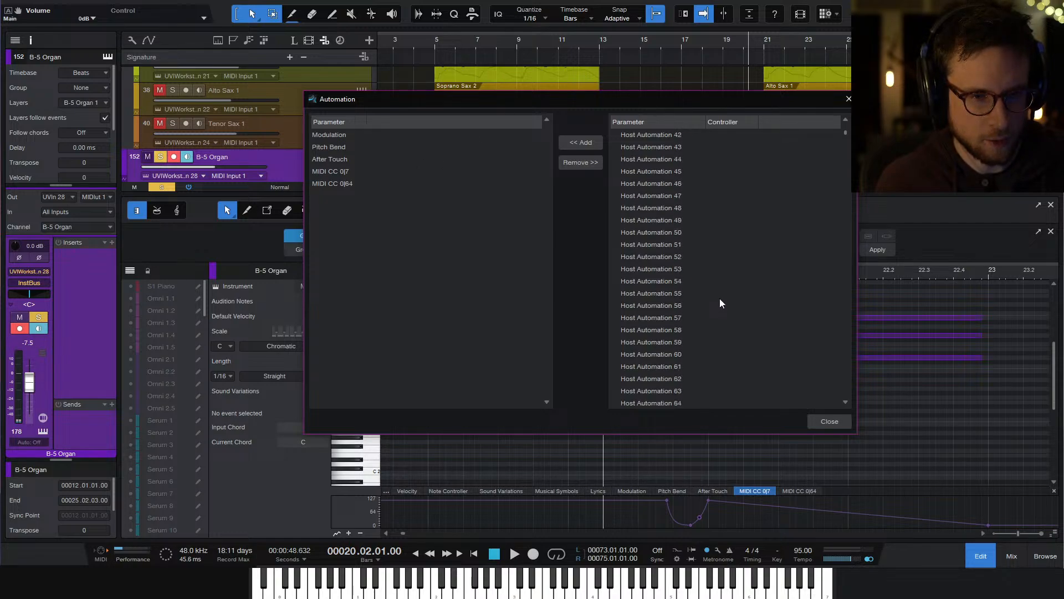
scroll(721, 297, "down", 20)
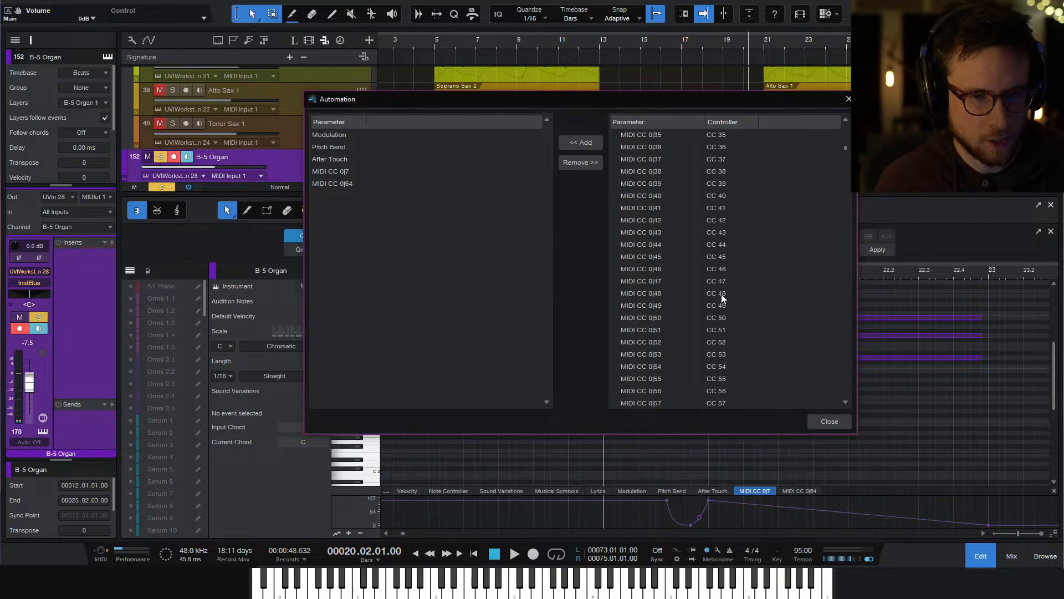
scroll(721, 294, "down", 20)
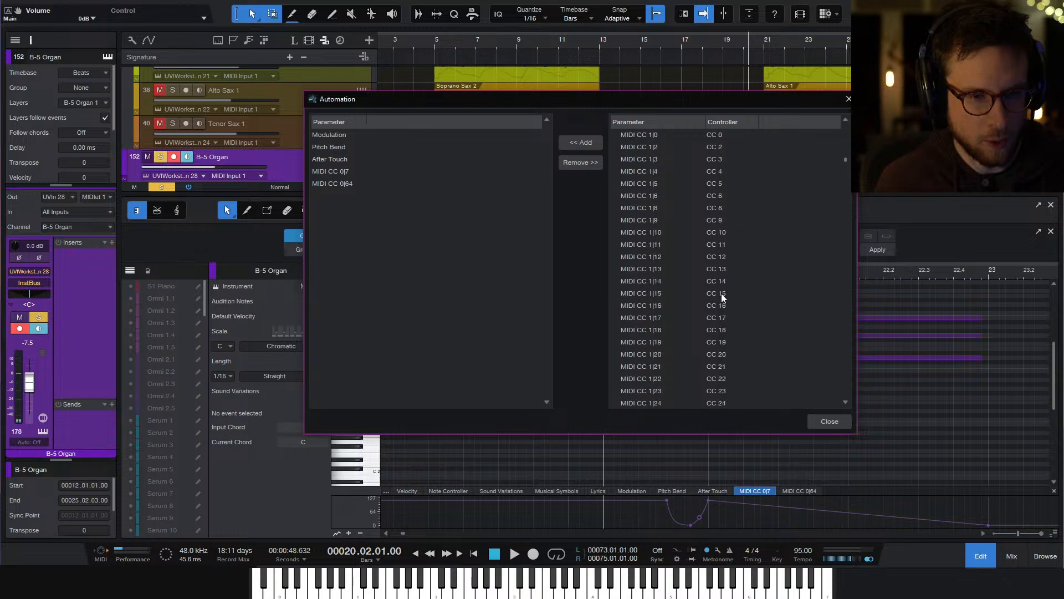
scroll(720, 294, "up", 2)
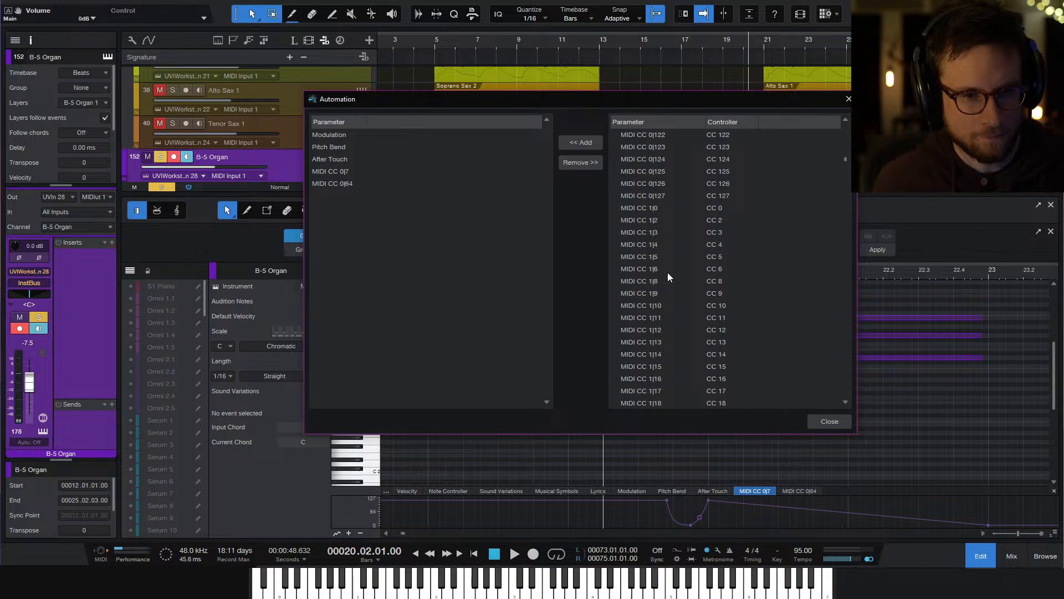
left_click(668, 273)
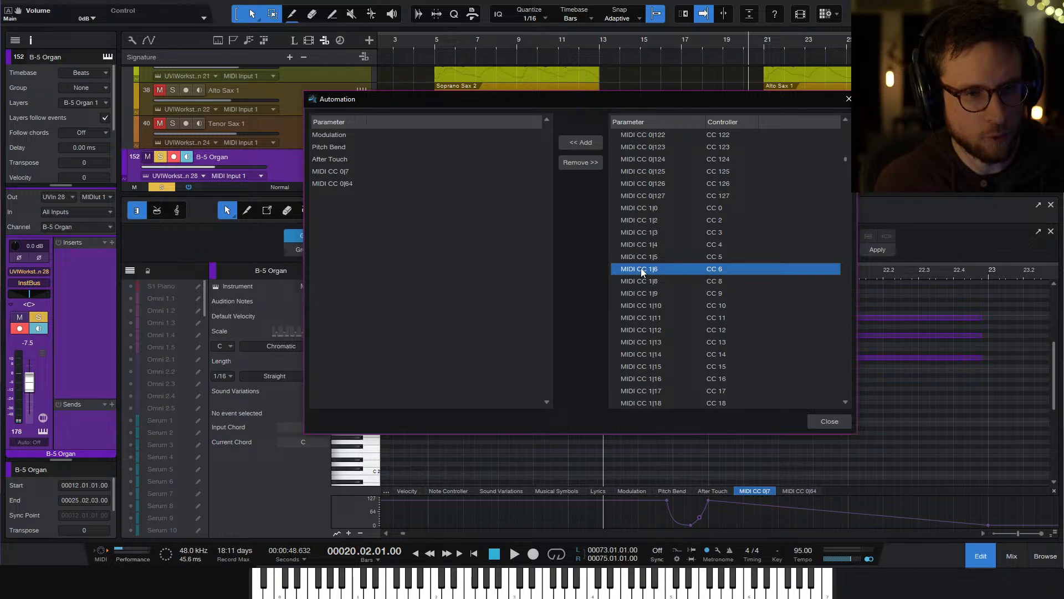
left_click(321, 172)
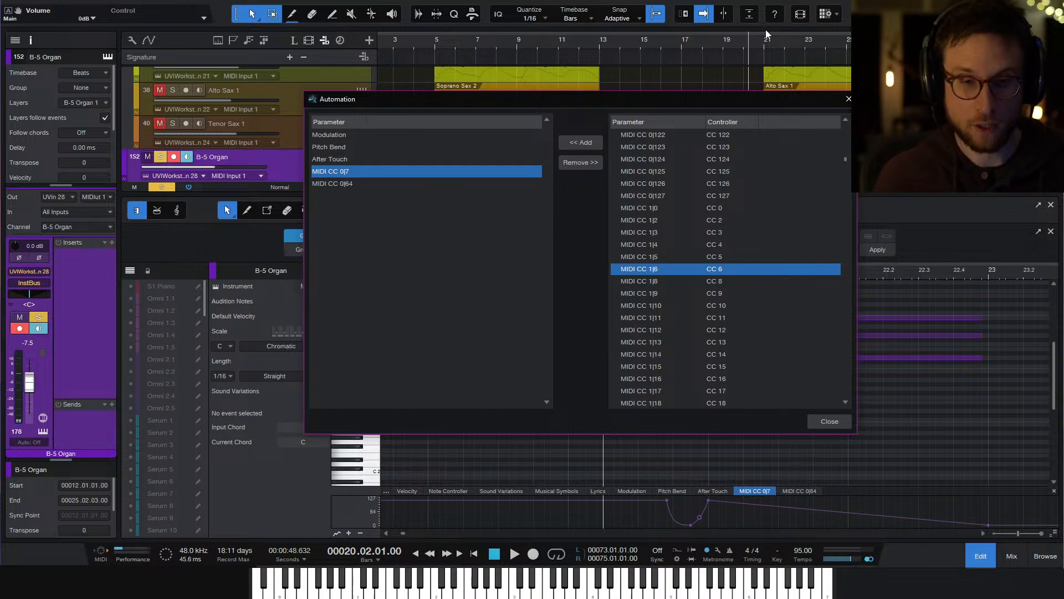
left_click(848, 100)
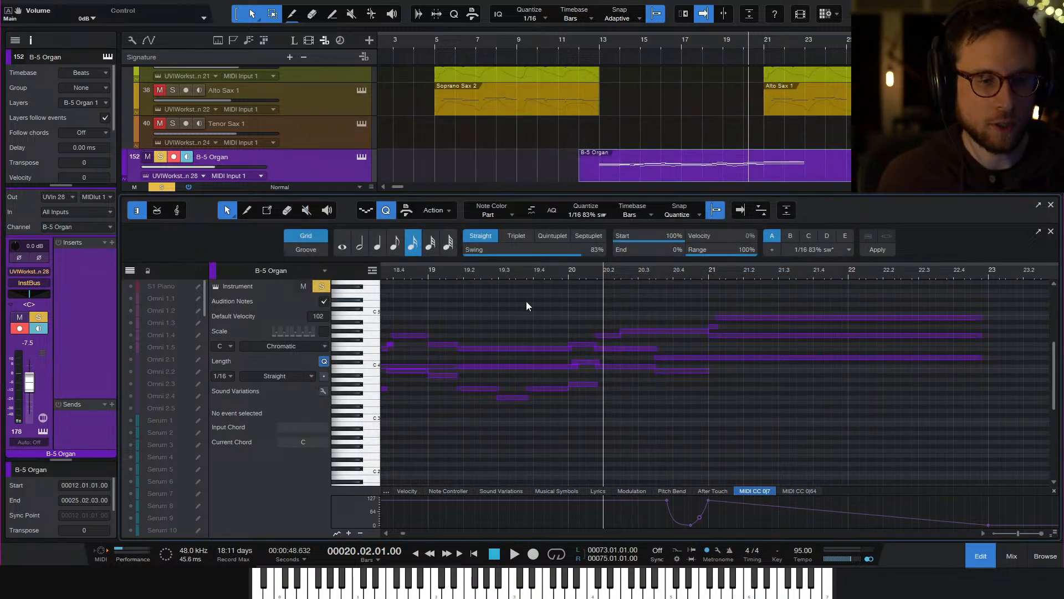
Reassign the B-5 Organ's General Volume control to MIDI CC 20 and close the instrument window
left_click(357, 158)
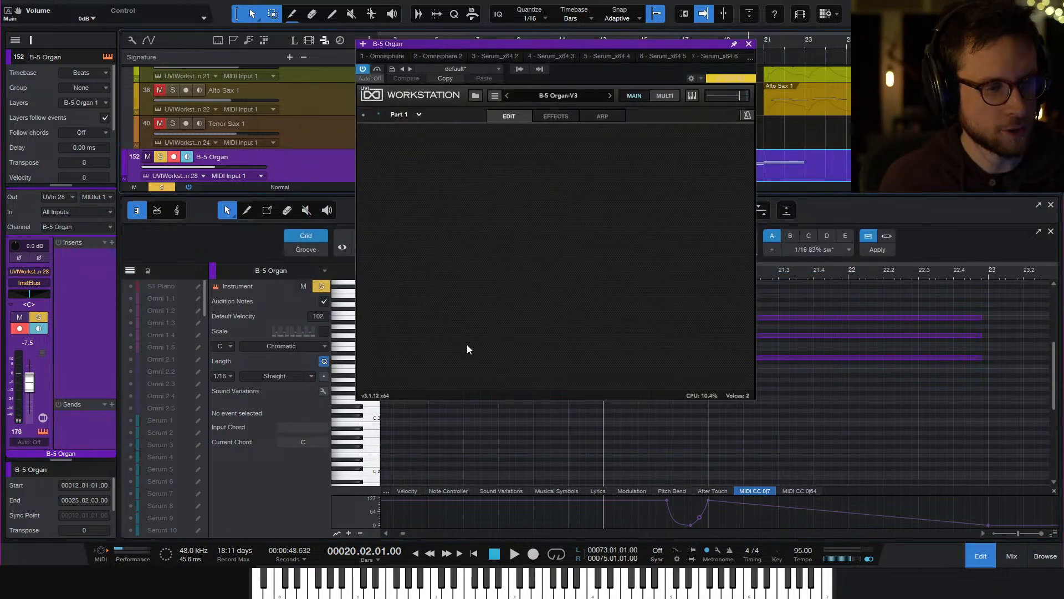
right_click(482, 334)
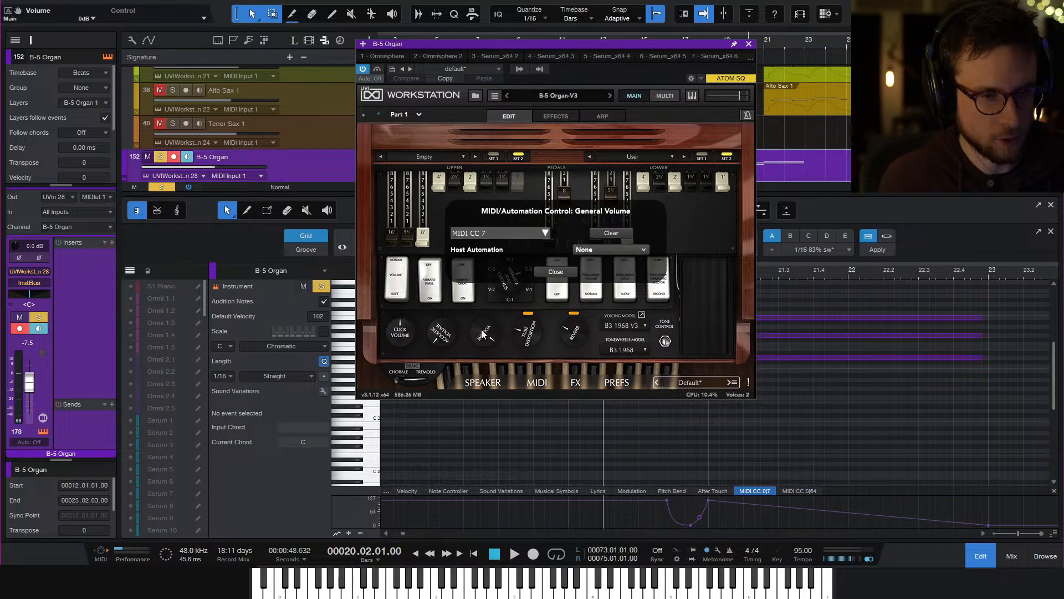
left_click(524, 235)
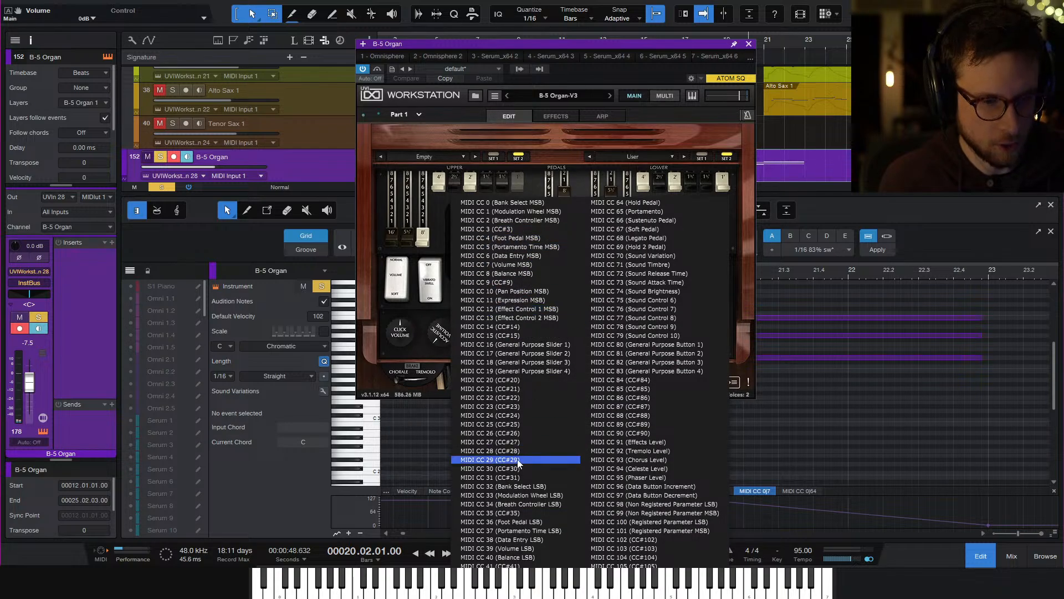
left_click(520, 380)
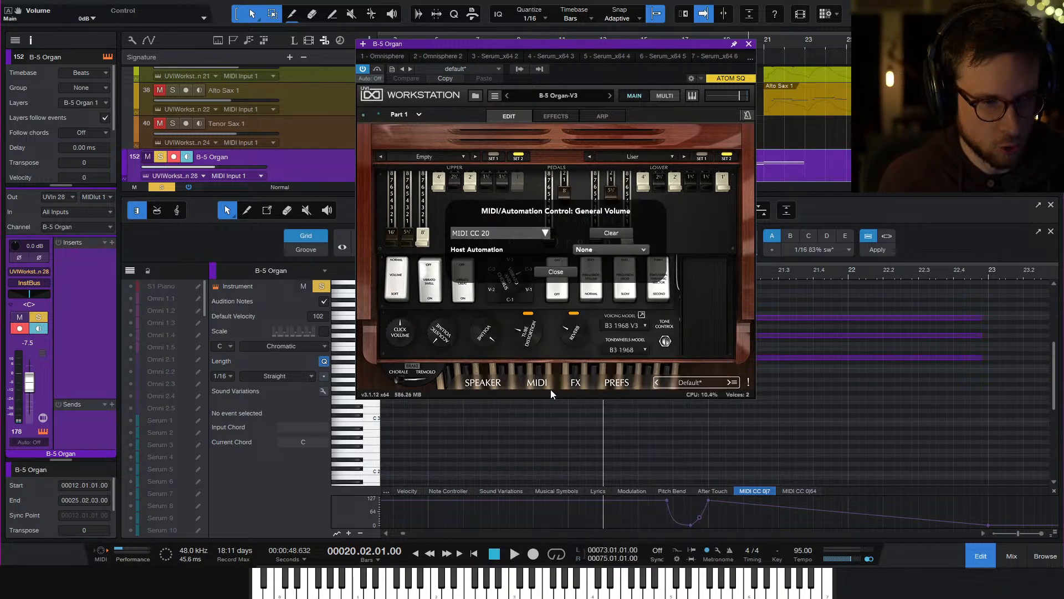
left_click(556, 272)
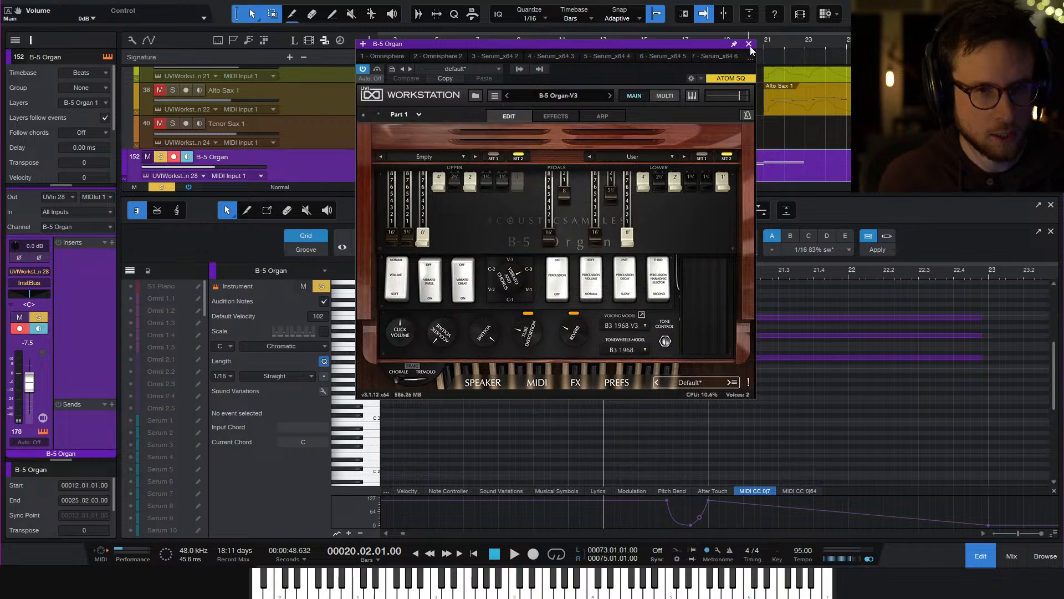
left_click(748, 44)
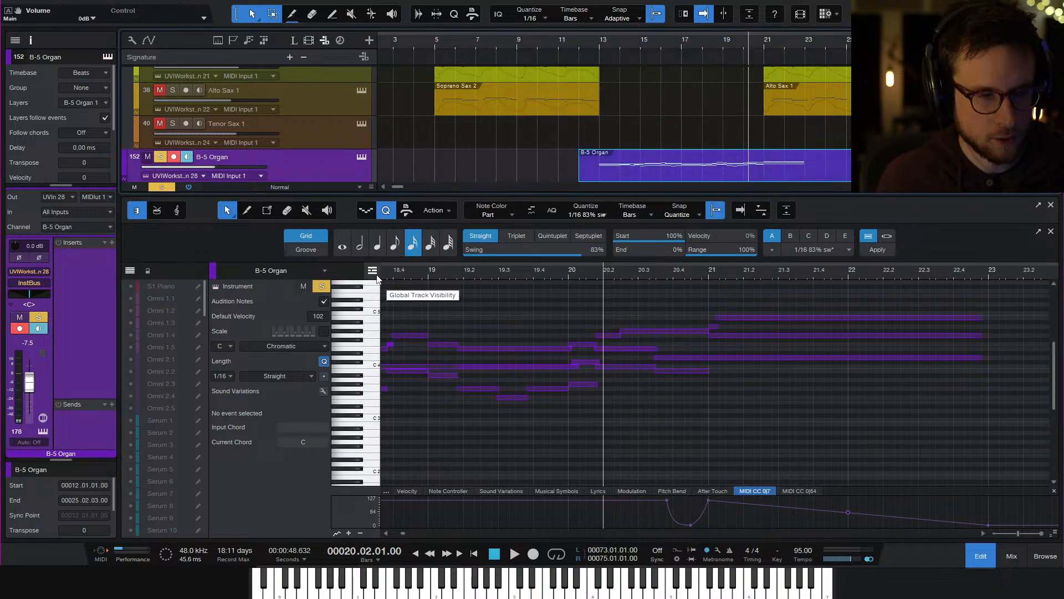
Try to set up MIDI CC 1|20 as a controller lane for the organ part and check the existing lanes
left_click(391, 491)
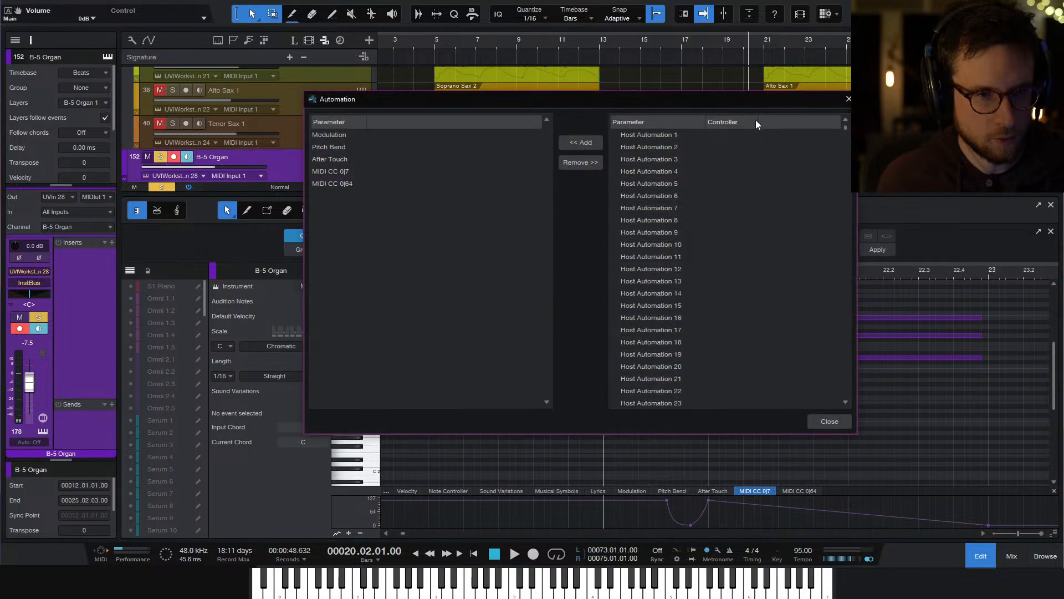
scroll(678, 355, "down", 20)
scroll(681, 351, "down", 20)
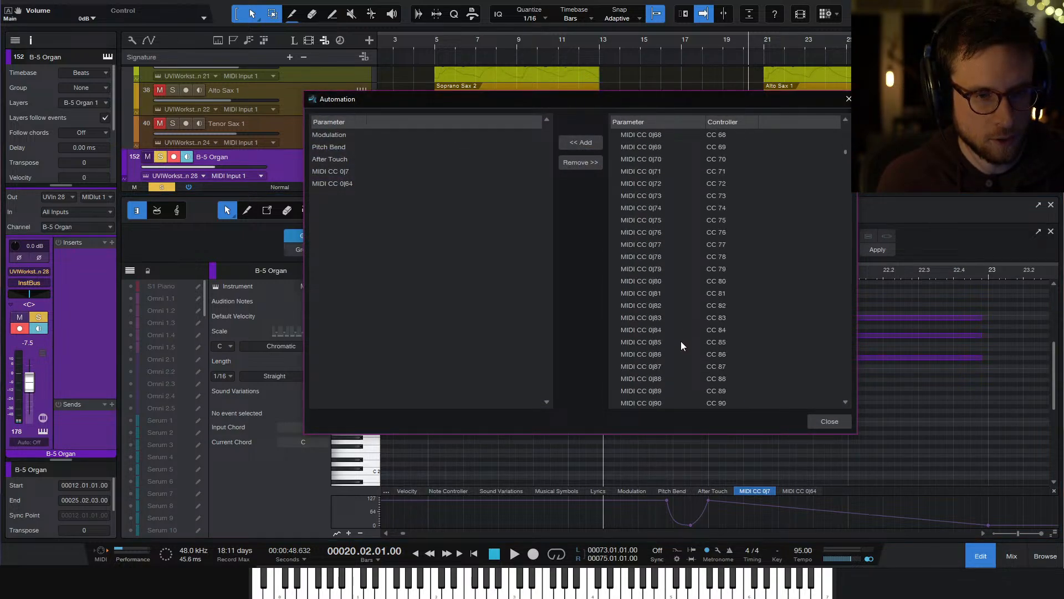
scroll(681, 341, "down", 10)
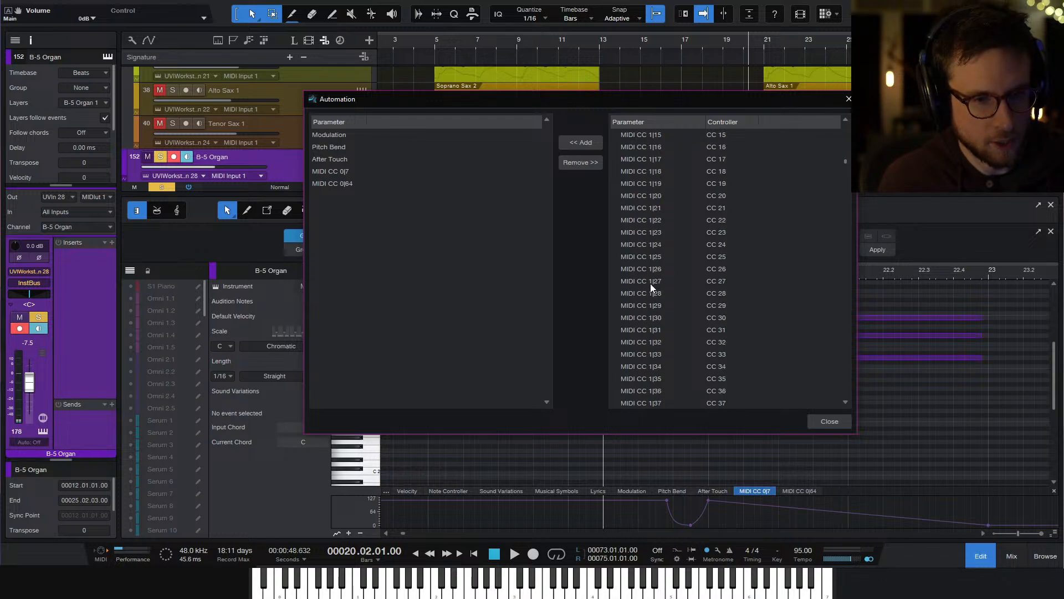
scroll(677, 303, "up", 1)
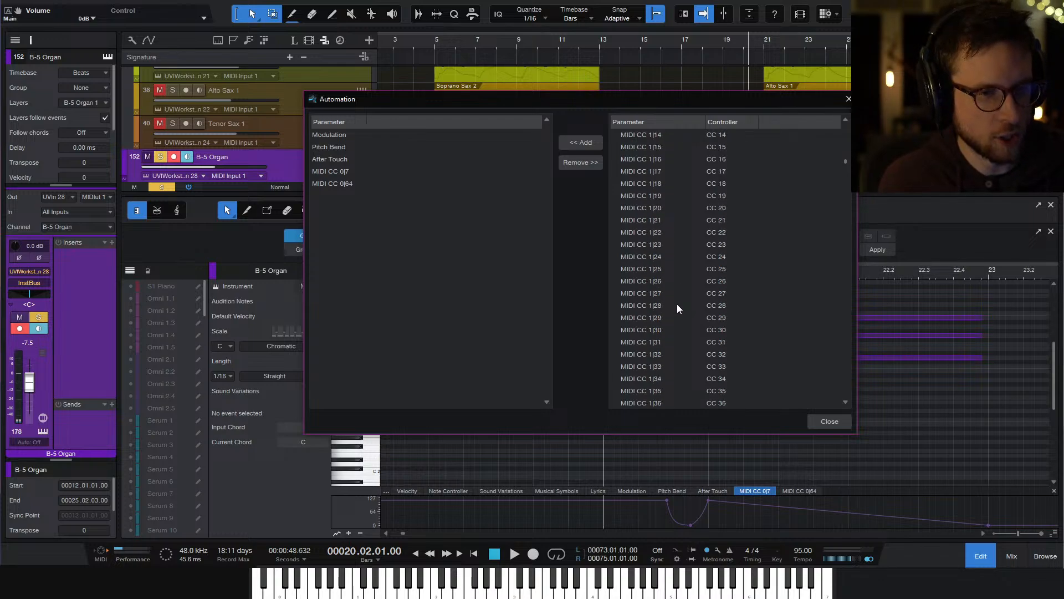
scroll(677, 304, "up", 1)
left_click(664, 245)
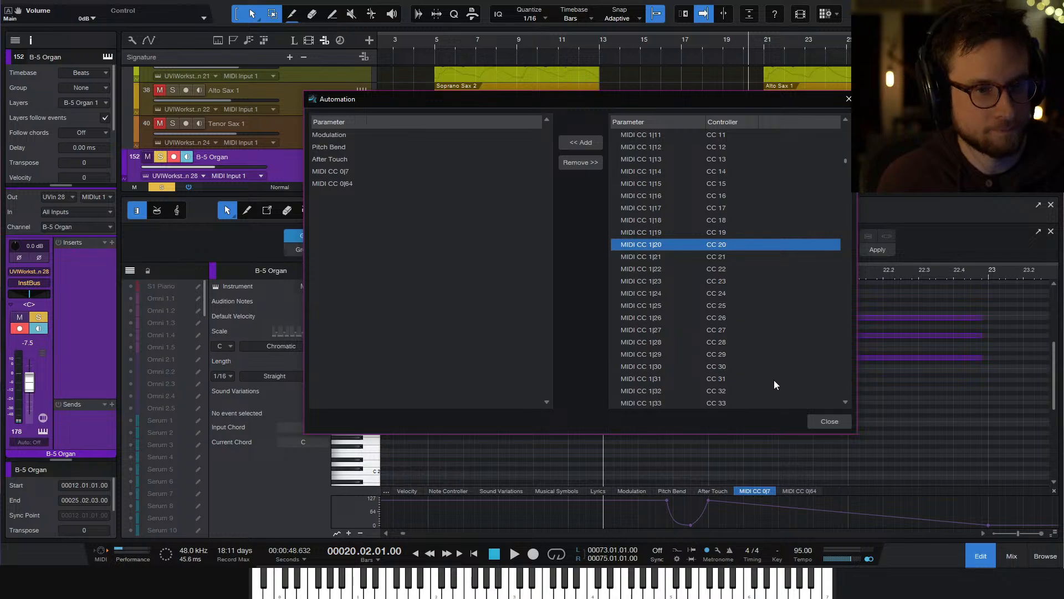
left_click(830, 421)
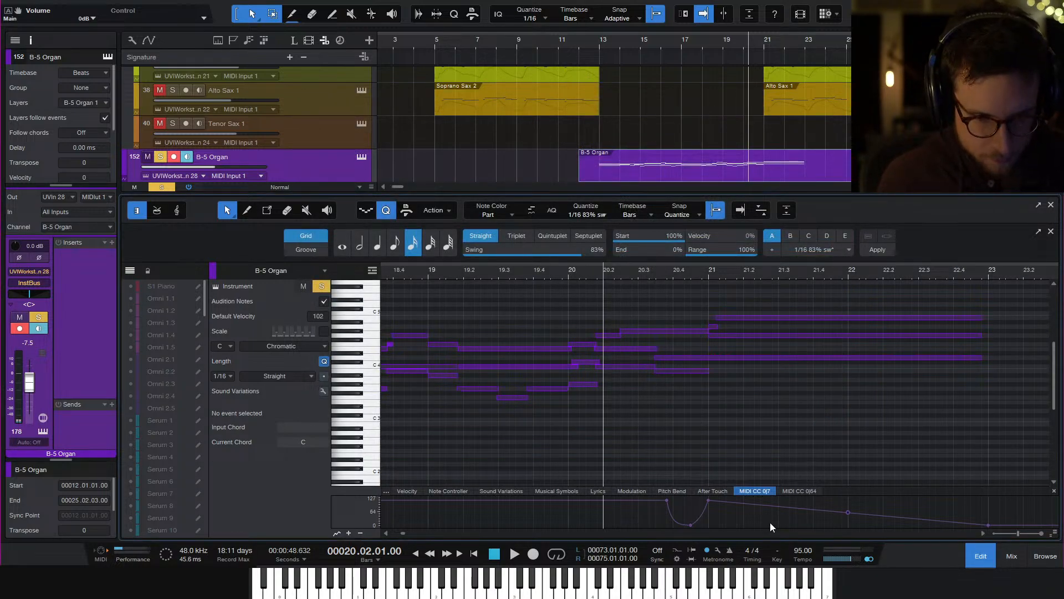
left_click(796, 494)
left_click(762, 495)
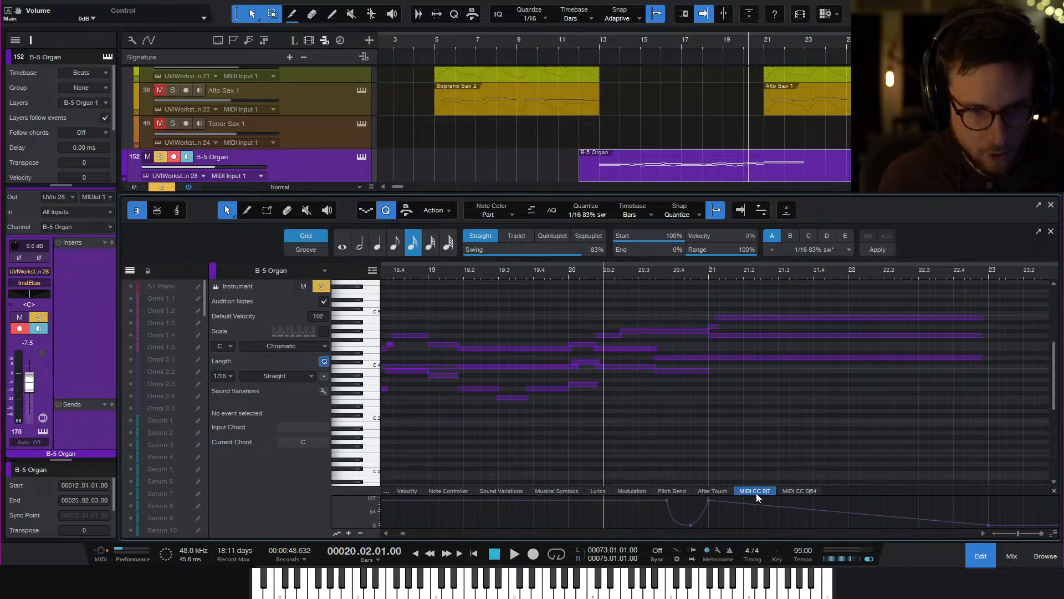
Add MIDI CC 1|20 to the organ part's controller lanes
left_click(386, 491)
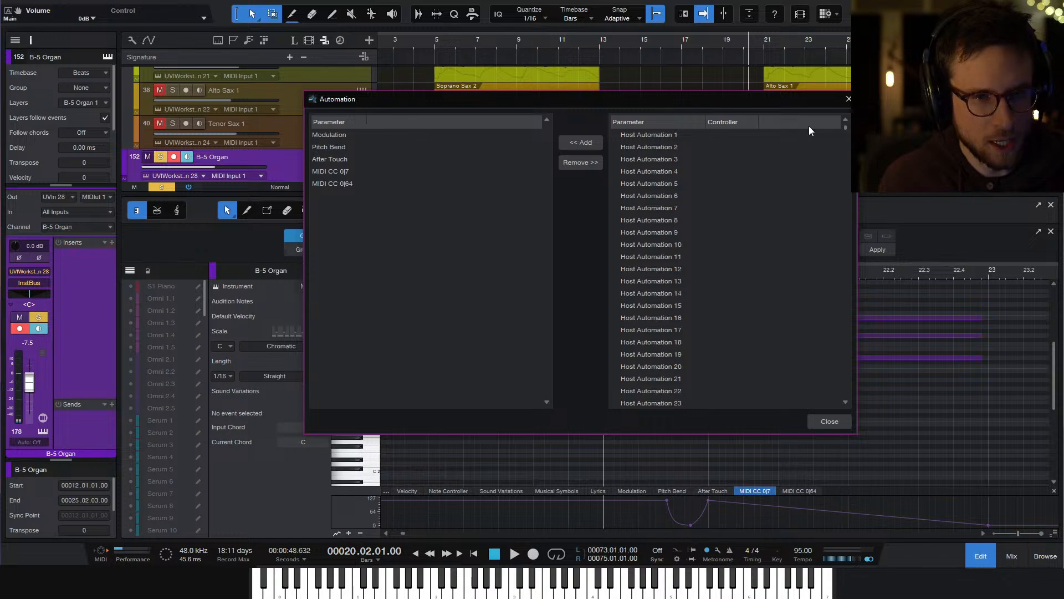
left_click_drag(844, 133, 846, 161)
left_click(680, 301)
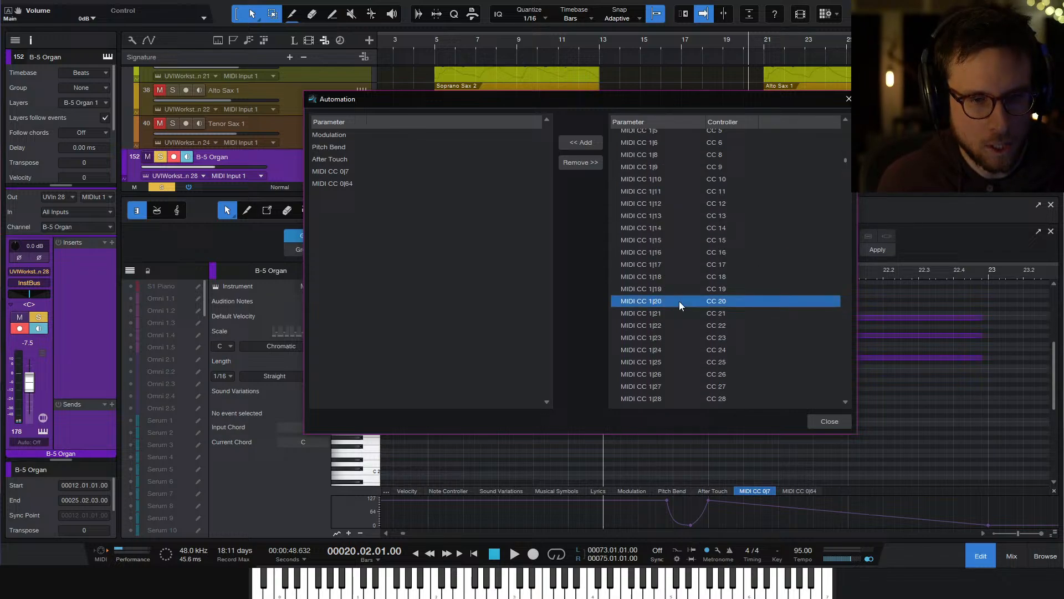
left_click(574, 143)
left_click(813, 420)
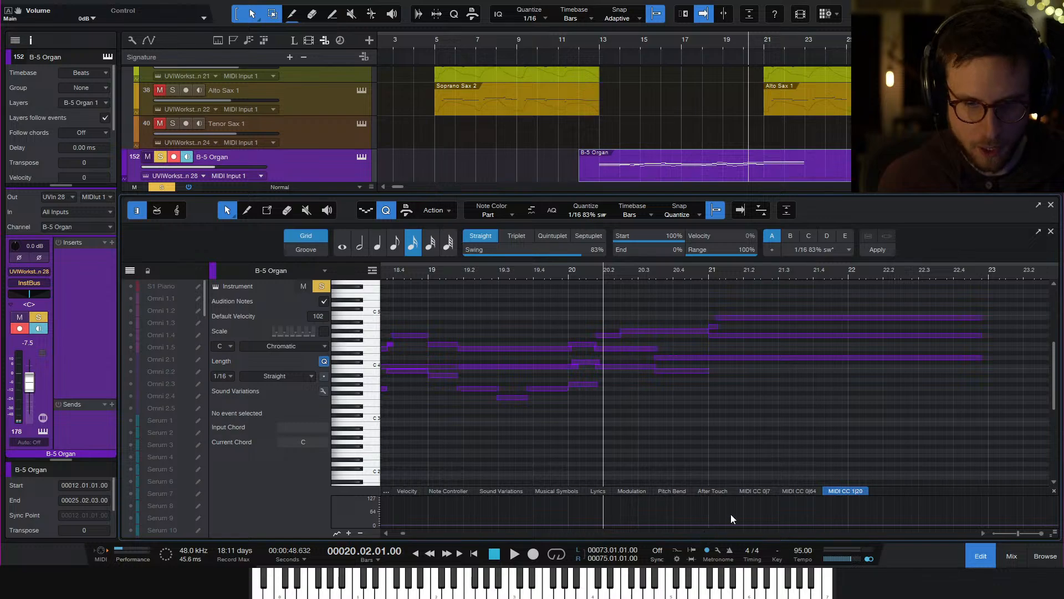
Copy the MIDI CC 0|7 volume curve of the bar 12–25 part into the MIDI CC 1|20 lane and audition it from 20.2
left_click(748, 490)
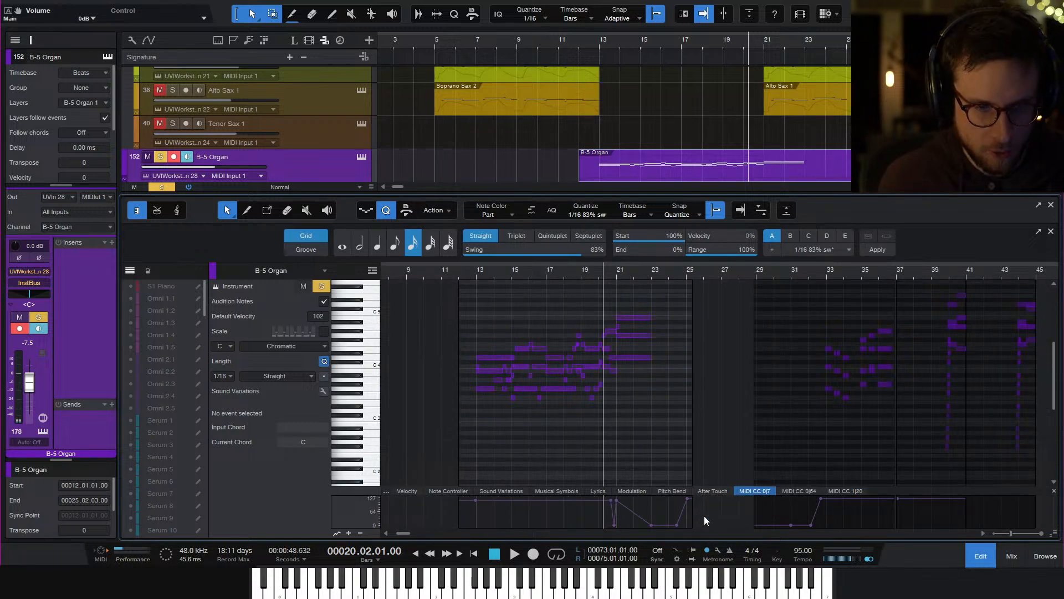
left_click(845, 490)
left_click(641, 502)
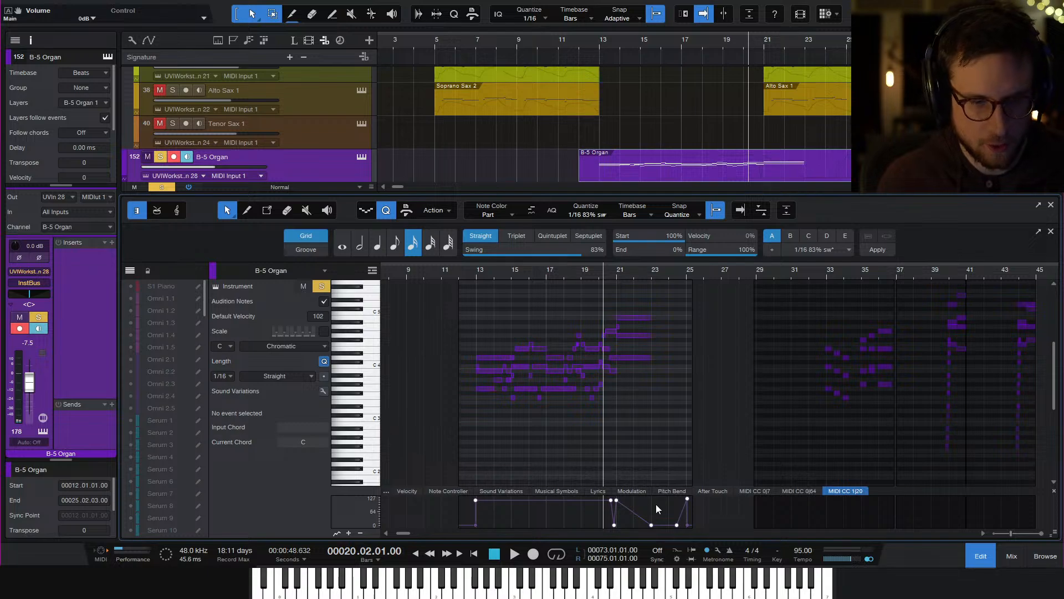
left_click(656, 504)
key("space")
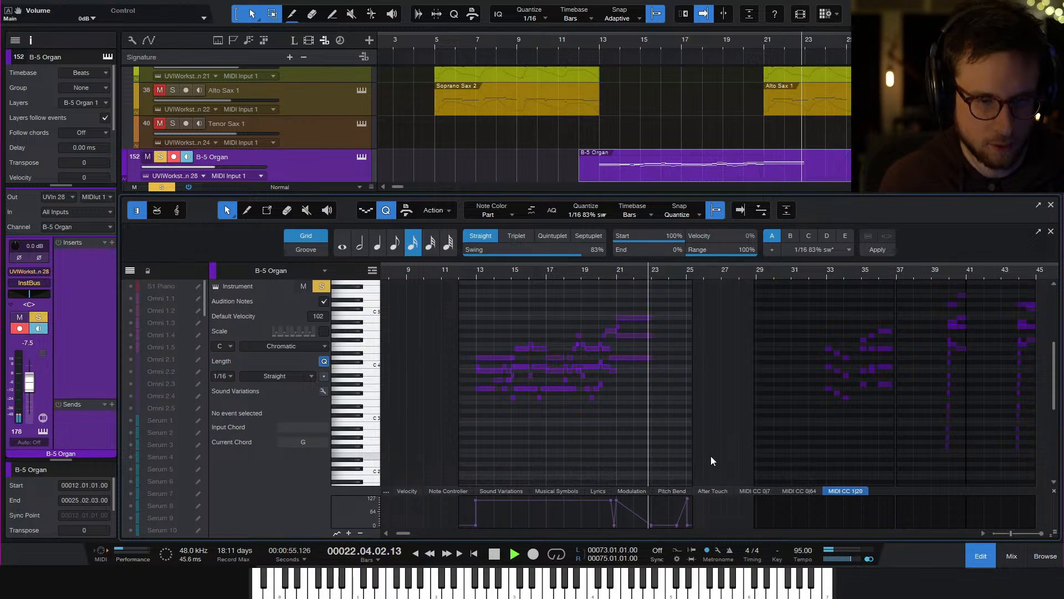
key("space")
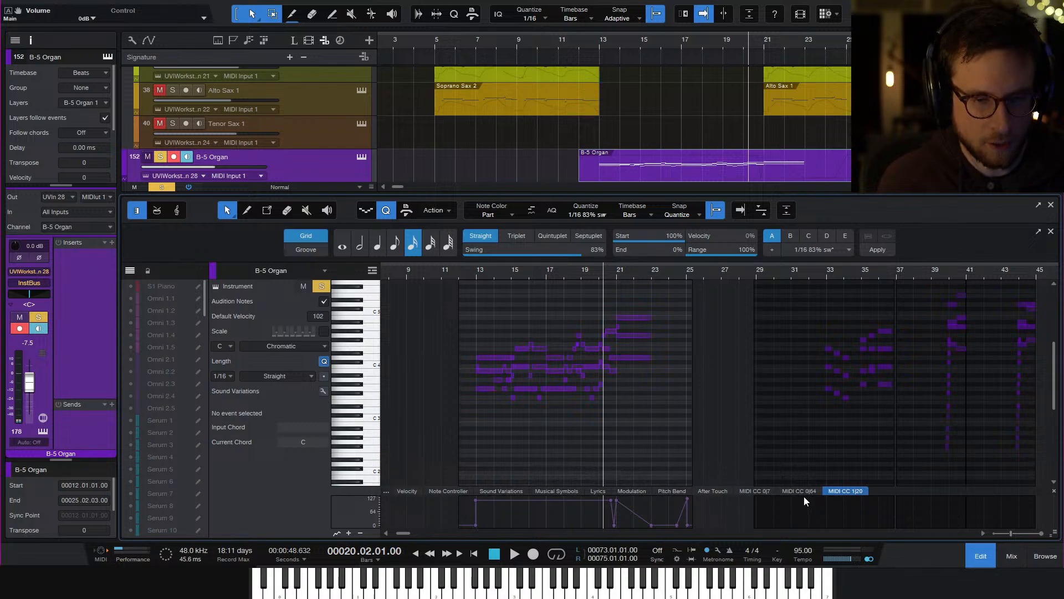
Copy the MIDI CC 0|7 volume points from bar 29 onward and paste them into the CC 20 lane of the bar 29–37 part
left_click(749, 491)
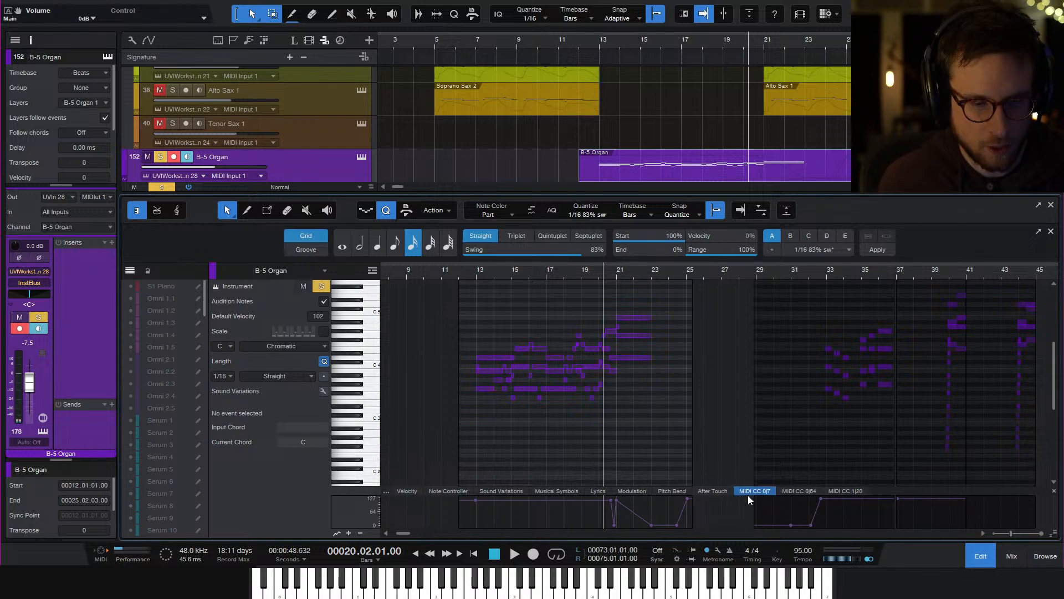
key("w")
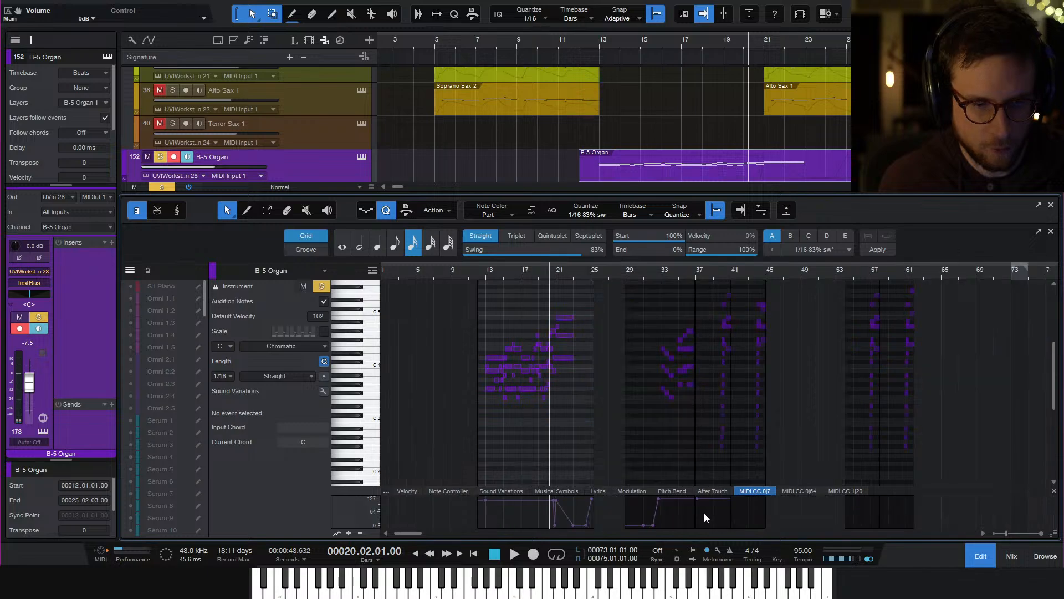
left_click_drag(787, 516, 613, 528)
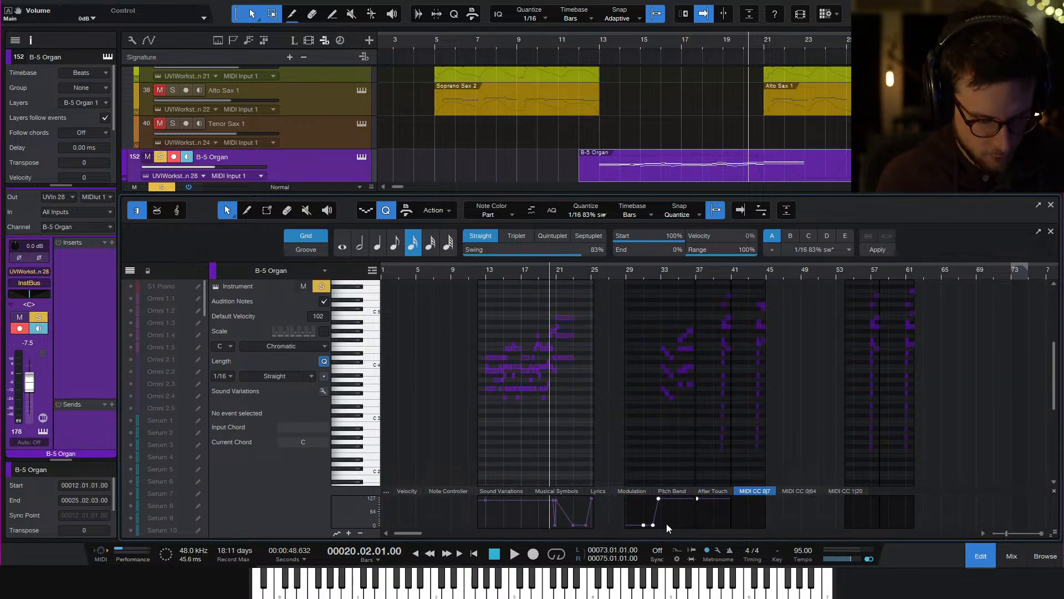
left_click(837, 491)
left_click(659, 443)
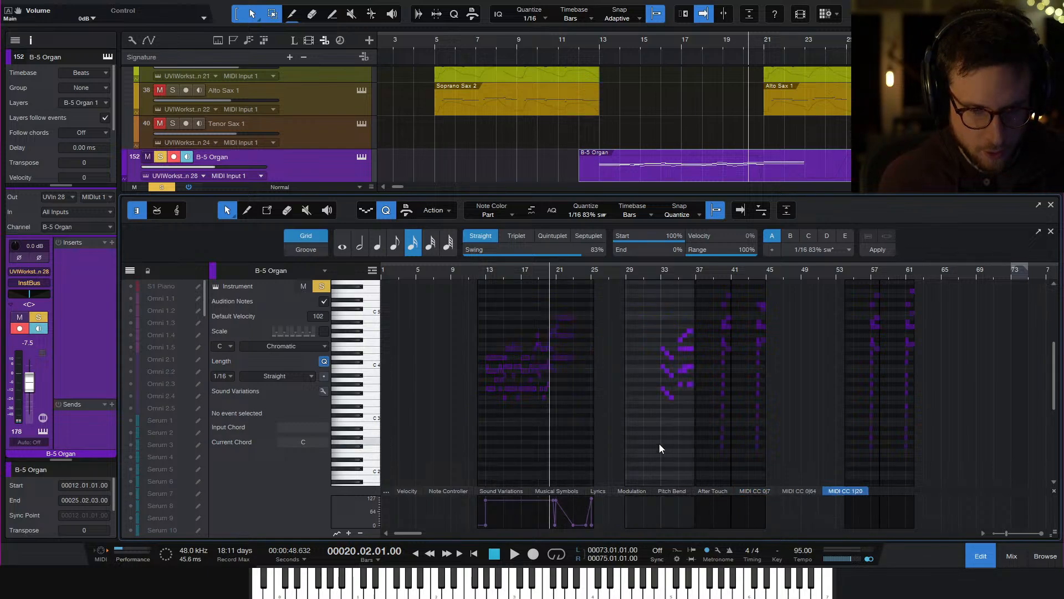
left_click(720, 470)
left_click(743, 467)
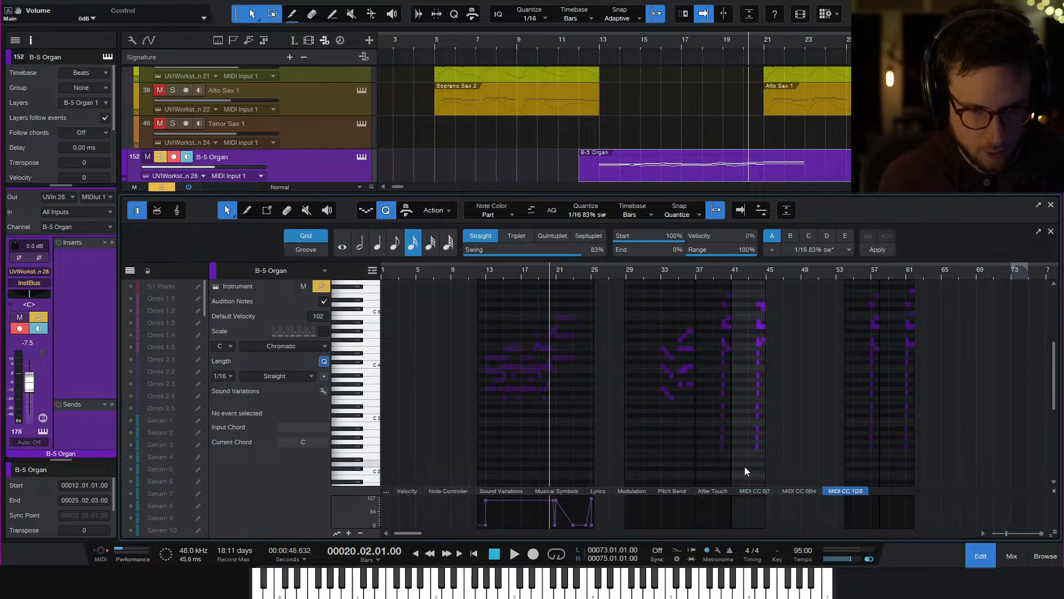
left_click(665, 457)
left_click(697, 461)
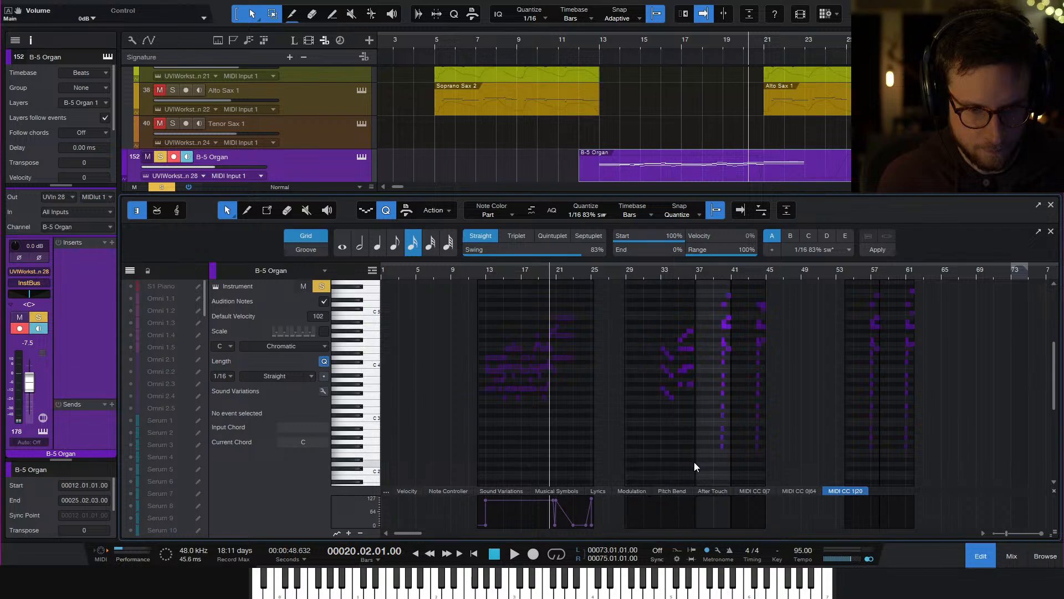
left_click(673, 463)
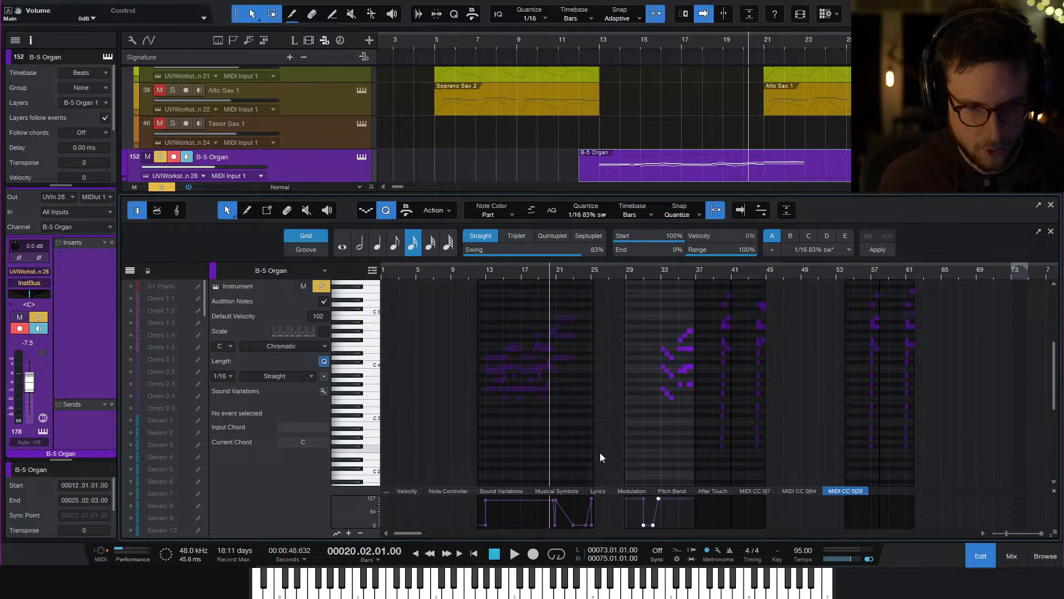
Merge all B-5 Organ parts on the track into one part and open it in the note editor
left_click(982, 553)
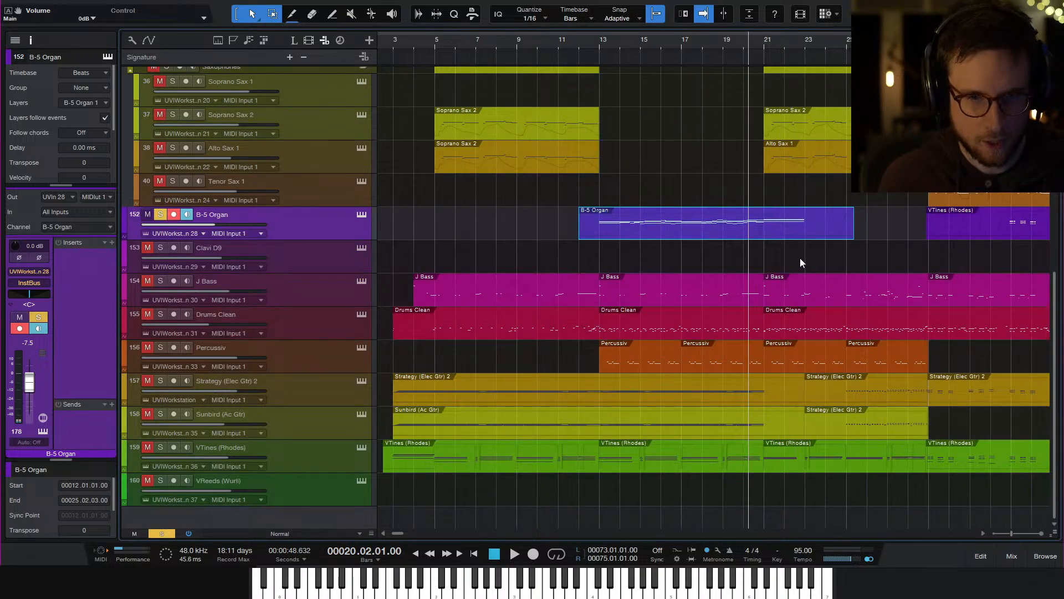
key("shift+z")
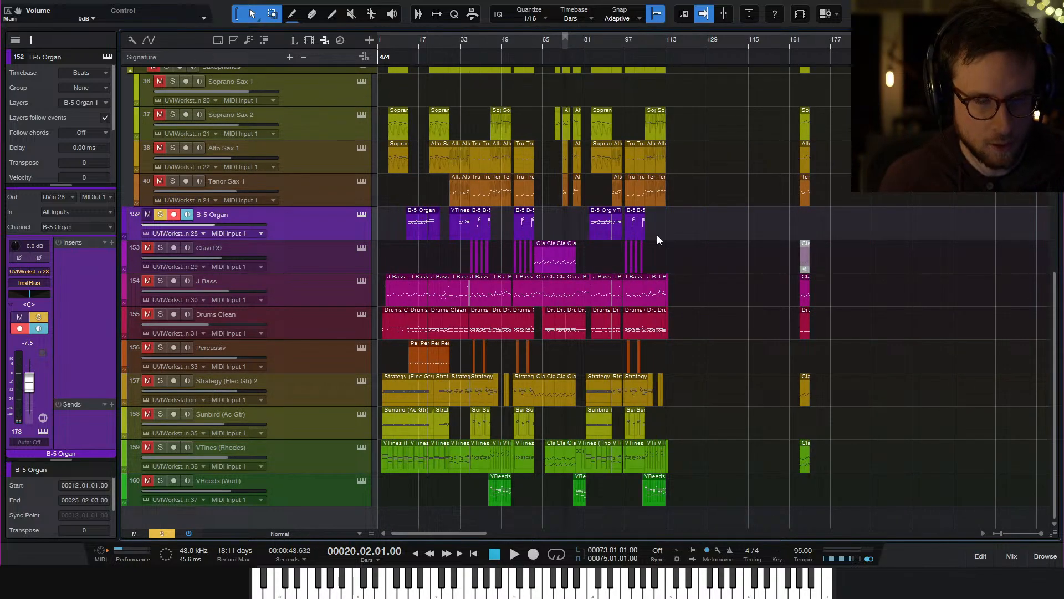
key("e")
key("w")
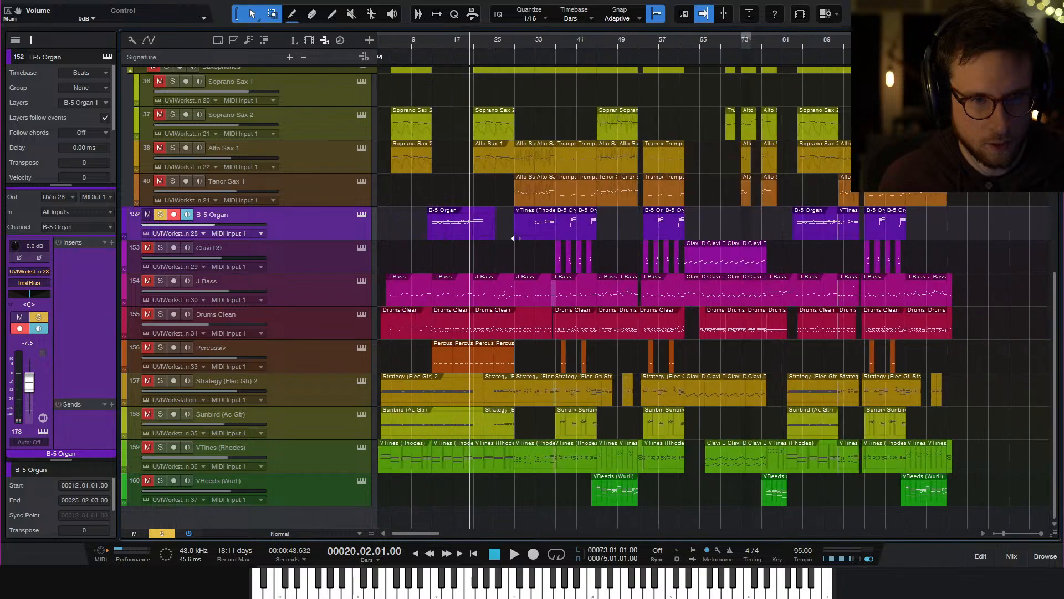
left_click_drag(412, 231, 940, 234)
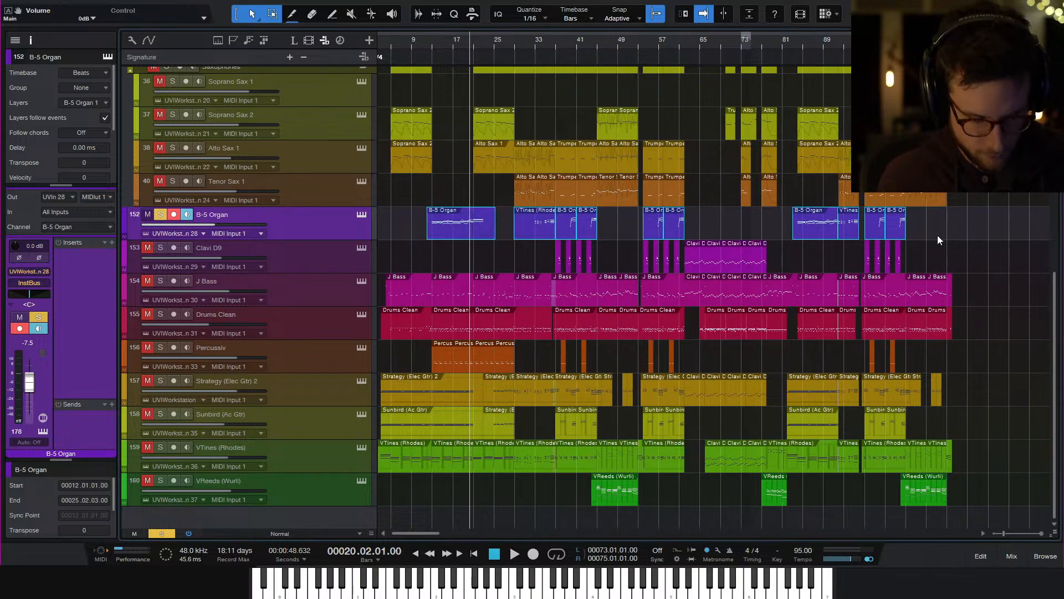
key("g")
double_click(643, 234)
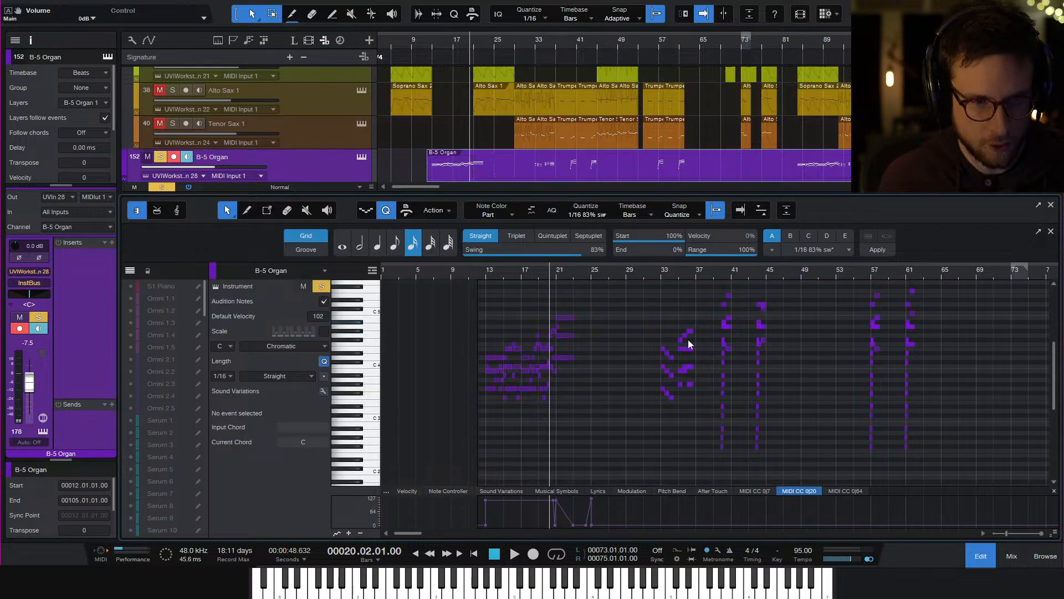
Examine the MIDI CC 0|20 curve along the full length of the merged organ part
scroll(763, 515, "right", 2)
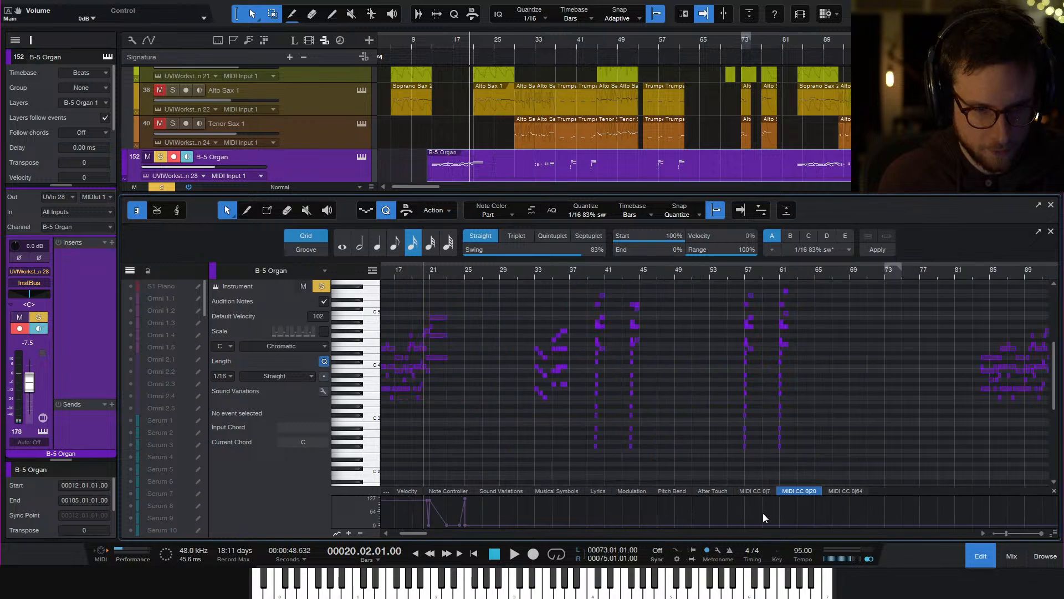
key("w")
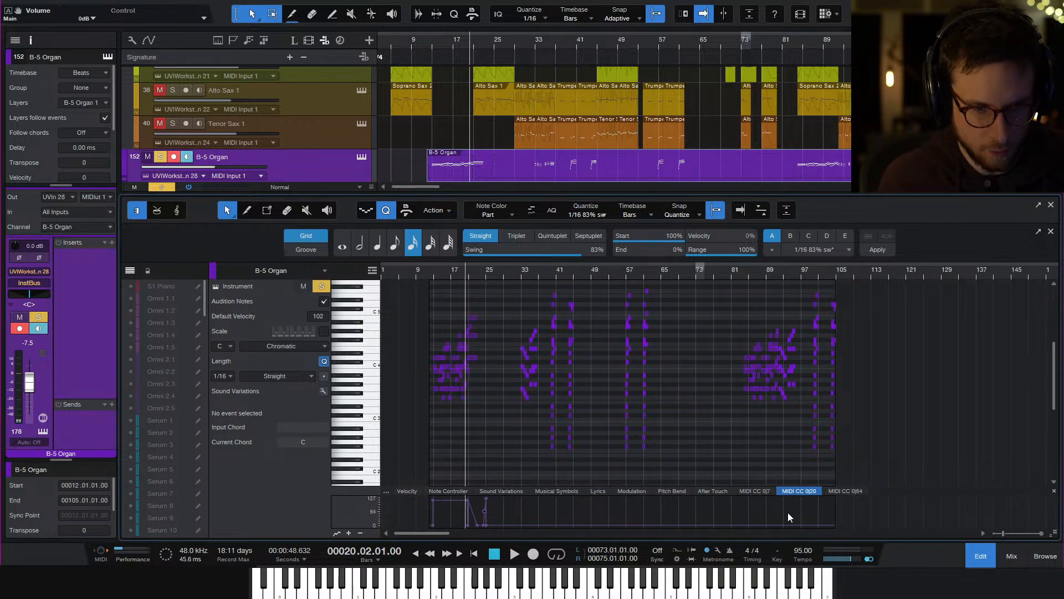
key("e")
key("e")
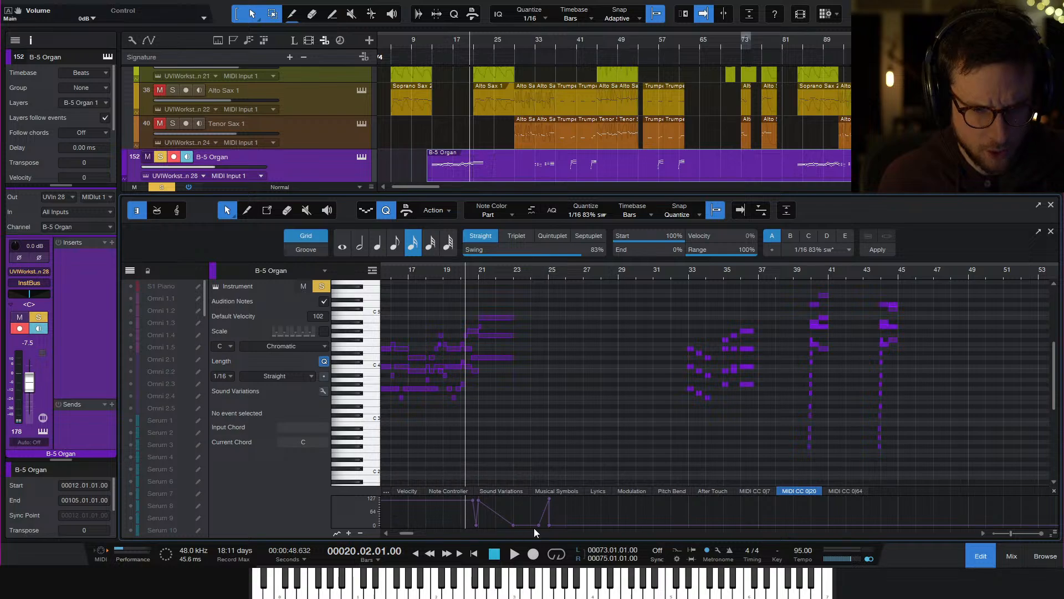
key("w")
key("w")
key("w")
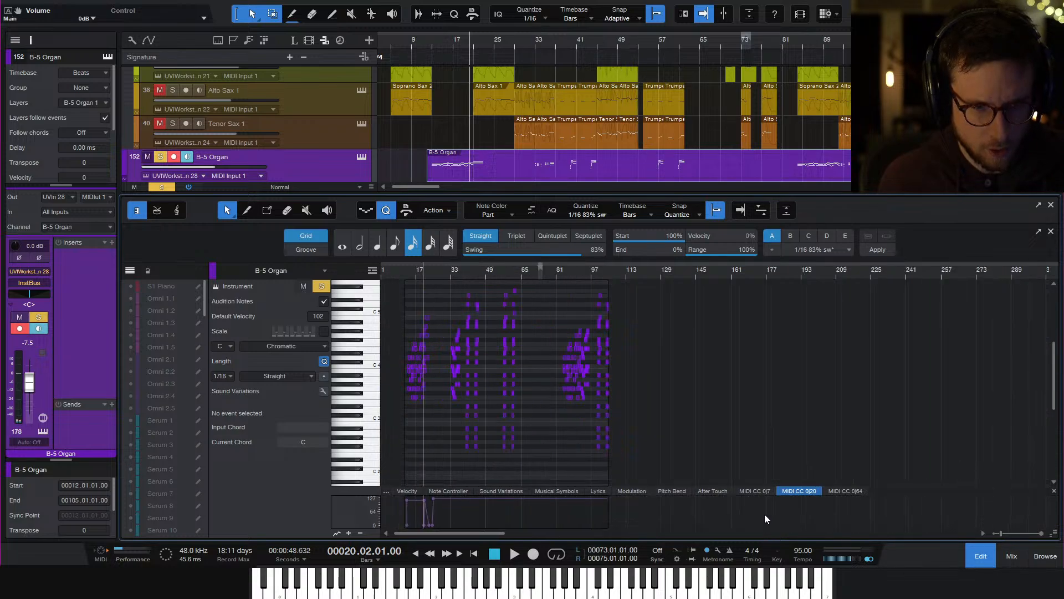
Select the MIDI CC 0|20 points to inspect them, and compare with the MIDI CC 0|64 lane
left_click_drag(656, 515, 382, 527)
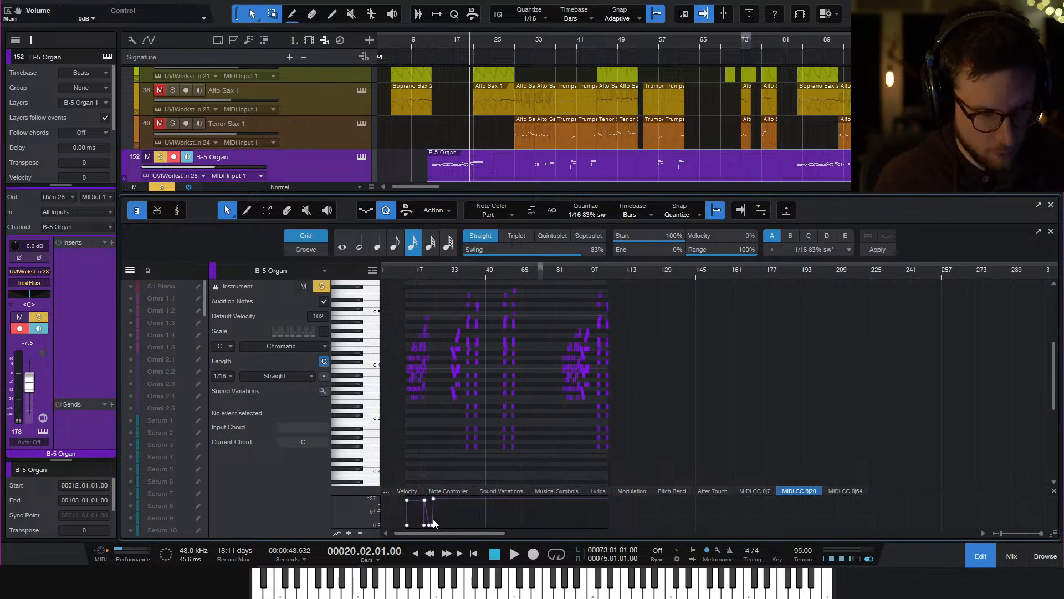
left_click(853, 492)
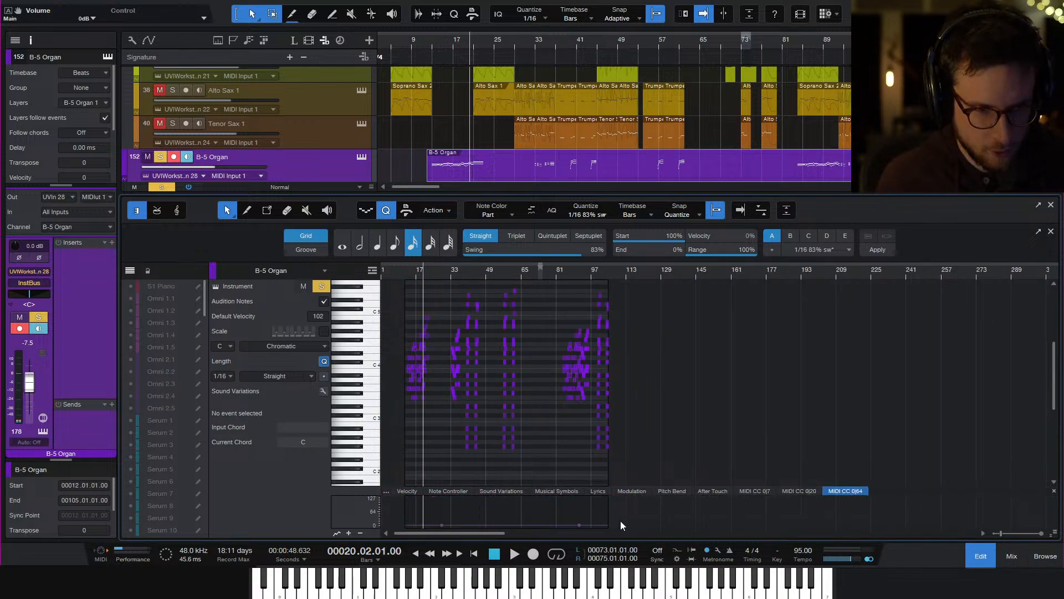
left_click(807, 492)
left_click_drag(484, 517, 300, 523)
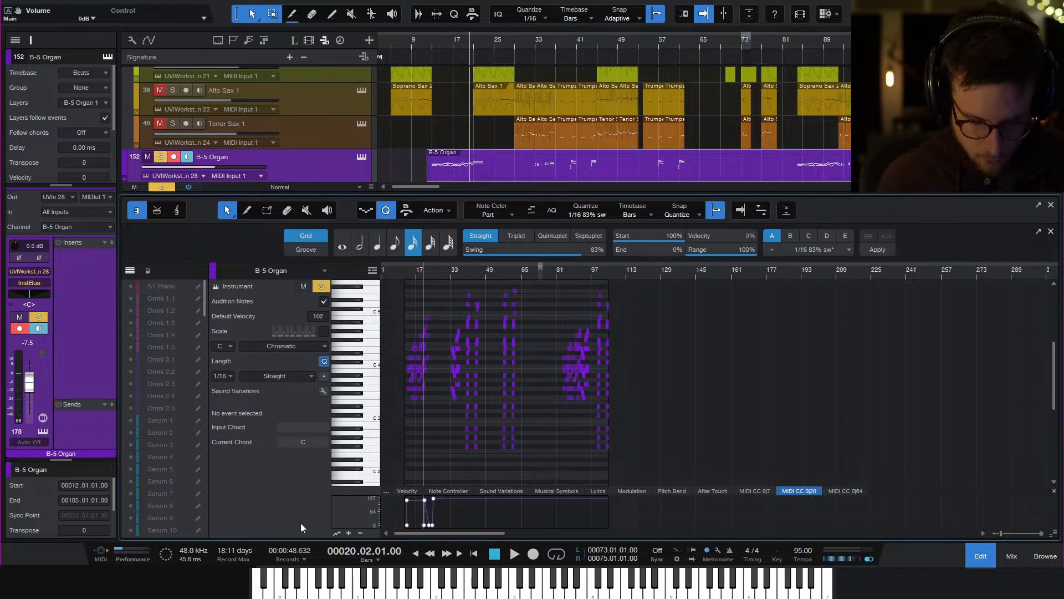
left_click(492, 513)
key("e")
key("e")
key("e")
left_click(507, 527)
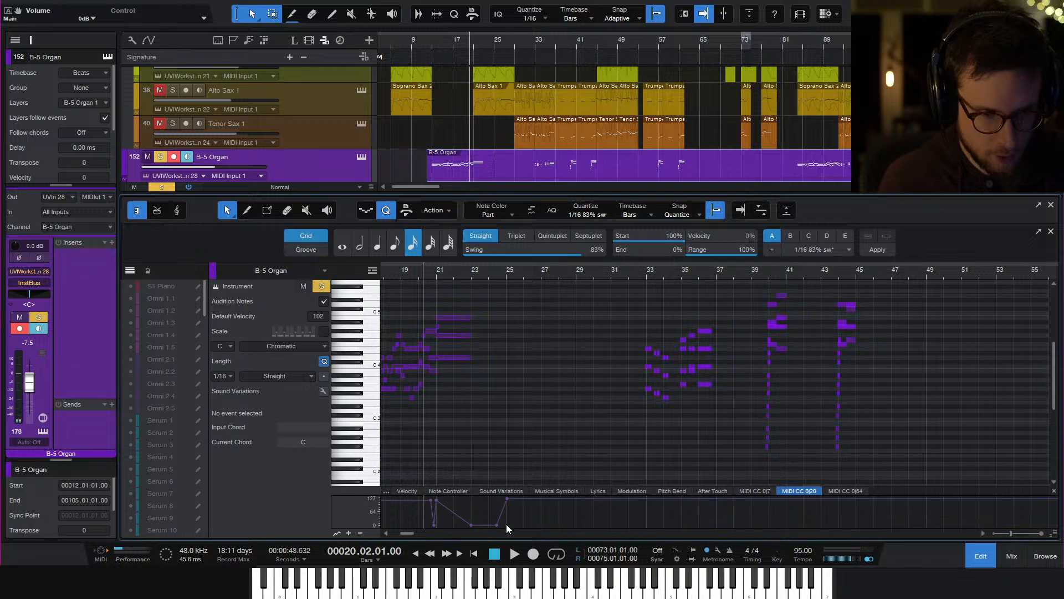
Reopen the merged organ part and remove its MIDI CC 0|7 controller lane
left_click(980, 557)
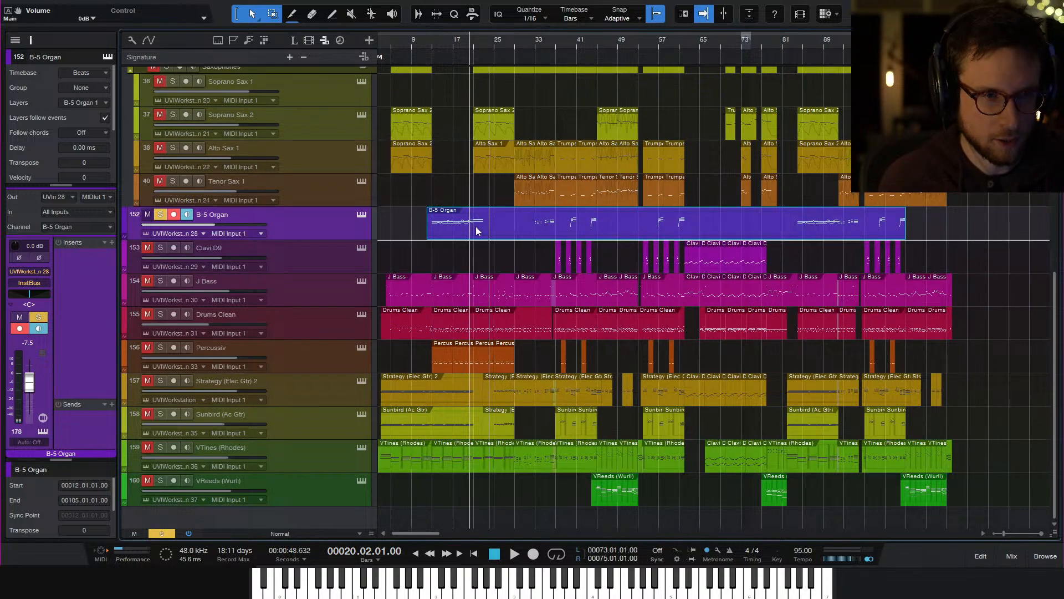
double_click(453, 234)
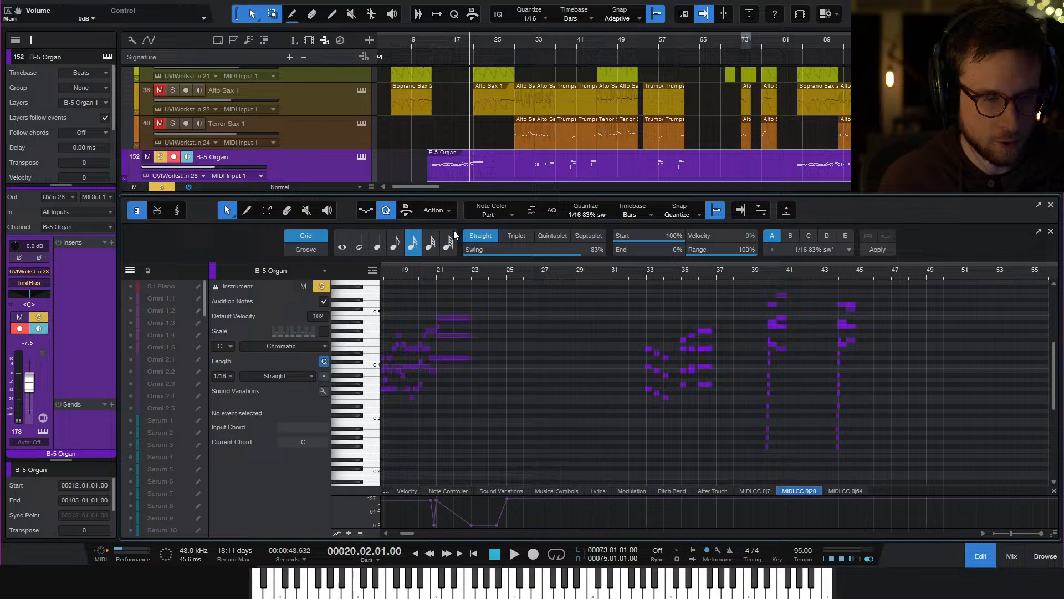
left_click(755, 491)
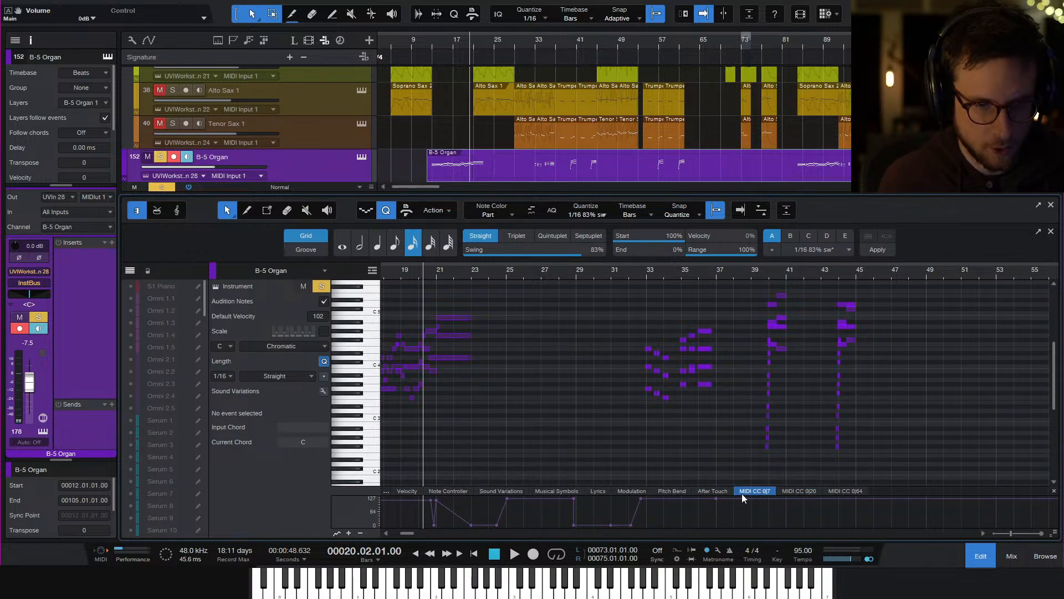
right_click(744, 497)
left_click(773, 504)
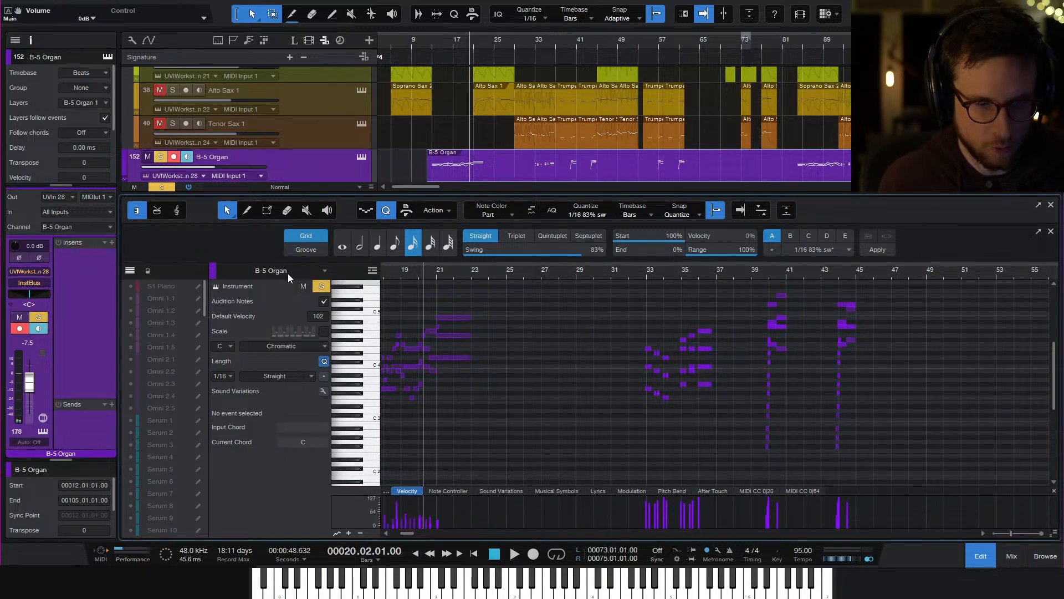
Look over the B-5 Organ instrument settings, close them, and audition the organ from 20.2
left_click(361, 157)
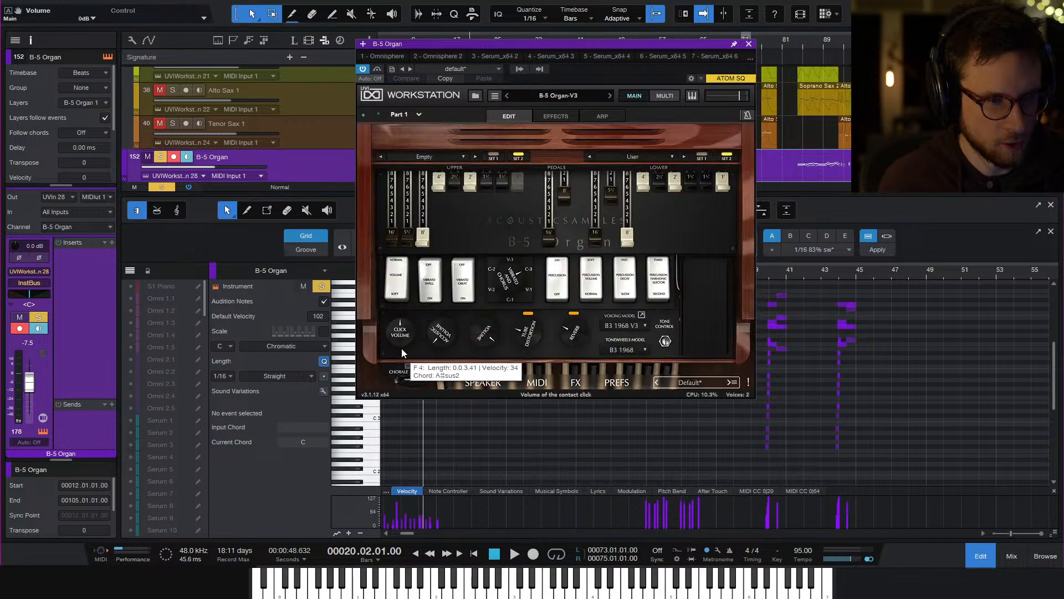
left_click(748, 43)
key("space")
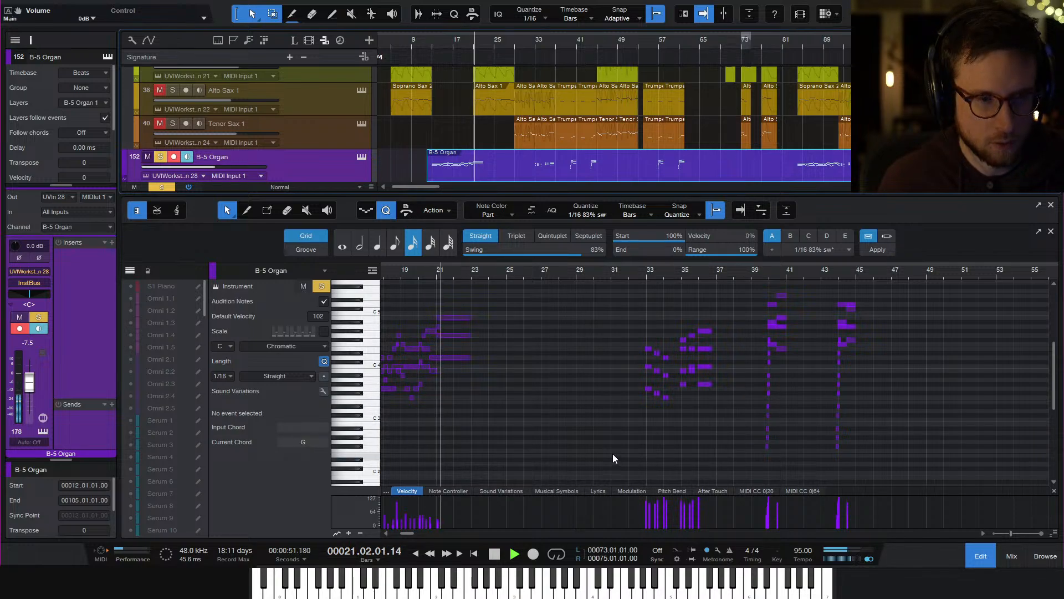
key("space")
Display the MIDI CC 0|20 lane and audition the volume dip before bar 21
left_click(487, 172)
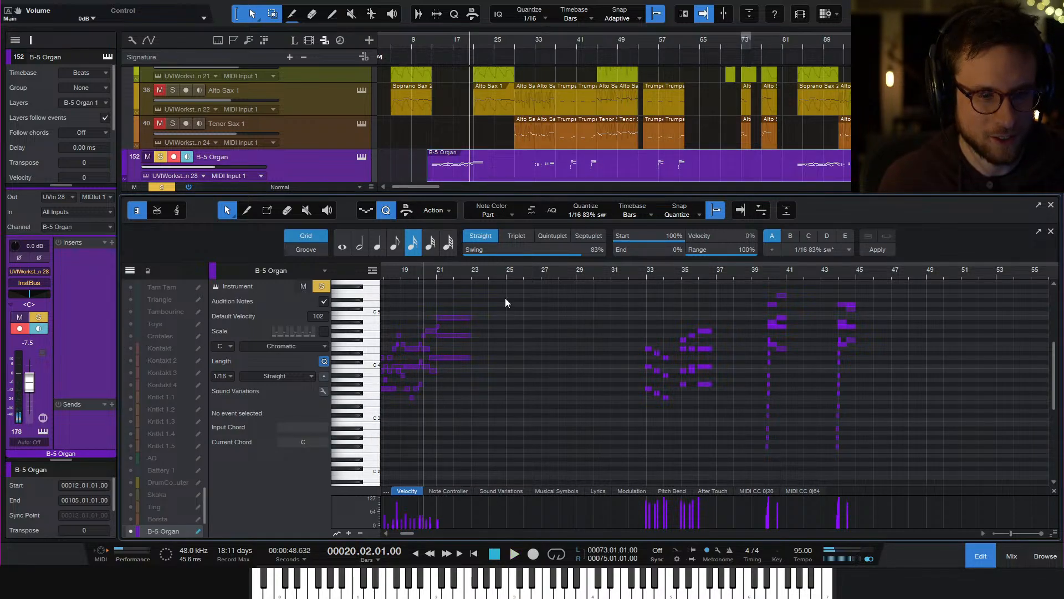
scroll(520, 379, "left", 5)
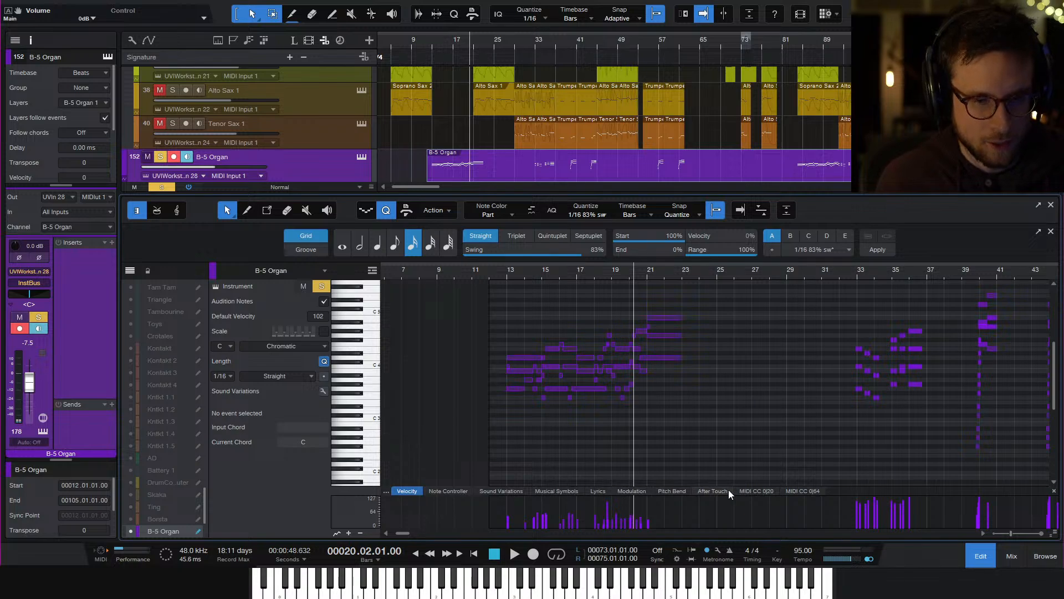
left_click(753, 492)
key("space")
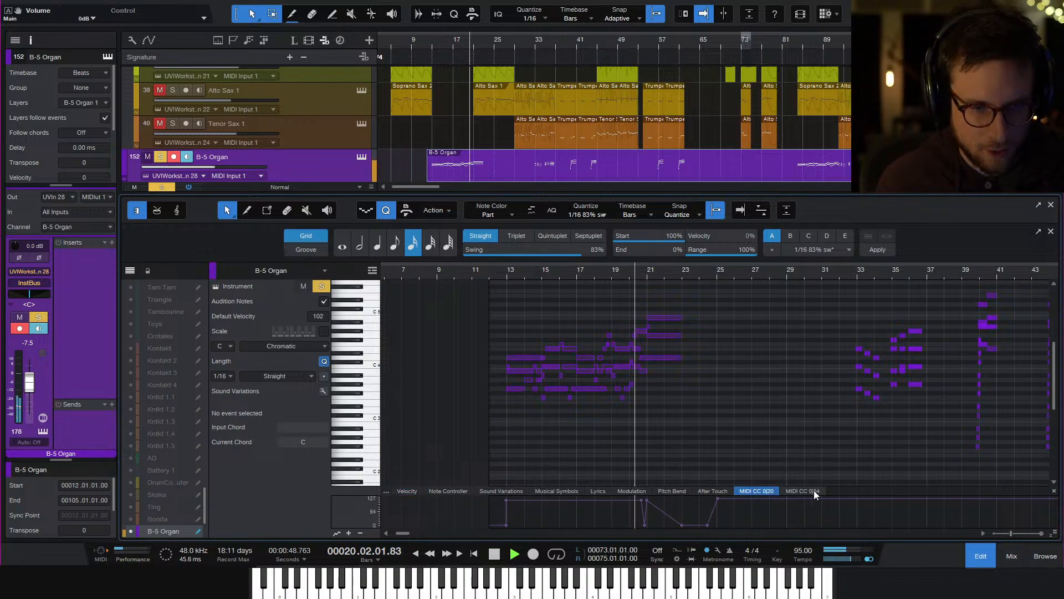
key("e")
key("e")
key("e")
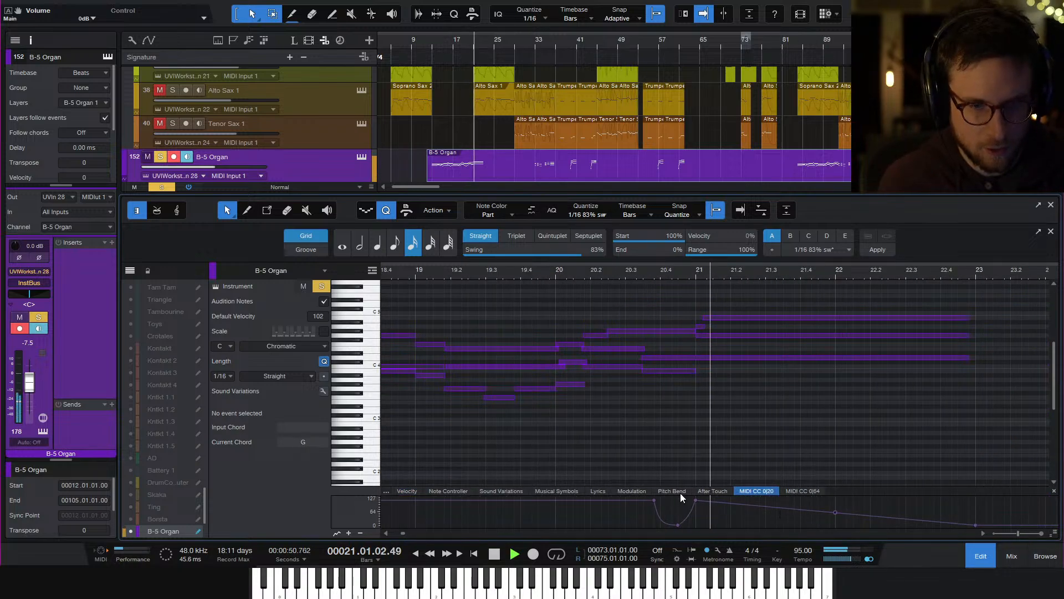
key("space")
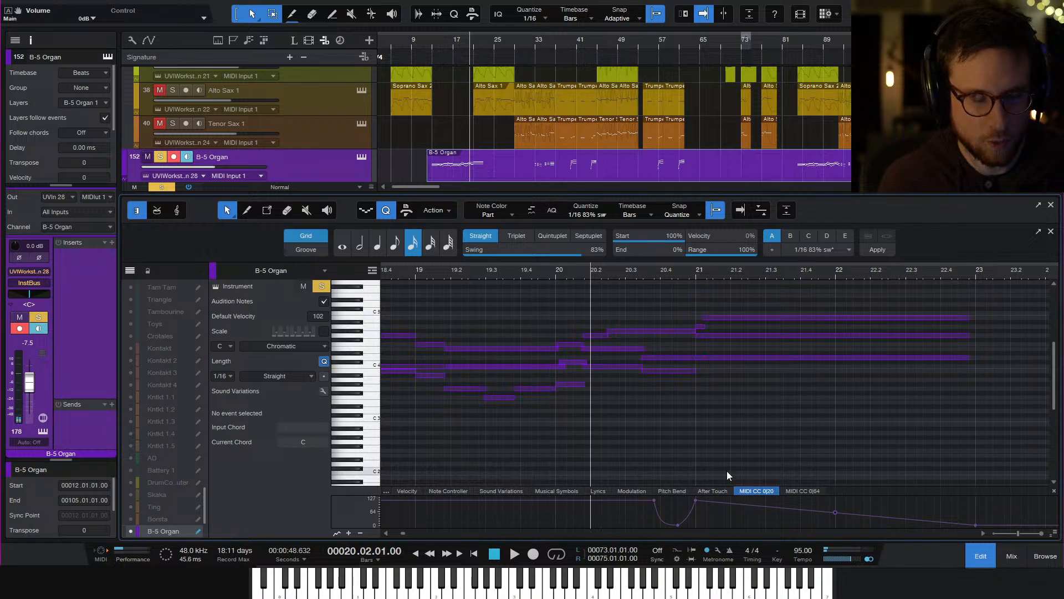
Audition the dip from 20.2 with the B-5 Organ instrument open to watch its volume control
left_click(361, 157)
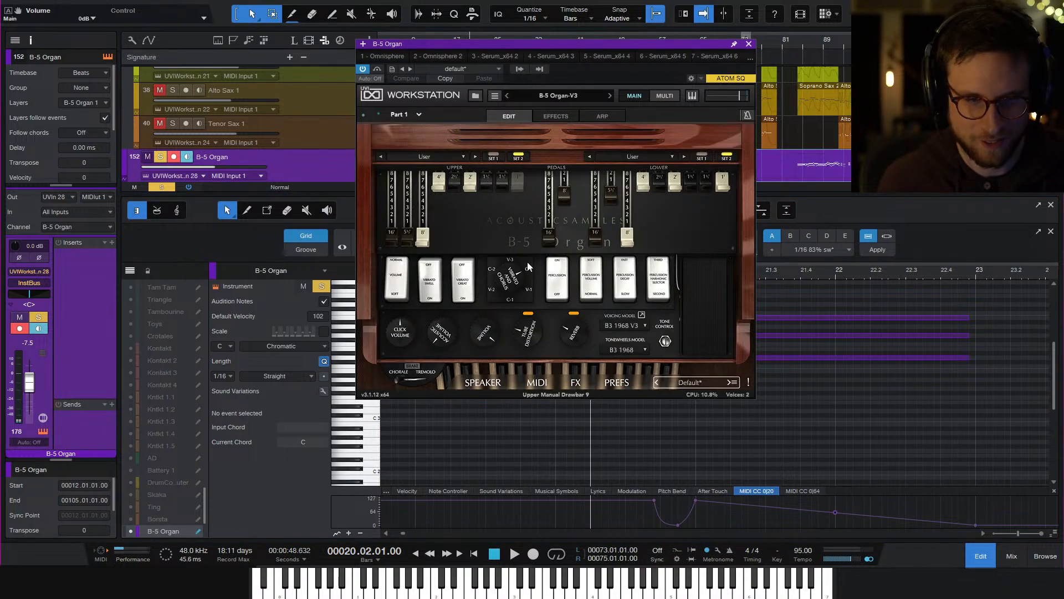
key("space")
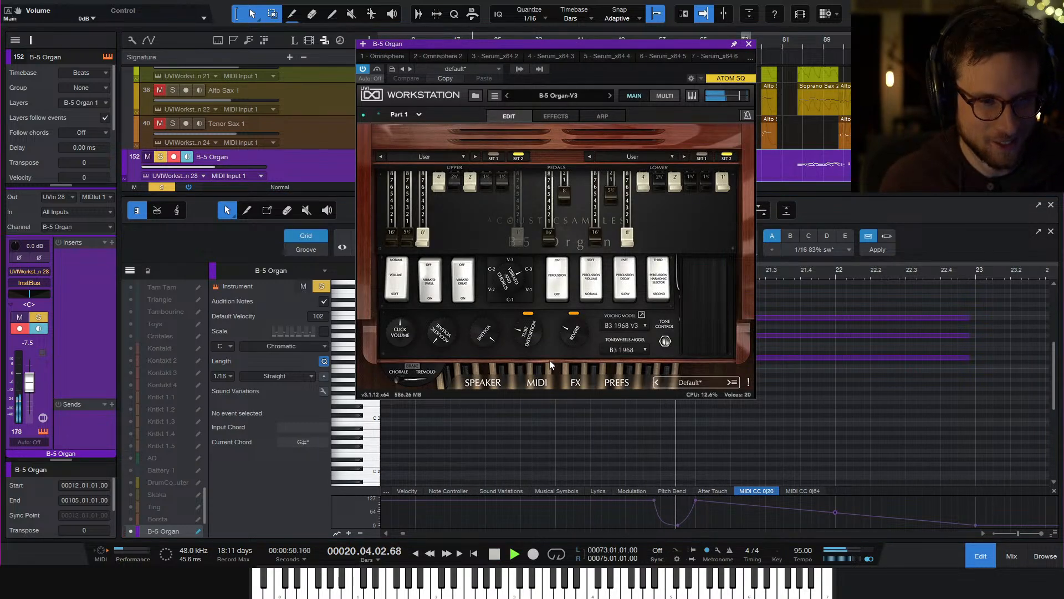
key("space")
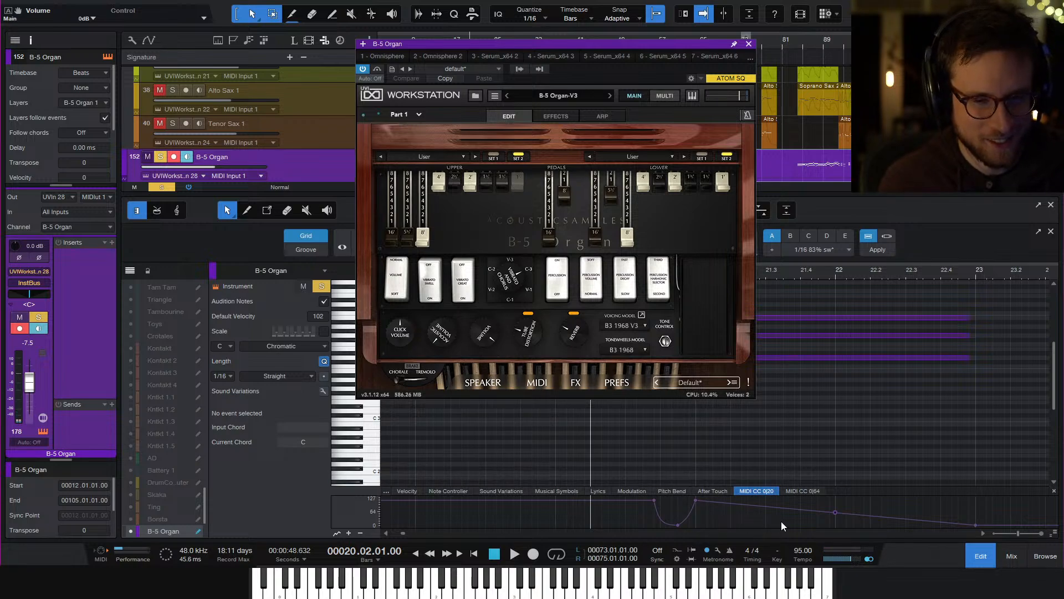
left_click(754, 522)
key("w")
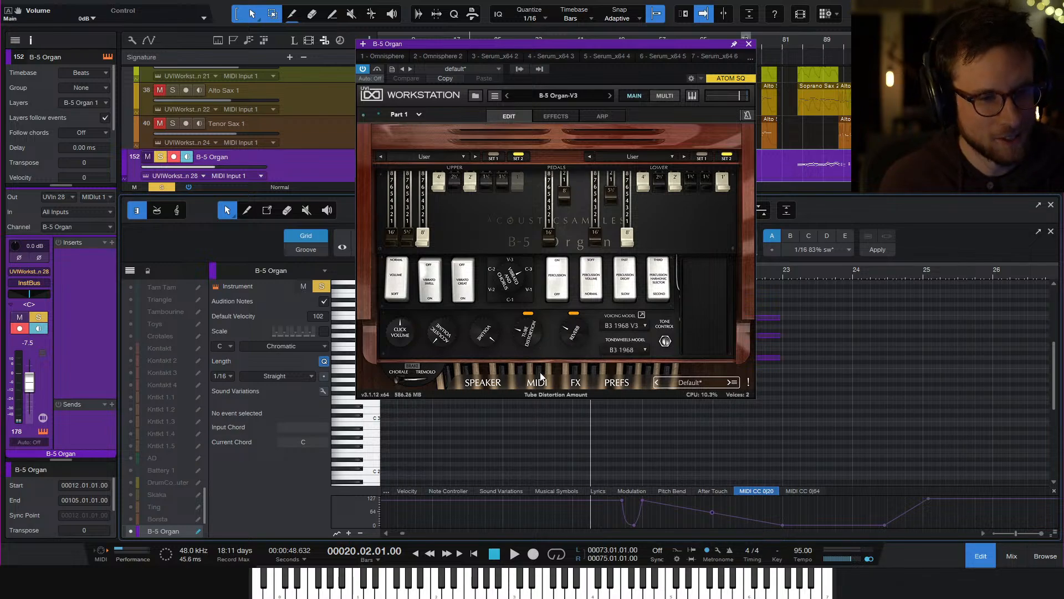
Check the MIDI control assigned to the organ's General Volume, and review the part's available automation parameters
right_click(484, 339)
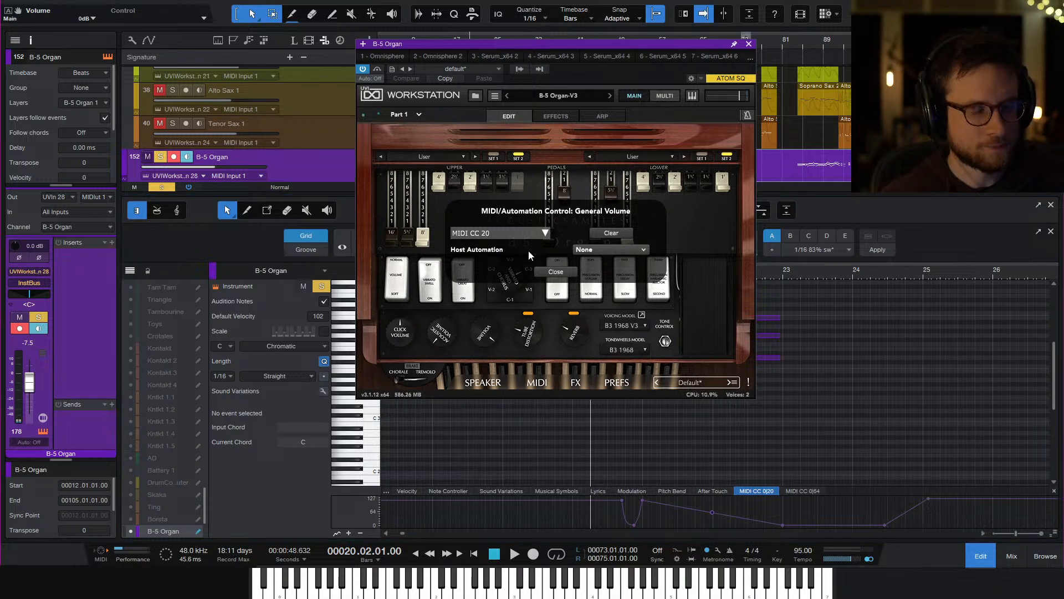
left_click(555, 271)
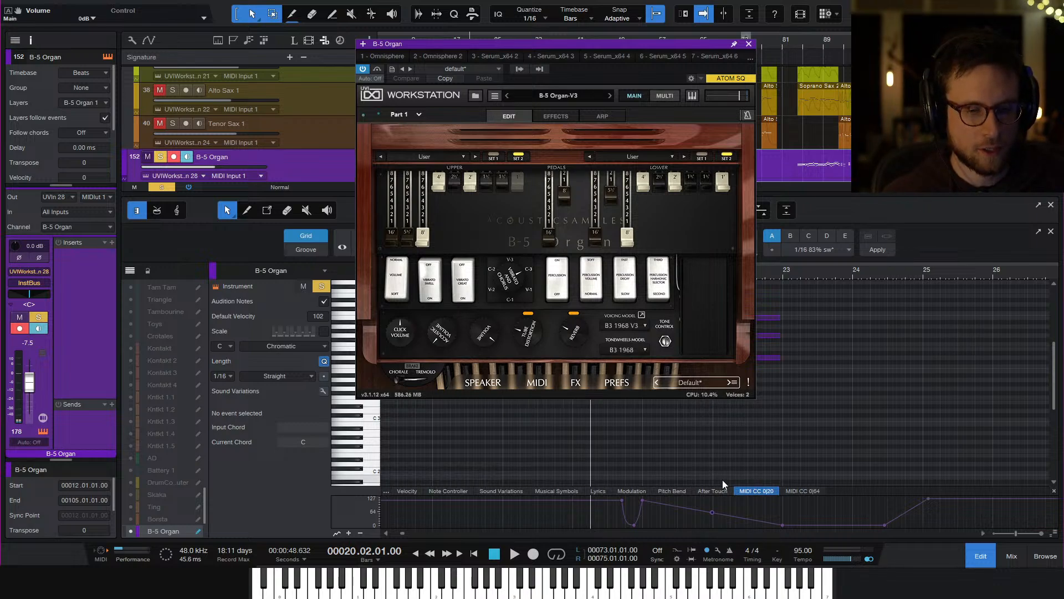
left_click(391, 493)
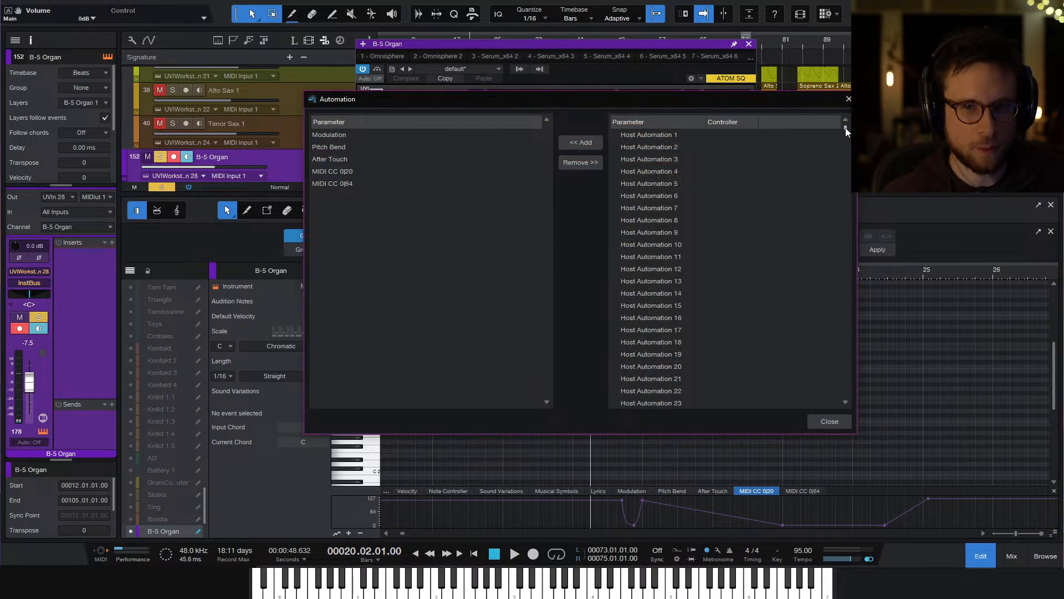
left_click_drag(846, 131, 845, 157)
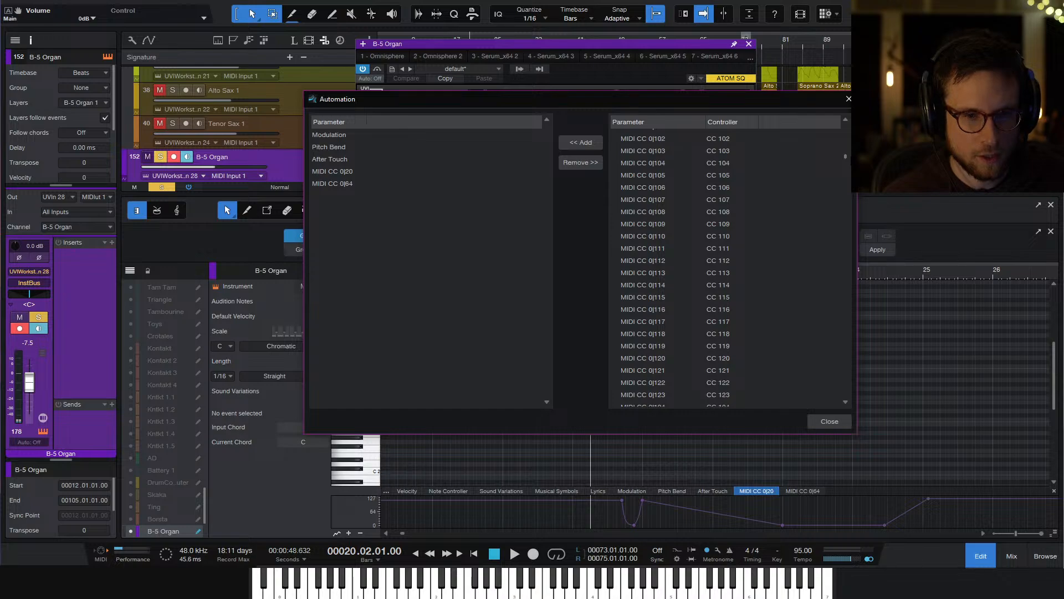
left_click(829, 421)
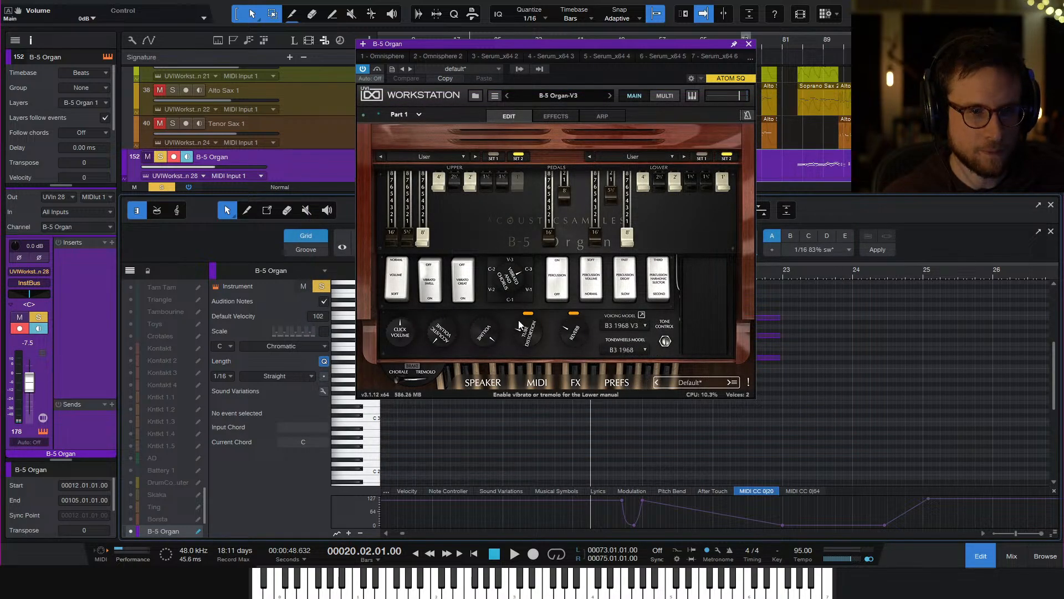
Assign MIDI CC 20 again as the MIDI control for the organ's General Volume
right_click(498, 337)
left_click(519, 235)
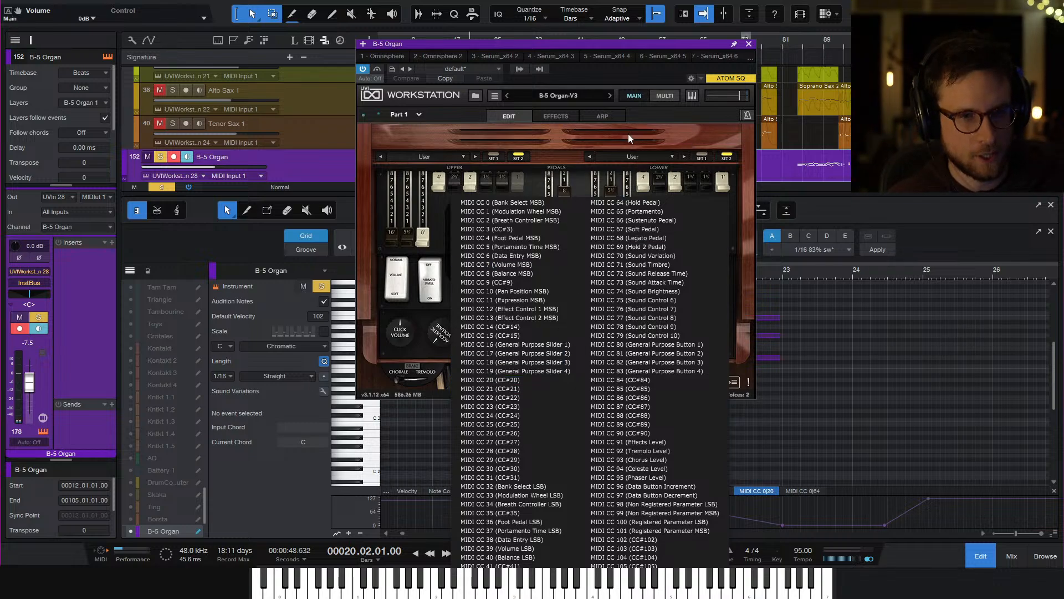
left_click(532, 380)
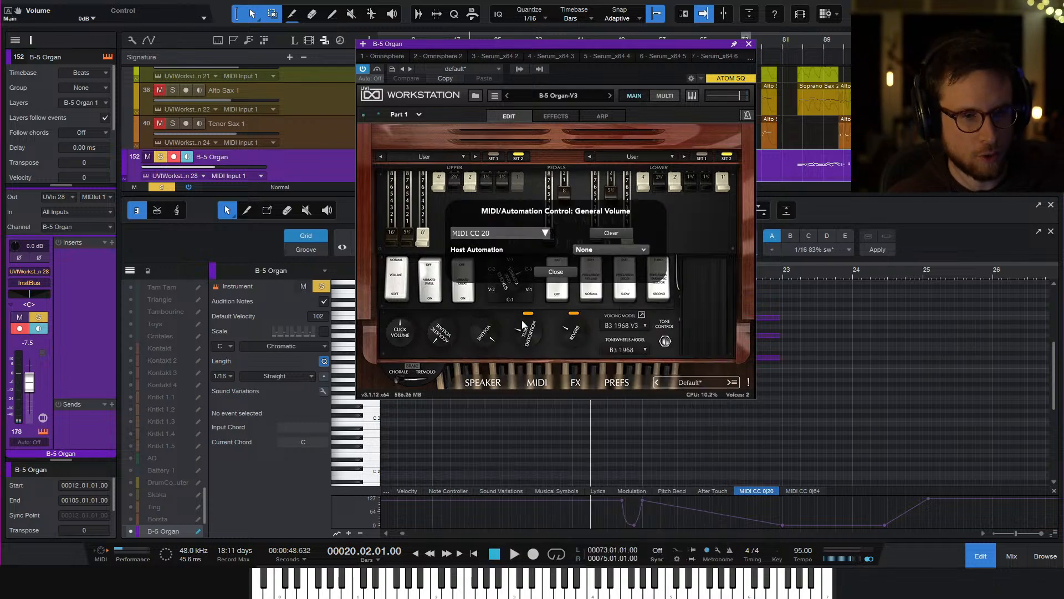
Clear and reassign MIDI CC 20 for the organ's General Volume, and audition the volume dip from 20.2
left_click(529, 229)
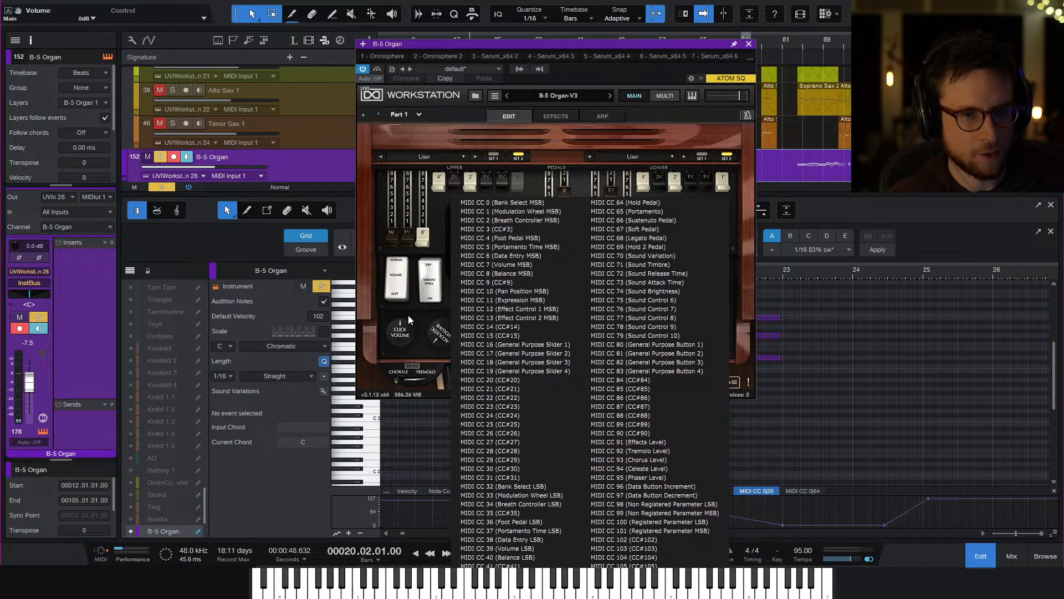
left_click(427, 355)
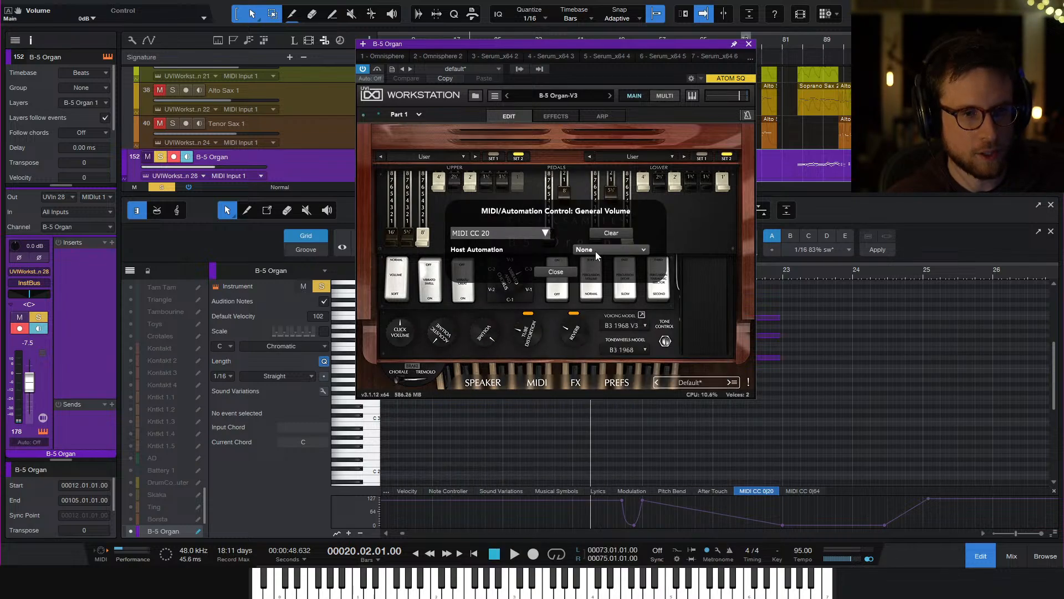
left_click(599, 233)
right_click(489, 332)
left_click(519, 235)
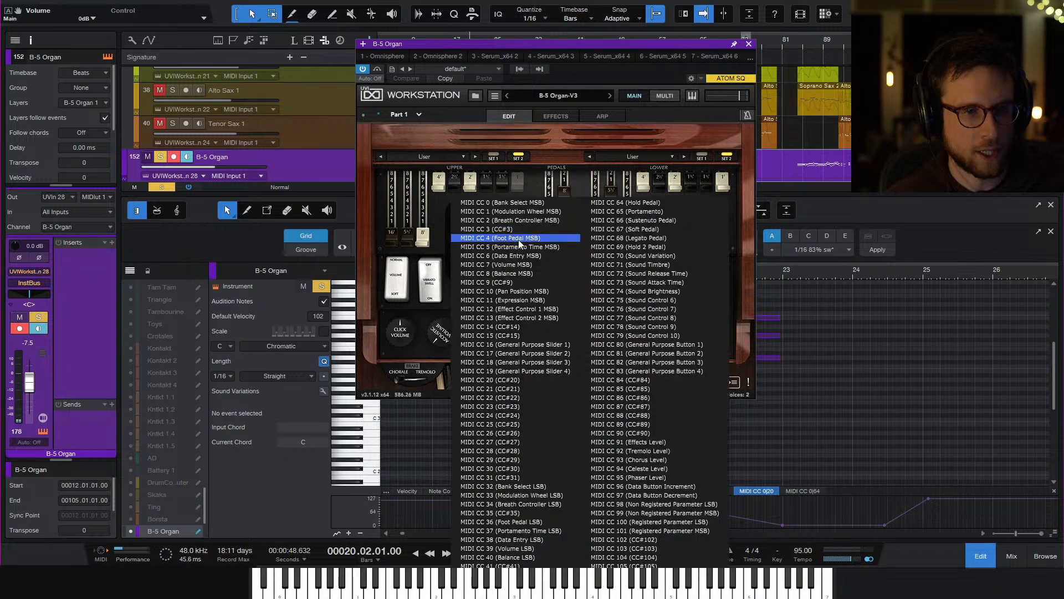
left_click(536, 379)
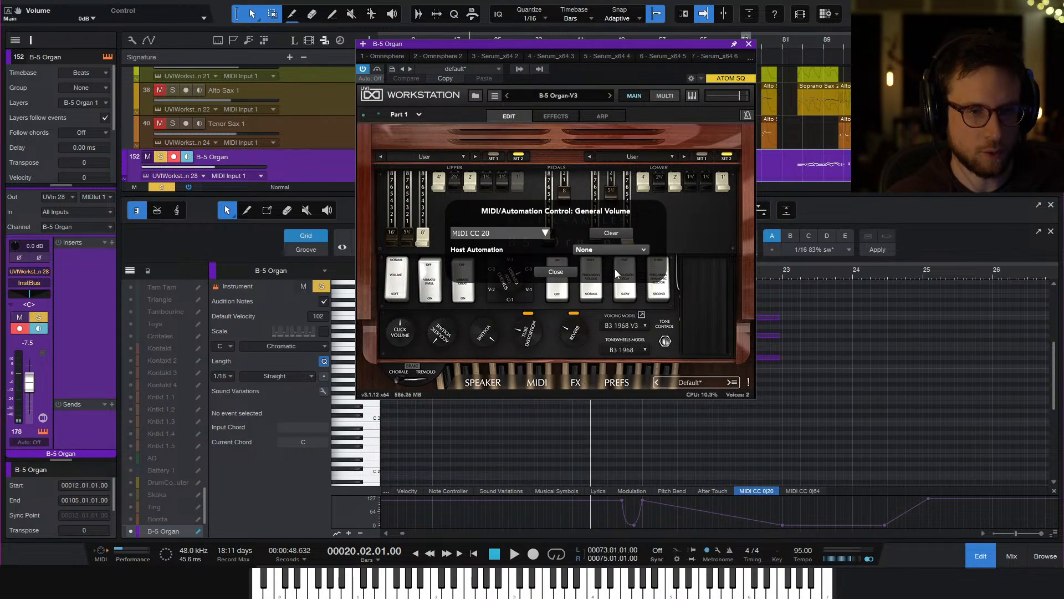
left_click(555, 271)
key("space")
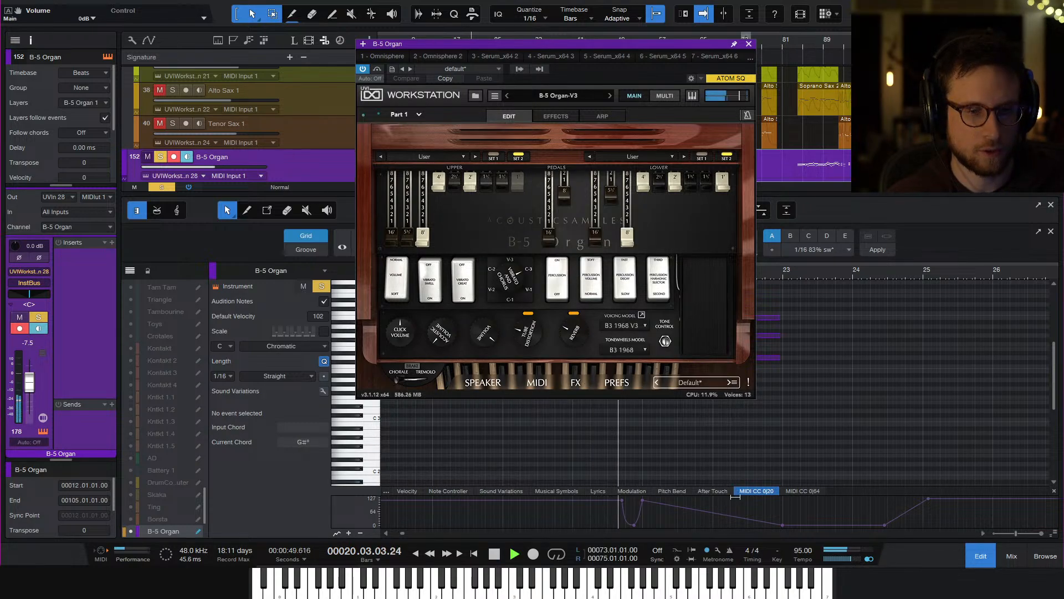
key("space")
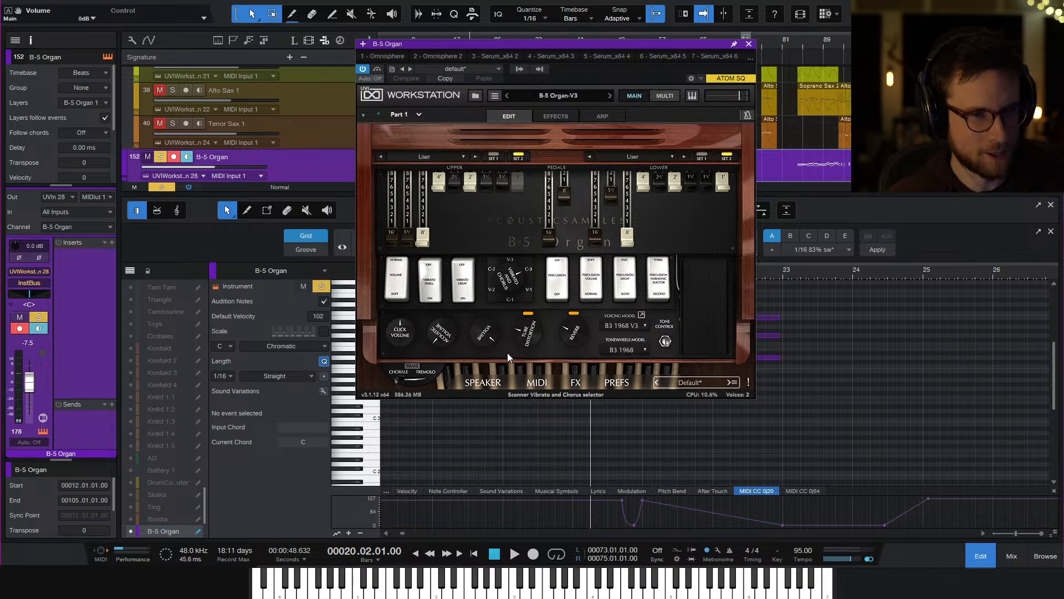
Examine the organ's MIDI mapping list for the CC numbers and channels of its volume and swell pedal
left_click(535, 383)
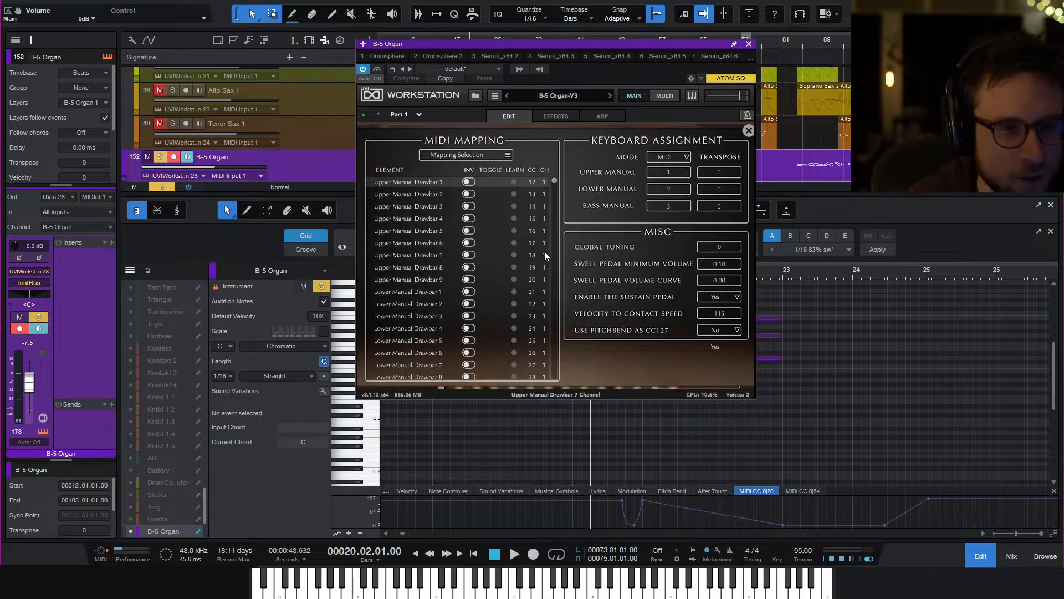
left_click(723, 331)
left_click(724, 332)
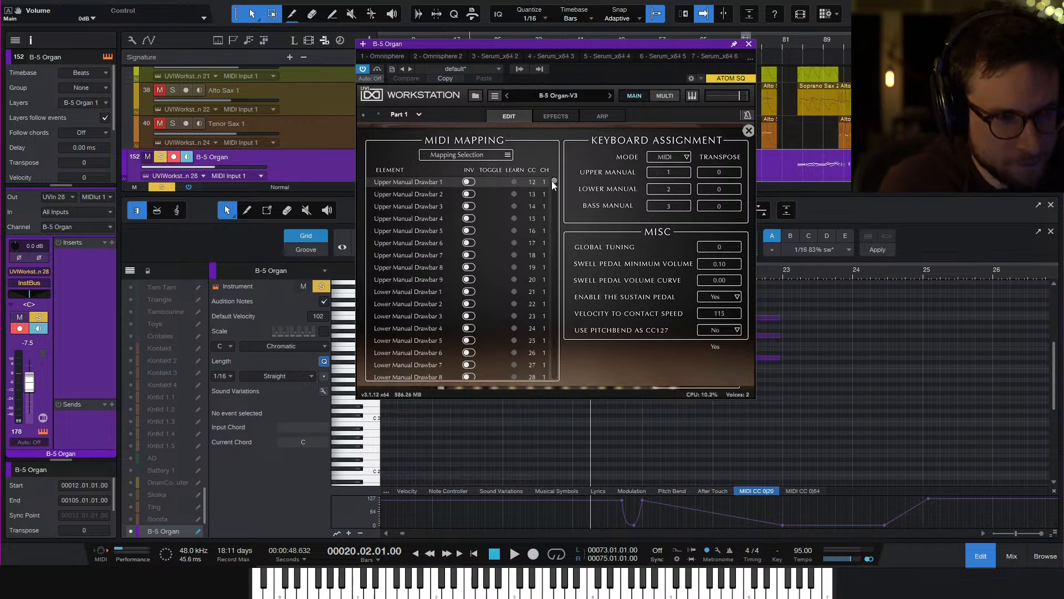
left_click_drag(554, 178, 559, 250)
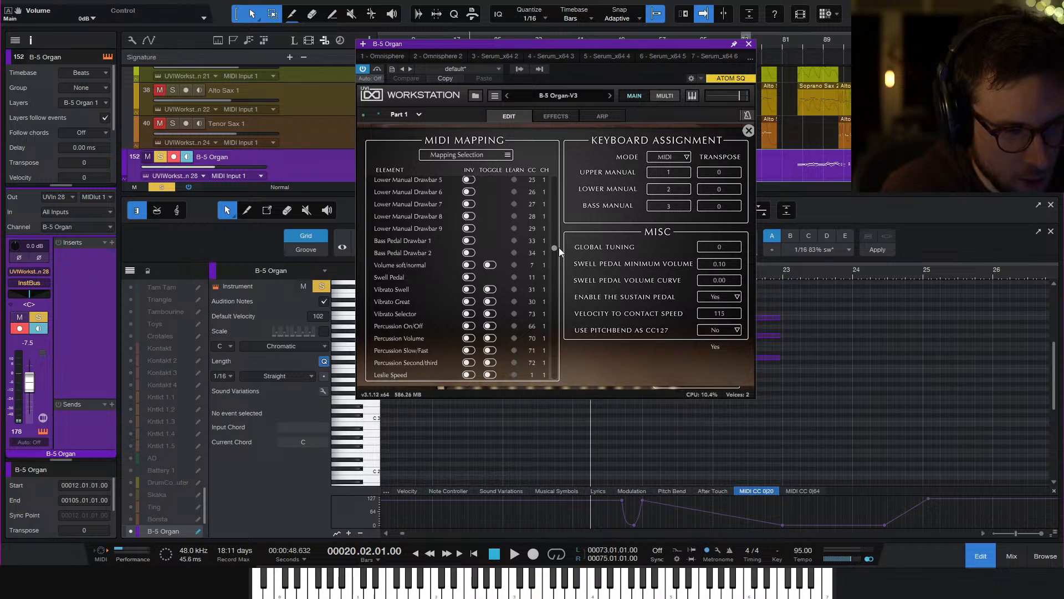
left_click_drag(559, 250, 559, 254)
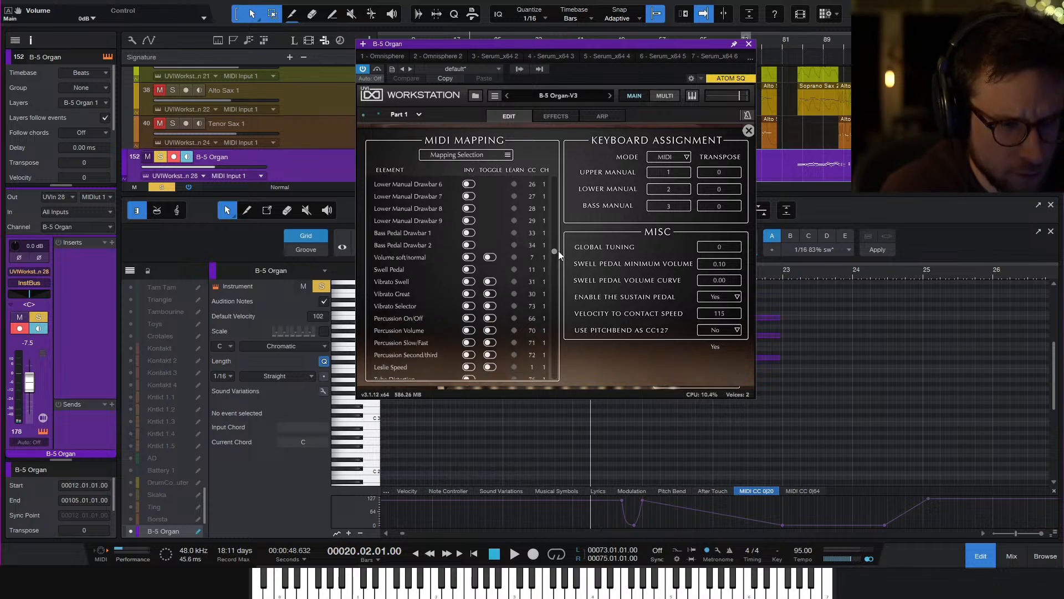
left_click(748, 44)
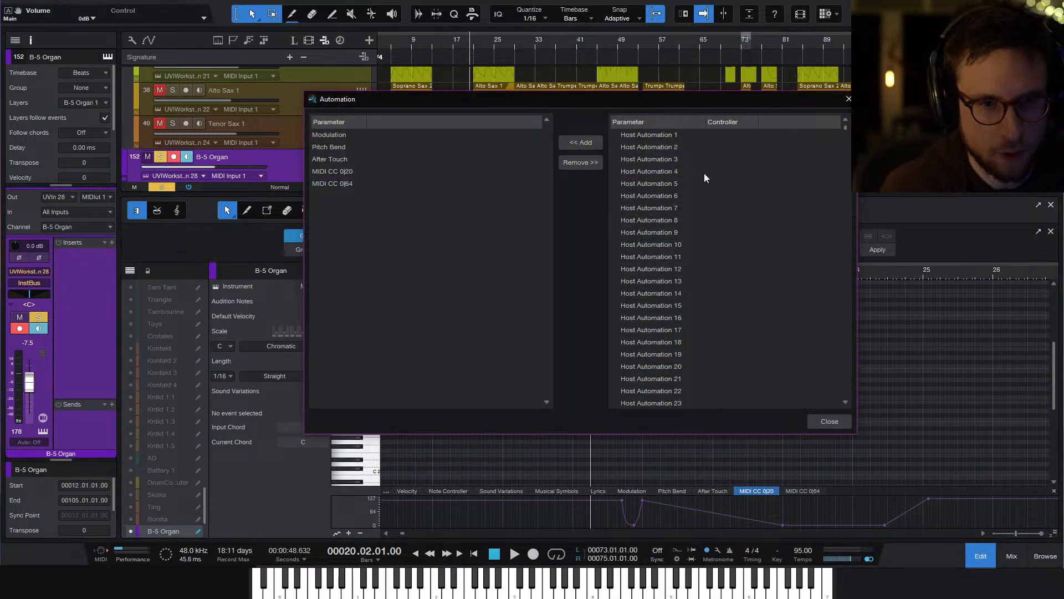
Add a MIDI CC 1|11 automation lane to the B-5 Organ part
mouse_move(845, 127)
left_mouse_down()
mouse_move(846, 152)
mouse_move(846, 142)
left_mouse_up()
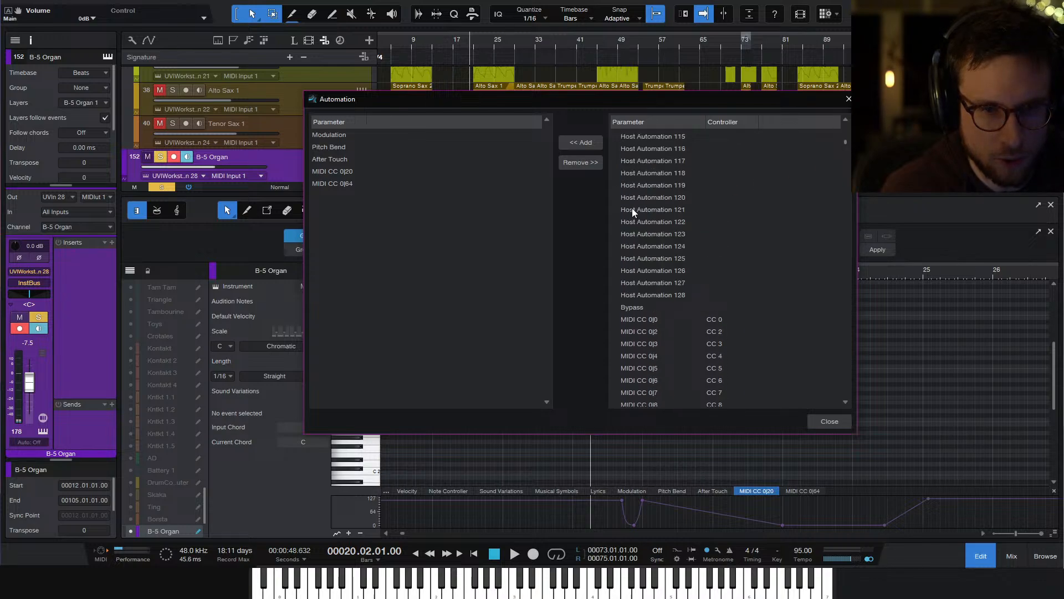
left_click_drag(846, 145, 845, 162)
double_click(647, 310)
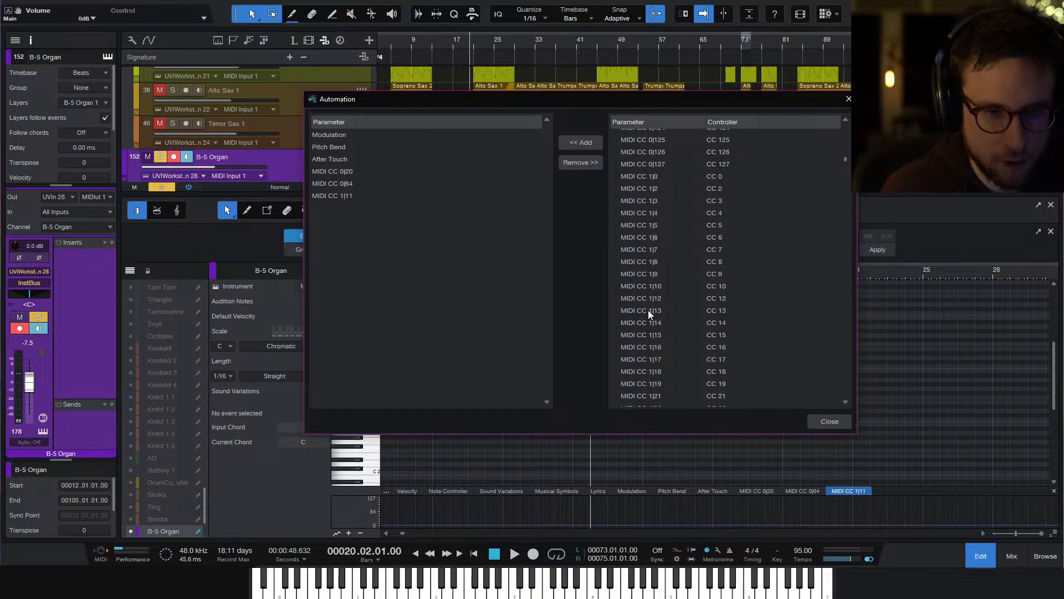
left_click(829, 421)
Copy all automation points from the organ part's MIDI CC 0|20 lane
left_click(750, 490)
scroll(750, 510, "down", 10)
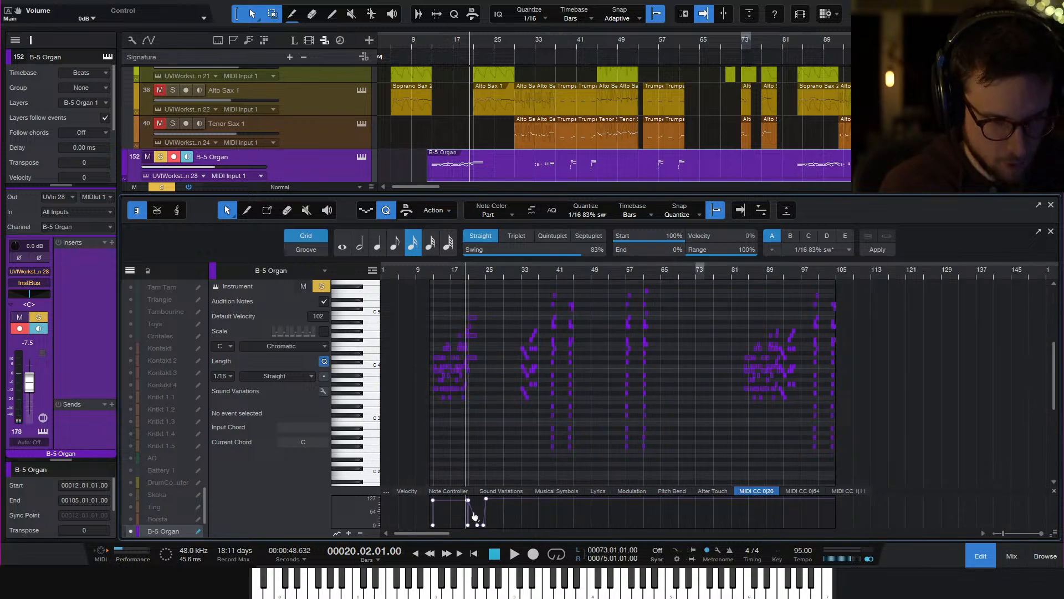
key("ctrl+a")
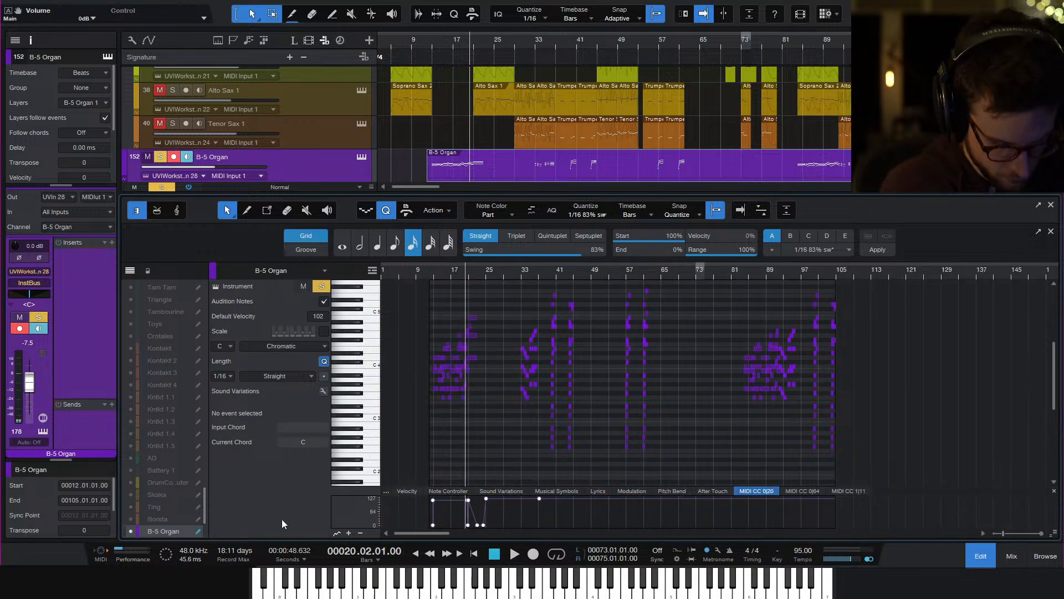
Paste the copied volume dip curve into the MIDI CC 1|11 lane and audition it from 20.2
left_click(843, 491)
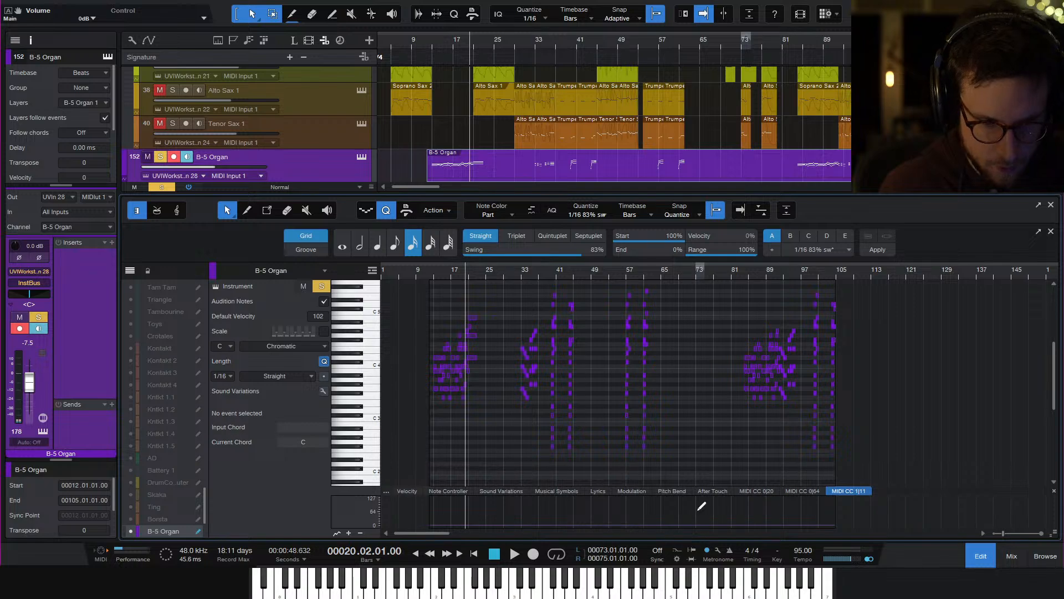
key("ctrl+v")
double_click(540, 524)
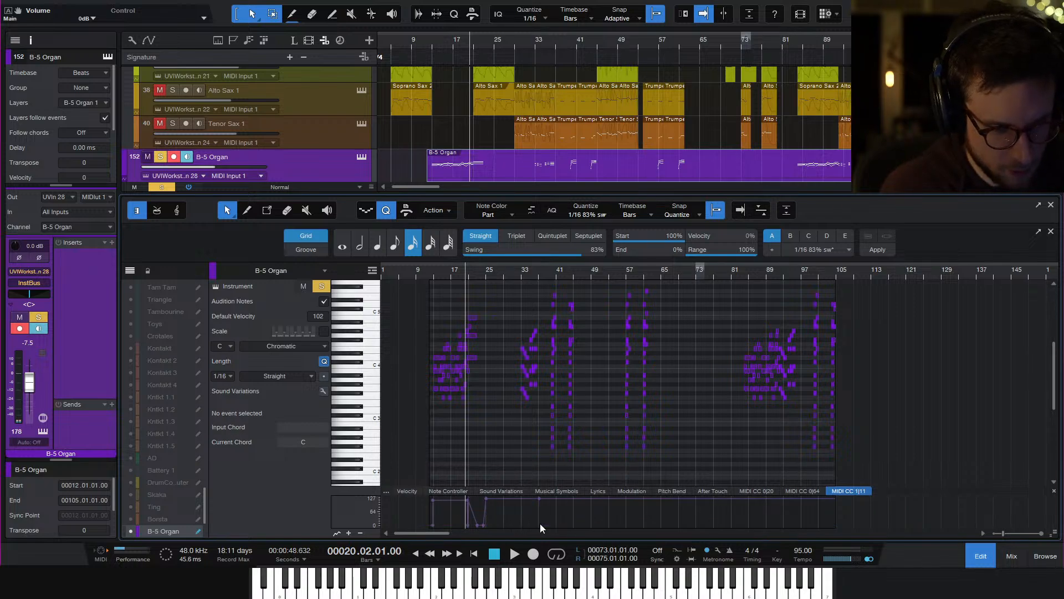
key("space")
key("e")
key("e")
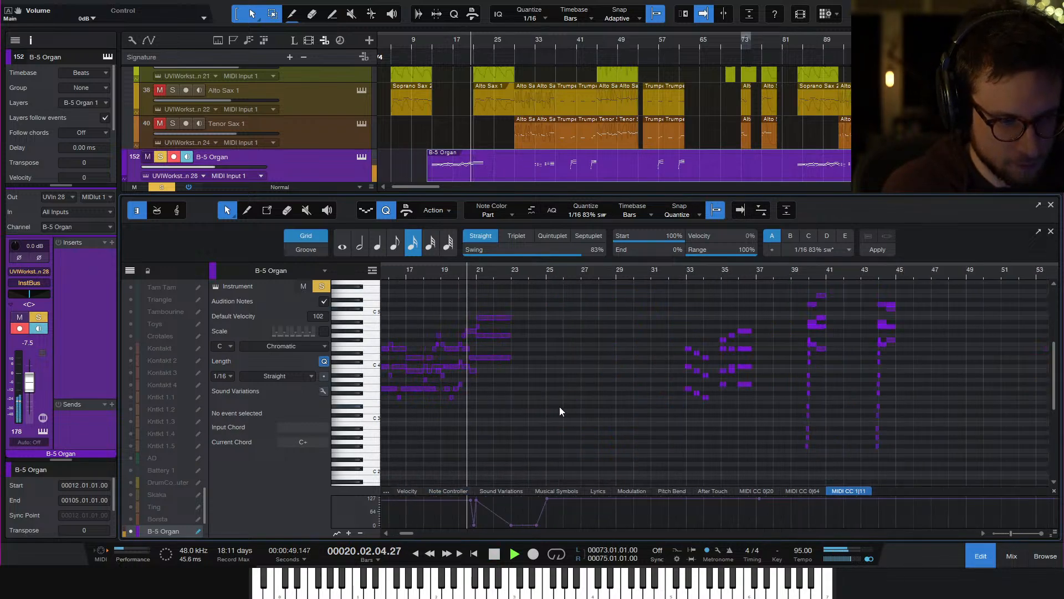
key("space")
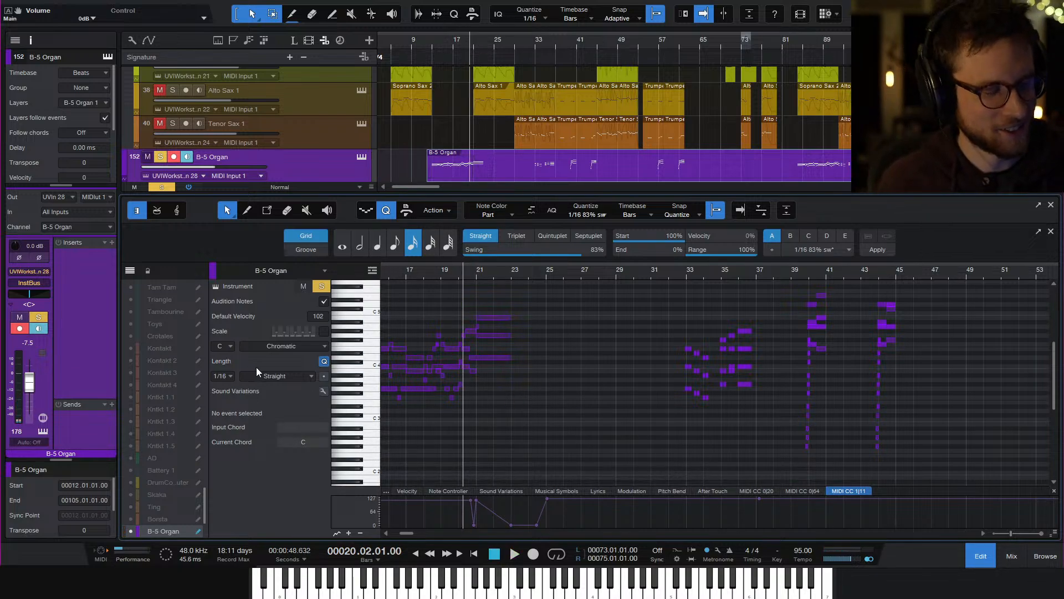
Check the General Volume entry in the organ's MIDI mapping and the MIDI control assigned to the Swell Pedal
left_click(361, 156)
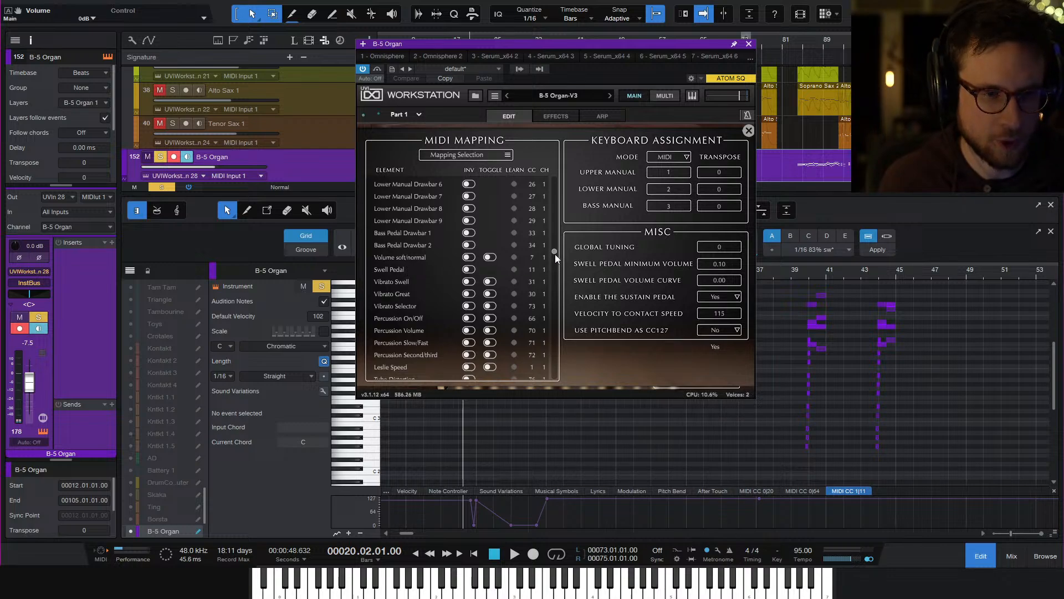
left_click_drag(555, 252, 561, 298)
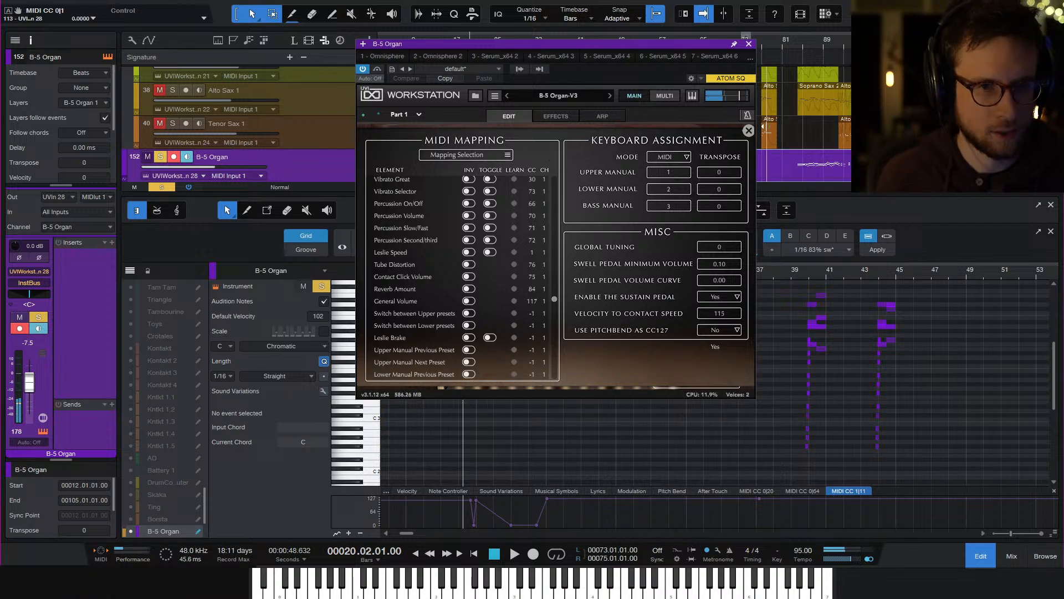
left_click(748, 131)
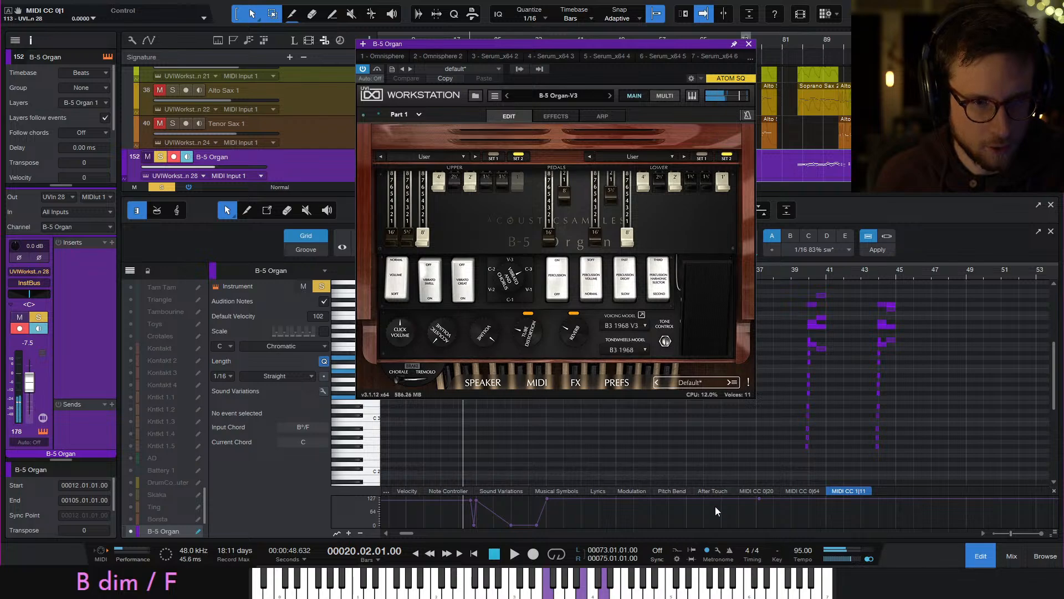
right_click(705, 286)
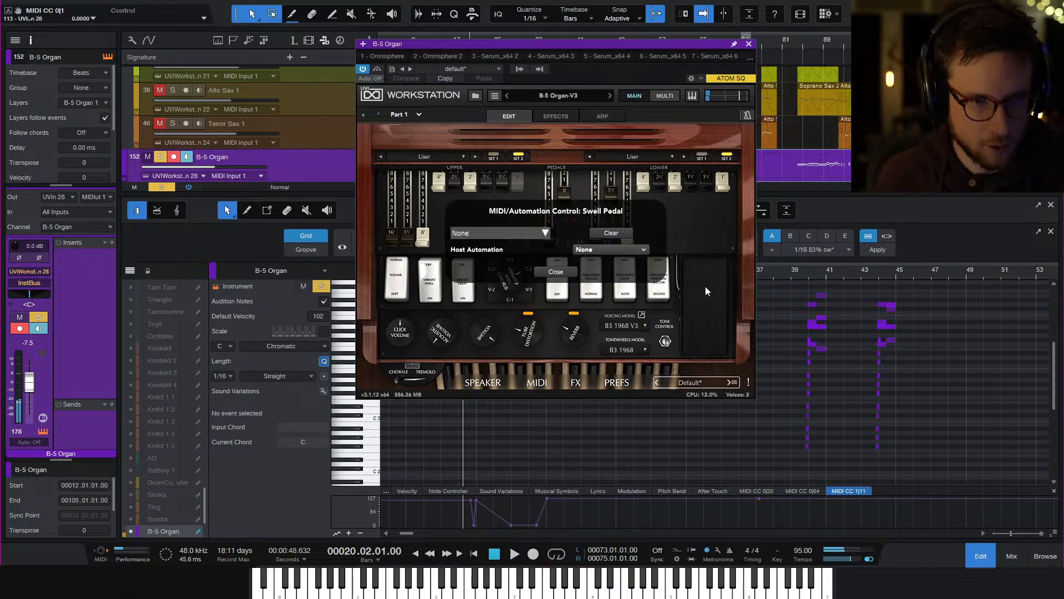
left_click(567, 274)
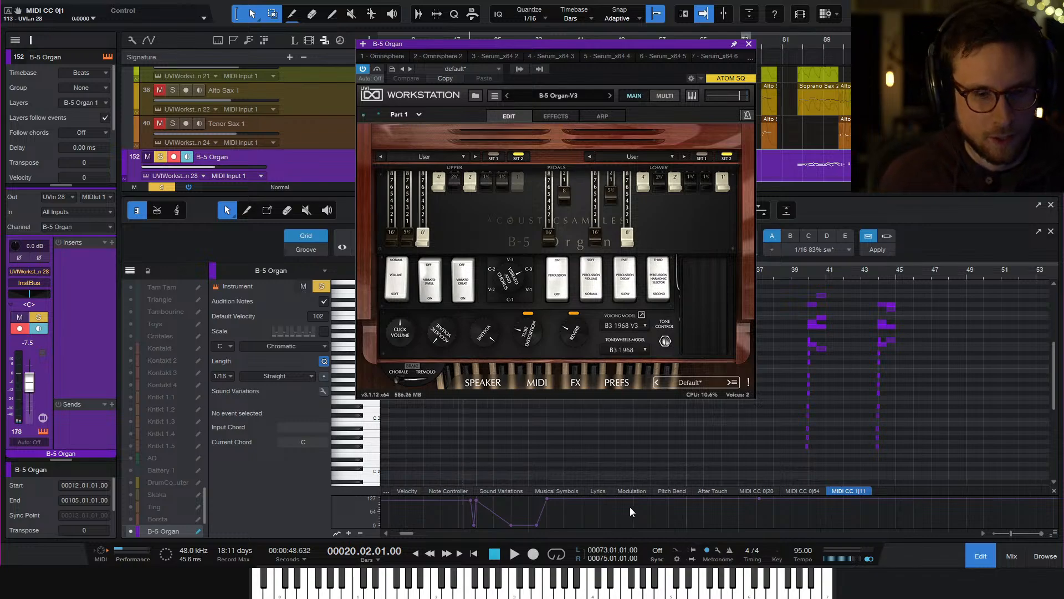
Replace the MIDI CC 1|11 lane with a MIDI CC 0|11 lane and paste the copied dip curve into it
right_click(852, 490)
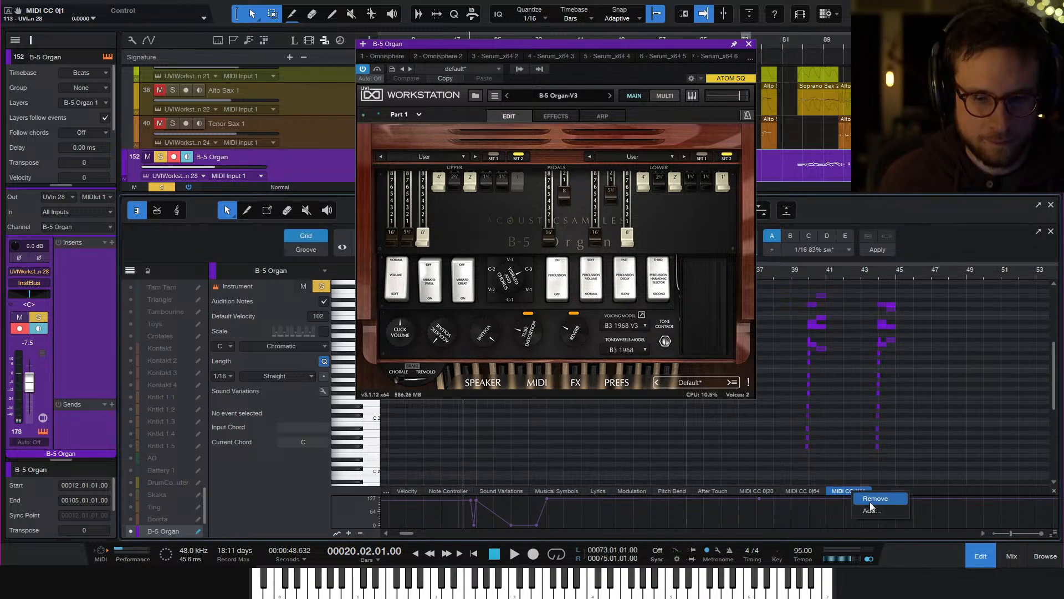
left_click(871, 501)
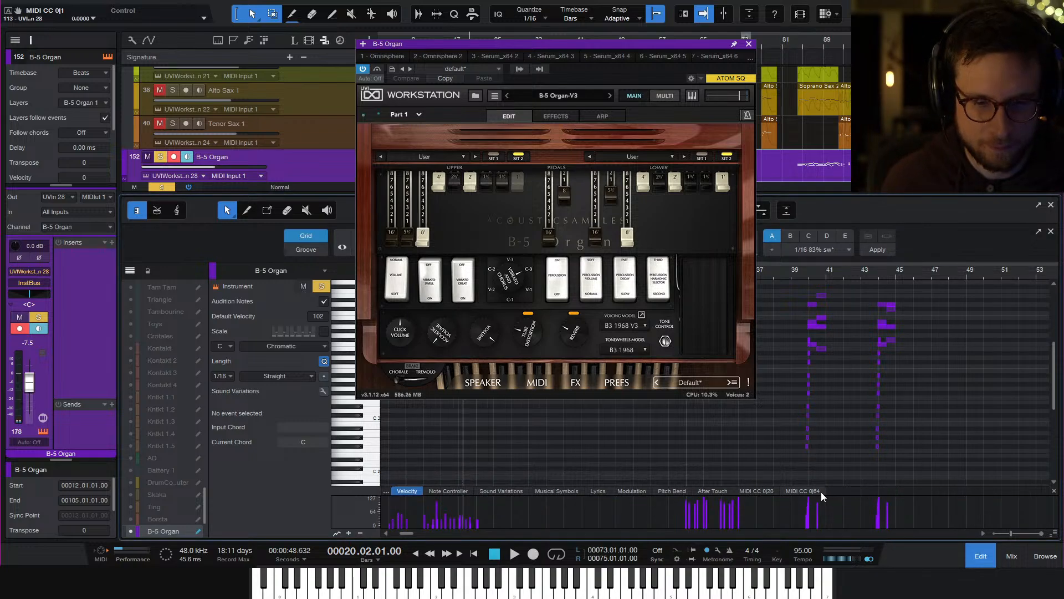
left_click(389, 493)
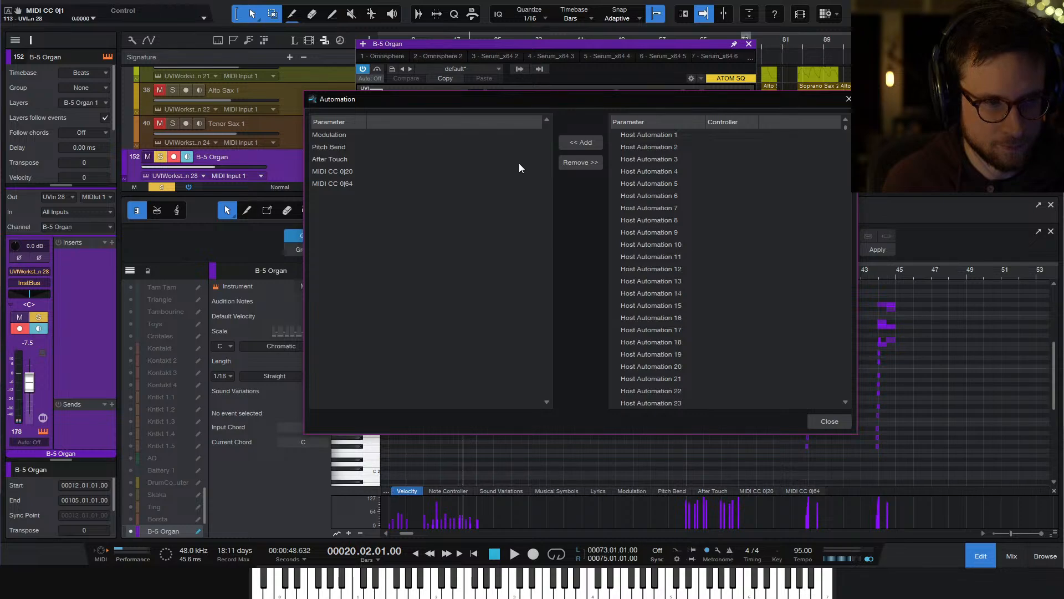
left_click_drag(848, 136, 846, 144)
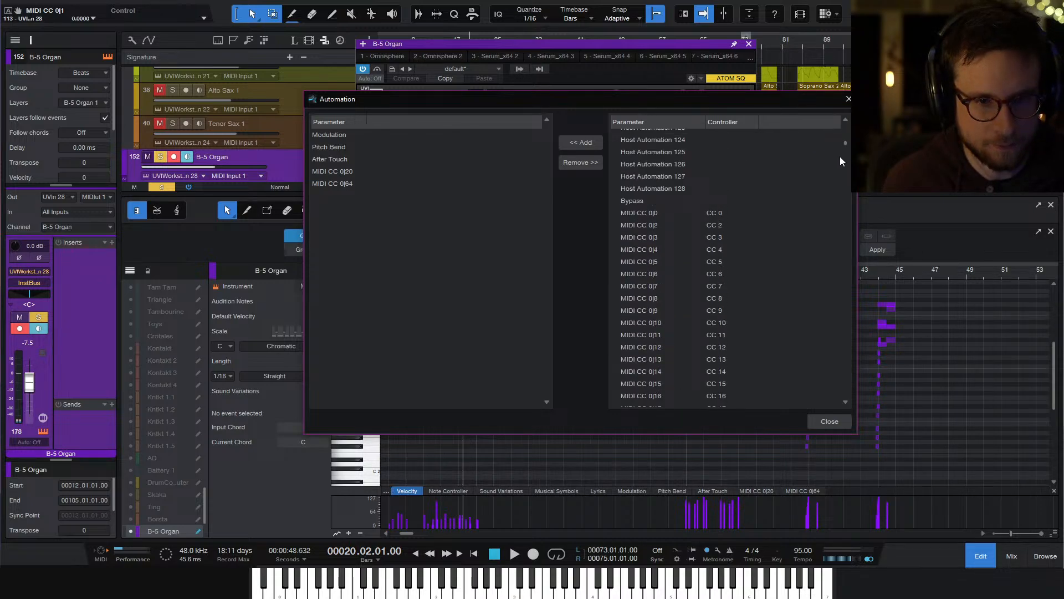
double_click(660, 335)
left_click(827, 420)
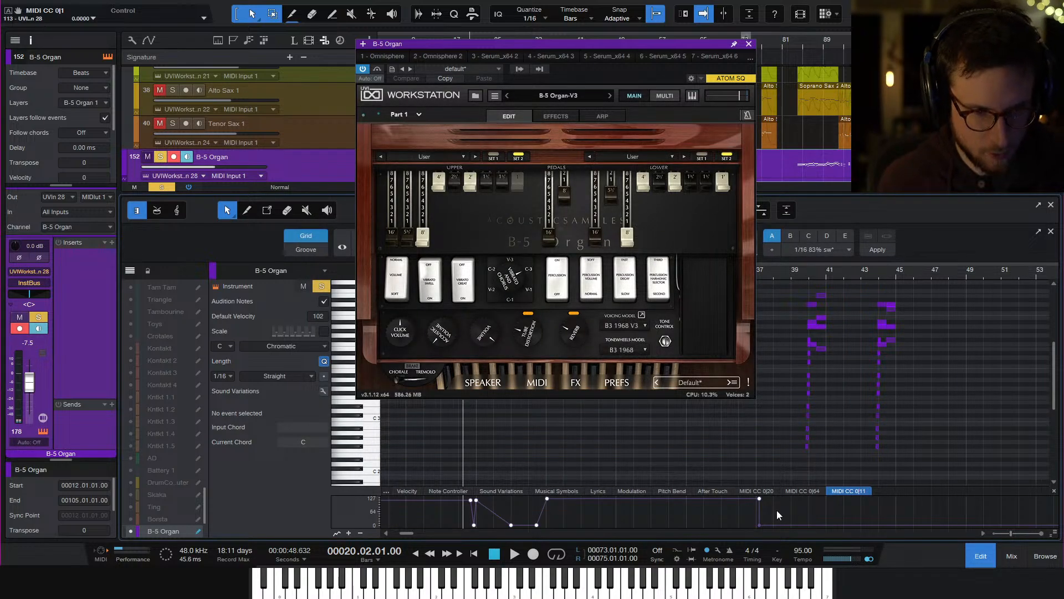
Remove the MIDI CC 0|20 lane and audition the dip from 20.2 using the MIDI CC 0|11 lane
key("space")
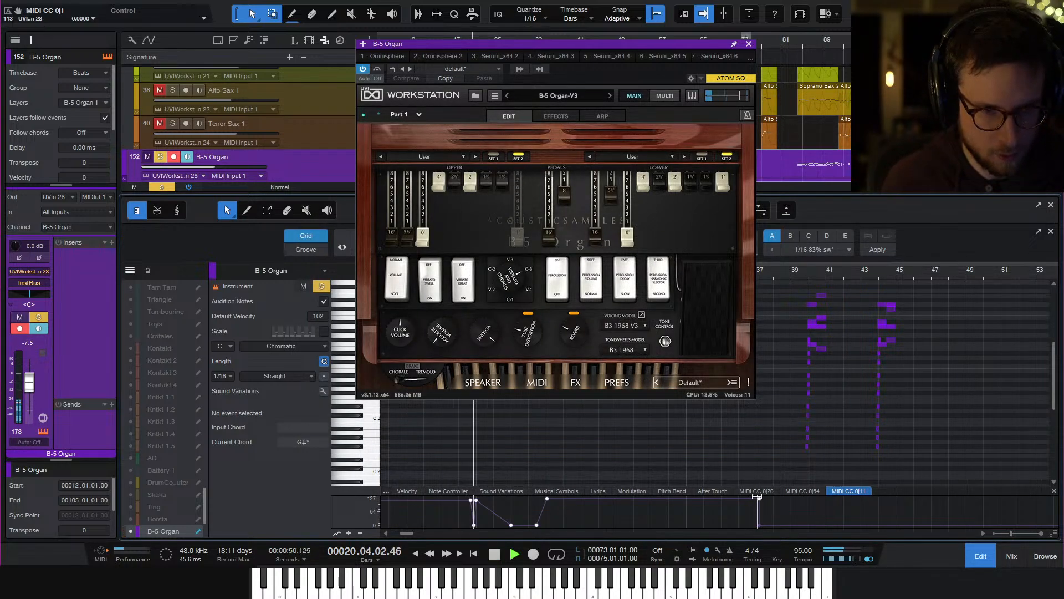
key("space")
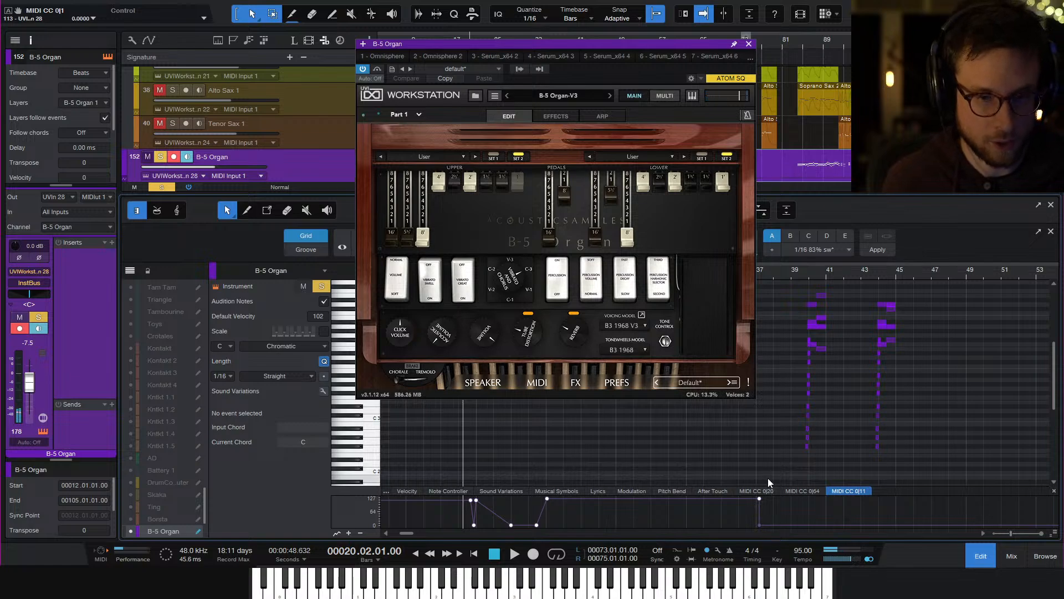
left_click(770, 492)
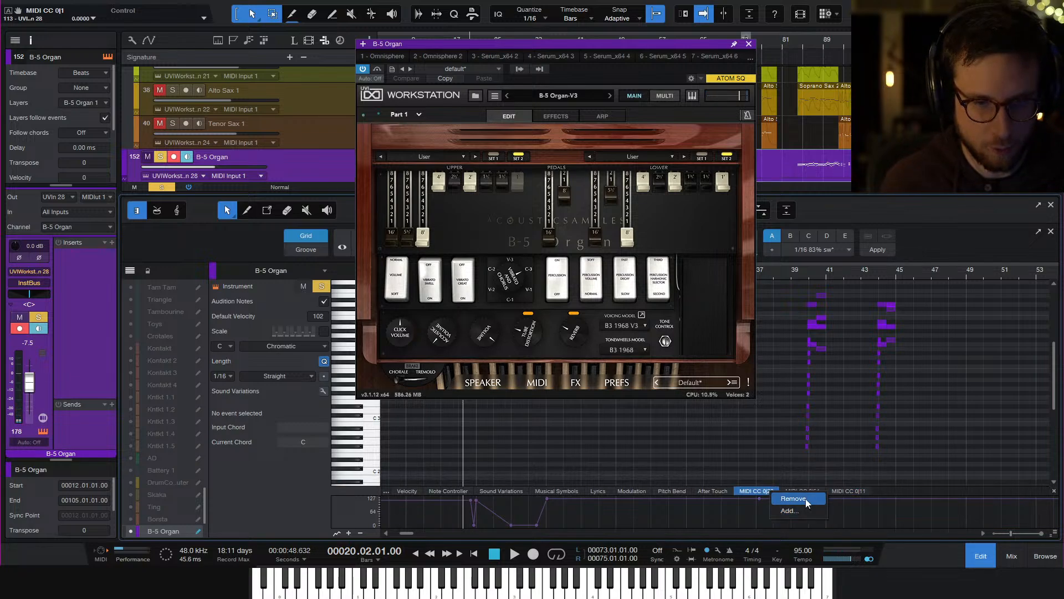
left_click(806, 498)
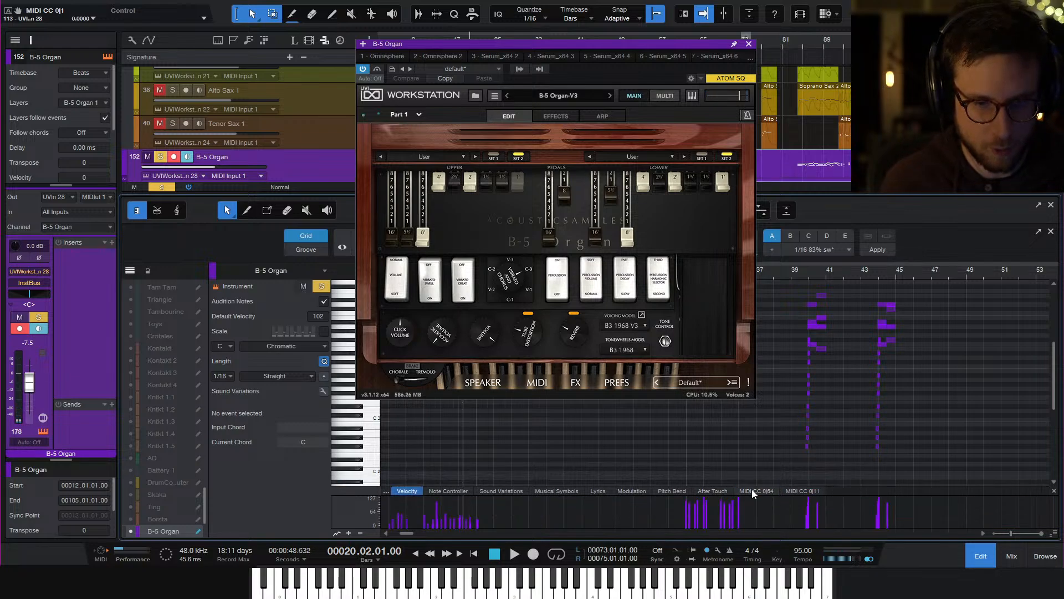
left_click(802, 492)
key("space")
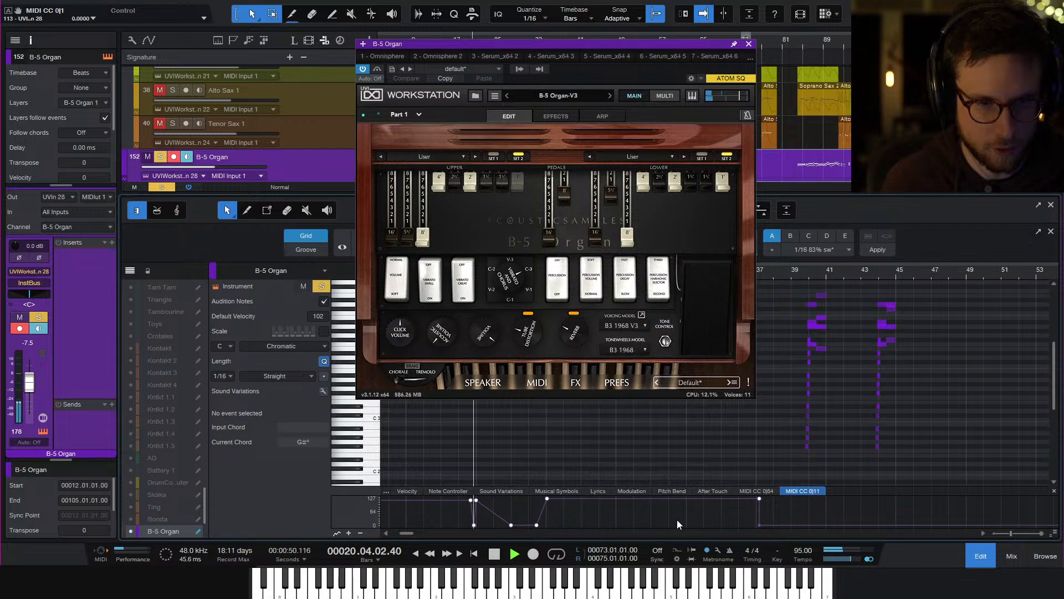
key("space")
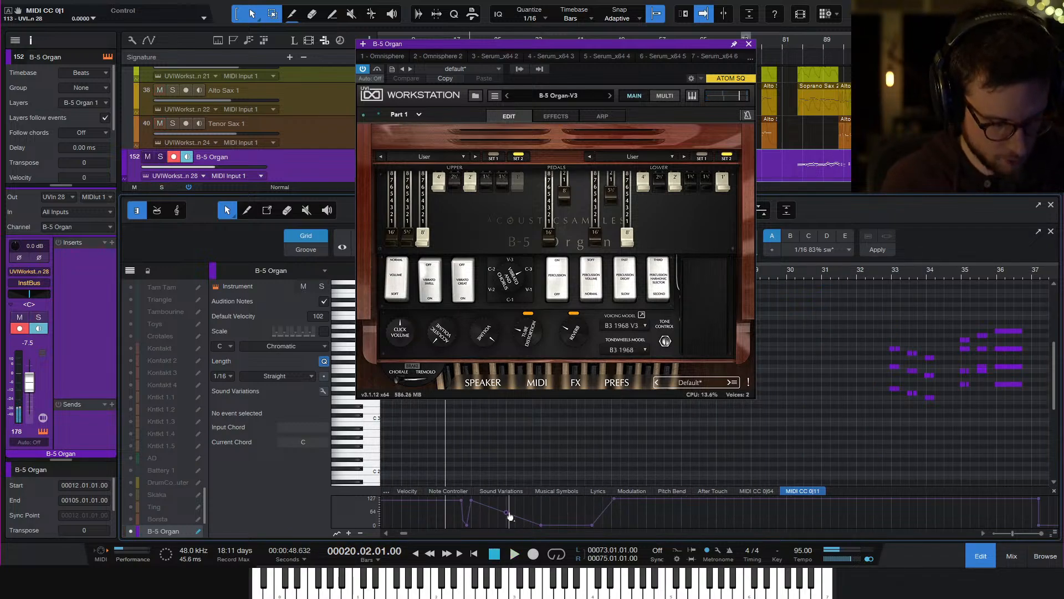
Audition the organ's volume dip from 20.2, closing the B-5 Organ instrument window and the note editor during playback
key("space")
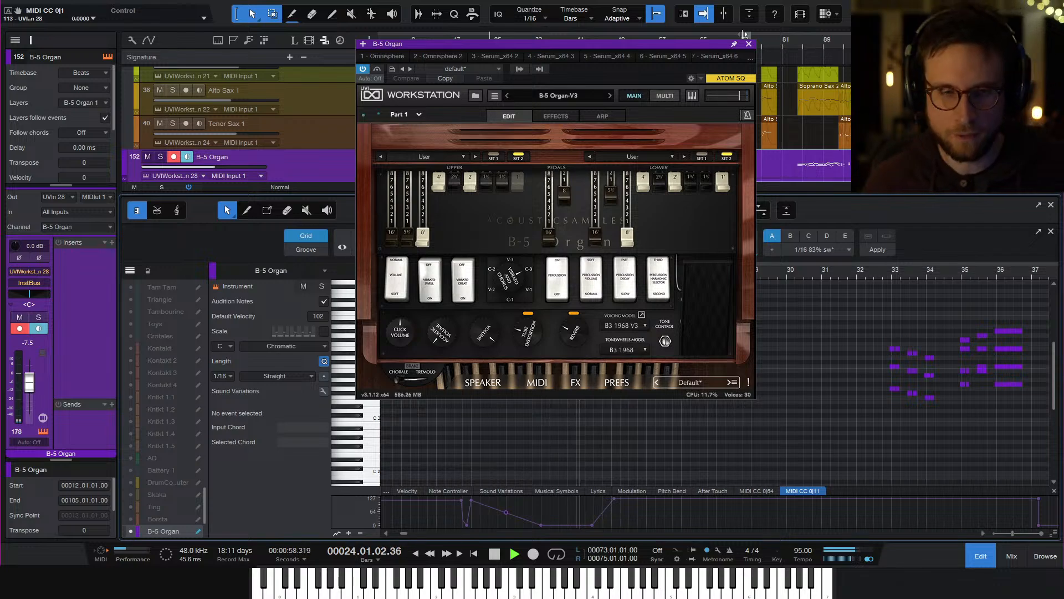
left_click(748, 44)
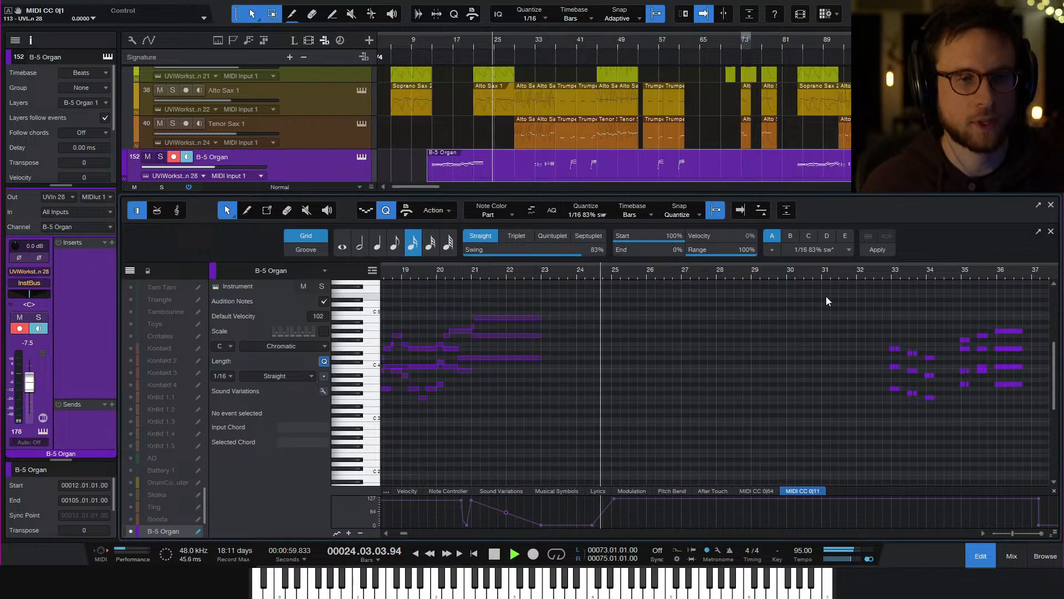
left_click(967, 554)
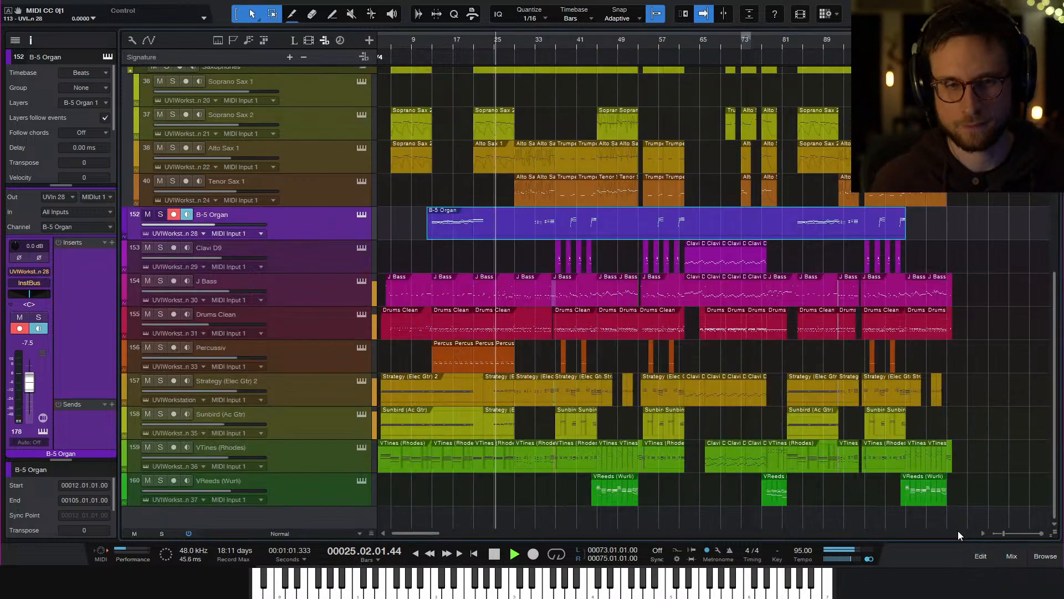
key("space")
left_click(521, 424)
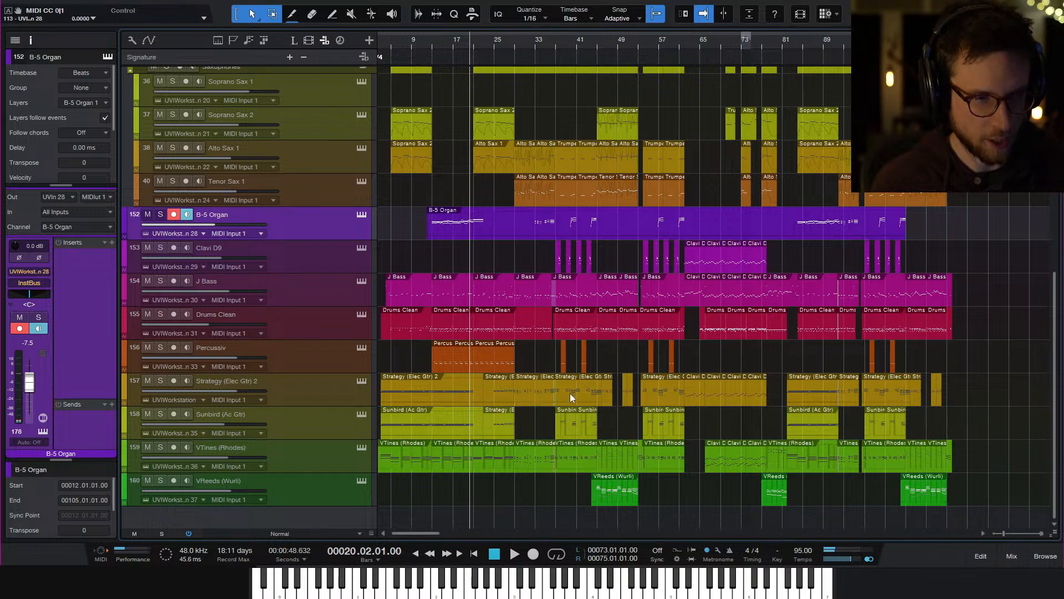
Show the Sunbird (Ac Gtr) track's volume automation and lower it to about -8.4 dB between bars 23 and 31
key("e")
left_click(527, 431)
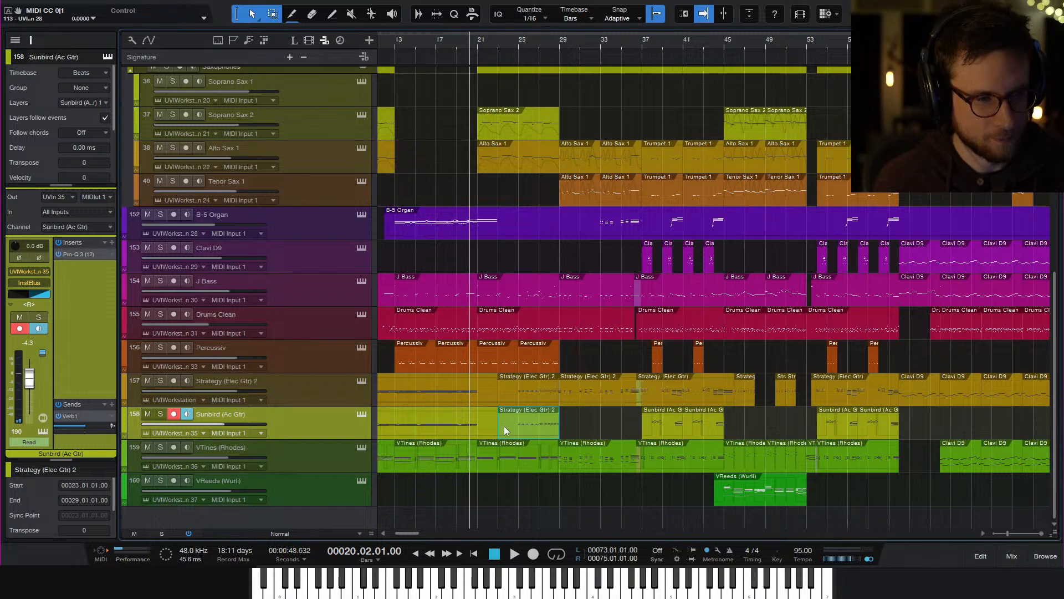
right_click(34, 382)
left_click(74, 418)
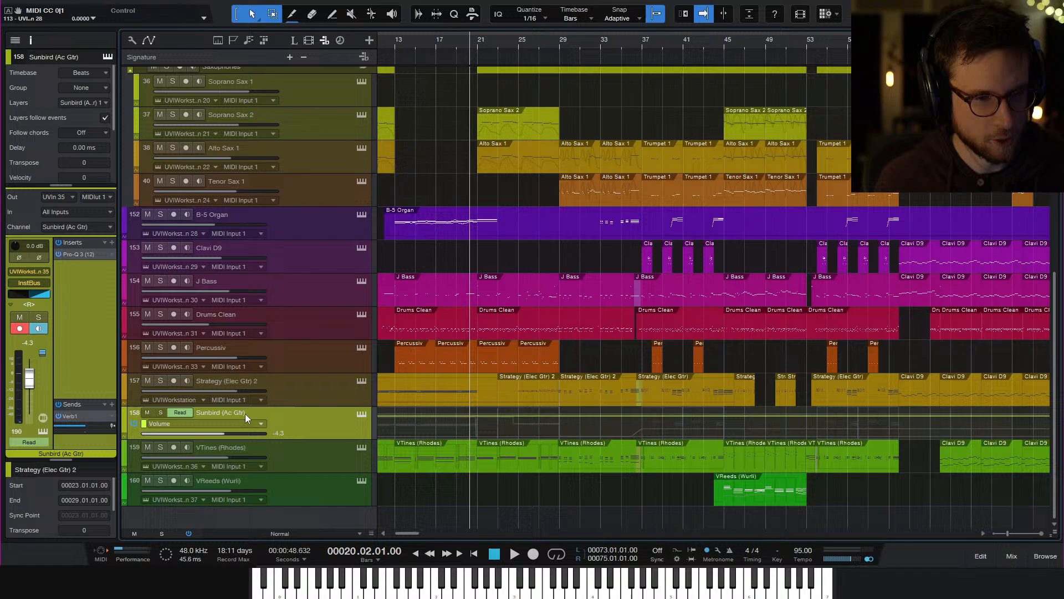
left_click(580, 417)
scroll(554, 420, "left", 3)
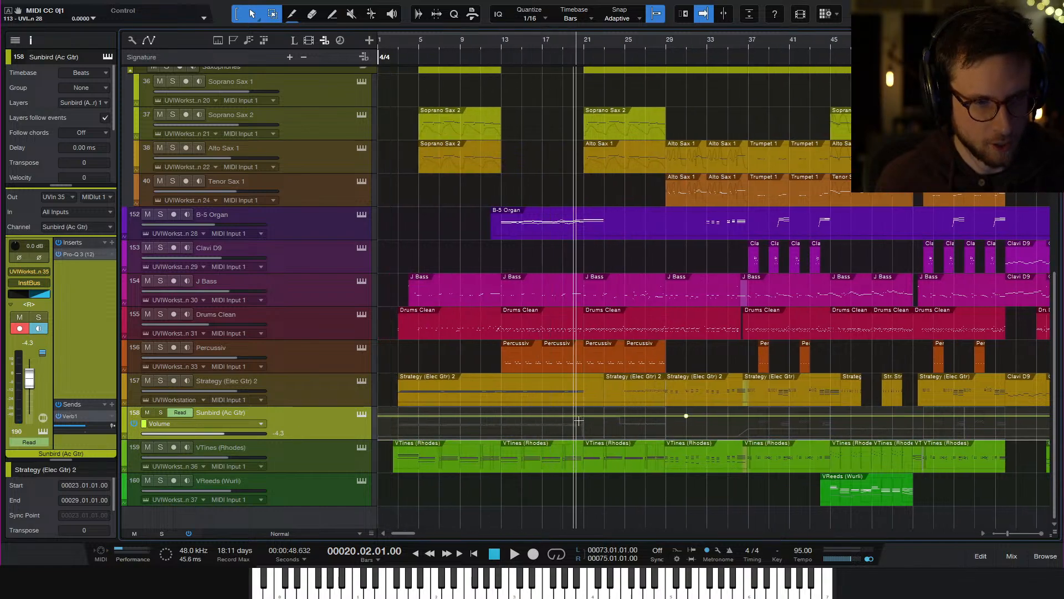
left_click(604, 415)
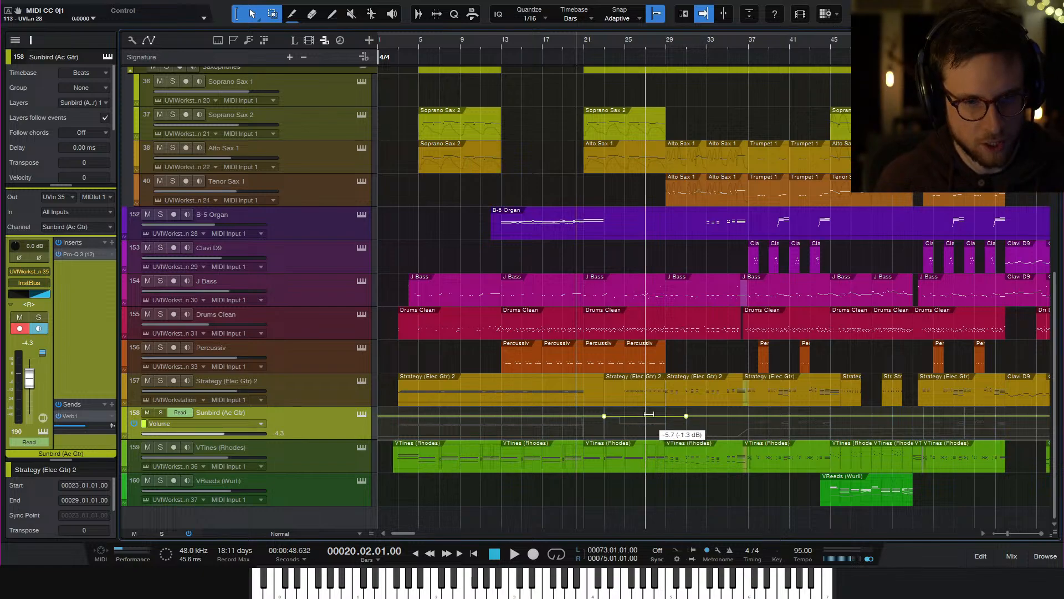
left_click_drag(649, 415, 650, 415)
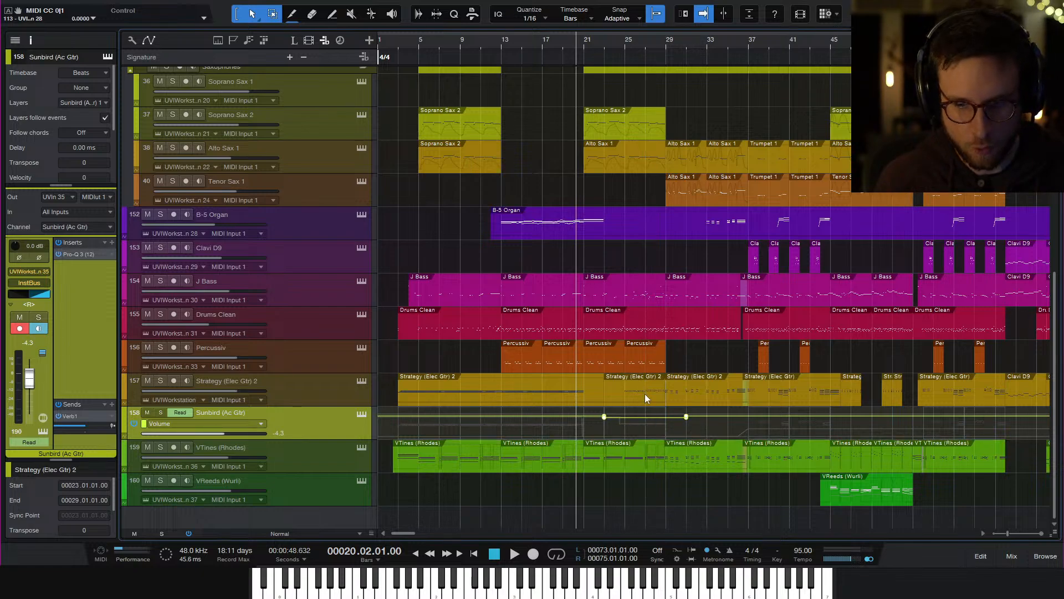
Audition the arrangement from bar 24 through bar 33 and hide the Sunbird (Ac Gtr) automation
left_click(603, 44)
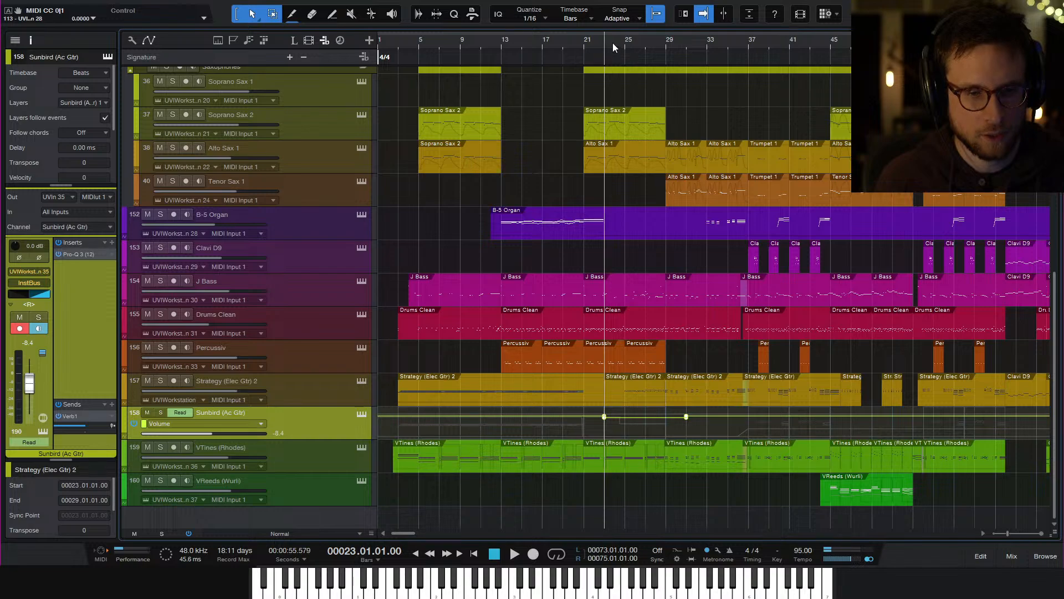
left_click(614, 42)
key("space")
key("e")
key("e")
key("e")
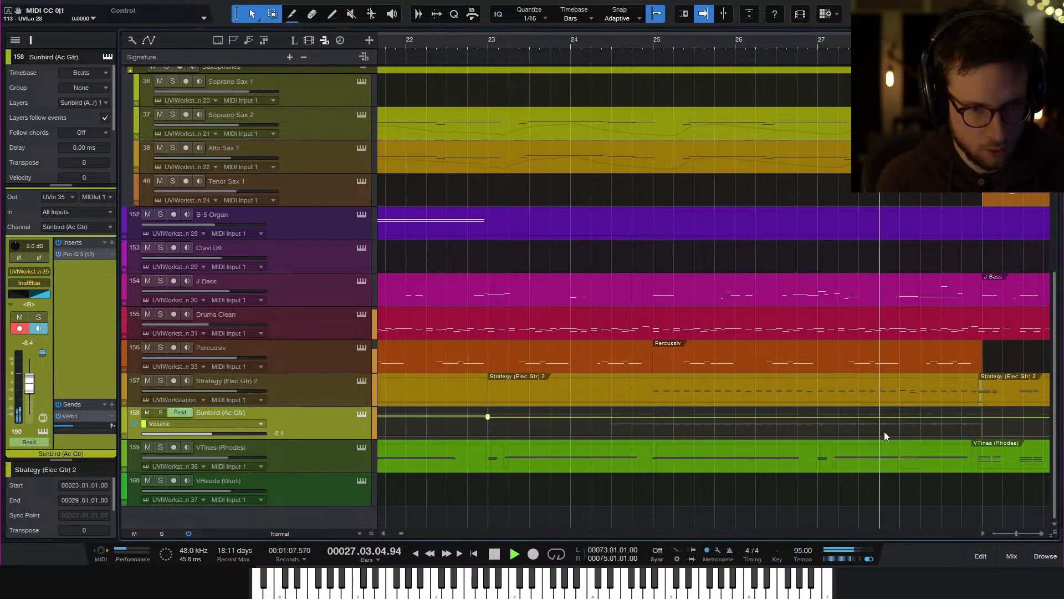
key("a")
key("a")
key("w")
key("w")
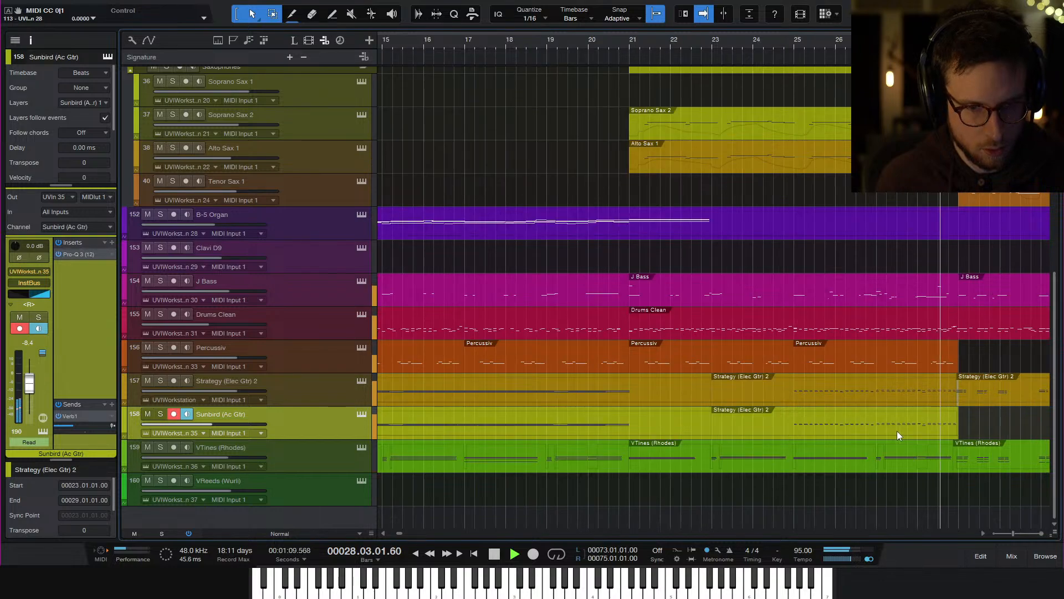
scroll(896, 431, "right", 4)
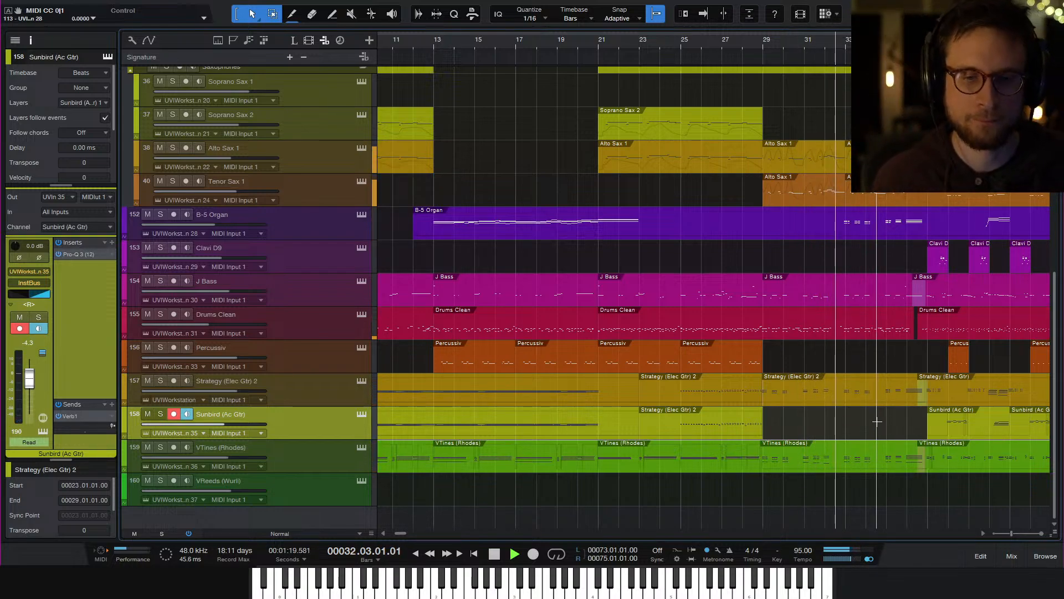
key("space")
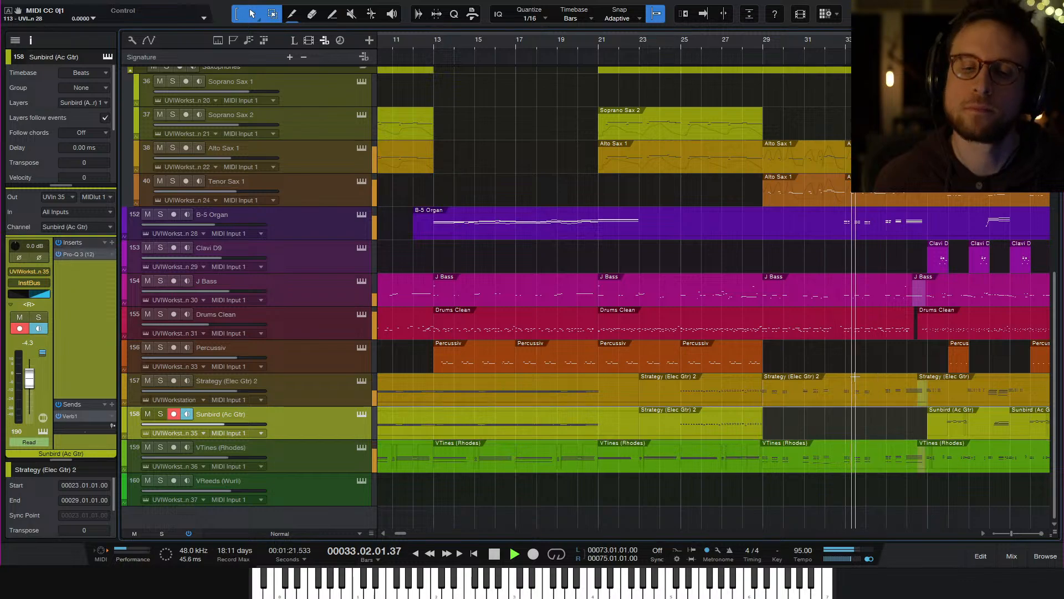
Open the Drums Clean part starting at bar 21 in the note editor and examine the E 2 hit just before bar 25
double_click(837, 335)
key("w")
key("w")
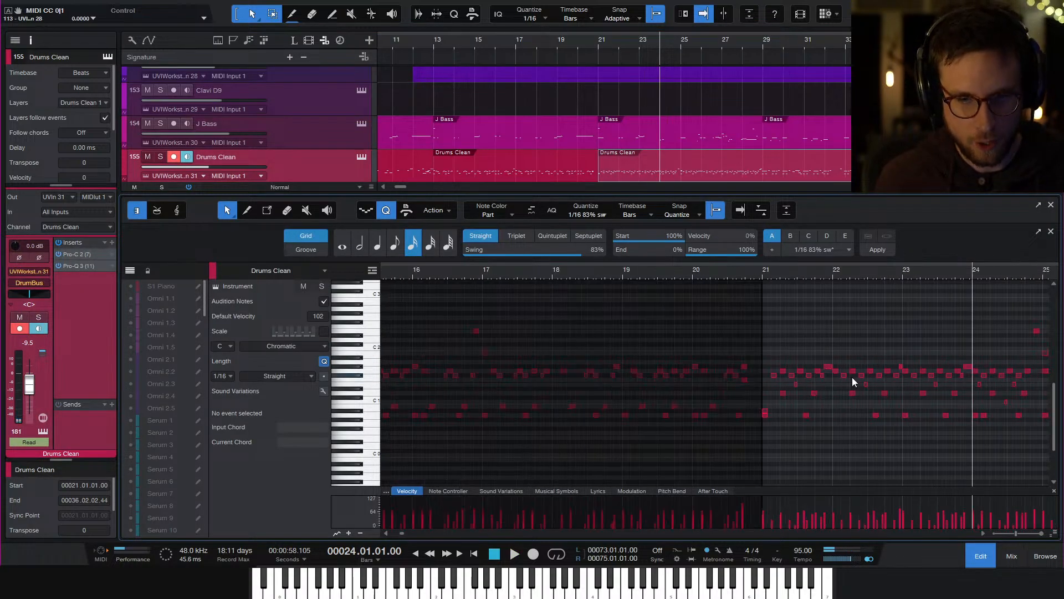
scroll(852, 380, "right", 2)
scroll(849, 380, "right", 1)
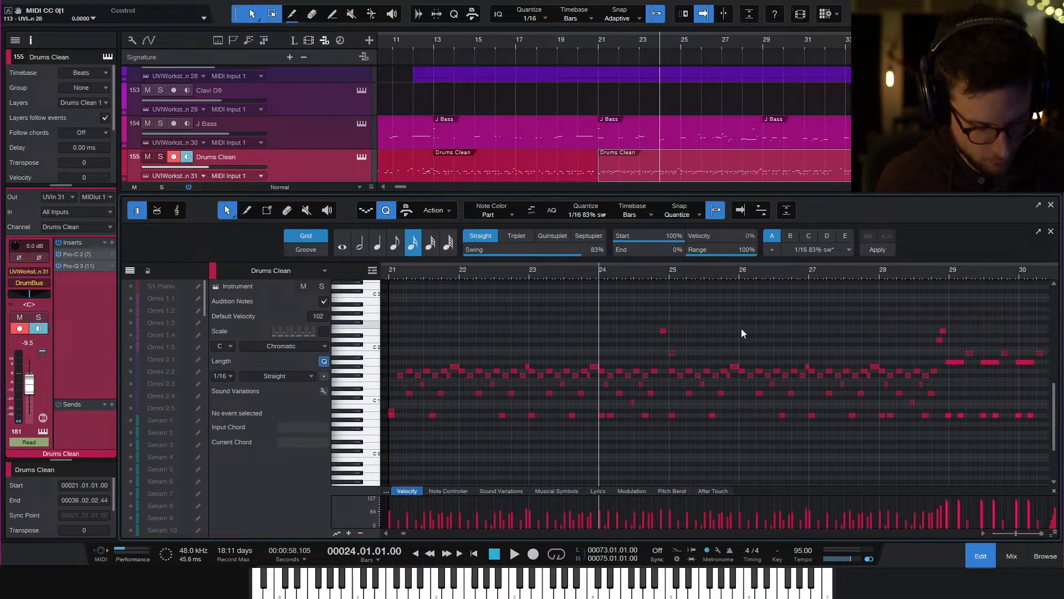
key("e")
key("e")
key("e")
scroll(774, 337, "right", 3)
key("w")
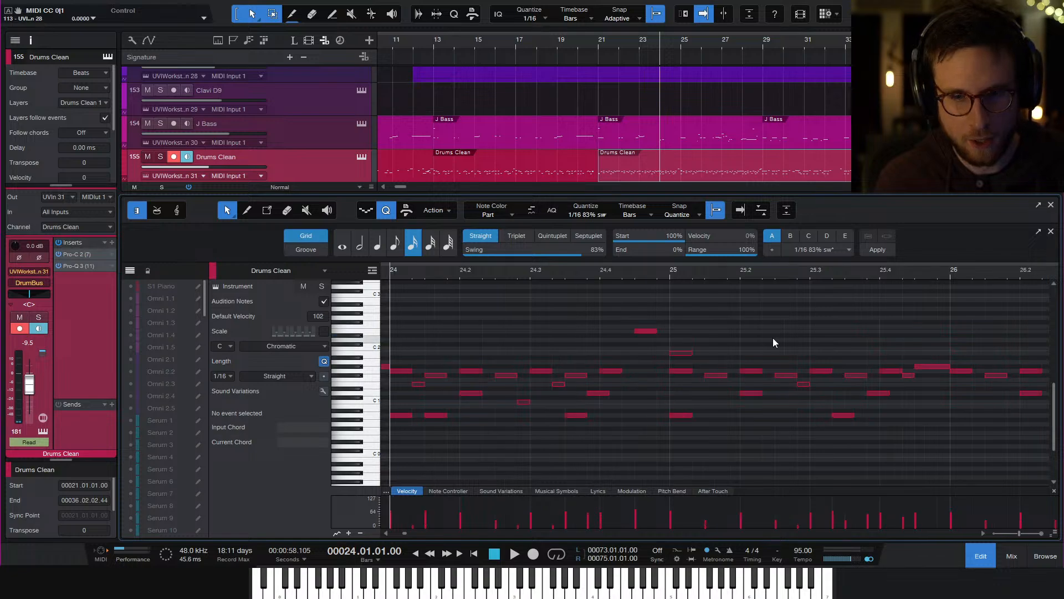
left_click(646, 330)
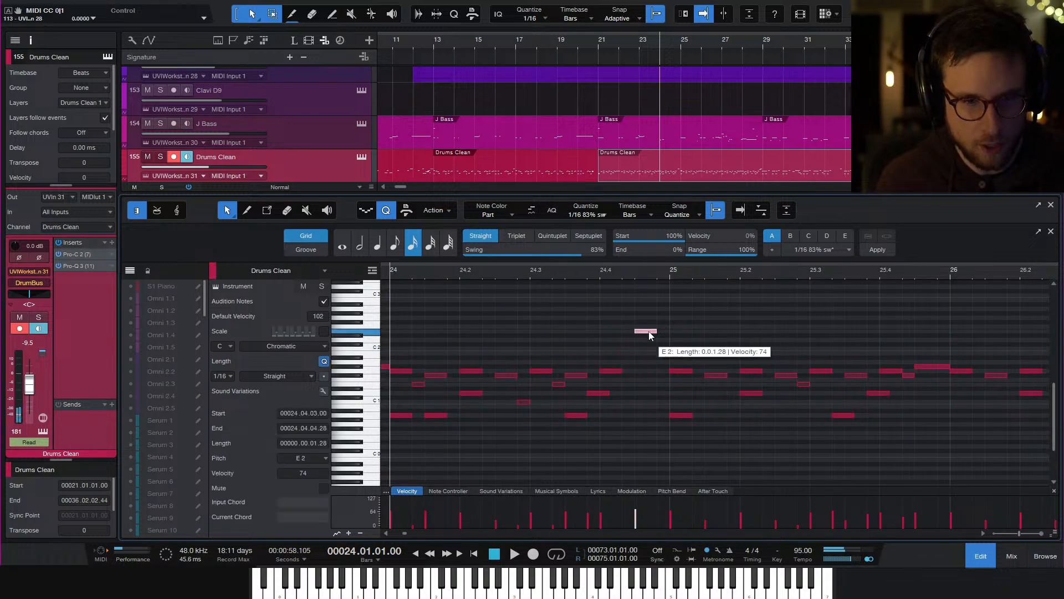
Add a short F 2 note from 32.3.4.28 to 32.4.1 in the Drums Clean part, with its velocity set to 30
key("e")
key("e")
key("w")
key("w")
key("w")
key("w")
key("w")
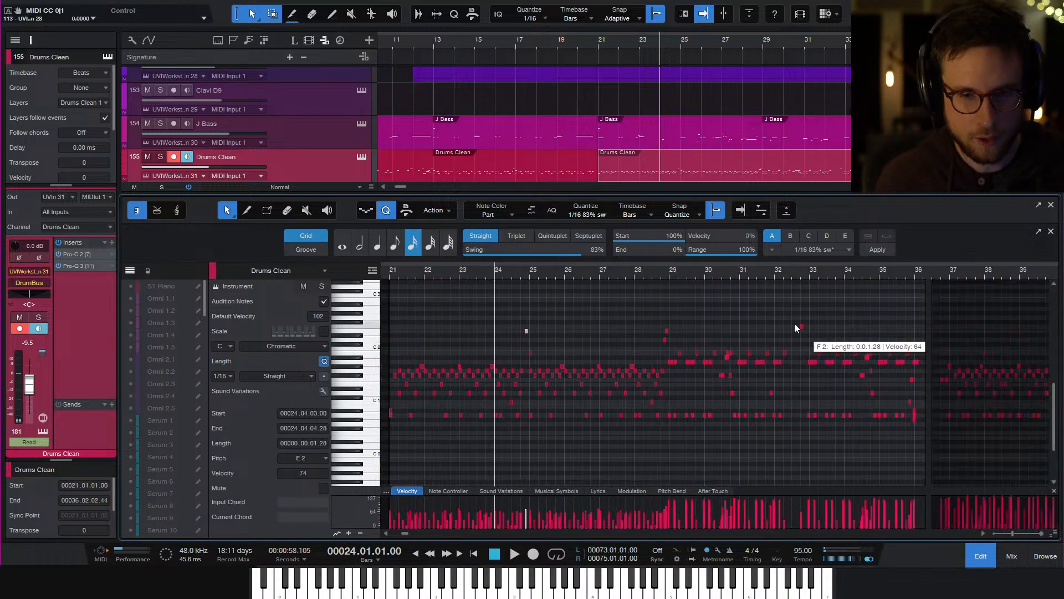
left_click(793, 271)
key("e")
key("e")
key("e")
key("e")
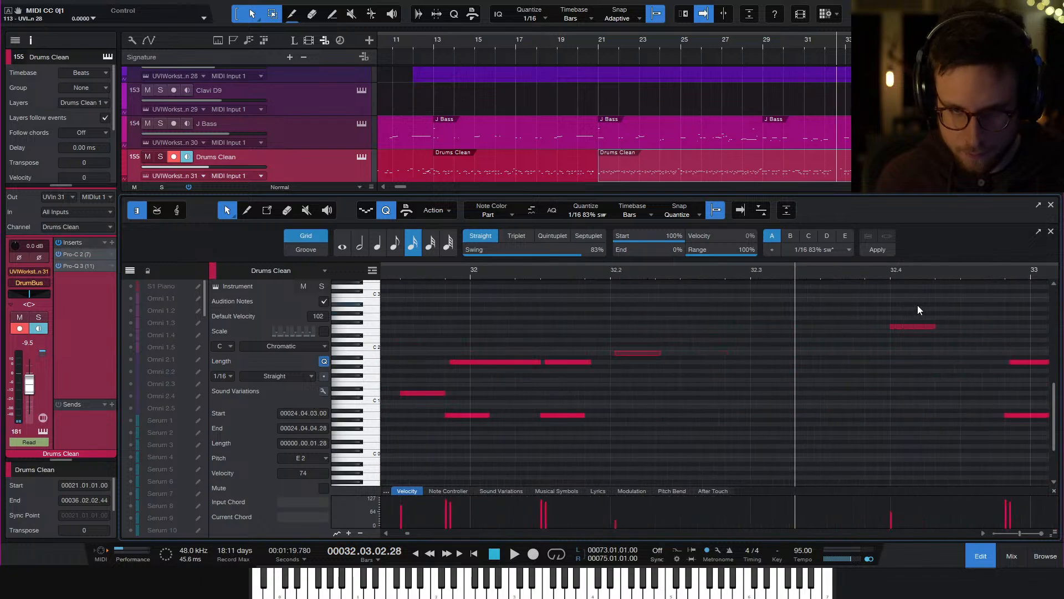
double_click(766, 327)
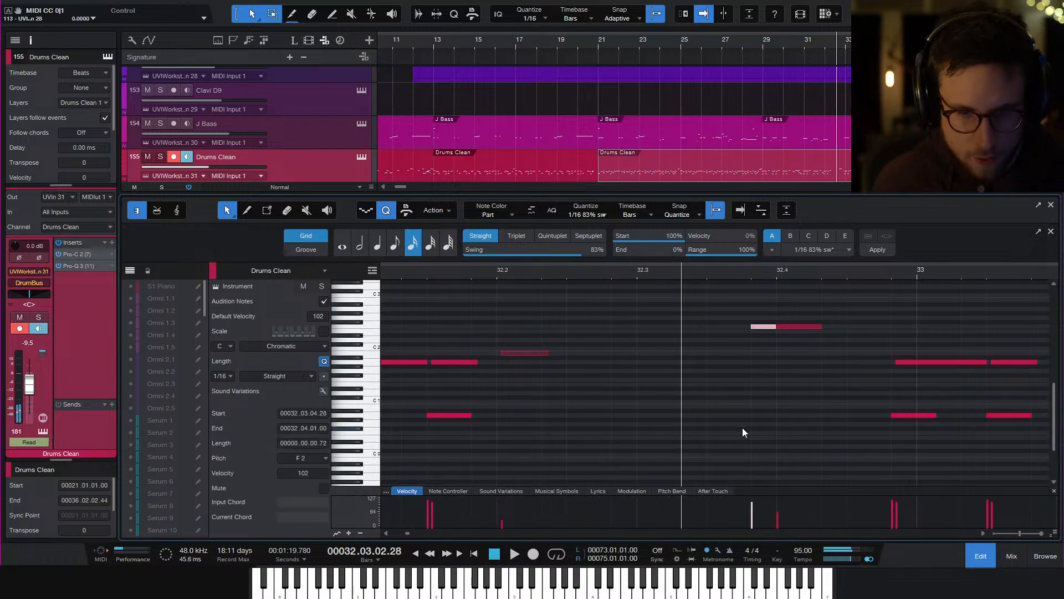
mouse_move(754, 510)
left_mouse_down()
mouse_move(751, 525)
mouse_move(758, 518)
left_mouse_up()
Audition the added F 2 grace note from 32.3, briefly soloing the Drums Clean track
key("space")
key("space")
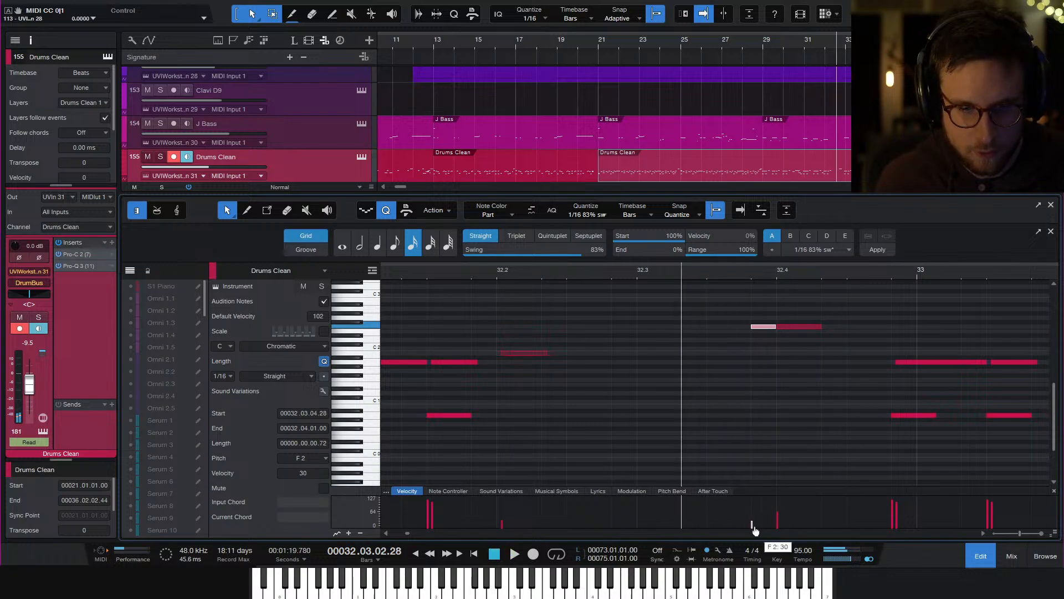
key("space")
key("space")
key("space")
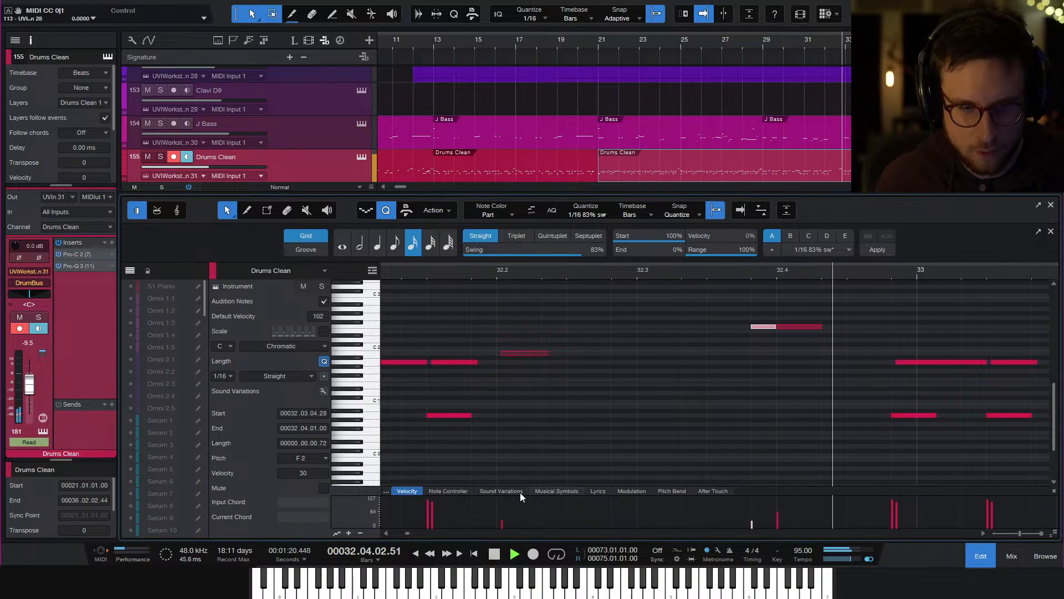
key("space")
key("s")
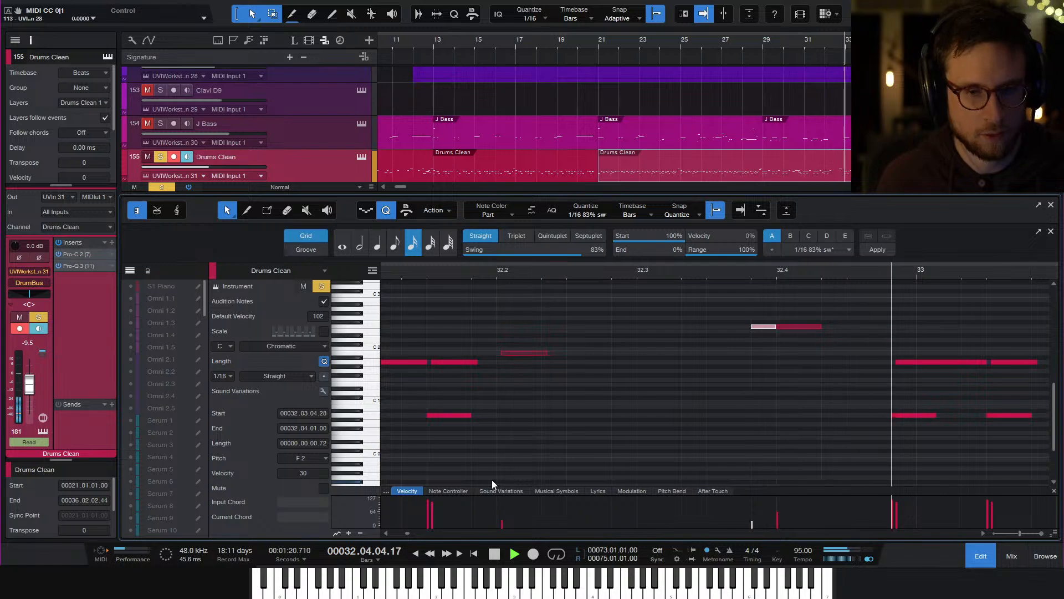
key("s")
Close the drum note editor and listen to the full arrangement through bar 40
key("w")
key("w")
key("w")
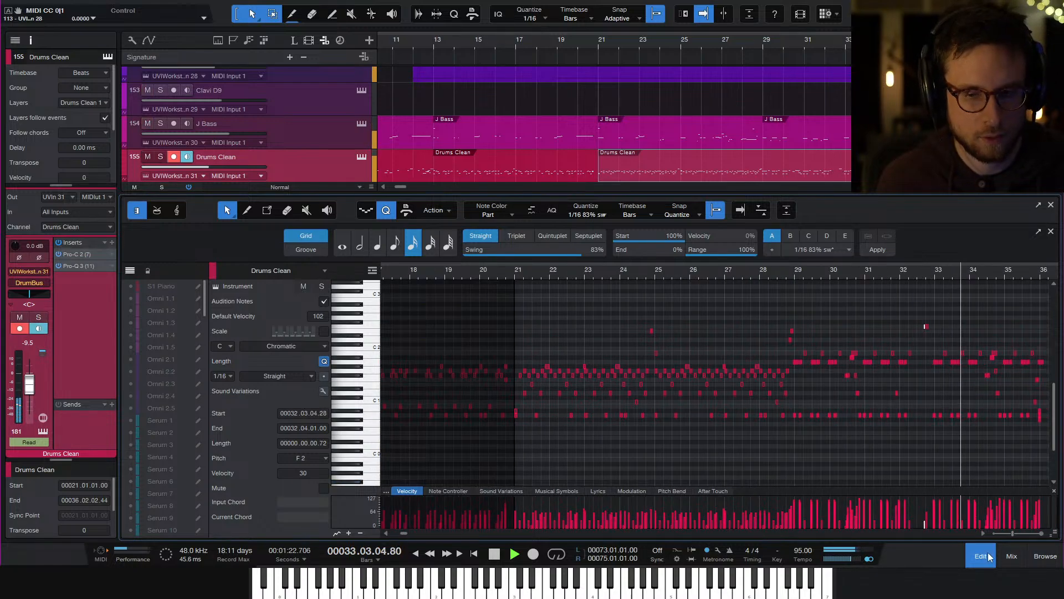
left_click(988, 552)
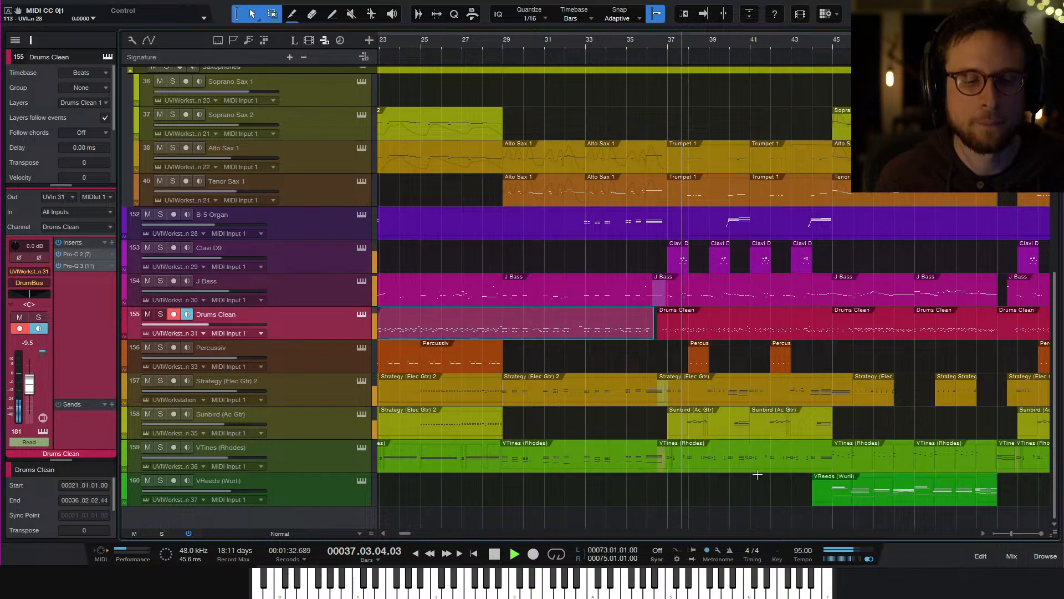
left_click(756, 504)
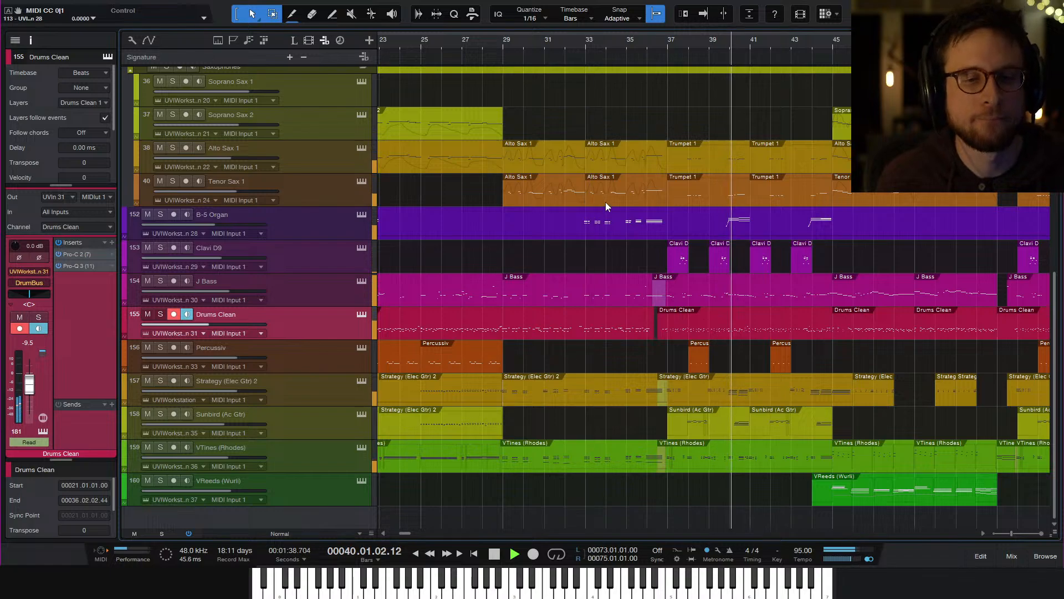
Loop playback from bar 37 to bar 45 and solo the J Bass track
left_click_drag(672, 47, 833, 48)
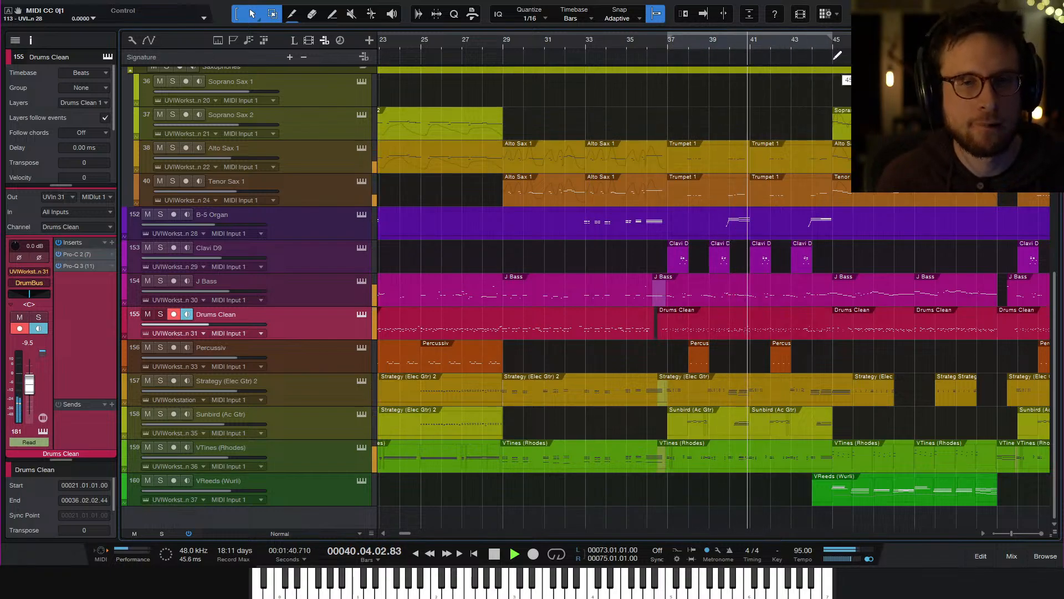
key("slash")
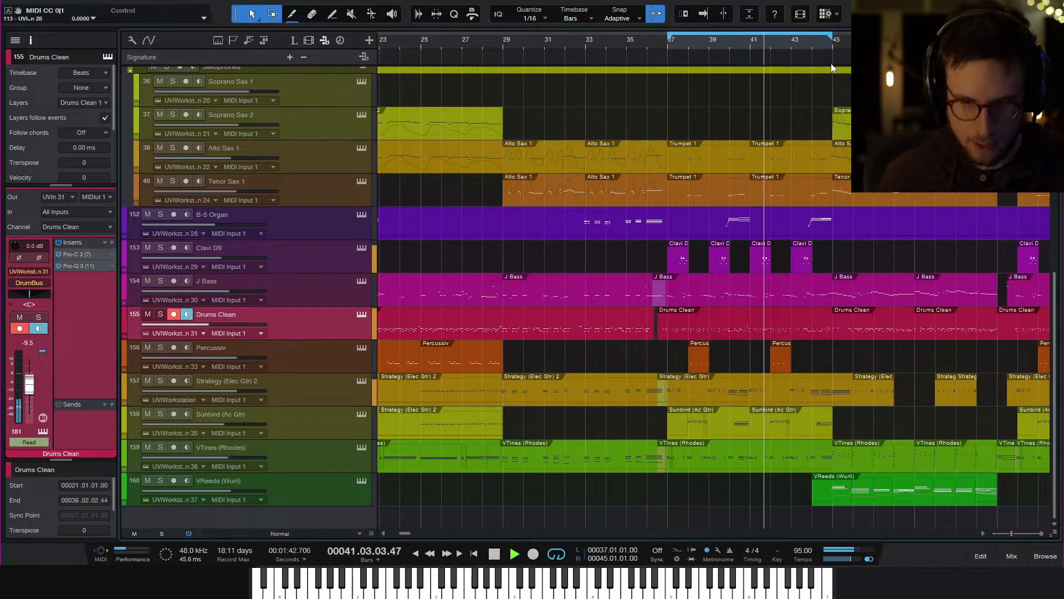
left_click(161, 282)
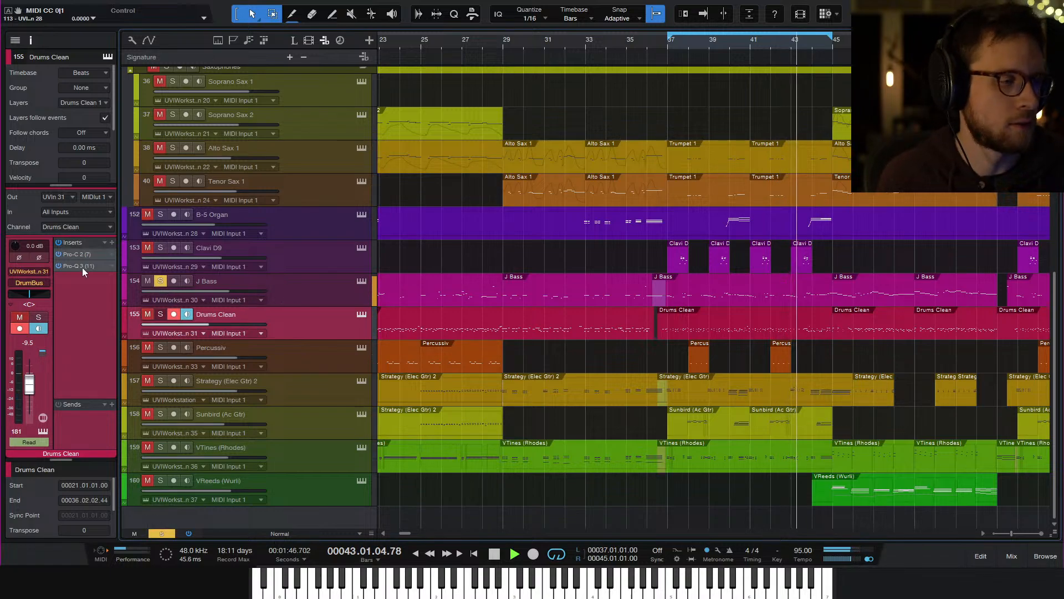
Add Pro-Q 3 ahead of Decapitator on the J Bass track and create a 24 dB/oct low cut at about 24 Hz
left_click(300, 291)
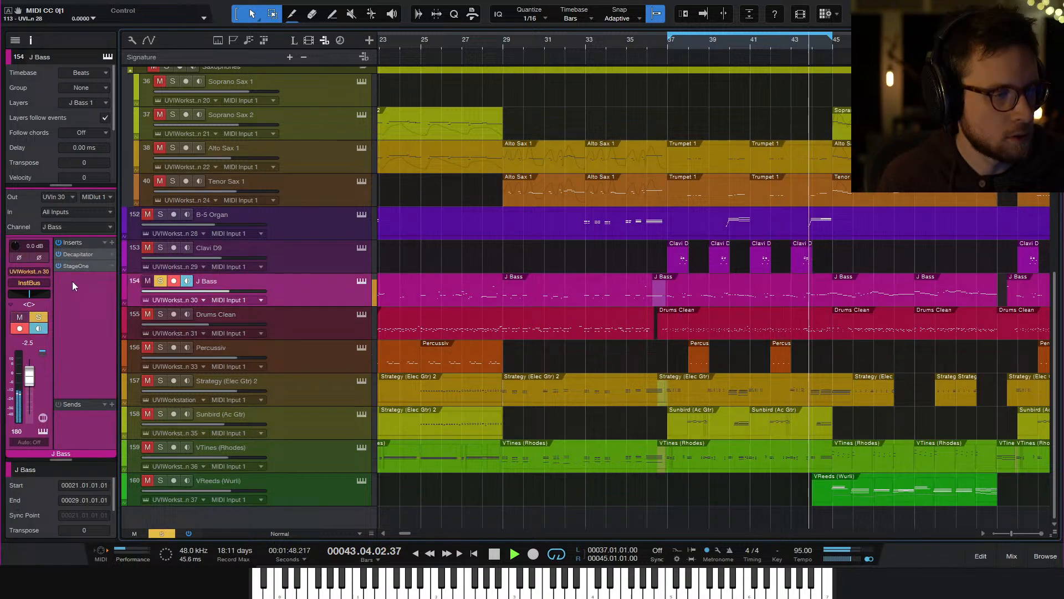
left_click(112, 243)
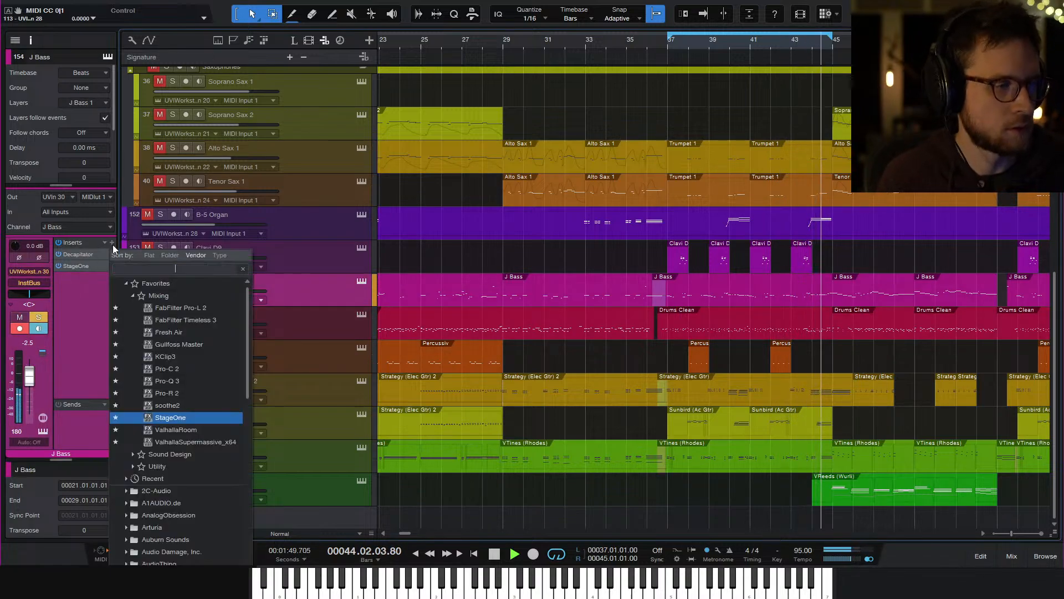
left_click(190, 383)
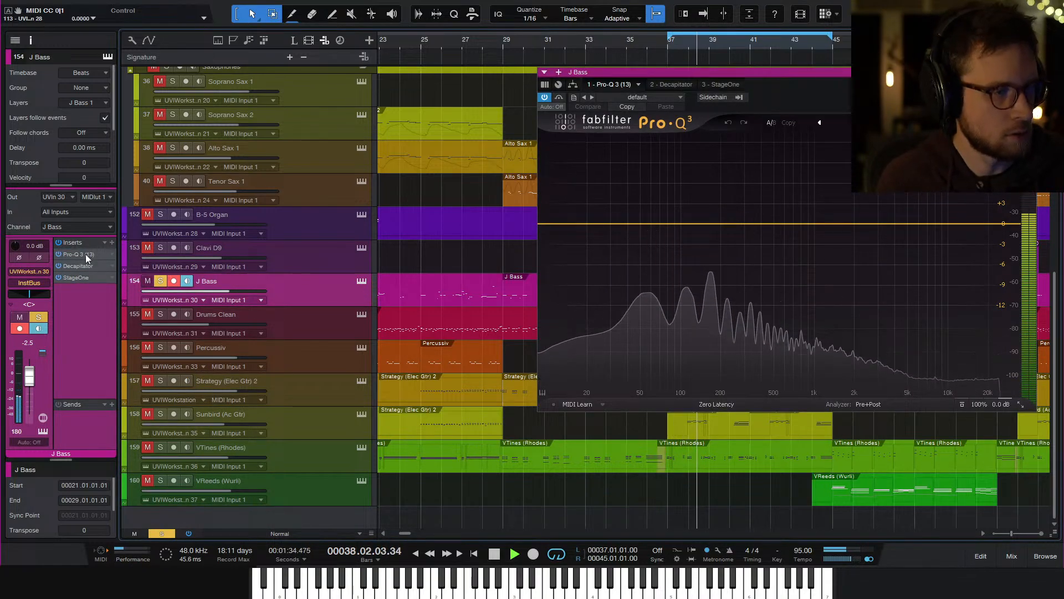
left_click(548, 224)
left_click_drag(548, 224, 598, 225)
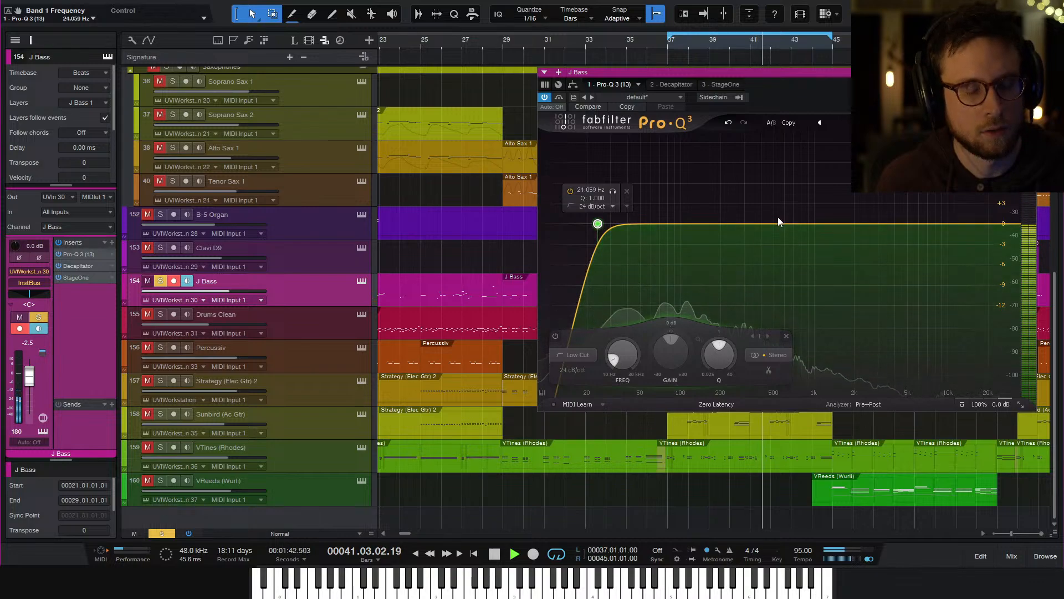
Add a bell cut to the J Bass equalizer at about 122 Hz, with -3.18 dB gain and a Q of 4.52
left_click_drag(724, 224, 692, 248)
scroll(691, 209, "up", 3)
scroll(675, 166, "up", 5)
scroll(693, 248, "up", 2)
scroll(693, 247, "down", 6)
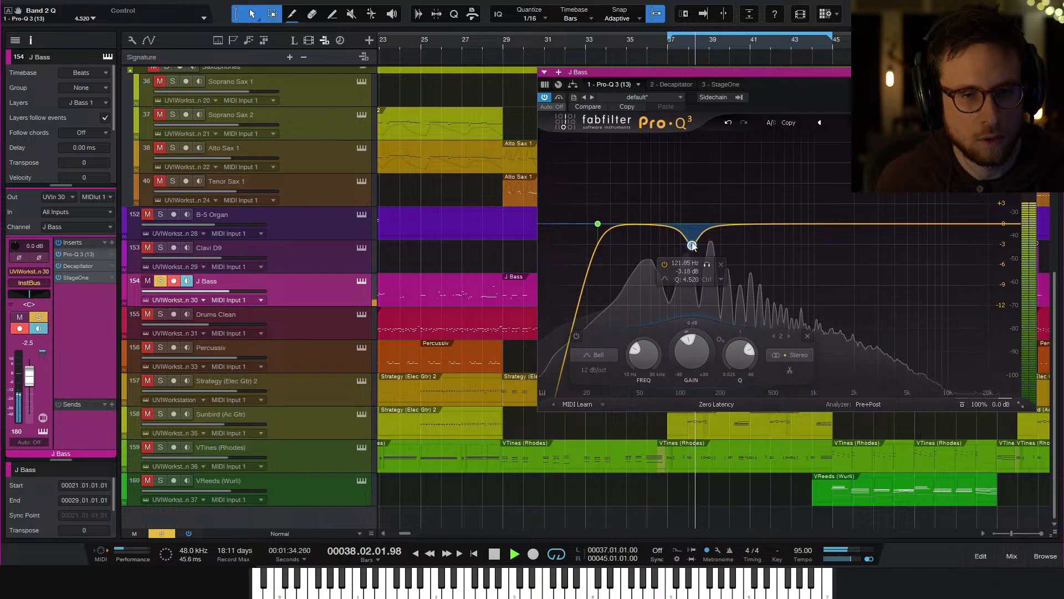
Add a 304.57 Hz bell boost of +3.67 dB to the J Bass equalizer and set the 122 Hz cut to -4.08 dB, Q 3.385
left_click_drag(752, 224, 746, 200)
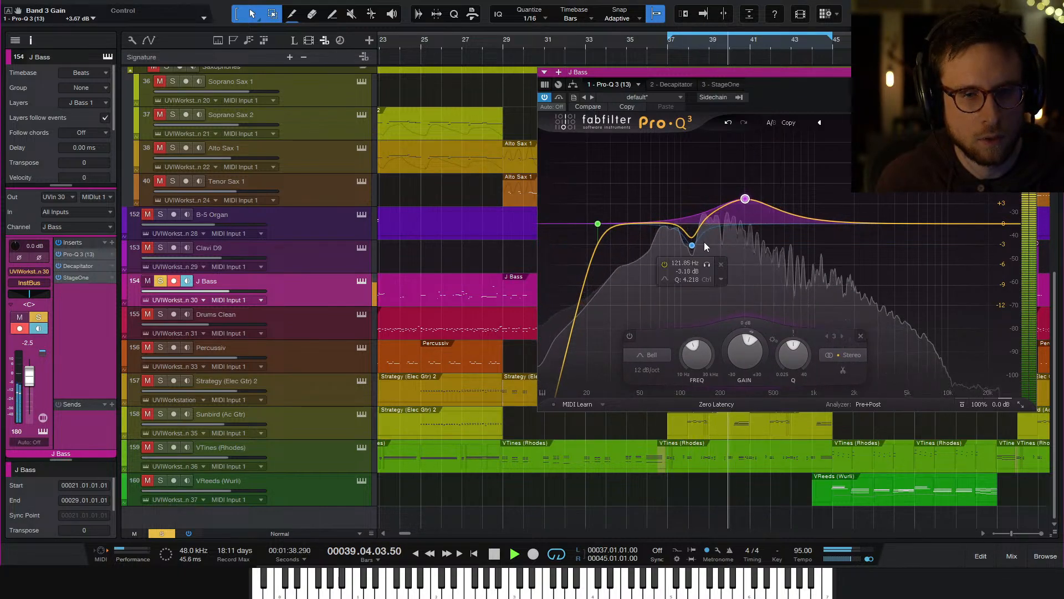
left_click_drag(692, 245, 693, 251)
scroll(692, 252, "down", 2)
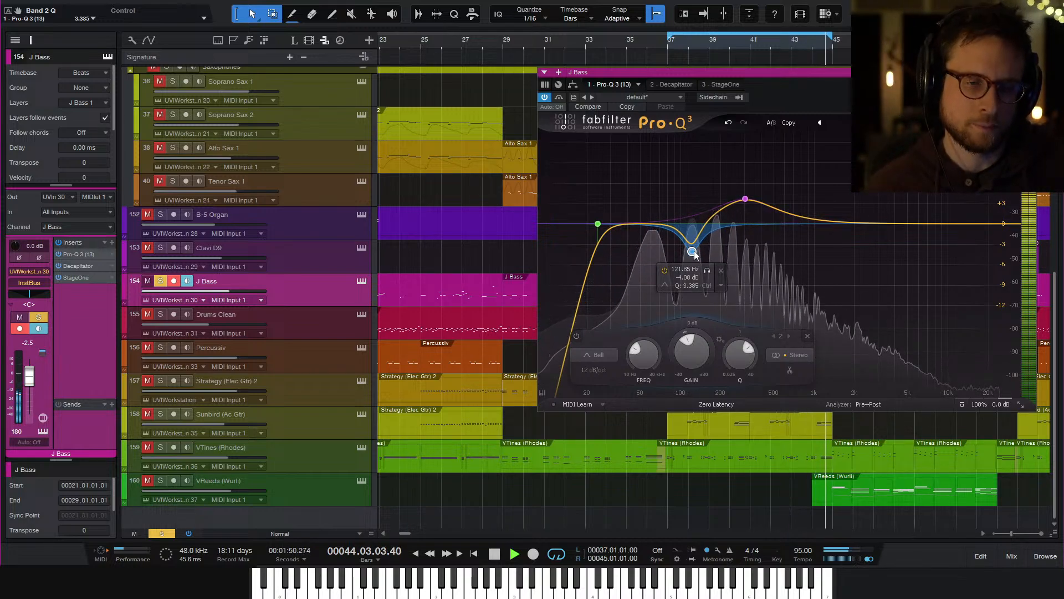
key("space")
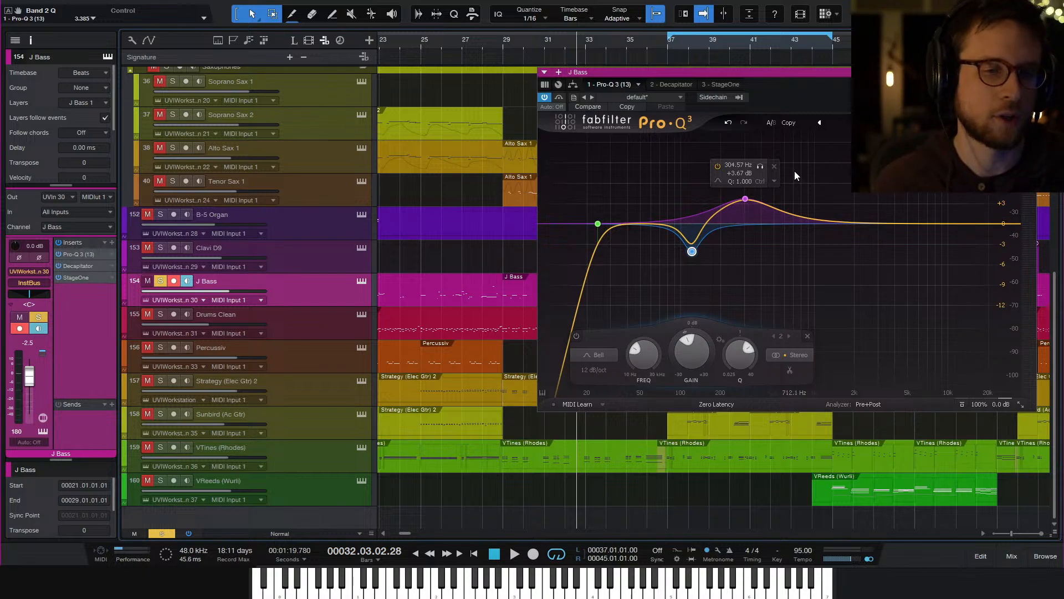
Listen to the soloed J Bass, return to bar 37 and examine the peaks in the Pro-Q 3 spectrum
left_click(806, 180)
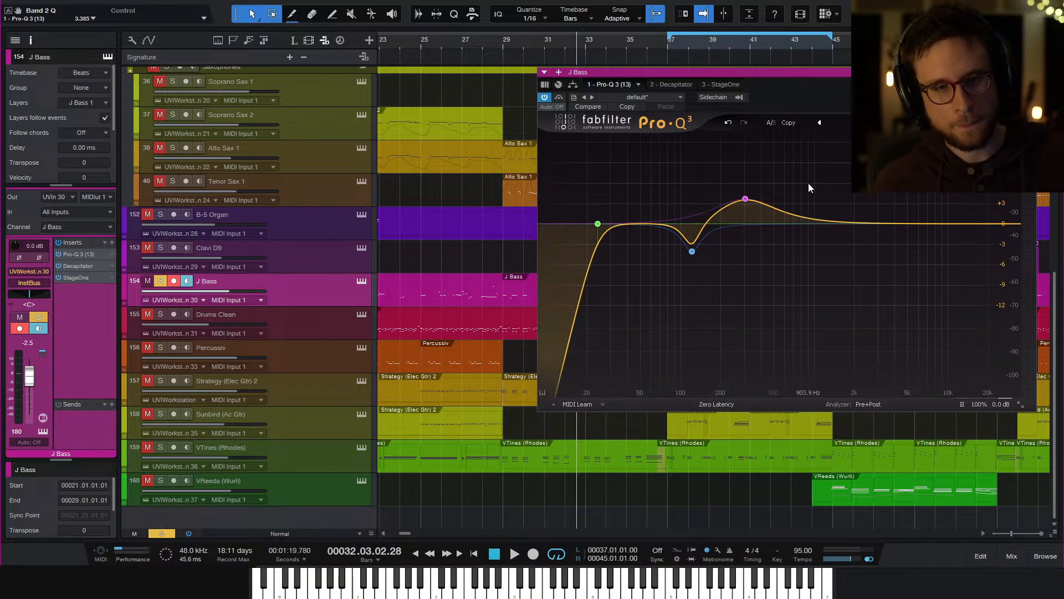
key("space")
mouse_move(692, 280)
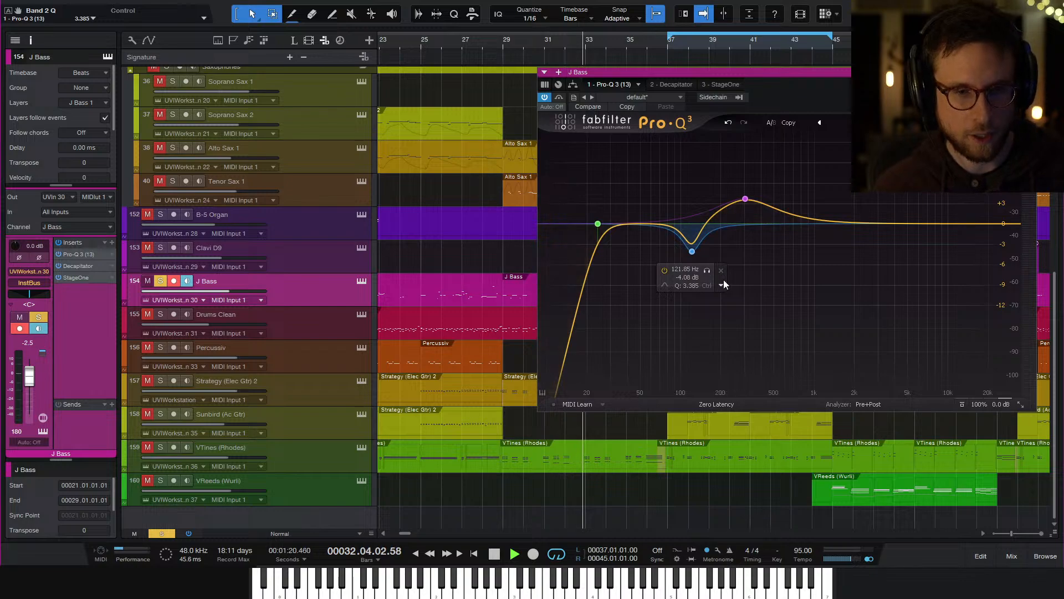
key("KP_1")
key("space")
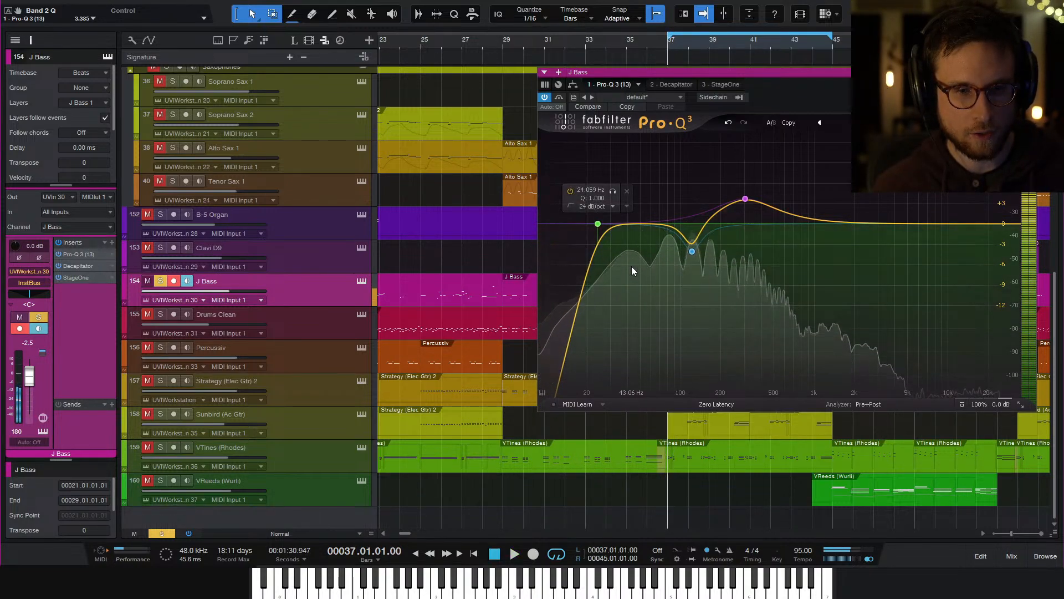
left_click_drag(633, 275, 619, 252)
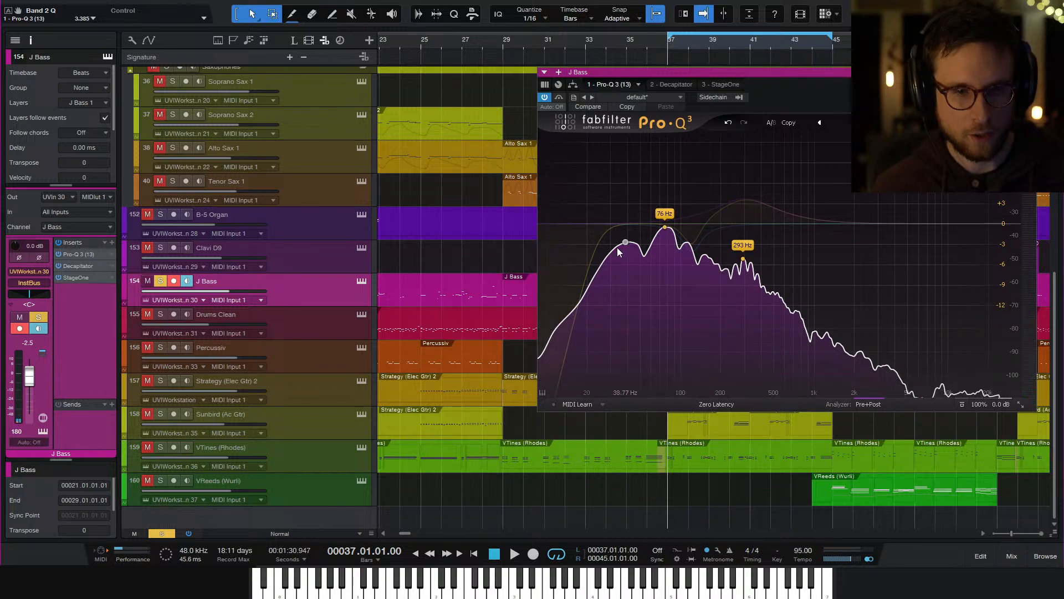
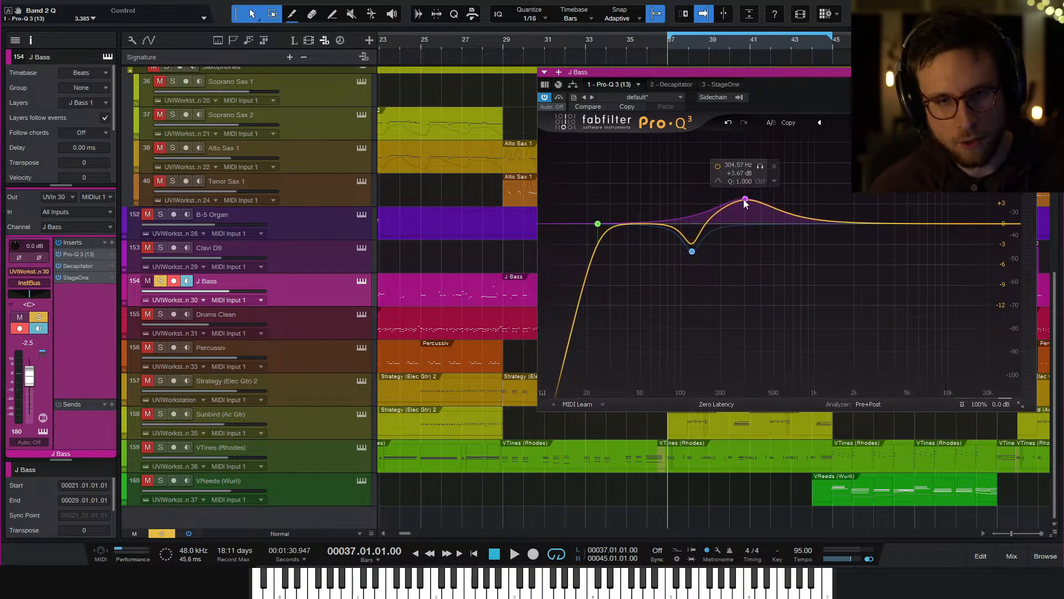
Play the loop and audition the 304.57 Hz boost band of the J Bass equalizer in isolation
key("space")
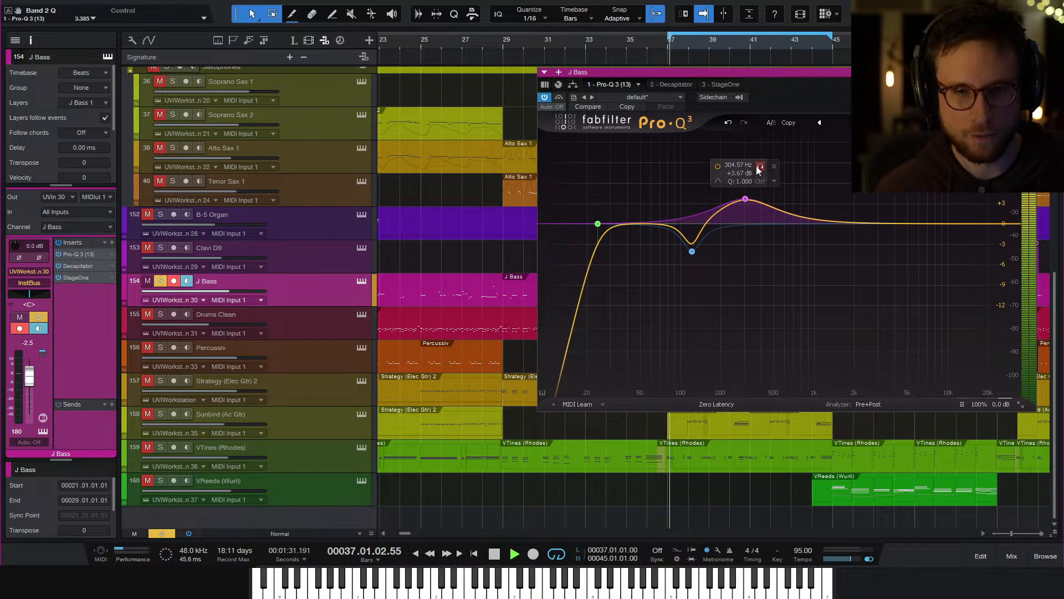
left_click(760, 166)
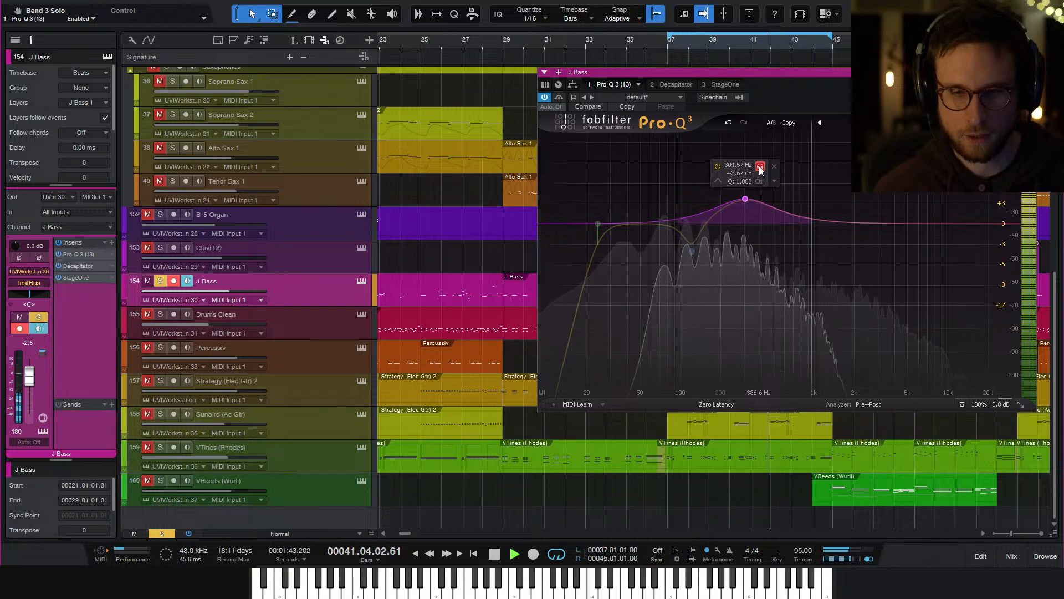
left_click(760, 166)
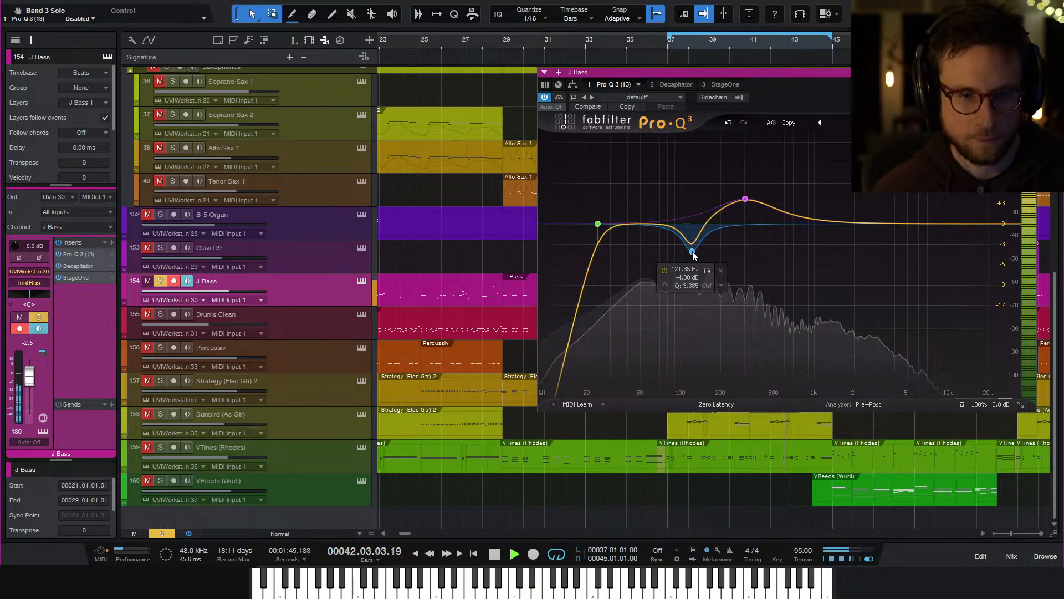
Move the J Bass bell cut to 108.67 Hz with -4.41 dB gain and a Q of 2.713
left_click_drag(691, 254, 686, 255)
scroll(686, 256, "down", 2)
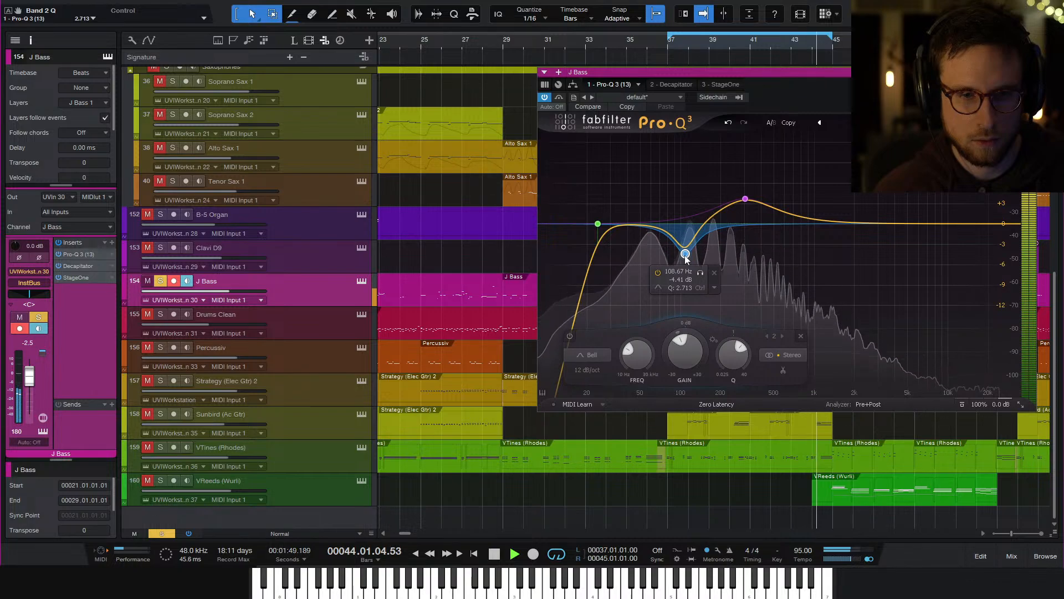
key("space")
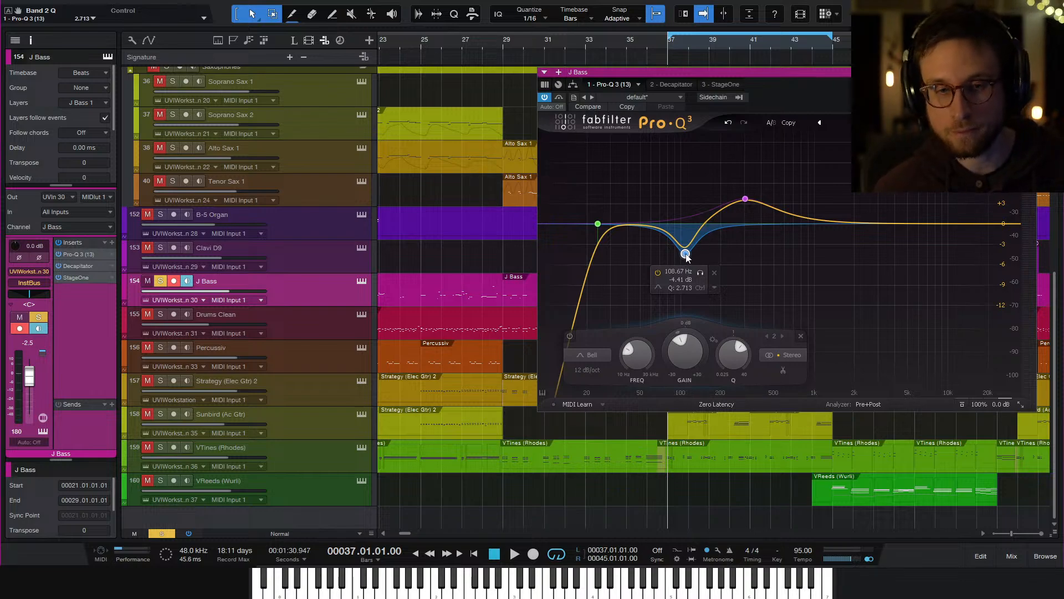
Replay the soloed J Bass from bar 37 to check the revised low-frequency cut
key("space")
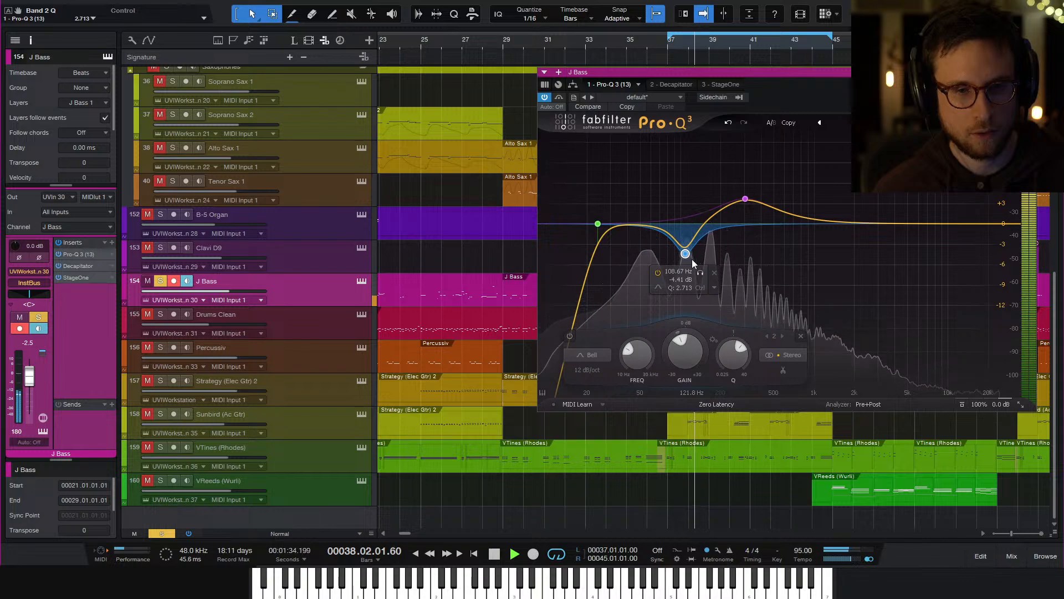
key("space")
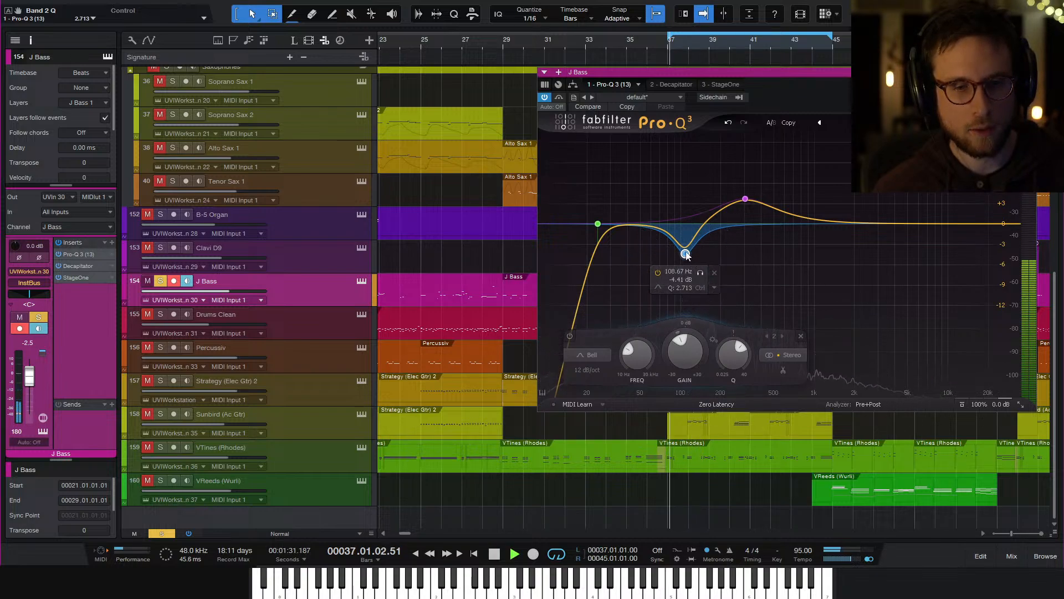
key("space")
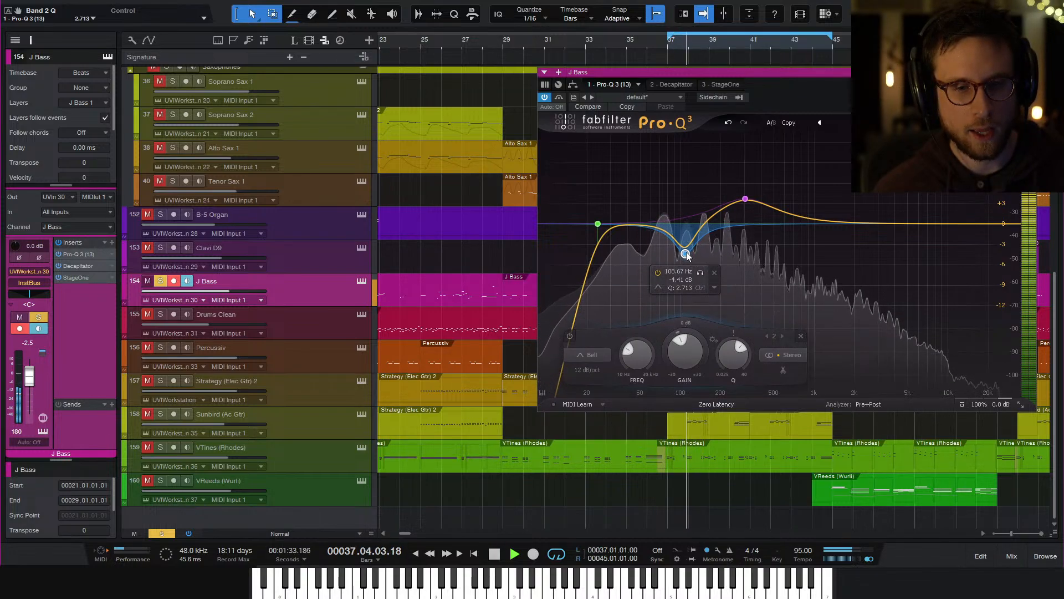
key("space")
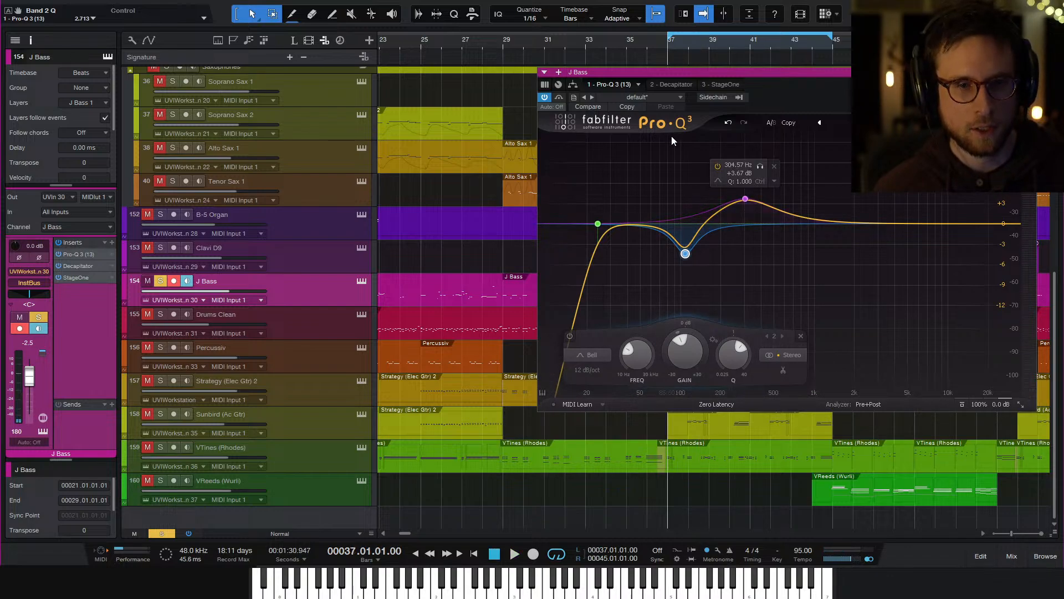
Compare the soloed J Bass from bar 37 with Pro-Q 3 bypassed and active
key("space")
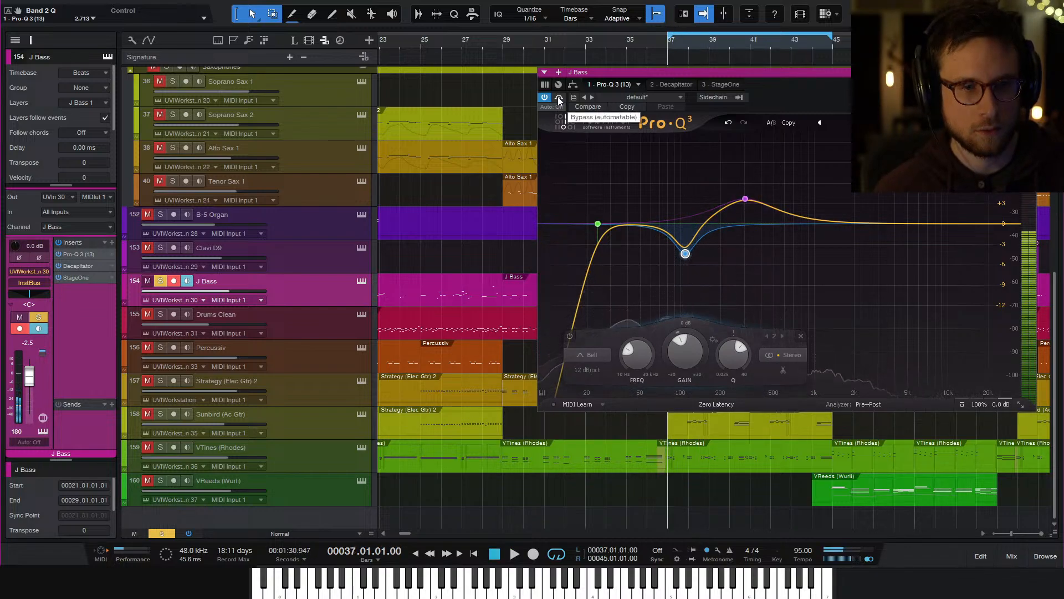
key("space")
left_click(559, 98)
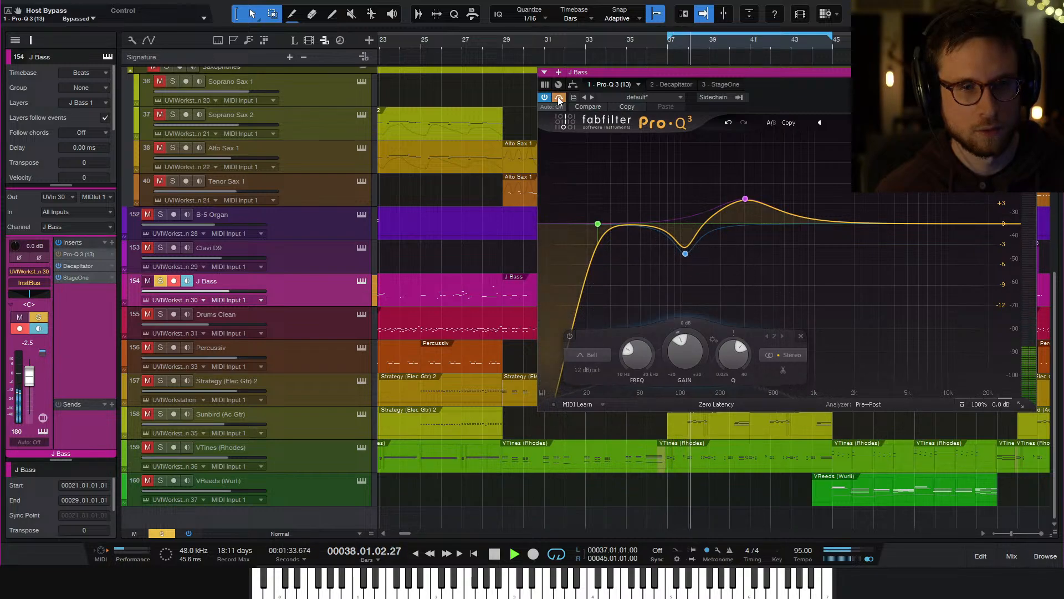
left_click(558, 96)
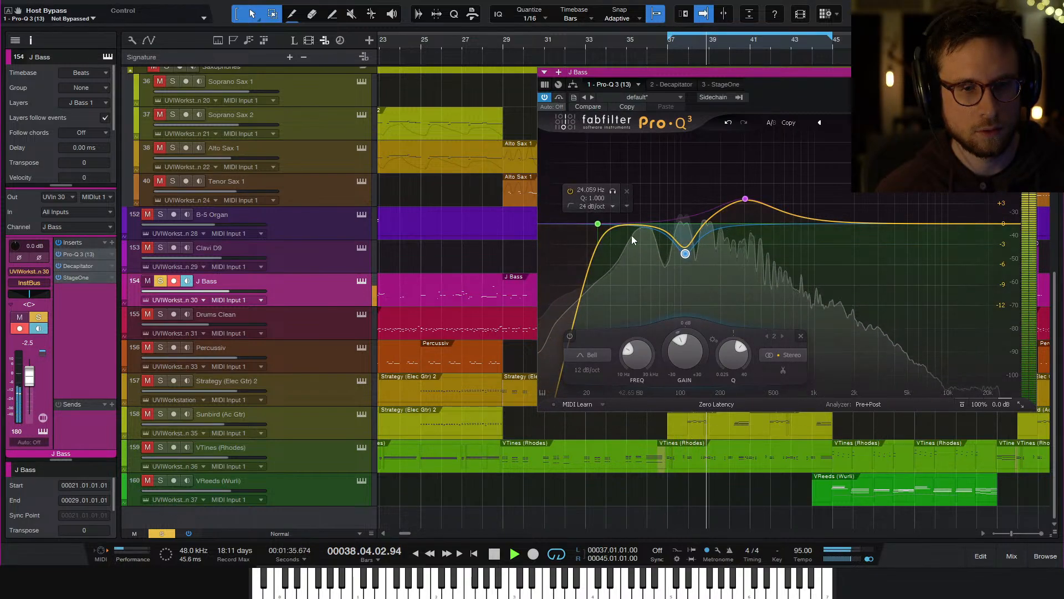
key("space")
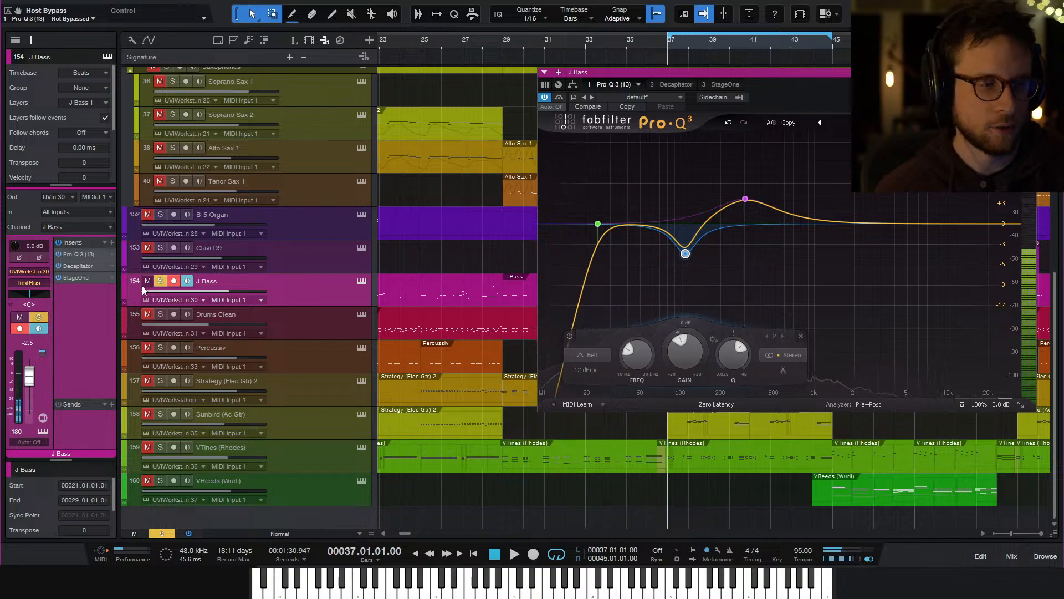
Unsolo the J Bass and play the full mix from bar 37, bypassing Pro-Q 3 partway through
left_click(160, 281)
key("space")
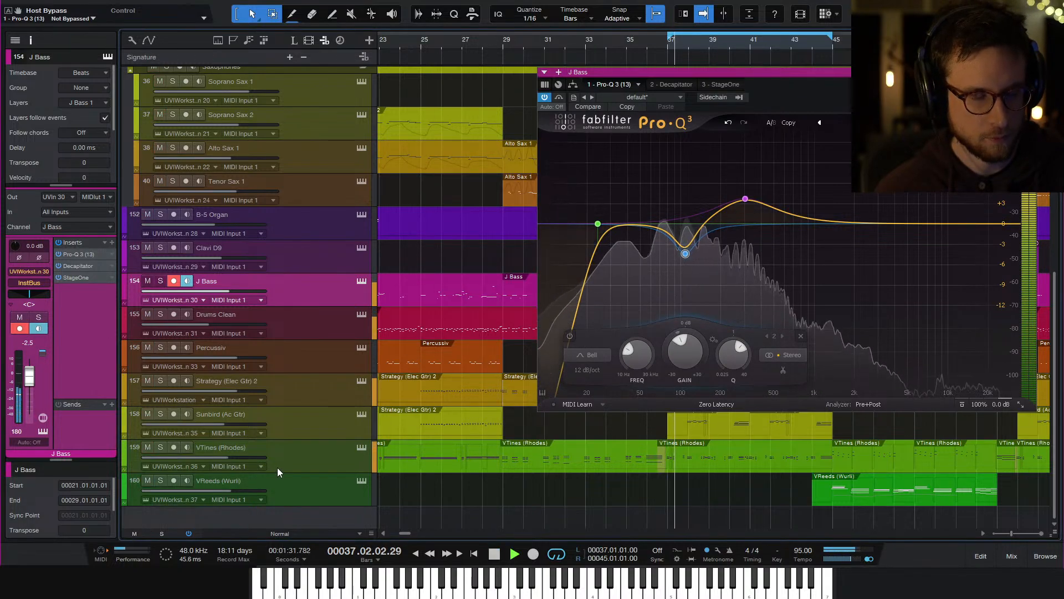
left_click(560, 97)
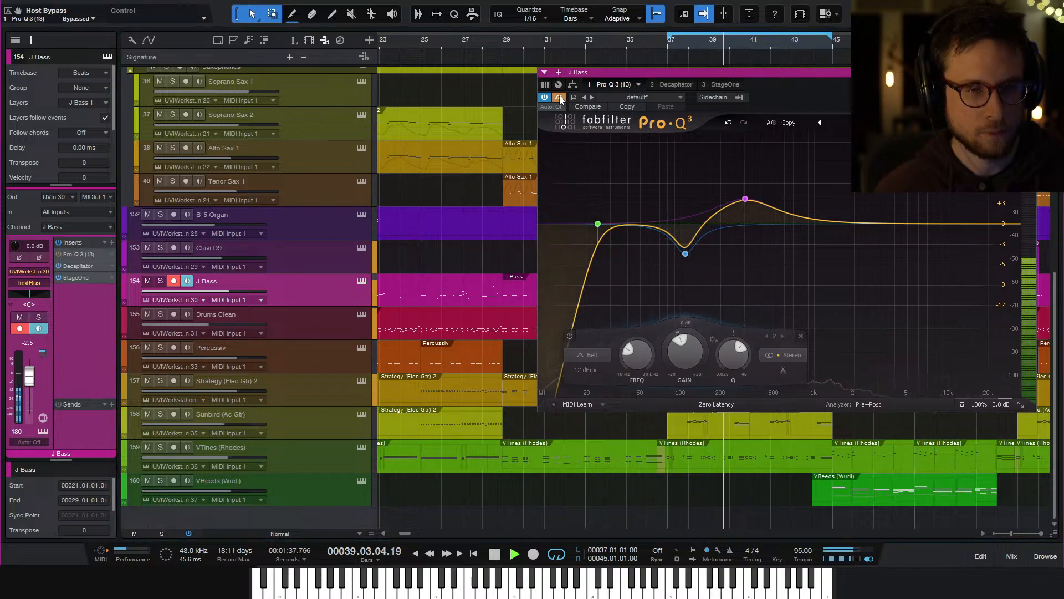
key("space")
Replay the full mix around bars 38 to 40, comparing the J Bass with Pro-Q 3 bypassed and active, leaving it active
left_click(723, 43)
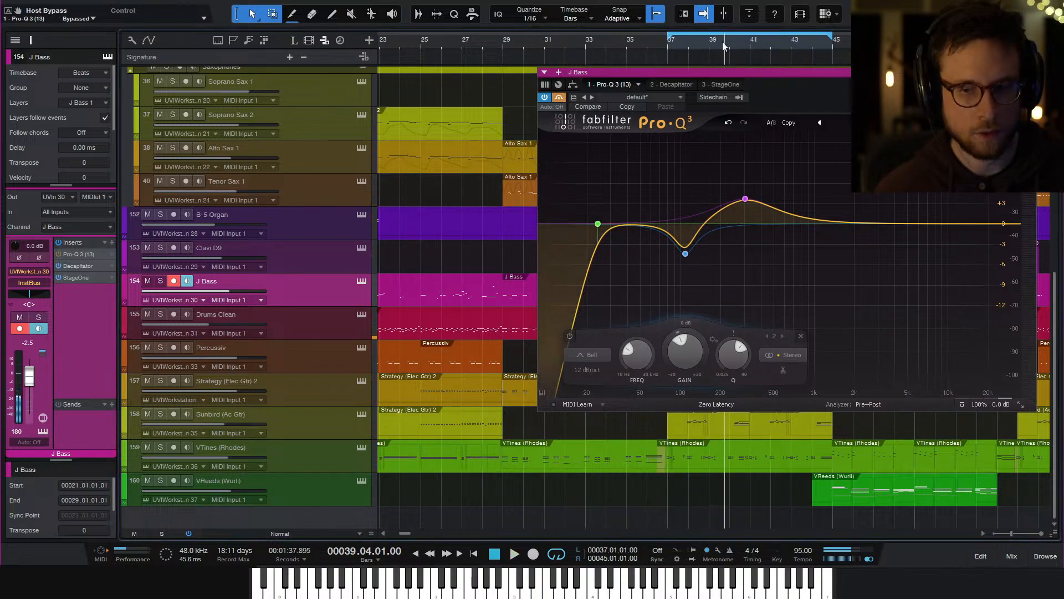
key("space")
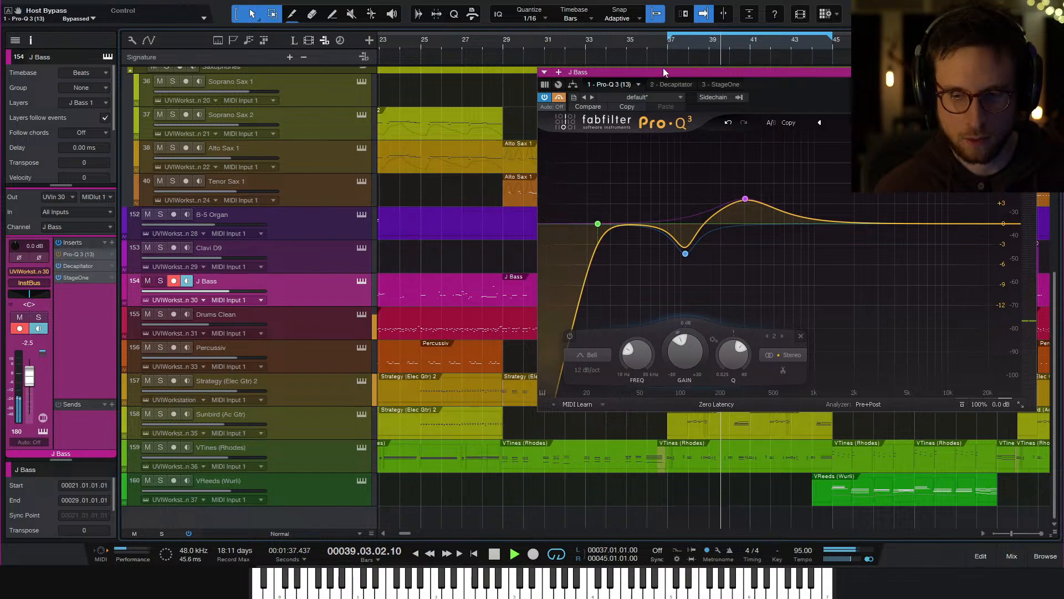
key("space")
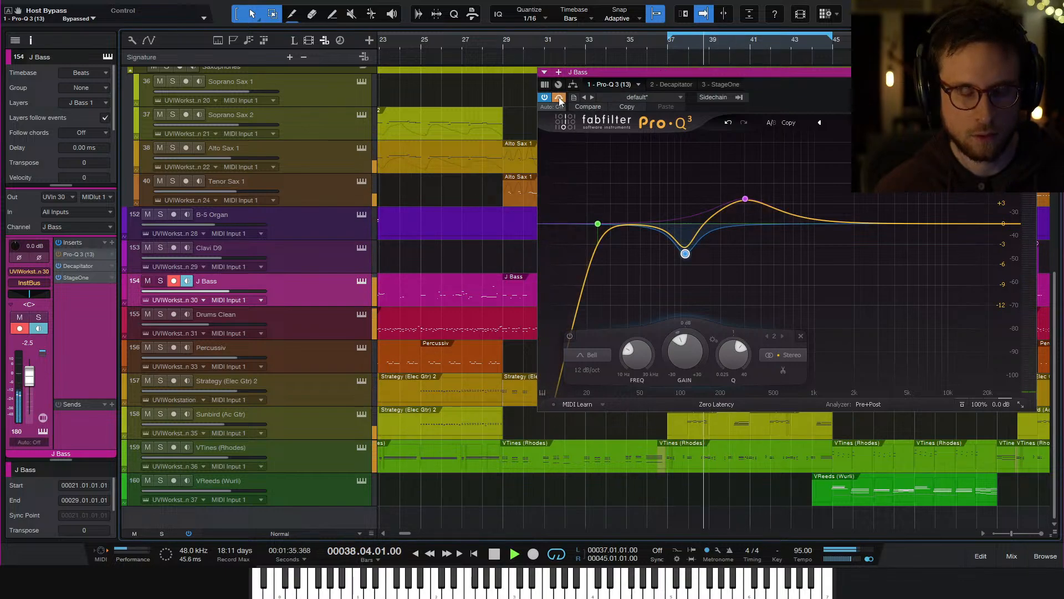
key("space")
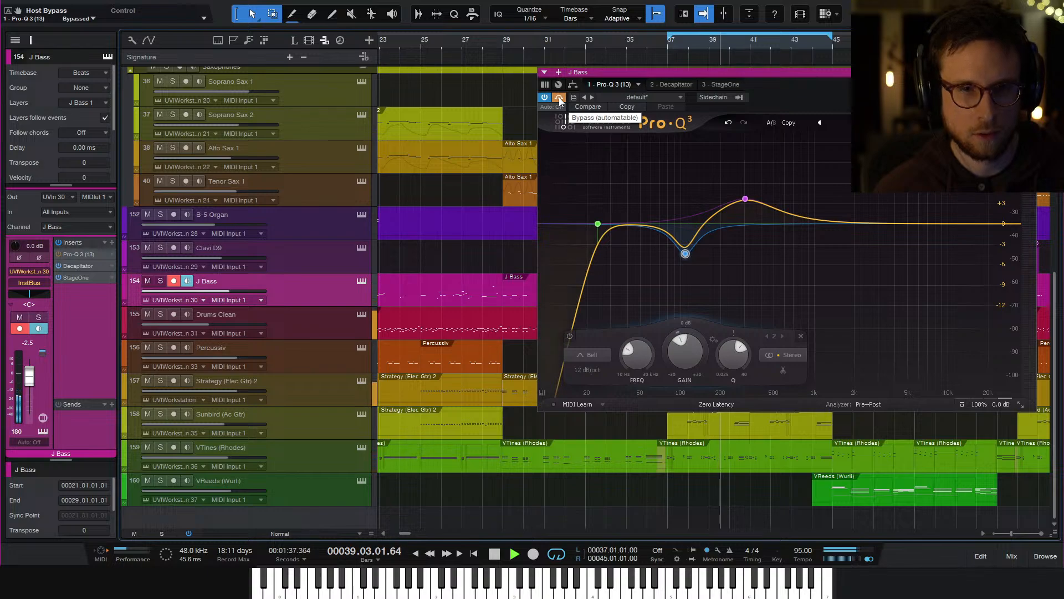
key("space")
key("space")
left_click(559, 97)
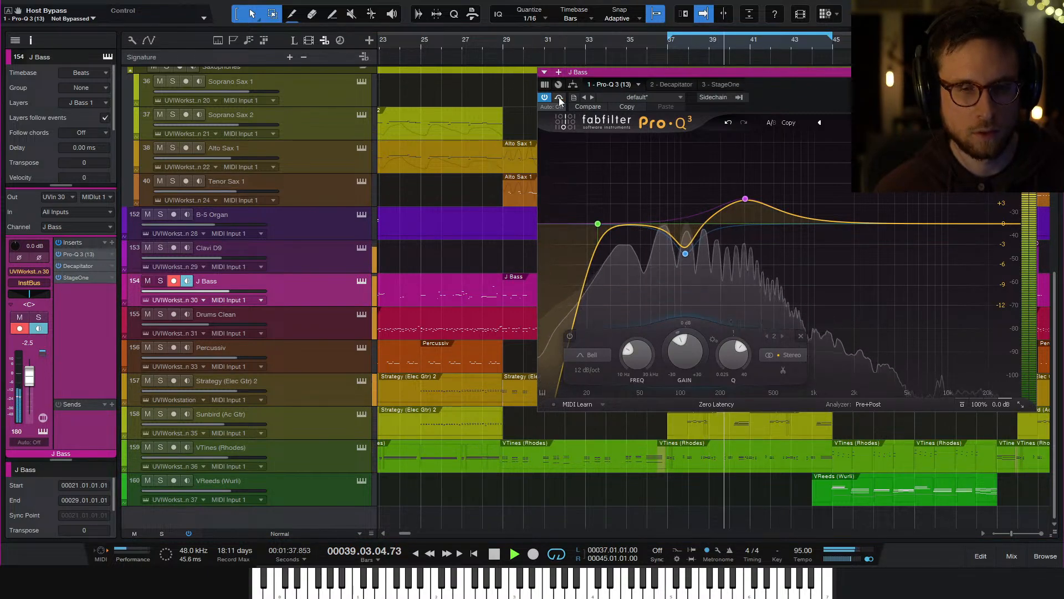
left_click(559, 98)
key("space")
key("space")
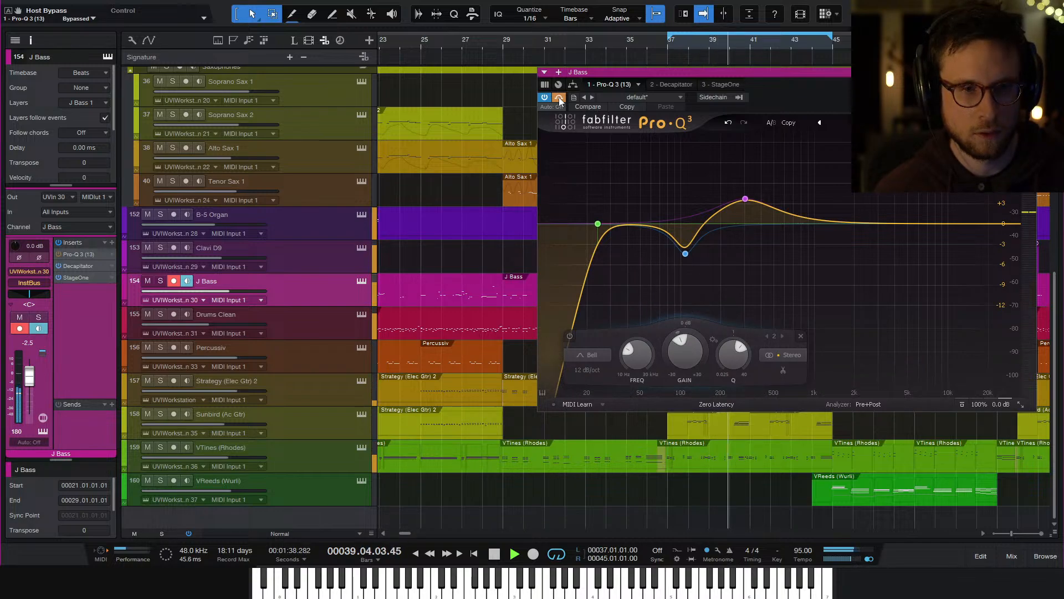
key("space")
key("space")
left_click(559, 98)
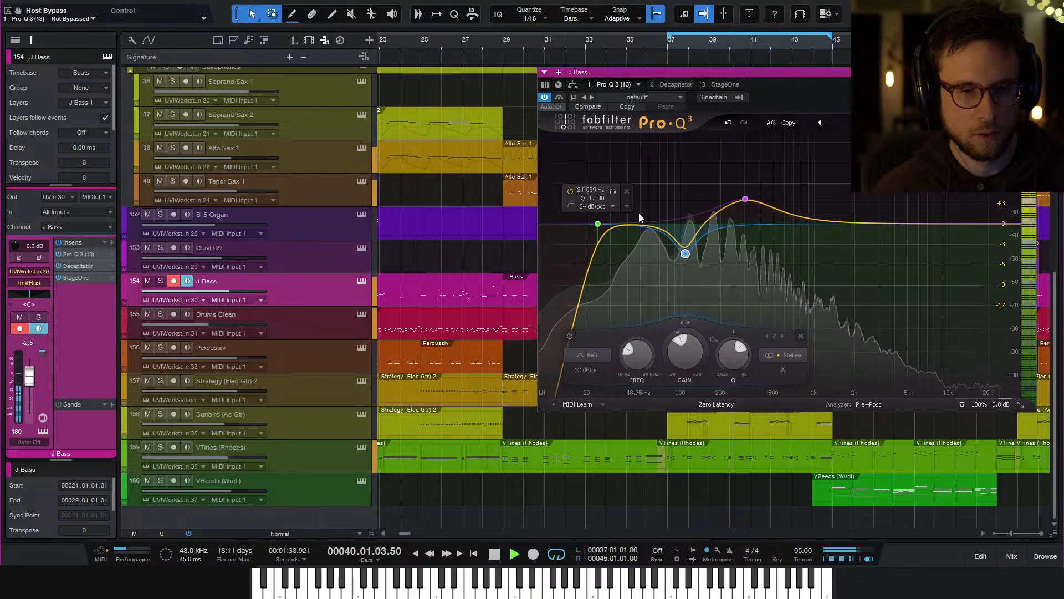
key("space")
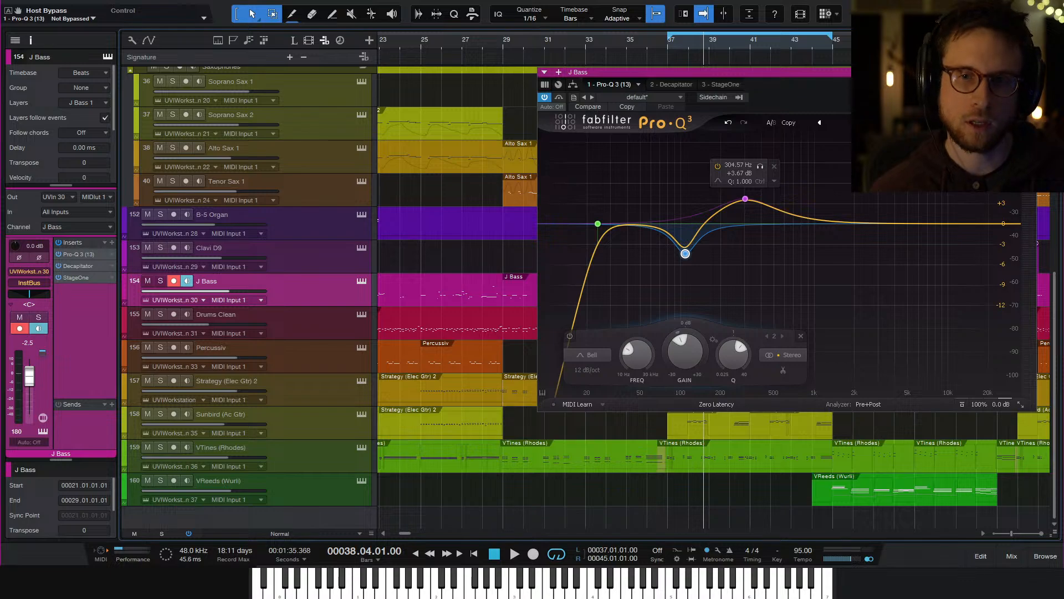
Close the J Bass plug-in window and save the song
left_click(1030, 72)
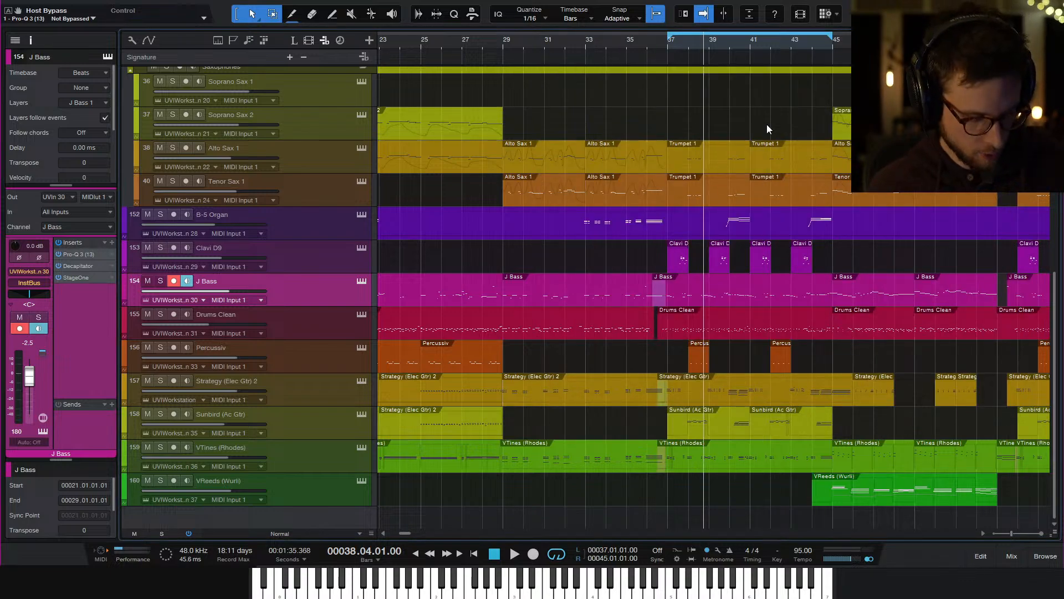
key("ctrl+s")
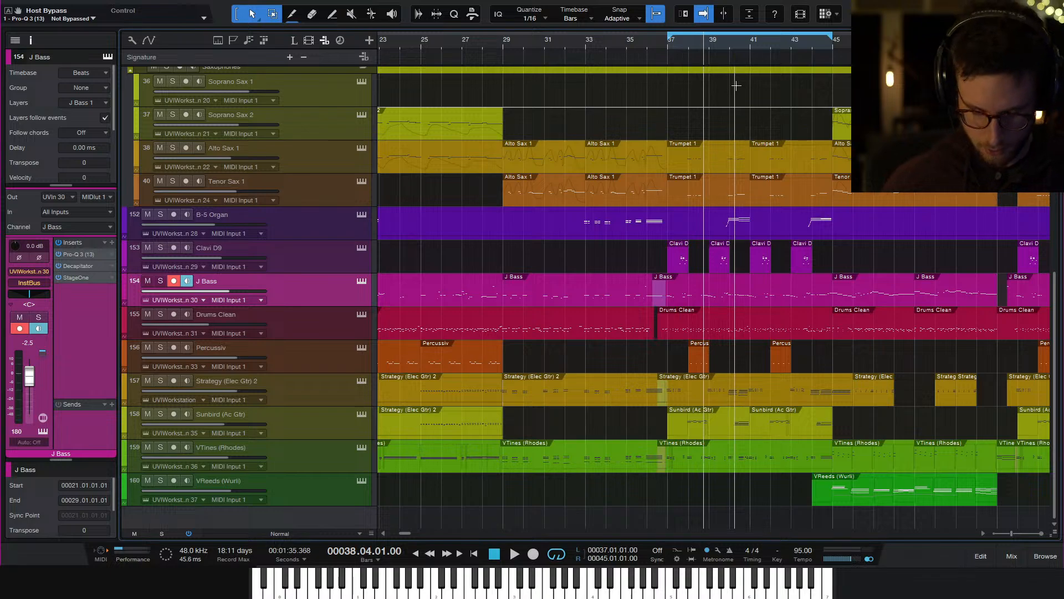
scroll(726, 94, "left", 5)
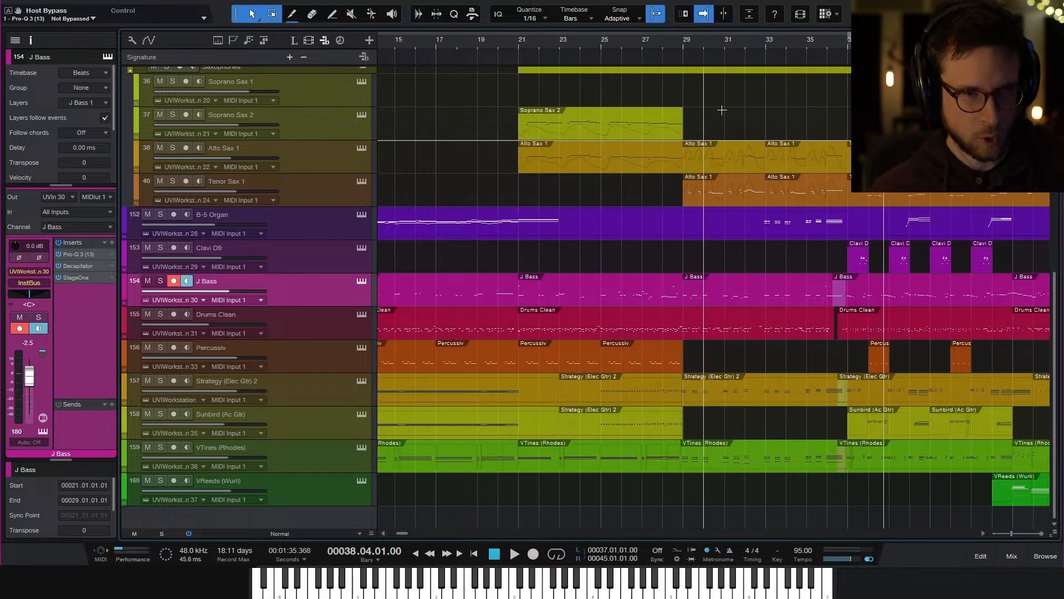
scroll(749, 104, "down", 4)
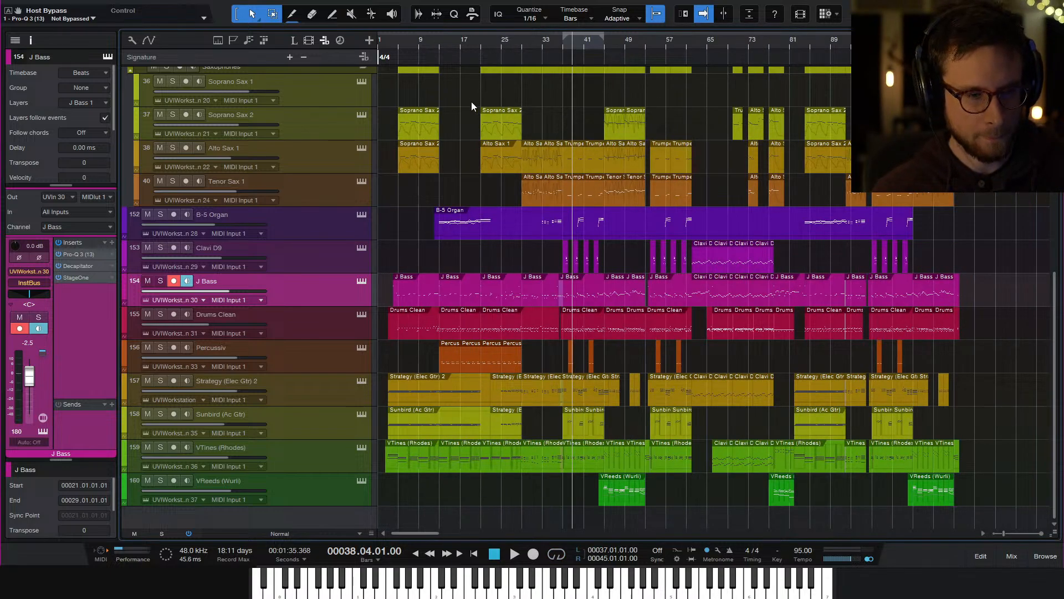
Play the full mix from bar 4, near the start of the arrangement
left_click(395, 44)
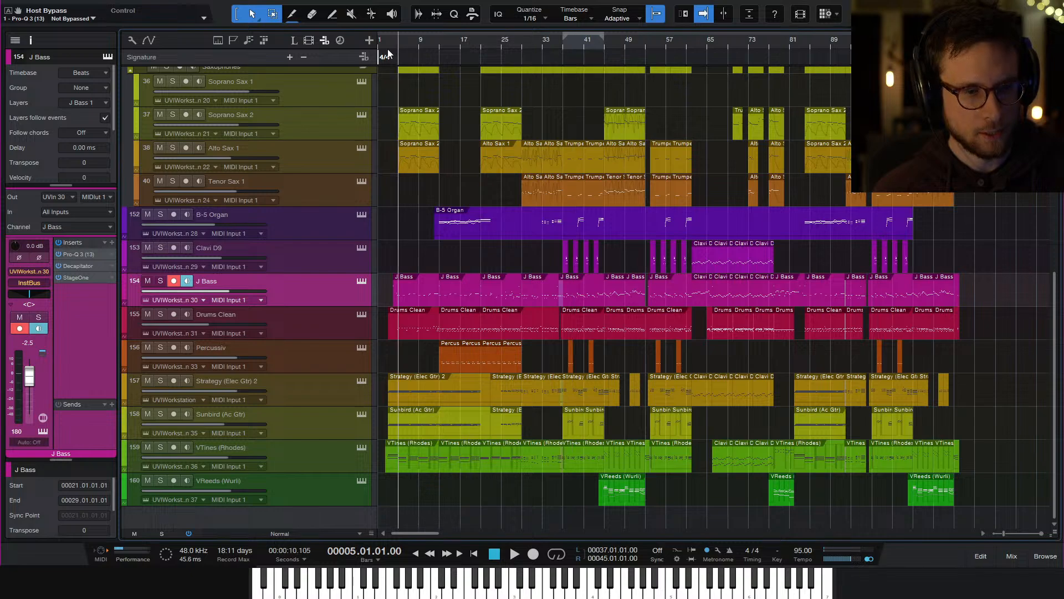
left_click(388, 43)
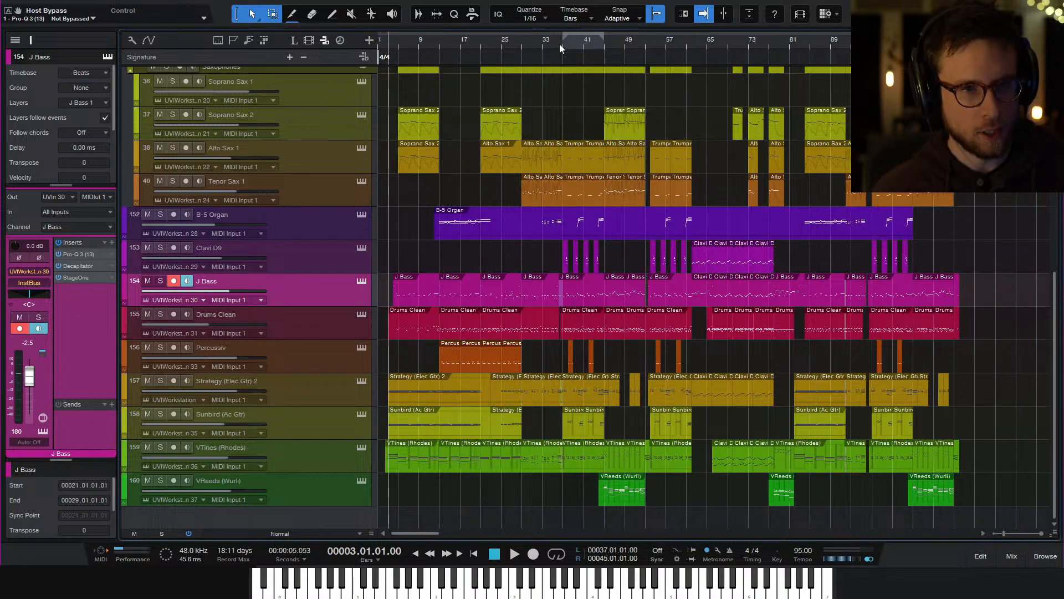
left_click(512, 43)
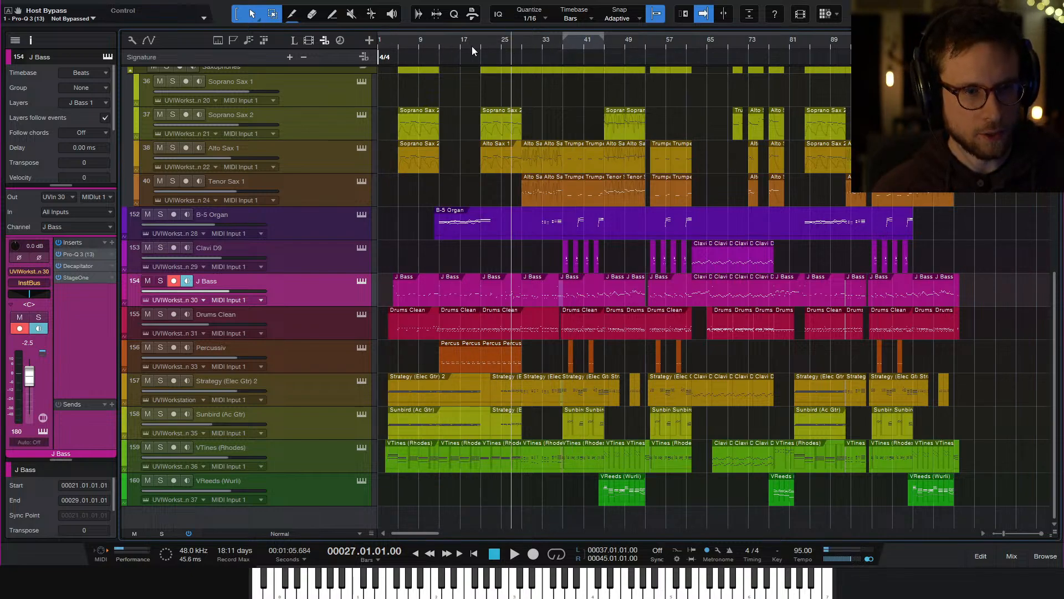
left_click(390, 42)
left_click(395, 42)
key("space")
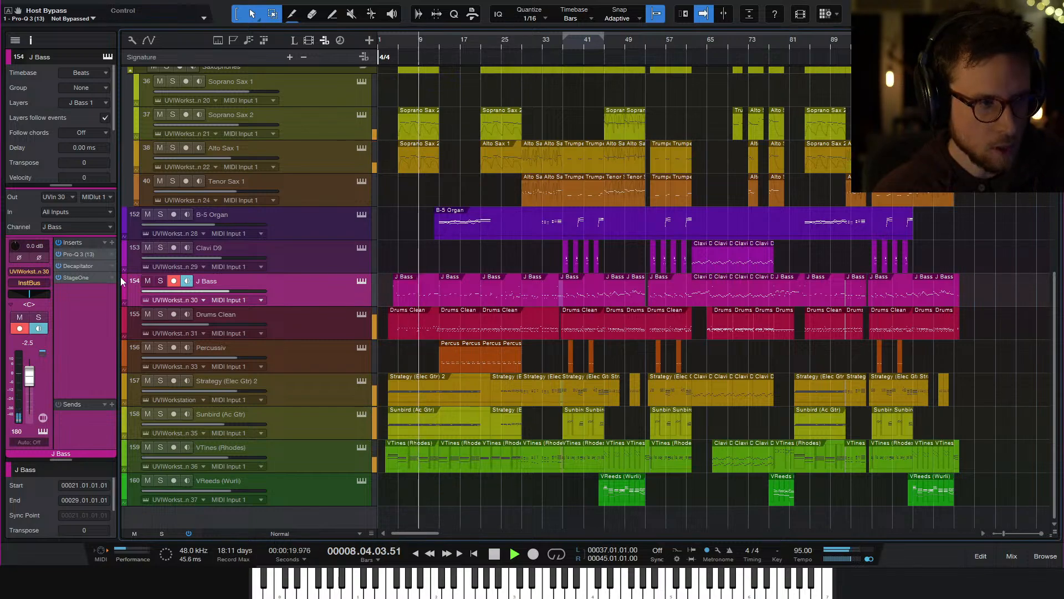
Check the J Bass's Pro-Q 3 curve during playback, and stop and close the plug-in window
left_click(83, 254)
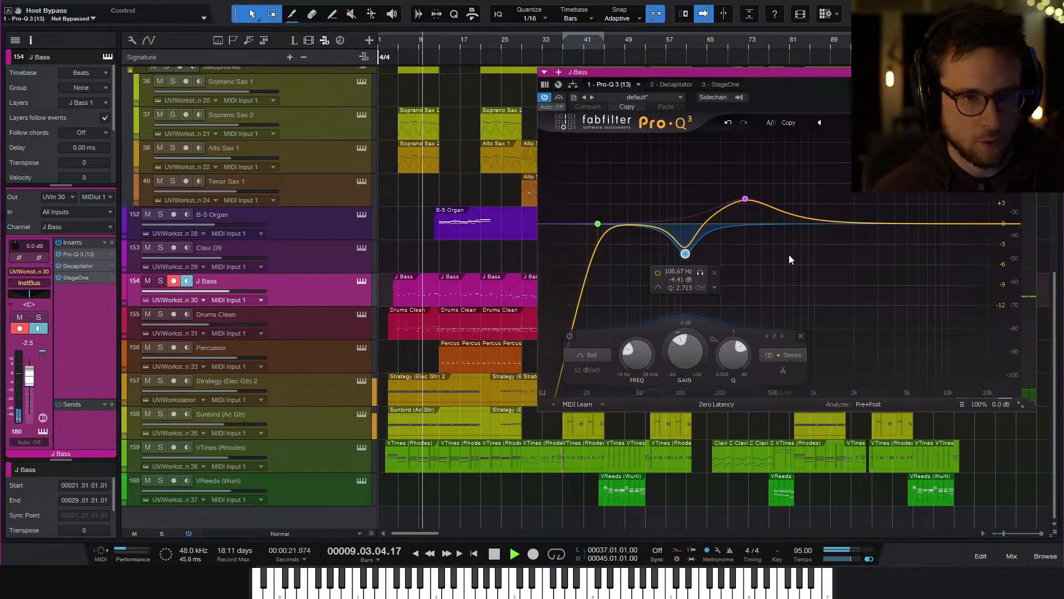
key("space")
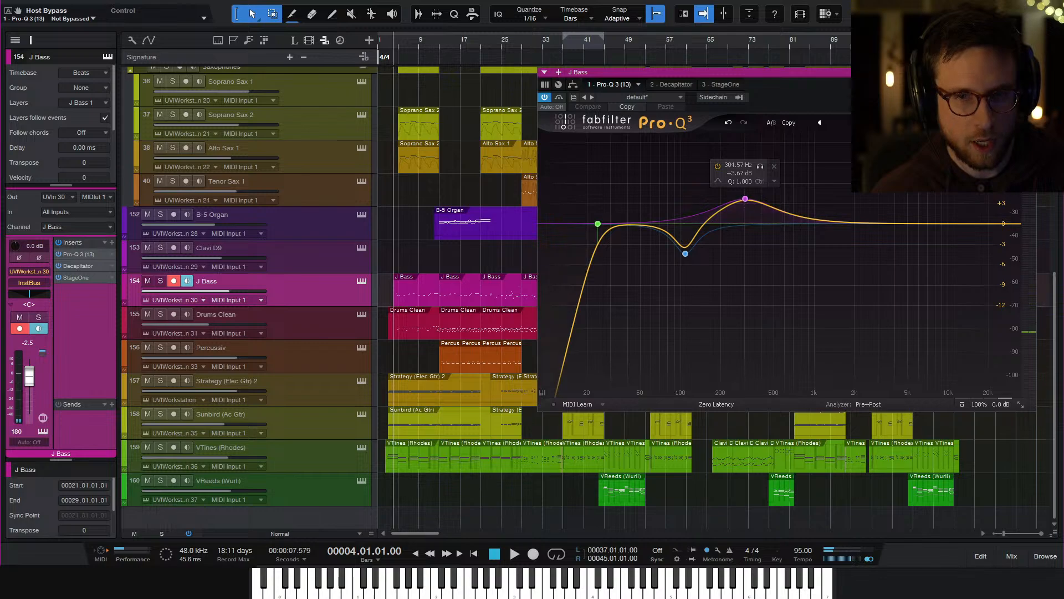
left_click(1030, 72)
Insert Pro-Q 3 on the VTines (Rhodes) track
left_click(318, 460)
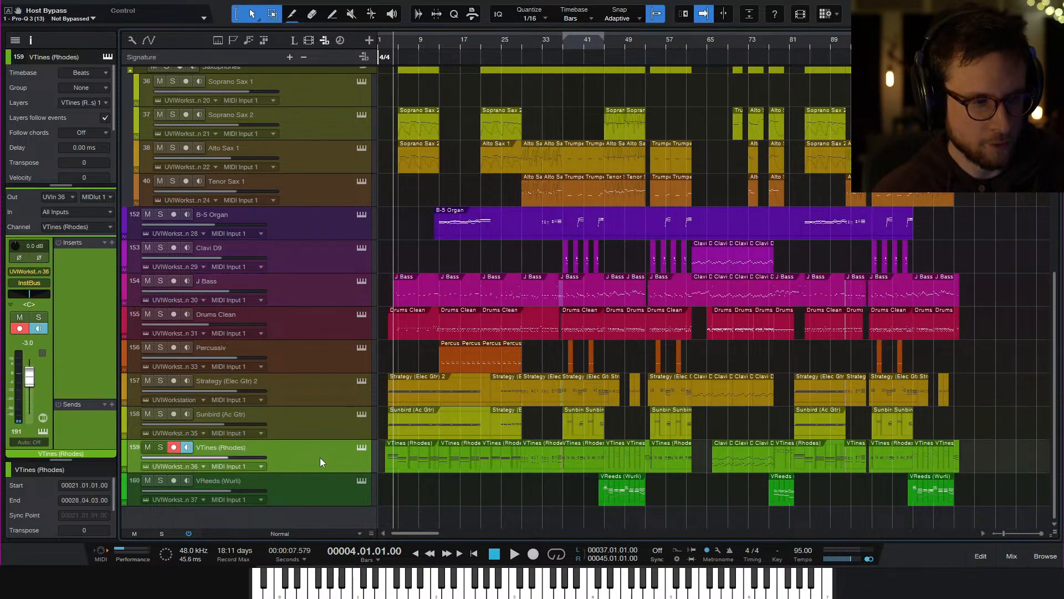
left_click(112, 242)
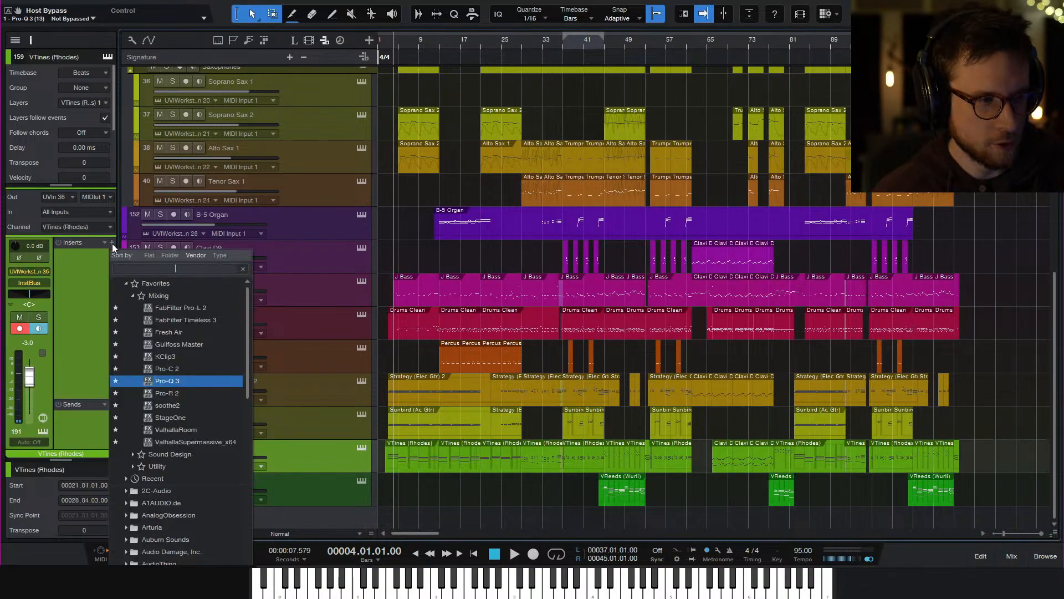
left_click(185, 380)
Play from bar 4 and add an 18 dB/oct low cut at about 60 Hz to the VTines (Rhodes)
key("space")
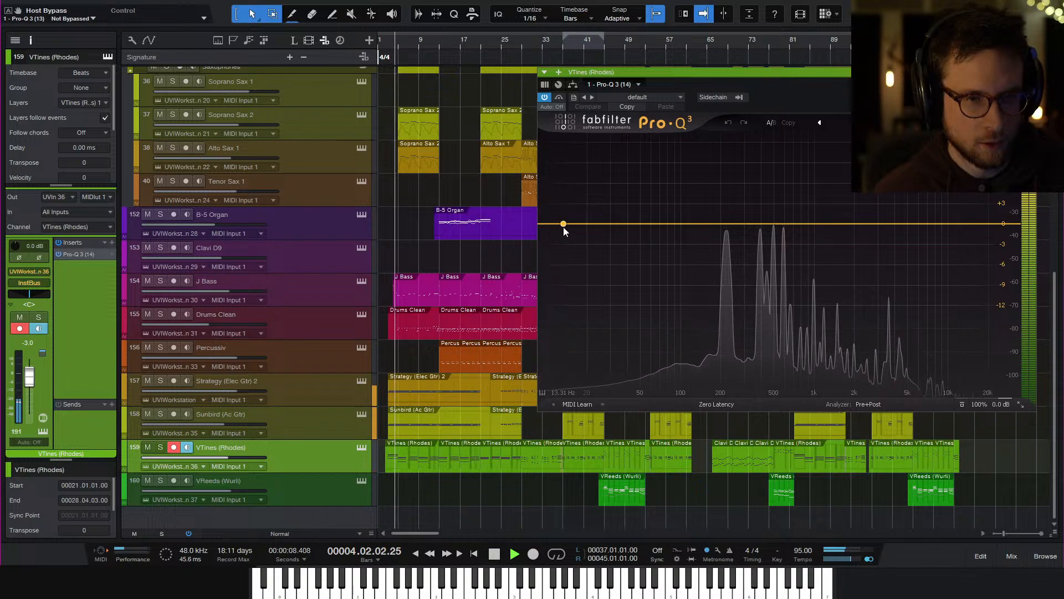
left_click(556, 223)
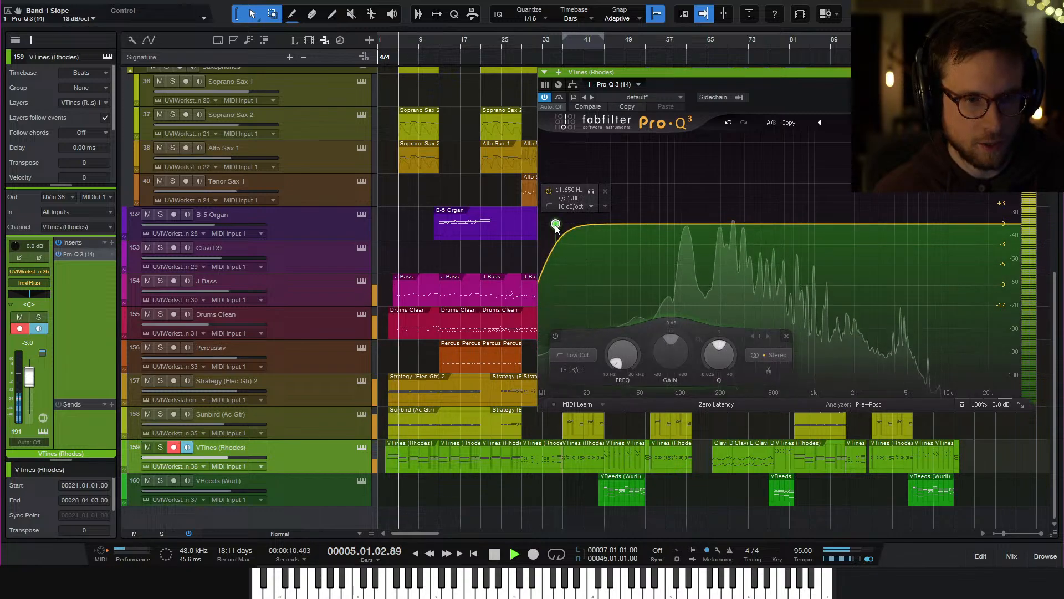
left_click_drag(556, 224, 634, 221)
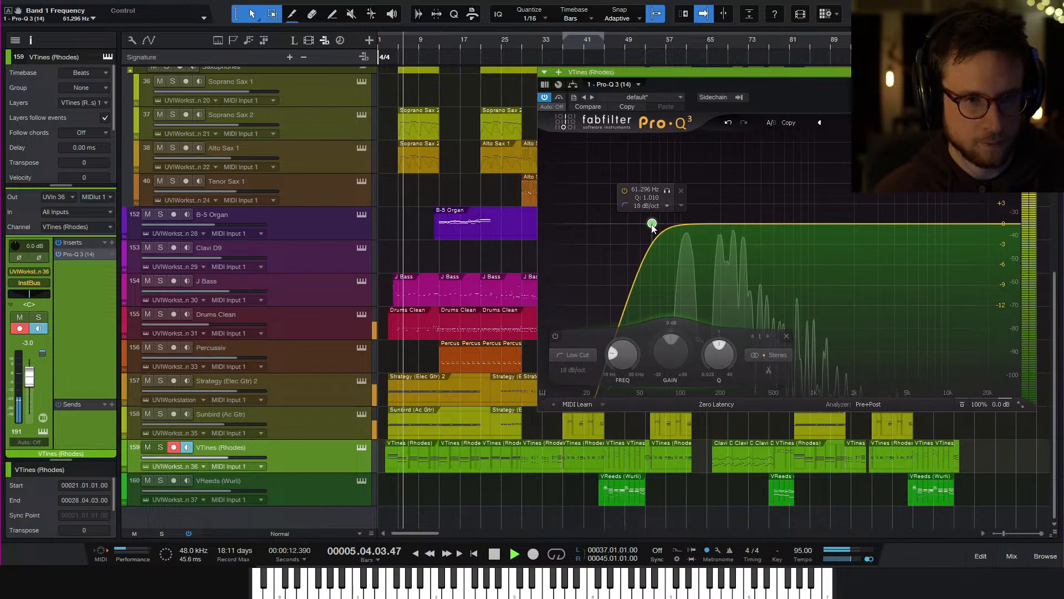
Add a bell cut of about -3 dB near 307 Hz with Q 1.75 on the VTines (Rhodes) and listen to it in the mix
left_click(739, 230)
left_click_drag(740, 232, 748, 246)
scroll(748, 239, "down", 2)
scroll(749, 239, "up", 3)
scroll(748, 246, "up", 2)
scroll(747, 247, "up", 2)
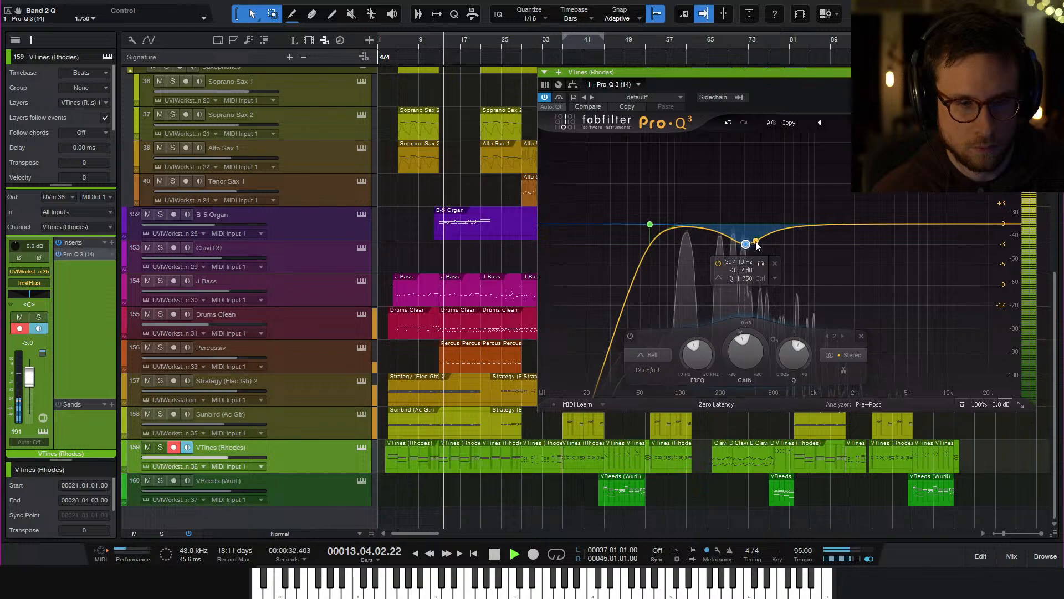
left_click(1030, 73)
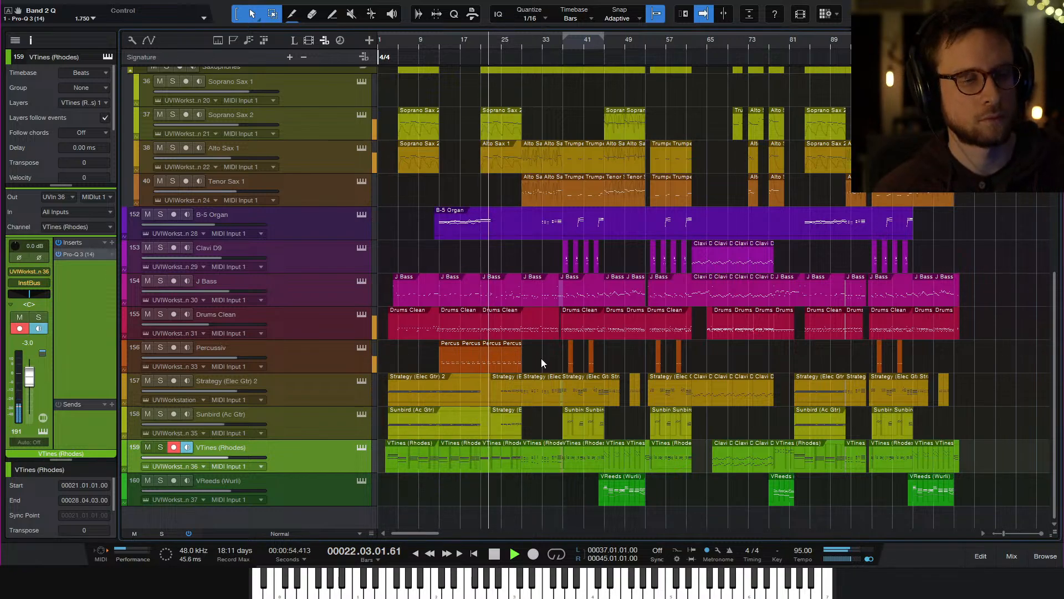
key("space")
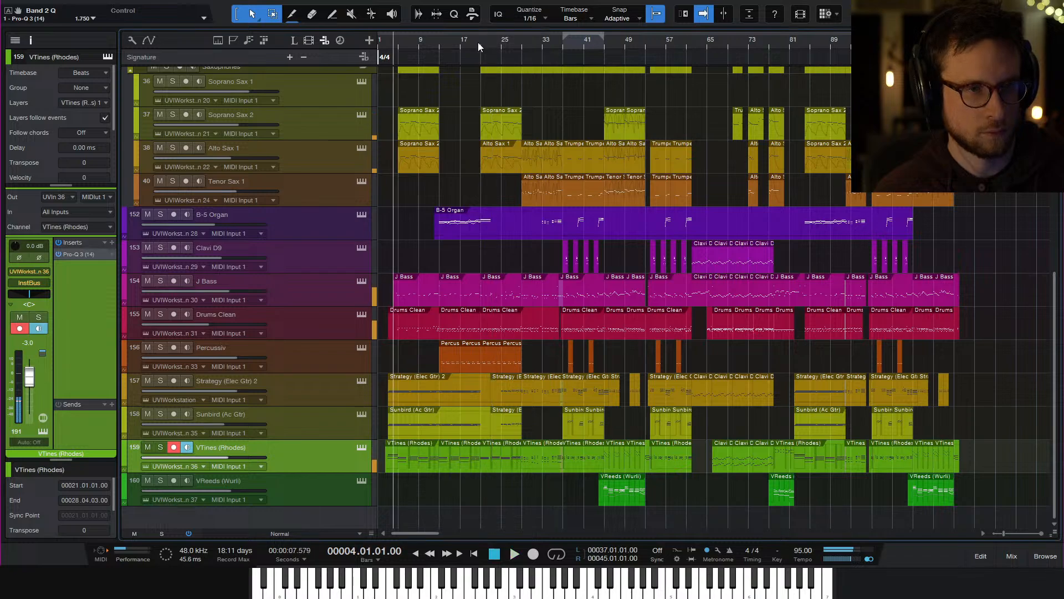
Open the J Bass part starting at bar 21 for note editing and listen through it from bar 20
left_click(477, 42)
double_click(487, 302)
key("space")
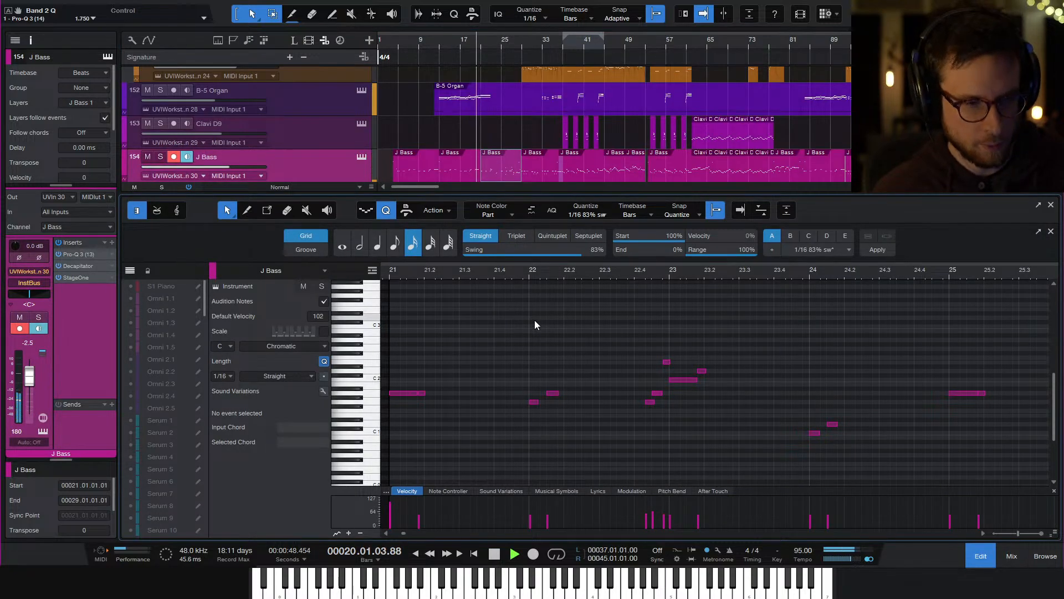
key("w")
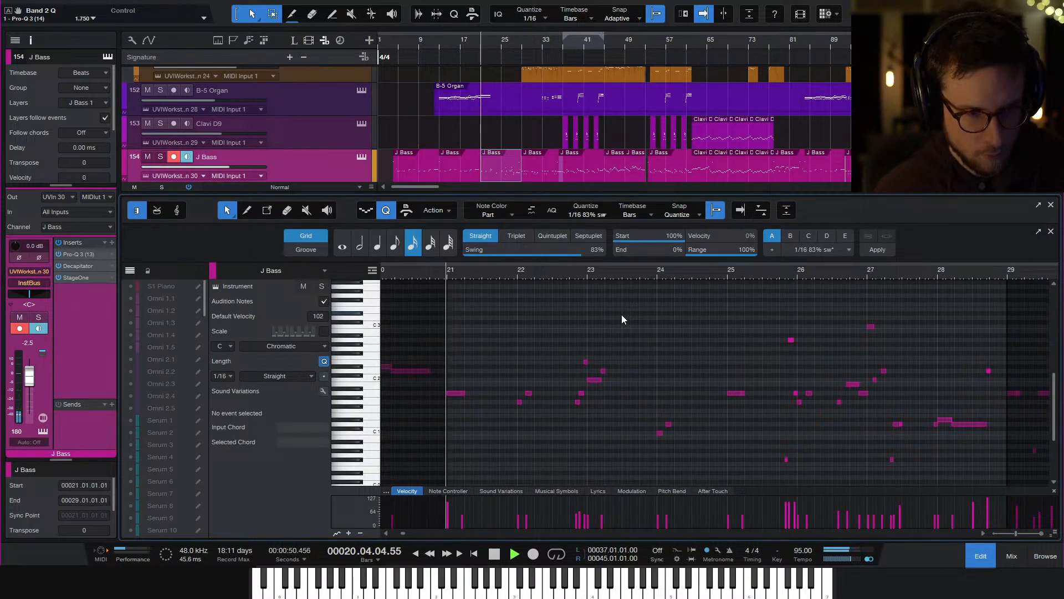
key("space")
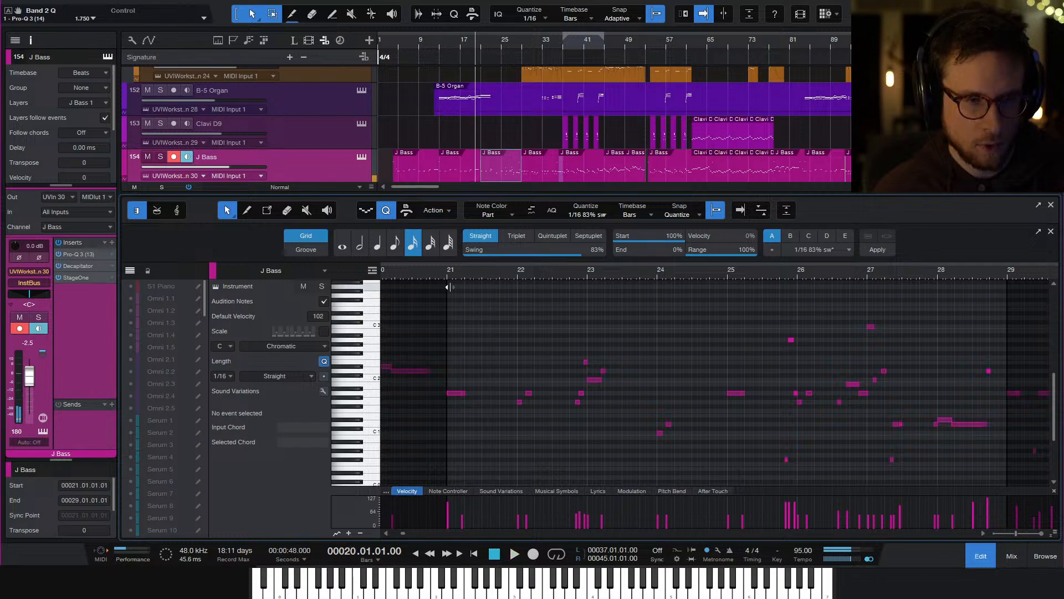
key("space")
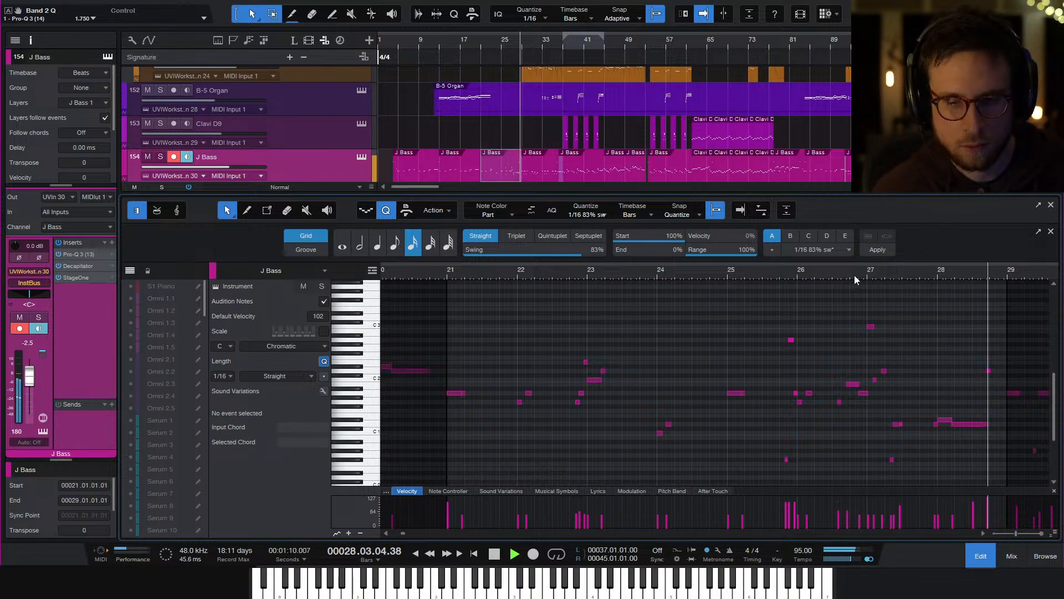
key("space")
Replay the end of the J Bass part from just before bar 28, focusing on the long notes there
left_click(927, 272)
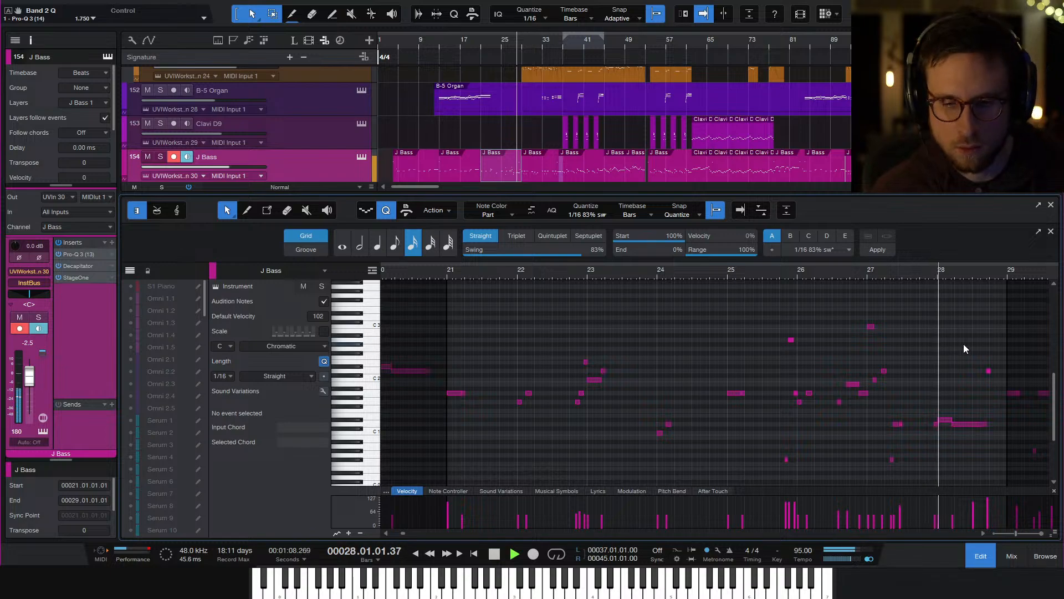
key("e")
key("e")
key("space")
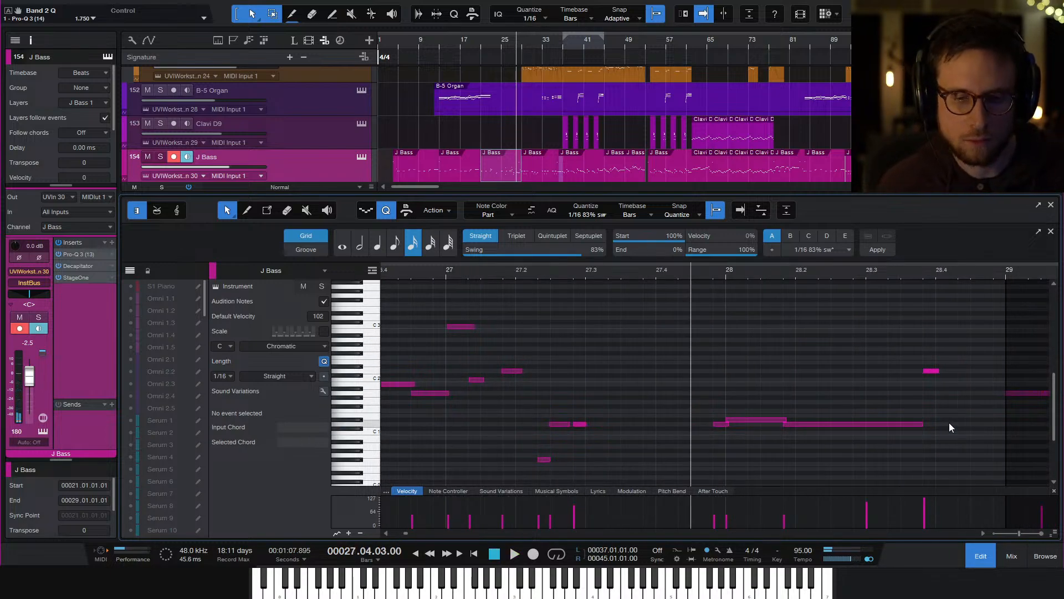
key("space")
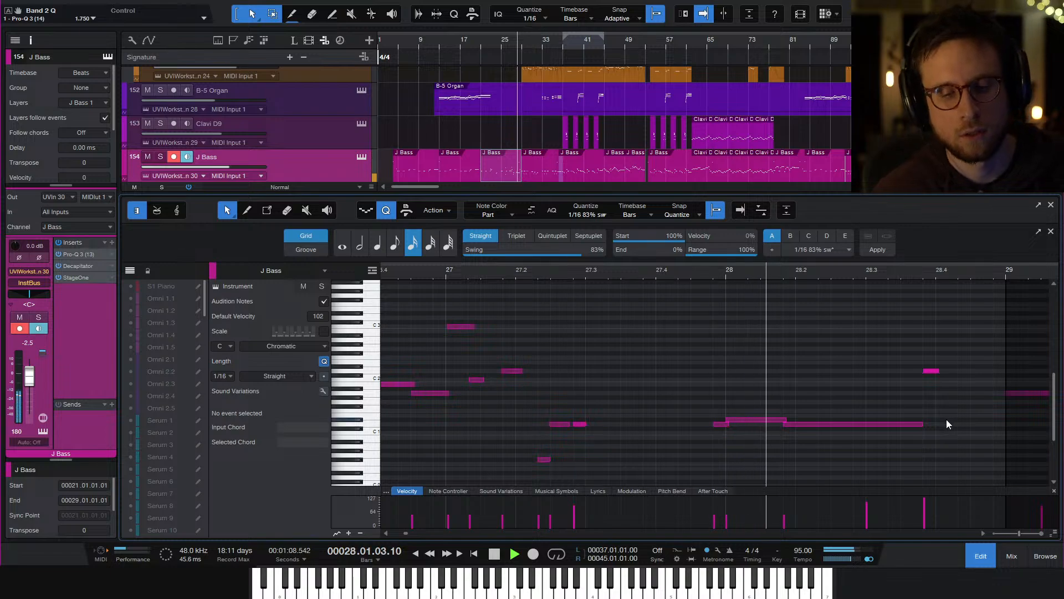
key("space")
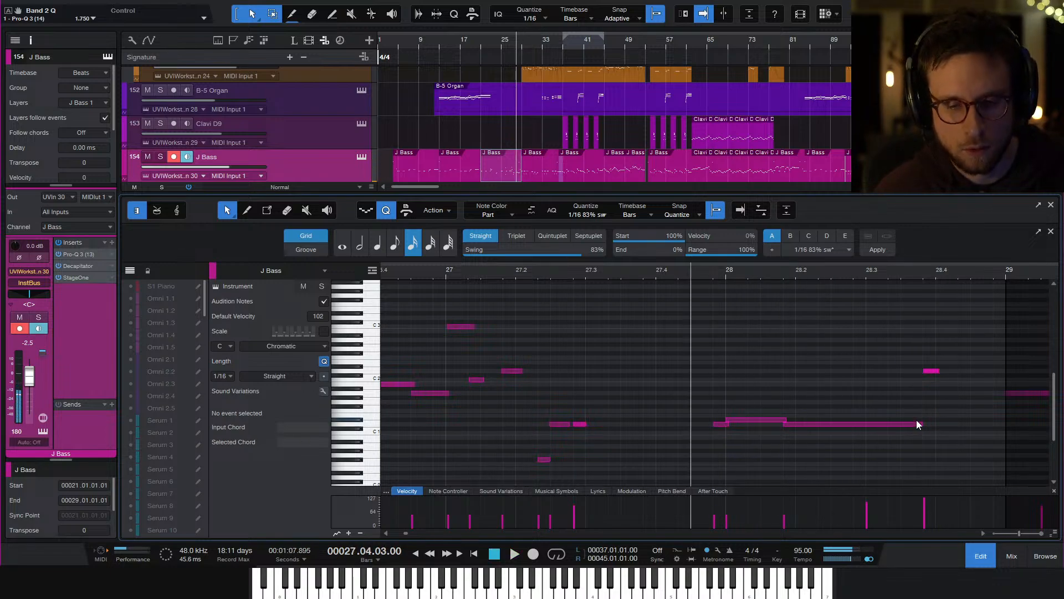
Shorten the long D1 bass note in bar 28 to end at 28.03.02.05 and copy bar 27's F#0 note to 28.03.02.28
left_click_drag(923, 424, 896, 431)
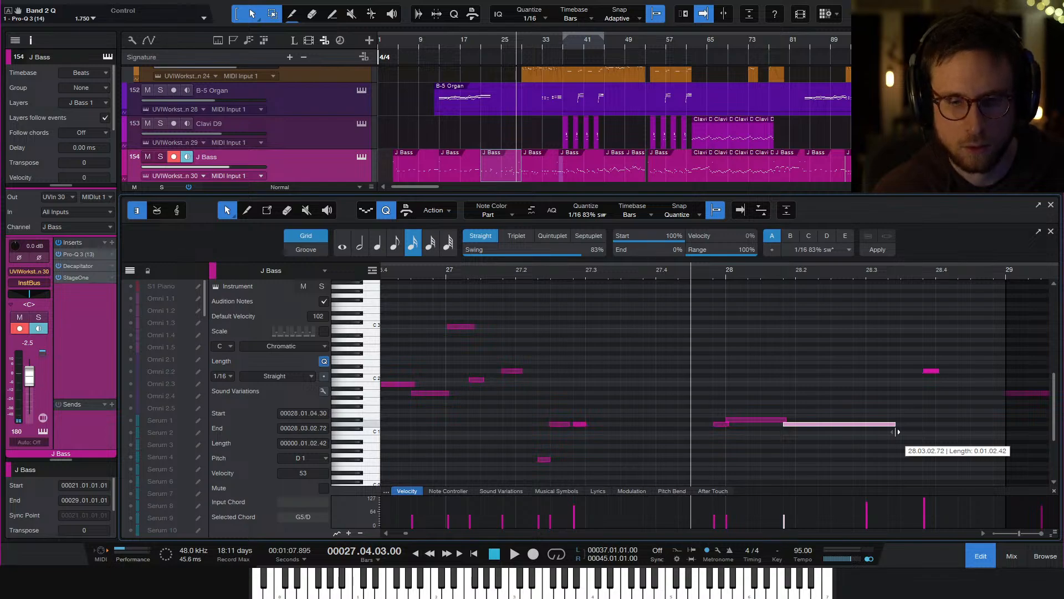
left_click_drag(896, 431, 884, 430)
scroll(902, 426, "down", 1)
scroll(900, 418, "down", 1)
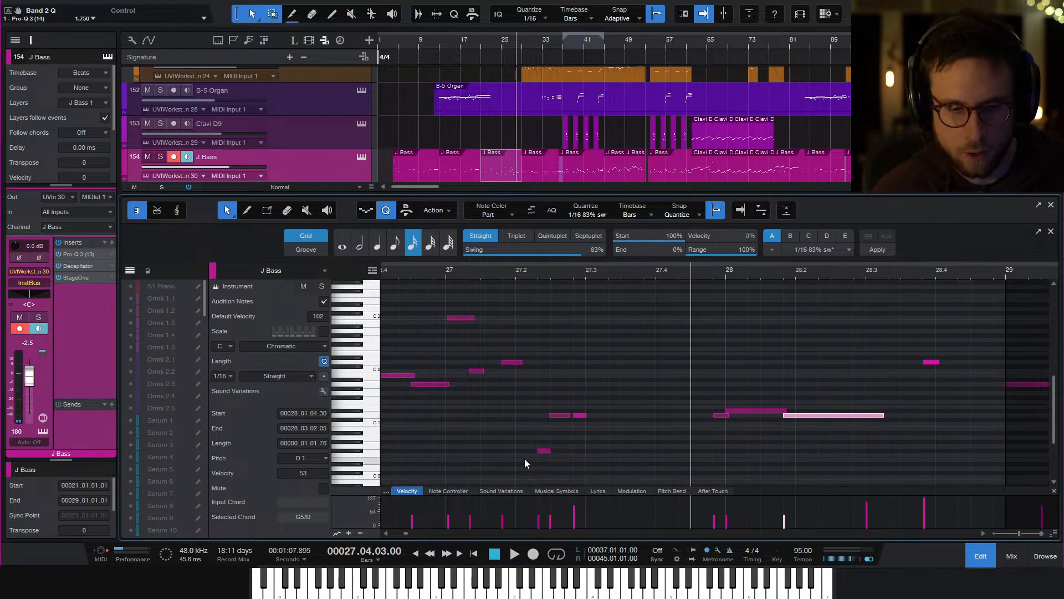
left_click_drag(544, 451, 894, 451)
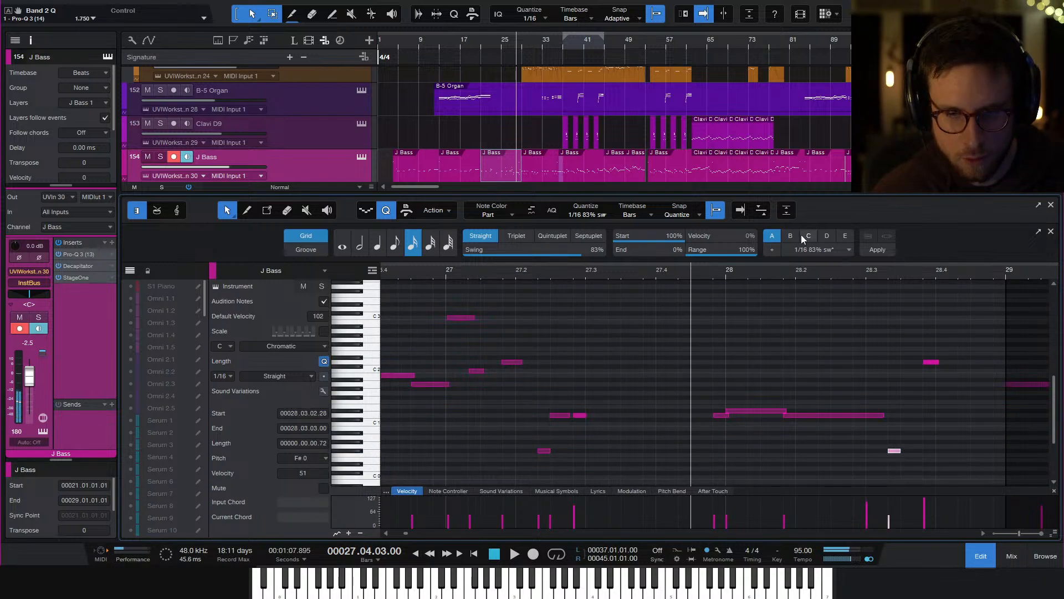
key("space")
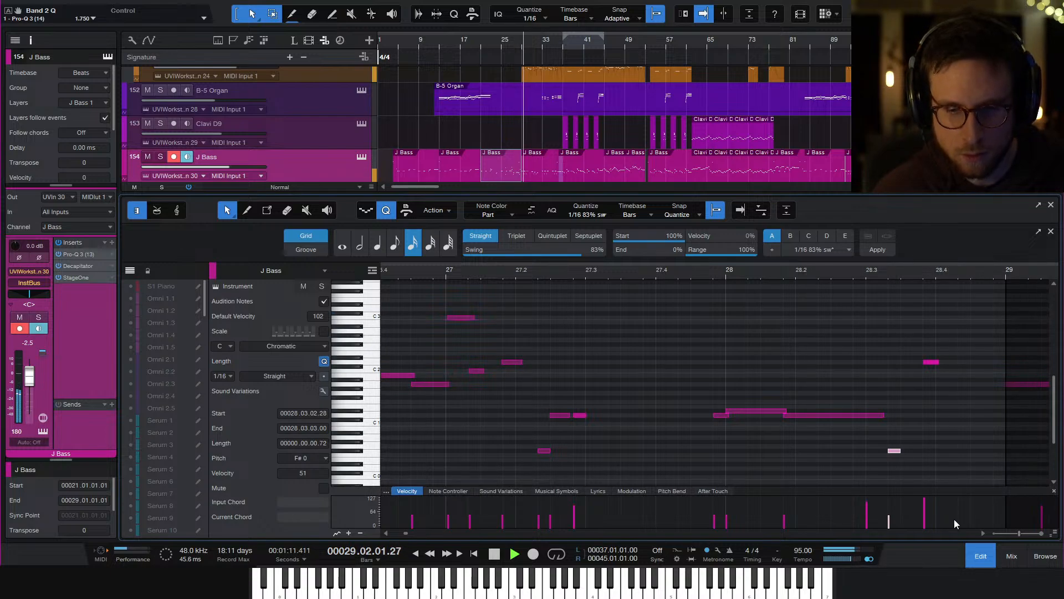
key("F2")
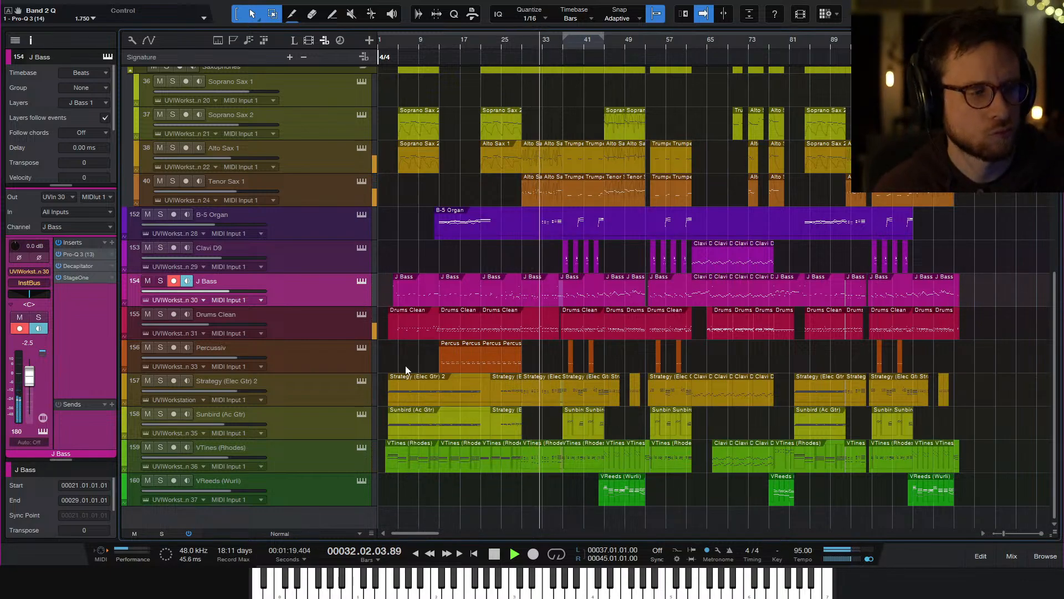
Examine the 3 Band Compressor settings in the J Bass instrument's effects during playback, and return to its main controls
left_click(359, 280)
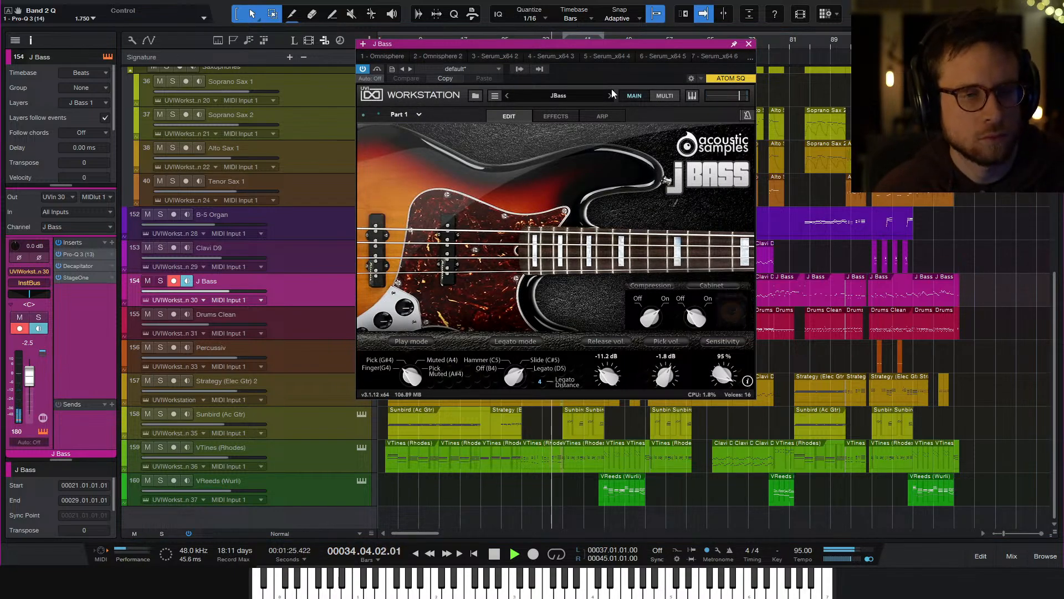
left_click(549, 116)
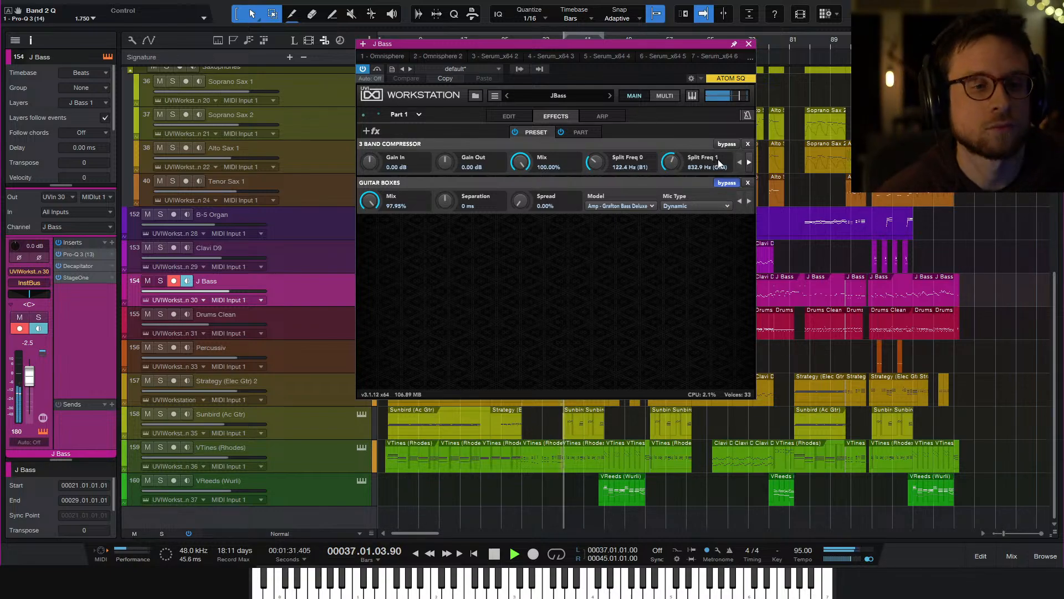
left_click(748, 162)
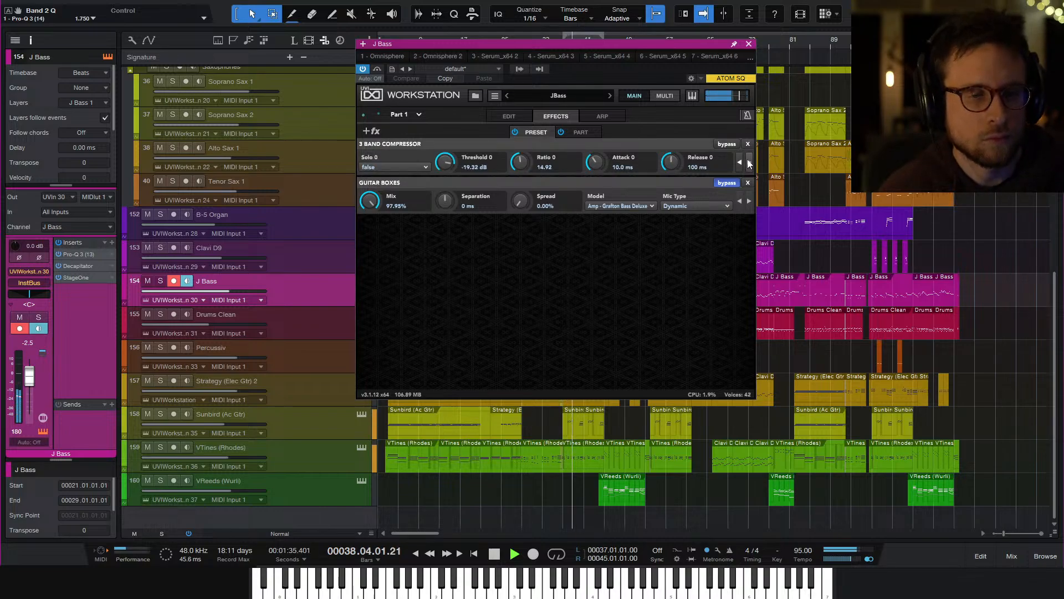
left_click(748, 161)
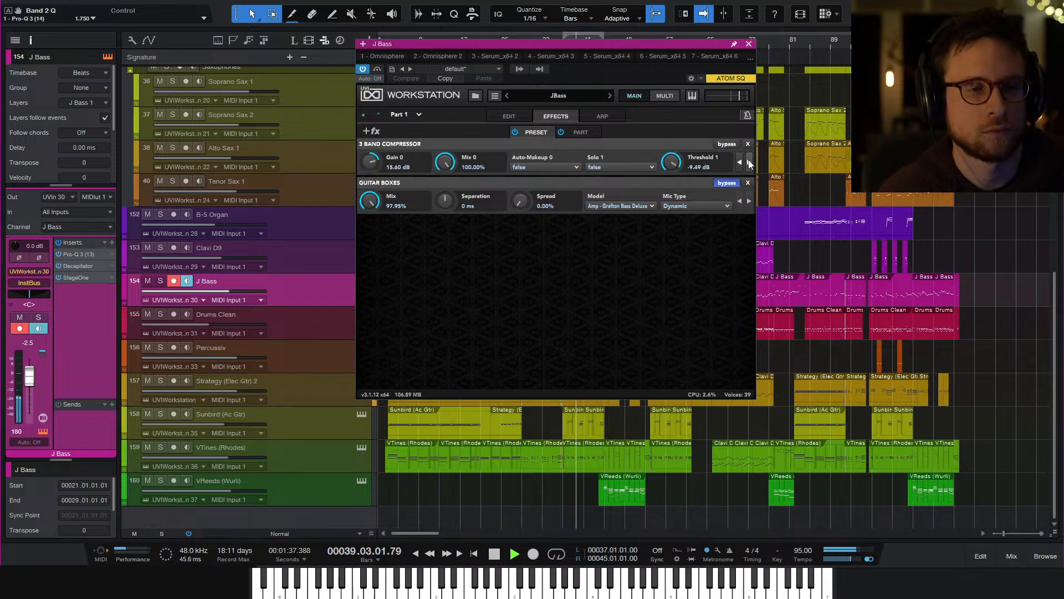
left_click(749, 161)
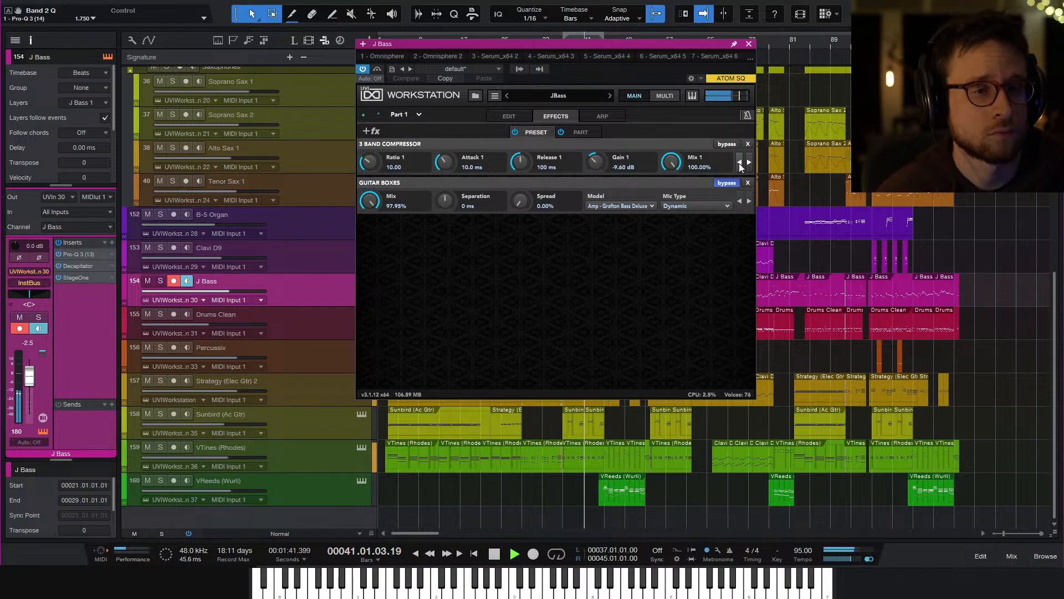
left_click(750, 162)
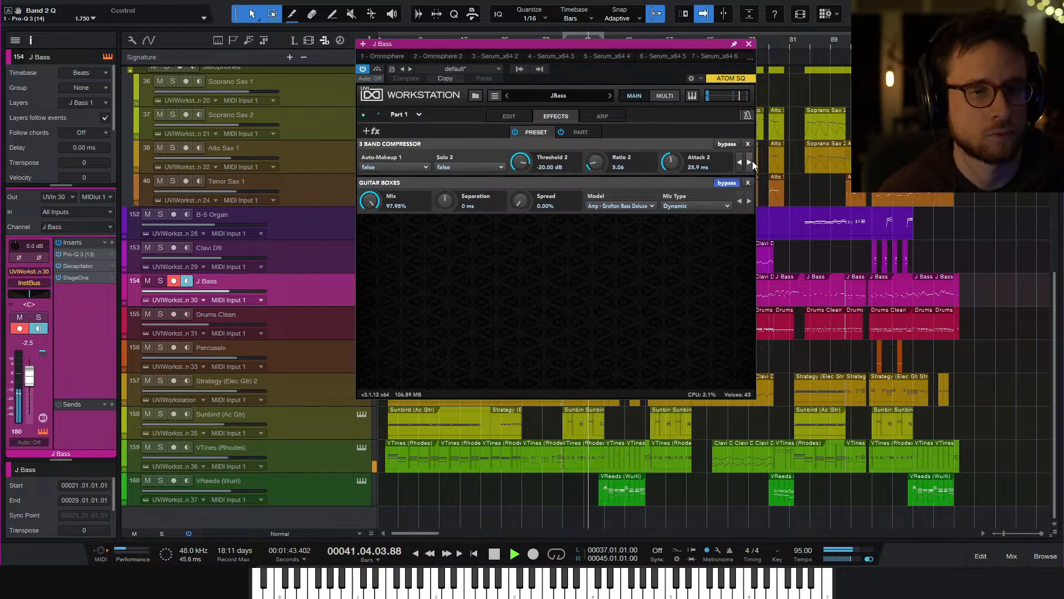
left_click(749, 163)
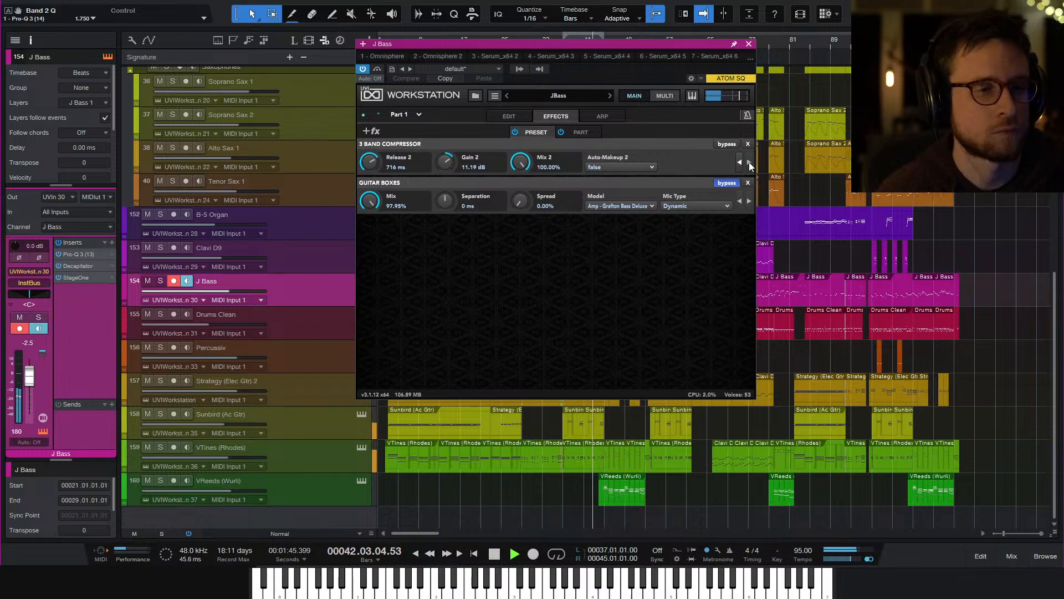
left_click(521, 116)
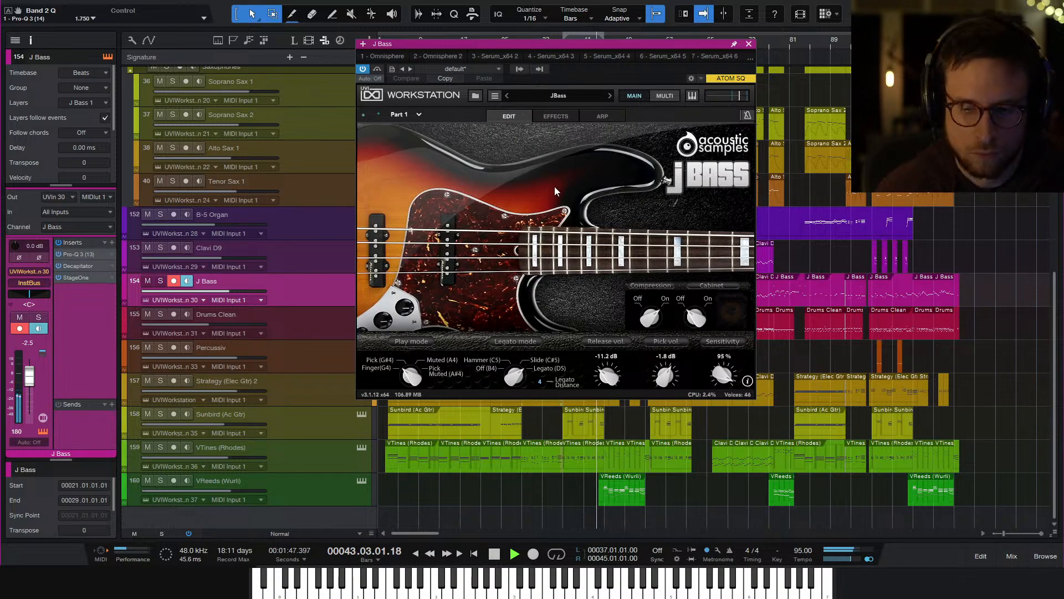
Close the J Bass instrument window and play the song from bar 60 with the VReeds (Wurli) track selected
left_click(748, 44)
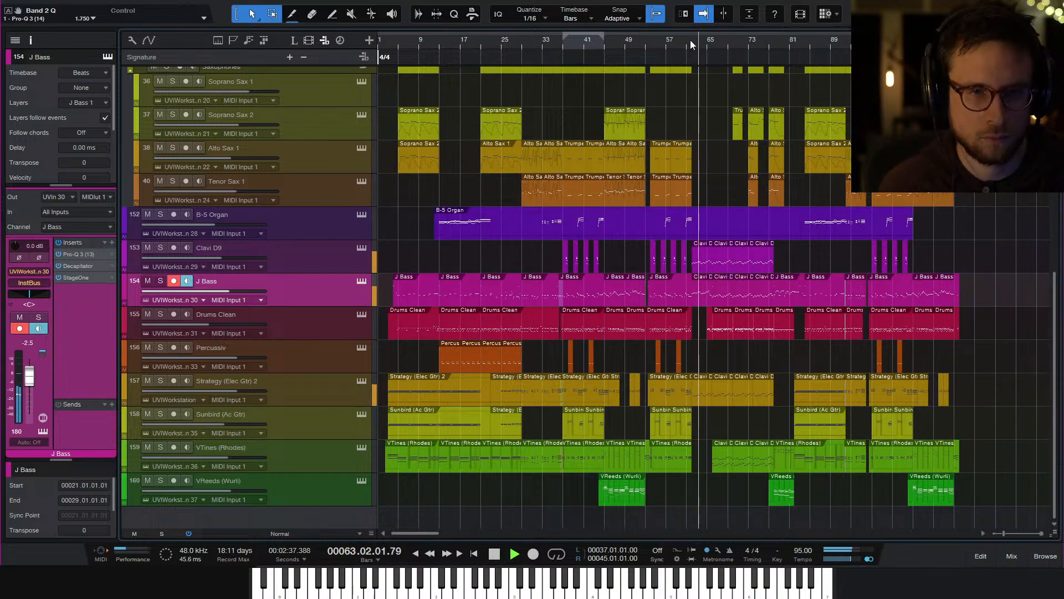
key("space")
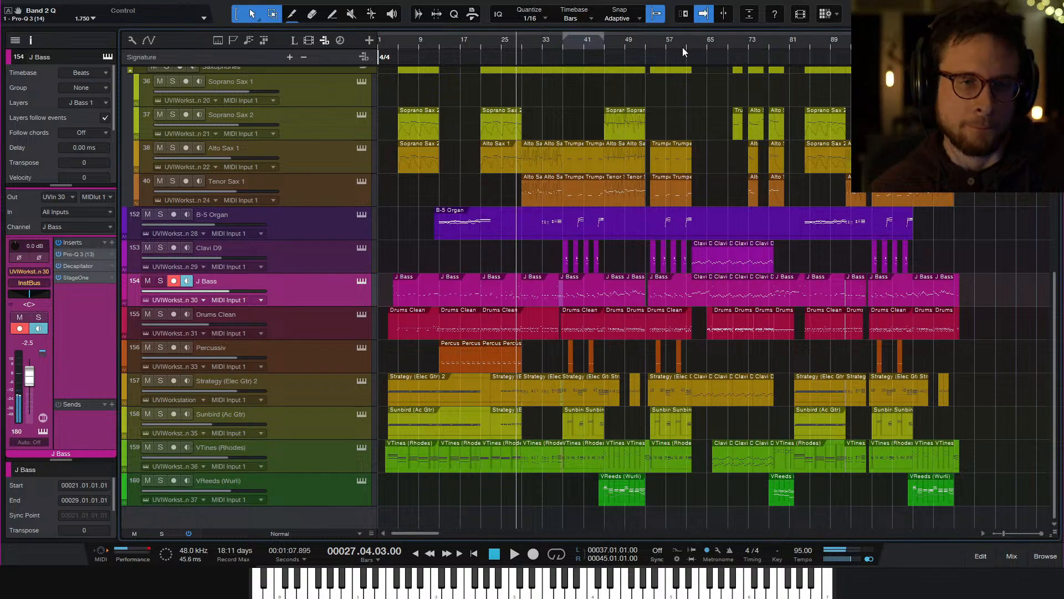
left_click(682, 48)
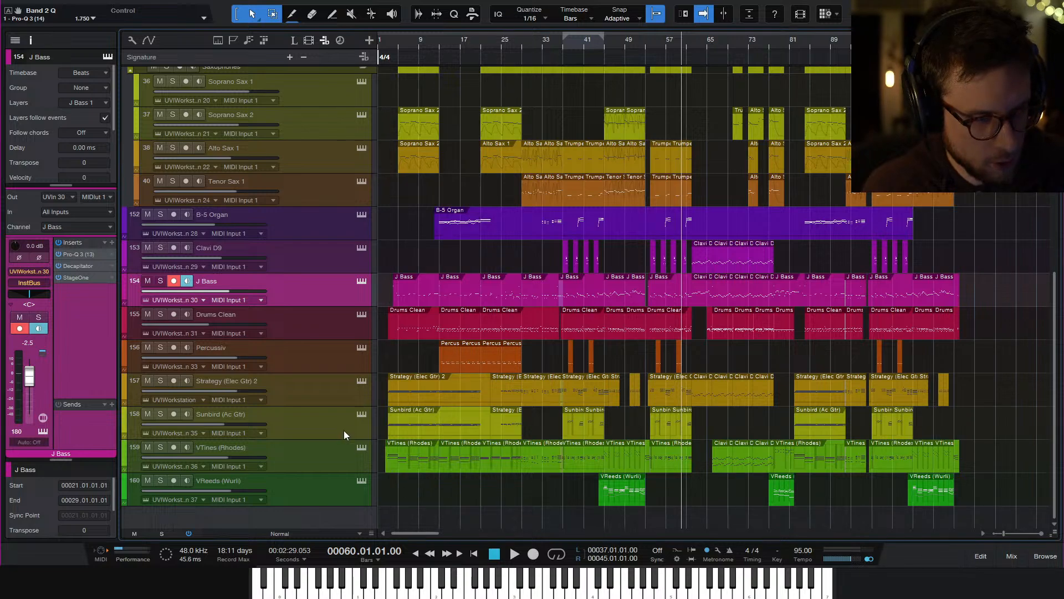
left_click(339, 501)
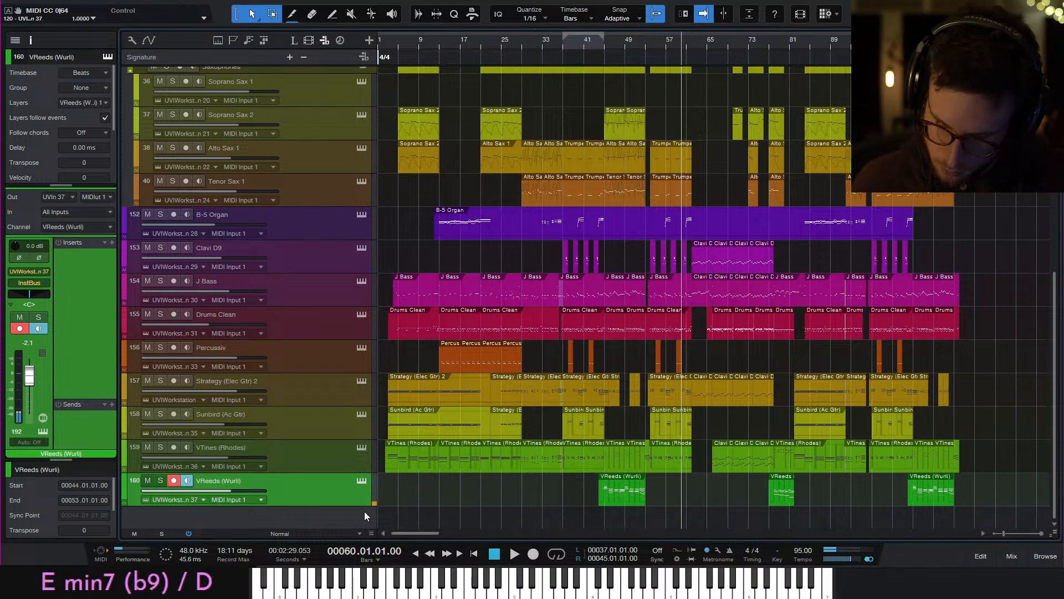
key("space")
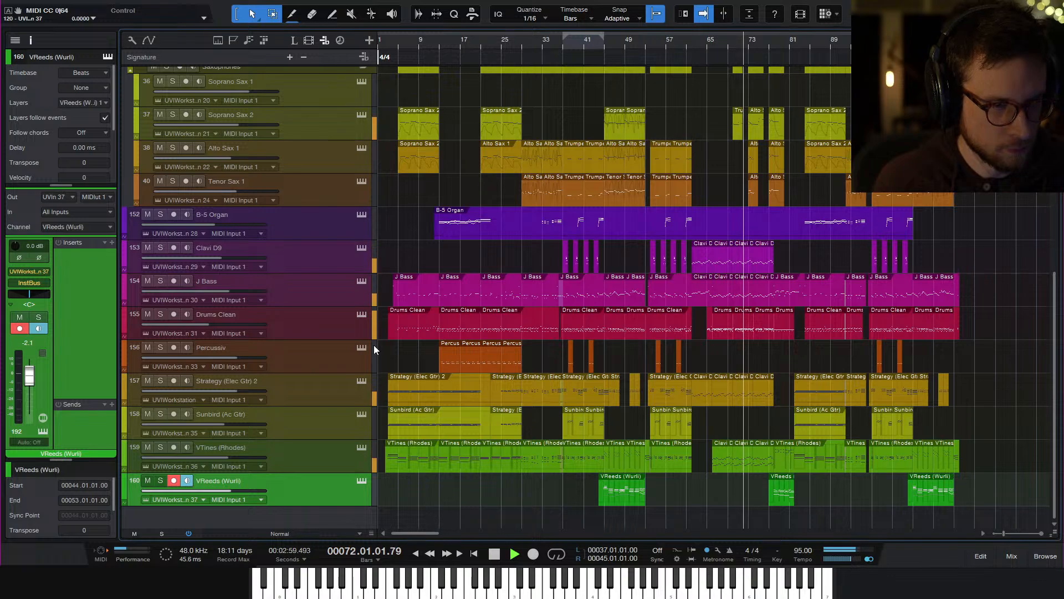
Select the Percussiv track and listen repeatedly to the song from bar 60
key("space")
left_click(682, 43)
left_click(302, 355)
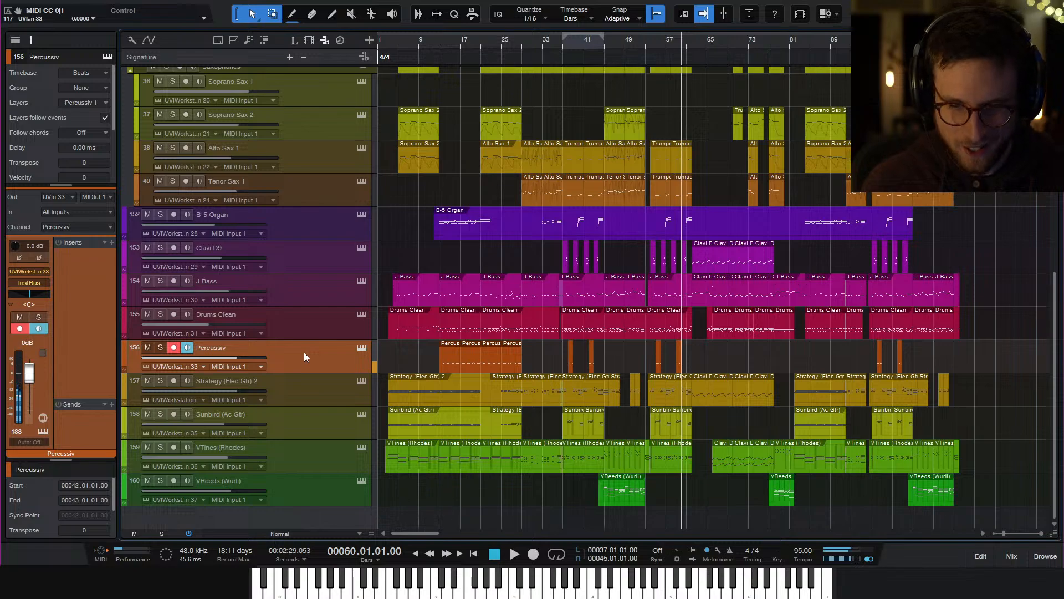
key("space")
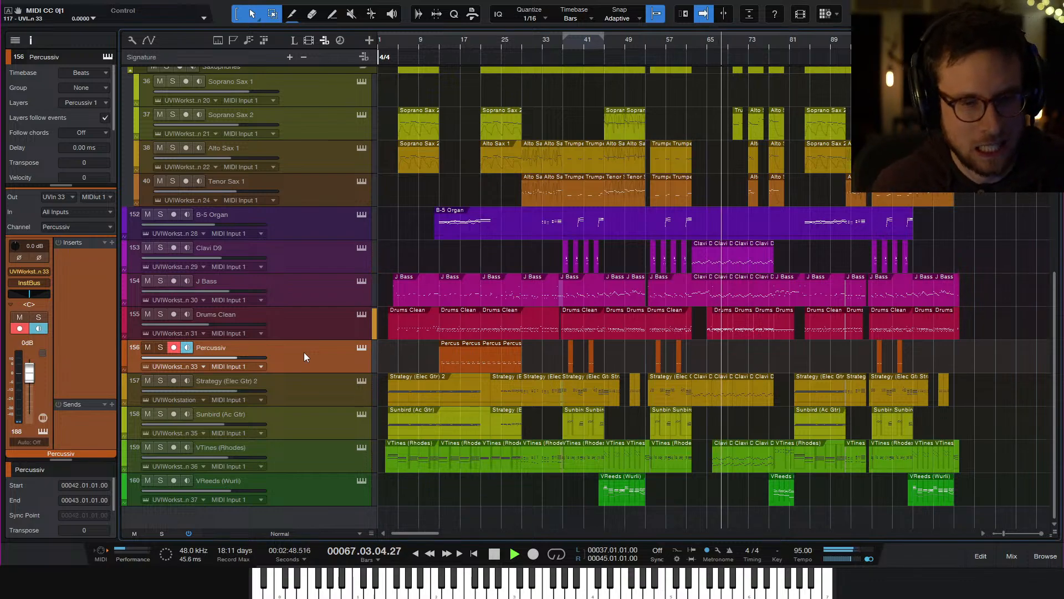
key("space")
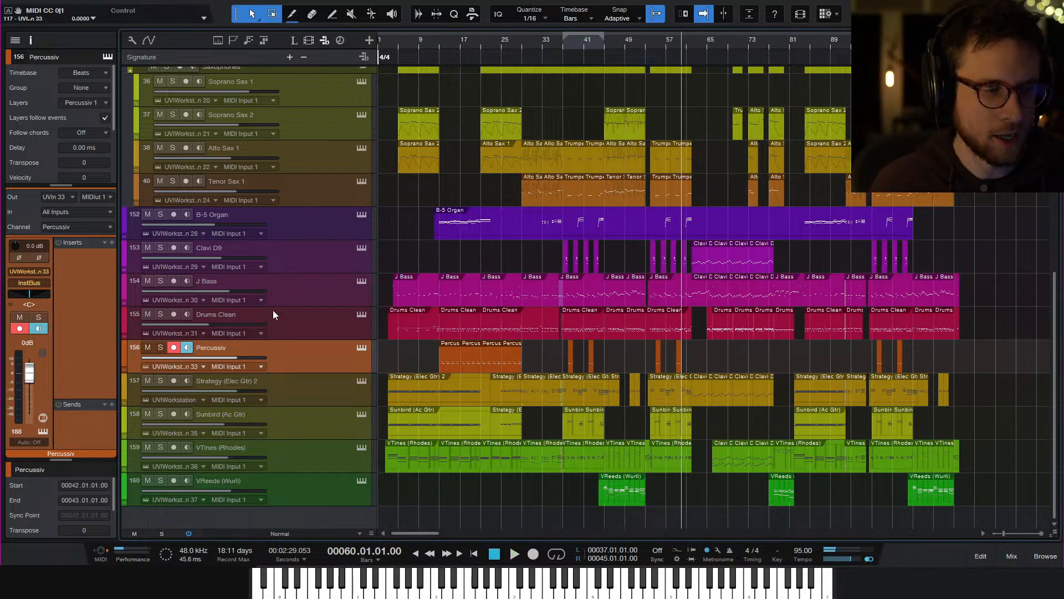
key("space")
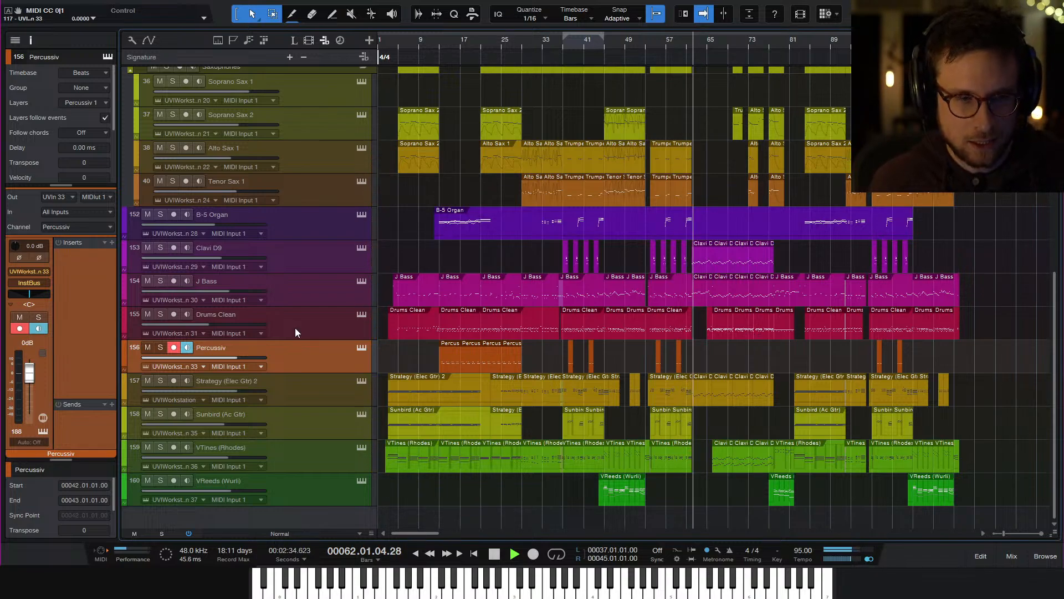
key("space")
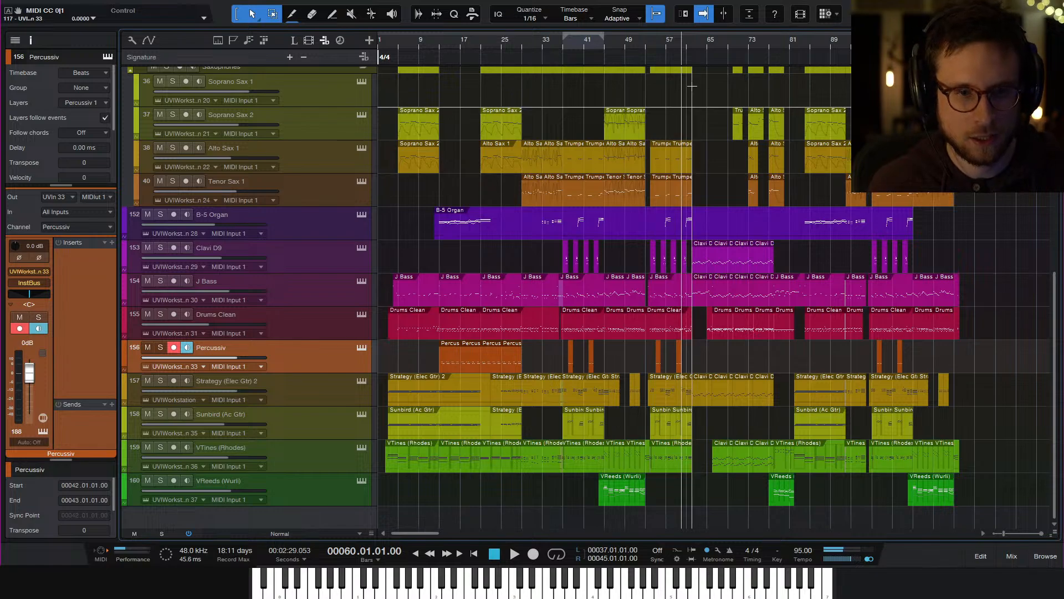
Select the Drums Clean track and listen to the section starting at bar 61
left_click(685, 44)
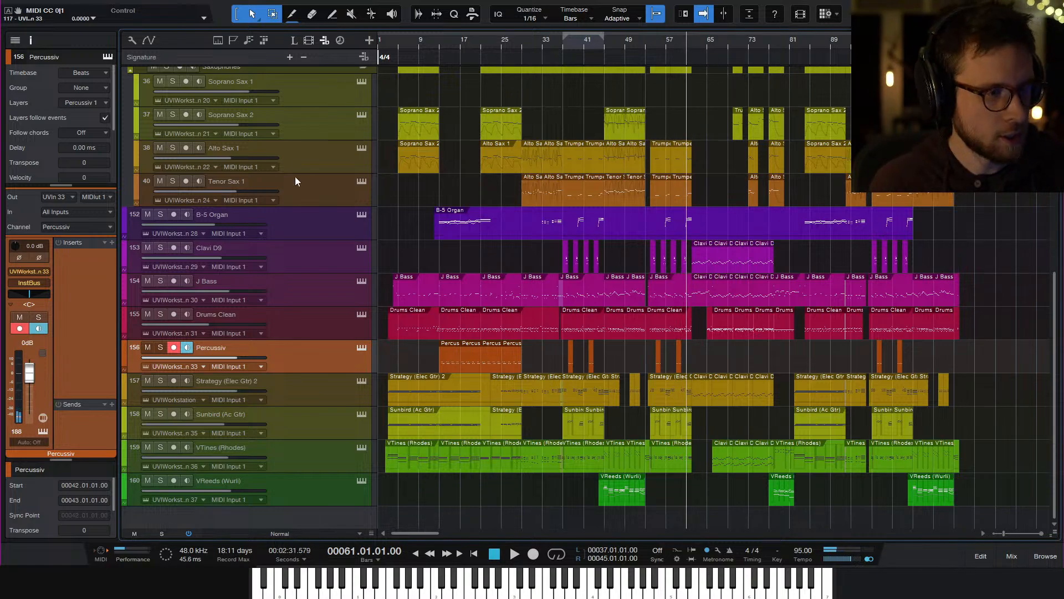
left_click(310, 316)
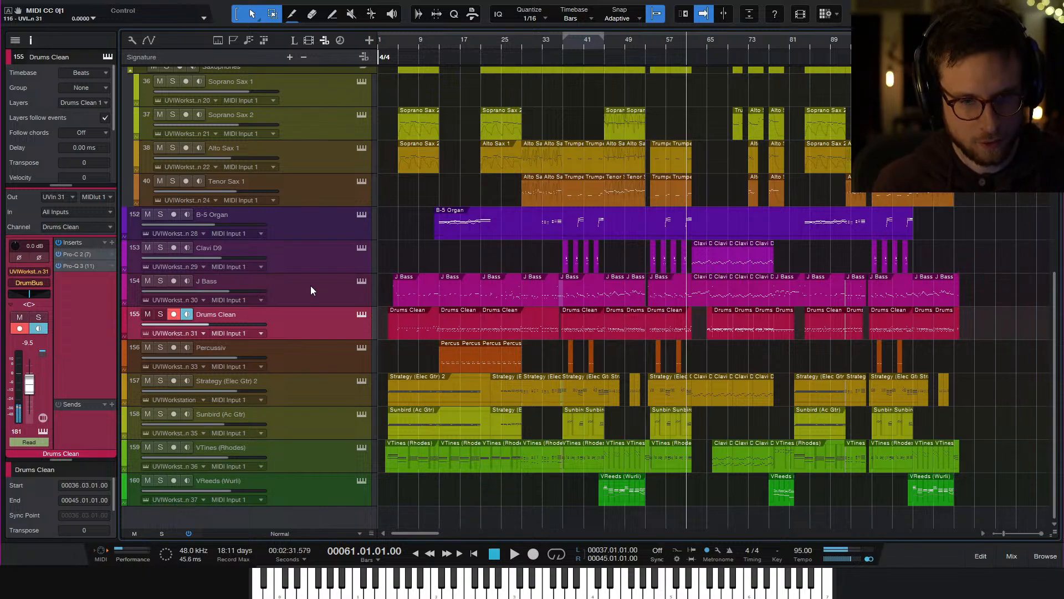
key("space")
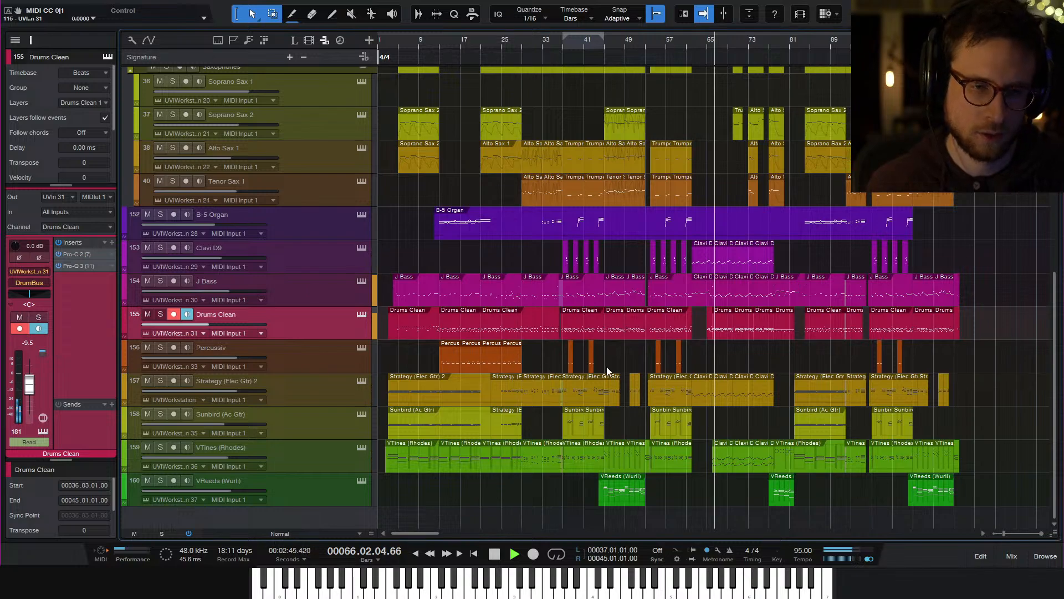
scroll(757, 343, "up", 3)
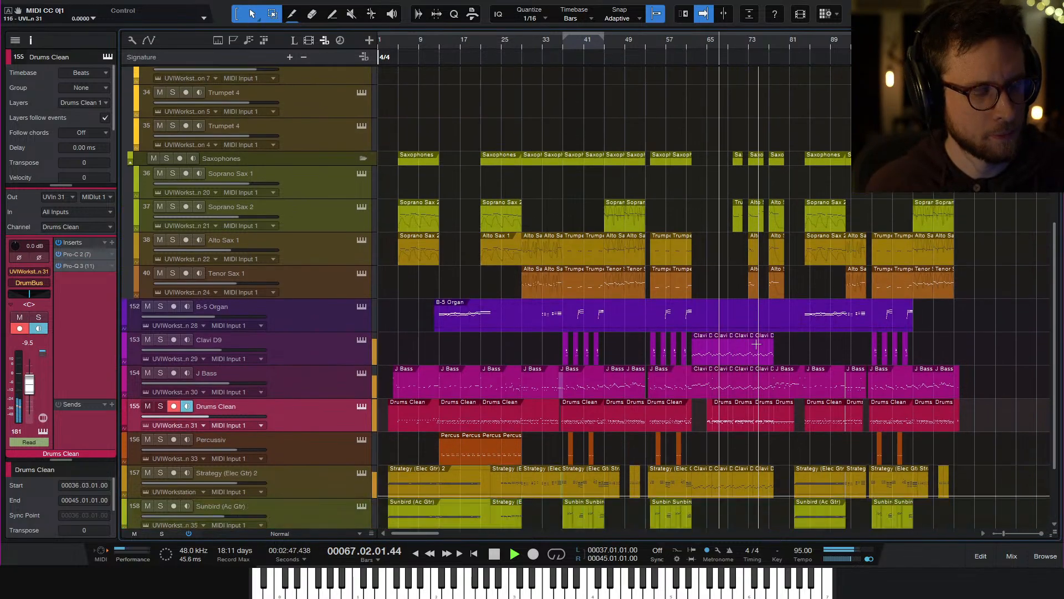
scroll(758, 343, "down", 3)
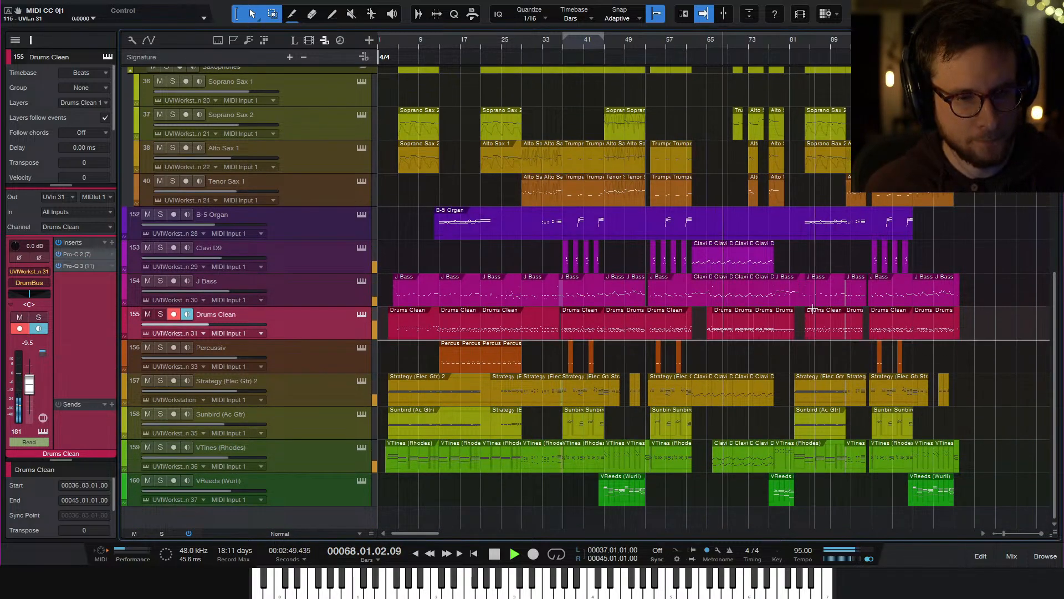
key("space")
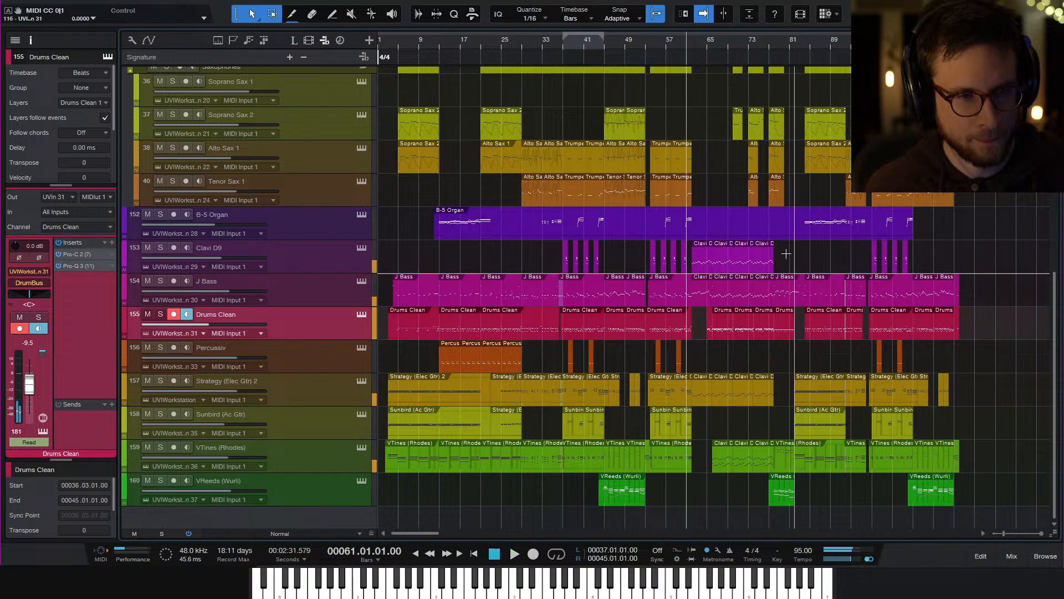
Play the song from bar 2 and examine the Alto Sax 1 instrument's preferences during playback
left_click(384, 42)
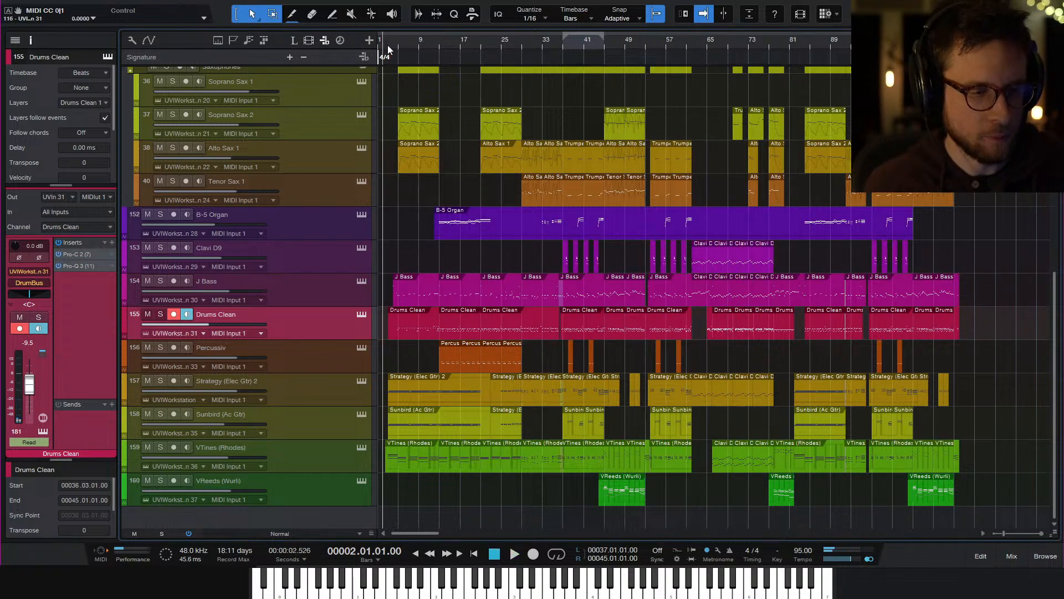
key("space")
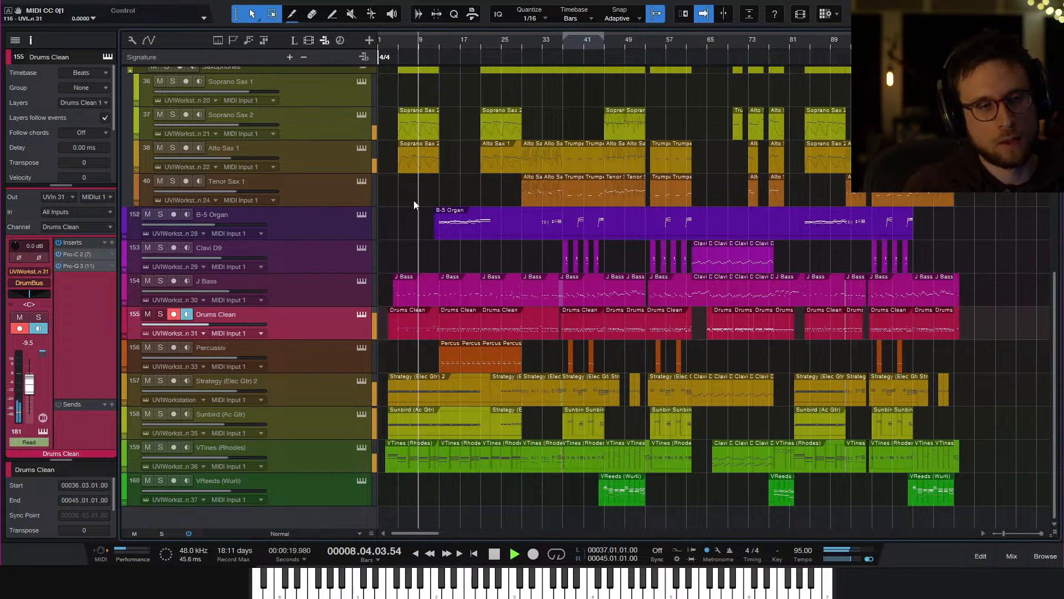
left_click(362, 149)
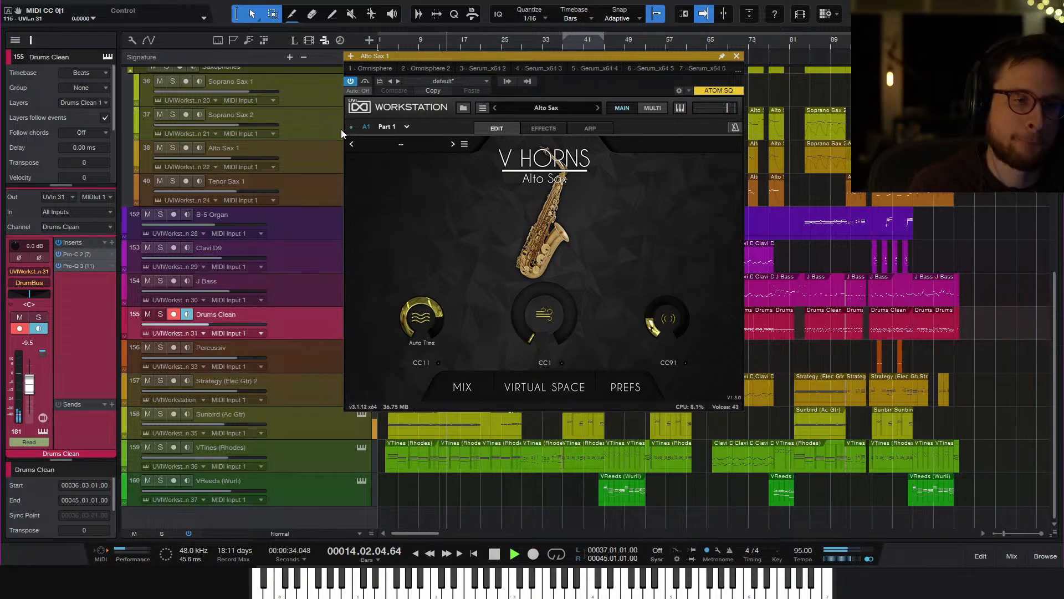
left_click(621, 388)
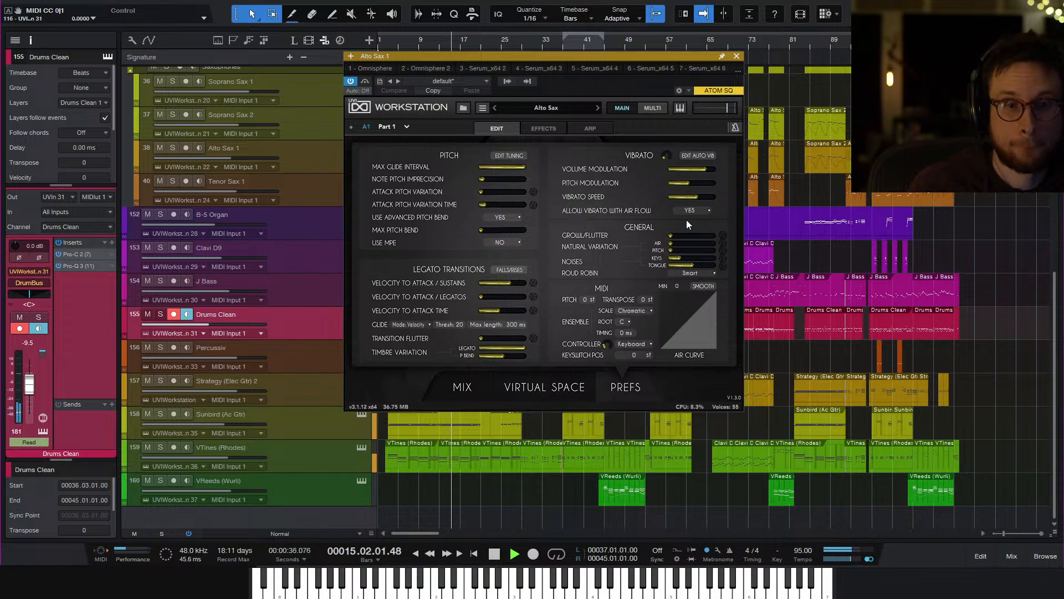
mouse_move(700, 195)
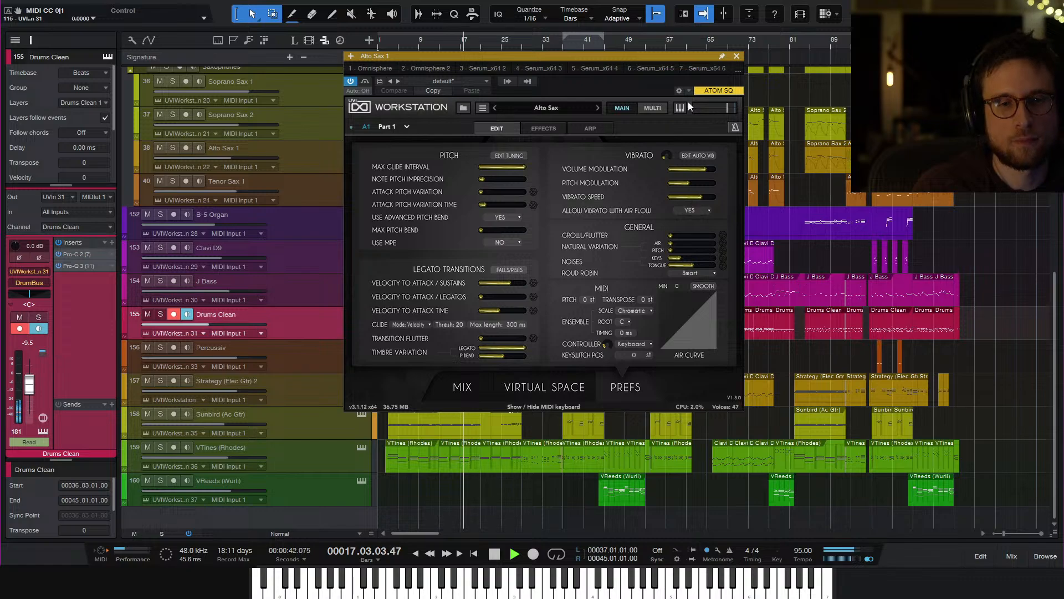
left_click(737, 56)
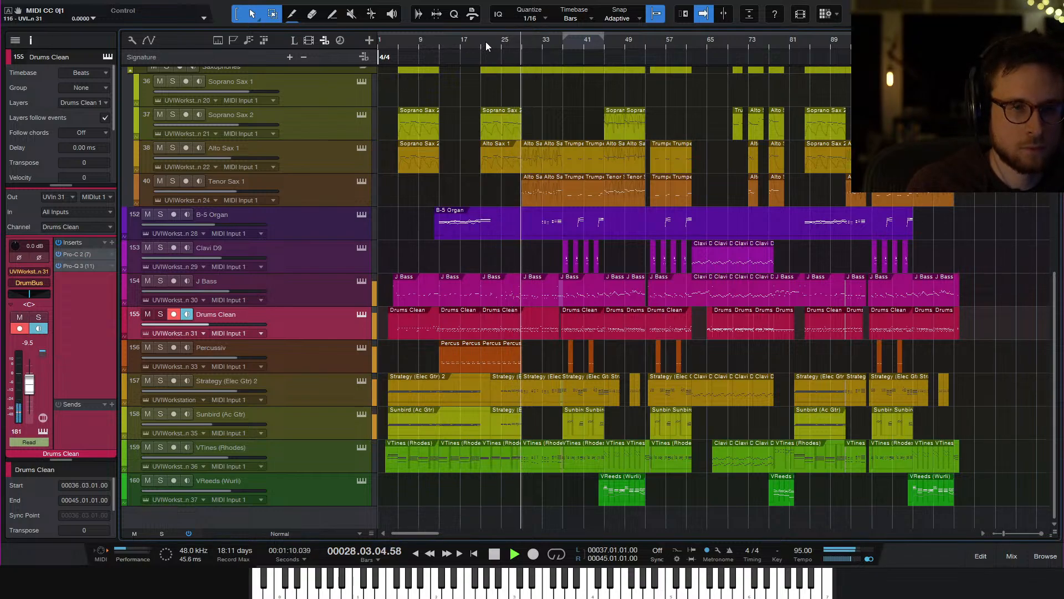
Open the Drums Clean part starting at bar 21 for note editing and listen to its notes from bar 27
key("space")
left_click(511, 42)
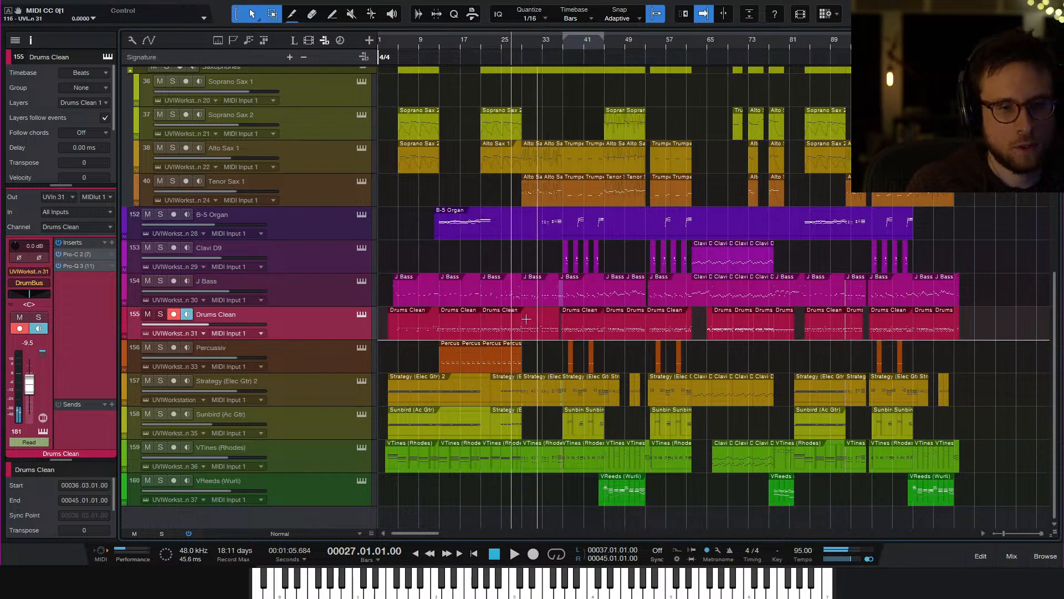
double_click(521, 324)
key("space")
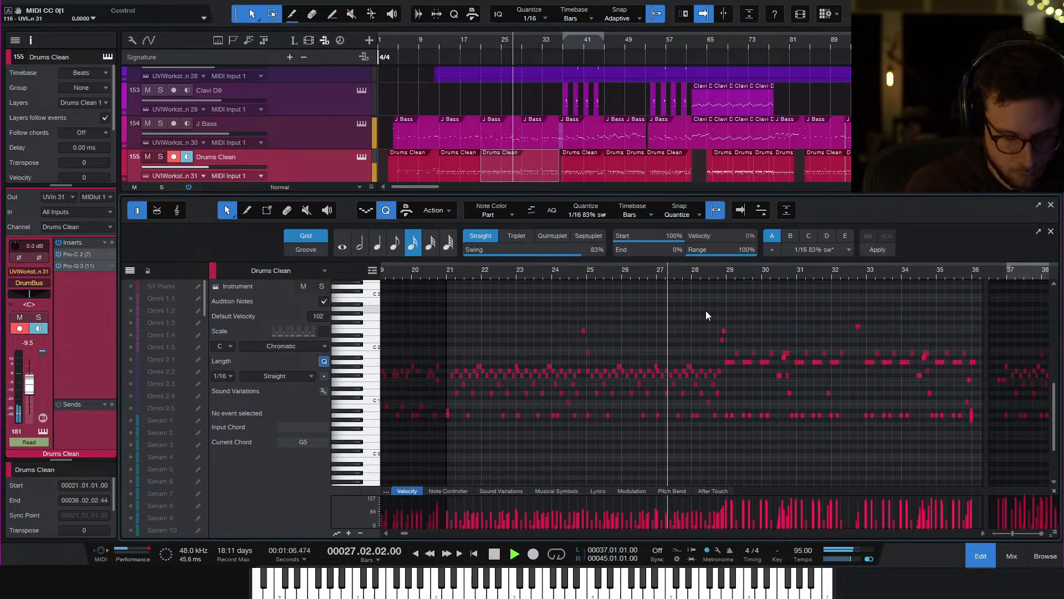
key("e")
key("e")
scroll(773, 320, "right", 3)
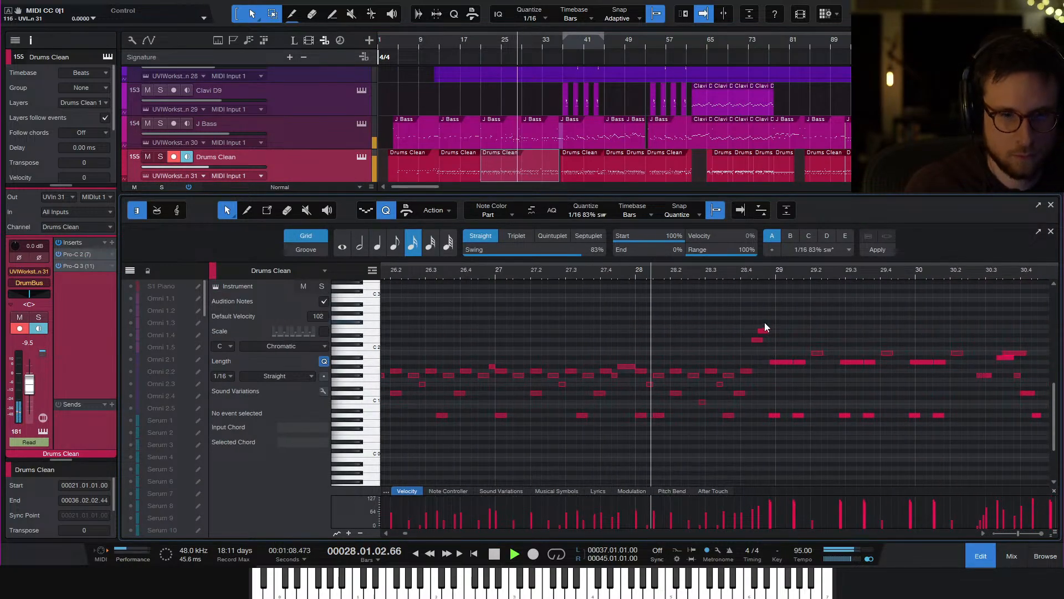
key("space")
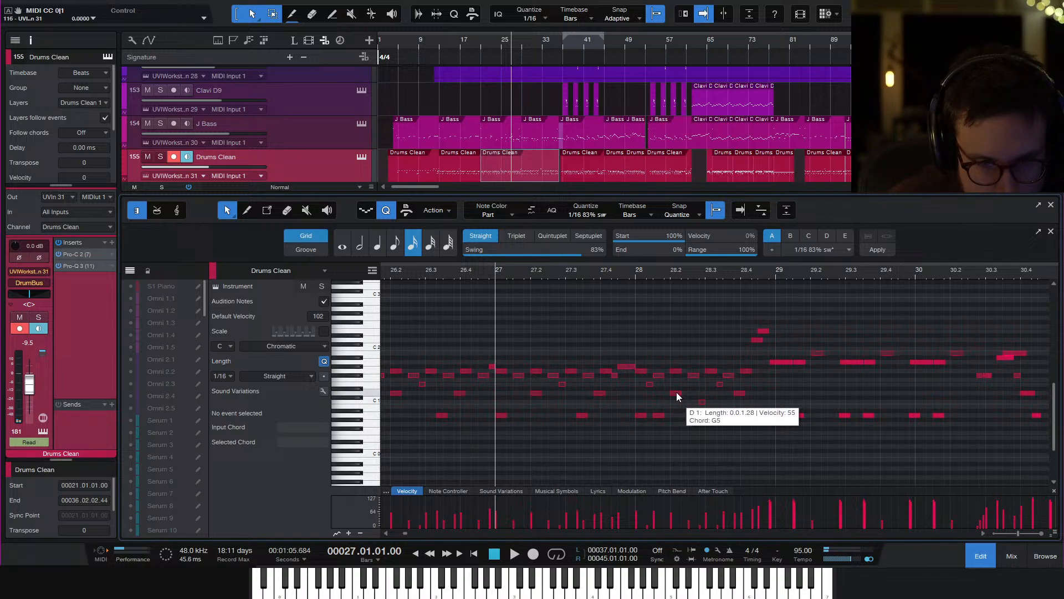
Copy the last D1 drum note in bar 28 to 28.03.01.00
left_click_drag(738, 393, 712, 392)
left_click(725, 394)
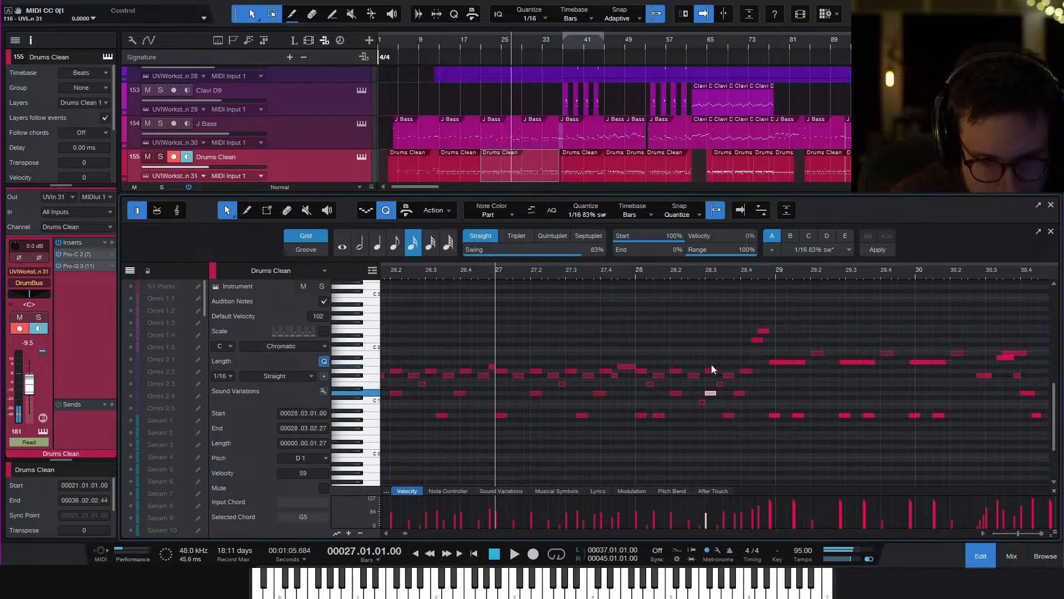
left_click(709, 357)
key("e")
key("e")
scroll(849, 360, "right", 5)
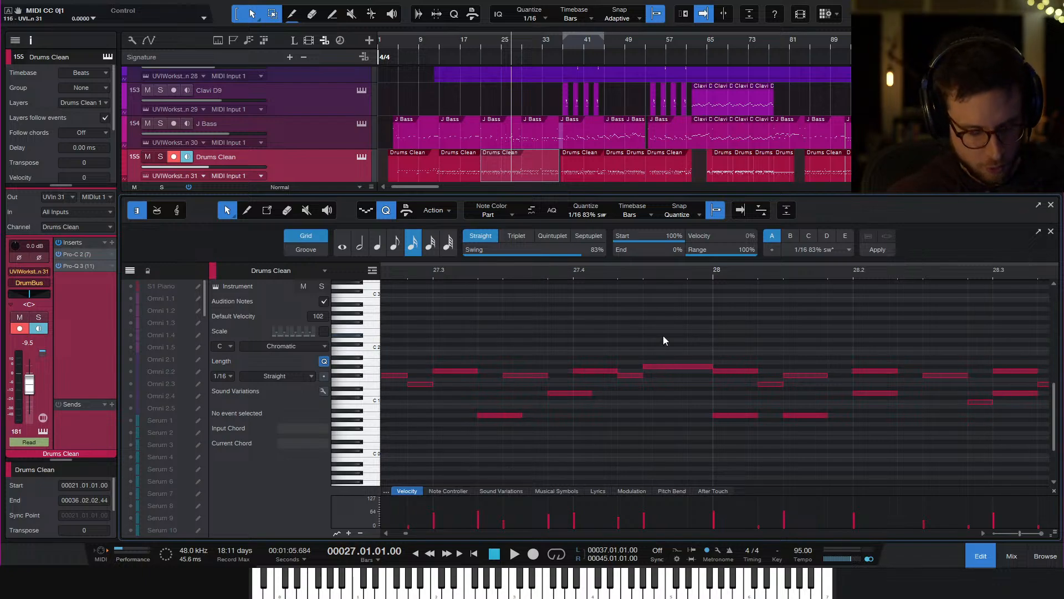
Listen to the Drums Clean part from bar 27, restarting playback from 27.04.03.00
key("w")
key("w")
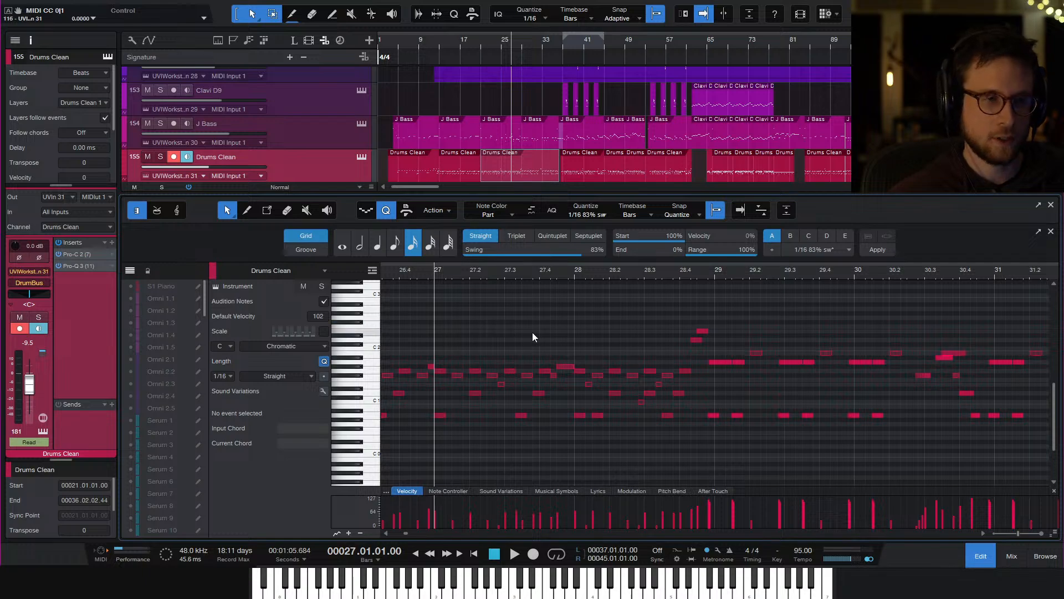
key("e")
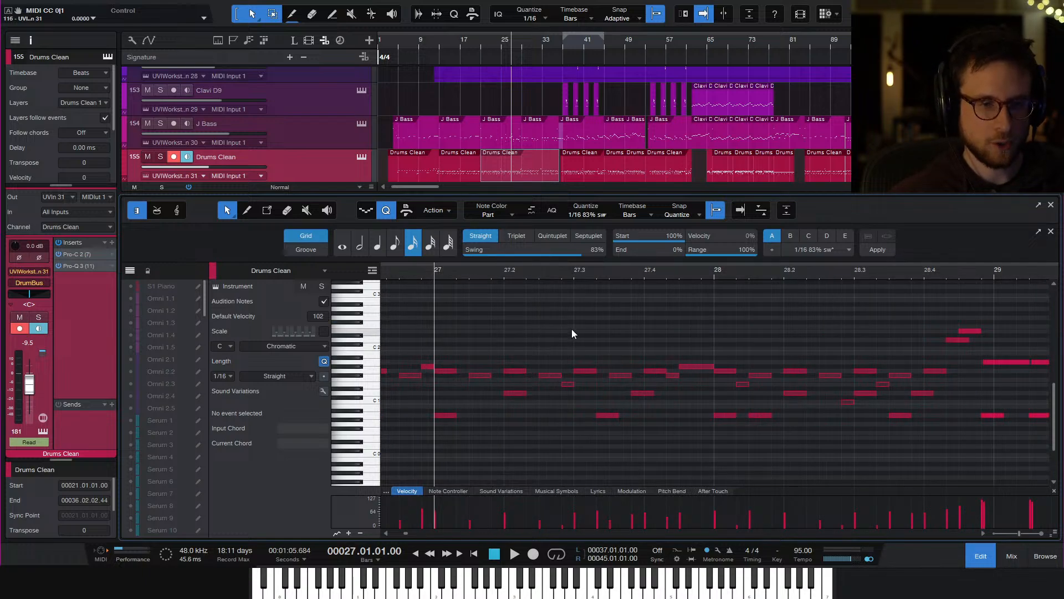
key("space")
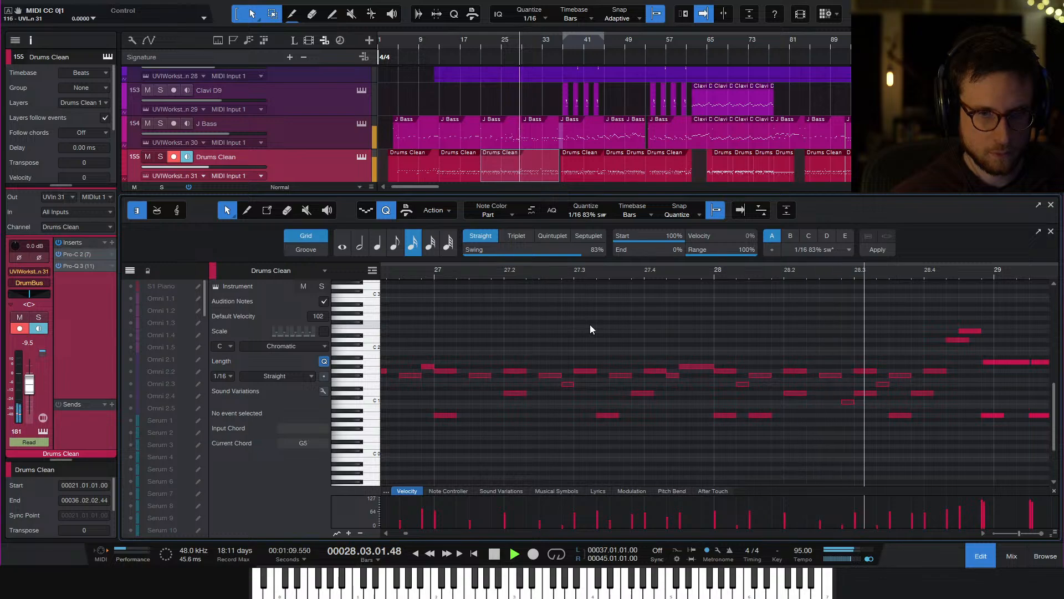
left_click(681, 270)
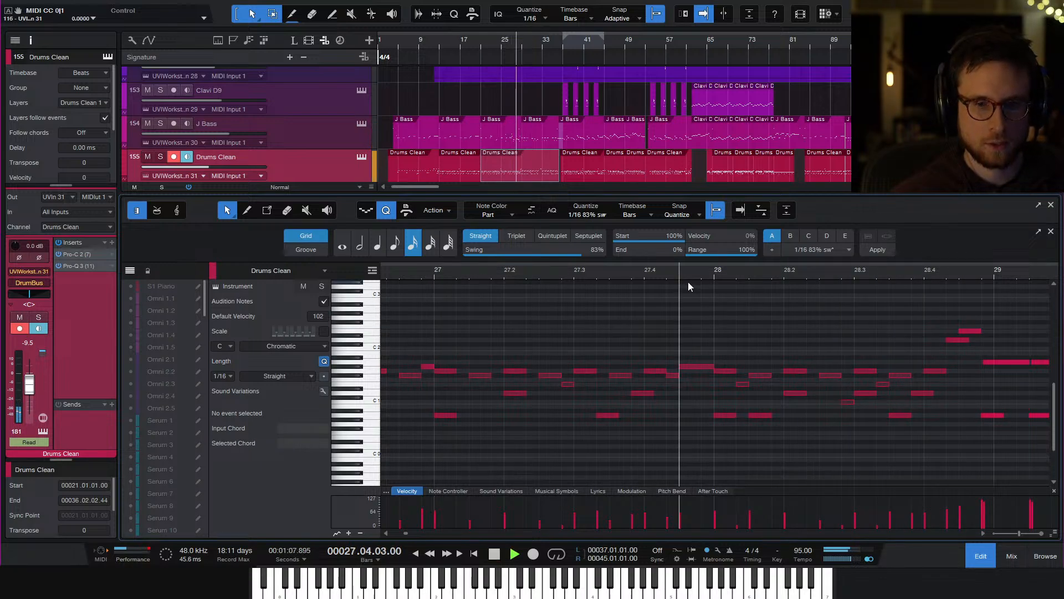
key("space")
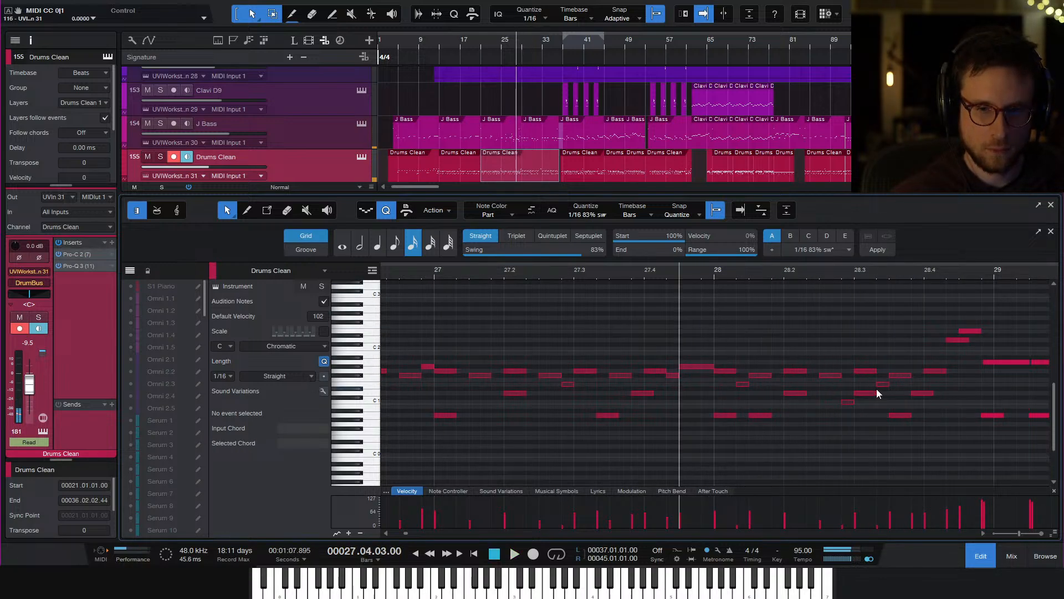
Raise the velocities of the last two D1 drum notes in bar 28, setting the final one to 95, and replay the passage
left_click(869, 393)
left_click_drag(855, 524, 912, 507)
left_click(925, 393)
key("space")
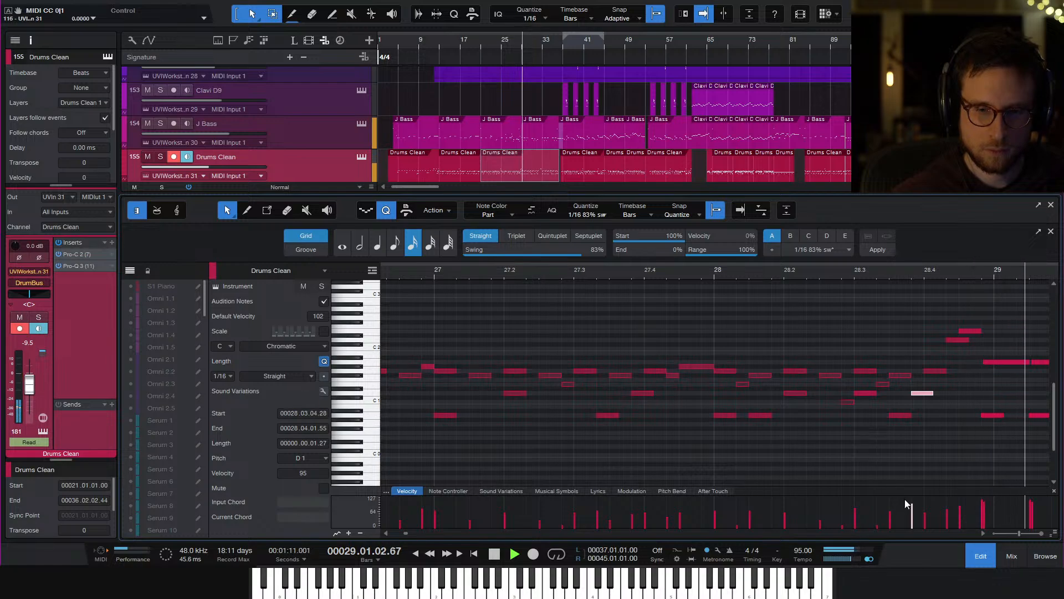
key("space")
key("space")
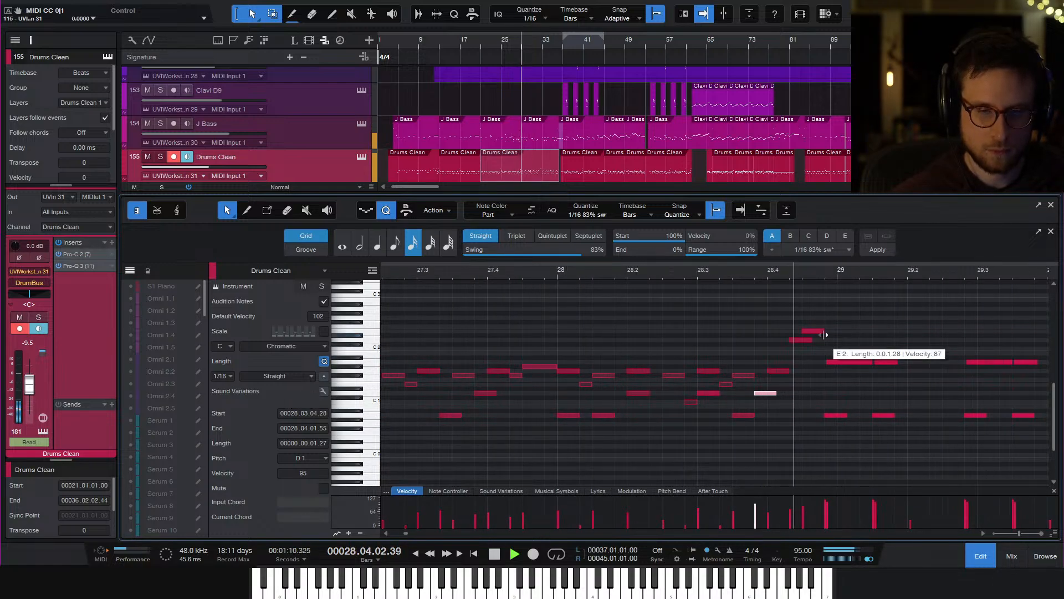
Clear the note selection and replay the Drums Clean part from 27.04.03.00
key("space")
left_click(806, 394)
key("space")
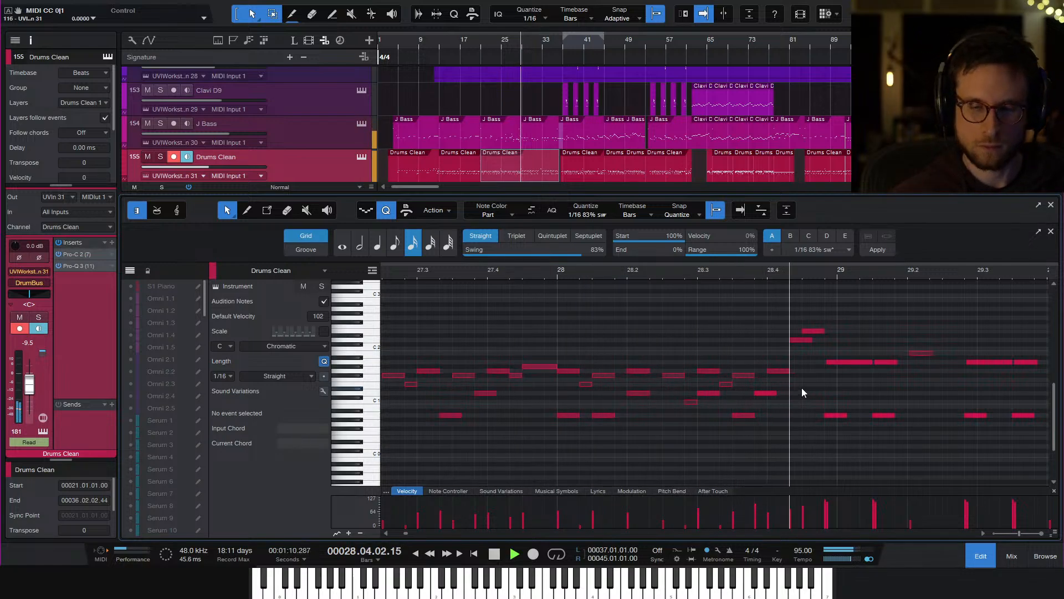
key("space")
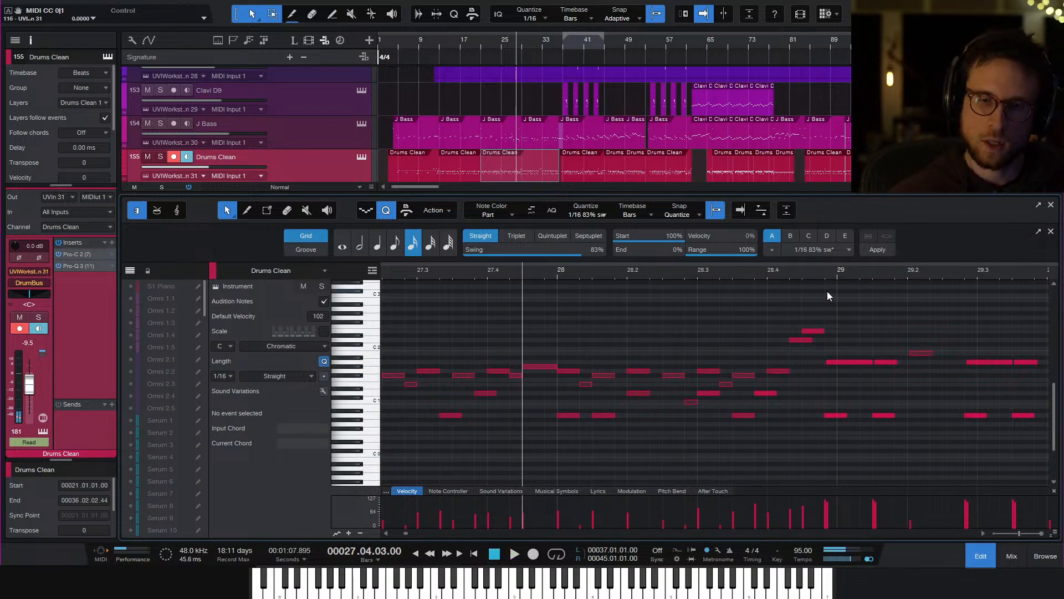
left_click(299, 167)
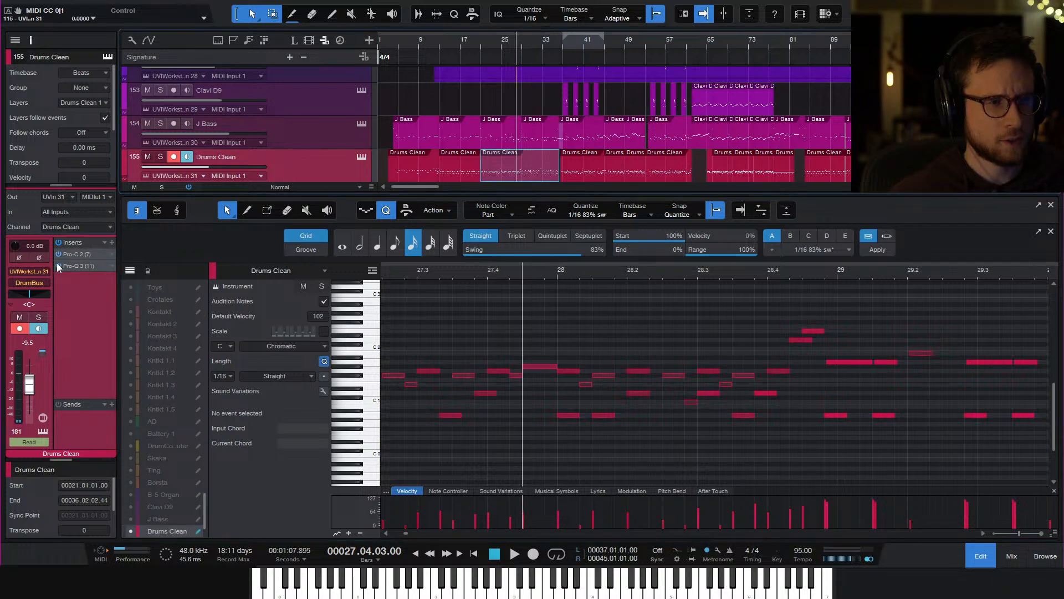
Listen twice to the Drums Clean transition into bar 29, starting from 28.04.02.28
left_click(788, 274)
key("space")
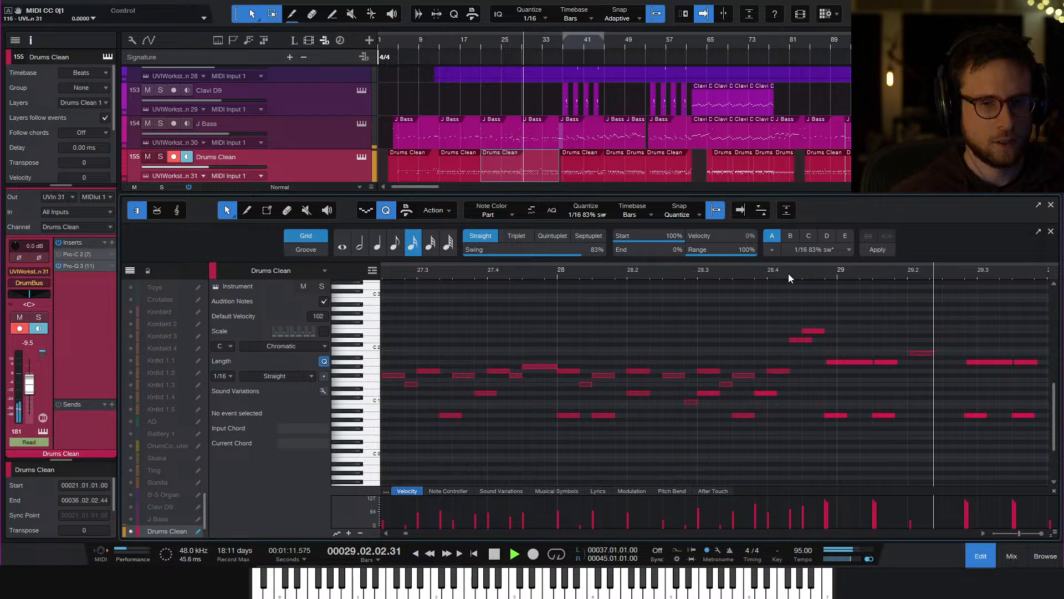
key("space")
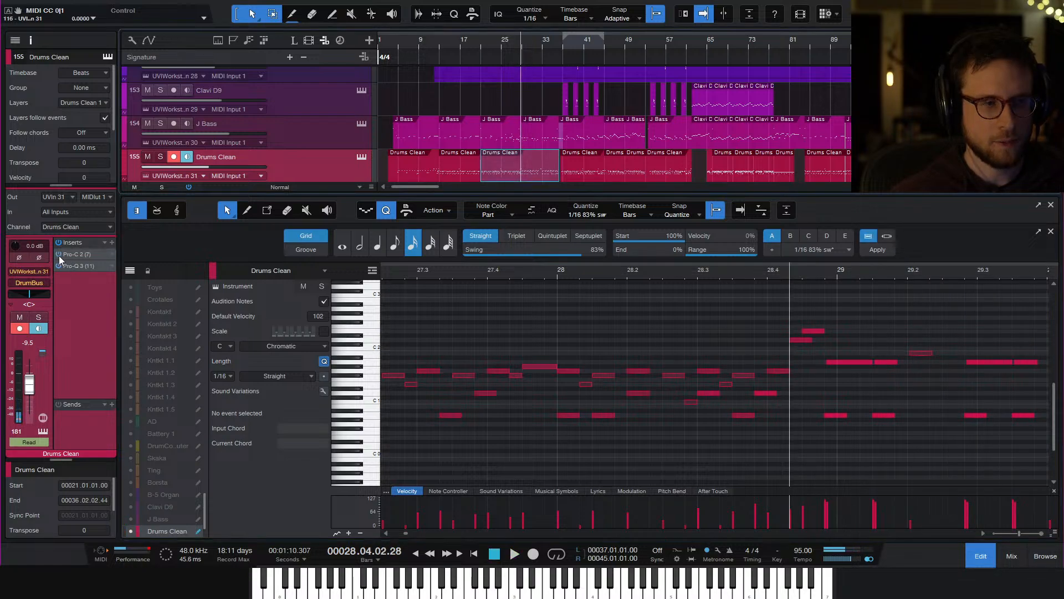
key("space")
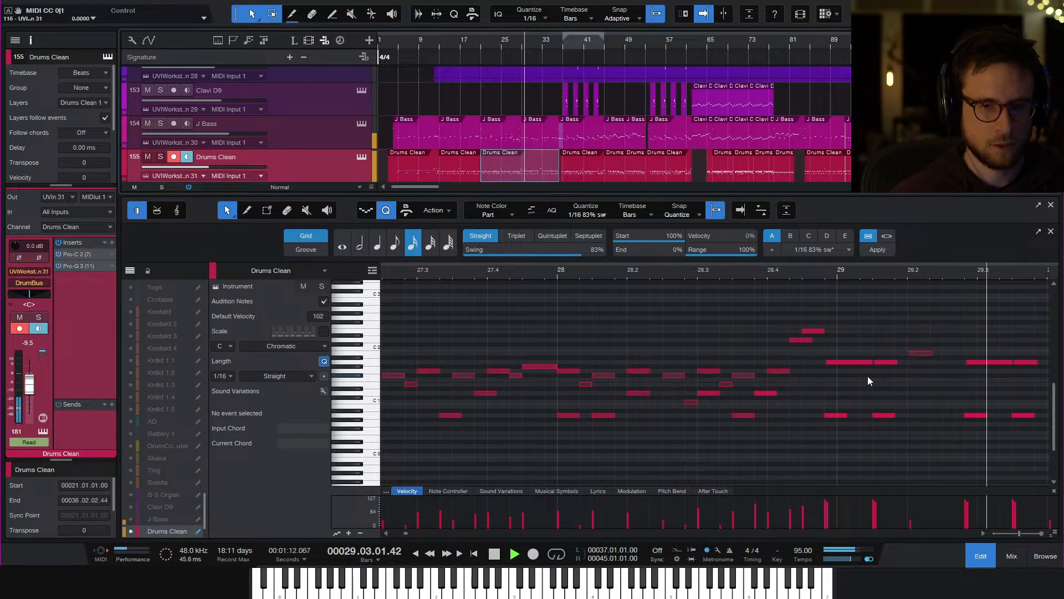
key("space")
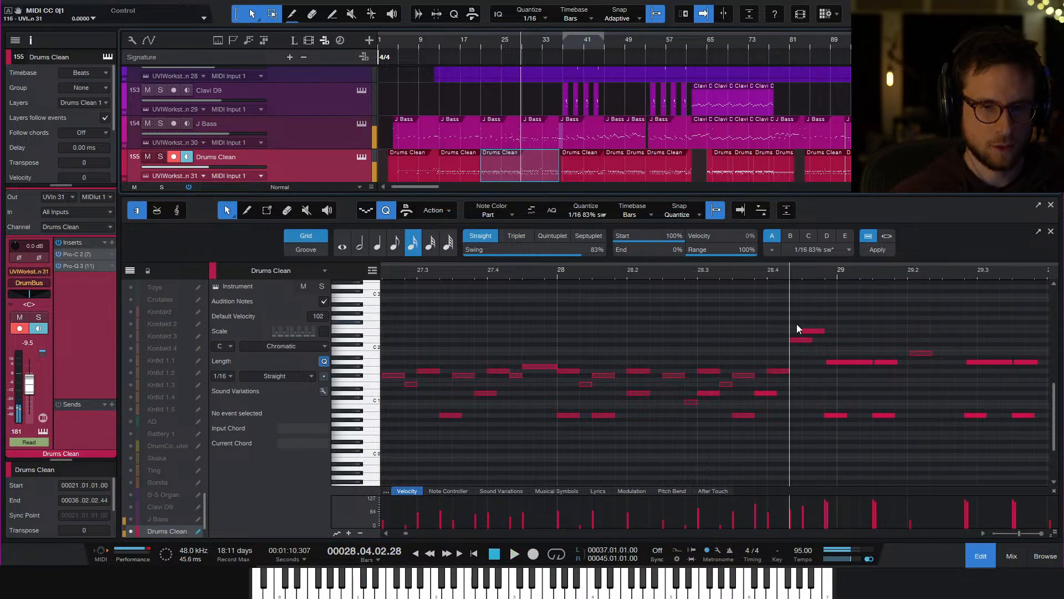
Replay the transition with a longer lead-in, first from bar 28 and again from 27.03.01.00
left_click(616, 270)
key("space")
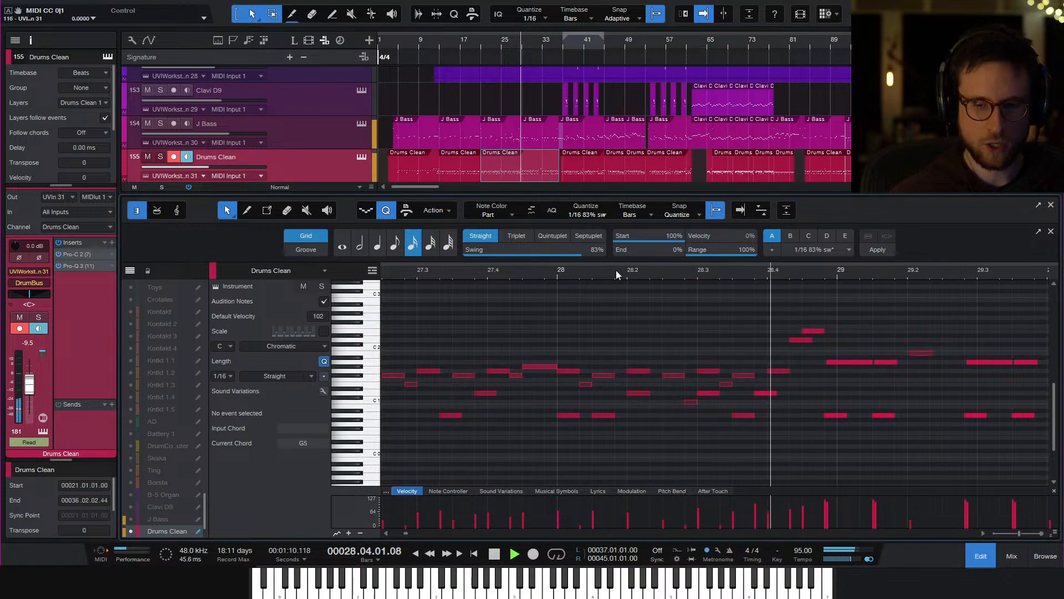
key("space")
left_click(429, 270)
key("space")
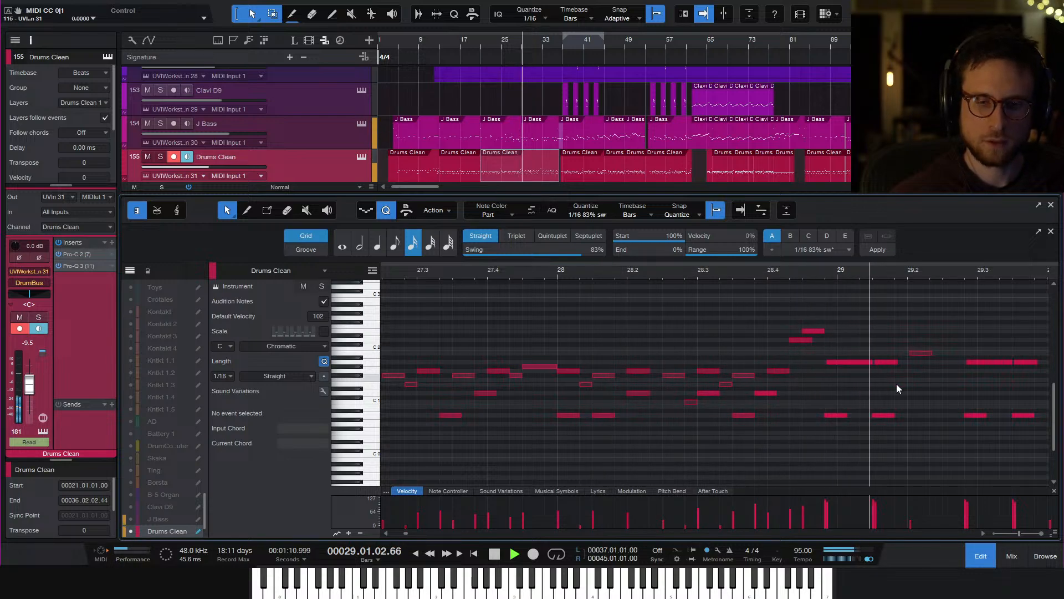
key("space")
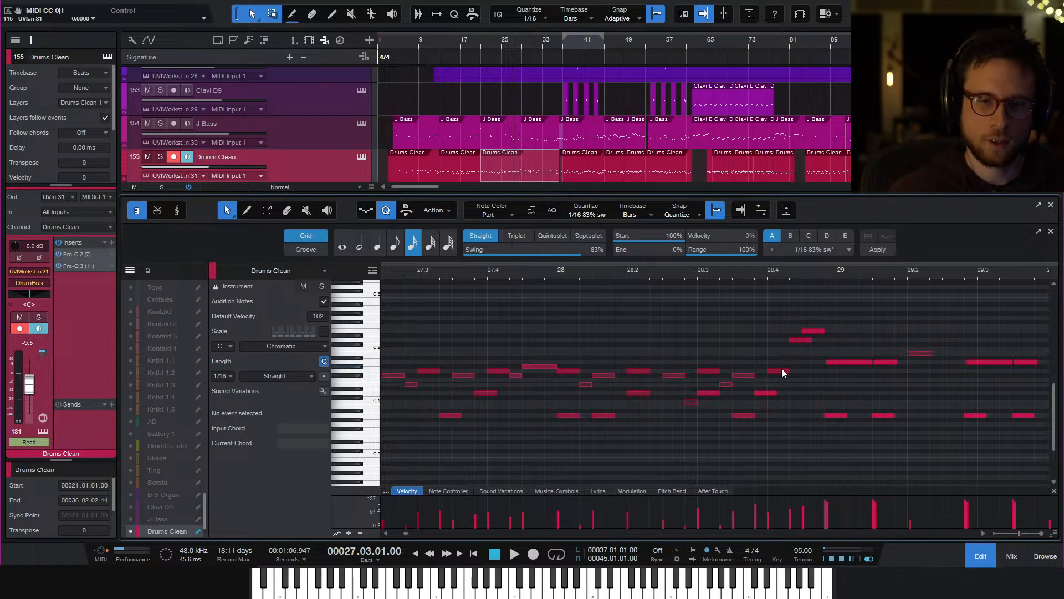
Delete the drum note at the end of bar 28, copy the last D1 note to E1 at 28.03.04.47, and replay the passage
double_click(781, 370)
left_click_drag(766, 396, 770, 387)
key("space")
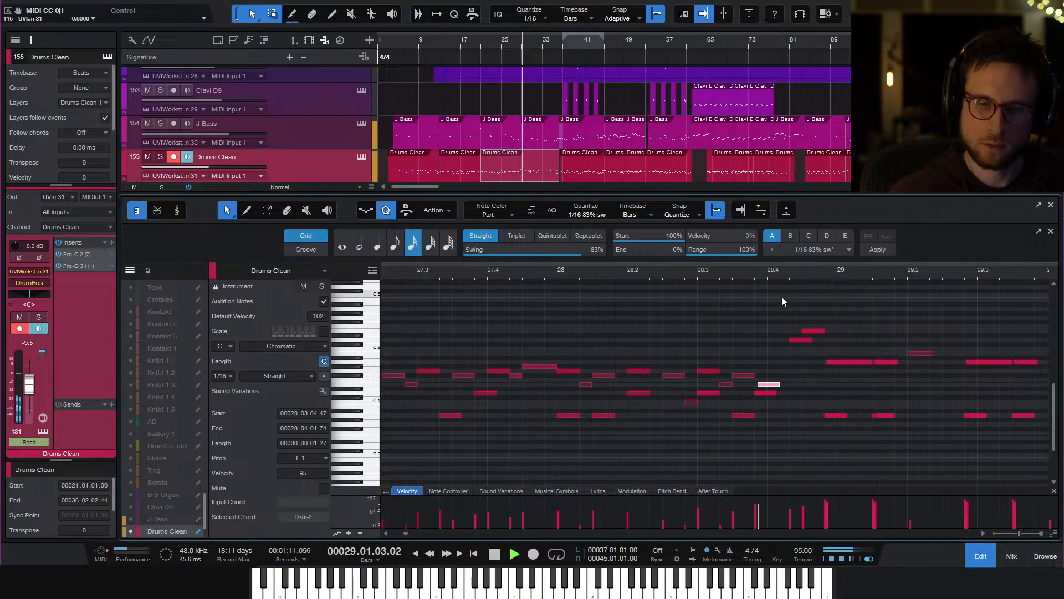
key("space")
key("space")
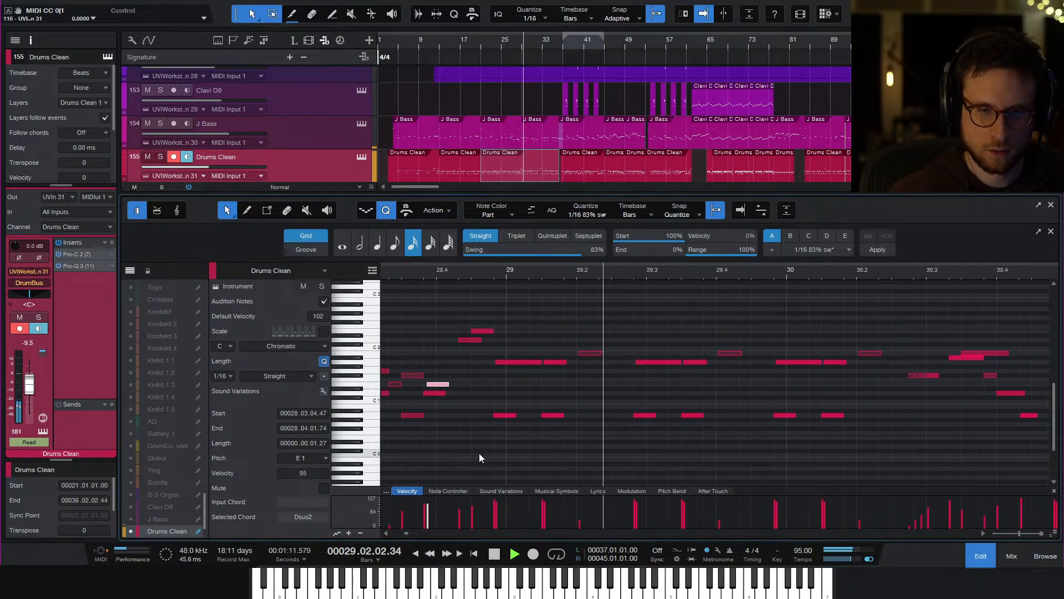
Close the note editor and listen on in the arrangement, briefly soloing the Strategy (Elec Gtr) 2 track
left_click(651, 388)
key("w")
key("w")
left_click(976, 553)
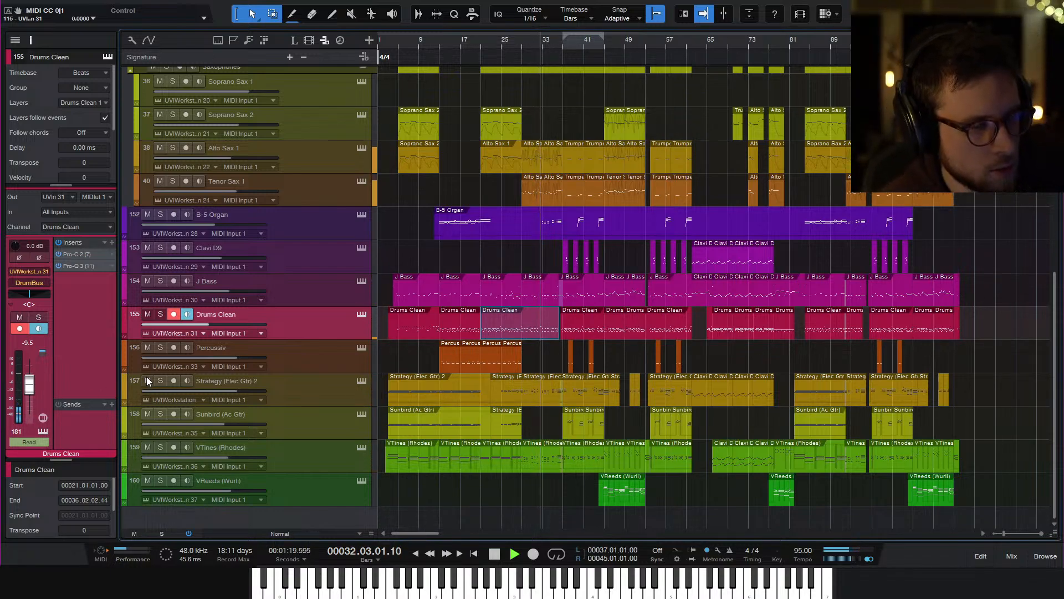
left_click(161, 381)
left_click(161, 381)
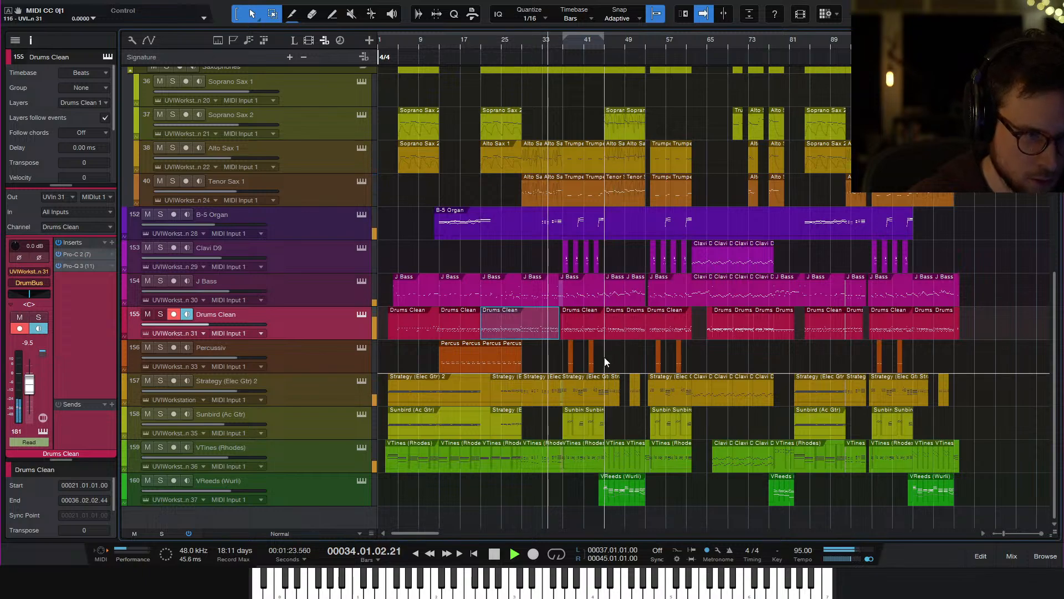
key("space")
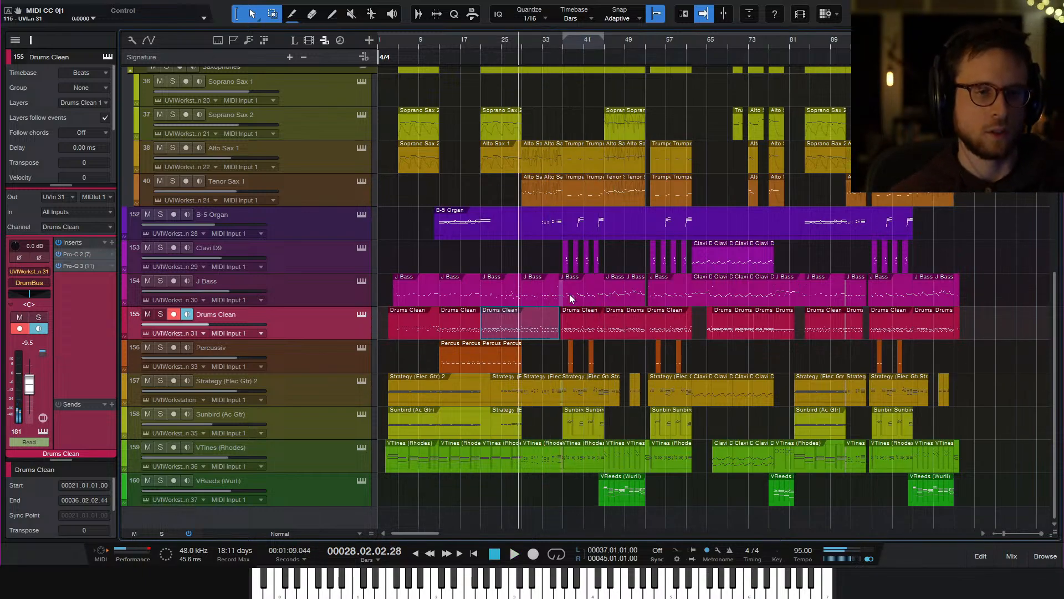
Solo the B-5 Organ and VTines (Rhodes) tracks and listen to them together from bar 33
left_click(542, 42)
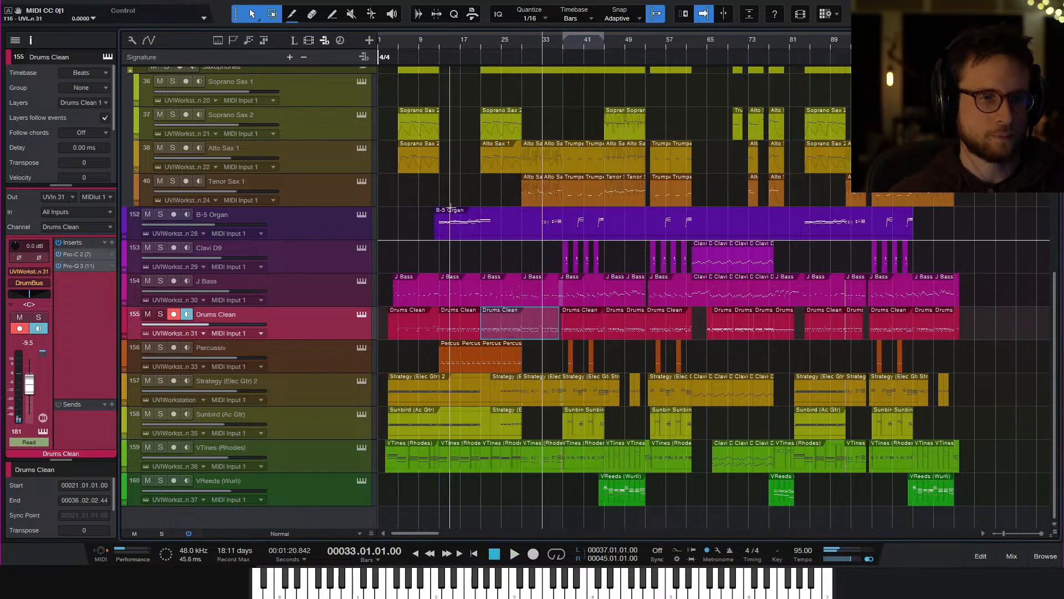
left_click(307, 218)
key("s")
key("space")
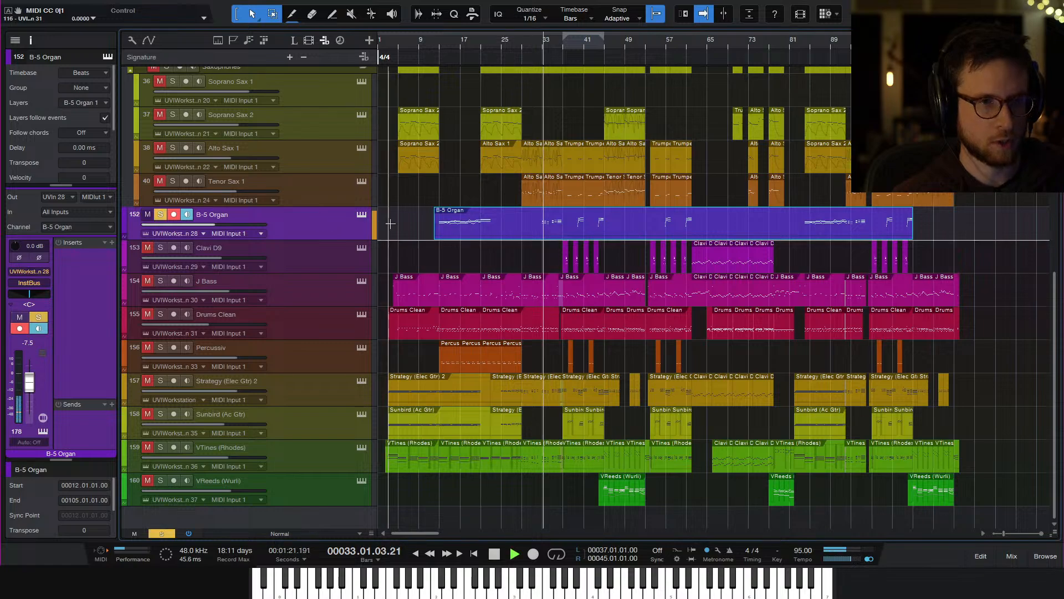
key("space")
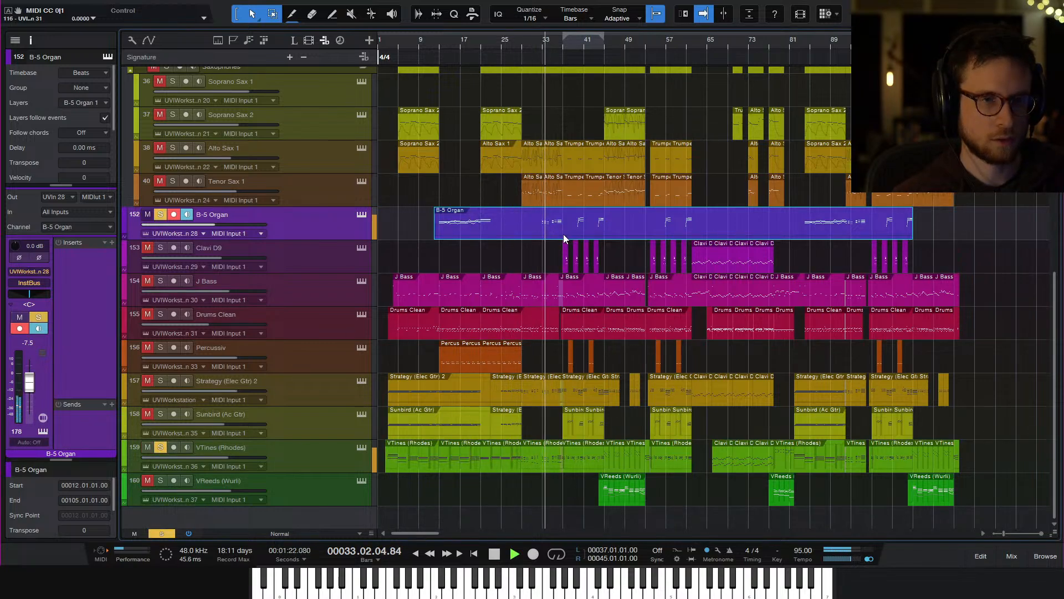
key("space")
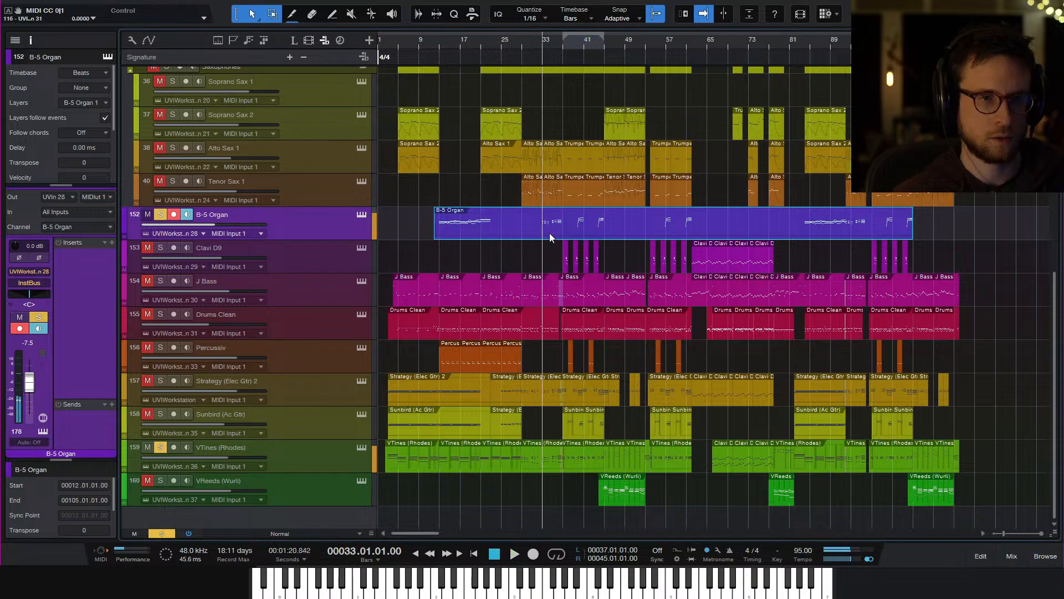
Try transposing the B-5 Organ notes in bars 33 to 36 up one octave, listening soloed and in the full mix
double_click(549, 233)
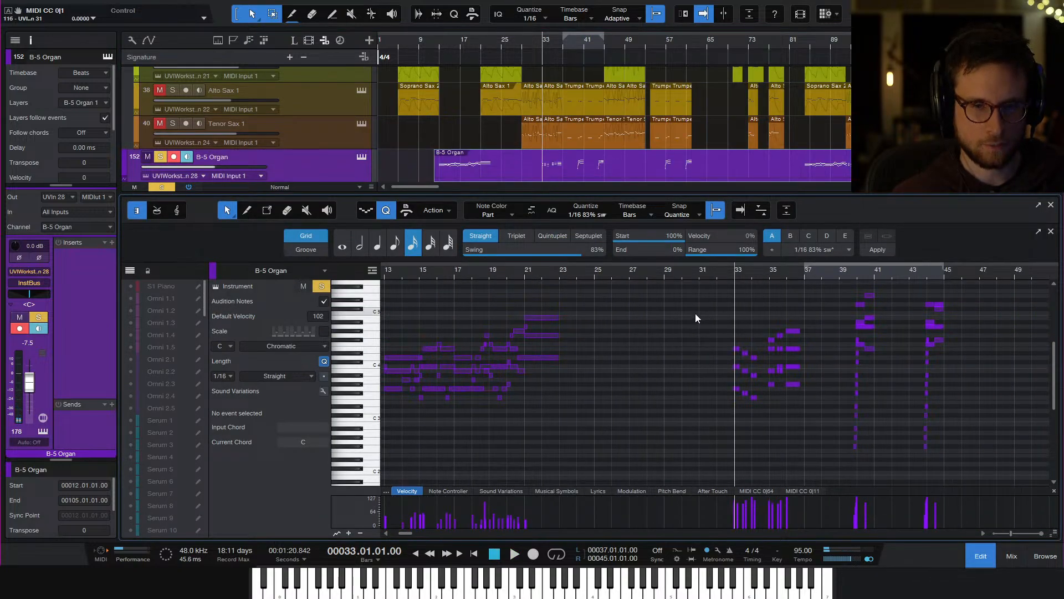
left_click_drag(695, 314, 801, 430)
key("shift+Up")
key("space")
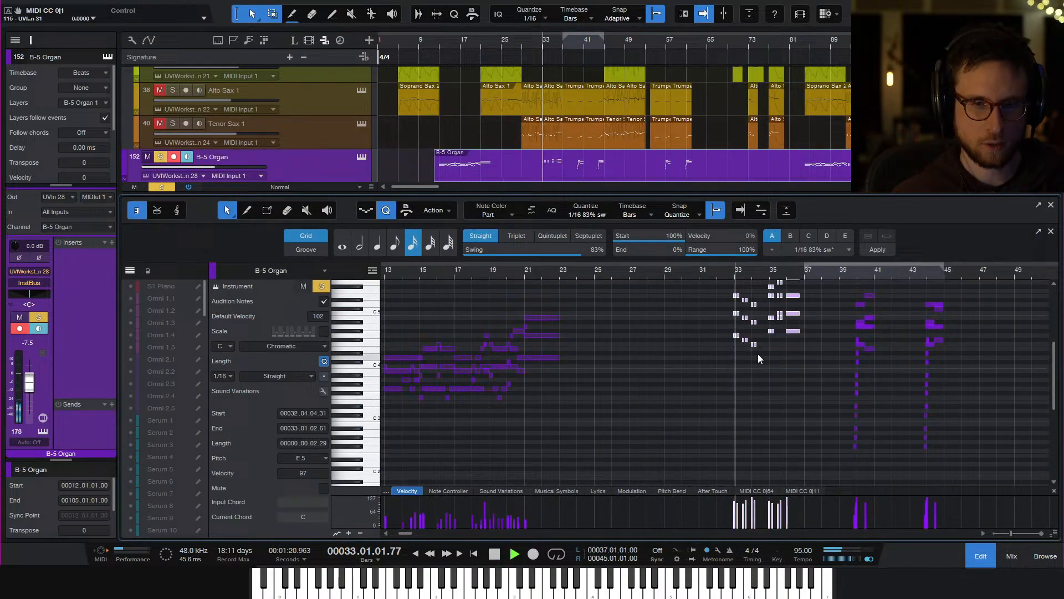
left_click(726, 272)
left_click(162, 187)
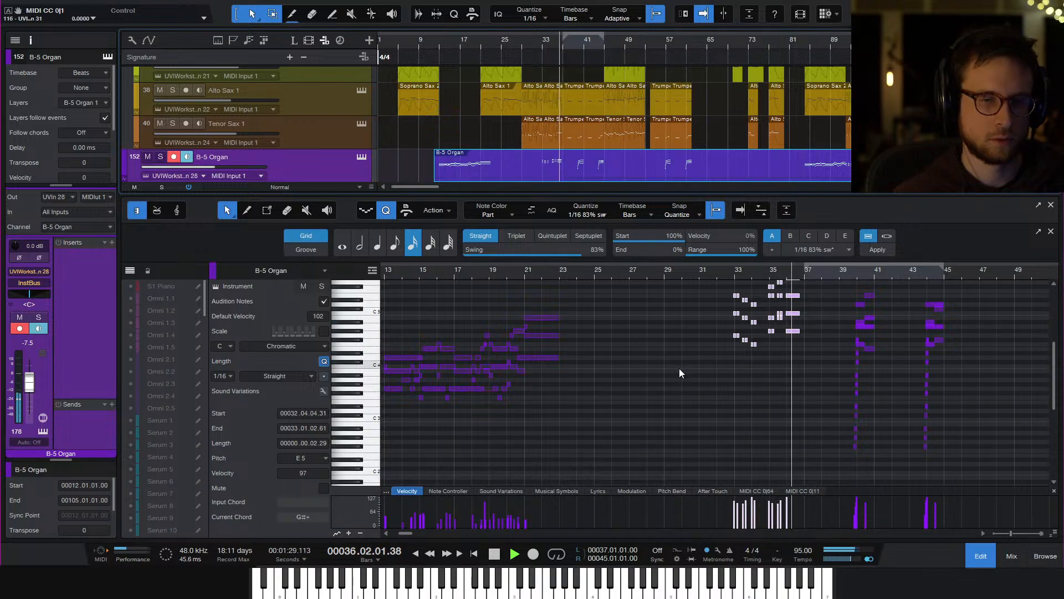
Transpose the B-5 Organ notes in bars 33 to 36 back down one octave, close the note editor and clear the selection
scroll(760, 382, "up", 3)
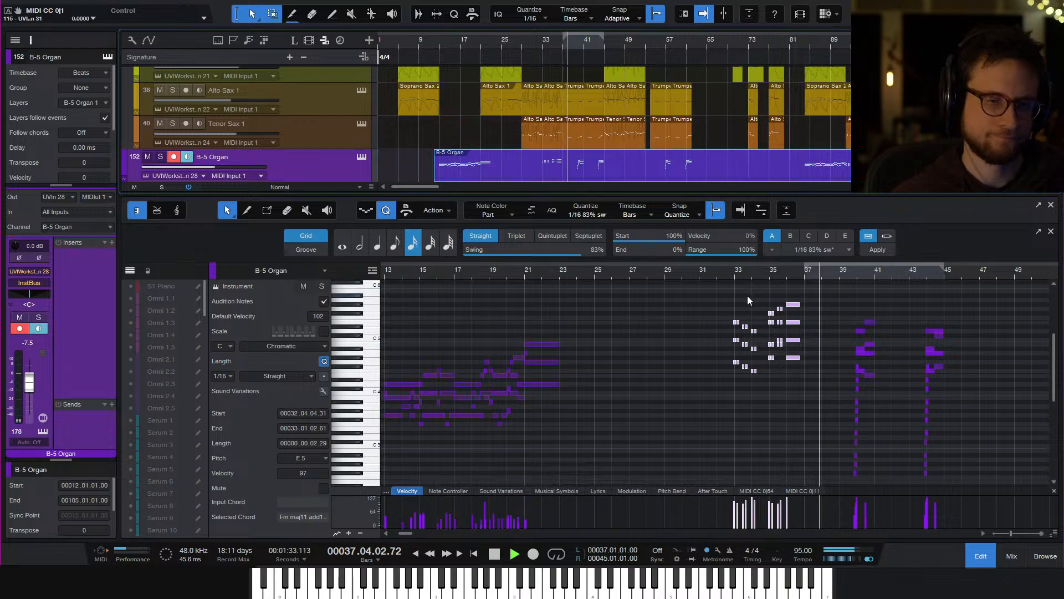
key("Down")
key("shift+Up")
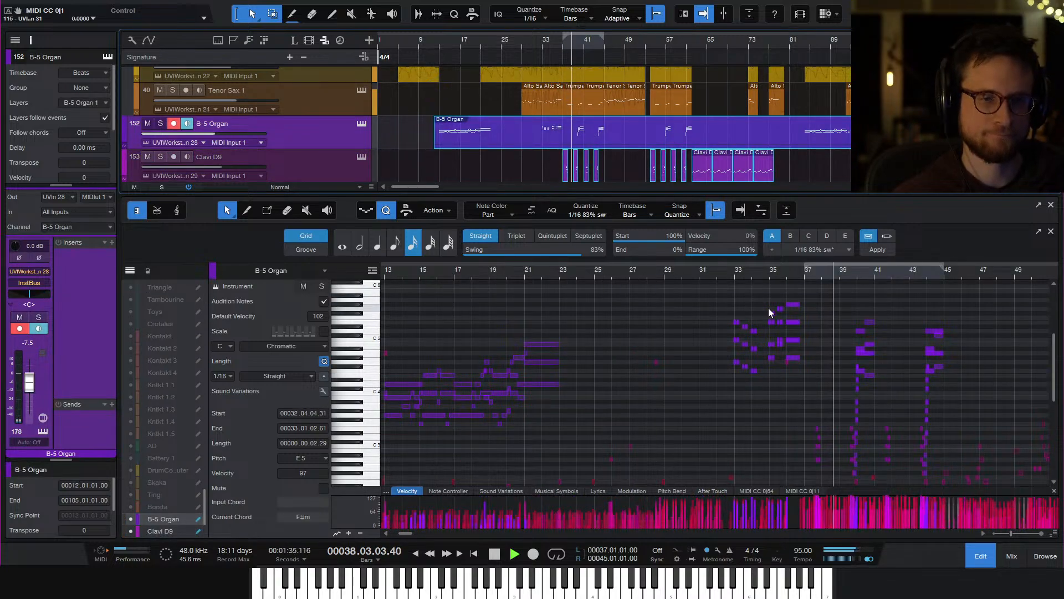
key("shift+Down")
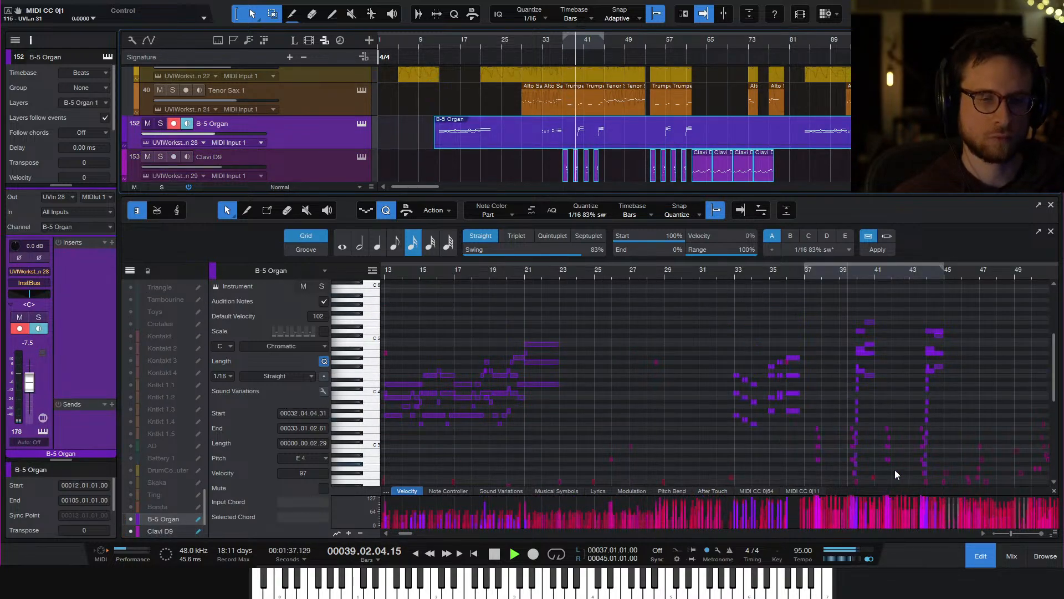
key("F2")
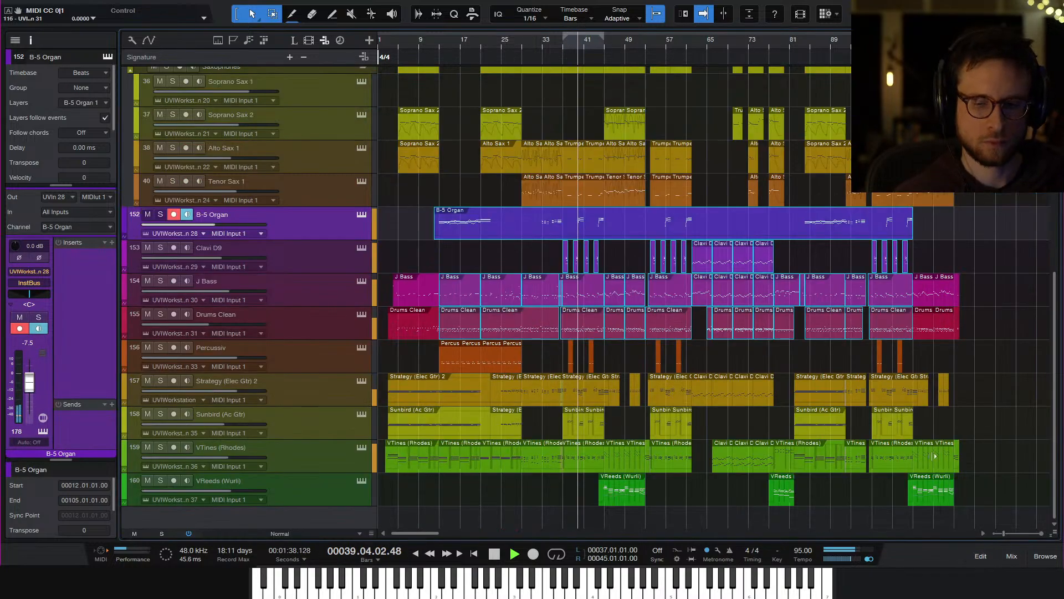
left_click(985, 370)
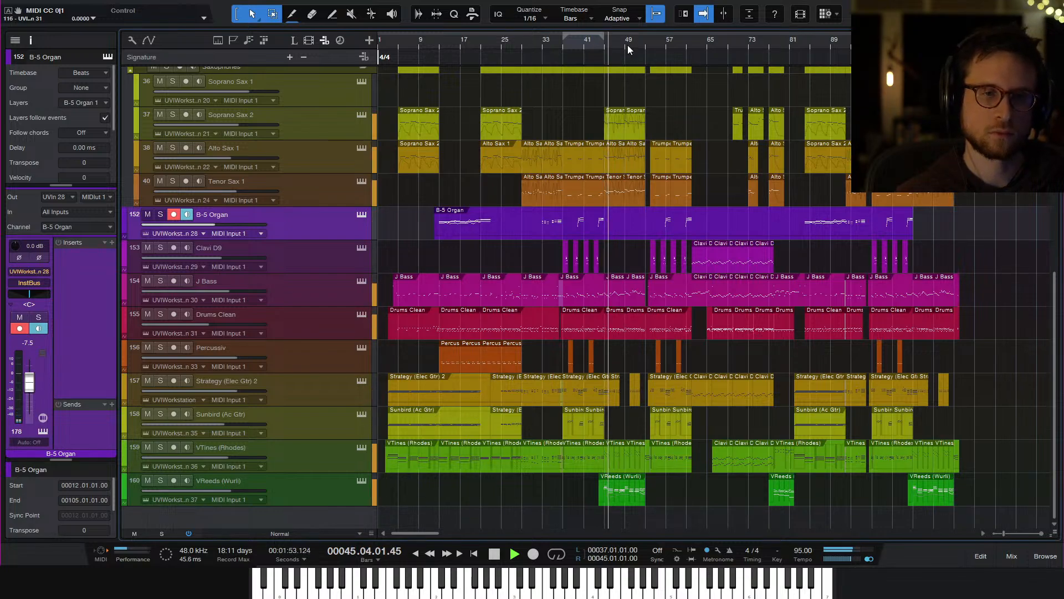
Listen to the arrangement from bar 44 to check the lead-in to bar 45
key("space")
left_click(599, 45)
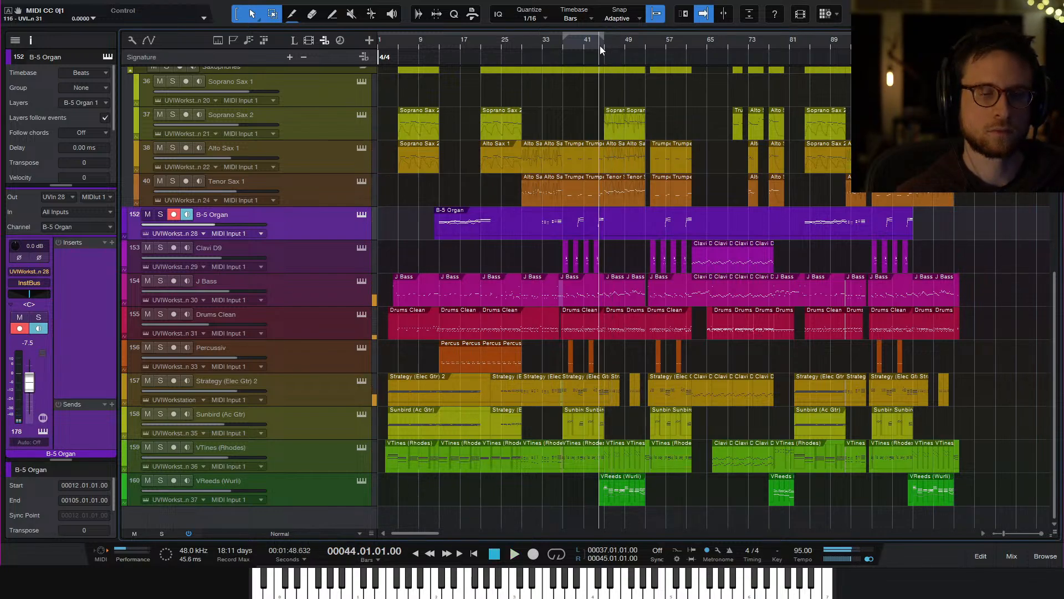
key("space")
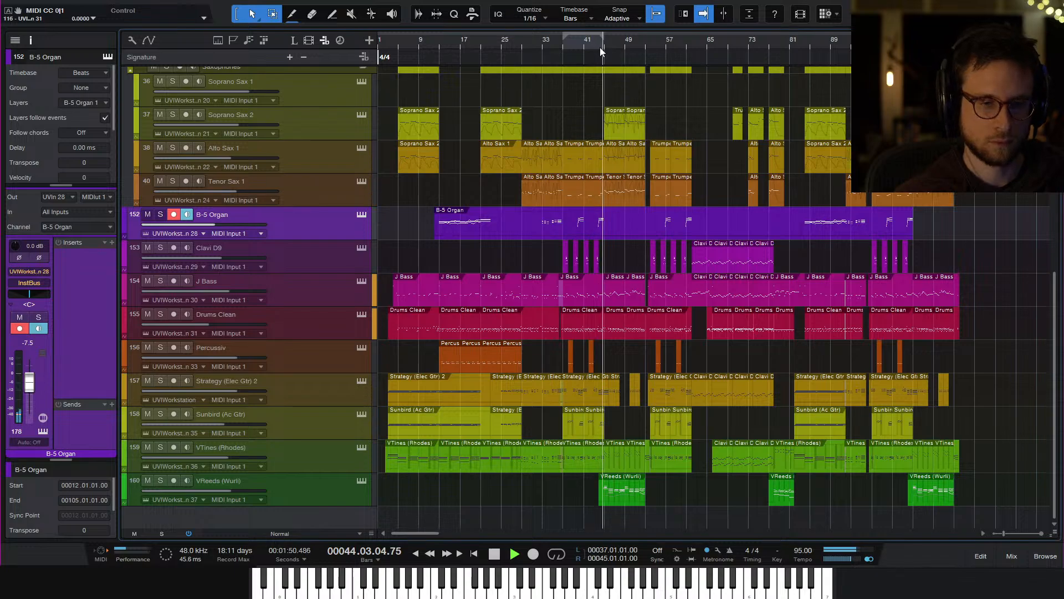
key("space")
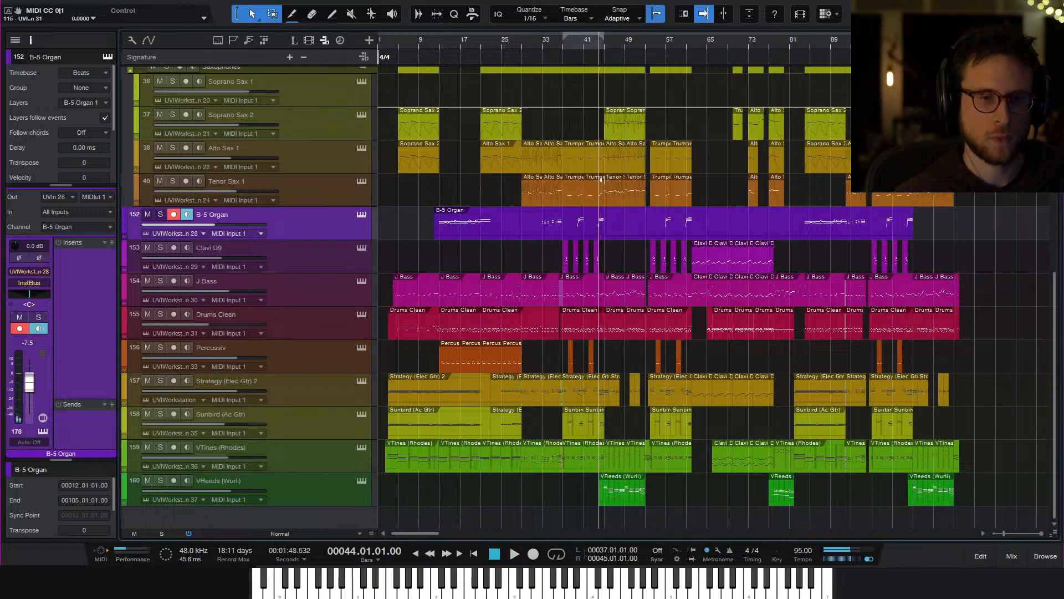
Open the Drums Clean part covering bar 44 in the note editor and play the fill around that bar
left_click(599, 332)
double_click(597, 335)
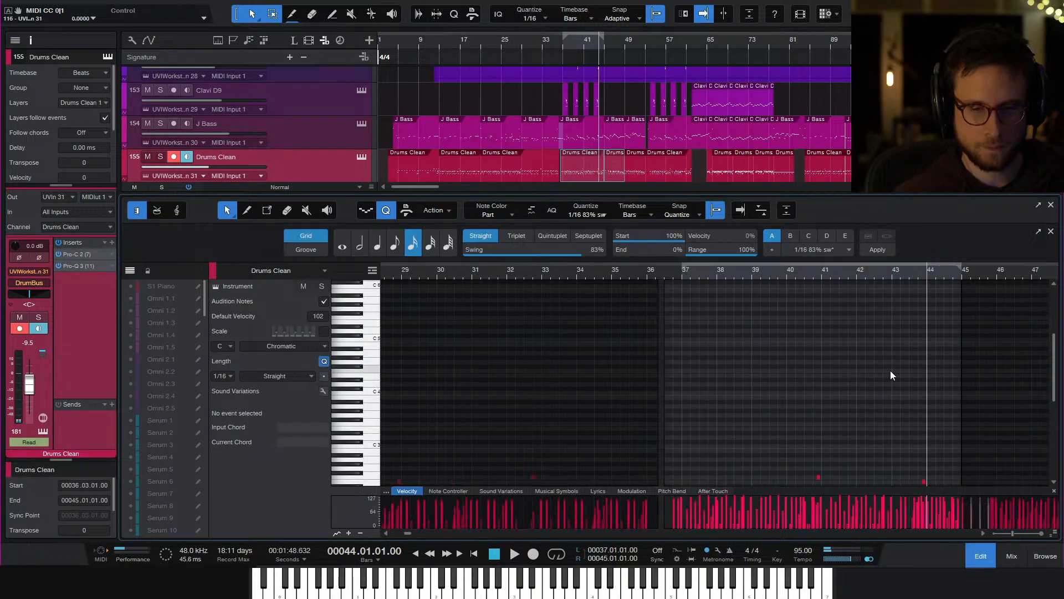
scroll(892, 366, "down", 5)
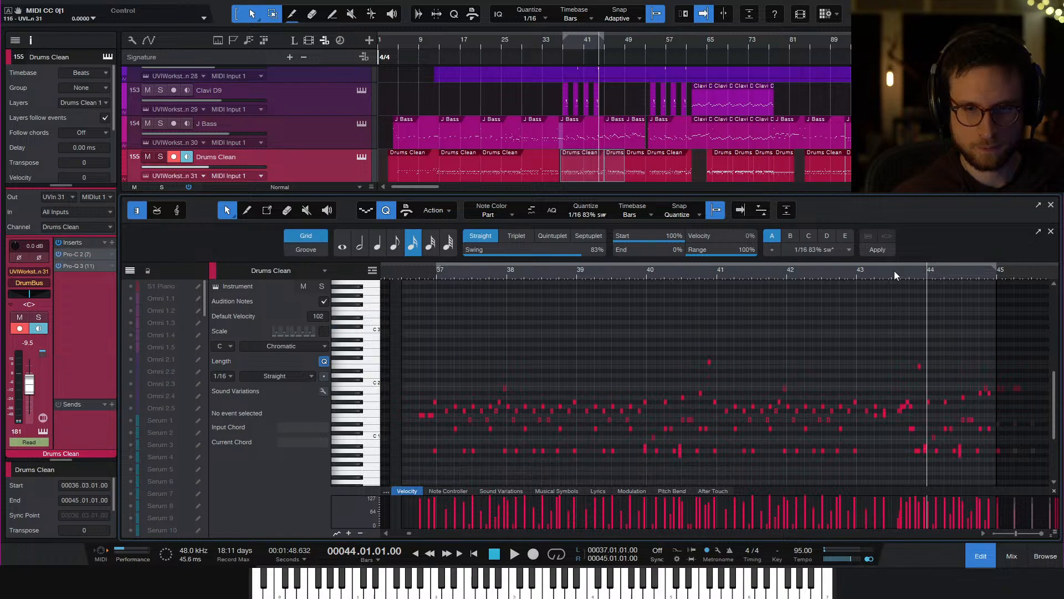
left_click_drag(893, 270, 890, 313)
key("space")
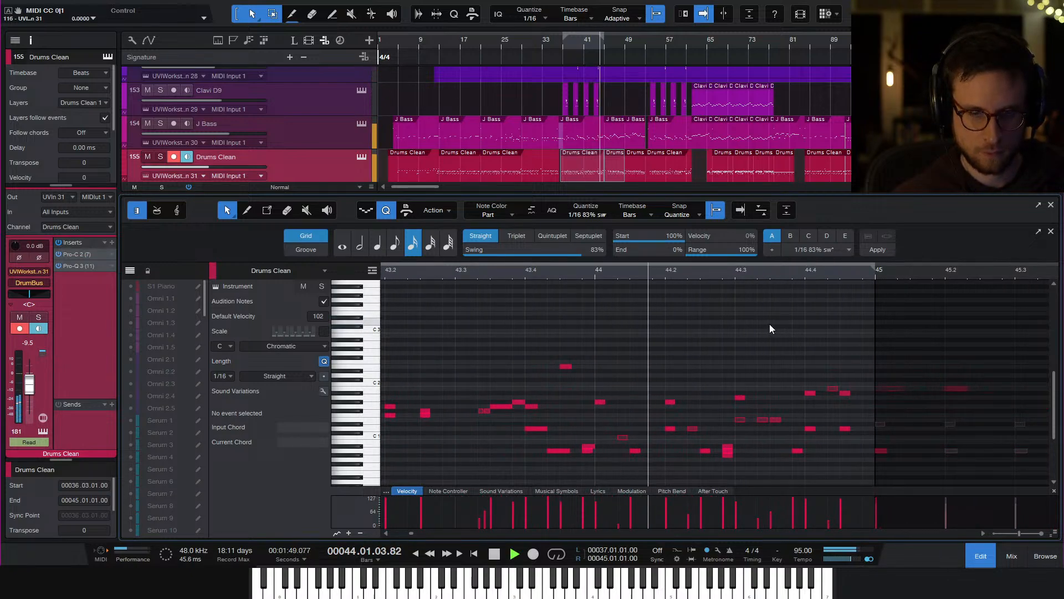
key("space")
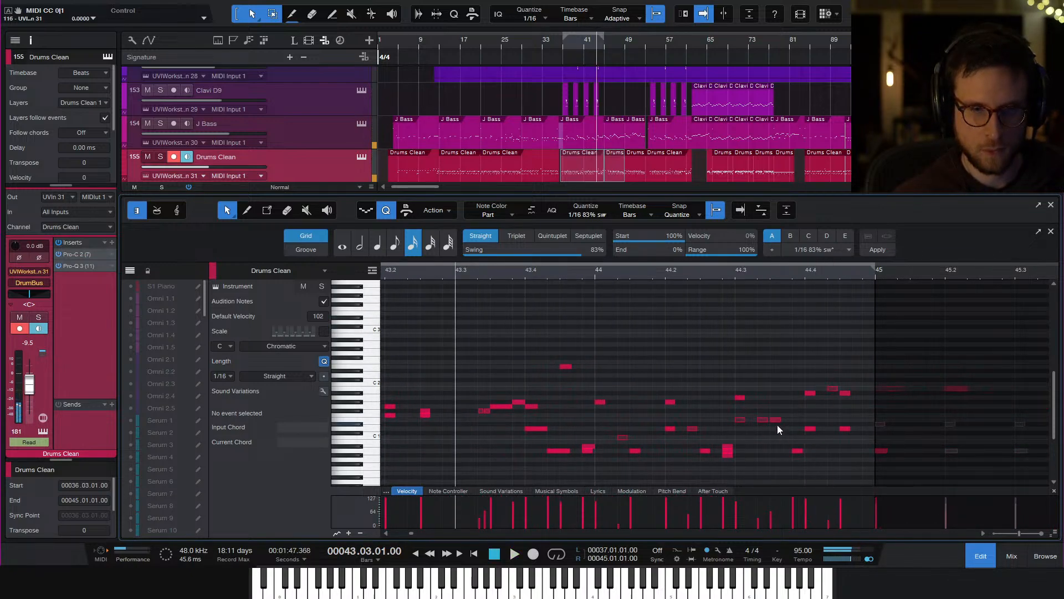
Delete the three E1 notes around beat 3 of bar 44, shift the nearby A1 note earlier to 44.02.04.28, and replay the fill
left_click(775, 419)
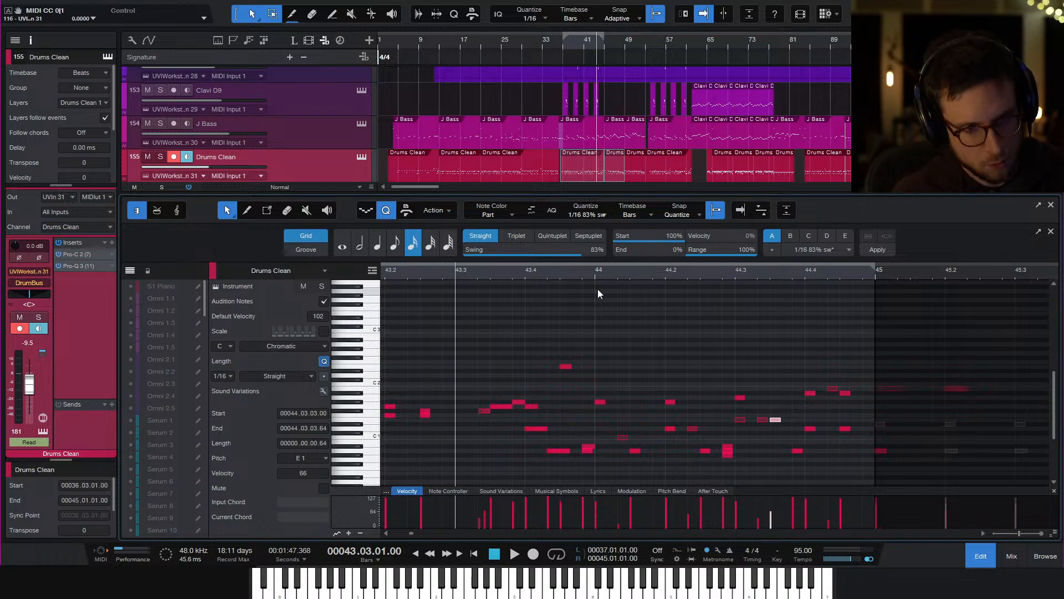
left_click(740, 419)
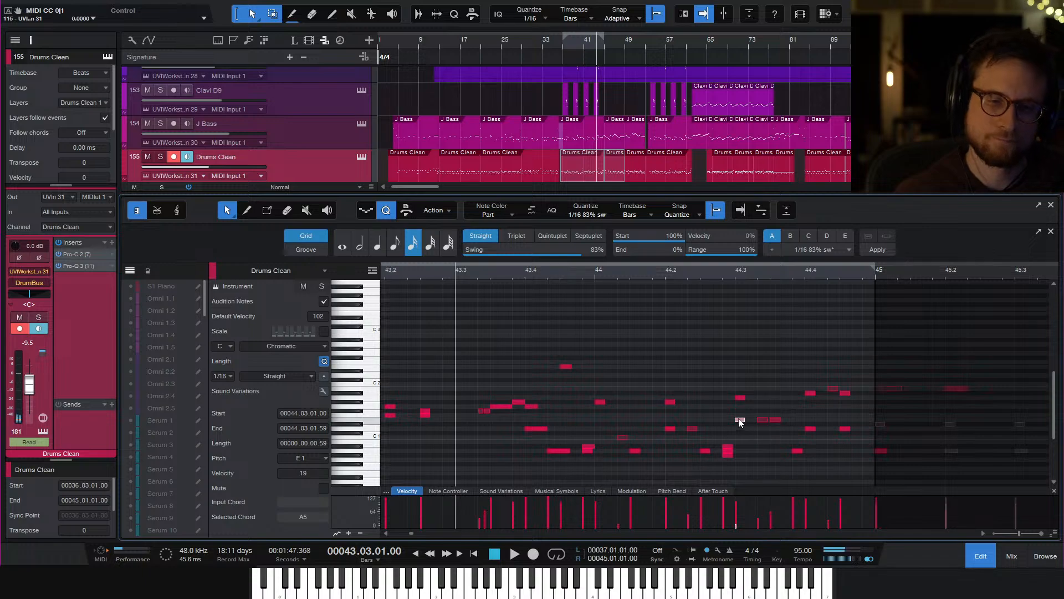
mouse_move(733, 413)
left_mouse_down()
mouse_move(783, 422)
mouse_move(728, 399)
left_mouse_up()
key("Delete")
left_click(741, 399)
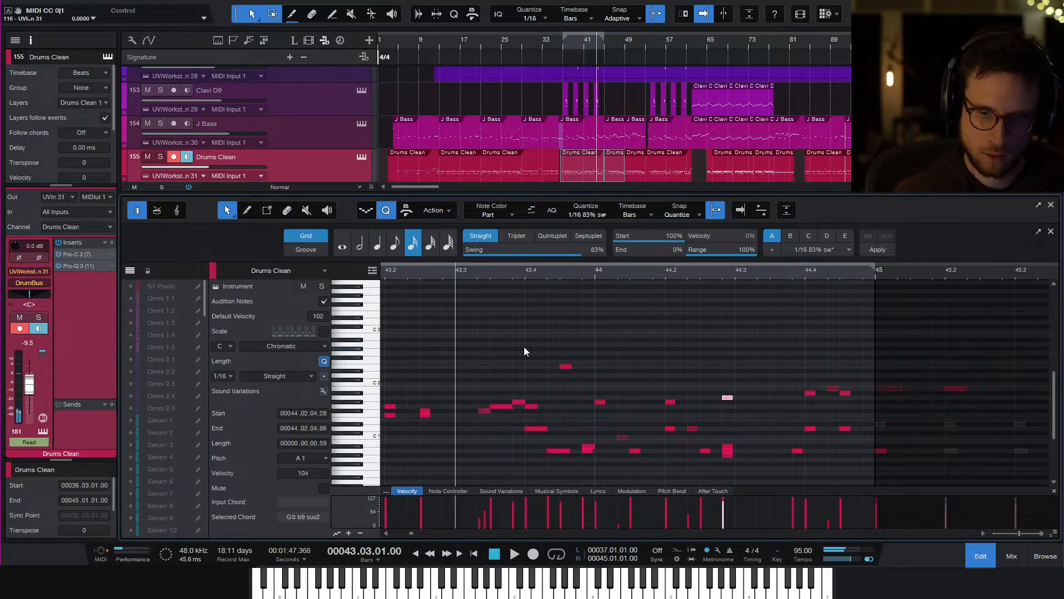
left_click(689, 371)
key("space")
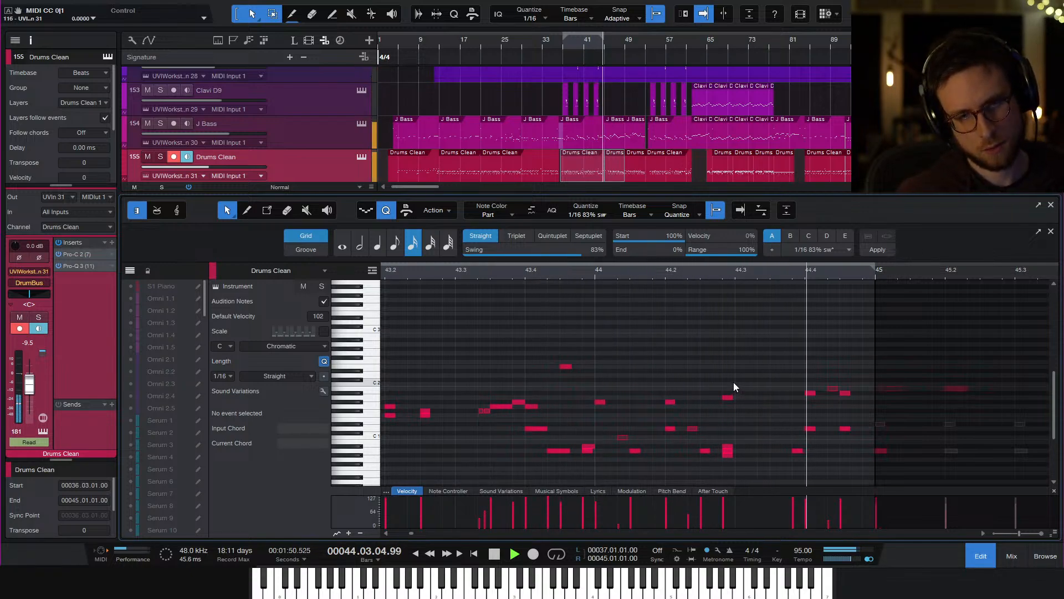
Delete the quiet B1 note at 44.04.02.28 in the Drums Clean part and replay the end of the bar
left_click(675, 272)
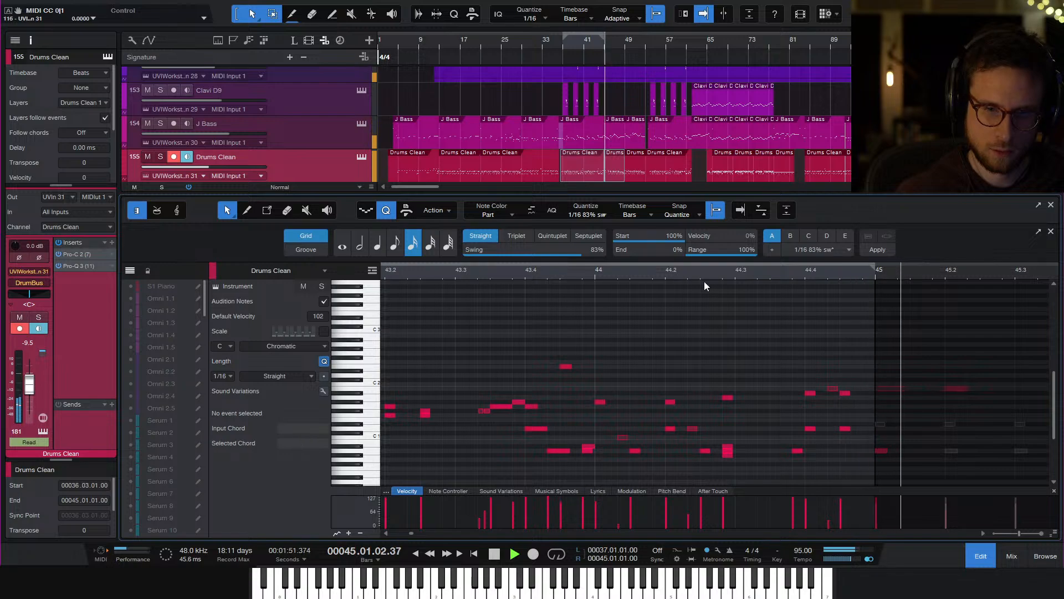
key("space")
left_click(834, 388)
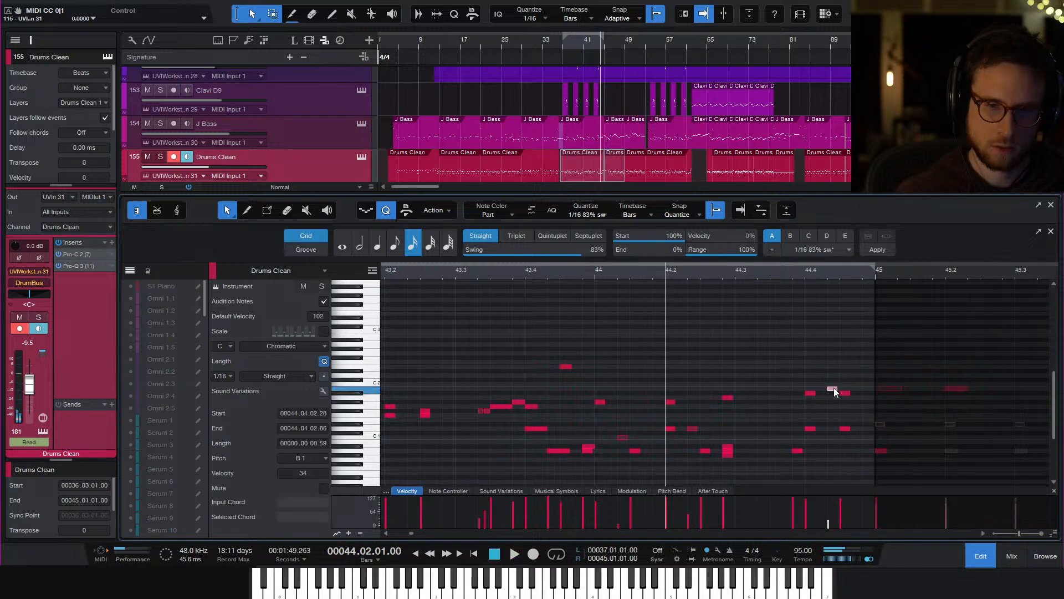
left_click(757, 275)
key("space")
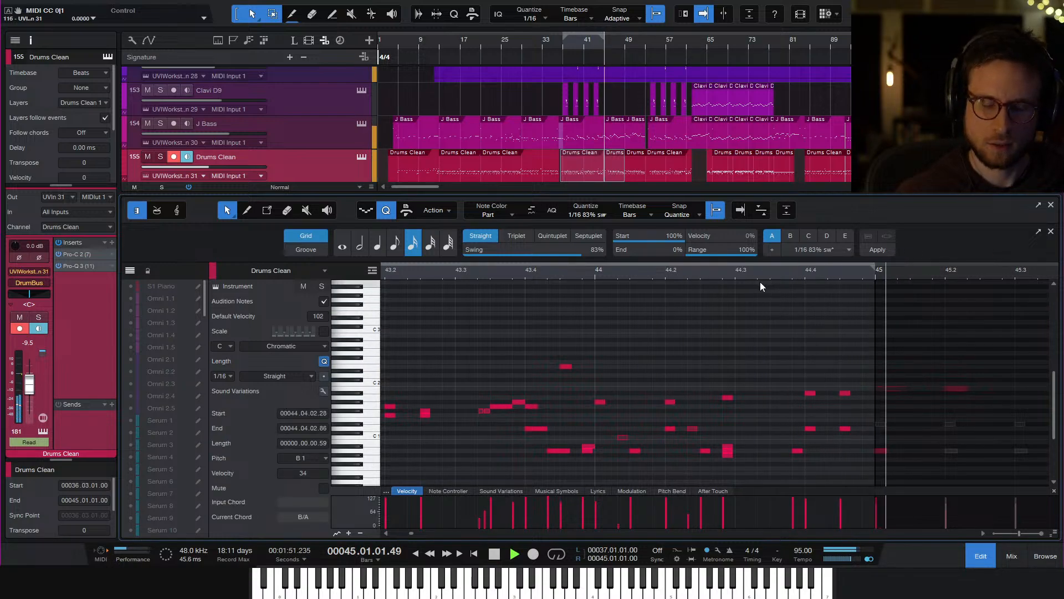
Listen to the drum fill again from the end of bar 43 through bar 44
left_click(600, 275)
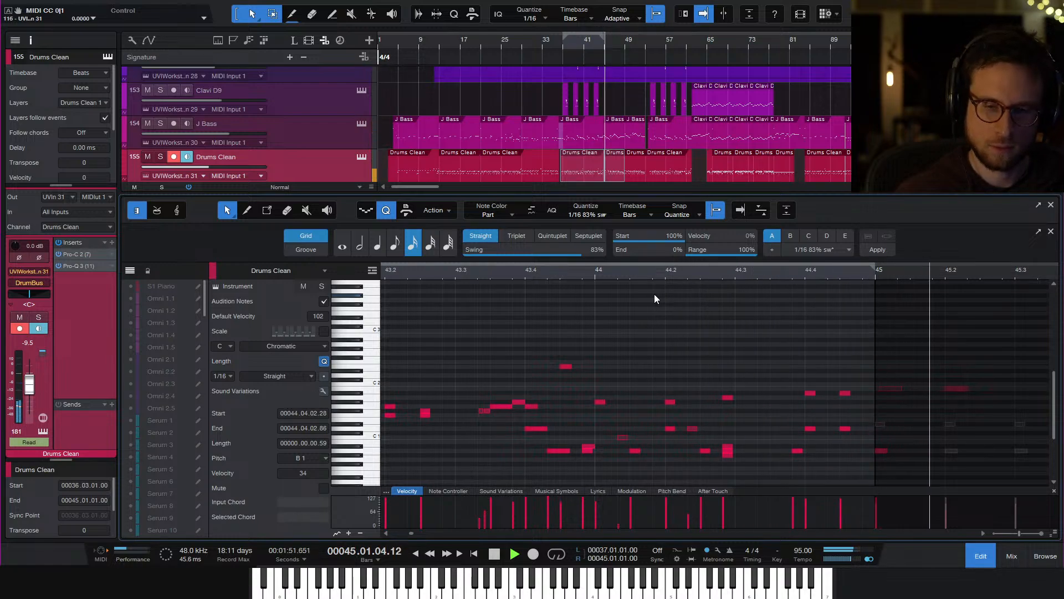
key("space")
left_click(560, 269)
key("space")
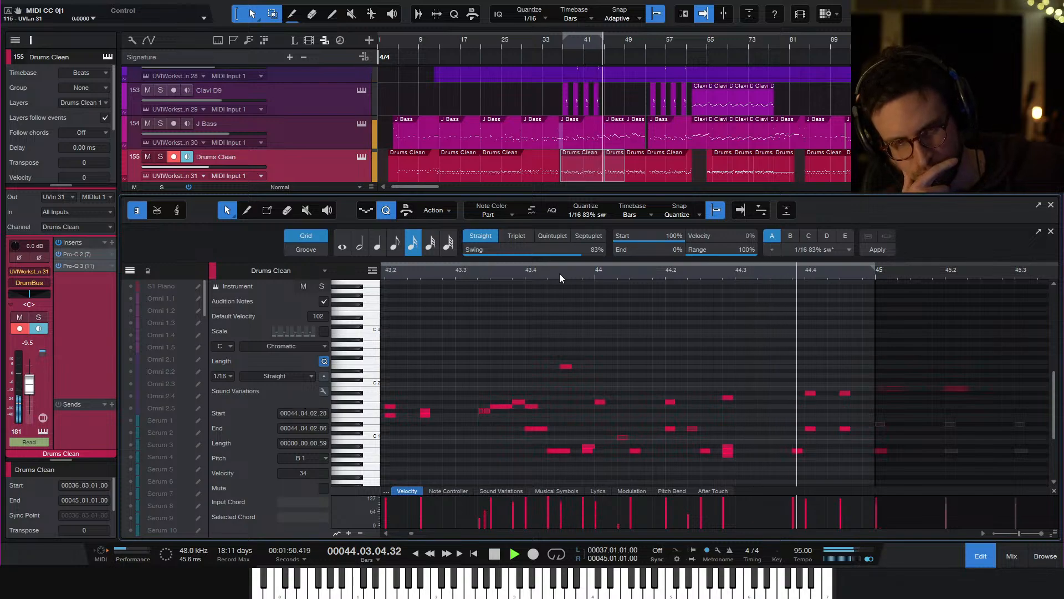
key("space")
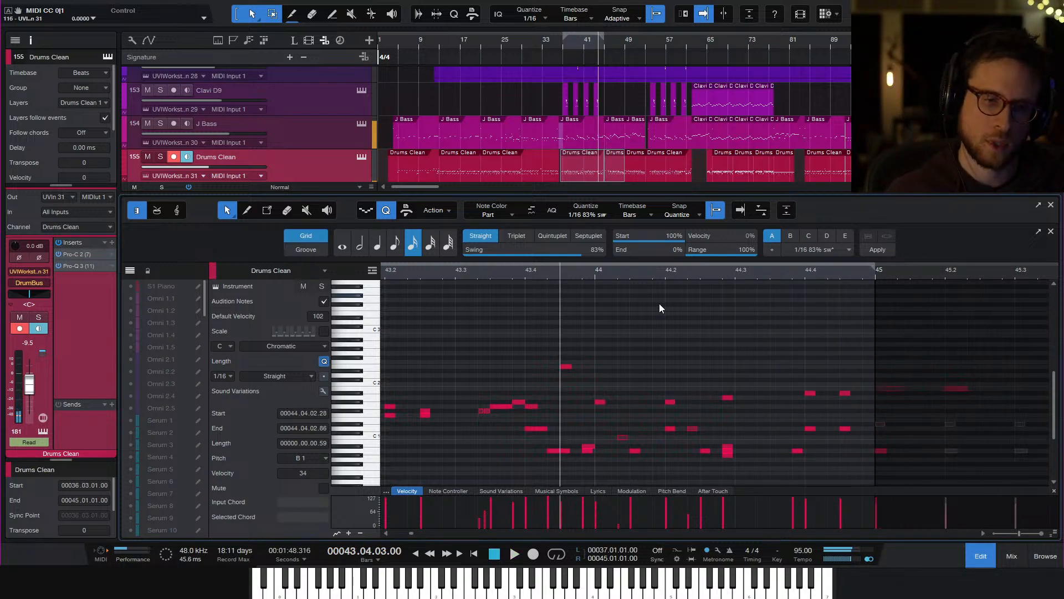
Delete the A1 note just before beat 3 of bar 44 and play the fill on into bar 45
left_click_drag(701, 373, 738, 404)
key("Delete")
key("space")
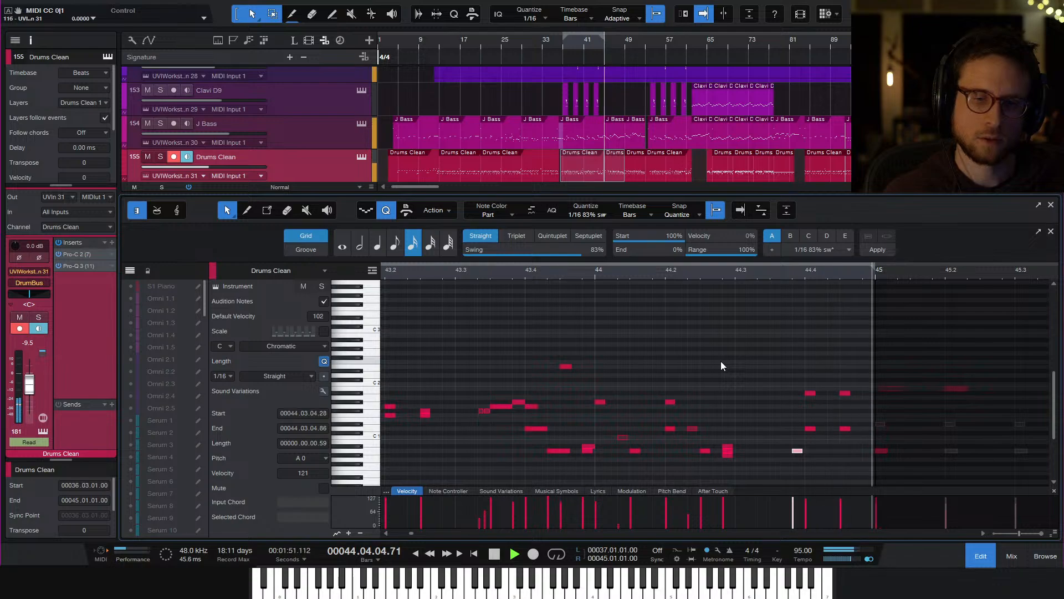
left_click(769, 359)
key("w")
key("w")
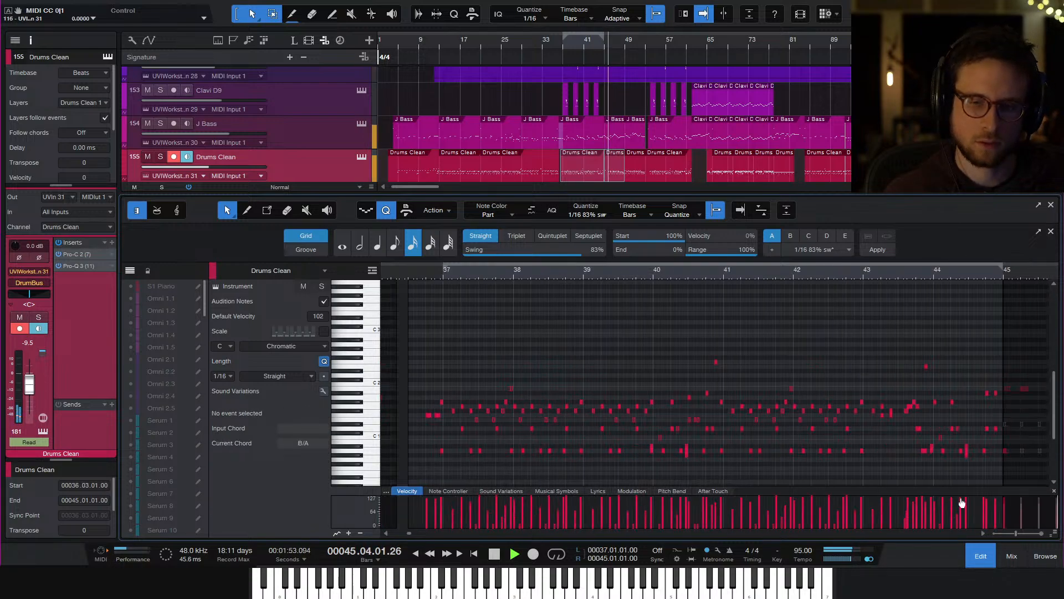
scroll(873, 394, "right", 4)
scroll(847, 383, "right", 2)
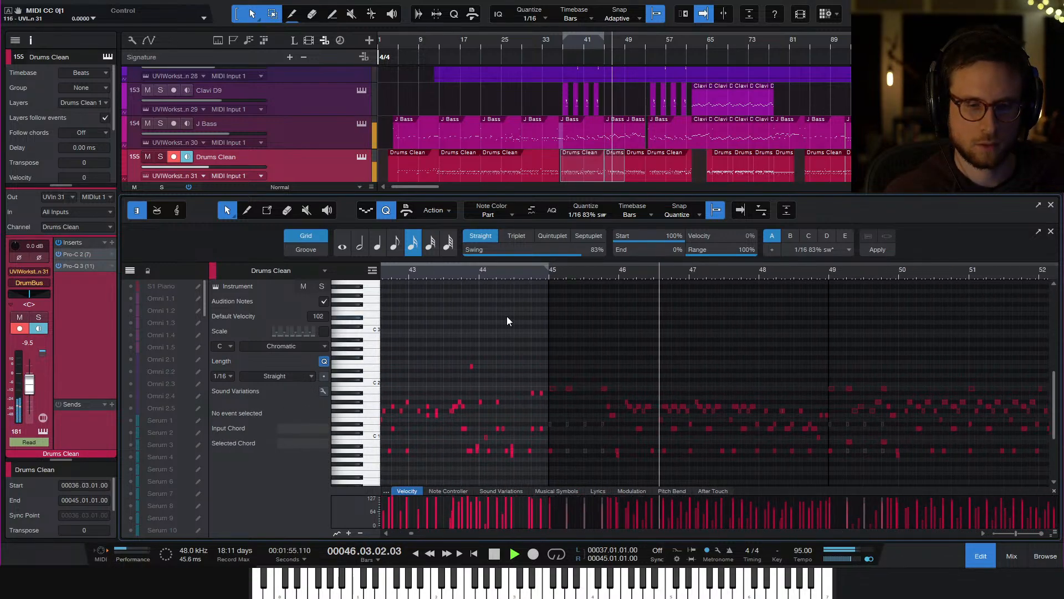
Delete the A0 note on the downbeat of bar 45 and replay the transition from the end of bar 43
key("space")
left_click(554, 454)
left_click(550, 450)
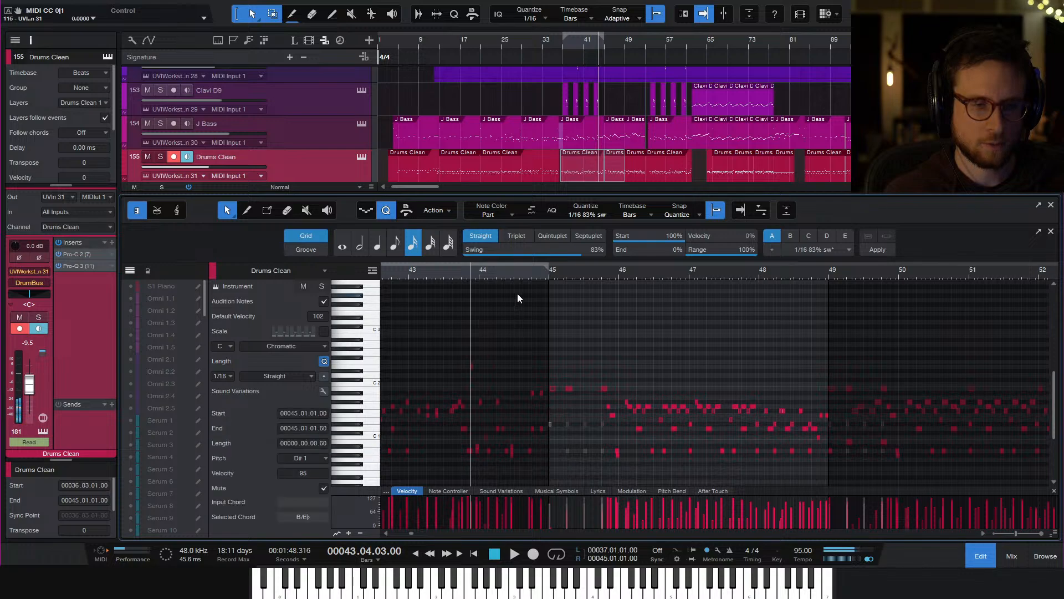
key("space")
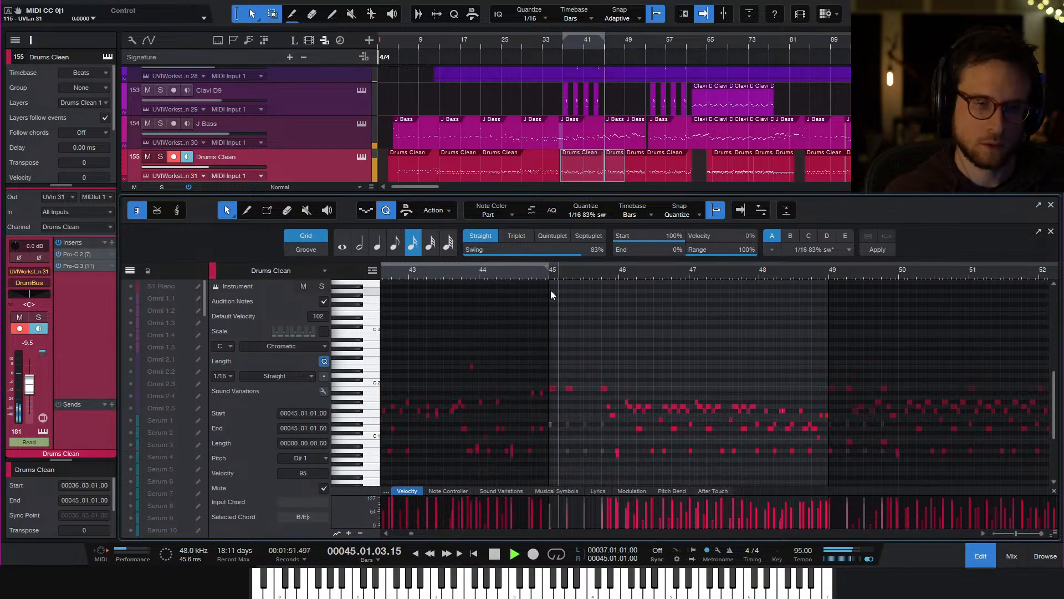
left_click(521, 275)
left_click(479, 275)
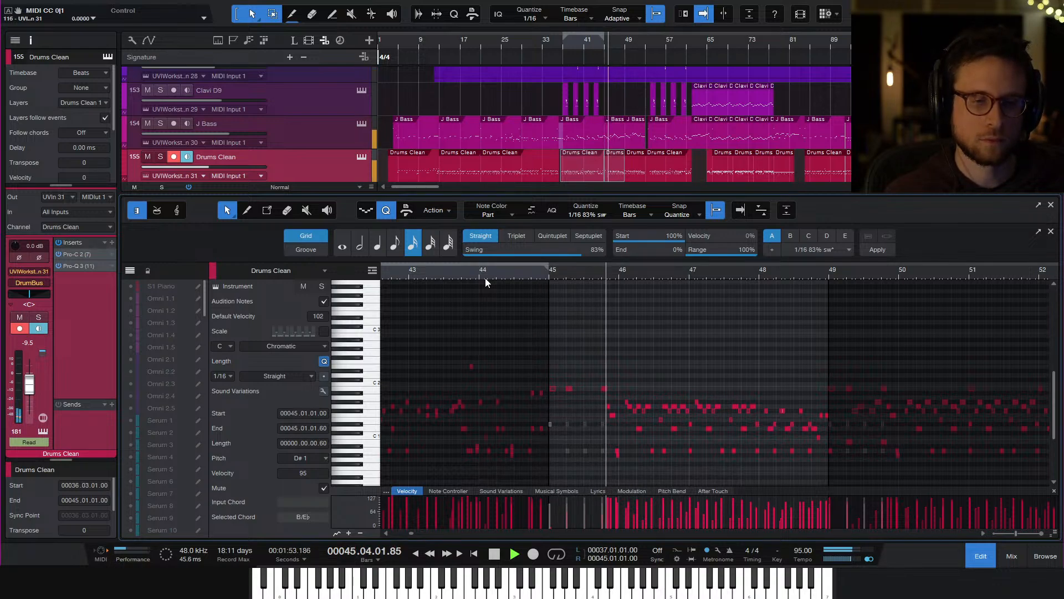
left_click(722, 341)
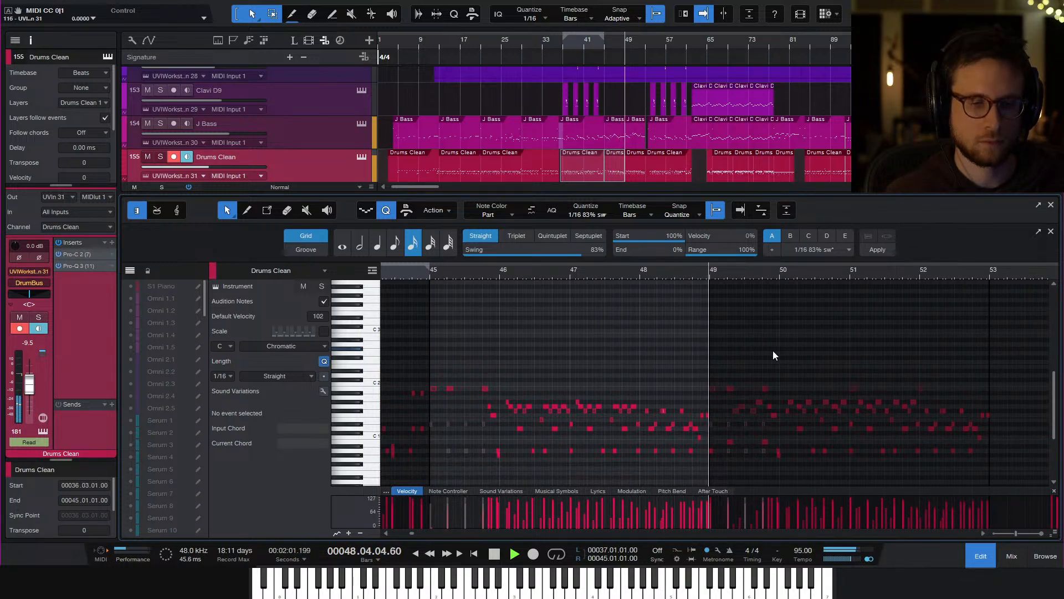
Delete the A0 note on the downbeat of bar 49 and replay the transition from bar 48
key("space")
left_click(711, 450)
key("shift+m")
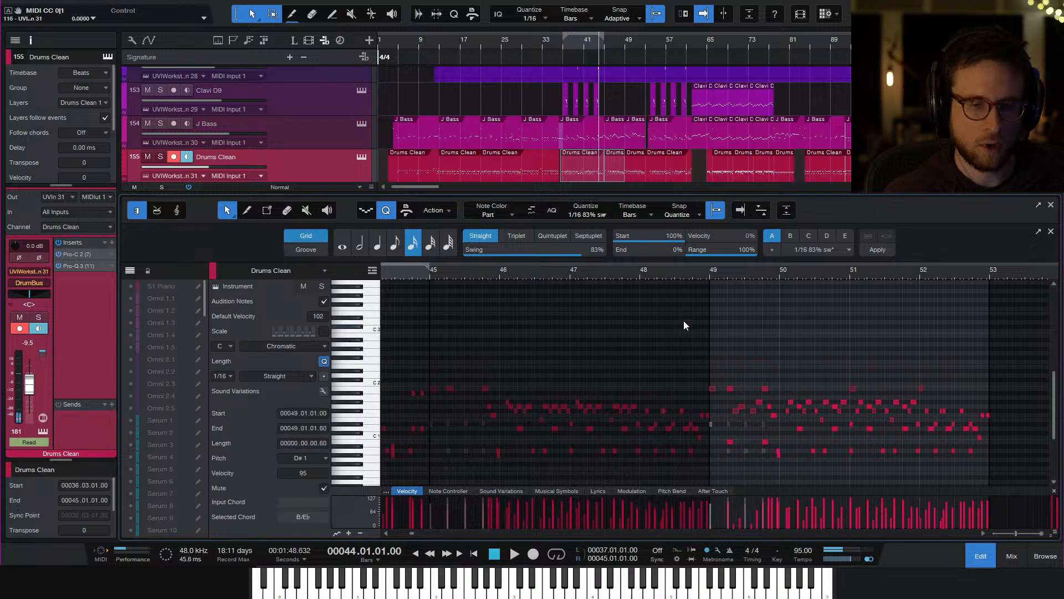
left_click(677, 278)
key("space")
key("e")
key("e")
scroll(811, 324, "right", 2)
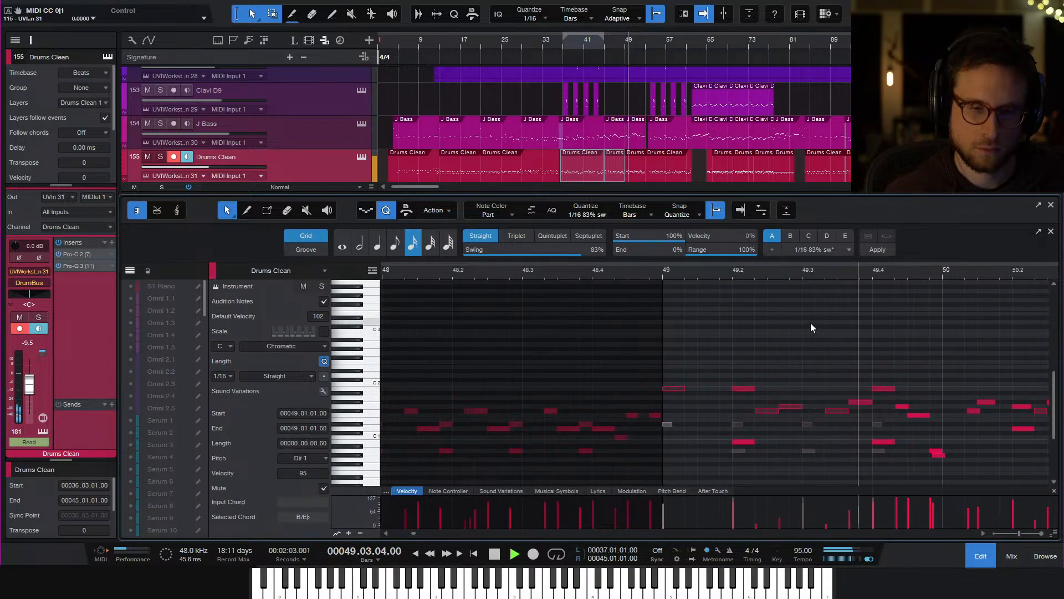
key("space")
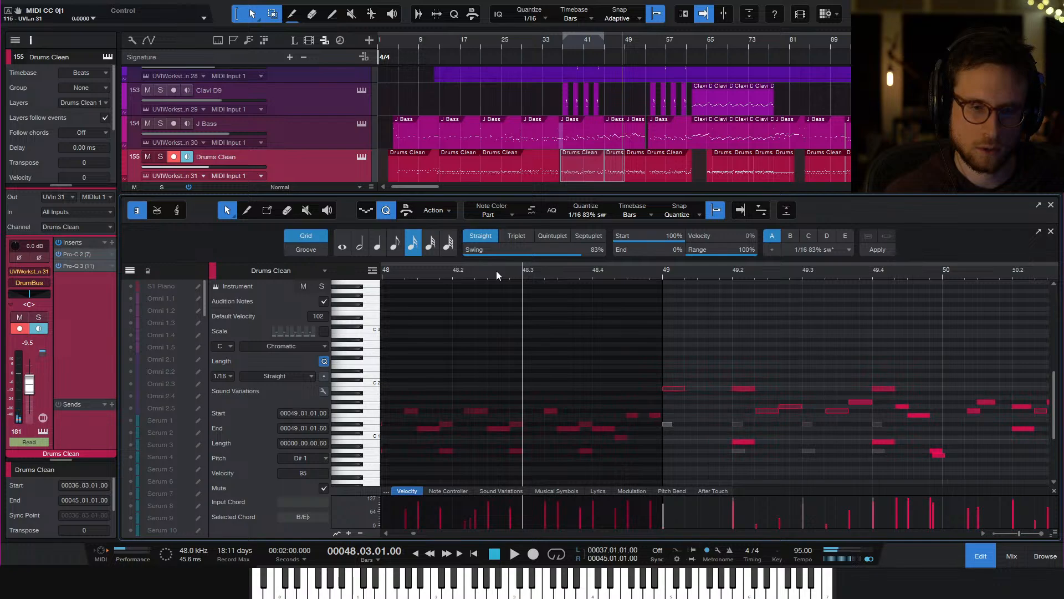
key("space")
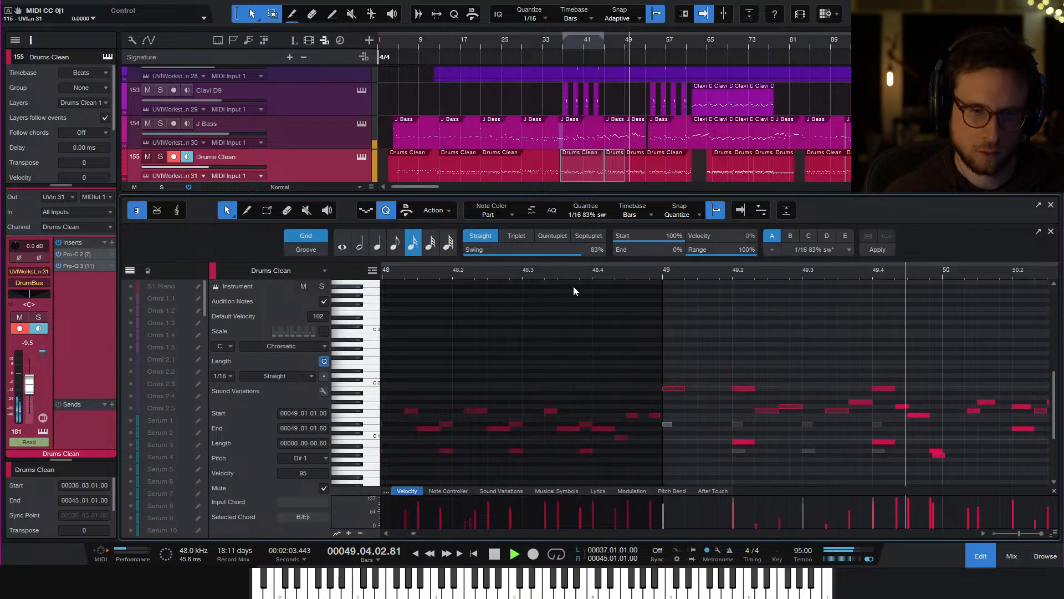
Delete the B1 note on the downbeat of bar 49 in the Drums Clean part
left_click_drag(685, 378, 680, 389)
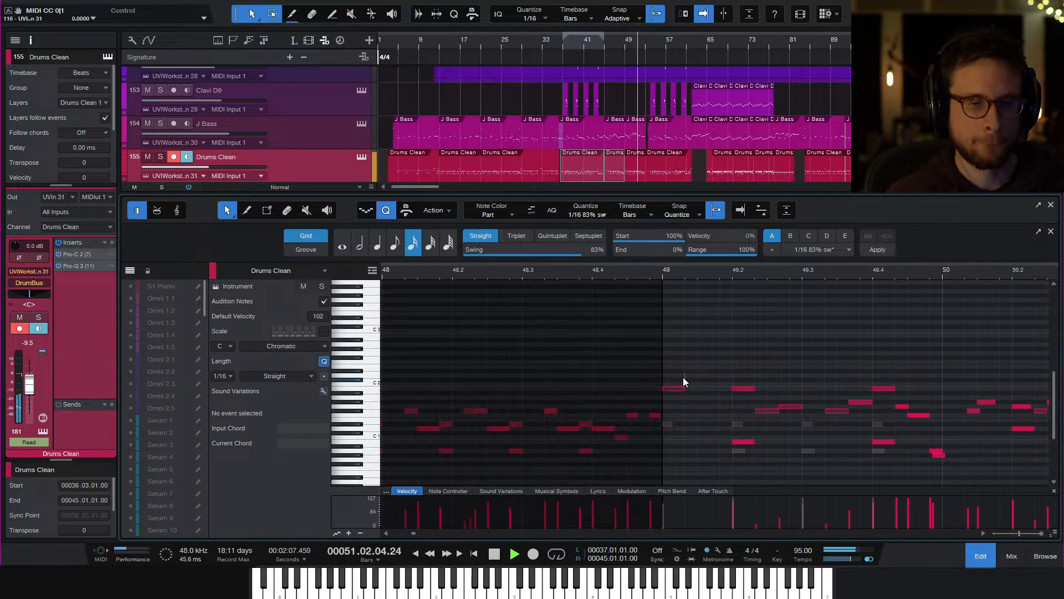
left_click_drag(675, 401, 669, 386)
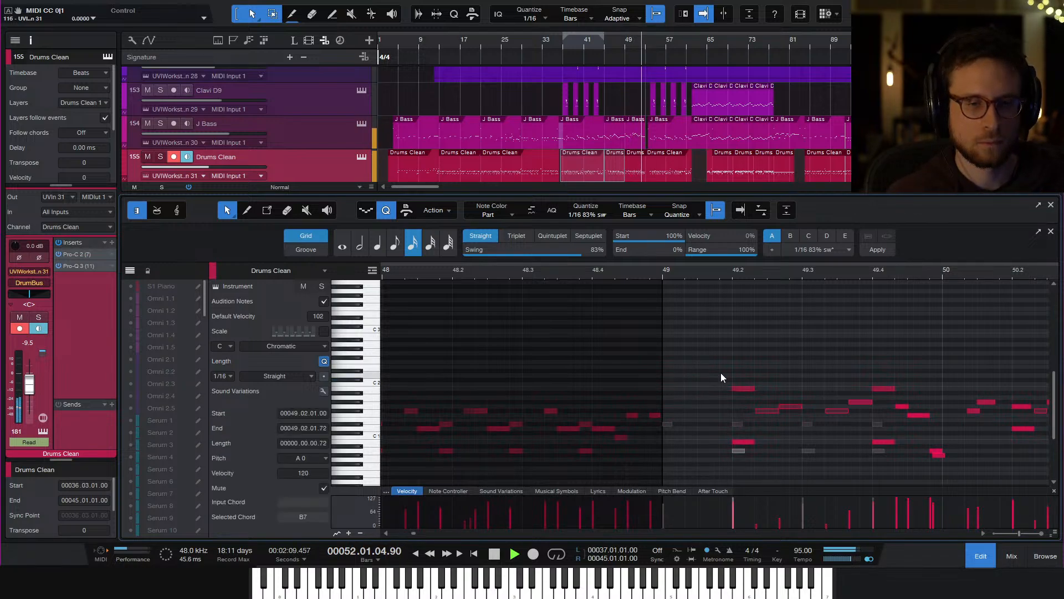
key("Delete")
Listen to the Drums Clean part from the end of bar 51 across the transition at bar 53 and onward
key("w")
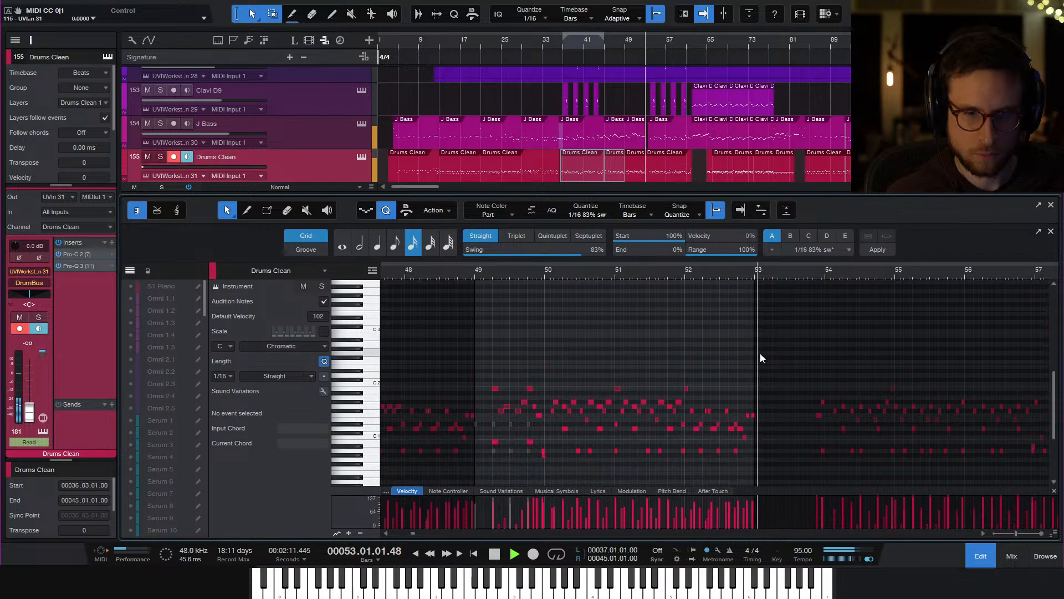
key("space")
left_click(663, 277)
key("space")
key("e")
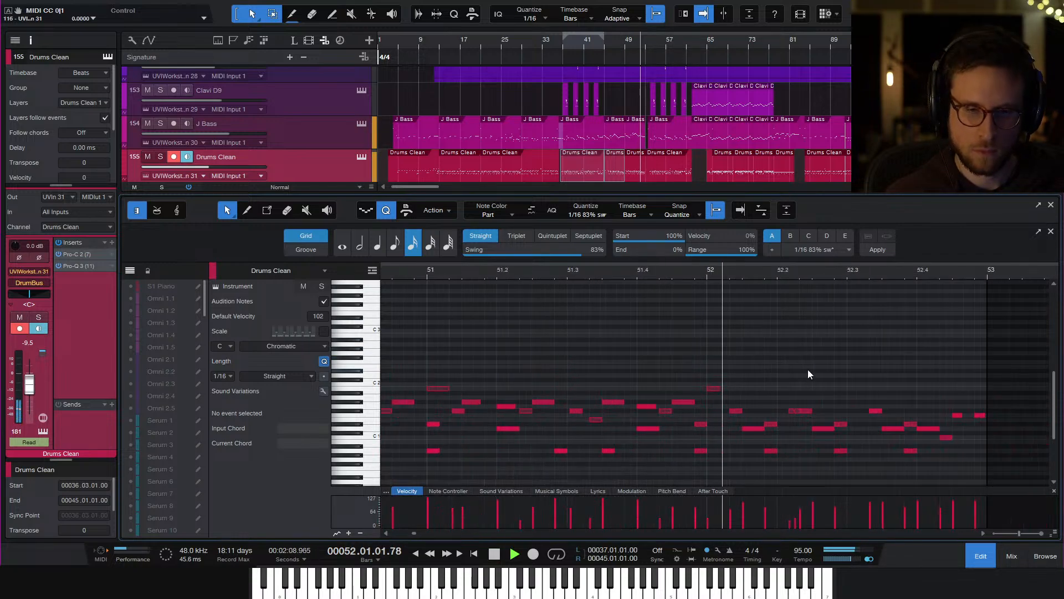
key("space")
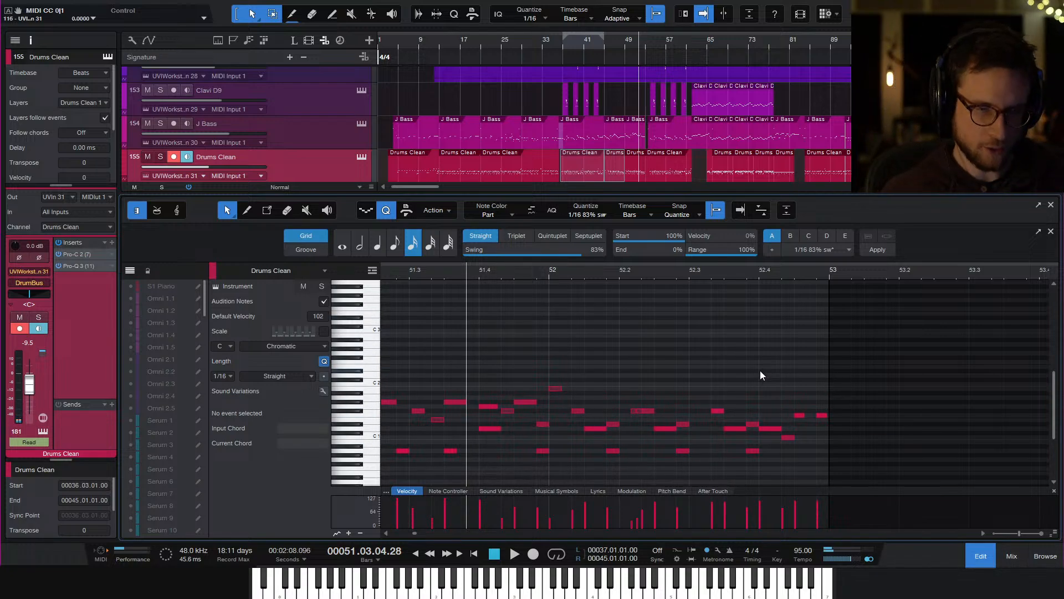
key("w")
key("w")
key("w")
scroll(687, 360, "left", 3)
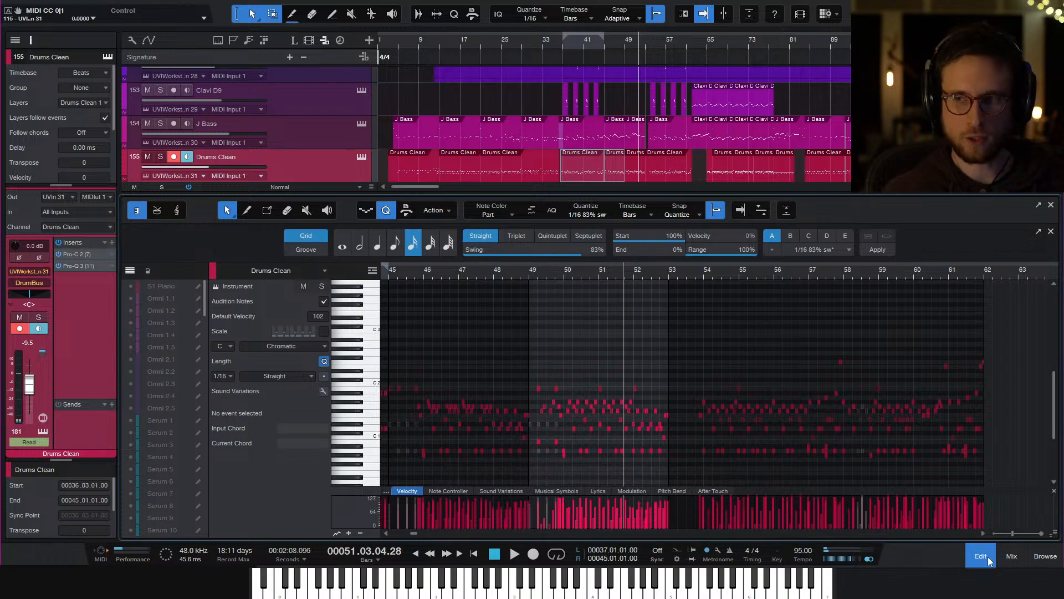
key("space")
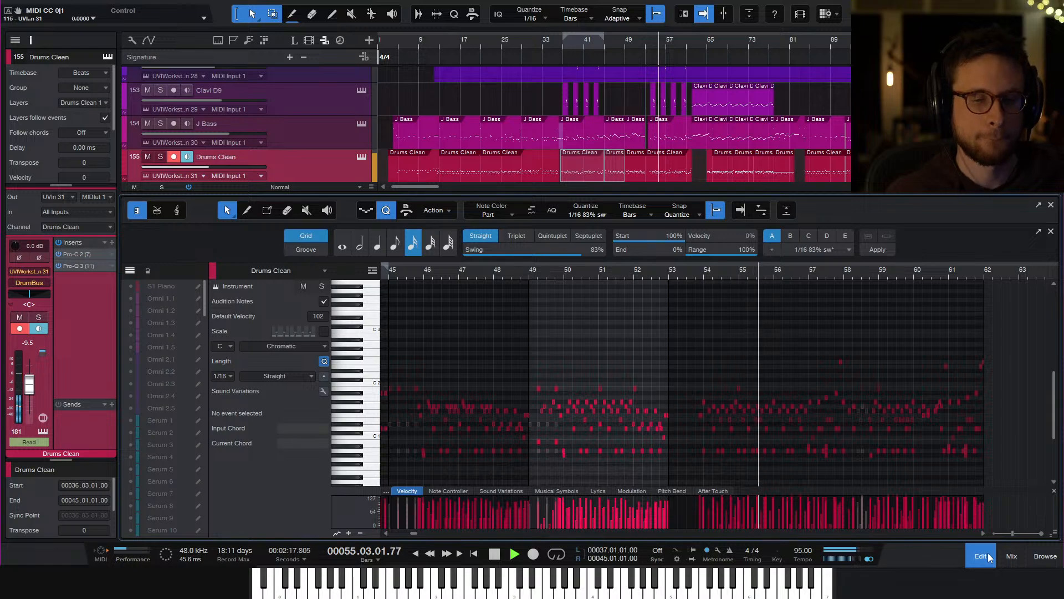
Close the note editor, solo the B-5 Organ track and listen to it from bar 56
left_click(987, 553)
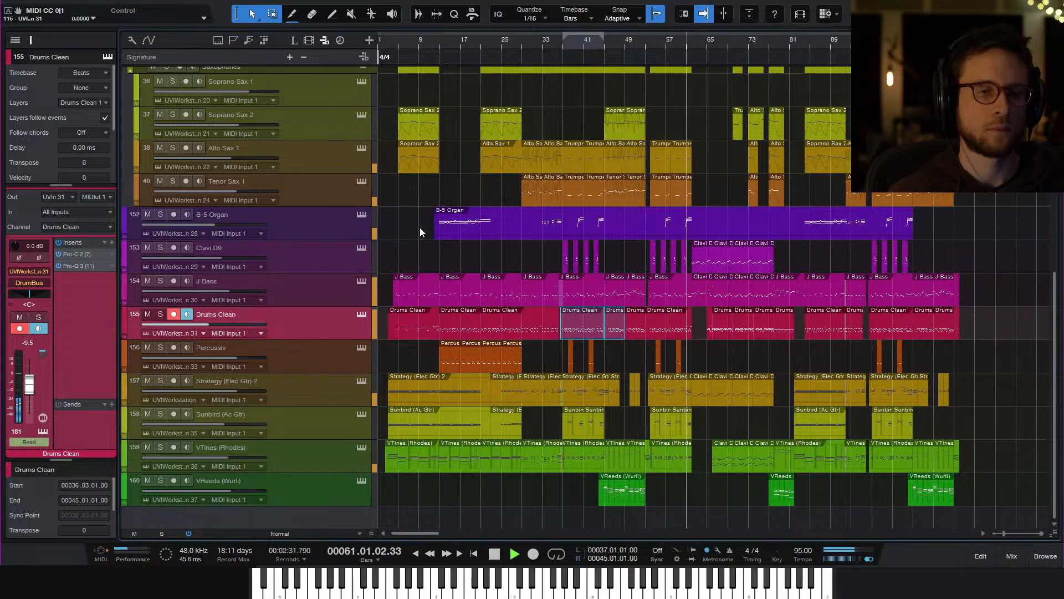
key("space")
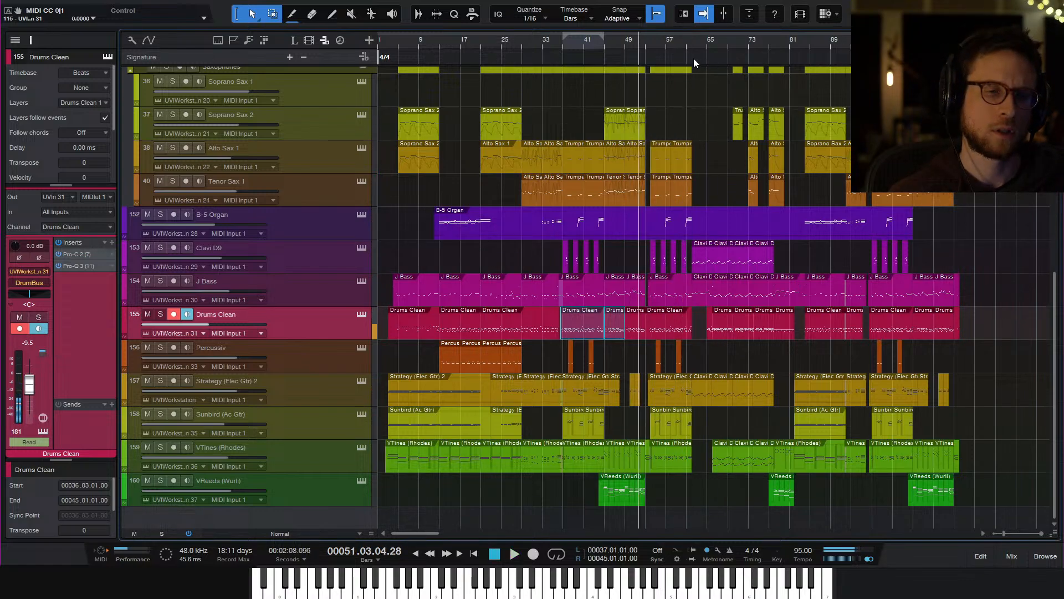
left_click(657, 43)
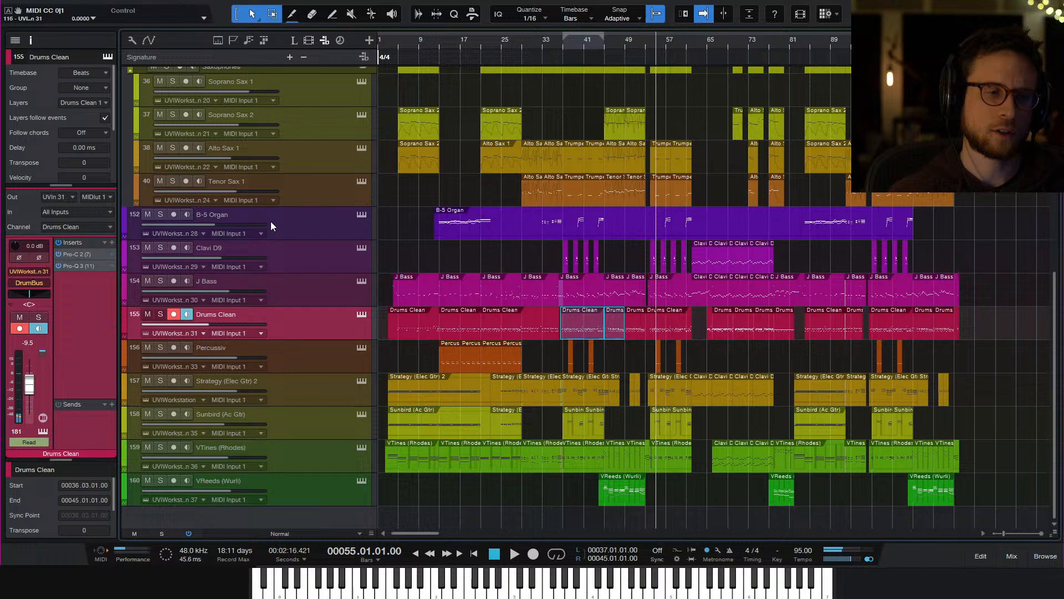
left_click(160, 215)
key("space")
left_click(665, 41)
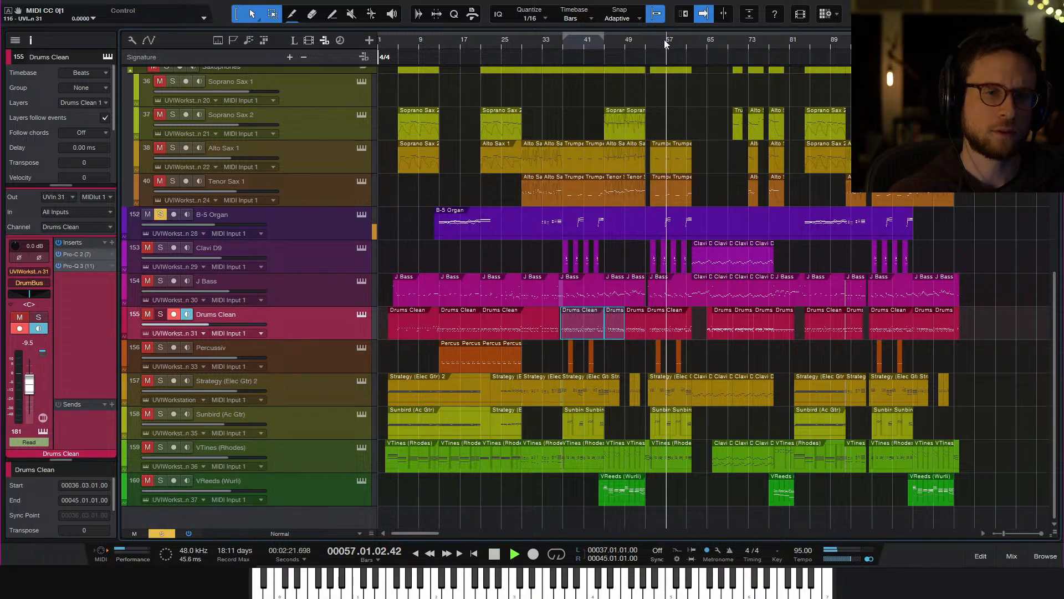
key("space")
left_click(661, 43)
key("space")
In the B-5 Organ part's MIDI CC 11 lane, delete the zero-value point at bar 37 and replay from bar 56
double_click(670, 224)
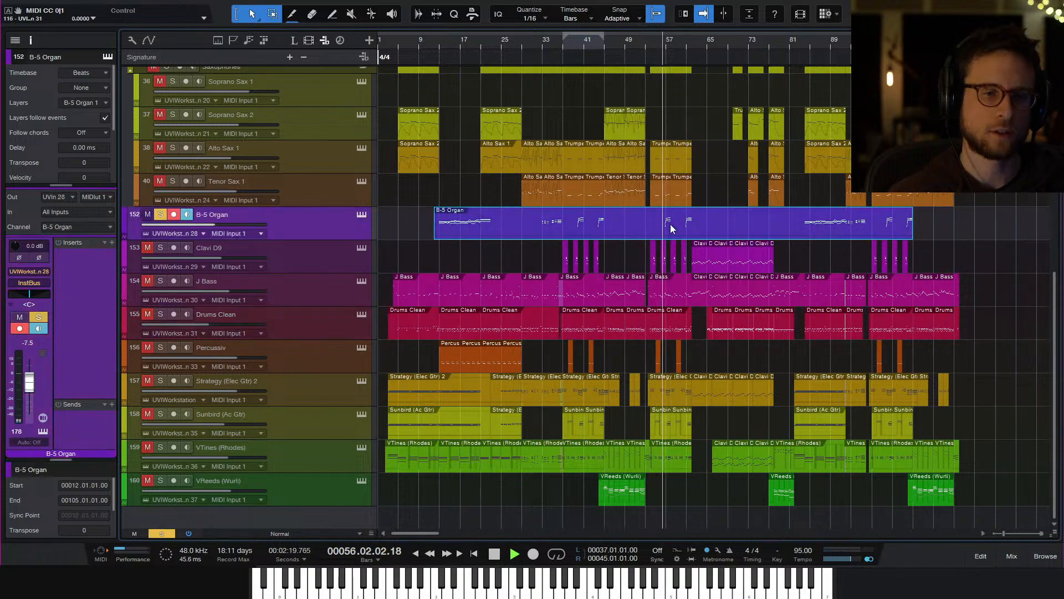
key("w")
key("w")
key("w")
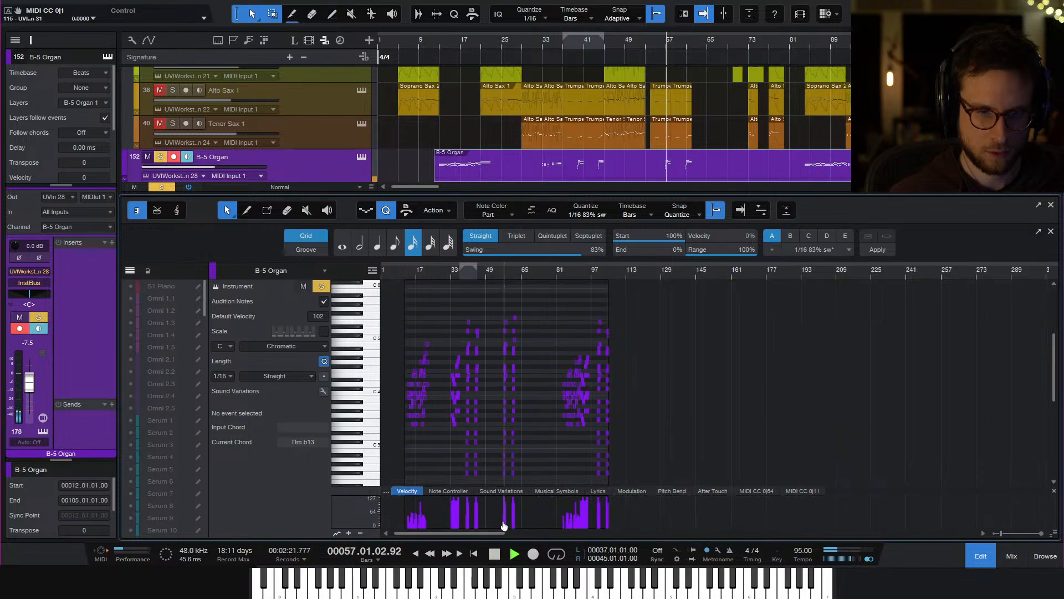
left_click(805, 490)
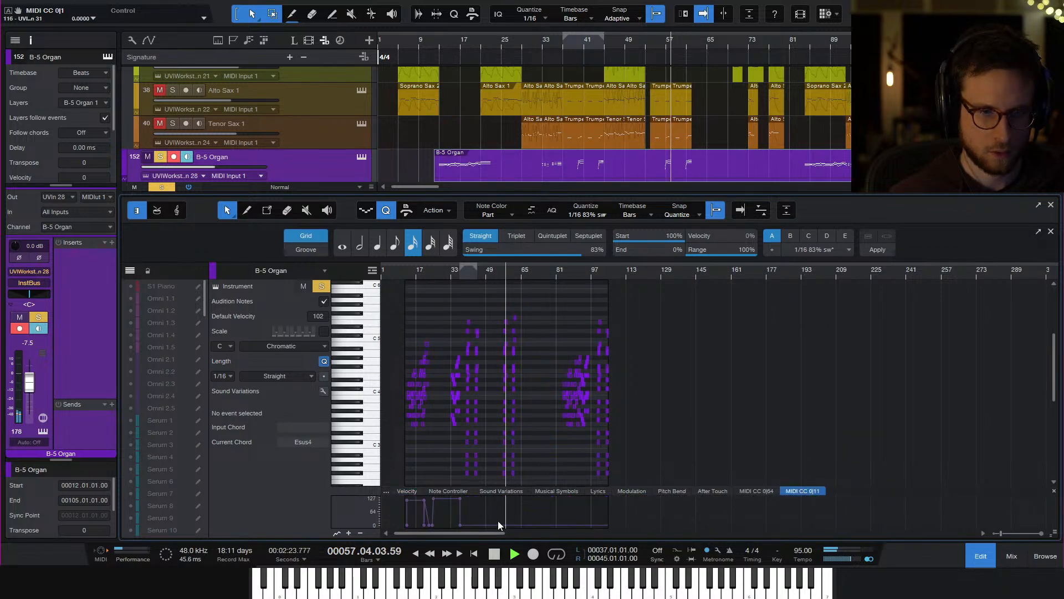
key("e")
key("e")
key("space")
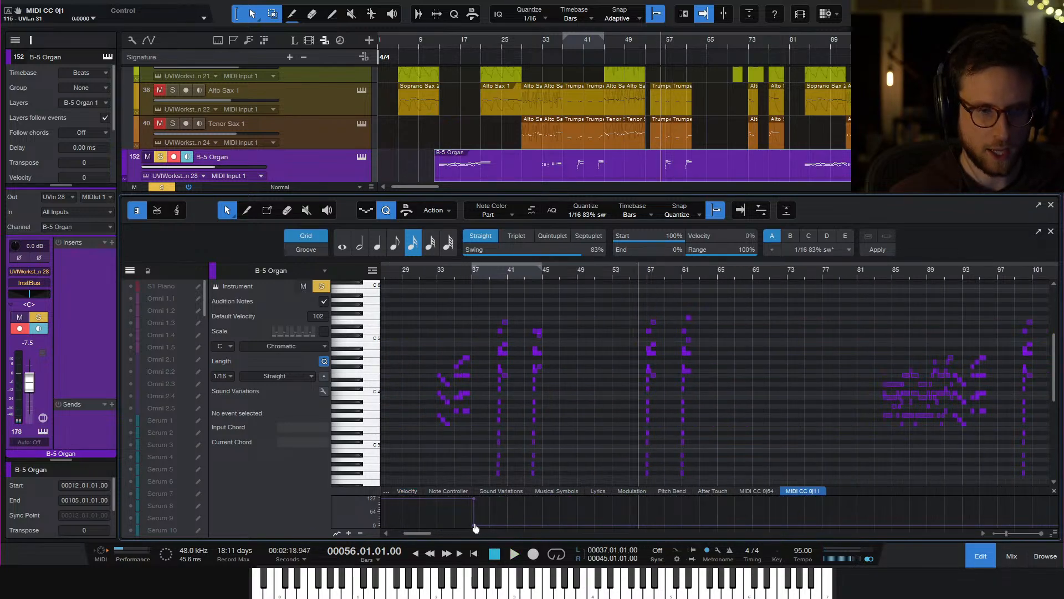
double_click(474, 525)
key("space")
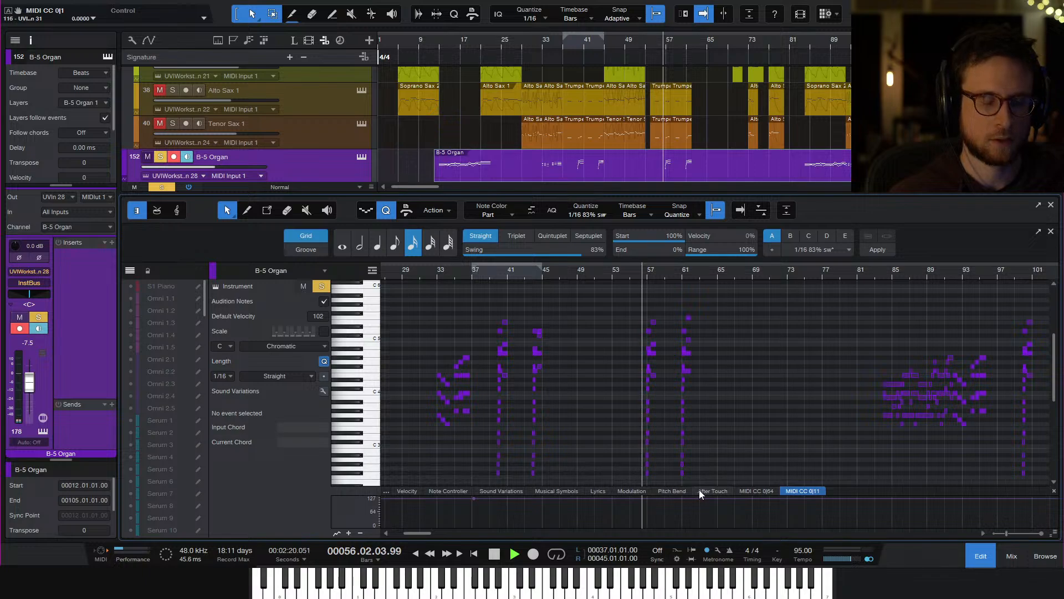
key("e")
key("w")
key("w")
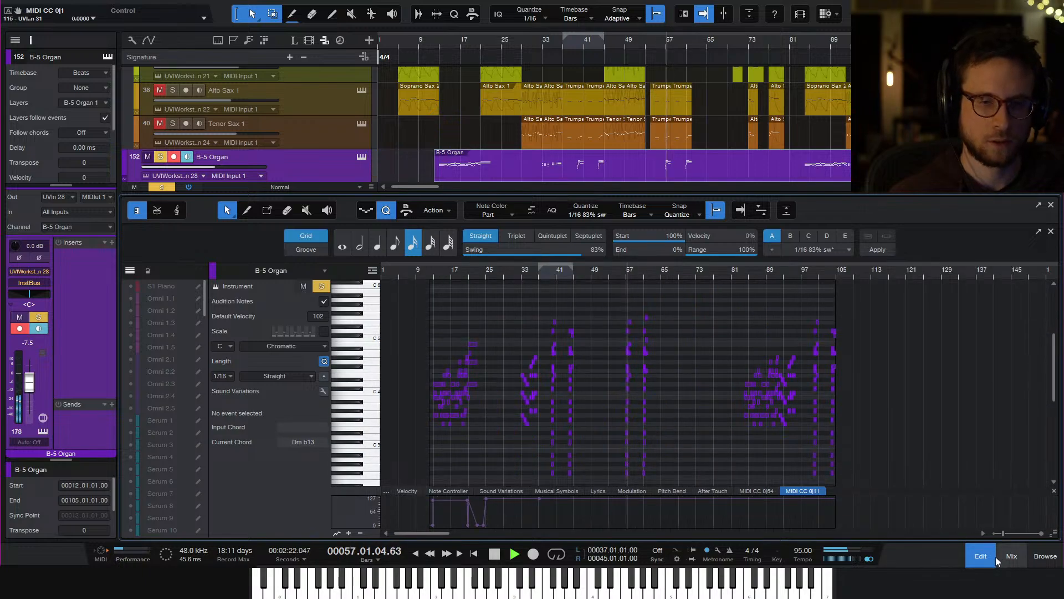
Close the note editor, turn off the B-5 Organ solo and listen to the full mix from bar 56
left_click(981, 556)
key("space")
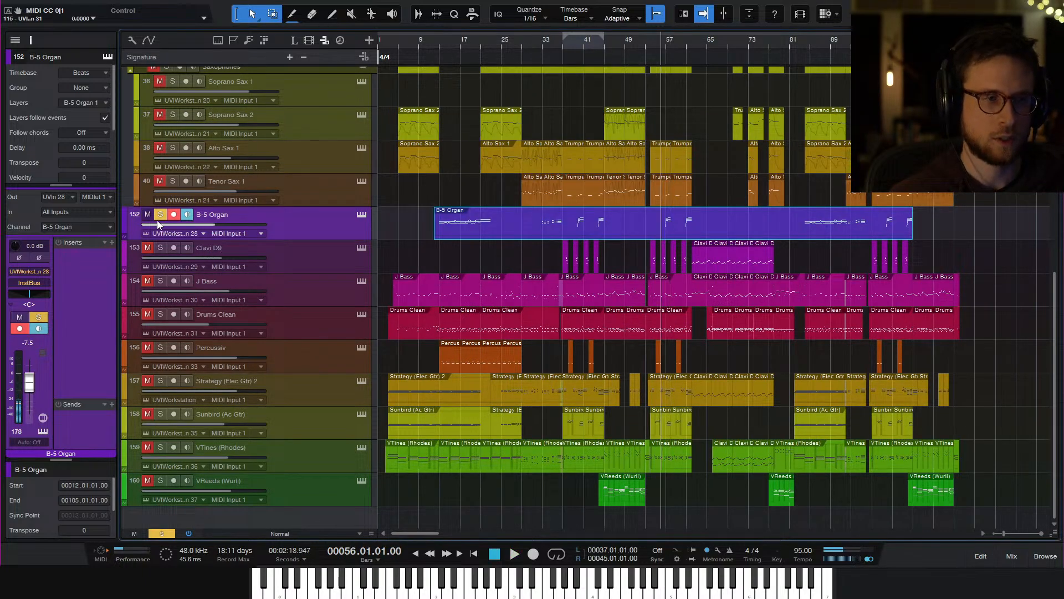
left_click(161, 215)
key("space")
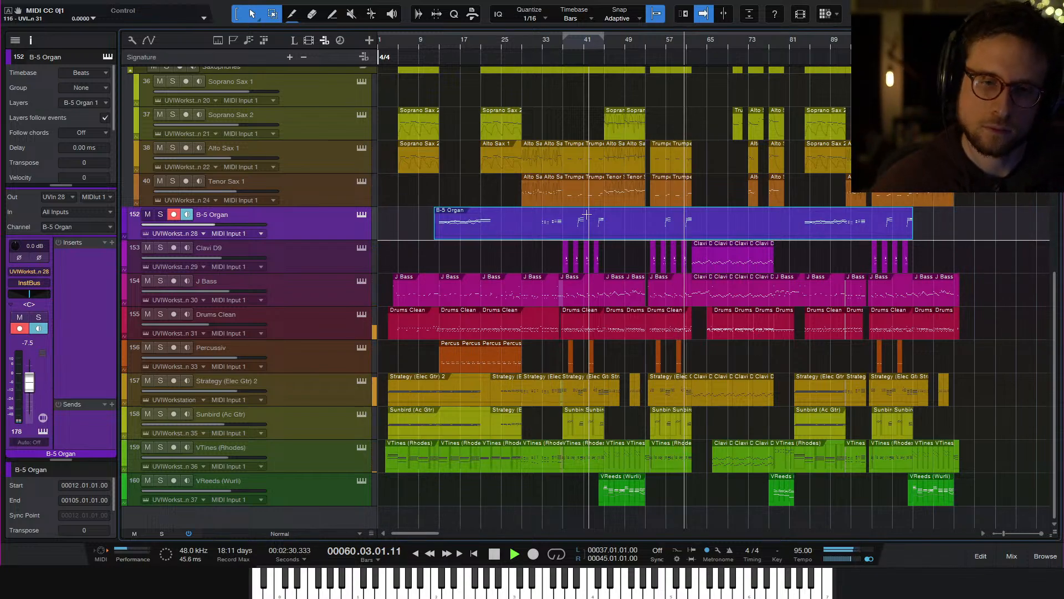
key("space")
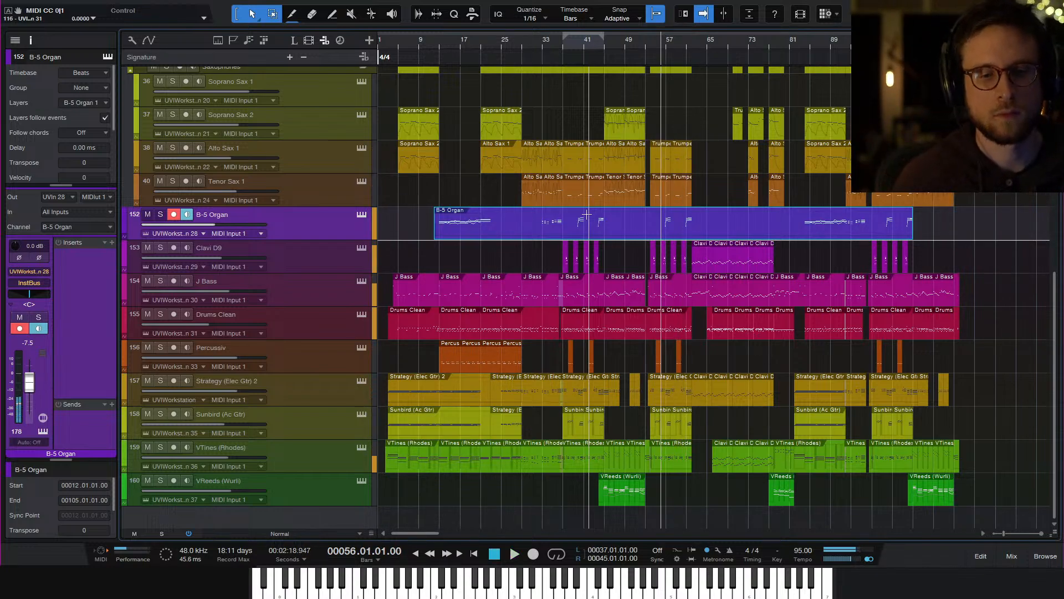
Open the Drums Clean part that starts at bar 53 and listen from bar 57 while examining bar 59
left_click(672, 47)
double_click(672, 333)
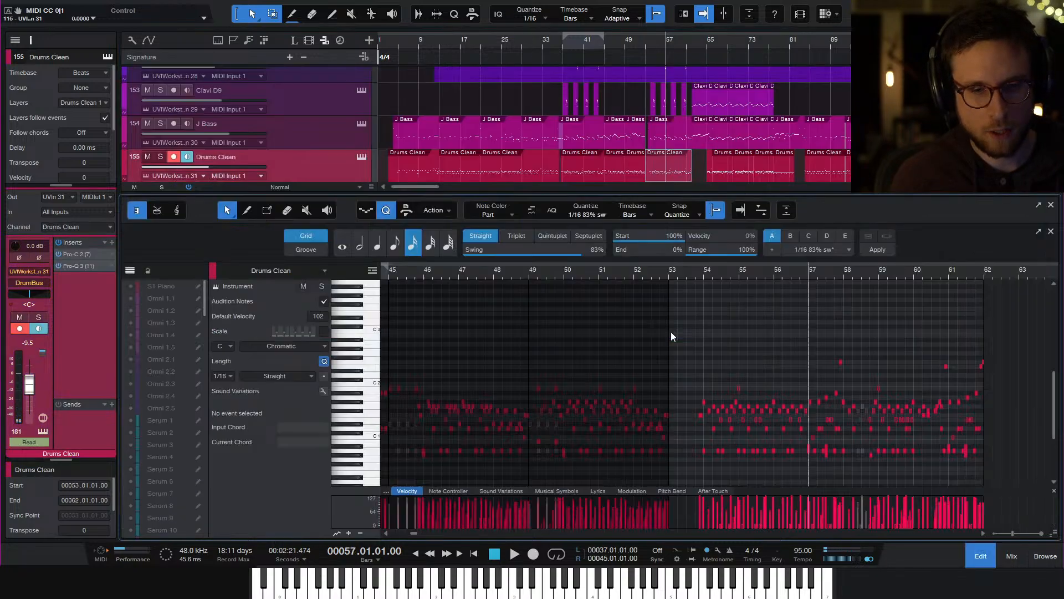
scroll(859, 323, "up", 4)
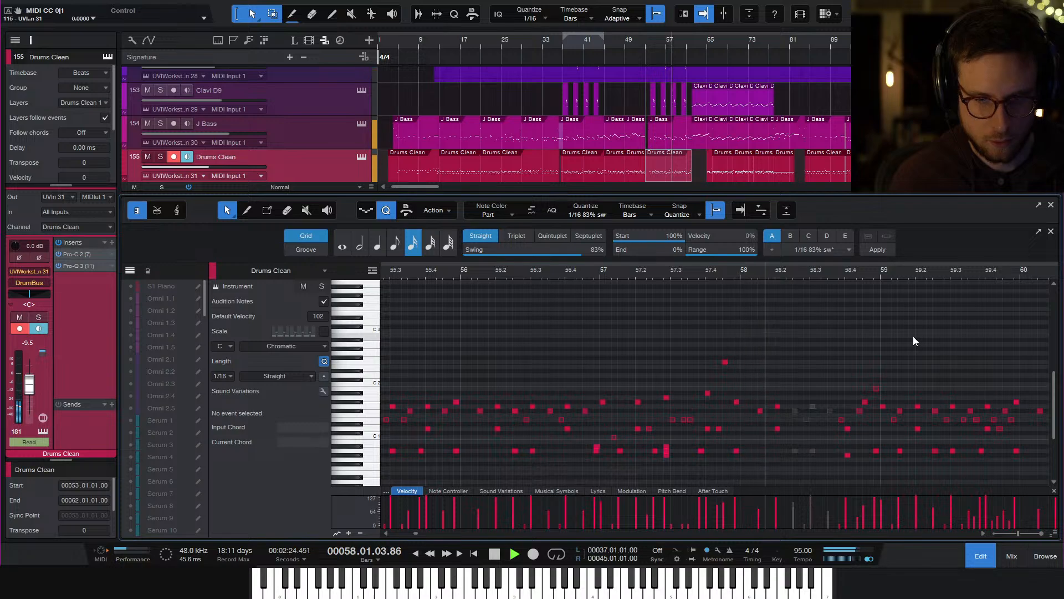
scroll(857, 341, "right", 3)
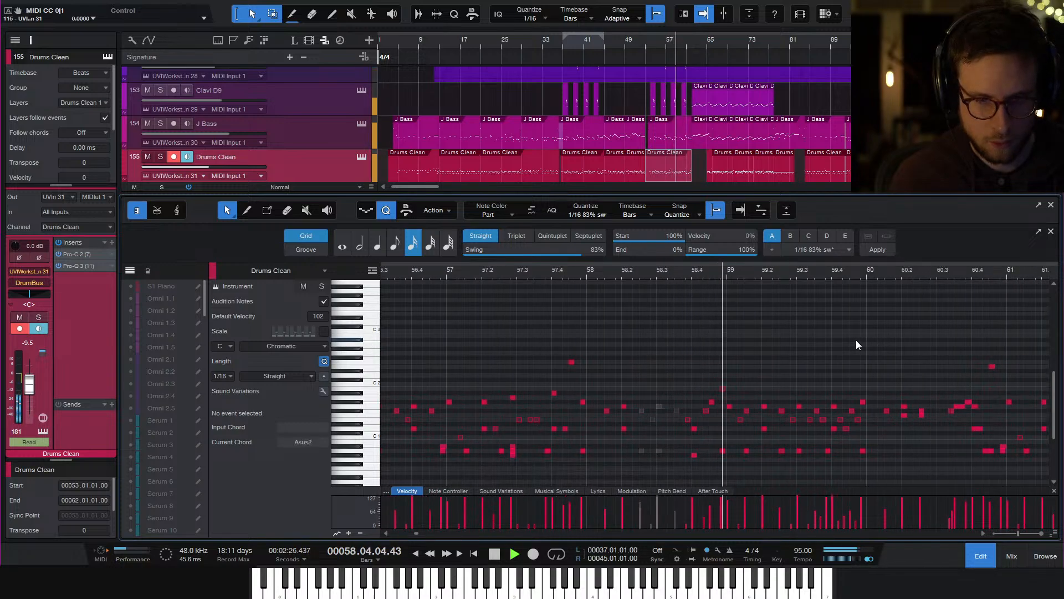
scroll(856, 340, "up", 4)
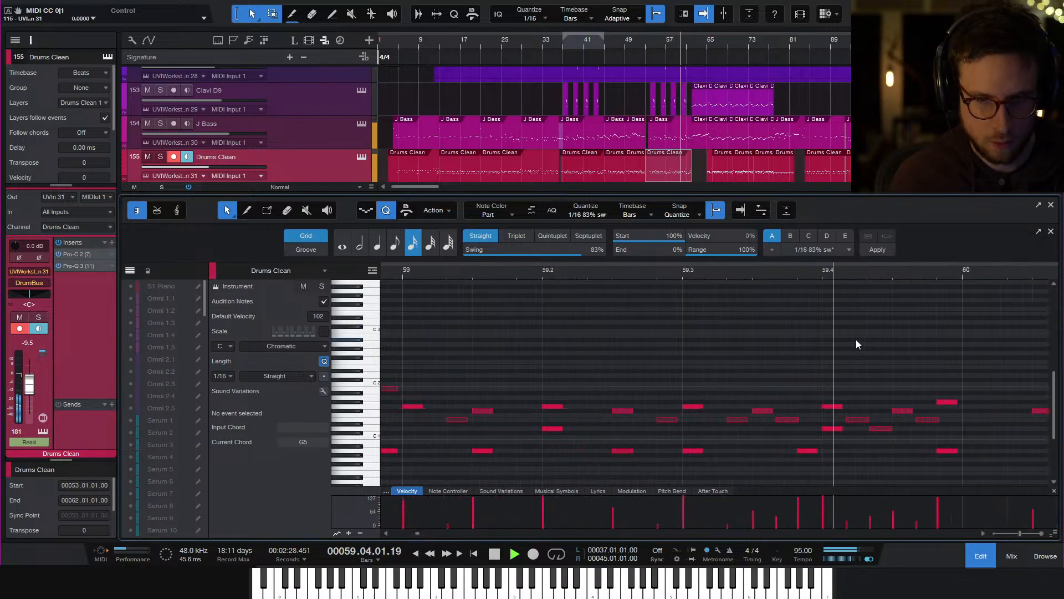
Delete the E1 note near the end of beat 4 in bar 59 and replay from beat 2 of that bar
key("space")
left_click(440, 272)
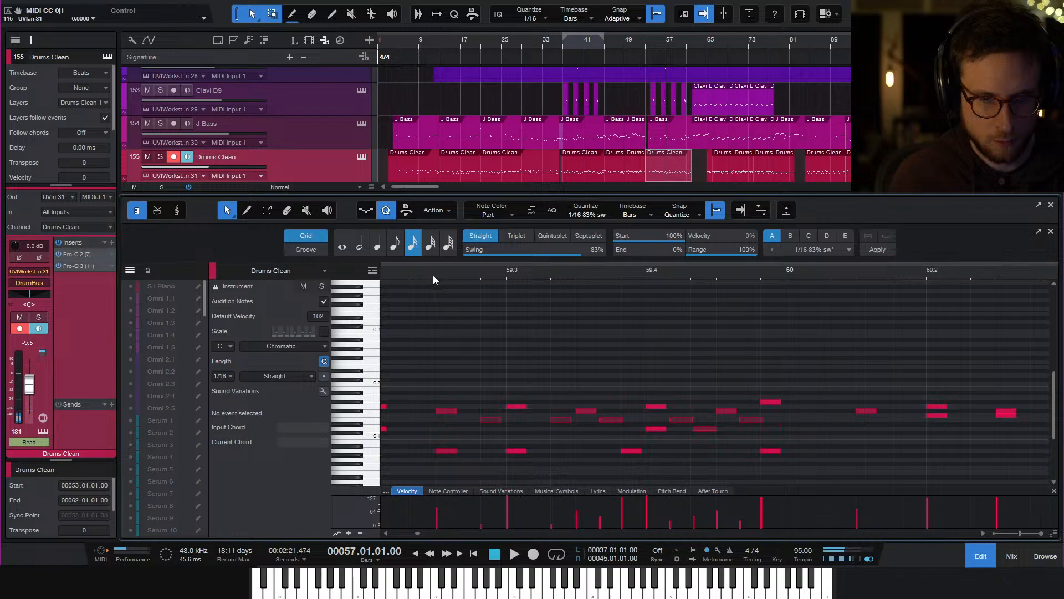
key("space")
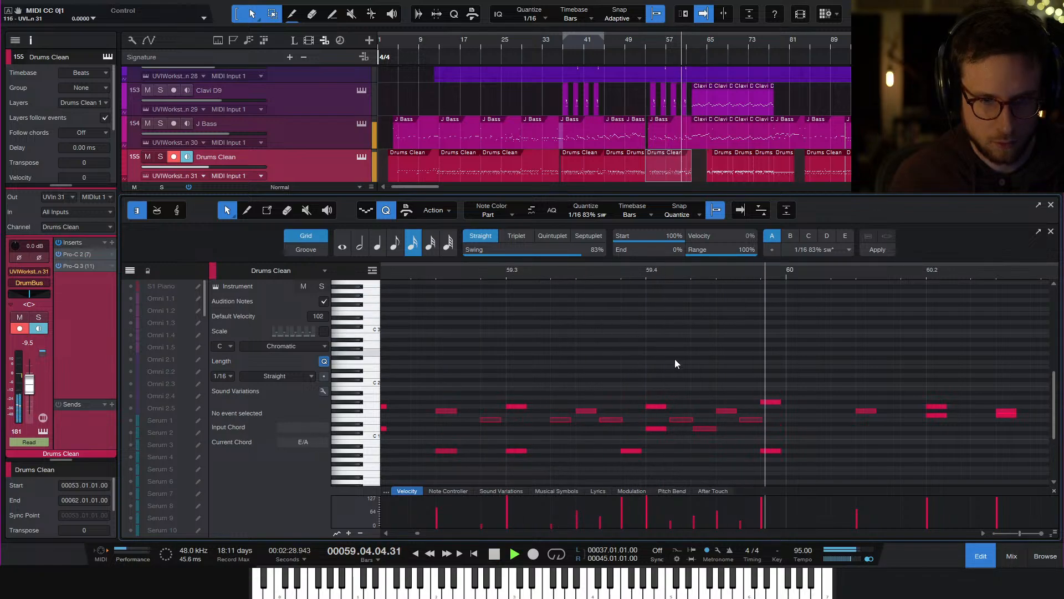
key("space")
left_click(751, 419)
key("space")
left_click(728, 447)
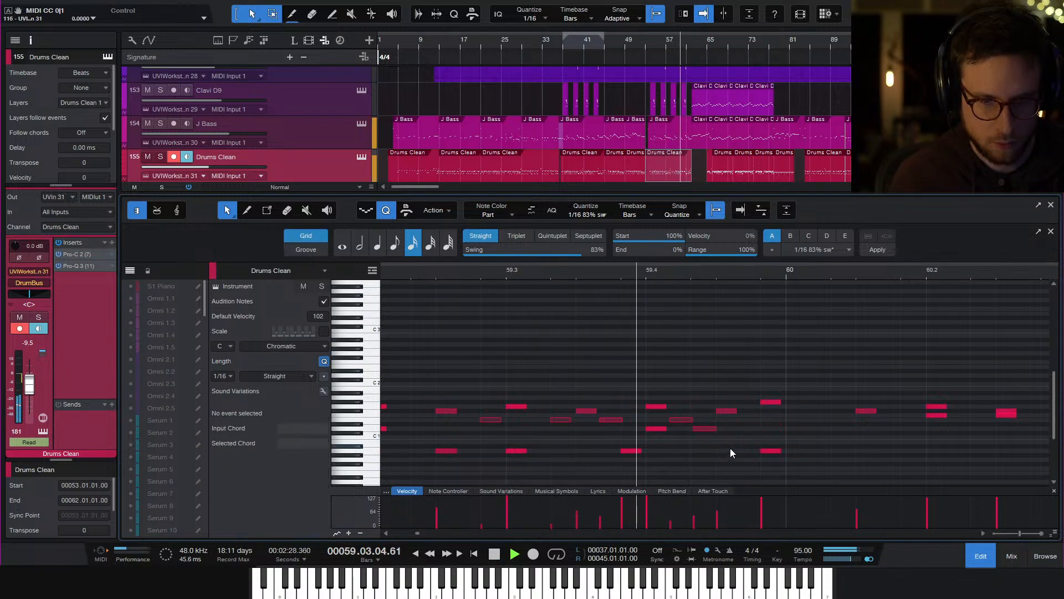
key("space")
Lower the velocity of the quieter D1 note after beat 4 of bar 59 to 21 and replay the fill
left_click(702, 428)
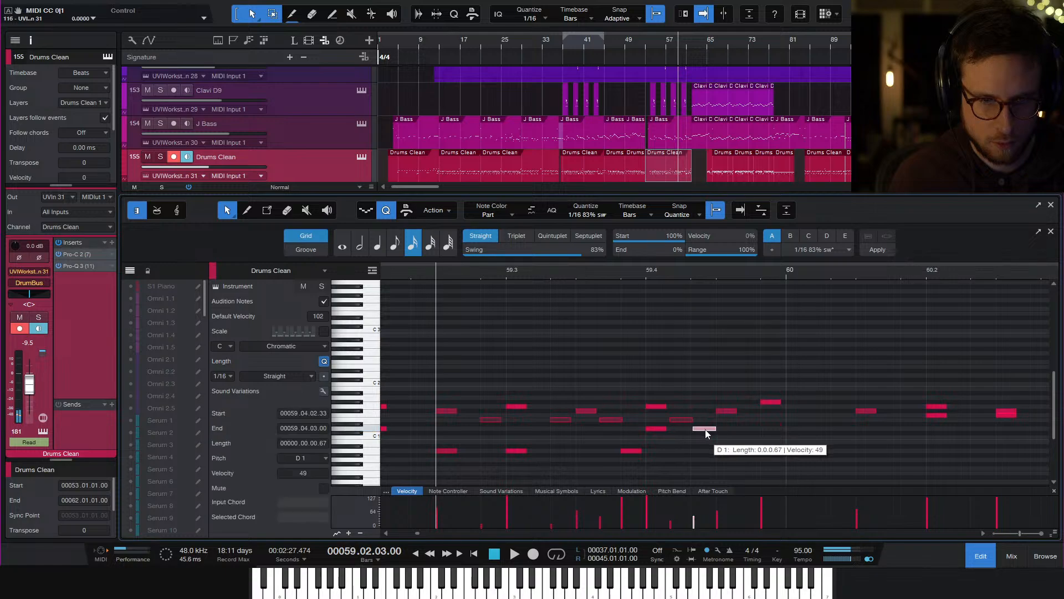
left_click_drag(693, 523, 693, 530)
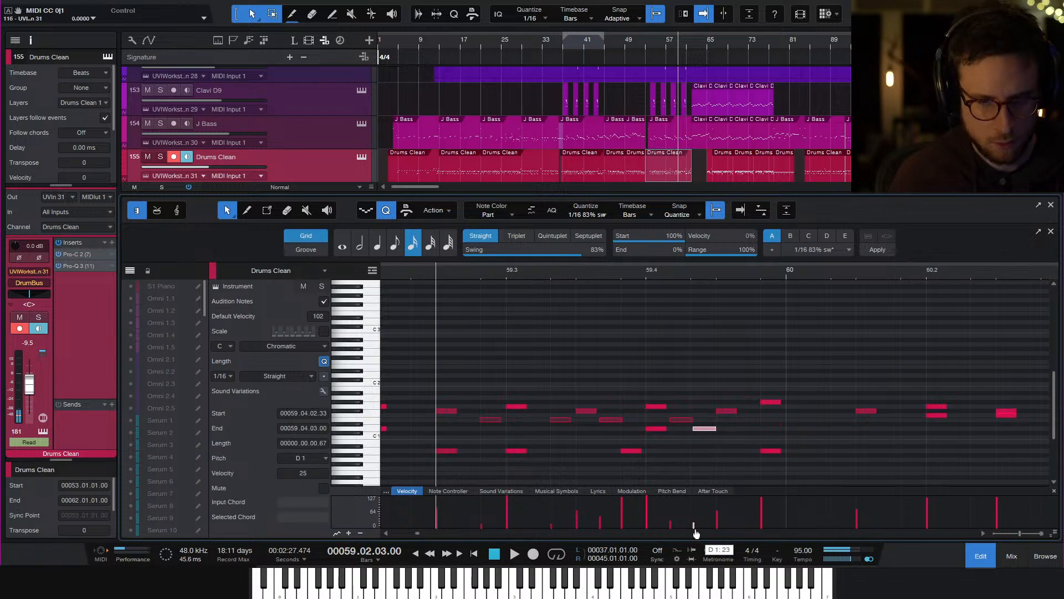
key("space")
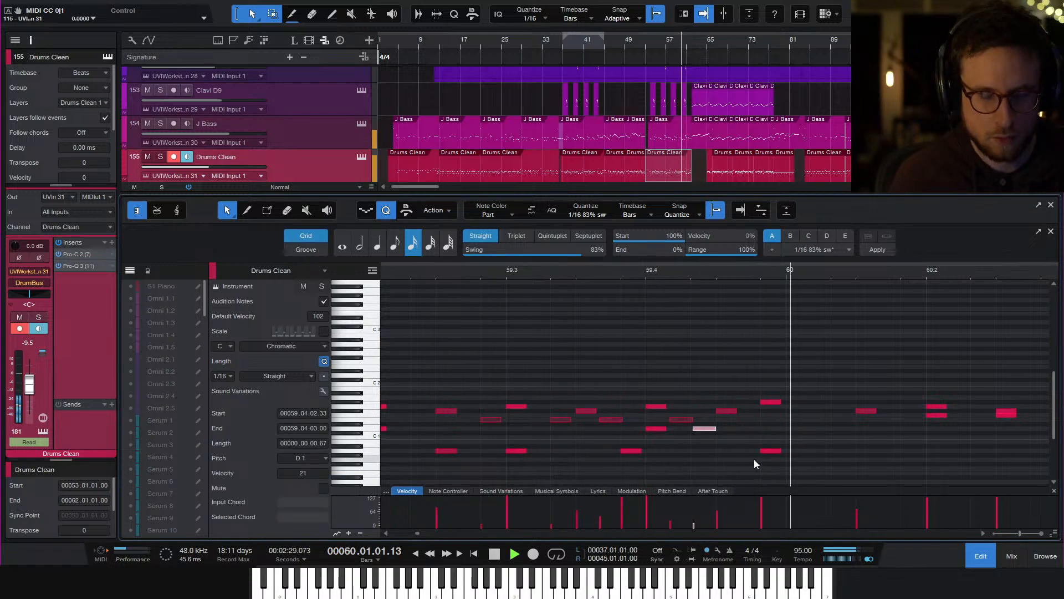
key("space")
Put the E1 note back at 59.04.03.58 with velocity 21 and replay the end of bar 59
left_click(748, 420)
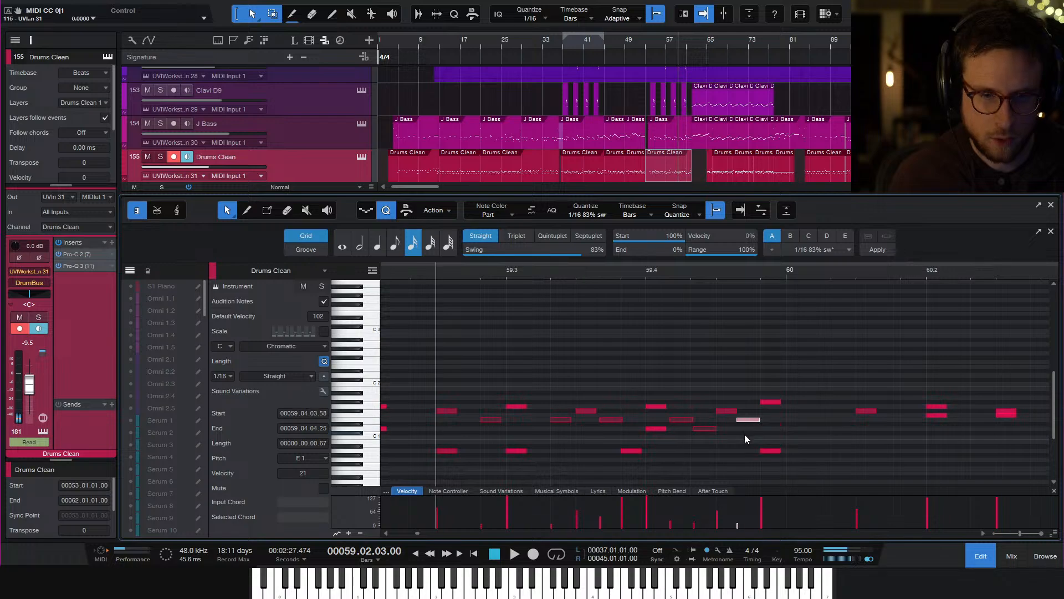
key("space")
left_click(772, 431)
key("space")
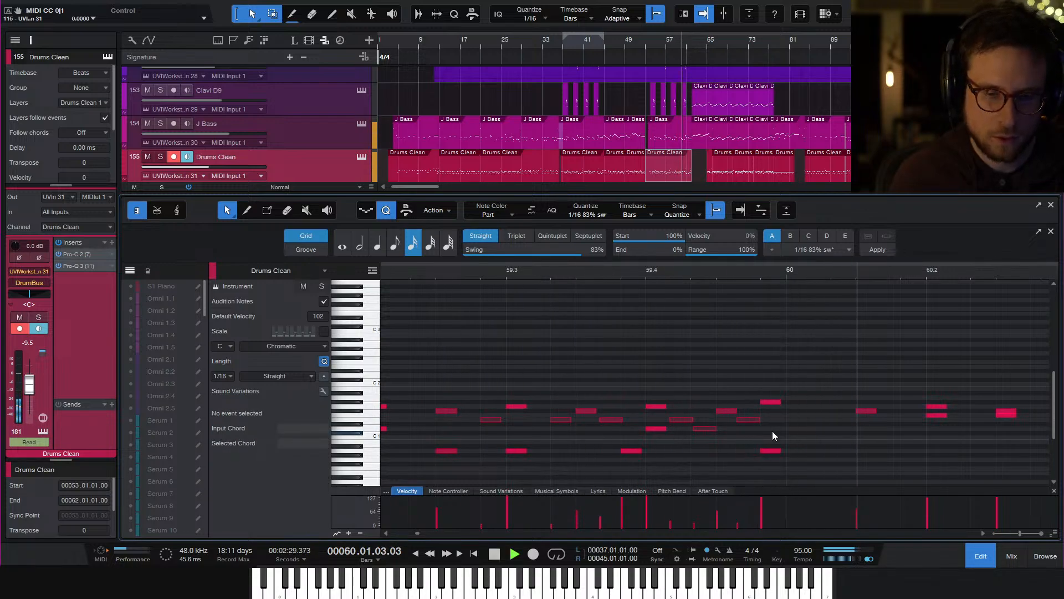
key("space")
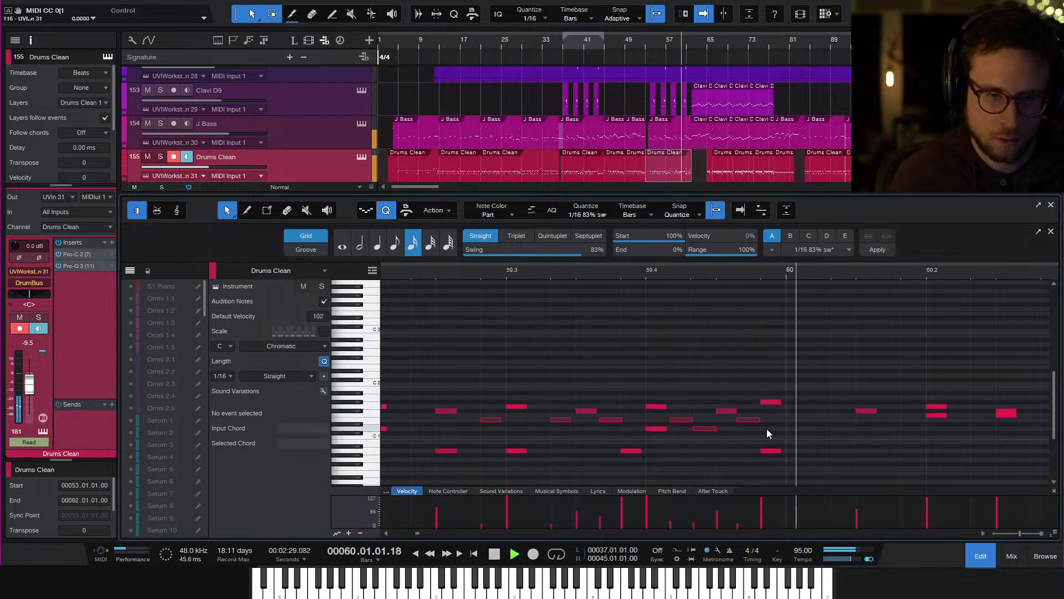
Remove the restored E1 note at the end of bar 59 again and replay into bar 60
left_click(750, 421)
key("space")
key("space")
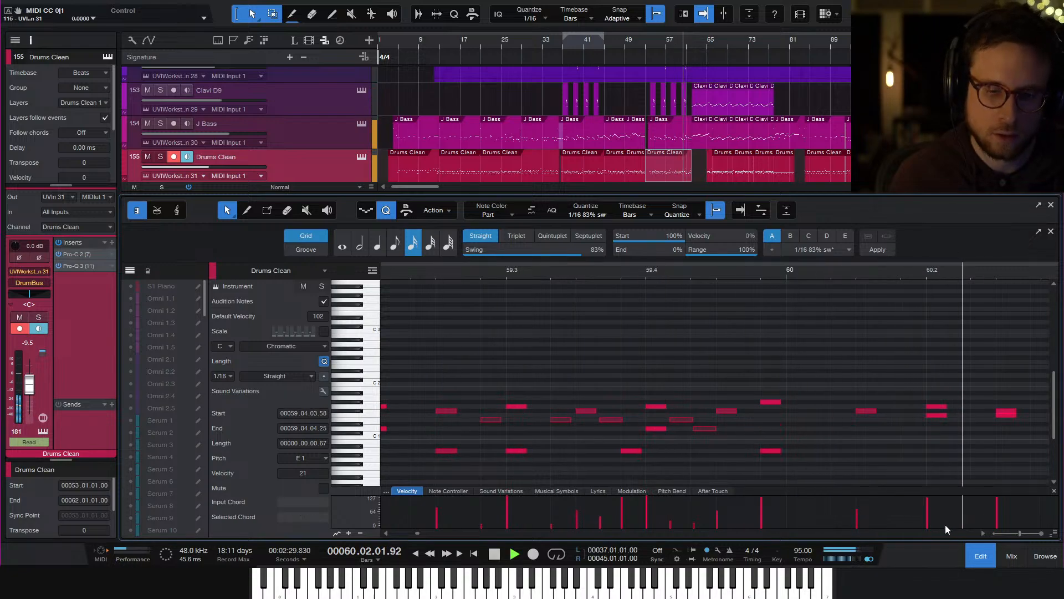
Close the note editor and listen to the full arrangement from bar 60 through bar 70
left_click(979, 559)
key("w")
key("w")
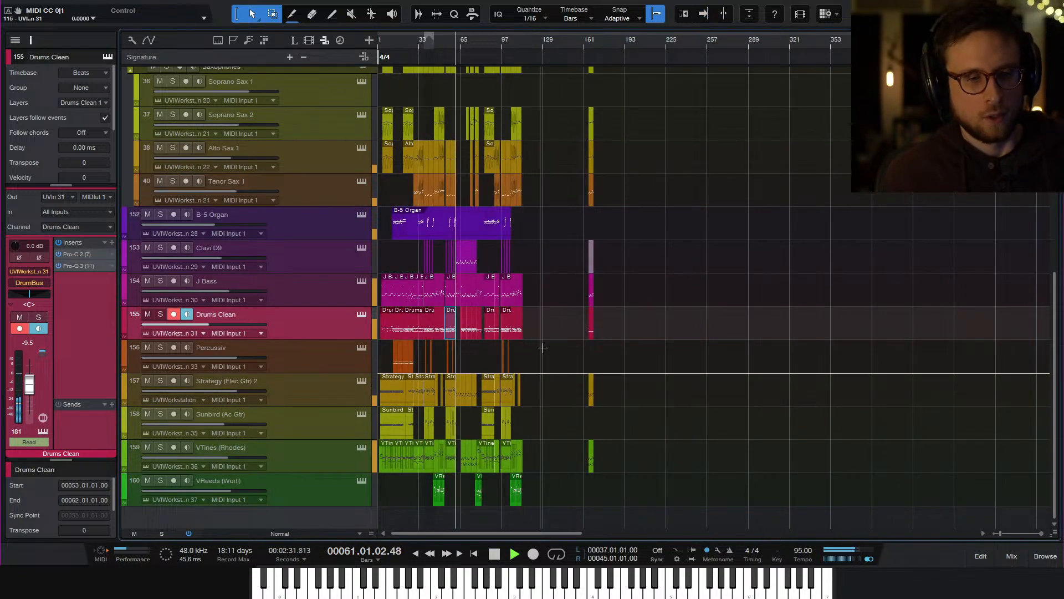
key("e")
key("e")
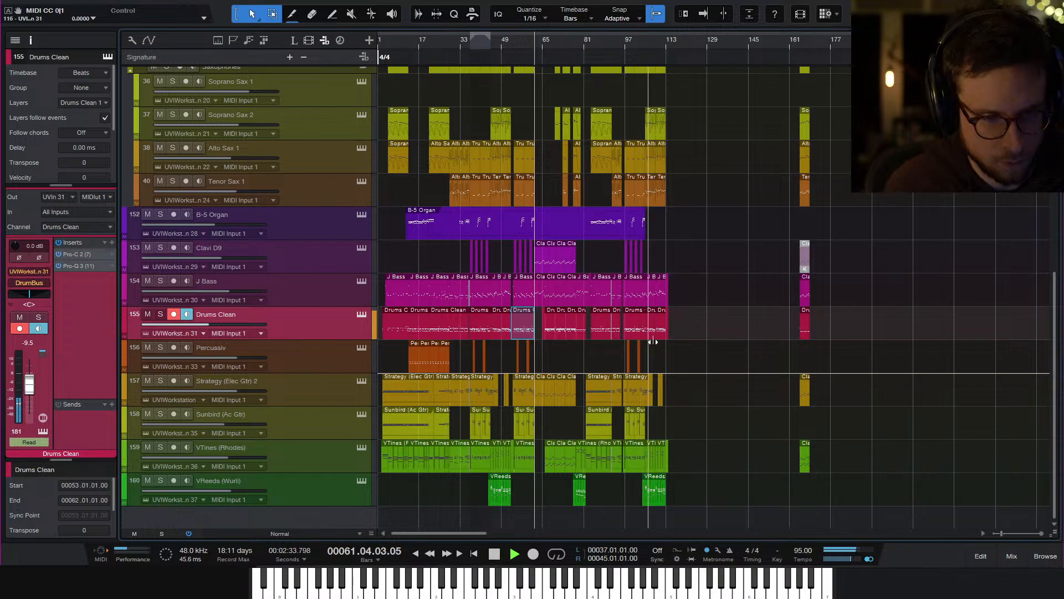
left_click(704, 305)
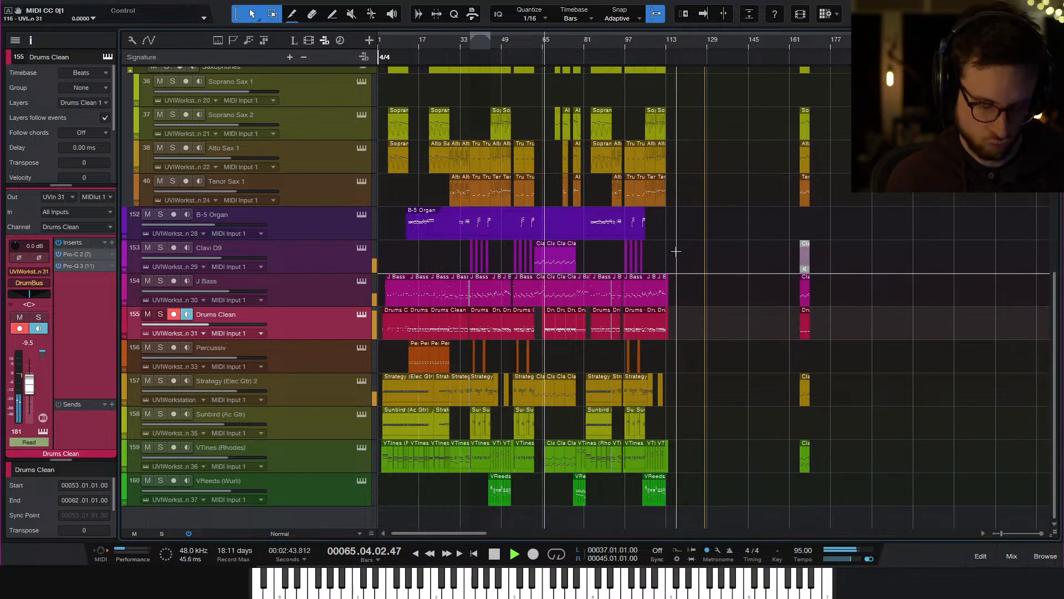
key("e")
key("e")
scroll(645, 263, "left", 3)
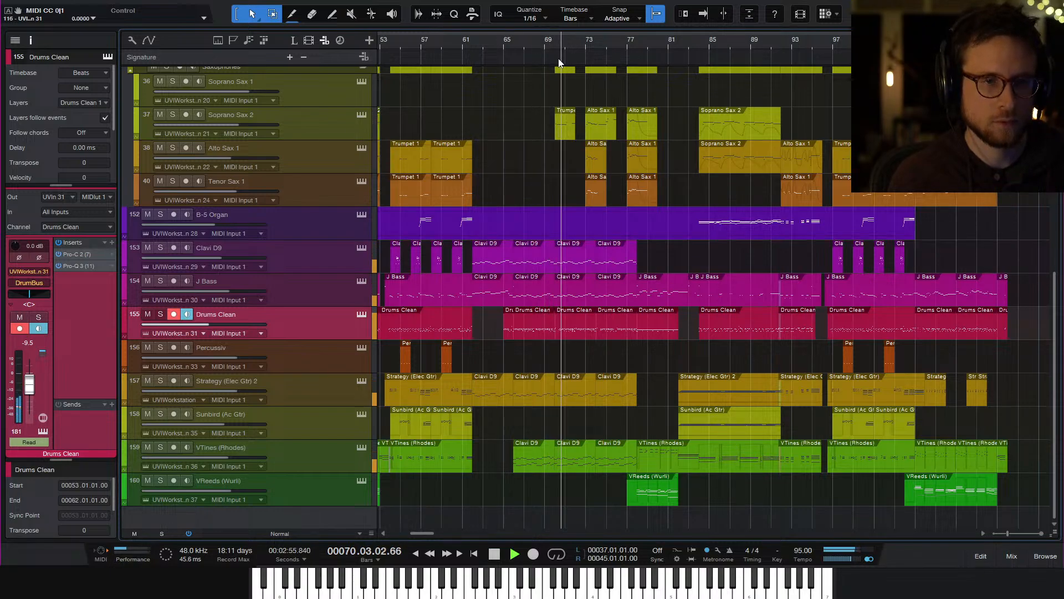
key("space")
Move the playhead to bar 69 and rename the J Bass track's mislabelled Clavi D9 events to match the track name
left_click(545, 42)
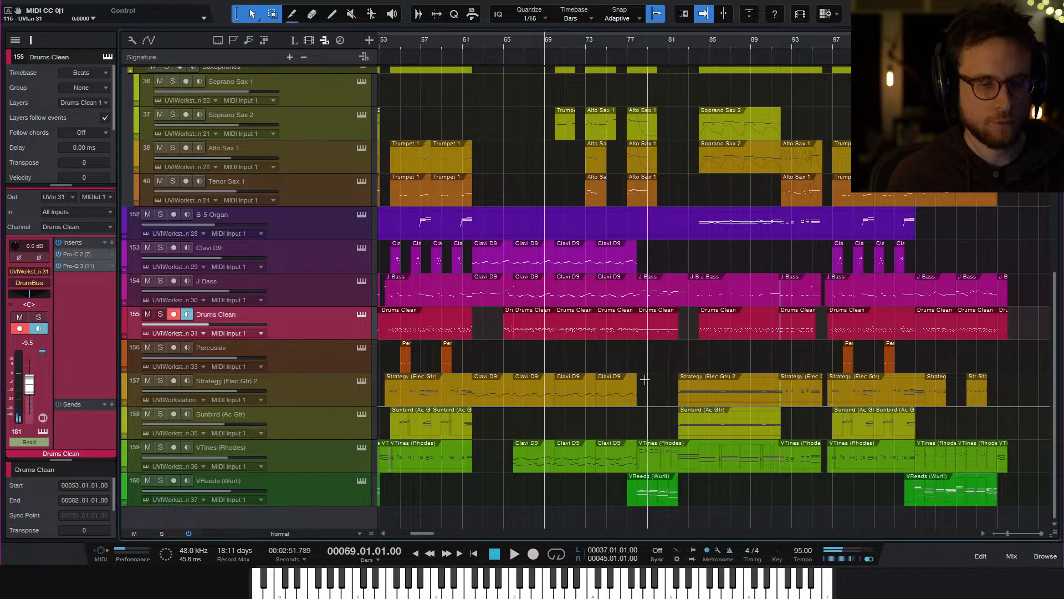
key("e")
key("e")
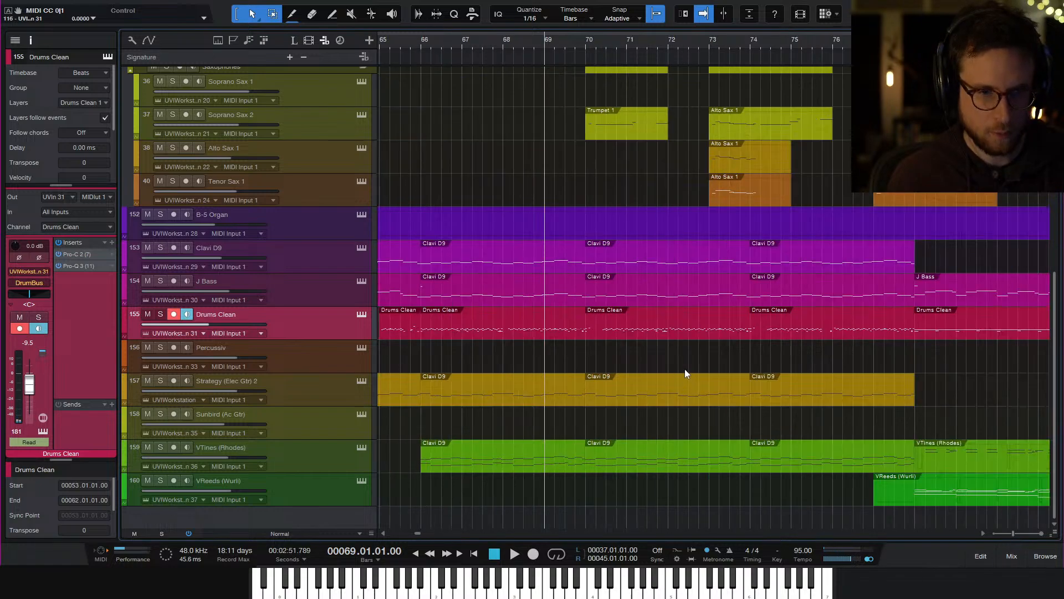
left_click(624, 298)
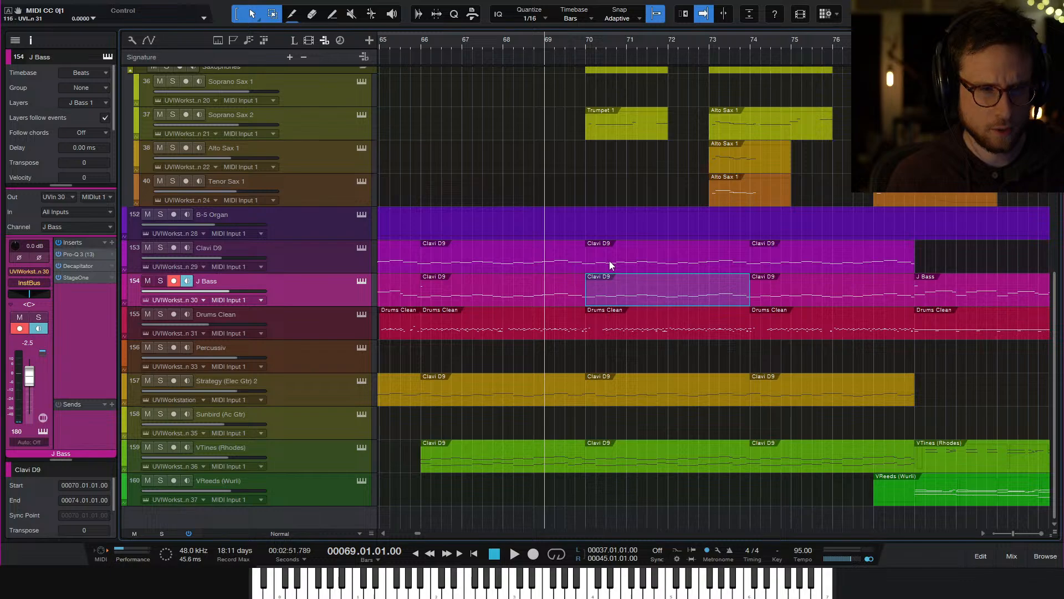
double_click(215, 278)
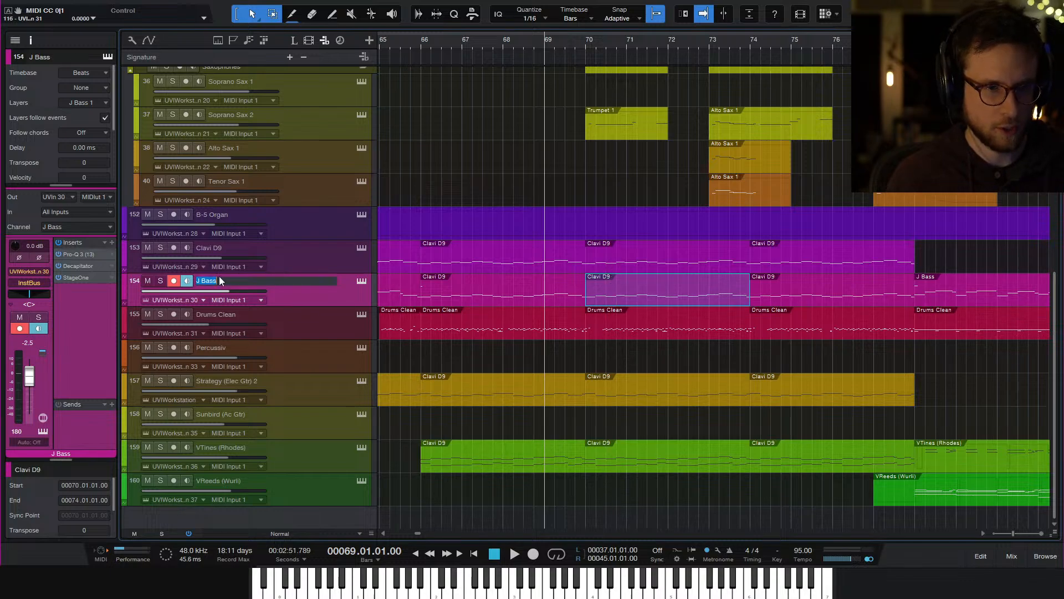
key("Return")
Rename the Clavi D9 events on the Strategy (Elec Gtr) 2 and VTines (Rhodes) tracks to match their track names
double_click(234, 381)
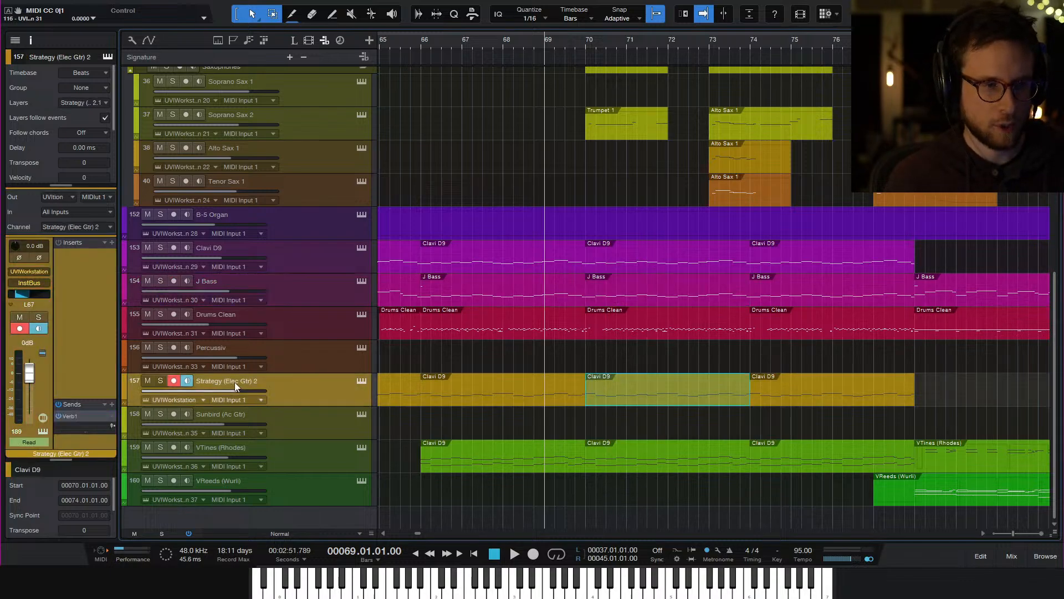
key("Return")
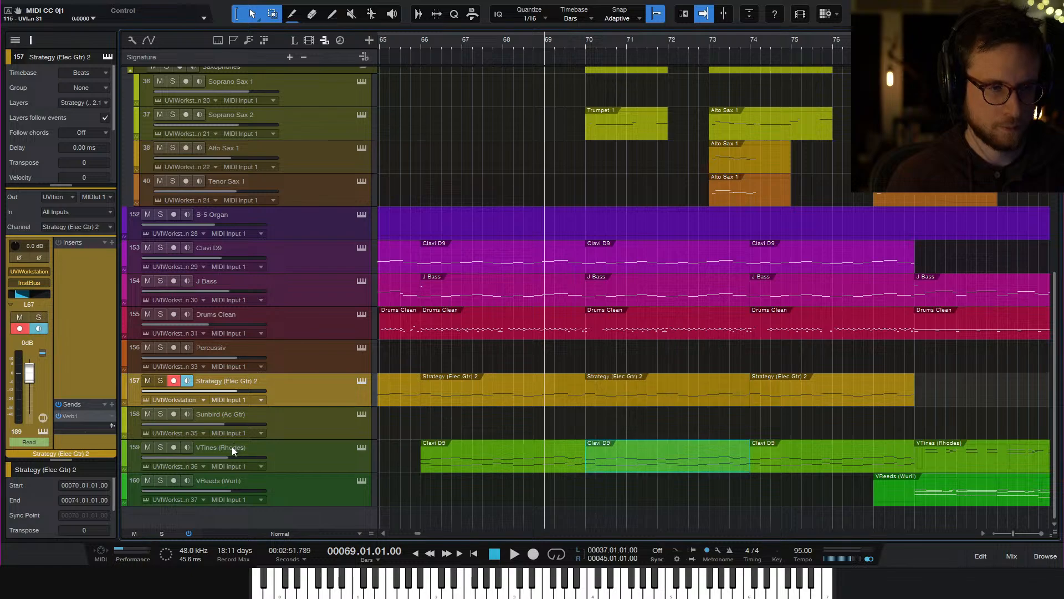
double_click(232, 447)
key("Return")
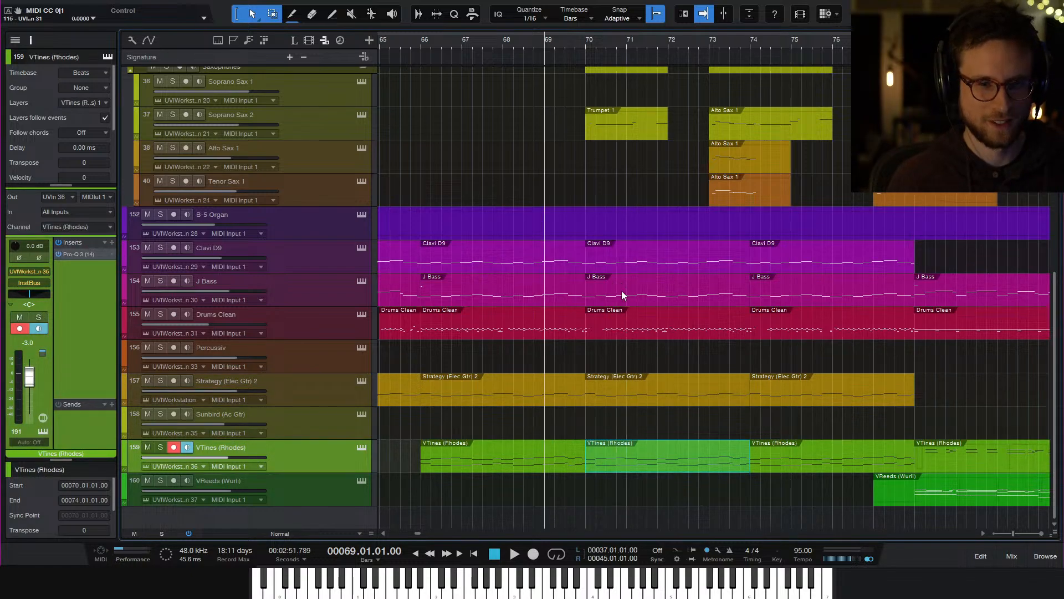
Open the J Bass event at bars 70 to 74 in the note editor and play it from bar 69 into bar 70
left_click(713, 295)
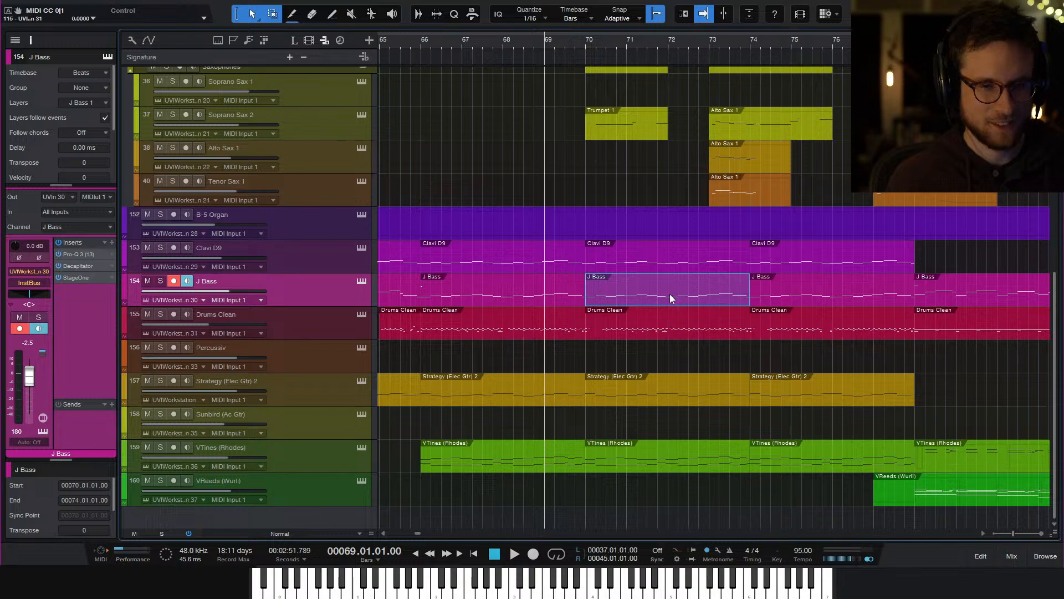
double_click(647, 294)
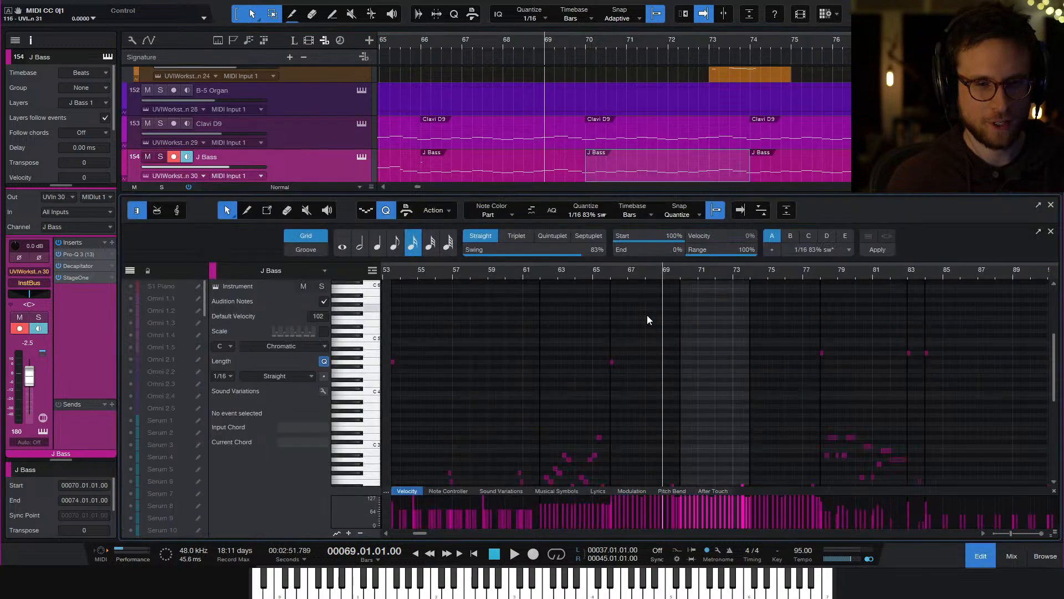
key("e")
key("e")
scroll(748, 367, "down", 6)
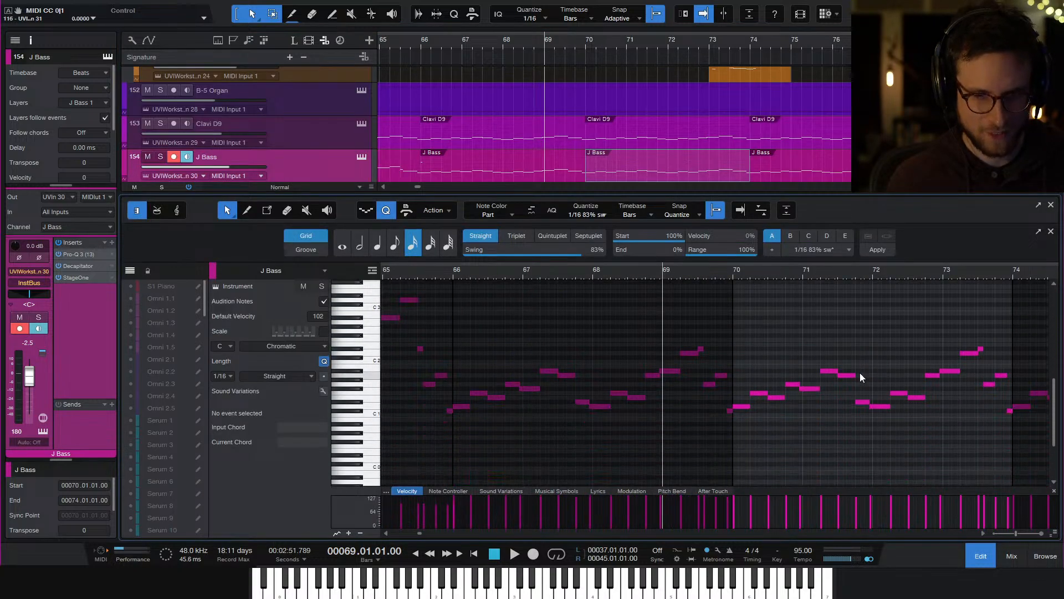
key("e")
key("space")
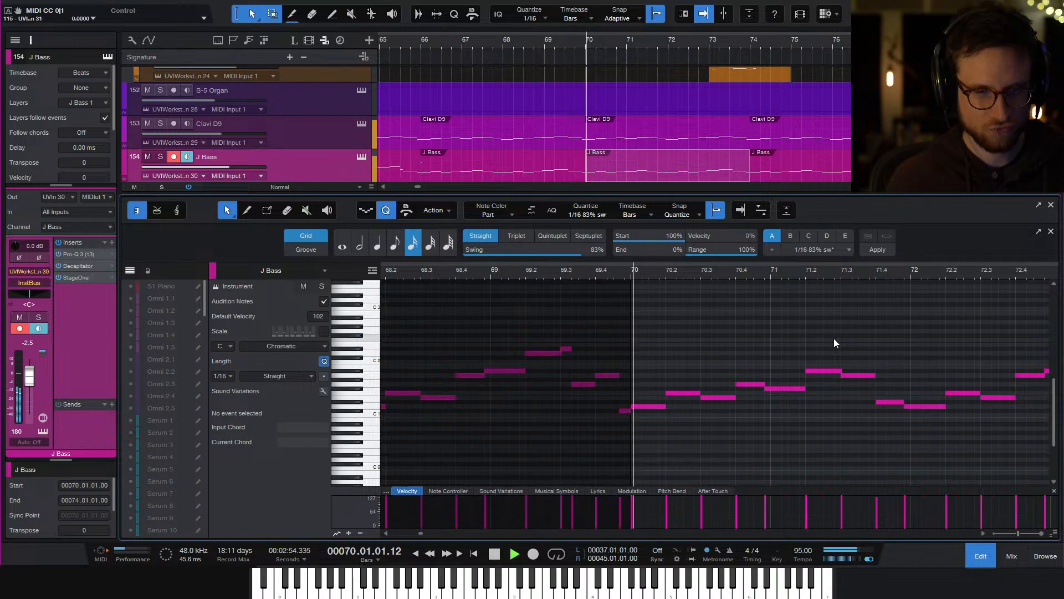
key("space")
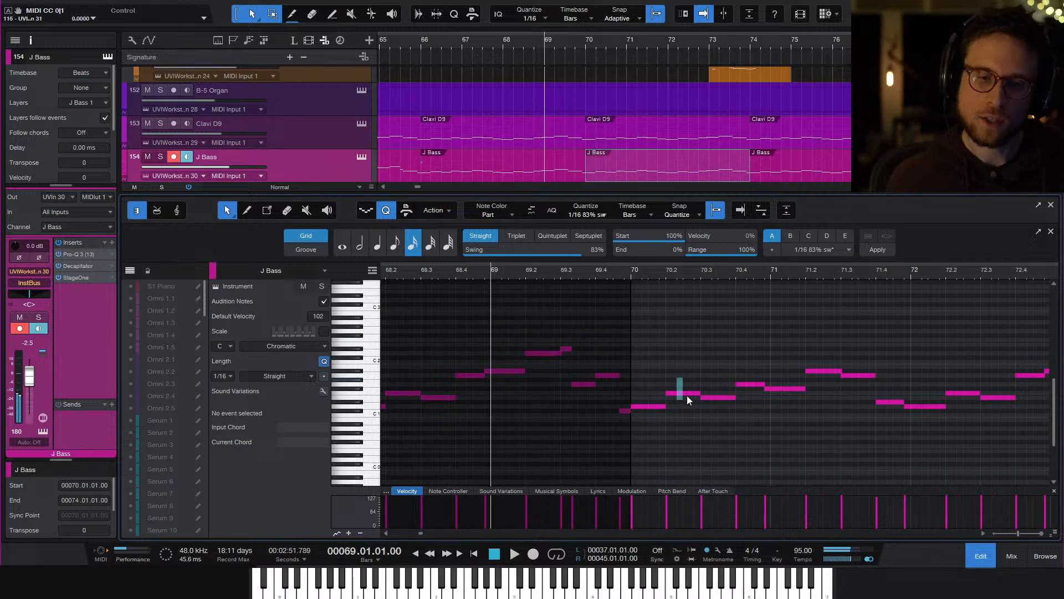
Mute the F1 bass note on beat 2 of bar 70 and replay repeatedly from just before the bar
left_click(686, 394)
key("shift+m")
left_click(623, 271)
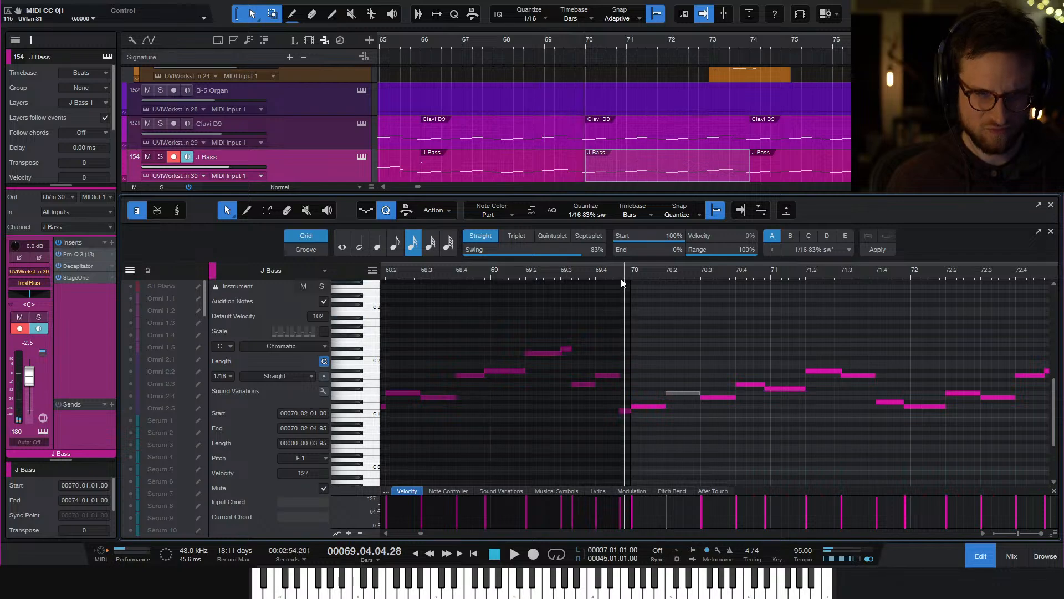
key("space")
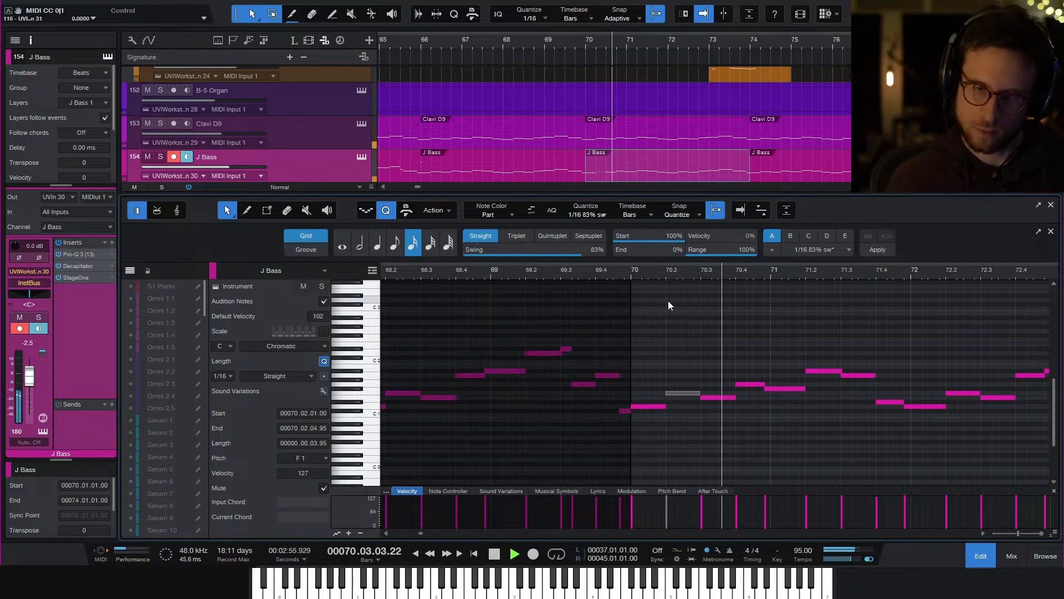
key("space")
key("space")
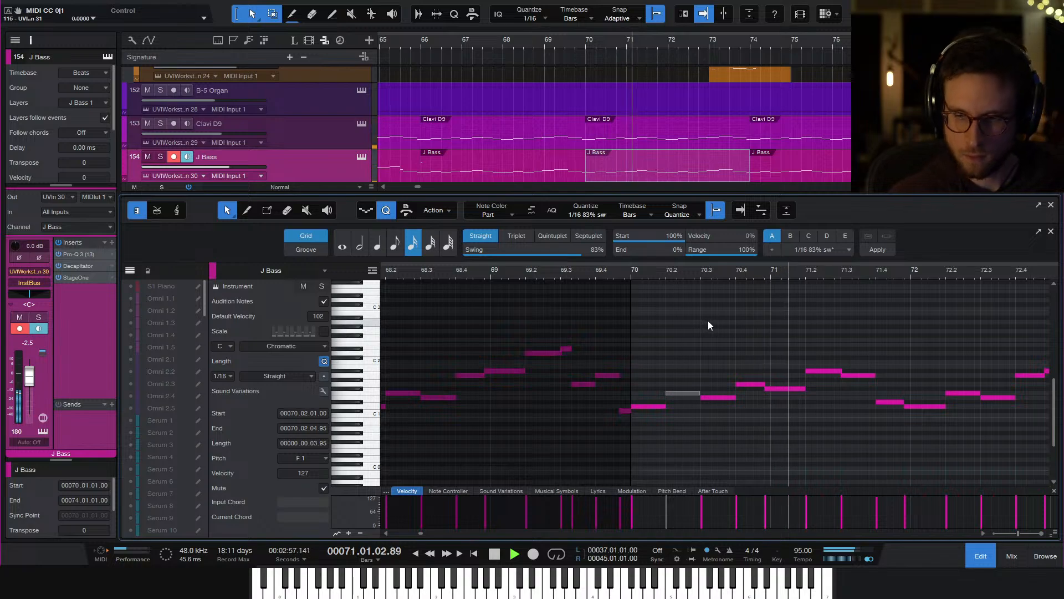
key("space")
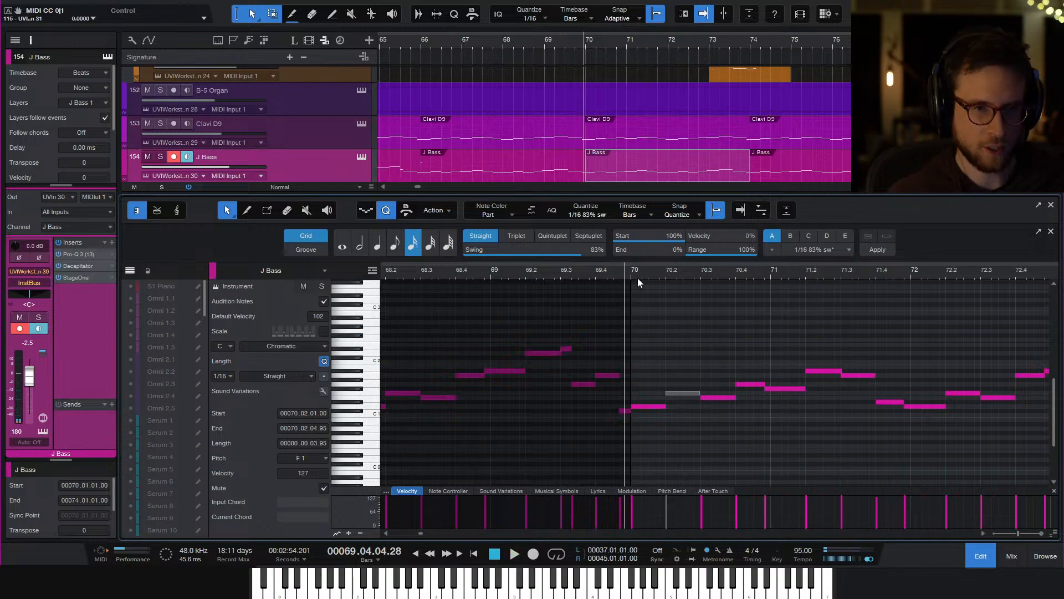
key("space")
key("space")
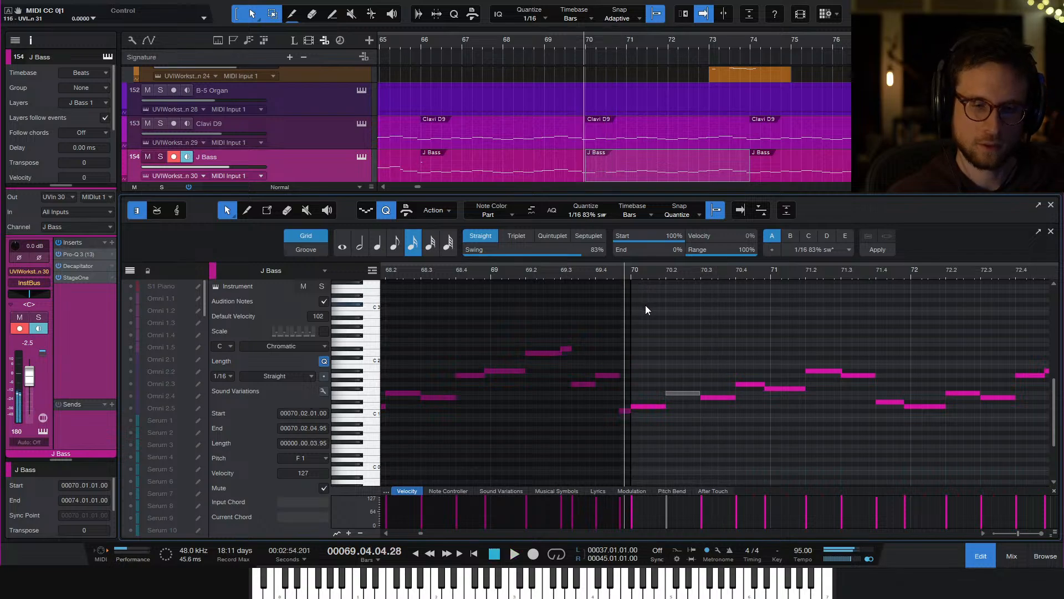
key("space")
key("space")
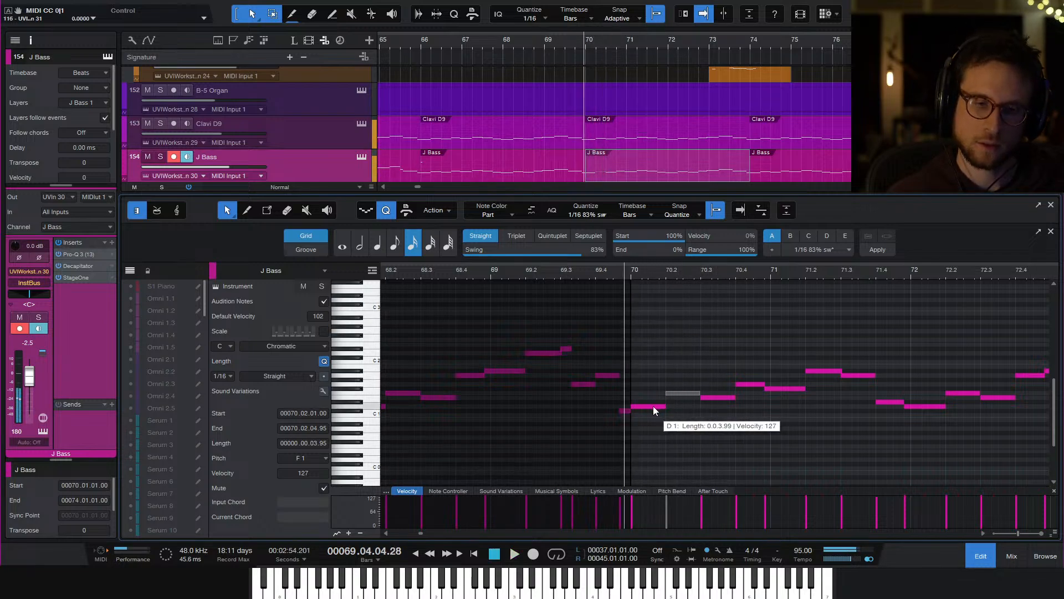
Unmute the bass note on beat 2 of bar 70, raise it an octave to F2, and replay from just before the bar
left_click(679, 393)
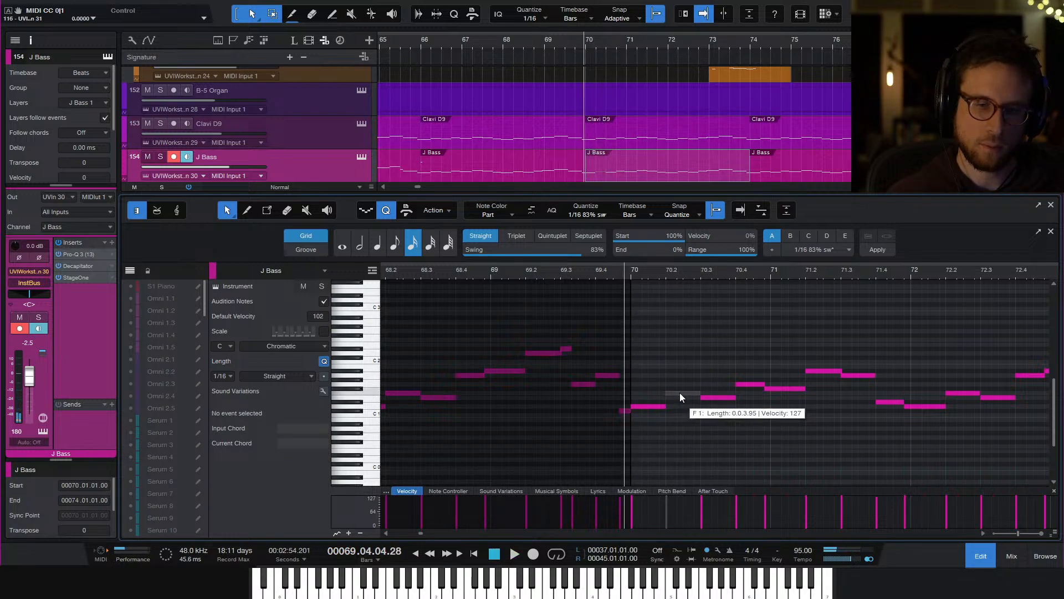
left_click(681, 393)
key("shift+Up")
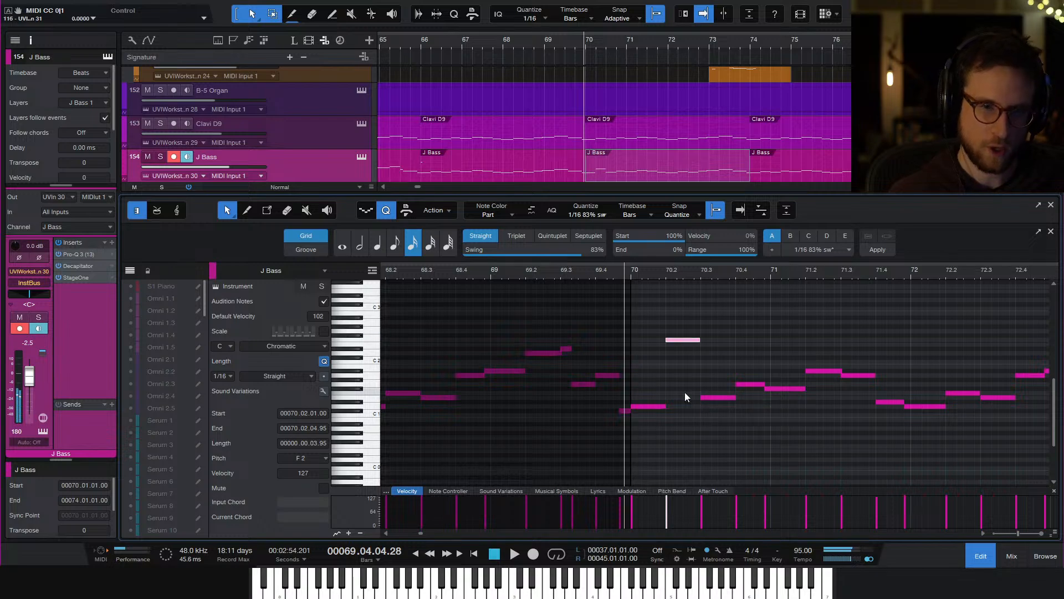
key("space")
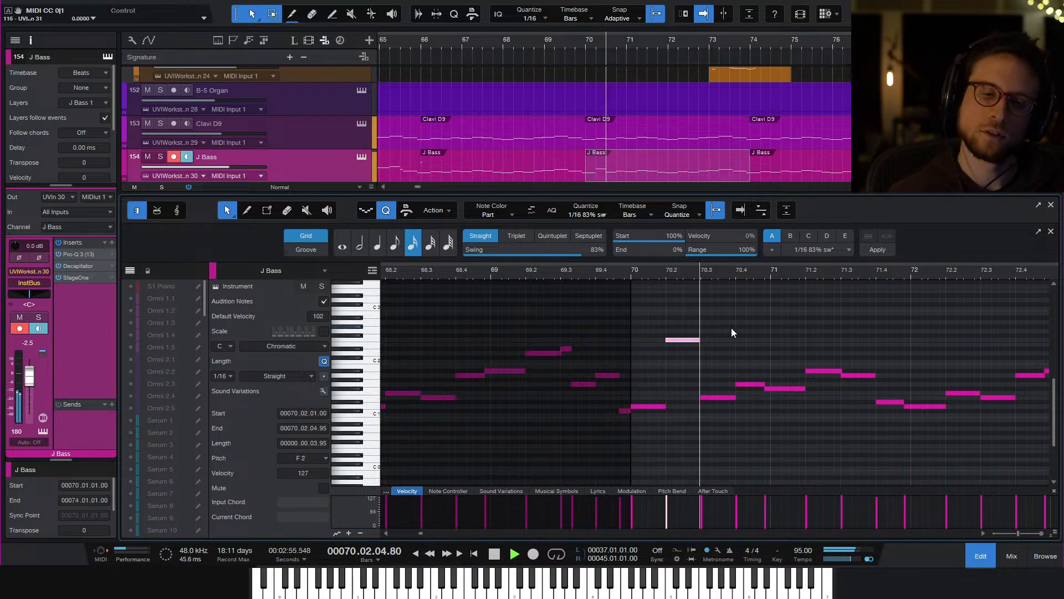
key("space")
Listen to the edited bass line from the end of bar 68 past bar 75
left_click(495, 273)
key("space")
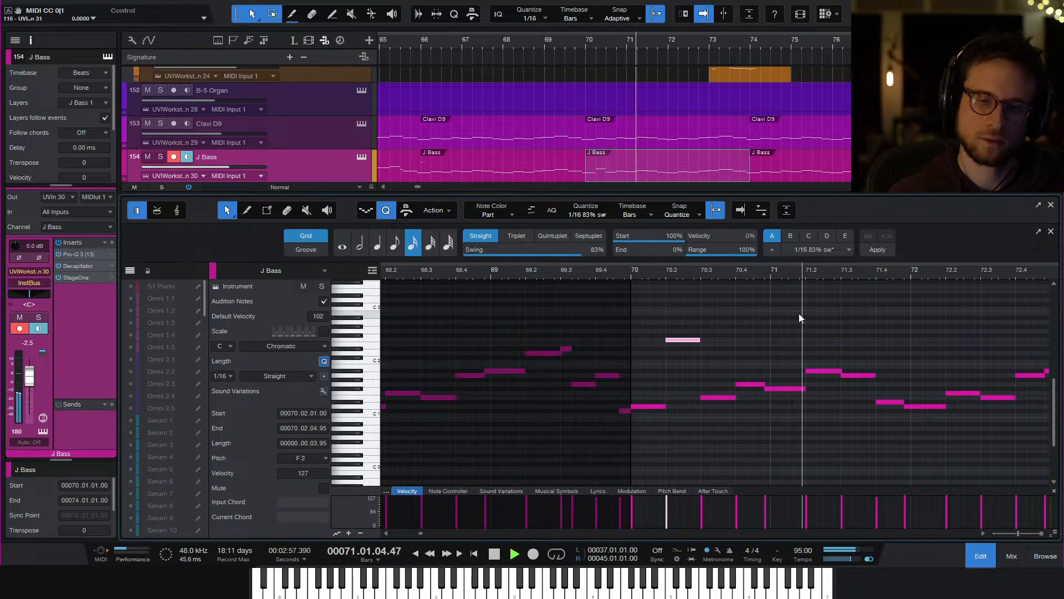
left_click(959, 462)
scroll(942, 457, "down", 3)
scroll(922, 454, "right", 3)
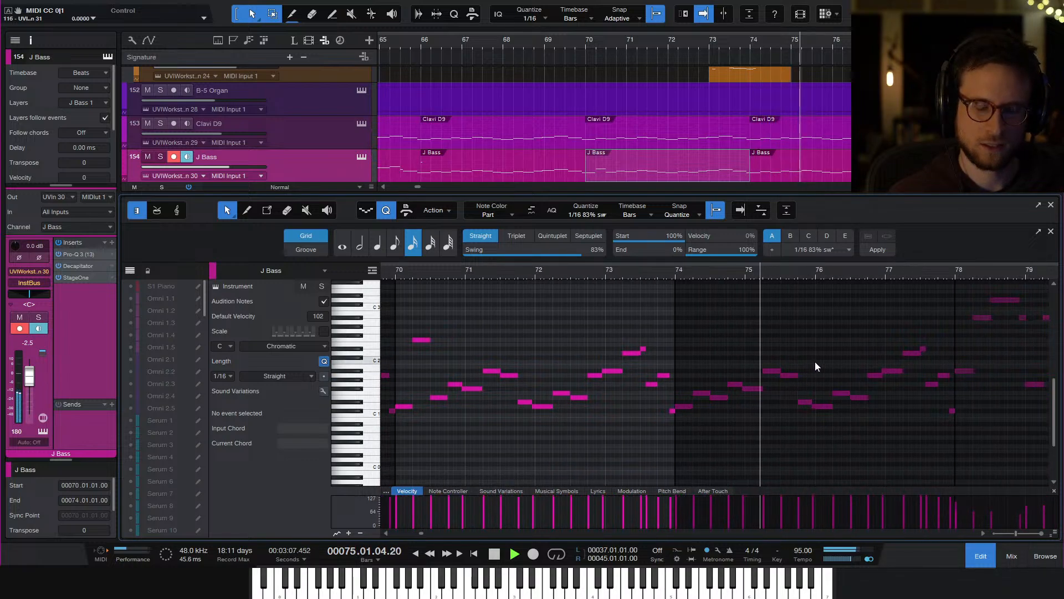
key("space")
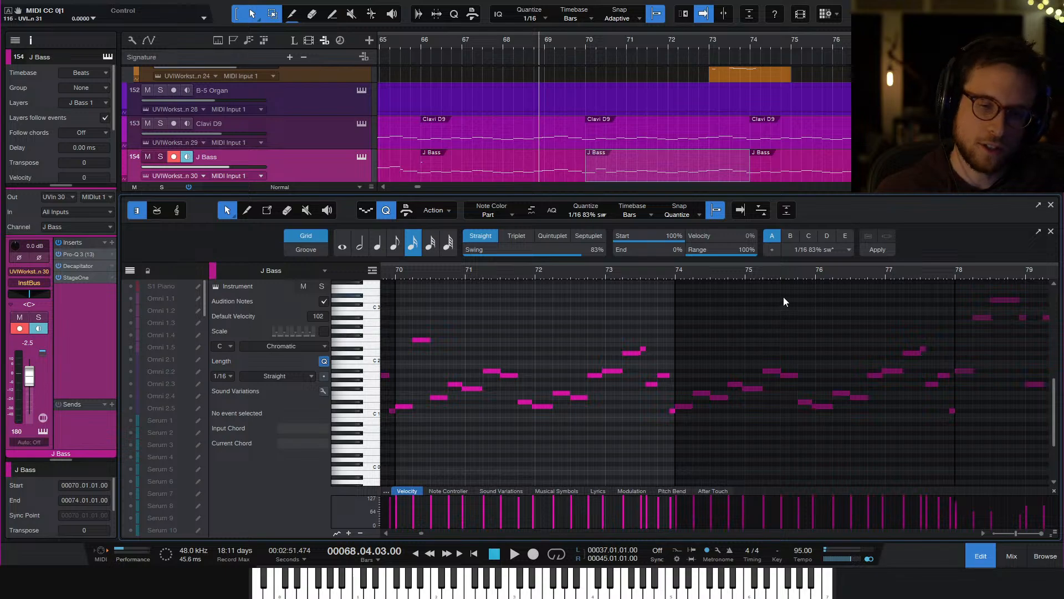
Activate the next J Bass event and play its bass line from the start of bar 74 through bar 75
left_click(799, 277)
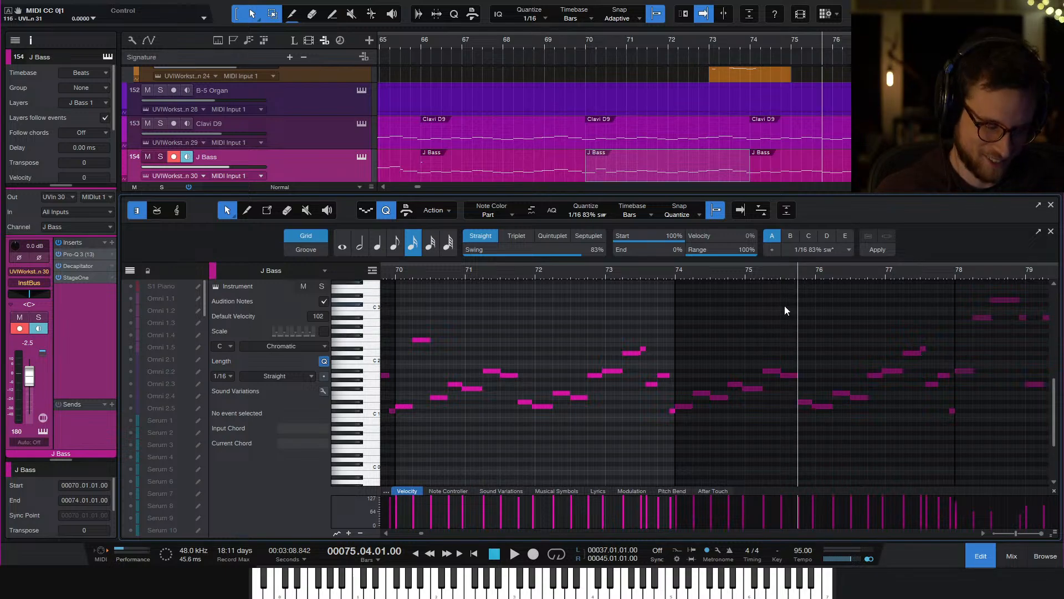
key("e")
scroll(765, 315, "right", 2)
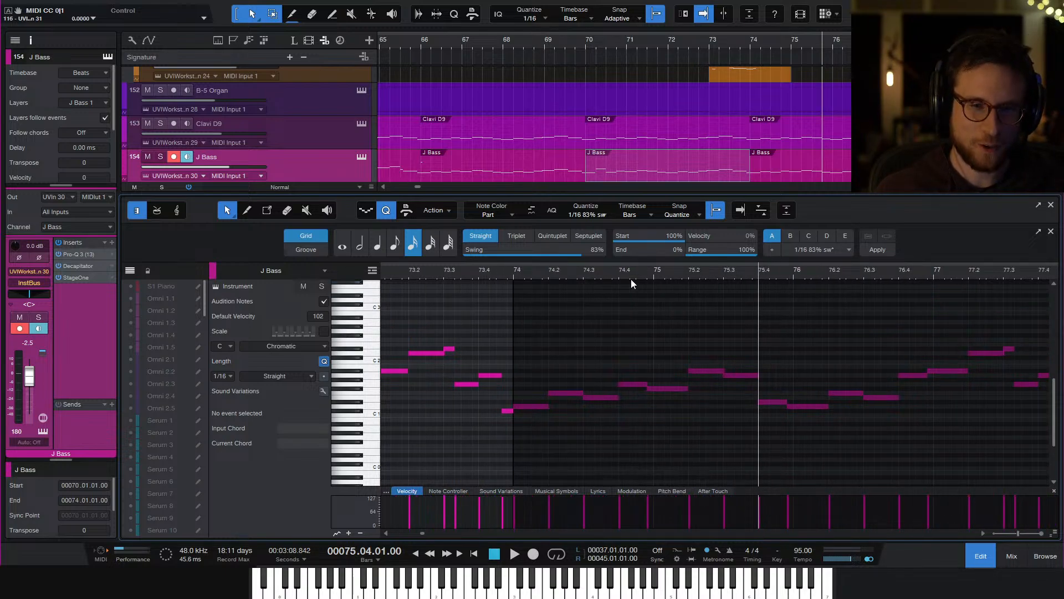
left_click(676, 280)
left_click(515, 272)
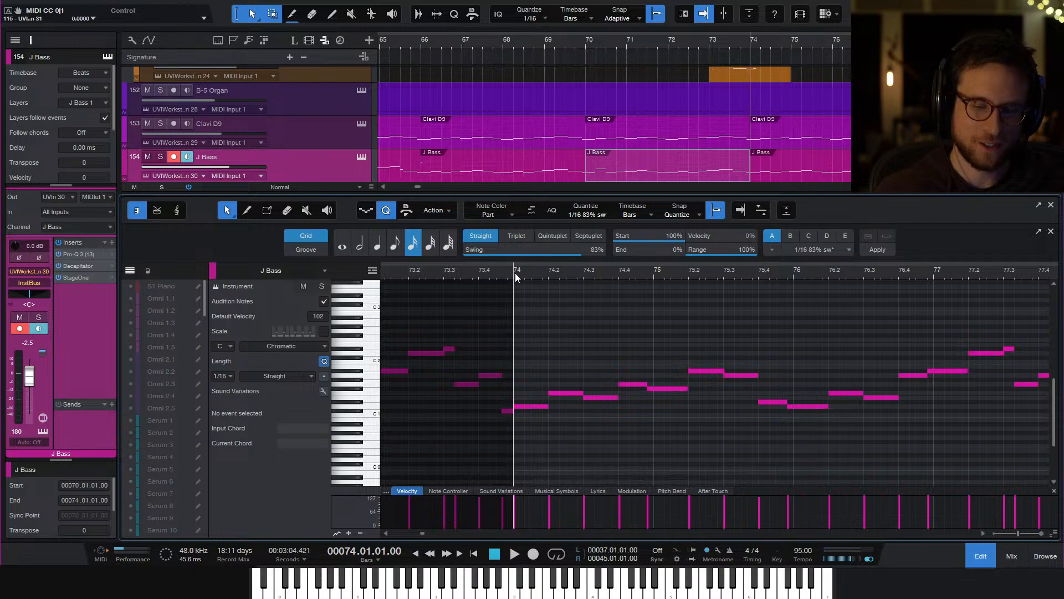
key("space")
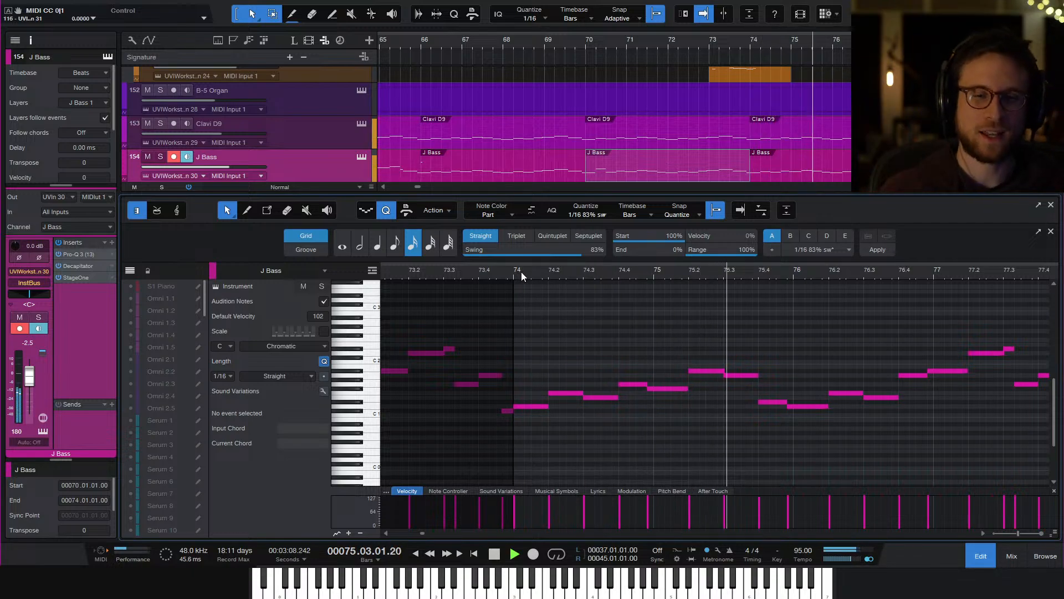
key("space")
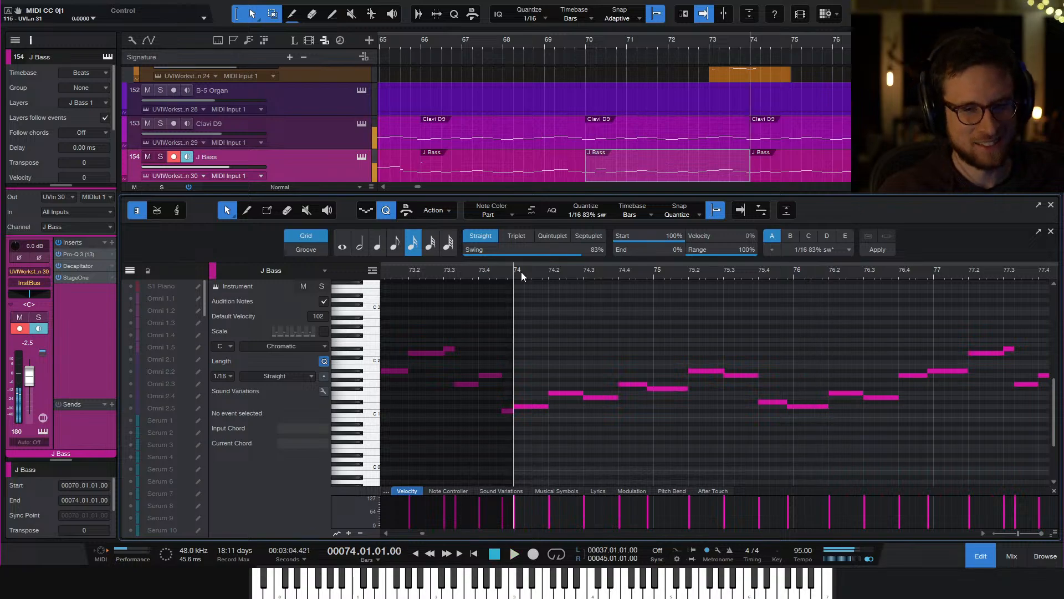
Check the D#1 bass note on beat 4 of bar 75 and close the note editor
left_click(772, 402)
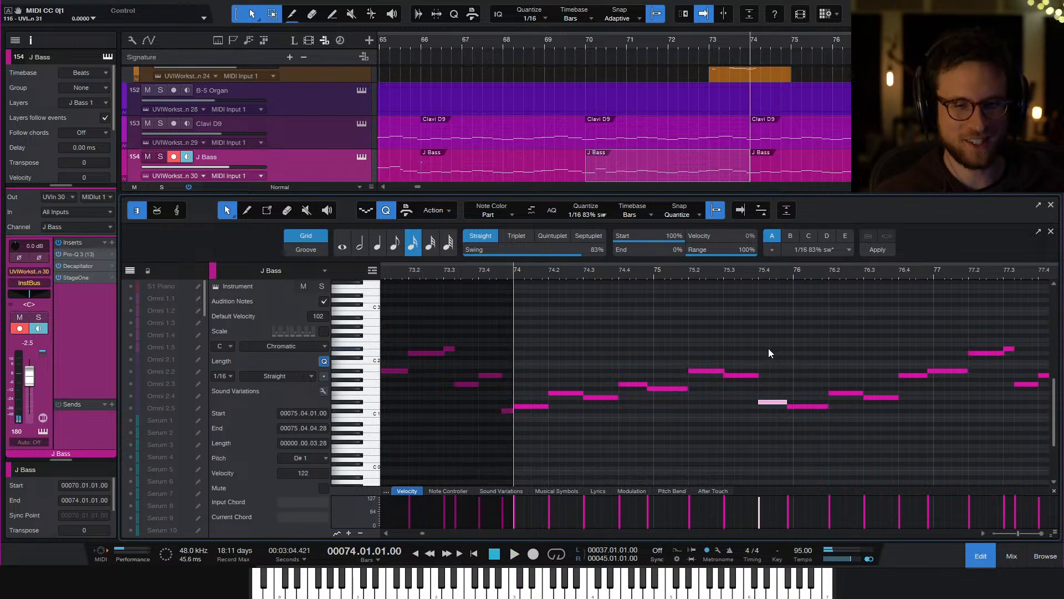
scroll(766, 347, "right", 2)
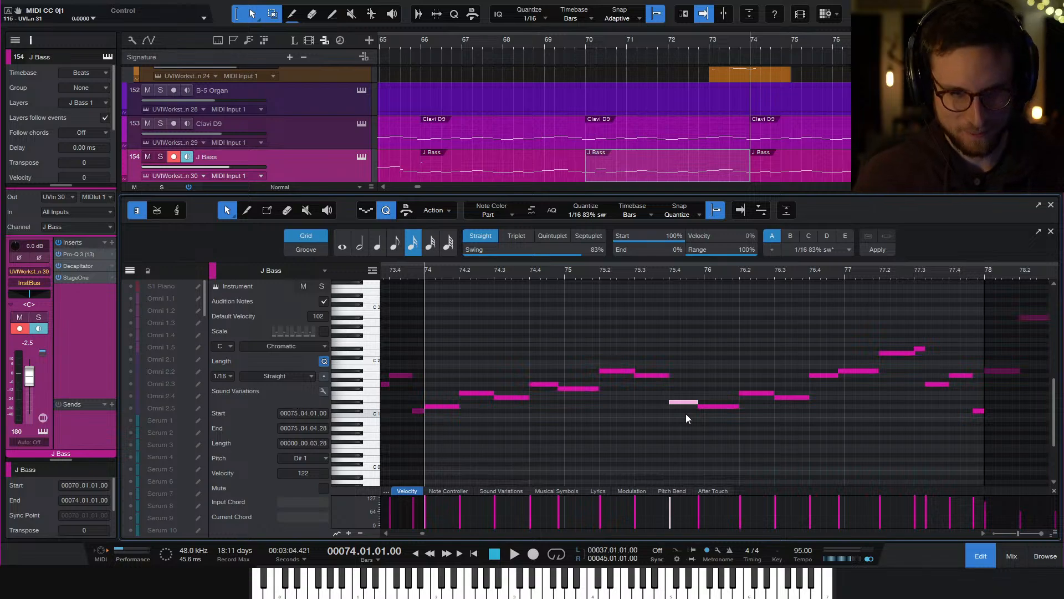
left_click(985, 558)
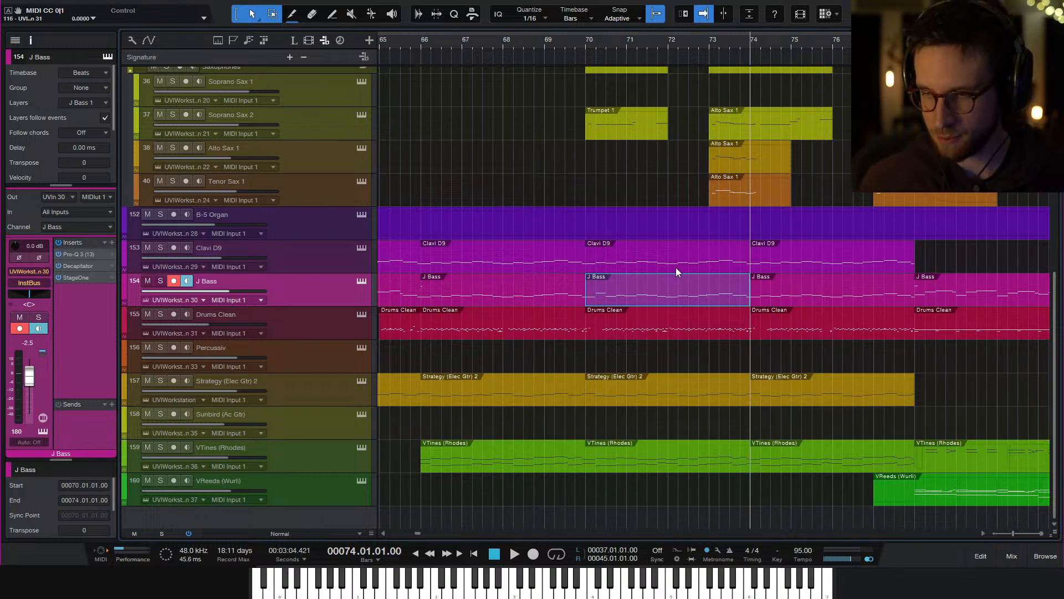
Open the Clavi D9 event of bars 70 to 74 in the note editor, focused on the notes around bar 74
left_click(732, 265)
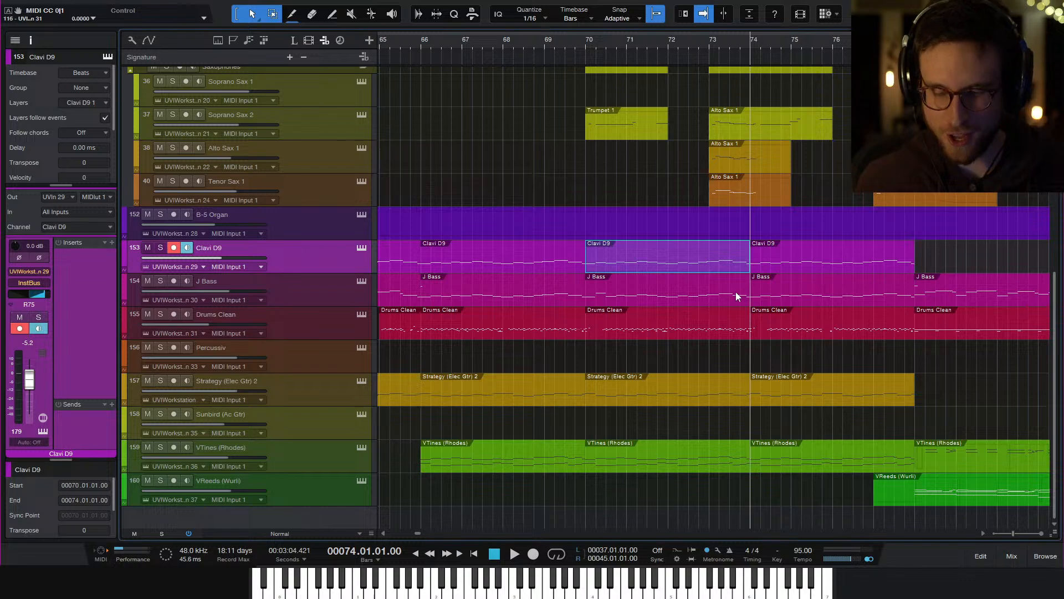
left_click(736, 295, "shift")
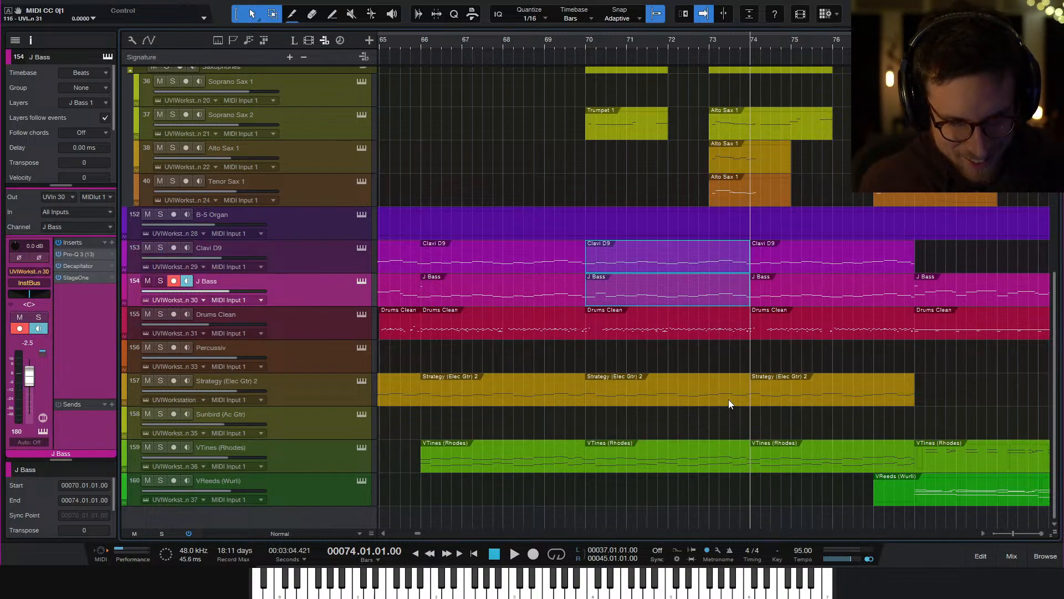
left_click(724, 299, "shift")
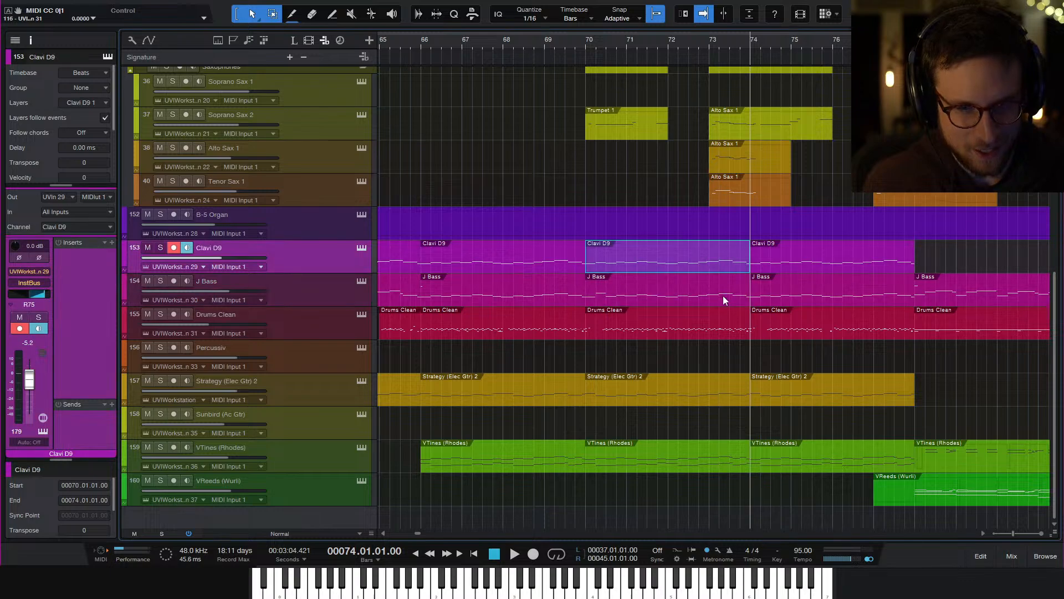
double_click(729, 265)
scroll(729, 406, "down", 5)
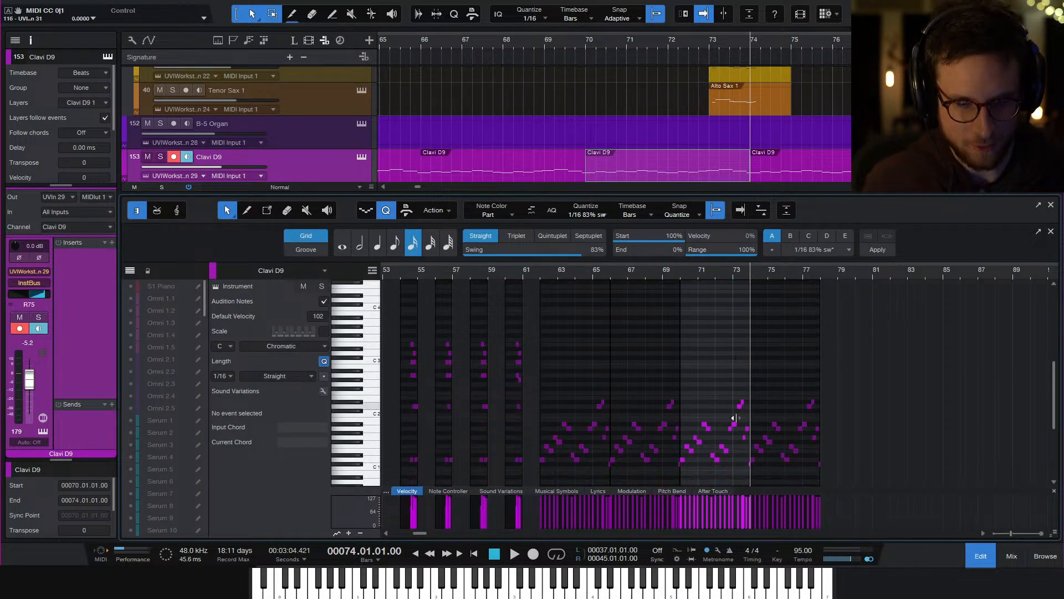
key("e")
key("e")
key("e")
scroll(768, 448, "down", 1)
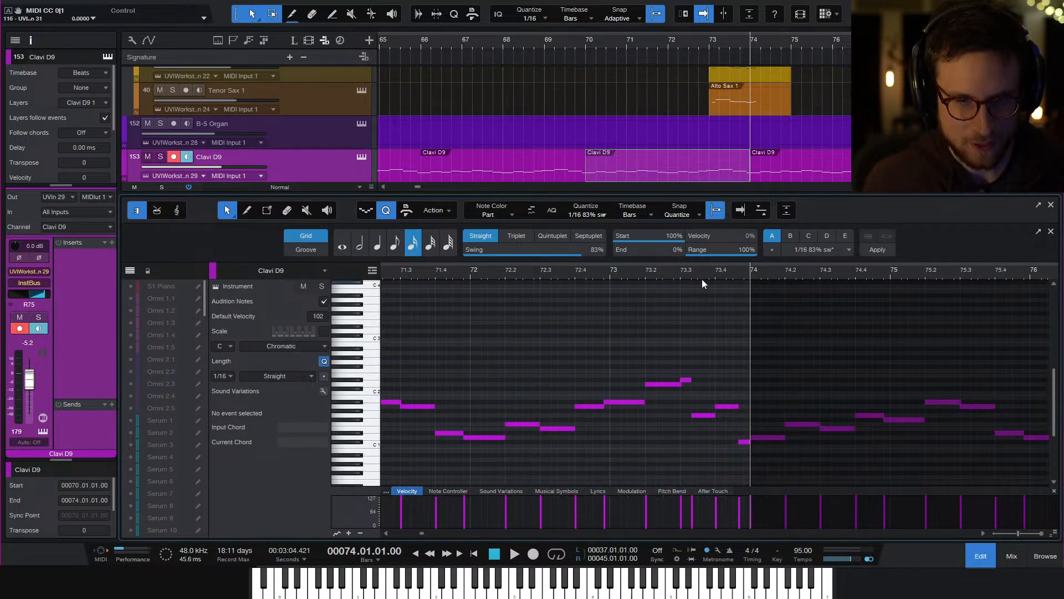
Listen to the Clavi D9 line from beat 3 of bar 73 into the last beat of bar 75
left_click(684, 271)
key("space")
key("space")
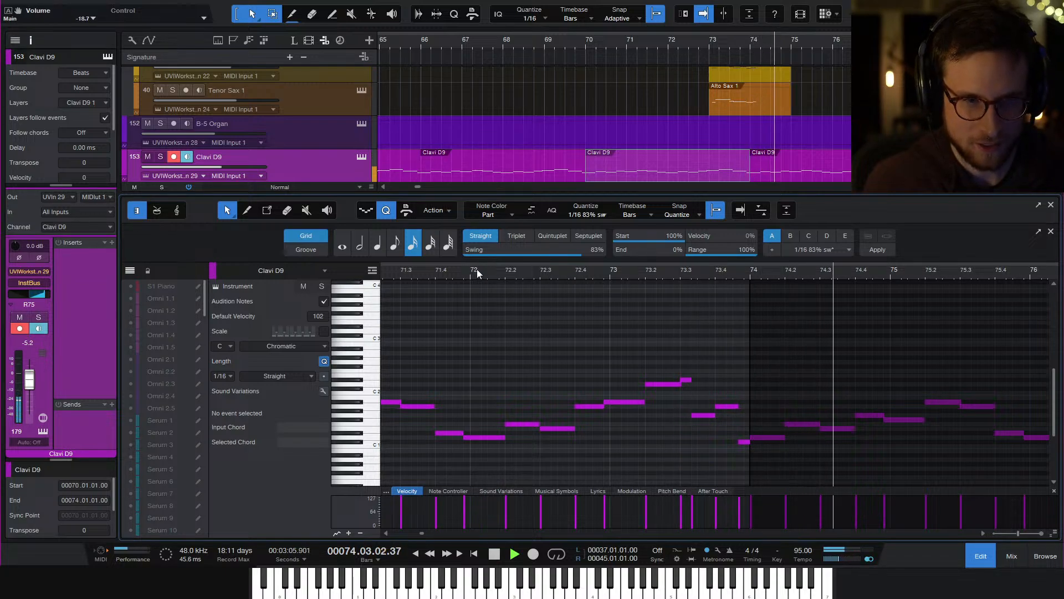
key("space")
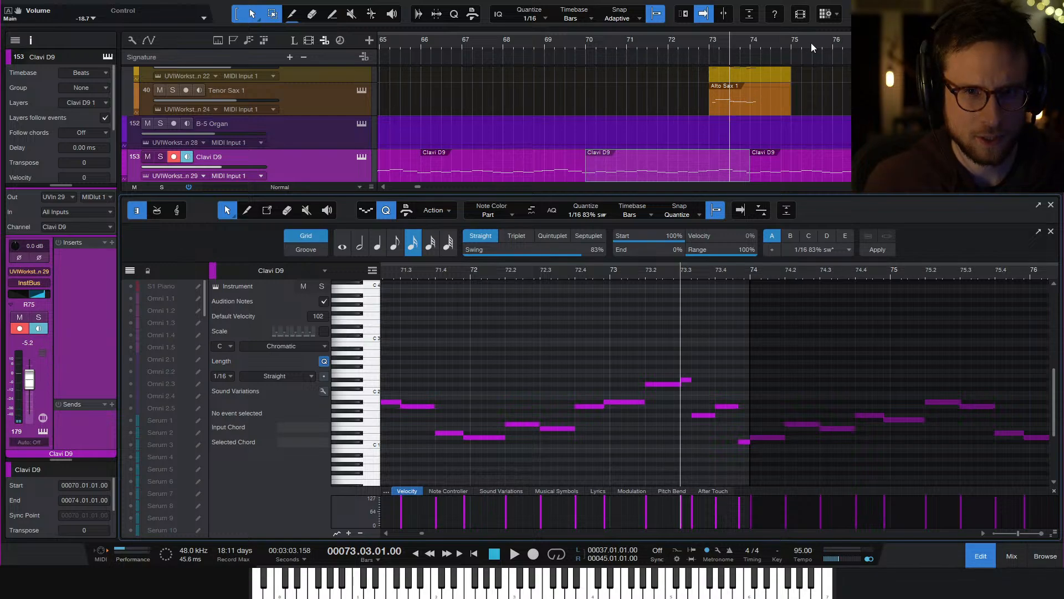
key("space")
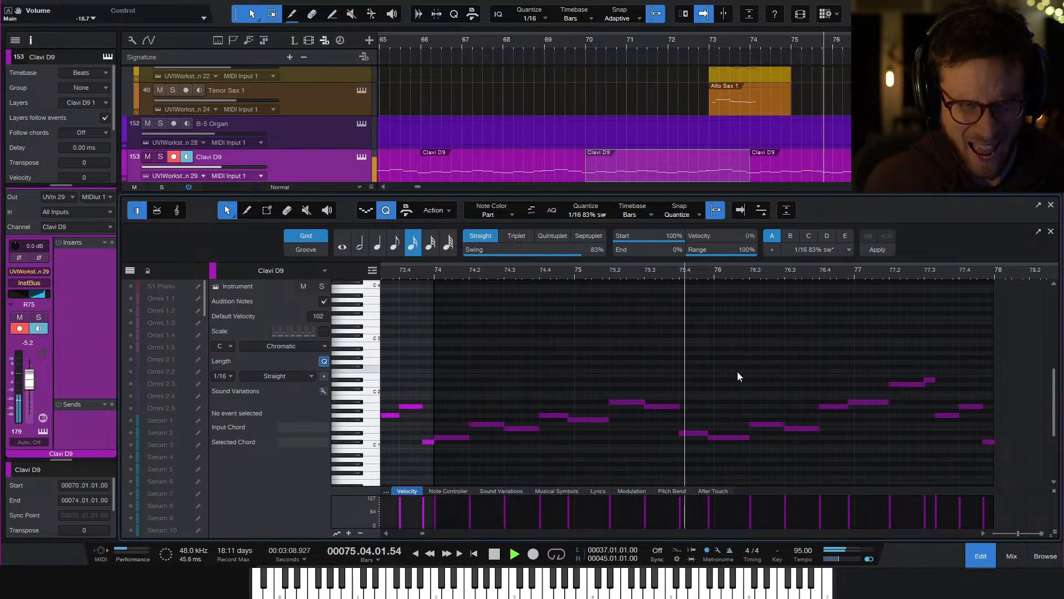
Raise the Clavi D9 note on beat 4 of bar 75 an octave to D#2
key("space")
left_click(696, 433)
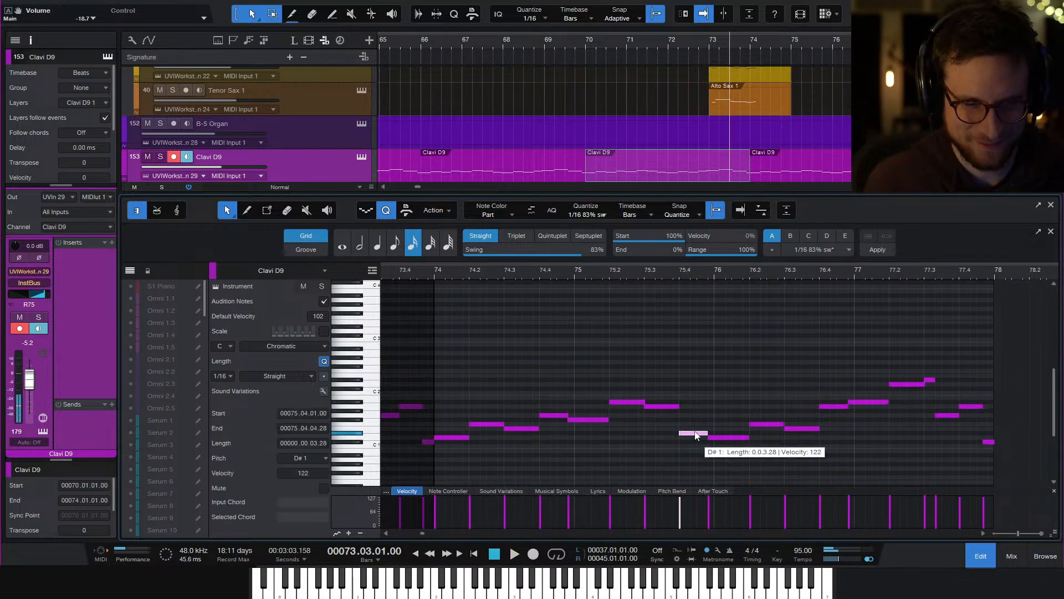
key("shift+Up")
Bring the J Bass part into the note editor and listen to its line across bars 75 to 77
scroll(763, 142, "down", 3)
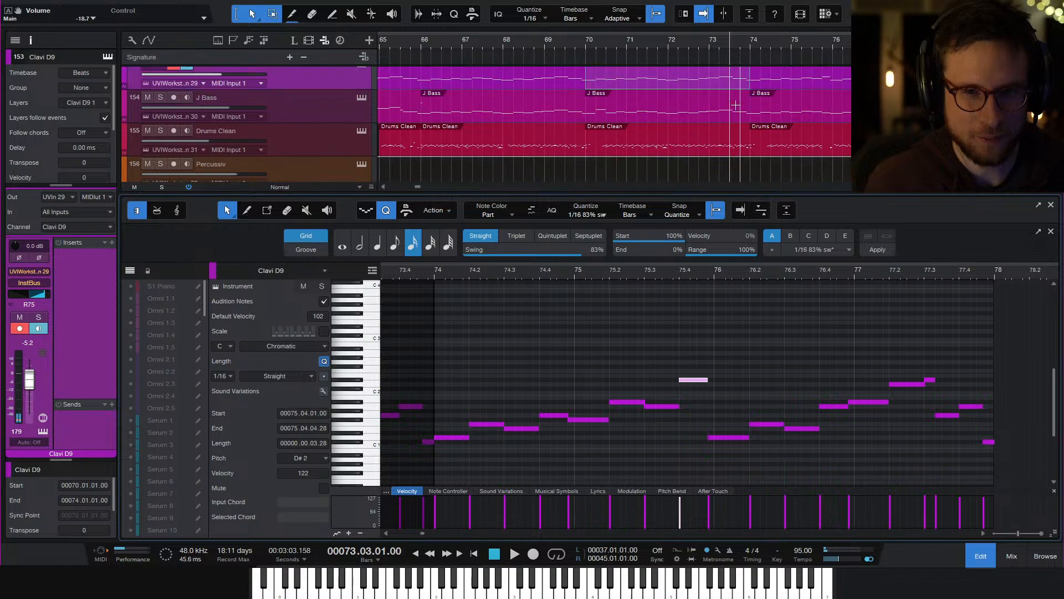
left_click(734, 140)
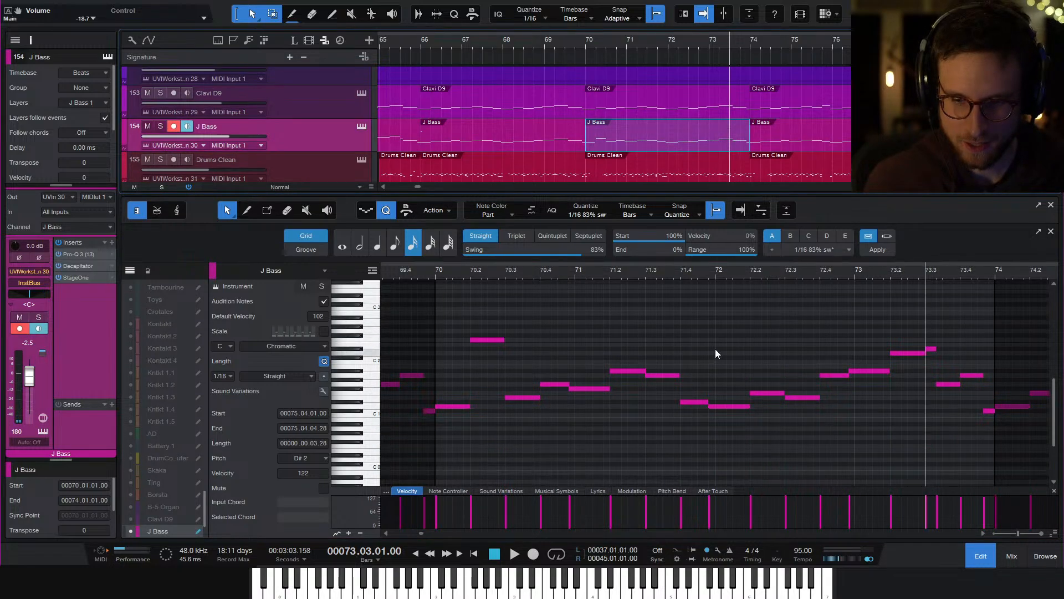
scroll(757, 383, "down", 1)
scroll(969, 352, "right", 6)
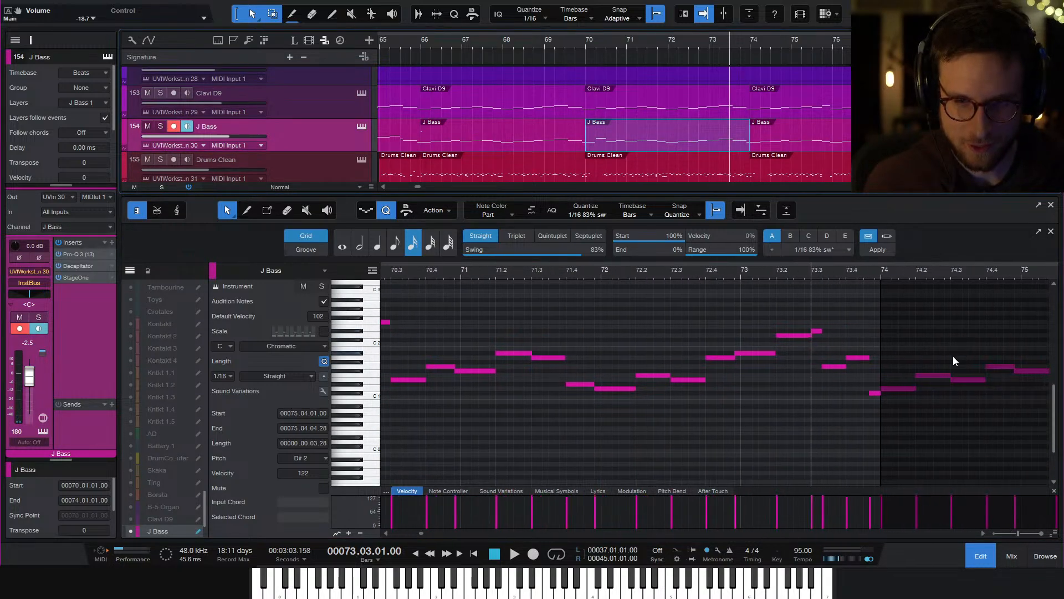
scroll(887, 344, "right", 4)
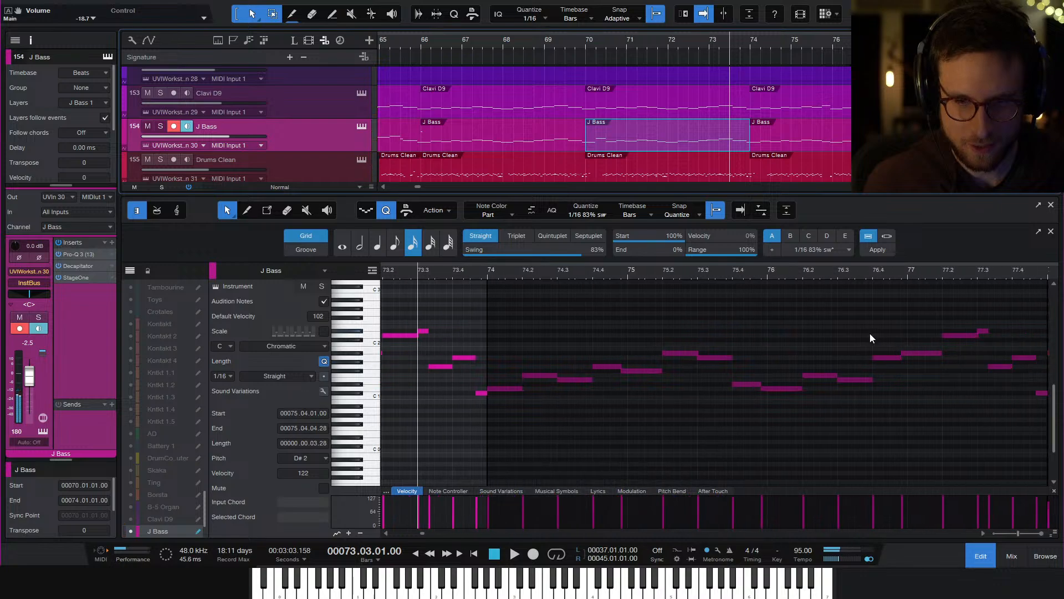
left_click(781, 275)
key("space")
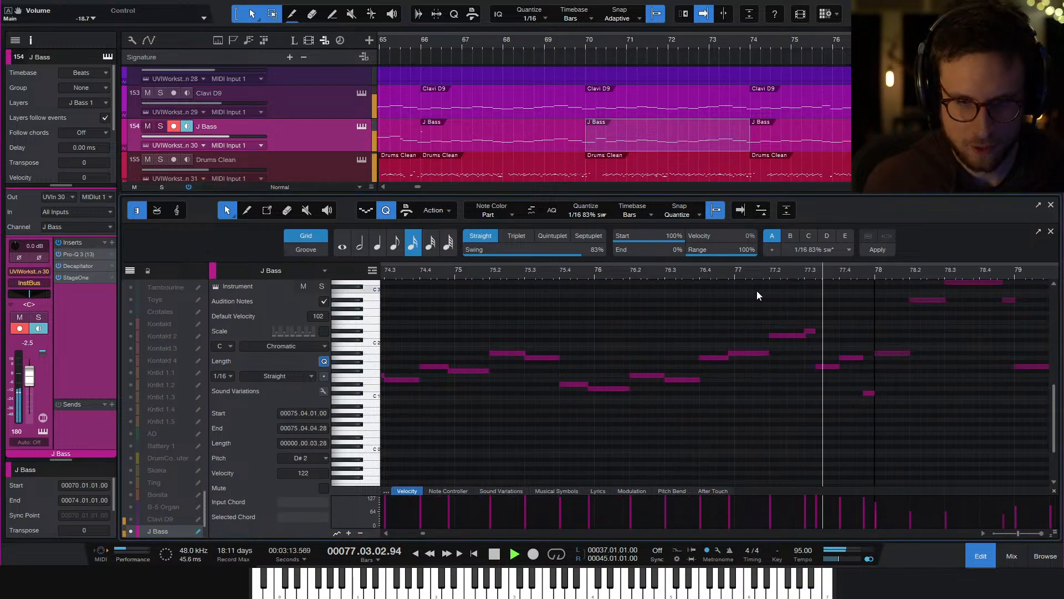
left_click(623, 273)
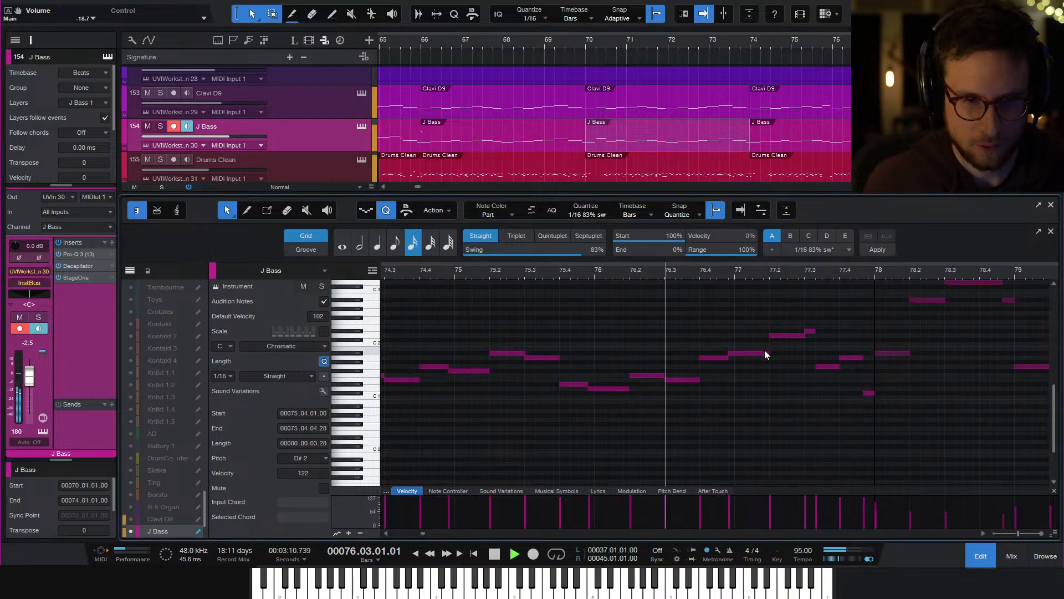
scroll(737, 333, "left", 3)
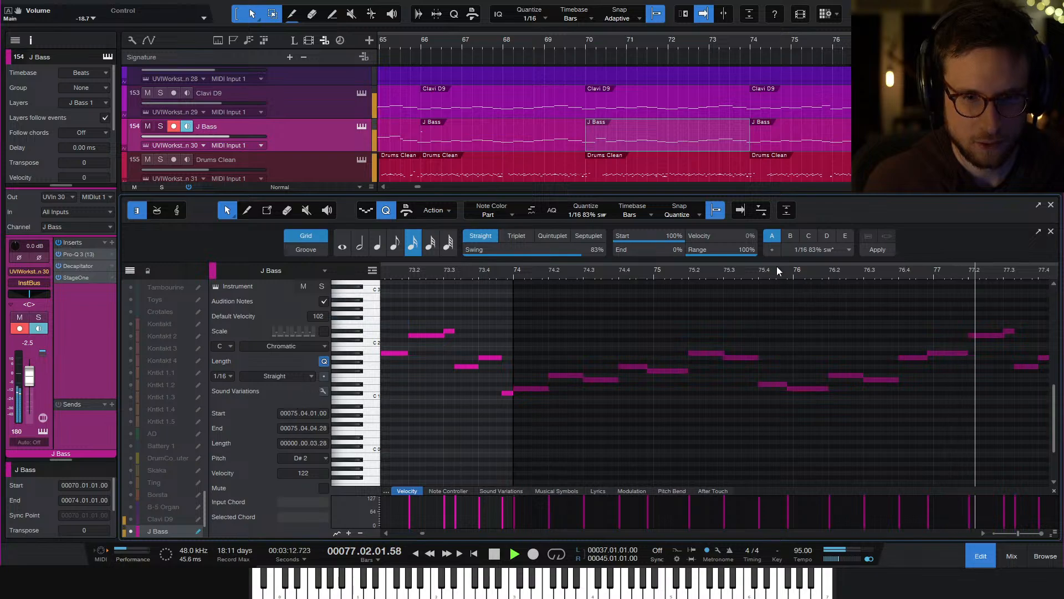
left_click(736, 270)
Stop playback and raise the J Bass note on beat 4 of bar 75 an octave to D#2
key("space")
left_click(773, 384)
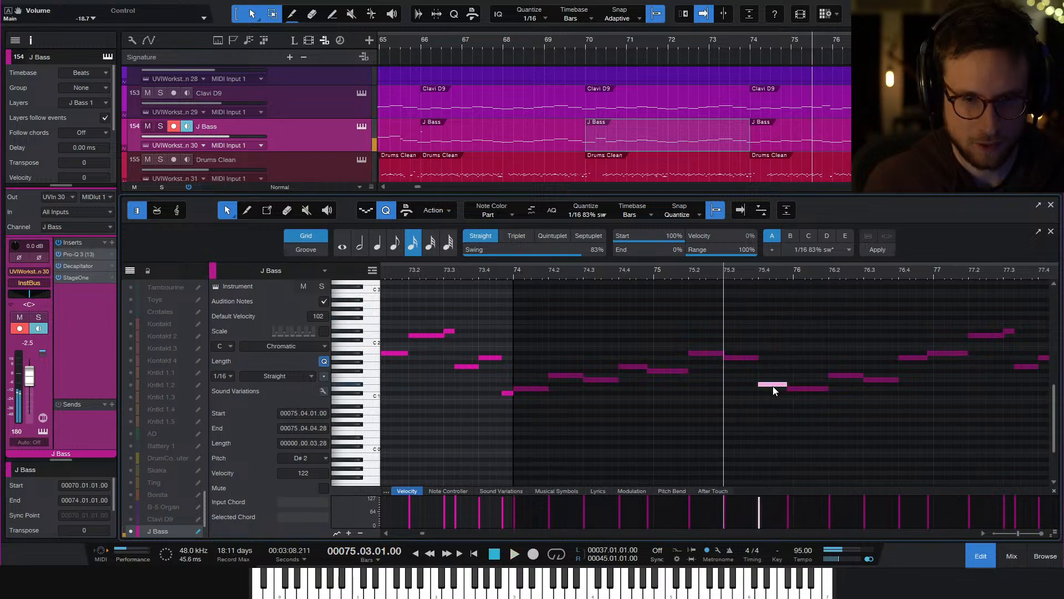
key("shift+Up")
Show the Strategy (Elec Gtr) 2 event from bar 74 in the note editor and listen to it from beat 3 of bar 75
scroll(831, 139, "down", 3)
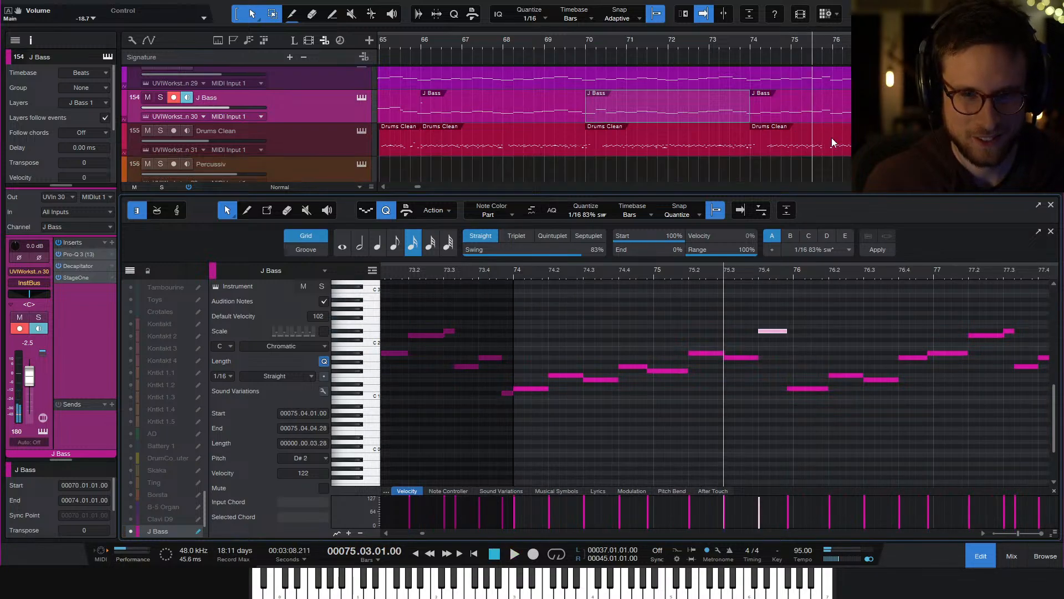
scroll(839, 145, "down", 2)
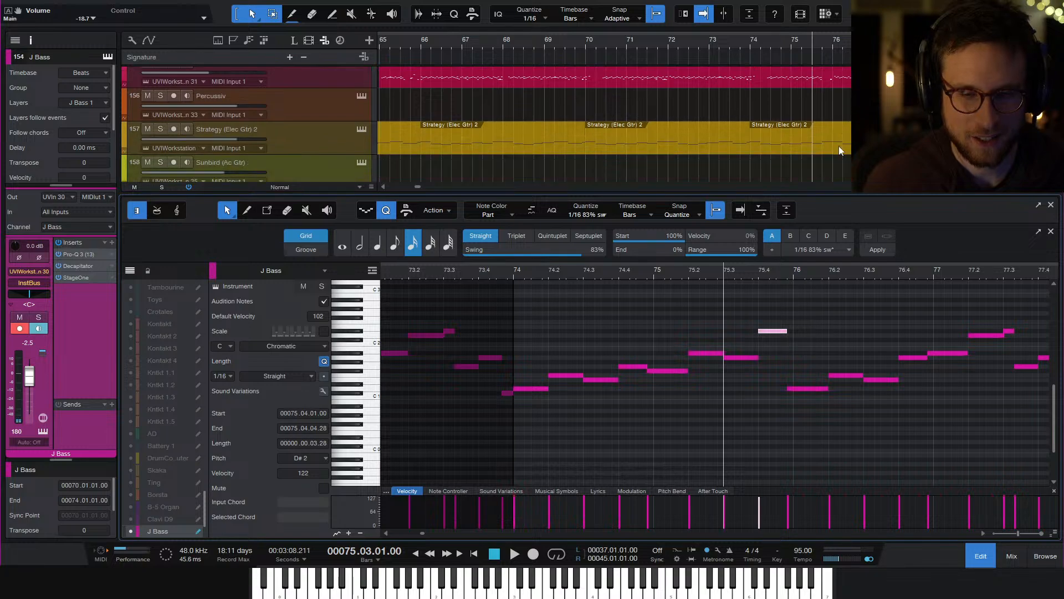
left_click(804, 147)
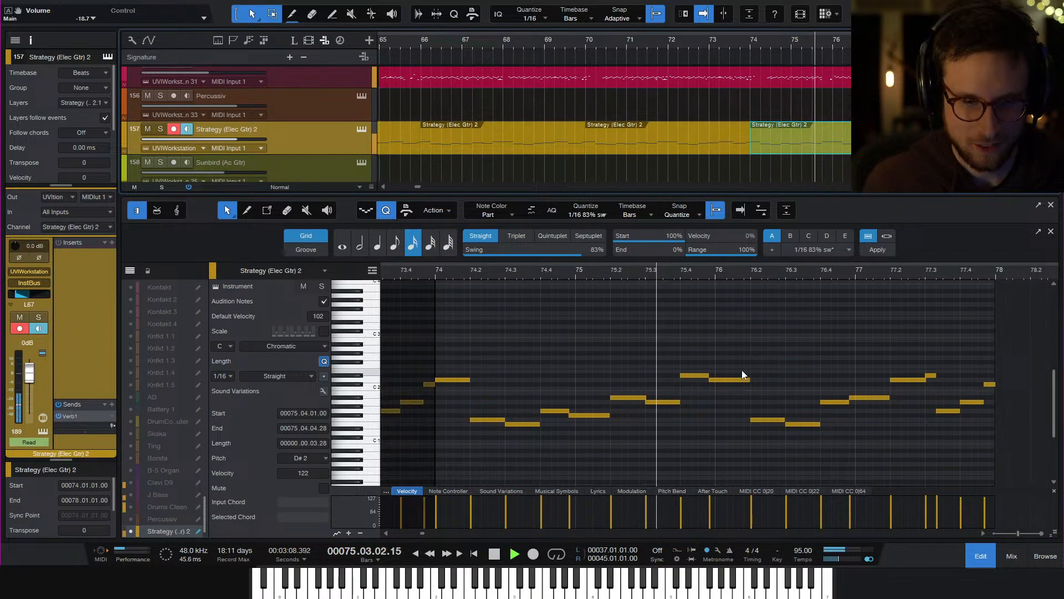
left_click(695, 377)
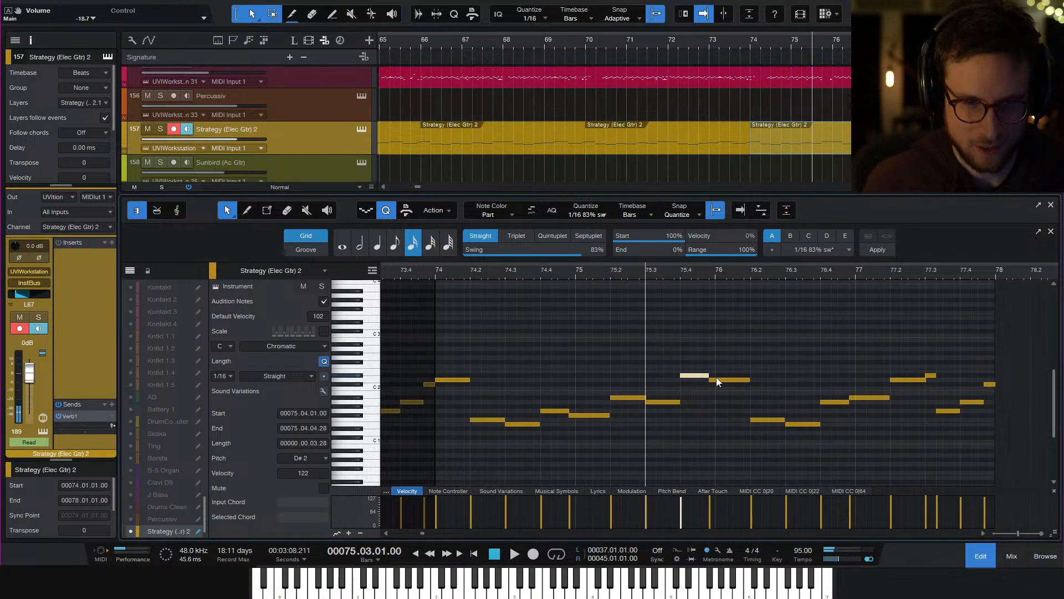
key("space")
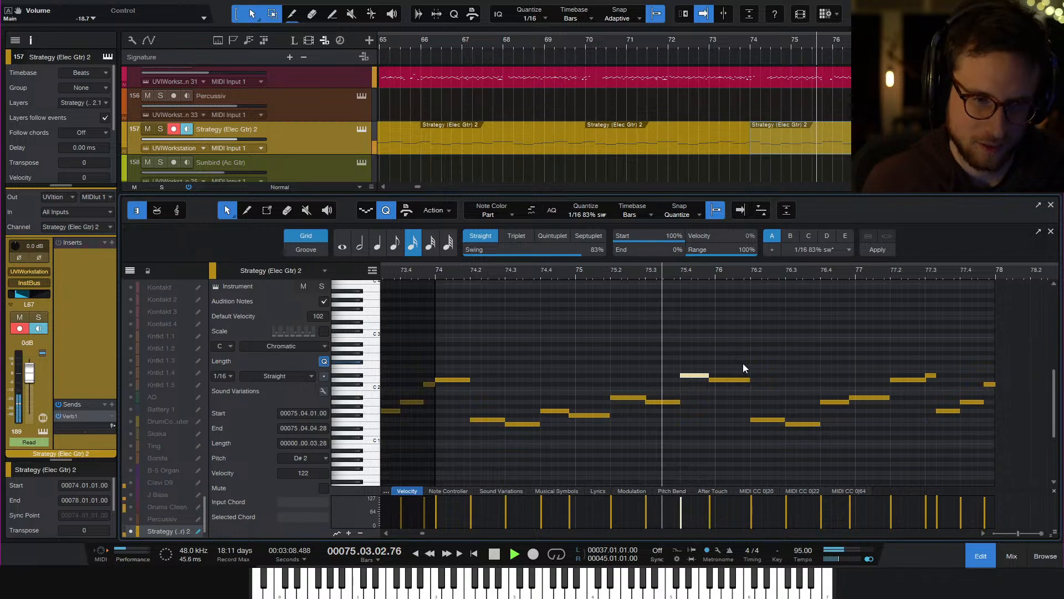
key("space")
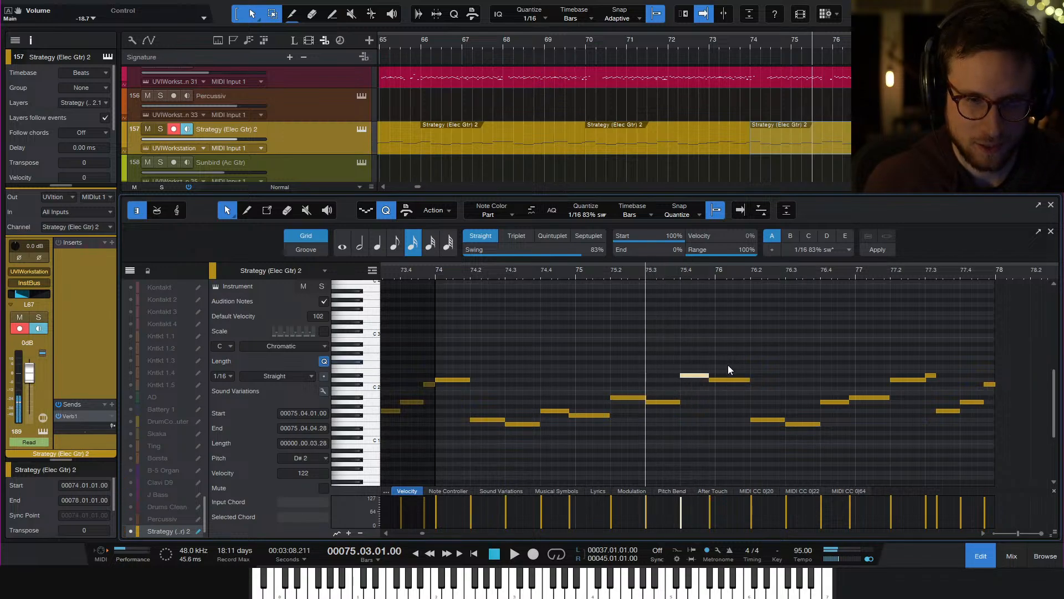
Raise the Strategy (Elec Gtr) 2 note on beat 4 of bar 75 an octave to D#3 and replay it
key("shift+Up")
key("space")
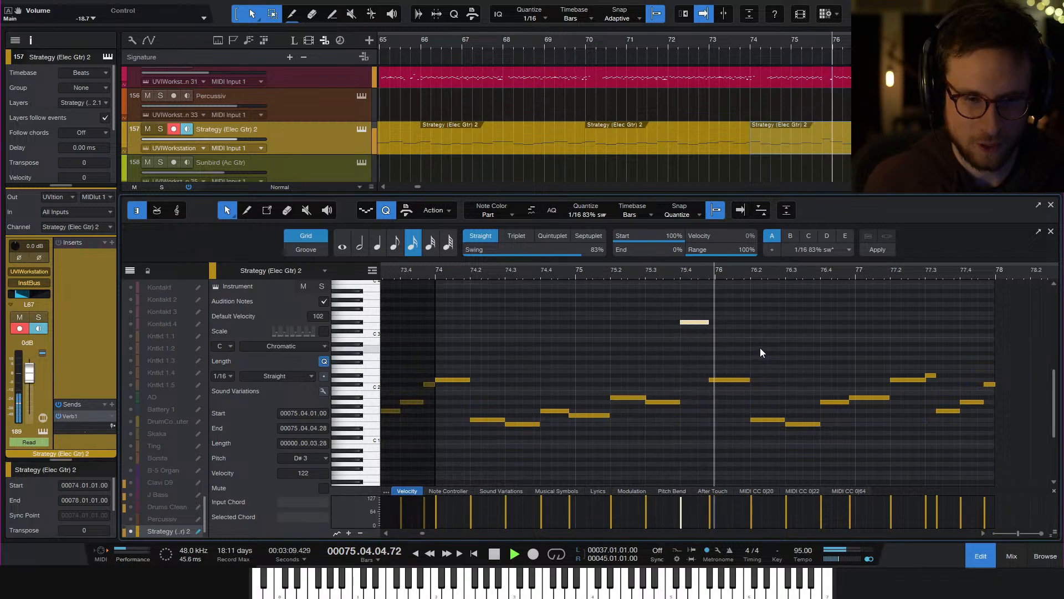
key("space")
key("space")
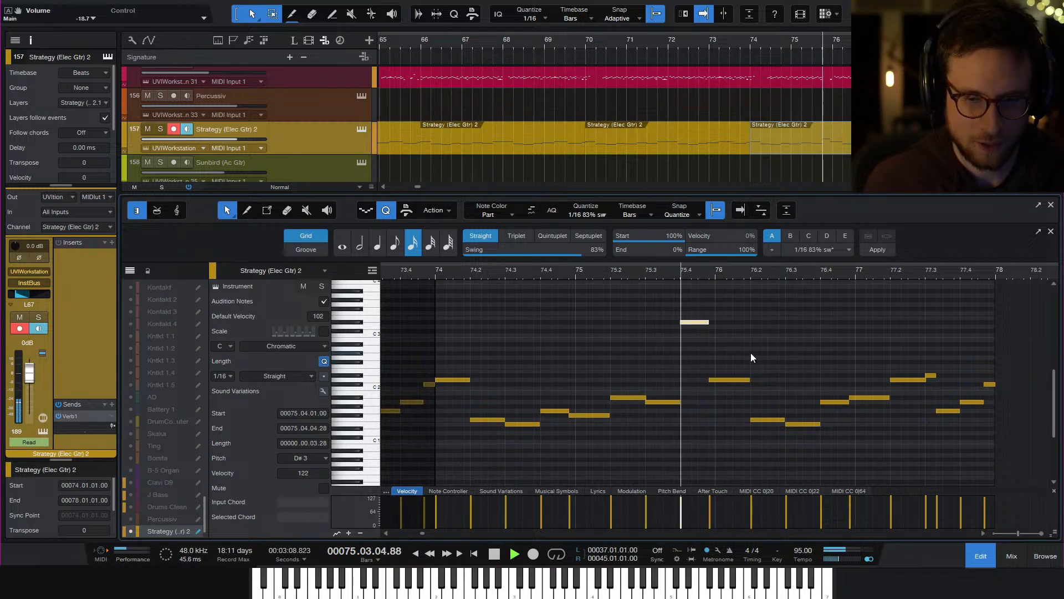
key("space")
Open the VTines (Rhodes) event that starts at bar 74 in the note editor and listen from beat 3 of bar 75
left_click(976, 552)
double_click(824, 461)
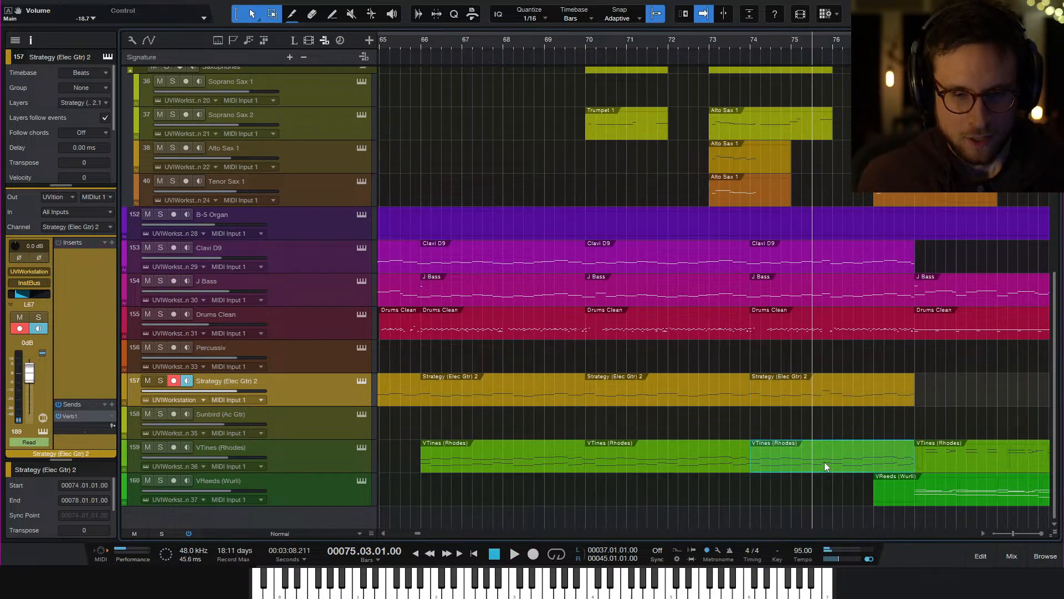
scroll(706, 408, "down", 3)
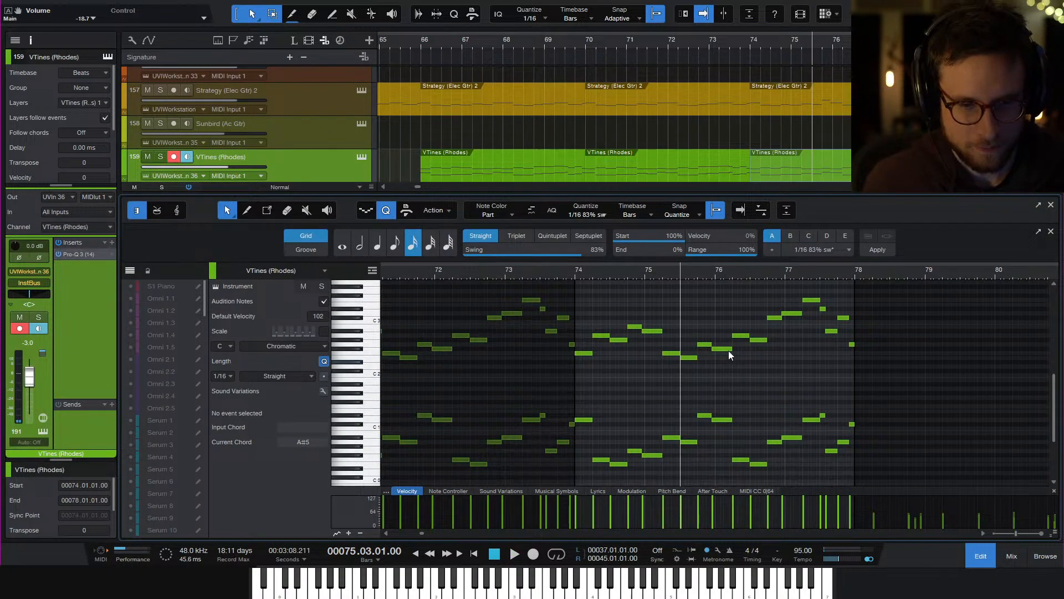
key("e")
key("space")
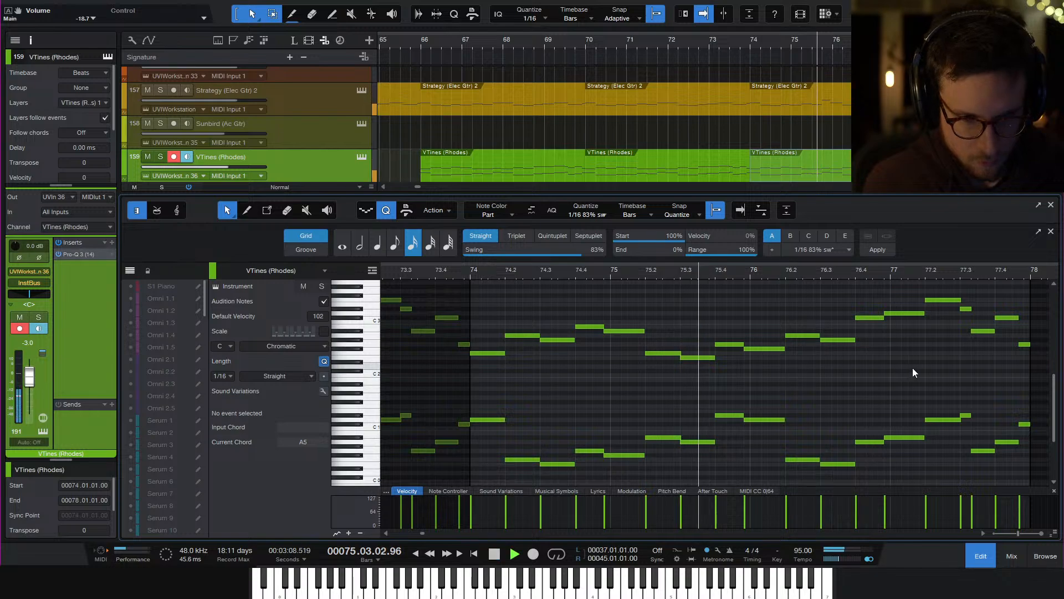
key("space")
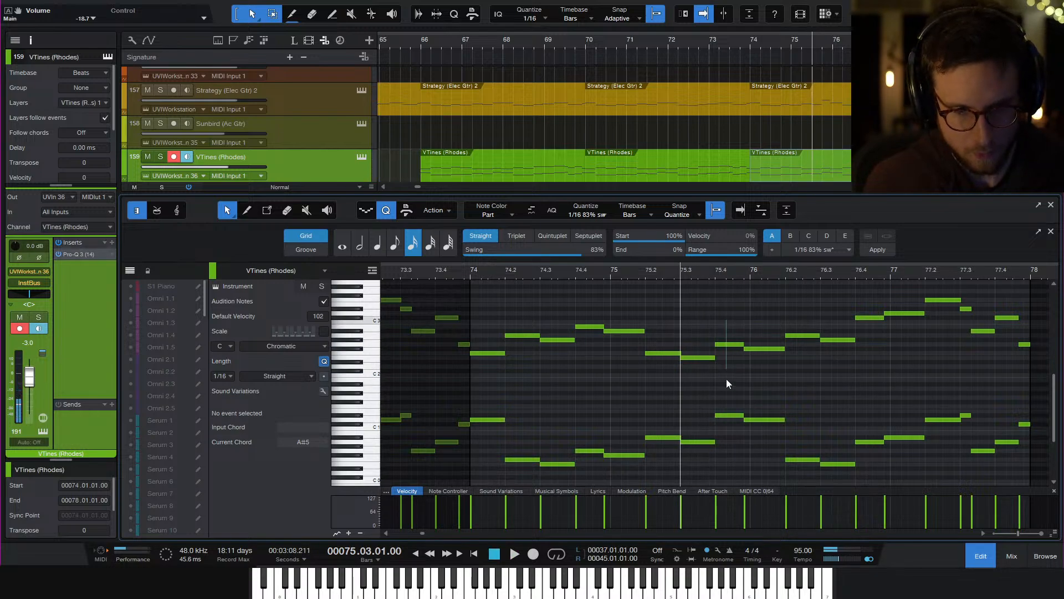
Raise both VTines (Rhodes) notes on beat 4 of bar 75 an octave, replay them, and close the note editor
left_click_drag(726, 378, 728, 420)
key("shift+Up")
key("space")
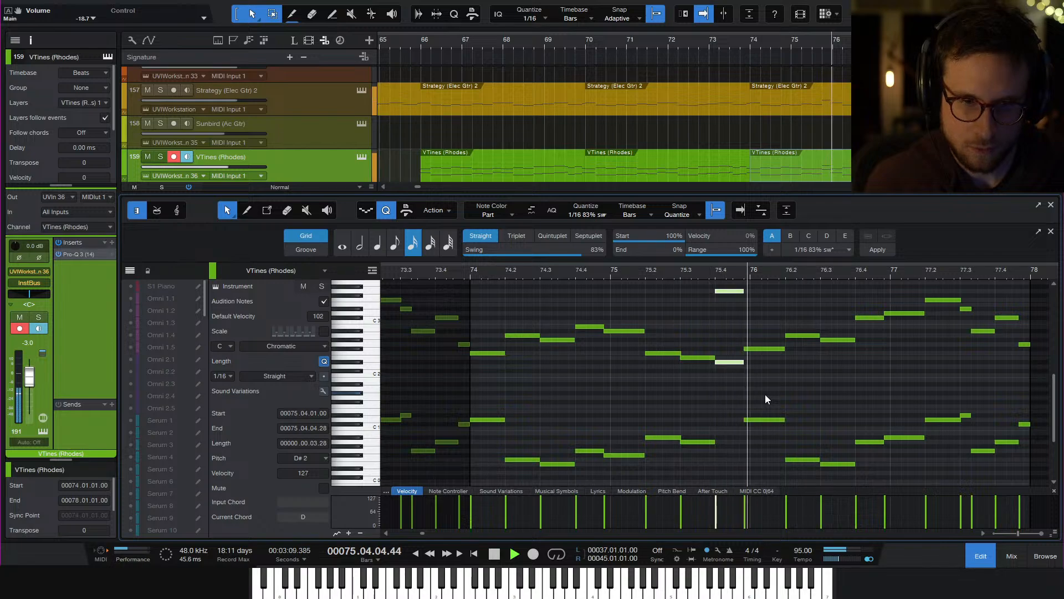
key("space")
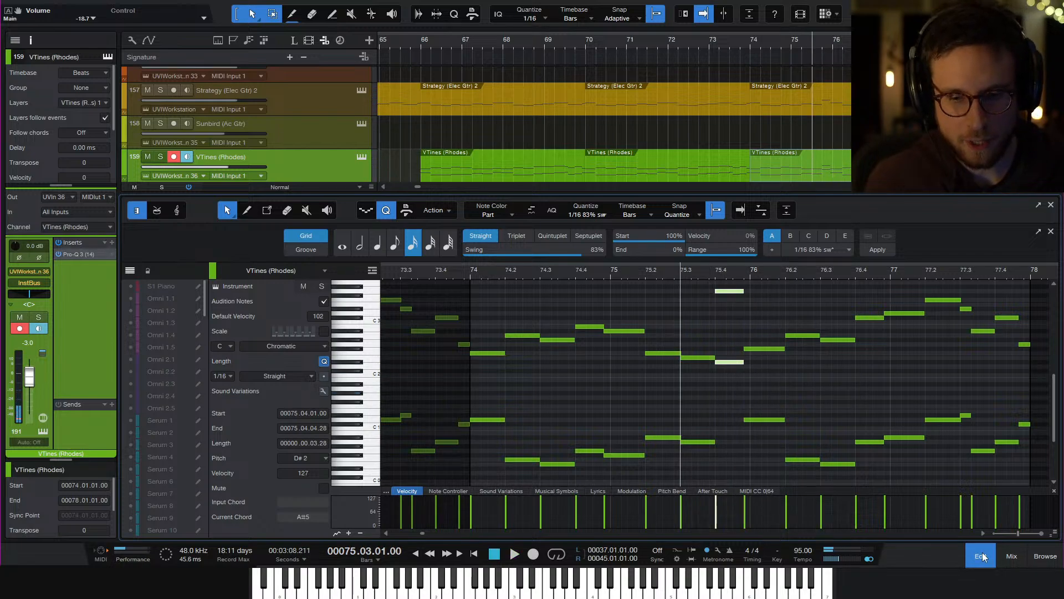
left_click(980, 555)
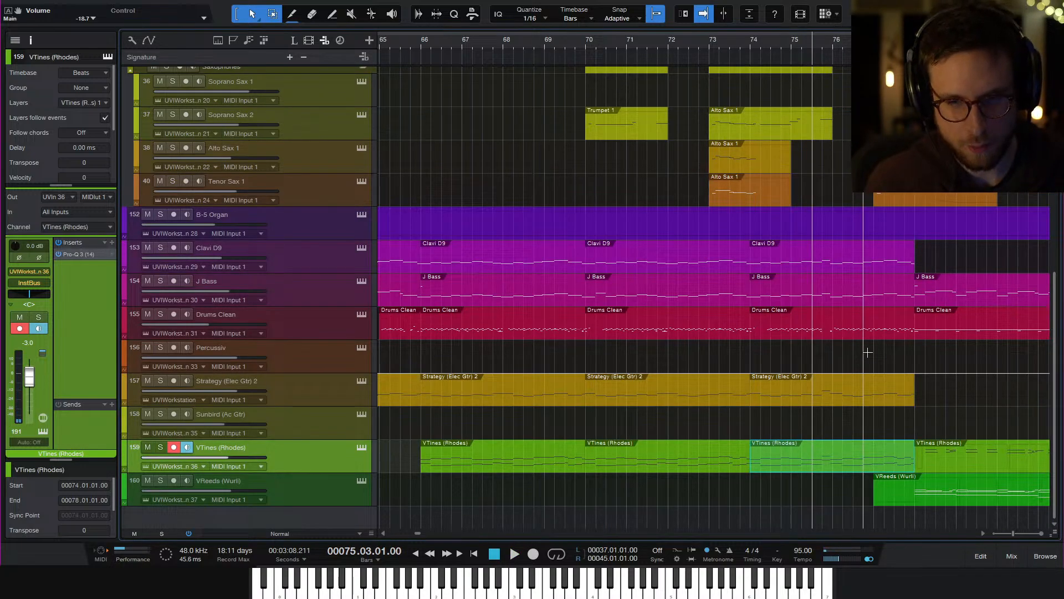
Open the Clavi D9, J Bass, Strategy (Elec Gtr) 2 and VTines (Rhodes) events from bar 74 together in the note editor
scroll(843, 344, "up", 5)
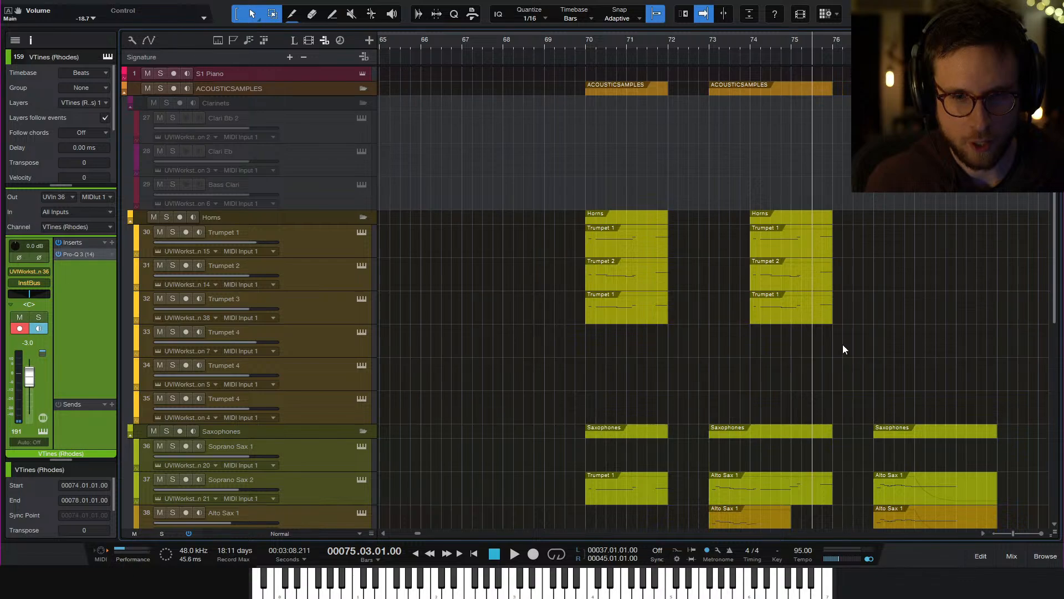
scroll(842, 344, "down", 5)
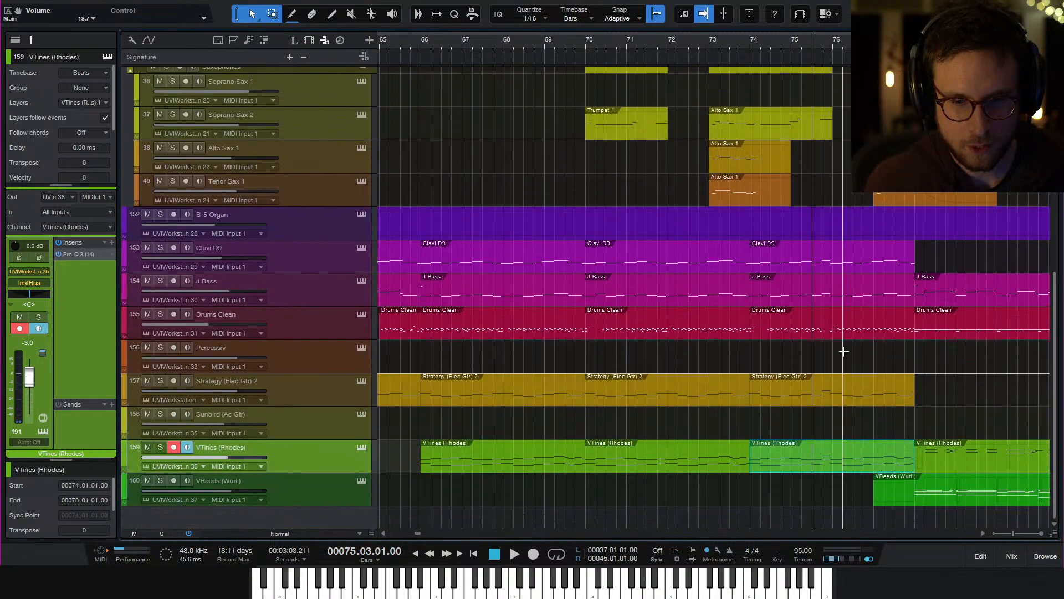
left_click(817, 260, "shift")
left_click(814, 291, "shift")
left_click(812, 397, "shift")
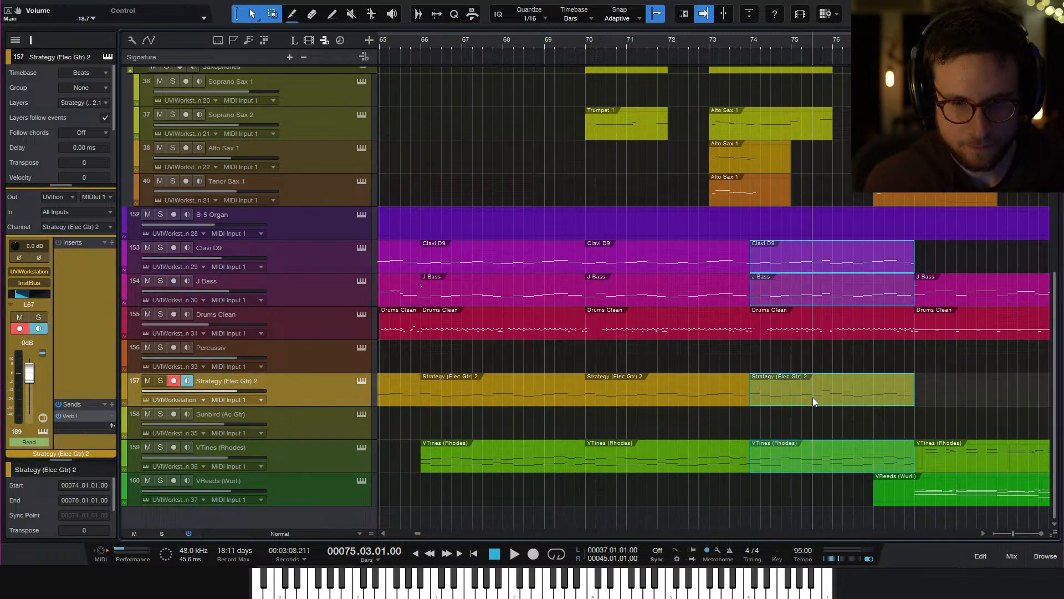
double_click(820, 463)
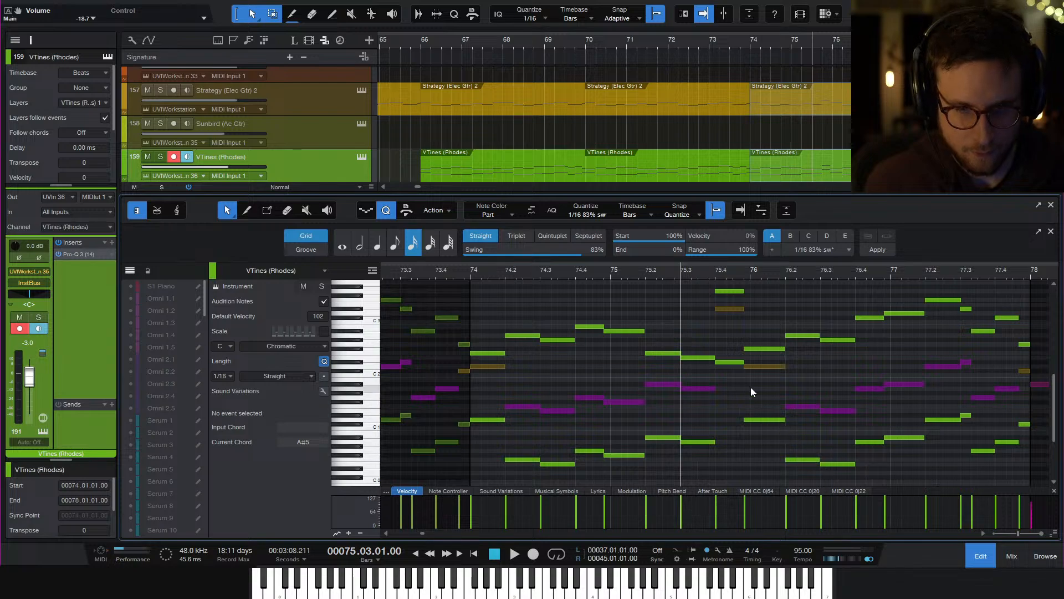
Shorten the notes of the combined parts on beat 3 of bar 75 to end at 75.03.04.28, where the next chord starts
scroll(743, 391, "up", 1)
scroll(729, 338, "up", 1)
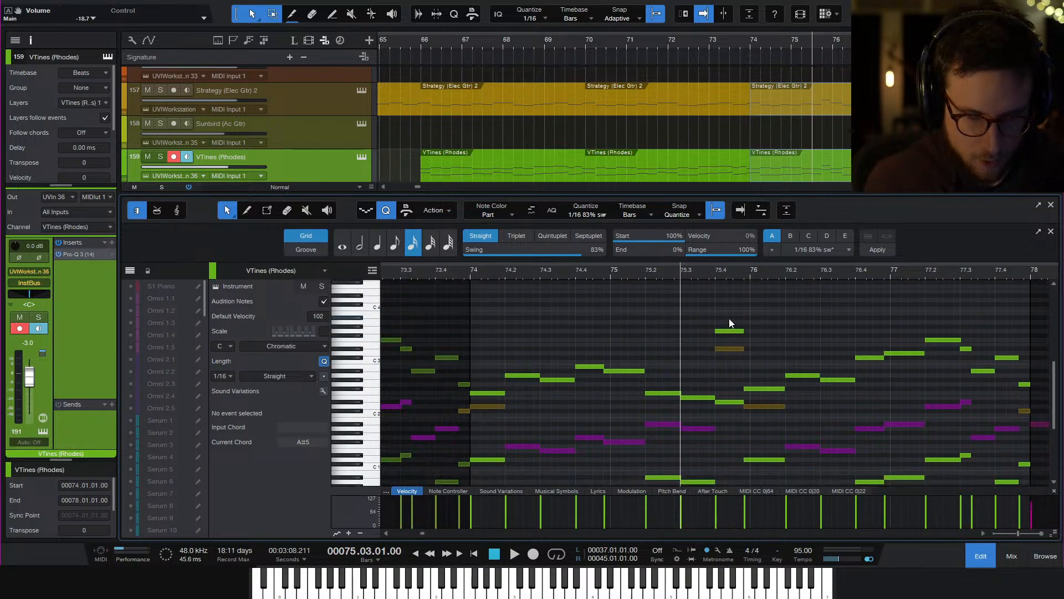
scroll(728, 318, "down", 1)
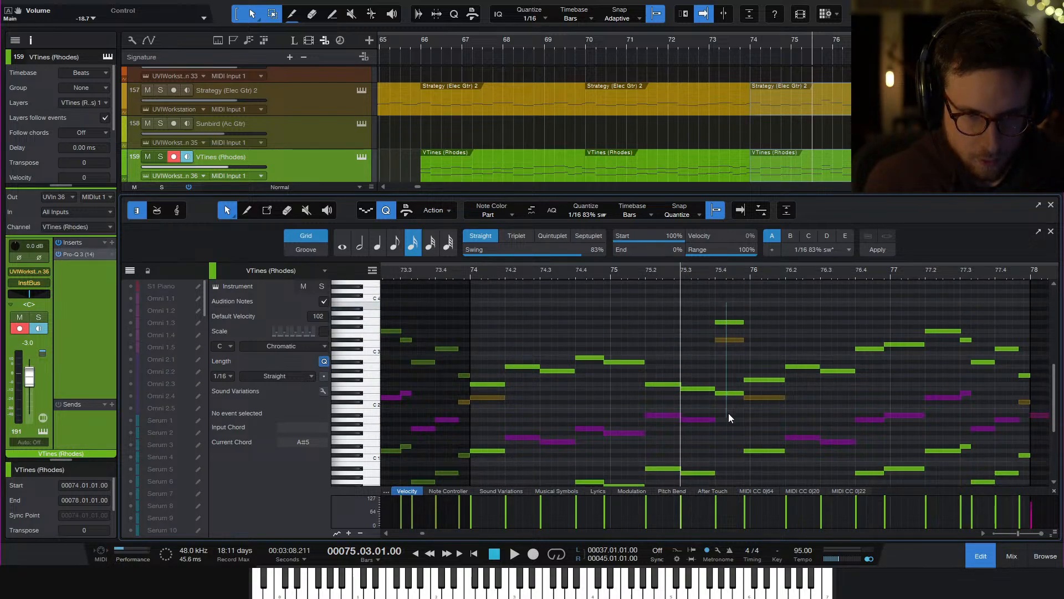
left_click_drag(728, 414, 717, 400)
key("e")
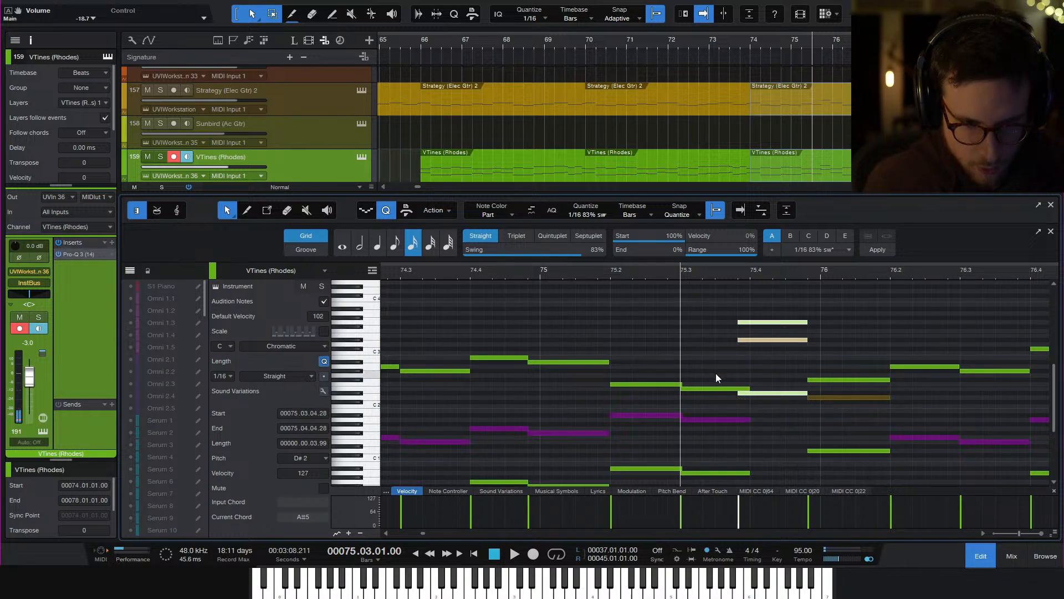
left_click_drag(716, 376, 715, 450)
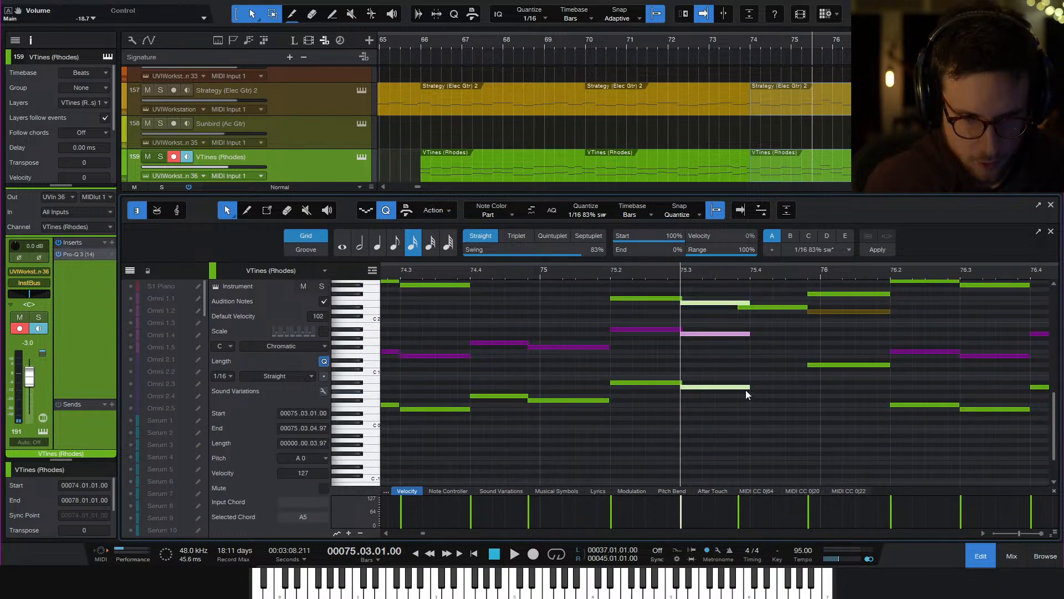
left_click_drag(746, 390, 740, 390)
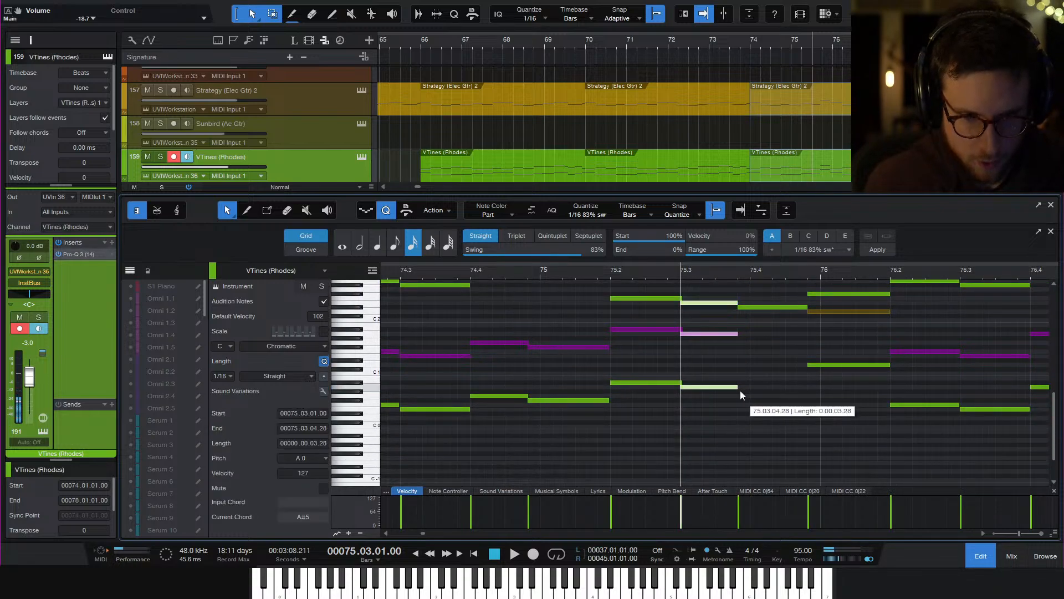
left_click(771, 377)
Replay the combined parts several times from beat 3 of bar 75 into bar 76, and close the note editor
scroll(771, 377, "up", 4)
key("space")
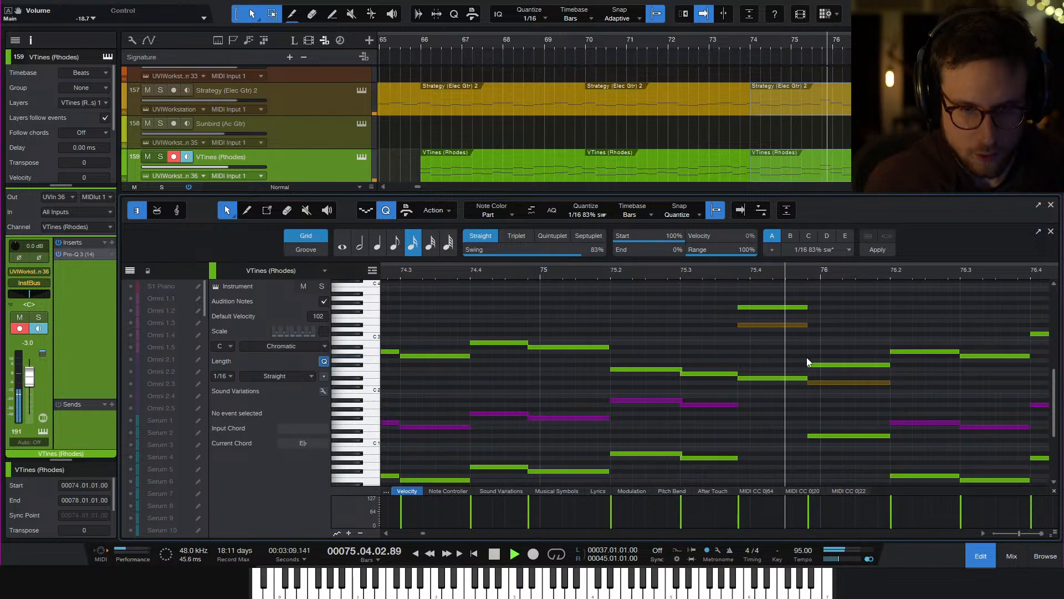
key("space")
key("space")
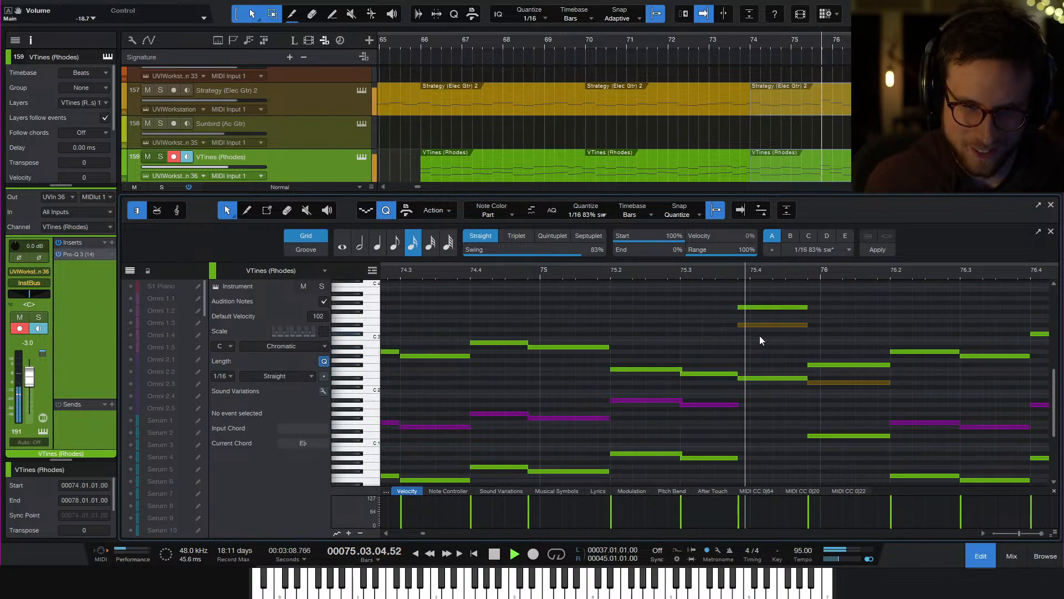
key("space")
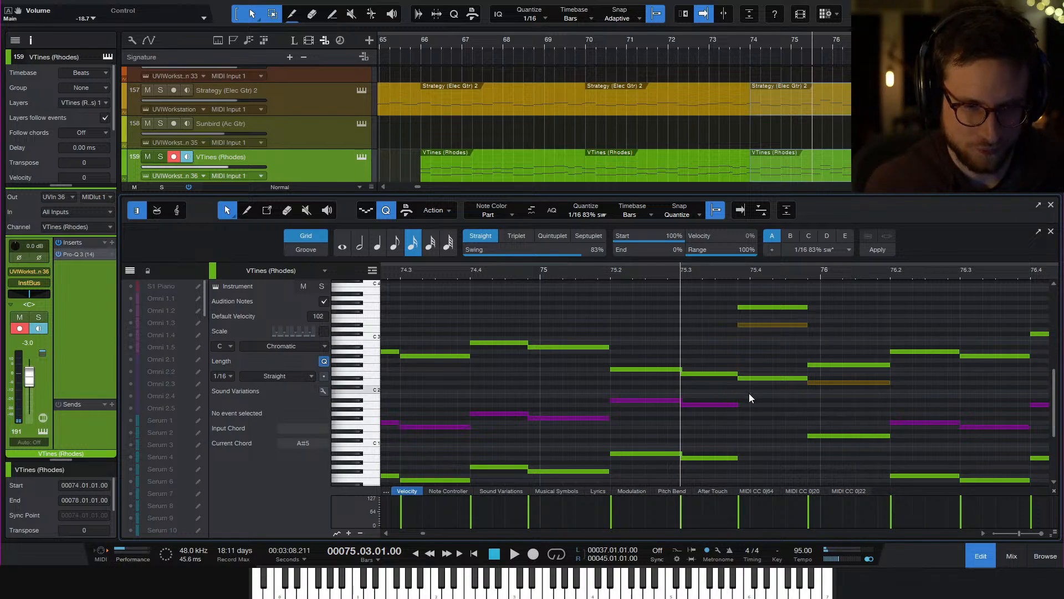
key("space")
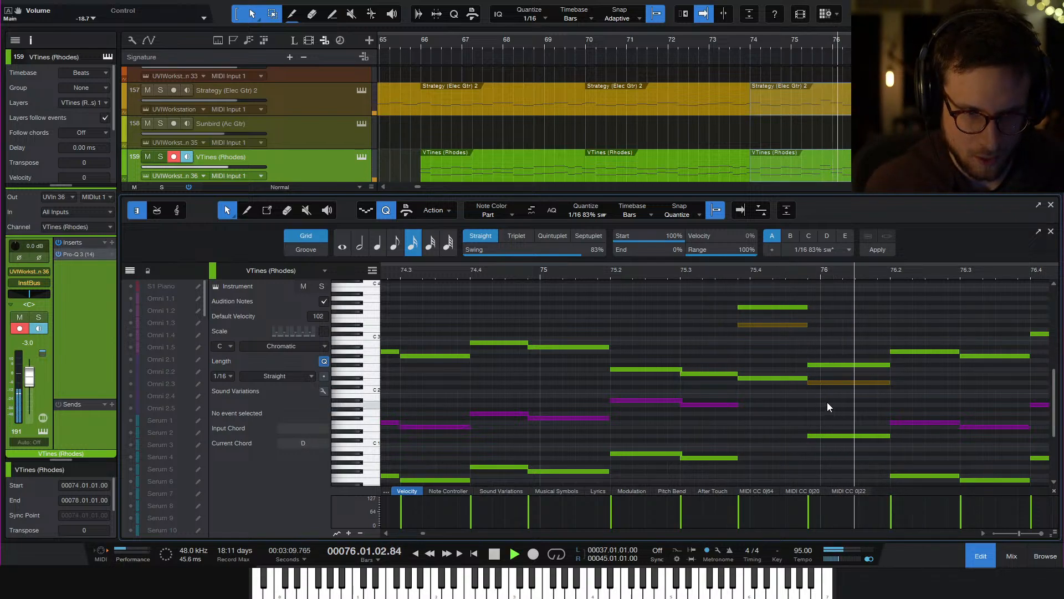
key("space")
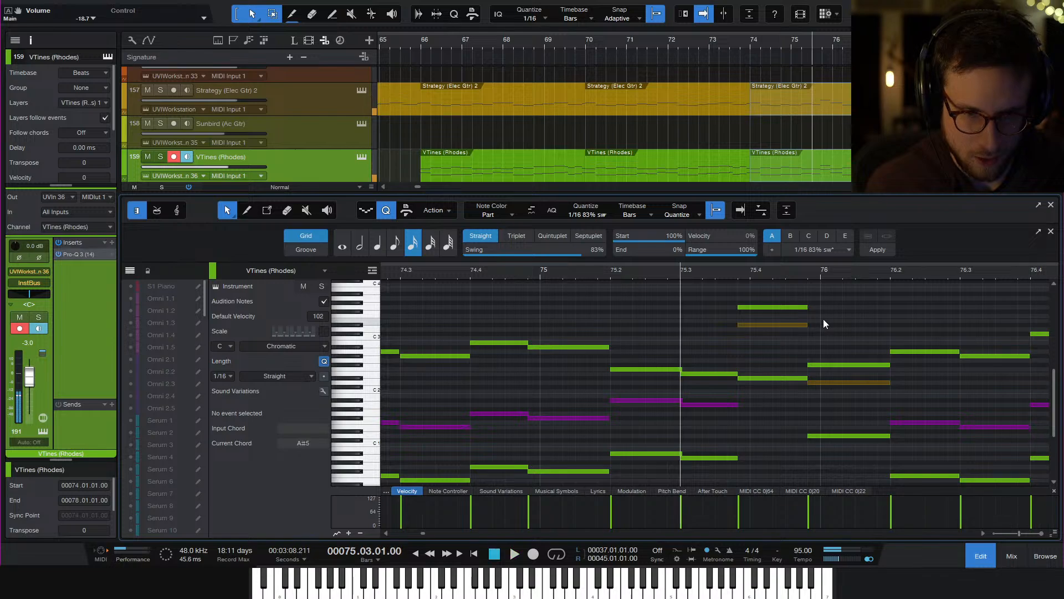
left_click(780, 307)
left_click(978, 553)
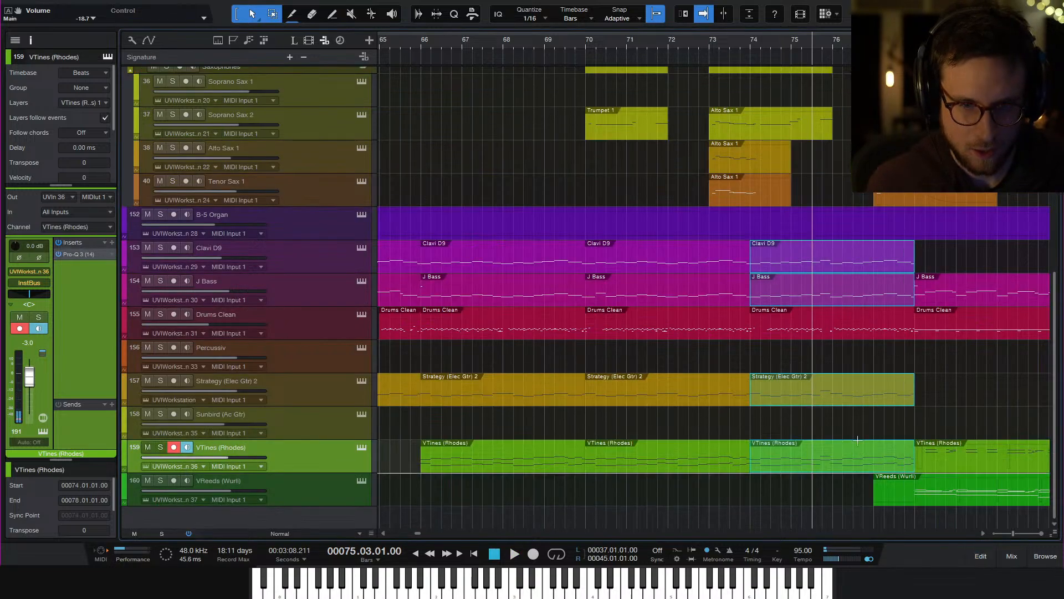
Reopen the combined events from bar 74 in the note editor and listen again from beat 3 of bar 75
double_click(838, 461)
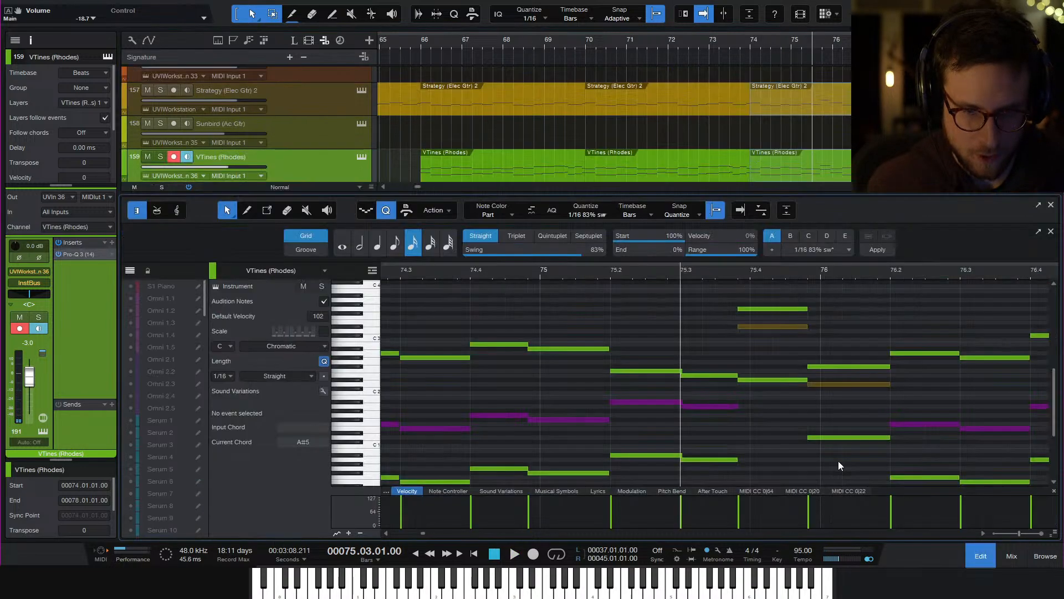
scroll(779, 443, "down", 2)
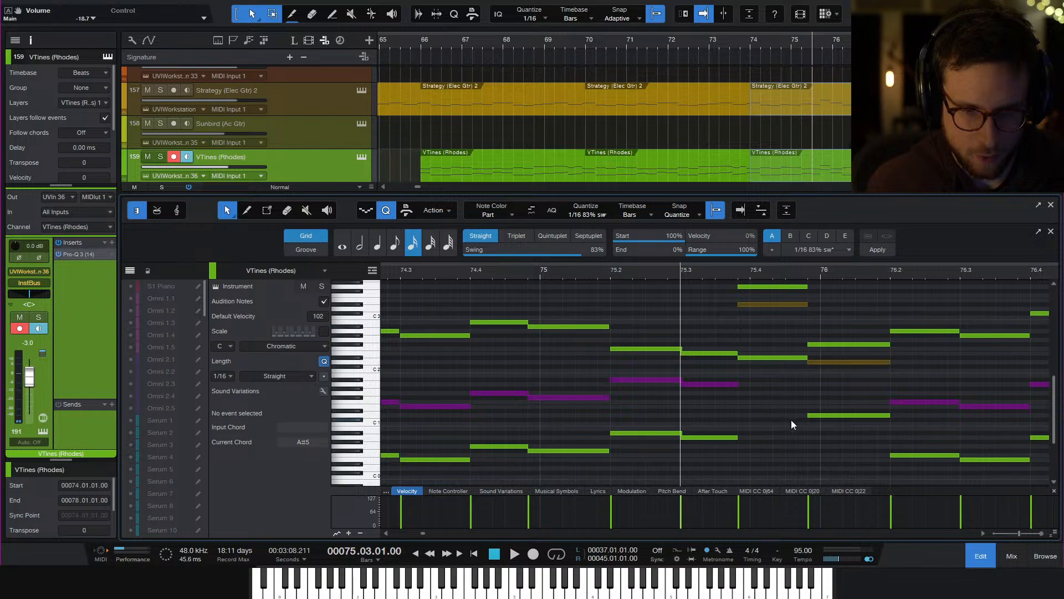
scroll(768, 366, "up", 3)
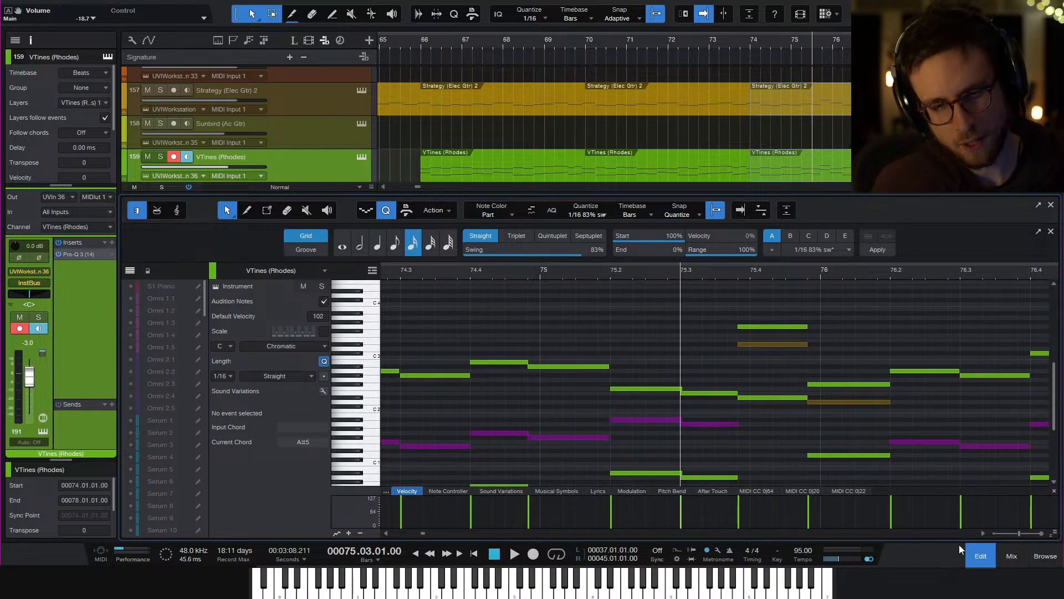
key("space")
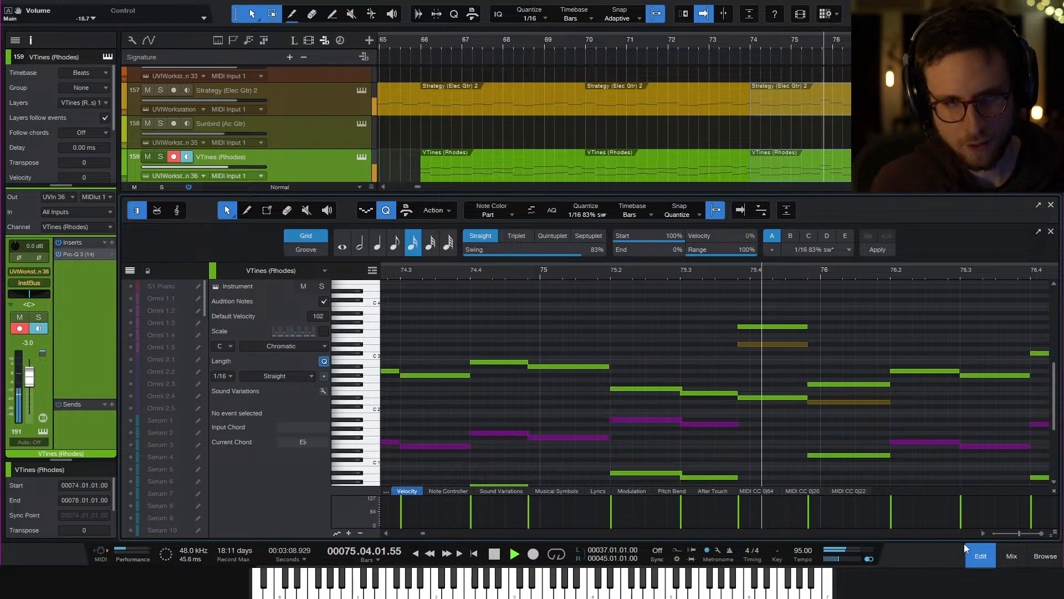
key("space")
key("space")
key("space")
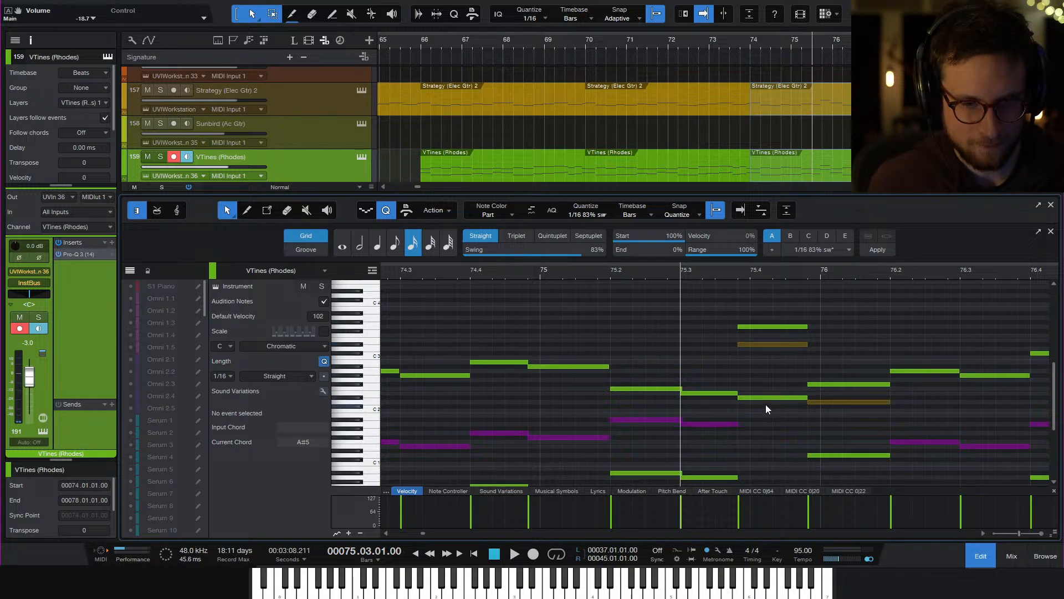
Try the top VTines (Rhodes) note on beat 4 of bar 75 at A3 during playback, and return it to G3
mouse_move(765, 398)
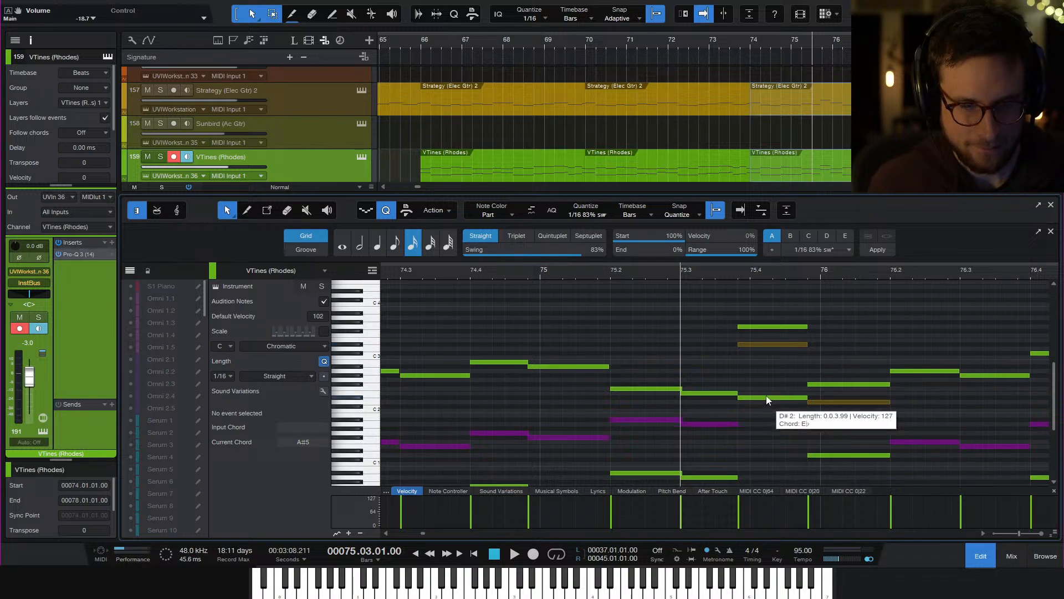
left_click(770, 327)
key("Up")
key("Up")
key("space")
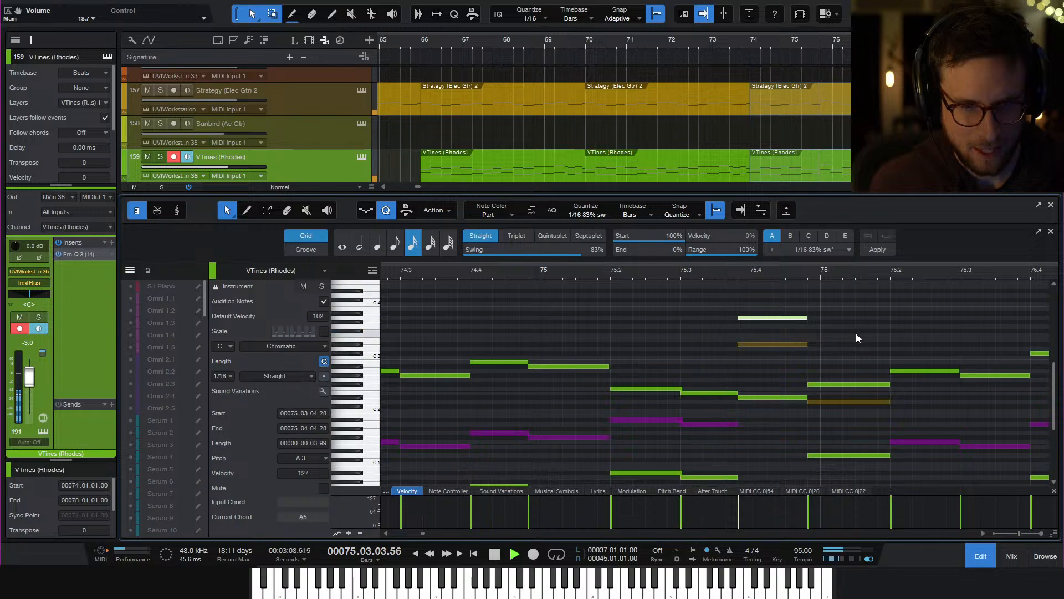
key("Down")
key("Down")
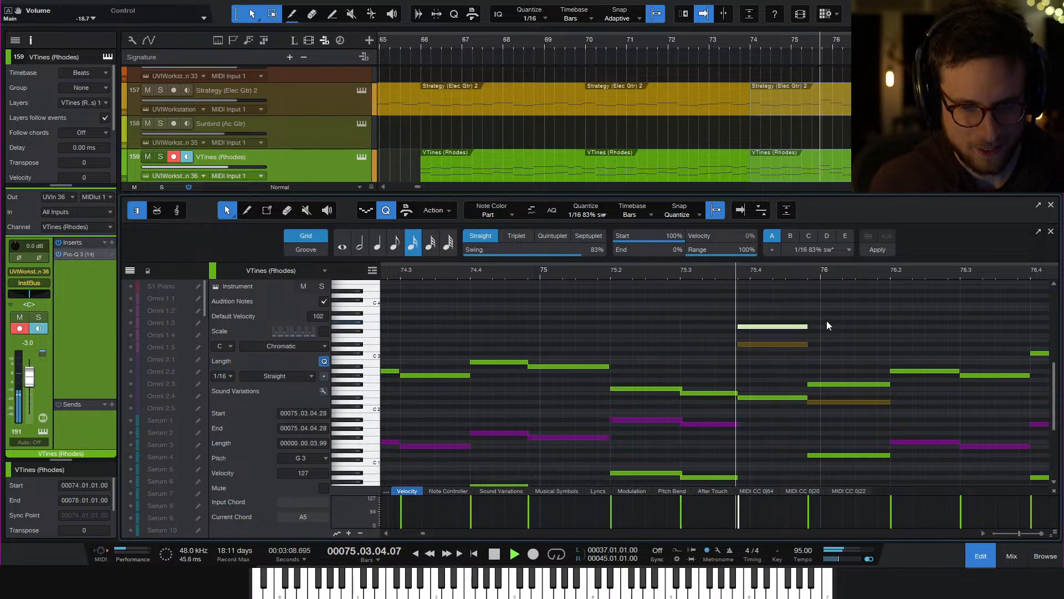
key("space")
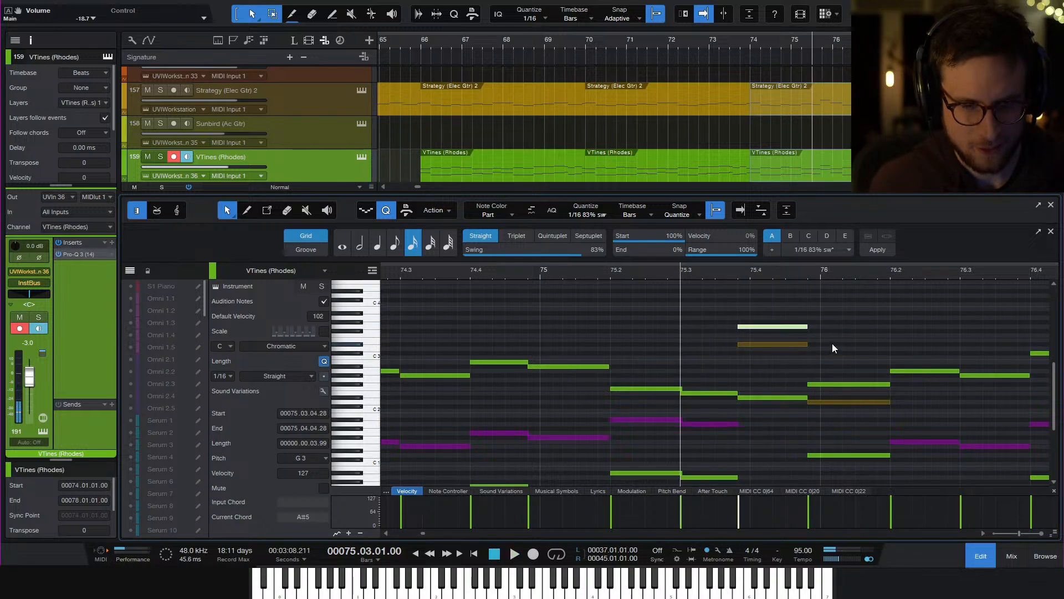
Deselect the note, close the note editor, and listen to the arrangement from beat 3 of bar 75
left_click(764, 409)
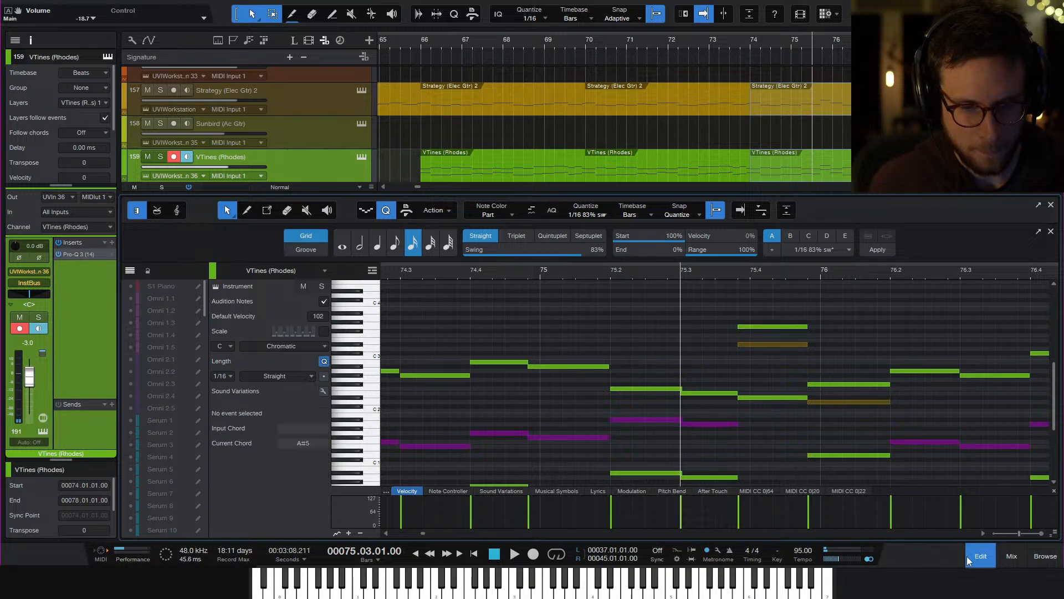
left_click(981, 557)
key("space")
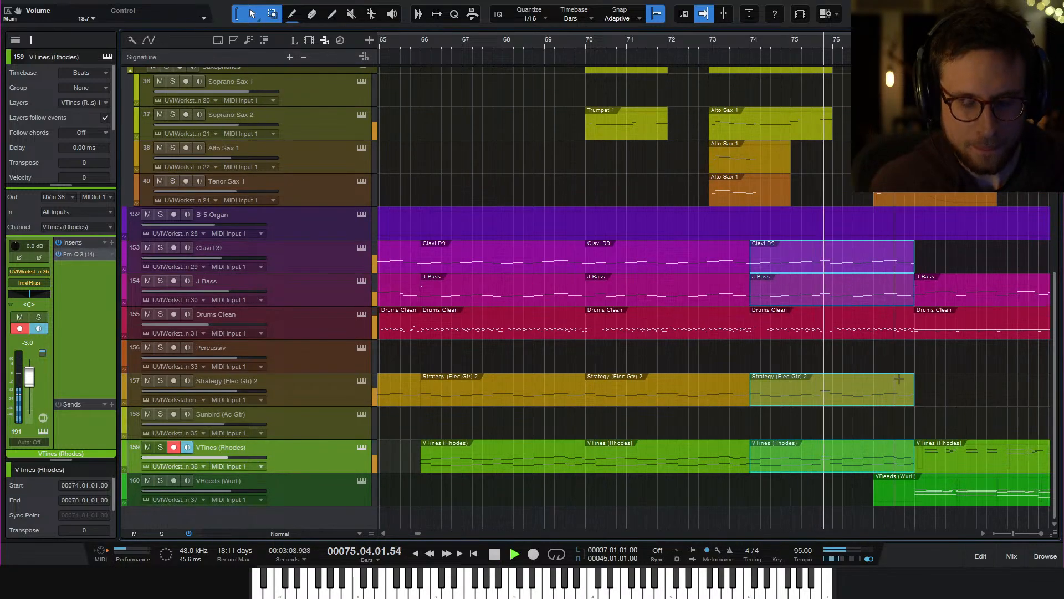
key("space")
Open the Drums Clean event that starts at bar 74 in the note editor and listen from beat 3 of bar 75
double_click(829, 337)
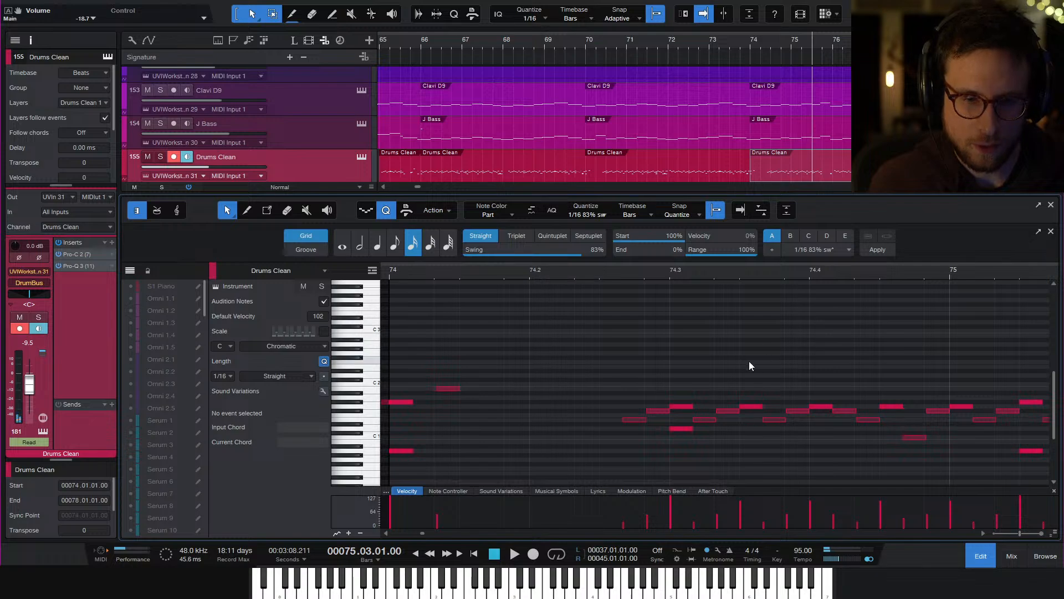
key("space")
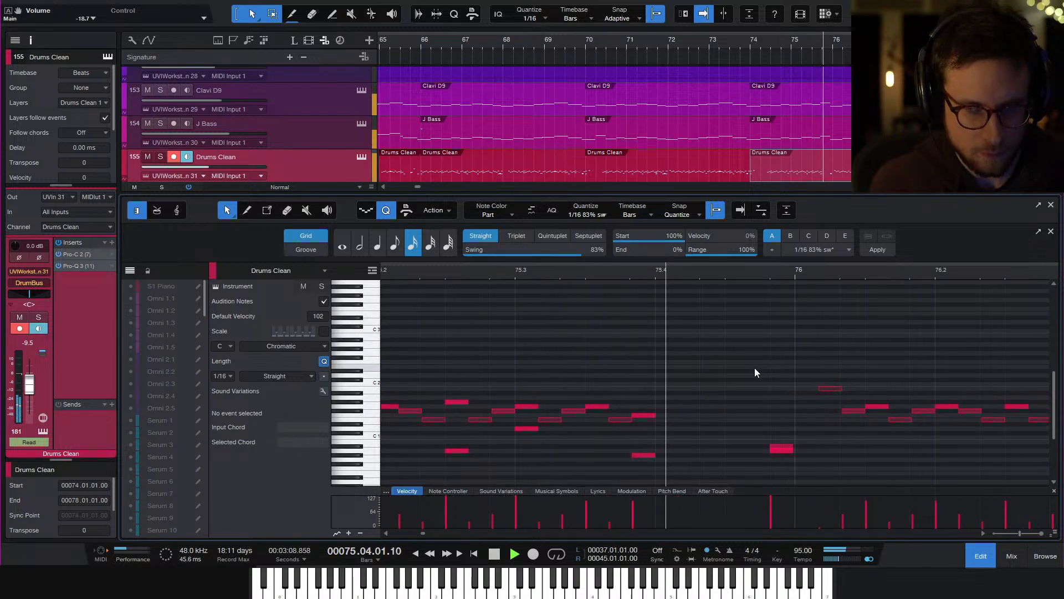
key("space")
scroll(752, 368, "down", 2)
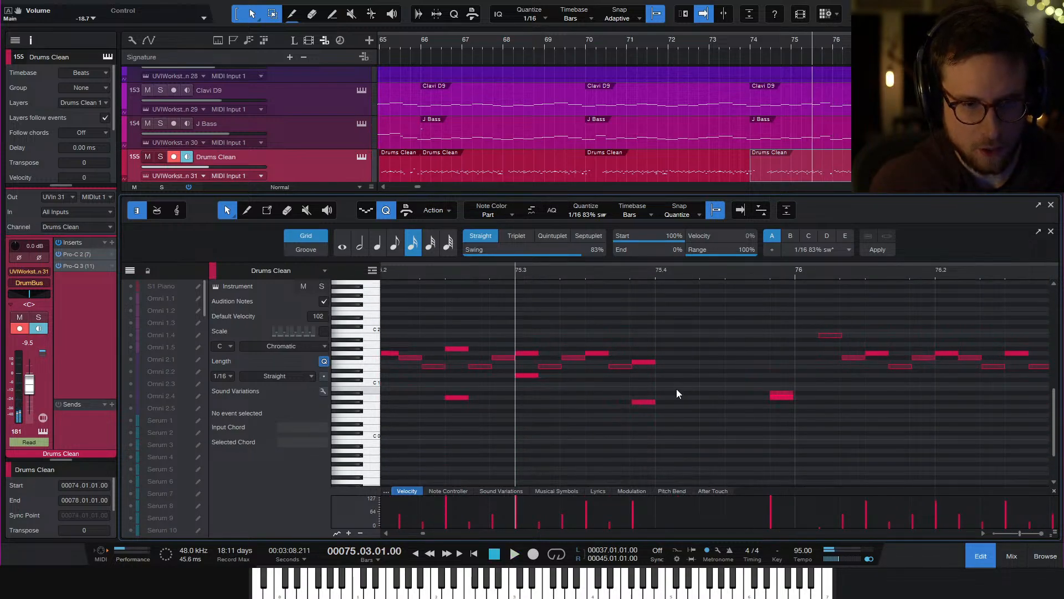
Add an A#1 drum hit at 75.03.04.40 above the existing Drums Clean hits just before beat 4 of bar 75
left_click(641, 402)
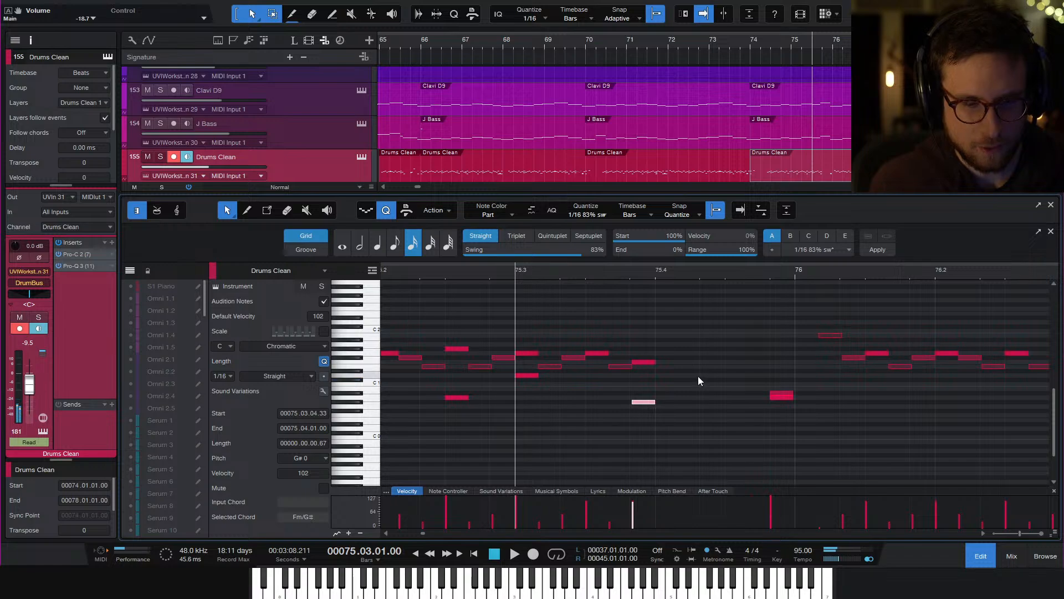
scroll(730, 381, "up", 2)
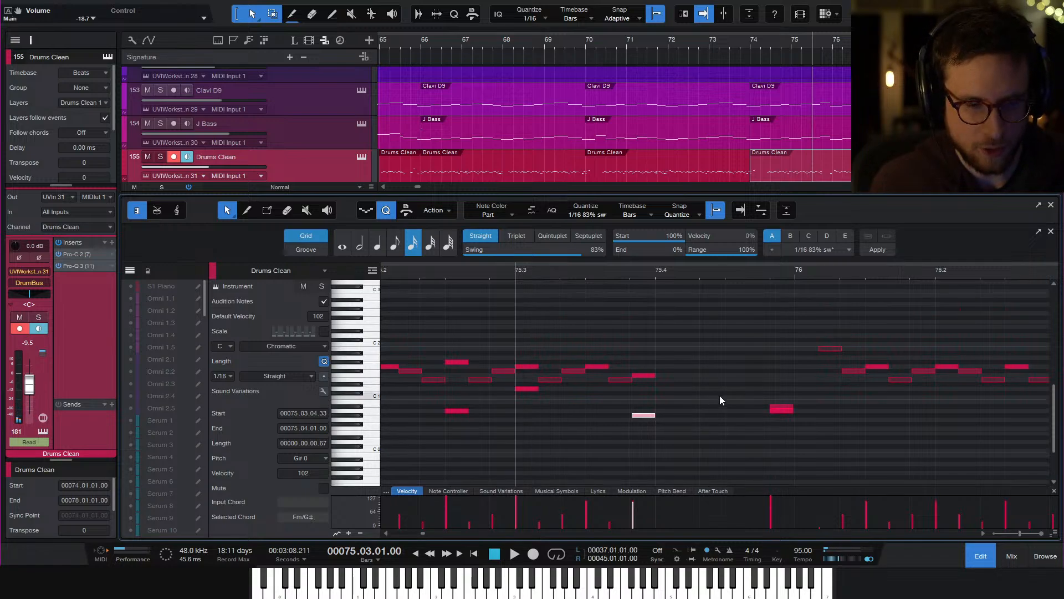
left_click_drag(647, 388, 646, 371)
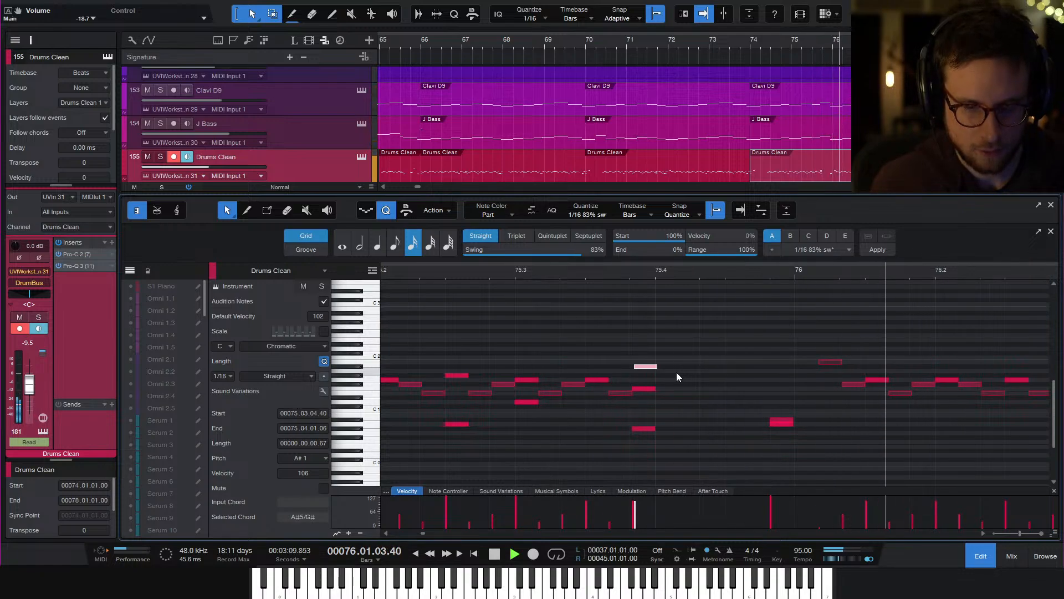
Deselect the drum hit, close the note editor, and keep listening to the arrangement into bar 82
left_click(711, 376)
key("w")
key("w")
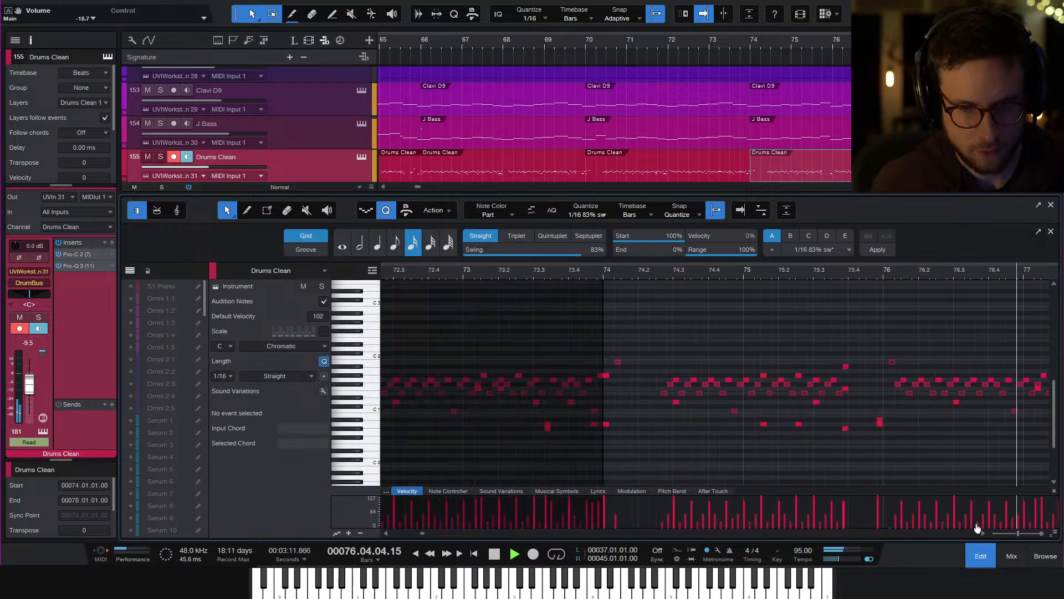
left_click(982, 556)
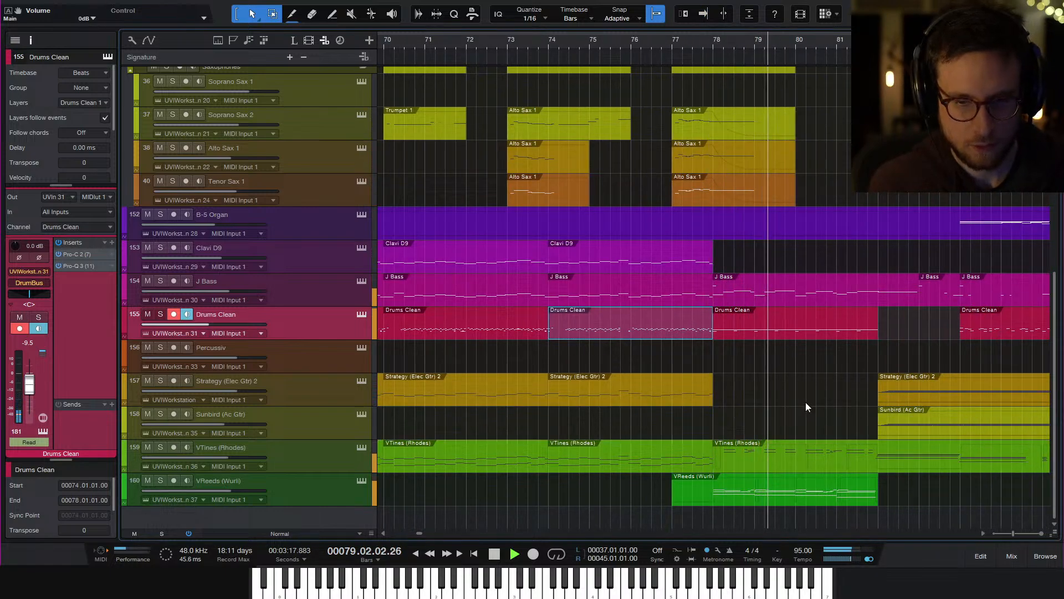
left_click(832, 390)
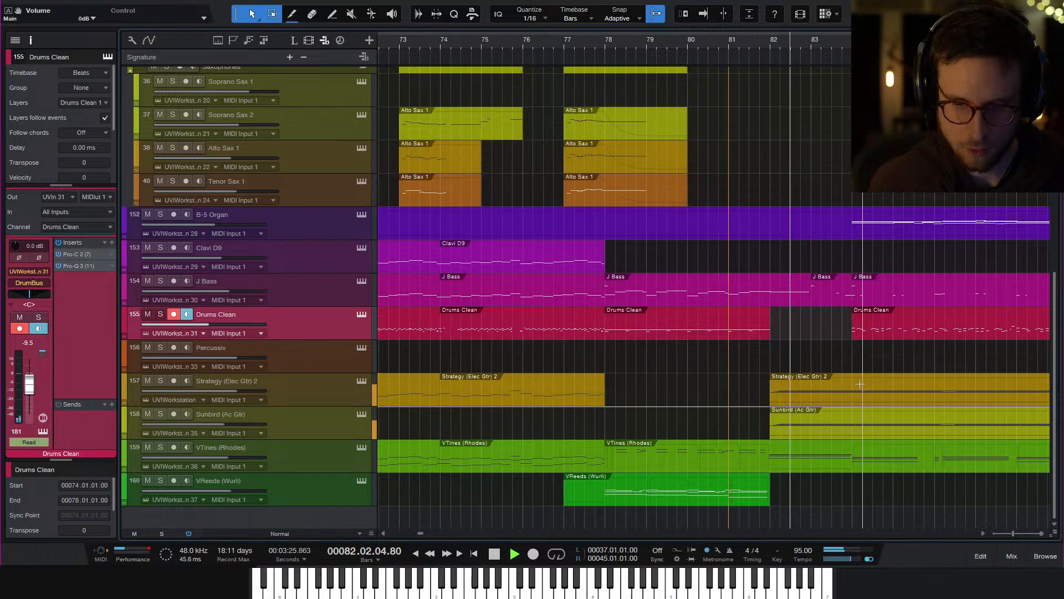
Listen to the full arrangement from bar 82 into bar 91, checking the saxophone tracks along the way
left_click(691, 406)
key("w")
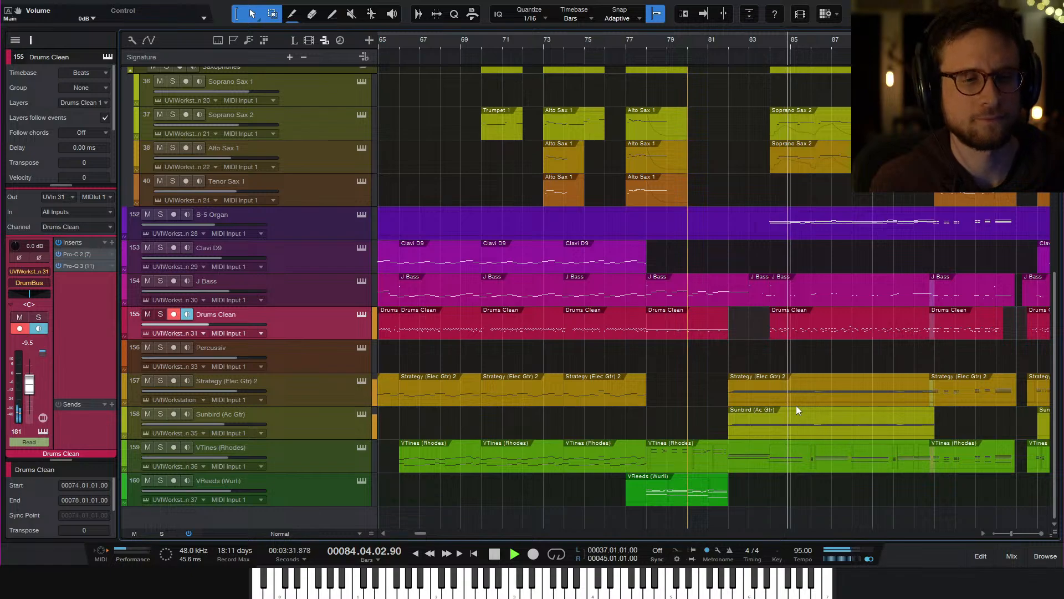
scroll(797, 403, "up", 6)
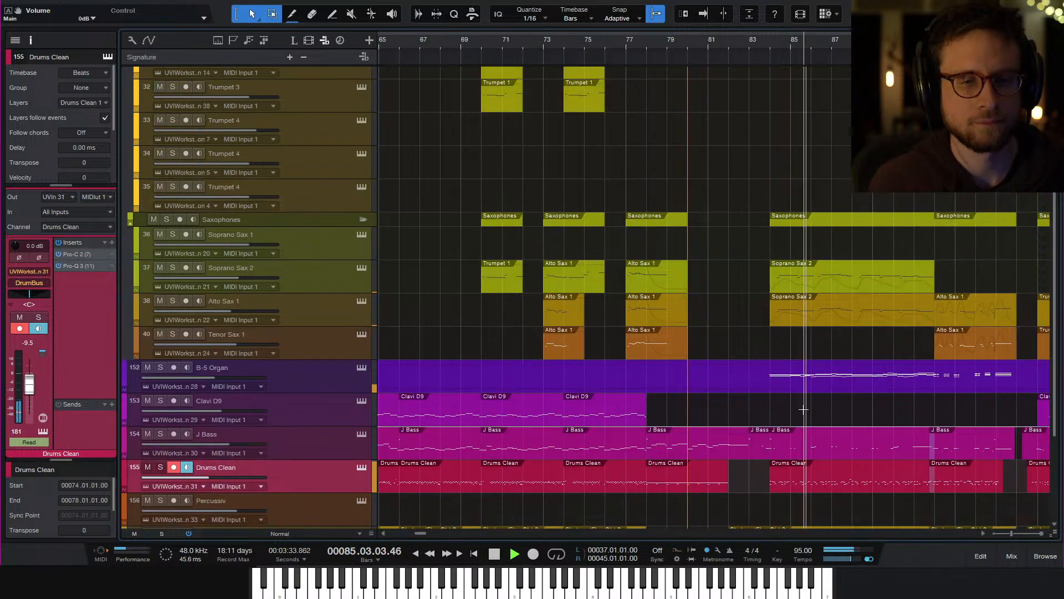
scroll(806, 410, "down", 6)
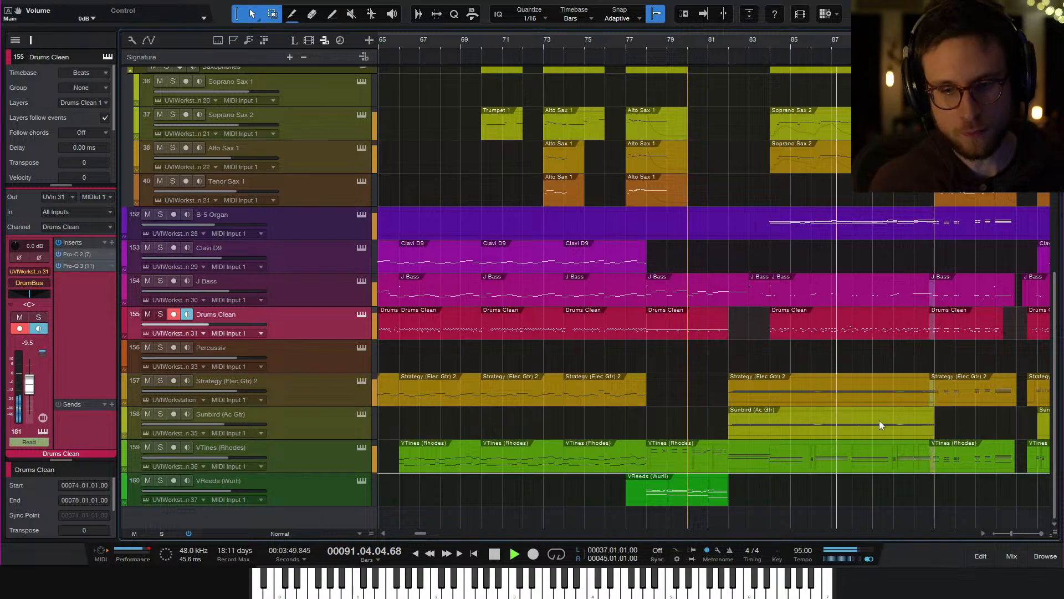
key("space")
Open the B-5 Organ event in the note editor and listen to its notes from bar 91
left_click(917, 235)
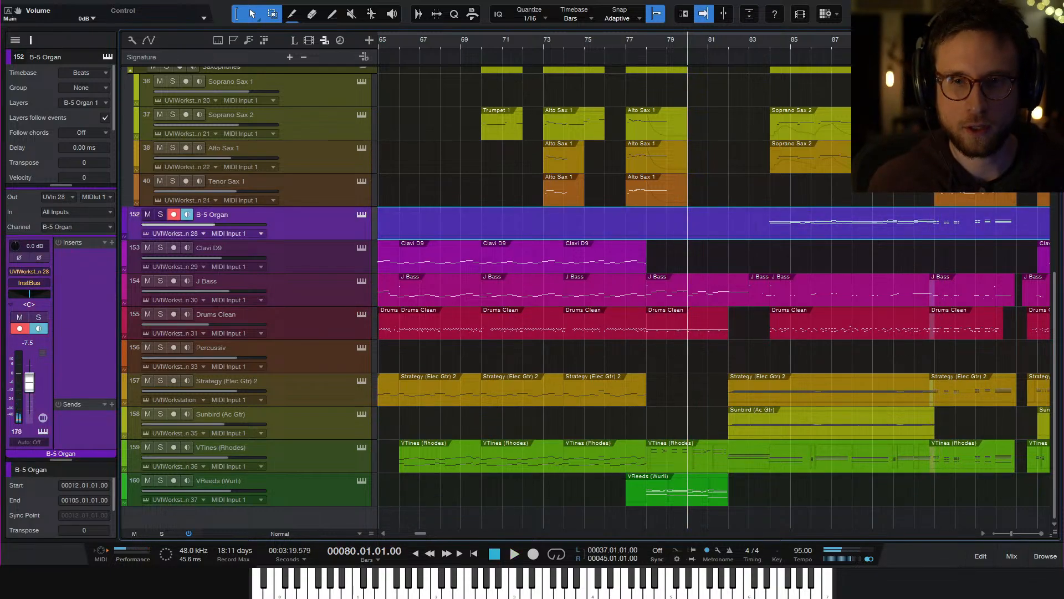
double_click(924, 230)
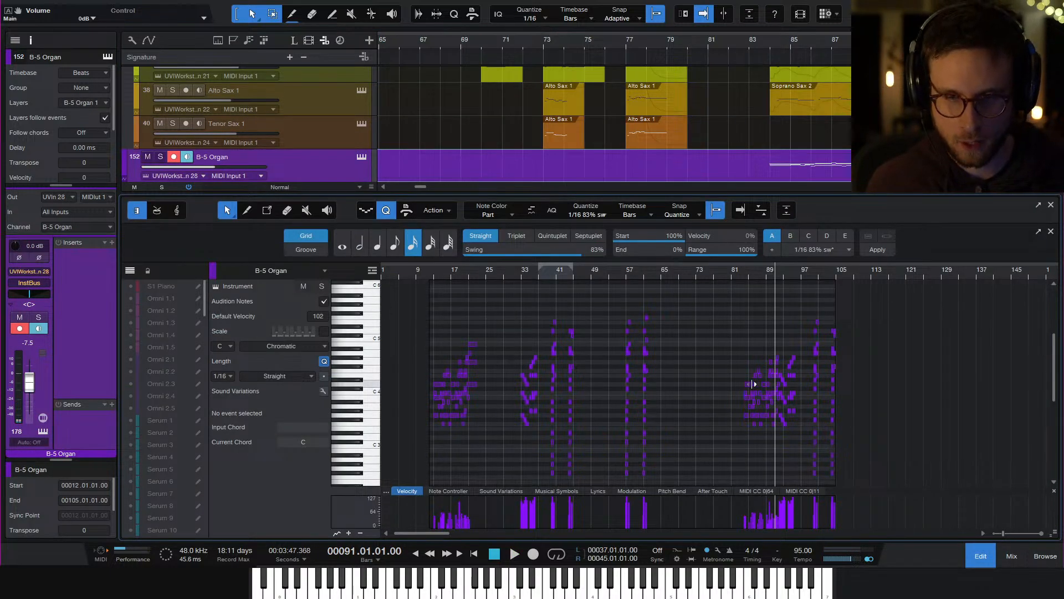
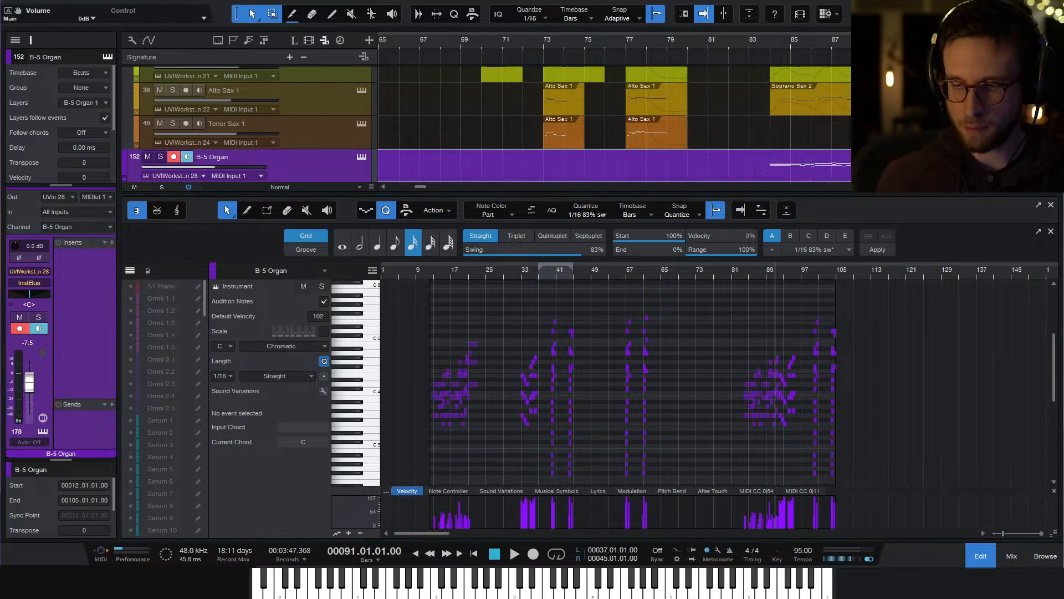
scroll(724, 350, "up", 10)
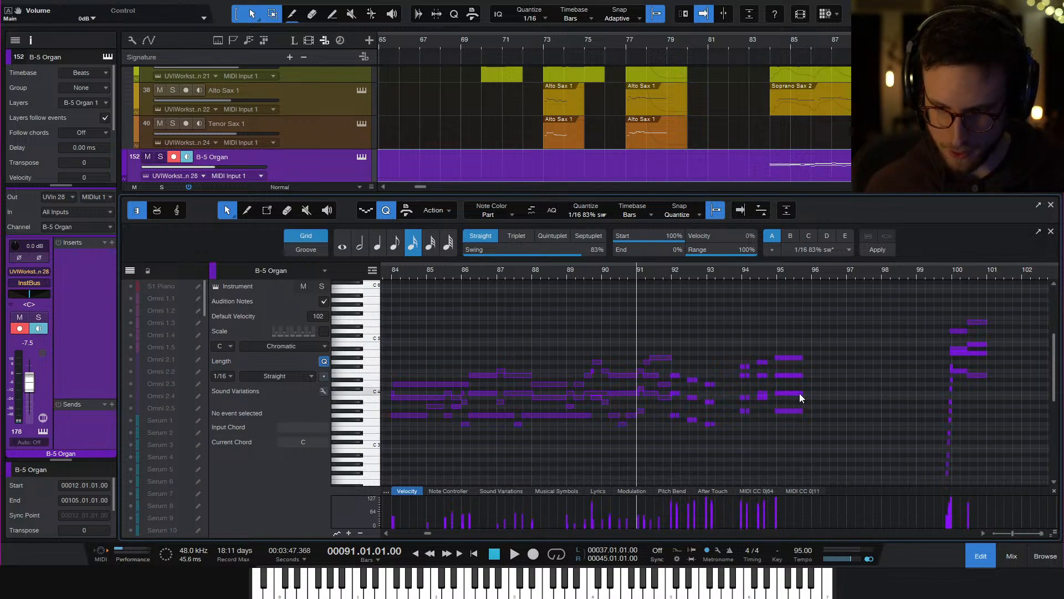
key("space")
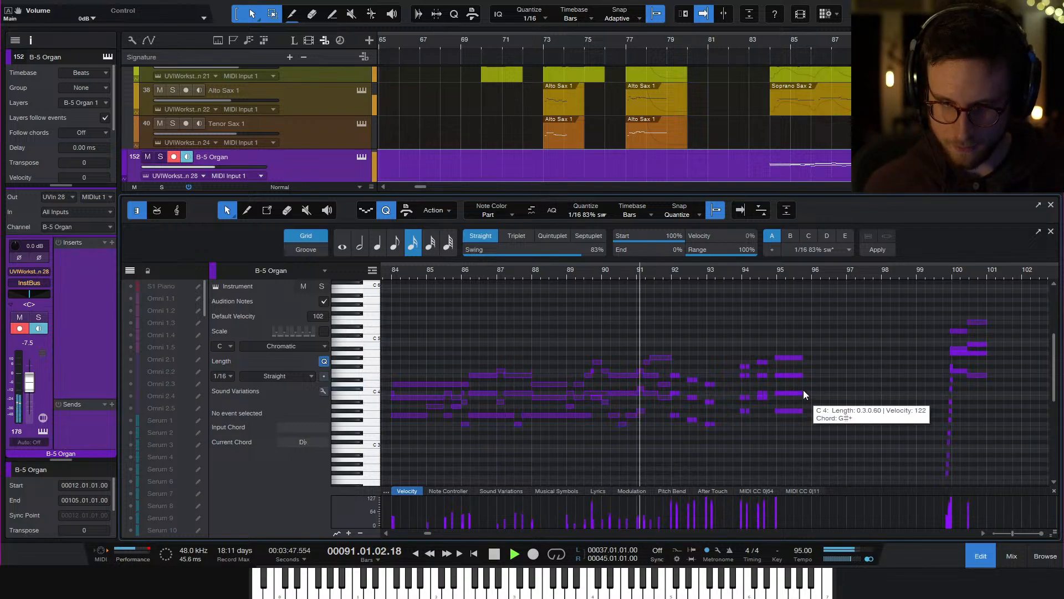
scroll(805, 388, "up", 5)
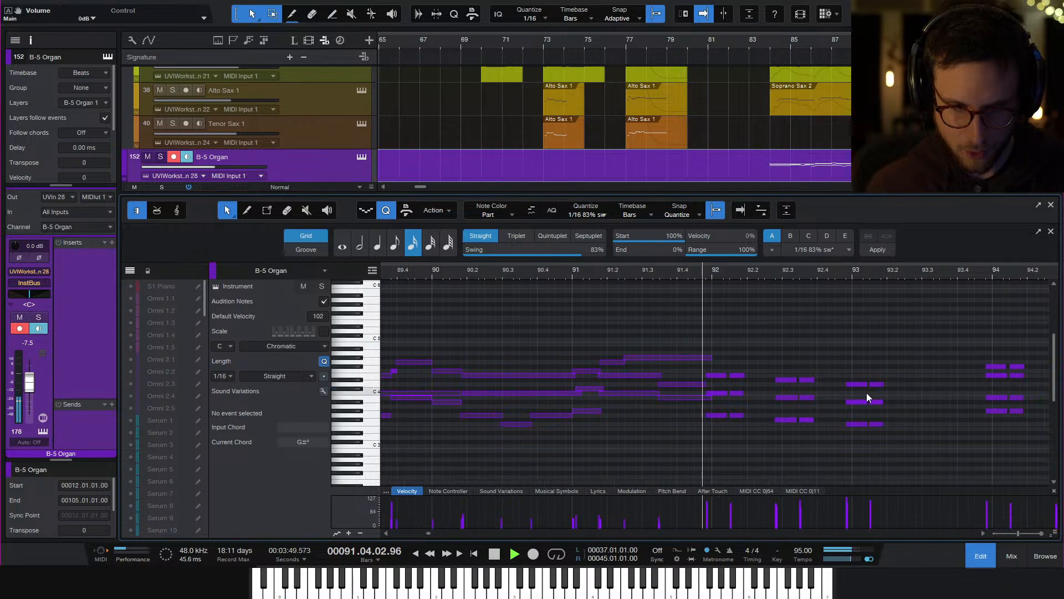
Replay the organ passage from just before bar 91 and from 90.01.02.28, examining the overlapping notes in bar 91
left_click(557, 273)
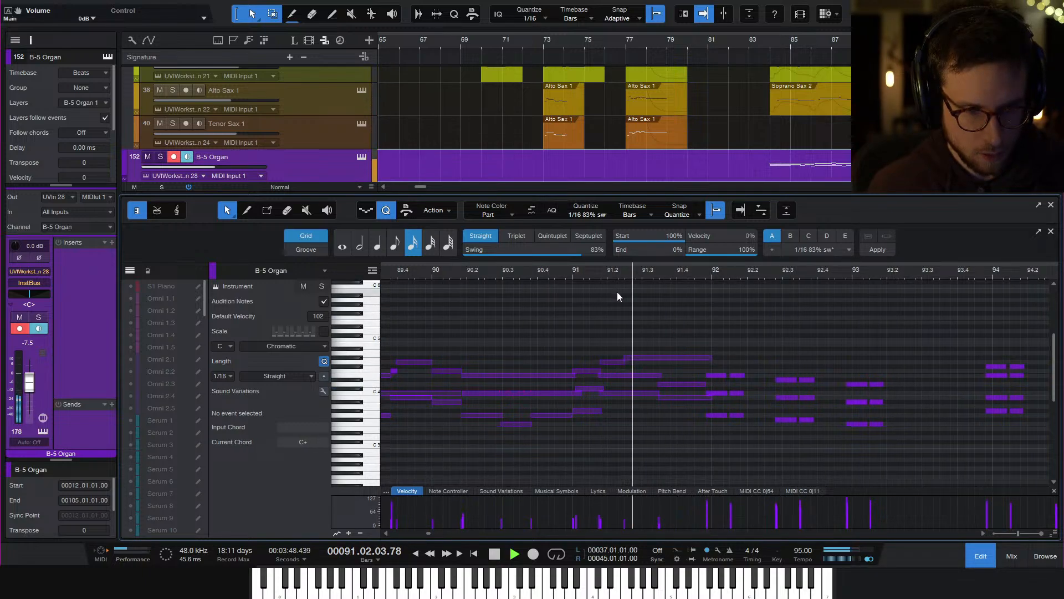
left_click(546, 274)
left_click(444, 274)
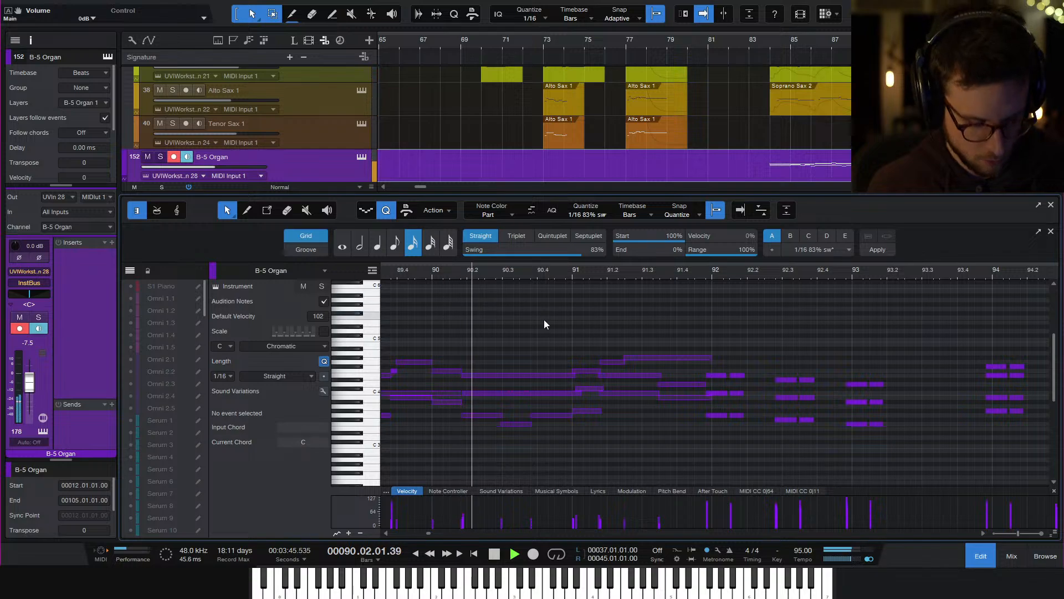
key("e")
key("e")
scroll(724, 371, "right", 2)
scroll(722, 370, "right", 3)
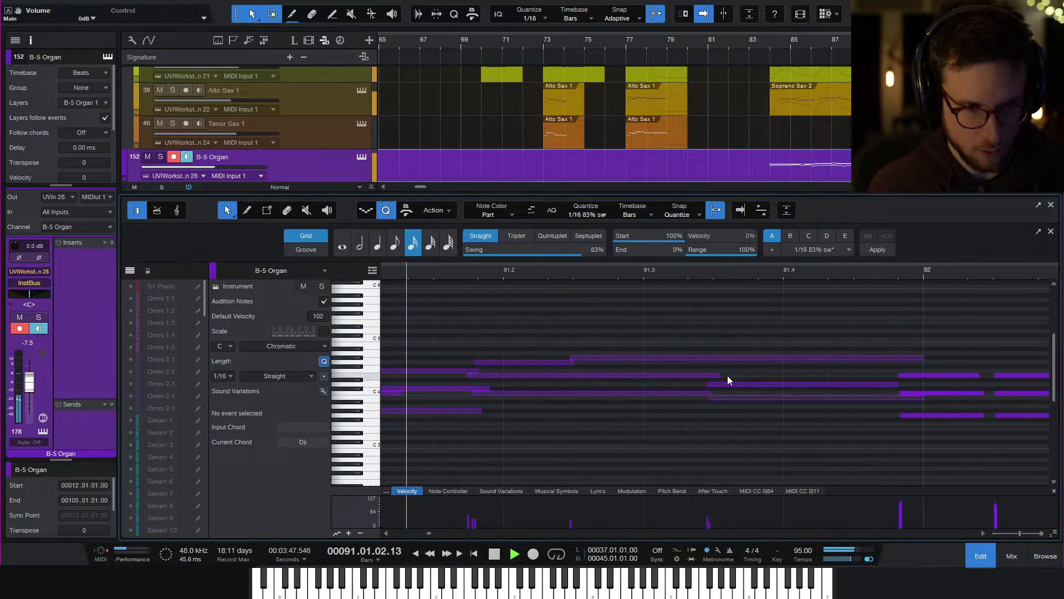
scroll(728, 374, "left", 2)
key("space")
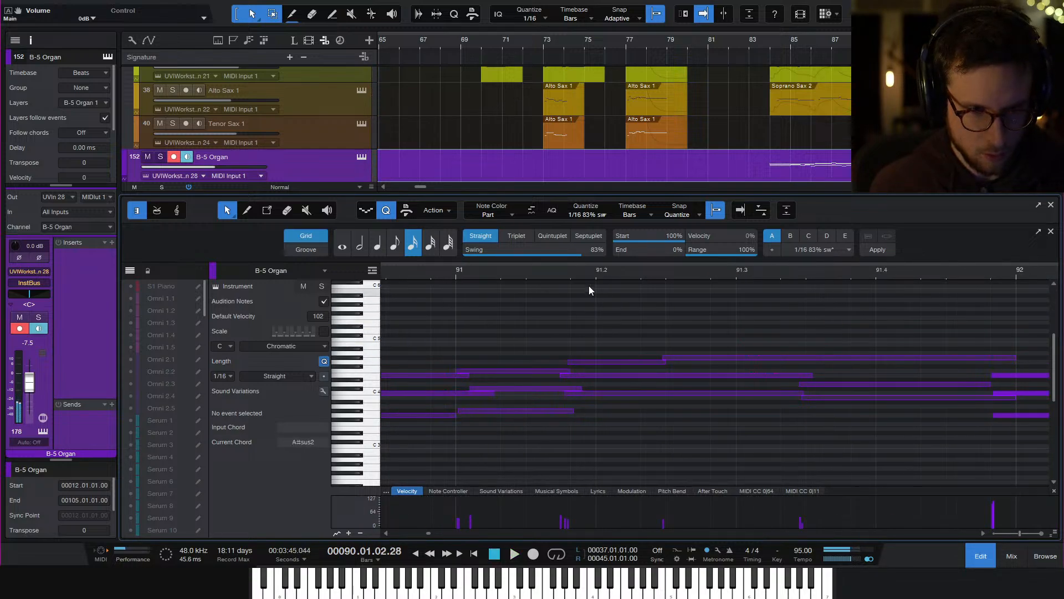
Listen closely to the organ notes in bar 91, restarting playback from 90.04.04.28
left_click(548, 270)
key("space")
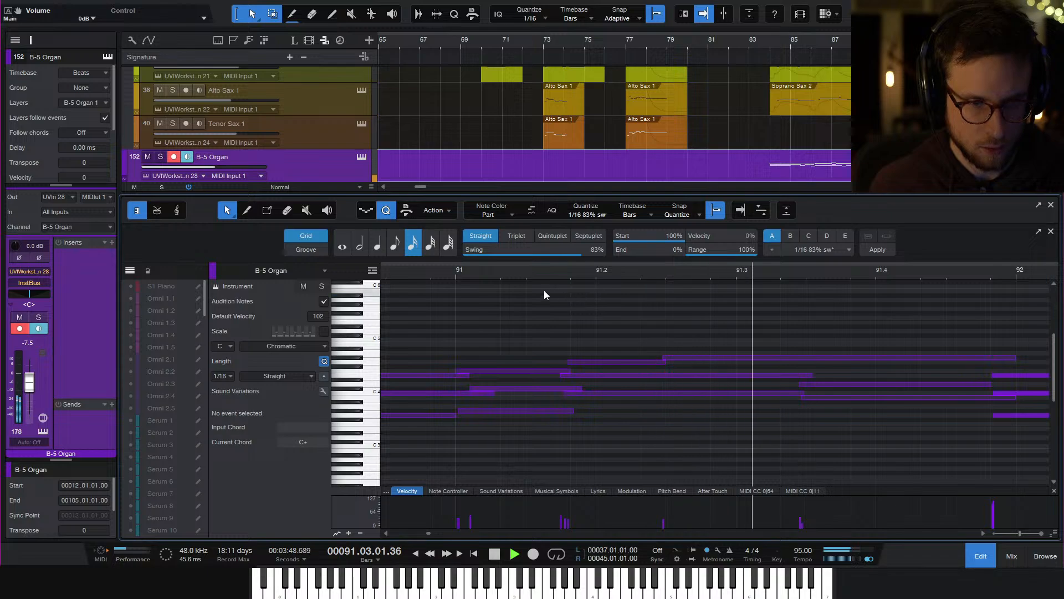
key("space")
left_click(435, 272)
key("space")
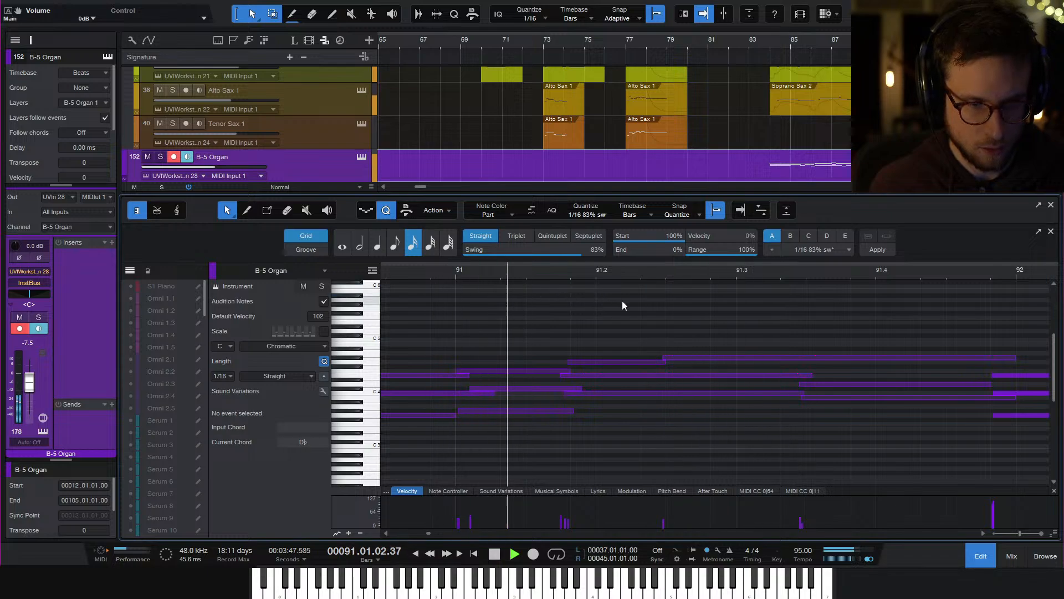
key("space")
Extend the long G#4 organ note back to start at 91.01.04.28 and delete the short G4 note before it
left_click(618, 362)
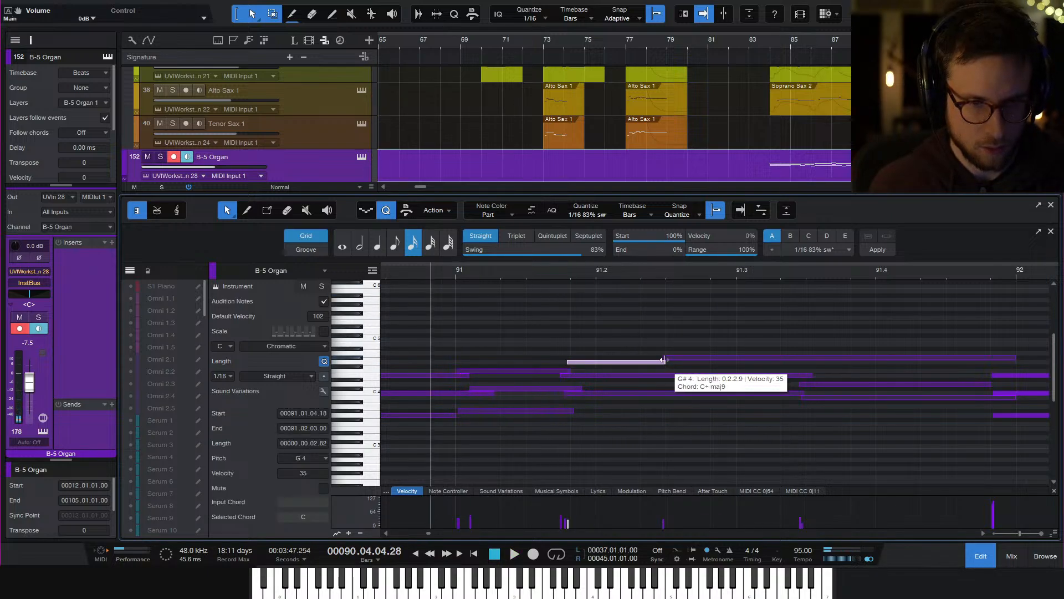
left_click_drag(665, 360, 565, 363)
left_click(581, 363)
key("Delete")
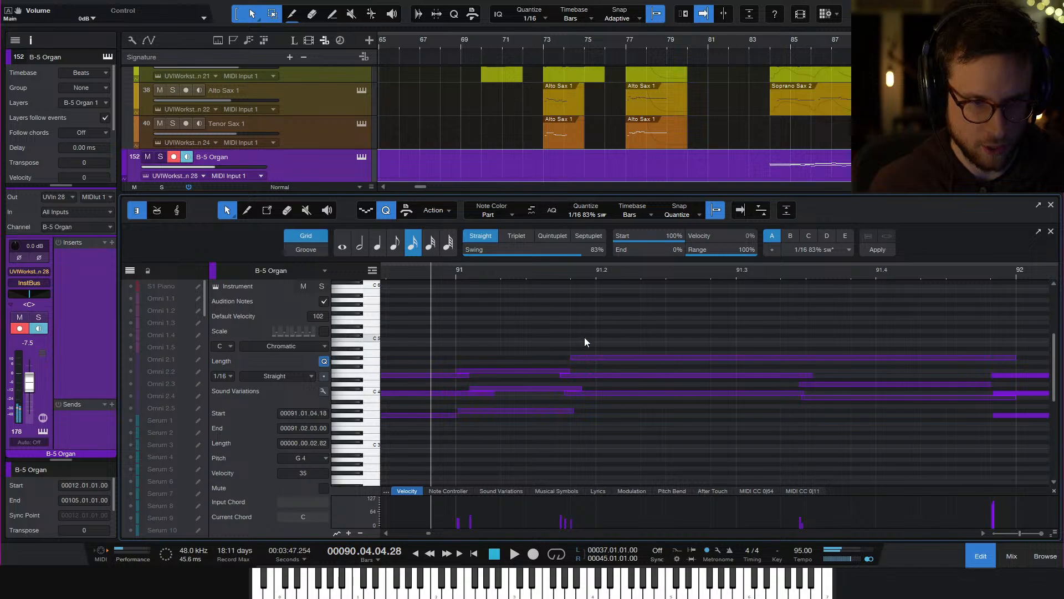
Replay the organ passage from 90.04.04.28 to check the chord change around beat 3 of bar 91
key("space")
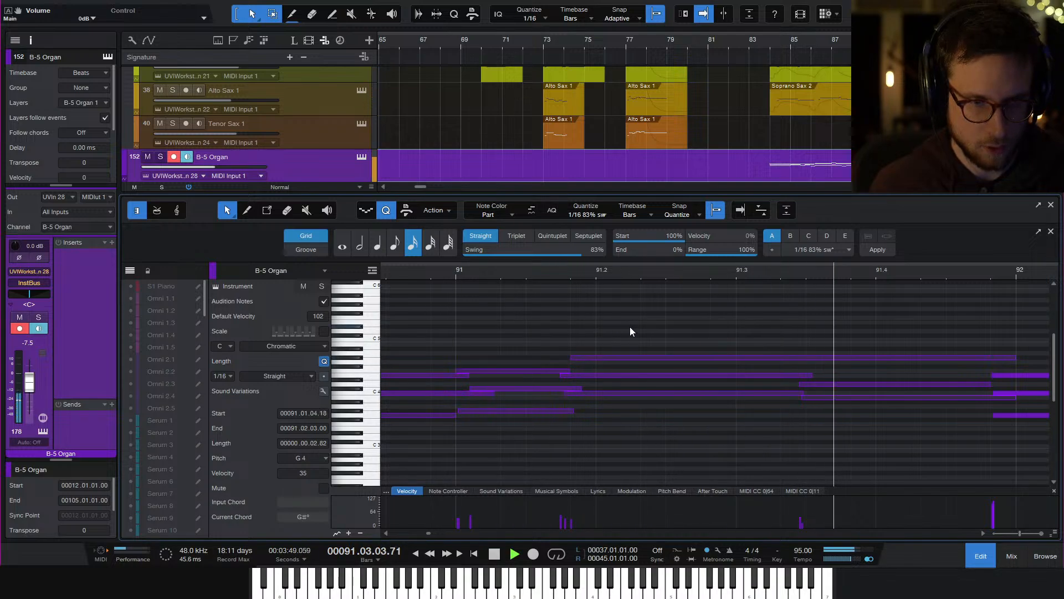
key("space")
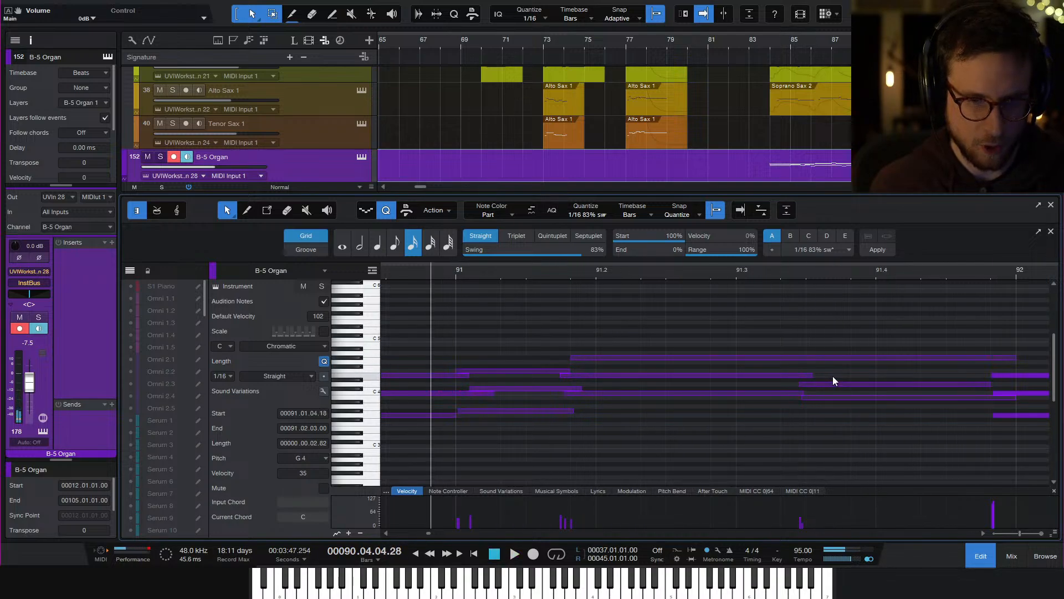
key("space")
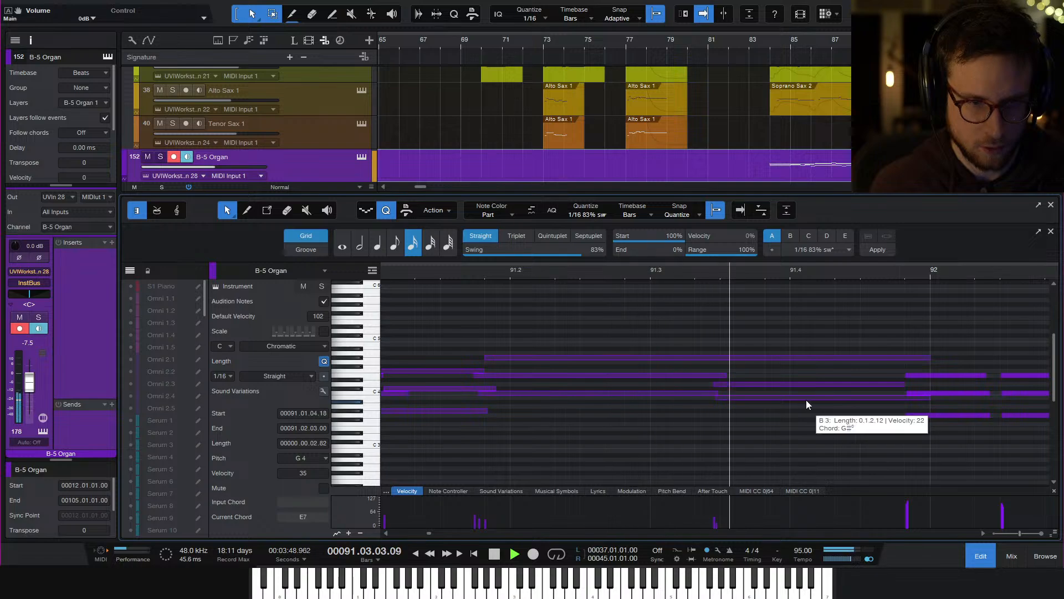
key("space")
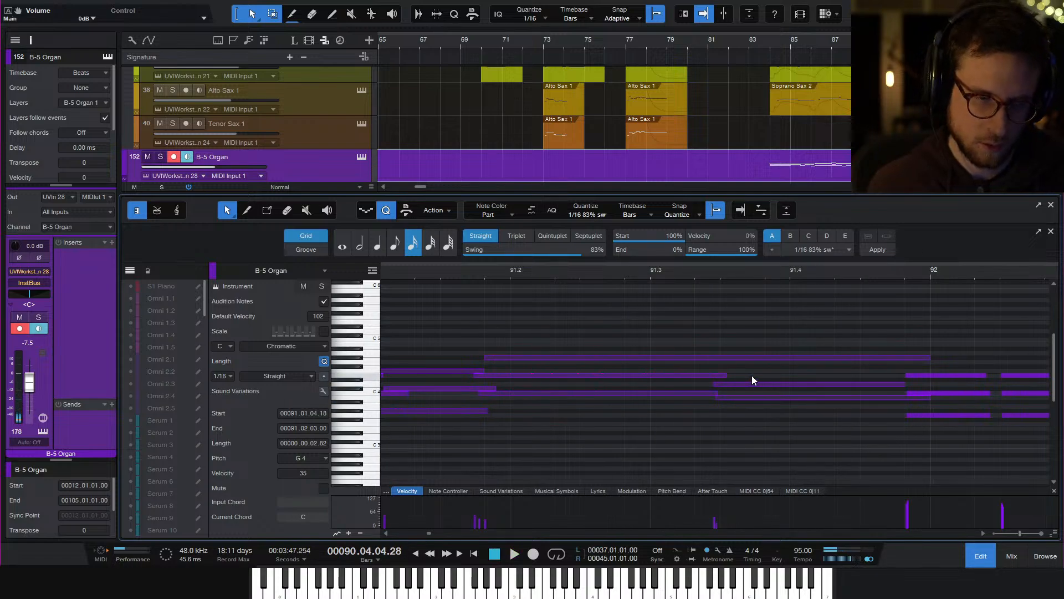
key("space")
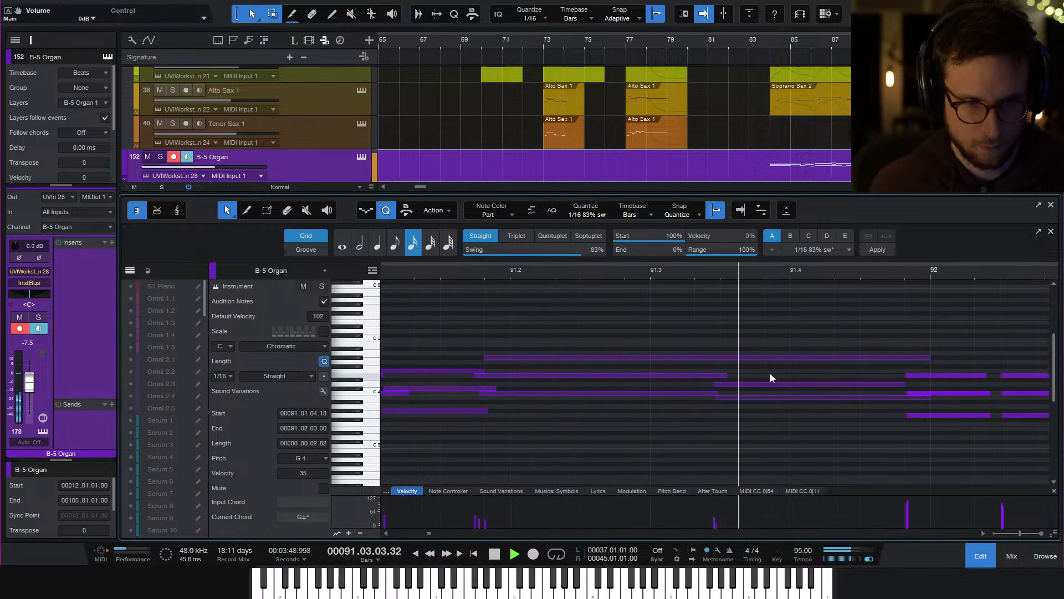
key("space")
Start the D4 and B3 organ notes at the end of the C4 note and end the G#4, D4 and B3 notes at 91.03.04.38
left_click_drag(752, 381, 722, 394)
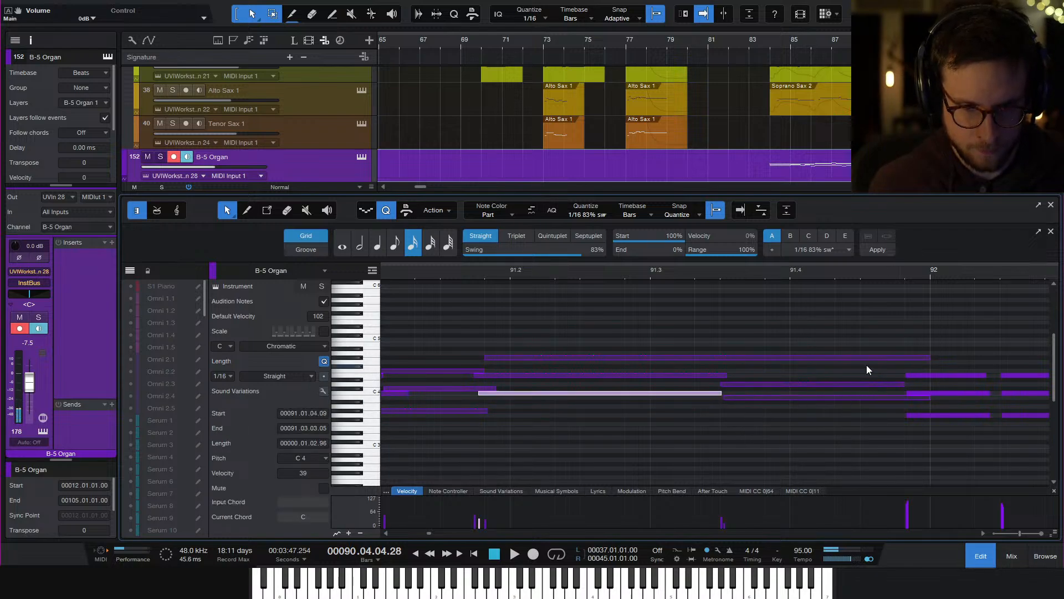
left_click(868, 336)
key("w")
left_click_drag(769, 407, 742, 386)
left_click(723, 384)
Check the passage from bar 91, then lengthen the G#4, D4 and B3 organ notes to end at 91.04.01.23
key("space")
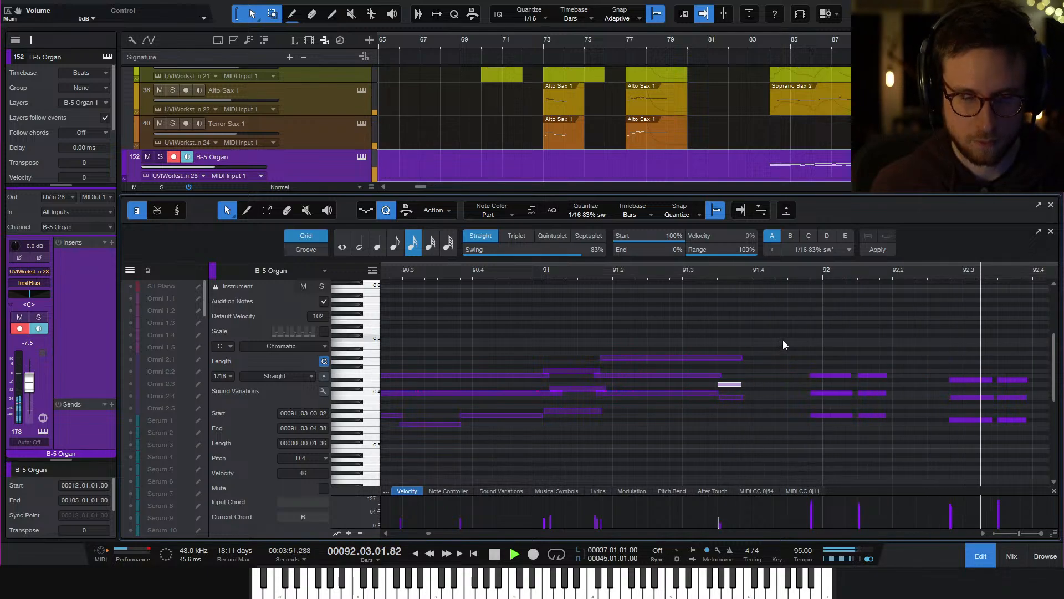
left_click_drag(535, 274, 546, 272)
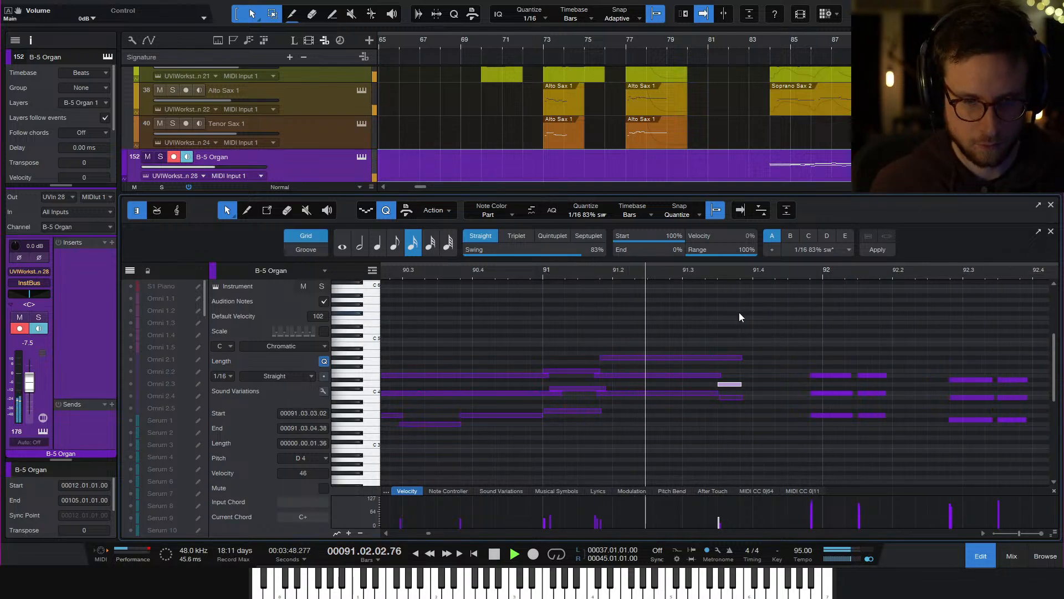
key("space")
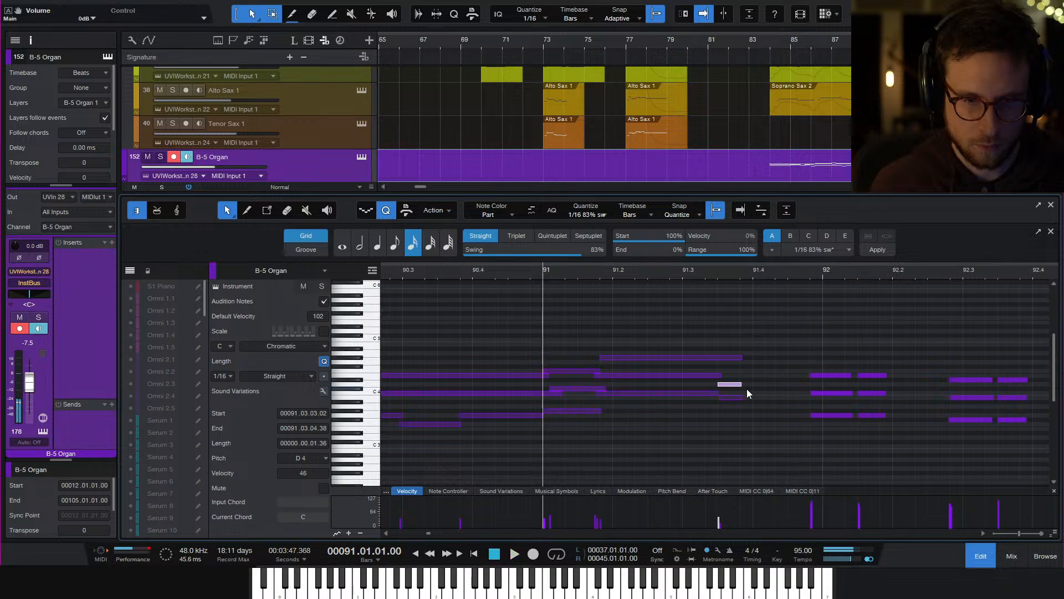
left_click_drag(731, 347, 757, 402)
key("space")
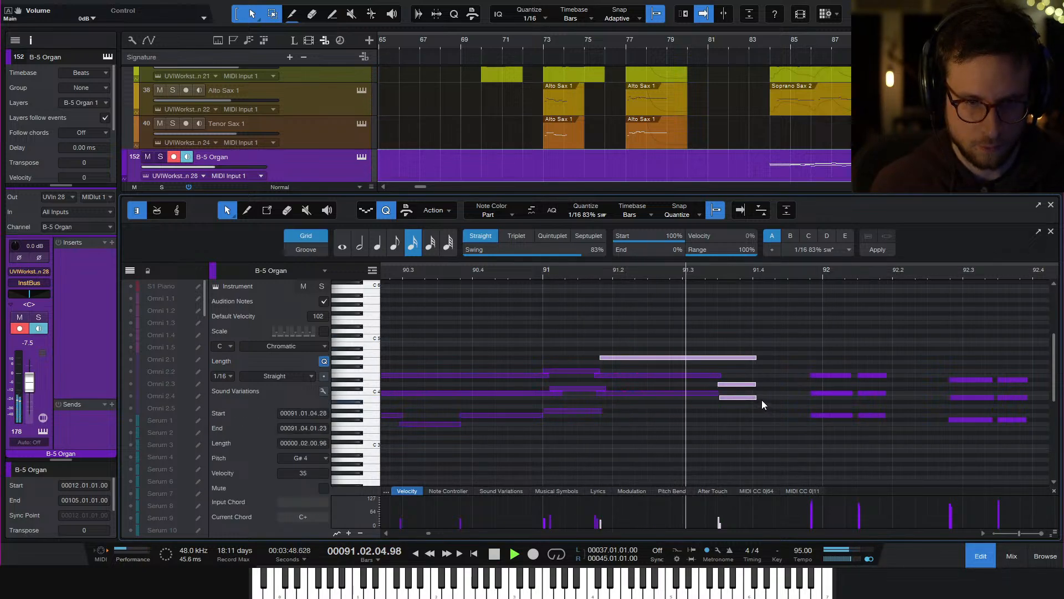
Close the note editor, listen to the arrangement into bar 95, and deselect the organ event
left_click(984, 556)
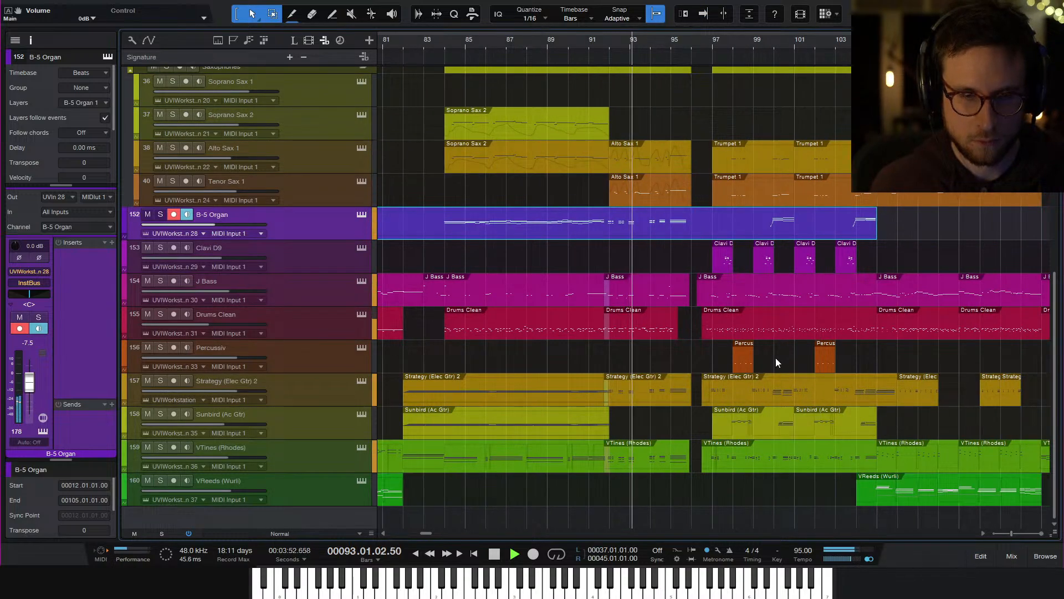
scroll(772, 350, "up", 1)
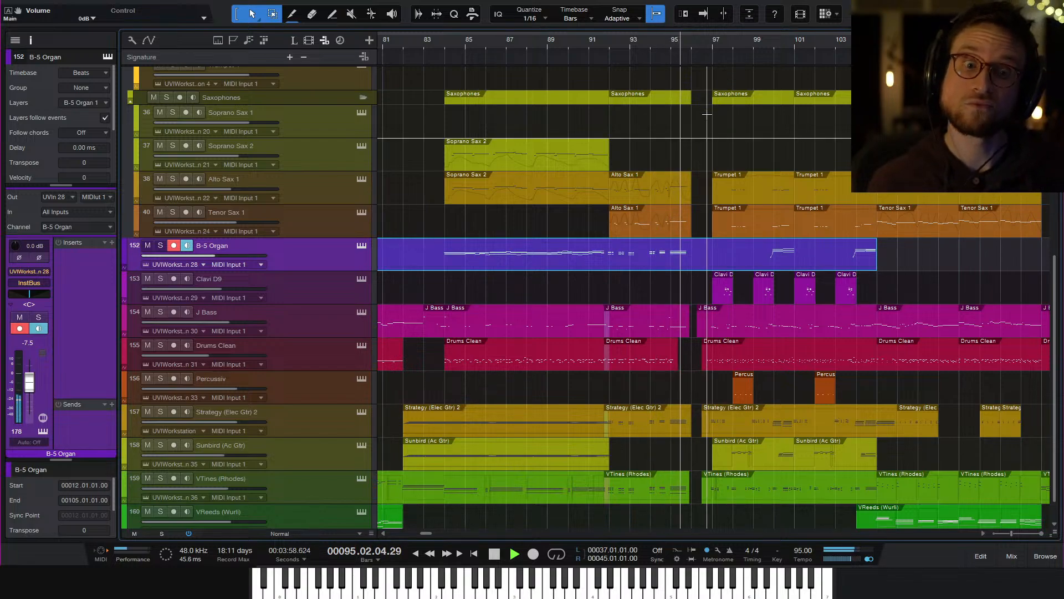
left_click(764, 162)
key("space")
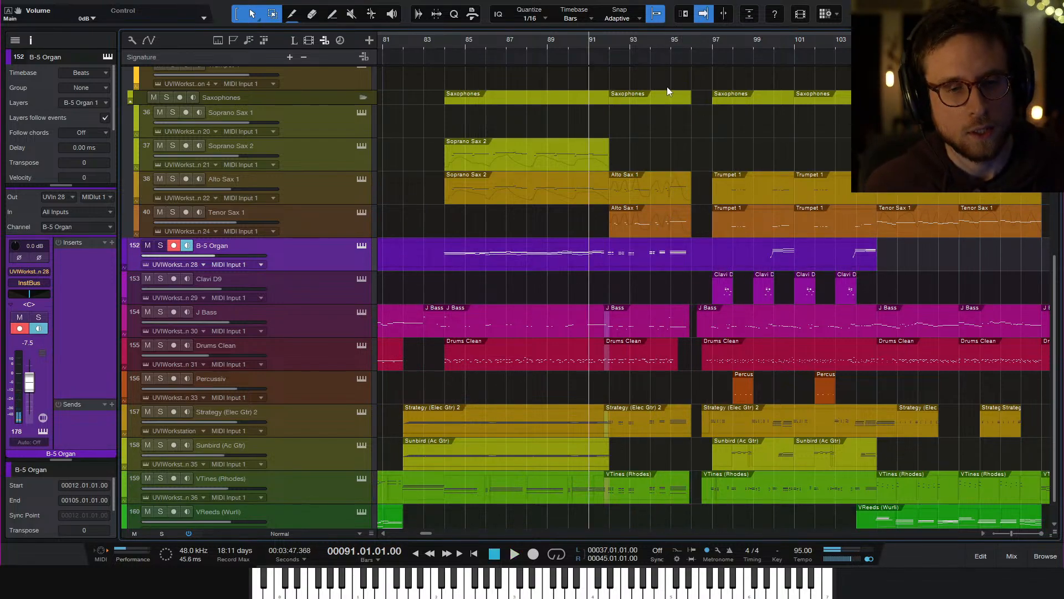
Move the playback position to beat 4 of bar 93 and listen to the transition toward bar 96
left_click(648, 42)
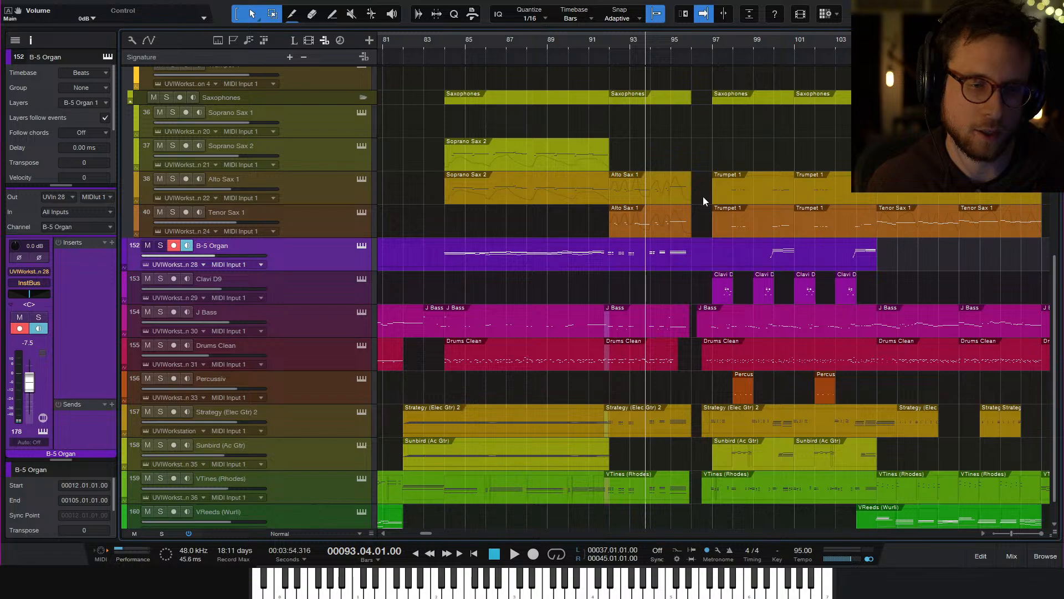
scroll(702, 197, "down", 1)
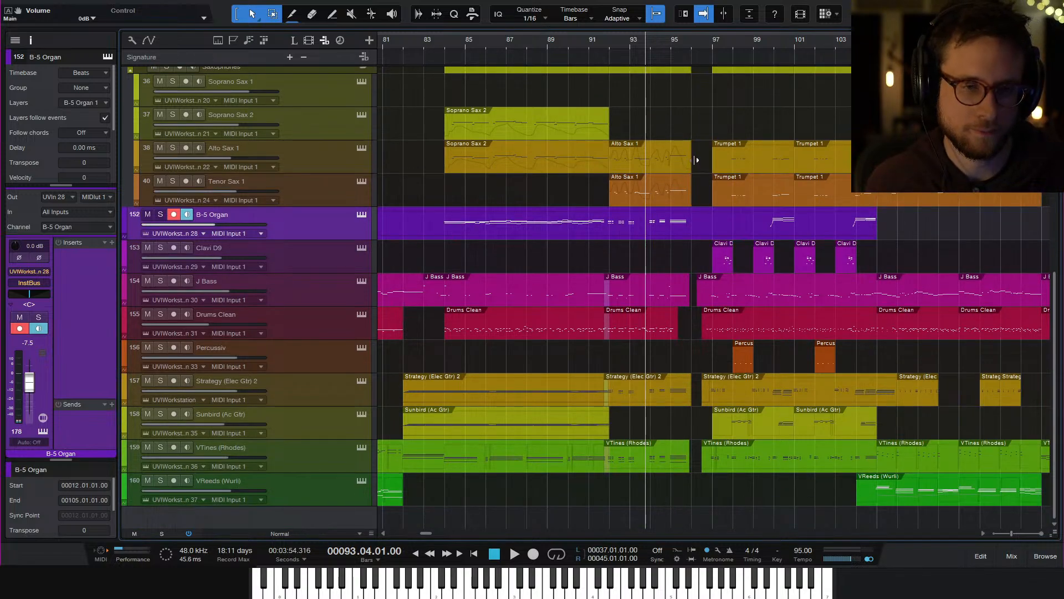
key("e")
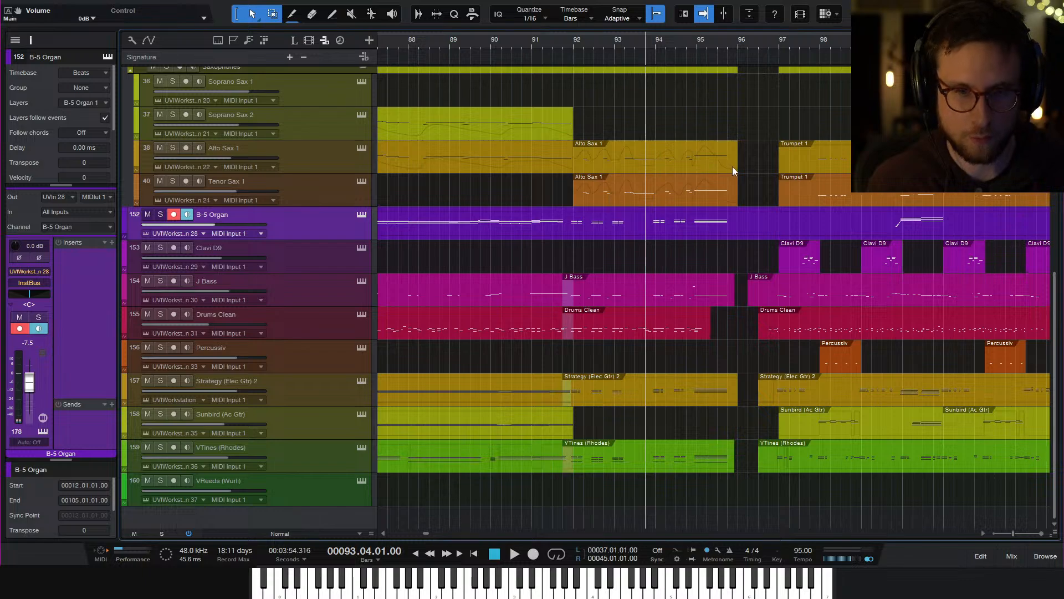
scroll(680, 174, "right", 2)
key("space")
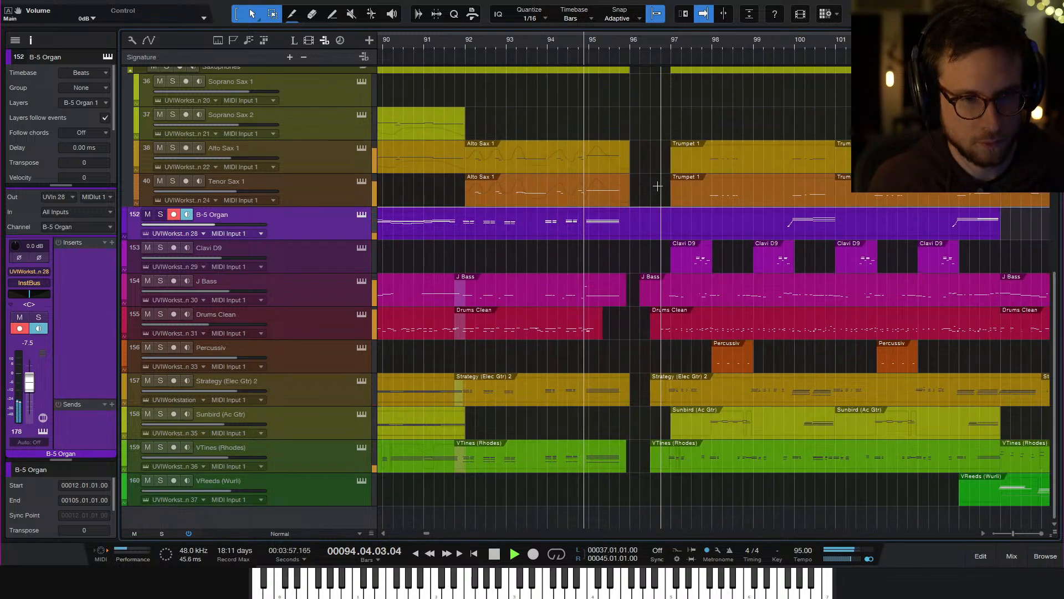
key("space")
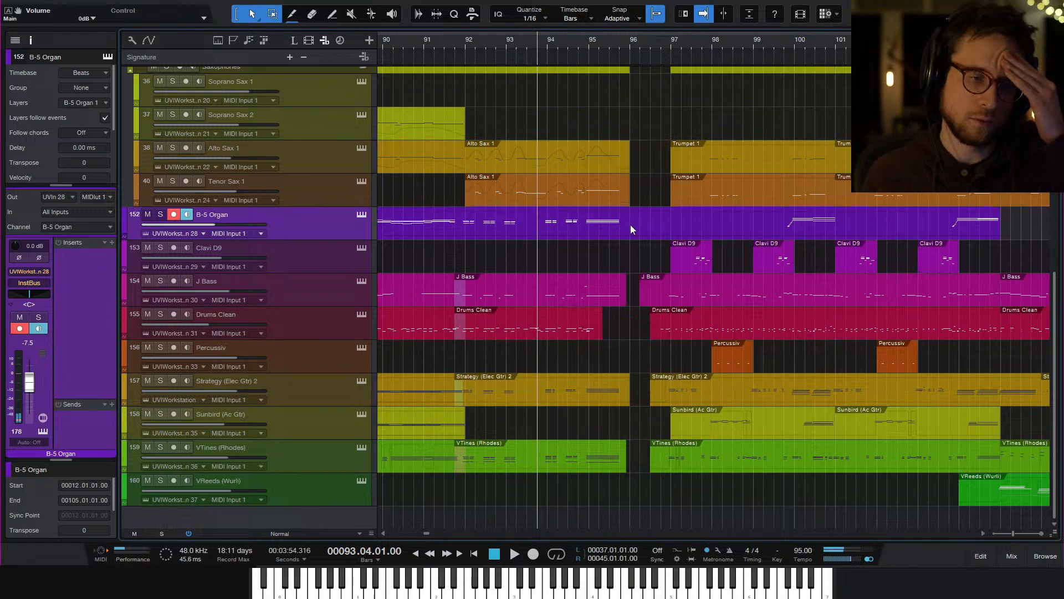
Open the VTines Rhodes event in the note editor and play the held chord from position 94.04.02.28
double_click(605, 460)
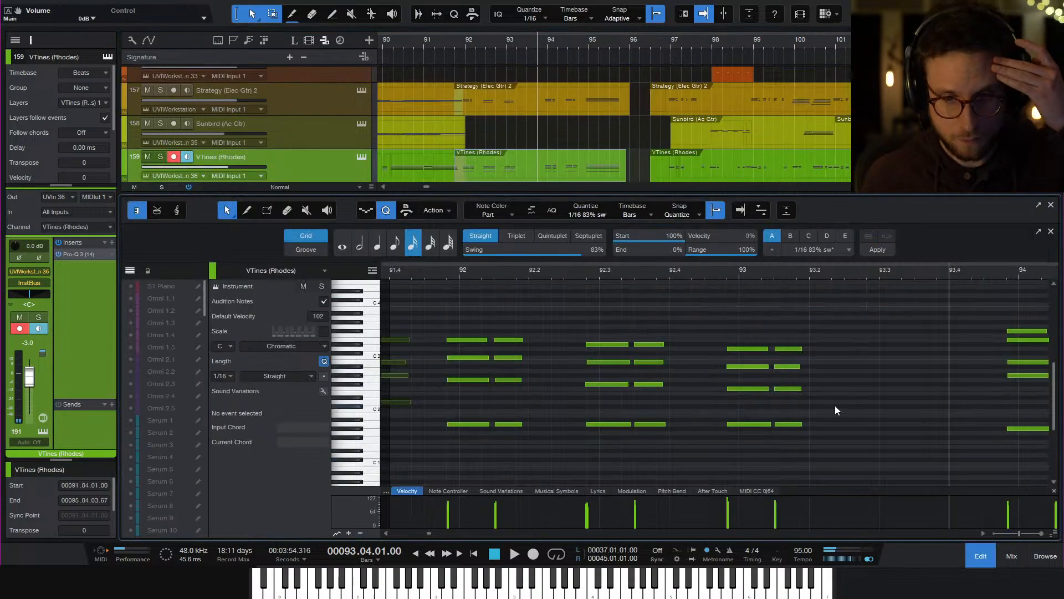
key("w")
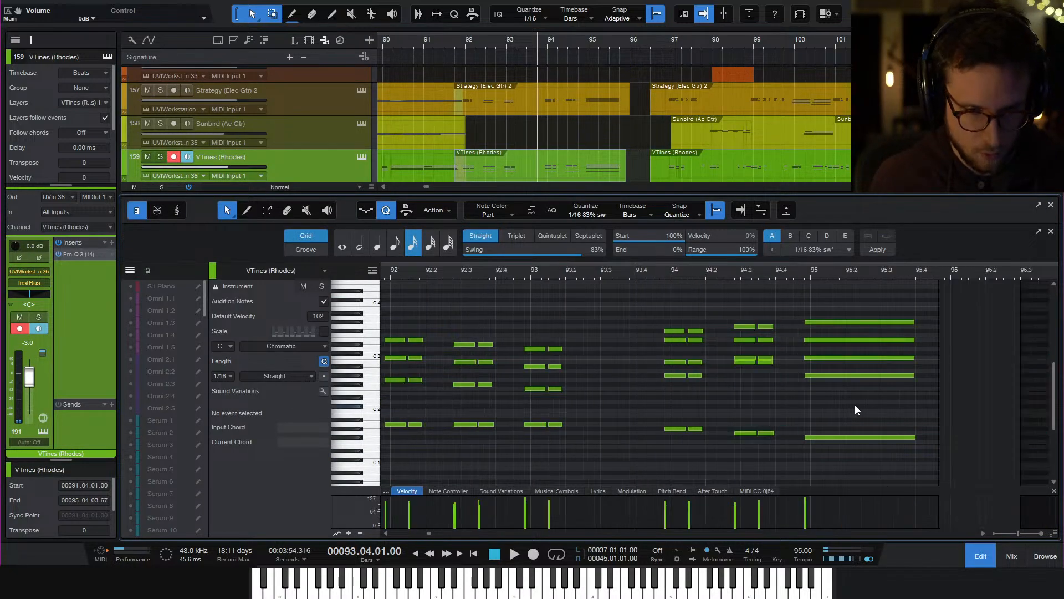
scroll(855, 404, "right", 3)
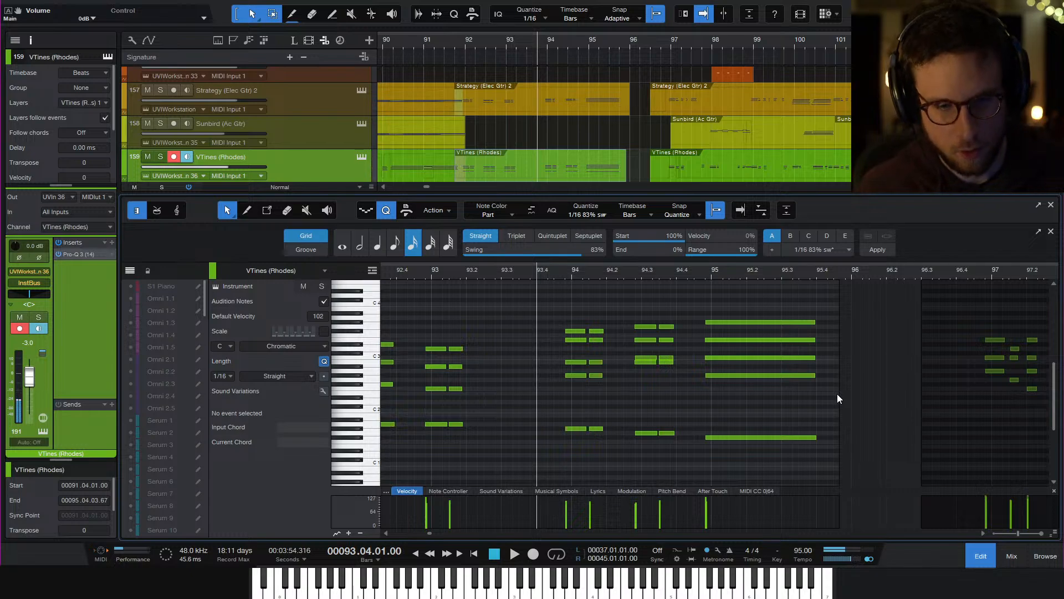
left_click(687, 274)
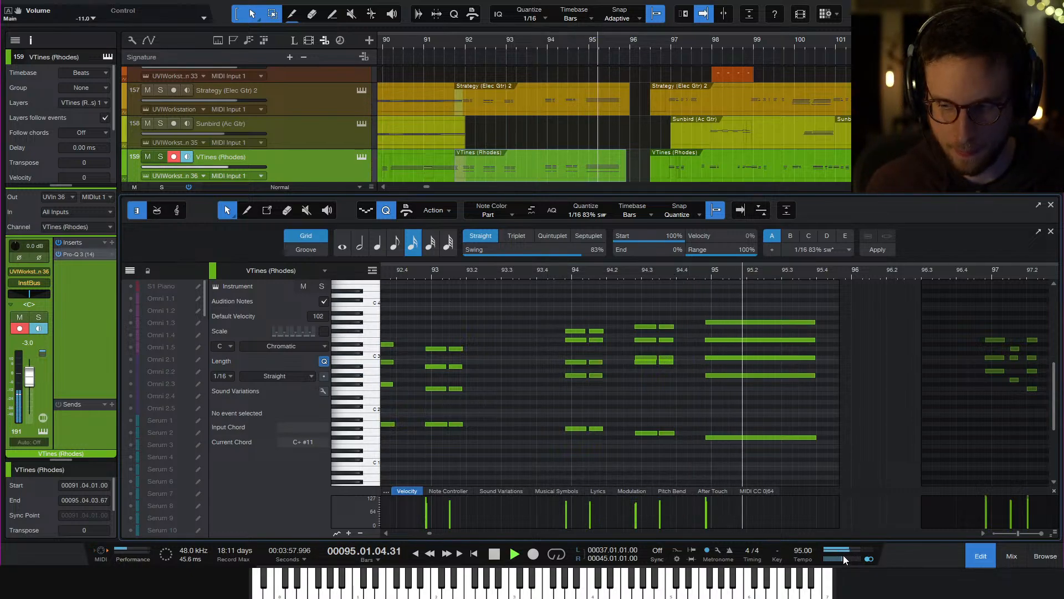
key("space")
key("space")
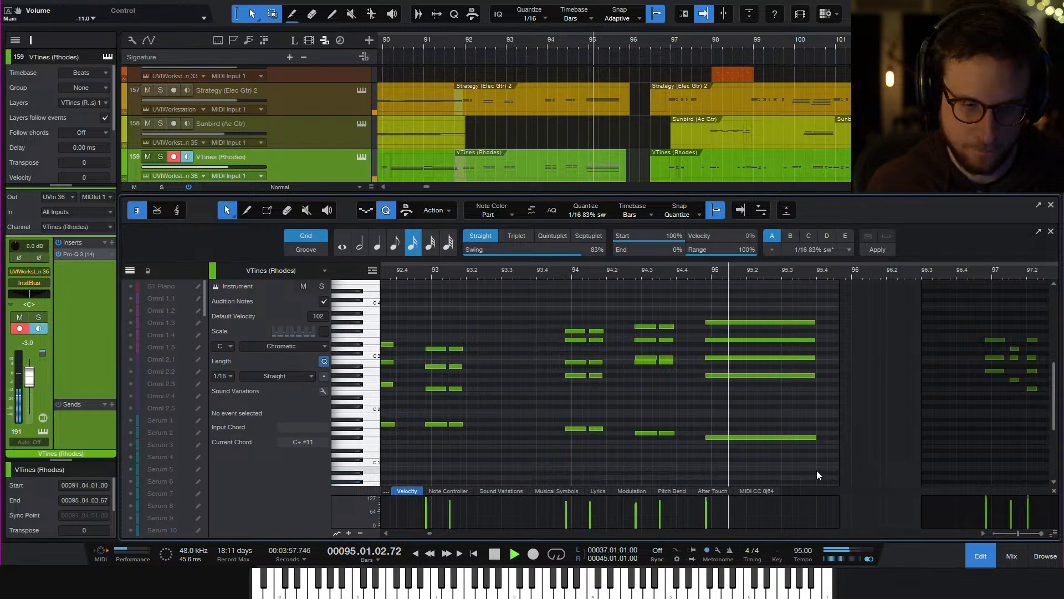
key("space")
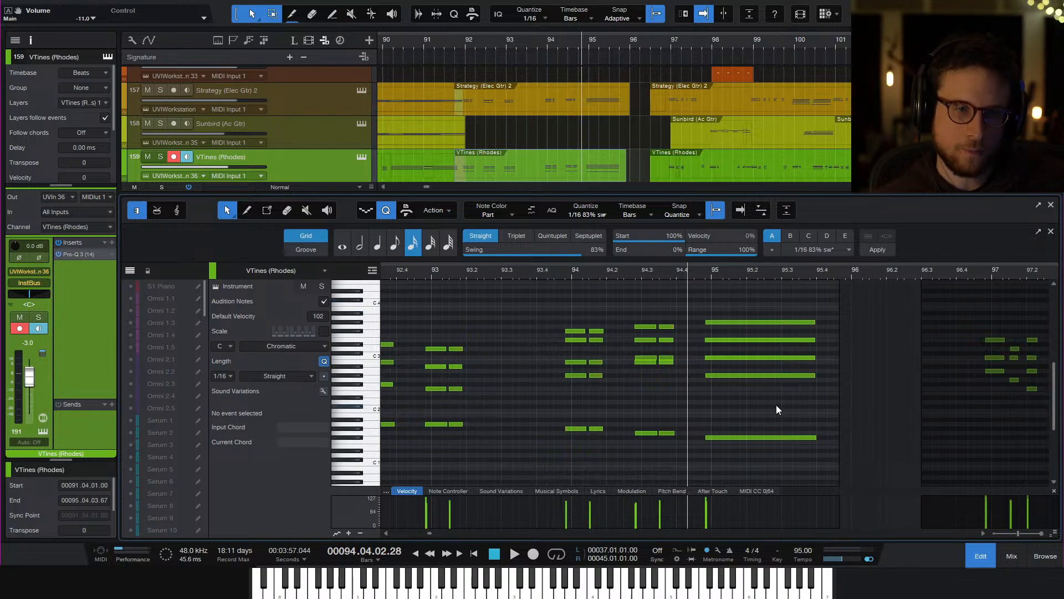
Select and audition the held Rhodes chord at bar 95, and raise its E3 note to F3
left_click_drag(758, 312, 764, 484)
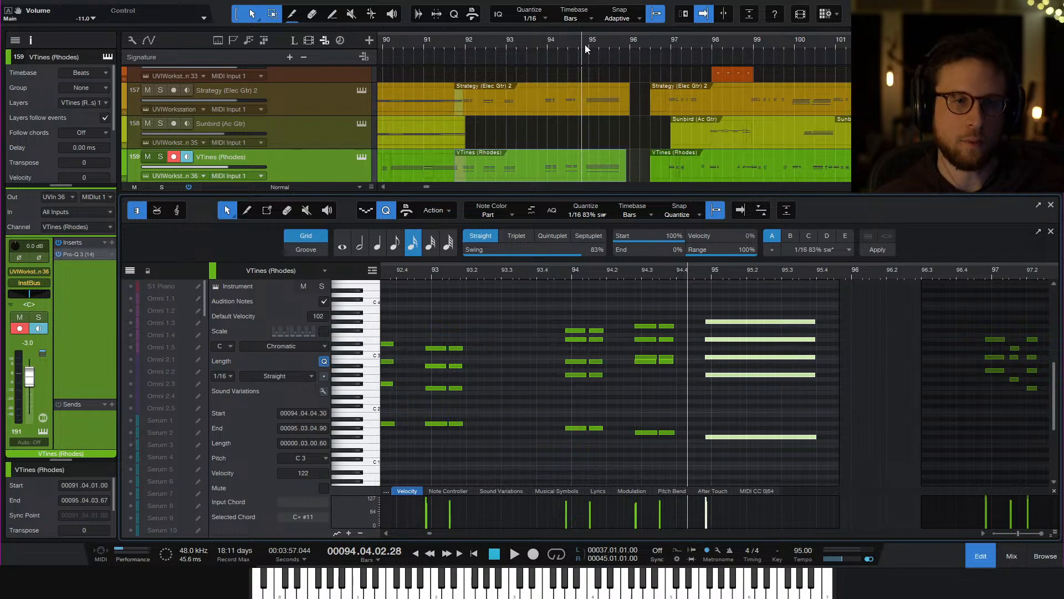
key("space")
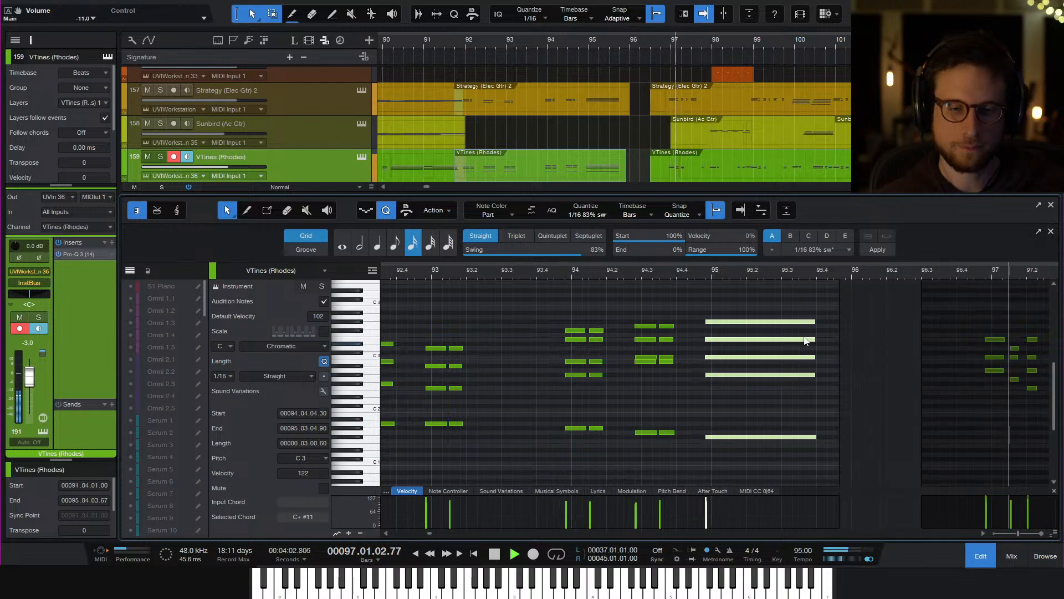
key("space")
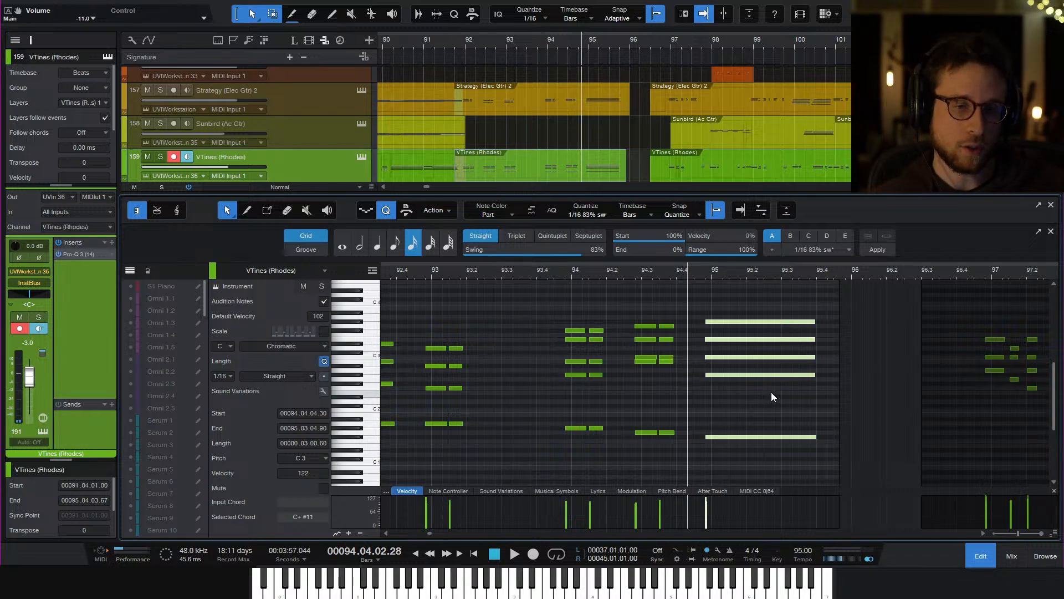
left_click(756, 339)
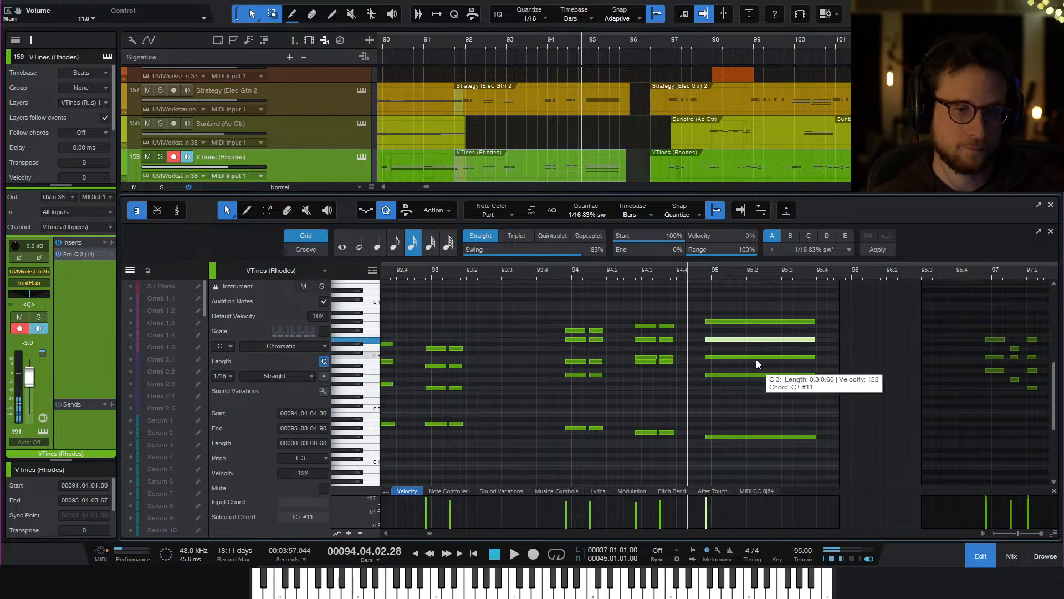
key("Up")
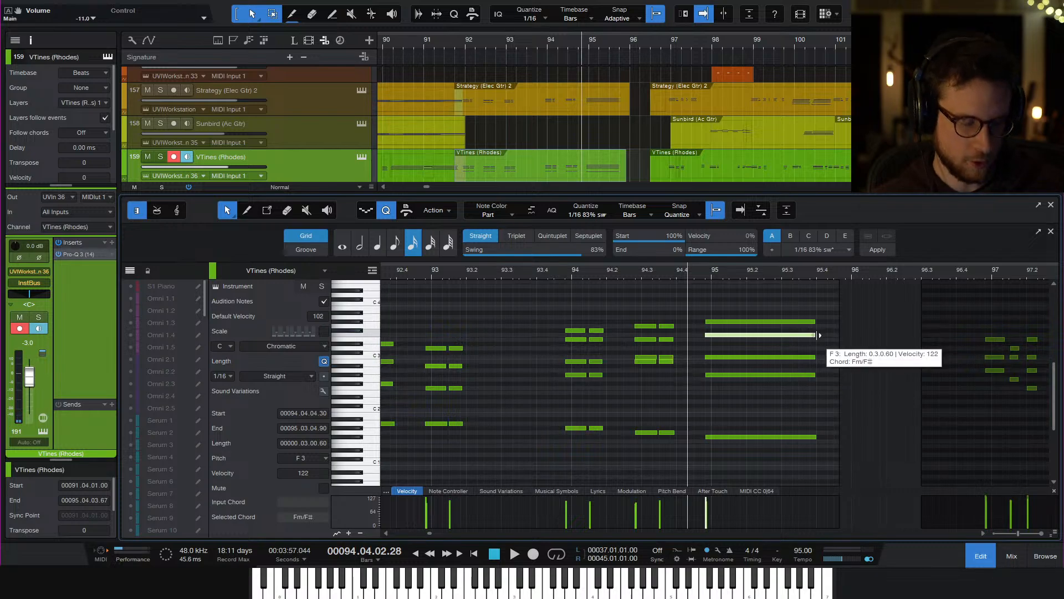
Open the Rhodes, Strategy guitar, B-5 Organ, Tenor Sax 1, Alto Sax 1 and Trumpet 1 to 3 events together in the note editor
left_click(993, 554)
scroll(597, 435, "up", 2)
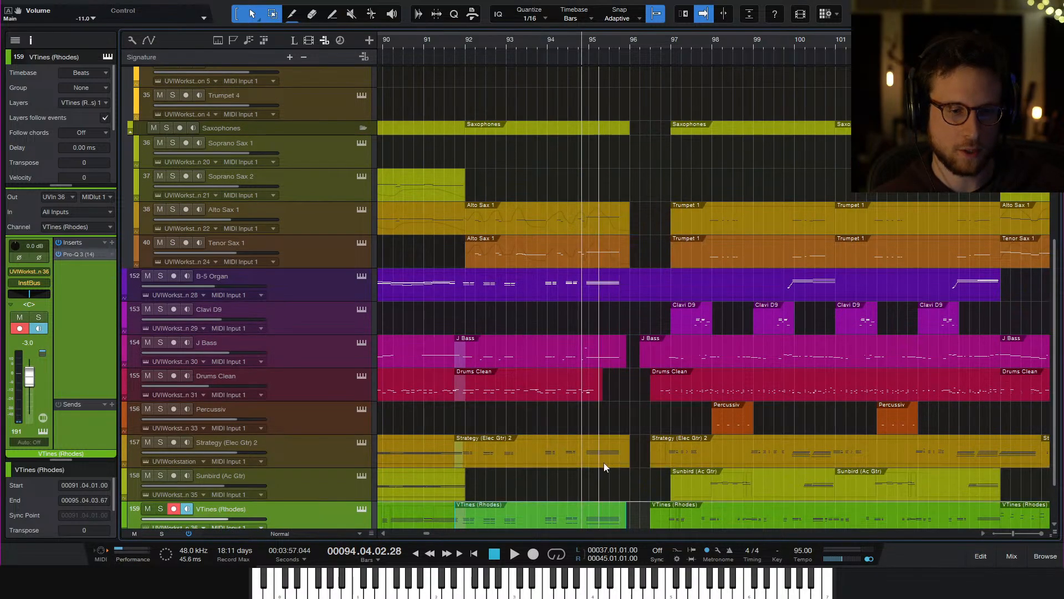
left_click(607, 457)
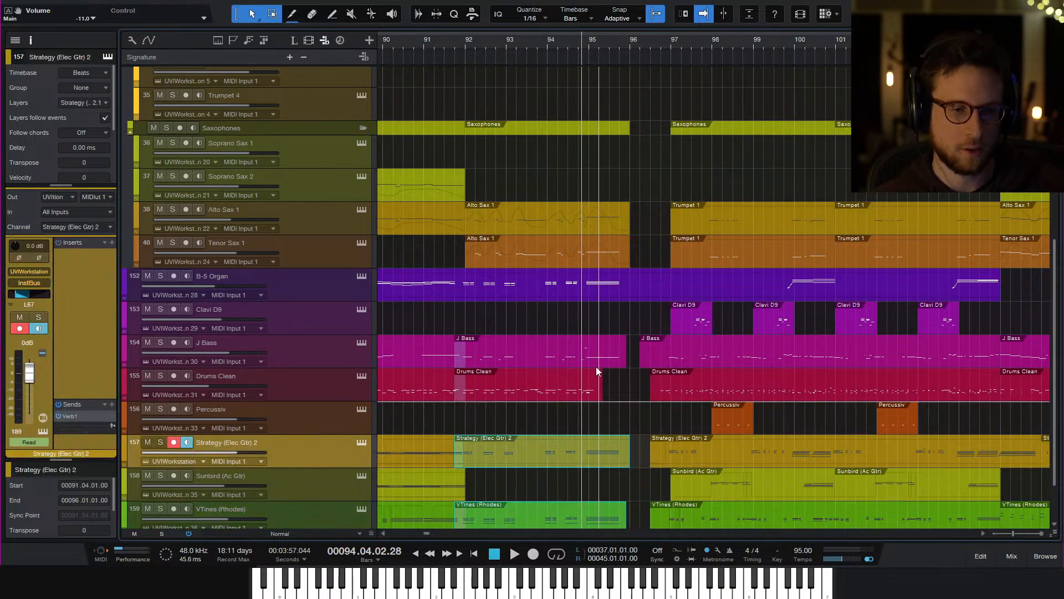
left_click(602, 291)
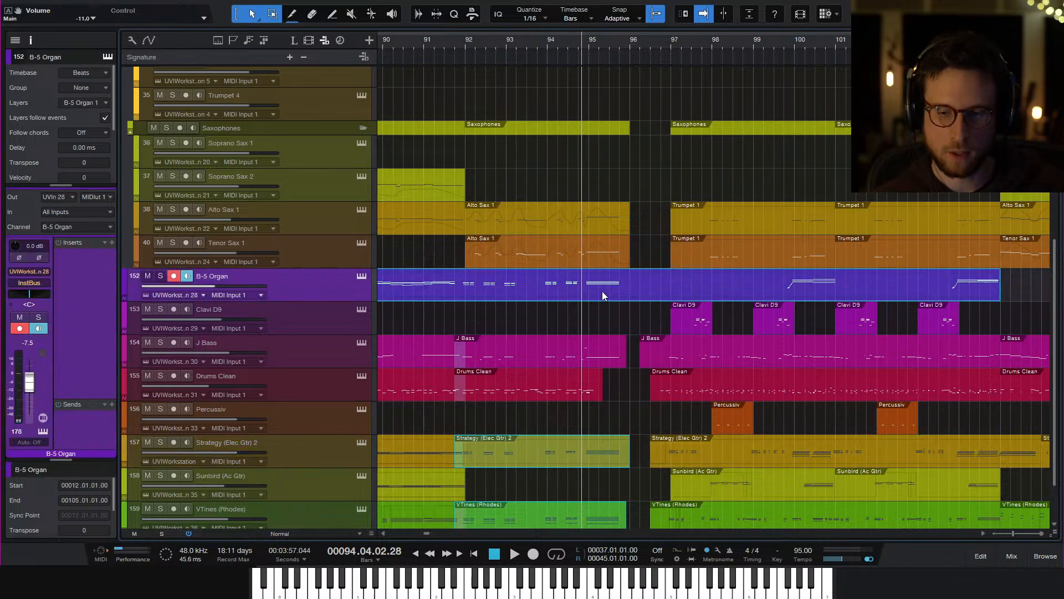
left_click(607, 253)
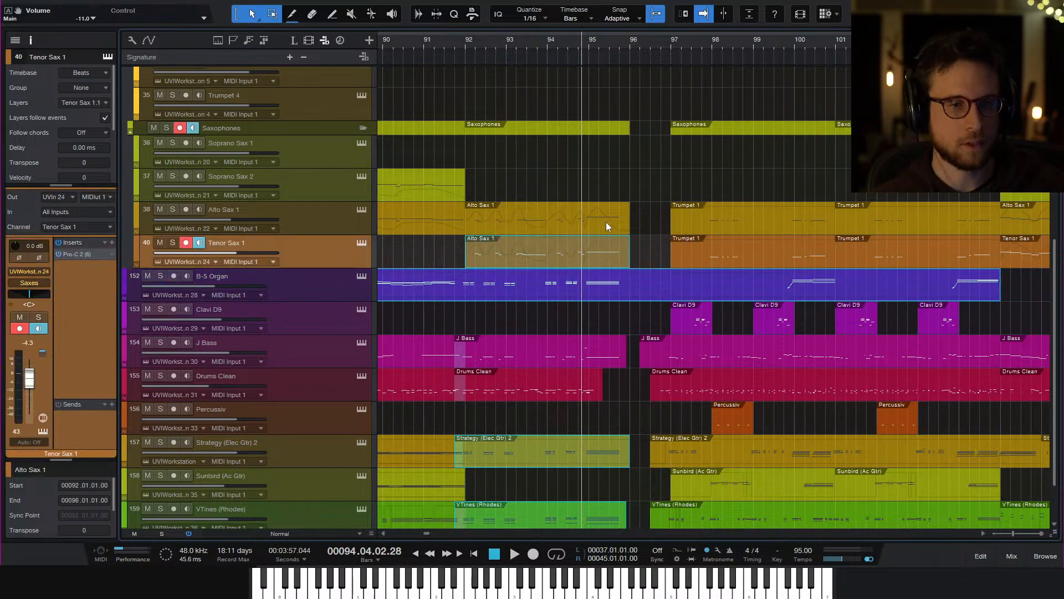
left_click(607, 222)
scroll(607, 222, "up", 10)
left_click(609, 301)
left_click(608, 275)
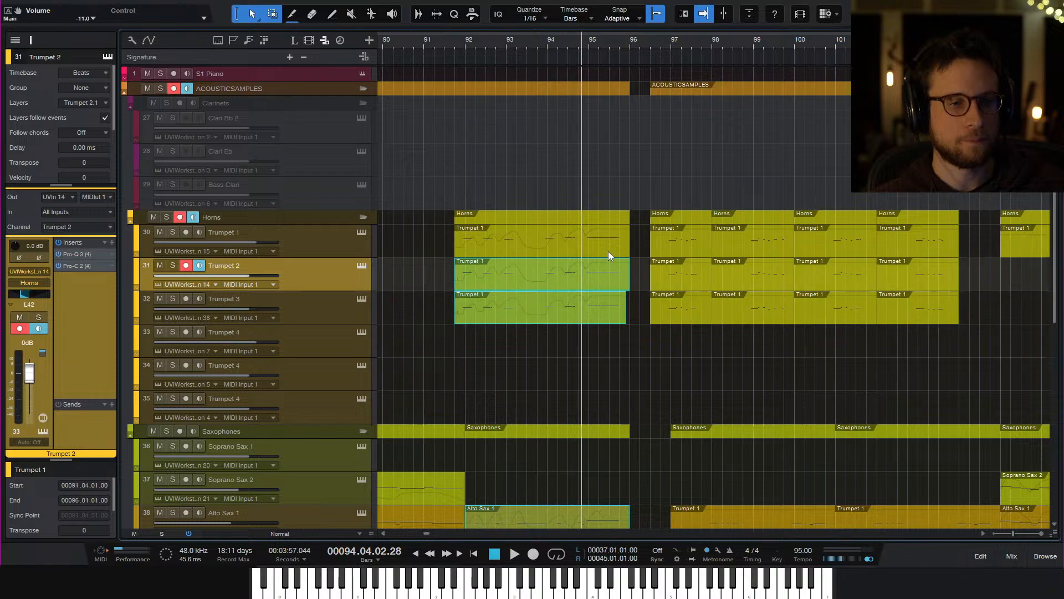
left_click(607, 248)
double_click(607, 248)
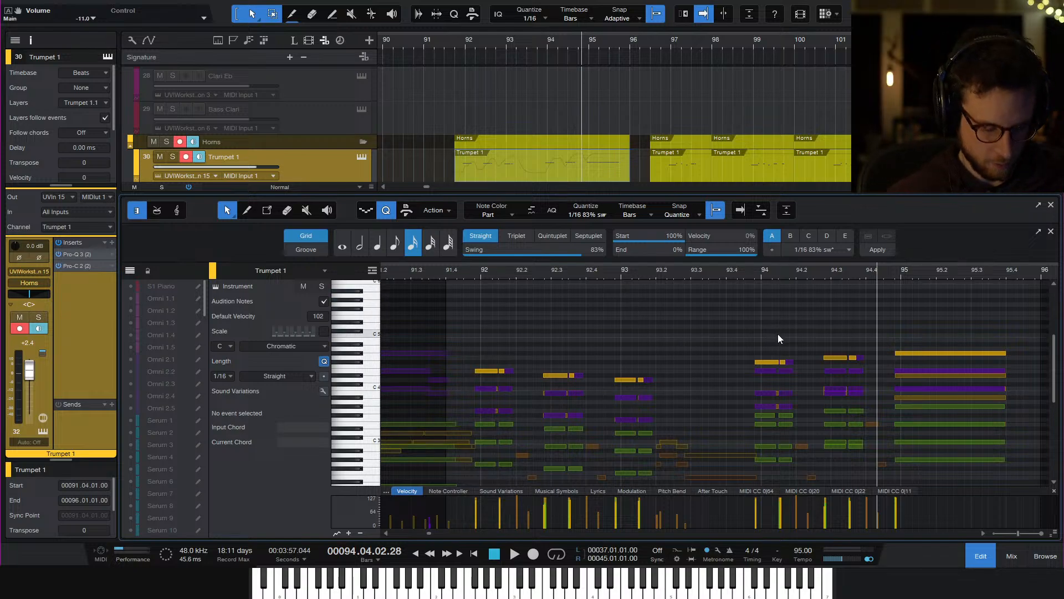
In the held bar 95 chord, raise the Tenor Sax E3 to F3 and the Strategy guitar C3 to C#3
scroll(838, 331, "right", 5)
key("e")
key("e")
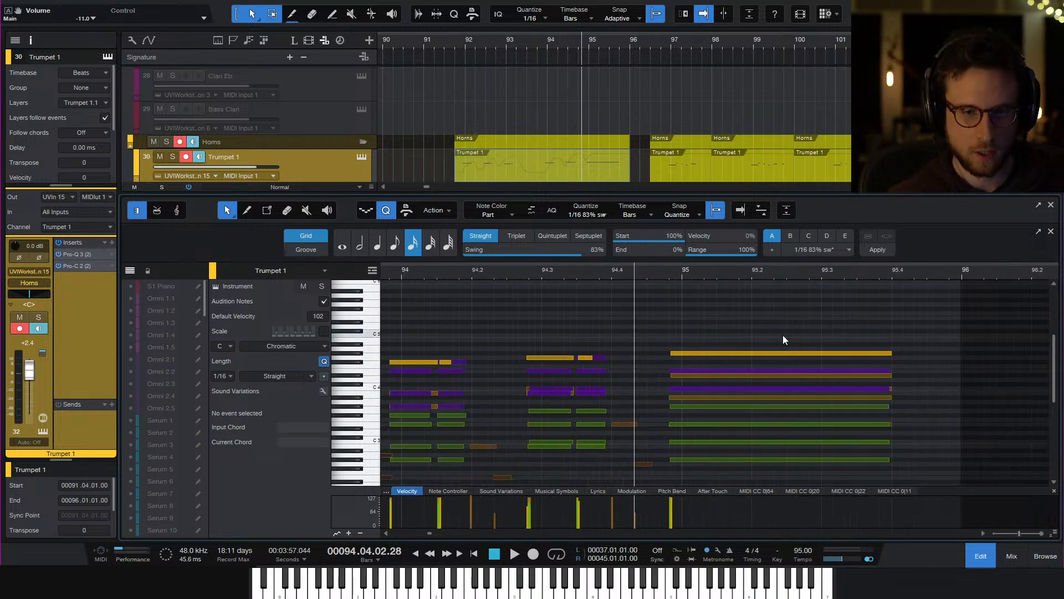
scroll(792, 336, "down", 3)
scroll(775, 334, "right", 3)
scroll(720, 355, "up", 2)
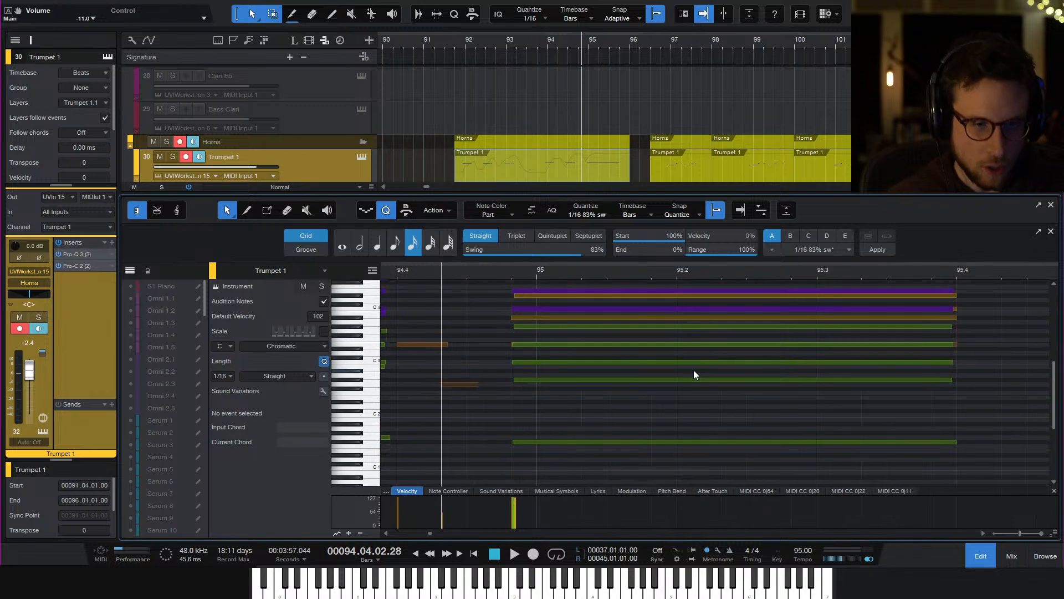
scroll(576, 370, "right", 2)
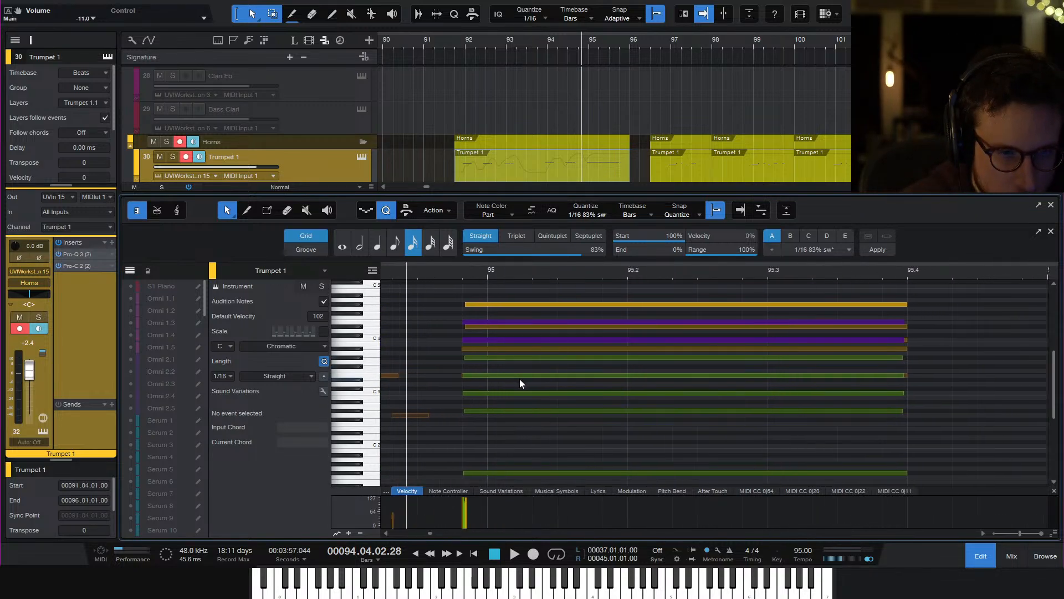
left_click_drag(480, 381, 481, 380)
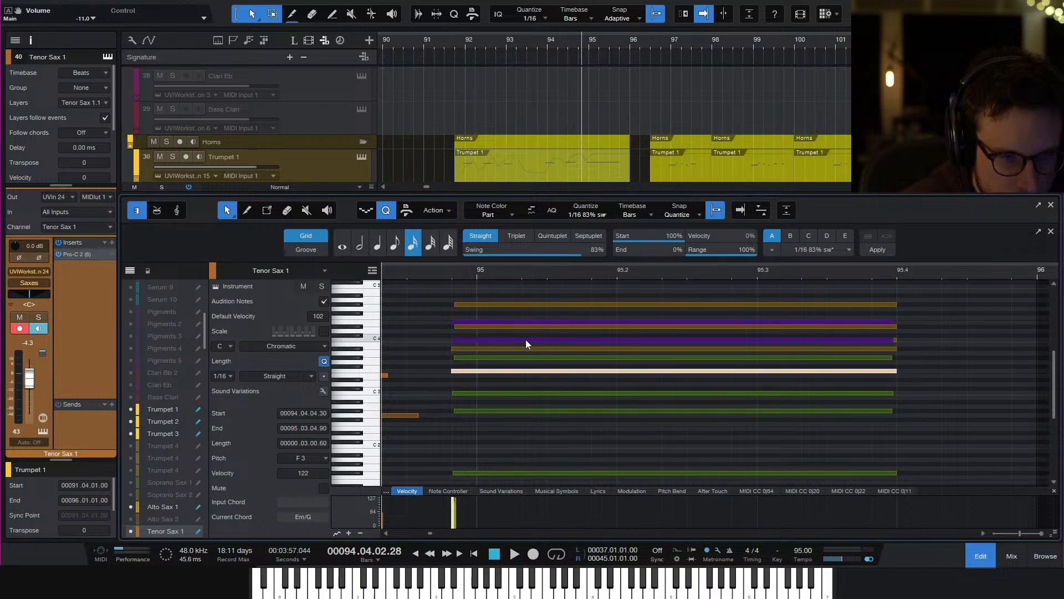
left_click(471, 393)
key("Up")
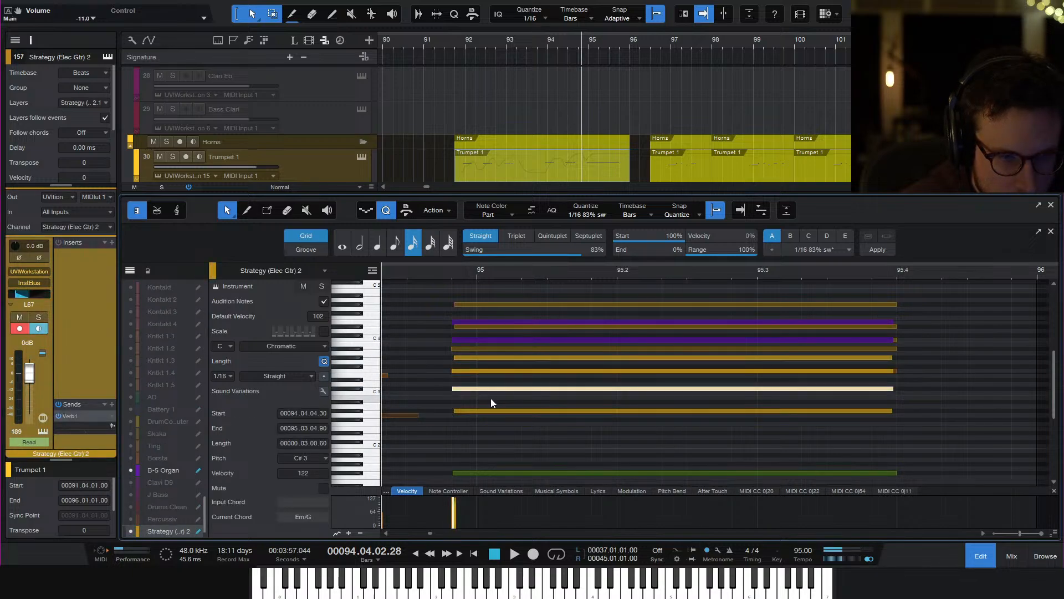
Raise the held organ notes at bar 95 from C4 to C#4 and from E4 to F4
left_click(484, 340)
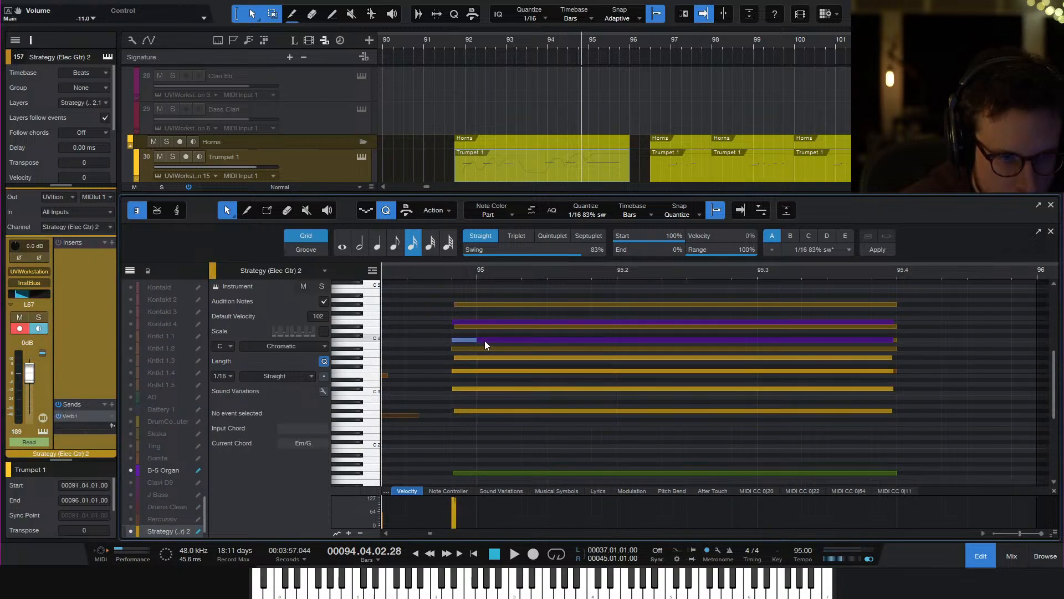
key("Up")
key("Up")
key("Up")
key("Up")
key("Up")
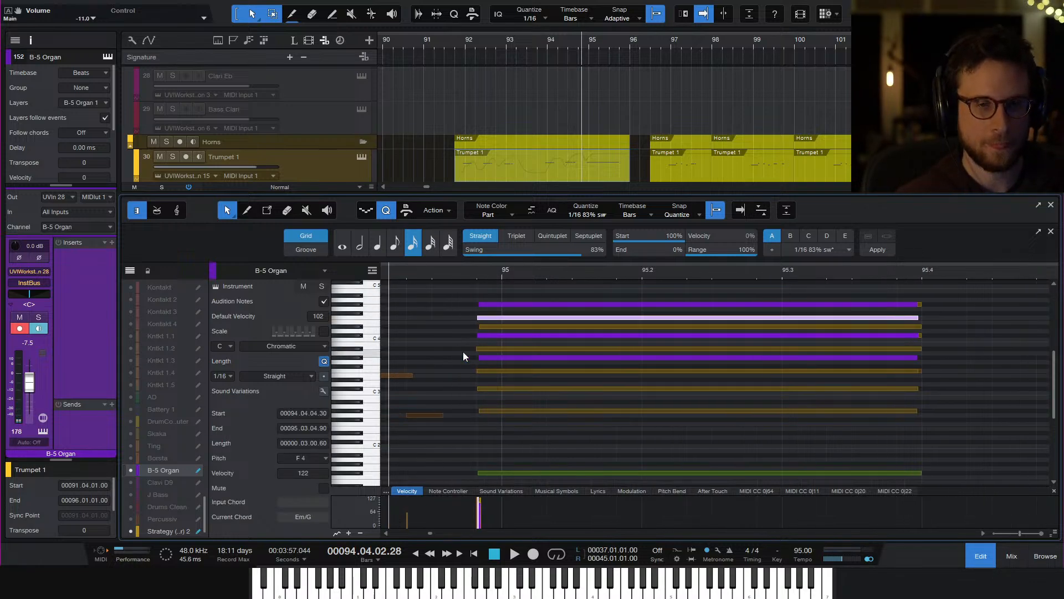
Set the playback position to 93.04.04.28 and listen twice to the revised chord into bar 95
scroll(463, 351, "left", 5)
scroll(569, 334, "up", 4)
scroll(578, 369, "down", 2)
key("w")
key("w")
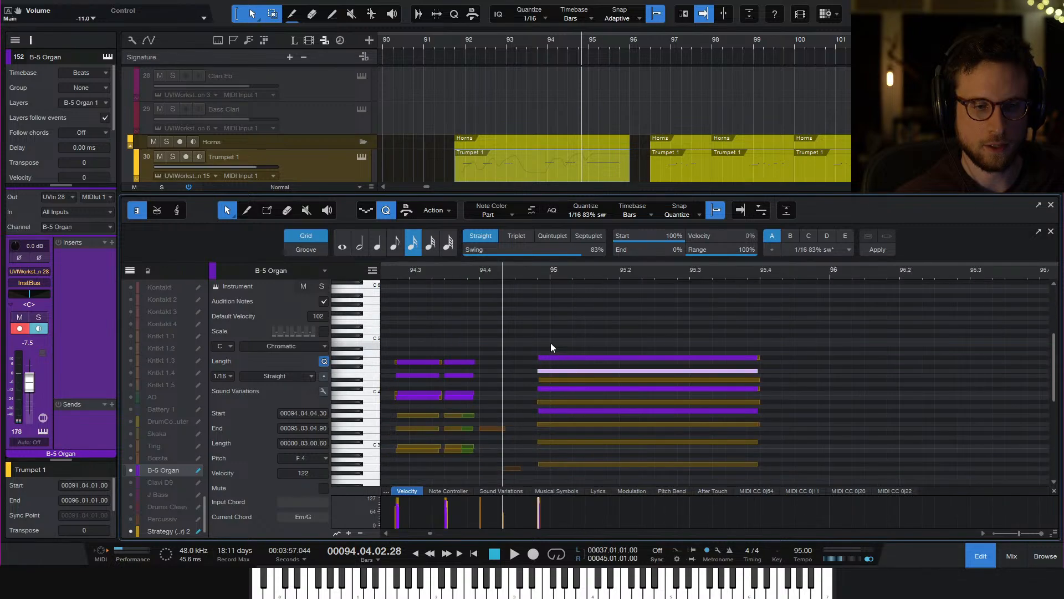
scroll(439, 290, "left", 2)
left_click(450, 277)
key("space")
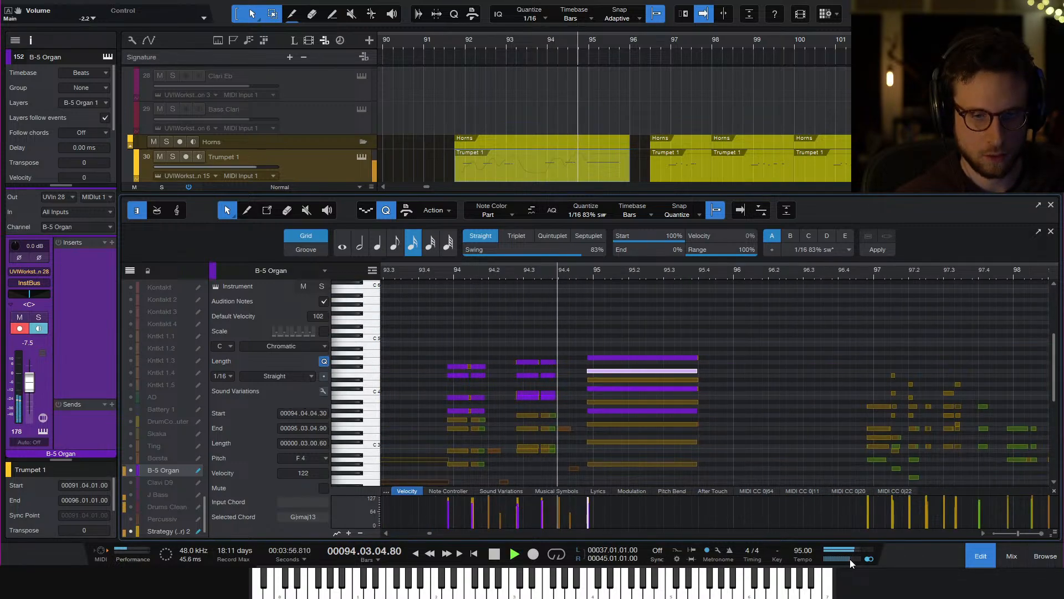
key("space")
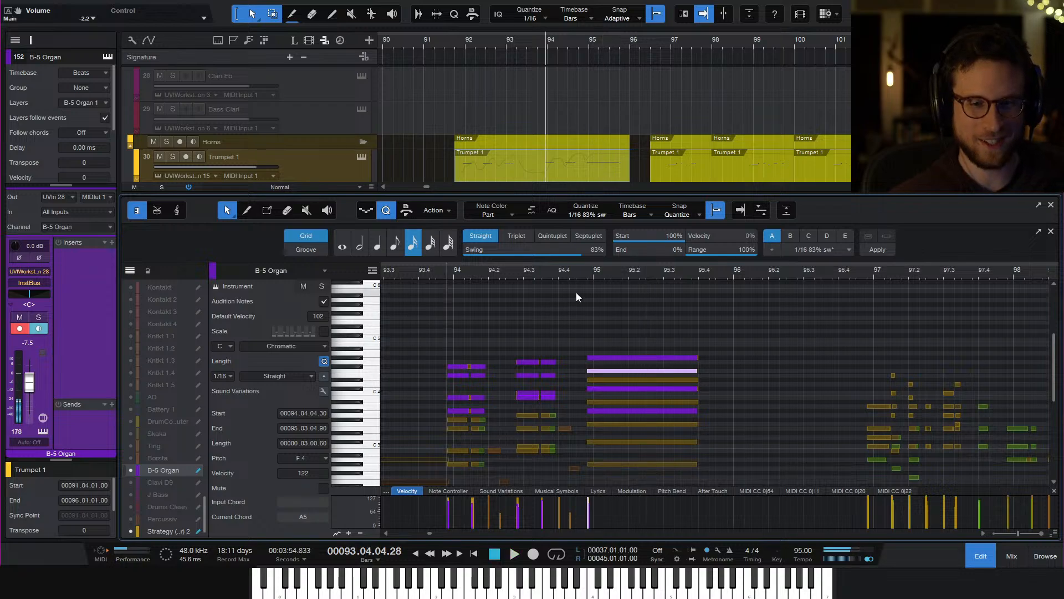
key("space")
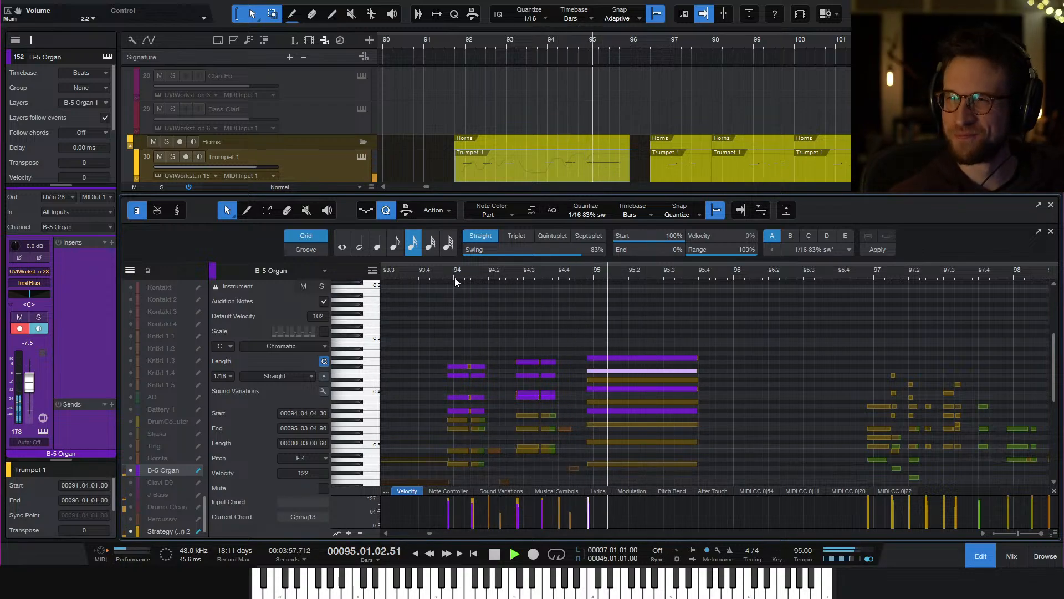
key("space")
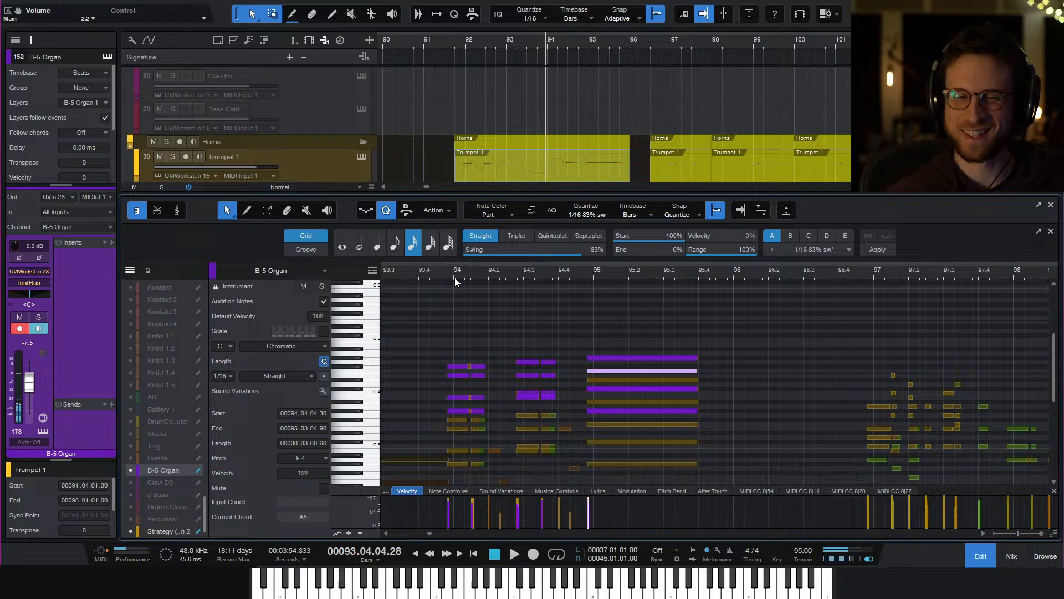
Raise the Strategy guitar's held G#2 note in the bar 95 chord to A#2
left_click(602, 308)
key("e")
key("e")
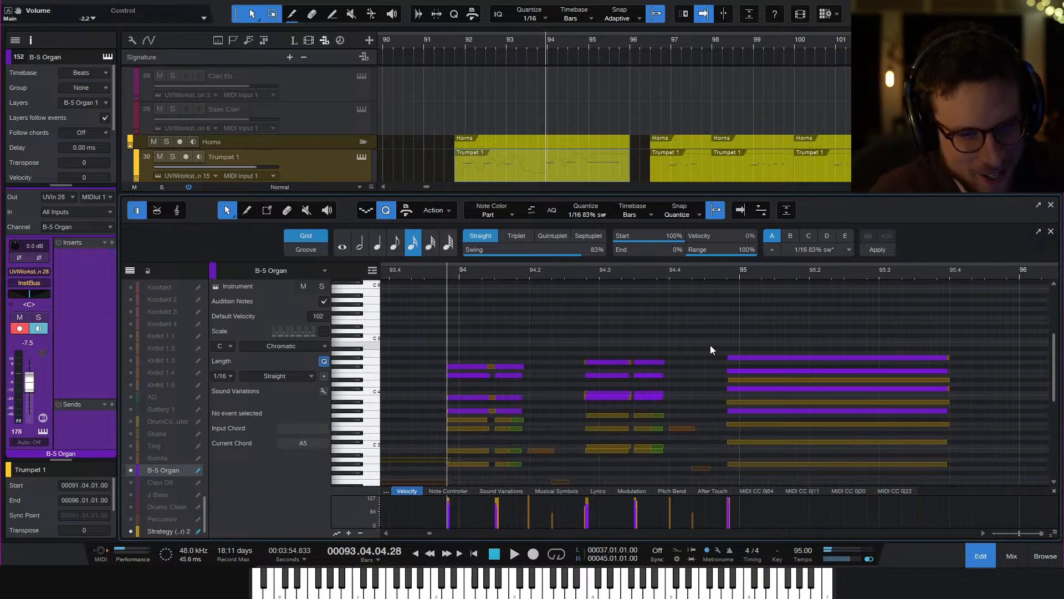
scroll(771, 333, "right", 2)
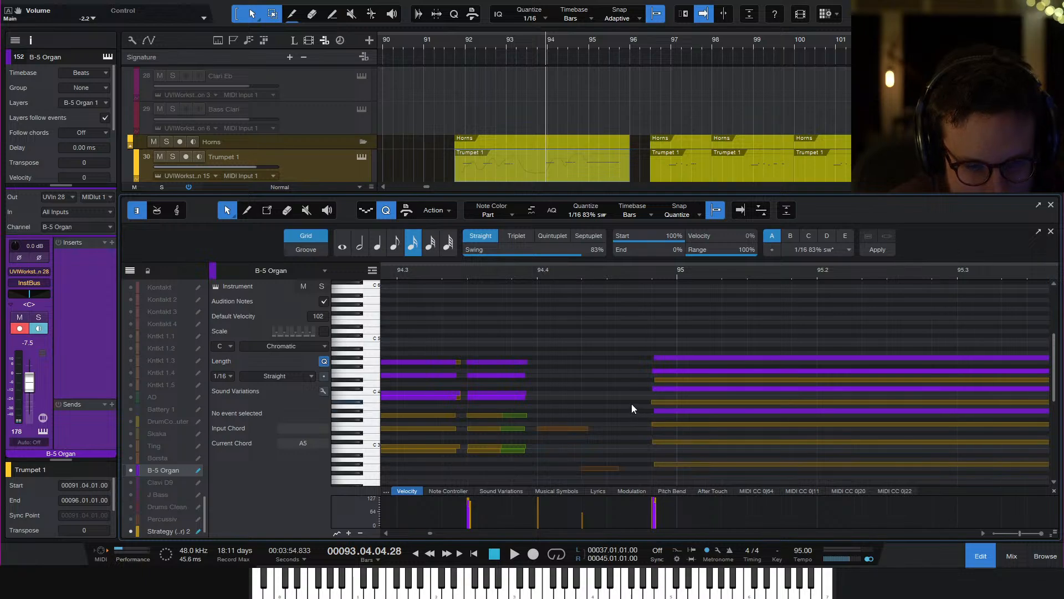
scroll(630, 410, "right", 3)
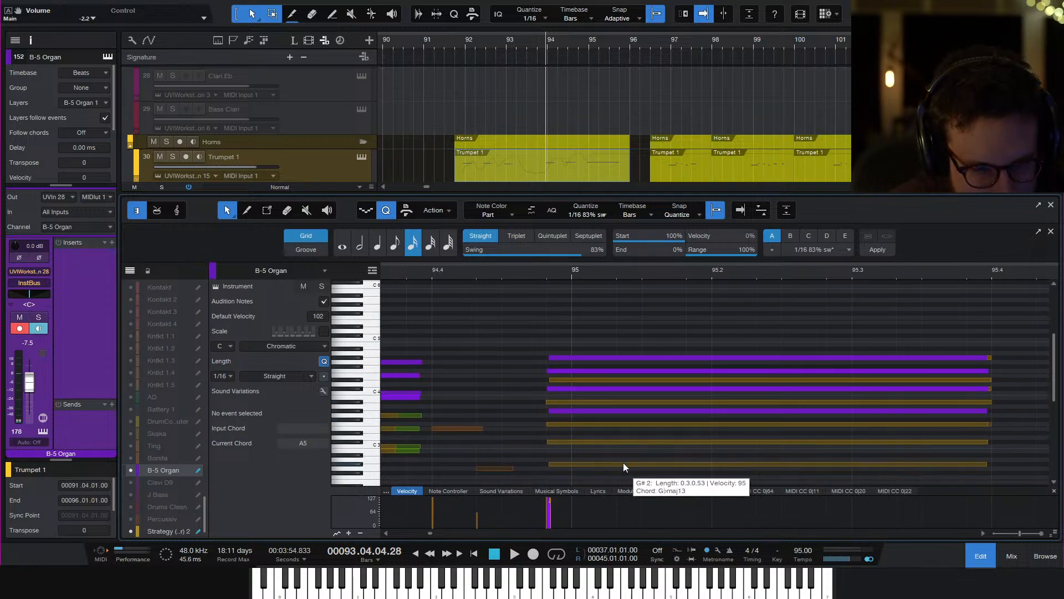
scroll(623, 460, "down", 2)
left_click(594, 429)
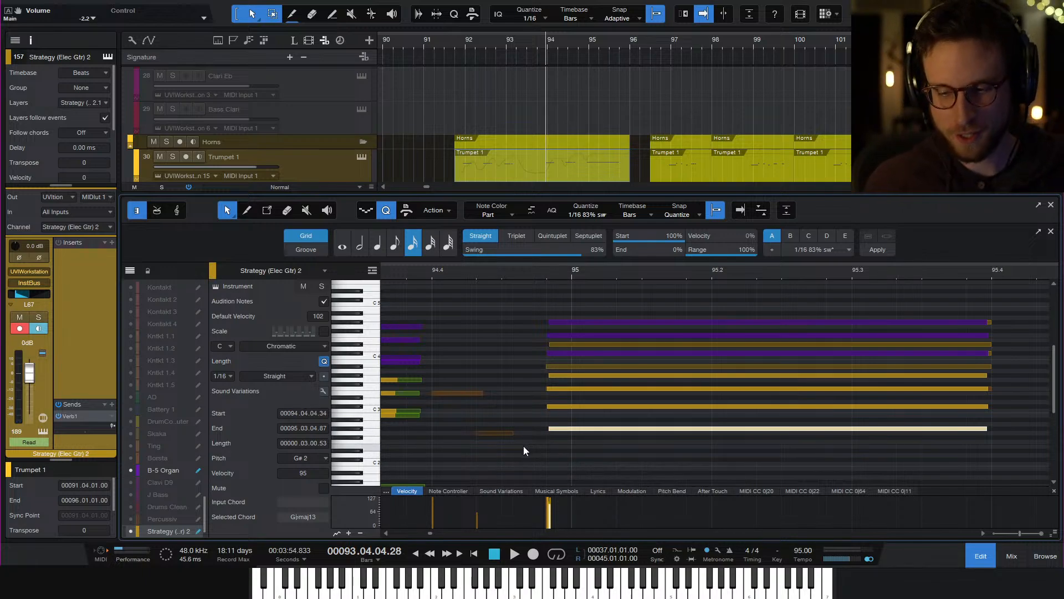
left_click_drag(546, 419, 602, 424)
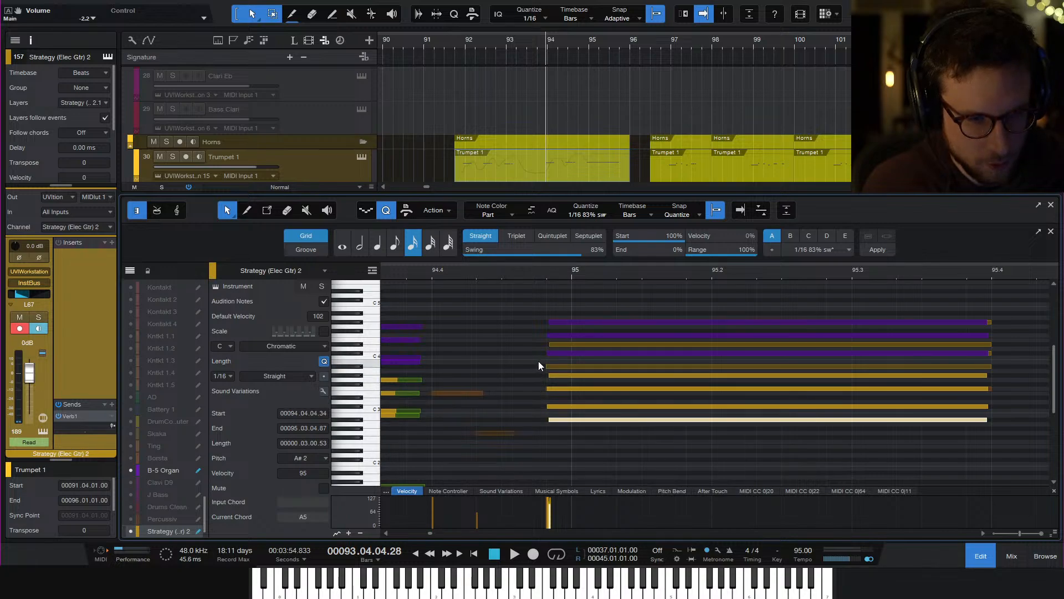
Raise the held A#3 note just below the organ's C#4 in the bar 95 chord to C4
mouse_move(546, 361)
left_mouse_down()
mouse_move(573, 374)
mouse_move(553, 351)
mouse_move(562, 353)
left_mouse_up()
key("Up")
key("Up")
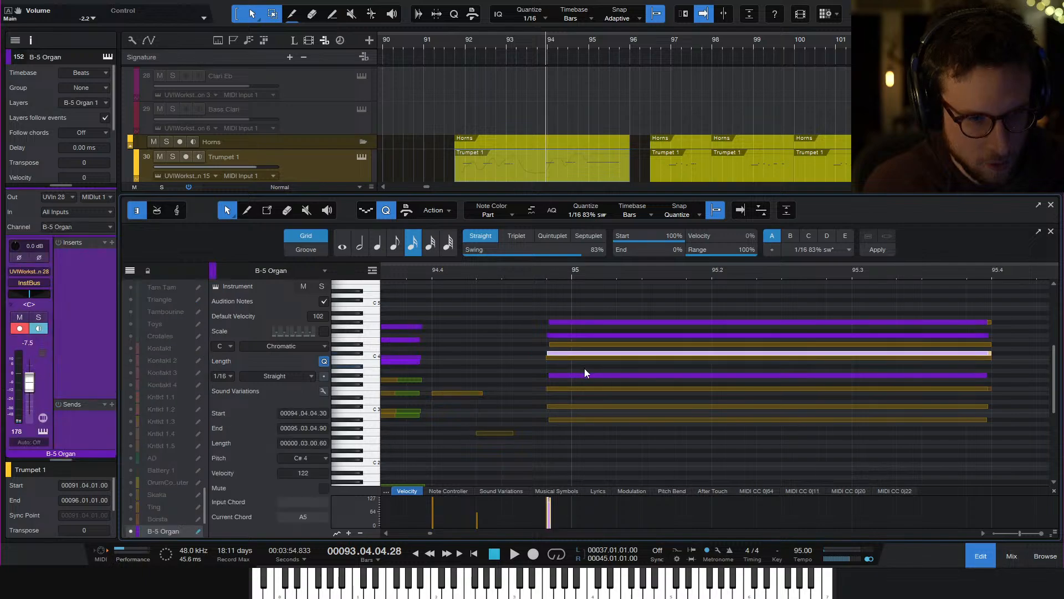
Lower the organ's held C#4 note in the bar 95 chord to C4
key("Up")
key("Down")
key("Down")
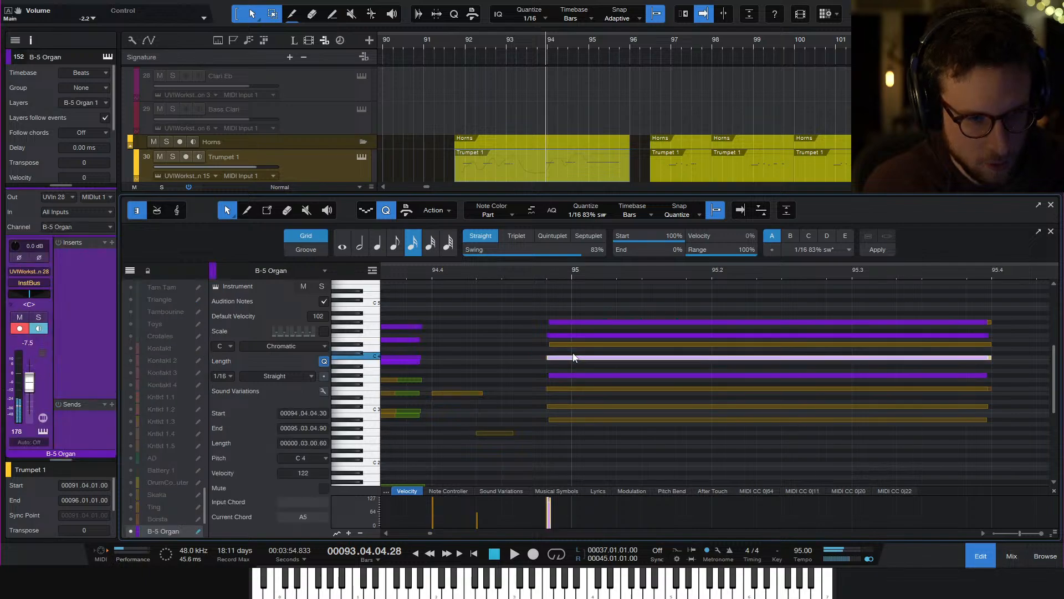
Raise Trumpet 2's held note in the bar 95 chord two semitones to F4
left_click(544, 344)
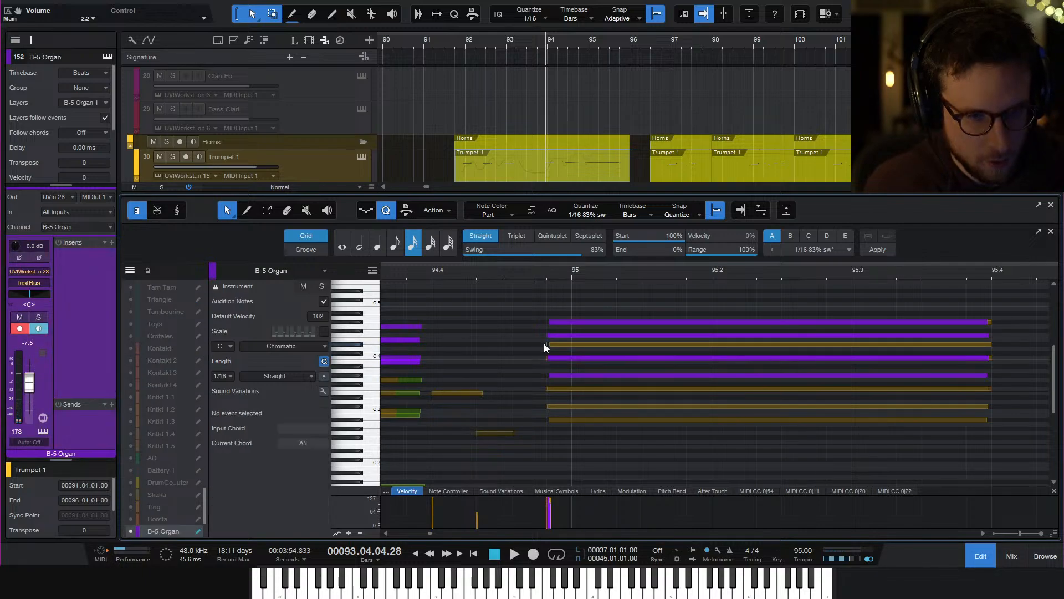
left_click_drag(580, 347, 587, 351)
key("Up")
key("Up")
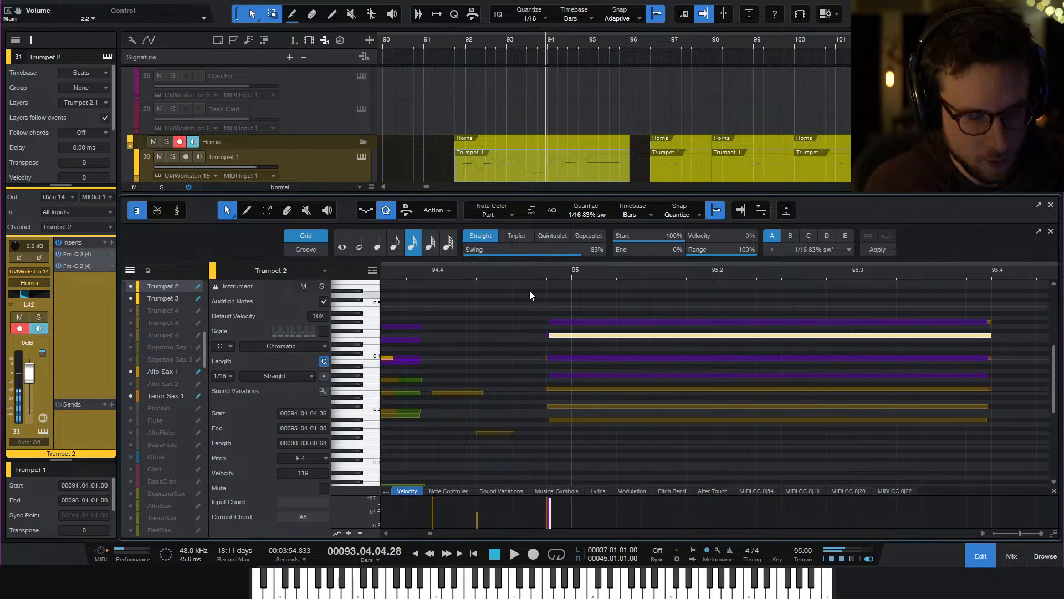
Listen to the revoiced bar 95 chord repeatedly, moving the playback start to 94.04.01.00
key("space")
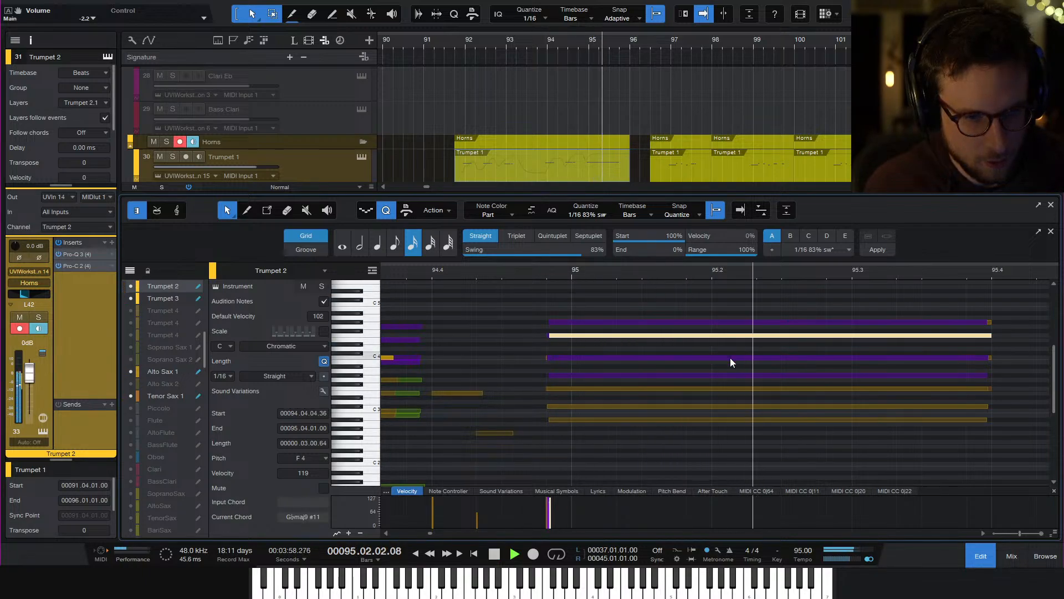
key("space")
key("space")
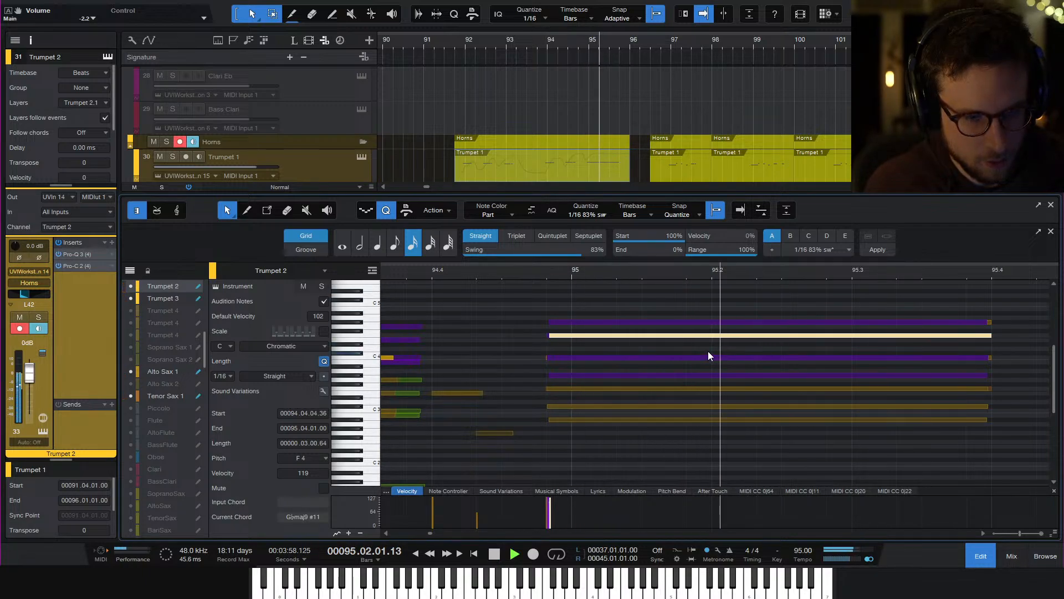
key("space")
left_click(419, 270)
key("space")
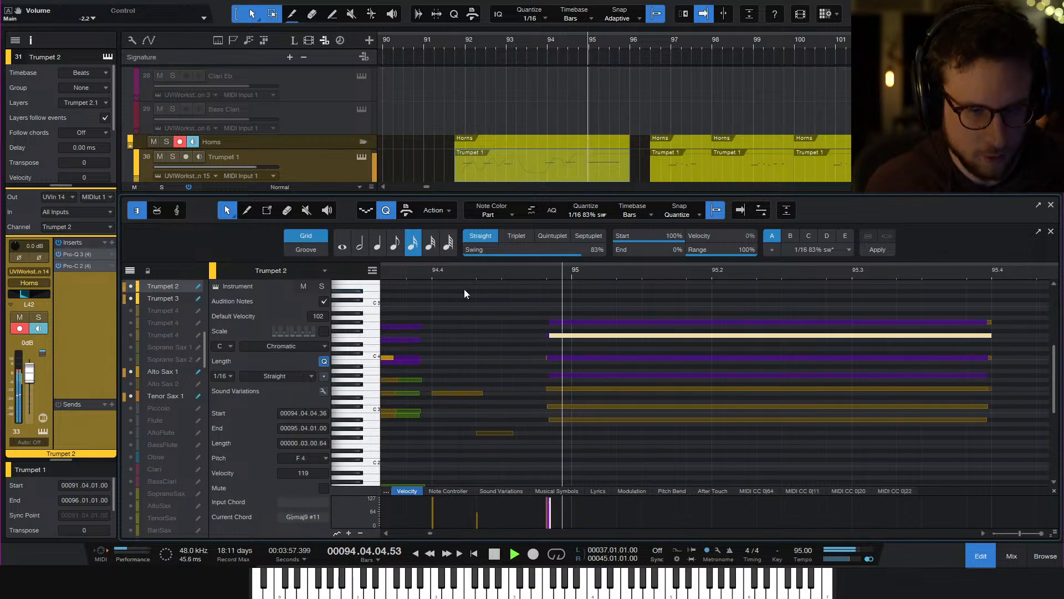
key("space")
Set the playback position to 93.04.03.00 and listen to the full lead-in and the held chord
key("w")
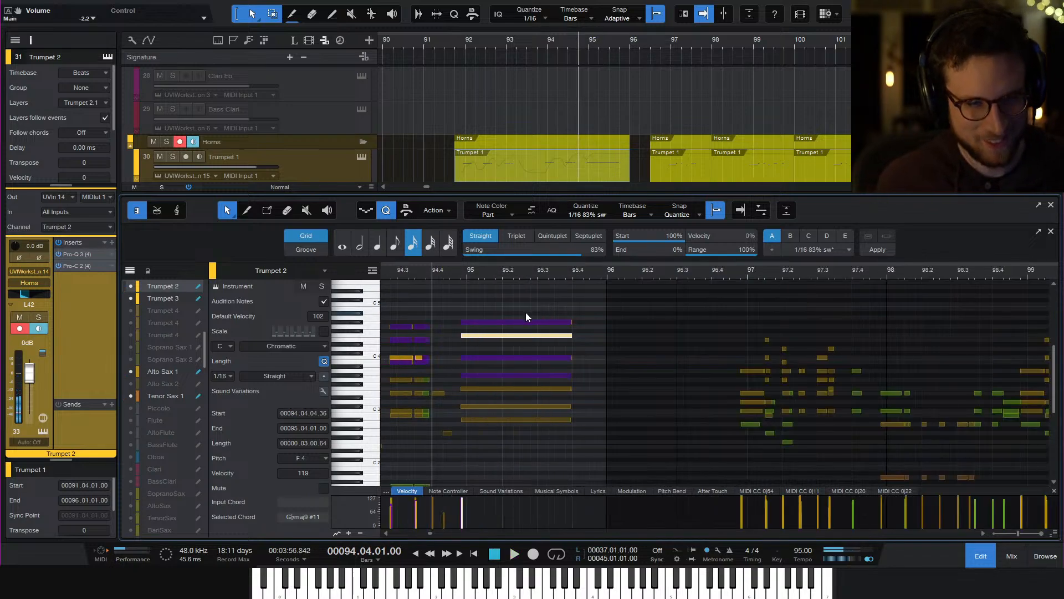
left_click(437, 273)
key("space")
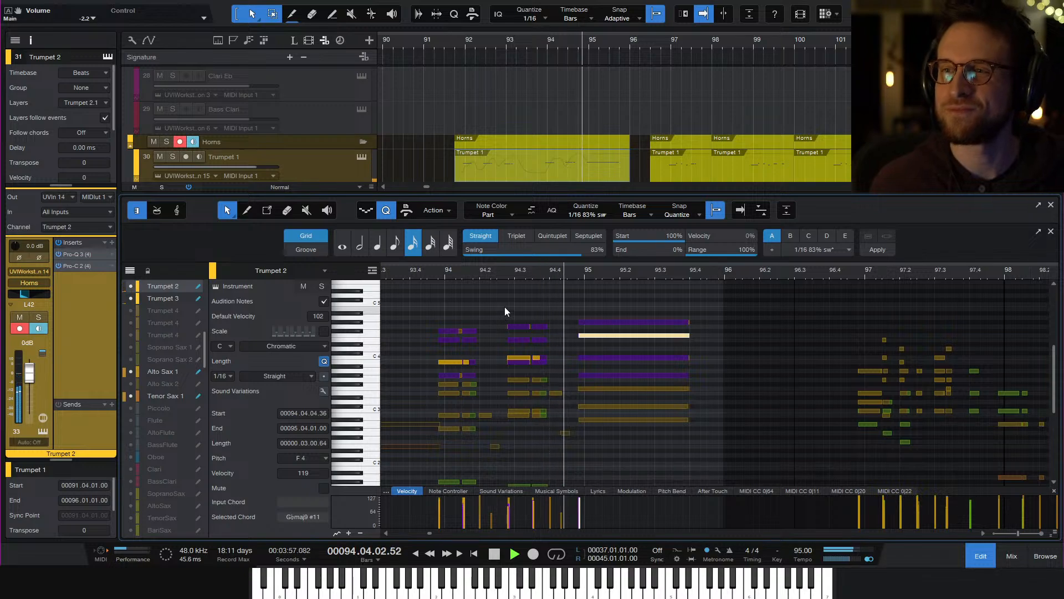
key("space")
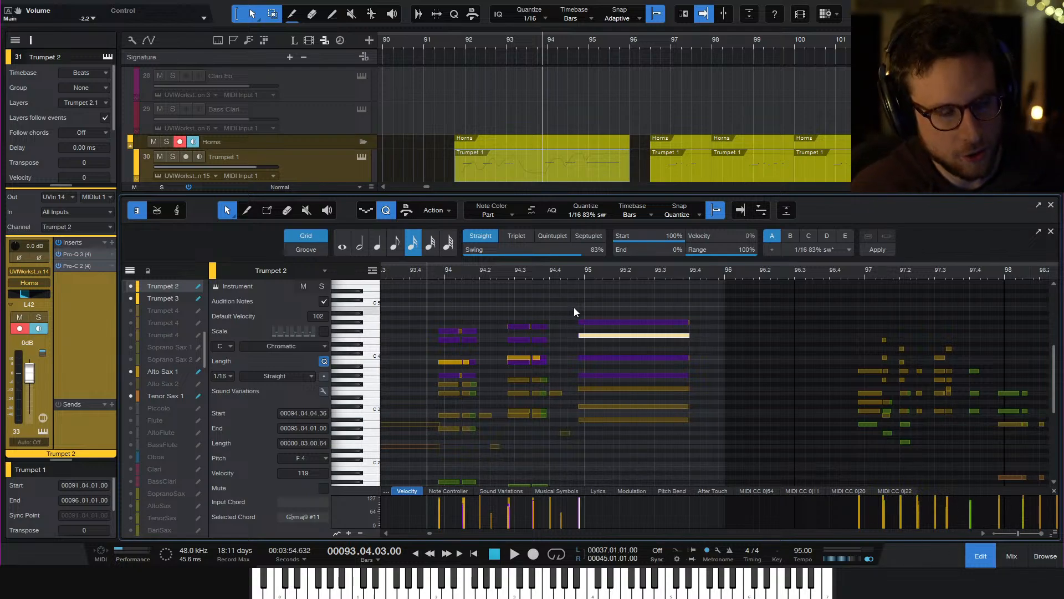
Examine the organ's held G#4, the top note of the bar 95 chord, against the voices below it
left_click_drag(567, 306, 618, 323)
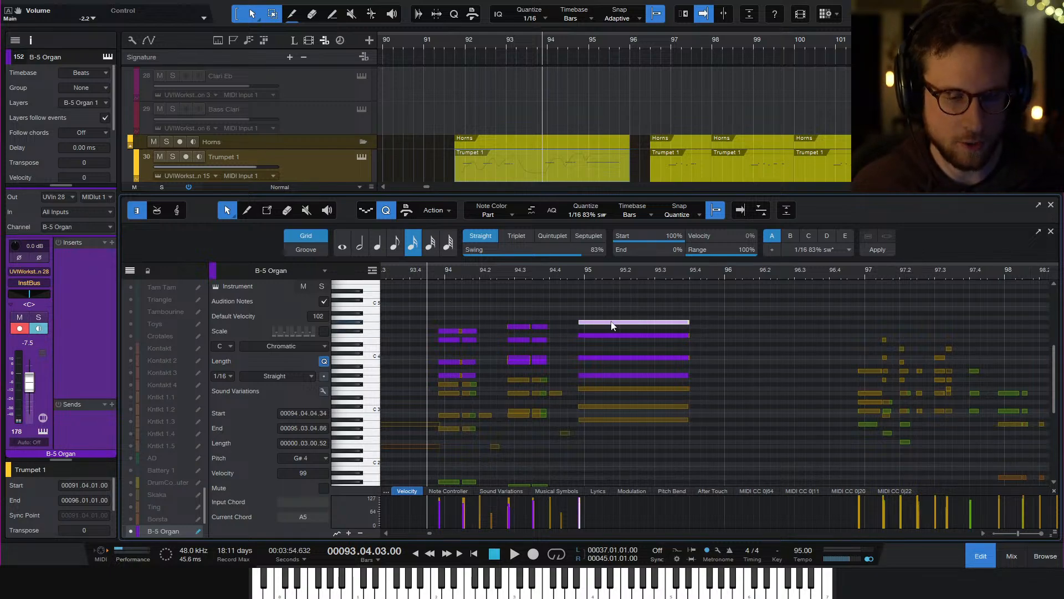
left_click_drag(568, 320, 628, 325)
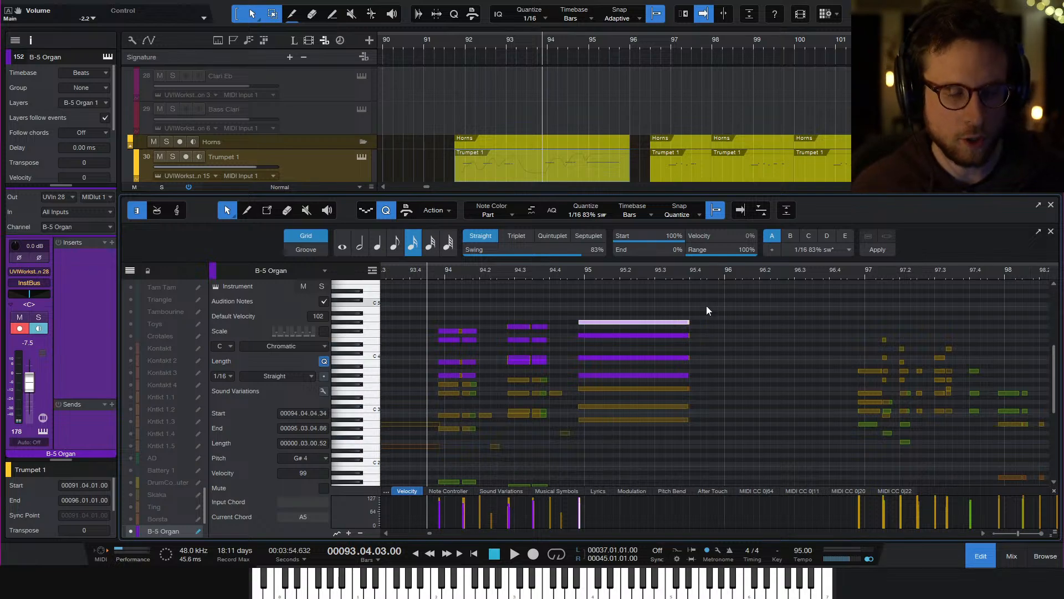
left_click_drag(570, 315, 618, 324)
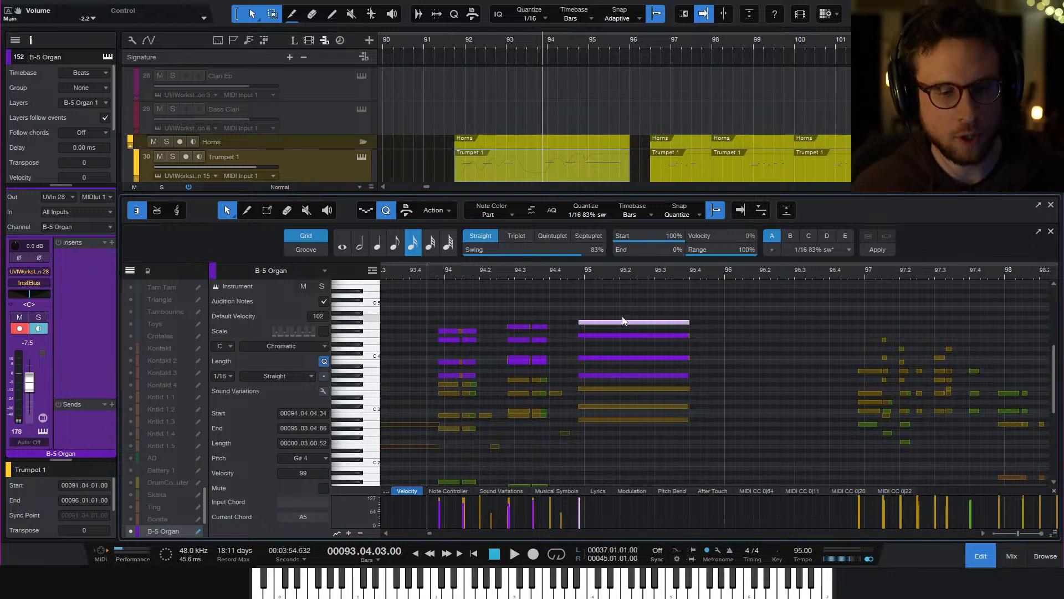
scroll(722, 384, "down", 2)
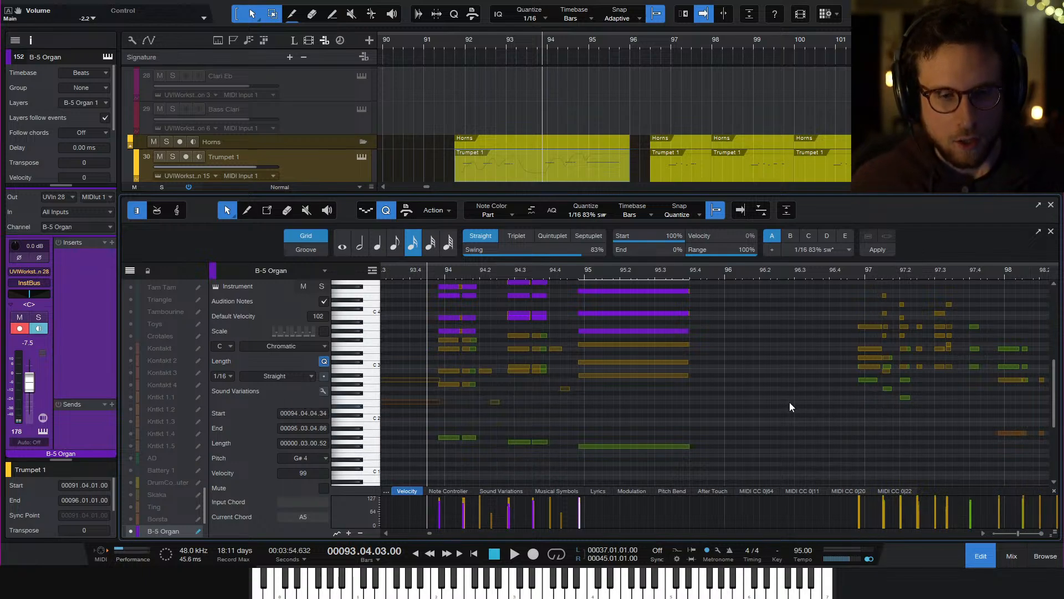
scroll(653, 348, "up", 1)
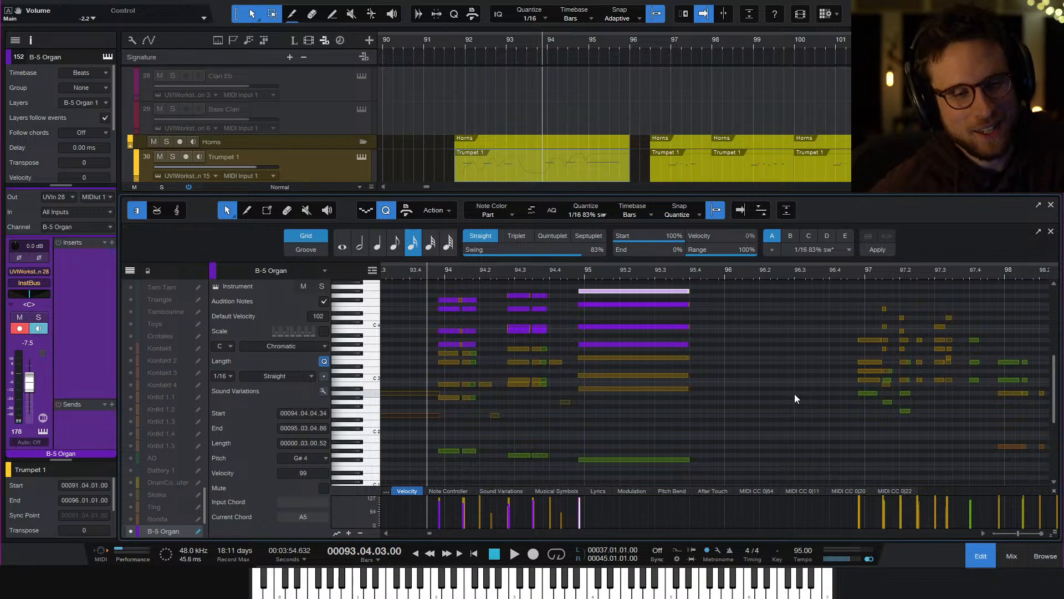
scroll(705, 382, "up", 1)
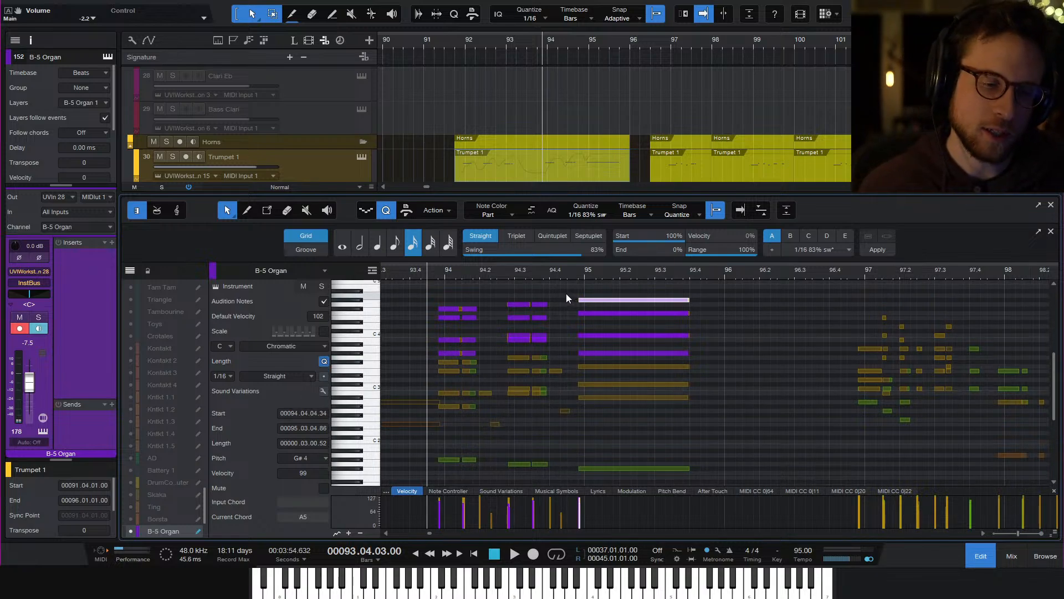
Examine the horn and Rhodes chord hits in bar 97 by selecting them as groups
left_click_drag(847, 325, 880, 406)
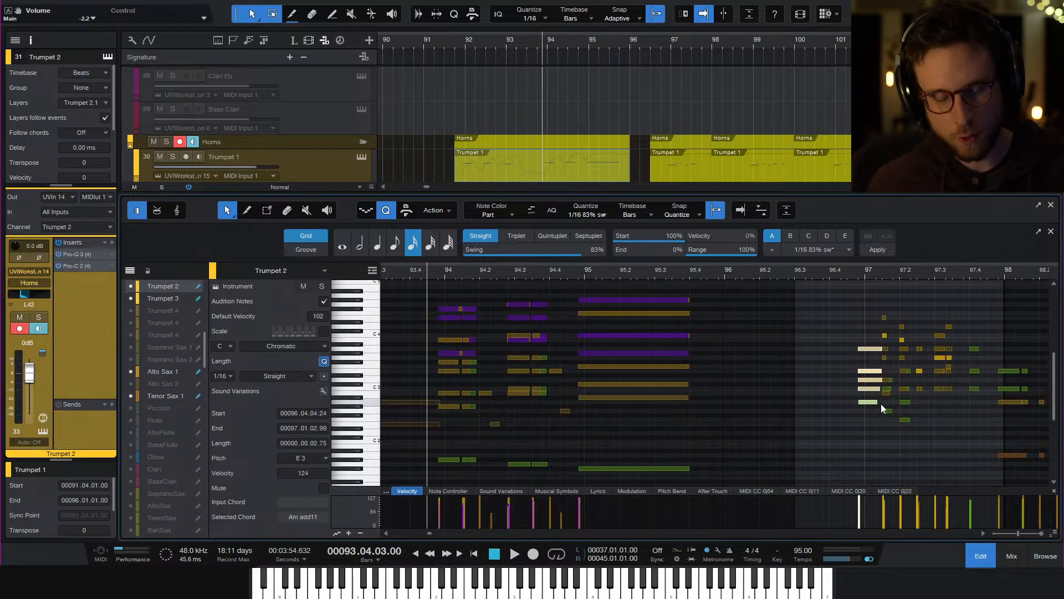
scroll(880, 403, "right", 4)
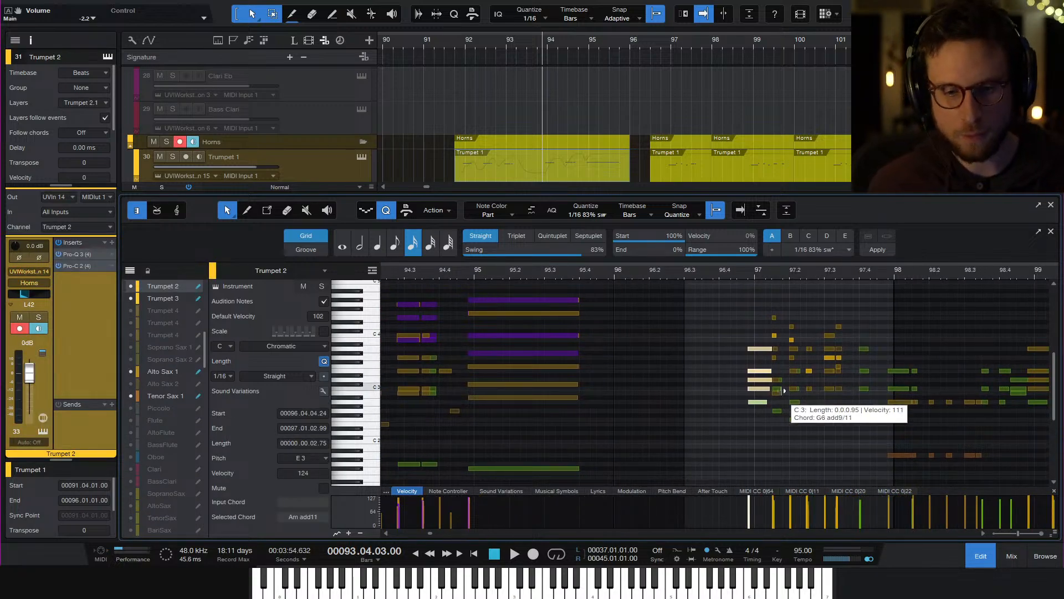
scroll(761, 384, "down", 1)
left_click_drag(737, 302, 764, 399)
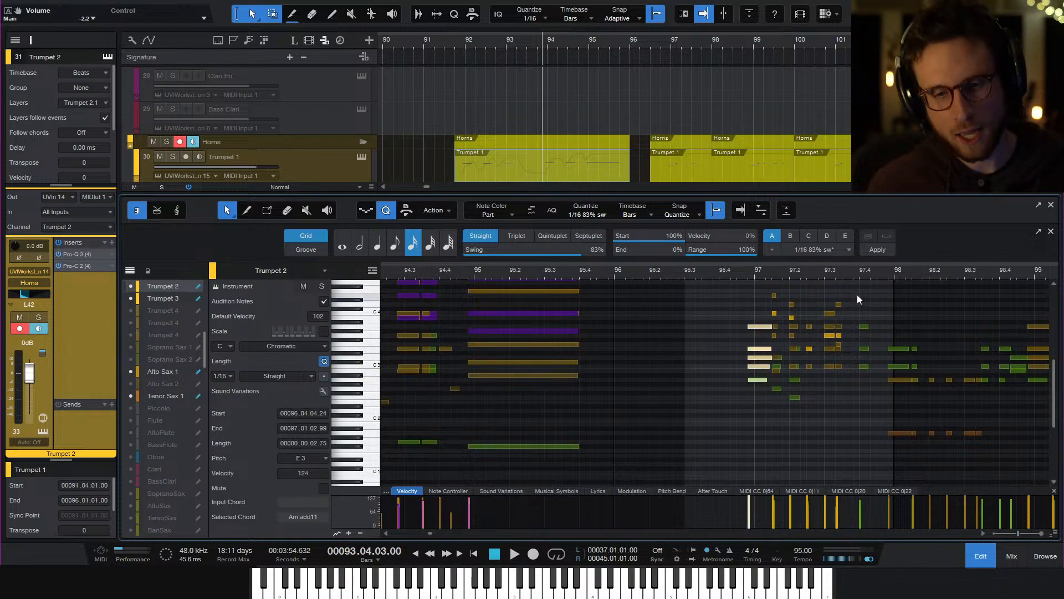
left_click_drag(857, 295, 876, 380)
left_click_drag(736, 308, 807, 442)
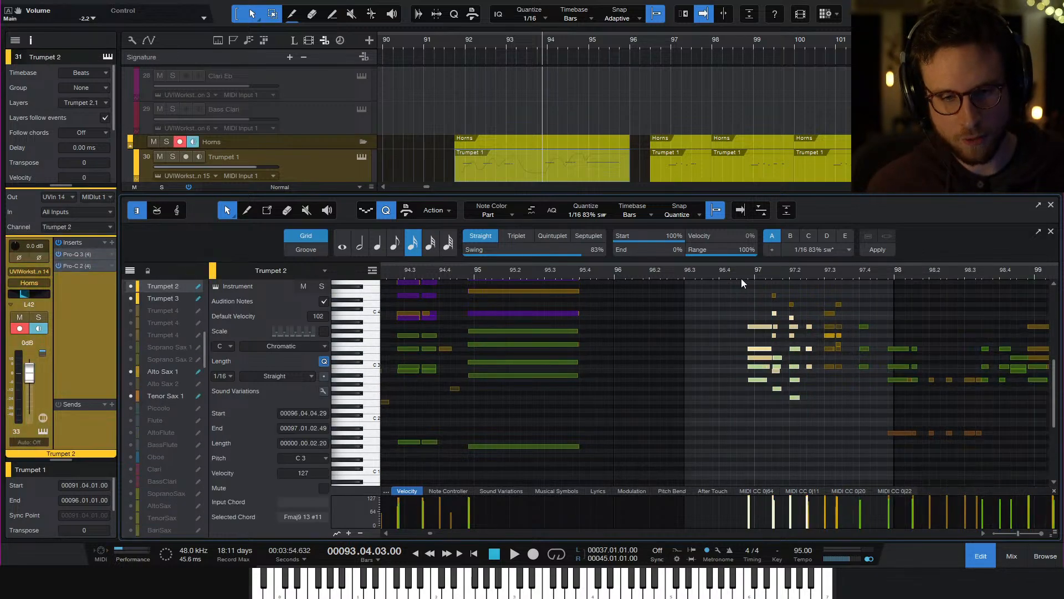
Set the playback position to 96.03.04.28 and listen through bar 97 with the Rhodes hit at 97.4 selected
left_click(713, 275)
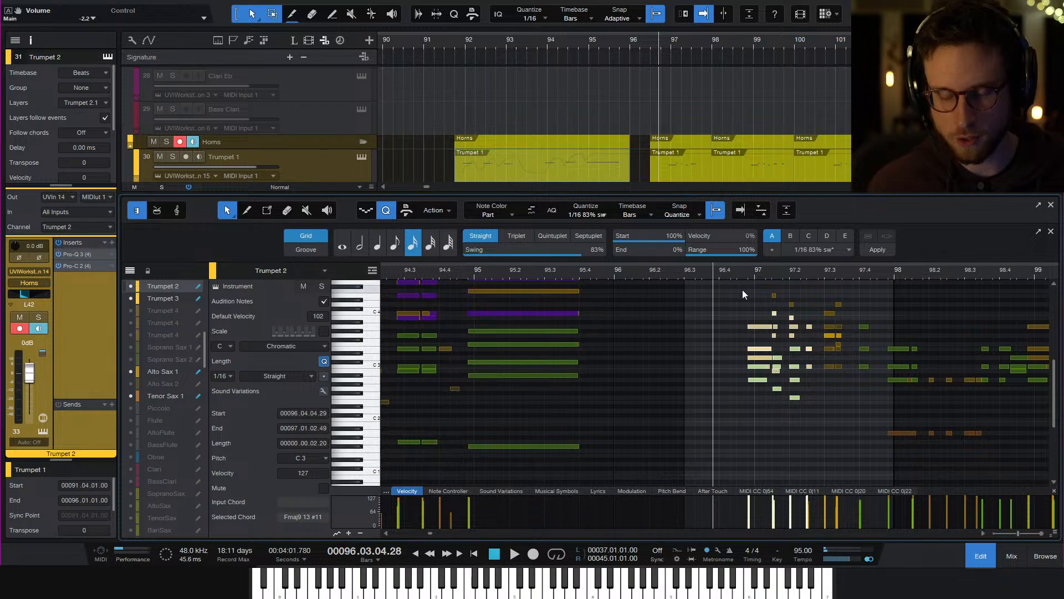
left_click_drag(854, 309, 873, 407)
key("space")
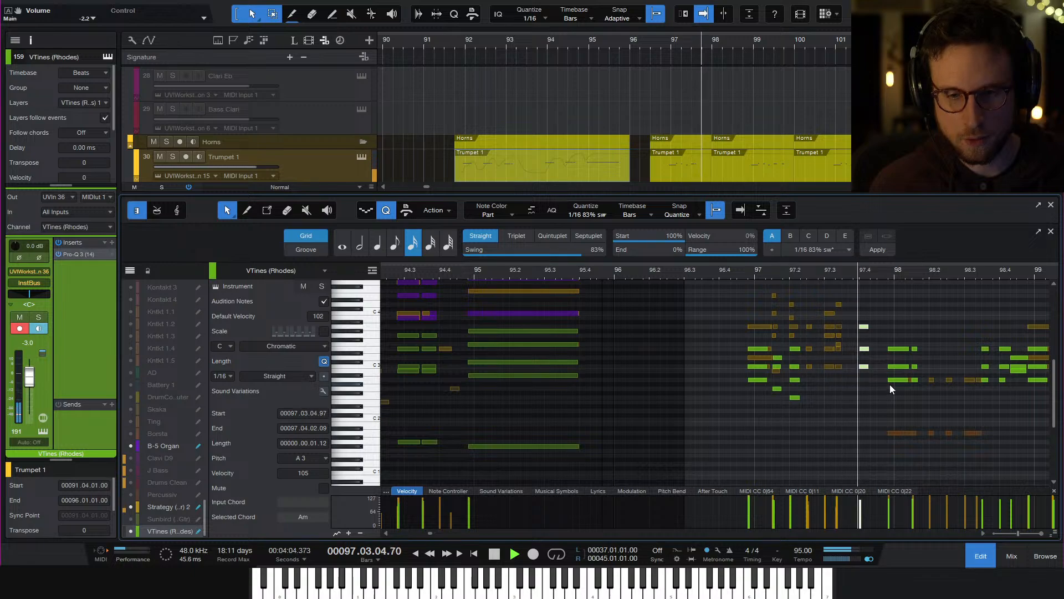
key("space")
Compare the bar 97 chord hits with the chord at the start of bar 98 by selecting each group
left_click_drag(893, 330, 920, 438)
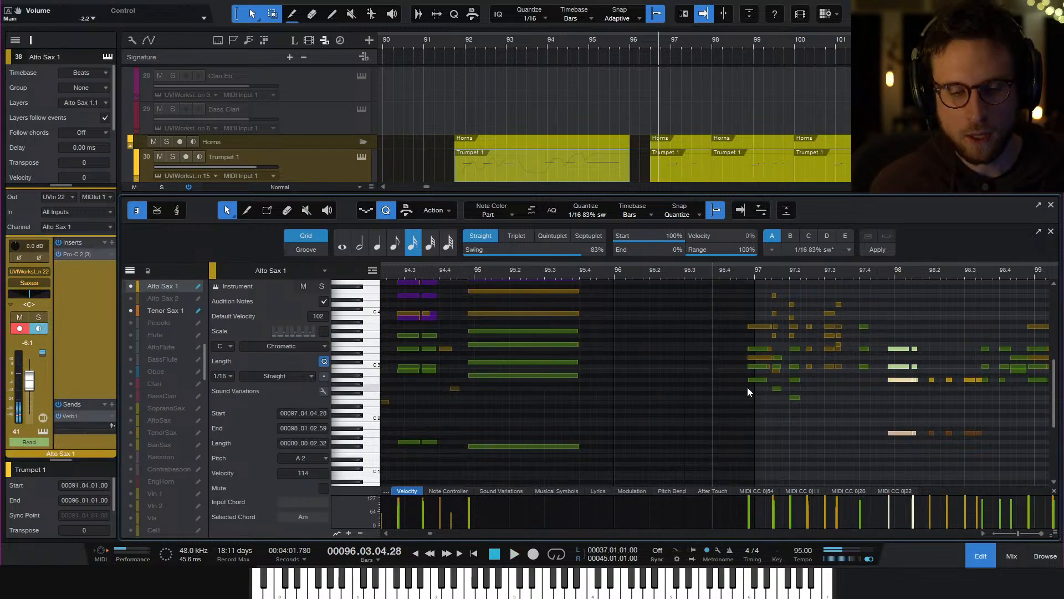
left_click(831, 288)
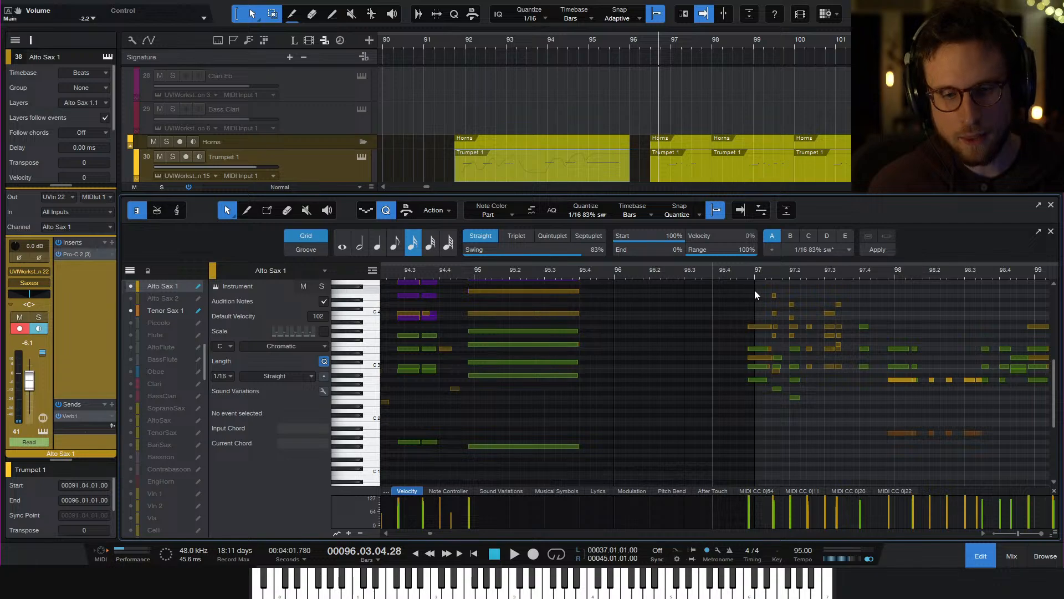
left_click_drag(760, 284, 868, 422)
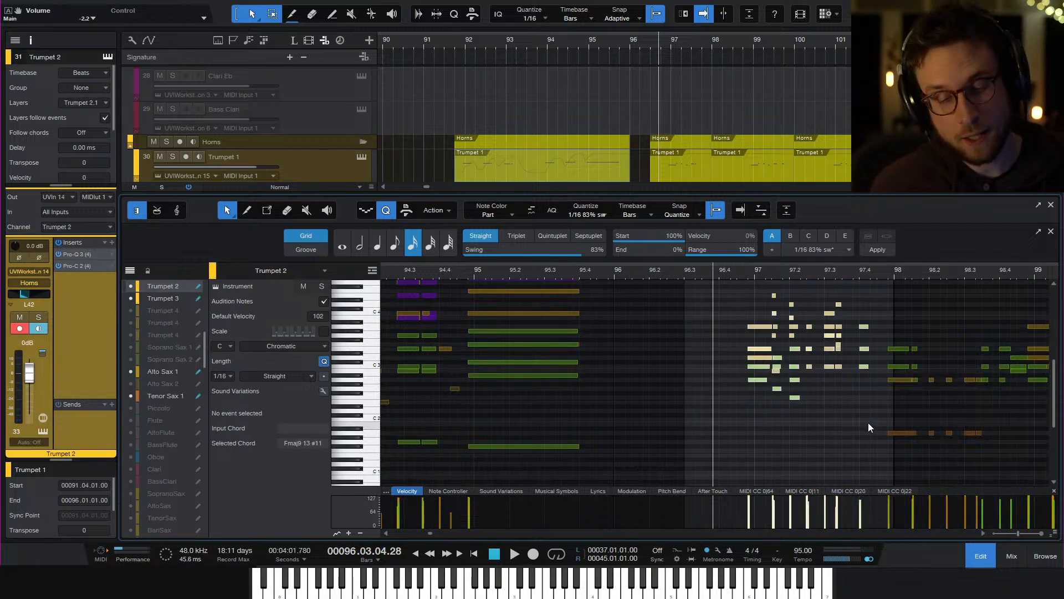
left_click_drag(890, 341, 934, 461)
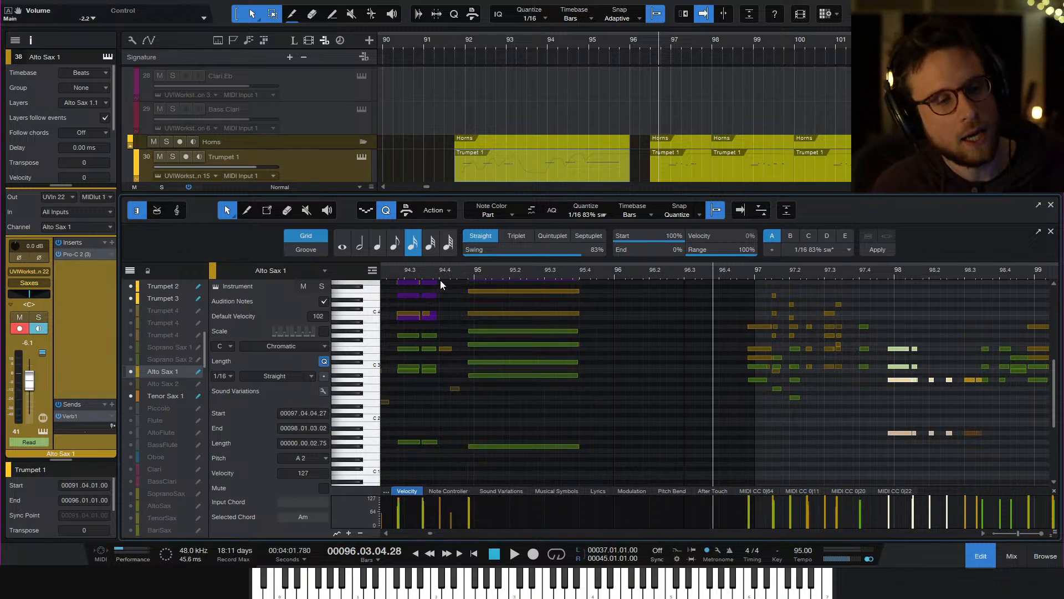
Set the playback position to 94.02.03.00 and examine the held bar 95 chord down to the Rhodes F#1 bass note
left_click(391, 274)
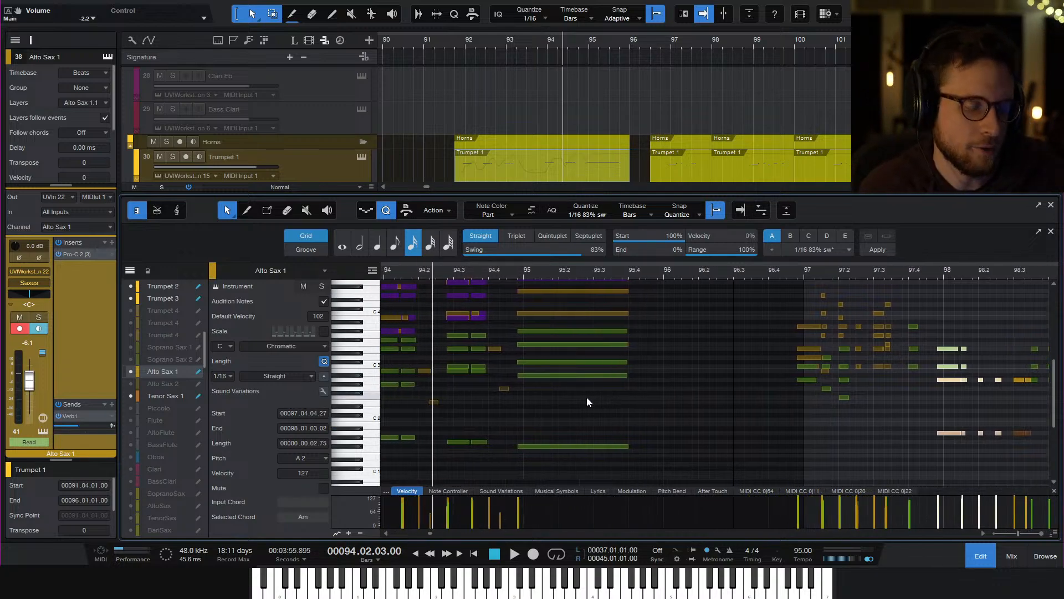
left_click(640, 410)
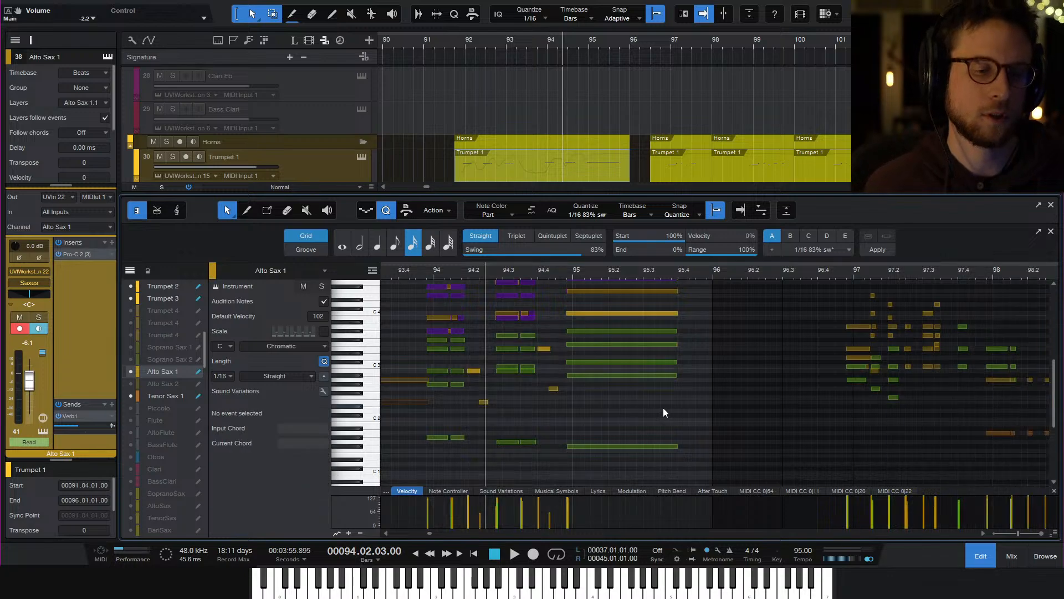
scroll(668, 394, "up", 2)
scroll(668, 399, "down", 1)
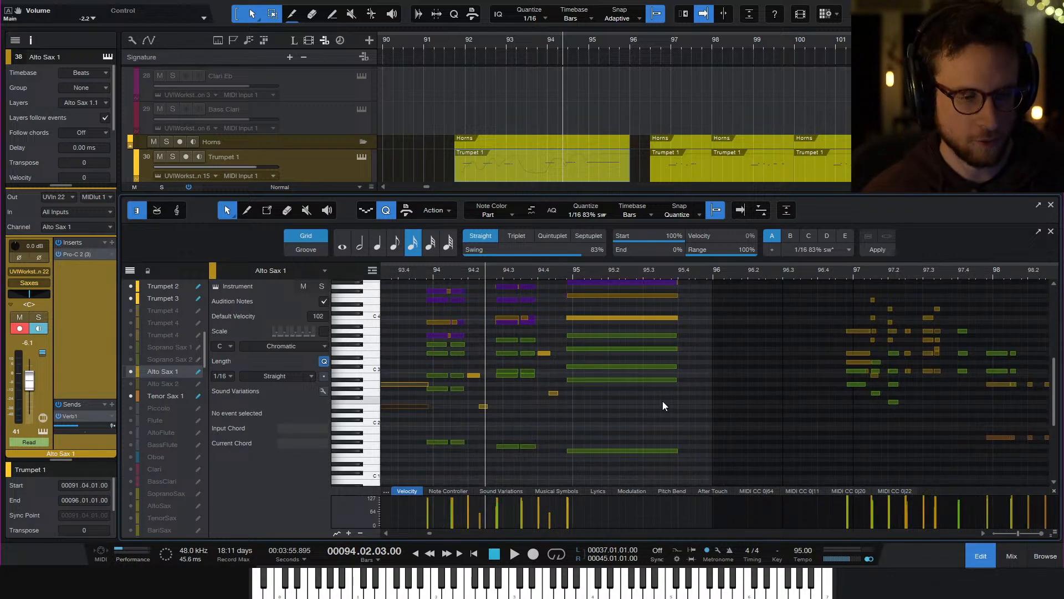
scroll(663, 401, "up", 2)
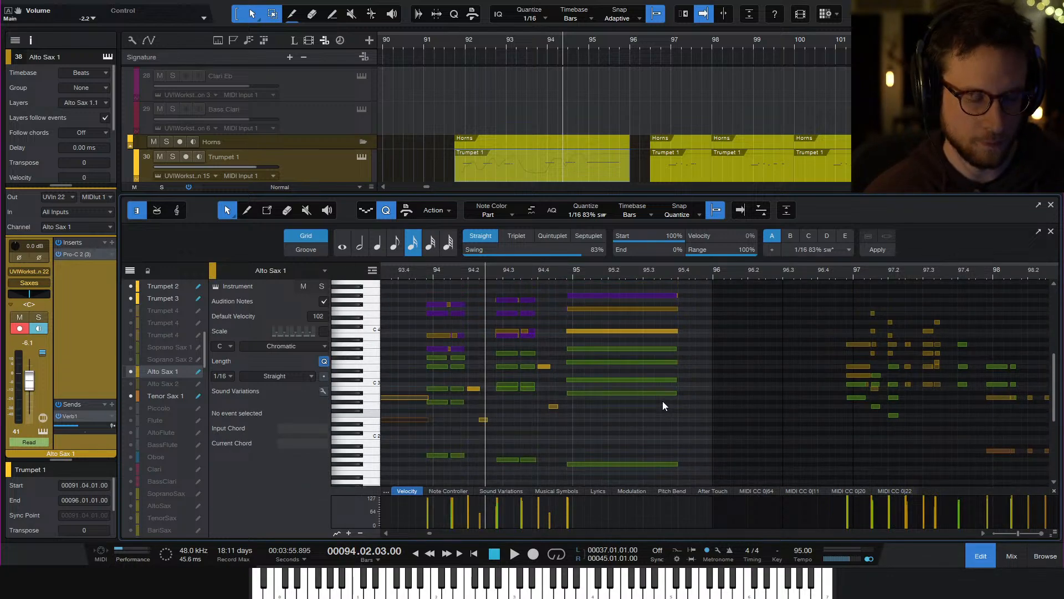
scroll(663, 404, "down", 2)
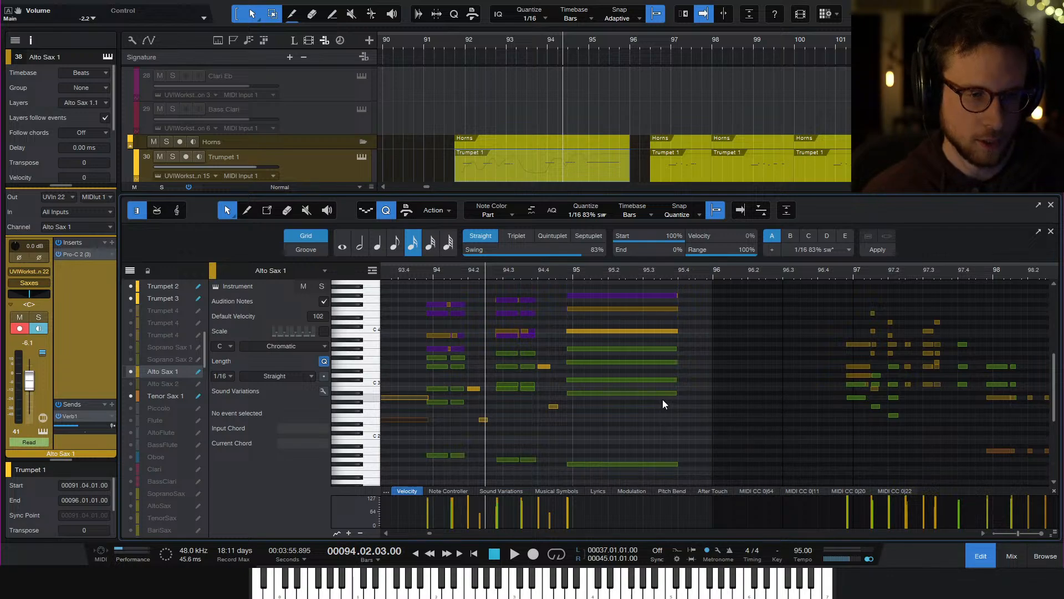
scroll(663, 398, "up", 1)
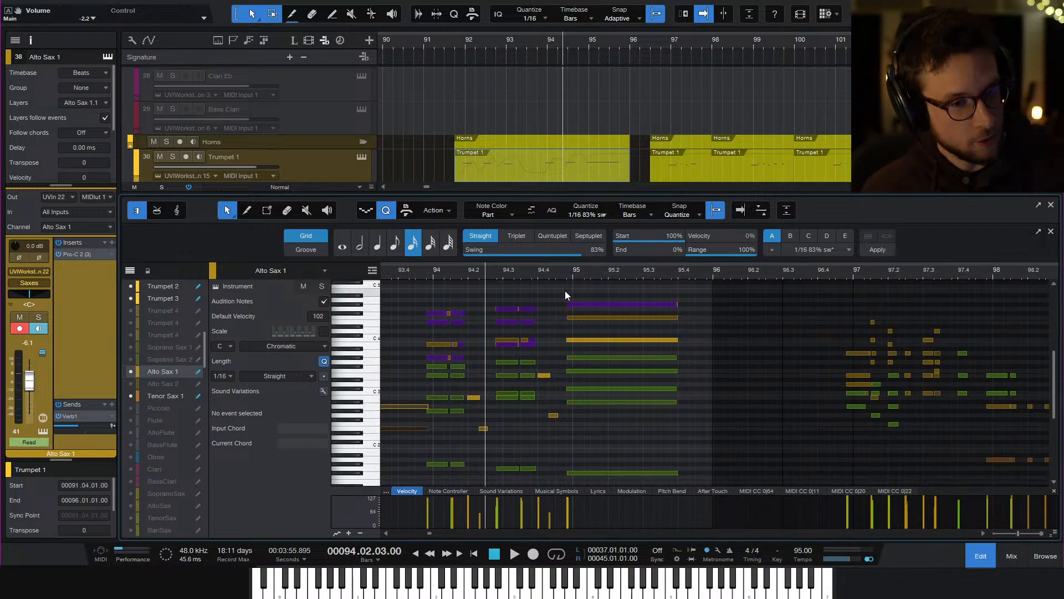
left_click(630, 471)
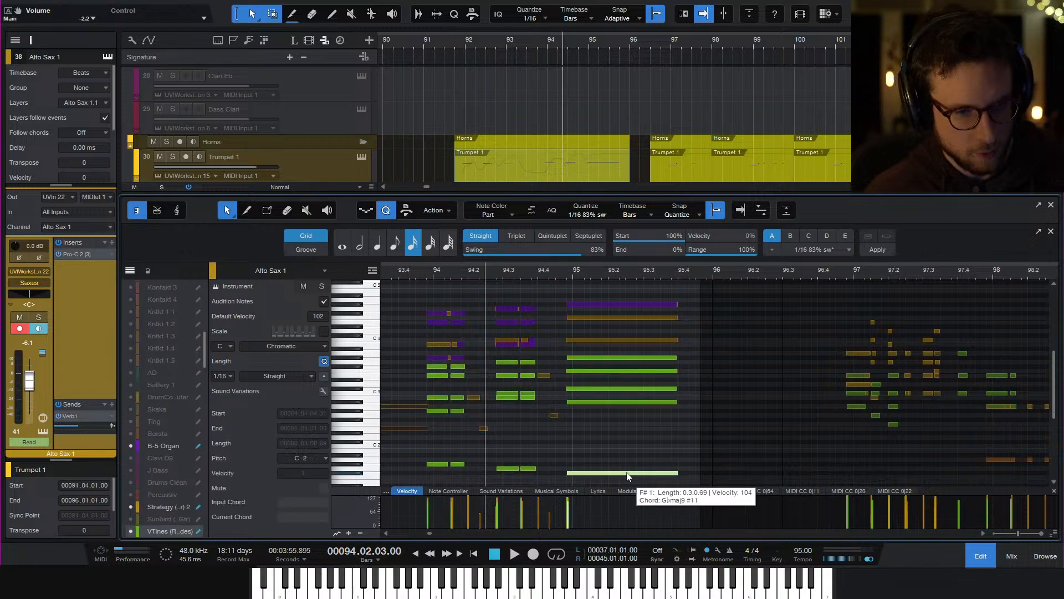
left_click(619, 402)
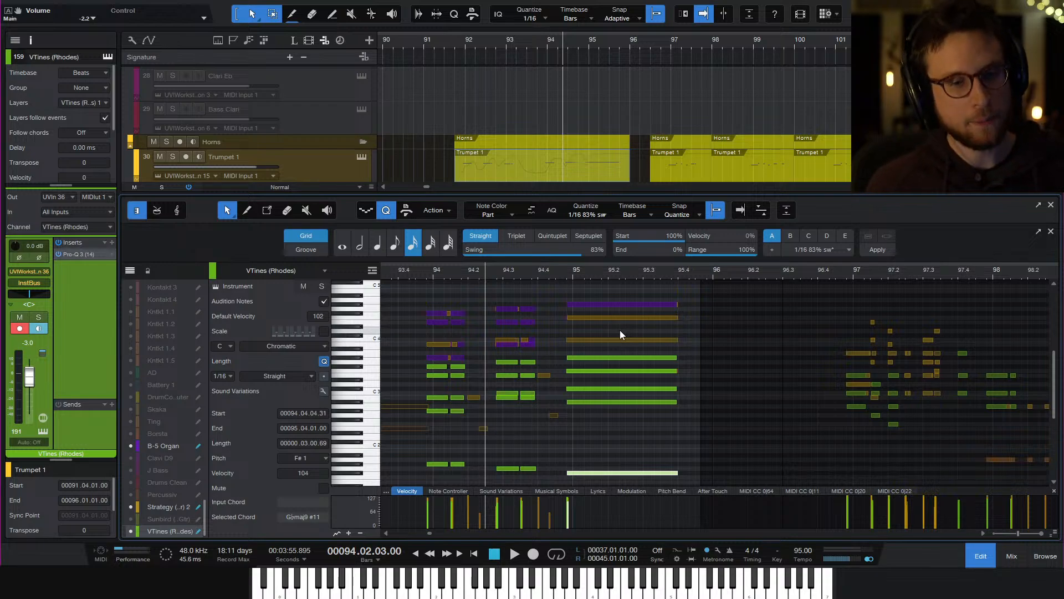
left_click(543, 353)
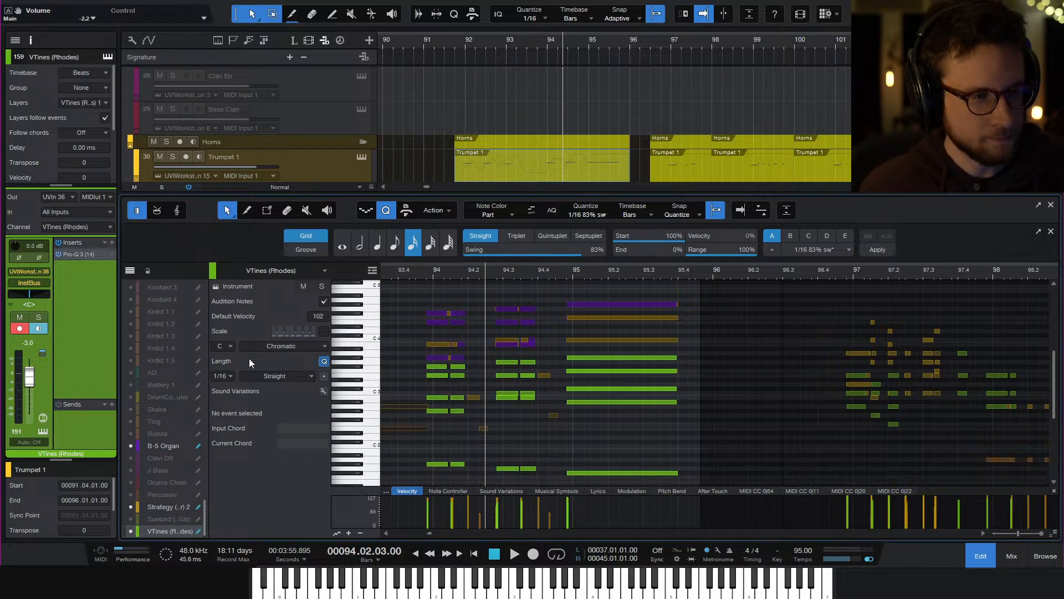
Close the note editor to return to the lower instrument tracks in the full arrangement
left_click(976, 558)
scroll(621, 377, "down", 5)
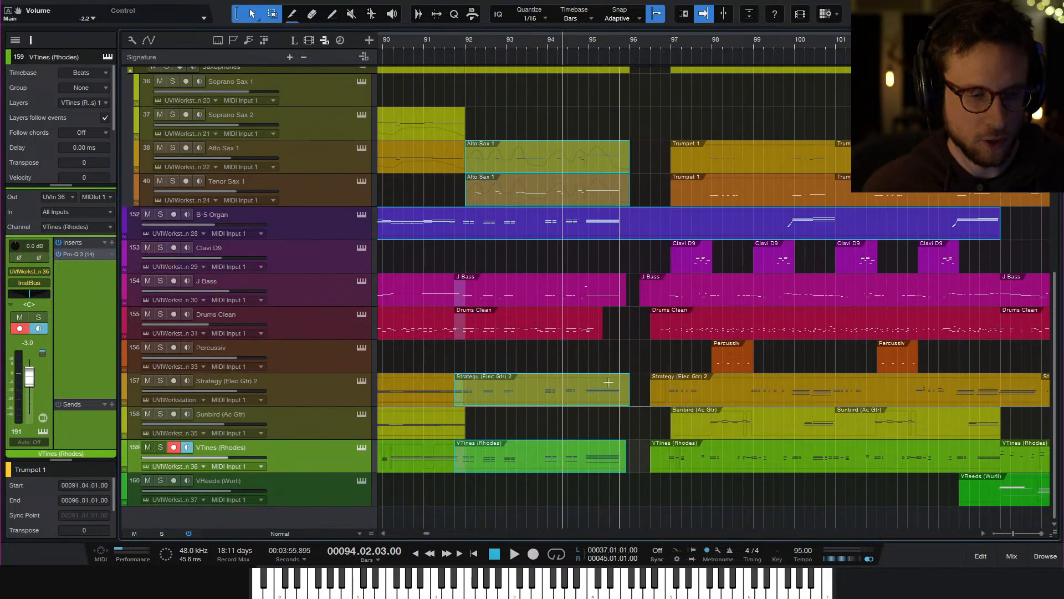
Solo the VTines (Rhodes) track, play it near bar 94, and open its bars 91–95 part in the note editor
left_click(160, 447)
left_click(535, 42)
key("space")
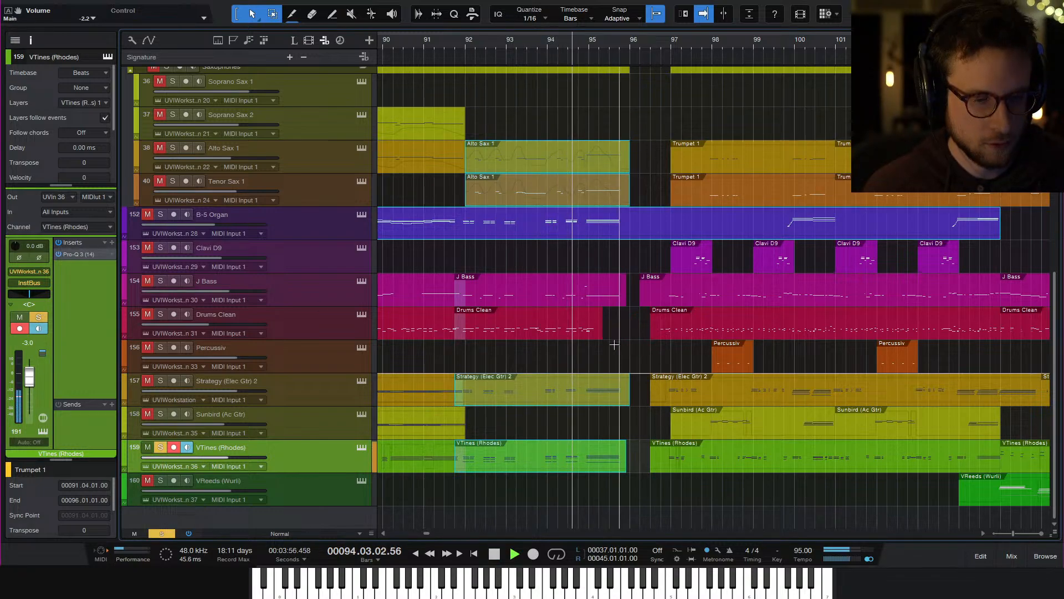
key("space")
double_click(587, 464)
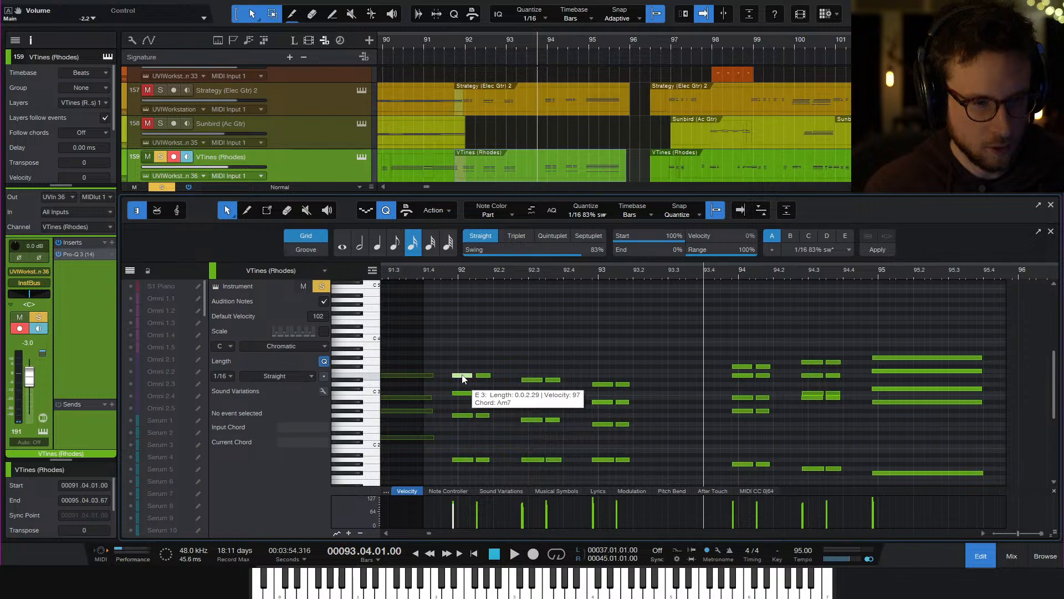
Try copying the E3 note of the bar 92 chord up to F#4
left_click_drag(462, 375, 465, 315, "alt")
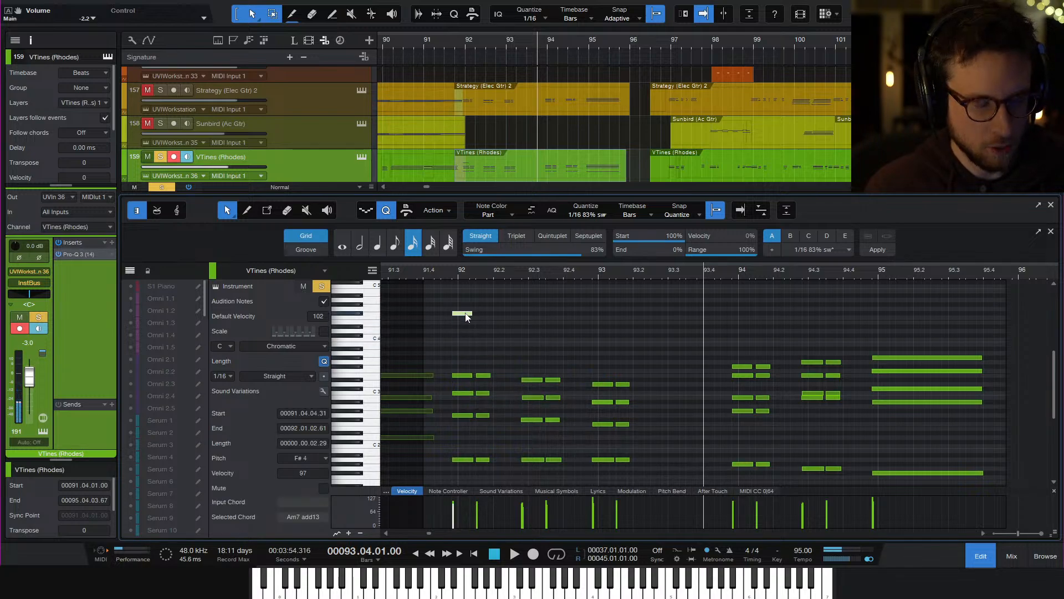
key("ctrl+z")
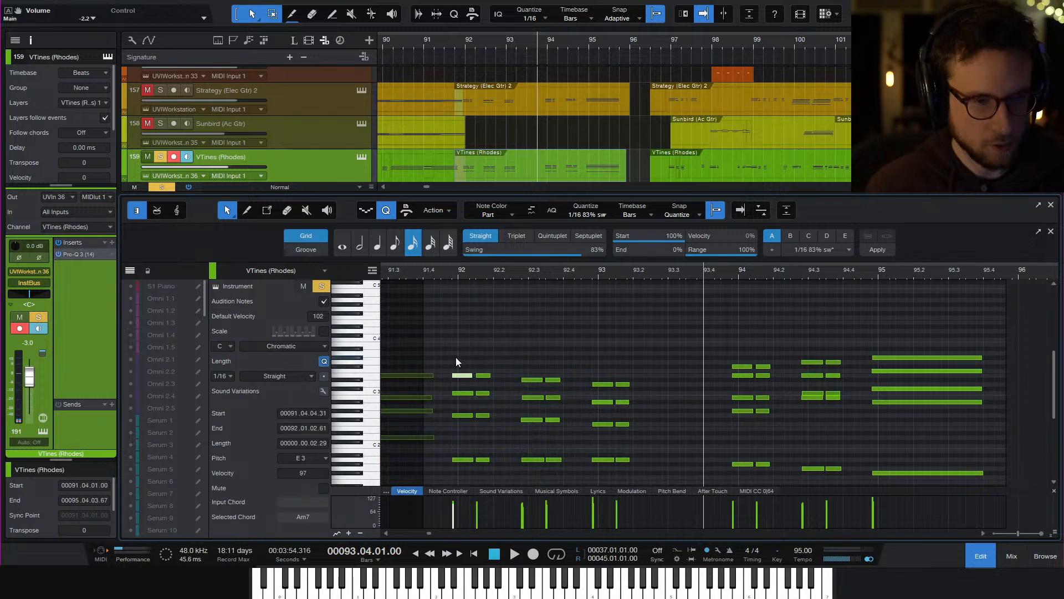
left_click(457, 360)
Listen to the soloed Rhodes from just before bar 94 and examine how the hits lead into the held bar 95 chord
left_click_drag(724, 350, 740, 280)
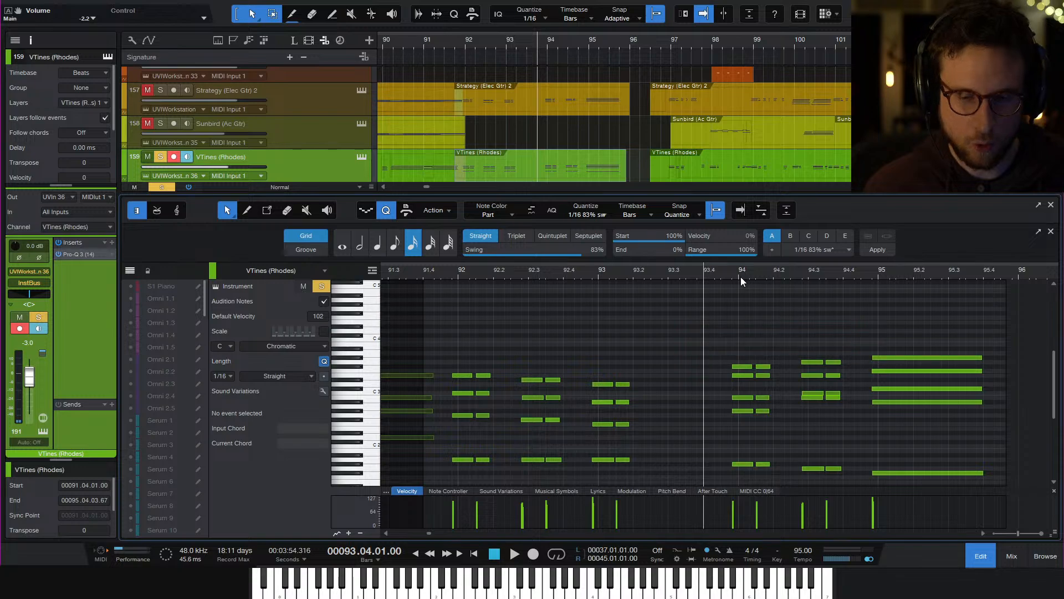
key("space")
scroll(863, 357, "down", 2)
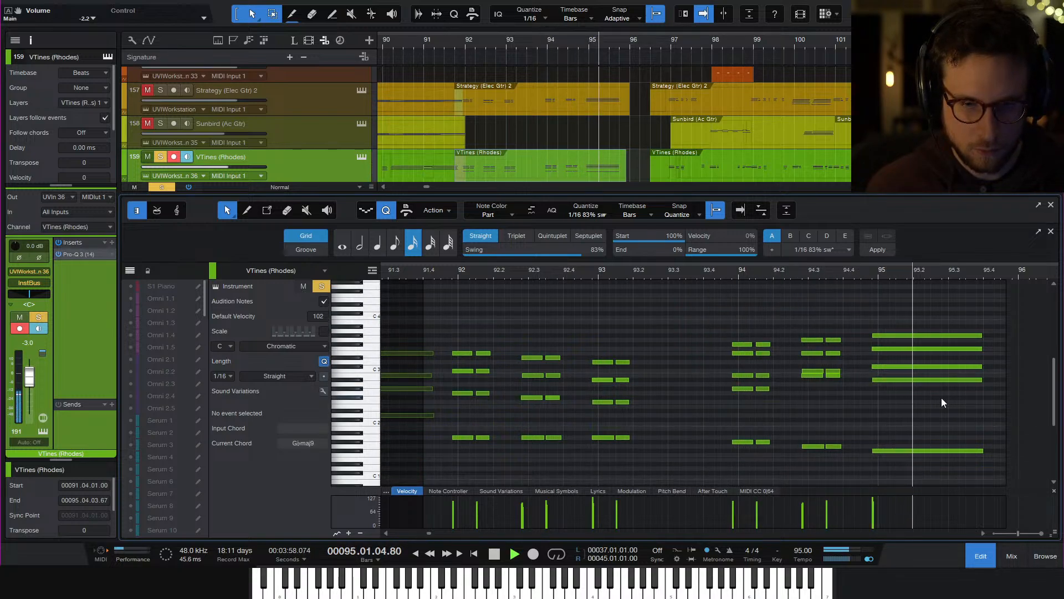
key("space")
scroll(890, 423, "right", 2)
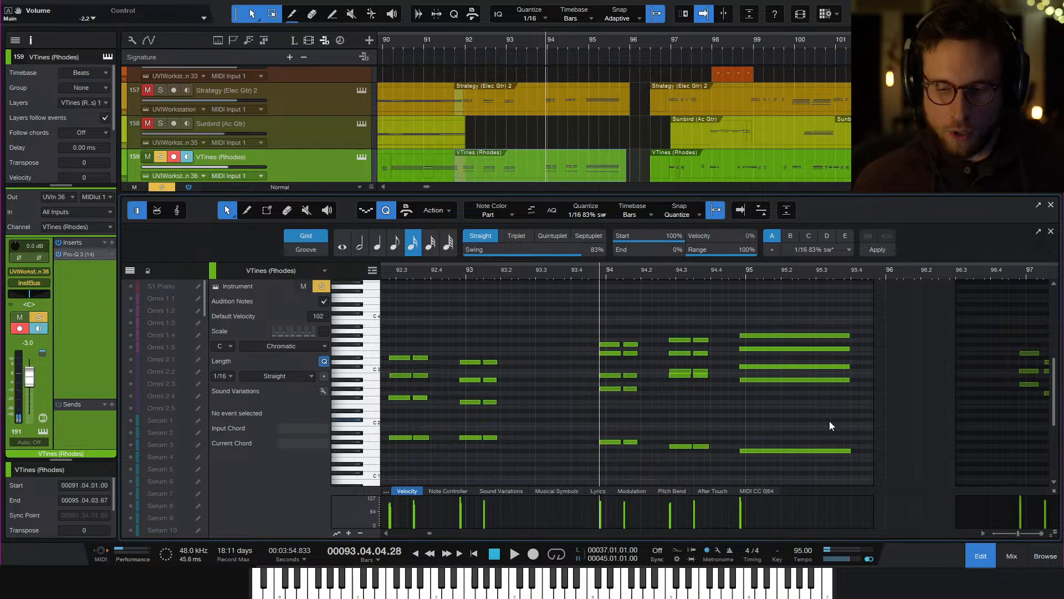
scroll(830, 421, "down", 1)
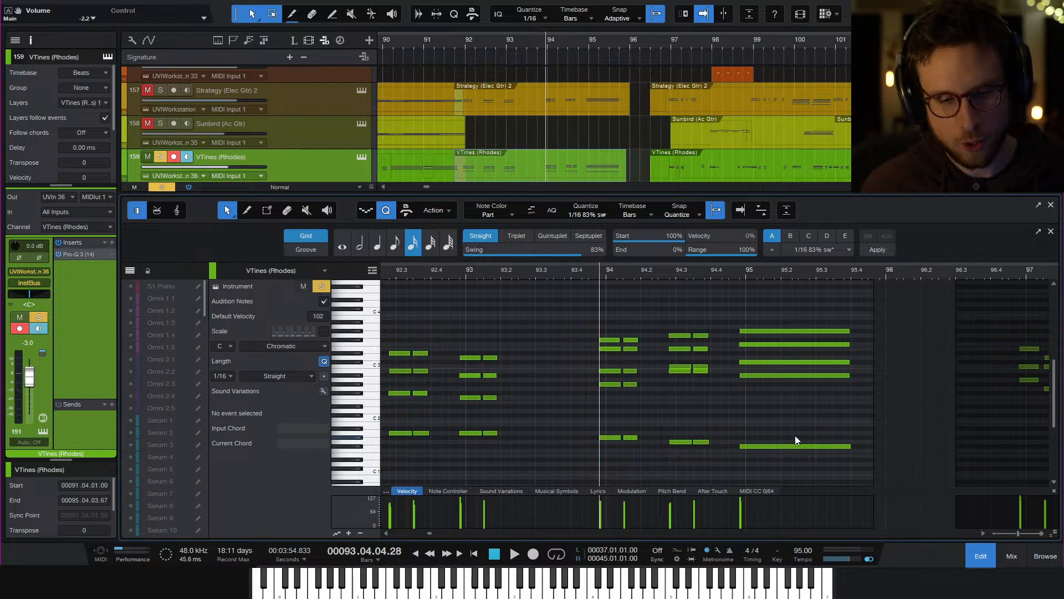
scroll(789, 440, "left", 4)
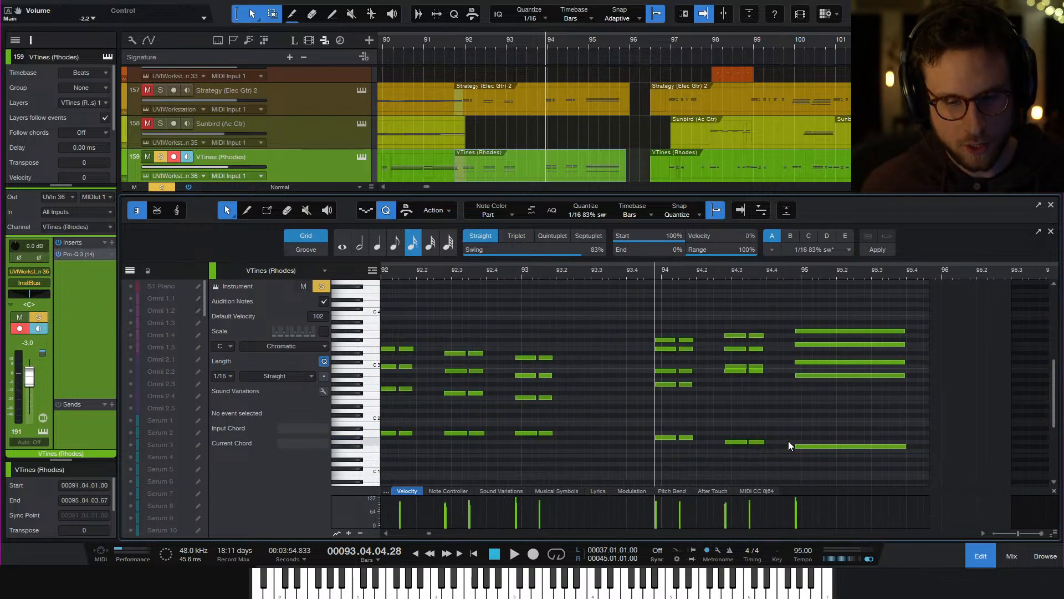
scroll(939, 435, "right", 4)
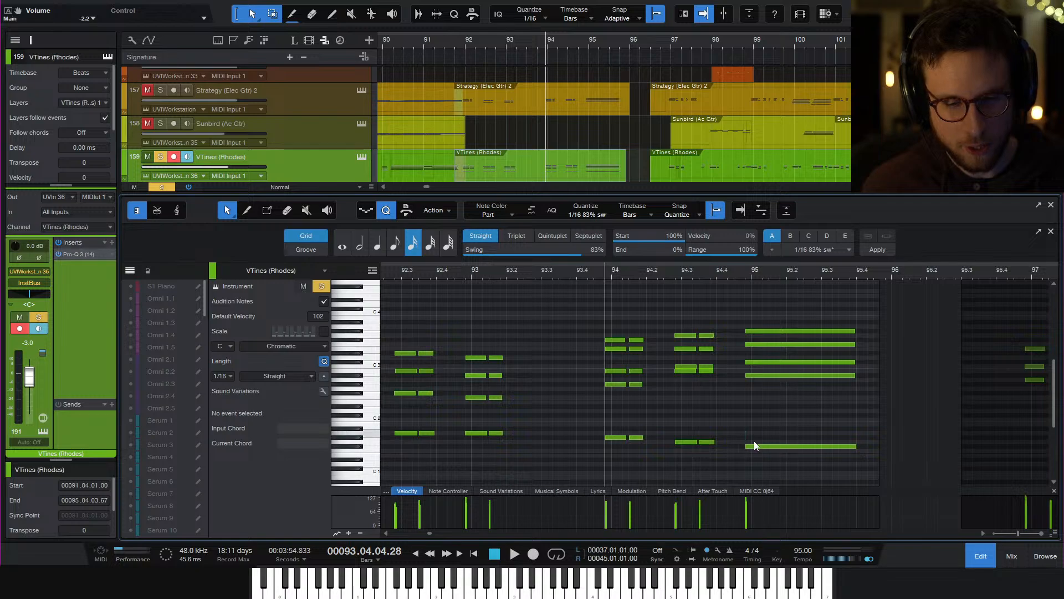
Revoice the held bar 95 Rhodes chord by moving its bass note to E1 and its two lower inner notes to D3 and G#2
left_click(774, 447)
left_click_drag(774, 449, 772, 458)
left_click(751, 403)
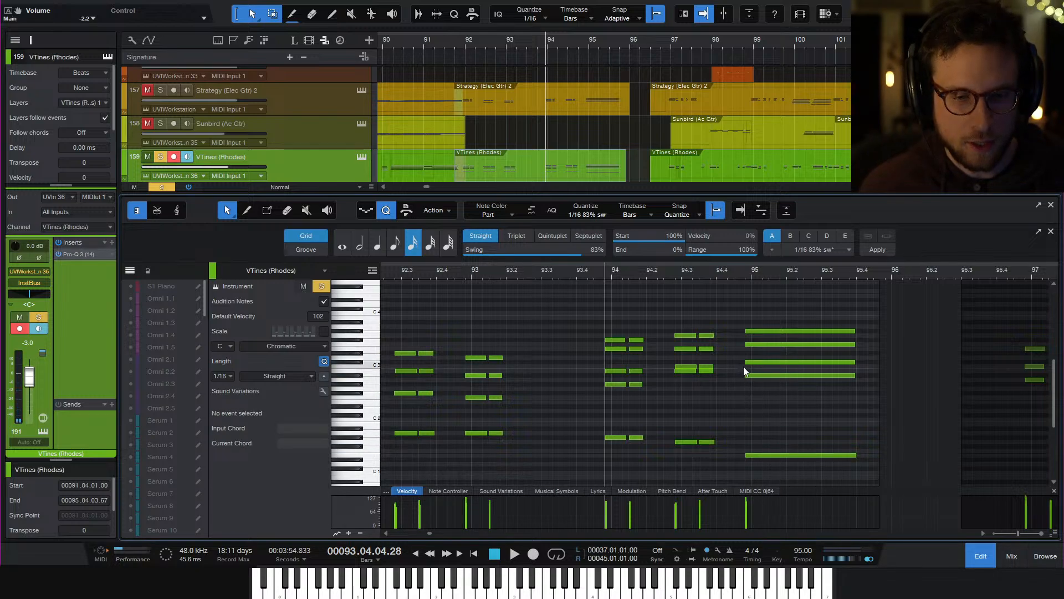
left_click(796, 361)
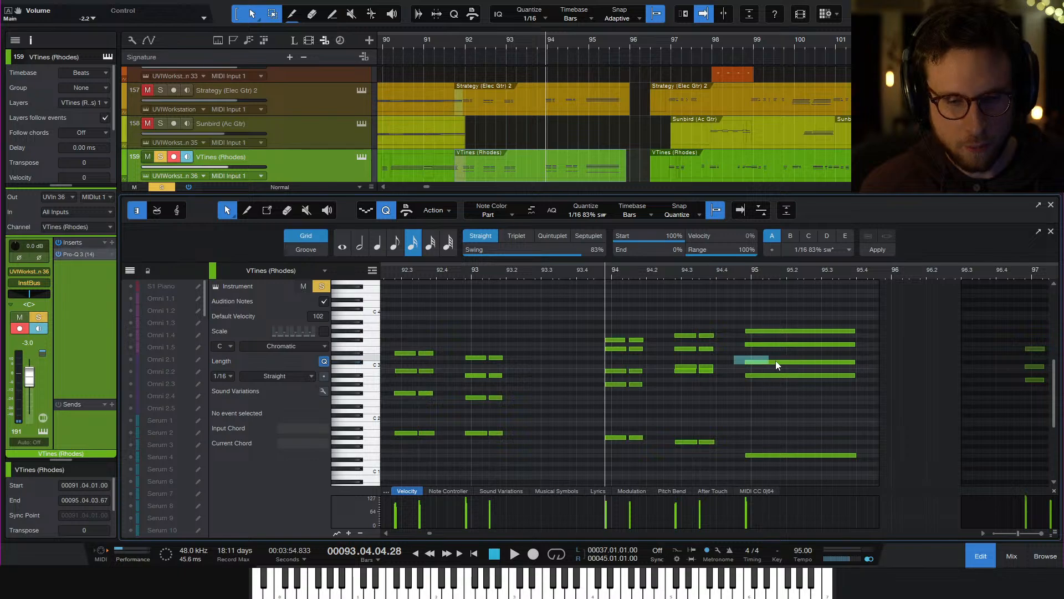
key("alt+Up")
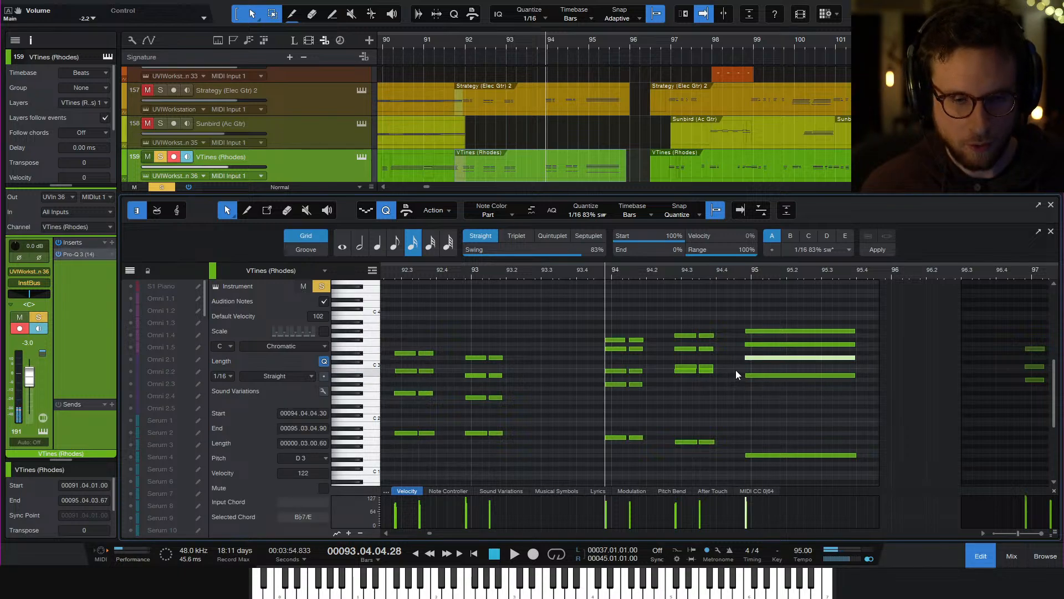
left_click(792, 377)
key("Down")
key("Down")
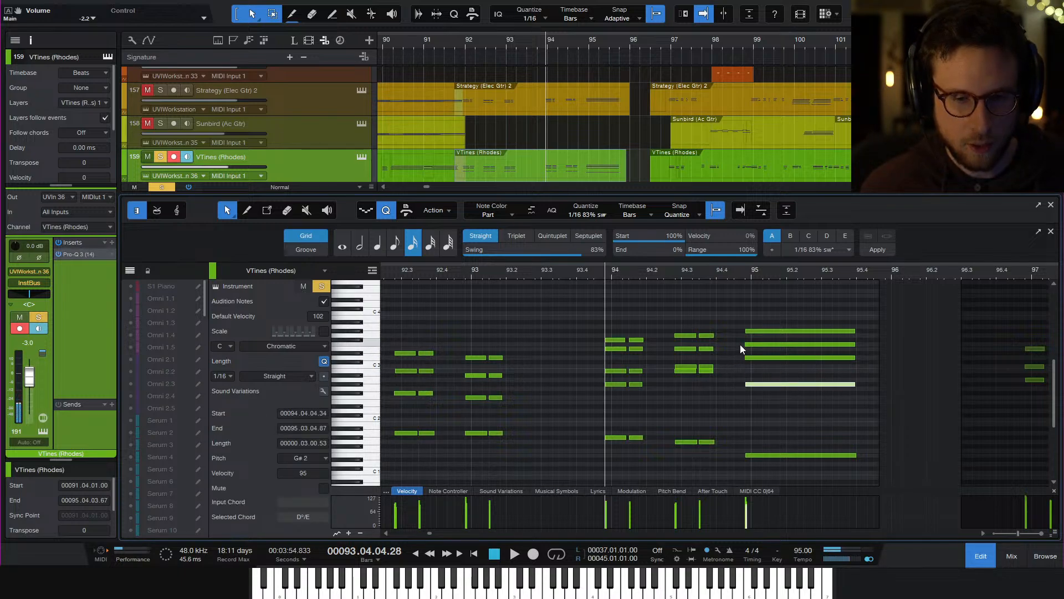
Raise the held bar 95 chord's G#2 note to C3 and its F3 note to G3
left_click_drag(734, 340, 771, 345)
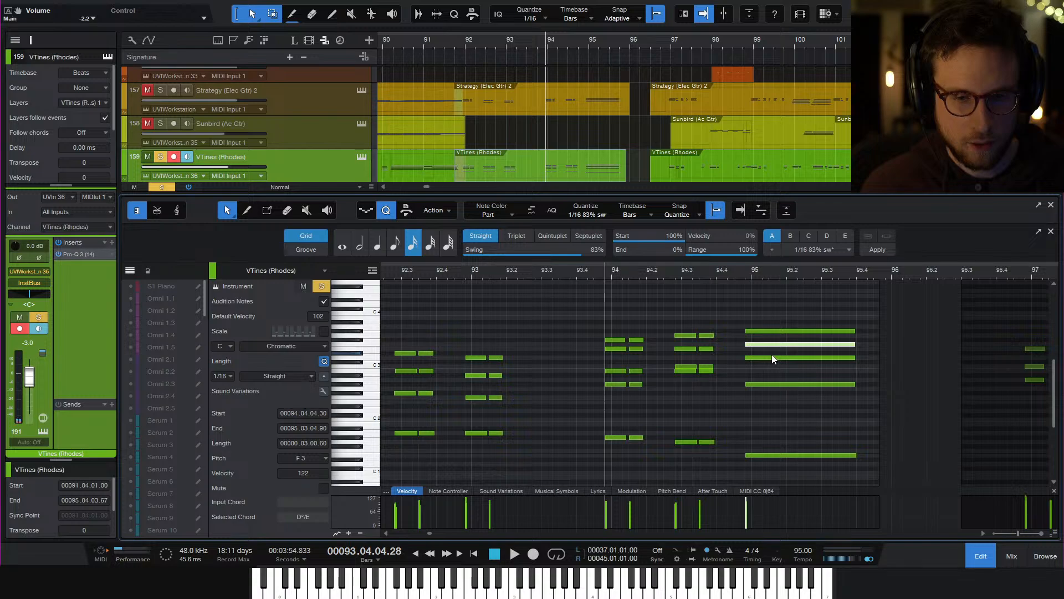
left_click(749, 332)
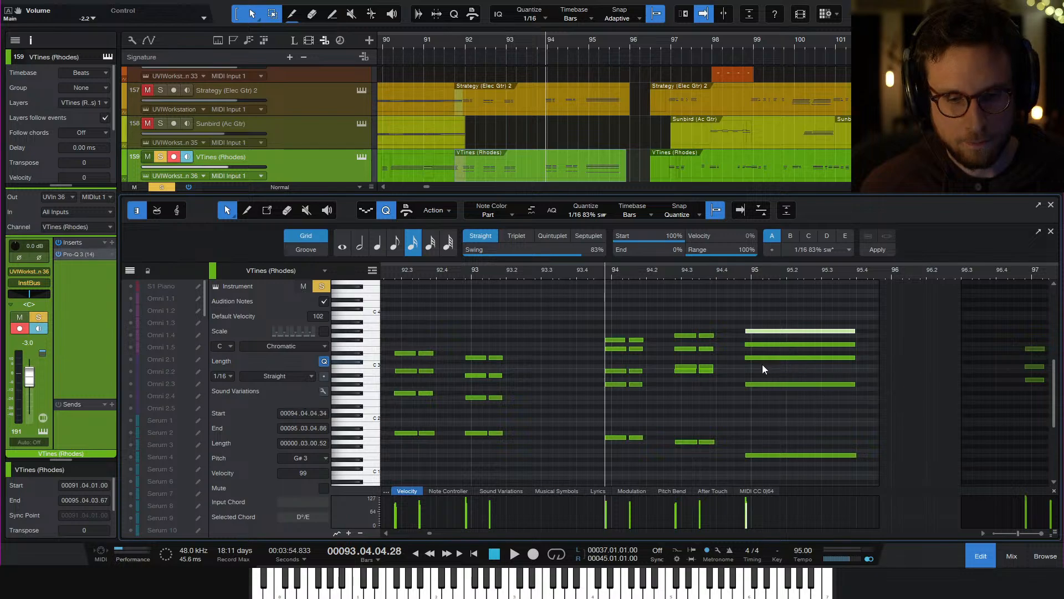
left_click_drag(776, 384, 775, 367)
left_click_drag(736, 337, 776, 349)
key("Up")
key("Up")
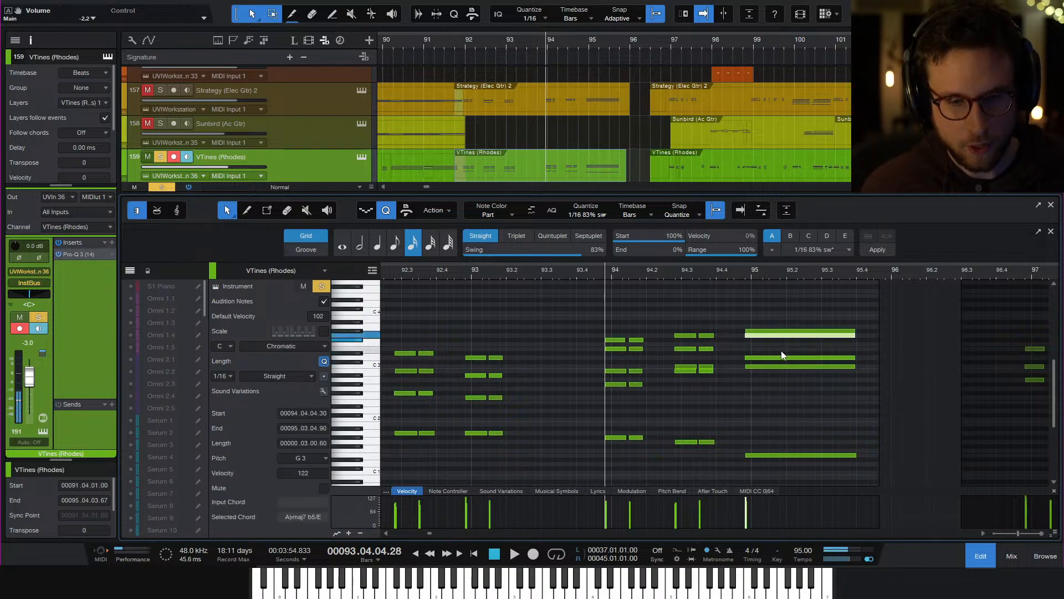
Listen to the revoiced bar 95 chord and undo the raise of its F3 note, keeping the C3 change
key("space")
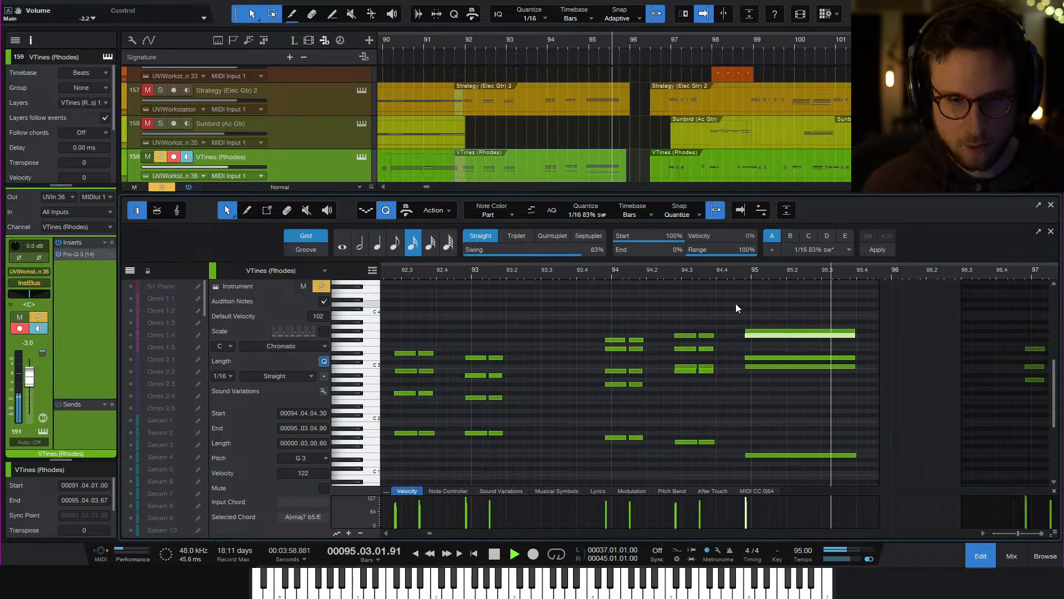
key("space")
left_click(786, 305)
key("ctrl+z")
key("ctrl+z")
key("ctrl+z")
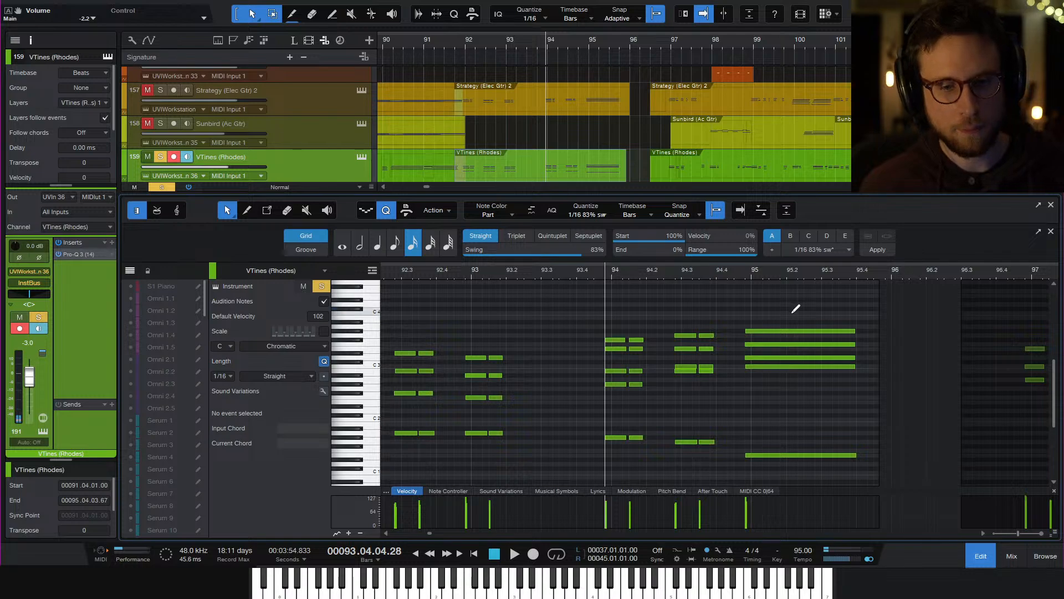
key("ctrl+z")
key("ctrl+z")
key("ctrl+z")
key("ctrl+z")
key("ctrl+z")
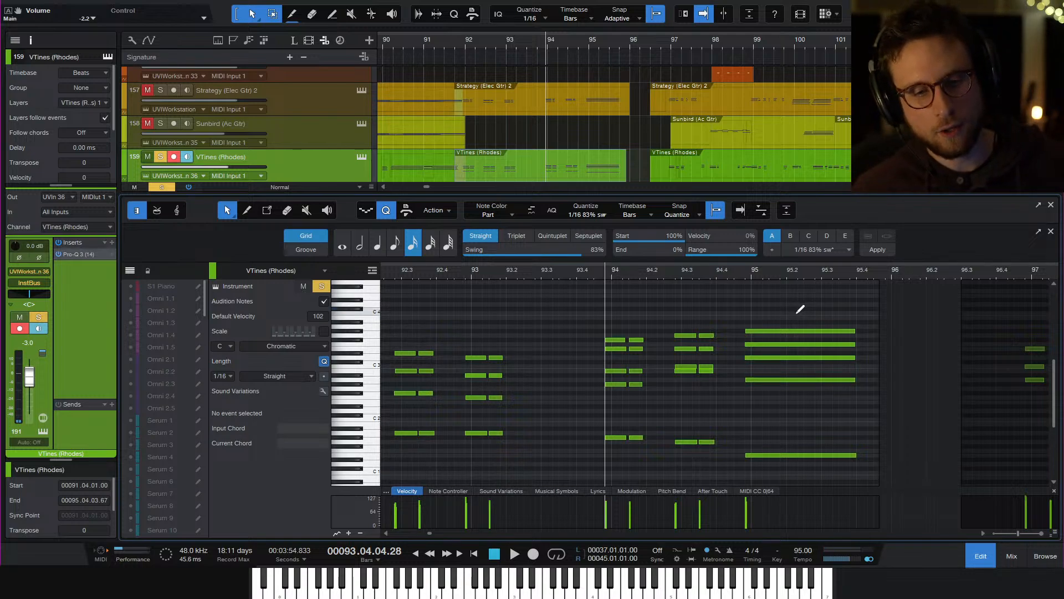
key("ctrl+z")
key("ctrl+z")
key("ctrl+z")
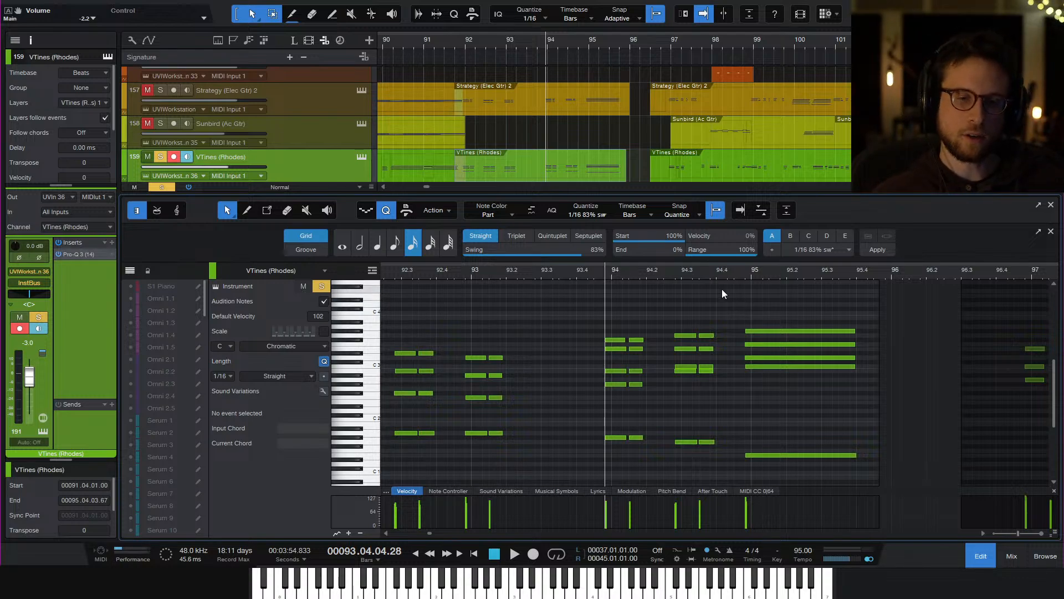
Set the playback position to 93.04.04.28 and listen to the Rhodes progression through the E1-bass chord in bar 95
left_click(734, 272)
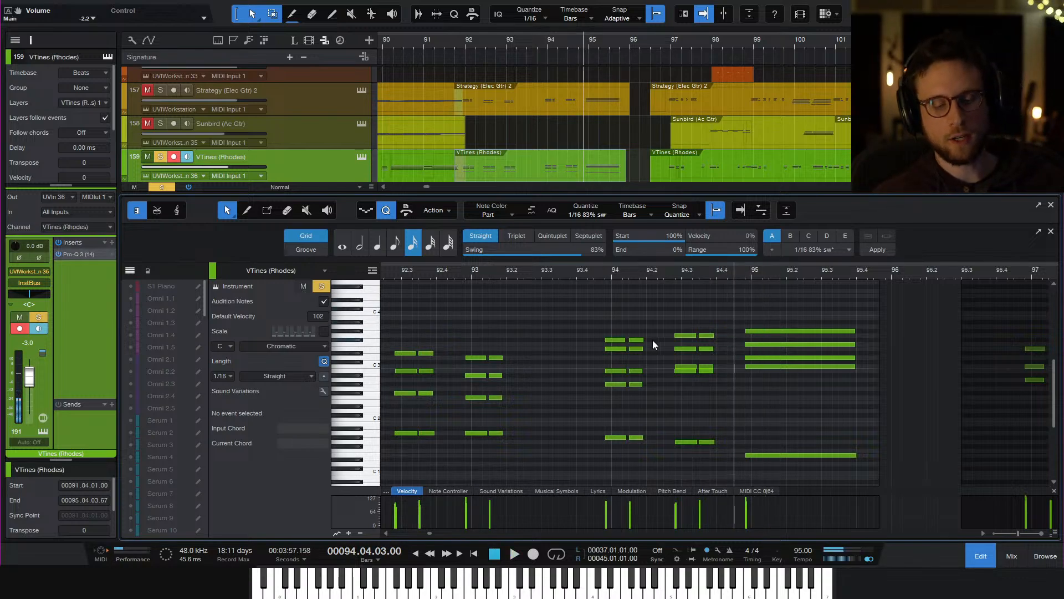
mouse_move(693, 340)
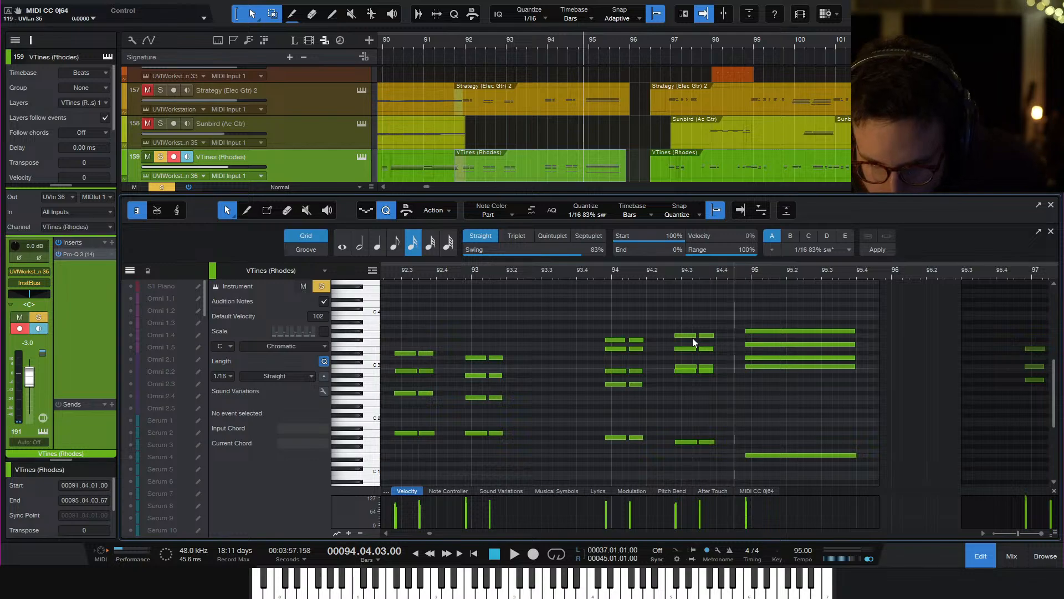
left_click(606, 272)
key("space")
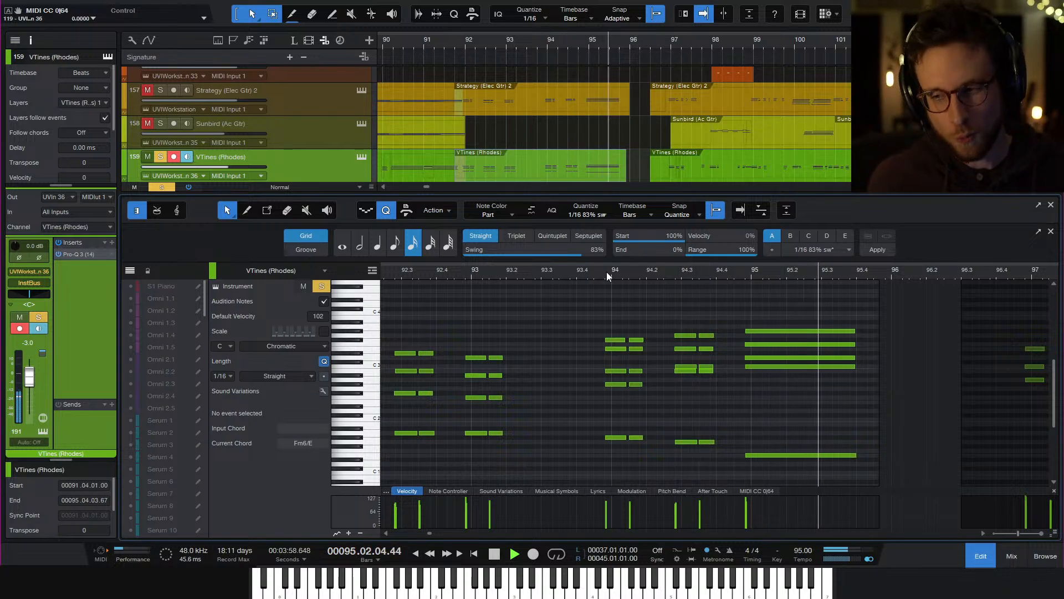
key("space")
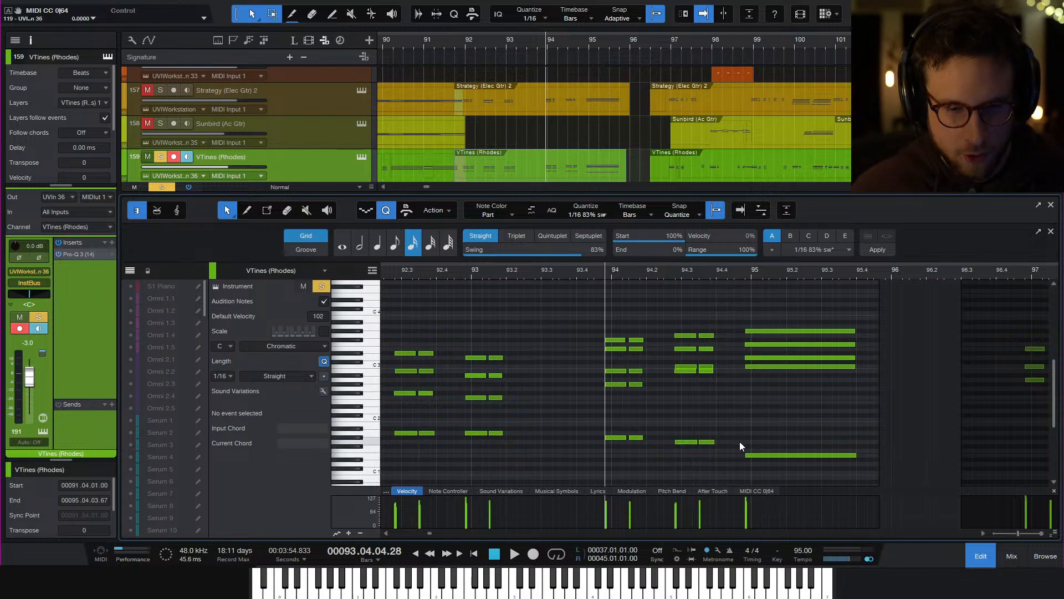
Raise the bass note of the held bar 95 Rhodes chord to A#1
left_click(793, 455)
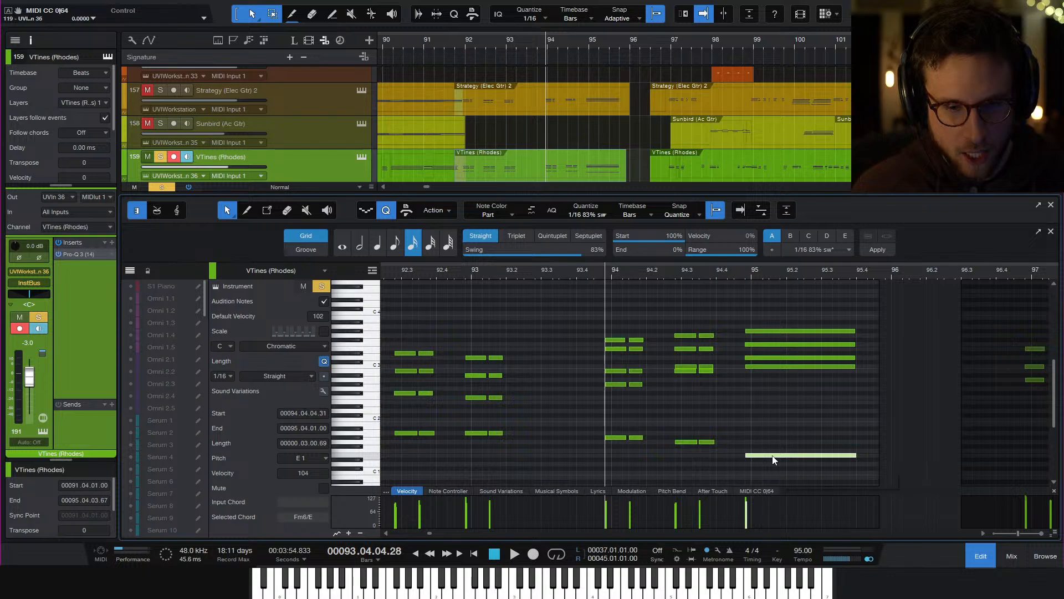
left_click_drag(773, 459, 768, 430)
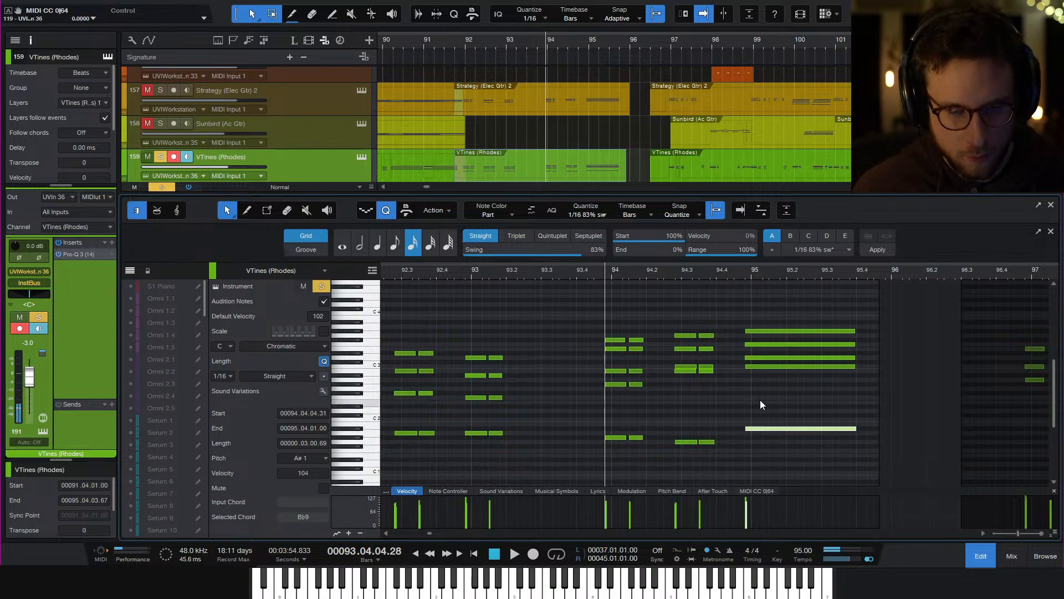
left_click(760, 400)
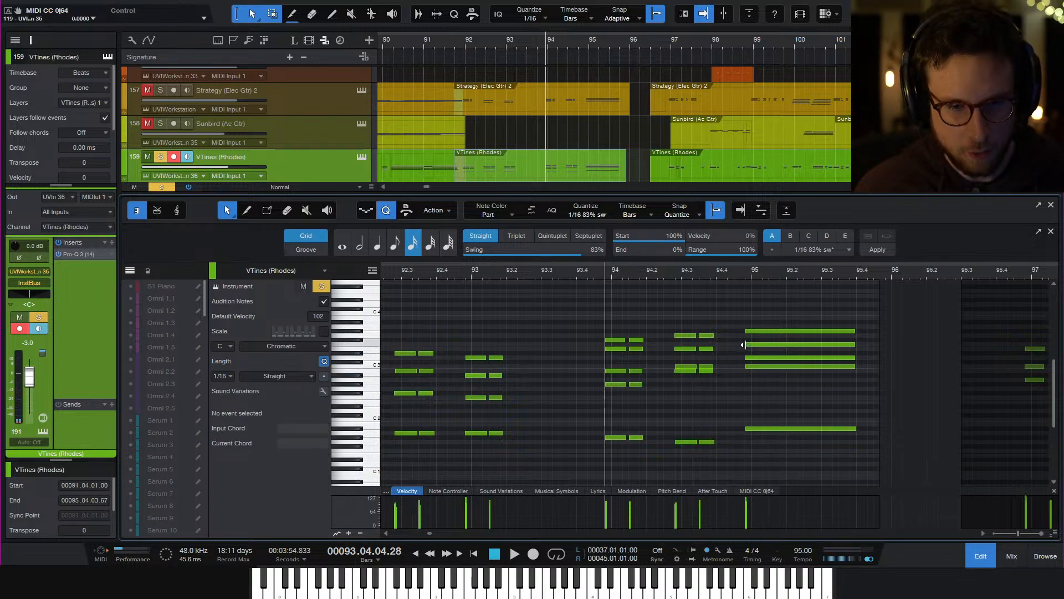
Lower the held bar 95 chord's F3 note to E3 and its C3 note to A2
left_click(781, 345)
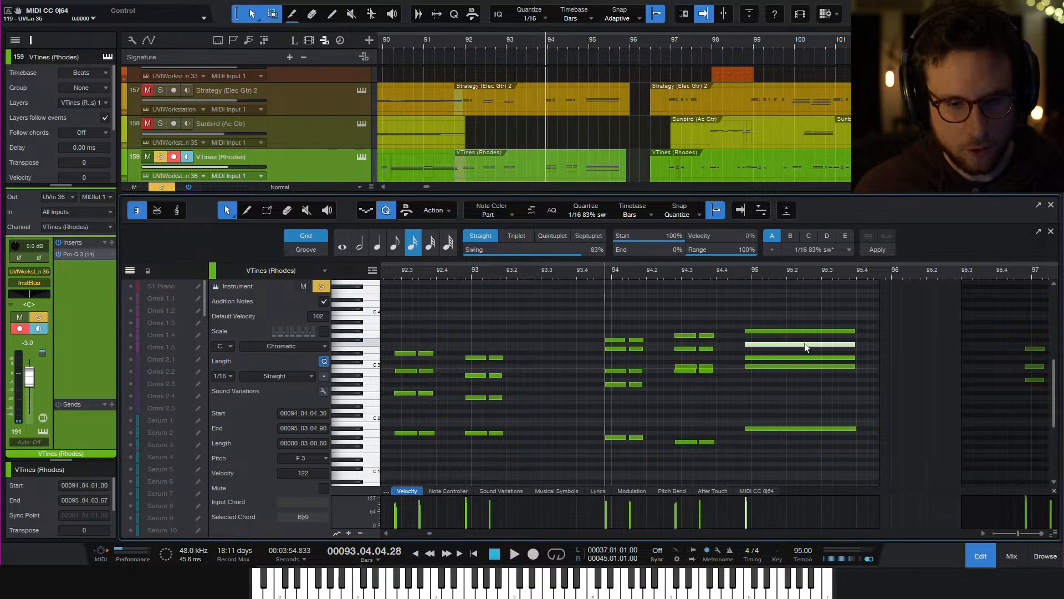
left_click_drag(805, 344, 776, 380)
left_click(740, 365)
left_click(775, 367)
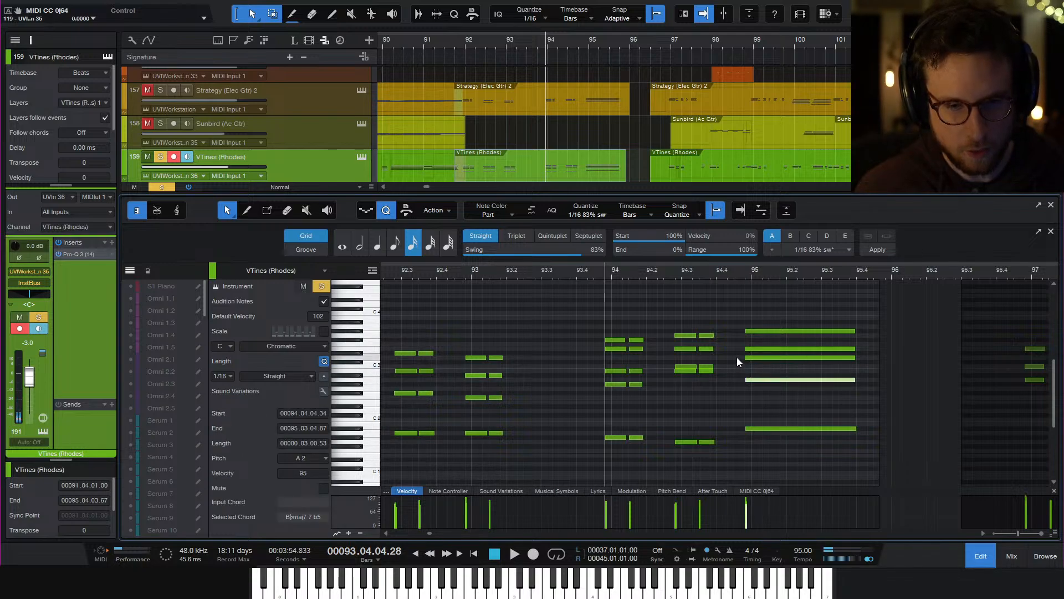
Try lowering the held bar 95 chord's D3 note to C3 and listen to the result
left_click(759, 358)
key("Down")
key("Down")
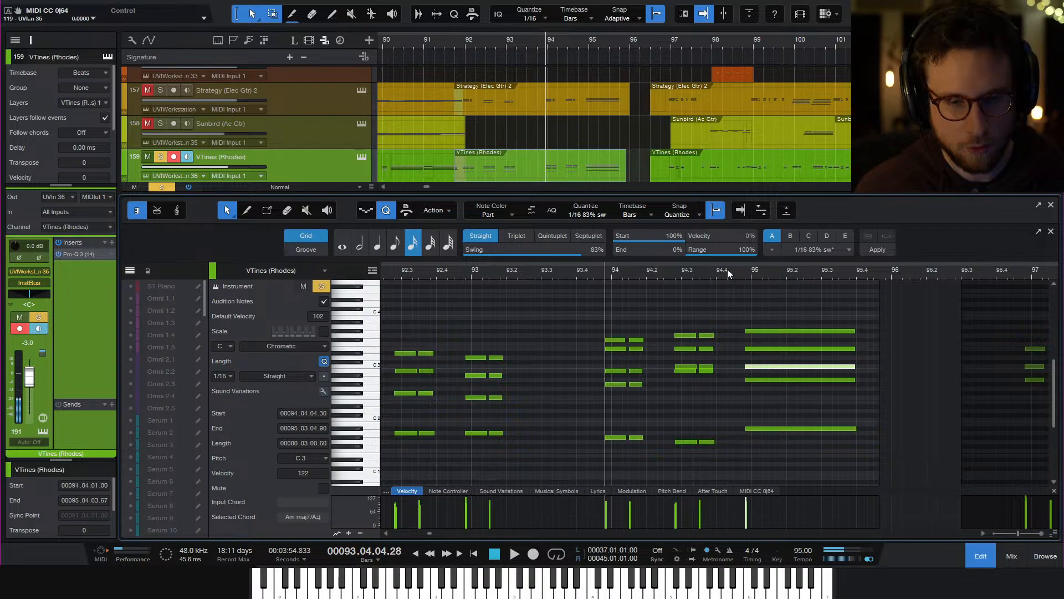
left_click(814, 314)
key("space")
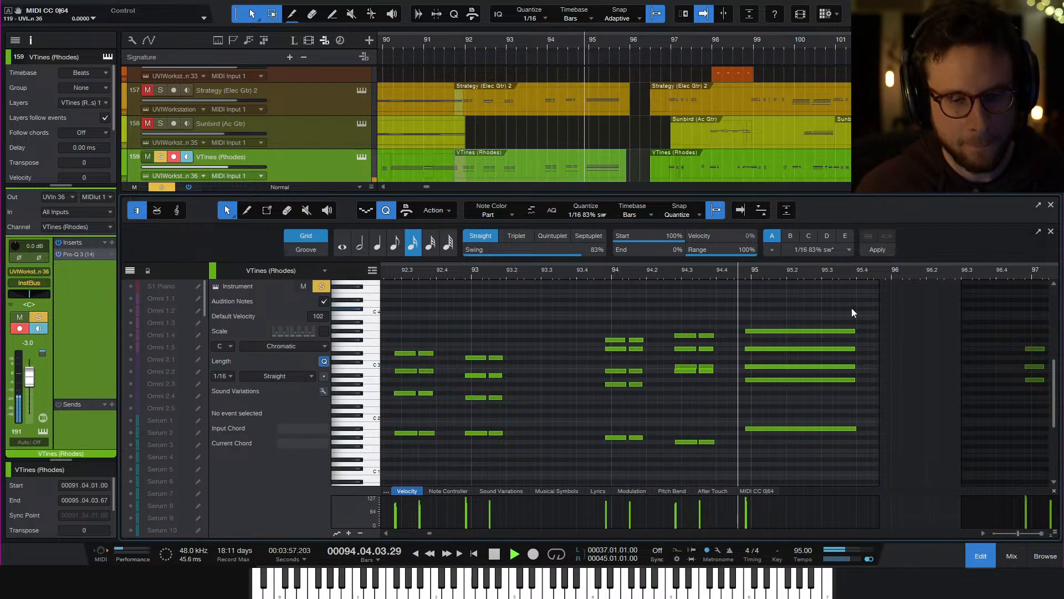
key("space")
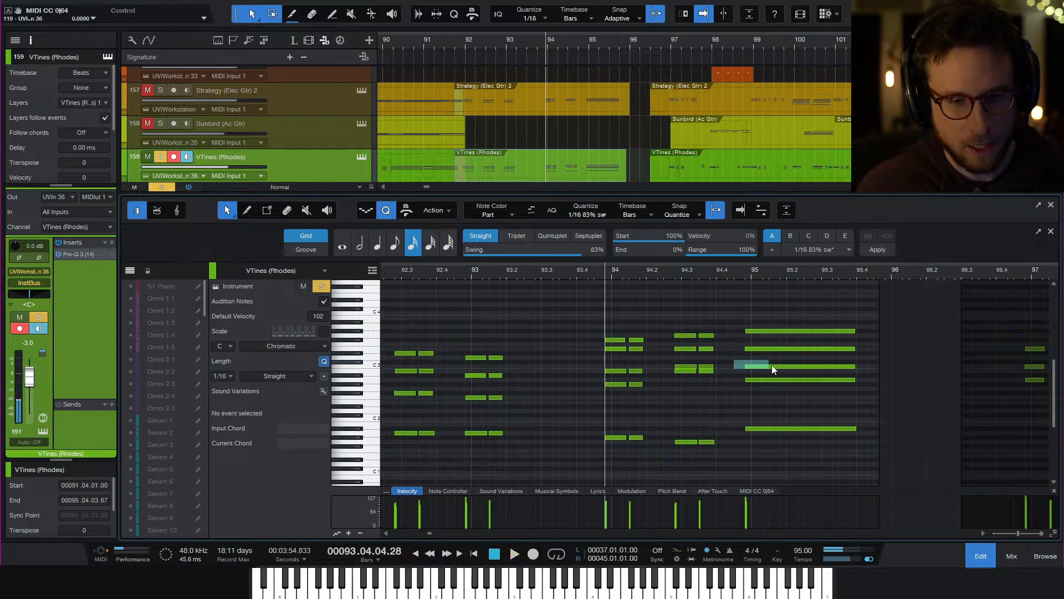
Raise the bar 95 chord's C3 note to D3, listen from 94.04.03.00, and lower its A2 note to G#2
left_click_drag(772, 366, 772, 360)
left_click(732, 272)
key("space")
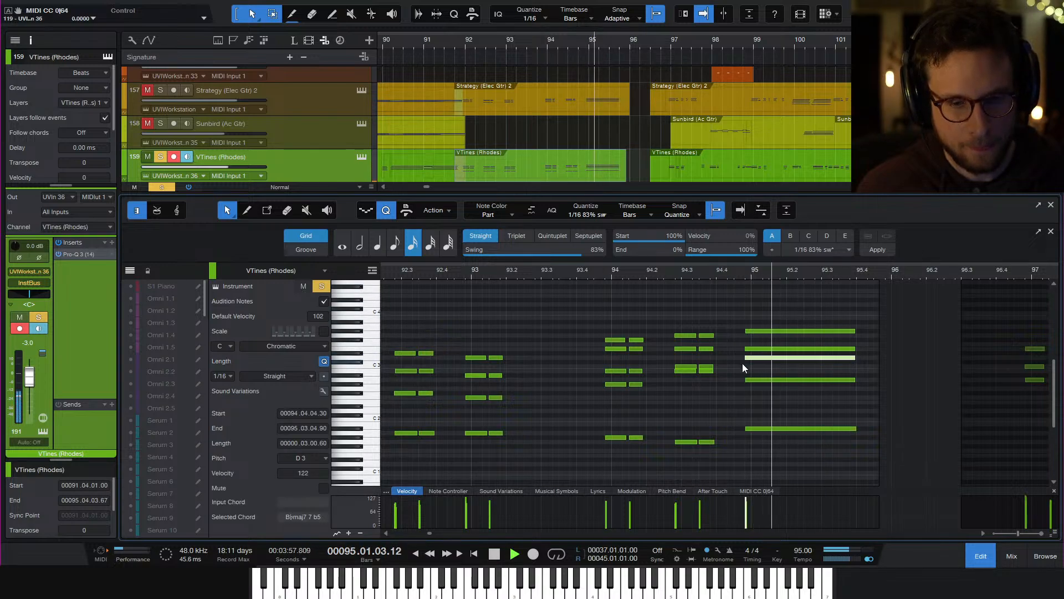
key("space")
left_click(771, 379)
key("Down")
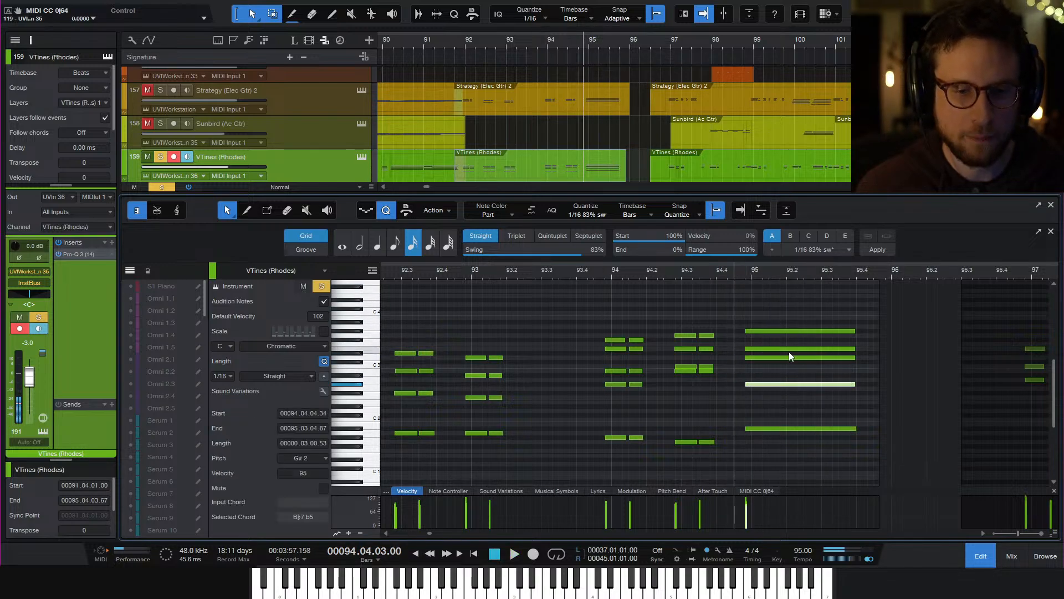
Raise the held bar 95 Rhodes chord's G#2 note to C3 and listen to the chord
left_click(780, 358)
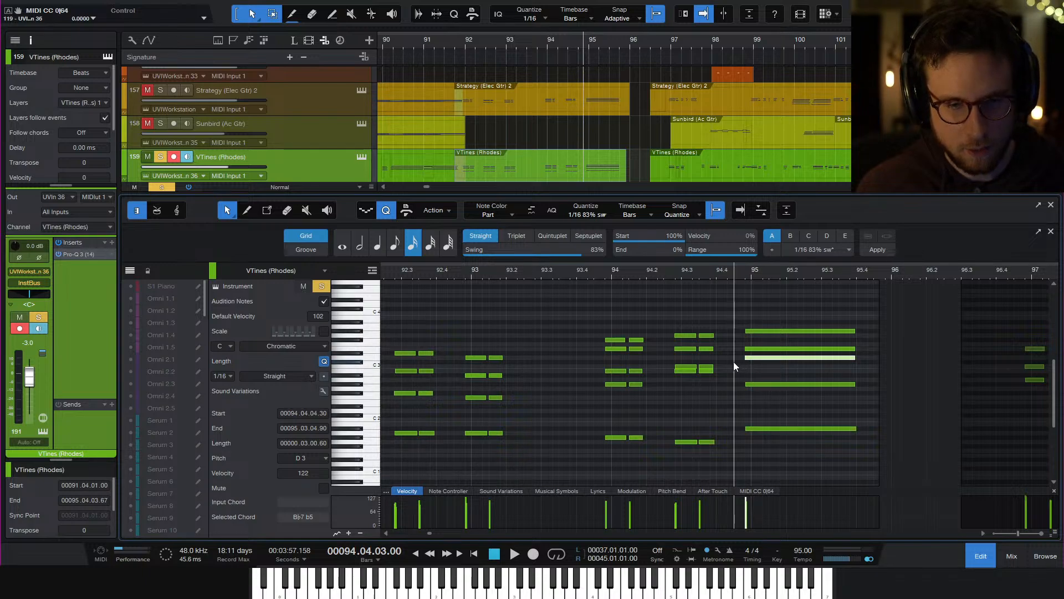
left_click(748, 374)
left_click(760, 383)
key("Up")
key("Up")
key("Up")
key("Up")
key("Up")
key("Up")
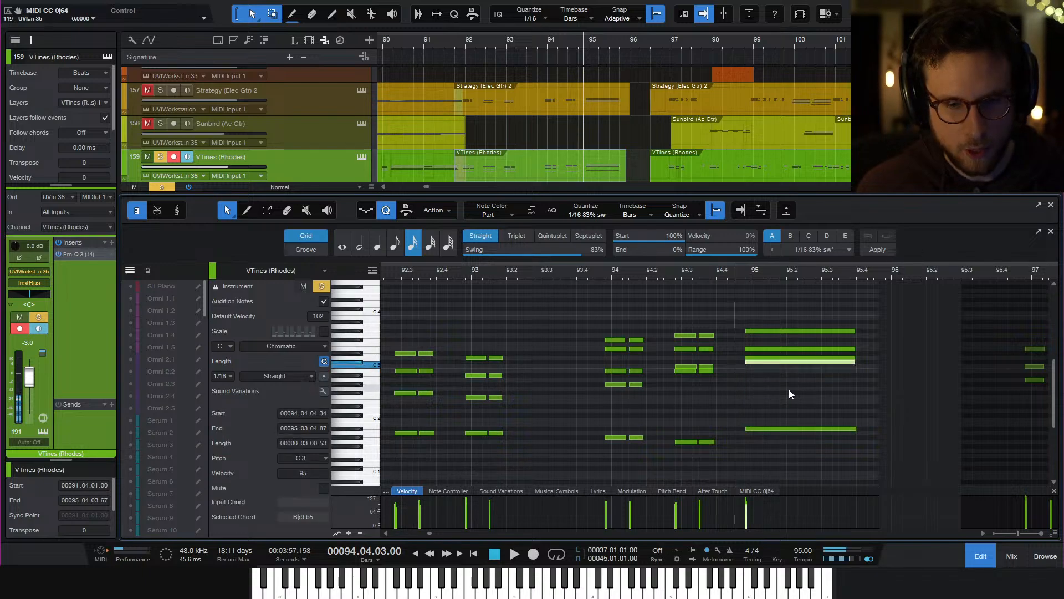
key("Down")
key("Down")
key("space")
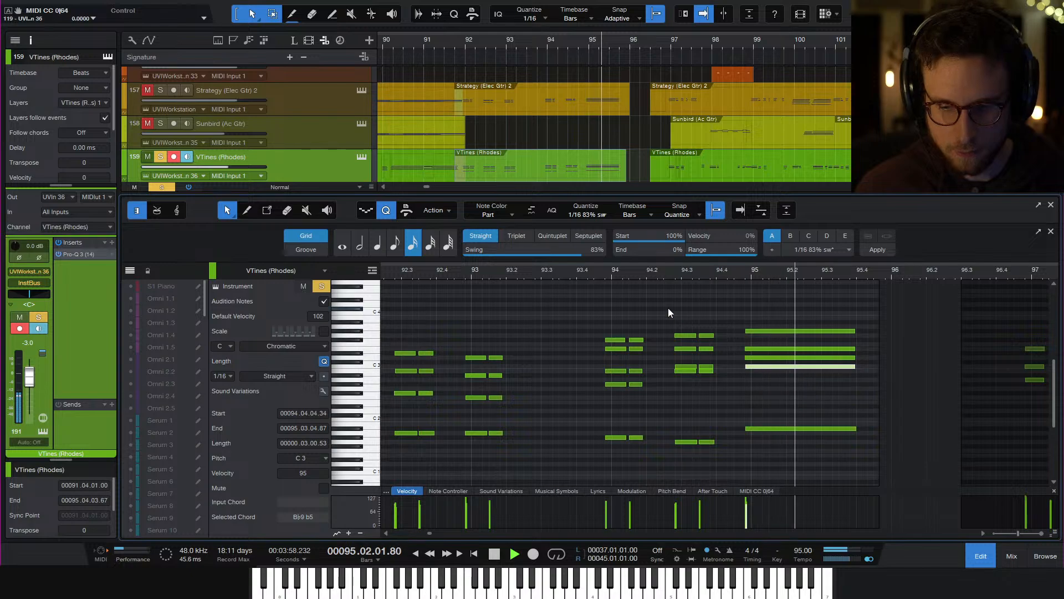
key("space")
Listen repeatedly to the Rhodes progression into bar 95 from 93.04.04.28 and audition the held chord's E3 note
left_click(600, 274)
key("space")
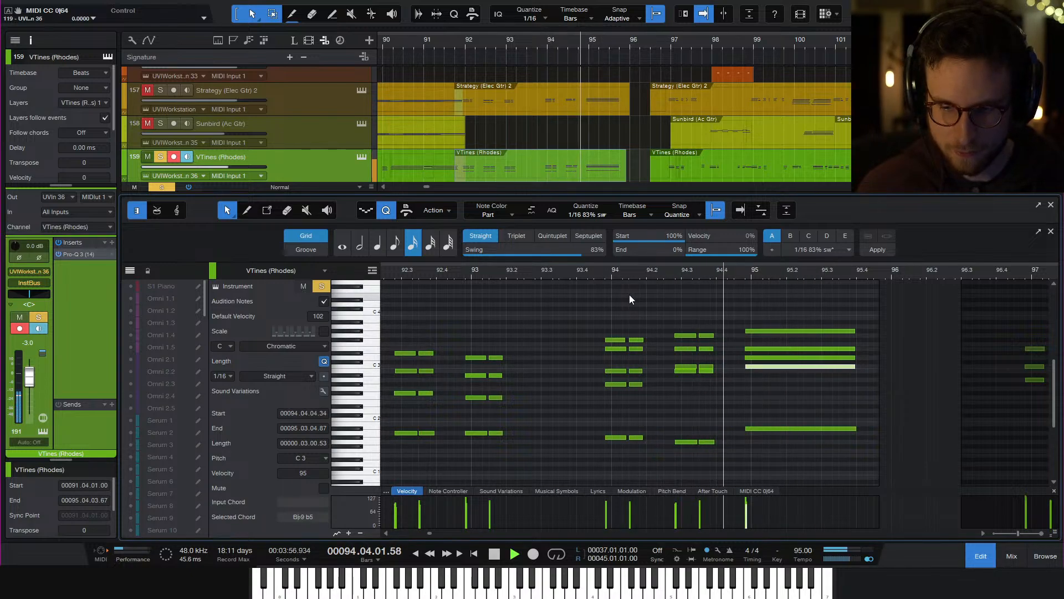
key("space")
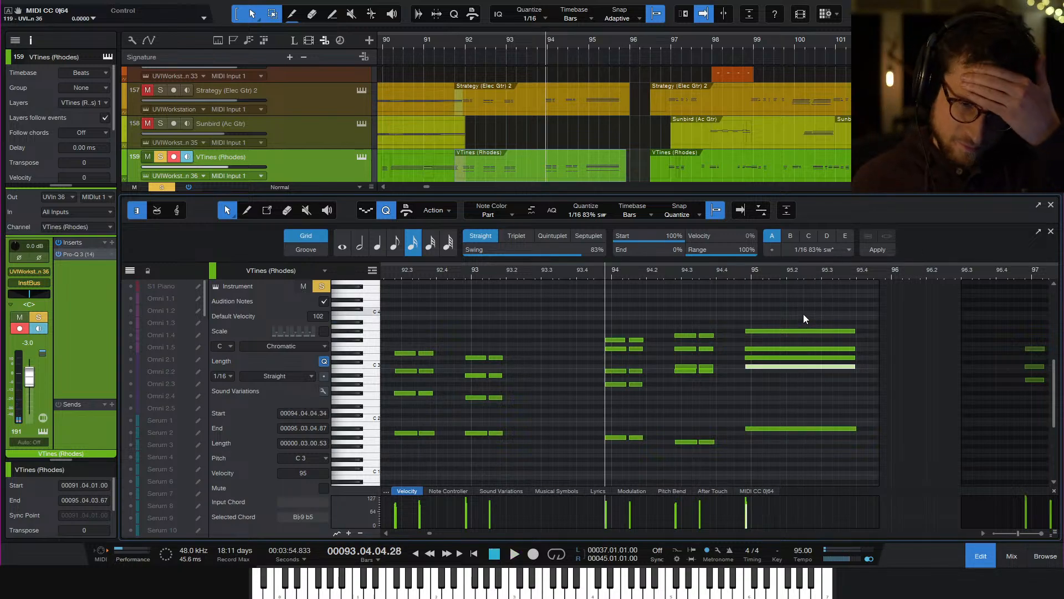
key("space")
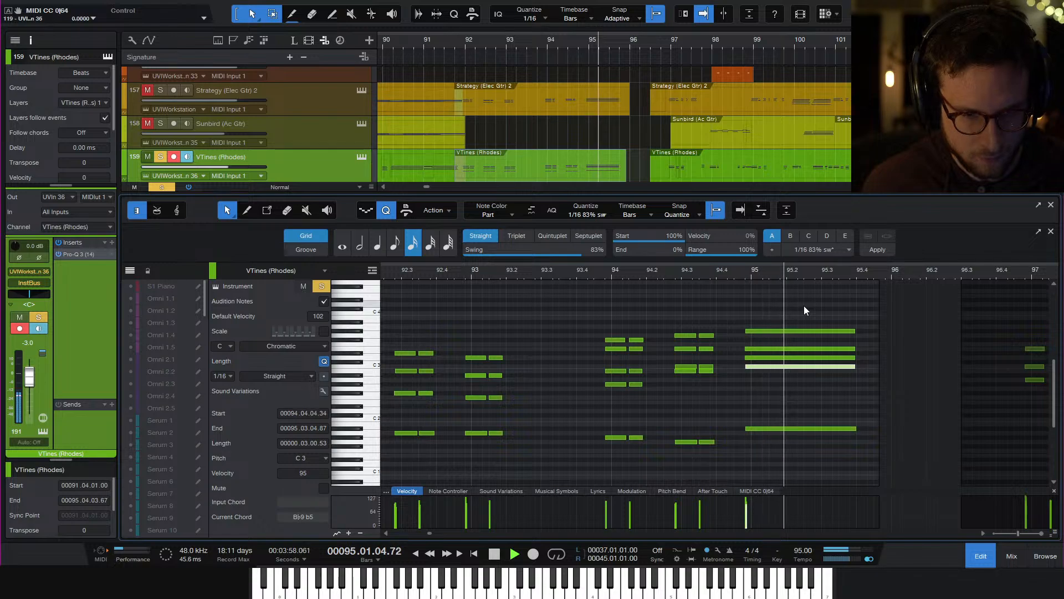
key("space")
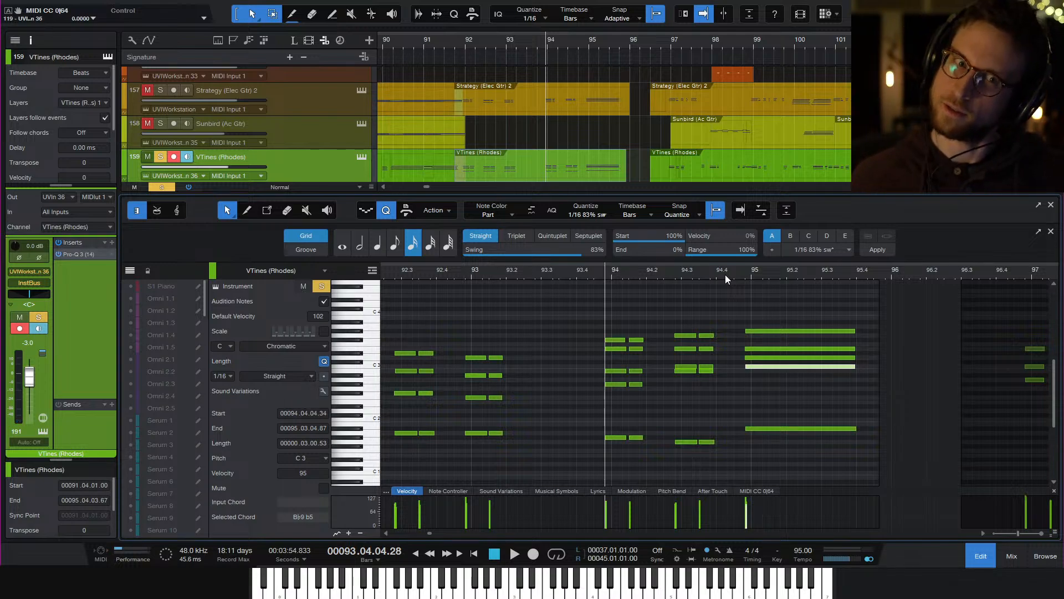
key("space")
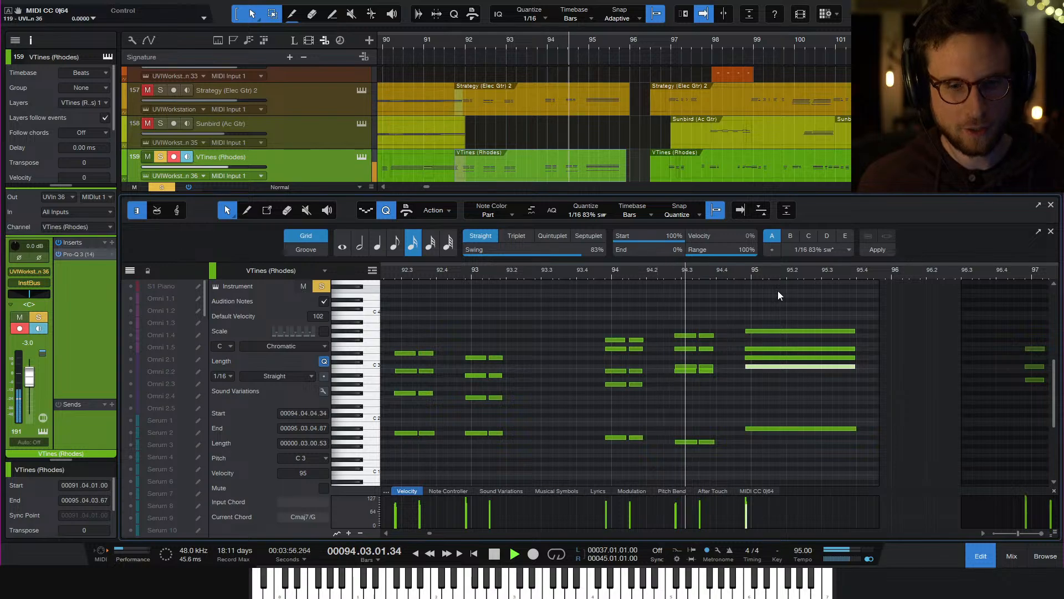
key("space")
left_click(784, 349)
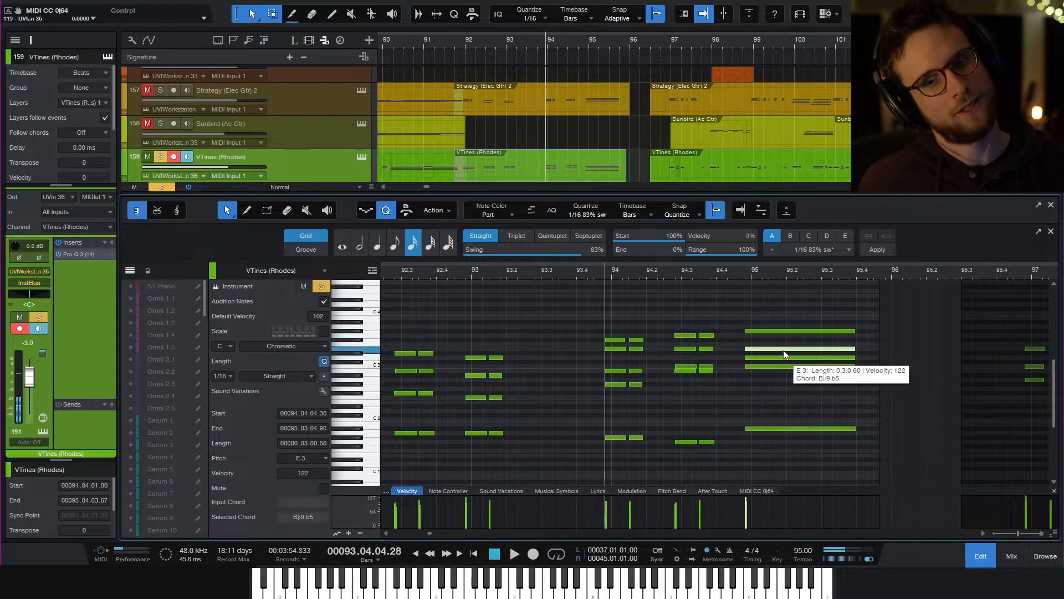
left_click(747, 397)
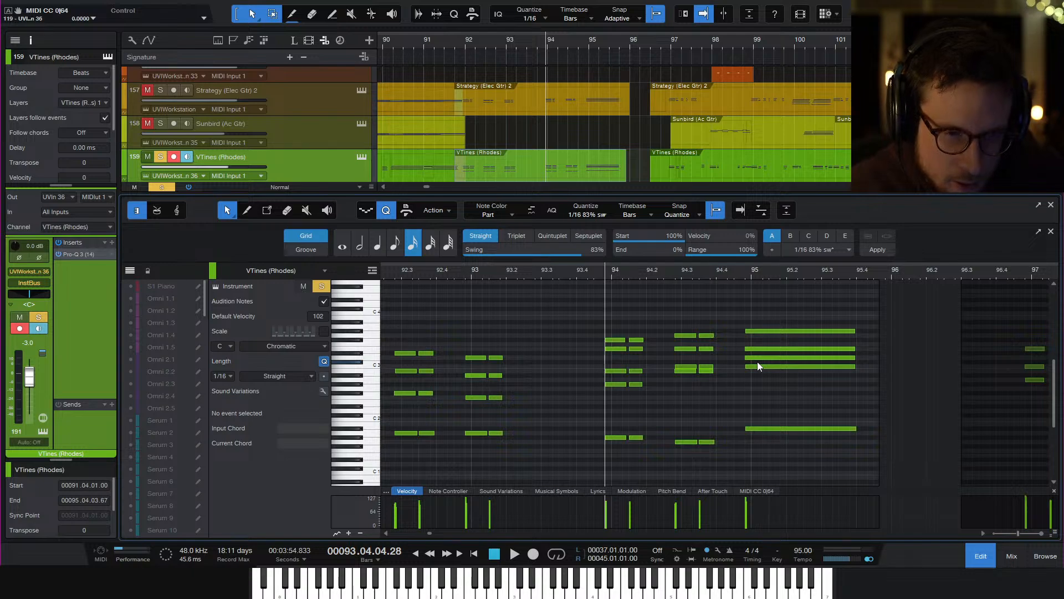
mouse_move(757, 362)
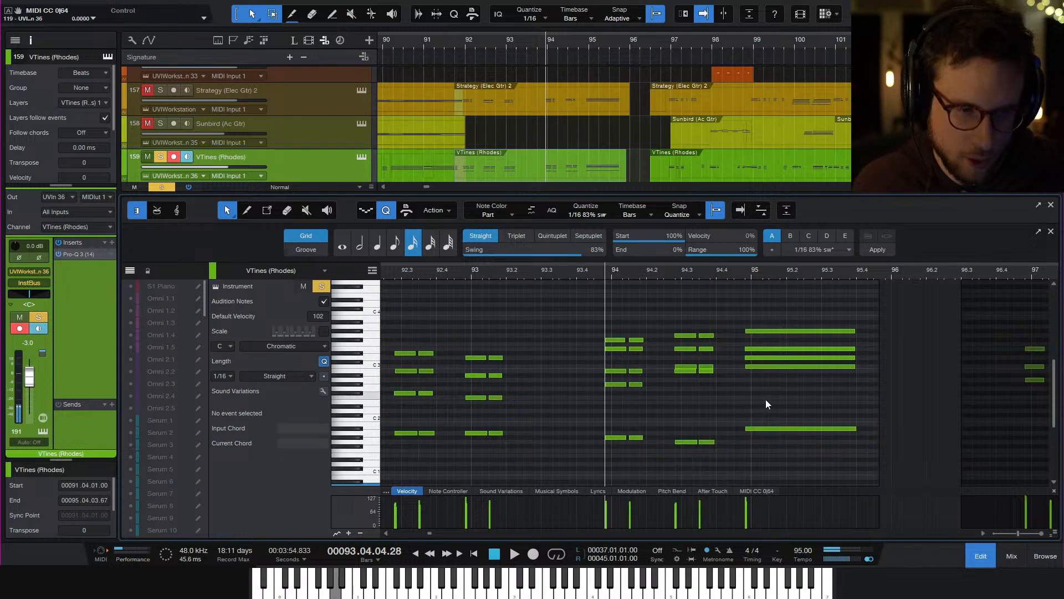
key("space")
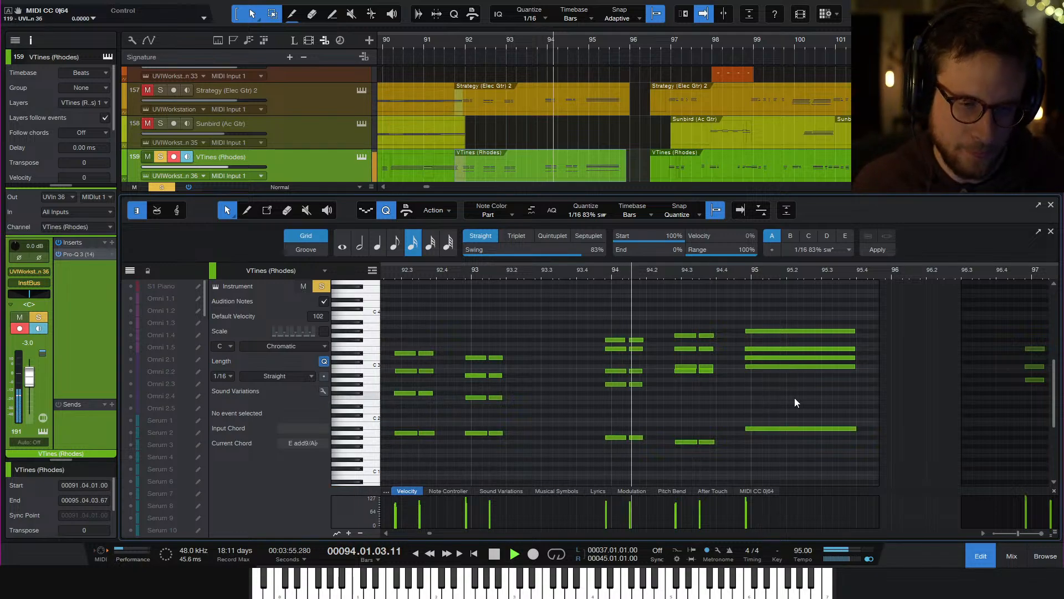
key("space")
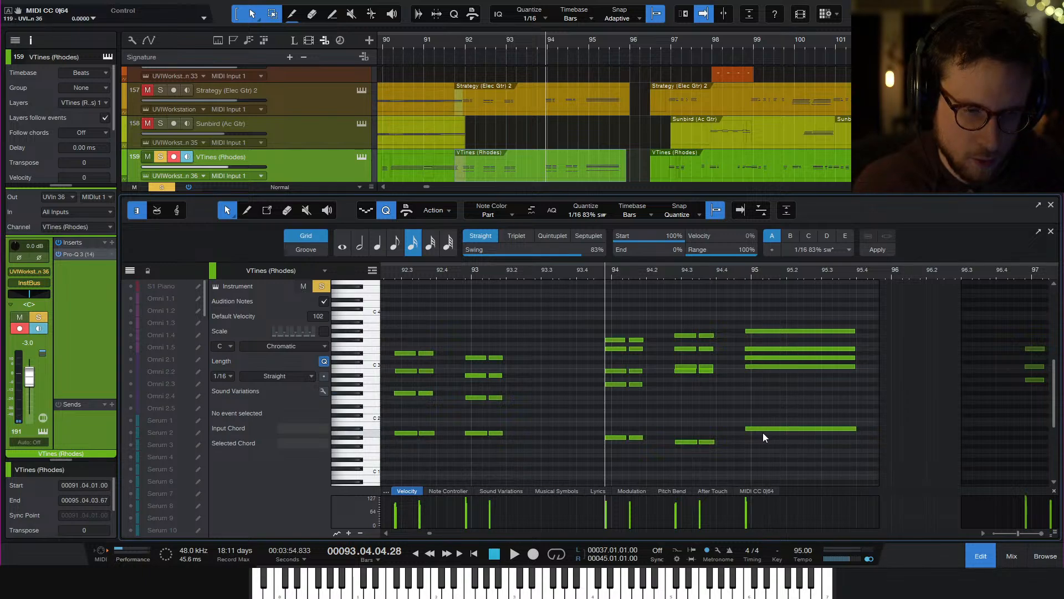
Revoice the held bar 95 chord by lowering A#1 to C1, C3 to B2 and D3 to C3, then listen back
mouse_move(758, 431)
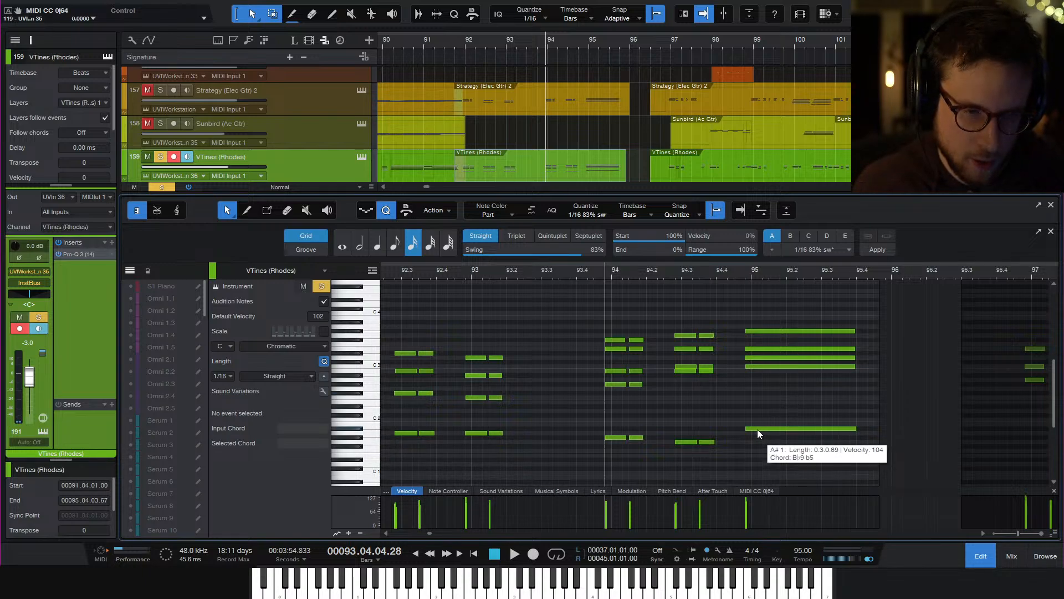
left_click_drag(757, 429, 757, 474)
left_click(773, 429)
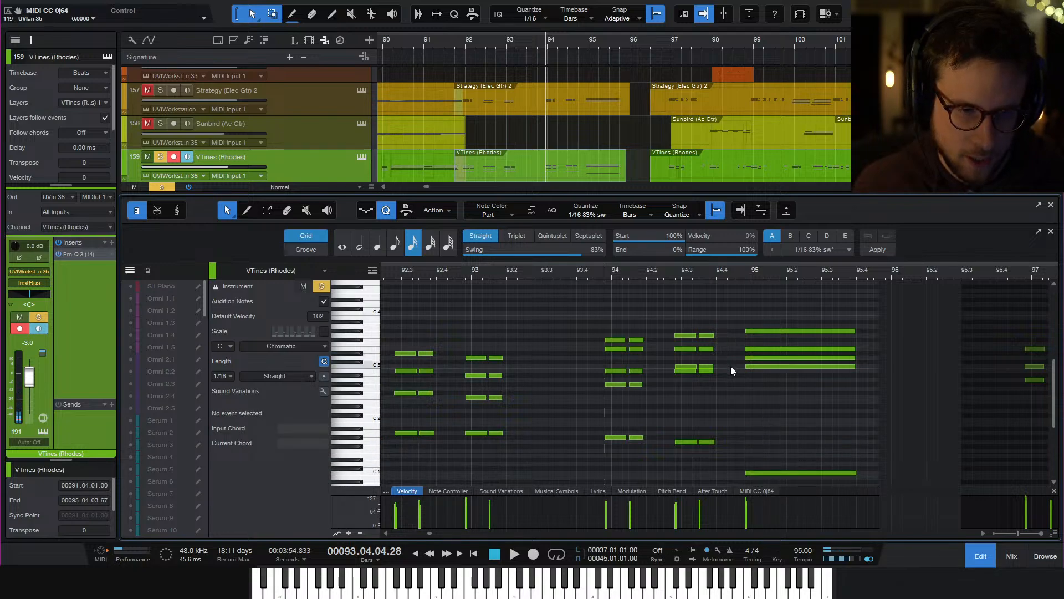
left_click_drag(761, 368, 763, 372)
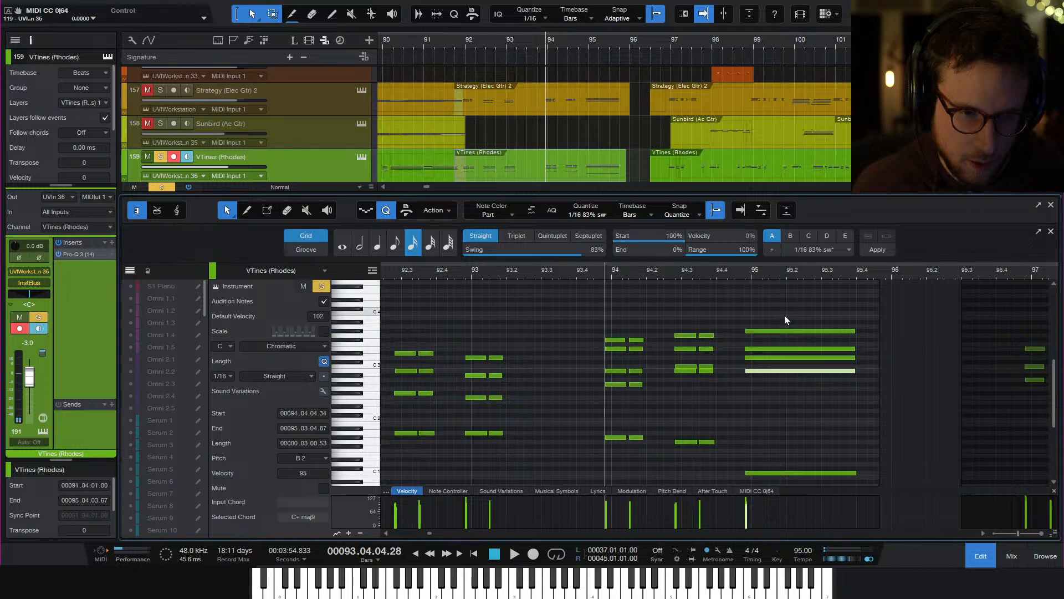
left_click_drag(777, 353, 774, 362)
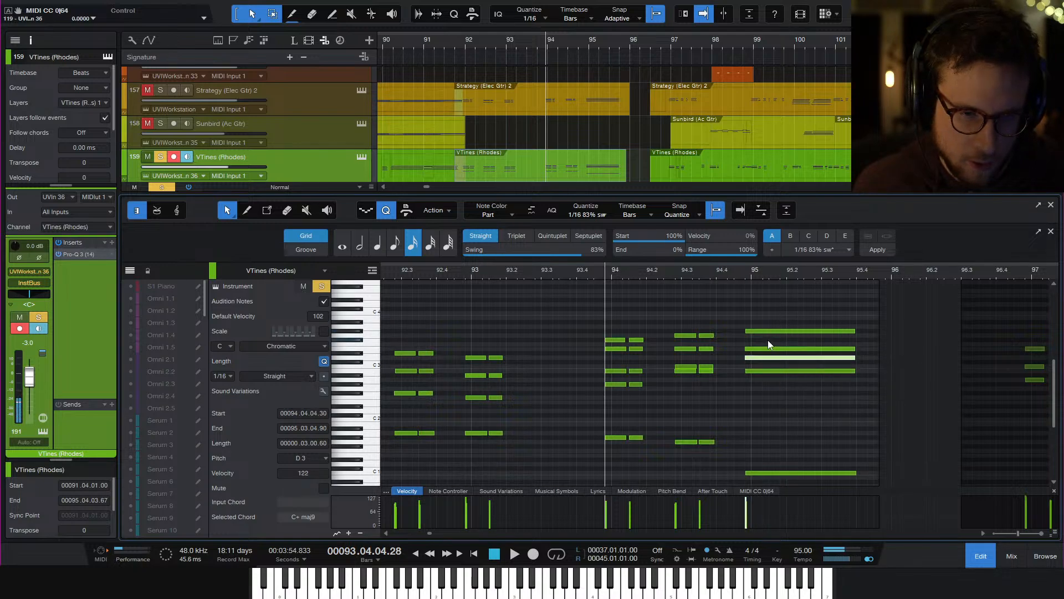
left_click(799, 311)
key("space")
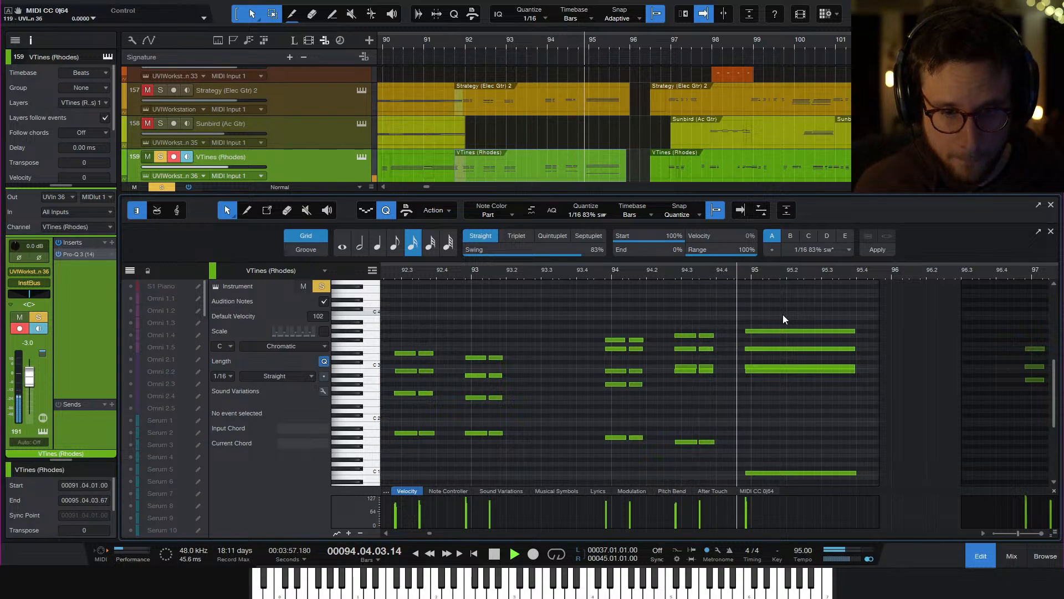
key("space")
left_click(739, 275)
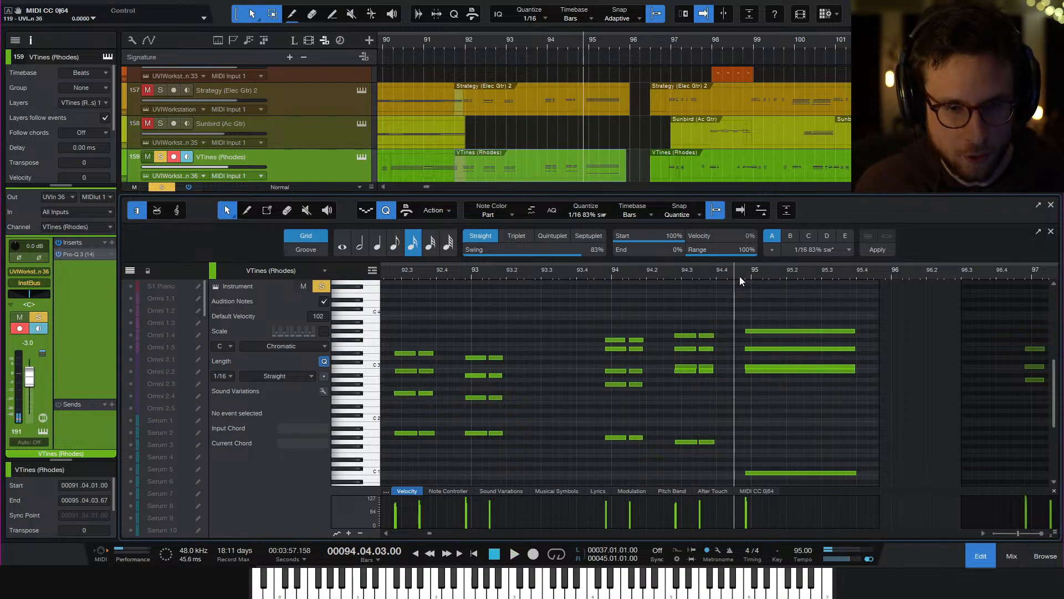
key("space")
key("space")
Lower the held bar 95 chord's C3 note to G#2 and listen to the progression from 93.04.03.00
left_click(771, 472)
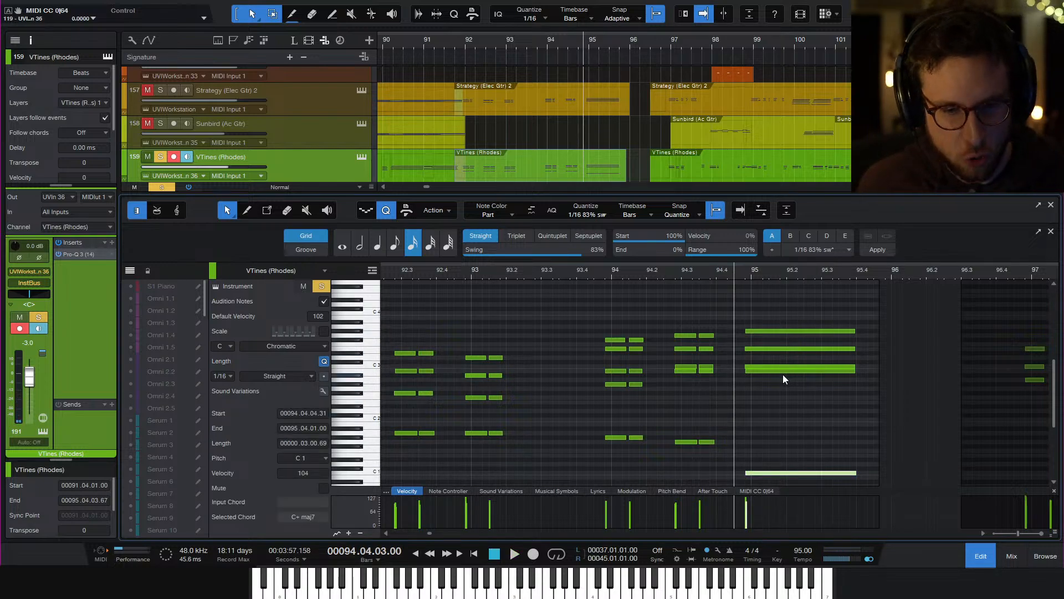
left_click_drag(783, 366, 782, 384)
key("space")
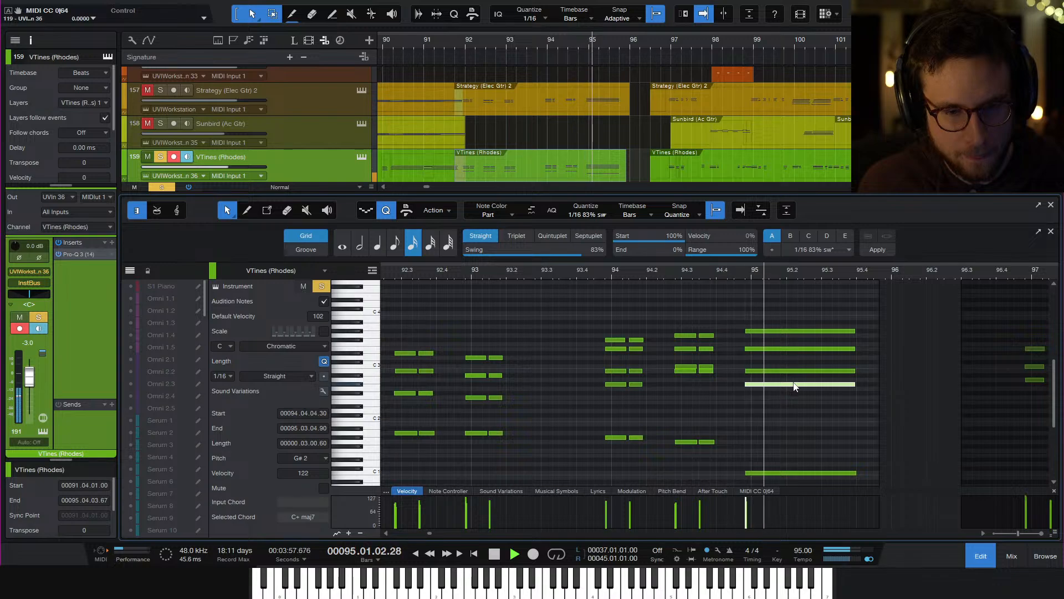
key("space")
left_click(591, 272)
key("space")
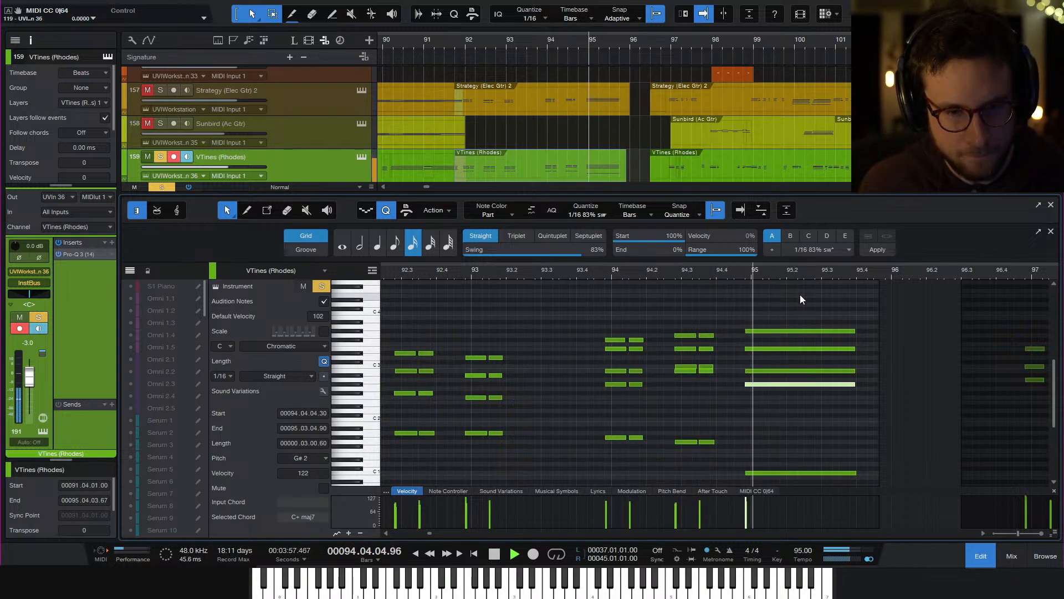
key("space")
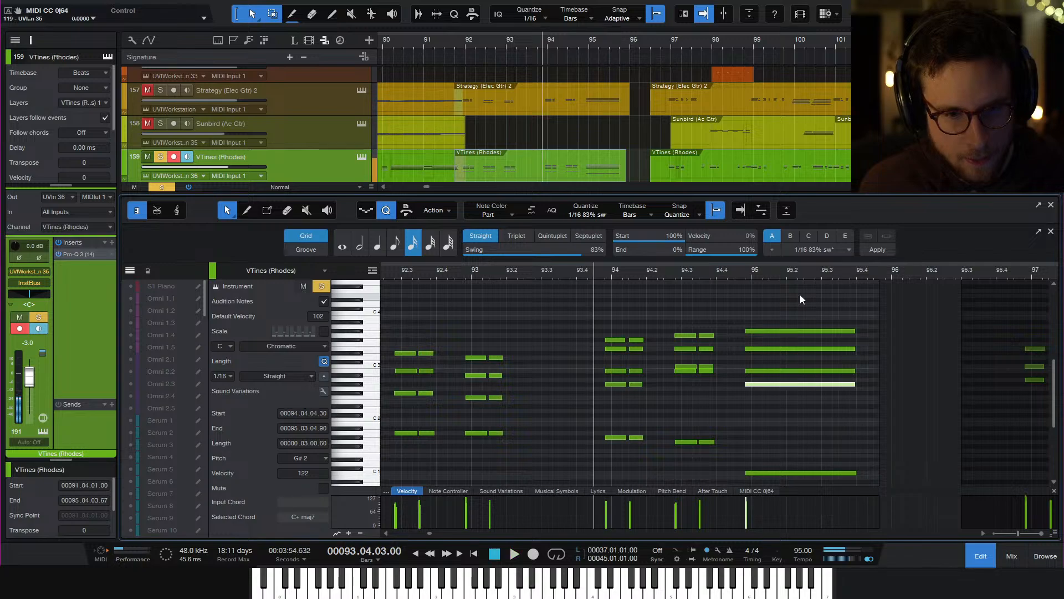
Replay the revoiced Rhodes progression from 93.04.03.00 and the held chord alone from 94.04.02.28
left_click(746, 310)
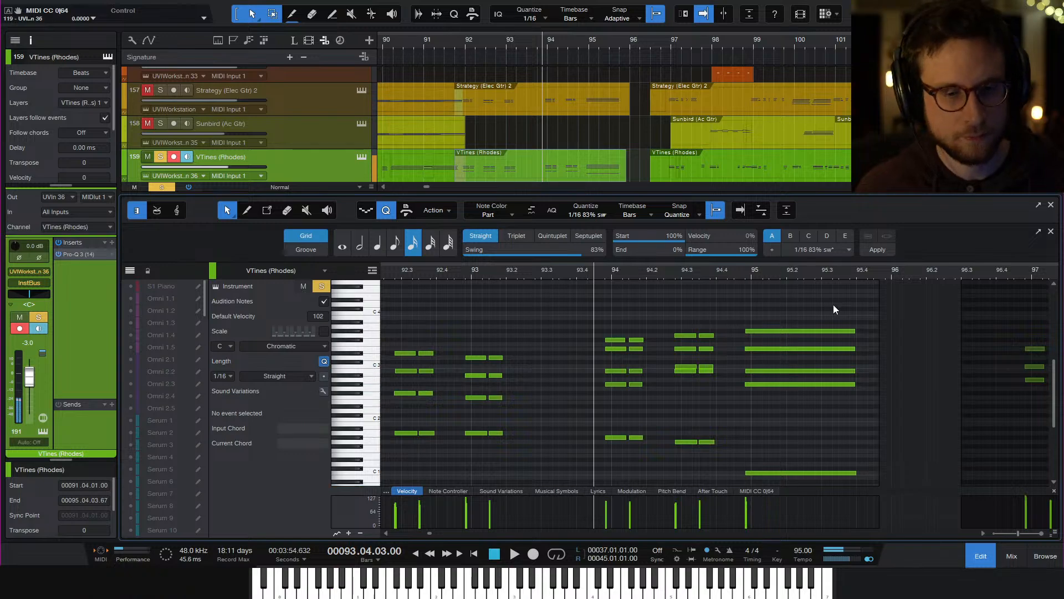
key("space")
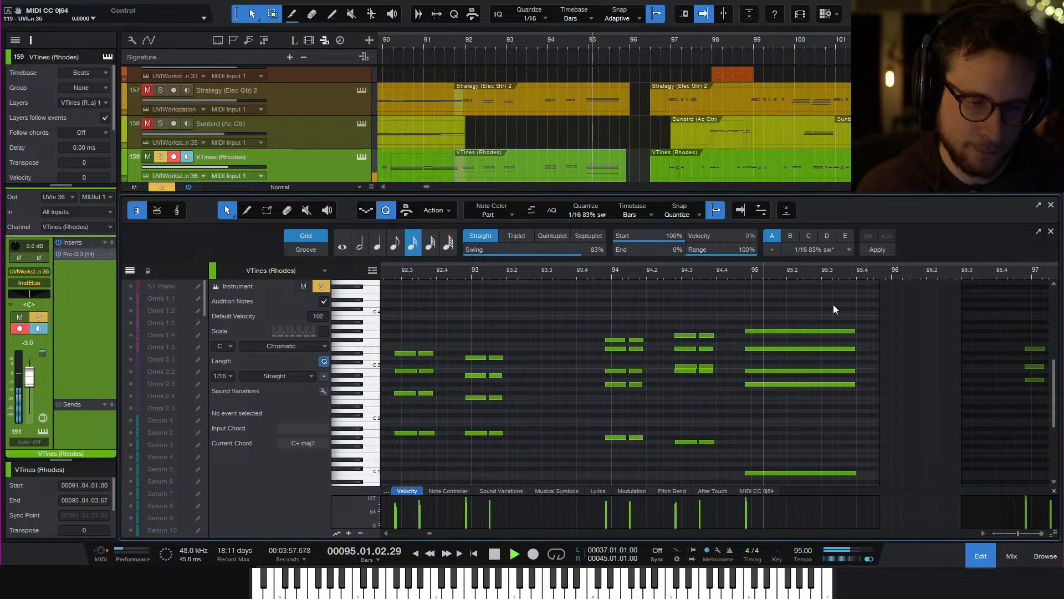
key("space")
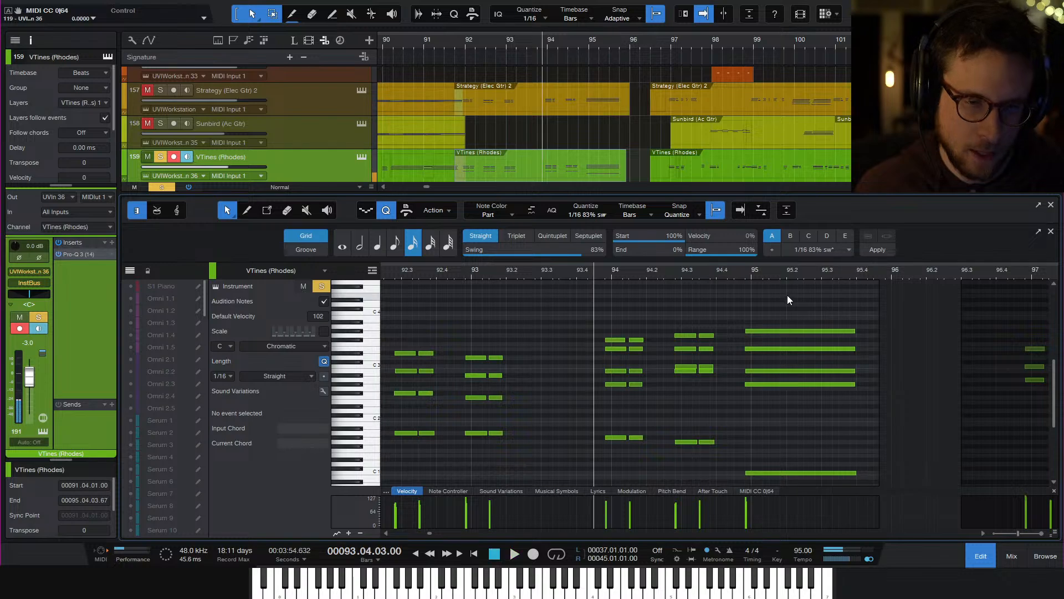
left_click(726, 274)
key("space")
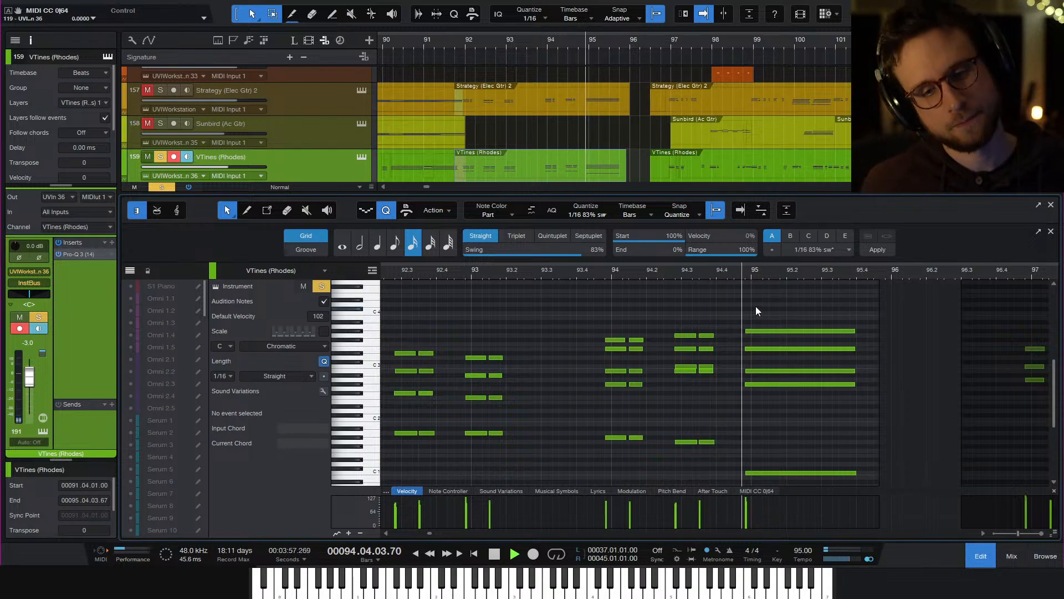
key("space")
Open the bar 92–95 guitar, organ, sax and trumpet parts together with the Rhodes part in the note editor
left_click(979, 554)
scroll(895, 427, "right", 5)
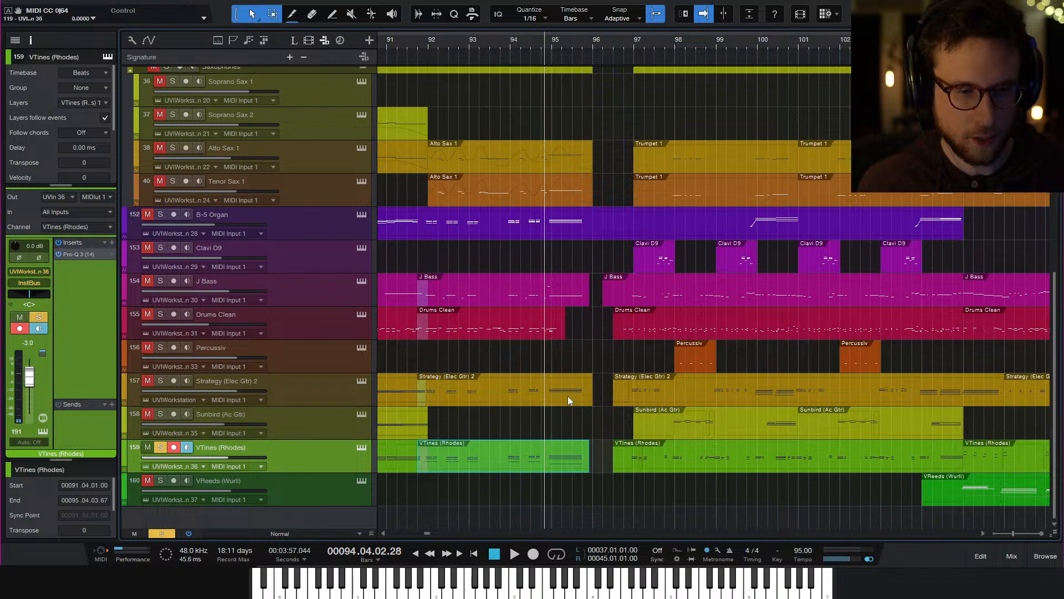
left_click(556, 404, "shift")
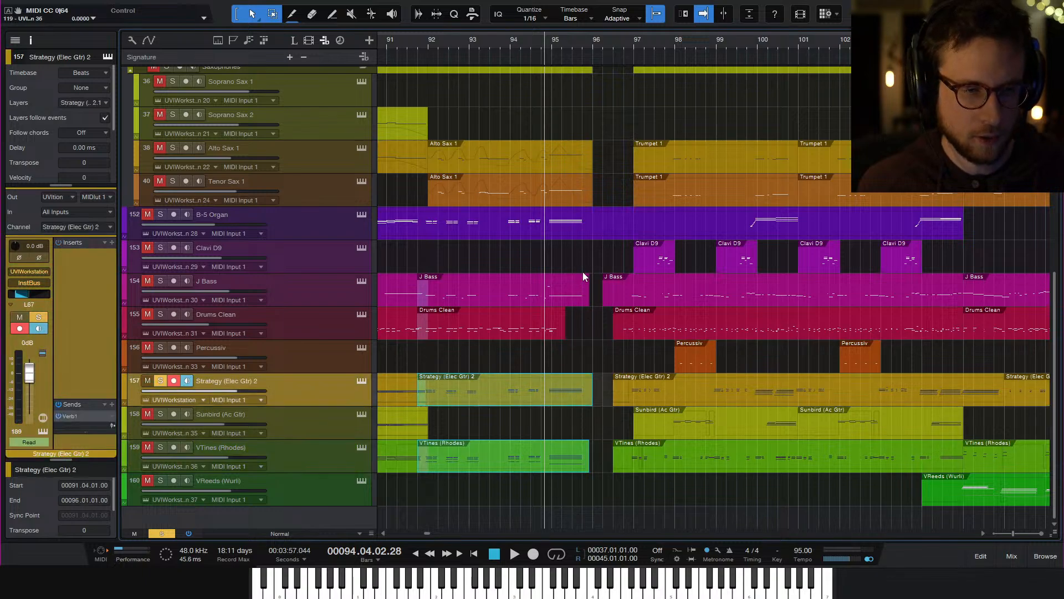
left_click(564, 237, "shift")
left_click(564, 191, "shift")
left_click(561, 161, "shift")
scroll(573, 222, "up", 4)
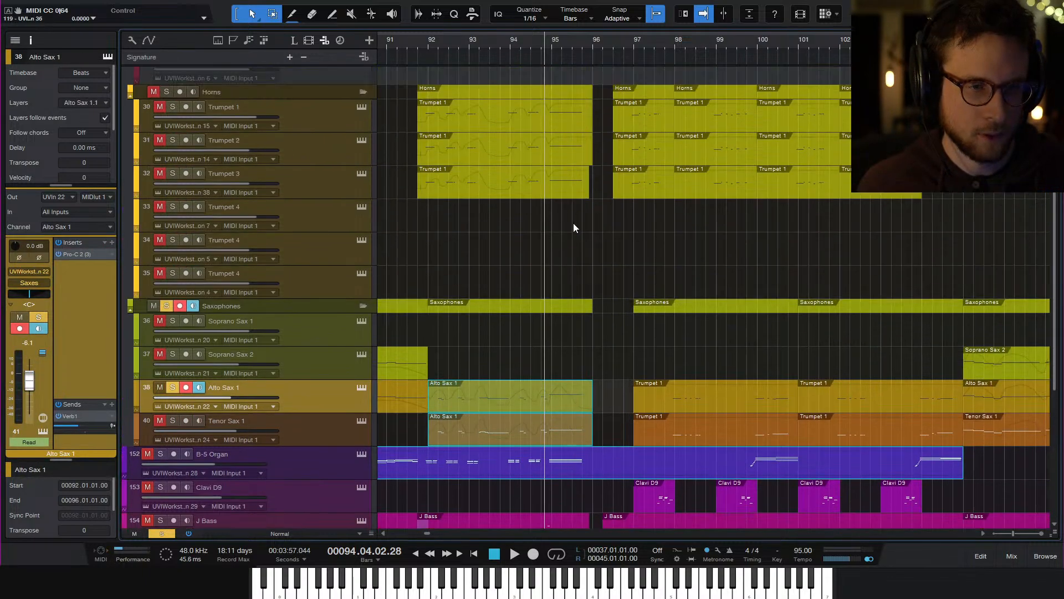
left_click(573, 191, "shift")
left_click(581, 155, "shift")
left_click(567, 123, "shift")
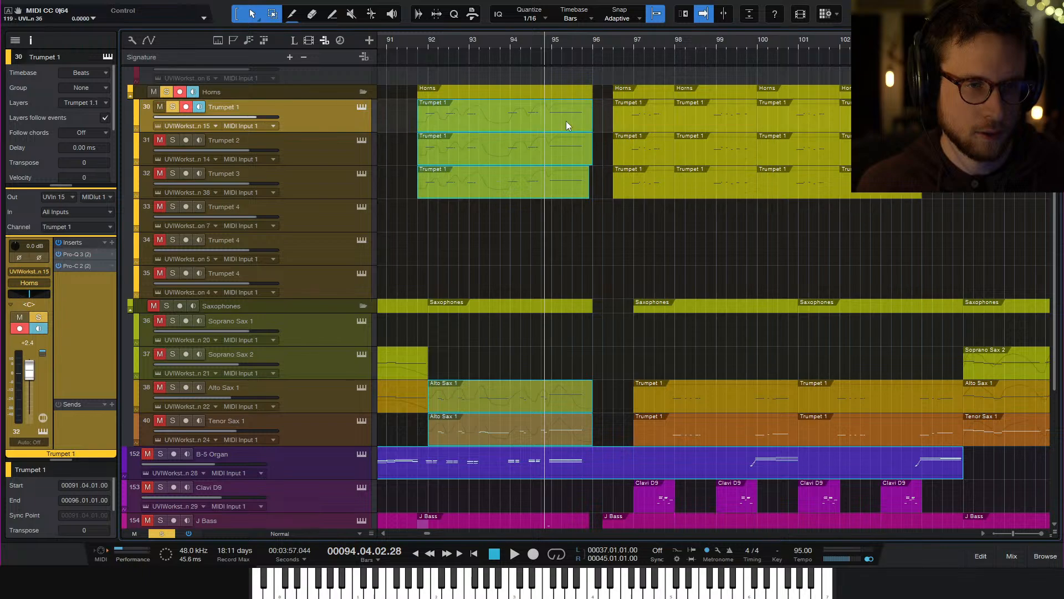
double_click(566, 124)
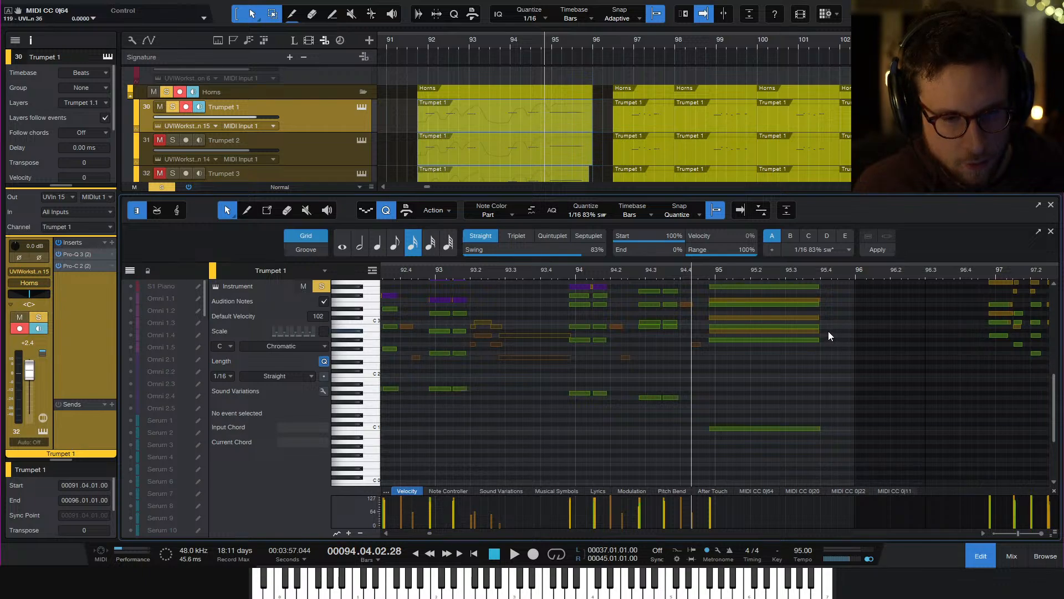
Try the guitar's held B2 note in bar 95 lower, at D#2
left_click(802, 332)
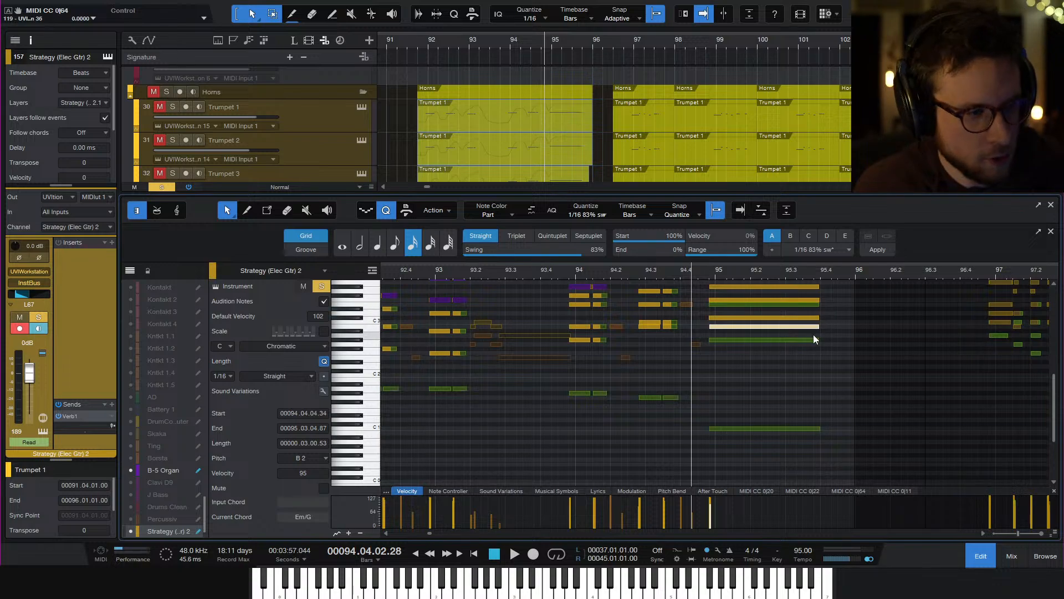
scroll(813, 341, "up", 4)
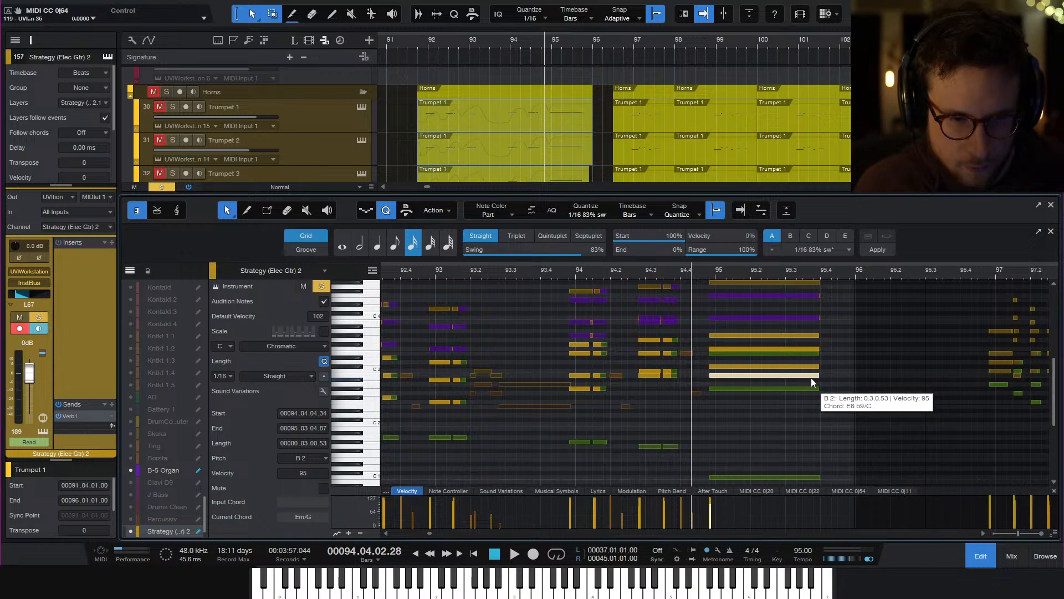
key("Down")
key("Down")
key("Down")
key("Down")
key("Down")
key("Down")
key("Down")
key("Down")
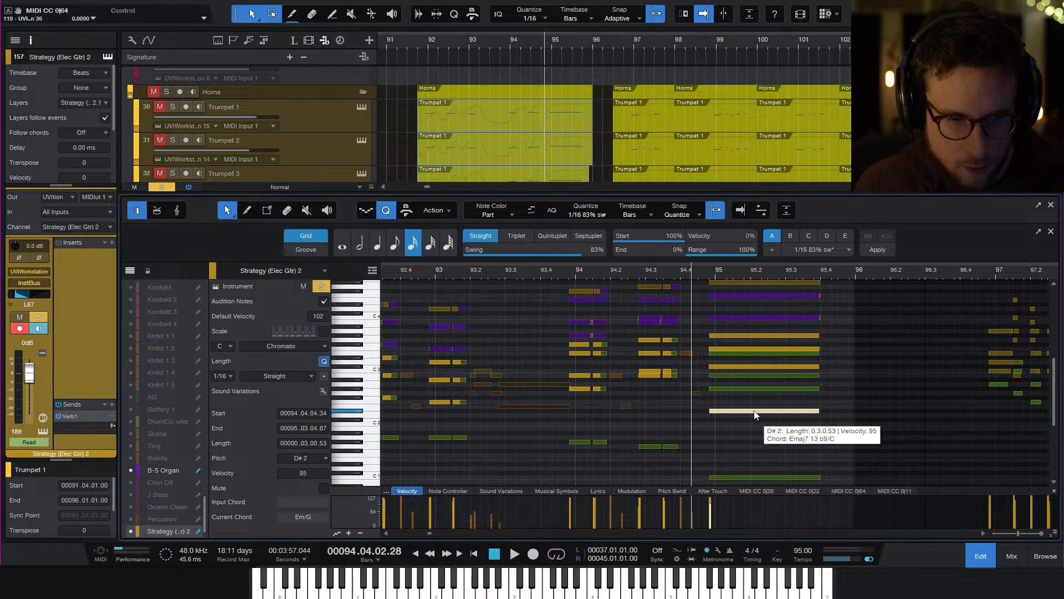
Clear all track solos and move the guitar's held bar 95 note back up to B2
left_click(163, 188)
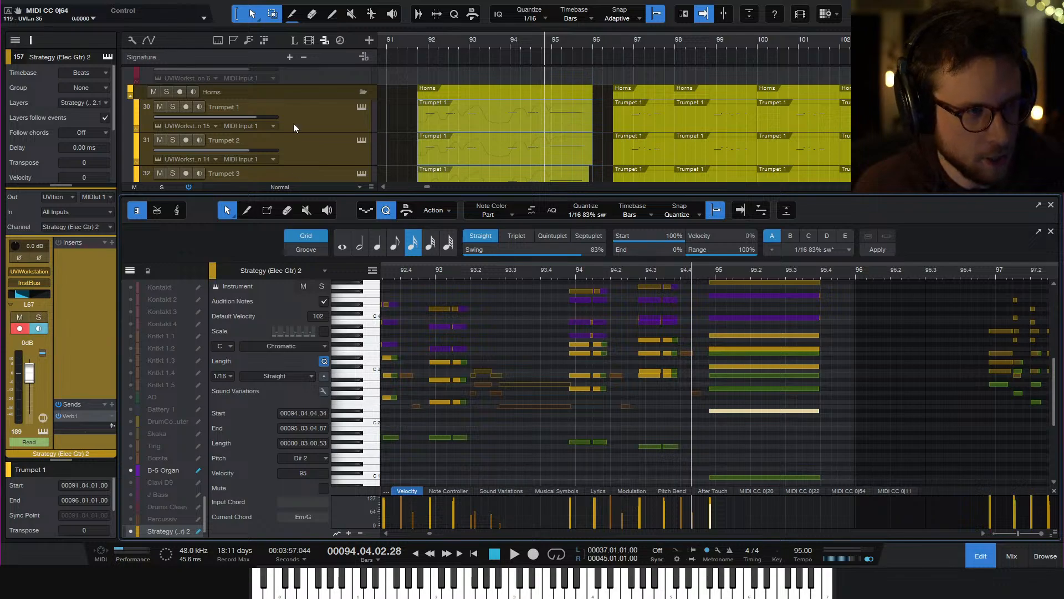
scroll(304, 161, "down", 20)
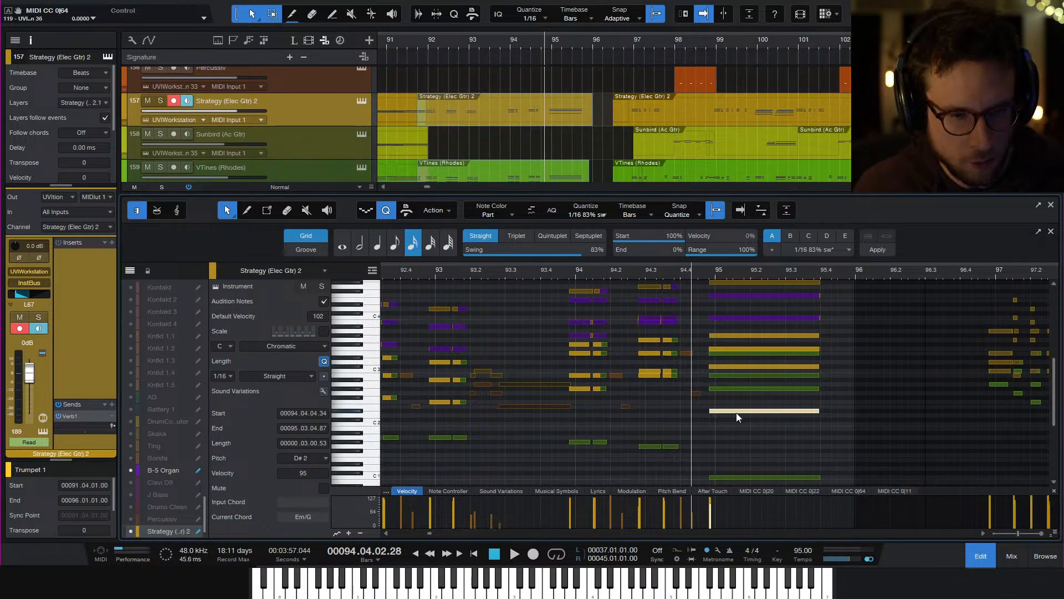
left_click_drag(737, 412, 730, 375)
Mute the guitar's held C#3 note in bar 95 and lower the held guitar and tenor sax F3 notes to E3
left_click(716, 366)
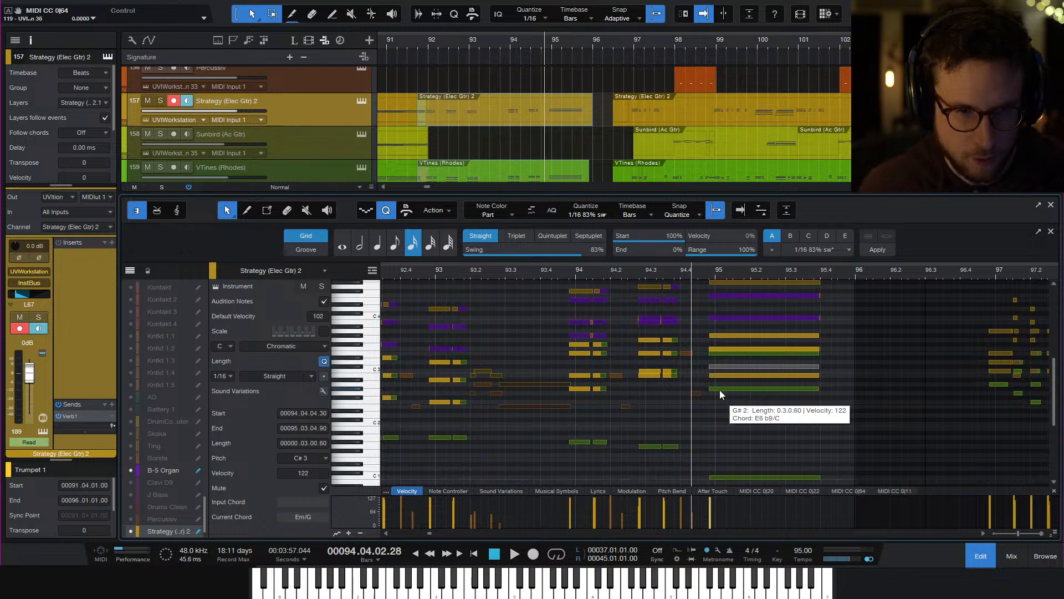
key("shift+m")
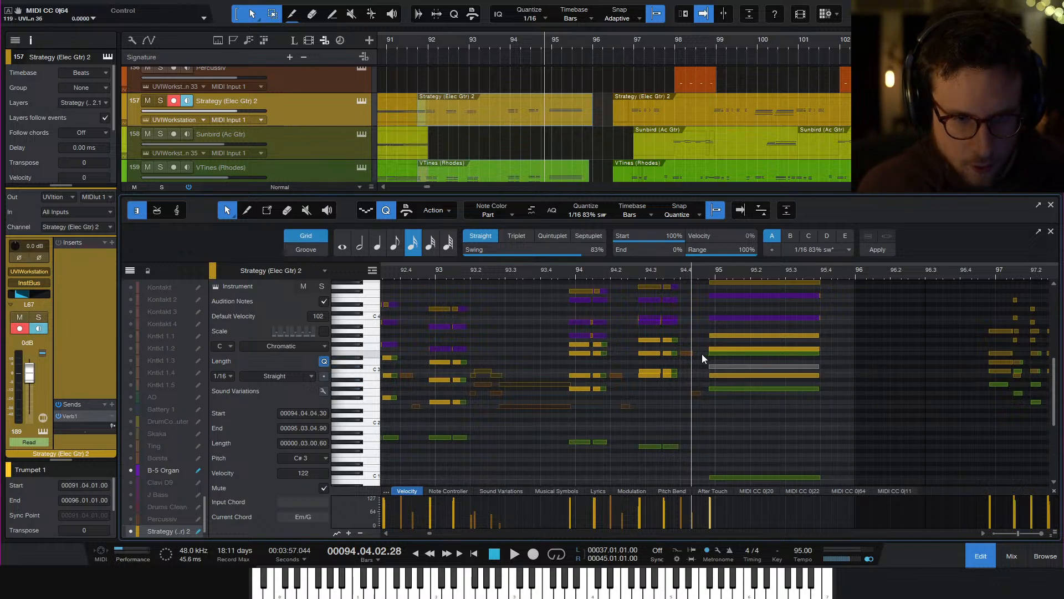
left_click(715, 352)
left_click(703, 349)
left_click_drag(702, 348, 731, 349)
key("ctrl+z")
left_click_drag(831, 351, 787, 342)
key("Down")
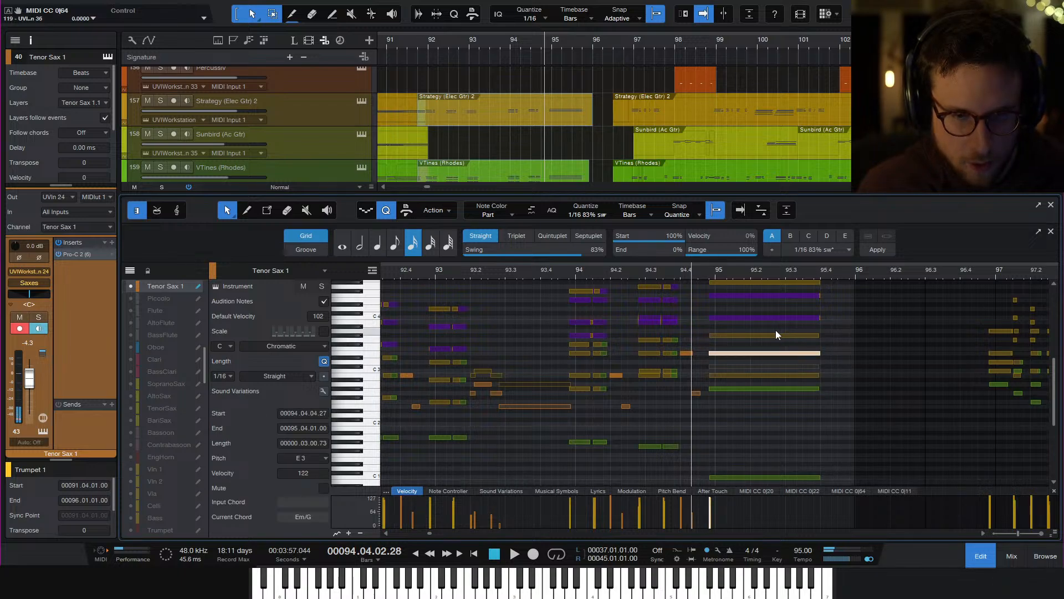
Lower the held C4 notes in bar 95 to B3 and the organ's held F4 note to E4
scroll(767, 330, "up", 2)
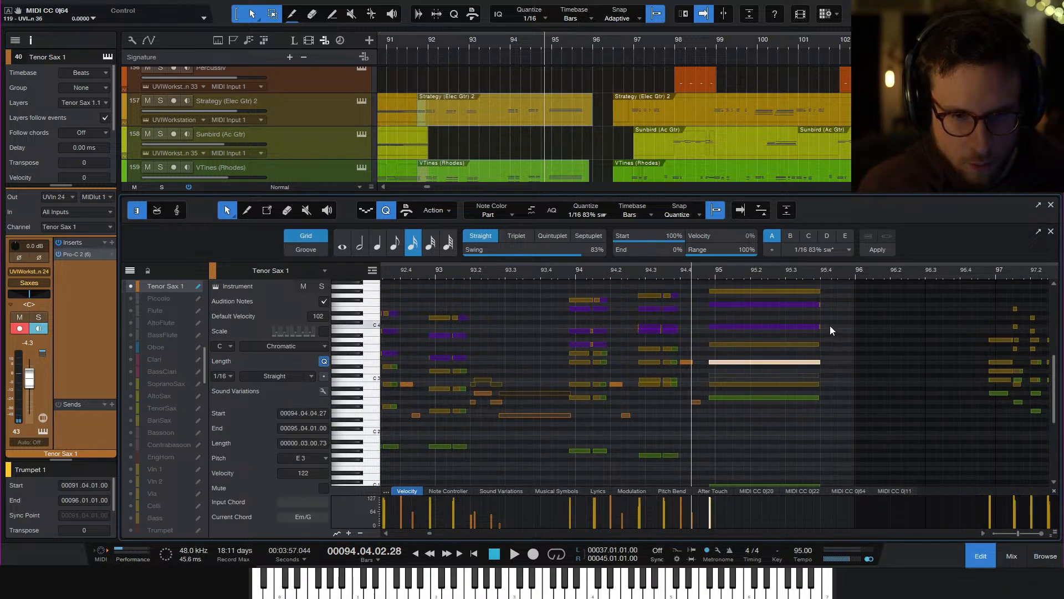
left_click(796, 327)
key("Down")
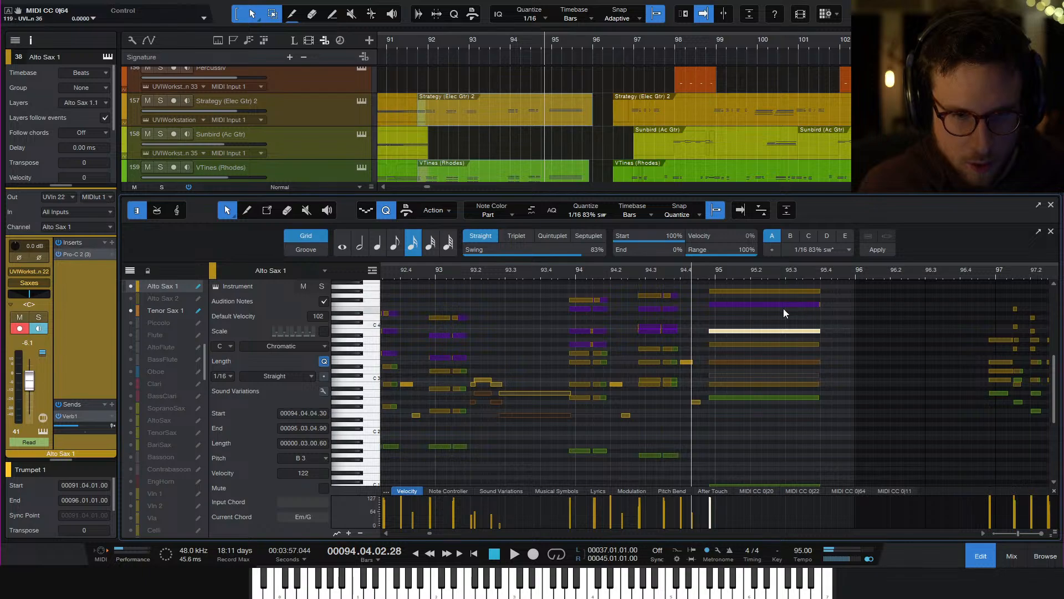
scroll(737, 319, "up", 3)
left_click(746, 321)
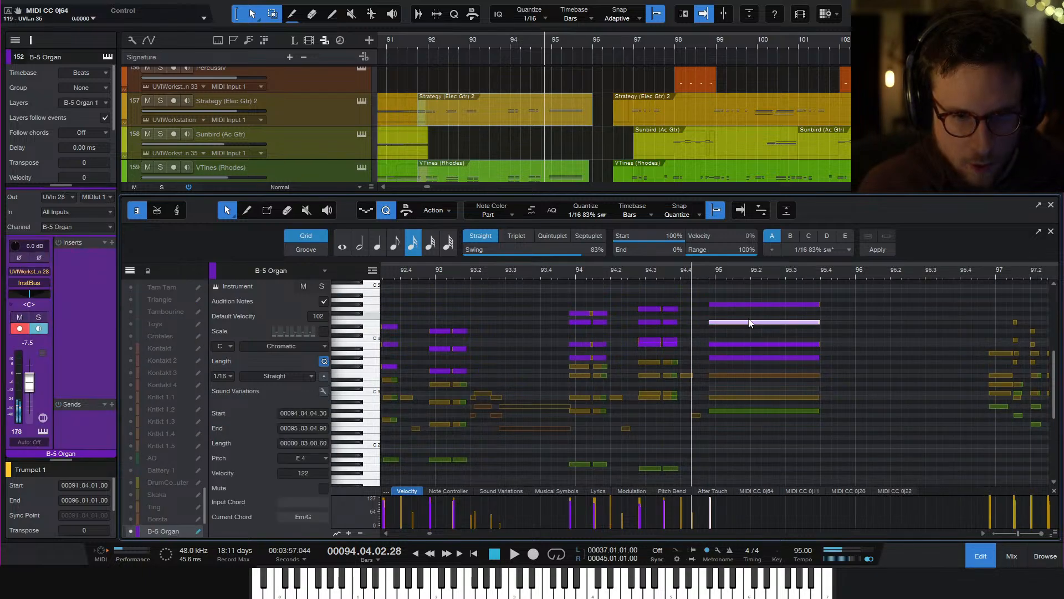
Unmute the guitar's held C#3 note in bar 95 and lower it to C2
scroll(776, 299, "up", 5)
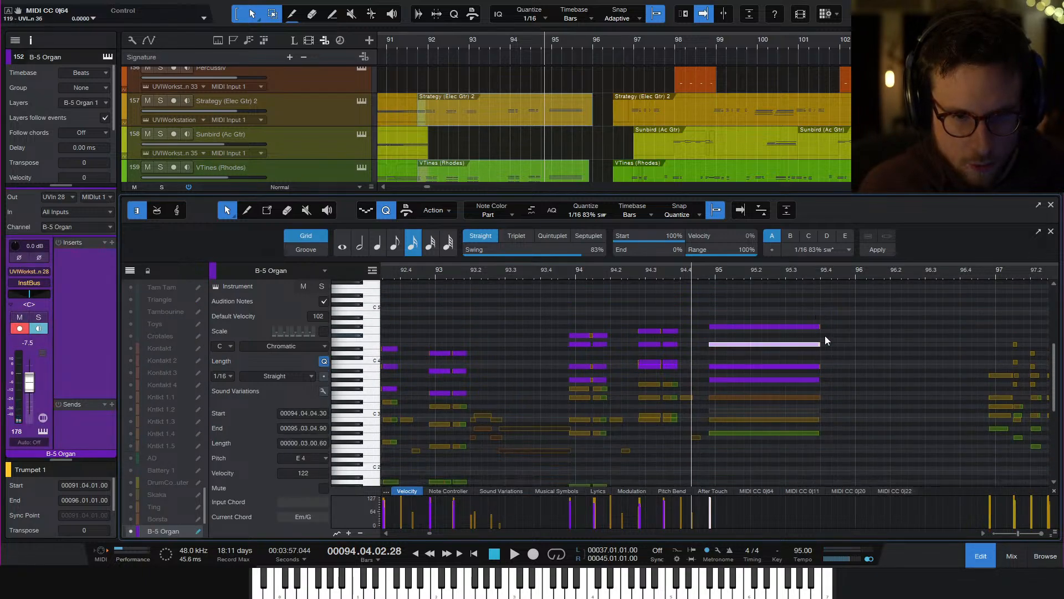
scroll(776, 388, "down", 2)
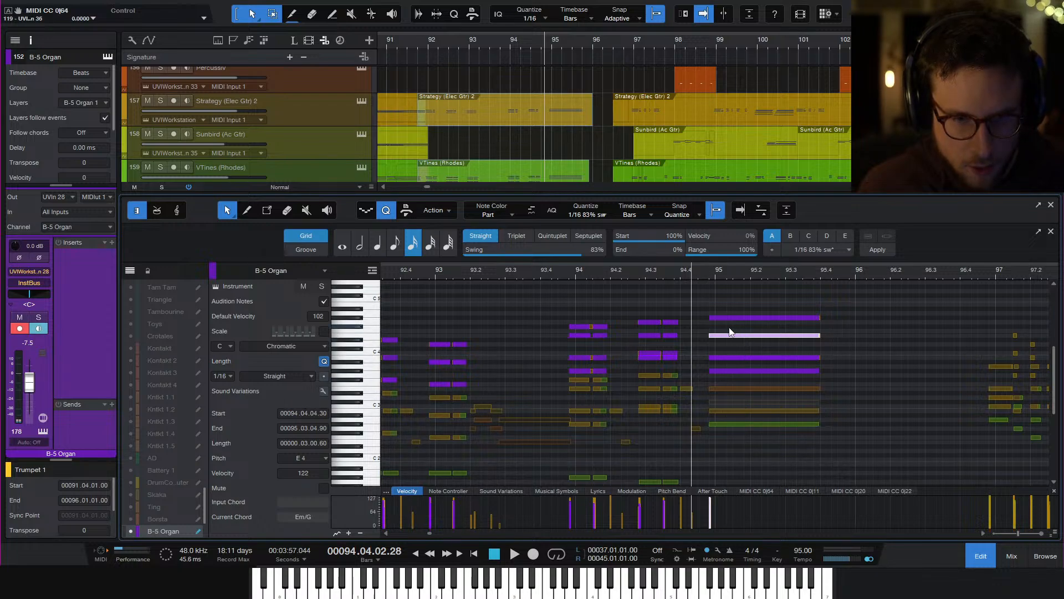
scroll(787, 433, "down", 3)
scroll(786, 431, "down", 5)
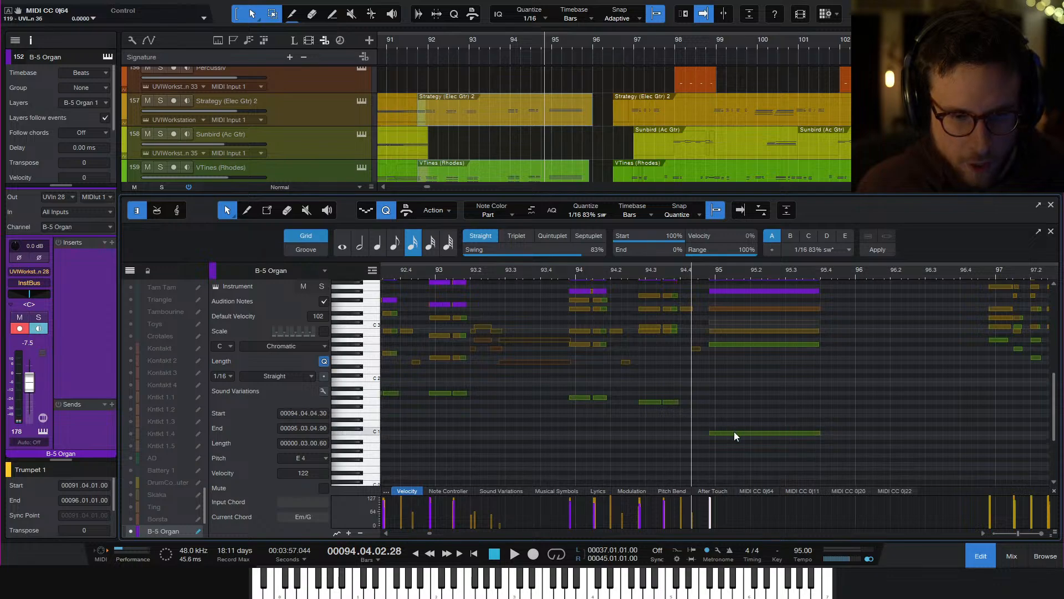
scroll(749, 363, "up", 4)
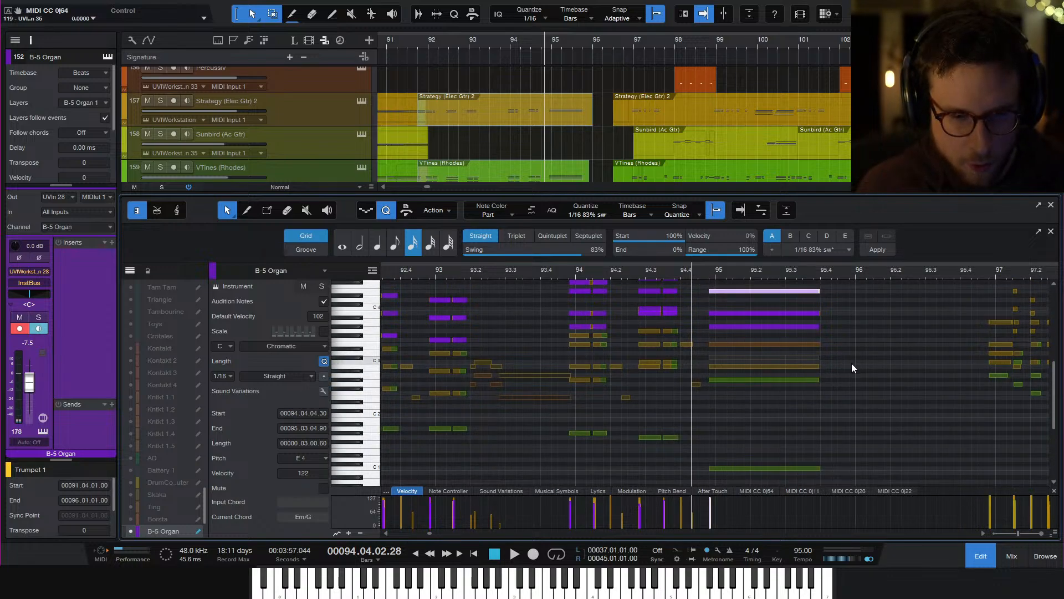
left_click(810, 366)
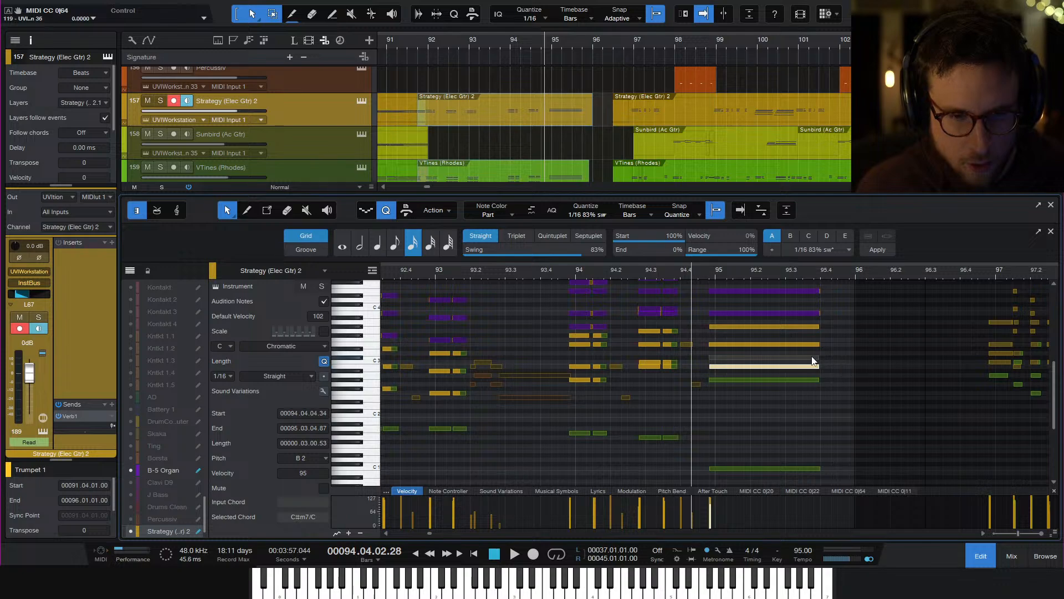
left_click(814, 358)
key("shift+m")
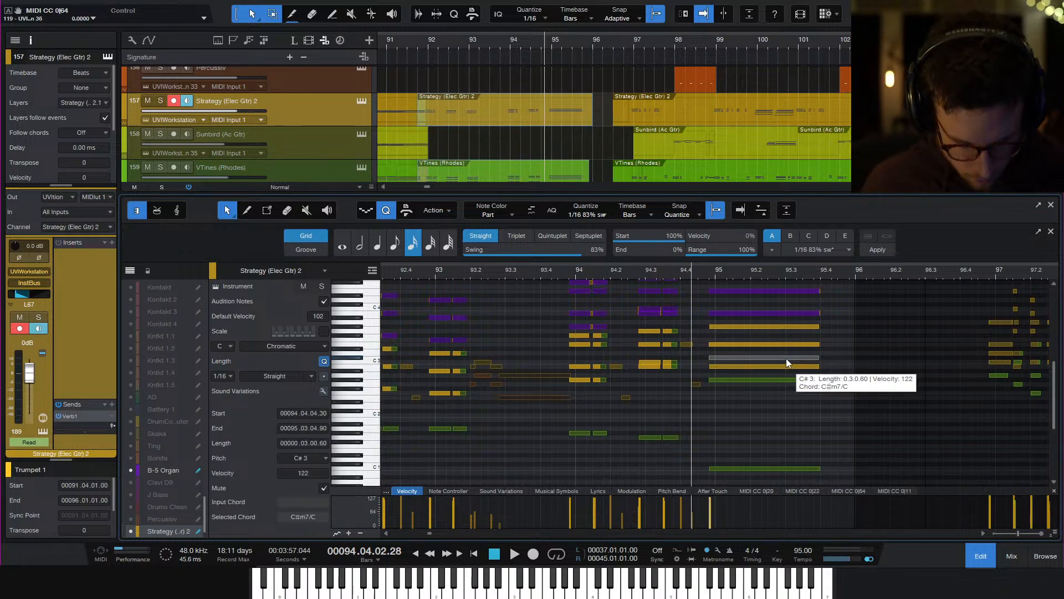
key("shift+Down")
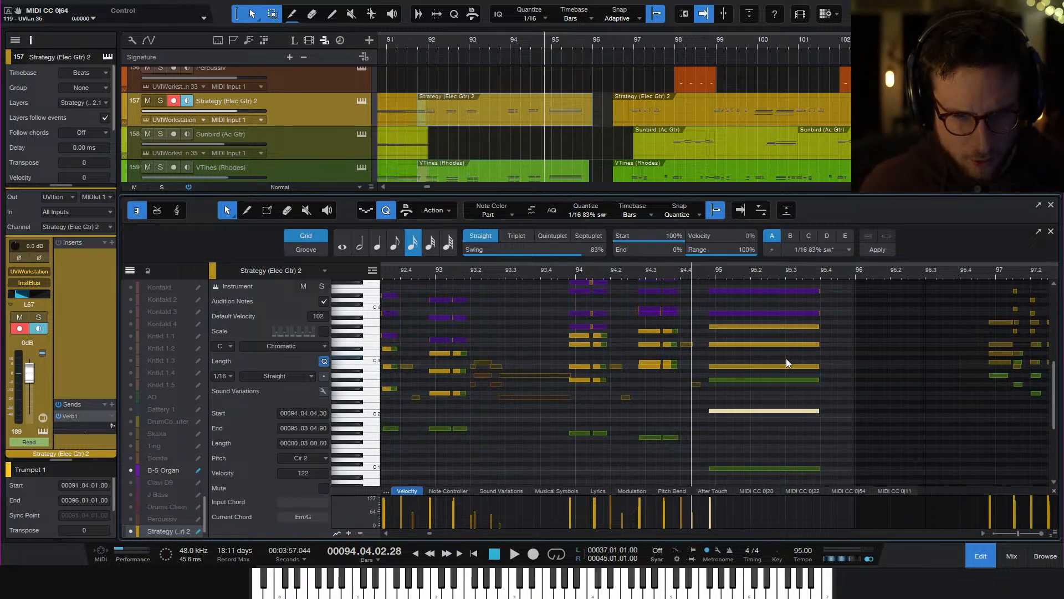
key("Down")
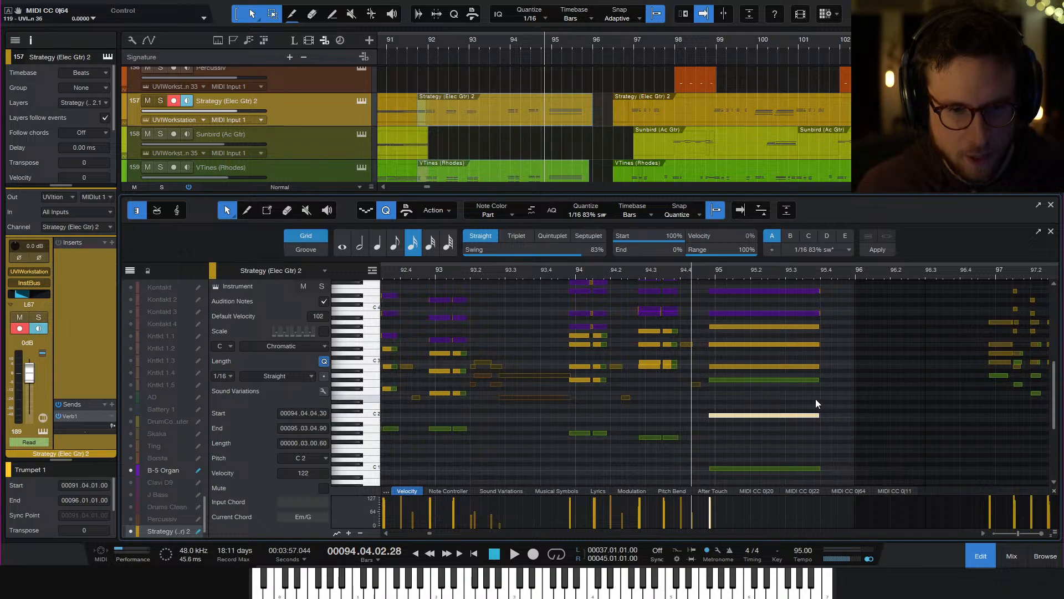
Open the bar 92–95 J Bass part in the note editor at its held bar 95 note
left_click(974, 561)
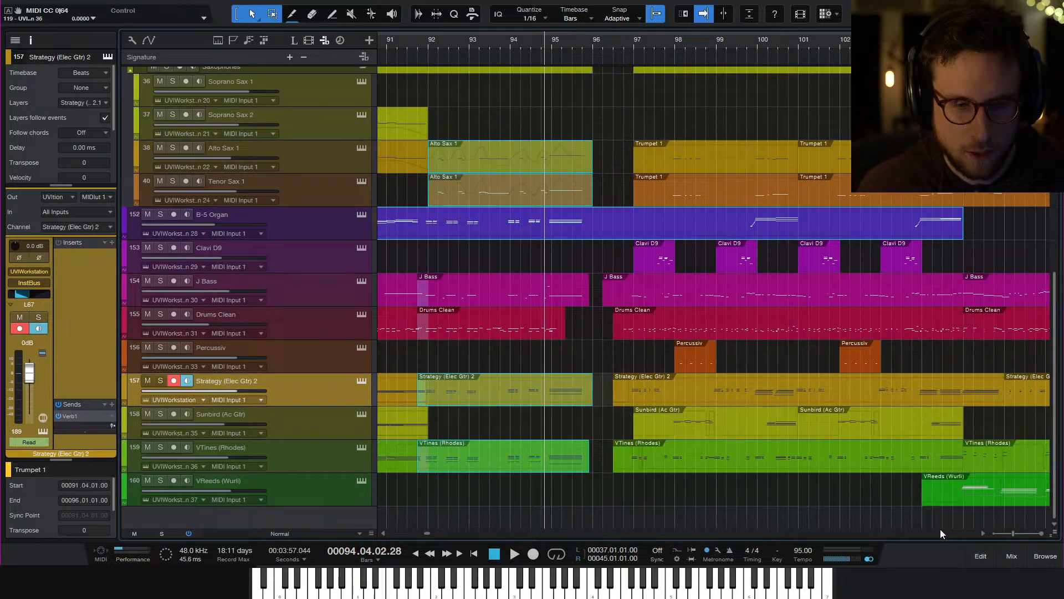
double_click(564, 292)
scroll(906, 372, "down", 5)
scroll(908, 372, "down", 3)
scroll(899, 374, "right", 8)
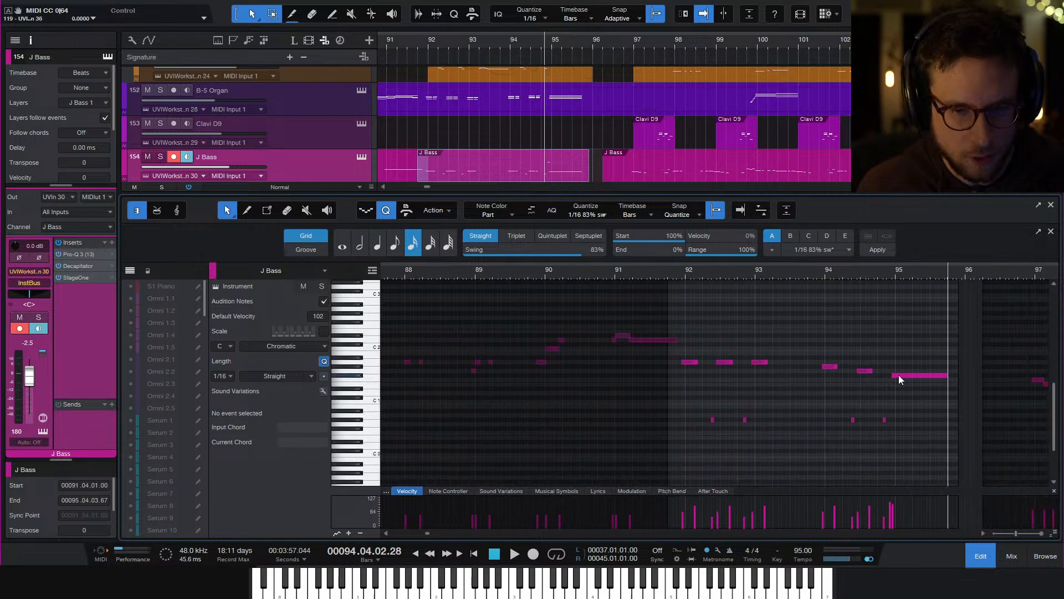
scroll(770, 349, "up", 5)
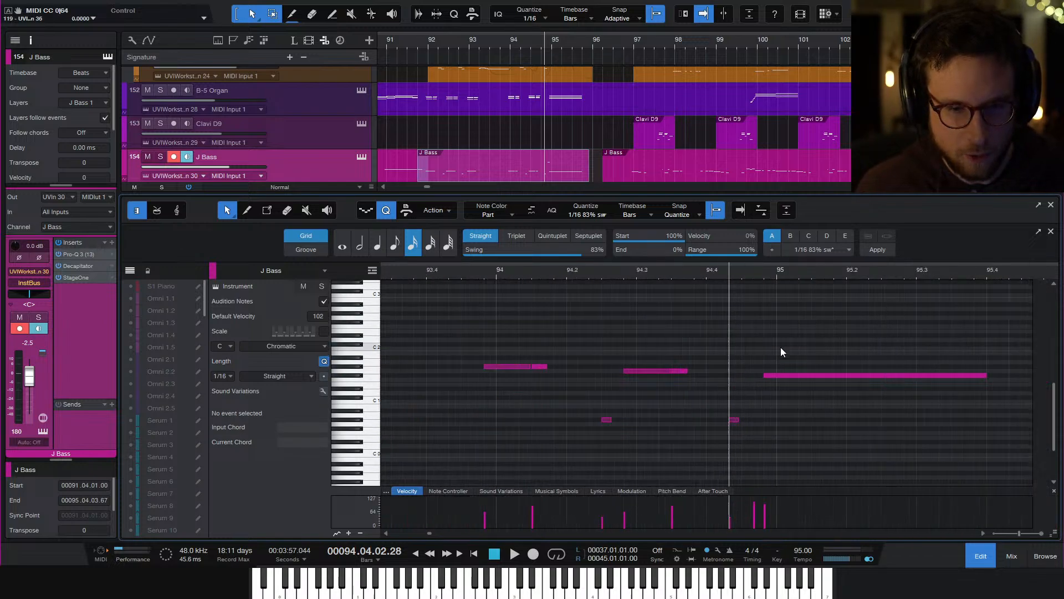
Lower the held J Bass note in bar 95 to C1
left_click(877, 375)
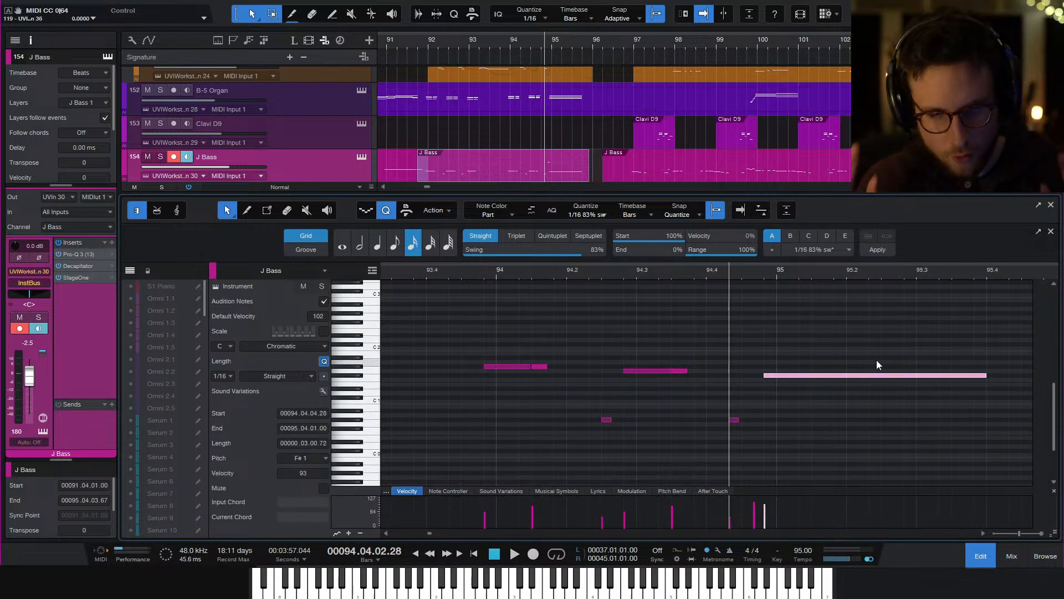
key("shift+Down")
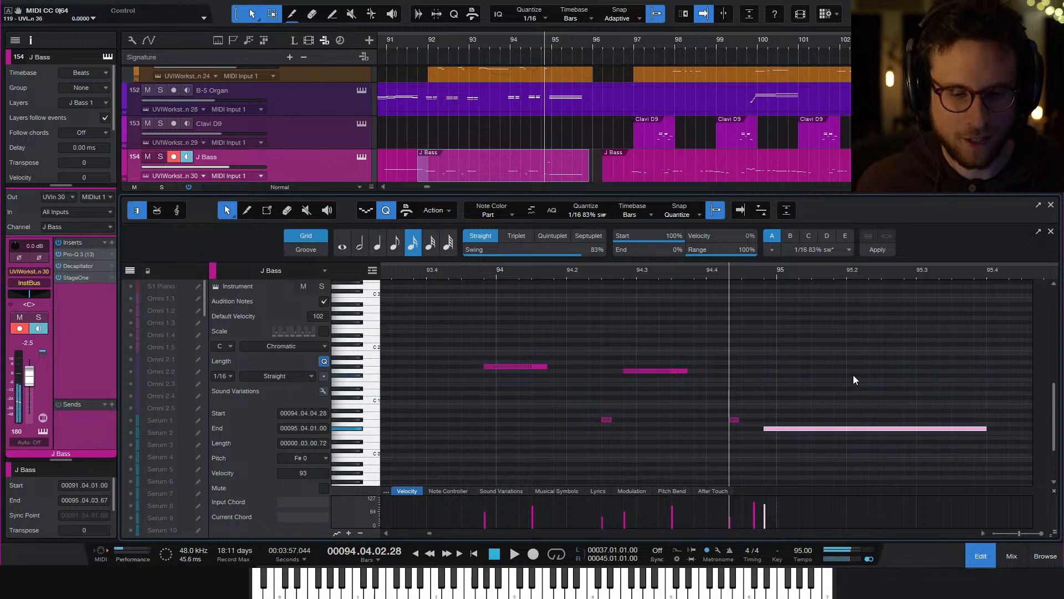
key("Up")
key("Up")
key("Up")
key("Up")
key("Up")
key("Up")
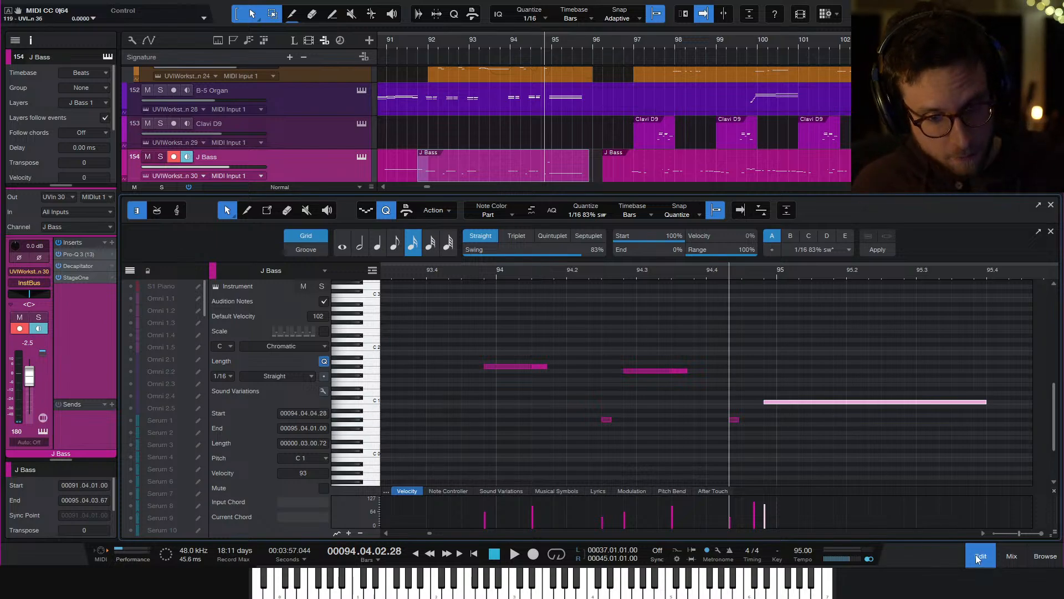
Close the note editor and play the full arrangement from 78.01.01.00 through the held chord in bar 95
key("F2")
scroll(598, 242, "up", 2)
scroll(597, 243, "up", 3)
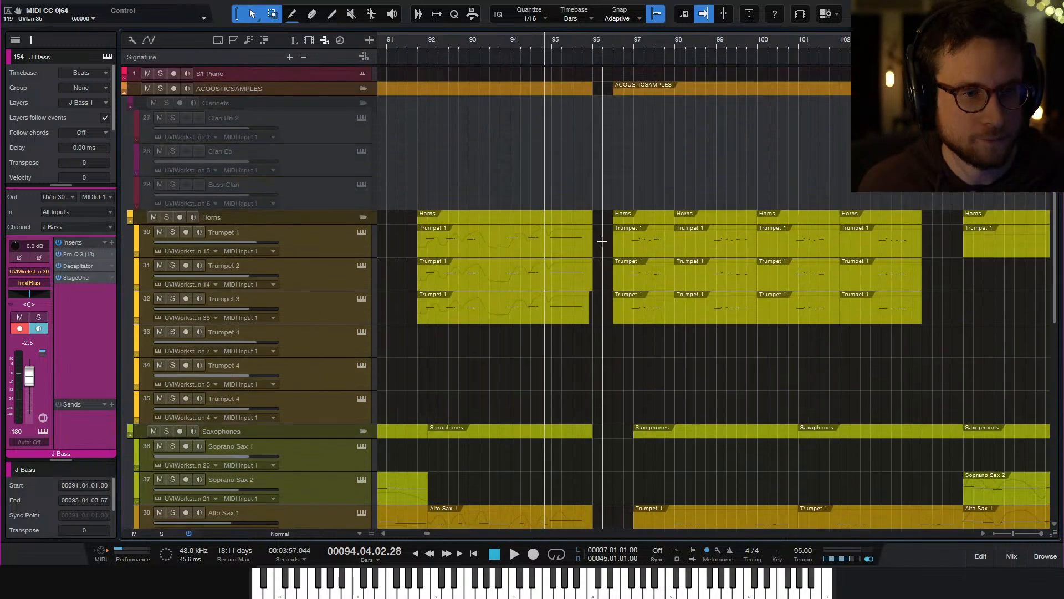
scroll(597, 241, "down", 5)
scroll(420, 64, "left", 6)
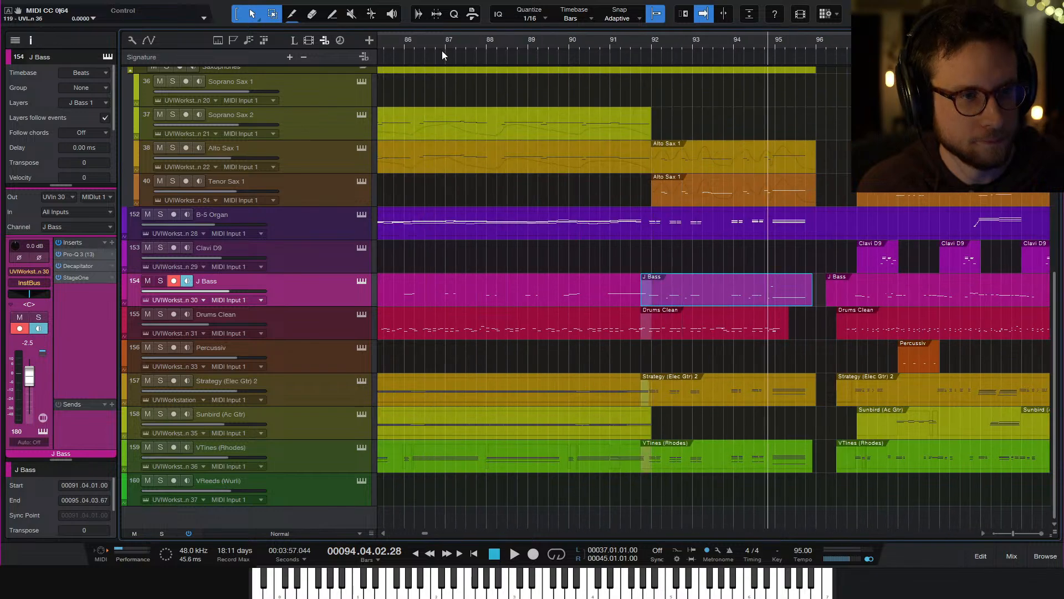
scroll(534, 167, "left", 5)
key("w")
left_click(847, 110)
key("w")
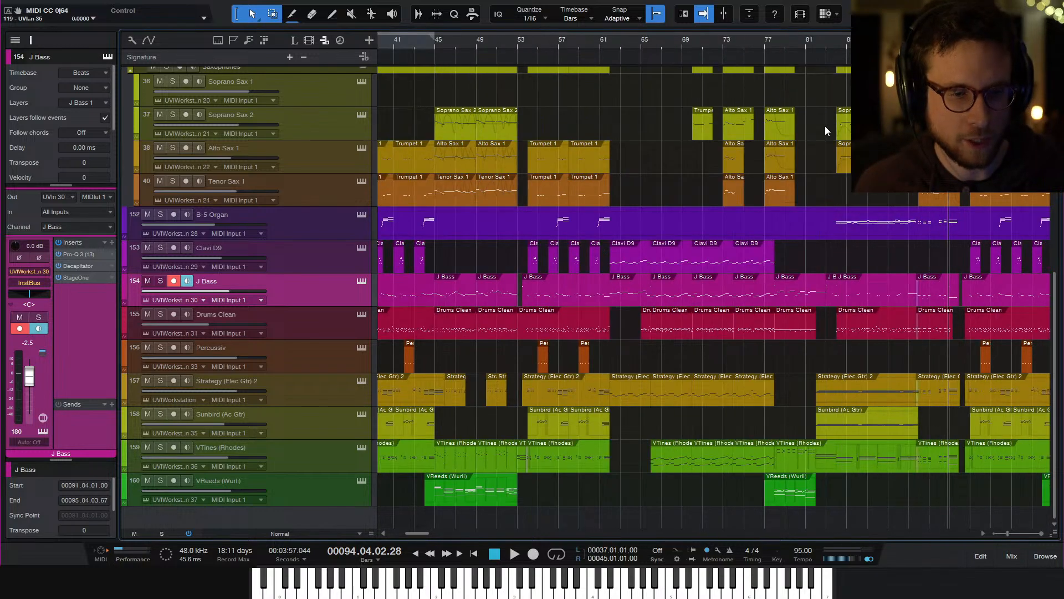
left_click(786, 45)
left_click(768, 42)
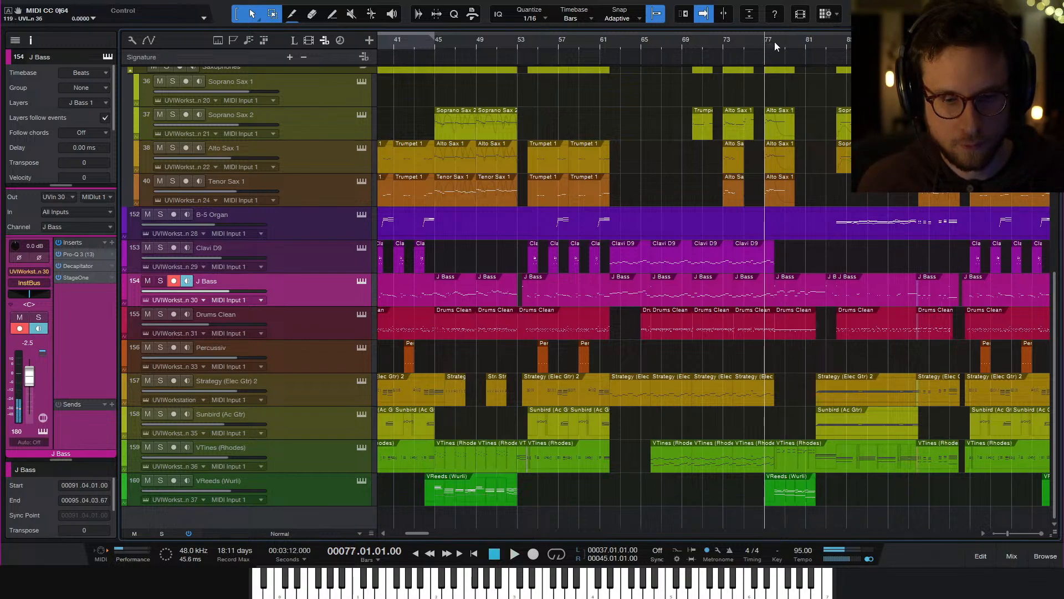
left_click(773, 42)
key("space")
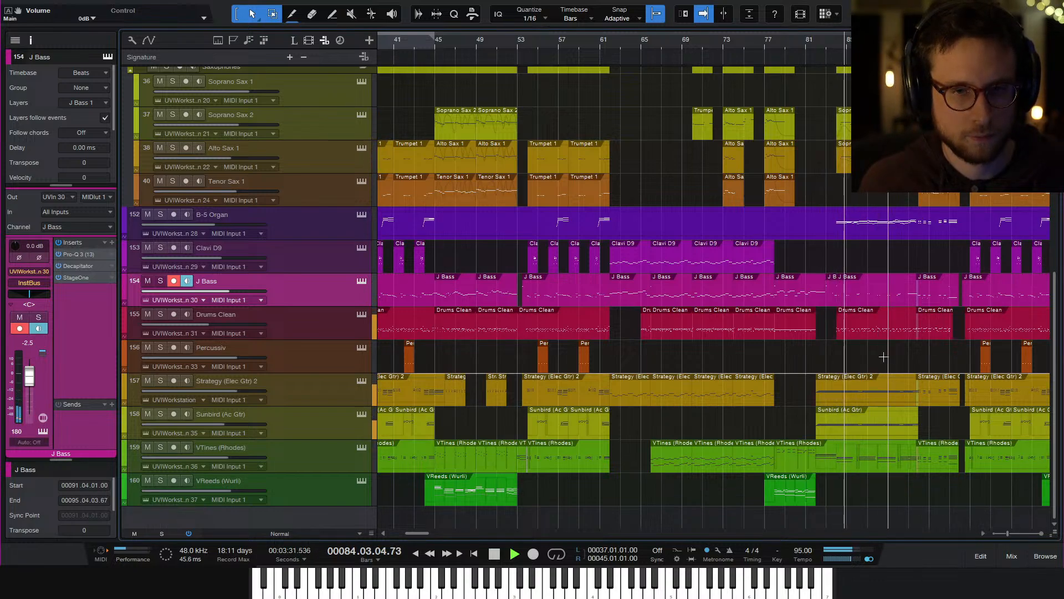
scroll(890, 357, "right", 3)
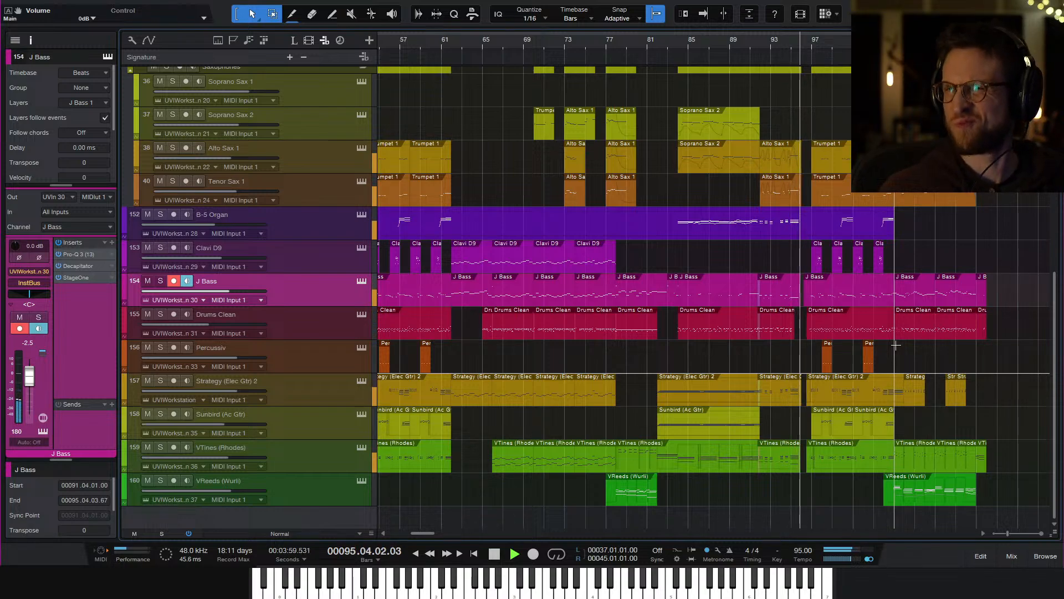
key("space")
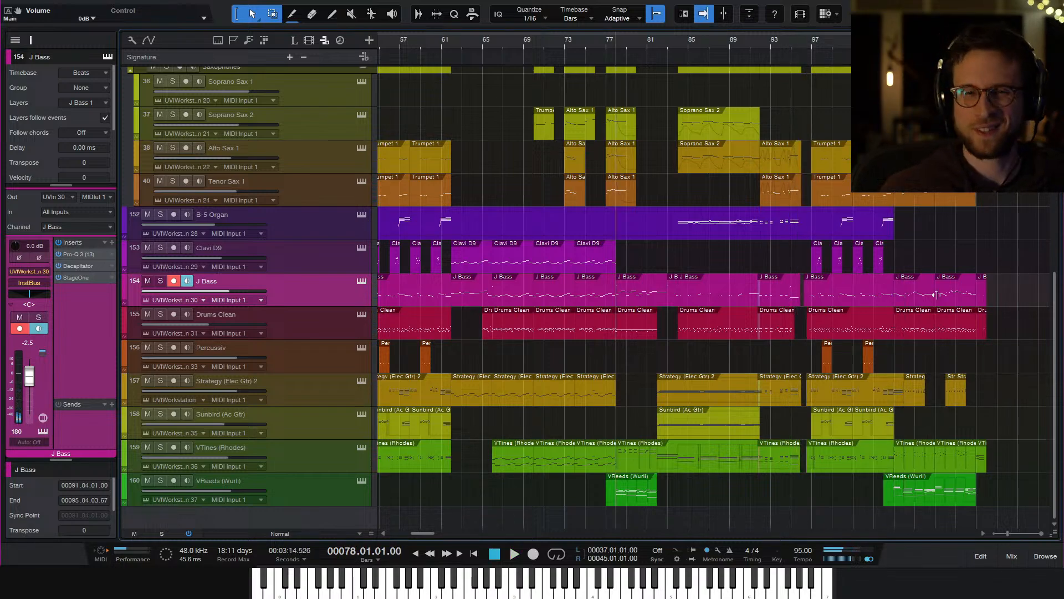
Audition the arrangement from bar 94.3 through the stop around bar 96
left_click(789, 42)
key("e")
key("e")
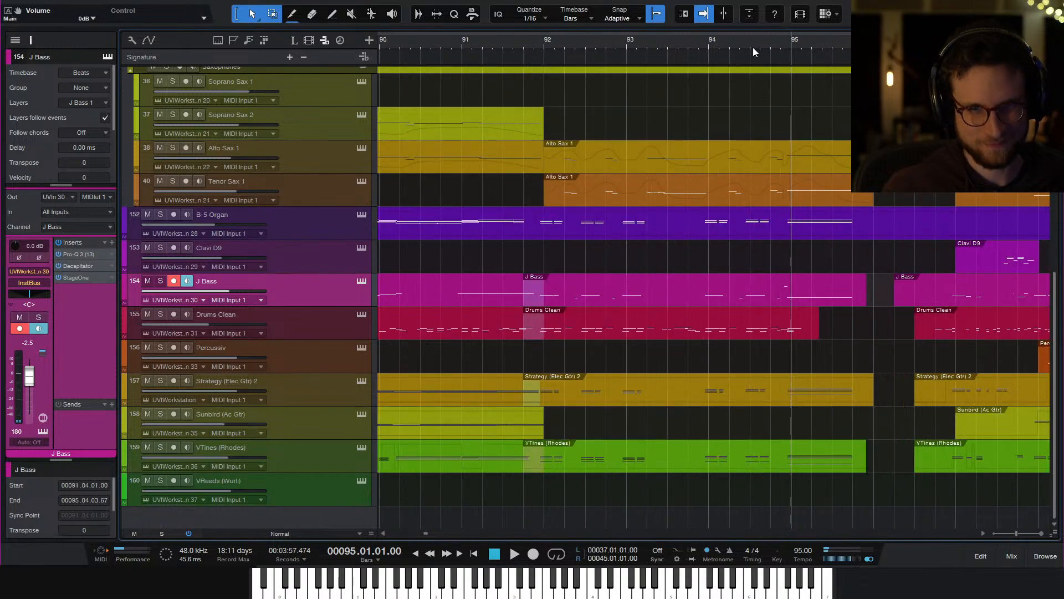
left_click(752, 48)
key("space")
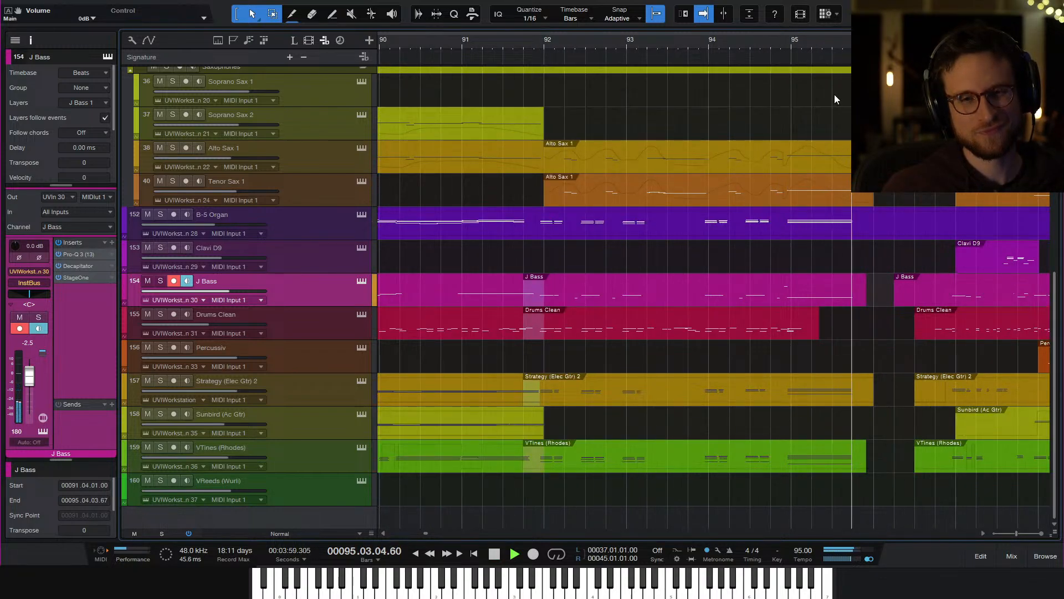
key("space")
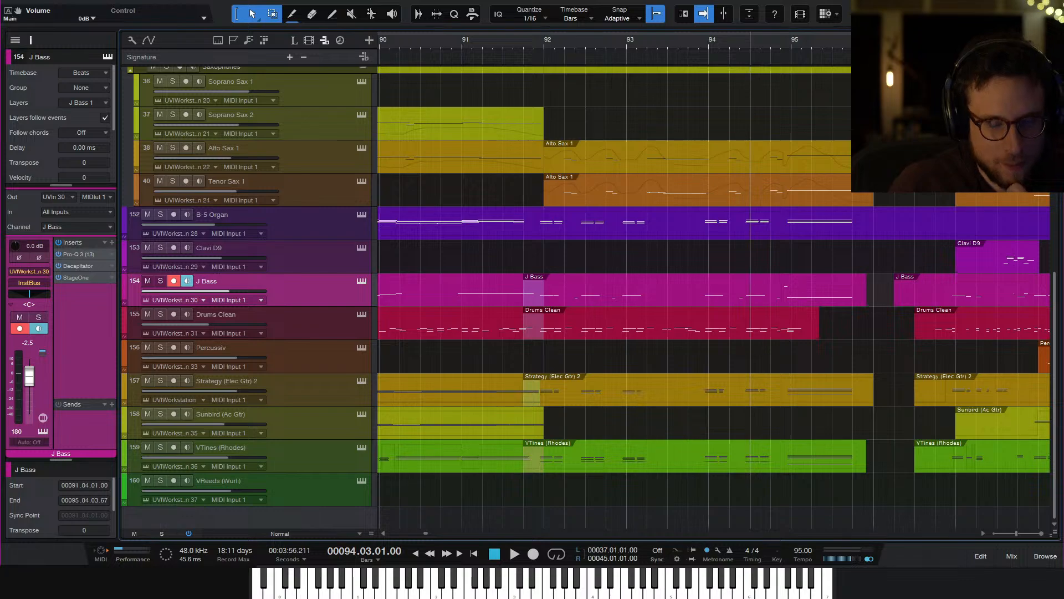
Examine the horn and saxophone parts around bars 92 to 96 and replay the passage from bar 94.3
scroll(906, 211, "up", 5)
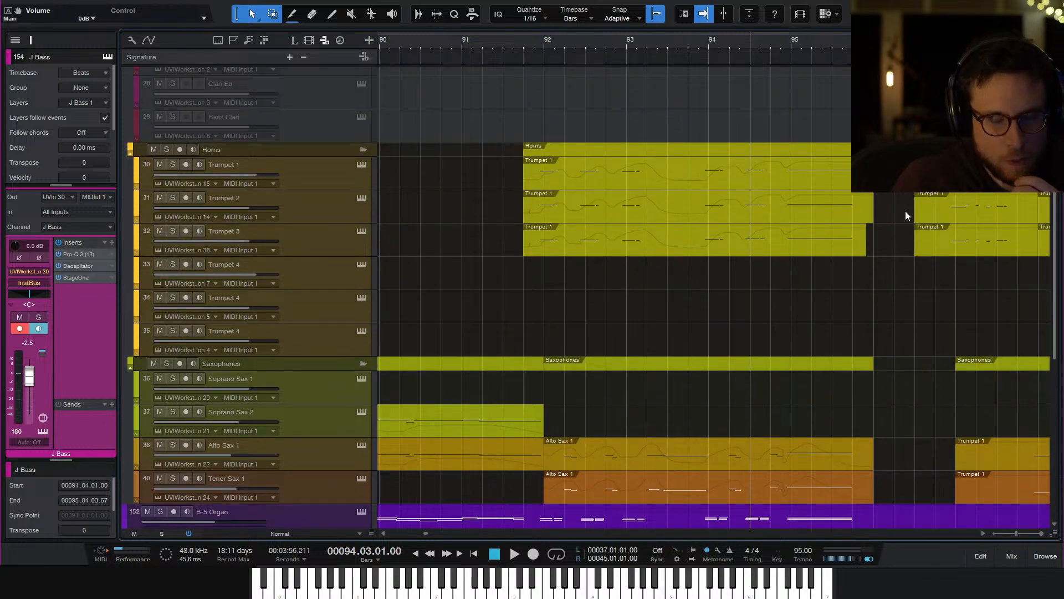
scroll(892, 294, "down", 2)
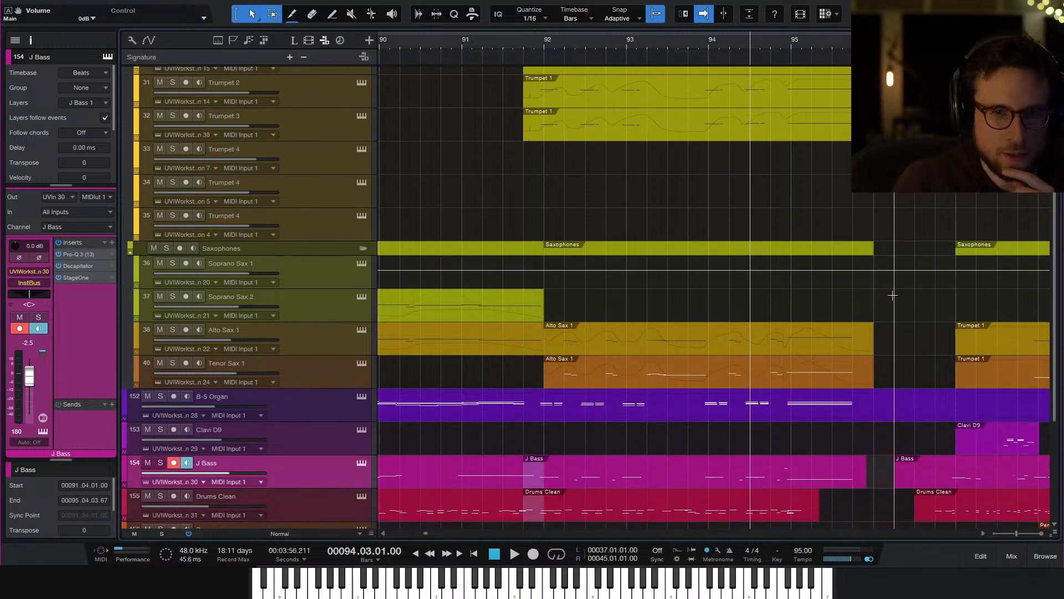
scroll(893, 295, "down", 3)
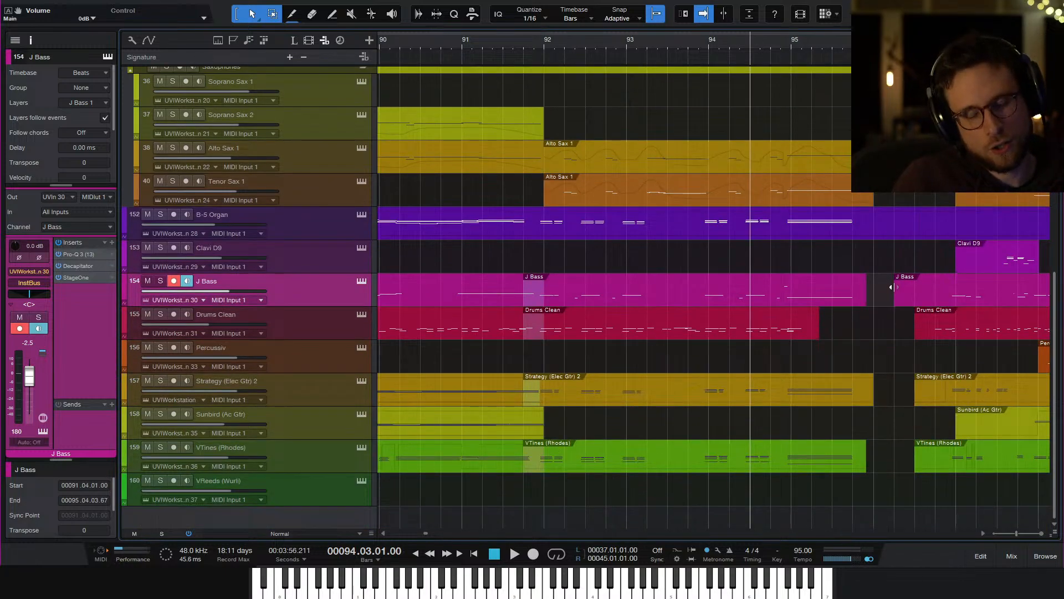
key("space")
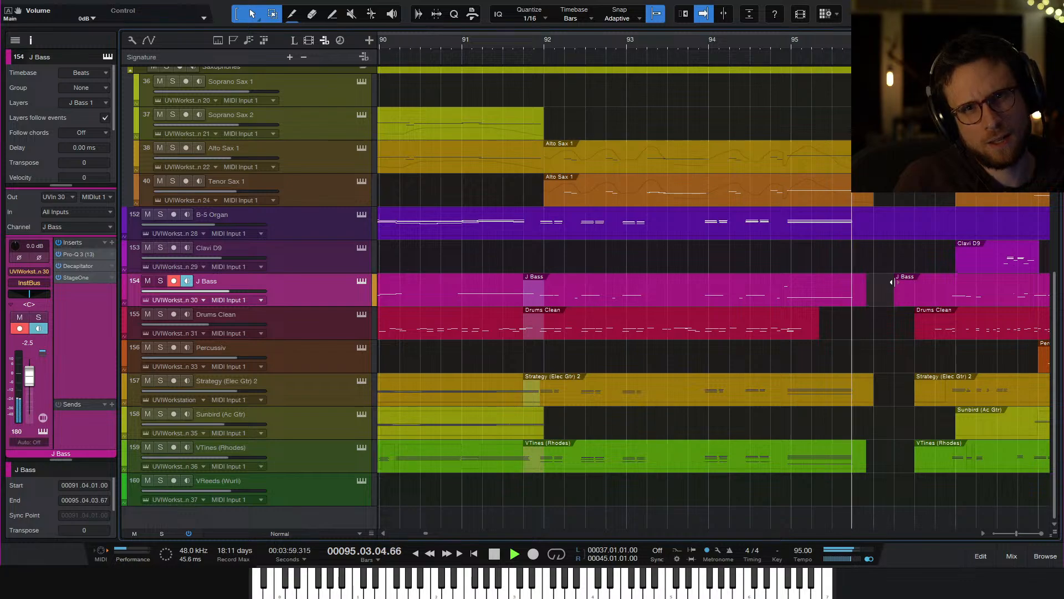
key("space")
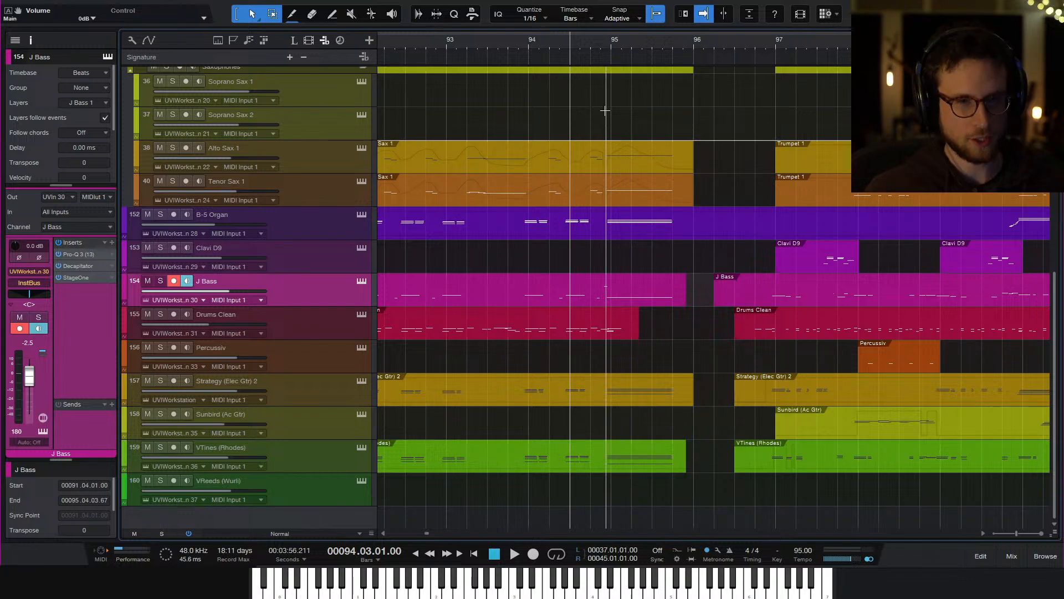
Move the playhead to bar 91.4 and inspect the two Drums Clean events that meet around bar 92
scroll(605, 111, "down", 4)
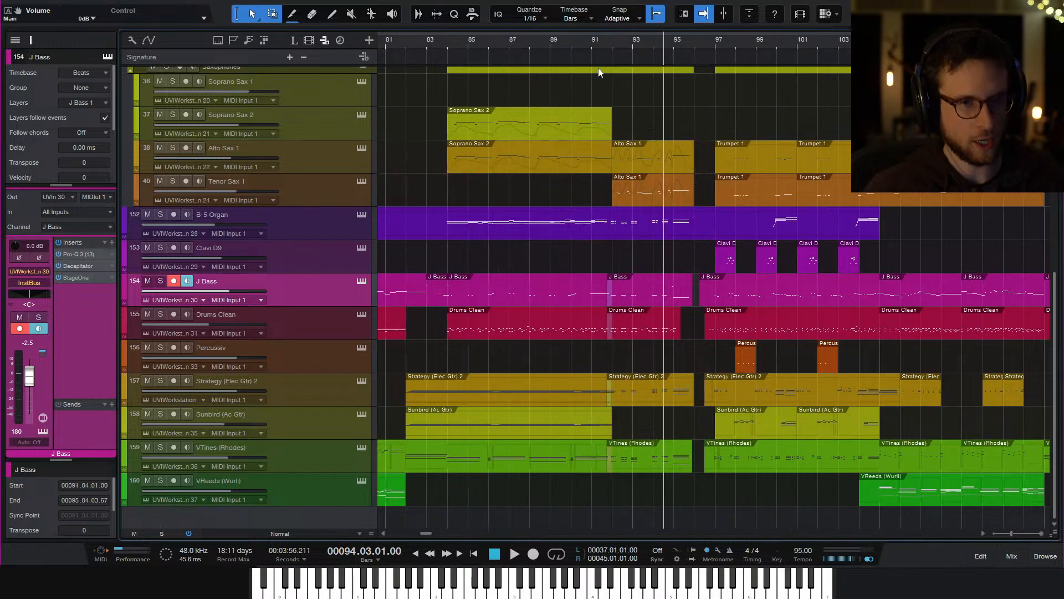
left_click(606, 45)
scroll(617, 66, "up", 6)
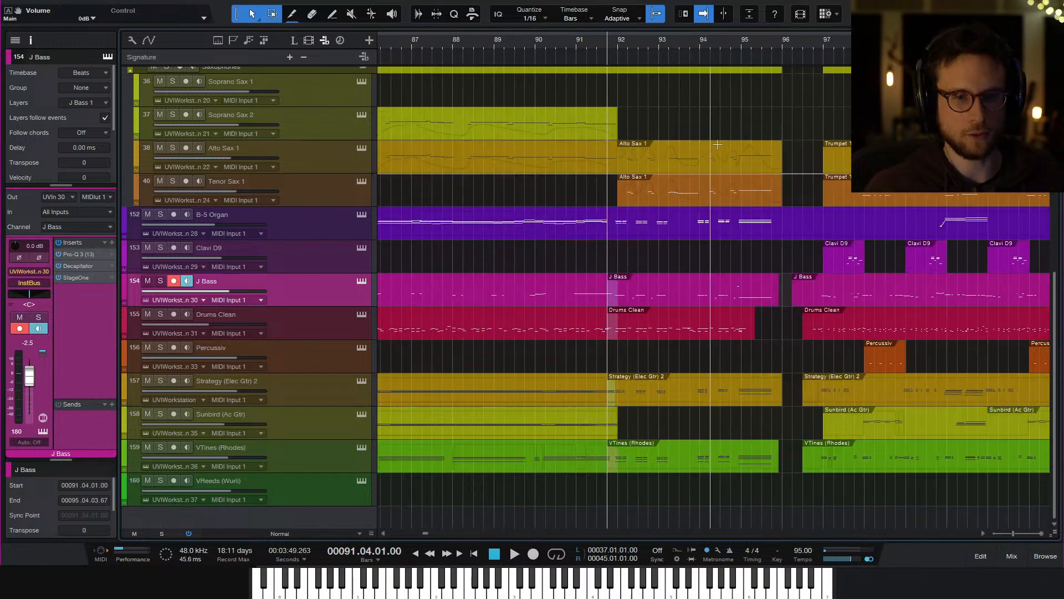
left_click(628, 334)
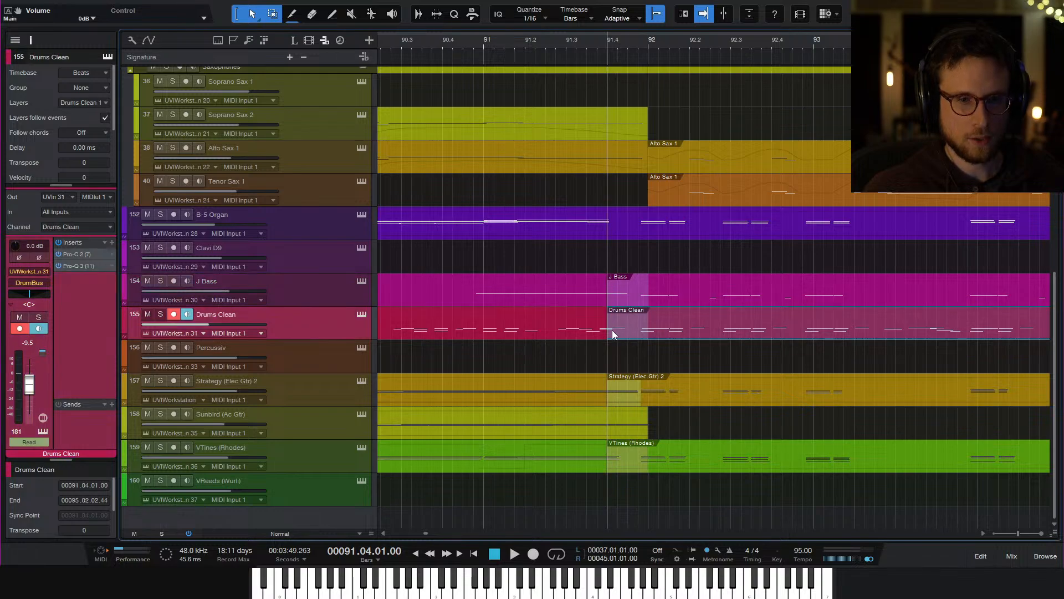
left_click(593, 334)
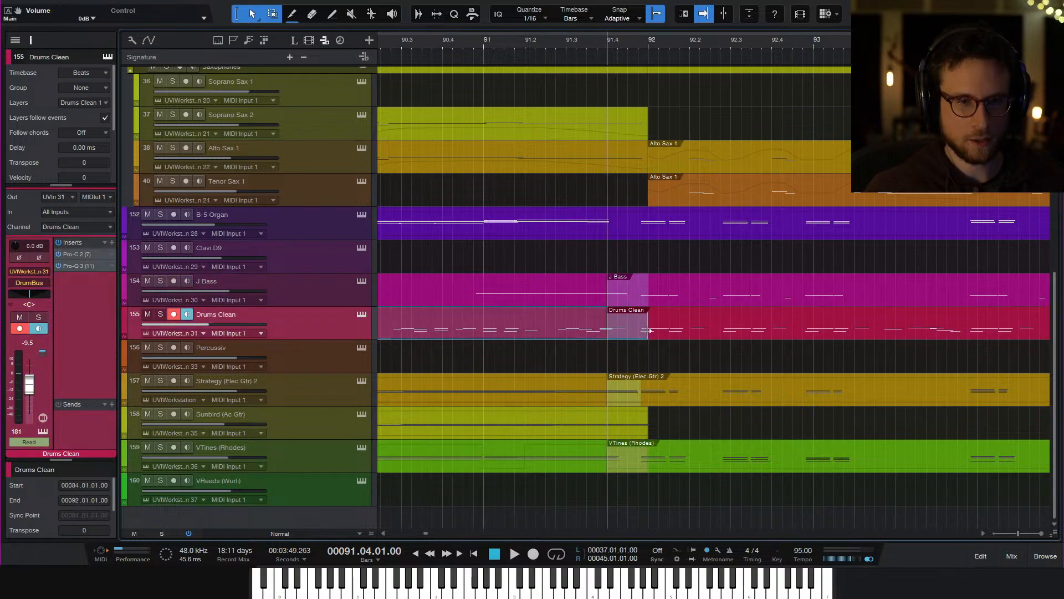
key("w")
key("w")
key("w")
key("w")
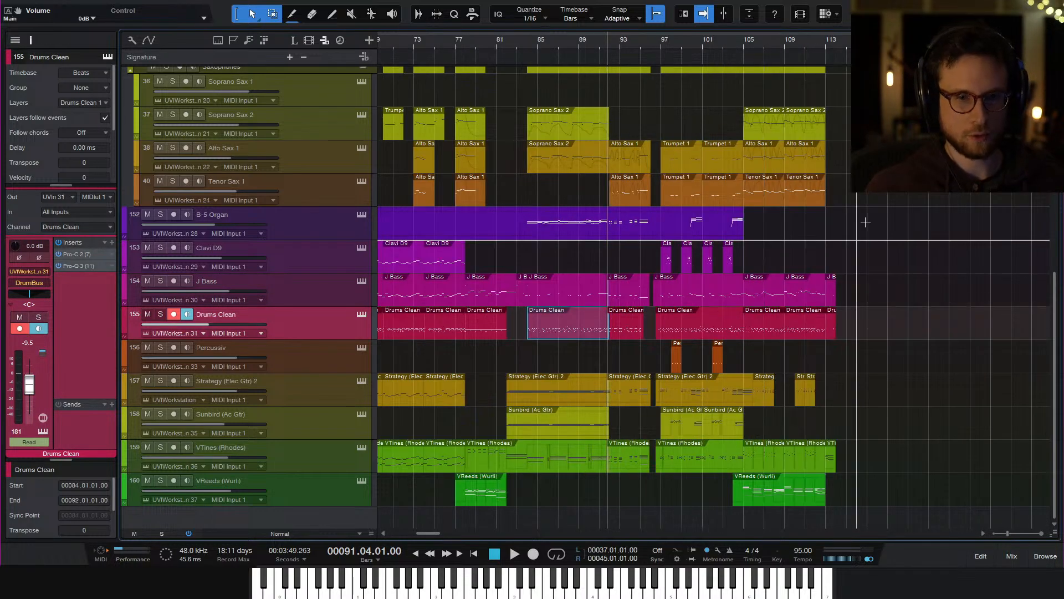
left_click(865, 222)
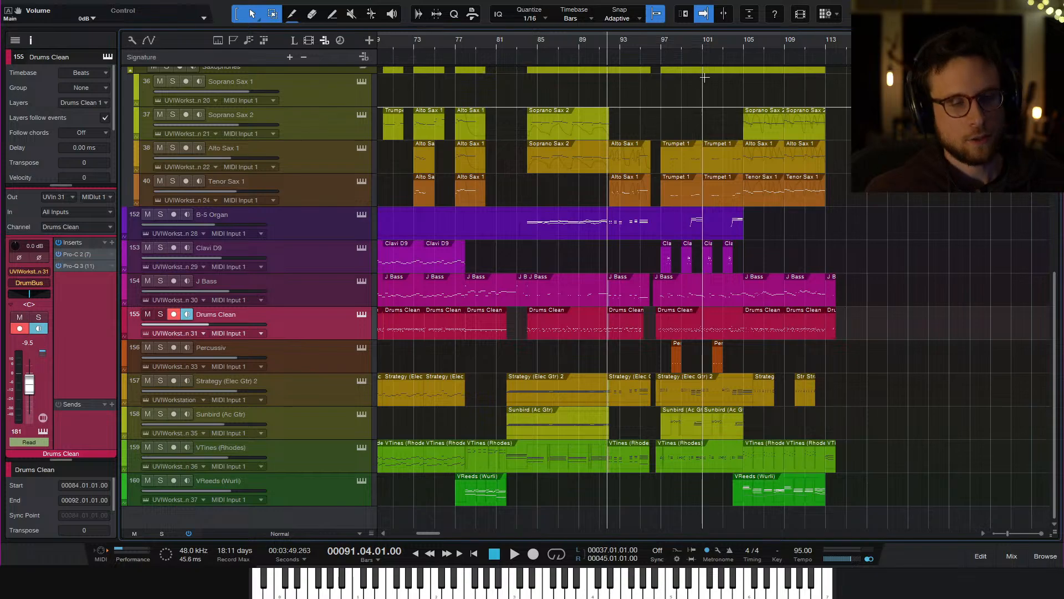
Review the arrangement back to its start, then audition the break around bar 96 from bar 94.4
scroll(765, 310, "left", 5)
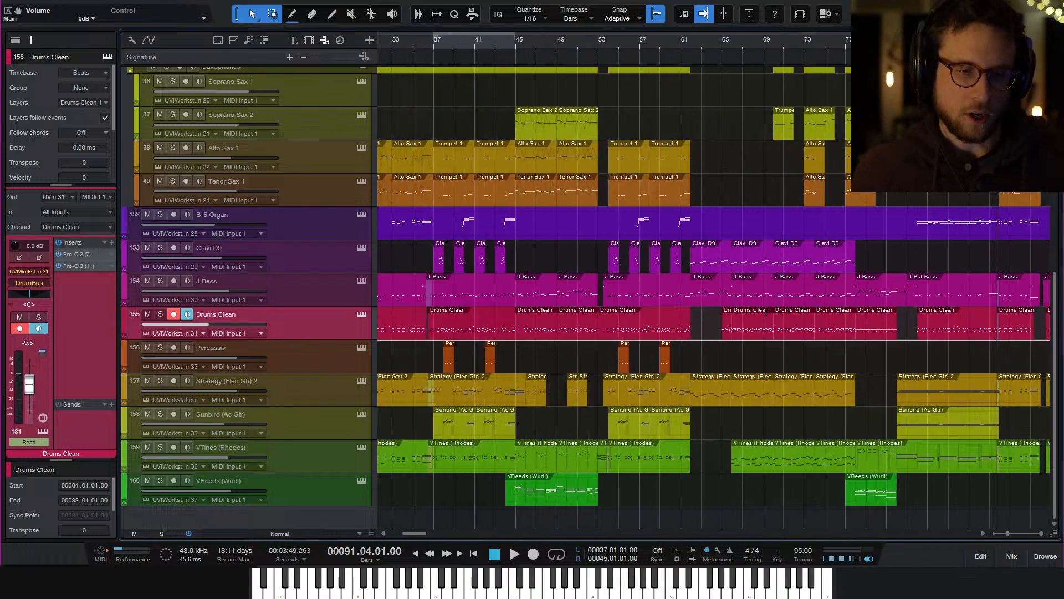
scroll(766, 311, "left", 4)
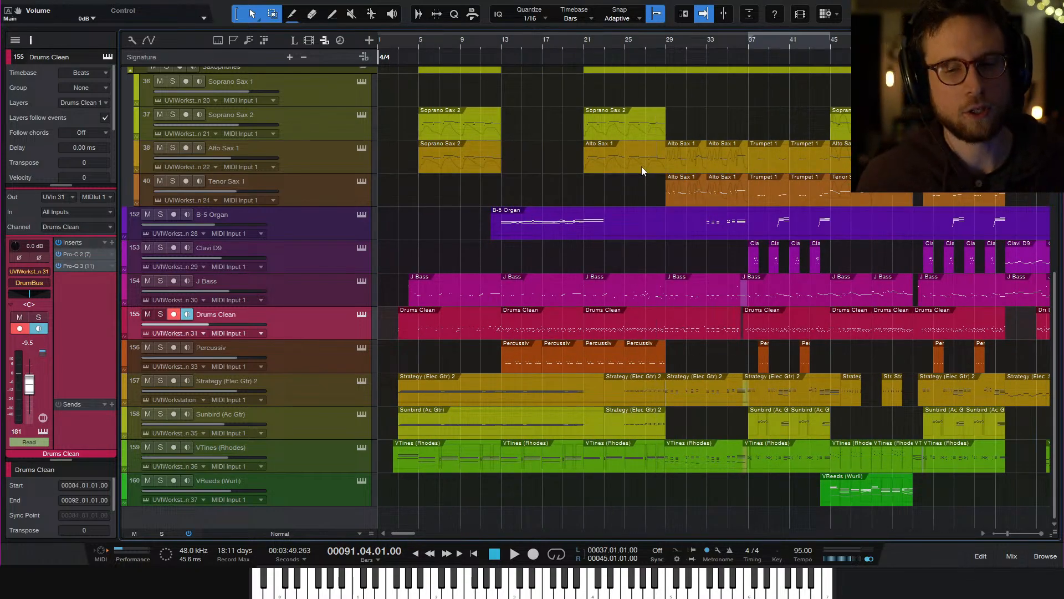
scroll(684, 191, "right", 9)
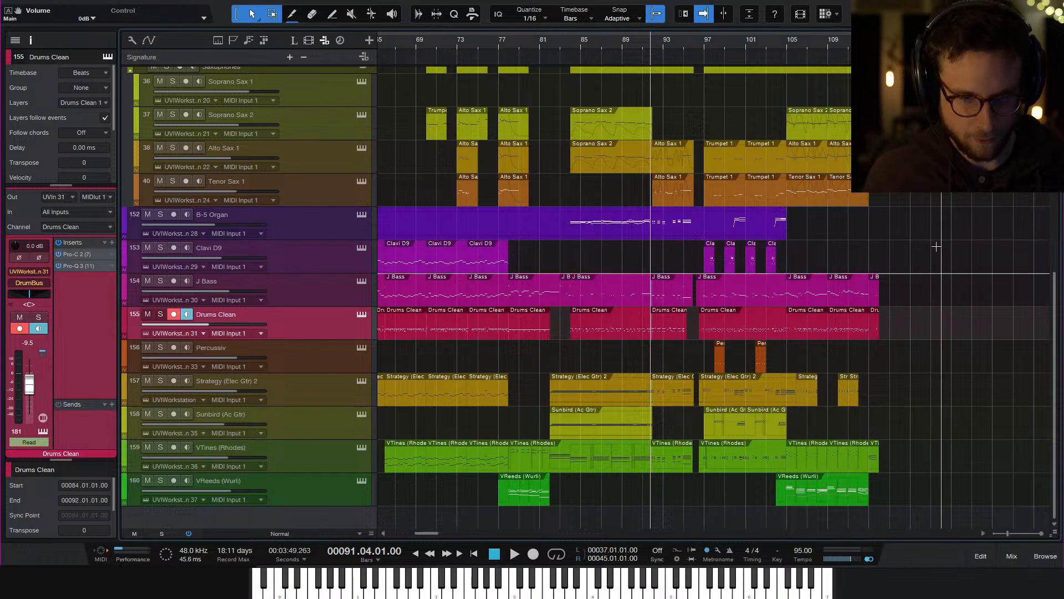
key("e")
key("e")
key("space")
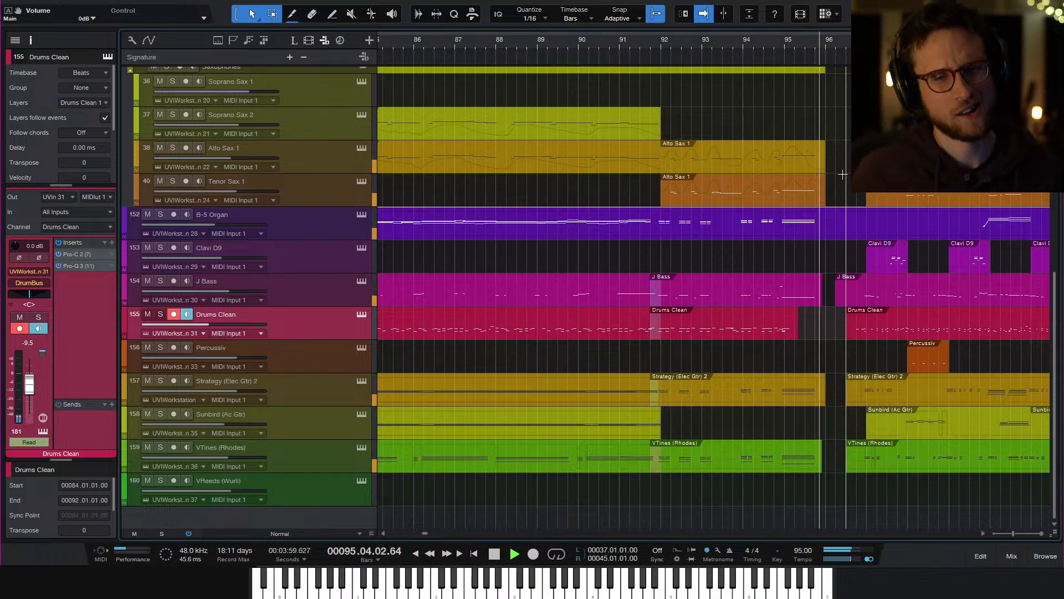
left_click(781, 45)
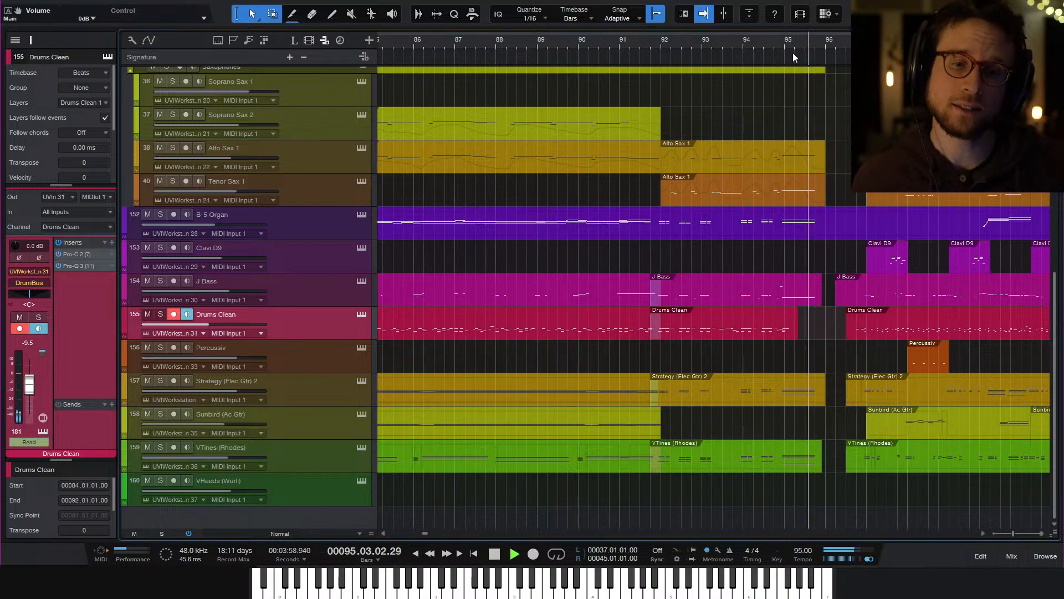
key("space")
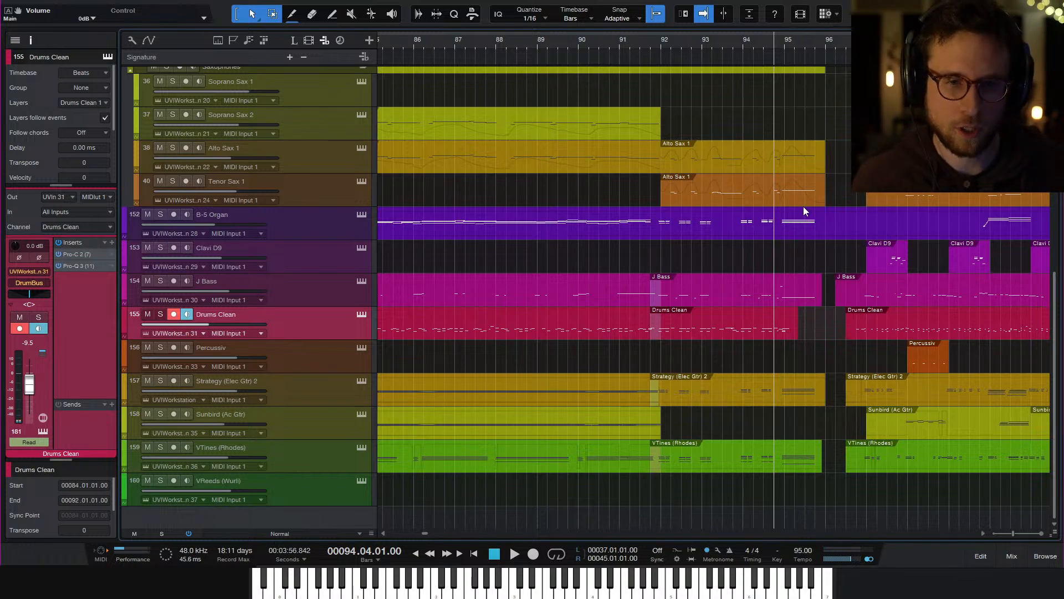
Compare the horn, sax and rhythm parts across bars 93 to 104 and audition the section starting at bar 105
scroll(850, 194, "up", 2)
scroll(854, 198, "right", 8)
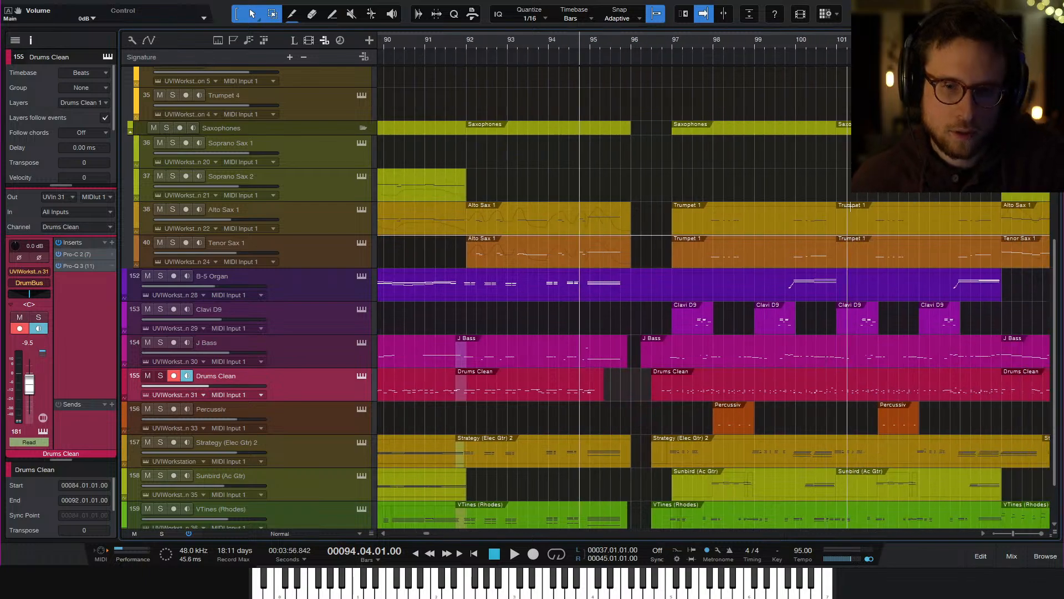
scroll(759, 191, "left", 3)
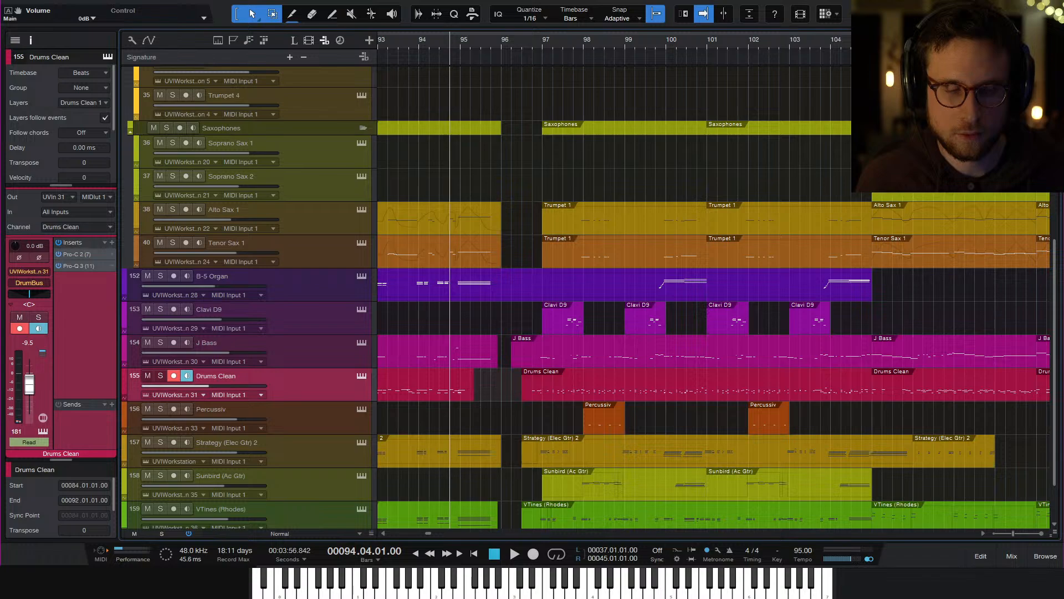
scroll(881, 219, "up", 6)
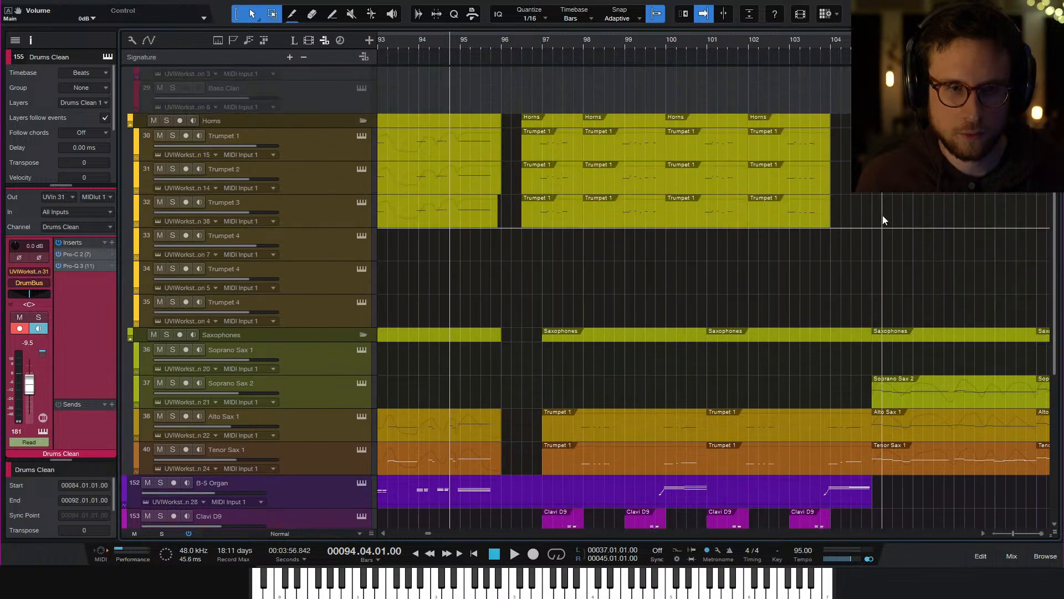
scroll(882, 219, "down", 7)
scroll(880, 221, "up", 3)
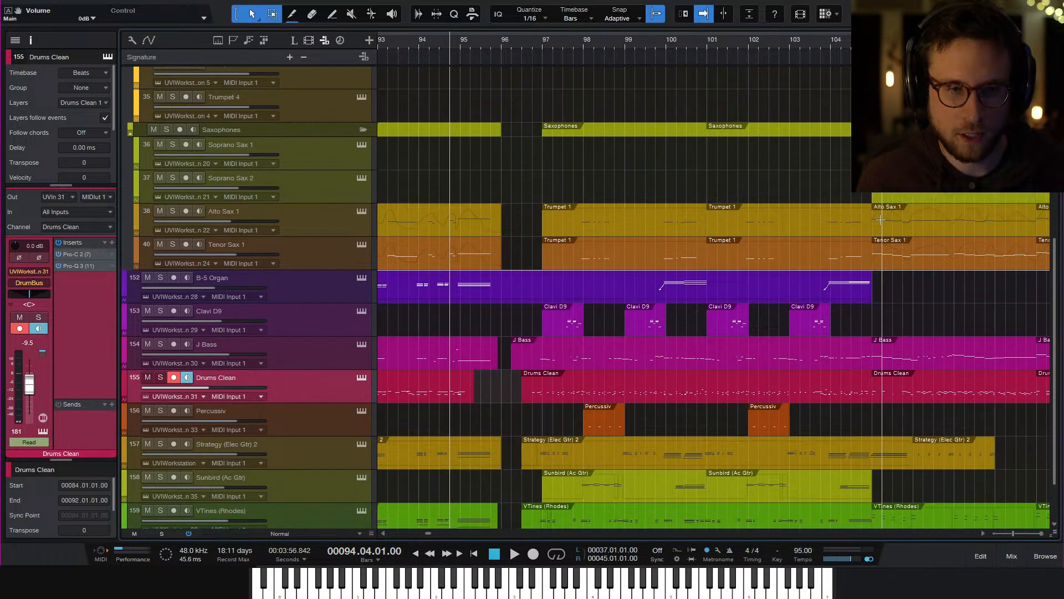
scroll(880, 220, "down", 1)
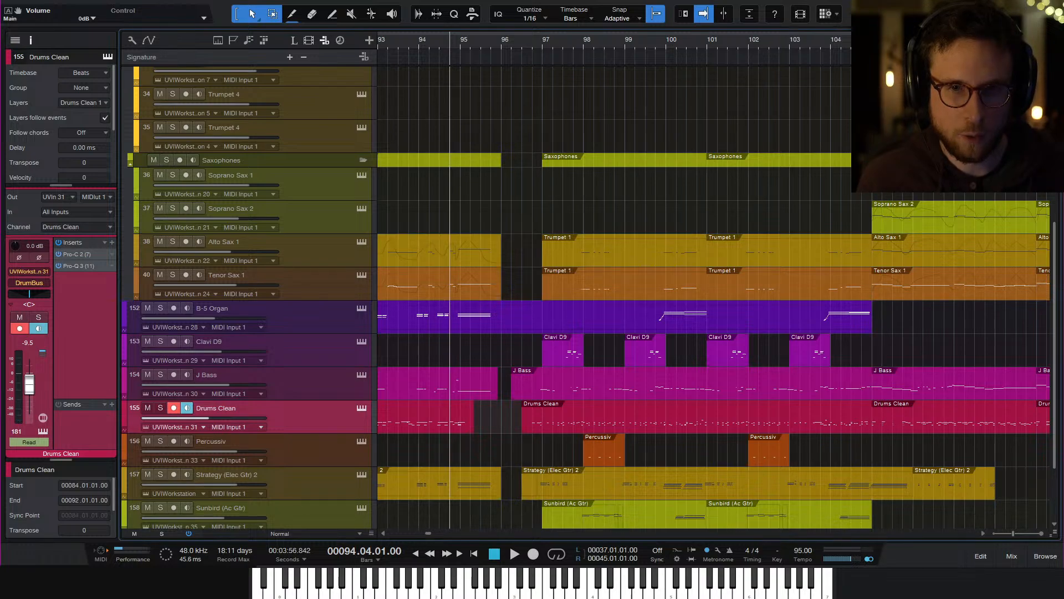
left_click(872, 42)
key("space")
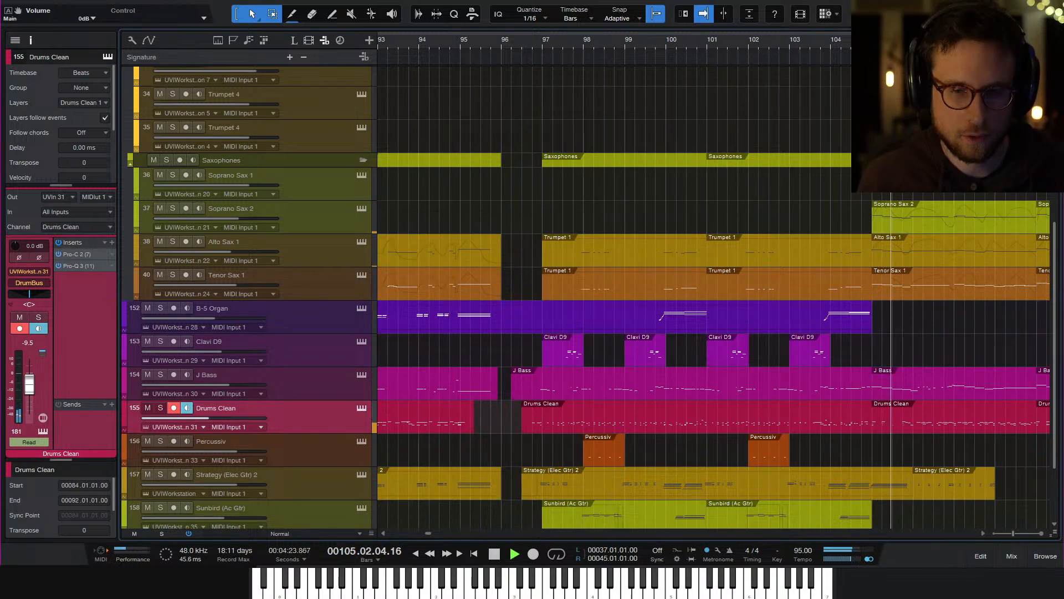
key("space")
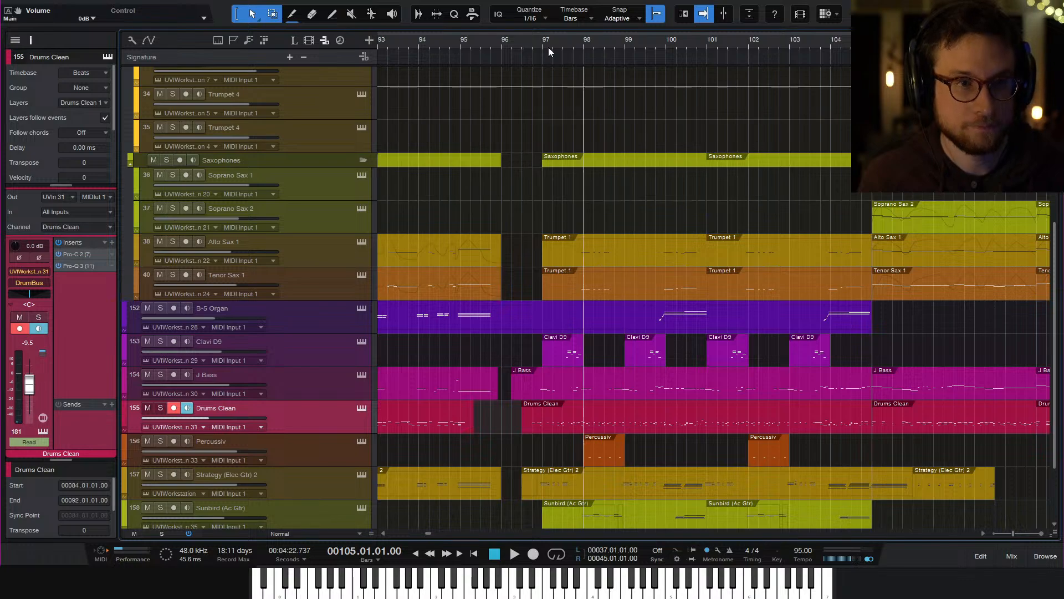
Record a MIDI fill on the Soprano Sax 2 track from bar 94.4 through the break up to bar 97
left_click(453, 44)
left_click(316, 212)
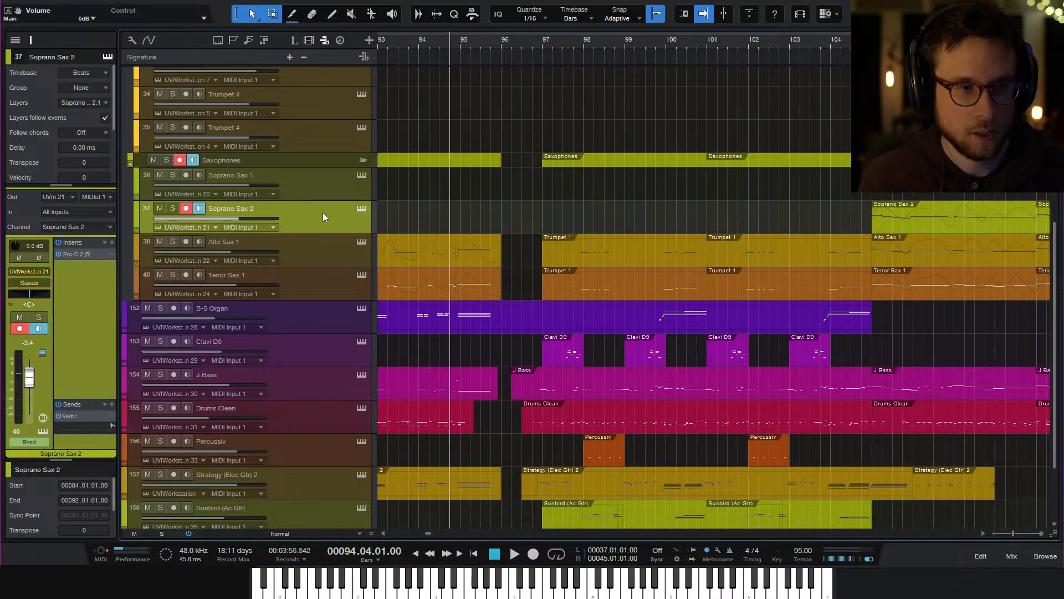
key("space")
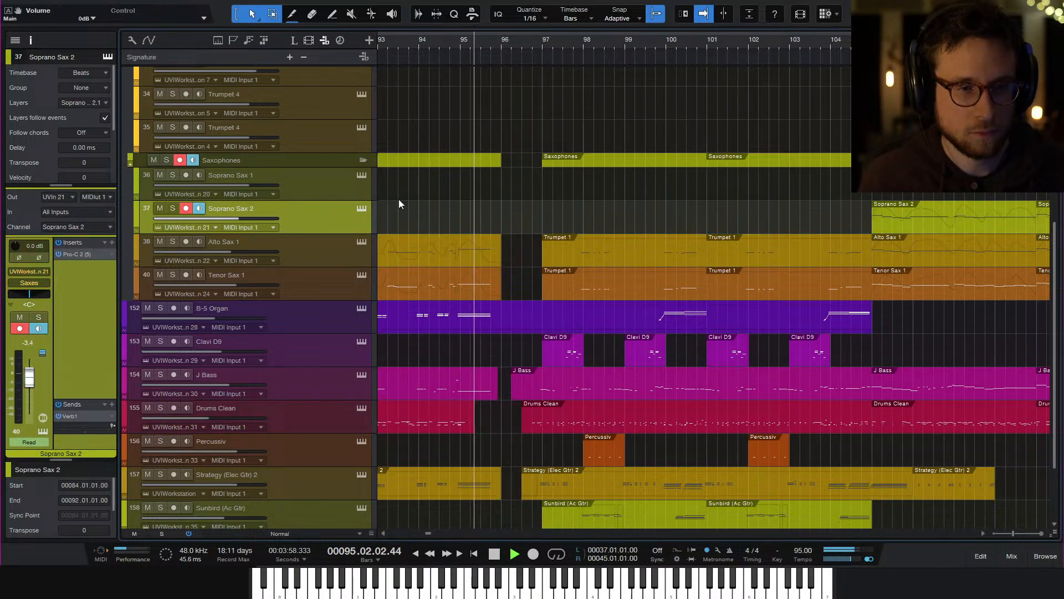
key("space")
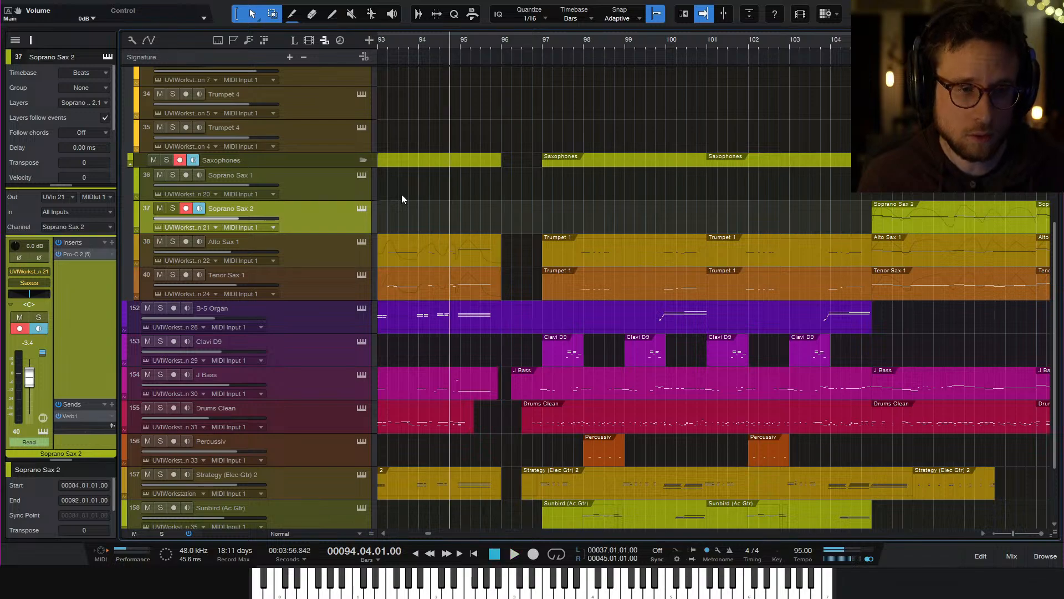
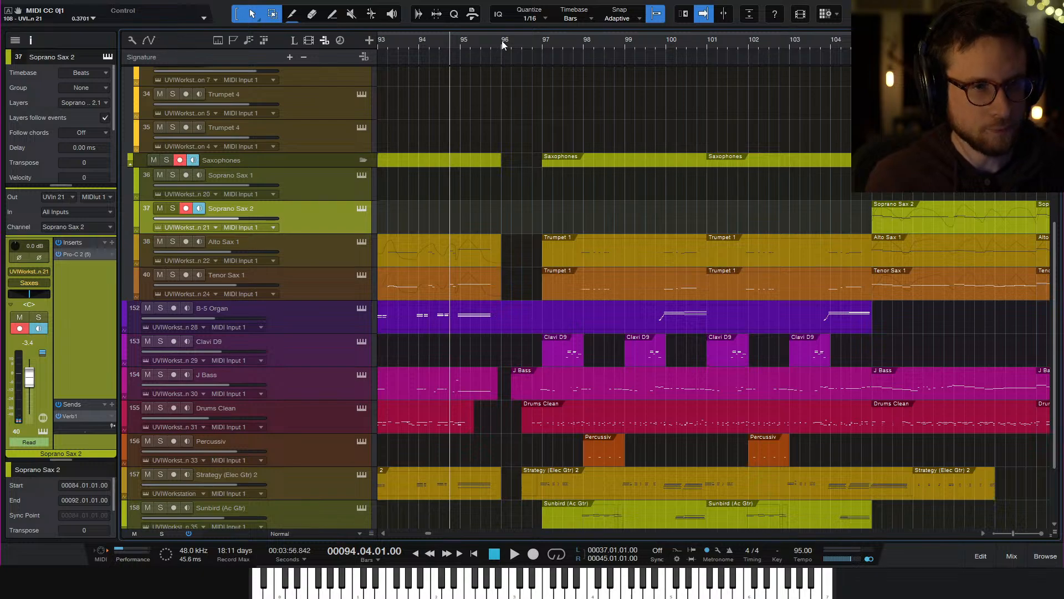
key("KP_Multiply")
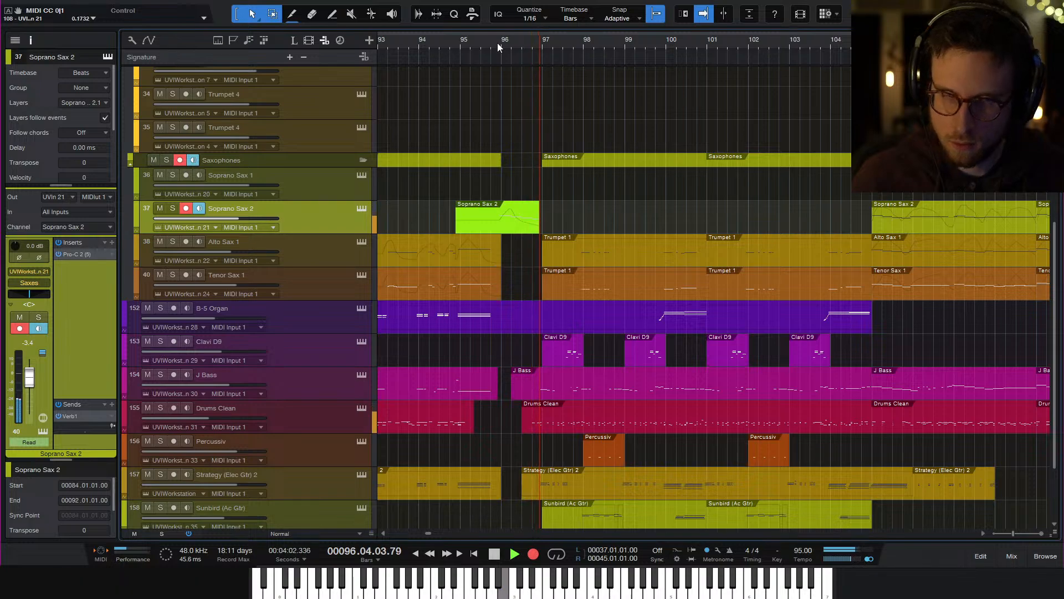
key("space")
Deselect the new Soprano Sax 2 event and play back the recorded fill from bar 94.4
key("space")
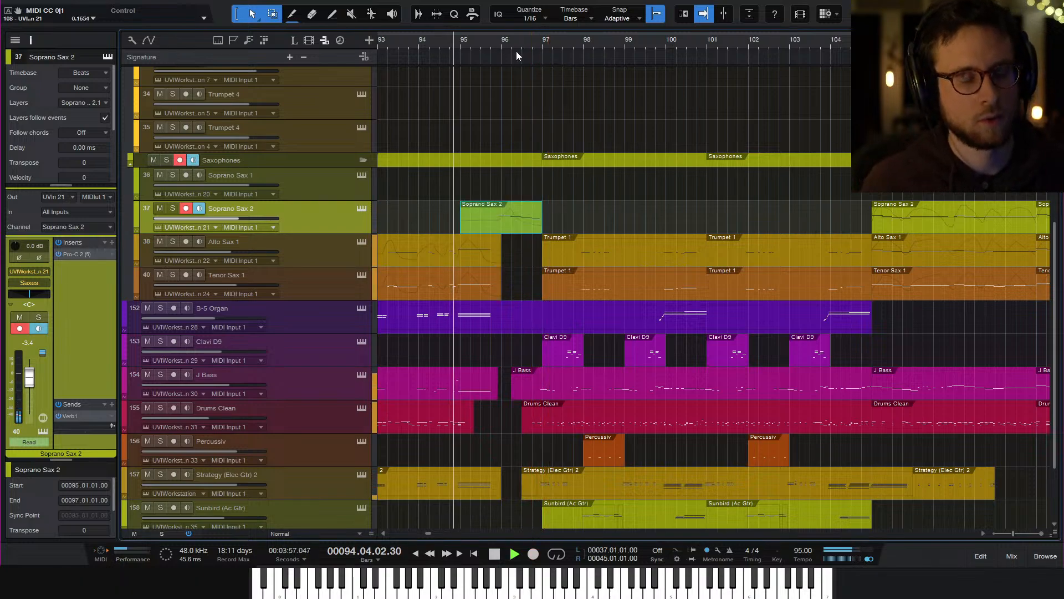
left_click(594, 218)
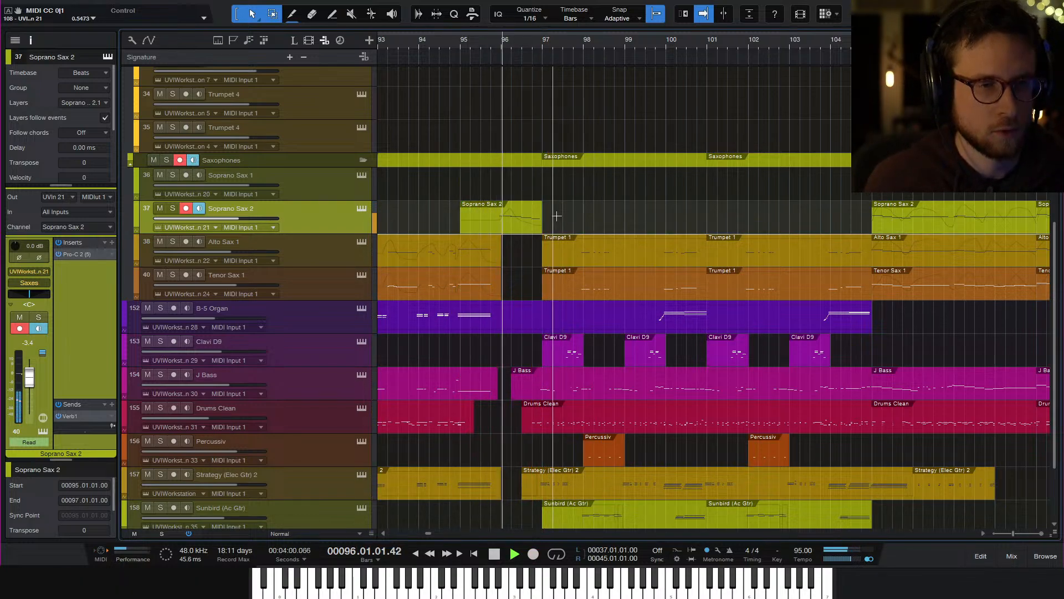
key("space")
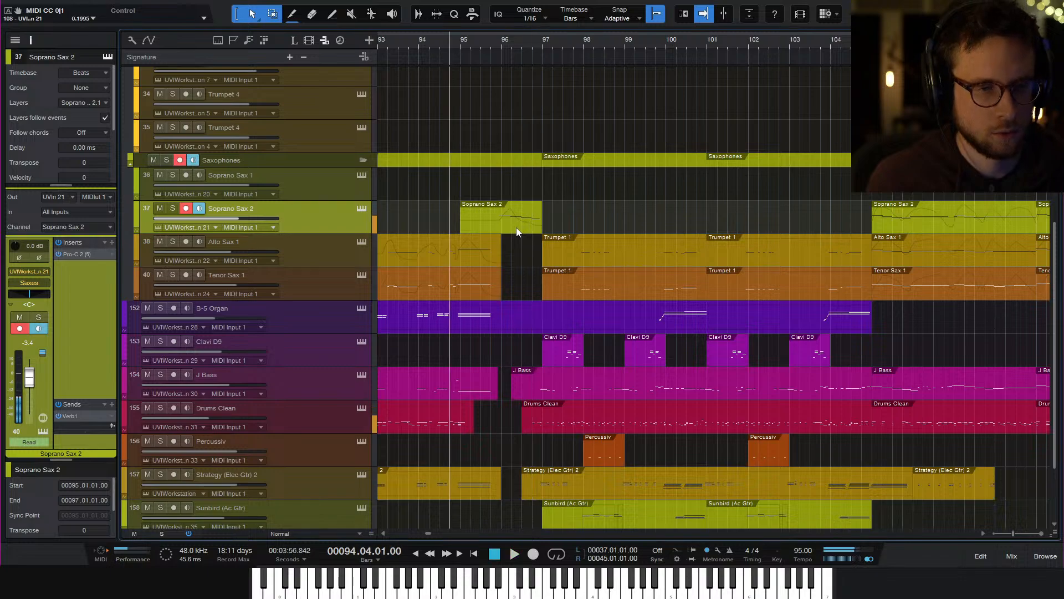
Mute the Drums Clean track and play the break from bar 94.4 without drums
double_click(537, 425)
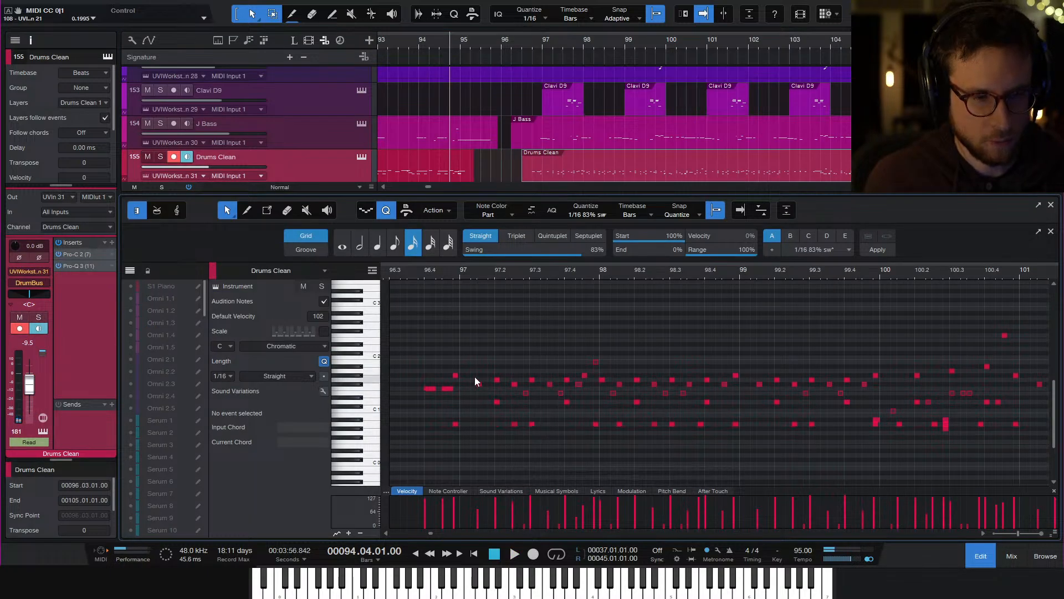
left_click(147, 156)
key("space")
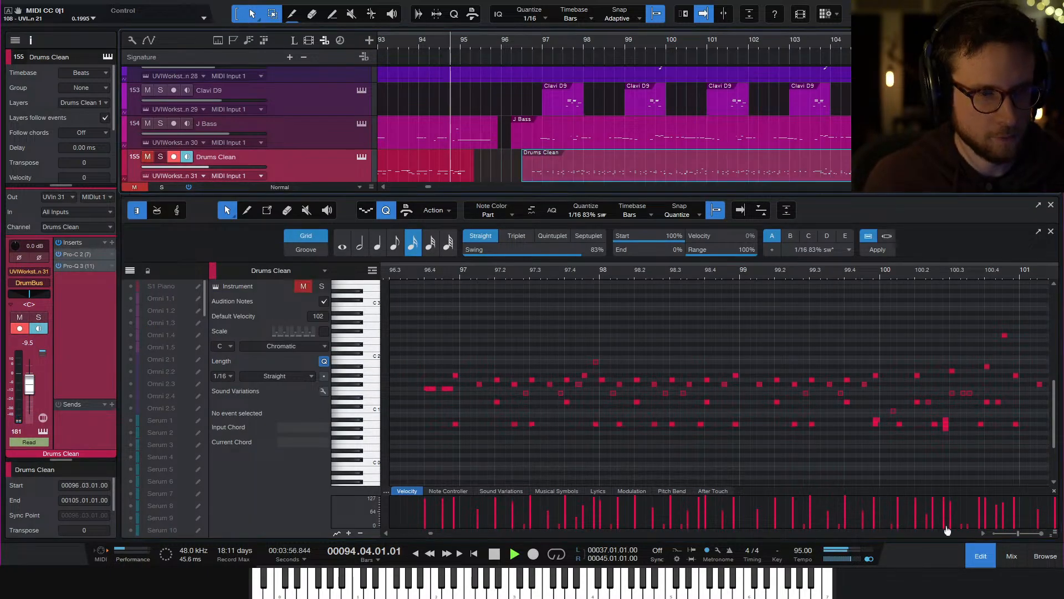
key("F2")
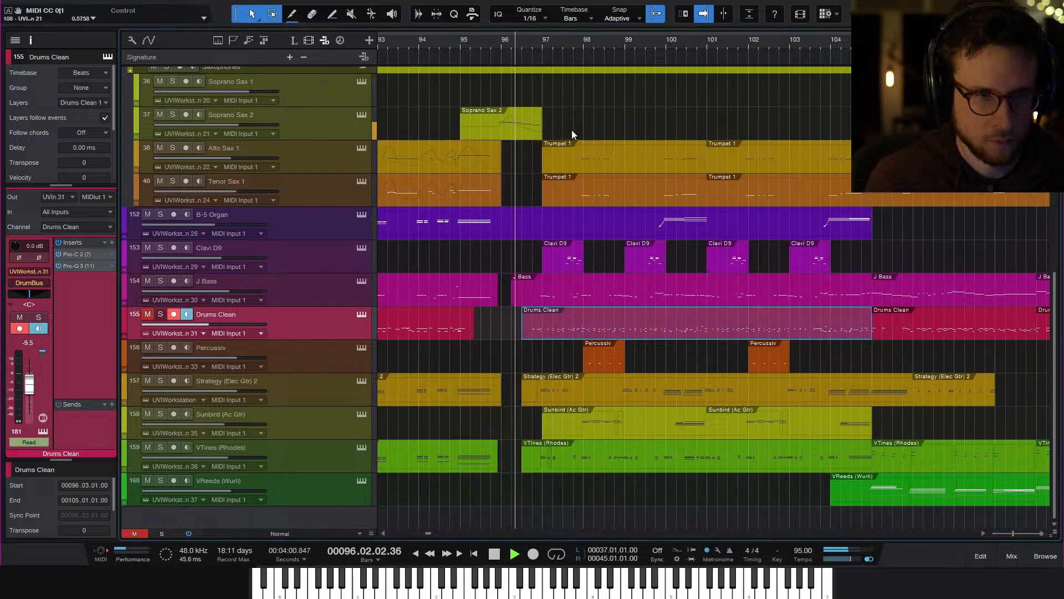
left_click(546, 99)
key("space")
Place the playhead at bar 96 and shift all four notes of the Soprano Sax 2 fill slightly later
left_click(501, 42)
double_click(525, 137)
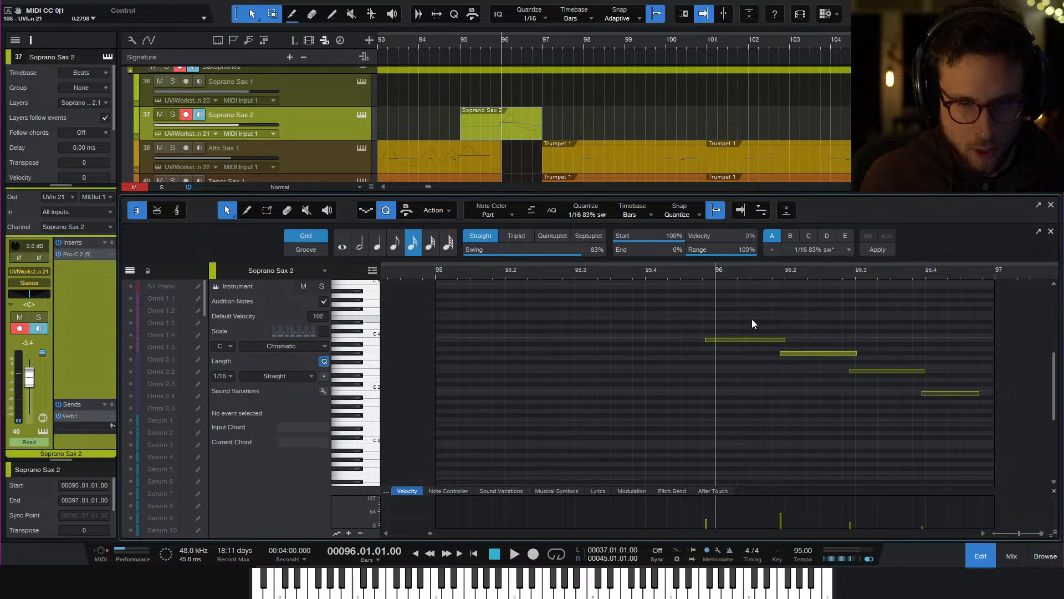
left_click_drag(751, 316, 1029, 455)
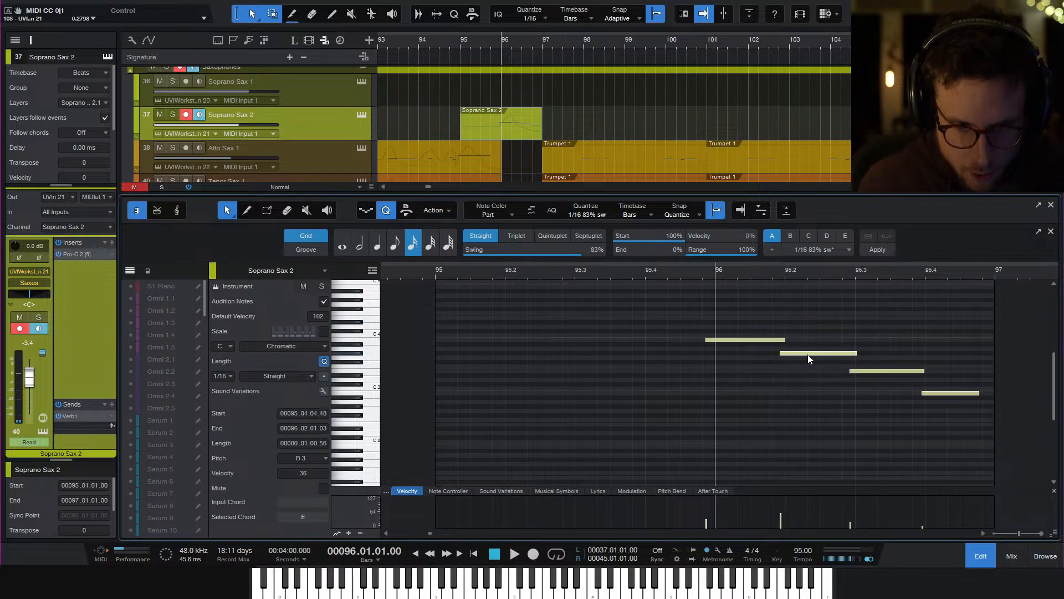
left_click_drag(806, 355, 814, 354)
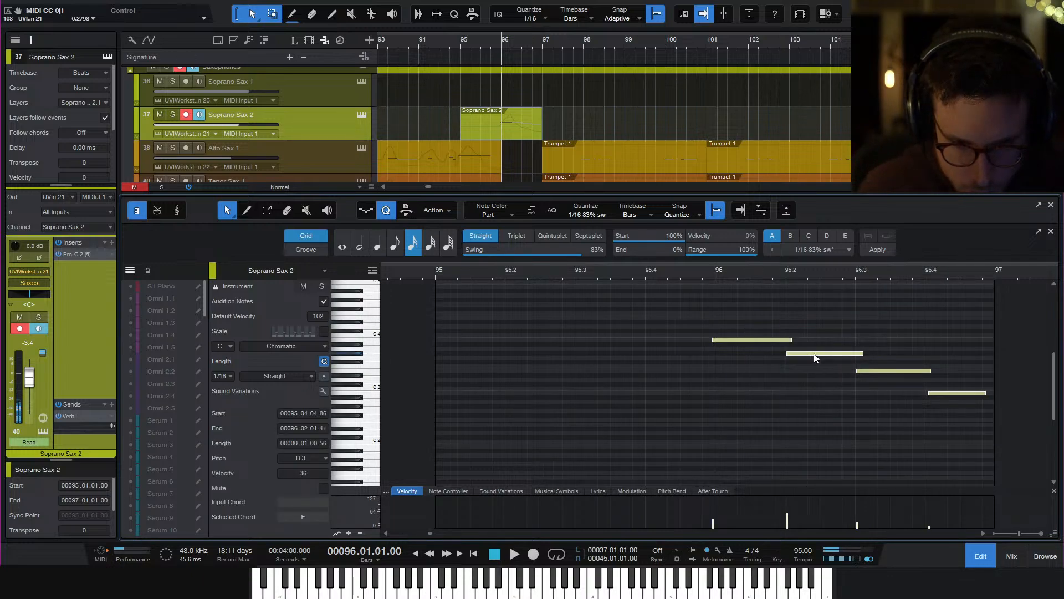
left_click(923, 331)
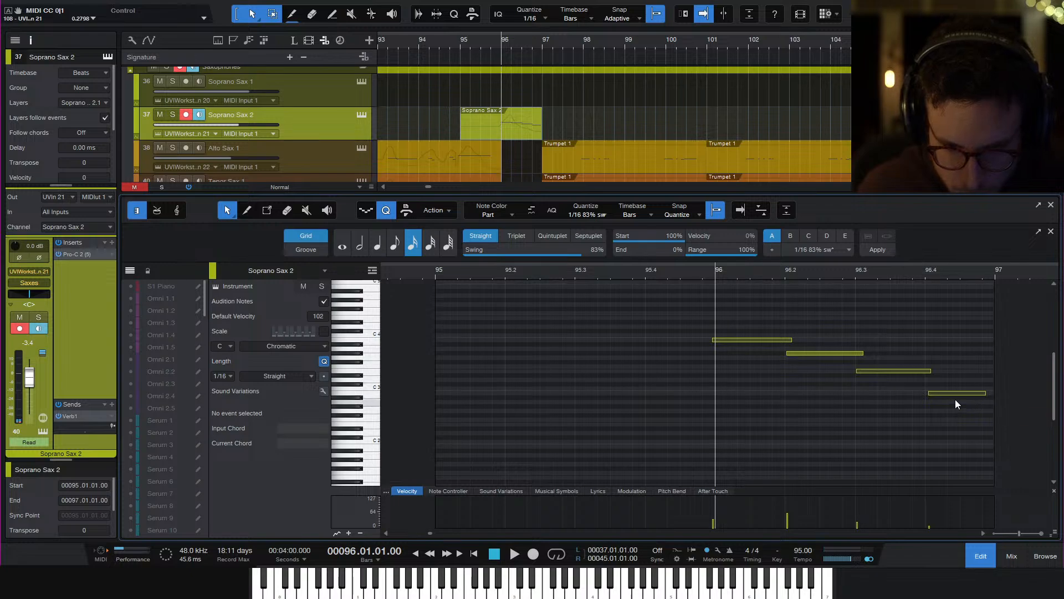
Trim the start of the fill's first note to bar 96 and lower its pitch to A#3
left_click_drag(713, 340, 716, 340)
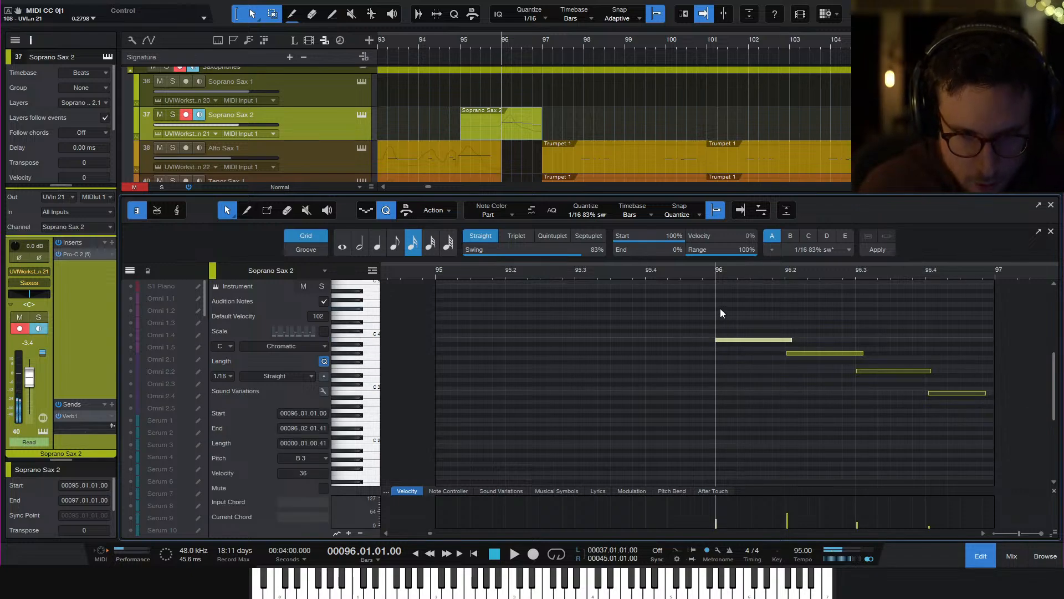
key("e")
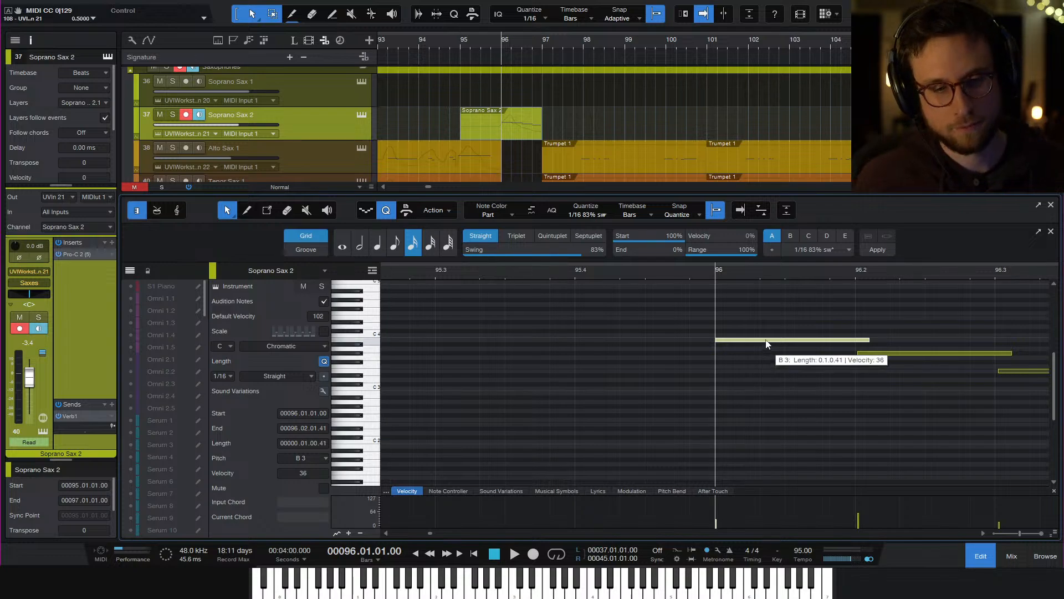
left_click_drag(766, 341, 767, 345)
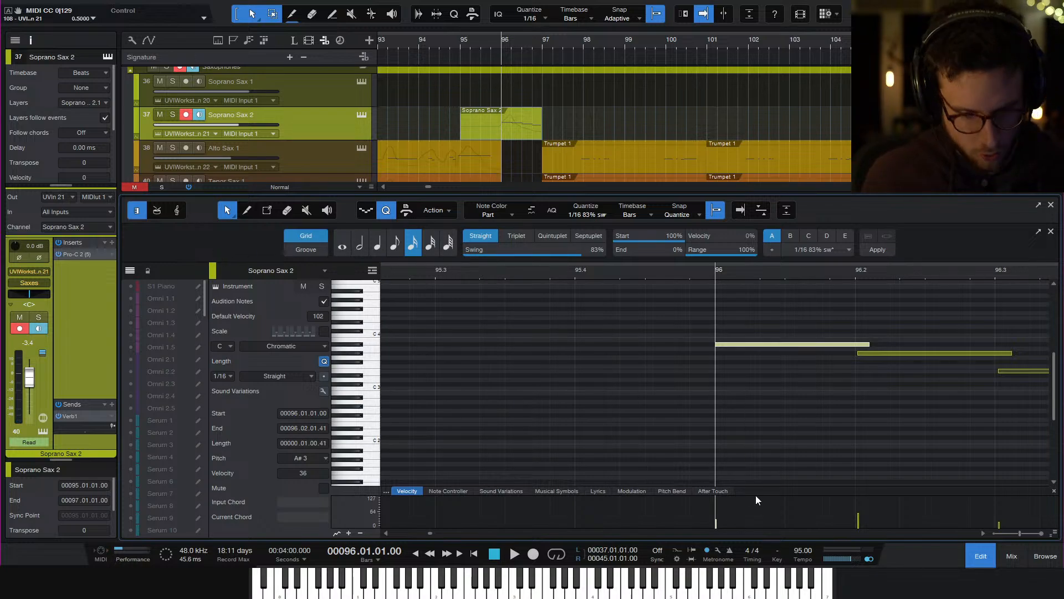
Draw a pitch bend over the first note, rising to 1.0 just after bar 96 and curving back to 0.5 by 96.2, and audition it
left_click(646, 493)
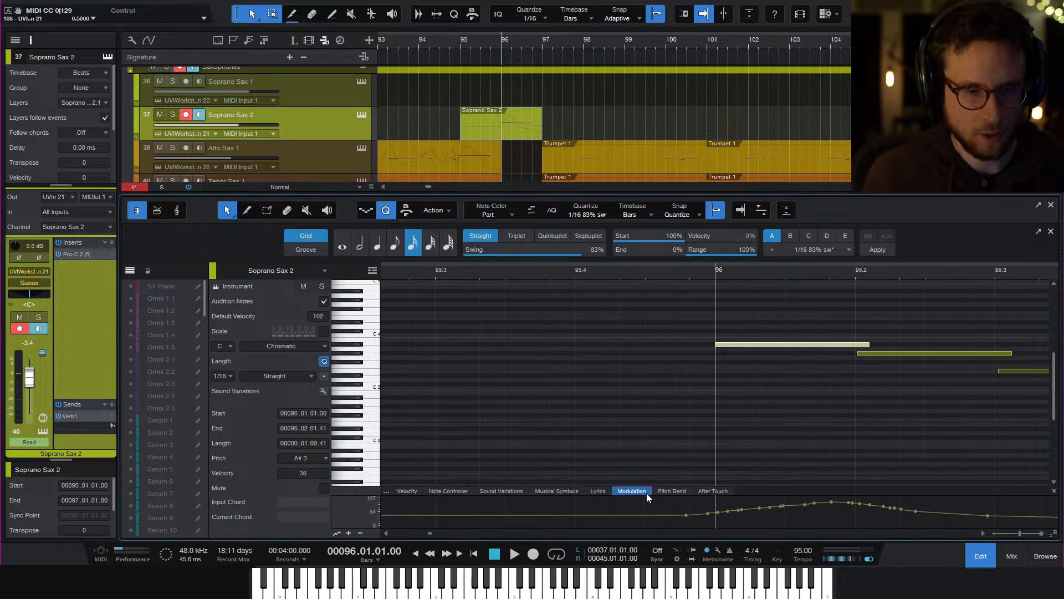
left_click(677, 494)
left_click(716, 510)
left_click(715, 511)
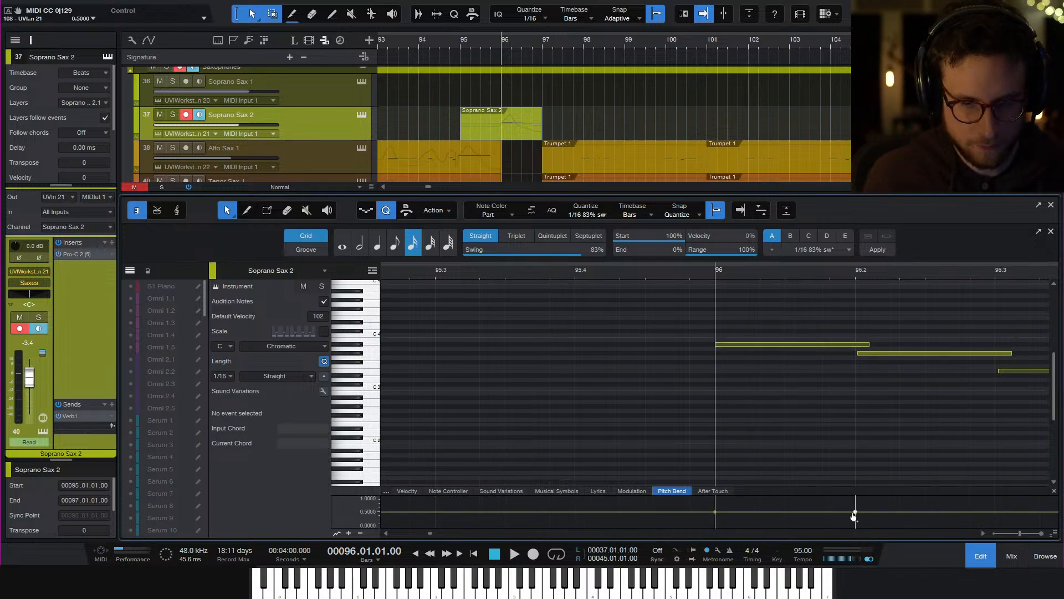
left_click_drag(735, 511, 734, 498)
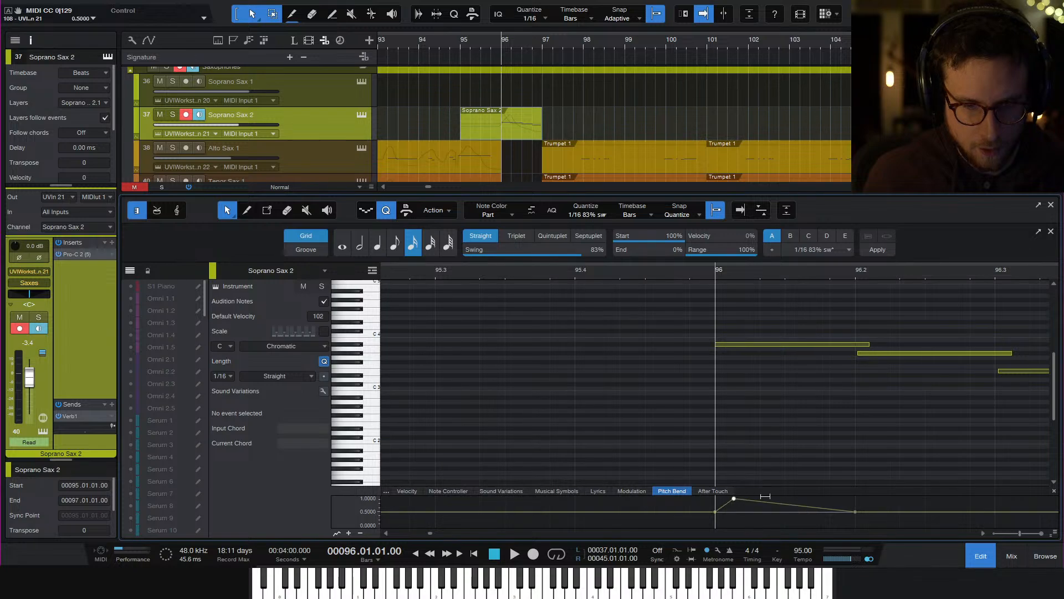
left_click_drag(798, 510, 838, 490)
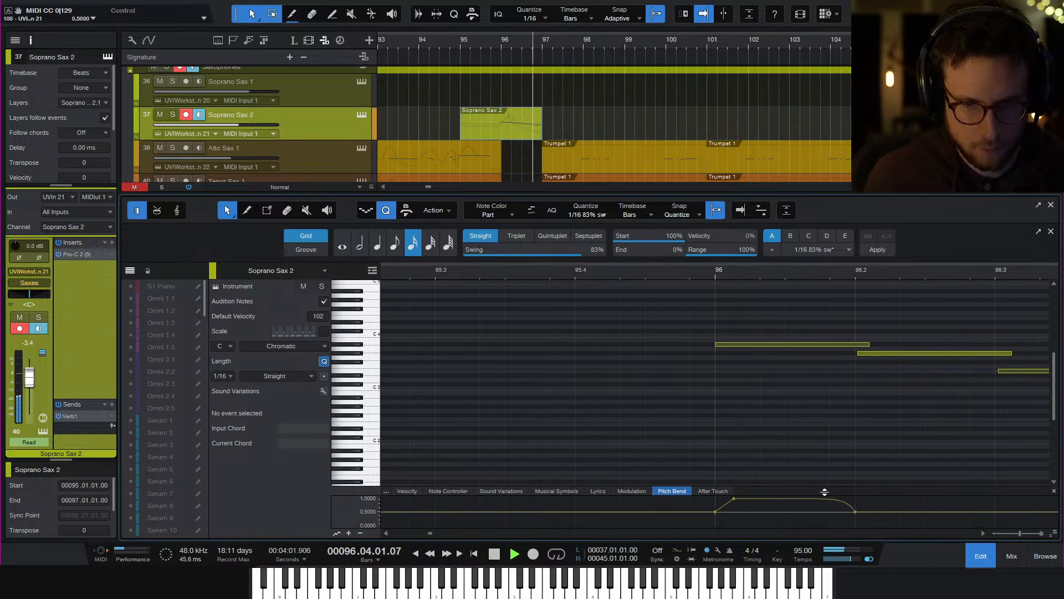
key("space")
key("space")
key("w")
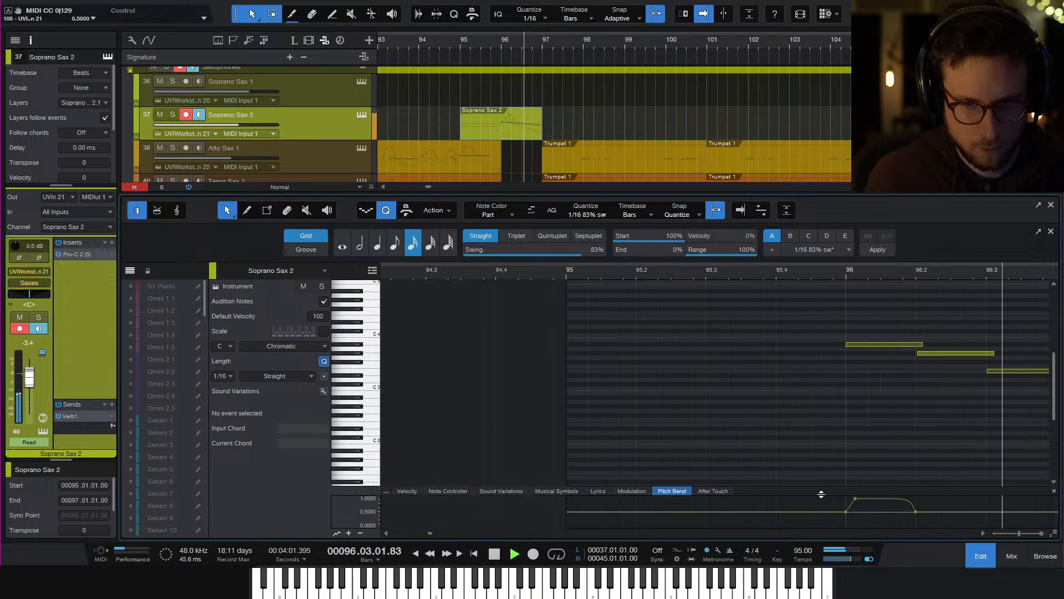
key("space")
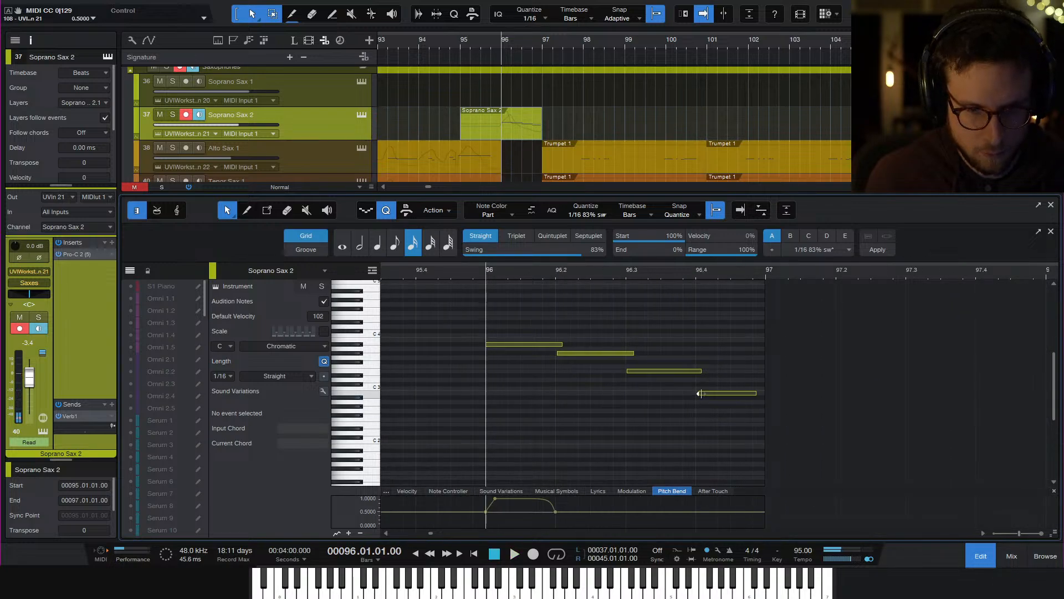
Extend the last note's start back to about 96.3.4, shorten the third note's end, and play back the fill
left_click_drag(700, 392, 683, 392)
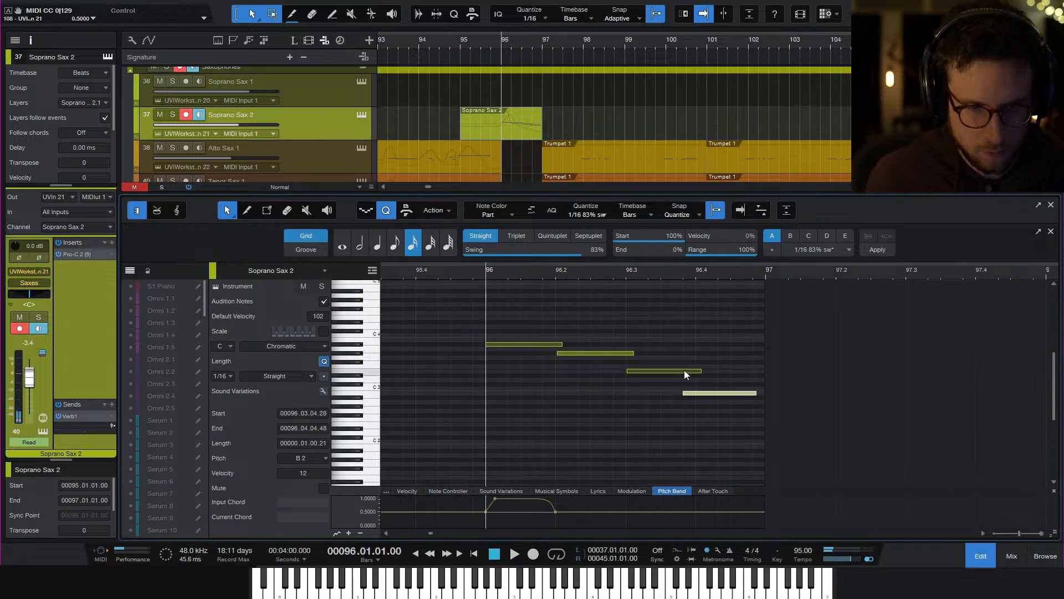
key("space")
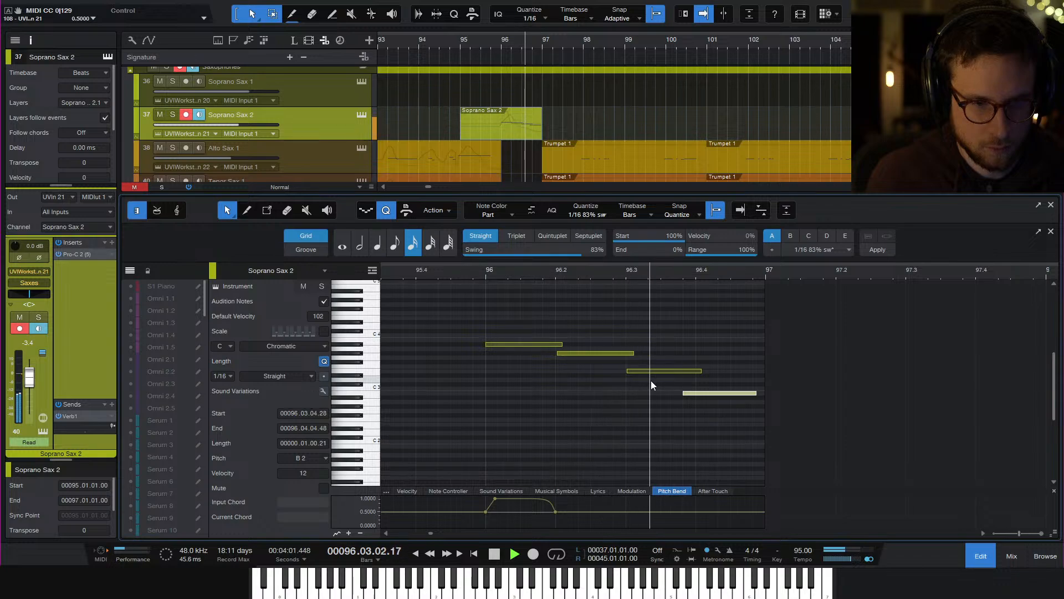
key("space")
left_click_drag(701, 371, 690, 376)
key("space")
Raise the last note's velocity to 38, replay the fill, and trim that note's length to one beat
left_click(409, 491)
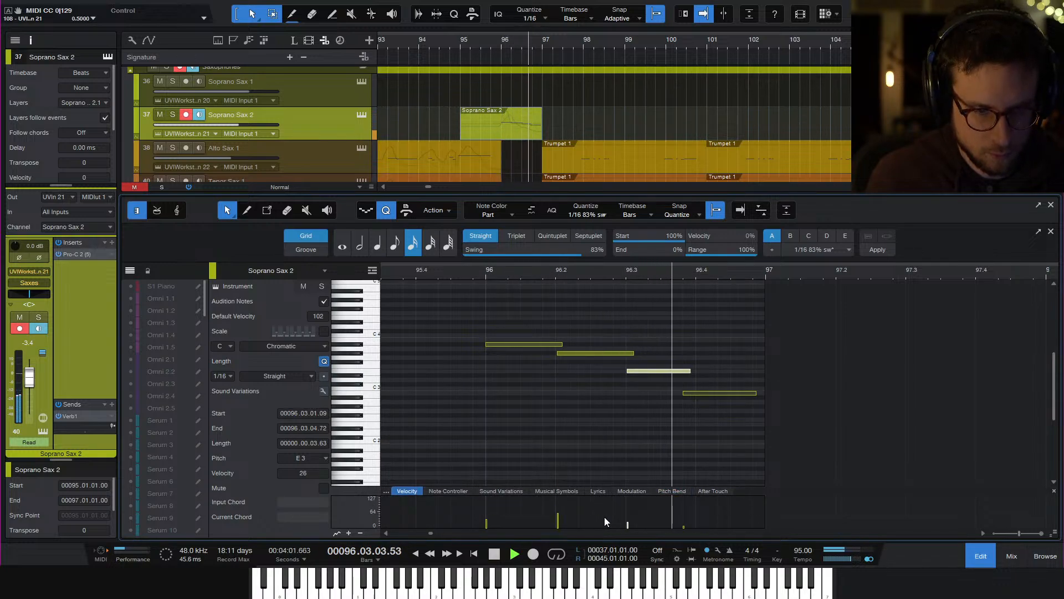
key("space")
left_click(683, 519)
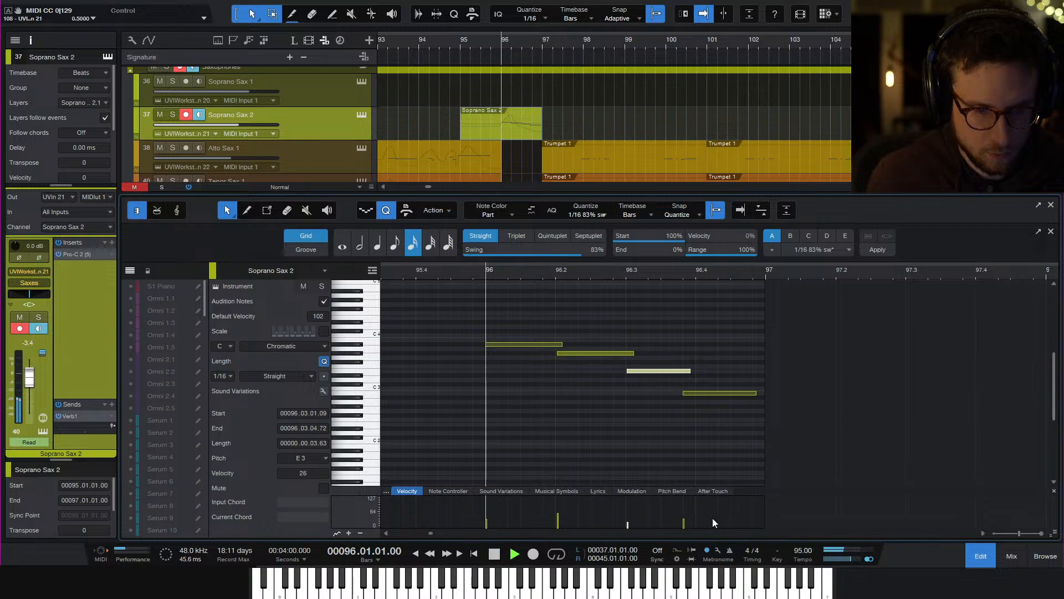
key("space")
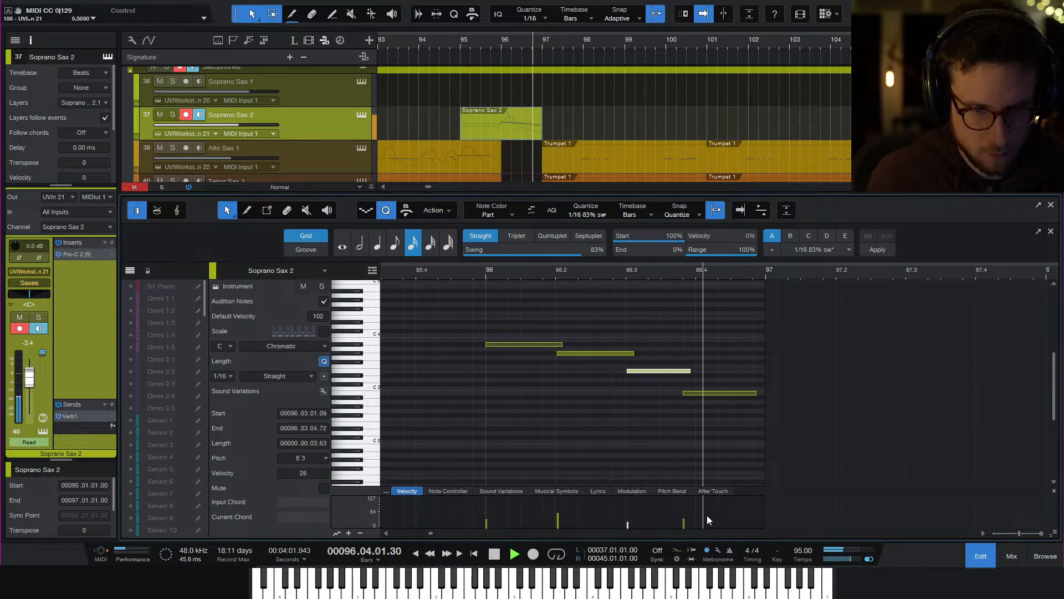
key("space")
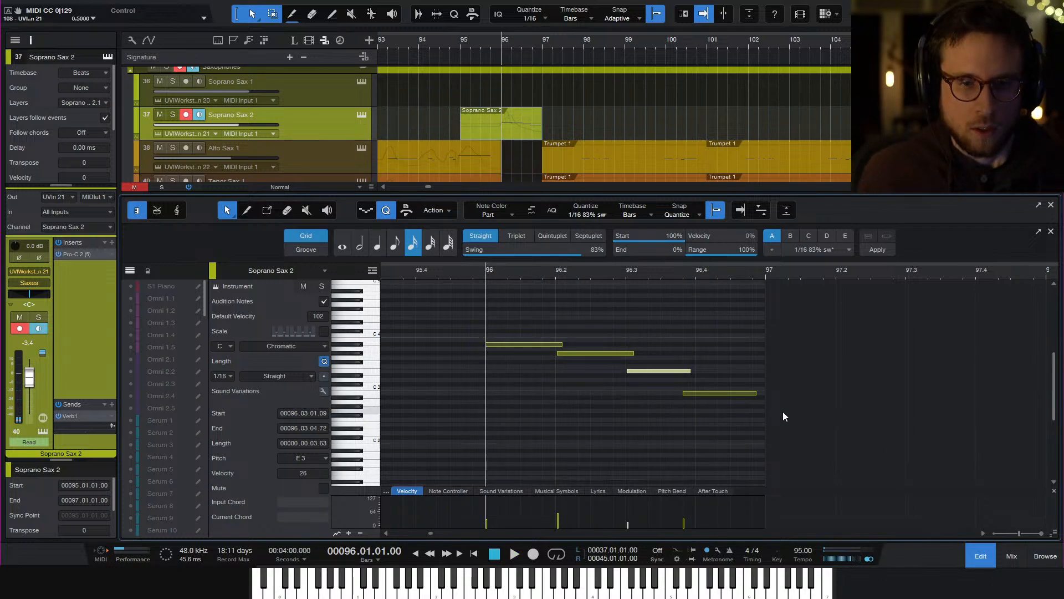
left_click_drag(755, 393, 752, 393)
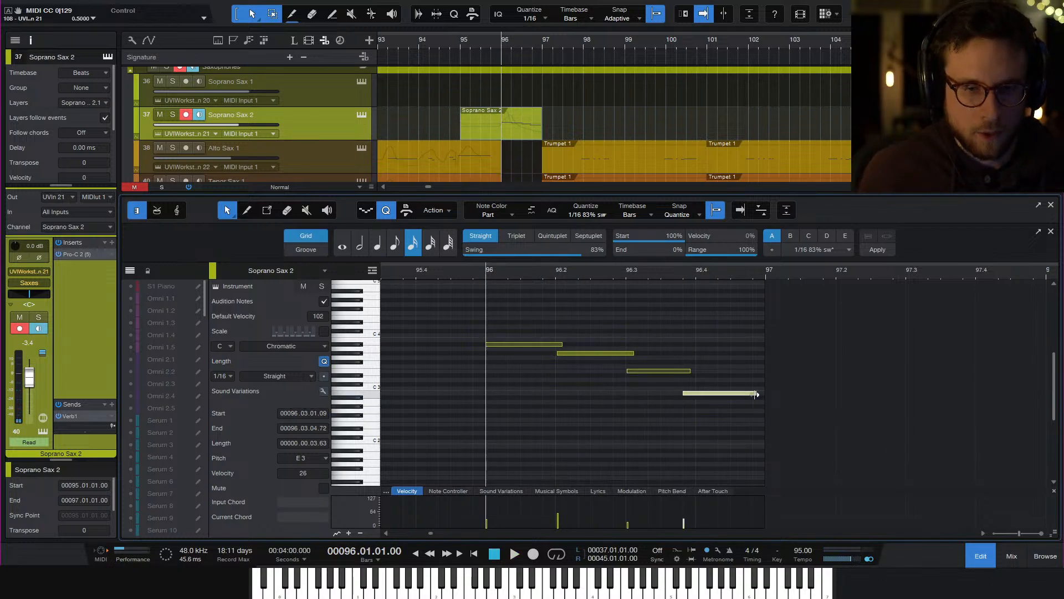
Trim the Soprano Sax 2 event's start to bar 96 and copy it onto the Alto Sax 1 track at the same position
left_click(976, 564)
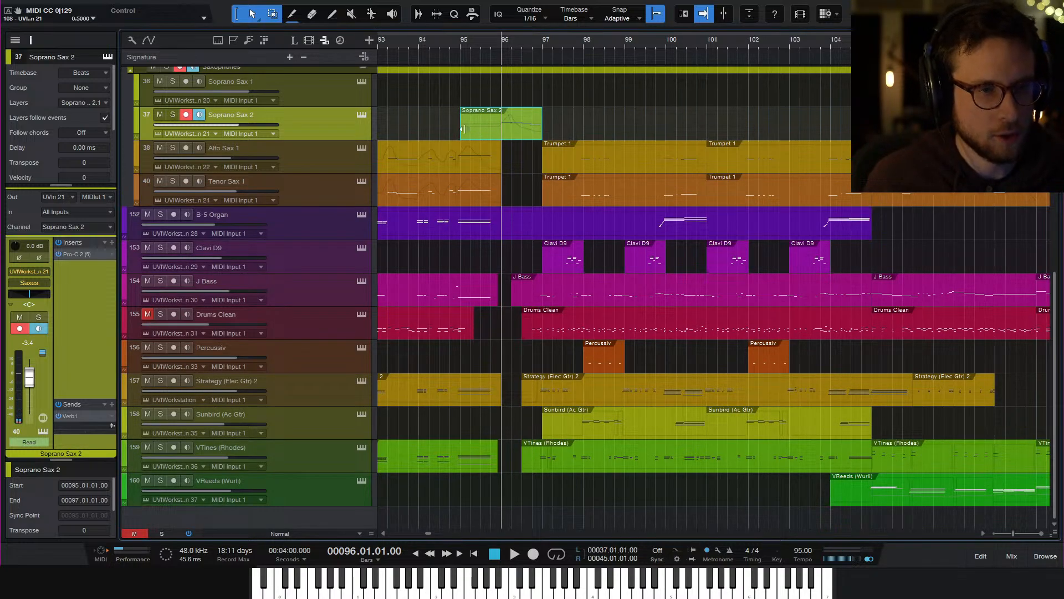
left_click_drag(463, 129, 519, 166)
double_click(519, 164)
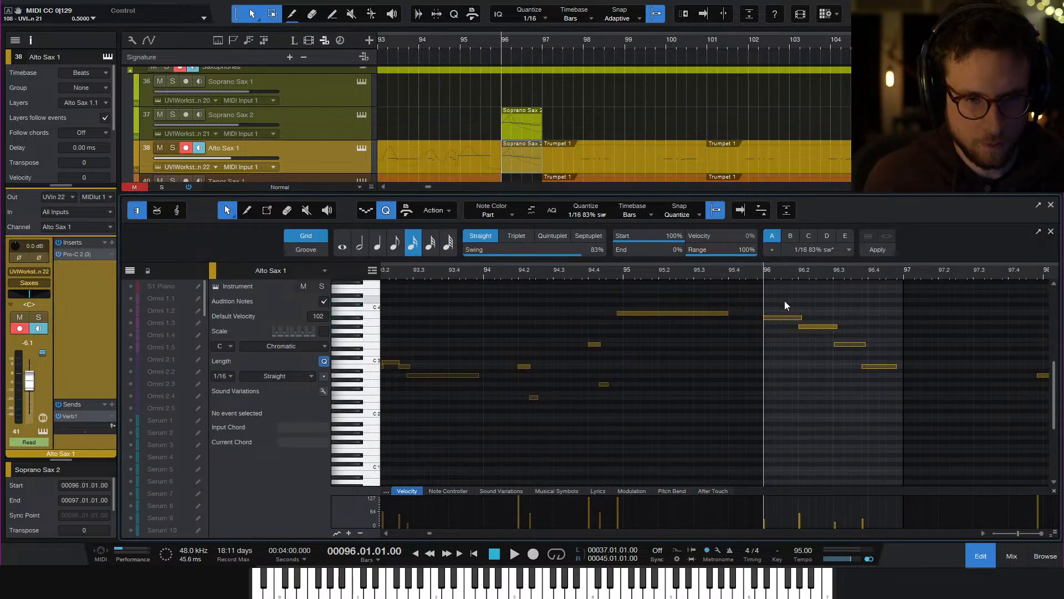
Transpose all four copied notes in bar 96 of Alto Sax 1 down six semitones so the first is E3
left_click_drag(781, 298, 913, 392)
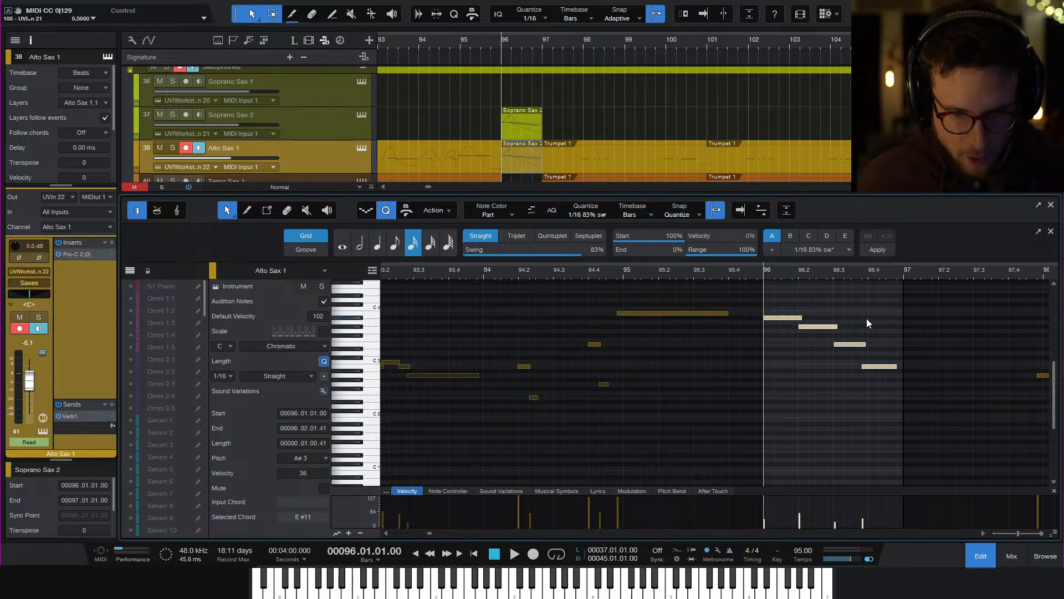
key("e")
scroll(900, 357, "right", 2)
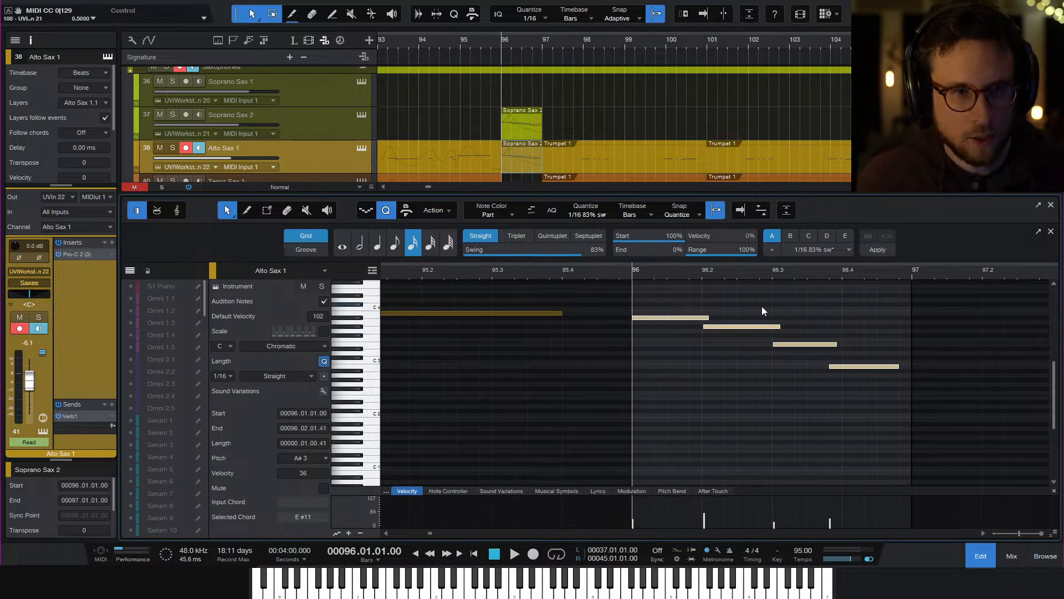
key("Down")
key("Down")
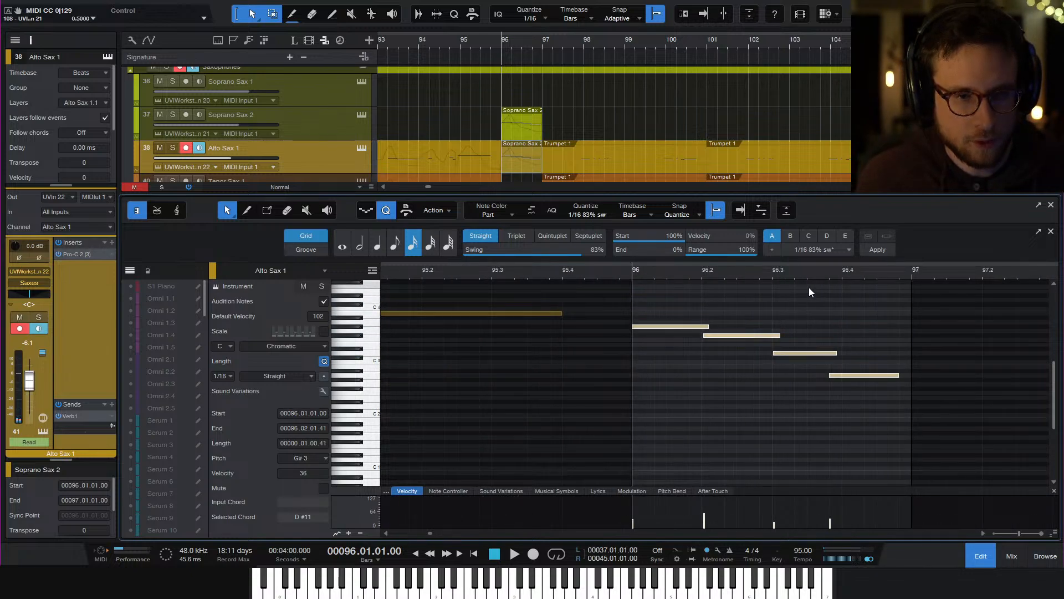
key("Down")
key("Down")
key("Down")
key("Down")
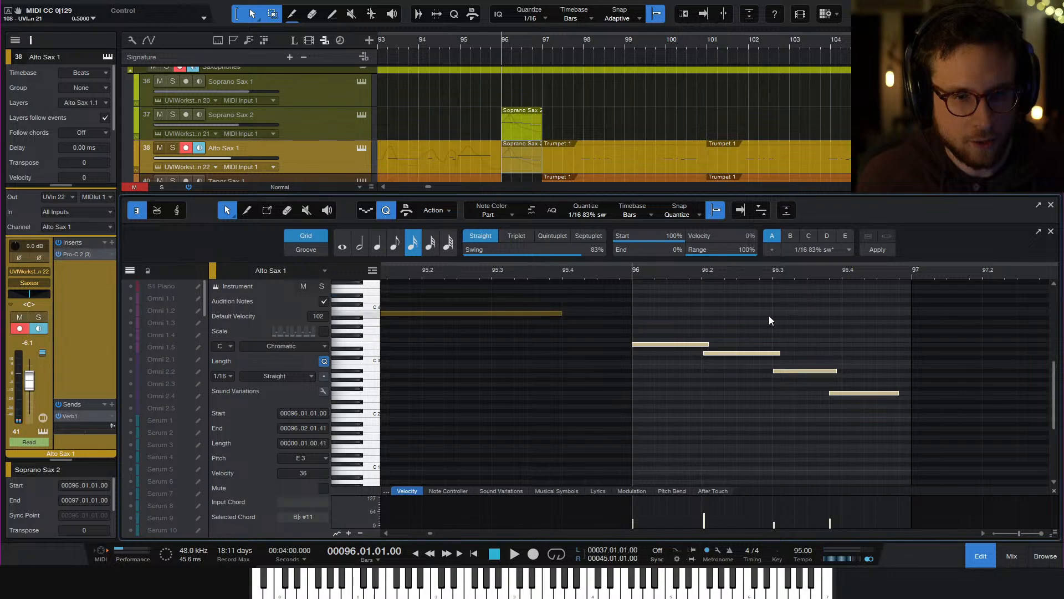
Harmonise the Alto Sax 1 fill by lowering its second note to B2, the third by two semitones and the last to E2
left_click(737, 347)
left_click(737, 353)
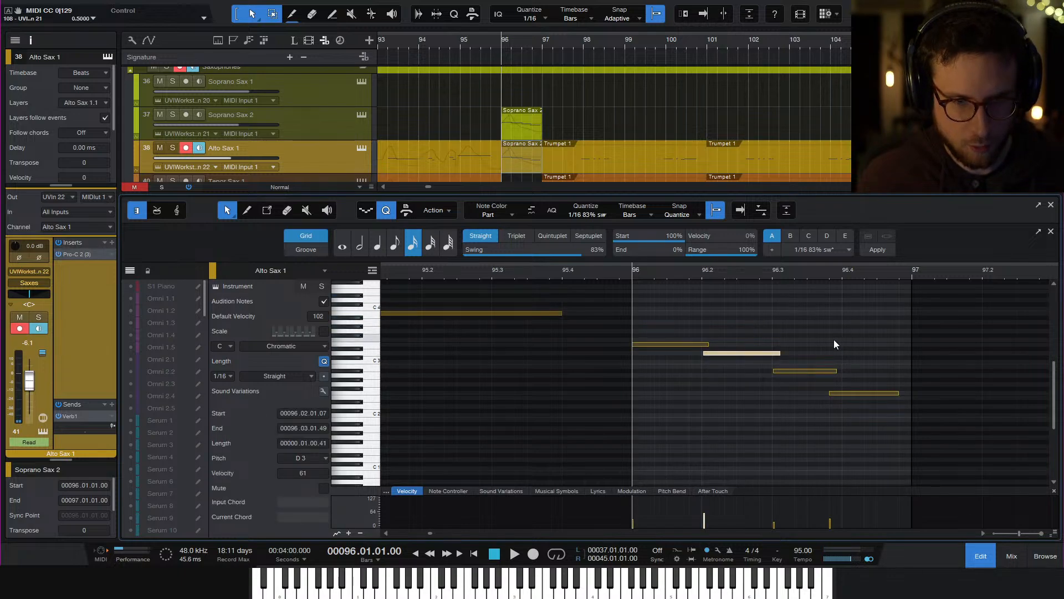
key("Down")
key("Down")
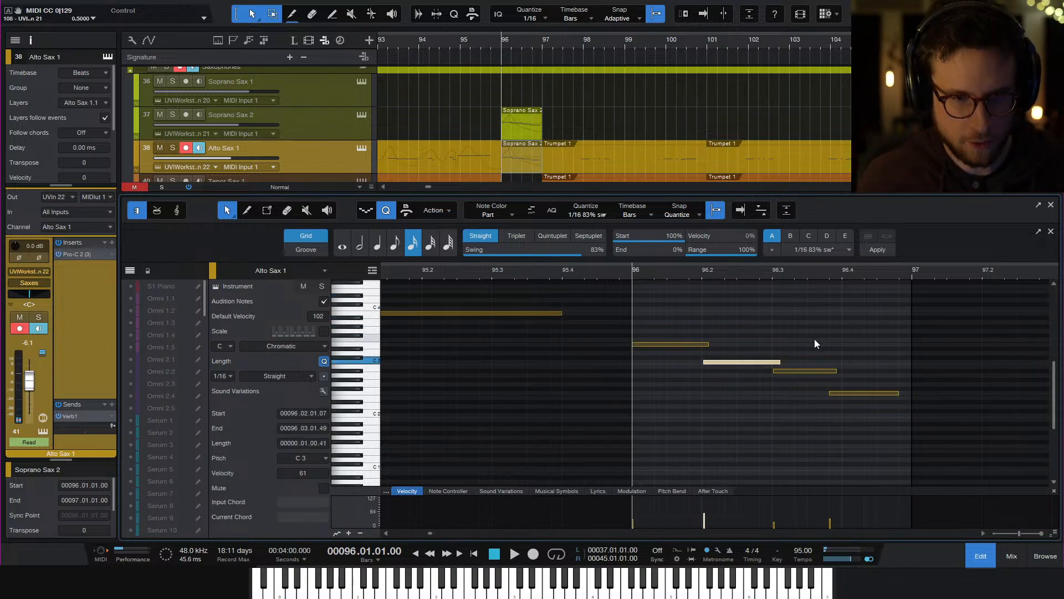
key("Down")
left_click(818, 371)
key("Down")
key("Down")
left_click(887, 394)
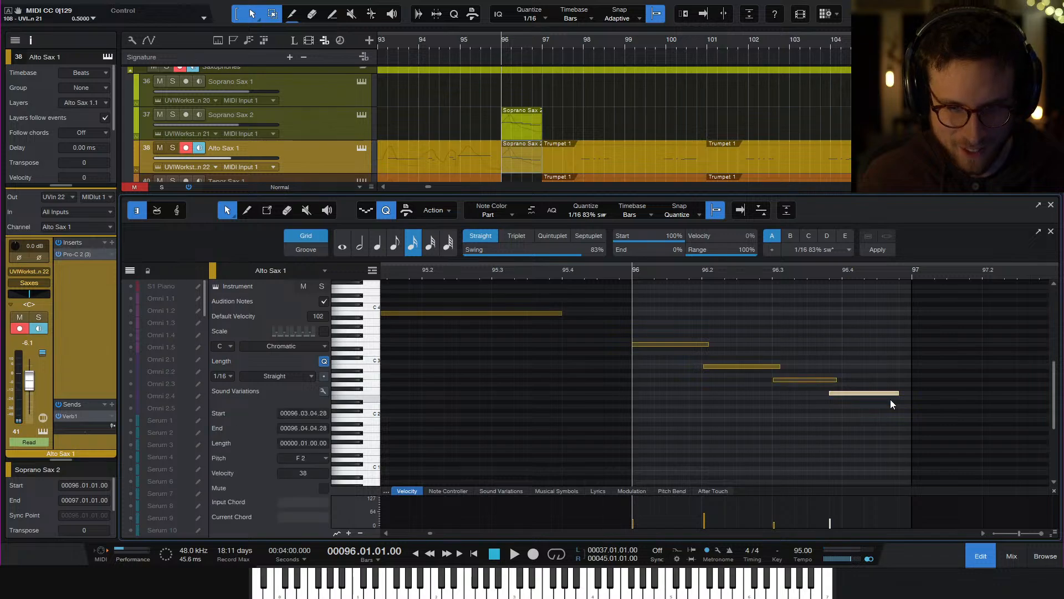
key("Down")
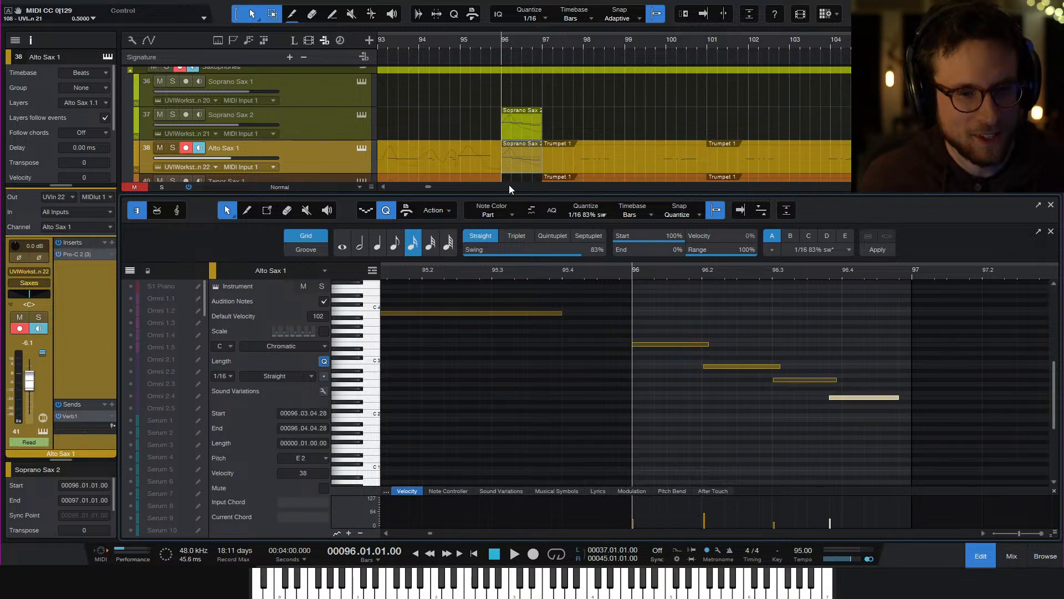
Paste the Alto Sax 1 fill onto the Tenor Sax 1 track at bar 96
scroll(557, 144, "down", 3)
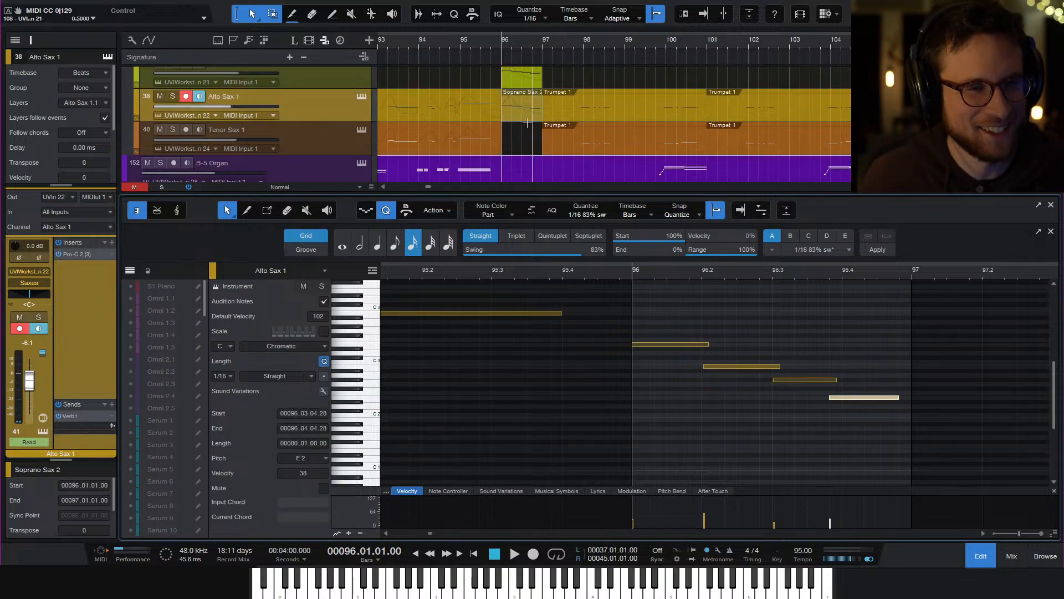
left_click(550, 152)
key("ctrl+v")
Transpose all four pasted notes in bar 96 of Tenor Sax 1 down eight semitones so the first is G#2
left_click_drag(853, 331, 1019, 434)
key("Down")
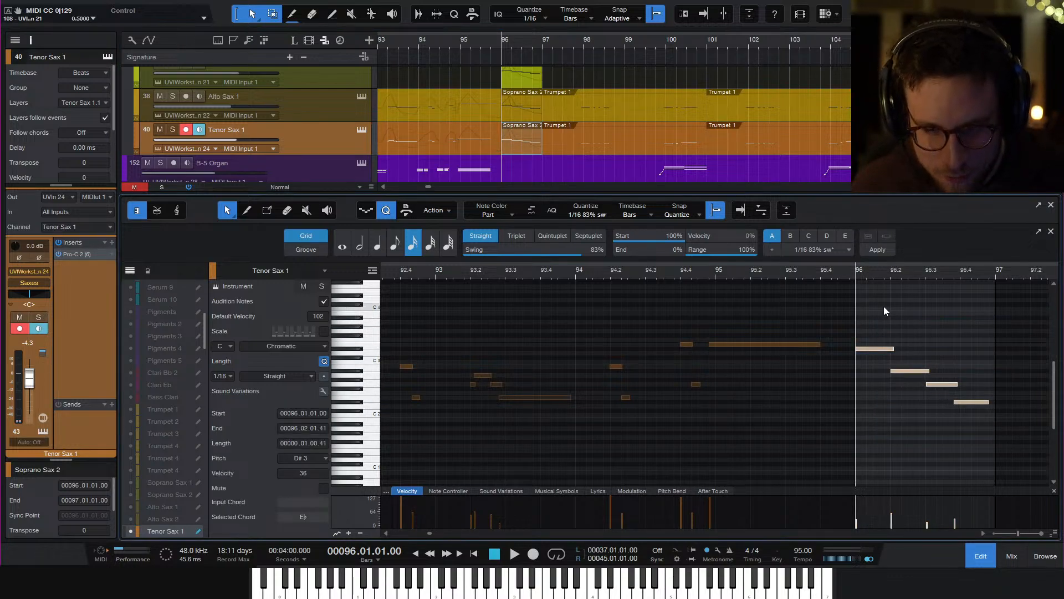
key("Down")
key("Down")
key("Down")
key("Down")
key("Down")
key("Down")
key("Down")
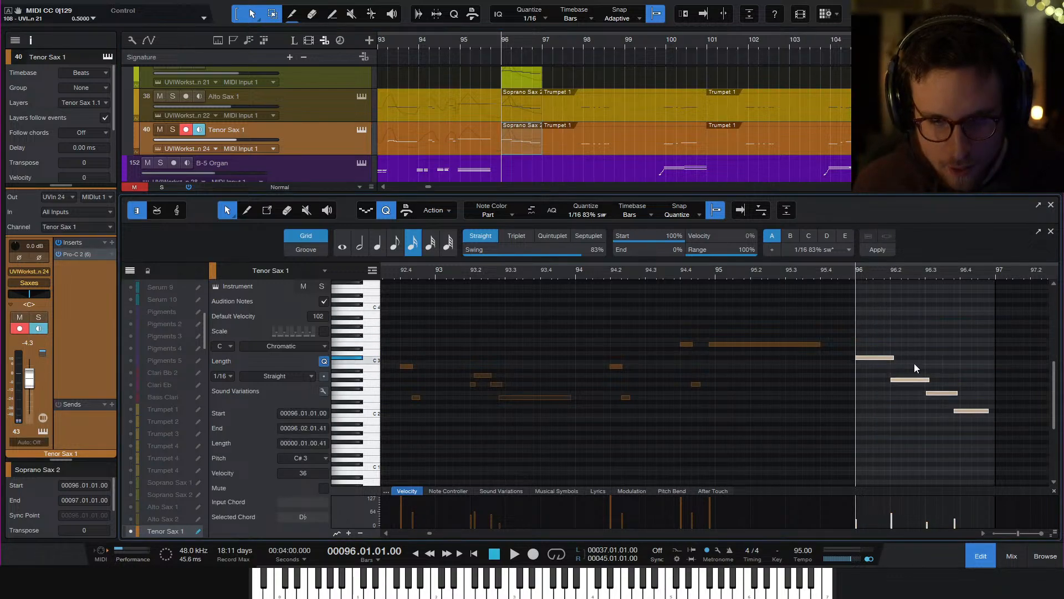
Harmonise the Tenor Sax 1 fill by raising its second note one semitone and lowering the third to B1
scroll(858, 394, "right", 2)
left_click(855, 401)
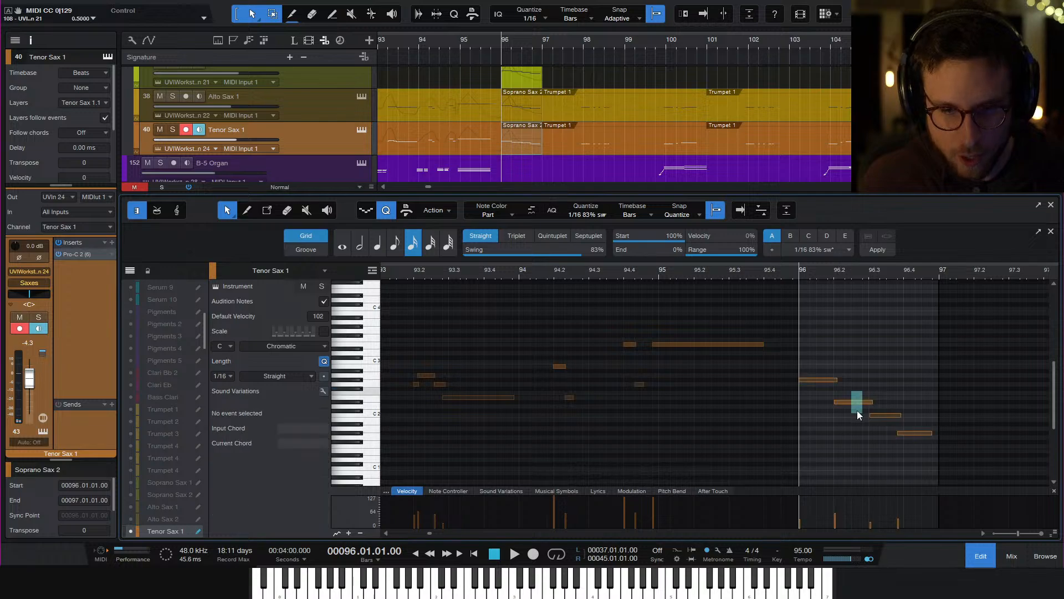
key("Up")
left_click(886, 415)
key("Down")
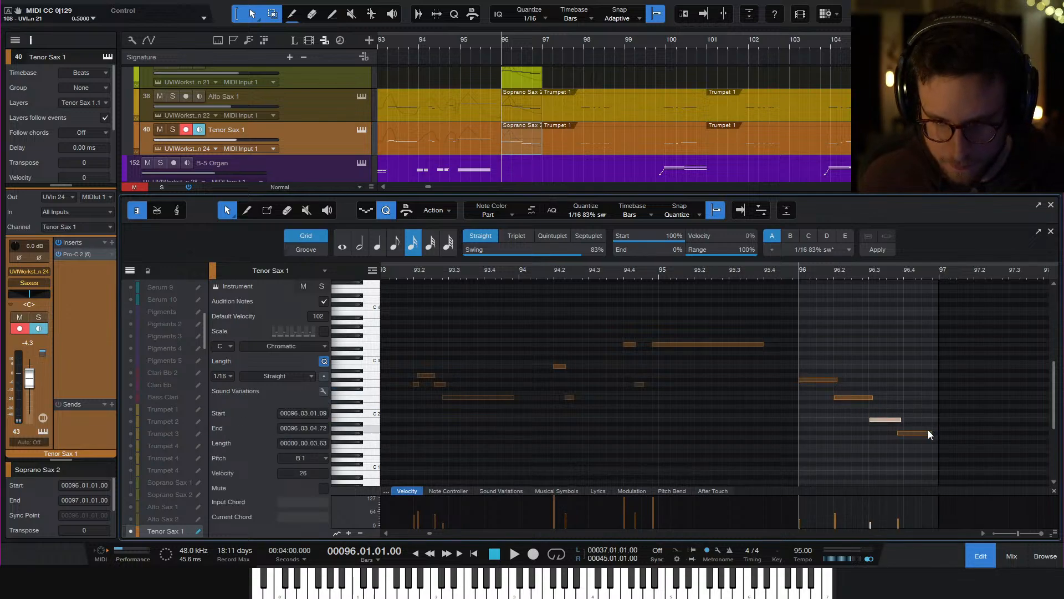
Play the three-part saxophone fill repeatedly from bar 96 to check the harmony
scroll(925, 440, "down", 1)
scroll(925, 443, "right", 2)
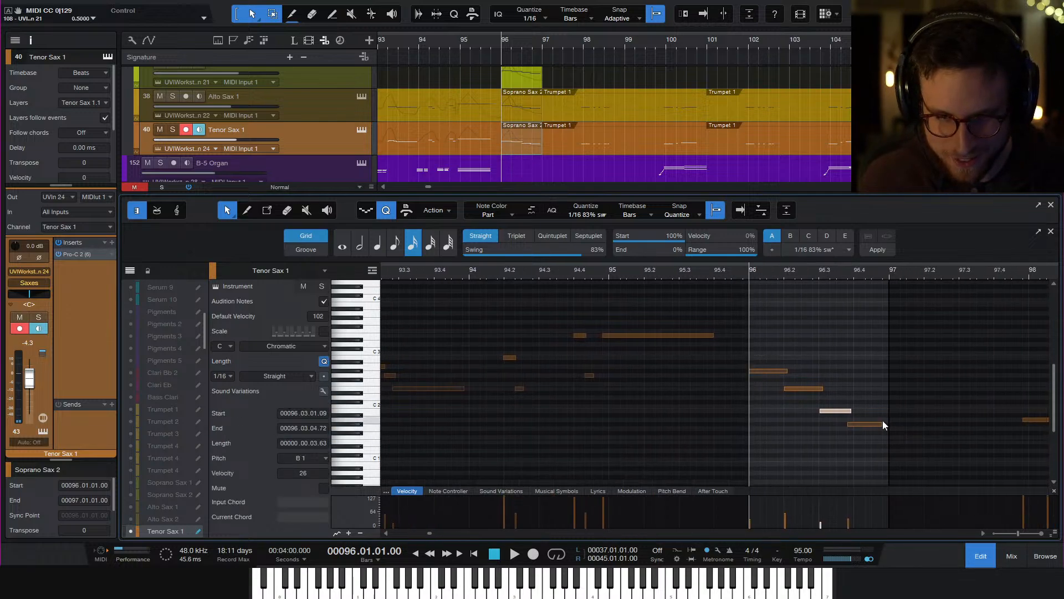
key("space")
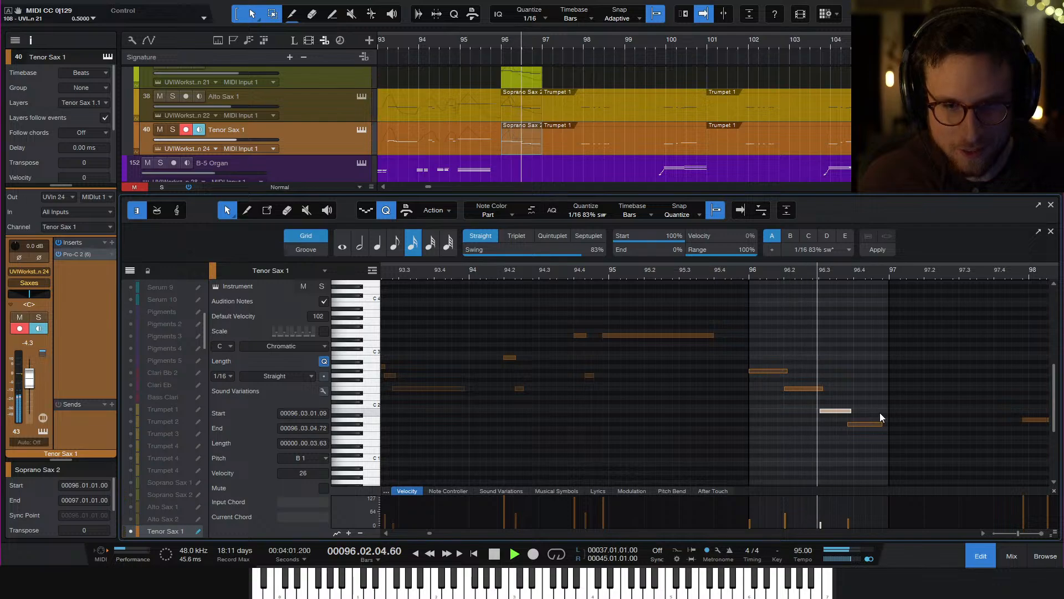
key("space")
key("space")
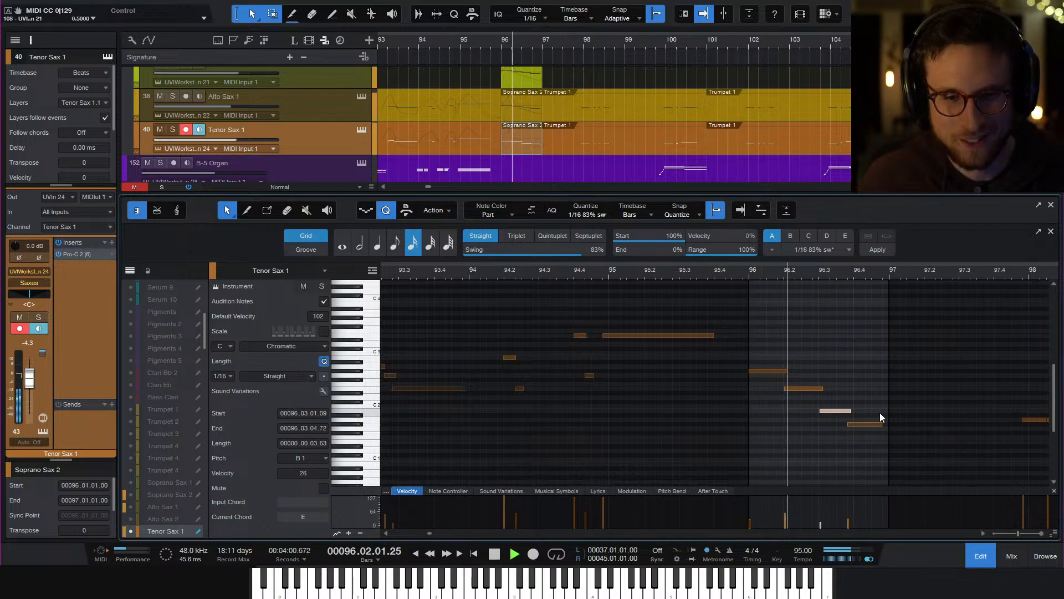
key("space")
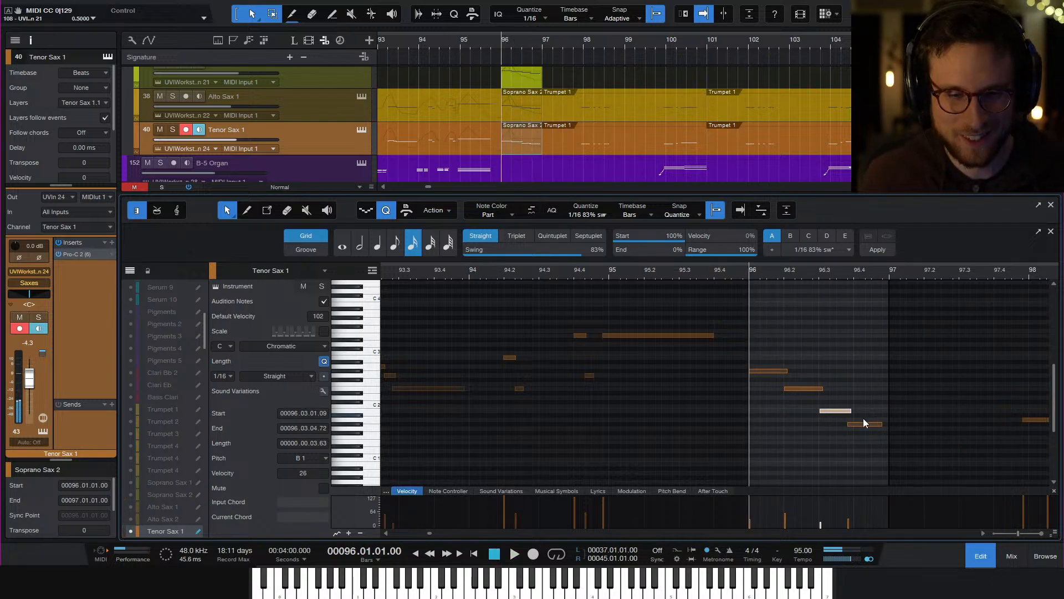
key("space")
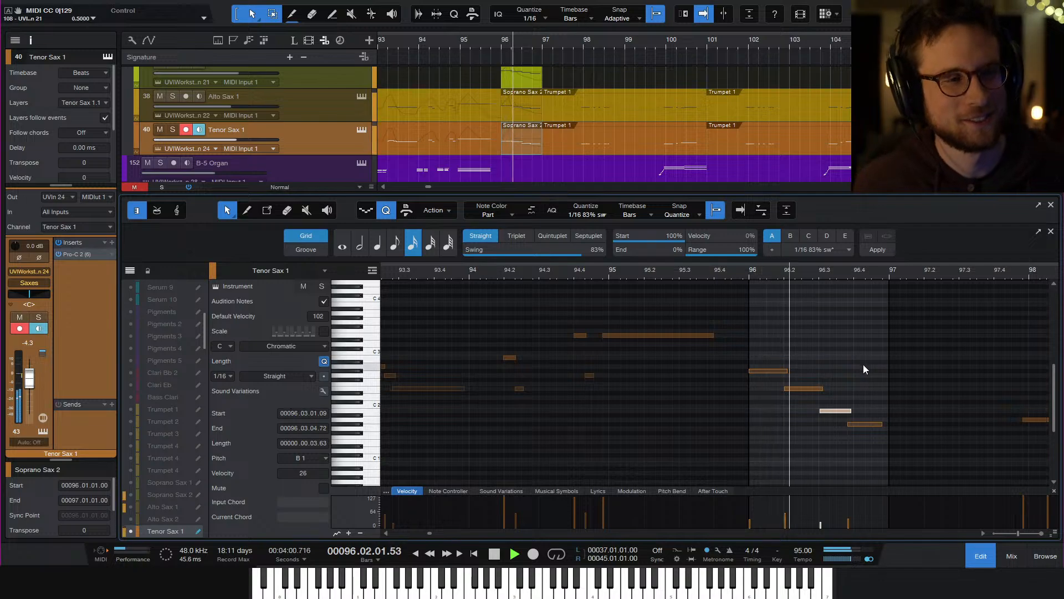
key("space")
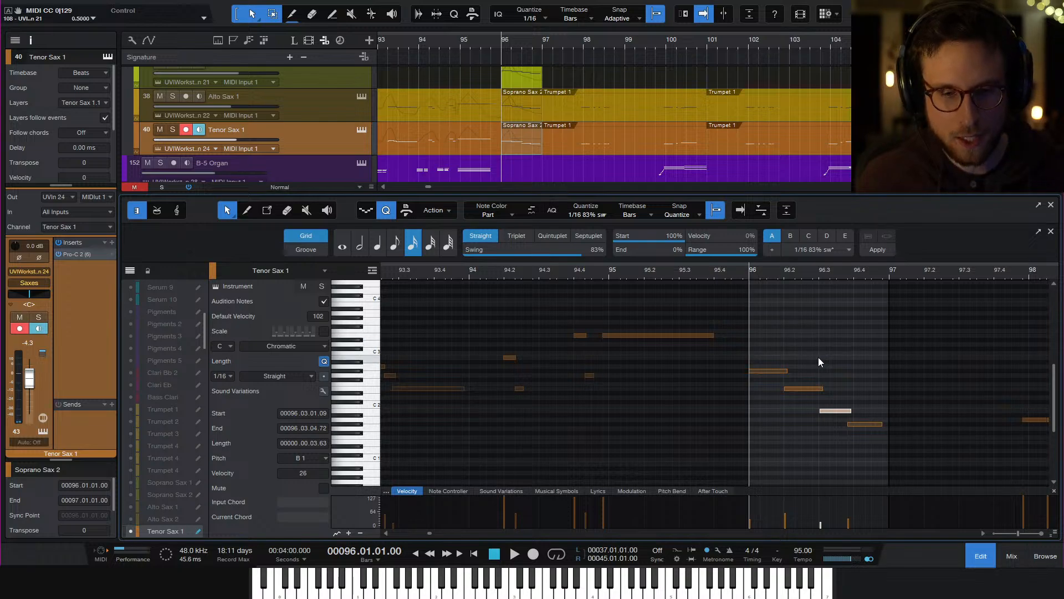
Extend the start of the J Bass event back to 95.04.03.00 so it covers the break, and play from bar 96
scroll(515, 118, "down", 3)
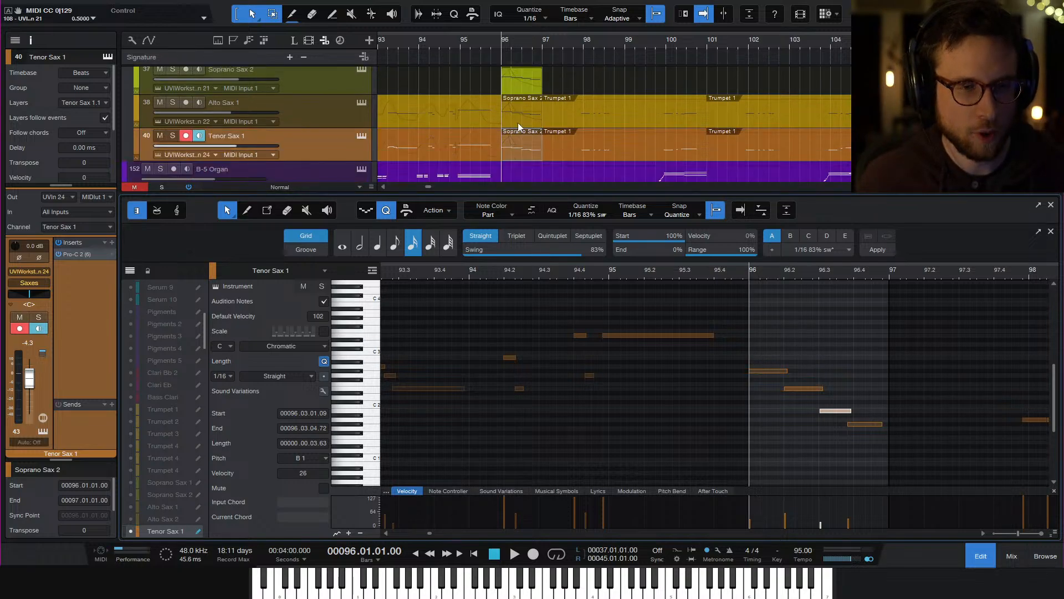
scroll(520, 125, "down", 3)
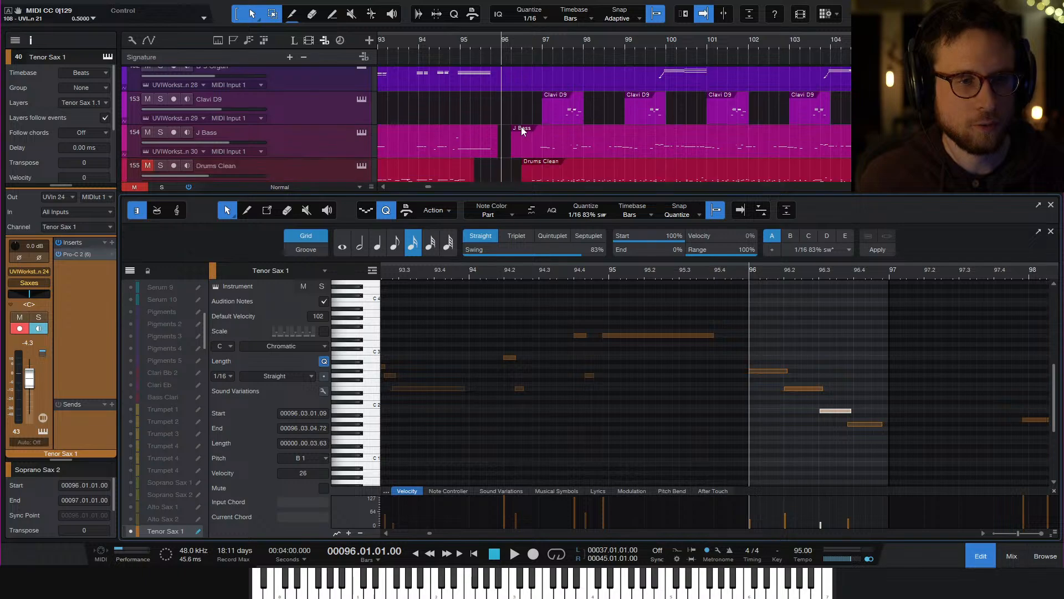
scroll(522, 131, "up", 2)
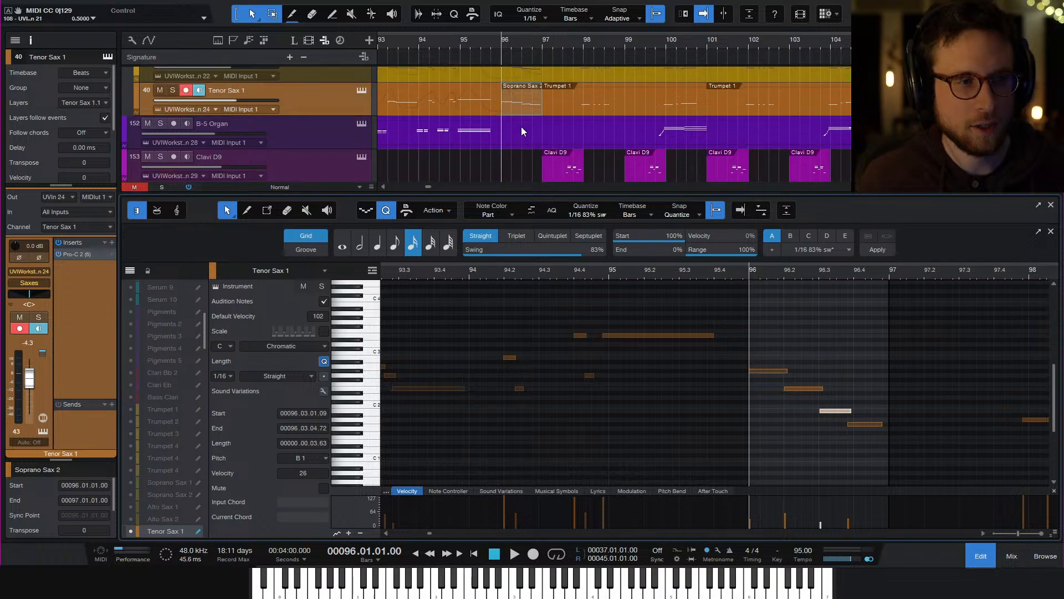
scroll(521, 131, "down", 3)
left_click(520, 126)
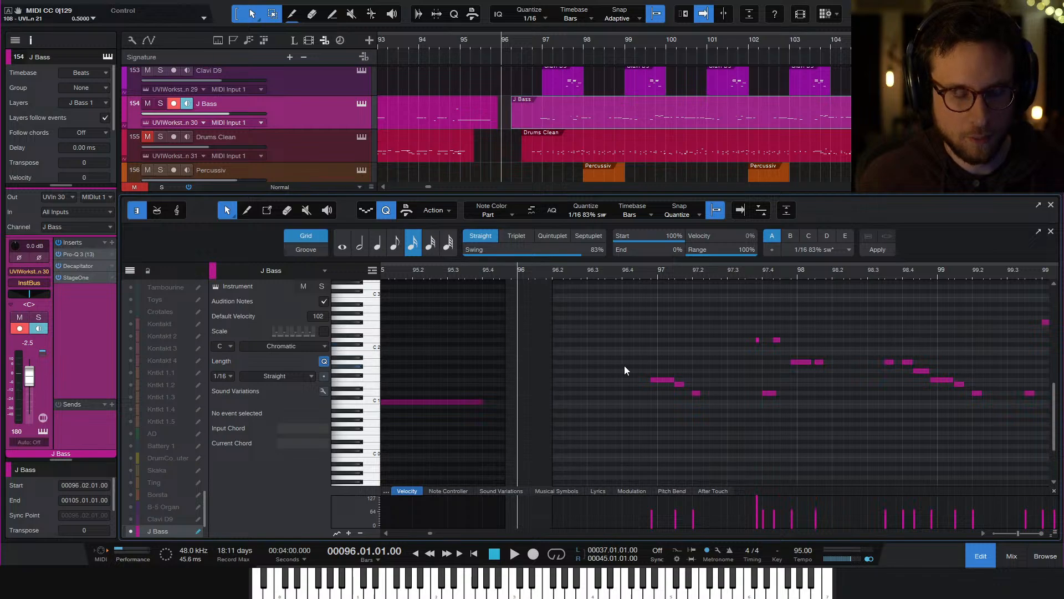
left_click_drag(550, 284, 499, 301)
key("space")
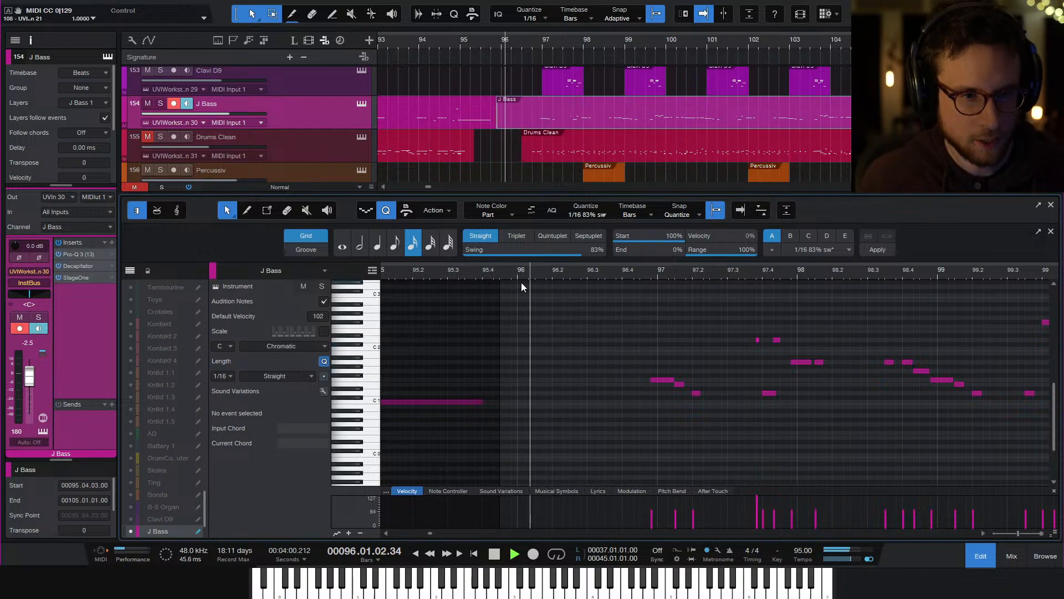
key("space")
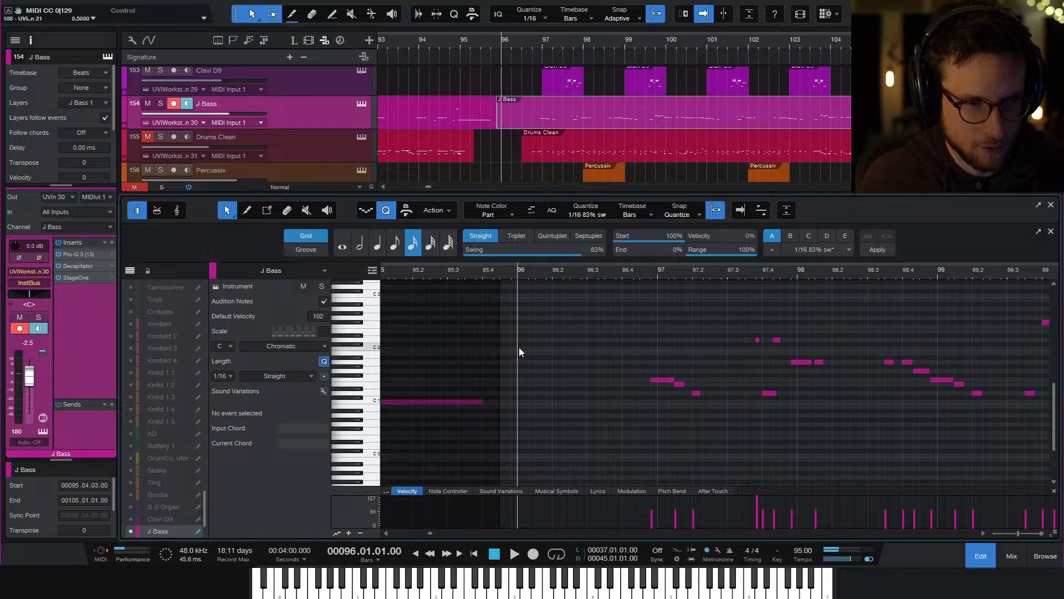
Add a three-beat C2 note at the start of bar 96 in J Bass, set its velocity to 30, and audition it
key("e")
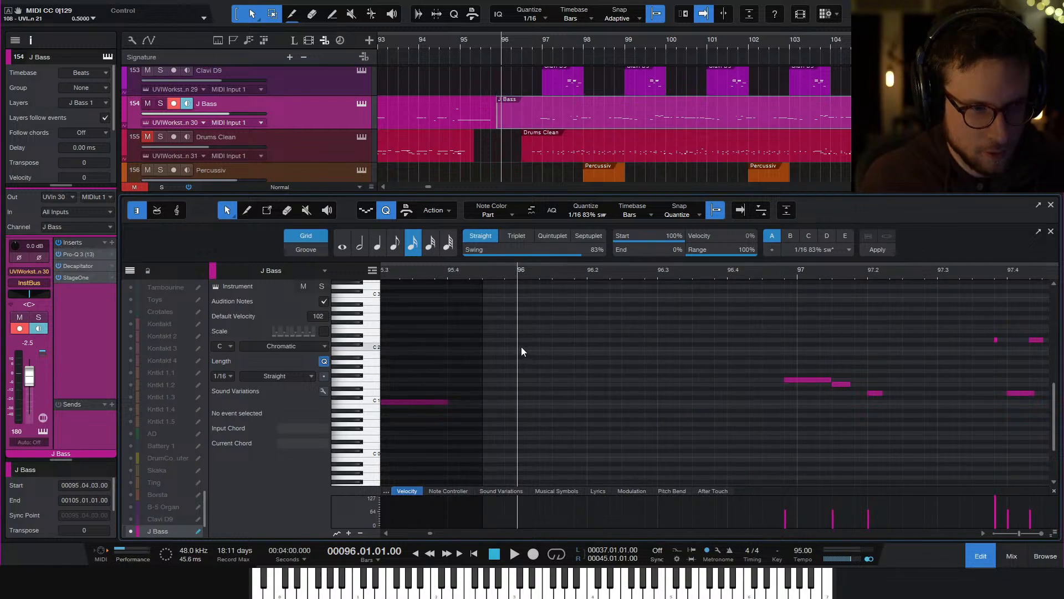
double_click(521, 348)
left_click_drag(535, 349, 720, 363)
left_click_drag(520, 510, 520, 520)
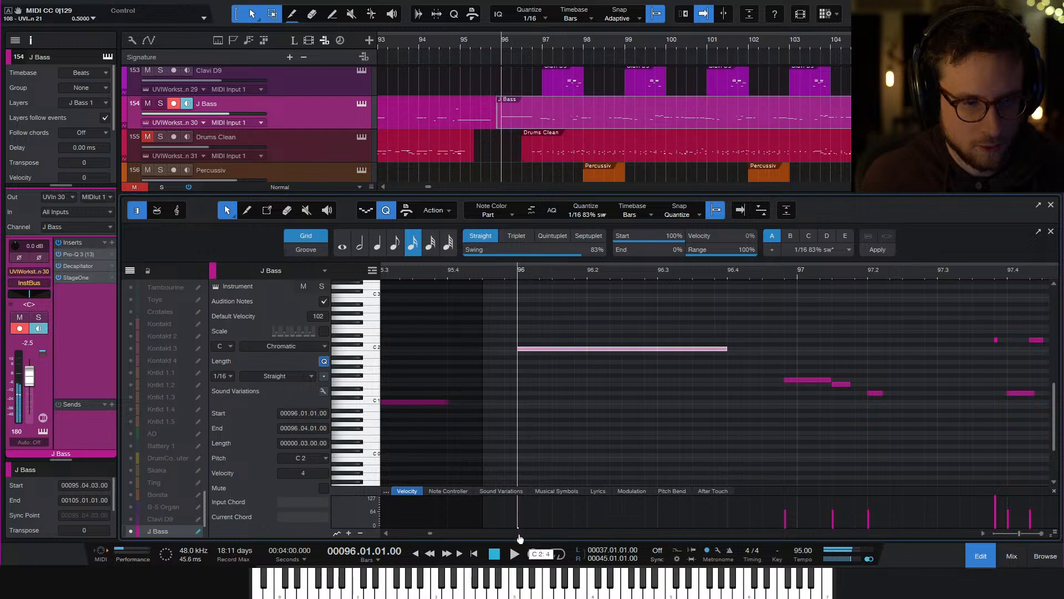
key("space")
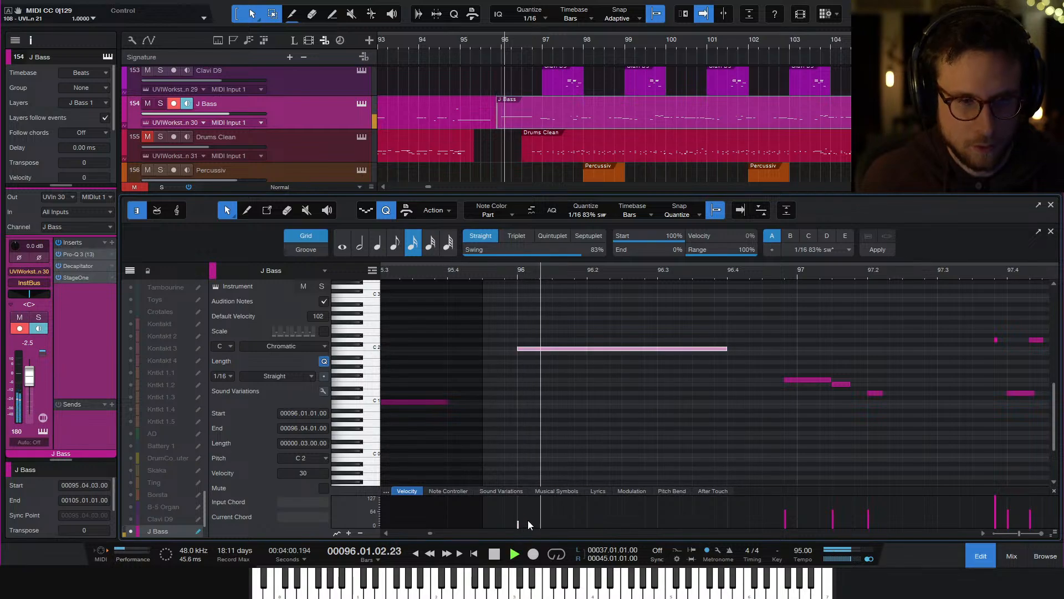
key("space")
key("space")
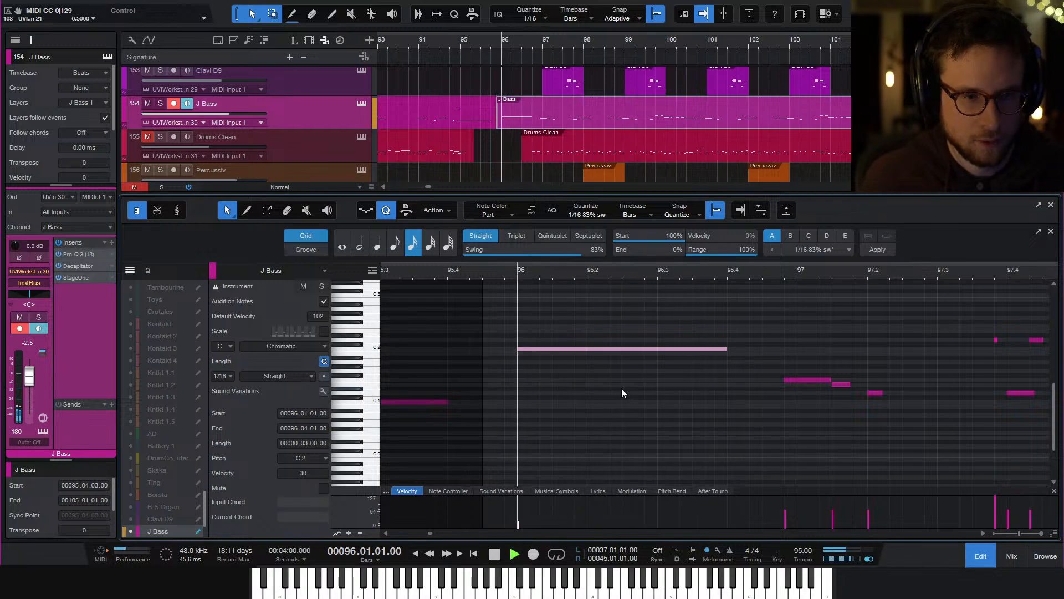
Play the lead-in to the break from the middle of bar 94
key("w")
key("w")
key("w")
scroll(576, 344, "left", 3)
key("space")
left_click(603, 273)
key("space")
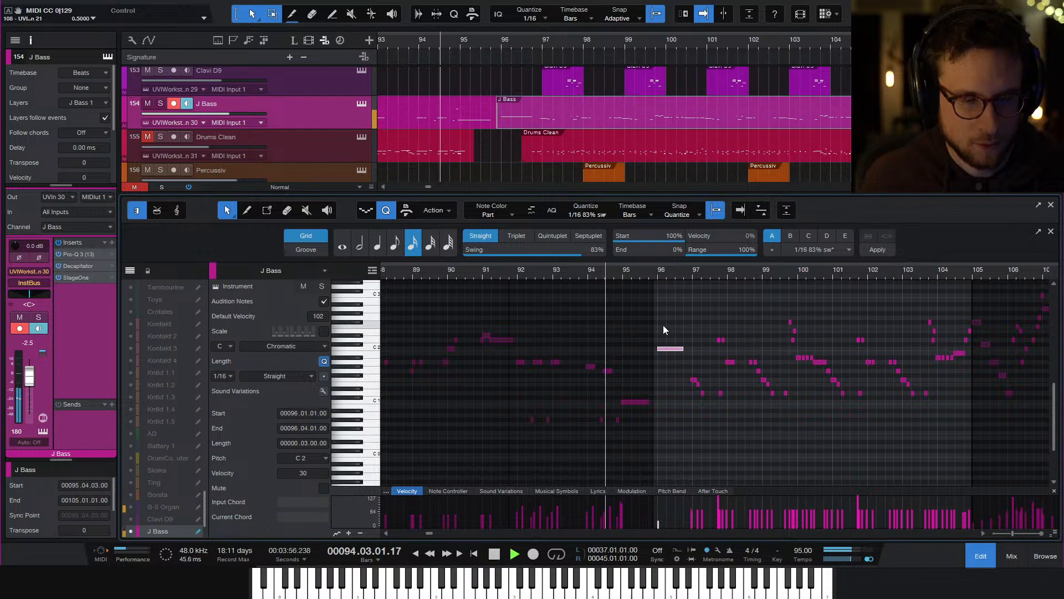
key("space")
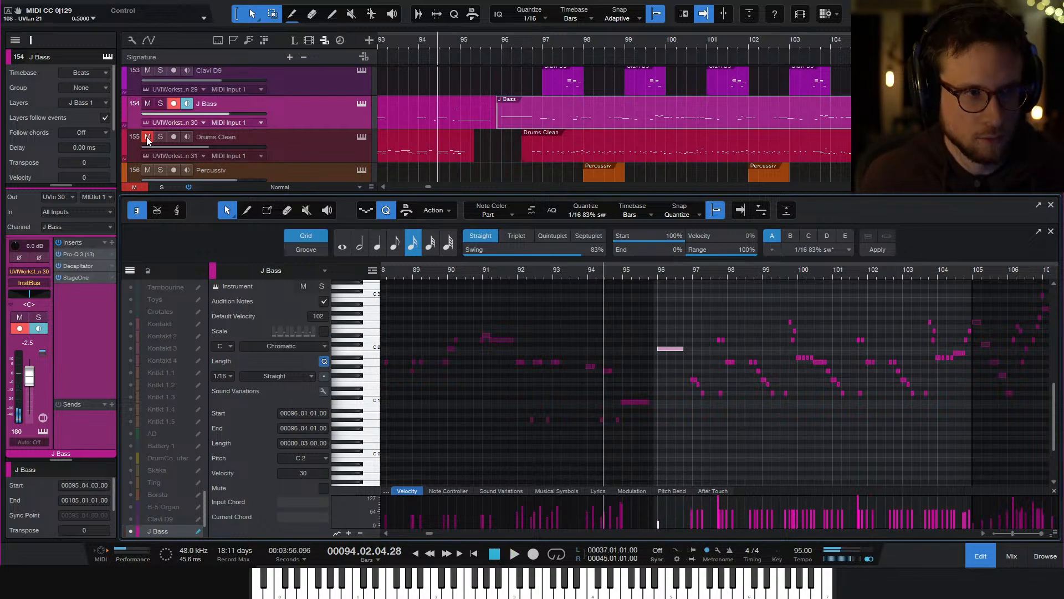
Unmute the Drums Clean track and replay the transition into bar 96, restarting near the end of bar 94
key("space")
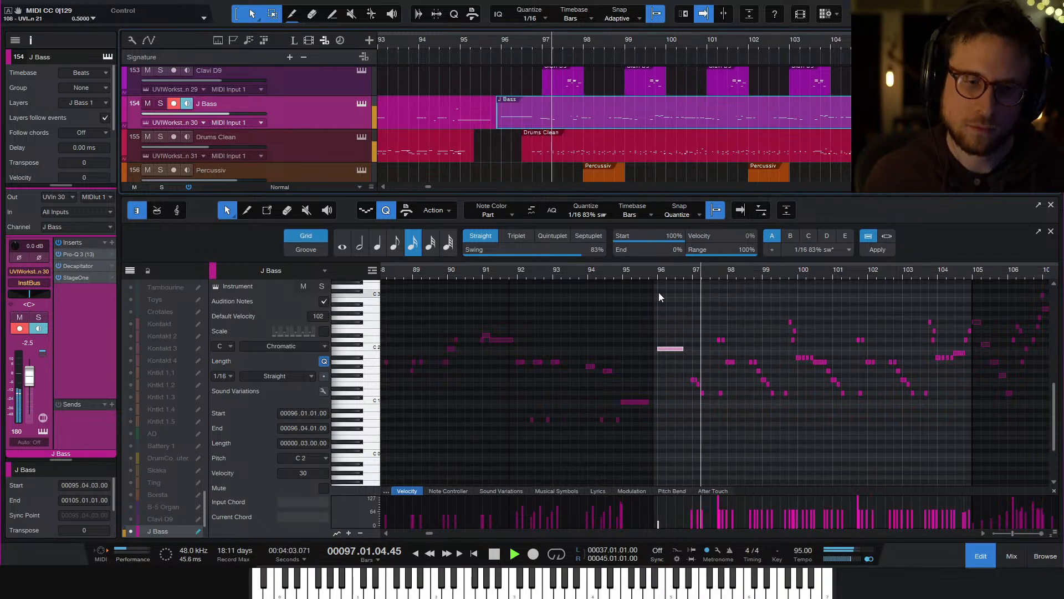
left_click_drag(643, 273, 621, 300)
left_click(538, 273)
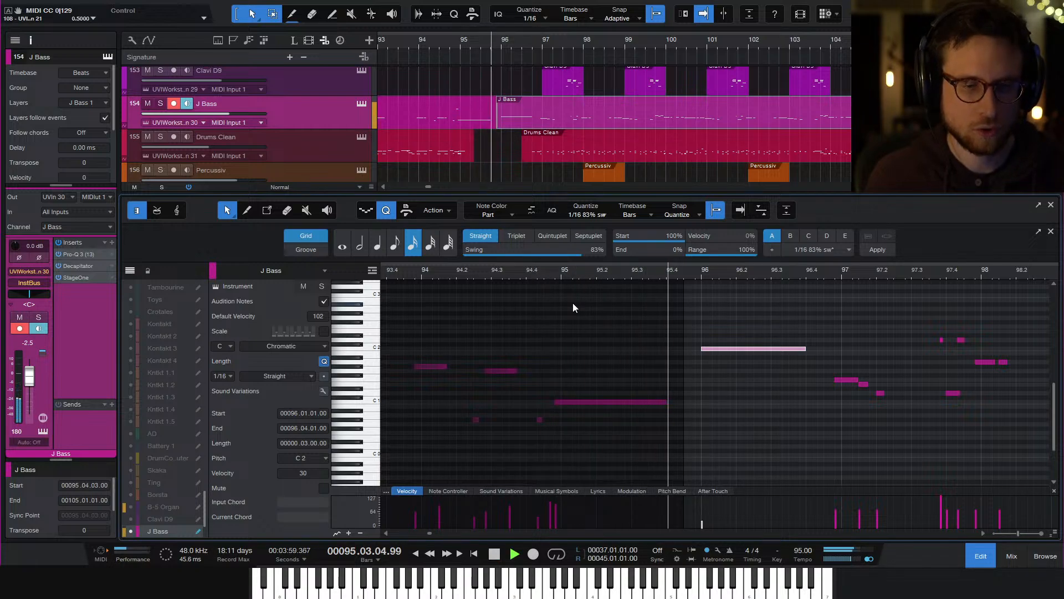
key("space")
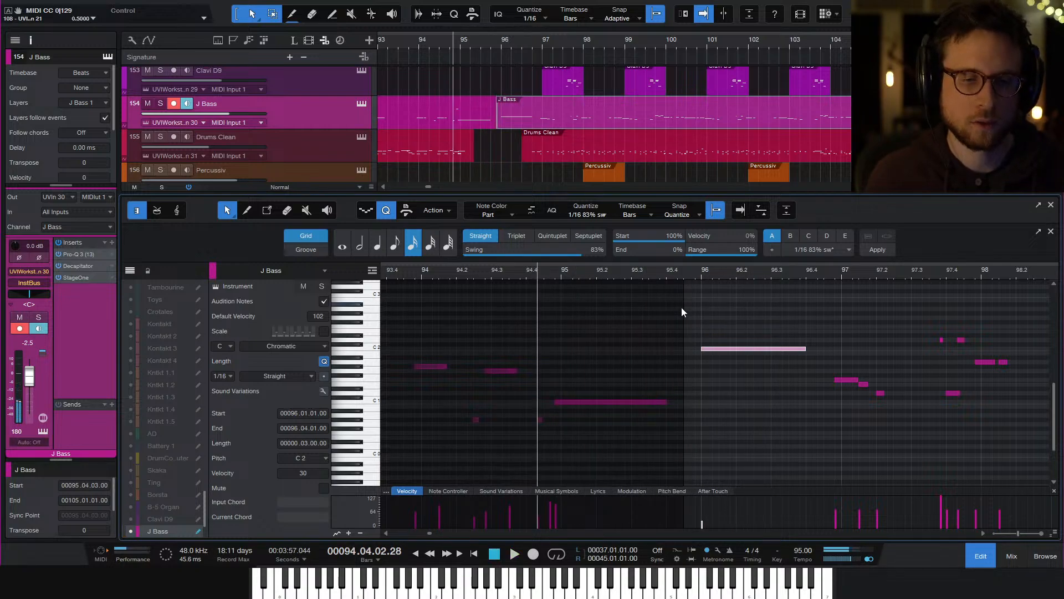
Close the note editor and play the break across the full arrangement from the last beat of bar 94
left_click(967, 555)
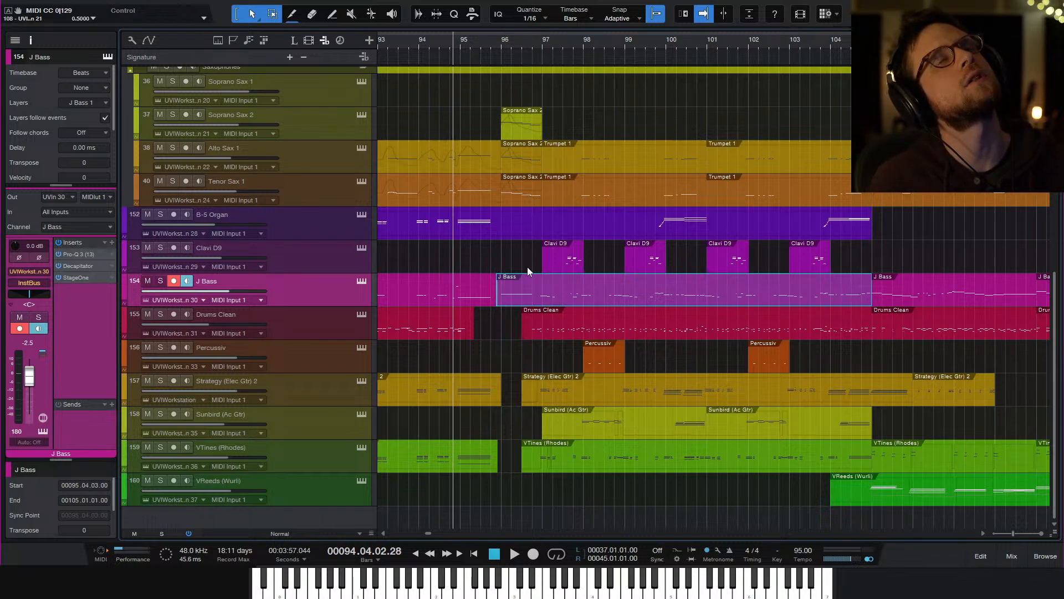
key("space")
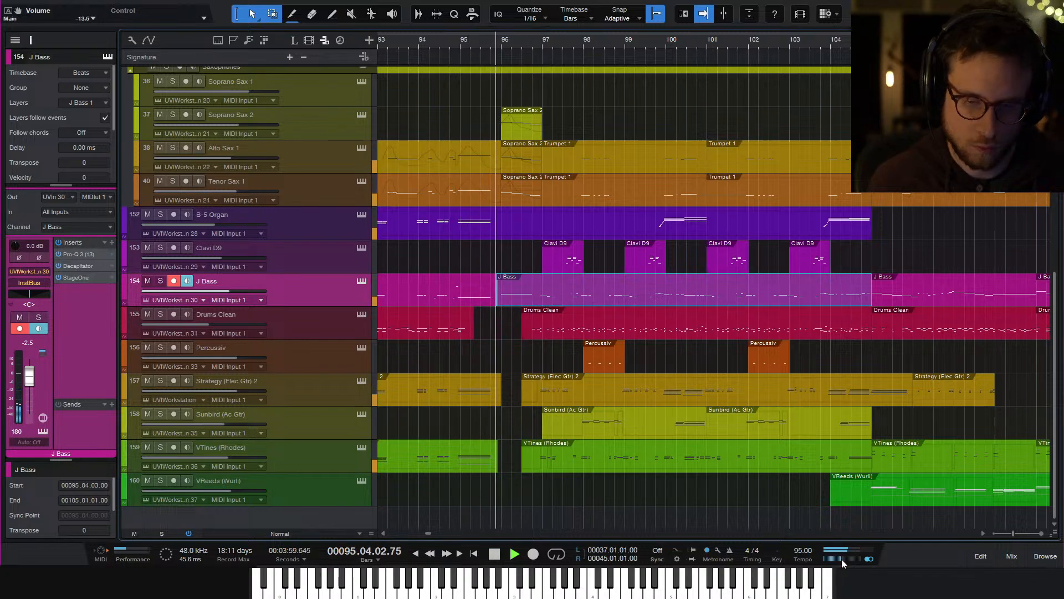
key("e")
key("e")
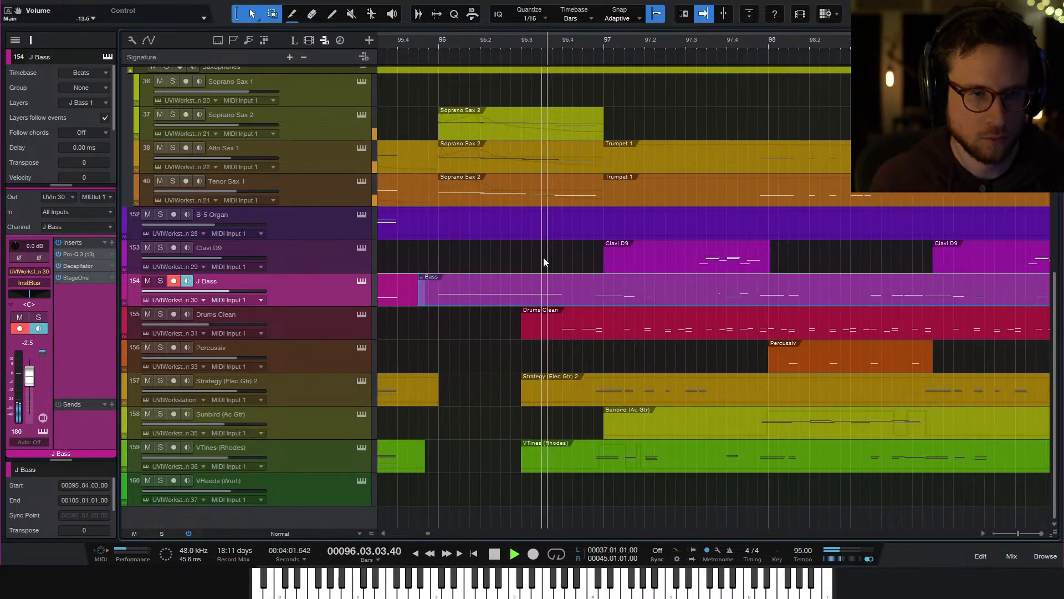
scroll(546, 260, "left", 4)
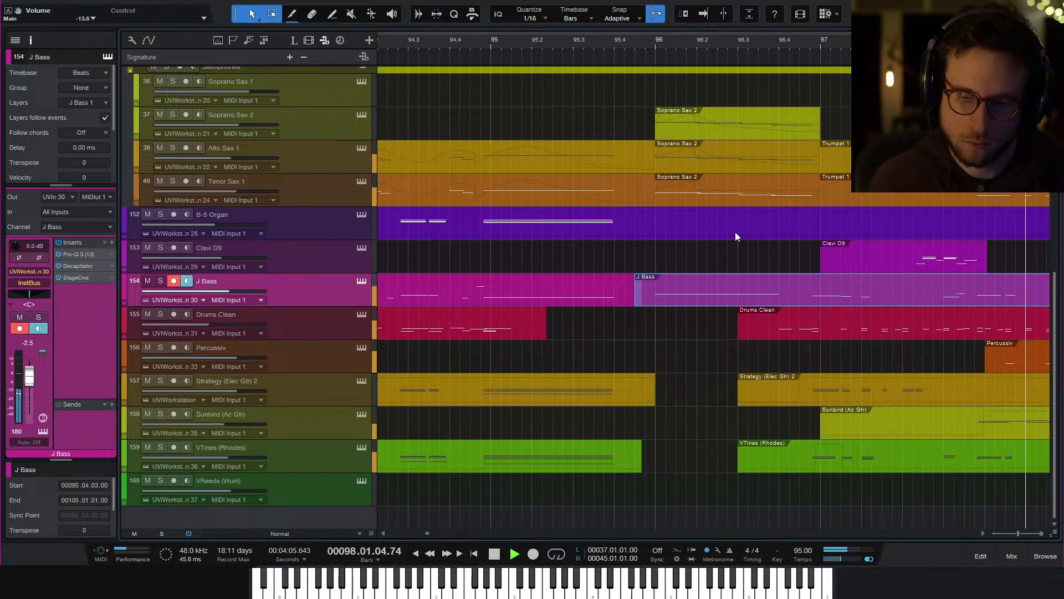
key("space")
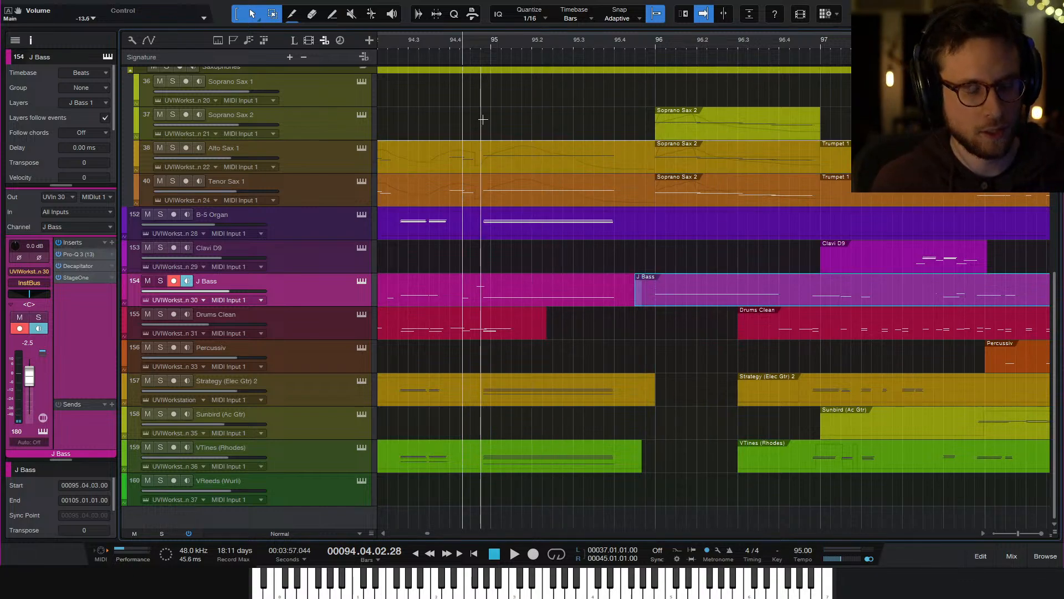
Replay the transition into the break from 94.02.03.00
left_click(386, 38)
key("space")
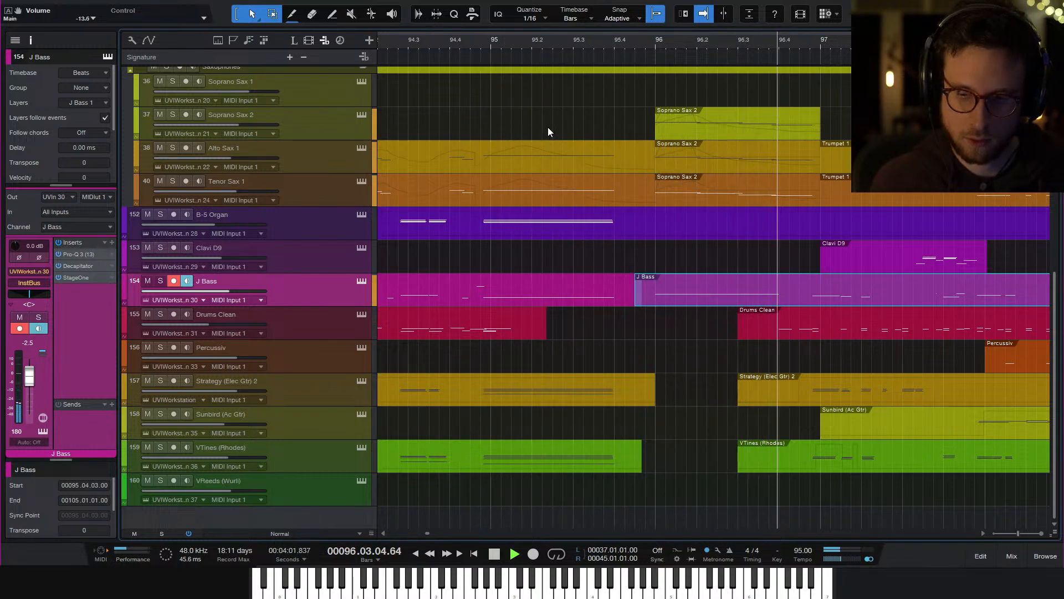
key("space")
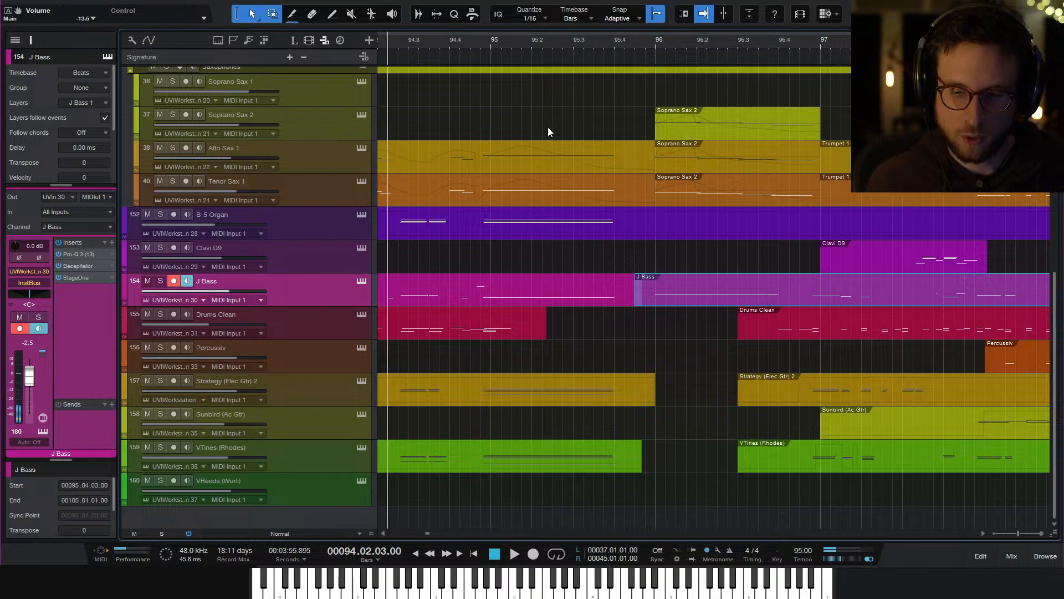
key("space")
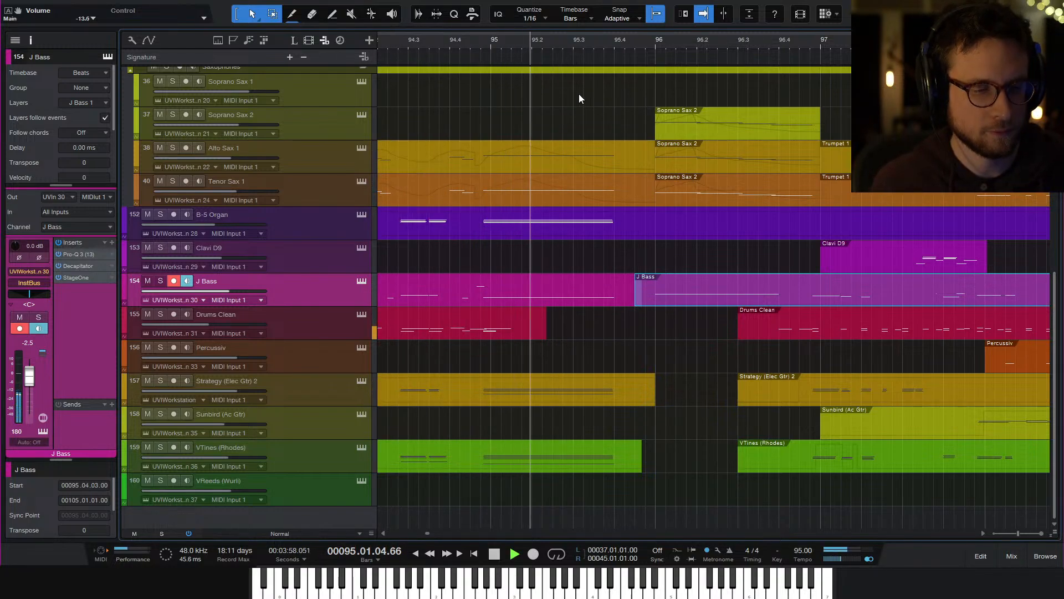
key("space")
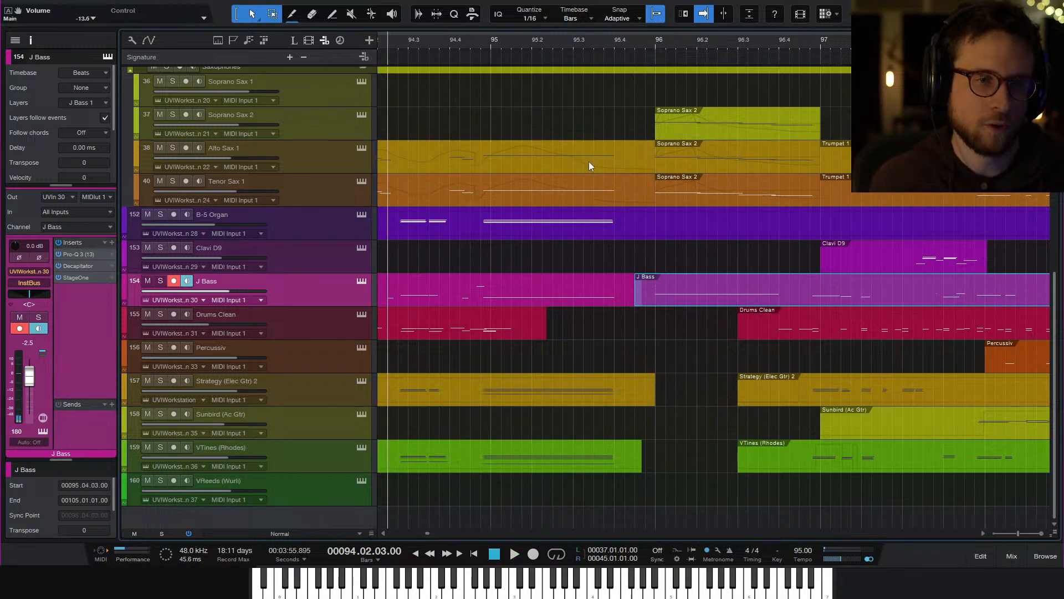
Select the trumpet, saxophone, organ, bass, guitar and Rhodes parts leading into bar 96 and open them together in the note editor
scroll(576, 158, "up", 5)
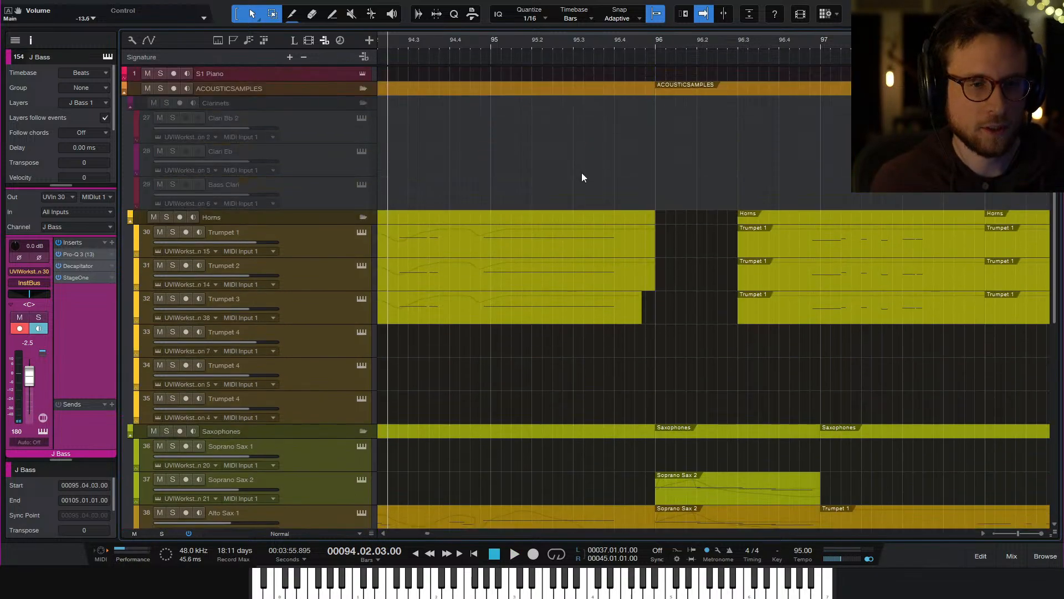
left_click_drag(564, 355, 617, 261)
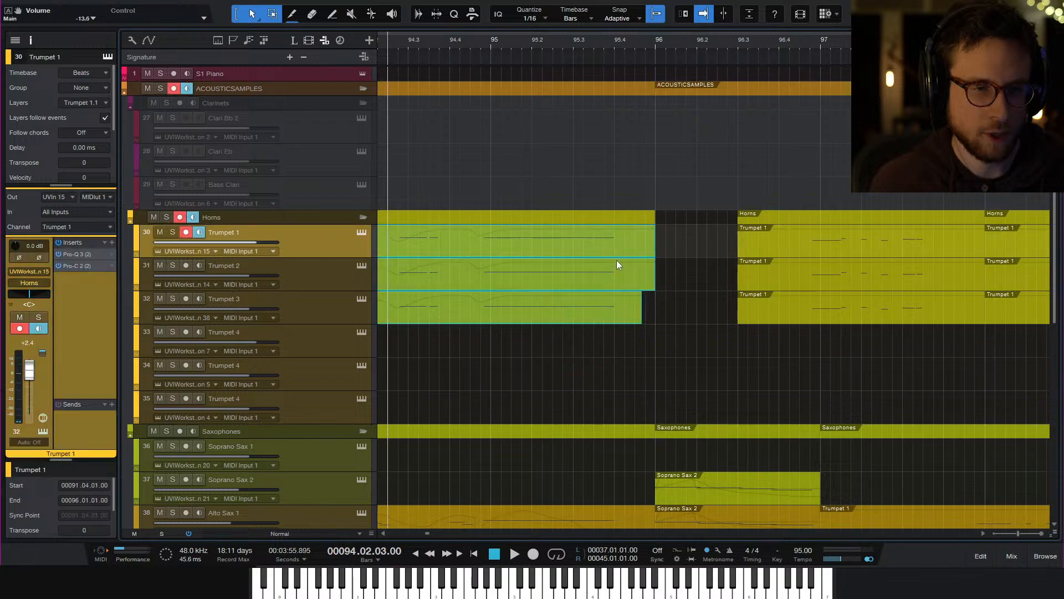
scroll(621, 288, "down", 2)
scroll(610, 260, "down", 2)
left_click_drag(583, 203, 603, 508)
scroll(610, 482, "down", 1)
double_click(614, 401)
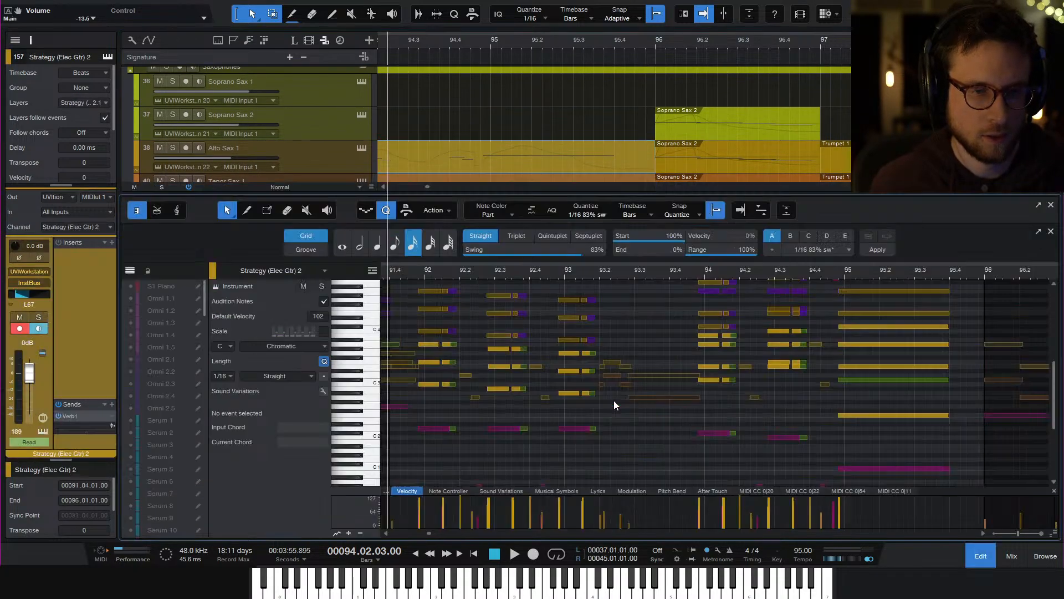
Select the held C+ maj7 chord at bar 95 across all instruments and lengthen its notes to bar 96
scroll(837, 391, "right", 3)
scroll(819, 410, "down", 3)
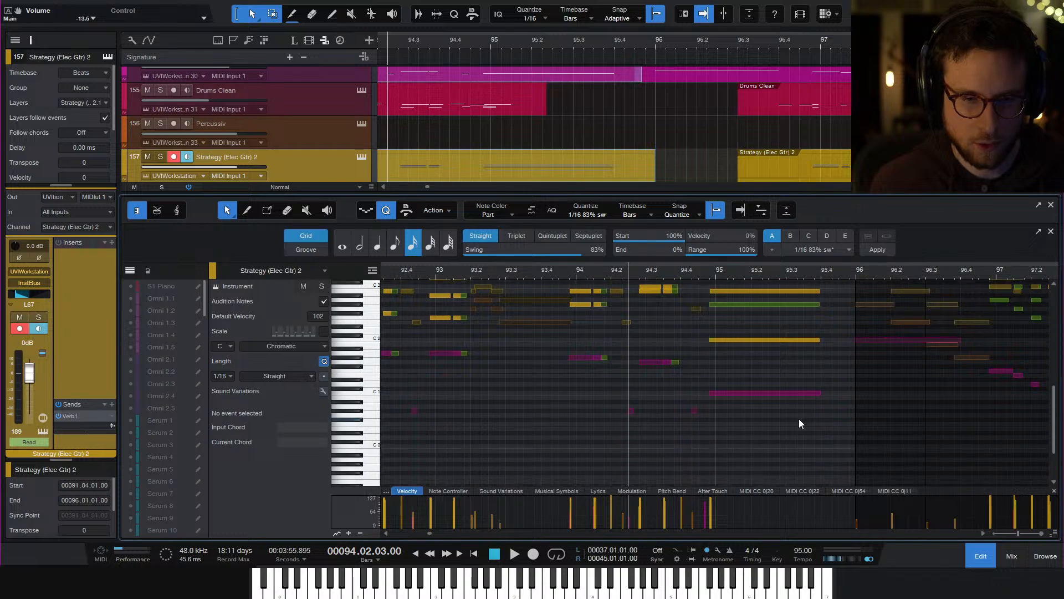
left_click(822, 331)
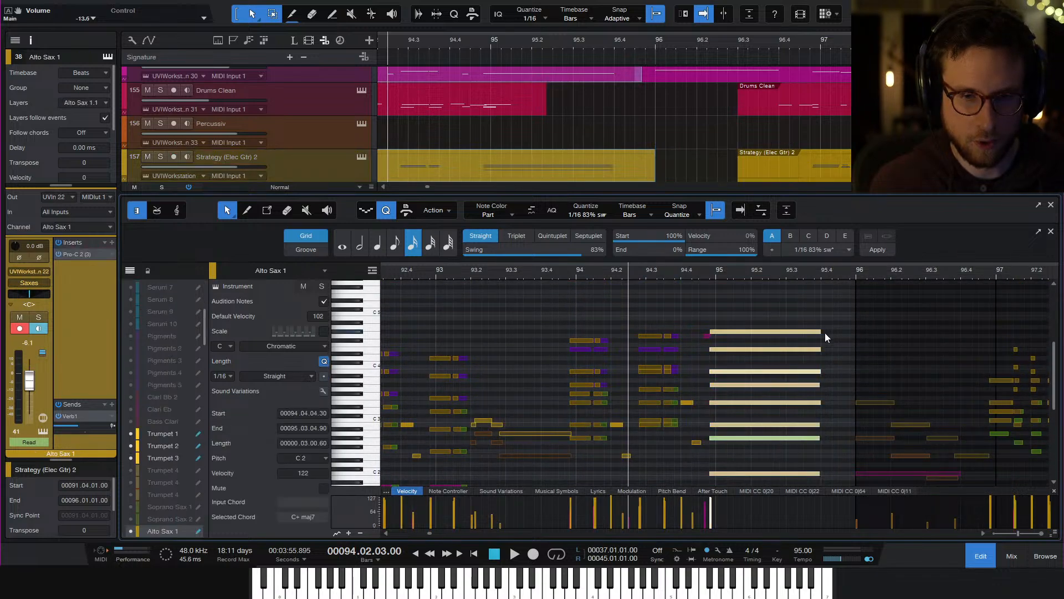
left_click_drag(822, 332, 854, 345)
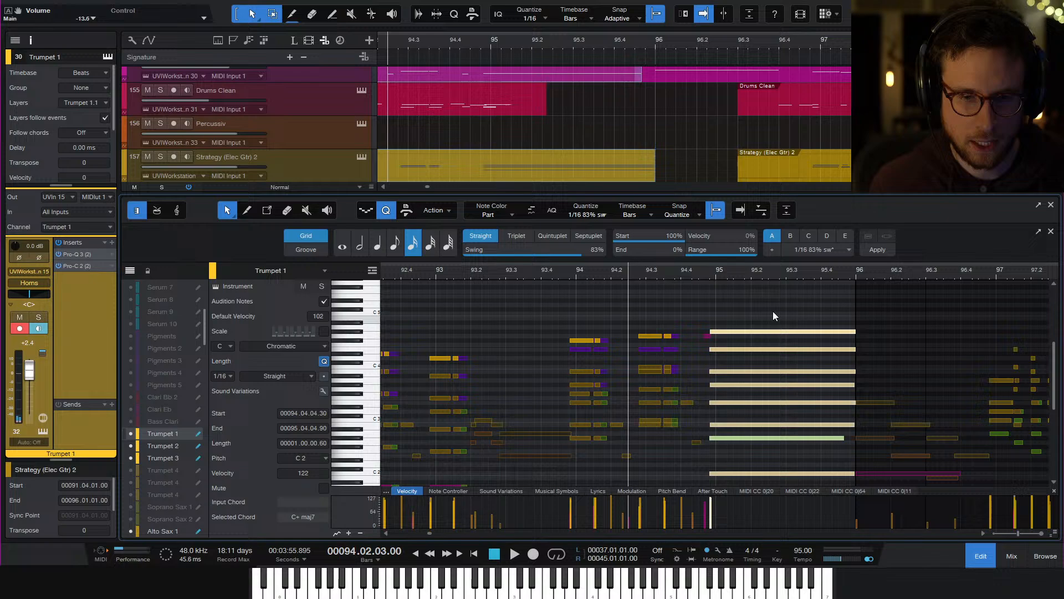
Play the held chord into the break from 94.04.03.00, restarting from the same position to compare it
left_click(701, 272)
key("space")
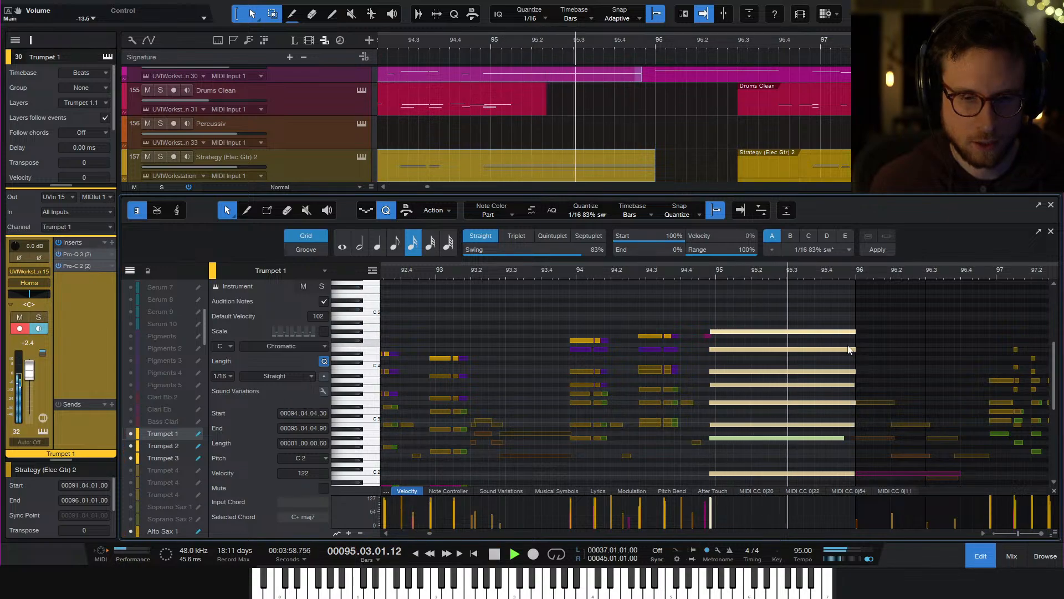
scroll(872, 342, "down", 1)
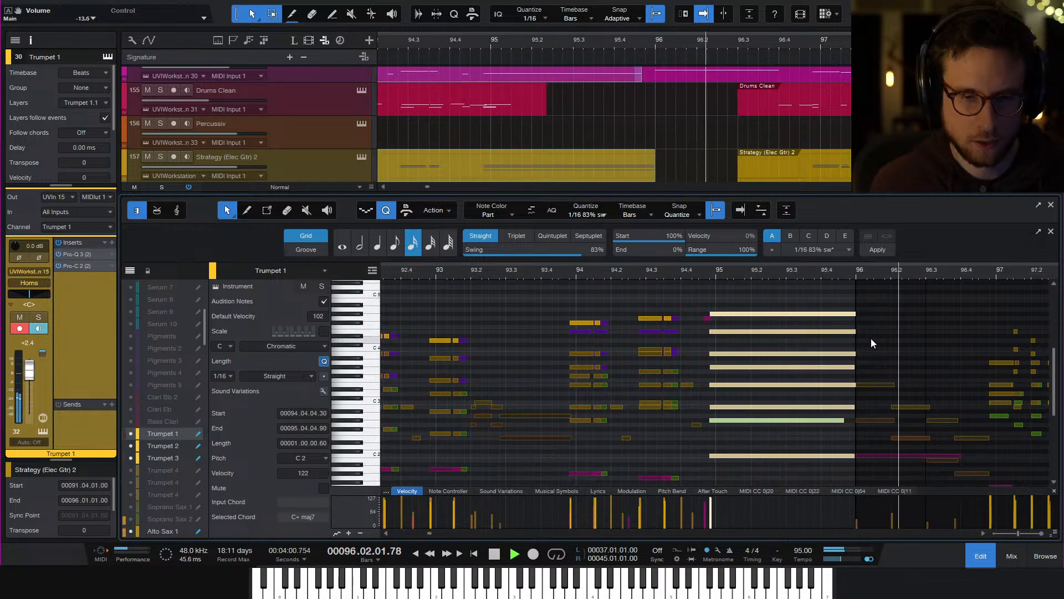
scroll(896, 329, "down", 2)
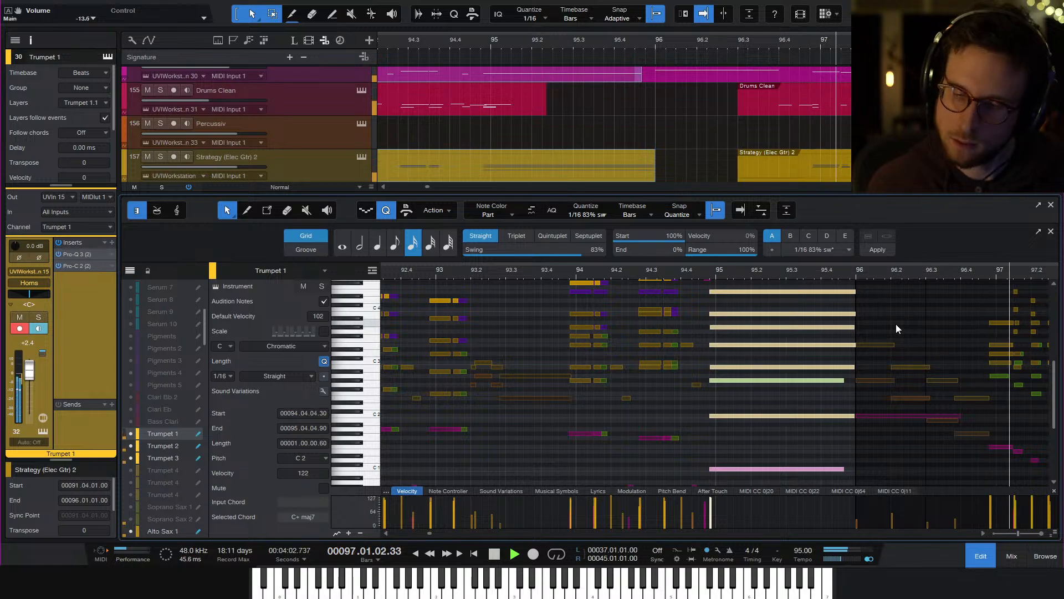
scroll(895, 323, "down", 1)
left_click(699, 270)
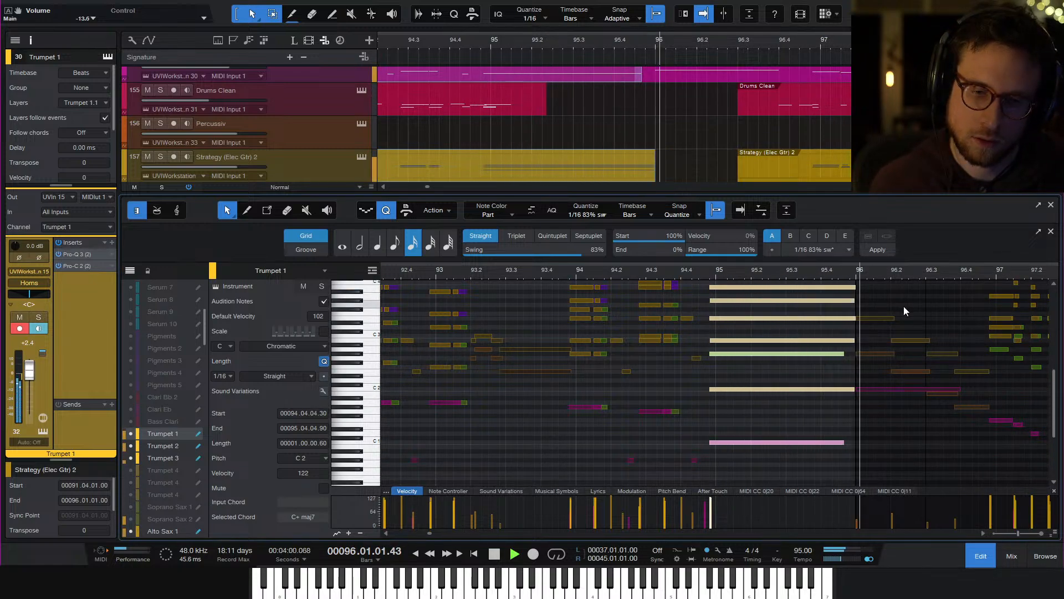
key("space")
Extend the J Bass part holding the C 1 note so that it ends at the start of bar 96
left_click(840, 431)
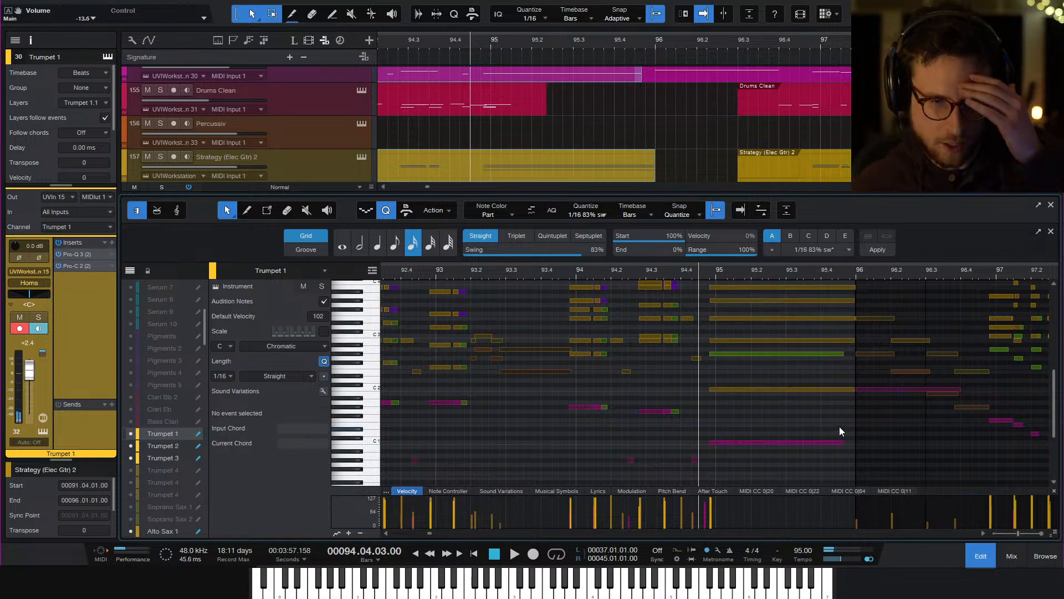
mouse_move(840, 443)
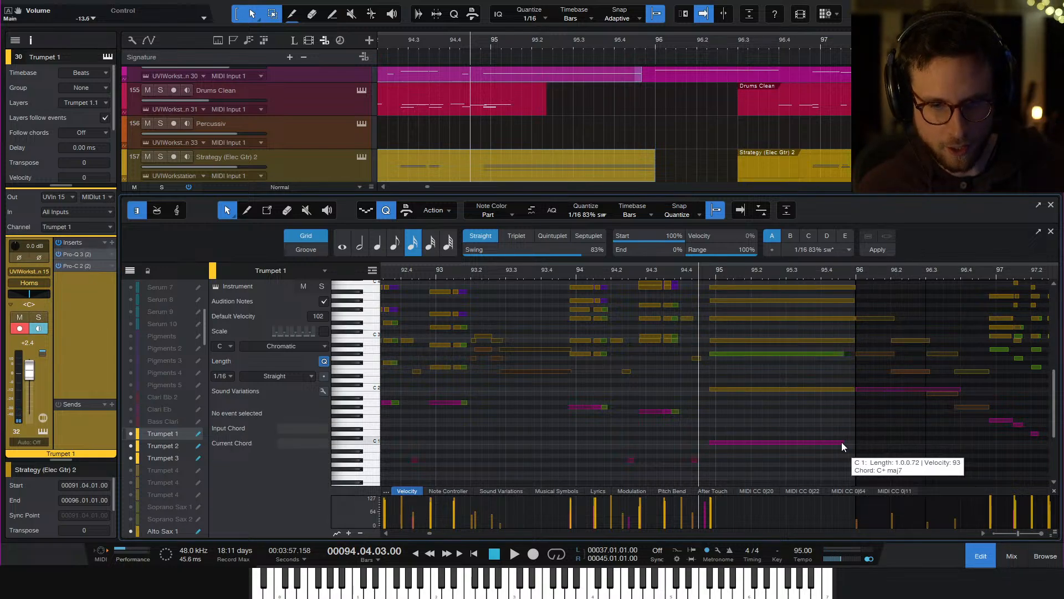
left_click(841, 441)
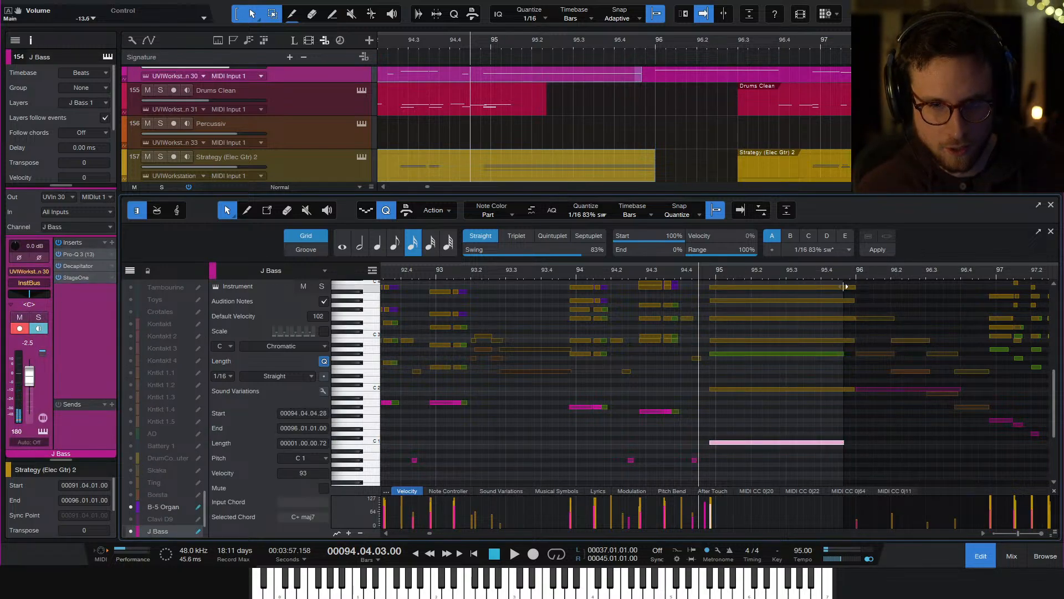
left_click_drag(845, 286, 856, 287)
Play the transition into bar 96 from 94.04.03.00 and again from 94.04.01.00, and check the chord's upper notes
key("space")
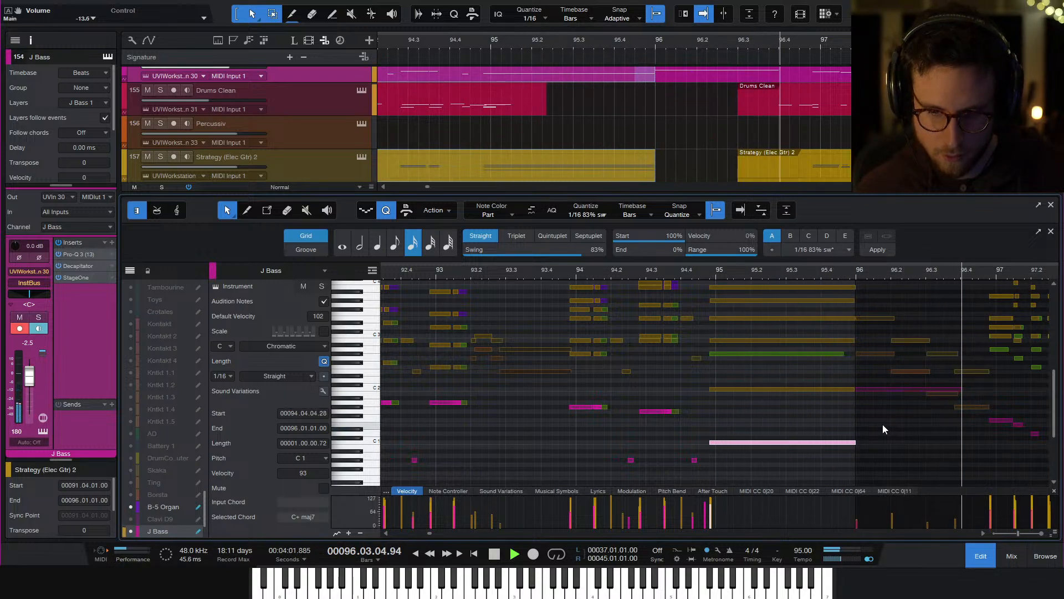
key("space")
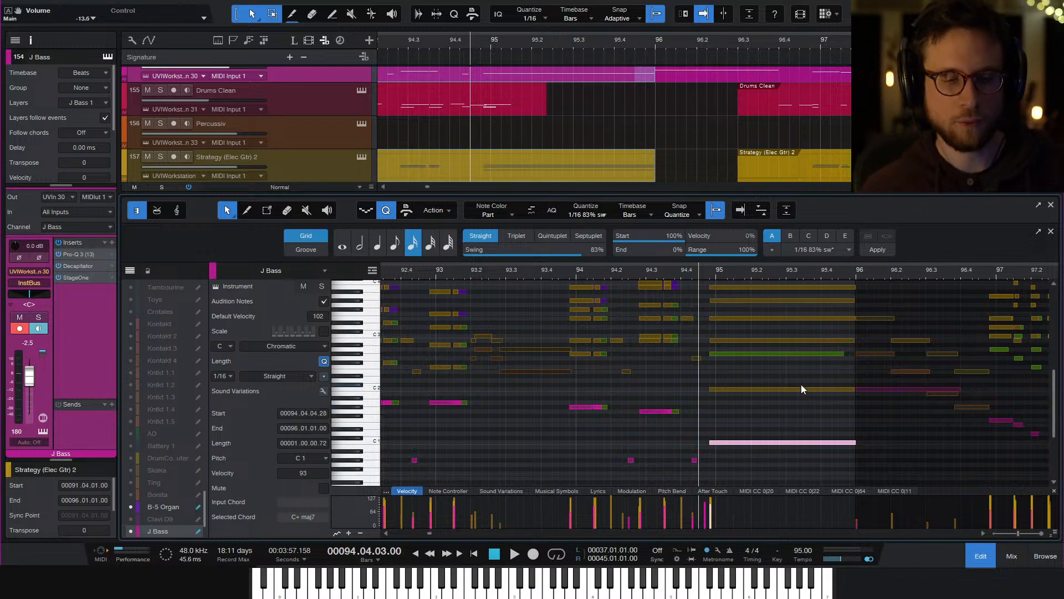
left_click(682, 275)
key("space")
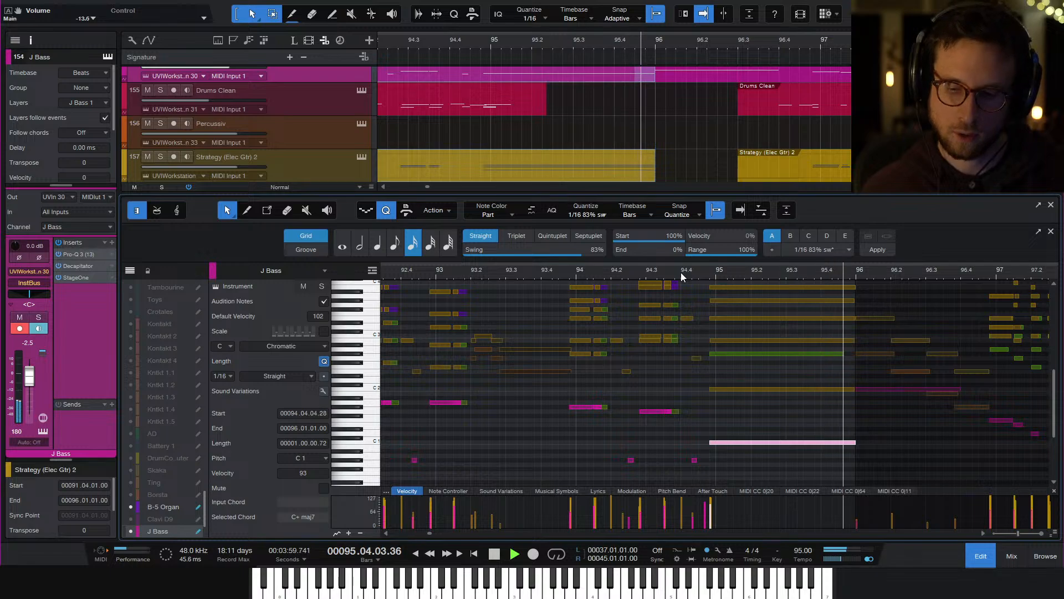
key("space")
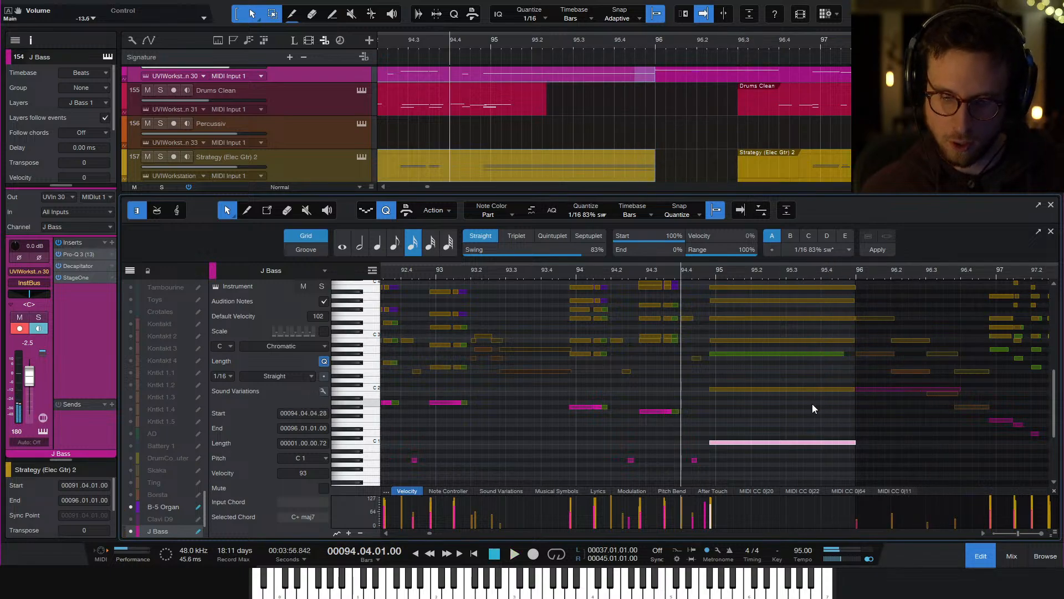
scroll(812, 401, "up", 3)
scroll(811, 402, "up", 4)
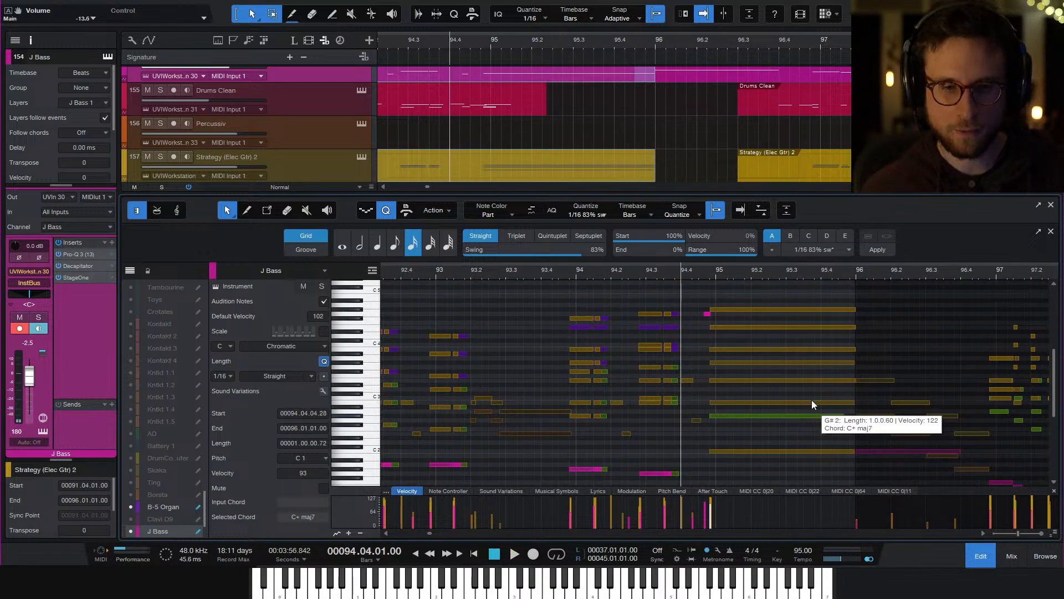
Close the note editor and merge the two overlapping J Bass parts around bar 96 into one part
left_click(981, 557)
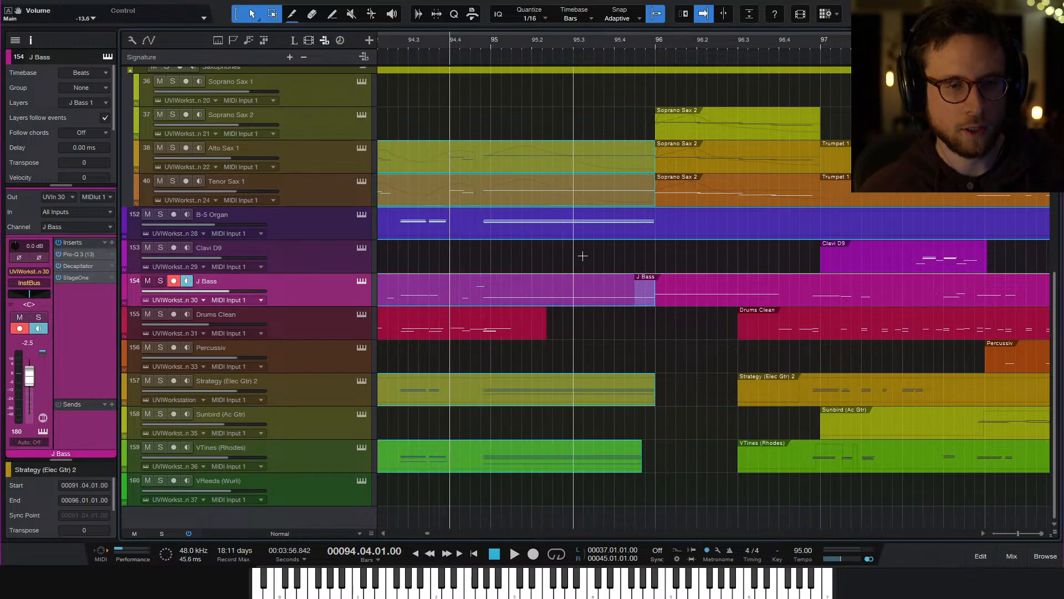
left_click(649, 302)
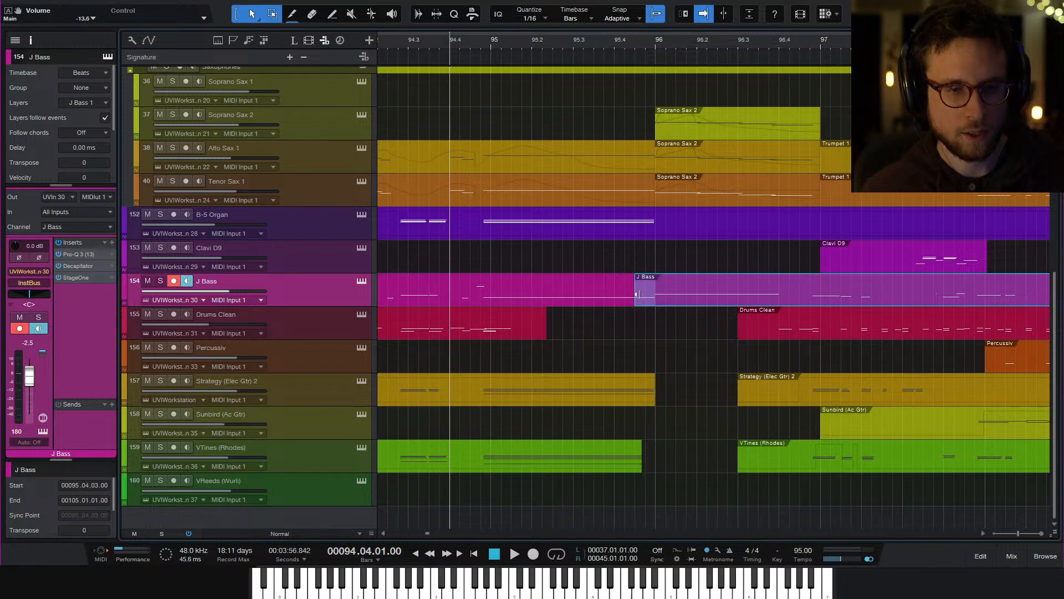
left_click_drag(636, 295, 655, 294)
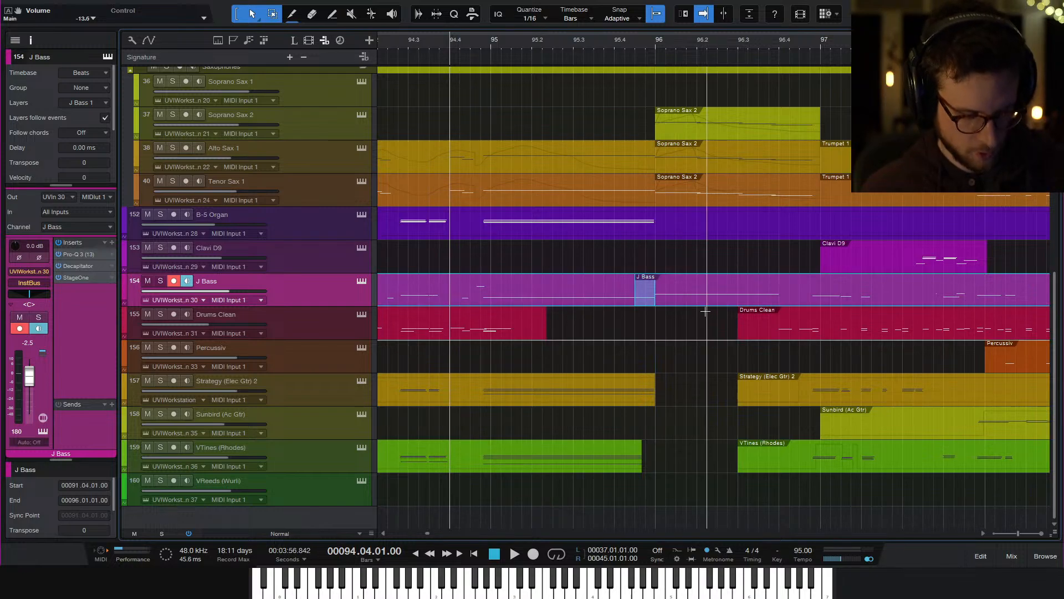
key("g")
left_click(666, 287)
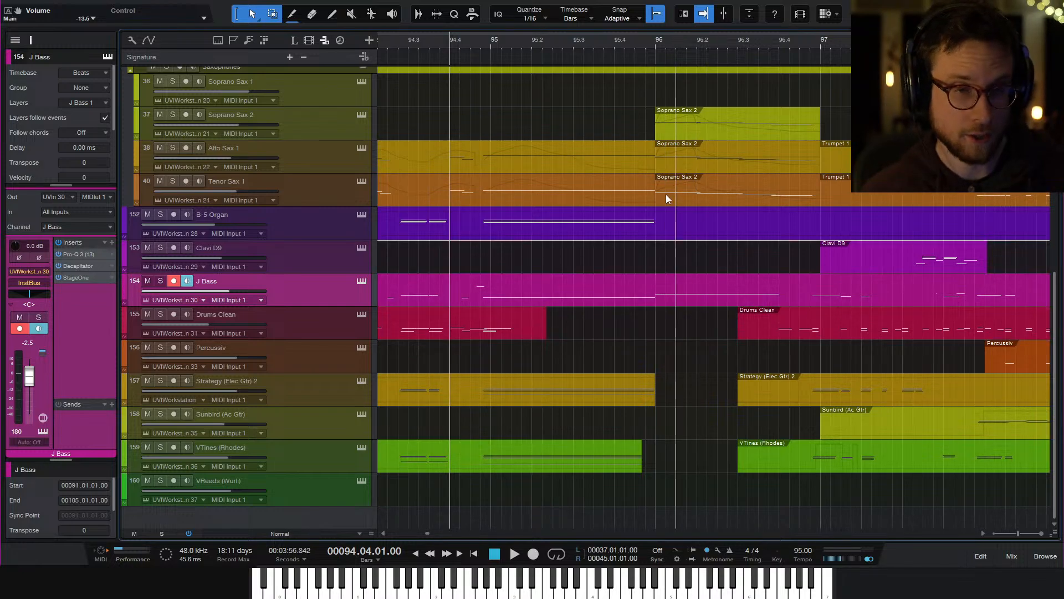
Merge the Alto Sax 1 and Tenor Sax 1 parts before bar 96 with their break parts on each track
left_click(630, 160)
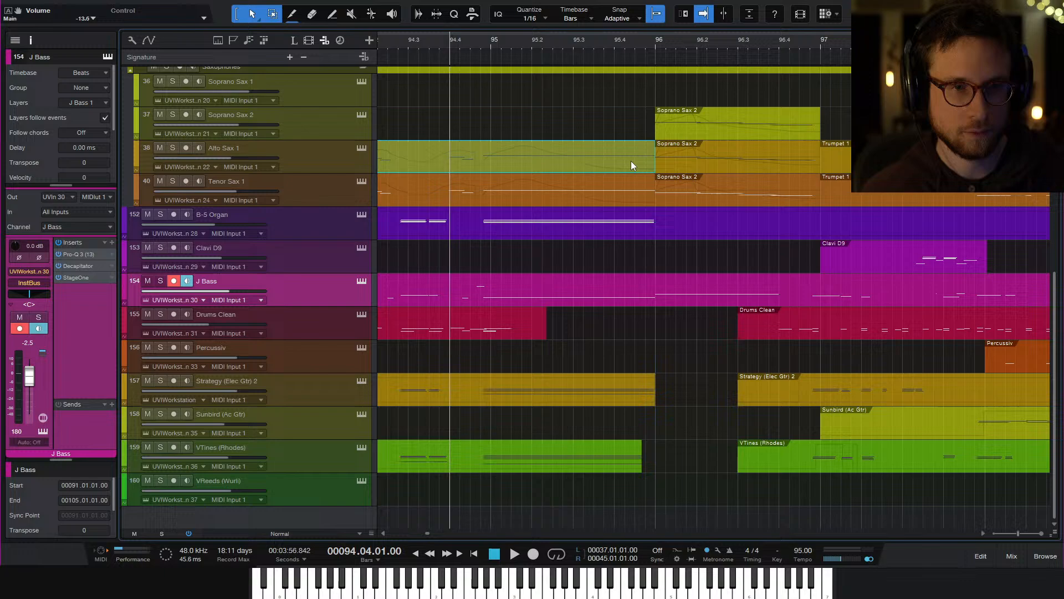
left_click(633, 196, "shift")
left_click(687, 200, "shift")
key("g")
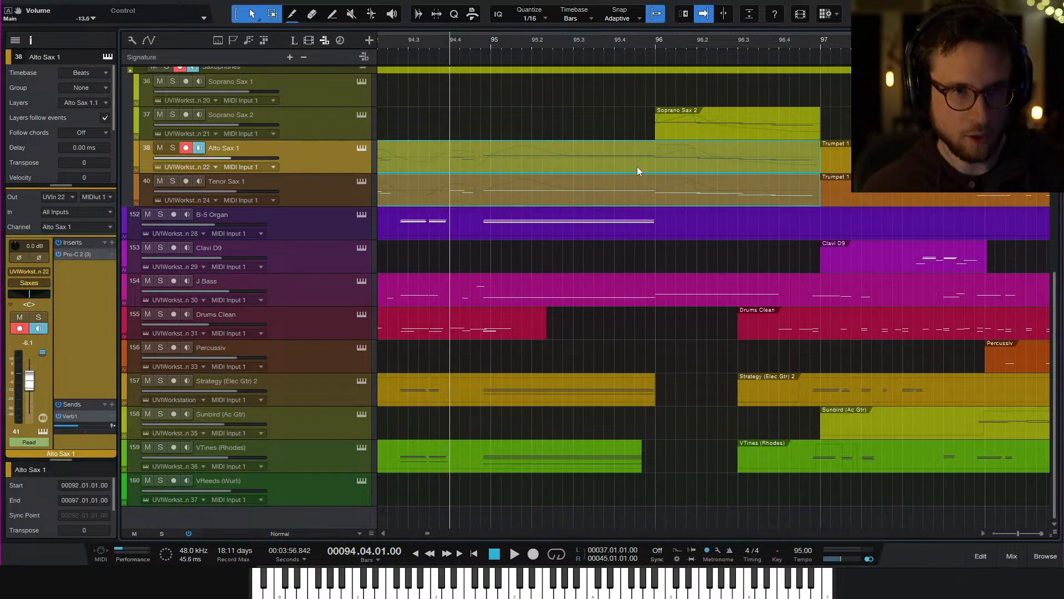
Extend the ends of the Trumpet 3 and VTines (Rhodes) parts to the start of bar 96
scroll(637, 170, "up", 5)
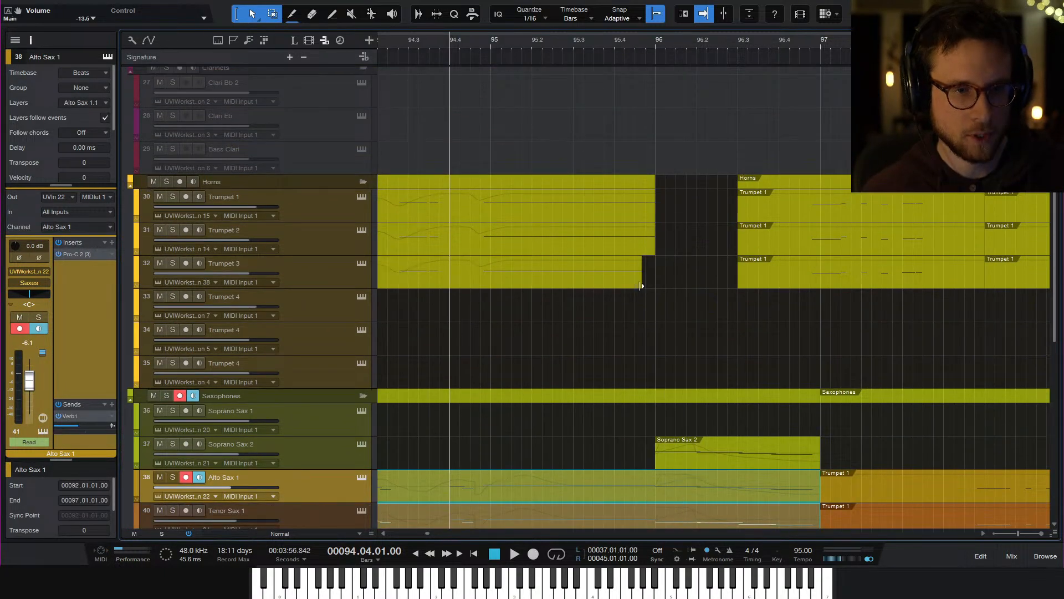
left_click_drag(640, 286, 658, 286)
scroll(664, 281, "down", 5)
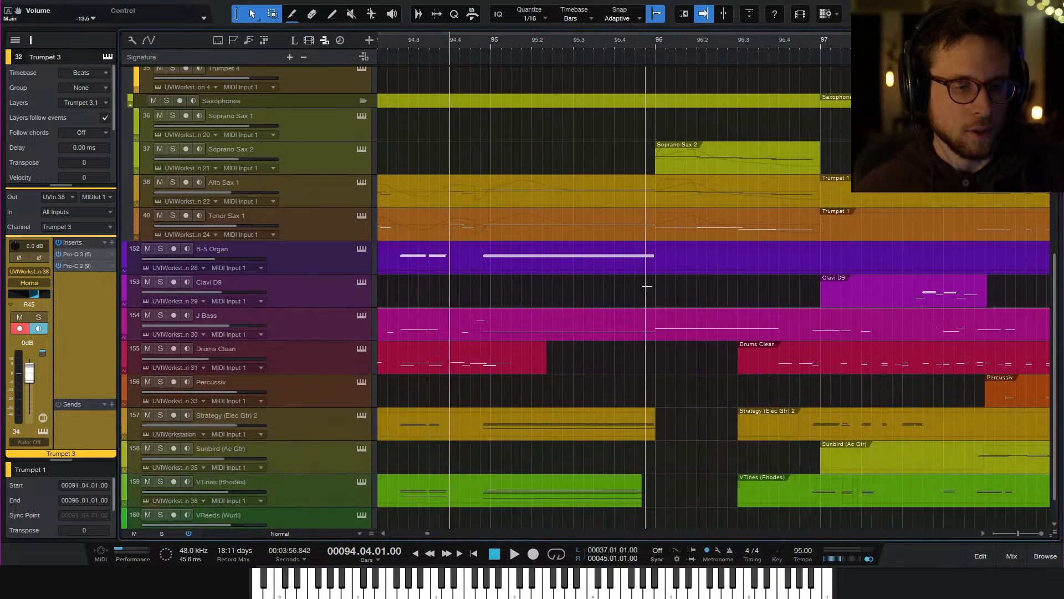
left_click_drag(643, 457, 655, 461)
Play the full arrangement from 94.04.01.00 through the break into bar 97
key("space")
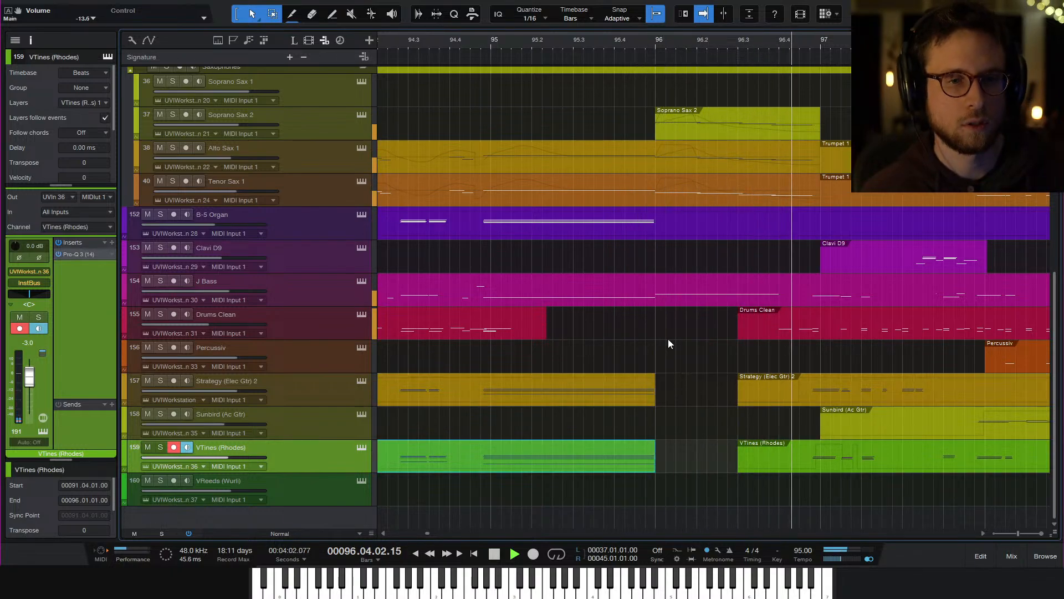
scroll(679, 332, "up", 6)
key("space")
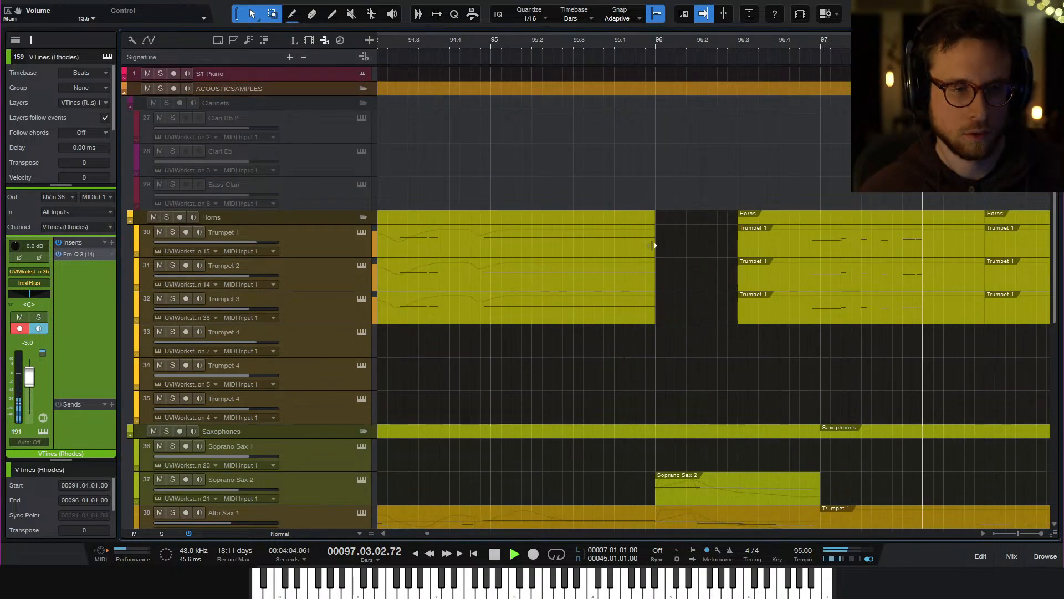
Open the Trumpet 1 part before bar 96 in the note editor, solo it and play its held note
double_click(637, 248)
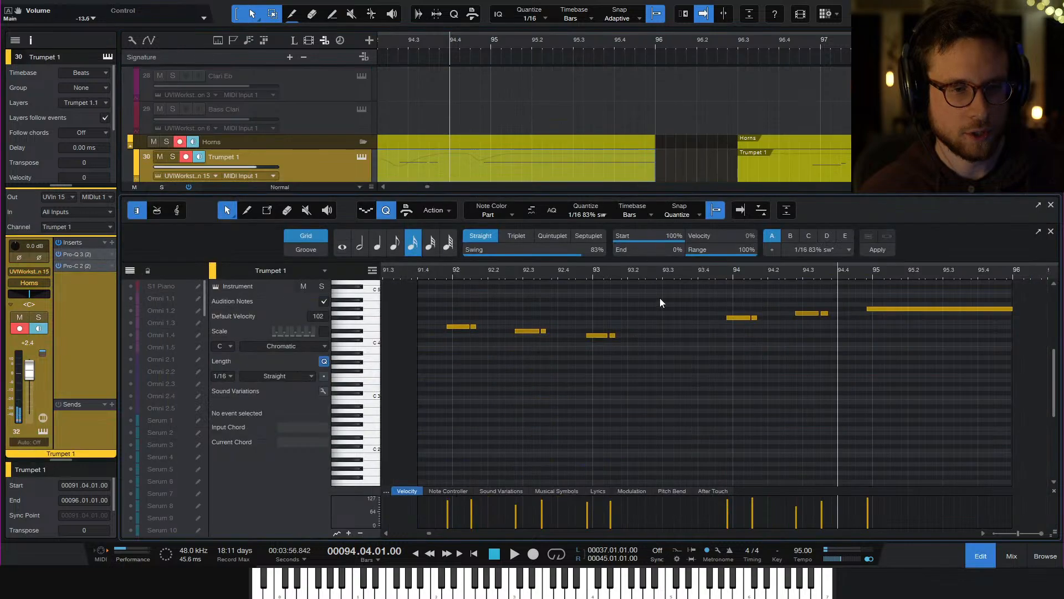
key("s")
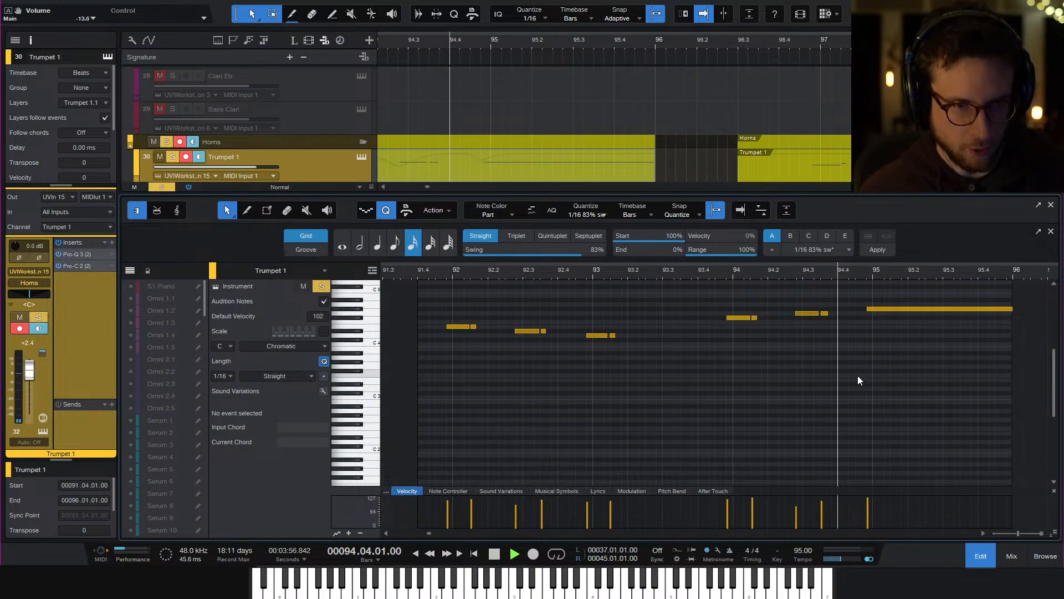
key("space")
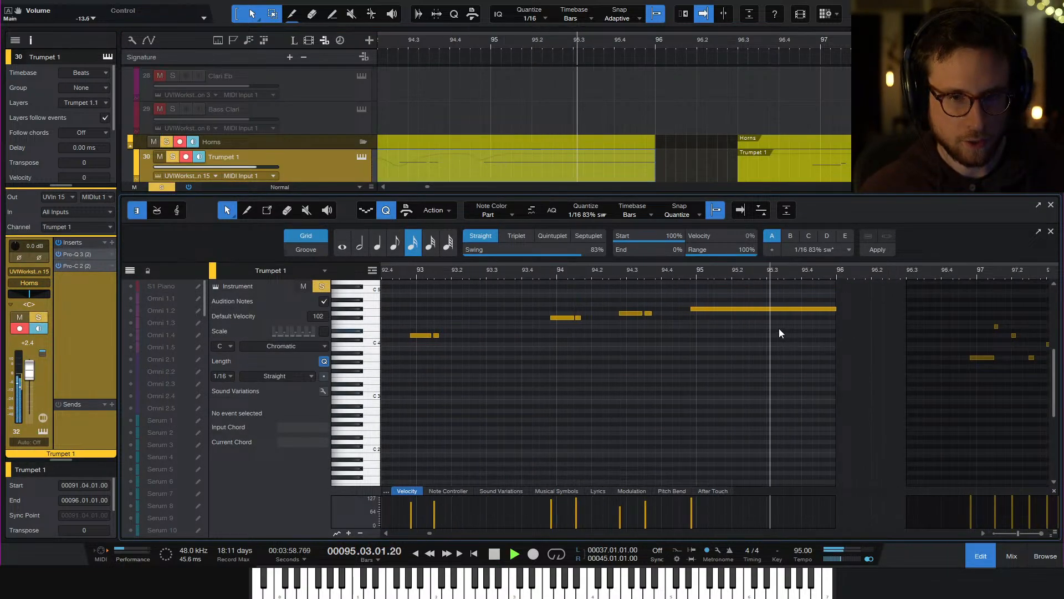
key("space")
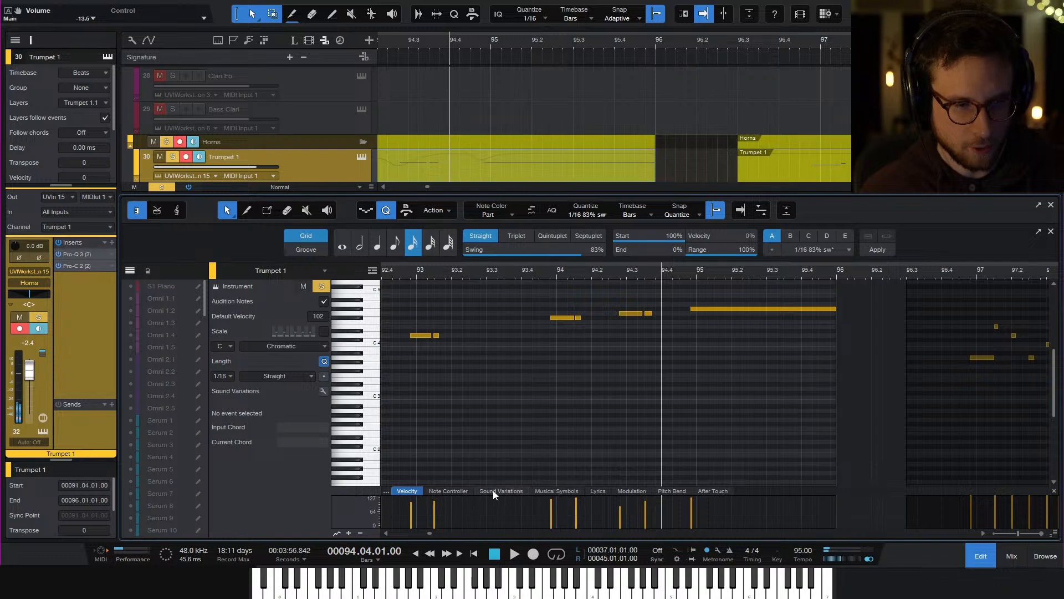
Draw a falling modulation ramp over the end of Trumpet 1's held note up to bar 96 and play it back
left_click(617, 490)
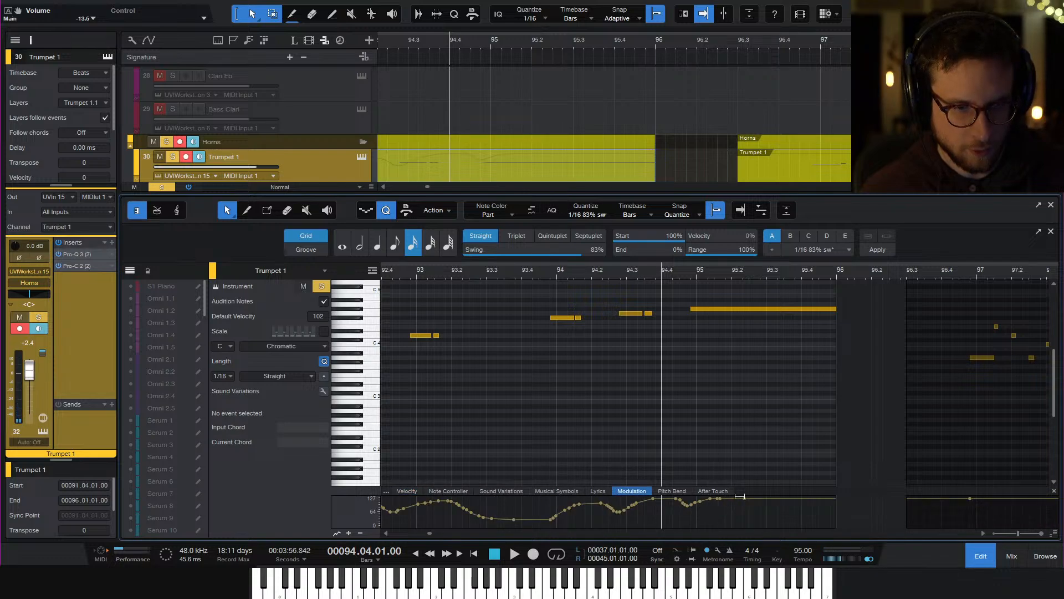
left_click_drag(805, 508, 836, 529)
key("space")
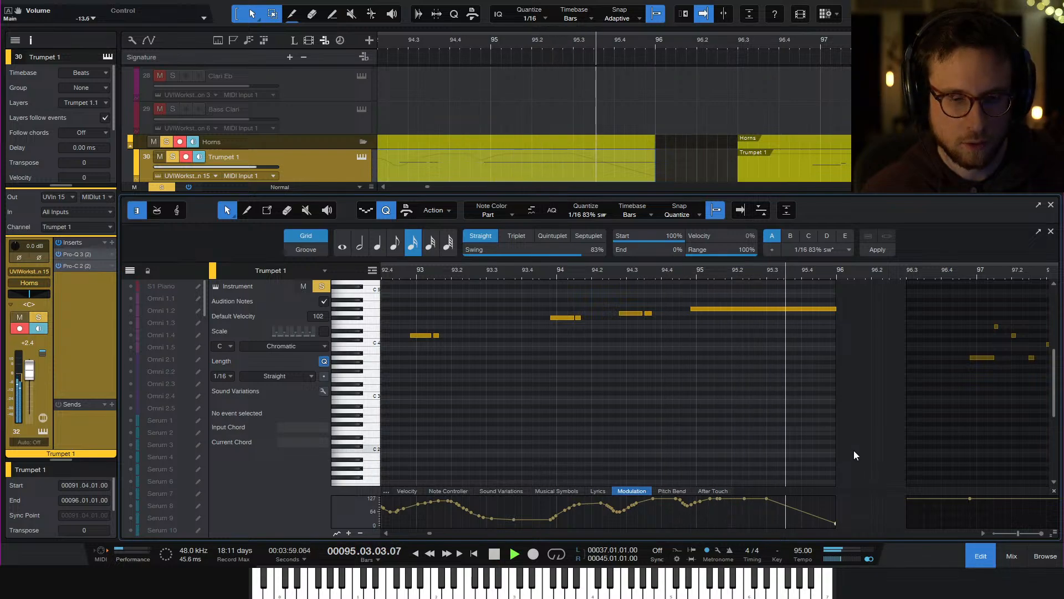
key("space")
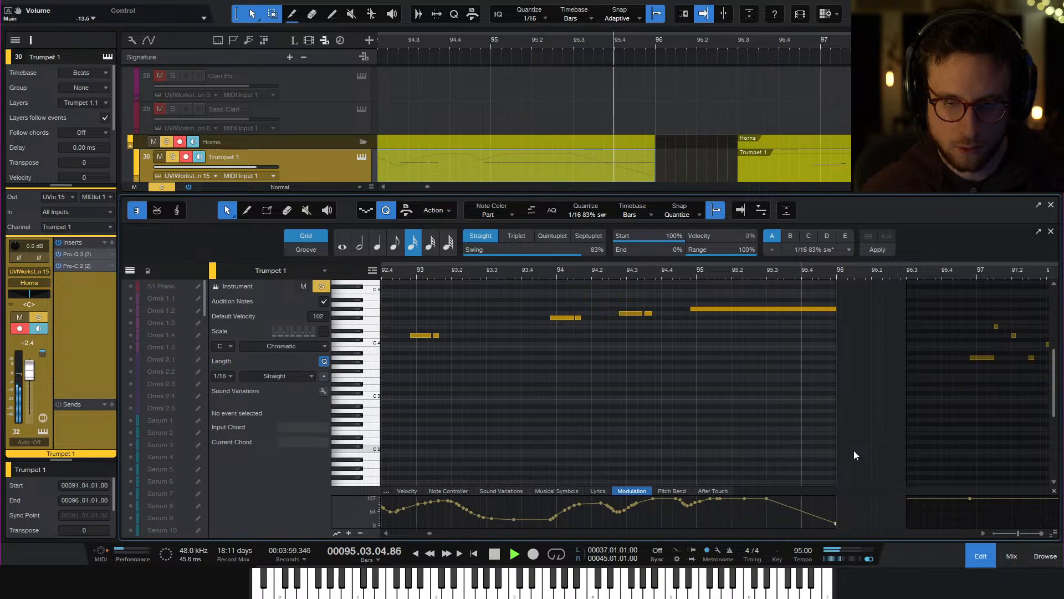
Play Trumpet 1's held note with its modulation fade from 94.04.01.00 past bar 96
key("space")
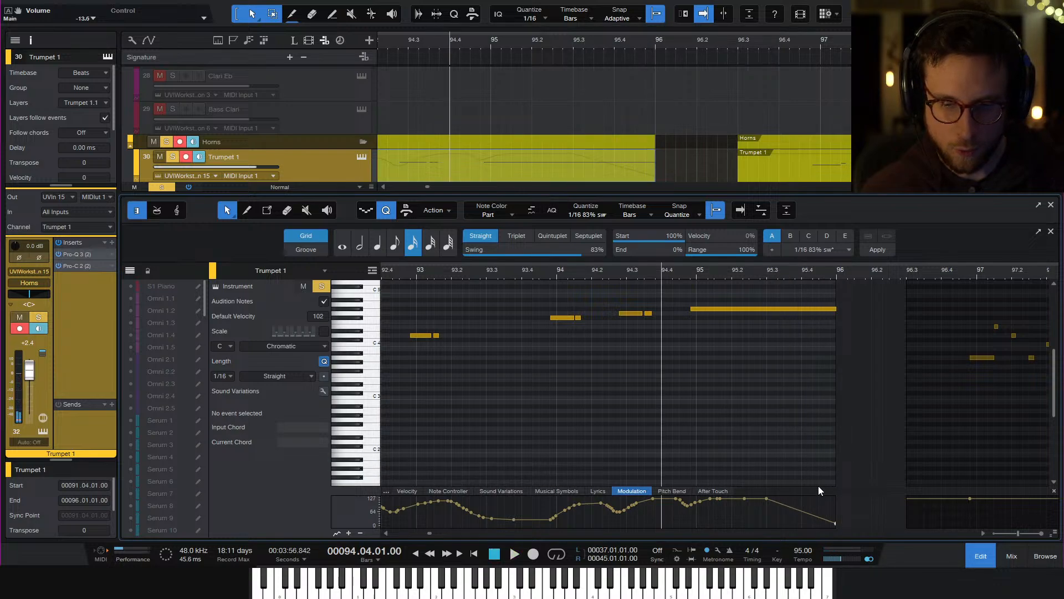
key("space")
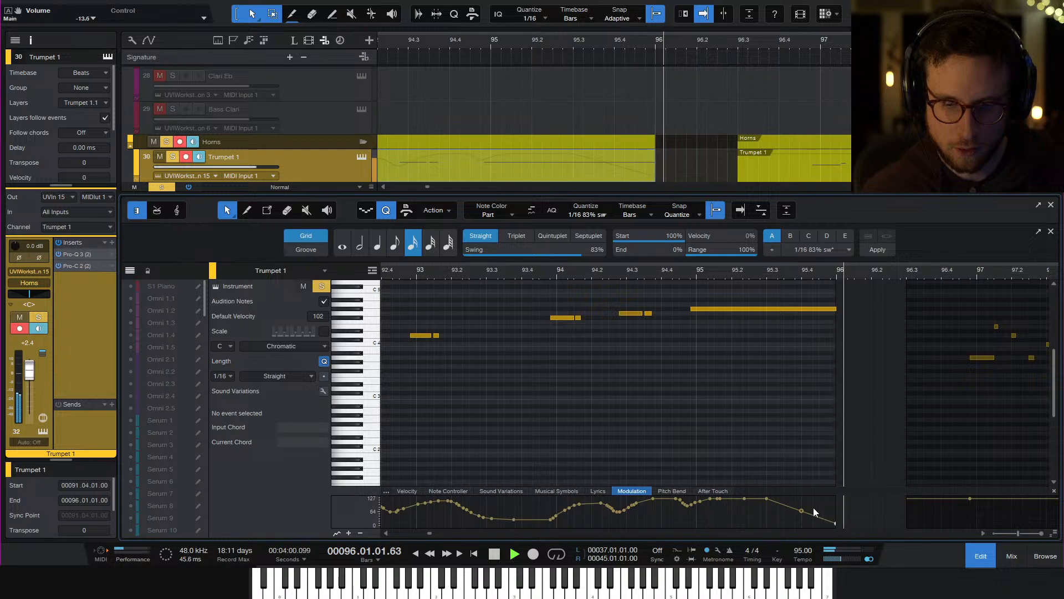
key("space")
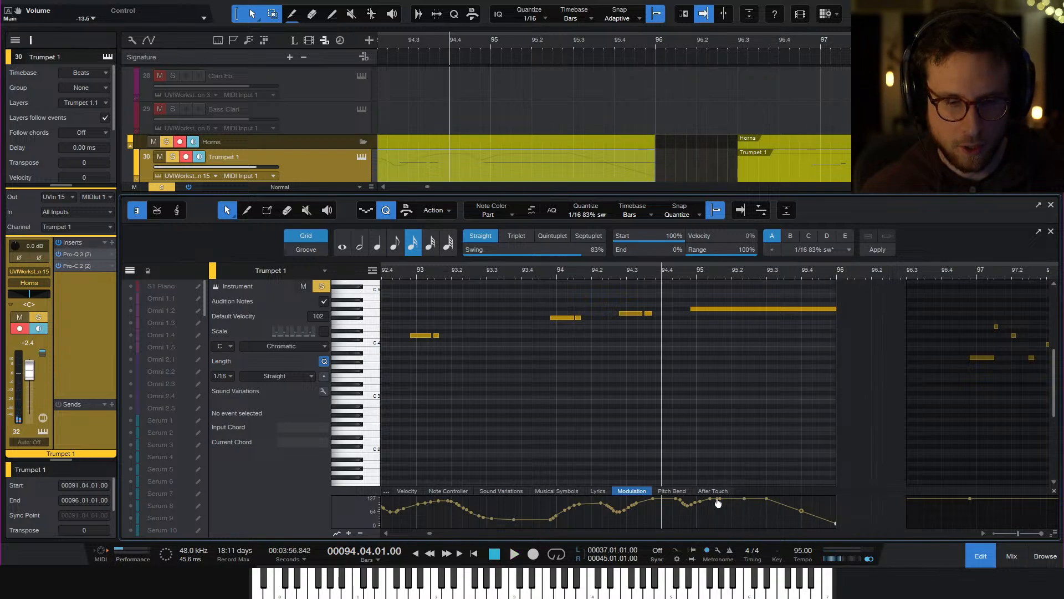
Copy the modulation points over Trumpet 1's held note and paste them into the Trumpet 2 and Trumpet 3 parts
left_click_drag(851, 519, 699, 521)
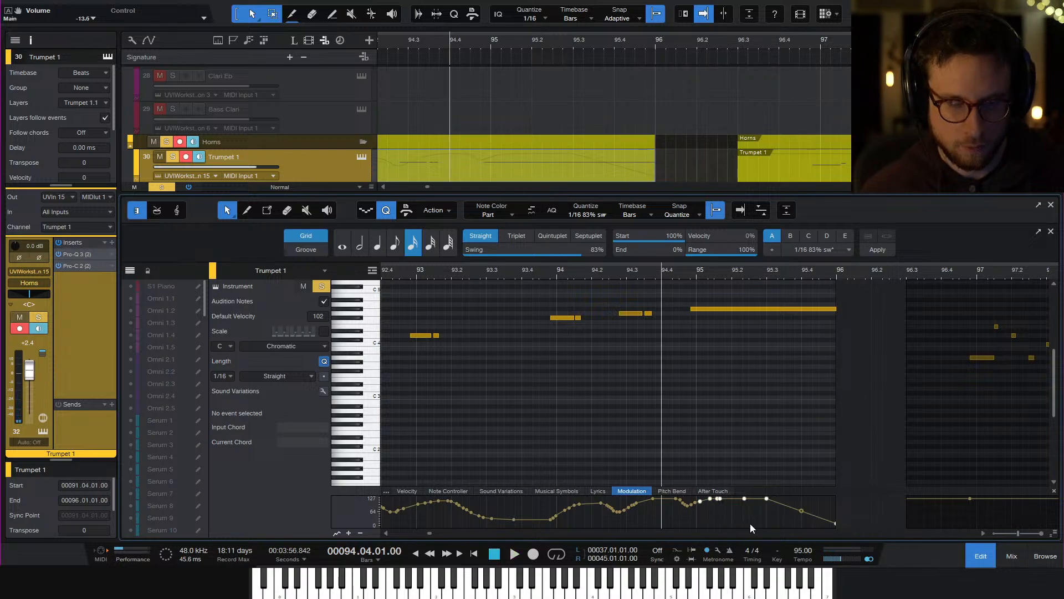
scroll(561, 121, "down", 2)
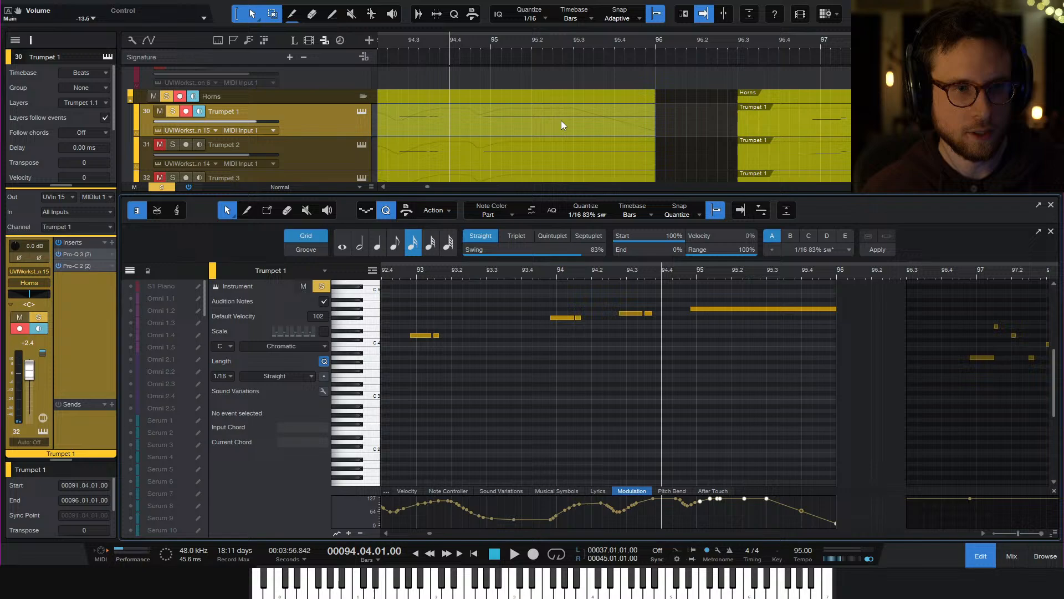
left_click(564, 161)
left_click(934, 513)
key("ctrl+shift+v")
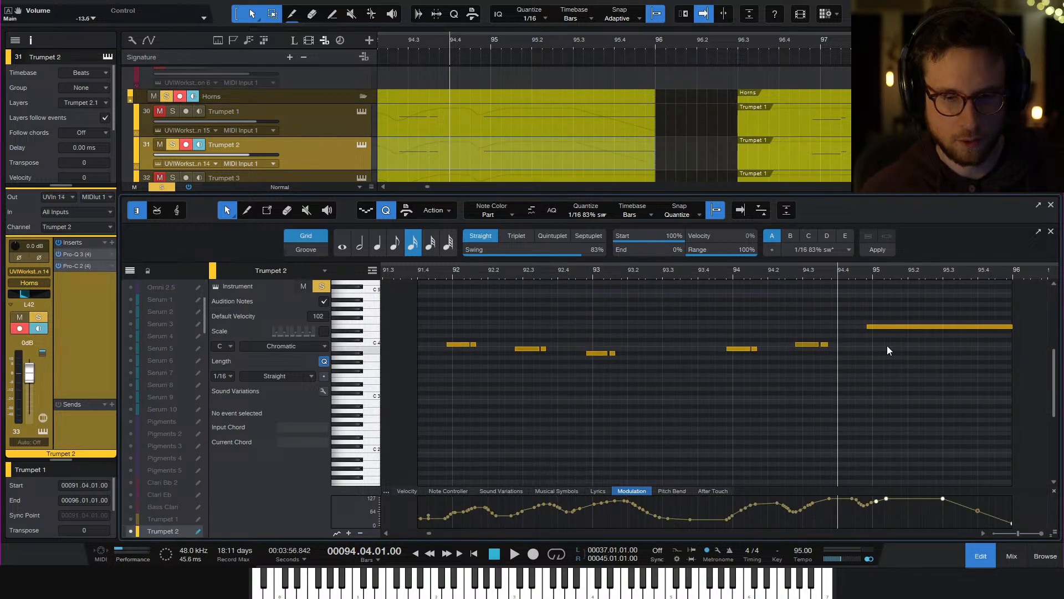
scroll(628, 175, "down", 1)
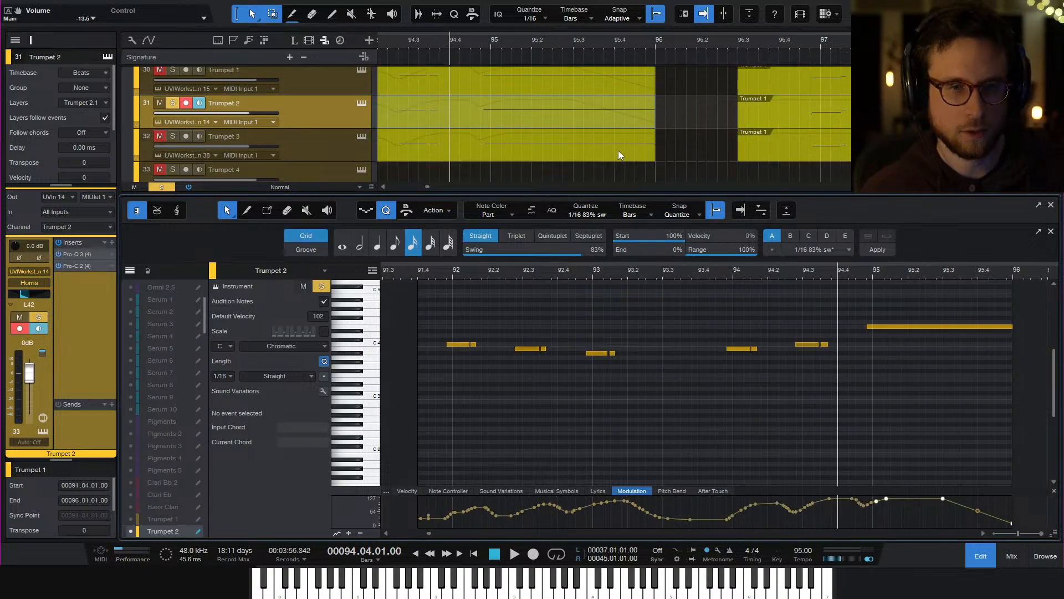
left_click(617, 151)
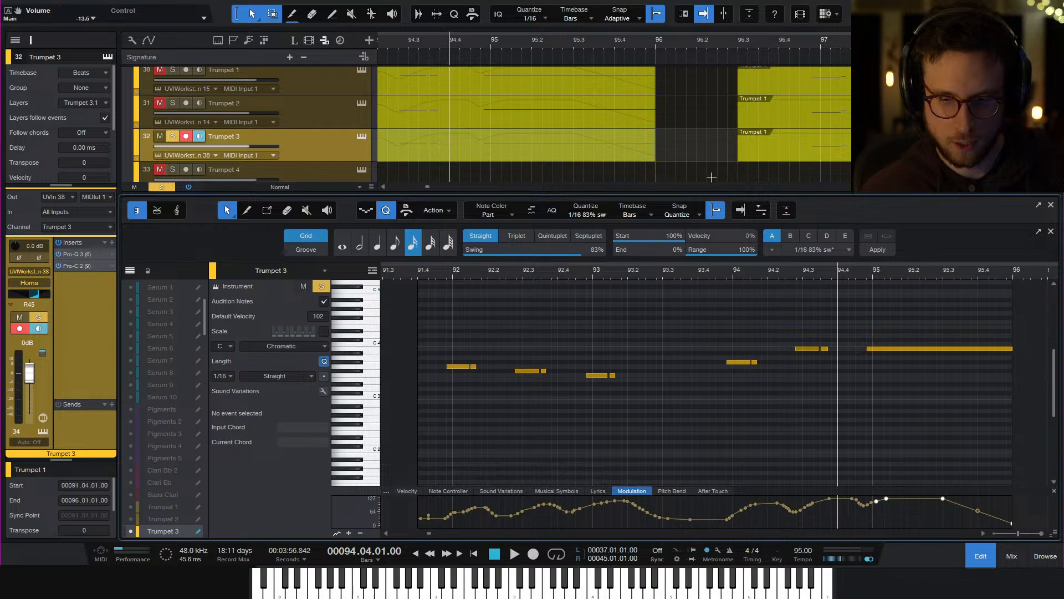
Solo Trumpet 1 and Trumpet 2 together with Trumpet 3 and play the trumpet fade from 94.04.01.00
left_click(172, 103)
left_click(172, 69)
key("space")
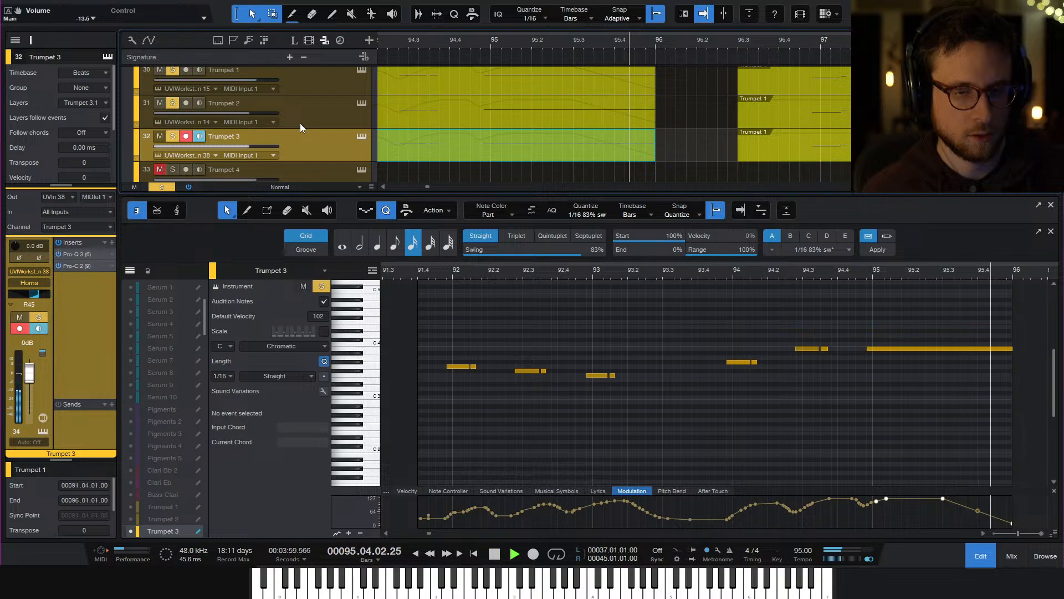
key("space")
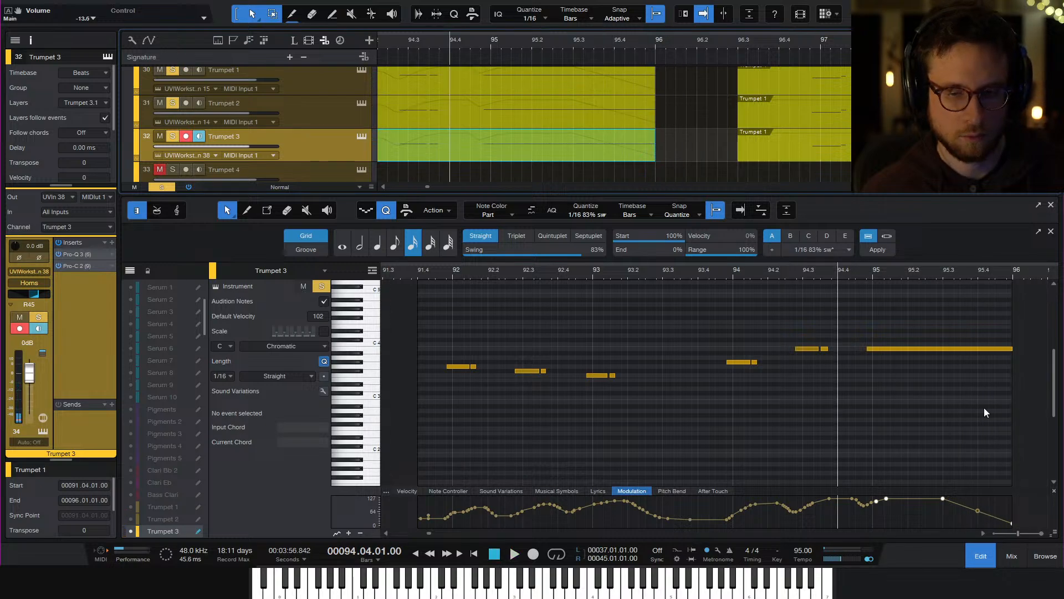
Extend the ends of the Trumpet 1, Trumpet 2 and Trumpet 3 parts together to 96.01.03.00
scroll(670, 177, "up", 1)
left_click_drag(670, 176, 676, 120)
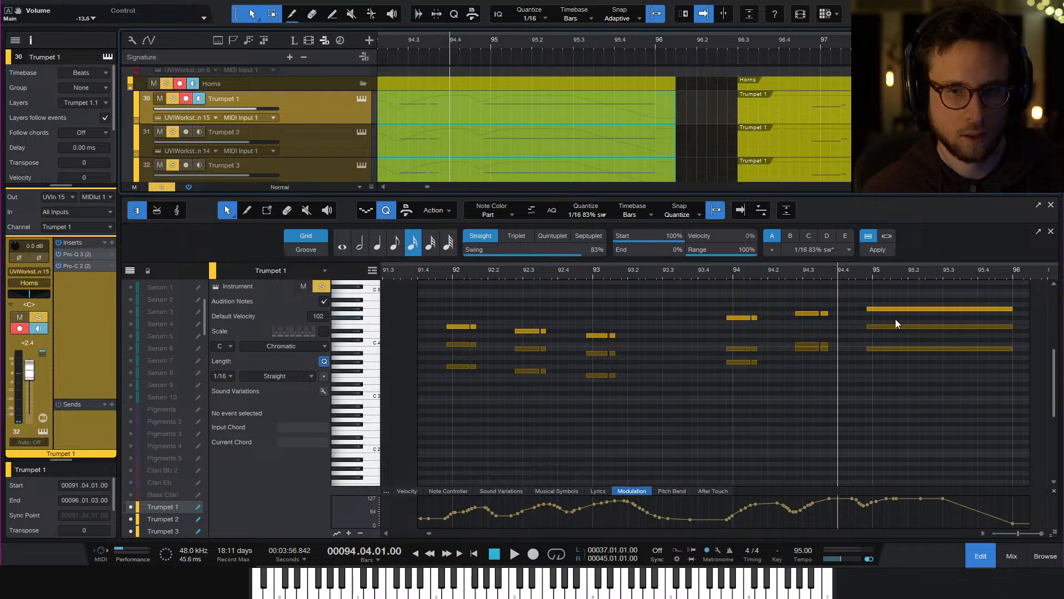
scroll(865, 326, "right", 3)
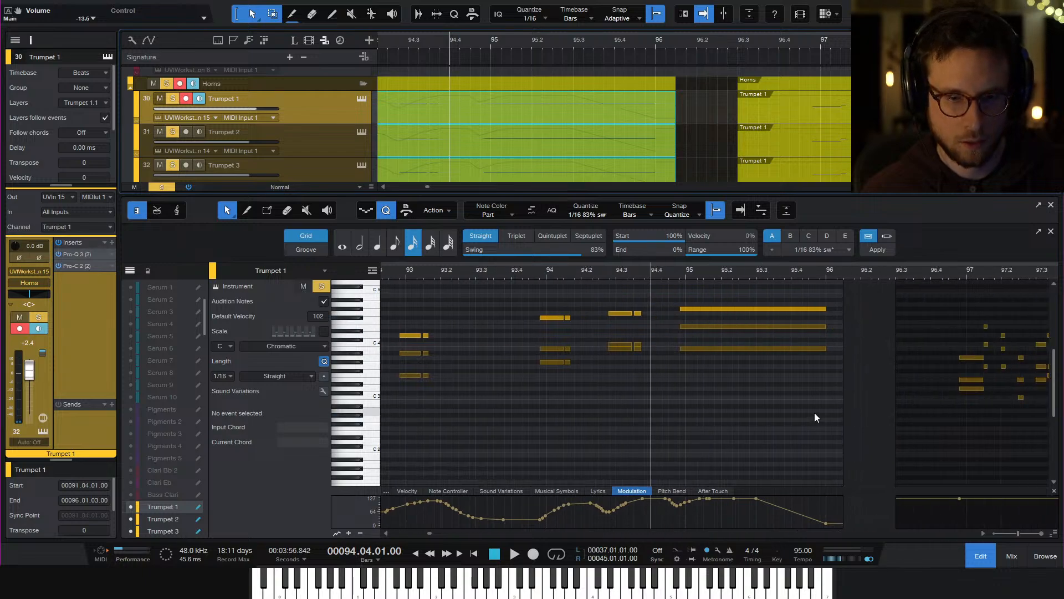
Lower the modulation jump at bar 96 to the bottom of the range in the Trumpet 2 and Trumpet 3 parts
left_click(694, 143)
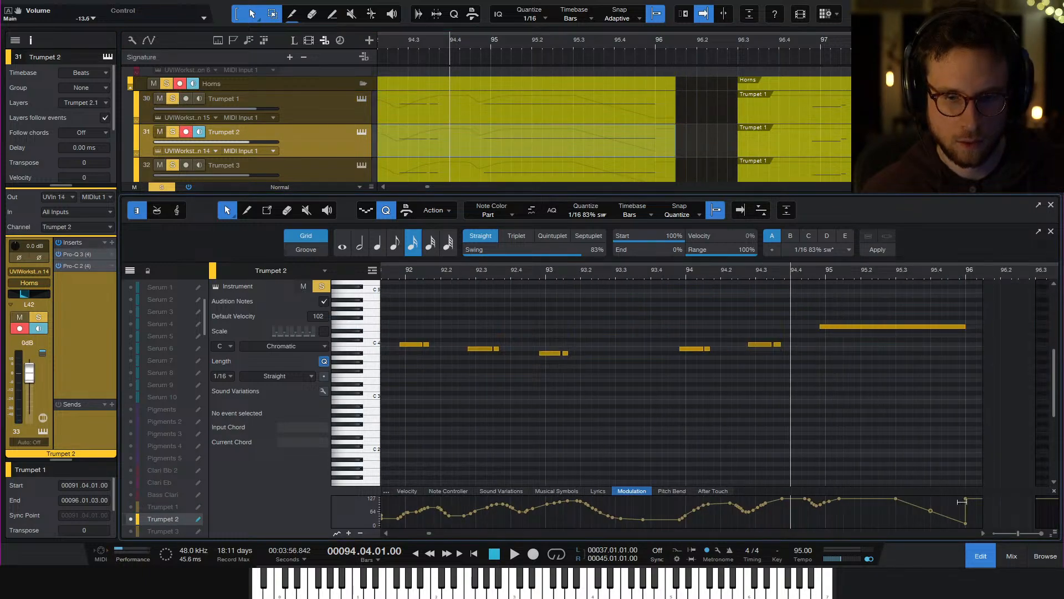
scroll(660, 127, "down", 3)
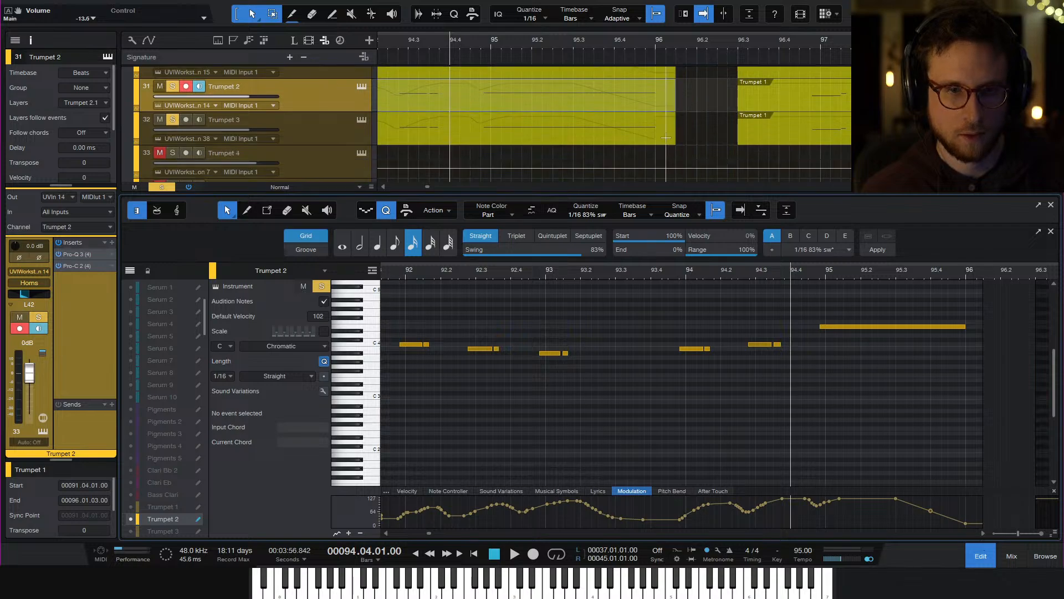
left_click(661, 118)
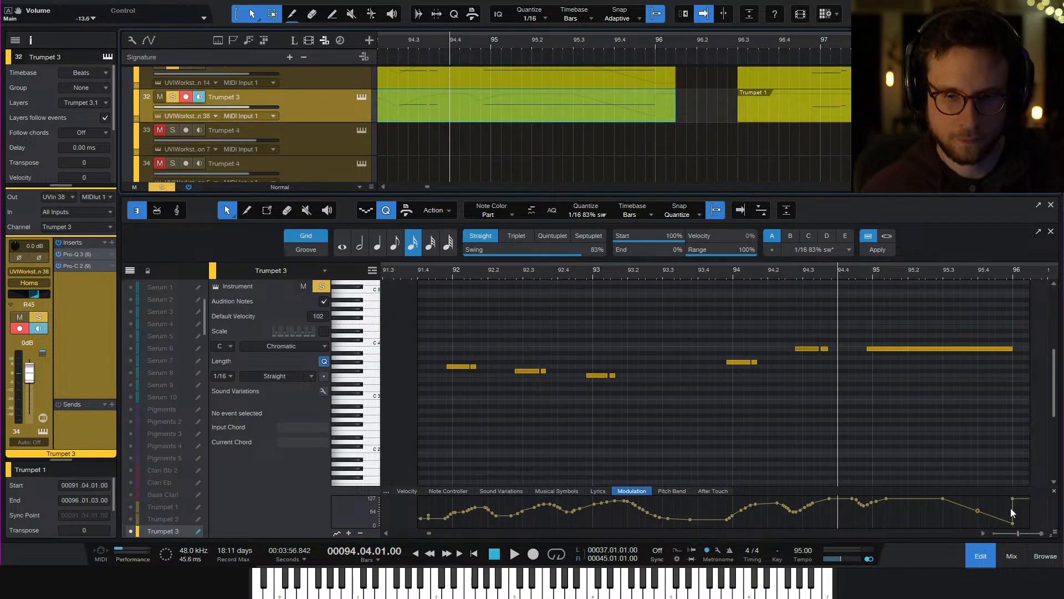
left_click_drag(1013, 499, 1011, 559)
left_click(981, 555)
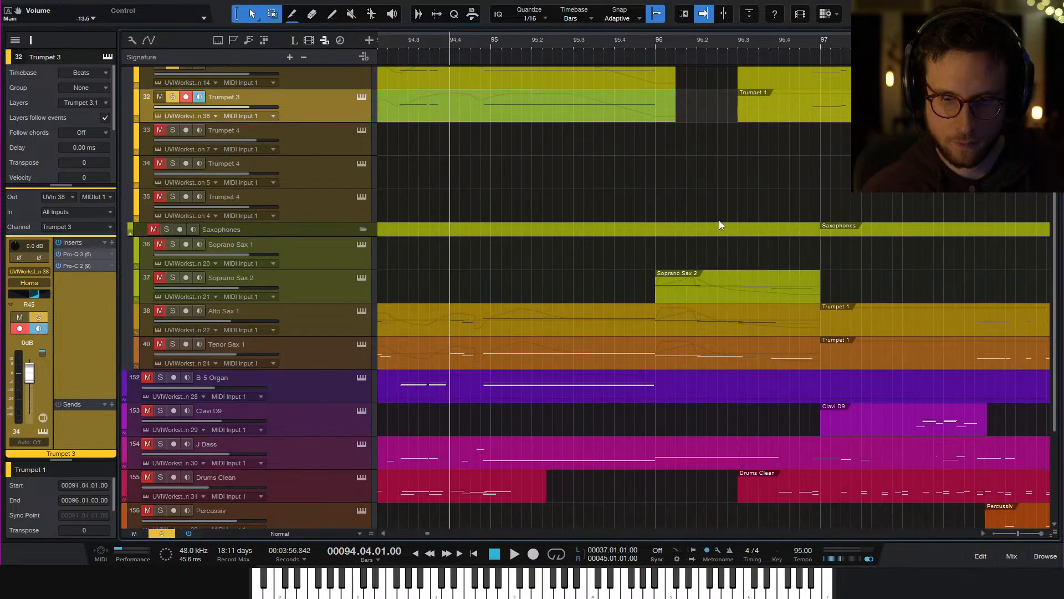
Open the Alto Sax 1 part in the note editor, solo it and play its held note before bar 96
scroll(681, 227, "down", 3)
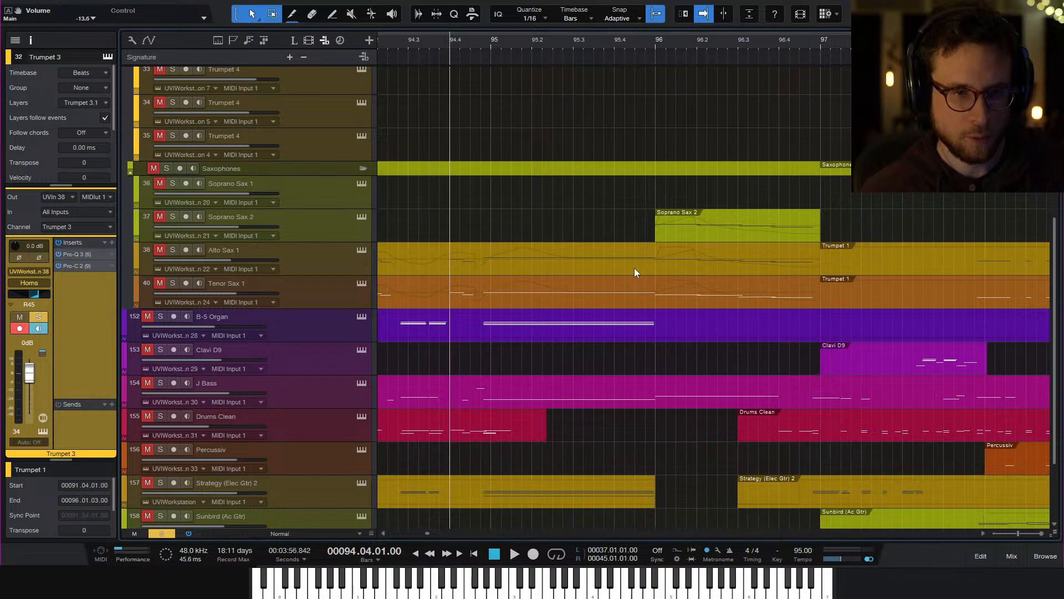
double_click(604, 268)
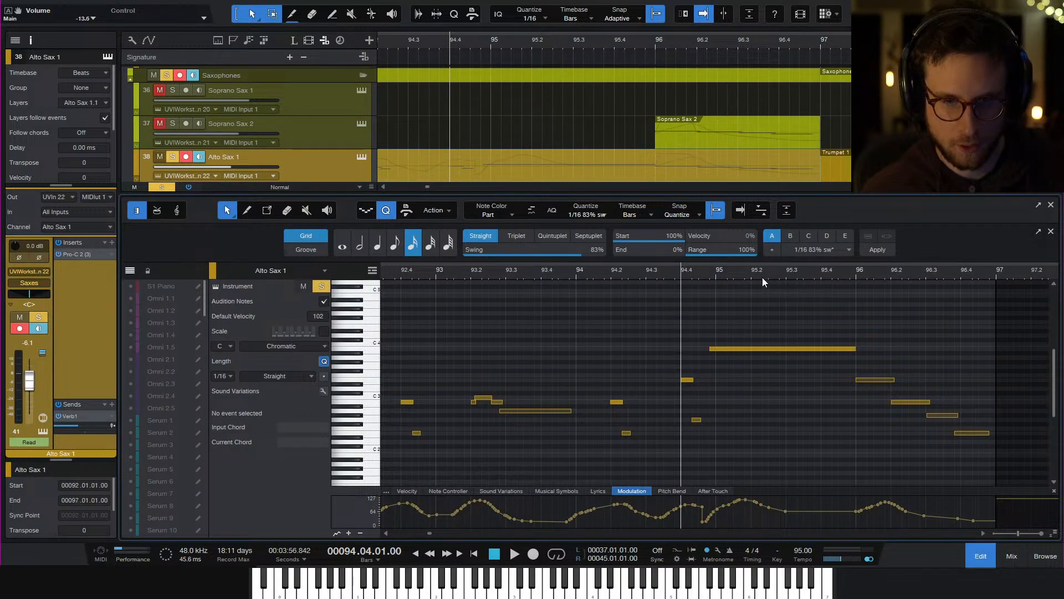
key("space")
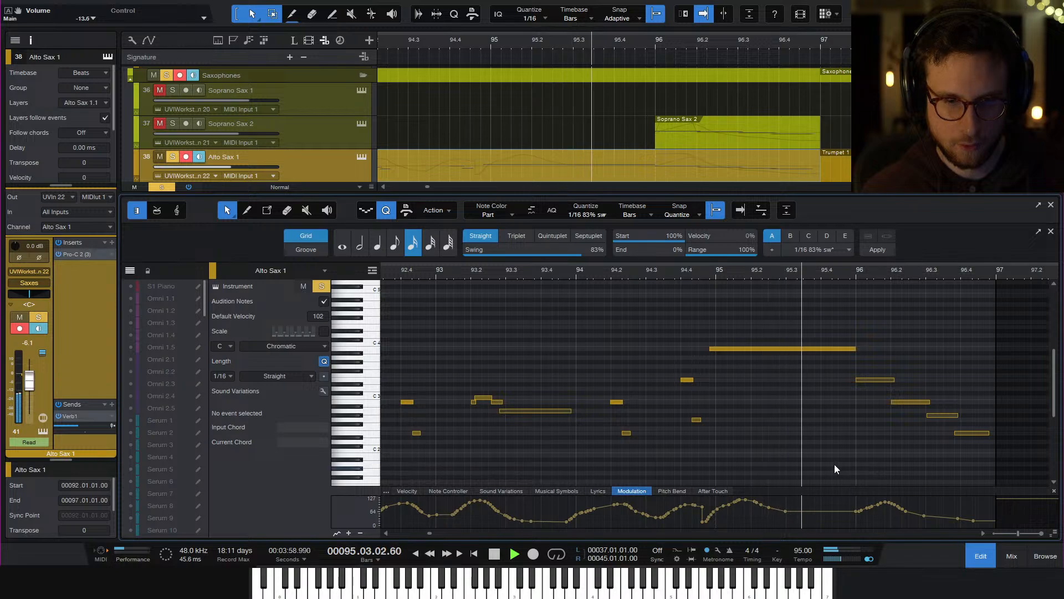
key("space")
left_click(680, 272)
key("space")
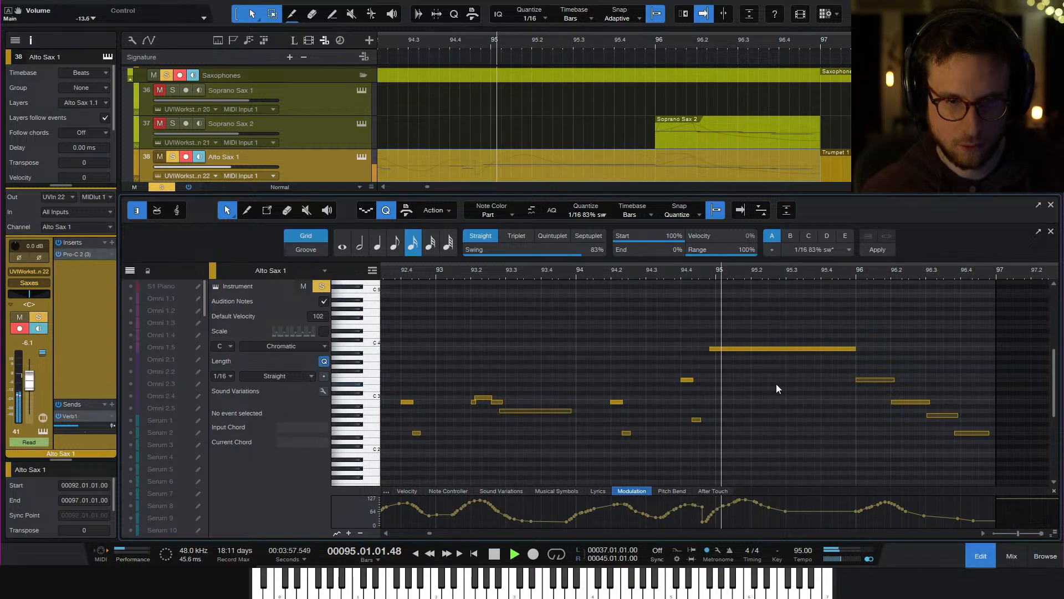
key("space")
Raise Alto Sax 1's modulation to the maximum over the first half of the held note and play it back
key("e")
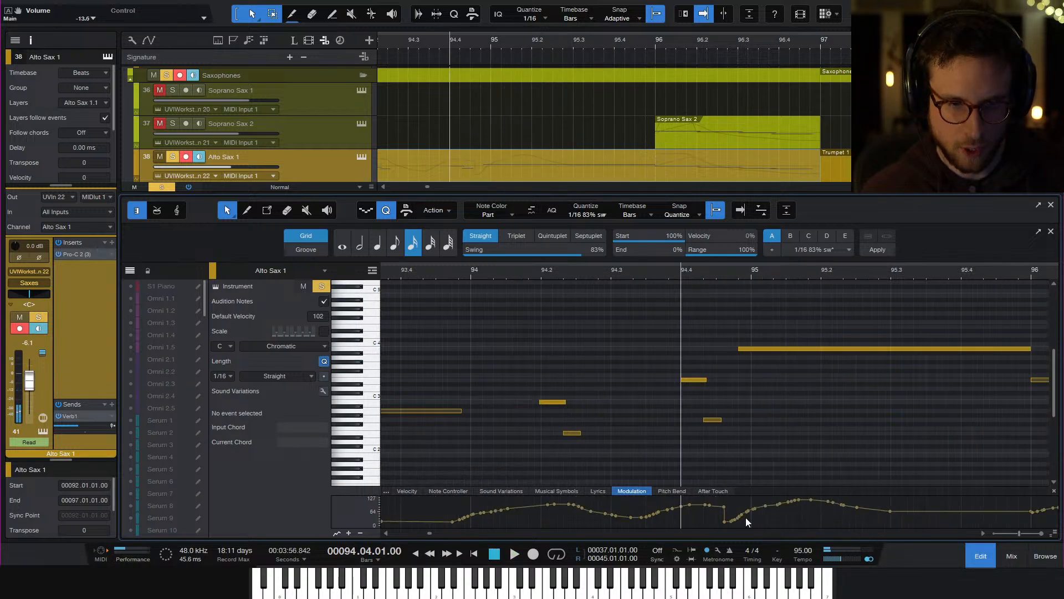
left_click_drag(726, 524, 891, 496)
key("space")
key("space")
key("space")
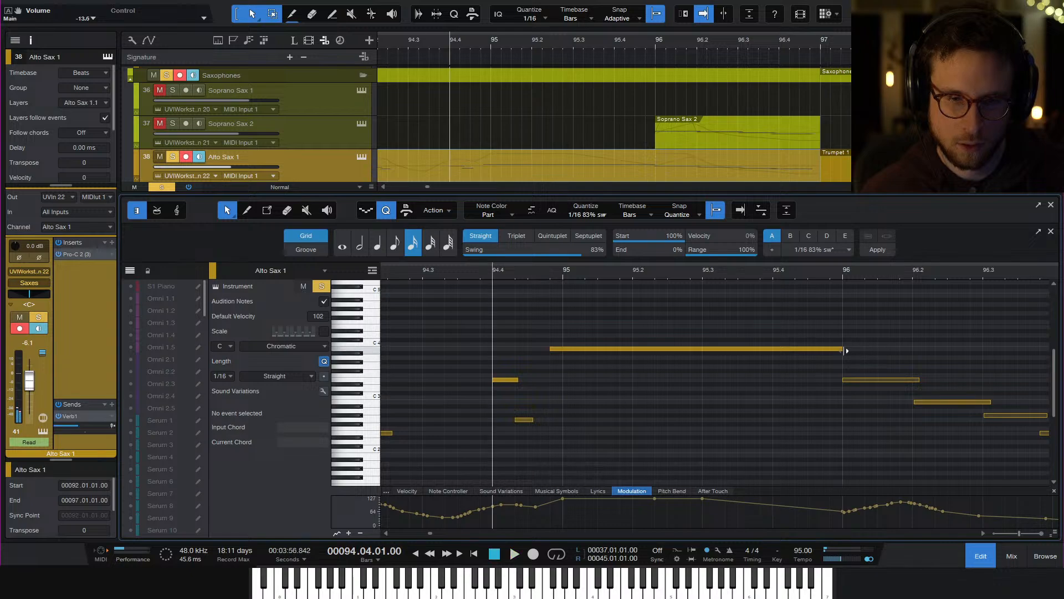
Lengthen Alto Sax 1's held B3 note to end at 96.01.01.32 and play the transition
left_click_drag(842, 349, 848, 349)
left_click(761, 271)
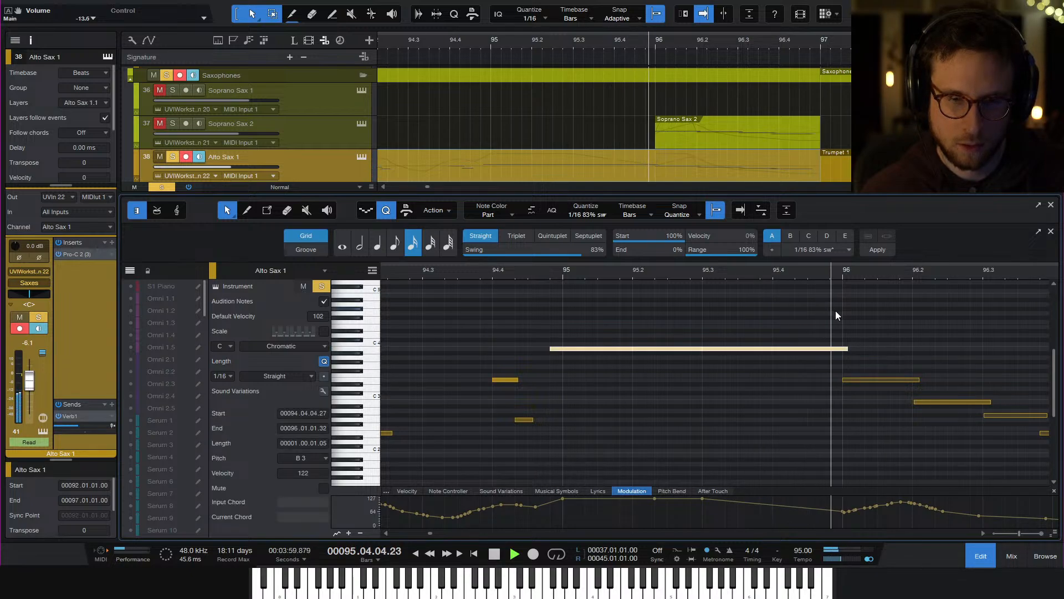
key("F2")
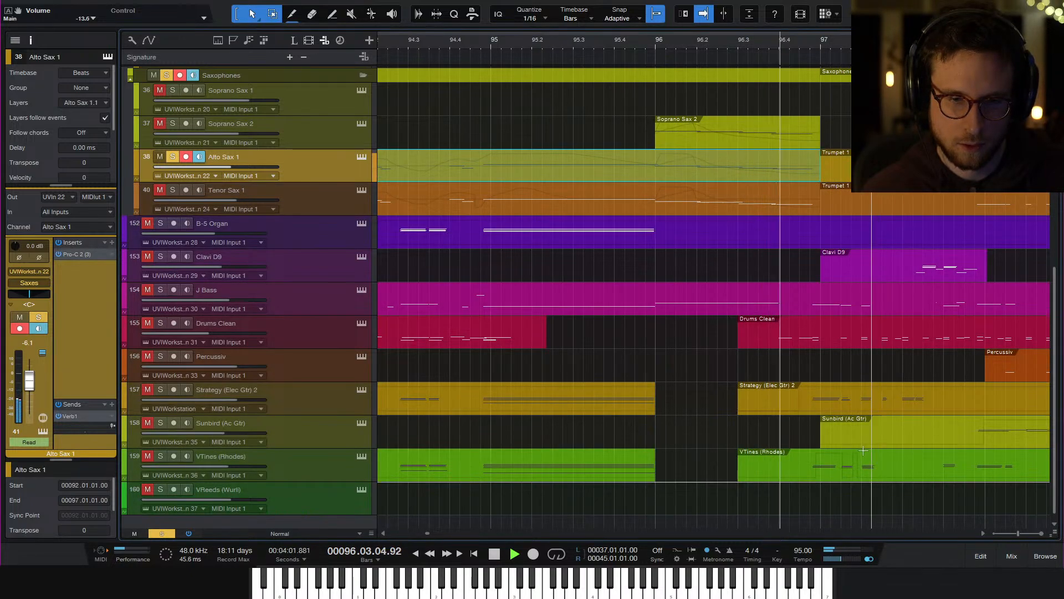
key("space")
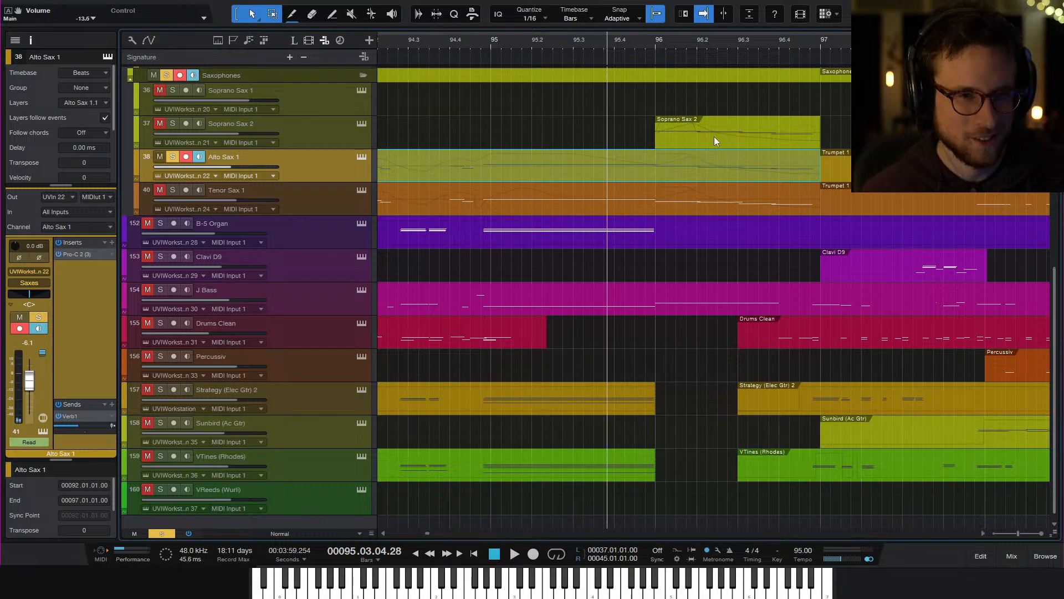
Open the Tenor Sax 1 part and raise its modulation to the maximum over the first half of the held note
left_click(652, 41)
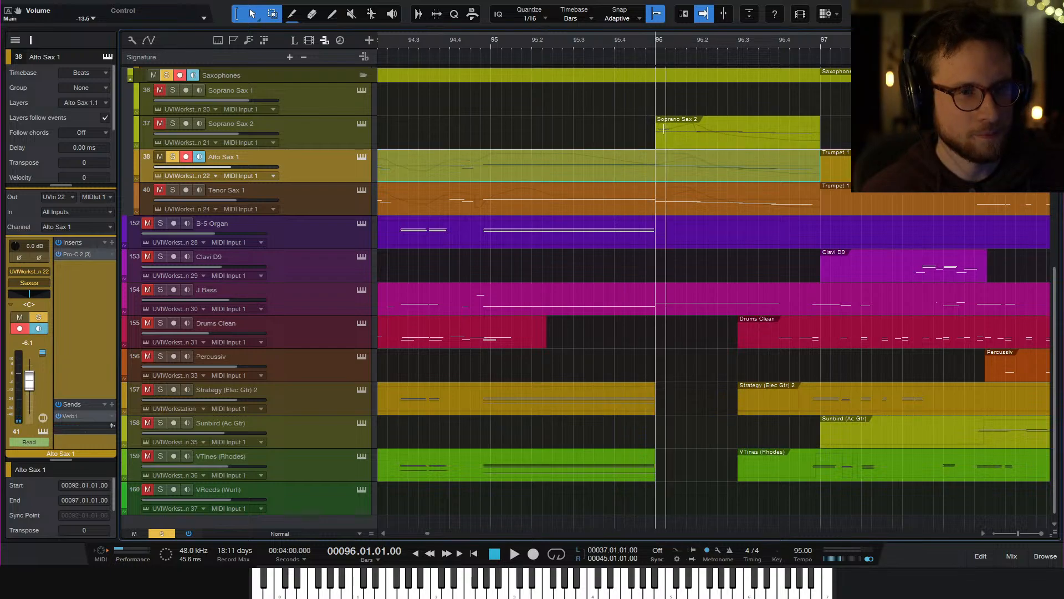
left_click(697, 210)
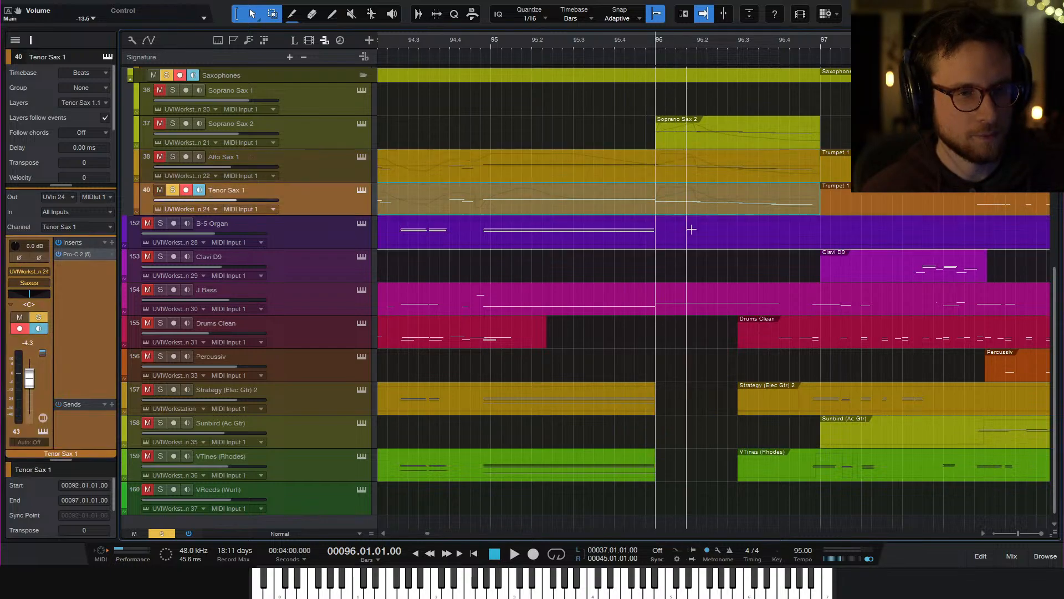
double_click(697, 211)
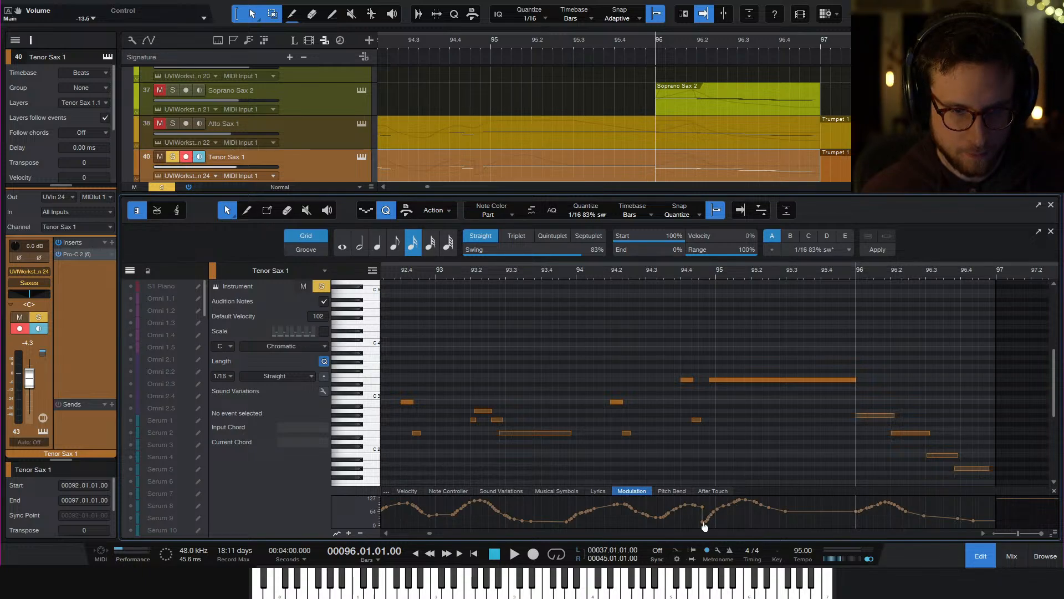
mouse_move(704, 526)
left_mouse_down()
mouse_move(732, 493)
mouse_move(718, 493)
mouse_move(741, 502)
mouse_move(796, 491)
mouse_move(786, 497)
left_mouse_up()
Play Tenor Sax 1 from 94.04.02.28 and lengthen its held E3 note to end at 96.01.01.51
left_click(694, 270)
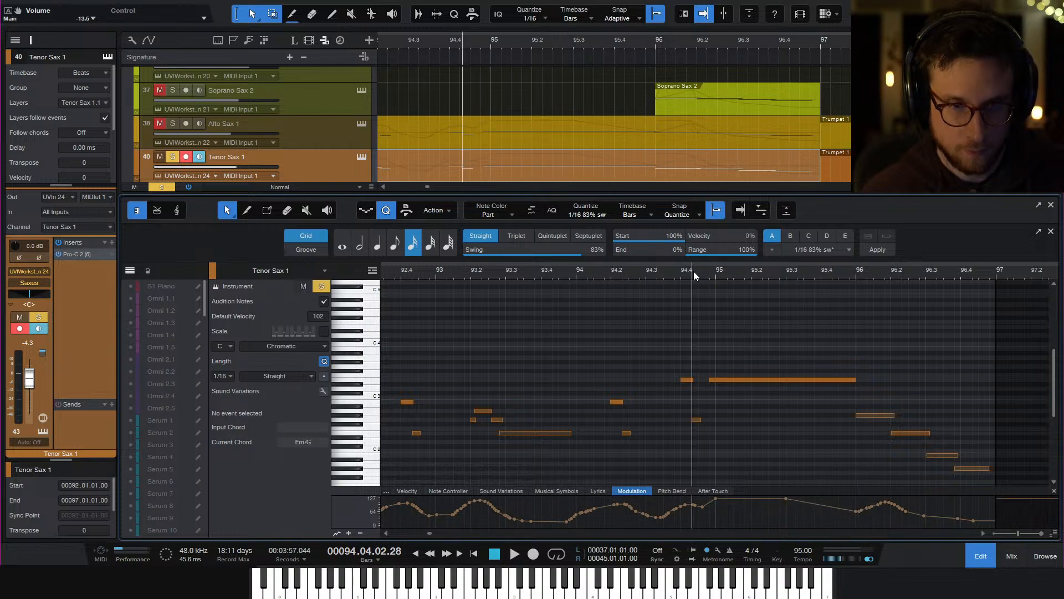
key("space")
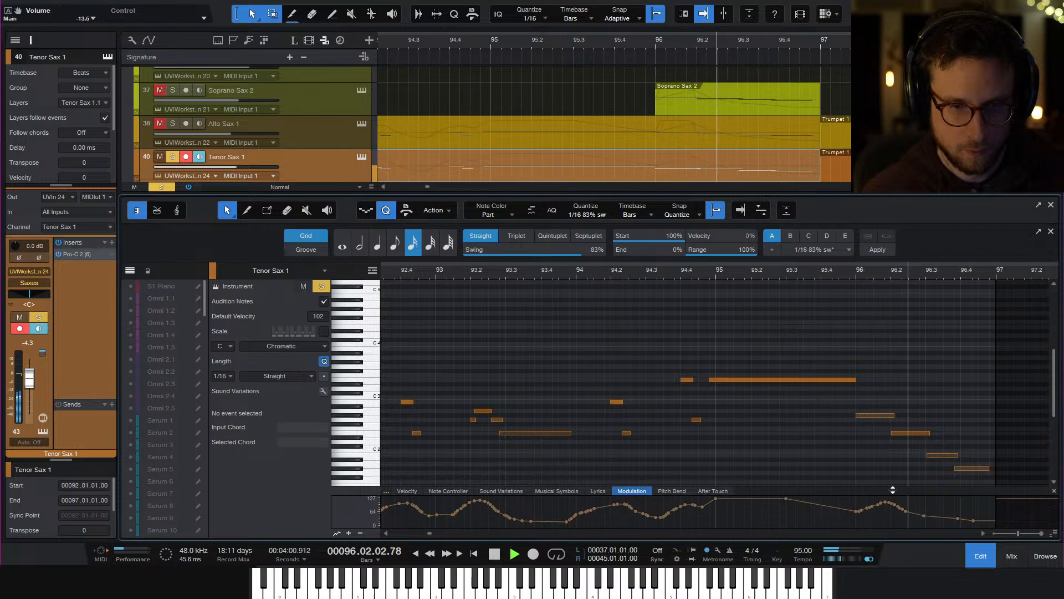
key("space")
left_click_drag(856, 379, 862, 381)
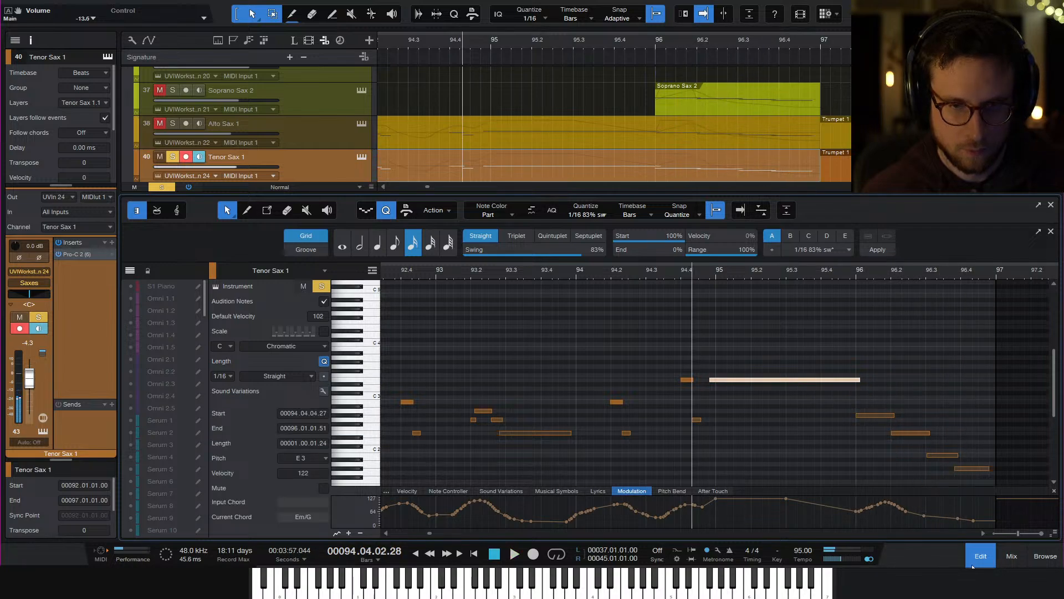
key("F2")
Turn off the Tenor Sax 1 solo and play the full arrangement from 94.04.02.28 towards the break
left_click(173, 181)
key("space")
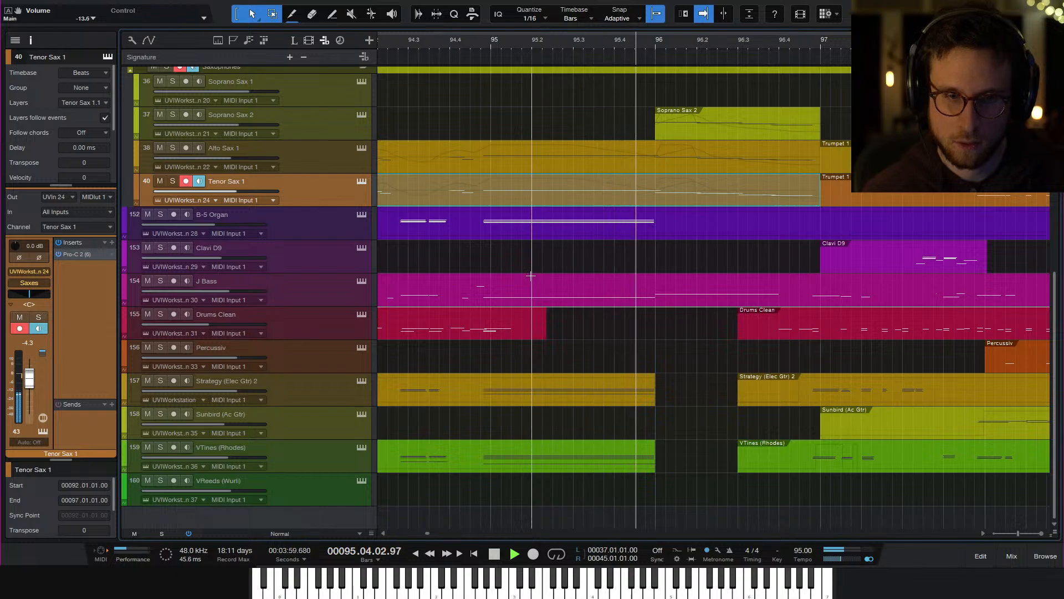
key("space")
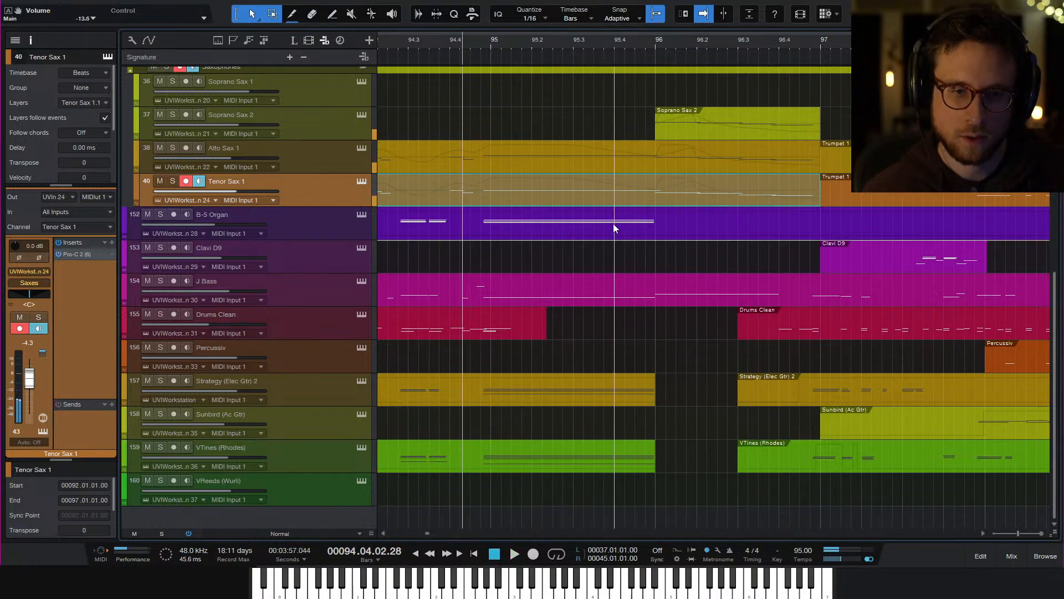
Open the J Bass part in the note editor and delete the long note starting at bar 96
left_click(643, 302)
double_click(643, 298)
scroll(770, 403, "down", 5)
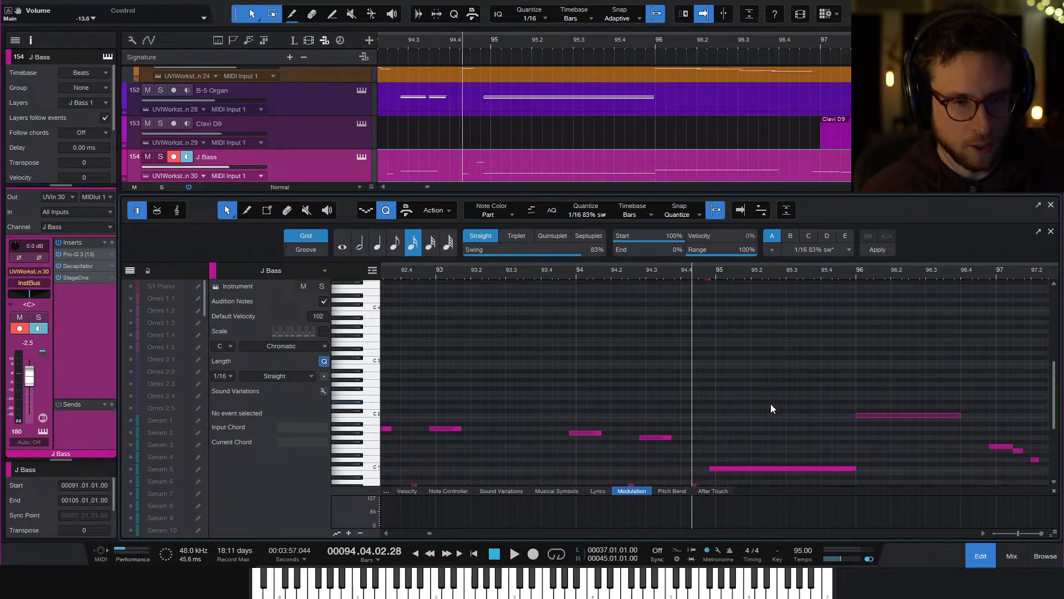
scroll(770, 402, "up", 1)
left_click(893, 315)
key("Delete")
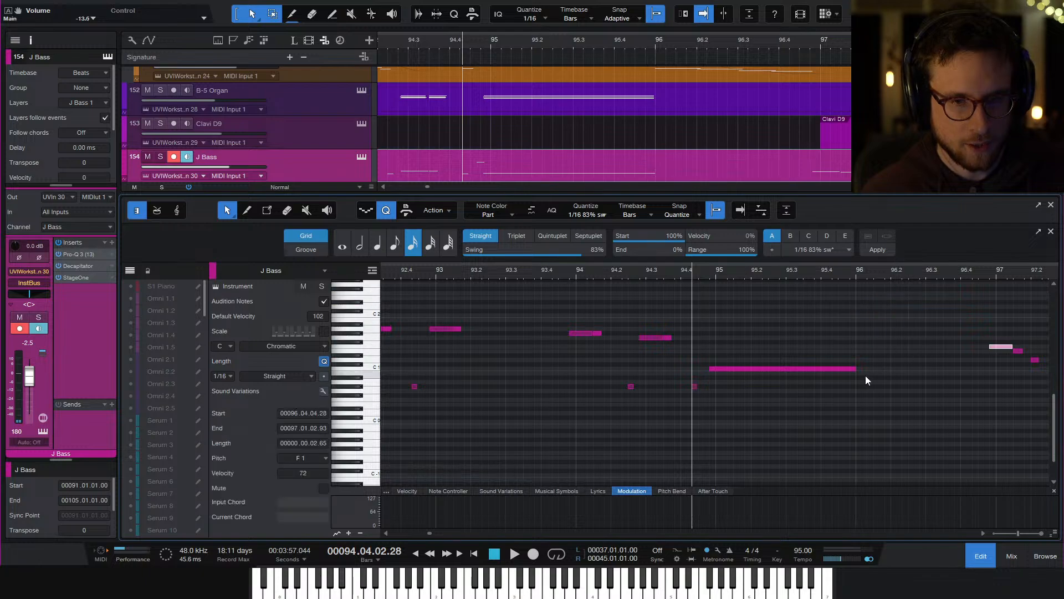
Lengthen the J Bass C1 note to end at 96.04.04.28, play the passage from 94.04.02.28 and return to the arrangement
left_click_drag(858, 372, 985, 371)
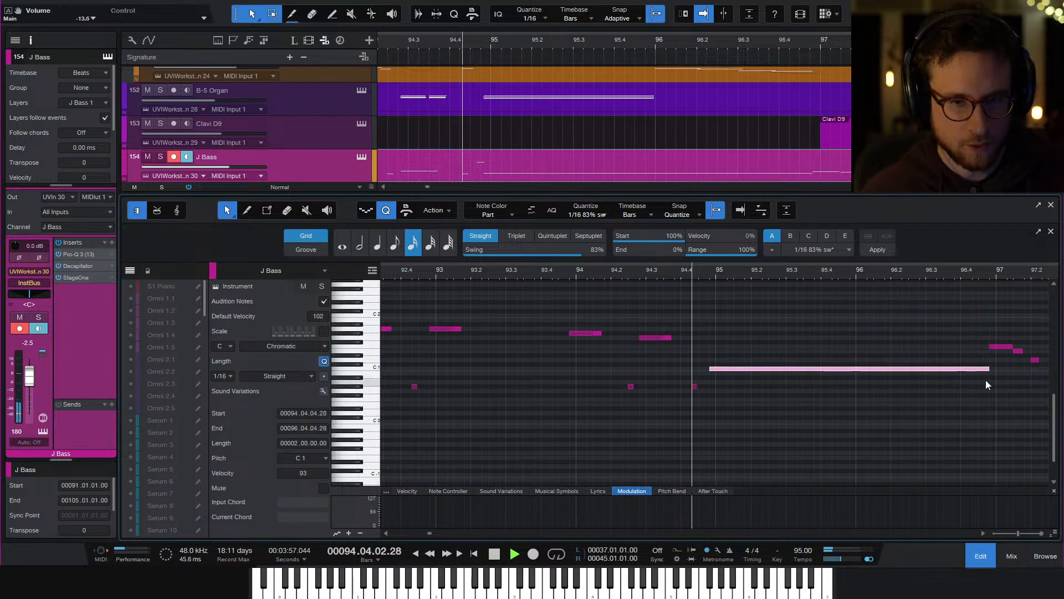
key("space")
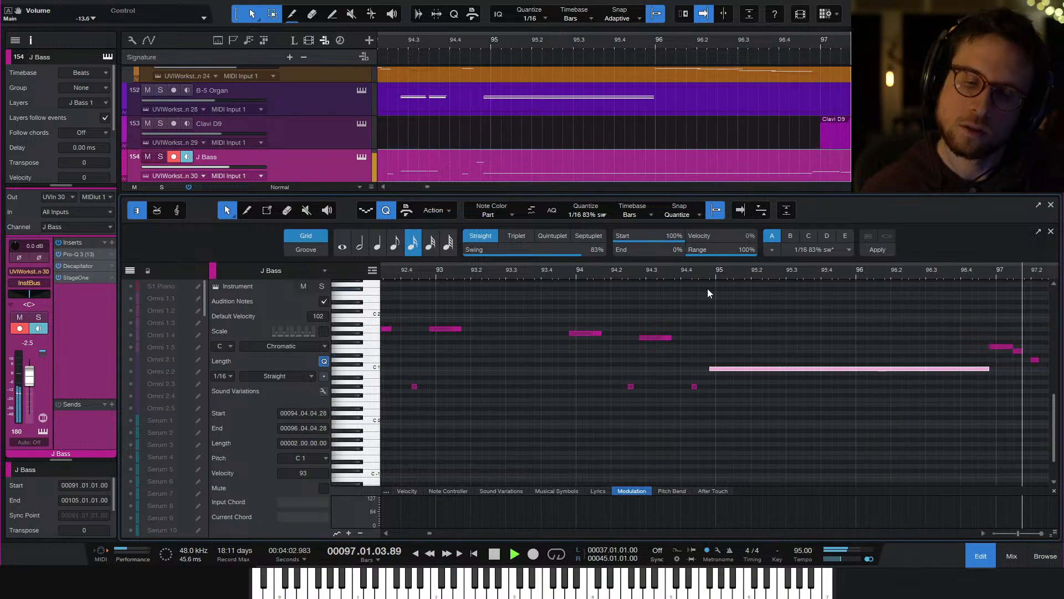
key("space")
key("space")
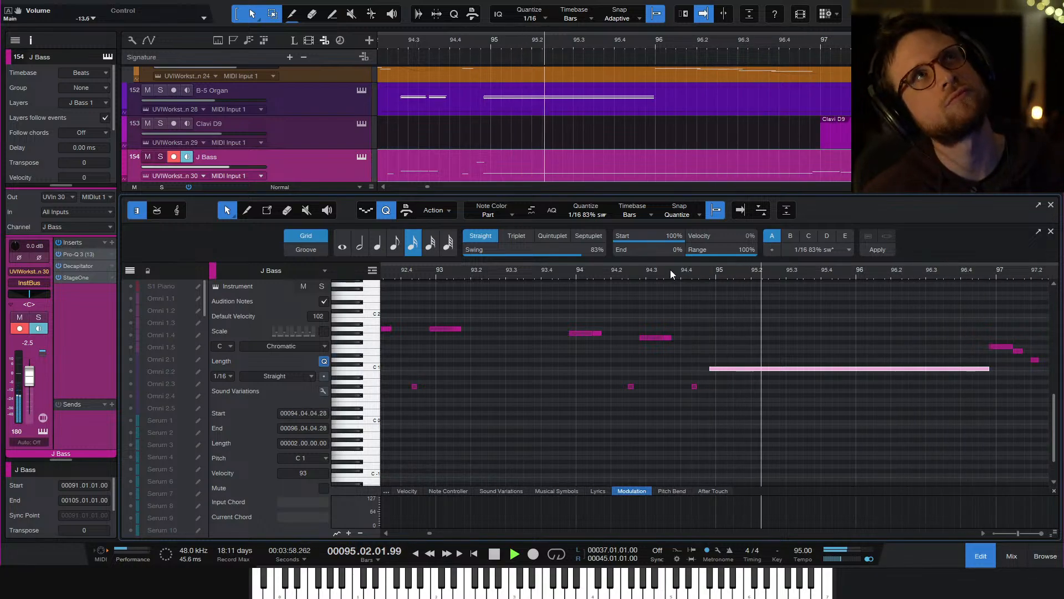
key("space")
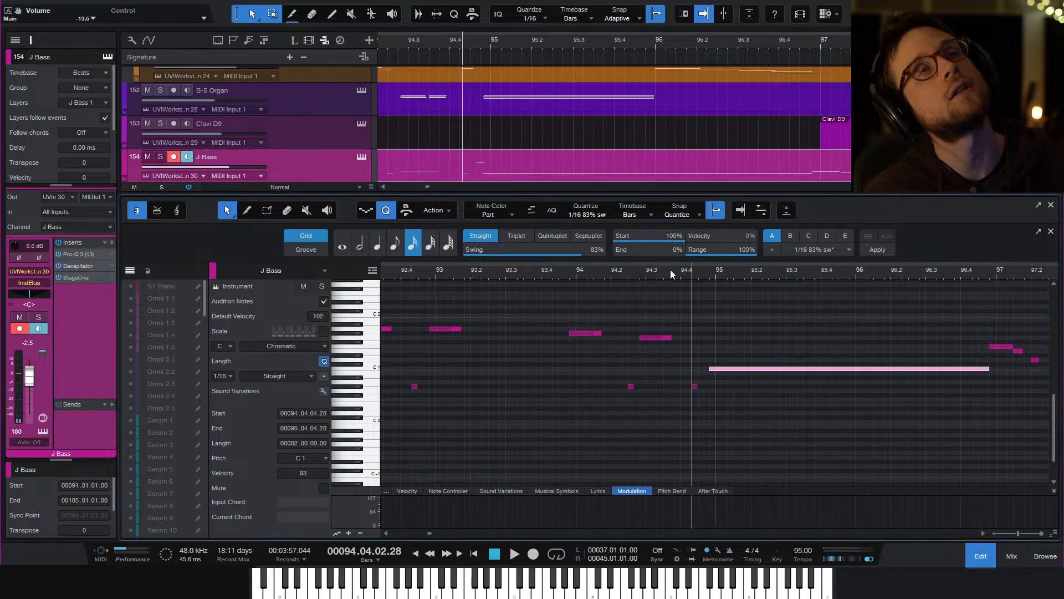
key("space")
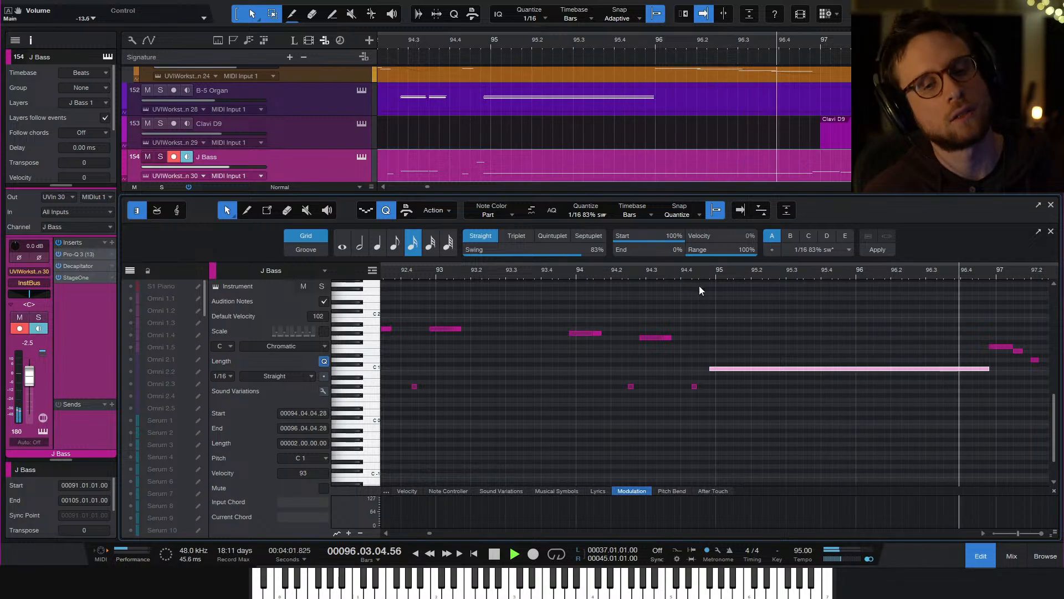
key("space")
key("F2")
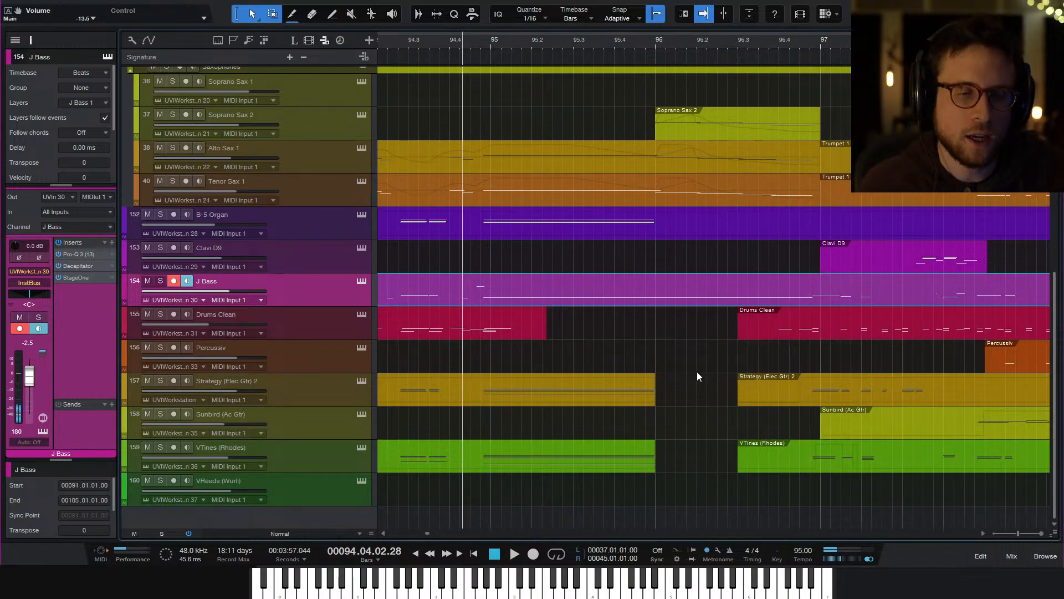
scroll(696, 375, "up", 3)
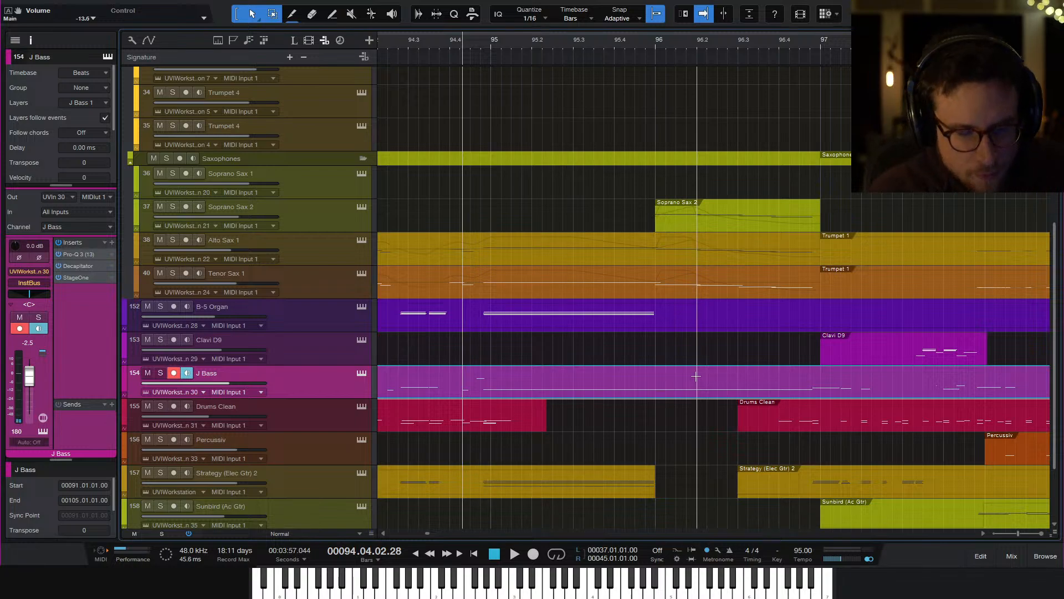
scroll(696, 375, "up", 1)
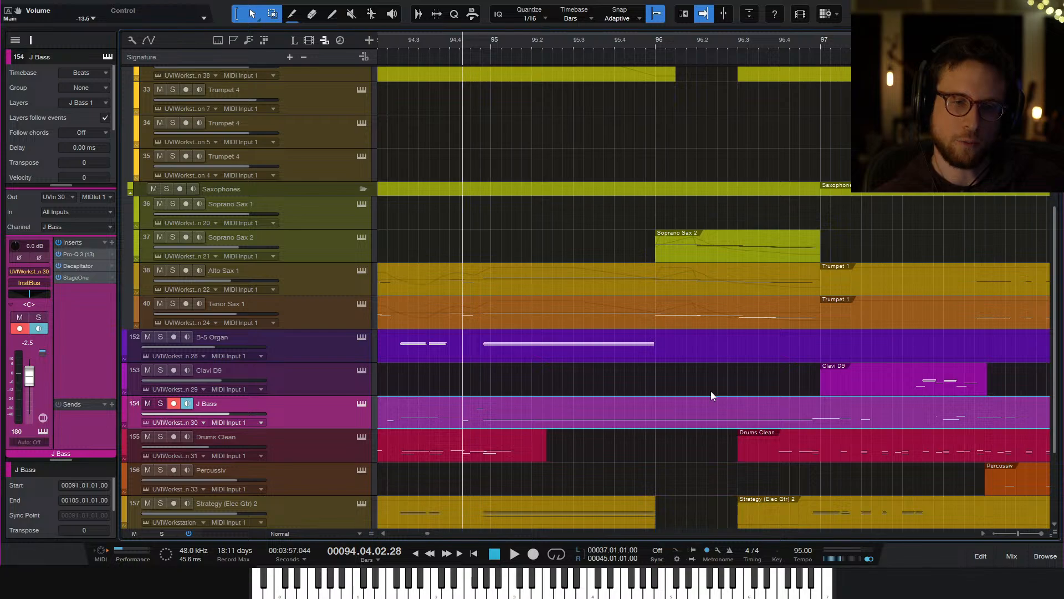
scroll(710, 395, "down", 1)
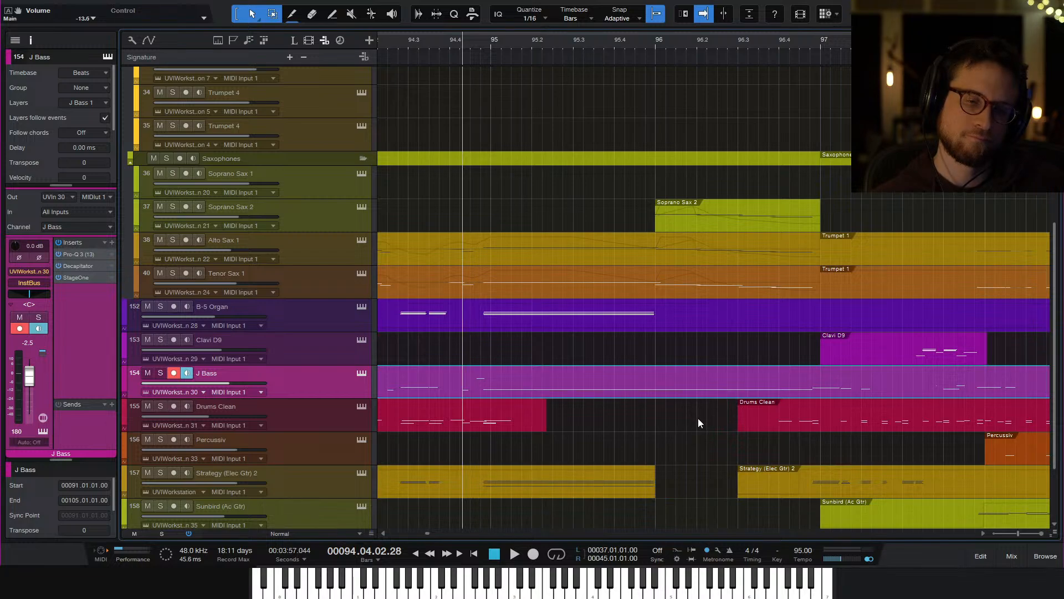
left_click(745, 487)
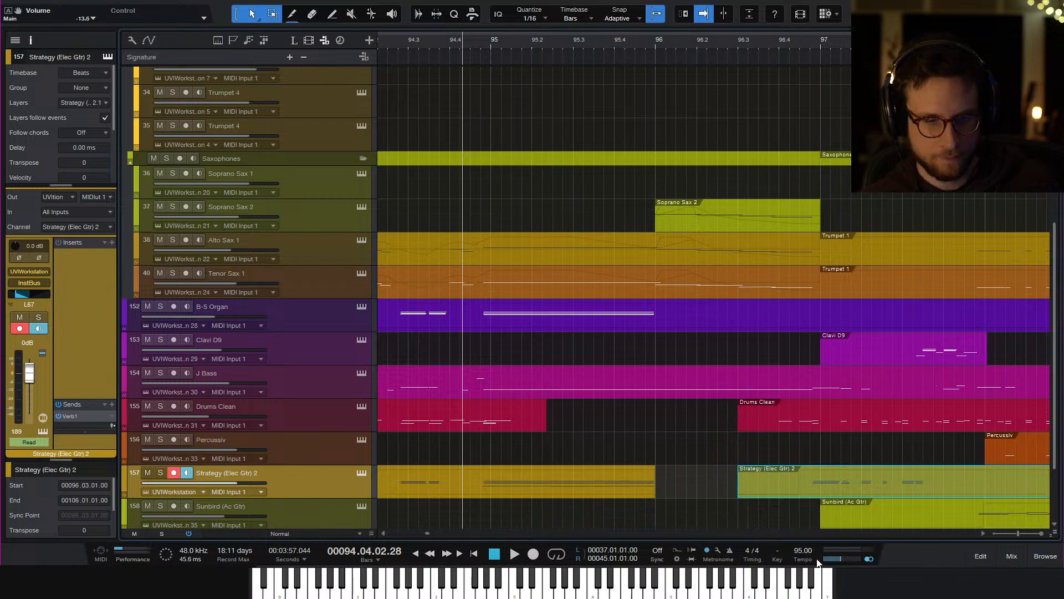
left_click(728, 492)
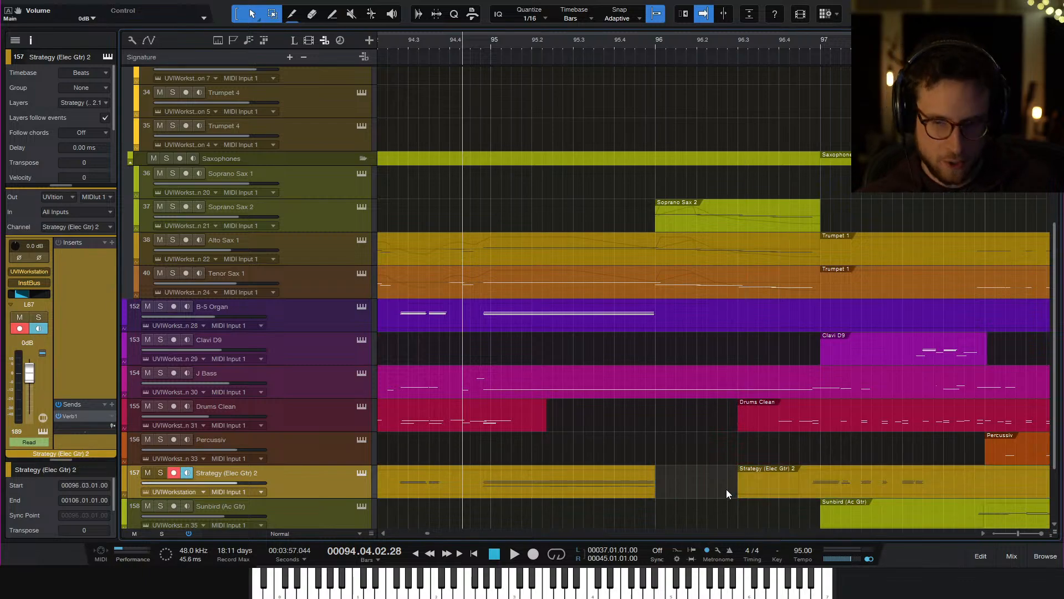
Show the whole arrangement and play the song from bar 2
key("w")
key("w")
key("w")
key("w")
scroll(637, 447, "left", 5)
key("w")
key("w")
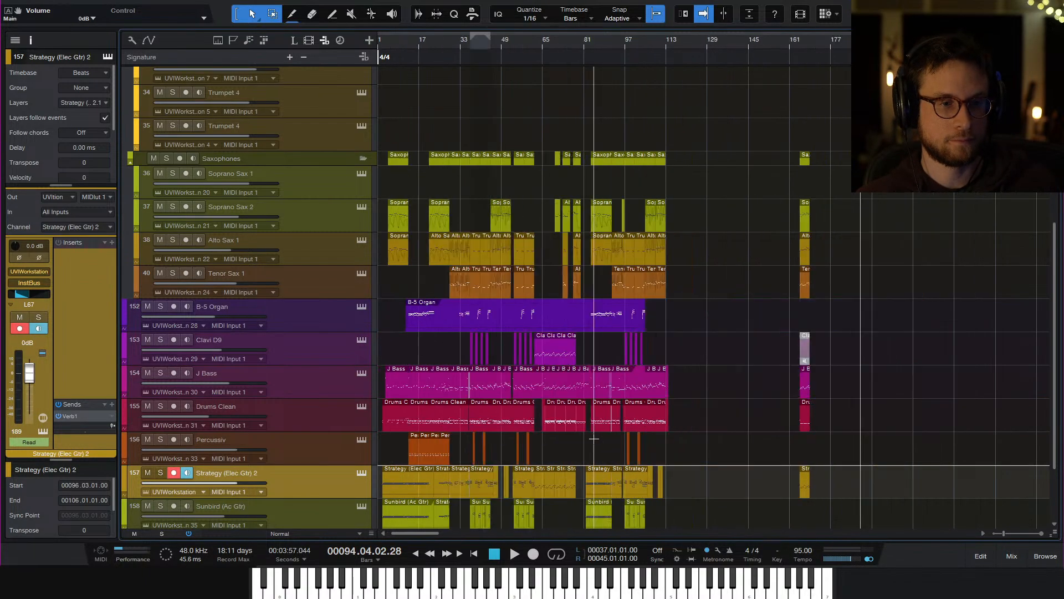
key("e")
key("e")
key("e")
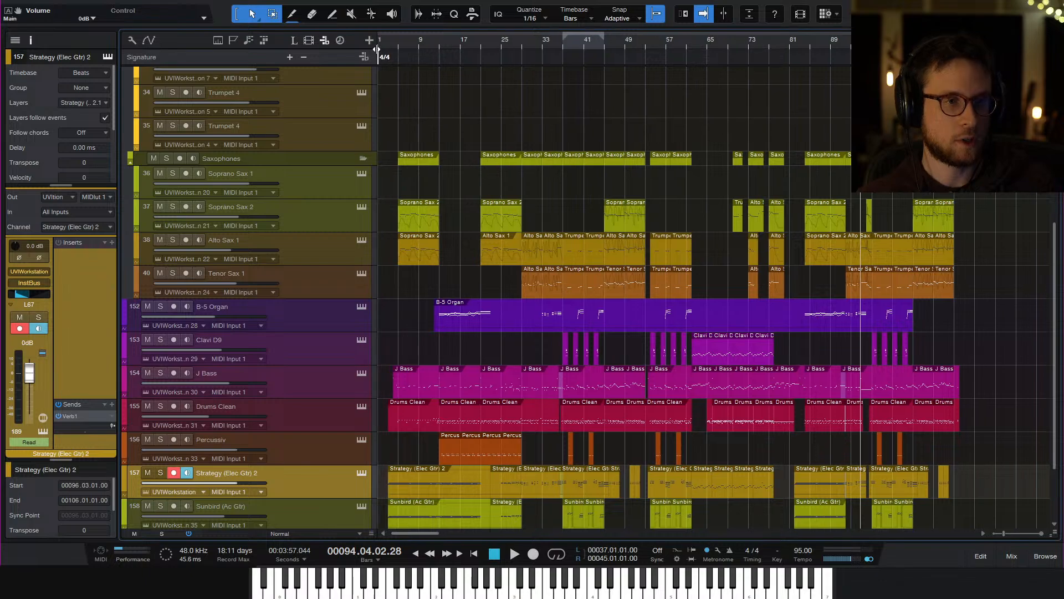
left_click(384, 50)
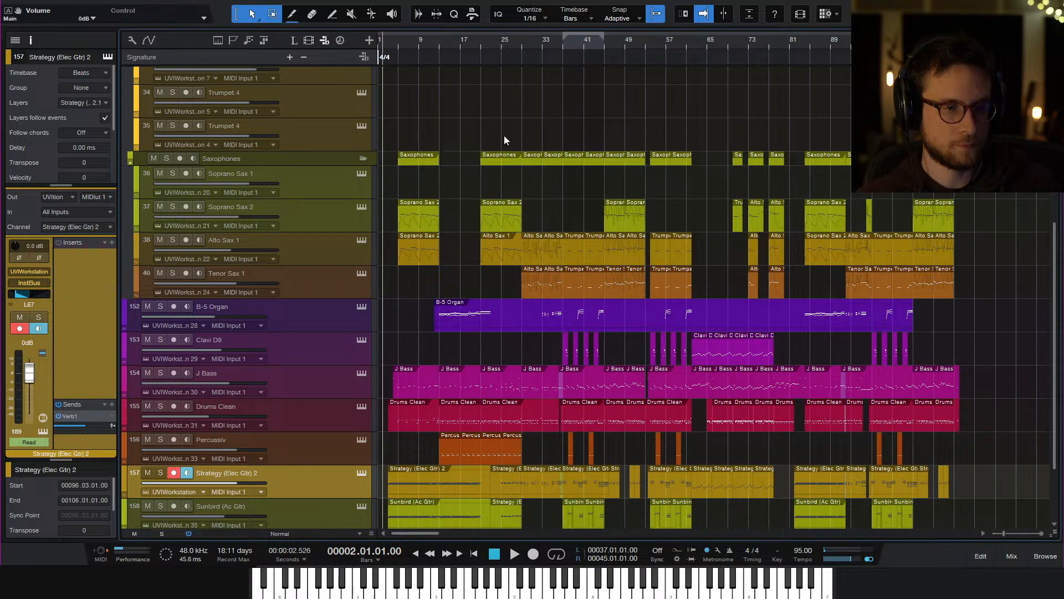
key("space")
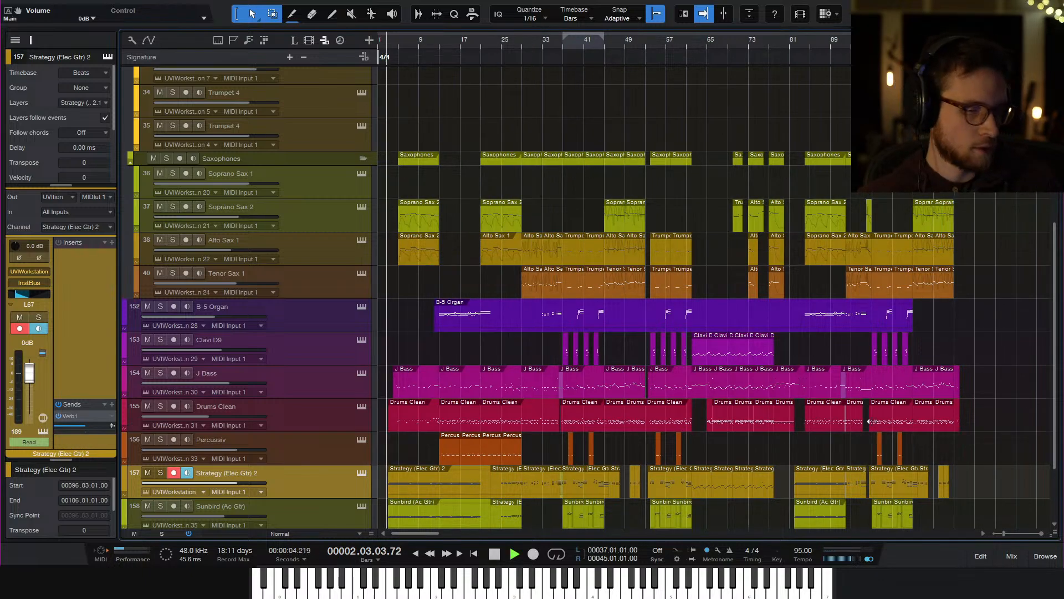
key("space")
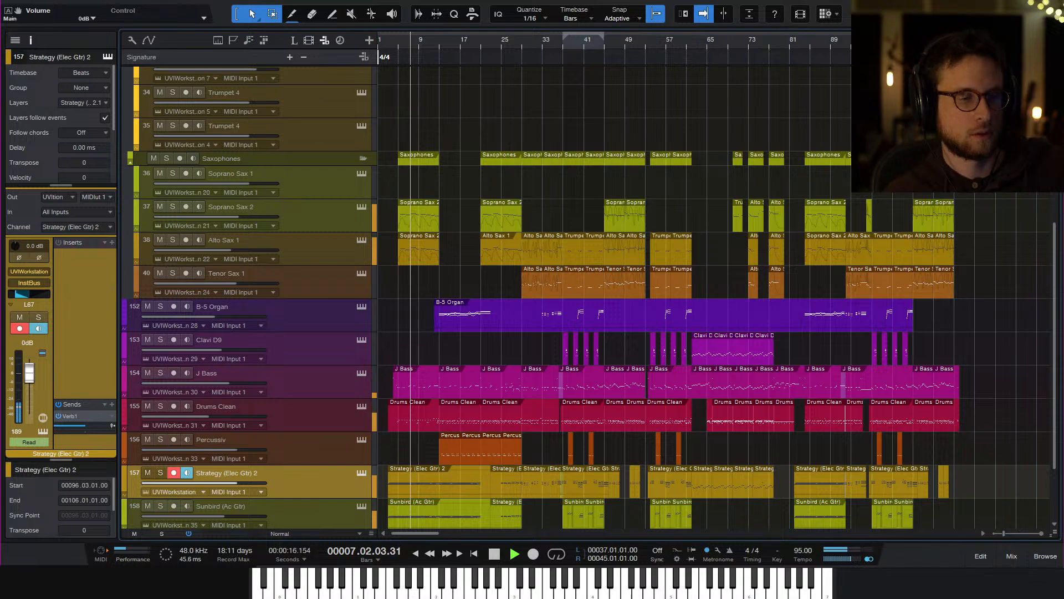
Examine the Strategy (Elec Gtr) 2 track's Verb1 send level automation around bars 21 to 29, with the automation display hidden again when done
scroll(481, 433, "down", 3)
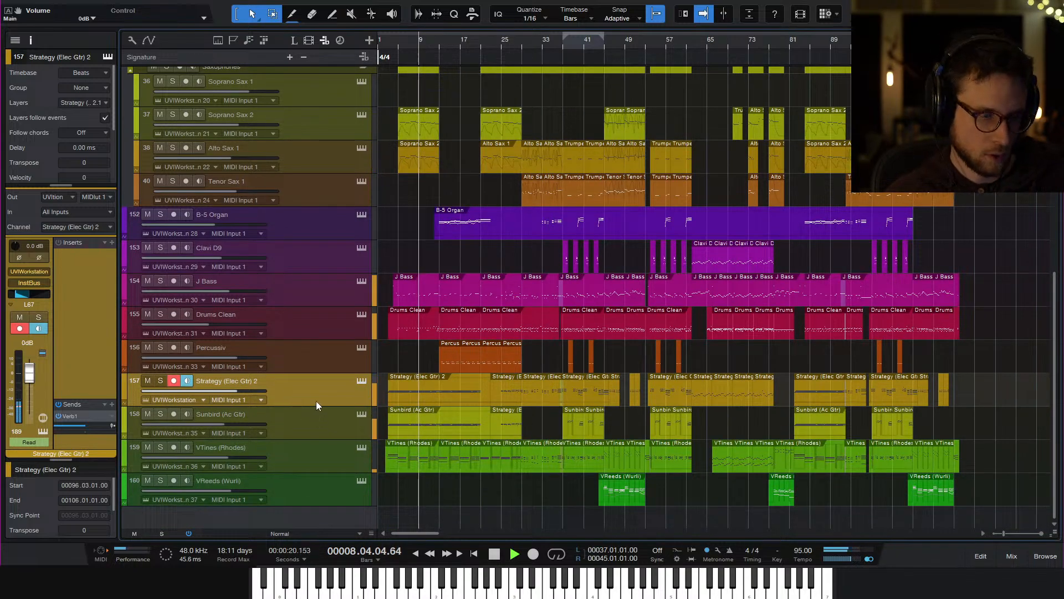
key("a")
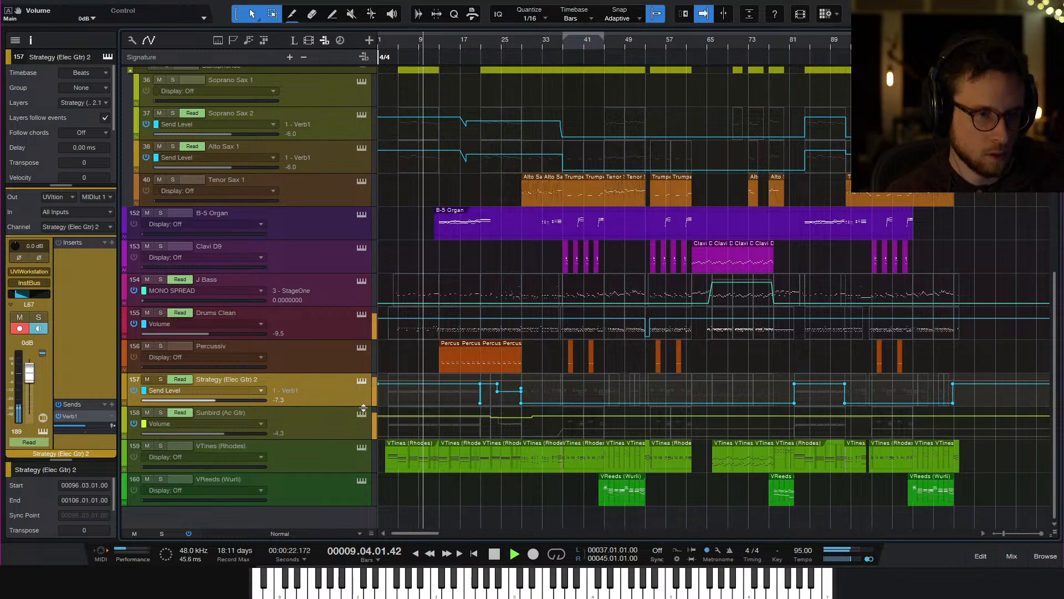
key("e")
key("e")
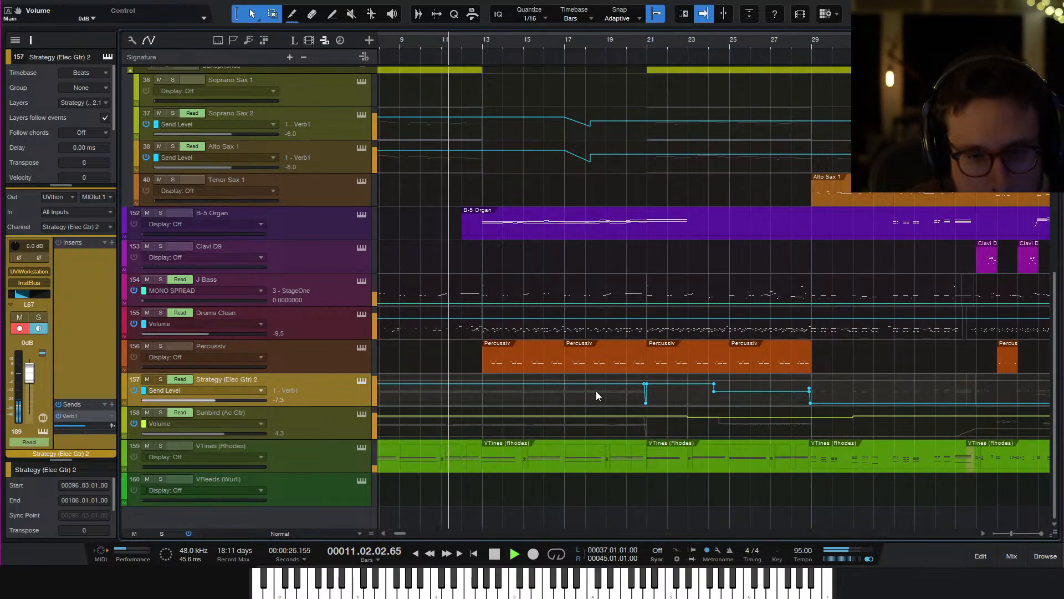
mouse_move(646, 388)
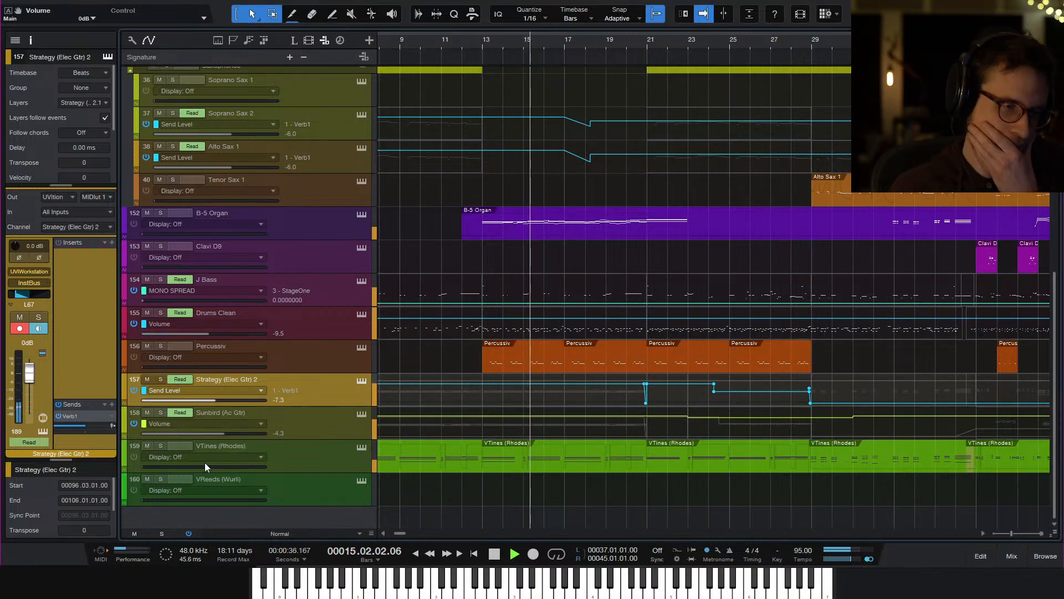
key("a")
key("shift+f")
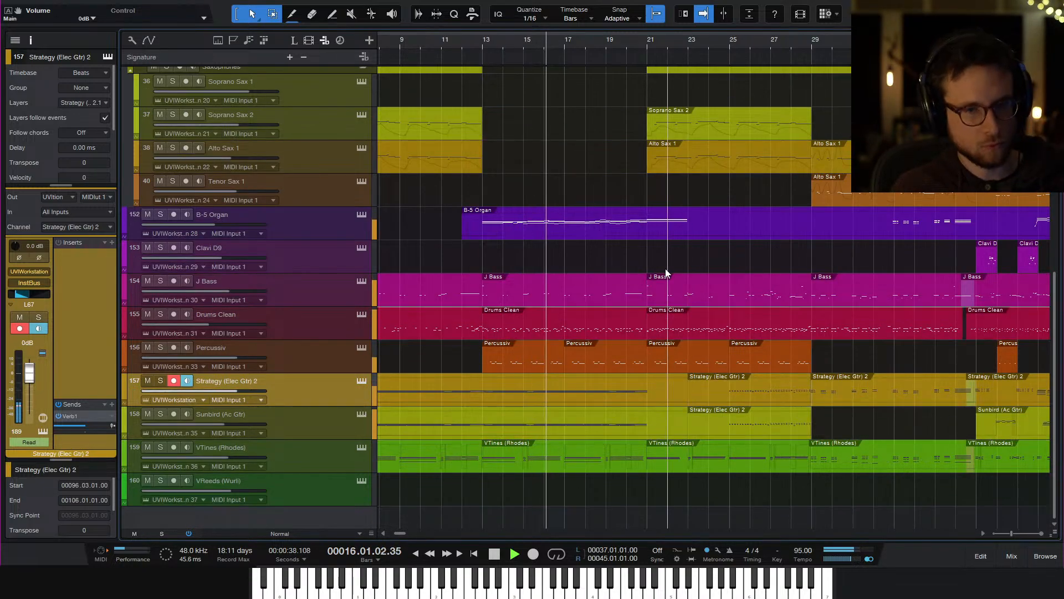
Turn off playback autoscroll and listen through the full arrangement to bar 64
key("f")
key("e")
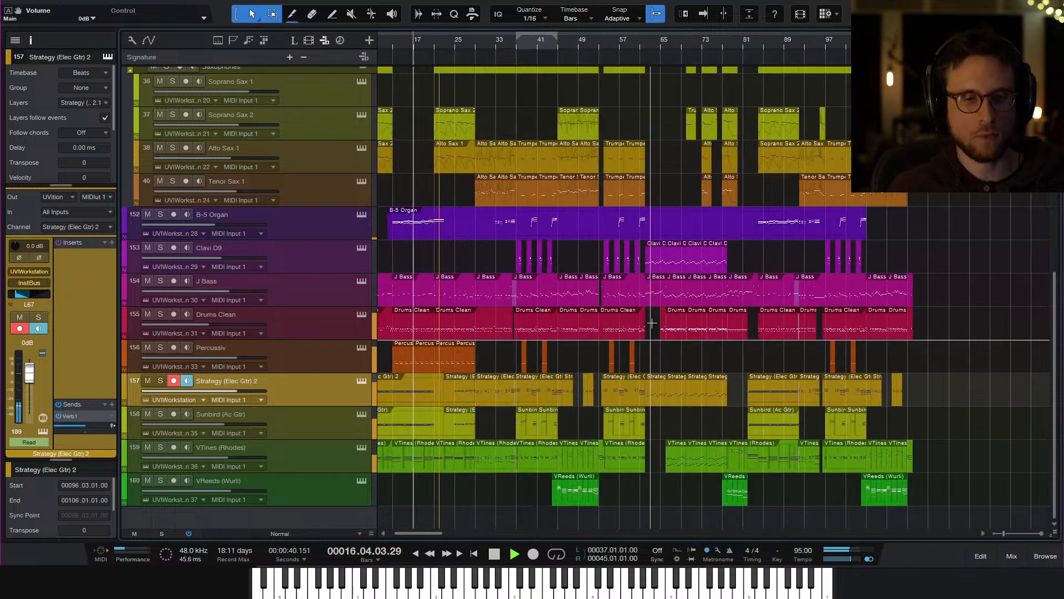
scroll(659, 326, "left", 2)
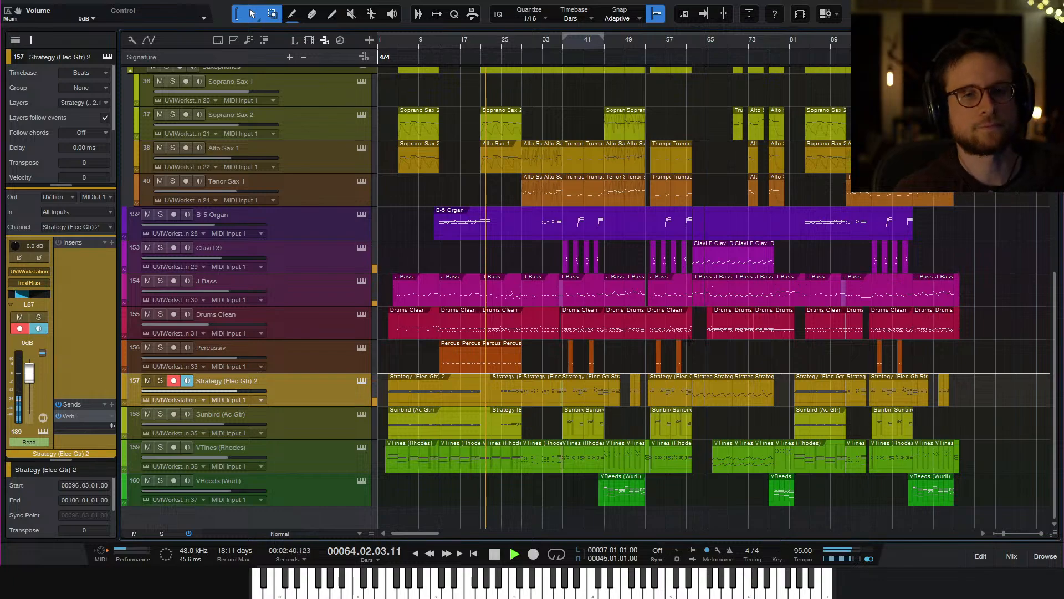
key("space")
Play from bar 61 and record a short Drums Clean fill in the empty bar 63
left_click(685, 42)
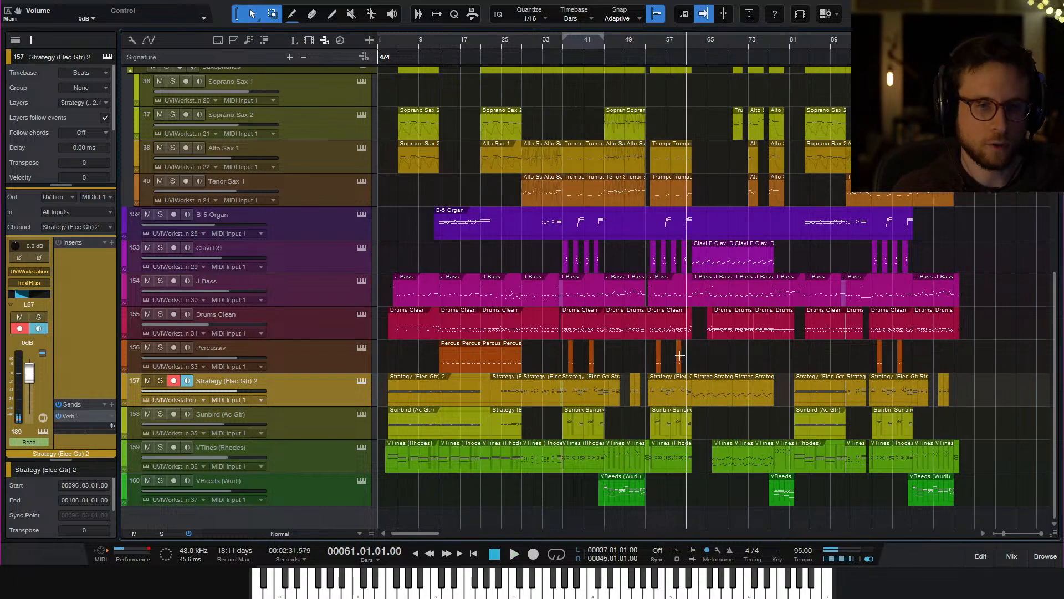
left_click(296, 326)
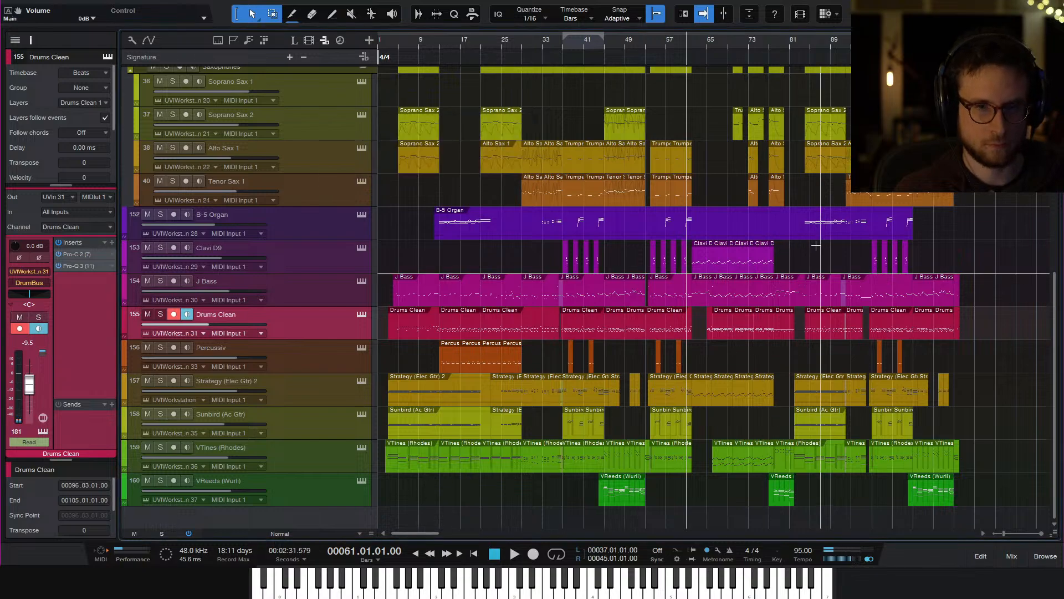
key("space")
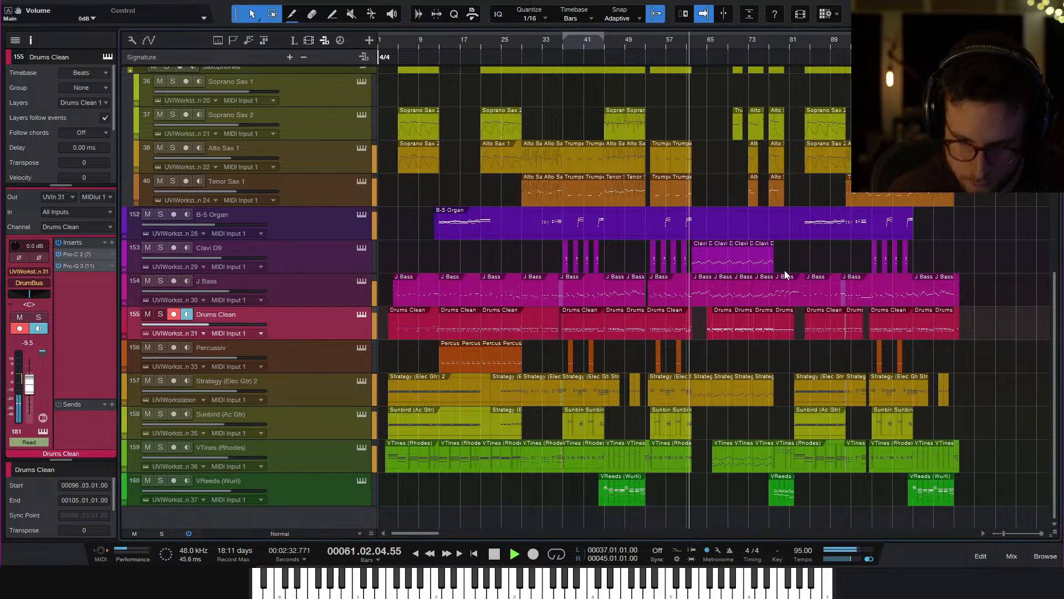
key("KP_Multiply")
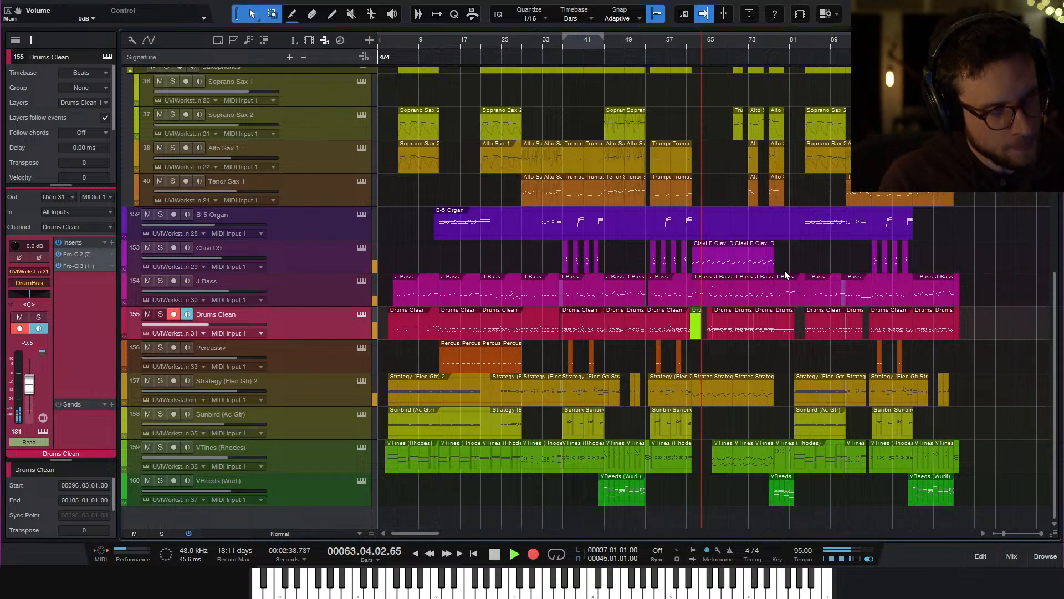
key("space")
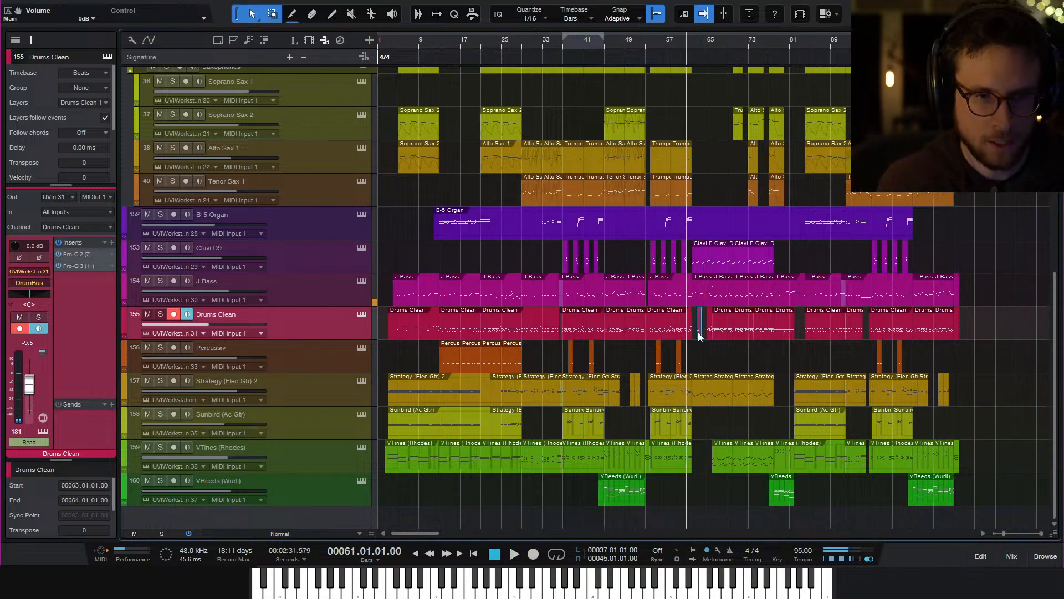
Open the new bar 63 drum part and quantize its four C#1 notes to 1/16 triplets
double_click(697, 331)
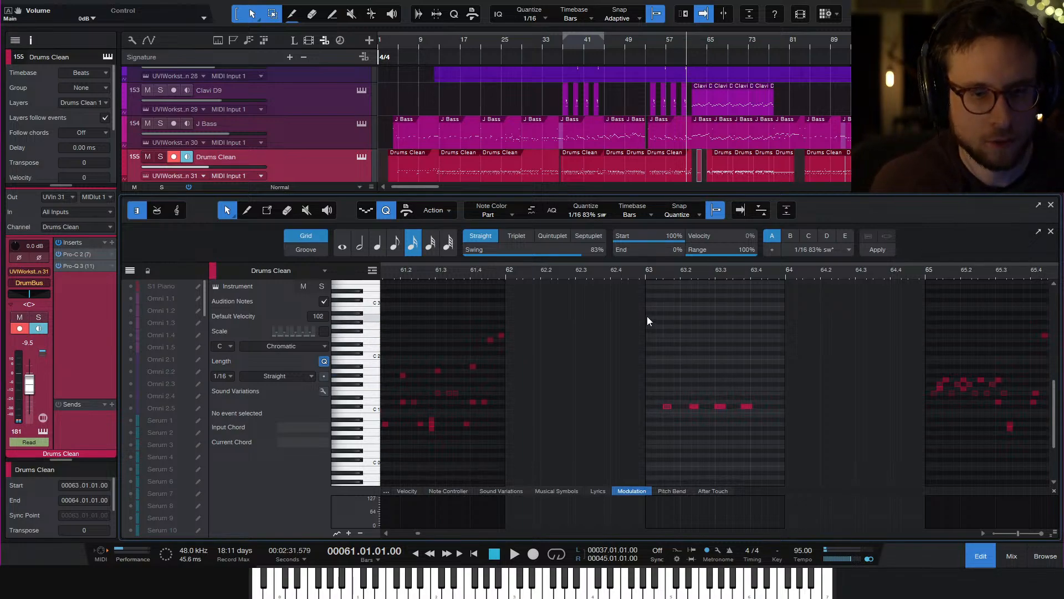
left_click(519, 235)
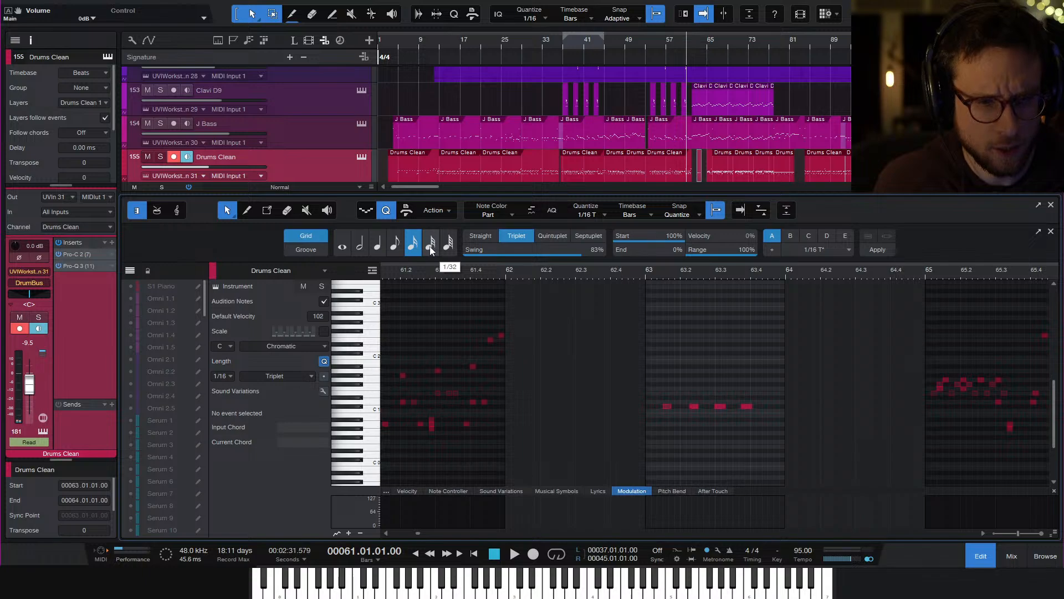
left_click(397, 250)
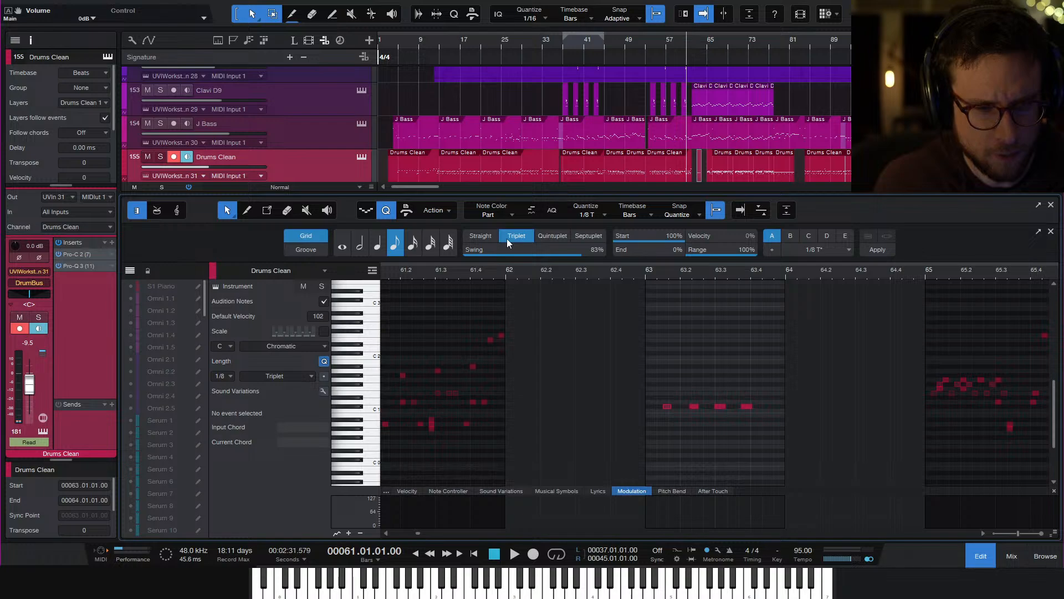
left_click(412, 244)
key("e")
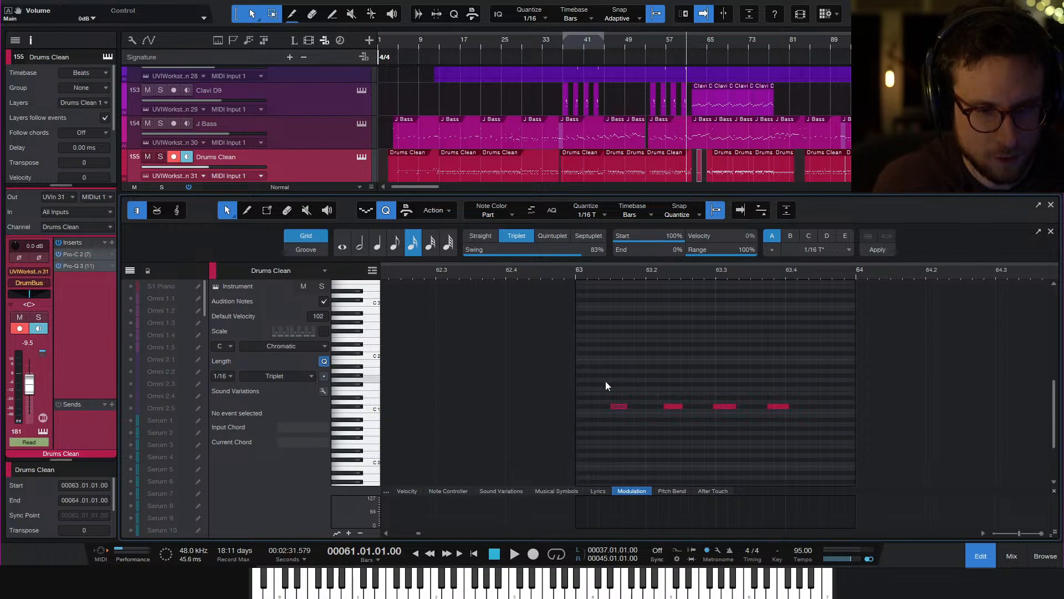
left_click_drag(601, 388, 817, 429)
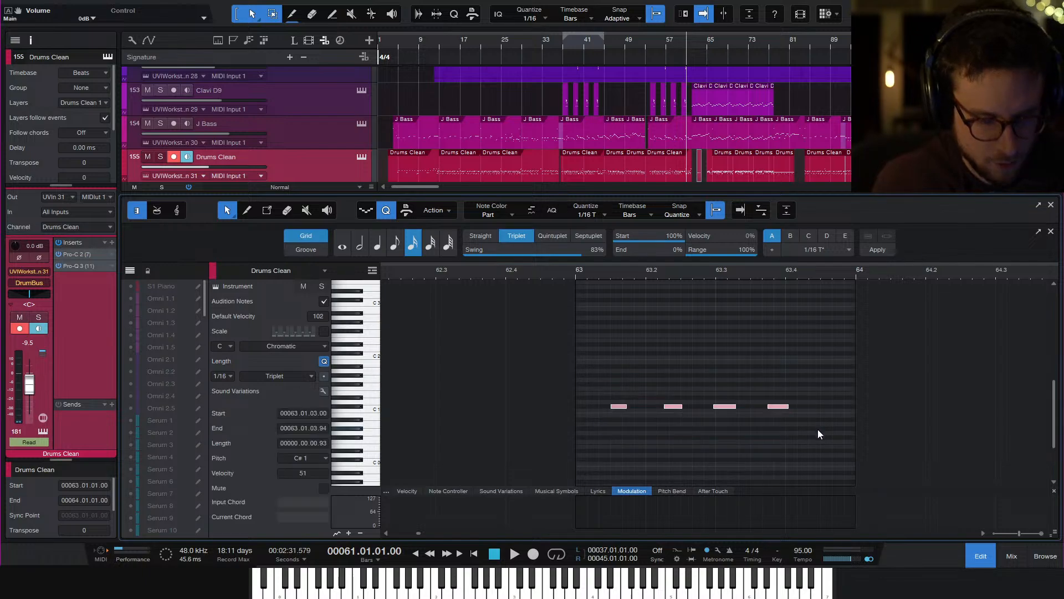
key("q")
Play the quantized drum fill from 62.03.01.00 and deselect its notes
left_click(450, 271)
key("space")
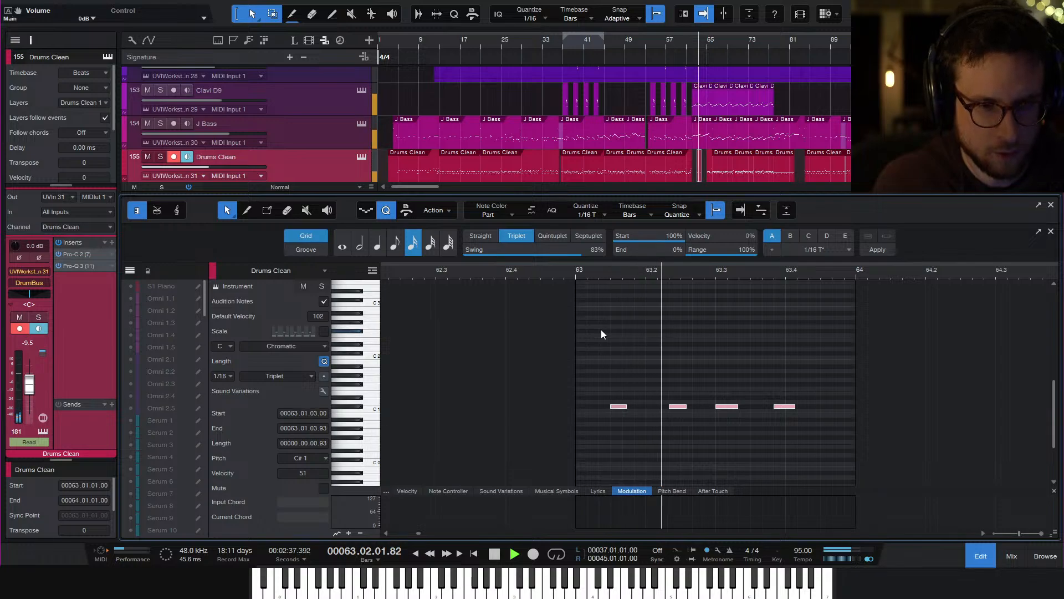
key("space")
left_click(625, 378)
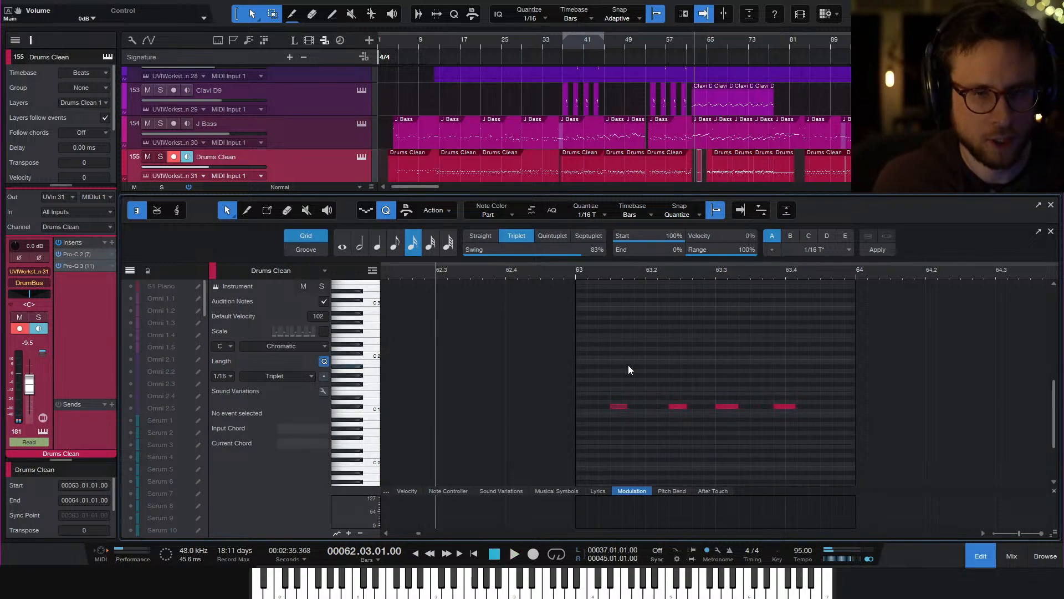
Mute the four drum fill notes in bar 63 and play the transition from bar 61
left_click_drag(605, 370, 943, 458)
key("shift+m")
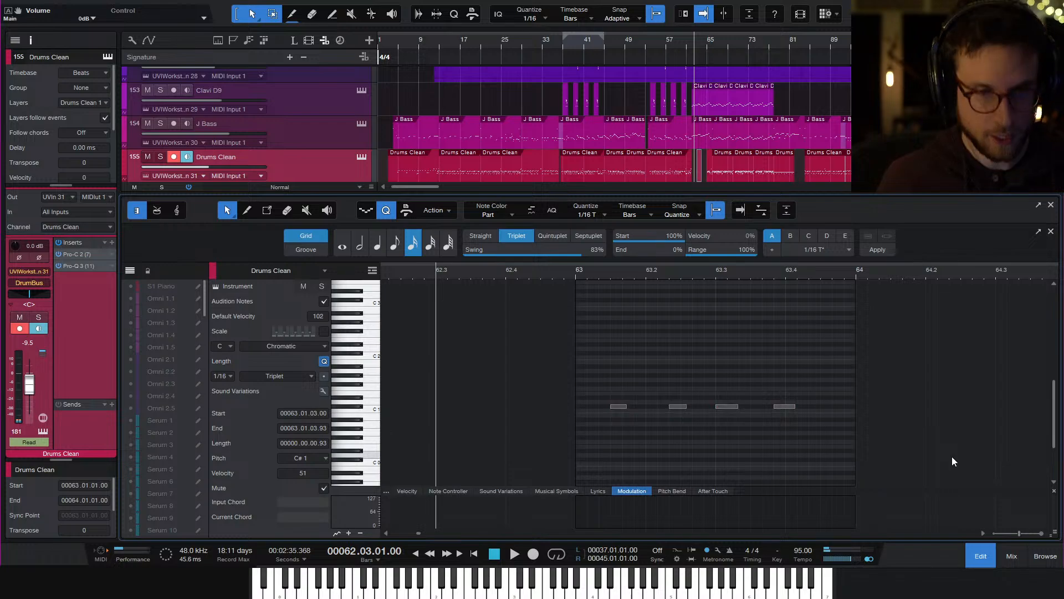
left_click(687, 45)
key("space")
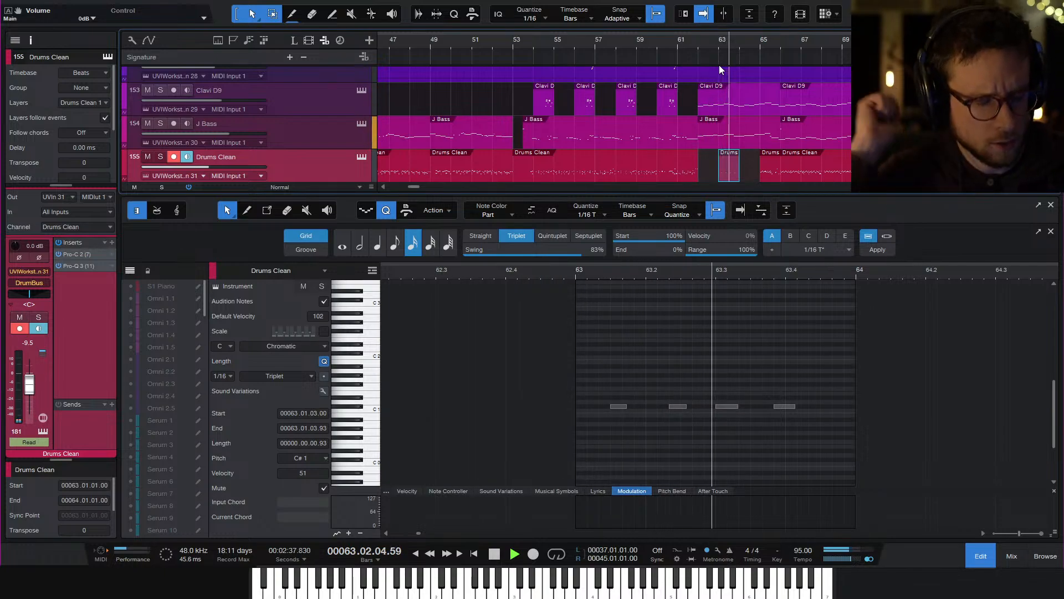
key("space")
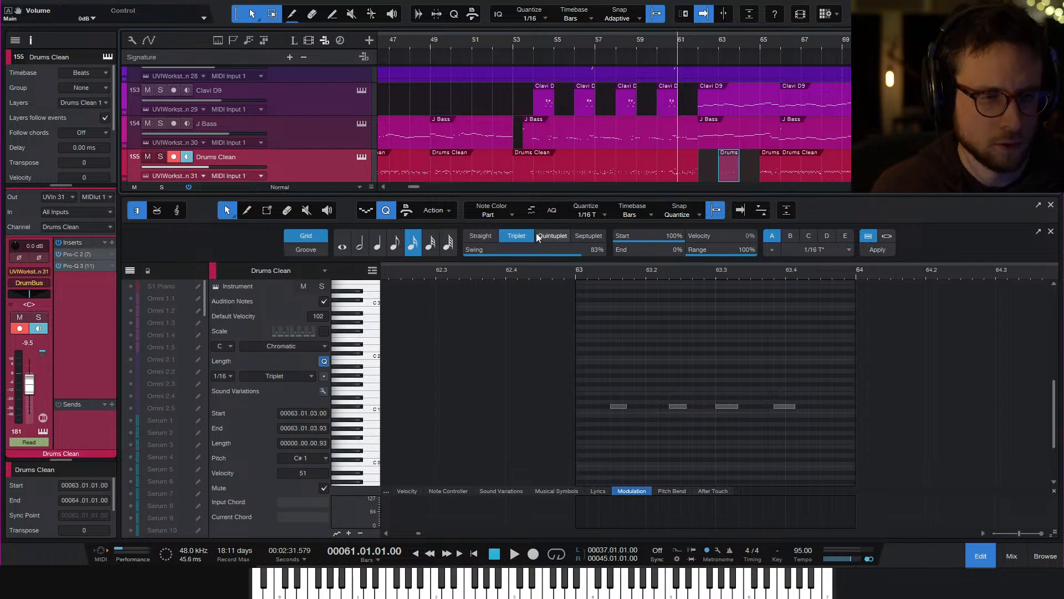
Requantize the four selected fill notes to straight 1/16 with swing set to 0%
left_click(480, 236)
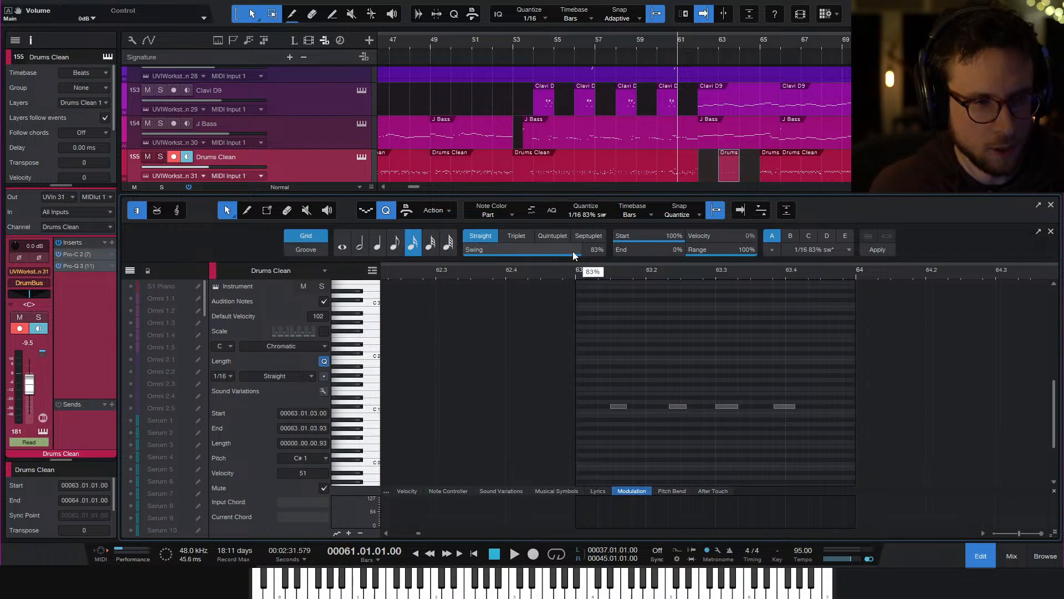
left_click_drag(573, 251, 225, 272)
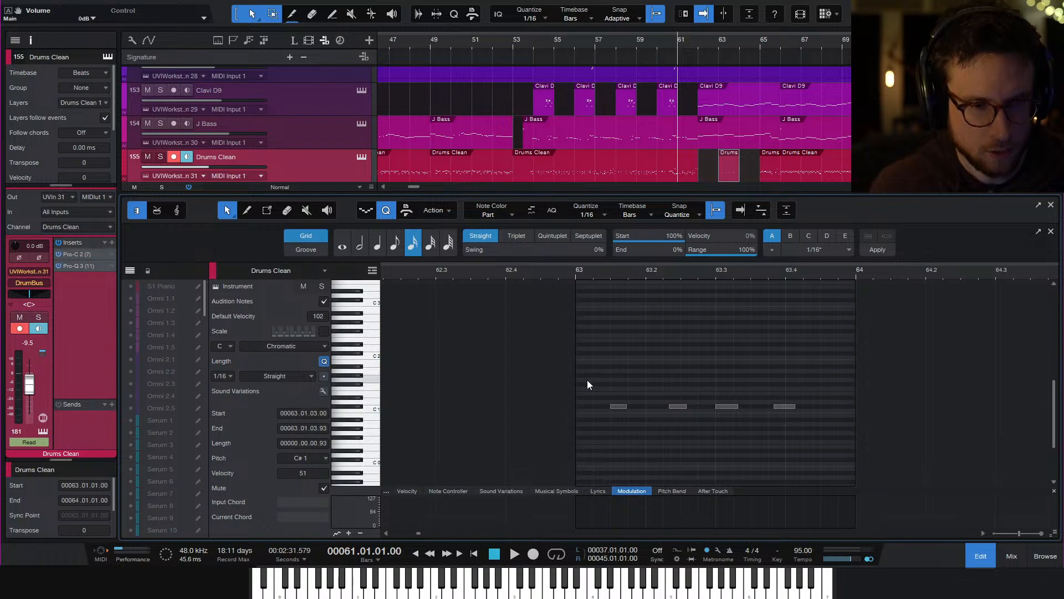
key("q")
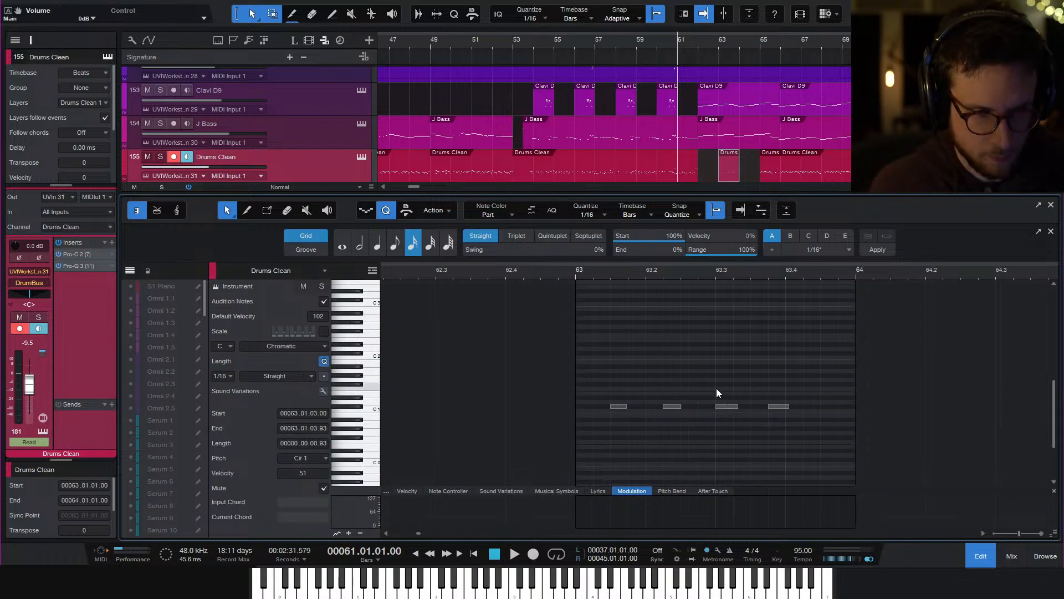
Unmute the bar 63 fill notes and play them from 62.04.02.00 and again from just before bar 62
left_click(522, 274)
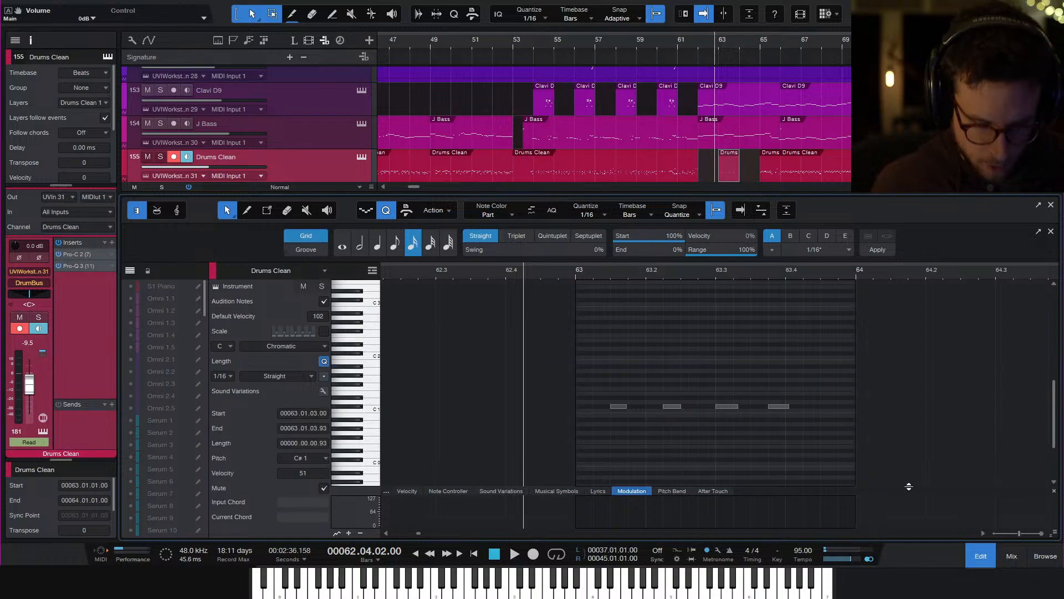
key("space")
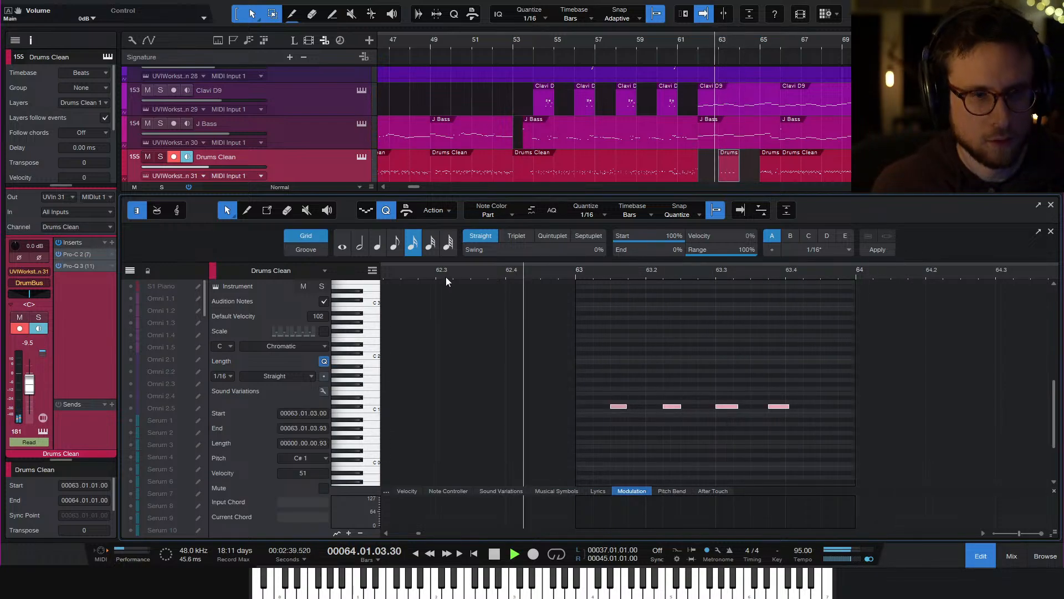
key("space")
left_click(693, 42)
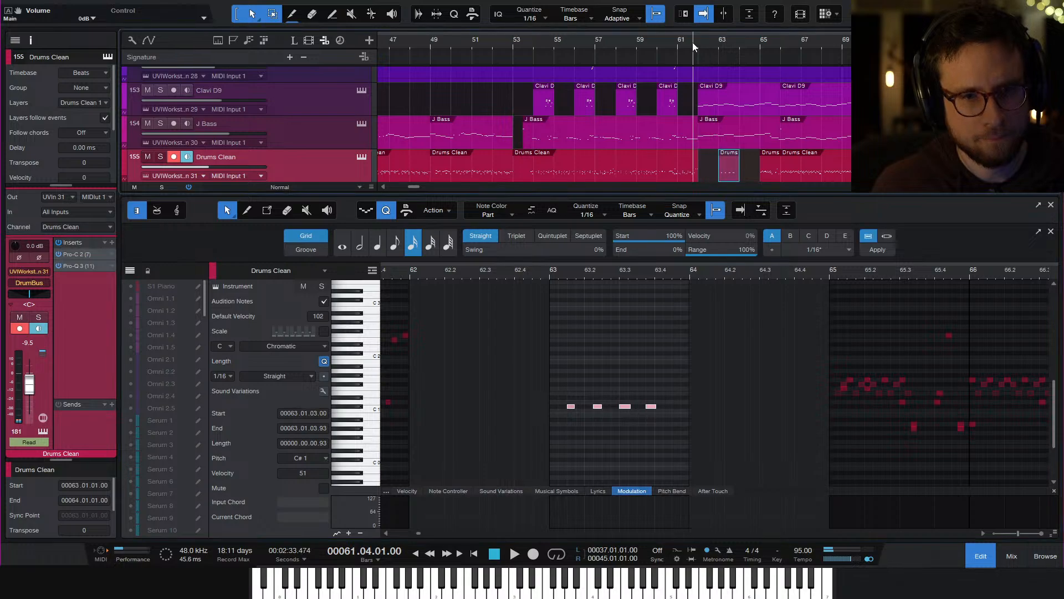
key("space")
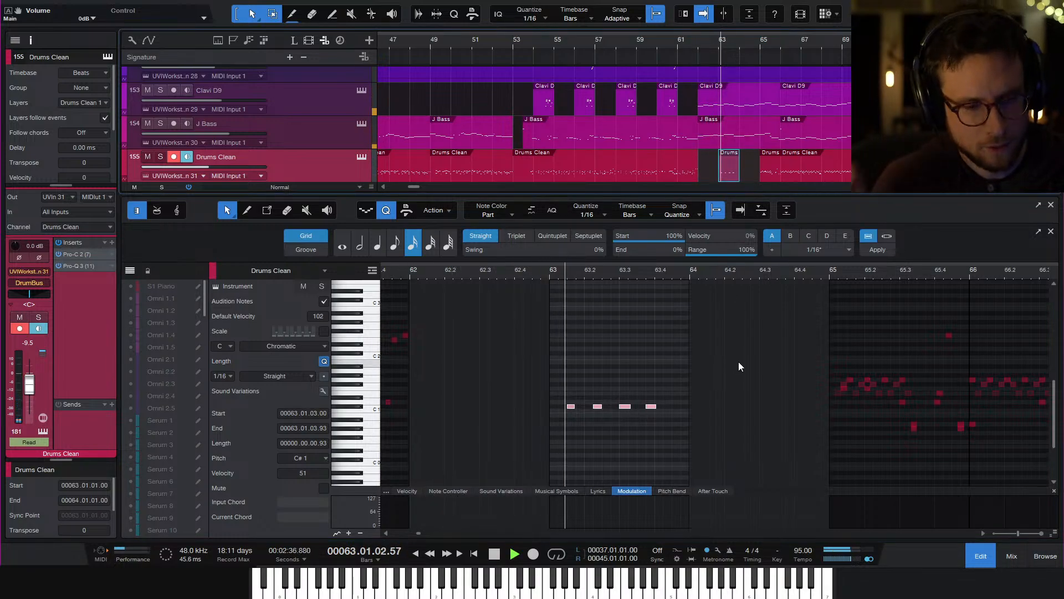
key("space")
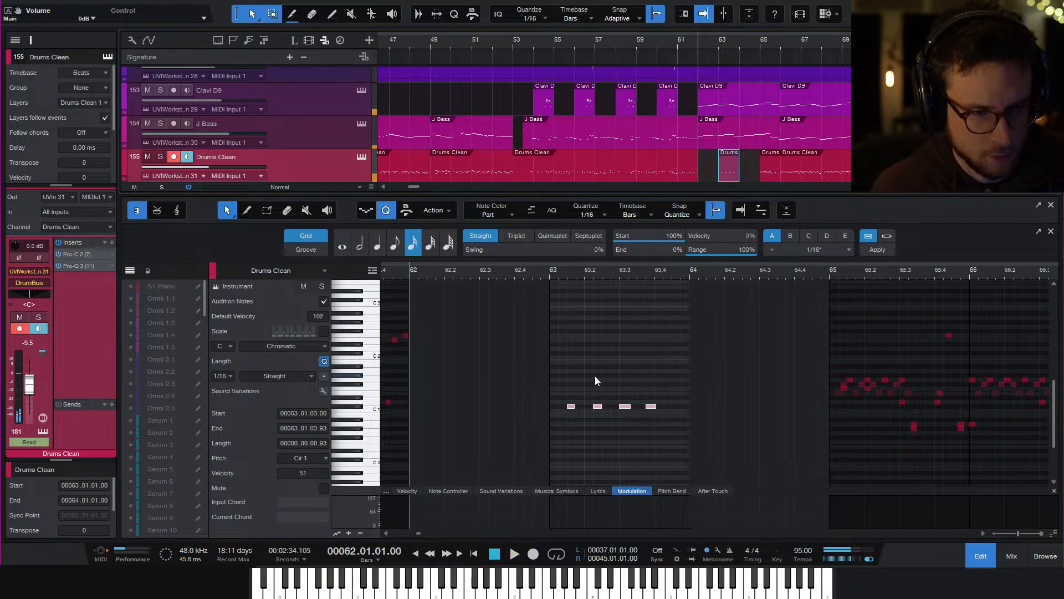
Try the four fill notes one and two sixteenths later, playing from bar 62, and return the first note to 63.01.03.00
left_click_drag(558, 390, 752, 410)
key("e")
key("space")
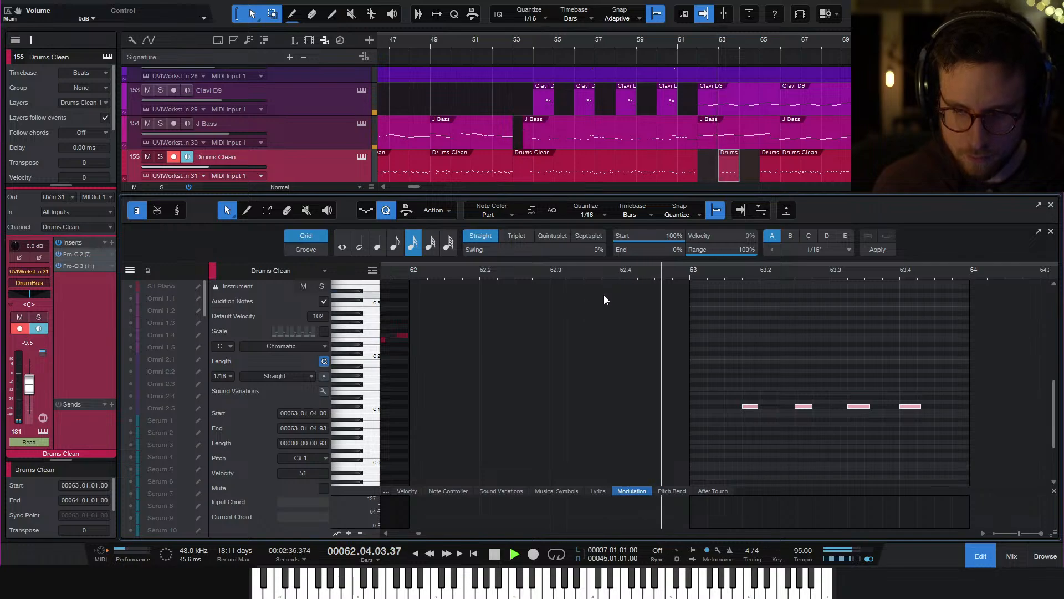
key("space")
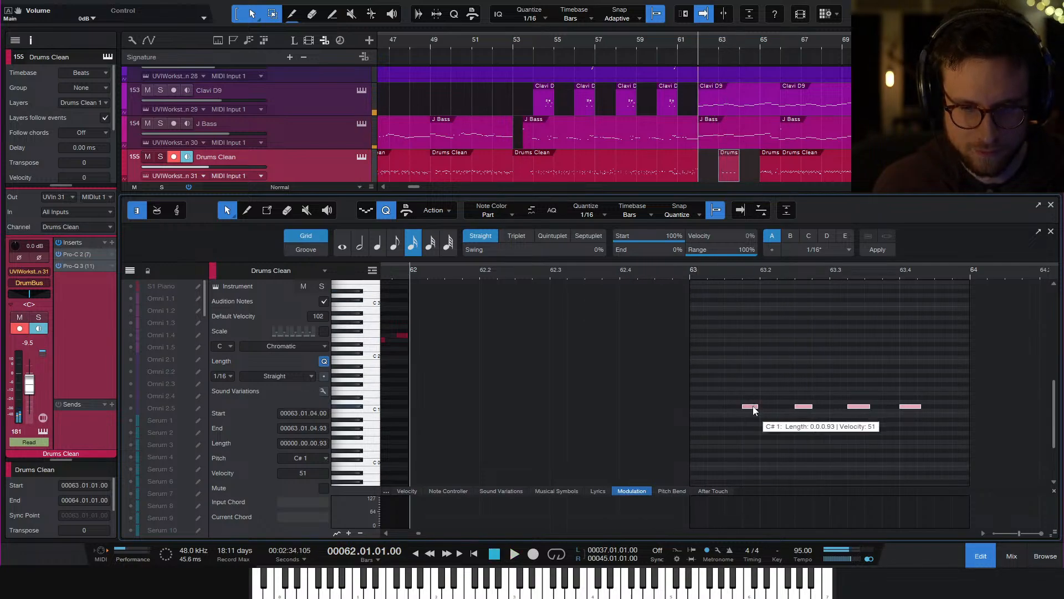
left_click(797, 370)
key("space")
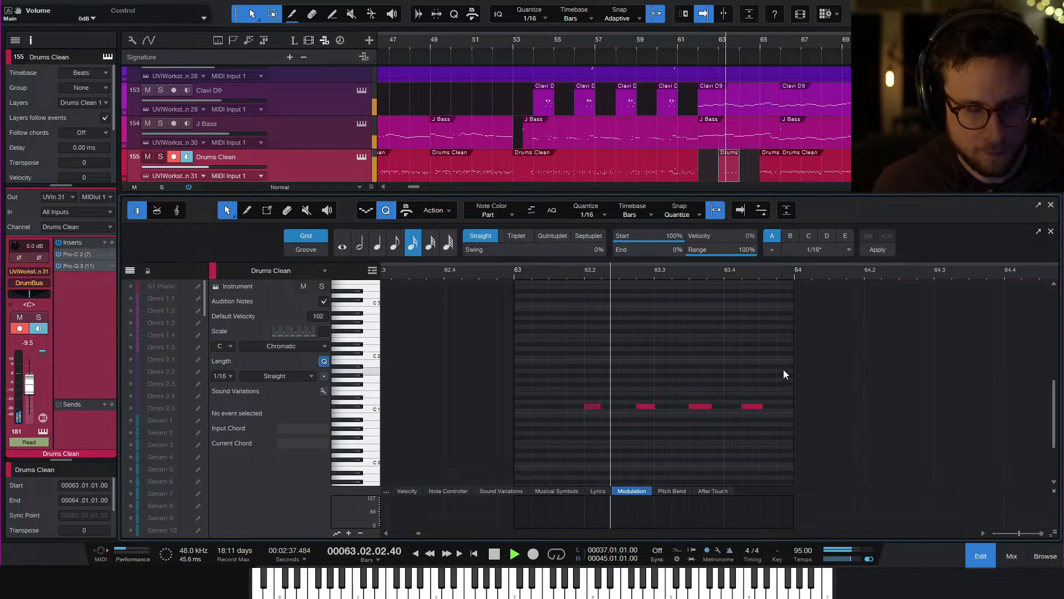
key("space")
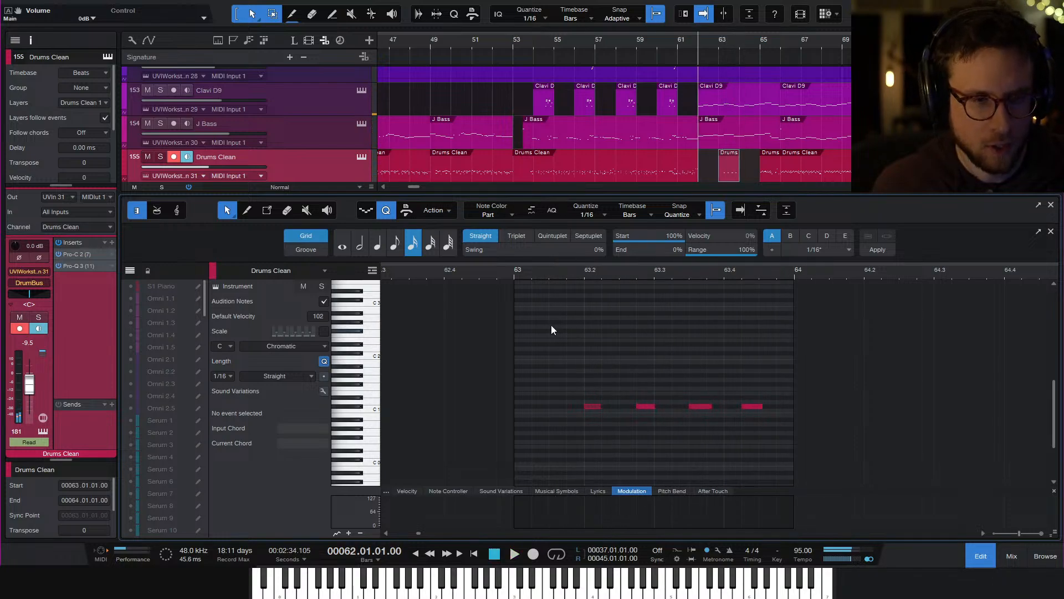
left_click_drag(643, 407, 608, 406)
Try a triplet grid for the fill, moving the second and third notes later and the fourth to 63.04.01.00, and play it
left_click(511, 235)
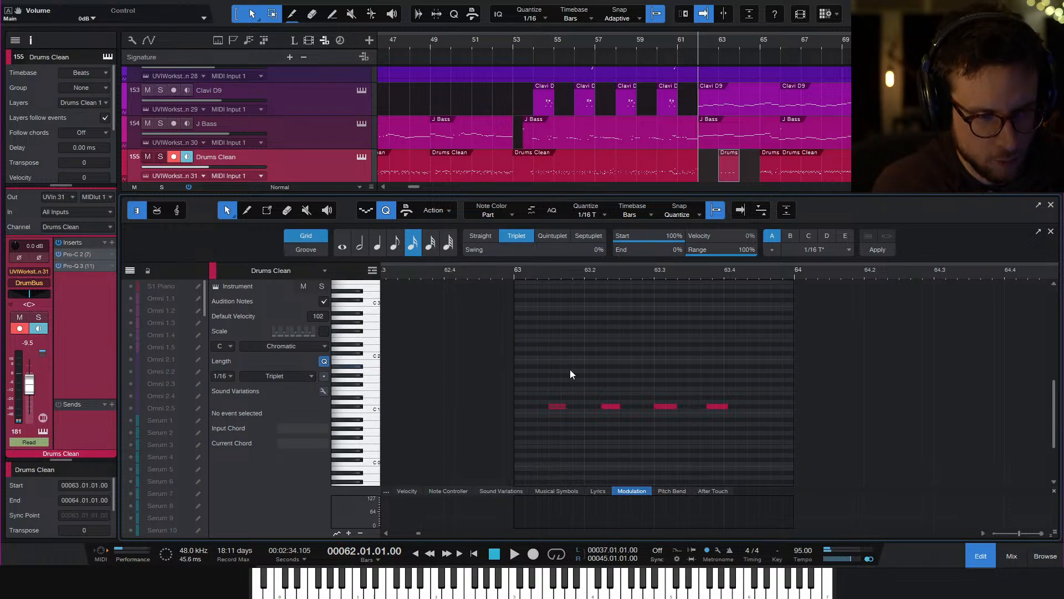
mouse_move(618, 421)
left_mouse_down()
mouse_move(630, 419)
mouse_move(605, 407)
left_mouse_up()
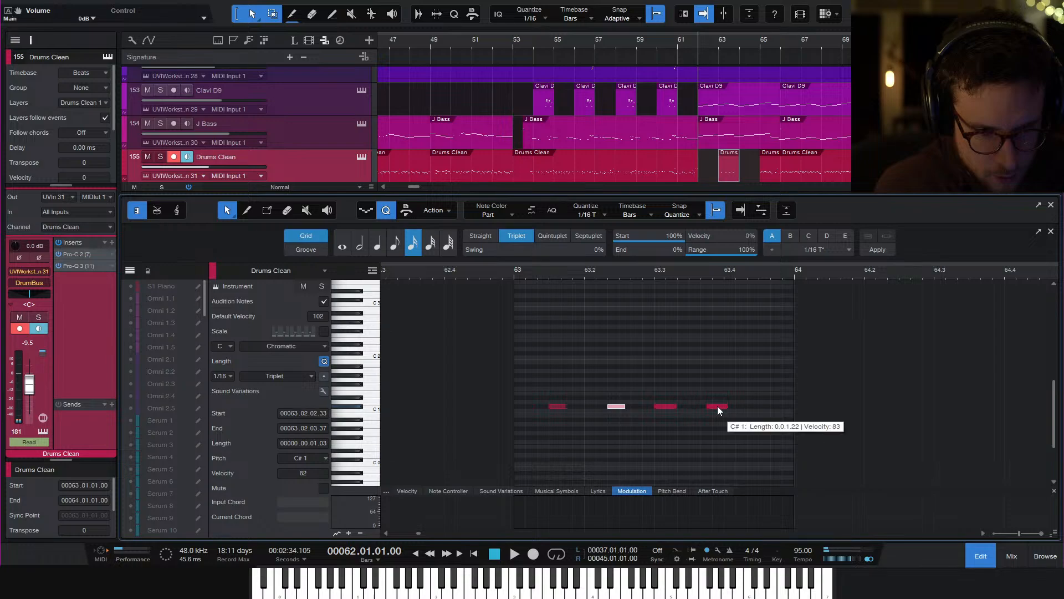
left_click_drag(717, 405, 712, 405)
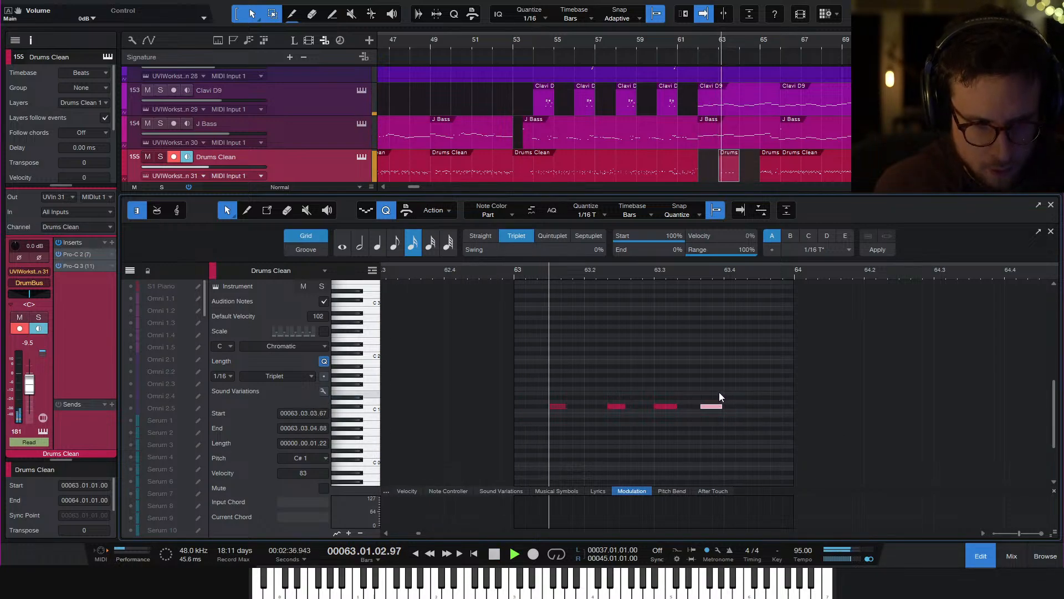
key("space")
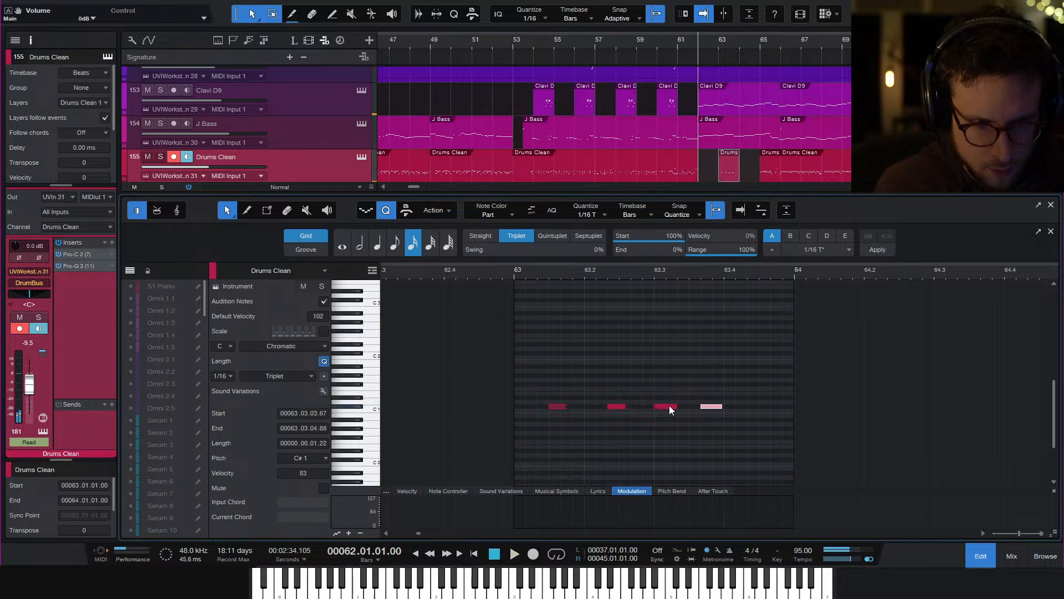
left_click_drag(664, 405, 733, 409)
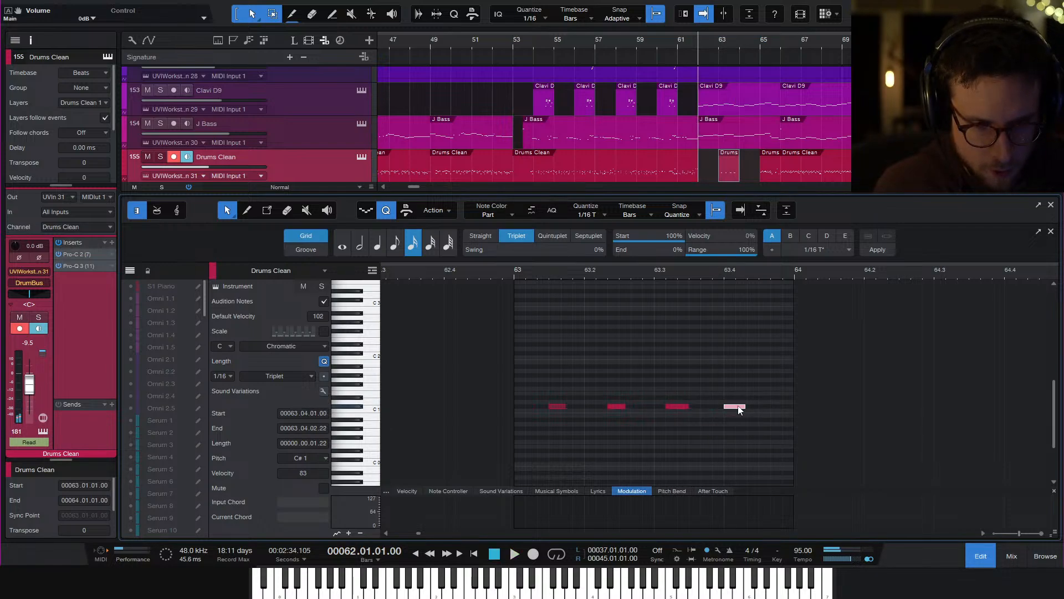
key("space")
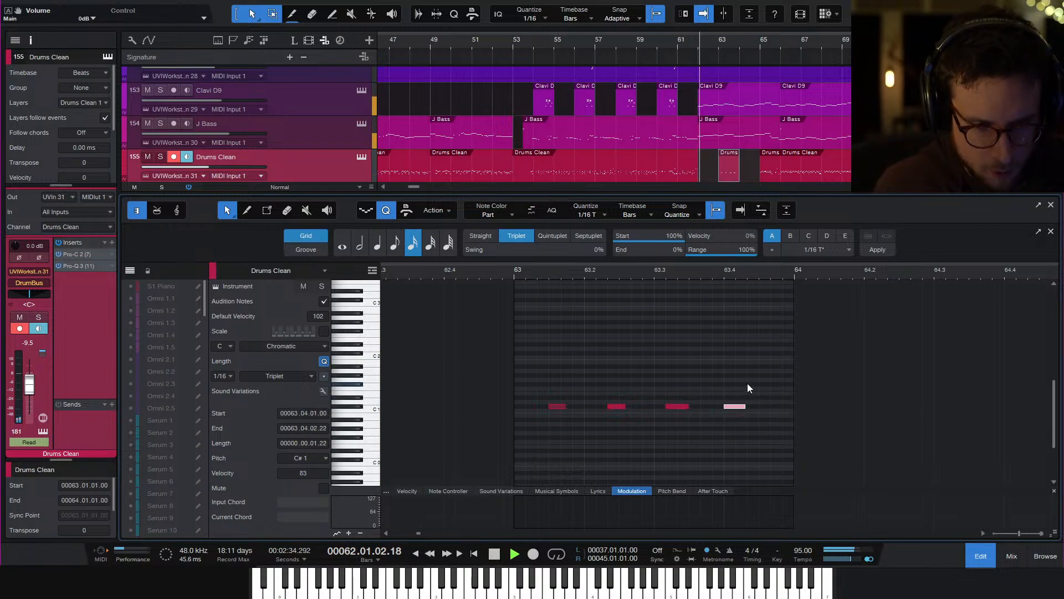
key("space")
Deselect the fill notes and undo their triplet-grid moves
left_click(677, 374)
key("ctrl+z")
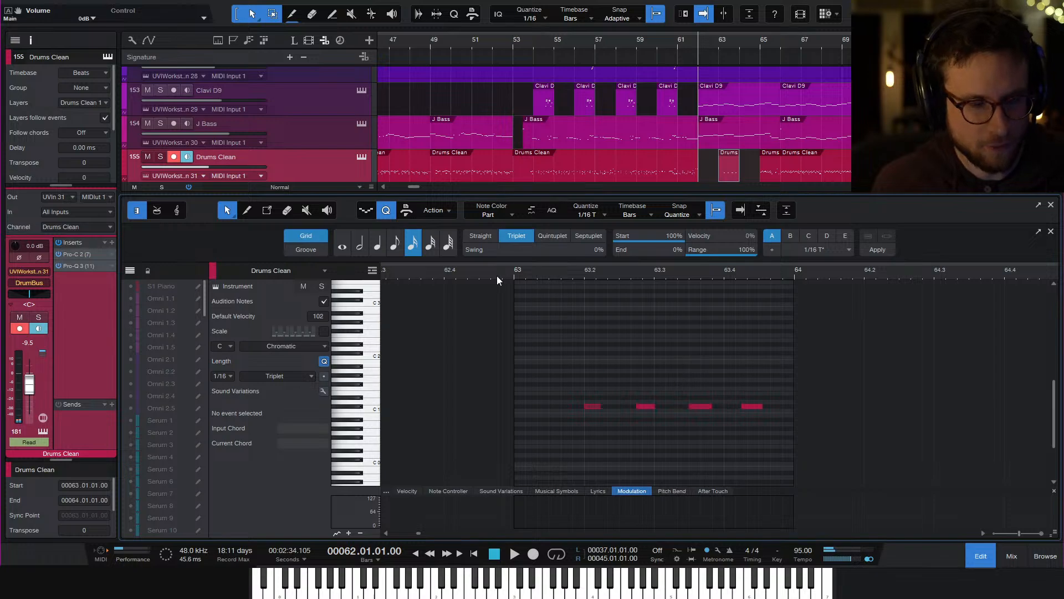
key("ctrl+z")
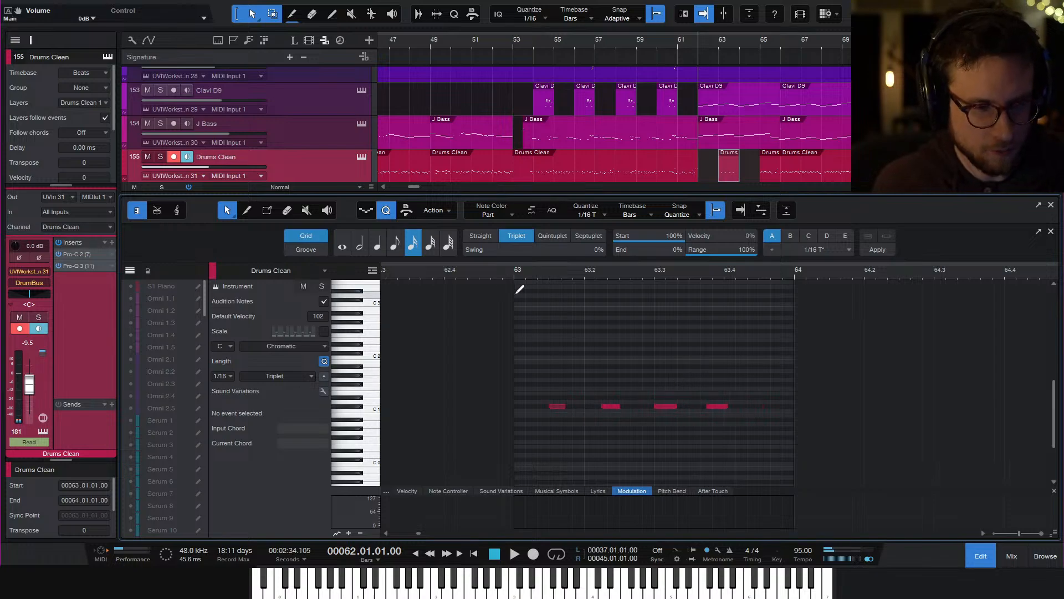
Return to the straight grid, nudge the second, third and fourth fill notes slightly later, and play the fill from bar 62
left_click(481, 236)
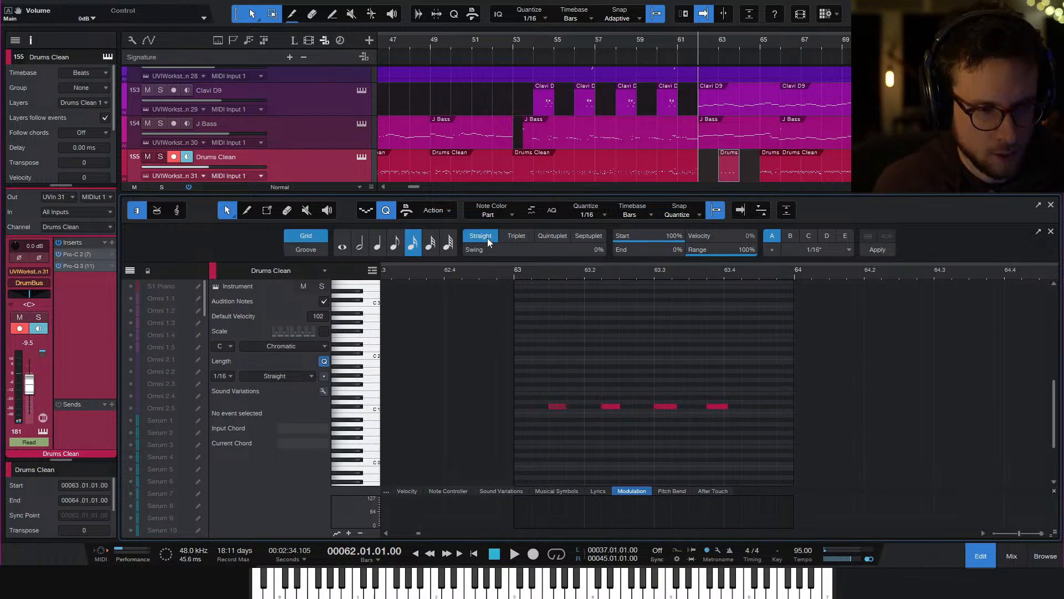
left_click(610, 408)
left_click(667, 406)
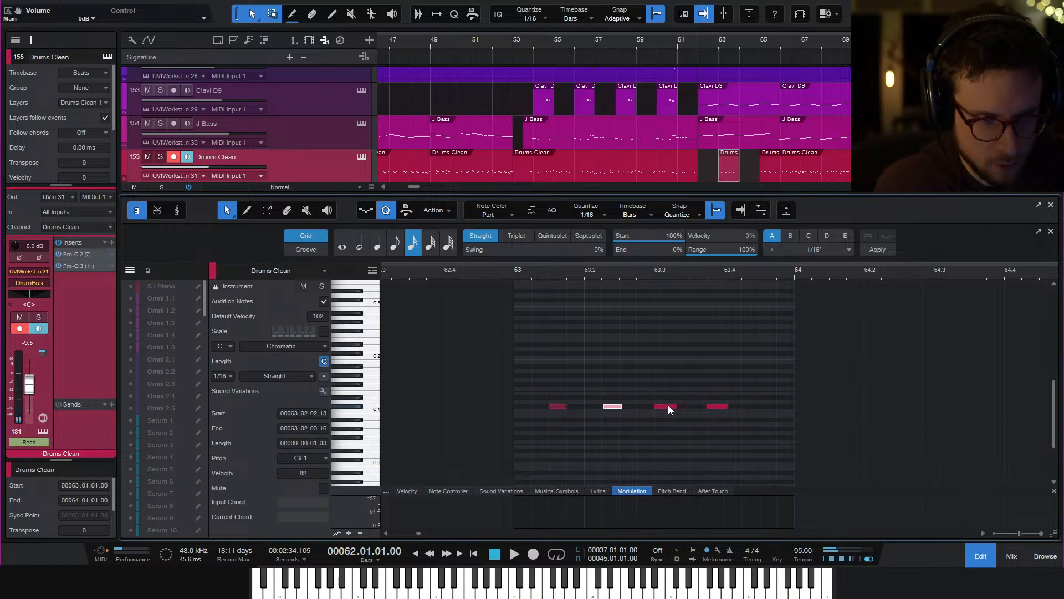
left_click_drag(670, 408, 721, 408)
key("space")
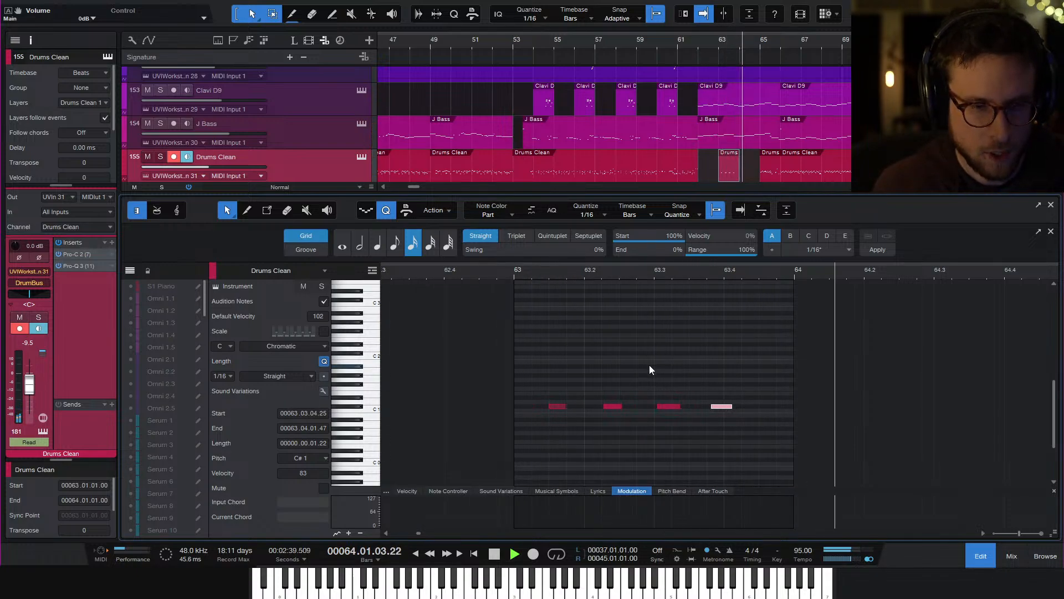
key("space")
Close the note editor, play from bar 61, and move the Drums Clean fill part from bar 63 to bar 65
left_click(981, 556)
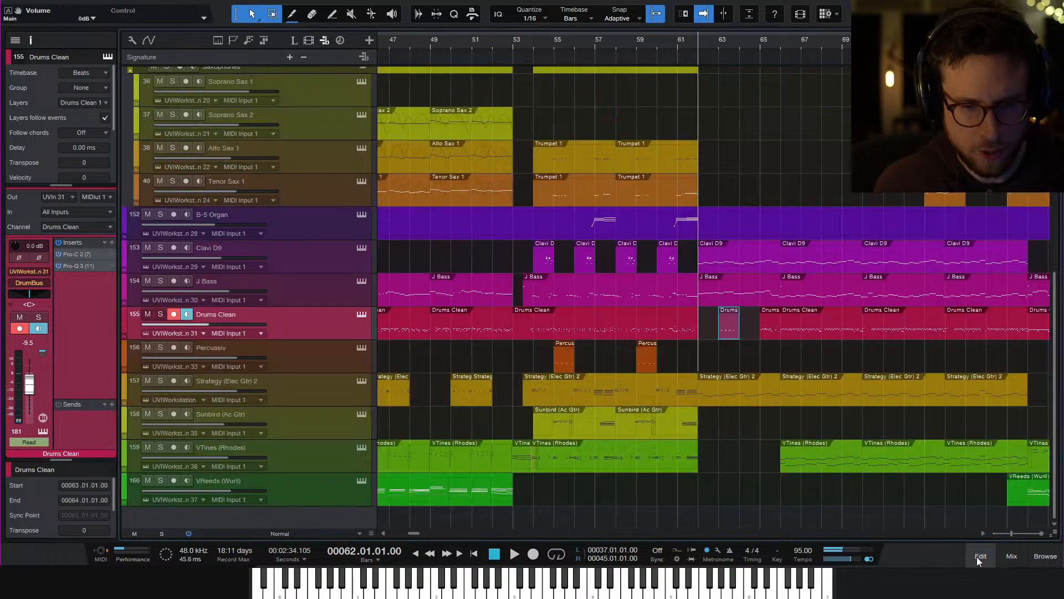
left_click(678, 41)
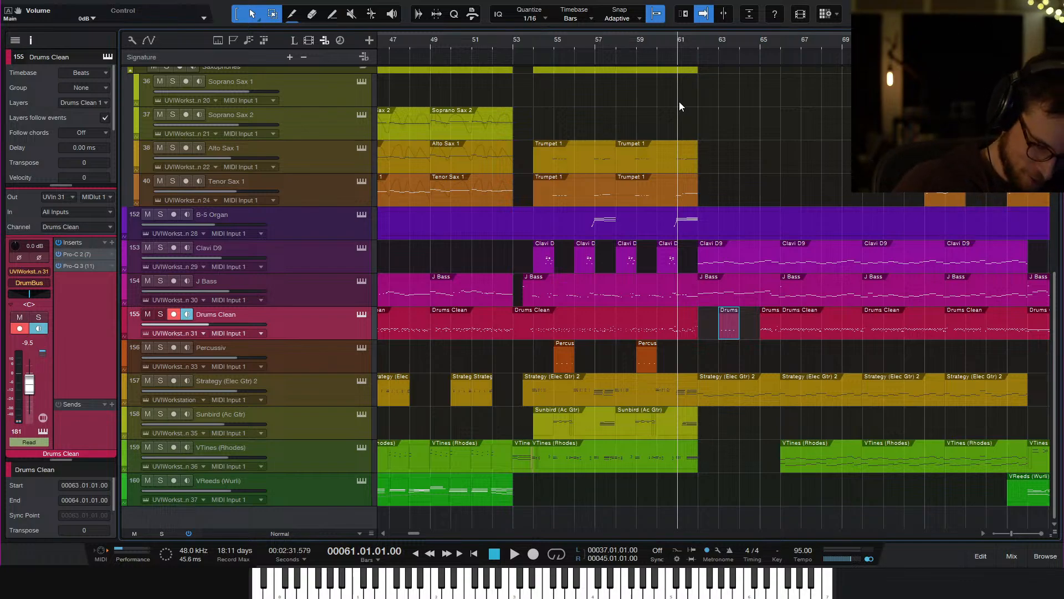
key("space")
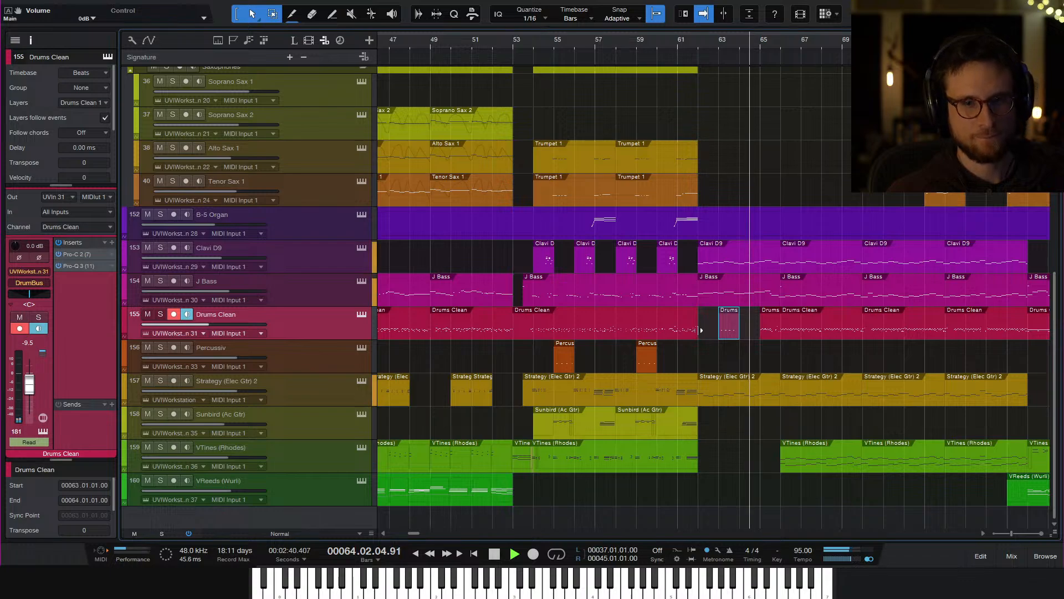
left_click_drag(724, 336, 765, 337)
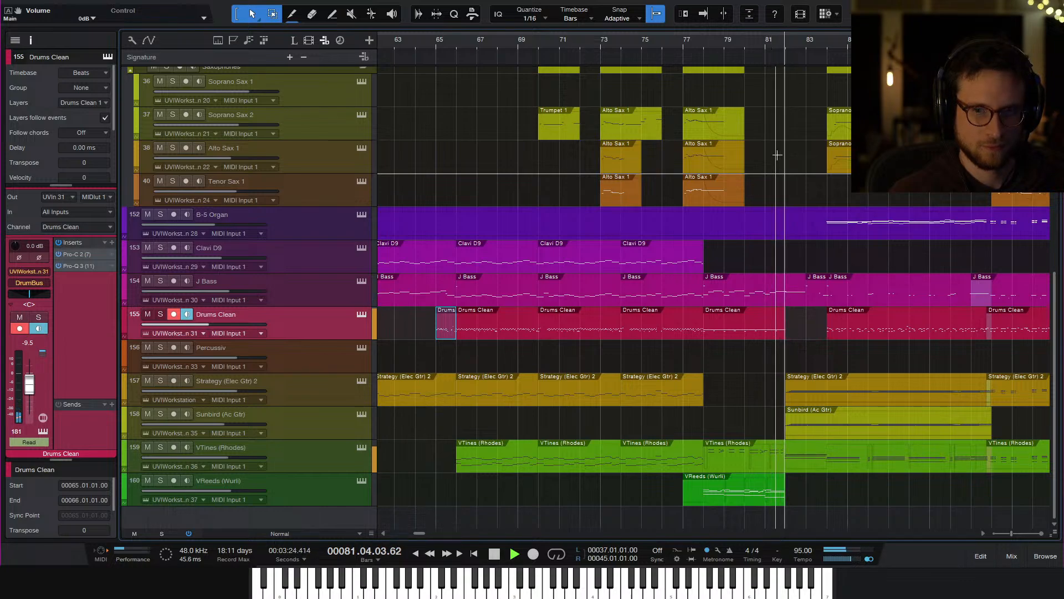
key("space")
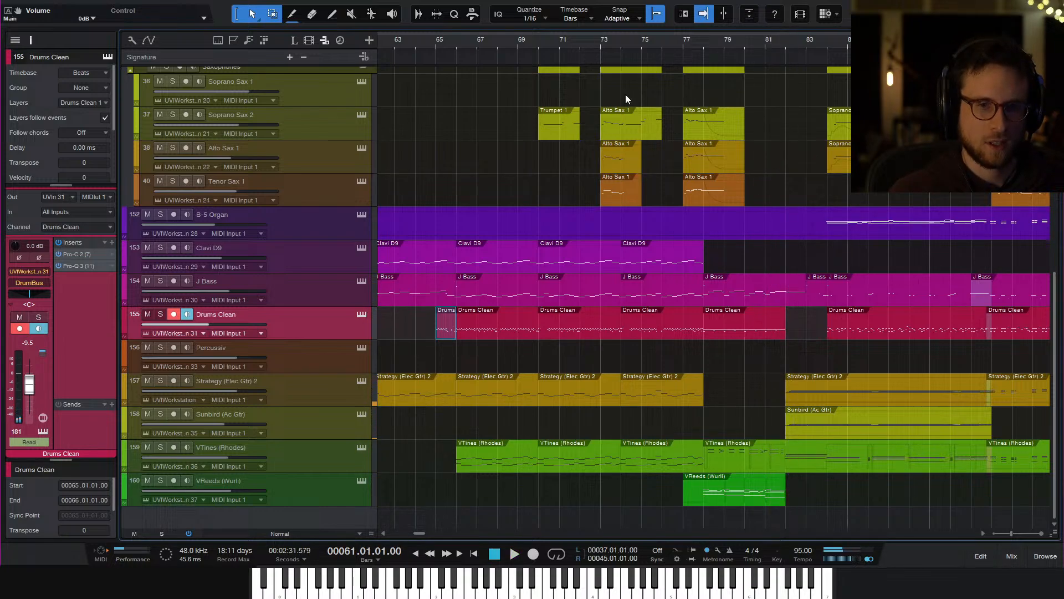
Play the arrangement from bar 73, replay the passage from 76.04.01, and clear the selection of the Drums Clean part
left_click(600, 49)
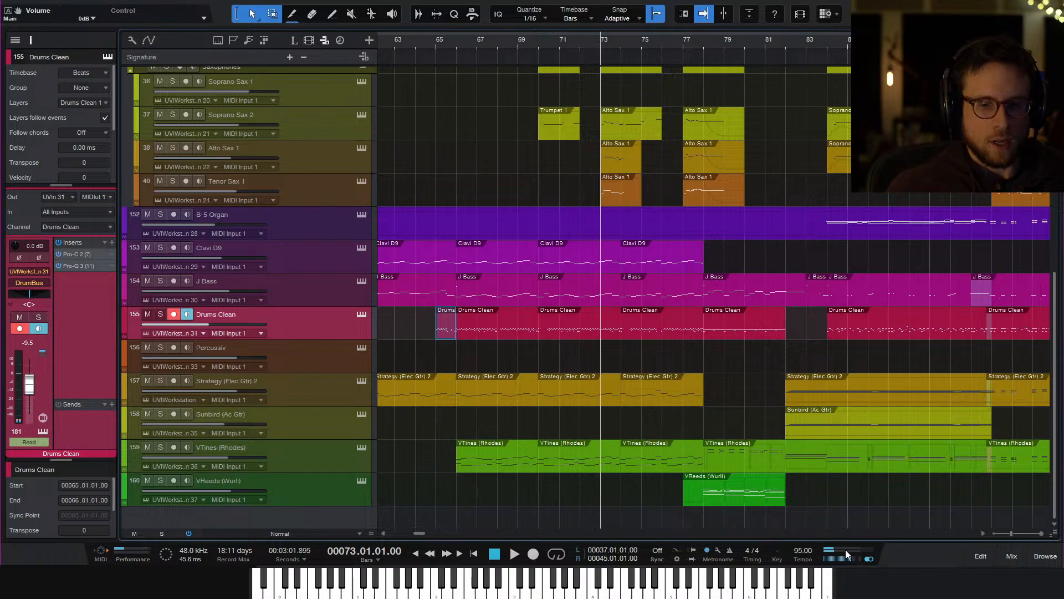
scroll(687, 122, "up", 4)
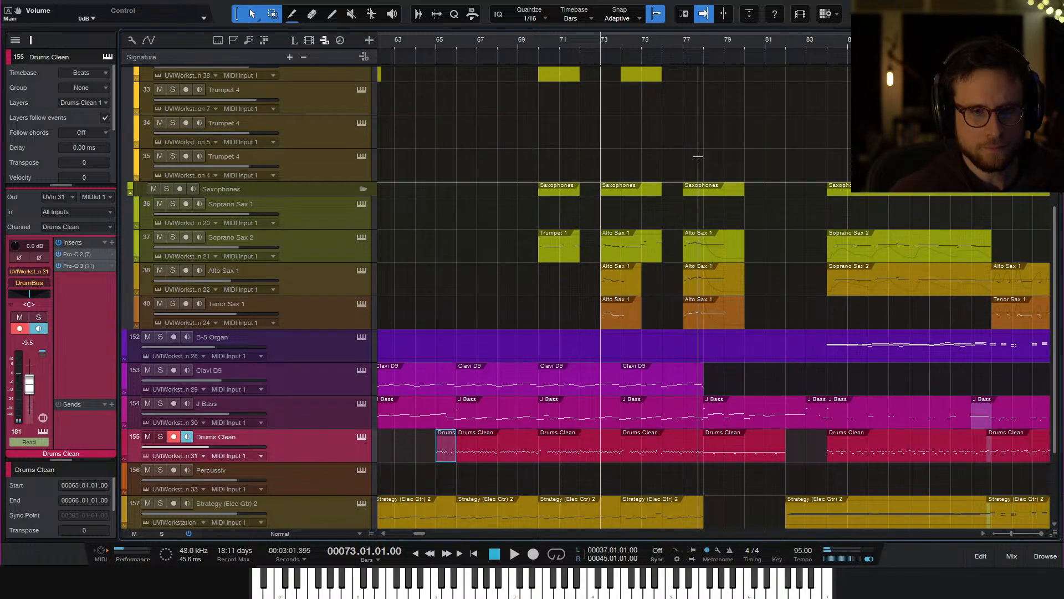
key("space")
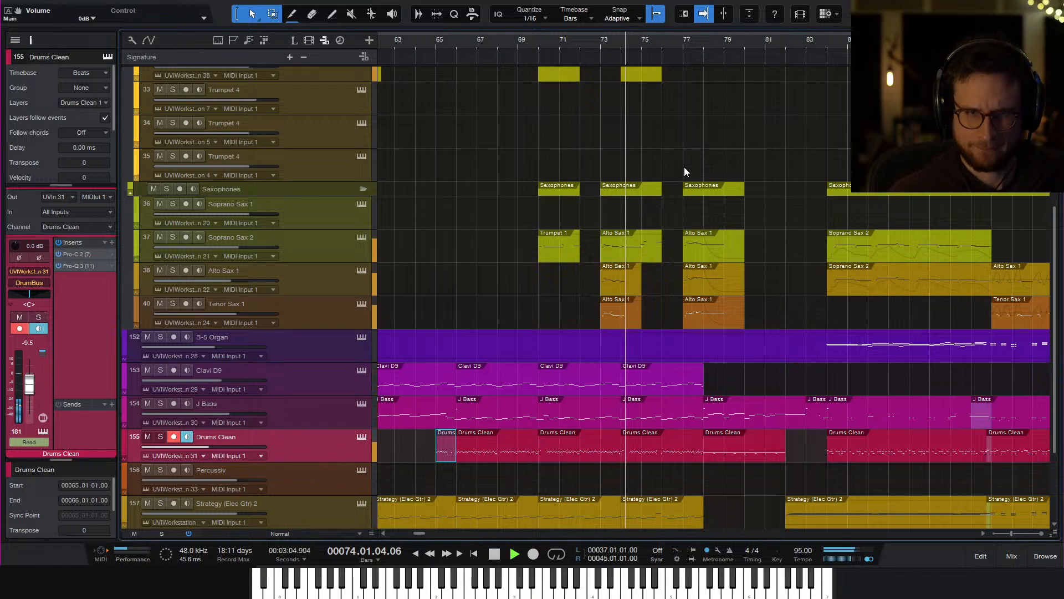
scroll(684, 167, "down", 3)
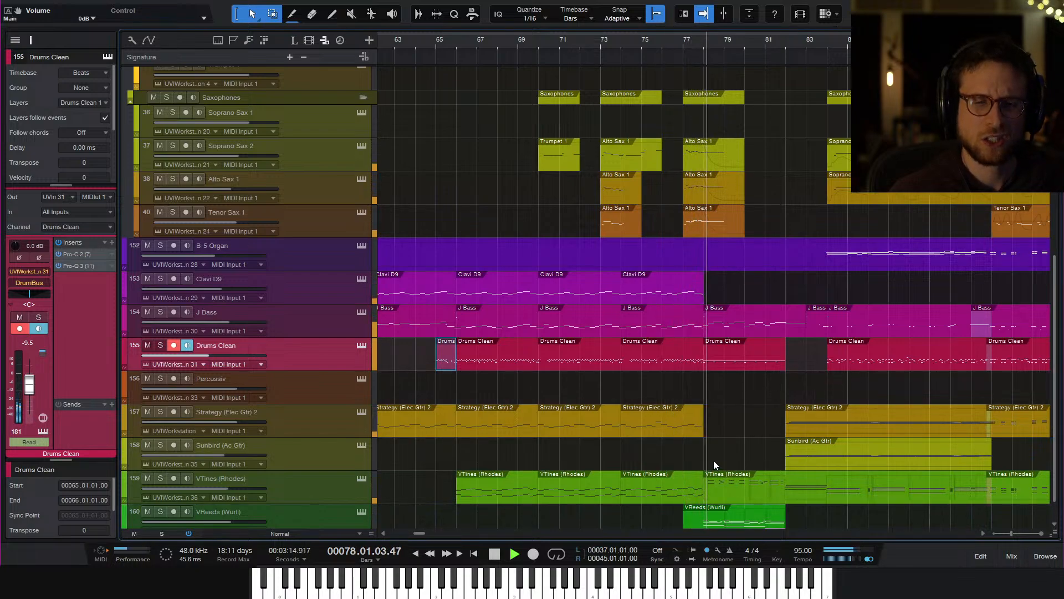
key("space")
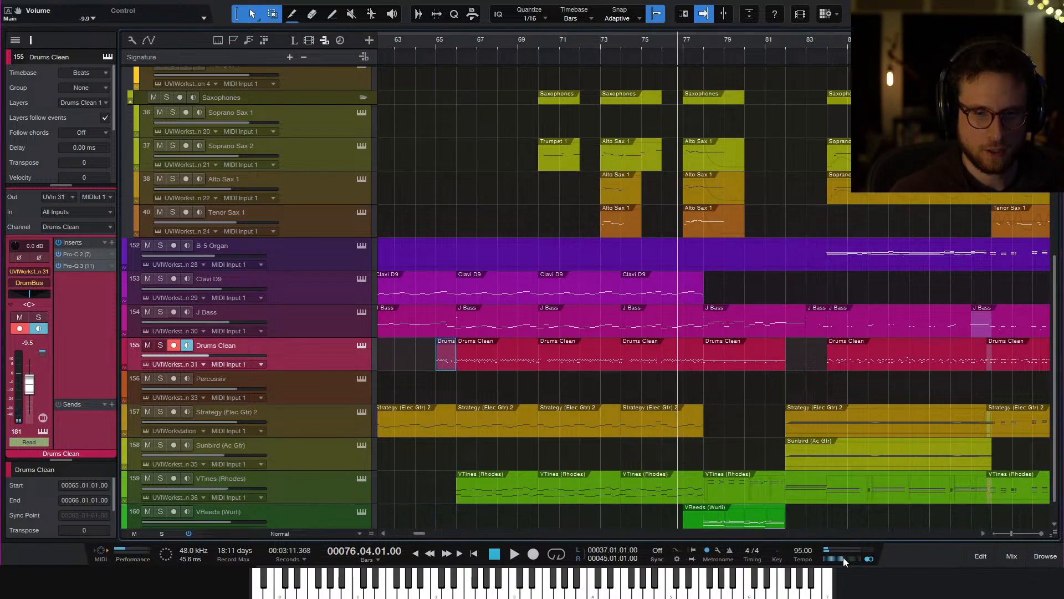
key("space")
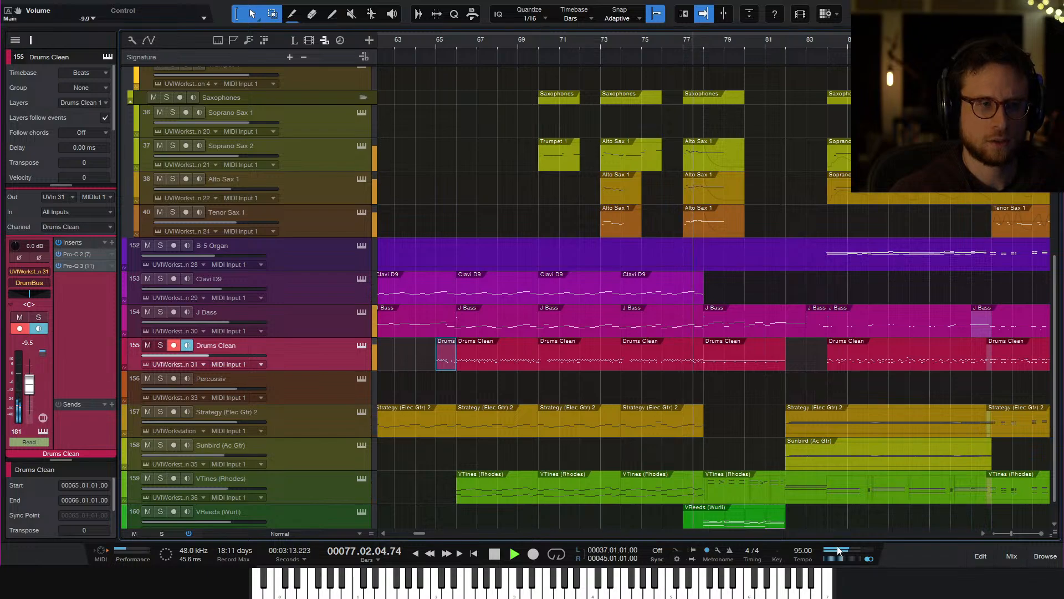
key("space")
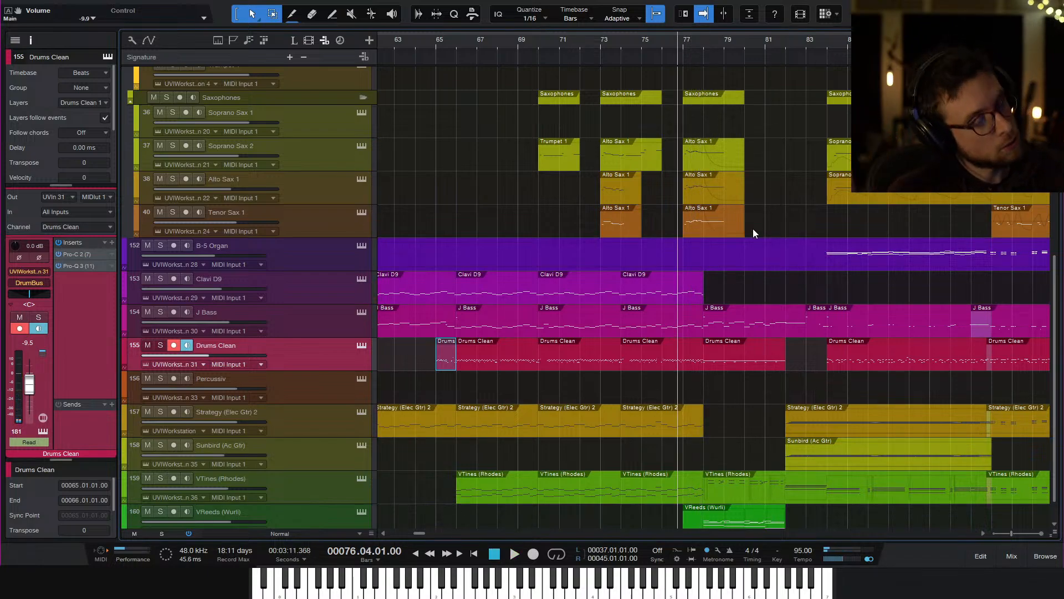
left_click(764, 212)
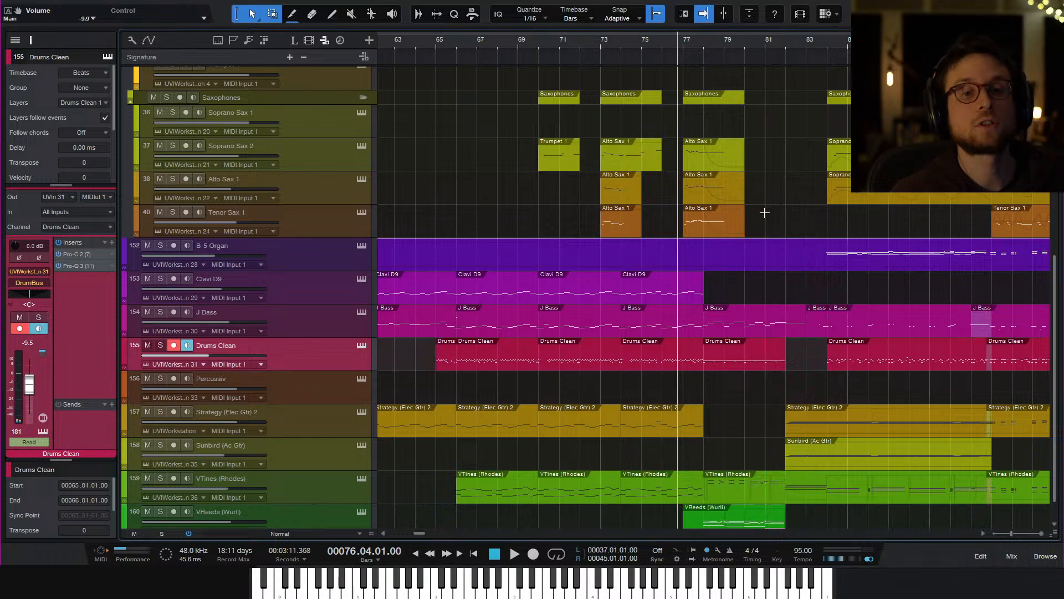
Solo Soprano Sax 2, open its bar 77 part in the note editor, and play the phrase from 76.04.01
scroll(546, 168, "up", 5)
scroll(547, 168, "down", 2)
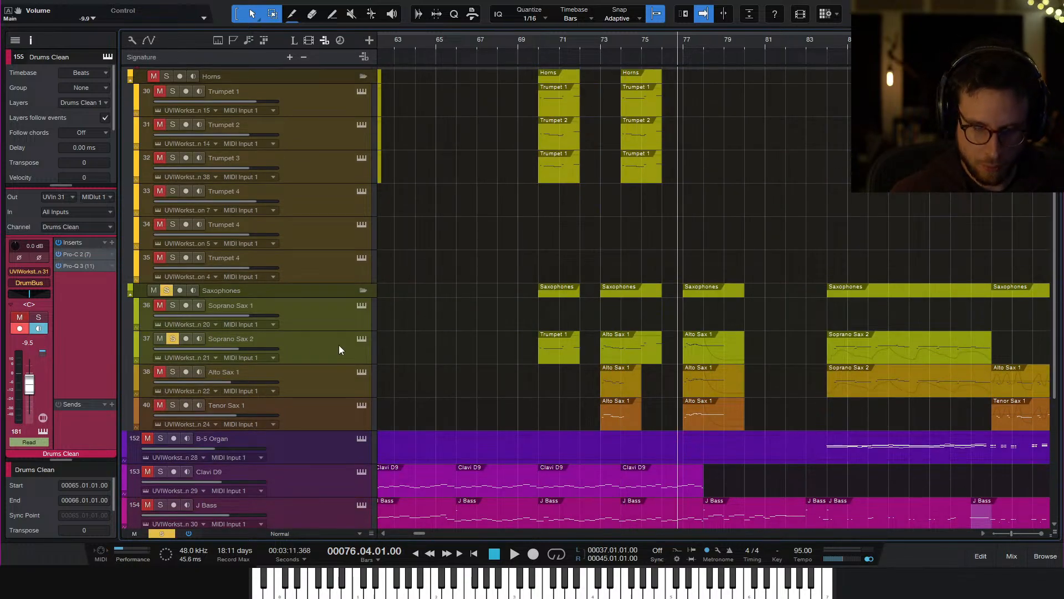
key("e")
key("e")
key("space")
double_click(779, 364)
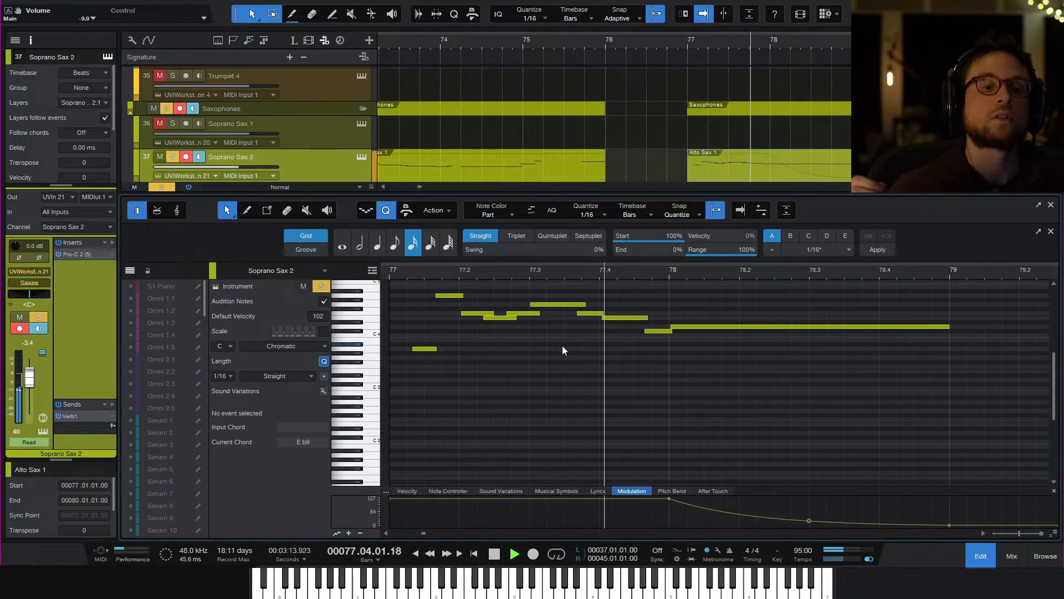
key("space")
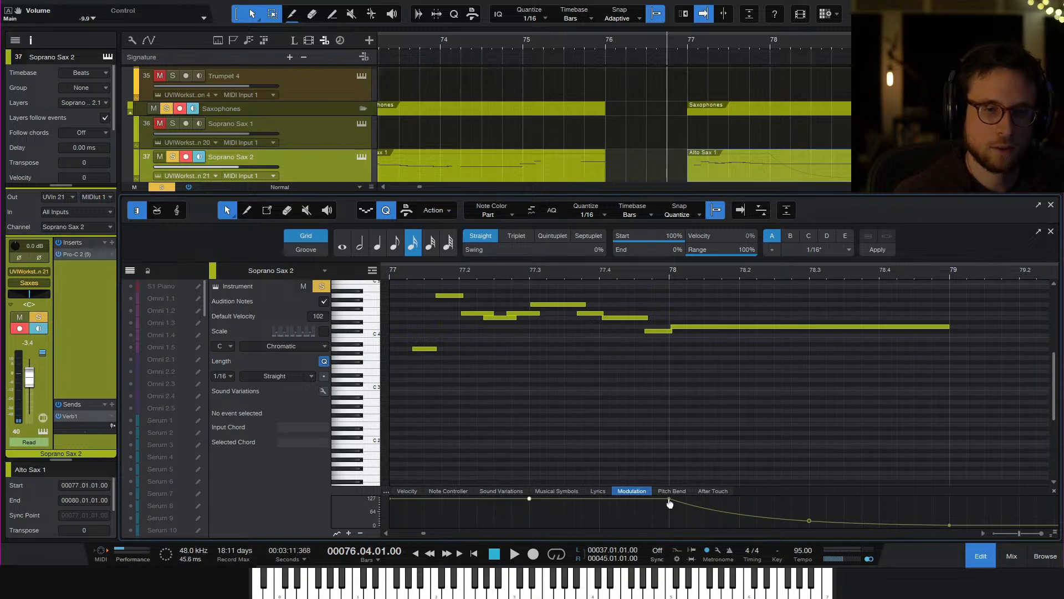
Start the Soprano Sax 2 modulation fade at 77.3, bend its curve downward for a quicker drop, and play the result
left_click_drag(670, 502, 670, 518)
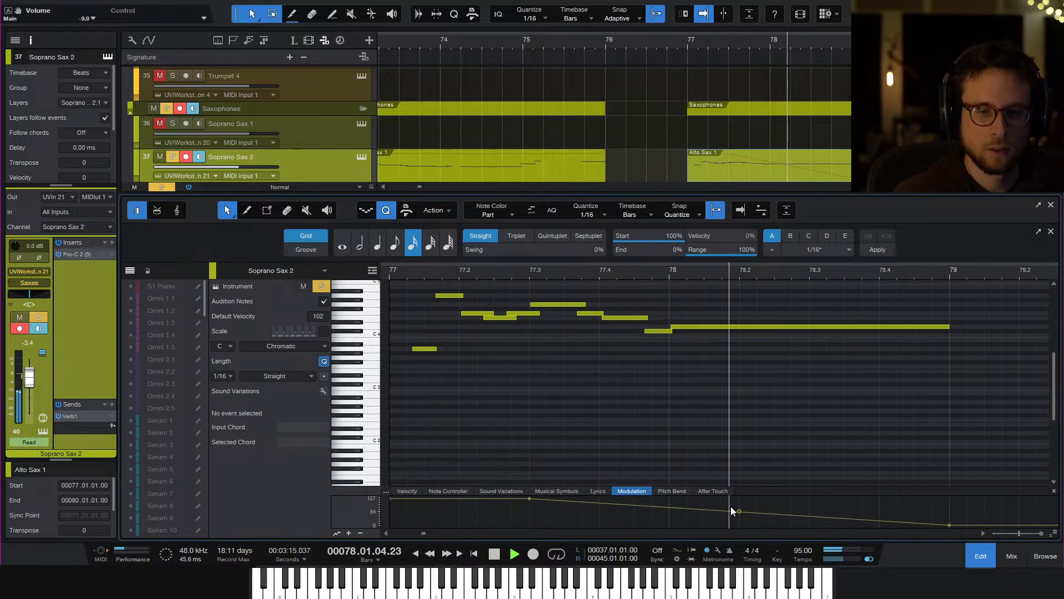
key("space")
left_click_drag(739, 511, 741, 519)
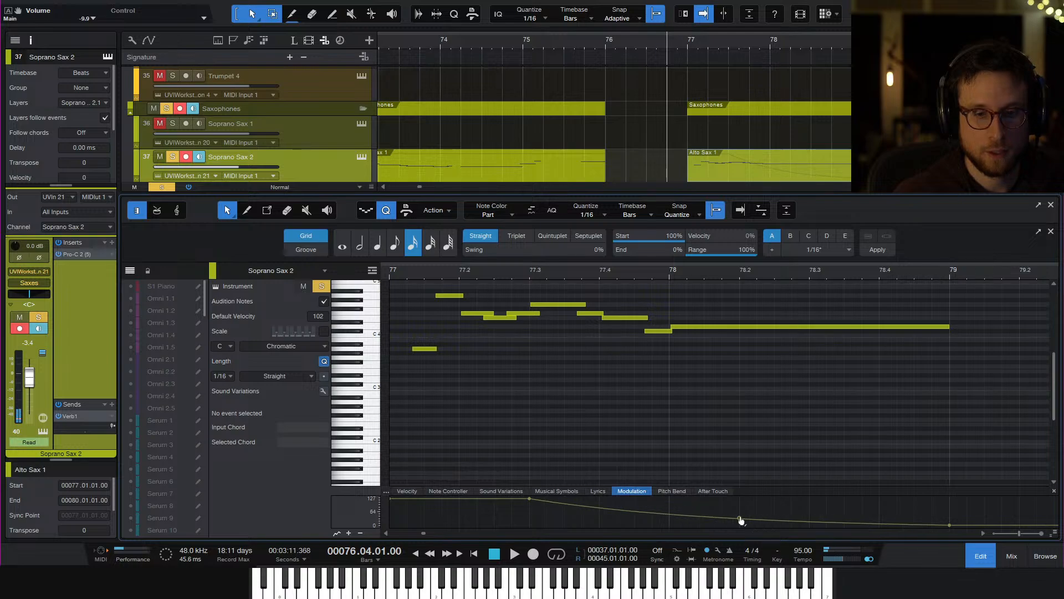
key("space")
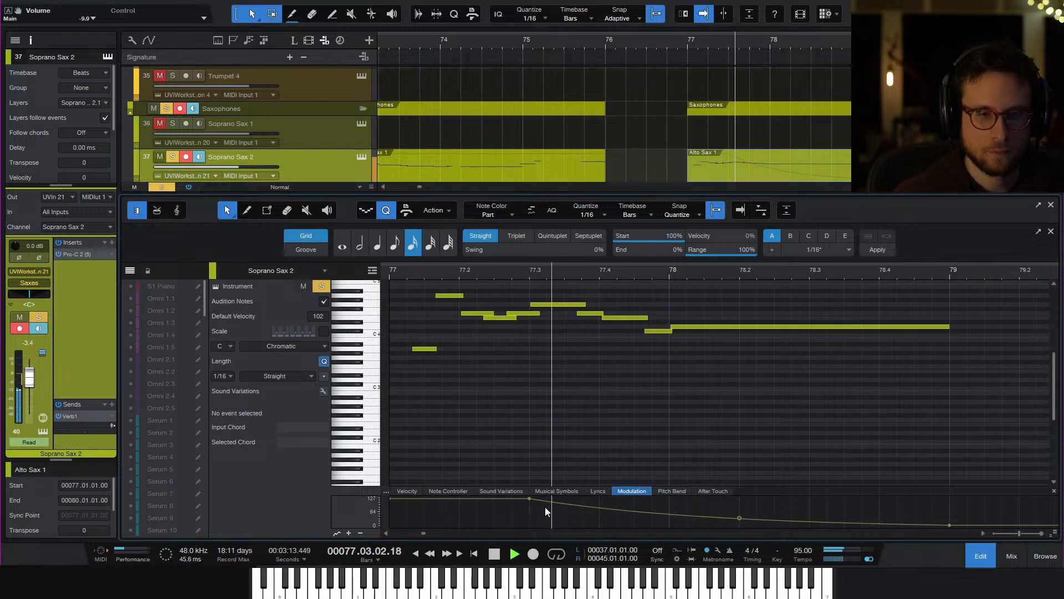
Move the start of the Soprano Sax 2 modulation fade to about halfway between 77.3 and 77.4, and play the phrase
key("space")
left_click_drag(530, 498, 565, 500)
key("space")
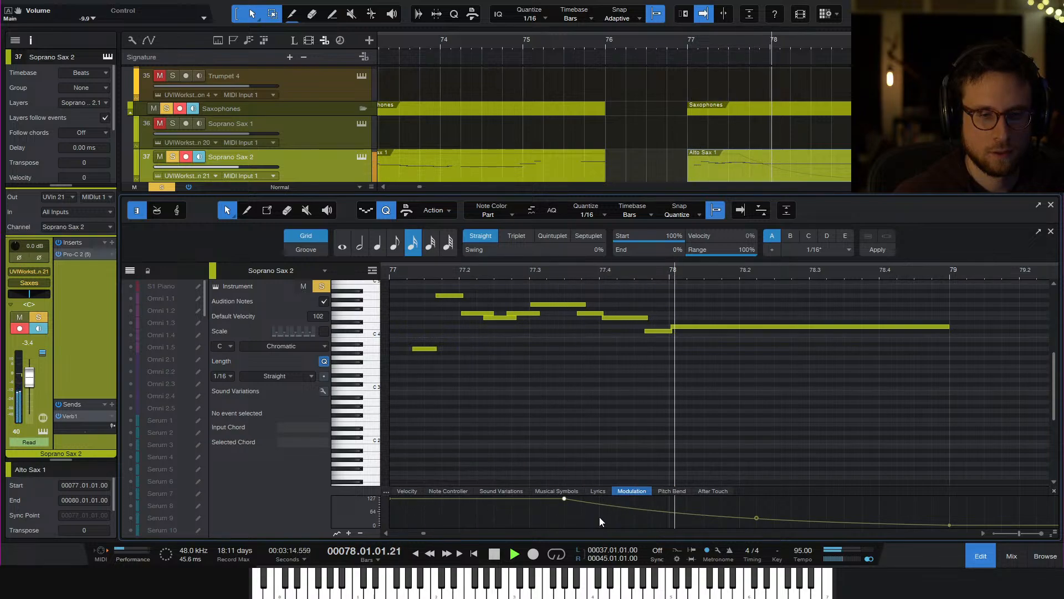
key("space")
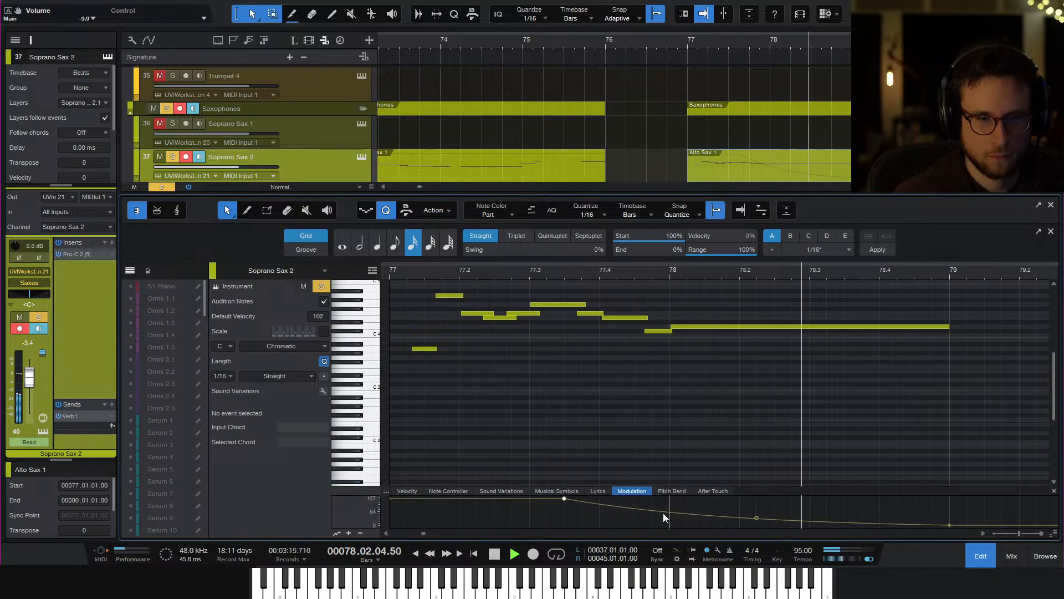
key("space")
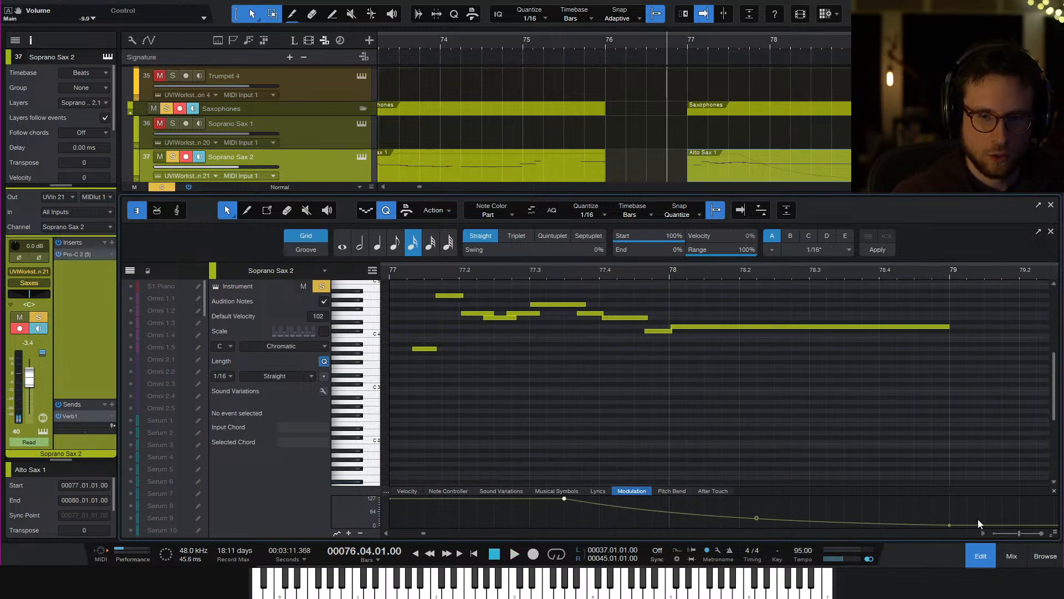
Copy the Soprano Sax 2 modulation fade onto the bar 77 parts of Alto Sax 1 and Tenor Sax 1, replacing their existing curves
left_click_drag(982, 497, 386, 525)
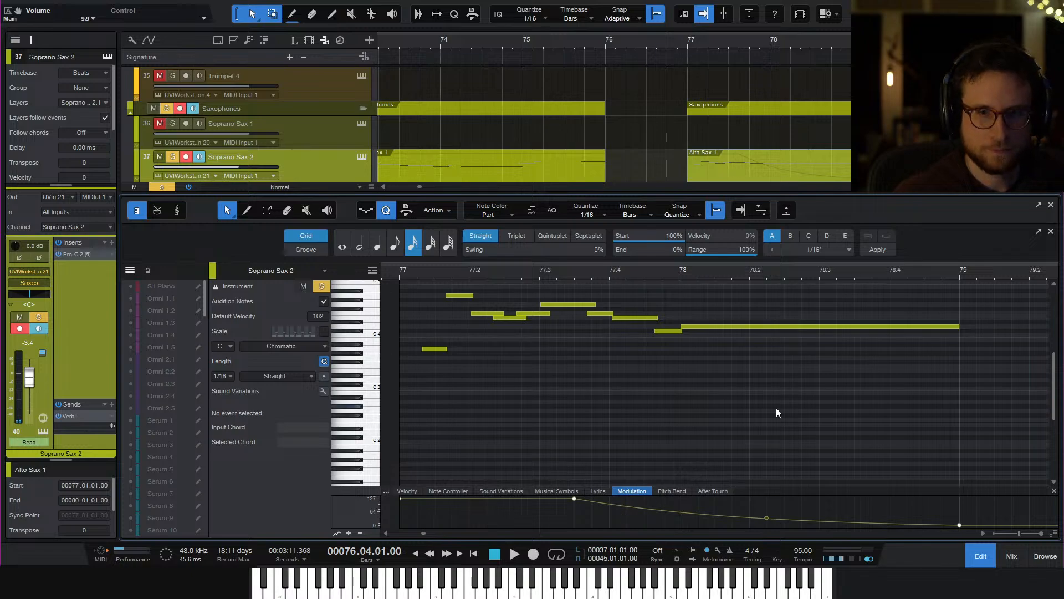
scroll(774, 153, "down", 2)
left_click(764, 160)
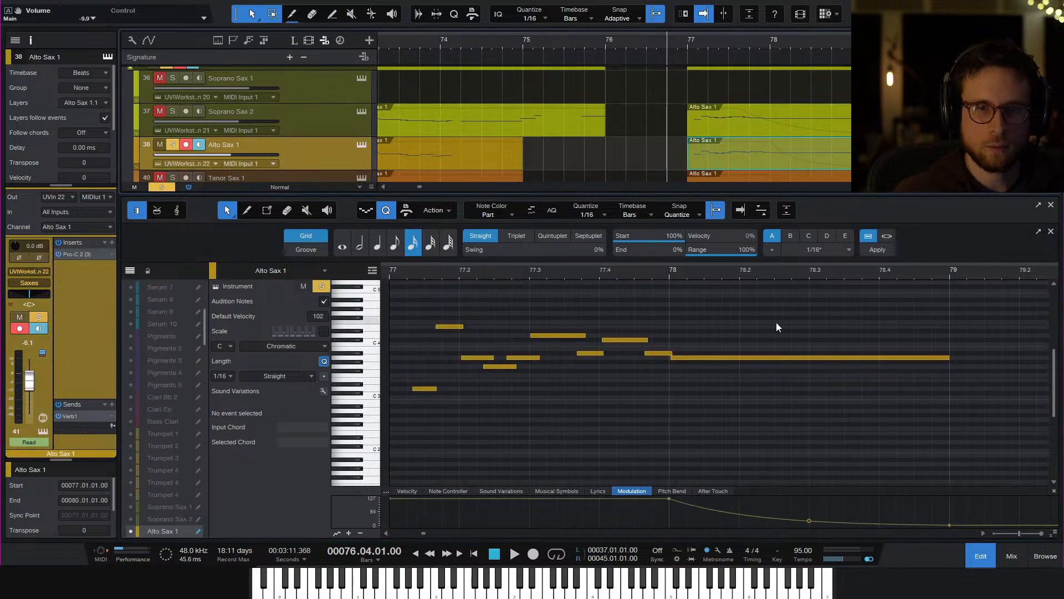
left_click(760, 520)
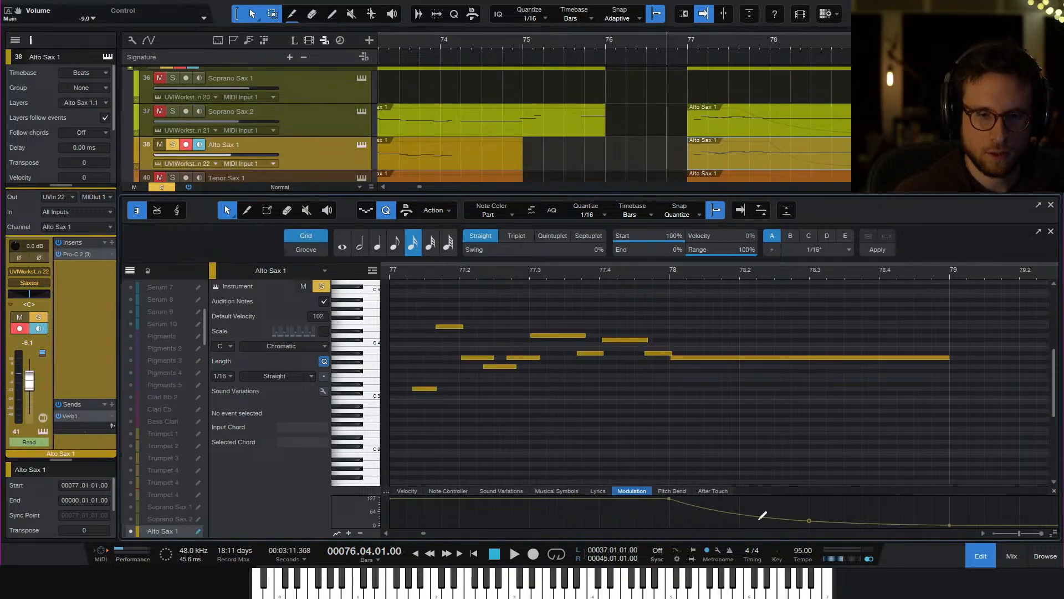
scroll(727, 168, "down", 2)
left_click(727, 166)
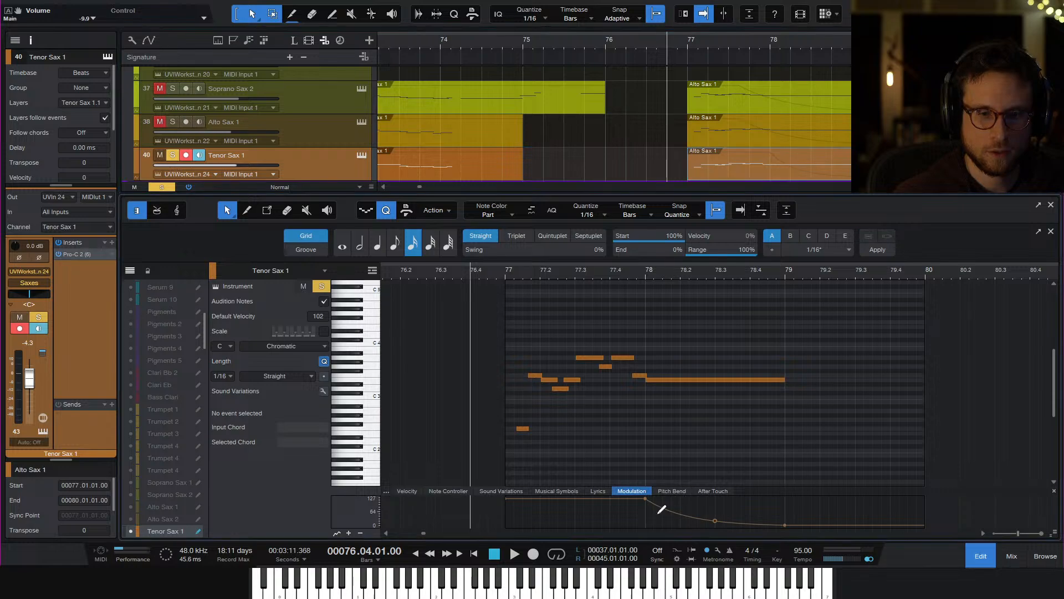
Solo Soprano Sax 2 and Alto Sax 1 together with Tenor Sax 1, and play the bar 77 phrase from 76.04.01
left_click(172, 122)
left_click(173, 88)
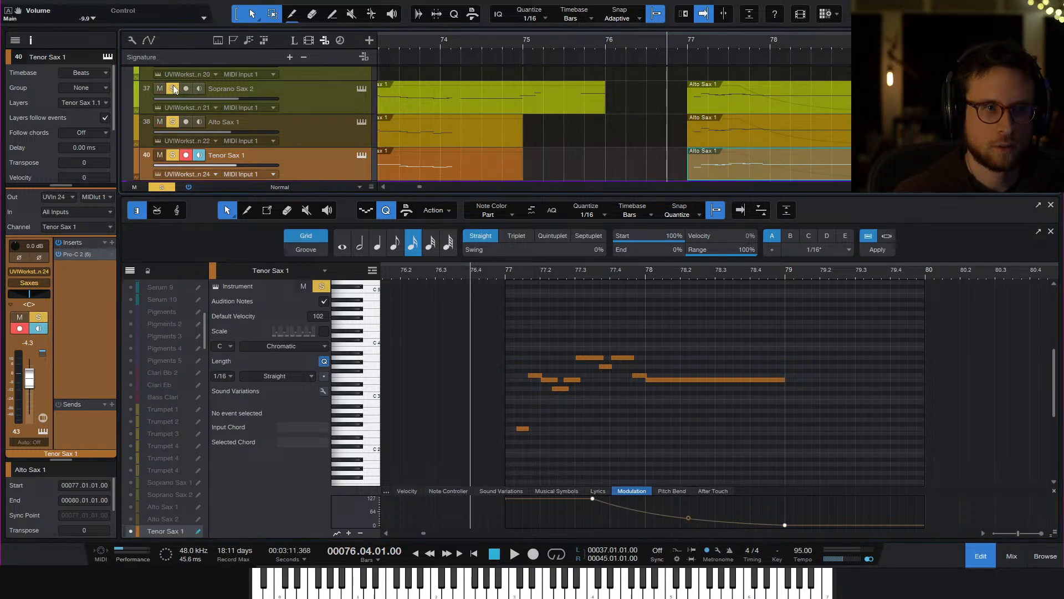
key("space")
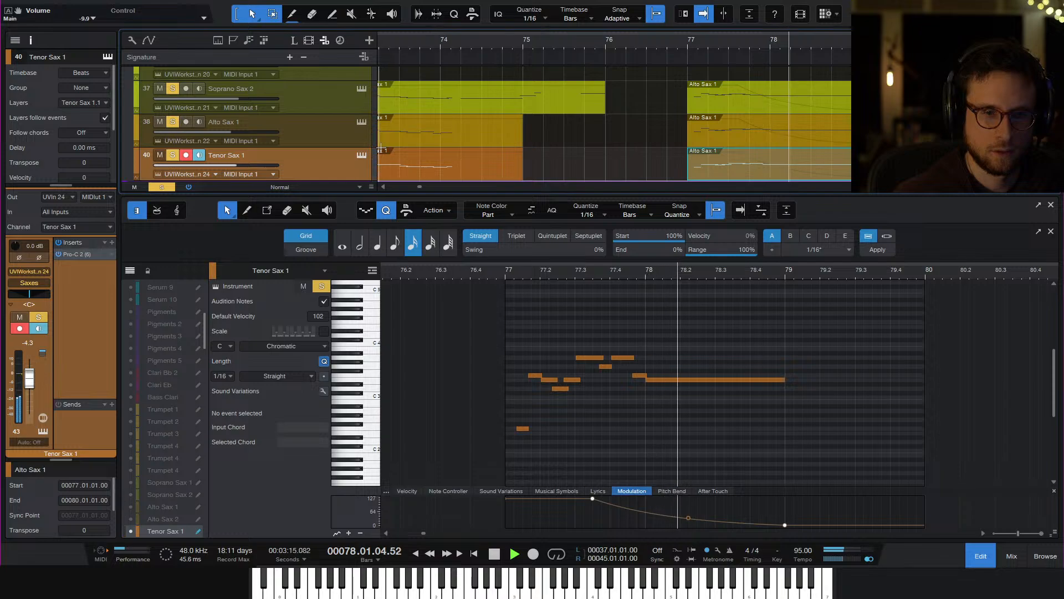
key("space")
key("space")
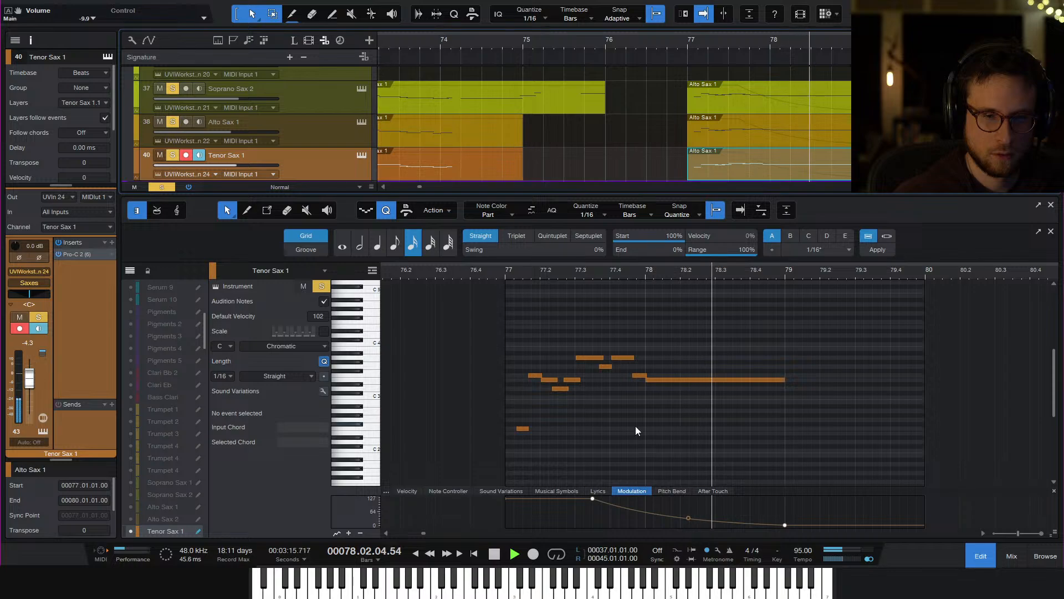
key("space")
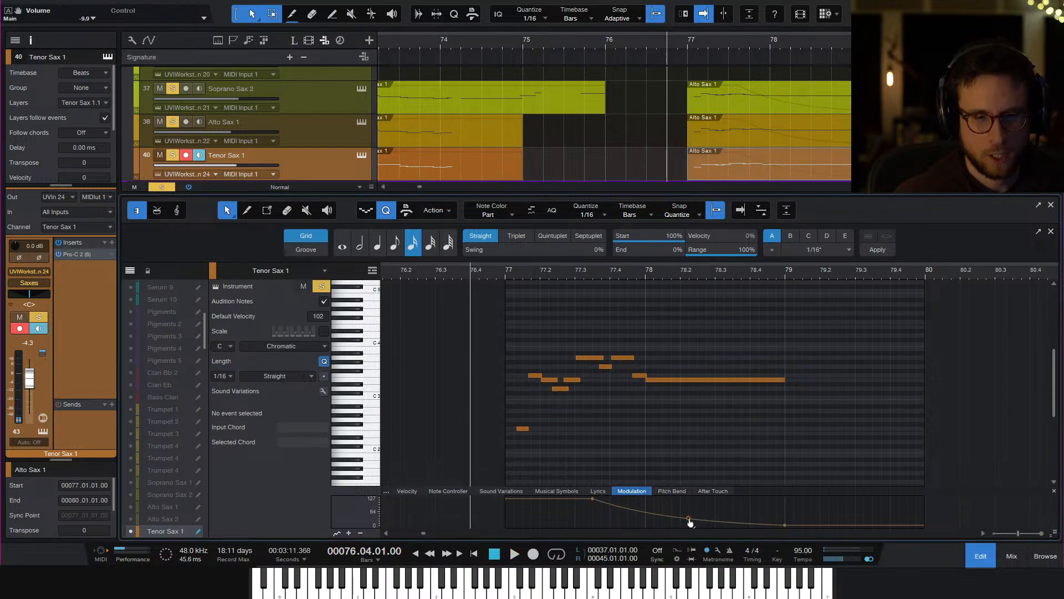
left_click(978, 557)
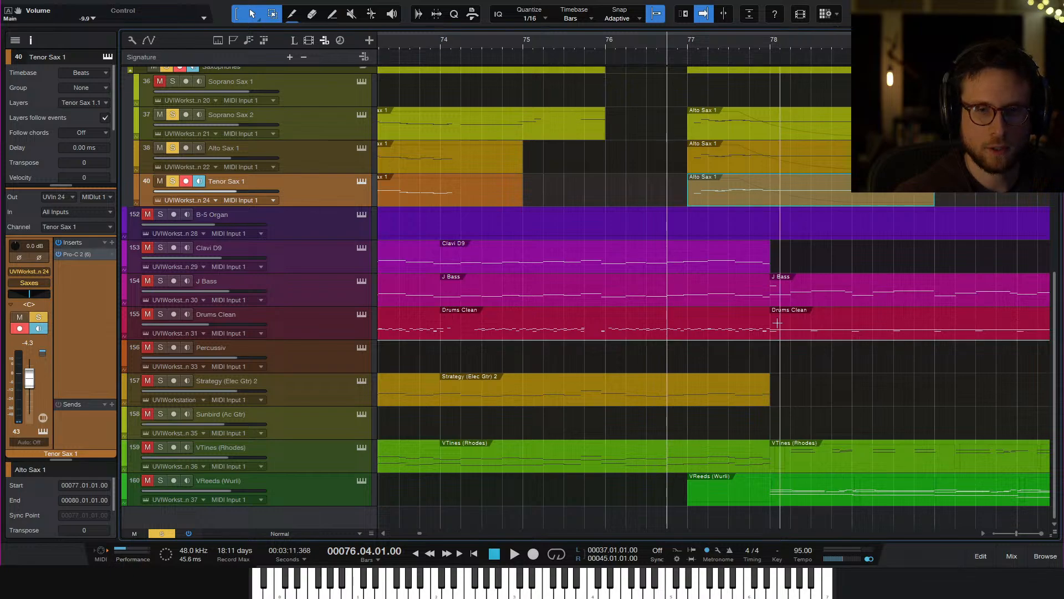
Solo VTines (Rhodes) along with the saxes, open its part from bar 74 to 78 in the note editor, and play from 76.04.01
scroll(598, 378, "right", 3)
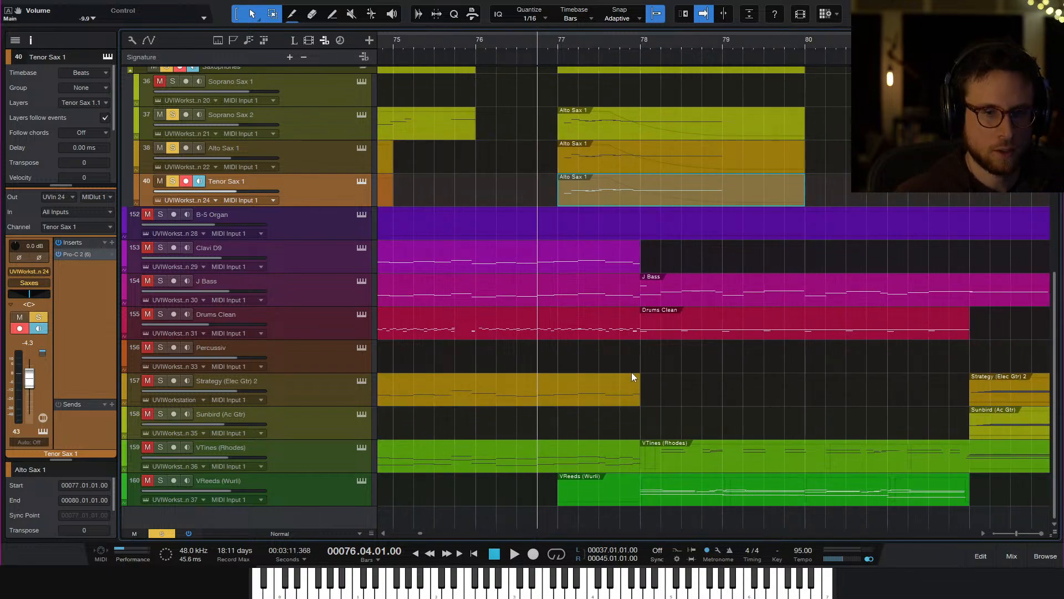
key("space")
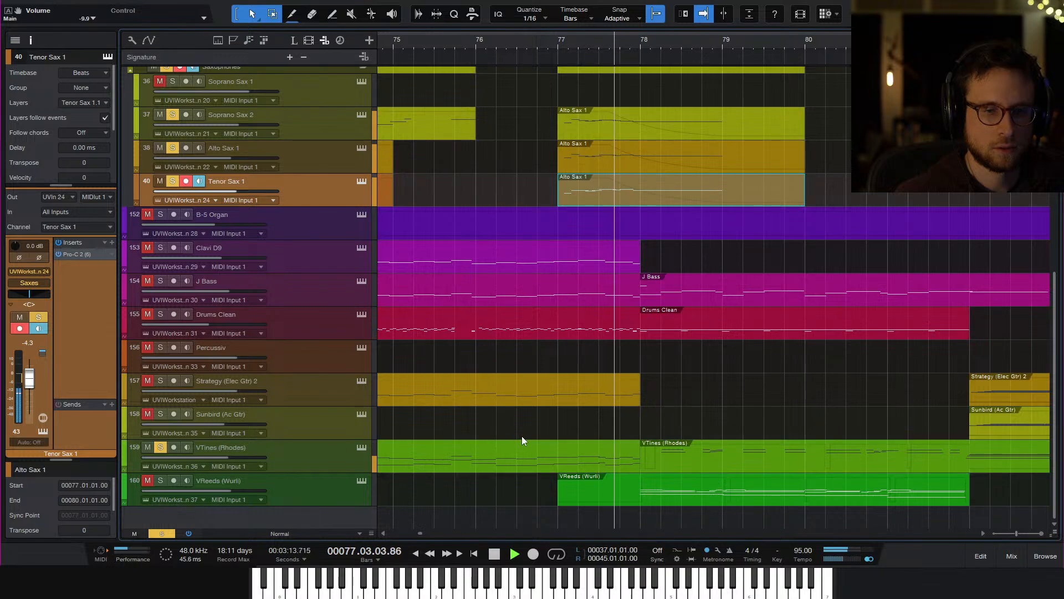
double_click(604, 466)
key("space")
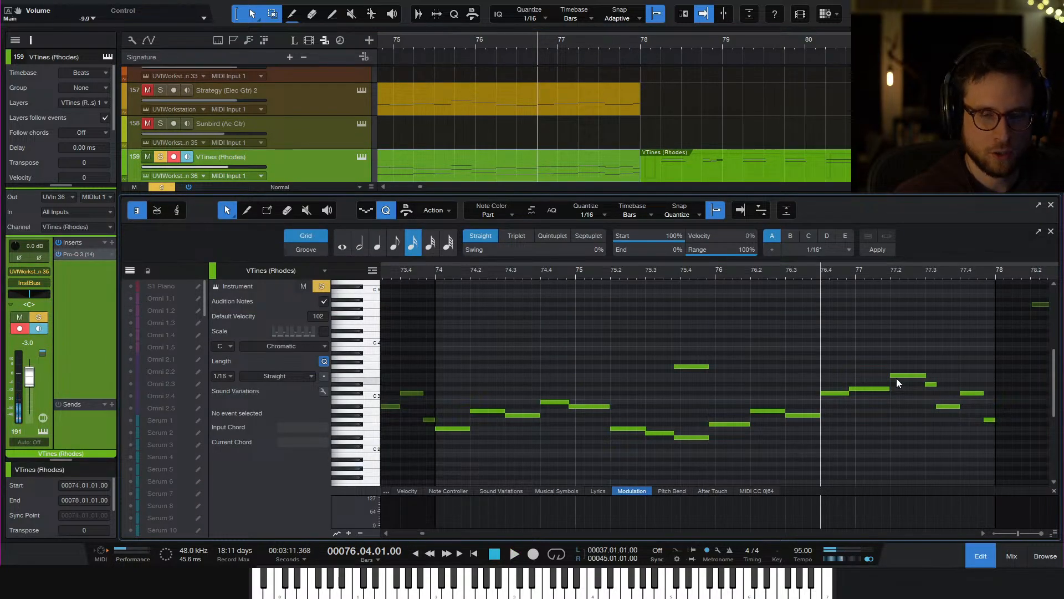
key("space")
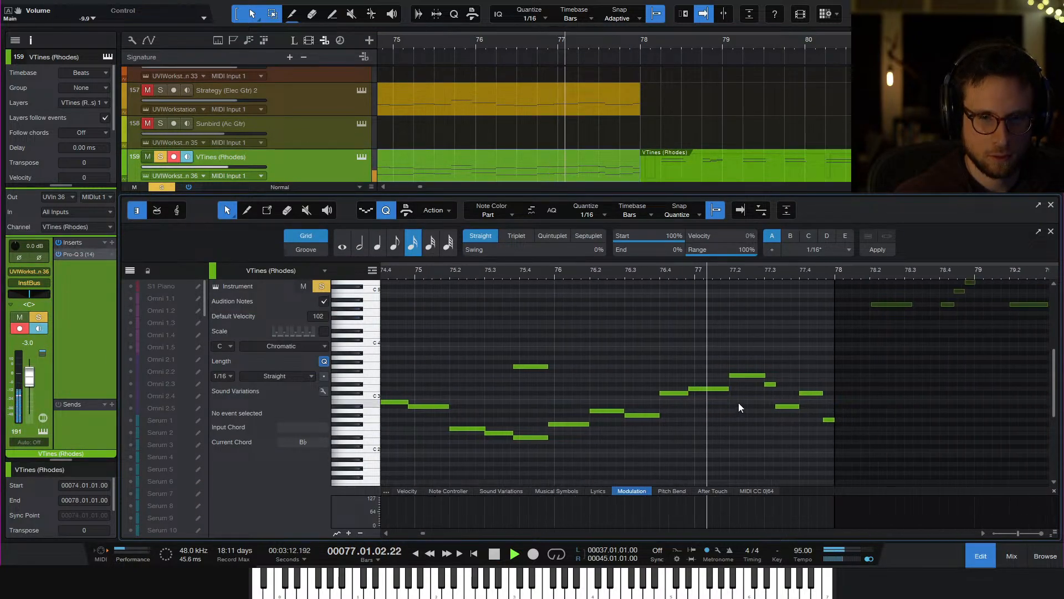
key("space")
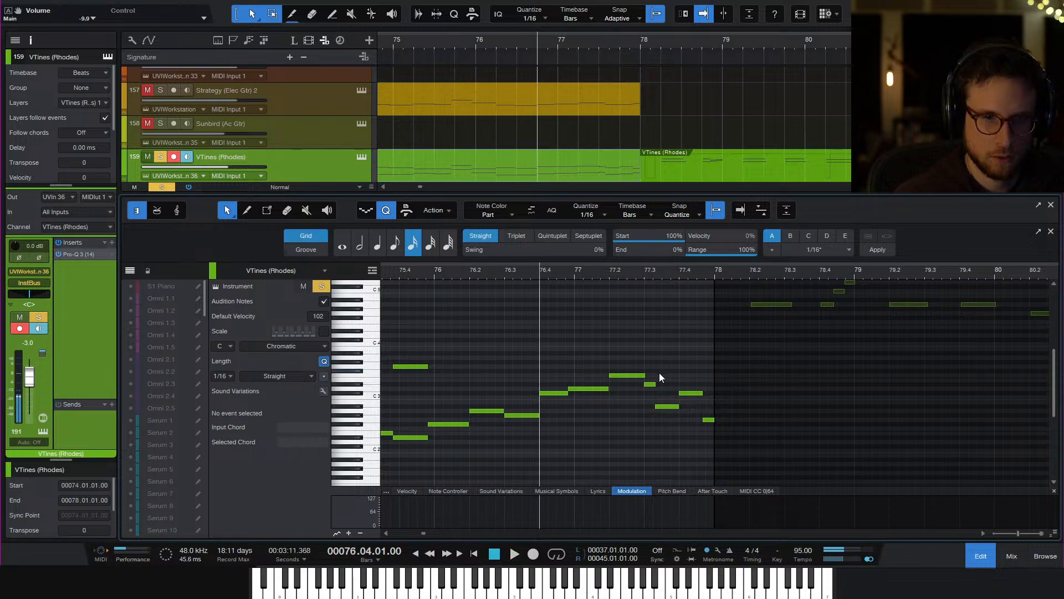
Show the note velocities of the VTines (Rhodes) part and play the phrase from 76.04.01
left_click(409, 492)
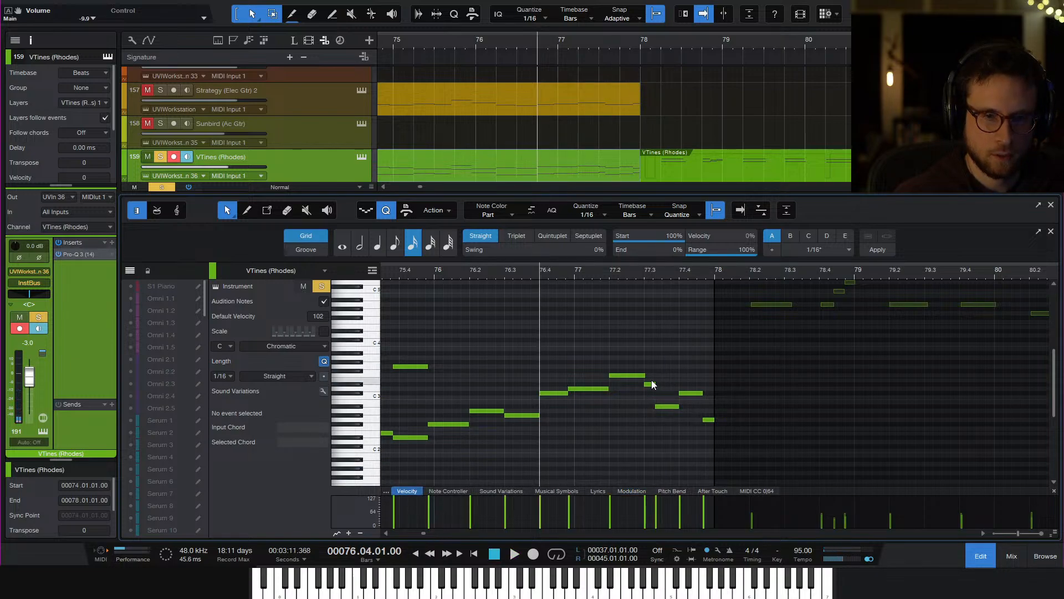
key("space")
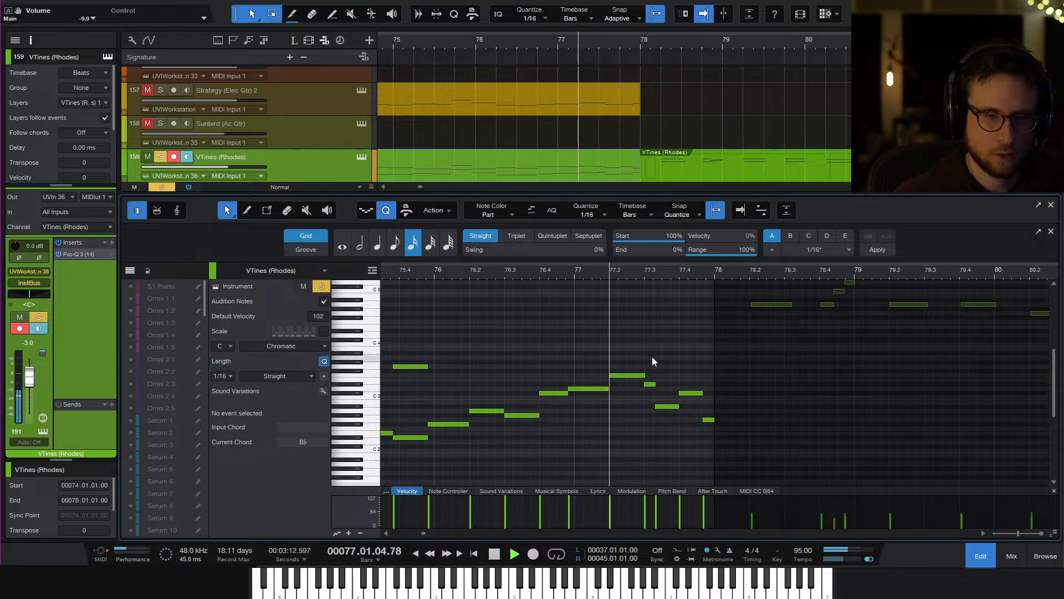
key("space")
Try a falling velocity ramp over the upper Rhodes notes from 77.3 to 78, and play it from 76.04.01
left_click_drag(653, 369, 713, 437)
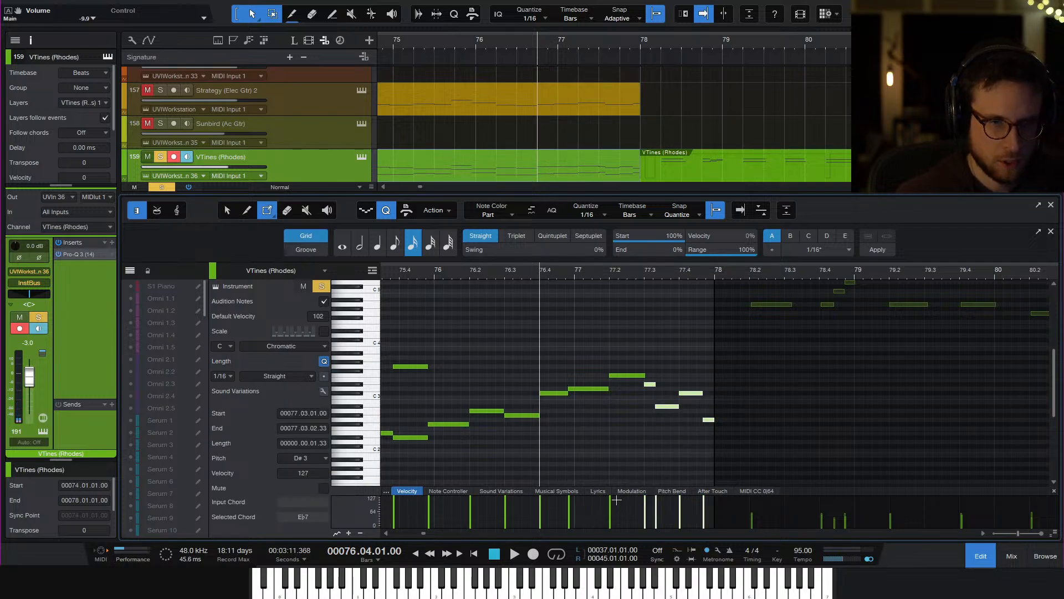
left_click(267, 212)
left_click(283, 248)
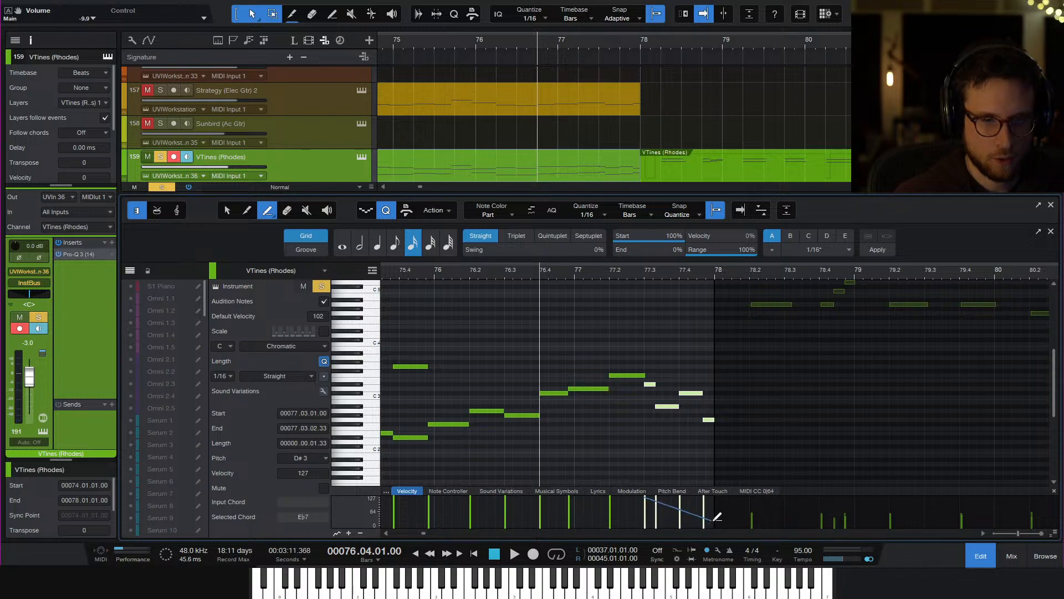
key("space")
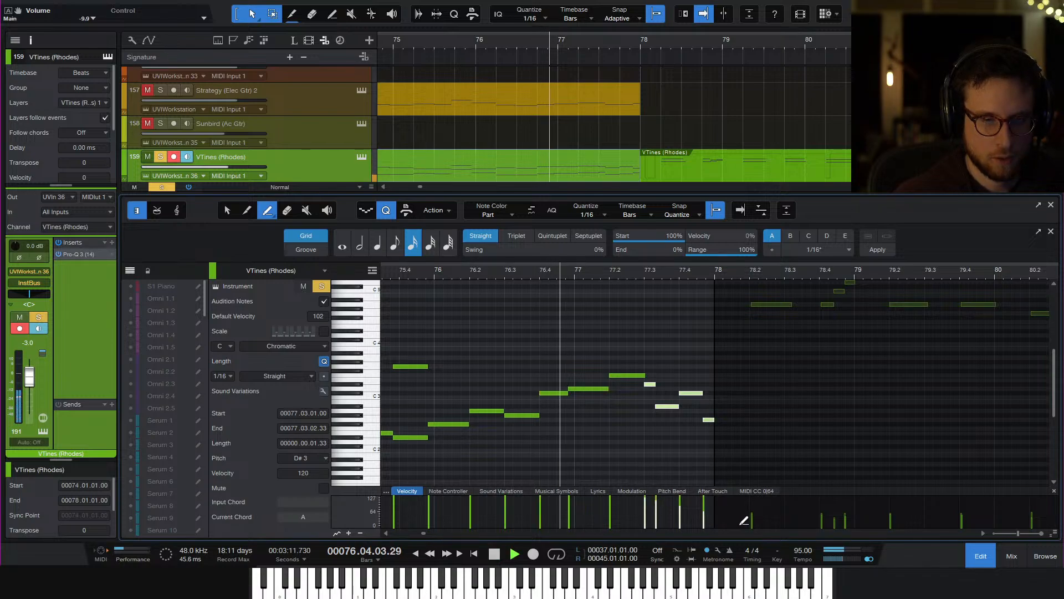
scroll(699, 452, "up", 6)
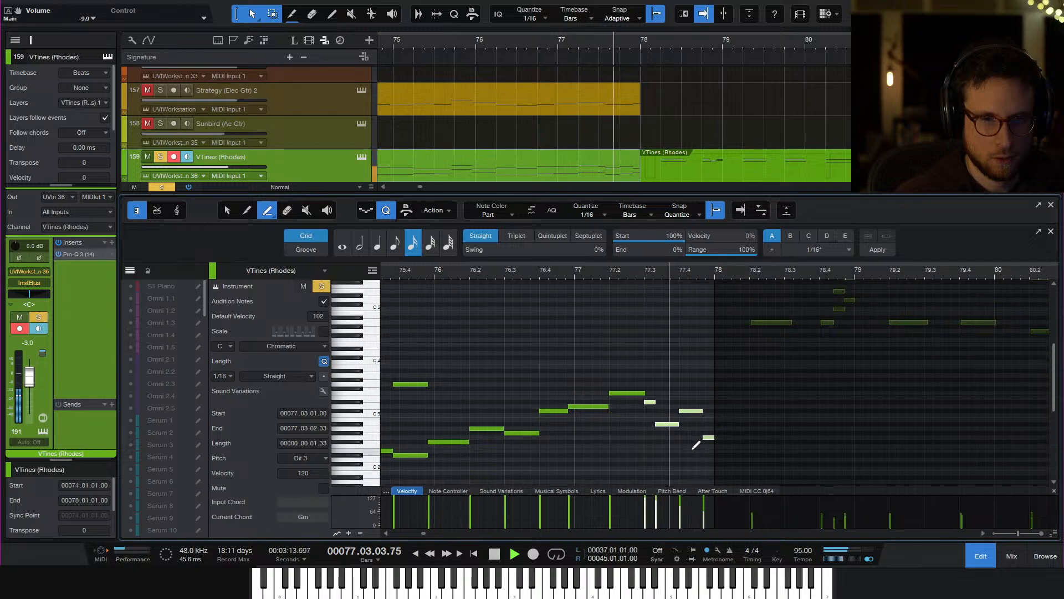
scroll(701, 438, "down", 5)
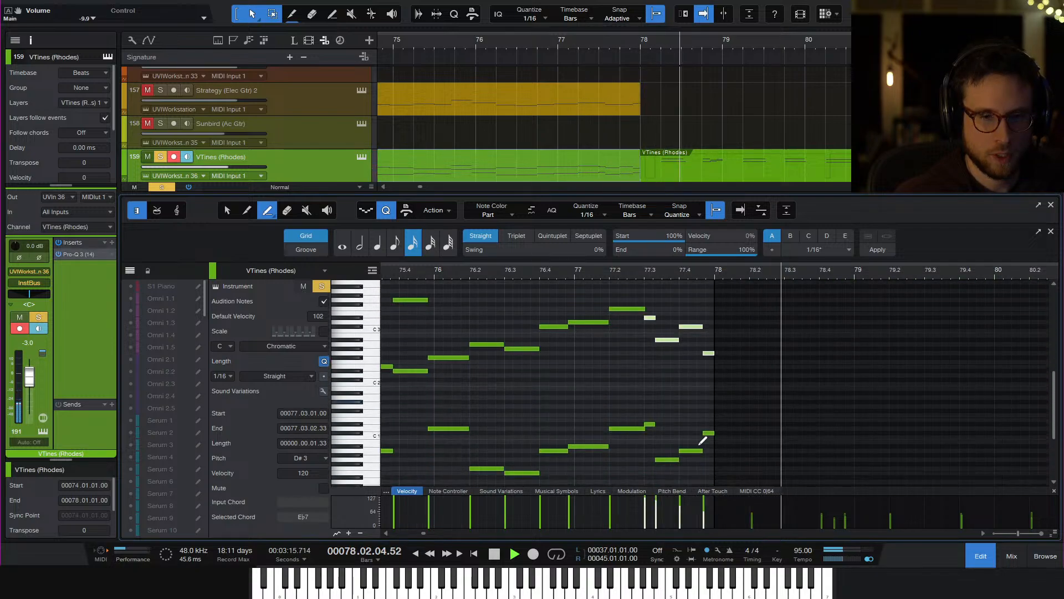
key("space")
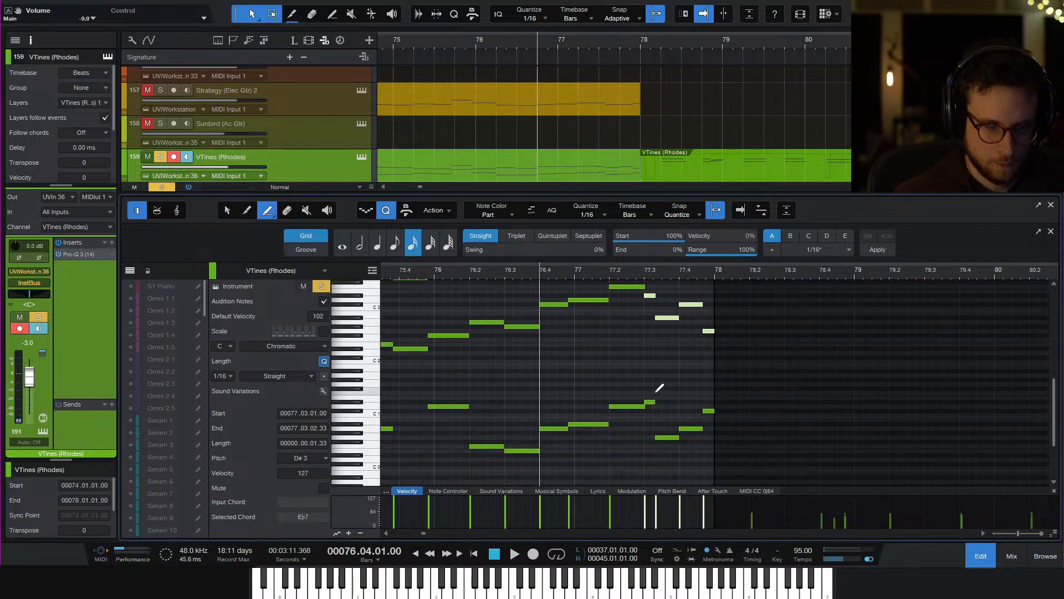
Draw a falling velocity ramp over both the upper and lower Rhodes notes from 77.3 to 78, and play it from 76.04.01
left_click_drag(649, 378, 716, 452)
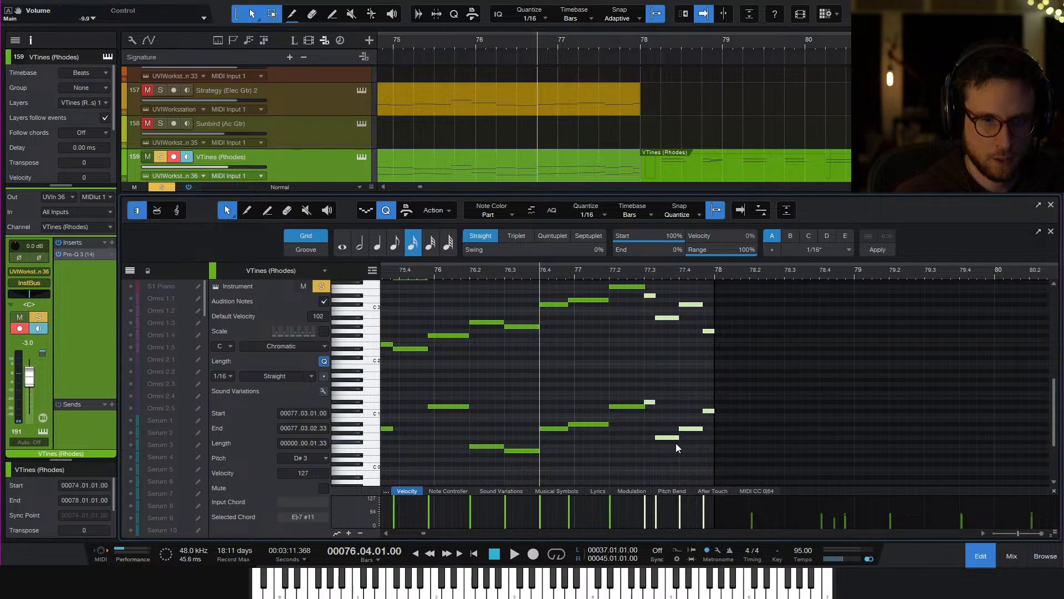
key("5")
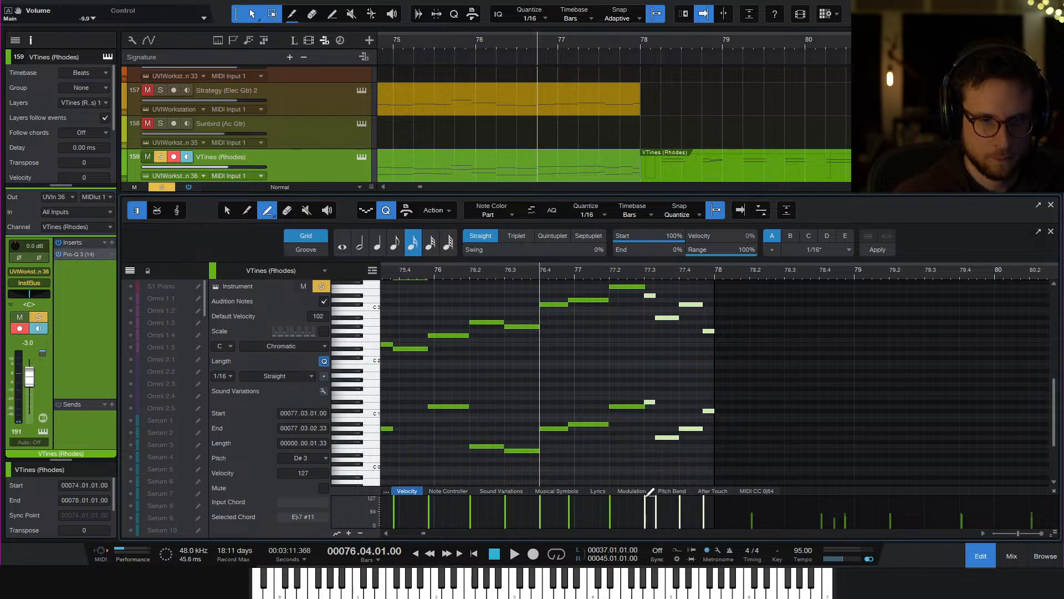
key("space")
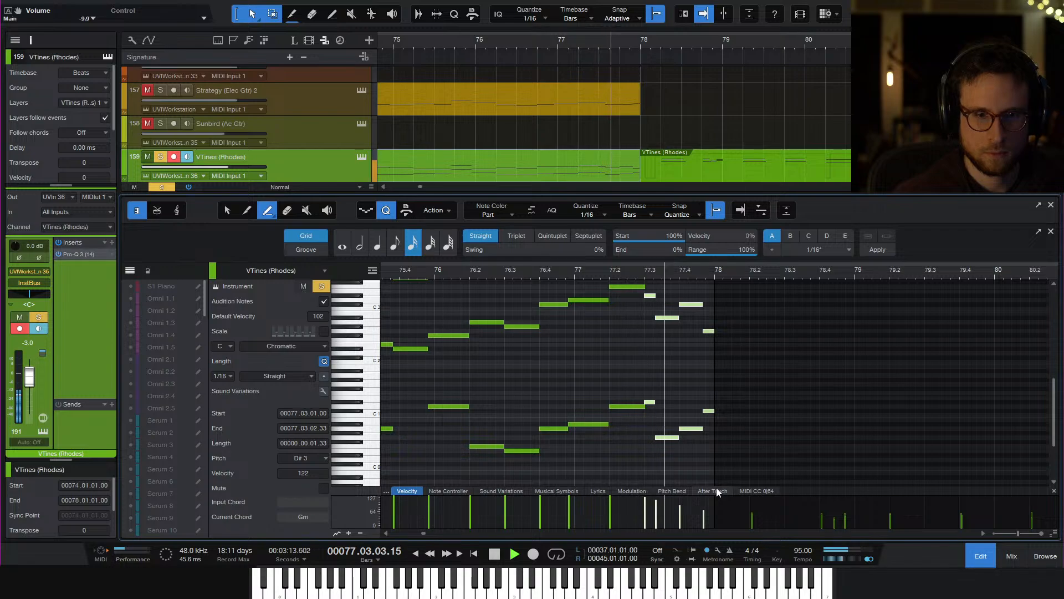
key("space")
key("space")
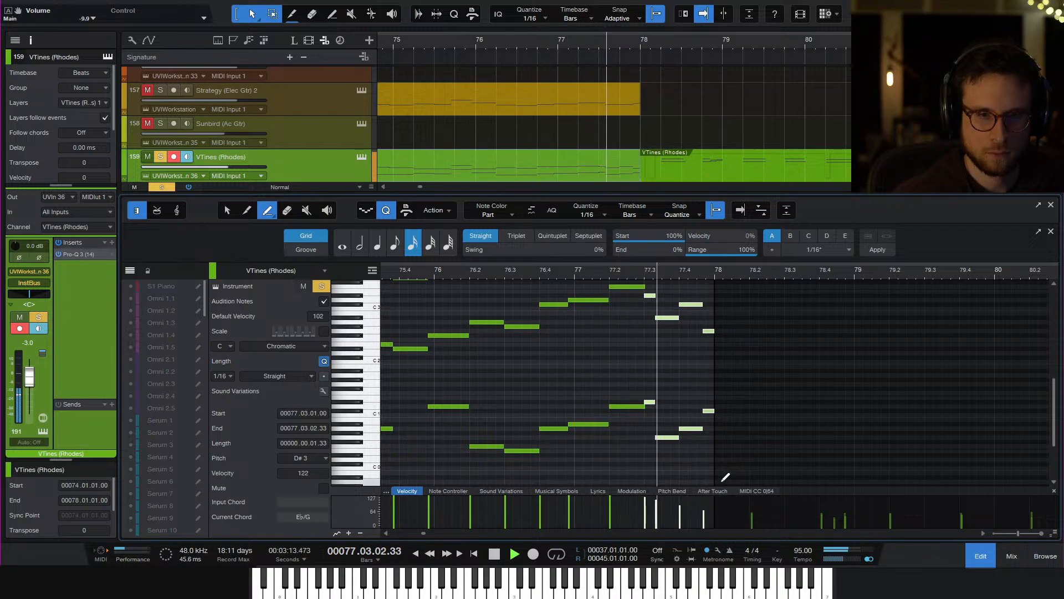
key("space")
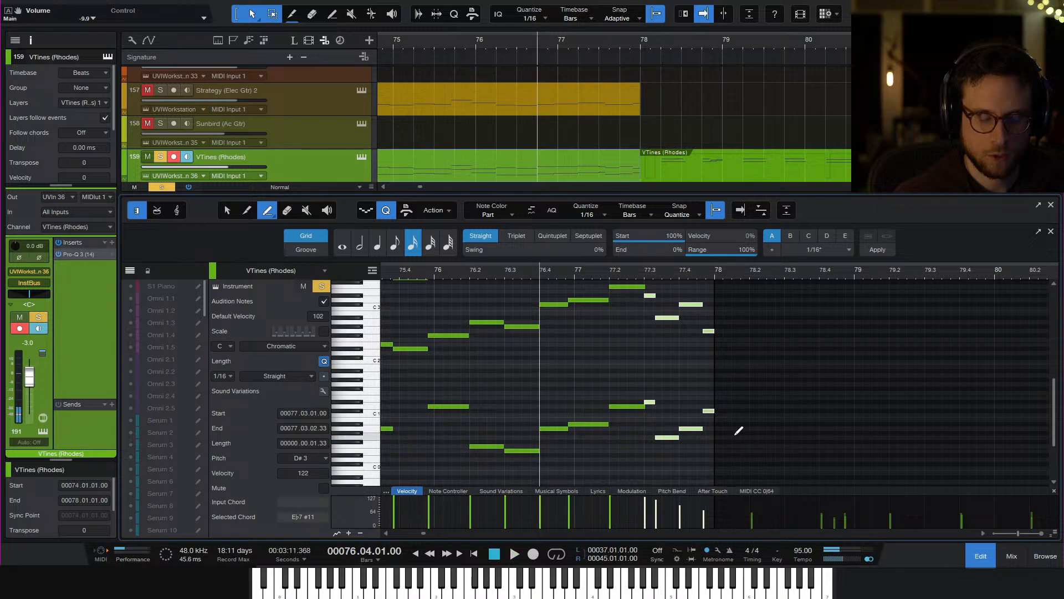
key("1")
left_click(745, 411)
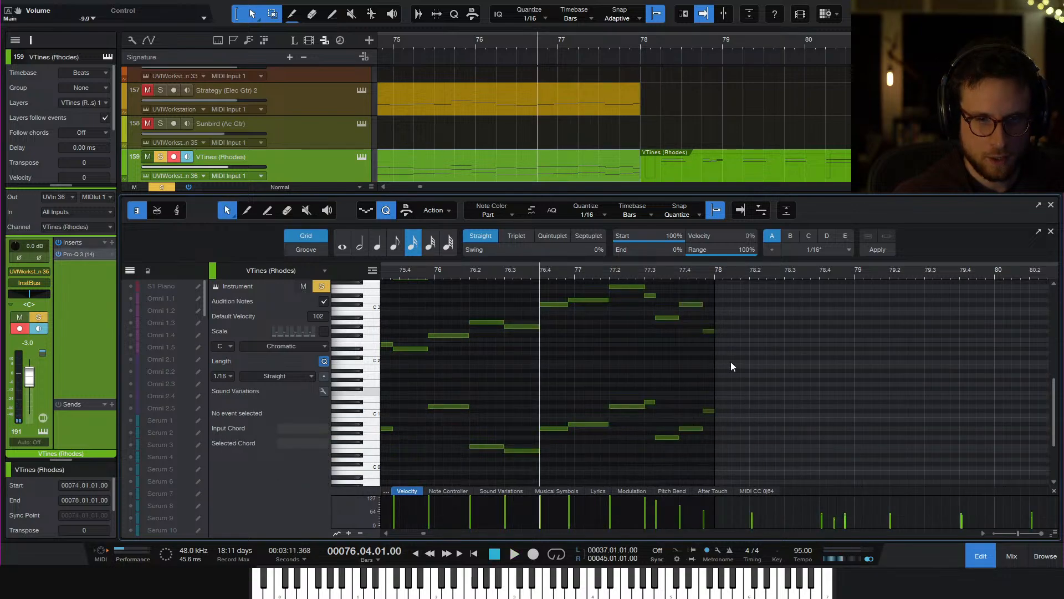
Add a one-bar A#1 note to the following Rhodes part, lasting from 78.01.01 to 79.01.01
left_click(670, 438)
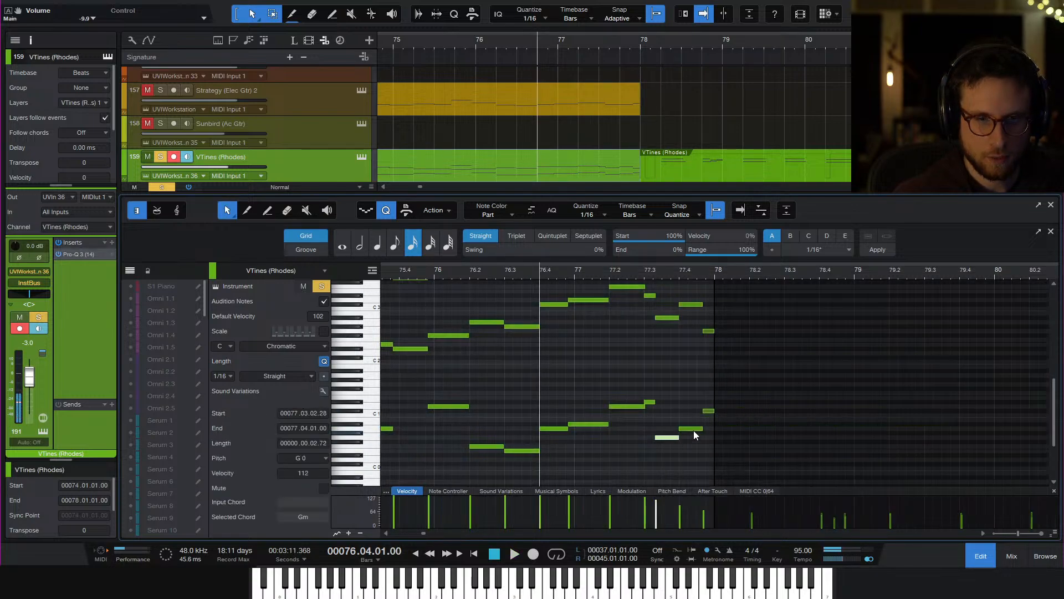
left_click(729, 411)
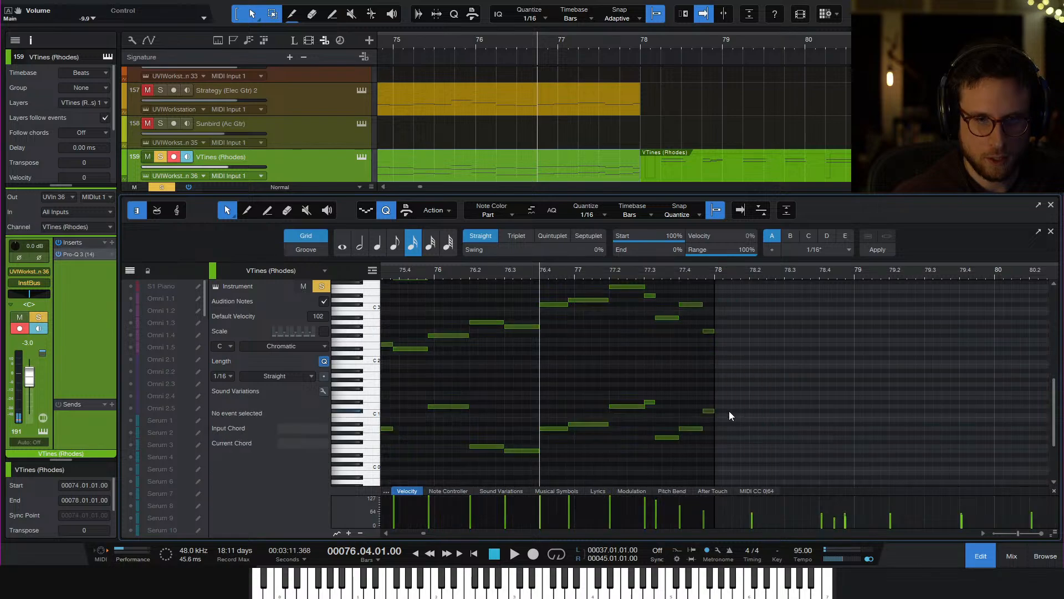
left_click(713, 410)
scroll(747, 382, "up", 5)
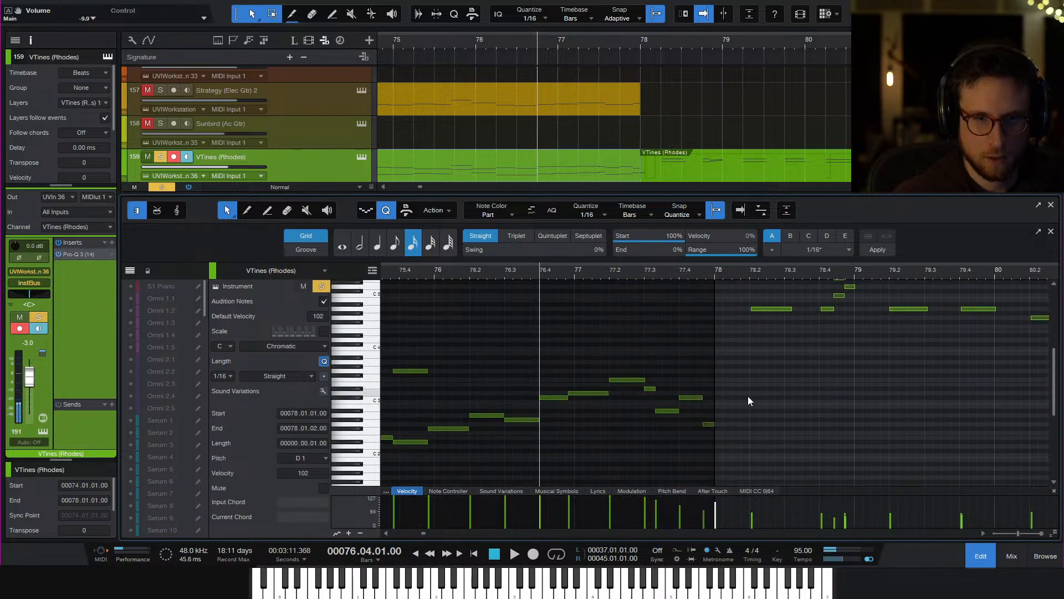
scroll(749, 448, "down", 5)
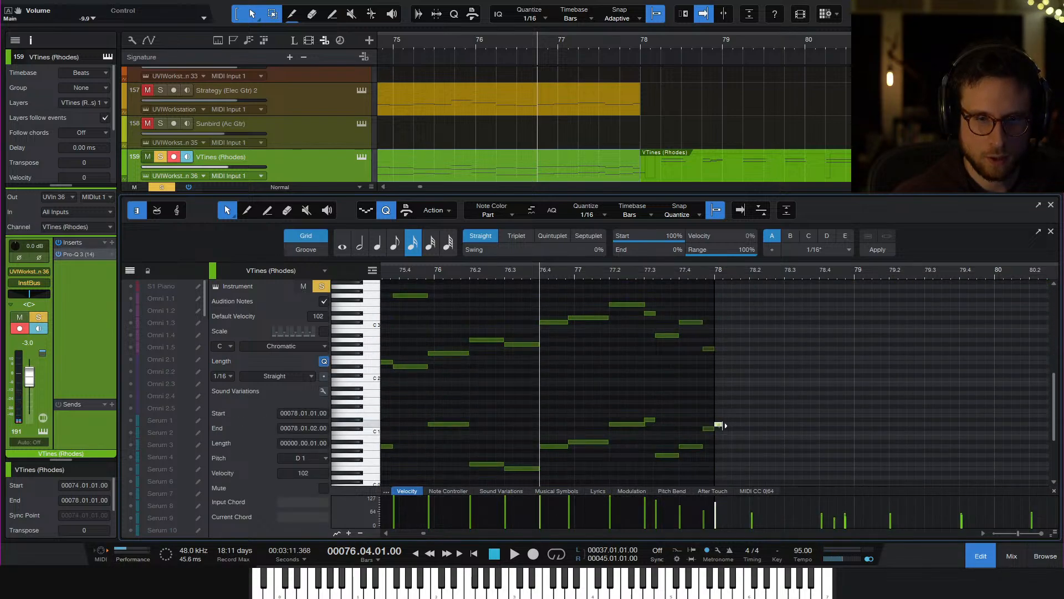
left_click_drag(720, 428, 722, 440)
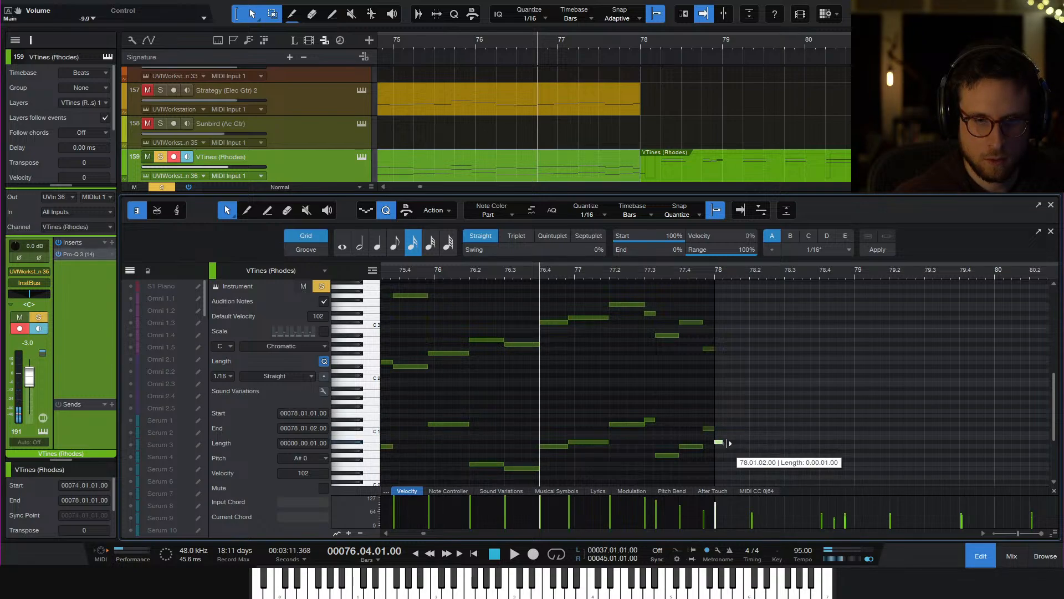
left_click_drag(721, 389, 854, 390)
scroll(737, 359, "up", 3)
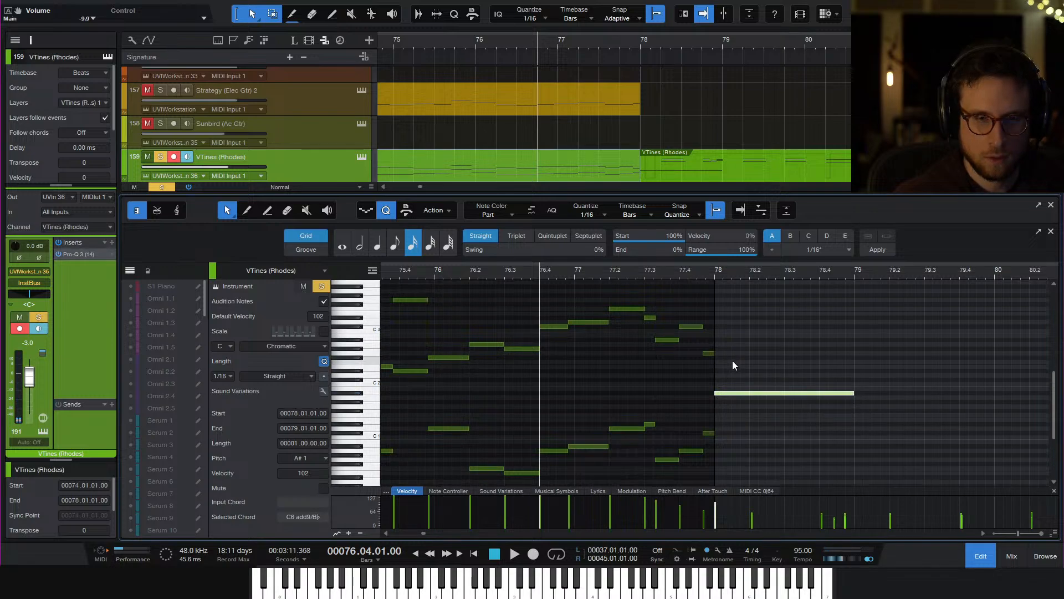
Inspect the last upper note of bar 77 and play the transition toward bar 78 from 76.04.01
left_click(693, 362)
left_click(707, 389)
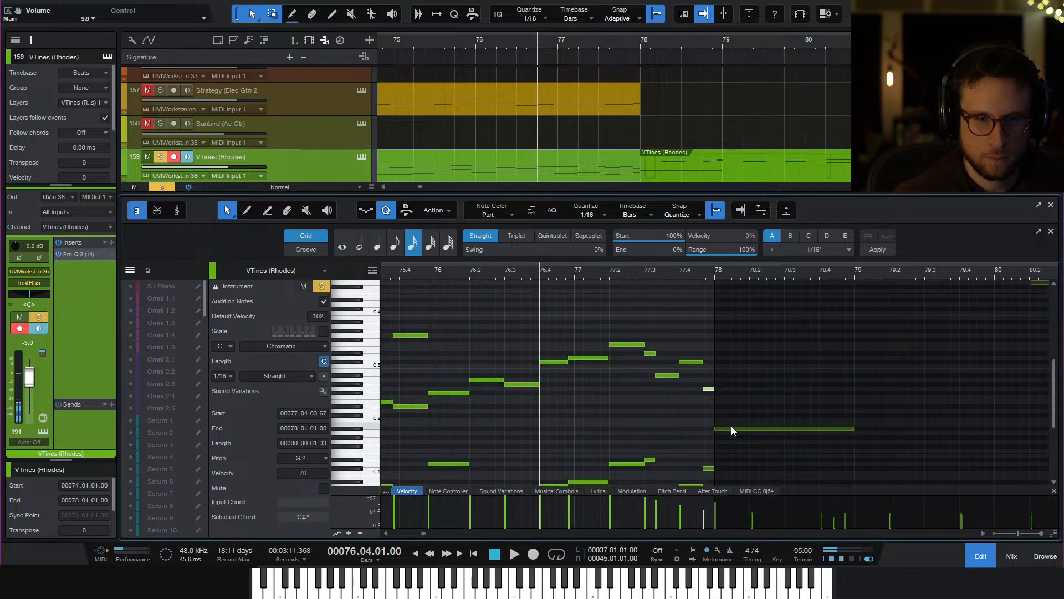
key("space")
left_click(736, 373)
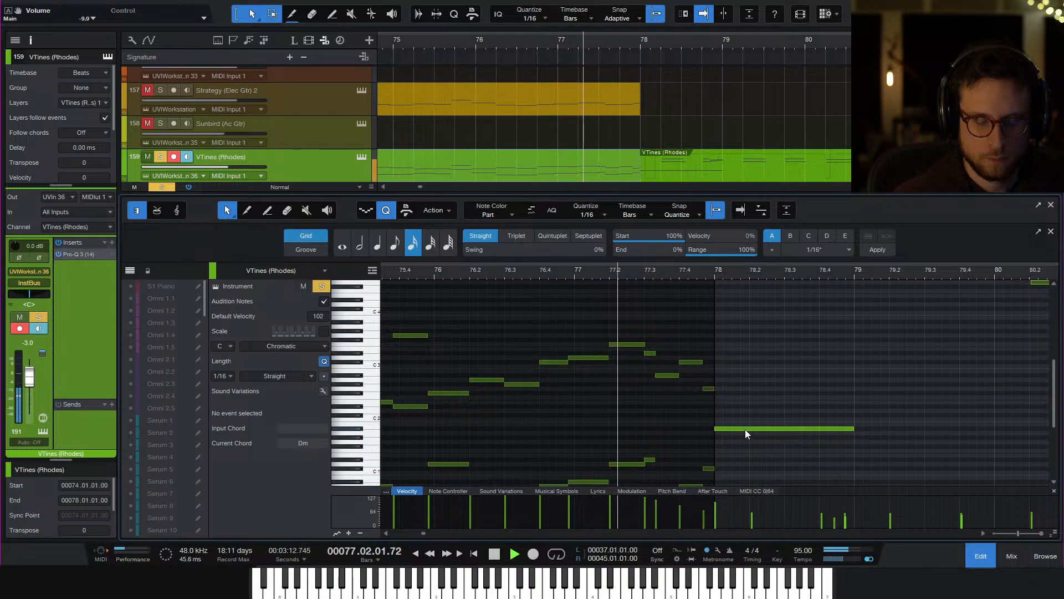
key("space")
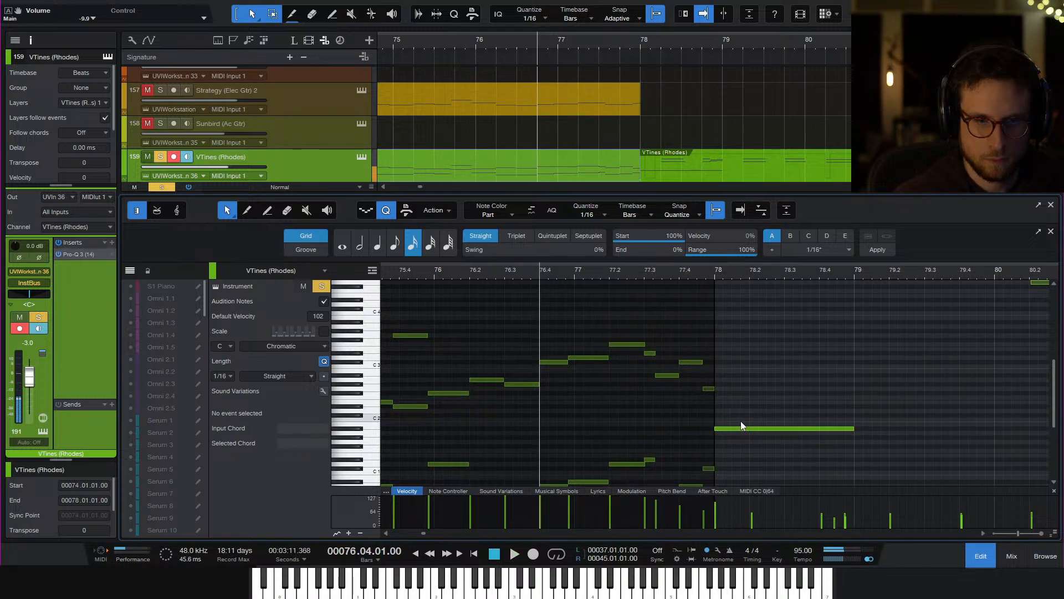
Copy the one-bar A#1 note up to F2, set both notes' velocity to 61, and play the transition
left_click_drag(742, 427, 735, 398)
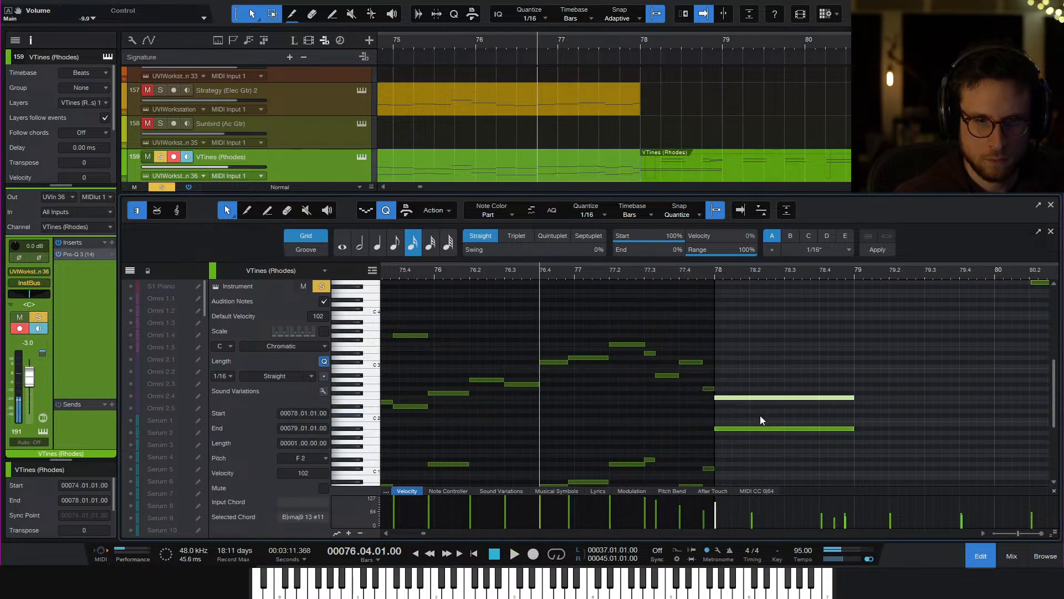
left_click(738, 428, "shift")
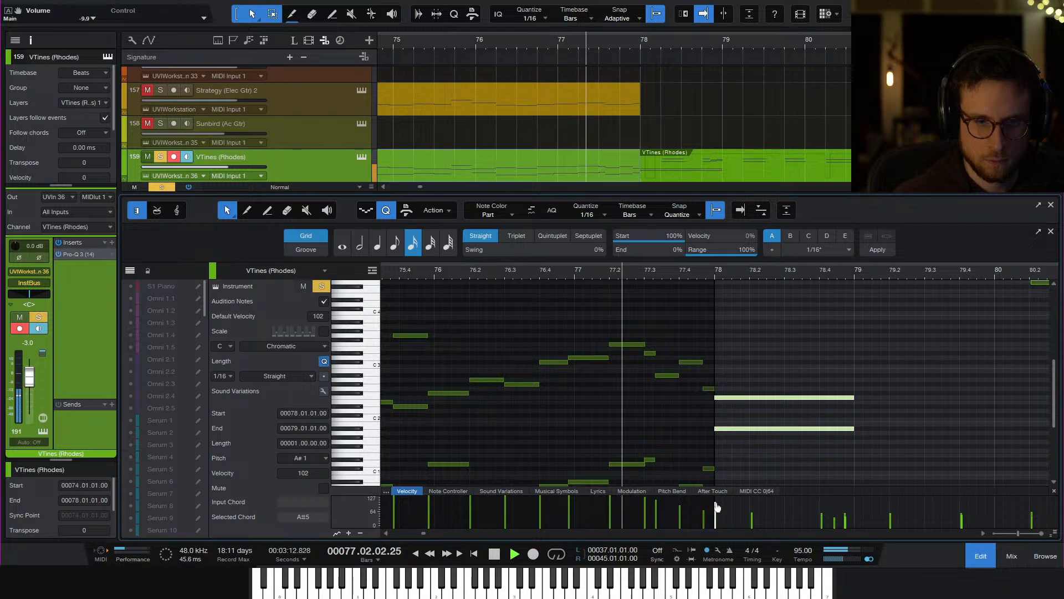
left_click_drag(715, 506, 760, 513)
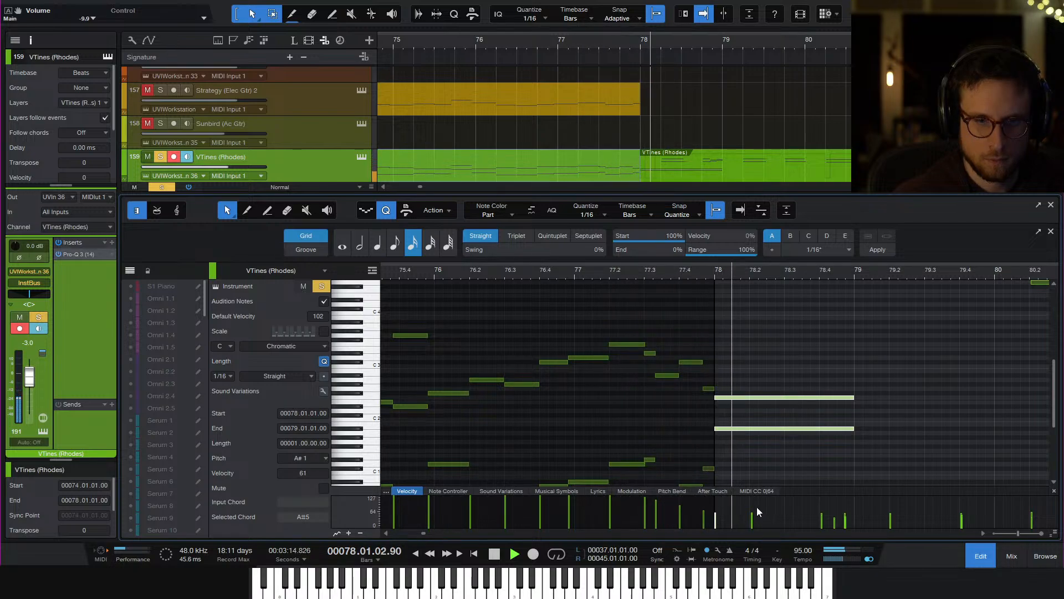
left_click(627, 271)
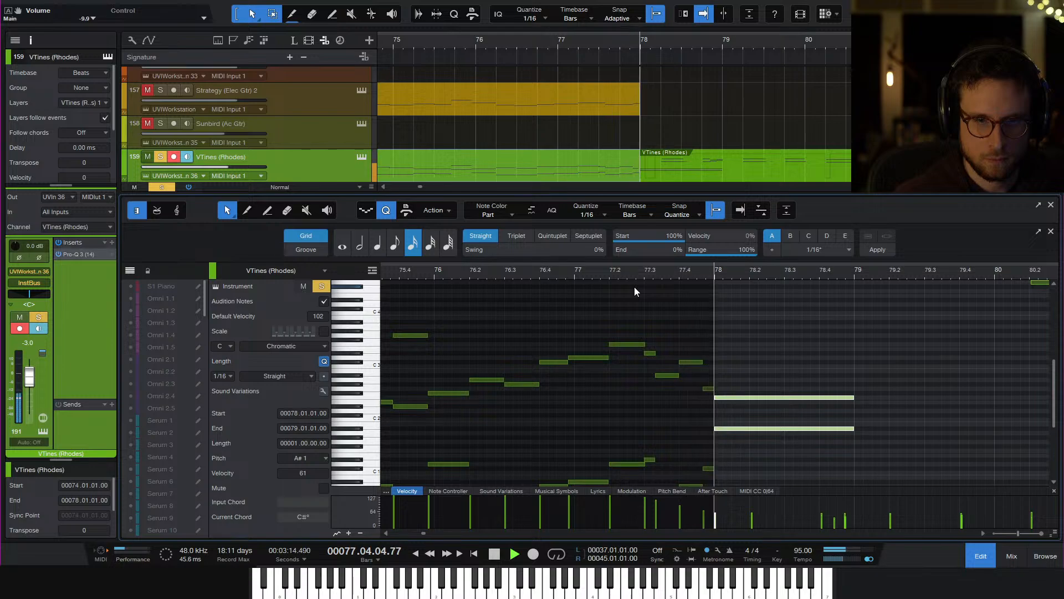
Try the upper sustained note of bar 78 on D3 and play the transition
key("space")
mouse_move(750, 378)
left_mouse_down()
mouse_move(767, 405)
mouse_move(755, 359)
left_mouse_up()
key("space")
left_click(763, 332)
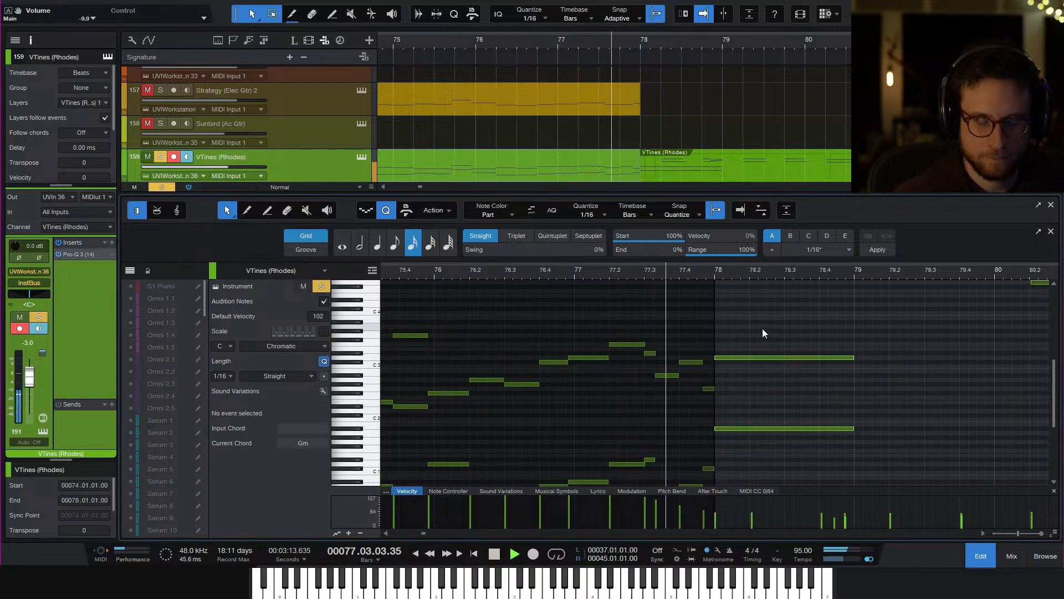
Set the upper sustained note of bar 78 to A2 and play from 77.01.02 through to bar 81
left_click(584, 274)
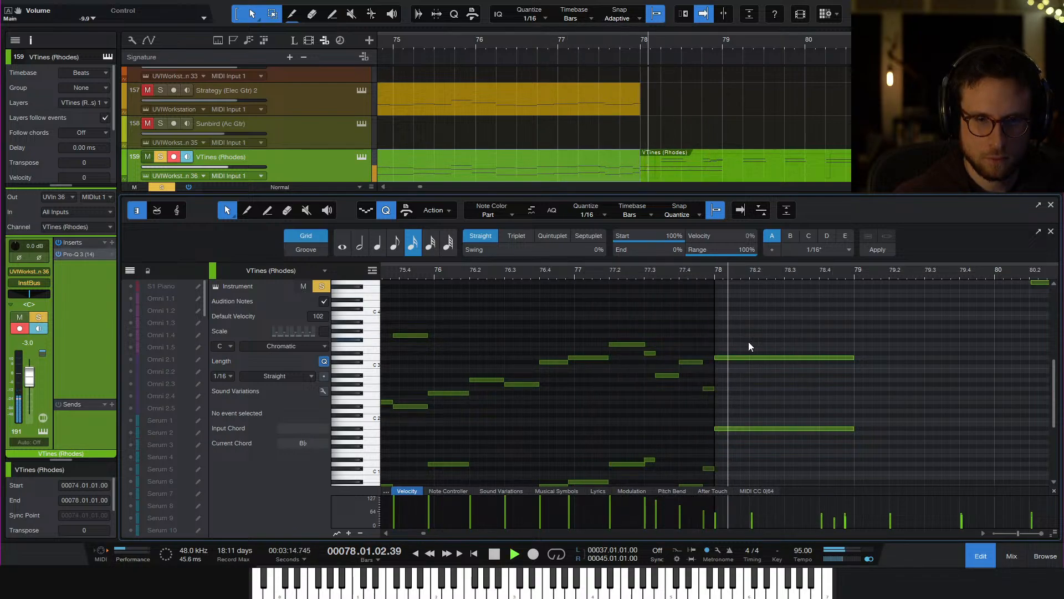
left_click_drag(743, 355, 745, 379)
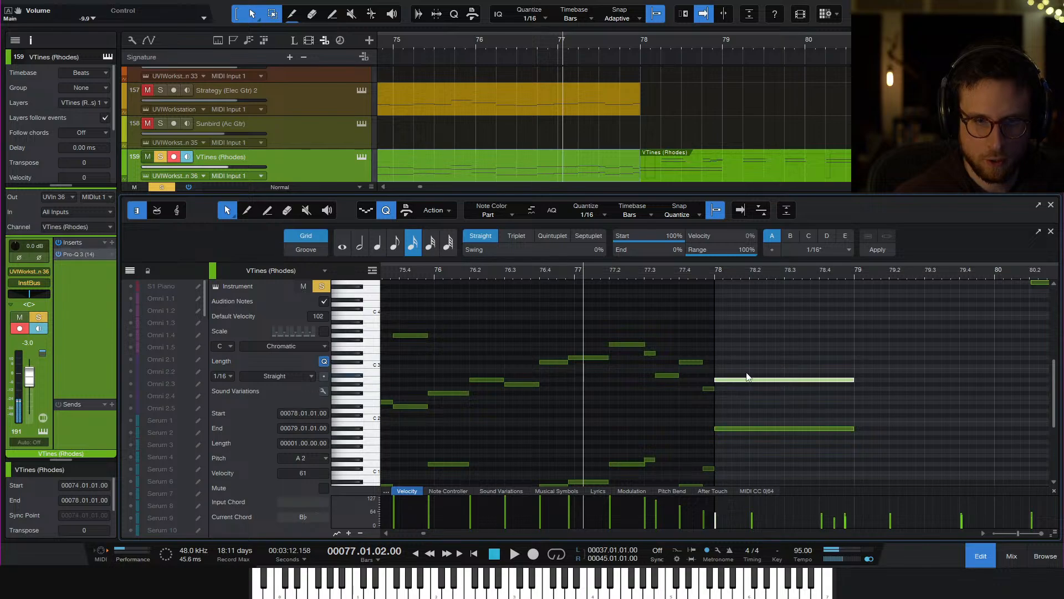
left_click(769, 339)
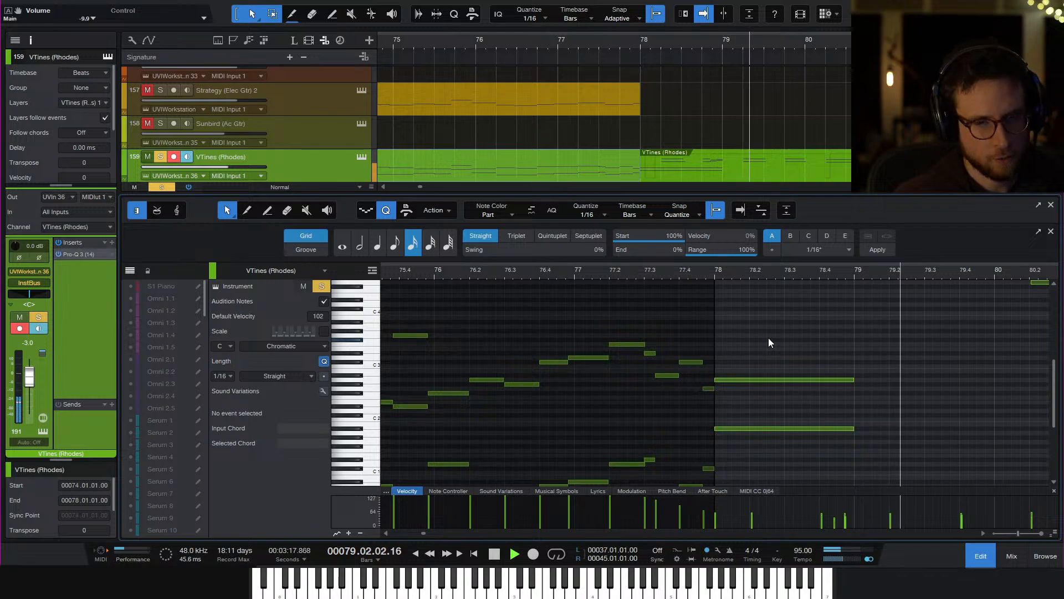
scroll(942, 371, "down", 2)
scroll(998, 384, "down", 1)
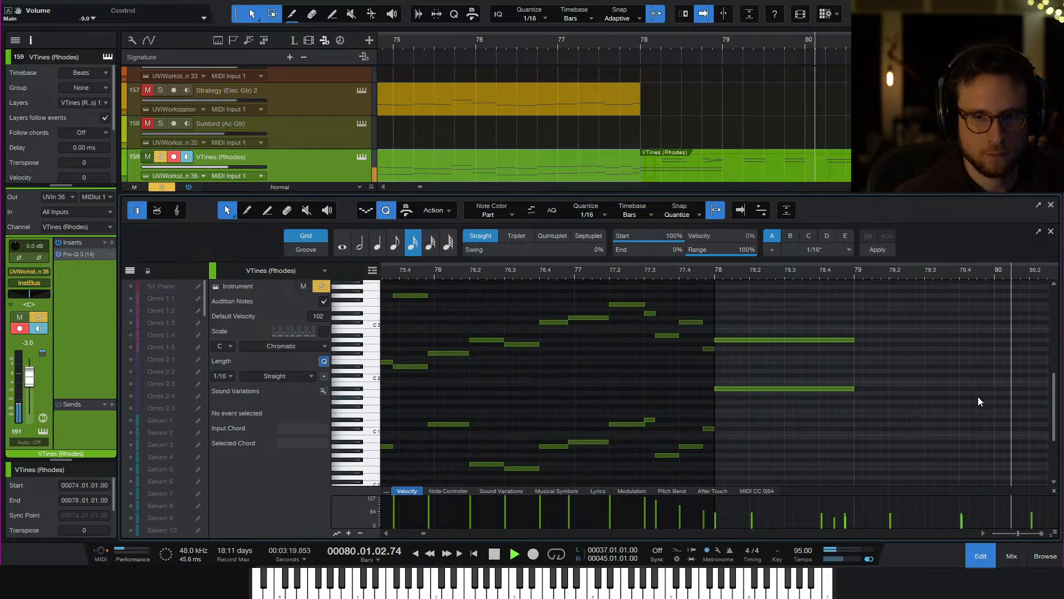
scroll(942, 393, "right", 3)
scroll(776, 394, "up", 3)
scroll(740, 395, "up", 4)
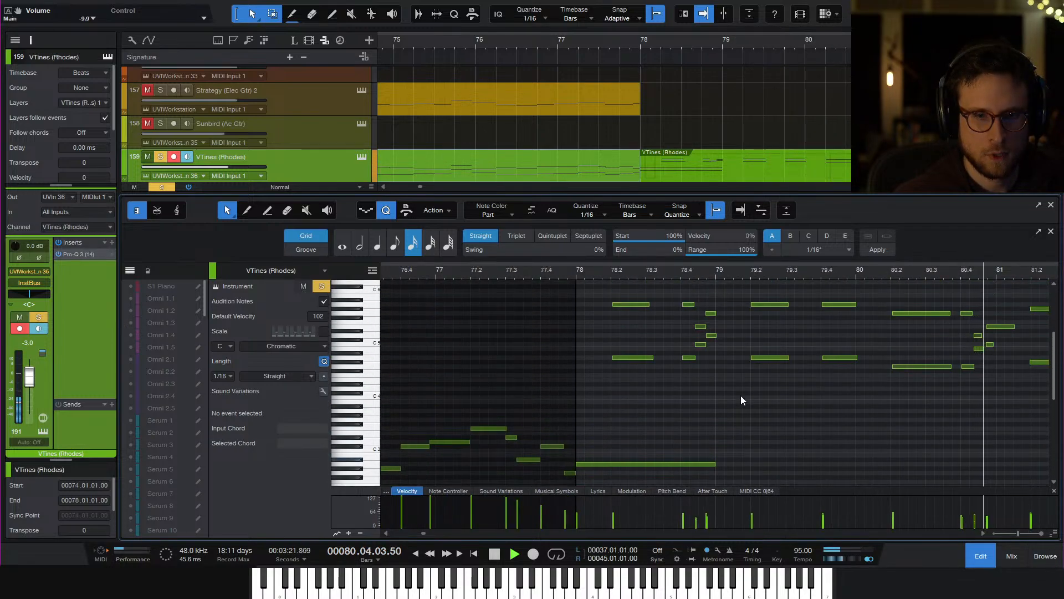
scroll(747, 405, "down", 4)
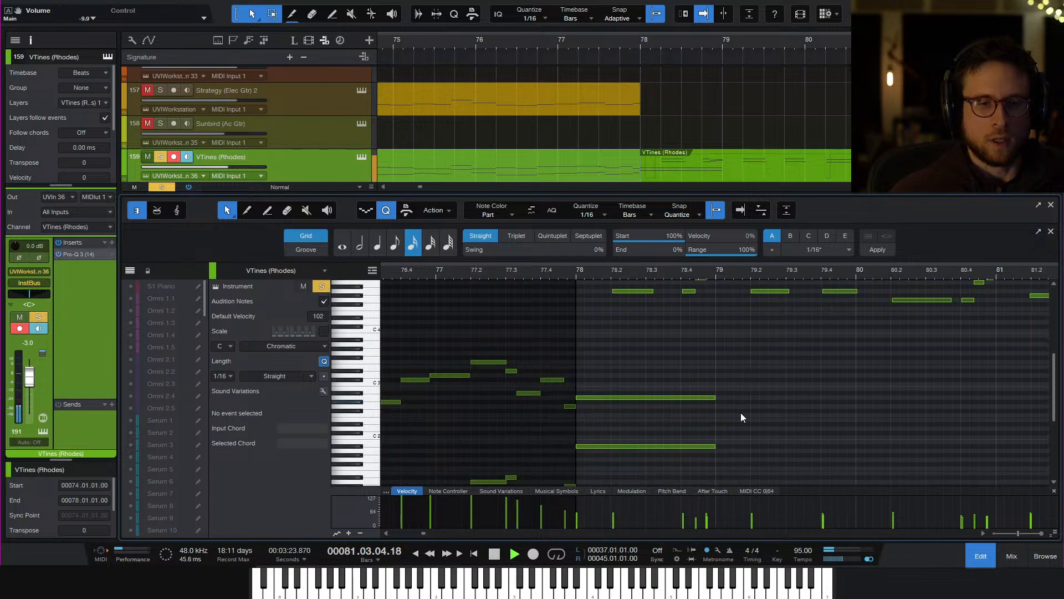
key("space")
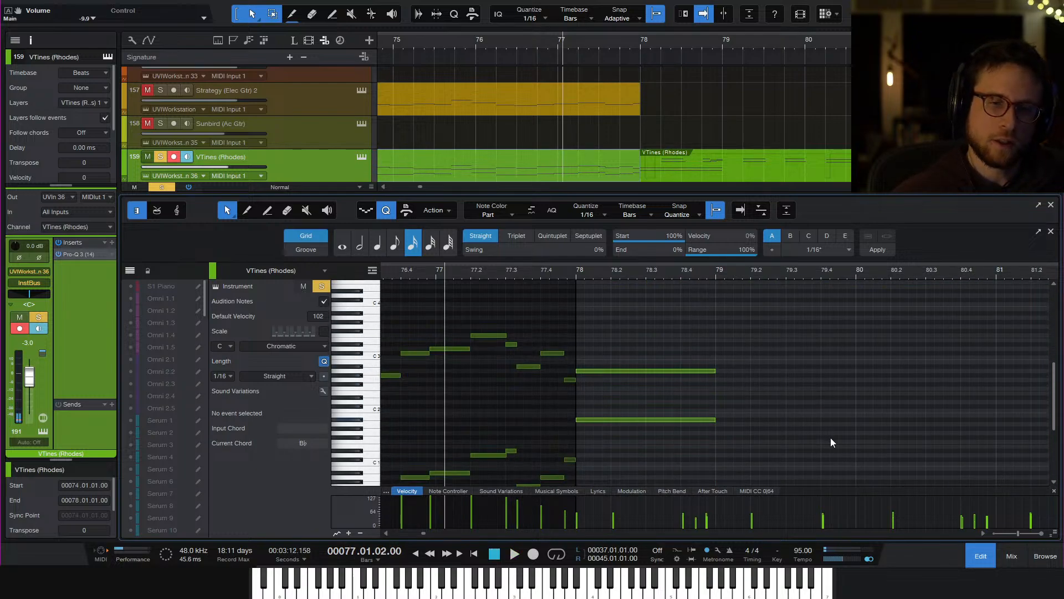
Play the Rhodes transition from 77.01.02 into bar 79 and close the note editor
key("space")
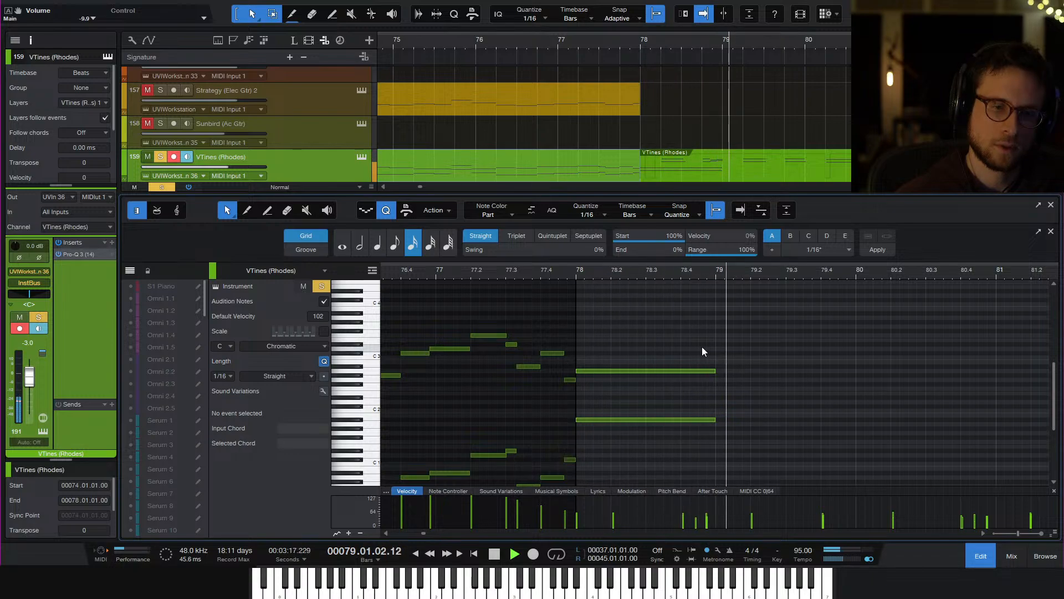
key("space")
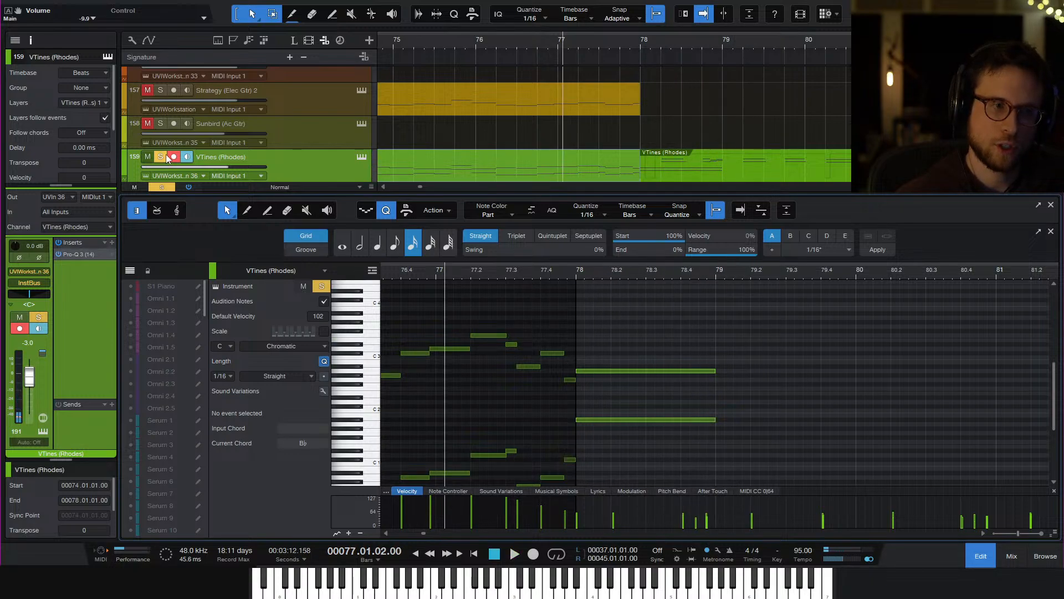
left_click(971, 550)
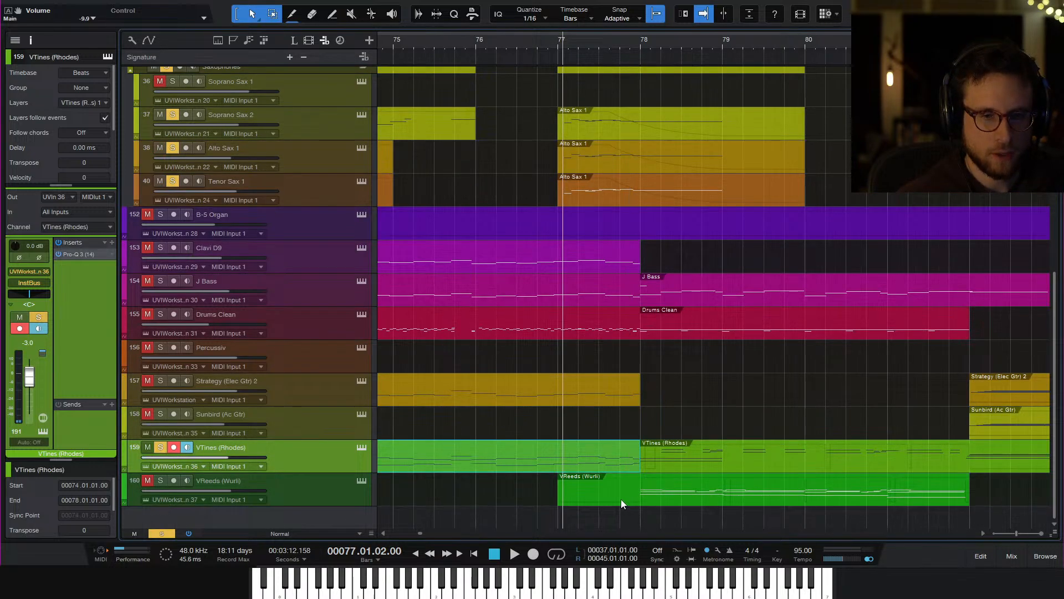
Taper the velocities of the last four Strategy (Elec Gtr) 2 notes in bar 77 downward from 114 and play them
double_click(604, 399)
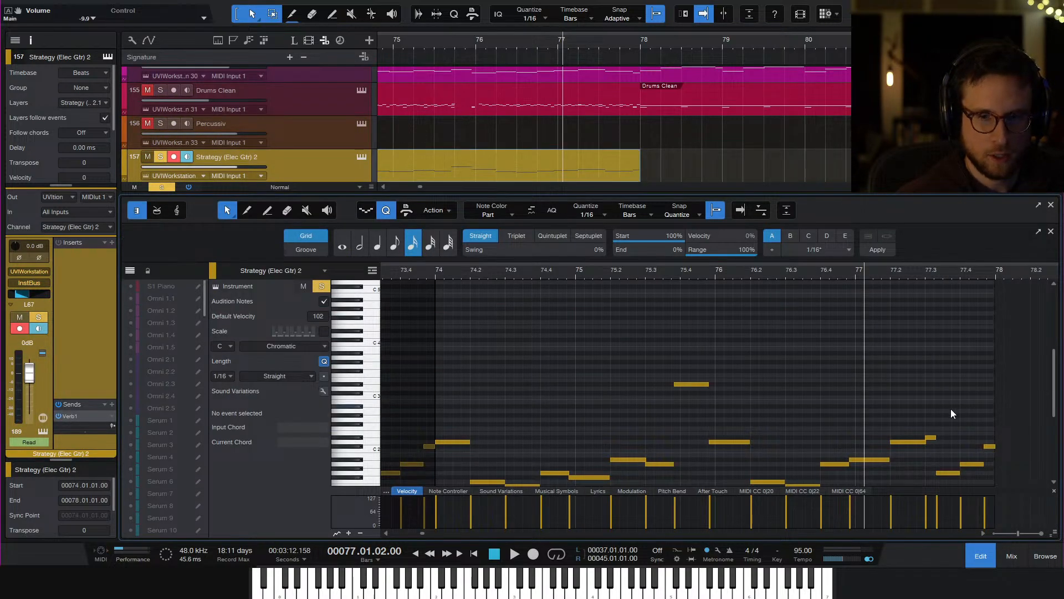
scroll(936, 422, "right", 2)
scroll(830, 463, "down", 3)
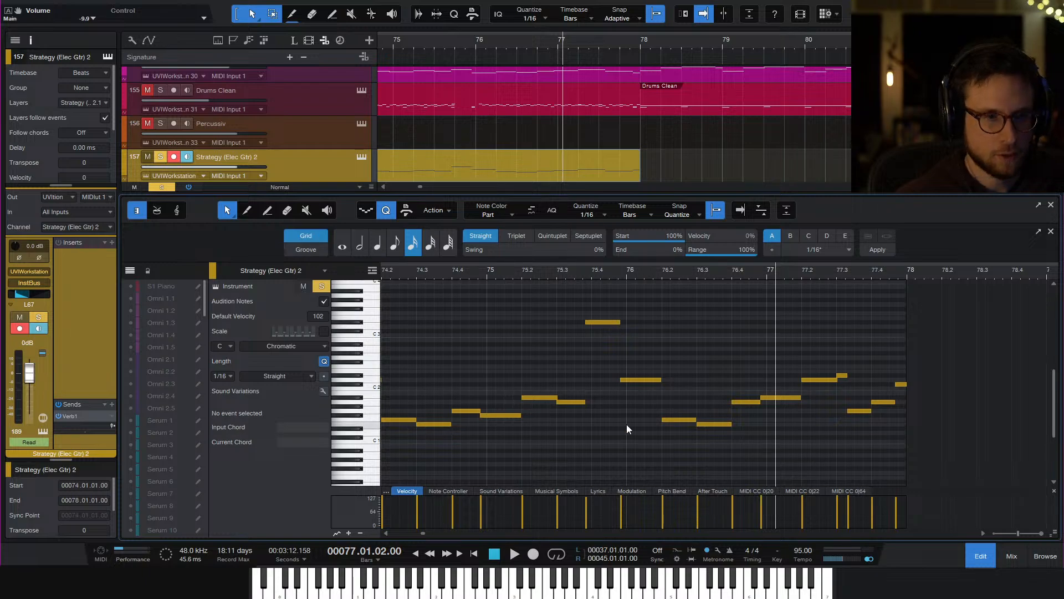
left_click_drag(843, 360, 942, 450)
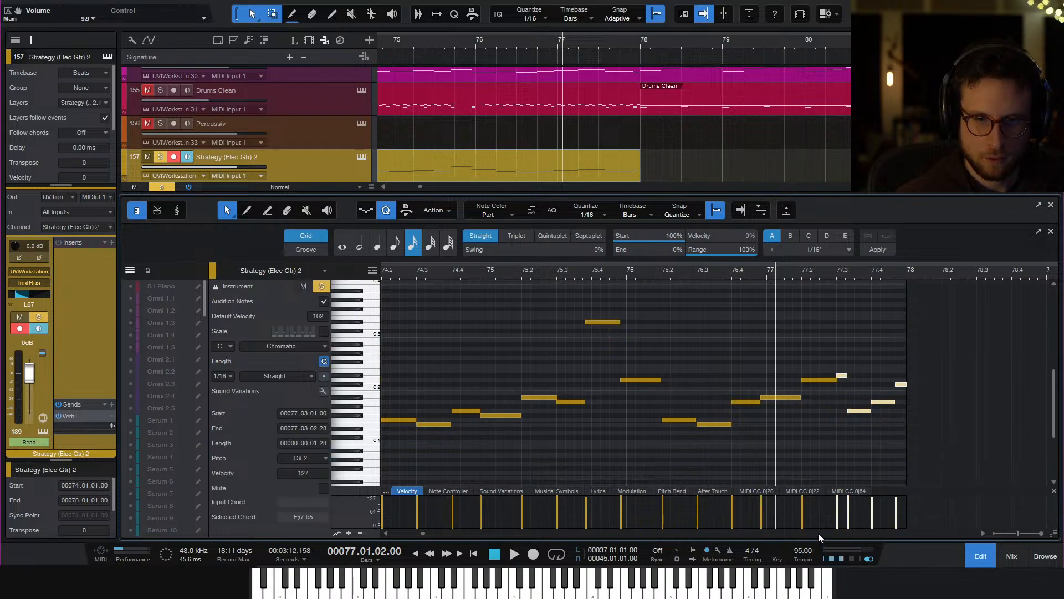
key("5")
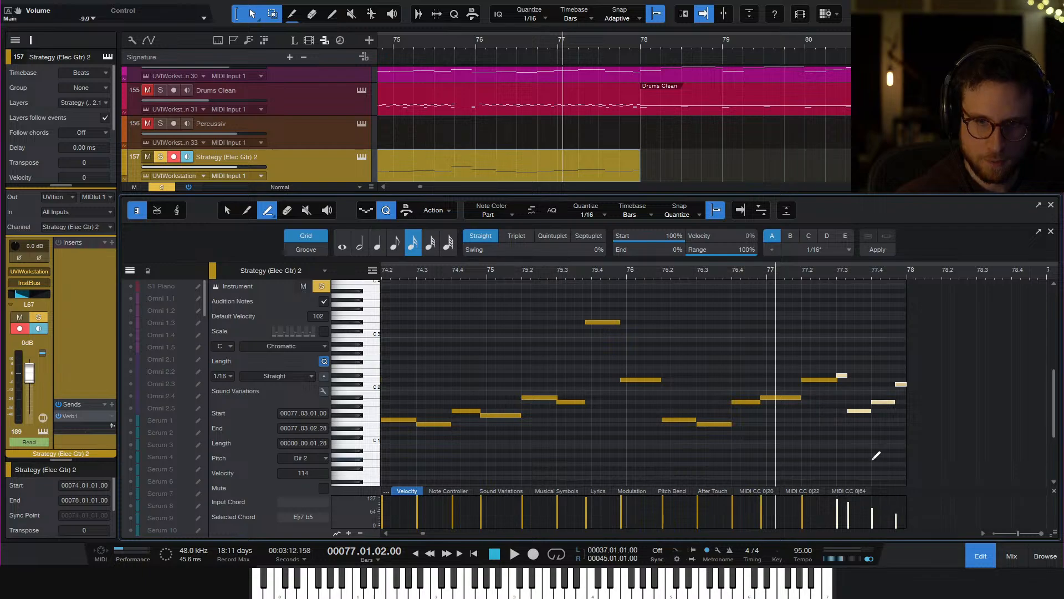
key("space")
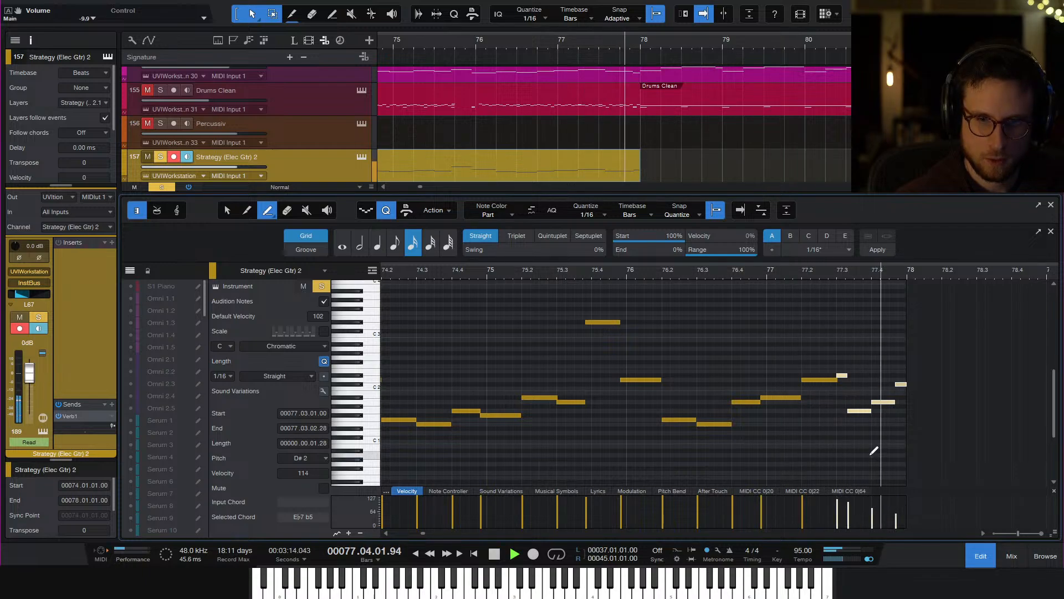
key("space")
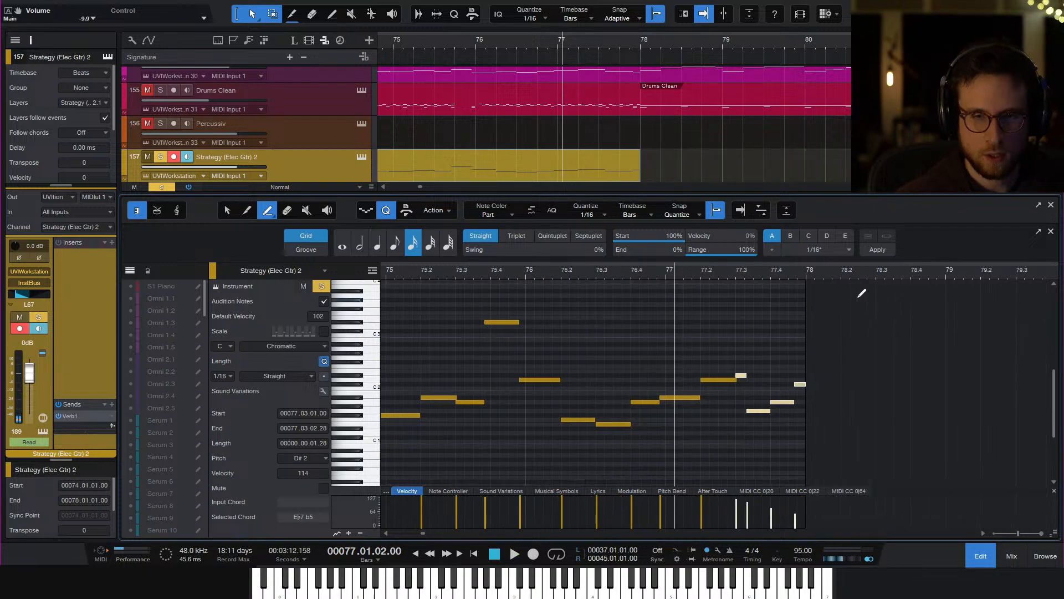
Extend the Strategy (Elec Gtr) 2 part to bar 79 and add a sustained D2 note across bar 78
key("1")
mouse_move(804, 284)
left_mouse_down()
mouse_move(884, 307)
mouse_move(945, 304)
left_mouse_up()
left_click(809, 388)
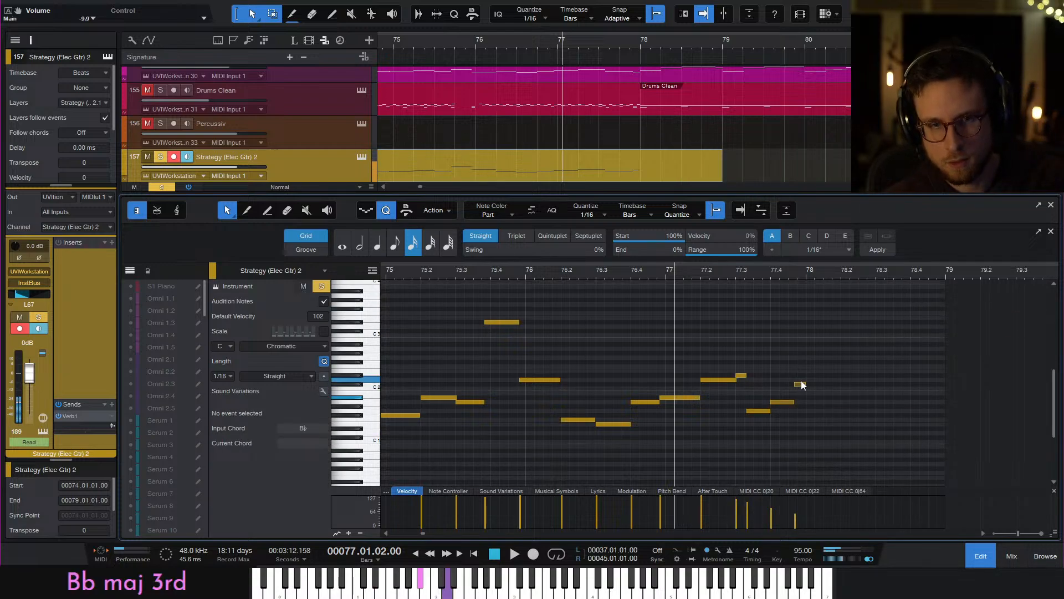
left_click_drag(802, 385, 943, 384)
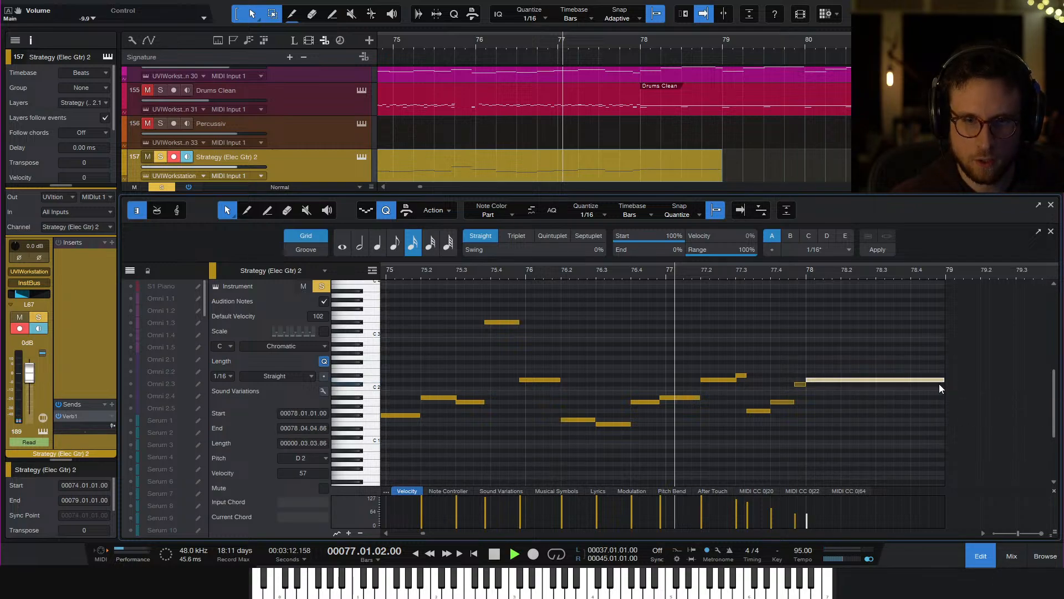
Lower the sustained D2 guitar note's velocity to 47 during playback and save the song
key("space")
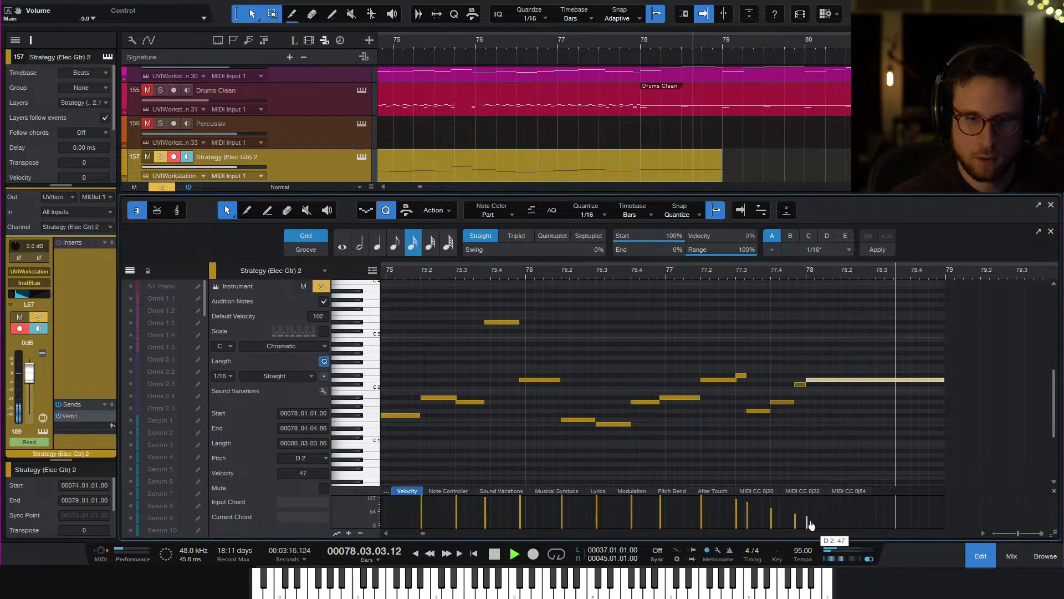
key("space")
left_click(981, 556)
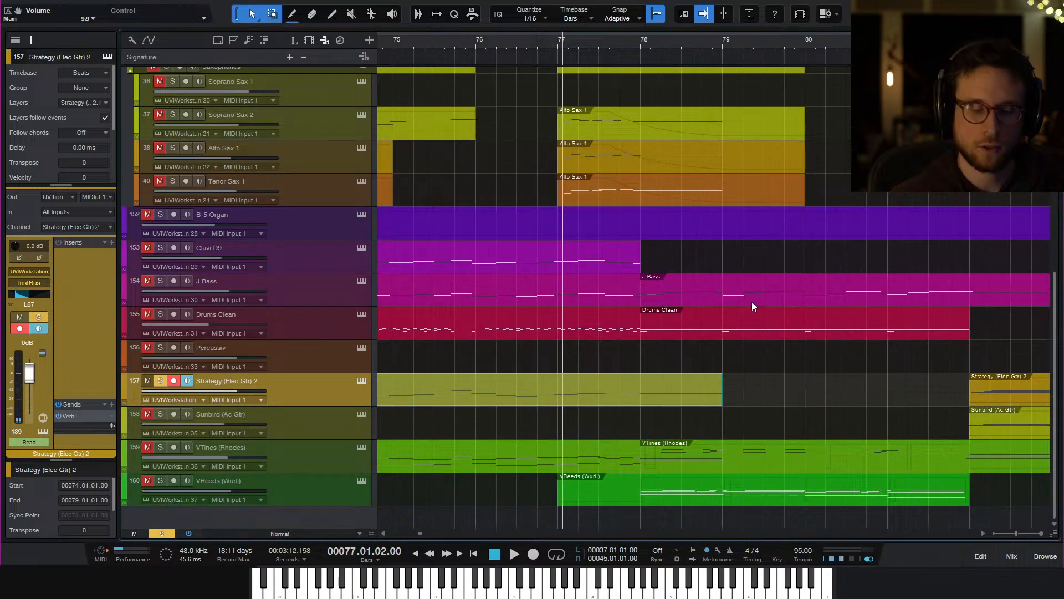
key("ctrl+s")
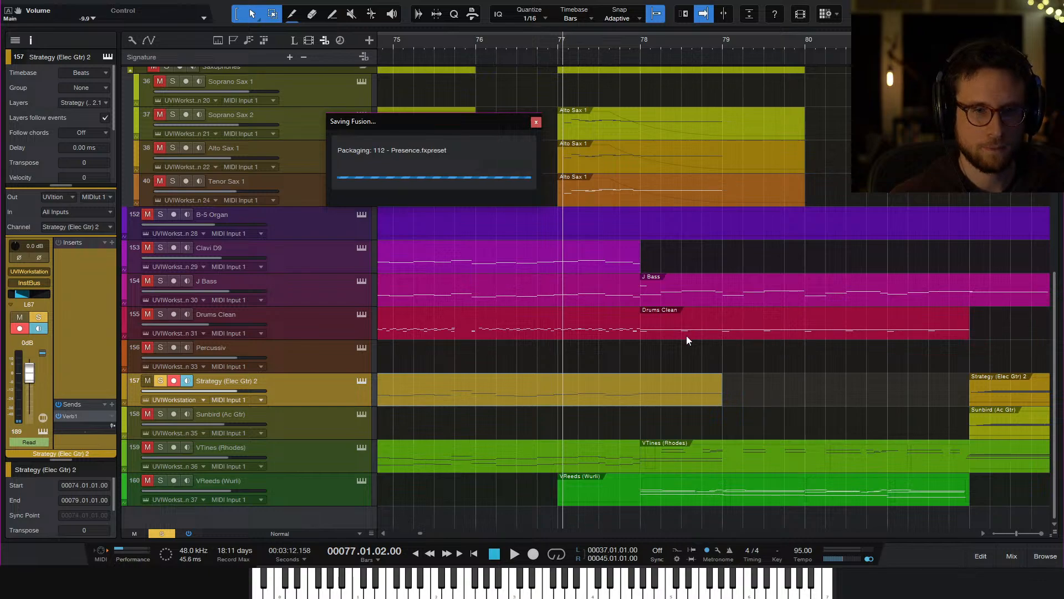
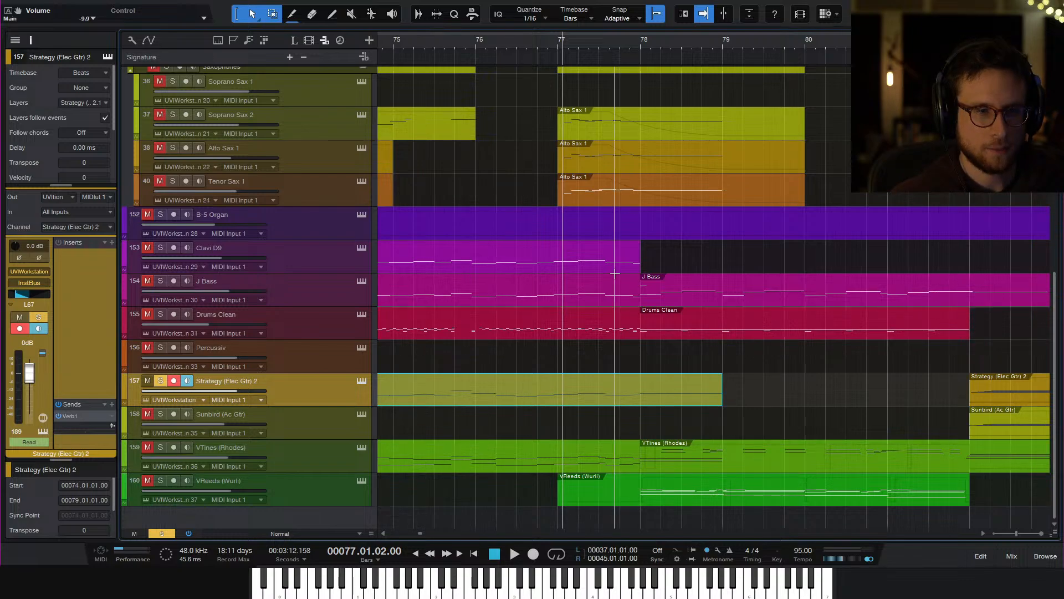
Taper the velocities of the last four J Bass notes in bar 77 from 119 to 64 and play the result
double_click(612, 298)
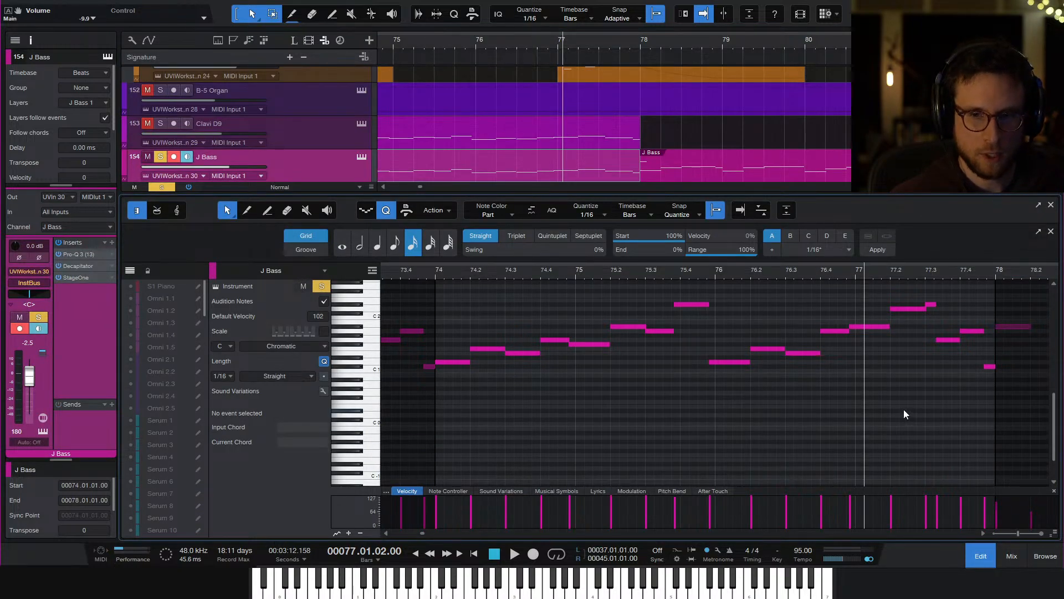
scroll(846, 304, "right", 3)
left_click_drag(790, 294, 856, 382)
key("5")
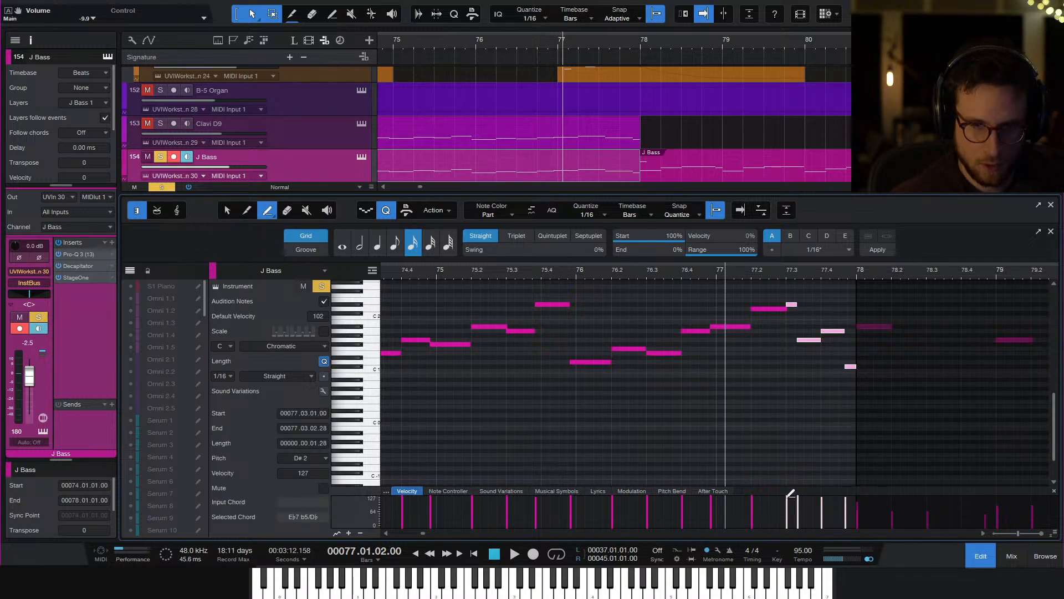
left_click_drag(853, 509, 852, 507)
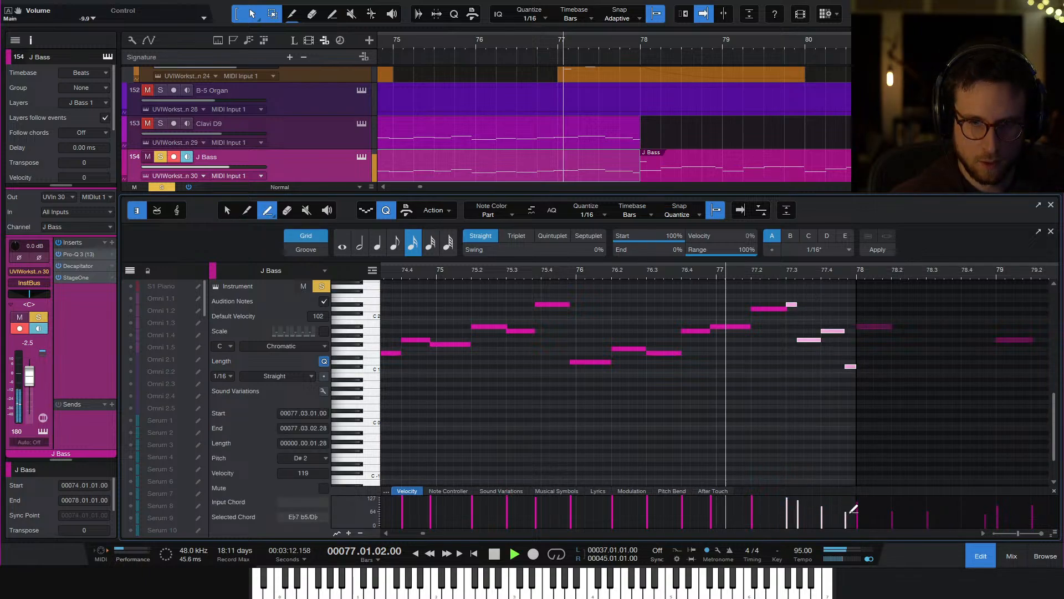
key("space")
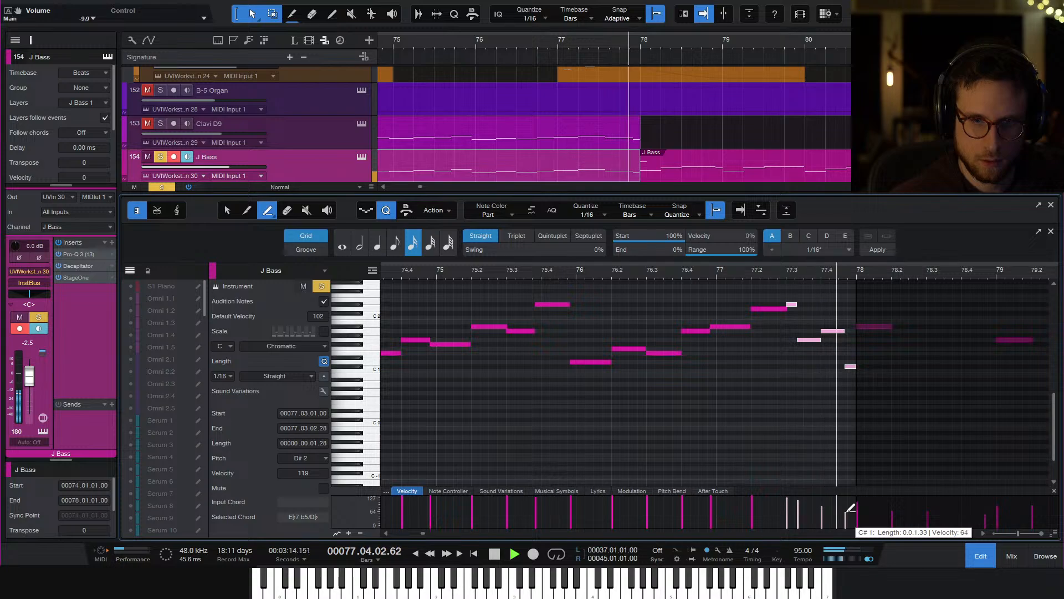
key("space")
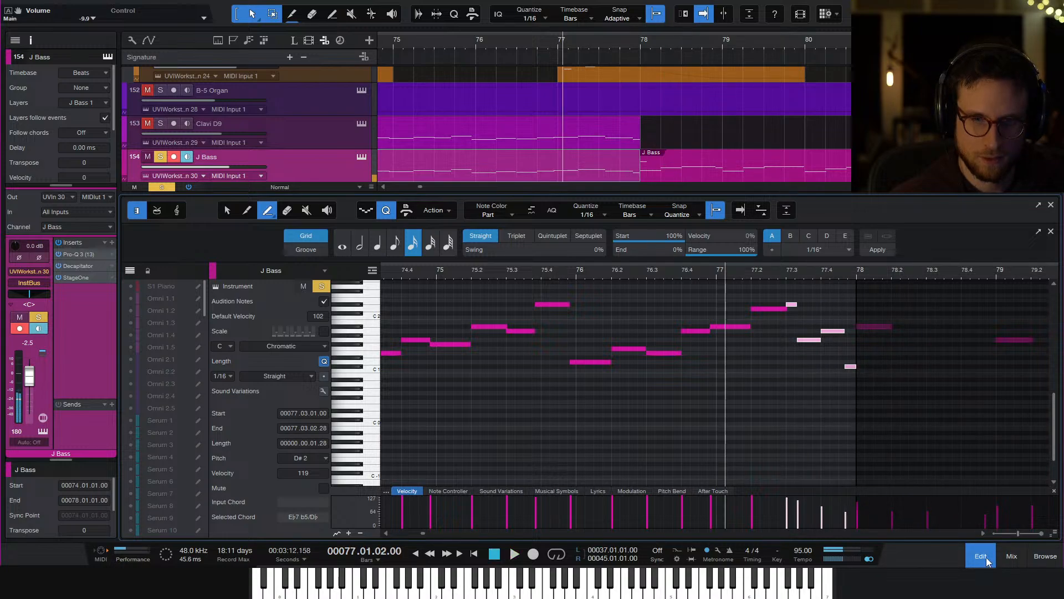
left_click(992, 554)
Taper the last four Clavi D9 note velocities in bar 77 from 127 to 67 and extend the part to 78.04.01.00
double_click(627, 268)
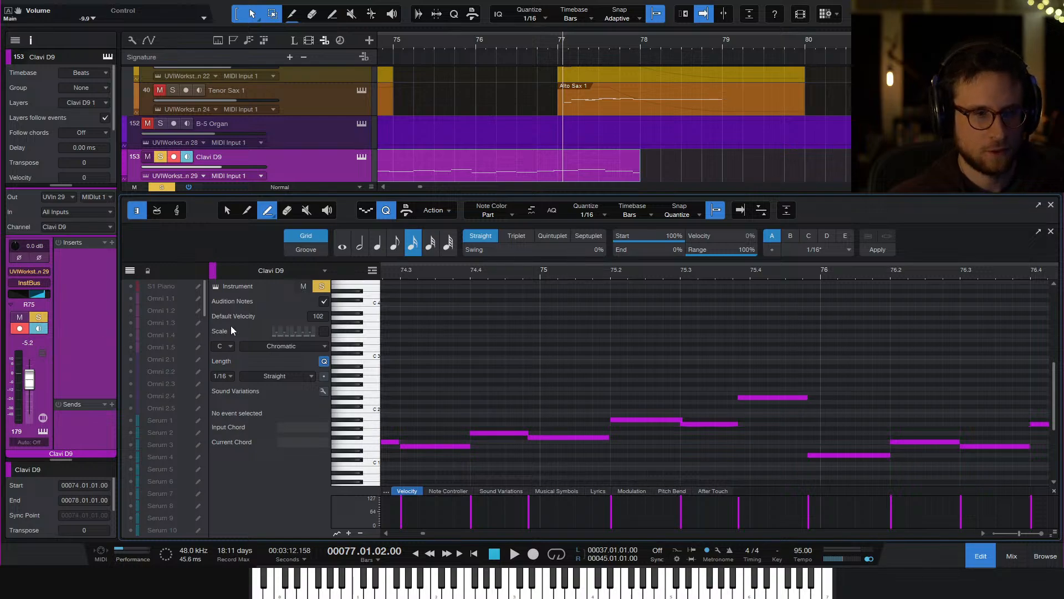
scroll(784, 425, "right", 10)
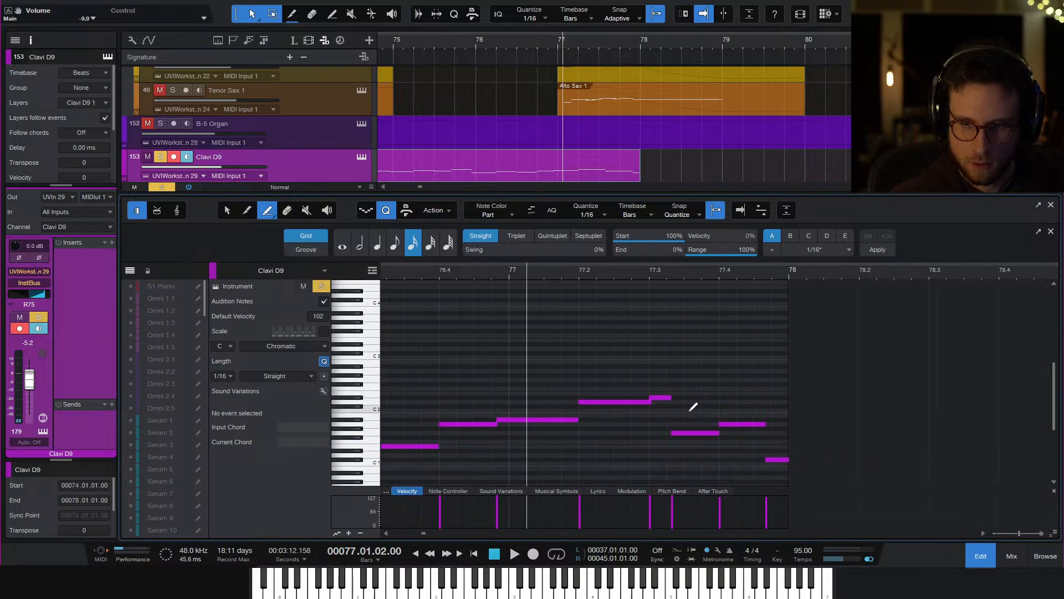
key("1")
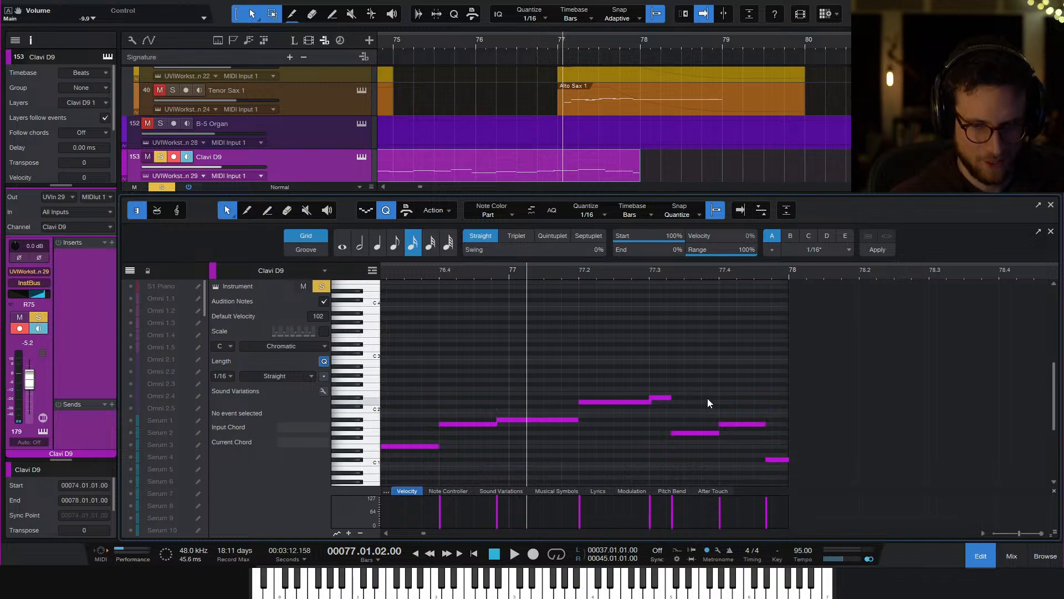
left_click_drag(669, 388, 810, 465)
key("5")
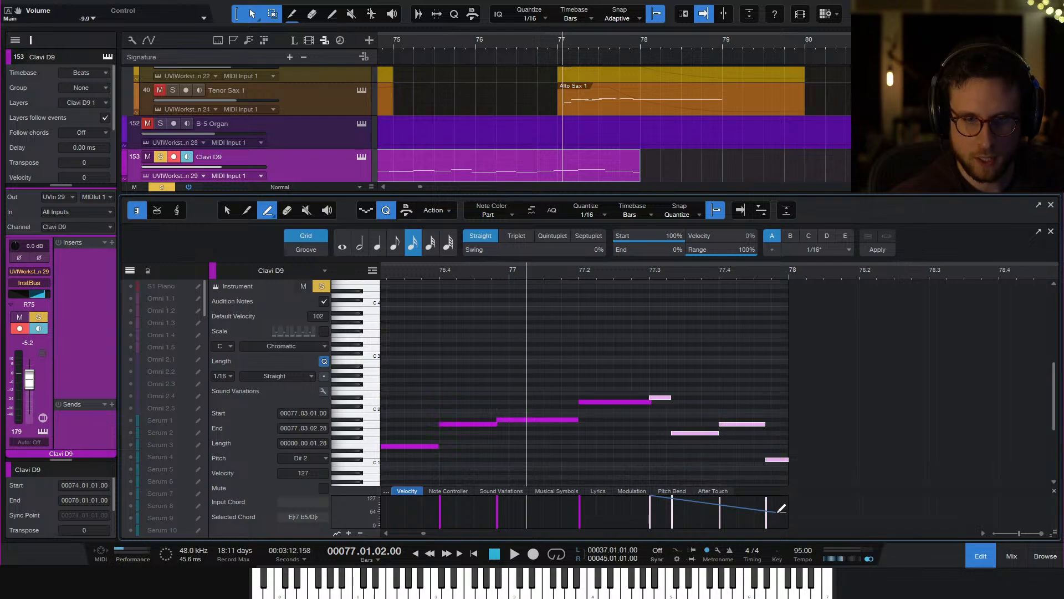
left_click_drag(781, 508, 784, 505)
key("space")
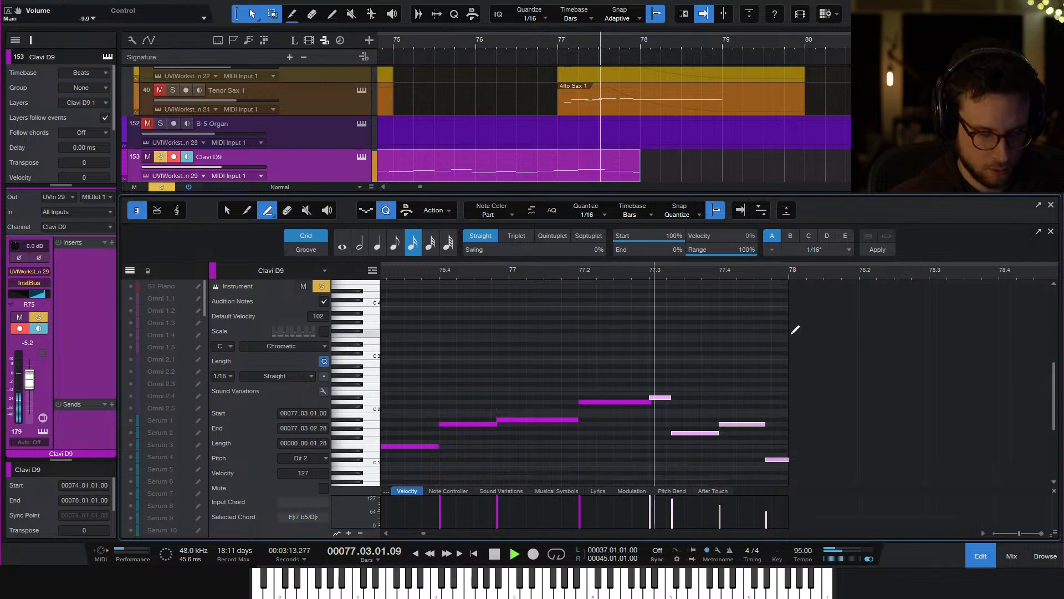
key("space")
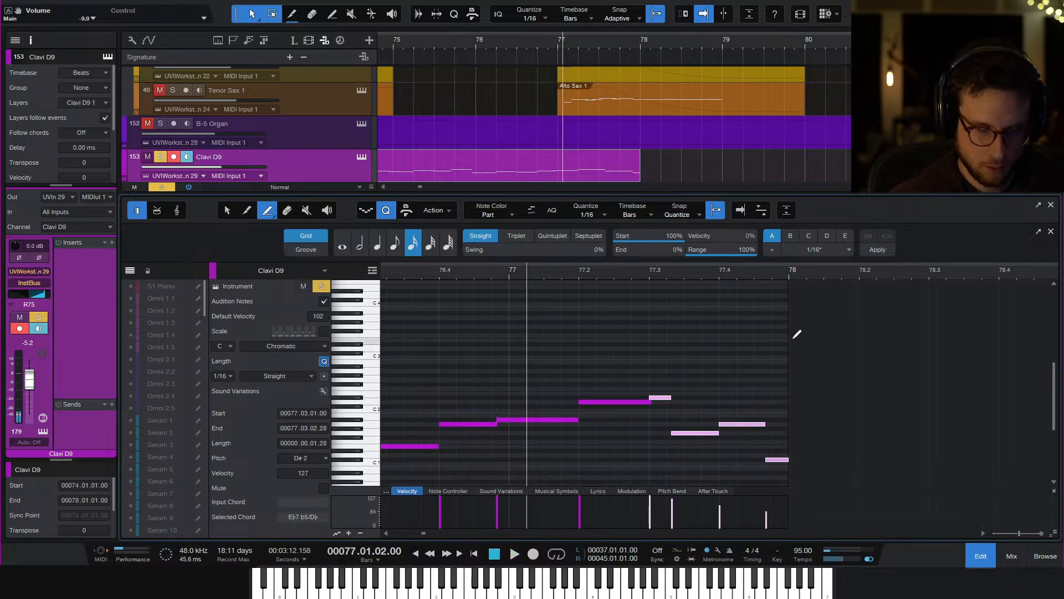
left_click_drag(788, 283, 998, 316)
left_click(811, 451)
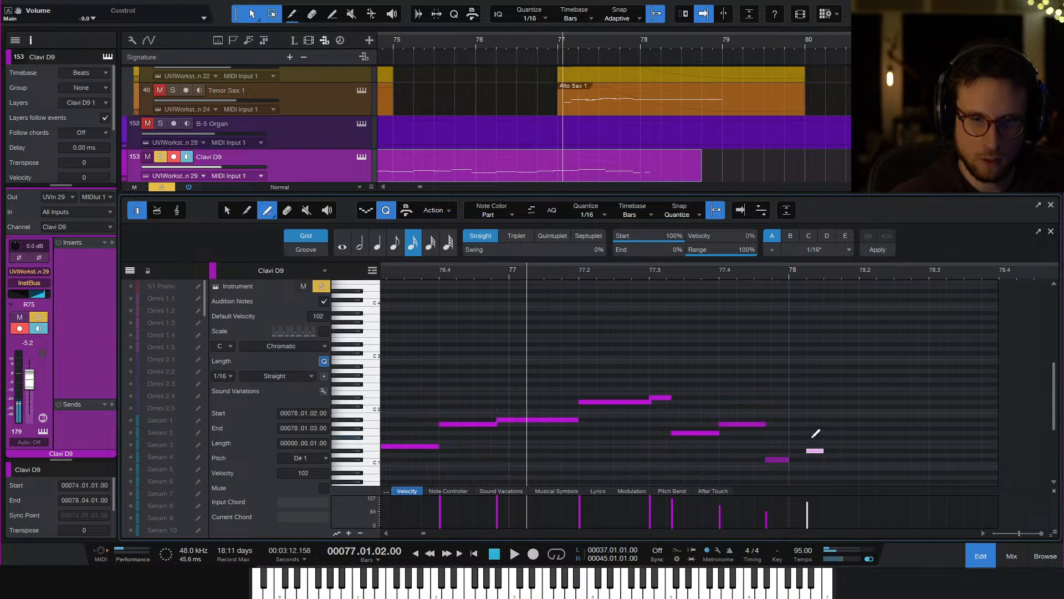
key("1")
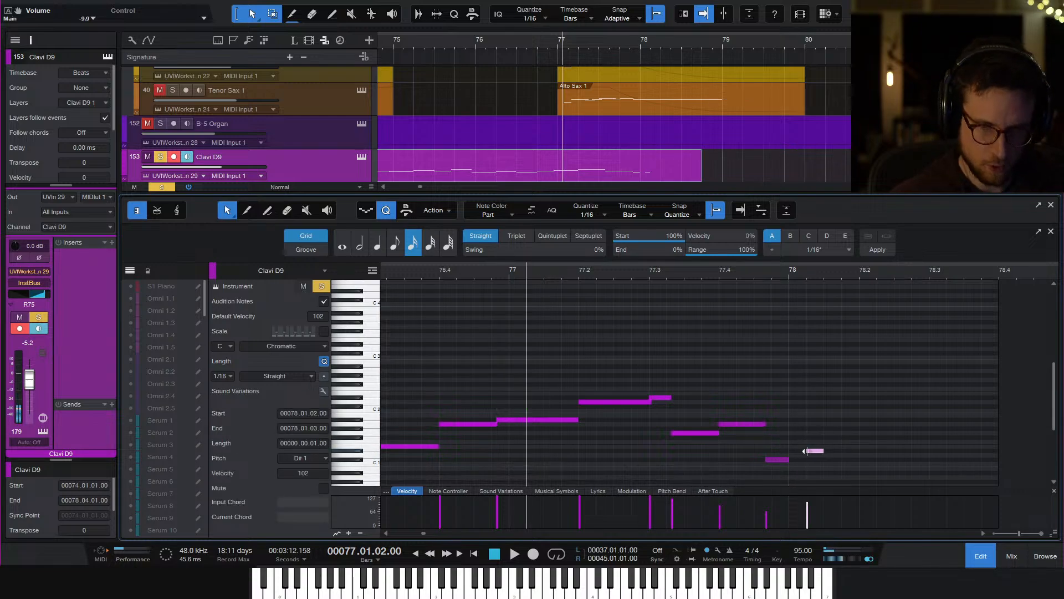
left_click(810, 449)
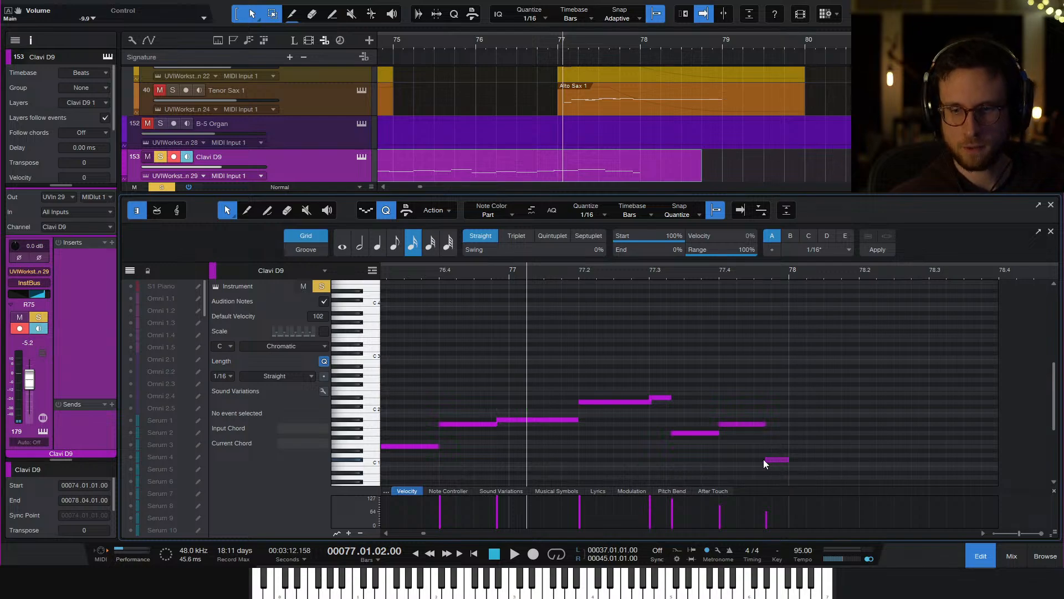
Copy the last Clavi D9 note of bar 77 to A#1, stretch it from 78.01.01 to the part's end, and play it
left_click_drag(773, 458, 808, 420)
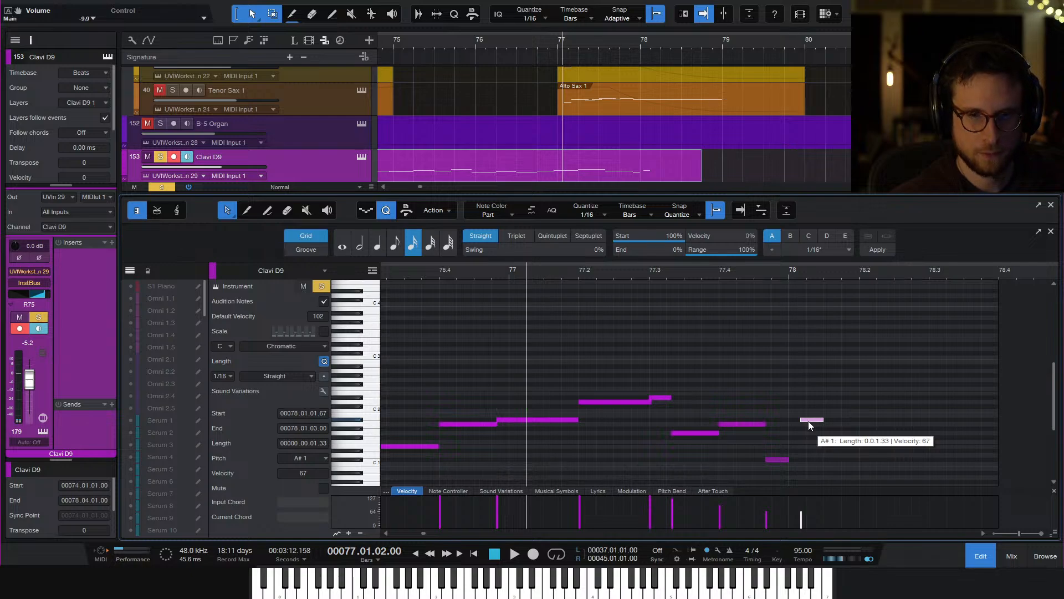
left_click_drag(808, 421, 984, 430)
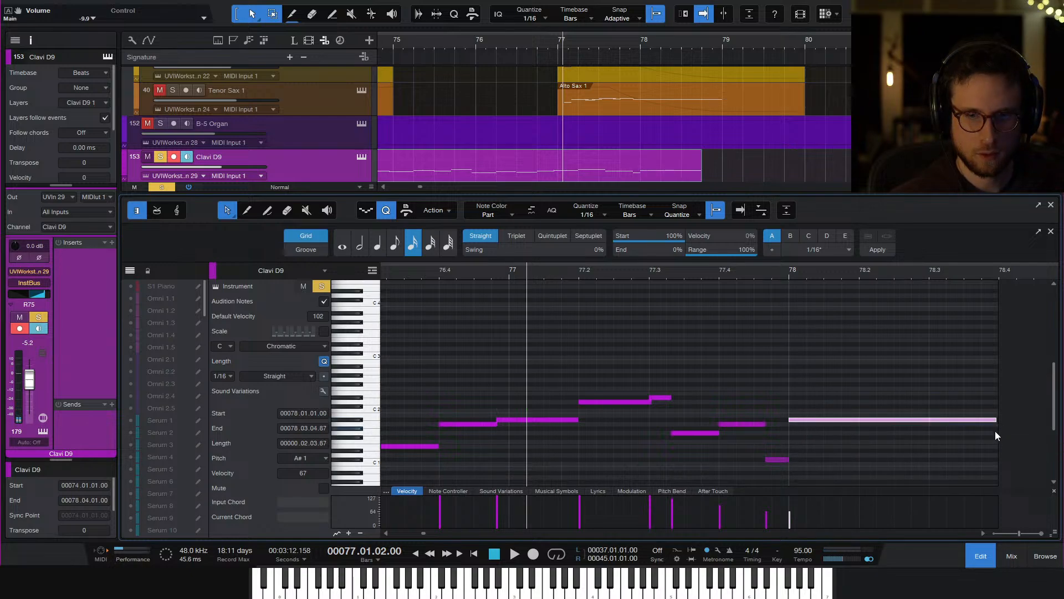
key("space")
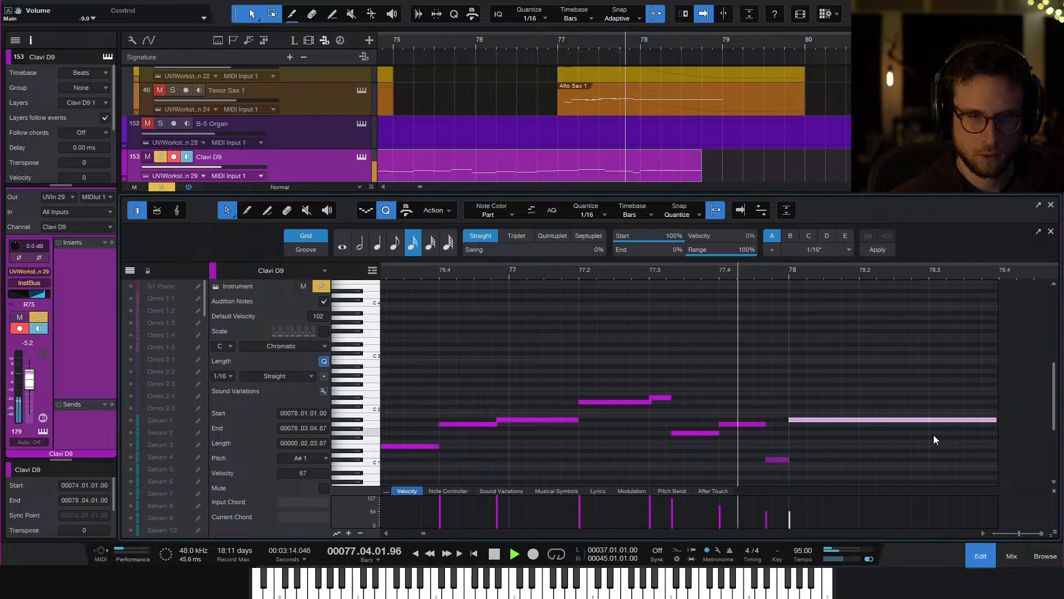
Lower the sustained A#1 Clavi note's velocity, play the transition into bar 78, and return to the full arrangement
left_click_drag(789, 512, 792, 523)
key("space")
mouse_move(823, 421)
left_mouse_down()
mouse_move(827, 471)
mouse_move(824, 420)
left_mouse_up()
key("space")
left_click(834, 389)
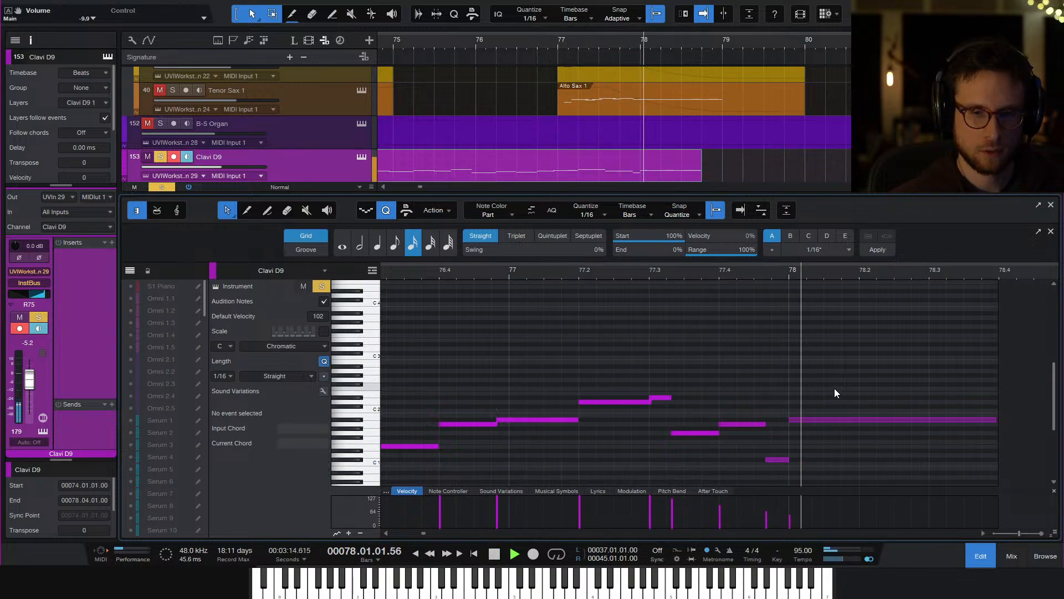
key("space")
left_click(983, 557)
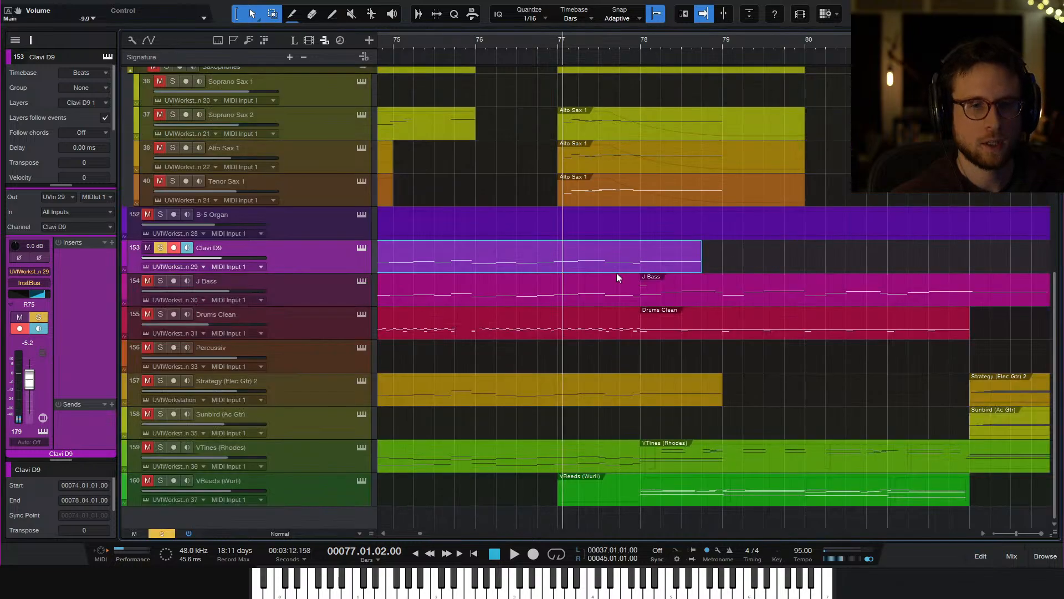
scroll(630, 280, "up", 4)
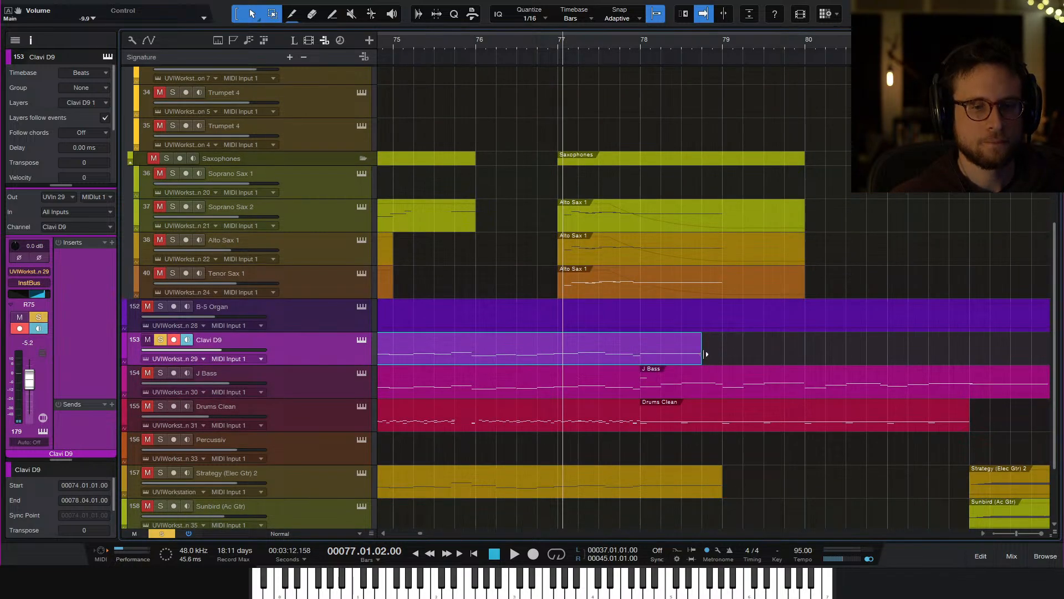
Extend the Clavi D9 part to 79.01.01.00 and stretch its sustained A#1 note to the new part end
left_click_drag(705, 354, 727, 360)
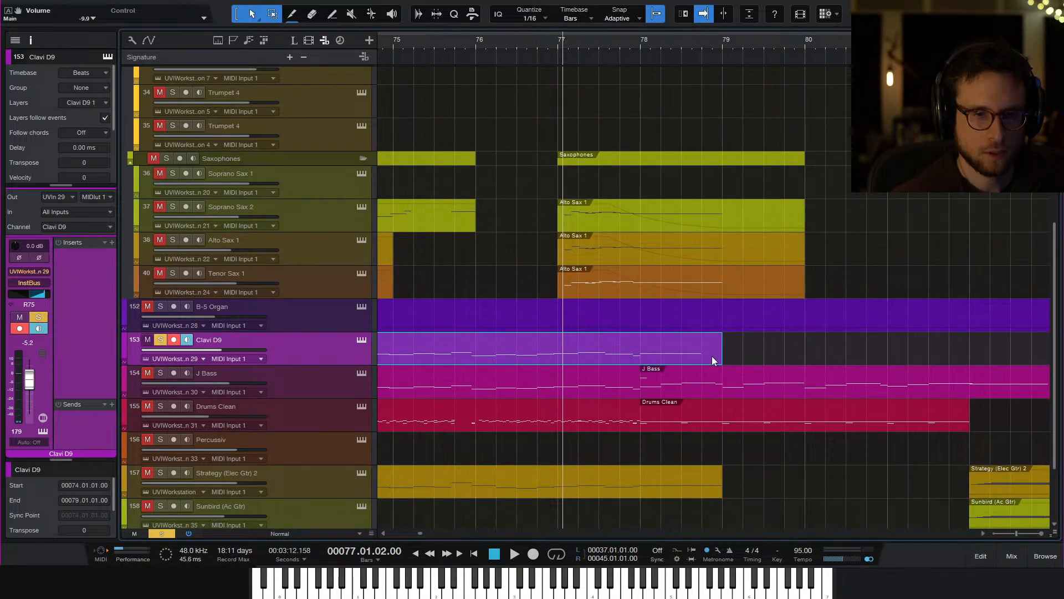
double_click(713, 358)
scroll(945, 416, "right", 3)
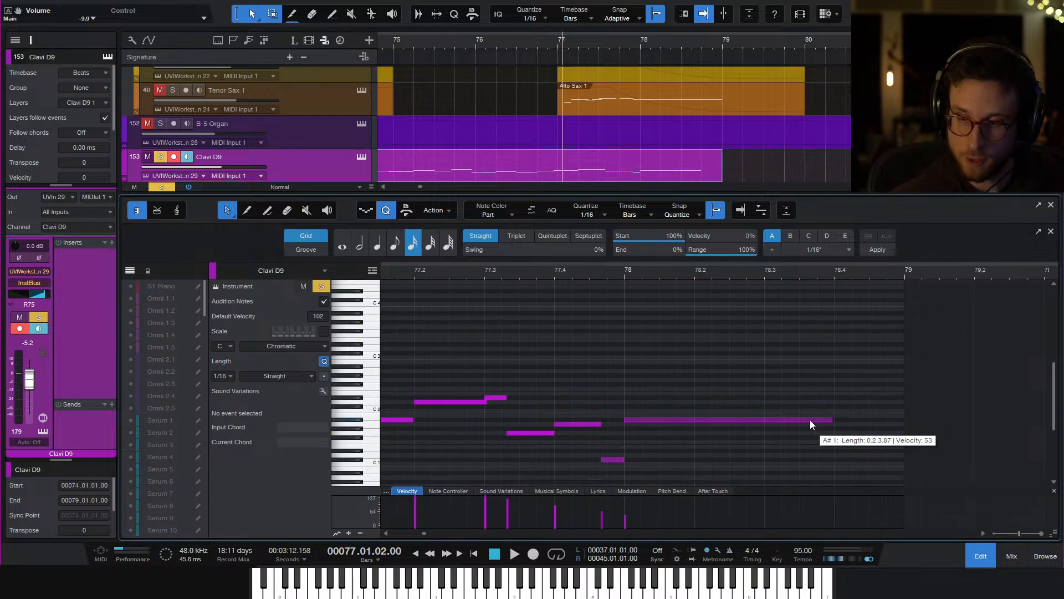
left_click_drag(781, 387, 904, 422)
left_click(974, 545)
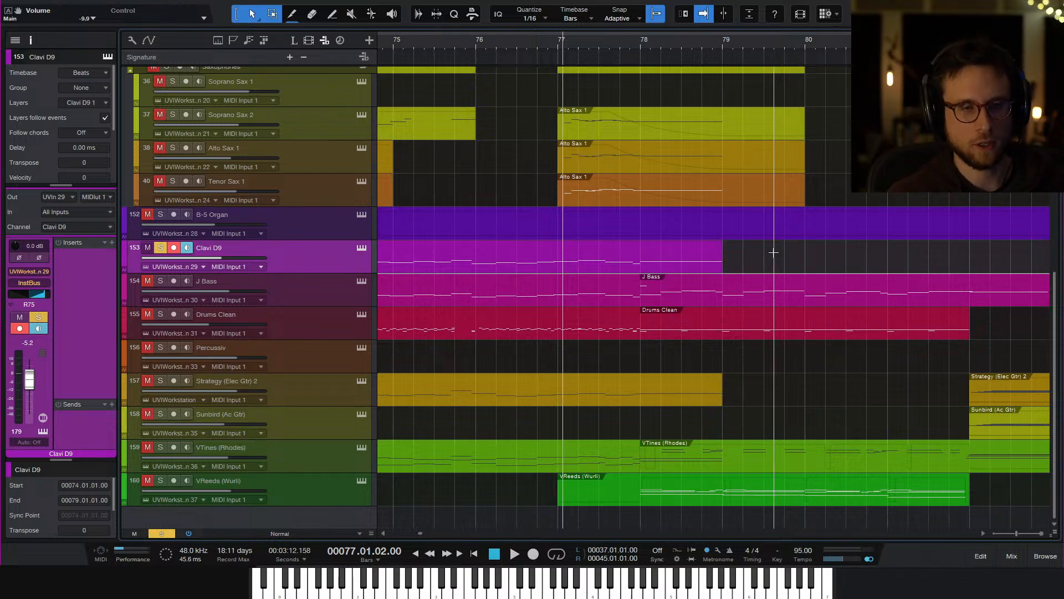
Play the soloed Clavi D9 transition from bar 77 into bar 78
scroll(744, 264, "up", 1)
key("space")
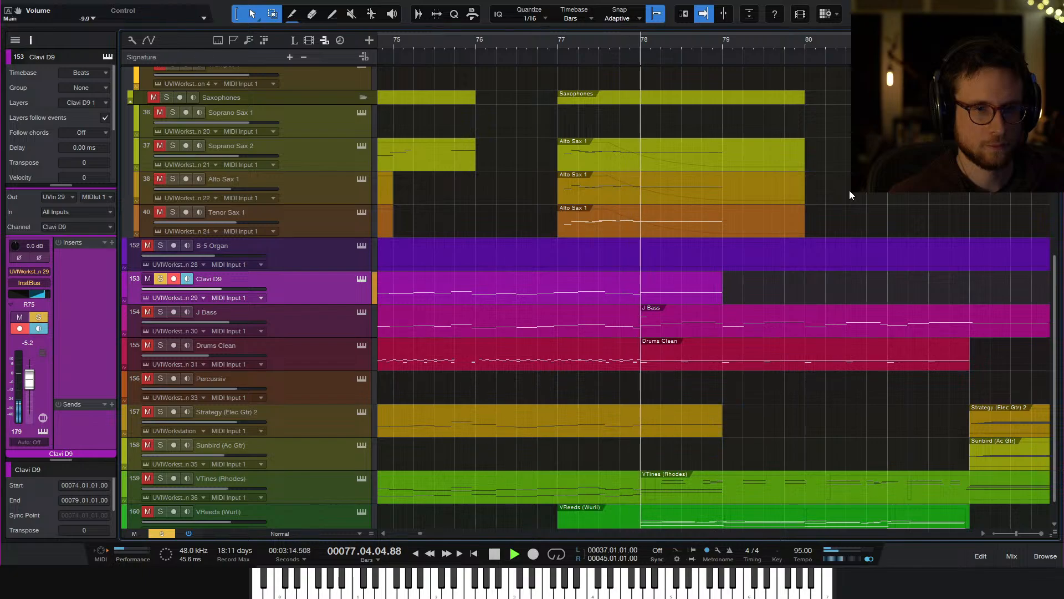
key("space")
Open the Drums Clean part that ends at bar 78 and play its bar 77 notes in solo
scroll(617, 238, "up", 8)
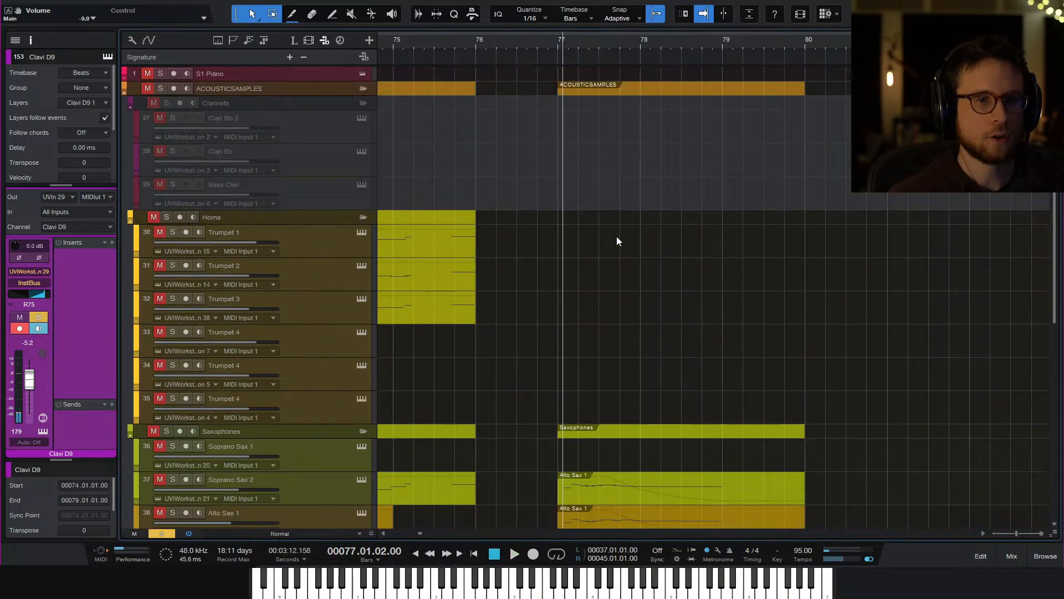
scroll(649, 301, "down", 2)
scroll(650, 301, "down", 5)
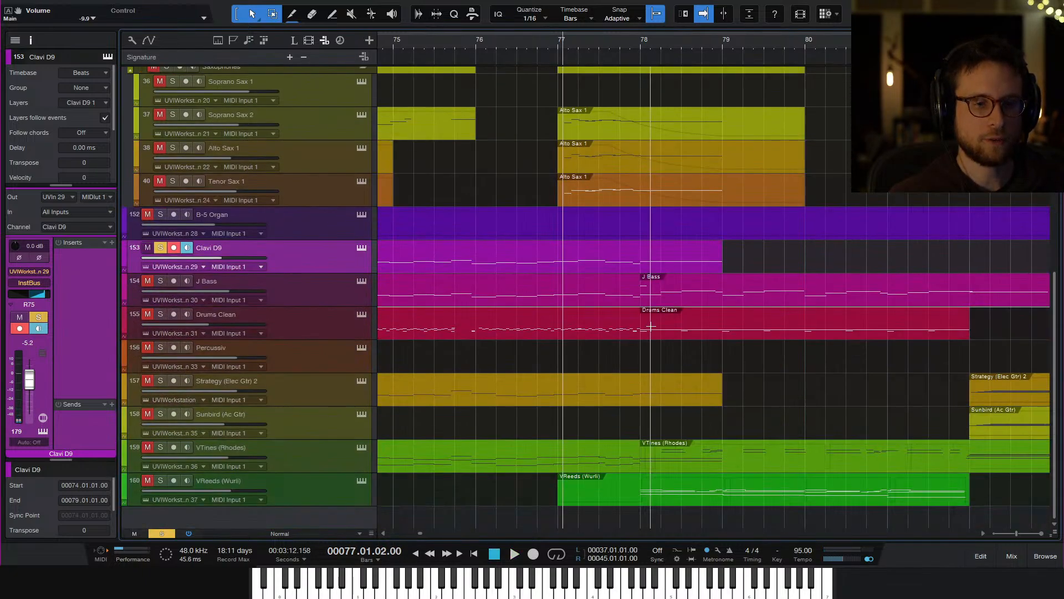
double_click(618, 331)
key("space")
scroll(797, 344, "left", 5)
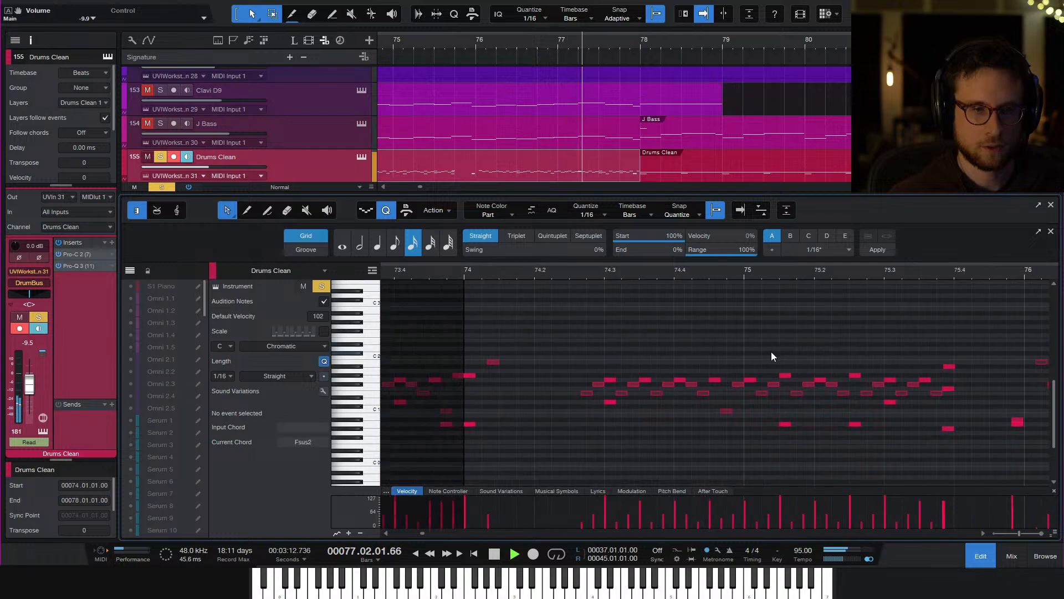
scroll(824, 343, "left", 4)
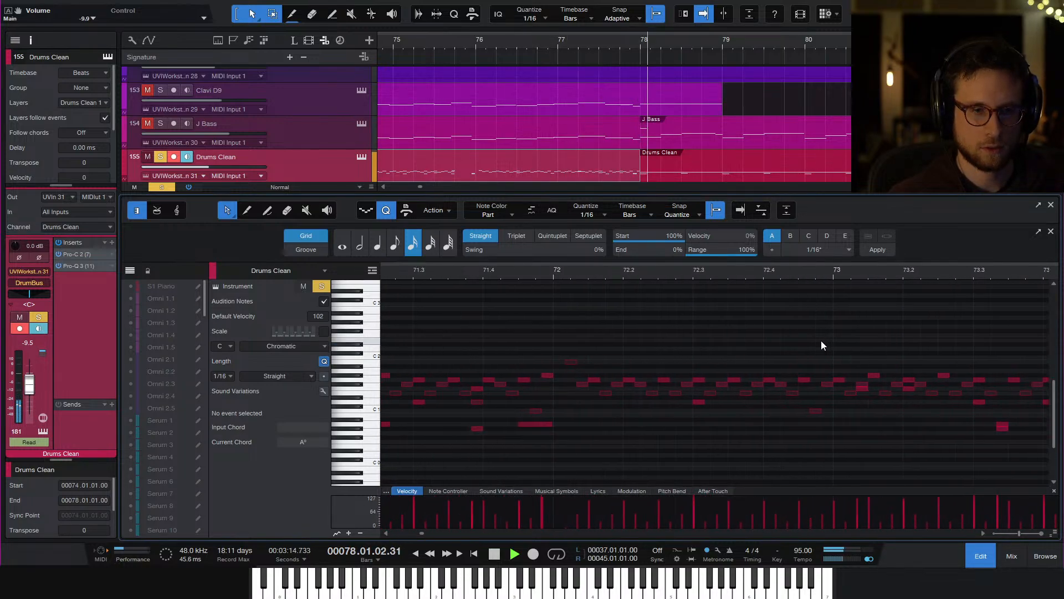
scroll(823, 349, "right", 12)
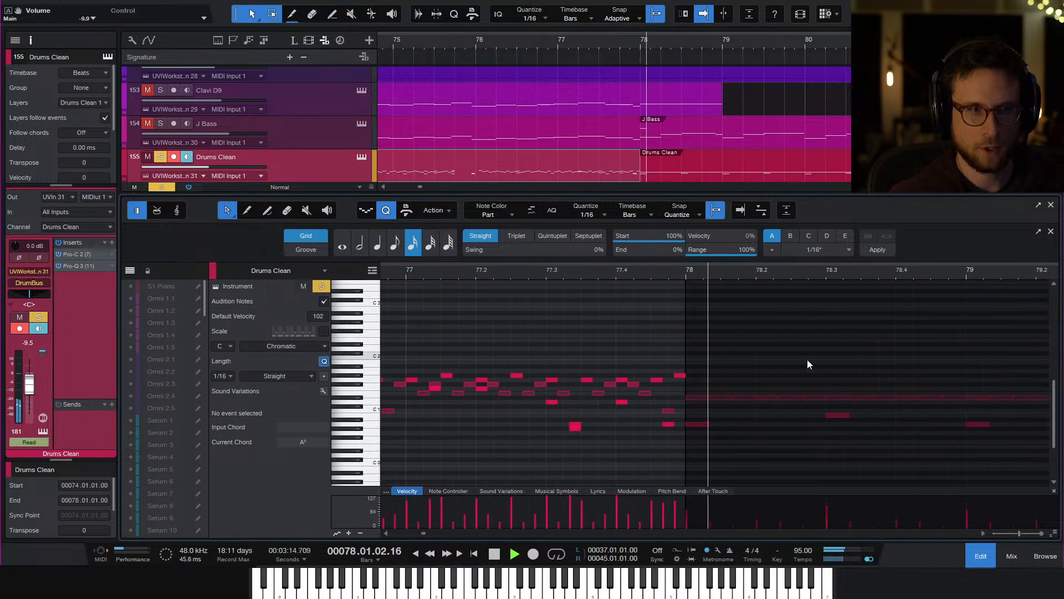
key("space")
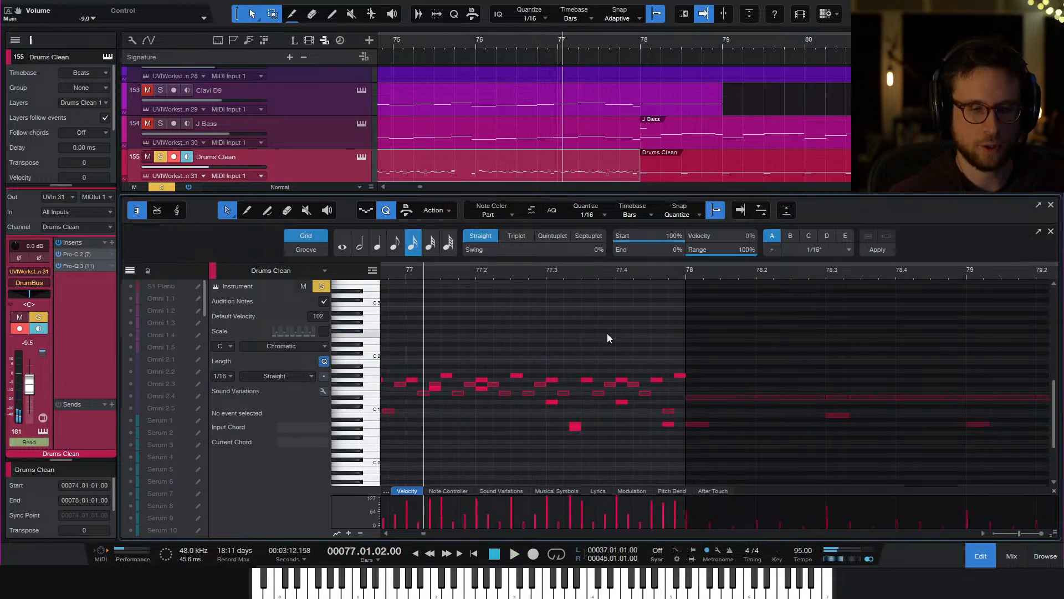
key("space")
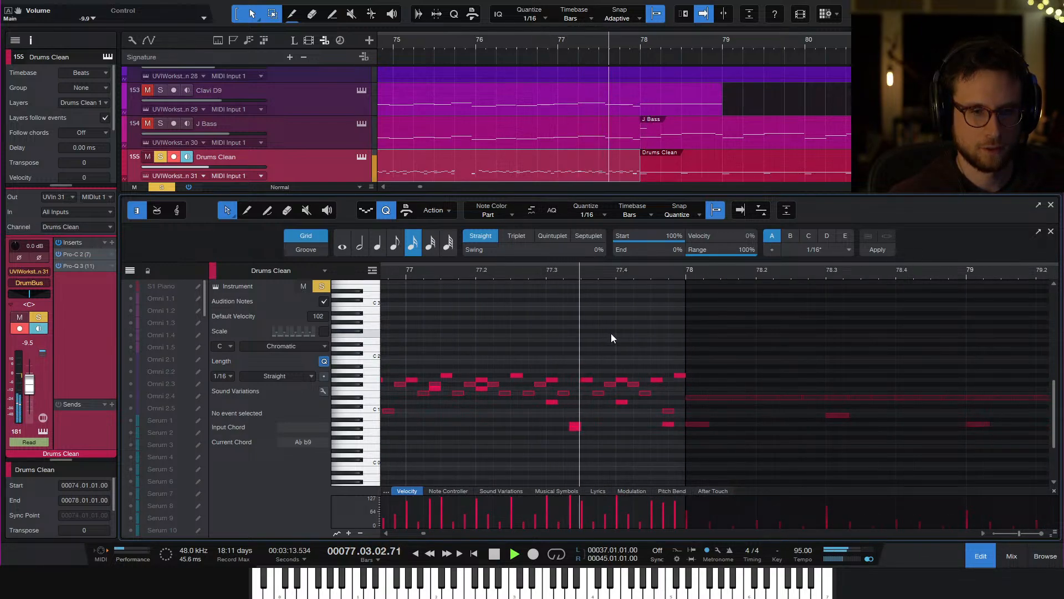
key("space")
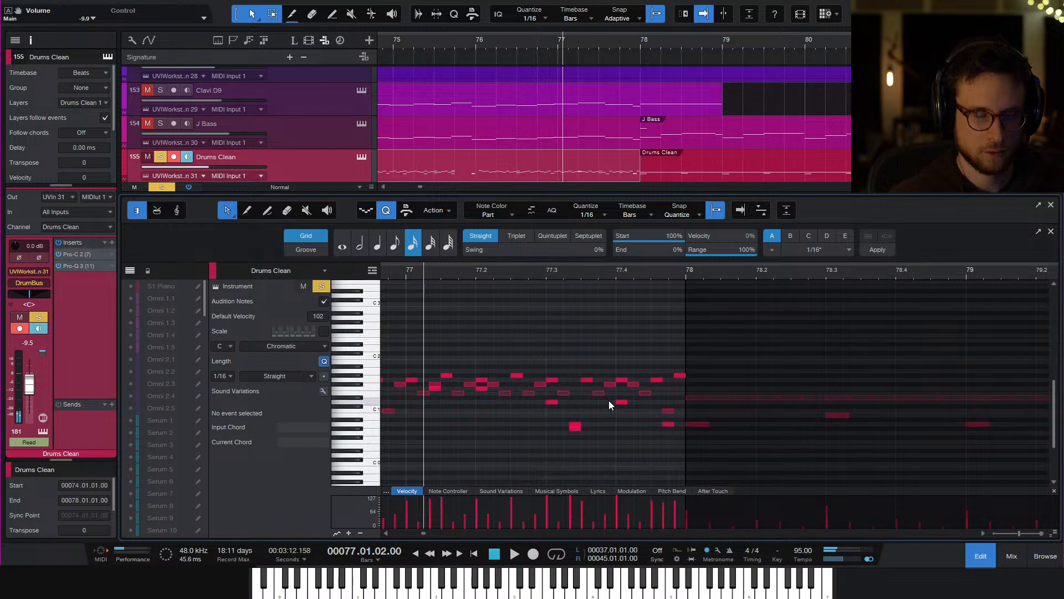
Set the velocity of the D1 drum note at 77.04.01.00 to 99 and play the result
left_click(621, 401)
left_click_drag(620, 510, 618, 516)
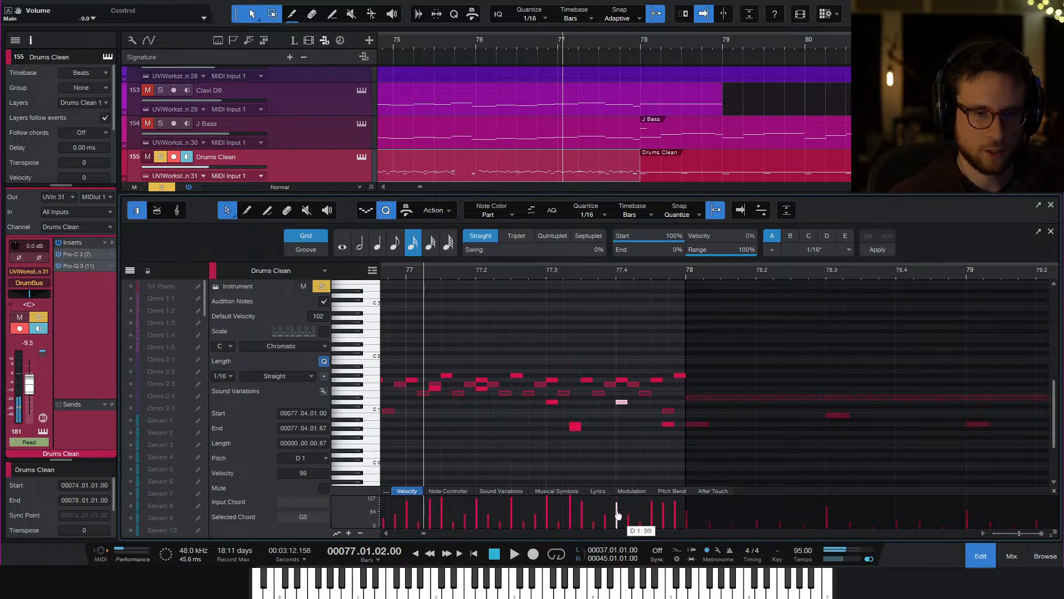
key("space")
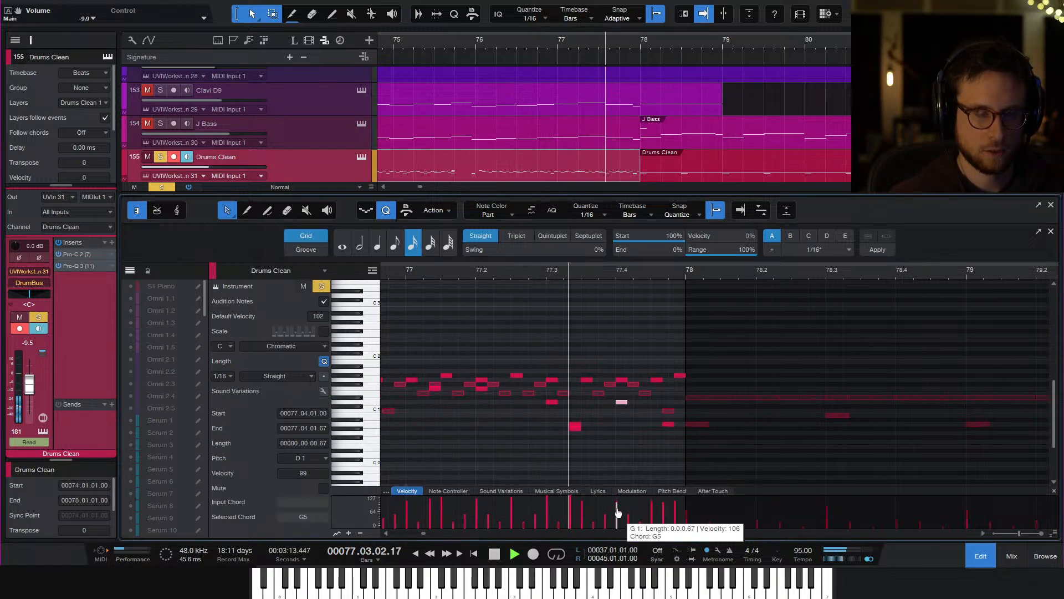
key("space")
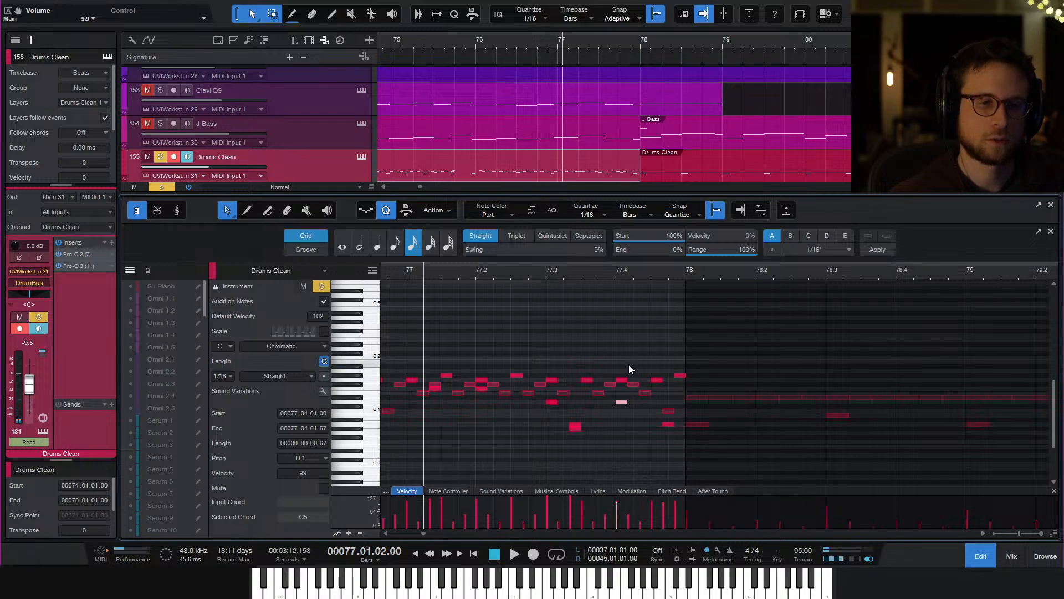
Delete the upper drum notes around beat 4 of bar 77, keeping G1 and D1 at 77.04.01.00, and play the result
left_click_drag(577, 369, 659, 396)
key("Delete")
key("Delete")
key("space")
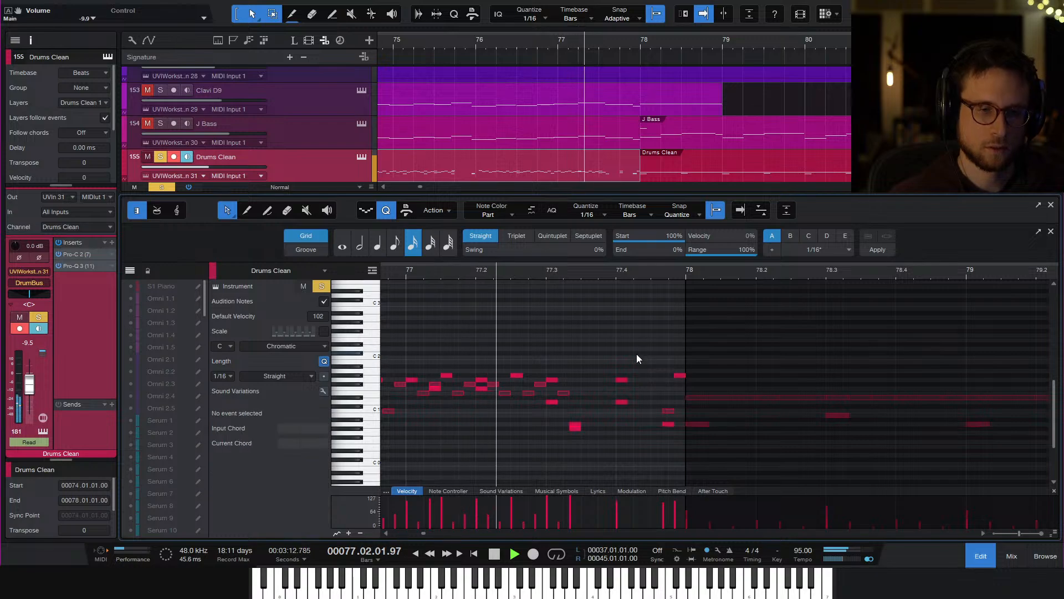
key("space")
Move the G1 drum note at 77.04.01.00 up to A1, set its velocity to 74, and play it
left_click(622, 379)
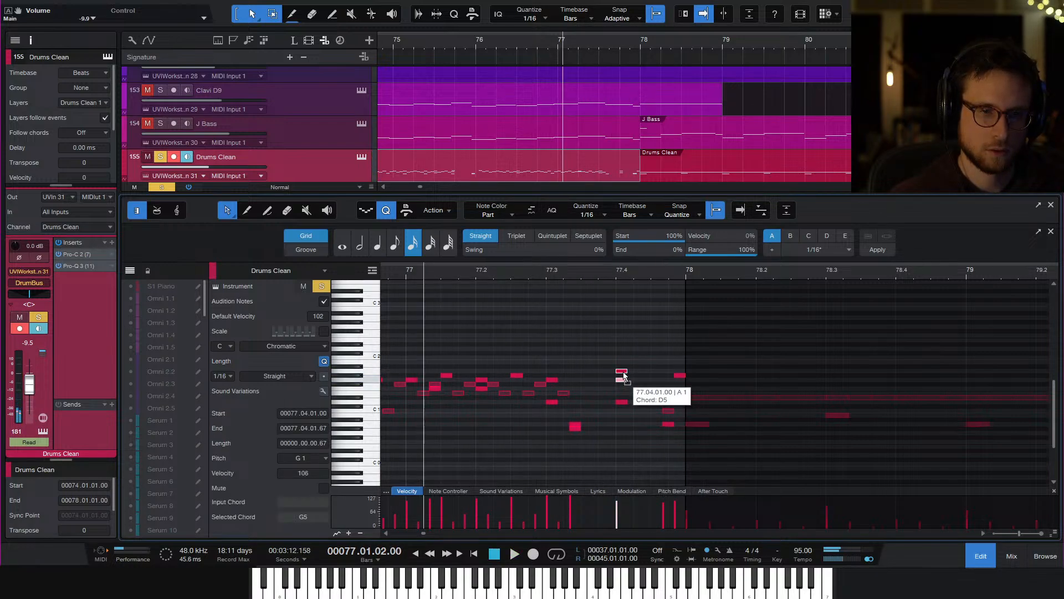
left_click_drag(623, 376, 622, 375)
left_click_drag(618, 515, 618, 518)
key("space")
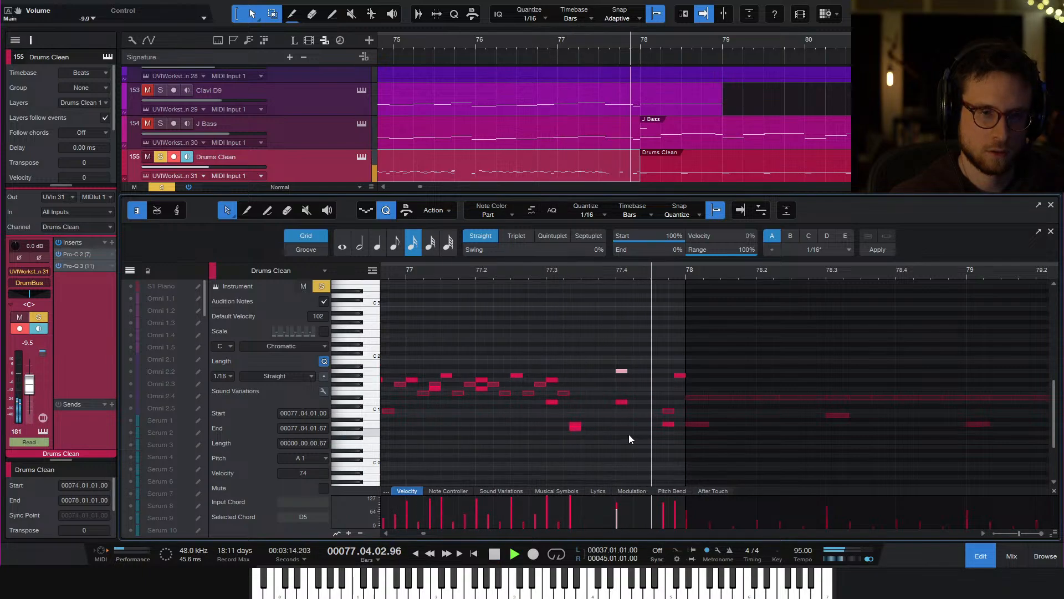
key("space")
Delete the last drum note before bar 78 and move the quiet note at 77.04.03.67 to A#0 with velocity 57
left_click_drag(672, 366, 679, 379)
key("Delete")
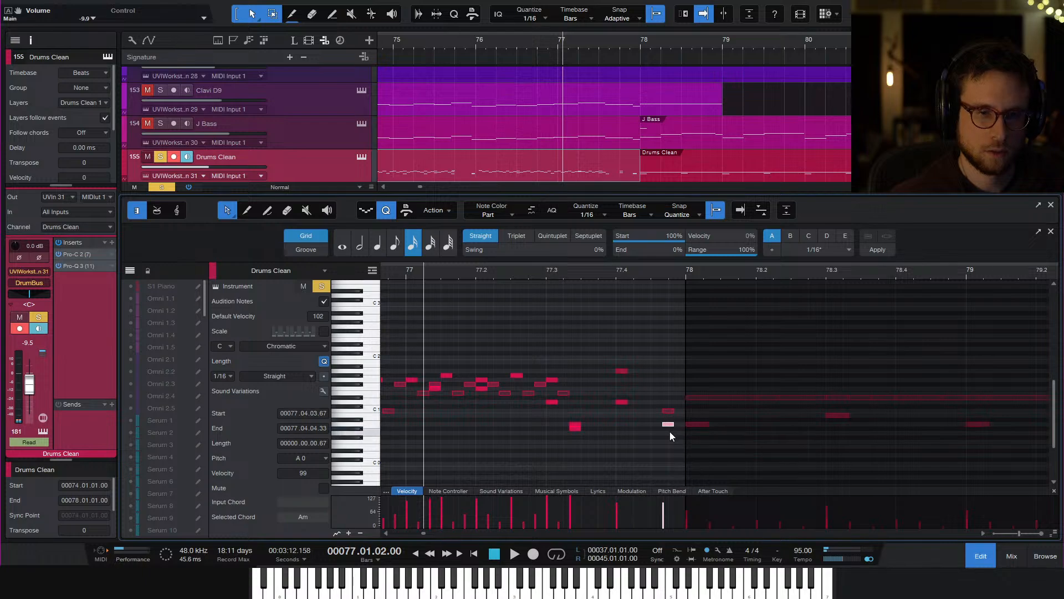
left_click_drag(668, 411, 669, 410)
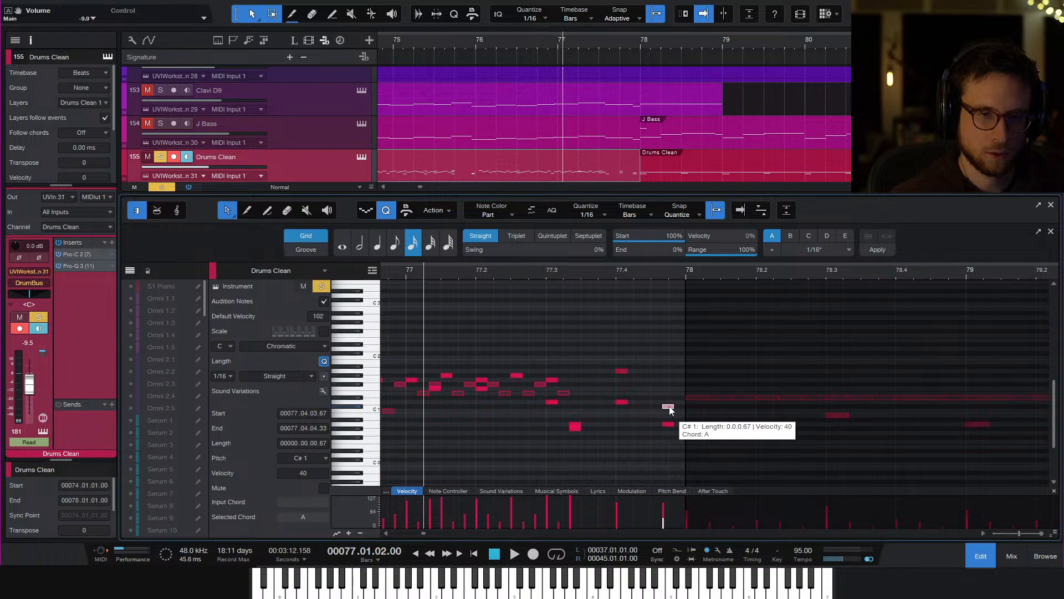
left_click_drag(669, 409, 669, 422)
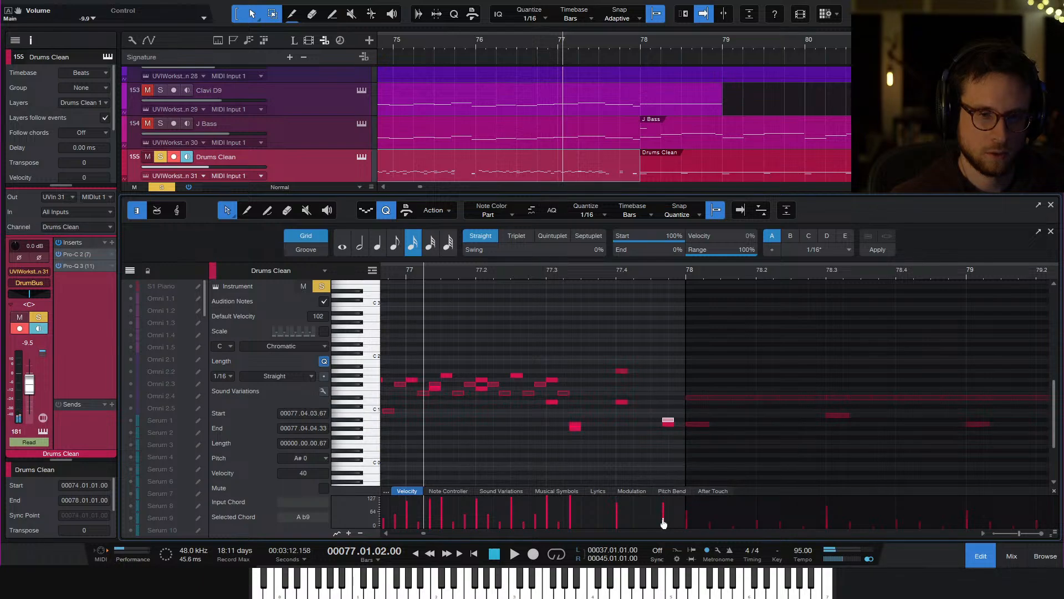
left_click_drag(664, 521, 663, 521)
key("space")
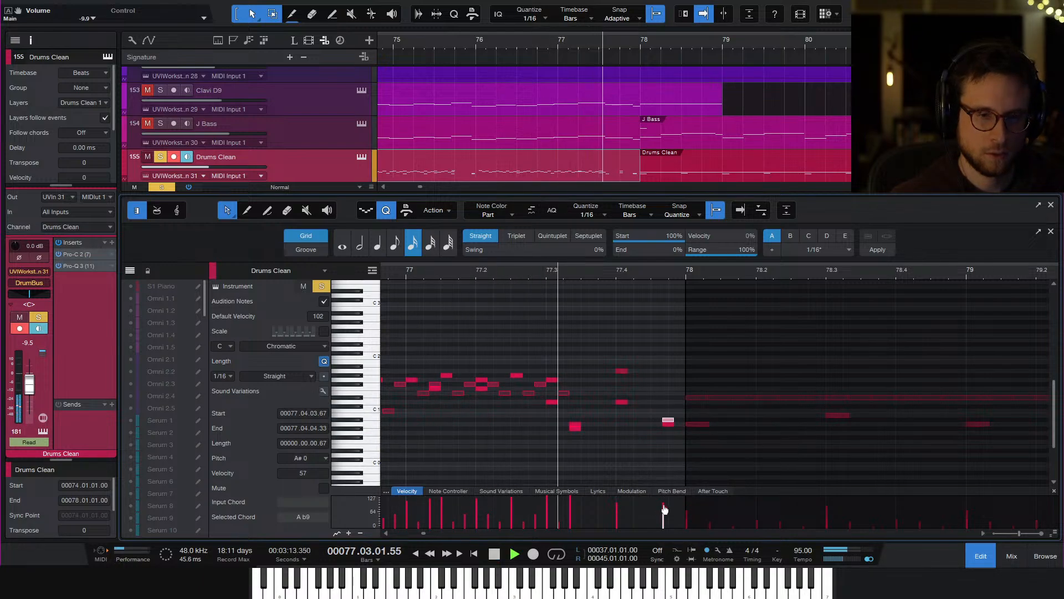
key("space")
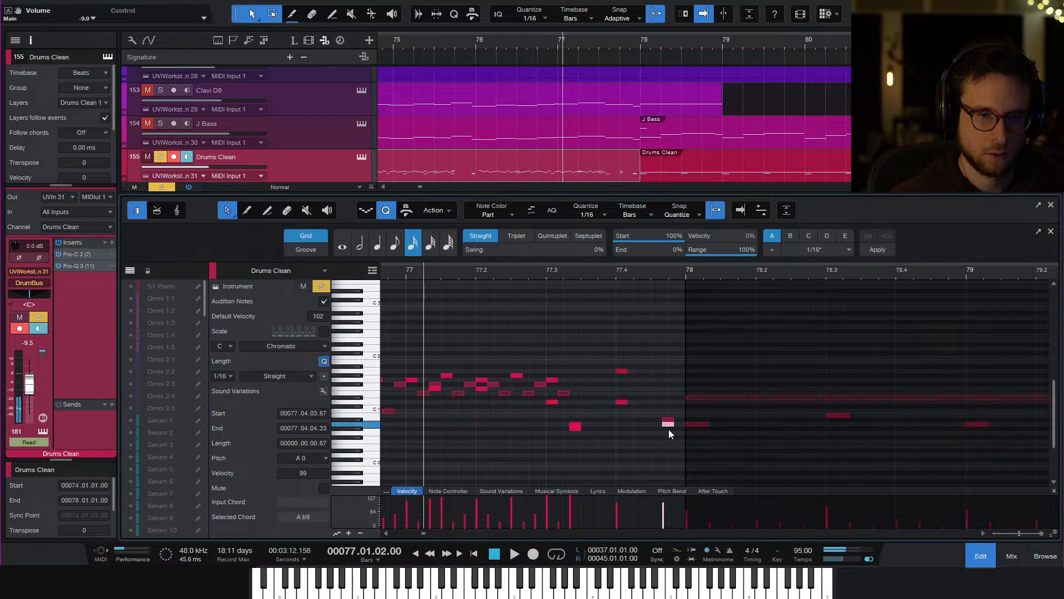
Set the velocity of the A0 drum note at 77.04.03.67 to 72 and play the transition
left_click_drag(665, 516, 665, 515)
key("space")
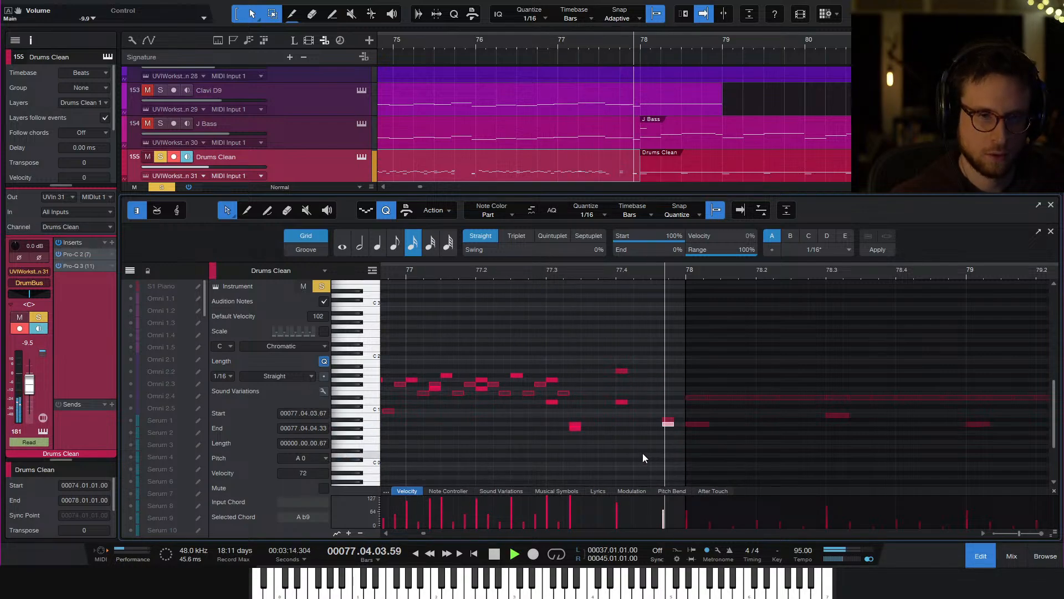
key("space")
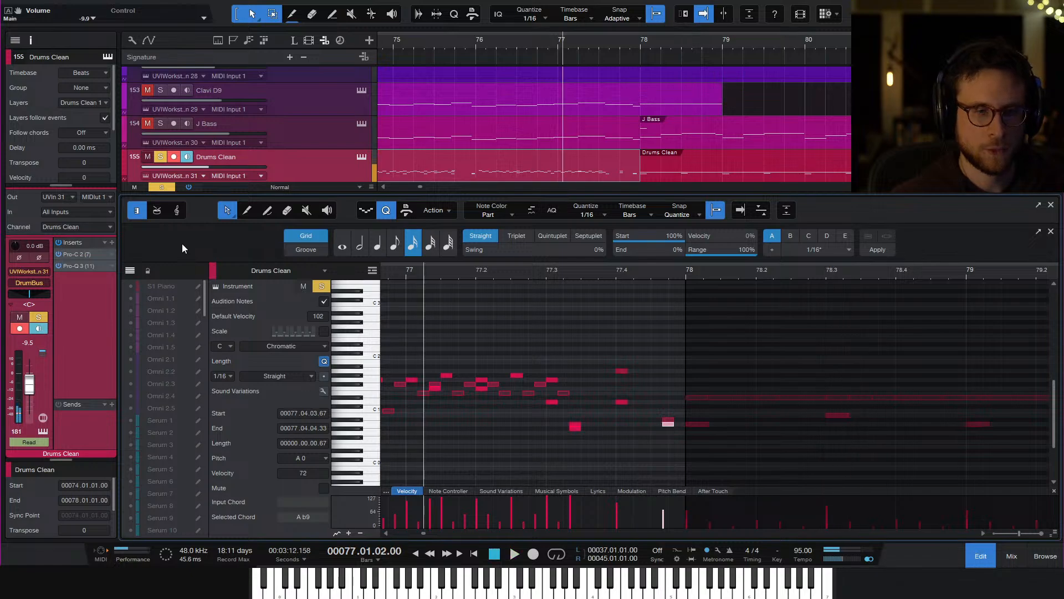
Turn off all soloing and play the transition from bar 77 with every part, returning to the full arrangement
left_click(167, 187)
key("space")
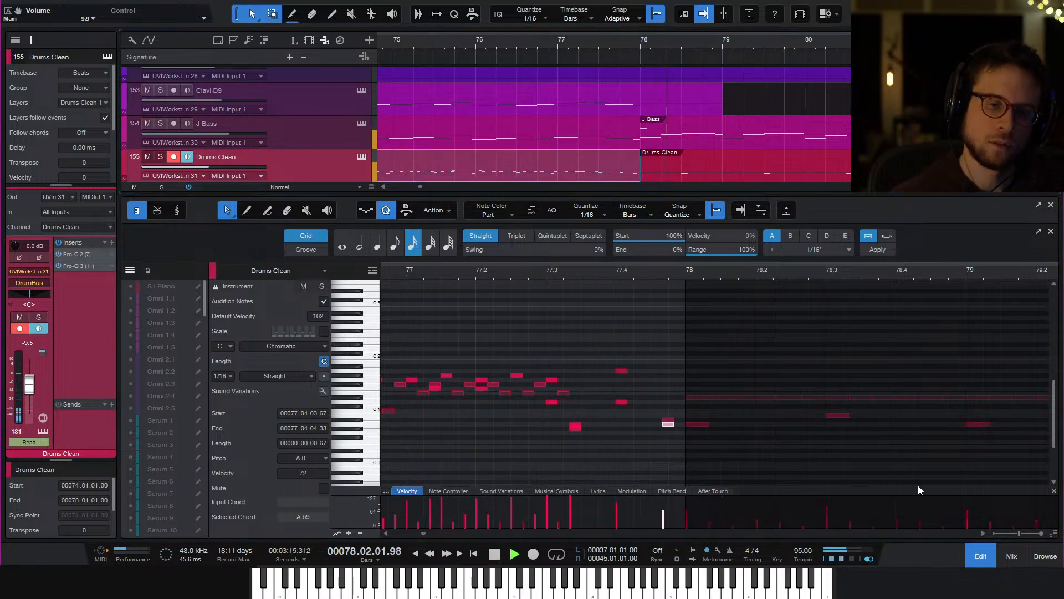
key("space")
key("space")
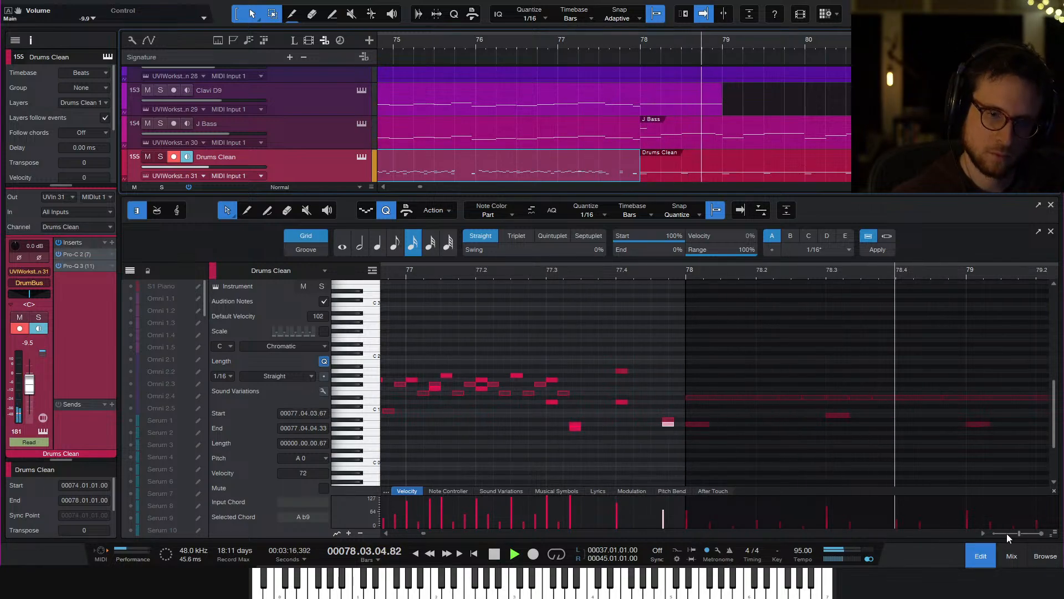
left_click(979, 556)
key("w")
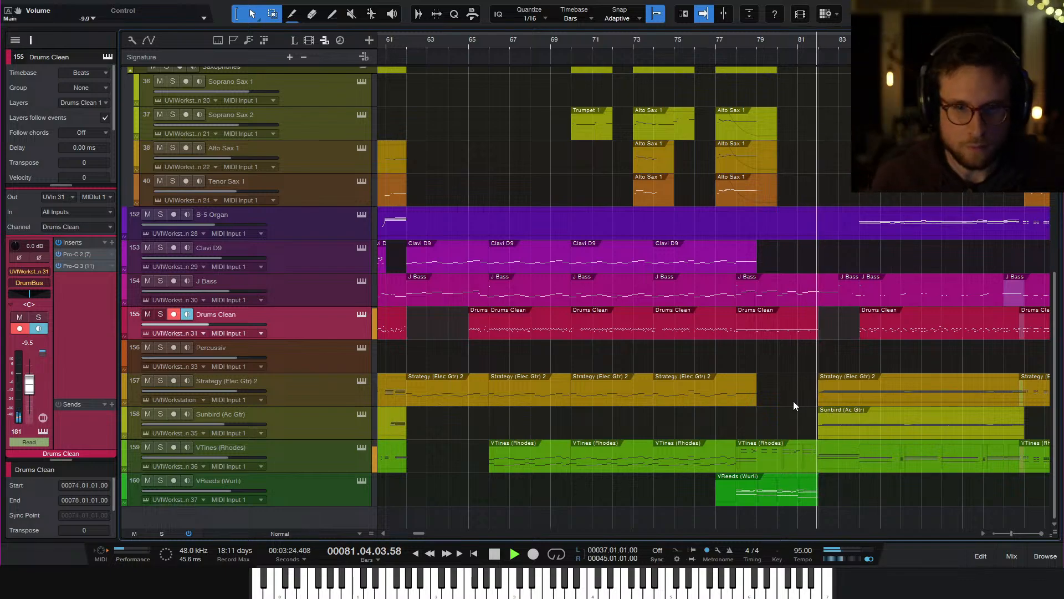
Open the Drums Clean part starting at bar 78 in the note editor and play it from bar 78
key("space")
double_click(767, 325)
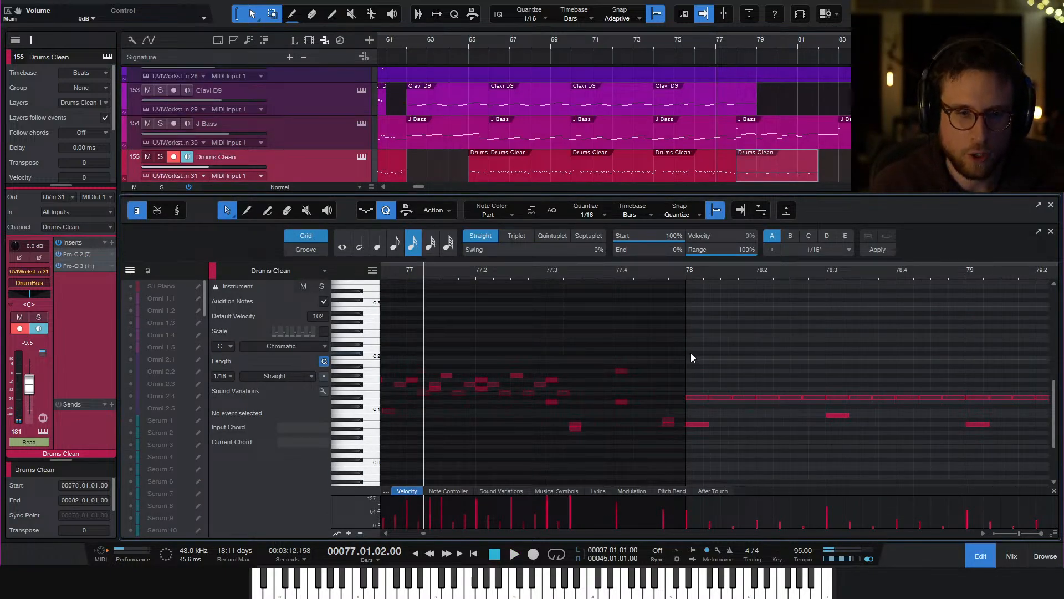
left_click(687, 270)
key("w")
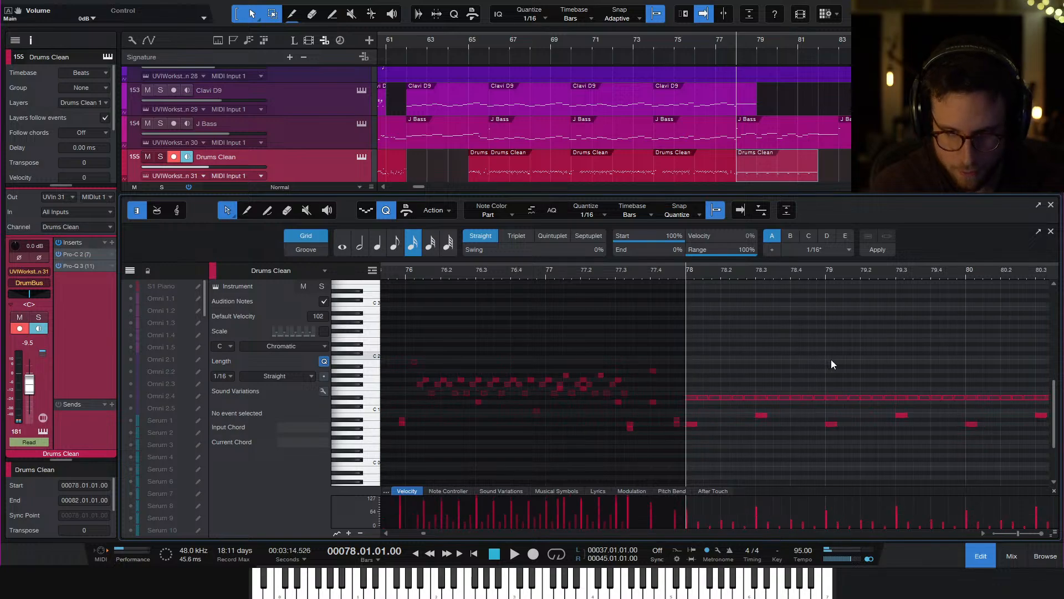
scroll(832, 361, "right", 5)
key("w")
key("space")
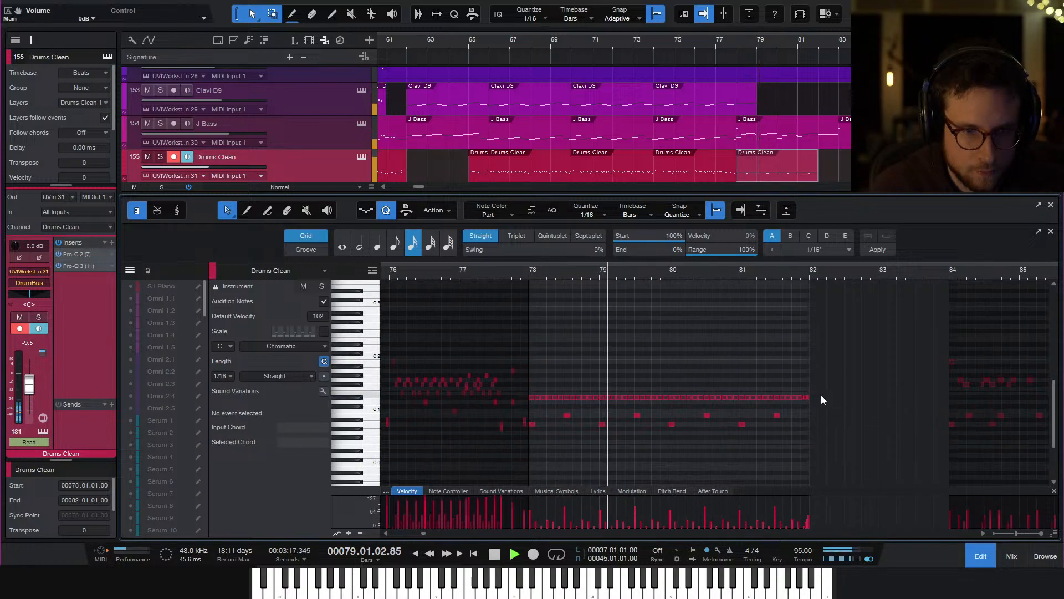
key("e")
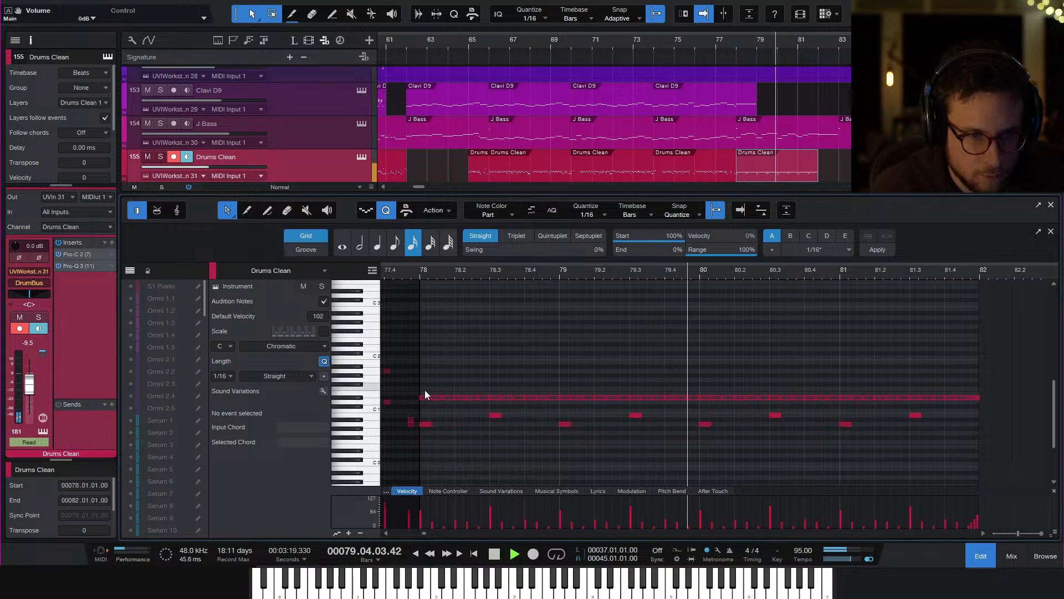
Try lower velocities on the repeated D#1 notes across bars 78 to 81 of the Drums Clean part, auditioning from bar 78
left_click_drag(428, 387, 957, 398)
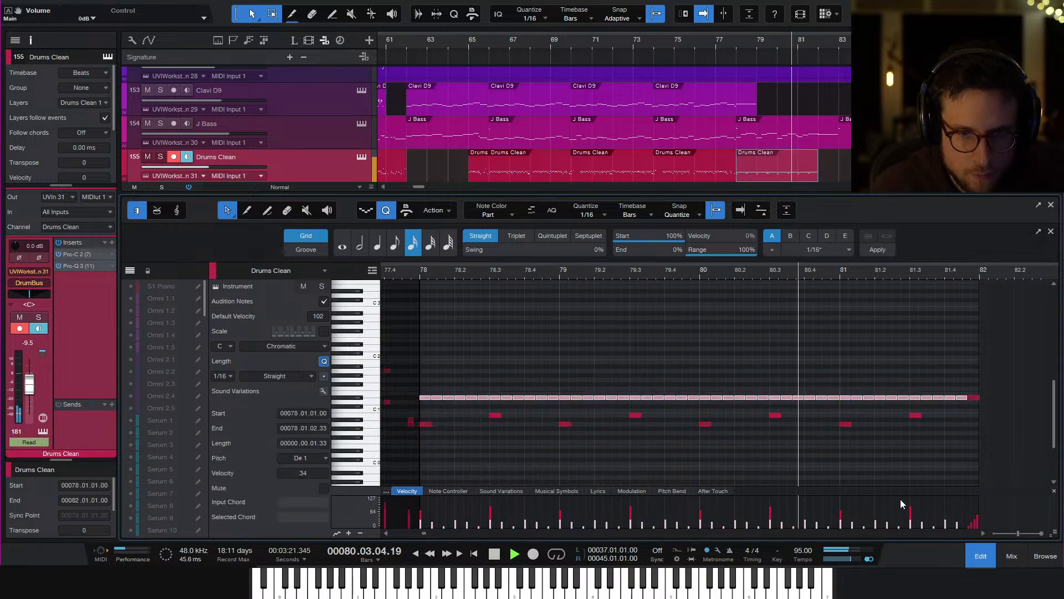
key("space")
key("space")
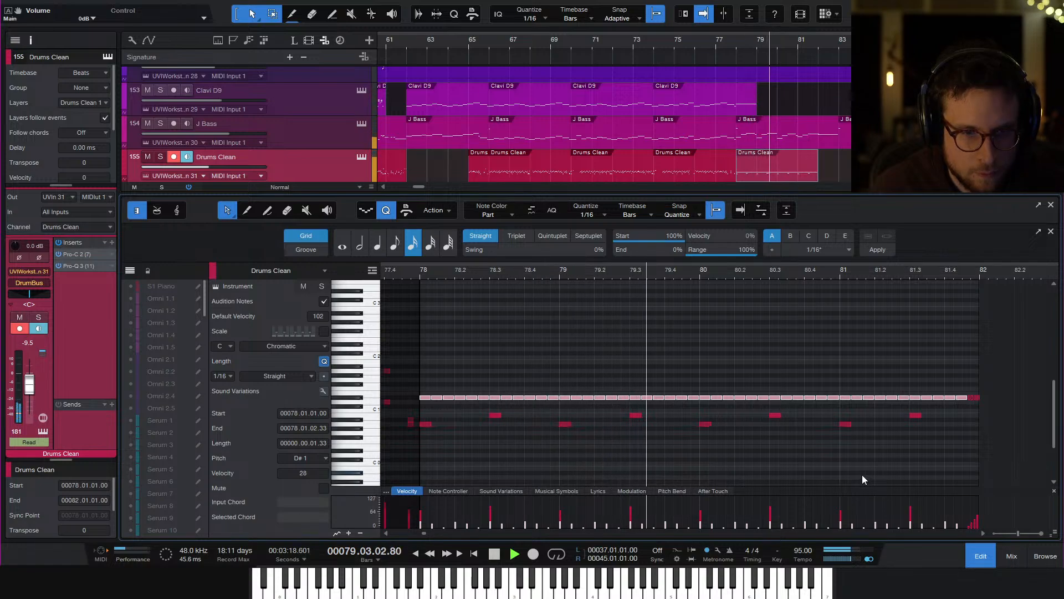
key("space")
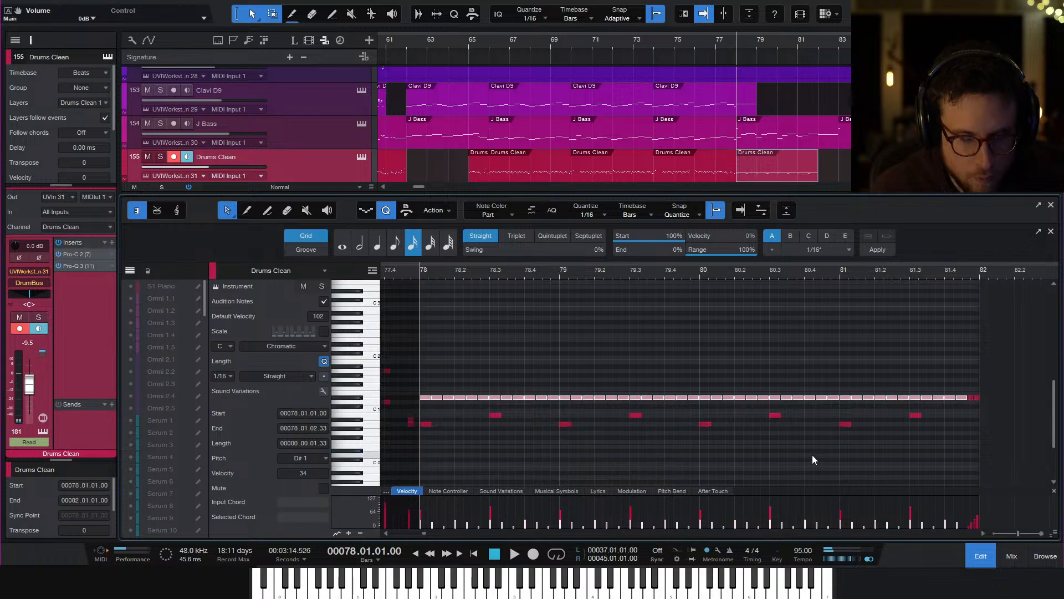
key("space")
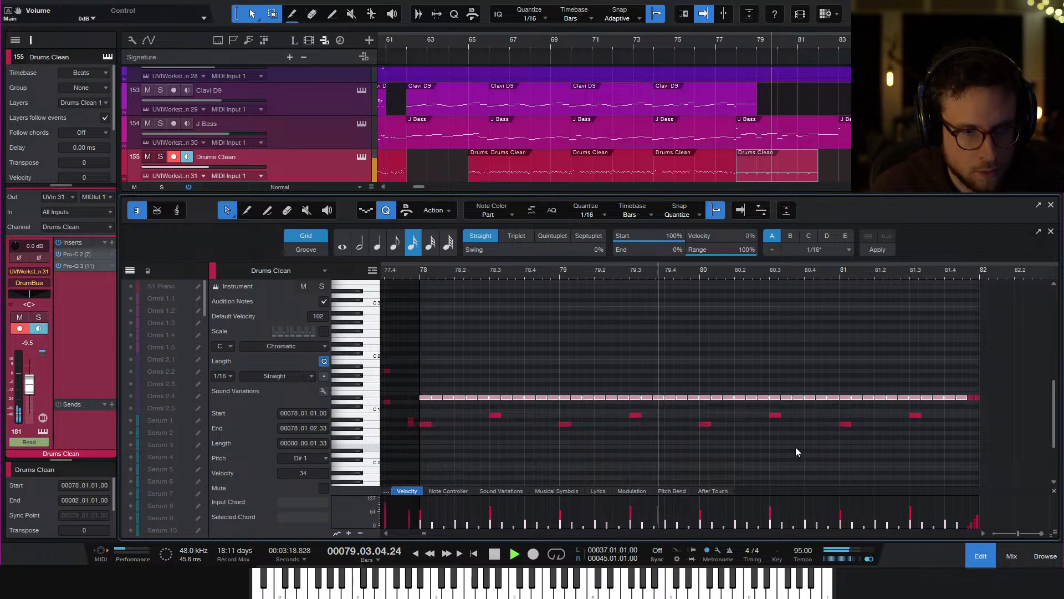
left_click(794, 448)
key("space")
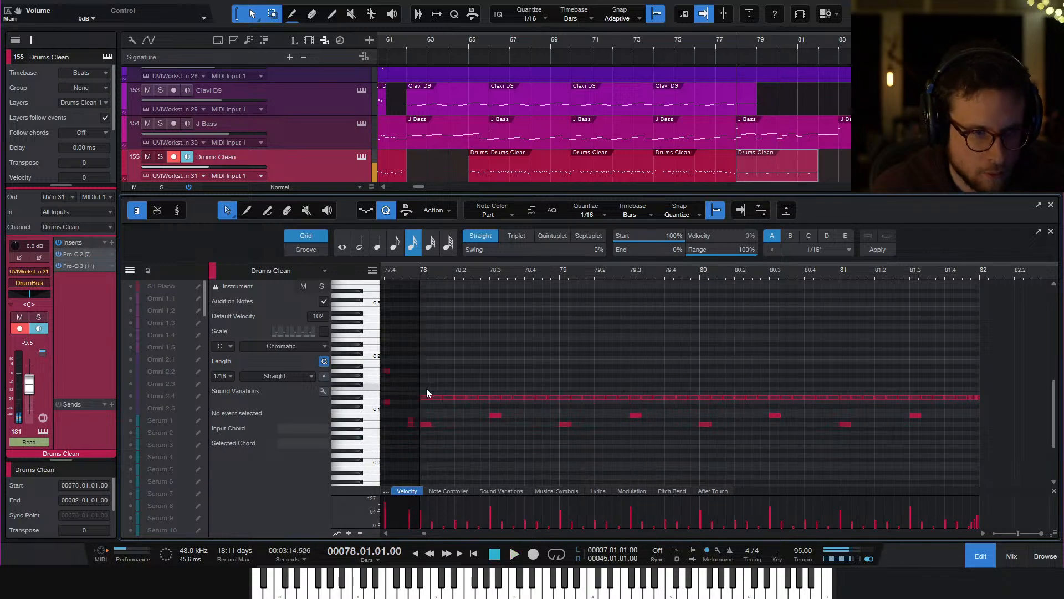
Lower the velocities of the opening D#1 notes in bar 78, the first to 23, and delete the D#1 notes from 78.3 to the closing group in bar 81
left_click(423, 394)
left_click(434, 398, "shift")
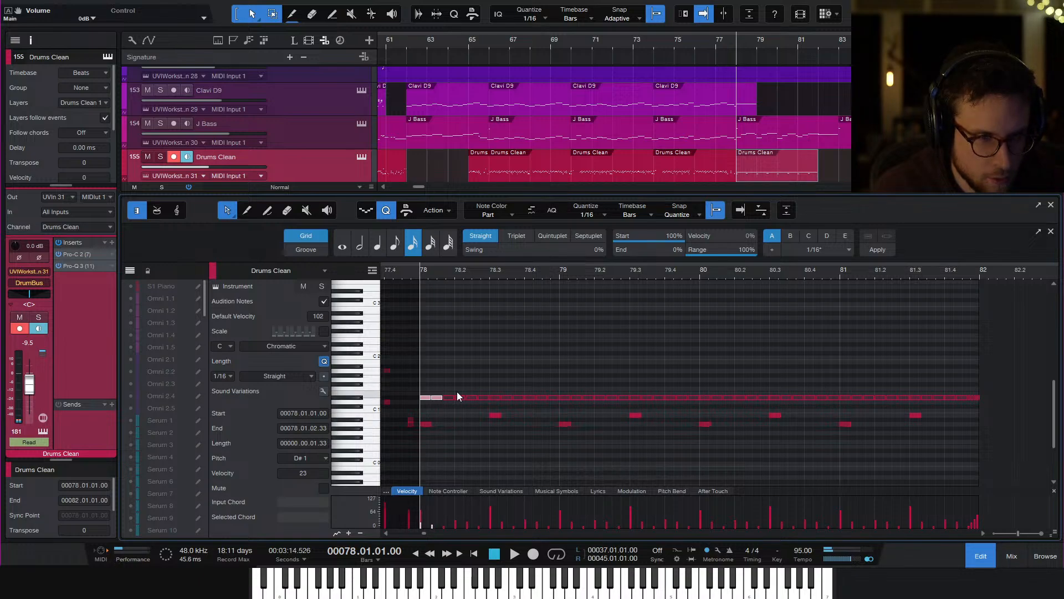
left_click_drag(443, 396, 478, 404)
left_click_drag(491, 384, 960, 401)
key("Delete")
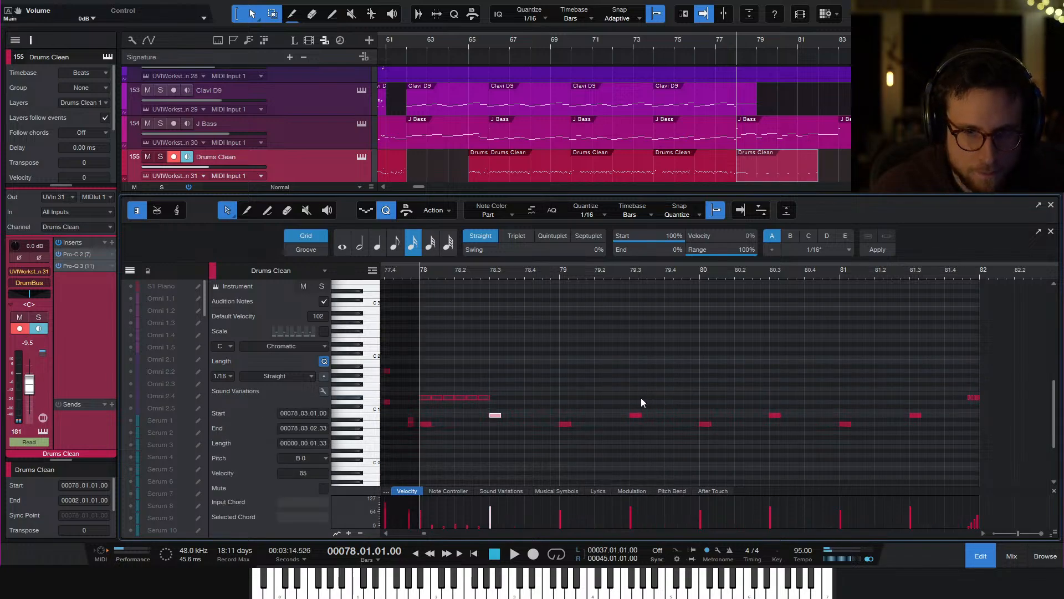
Duplicate the D#1 notes from the first half of bar 78 repeatedly up to beat 81.3
left_click_drag(594, 386, 422, 409)
key("d")
key("d")
key("d")
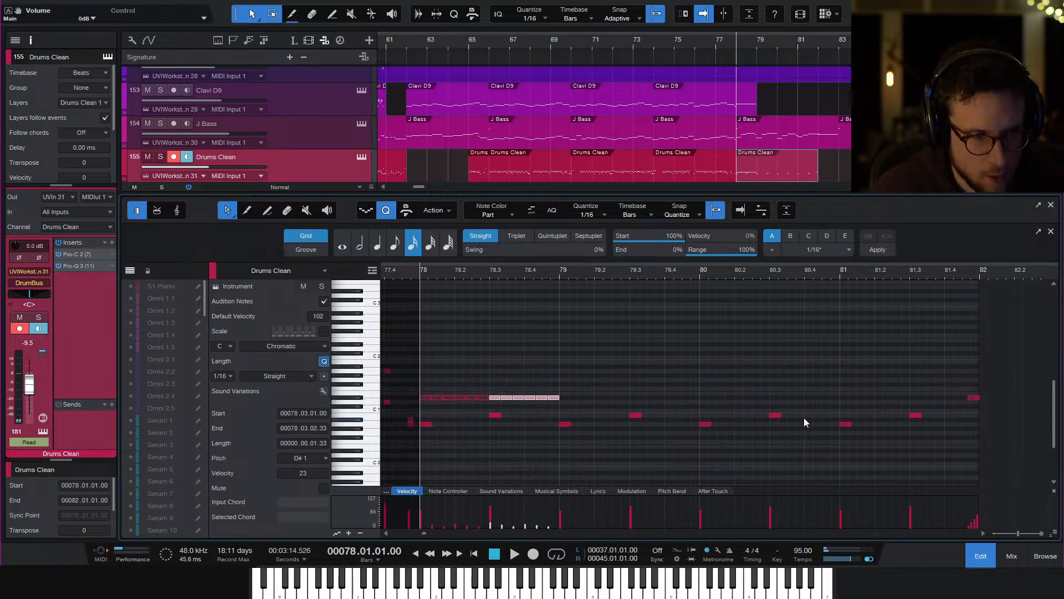
key("d")
key("d")
key("d")
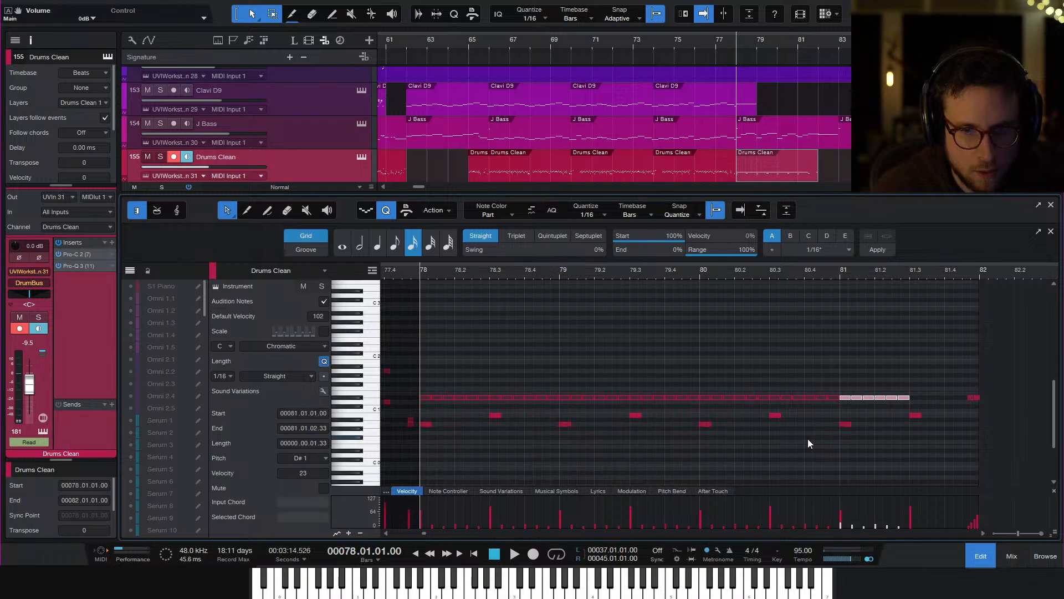
Duplicate the last few D#1 notes to fill the gap between beat 81.3 and the closing group, auditioning the drum part
key("space")
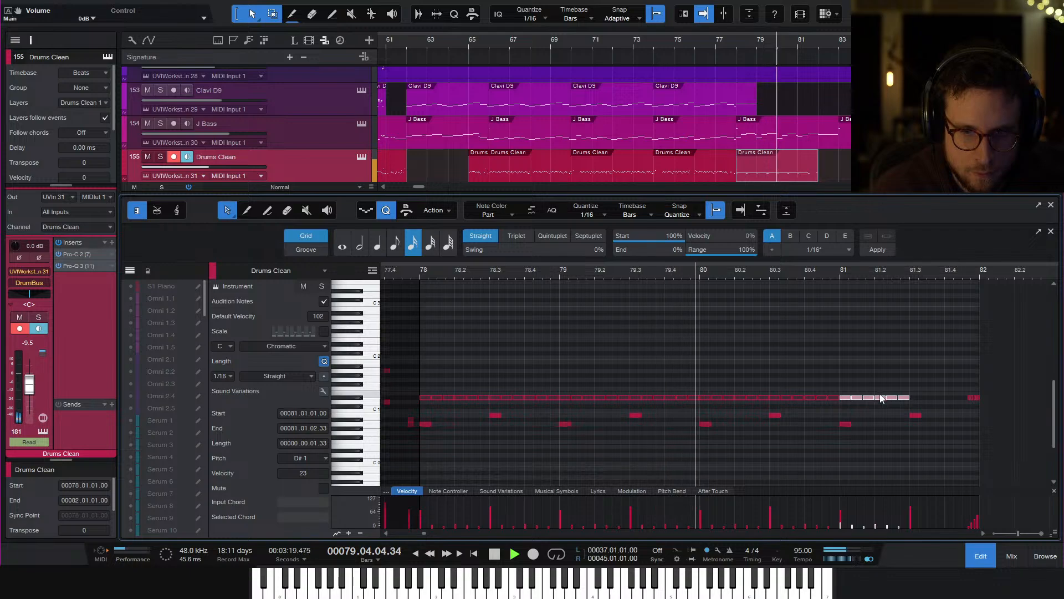
left_click_drag(880, 391, 916, 398)
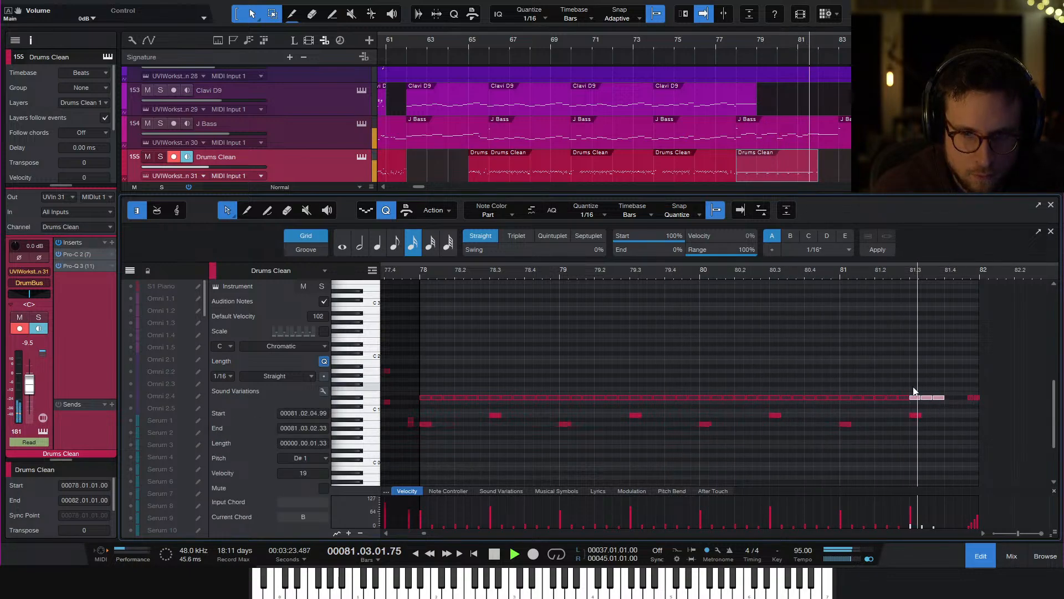
key("space")
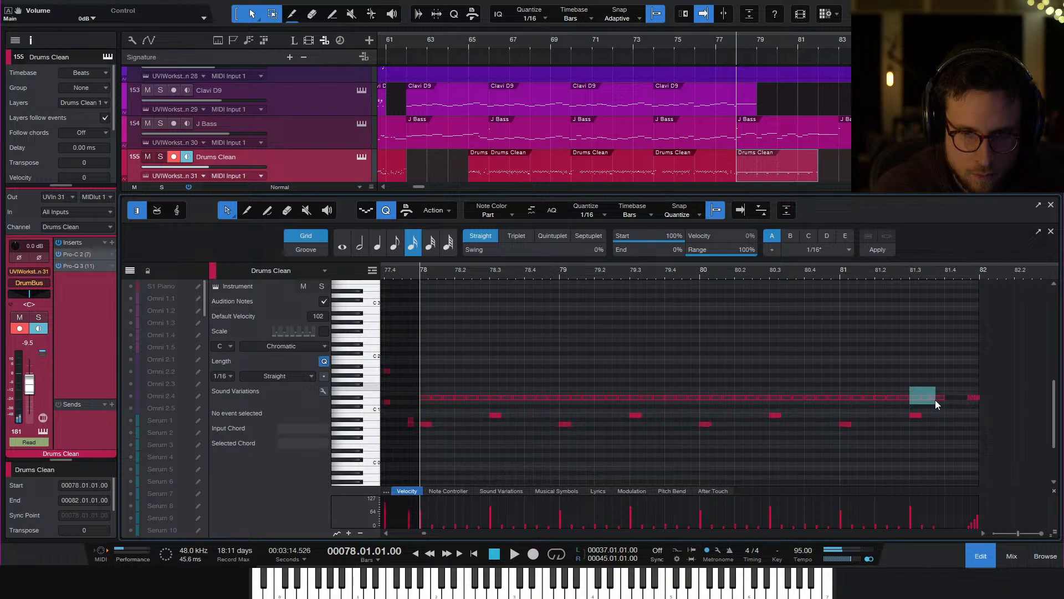
left_click(923, 399)
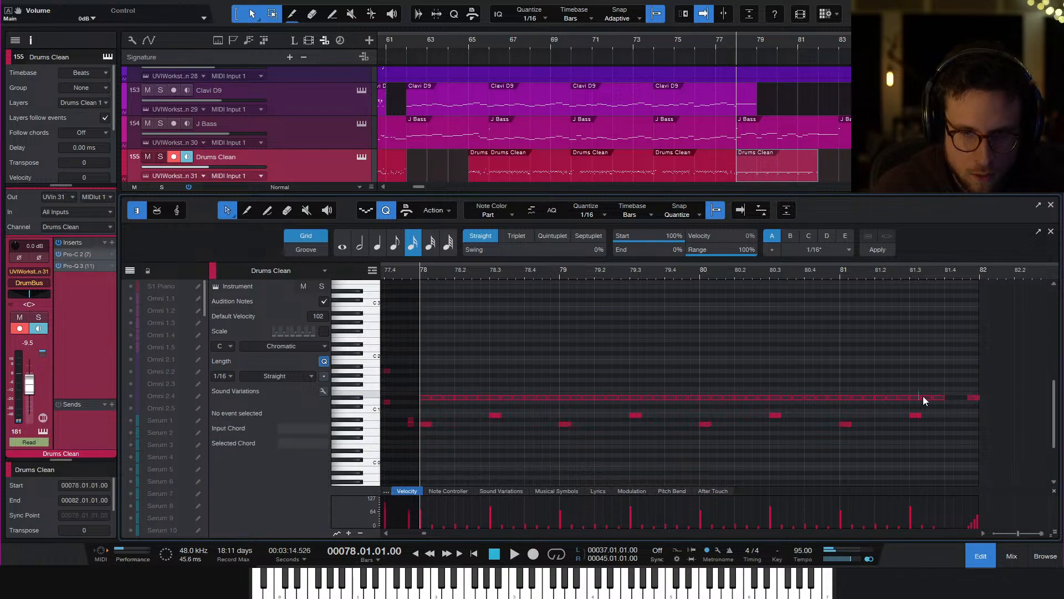
left_click_drag(932, 400, 951, 396)
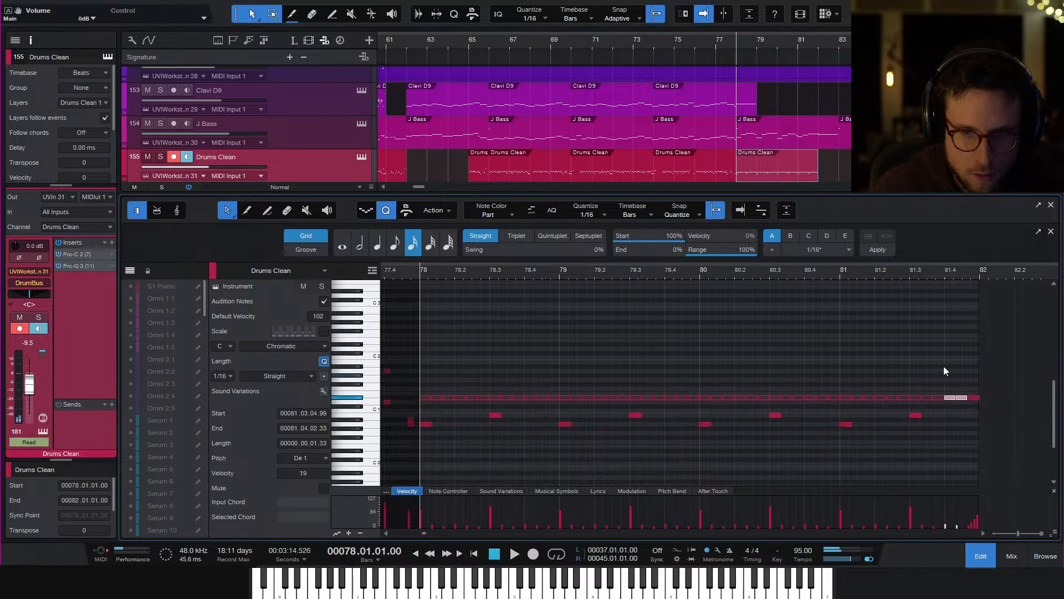
left_click(930, 276)
key("space")
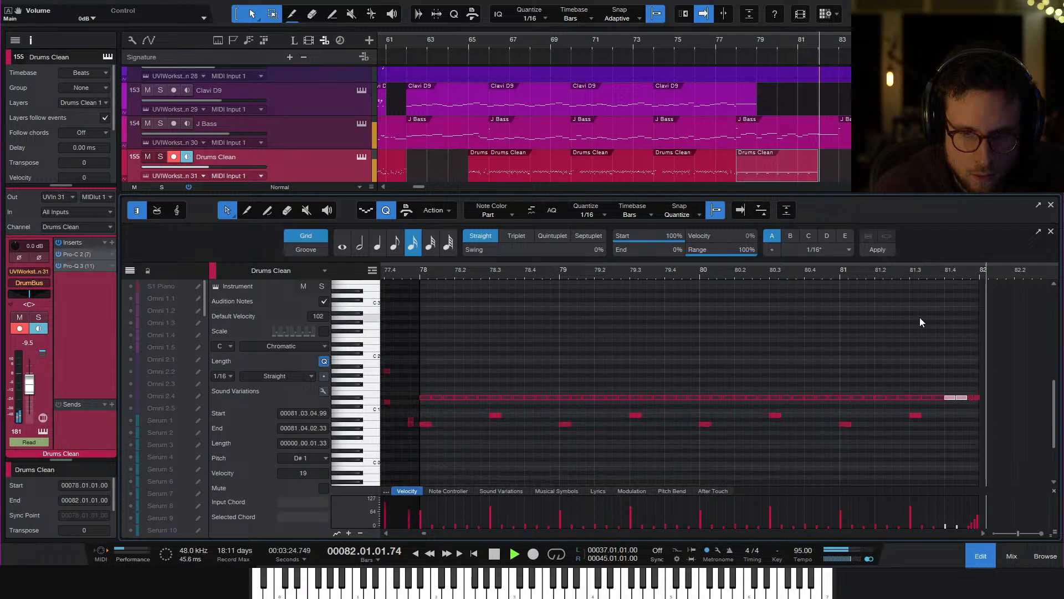
Close the note editor, stop playback and save the song
left_click(981, 555)
key("w")
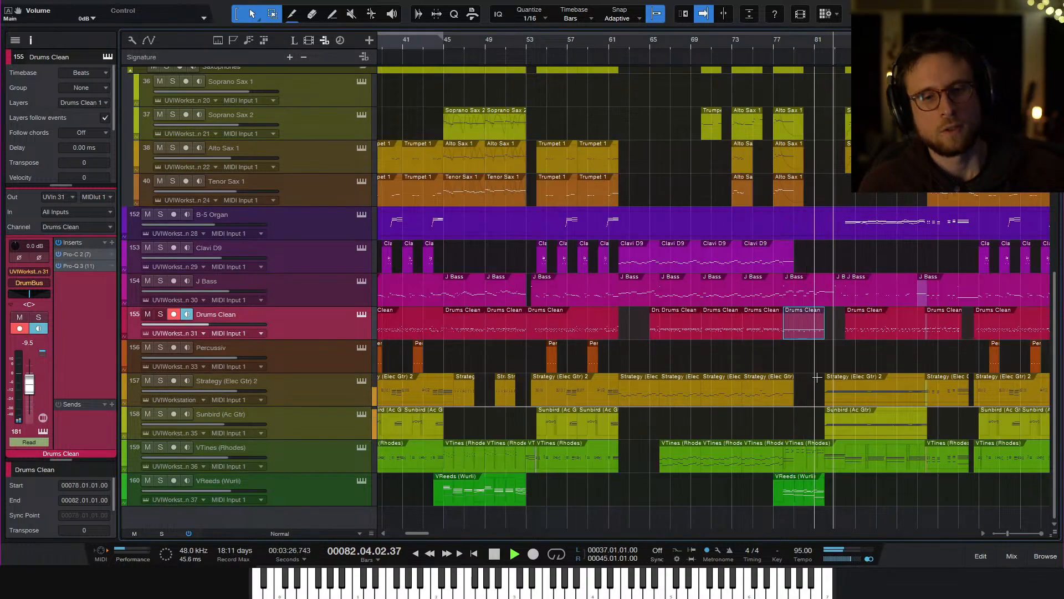
key("space")
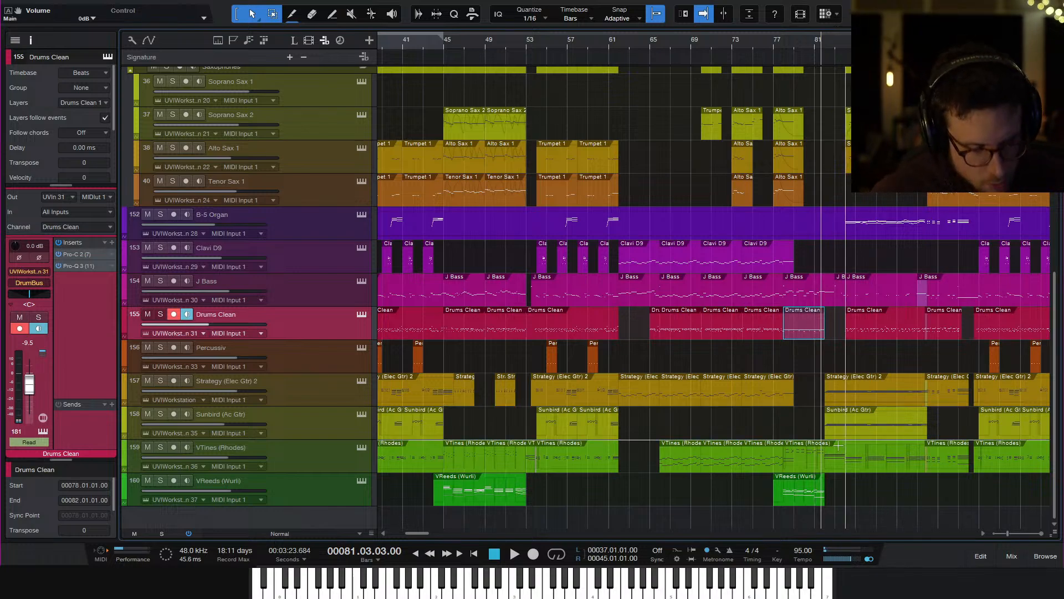
left_click(874, 354)
scroll(870, 361, "down", 4)
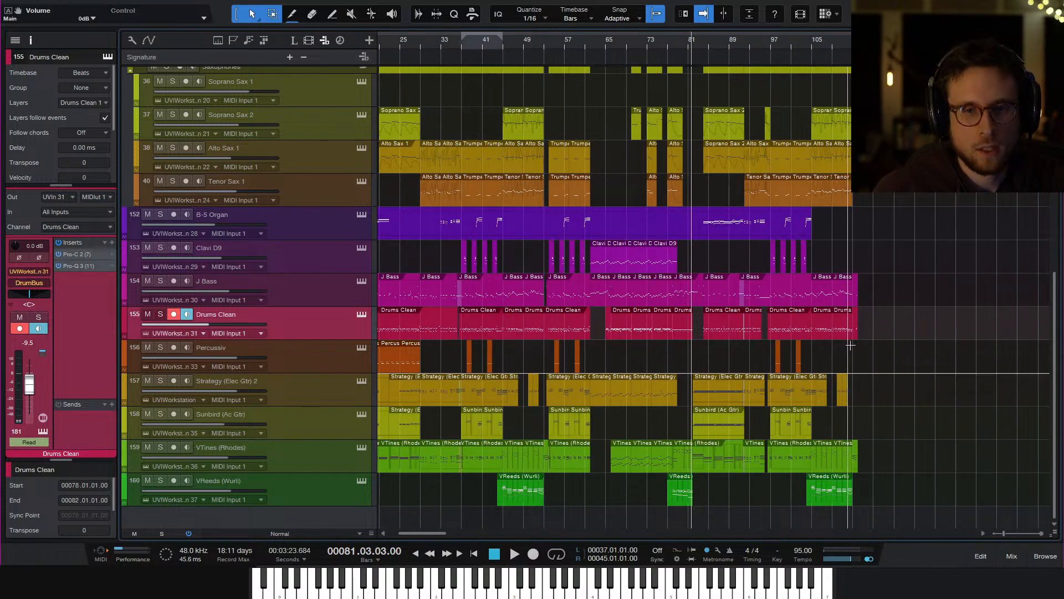
key("ctrl+s")
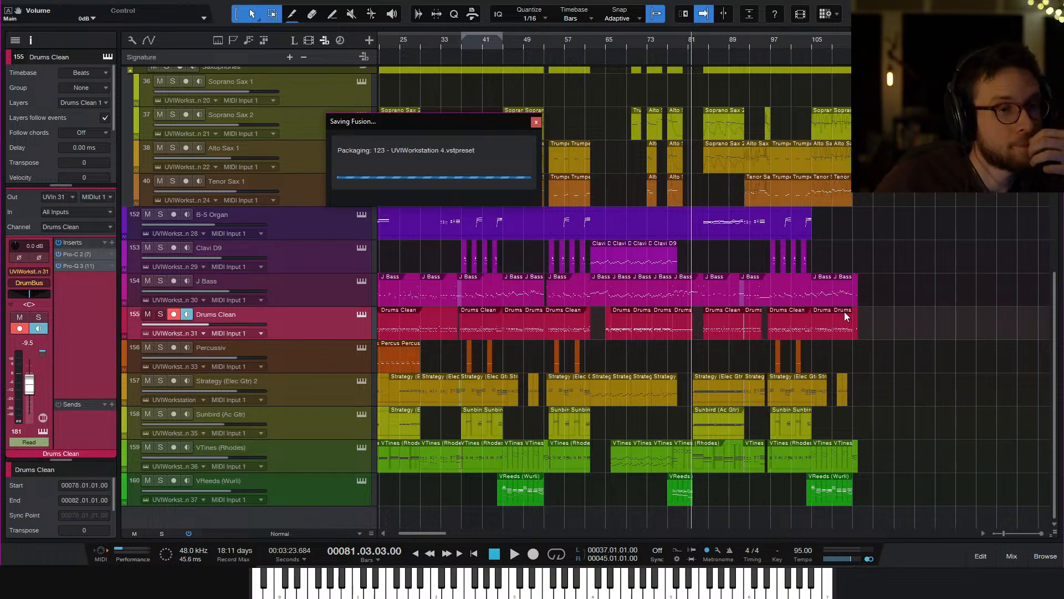
Play the arrangement from bar 78 to check the section leading into bar 82
key("w")
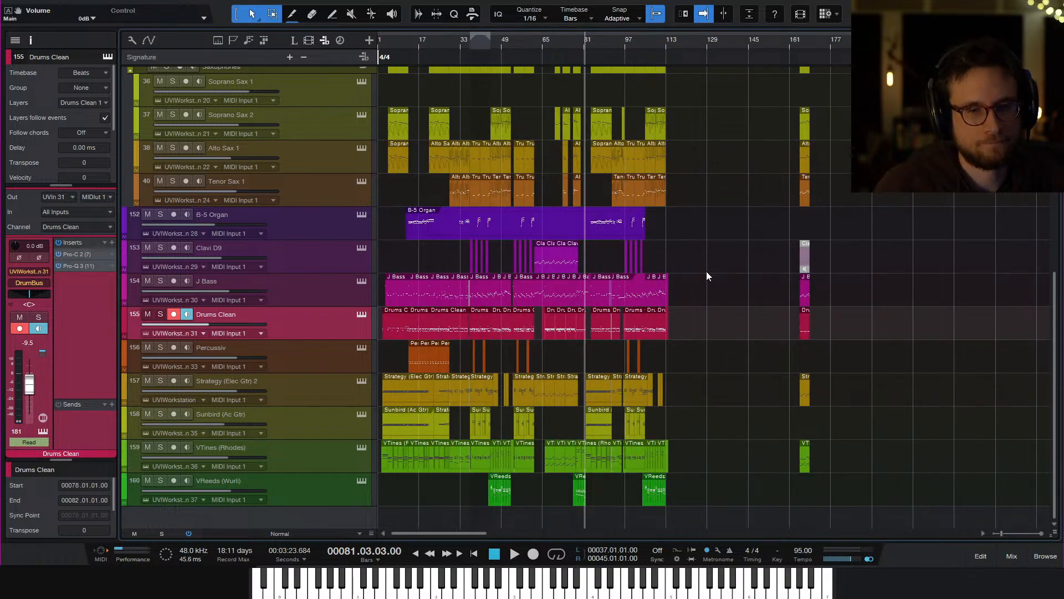
key("e")
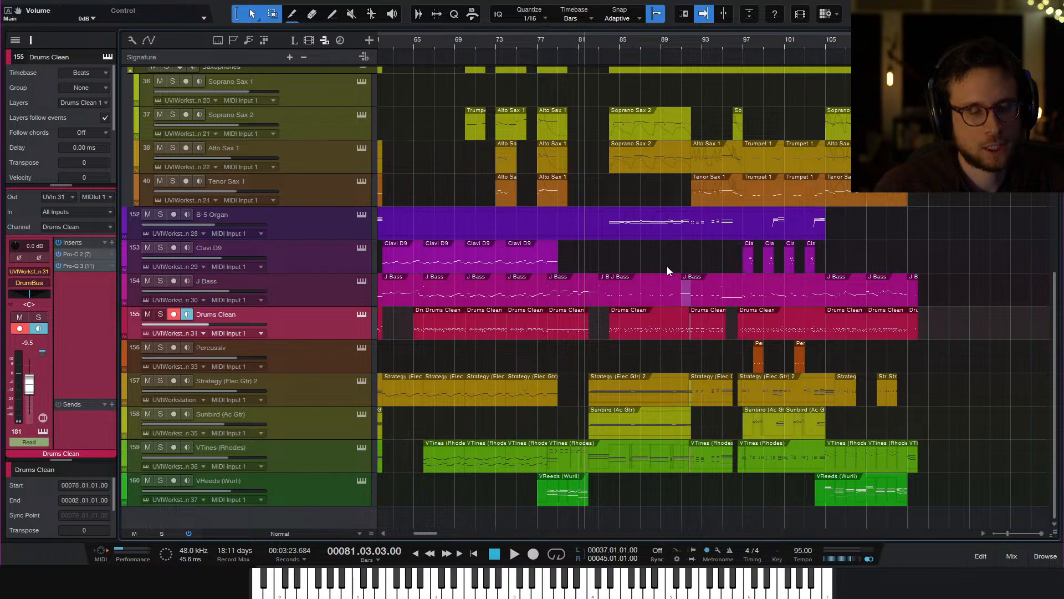
scroll(667, 266, "left", 4)
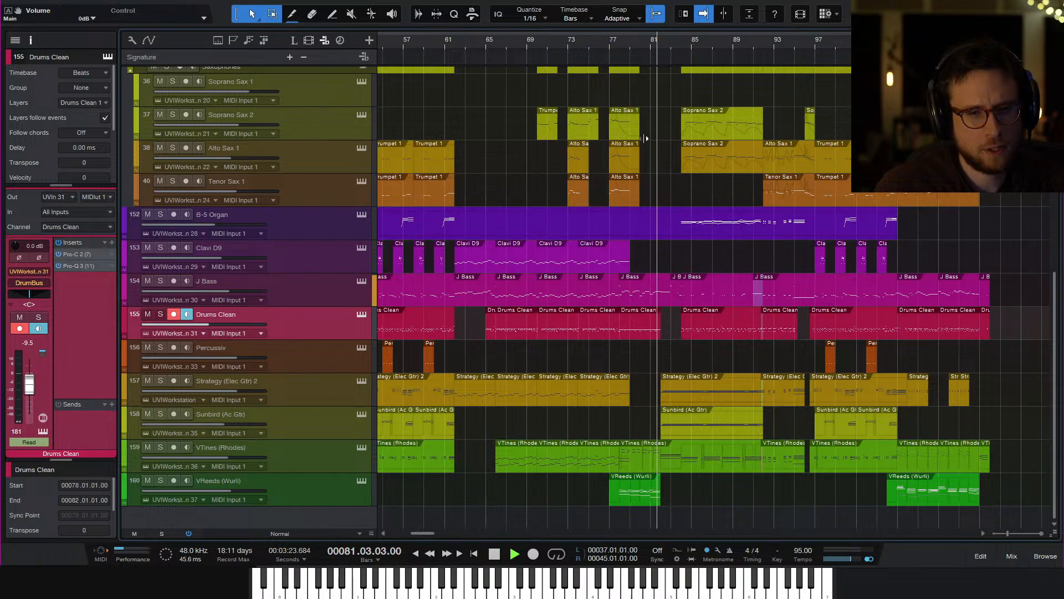
left_click(624, 41)
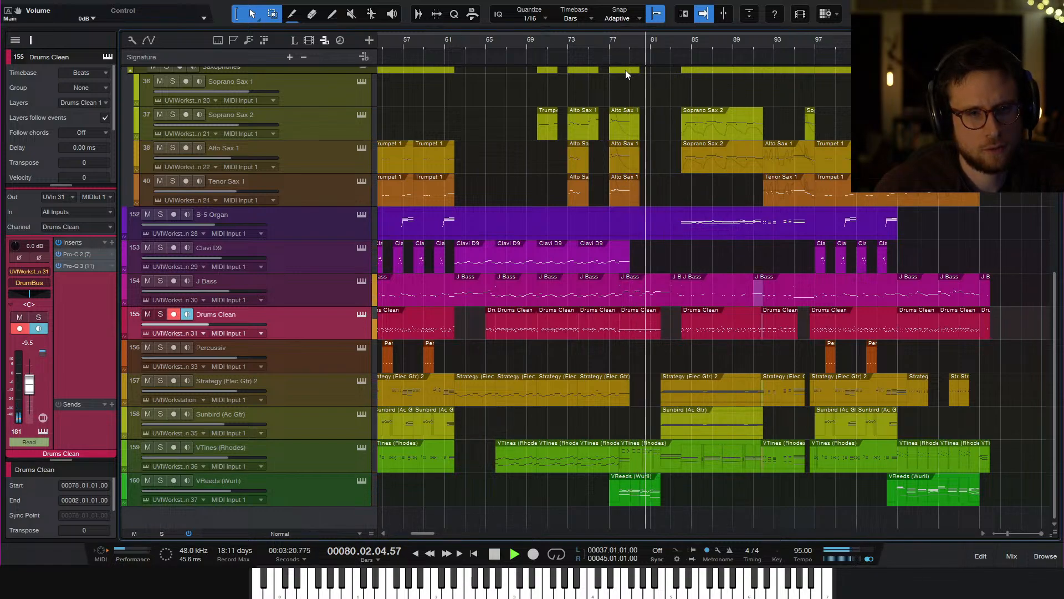
Lower the velocities of all notes in the J Bass part starting at bar 78, the first to 51, and audition the result
double_click(650, 305)
key("space")
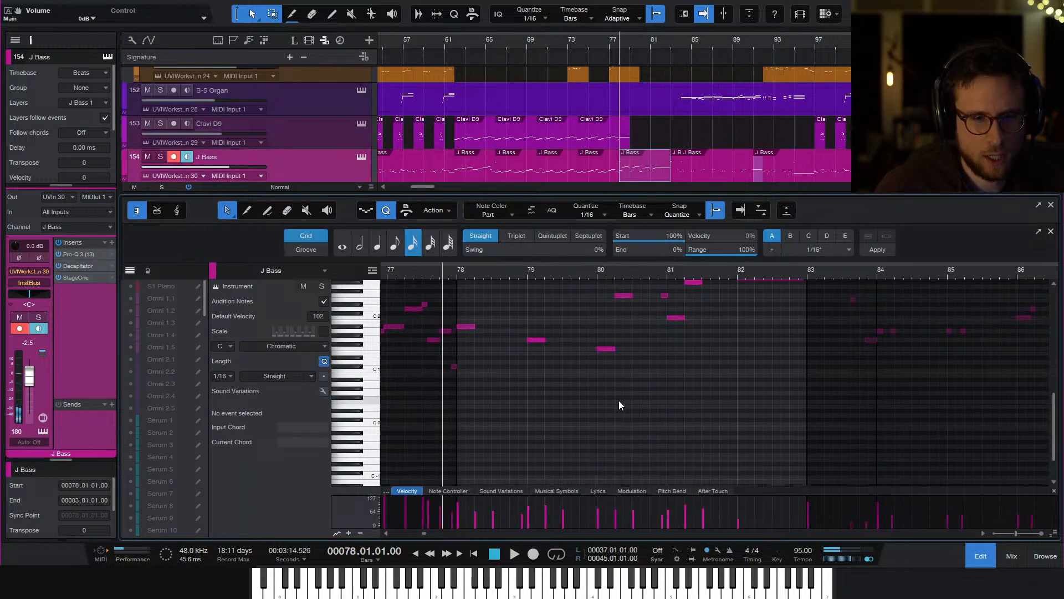
scroll(619, 403, "up", 3)
left_click_drag(503, 325, 819, 449)
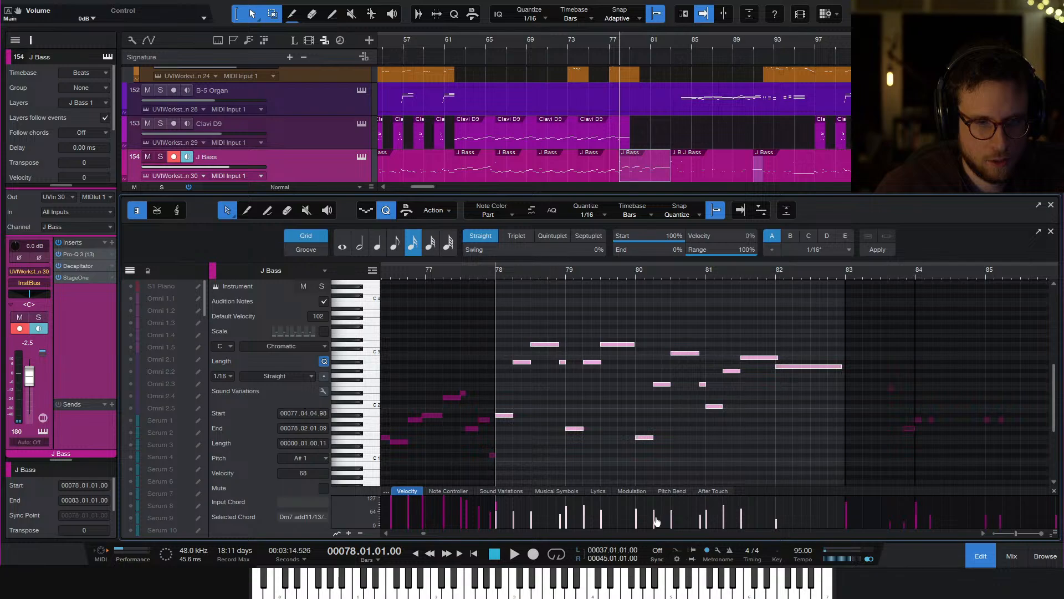
key("space")
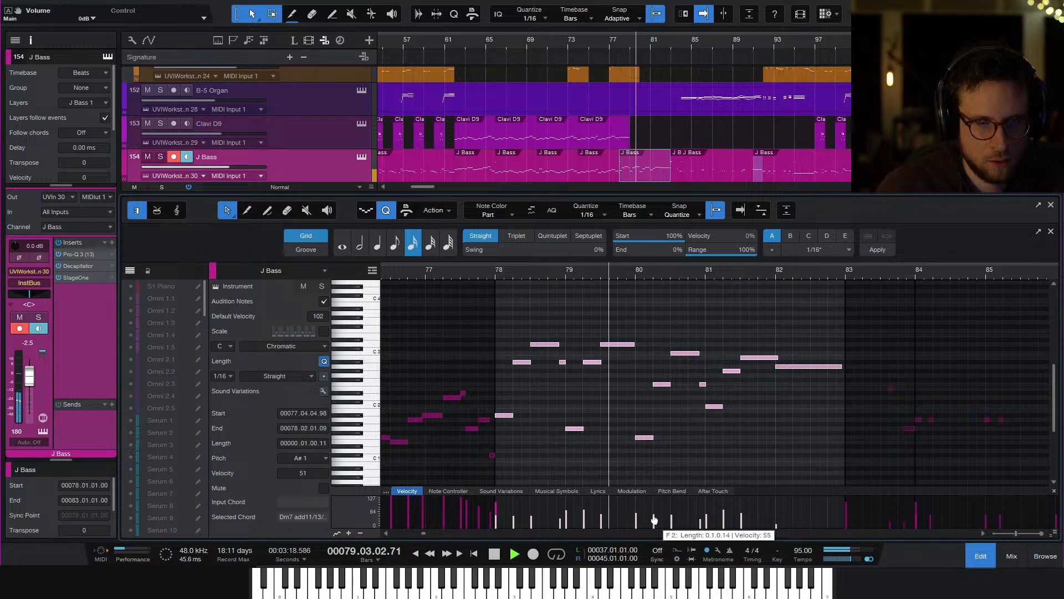
key("space")
left_click(980, 555)
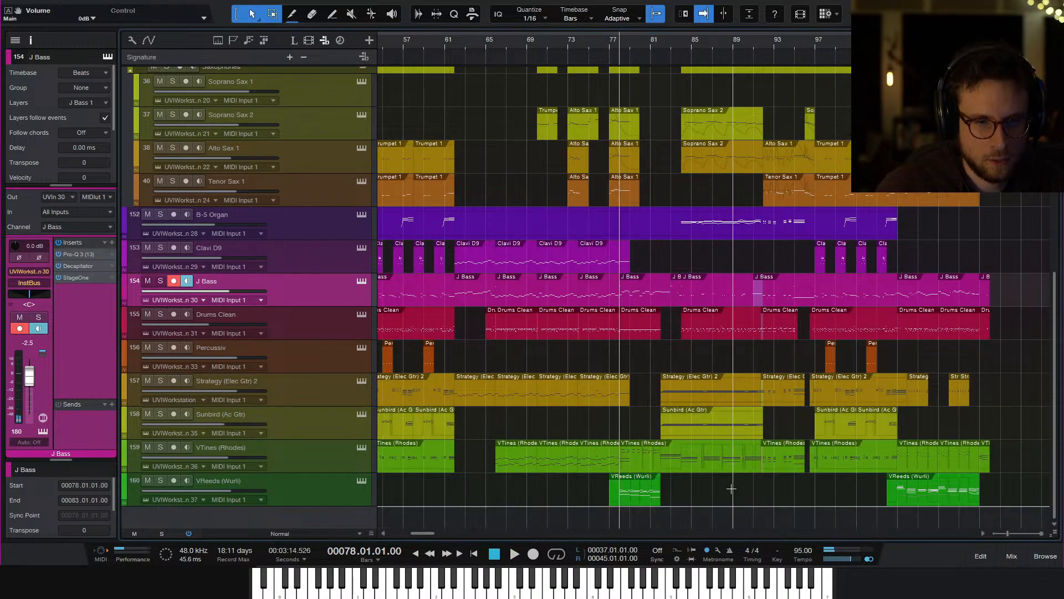
In the VTines (Rhodes) part at bar 78, lengthen the G 5 note just before bar 79 and the note below it to about beat 79.2
double_click(628, 462)
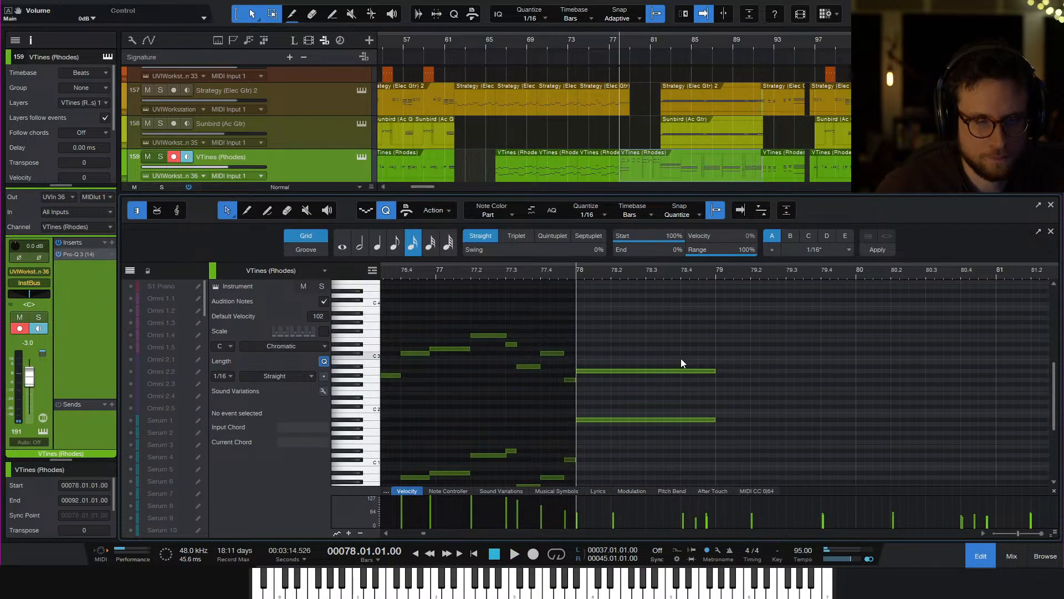
scroll(705, 379, "up", 4)
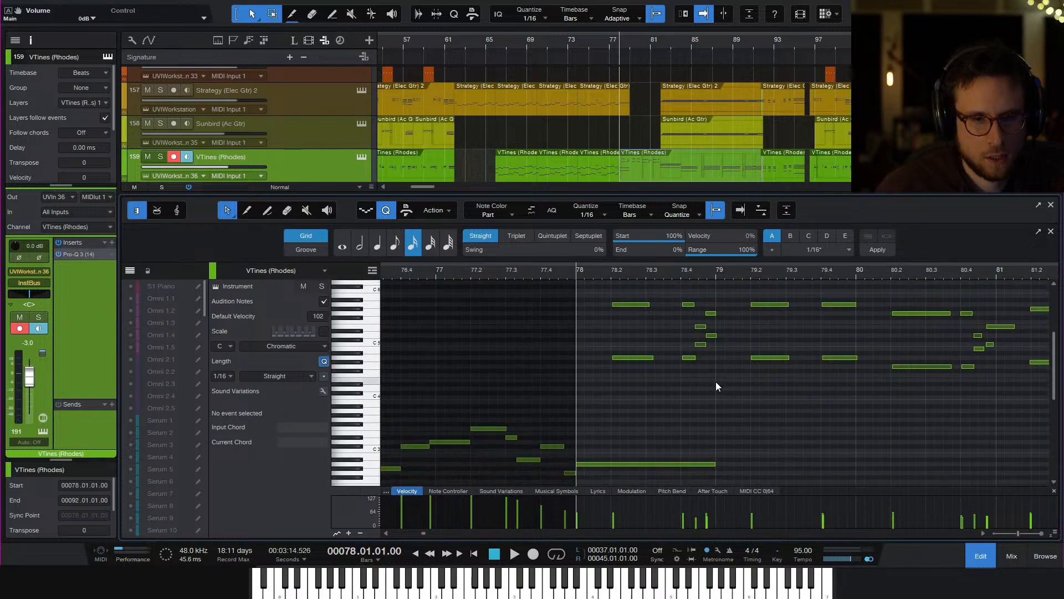
mouse_move(715, 317)
left_click_drag(720, 348, 750, 334)
Lower the sustain pedal point (MIDI CC 0|64) at bar 79 of the VTines (Rhodes) part to 0
left_click(757, 491)
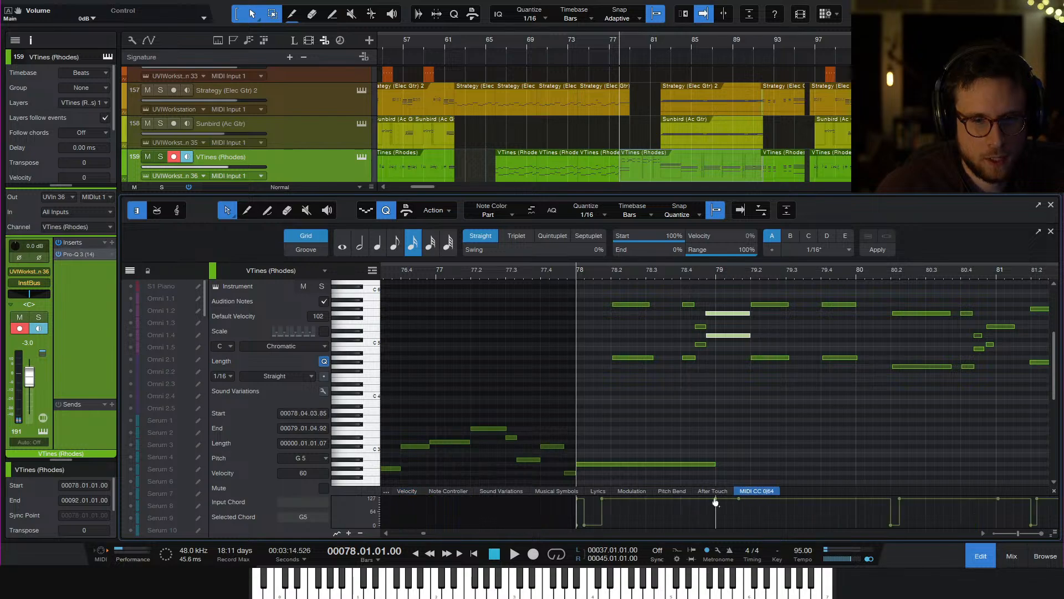
left_click_drag(719, 502, 717, 571)
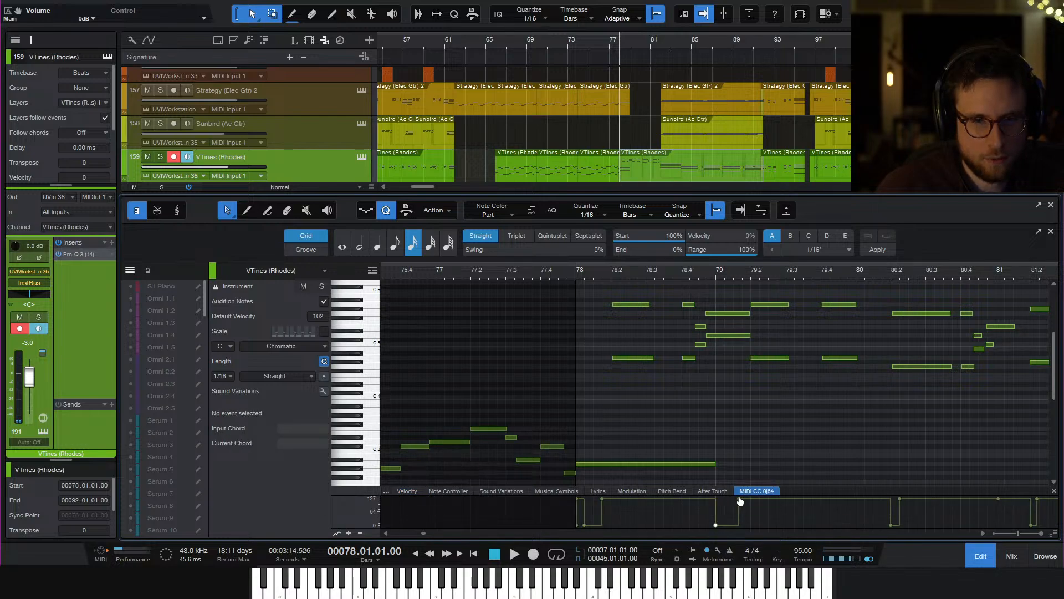
Move the raised sustain pedal point just after bar 79 of the VTines (Rhodes) part slightly earlier, audition it and close the editor
left_click_drag(740, 502, 731, 498)
key("space")
scroll(757, 448, "down", 1)
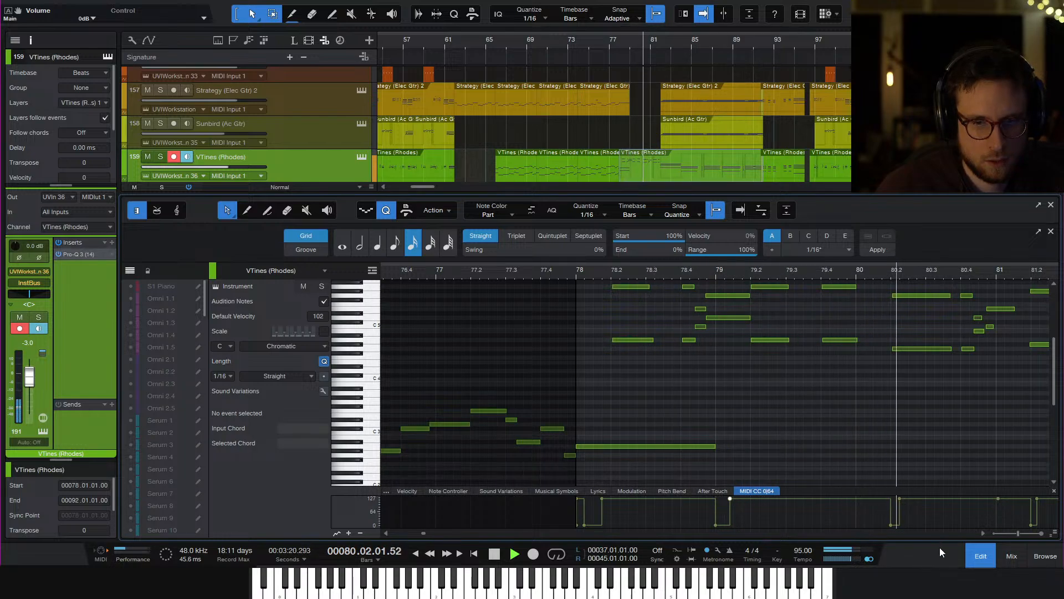
left_click(978, 556)
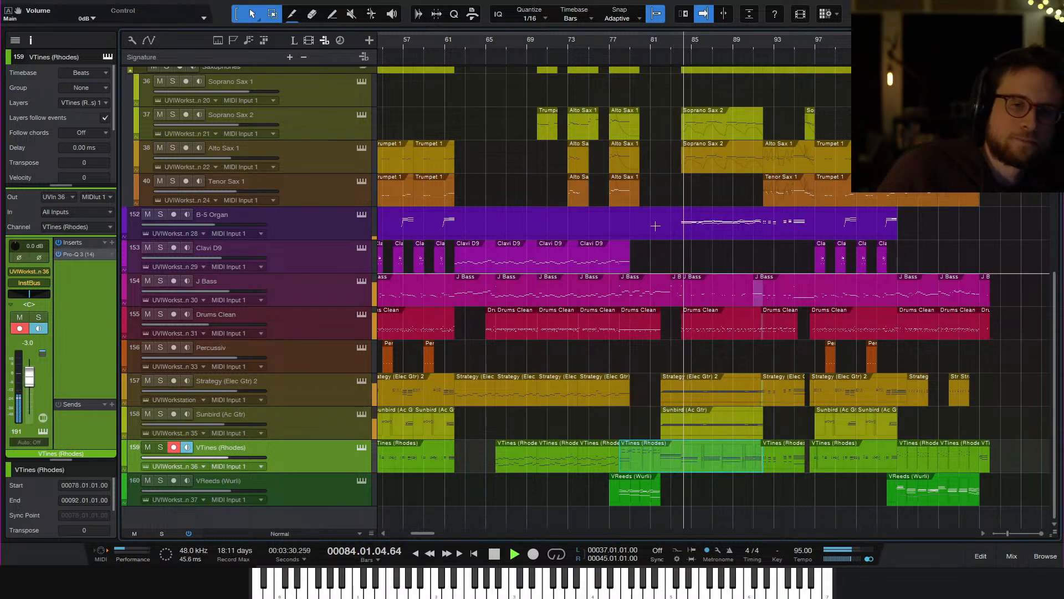
key("space")
Play the arrangement from bar 82 to check the passage leading into bar 84
left_click(667, 46)
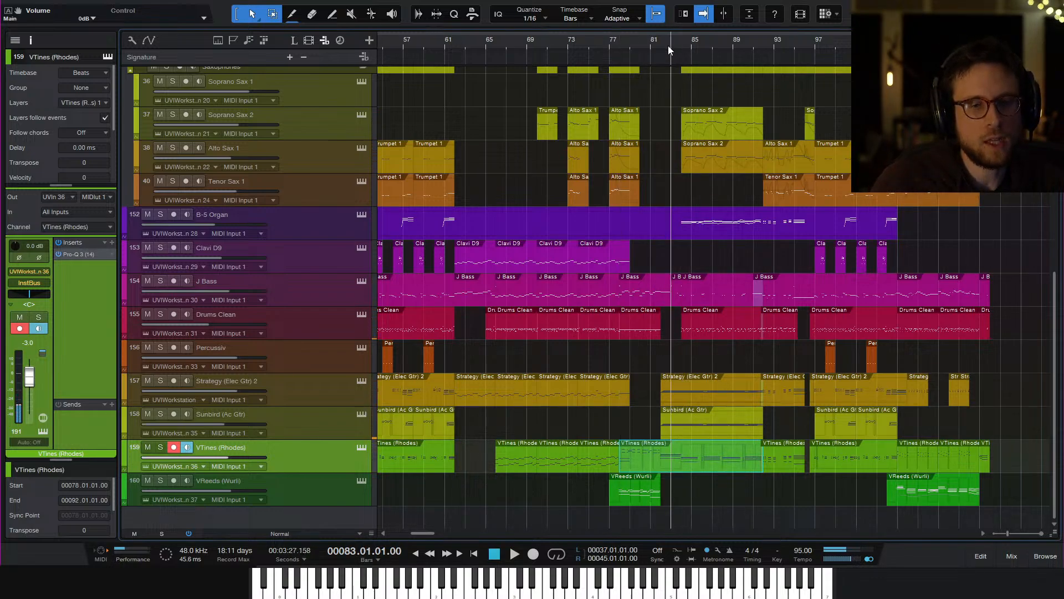
left_click(665, 48)
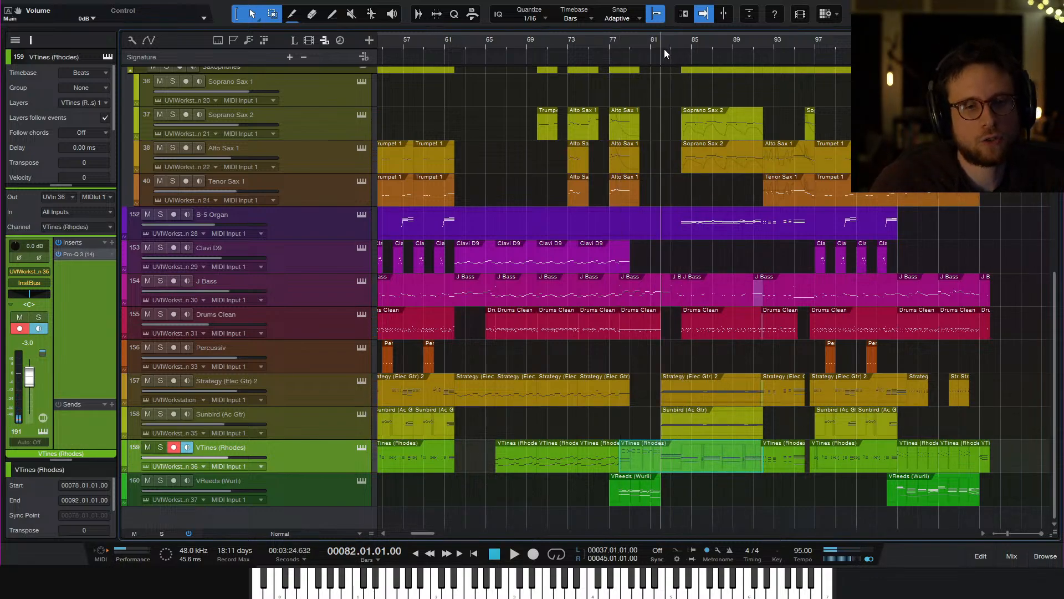
left_click(757, 355)
key("e")
key("e")
key("e")
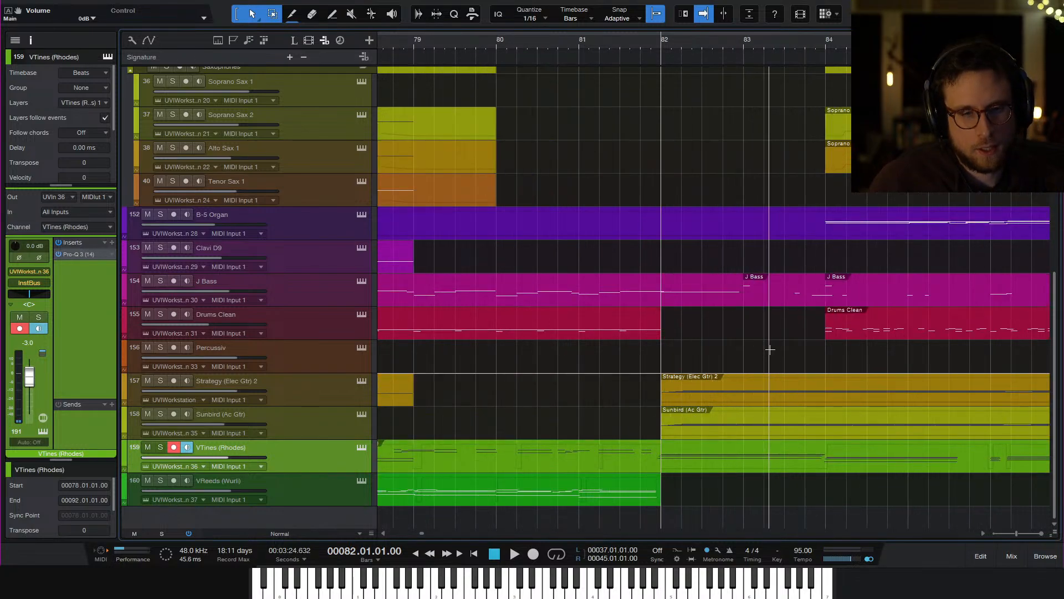
scroll(770, 351, "right", 3)
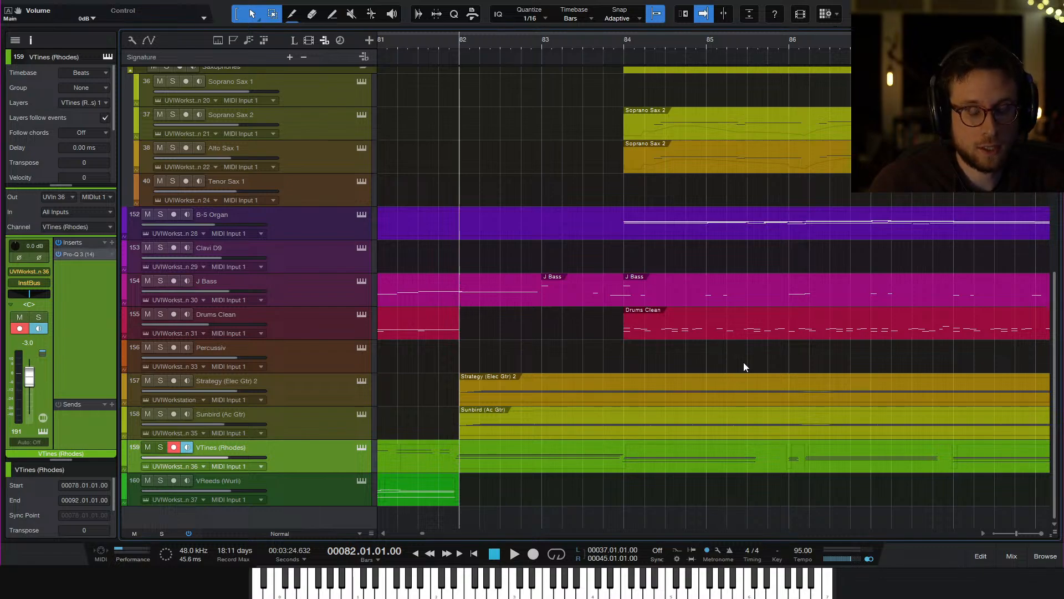
key("space")
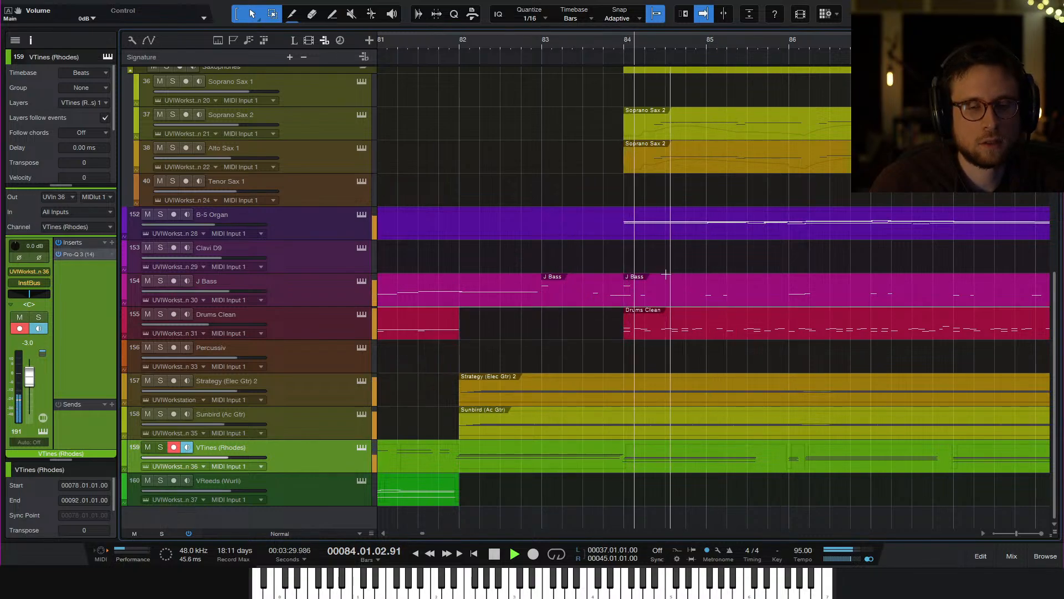
key("space")
Extend the start of the Drums Clean part at bar 84 back to 83.03.01 and open the part for note editing
left_click(573, 42)
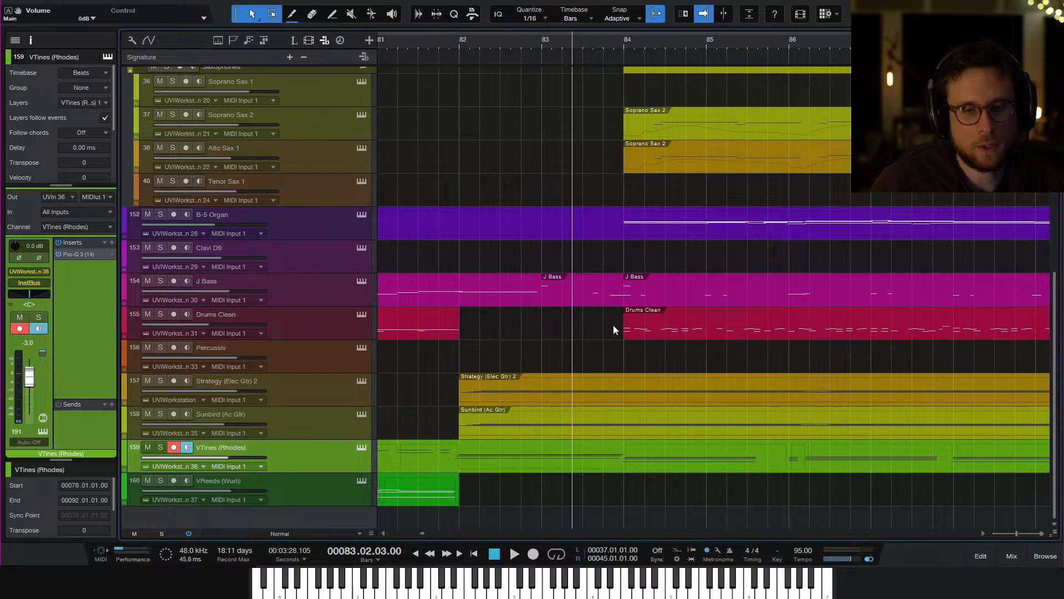
key("space")
key("space")
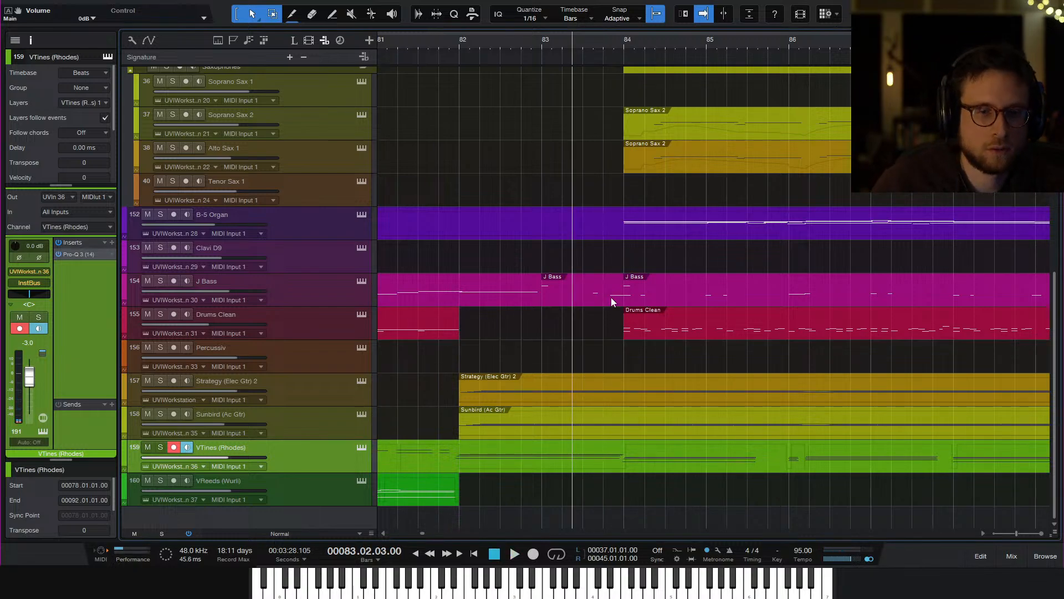
left_click_drag(623, 333, 582, 346)
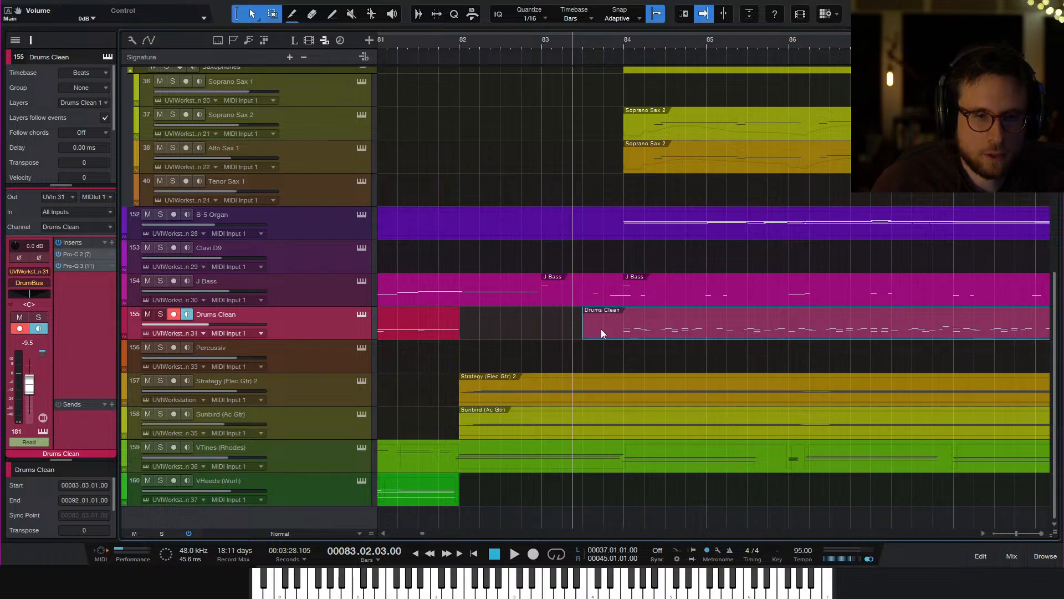
double_click(601, 328)
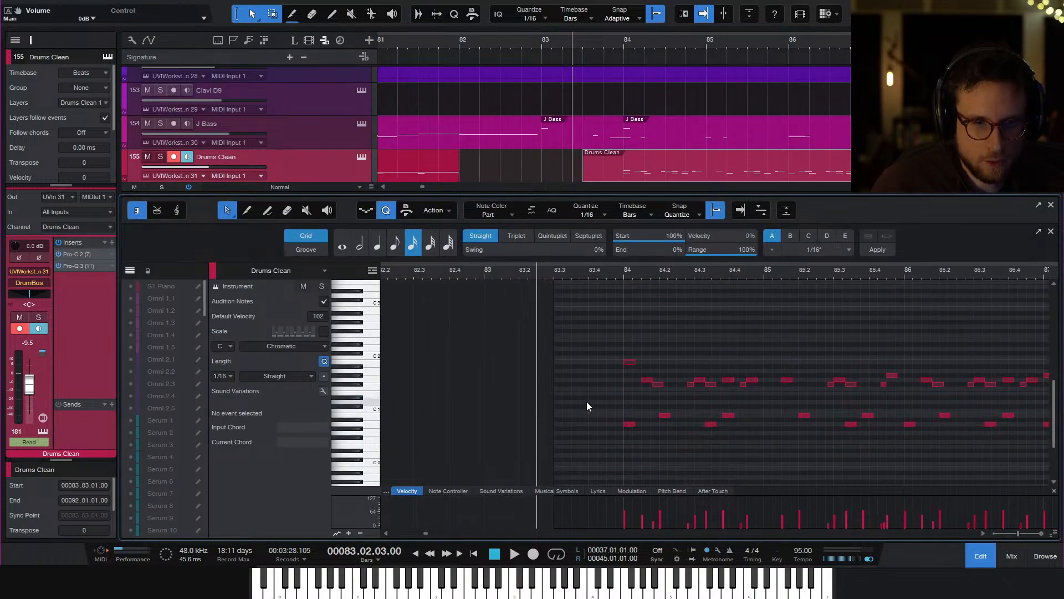
Set the quantize grid's swing to 83% and audition the lead-in to bar 84
key("e")
key("space")
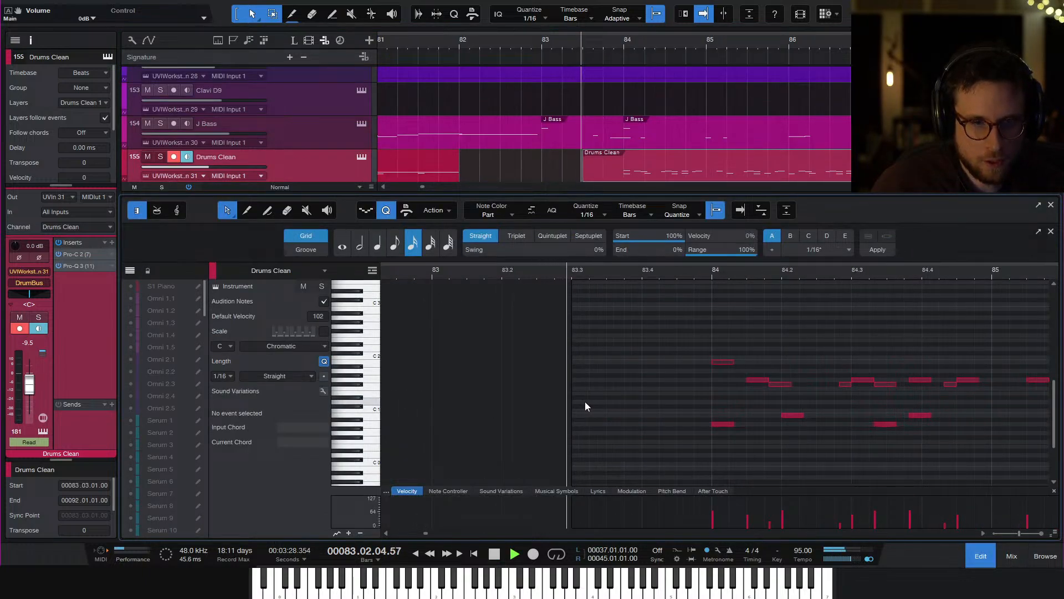
key("space")
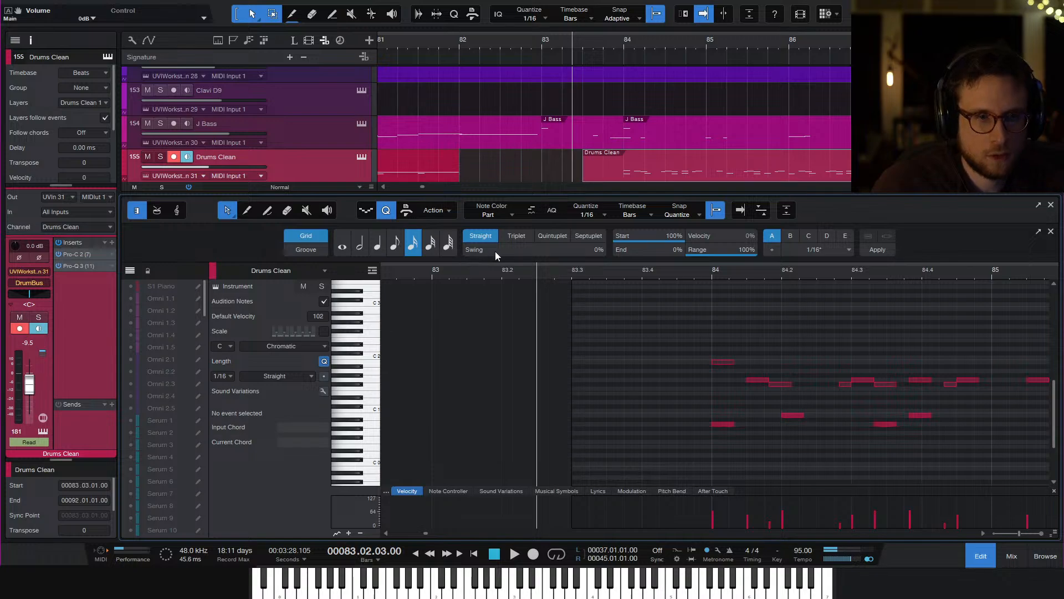
left_click_drag(497, 252, 619, 299)
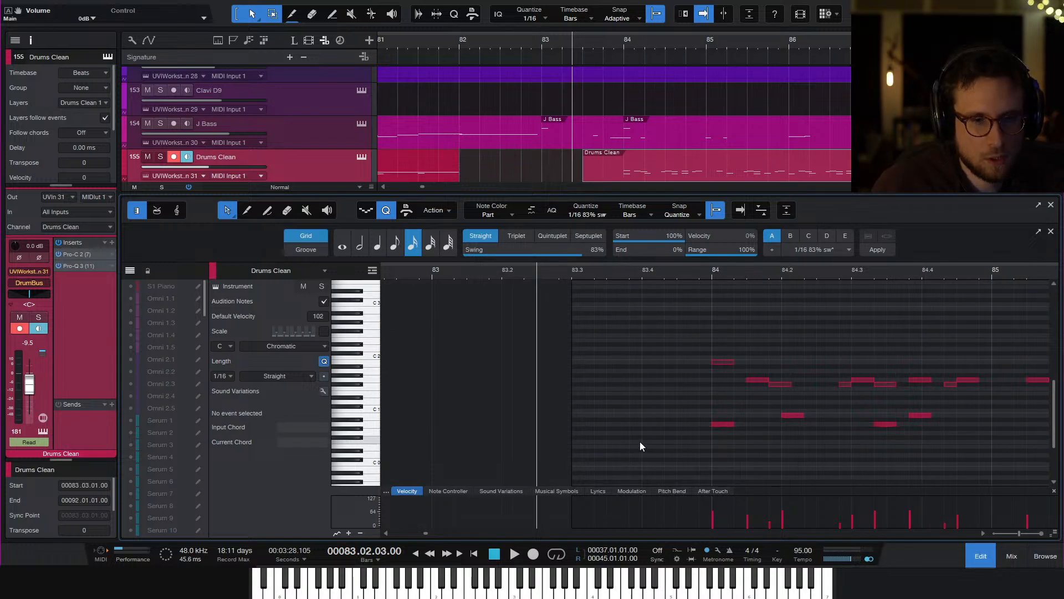
key("space")
key("space")
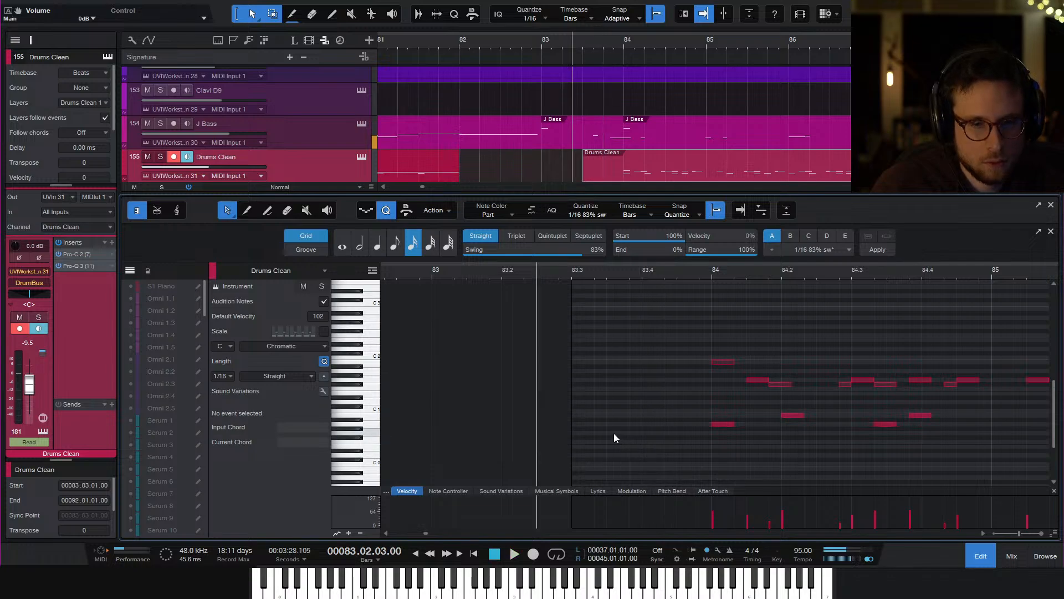
Add a D 1 drum note at 83.03.03 with velocity 34 and audition it
double_click(611, 402)
left_click_drag(607, 505, 608, 522)
key("space")
key("space")
key("space")
key("space")
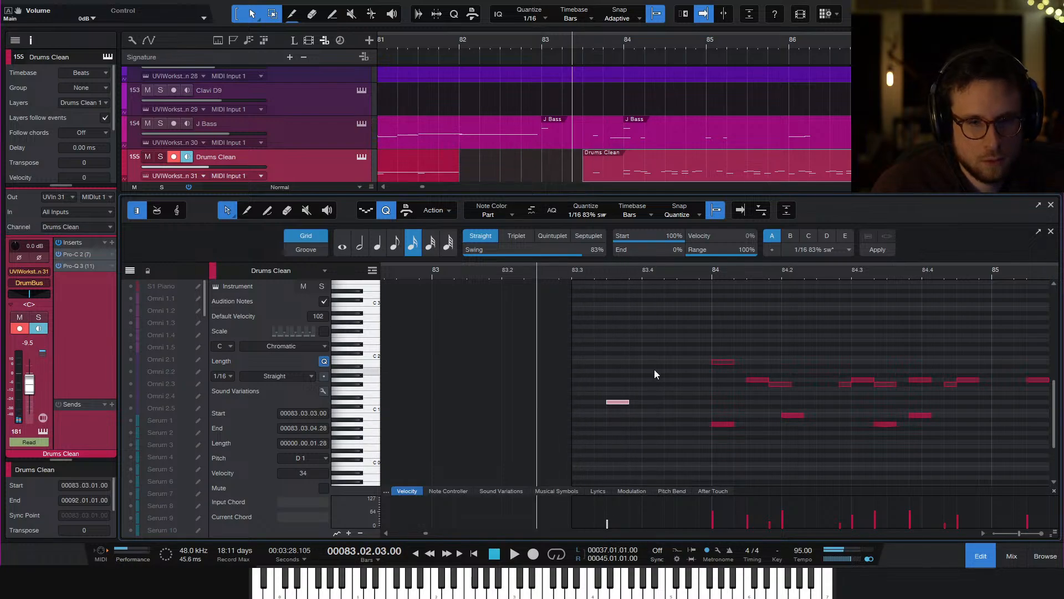
Add an F 2 drum note at 83.04.03 with velocity 64 and audition it
scroll(654, 358, "up", 1)
left_click(652, 345)
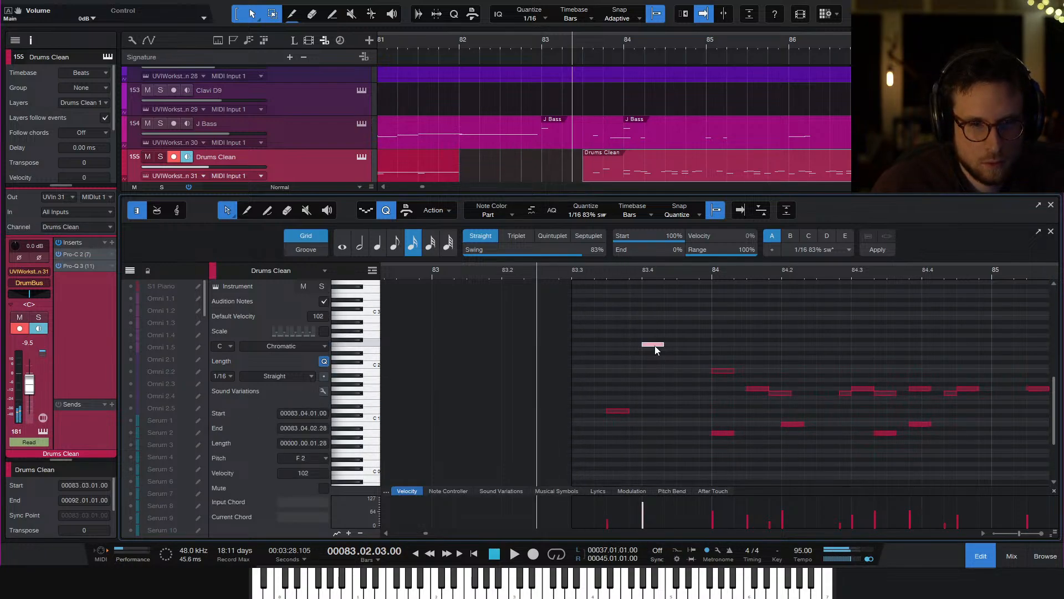
left_click(687, 345)
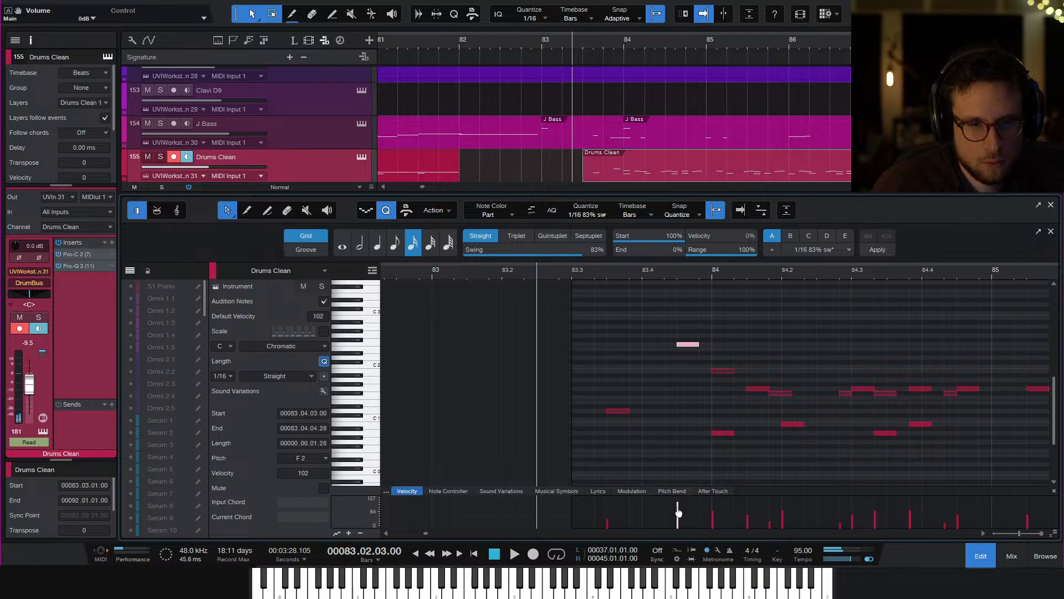
key("space")
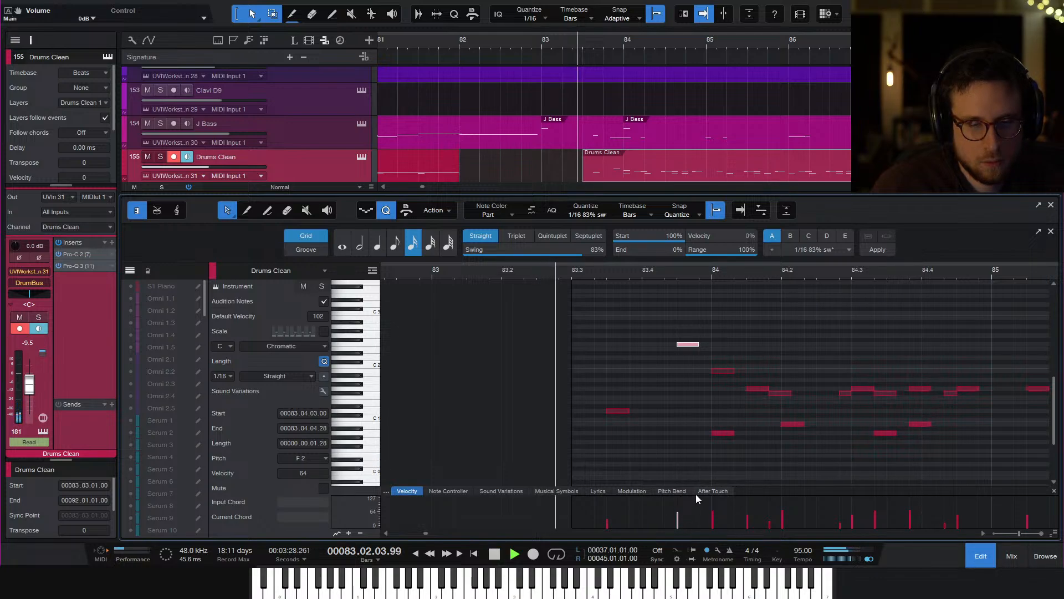
key("space")
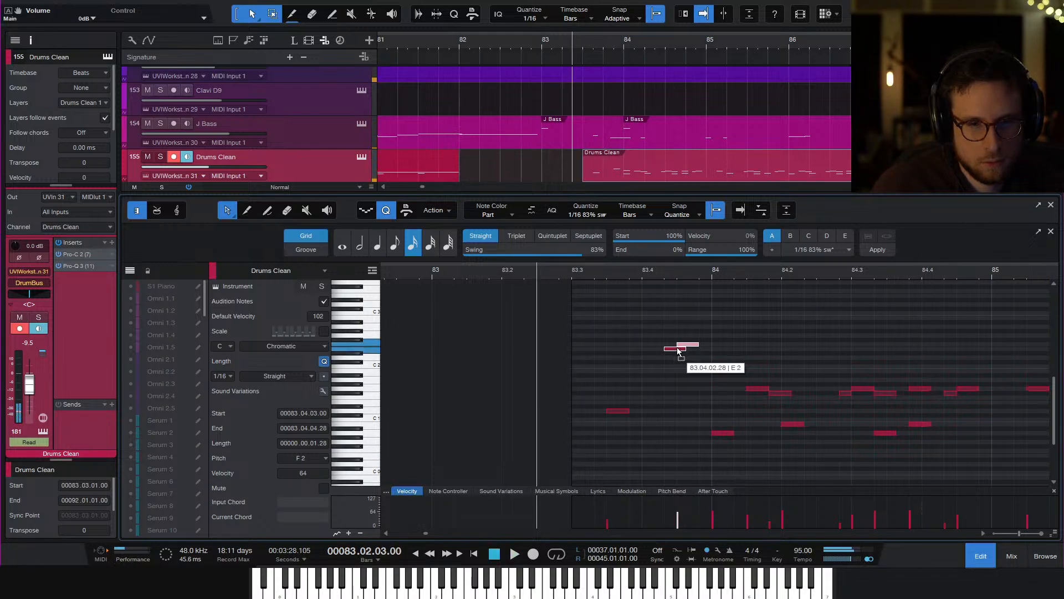
Move the F 2 drum note earlier to 83.04.02.28 and audition the fill
left_click_drag(677, 350, 677, 346)
key("space")
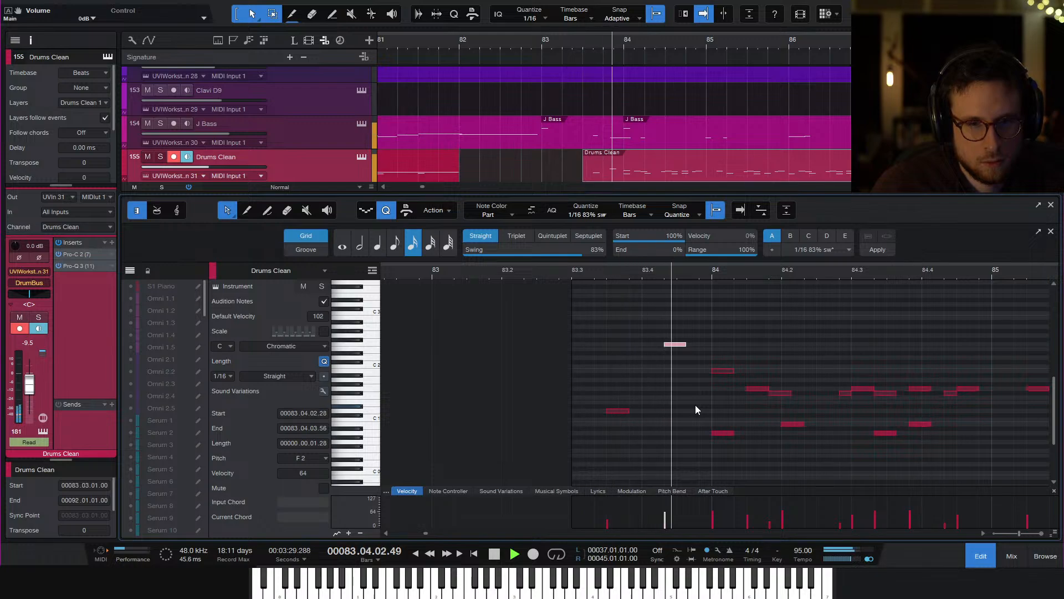
key("space")
key("space")
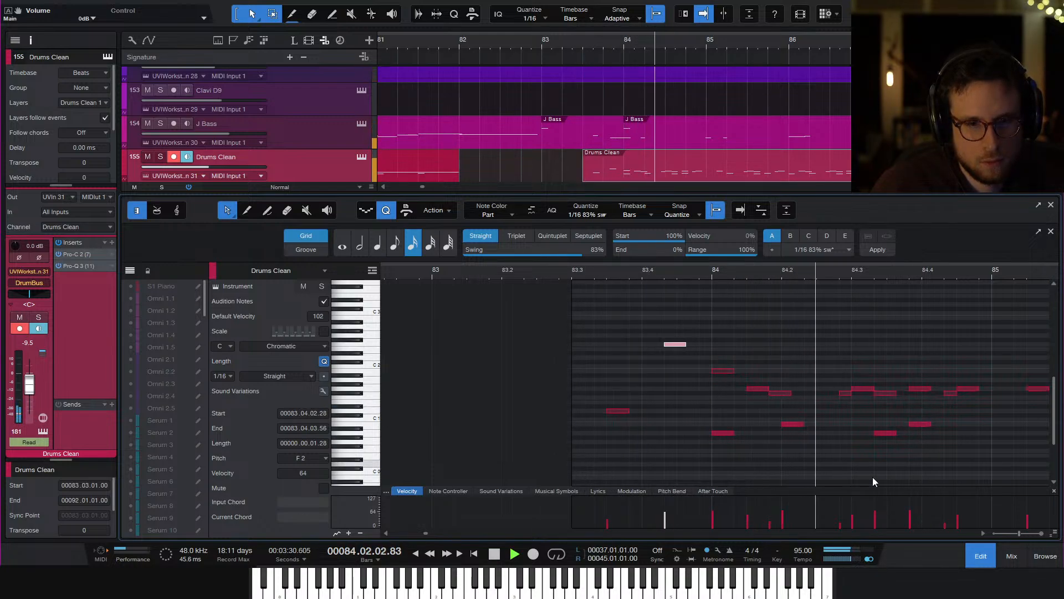
Layer an E 2 note under the F 2 drum note before bar 84, with the F 2 note starting at 83.04.02.40
key("space")
left_click_drag(671, 344, 678, 347)
key("space")
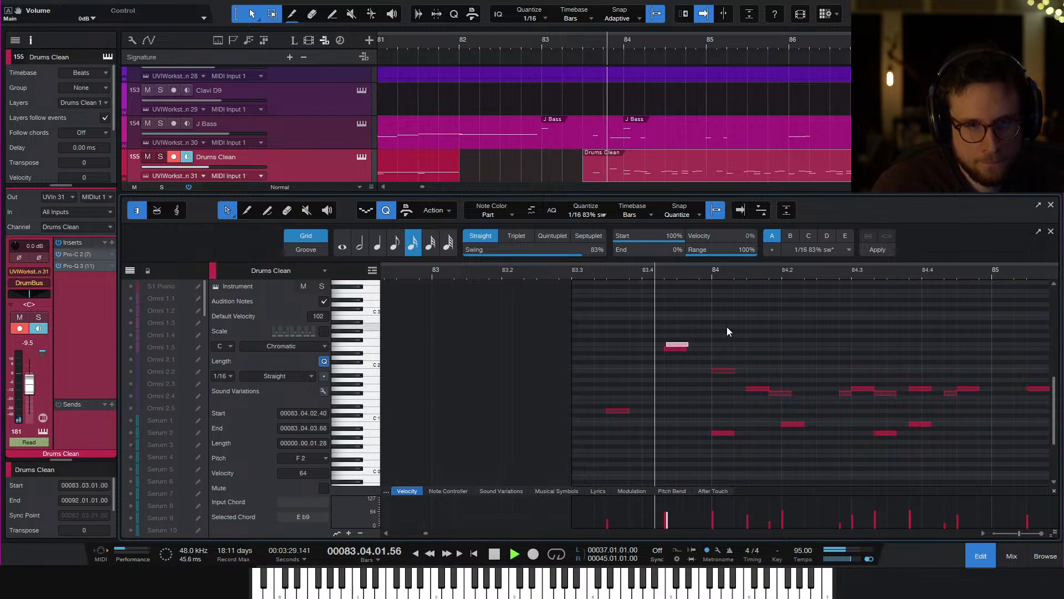
Close the drum editor and play the new fill into bar 84 within the arrangement
left_click(974, 553)
key("space")
key("space")
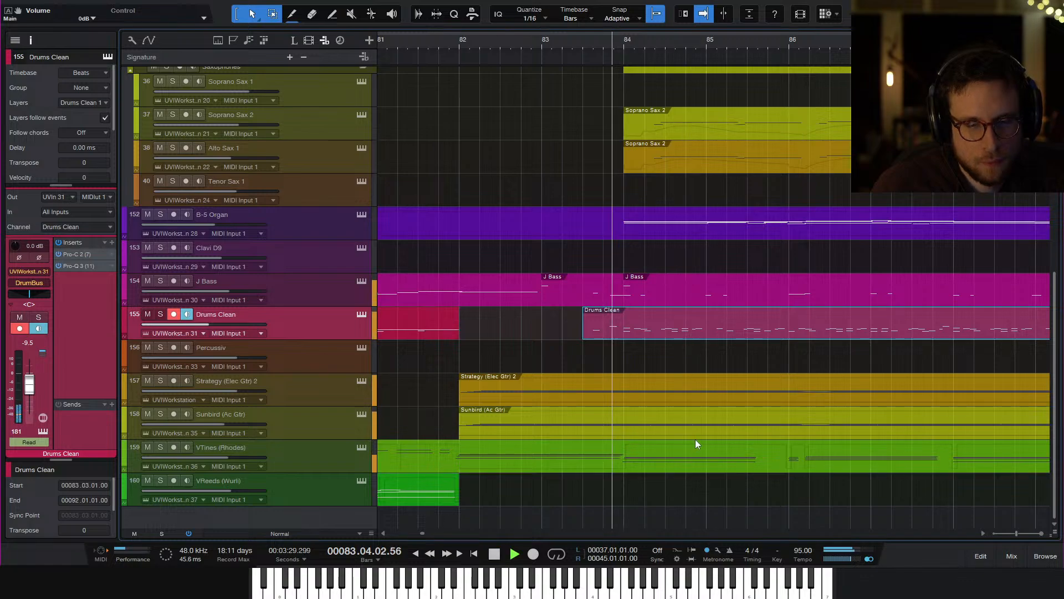
key("space")
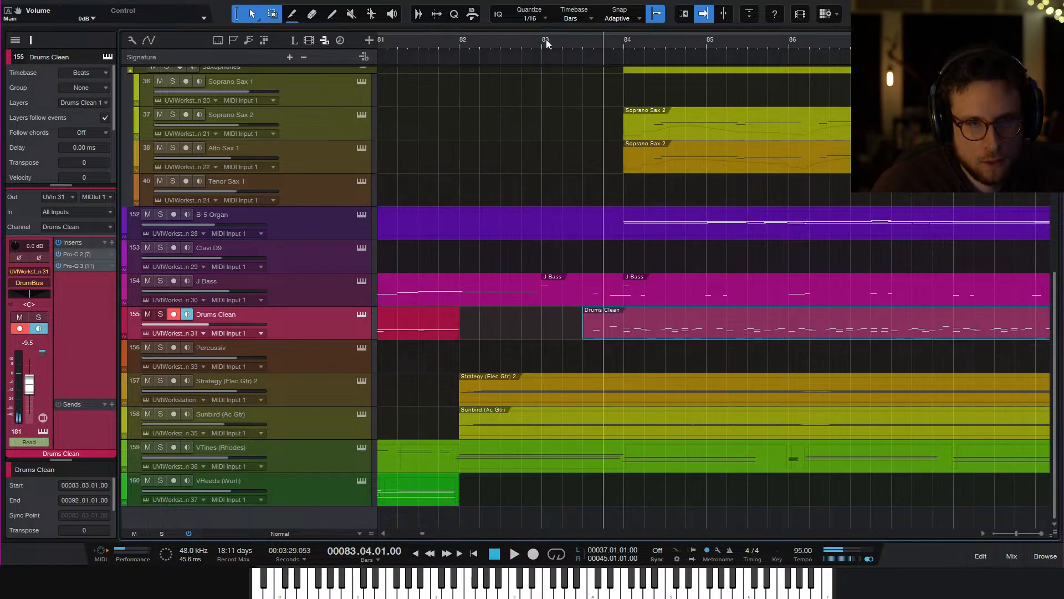
Open the Sunbird (Ac Gtr) part starting at bar 82 and play it from bars 83 and 82
left_click(546, 43)
left_click(602, 423)
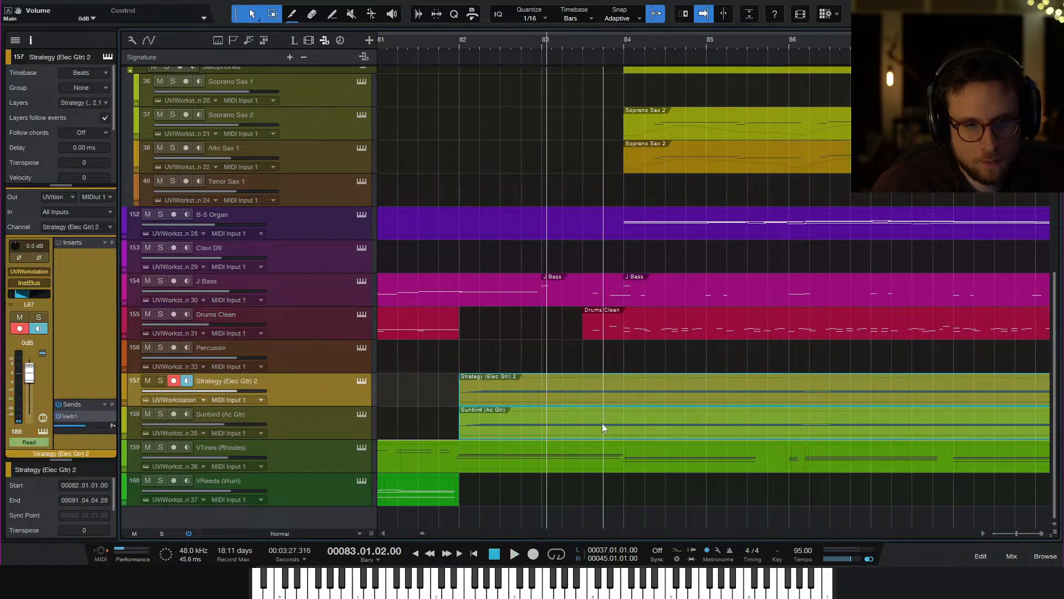
double_click(602, 430)
key("space")
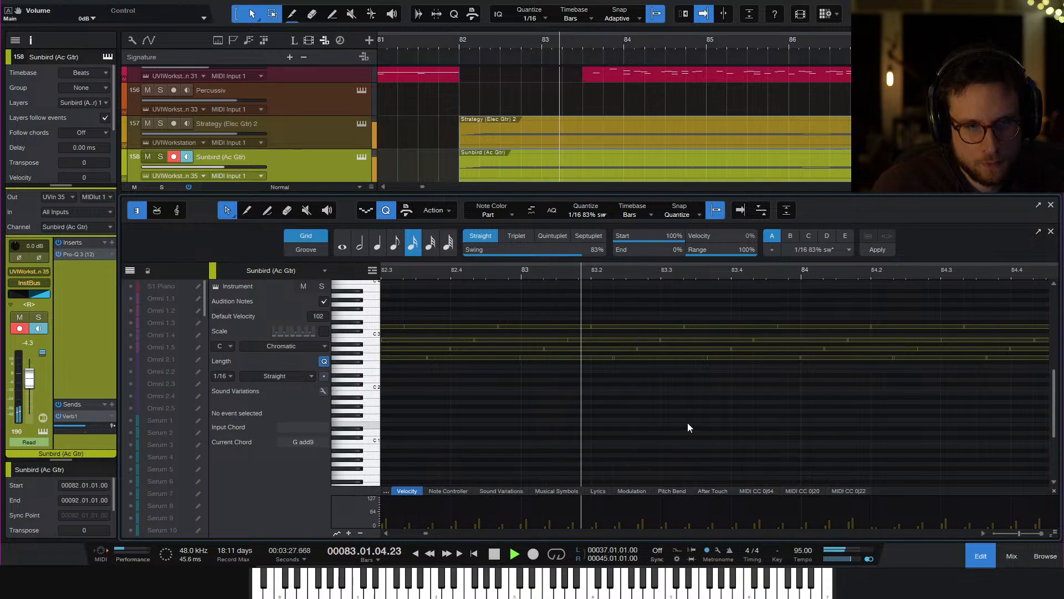
key("w")
scroll(601, 349, "left", 2)
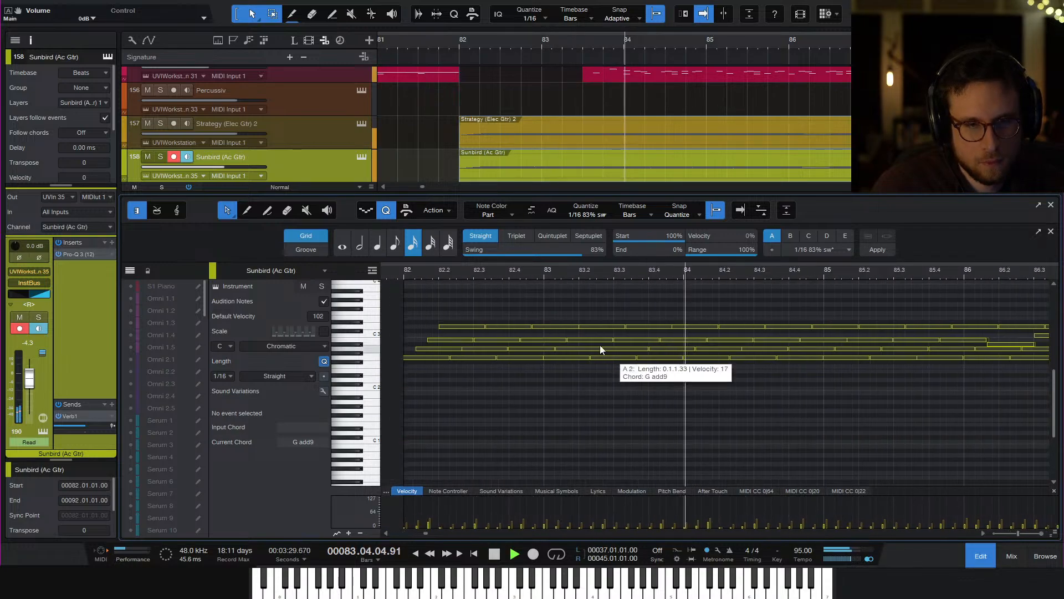
key("space")
left_click(404, 275)
key("space")
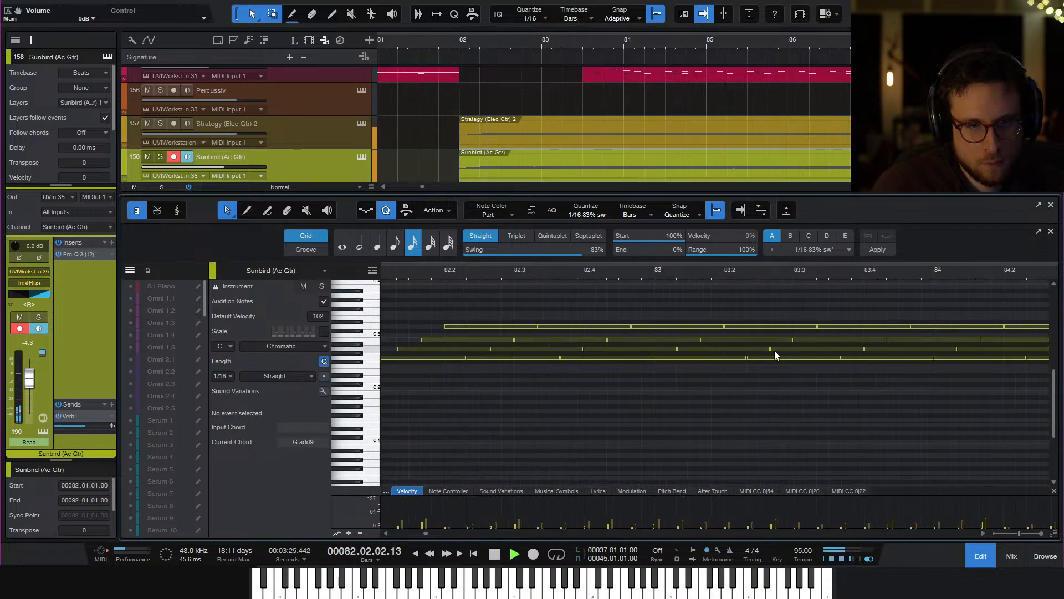
key("e")
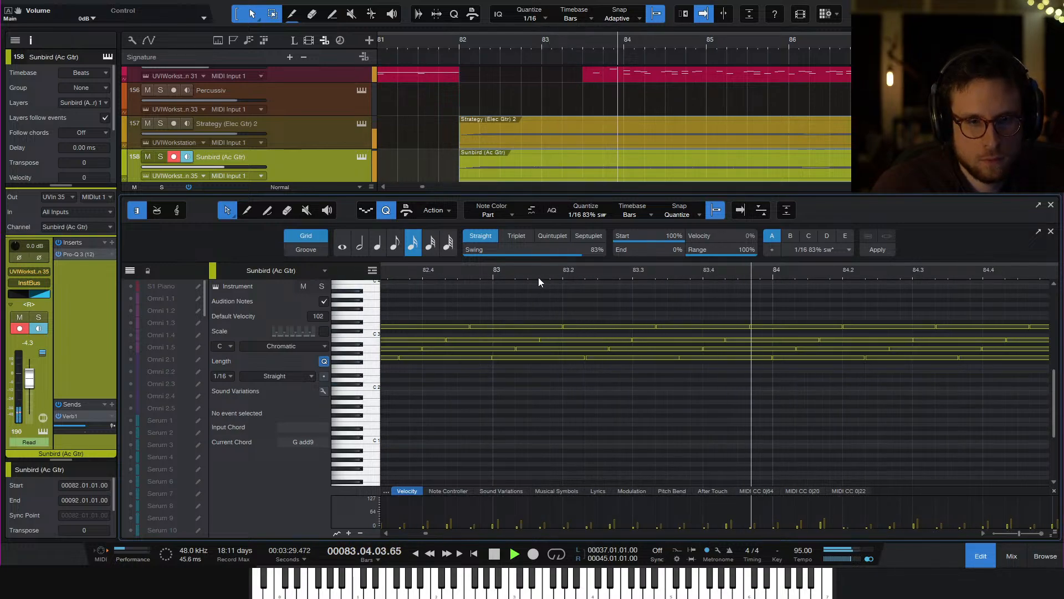
Replay the Sunbird (Ac Gtr) part repeatedly from bar 83 to check how it leads into bar 84
left_click(506, 275)
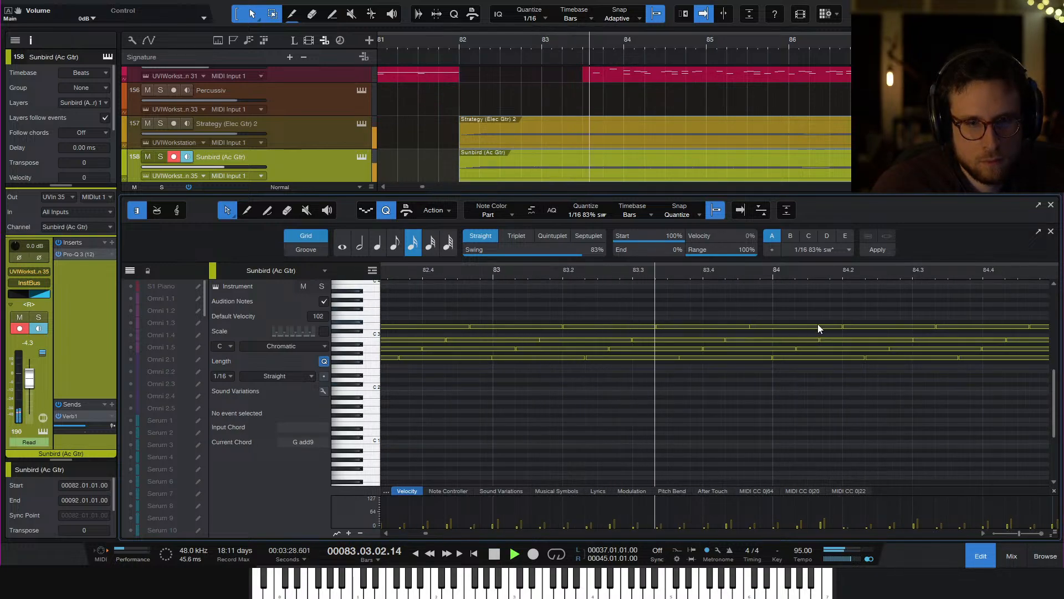
key("space")
key("space")
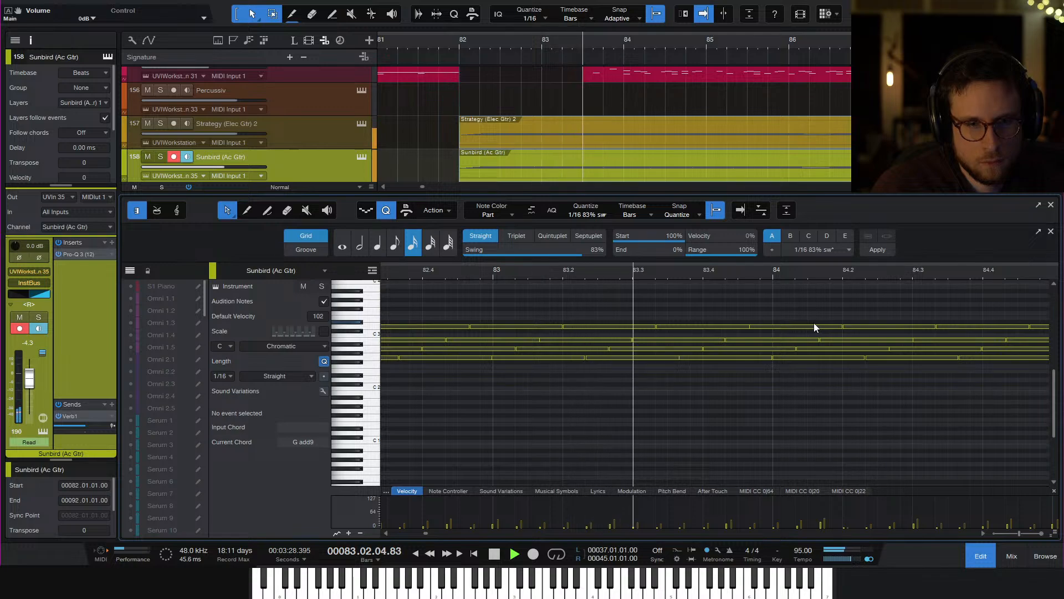
key("space")
key("space")
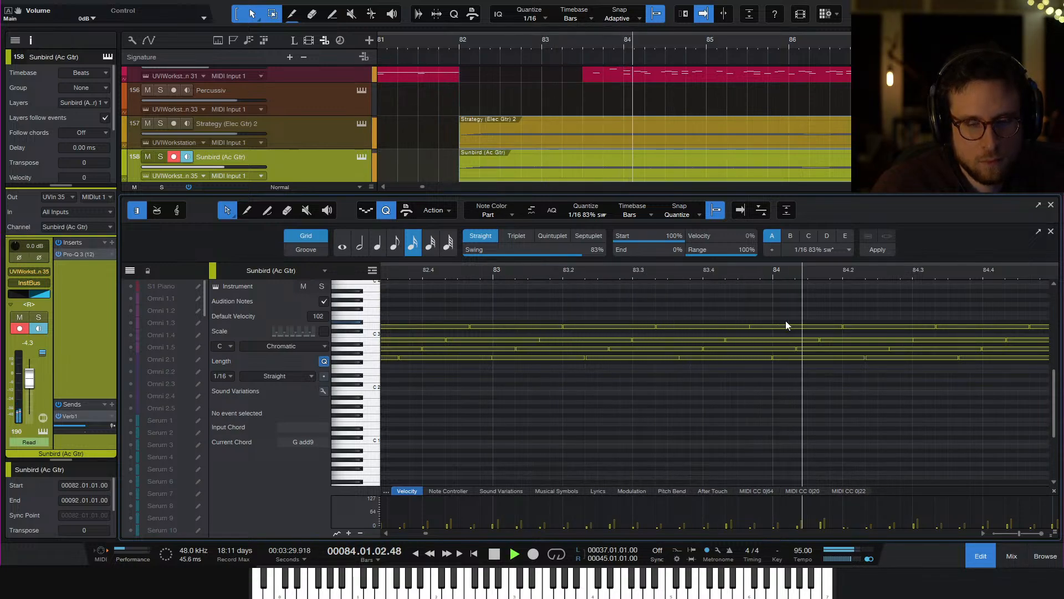
key("space")
key("space")
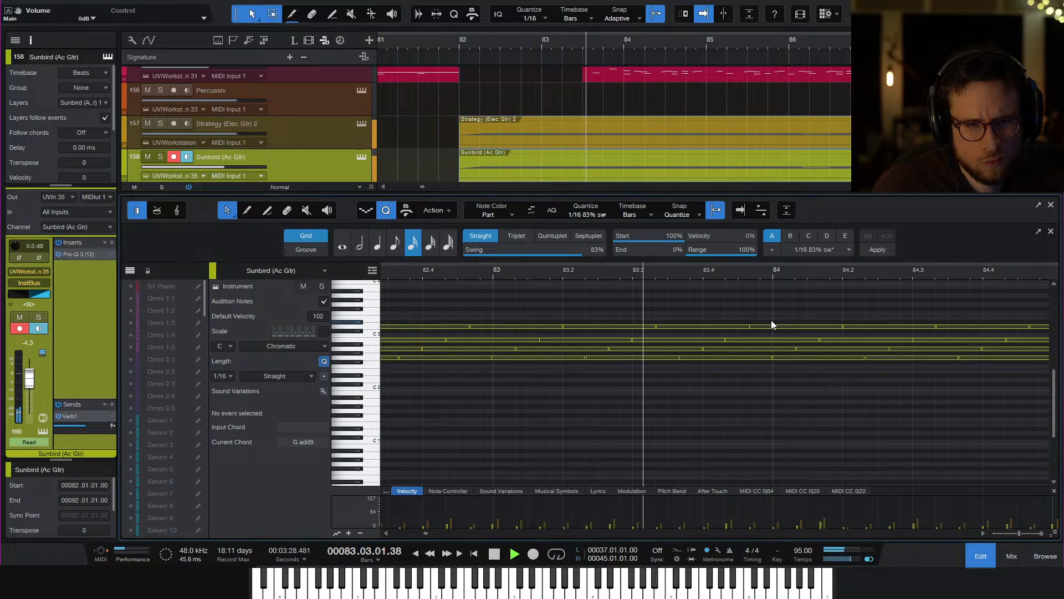
key("space")
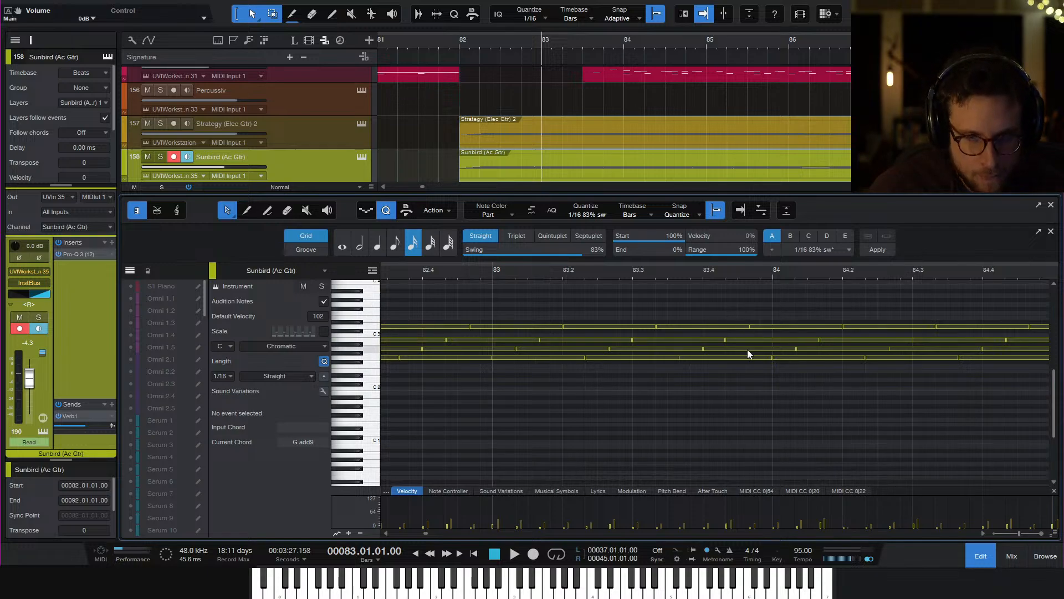
Mute the Sunbird (Ac Gtr) notes sounding between about 83.3 and bar 84, and play the passage from before bar 83
left_click_drag(745, 367, 764, 328)
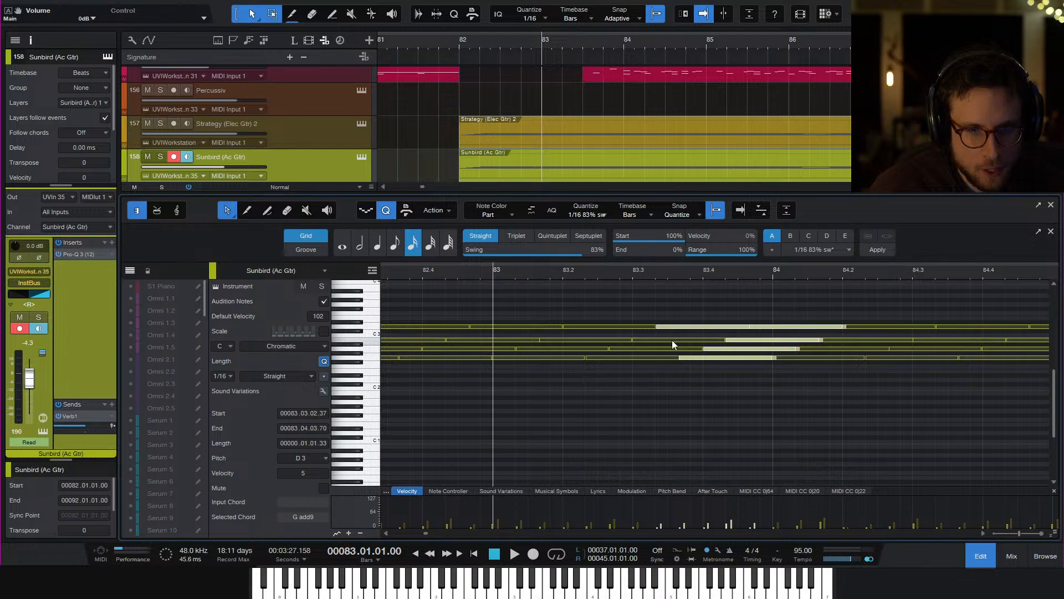
key("shift+m")
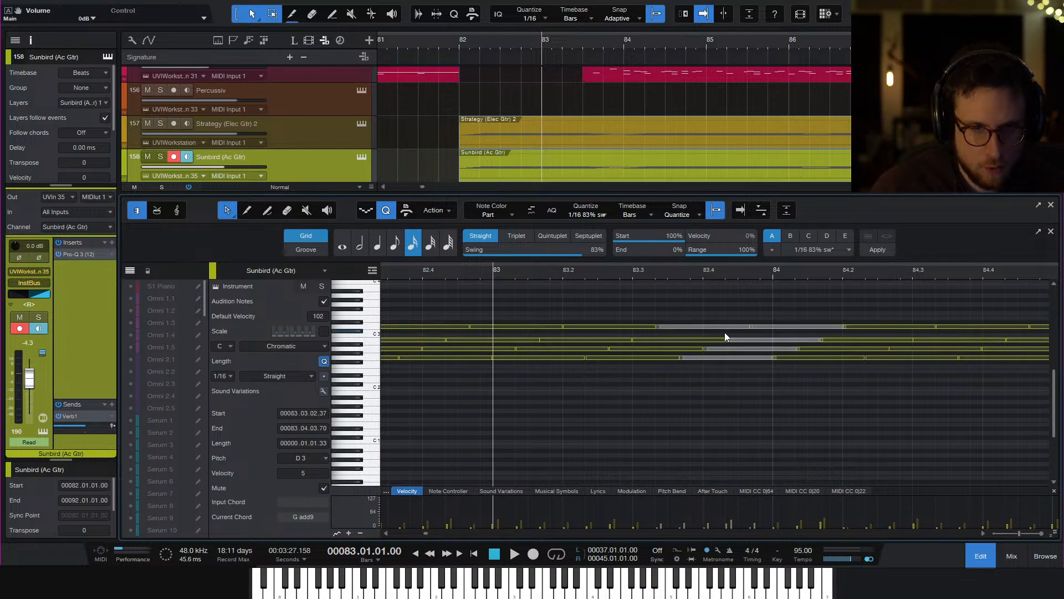
key("space")
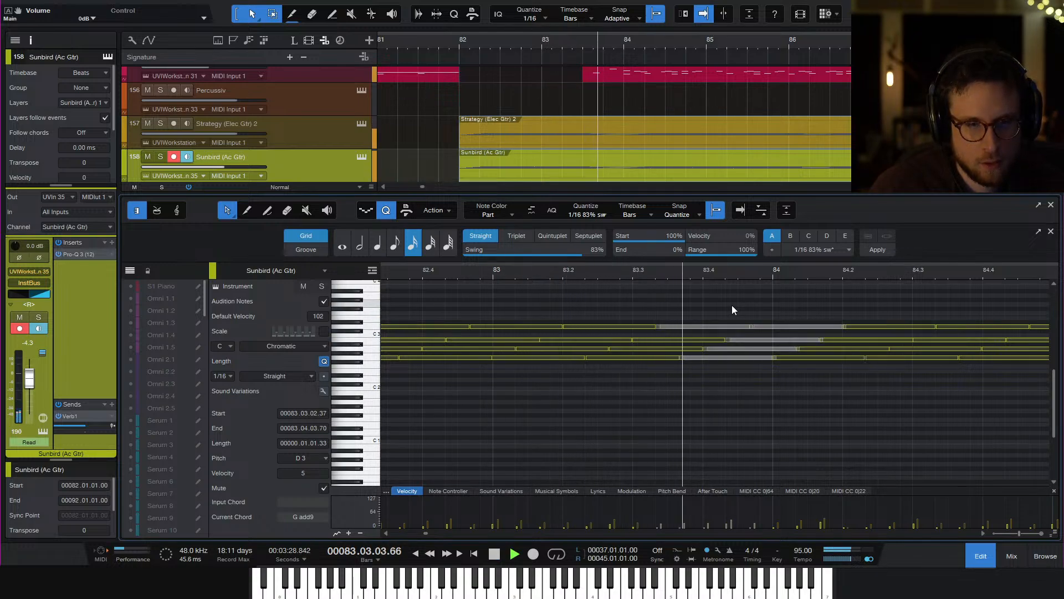
left_click(462, 271)
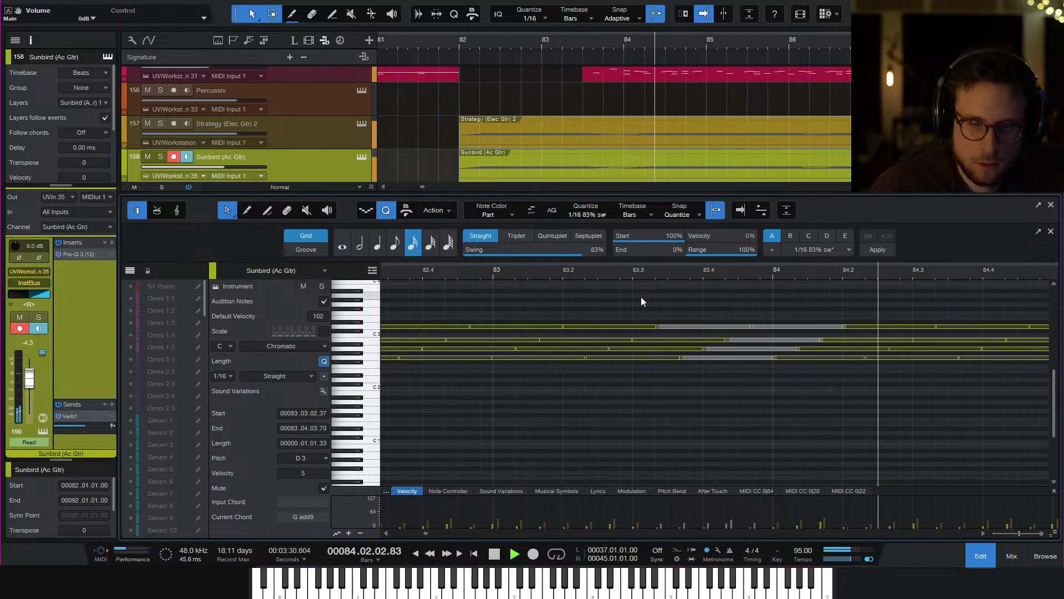
key("space")
key("space")
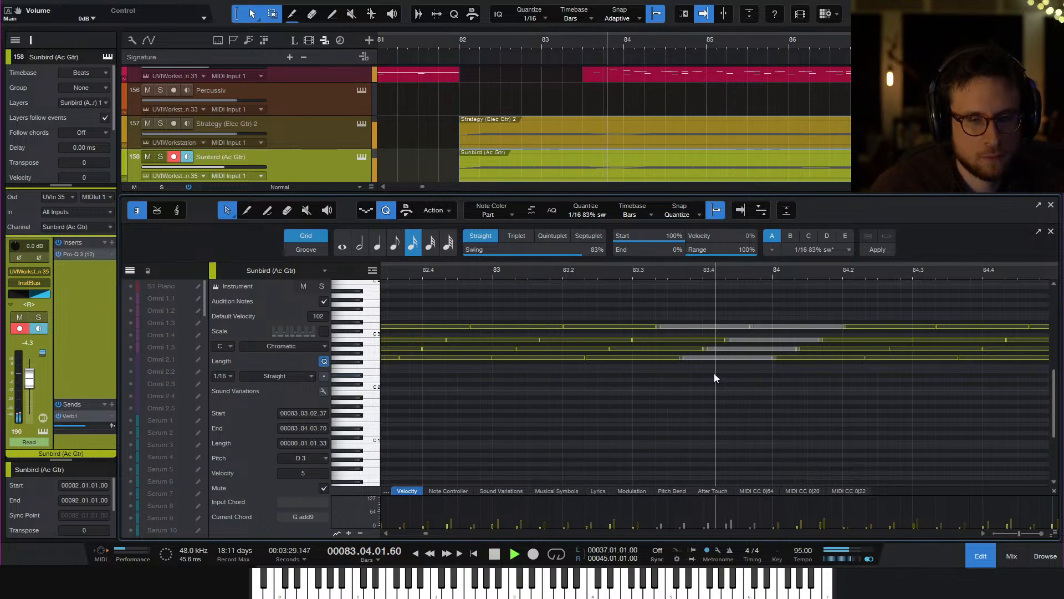
key("space")
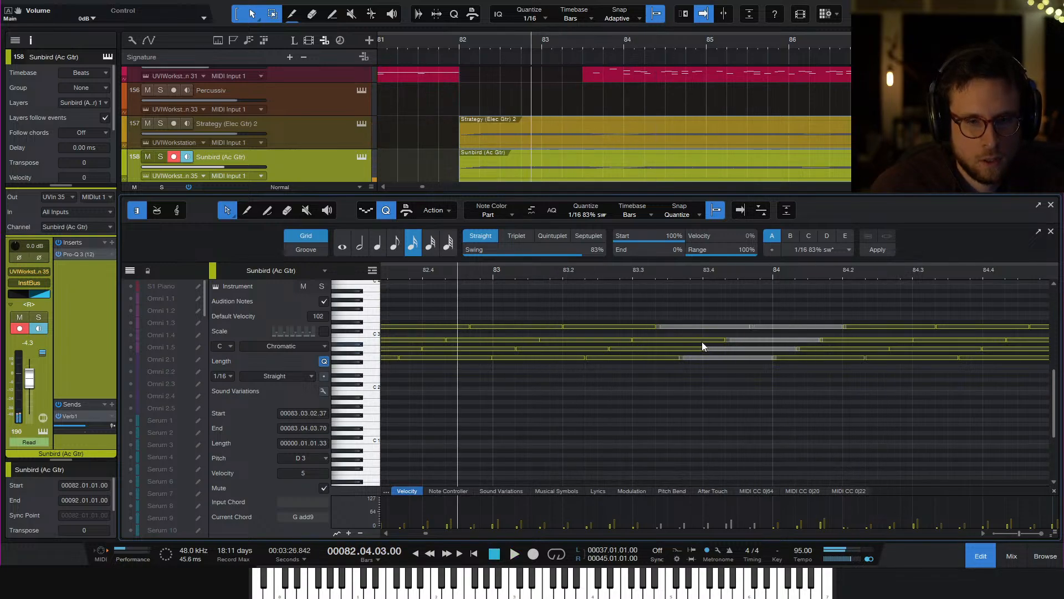
Open the VTines (Rhodes) part and shorten the four-note chord held from bar 82, ending its A 2 note at 83.03.04.28
left_click(978, 558)
double_click(600, 467)
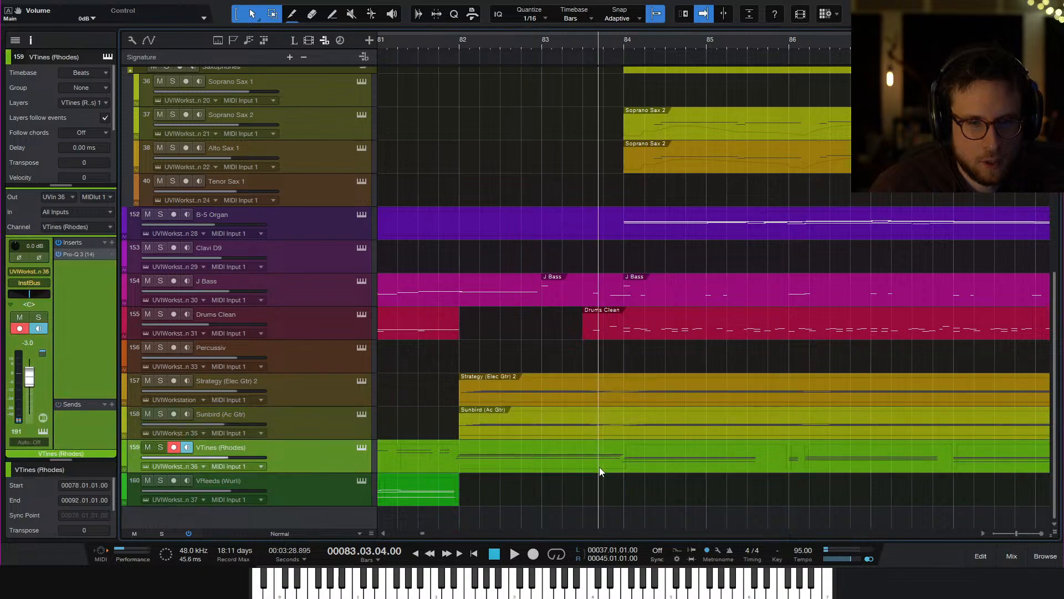
scroll(730, 385, "up", 2)
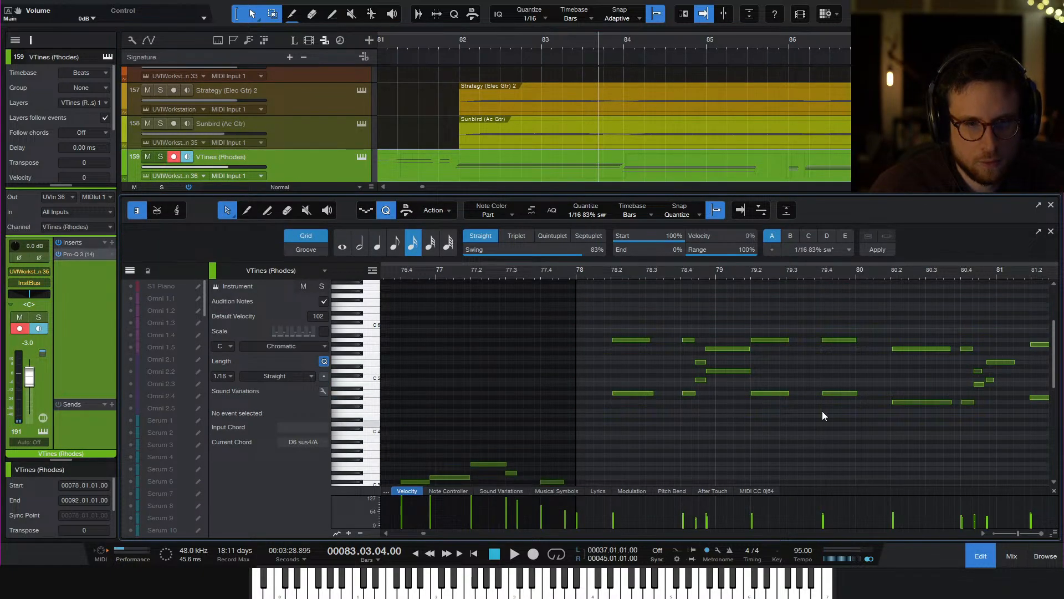
scroll(756, 396, "up", 1)
scroll(756, 397, "down", 2)
left_click(980, 557)
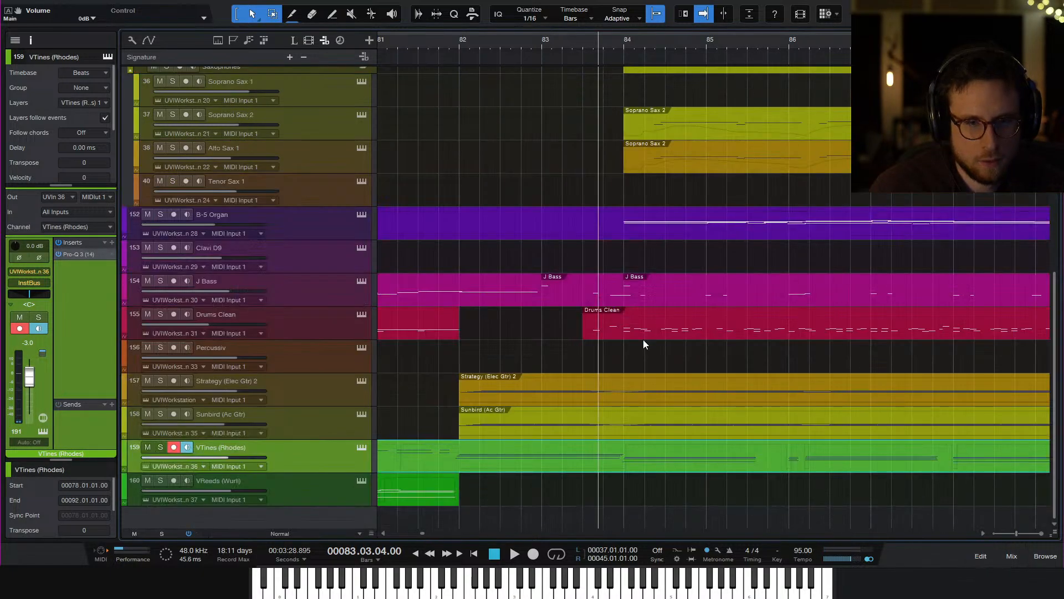
double_click(587, 460)
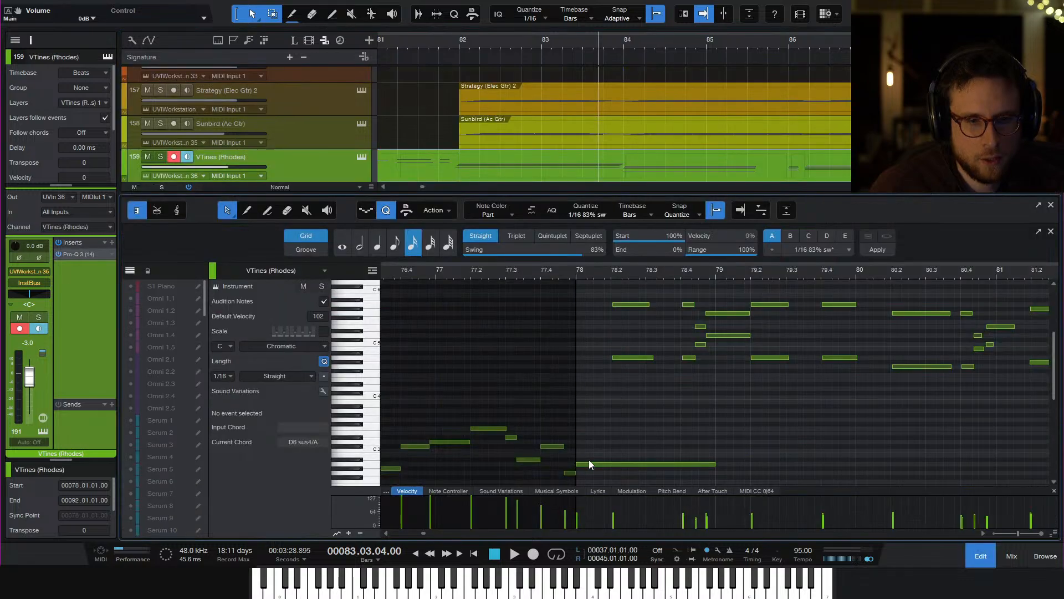
scroll(846, 390, "right", 8)
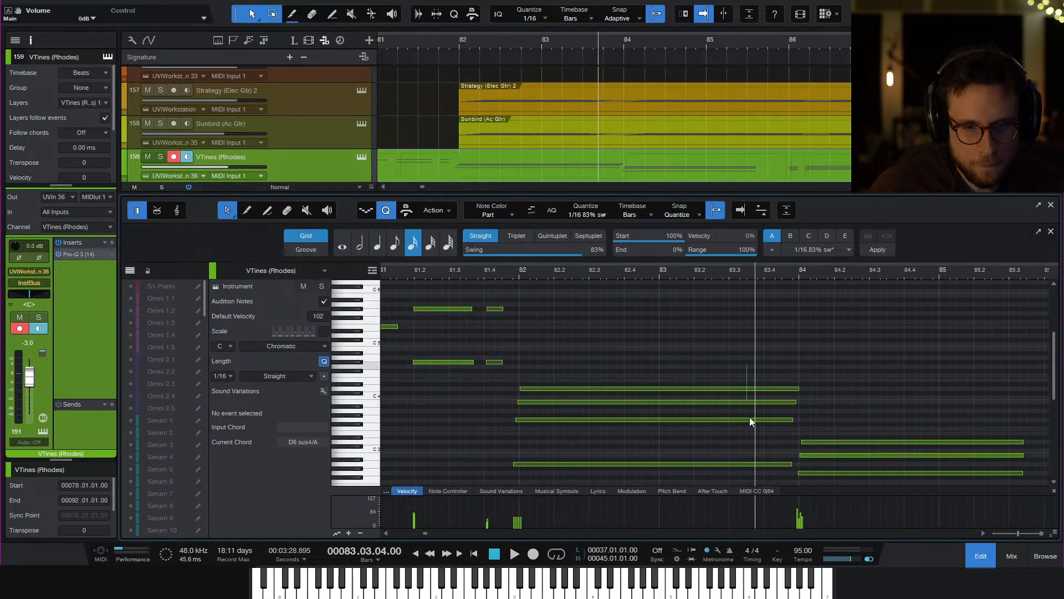
left_click_drag(747, 368, 761, 468)
Play the Rhodes chord's release and trim all four held notes to a common end at 83.03.02.99
key("space")
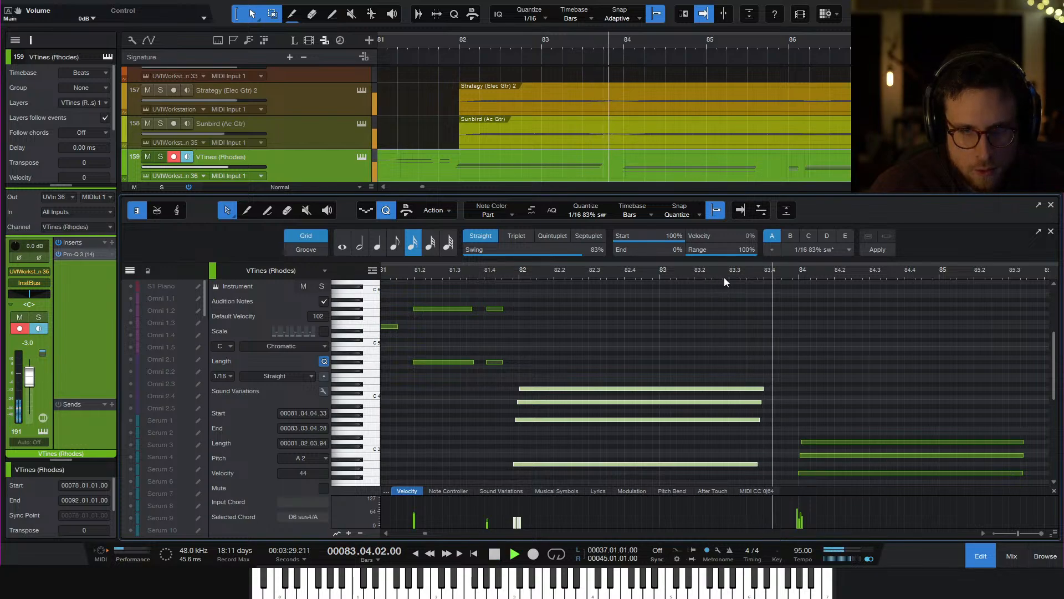
key("e")
left_click(629, 278)
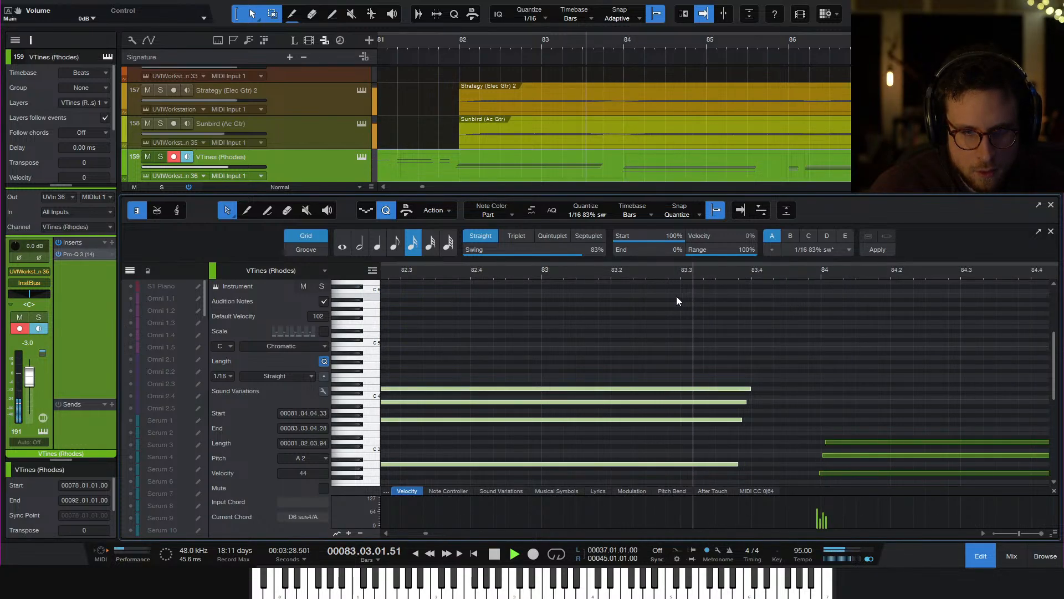
key("space")
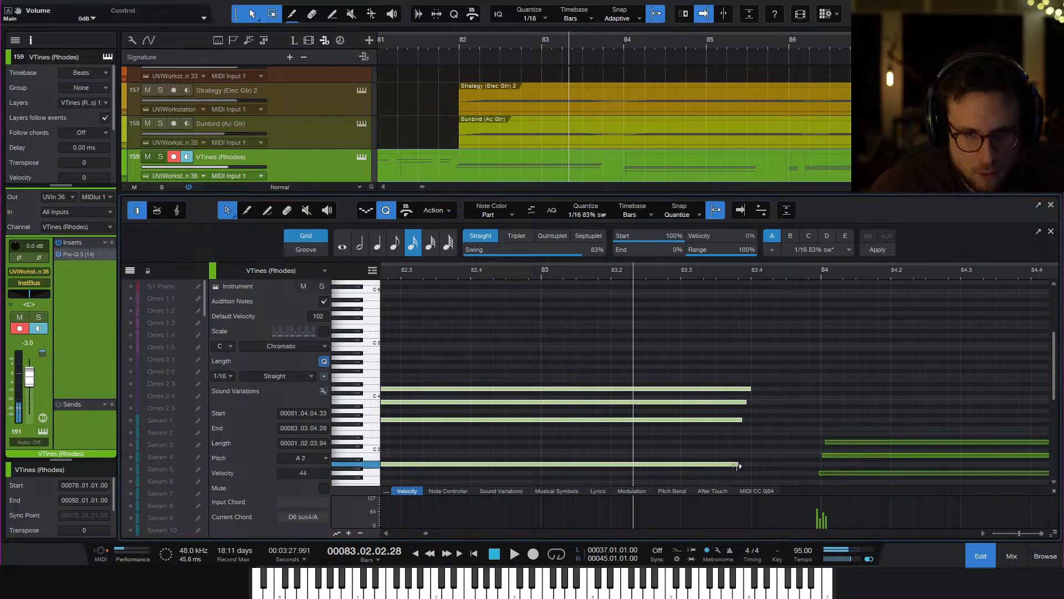
left_click_drag(738, 465, 715, 468)
key("space")
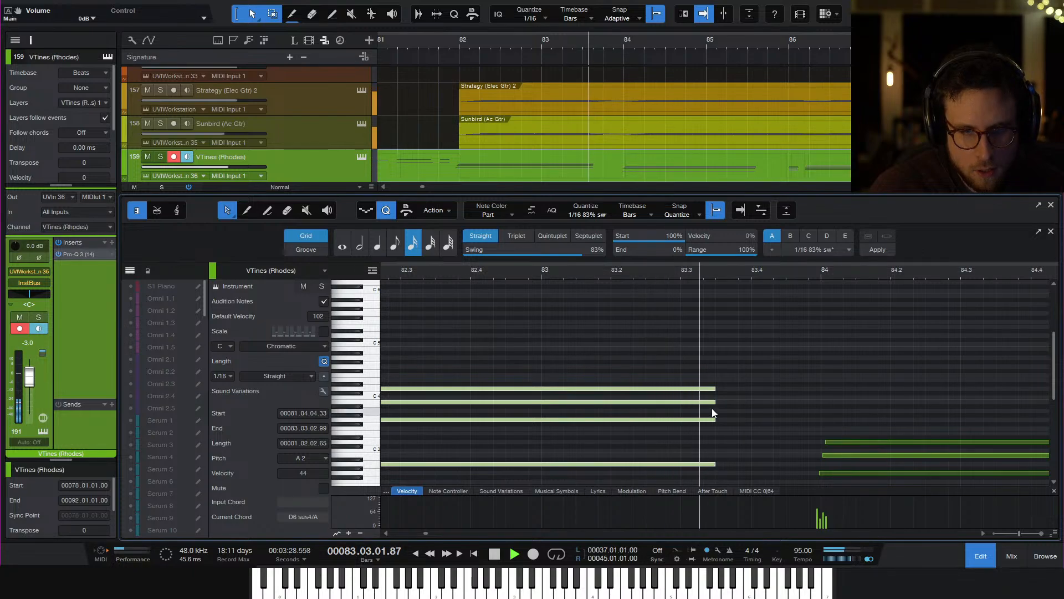
key("space")
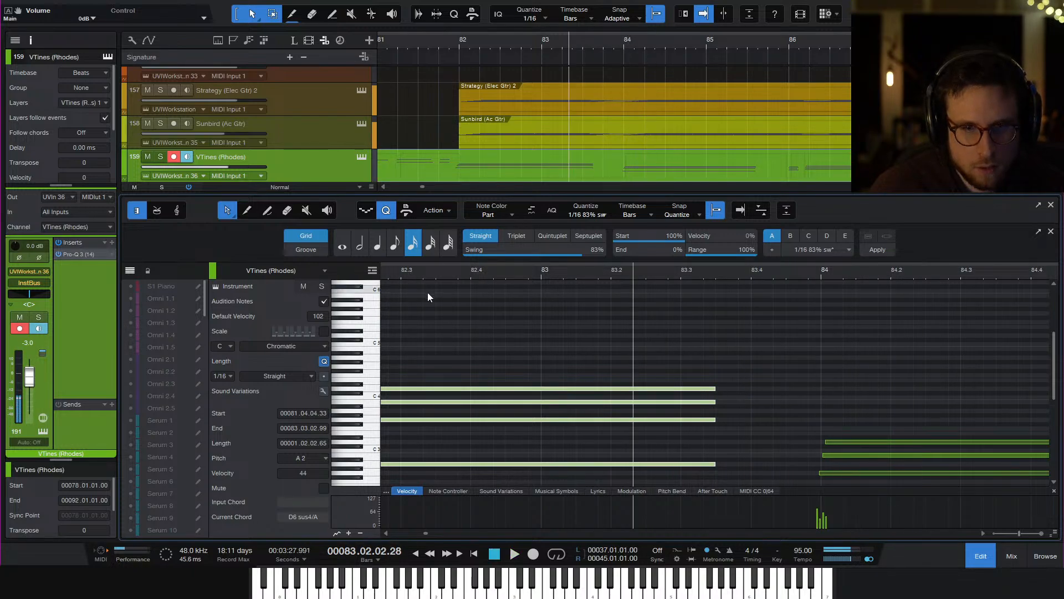
Play the Rhodes part from around bar 82 into bar 84 to check the shortened chord
key("w")
left_click(557, 270)
key("space")
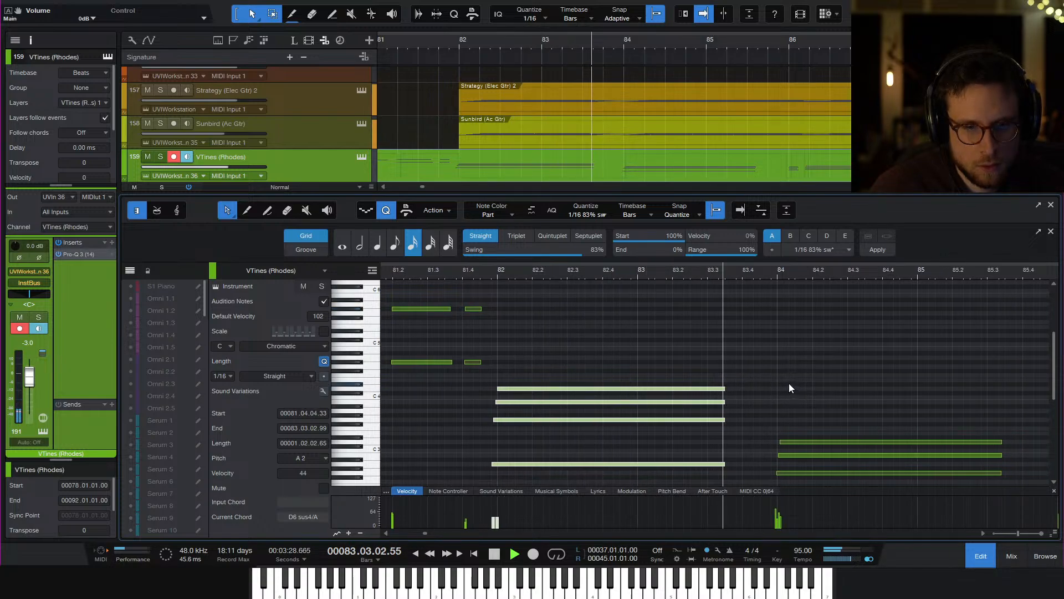
left_click(492, 271)
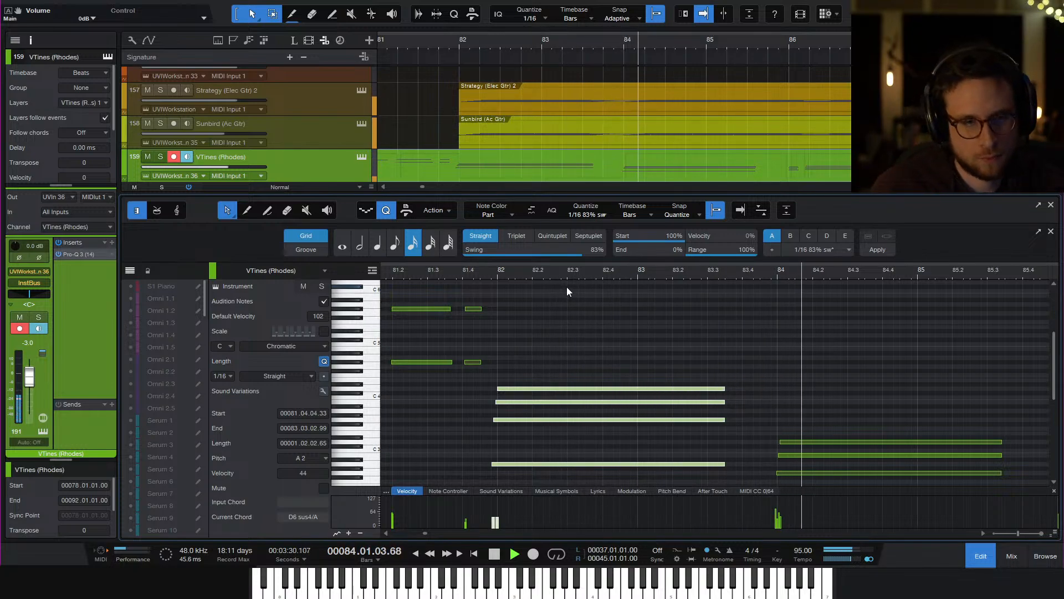
key("space")
key("space")
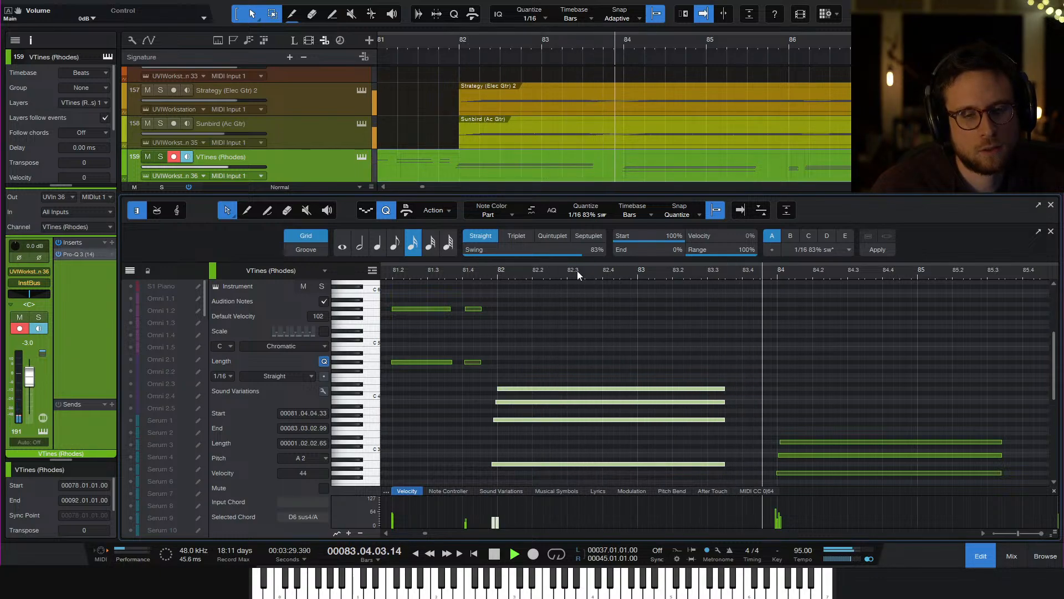
key("space")
Open the Strategy (Elec Gtr) 2 and Sunbird (Ac Gtr) parts together and trim each one's B 2 note to end at 83.03.03.00
left_click(991, 561)
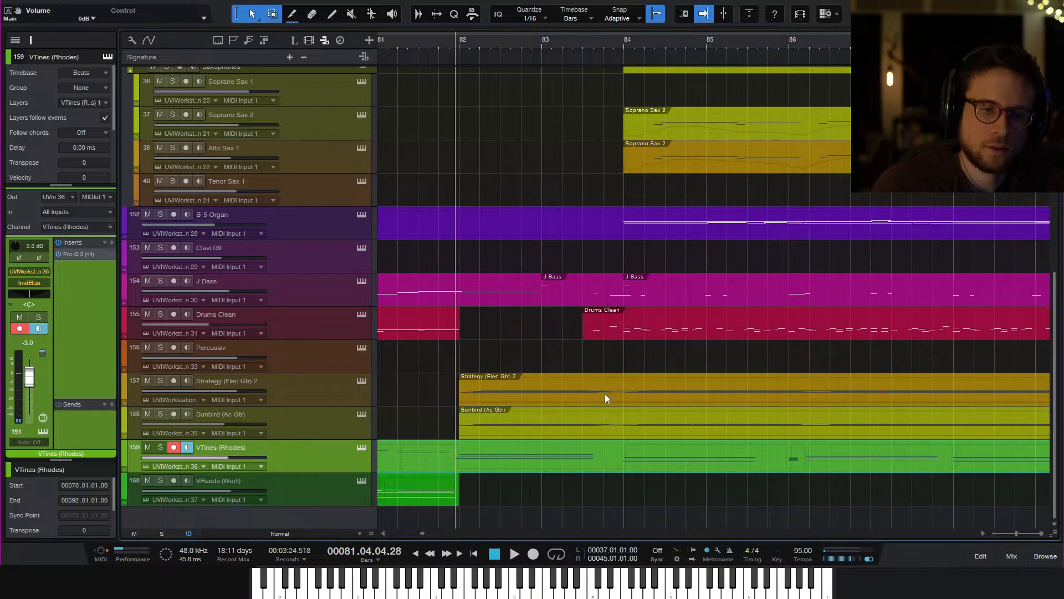
left_click_drag(597, 366, 612, 432)
double_click(612, 432)
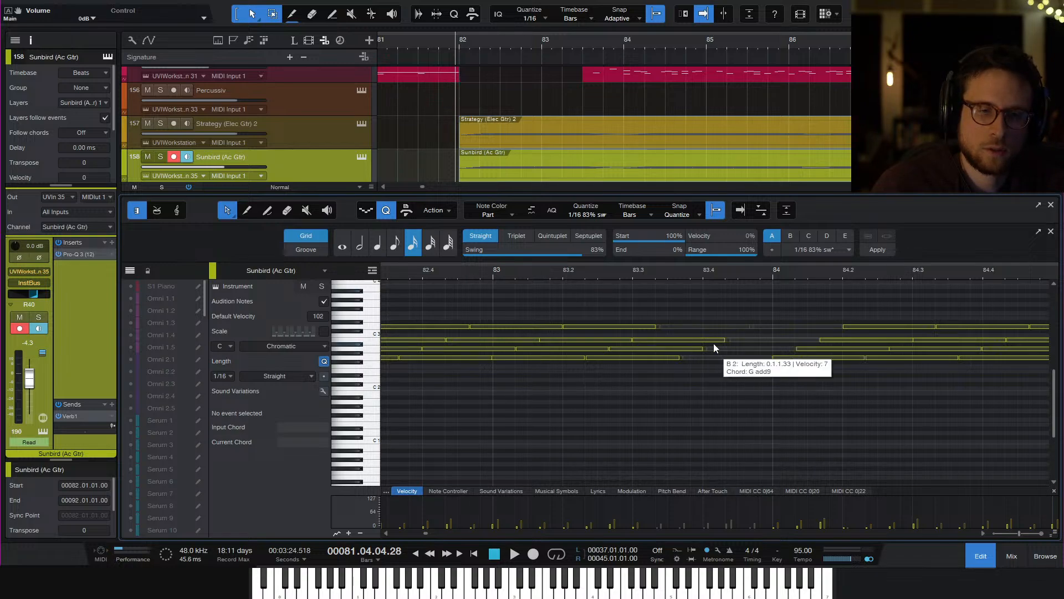
left_click_drag(726, 340, 667, 341)
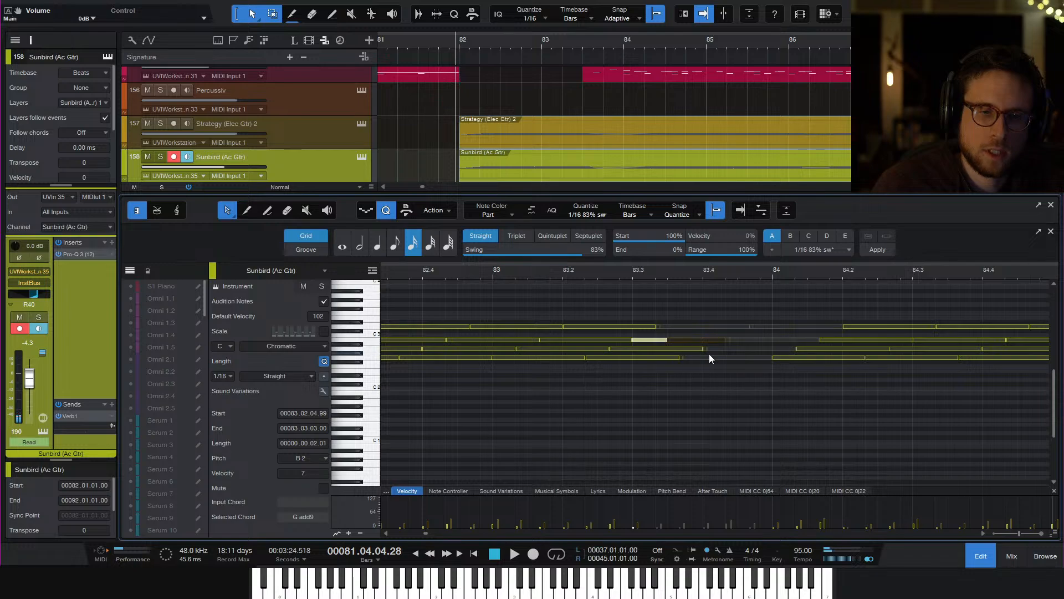
left_click(697, 340)
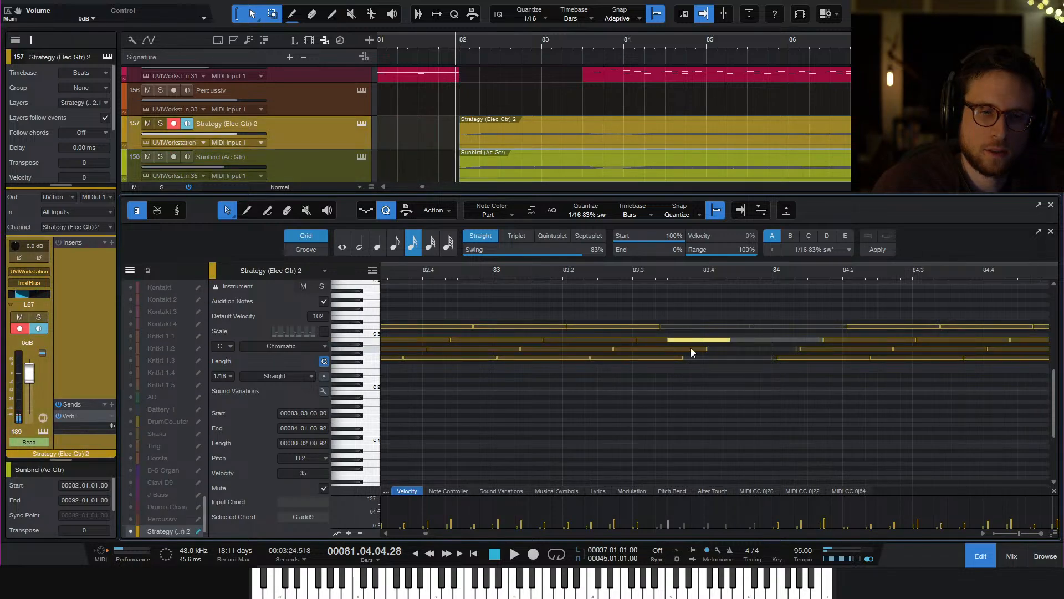
left_click(706, 340)
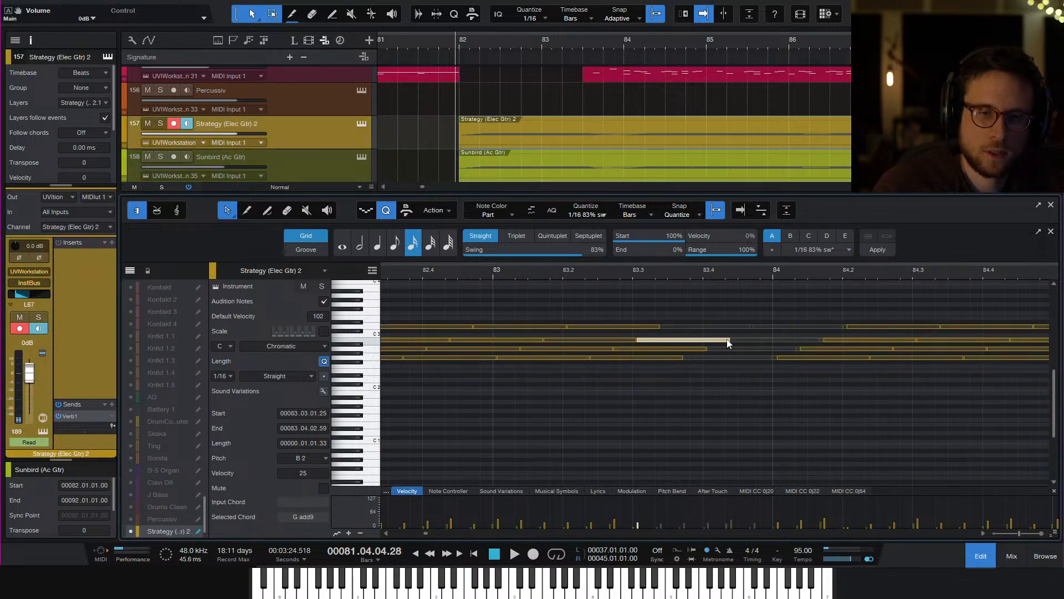
left_click_drag(726, 342, 668, 352)
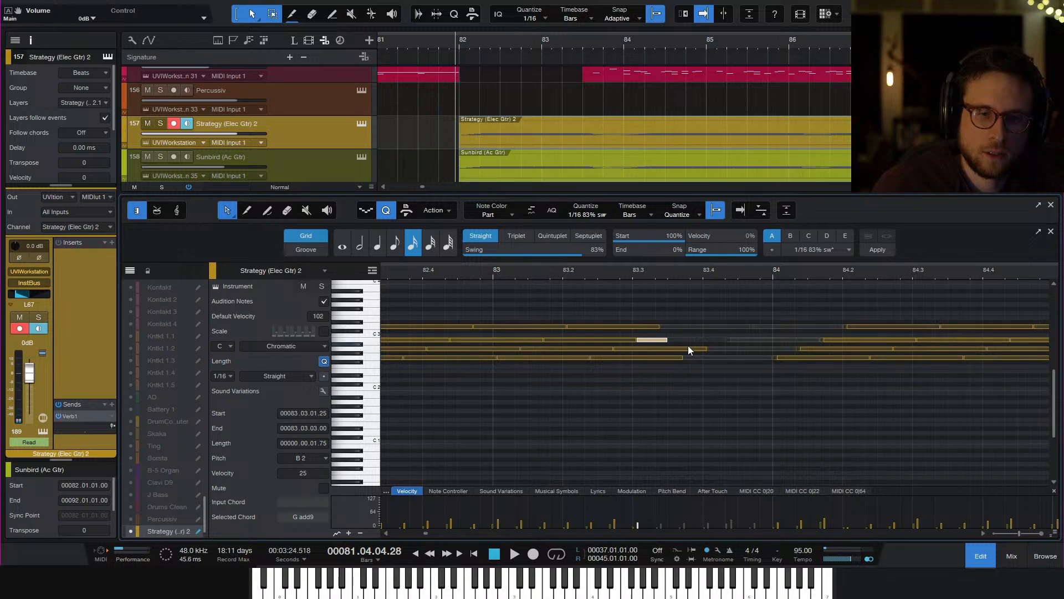
Shorten the guitar's A 2 and G 2 notes before the muted gap, ending the G 2 note at 83.03.02.76
left_click(678, 349)
left_click(702, 349)
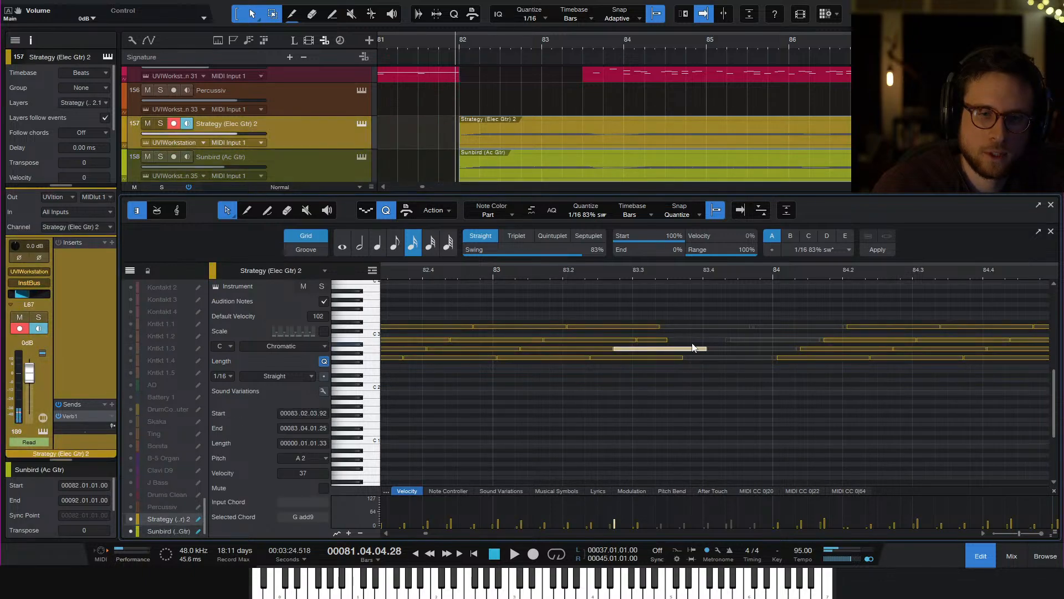
left_click(704, 349)
left_click_drag(703, 349, 668, 359)
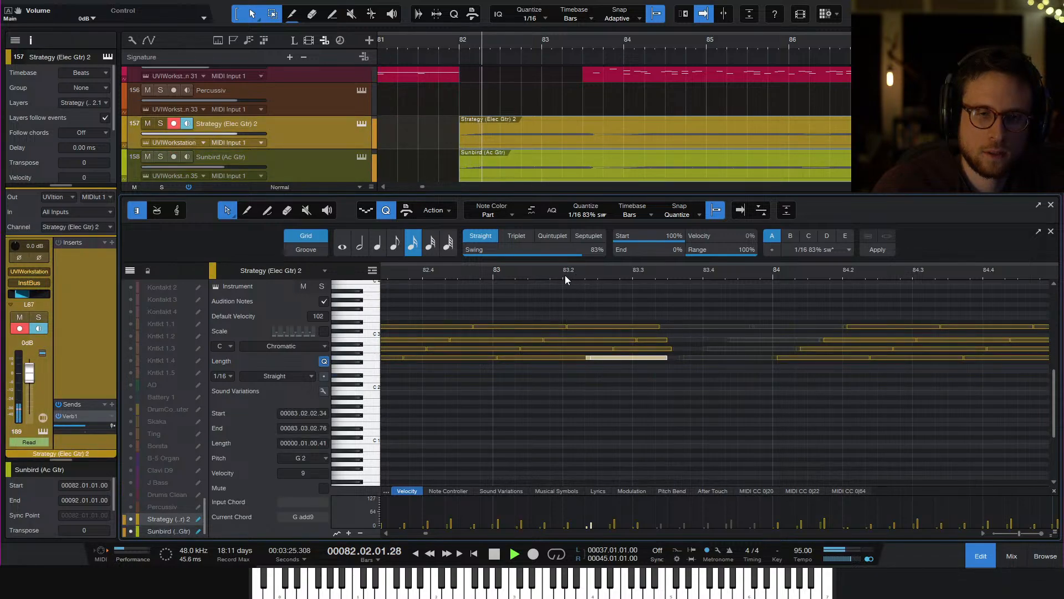
Play both guitar parts repeatedly from bar 83 to check the gap before bar 84
left_click(492, 271)
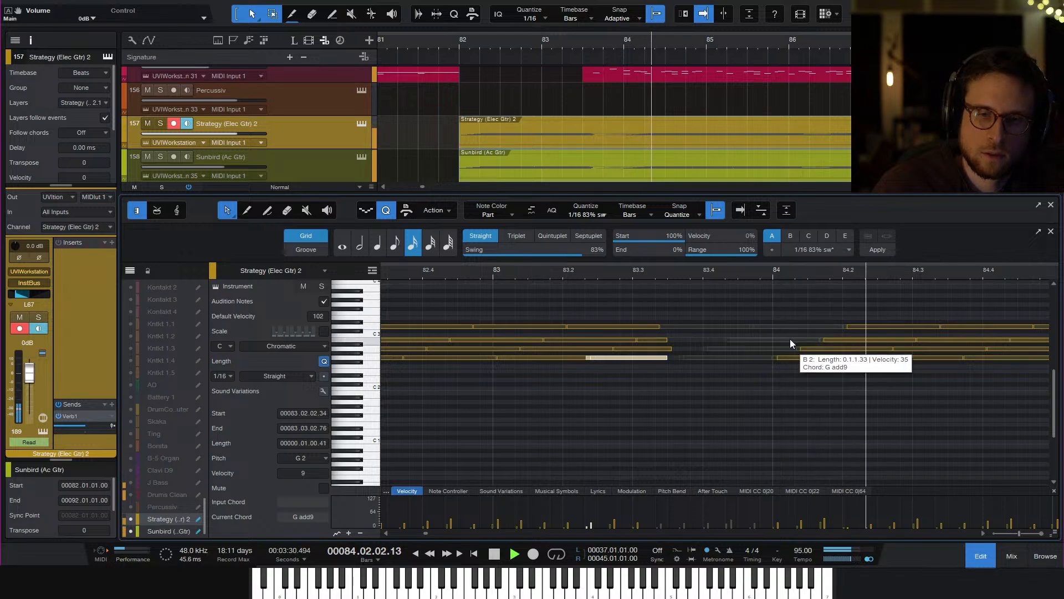
key("space")
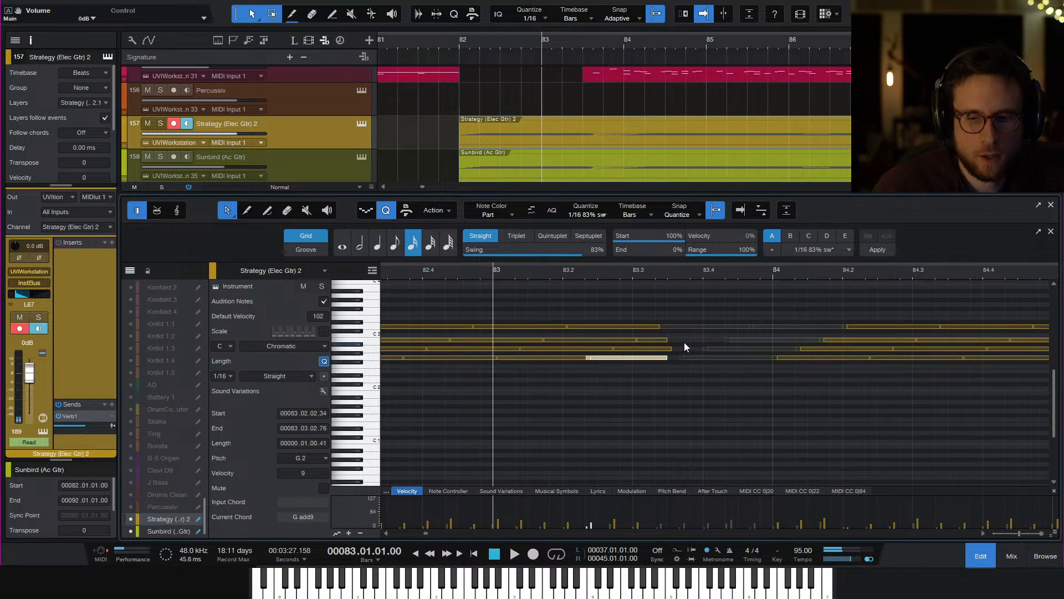
key("space")
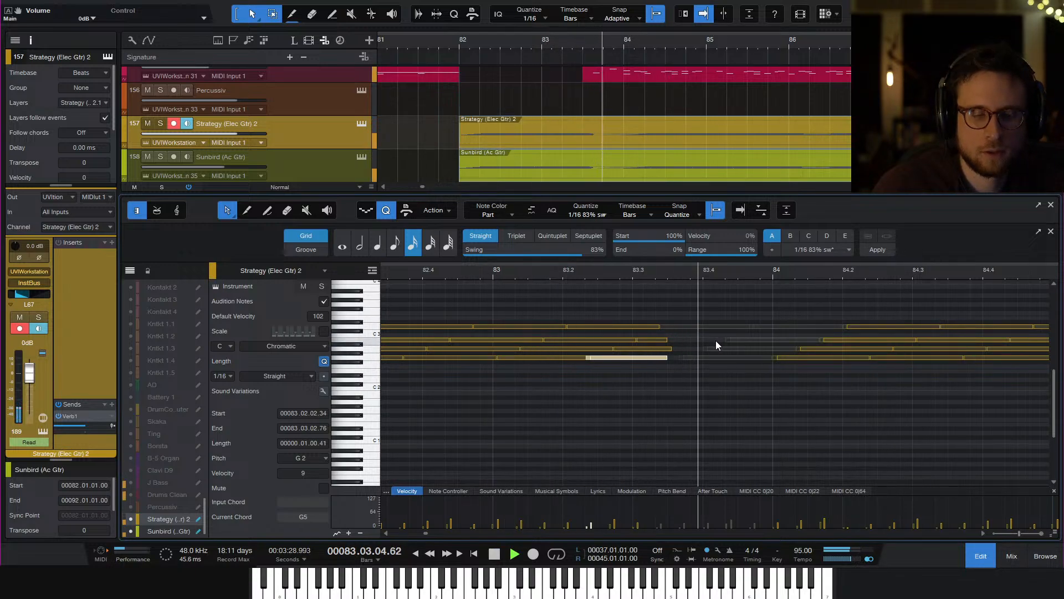
key("space")
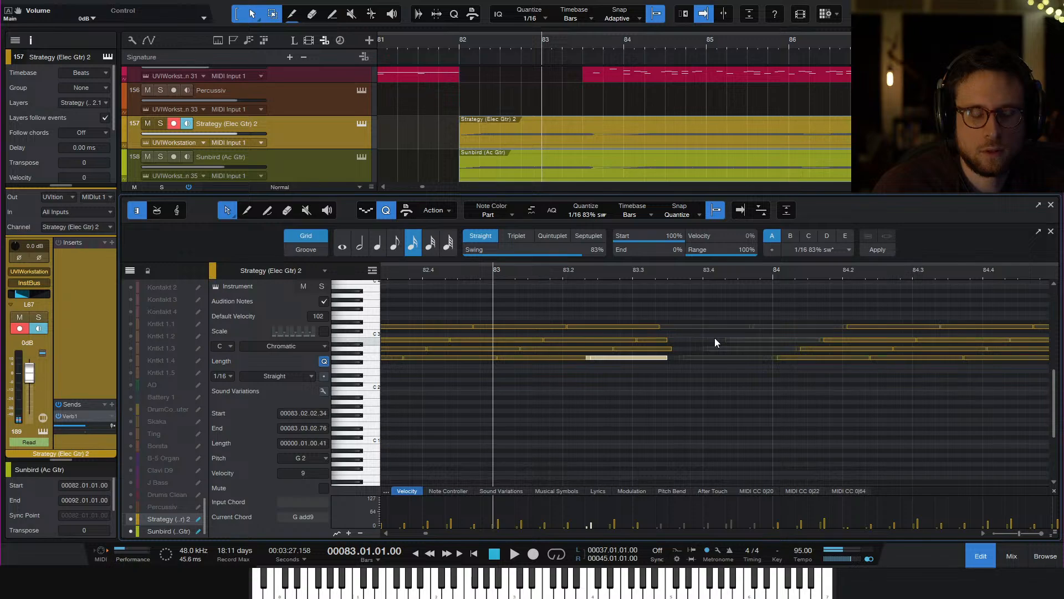
key("space")
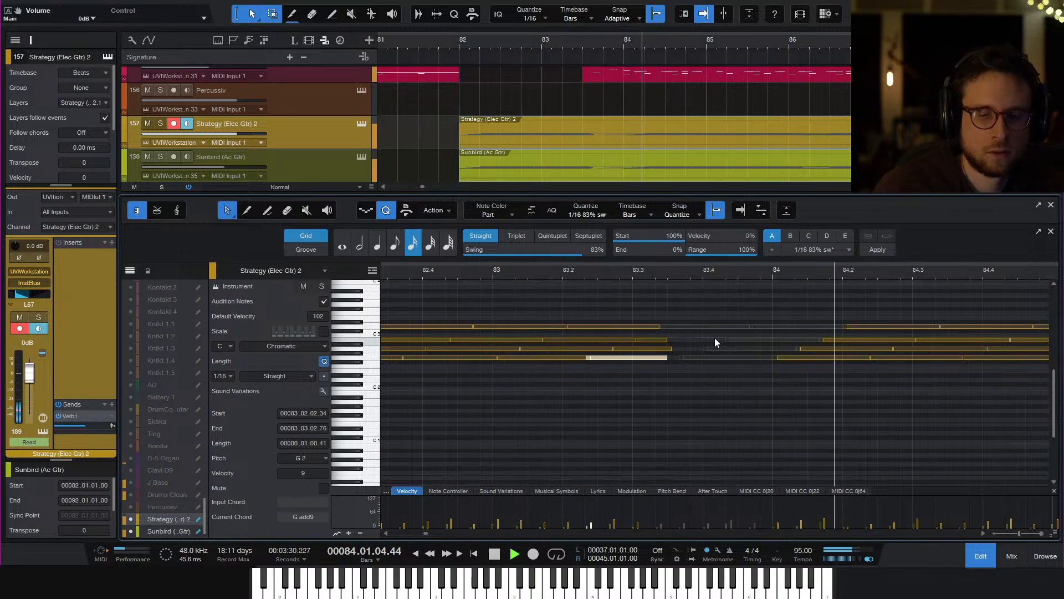
key("space")
Close the note editor, show the whole arrangement and save the song
left_click(976, 553)
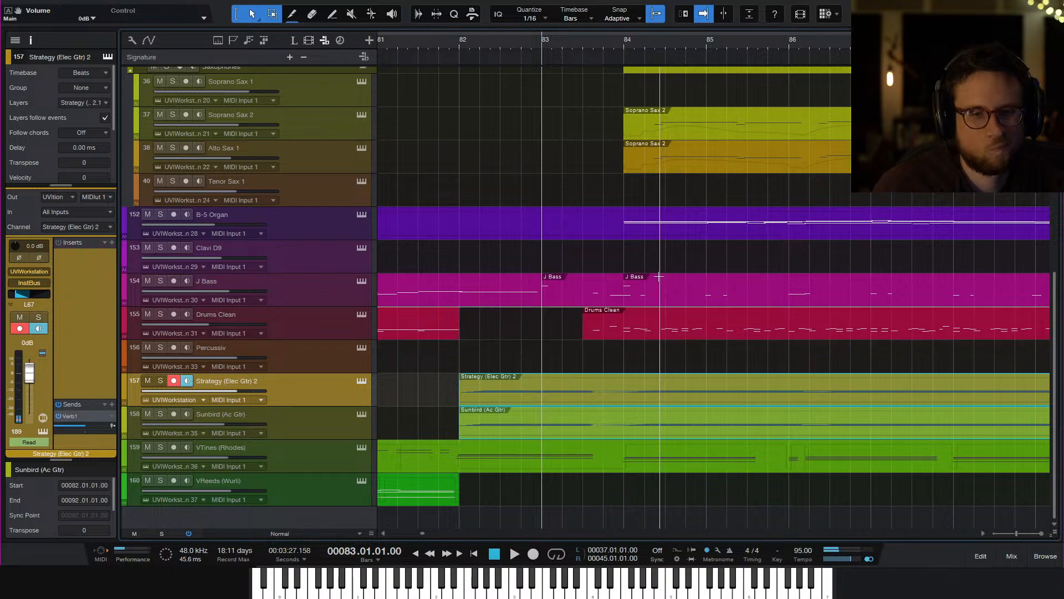
key("w")
key("w")
key("w")
key("w")
key("w")
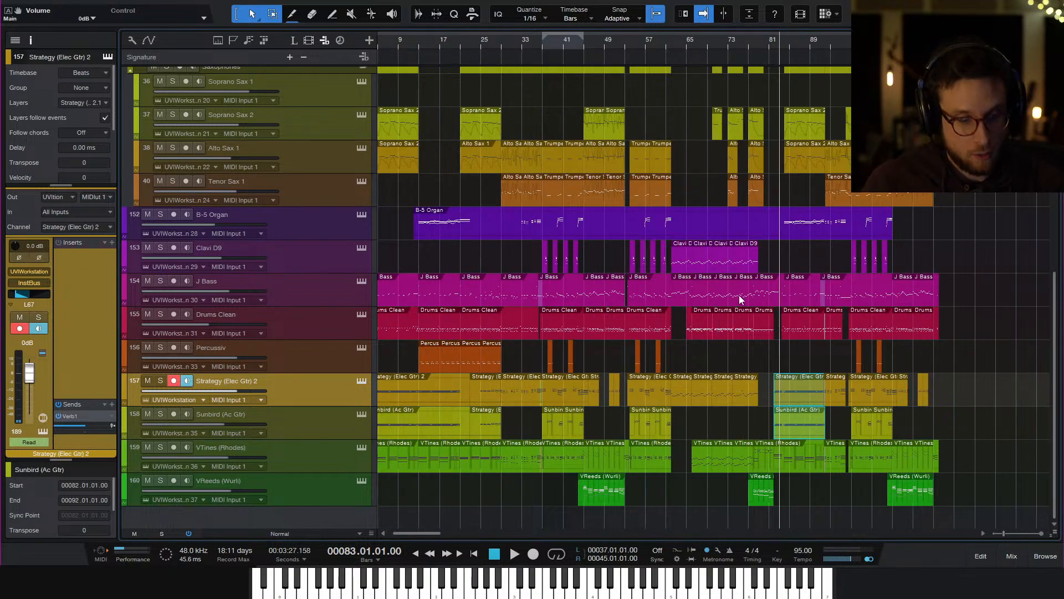
key("ctrl+s")
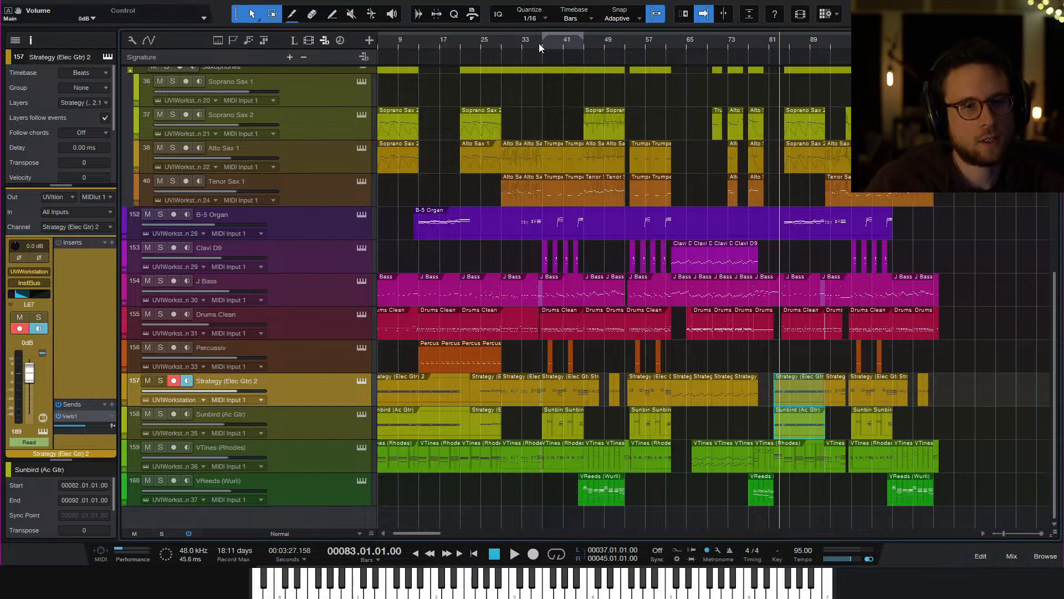
Play the song from bar 45, viewing the J Bass instrument's settings during playback, and stop it past bar 83
left_click(584, 46)
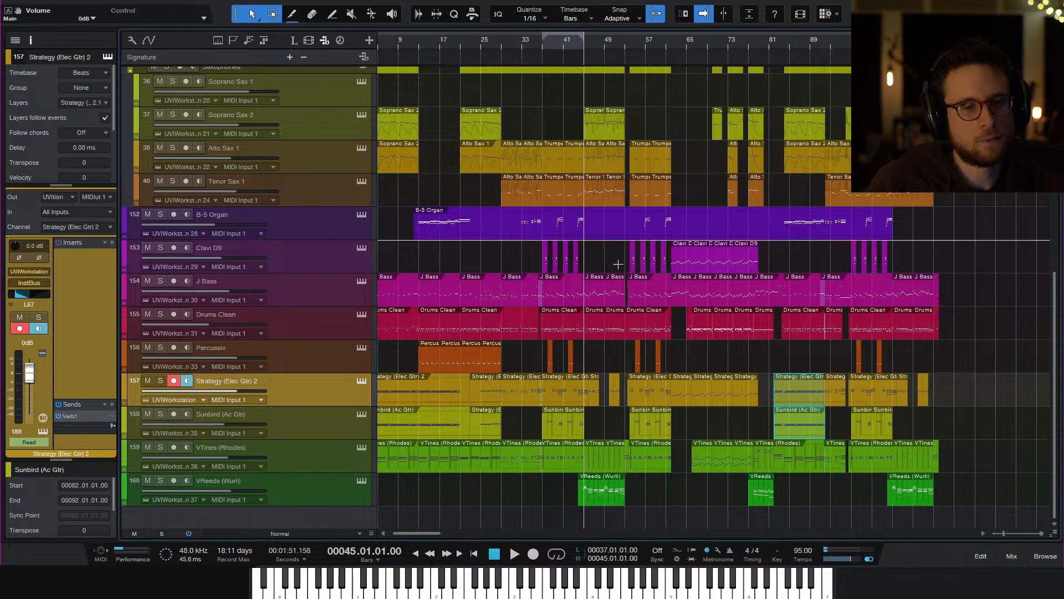
key("space")
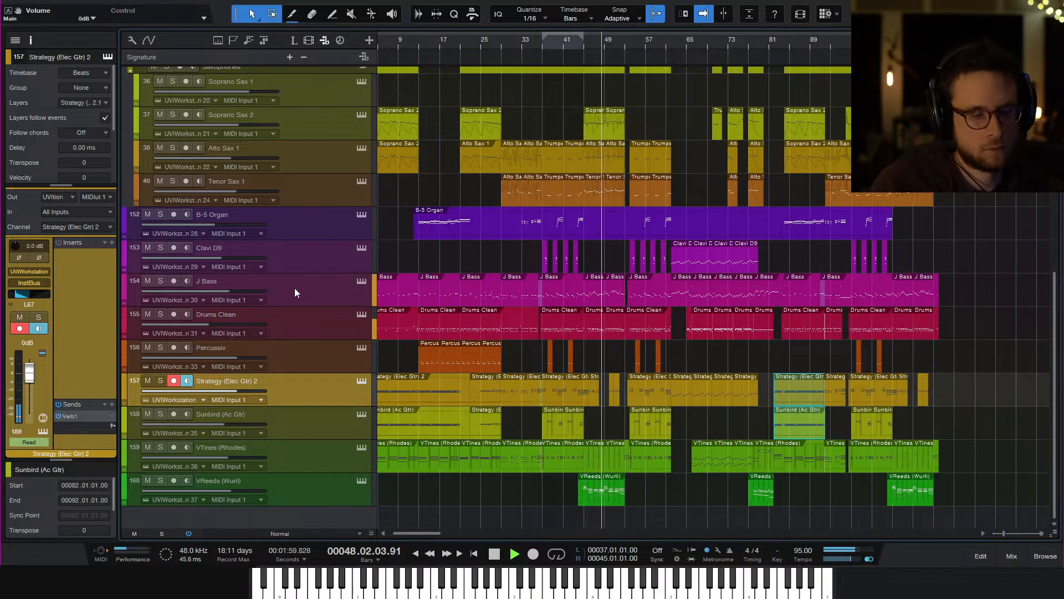
left_click(332, 286)
left_click(361, 280)
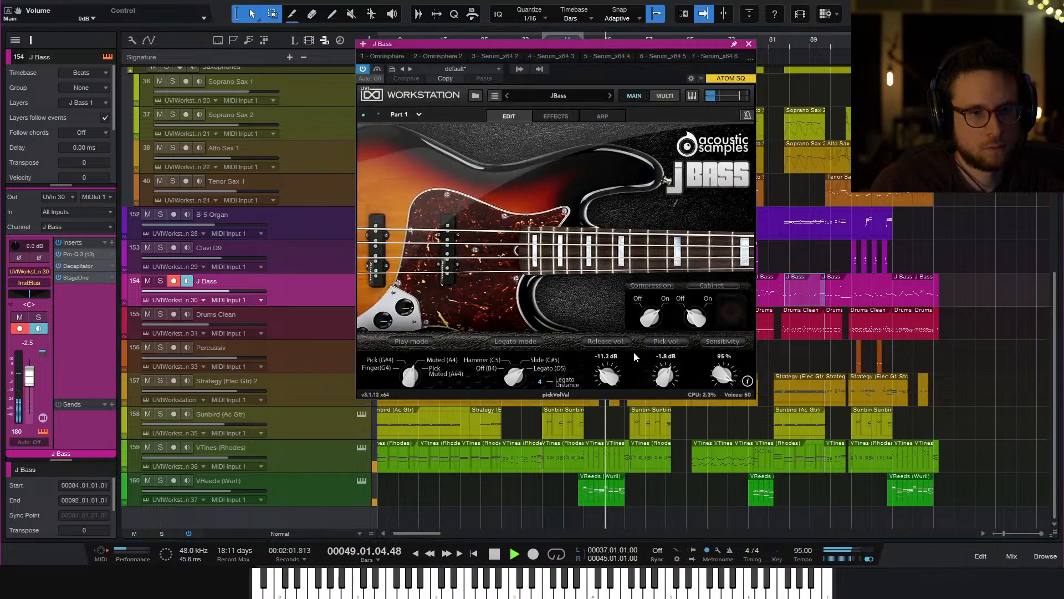
left_click(748, 44)
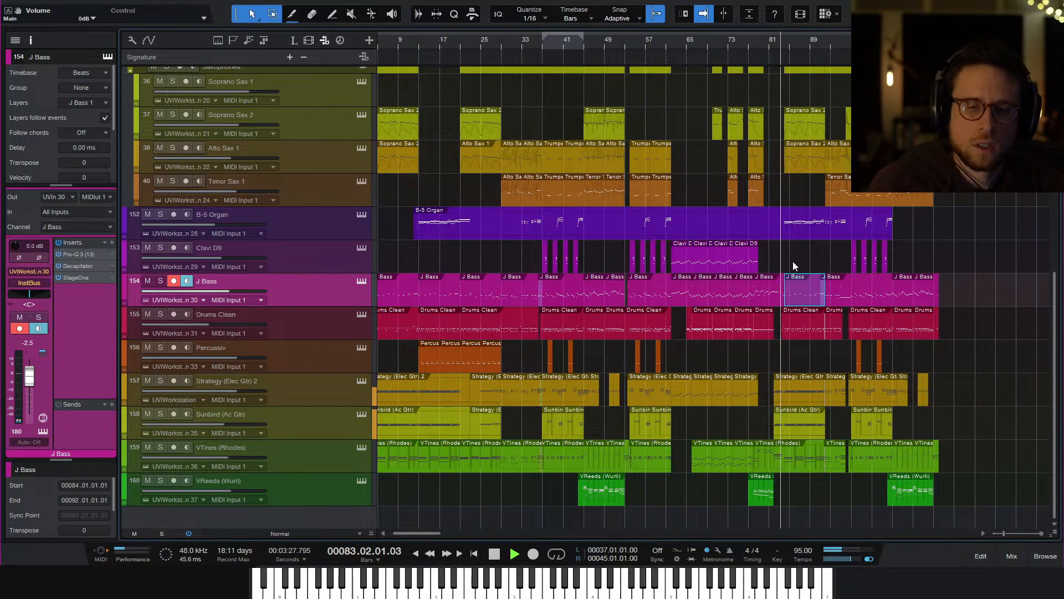
key("space")
left_click(780, 139)
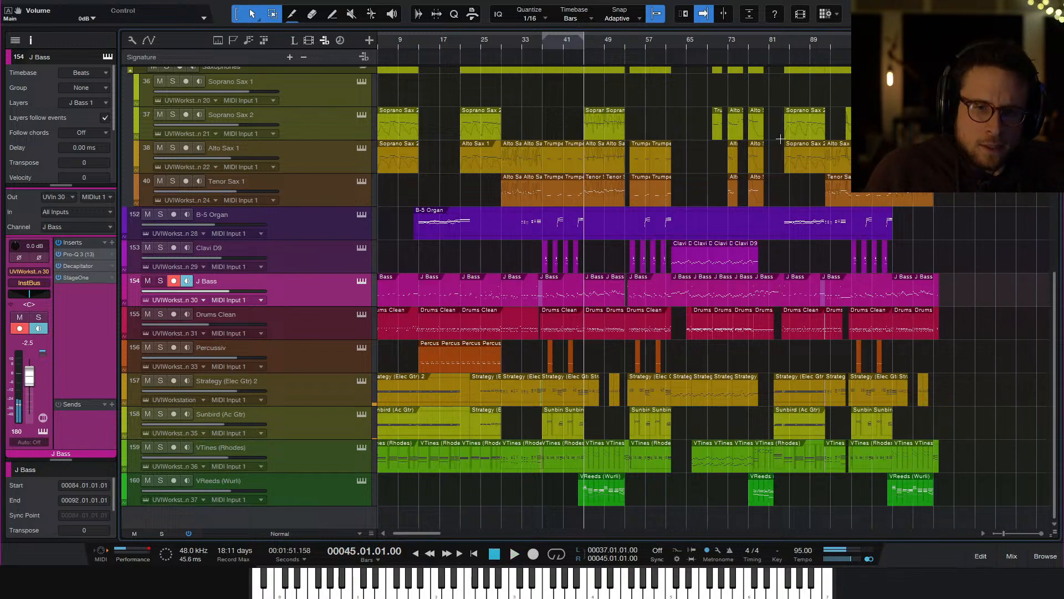
Play the arrangement from bar 78 and again from bar 69 to check the transition around bar 84
left_click(764, 48)
left_click(753, 46)
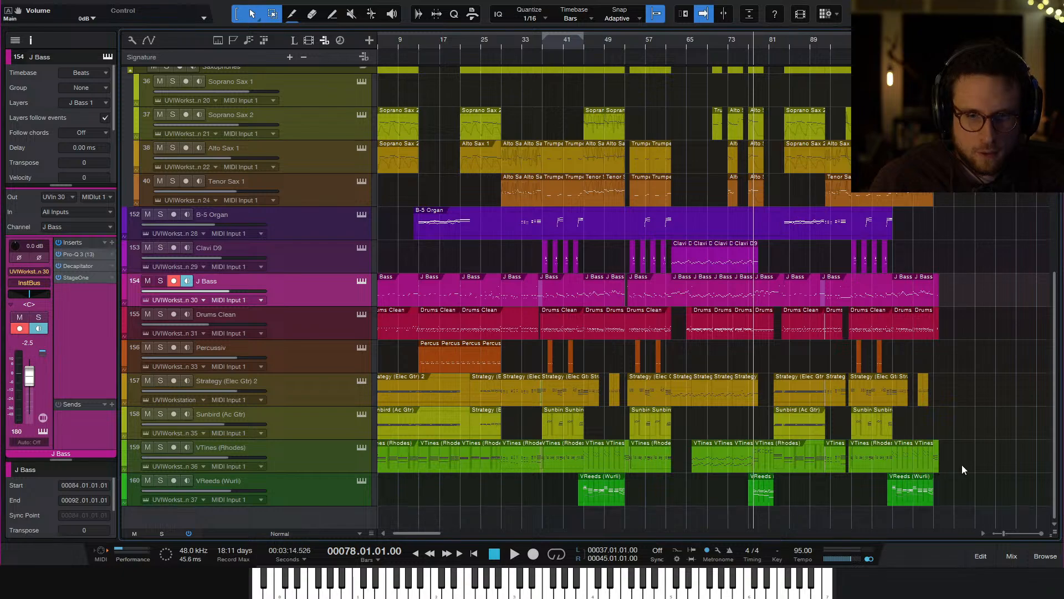
key("e")
key("e")
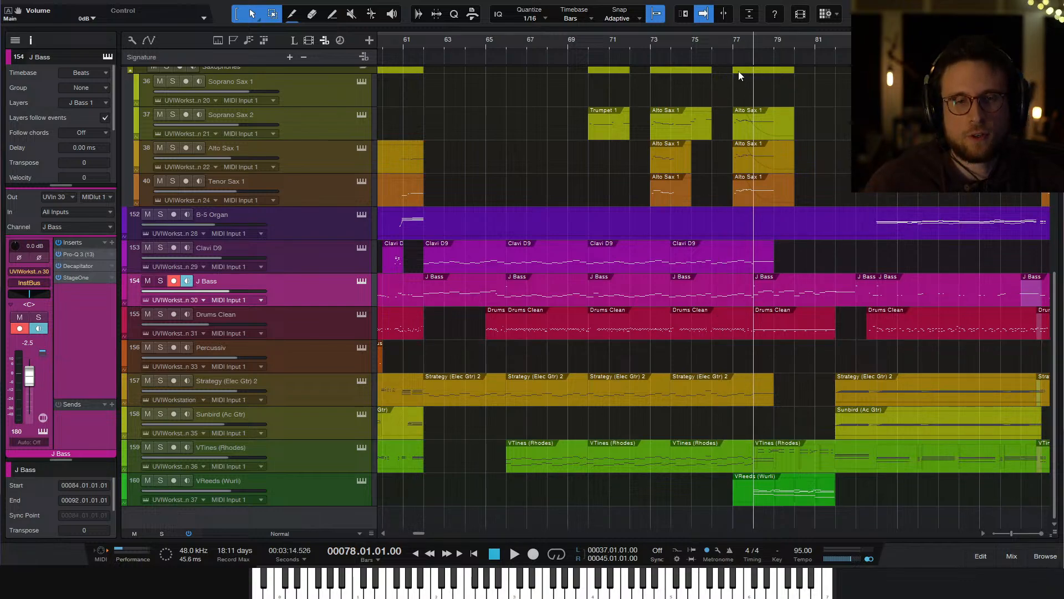
key("space")
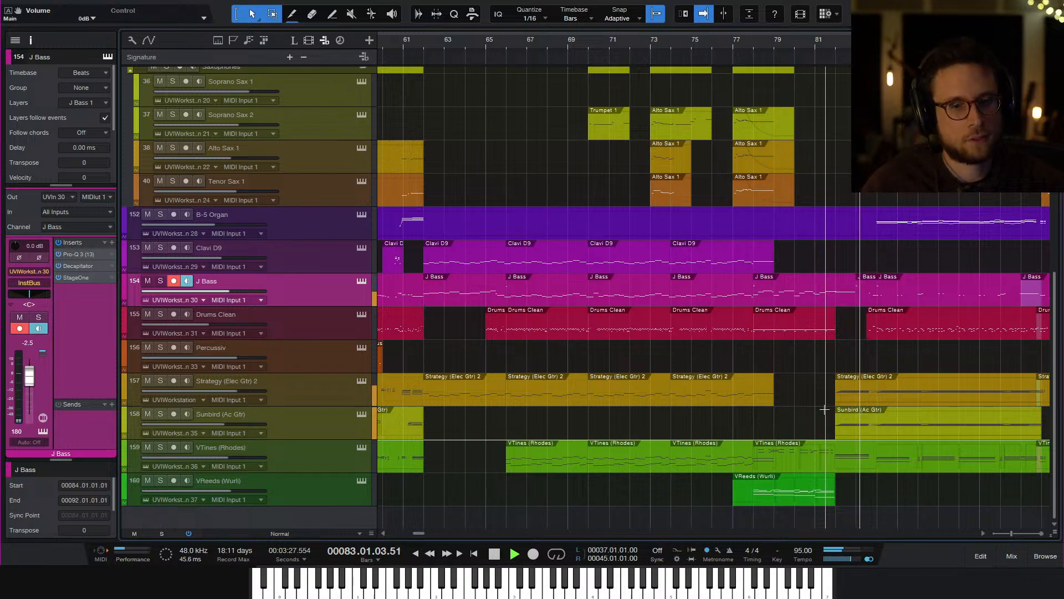
key("space")
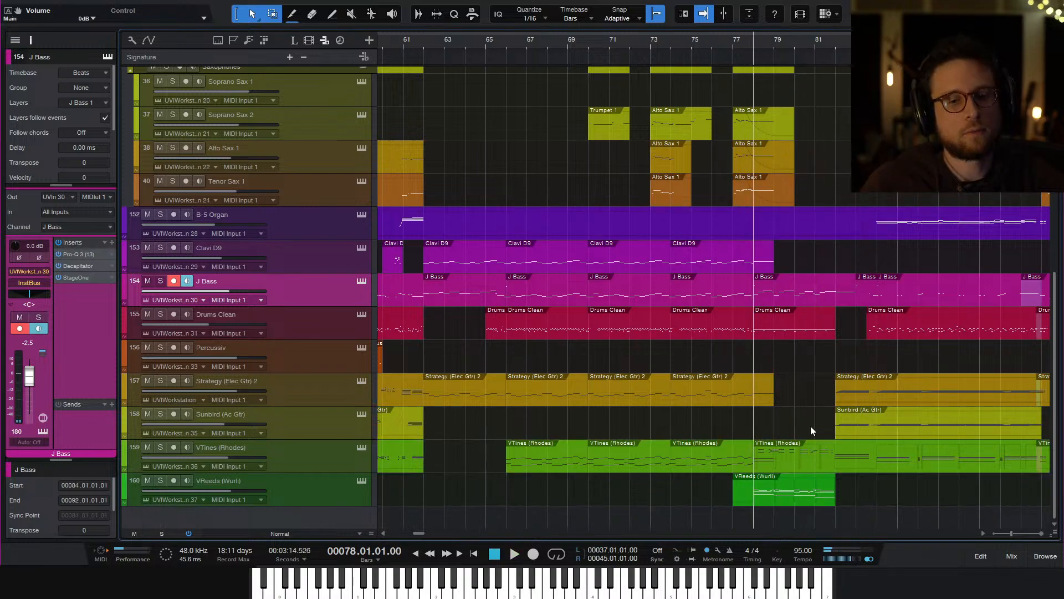
left_click(567, 42)
key("space")
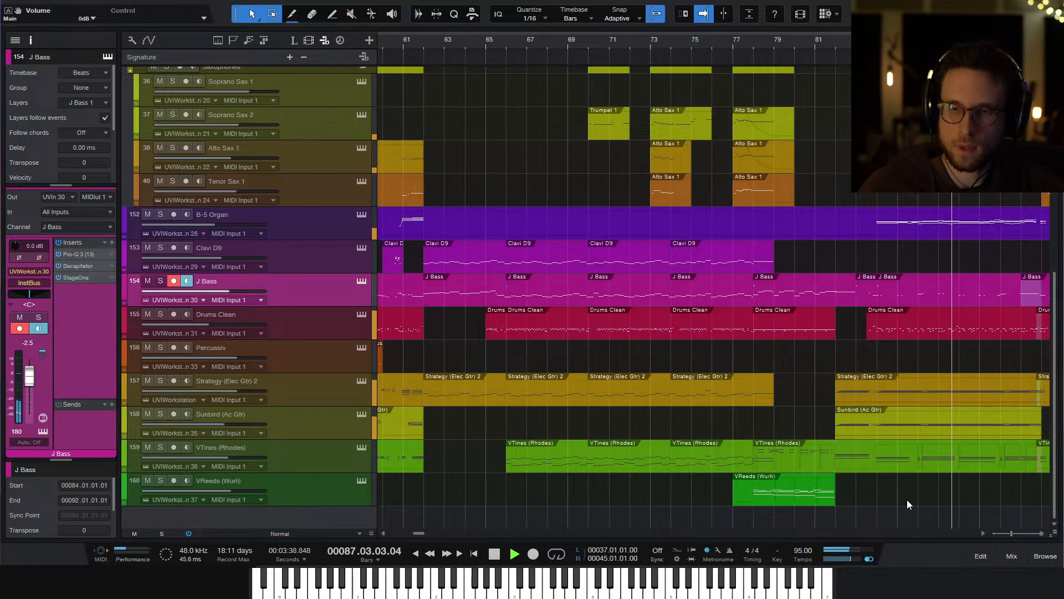
key("space")
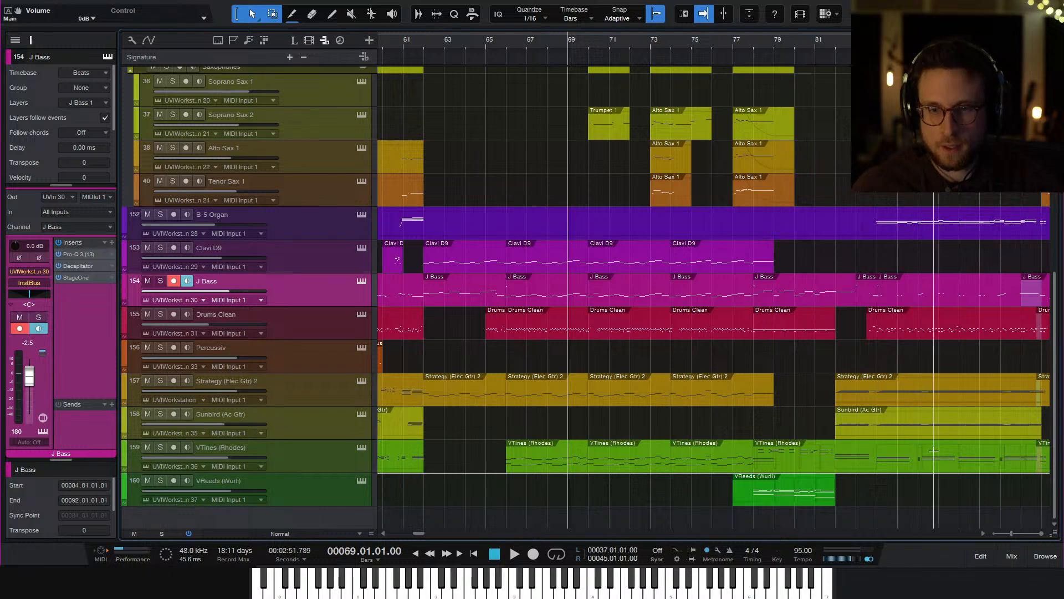
Examine the layout of the horn, rhythm and keyboard parts from bar 69 through the end of the song
scroll(790, 465, "right", 4)
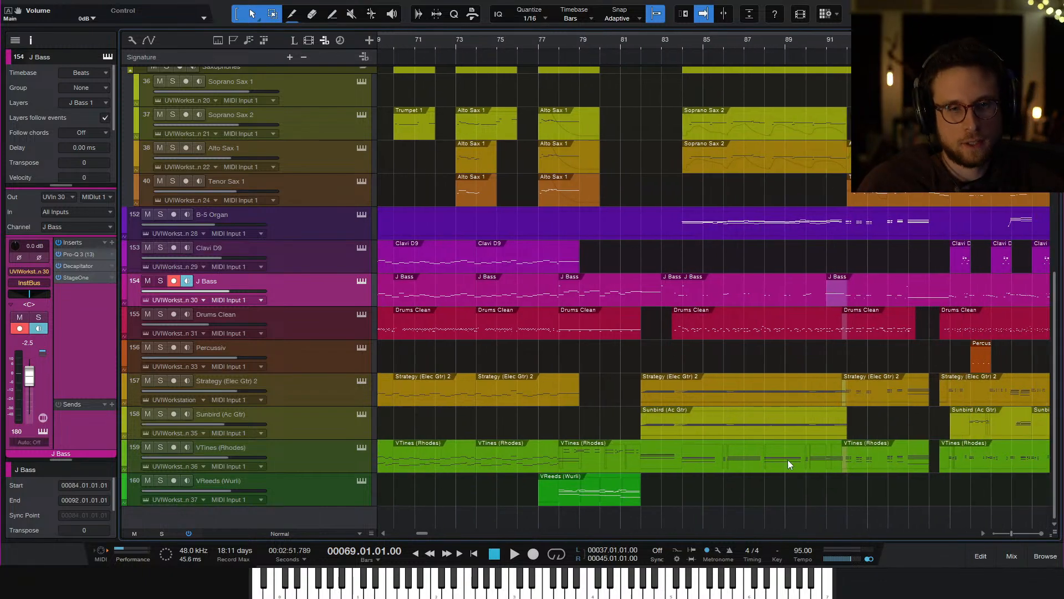
scroll(789, 465, "right", 1)
key("w")
key("w")
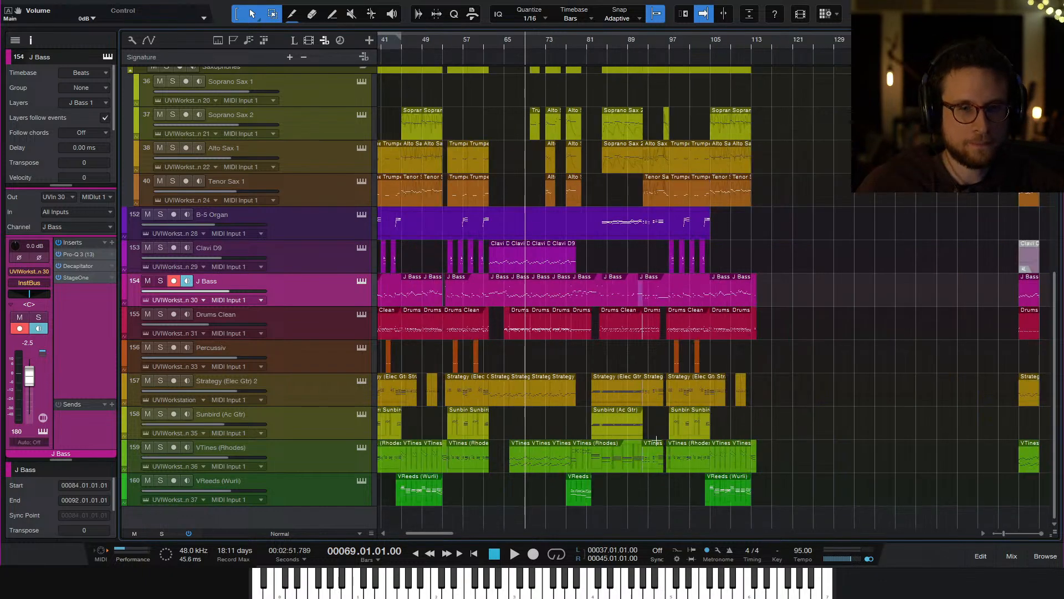
scroll(785, 158, "up", 5)
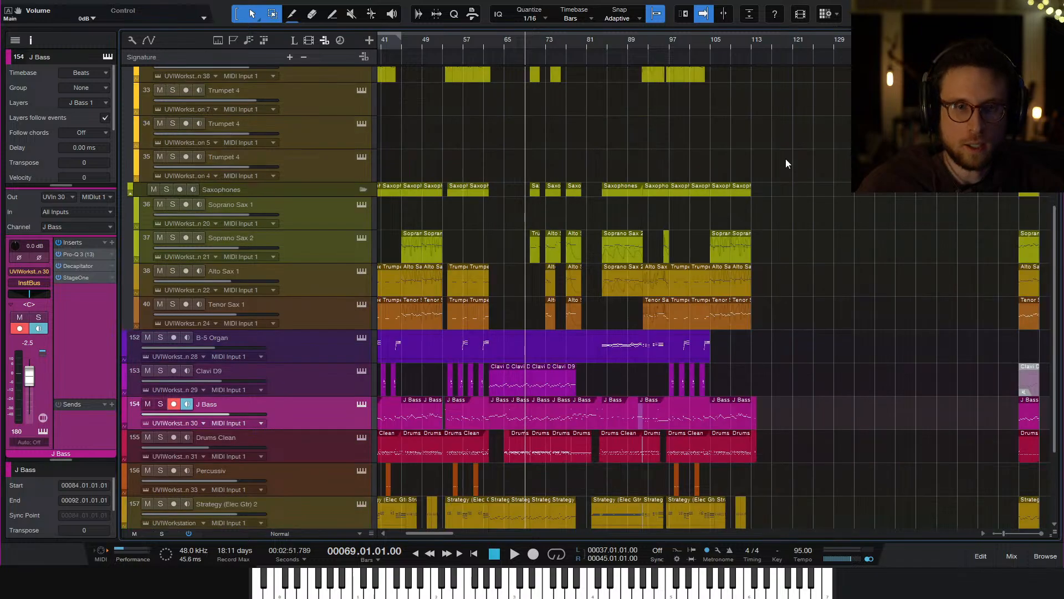
scroll(787, 206, "down", 5)
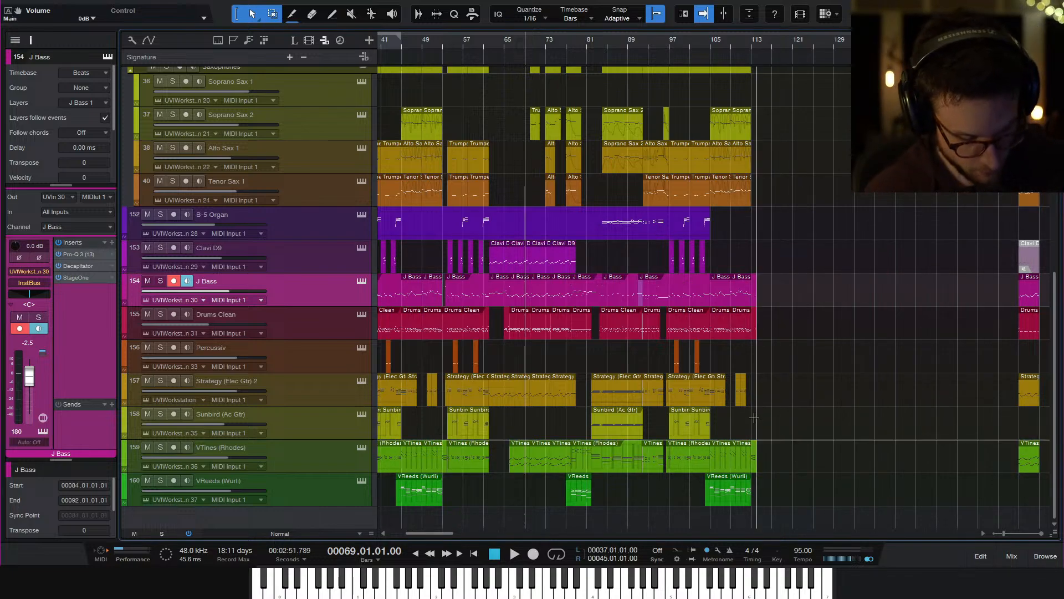
key("e")
left_click(772, 462)
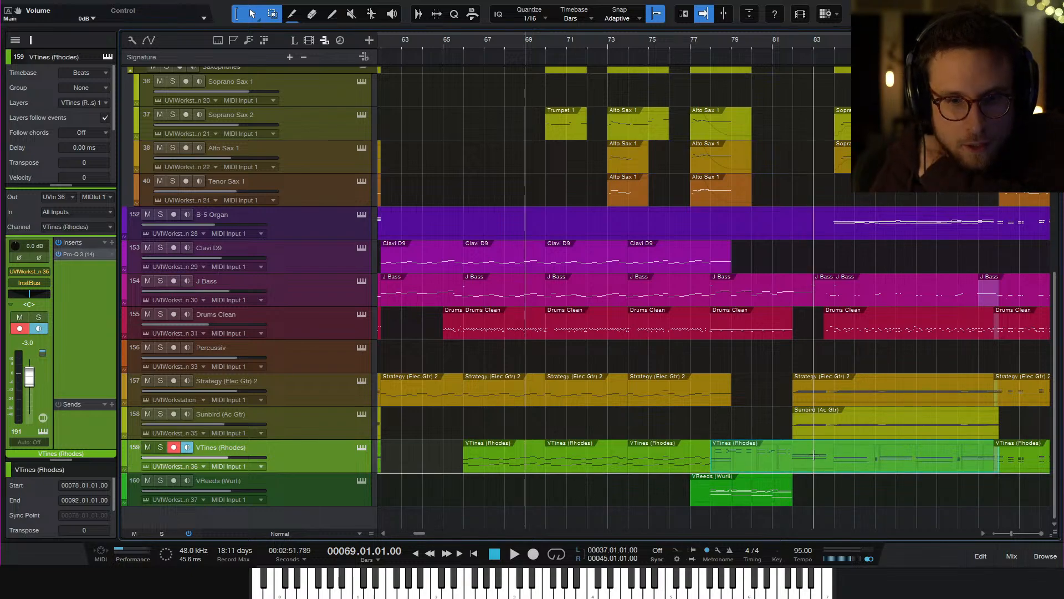
scroll(820, 371, "right", 3)
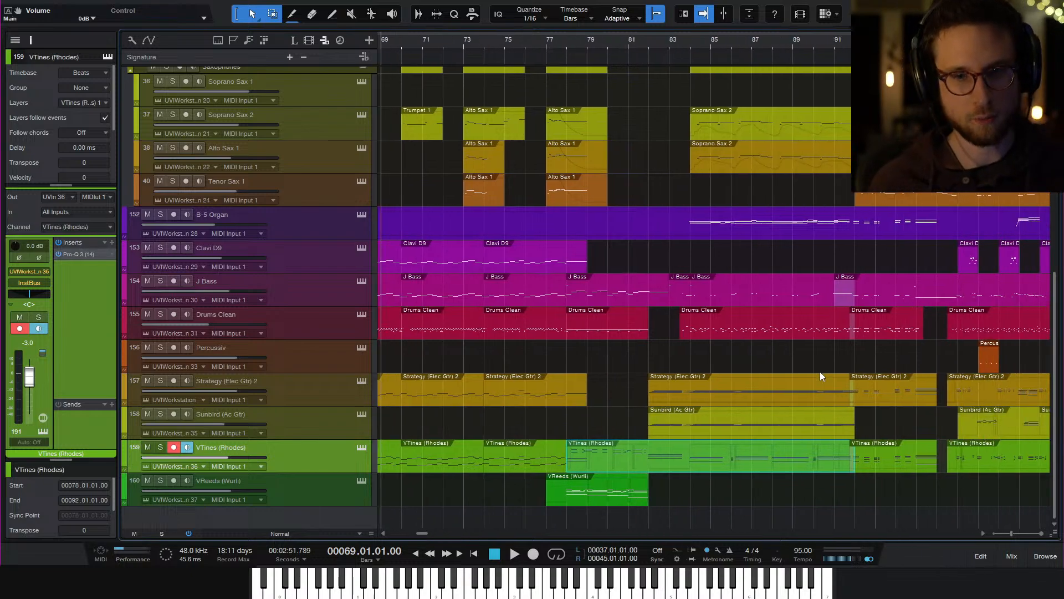
scroll(820, 371, "up", 1)
scroll(819, 368, "right", 4)
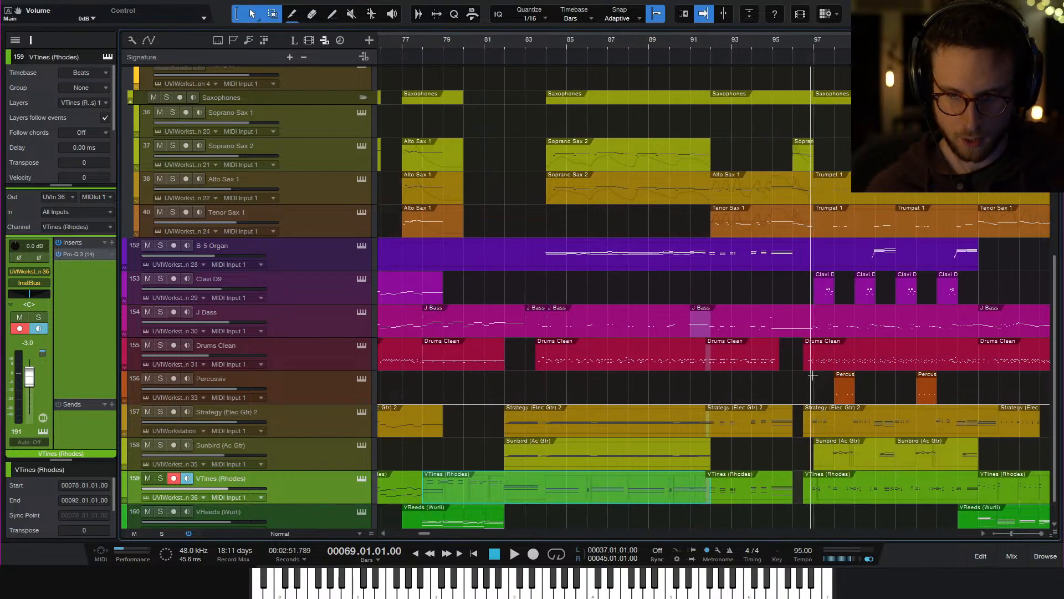
scroll(813, 375, "right", 3)
key("w")
key("w")
scroll(681, 508, "down", 1)
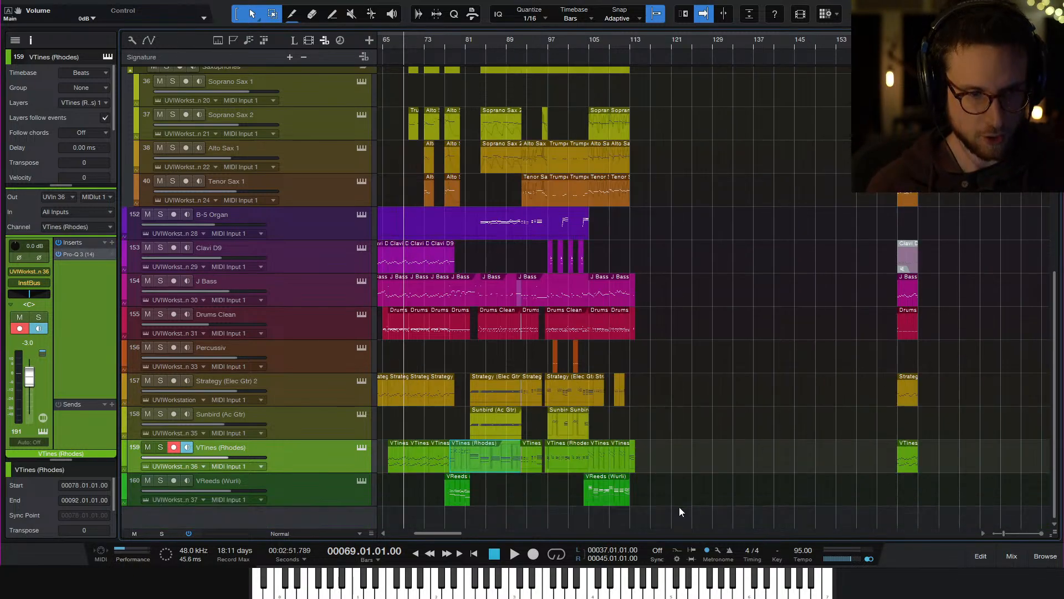
Select all parts across the tracks from the Rhodes event at bar 78 to the song's end, excluding the B-5 Organ part
left_click_drag(689, 508, 484, 48)
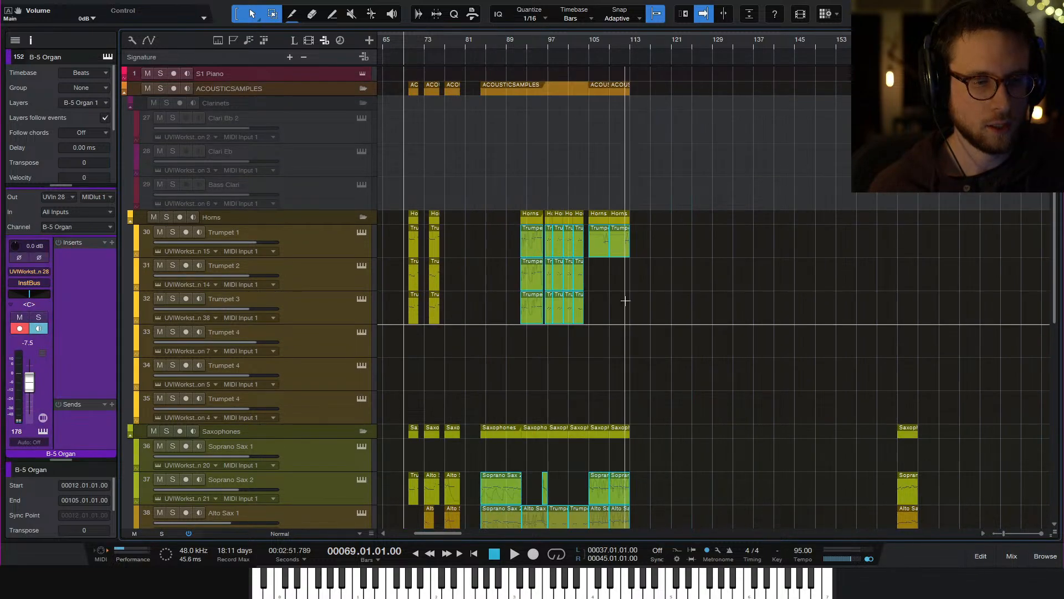
scroll(624, 289, "down", 5)
key("e")
key("e")
scroll(581, 299, "left", 1)
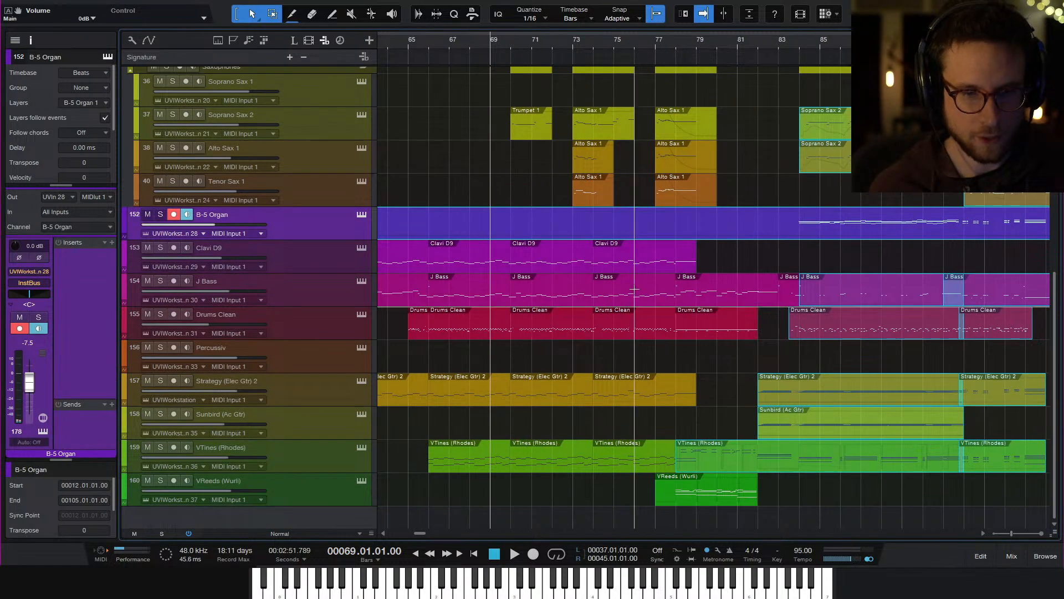
scroll(634, 289, "right", 1)
scroll(634, 289, "right", 1)
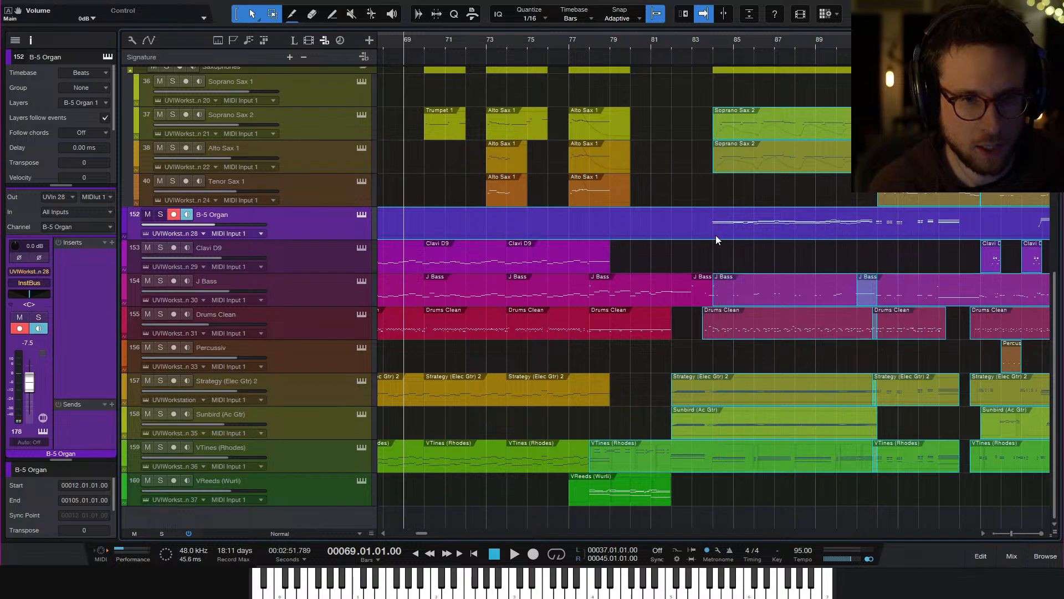
scroll(835, 232, "right", 5)
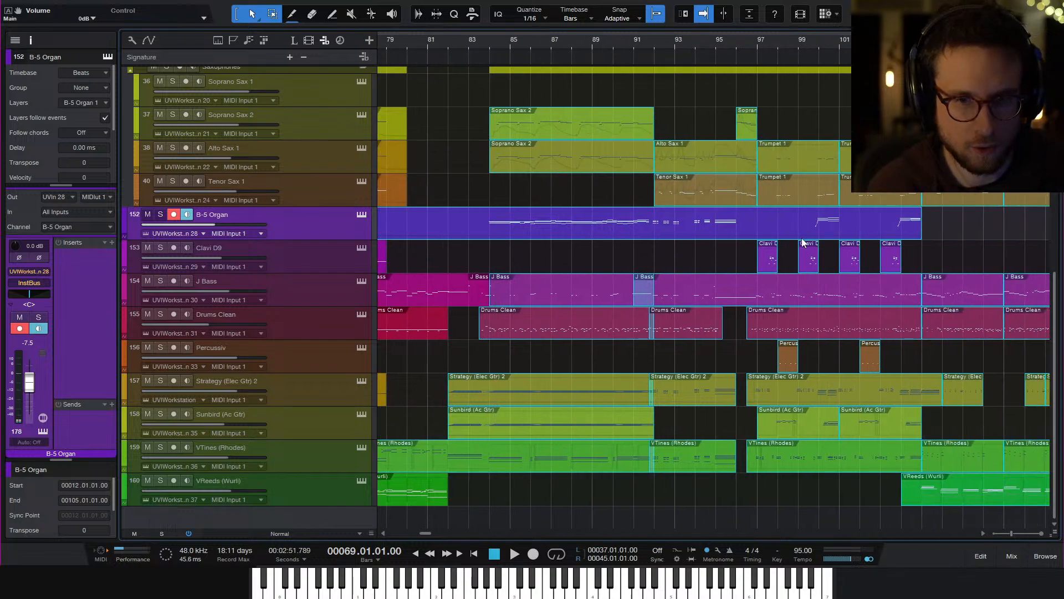
left_click(637, 232, "shift")
Move the selected parts four bars later so the Rhodes event starts at bar 82 and the J Bass event at bar 88
scroll(608, 250, "left", 7)
scroll(776, 252, "up", 8)
scroll(787, 252, "down", 8)
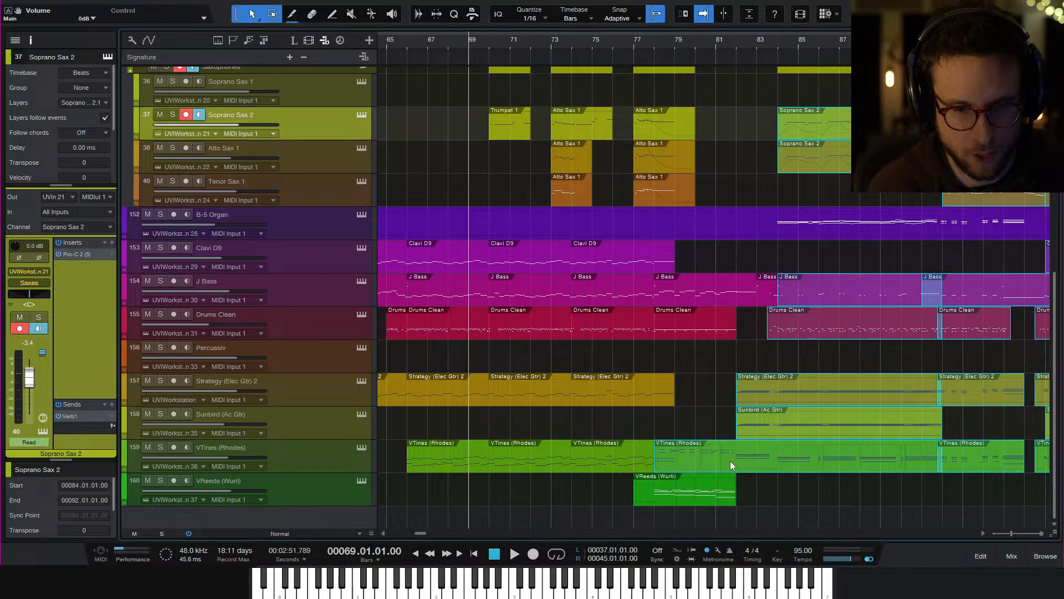
key("w")
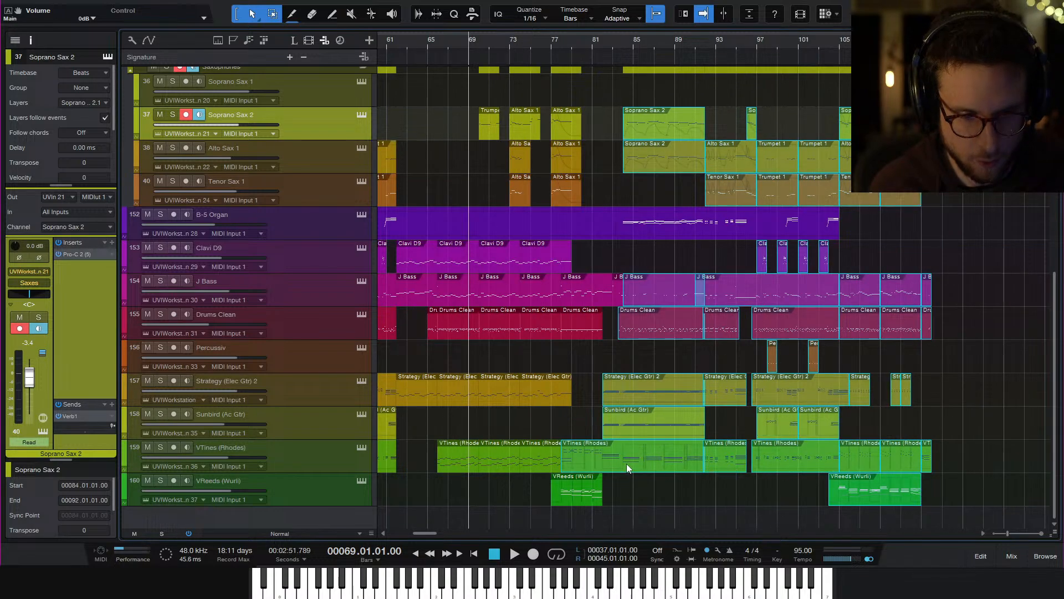
key("e")
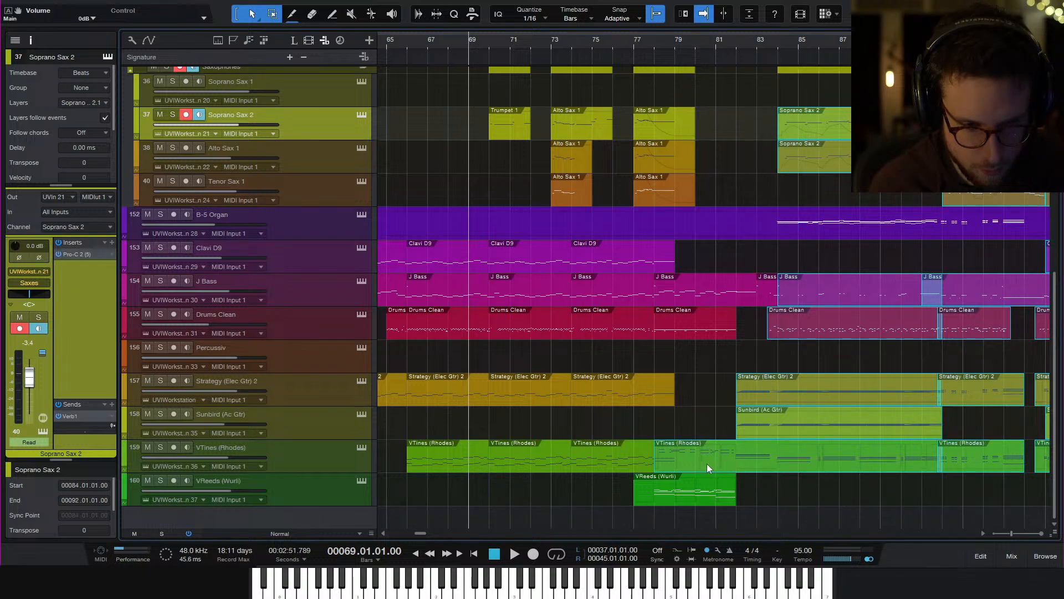
left_click_drag(703, 464, 784, 467)
key("w")
scroll(863, 467, "right", 5)
key("w")
scroll(866, 467, "left", 5)
key("e")
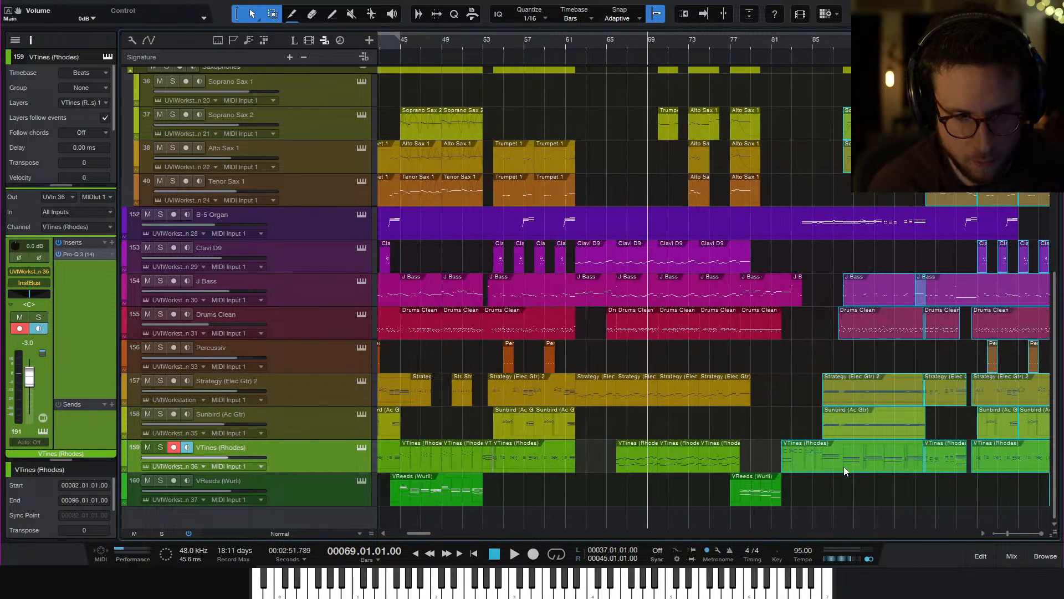
key("e")
scroll(822, 470, "right", 5)
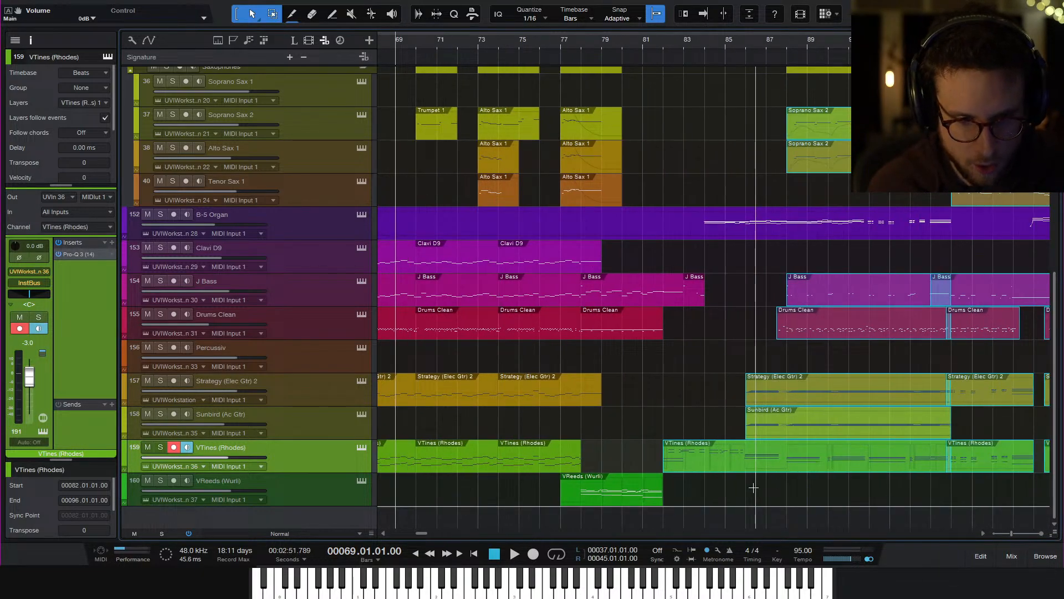
Clear the selection and open the VTines (Rhodes) part starting at bar 82 in the note editor, showing its opening notes
left_click(756, 497)
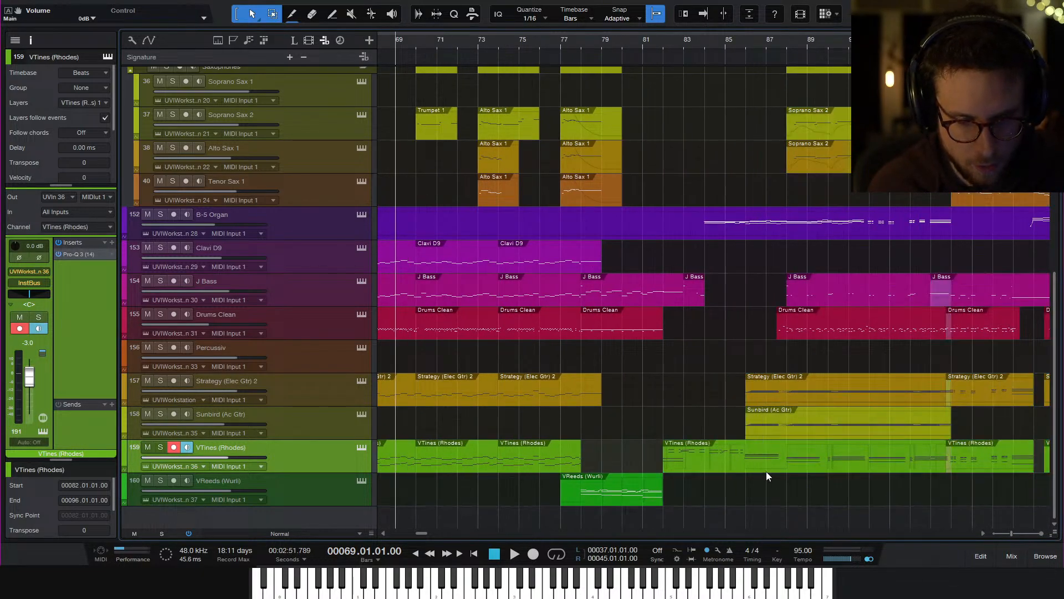
double_click(734, 463)
left_click(980, 556)
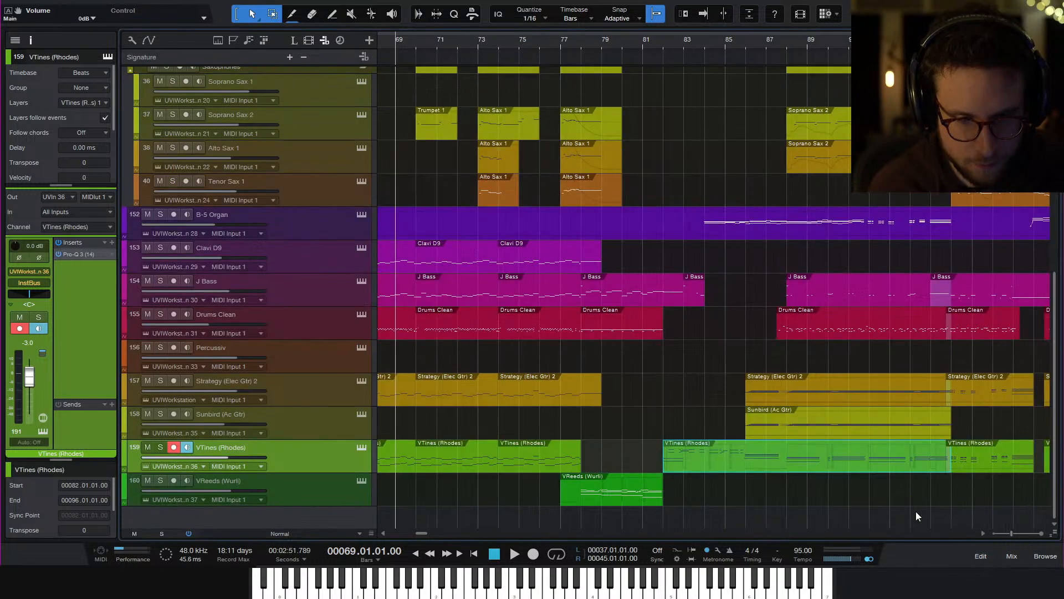
double_click(759, 471)
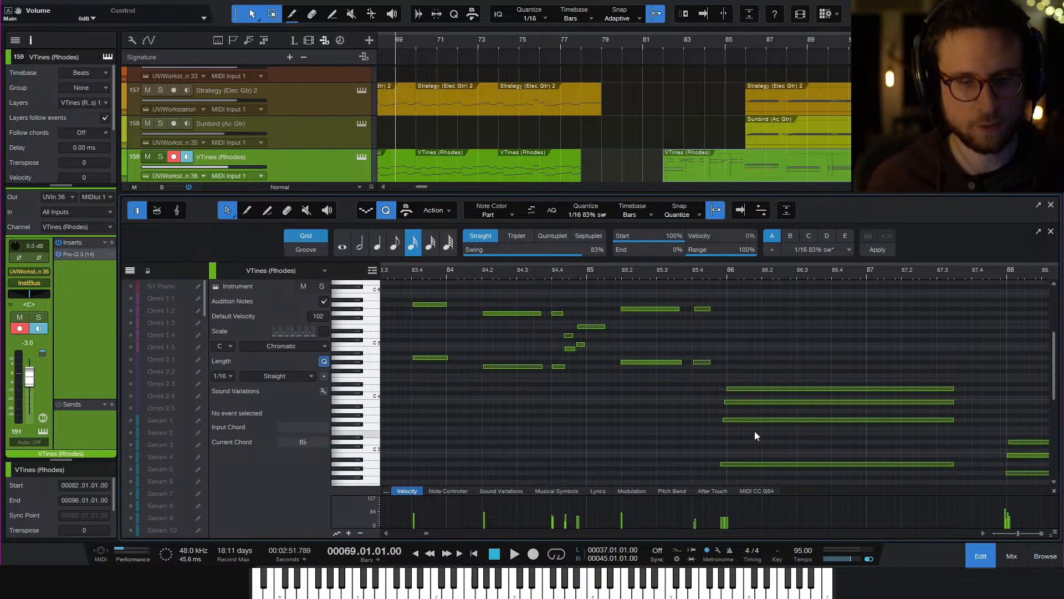
scroll(740, 317, "down", 3)
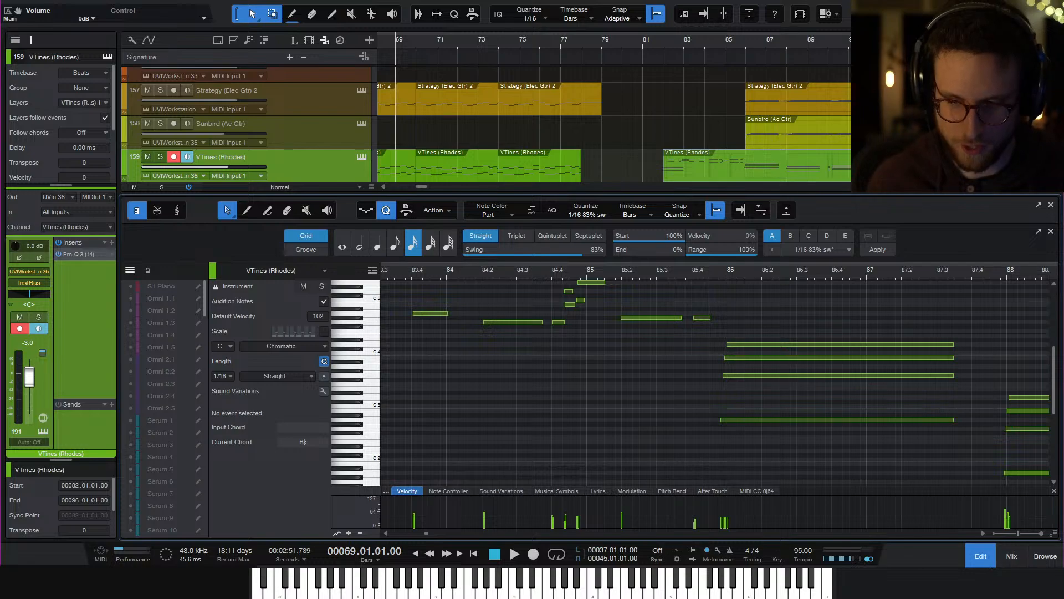
left_click(984, 559)
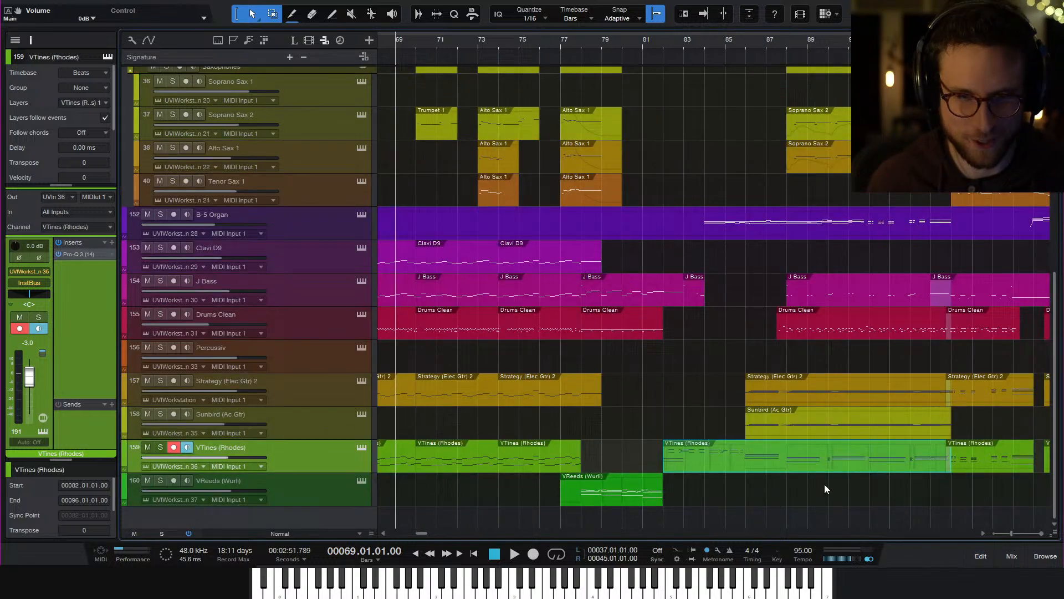
double_click(747, 462)
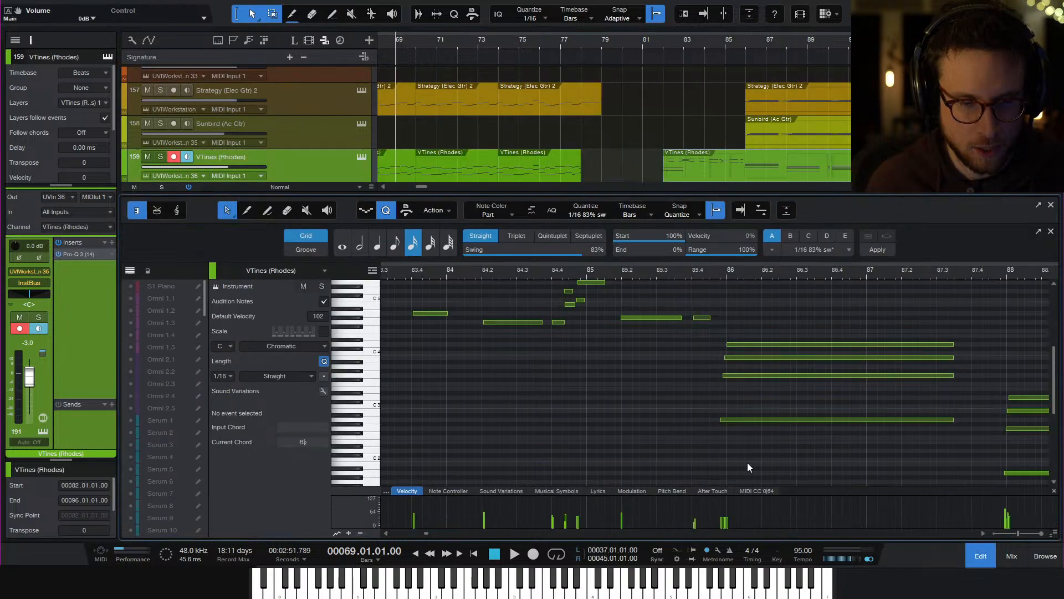
scroll(673, 424, "up", 3)
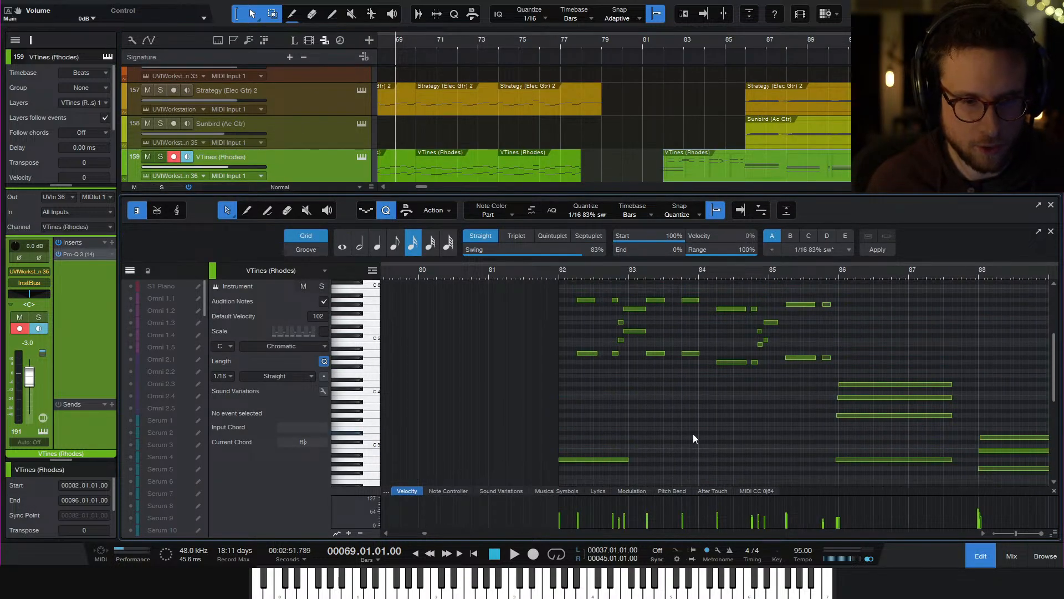
Select the opening Rhodes notes in bars 82 to 85 together with their MIDI CC 64 sustain points up to bar 86
left_click_drag(838, 301, 521, 546)
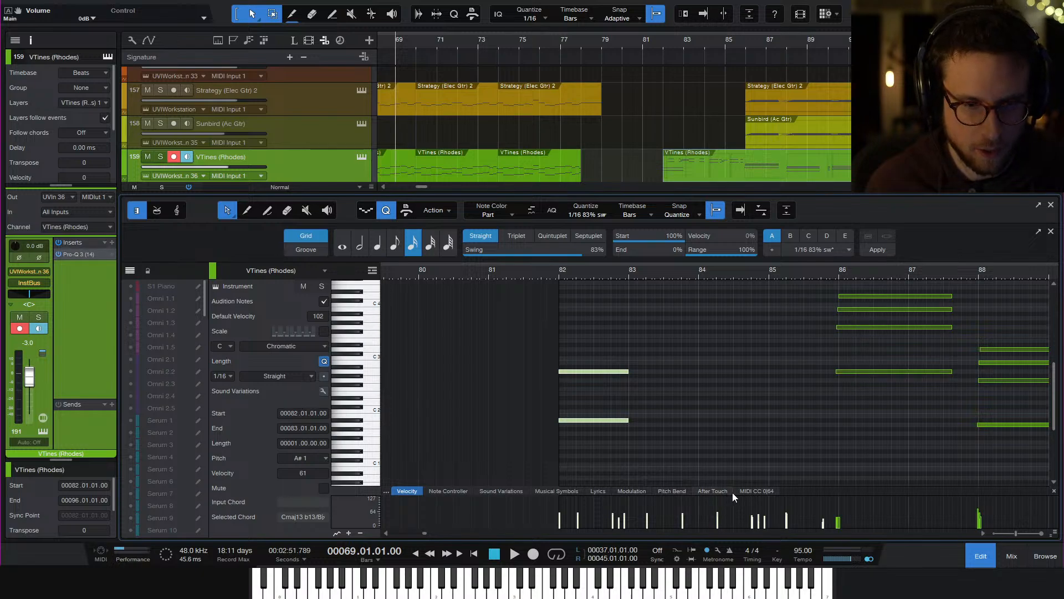
left_click(753, 491)
left_click_drag(872, 524, 515, 529)
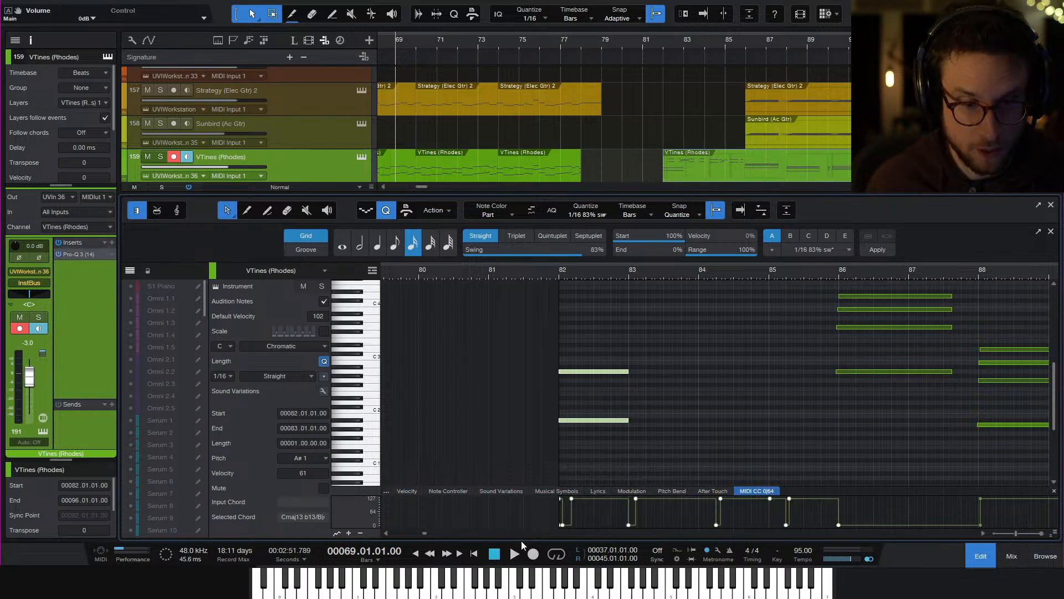
scroll(613, 405, "down", 5)
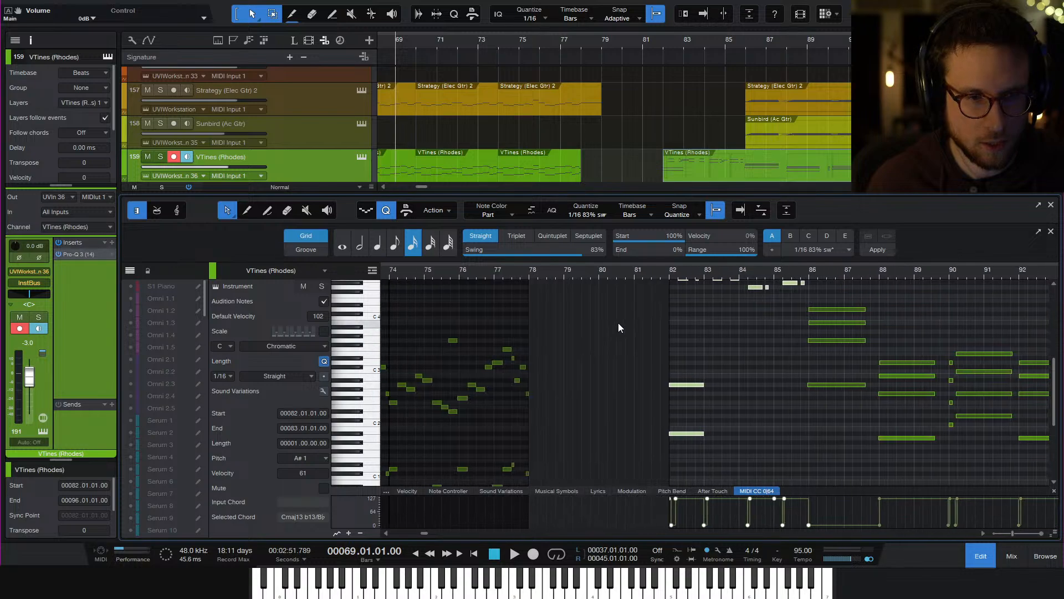
Extend the Rhodes part's start back to bar 78 and move the selected notes and sustain points four bars earlier
left_click_drag(676, 278, 535, 321)
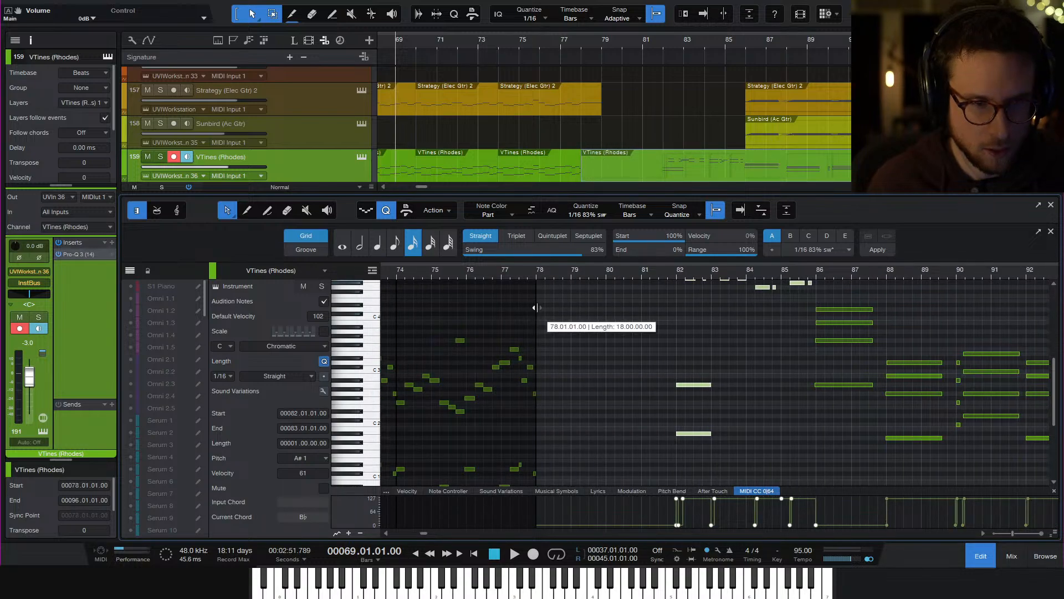
left_click_drag(689, 388, 550, 389)
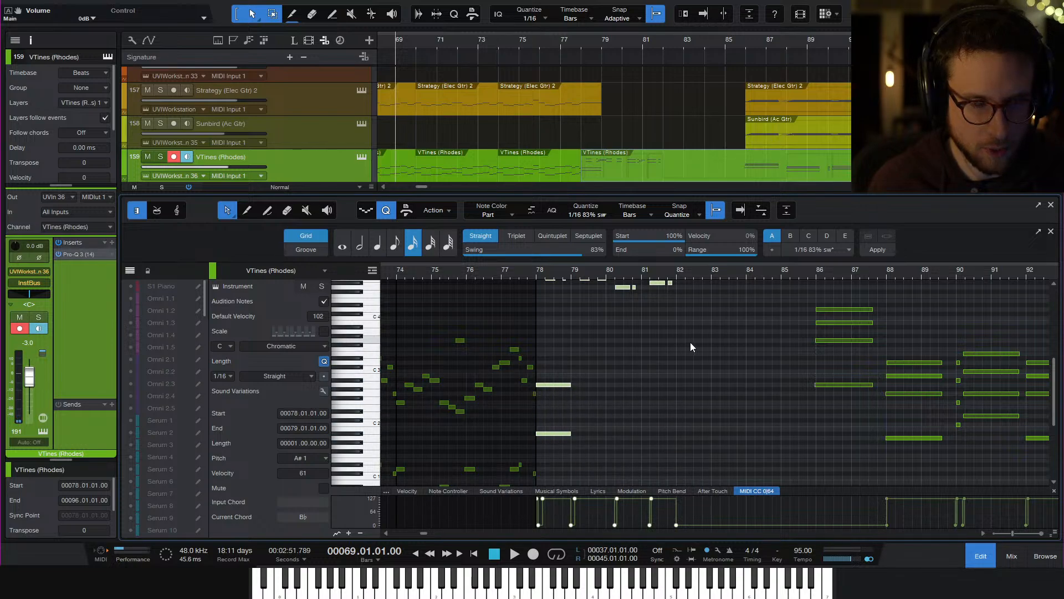
key("ctrl+z")
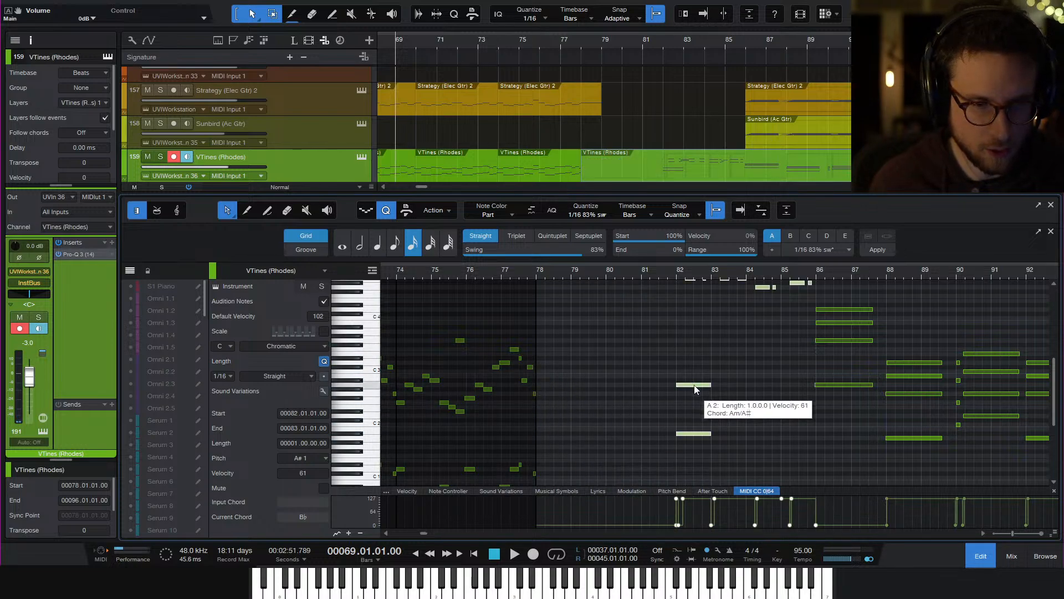
left_click_drag(695, 390, 555, 389)
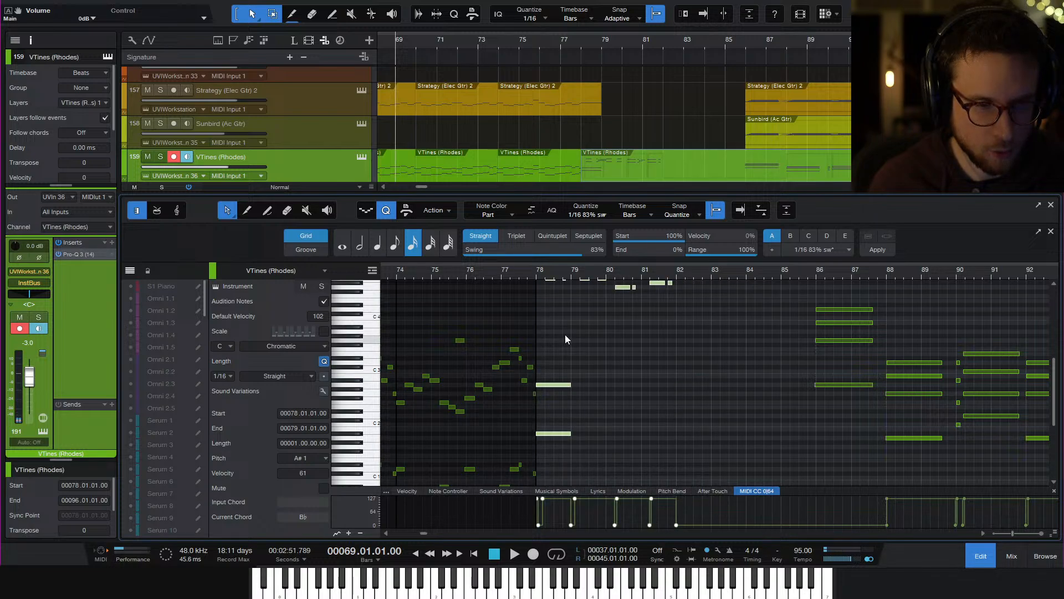
Play back the transition into bar 78 from just before it, starting at beat 3 of bar 77
left_click(523, 274)
key("space")
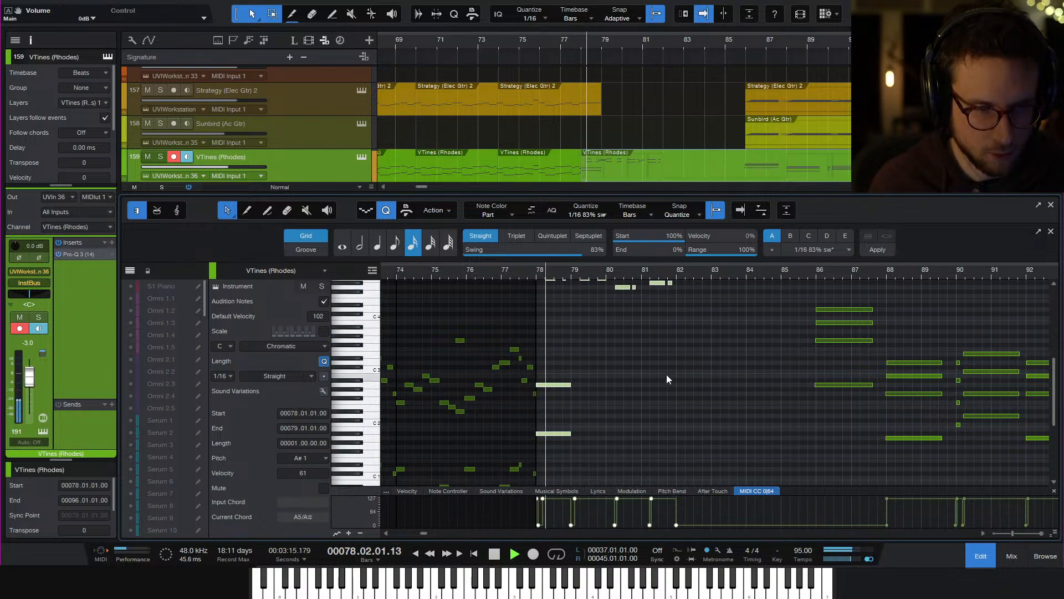
key("space")
Mute the two low Rhodes notes at bar 78, audition the transition, and unmute them to compare
left_click_drag(552, 369, 568, 450)
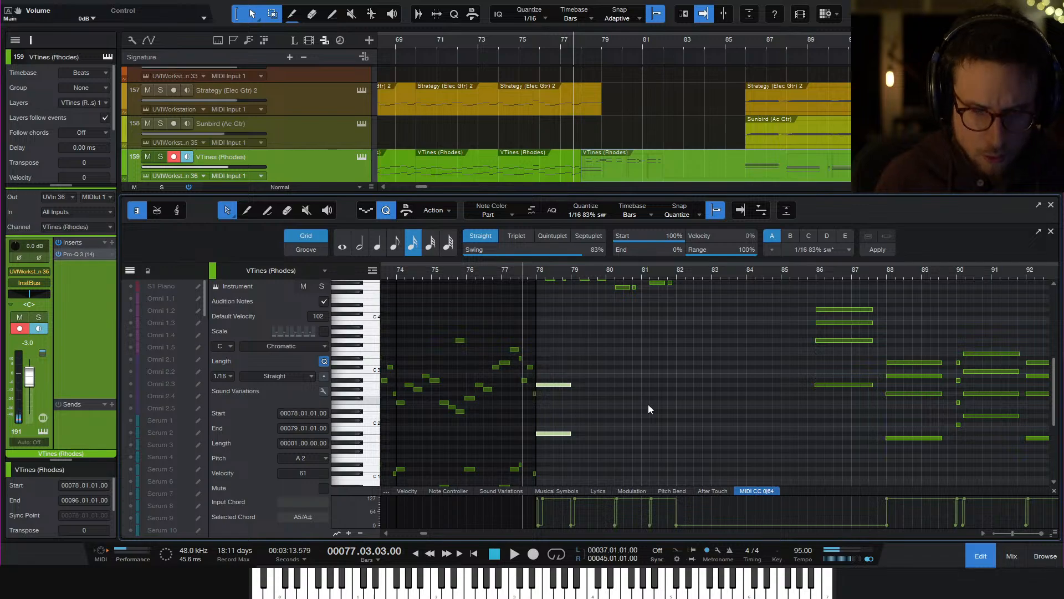
key("shift+m")
key("space")
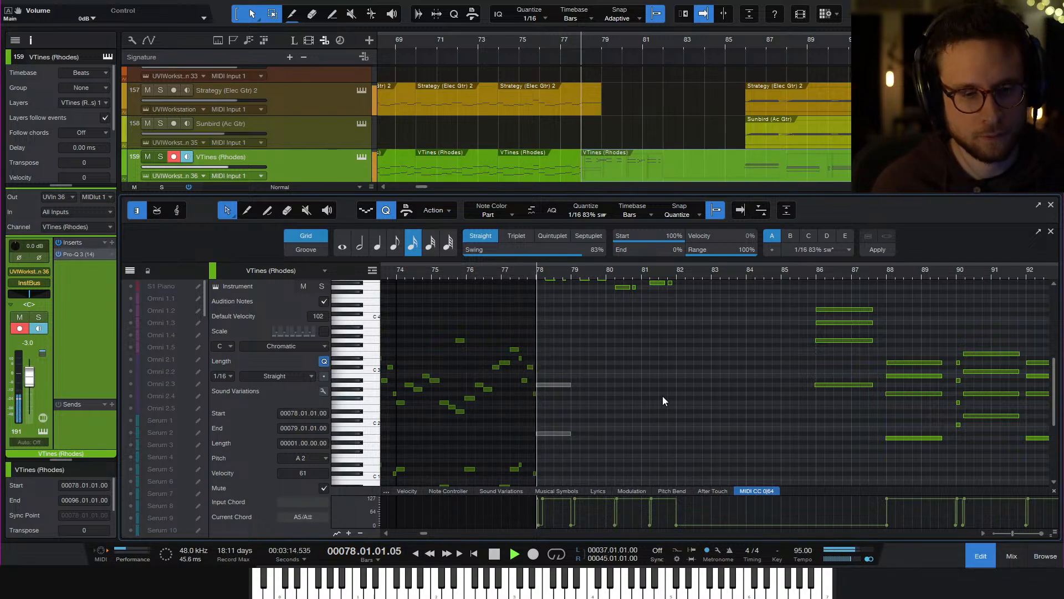
key("space")
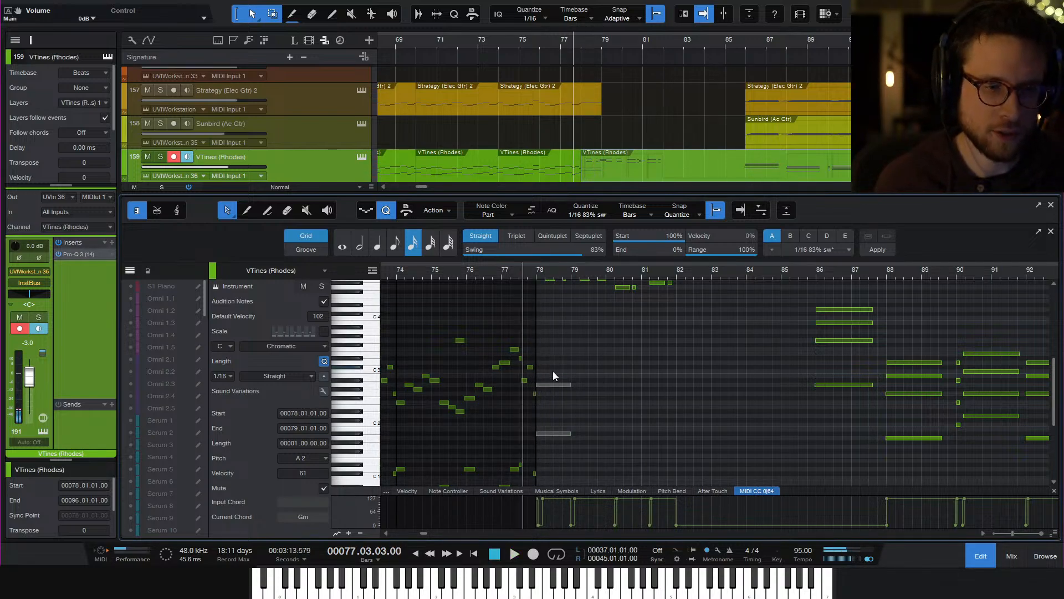
key("shift+m")
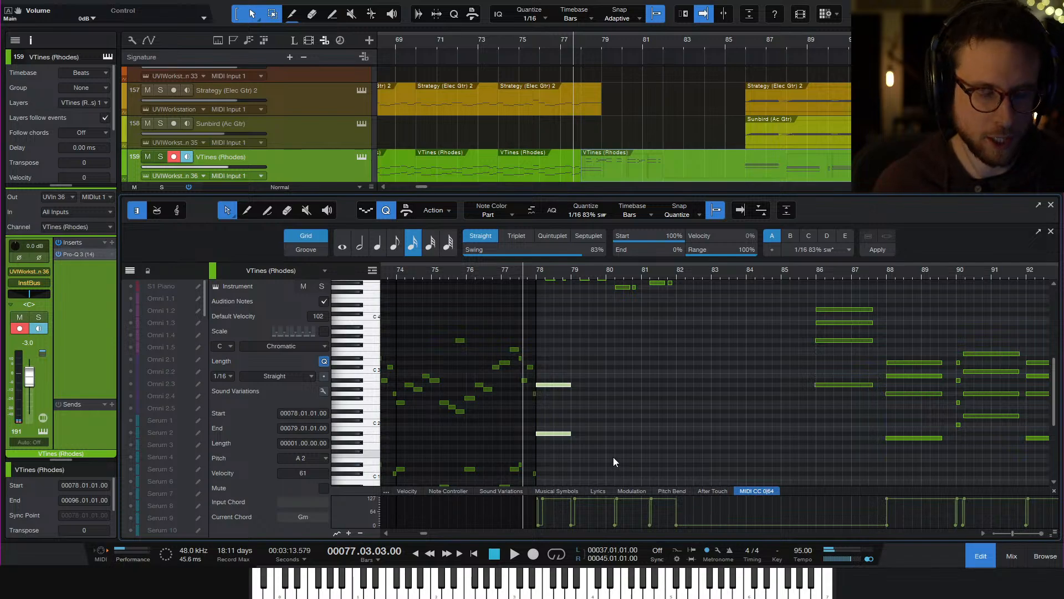
key("space")
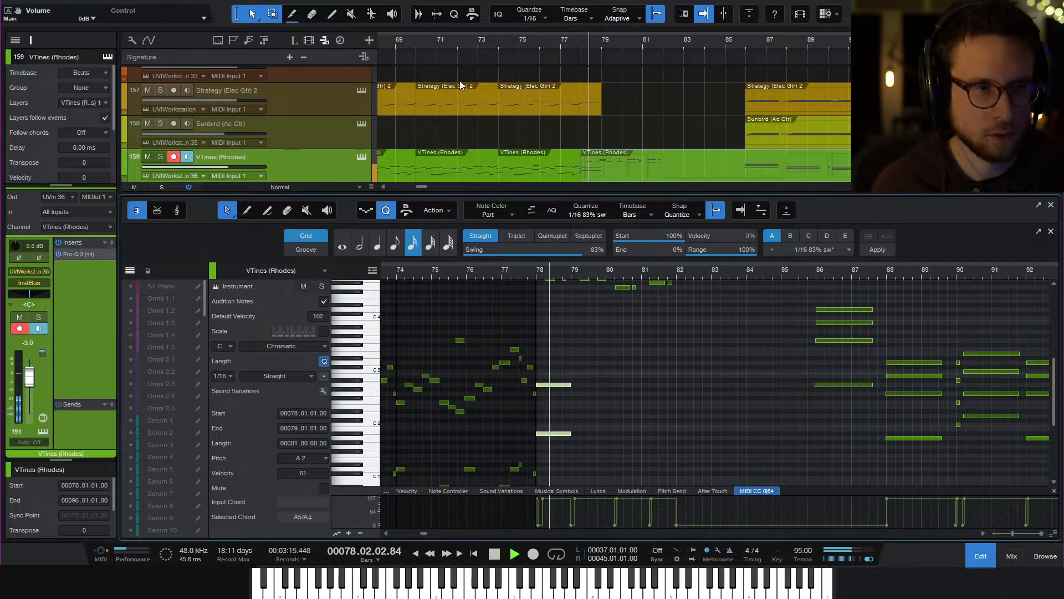
key("space")
Briefly solo the Strategy (Elec Gtr) 2 track during playback into bar 78 and clear the solo
left_click(164, 92)
key("space")
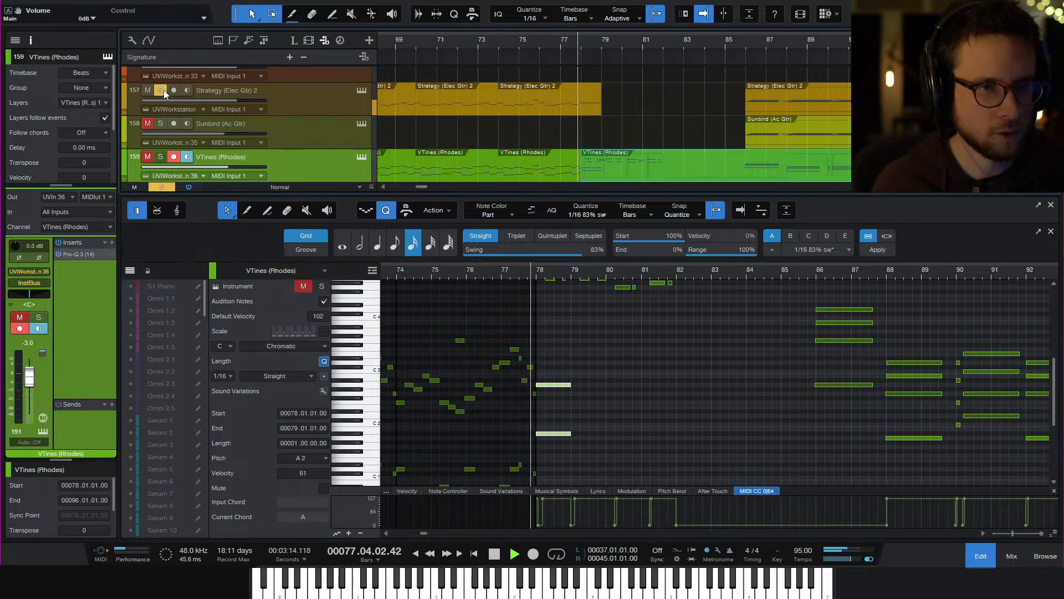
left_click(164, 89)
key("space")
Check the bass, drums and keyboard tracks around bar 78 and audition the Rhodes A2 note there
scroll(476, 96, "up", 2)
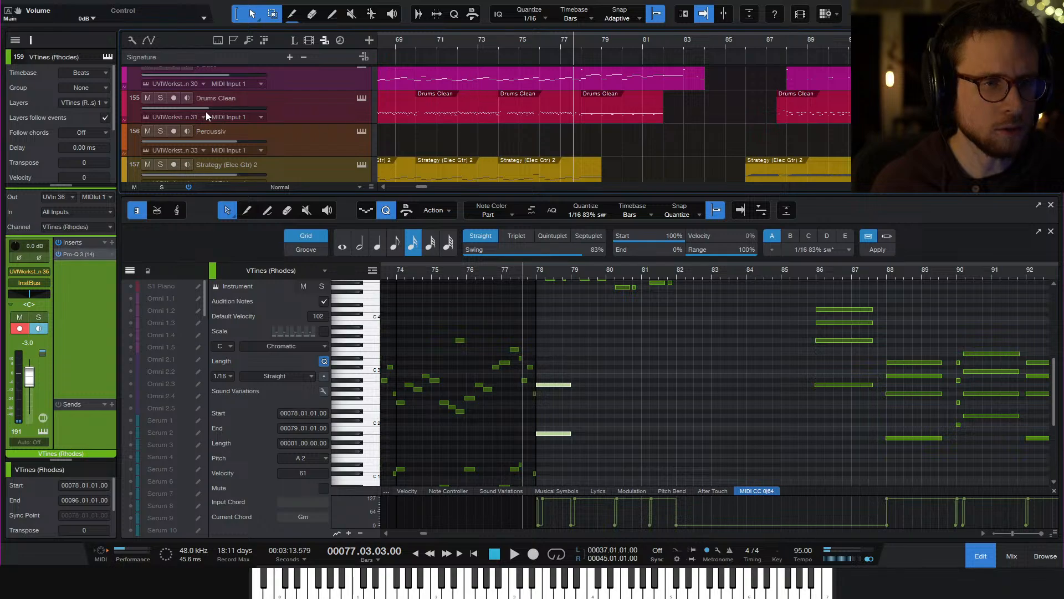
scroll(405, 138, "up", 1)
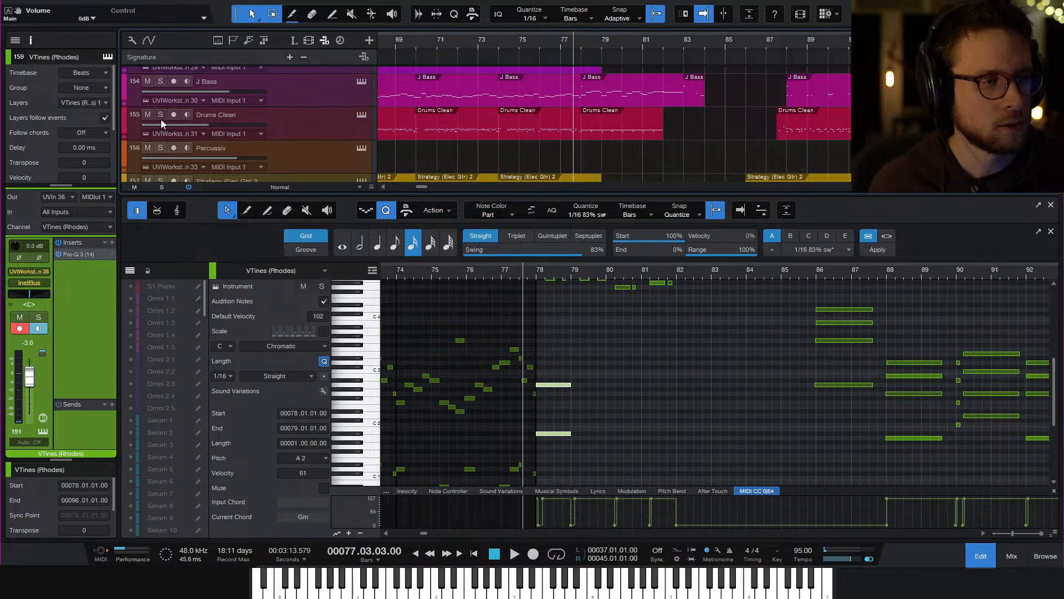
left_click(561, 385)
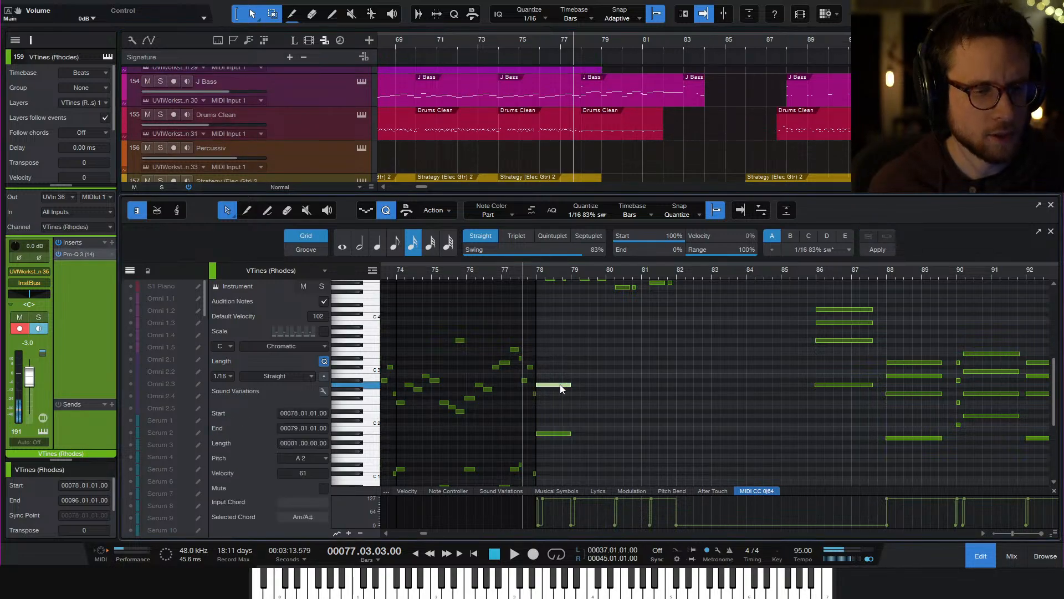
scroll(624, 129, "down", 4)
key("space")
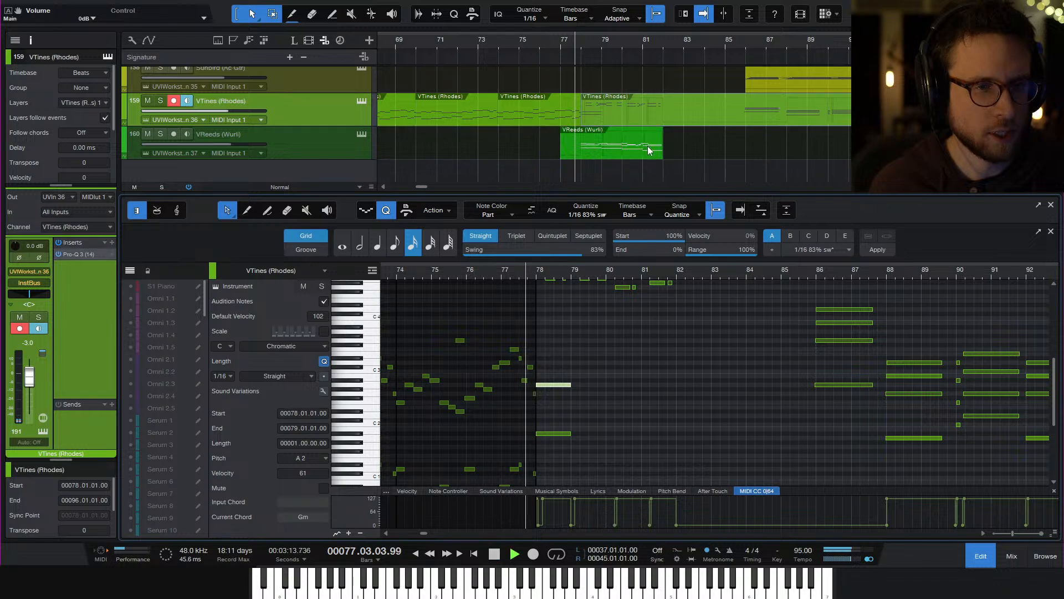
key("space")
Lower the velocity of the VReeds (Wurli) A2 note at the start of bar 78 to 42 and play the result
left_click(597, 150)
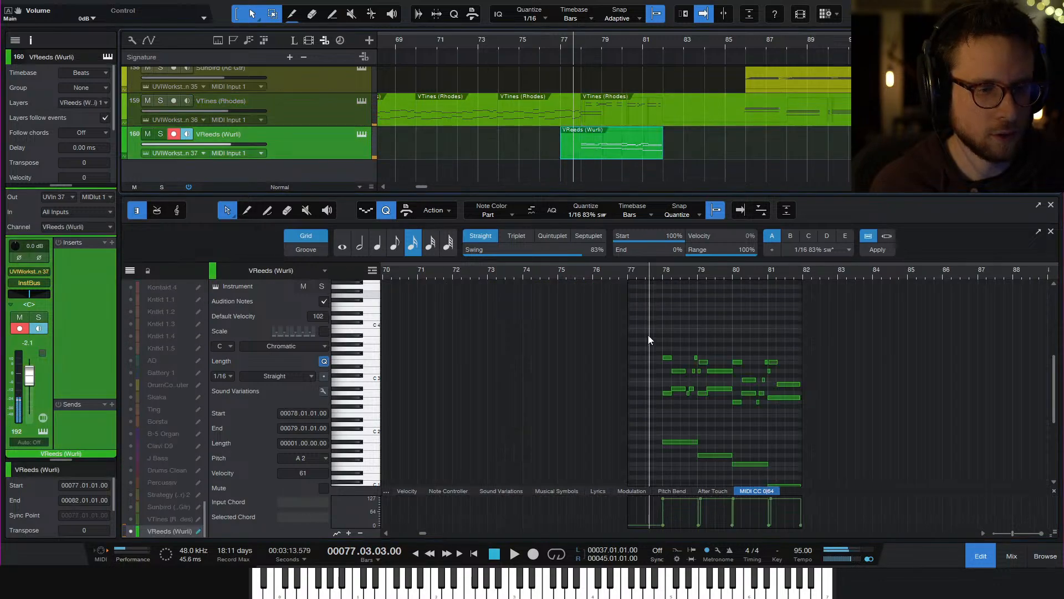
left_click(680, 441)
left_click(667, 393)
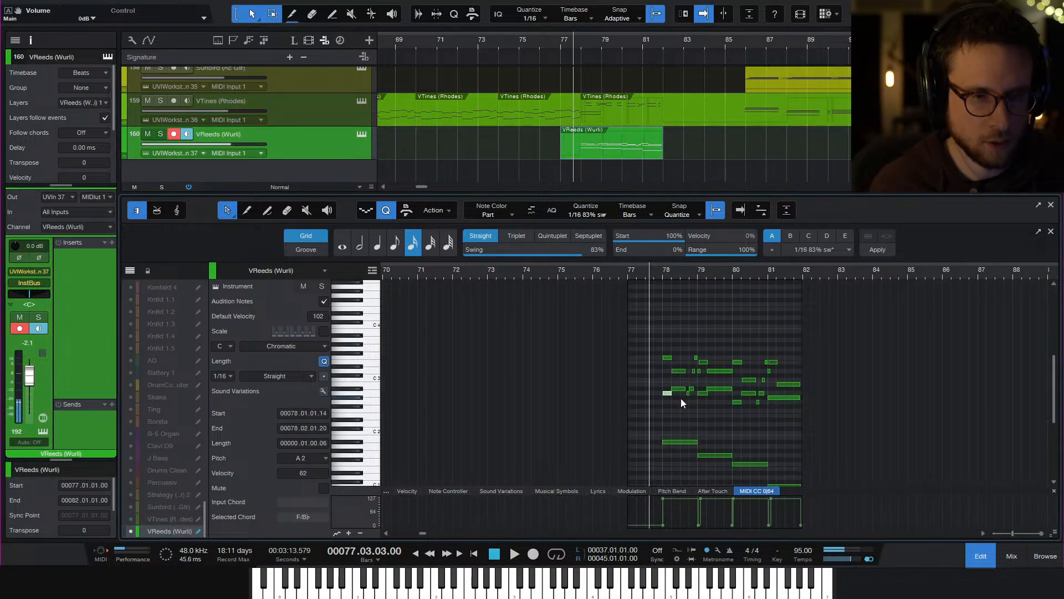
key("space")
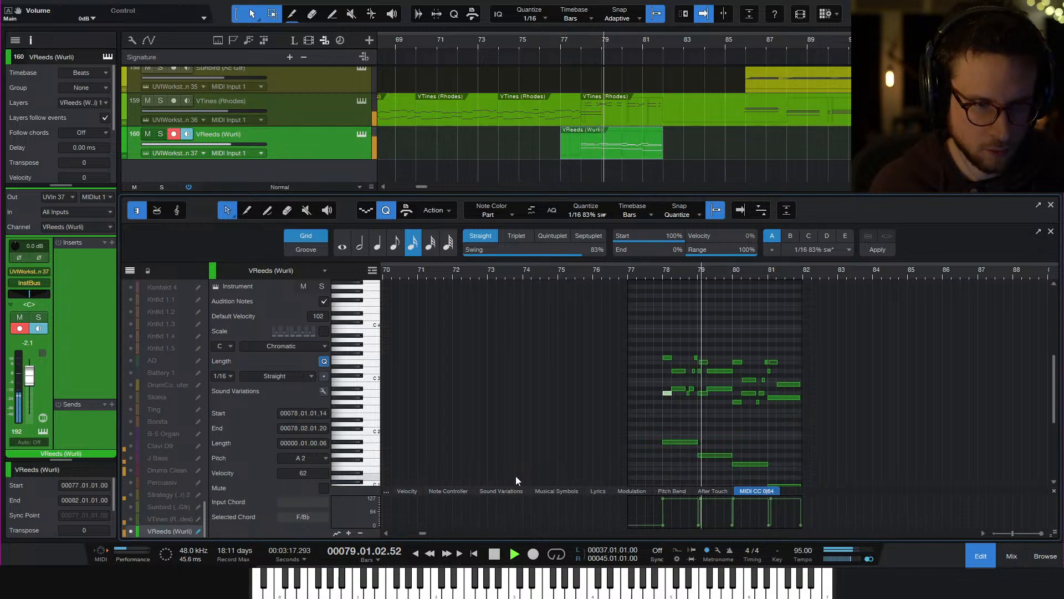
key("space")
left_click(406, 491)
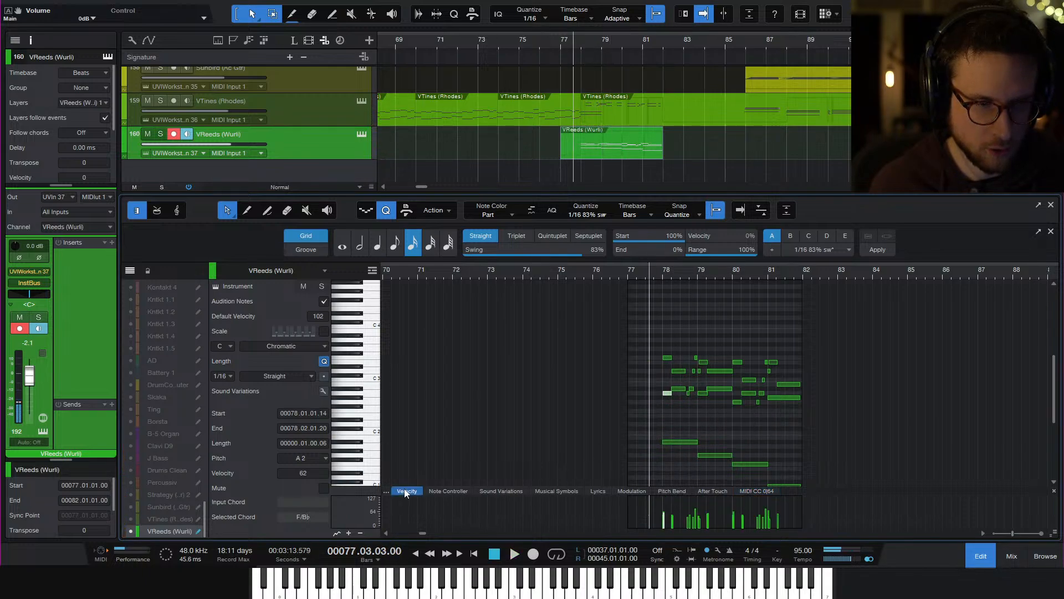
left_click_drag(666, 526, 664, 529)
key("space")
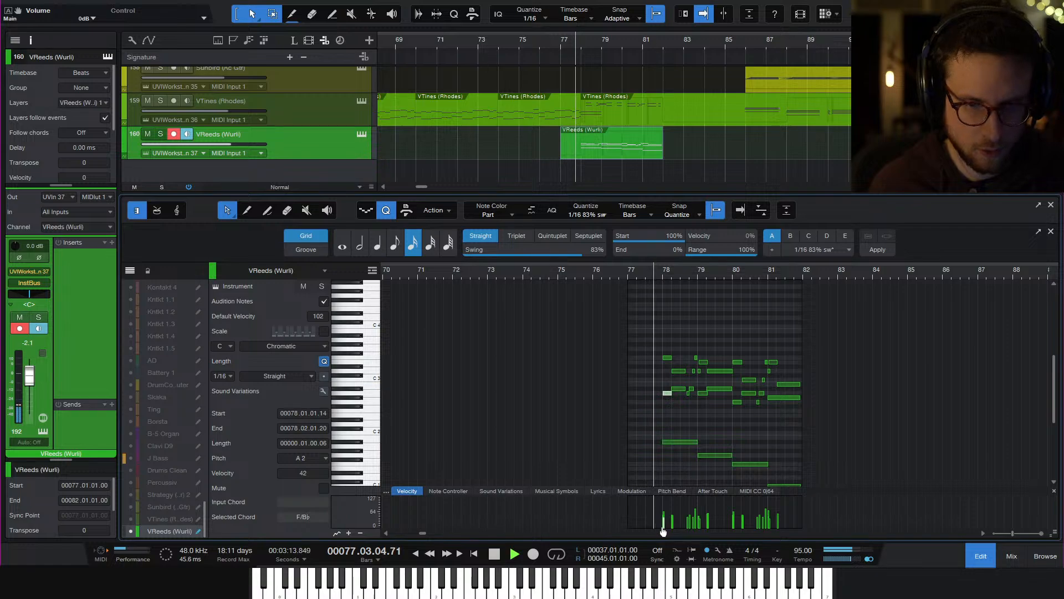
Reopen the VTines (Rhodes) part at bar 78 in the note editor, bring its upper notes into view and stop playback
left_click(982, 556)
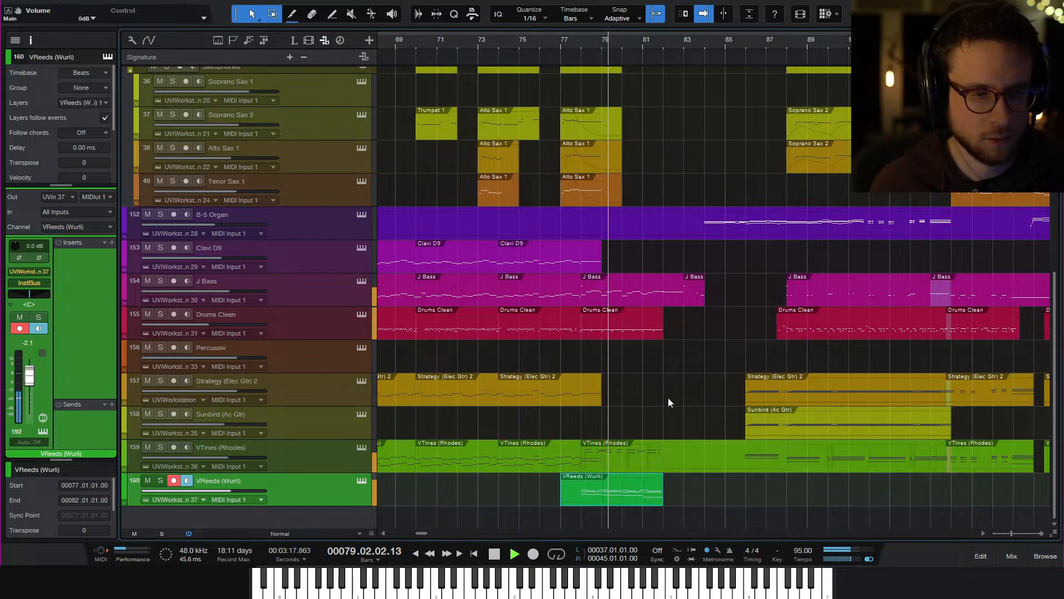
double_click(650, 457)
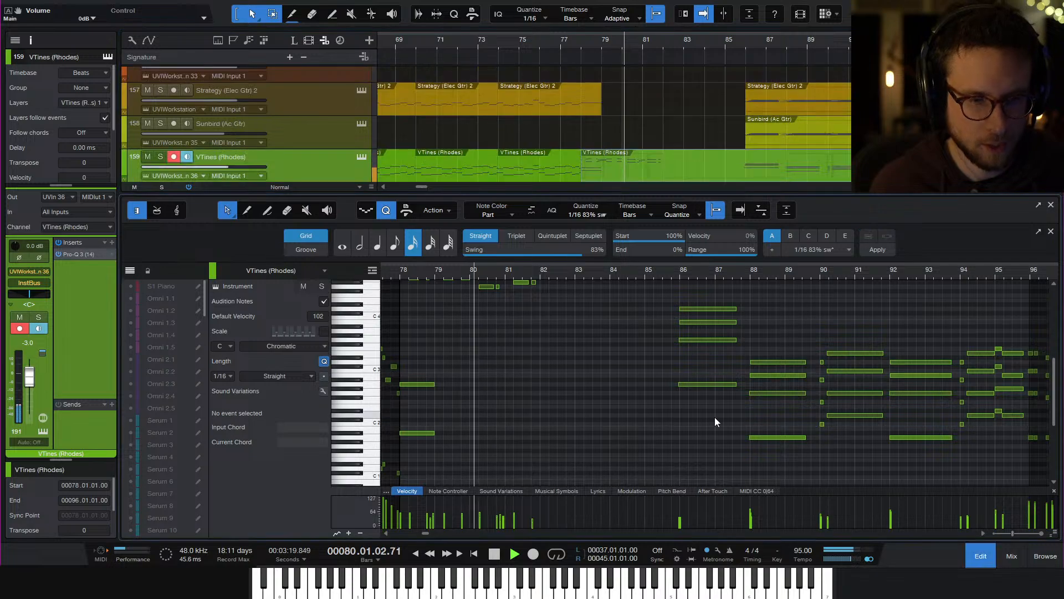
scroll(583, 426, "right", 2)
scroll(622, 414, "left", 5)
scroll(624, 417, "up", 5)
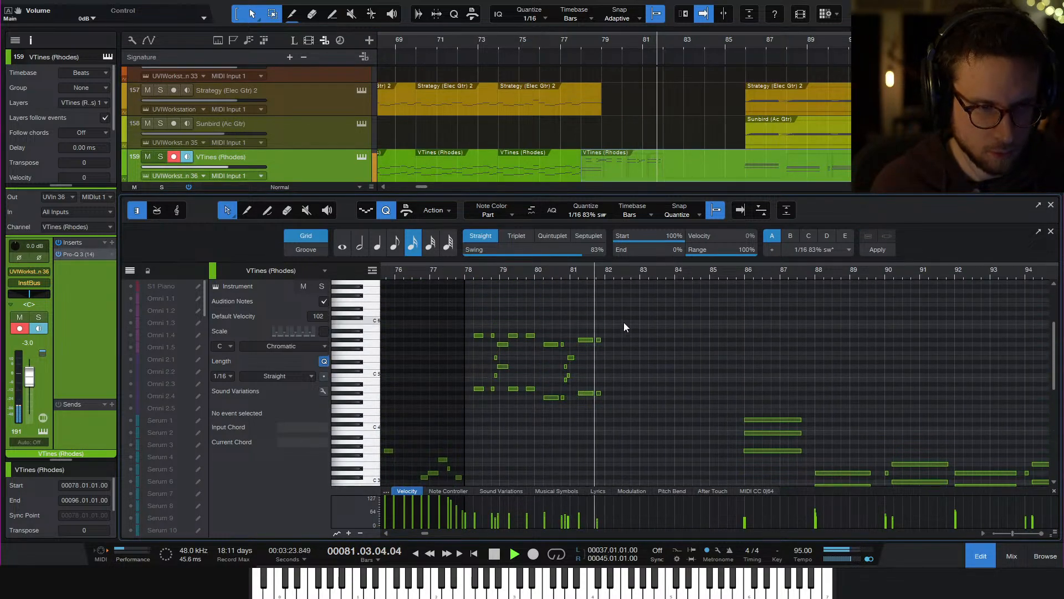
key("space")
Duplicate the upper Rhodes notes of bars 78 to 81 into bars 82 to 85
left_click_drag(623, 326, 470, 411)
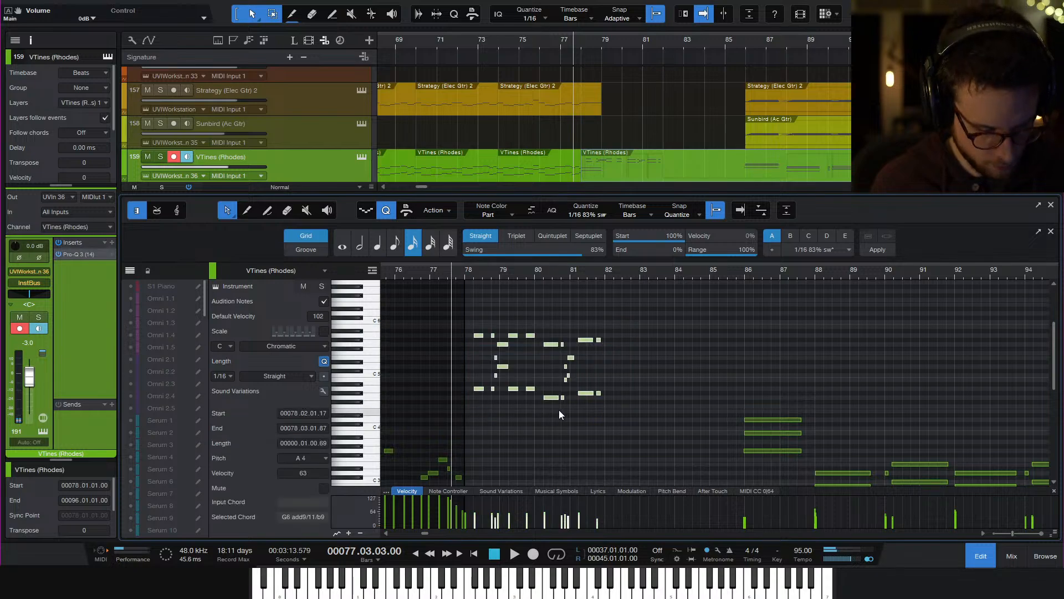
scroll(602, 434, "down", 1)
key("d")
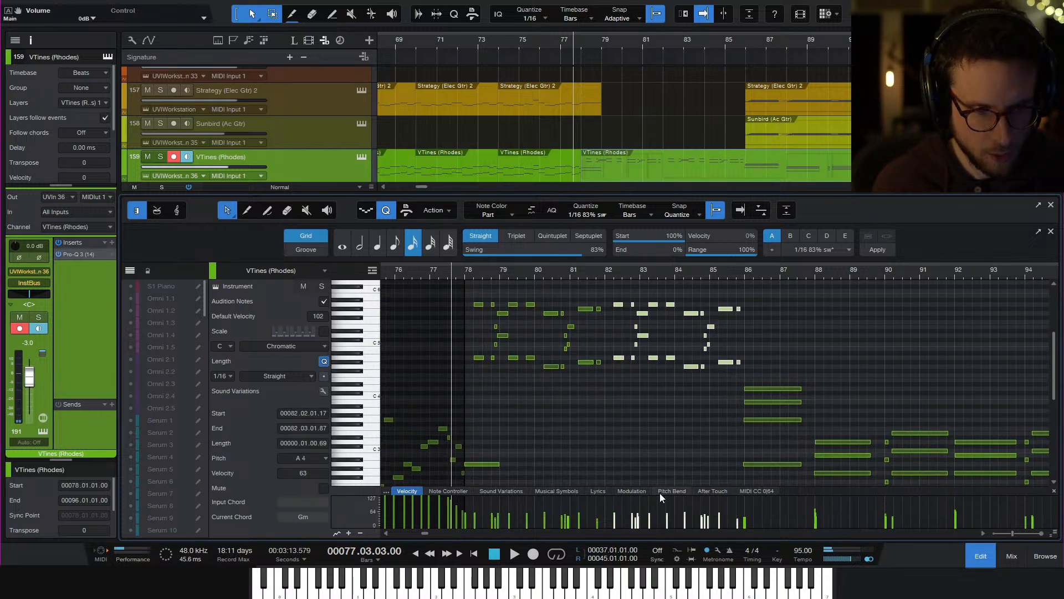
Duplicate the Rhodes MIDI CC 64 sustain points of bars 78 to 82 four bars later, excluding the first low point
left_click(754, 491)
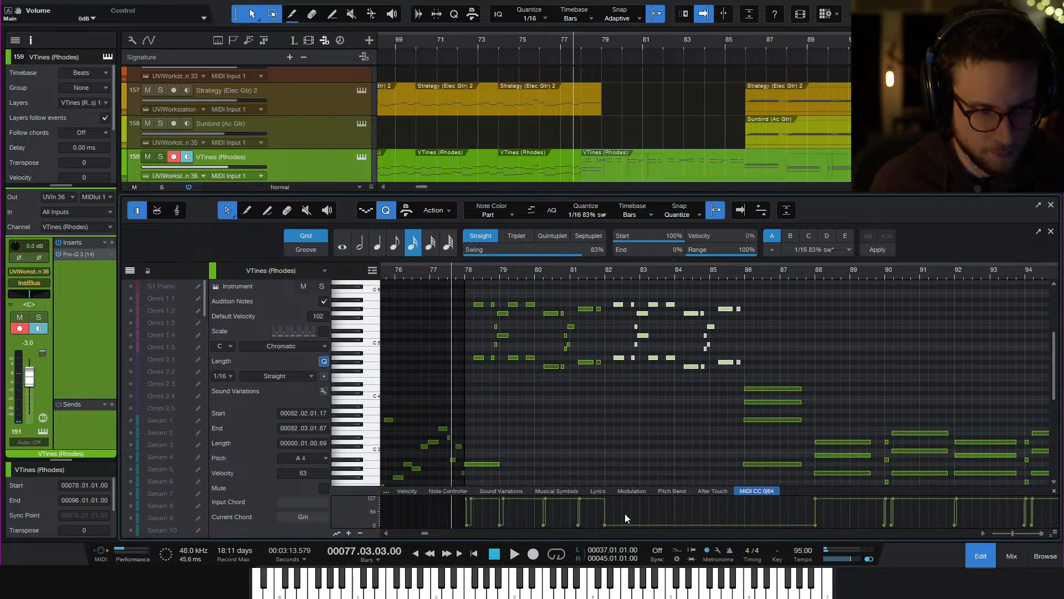
left_click_drag(624, 513, 490, 513)
left_click(561, 458)
key("e")
key("e")
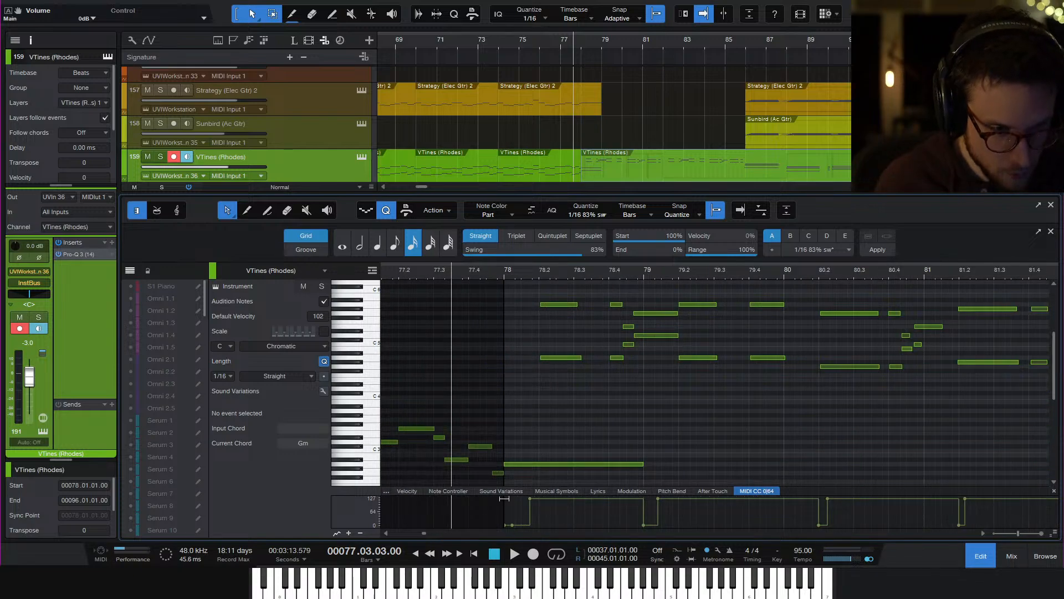
key("w")
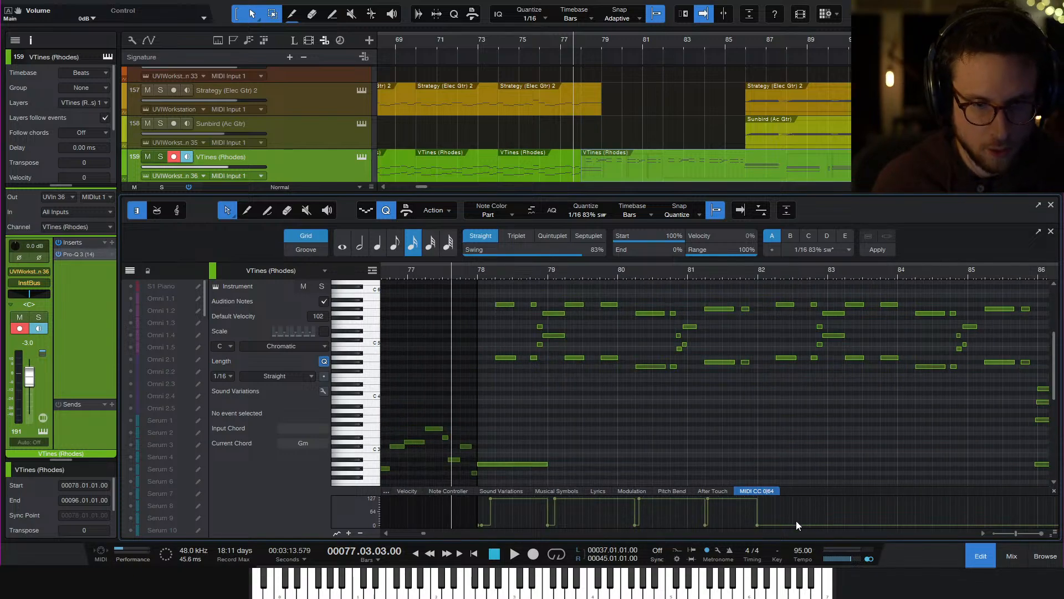
left_click_drag(800, 514, 482, 532)
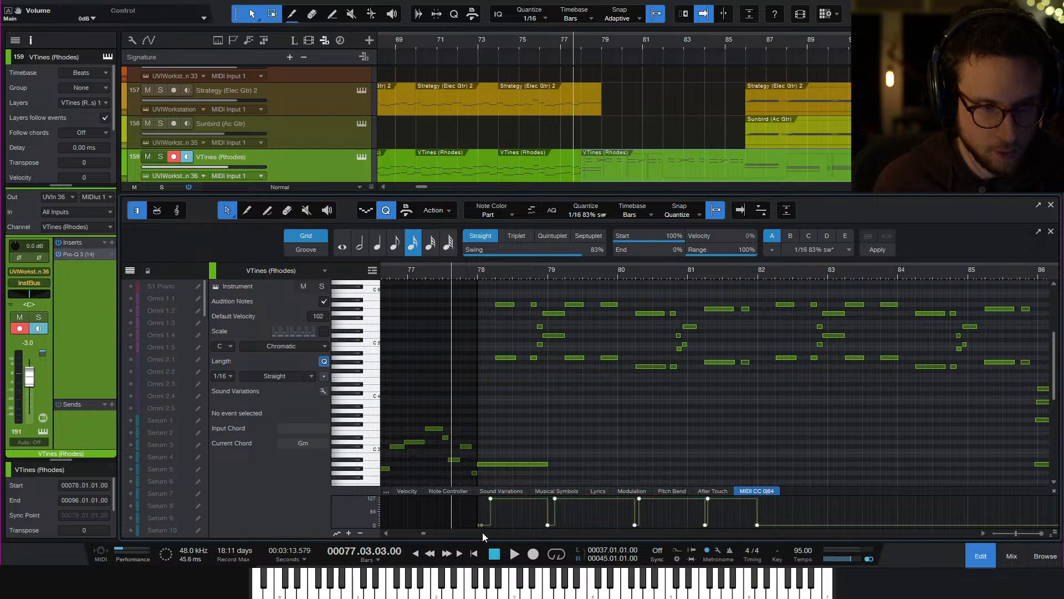
key("d")
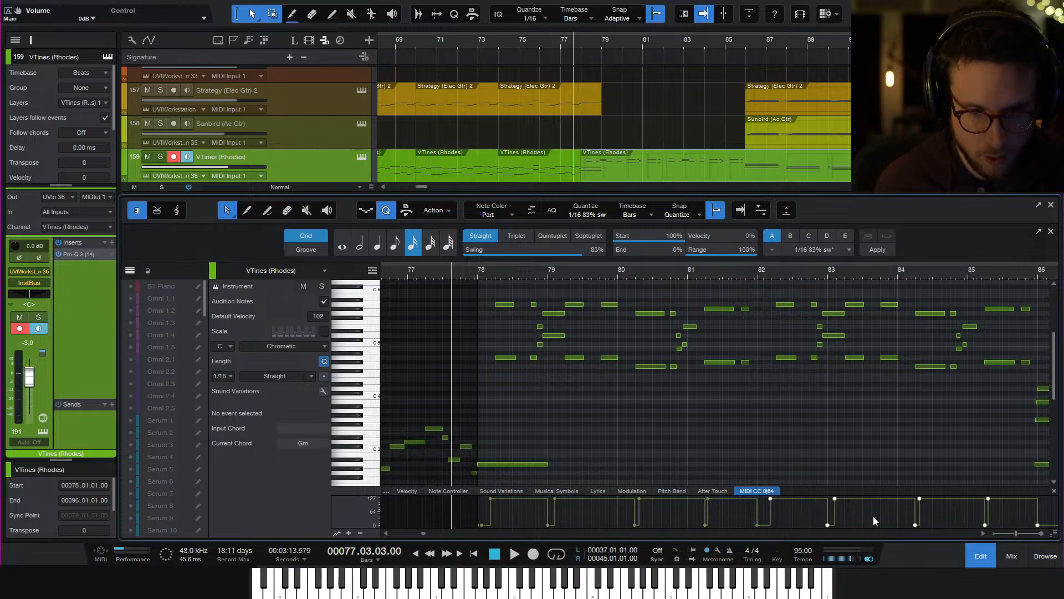
scroll(831, 465, "right", 2)
scroll(936, 467, "right", 4)
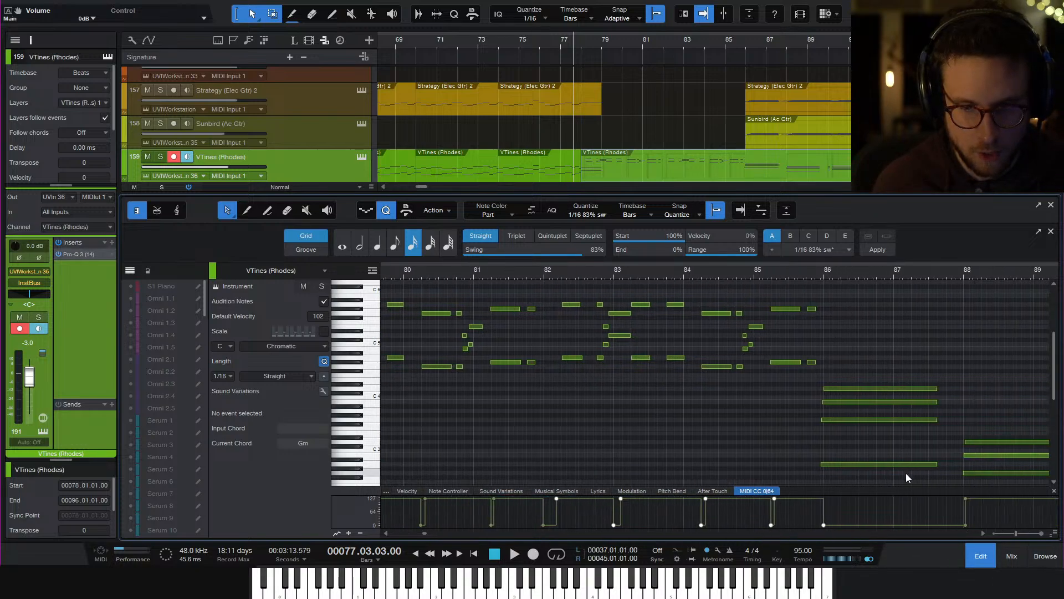
scroll(860, 460, "right", 2)
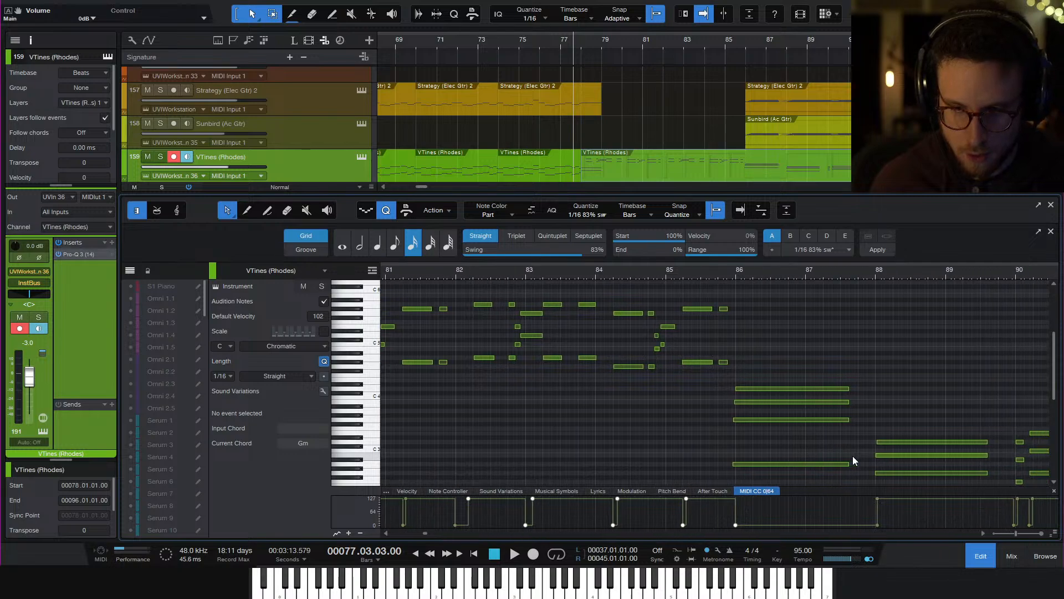
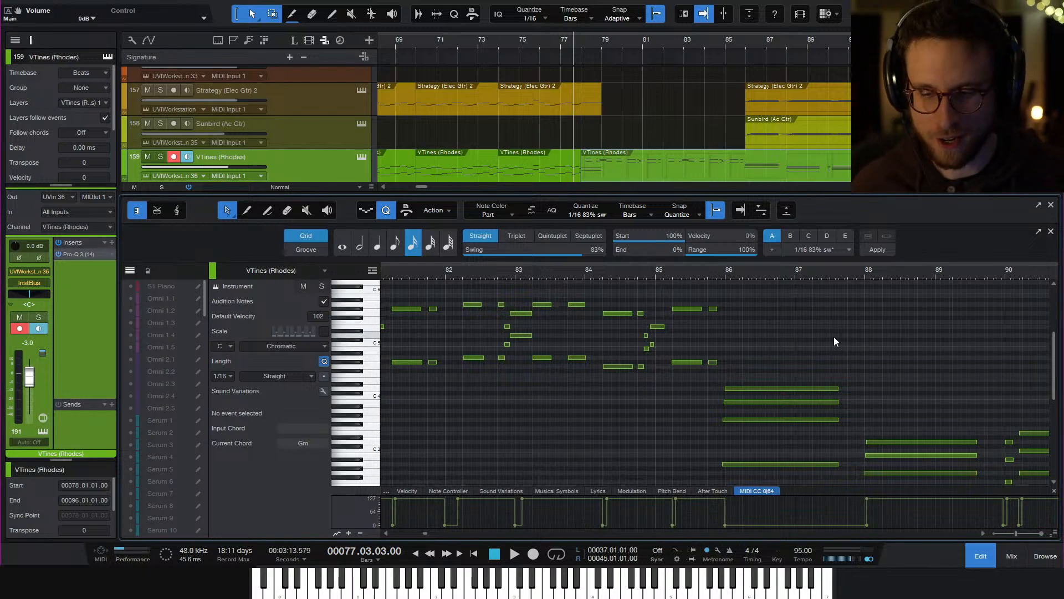
Play the VTines (Rhodes) part from just before bar 85 and return to the full arrangement view
left_click(651, 276)
key("space")
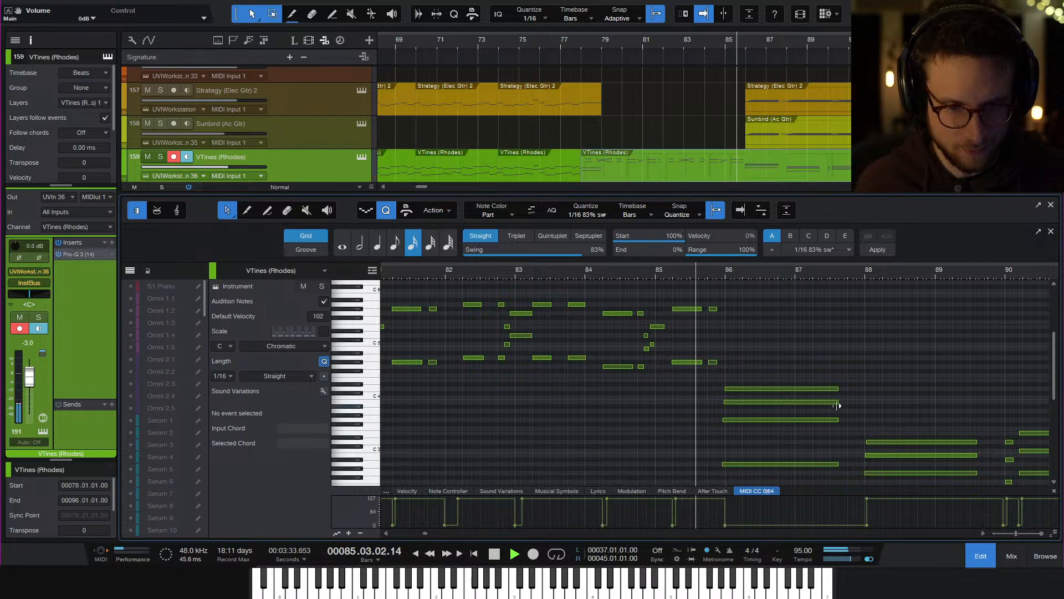
key("space")
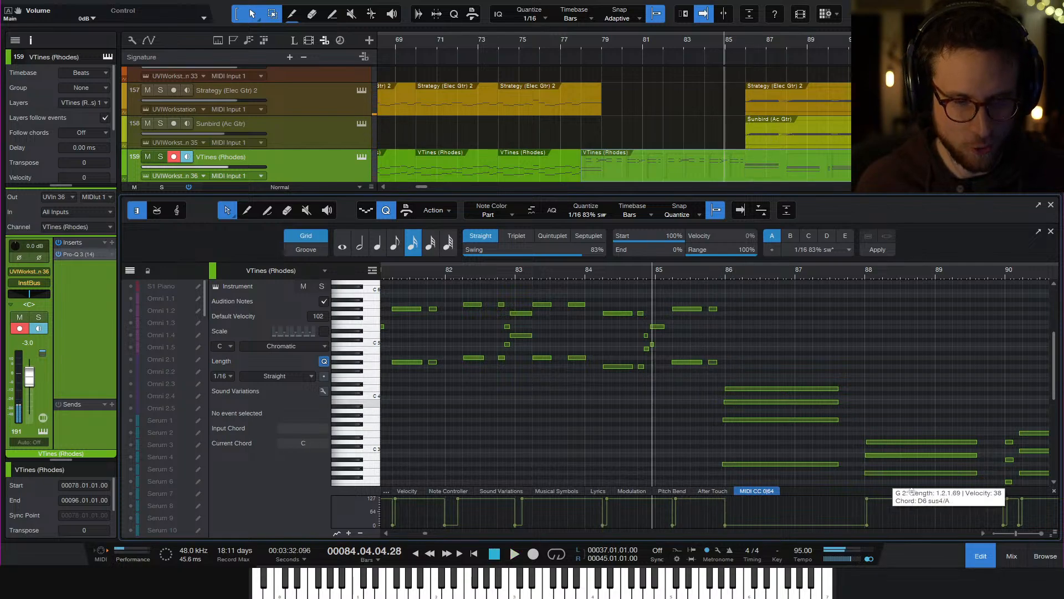
left_click(980, 555)
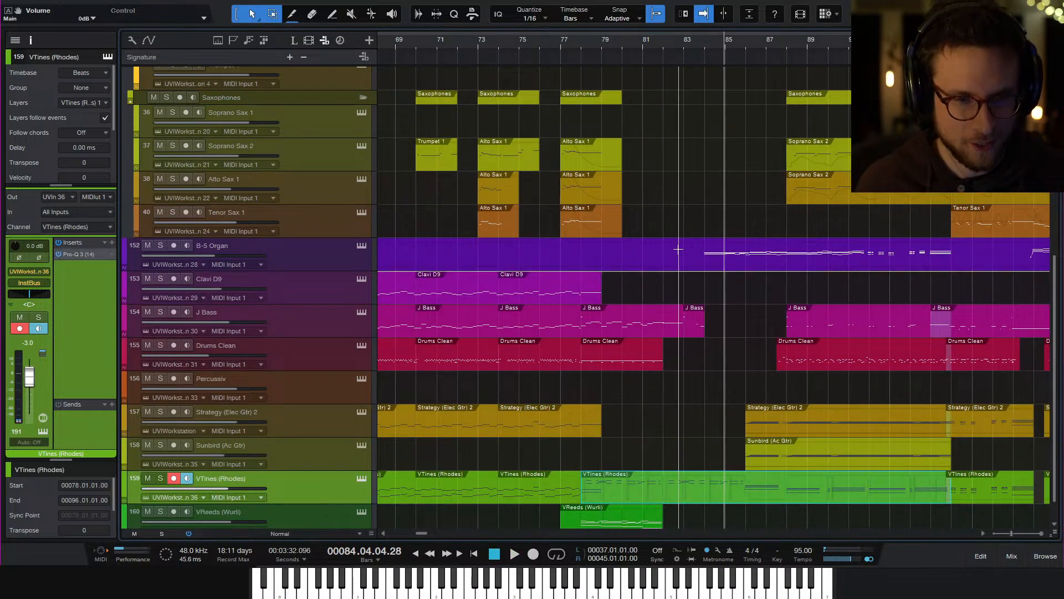
Split the B-5 Organ part at bar 81, move its later section to start at bar 85, and play the result
left_click(643, 254)
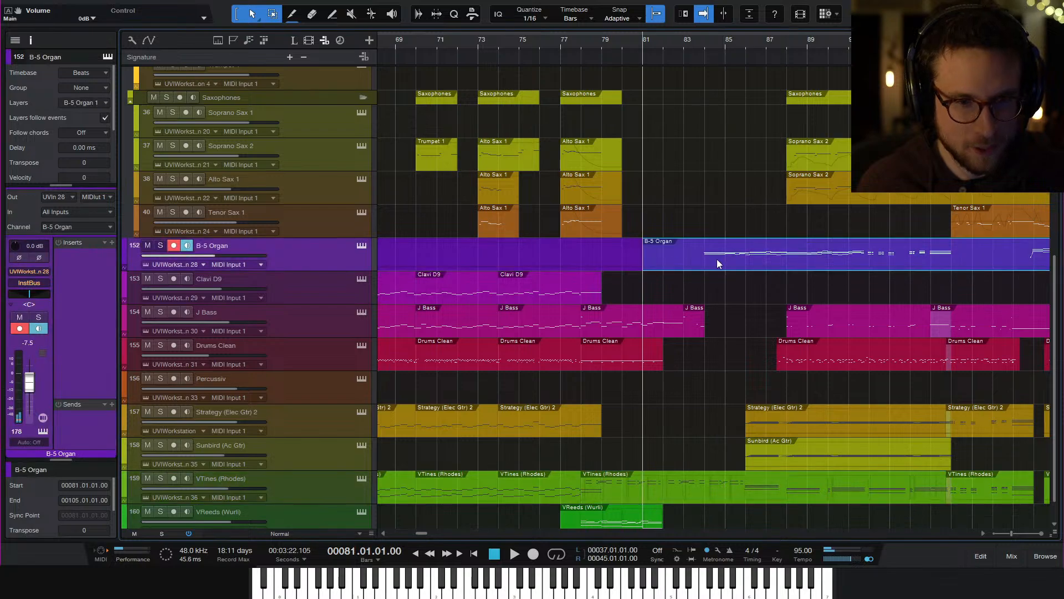
left_click_drag(739, 261, 819, 263)
left_click(764, 44)
key("space")
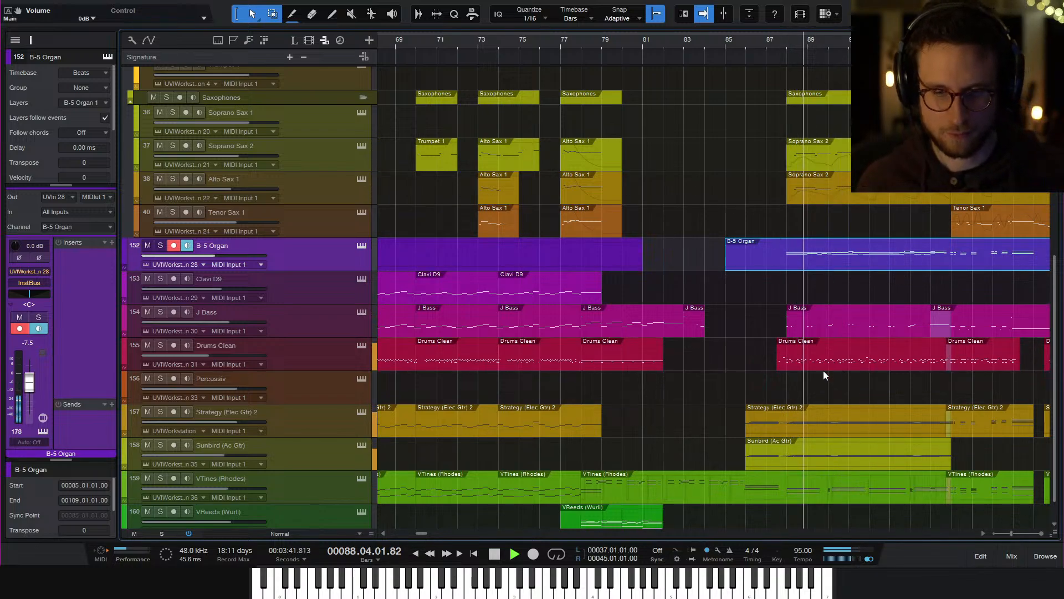
Trim the start of the later B-5 Organ part to bar 87 beat 2 and stop playback
left_click_drag(722, 265, 771, 266)
scroll(745, 317, "down", 3)
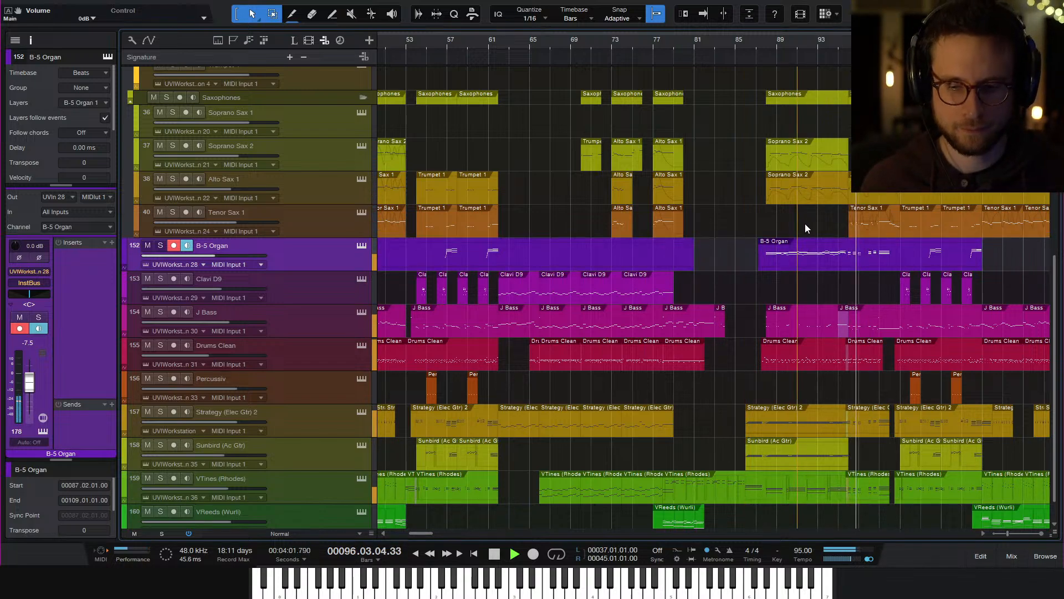
key("space")
key("f")
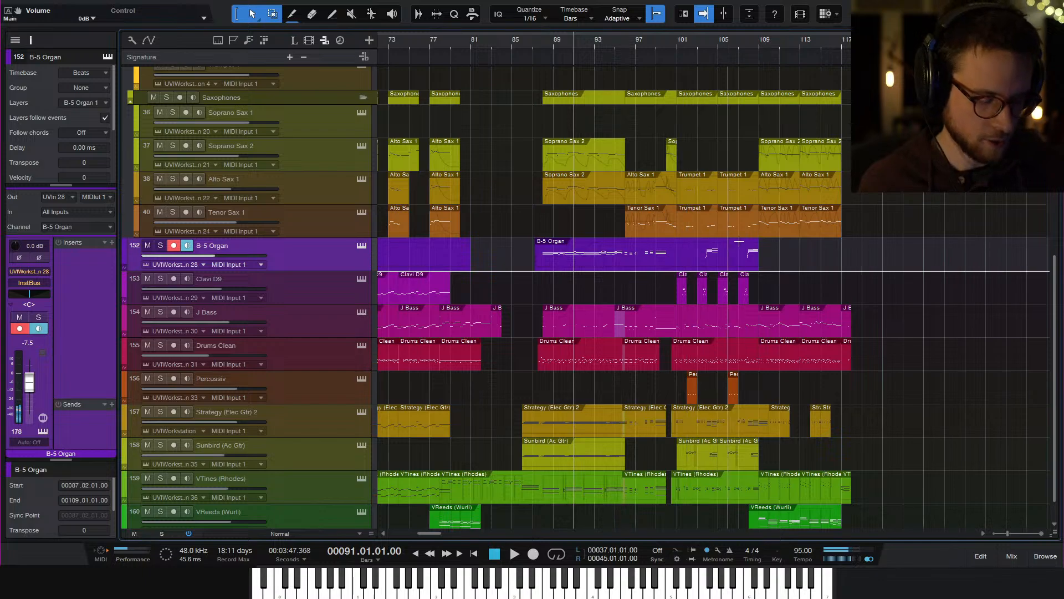
Play the transition from bars 85 and 79, and duplicate the Drums Clean part of bars 78 to 81 into bars 82 to 85
scroll(722, 248, "left", 3)
scroll(715, 258, "down", 1)
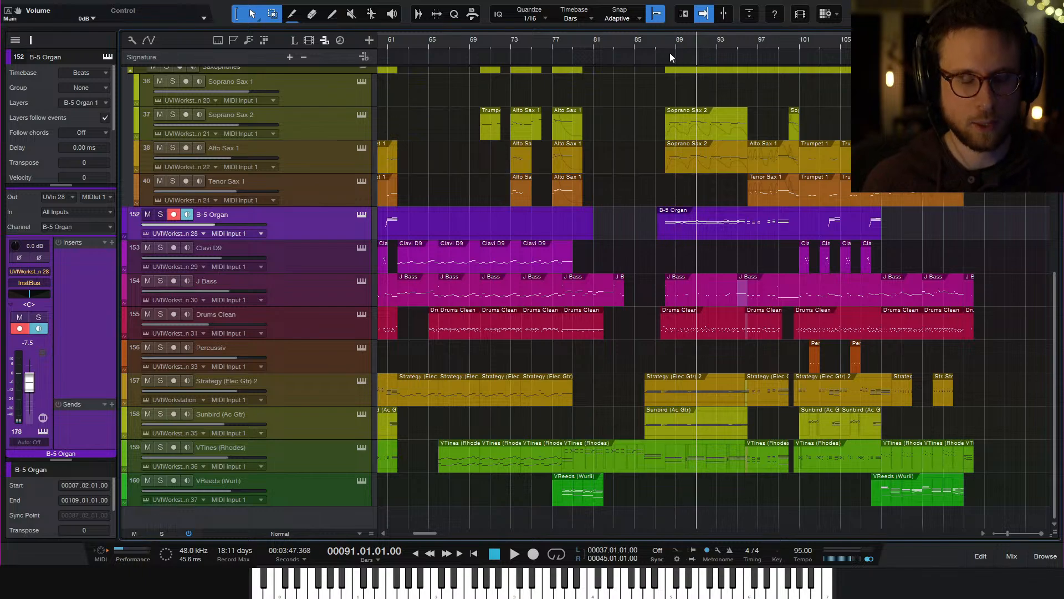
left_click(660, 42)
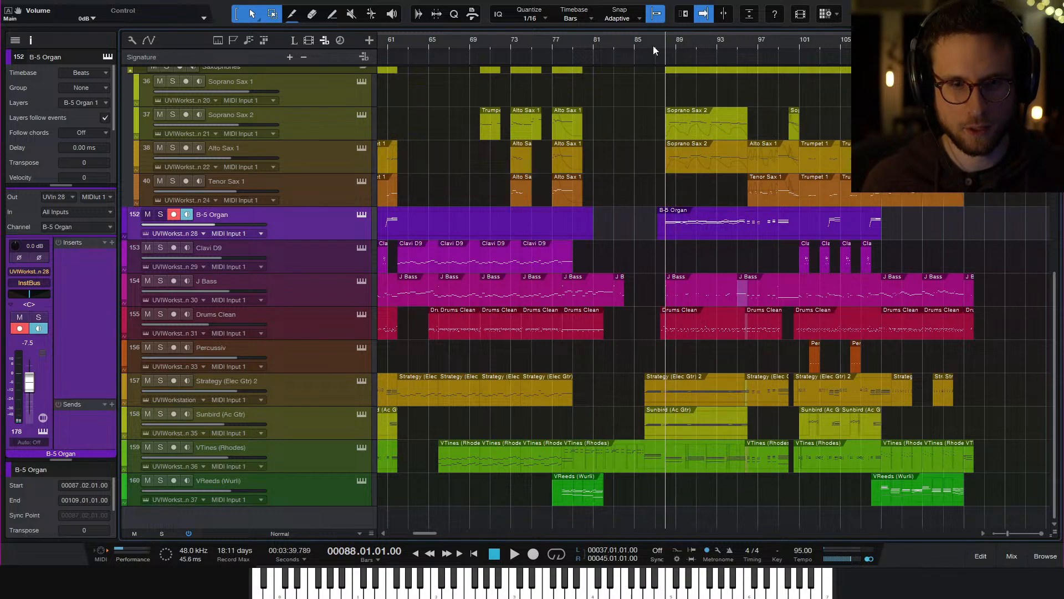
left_click_drag(653, 45, 634, 46)
key("space")
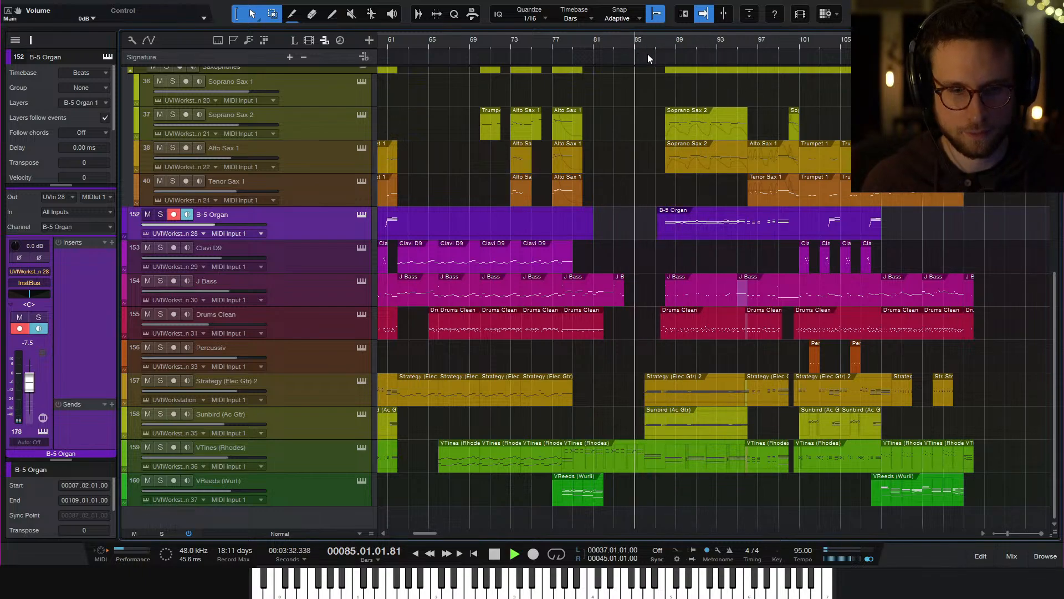
key("space")
left_click(570, 45)
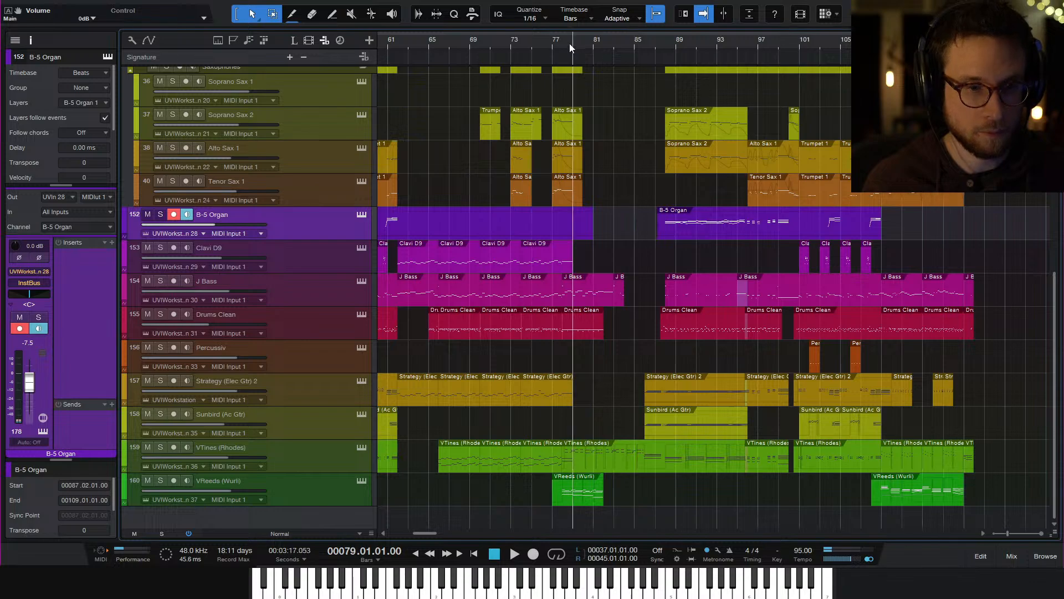
key("space")
left_click(593, 327)
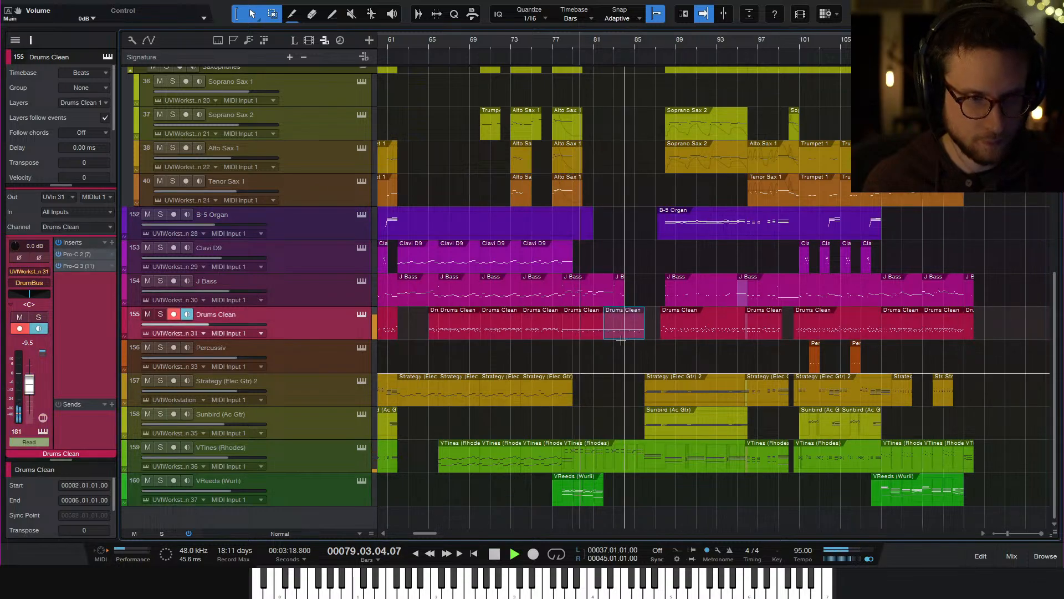
Open the Drums Clean part of bars 78 to 81 in the note editor and delete the fast roll just before bar 82
double_click(593, 332)
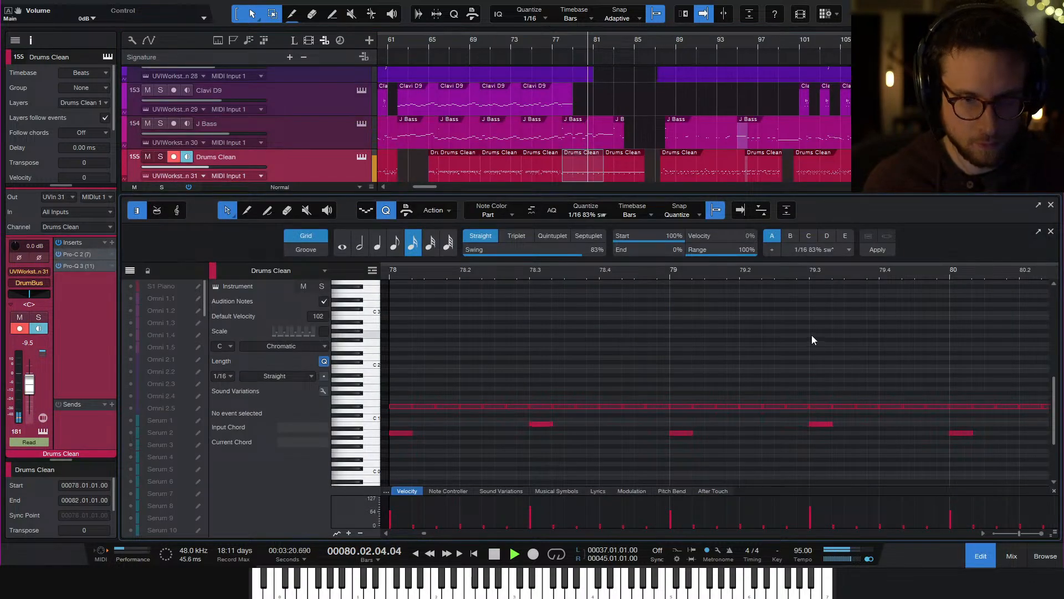
key("w")
key("w")
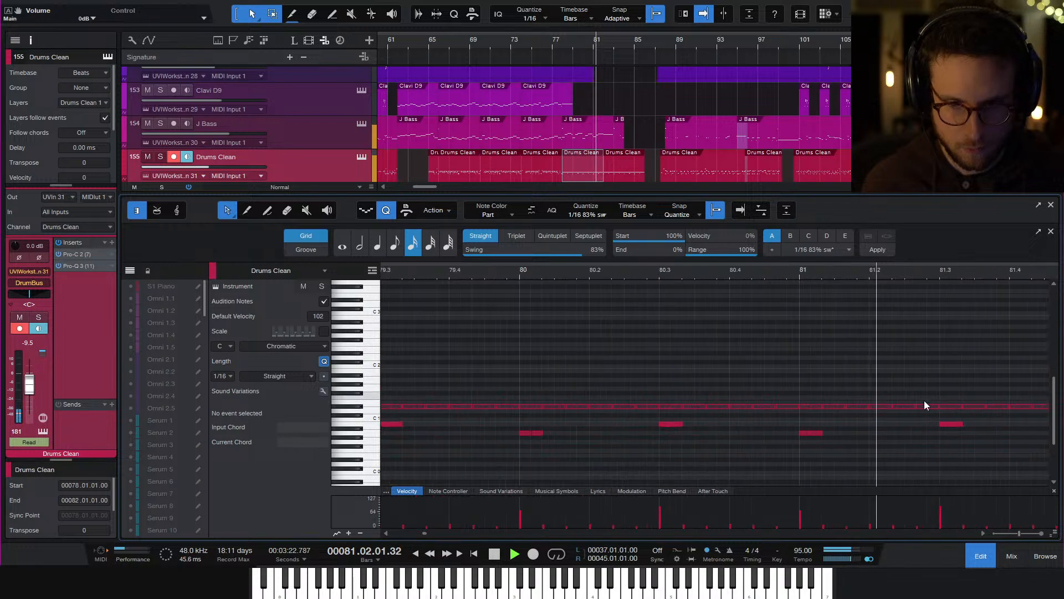
key("e")
key("e")
key("space")
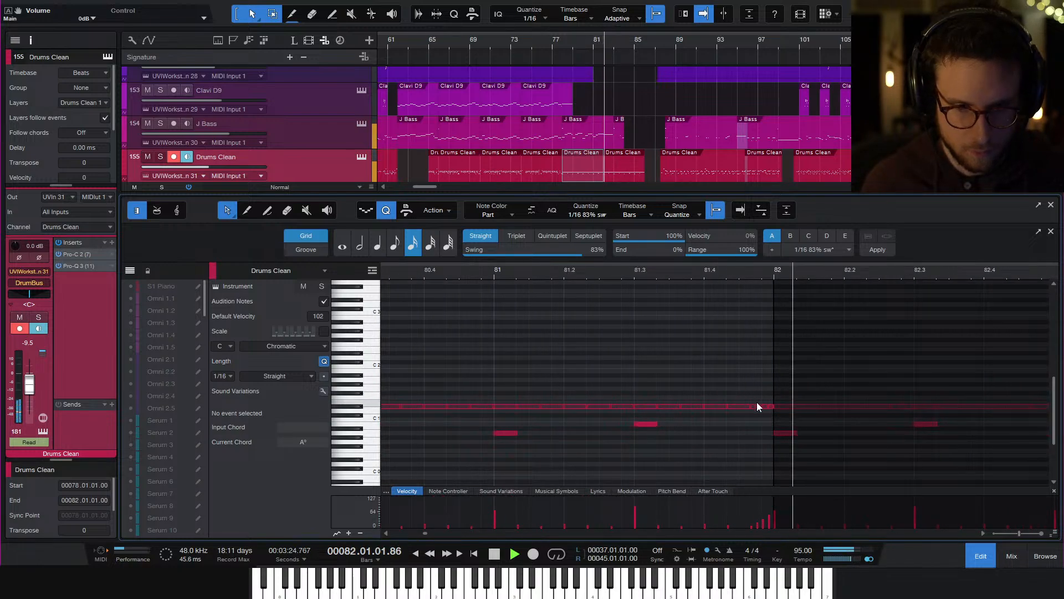
left_click_drag(753, 398, 765, 414)
key("Delete")
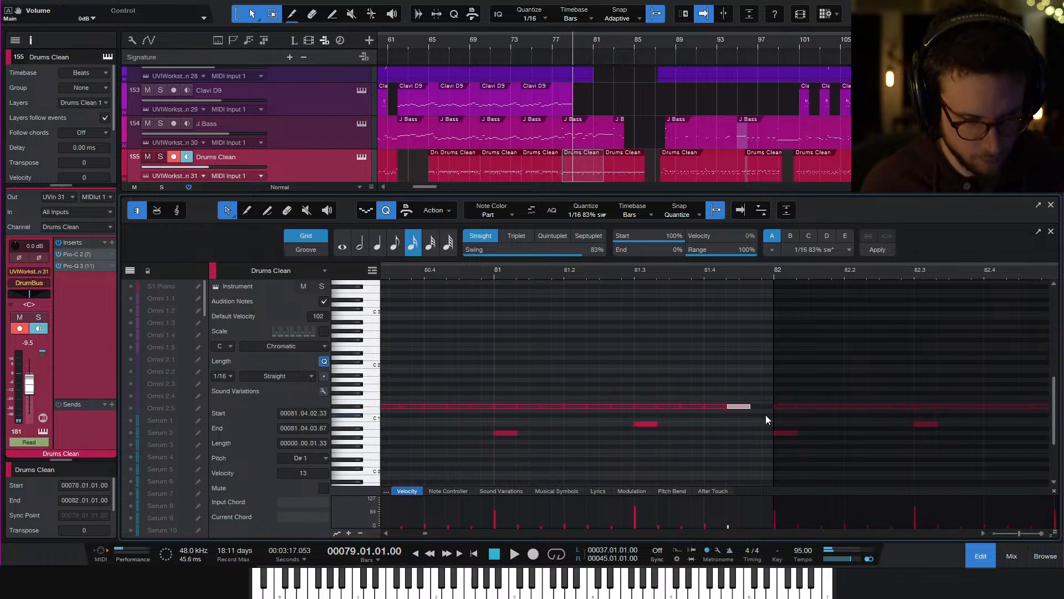
Repeat the quiet D#1 note through the end of bar 81 and remove the surplus copy
key("alt+Right")
key("alt+Right")
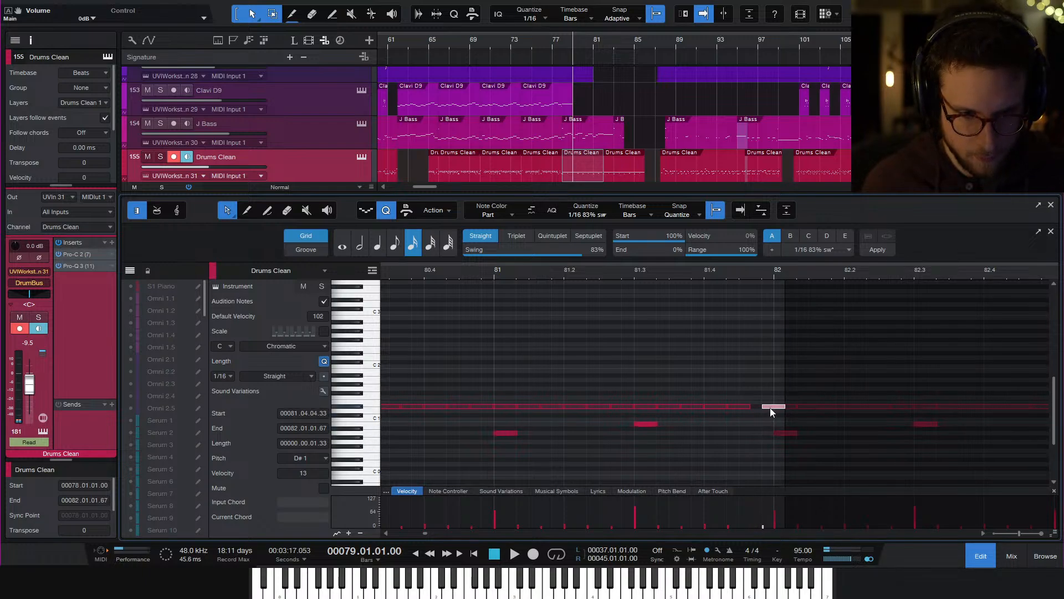
key("Delete")
left_click_drag(761, 396, 728, 407)
key("Delete")
Copy the B0 drum hit from bar 81 beat 3 to beat 4 and play the result
left_click_drag(652, 425, 731, 425)
left_click(475, 273)
key("space")
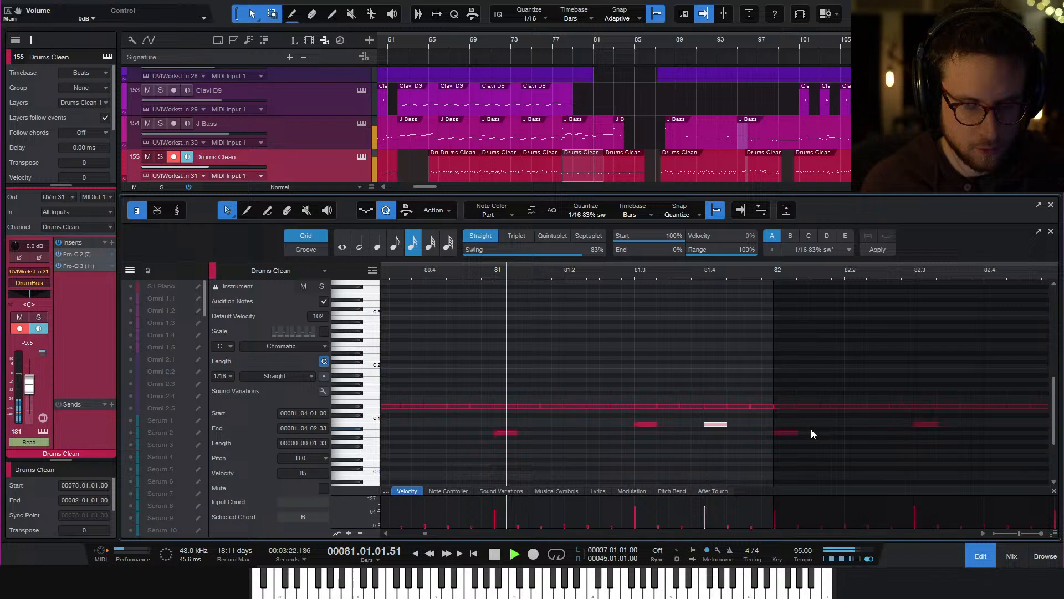
key("space")
Clear the D#1 notes from bar 81 beat 4 onward, place an A1 hit on that beat, and play the fill
left_click(728, 450)
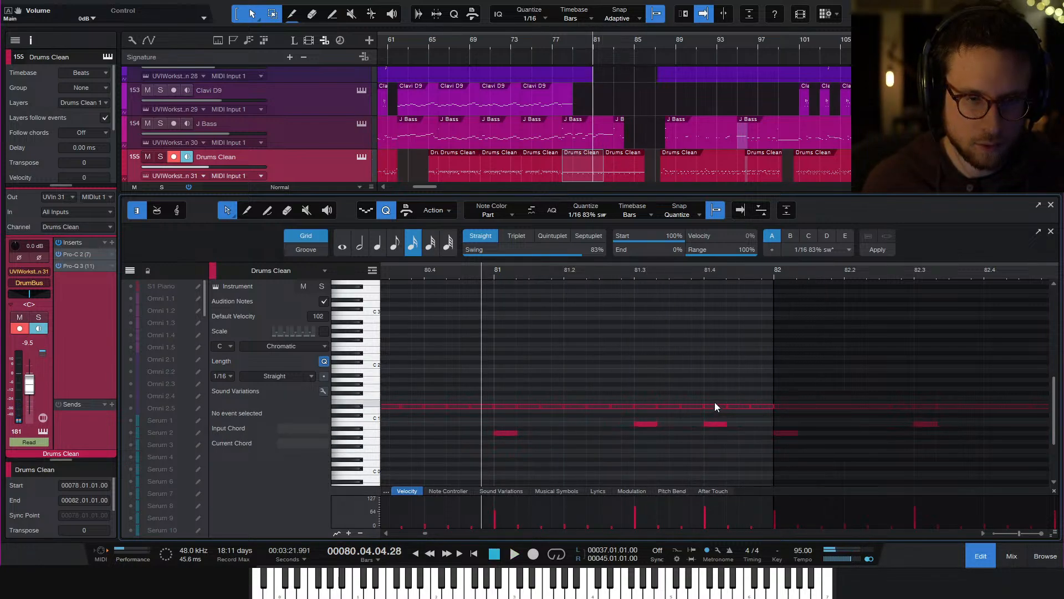
left_click_drag(715, 407, 762, 408)
key("Delete")
key("space")
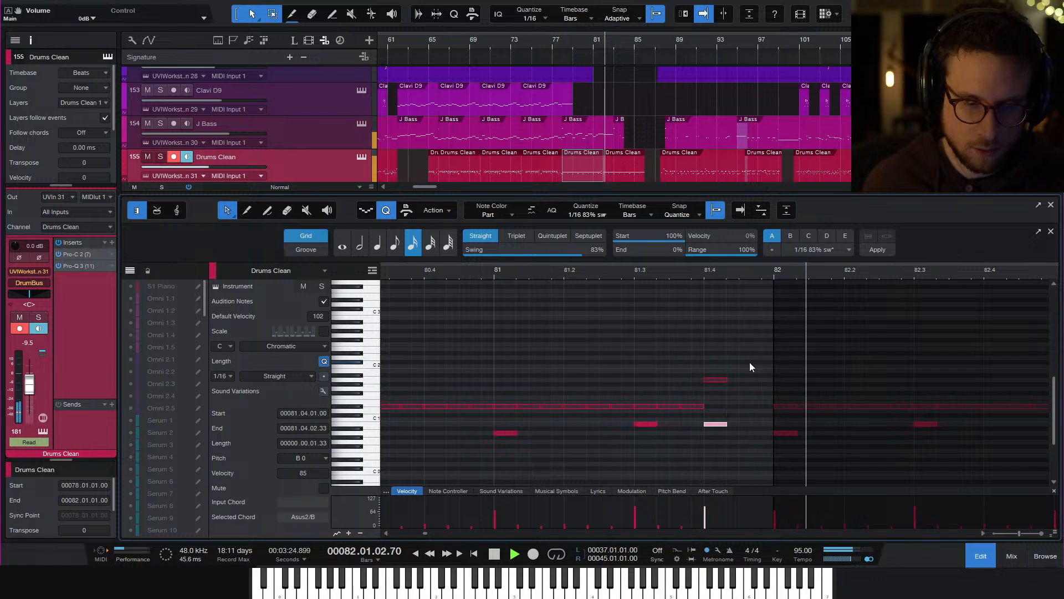
Add a B1 drum hit at the start of bar 82, check the fill and close the note editor
key("space")
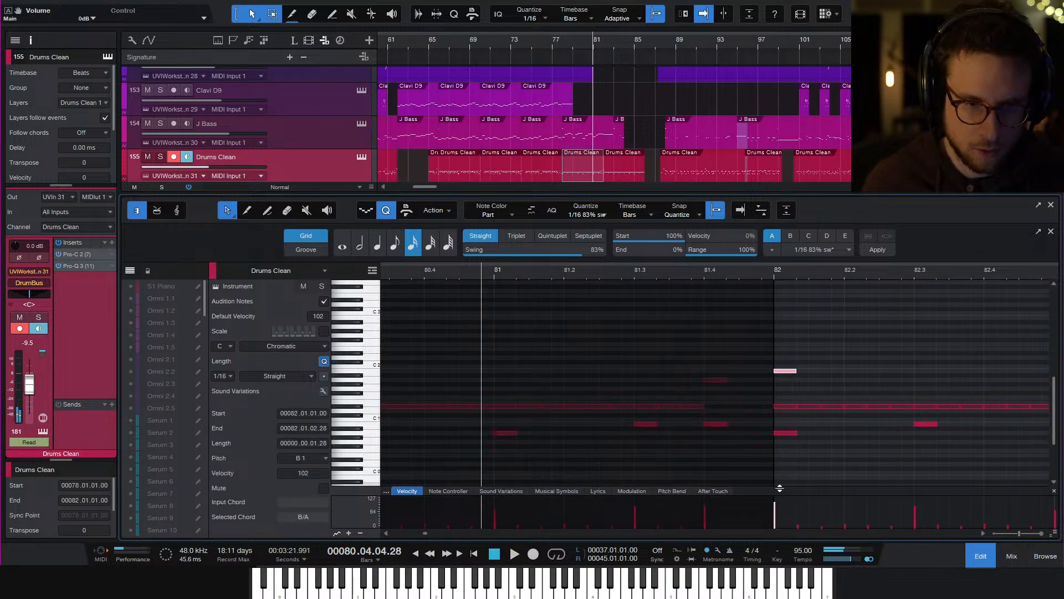
left_click(686, 348)
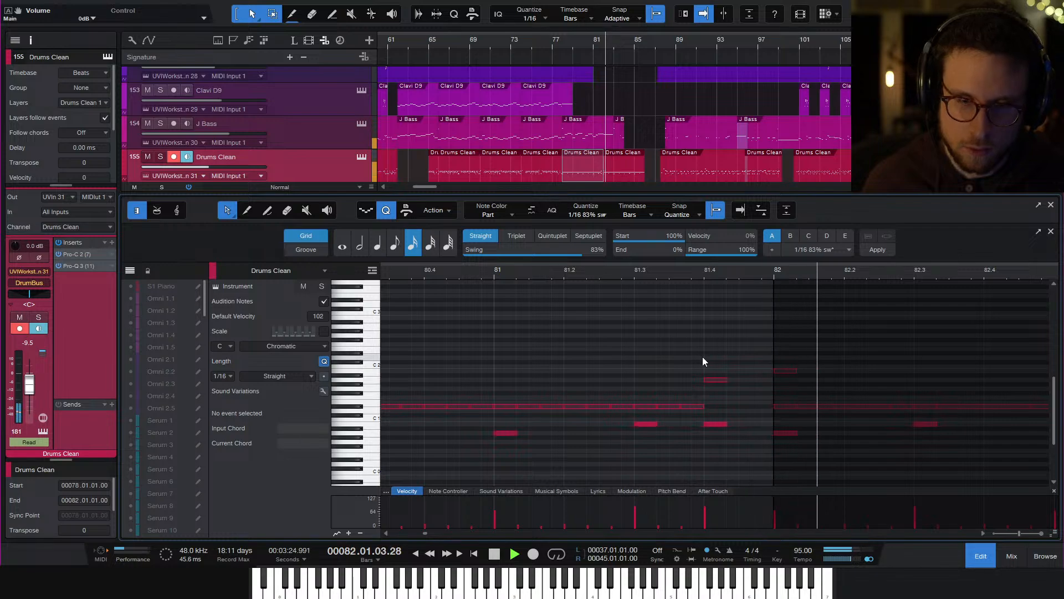
left_click(714, 379)
key("space")
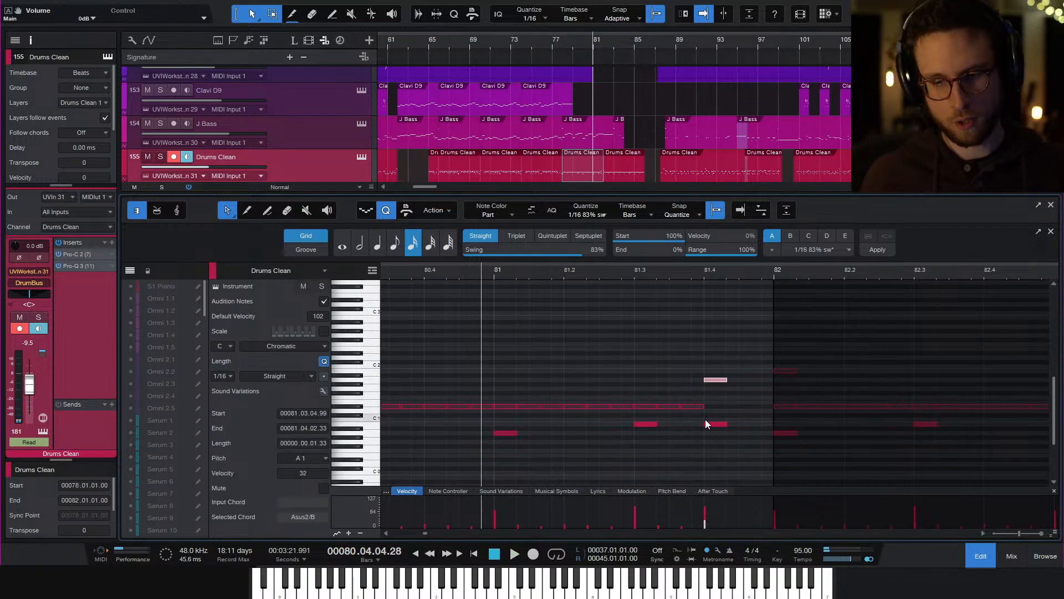
left_click(990, 566)
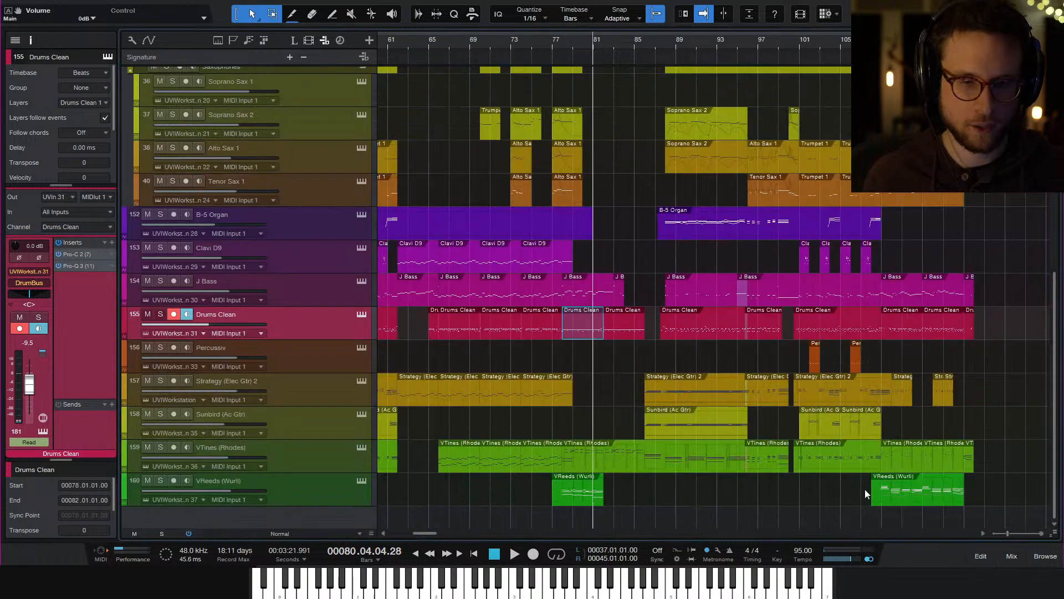
left_click(1008, 293)
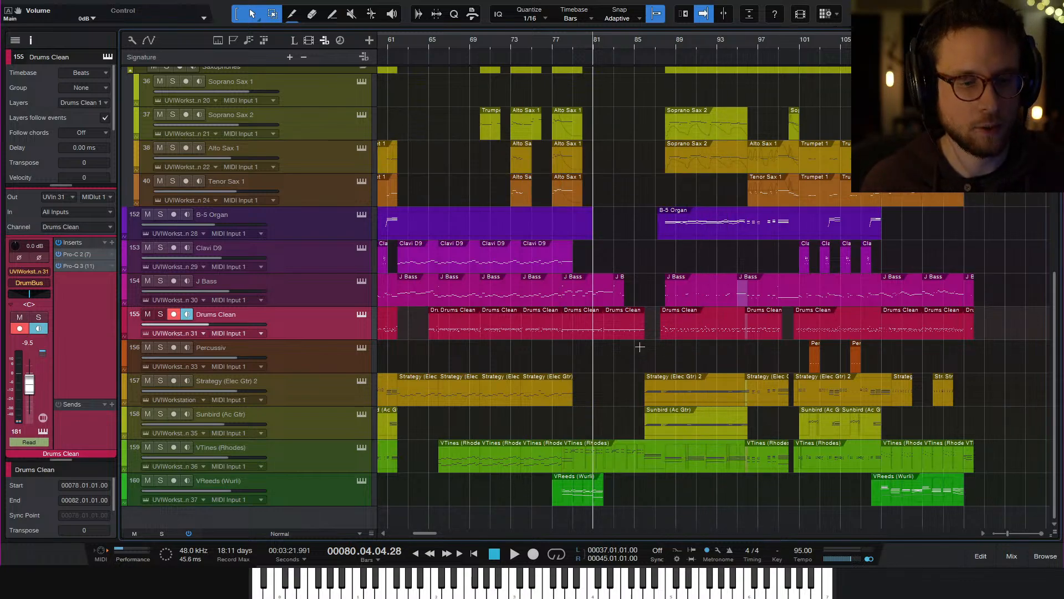
Duplicate the VReeds (Wurli) part and trim the copy's empty first bar so it fills bars 82 to 85
left_click(583, 499)
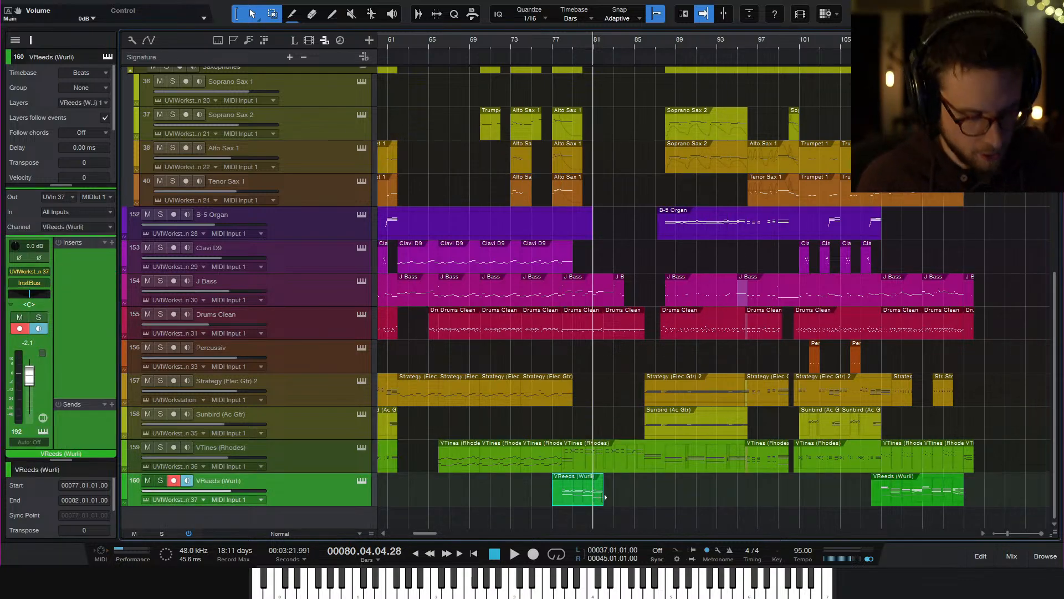
key("e")
key("e")
key("d")
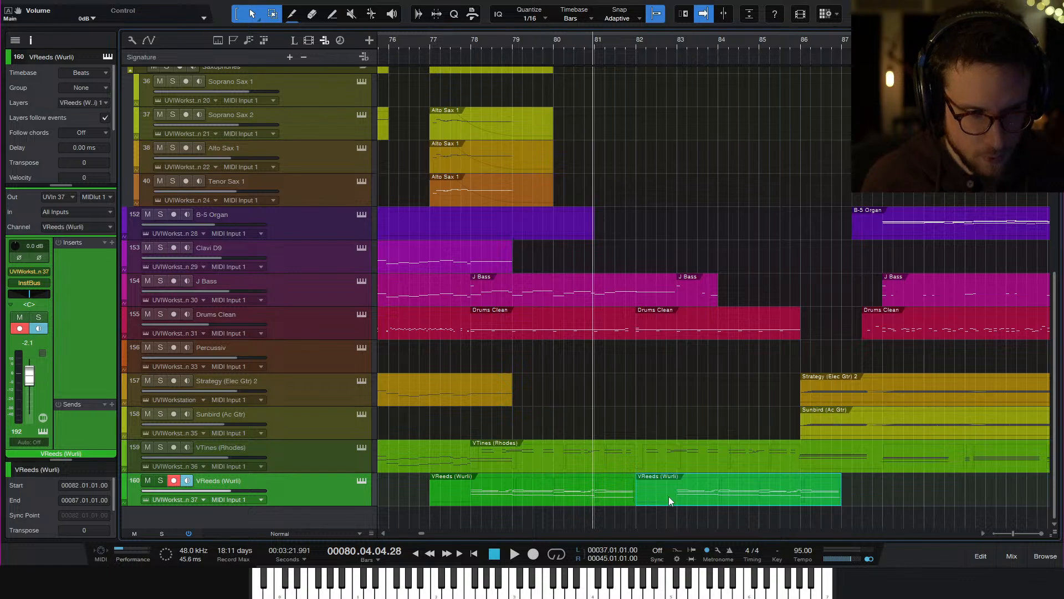
left_click_drag(636, 490, 655, 500)
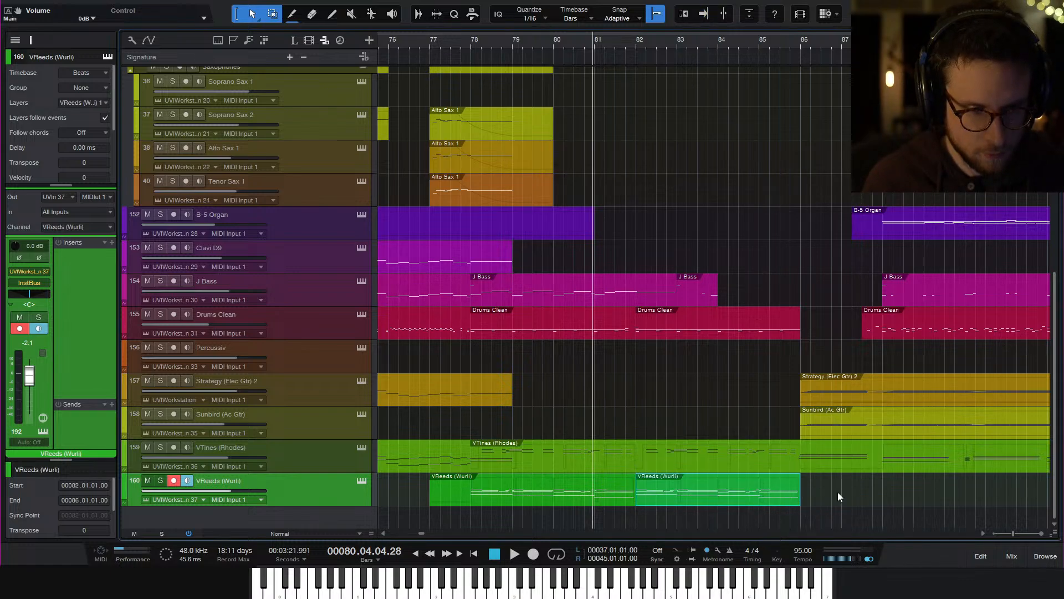
Merge the two VReeds (Wurli) parts into one and open the join at bar 82 in the note editor
left_click_drag(838, 496, 619, 501)
double_click(635, 501)
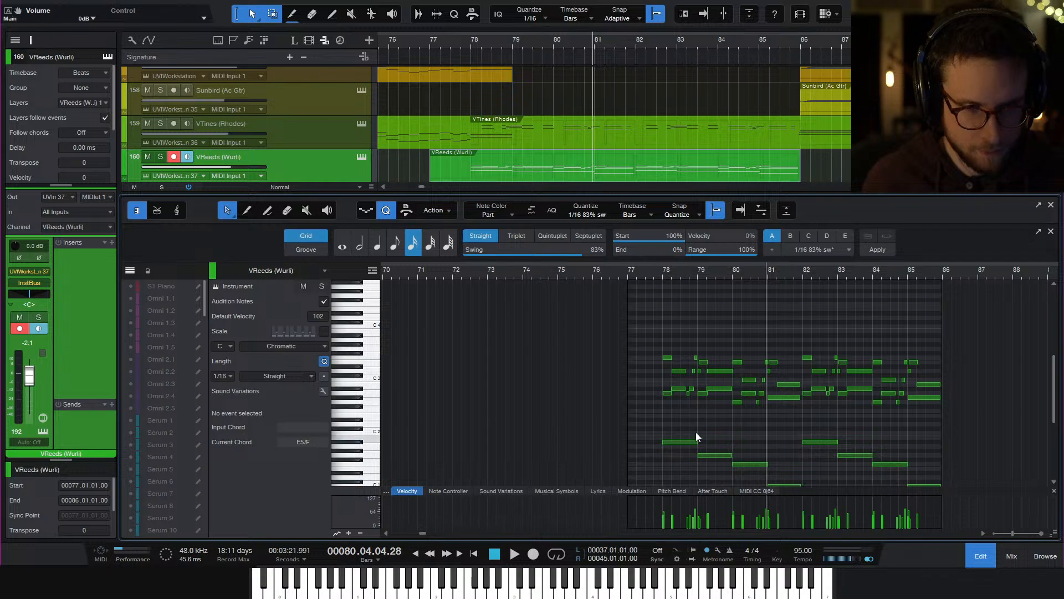
scroll(697, 431, "up", 3)
scroll(742, 450, "right", 3)
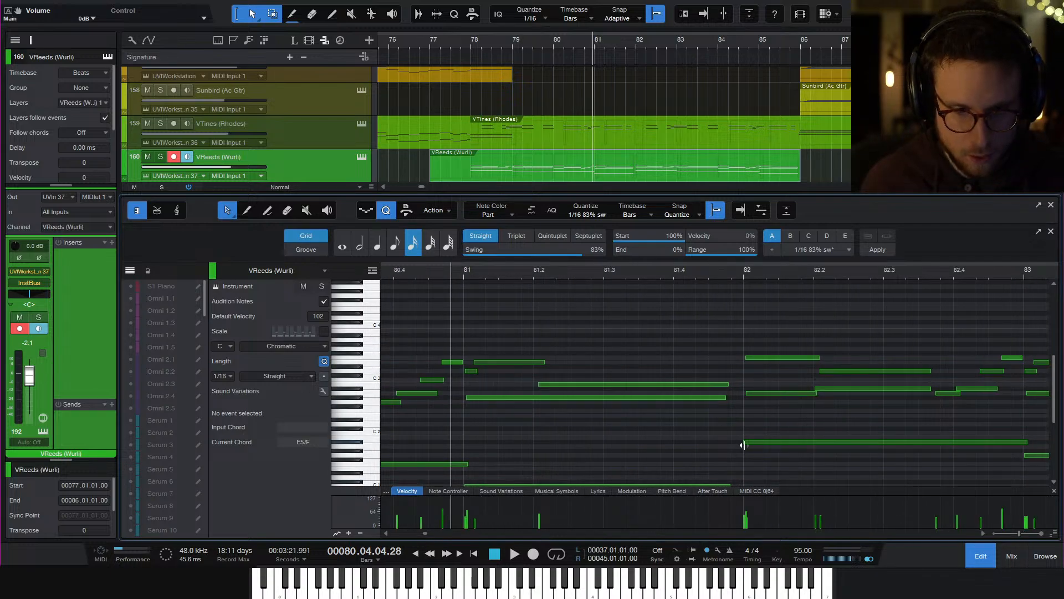
Delay the MIDI CC 64 pedal-release point to just before bar 82 and trim the start of the Wurli A#1 note to the bar line
left_click(743, 442)
key("space")
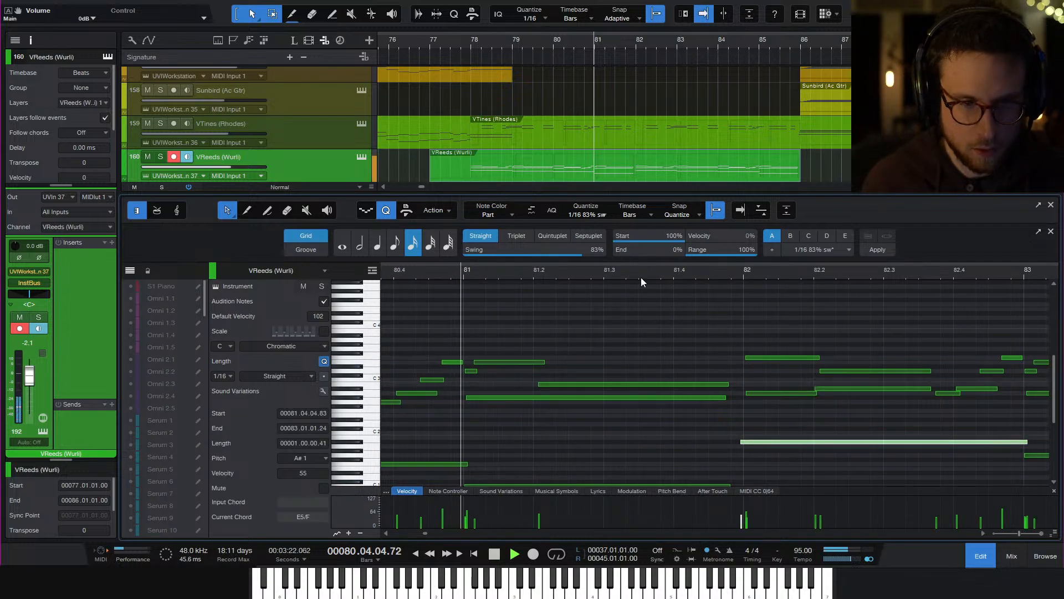
scroll(767, 411, "down", 3)
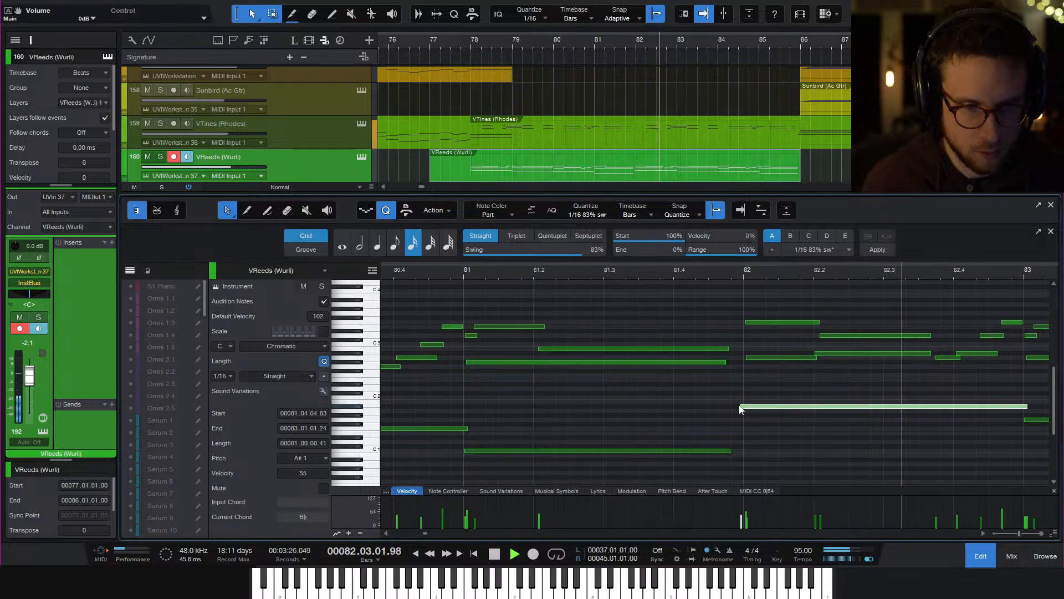
key("space")
left_click(755, 491)
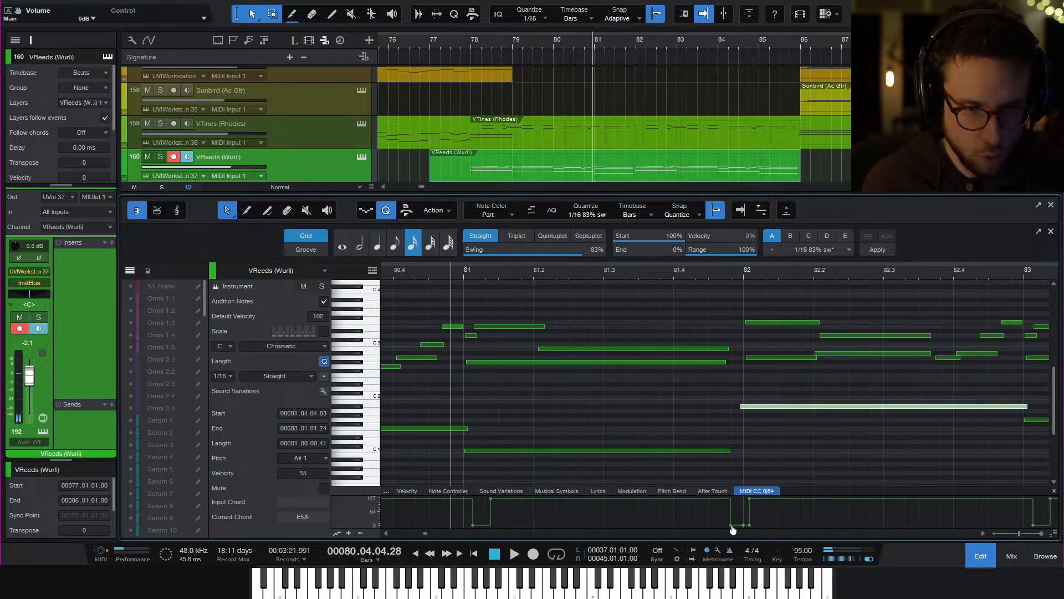
left_click_drag(732, 526, 743, 529)
left_click_drag(737, 409, 741, 409)
left_click(796, 396)
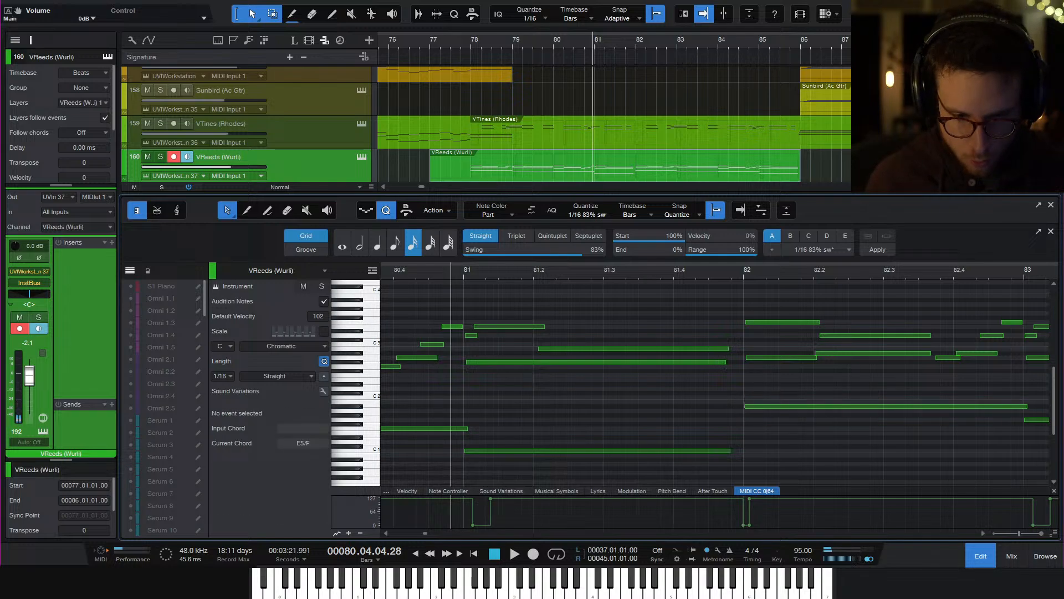
Close the Wurli note editor and play the arrangement from just before bar 81 to check the transition
left_click(981, 558)
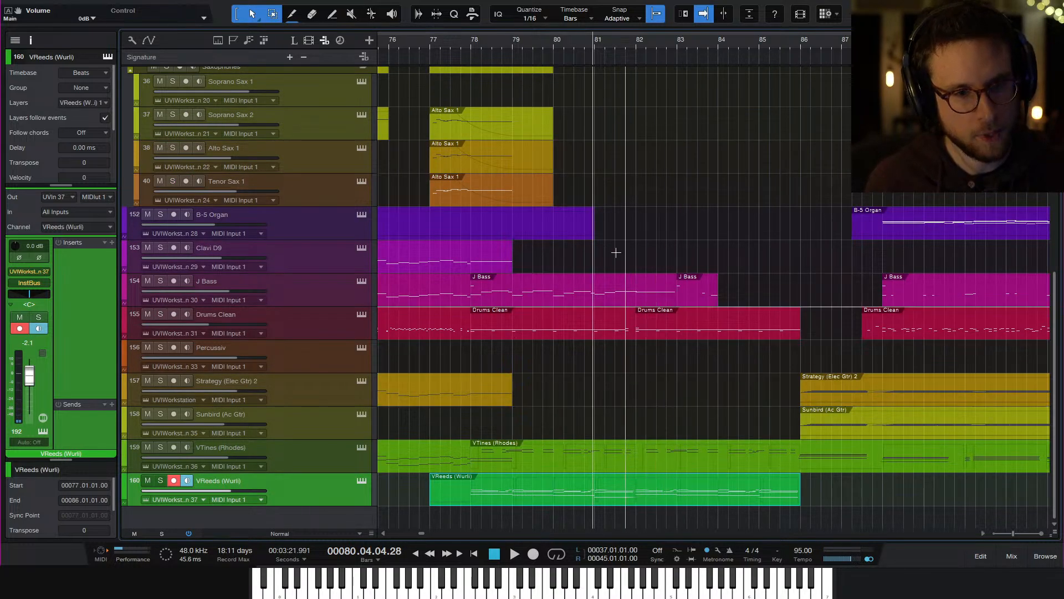
key("space")
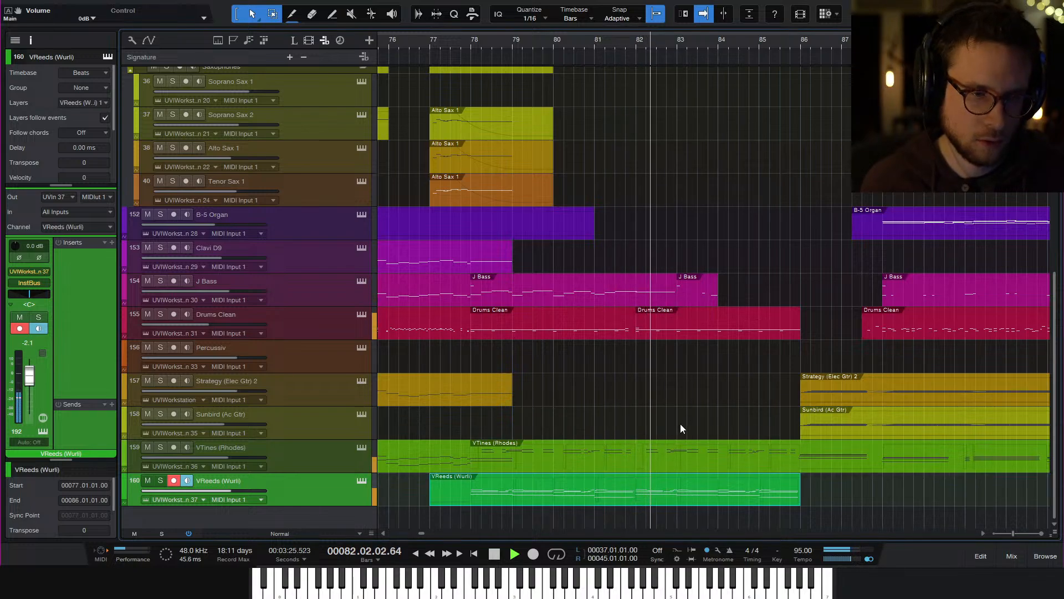
scroll(657, 402, "up", 3)
scroll(657, 400, "up", 3)
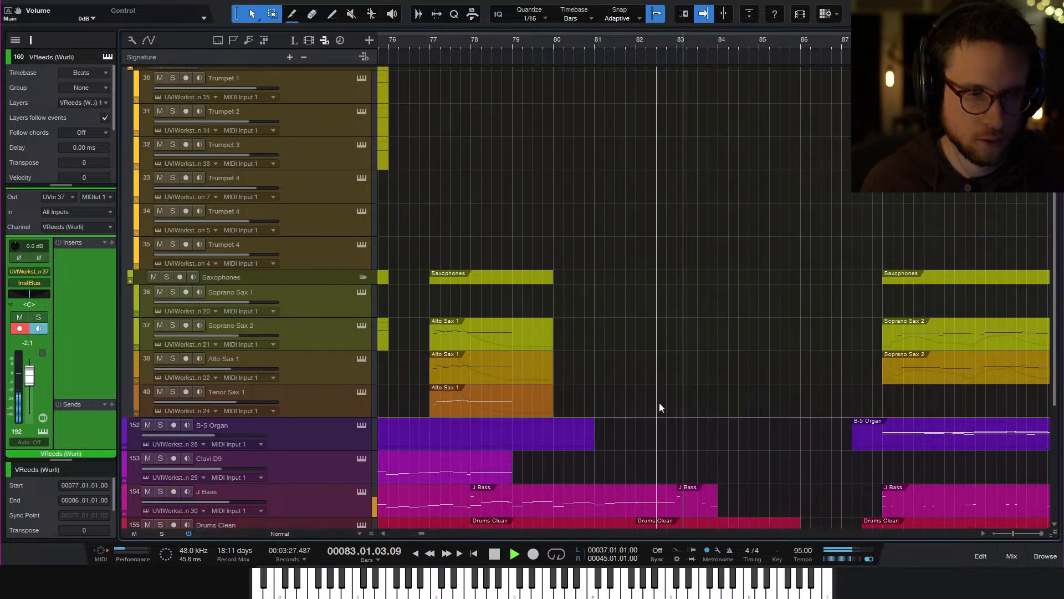
scroll(676, 396, "down", 3)
key("space")
Move the one-bar J Bass part from bar 83 to bar 87
left_click(686, 393)
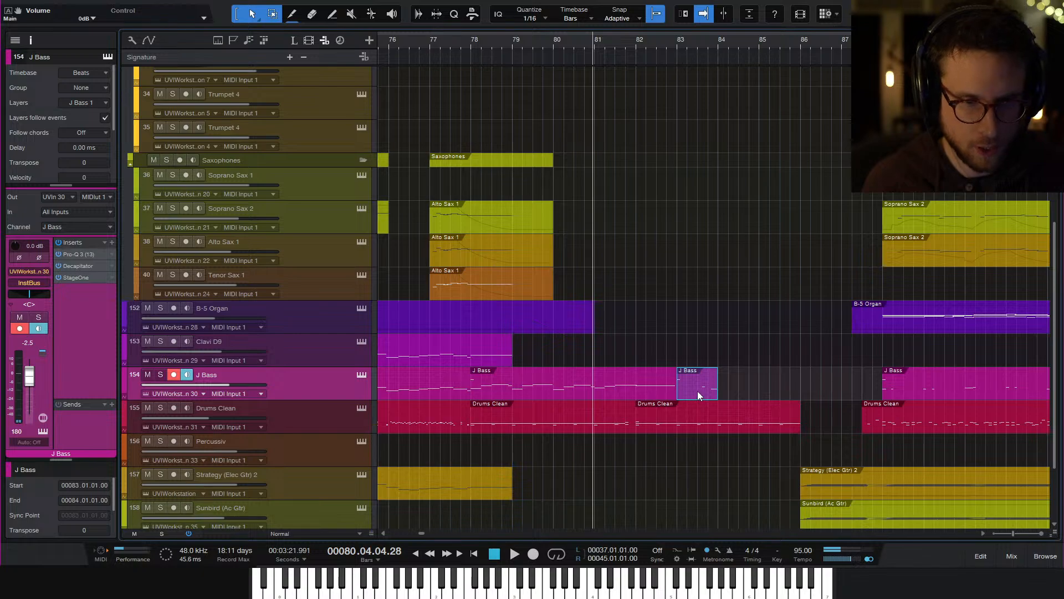
left_click_drag(697, 390, 860, 390)
Try to duplicate the whole J Bass part that starts at bar 78, and undo the copy
left_click(643, 389)
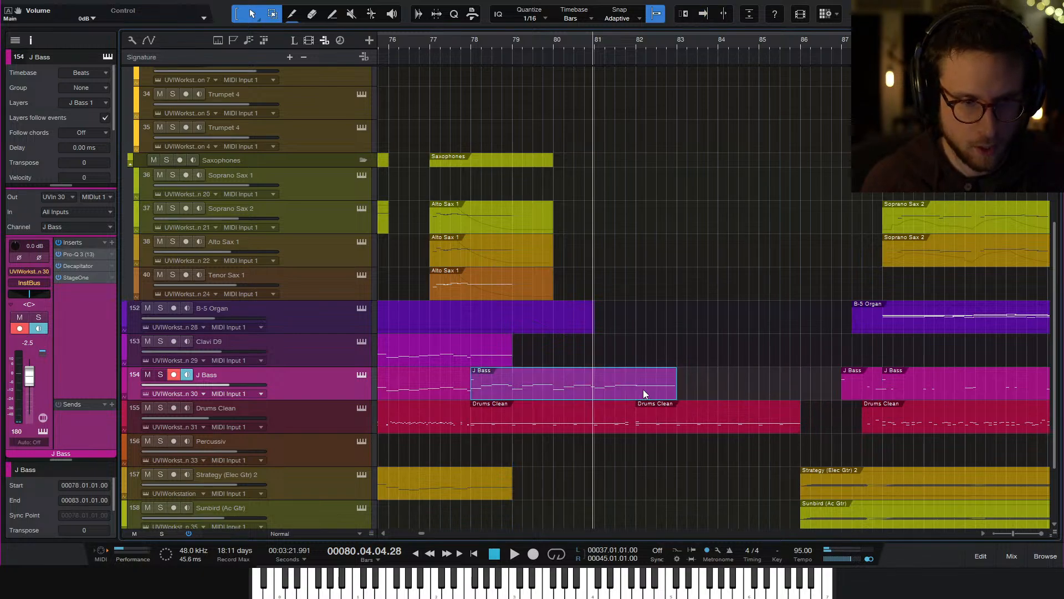
key("d")
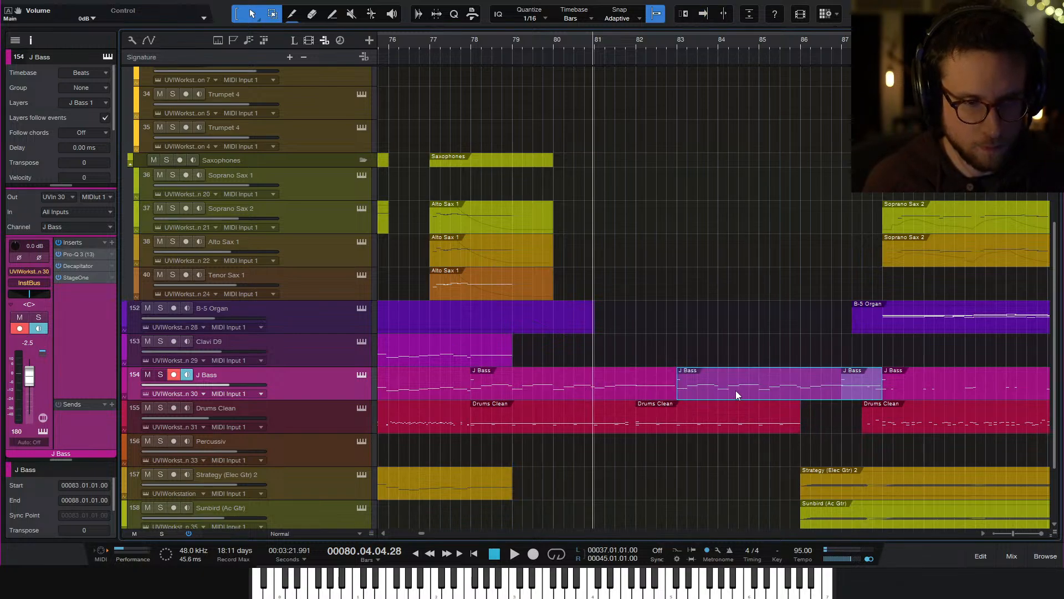
key("ctrl+z")
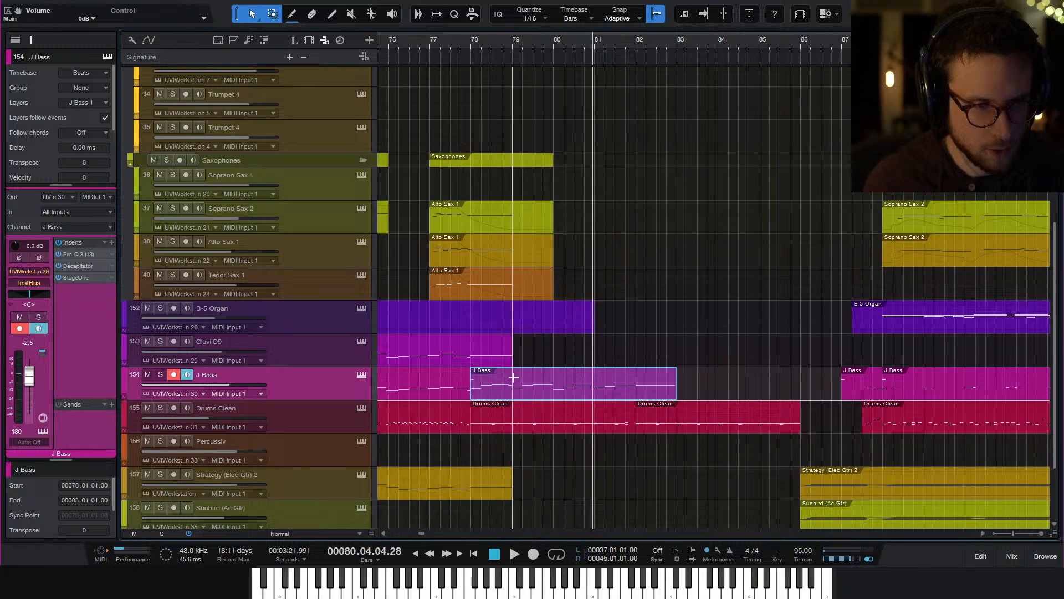
Duplicate bars 79 to 82 of the J Bass part to bar 83 and merge the copy with the original
left_click_drag(513, 378, 677, 392)
key("d")
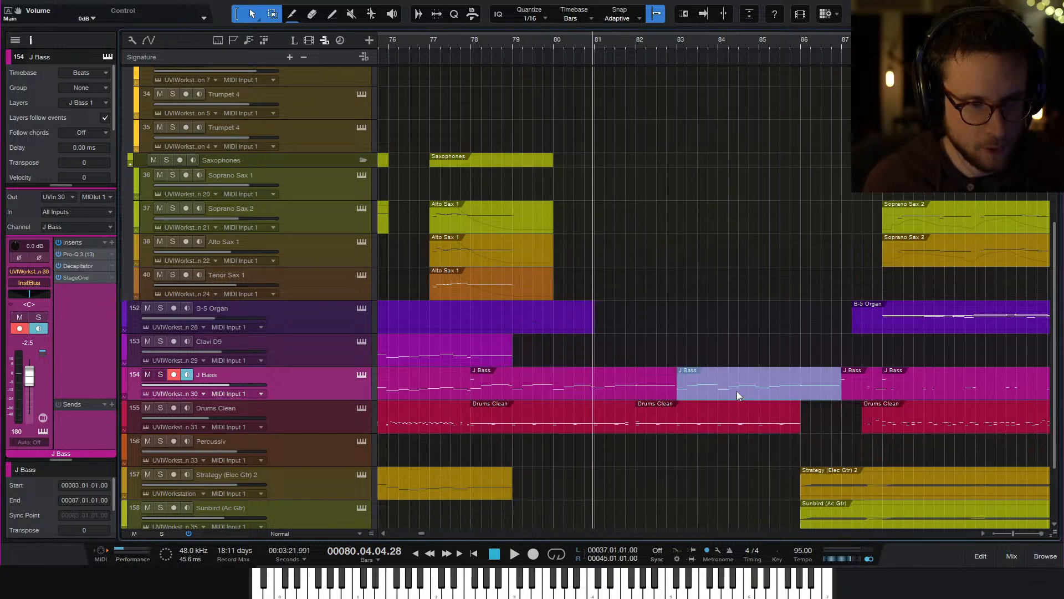
left_click_drag(625, 335, 686, 397)
key("g")
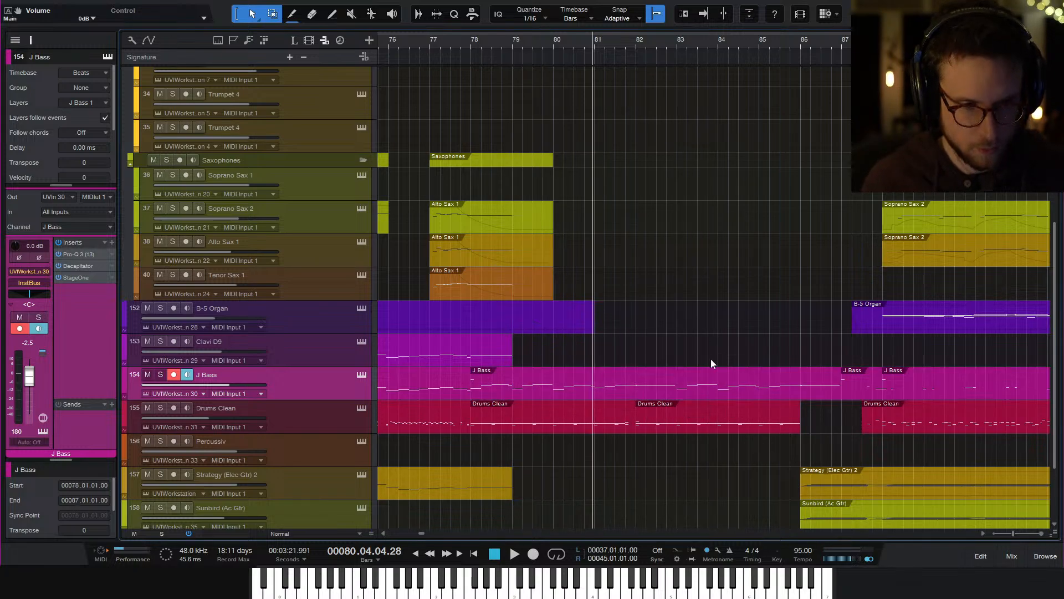
In the merged J Bass part, delete the long note at bar 82 and move all notes from bar 83 onward one bar earlier
double_click(686, 389)
key("space")
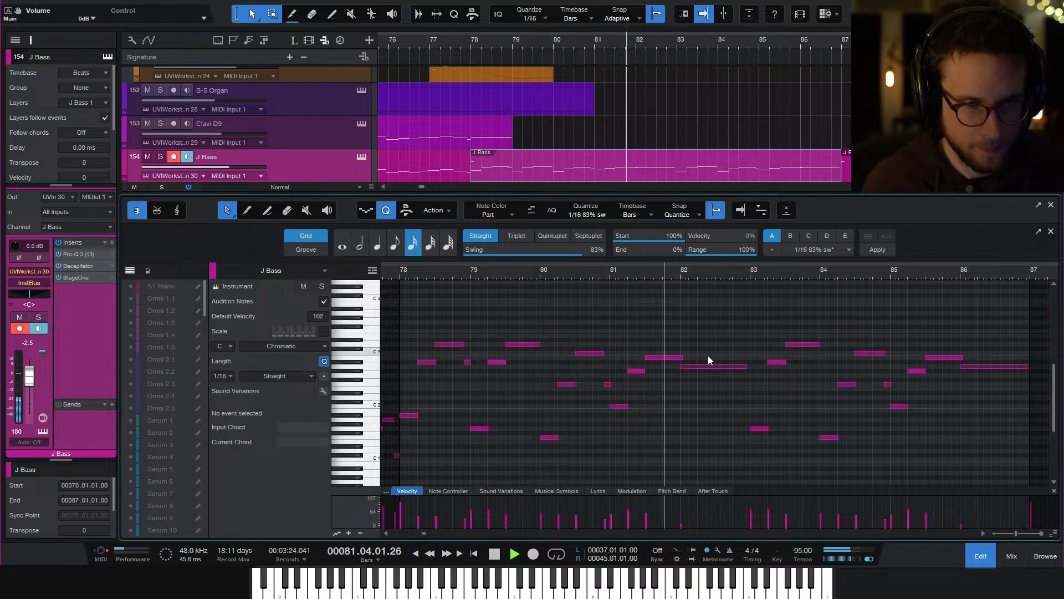
key("space")
left_click_drag(703, 353, 719, 381)
key("Delete")
left_click_drag(752, 341, 1003, 480)
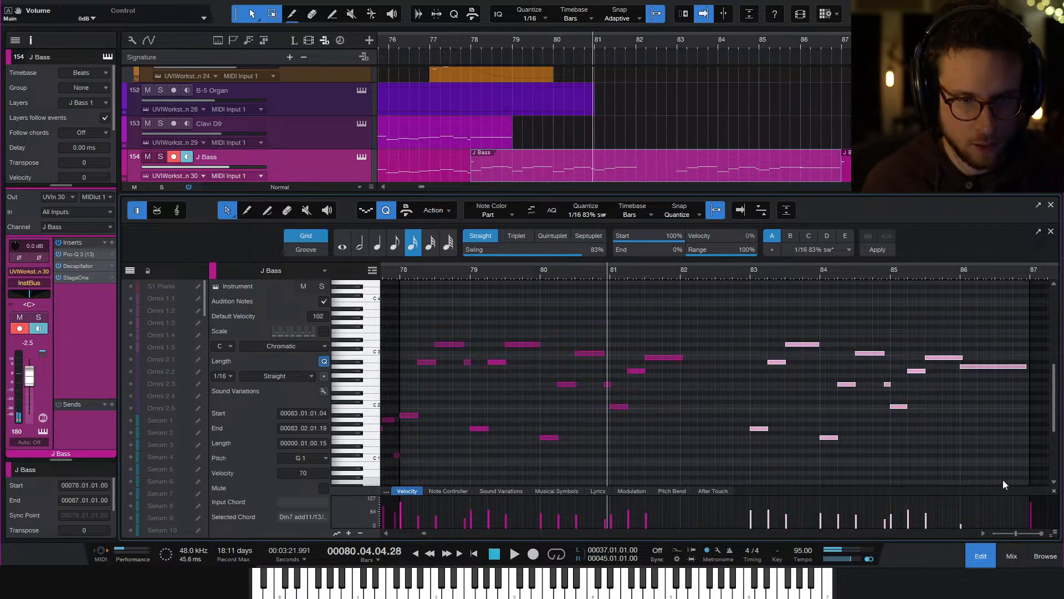
left_click_drag(762, 431, 693, 430)
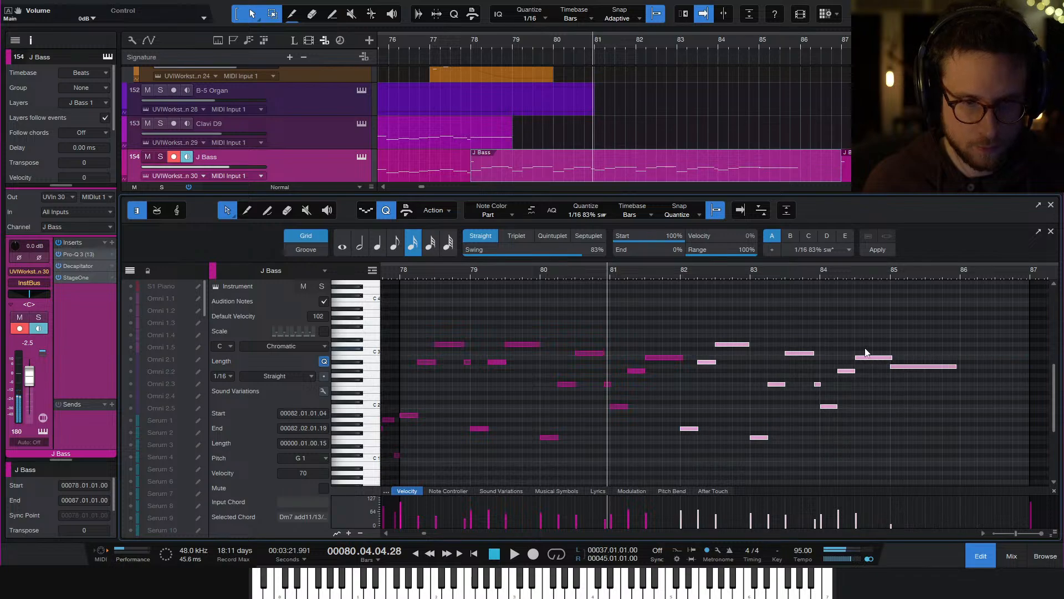
Copy the A4 note at bar 87 into the J Bass part at 84.03.03.00
left_click(902, 308)
left_click(866, 274)
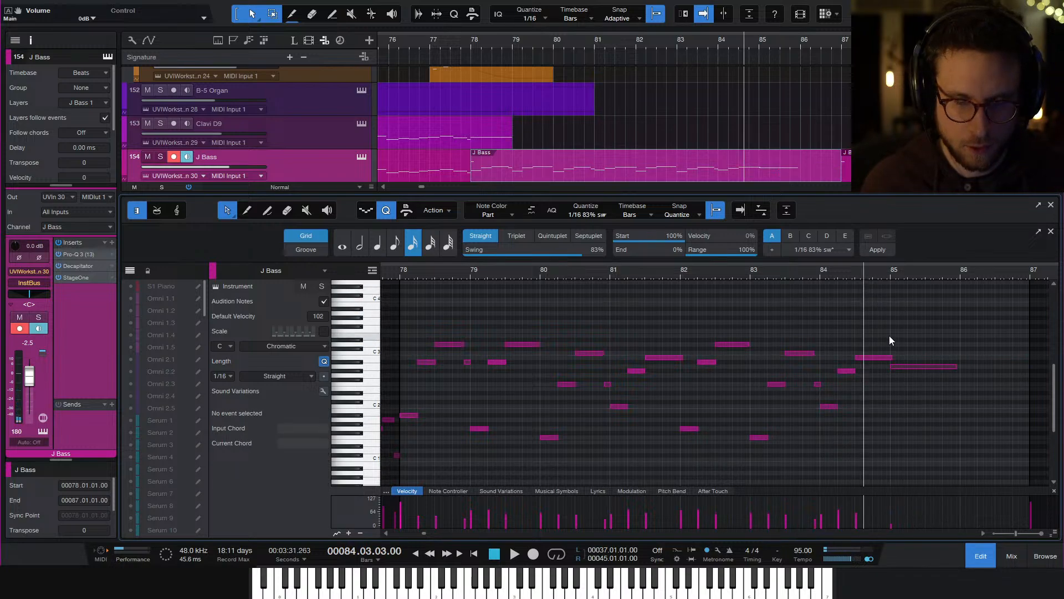
scroll(889, 335, "up", 3)
scroll(923, 337, "right", 3)
scroll(916, 342, "right", 1)
left_click(852, 303)
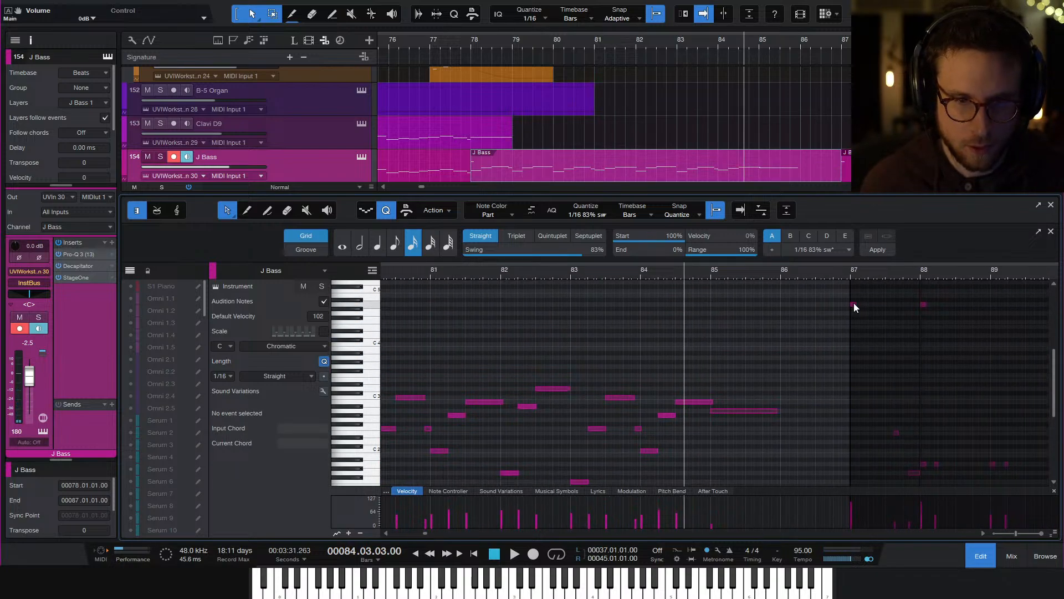
key("ctrl+c")
left_click(714, 298)
key("ctrl+v")
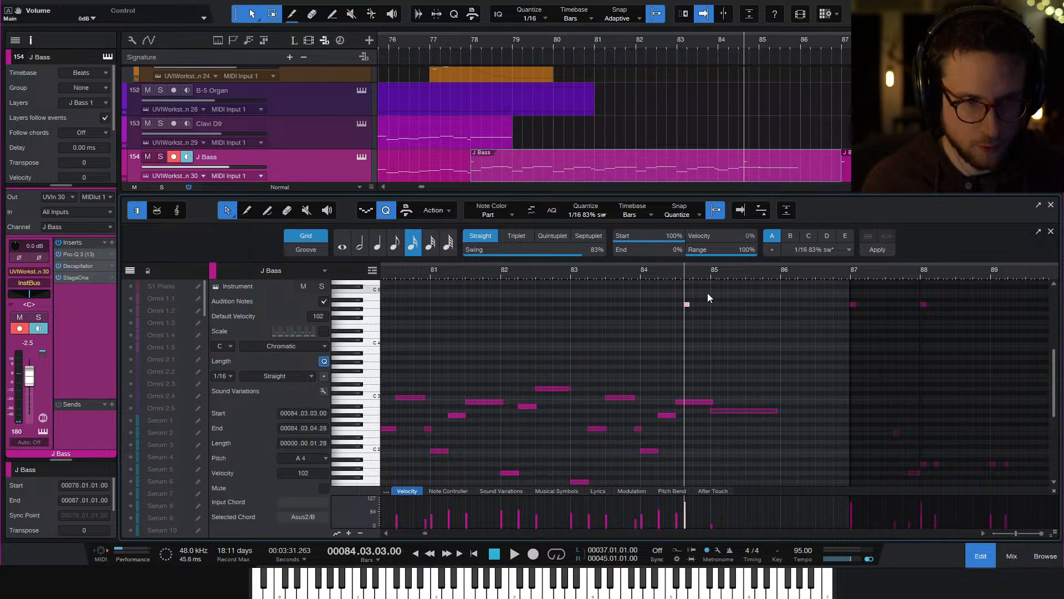
left_click(724, 322)
Play the repeated bass phrase around bars 81 to 85 to check how the copy follows the original
key("space")
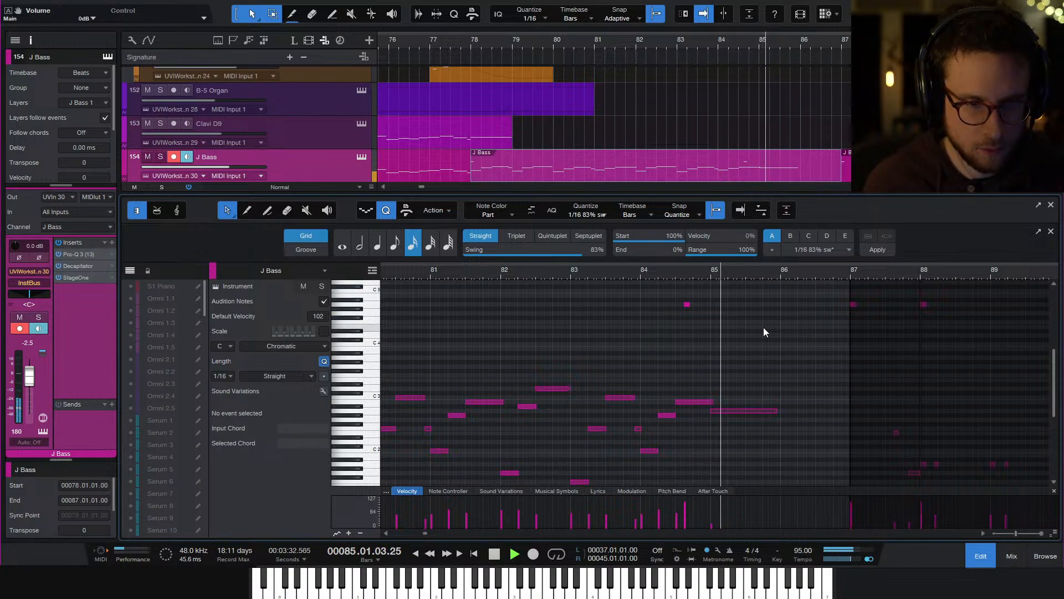
key("space")
scroll(711, 416, "down", 2)
scroll(687, 399, "left", 3)
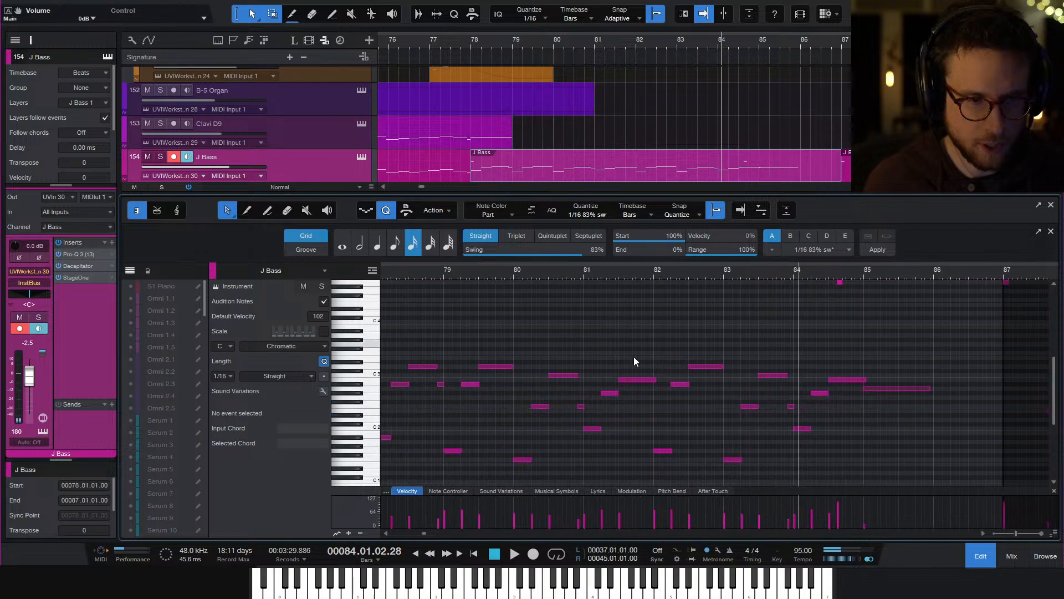
scroll(623, 344, "down", 1)
key("space")
scroll(785, 431, "left", 2)
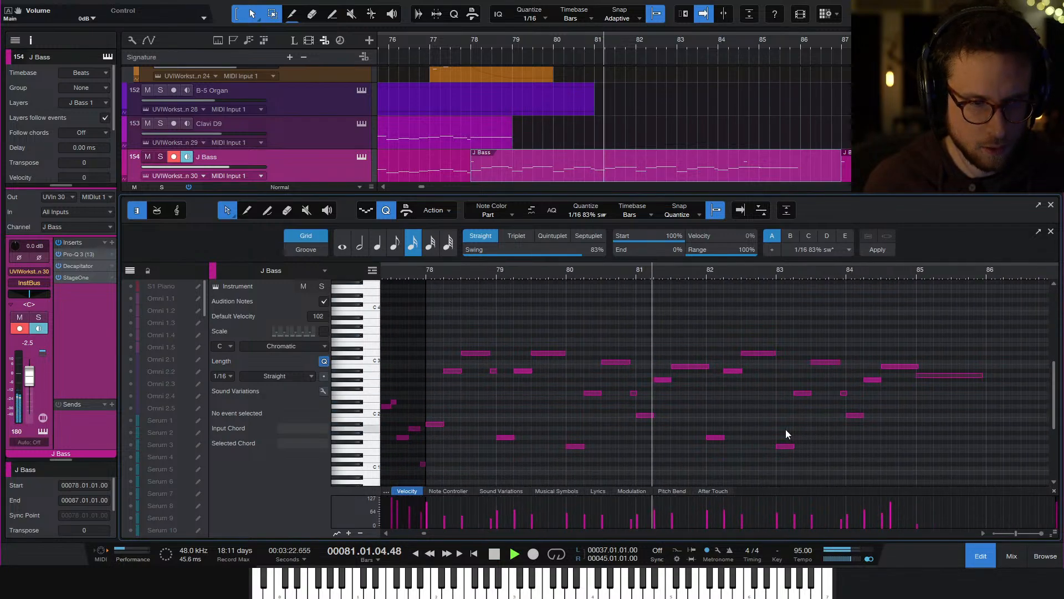
scroll(808, 434, "right", 4)
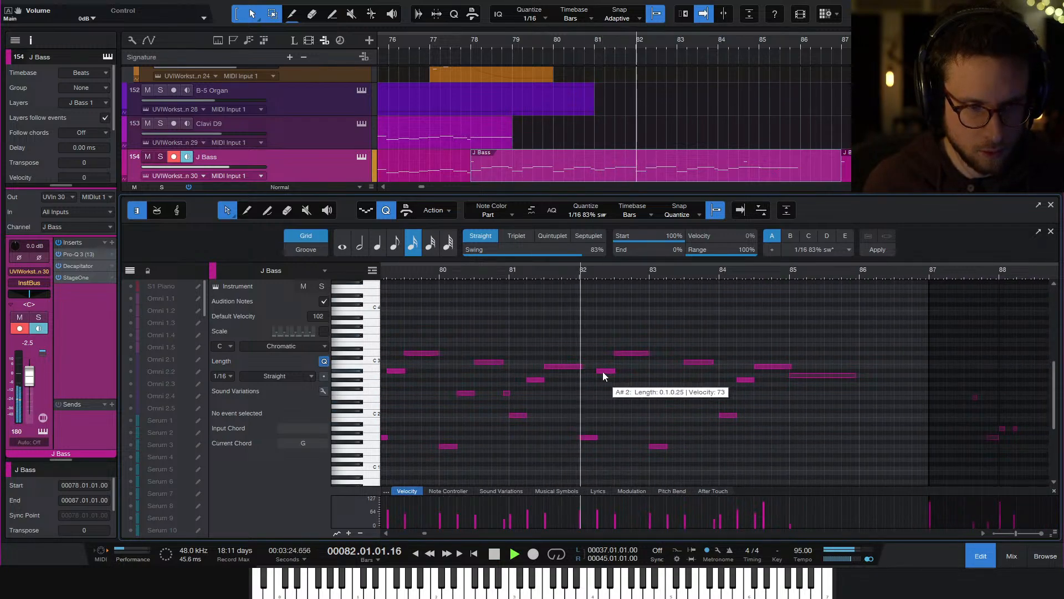
key("space")
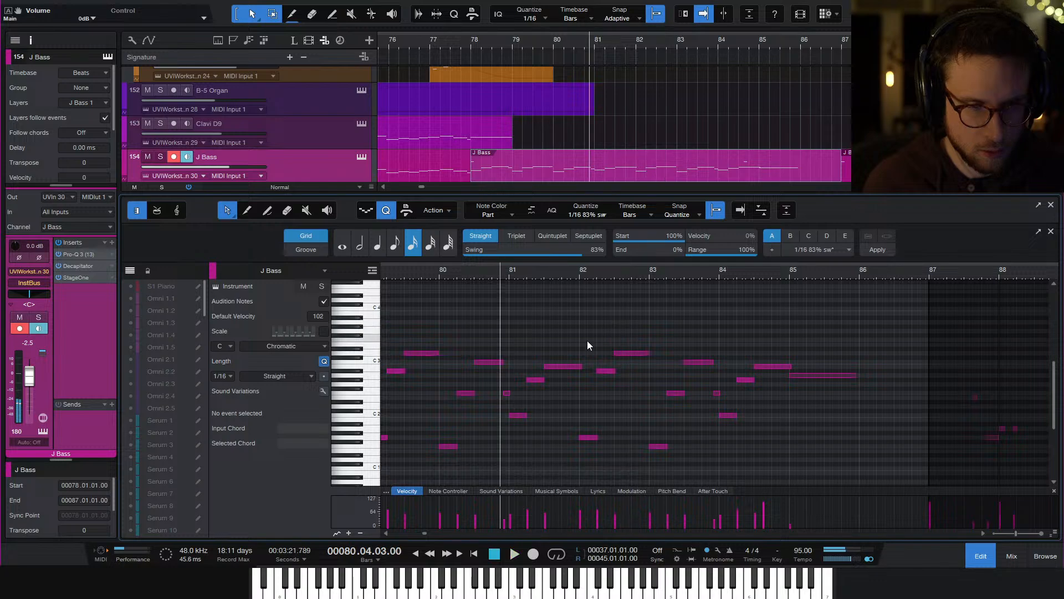
Undo the bass note edits along with the merge and duplication of the J Bass part
key("ctrl+z")
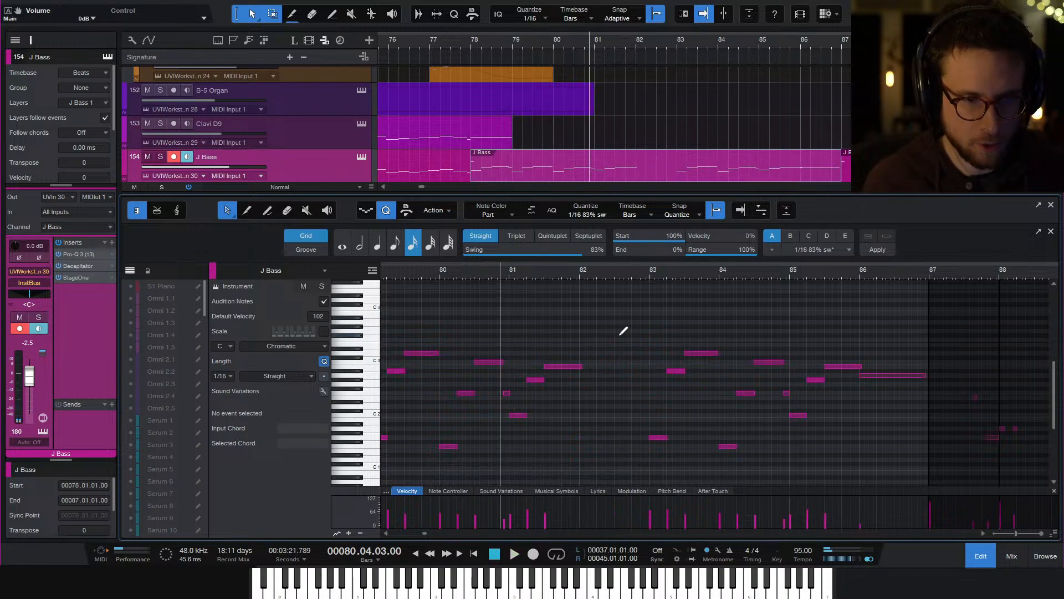
key("ctrl+z")
key("ctrl+z")
key("ctrl+z")
scroll(798, 341, "right", 2)
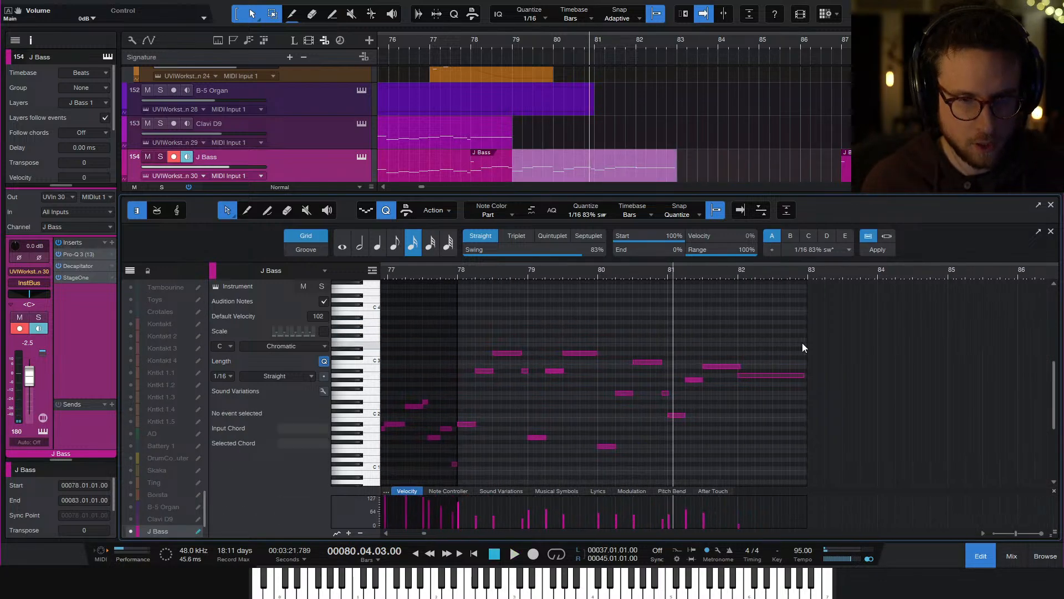
Extend the J Bass part to bar 87 and duplicate its phrase from bar 78 so the copy starts at bar 82
key("w")
left_click_drag(729, 281, 857, 333)
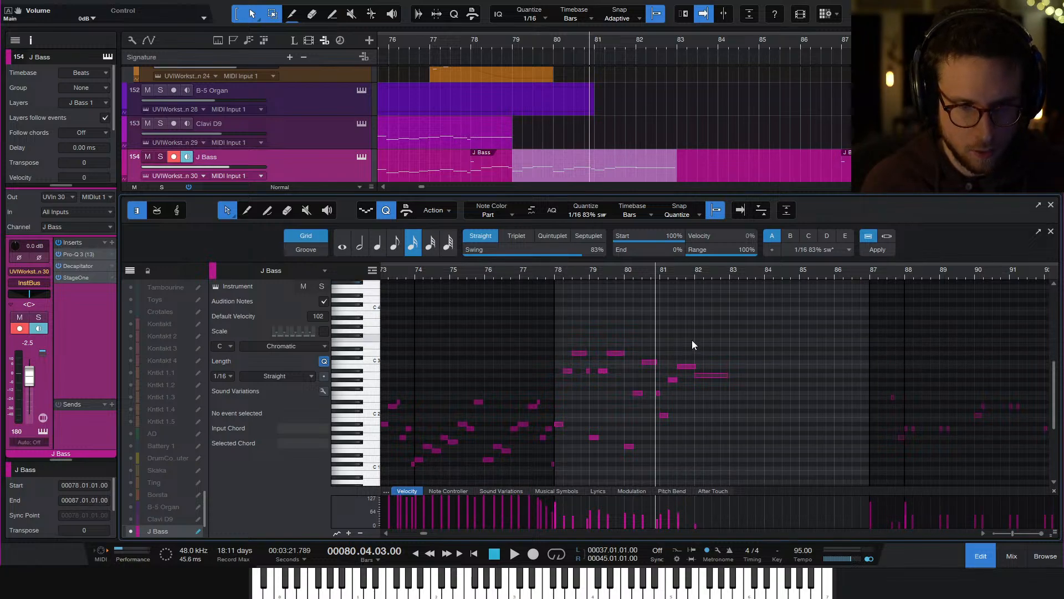
left_click_drag(688, 338, 557, 453)
key("d")
left_click_drag(733, 425, 699, 429)
left_click(714, 401)
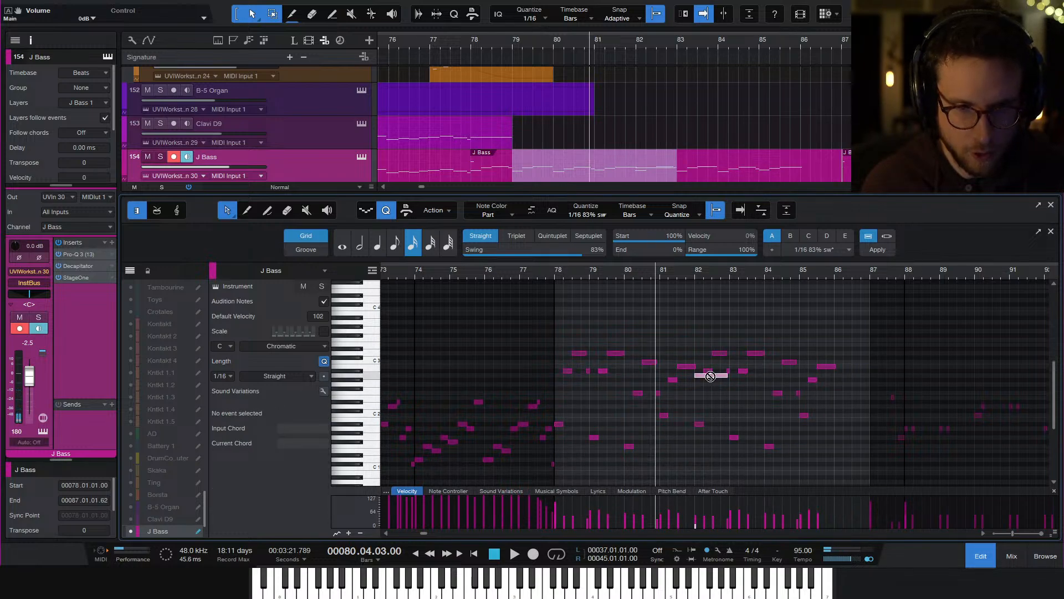
Move the long A2 bass note from bar 82 to bar 86, add a short A4 note at 85.04.01, and play the result
left_click_drag(710, 376, 847, 377)
scroll(821, 333, "up", 3)
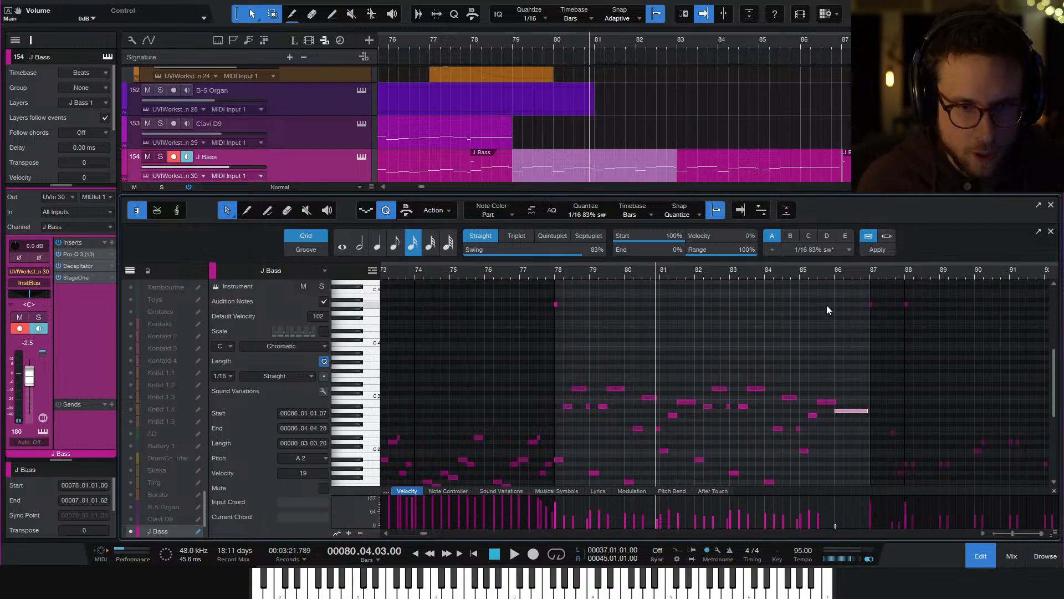
double_click(828, 304)
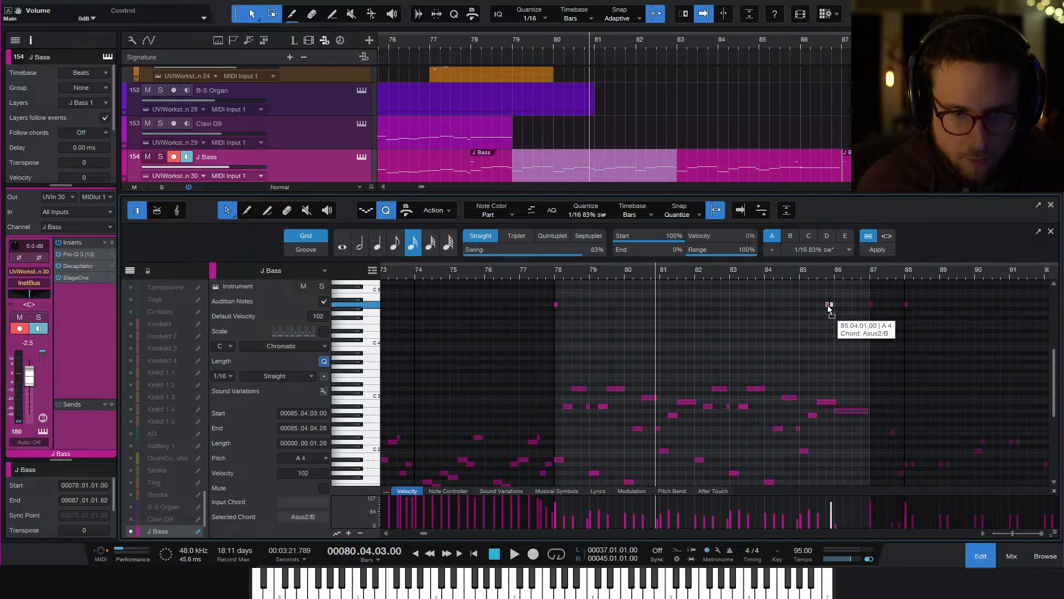
left_click(789, 271)
key("space")
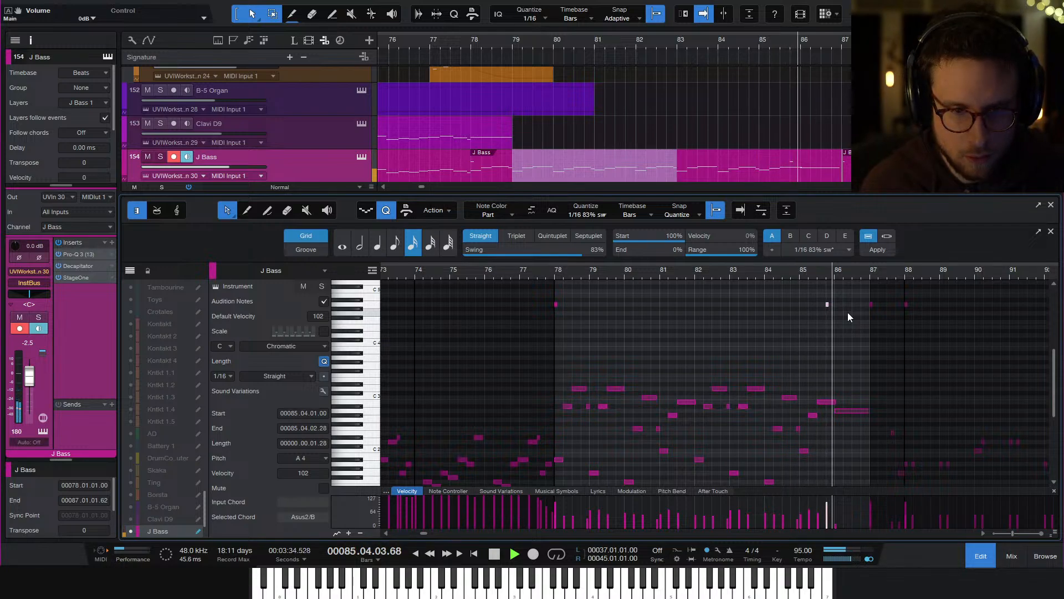
key("space")
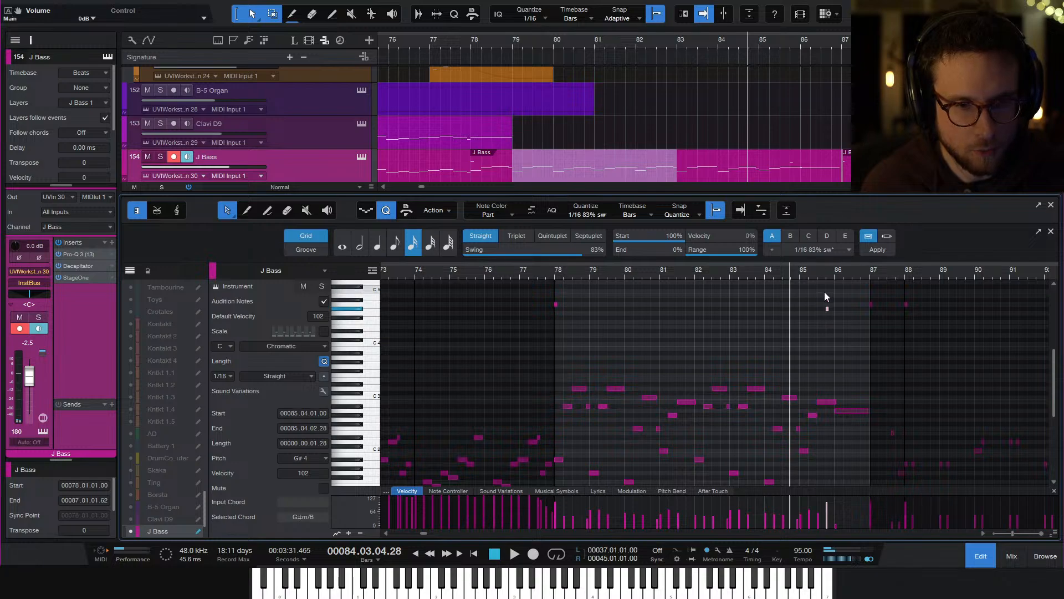
Lower the short note added at 85.04.01 to G4 and listen to the end of the bass phrase
key("Down")
key("space")
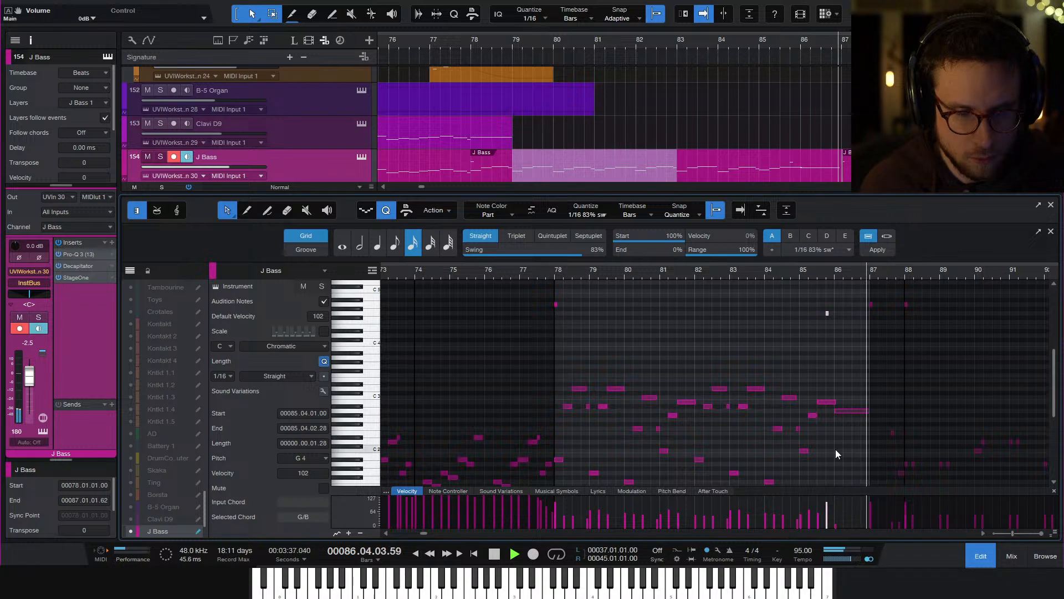
key("space")
Extend the start of the long A2 bass note slightly ahead of bar 86, to 85.04.04.92
scroll(842, 434, "up", 6)
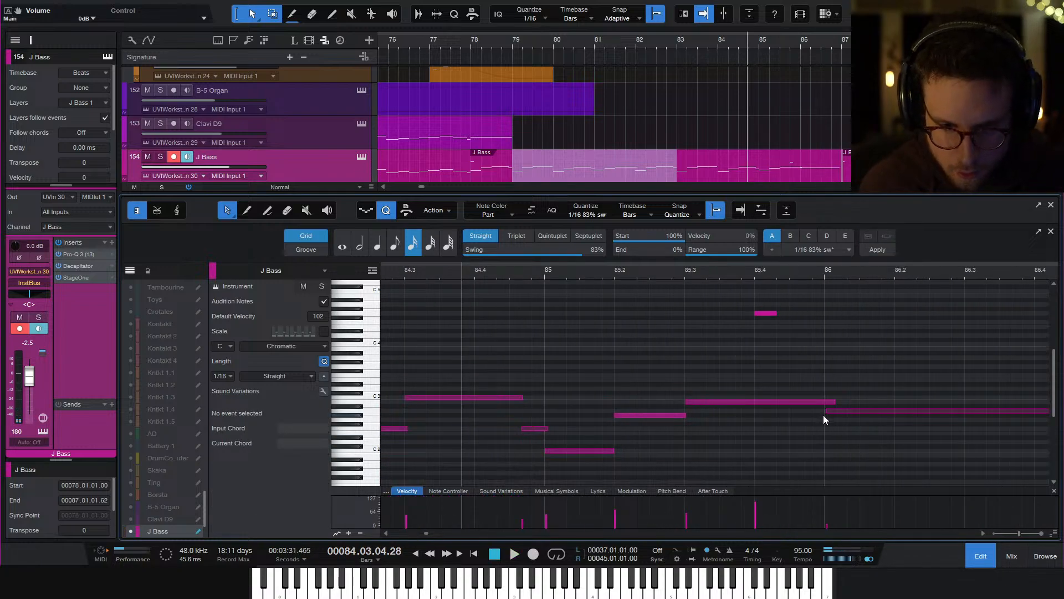
left_click_drag(823, 415, 818, 415)
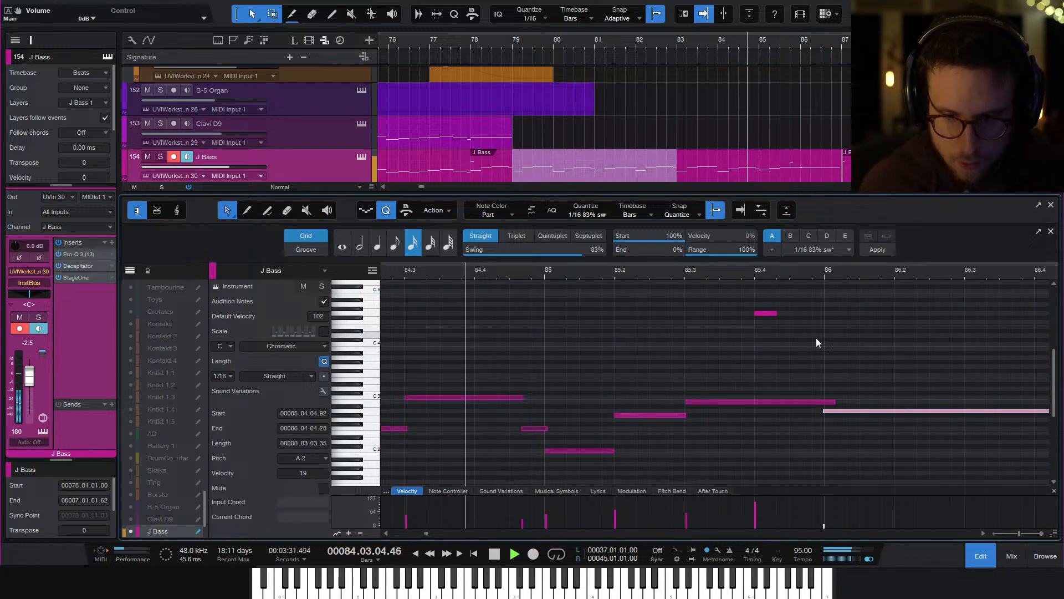
left_click(813, 380)
Close the bass note editor and play the full transition from bar 77 to review it
key("w")
key("w")
key("w")
scroll(751, 400, "left", 3)
key("space")
left_click(738, 272)
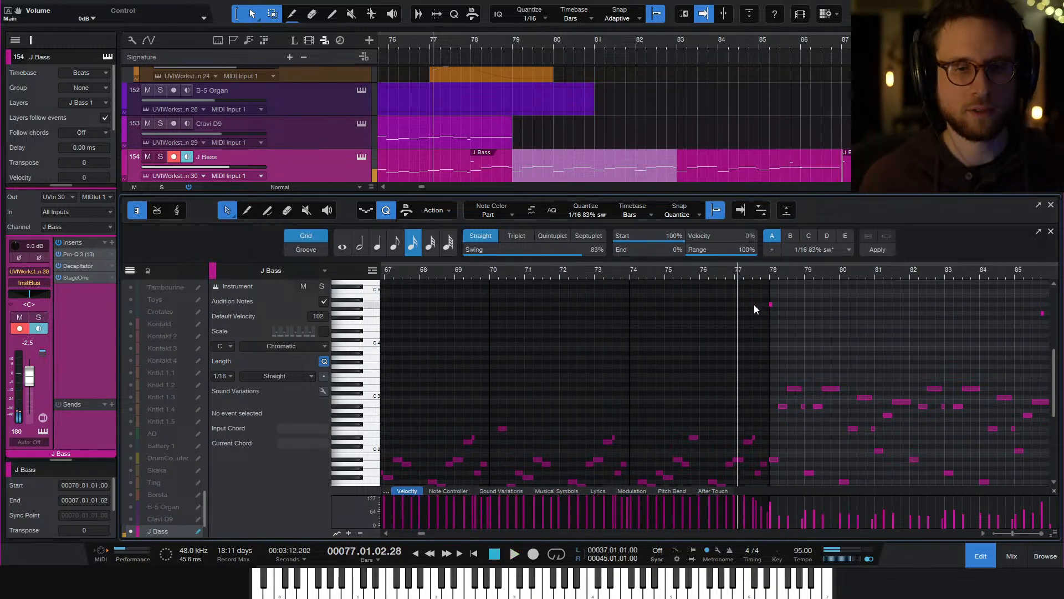
key("space")
left_click(976, 557)
key("space")
left_click(655, 231)
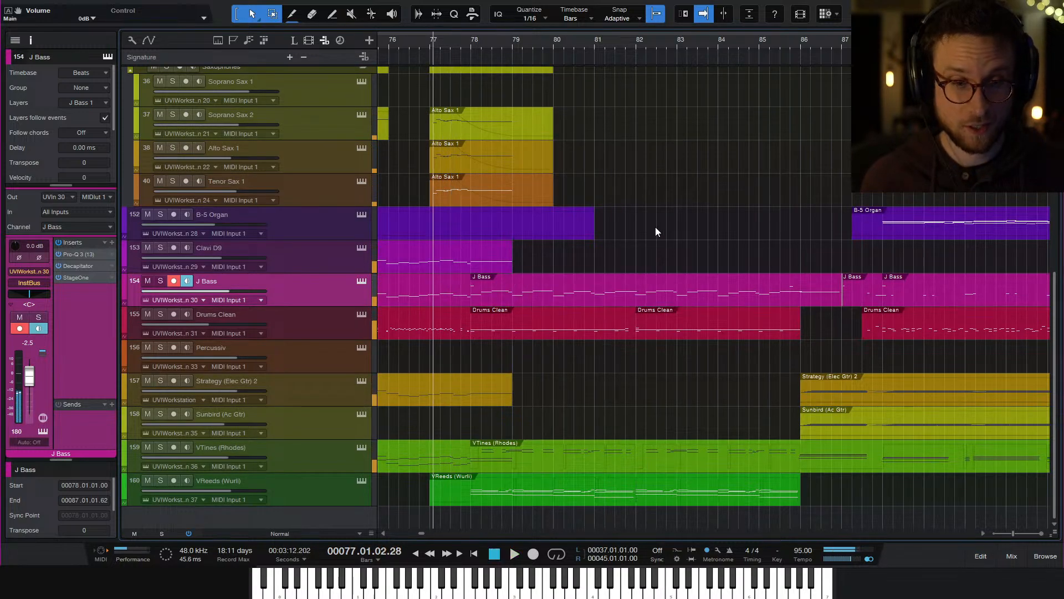
scroll(486, 103, "left", 3)
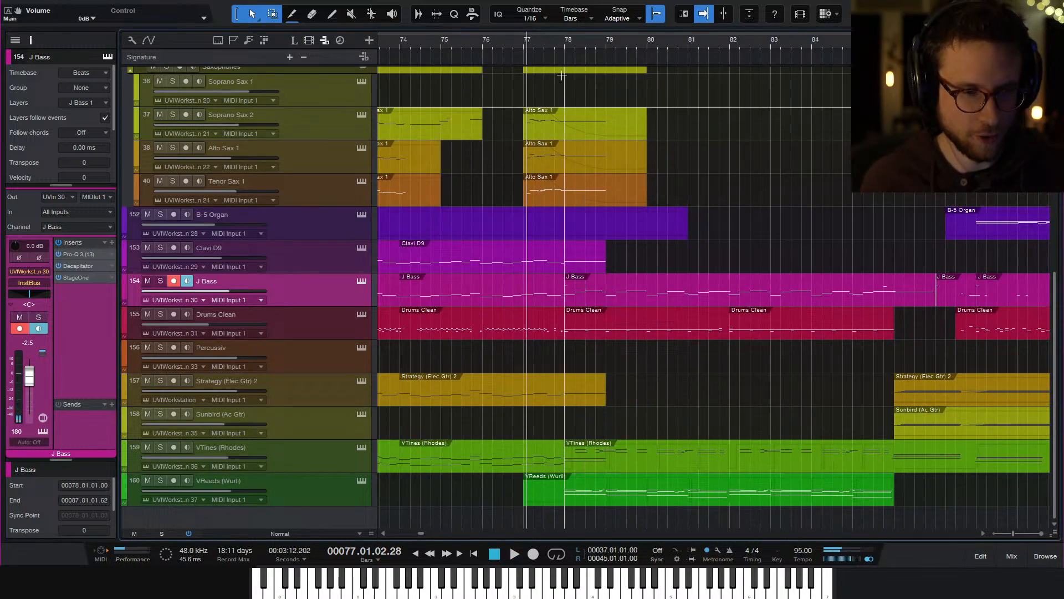
key("space")
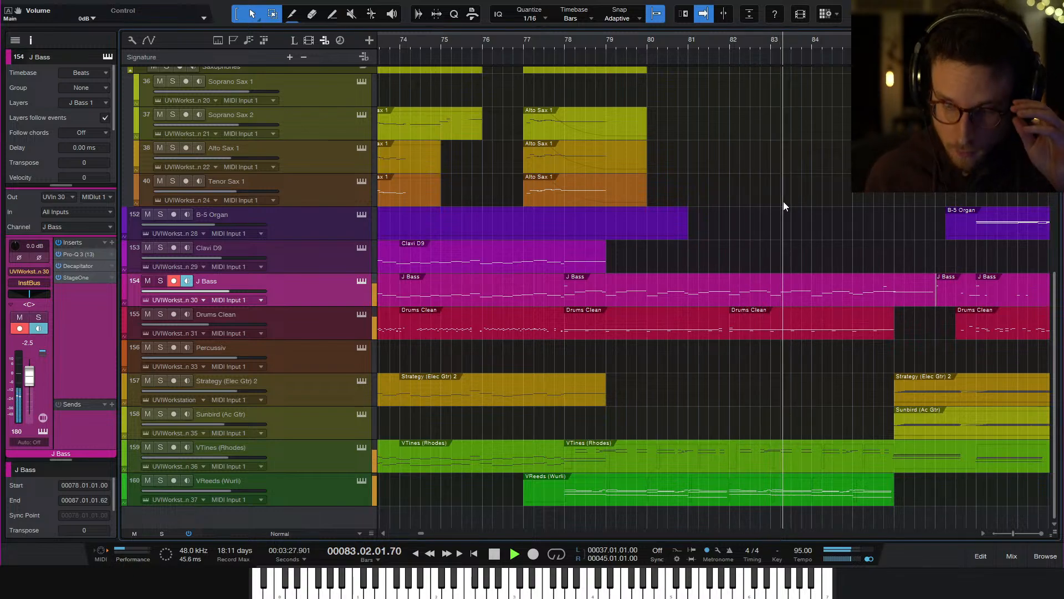
Select the Soprano Sax 2 track and rehearse a sax line against the transition, playing from bar 77
key("space")
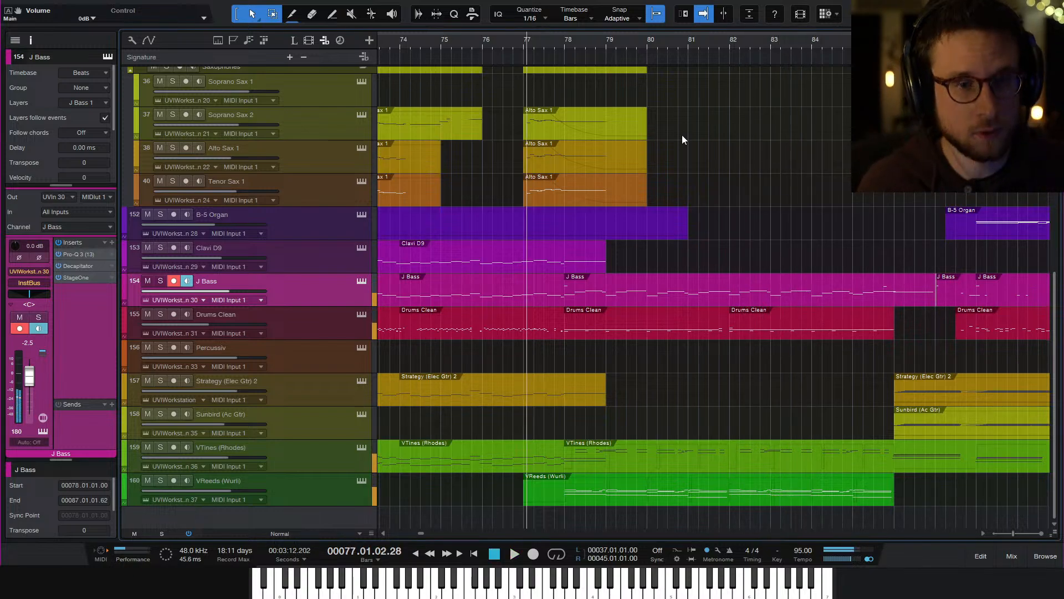
scroll(621, 123, "up", 1)
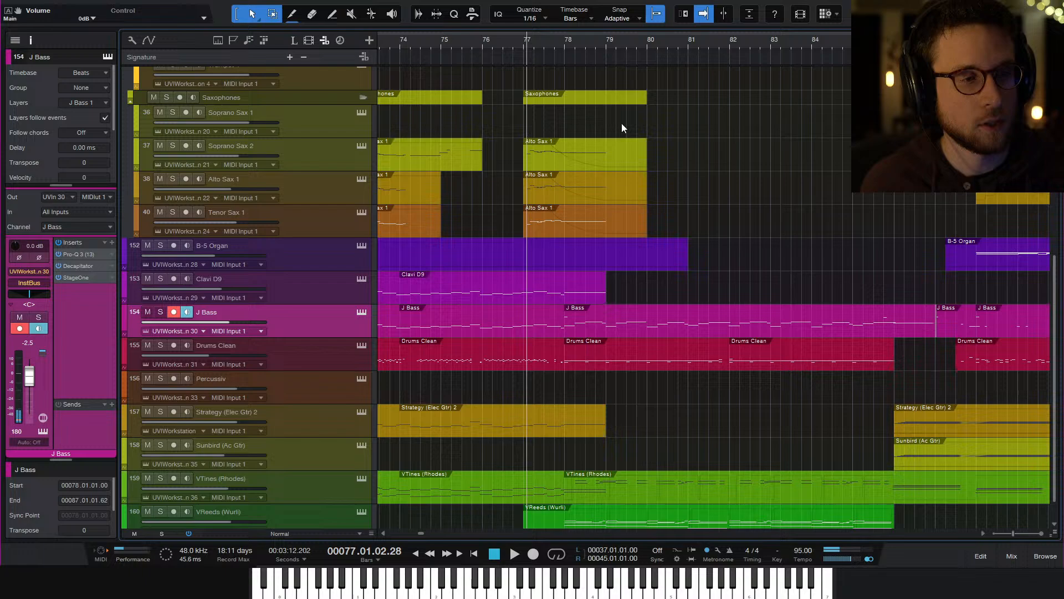
left_click(325, 159)
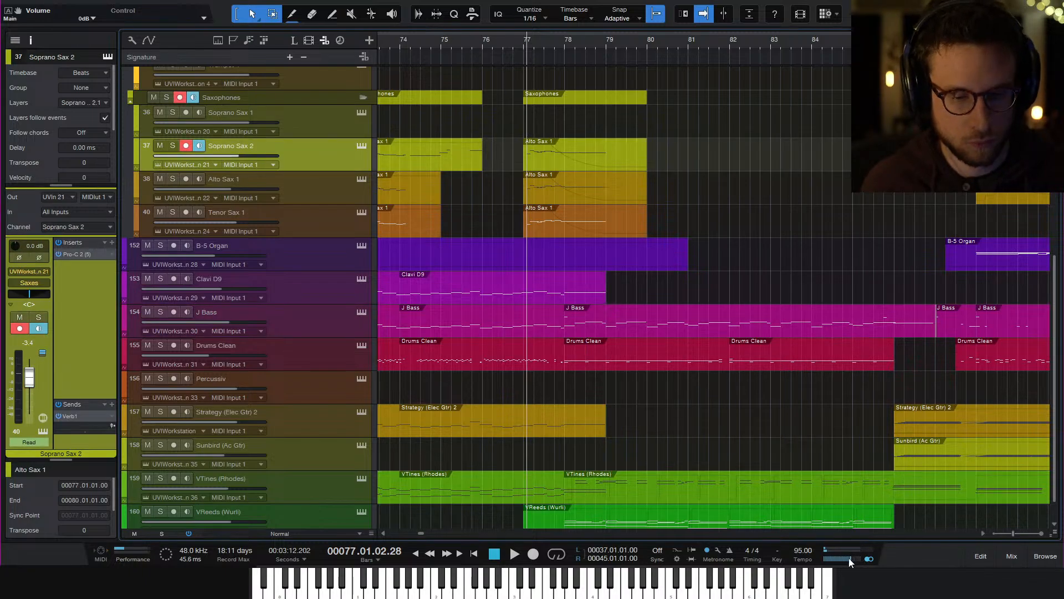
key("space")
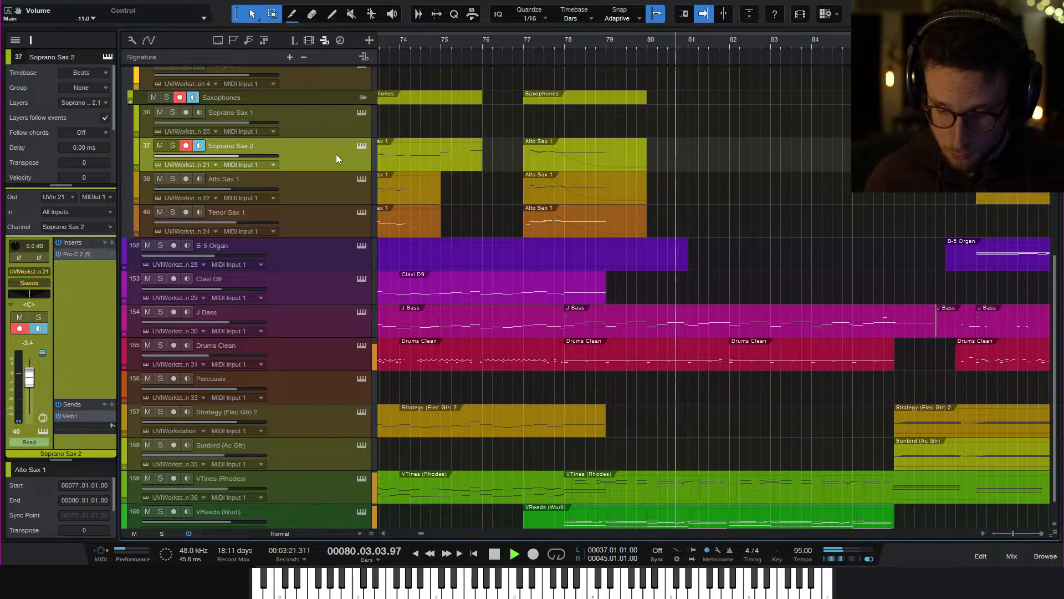
key("space")
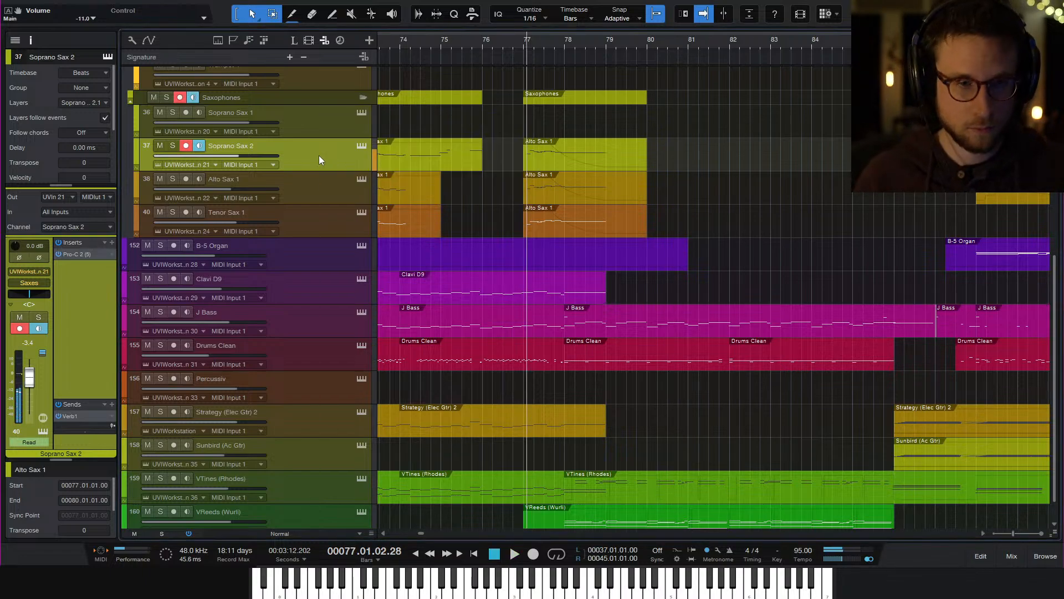
key("space")
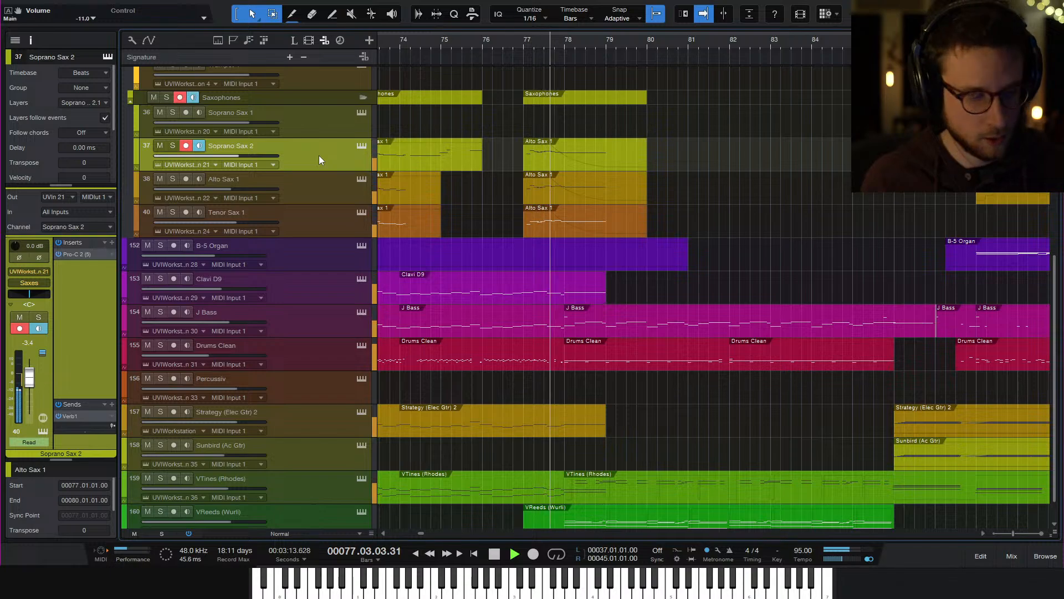
key("space")
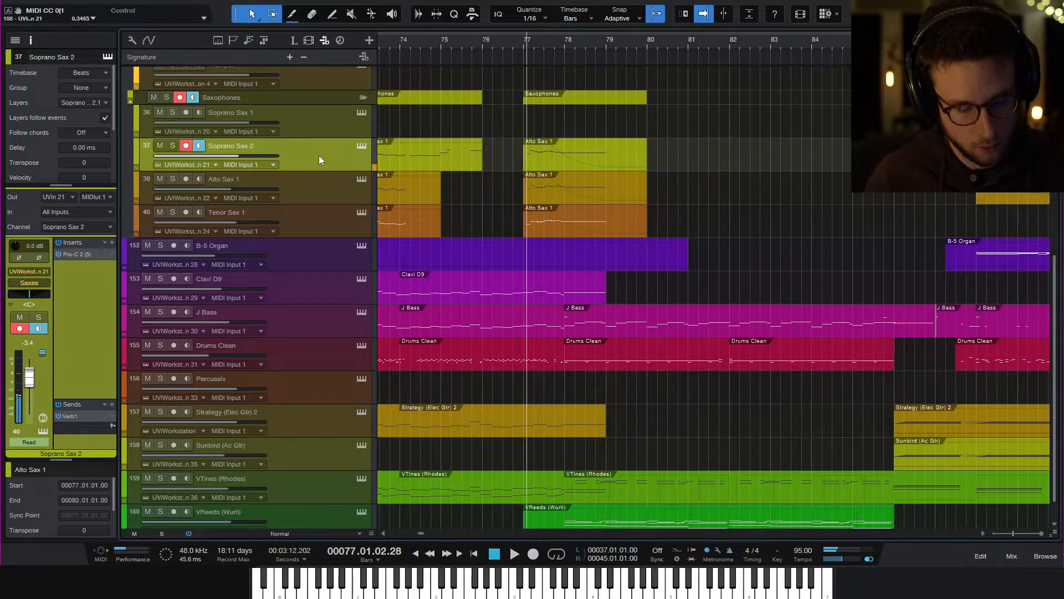
key("space")
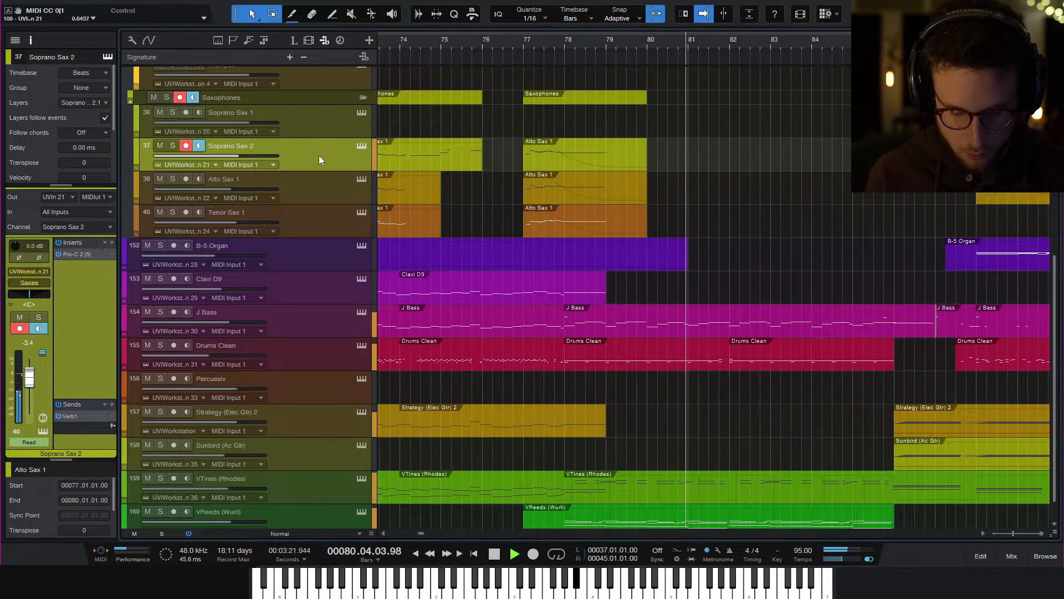
key("space")
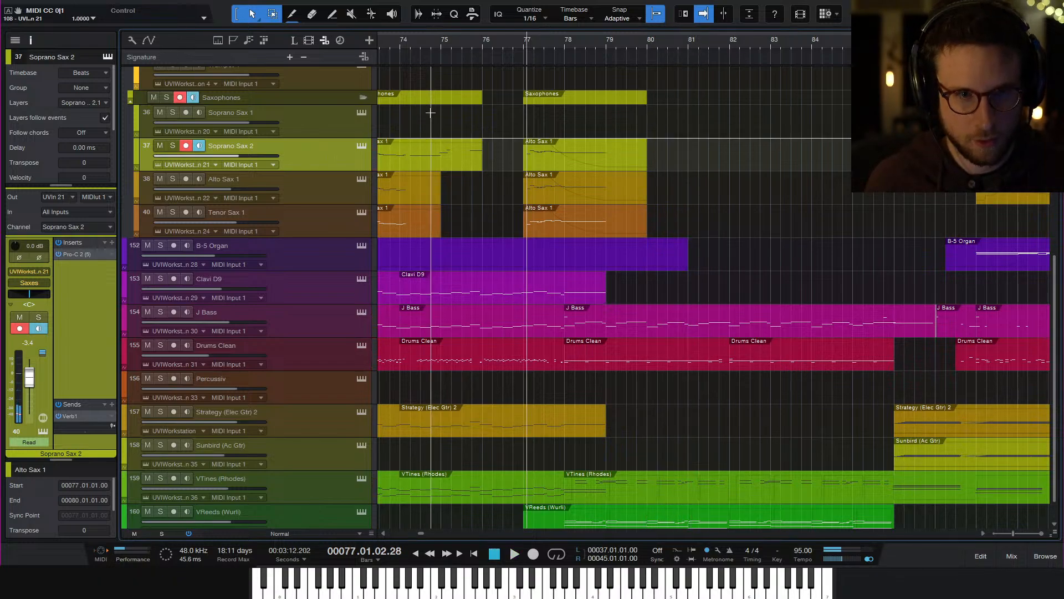
Set the playback start to bar 79 and try out the sax line over the following bars
left_click(604, 44)
key("space")
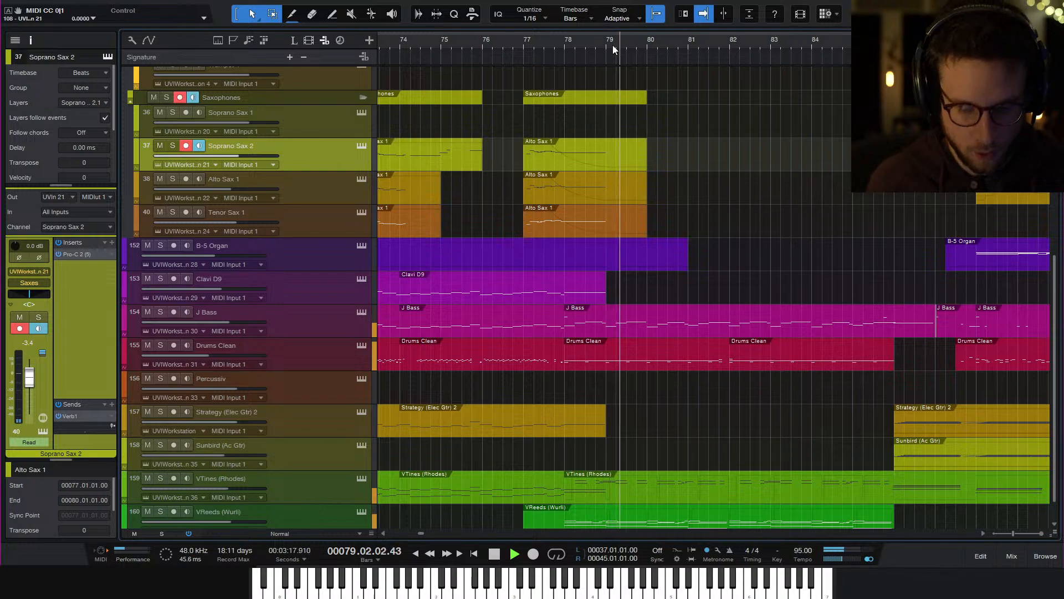
key("space")
key("space")
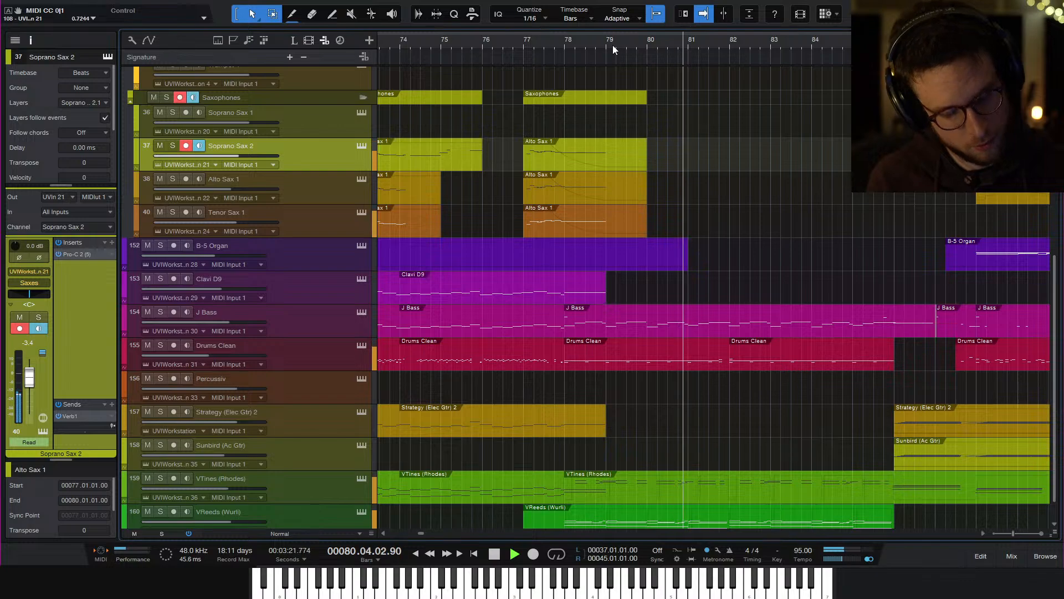
key("space")
key("space")
scroll(717, 340, "down", 1)
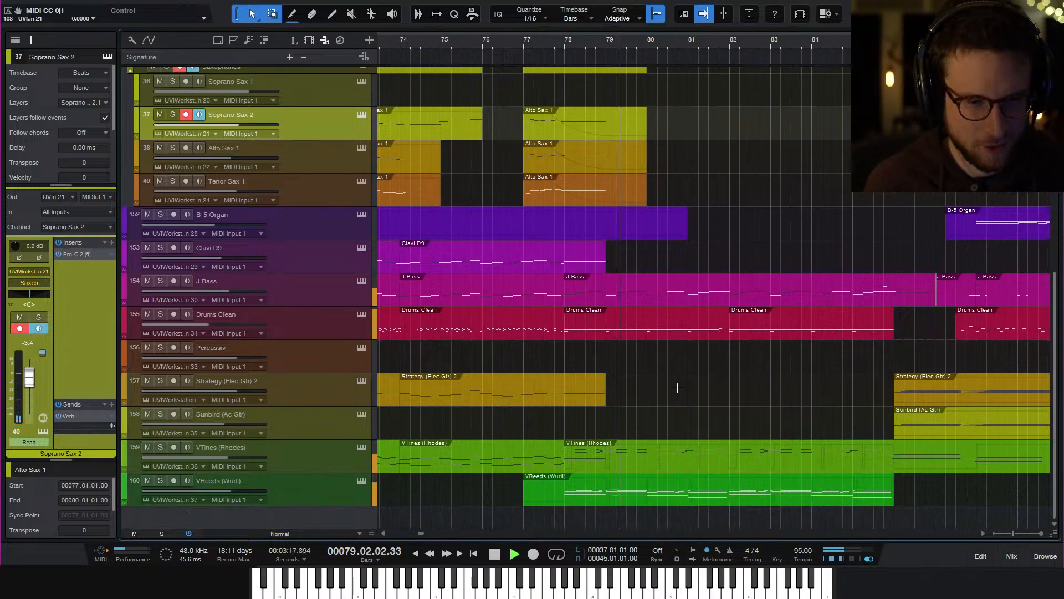
Open the VReeds (Wurli) part, examine its notes around bars 80 to 84 during playback, and close the editor
double_click(684, 497)
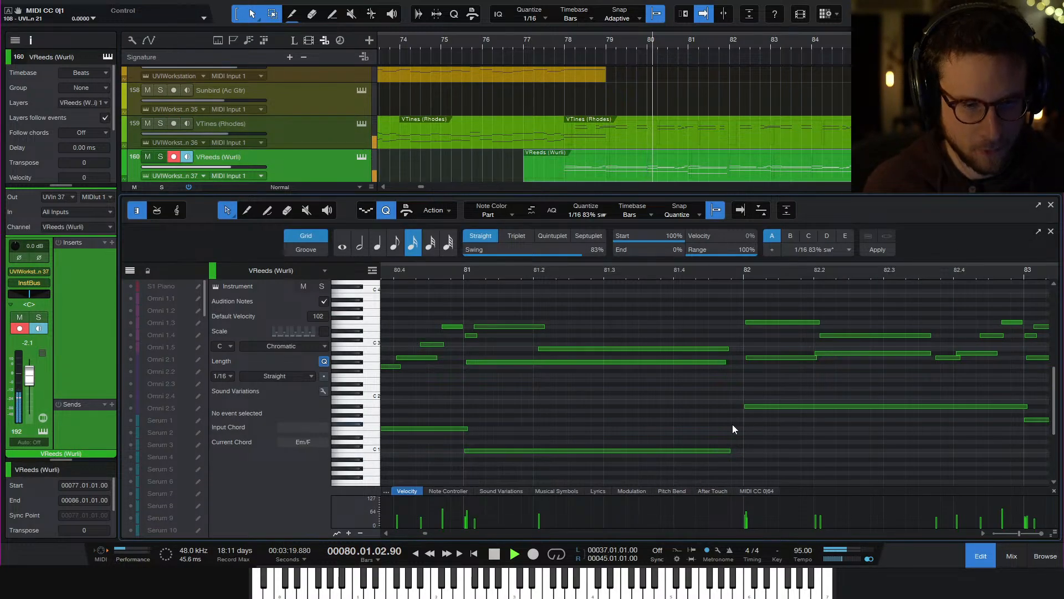
scroll(721, 427, "down", 2)
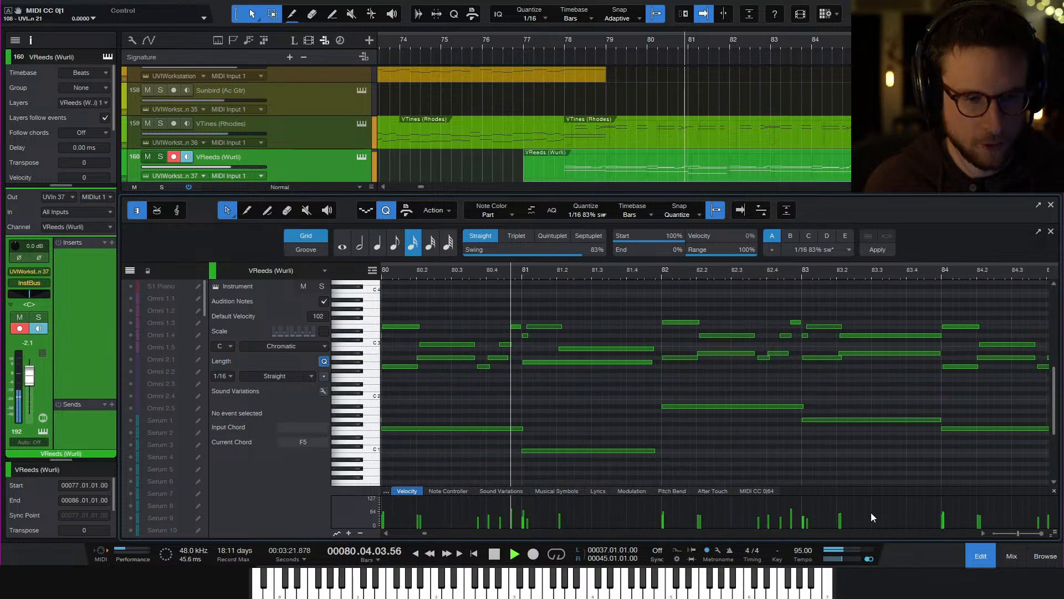
left_click(980, 555)
key("space")
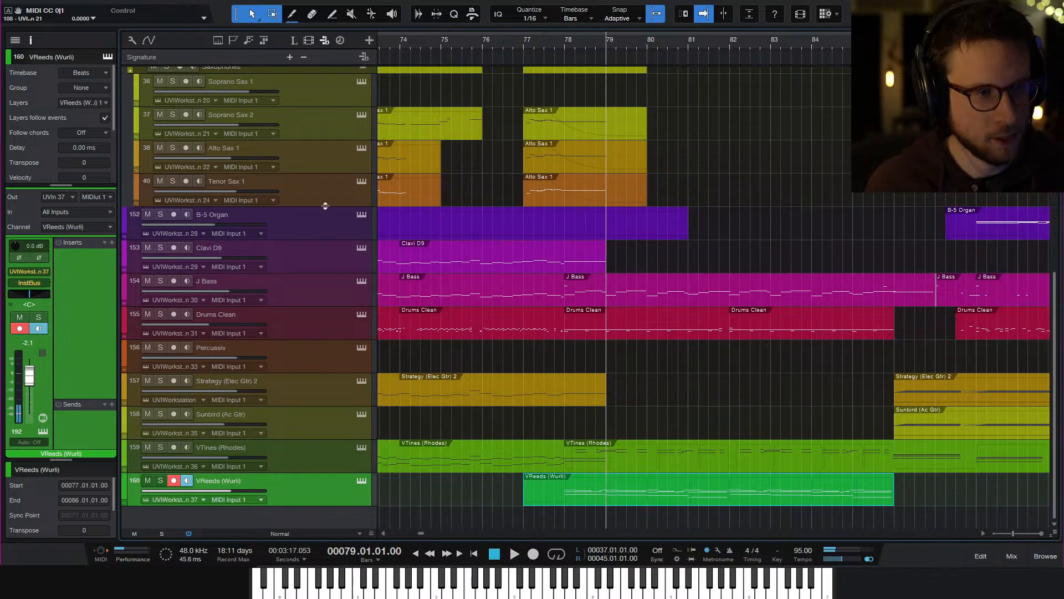
Reselect the Soprano Sax 2 track and repeatedly rehearse the new sax line with playback from bar 79
left_click(321, 123)
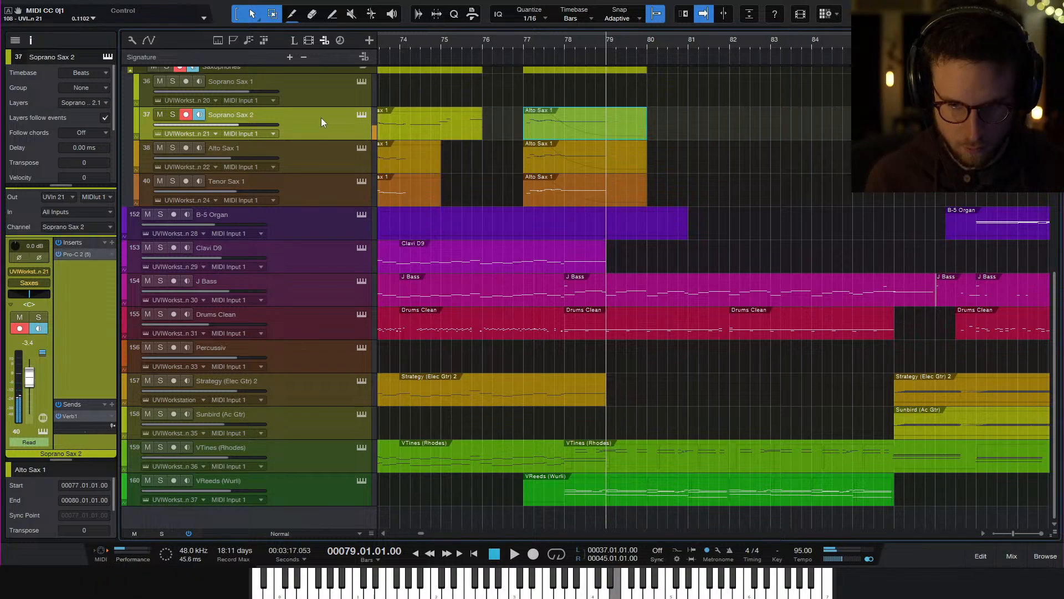
key("space")
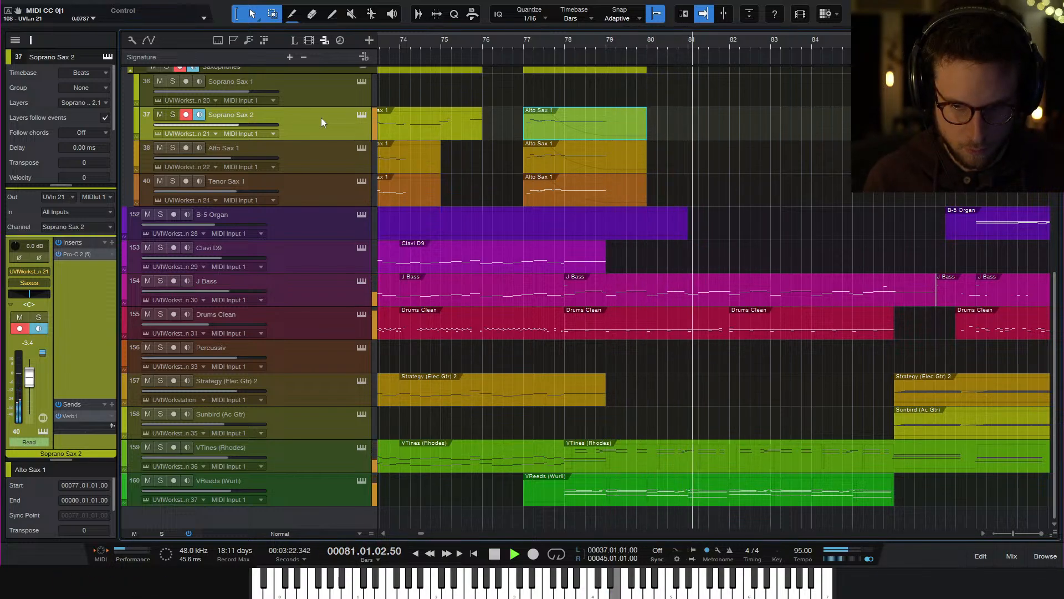
key("space")
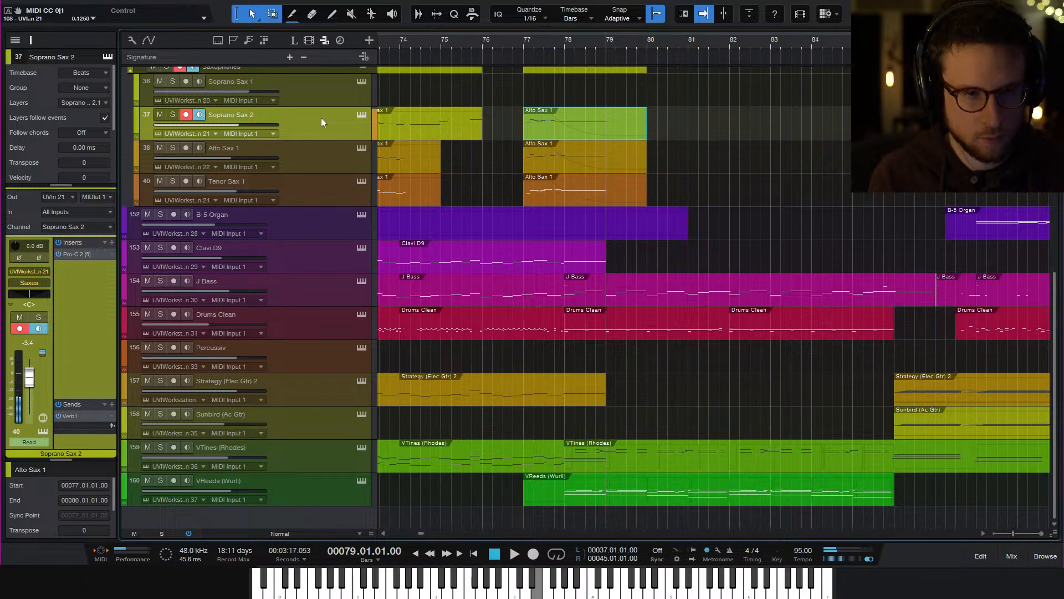
key("space")
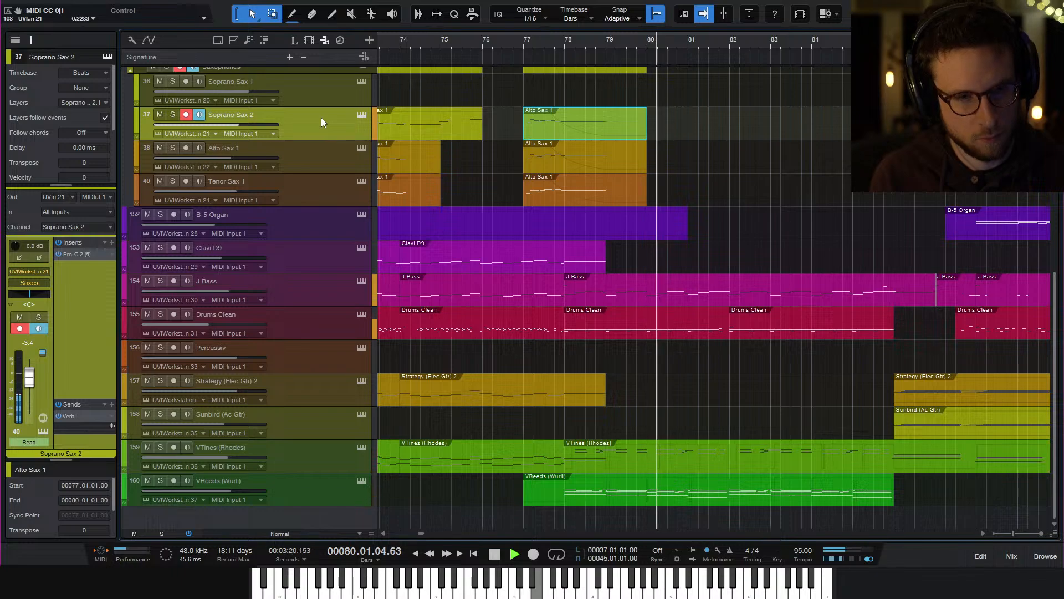
key("space")
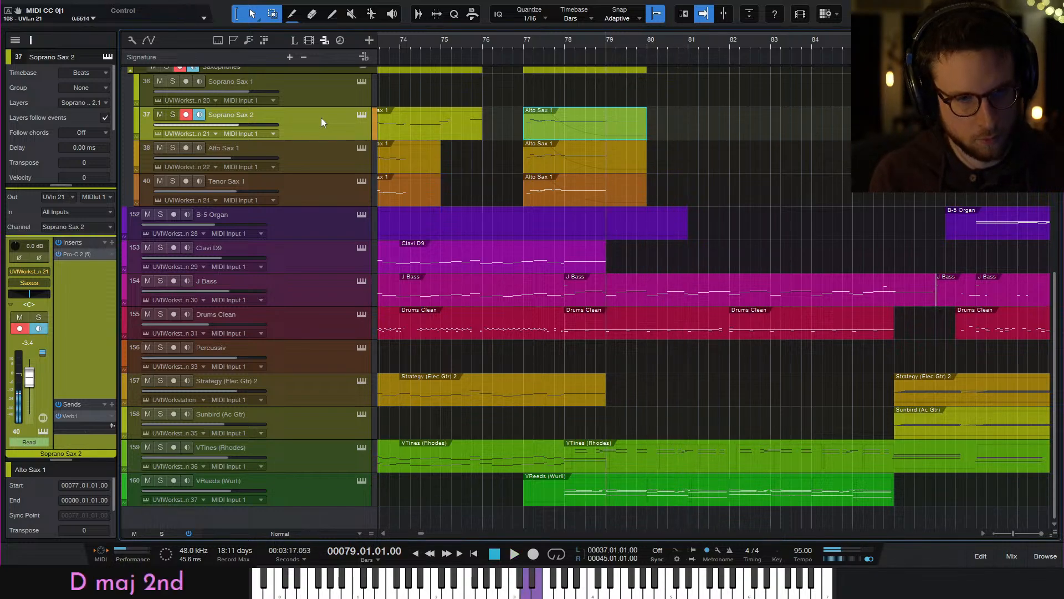
key("space")
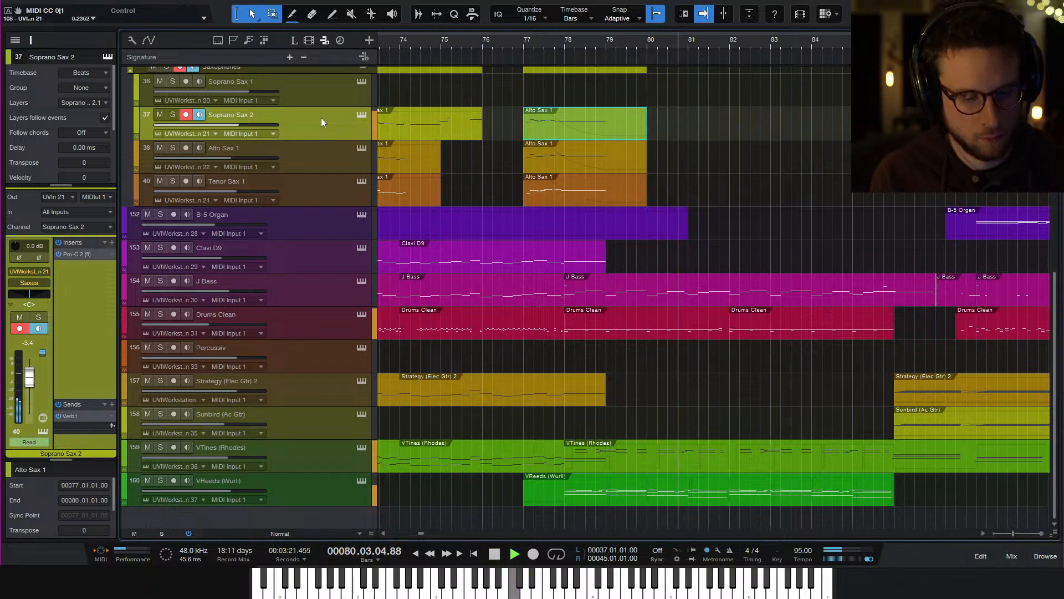
key("space")
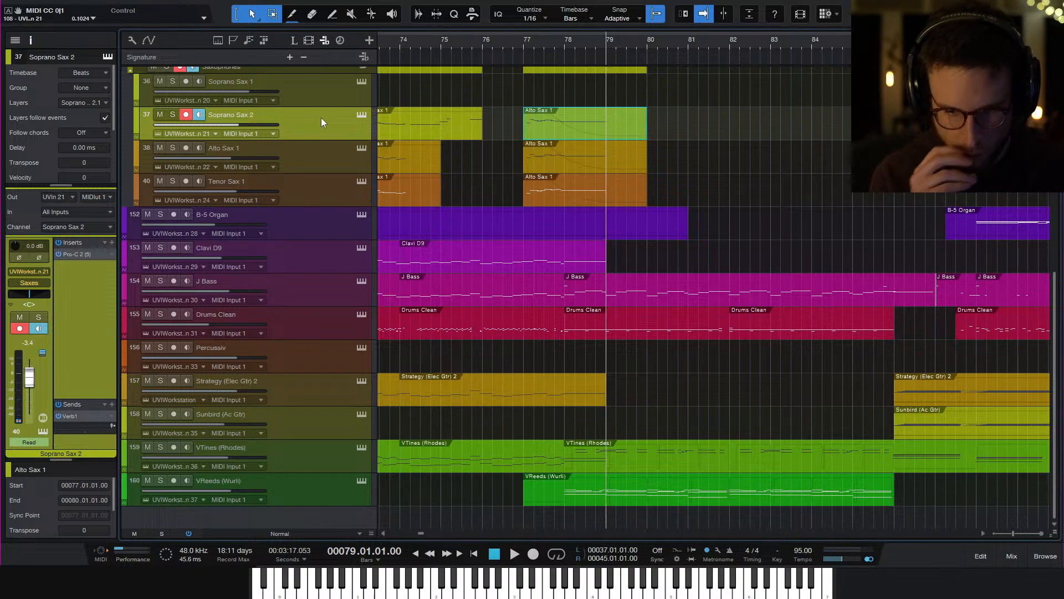
key("space")
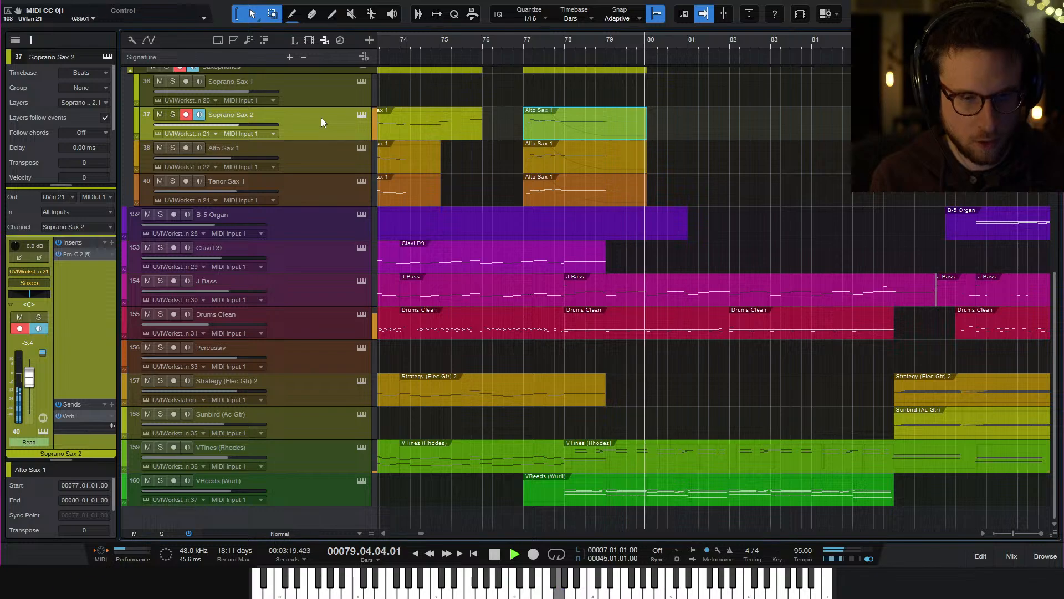
key("space")
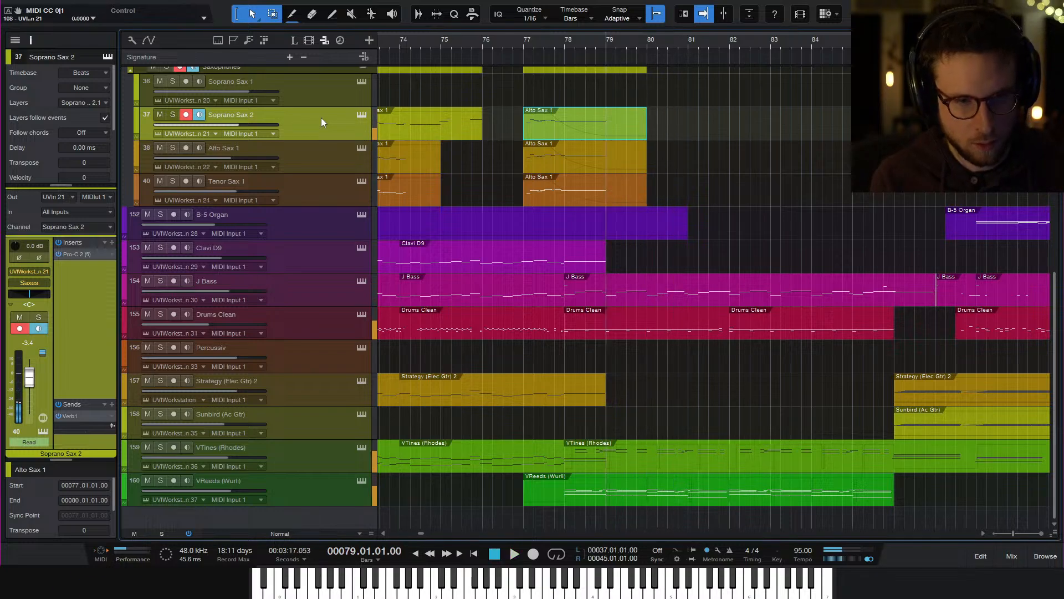
key("space")
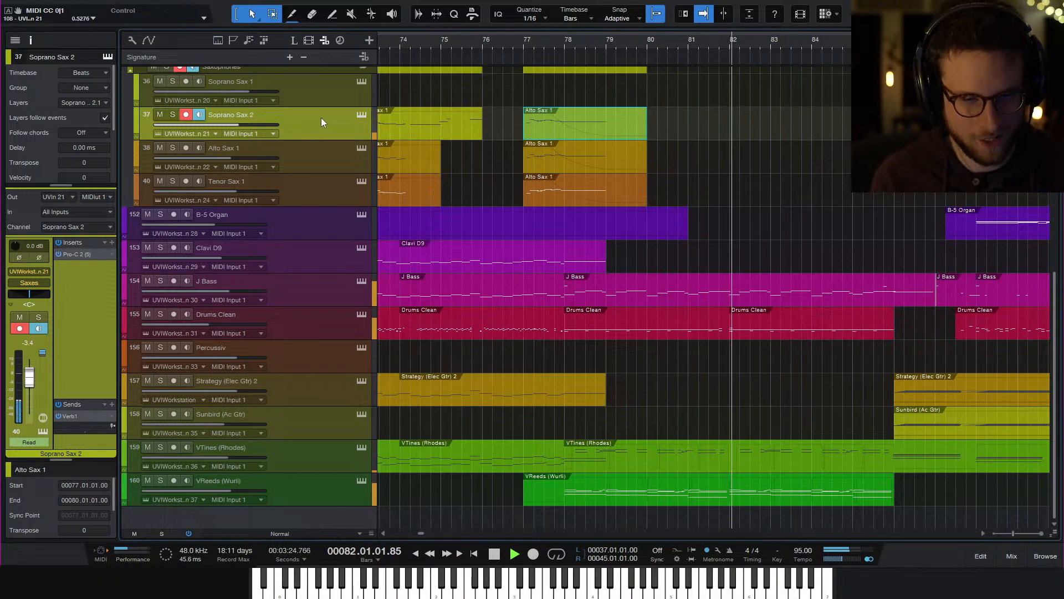
key("space")
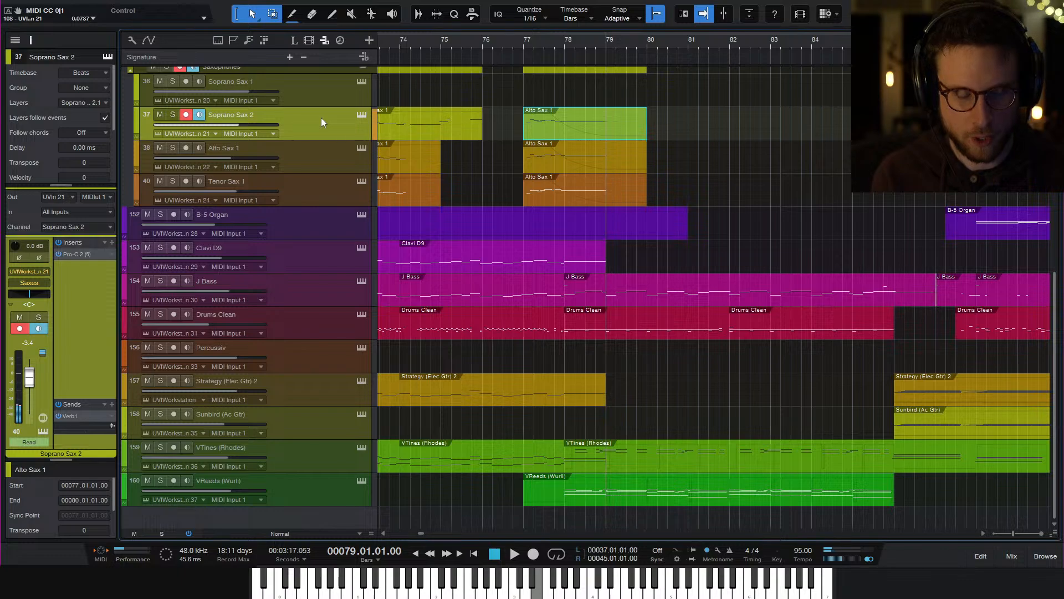
key("space")
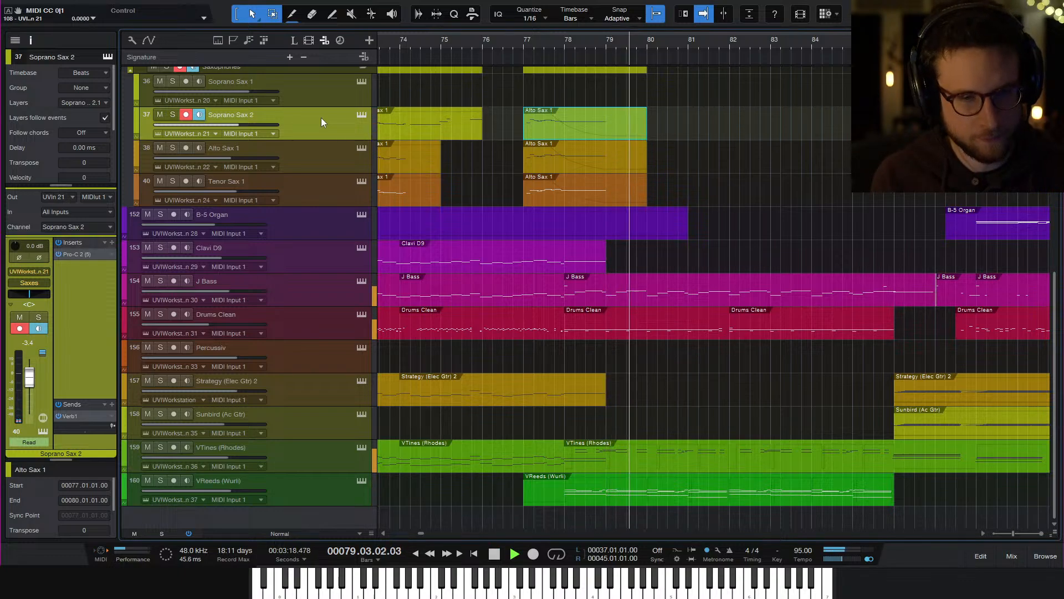
key("space")
key("space")
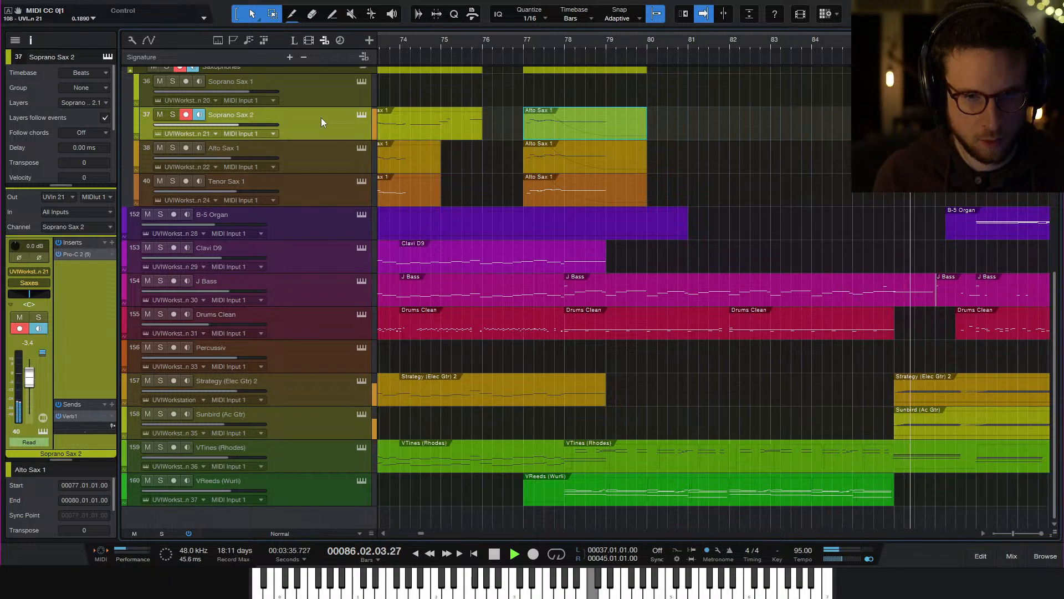
key("space")
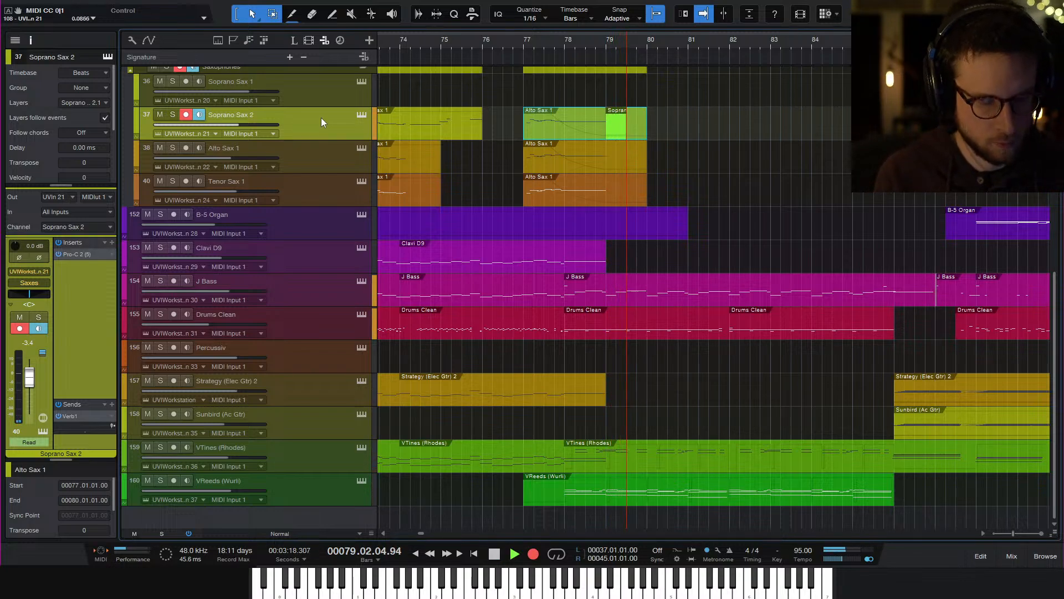
key("space")
key("ctrl+z")
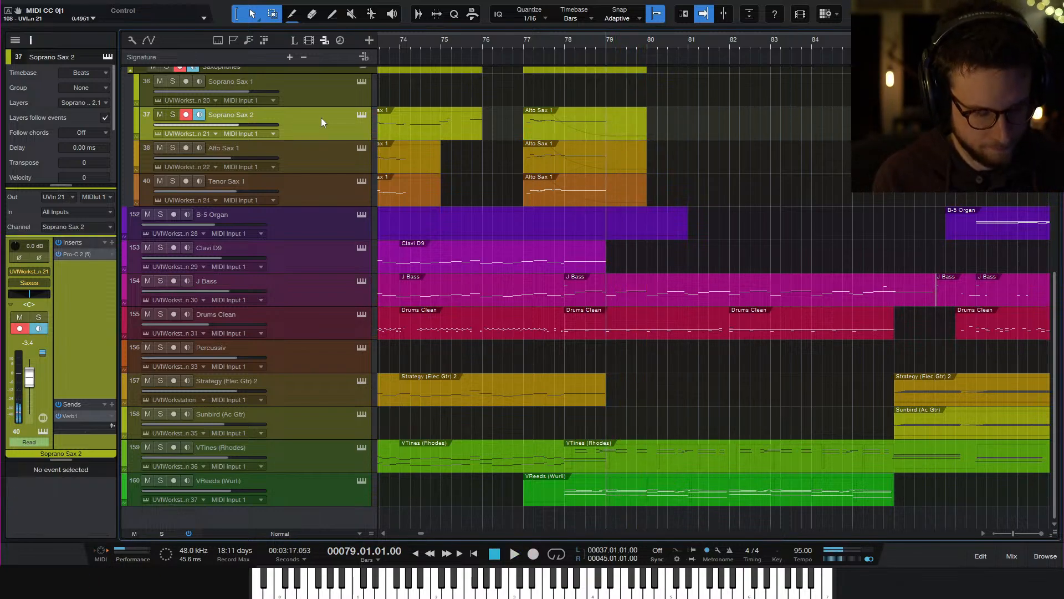
key("space")
key("space")
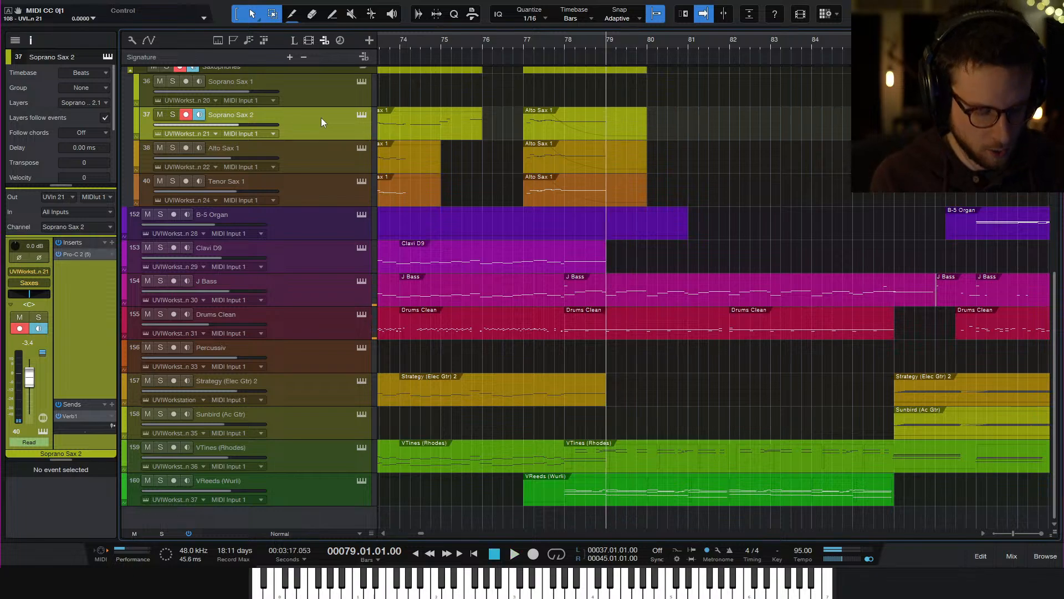
Record a Soprano Sax 2 line from bar 79 up to bar 84 and play the take back
key("KP_Multiply")
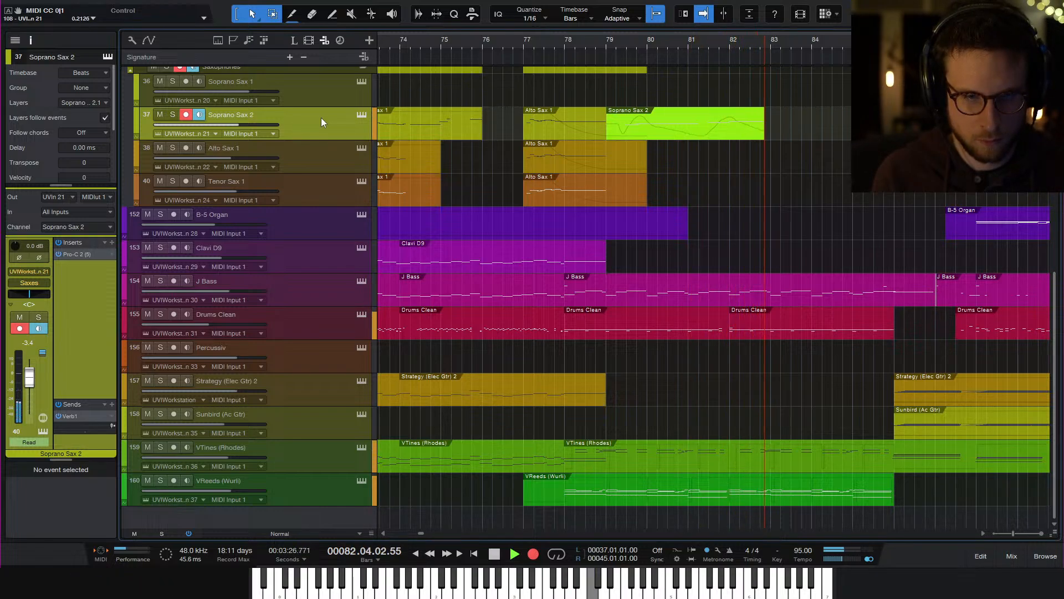
key("space")
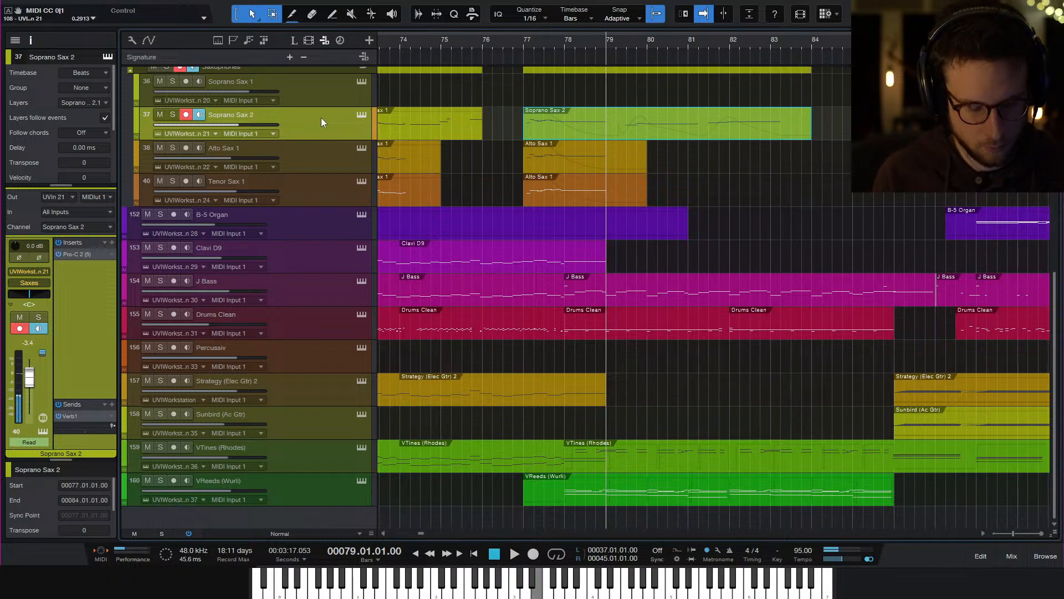
key("space")
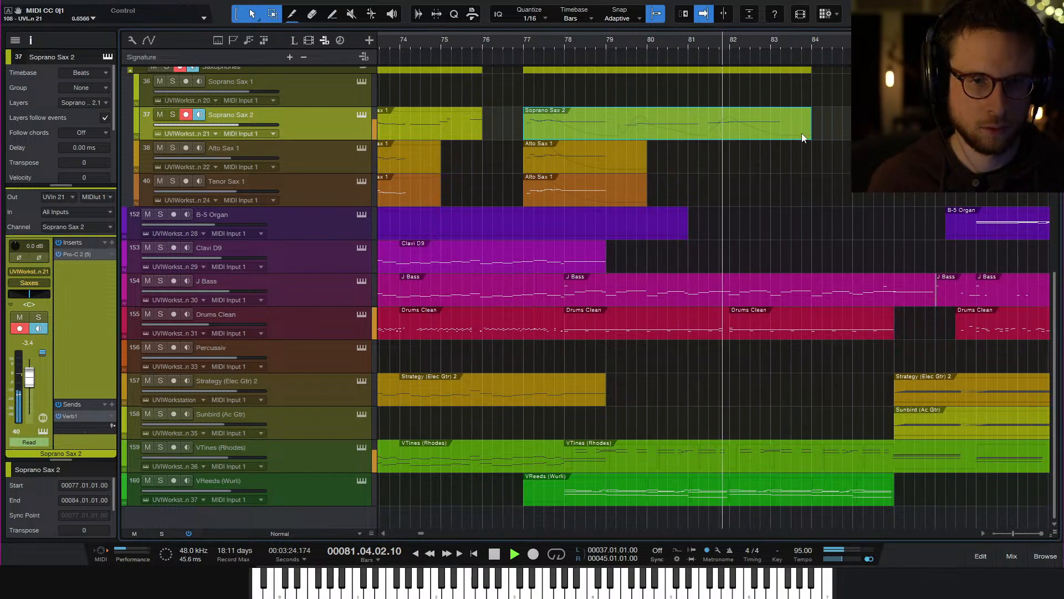
key("space")
Open the Soprano Sax 2 part from bar 77, delete the stray recorded note after bar 81, and play the result
double_click(780, 135)
scroll(916, 340, "down", 4)
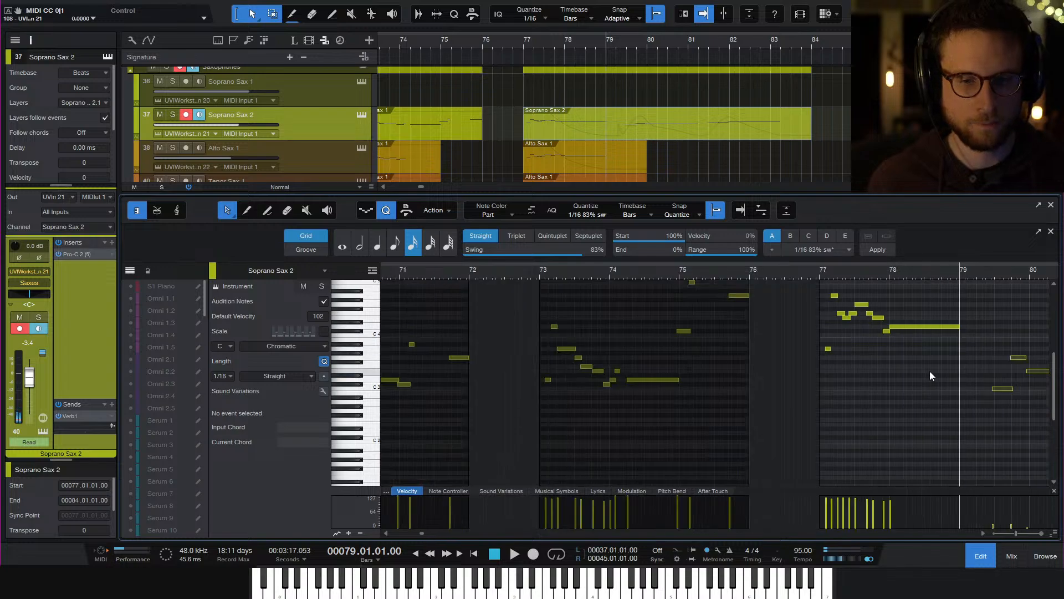
left_click_drag(774, 302, 898, 372)
key("Delete")
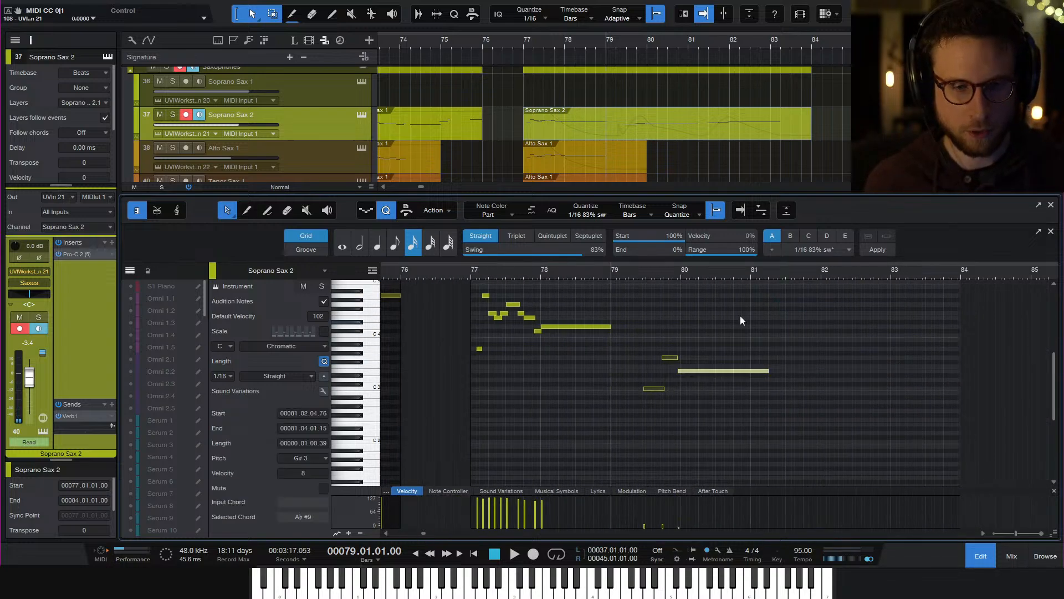
left_click(481, 277)
key("space")
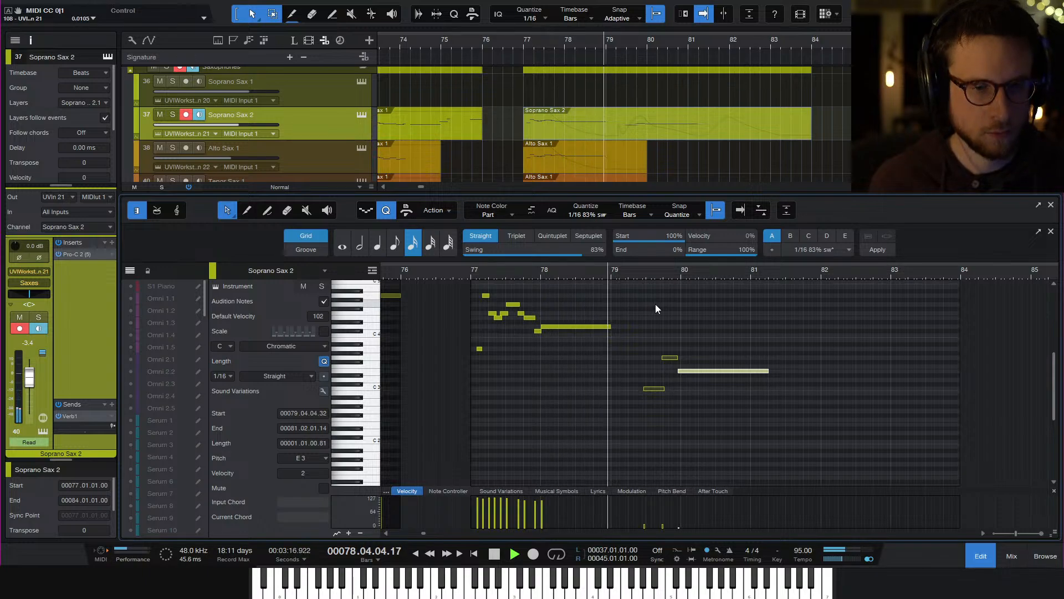
left_click(684, 320)
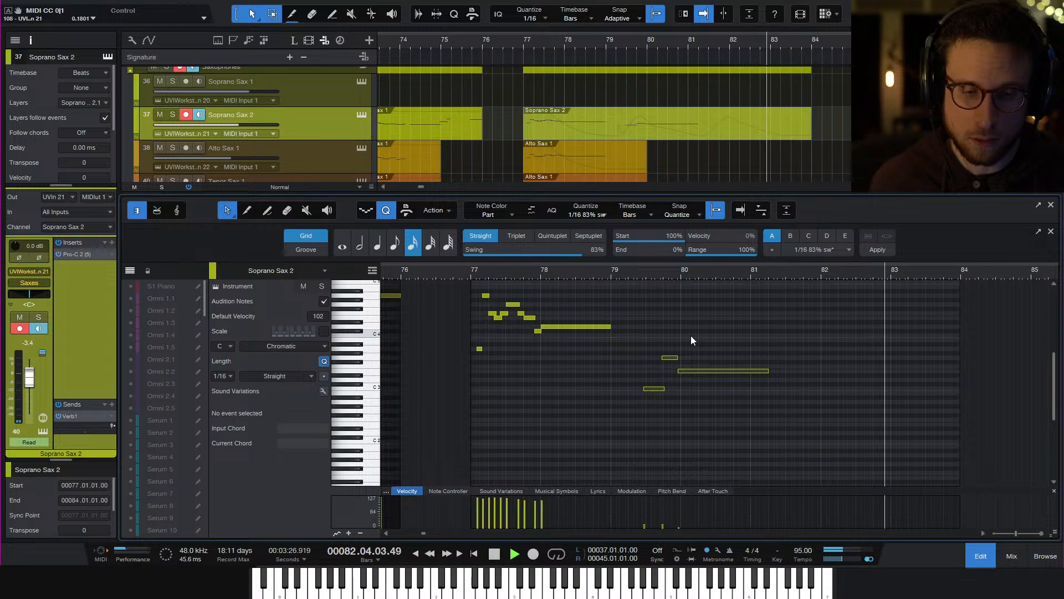
key("space")
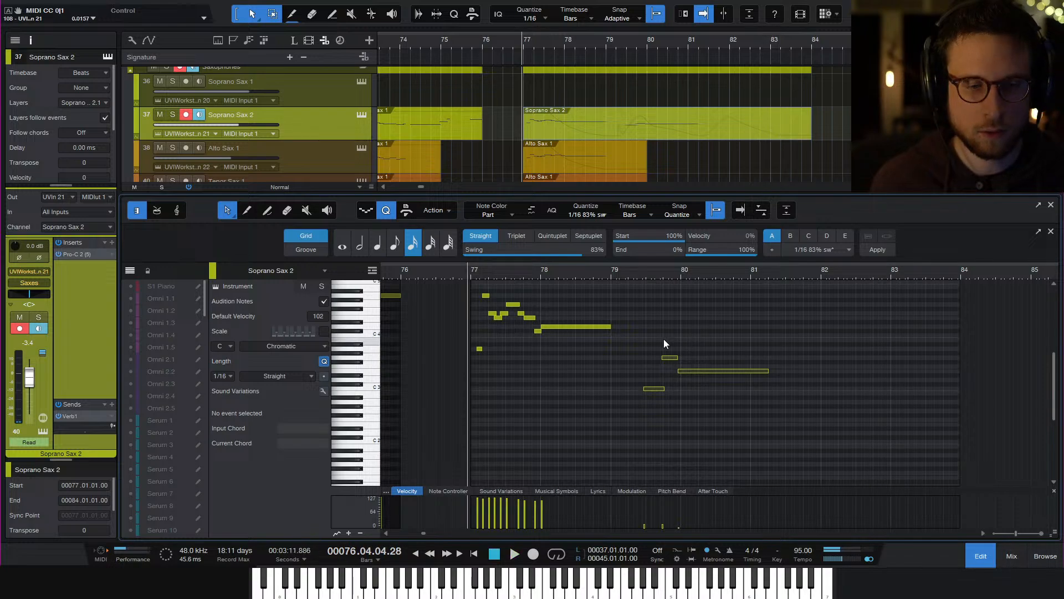
Show the sax part's modulation curve, remove the stray point shortly after bar 79 during playback, and close the editor
left_click(626, 283)
key("space")
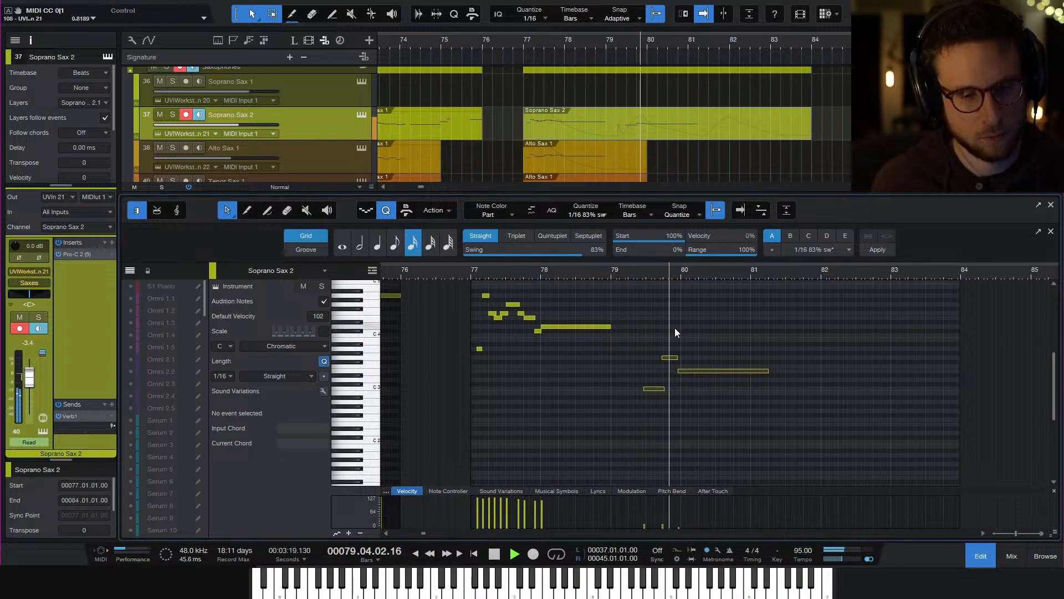
left_click(632, 491)
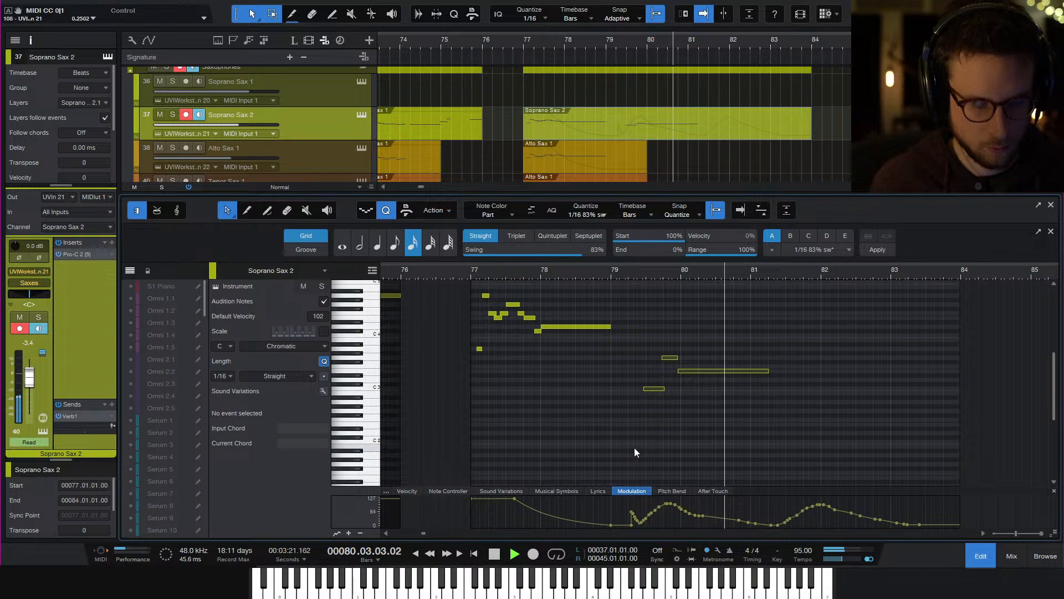
double_click(631, 524)
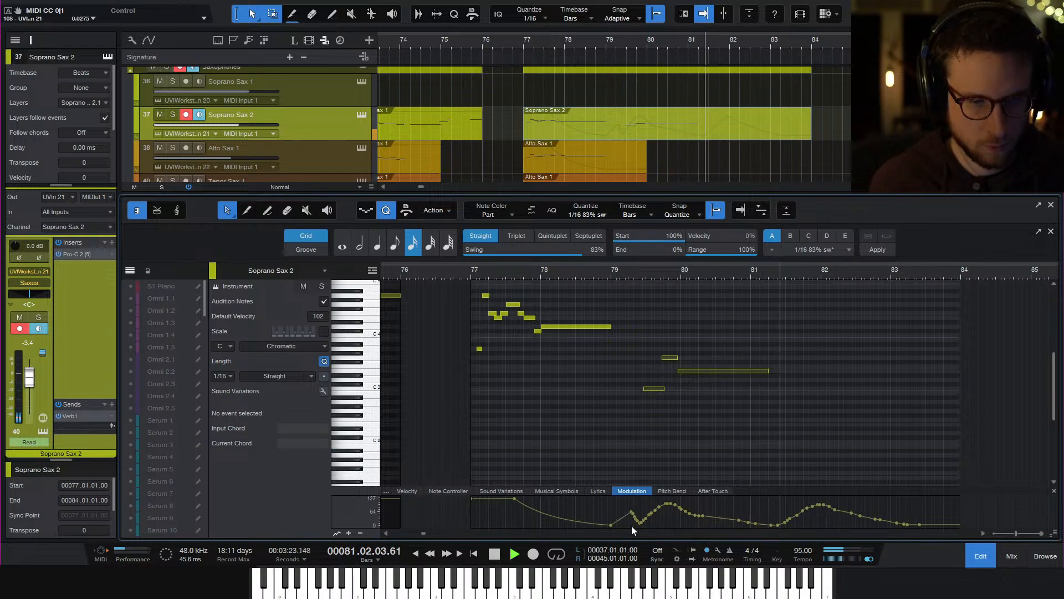
key("space")
left_click(979, 556)
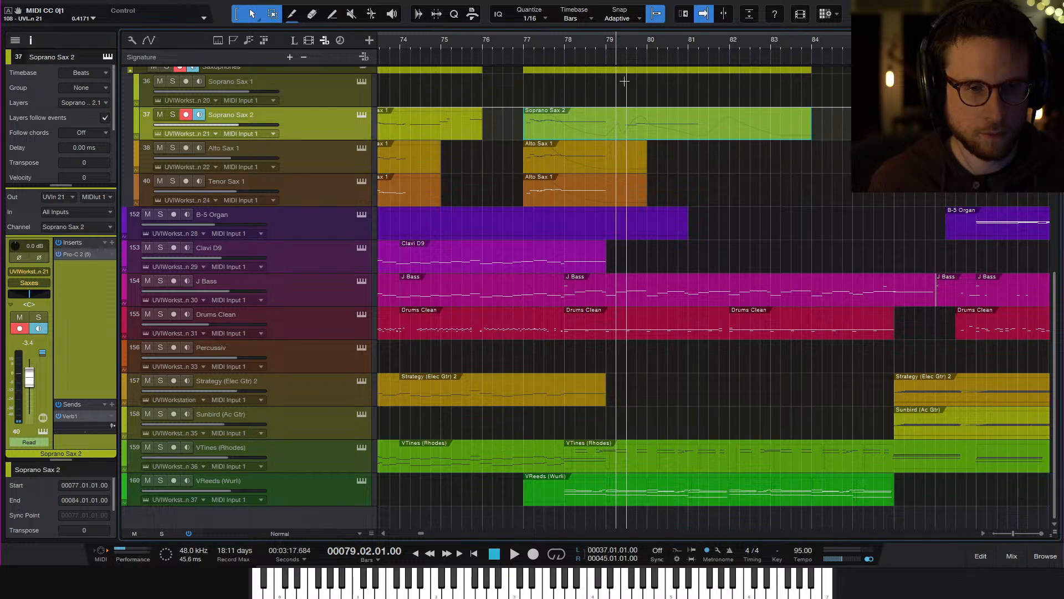
Set the playback start to bar 85 and play the end of the transition into the following section
left_click(525, 43)
left_click(720, 195)
key("w")
key("w")
key("w")
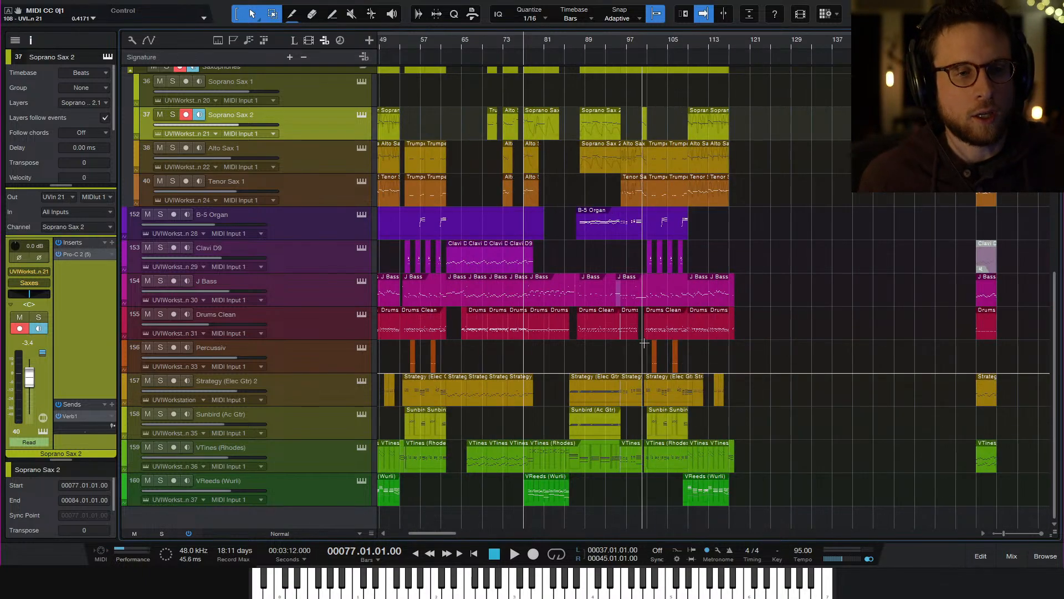
scroll(644, 343, "left", 5)
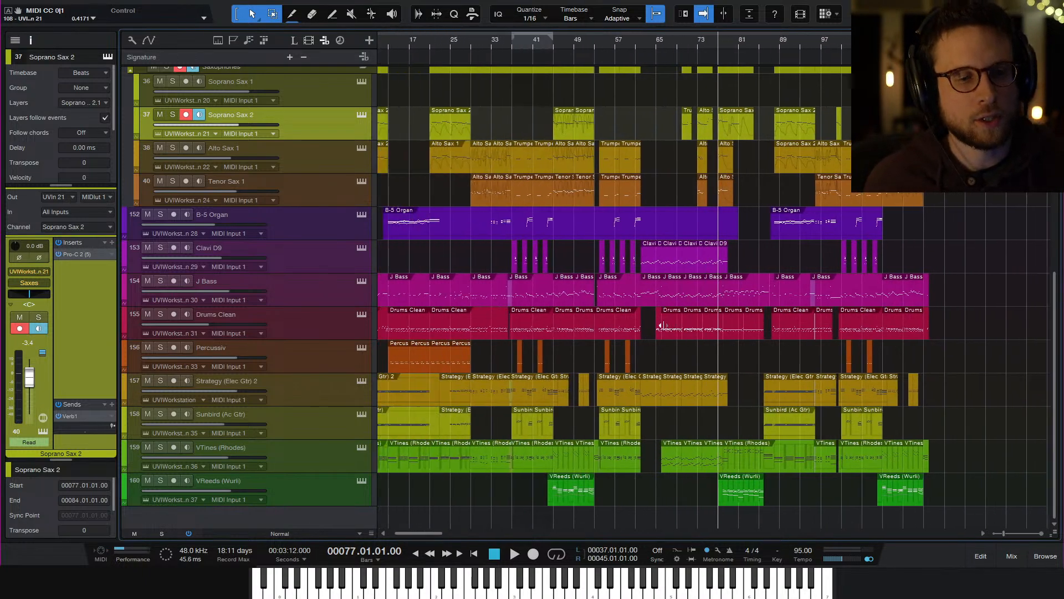
left_click(758, 42)
key("space")
key("e")
key("e")
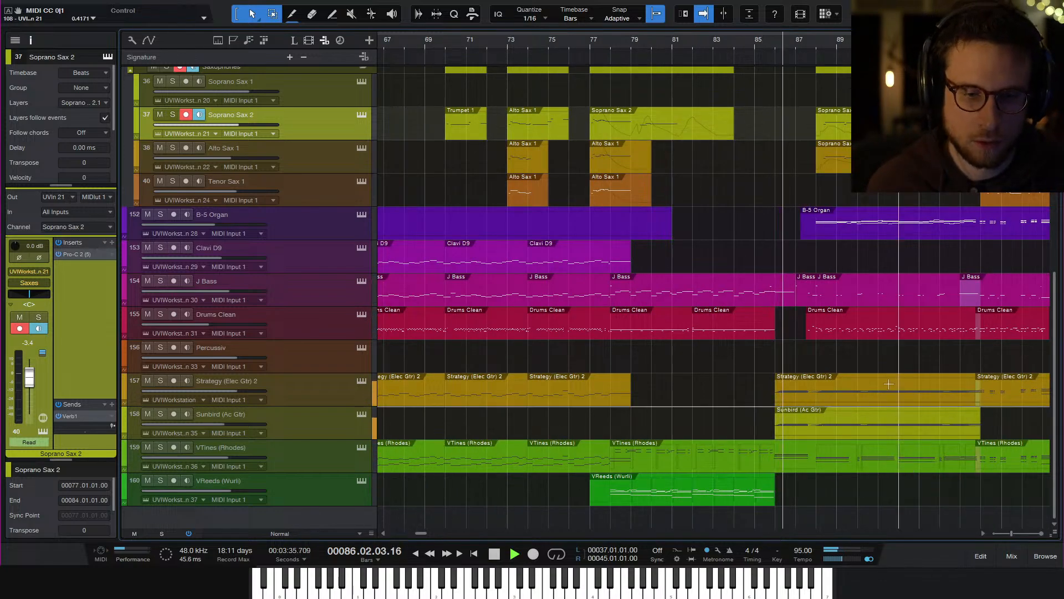
key("space")
Open the J Bass part from bar 78, lower its final long note by an octave to A1, play it, and close the editor
double_click(783, 299)
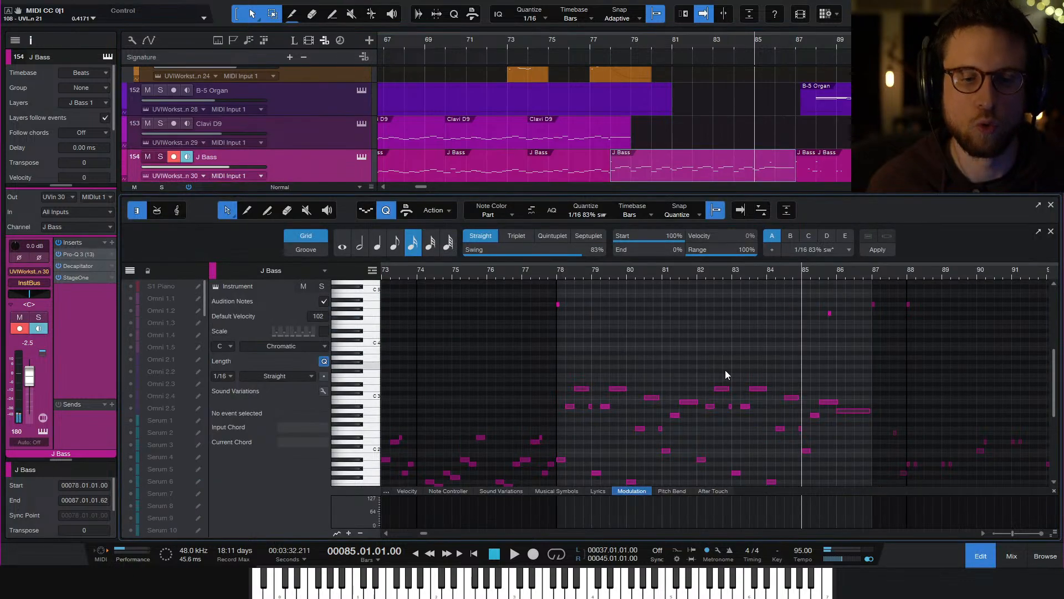
left_click(854, 410)
key("shift+Down")
key("space")
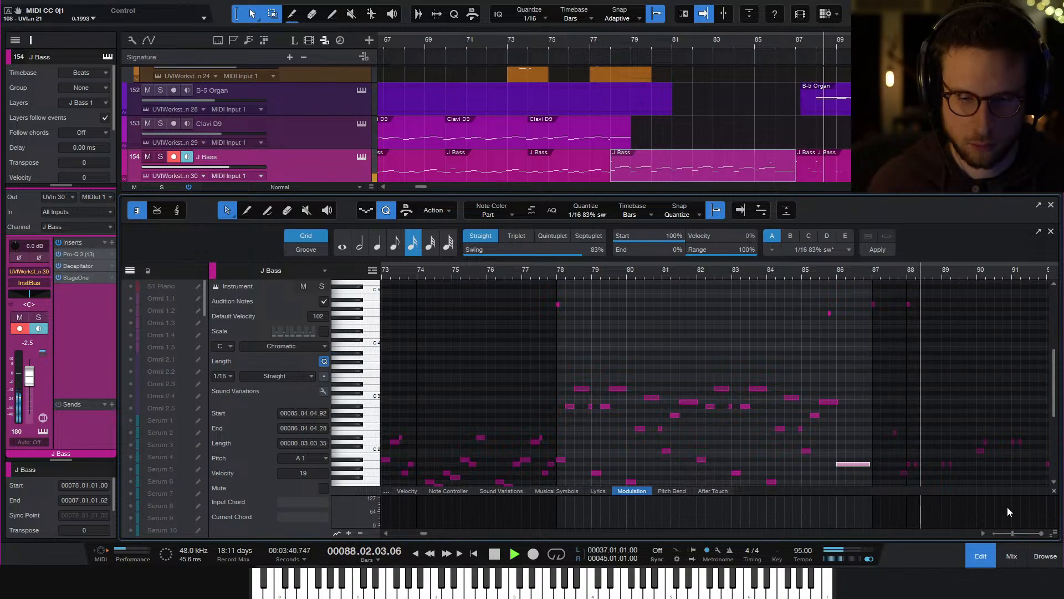
left_click(979, 556)
key("space")
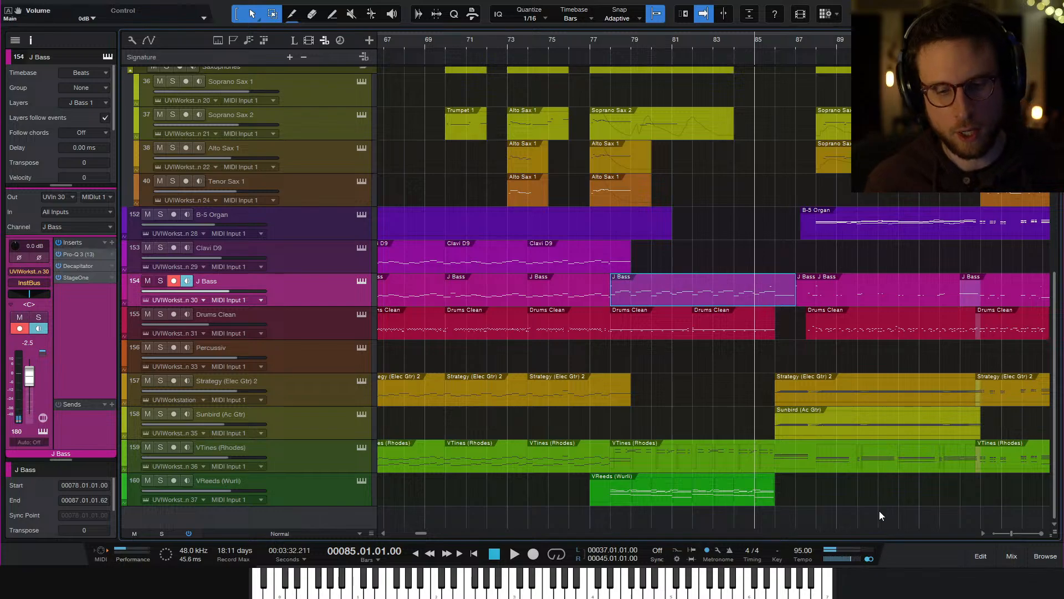
Zoom out over the arrangement, return to the beginning of the song, and play it through from the start
left_click(880, 511)
key("w")
key("w")
key("w")
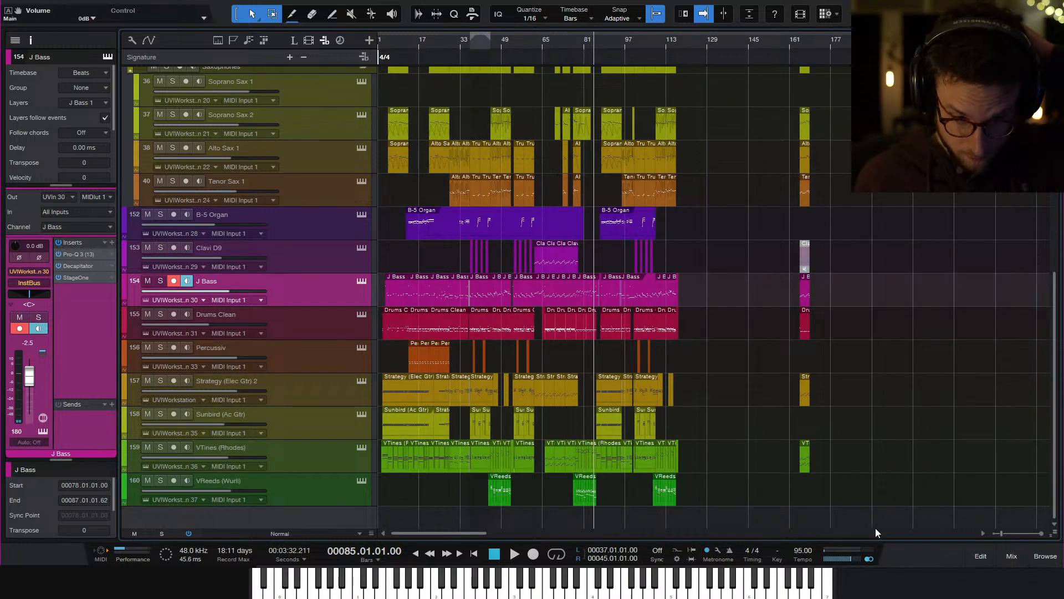
key("e")
key("e")
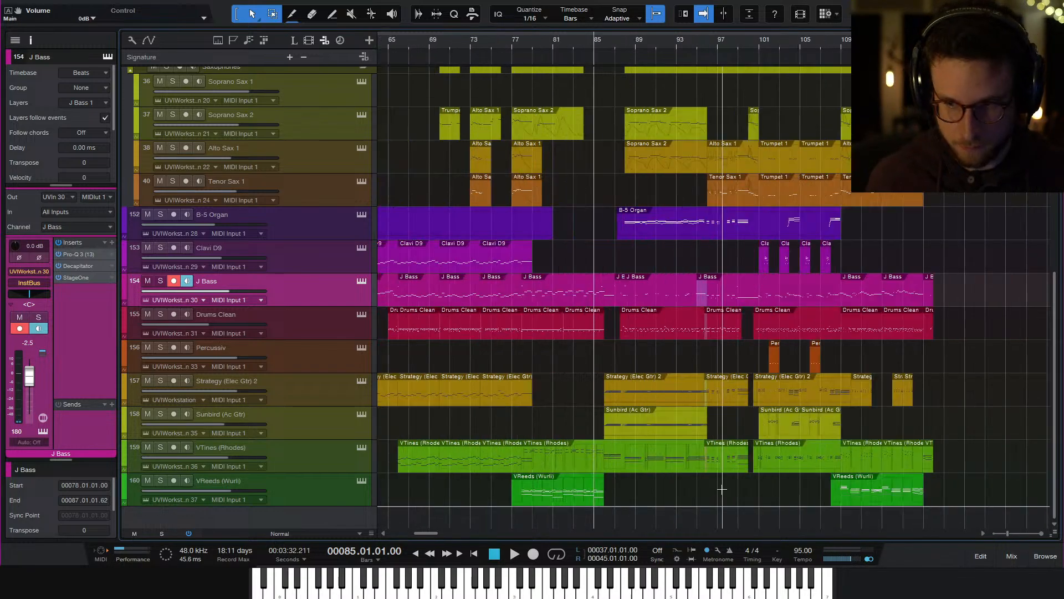
scroll(720, 492, "left", 12)
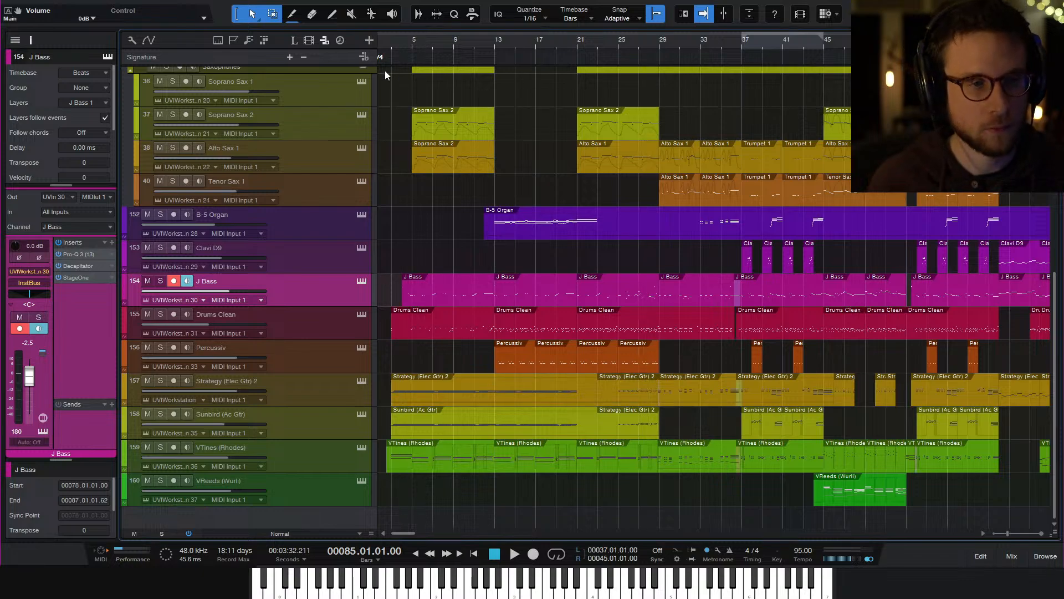
left_click(388, 44)
left_click(385, 49)
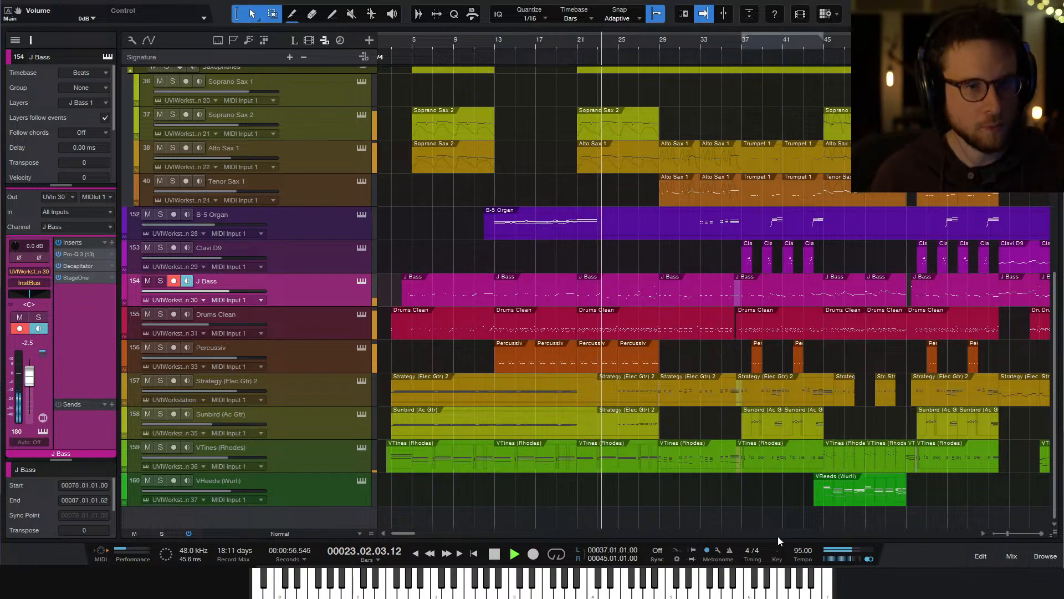
Open the B-5 Organ part, raise the low point of the MIDI CC 0|11 dip just before bar 21, and close the editor
left_click(575, 234)
double_click(574, 233)
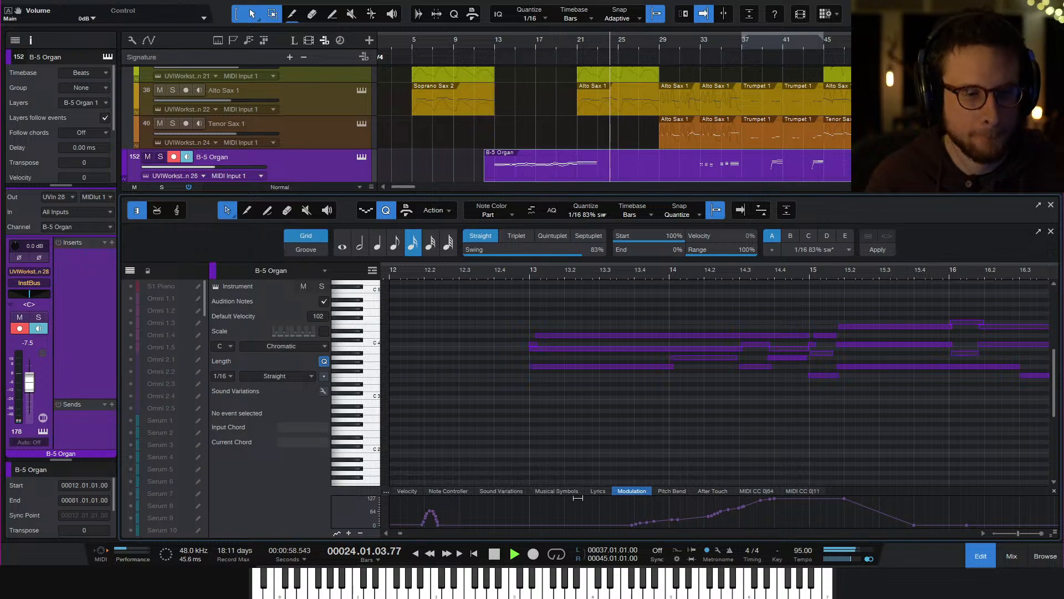
scroll(876, 507, "right", 15)
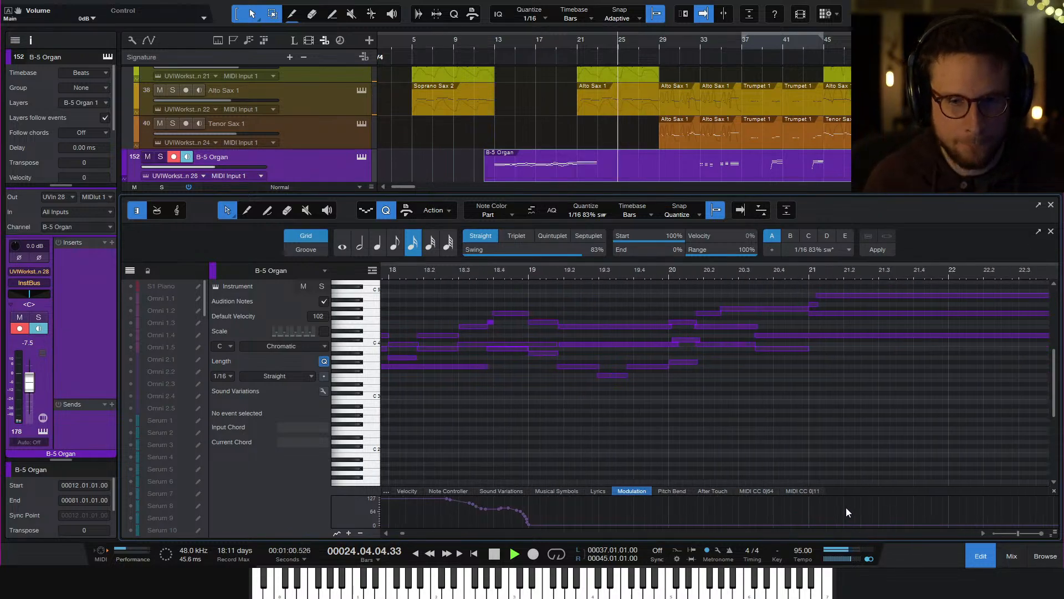
scroll(834, 506, "left", 5)
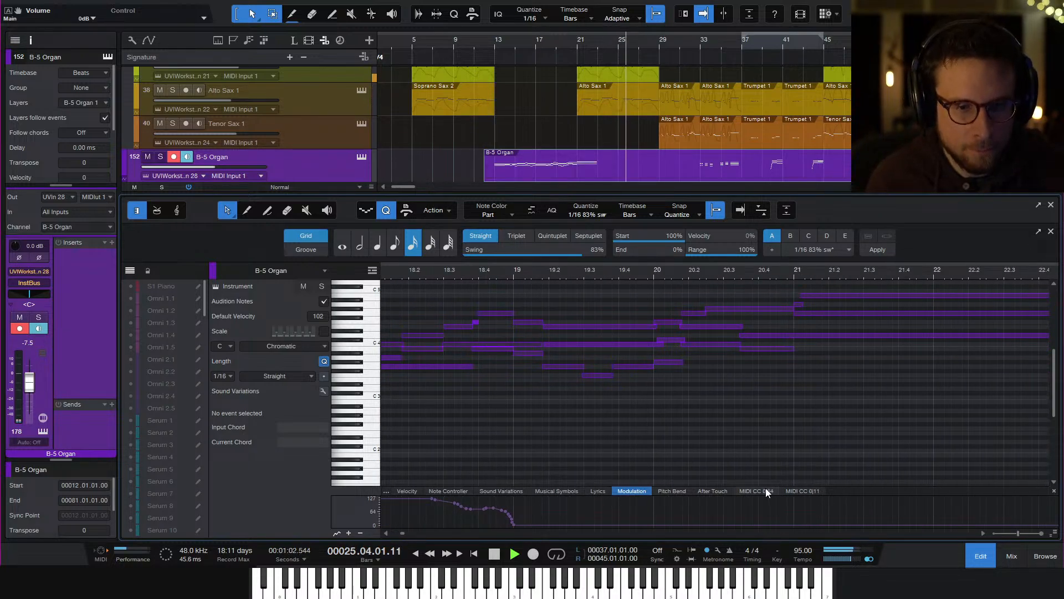
left_click(801, 492)
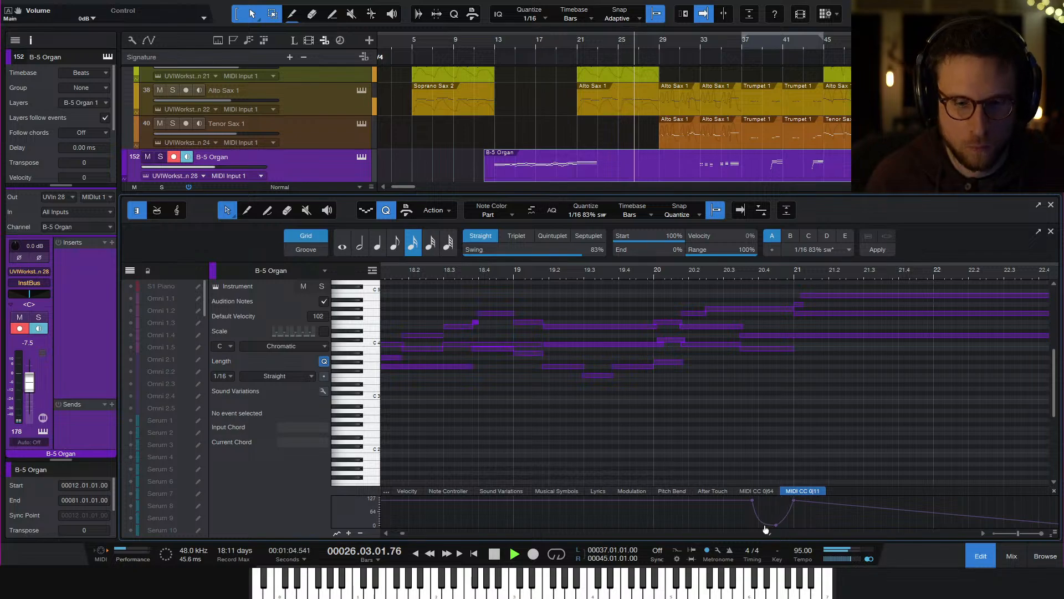
left_click_drag(776, 524, 778, 519)
left_click(979, 555)
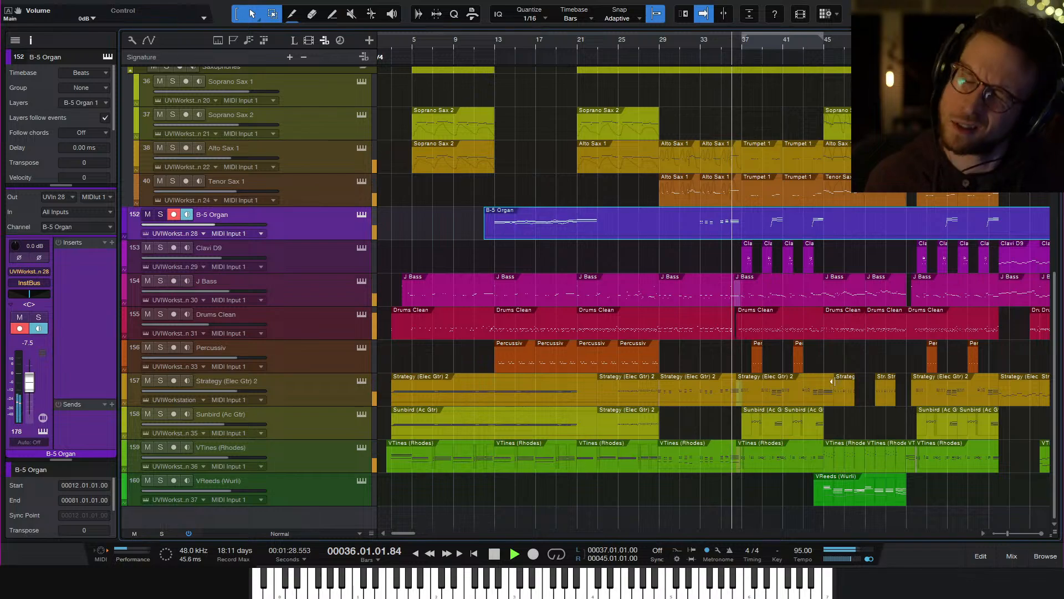
Split the B-5 Organ part at bars 47, 54 and 63, deleting the segments over bars 47 to 54 and 63 to 81
scroll(848, 399, "up", 1)
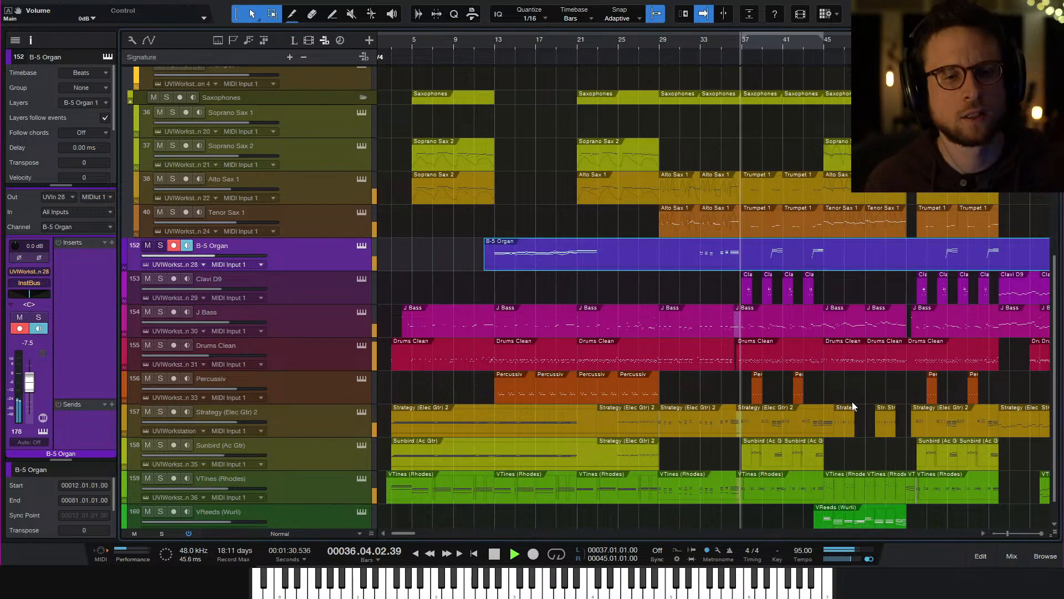
scroll(852, 401, "up", 4)
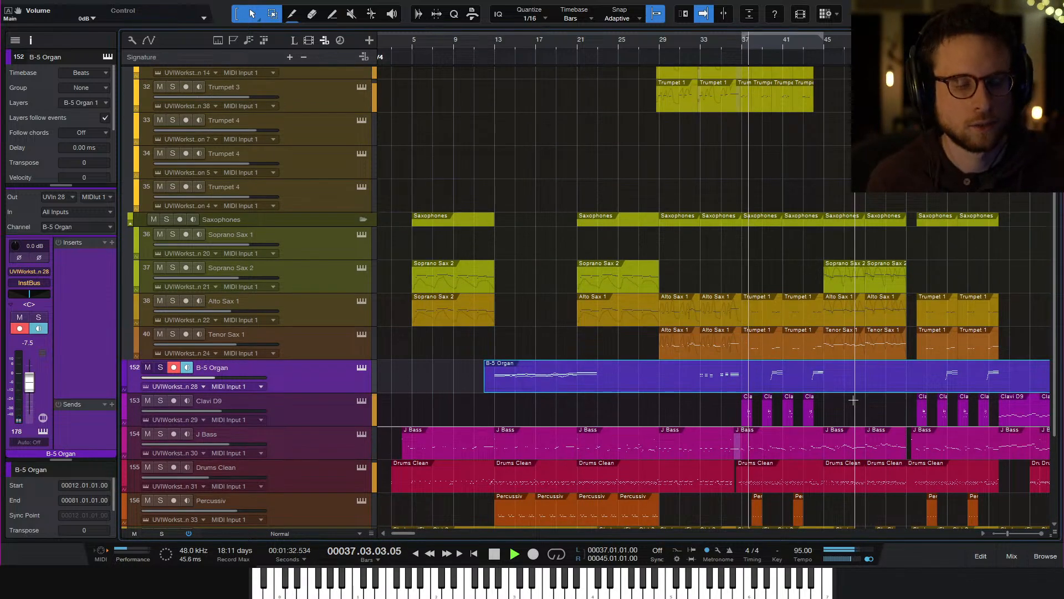
scroll(853, 405, "down", 4)
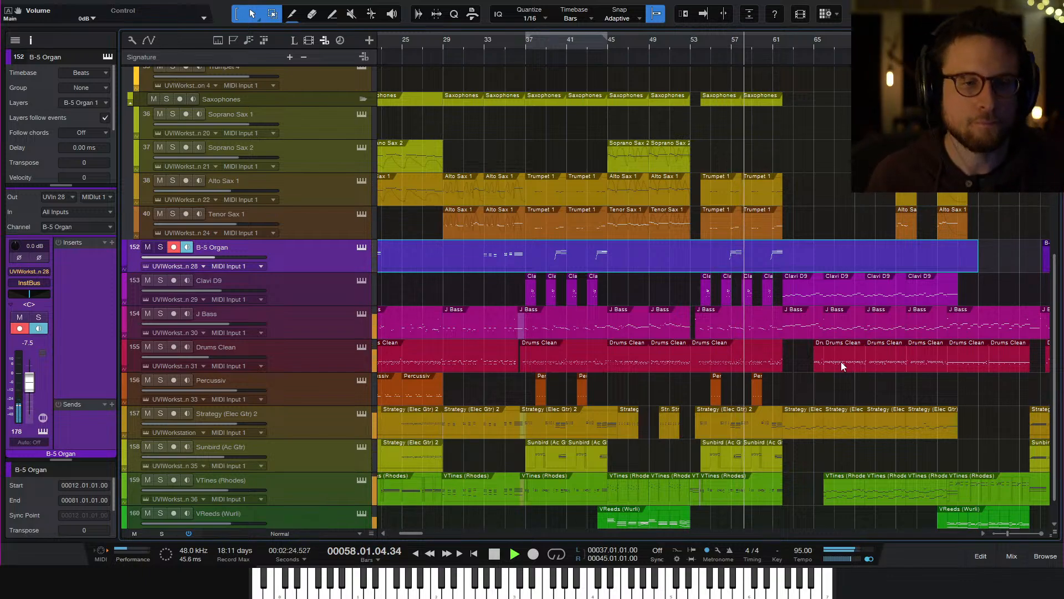
left_click(629, 255, "alt")
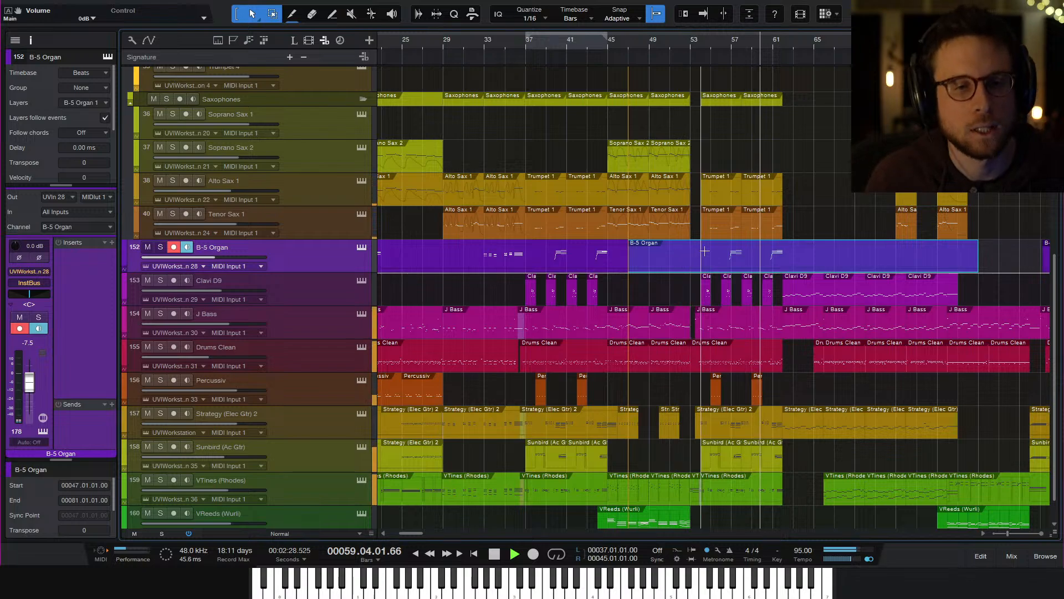
double_click(704, 251)
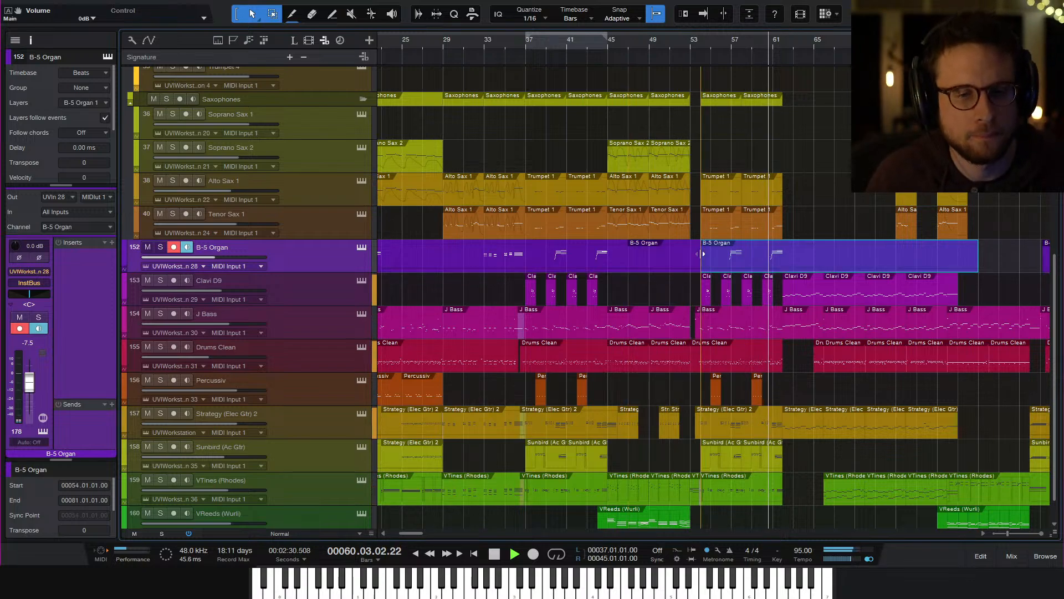
left_click(683, 264)
key("Delete")
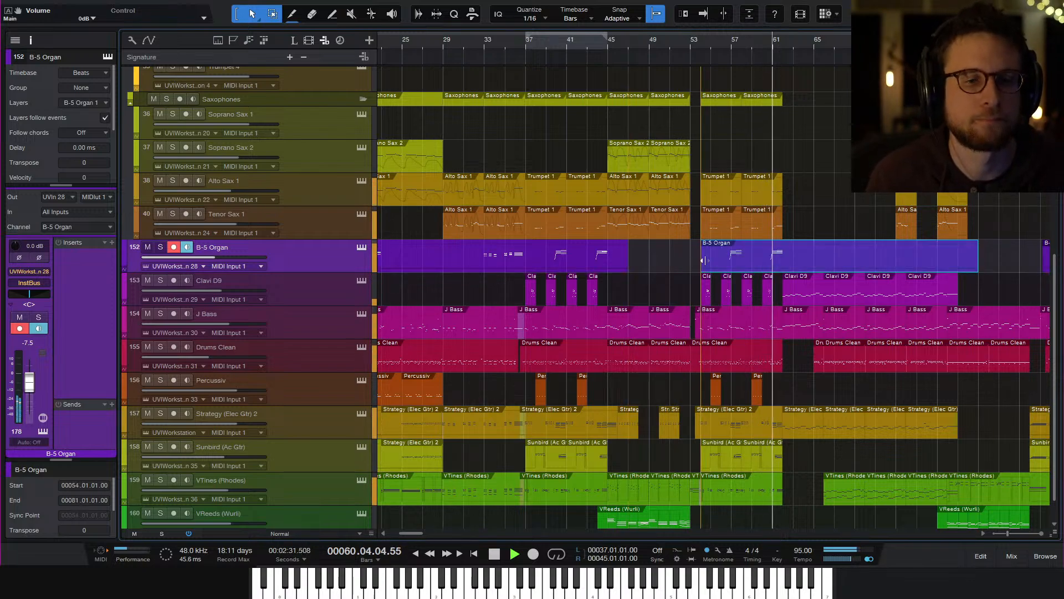
left_click(794, 254, "alt")
key("Delete")
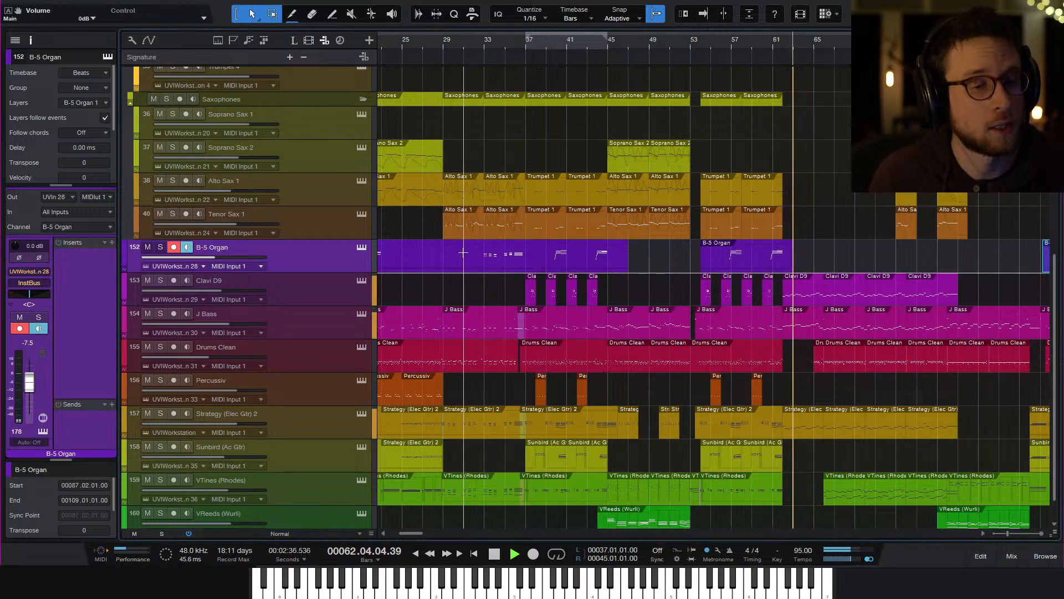
Listen to the rest of the arrangement up to about bar 119 and stop playback
scroll(468, 252, "left", 3)
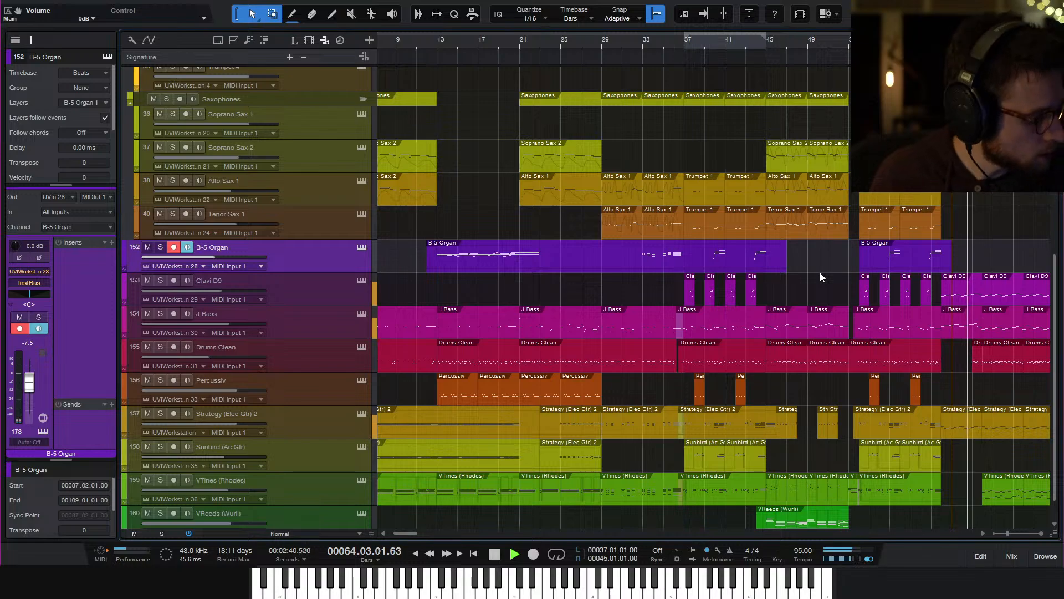
scroll(819, 276, "right", 5)
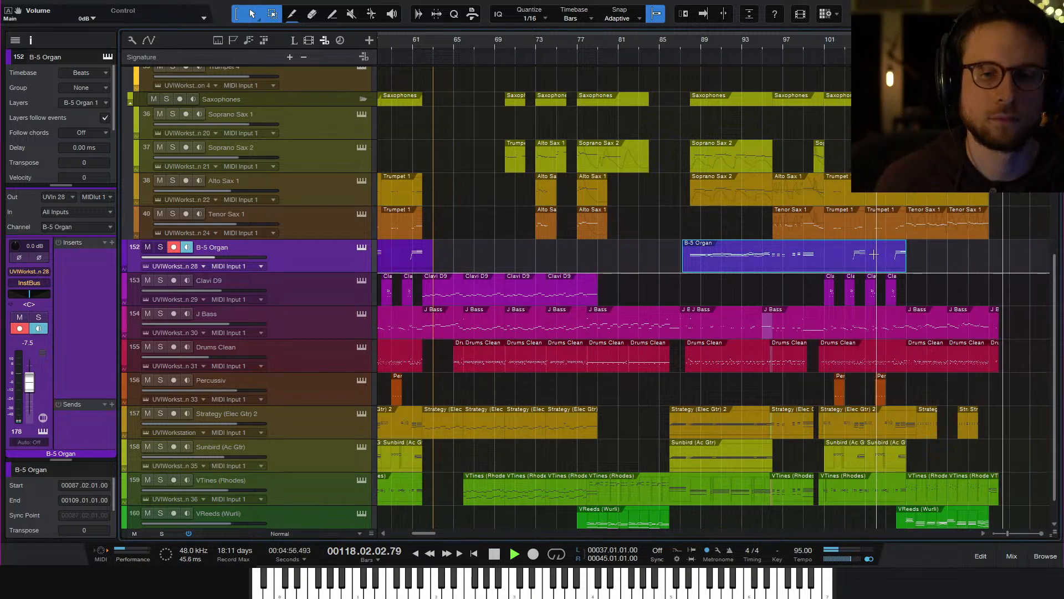
left_click(978, 295)
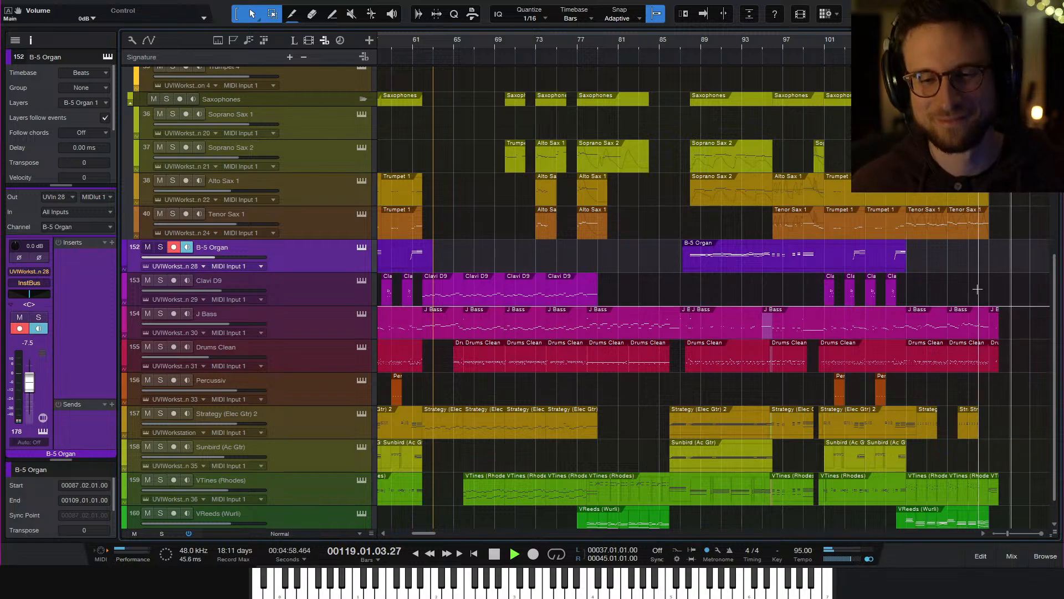
key("space")
scroll(989, 302, "down", 1)
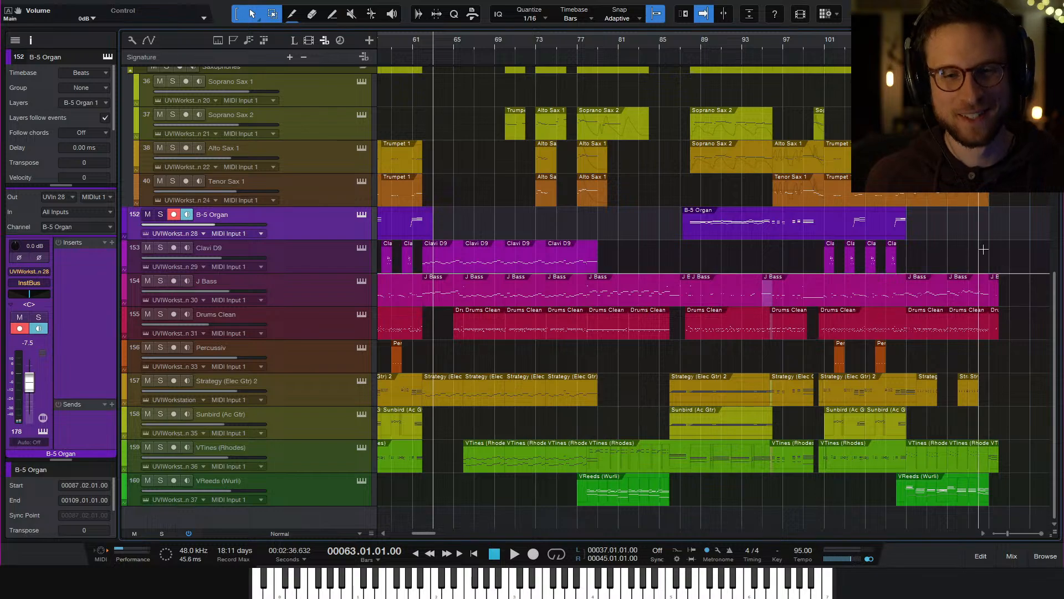
Zoom in around bar 95 and play the transition into bar 96
scroll(991, 260, "right", 5)
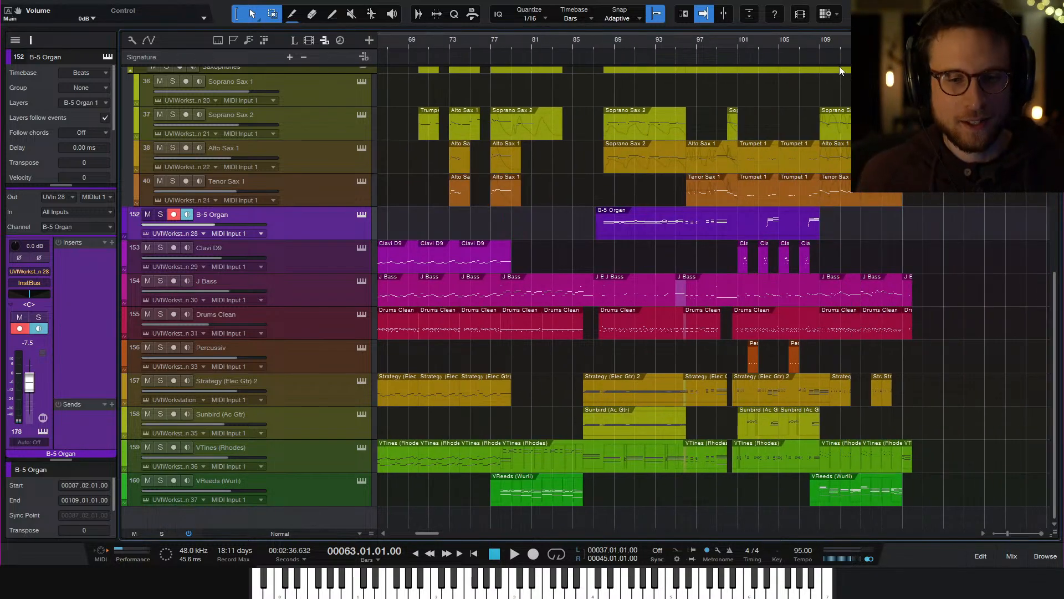
left_click(739, 42)
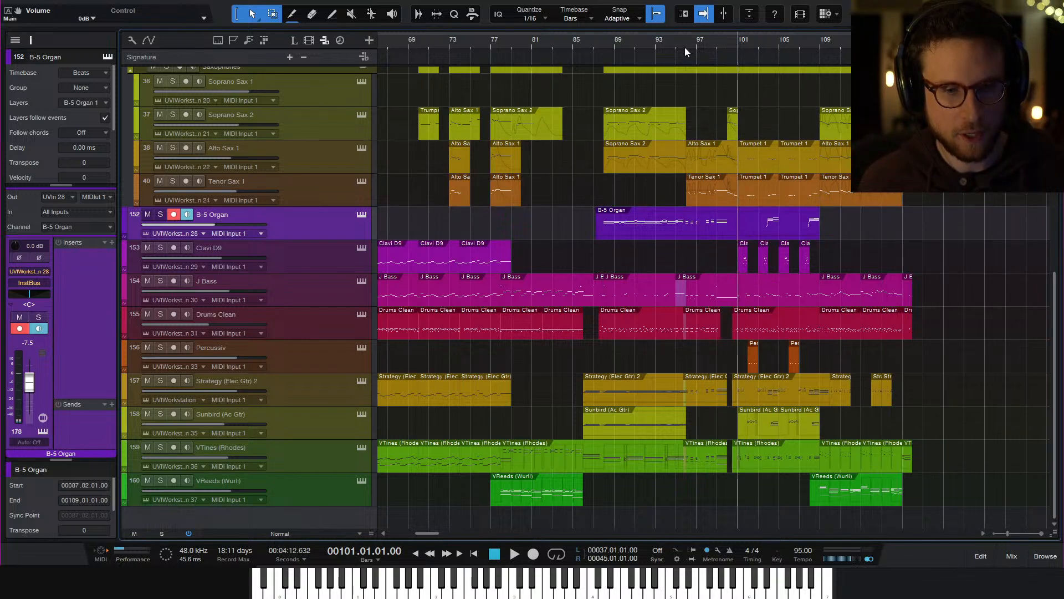
left_click(670, 42)
key("e")
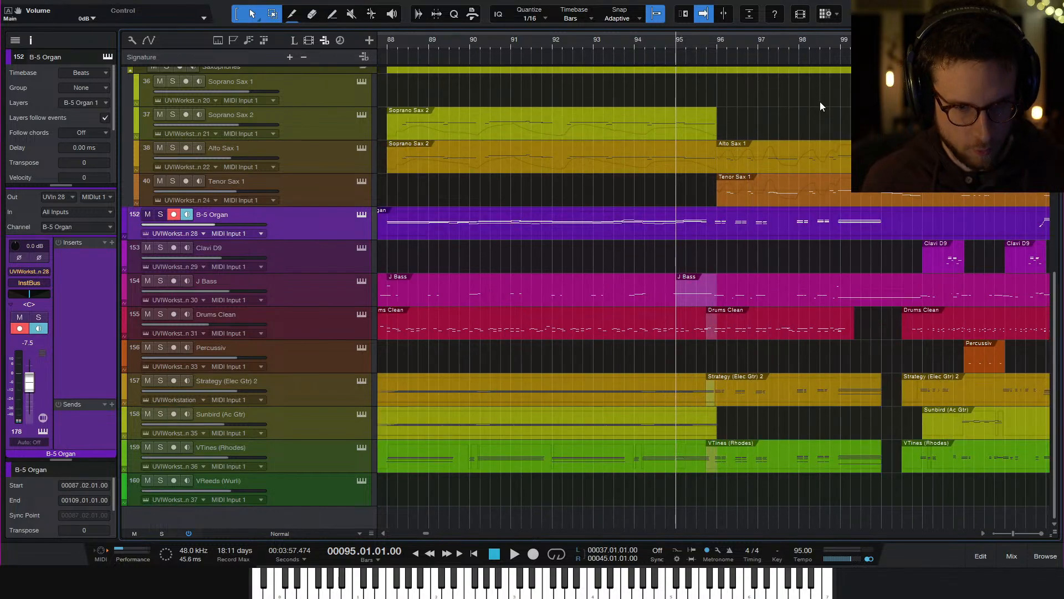
key("space")
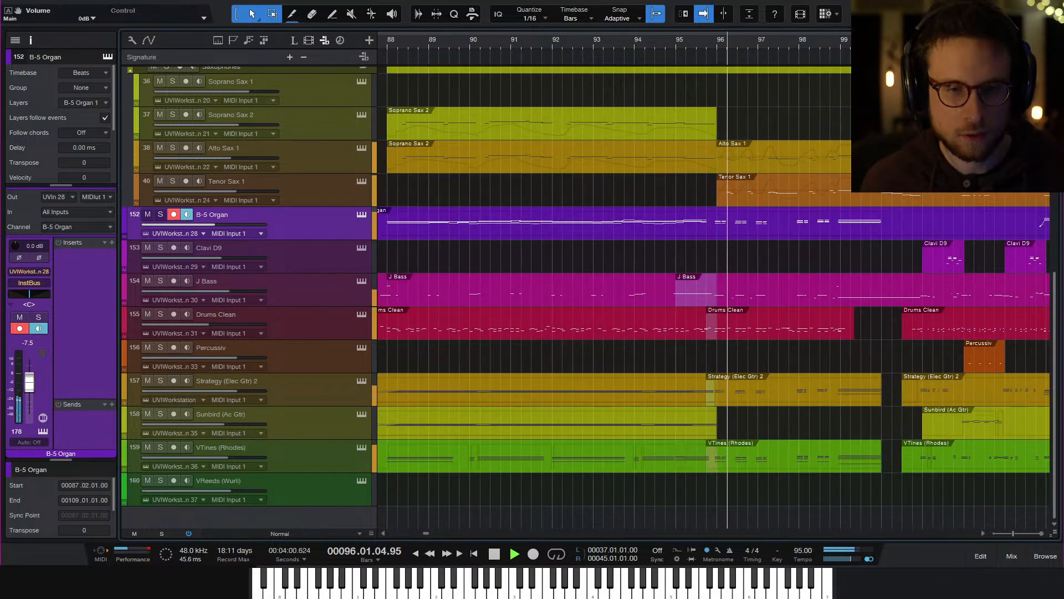
left_click(694, 42)
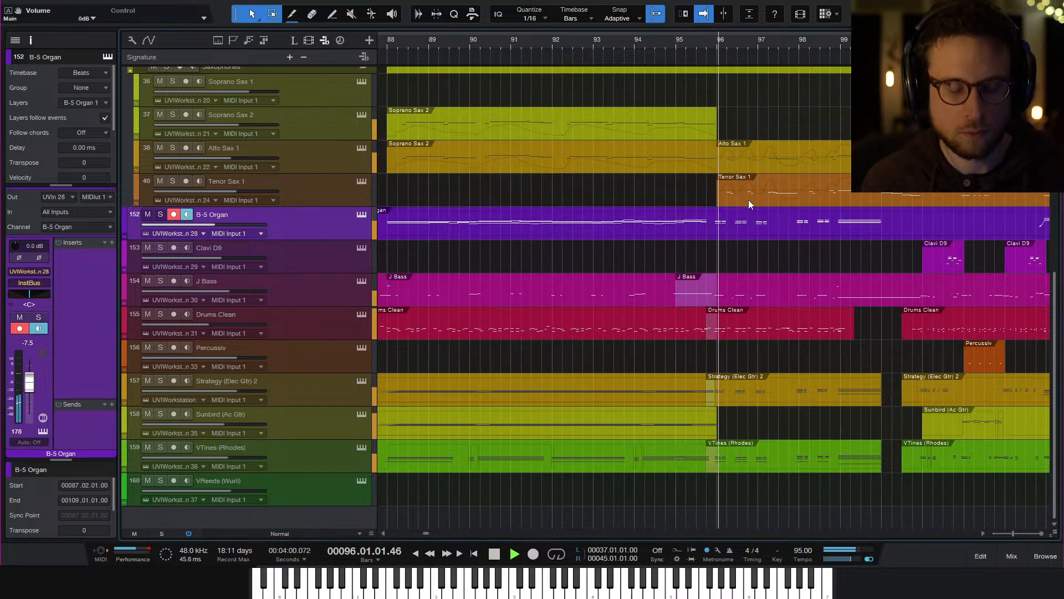
key("space")
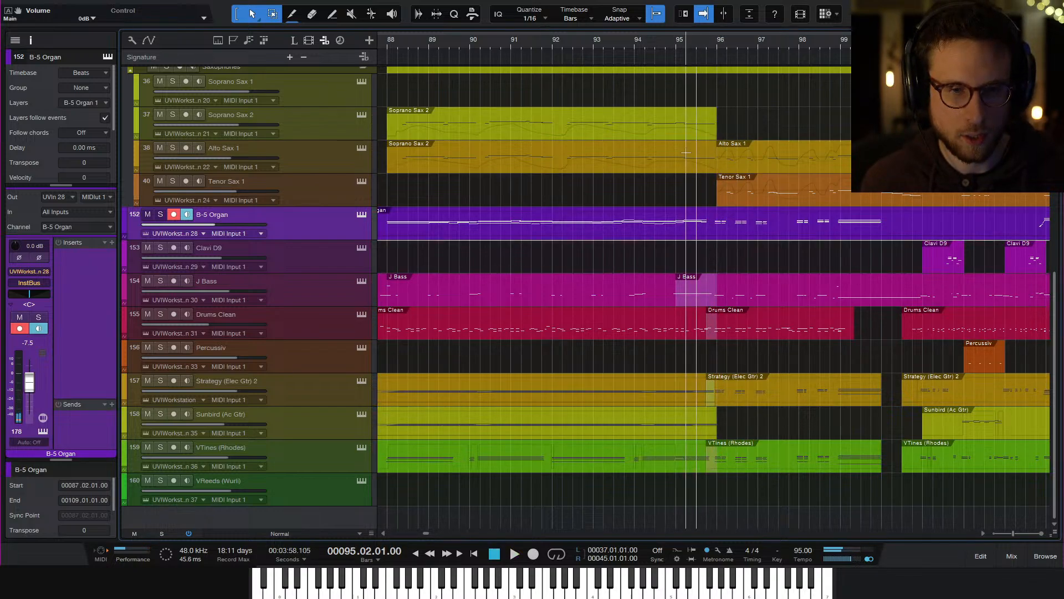
double_click(689, 400)
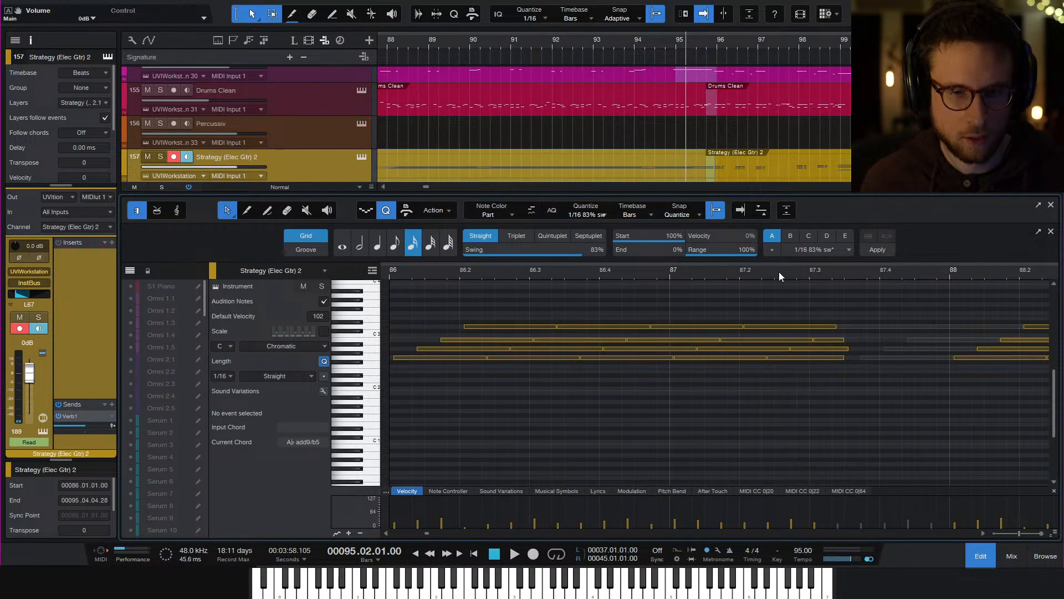
left_click(779, 271)
key("space")
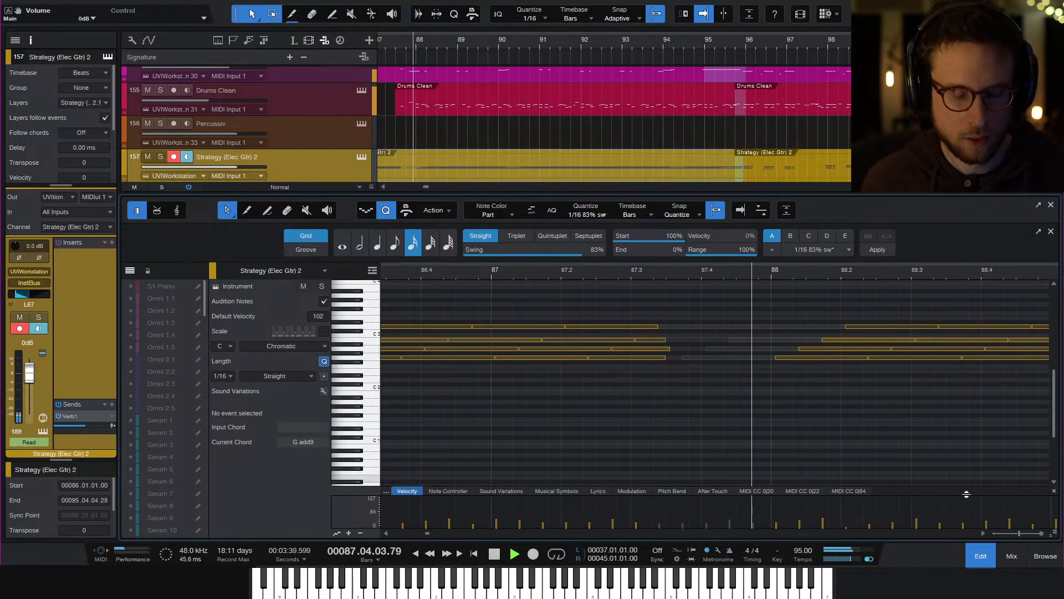
key("F2")
key("space")
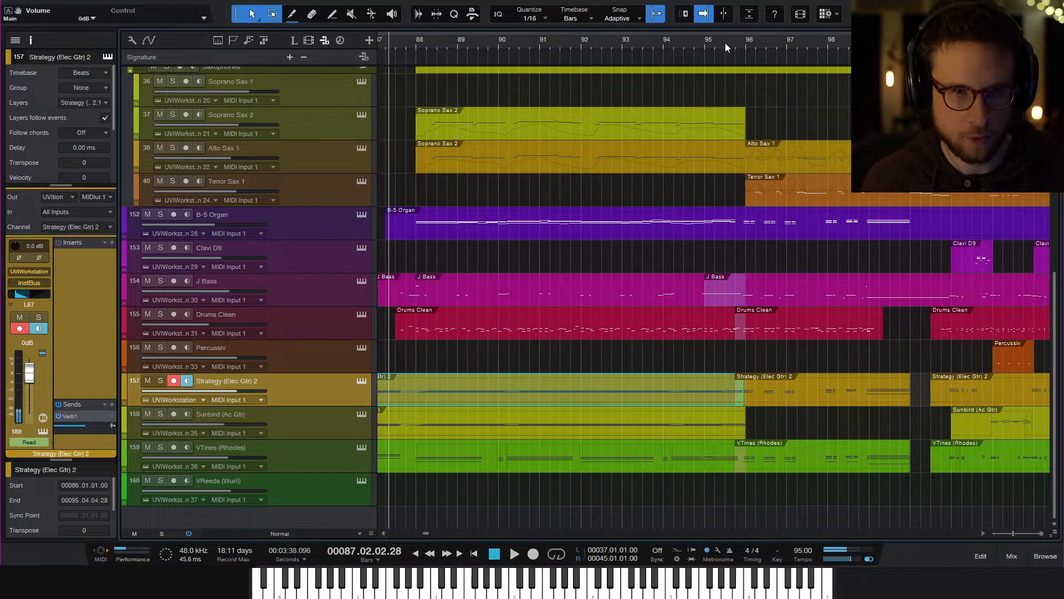
Shorten the last chord notes before bar 96 in the Strategy (Elec Gtr) 2 part to end at about 95.04.01, and play the result
left_click(726, 47)
double_click(724, 395)
key("space")
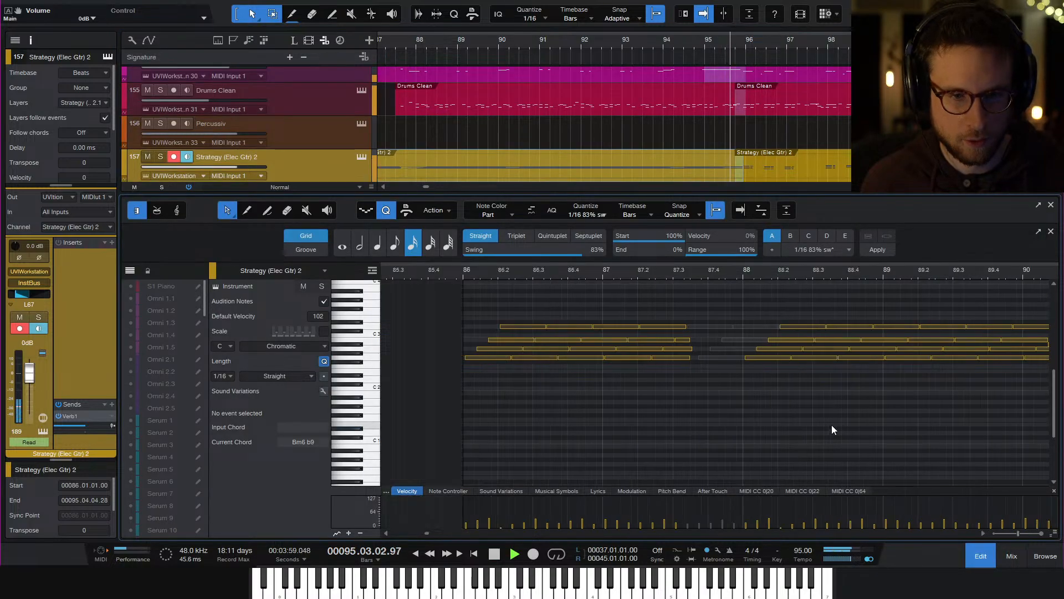
key("space")
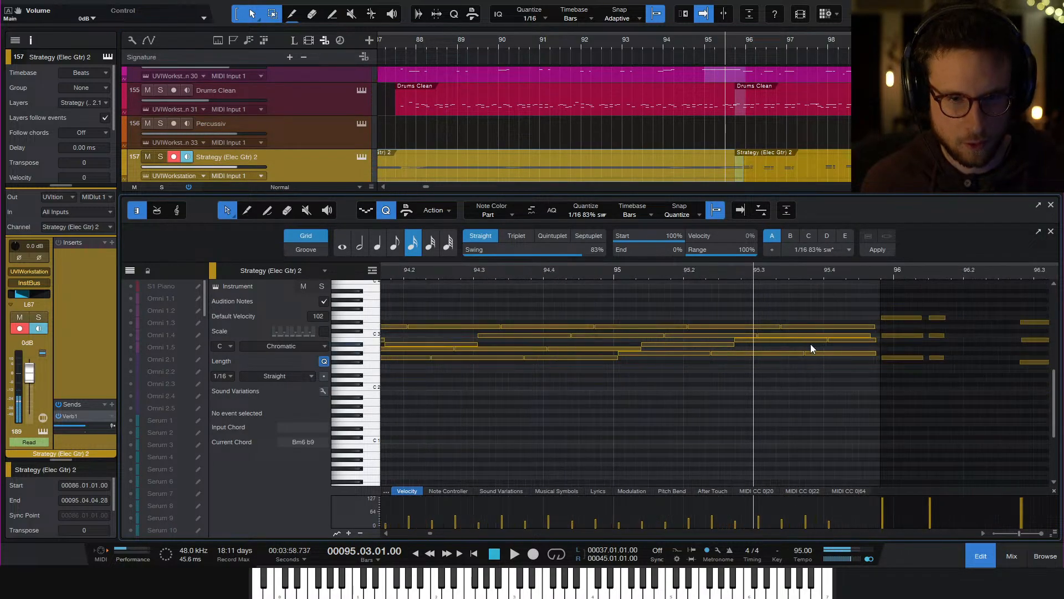
scroll(775, 333, "right", 2)
left_click_drag(694, 310, 709, 358)
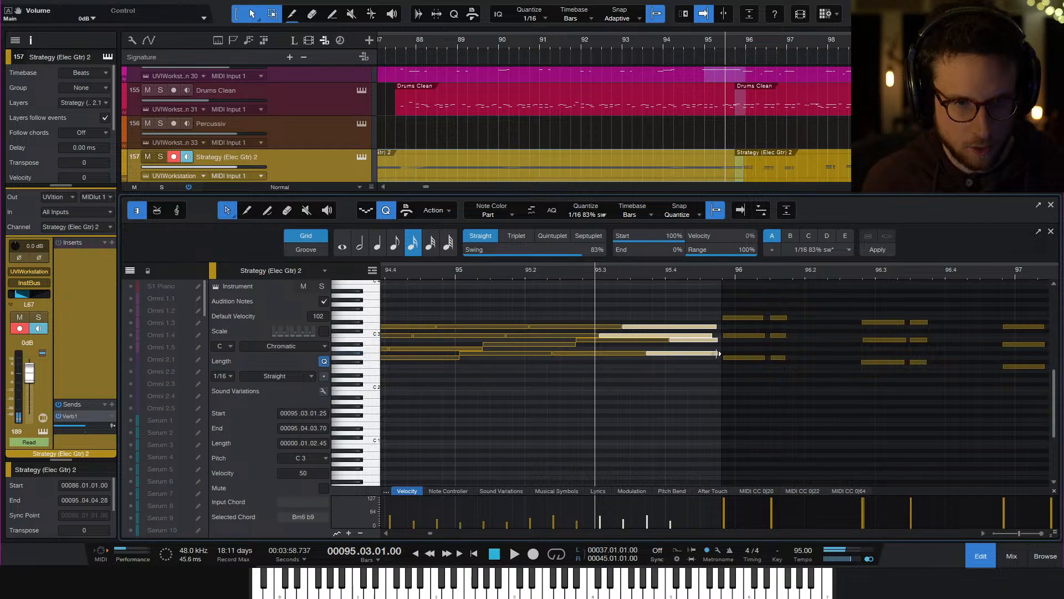
left_click(703, 346)
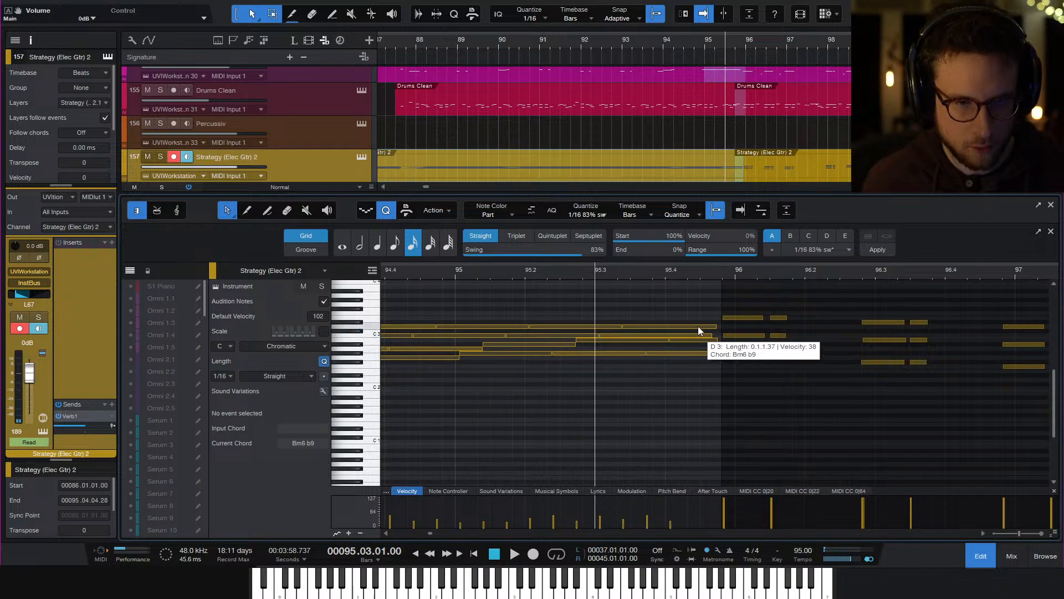
left_click_drag(713, 340, 670, 353)
key("space")
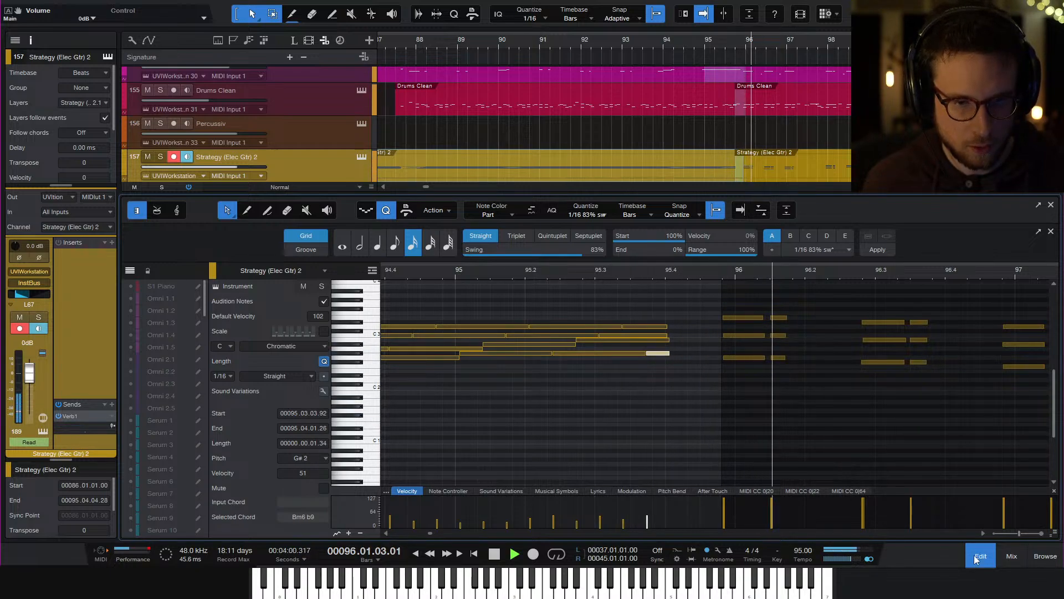
scroll(723, 161, "down", 1)
key("space")
Shorten the final chord notes before bar 96 in the Sunbird (Ac Gtr) part to end at about 95.04.01
left_click(723, 175)
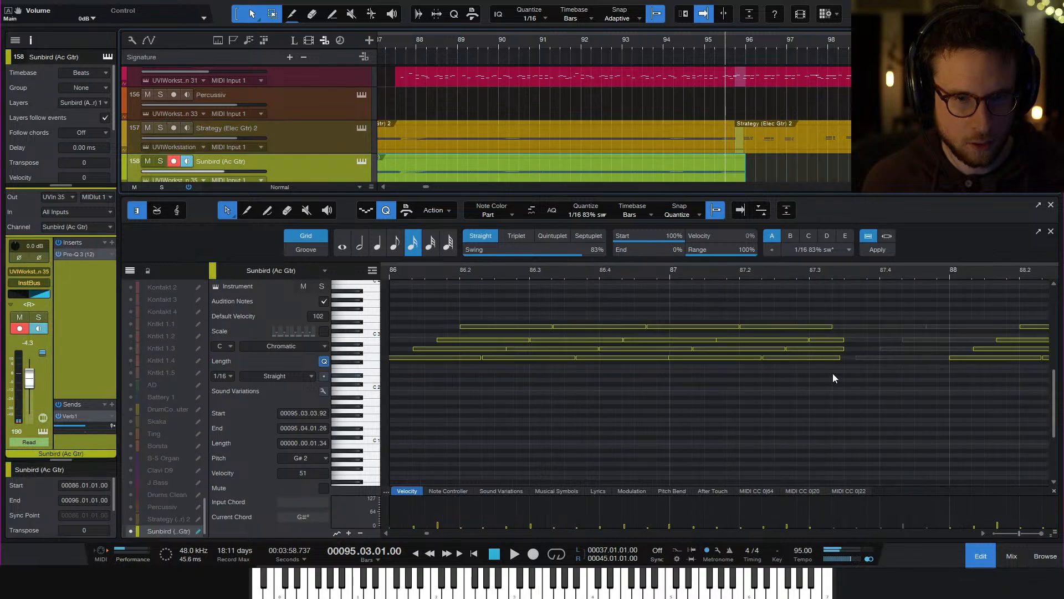
scroll(826, 374, "right", 4)
key("w")
scroll(813, 373, "right", 2)
key("w")
scroll(808, 371, "left", 3)
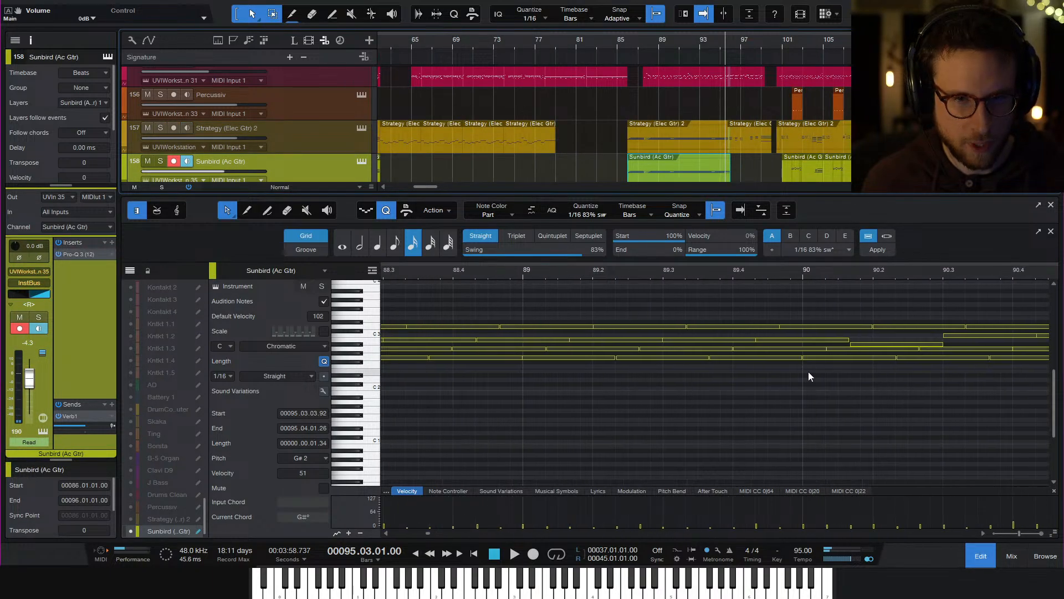
left_click(823, 391)
key("w")
key("w")
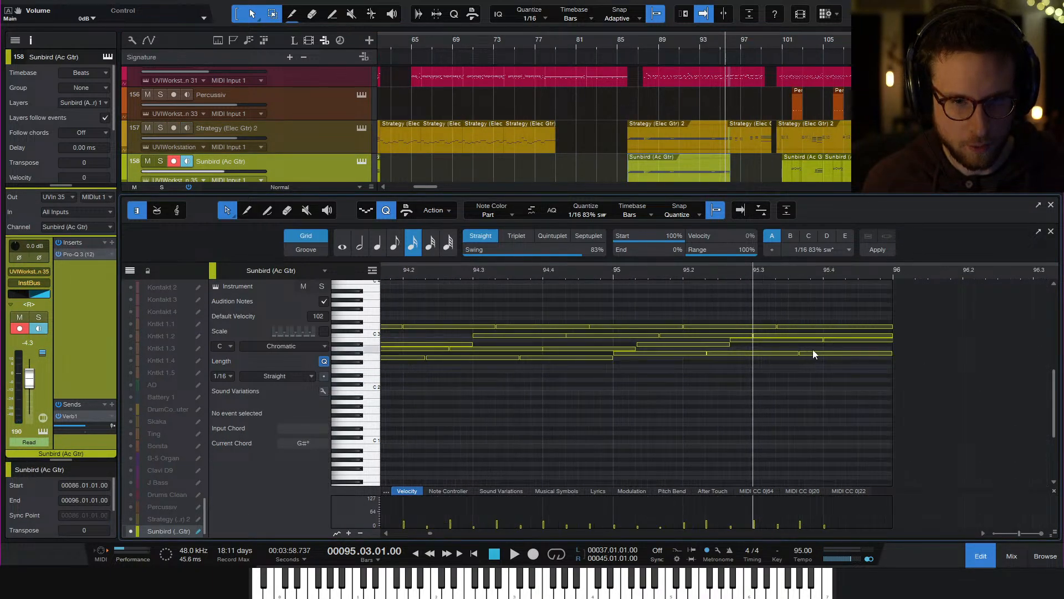
key("e")
left_click_drag(707, 317, 726, 353)
double_click(703, 339)
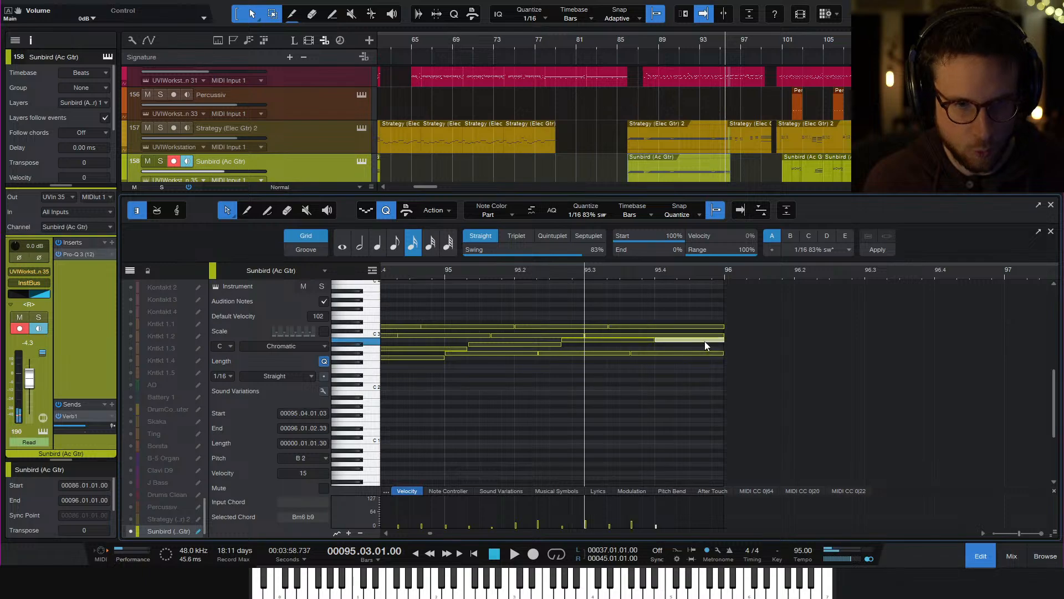
left_click_drag(723, 353, 655, 354)
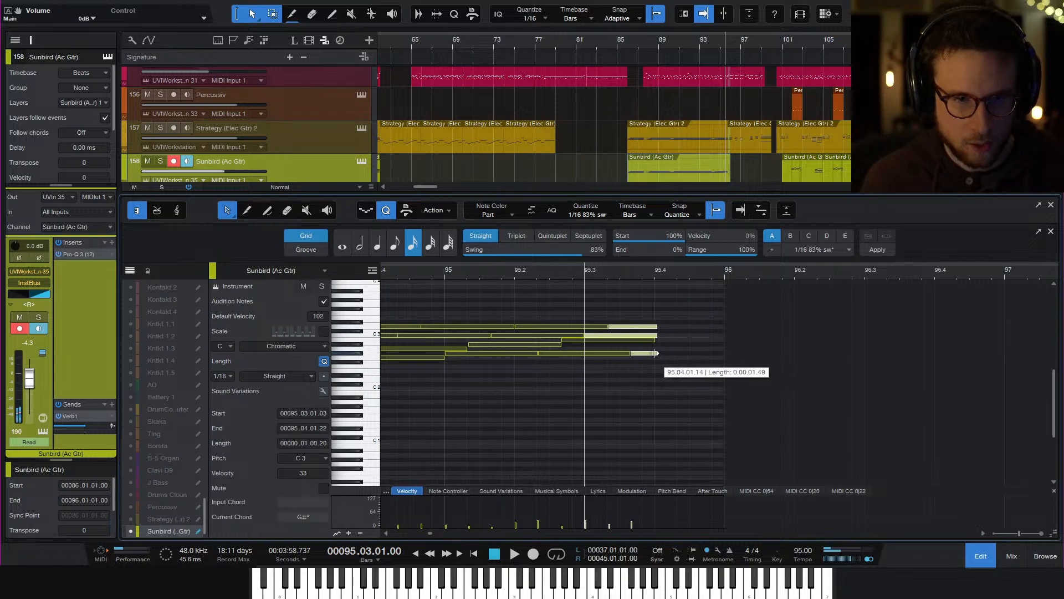
Play the transition from bar 95 to about bar 101 and close the note editor
key("space")
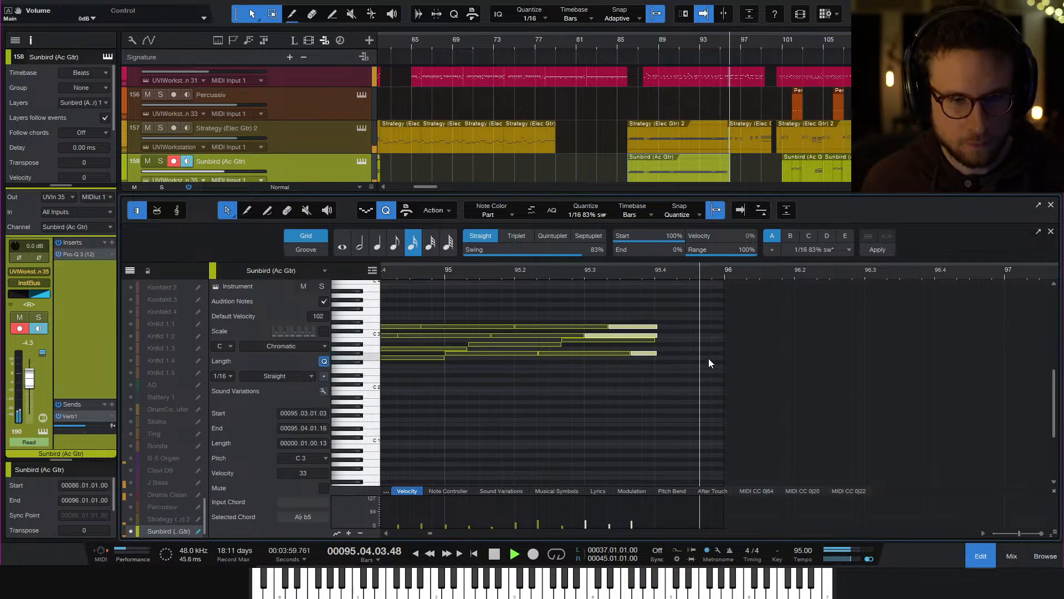
key("F2")
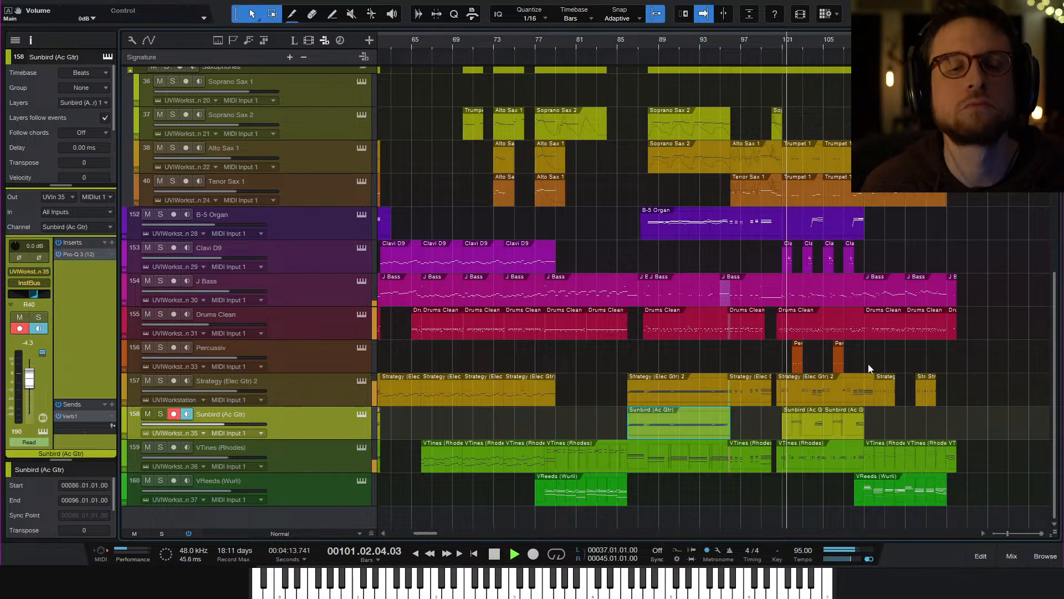
key("space")
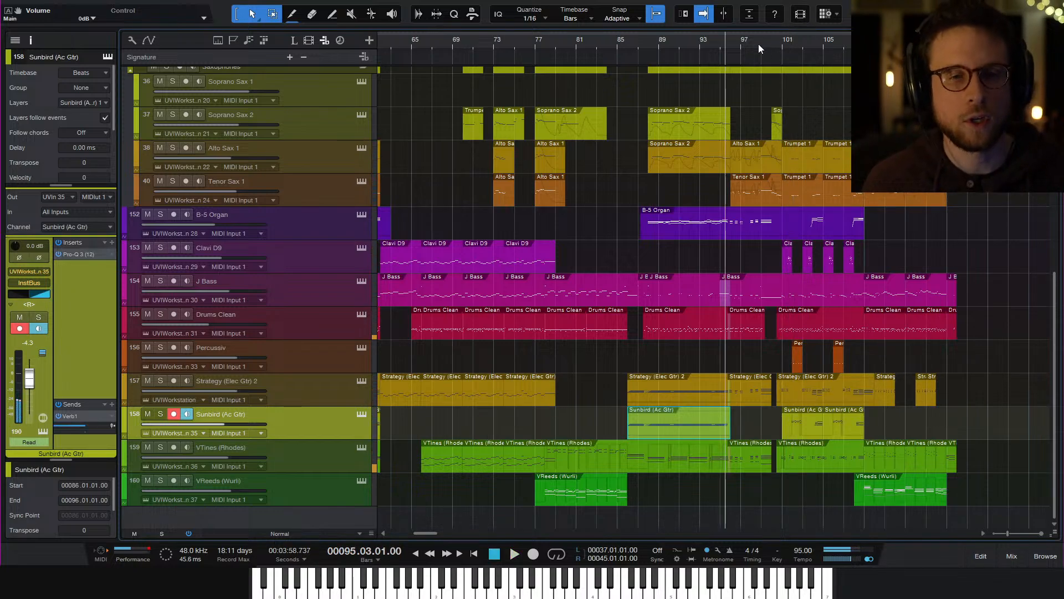
Go back to the first section and play the passage from bar 36 for comparison with bar 99
left_click(757, 45)
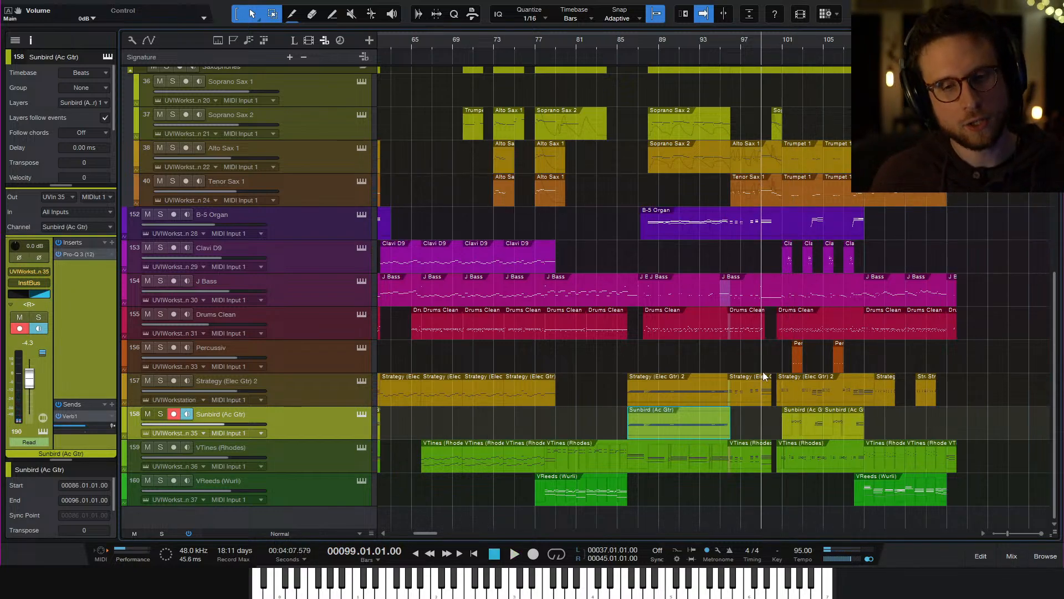
scroll(770, 369, "left", 6)
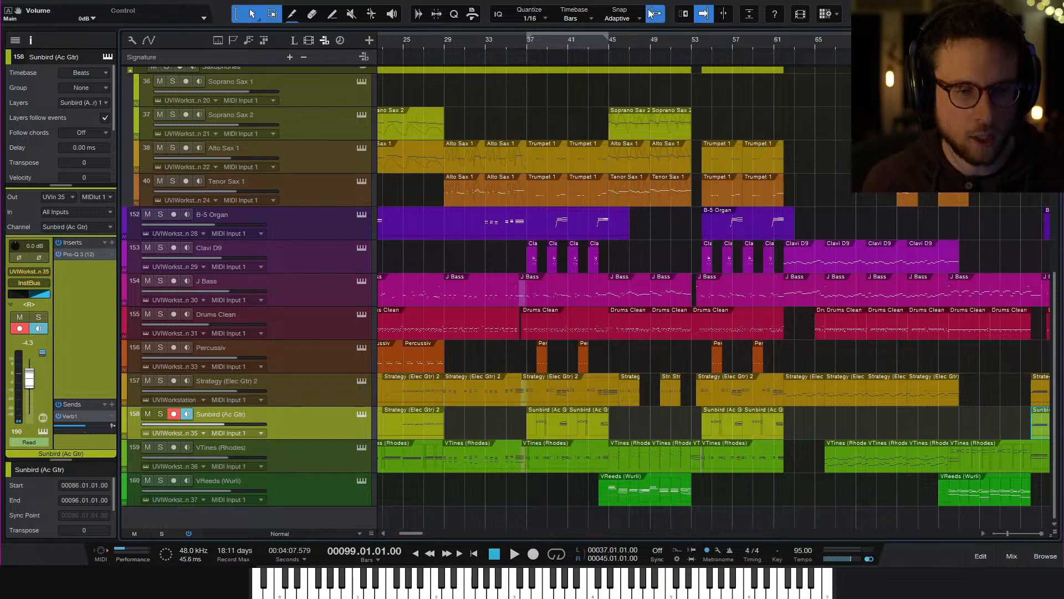
scroll(563, 99, "left", 2)
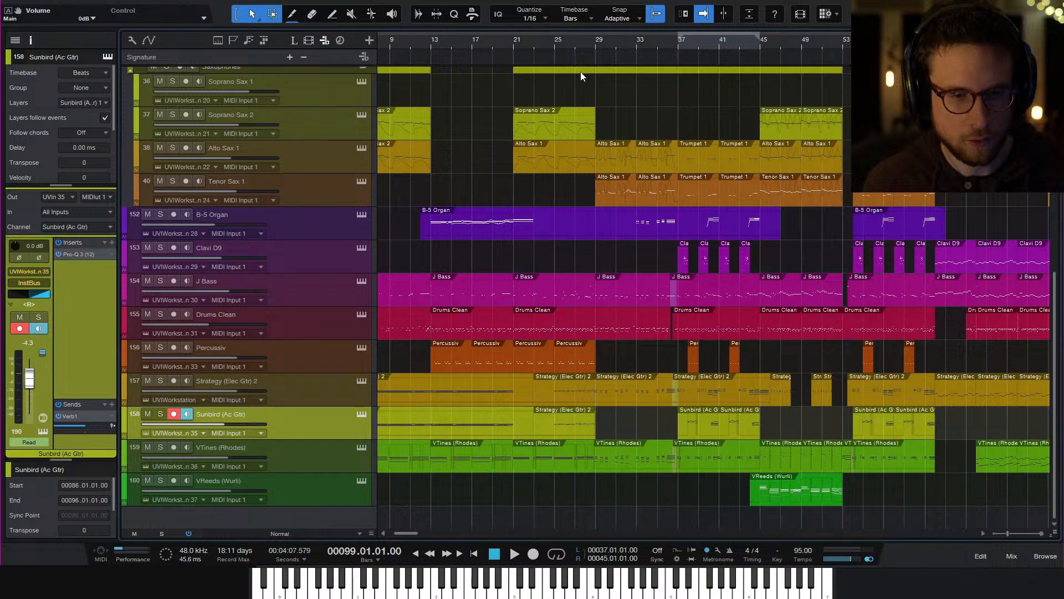
scroll(581, 72, "left", 1)
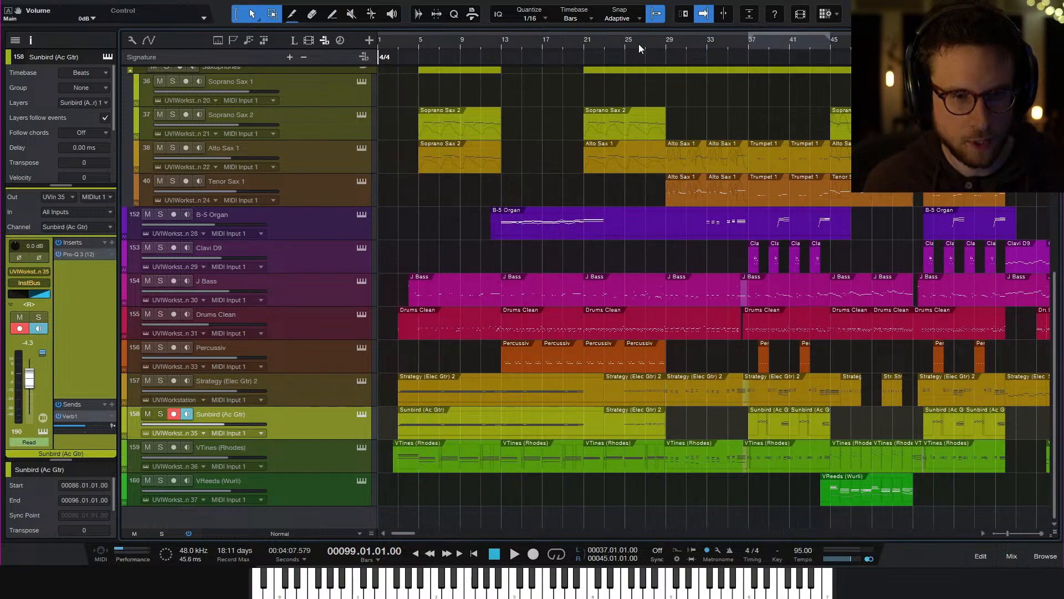
left_click(650, 45)
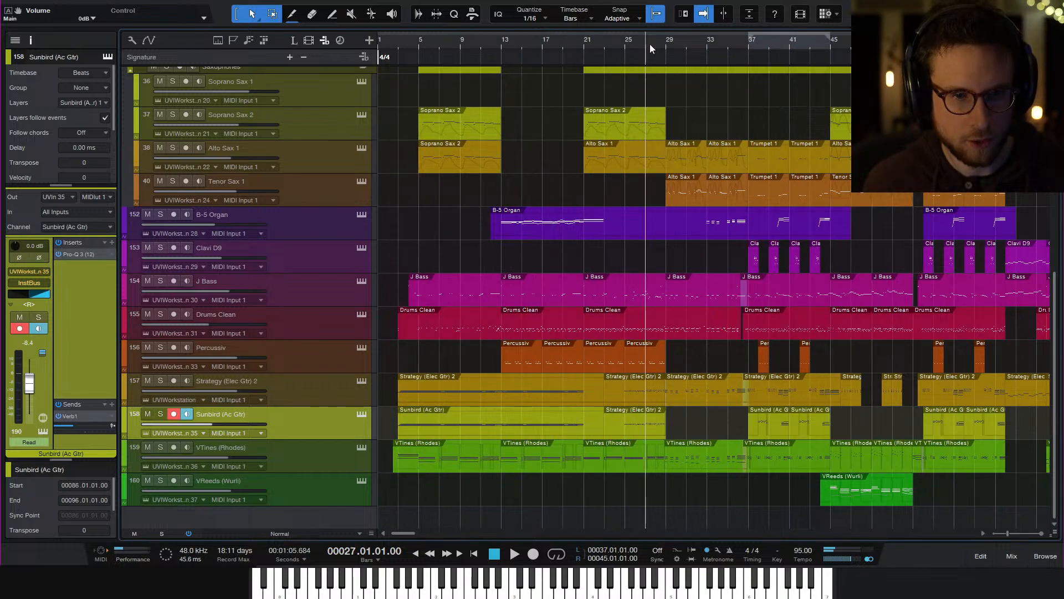
left_click(734, 39)
key("space")
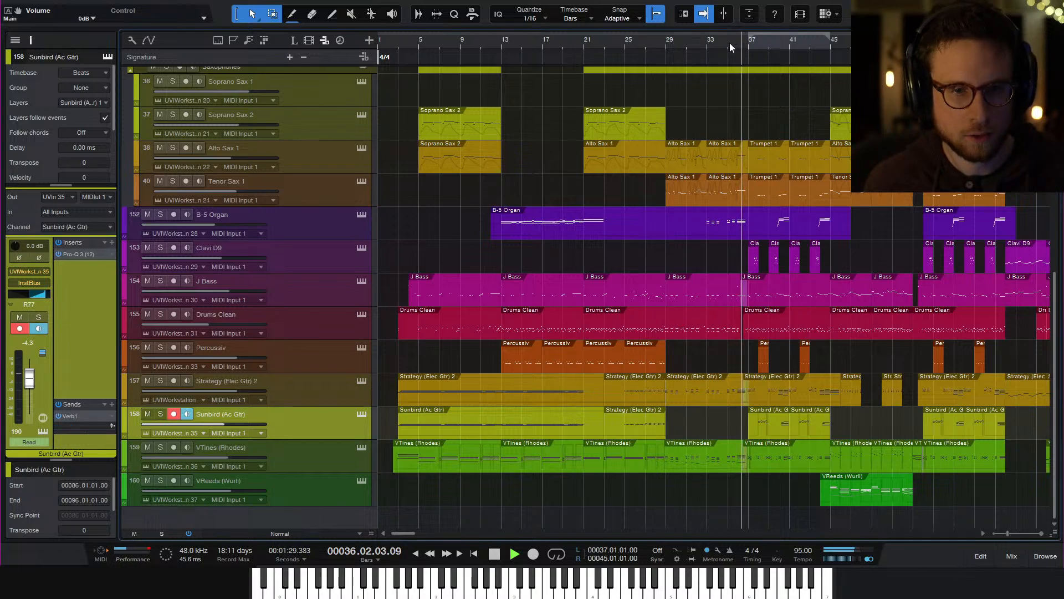
key("space")
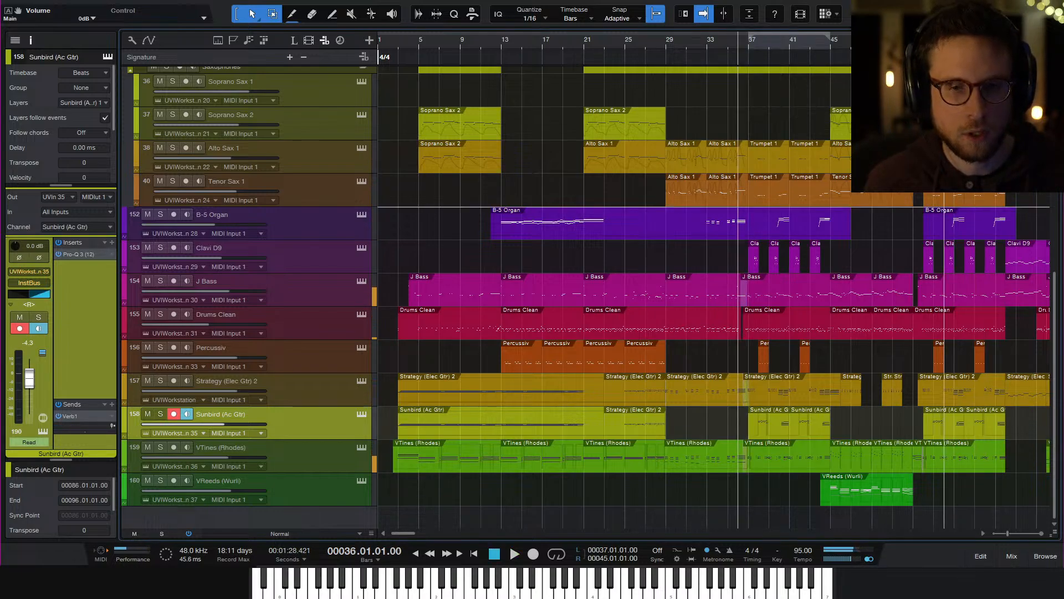
Return to bar 99, zoom in around it, and listen to the break in the drums
scroll(825, 167, "right", 10)
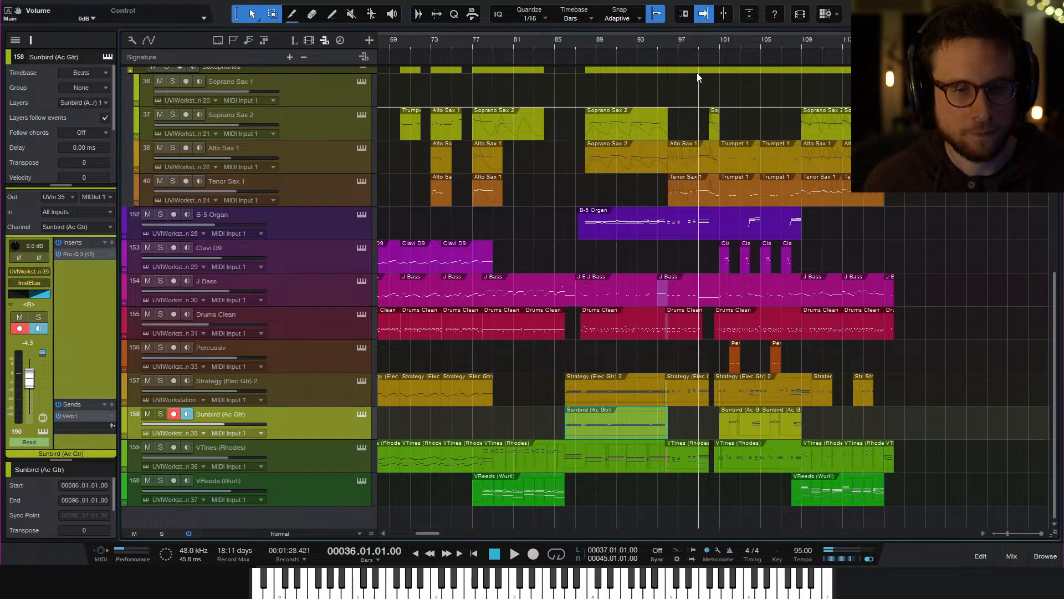
left_click(698, 42)
key("e")
key("e")
key("e")
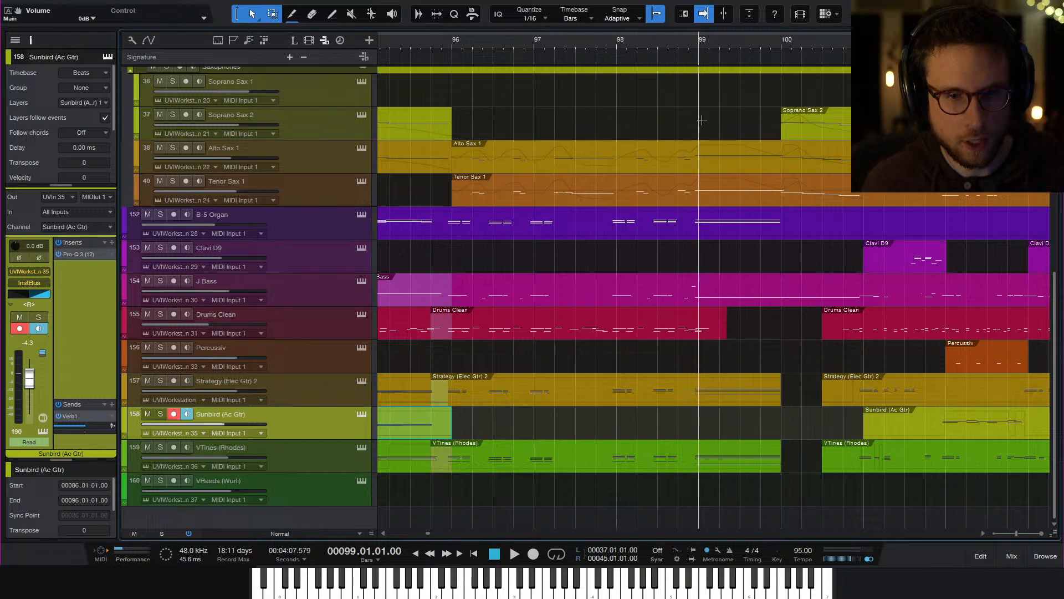
key("space")
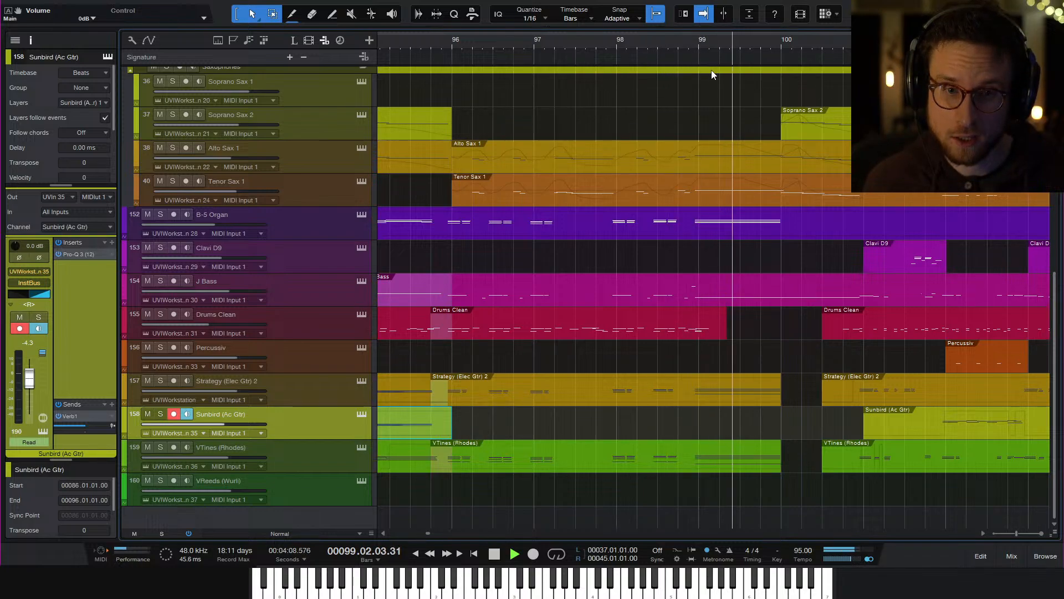
key("space")
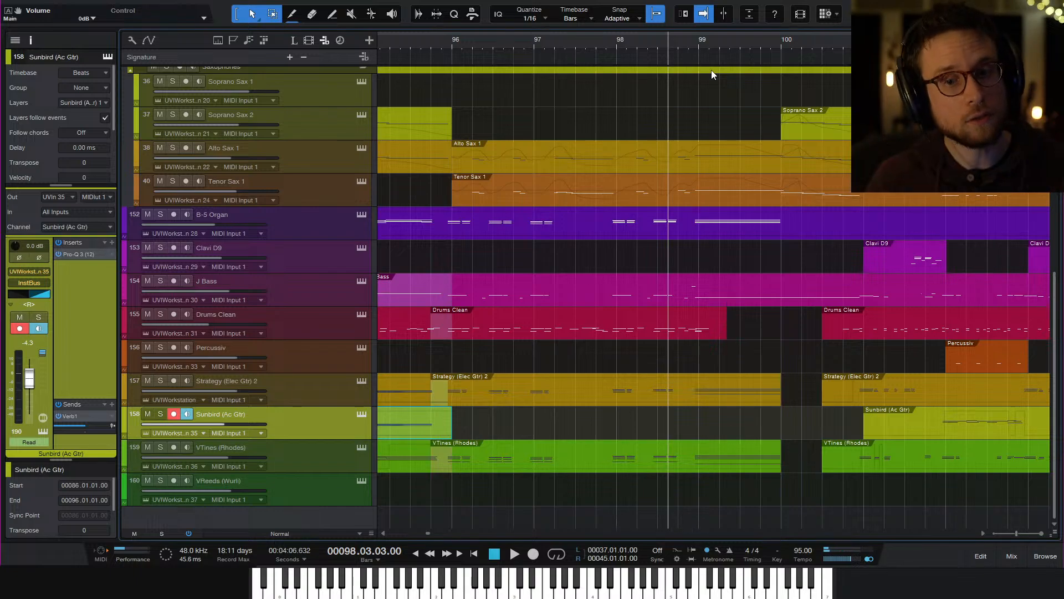
Open the Drums Clean notes around bar 99 and extend the earlier drum part's end to bar 100
double_click(852, 328)
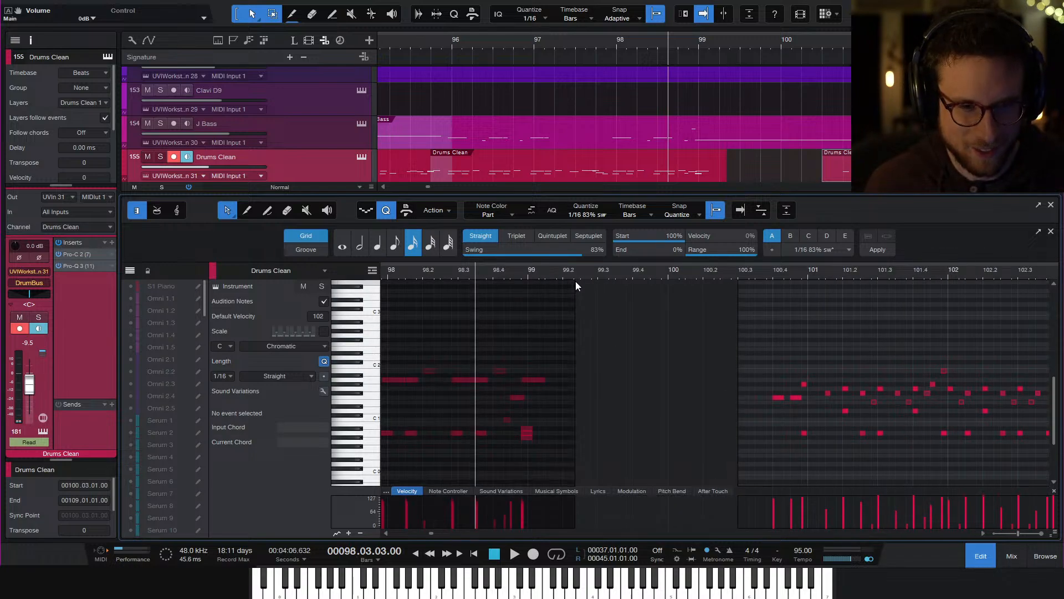
left_click_drag(575, 281, 667, 308)
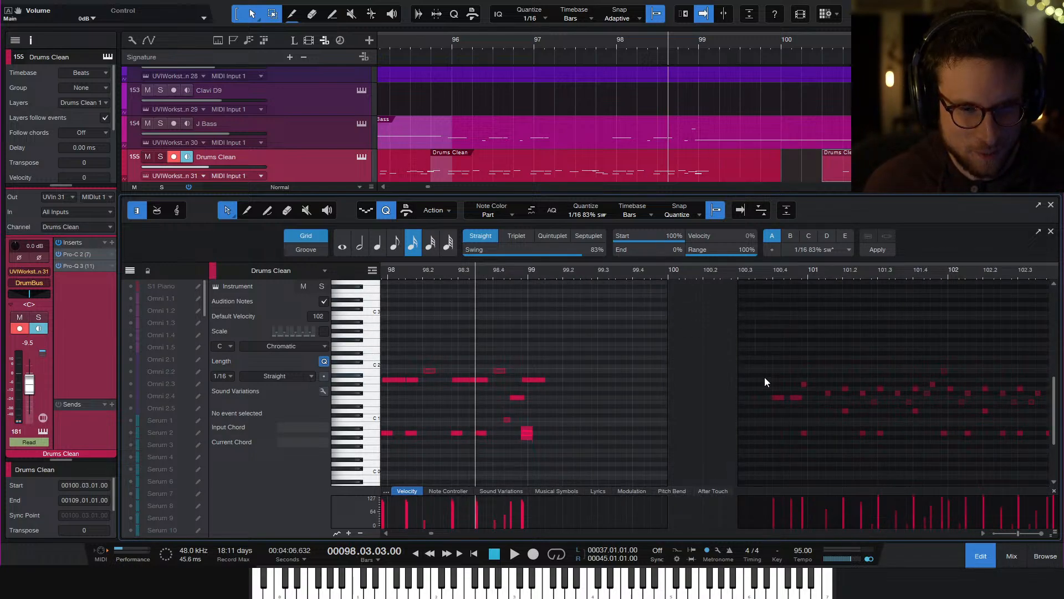
Cut the three pickup notes starting at 100.04.01 in Drums Clean and paste them into the extended part at 99.03.01
left_click_drag(769, 380, 793, 410)
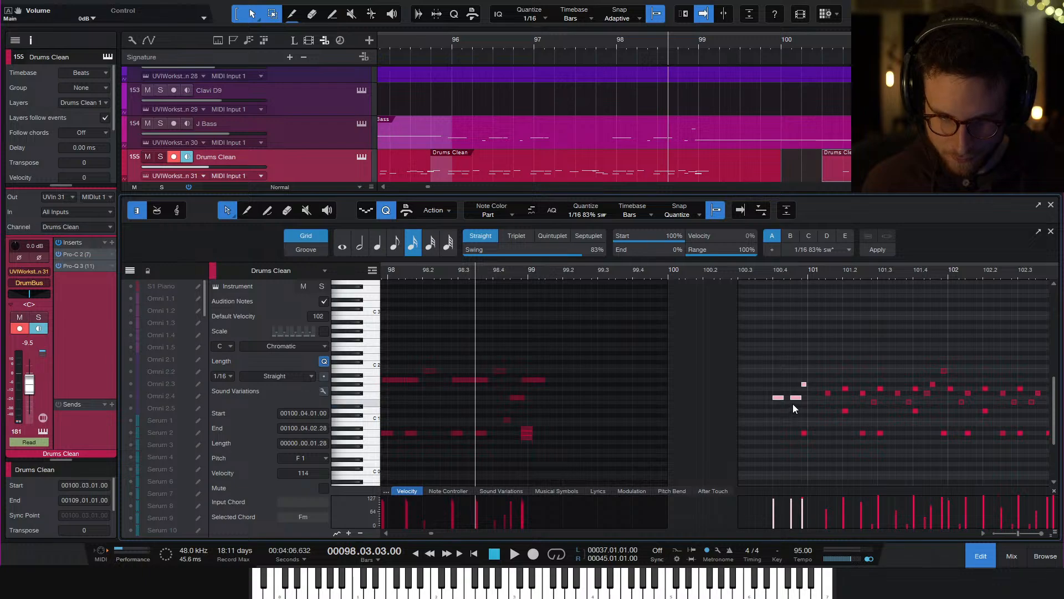
key("Delete")
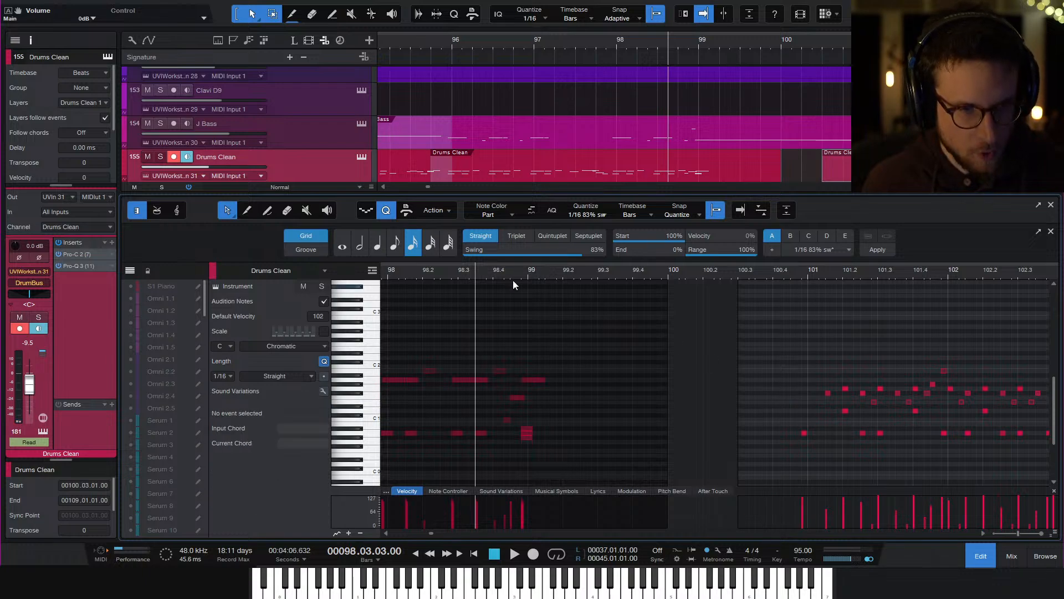
left_click(597, 275)
key("ctrl+v")
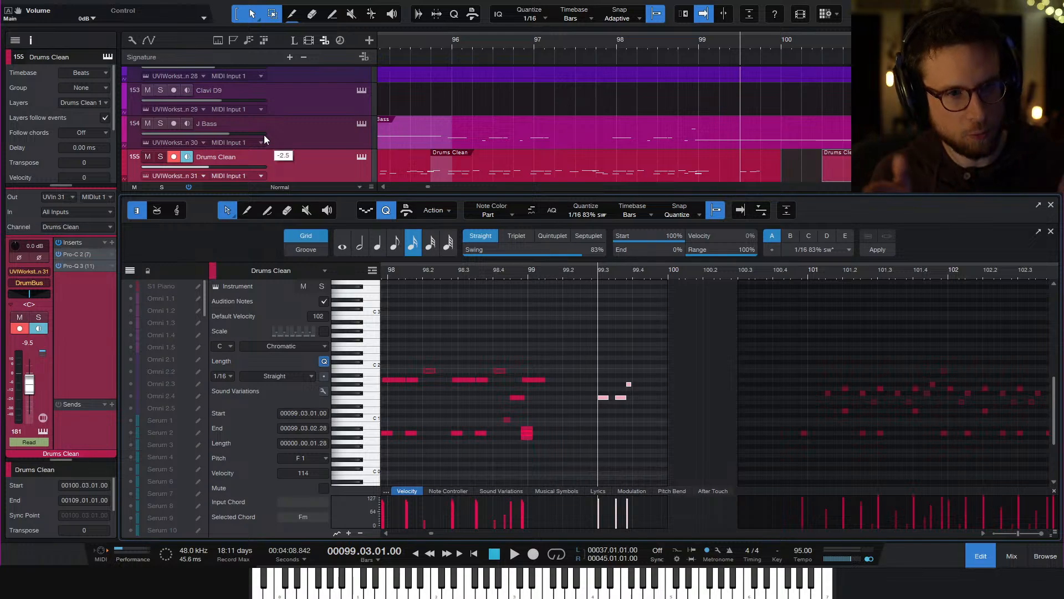
Shift the pasted three-note drum fill one beat forward to start at 99.04.01
mouse_move(264, 137)
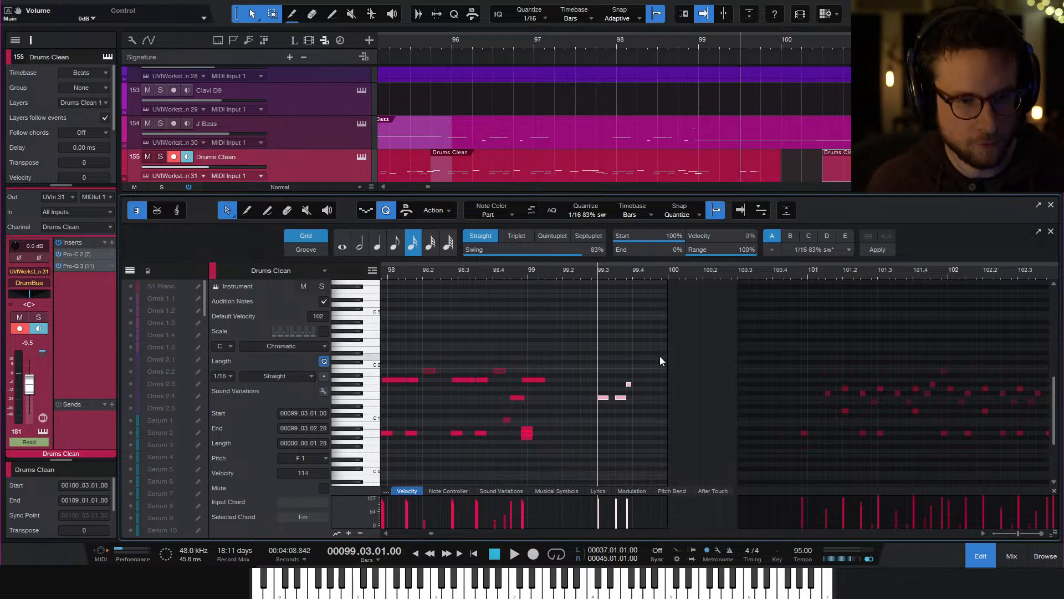
mouse_move(621, 399)
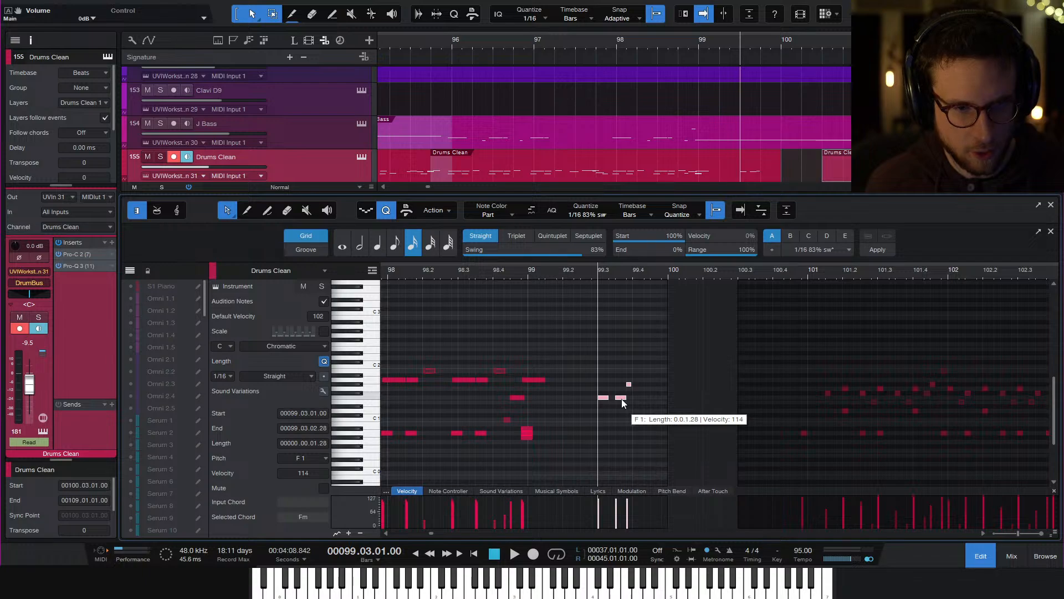
left_click_drag(620, 398, 658, 398)
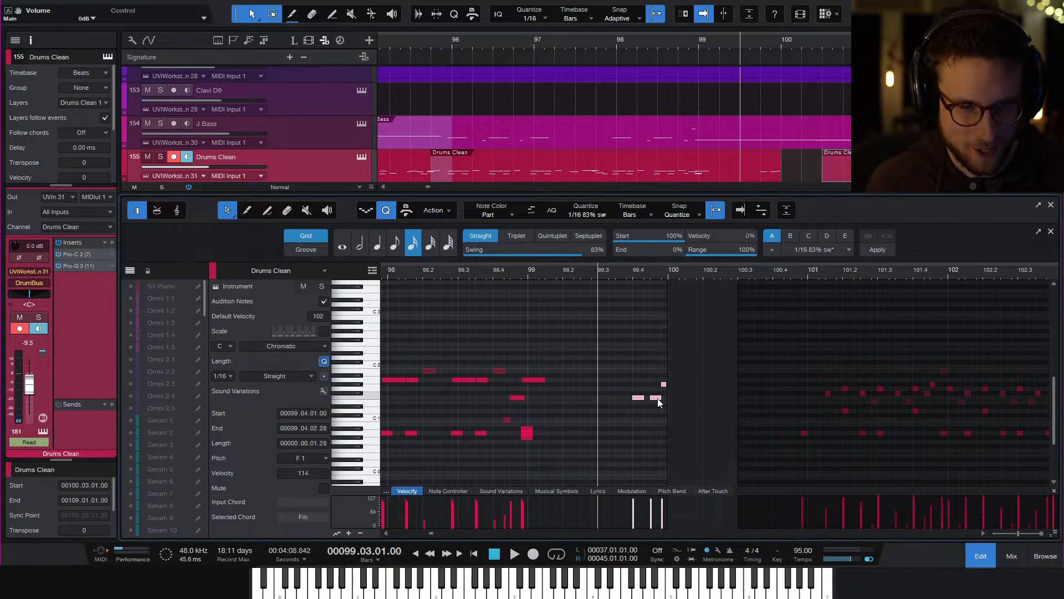
left_click(630, 351)
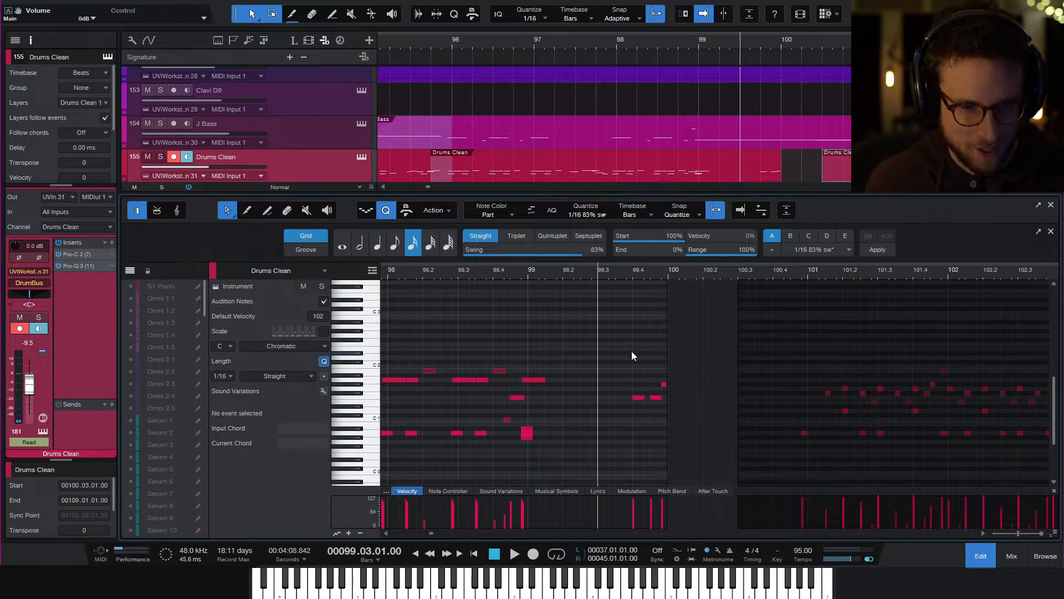
Play the drum fill from just before bar 99 and delete its final G#1 note
left_click(505, 271)
key("space")
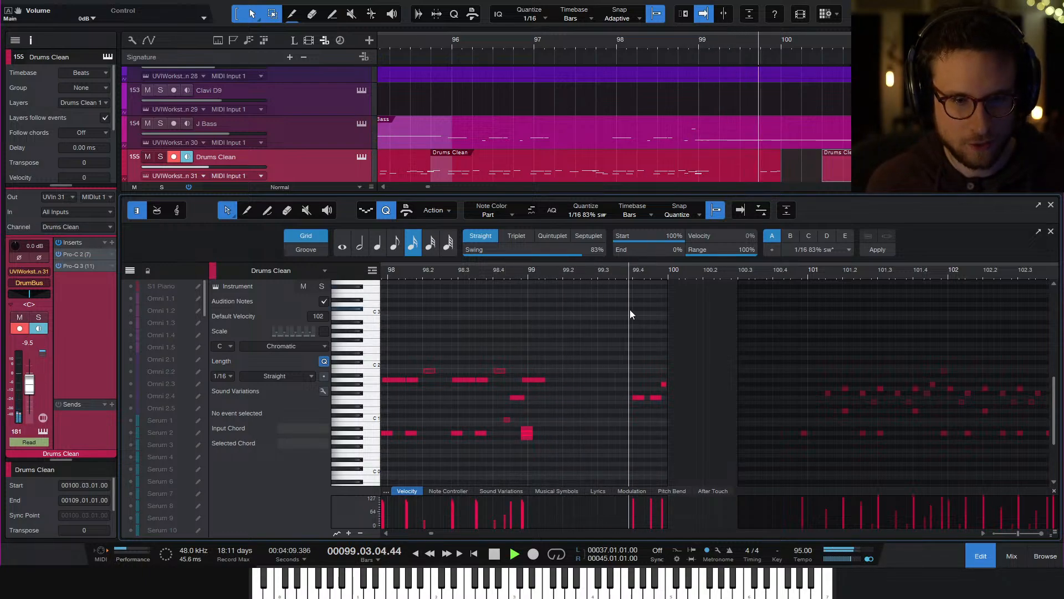
key("space")
left_click(664, 384)
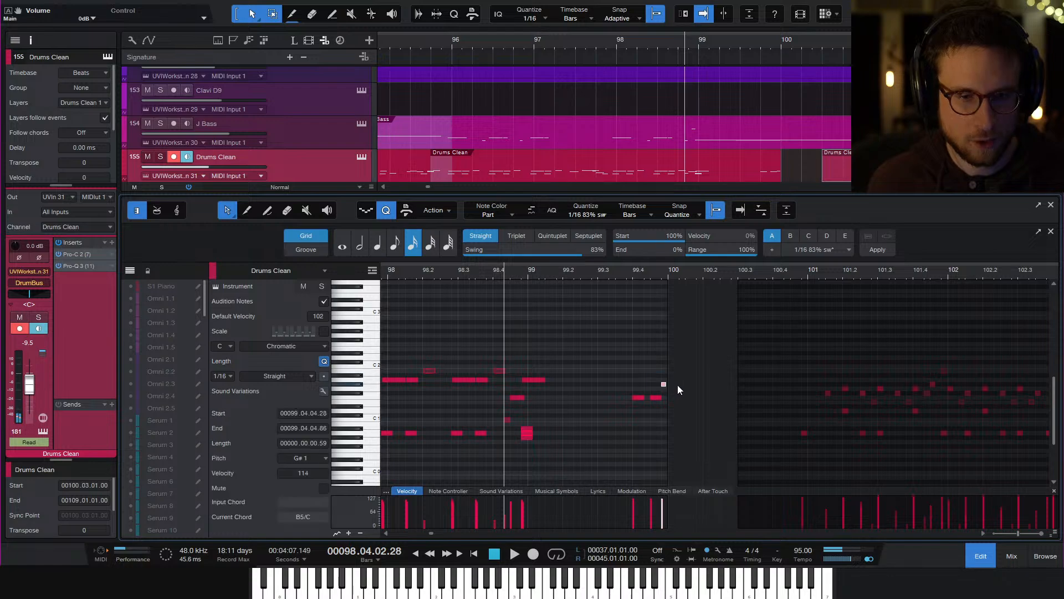
left_click(654, 317)
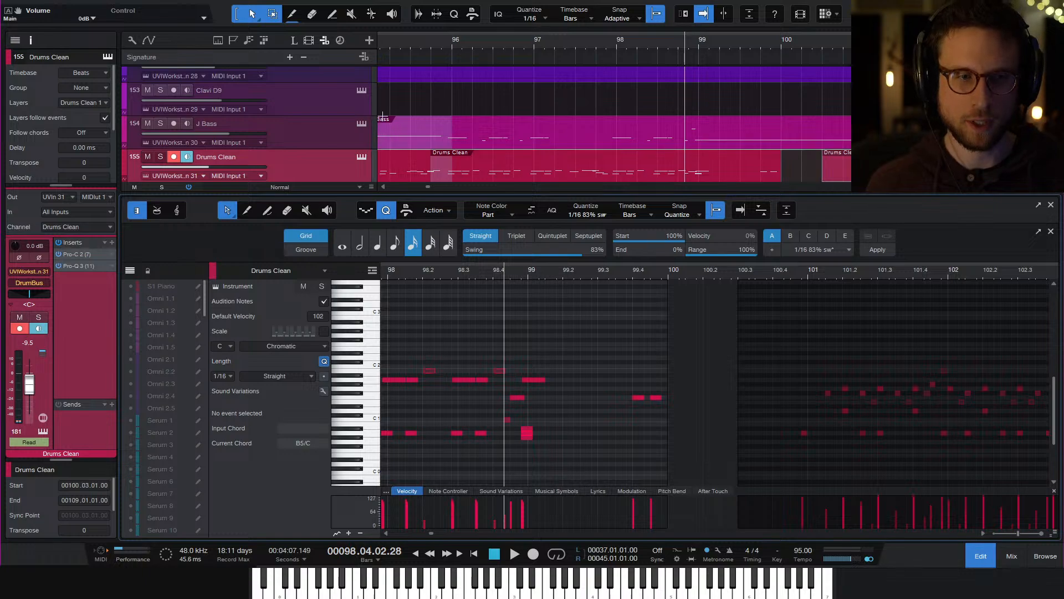
Play the shortened drum fill again from 98.04.02 and close the note editor
scroll(716, 145, "left", 5)
scroll(717, 145, "right", 3)
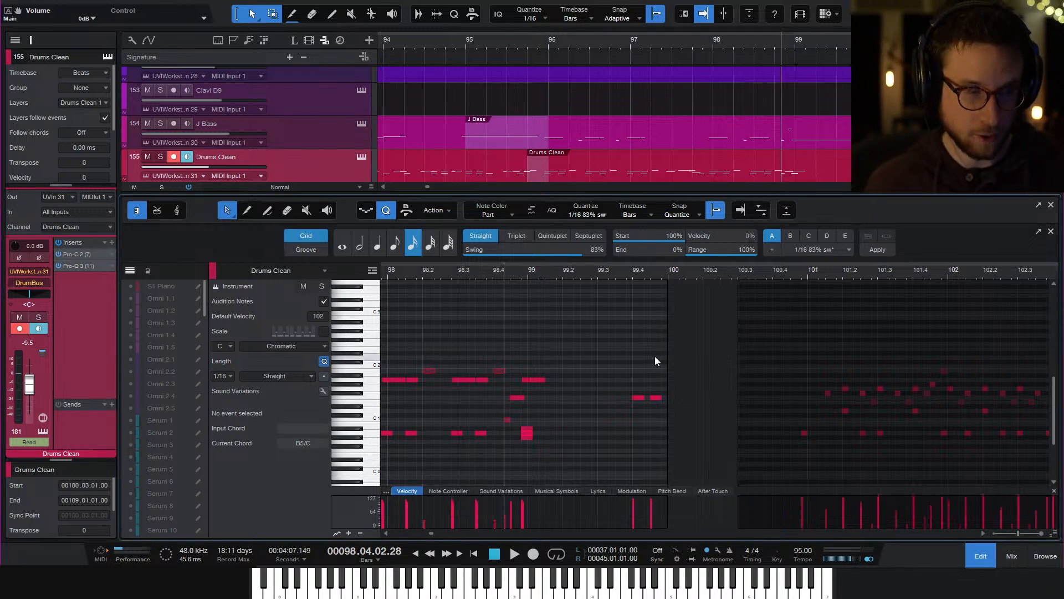
key("space")
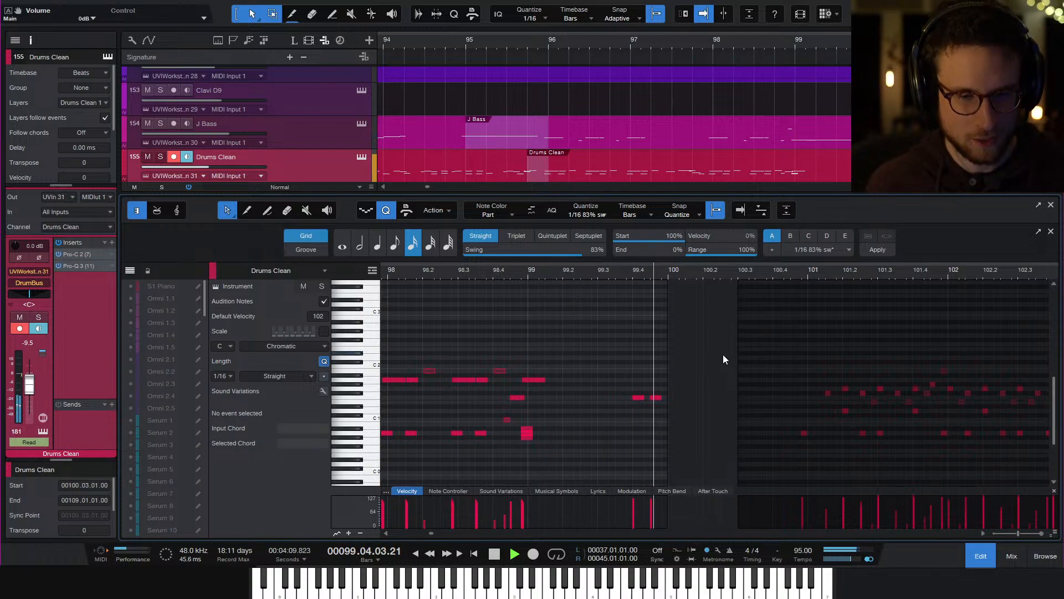
key("space")
key("F2")
scroll(820, 232, "right", 3)
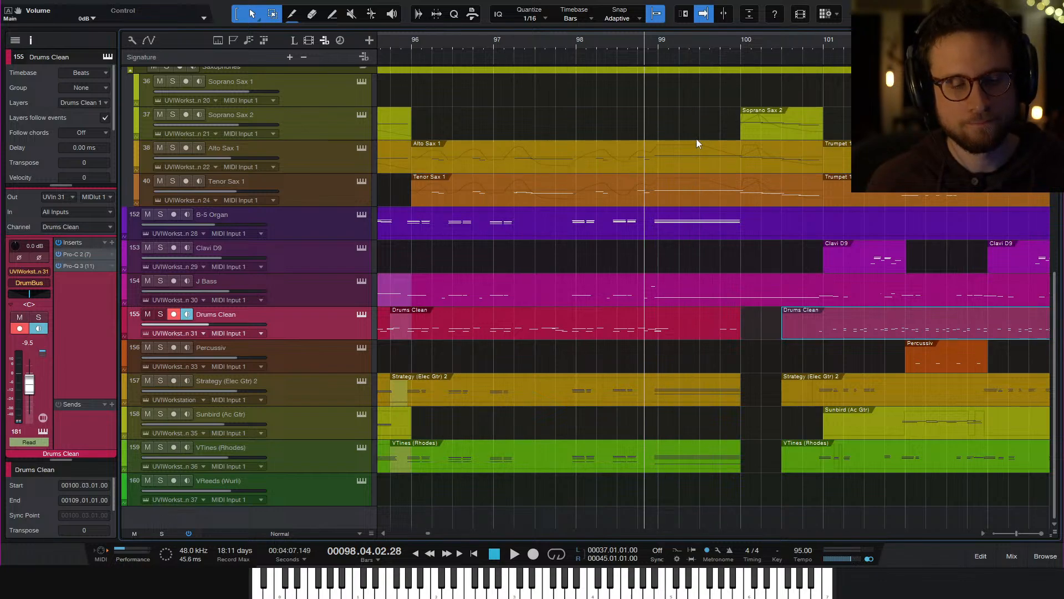
Open the Tenor Sax 1 part from bar 96 and the overlapping Trumpet 1, 2 and 3 parts together for note editing
double_click(704, 177)
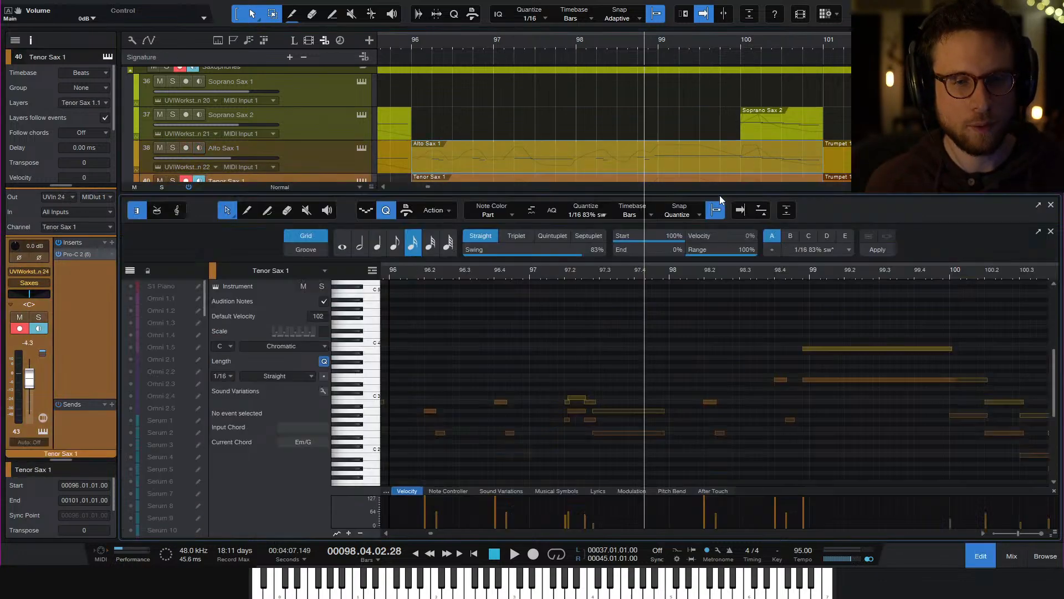
scroll(892, 337, "right", 5)
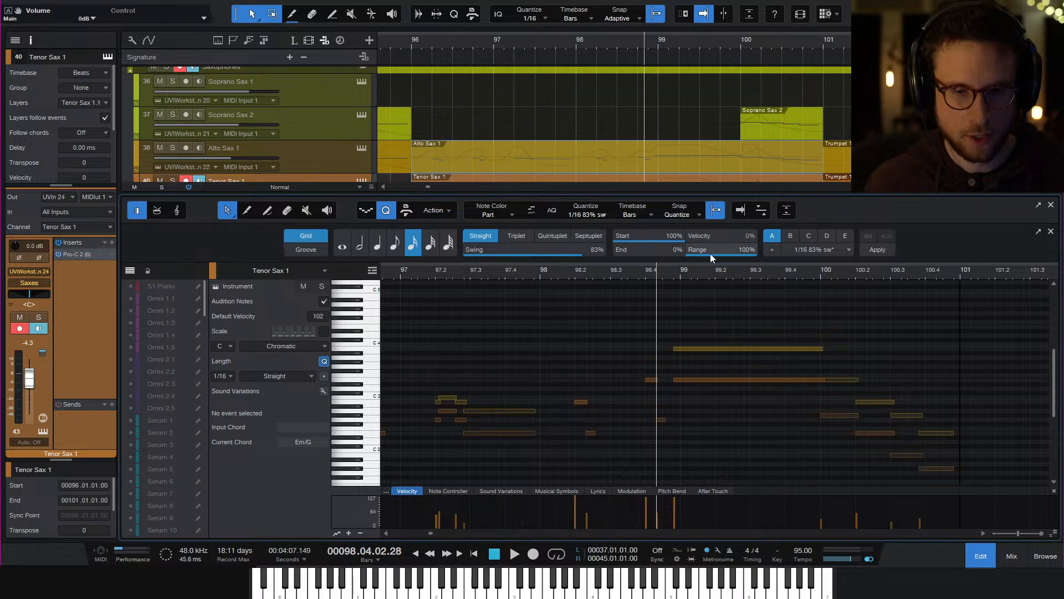
scroll(736, 156, "up", 6)
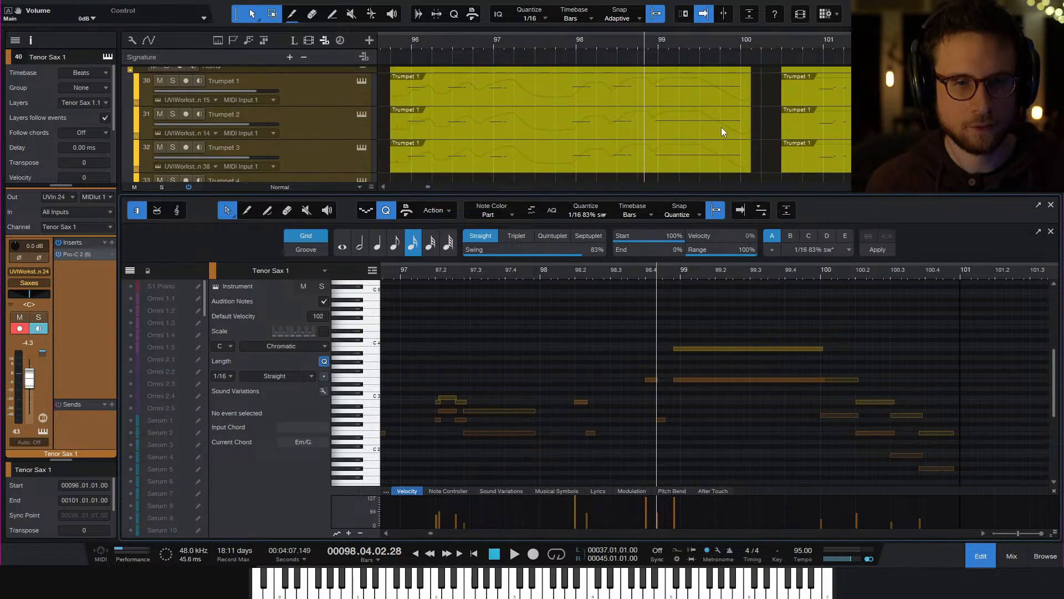
left_click(717, 94)
left_click(713, 133, "shift")
left_click(713, 160, "shift")
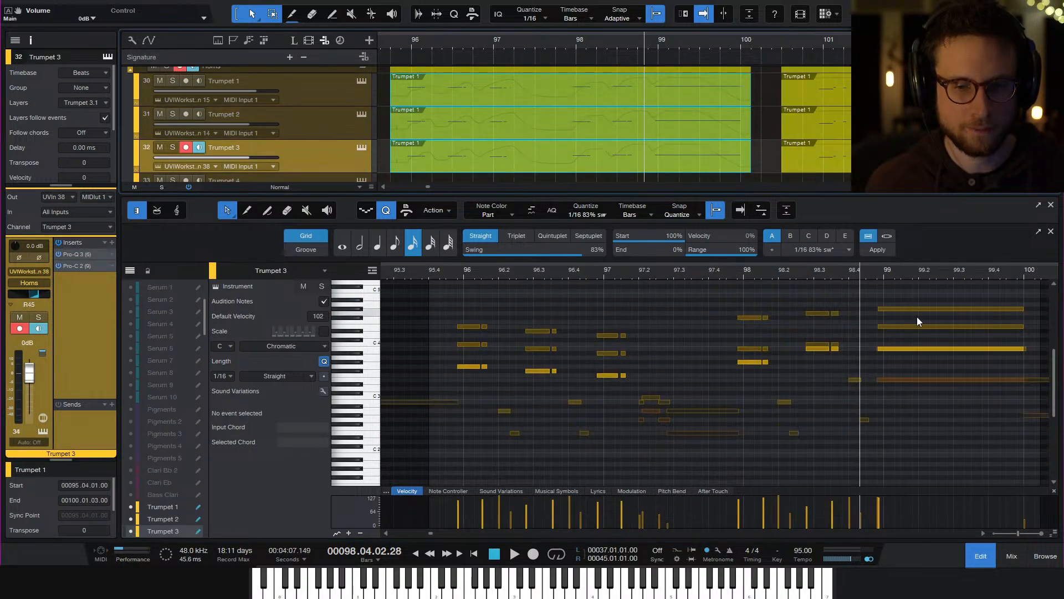
Shorten the long held trumpet and sax notes around bar 99 to end at about 99.04.01, and play the result
scroll(867, 400, "right", 3)
scroll(869, 391, "right", 3)
left_click_drag(784, 409, 805, 293)
left_click_drag(847, 350, 810, 351)
left_click(825, 343)
key("space")
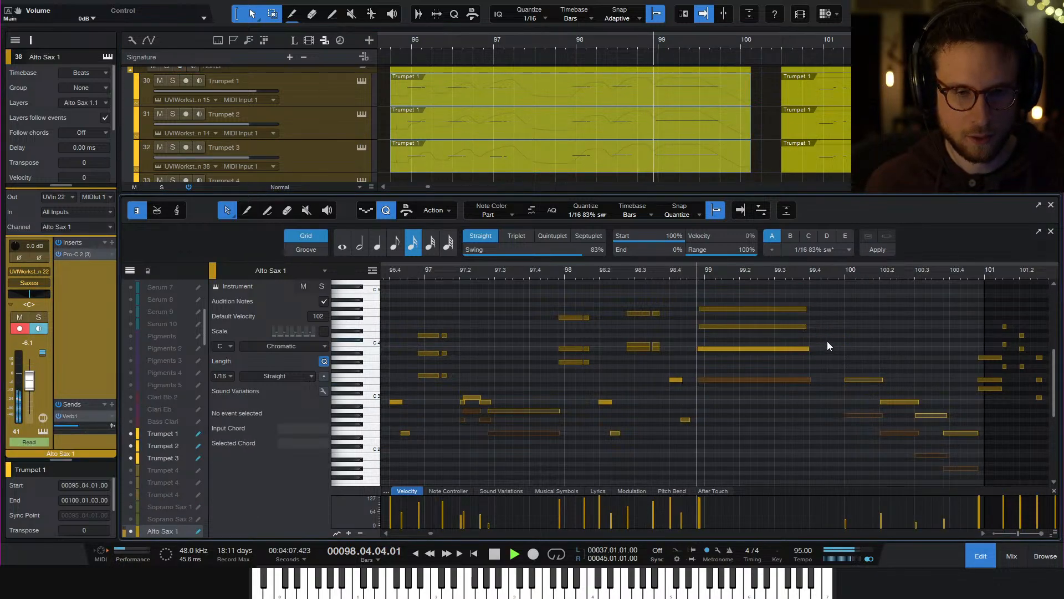
key("space")
Check the held B3 note in Alto Sax 1 and the held E3 note in Tenor Sax 1 around bar 99
left_click(768, 348)
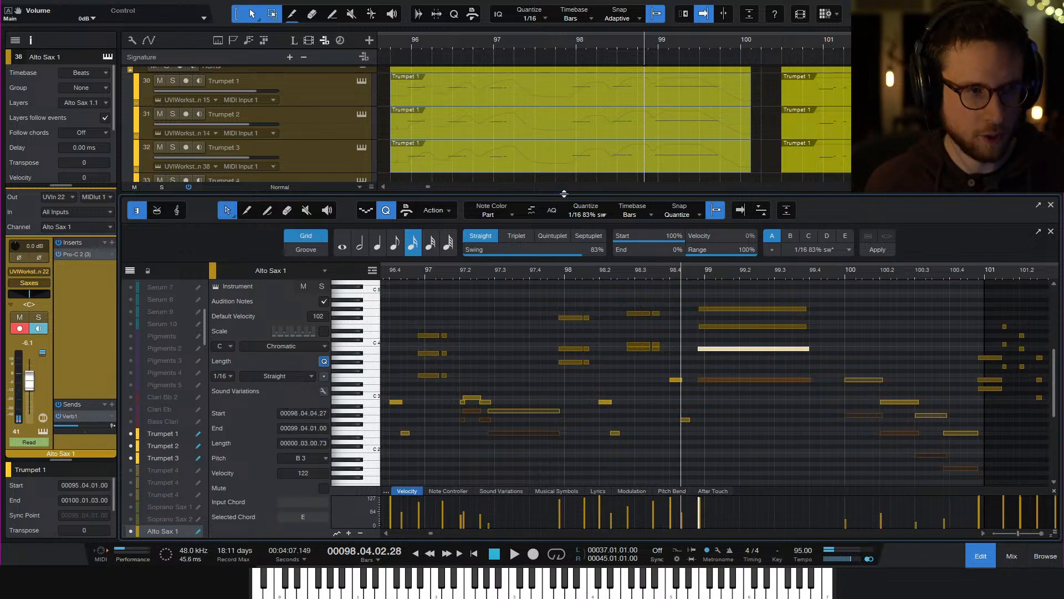
left_click(759, 381)
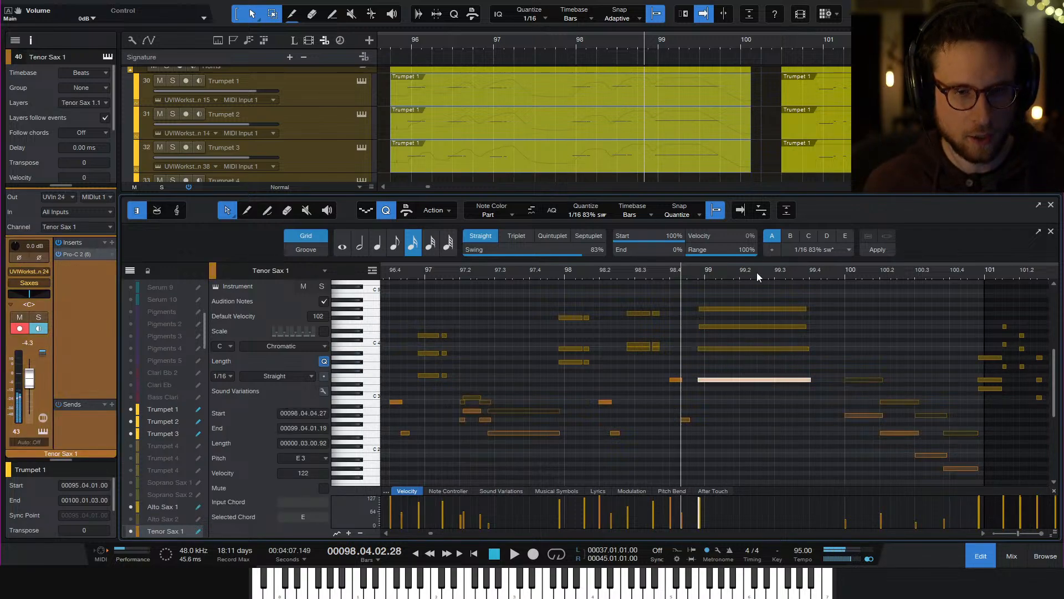
Open the Alto Sax 1 part and lower its long B3 note at bar 99 by three semitones to G#3
scroll(660, 143, "down", 4)
scroll(660, 143, "down", 5)
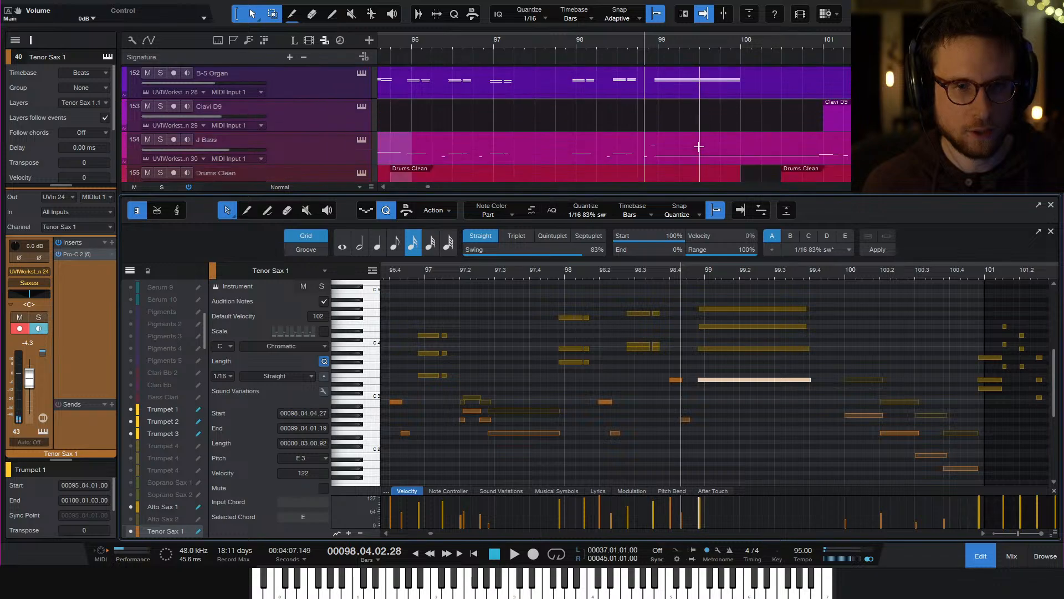
scroll(665, 142, "up", 4)
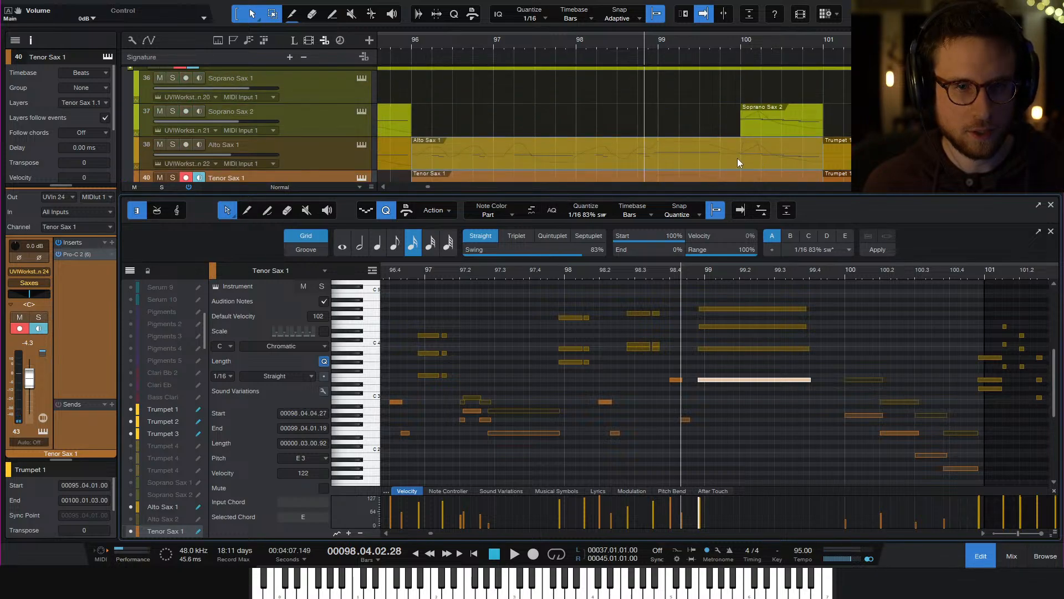
left_click(737, 158)
scroll(815, 311, "right", 11)
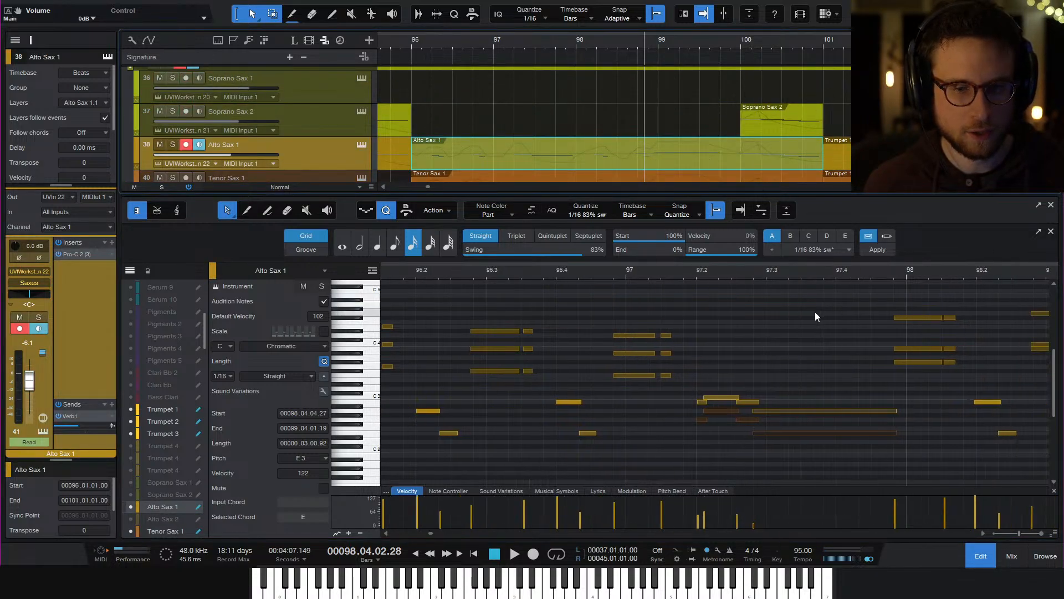
key("w")
key("w")
scroll(811, 323, "right", 3)
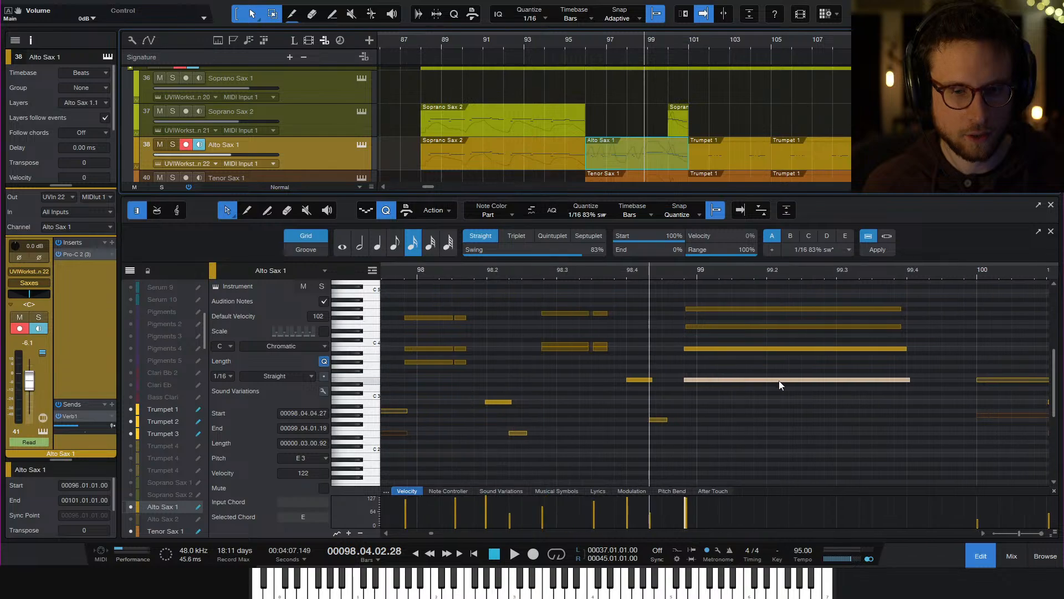
left_click(718, 350)
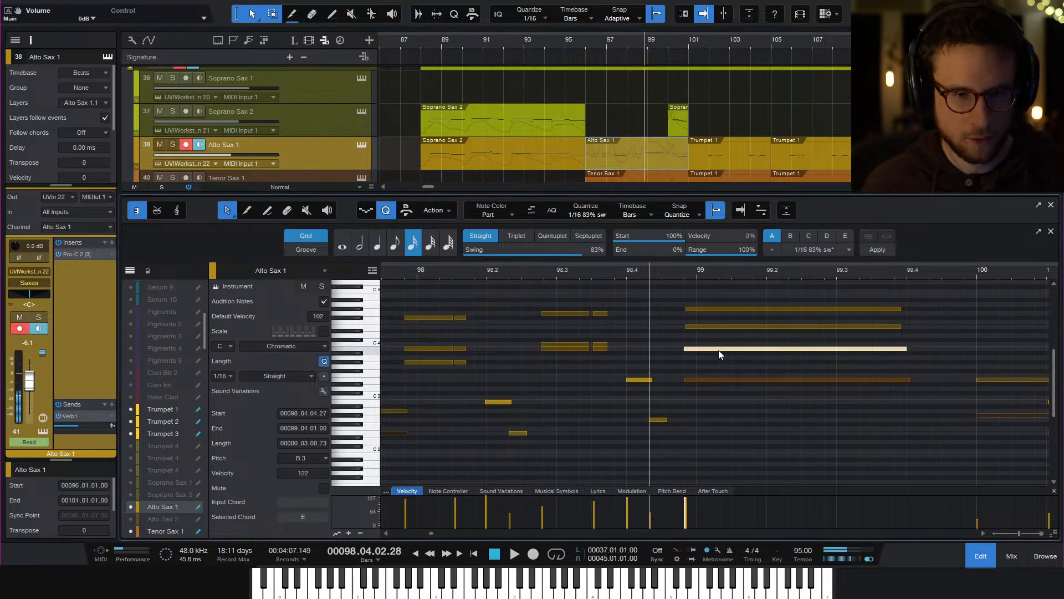
key("Down")
key("Down")
key("Down")
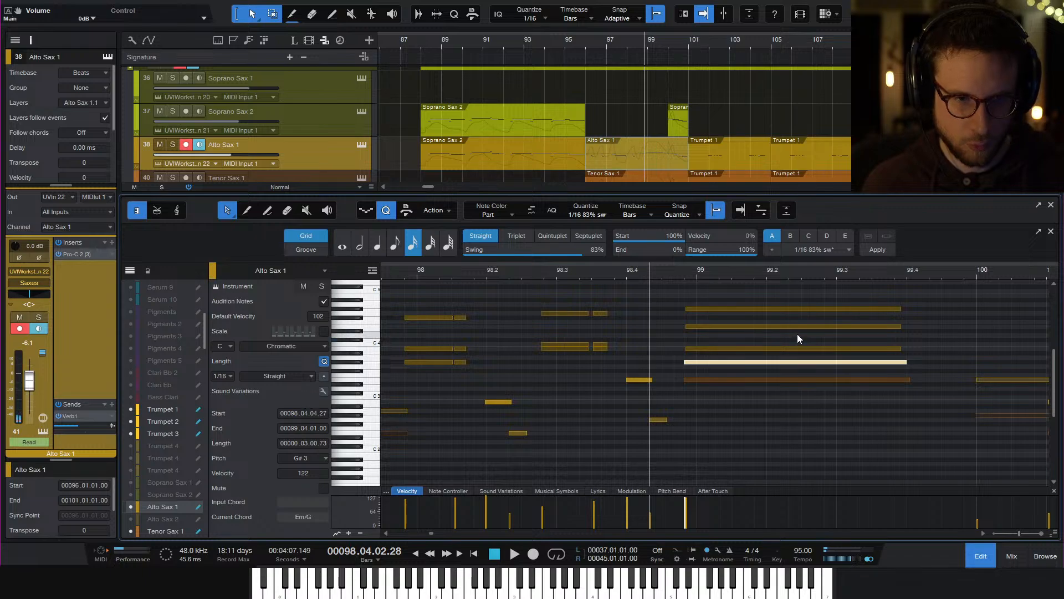
Play back the passage from the end of bar 98 to hear the saxophone chord, and close the note editor
key("space")
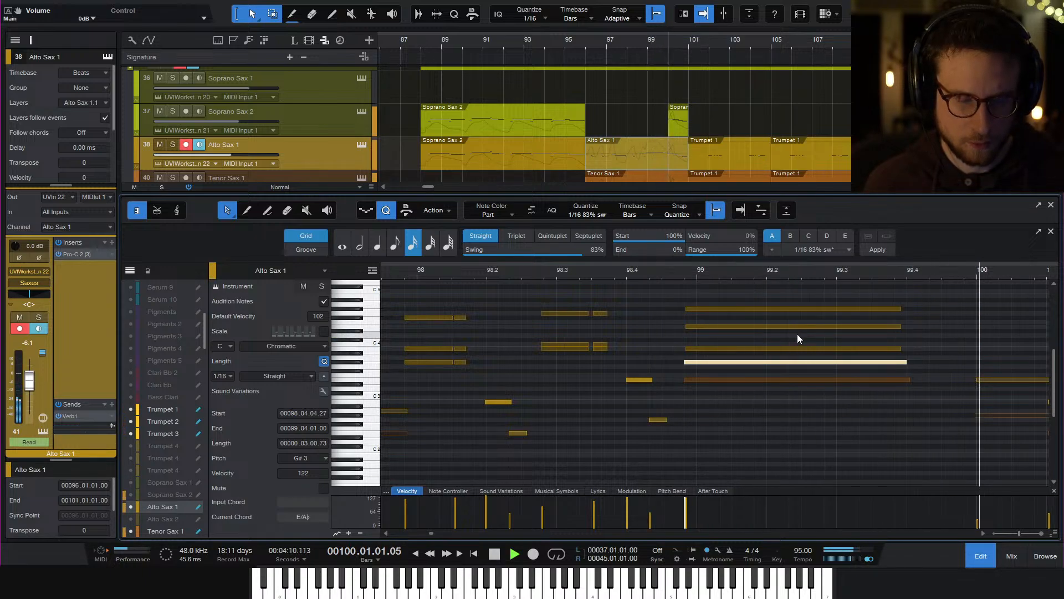
key("space")
key("space")
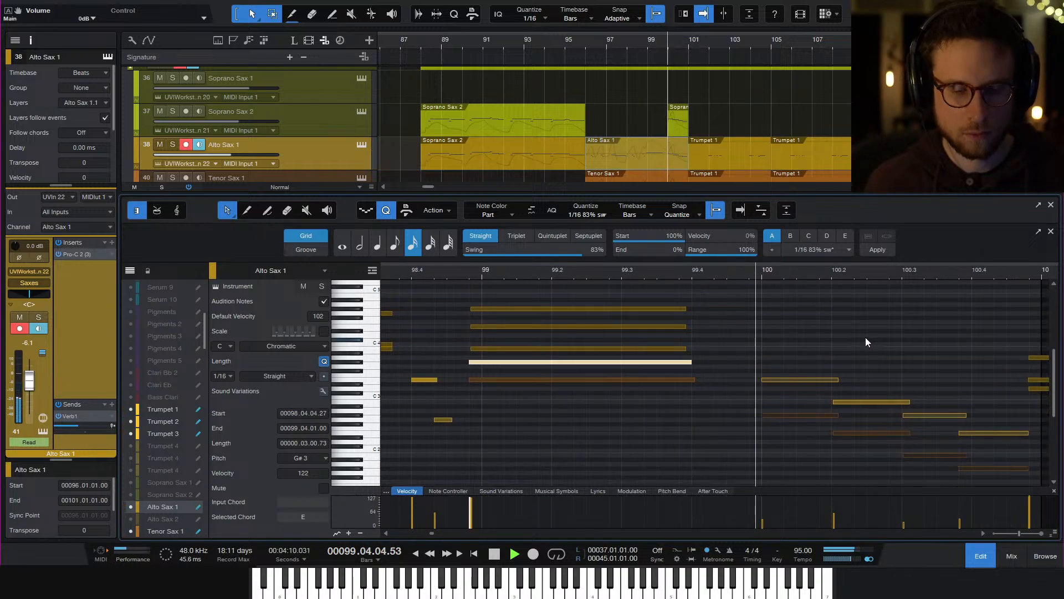
key("space")
left_click(979, 560)
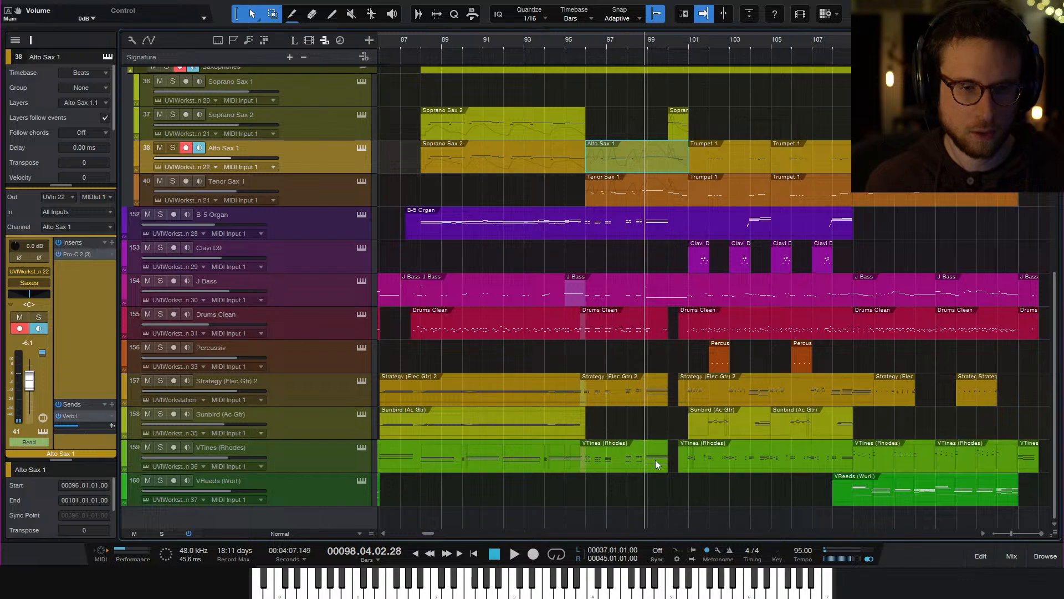
Open the Strategy (Elec Gtr) 2 and VTines (Rhodes) parts together and shorten their sustained bar 99 chord by about one beat
left_click_drag(674, 400, 663, 462)
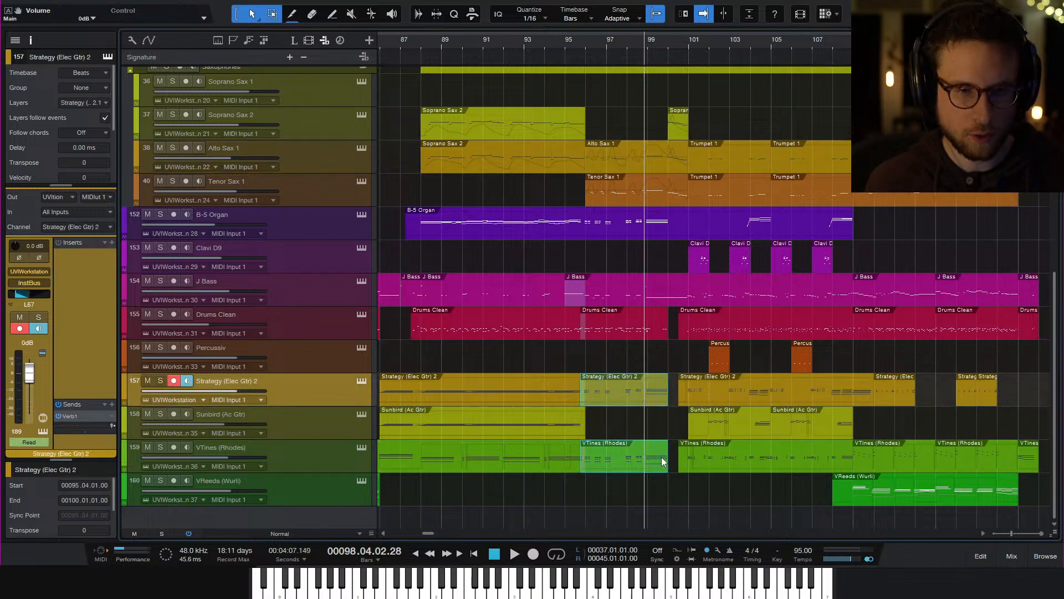
double_click(662, 459)
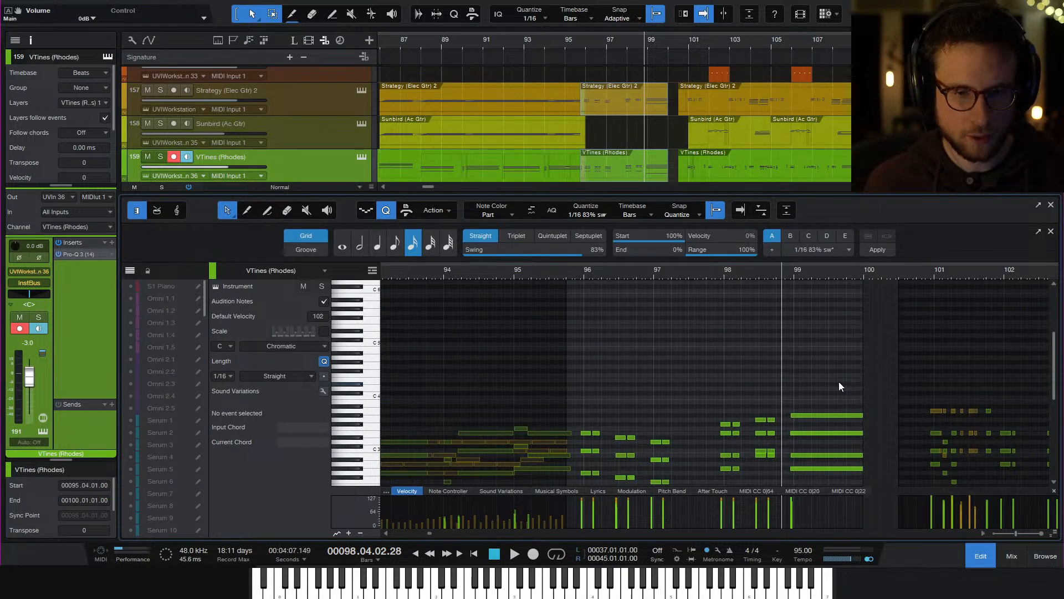
left_click_drag(839, 404, 872, 488)
key("e")
scroll(831, 377, "right", 3)
scroll(802, 411, "down", 2)
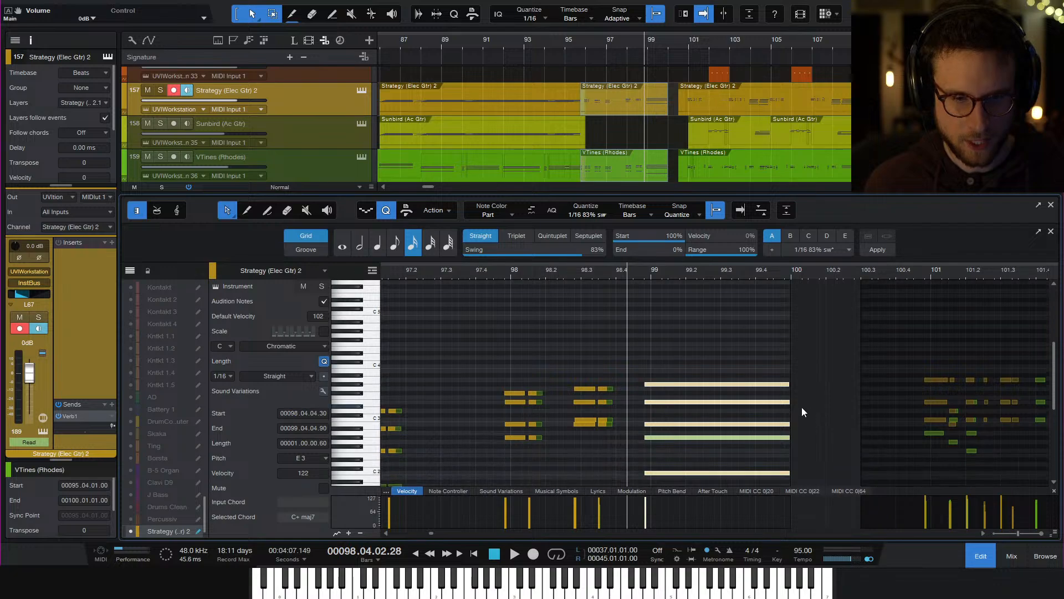
scroll(801, 408, "down", 2)
left_click_drag(687, 293, 795, 486)
key("space")
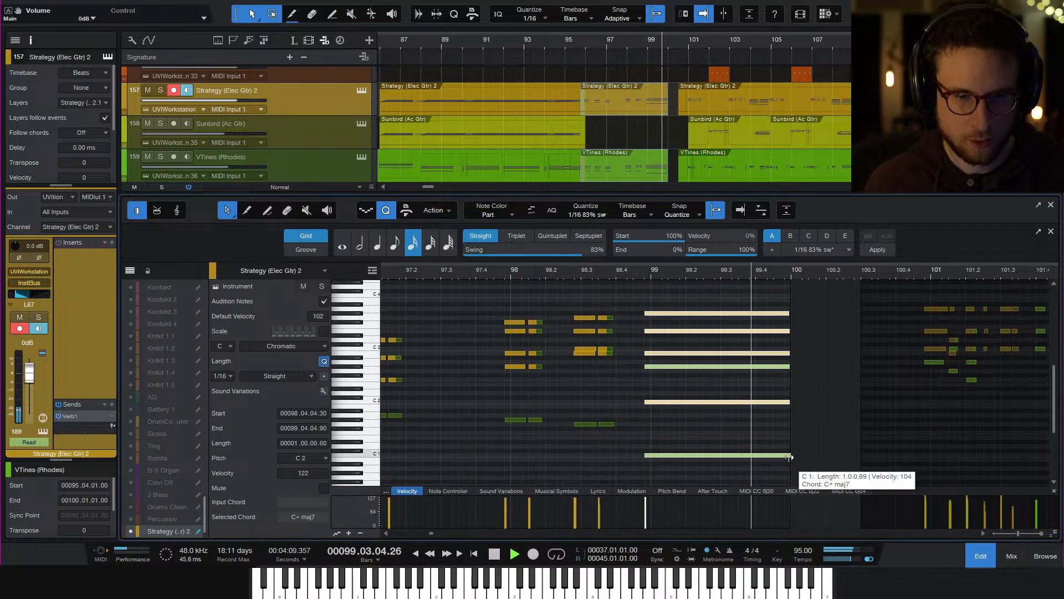
key("space")
left_click_drag(789, 457, 756, 461)
left_click(981, 559)
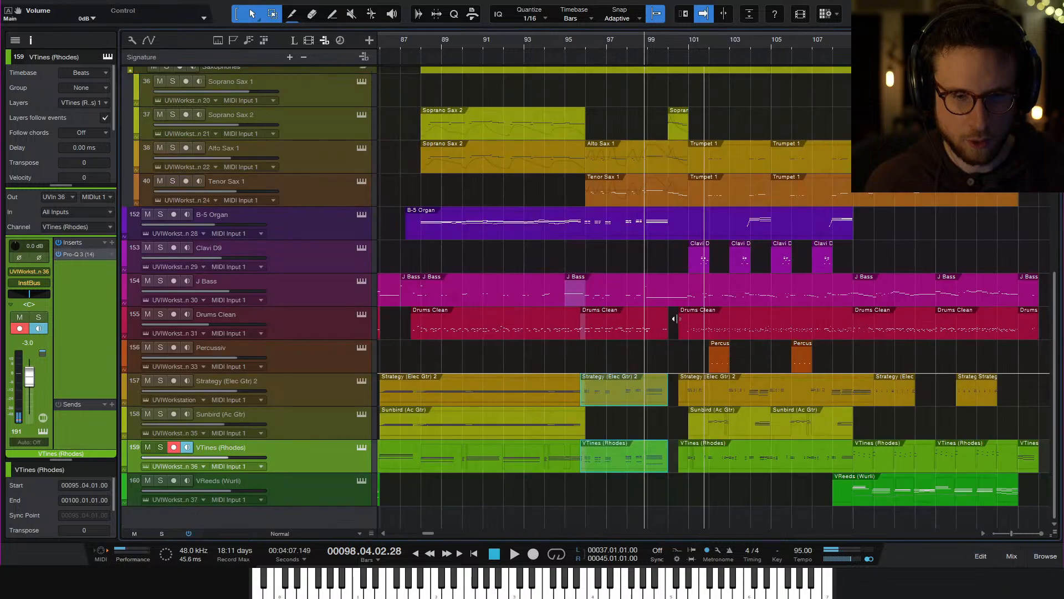
Open the J Bass part and shorten its long C1 note at bar 99 to end at 99.03.01.00
scroll(646, 340, "up", 3)
double_click(663, 387)
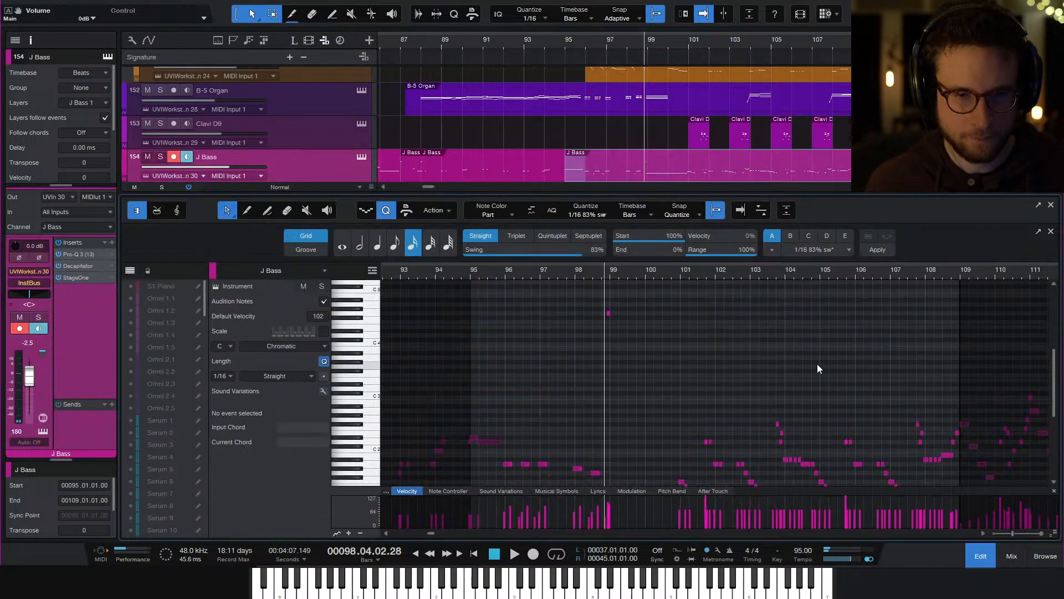
scroll(818, 368, "down", 4)
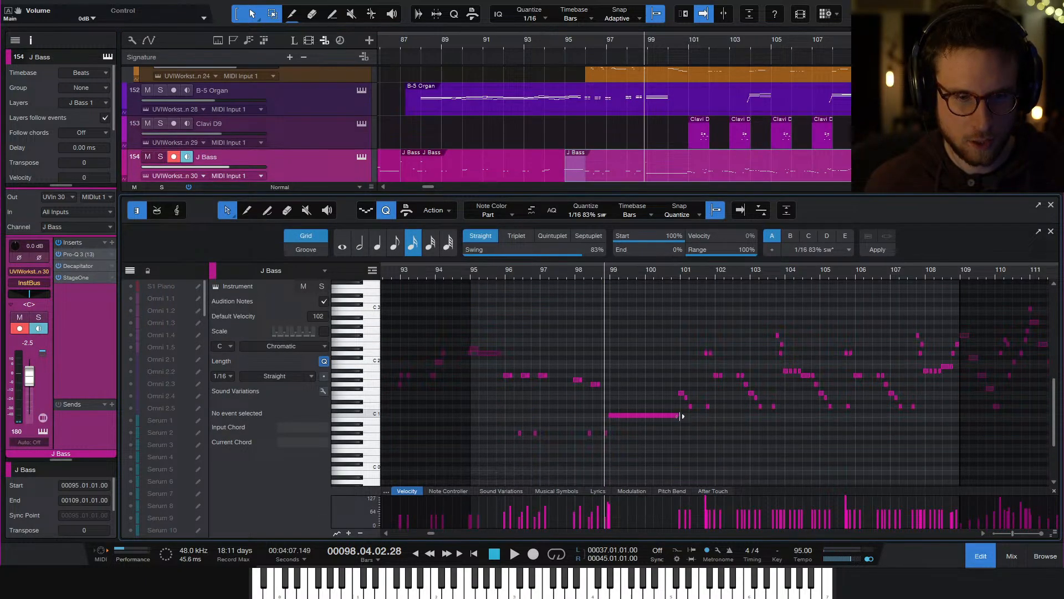
left_click_drag(681, 415, 638, 421)
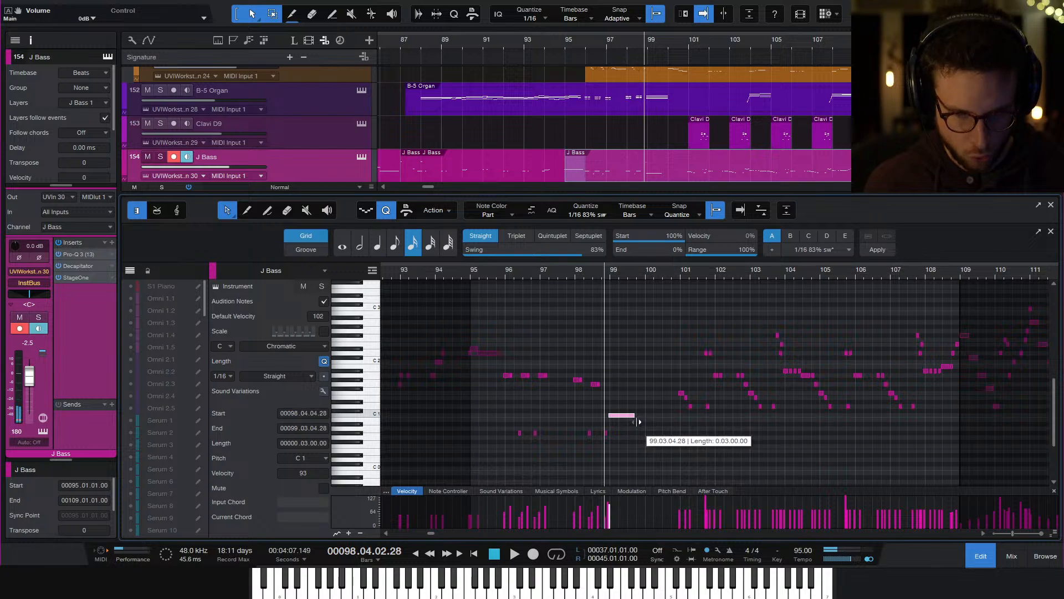
key("e")
left_click_drag(728, 416, 697, 420)
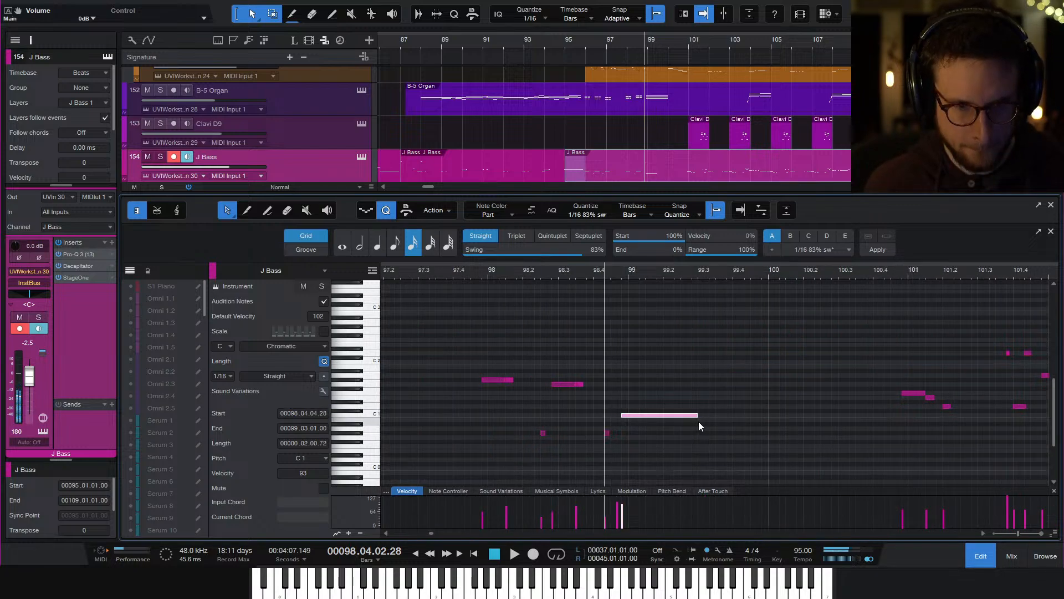
Extend the C1 bass note to end at 99.04.01.00, audition it, and close the note editor
key("space")
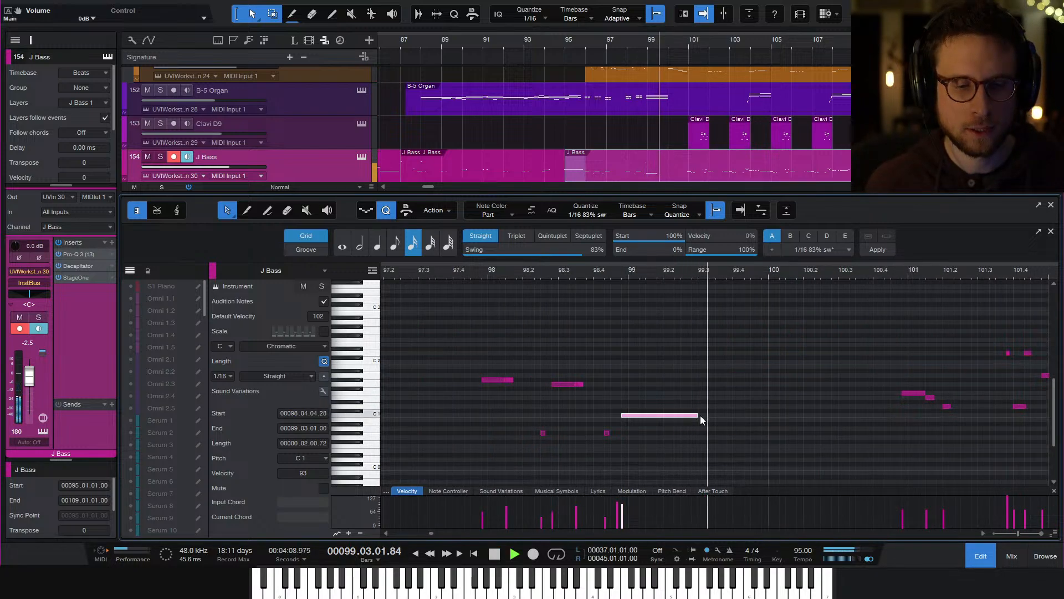
left_click_drag(698, 416, 732, 421)
key("space")
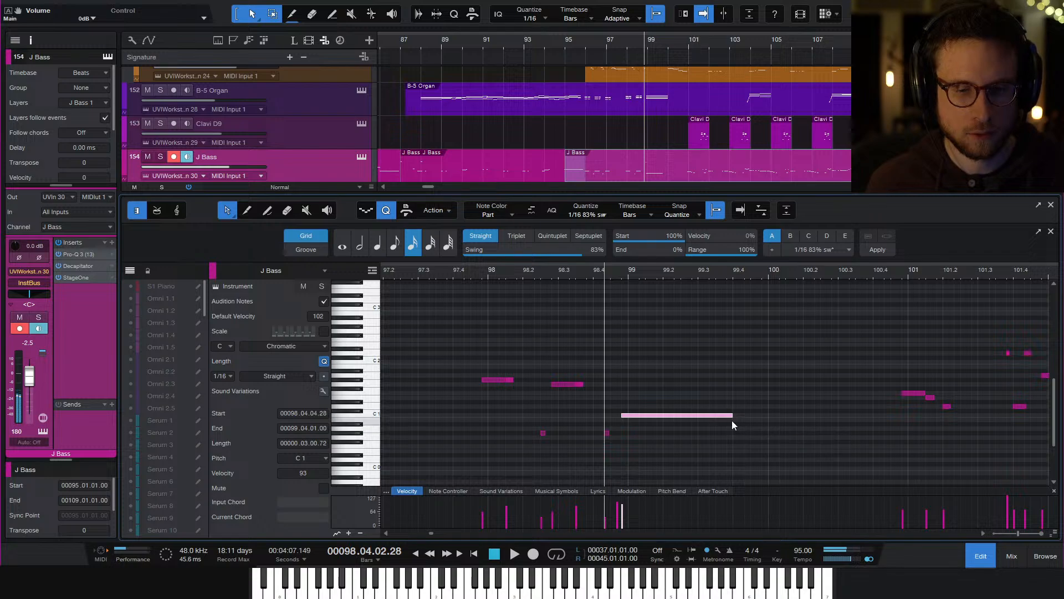
key("space")
left_click(757, 382)
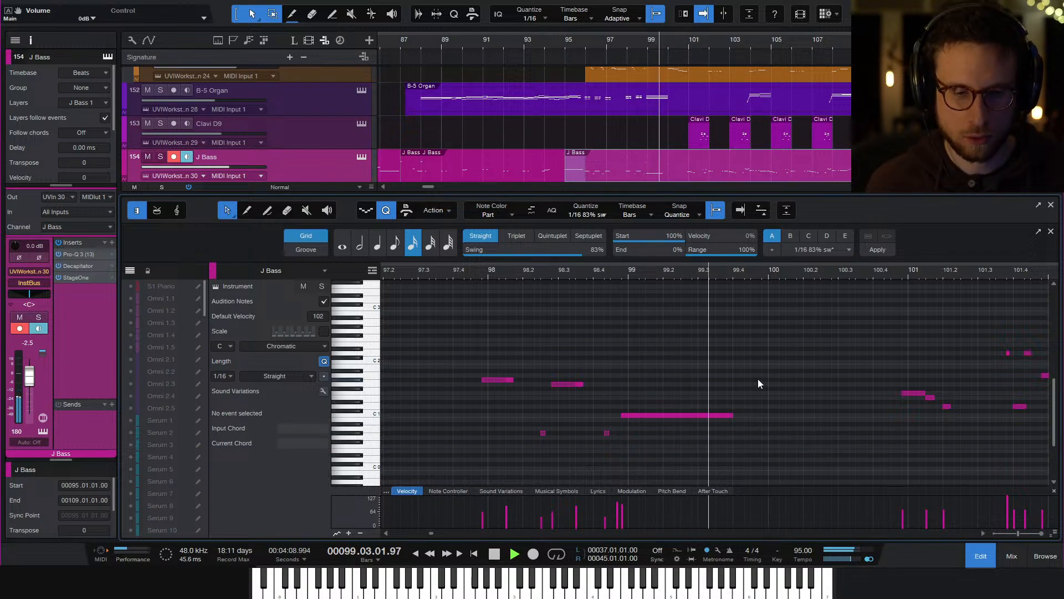
left_click(980, 554)
key("space")
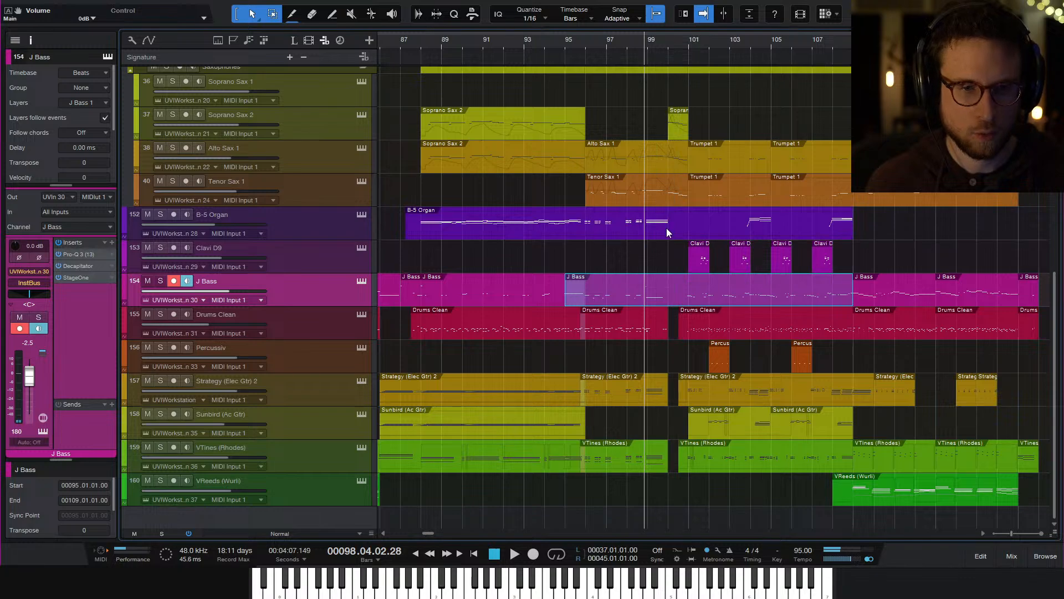
Shorten the sustained bar 99 chord in the B-5 Organ part to end at about 99.04.01 and audition it
double_click(670, 229)
scroll(836, 375, "right", 5)
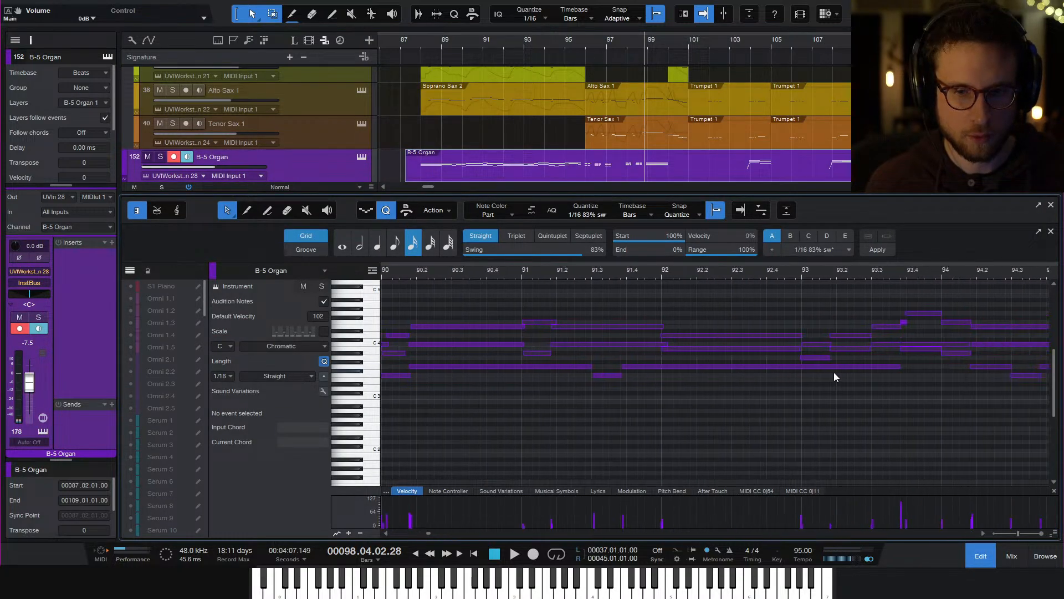
scroll(829, 375, "down", 3)
scroll(826, 374, "right", 5)
scroll(830, 371, "up", 3)
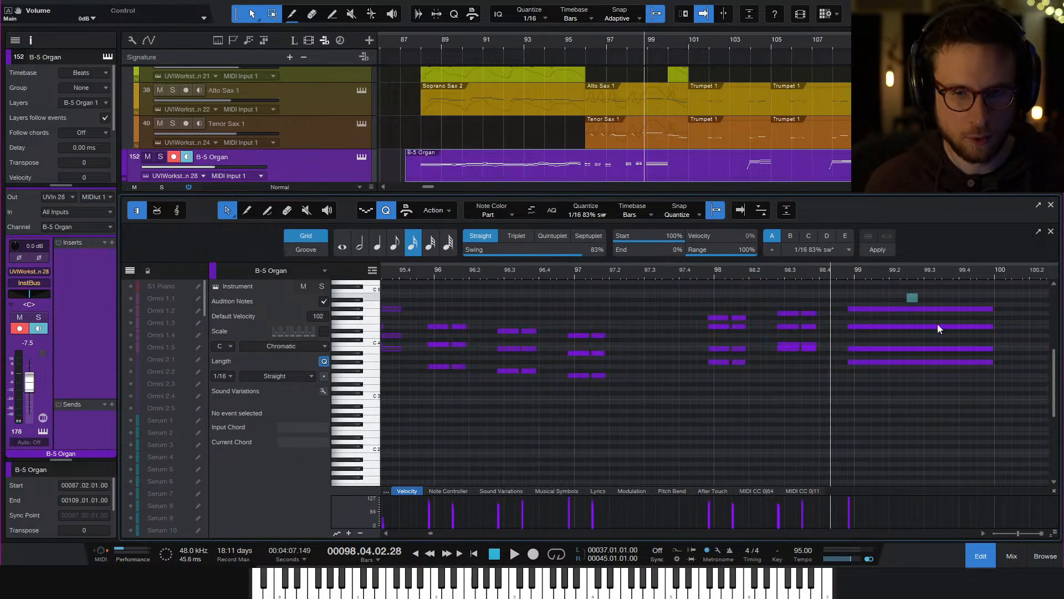
left_click_drag(938, 325, 957, 363)
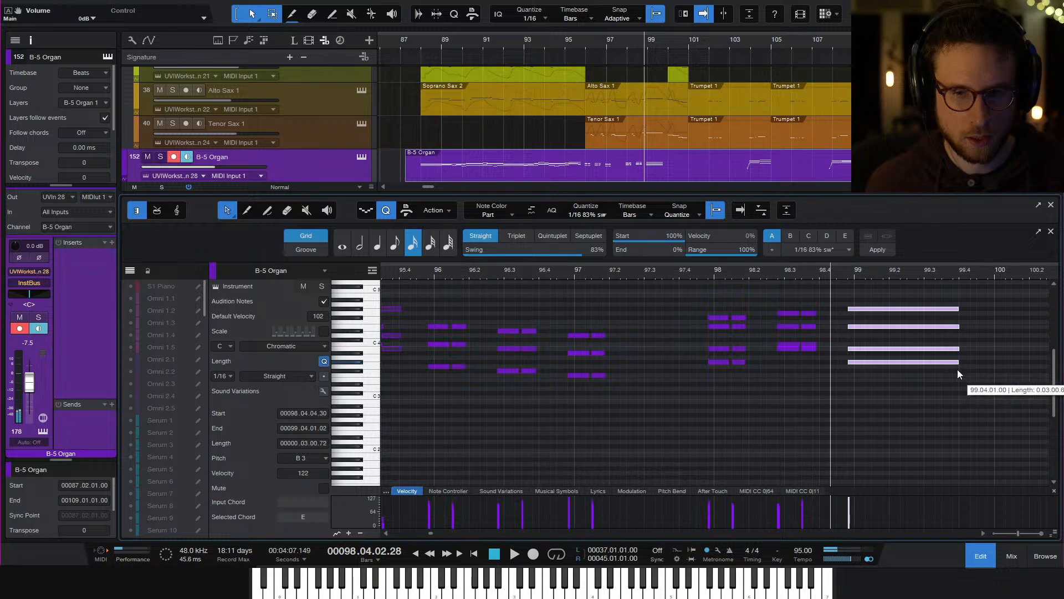
key("space")
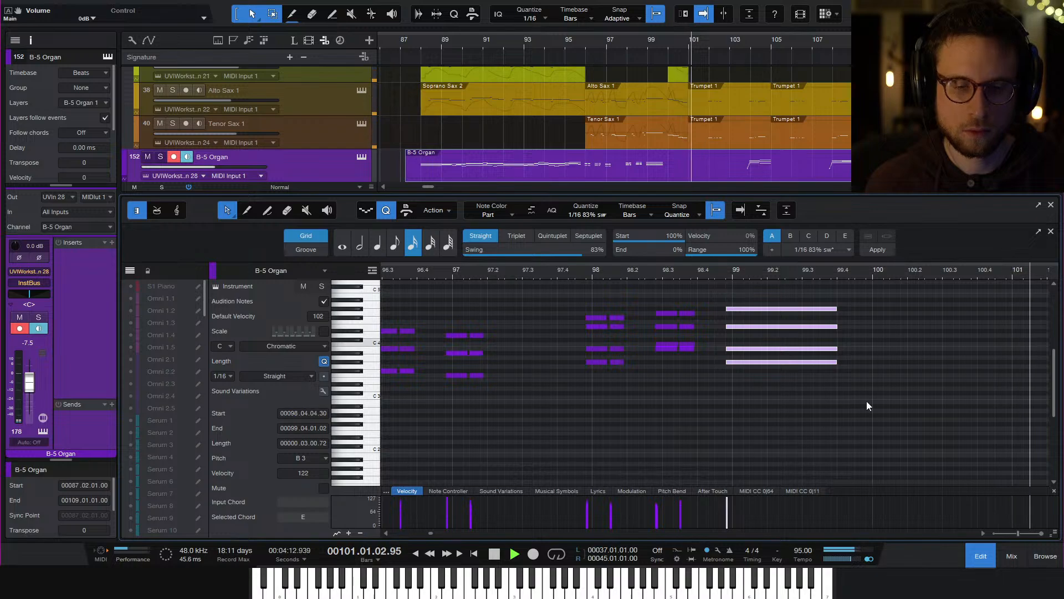
key("space")
key("F2")
Add a B1 note with velocity 1 at about 99.04.01.12 in the Drums Clean part around bar 99
double_click(640, 330)
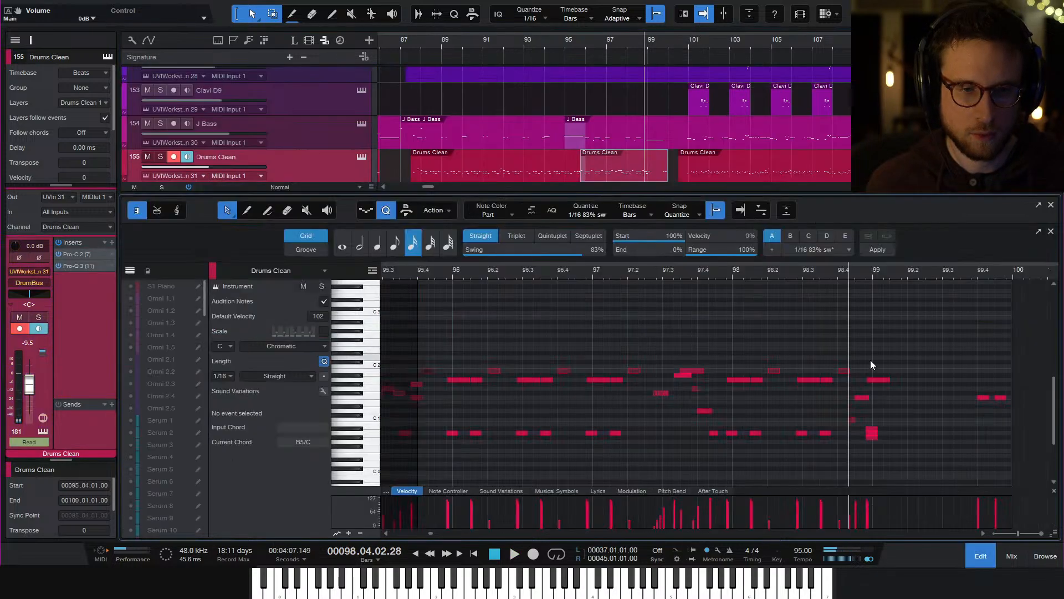
left_click_drag(727, 376, 840, 371)
left_click_drag(838, 514, 855, 518)
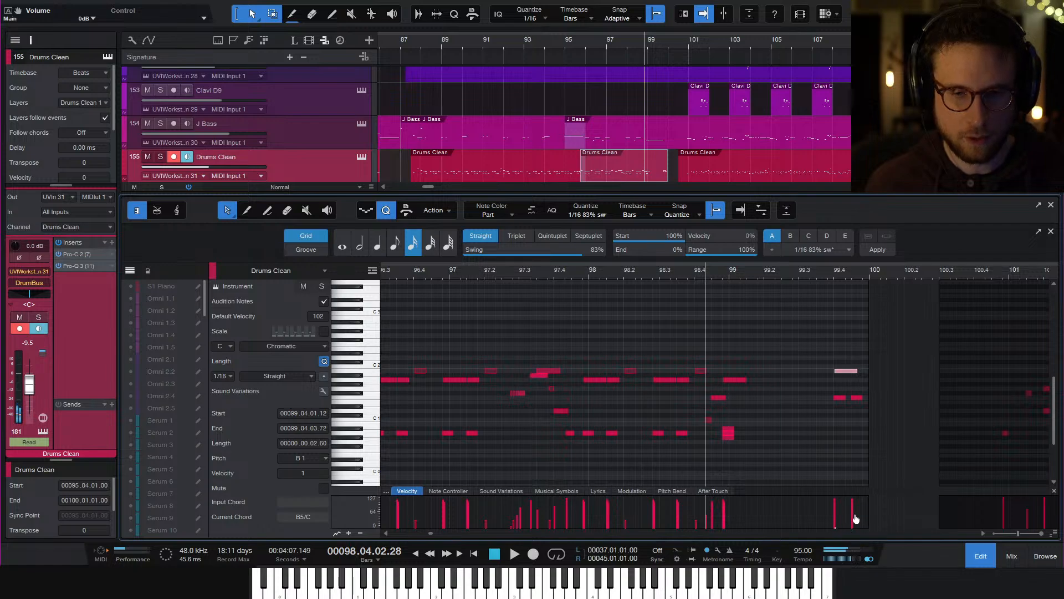
left_click(975, 555)
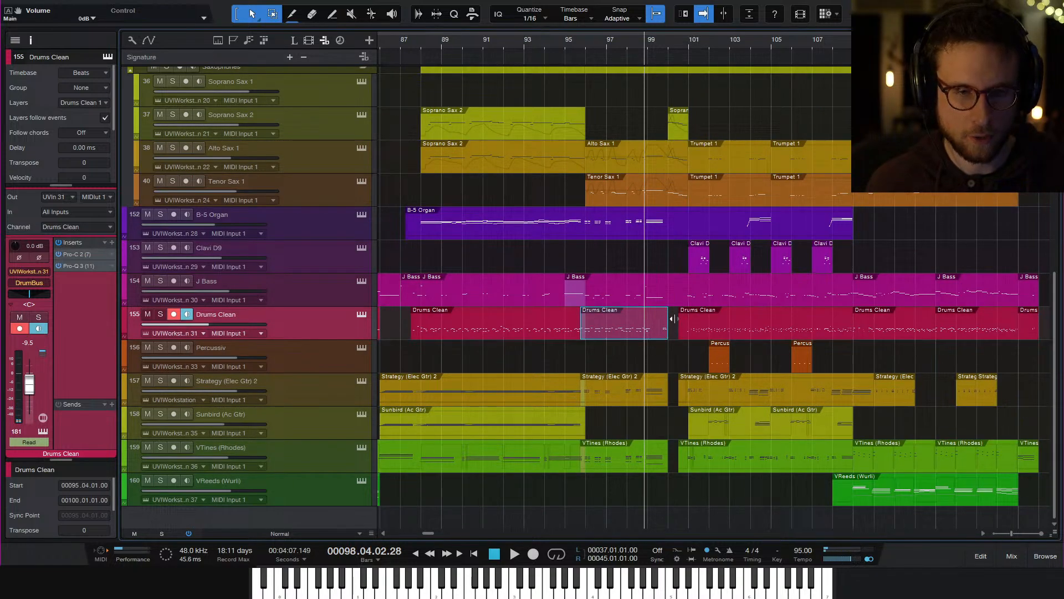
Play back the full arrangement repeatedly from the end of bar 98 to check the transition towards bar 101
scroll(667, 225, "up", 7)
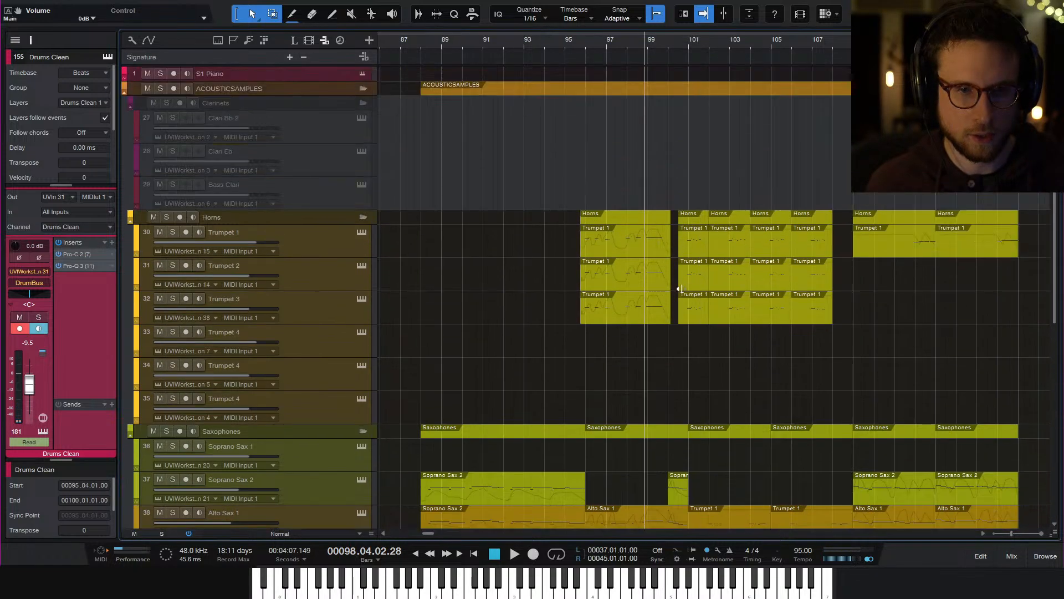
scroll(677, 289, "down", 7)
key("space")
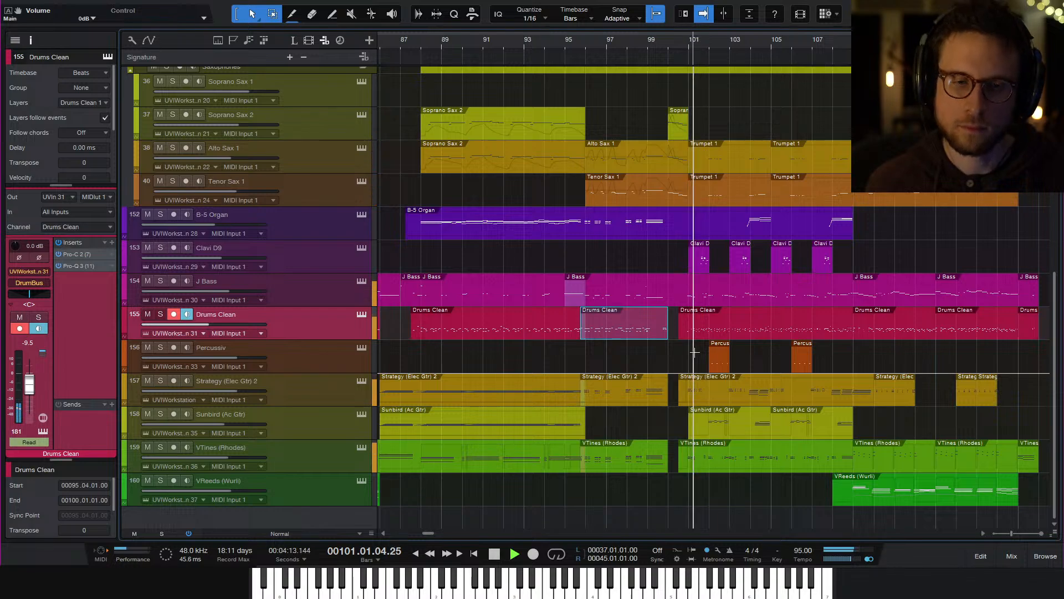
key("space")
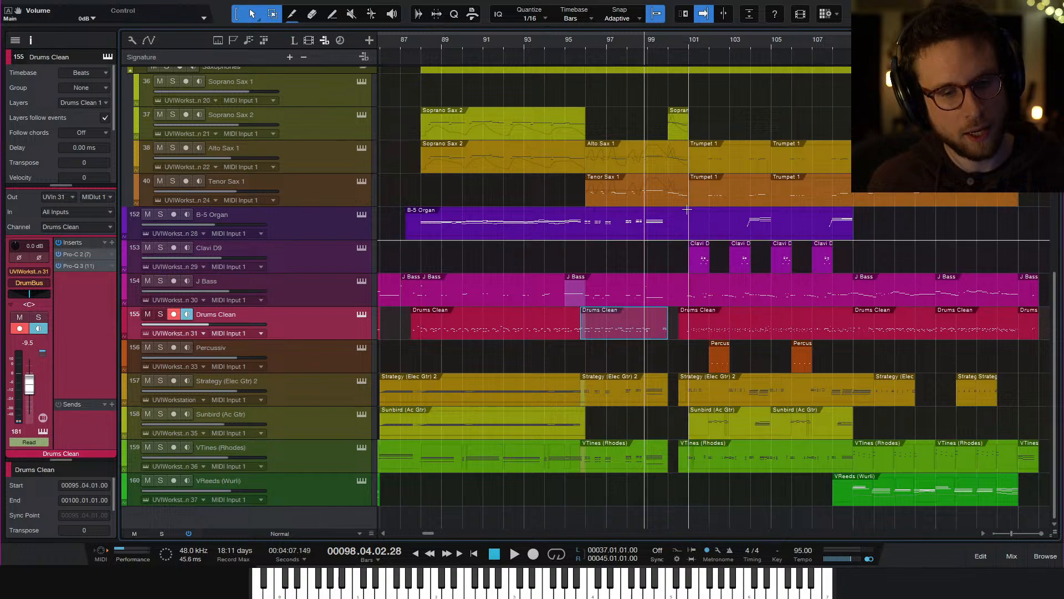
key("space")
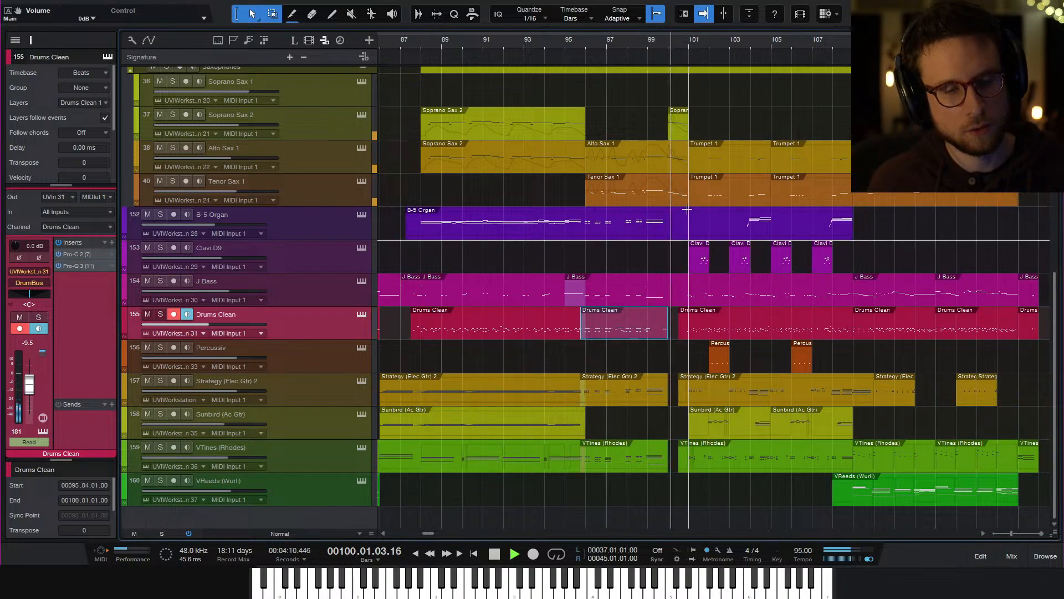
key("space")
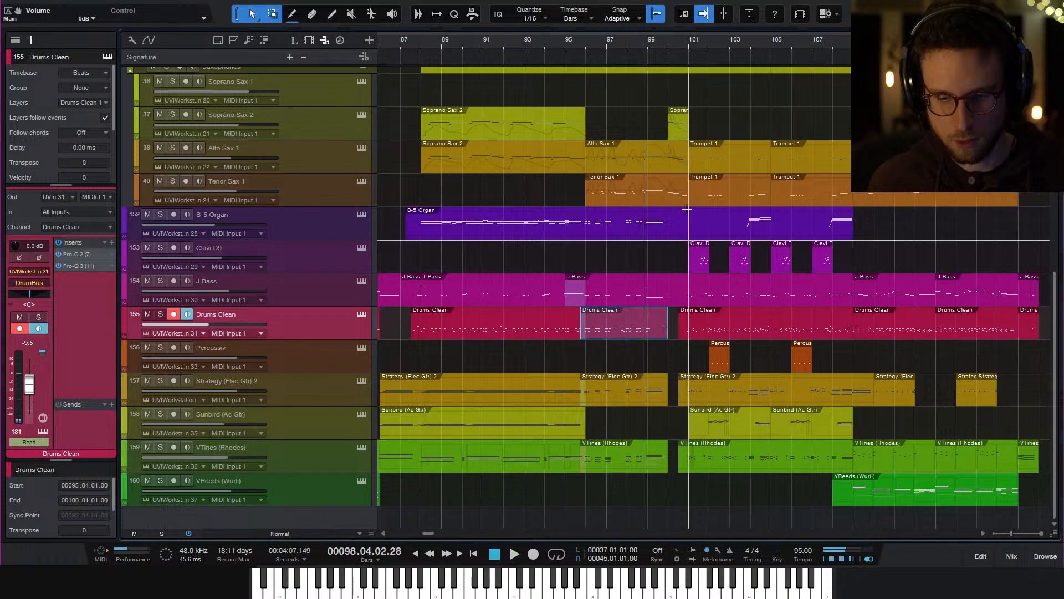
key("space")
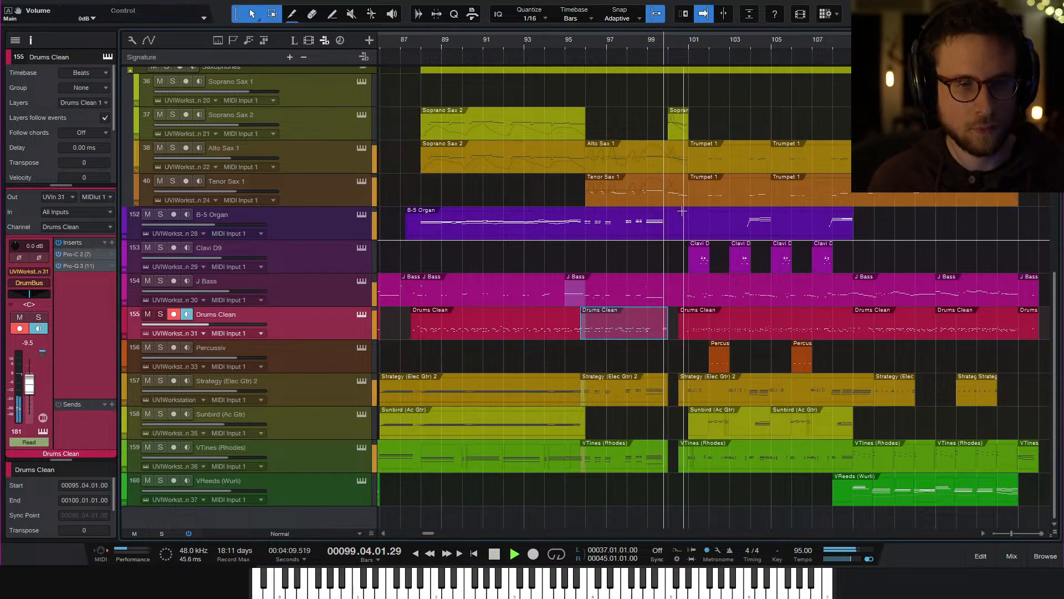
Stop playback and open the Soprano Sax 2, Alto Sax 1 and Tenor Sax 1 parts ending at bar 101 together in the note editor
key("space")
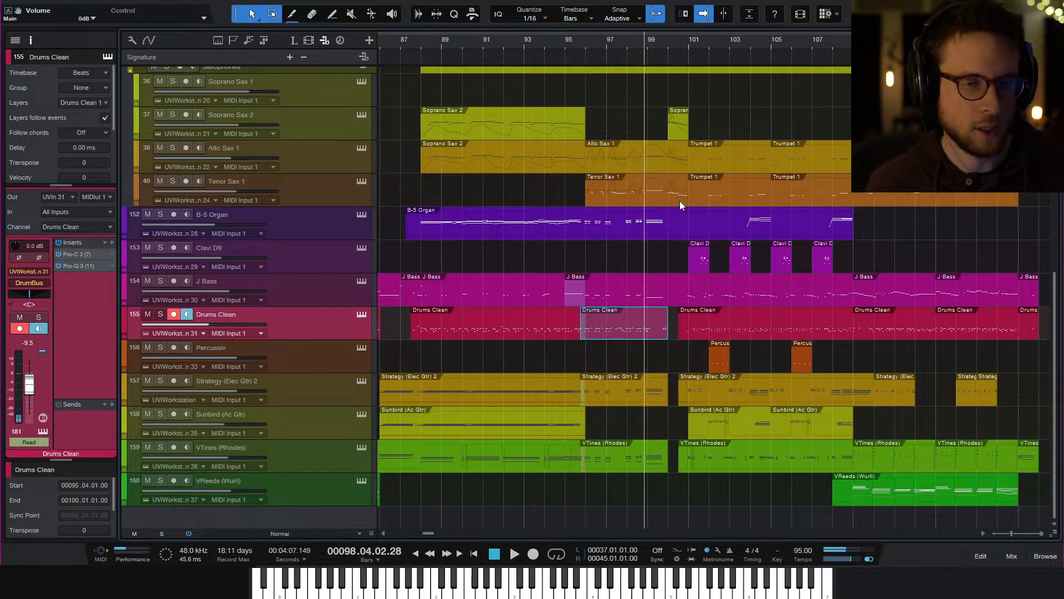
scroll(681, 259, "up", 3)
scroll(681, 258, "down", 2)
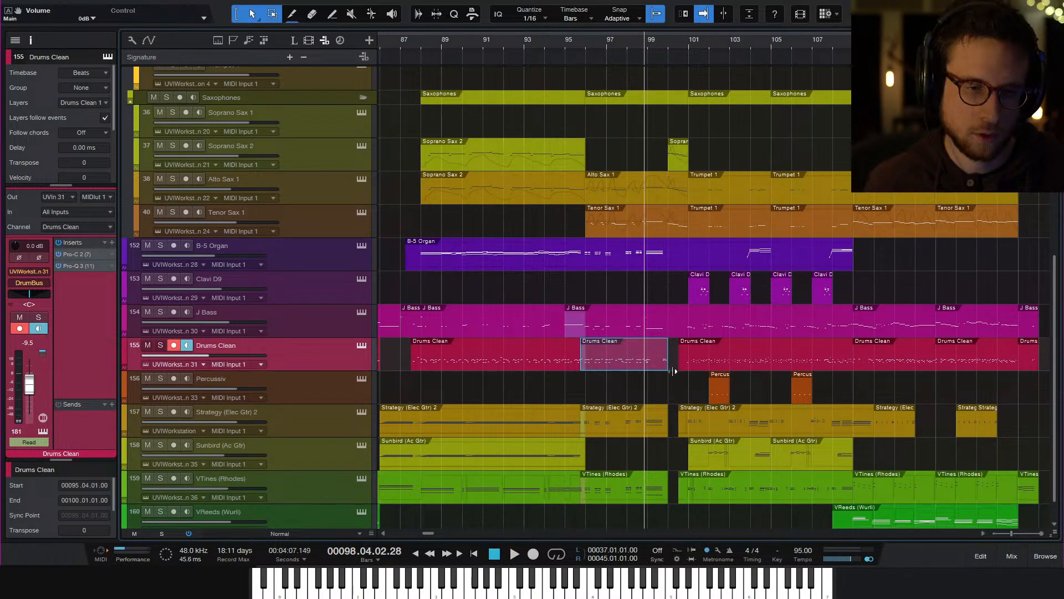
scroll(680, 321, "up", 8)
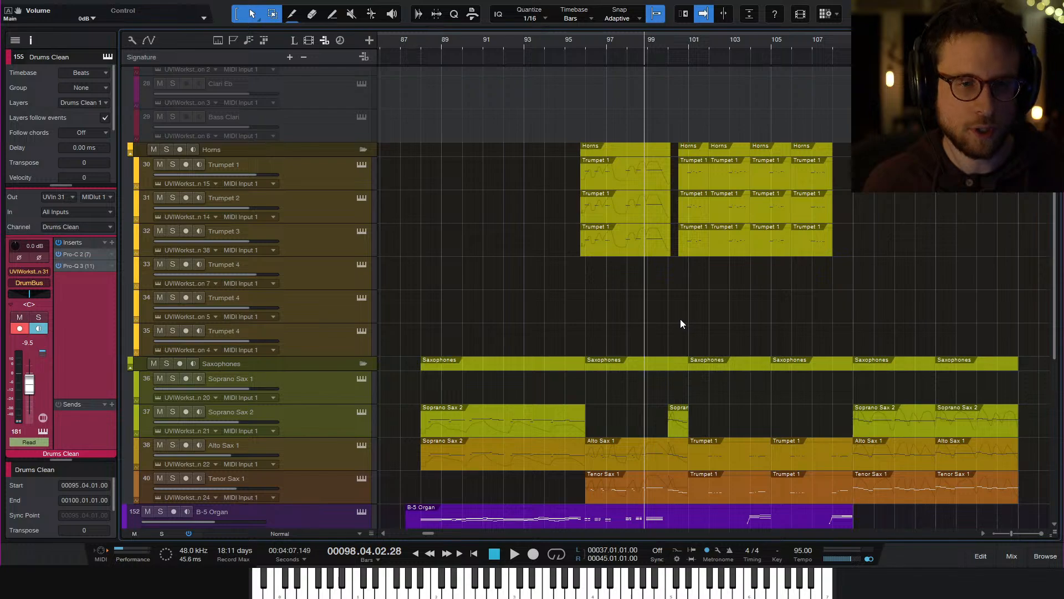
scroll(680, 318, "down", 3)
left_click(673, 344)
left_click(676, 375, "shift")
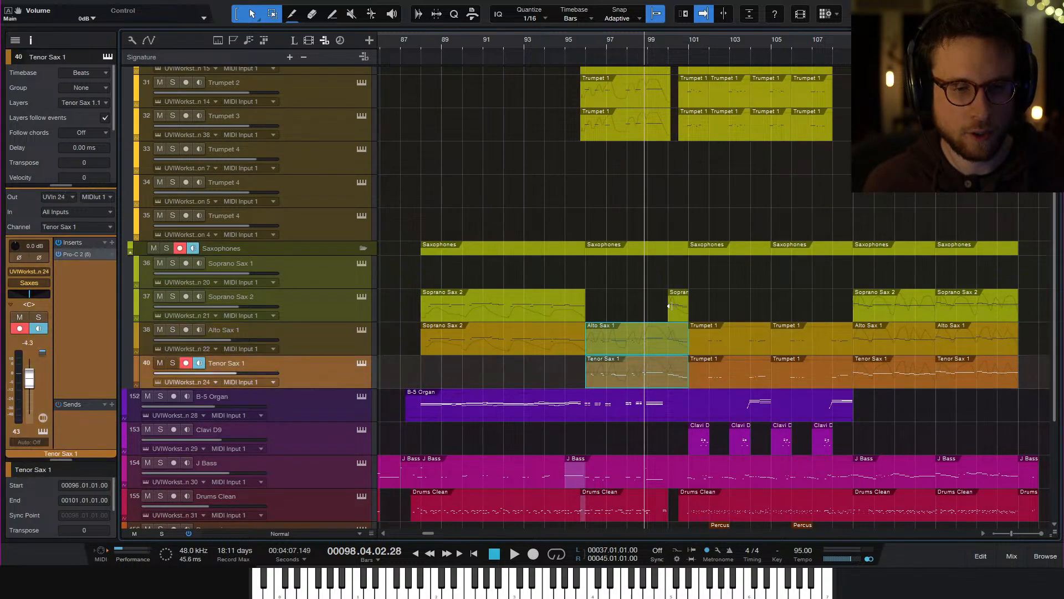
scroll(675, 333, "up", 6)
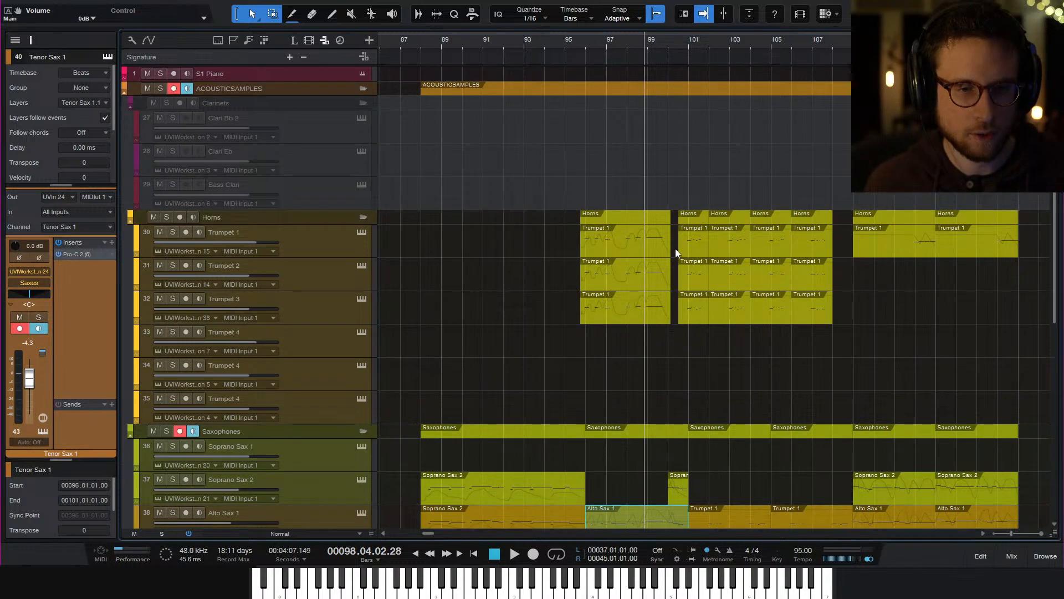
scroll(677, 382, "down", 3)
left_click(679, 413)
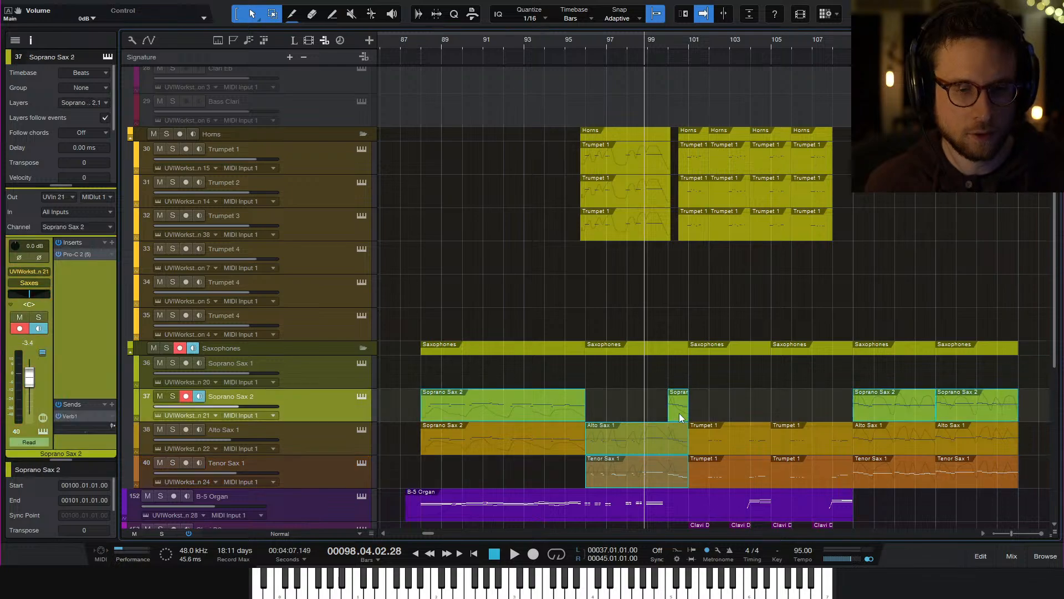
left_click(680, 438, "shift")
left_click(680, 478)
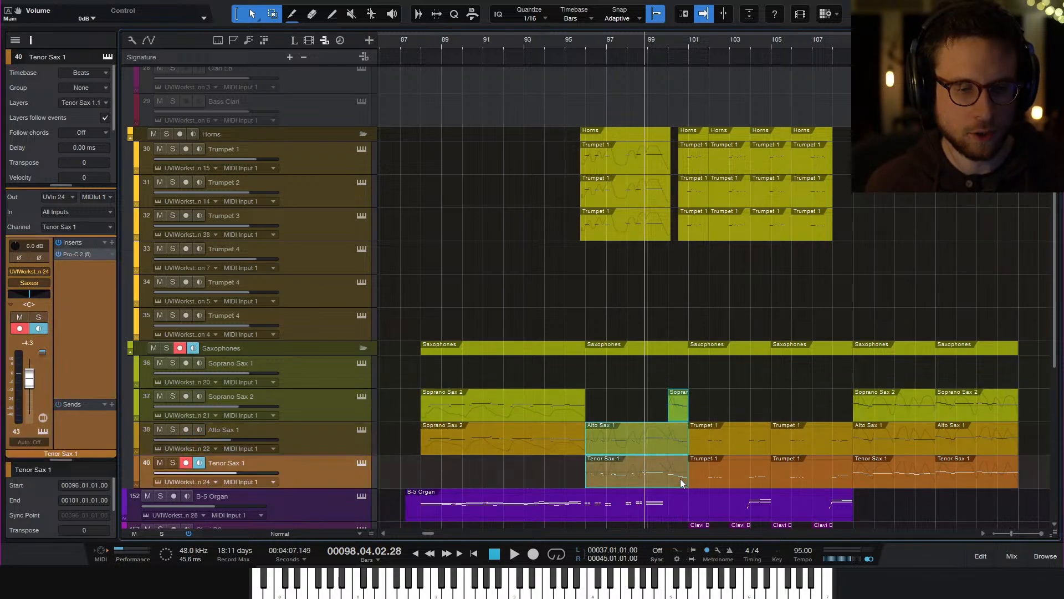
double_click(680, 478)
scroll(674, 328, "down", 3)
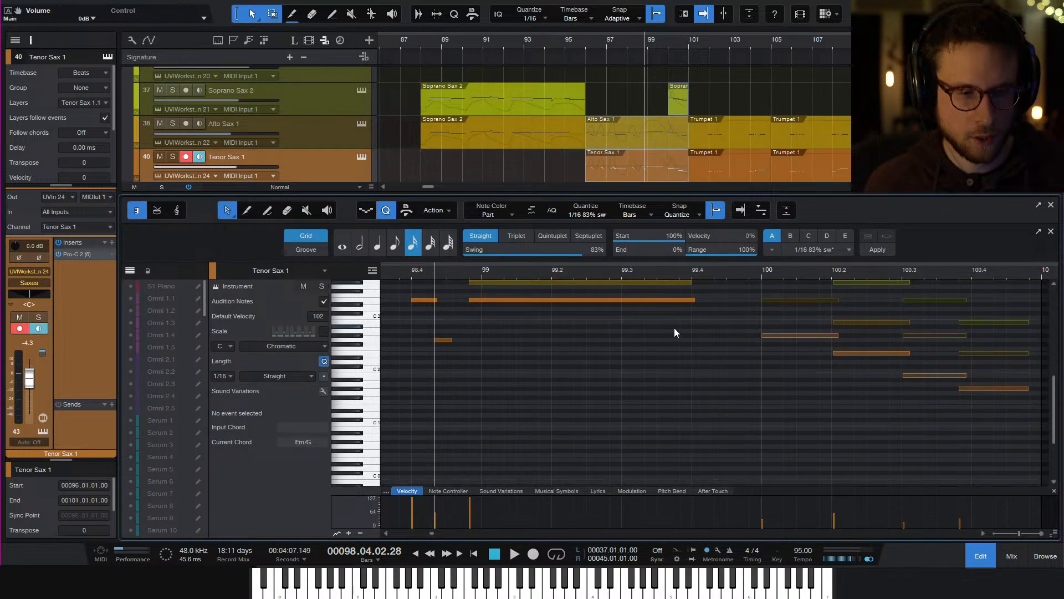
Extend the first bar 100 chord notes in the tenor, alto and soprano saxes back to start at 99.04.04.28
scroll(643, 328, "left", 5)
scroll(613, 327, "up", 2)
scroll(612, 327, "up", 2)
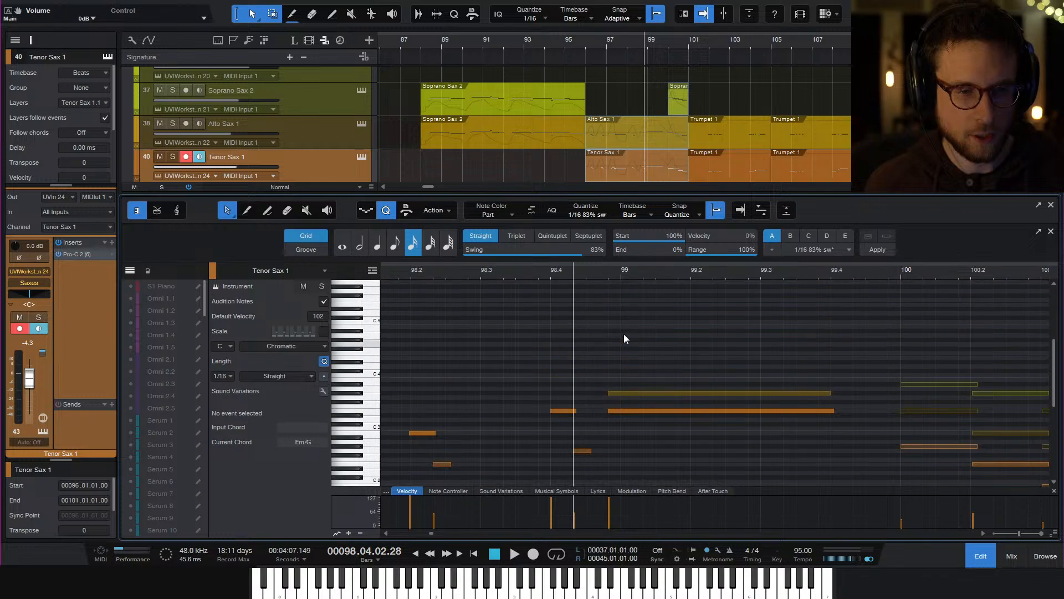
scroll(624, 334, "down", 2)
scroll(756, 338, "right", 4)
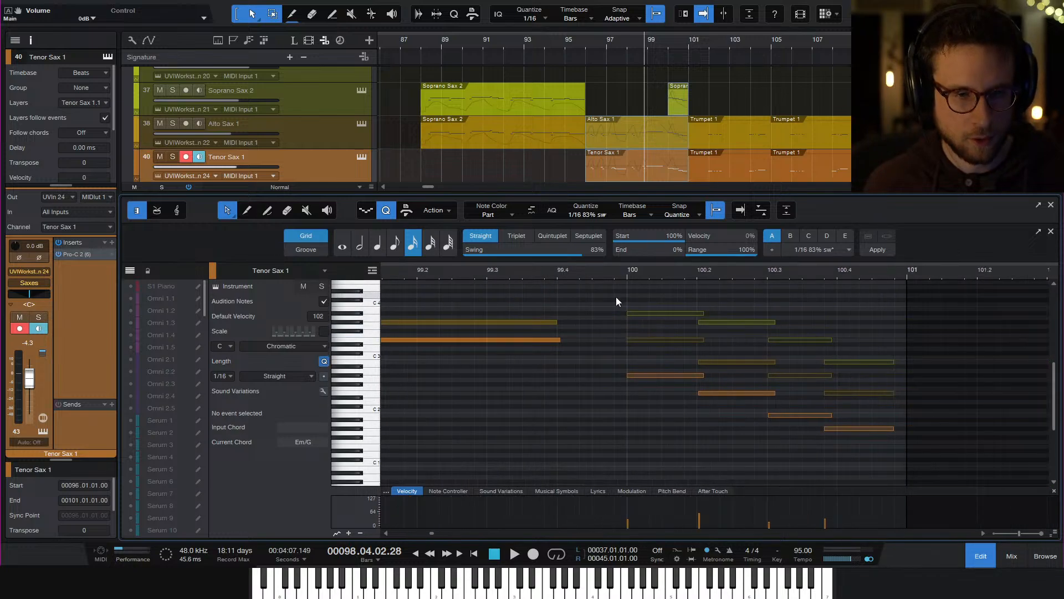
left_click_drag(615, 295, 615, 380)
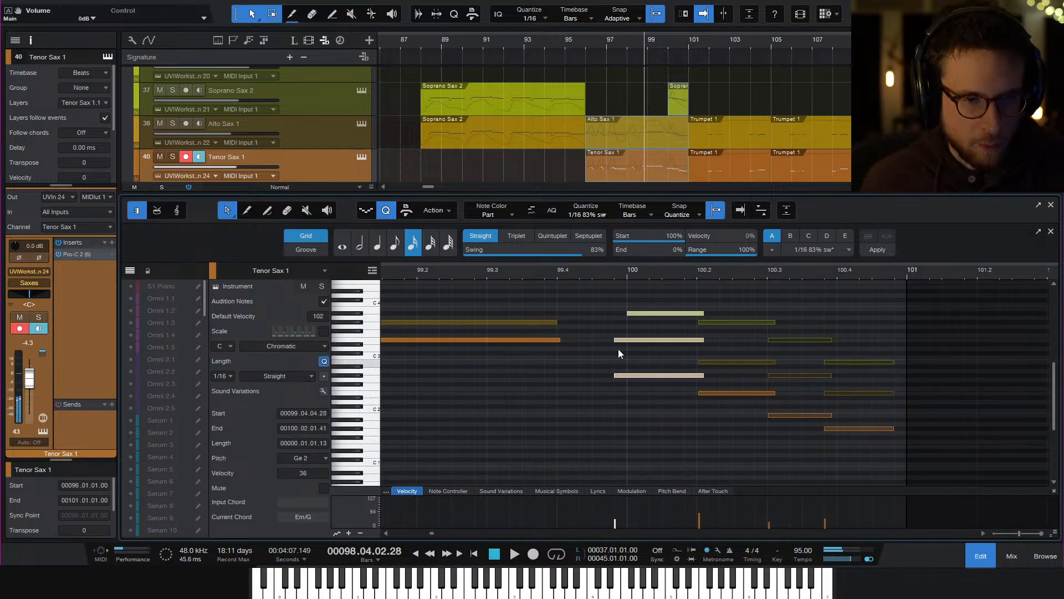
left_click(619, 323)
left_click(625, 312)
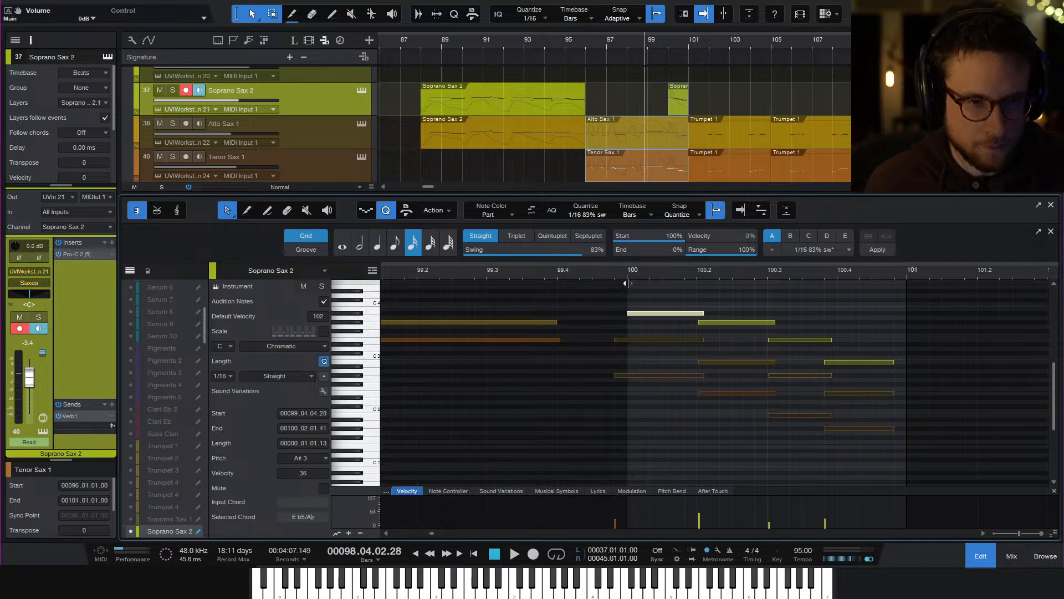
left_click_drag(626, 313, 615, 314)
Audition the sax entry into bar 100 repeatedly, playing from bar 99, from 96.03.04.28 and from 98.03.04.28
left_click(518, 270)
key("space")
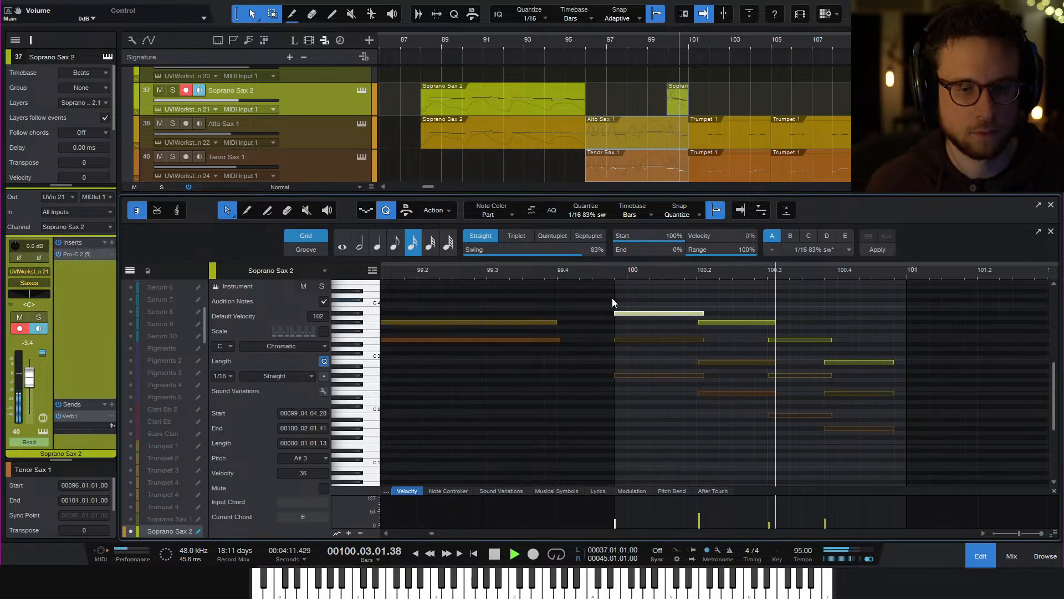
key("w")
key("w")
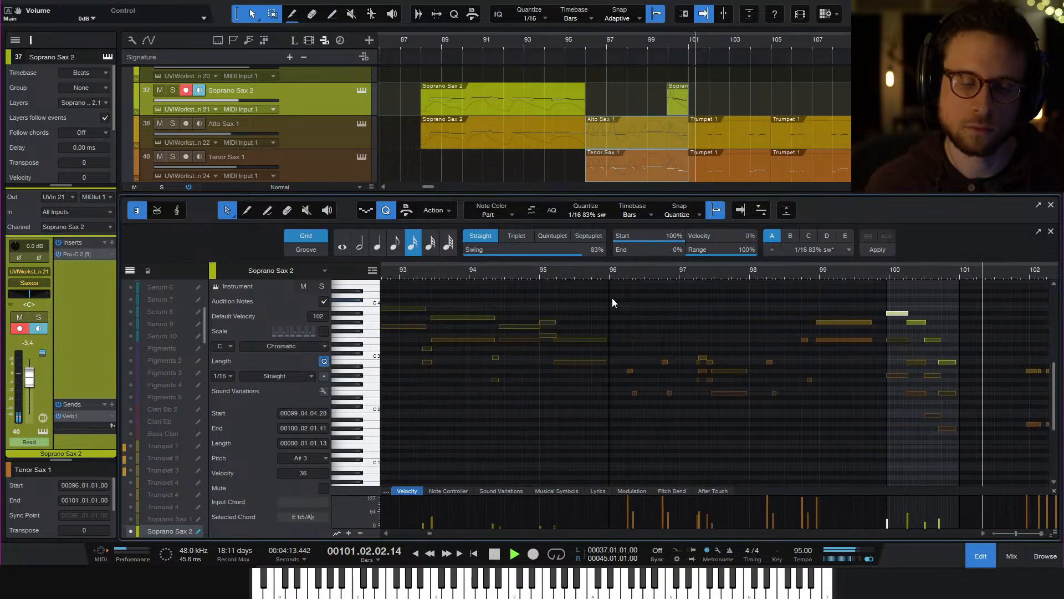
key("space")
left_click(658, 272)
key("space")
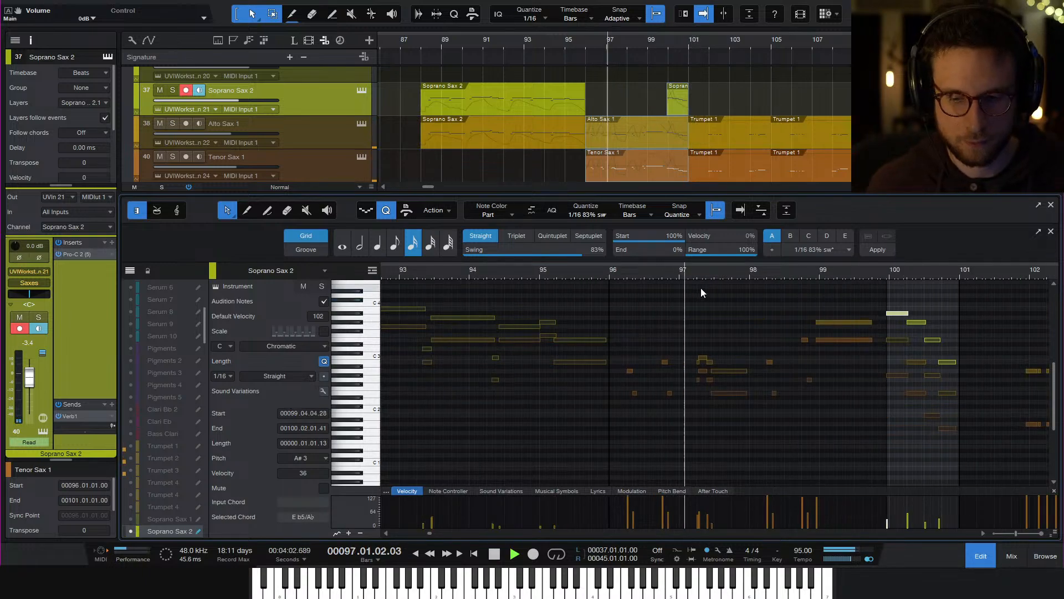
key("space")
key("space")
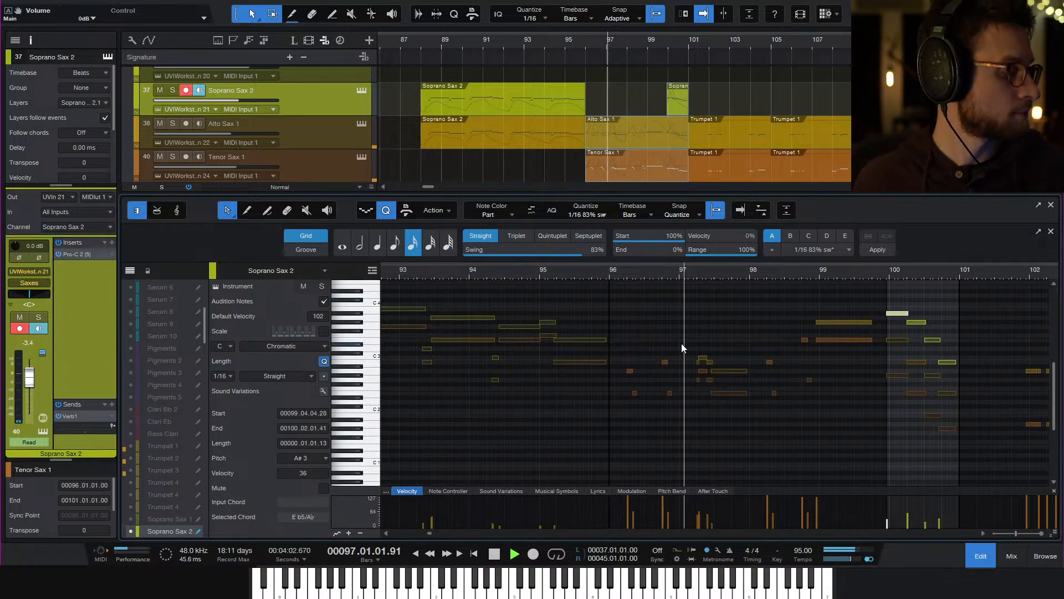
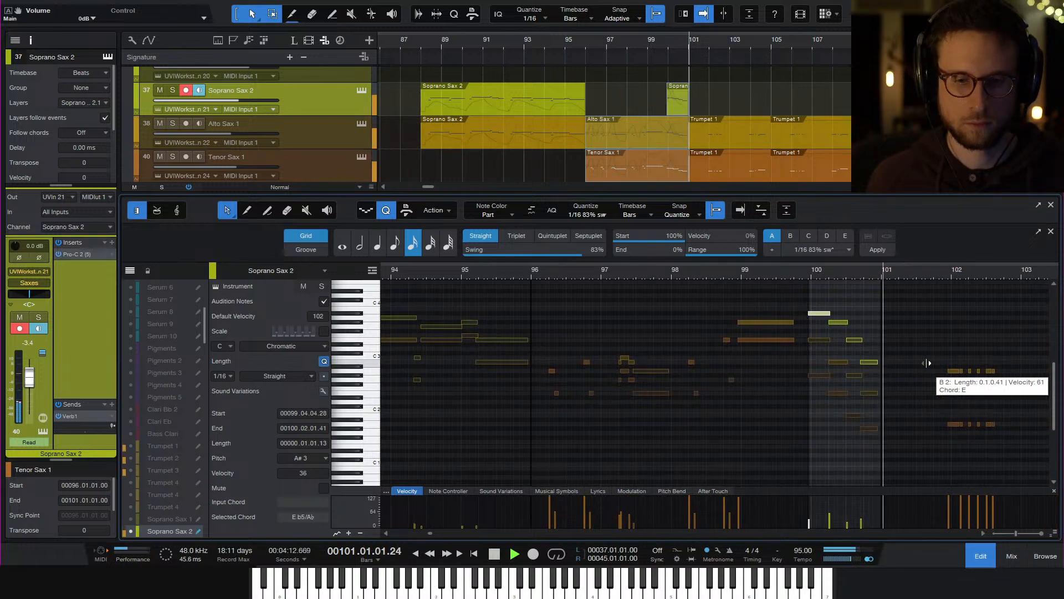
key("space")
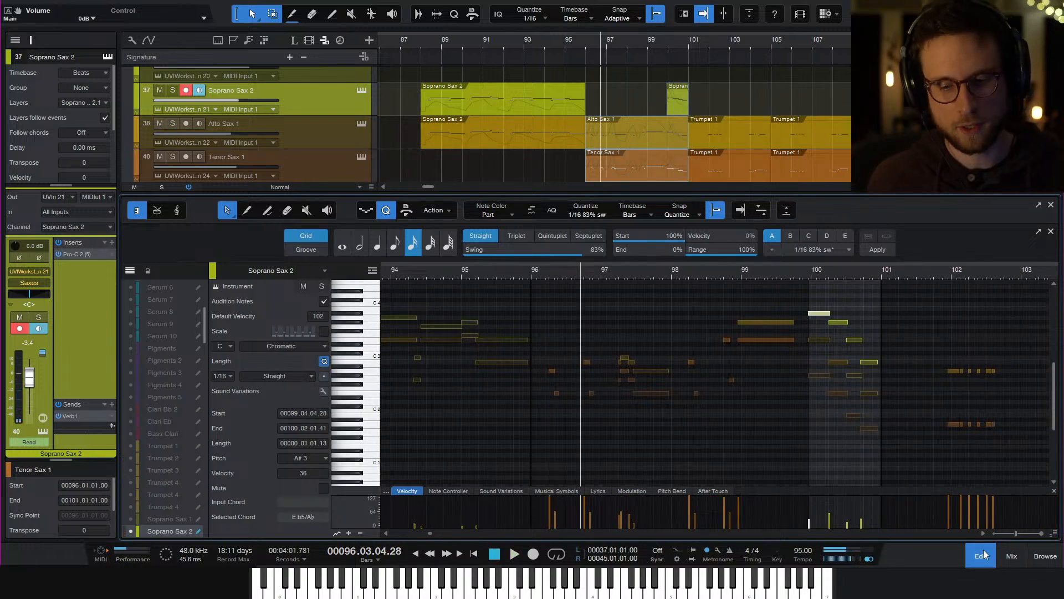
left_click(726, 274)
key("space")
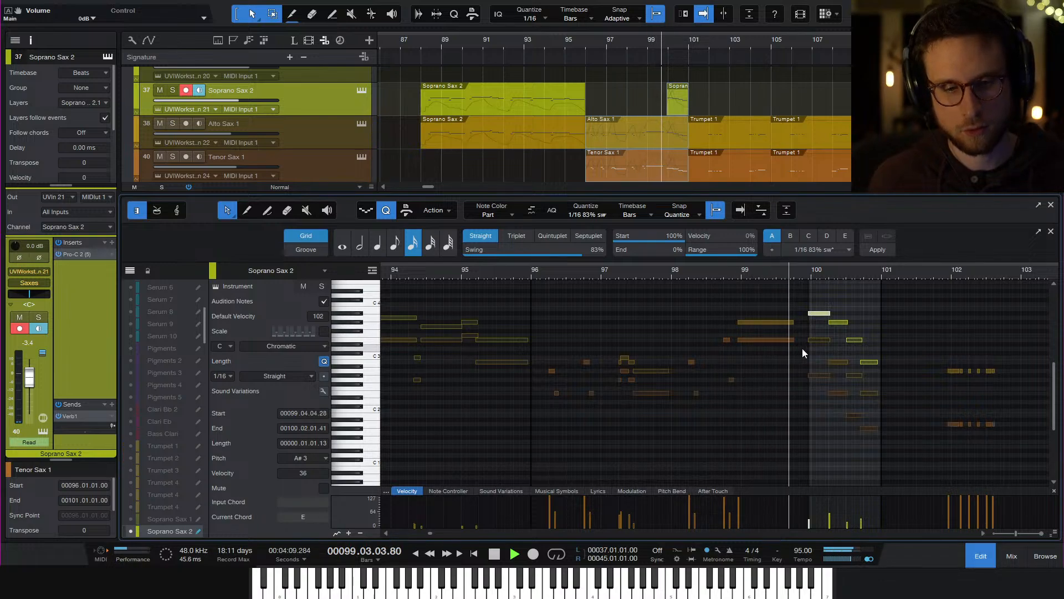
key("space")
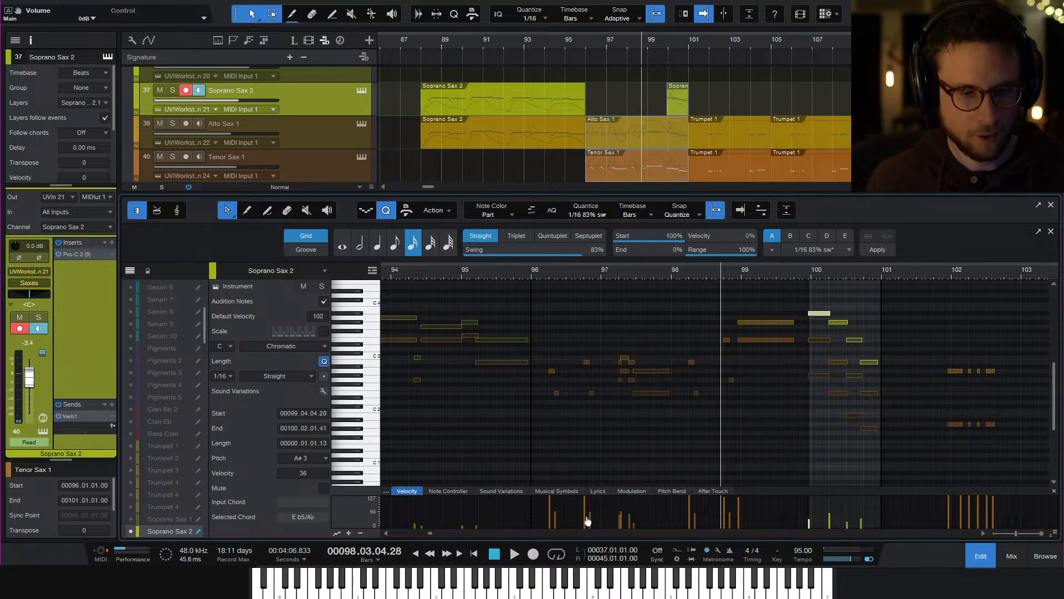
Shift the Soprano Sax 2 pitch bend curve at bar 100 earlier so it begins with the note at 99.04.04.28
left_click(672, 490)
left_click(826, 302)
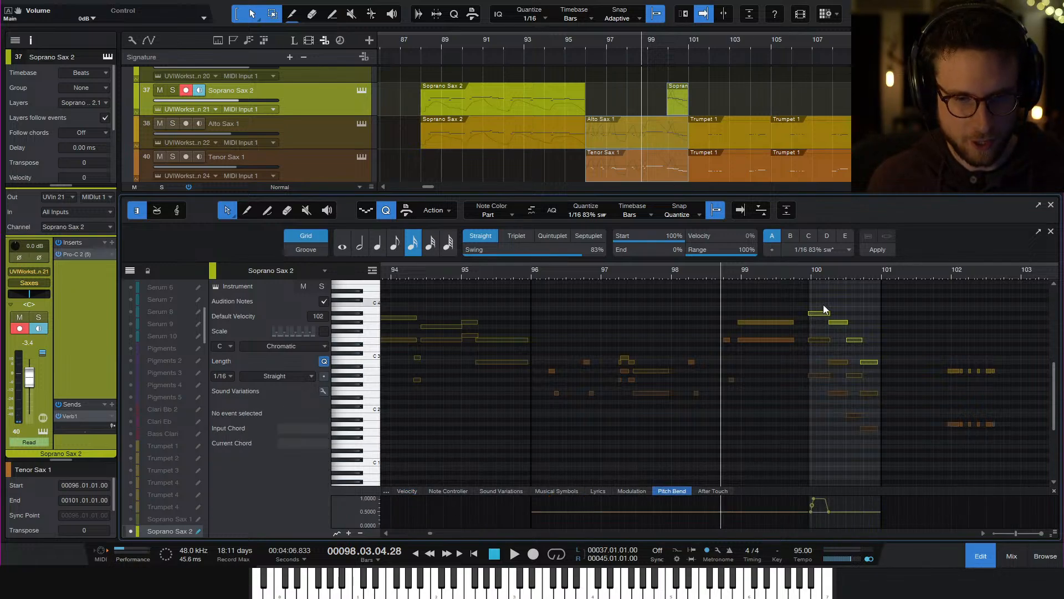
key("e")
key("e")
key("e")
scroll(939, 516, "right", 6)
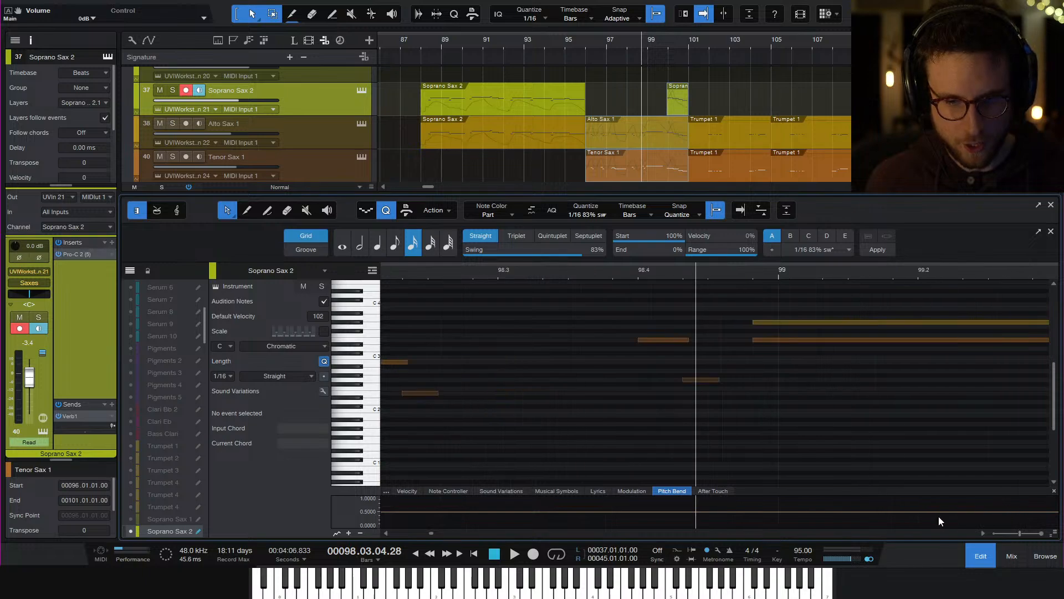
scroll(887, 513, "right", 1)
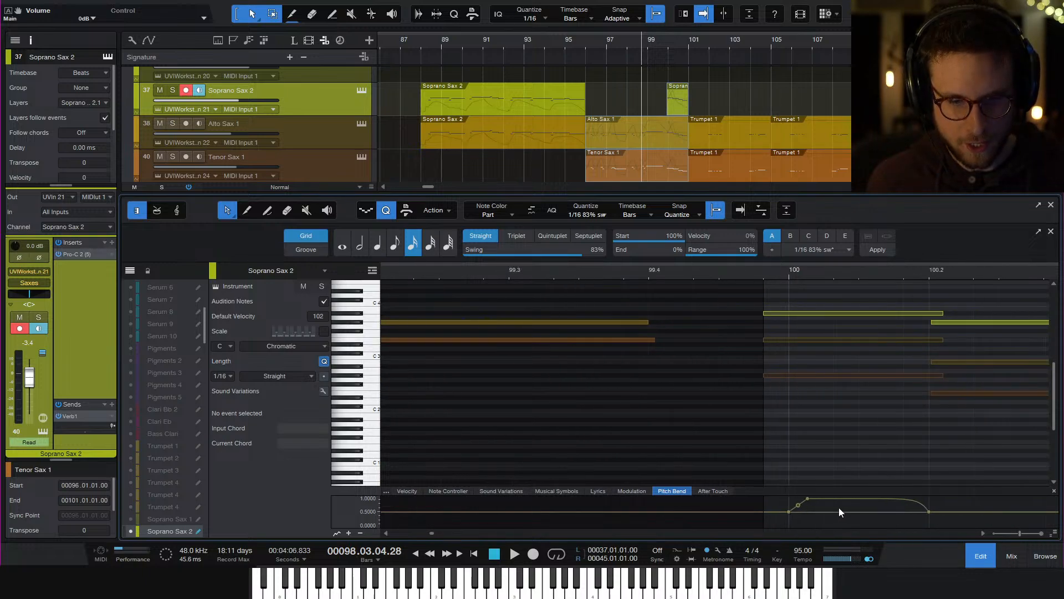
left_click(774, 510)
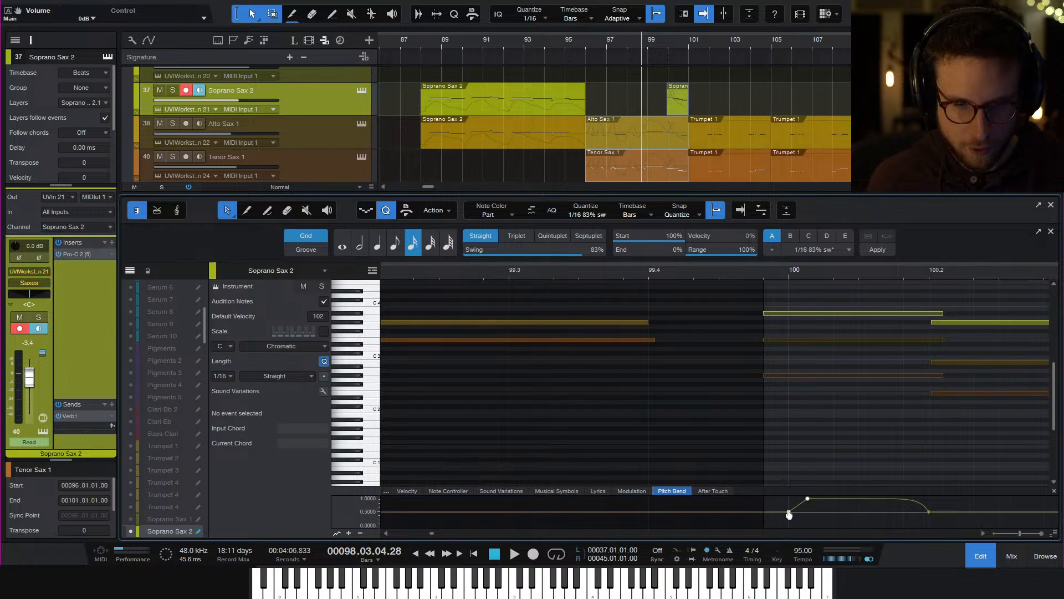
left_click_drag(788, 514, 763, 512)
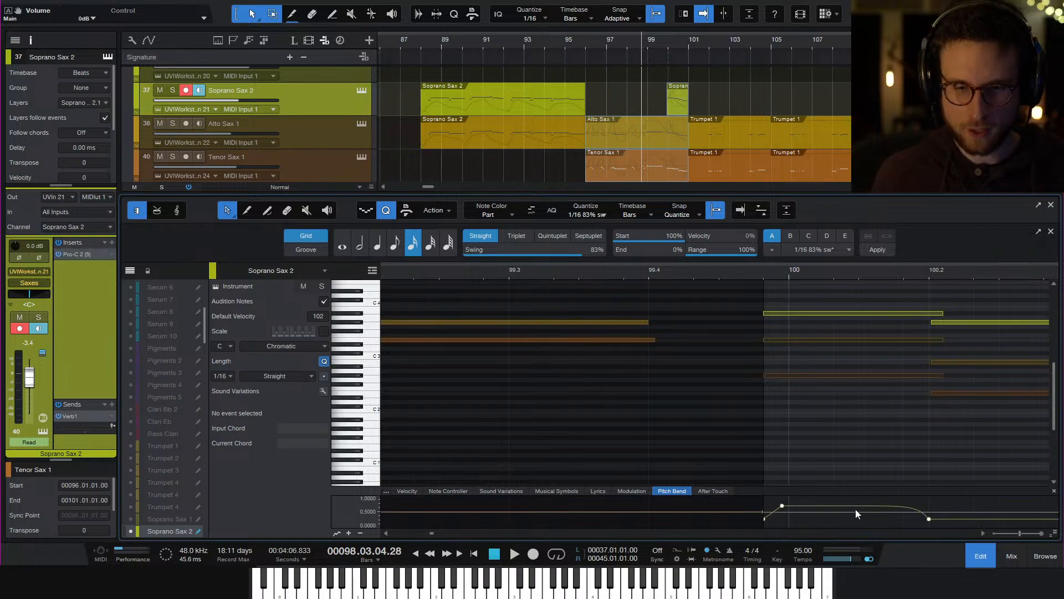
Give the Tenor Sax 1 part the same pitch bend curve, starting with its first bar 100 note at 99.04.04.28
left_click_drag(972, 495, 776, 535)
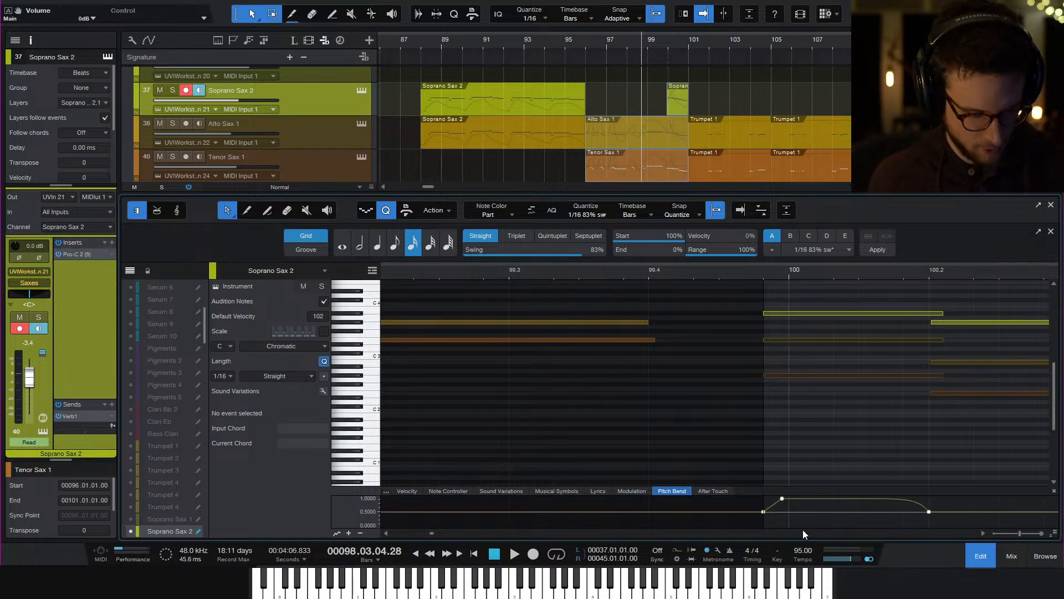
left_click_drag(974, 494, 772, 525)
left_click(763, 515)
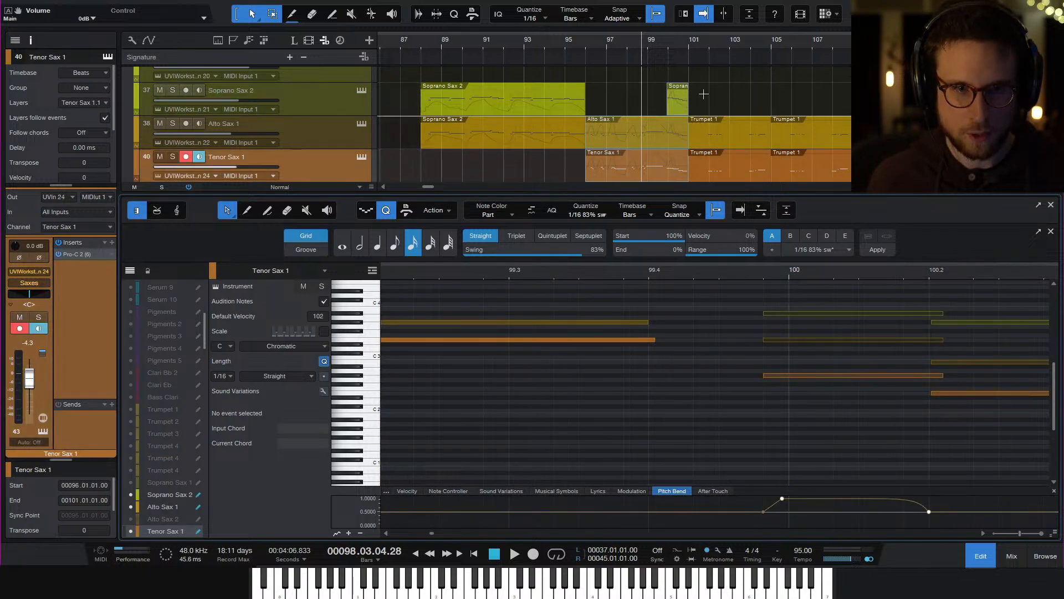
Open the short Soprano Sax 2 part before bar 101 and examine its pitch bend curve up close
left_click(680, 107)
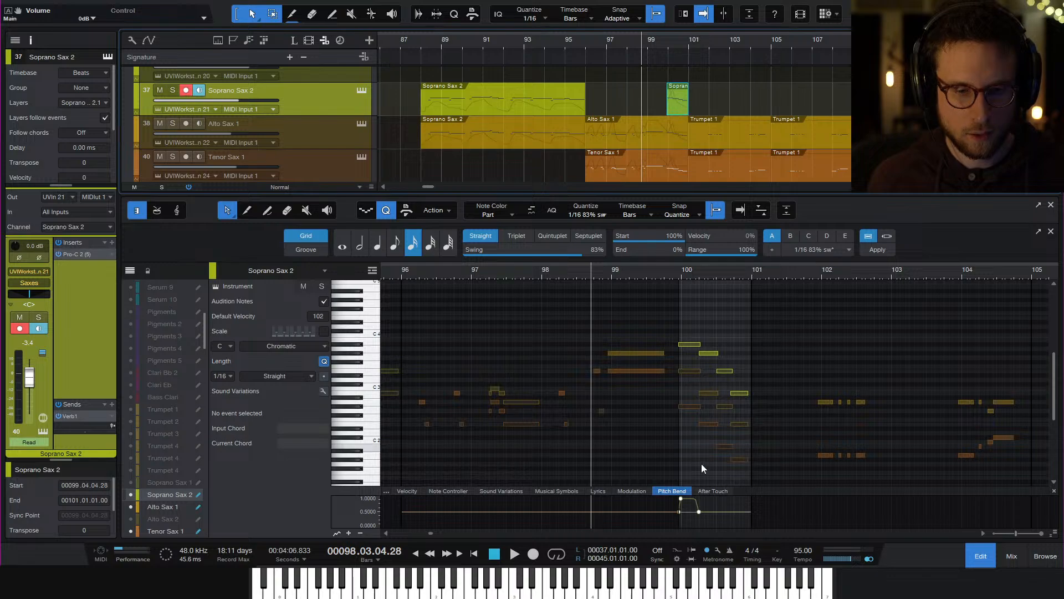
left_click(723, 513)
key("e")
key("e")
scroll(981, 515, "right", 2)
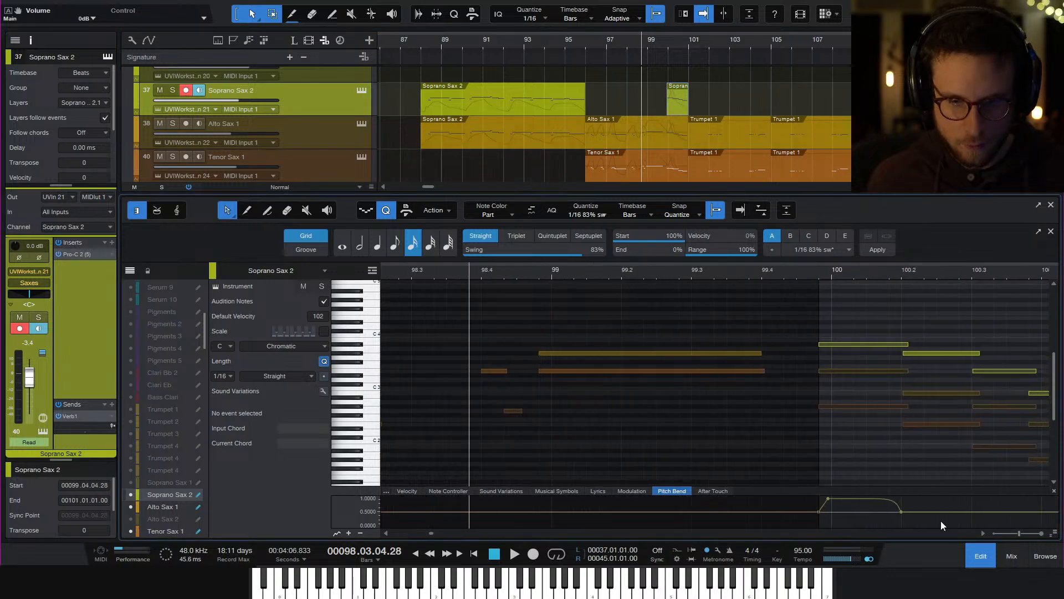
Open the Soprano Sax 2 part at bar 109 and select the points of its opening pitch bend curve for comparison
left_click(882, 102)
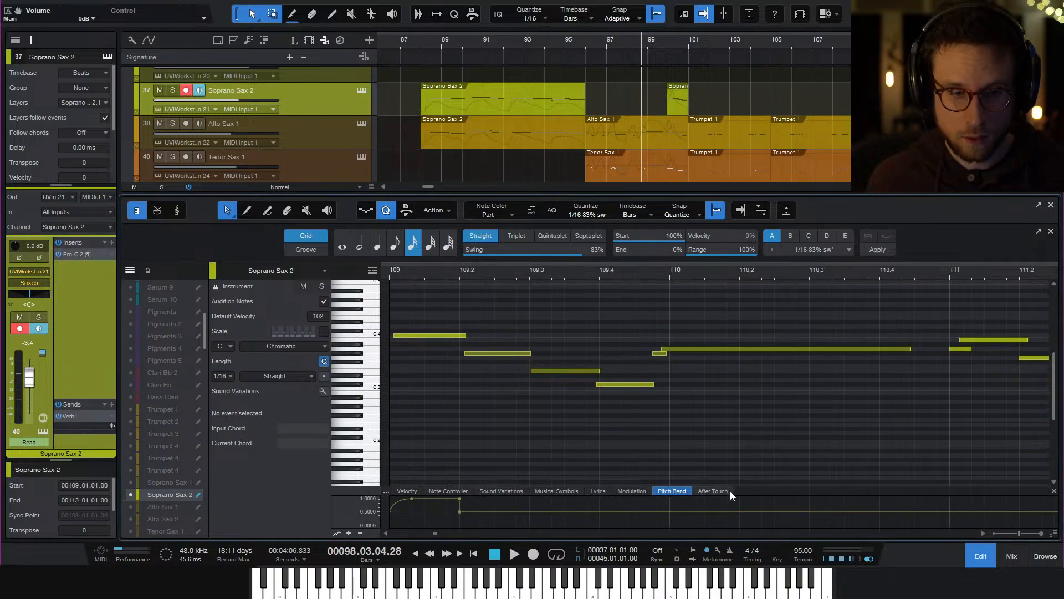
scroll(660, 526, "left", 2)
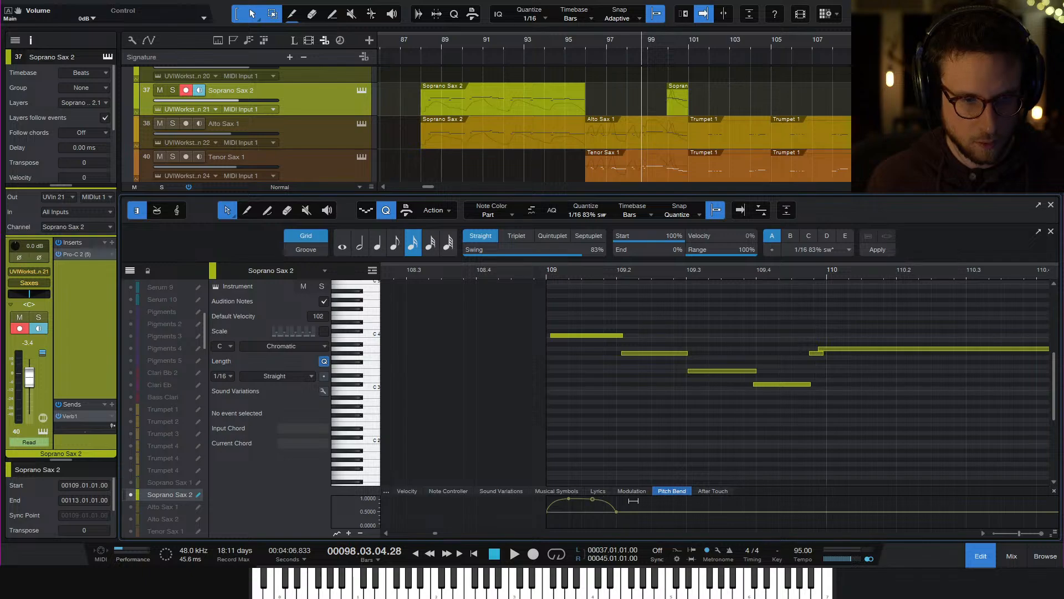
left_click_drag(550, 509, 550, 508)
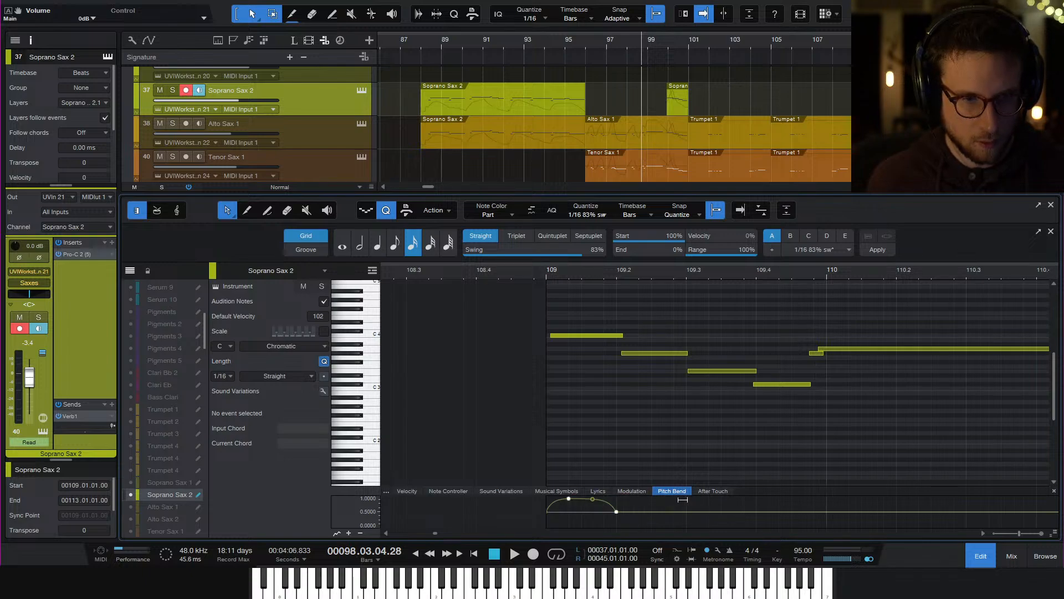
key("e")
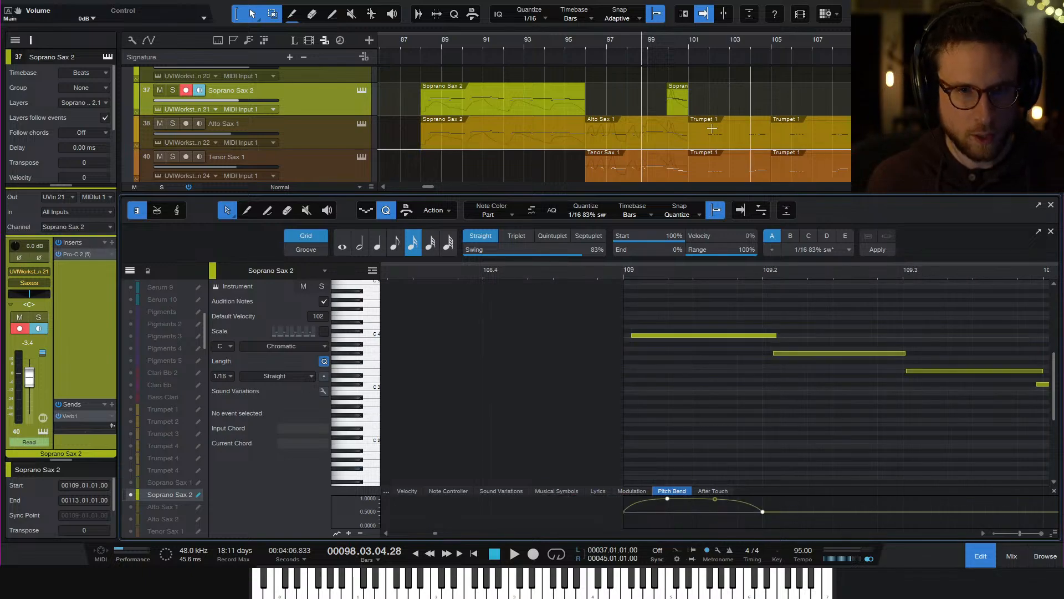
Copy the pitch bend curve from the short Soprano Sax 2 part at bar 100 into the Alto Sax 1 part's bar 100 entry
left_click(680, 108)
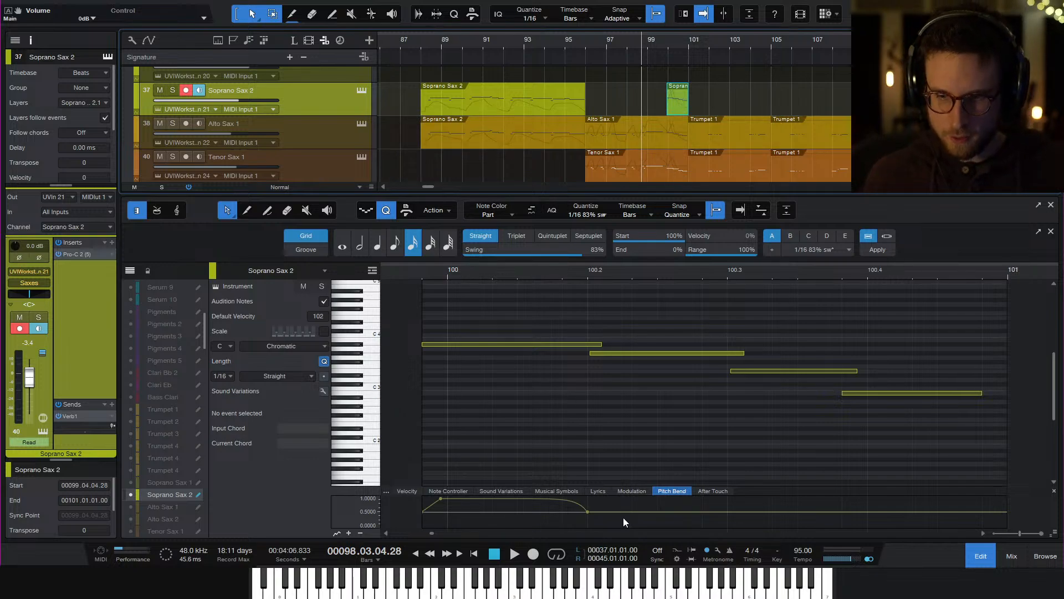
left_click_drag(621, 524, 449, 518)
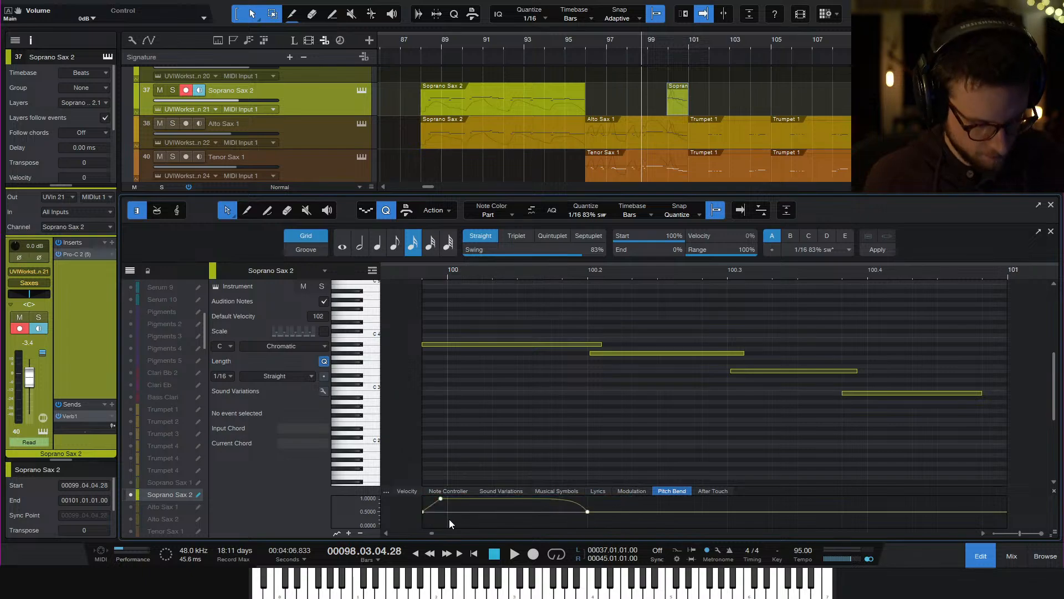
key("ctrl+c")
left_click(666, 139)
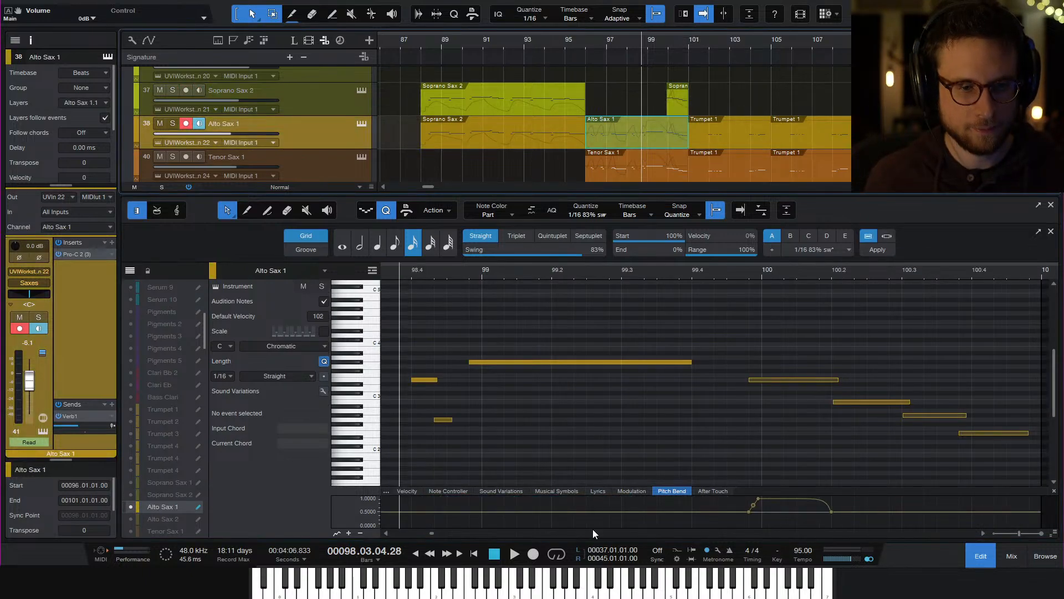
key("ctrl+v")
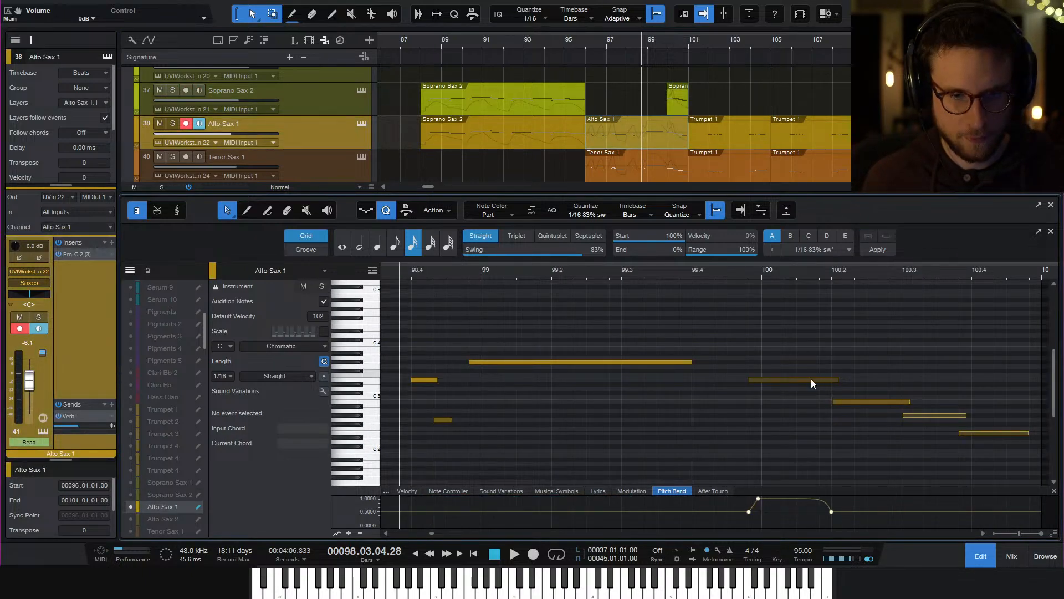
Inspect the Tenor Sax 1 pitch bend curve at bar 100 and play from 99.03.03.46 into bar 101, then close the note editor
left_click(667, 174)
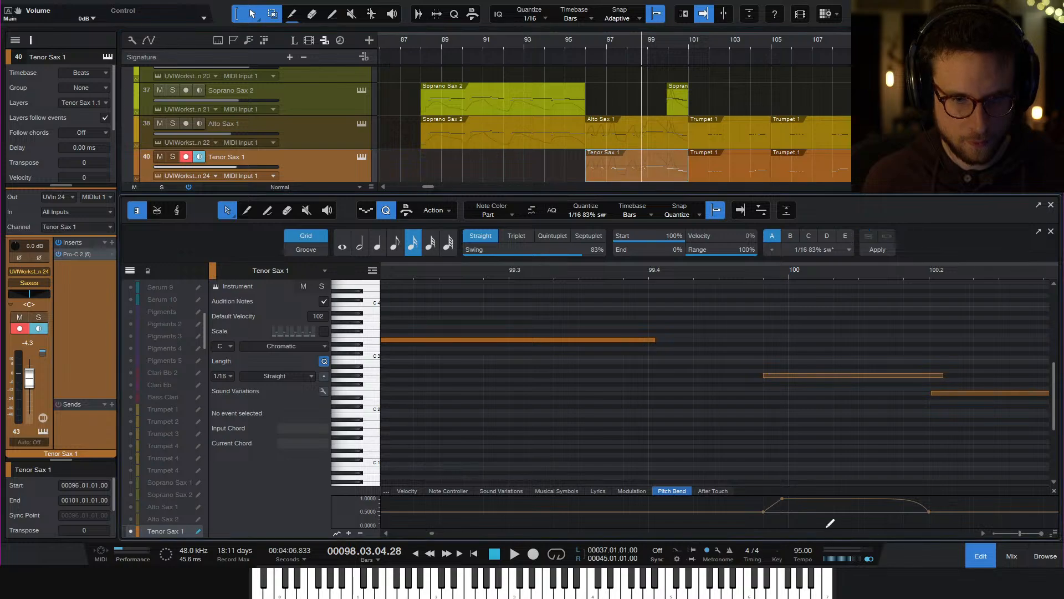
left_click(594, 271)
key("space")
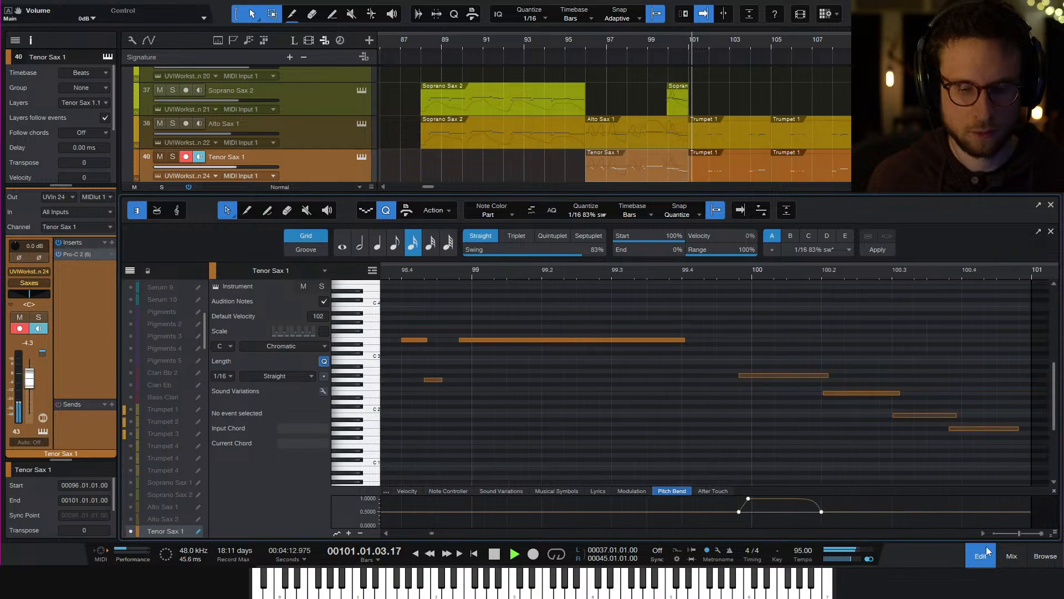
key("space")
key("F2")
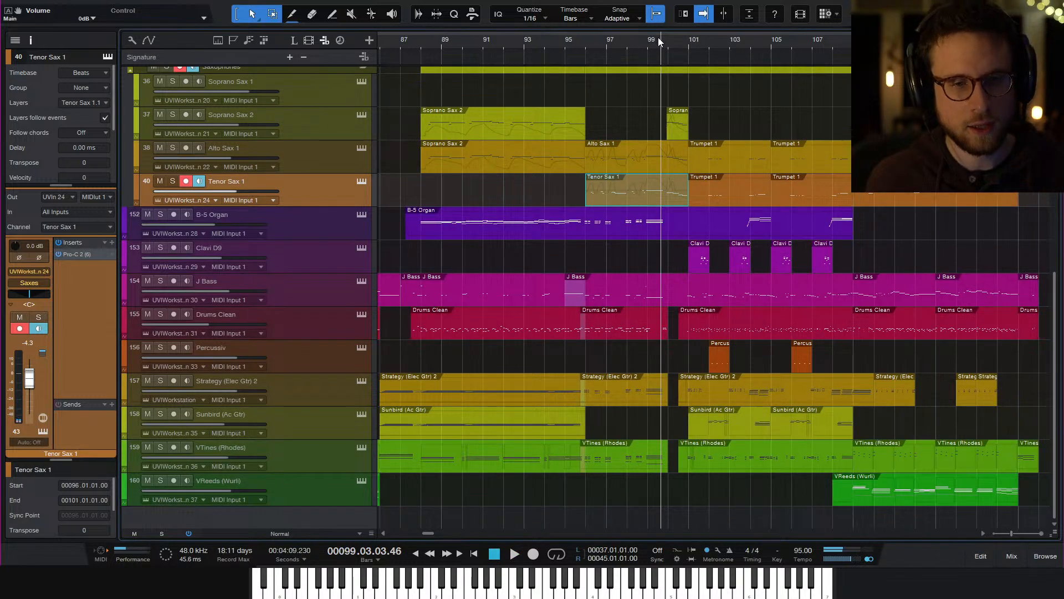
Play the arrangement through the transition from 97.04.01.00, and again from 99.04.01.00
left_click(632, 42)
left_click(613, 45)
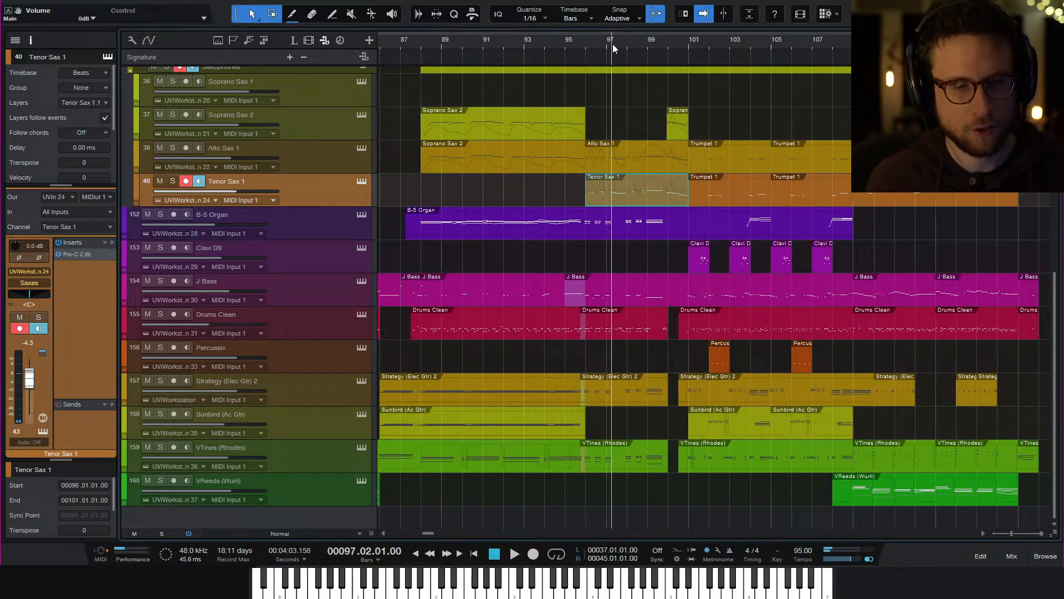
left_click(620, 45)
key("space")
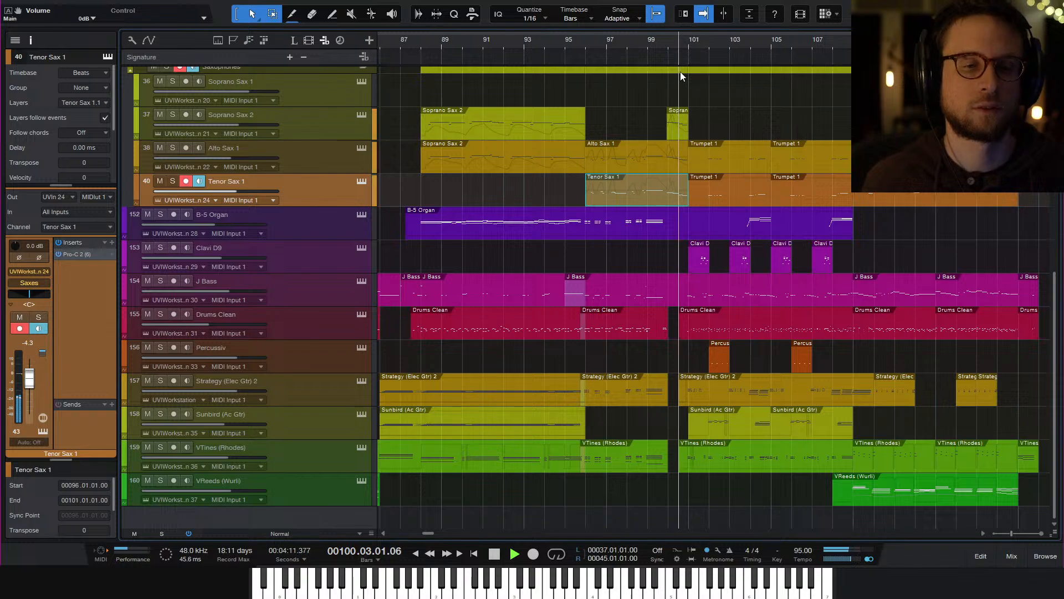
key("space")
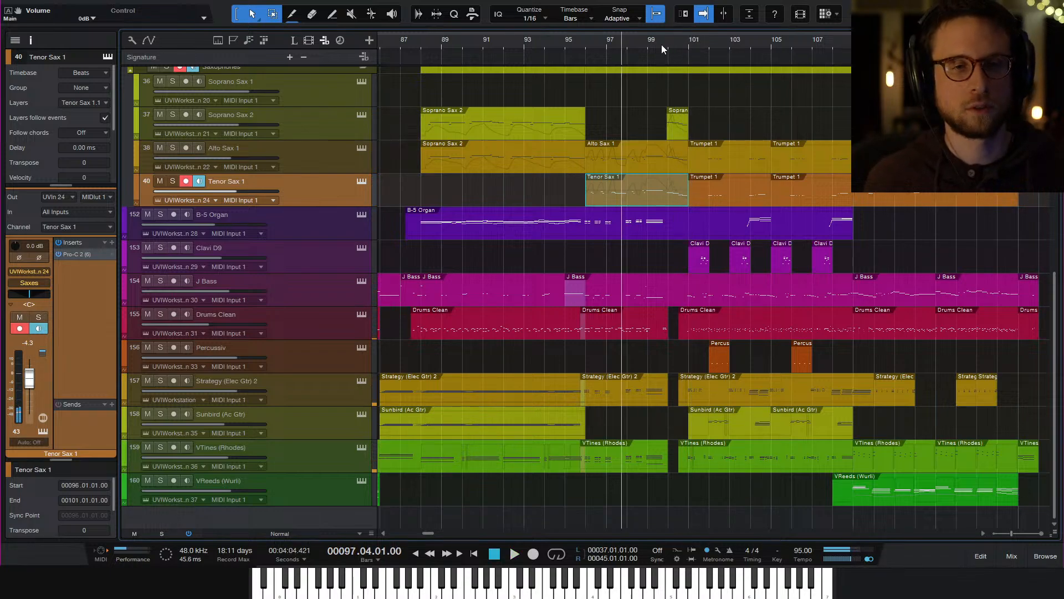
left_click(660, 44)
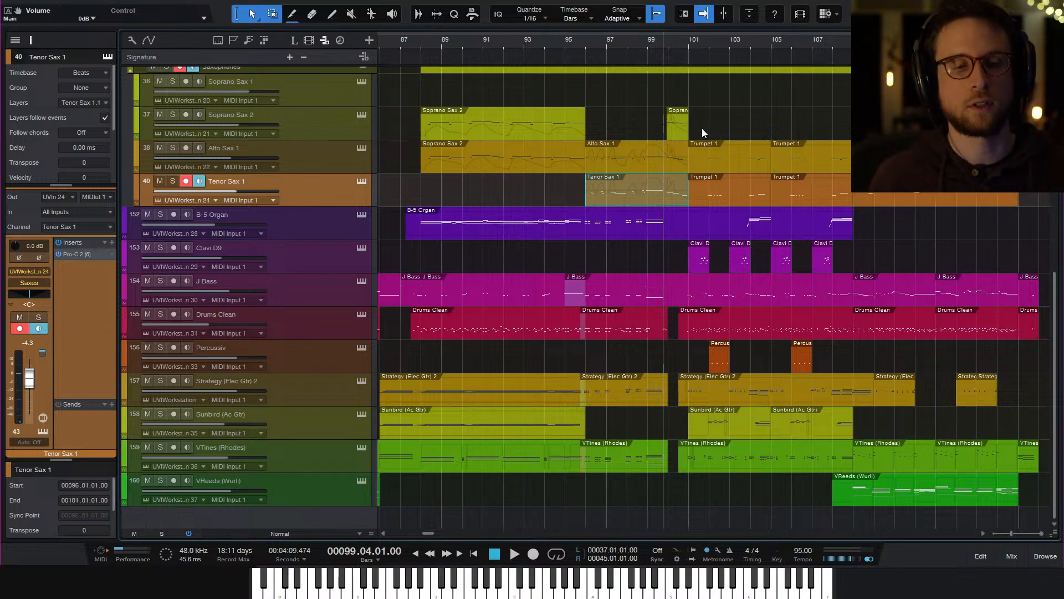
key("space")
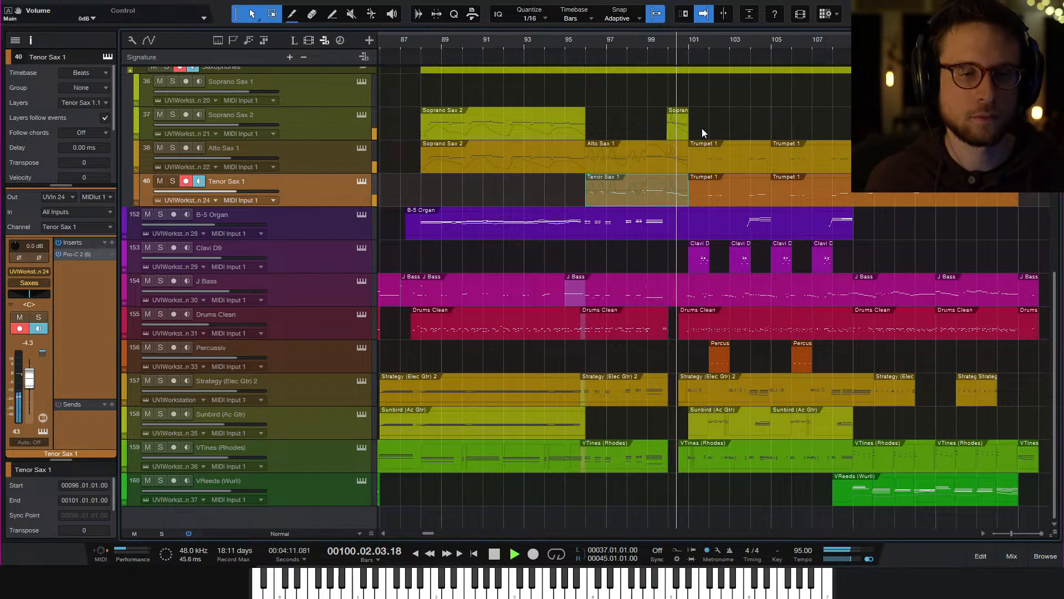
key("space")
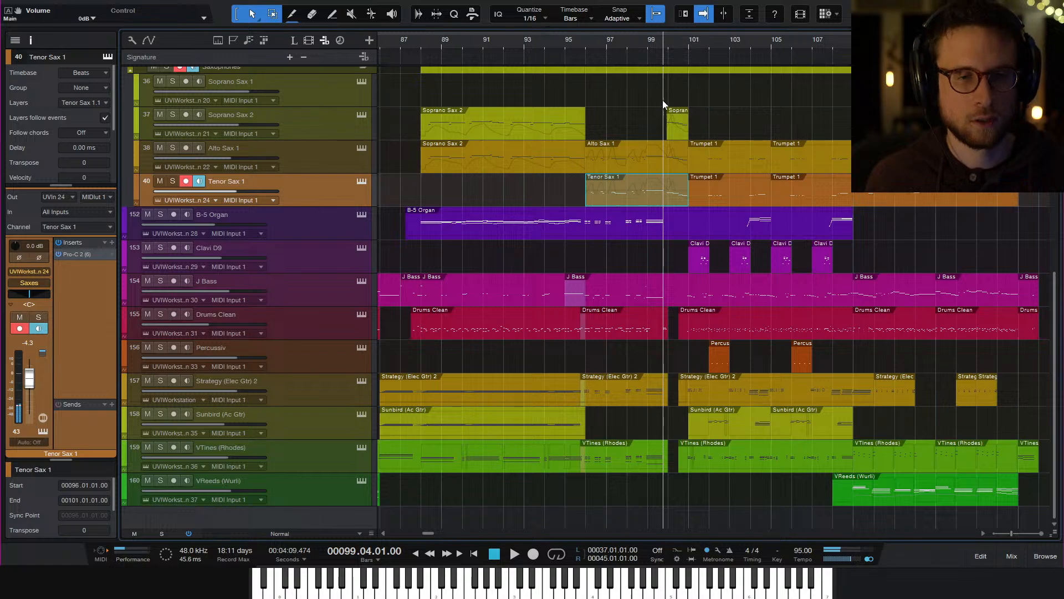
Open the three sax parts together and shorten their last bar 100 chord to end at about 100.04.01.47, auditioning the result
double_click(677, 198)
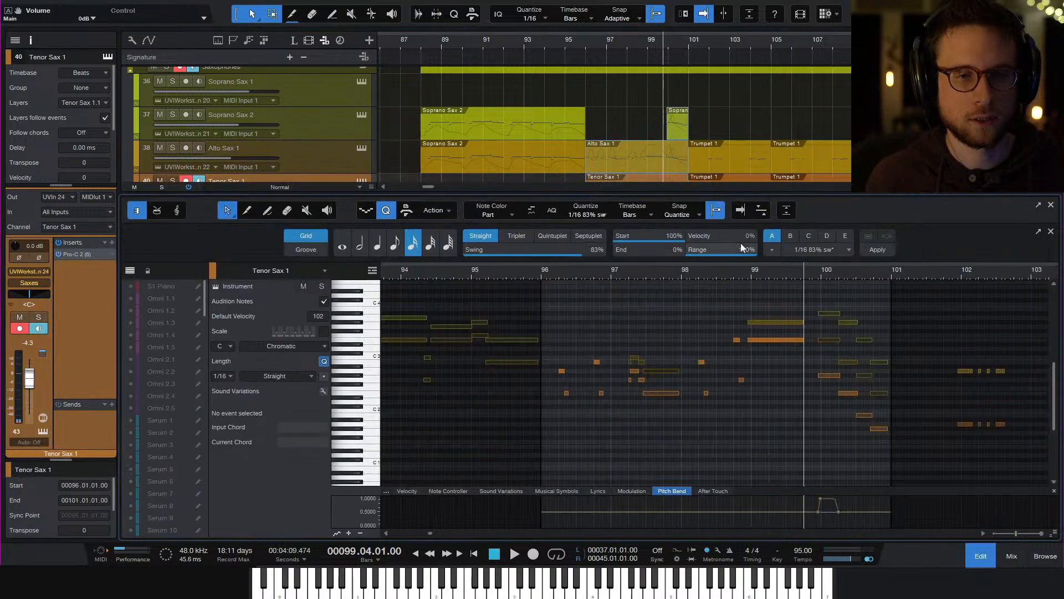
left_click_drag(883, 358, 802, 440)
scroll(909, 421, "up", 4)
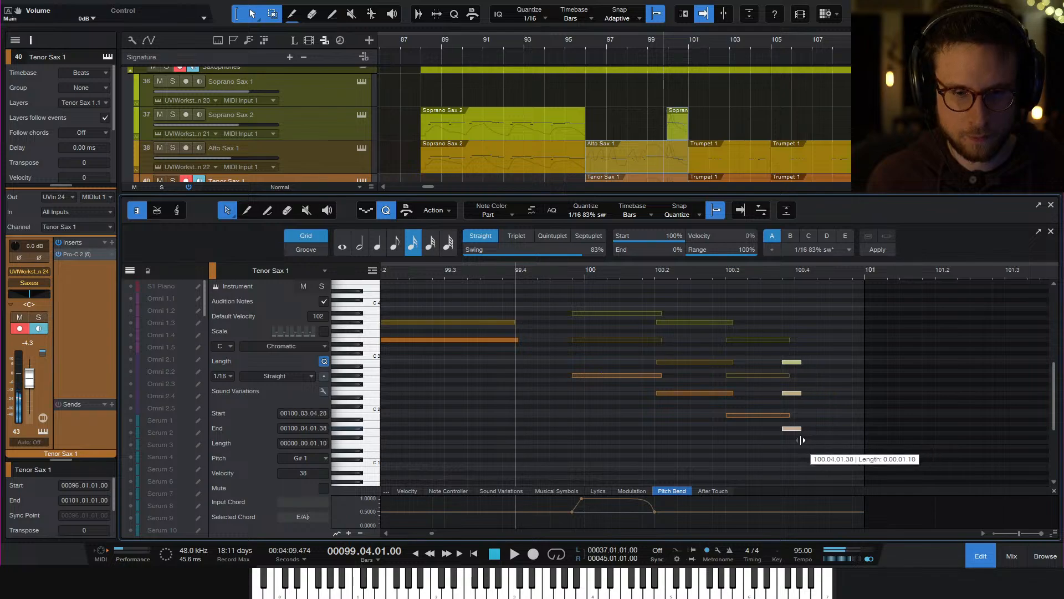
key("space")
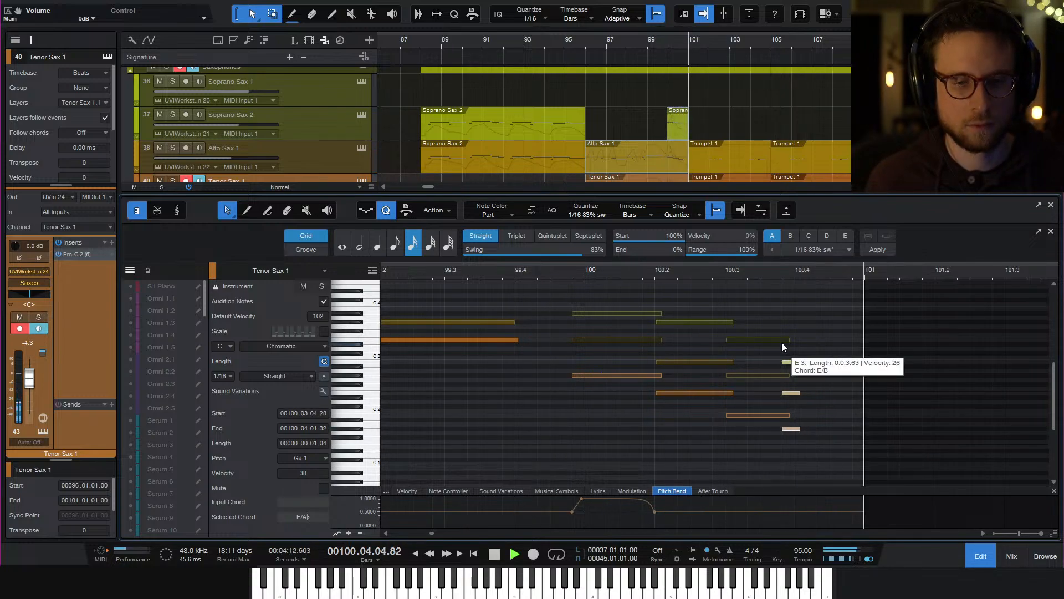
key("space")
left_click(762, 340)
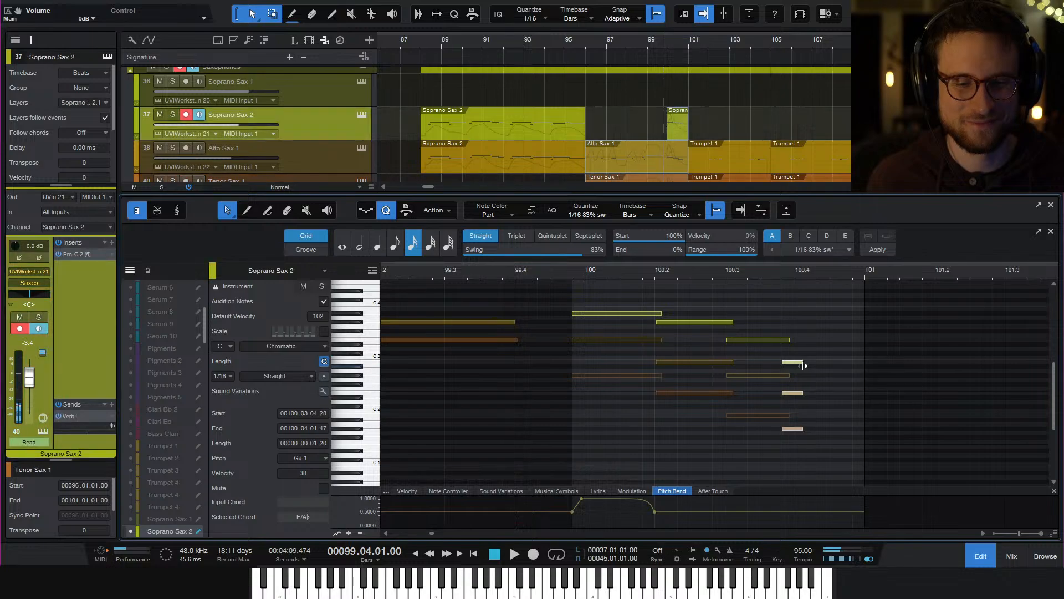
Try shortening the saxes' third bar 100 chord to end at 100.03.04.02 and play the passage
left_click_drag(763, 342, 778, 415)
key("space")
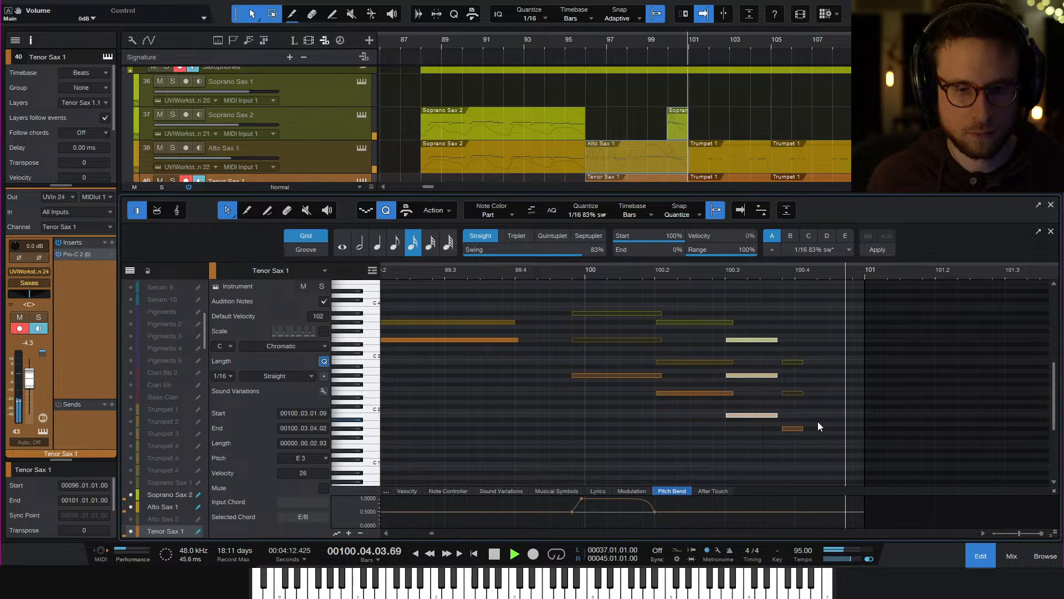
key("space")
Lengthen the saxes' third bar 100 chord back to end at 100.03.04.72 and play the passage
scroll(754, 438, "up", 5)
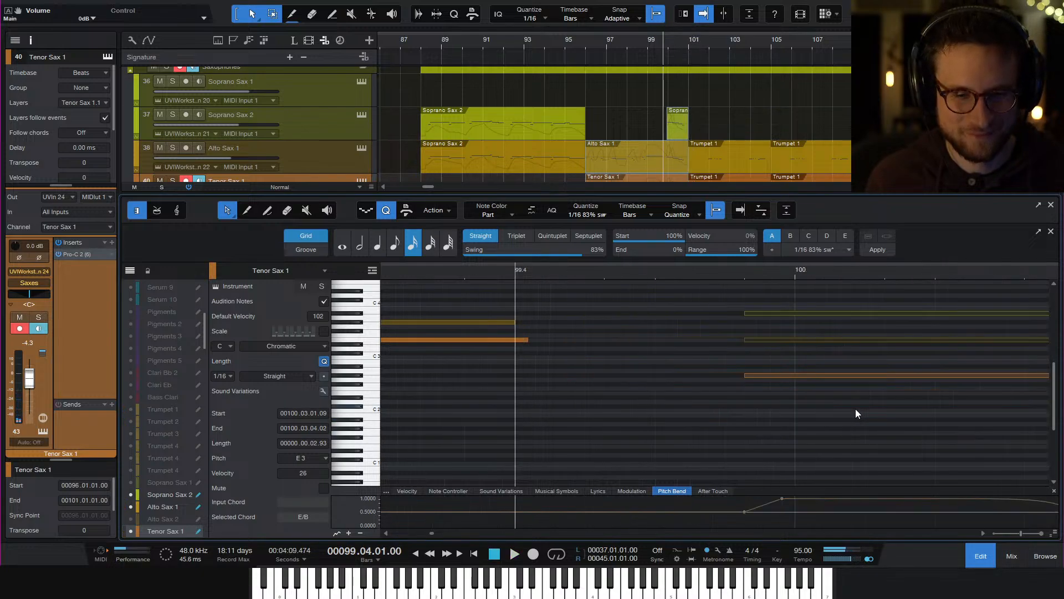
scroll(767, 438, "right", 5)
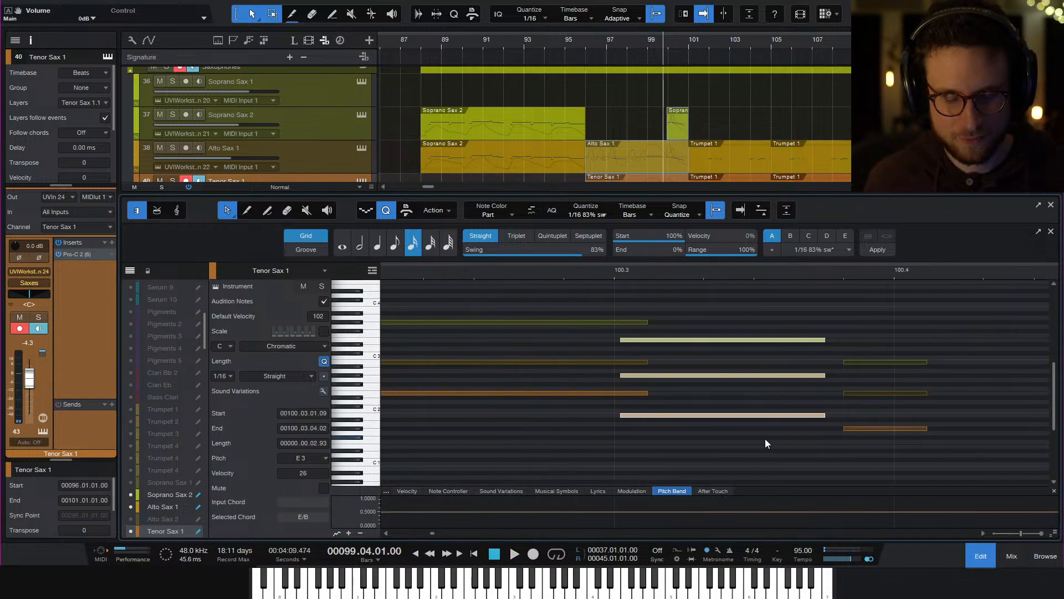
left_click_drag(720, 415, 768, 415)
key("space")
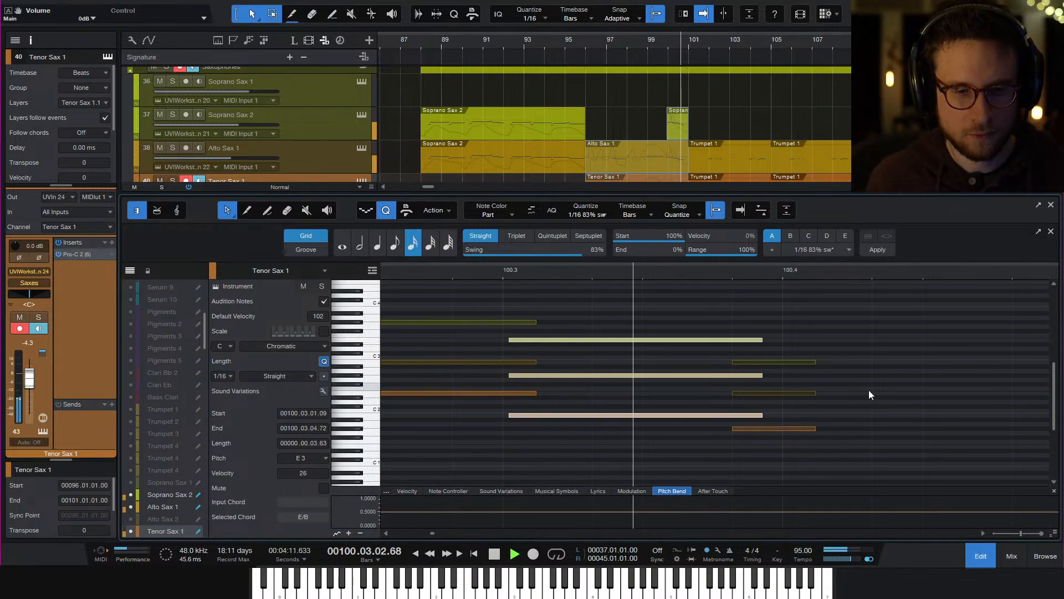
key("space")
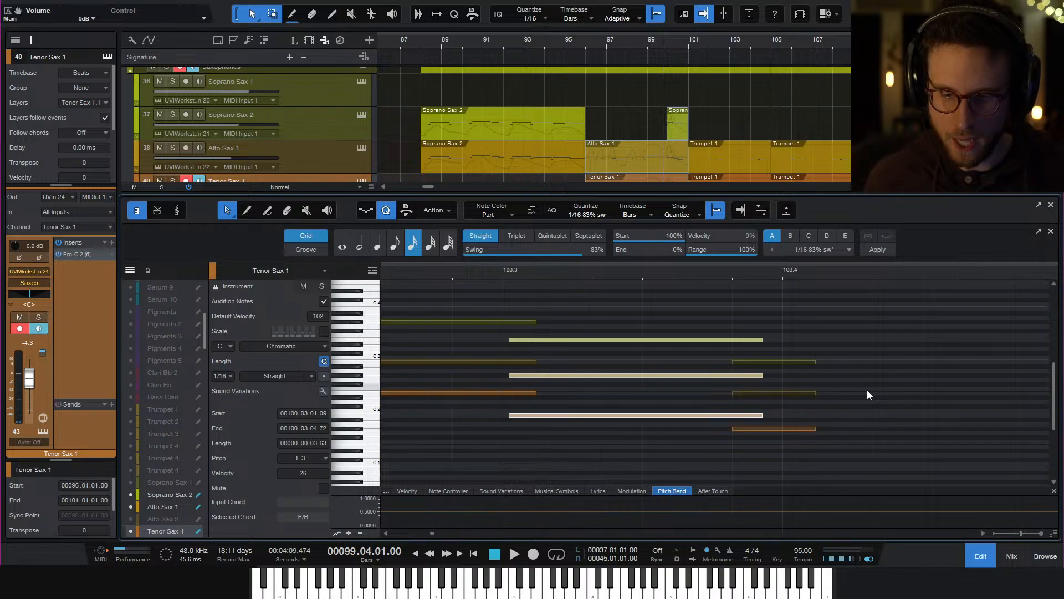
Deselect the chord and replay the transition from 99.04.01.00, first in the note editor and again in the arrangement with the editor closed
left_click(848, 412)
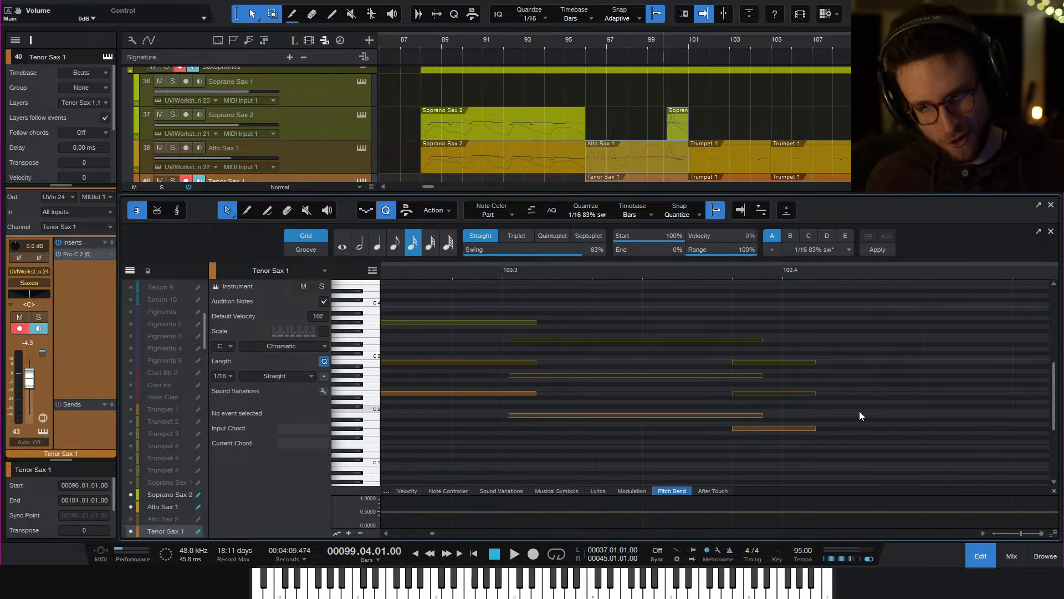
key("w")
key("w")
scroll(716, 419, "left", 5)
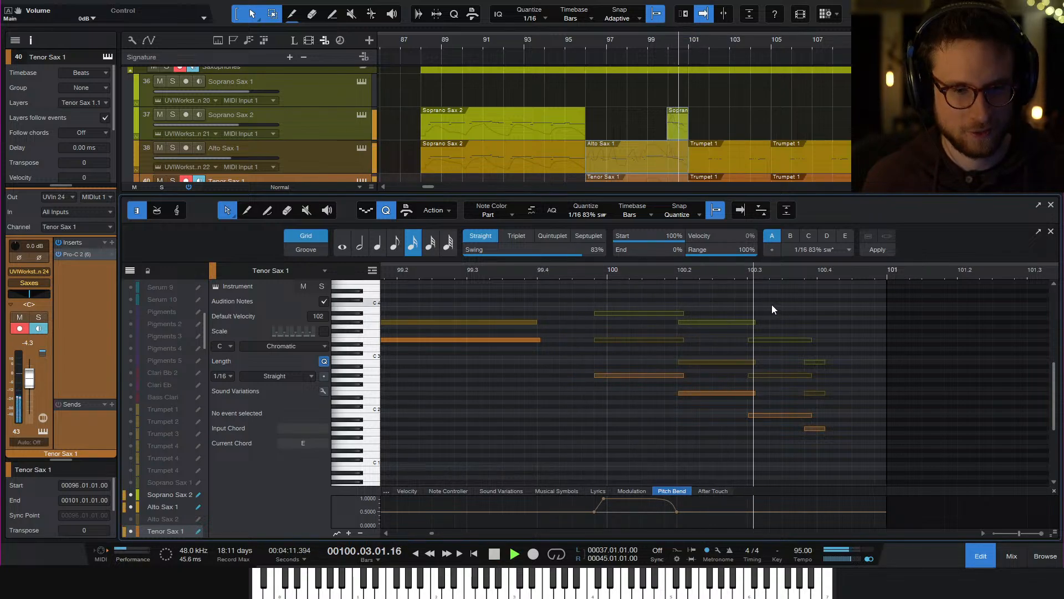
key("space")
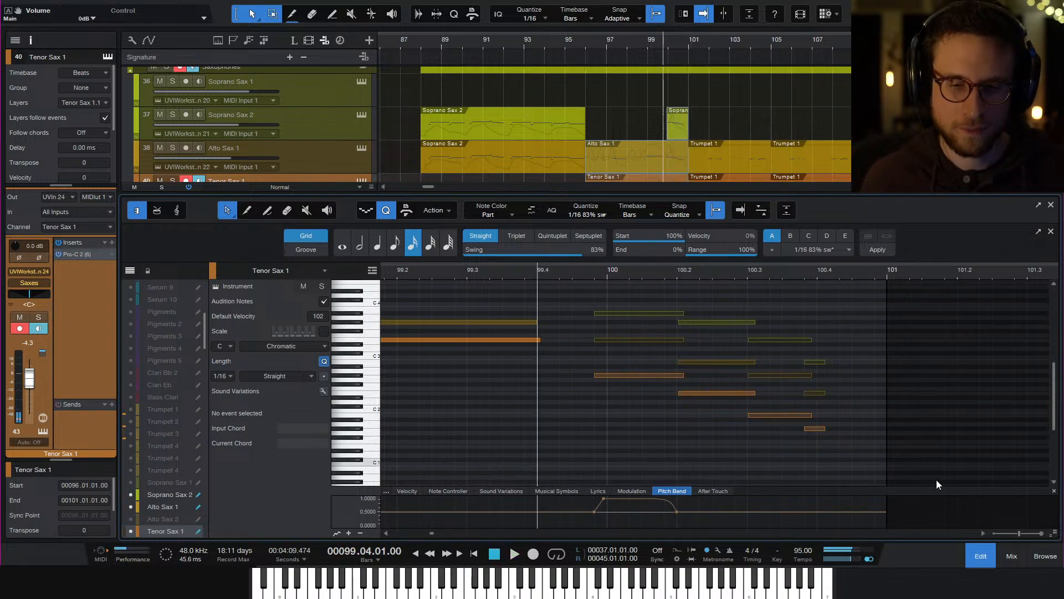
left_click(979, 562)
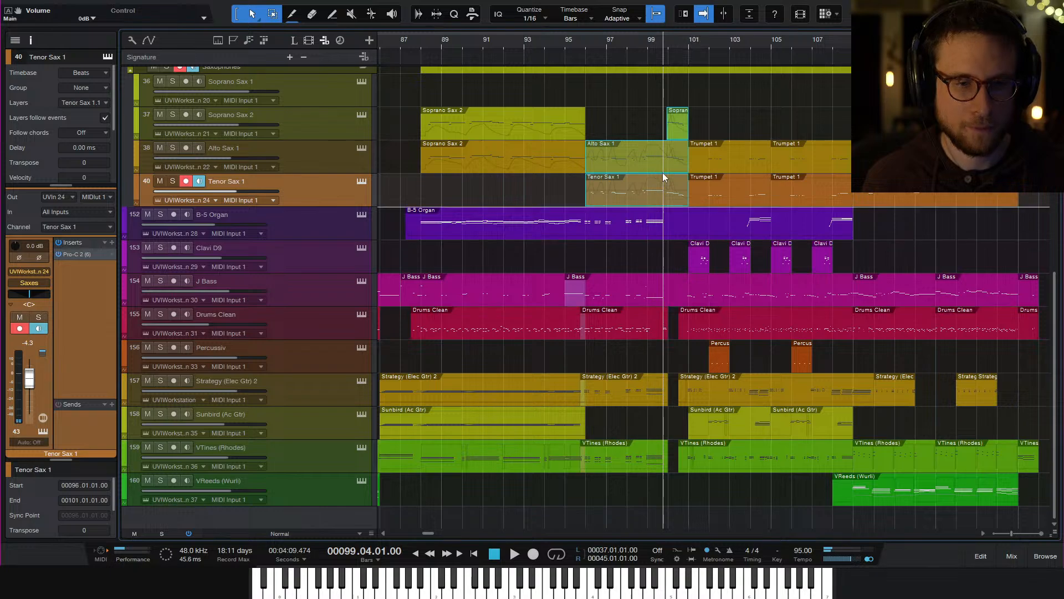
key("space")
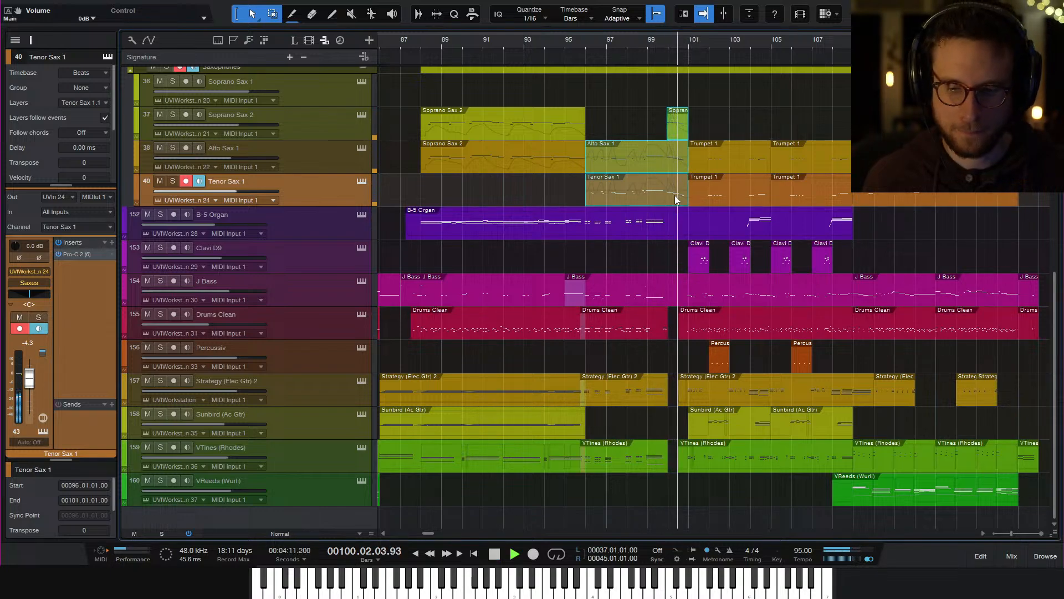
key("space")
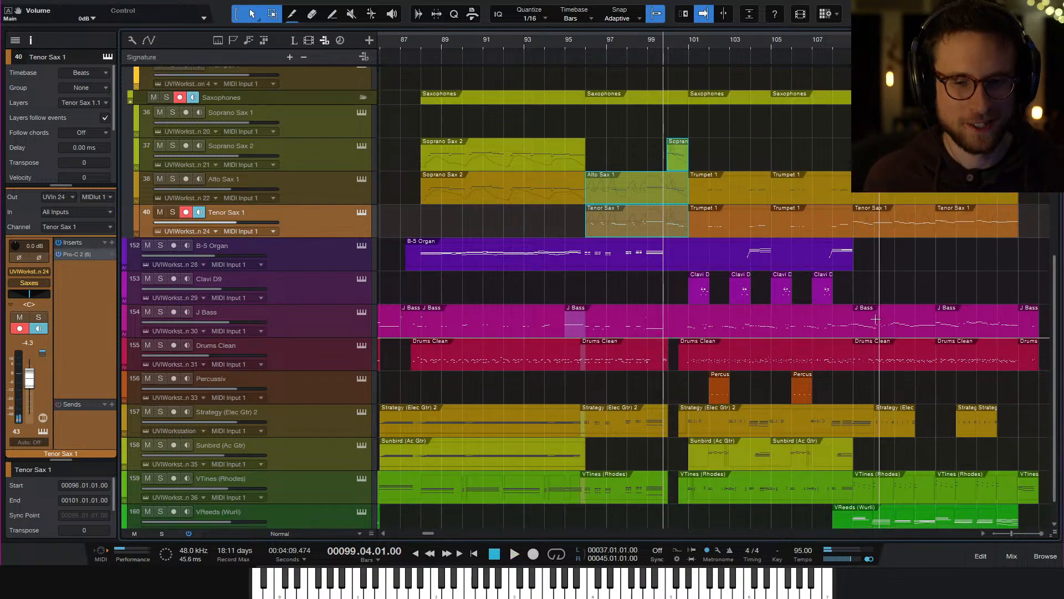
Play the separate four-bar section starting at bar 165 to hear its parts
scroll(750, 344, "right", 20)
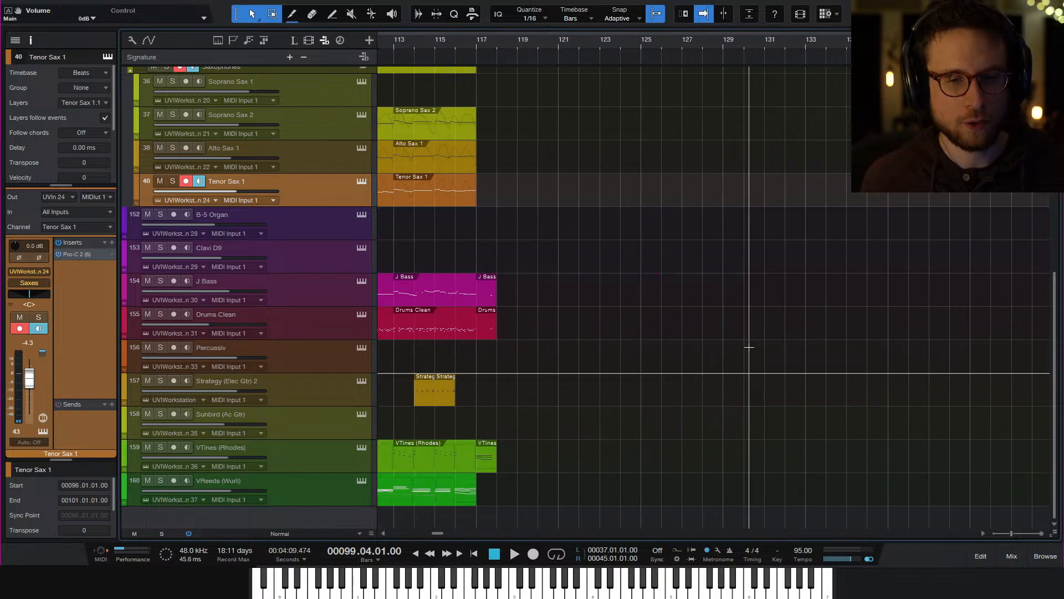
scroll(748, 350, "left", 1)
scroll(748, 351, "right", 3)
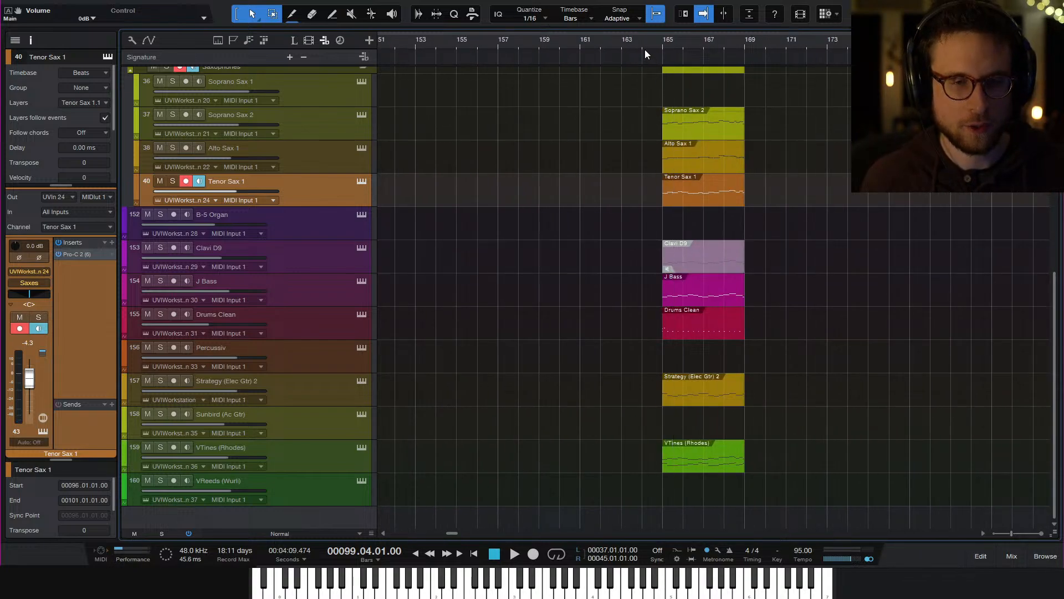
left_click(662, 46)
key("space")
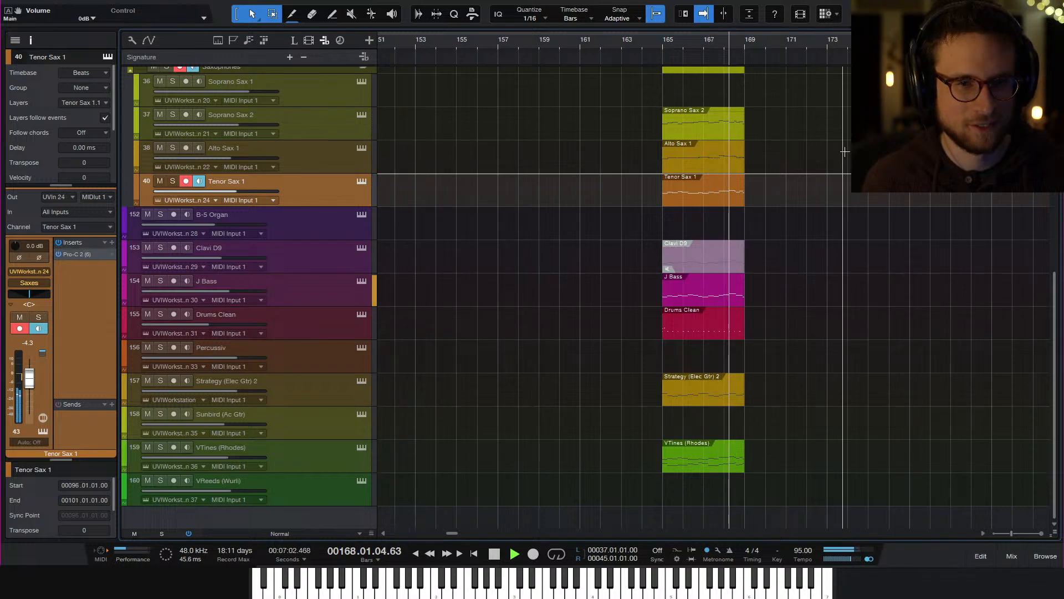
key("space")
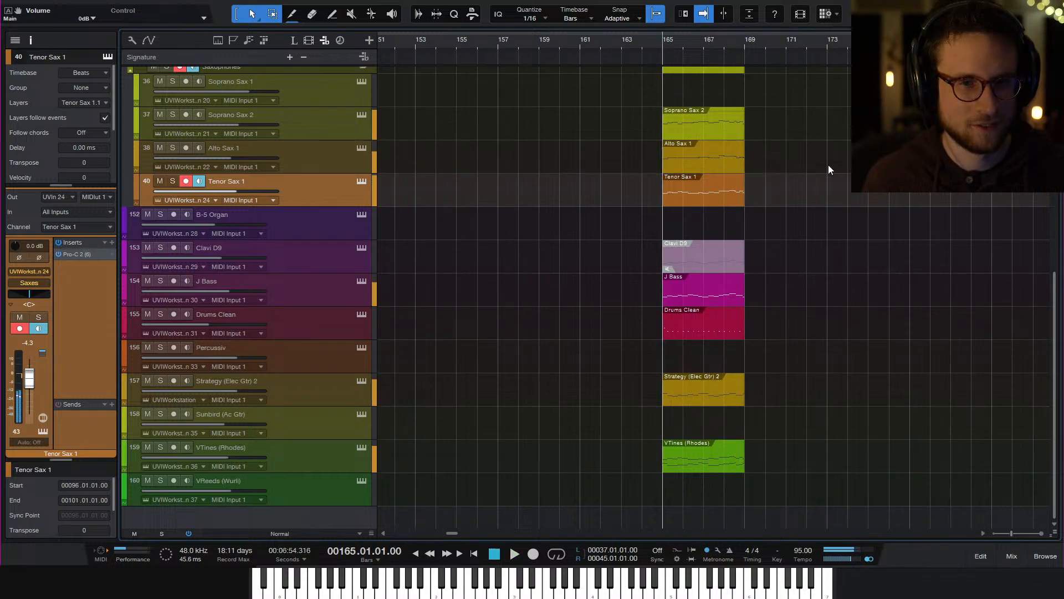
scroll(539, 247, "left", 10)
scroll(626, 256, "left", 12)
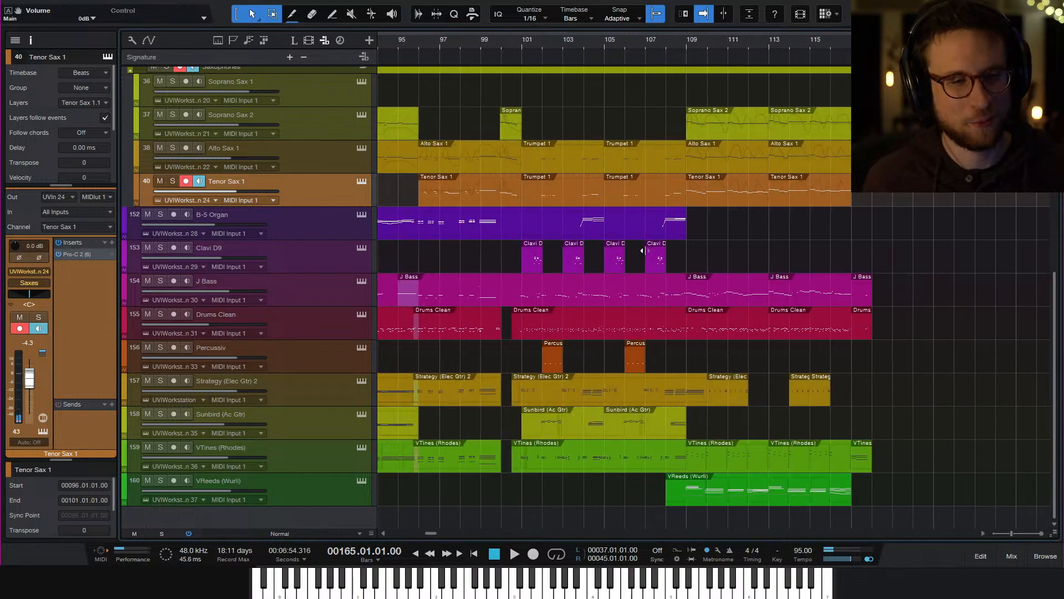
scroll(631, 257, "left", 7)
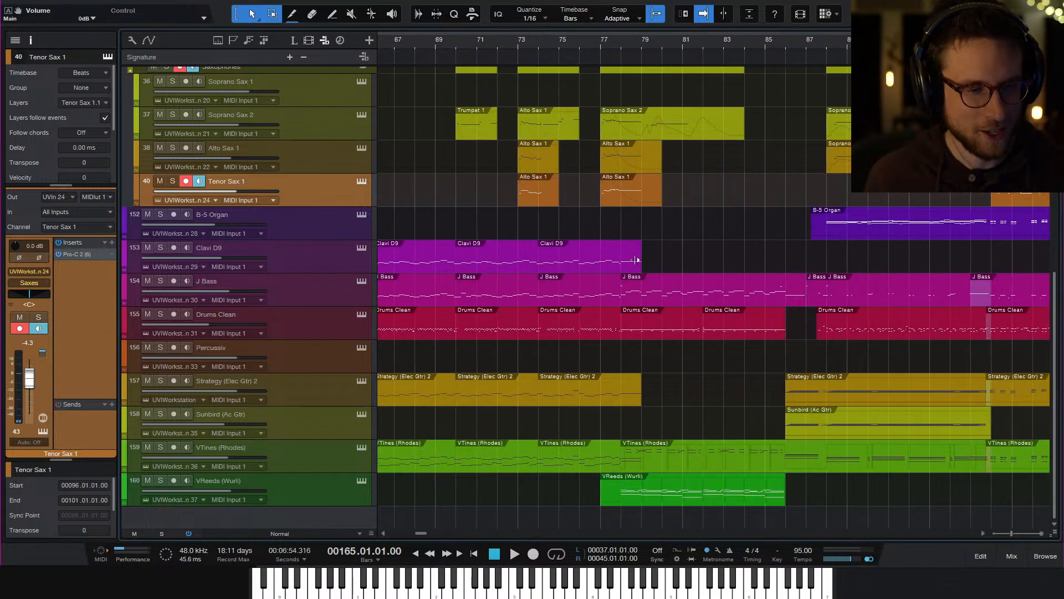
scroll(667, 246, "right", 6)
scroll(671, 244, "left", 6)
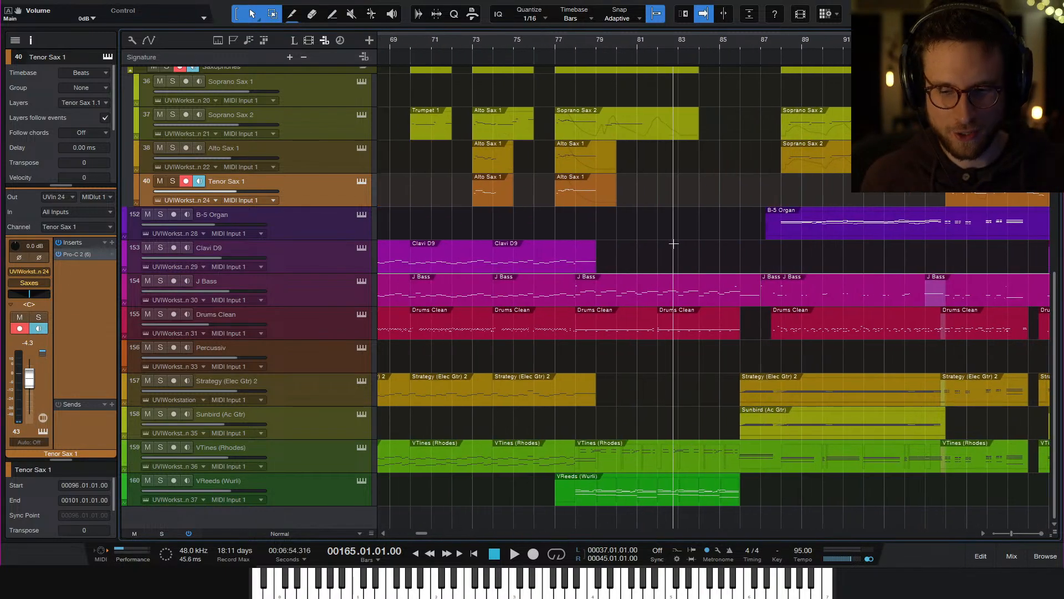
Play the arrangement from 95.03.01.00 through the transition into bar 101
key("w")
scroll(715, 244, "right", 5)
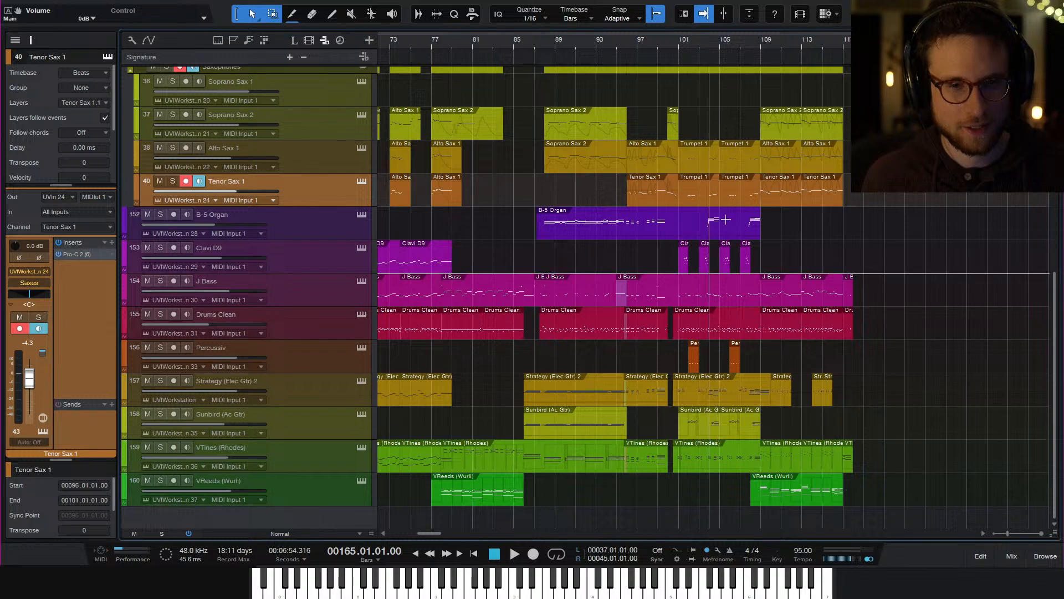
scroll(717, 244, "left", 6)
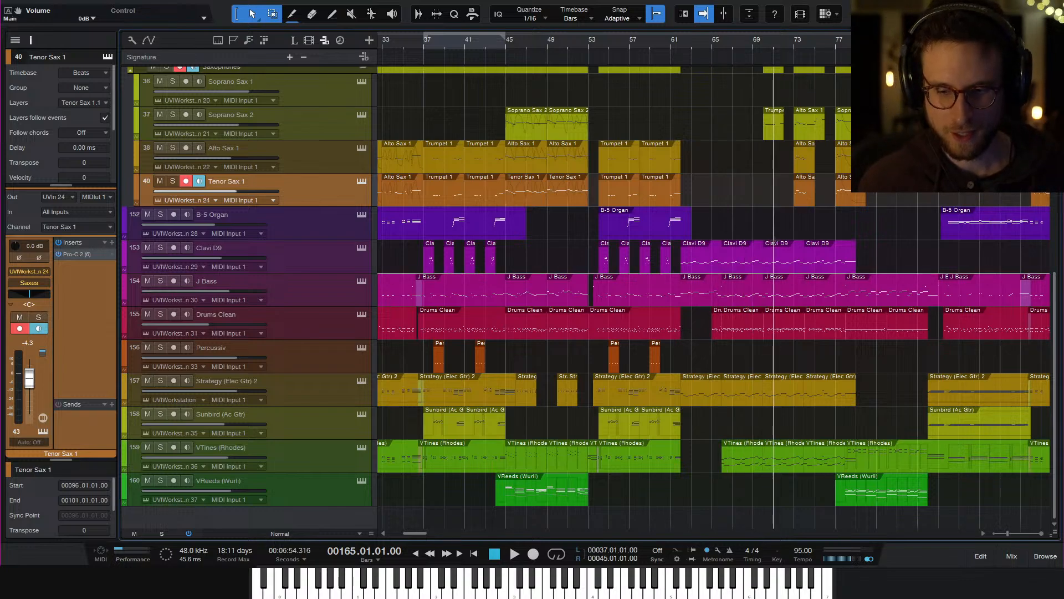
scroll(774, 242, "right", 5)
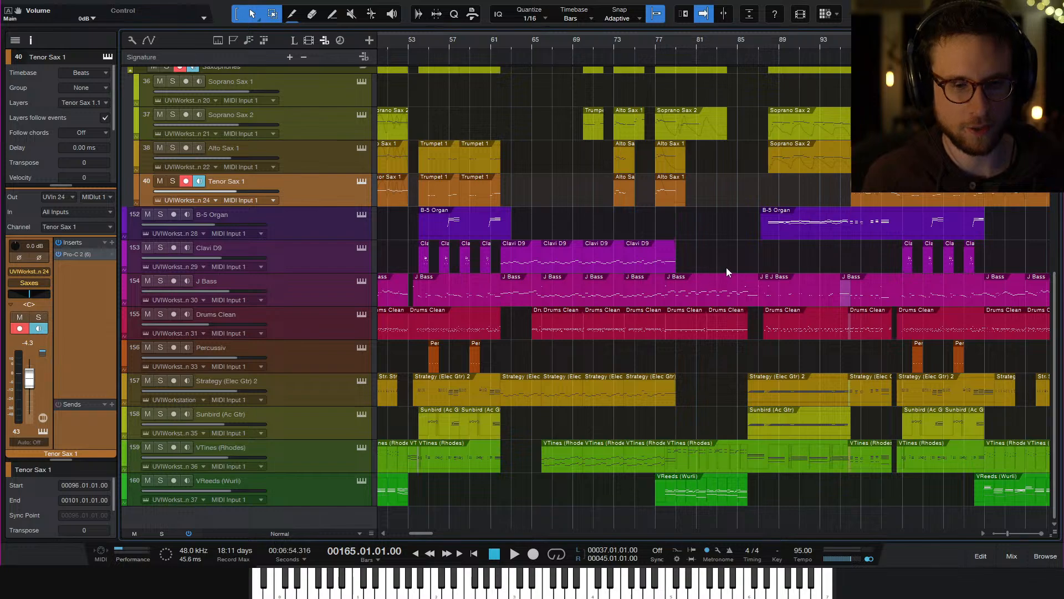
scroll(732, 272, "up", 2)
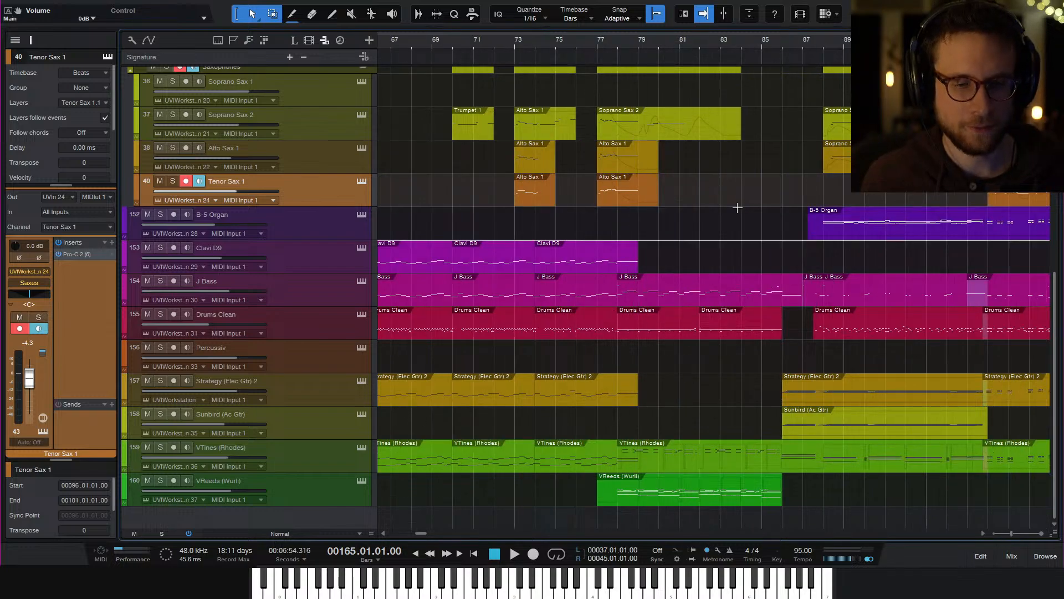
scroll(737, 208, "right", 5)
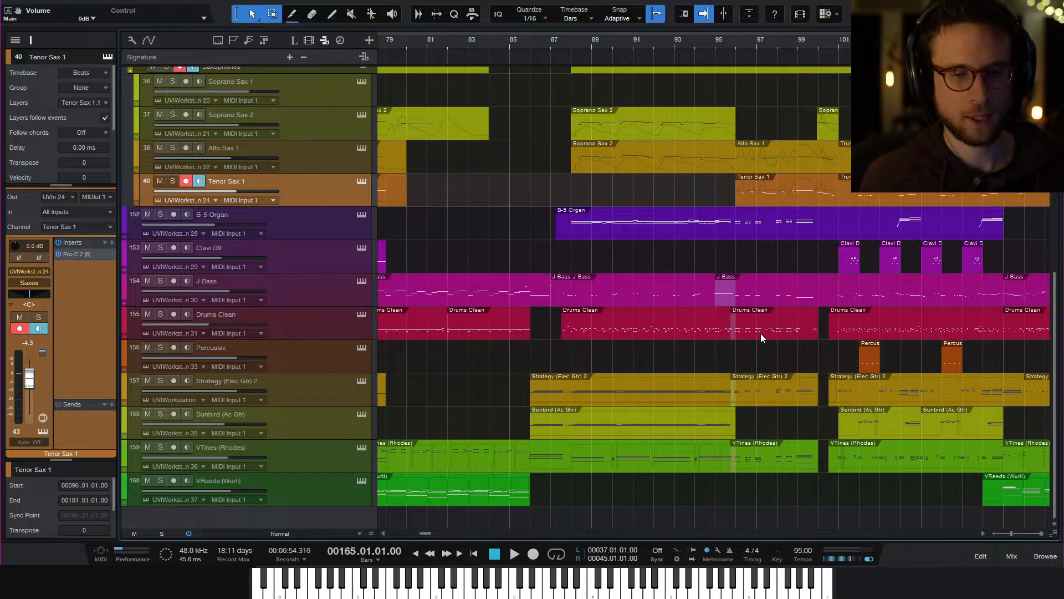
left_click(727, 43)
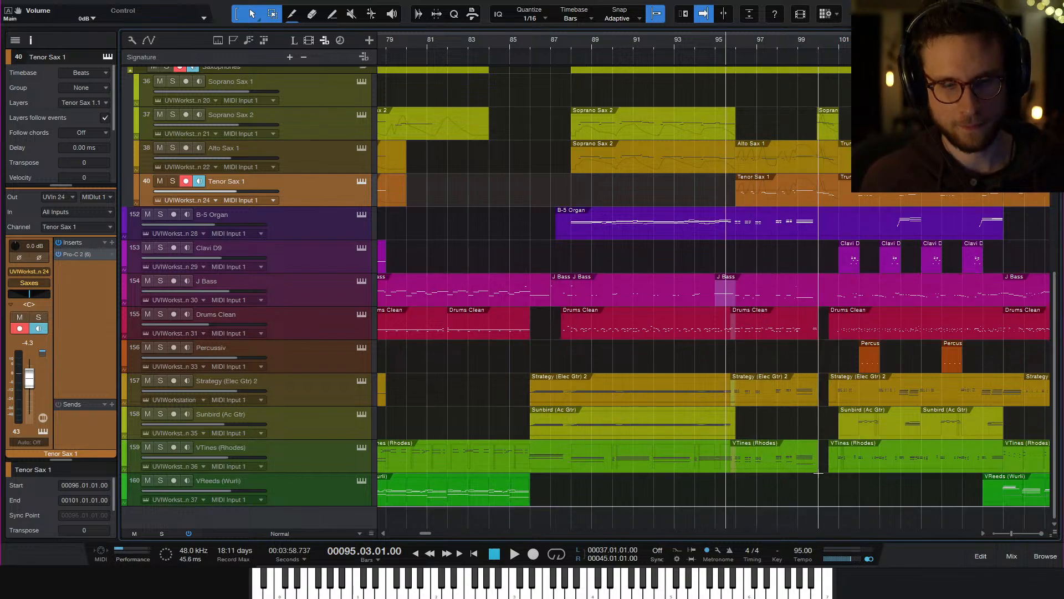
key("e")
scroll(798, 406, "right", 5)
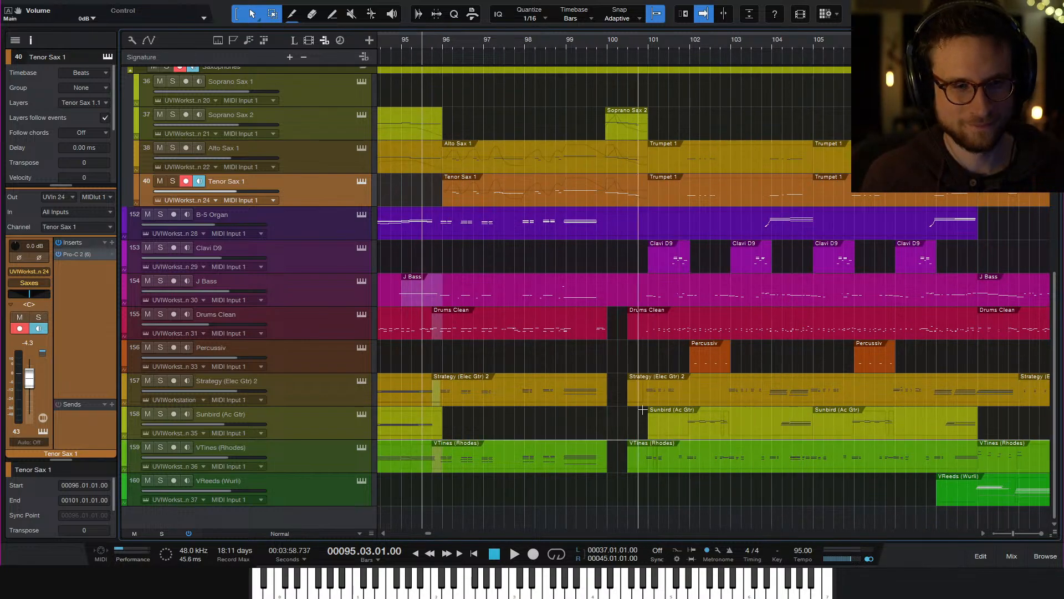
scroll(793, 408, "left", 4)
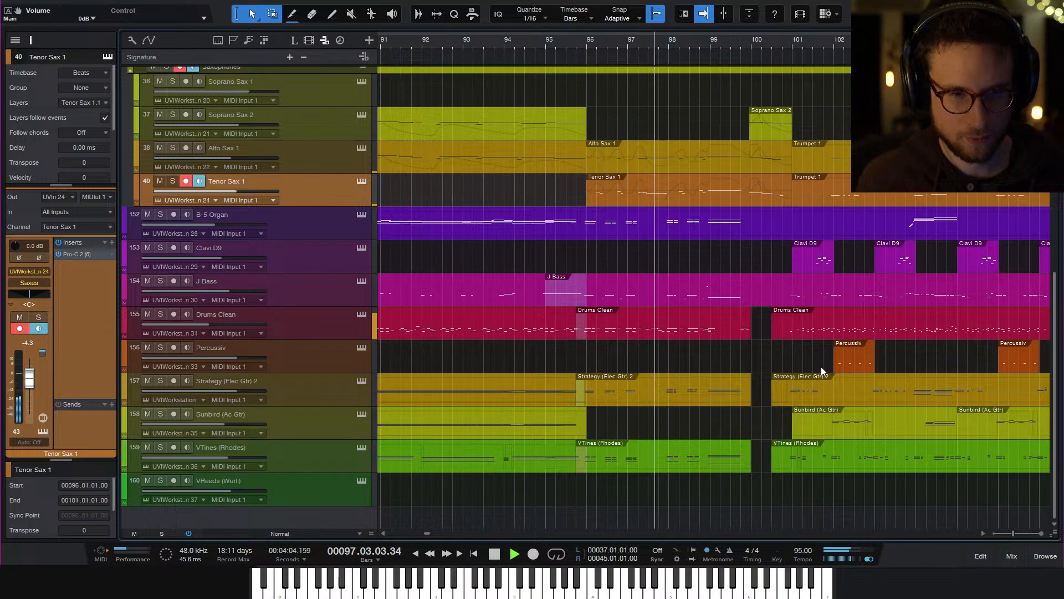
key("w")
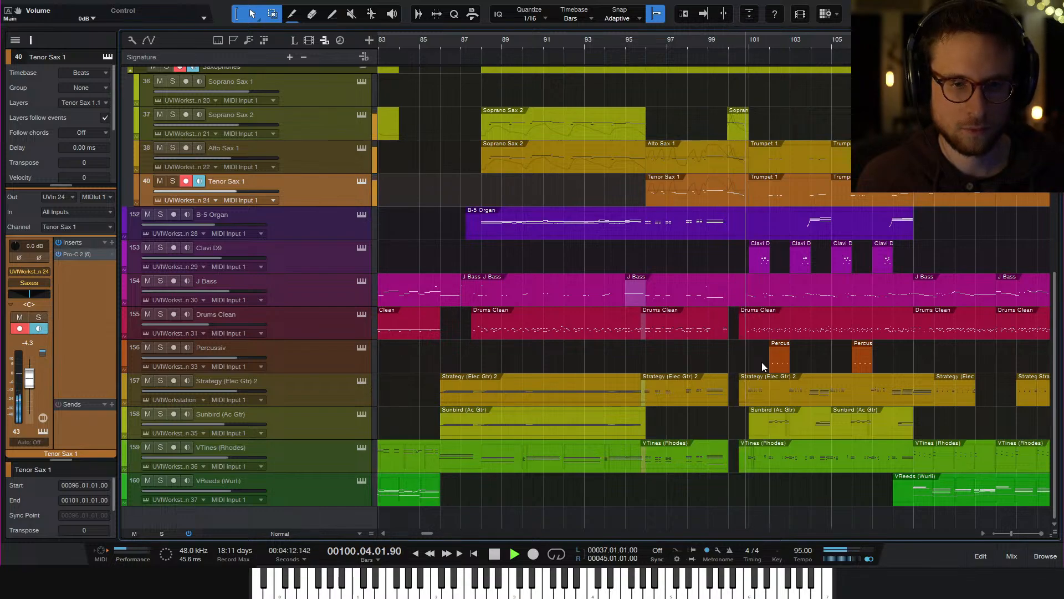
key("space")
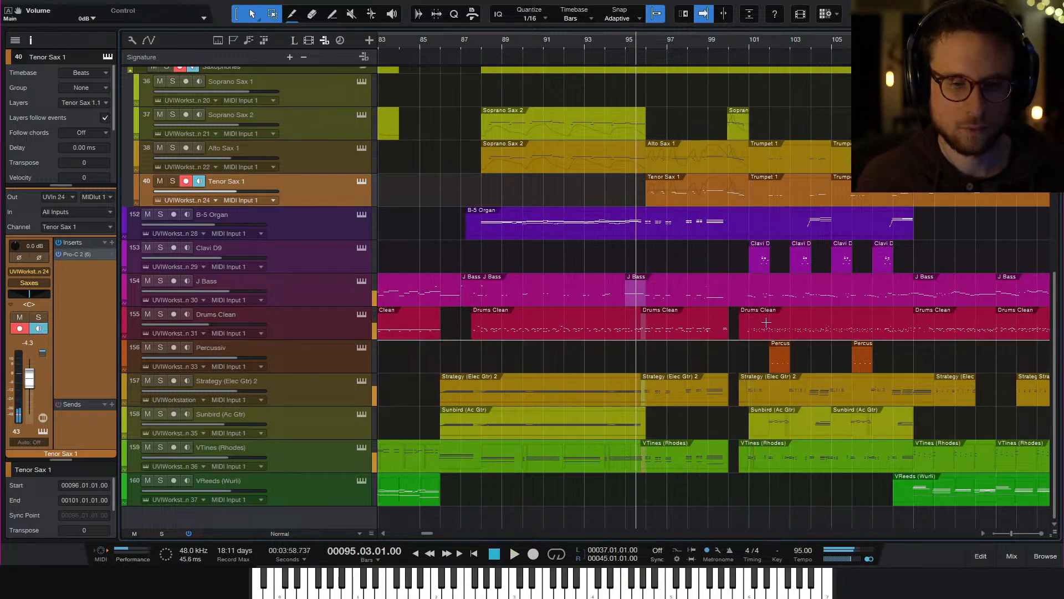
Replay the transition into bar 101 from 99.02.01.00, looking closely at the bar 100 gap in the rhythm tracks
left_click(716, 46)
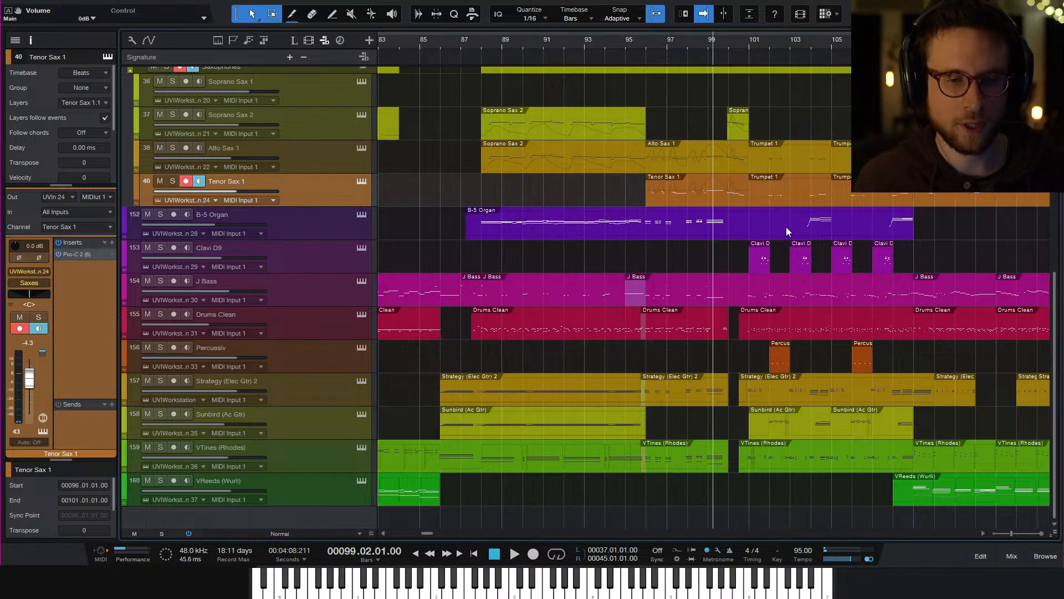
key("e")
key("e")
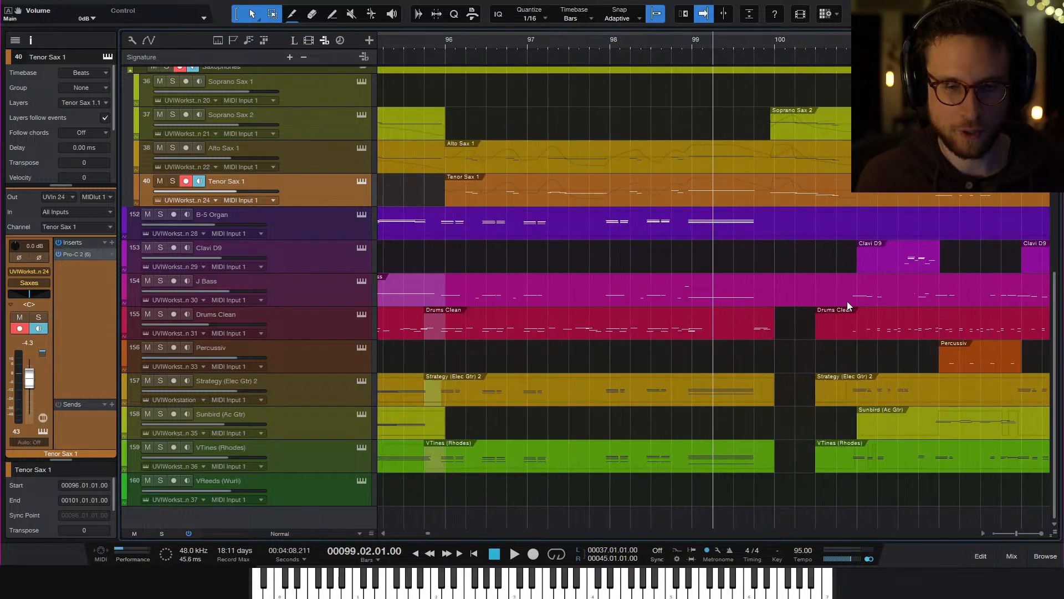
key("space")
key("space")
key("space")
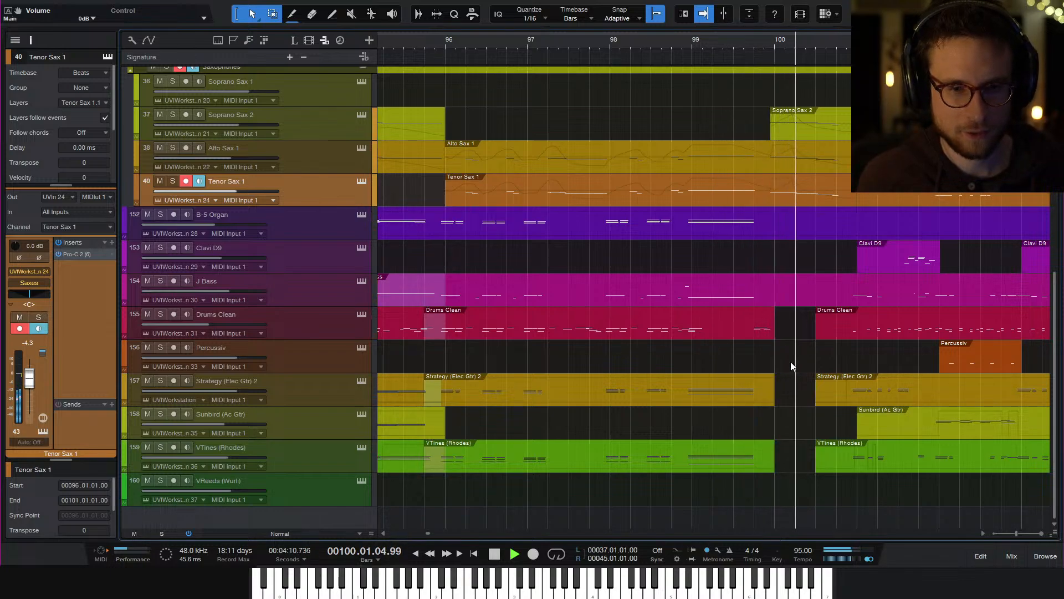
key("space")
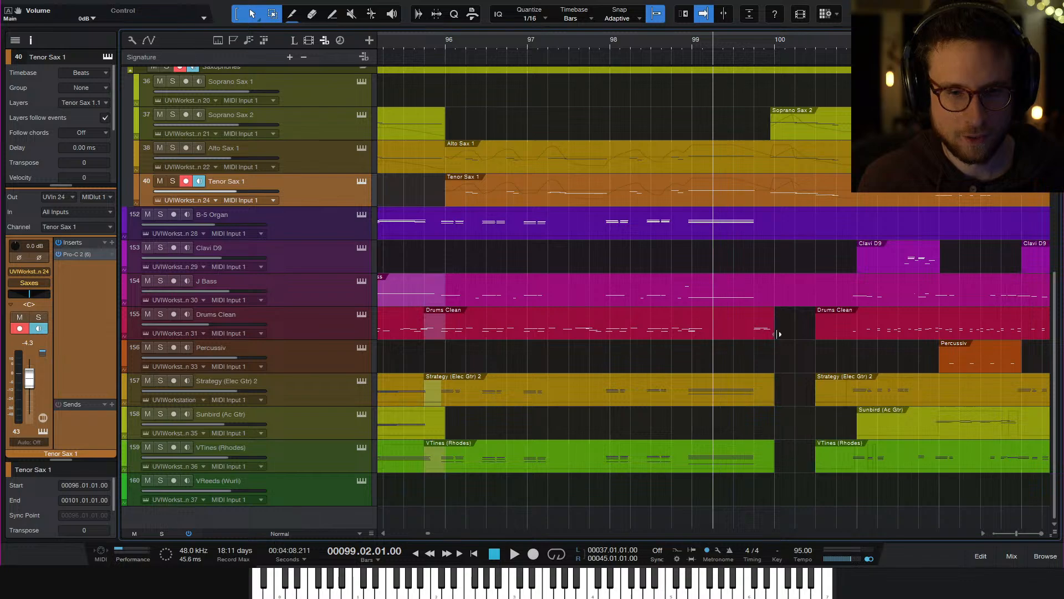
Close the bar 100 gap on Drums Clean by merging the parts on either side, and open the merged part in the note editor
left_click_drag(775, 330, 830, 334)
left_click_drag(759, 350, 837, 332)
key("g")
double_click(835, 336)
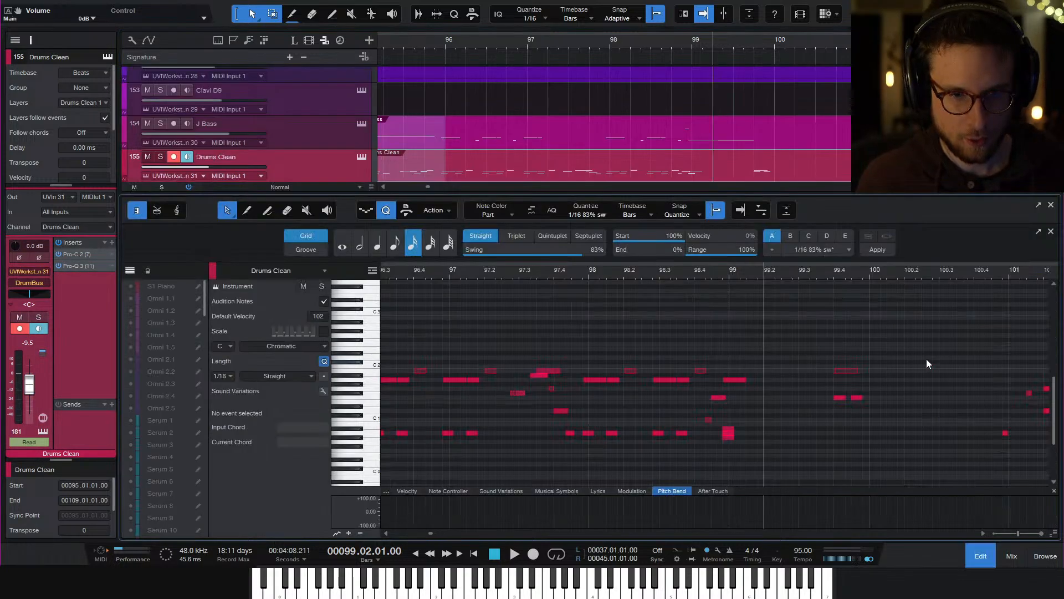
Copy the two F1 drum hits at 99.04.01.00 one bar ahead to 100.04.01.00 and clear the selection
left_click_drag(710, 393, 737, 400)
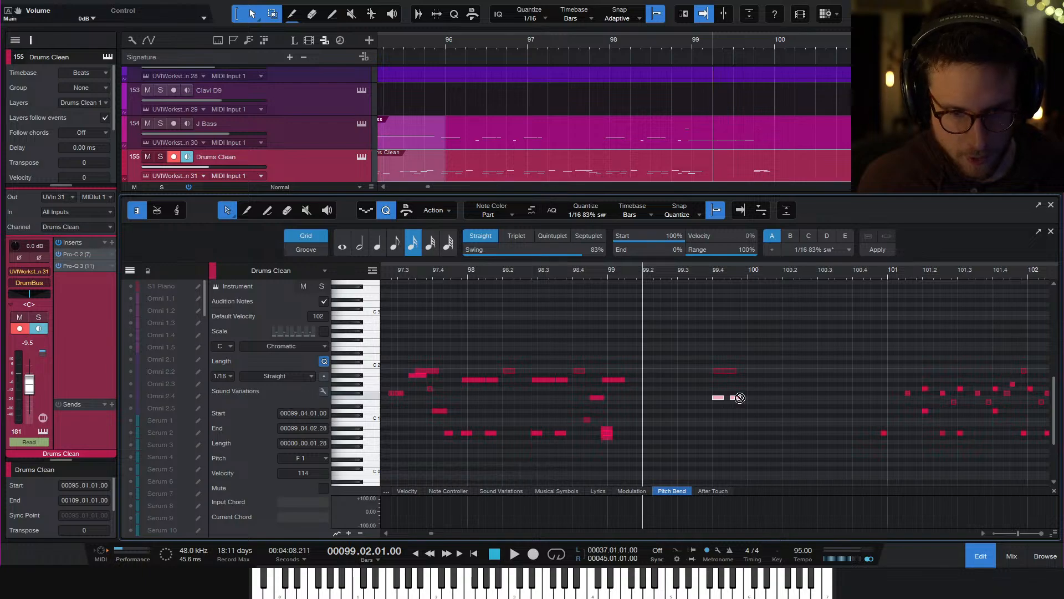
left_click_drag(859, 401, 873, 398)
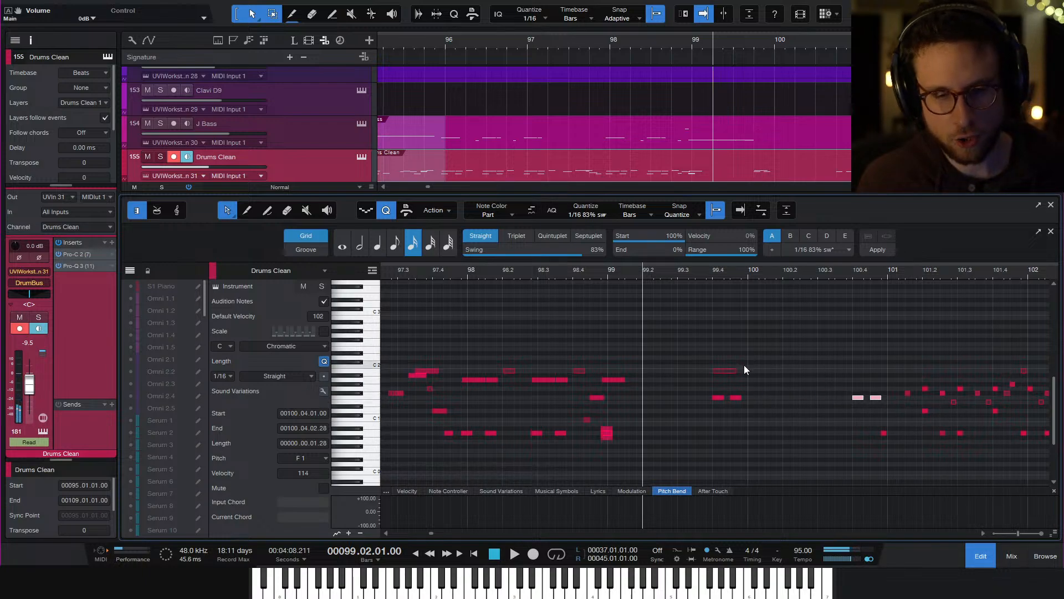
left_click(748, 391)
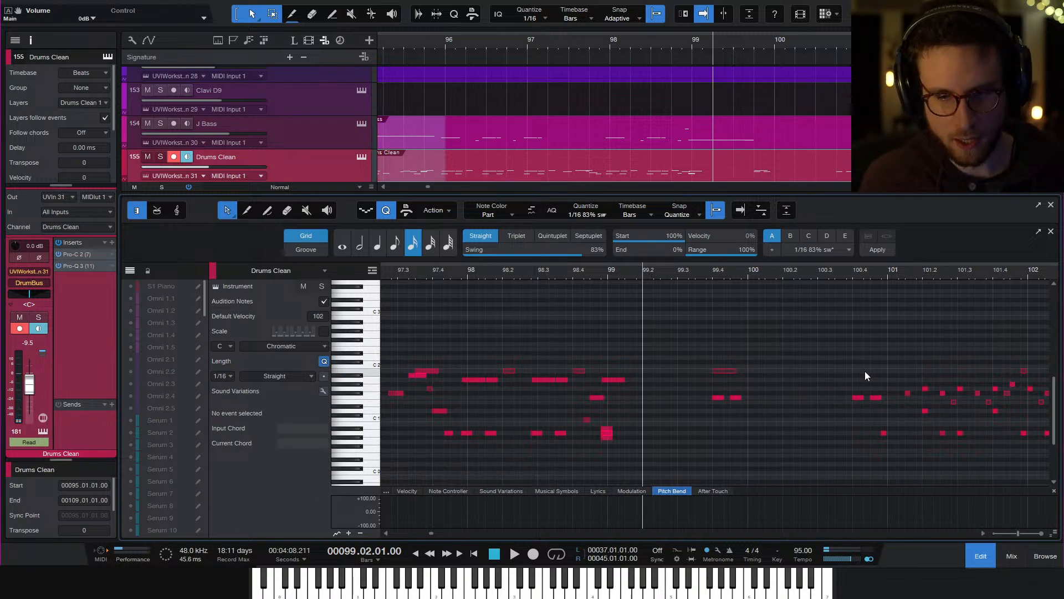
Play the new drum fill from 99.02.01.00 into bar 101, and close the note editor
scroll(833, 404, "right", 3)
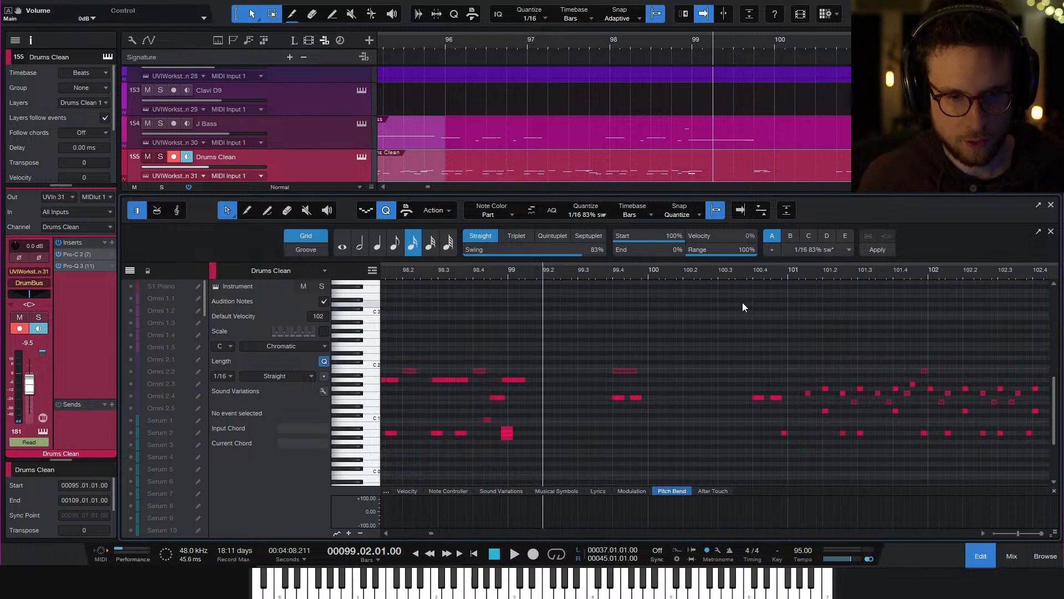
key("space")
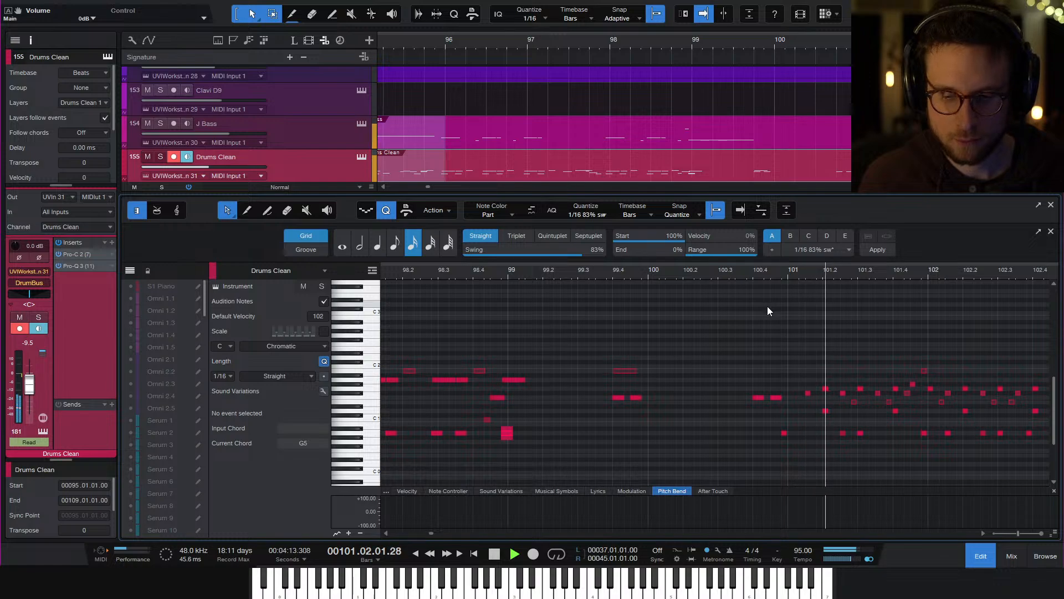
key("space")
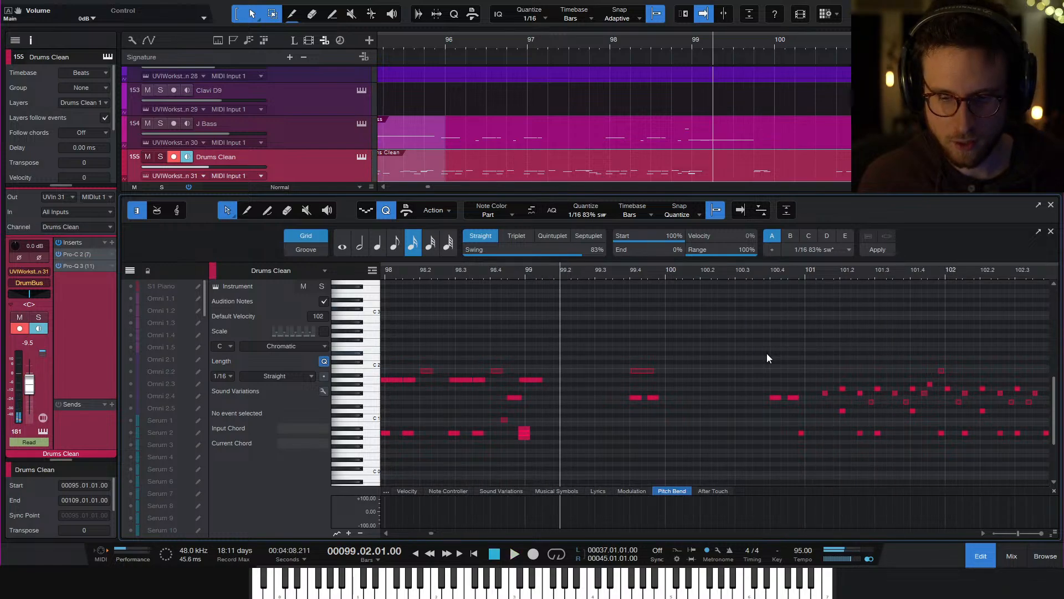
left_click(981, 555)
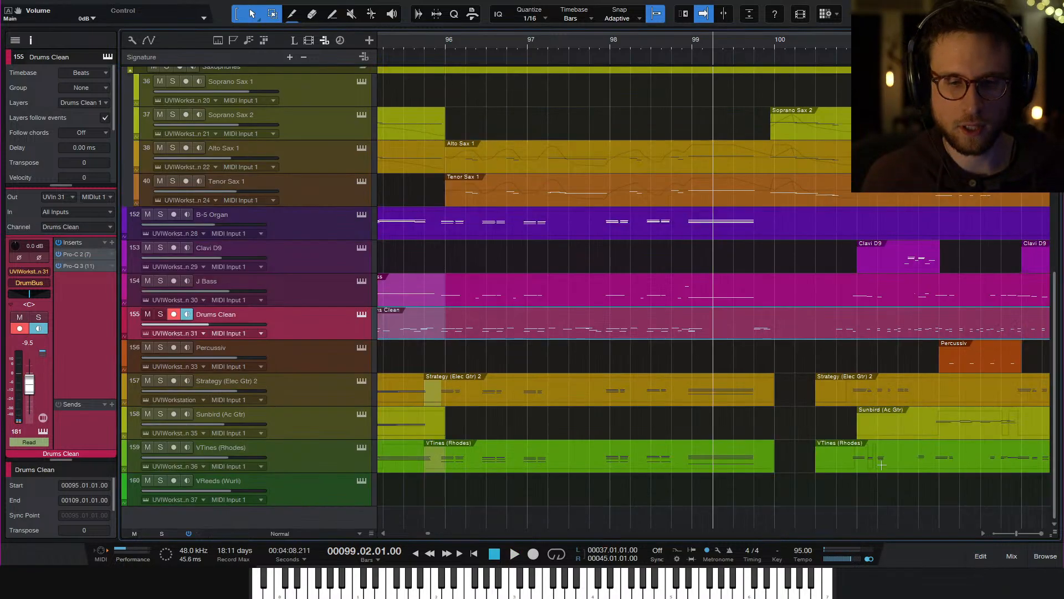
Play the earlier section from bar 66 to hear its groove
scroll(579, 340, "left", 6)
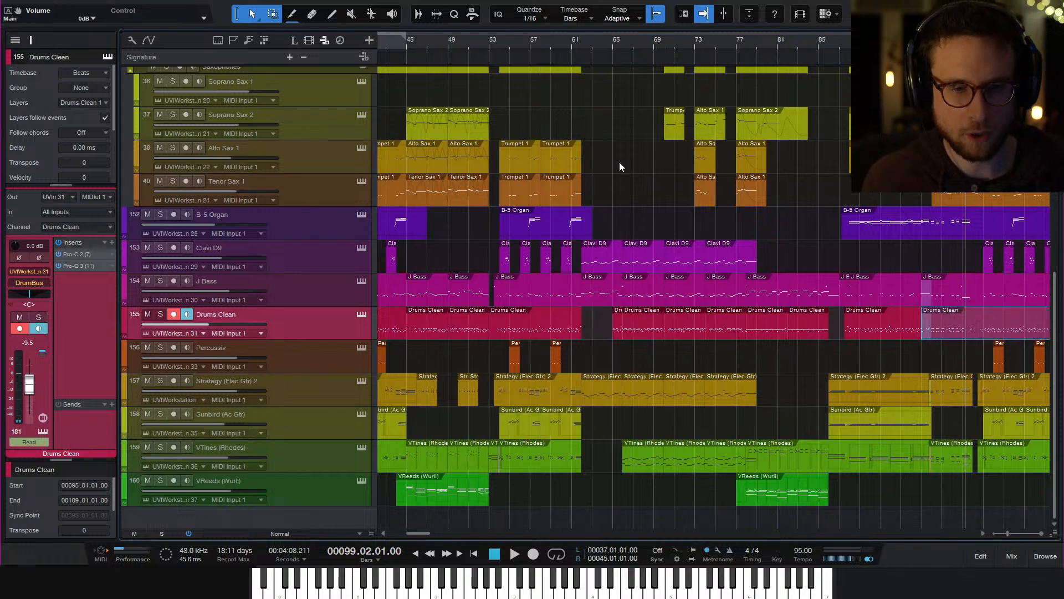
scroll(540, 71, "left", 3)
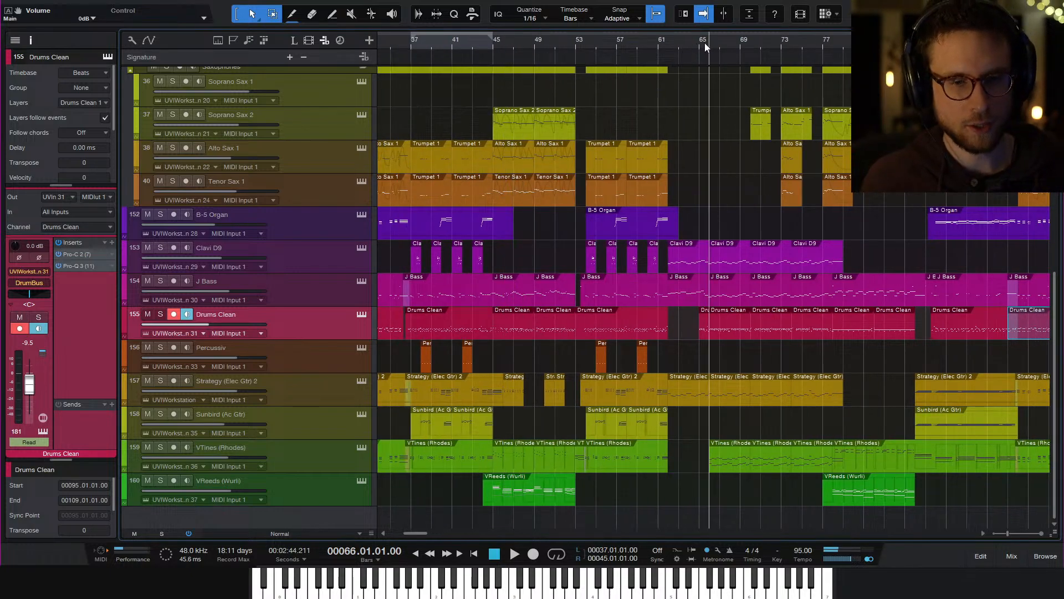
key("space")
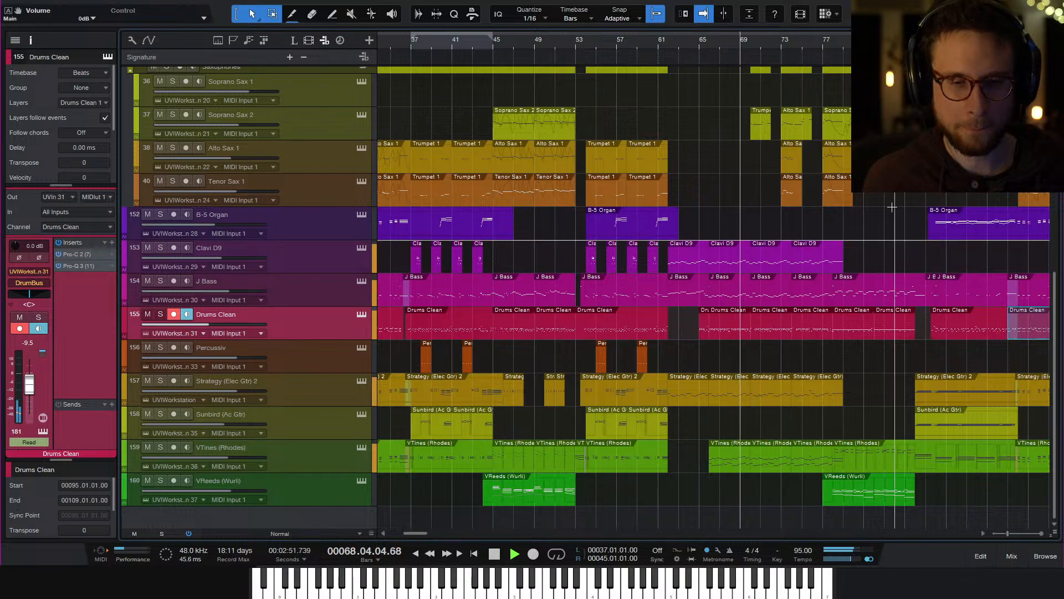
key("space")
Play the separate section at bar 165 again for comparison with the bar 66 section
key("w")
key("w")
key("w")
key("w")
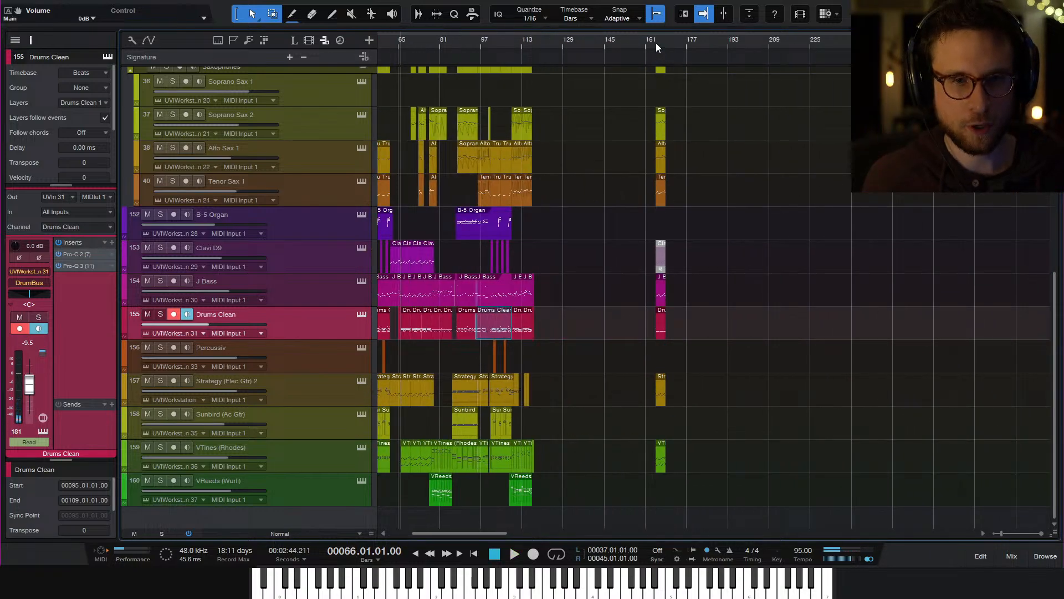
key("space")
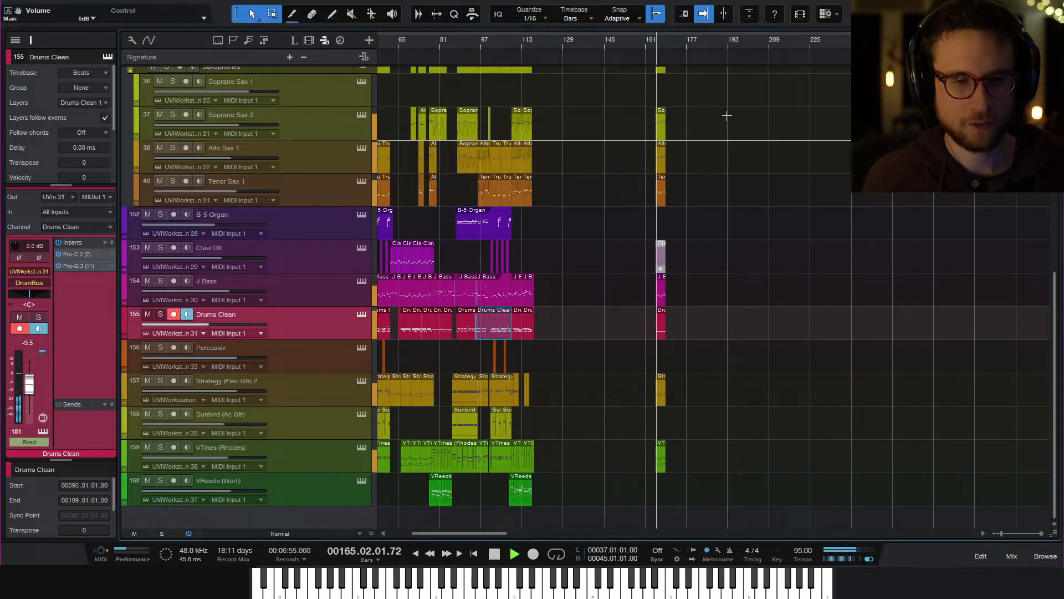
scroll(732, 188, "left", 3)
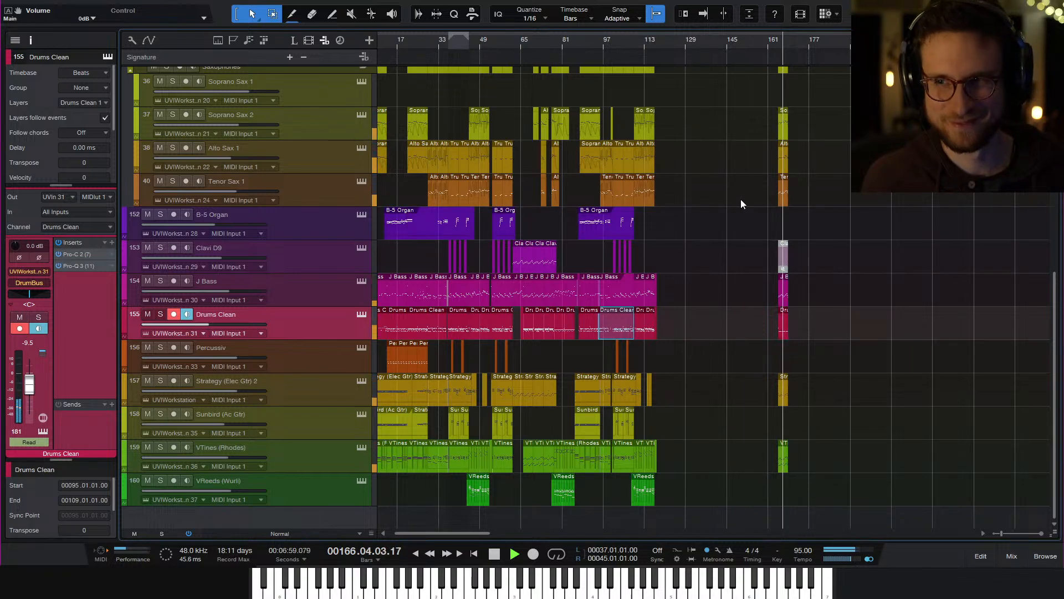
key("space")
Play the arrangement from bar 84, and replay the transition into bar 101 from 95.03.01.00
left_click_drag(569, 45, 876, 264)
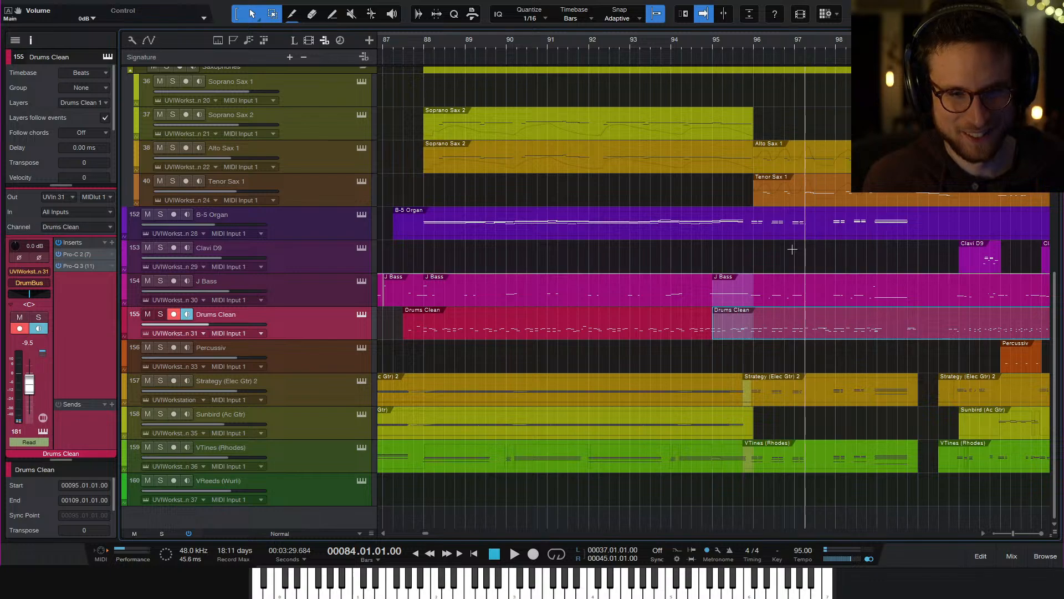
scroll(726, 233, "right", 3)
scroll(635, 129, "right", 6)
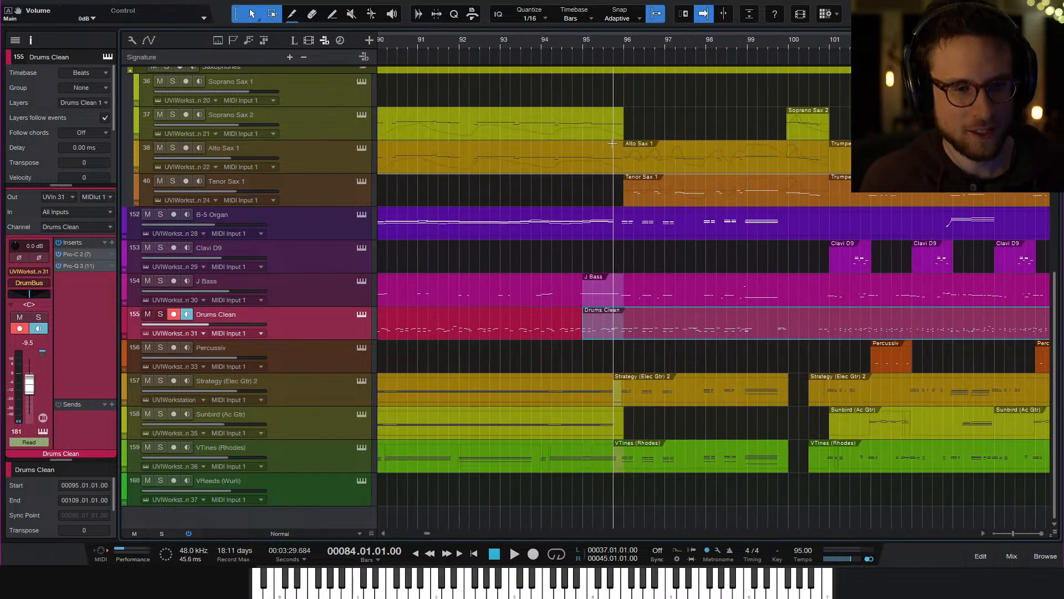
scroll(806, 119, "left", 4)
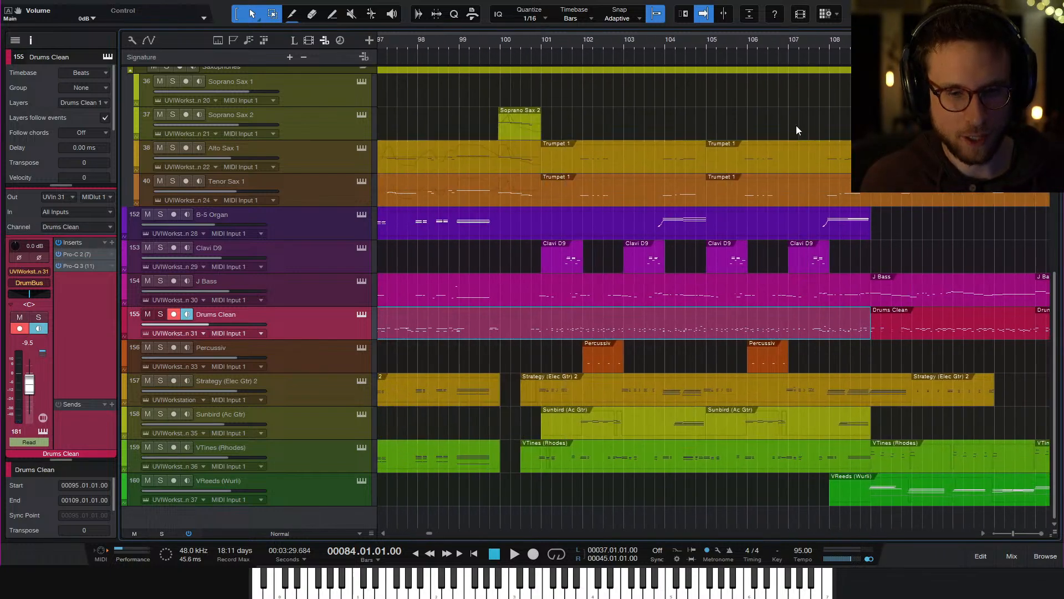
scroll(796, 128, "down", 3)
scroll(736, 141, "left", 3)
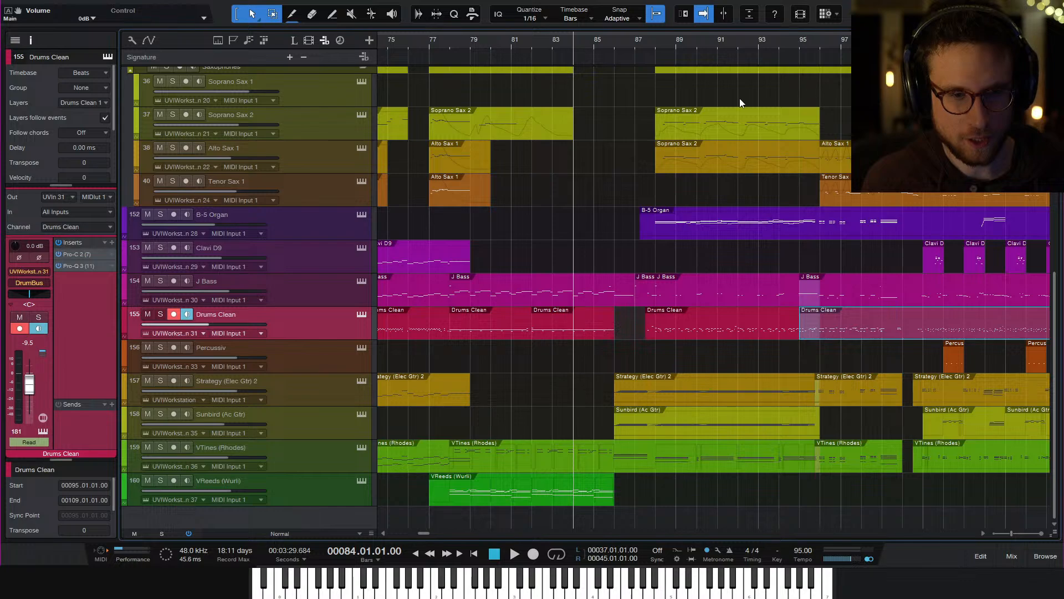
key("space")
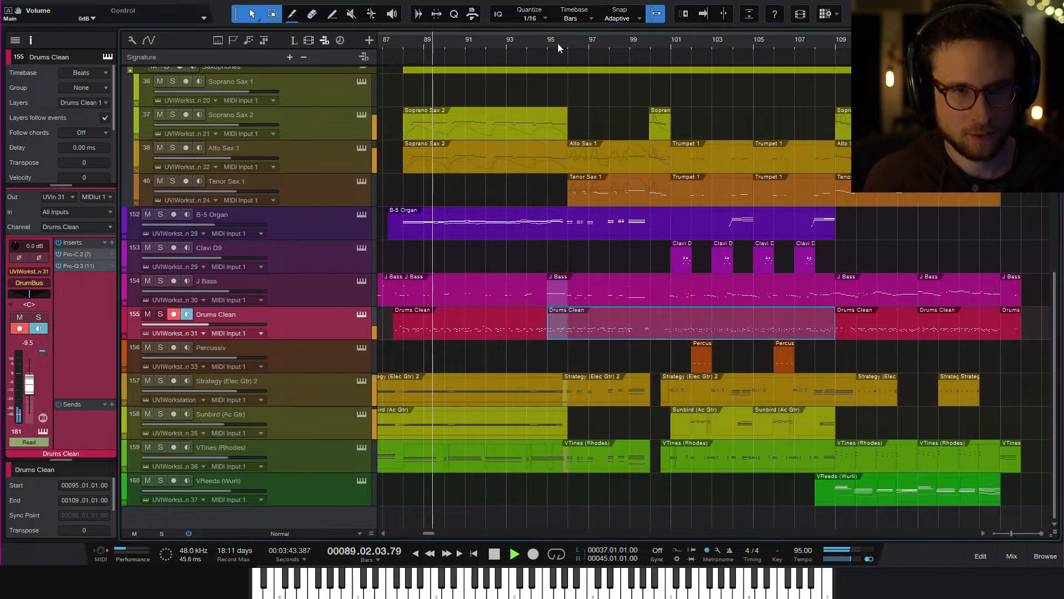
left_click(557, 43)
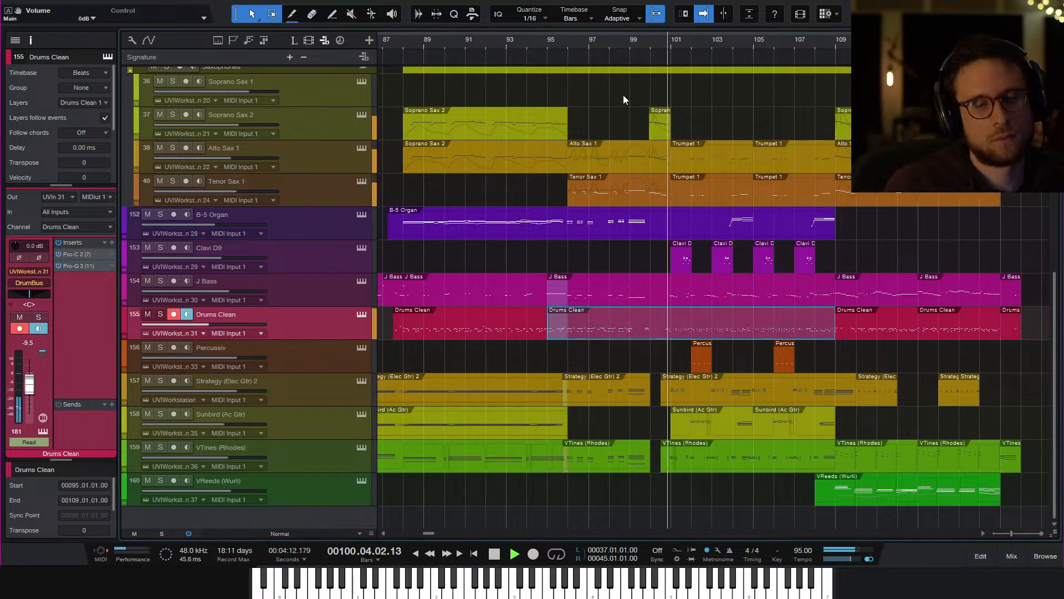
key("space")
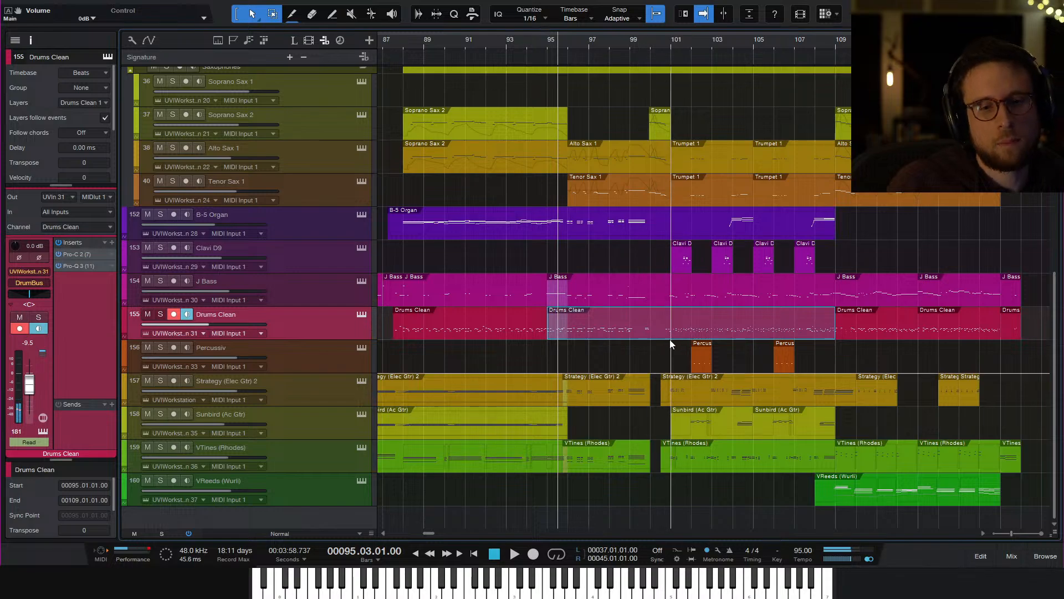
Open the Drums Clean part, copy the kick just before bar 101 up to G#1, and display the note velocities
double_click(712, 330)
scroll(799, 331, "left", 3)
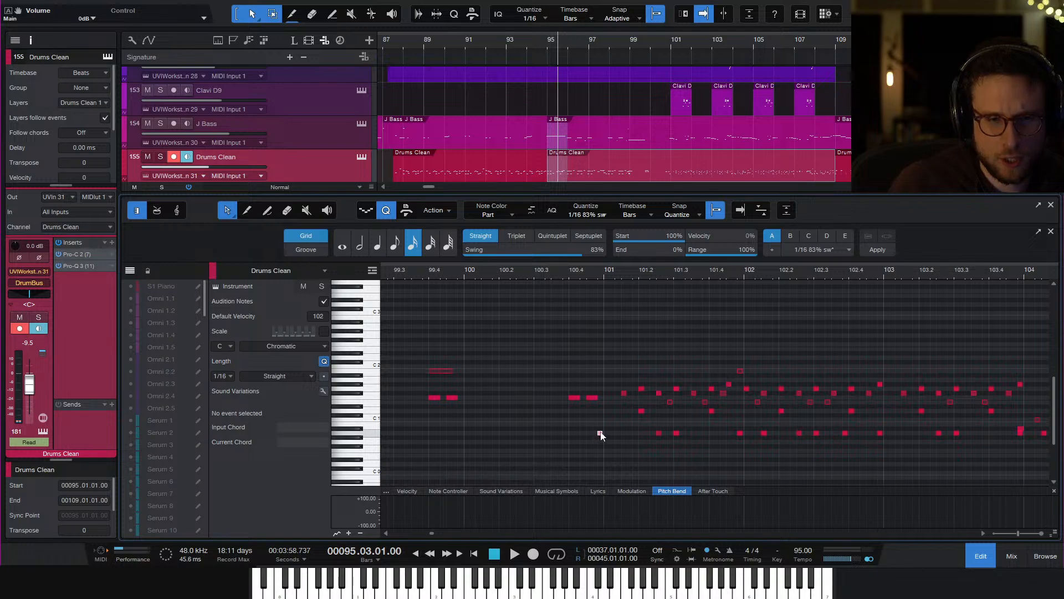
left_click_drag(601, 435, 602, 388)
scroll(731, 381, "right", 2)
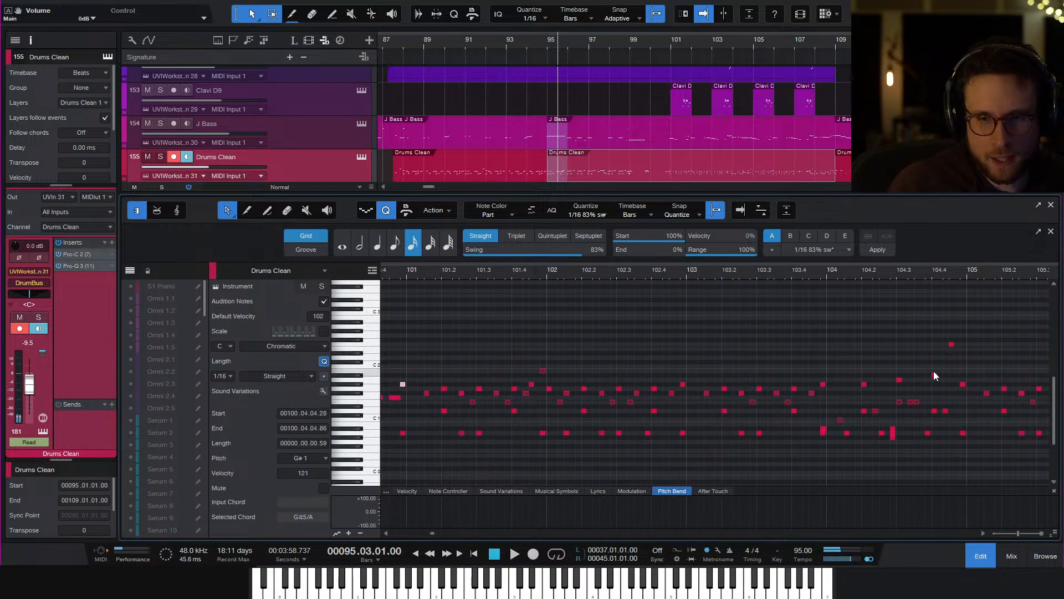
left_click(962, 386)
left_click(408, 491)
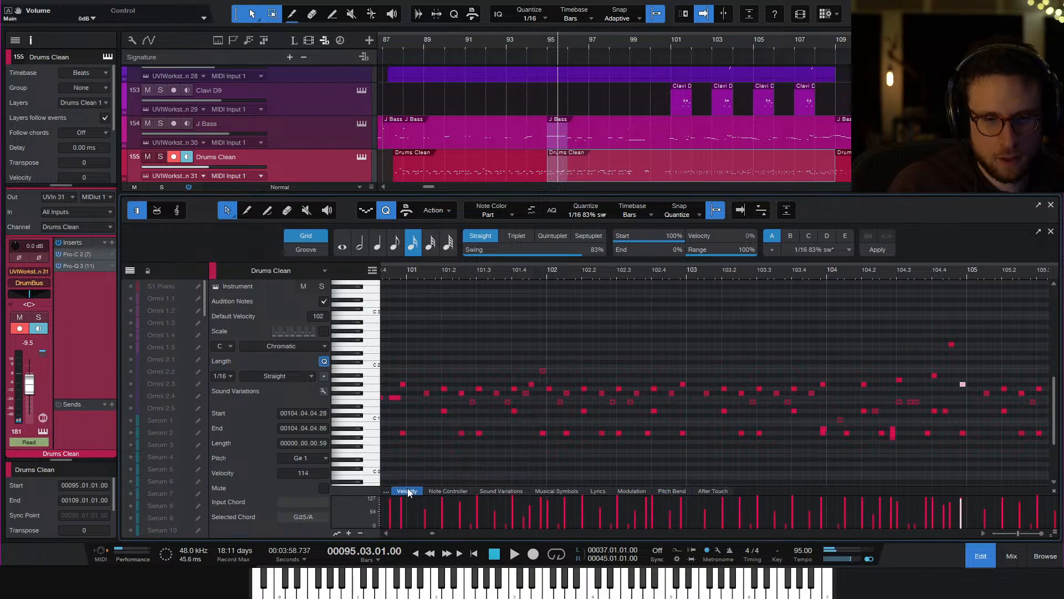
scroll(613, 432, "left", 2)
left_click(607, 383)
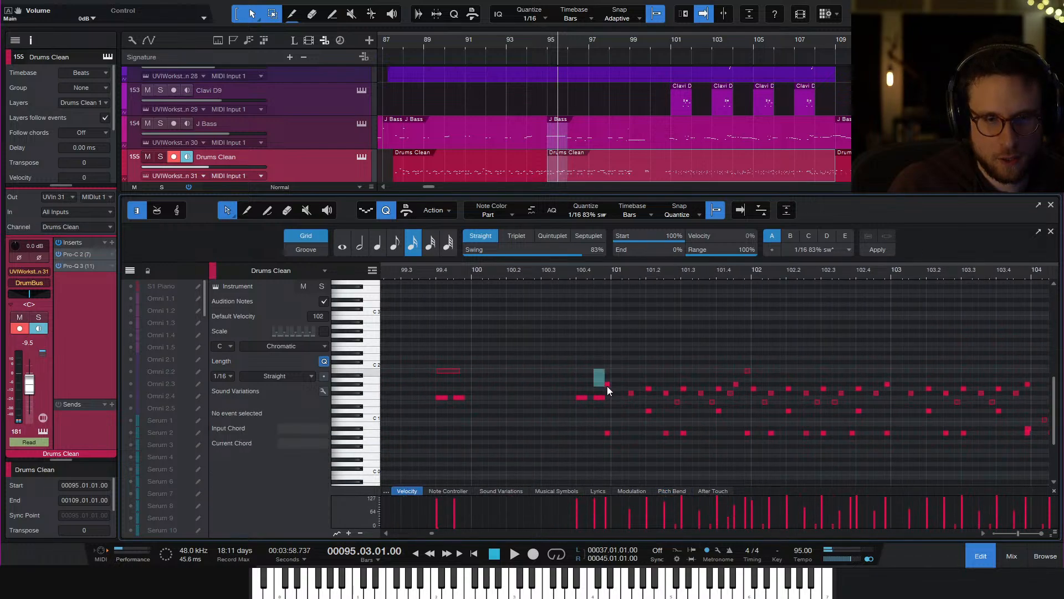
Play the drum transition into bar 101, and replay it from 98.03.04.28
left_click(567, 271)
key("space")
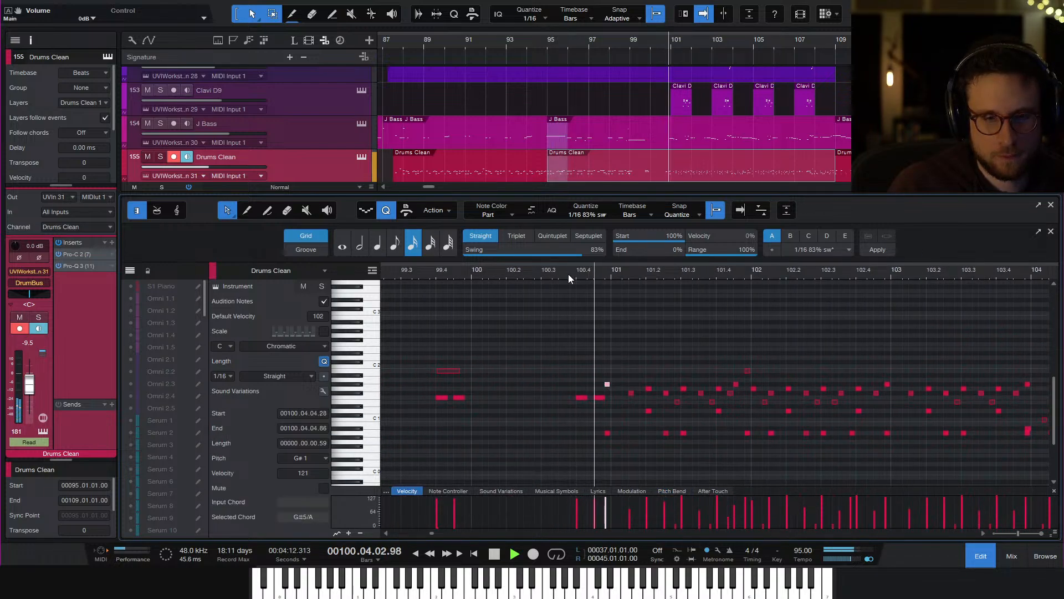
left_click(626, 330)
key("w")
key("w")
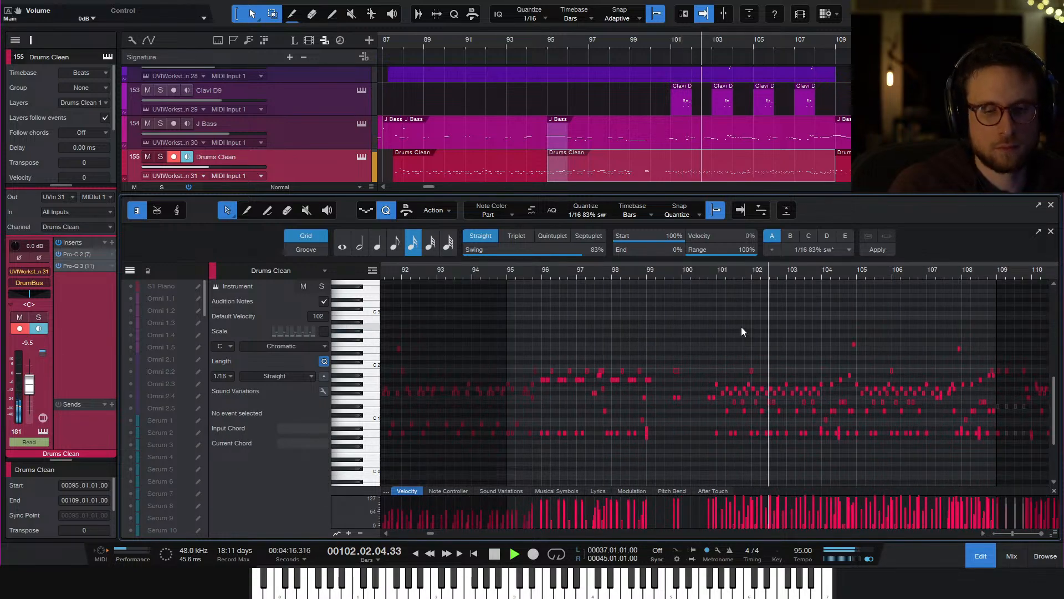
left_click(636, 273)
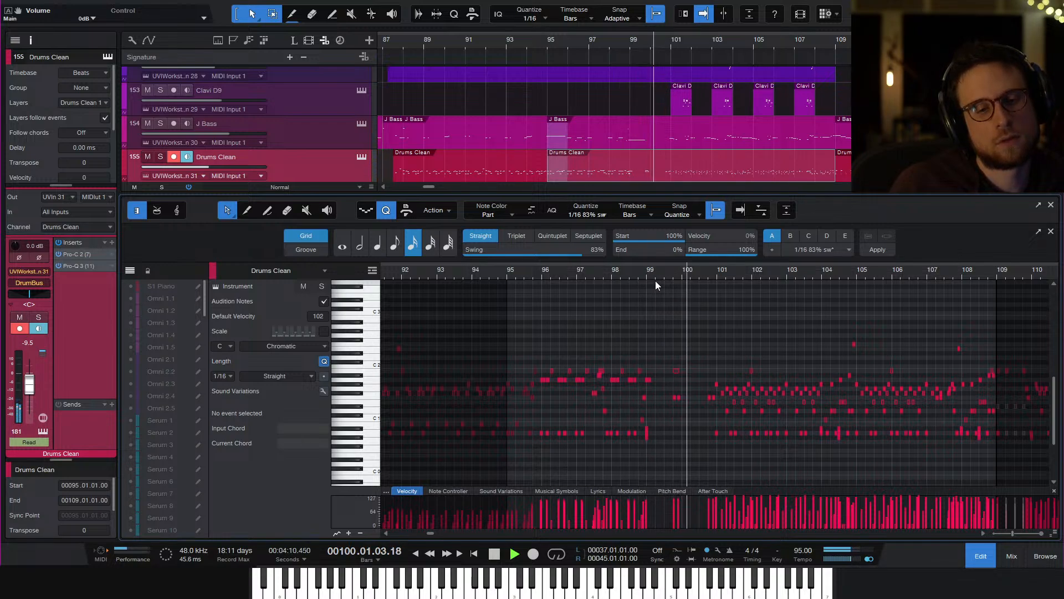
scroll(695, 426, "up", 2)
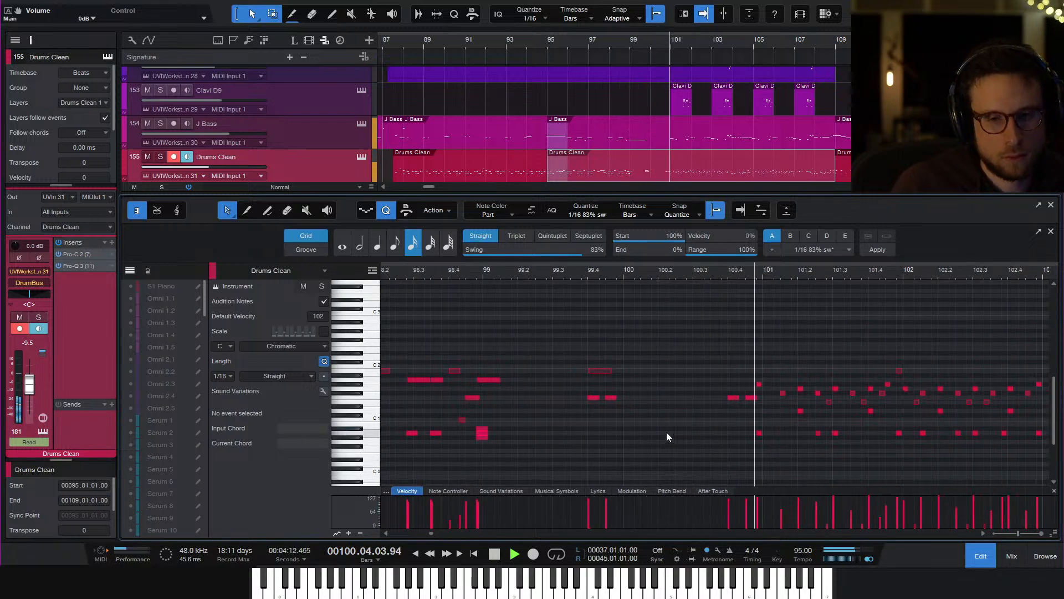
key("space")
Copy the A0 kick from bar 99 to 99.04.04.28, and move the first F1 hit at the end of bar 100 to 100.03.04.28
scroll(637, 430, "up", 2)
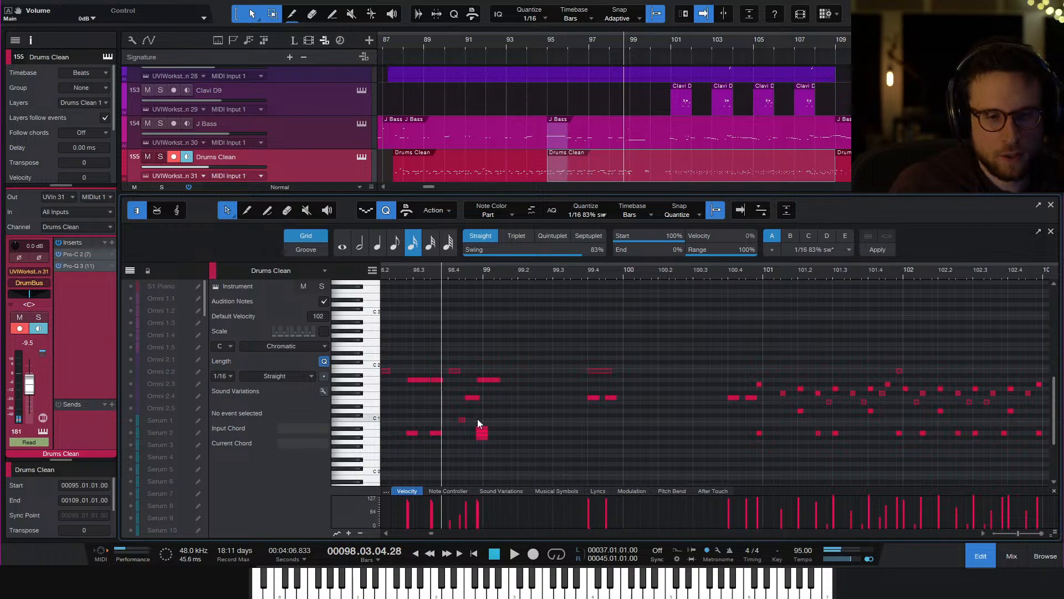
left_click_drag(482, 433, 619, 433)
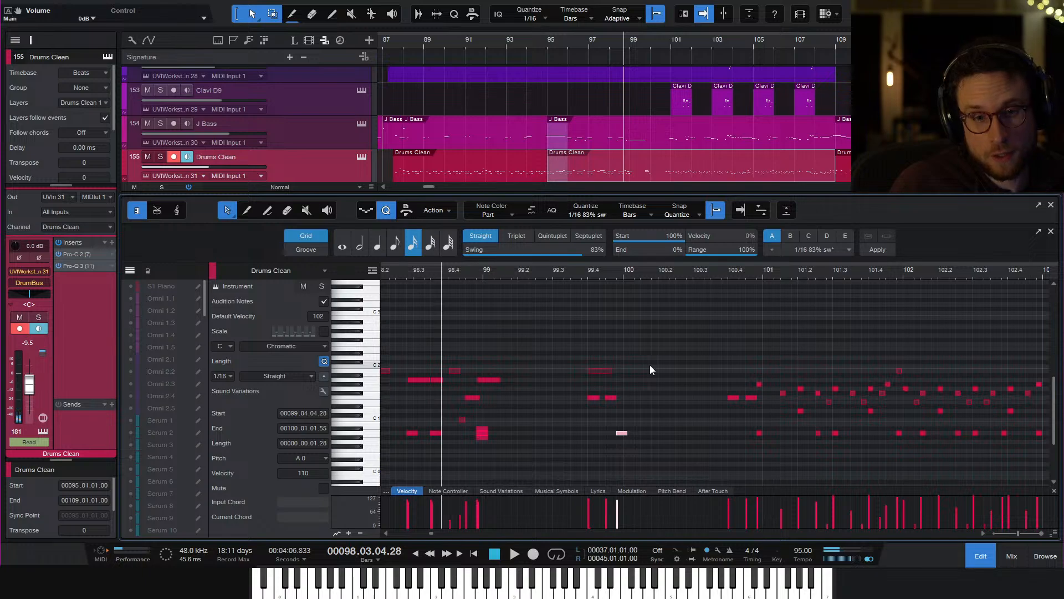
left_click(721, 275)
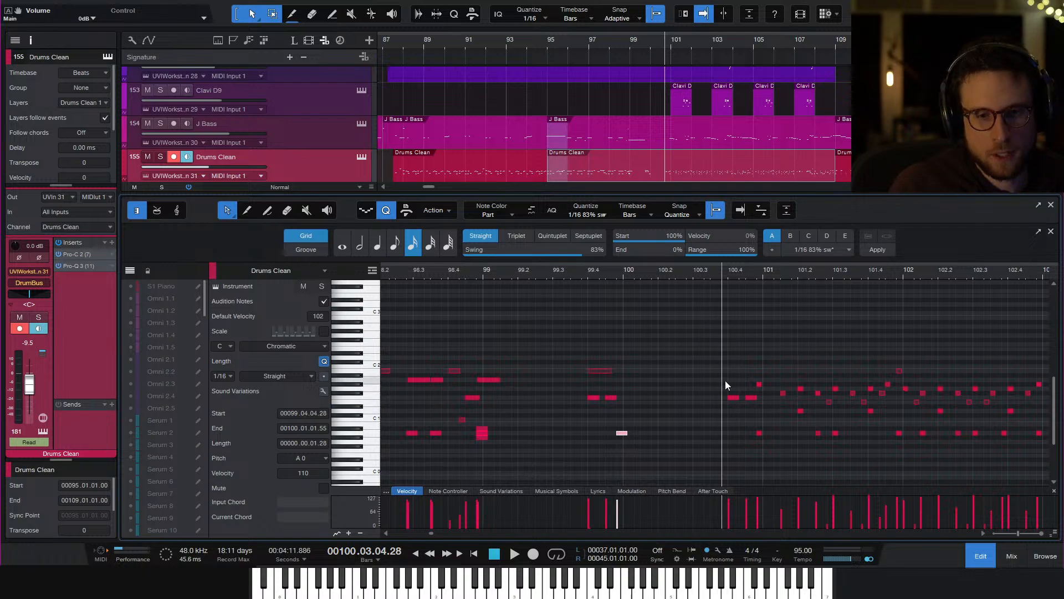
left_click_drag(733, 397, 727, 397)
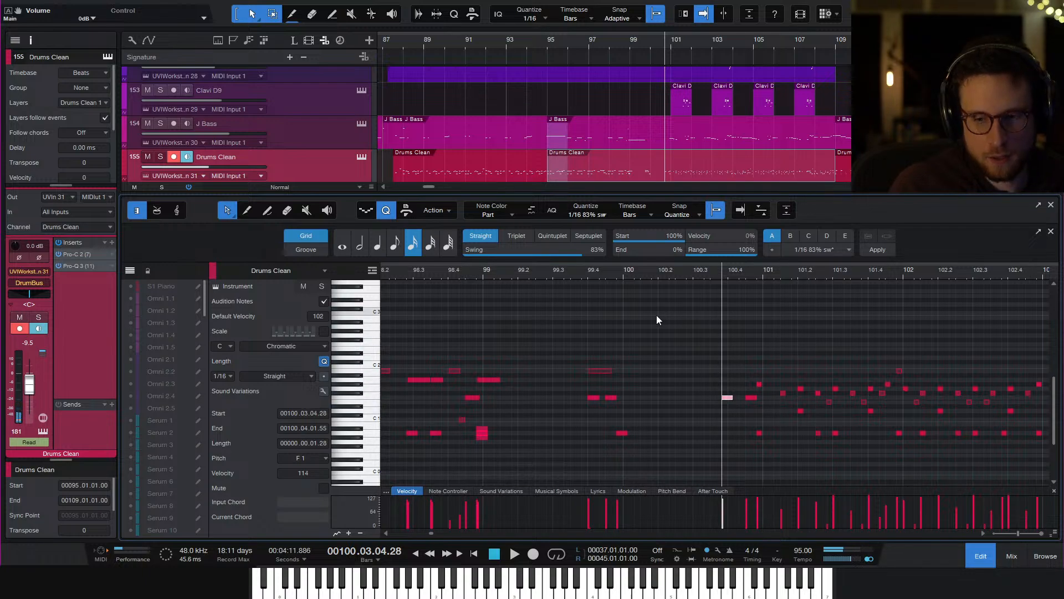
Play the drum fill twice from 98.04.03.00 up to bar 101
left_click(482, 269)
key("space")
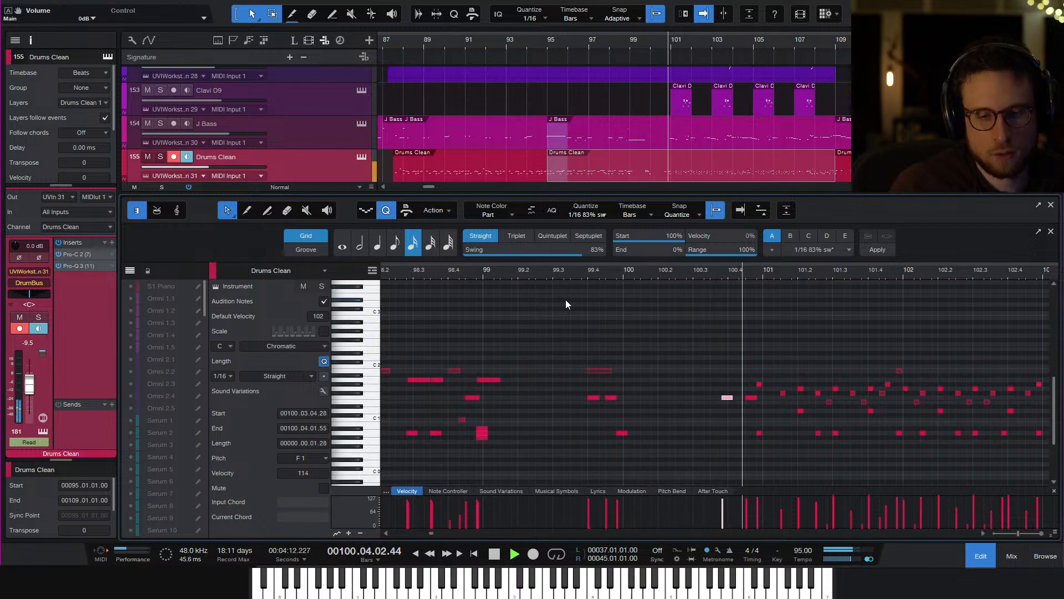
key("space")
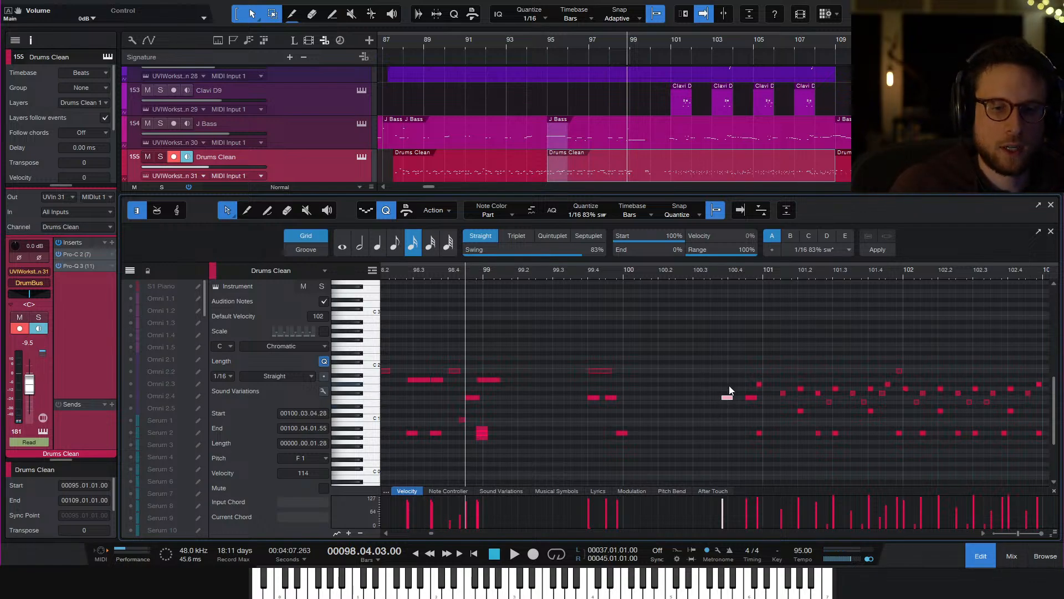
key("space")
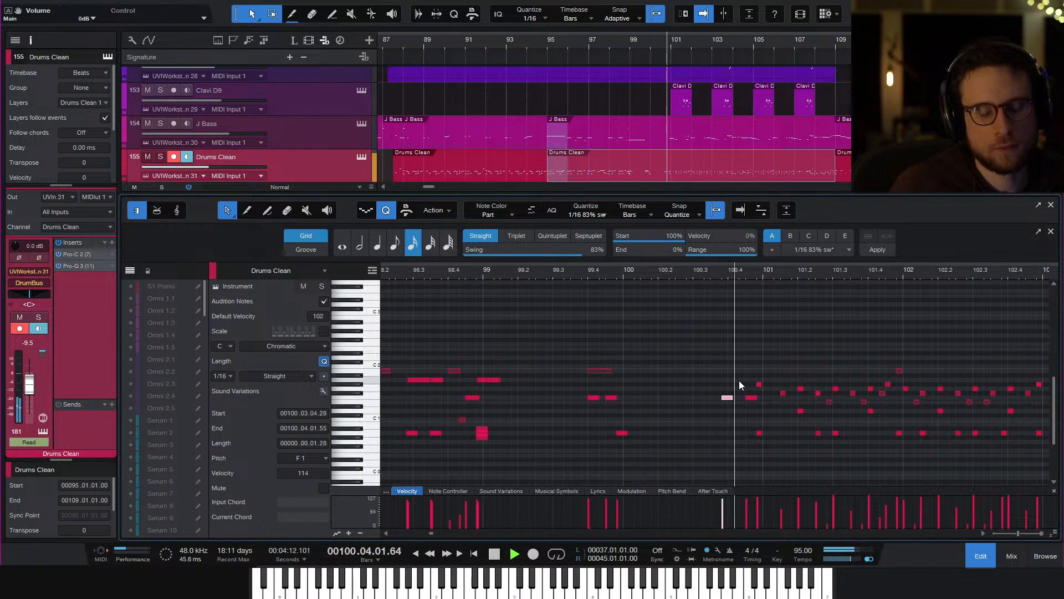
key("space")
Delete the F1 hit nearest bar 101, and turn the remaining one into a D1 and B1 pair at velocity 72
double_click(749, 398)
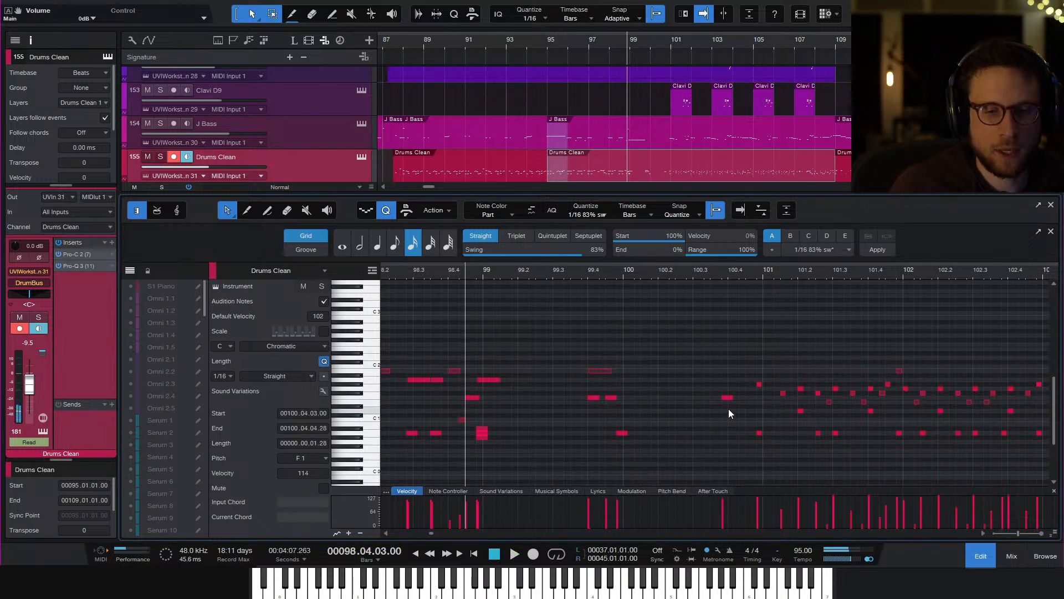
left_click_drag(726, 398, 727, 411)
left_click_drag(727, 508, 725, 519)
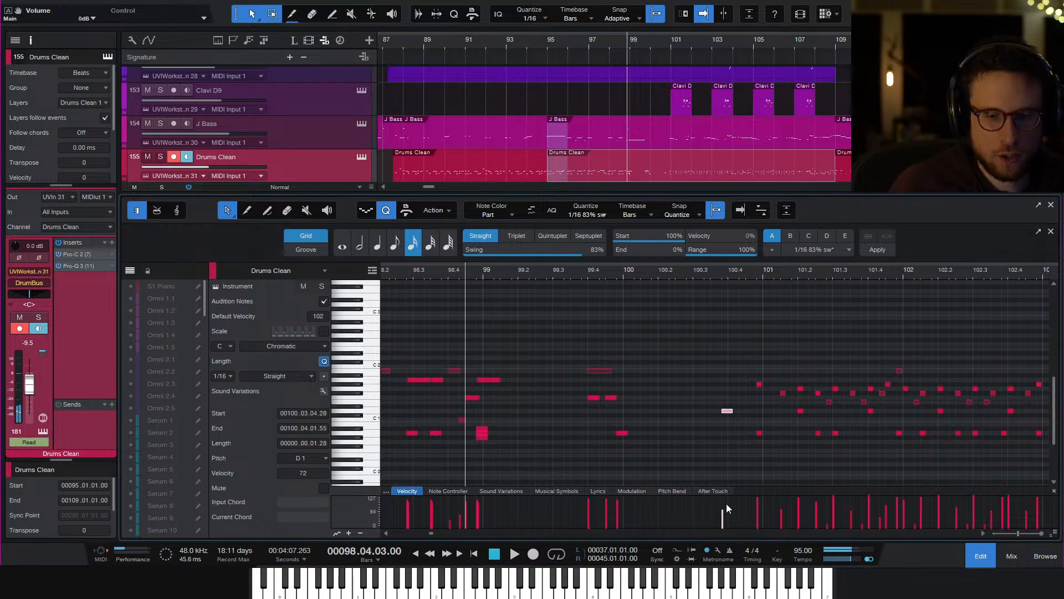
left_click_drag(729, 413, 730, 370)
Play the D1 and B1 pair within bar 100, and replay the fill from 99.04.03.00 toward bar 101
left_click(691, 271)
key("space")
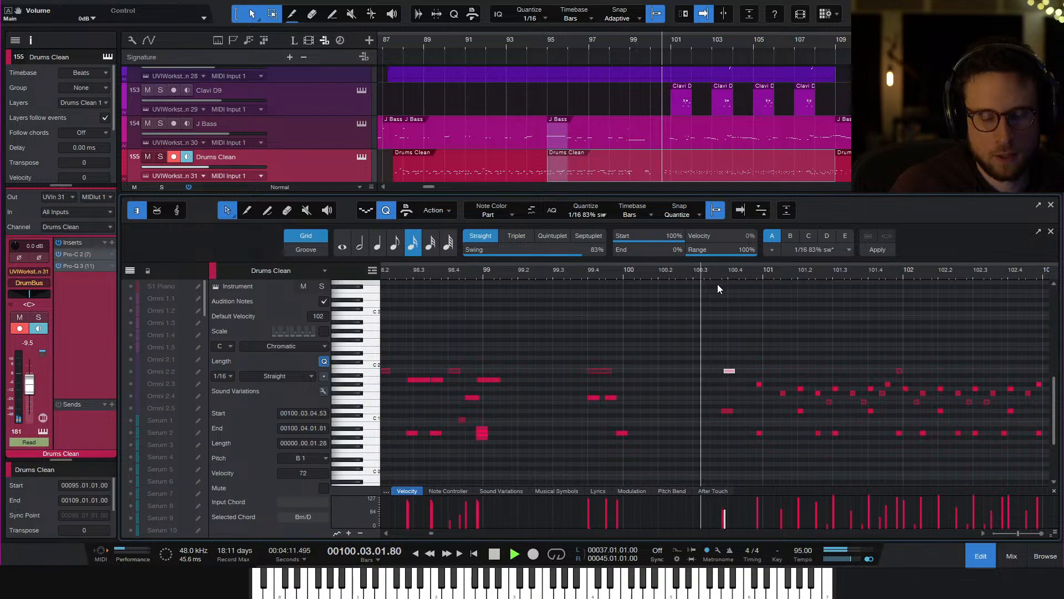
left_click(613, 274)
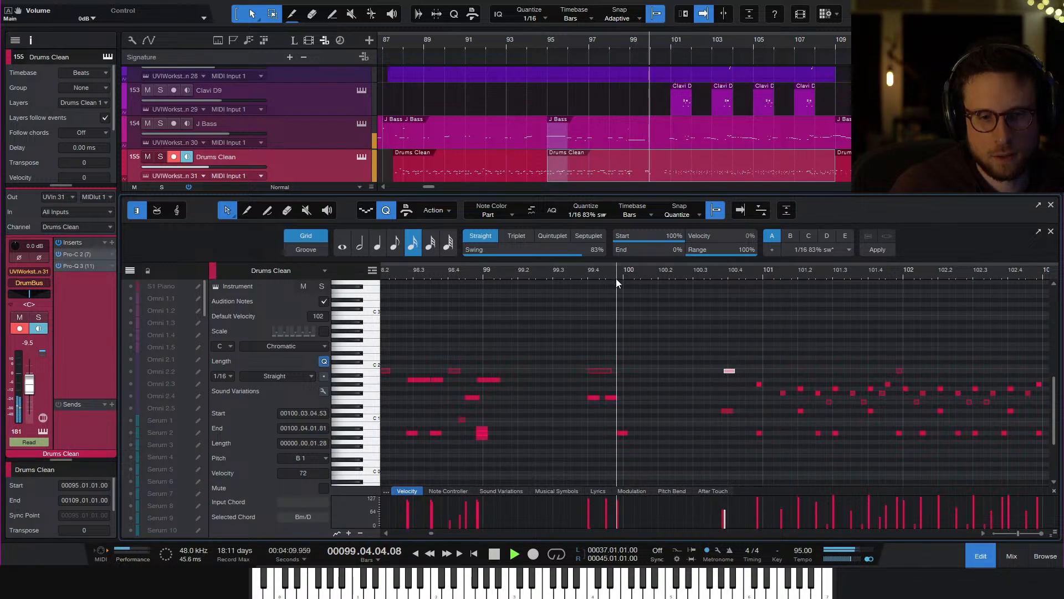
key("e")
key("e")
scroll(918, 349, "right", 2)
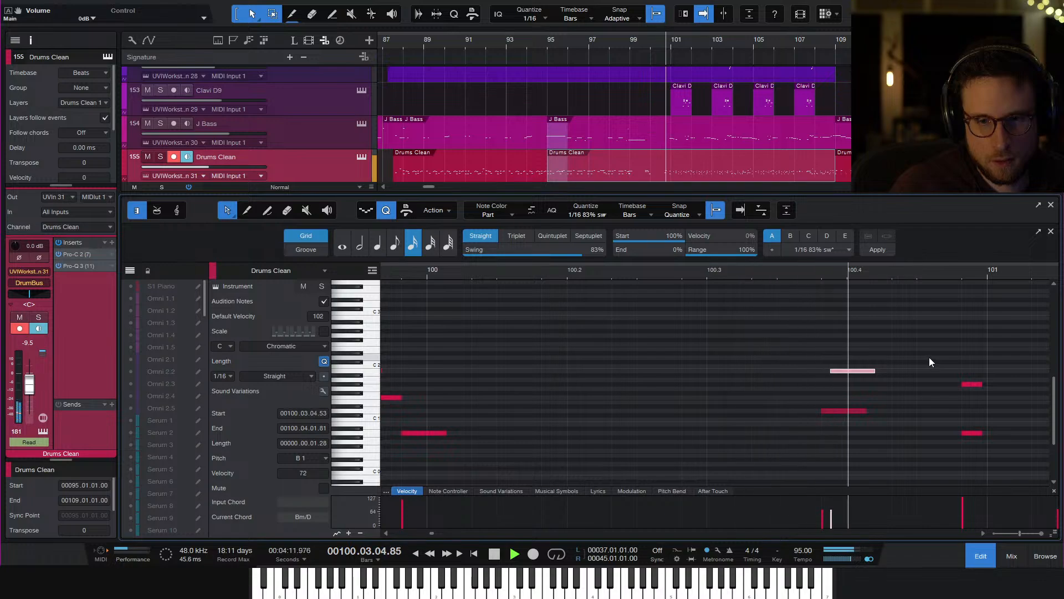
key("space")
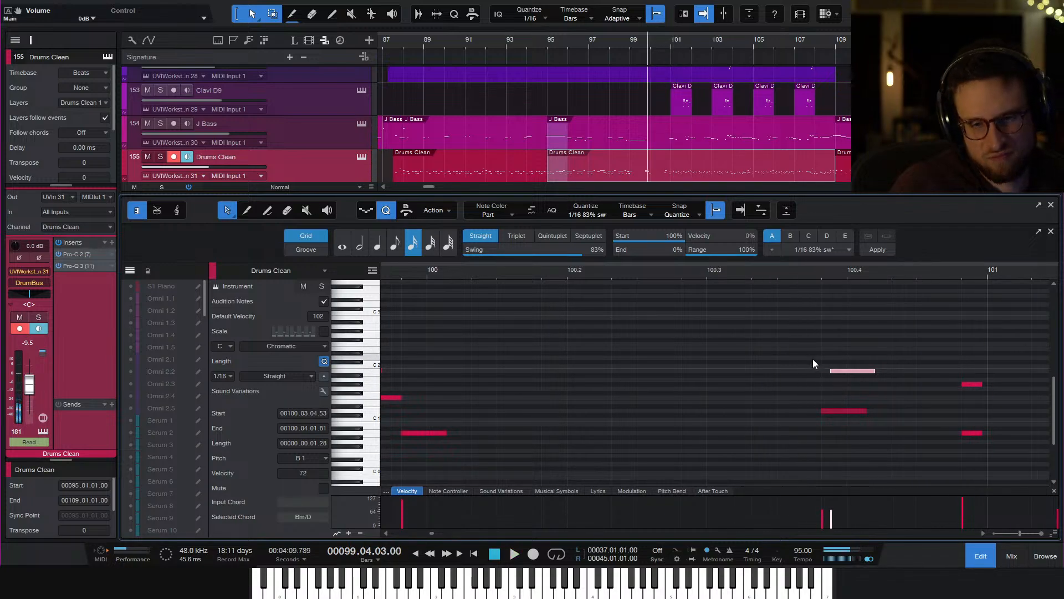
key("w")
key("w")
key("space")
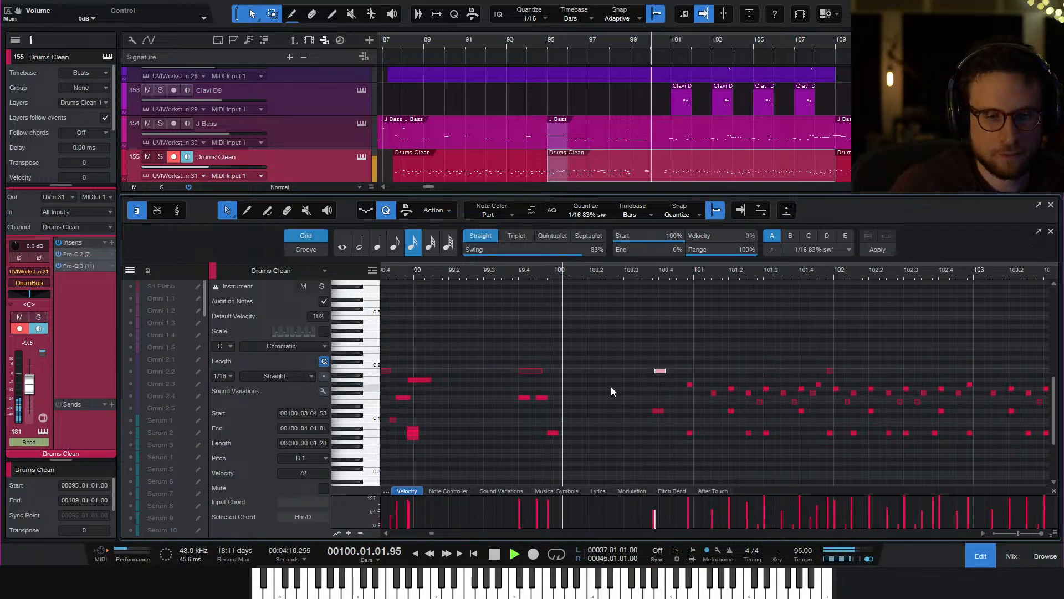
scroll(606, 389, "left", 2)
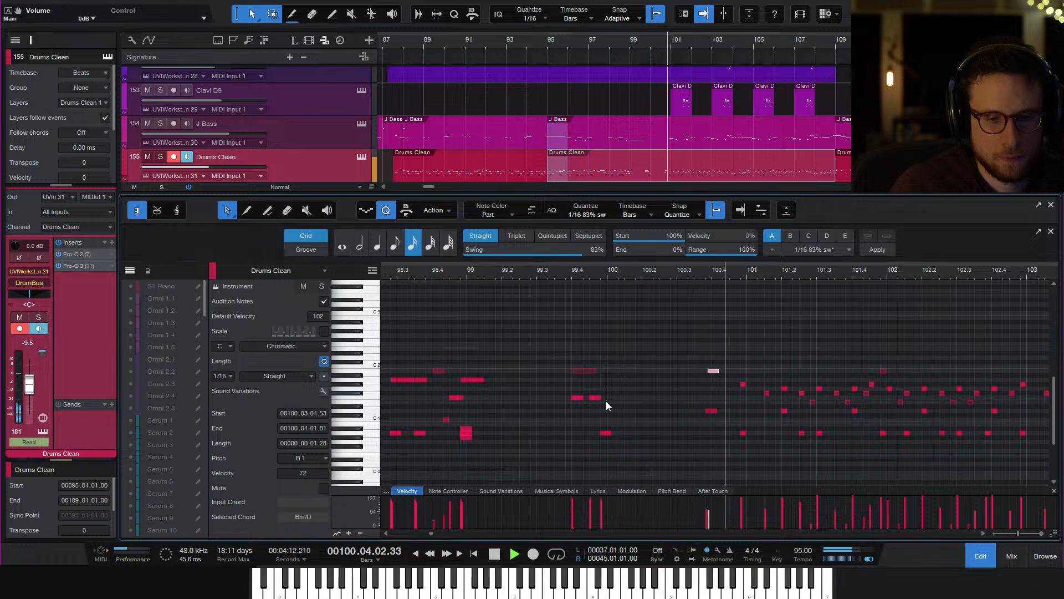
Lower the A0 kick at 99.04.04.28 to velocity 53, and copy it up to C#1
left_click(604, 433)
key("space")
left_click_drag(602, 517, 604, 524)
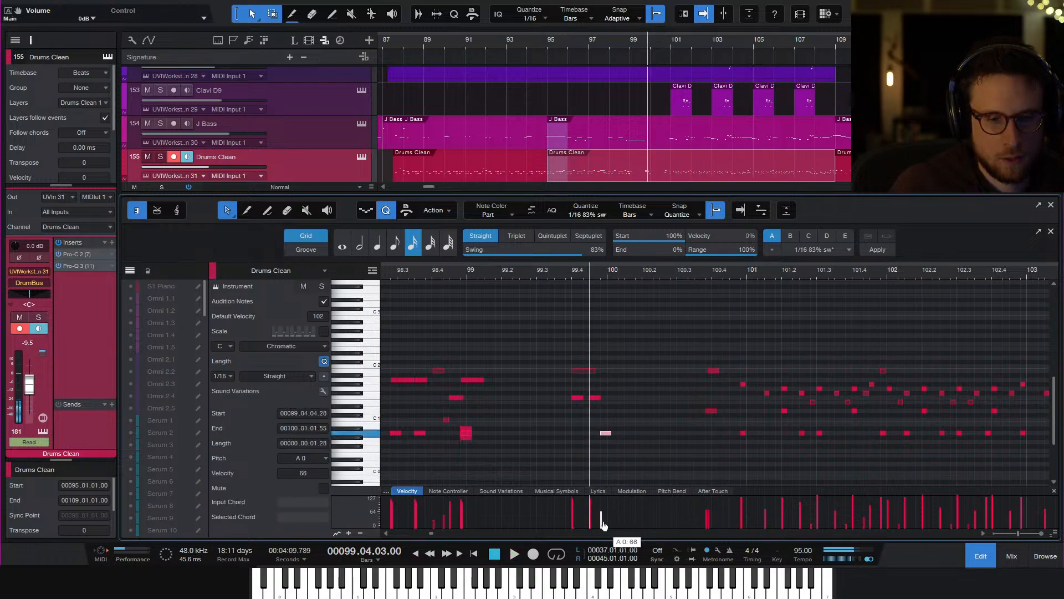
left_click(608, 418)
left_click_drag(606, 434, 607, 415)
Play the fill from 98.04.03.00, and delete the D1 and B1 pair at the end of bar 100
left_click(454, 271)
key("space")
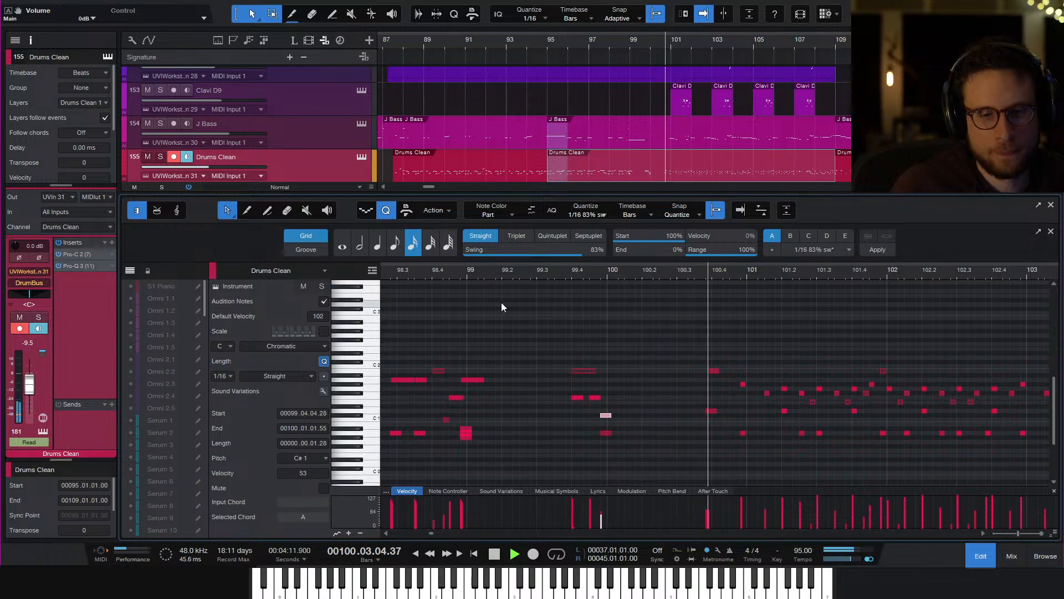
key("space")
left_click_drag(694, 347, 723, 414)
key("Delete")
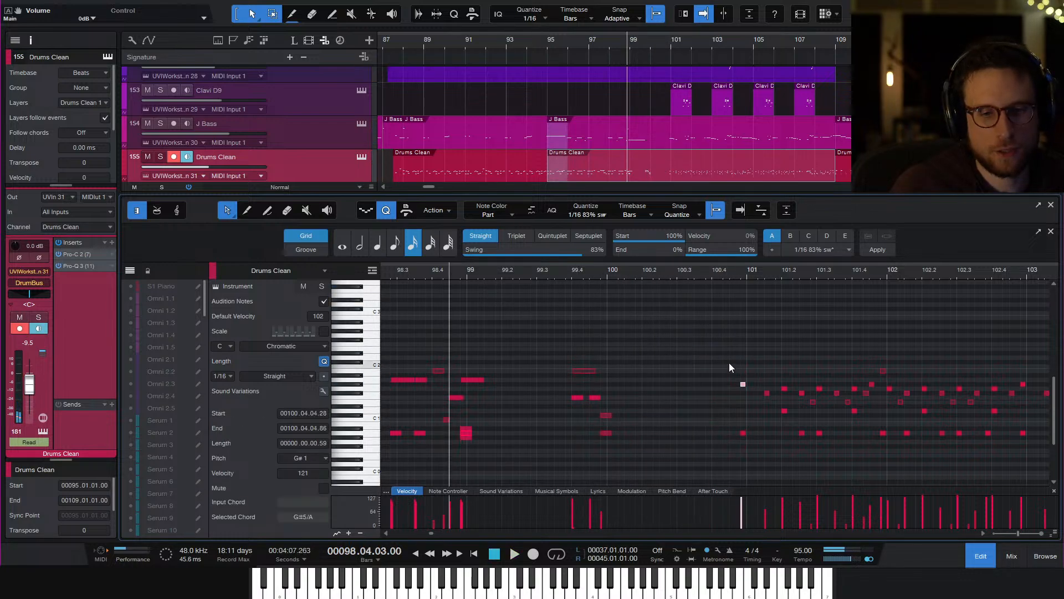
Delete the C#1 and A0 hits at 99.04.04.28, playing the fill from 98.04.03.00 around each removal
key("space")
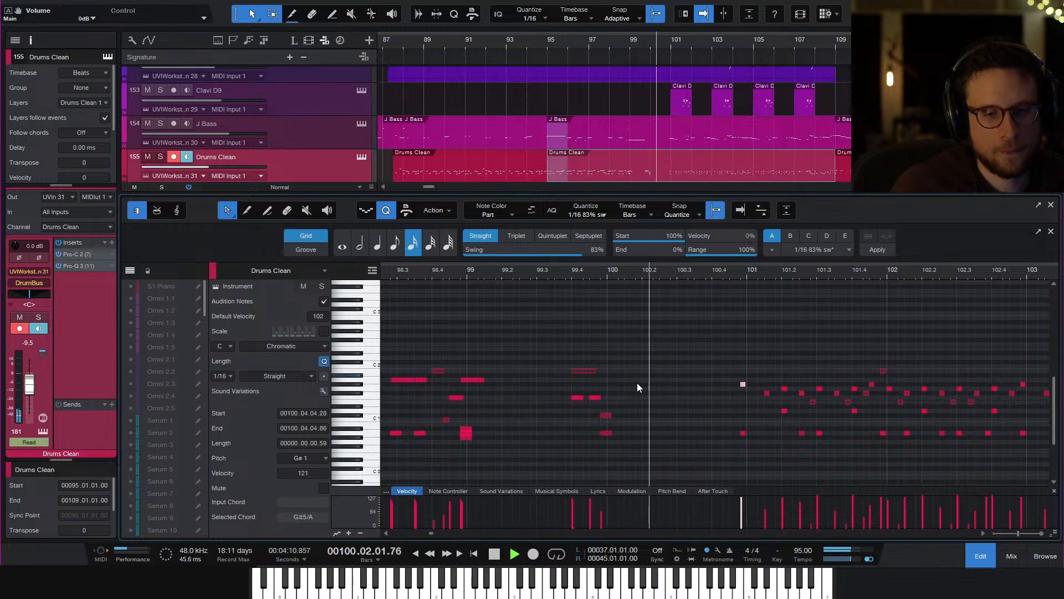
key("space")
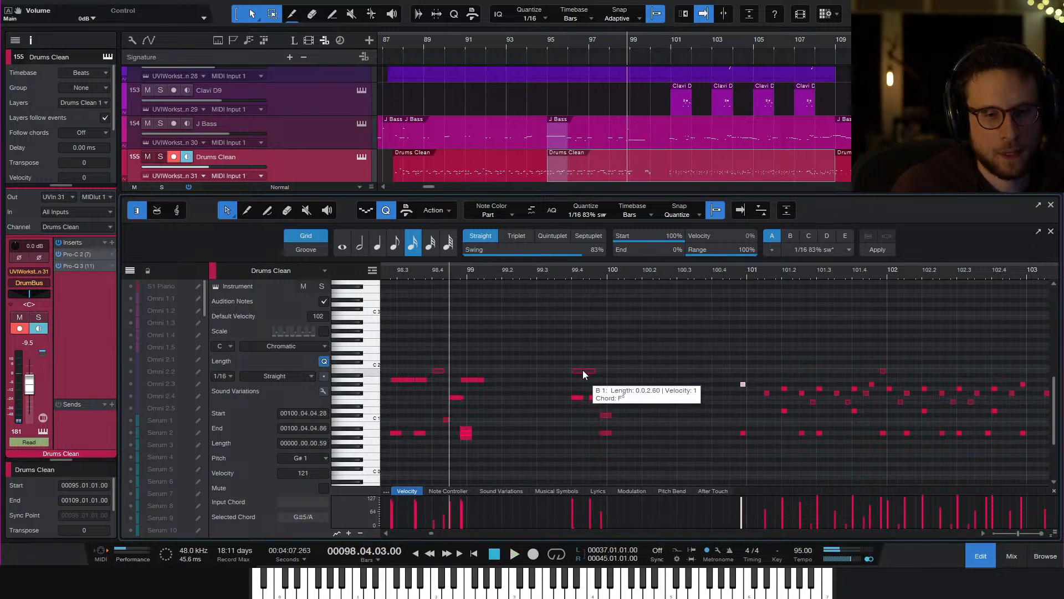
left_click(583, 371)
left_click_drag(593, 411, 654, 419)
key("Delete")
key("space")
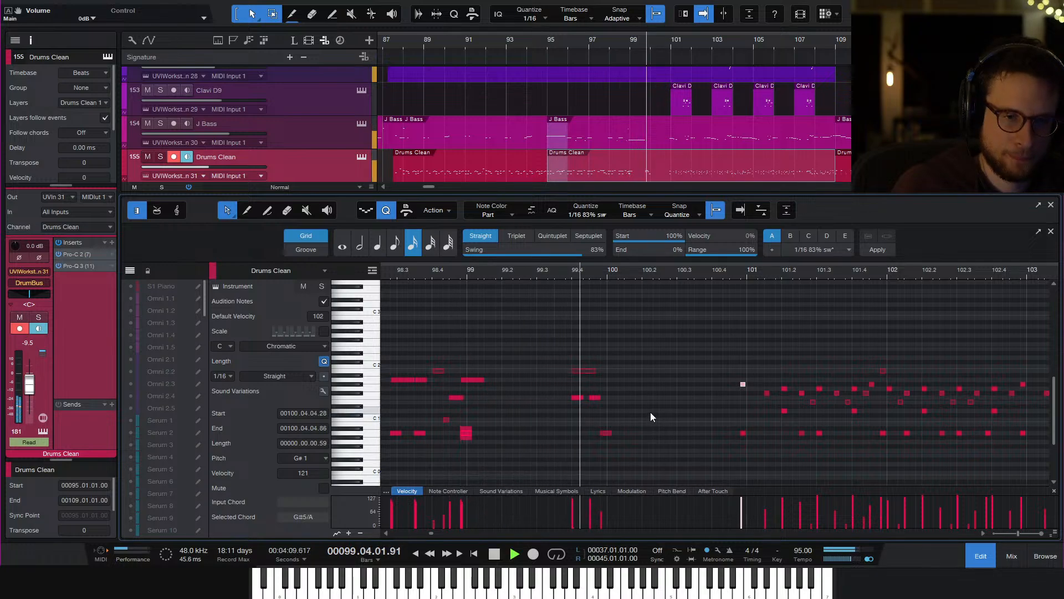
left_click_drag(589, 425, 647, 447)
key("Delete")
key("space")
Play the simplified transition from 98.04.03.00 past bar 101, and save the song with the note editor closed
key("space")
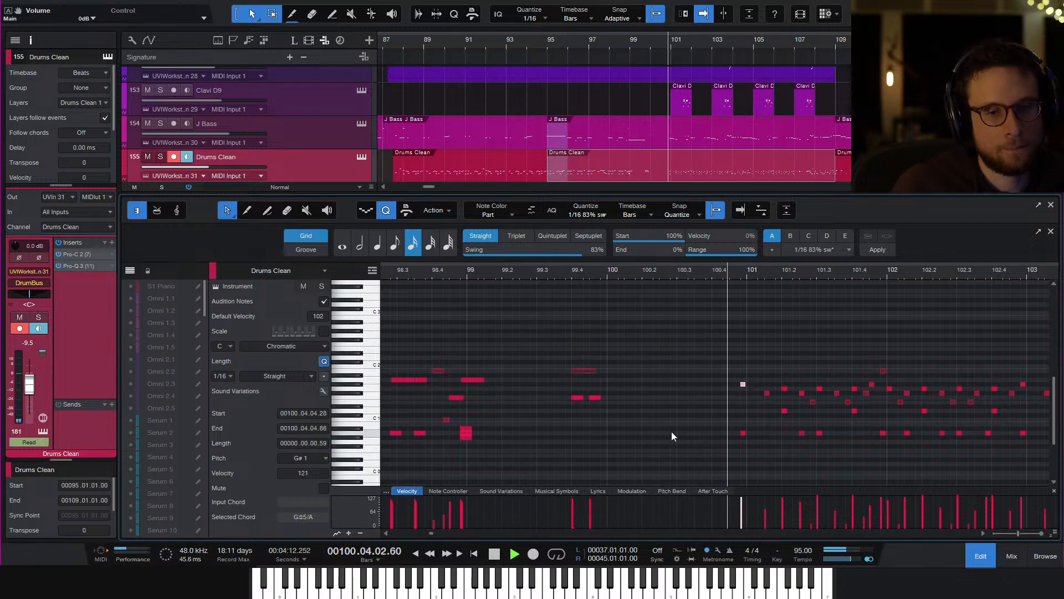
left_click(758, 359)
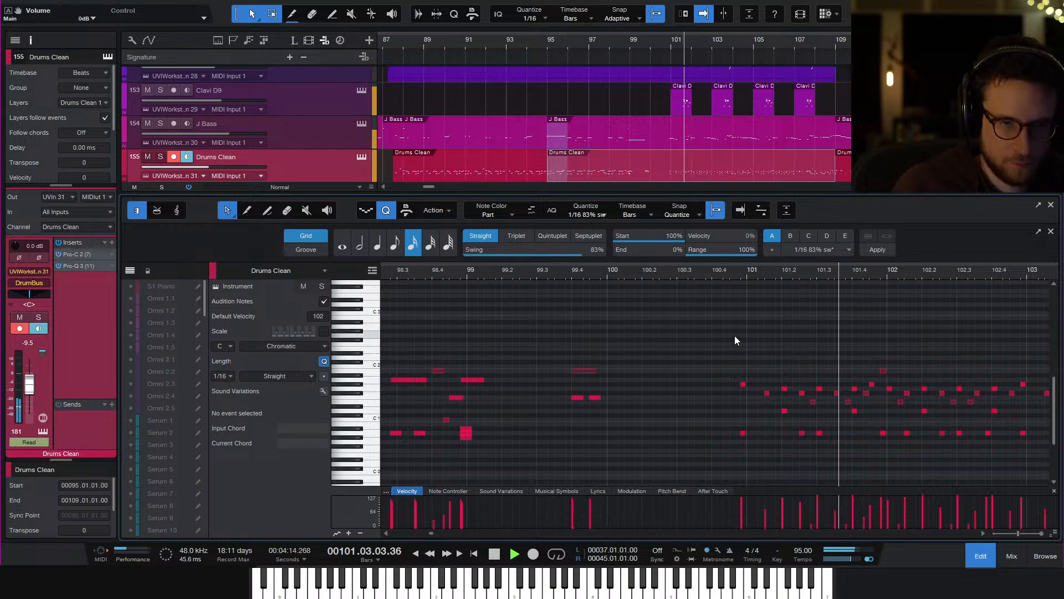
key("w")
key("w")
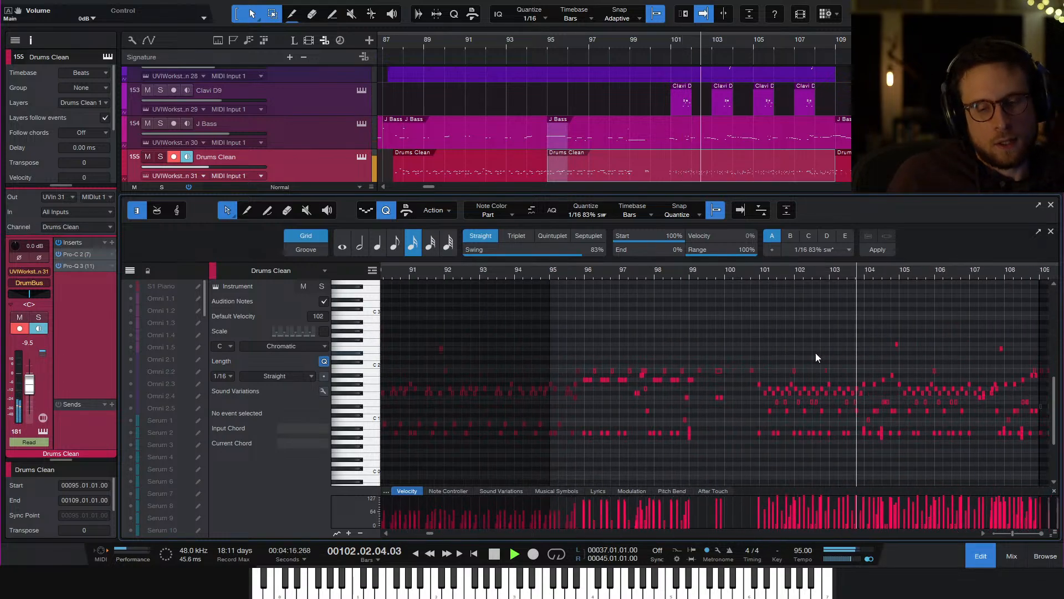
left_click(980, 554)
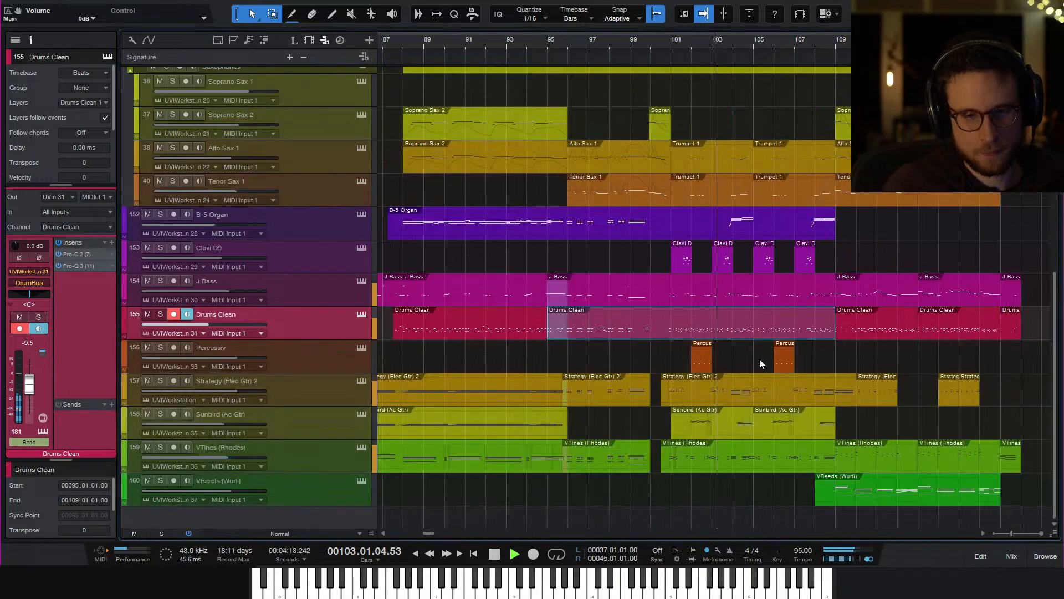
key("space")
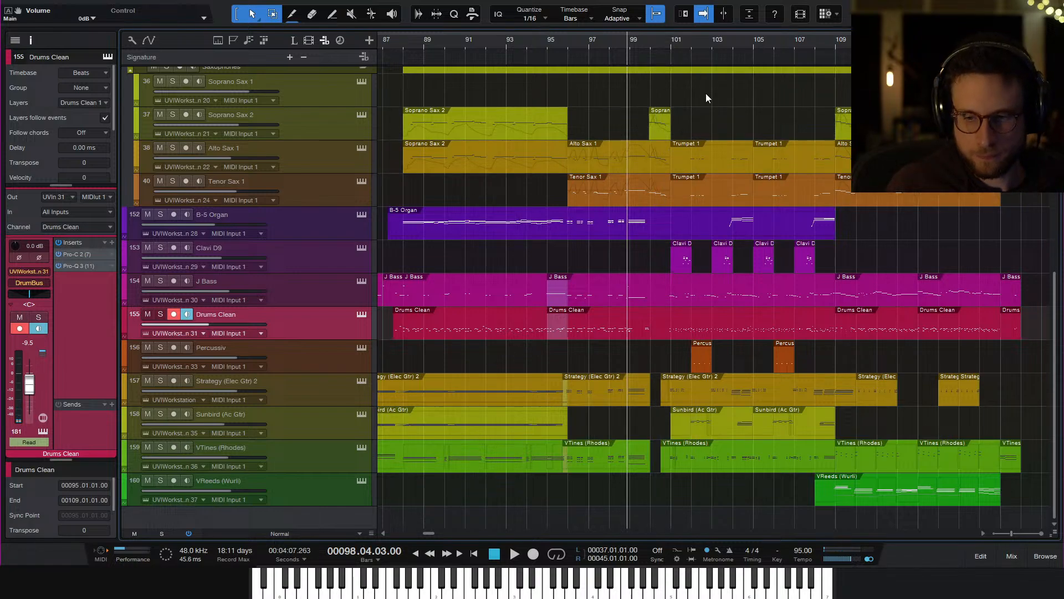
key("ctrl+s")
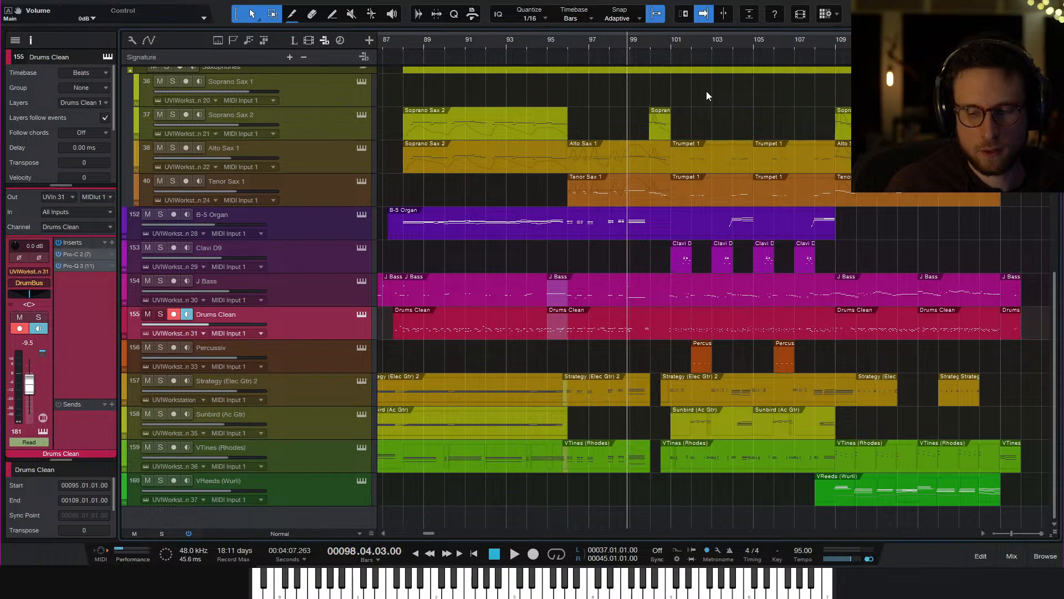
Play the transition from 98.04.03.00 past bar 101, and set the playback position to 100.03.01.00
key("space")
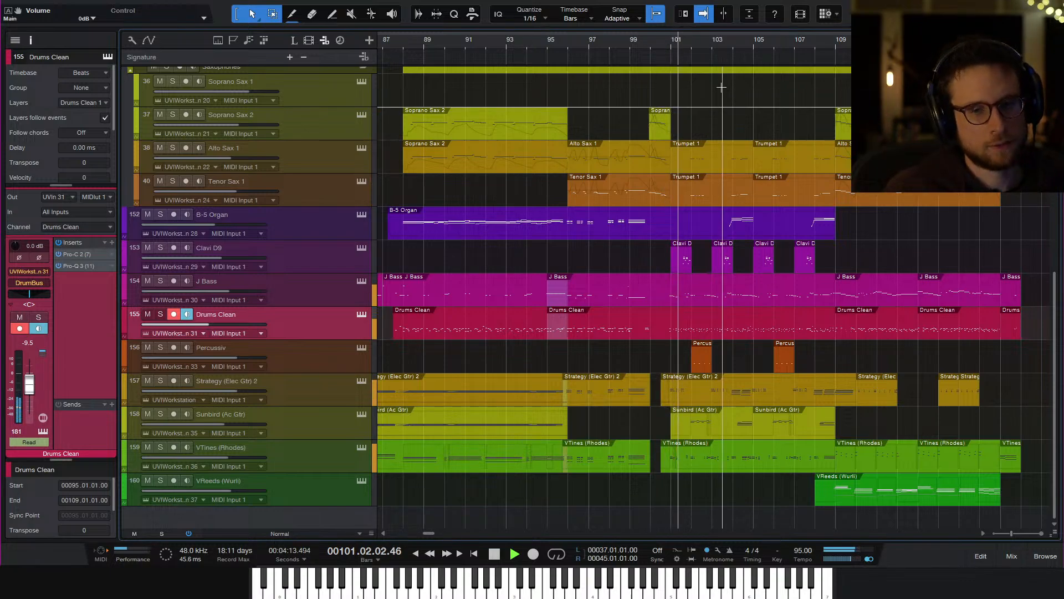
key("space")
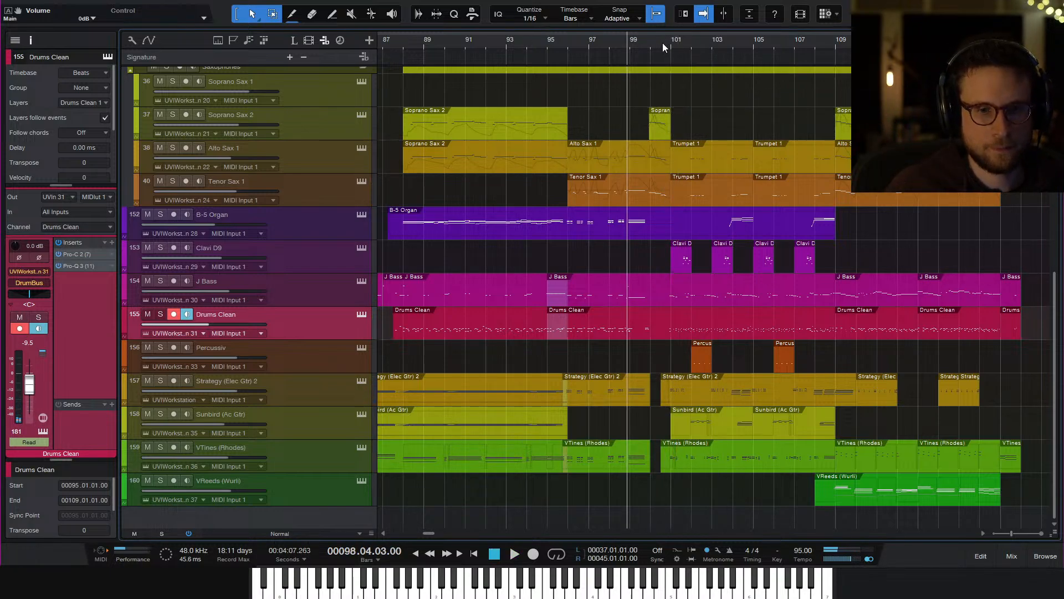
left_click(663, 43)
key("e")
key("e")
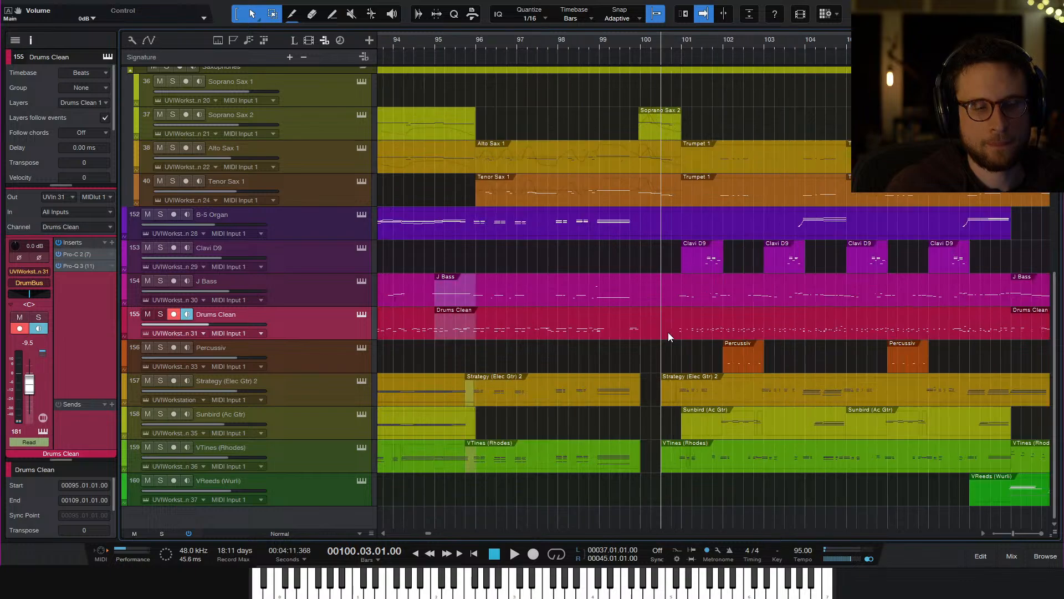
Open the Drums Clean notes around bar 100 and play them from 99.04.03.00 into bar 101
double_click(668, 333)
key("e")
key("e")
key("e")
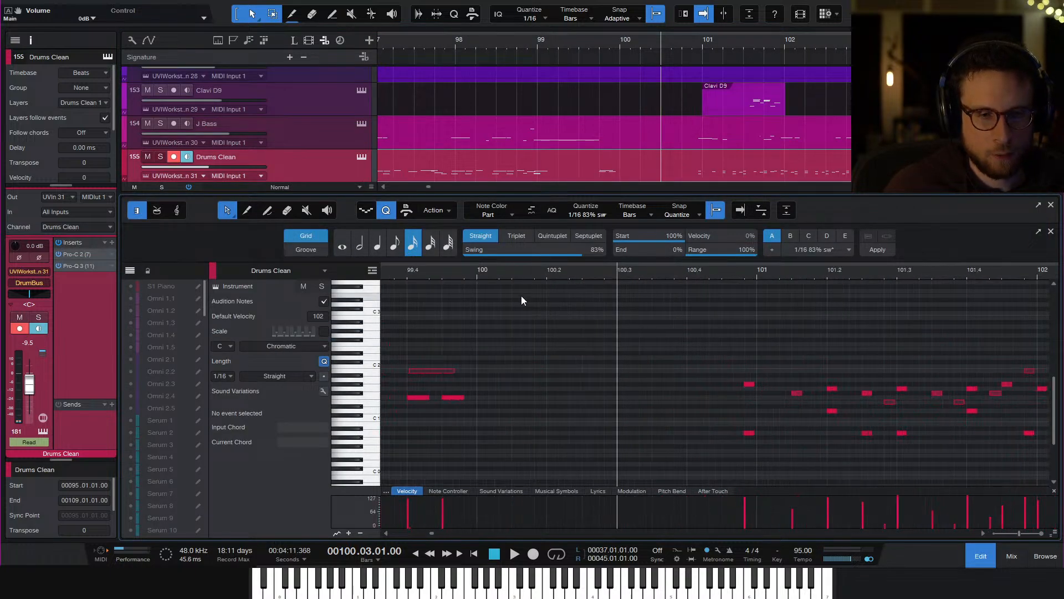
left_click(447, 271)
key("space")
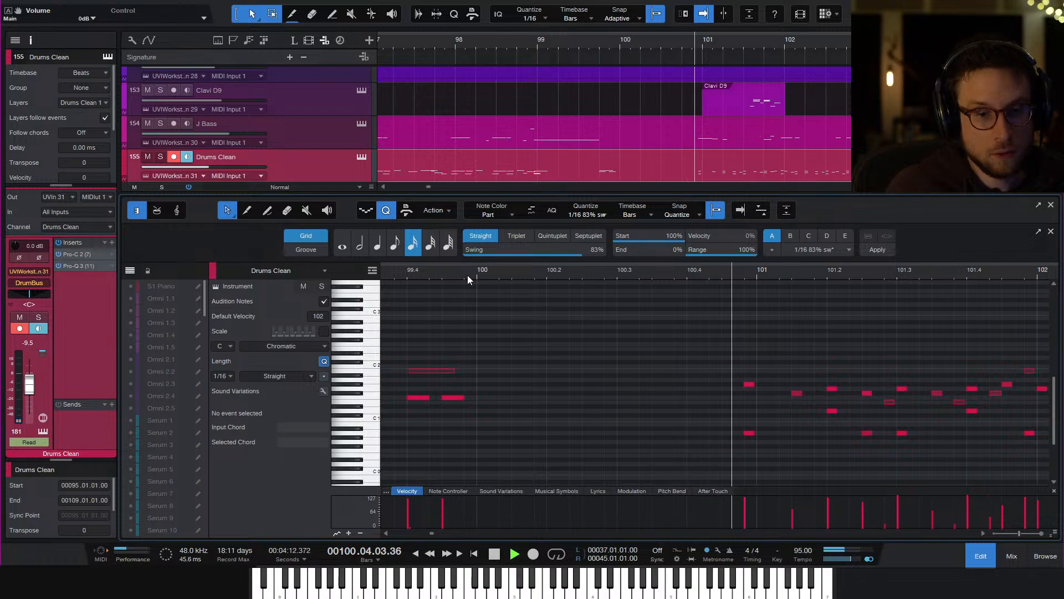
key("space")
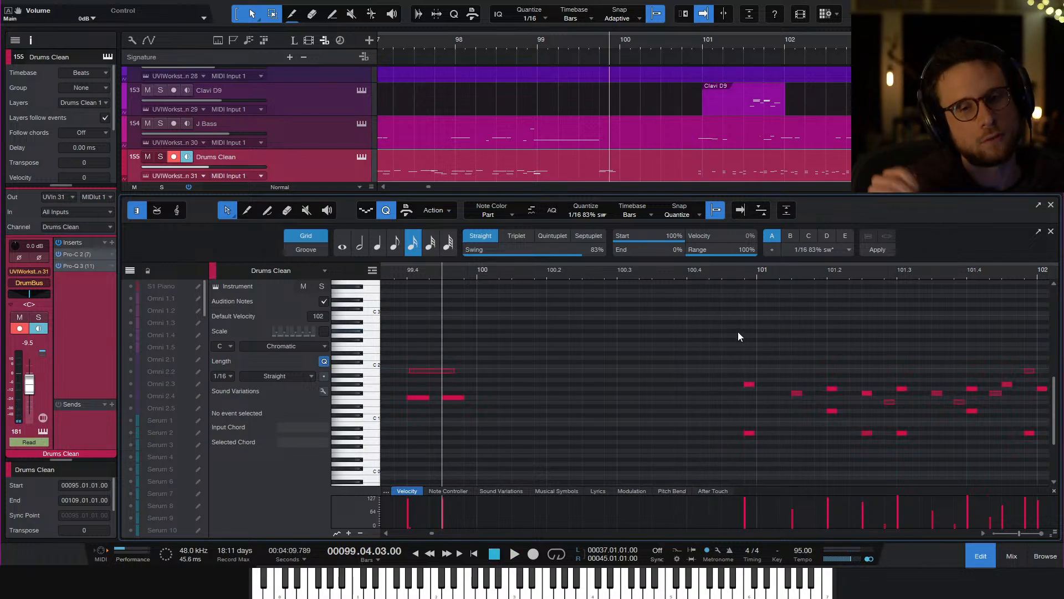
Add an F1 hit with velocity 112 at 100.04.03.00 as a pickup into bar 101
left_click(733, 412)
key("Up")
key("Up")
key("Up")
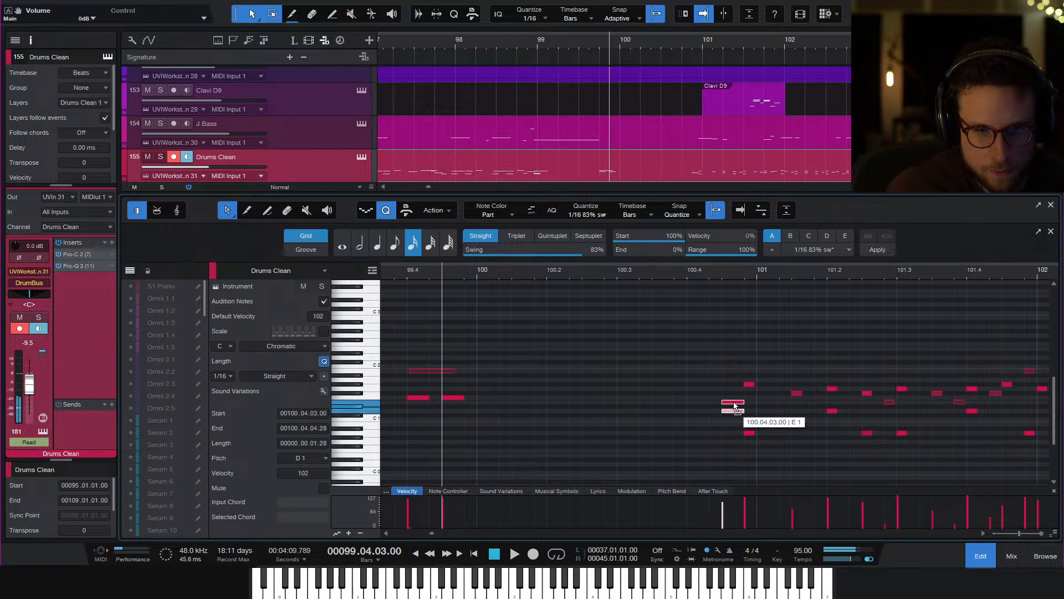
left_click(724, 507)
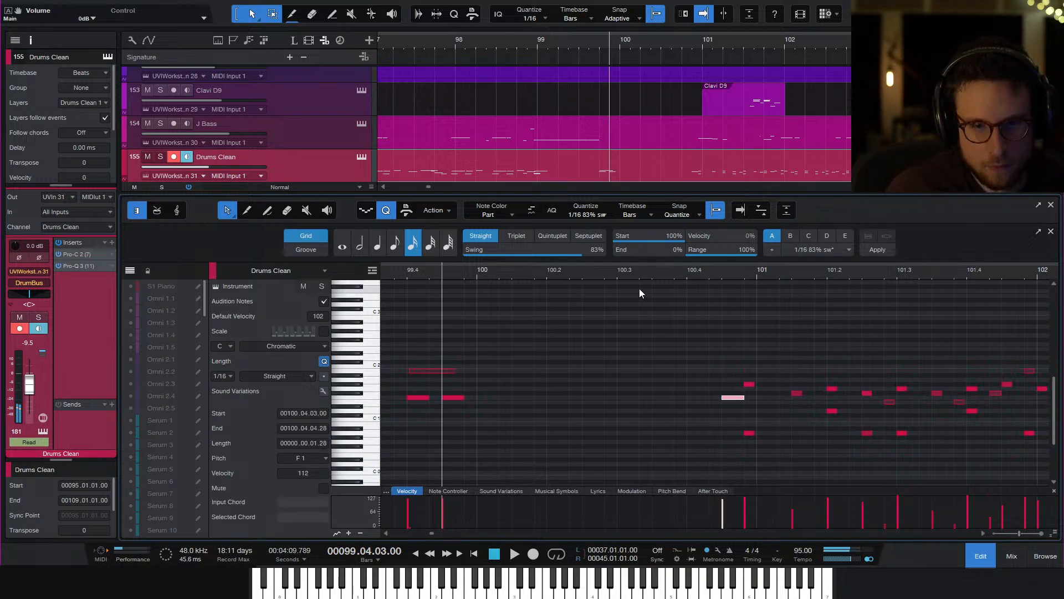
Play the added drum pickup from 99.04.03.00 and again from 98.04.04.28, and close the note editor
key("space")
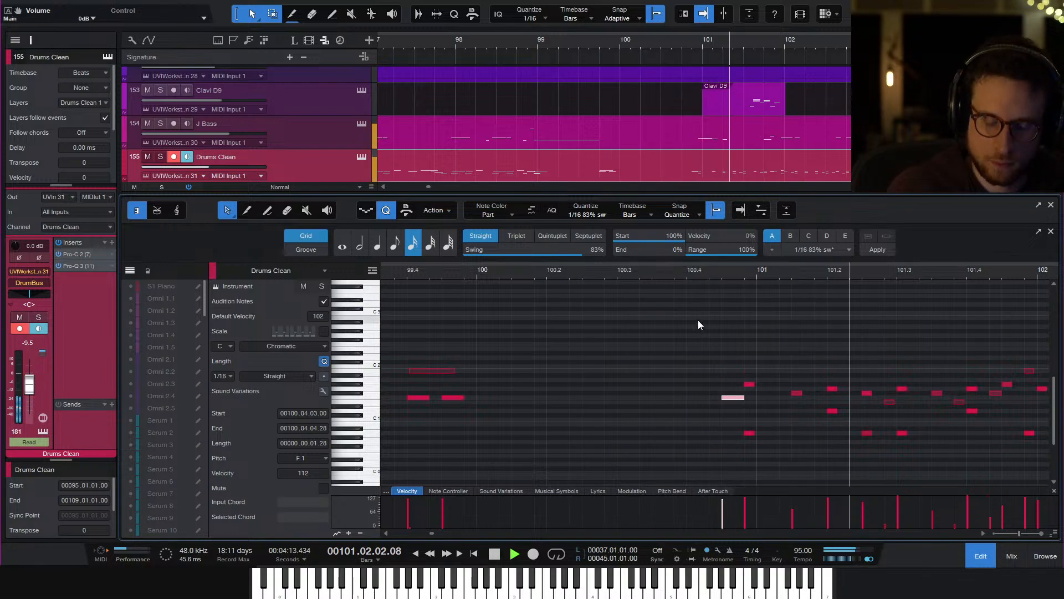
left_click(720, 337)
key("w")
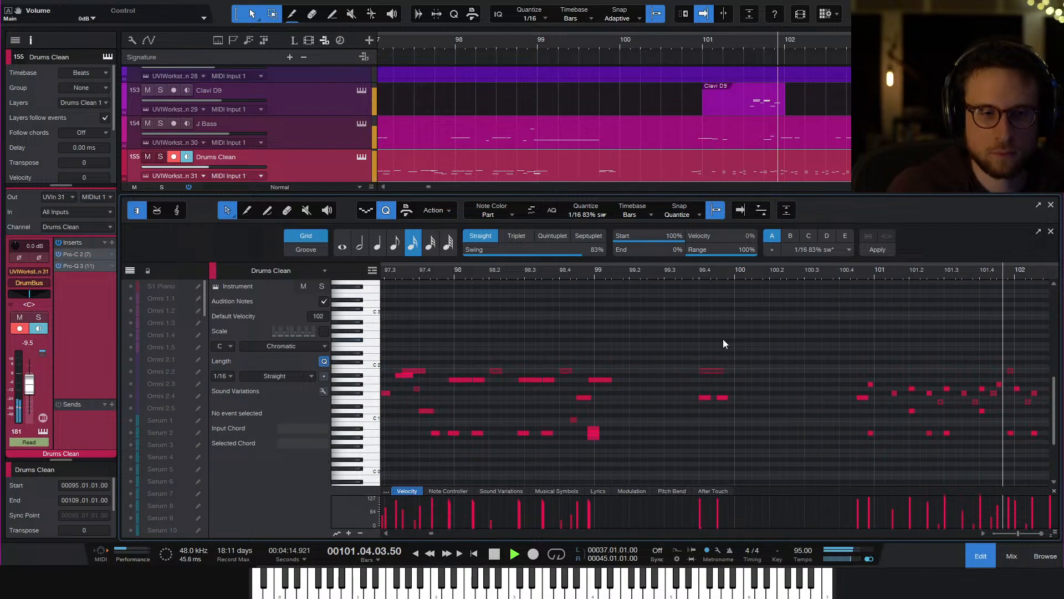
left_click(590, 274)
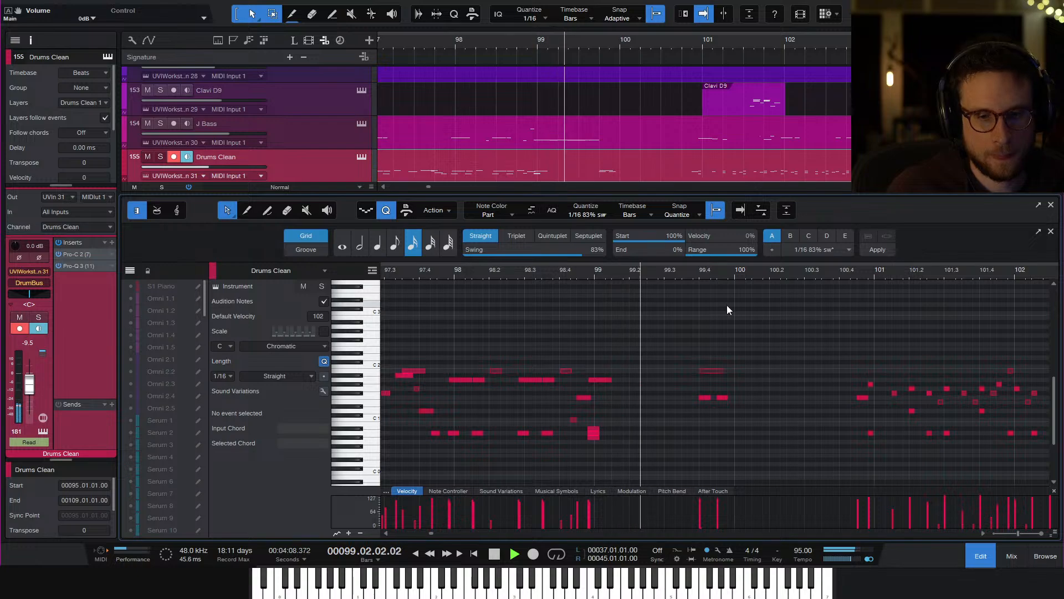
scroll(764, 327, "right", 3)
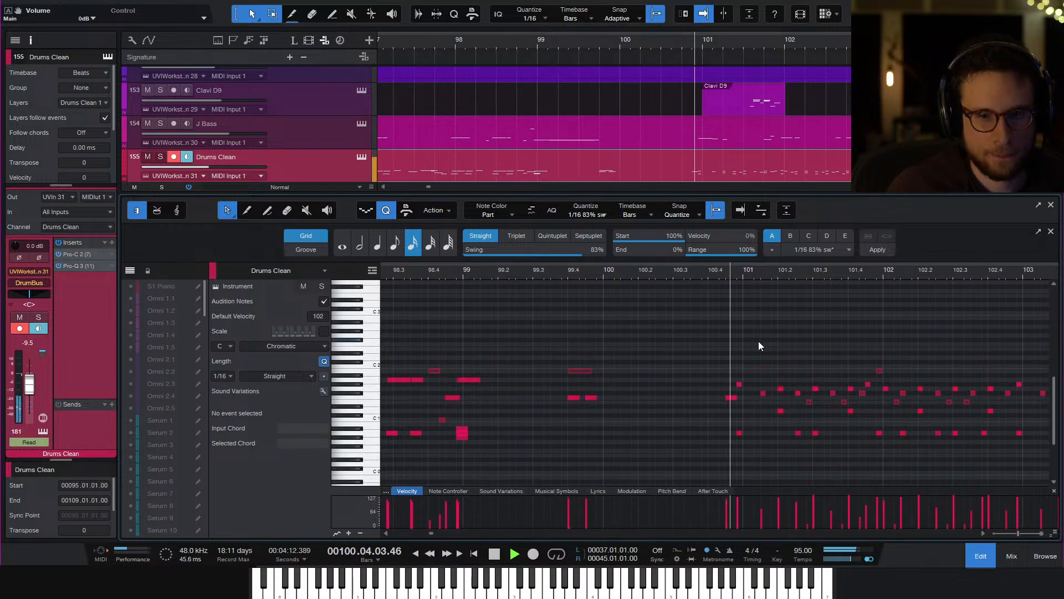
left_click(978, 556)
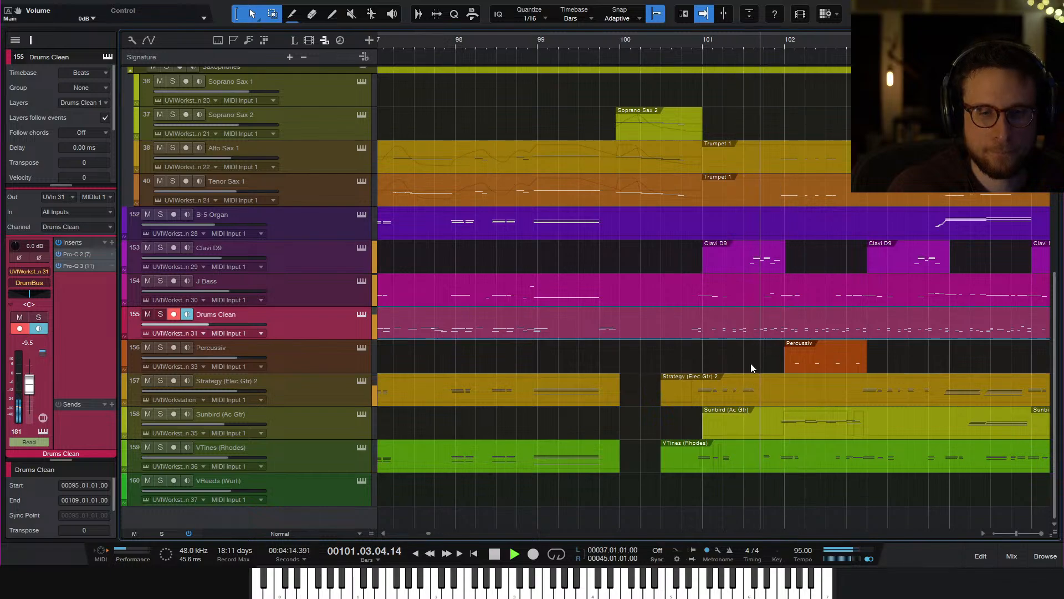
Keep playing the arrangement into bar 104 with the Drums Clean part deselected, and save the song
scroll(750, 368, "right", 3)
key("w")
scroll(769, 365, "right", 5)
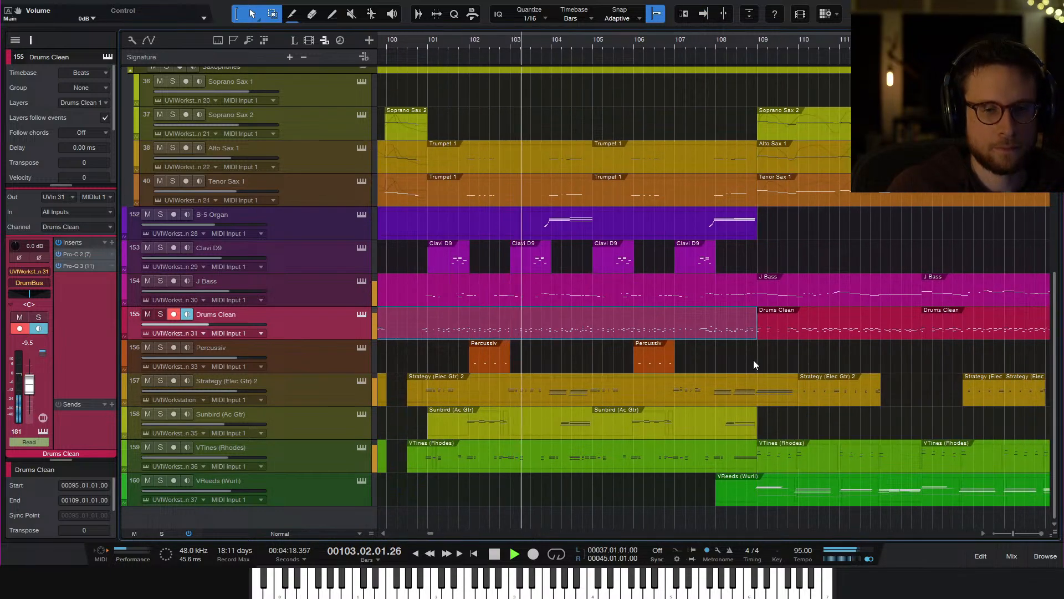
left_click(754, 361)
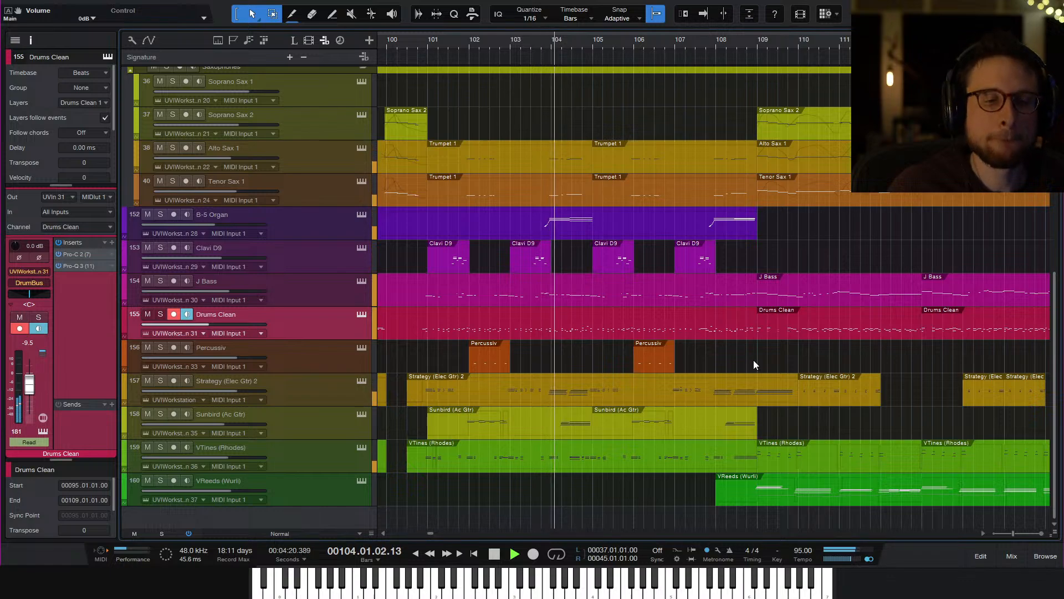
key("space")
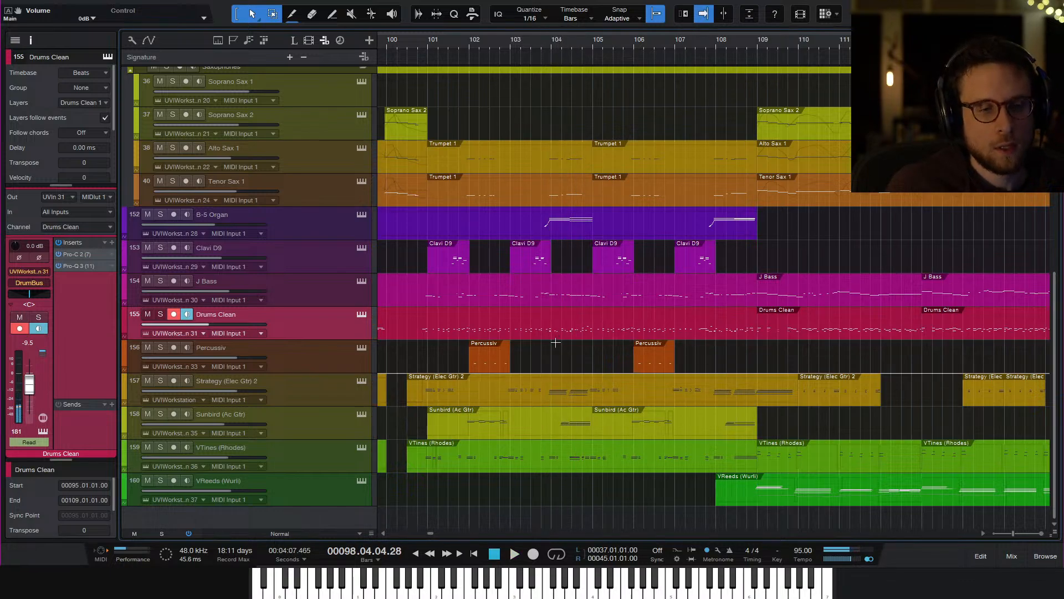
key("ctrl+s")
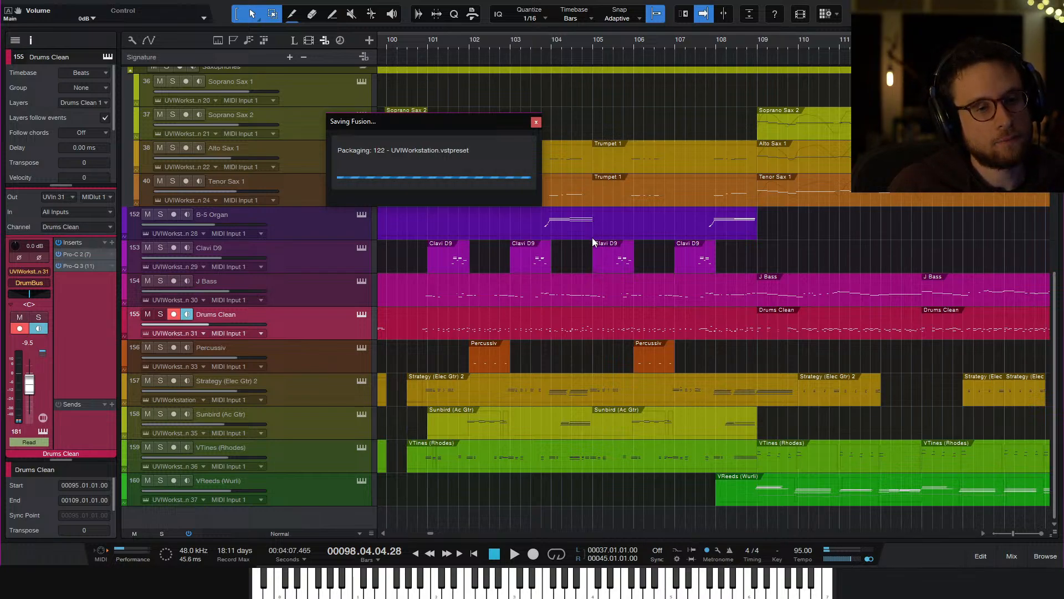
Move the Drums Clean track to the end of the track list, below VReeds (Wurli), and place Percussiv directly above it
scroll(578, 261, "left", 9)
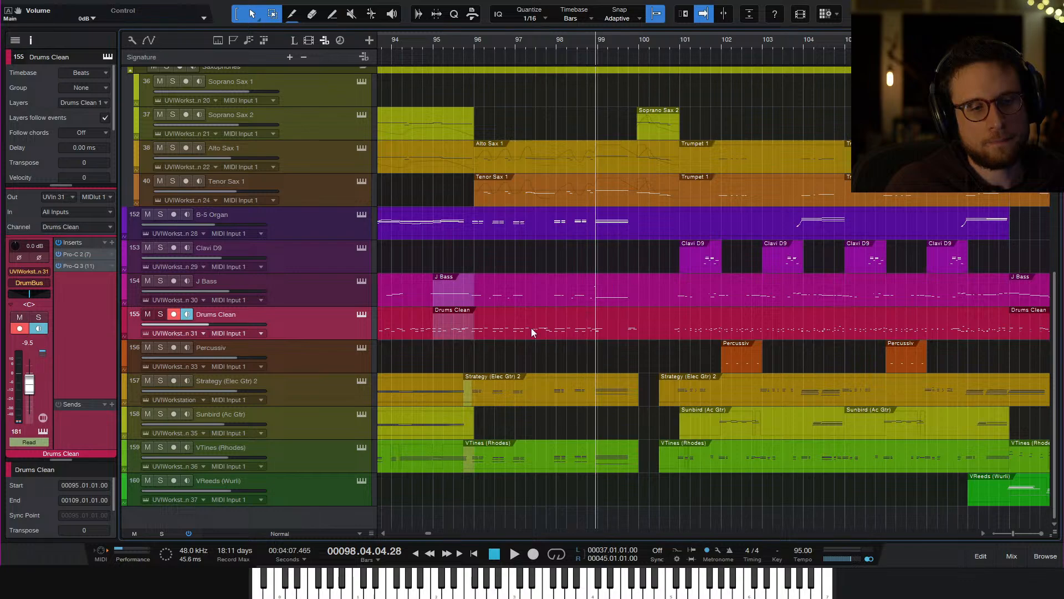
scroll(610, 328, "right", 5)
scroll(596, 331, "left", 2)
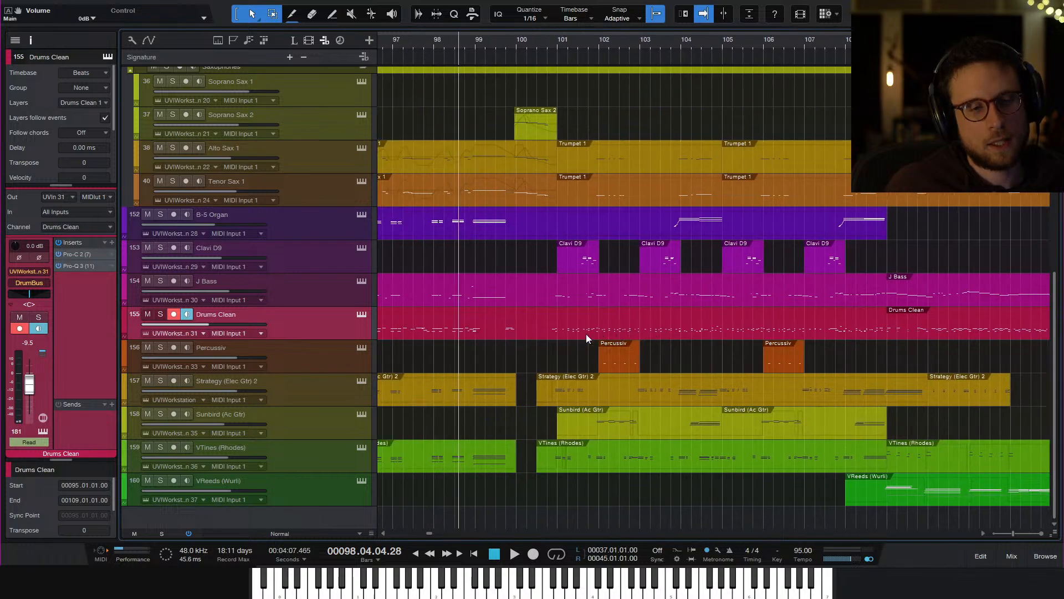
left_click_drag(309, 423, 312, 498)
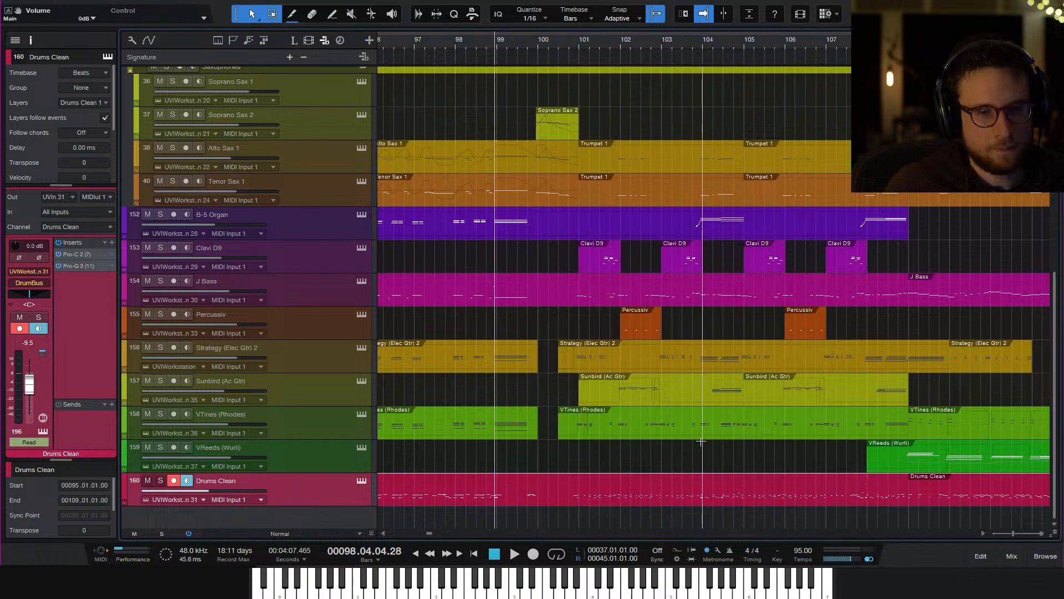
scroll(624, 466, "right", 3)
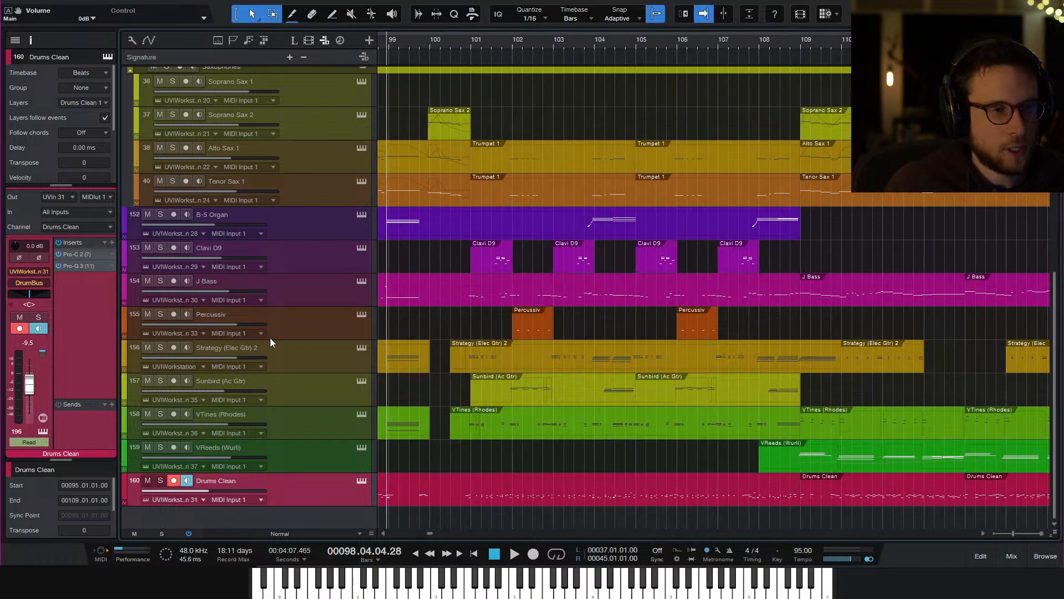
left_click_drag(271, 337, 304, 468)
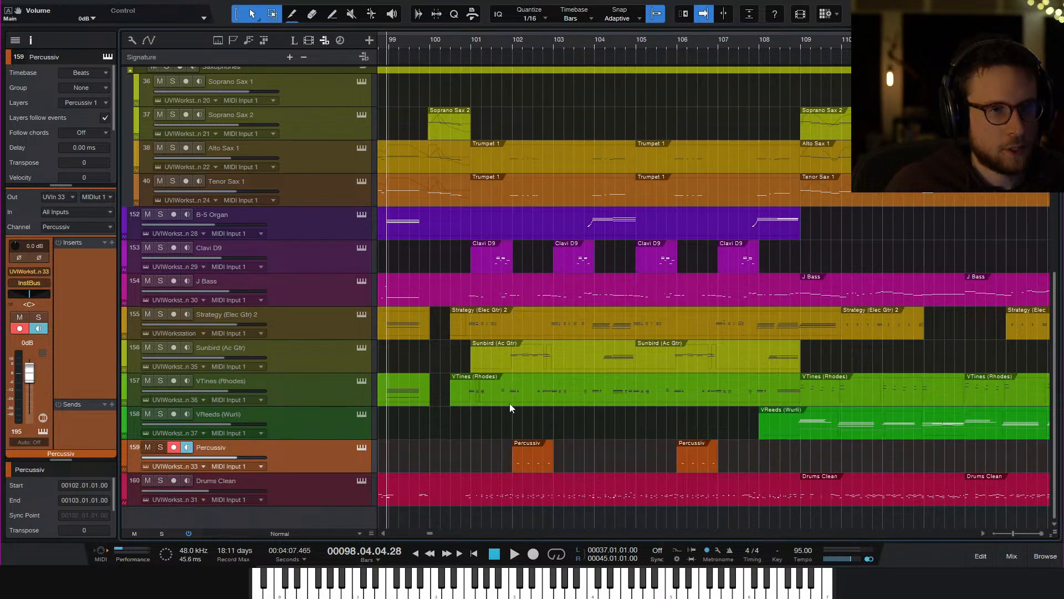
Move the Trumpet 1, Trumpet 2 and Trumpet 3 tracks out of the Horns folder to directly above B-5 Organ
scroll(509, 403, "up", 8)
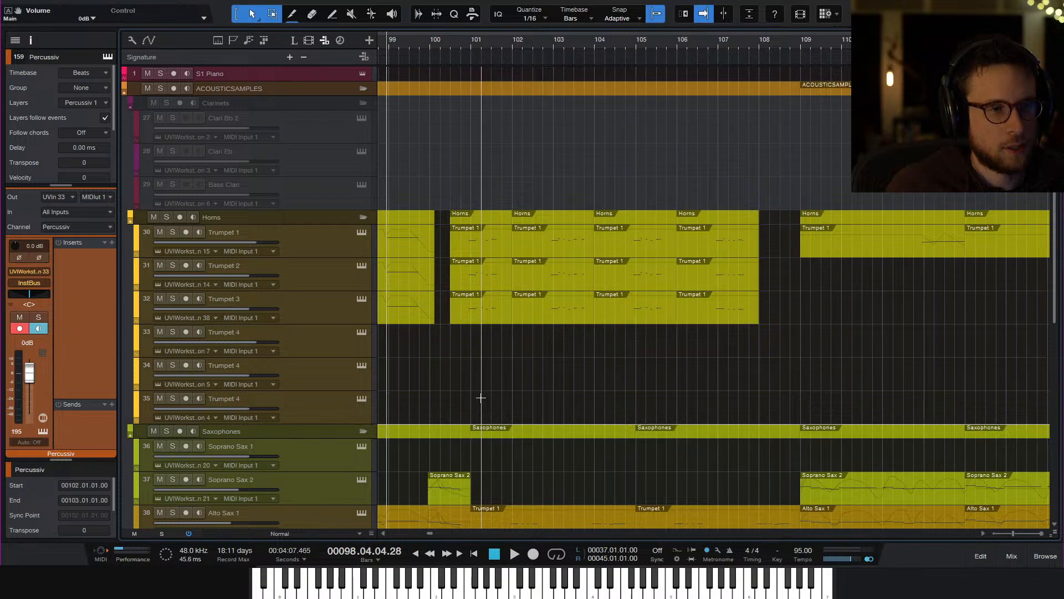
scroll(445, 384, "down", 4)
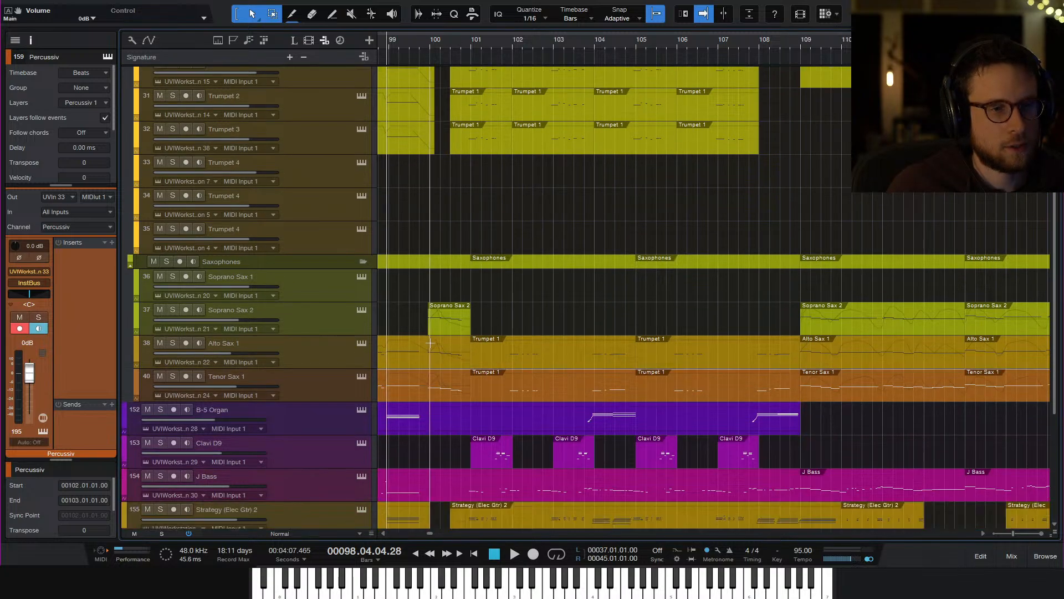
scroll(370, 164, "up", 1)
left_click(322, 101)
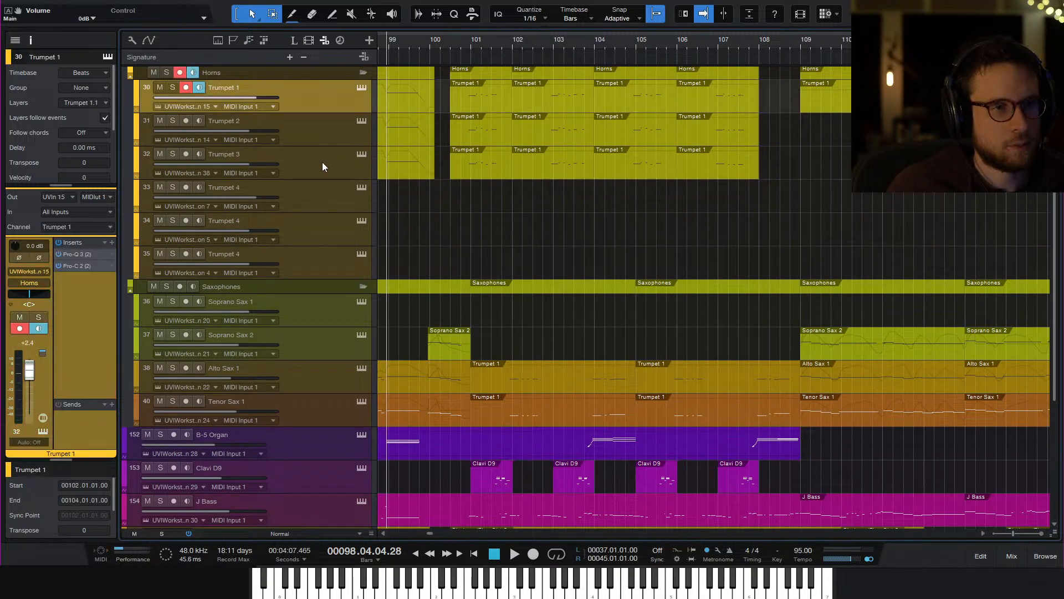
left_click(325, 166, "shift")
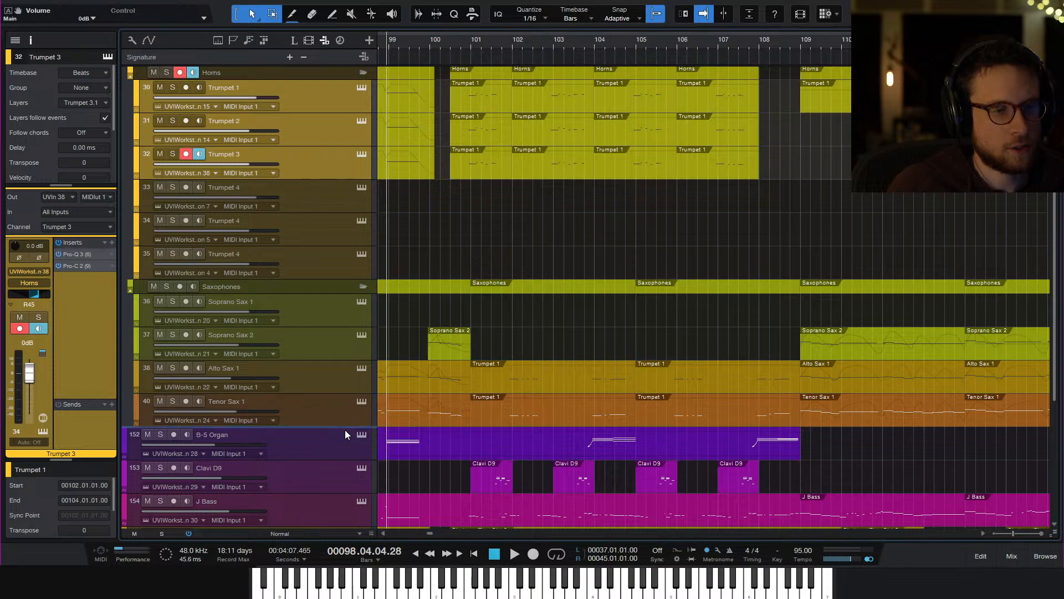
left_click_drag(345, 430, 345, 430)
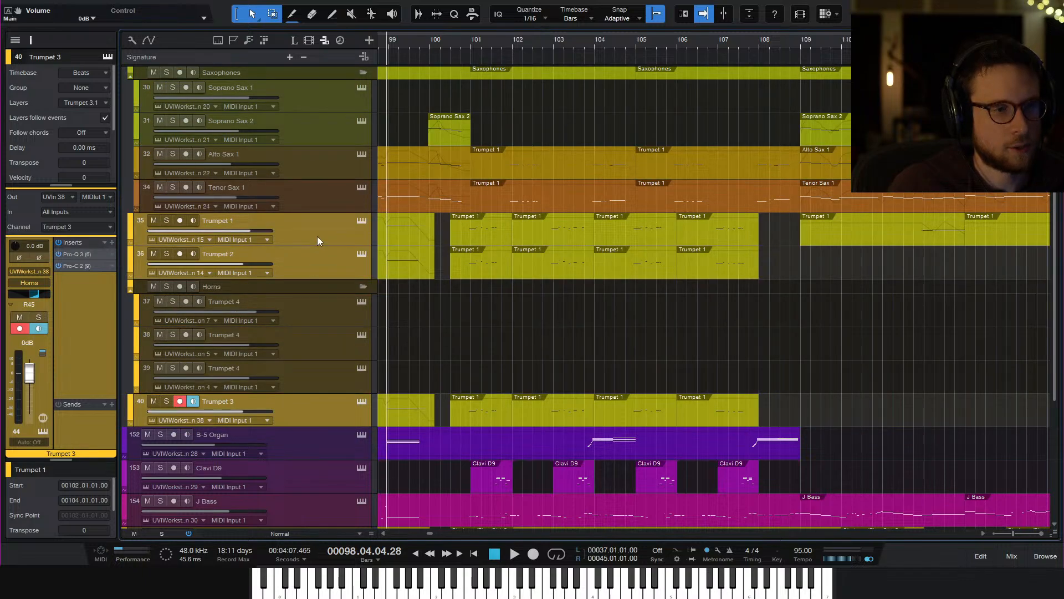
left_click_drag(317, 235, 327, 430)
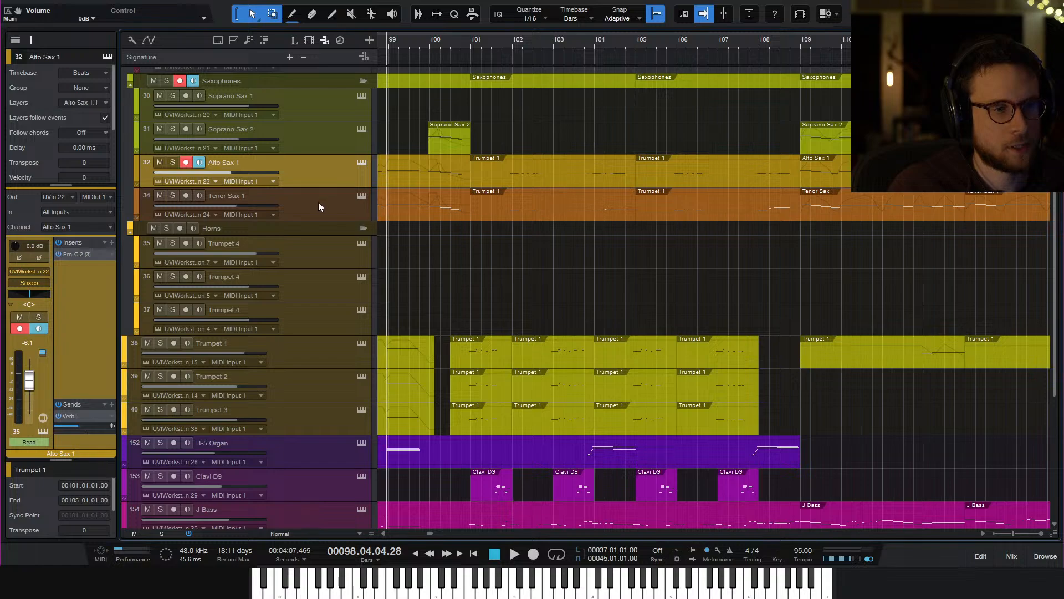
Move Soprano Sax 2, Alto Sax 1 and Tenor Sax 1 out of the Saxophones folder, in that order between Trumpet 3 and B-5 Organ
left_click(318, 202)
left_click_drag(317, 175, 324, 431)
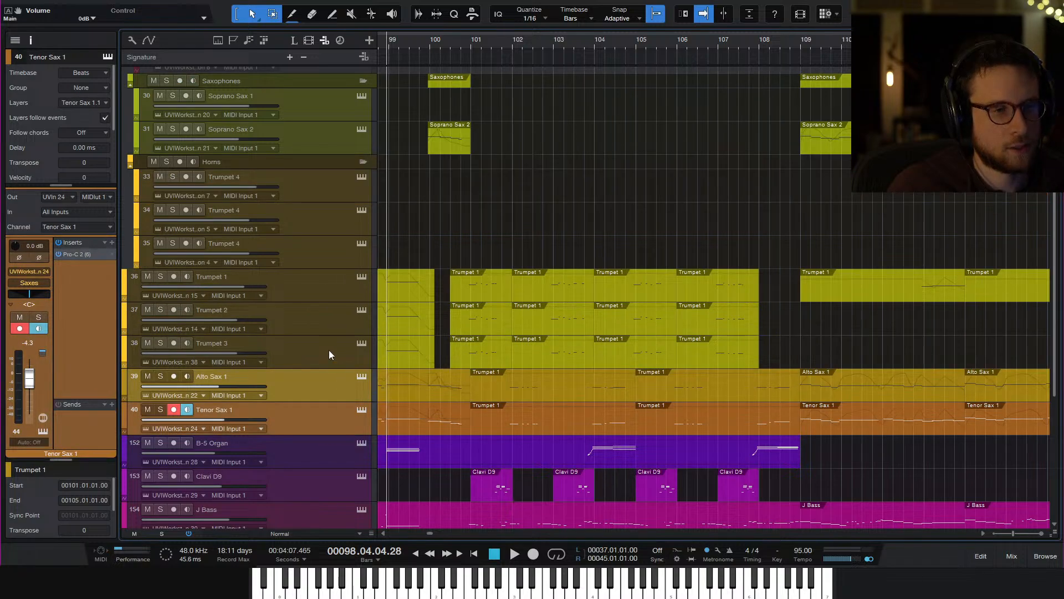
scroll(338, 229, "up", 2)
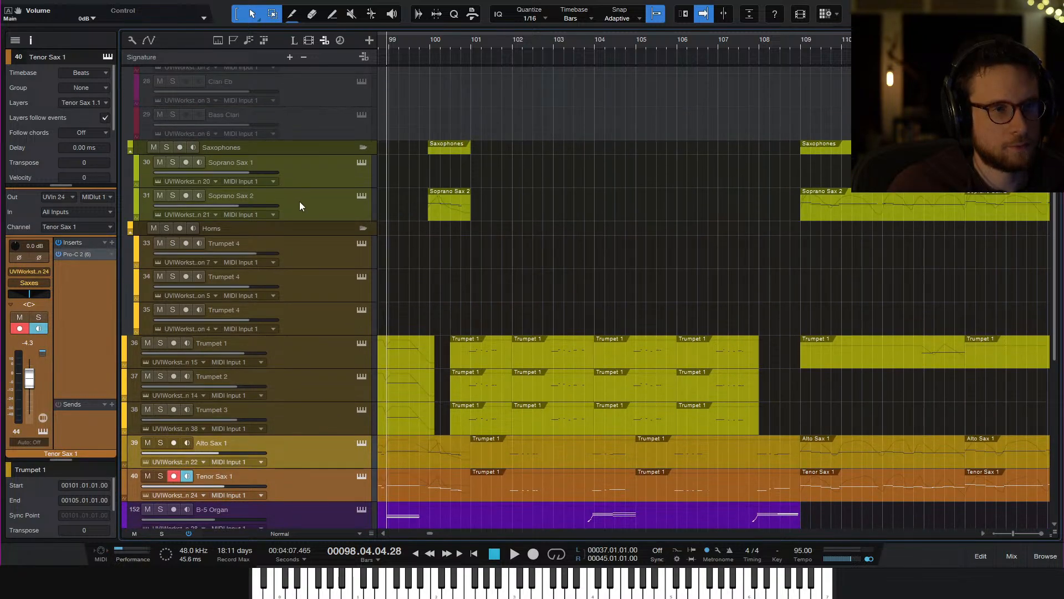
left_click_drag(300, 206, 292, 436)
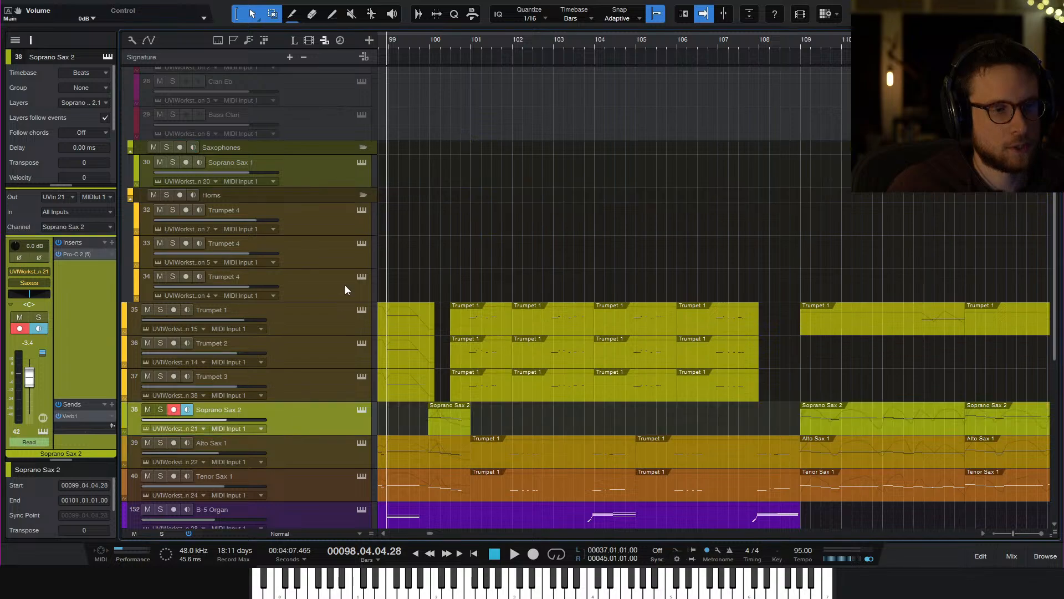
Collapse the Saxophones and Horns folders, and bring the instrument tracks around bars 98 to 108 into view
scroll(355, 249, "up", 1)
left_click(364, 173)
left_click(368, 189)
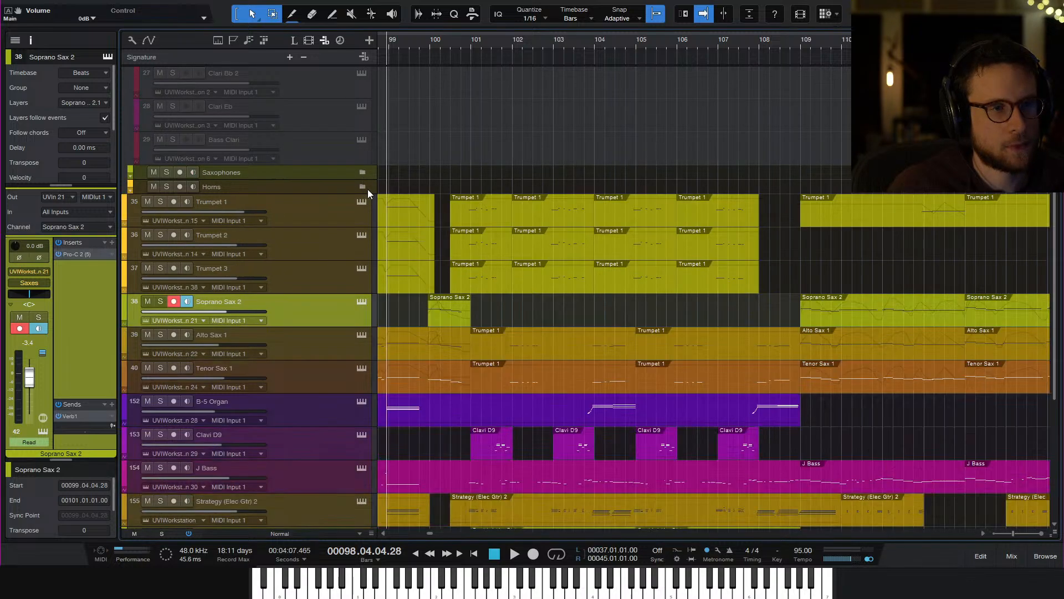
scroll(471, 277, "down", 6)
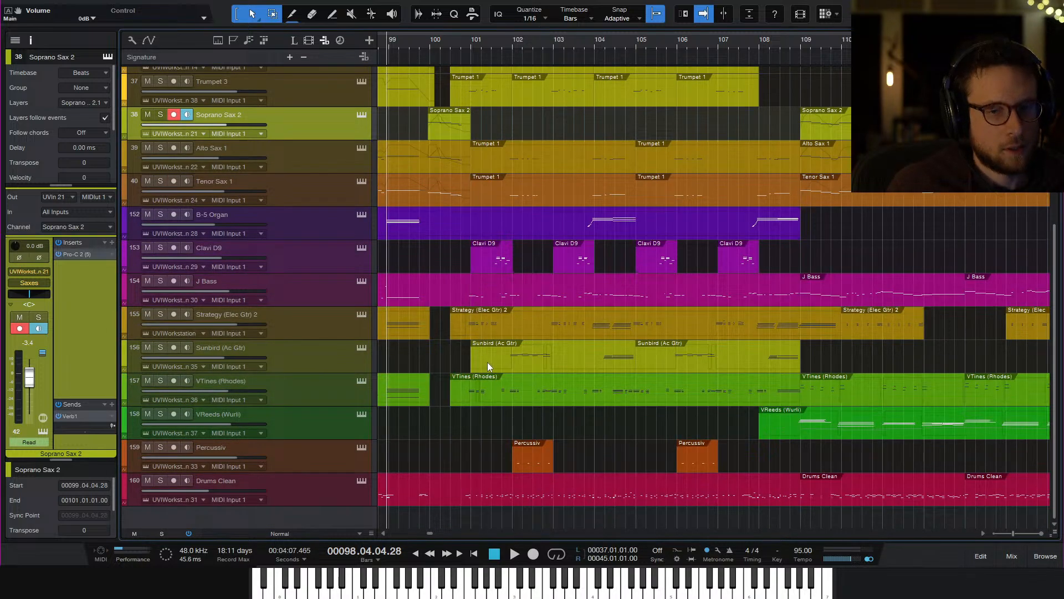
scroll(578, 458, "left", 4)
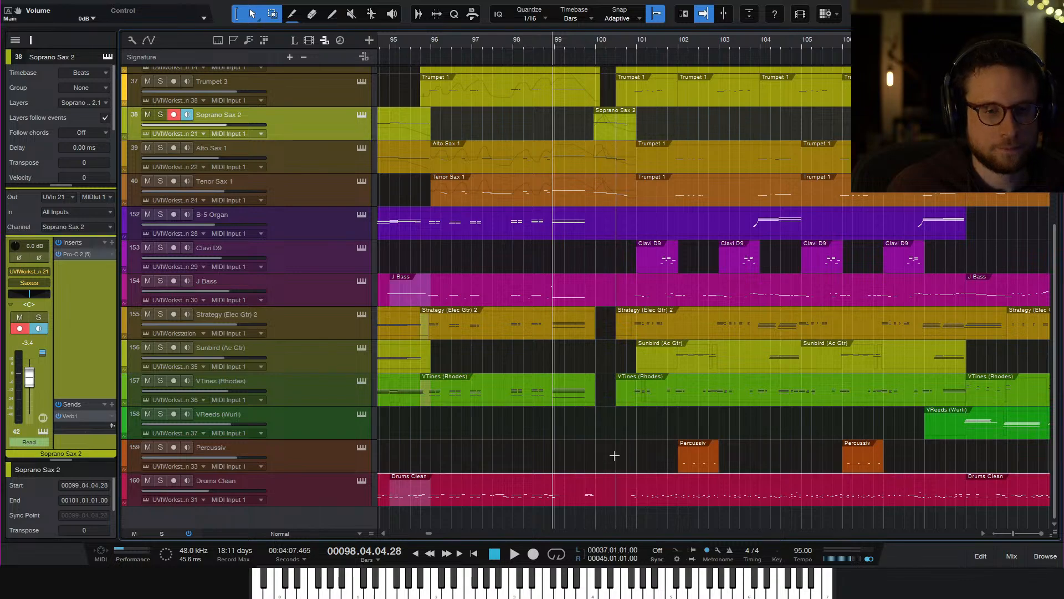
scroll(614, 456, "right", 3)
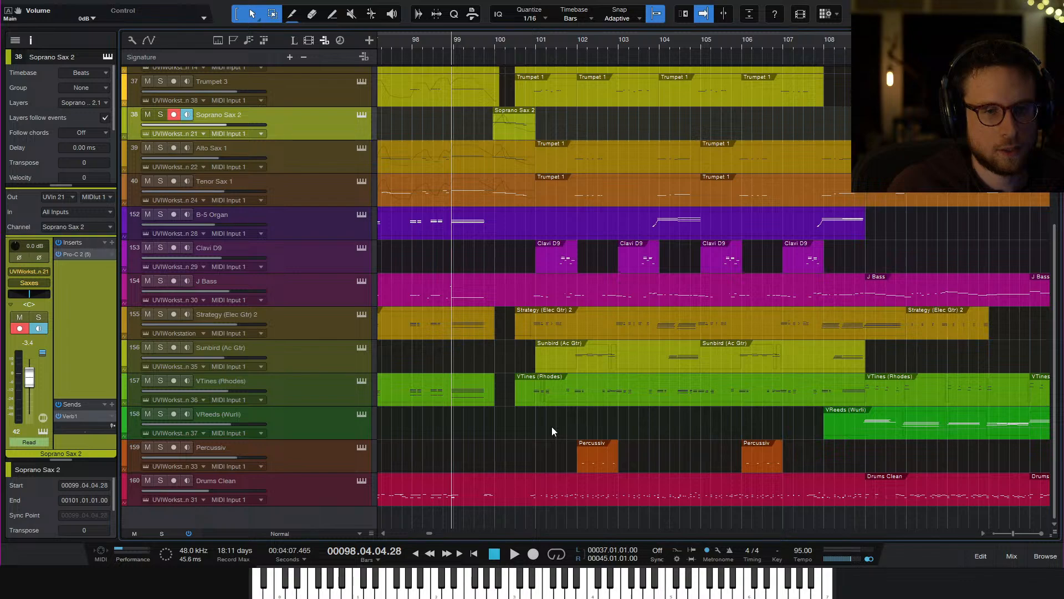
Split the J Bass and B-5 Organ parts at bar 100, beat 3, where the new section starts
scroll(551, 431, "right", 1)
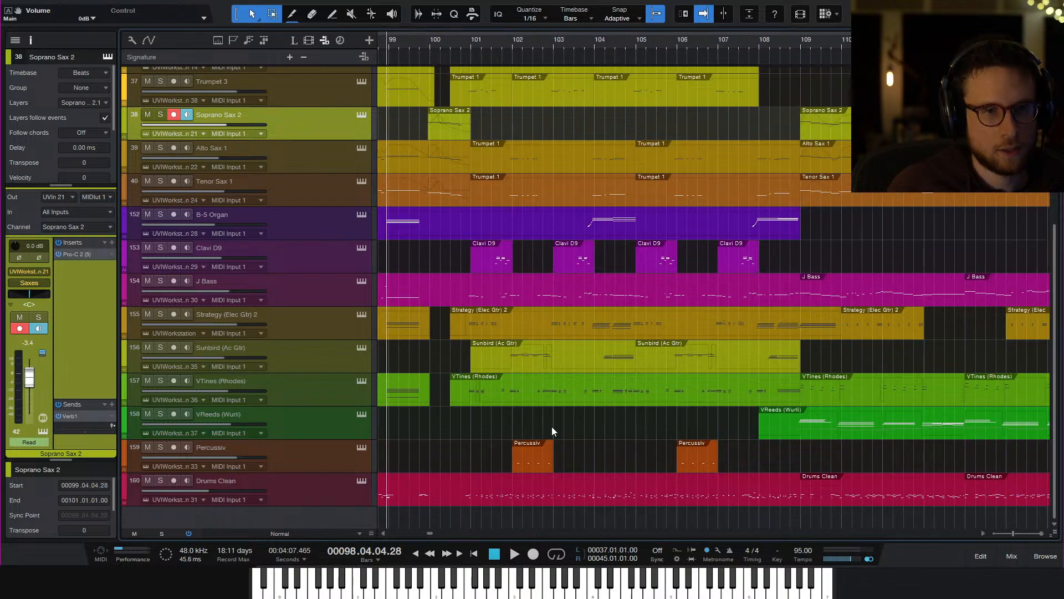
left_click_drag(521, 421, 763, 82)
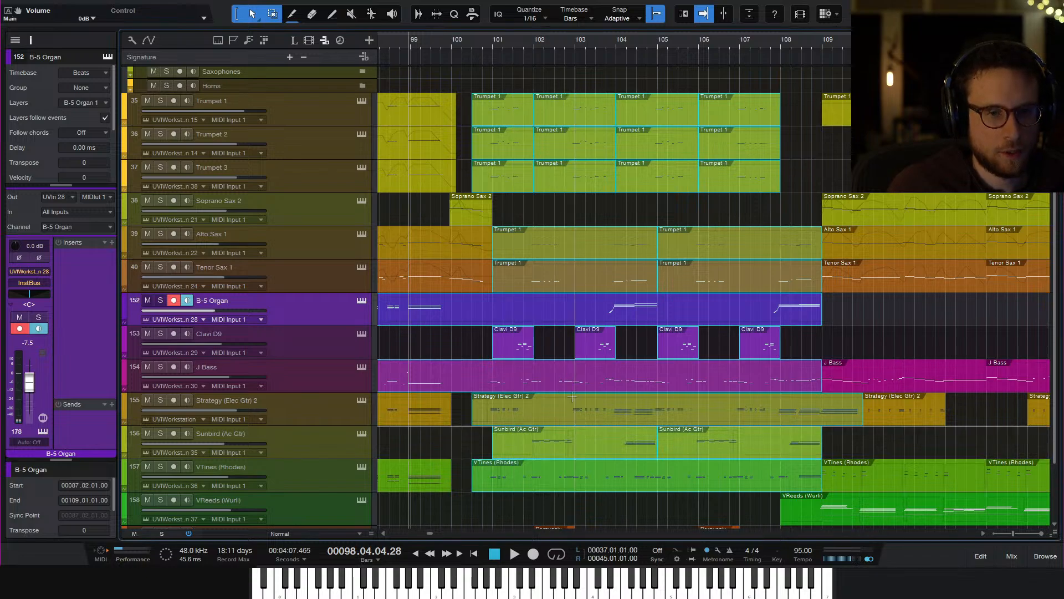
left_click(460, 424)
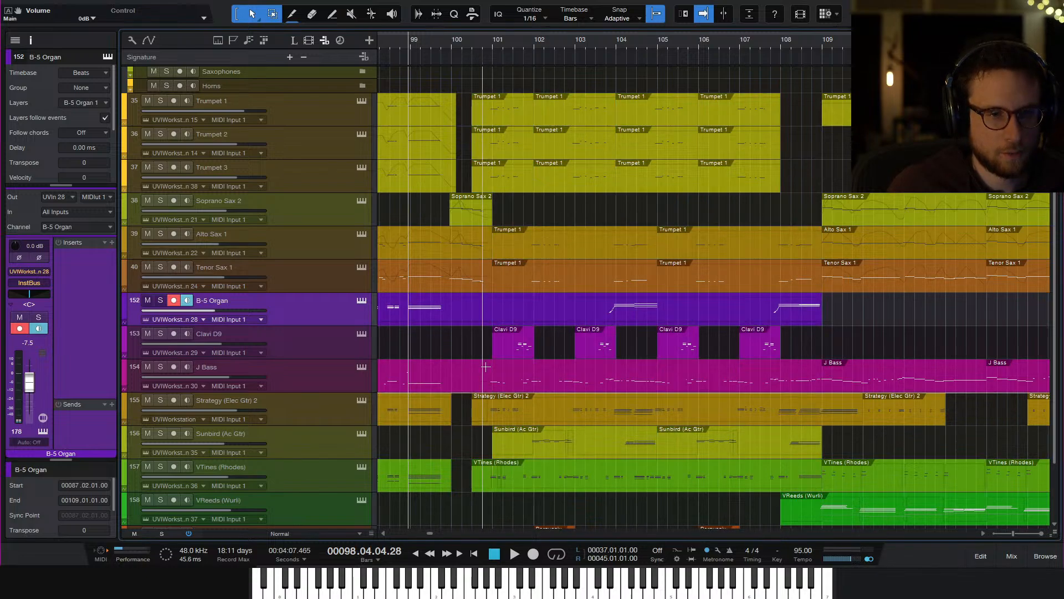
left_click(474, 370)
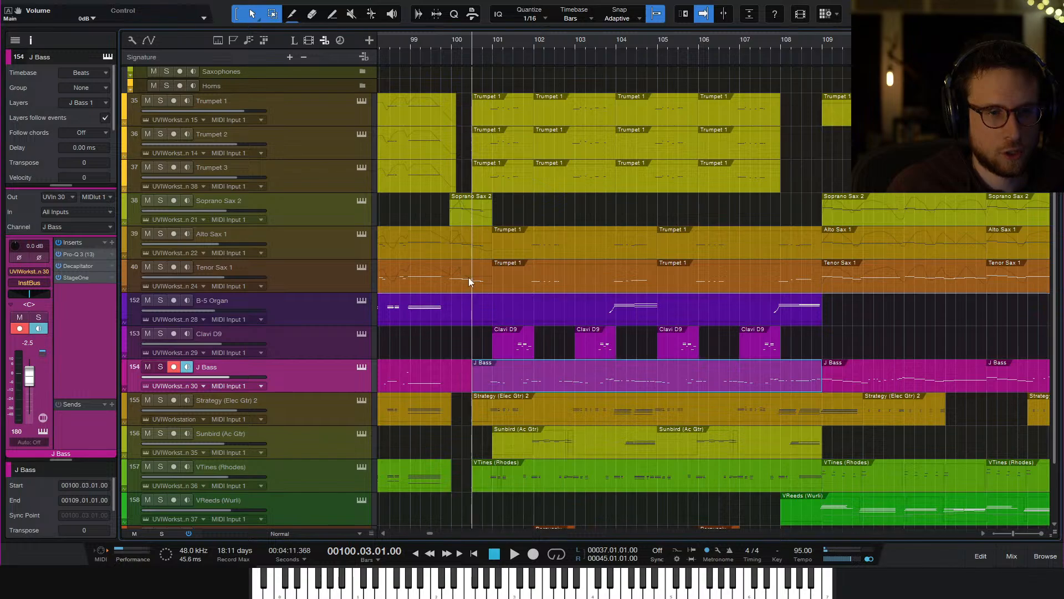
left_click(472, 301)
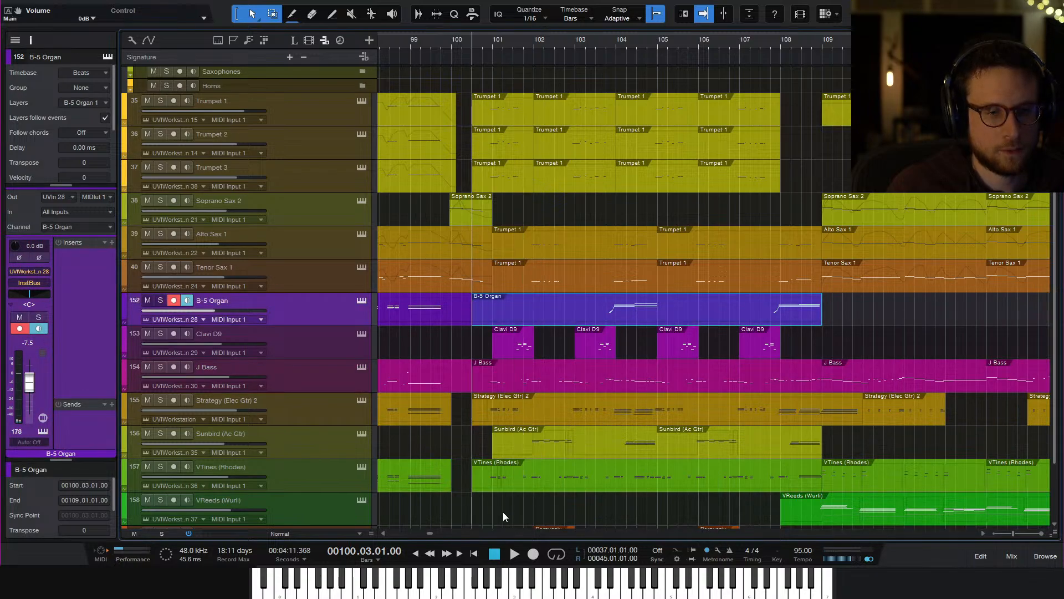
Select the horn, sax, organ, clavinet, bass, guitar and Rhodes events from bar 100.3 onward and open them in the note editor
left_click_drag(503, 511, 743, 79)
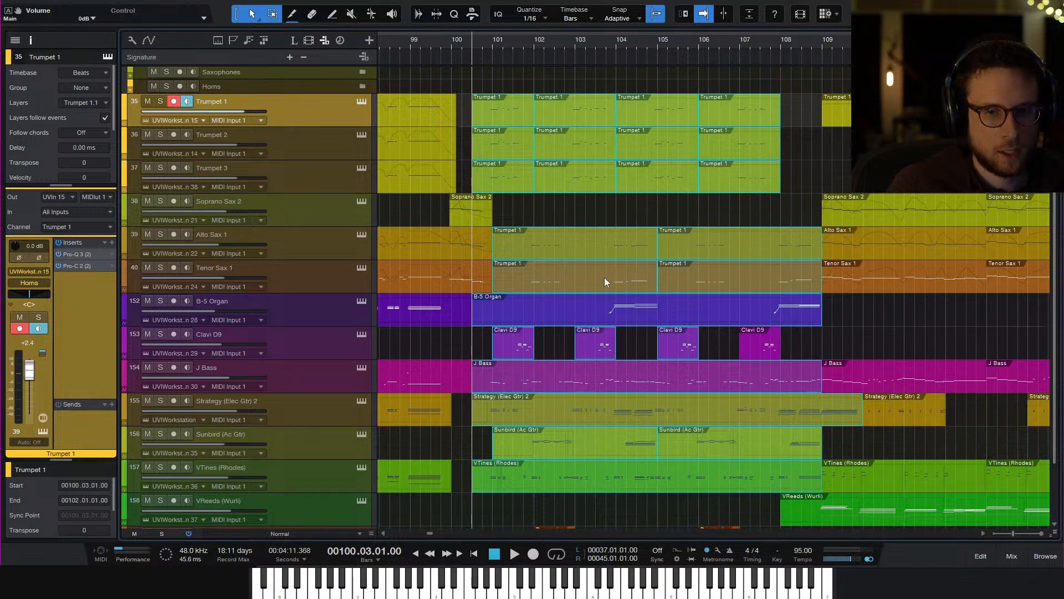
double_click(547, 284)
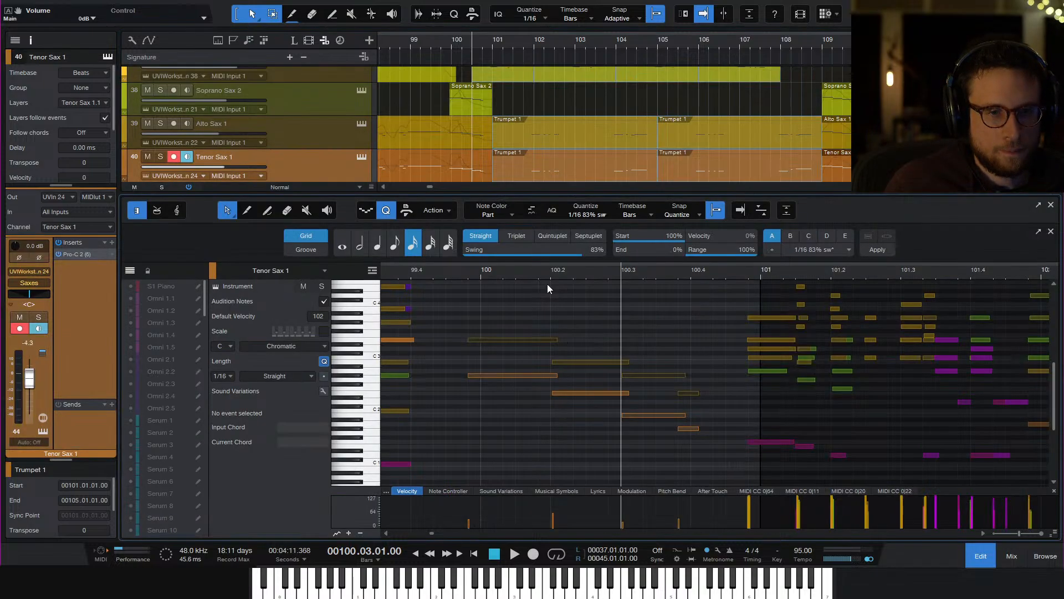
scroll(631, 356, "left", 1)
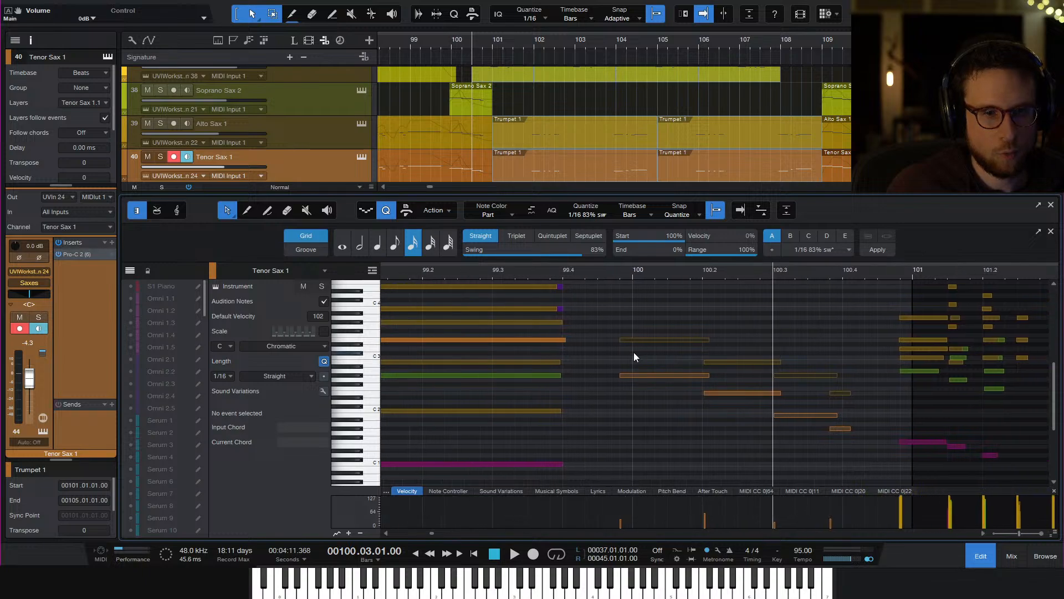
scroll(634, 352, "down", 6)
scroll(633, 354, "left", 3)
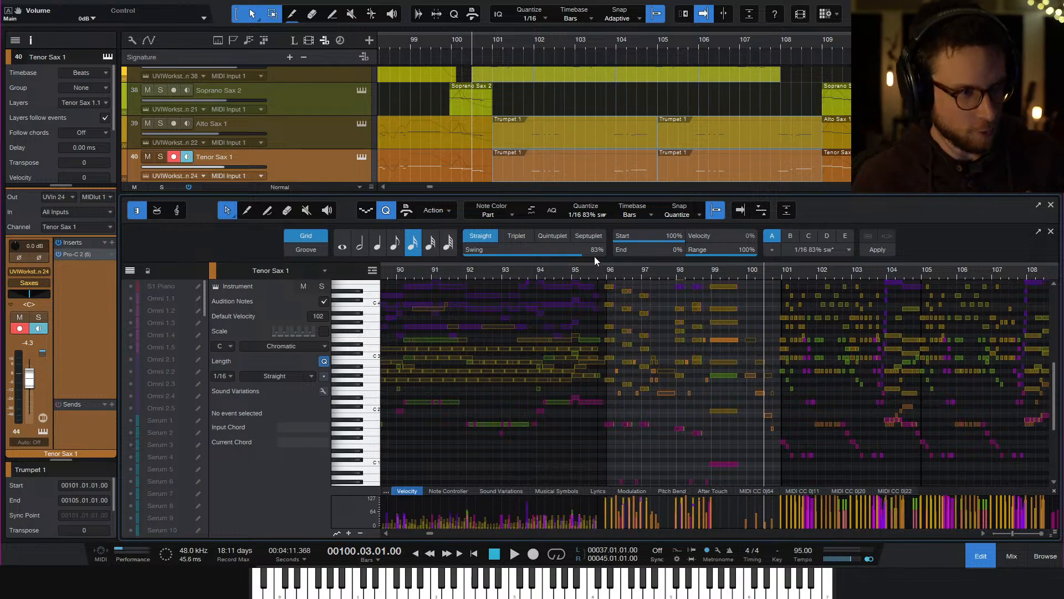
Arm the VTines (Rhodes) track for playing in place of Tenor Sax 1
scroll(290, 102, "down", 15)
scroll(290, 102, "down", 2)
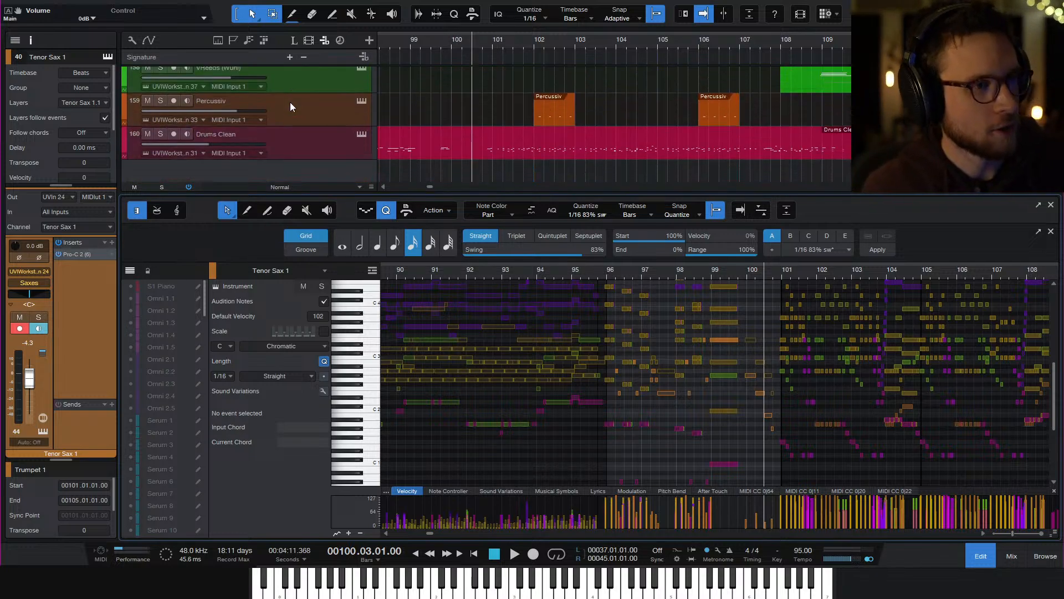
scroll(290, 104, "up", 1)
scroll(302, 133, "down", 3)
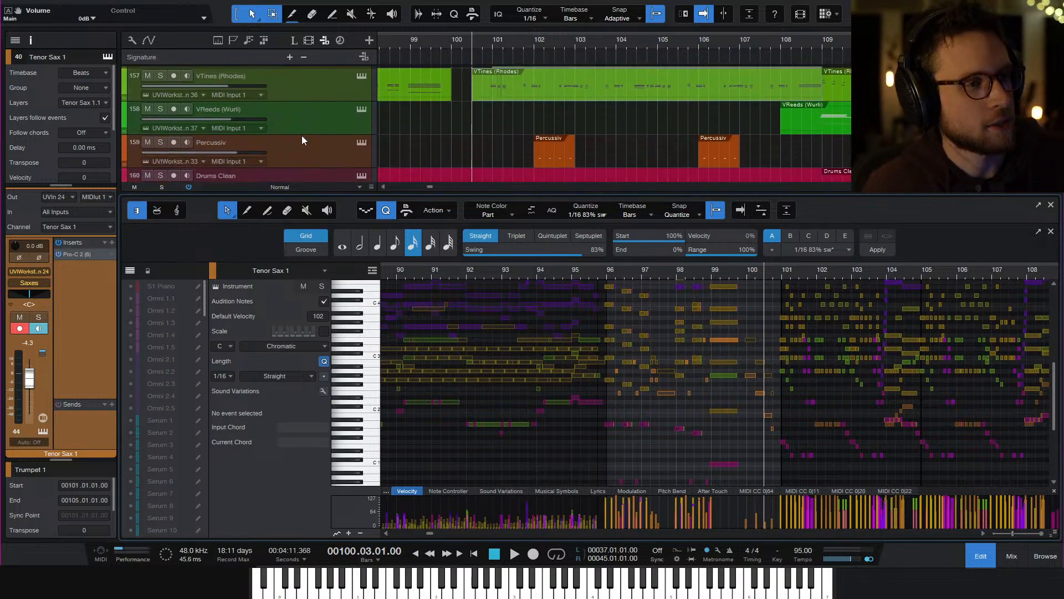
scroll(303, 129, "up", 2)
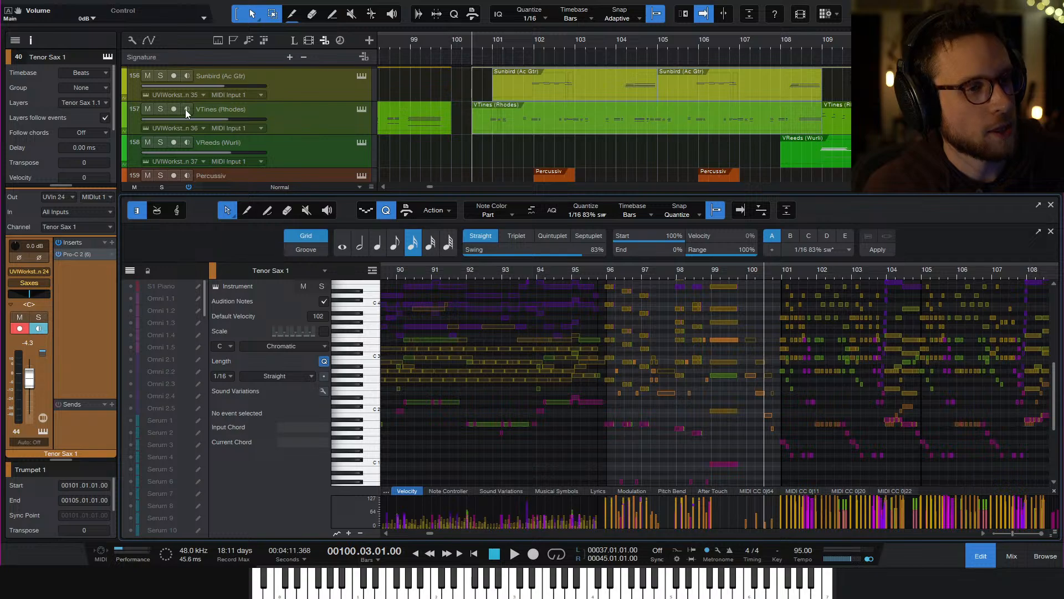
scroll(174, 108, "up", 15)
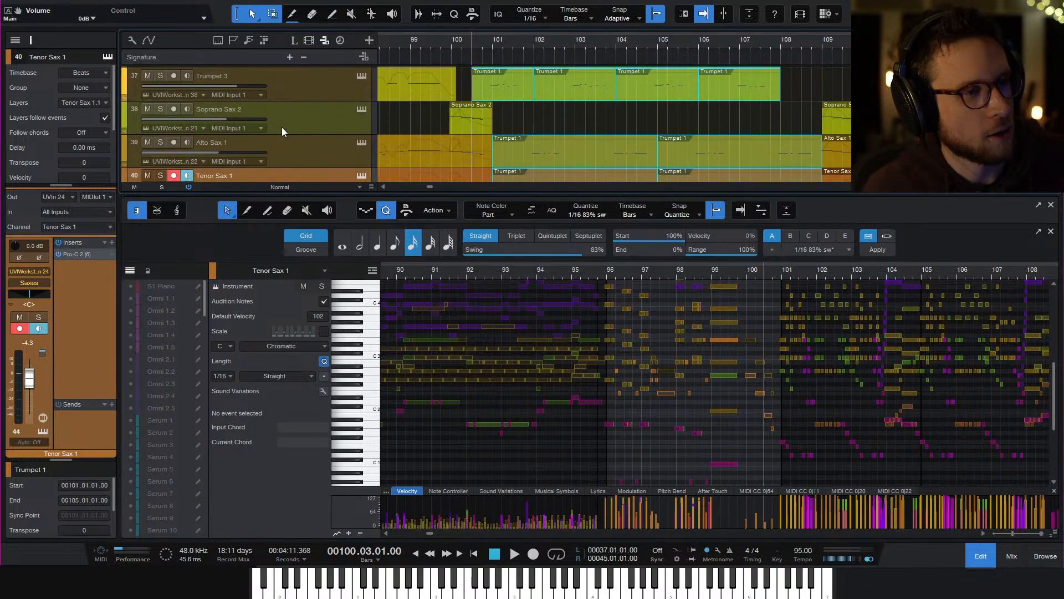
scroll(238, 141, "down", 1)
scroll(294, 136, "down", 15)
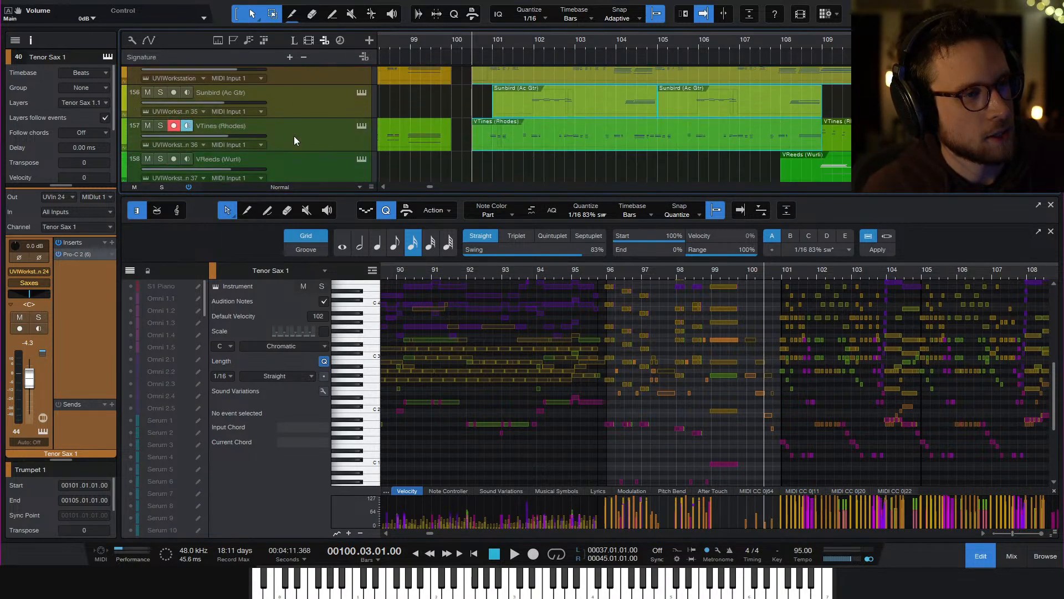
scroll(299, 128, "up", 3)
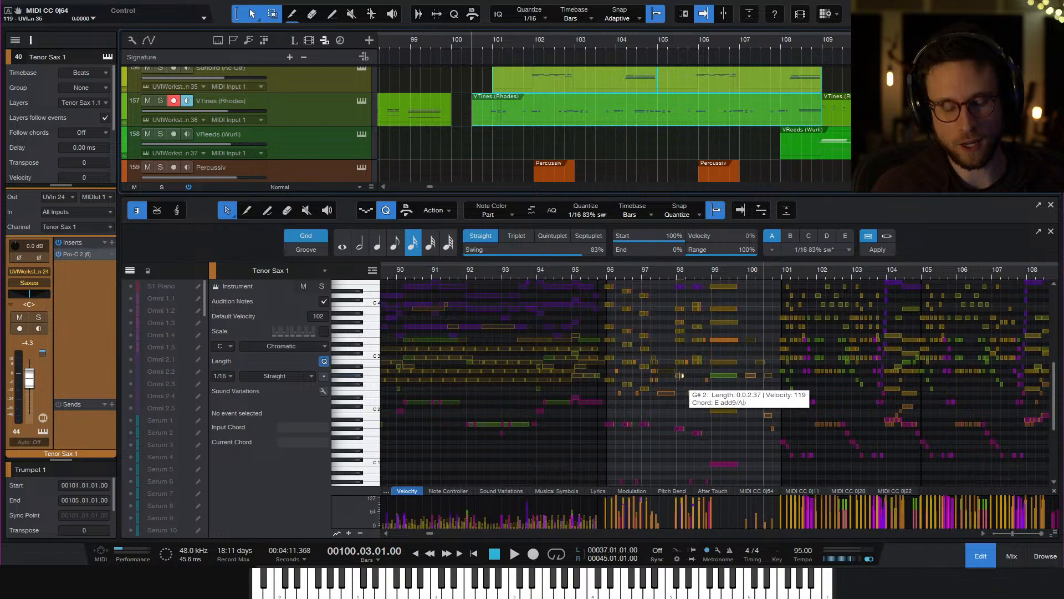
Transpose the notes of all opened instrument parts between bars 96 and 101 down three semitones and close the note editor
scroll(685, 370, "down", 6)
scroll(690, 373, "up", 3)
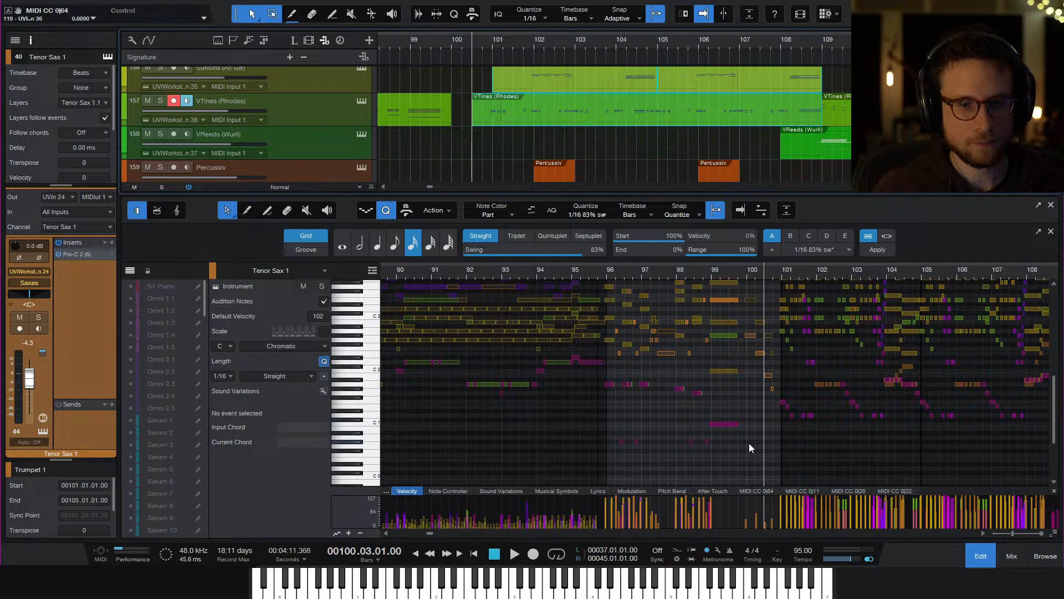
key("ctrl+a")
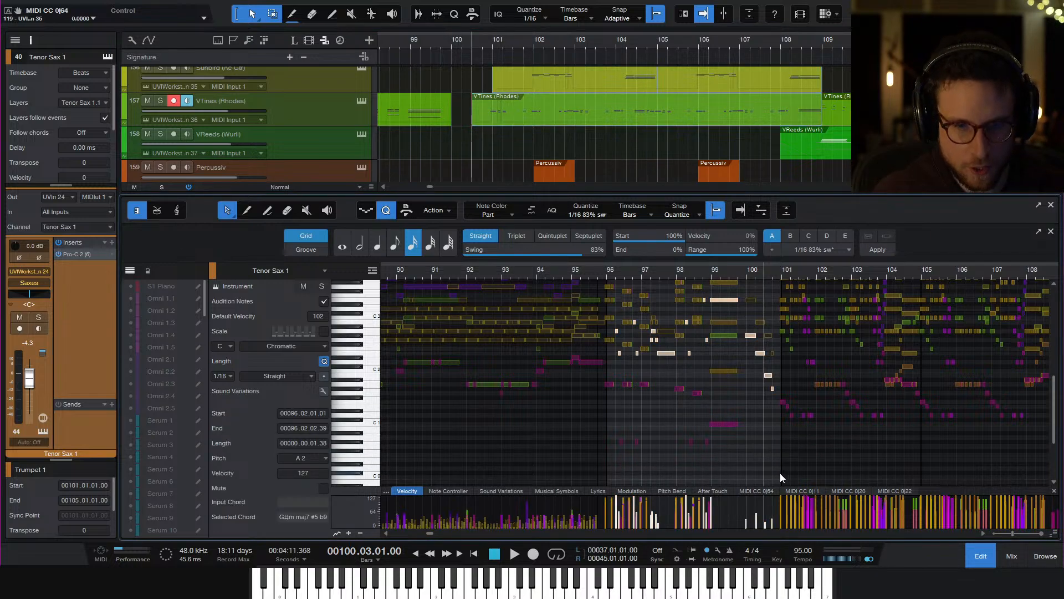
left_click_drag(779, 478, 607, 296)
scroll(666, 332, "down", 4)
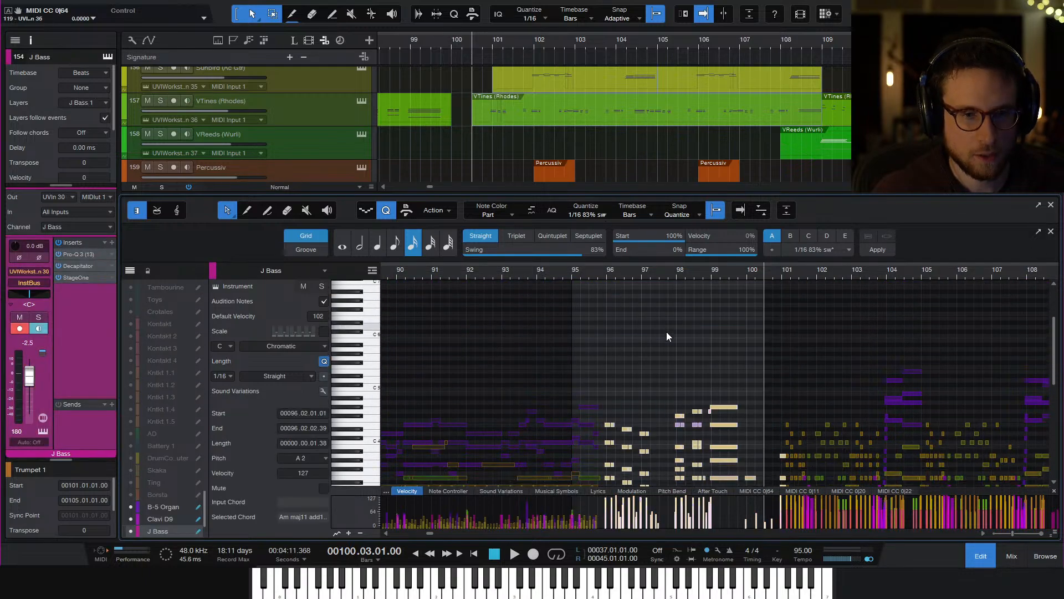
scroll(666, 330, "down", 3)
key("e")
key("e")
scroll(573, 380, "down", 1)
scroll(573, 379, "left", 5)
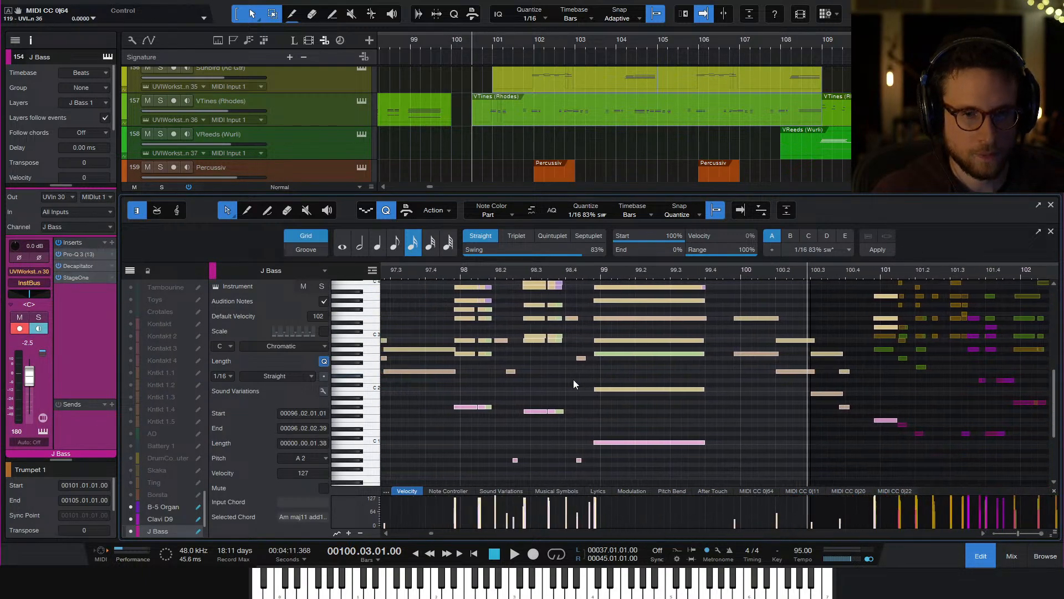
scroll(582, 364, "left", 6)
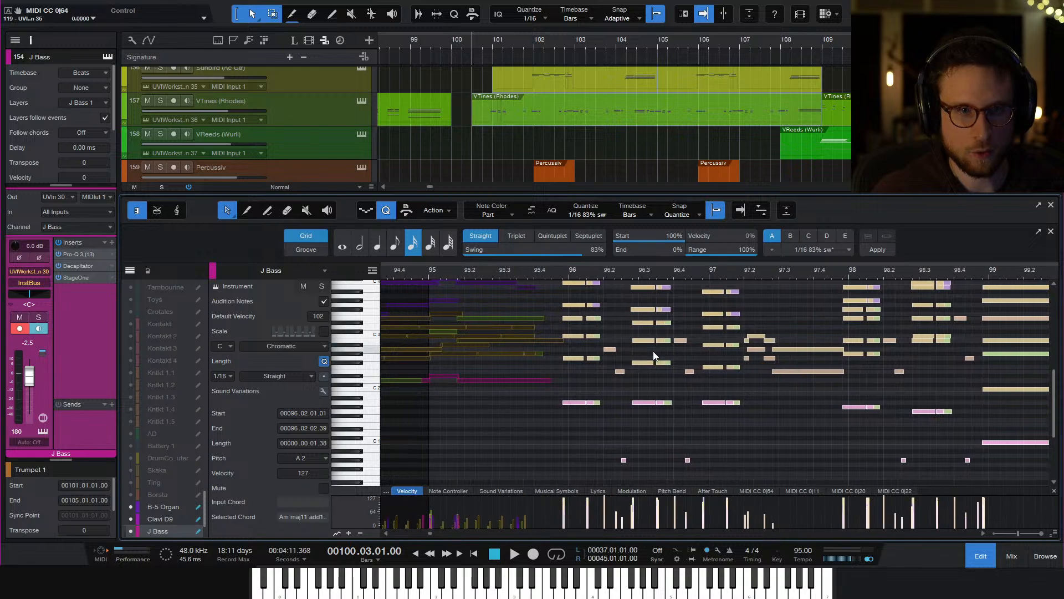
key("Down")
key("Down")
key("Down")
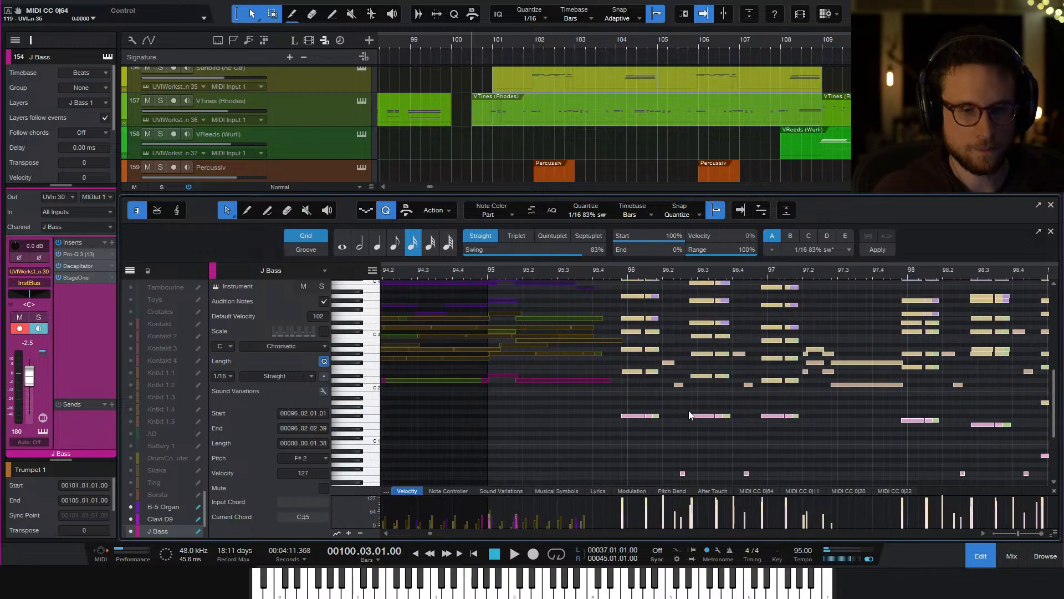
scroll(689, 410, "up", 2)
scroll(727, 443, "up", 1)
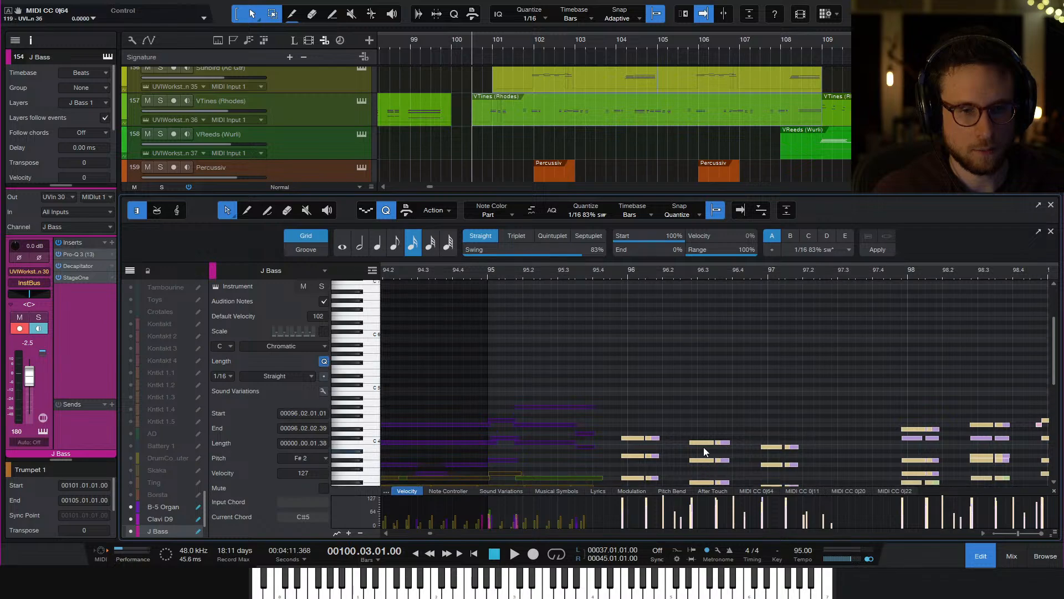
left_click(981, 555)
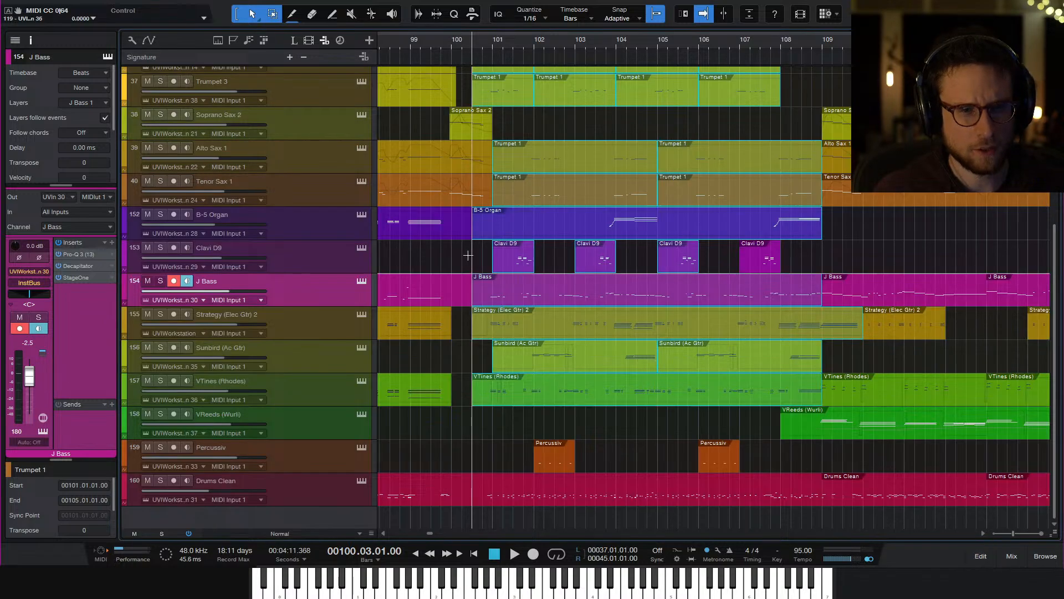
Play back the arrangement from bar 94, beat 4, to hear the transposed passage
scroll(434, 100, "left", 5)
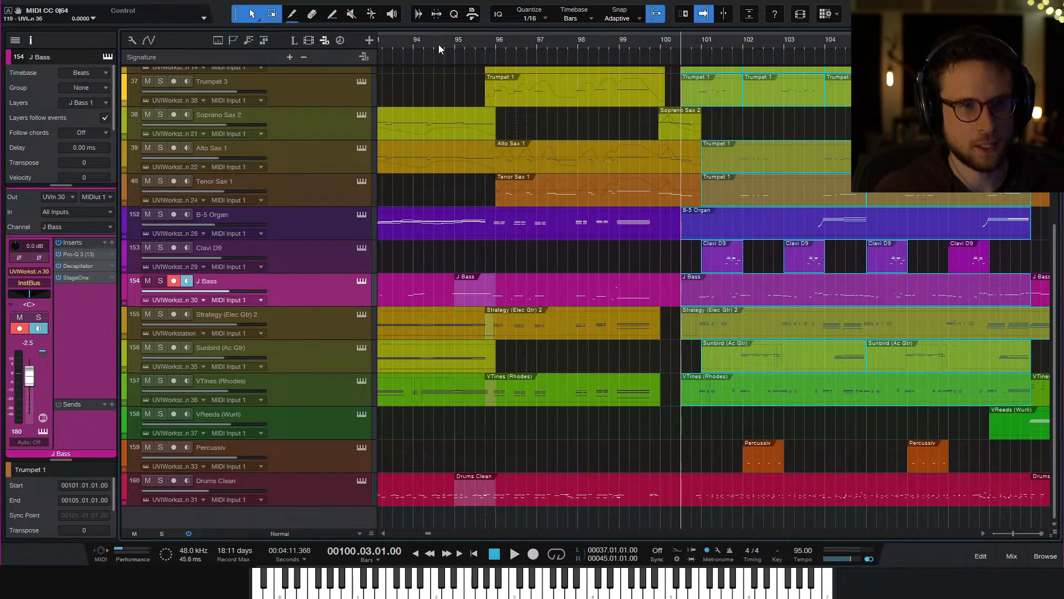
left_click(440, 44)
key("space")
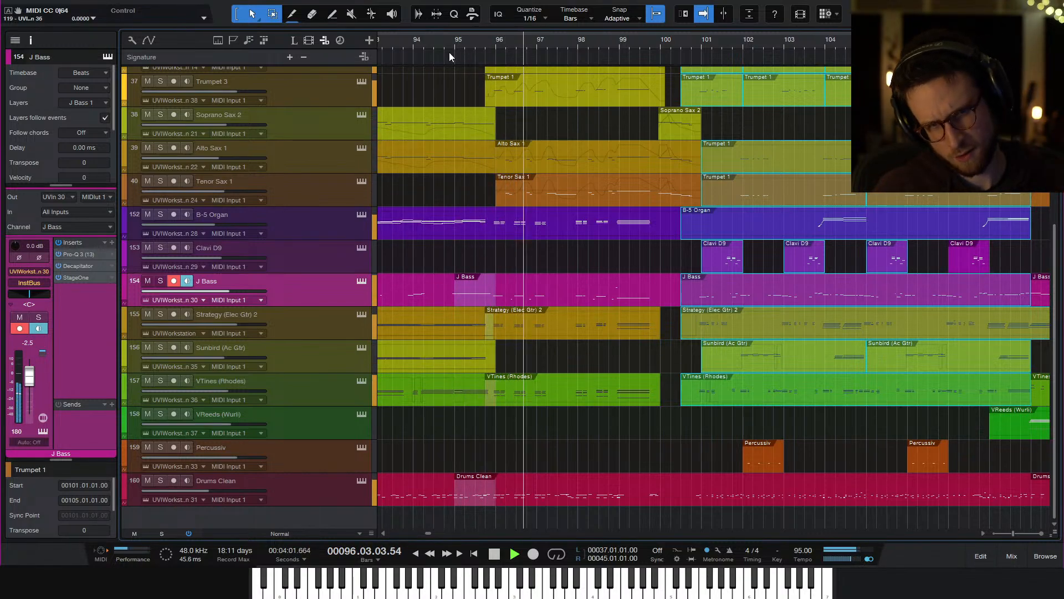
key("space")
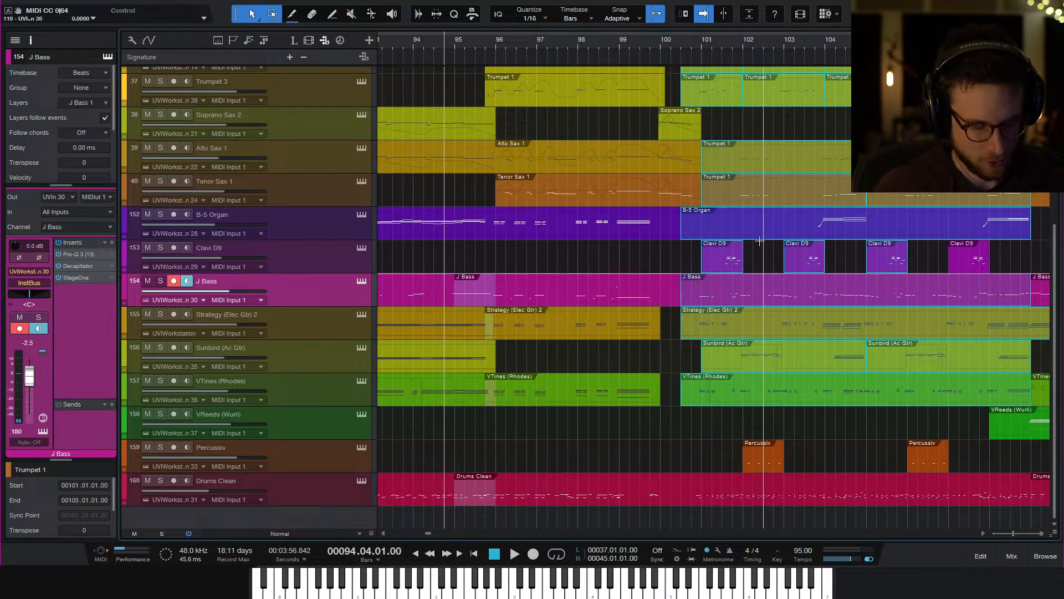
Examine the Trumpet 3 notes around bars 97 to 101 and the B-5 Organ notes around bars 101 to 105 in the note editor
key("w")
key("w")
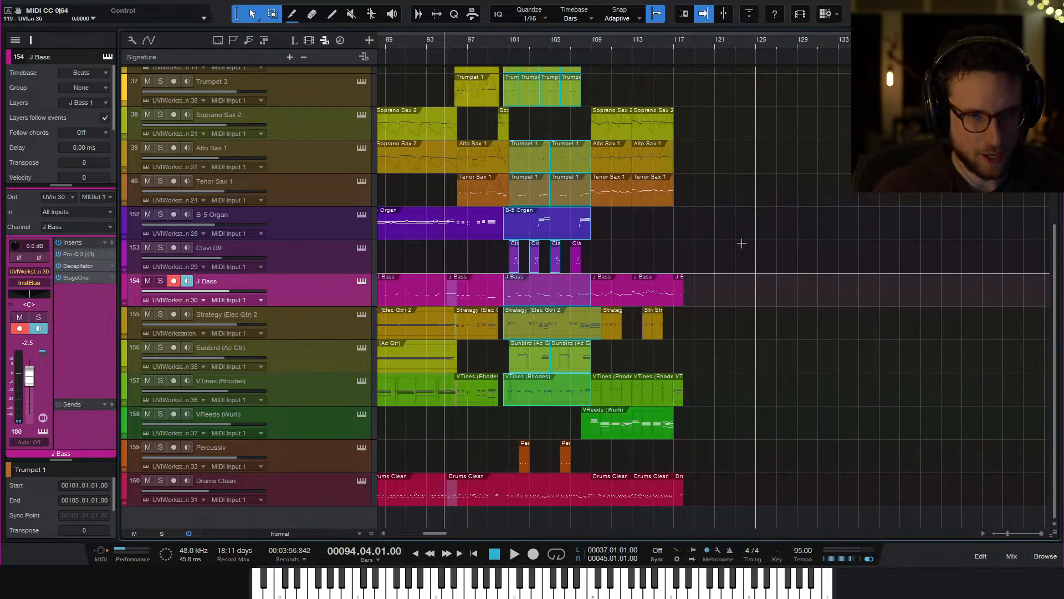
double_click(529, 99)
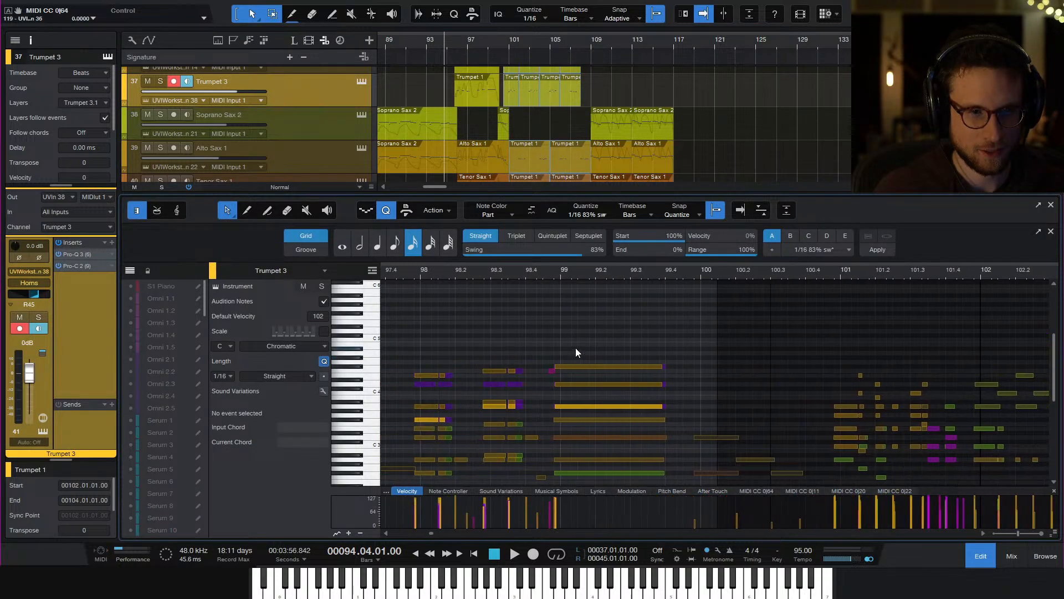
scroll(608, 361, "left", 3)
scroll(610, 364, "down", 4)
scroll(609, 363, "left", 2)
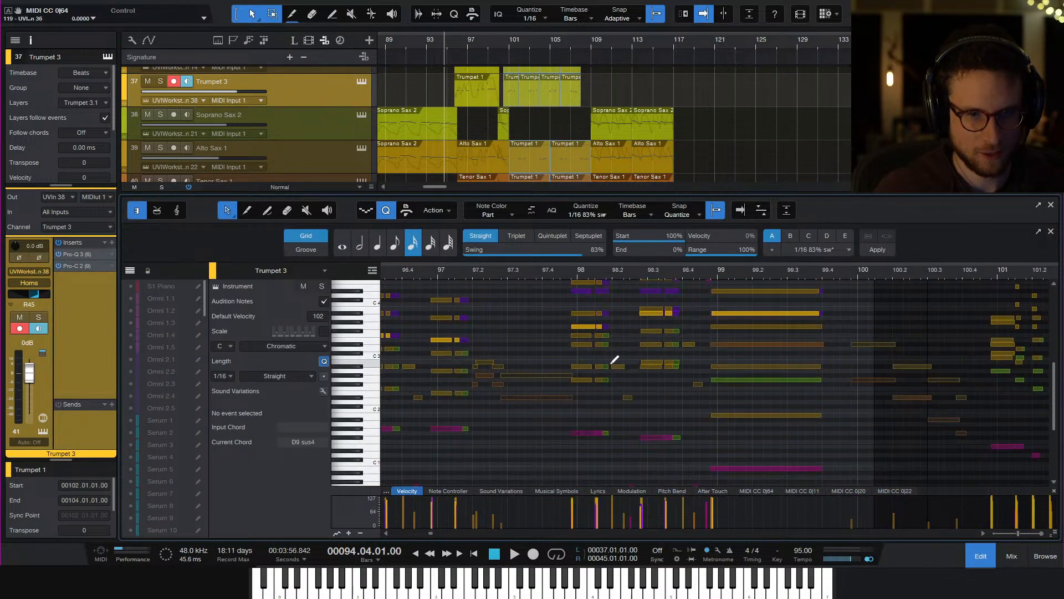
scroll(614, 360, "down", 1)
left_click(613, 361)
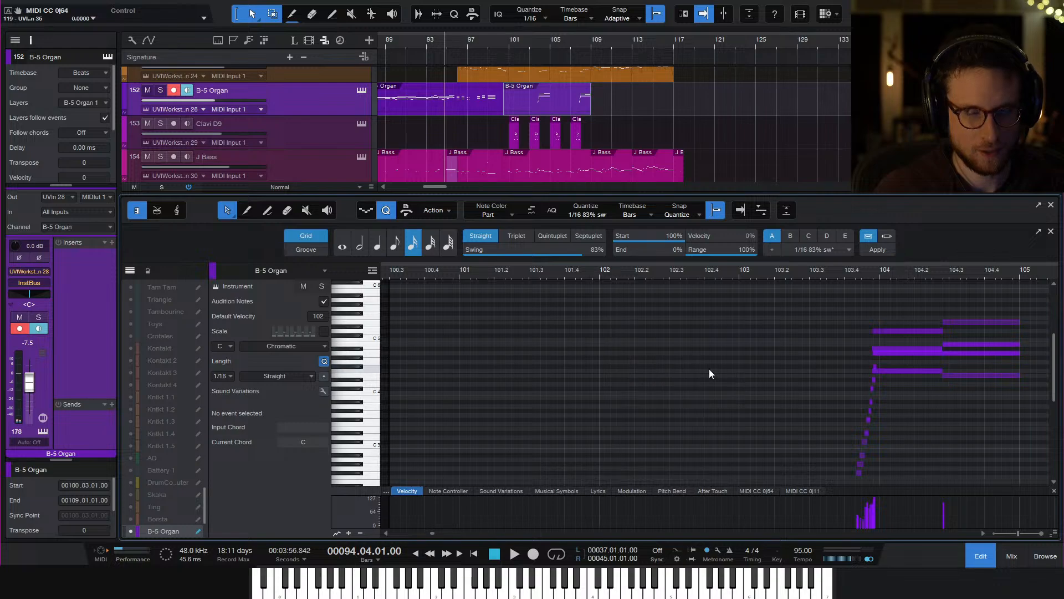
left_click(981, 557)
Select the Rhodes, Sunbird guitar, Strategy guitar, J Bass, Clavi D9 and B-5 Organ parts spanning bars 100 to 109
scroll(757, 410, "left", 5)
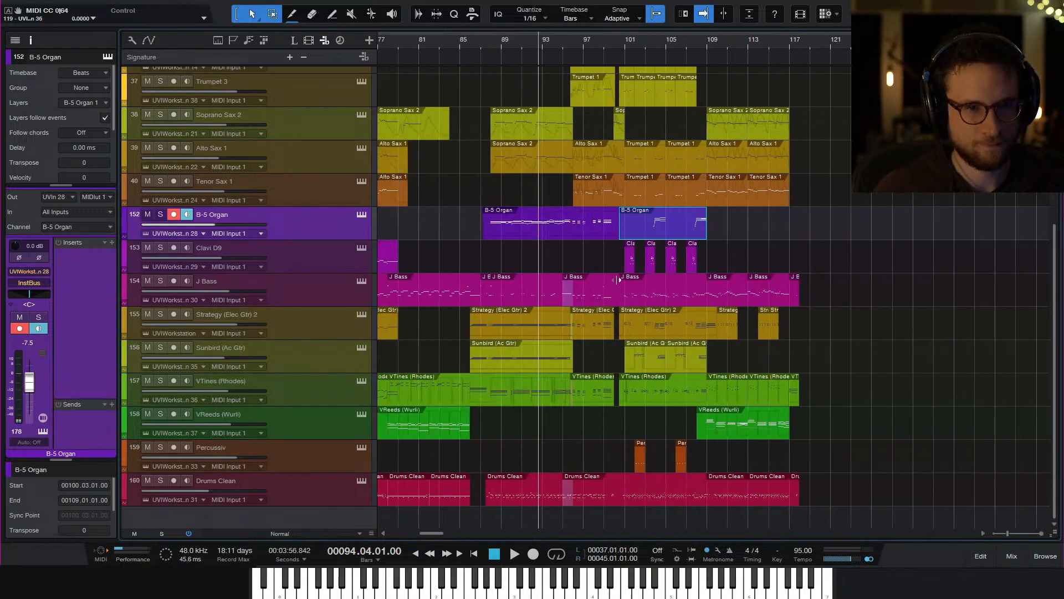
left_click(754, 403)
scroll(753, 404, "up", 5)
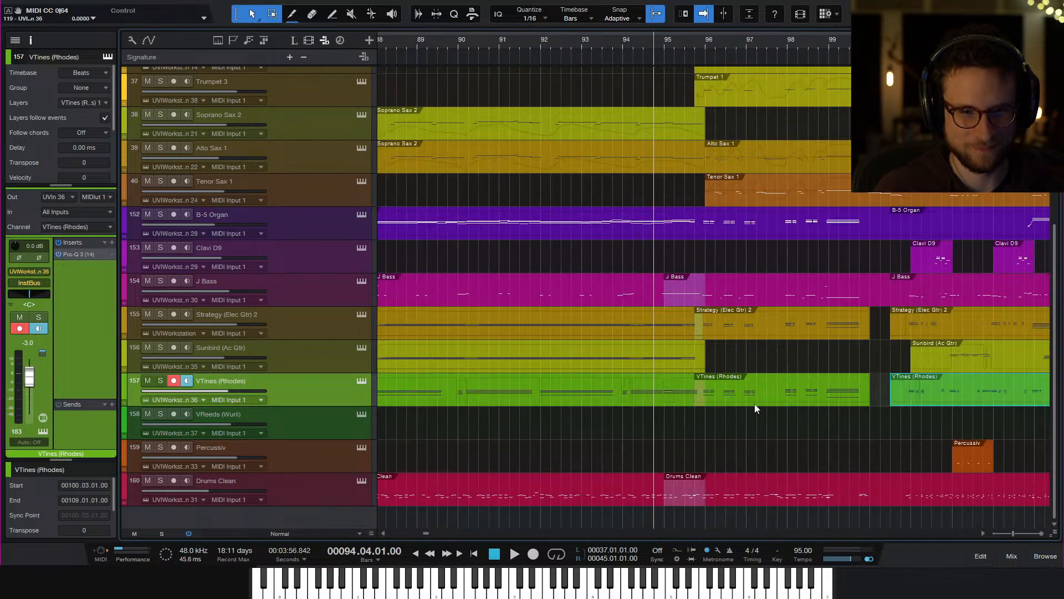
scroll(748, 388, "left", 1)
left_click(707, 359, "shift")
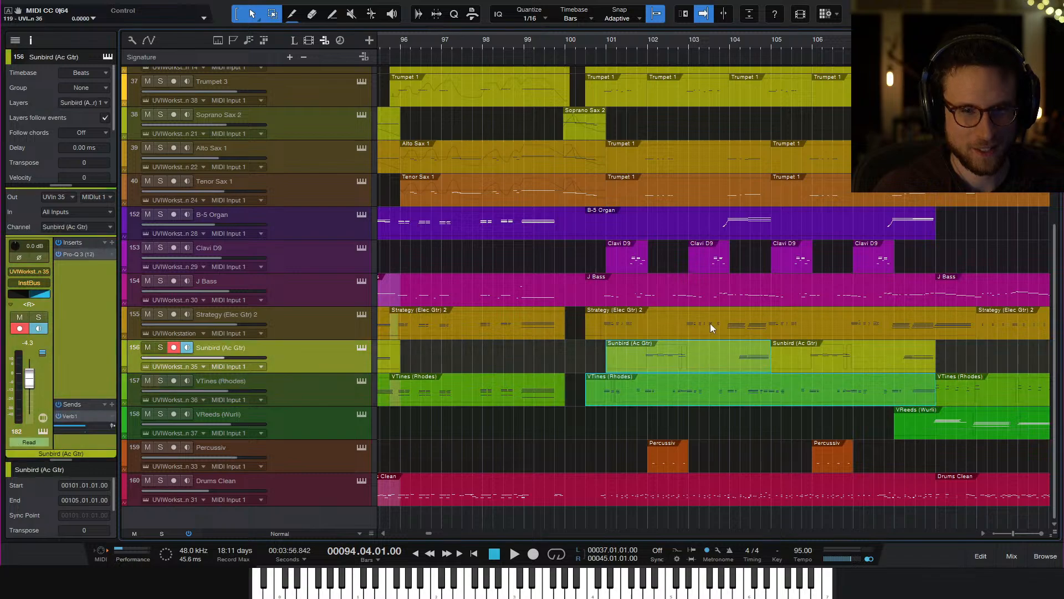
left_click(792, 356, "shift")
left_click(776, 327, "shift")
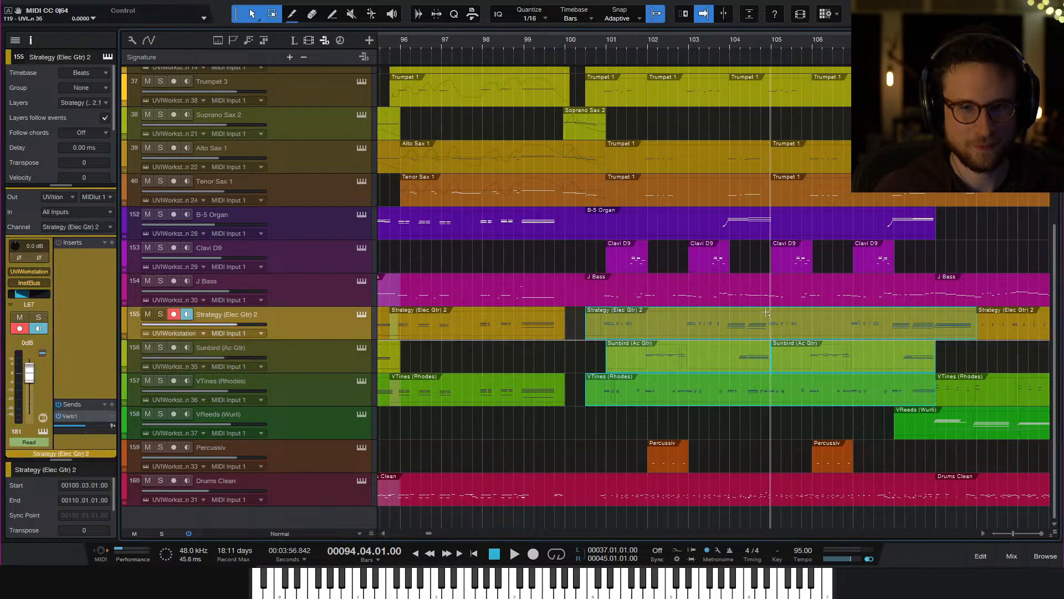
left_click(761, 304, "shift")
left_click(636, 262, "shift")
left_click(716, 261, "shift")
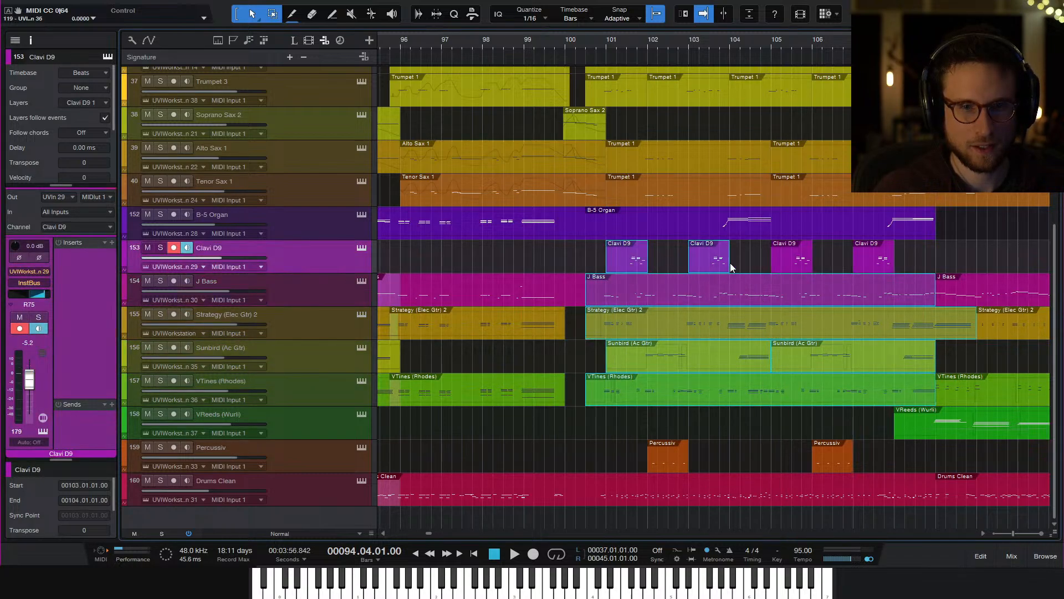
left_click(794, 262, "shift")
left_click(882, 267, "shift")
left_click(768, 228, "shift")
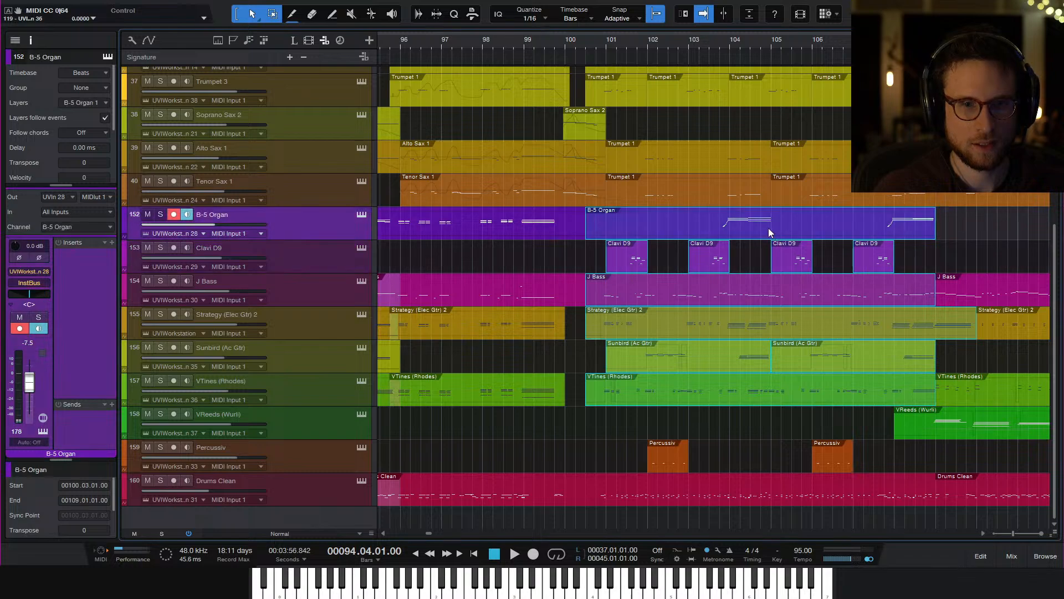
Add the Tenor Sax, Alto Sax and all three trumpet tracks' parts from that passage to the selection and open everything in the note editor
left_click(752, 197, "shift")
left_click(817, 194, "shift")
left_click(816, 164, "shift")
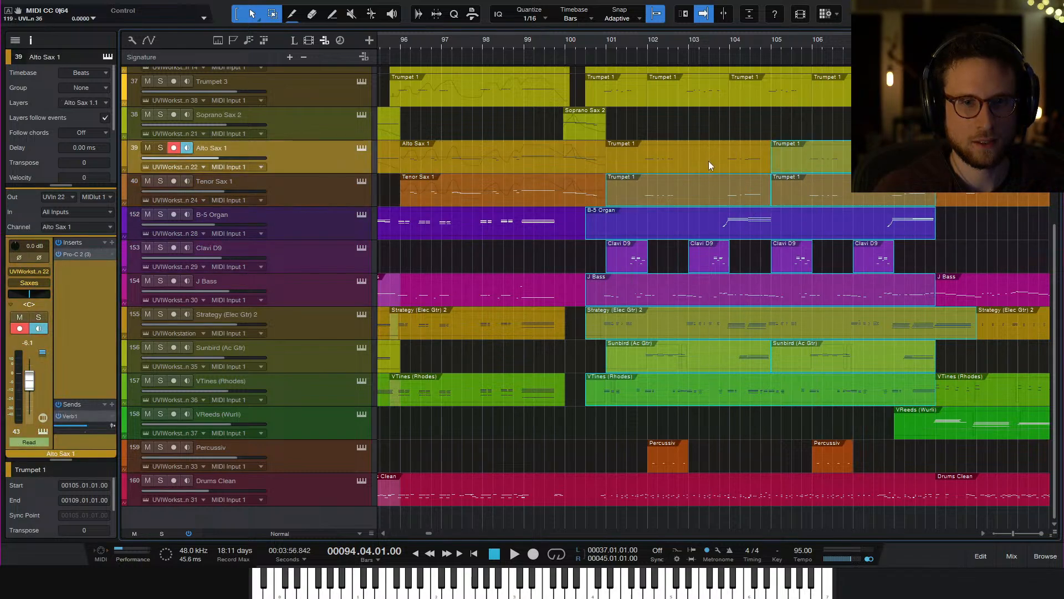
left_click(708, 161, "shift")
scroll(718, 178, "up", 5)
left_click_drag(913, 270, 600, 315)
double_click(626, 327)
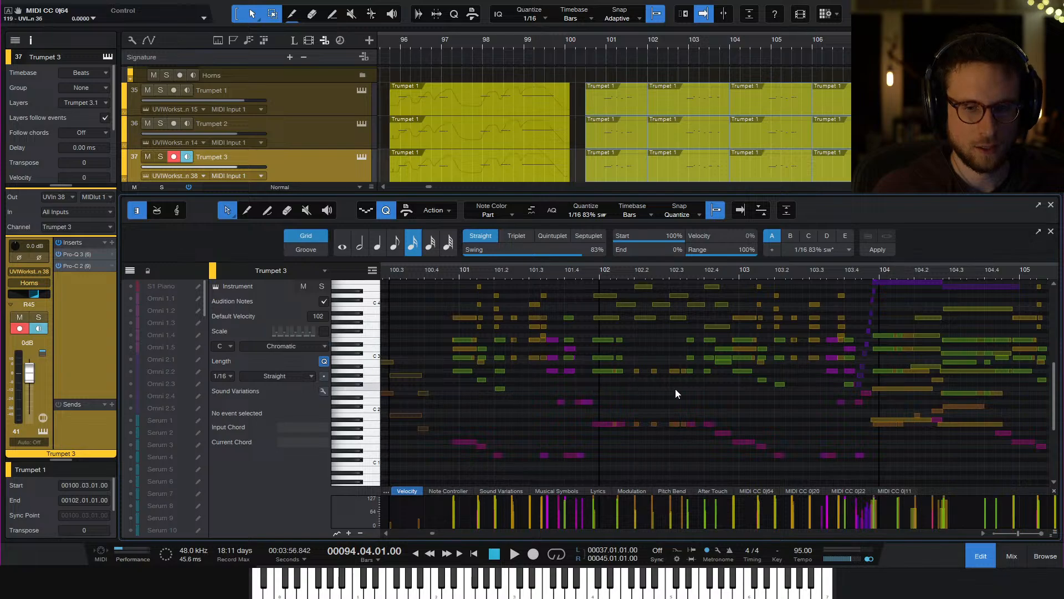
Examine the notes of the opened parts between bars 88 and 106, and the matching instrument parts in the arrangement
scroll(675, 393, "down", 5)
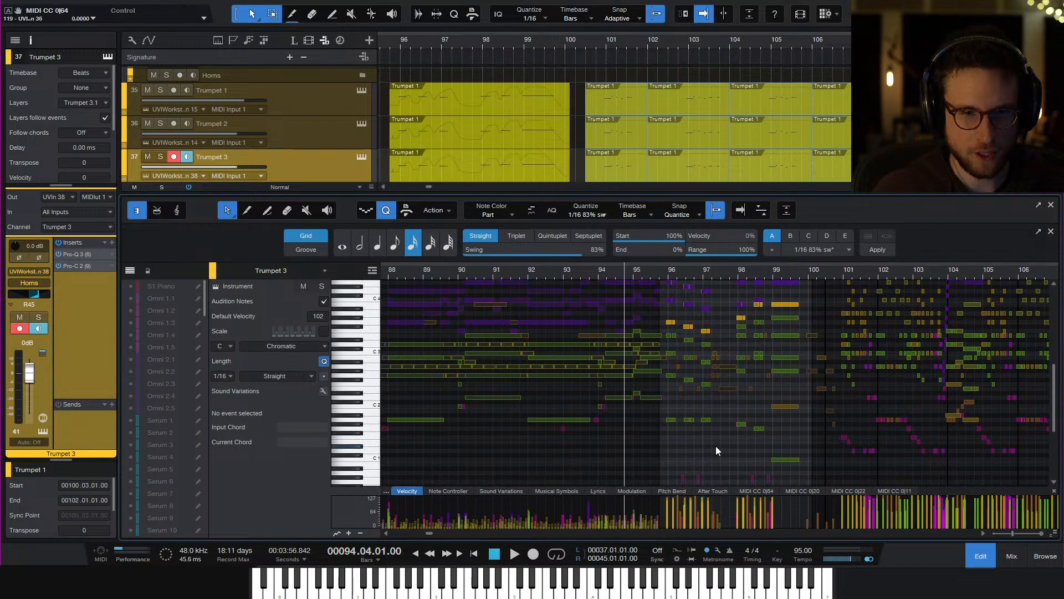
scroll(705, 438, "up", 3)
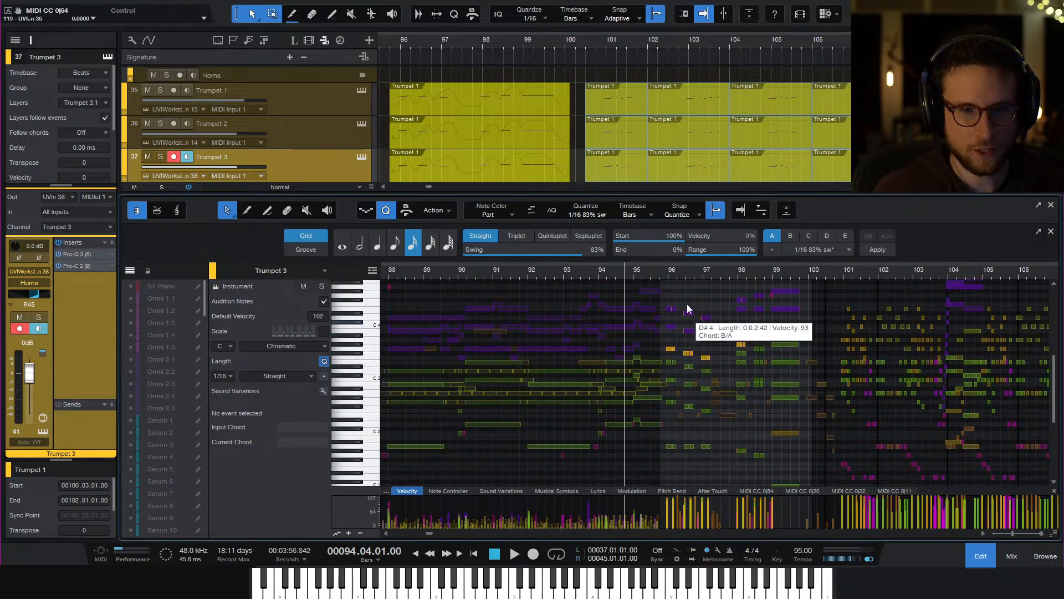
scroll(720, 422, "up", 5)
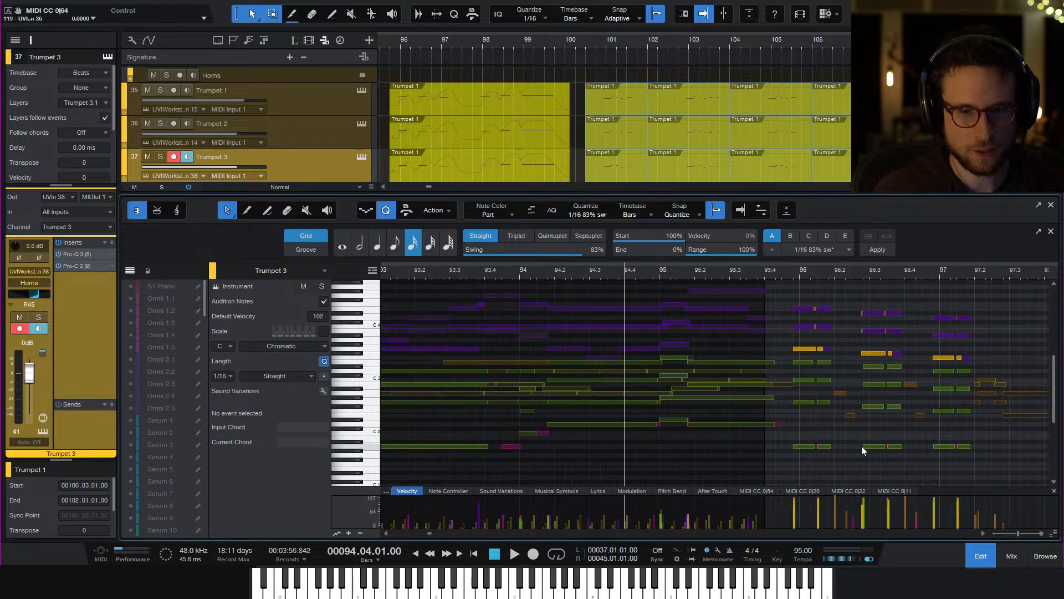
scroll(724, 430, "down", 2)
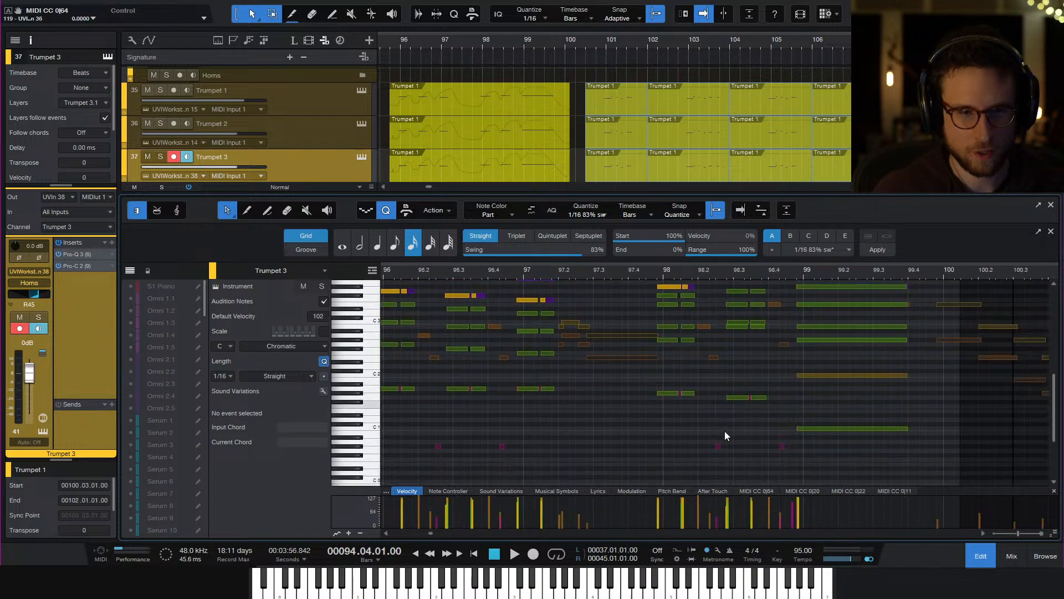
scroll(724, 430, "up", 3)
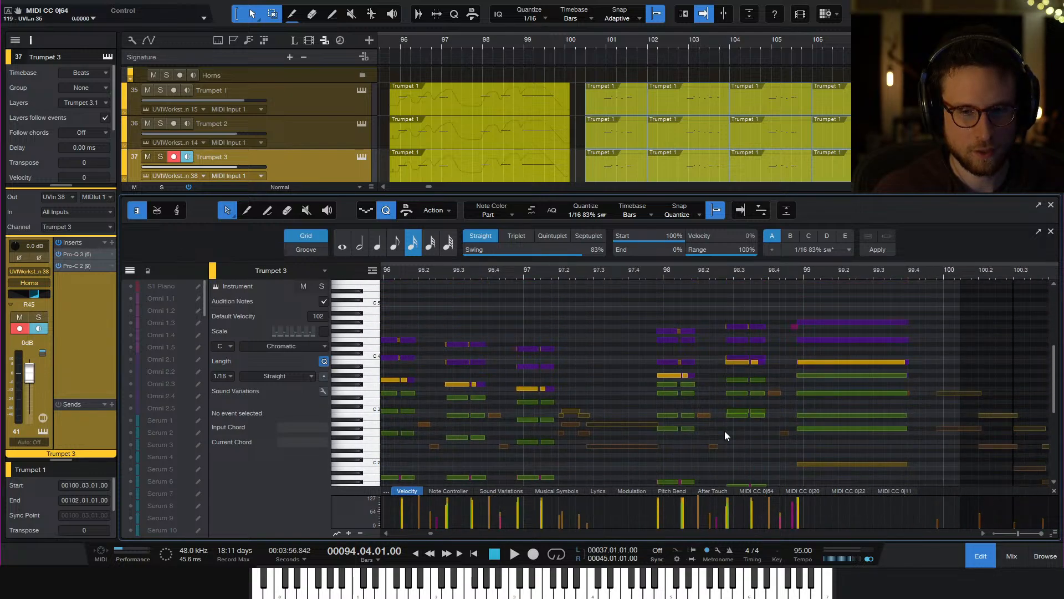
scroll(723, 431, "right", 3)
scroll(851, 434, "right", 5)
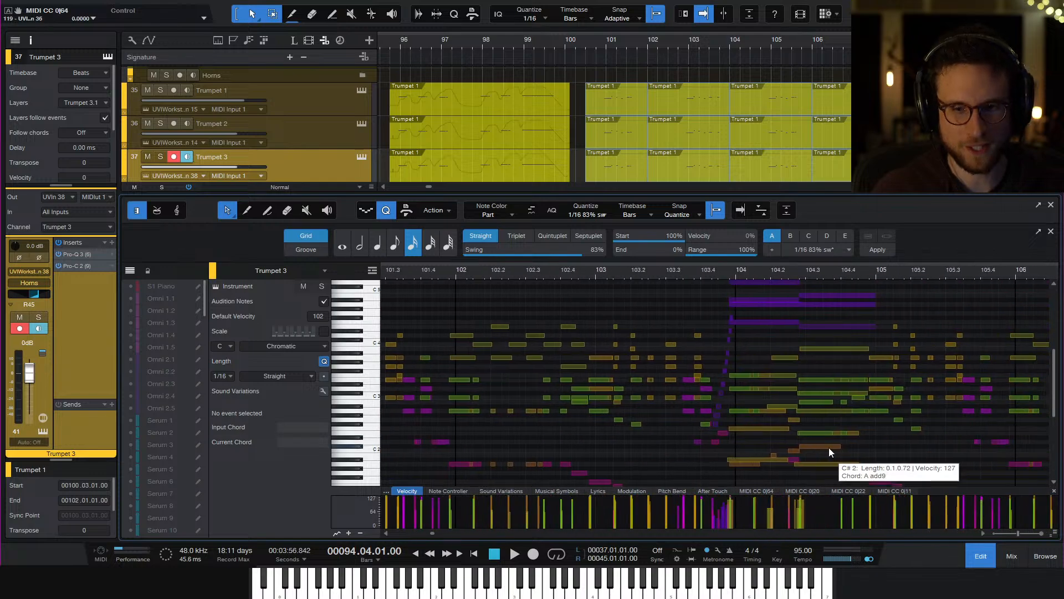
scroll(780, 426, "left", 3)
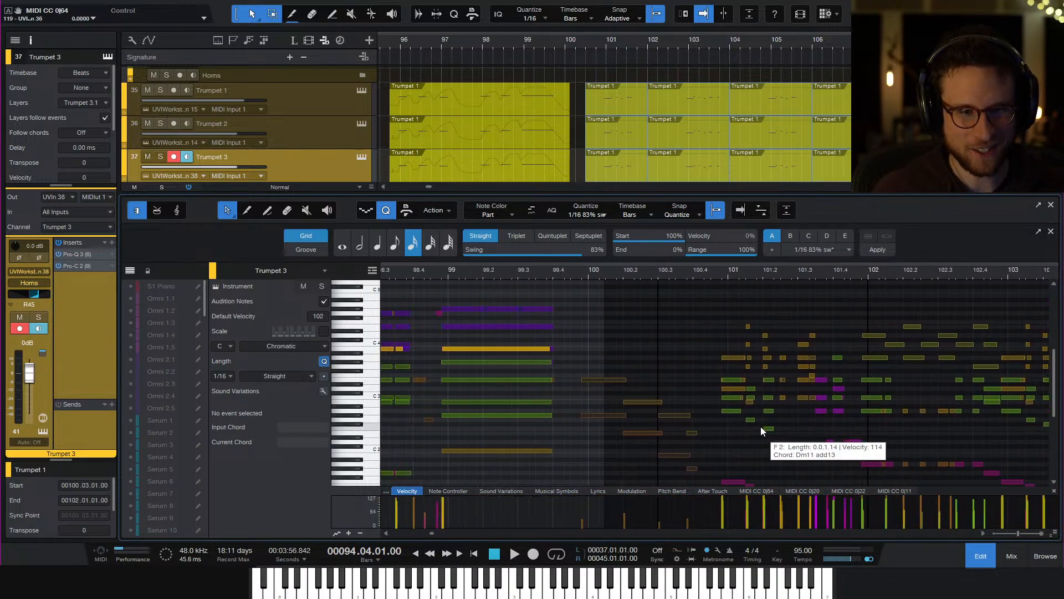
scroll(798, 99, "left", 2)
scroll(786, 99, "down", 20)
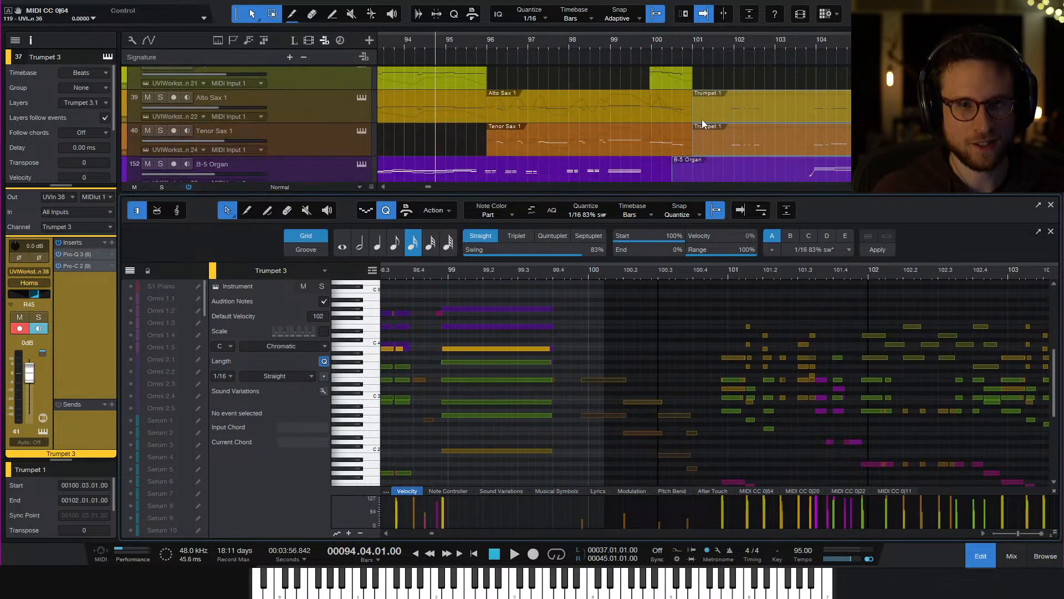
scroll(764, 108, "down", 2)
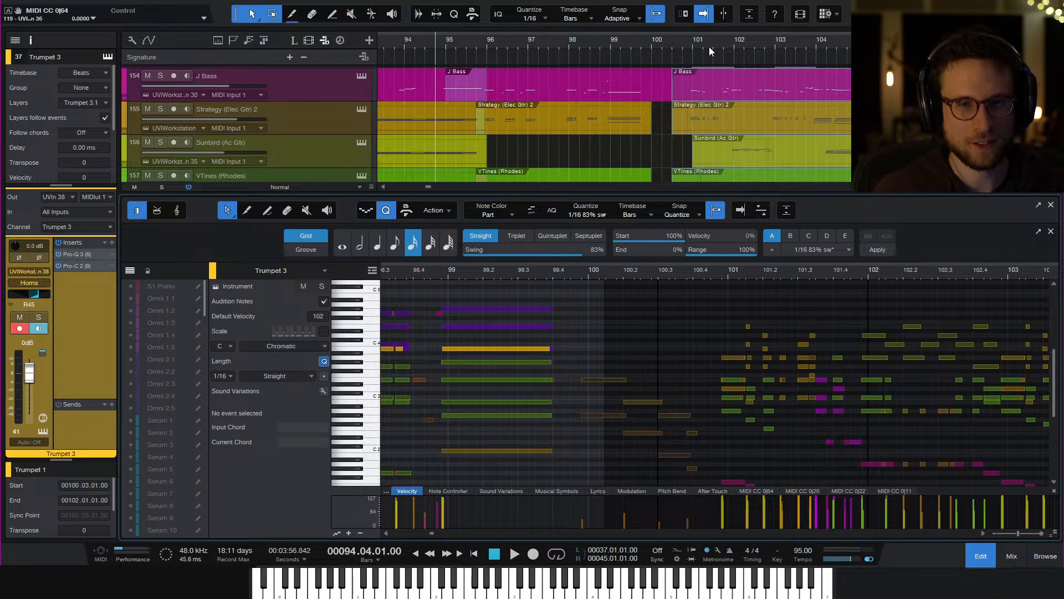
Place the playhead at bar 101 and select the notes of all opened parts from bar 101 up to bar 108
left_click(692, 42)
scroll(736, 335, "right", 3)
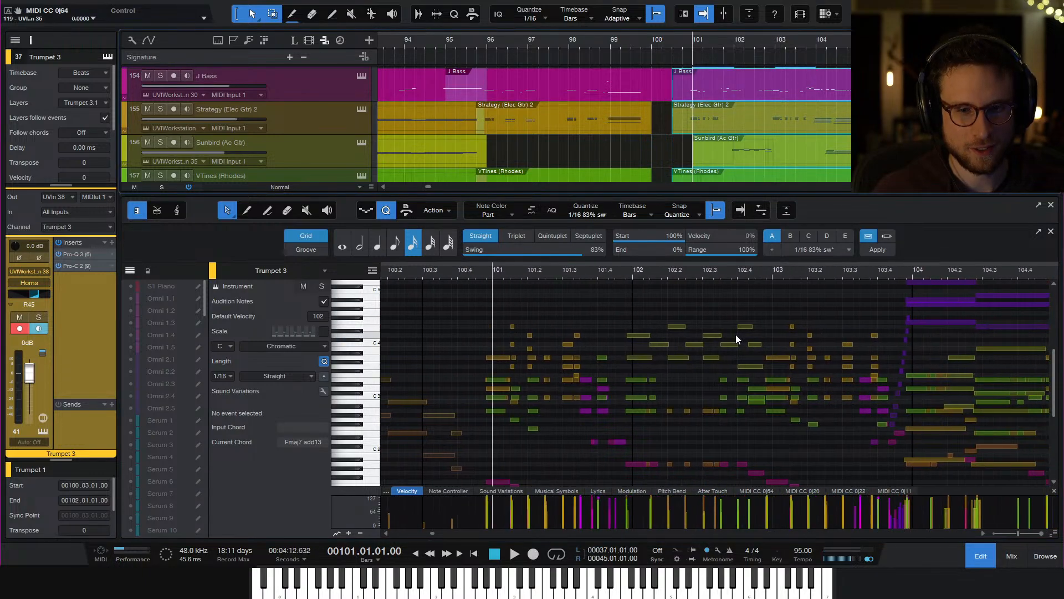
scroll(651, 394, "down", 4)
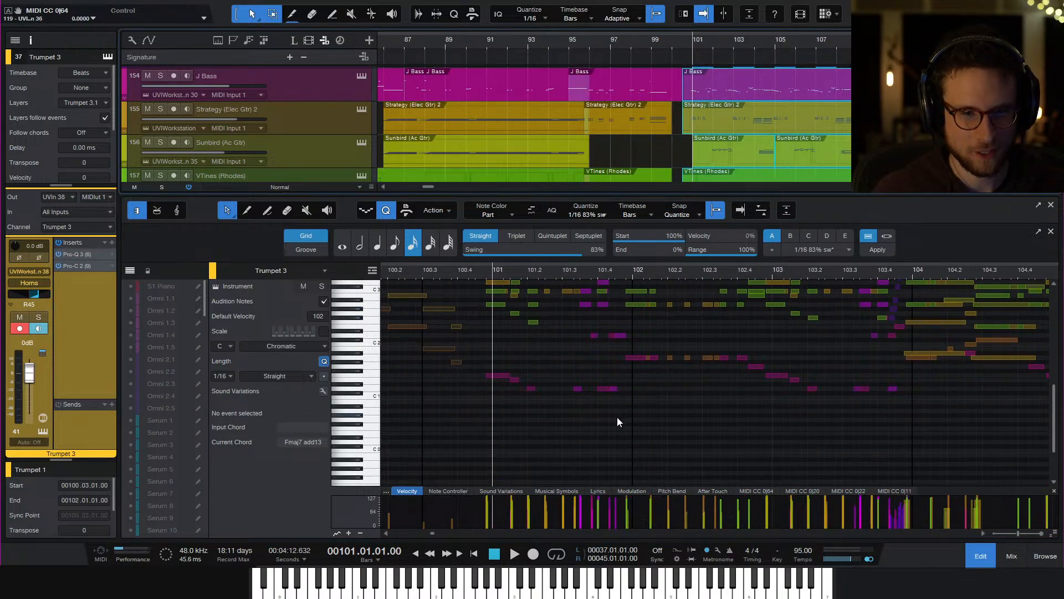
left_click(617, 418)
key("w")
key("w")
scroll(548, 422, "up", 1)
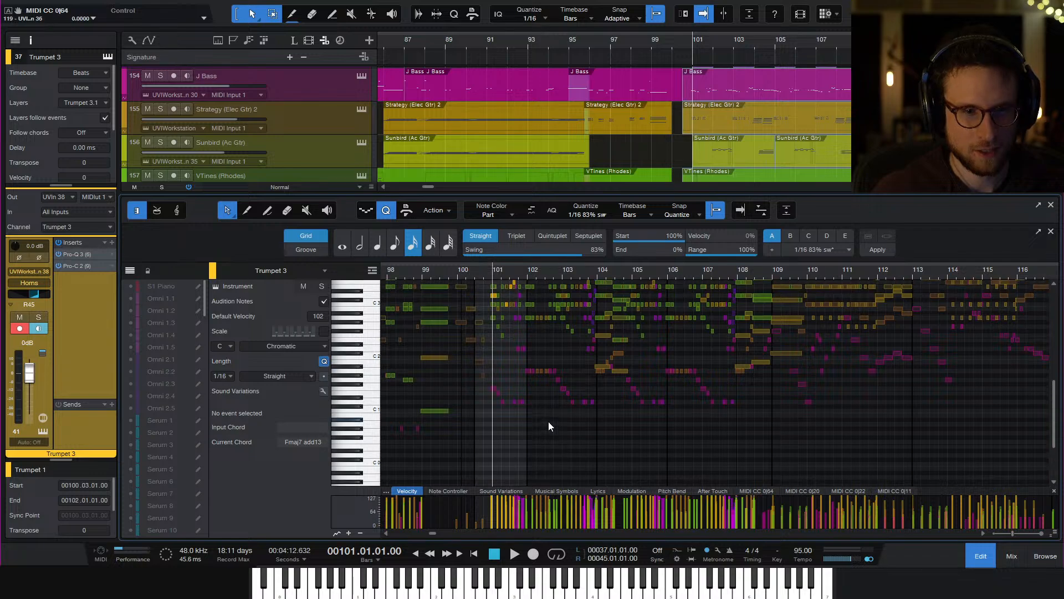
scroll(547, 421, "left", 3)
key("e")
scroll(696, 422, "right", 1)
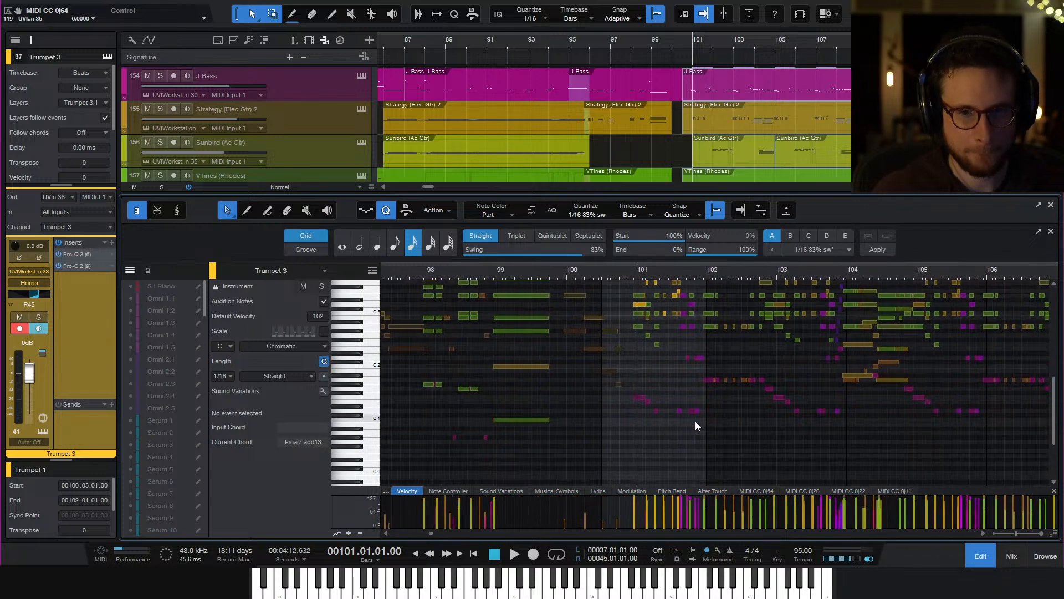
key("w")
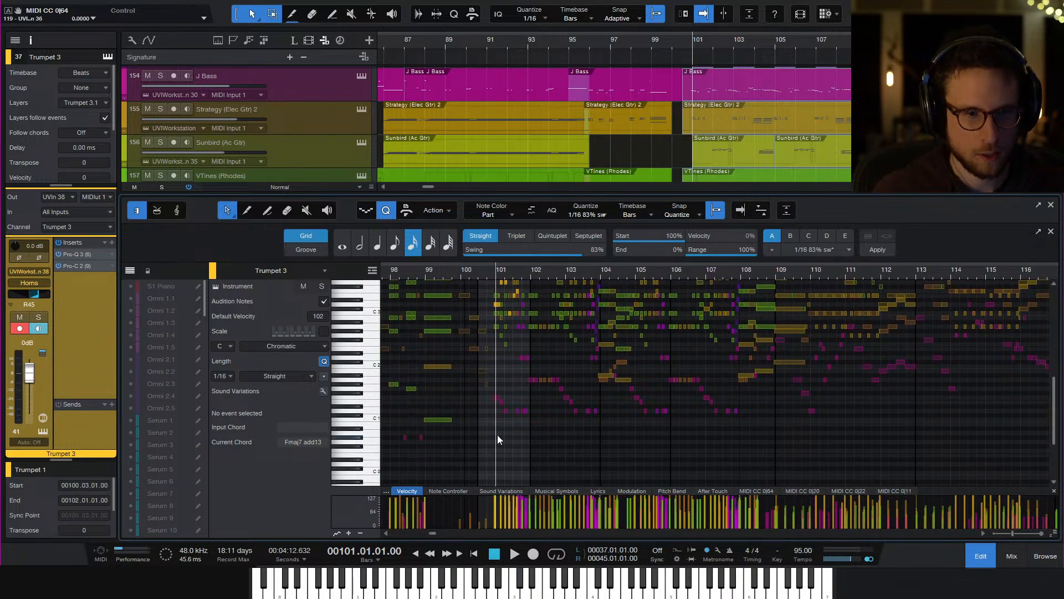
key("e")
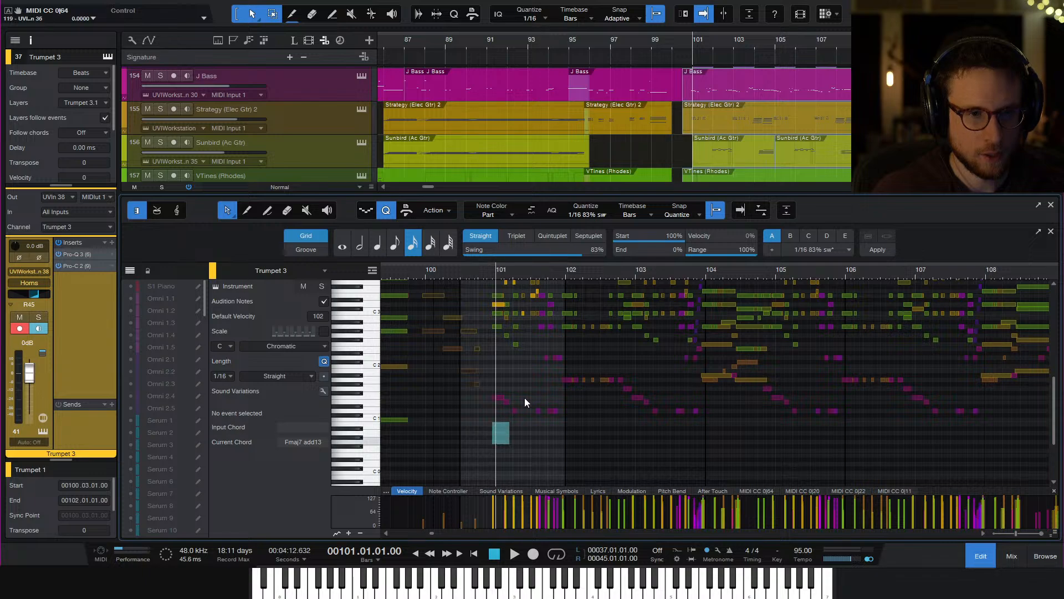
left_click_drag(524, 398, 973, 292)
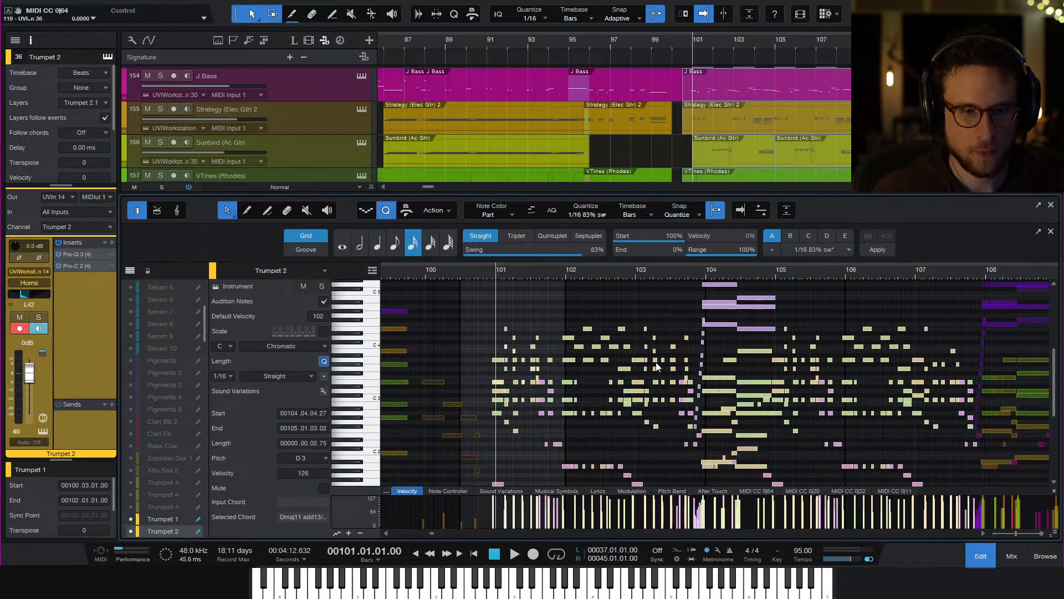
Transpose the selected notes of all opened parts down three semitones and close the note editor
scroll(657, 363, "down", 3)
scroll(545, 358, "left", 3)
key("e")
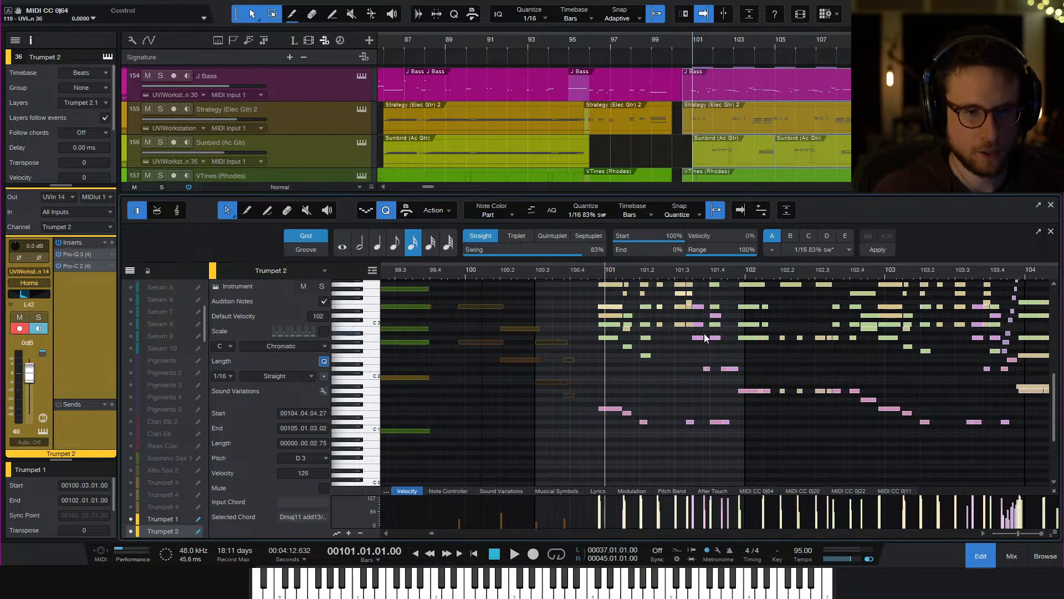
left_click_drag(705, 338, 682, 355)
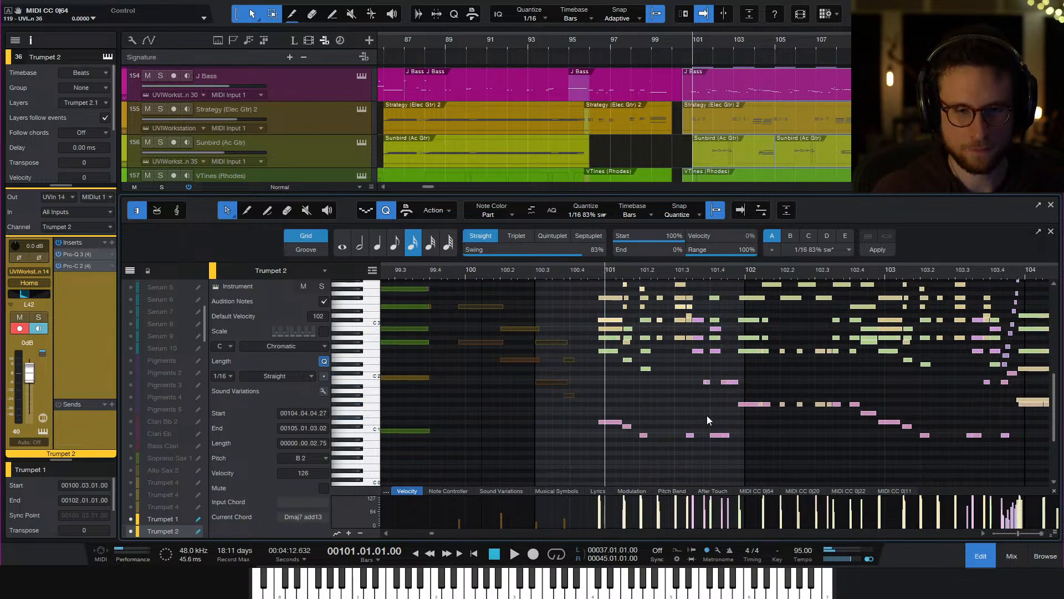
left_click(980, 556)
Play back the arrangement from bar 93 to hear the transition into the transposed passage at bar 101
key("w")
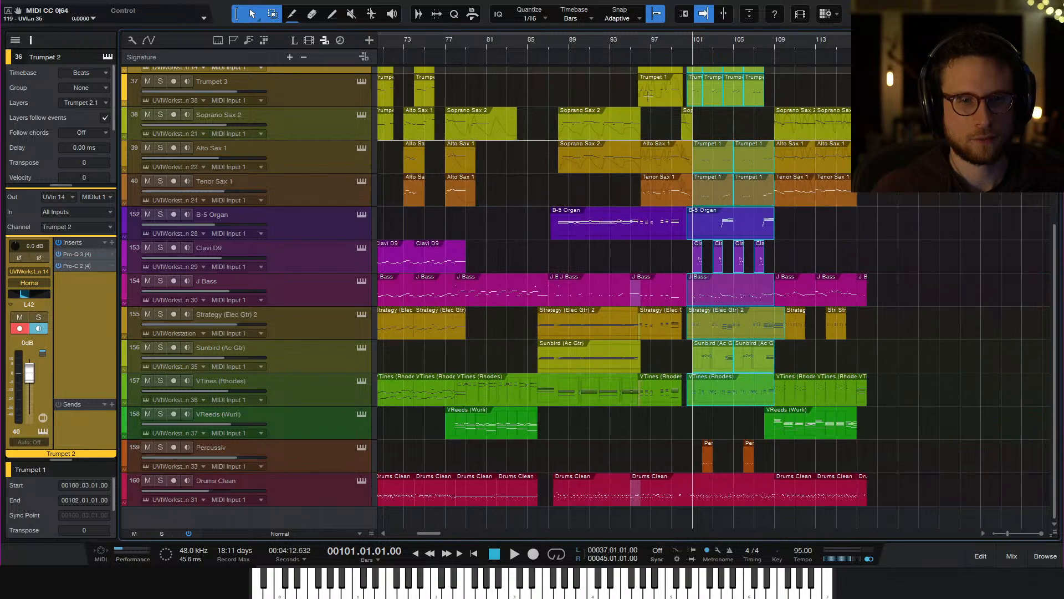
left_click(613, 41)
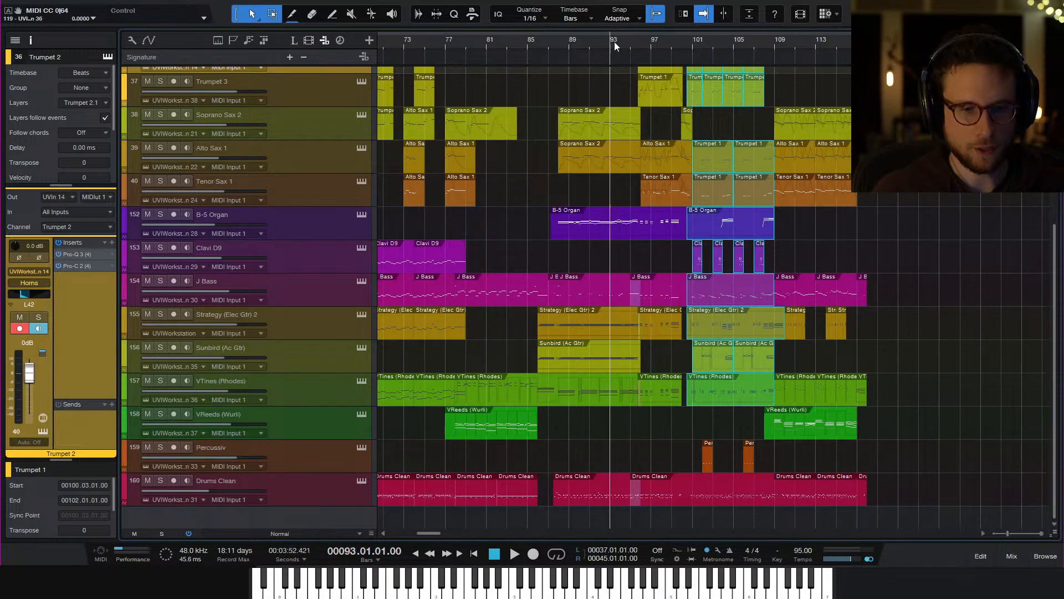
key("space")
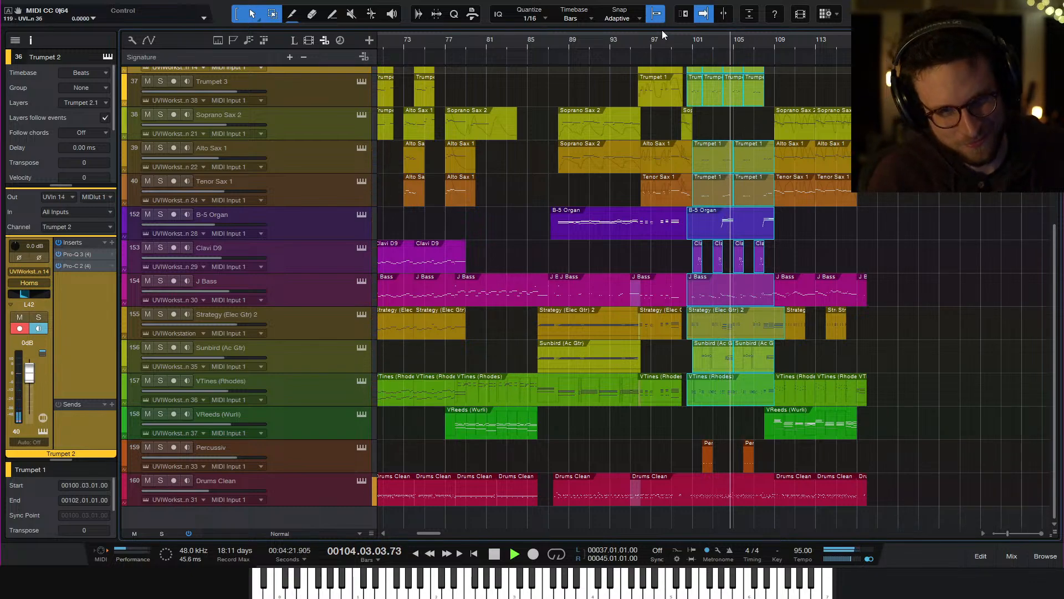
key("space")
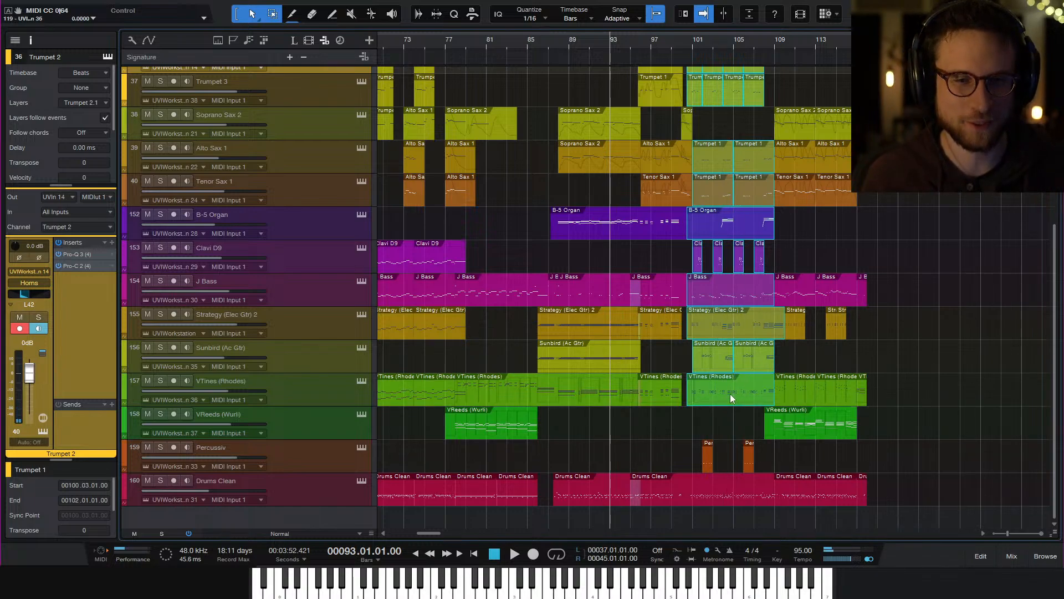
scroll(734, 394, "up", 6)
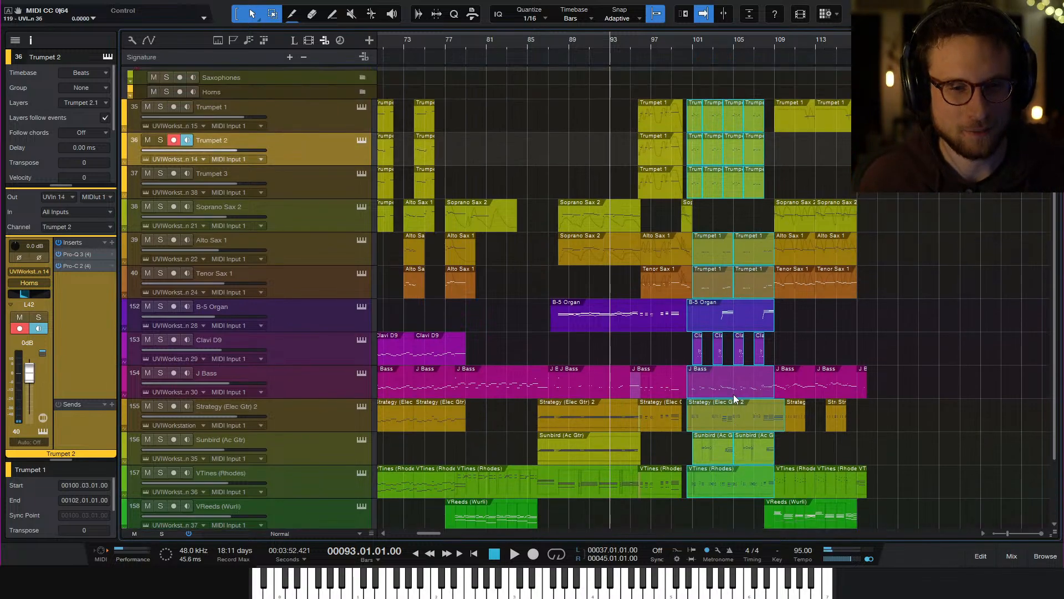
scroll(742, 413, "down", 4)
scroll(743, 412, "down", 2)
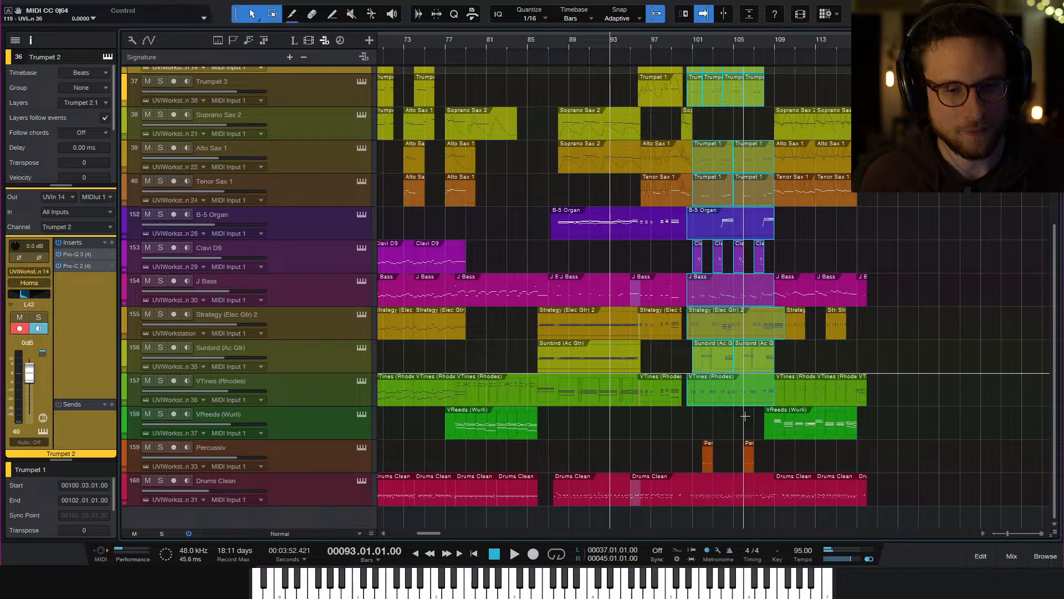
double_click(723, 397)
key("Up")
key("Up")
key("Up")
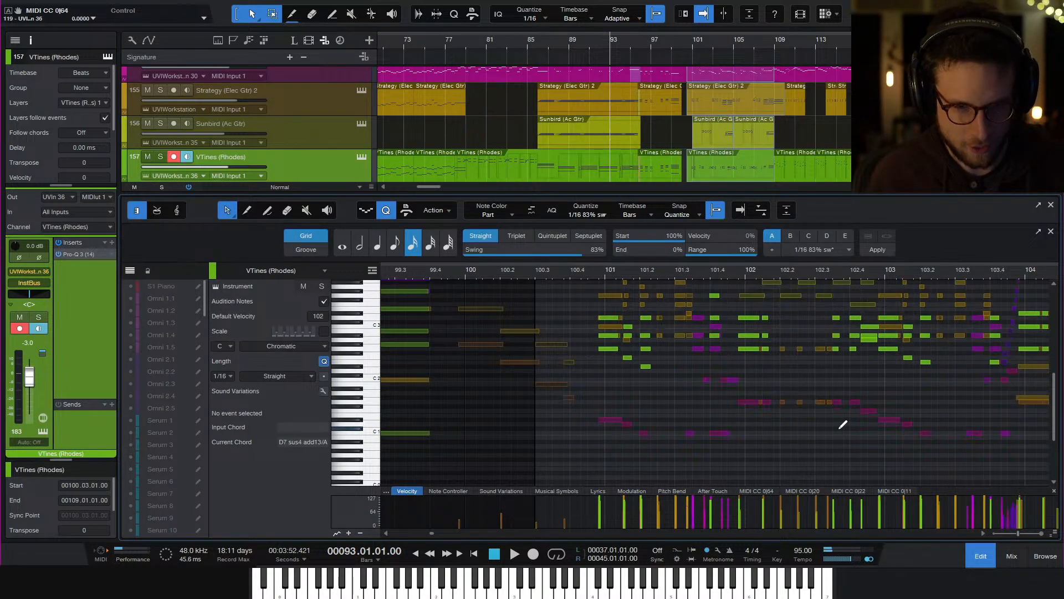
key("F2")
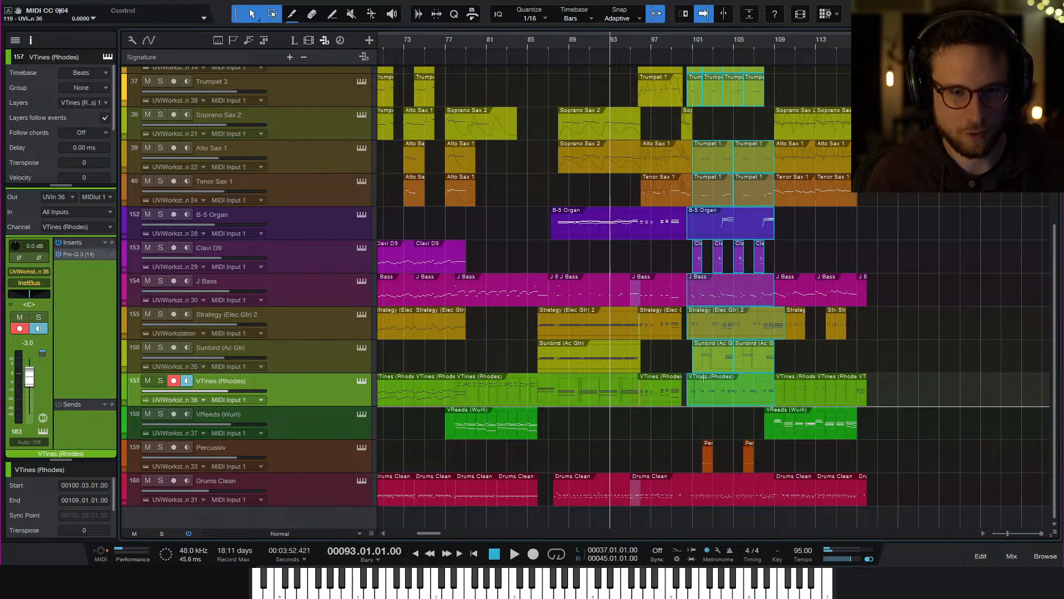
Try transposing the selected parts across all instruments up two semitones and play back the transition from bar 97
right_click(717, 395)
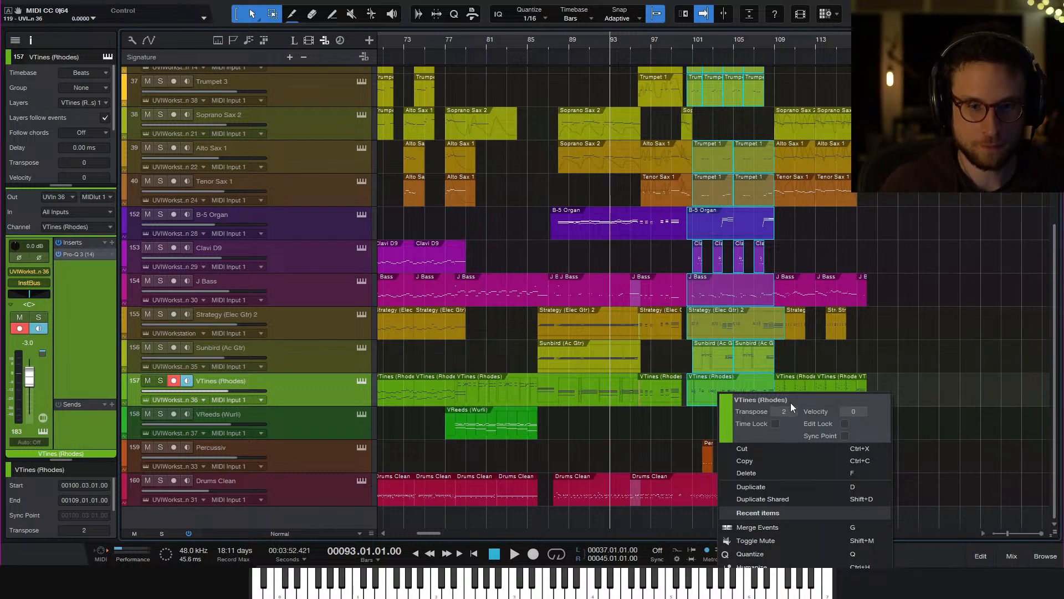
left_click(651, 51)
left_click(652, 45)
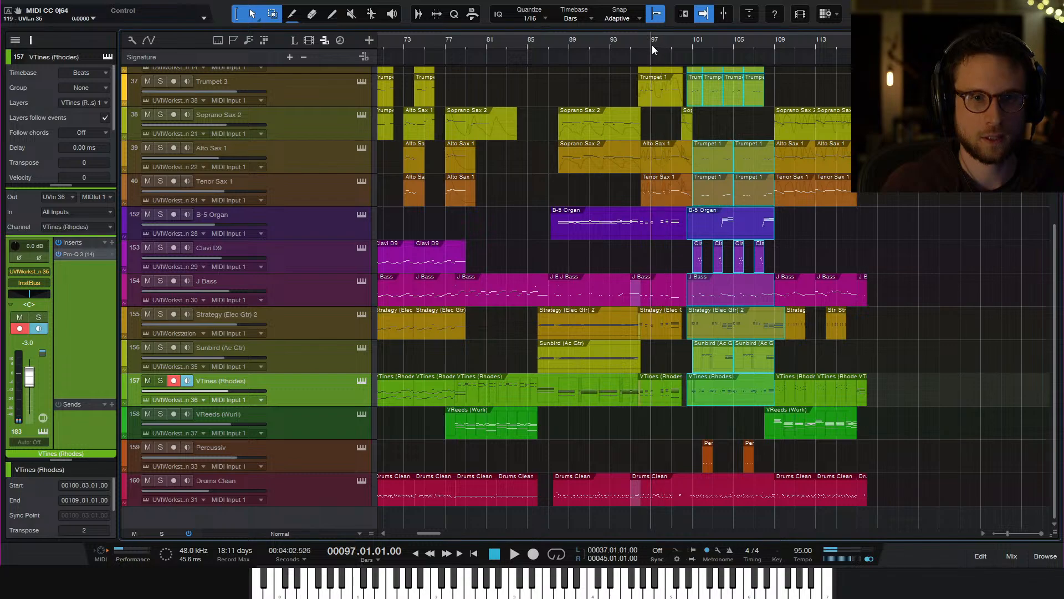
key("space")
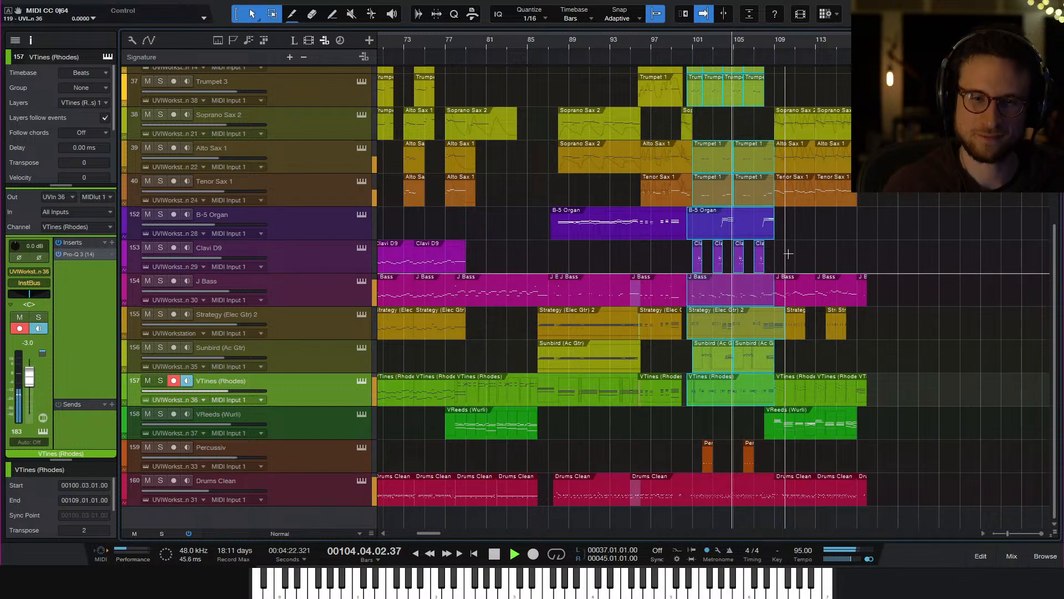
key("space")
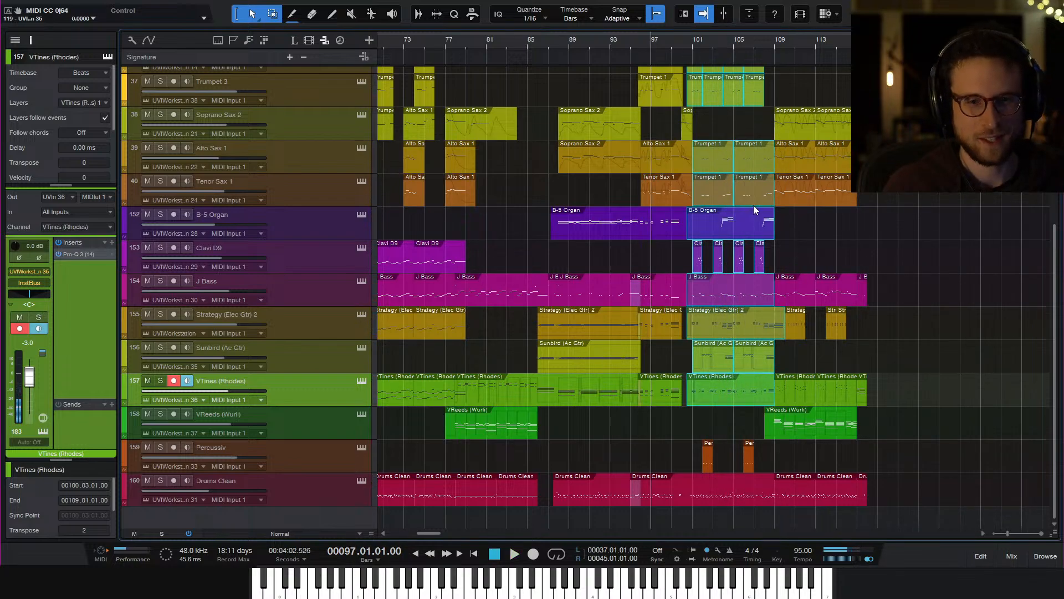
Try a transposition of -2 semitones on the selected parts and listen to the result from bar 97
right_click(732, 297)
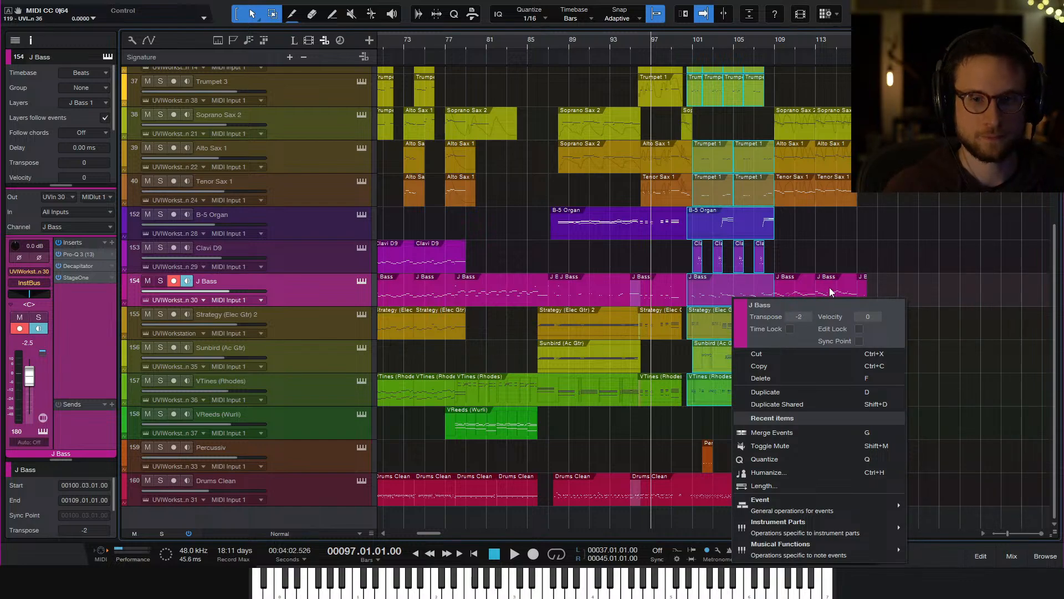
key("Escape")
key("space")
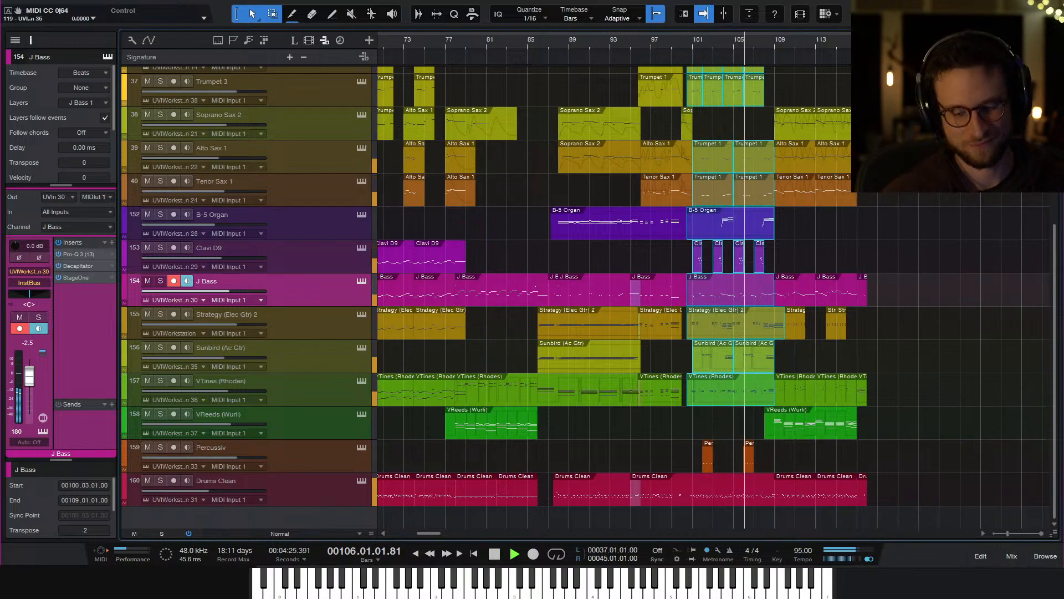
key("space")
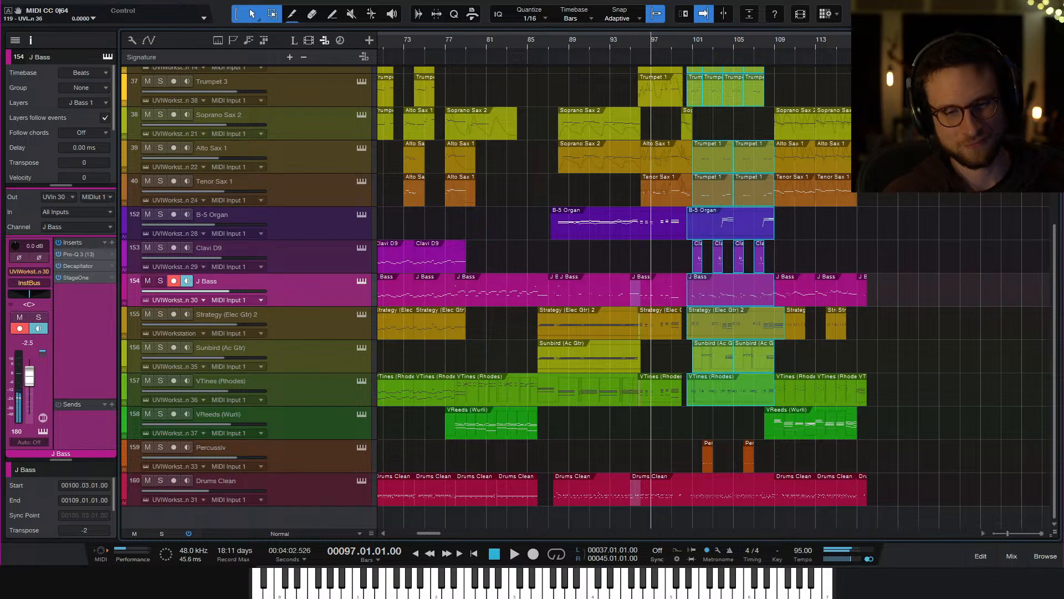
Try a transposition of 4 semitones on the selected parts and audition the passage from bar 97
right_click(720, 230)
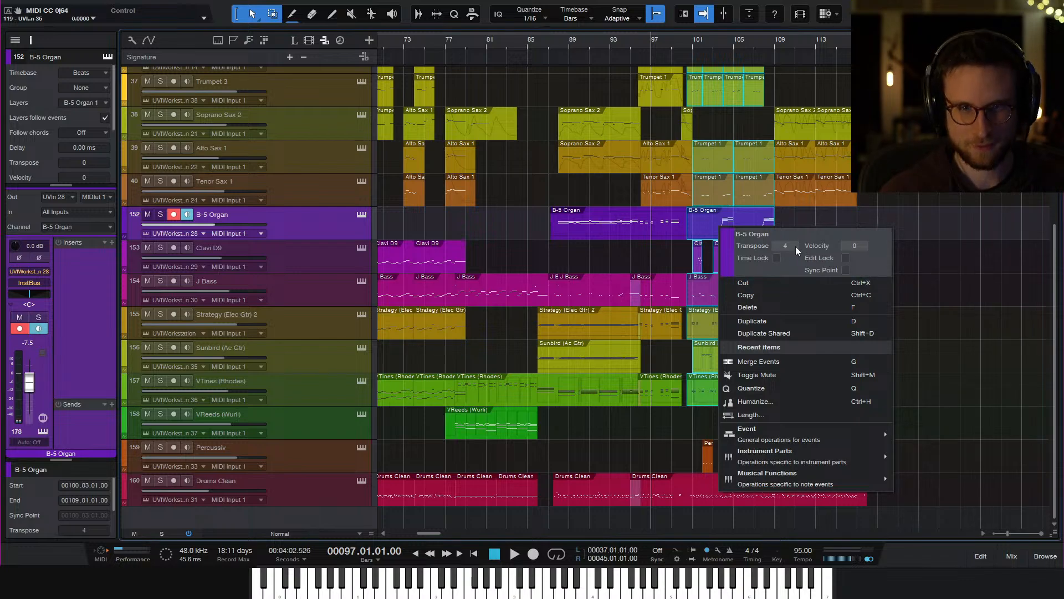
key("Escape")
key("space")
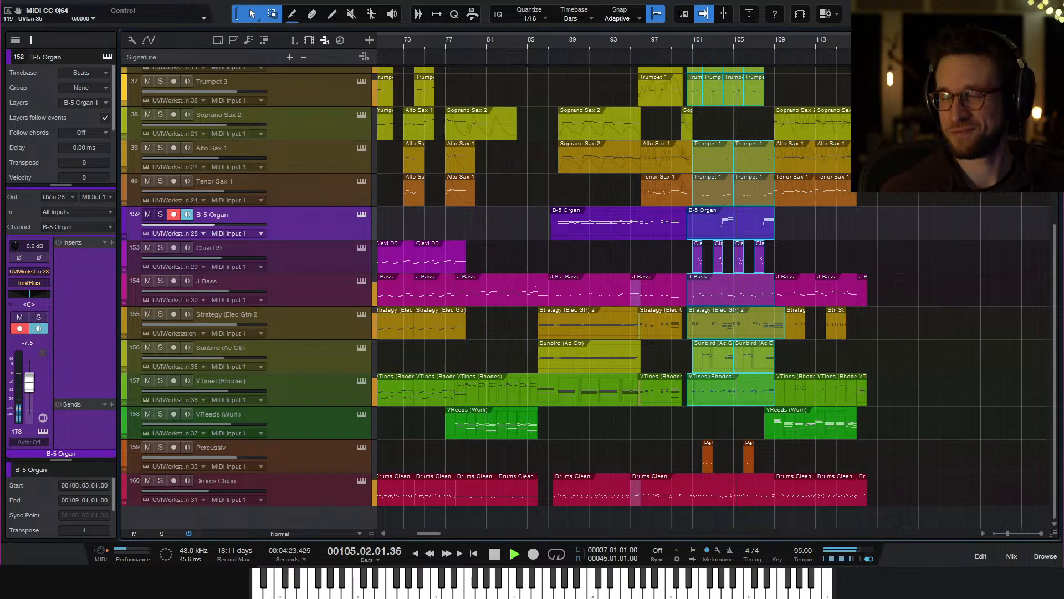
key("space")
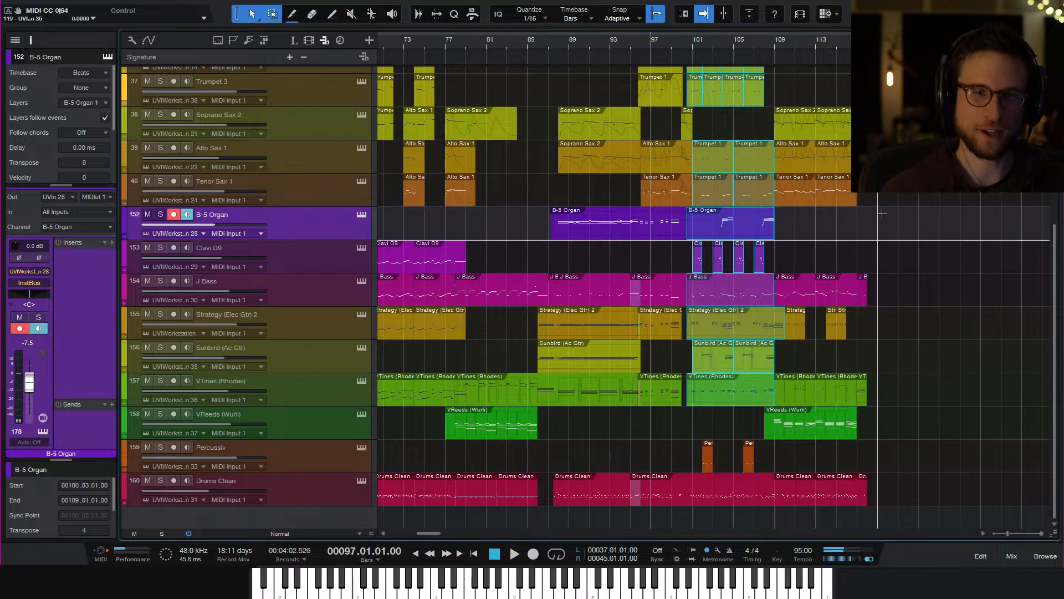
Reset the selected parts' transposition to 0, deselect them and play back the arrangement from bar 97
right_click(732, 296)
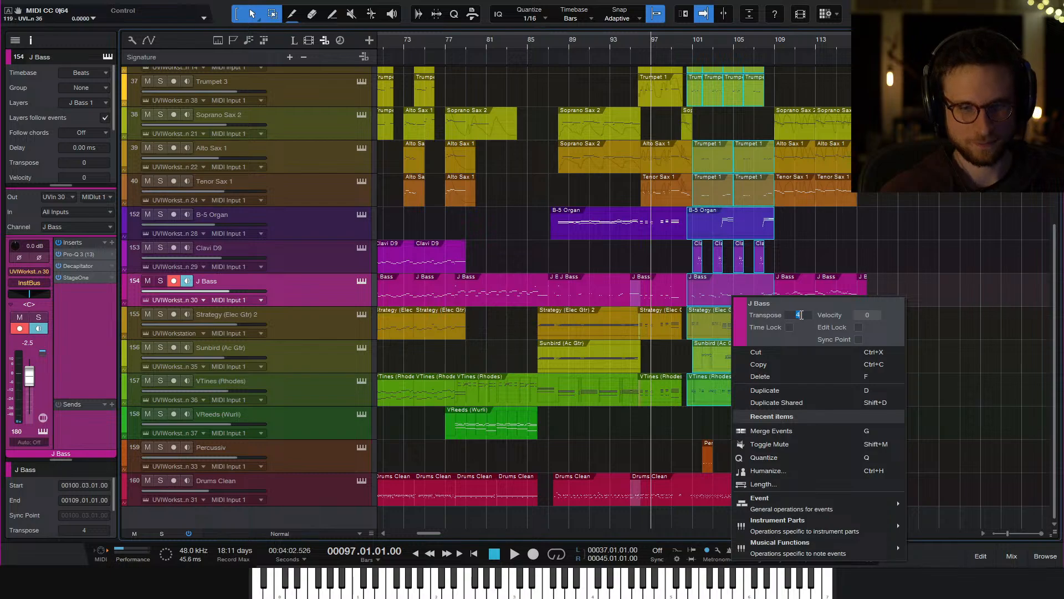
left_click(898, 241)
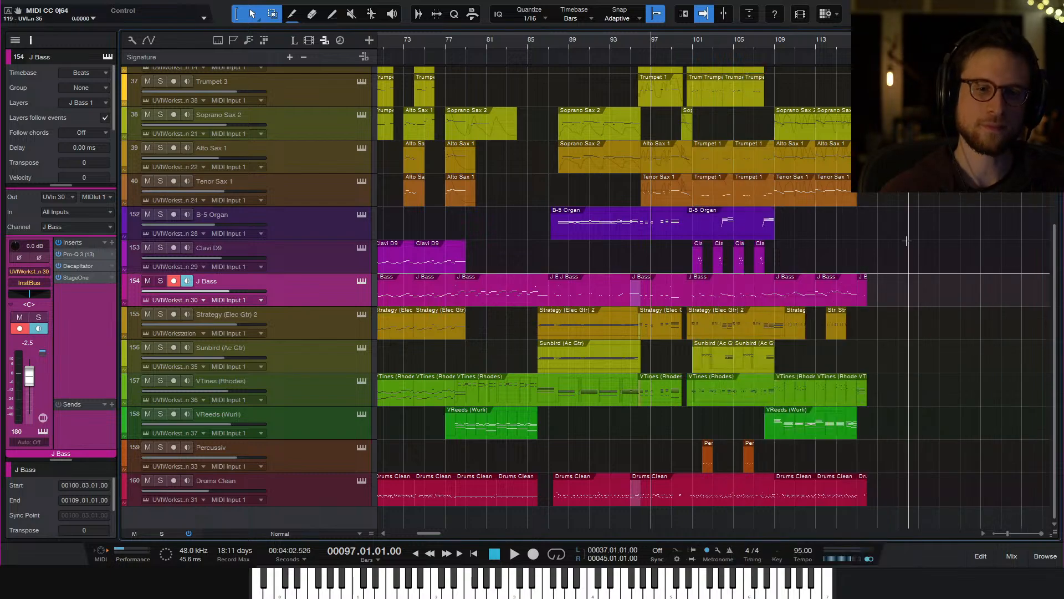
key("space")
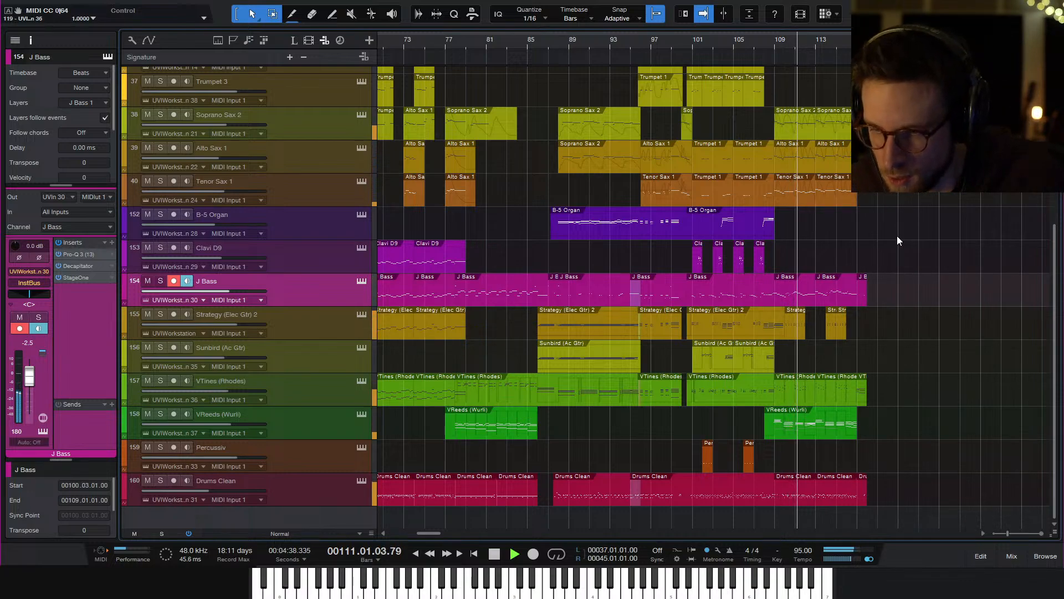
key("space")
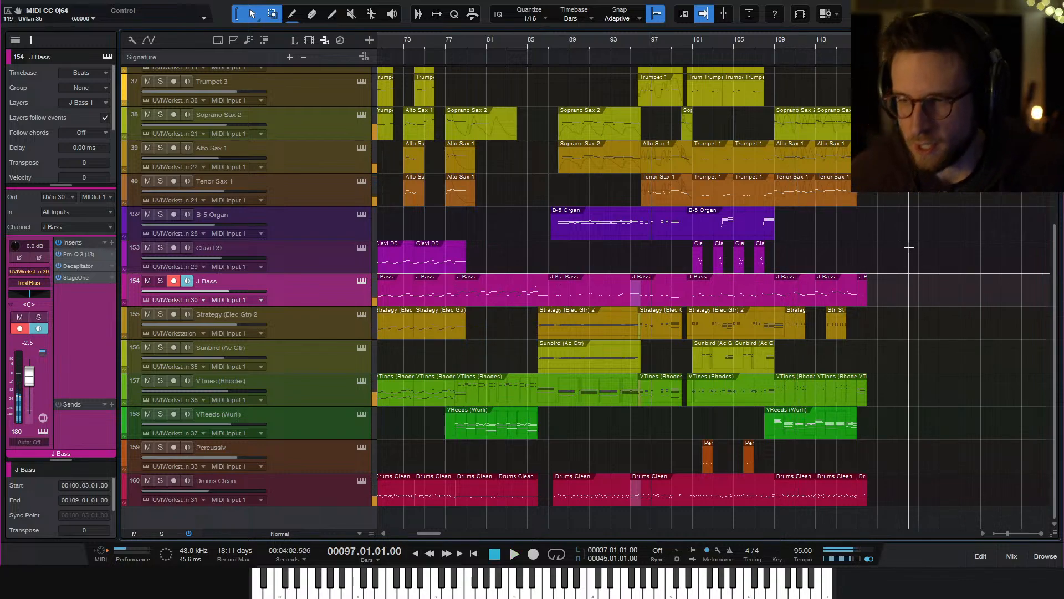
Place the playhead at bar 109 and examine the horn, organ, bass, guitar and keyboard parts between bars 86 and 110
left_click(774, 40)
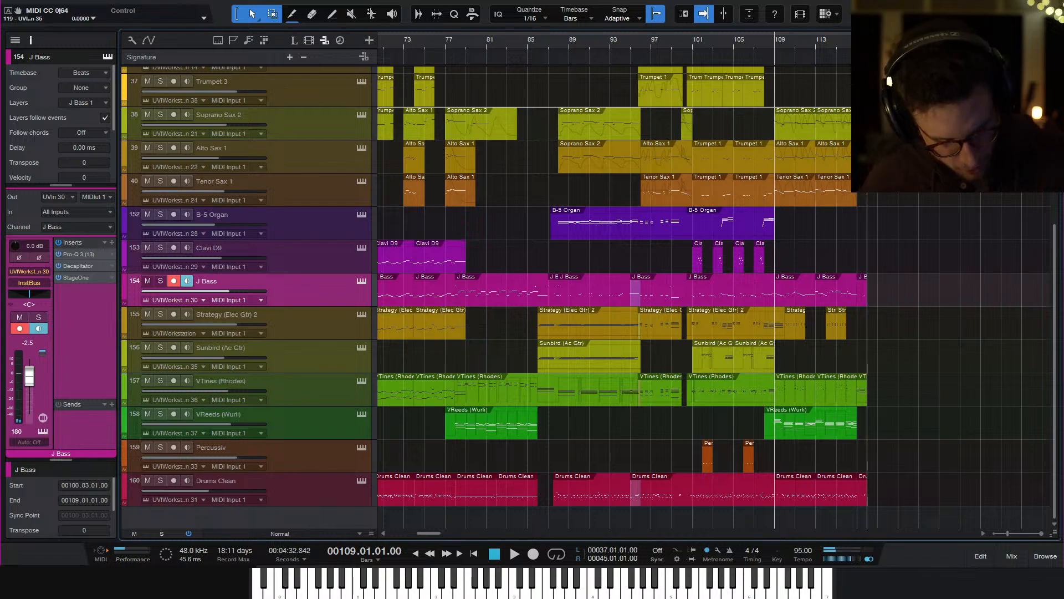
key("e")
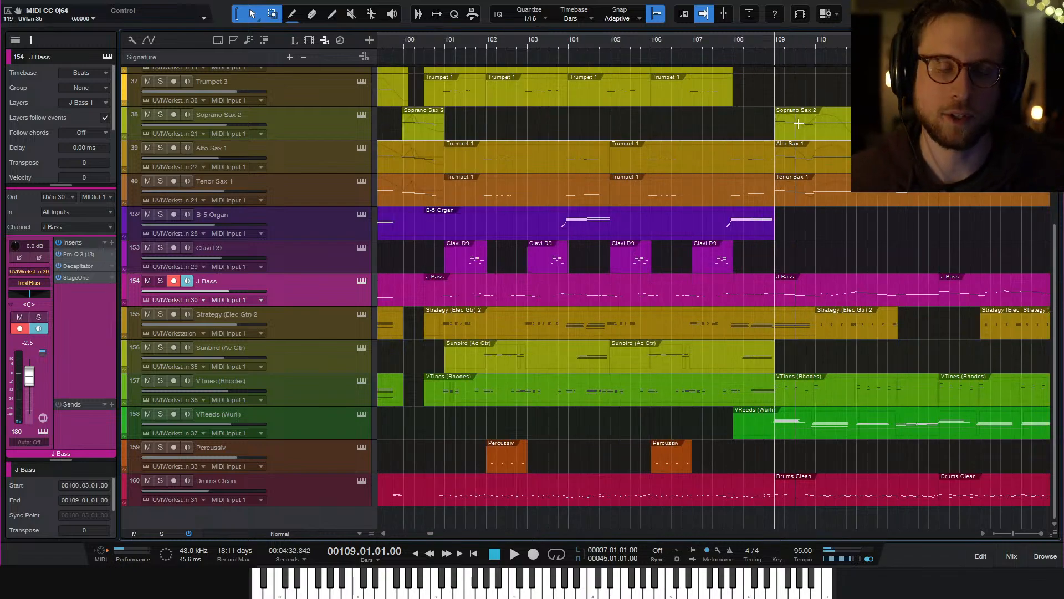
scroll(831, 125, "up", 2)
scroll(833, 124, "up", 3)
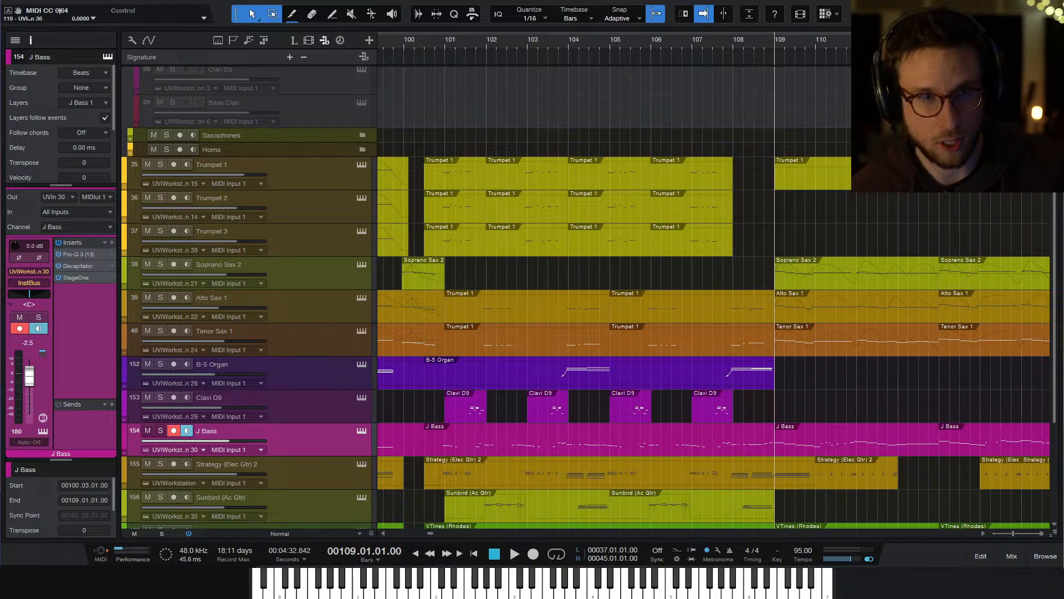
scroll(722, 450, "left", 5)
scroll(744, 448, "down", 5)
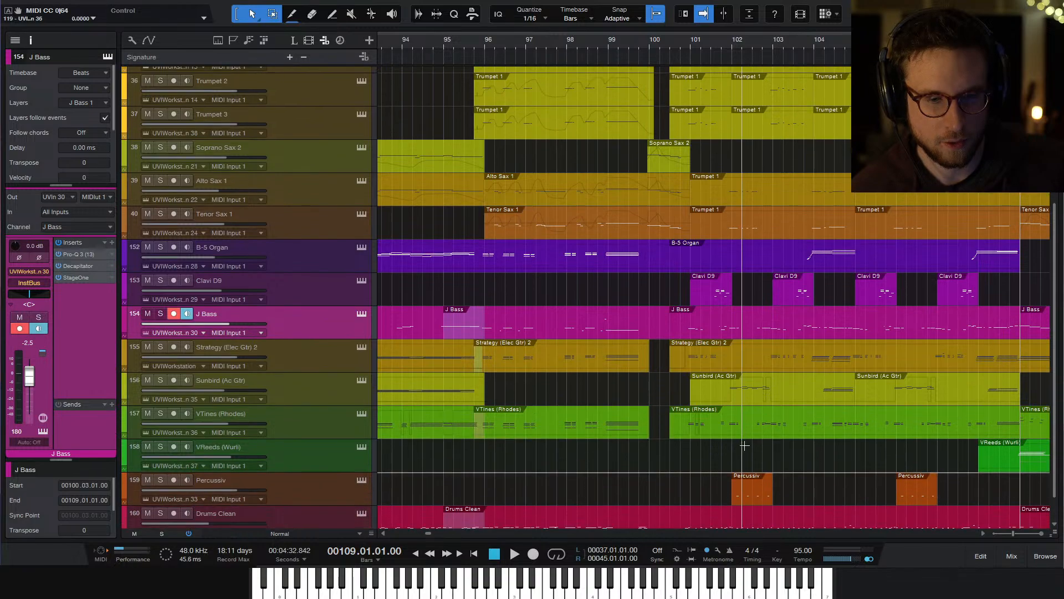
scroll(744, 443, "up", 4)
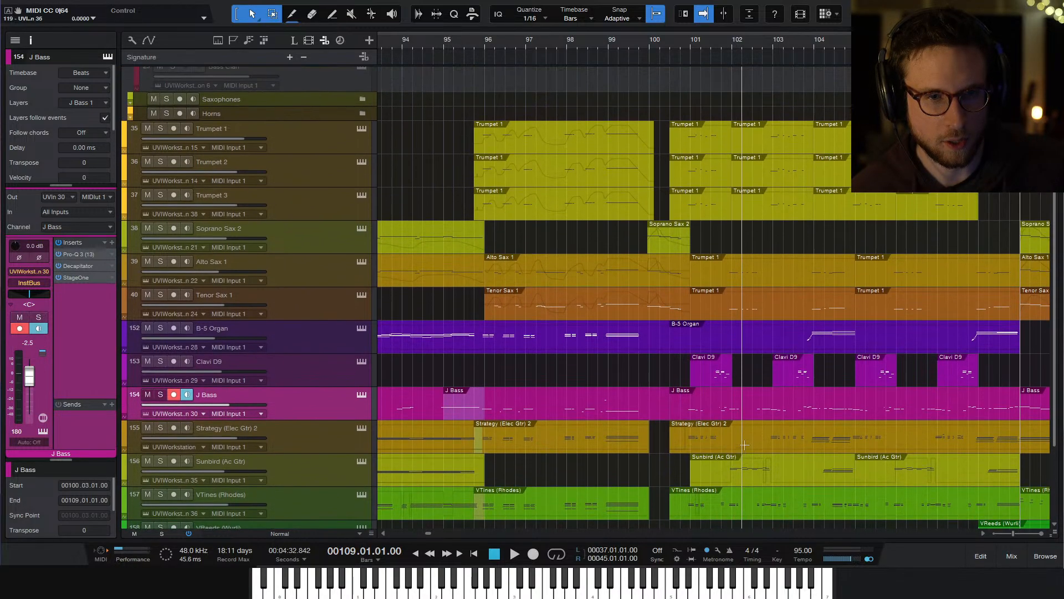
scroll(799, 447, "right", 3)
scroll(799, 447, "down", 4)
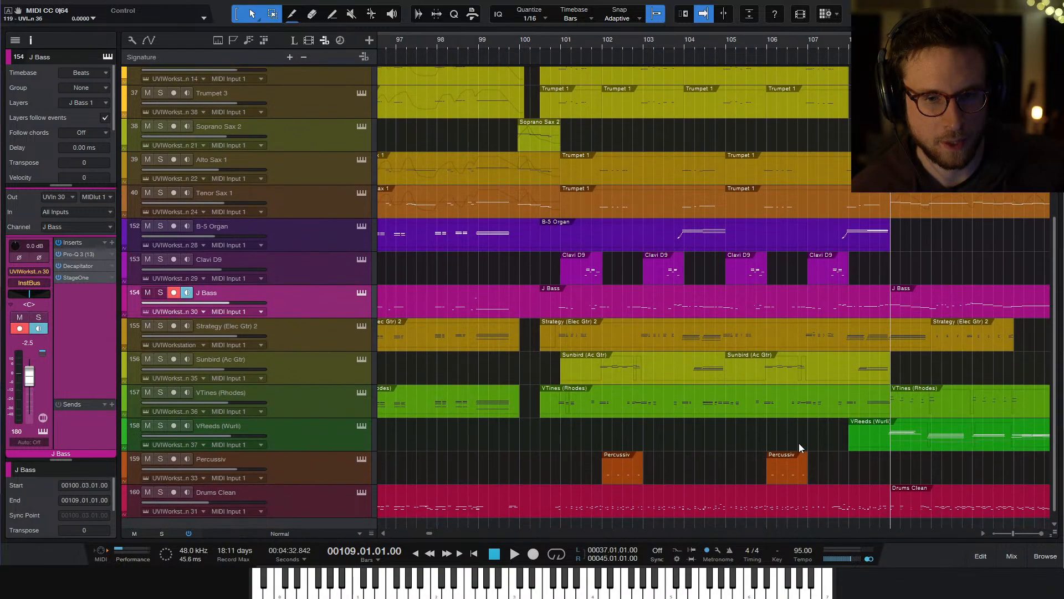
scroll(799, 447, "up", 3)
scroll(799, 447, "right", 5)
scroll(798, 448, "left", 12)
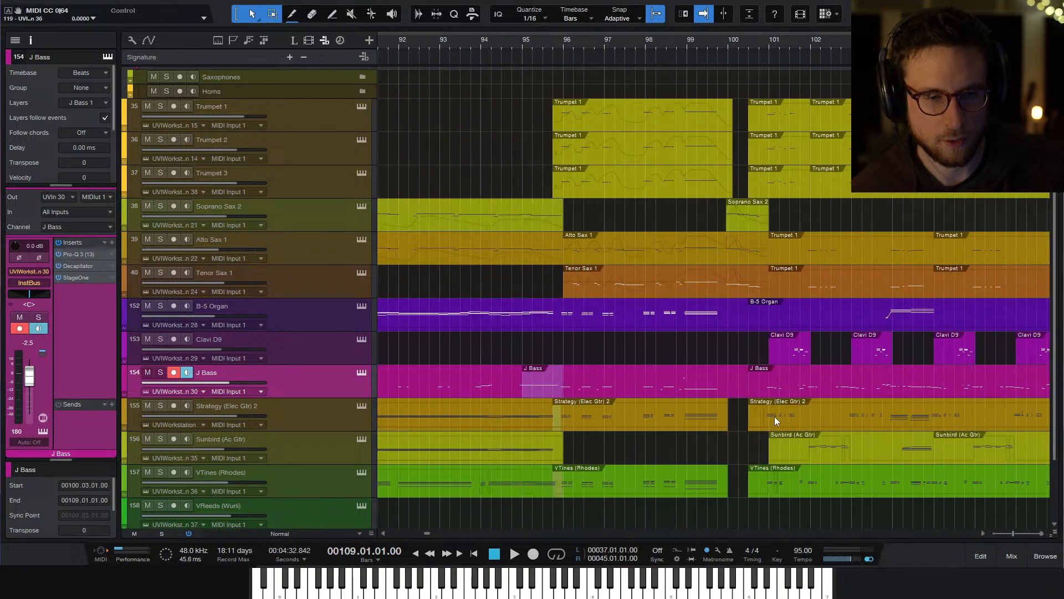
scroll(692, 147, "right", 9)
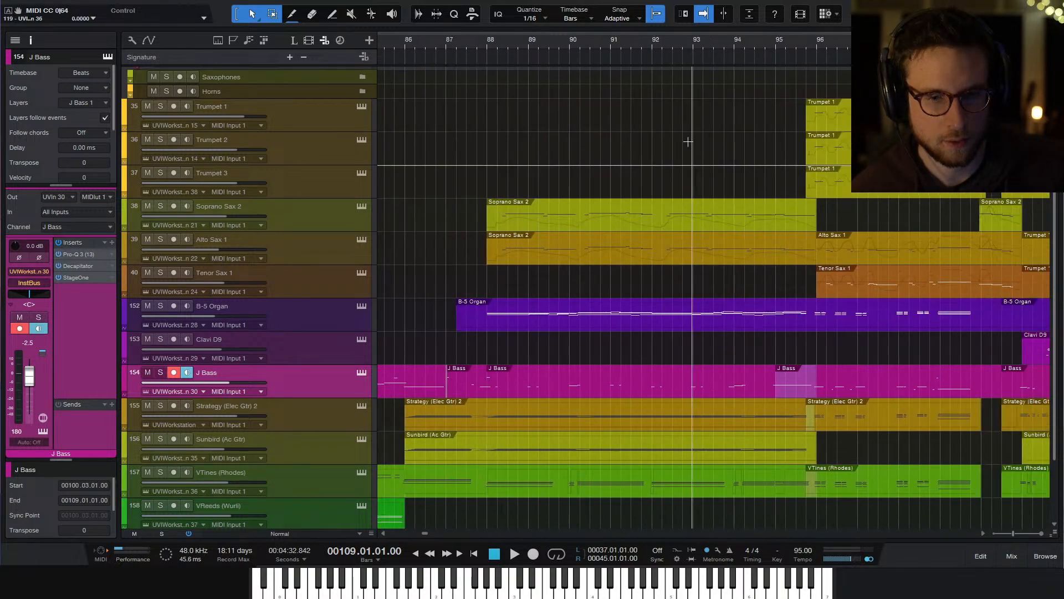
scroll(693, 150, "down", 3)
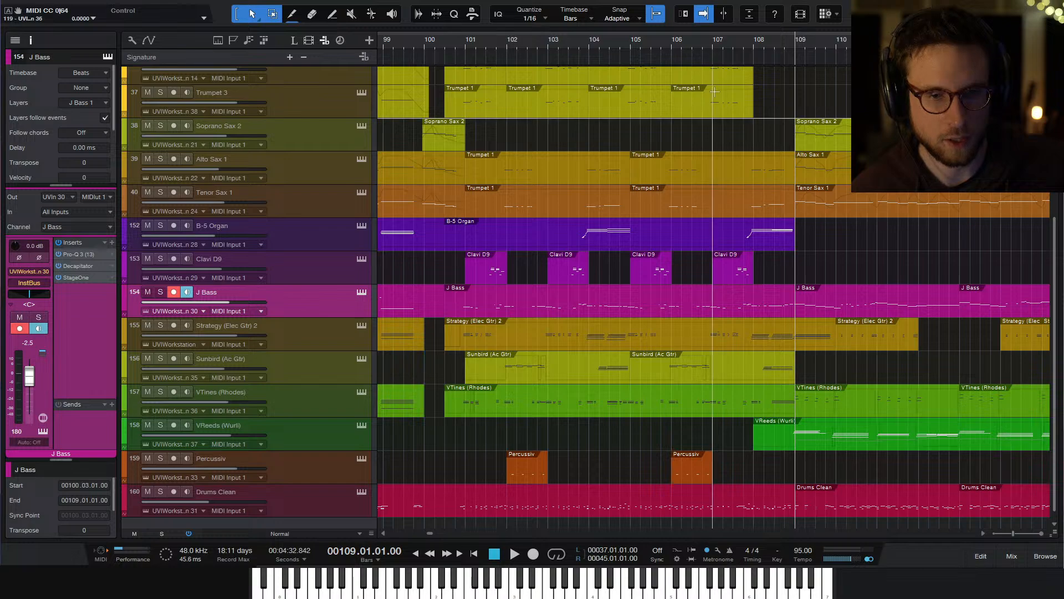
scroll(703, 107, "left", 6)
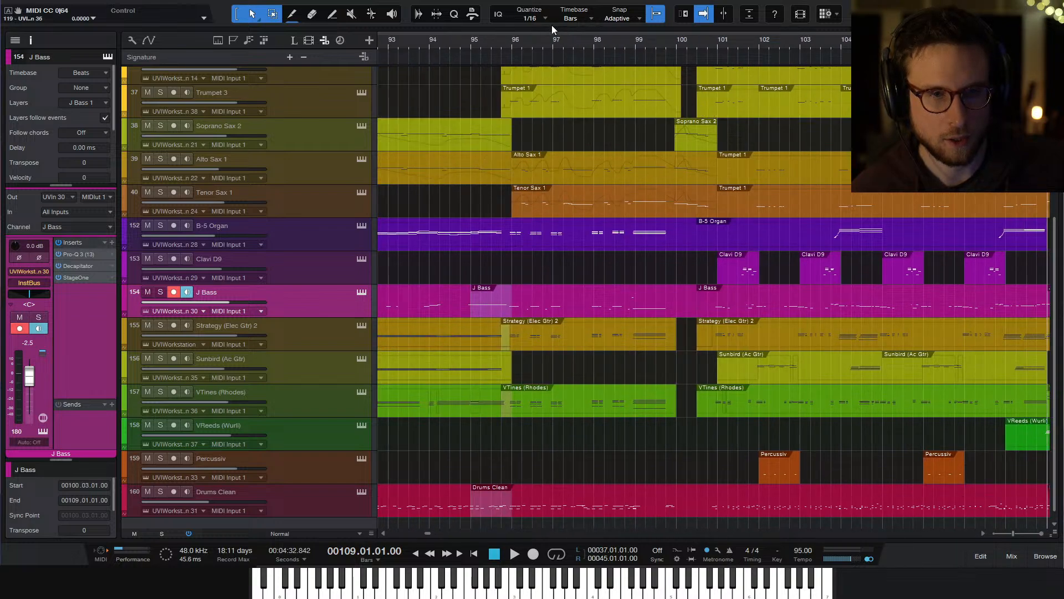
Play back the arrangement from bar 96 to hear the passage across the transition at bar 101
left_click(513, 42)
key("space")
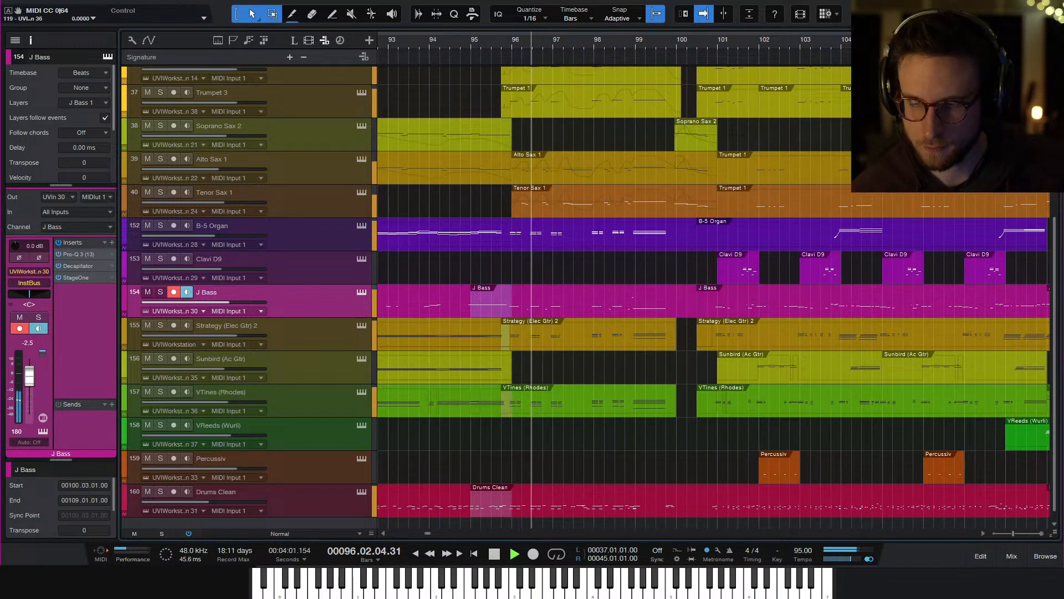
scroll(836, 405, "right", 3)
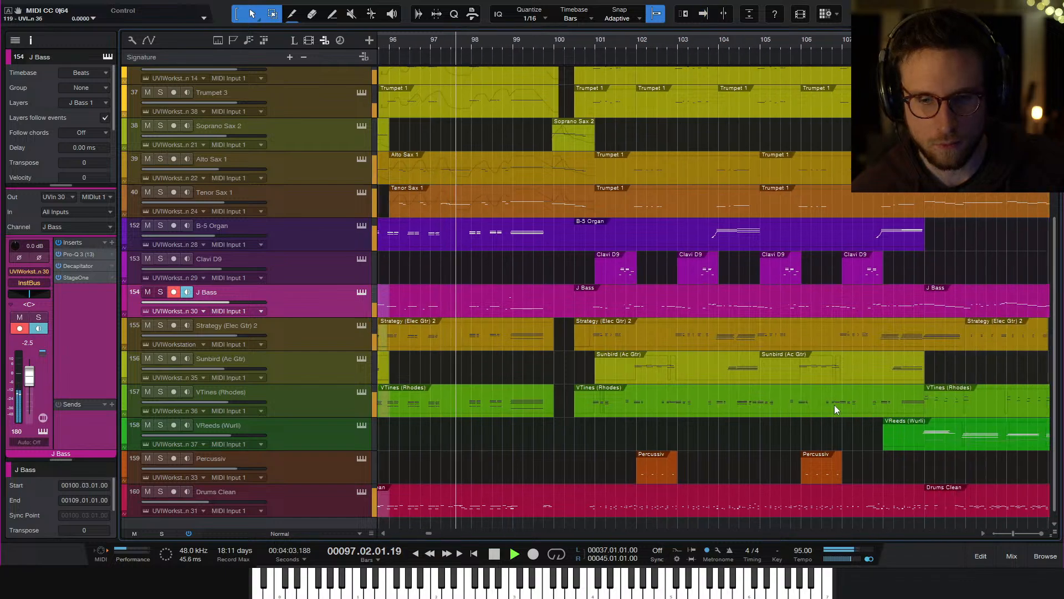
scroll(834, 404, "right", 1)
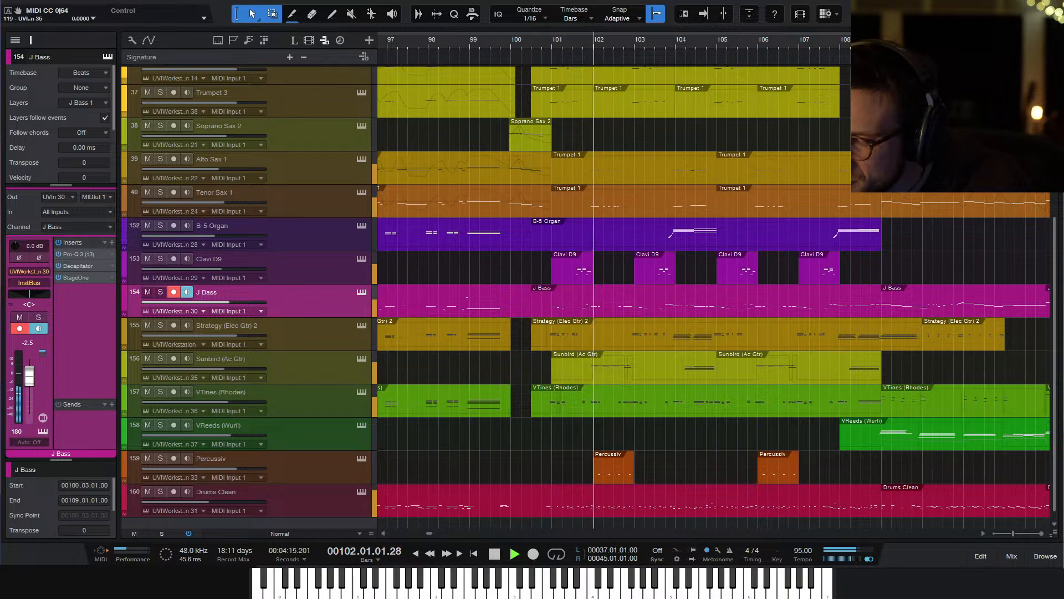
left_click(729, 459)
key("space")
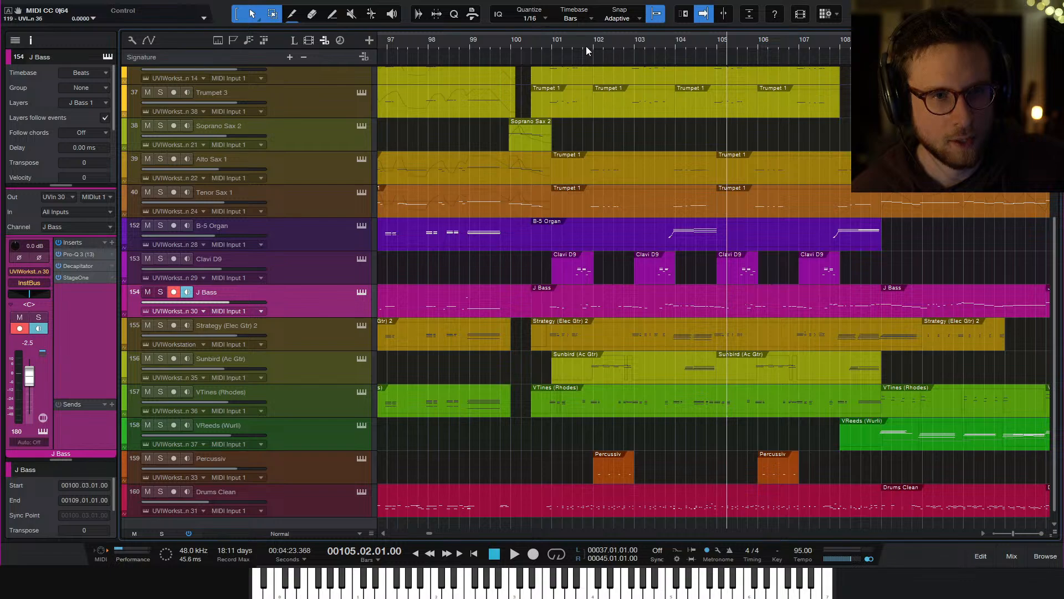
Replay the transition into bar 101, starting once from bar 100 and once from bar 99
left_click(508, 44)
key("space")
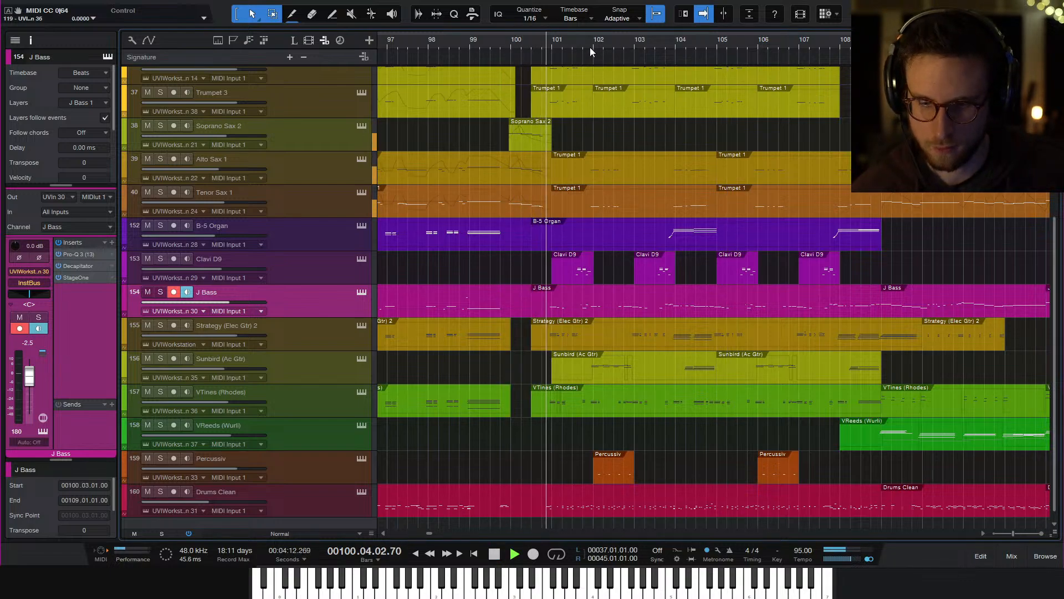
key("space")
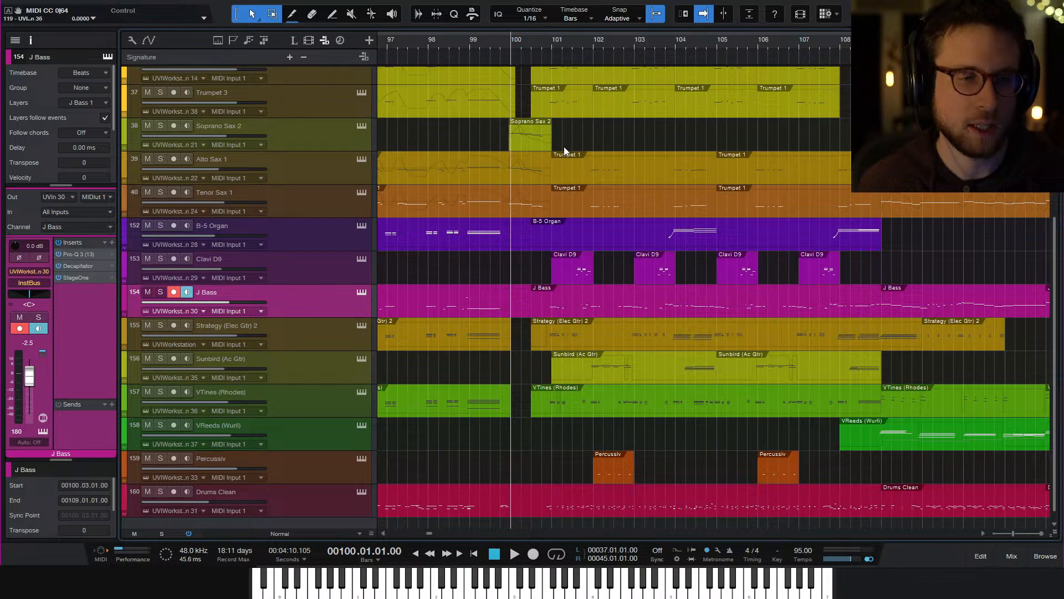
left_click(474, 42)
key("space")
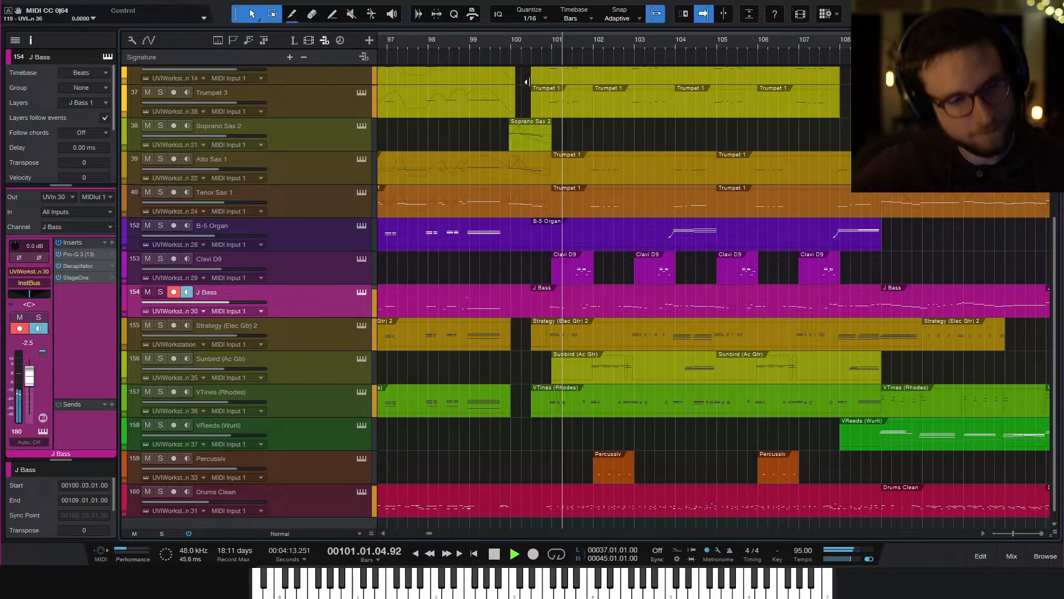
key("space")
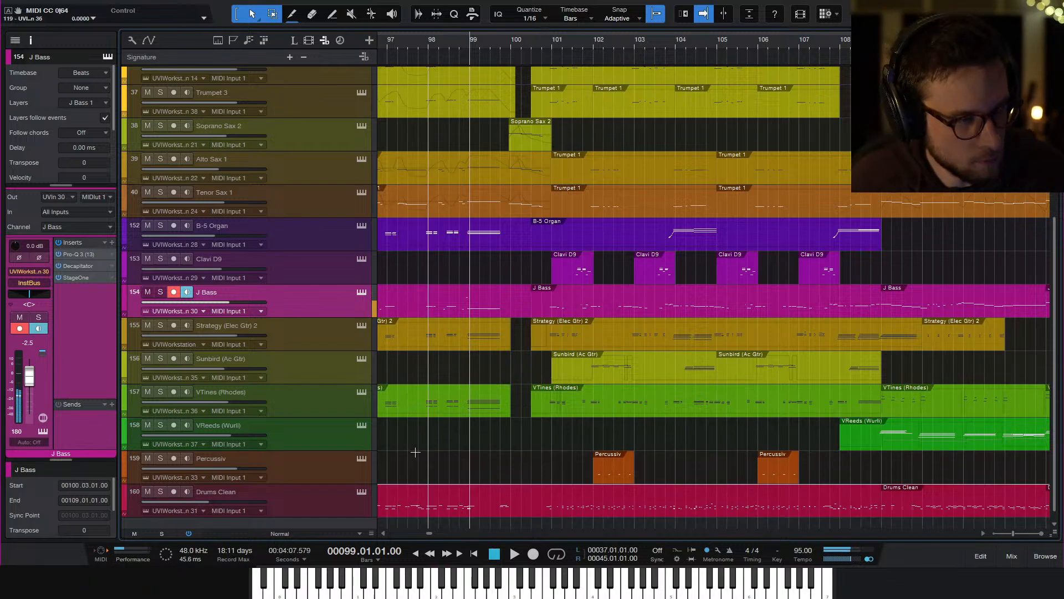
Select the VReeds (Wurli) track for live input and play back the section starting at bar 109
left_click(317, 428)
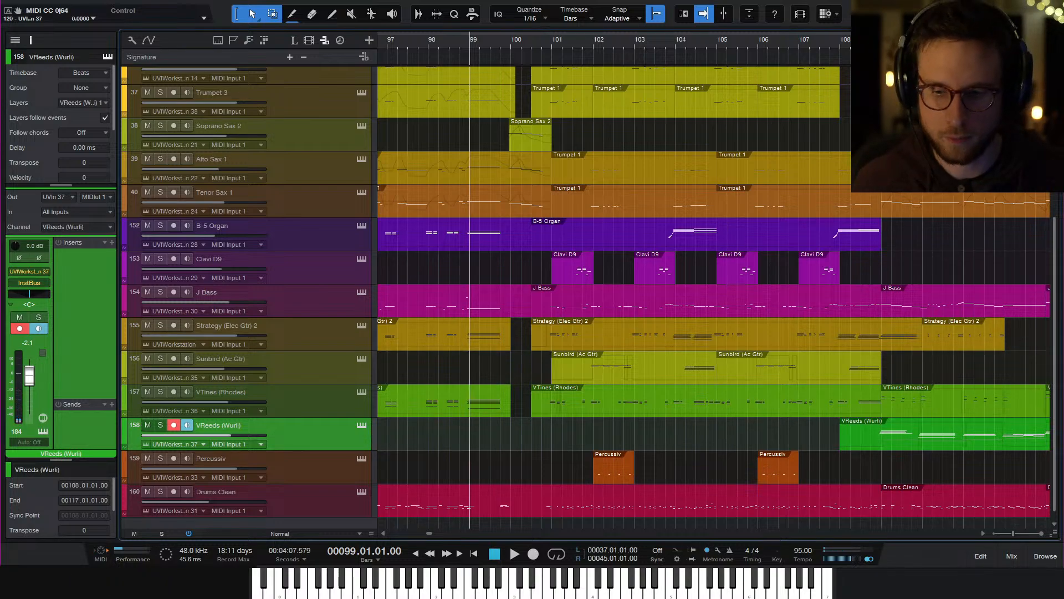
key("space")
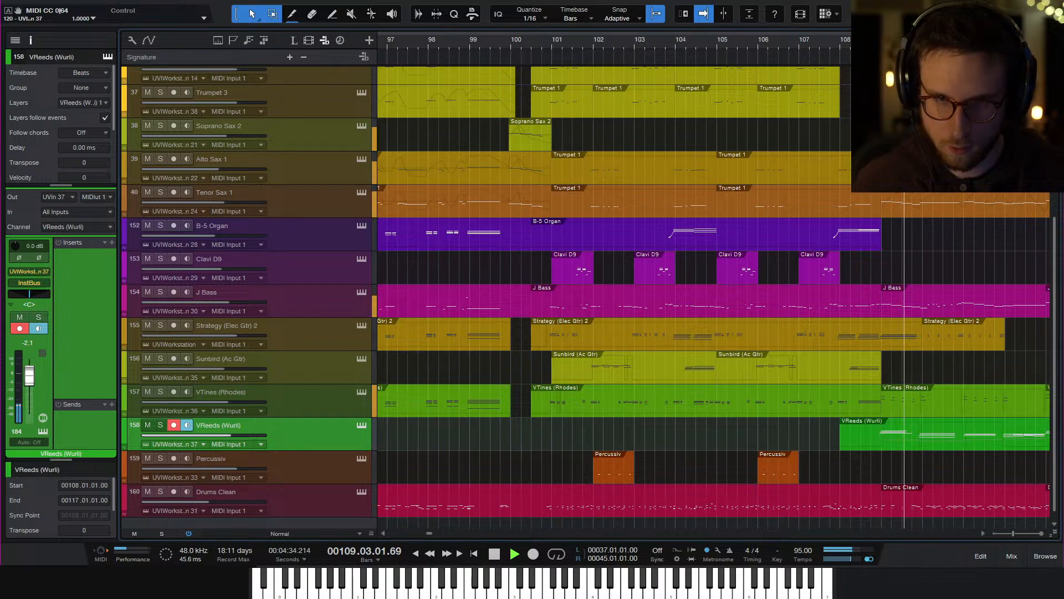
key("space")
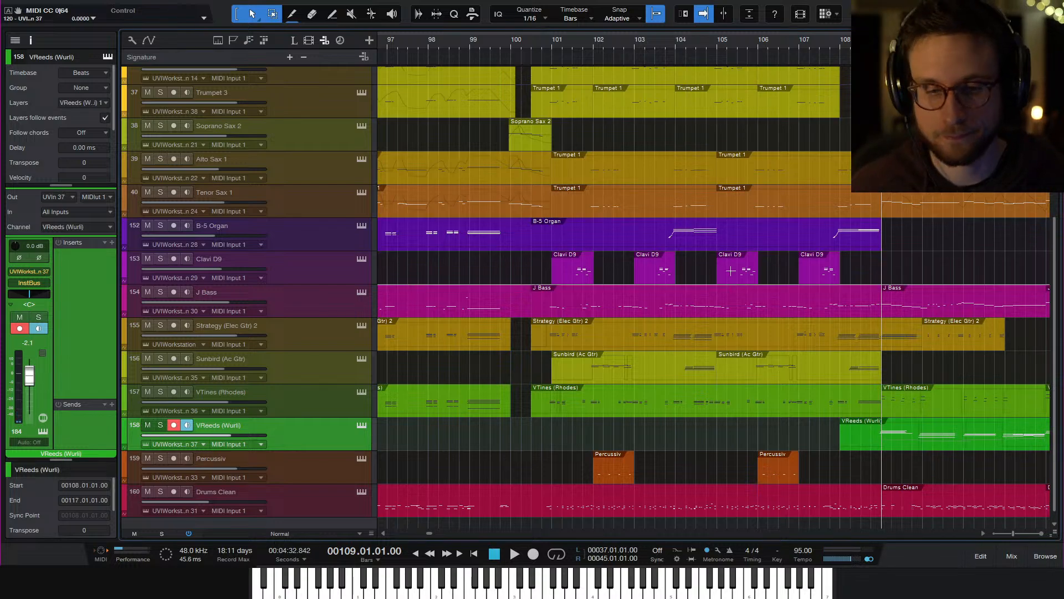
Open the VReeds (Wurli) part that begins at bar 108 and examine its chords from bar 109 onward
scroll(832, 332, "down", 1)
scroll(886, 421, "right", 3)
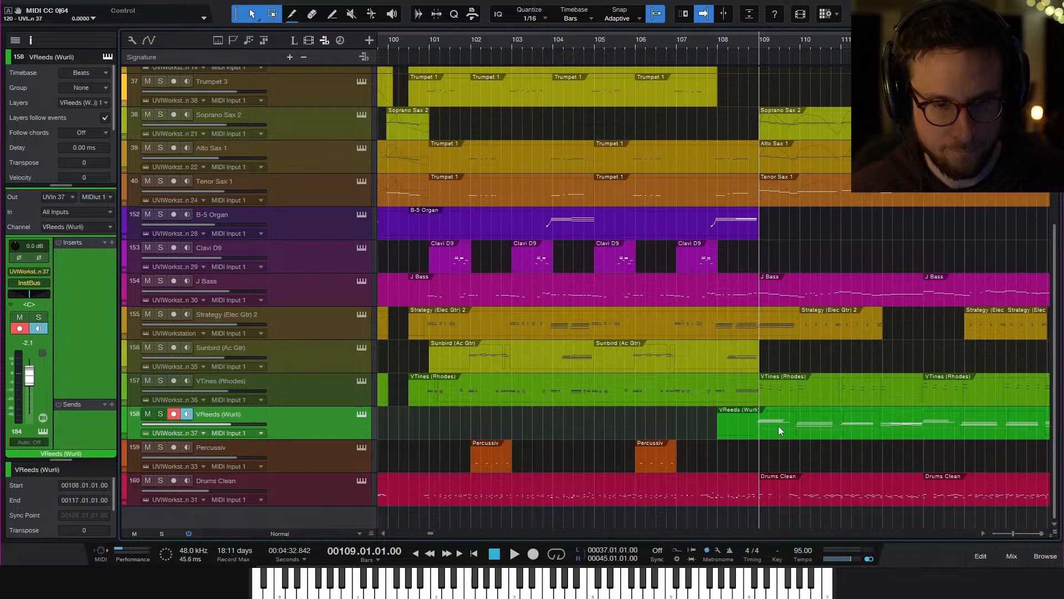
double_click(778, 426)
scroll(704, 376, "up", 2)
scroll(704, 377, "up", 1)
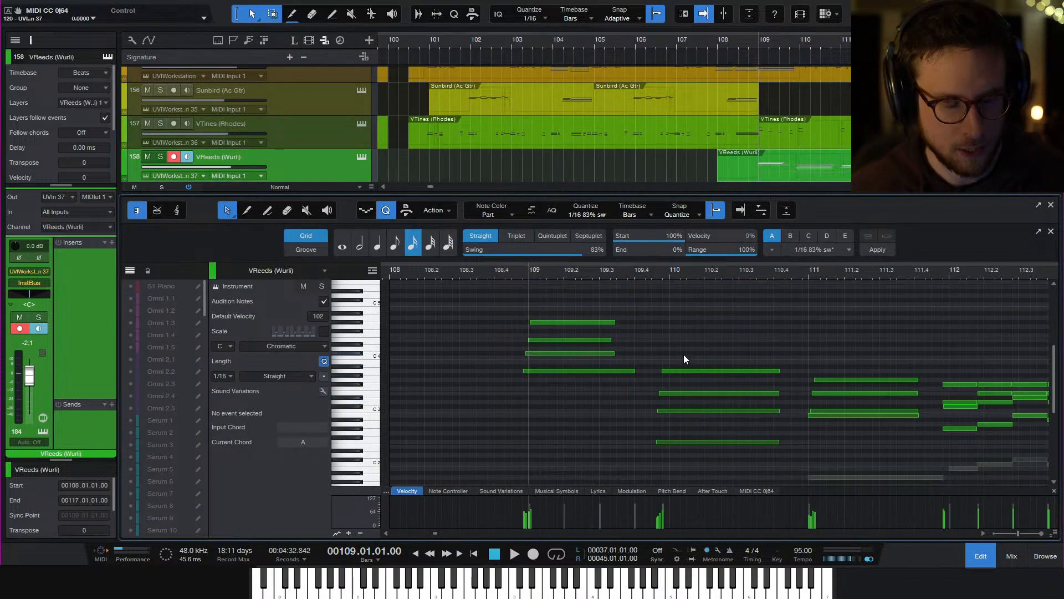
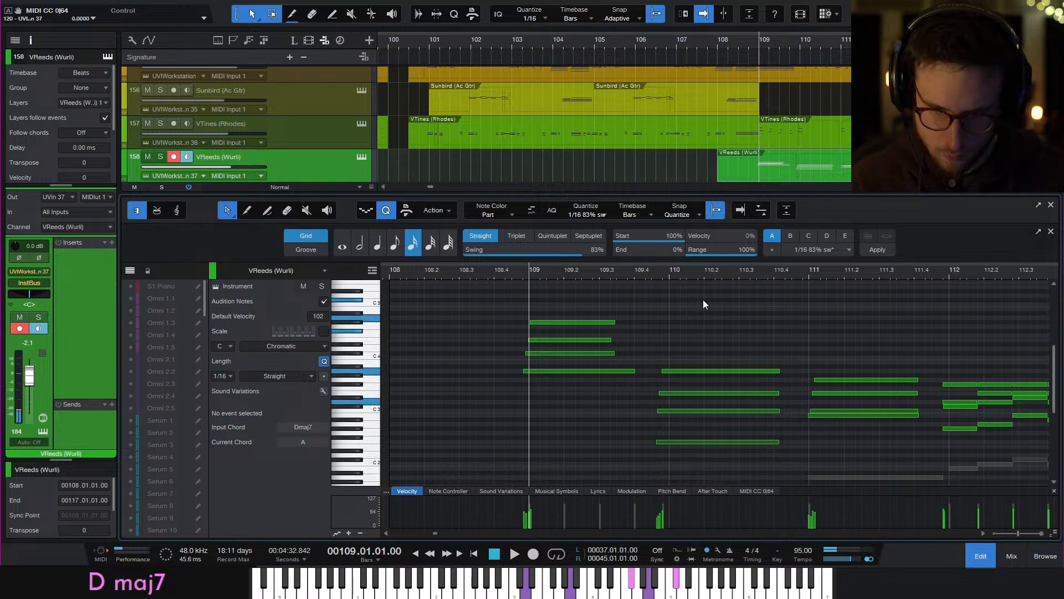
left_click(980, 555)
left_click(867, 457)
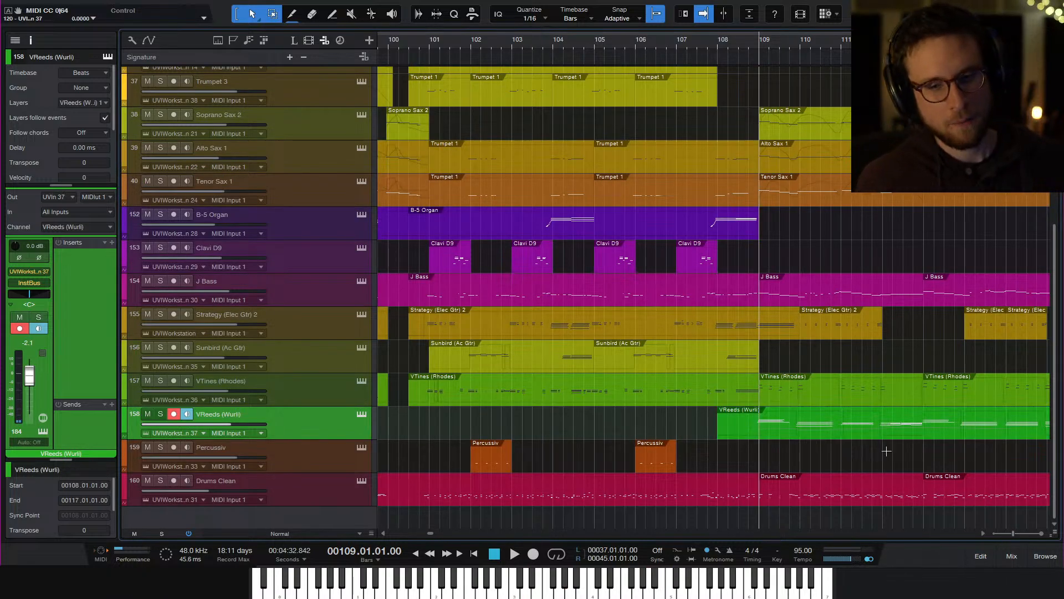
Play back the arrangement from bar 108 through the end of the recorded material
left_click(720, 42)
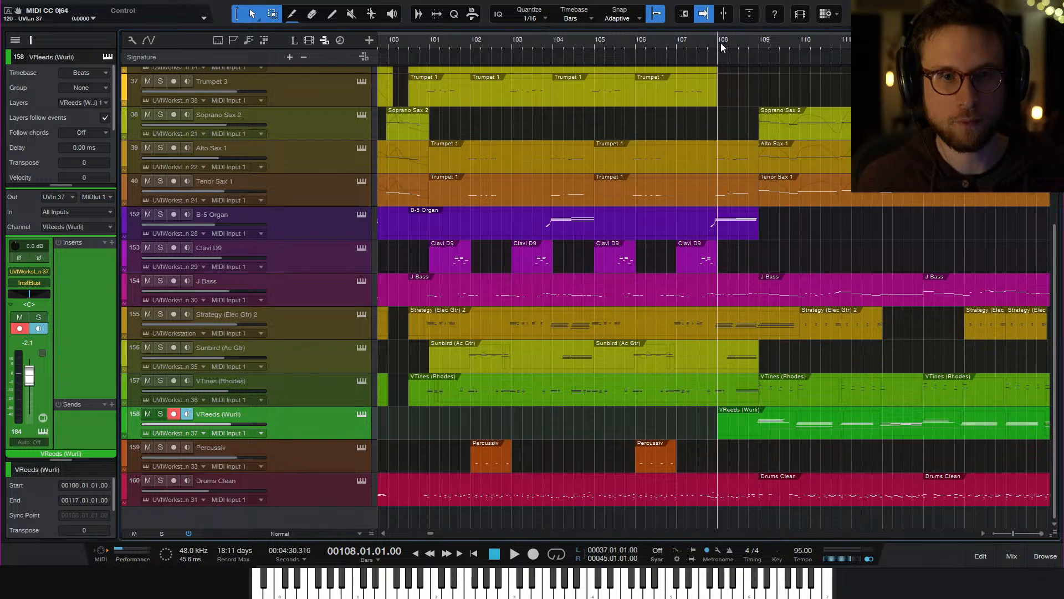
key("w")
key("w")
key("space")
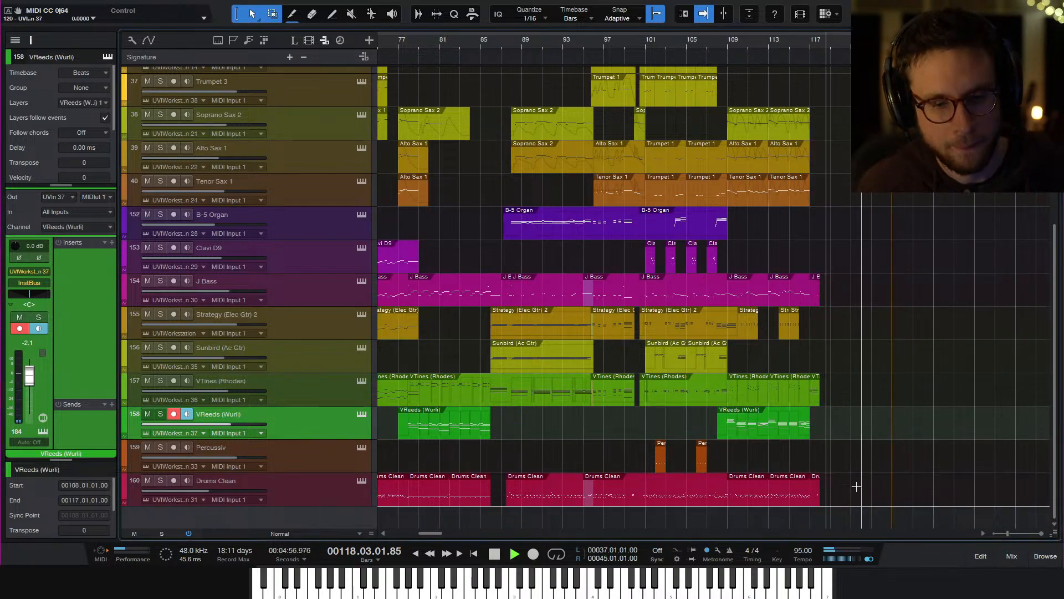
key("space")
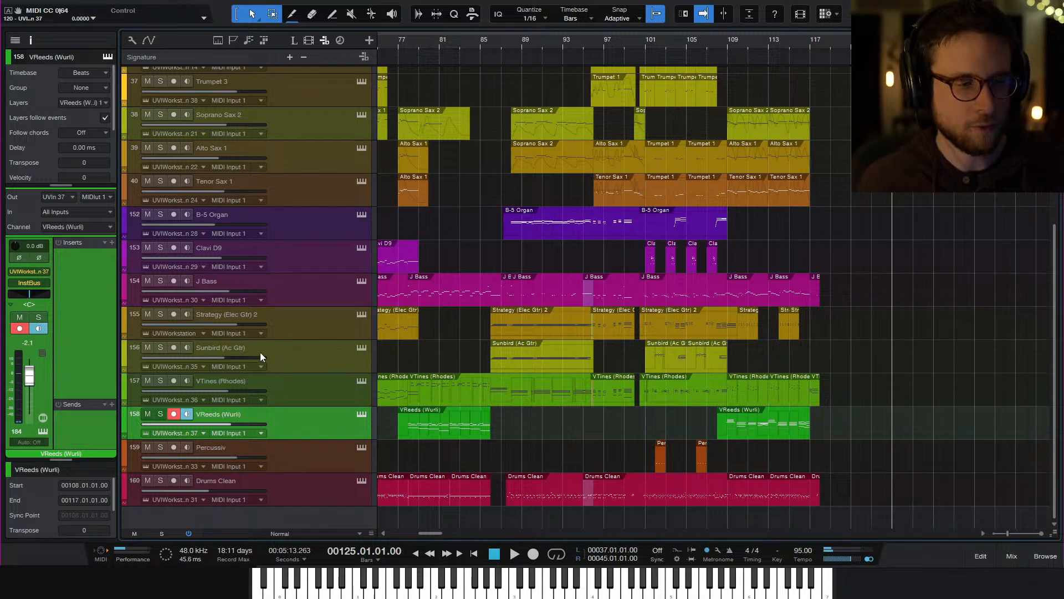
Select the Drums Clean track and review the whole arrangement, then place the playhead at bar 89 and examine bars 91 to 102
left_click(346, 490)
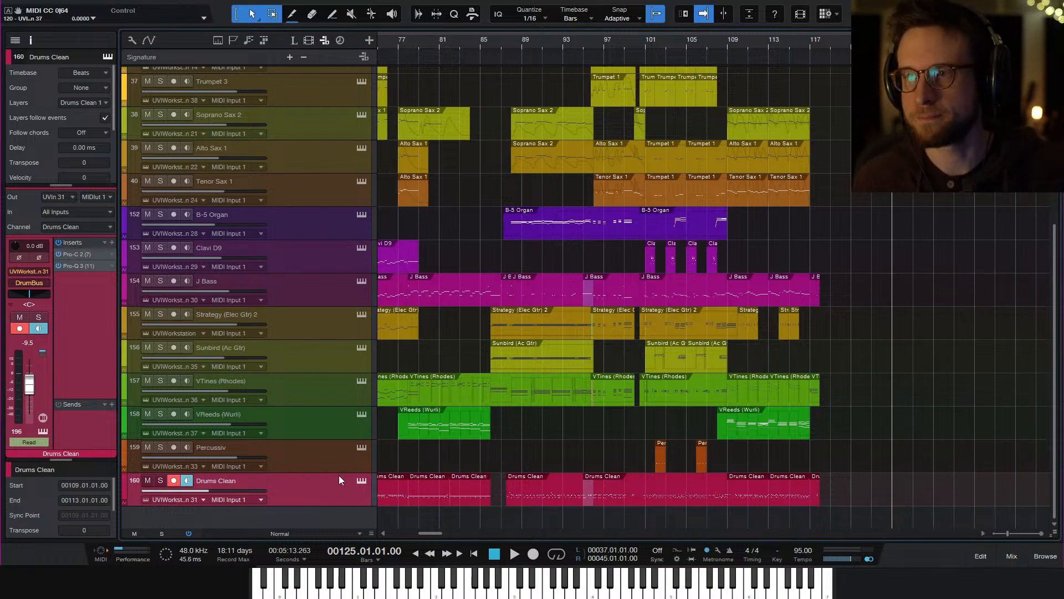
scroll(890, 427, "left", 10)
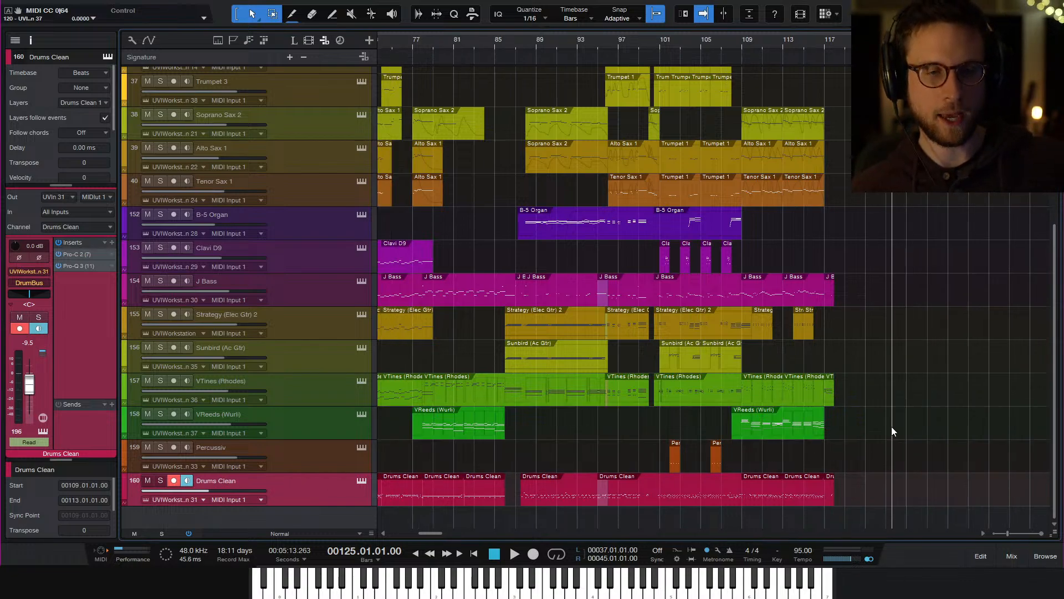
scroll(885, 428, "left", 5)
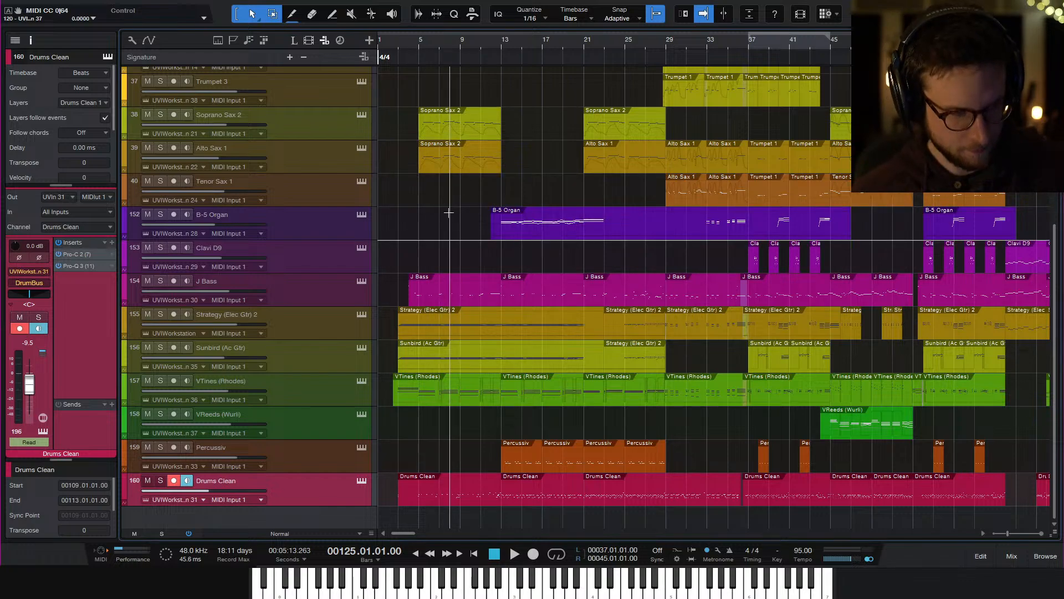
key("w")
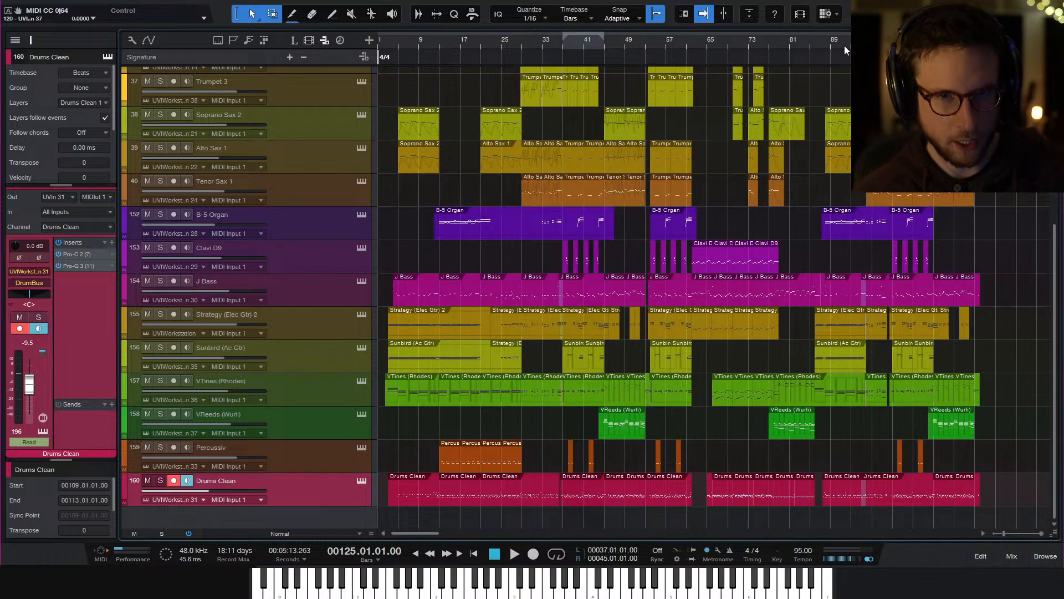
left_click(829, 45)
key("e")
key("e")
key("e")
scroll(910, 140, "right", 5)
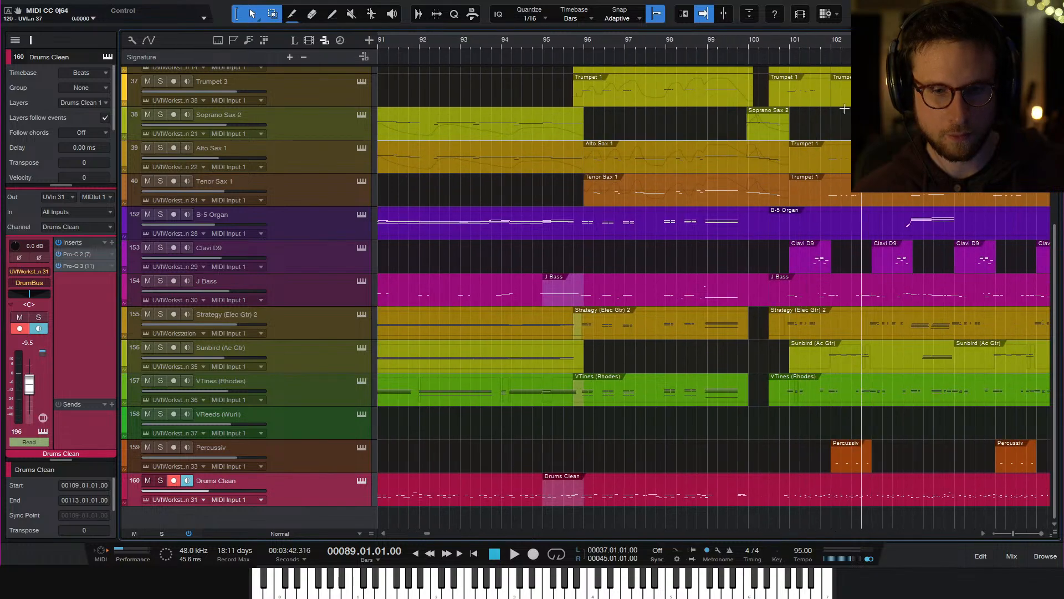
Play back the transition into bar 101 from bar 100 twice, with the trumpet tracks in view
left_click(748, 45)
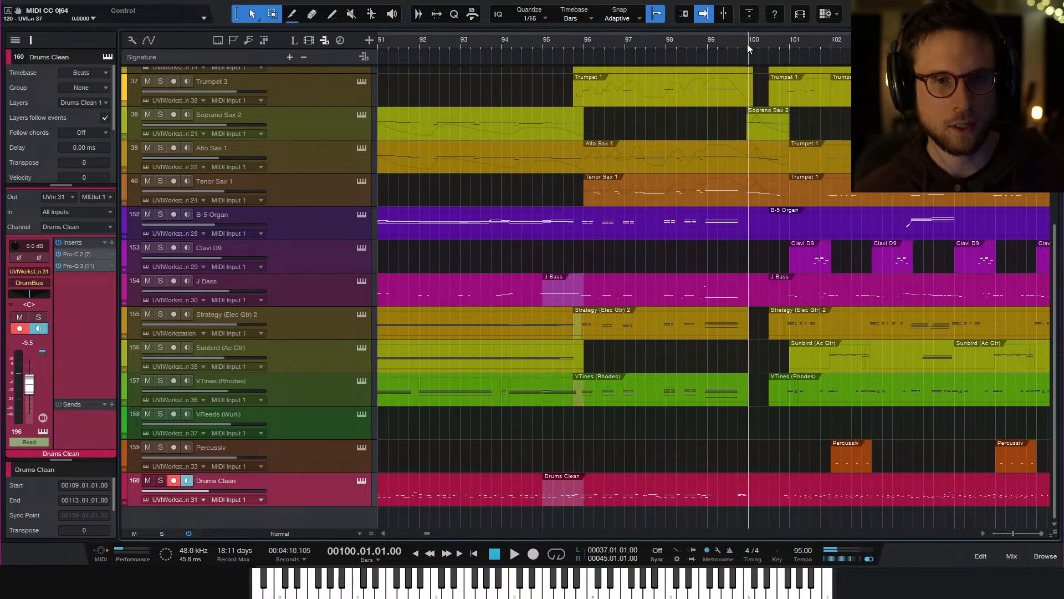
scroll(798, 162, "up", 6)
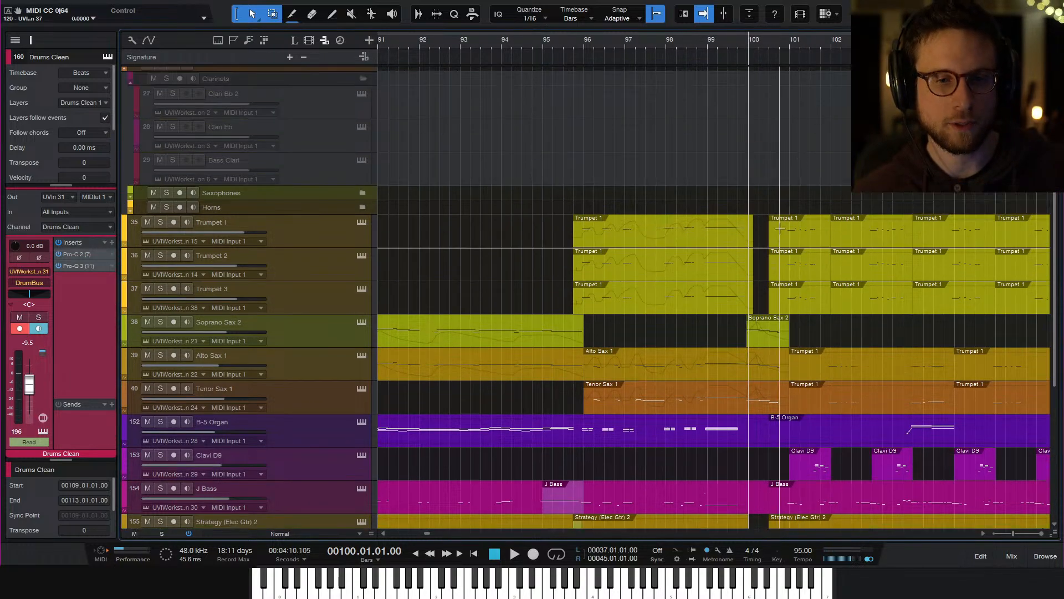
key("space")
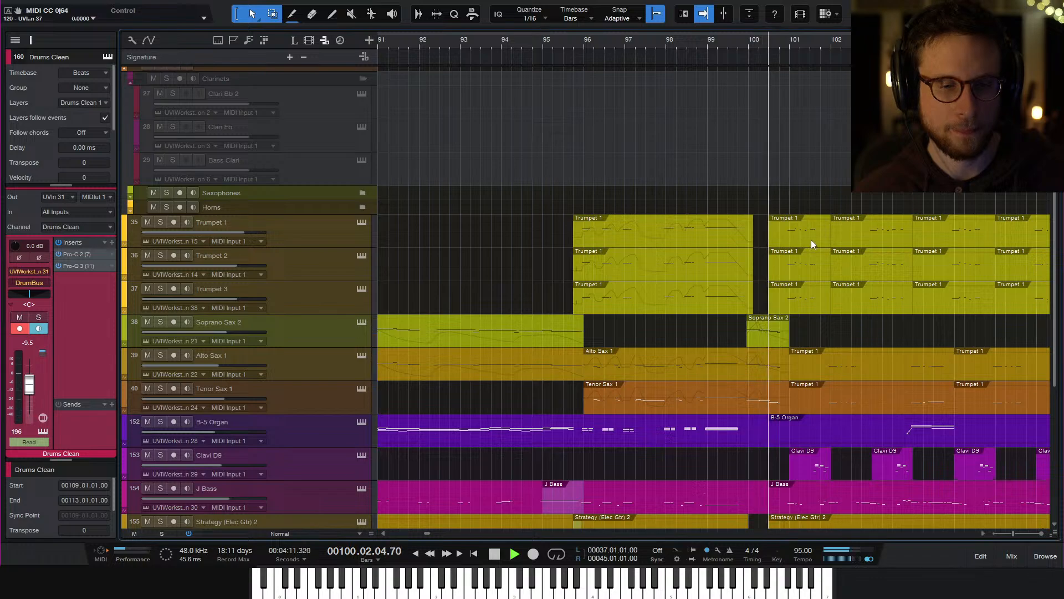
key("space")
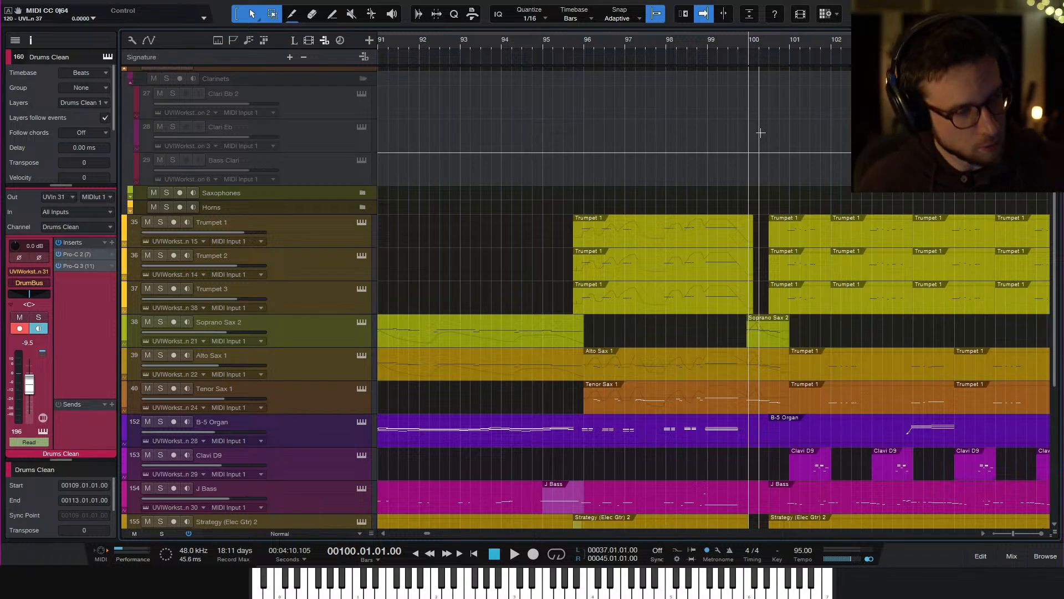
key("space")
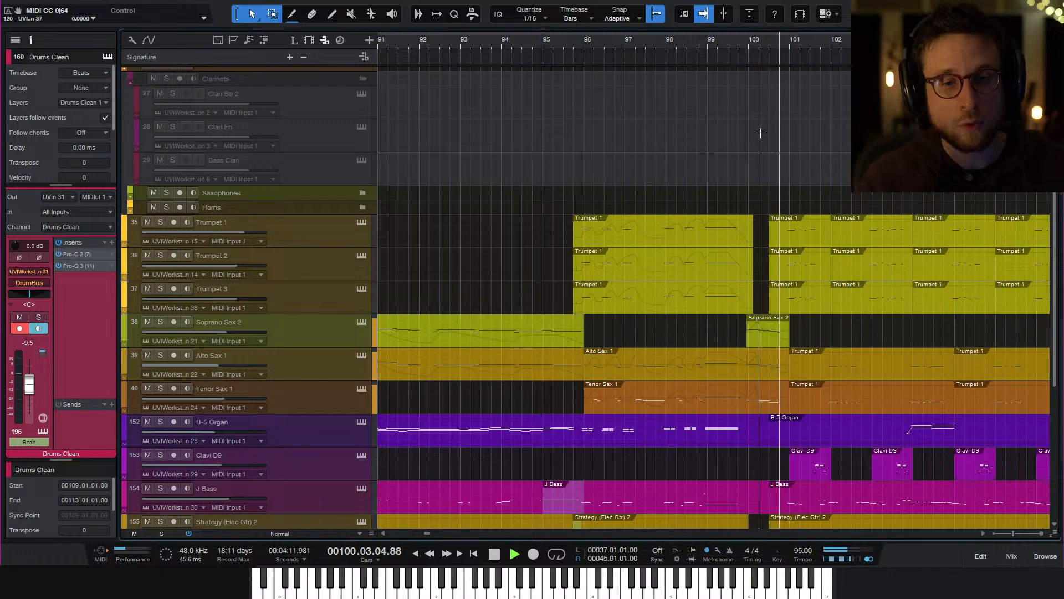
key("space")
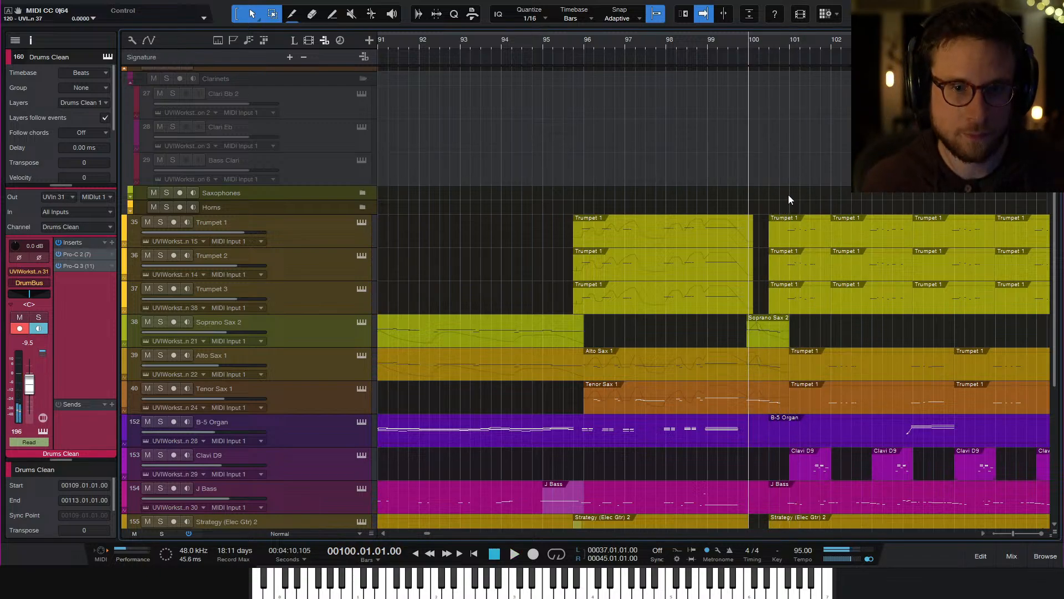
Open the Trumpet 1 part leading into bar 101 for note editing and replay it from bar 100
double_click(786, 238)
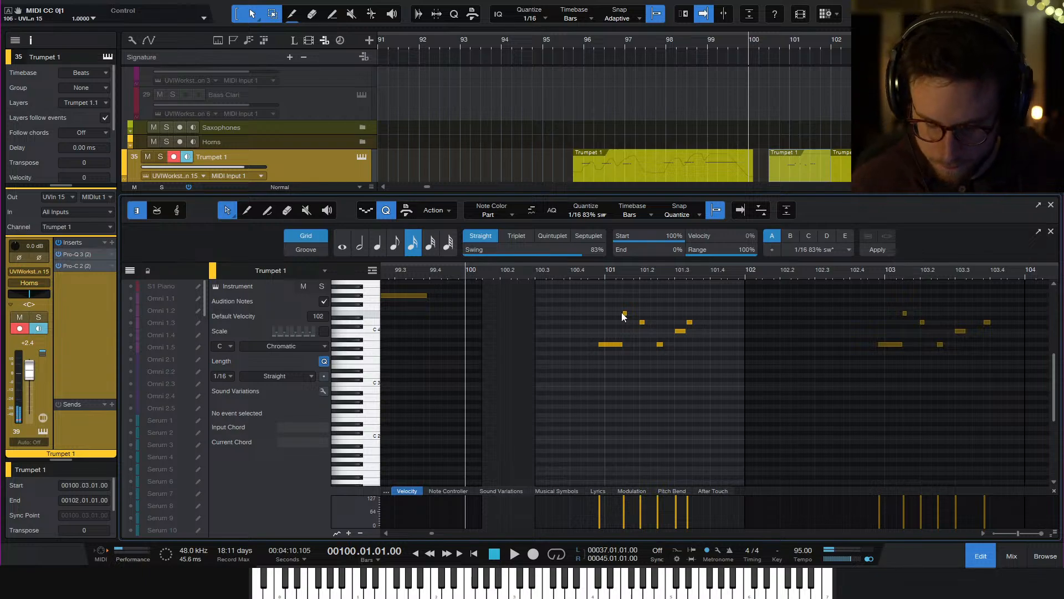
key("space")
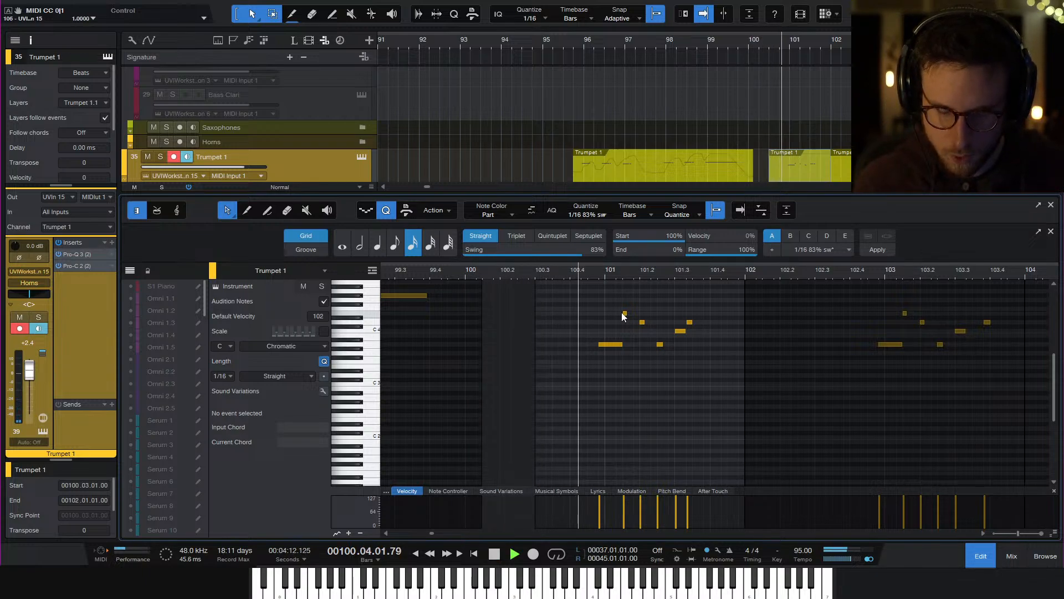
key("space")
key("space")
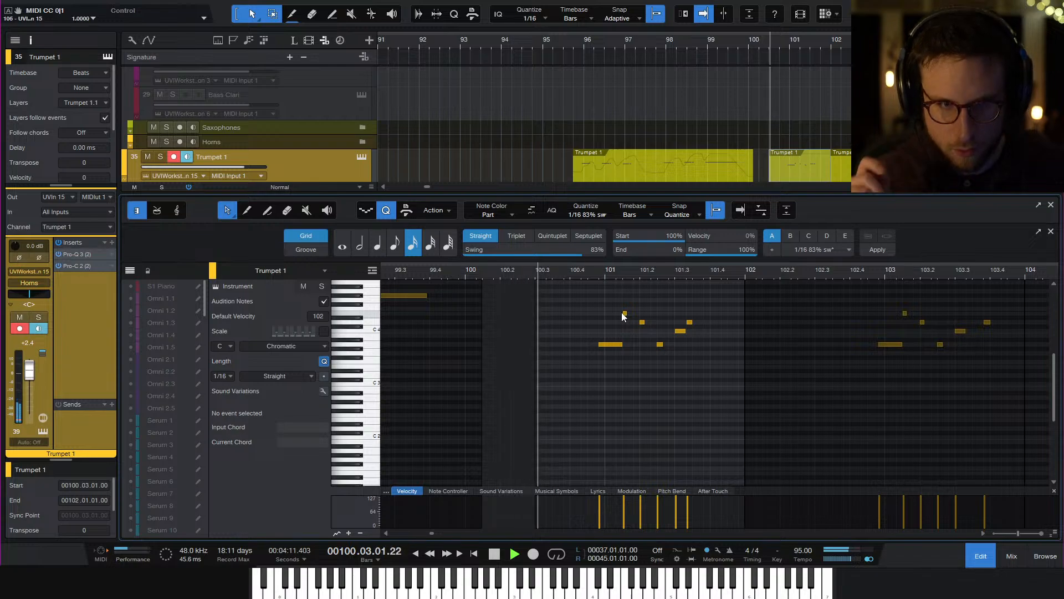
key("space")
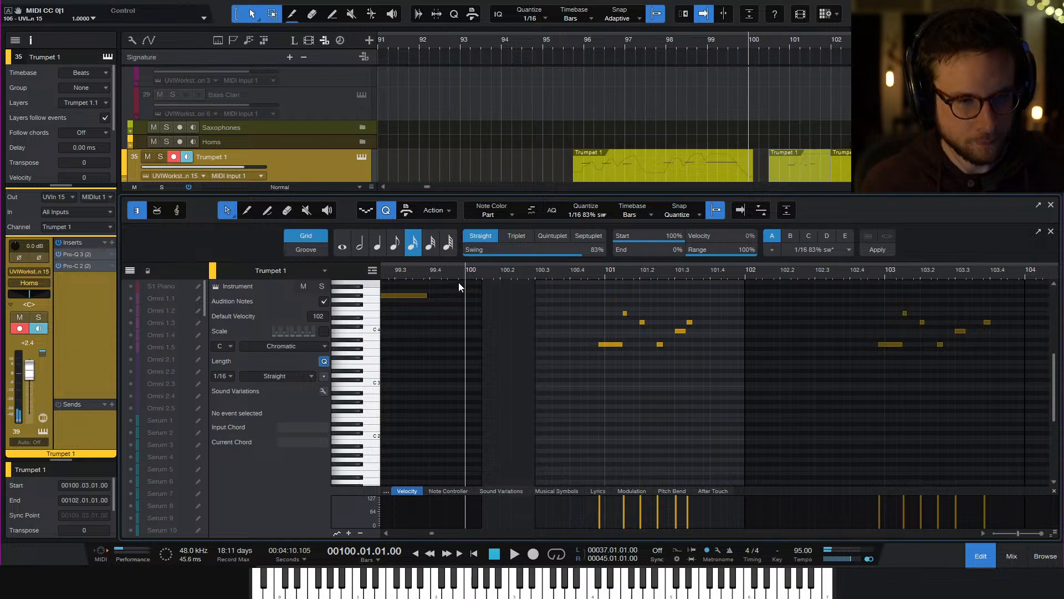
Record a rising four-note pickup into bar 101 on Trumpet 1, starting from bar 100
key("KP_Multiply")
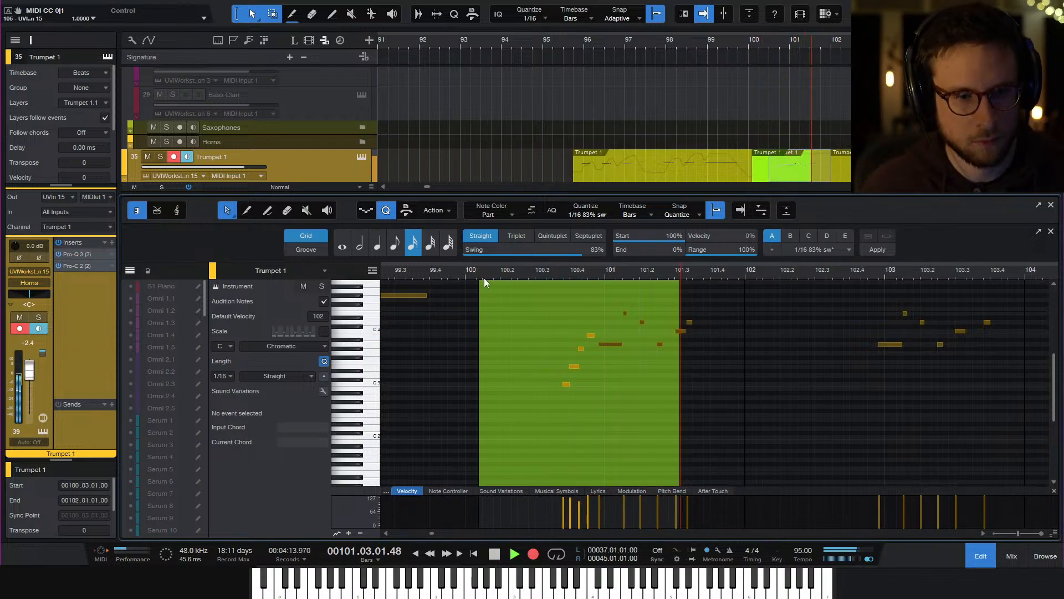
key("space")
scroll(727, 341, "right", 5)
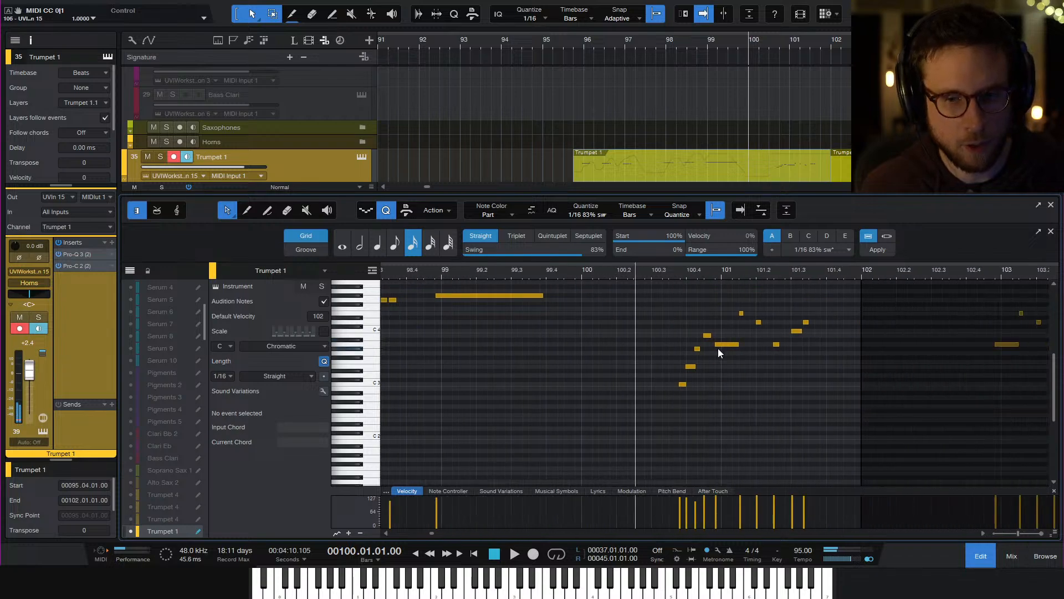
Tighten the timing of the four Trumpet 1 pickup notes before bar 101 and lengthen them so the line connects smoothly
key("e")
key("e")
scroll(737, 344, "right", 2)
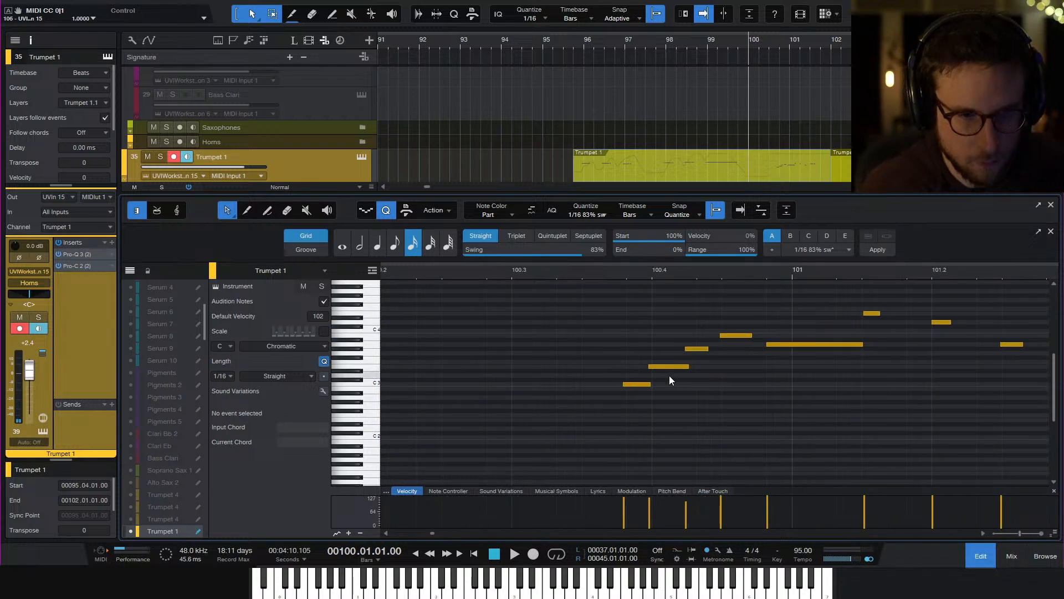
left_click_drag(626, 316, 739, 416)
mouse_move(641, 389)
left_mouse_down()
mouse_move(670, 371)
mouse_move(658, 386)
left_mouse_up()
left_click(733, 362)
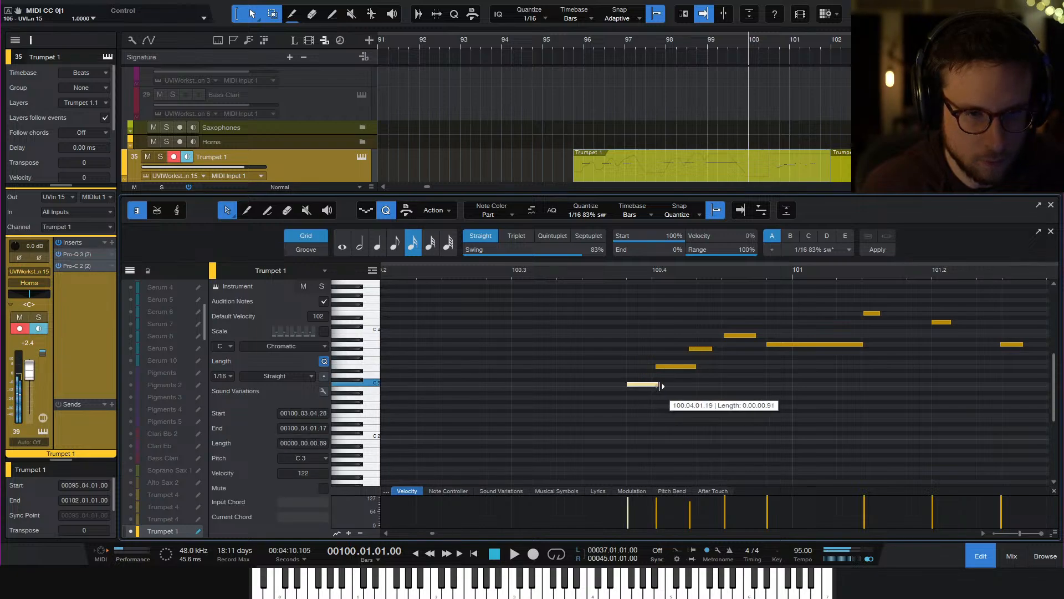
left_click_drag(712, 353, 763, 339)
Place the playhead at beat 3 of bar 100 and play back the edited Trumpet 1 pickup twice
left_click(585, 276)
key("space")
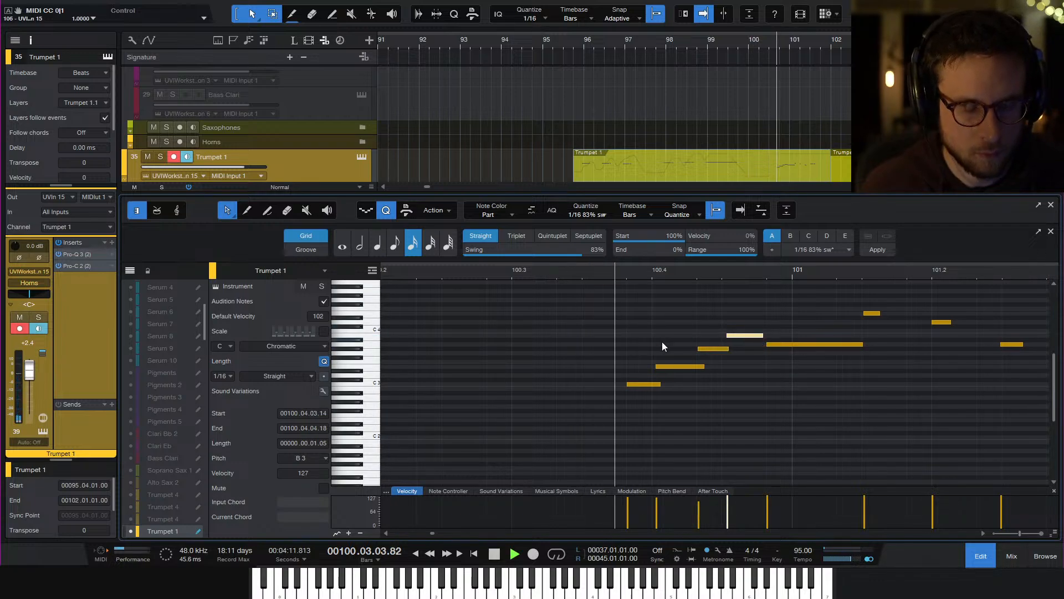
key("space")
key("space")
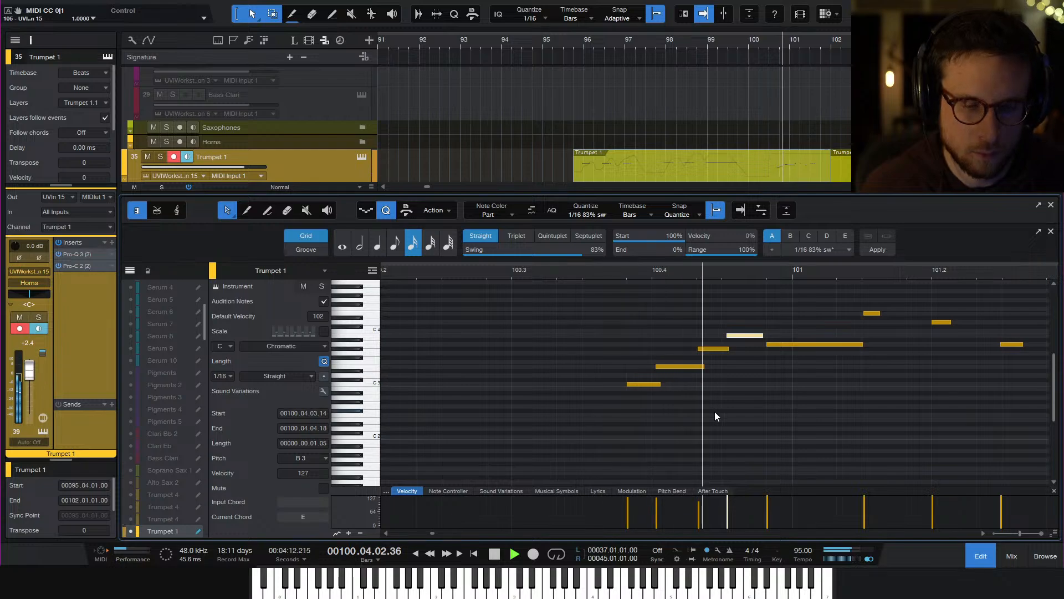
key("w")
key("w")
key("w")
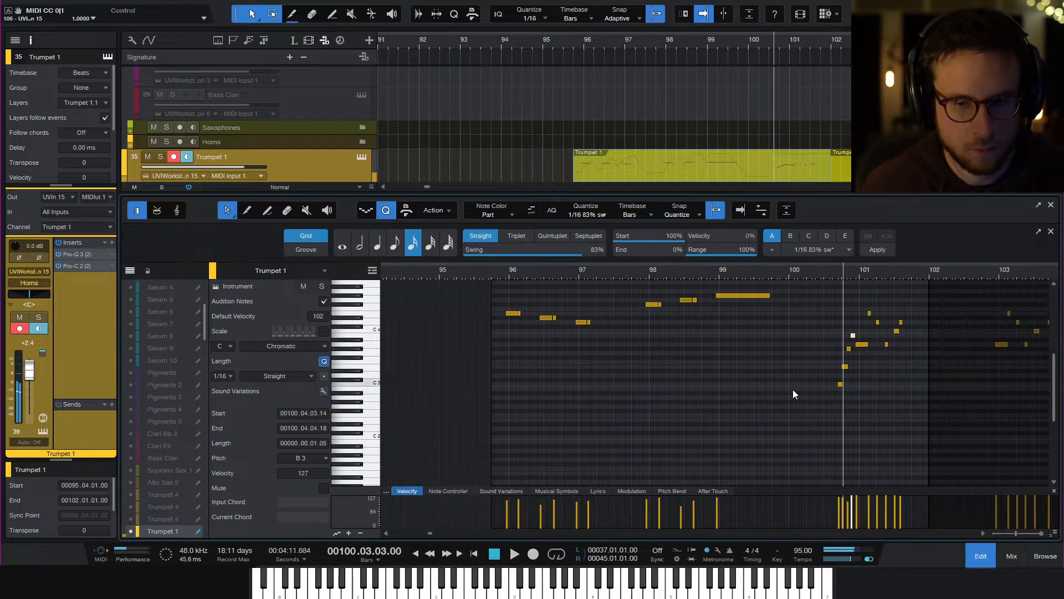
key("space")
Remove the abrupt Trumpet 1 modulation jump in bar 100, shape a curved rise from beat 3 into bar 101, and audition it
left_click(632, 490)
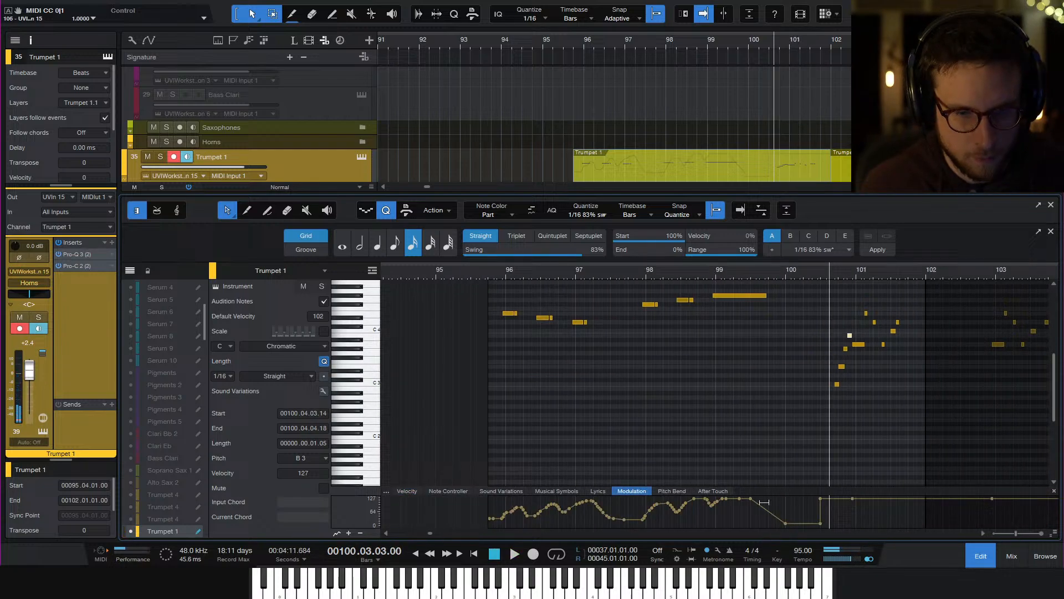
left_click(821, 501)
key("Delete")
key("e")
key("e")
scroll(913, 508, "right", 2)
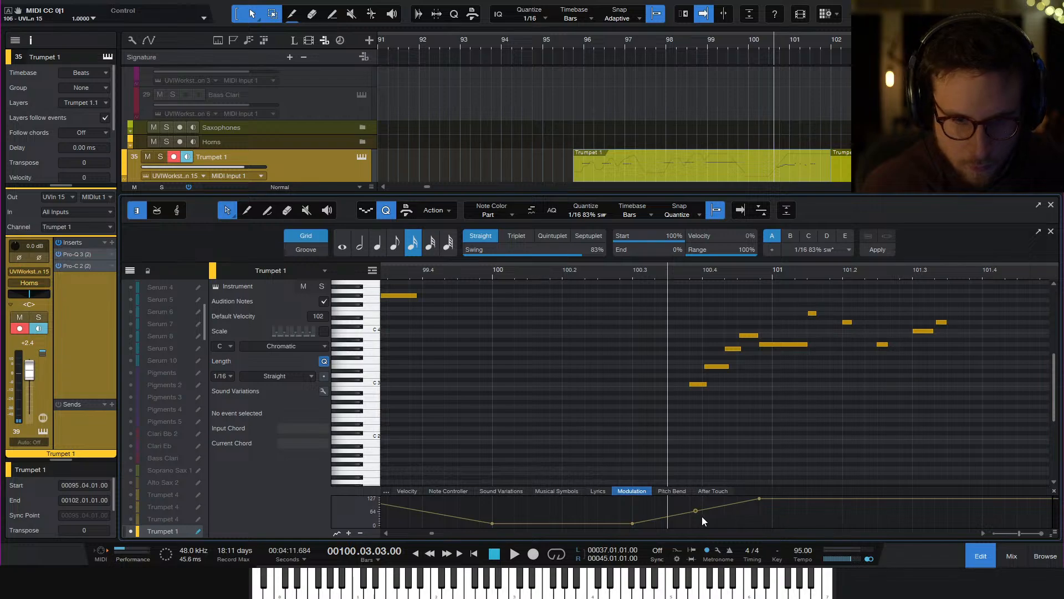
key("space")
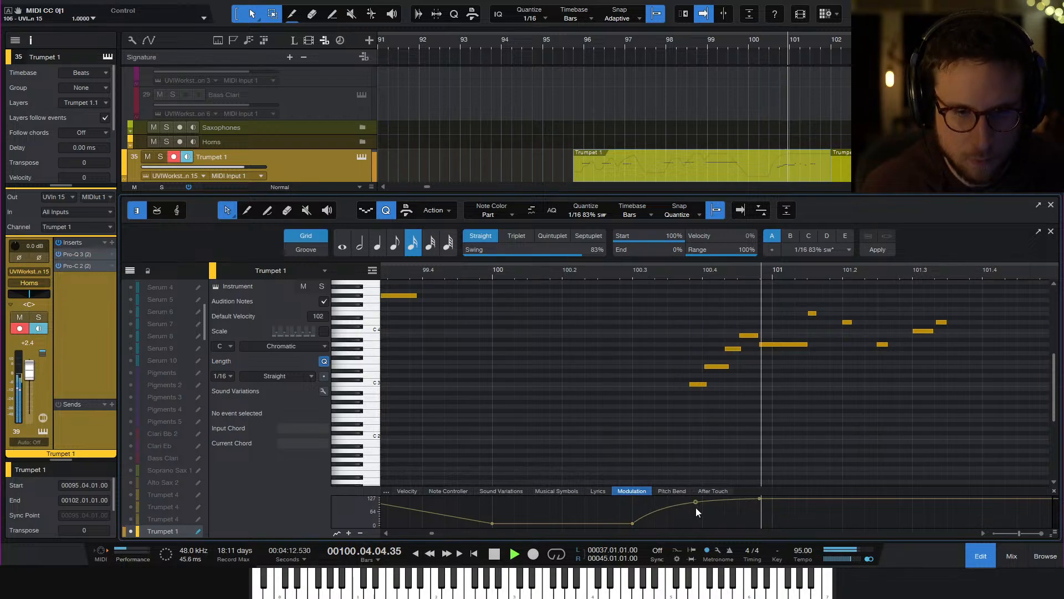
key("space")
key("space")
key("space")
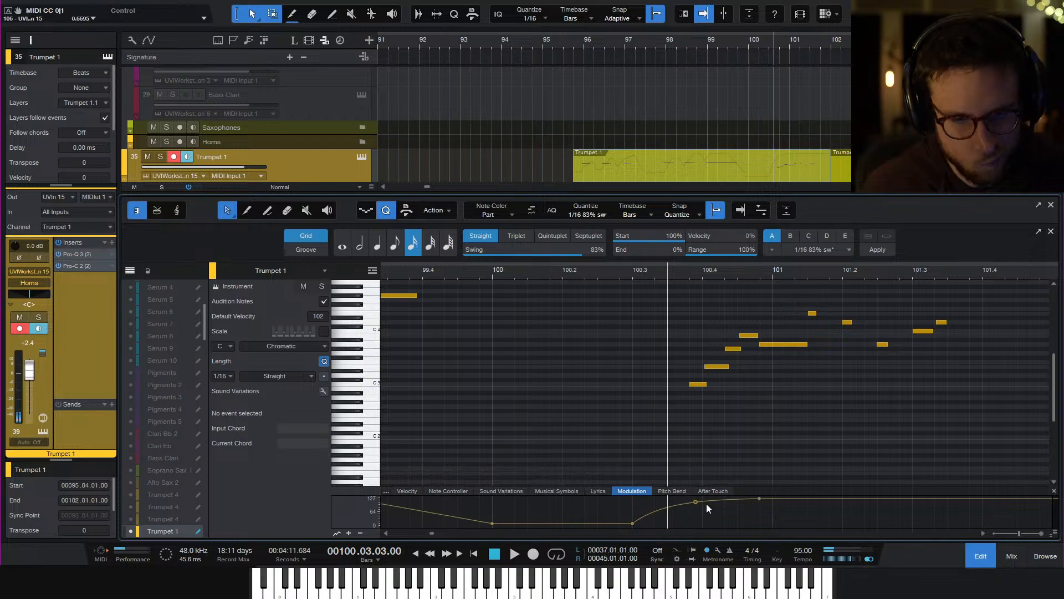
Lower the velocities of the first two Trumpet 1 pickup notes before bar 101 and play back the result
left_click(407, 490)
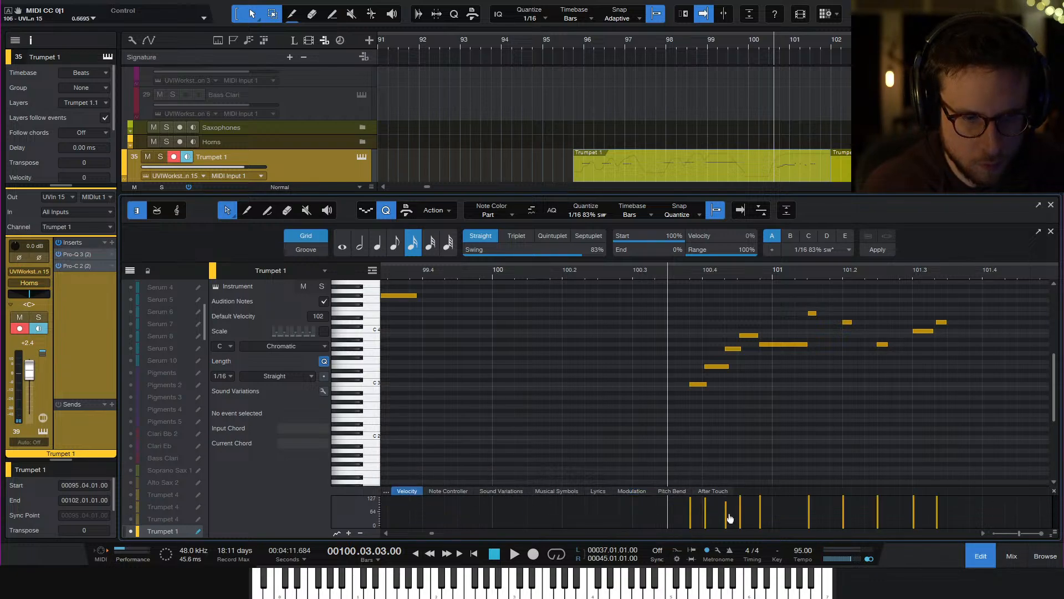
mouse_move(691, 511)
left_mouse_down()
mouse_move(693, 521)
mouse_move(707, 510)
left_mouse_up()
key("space")
key("space")
key("space")
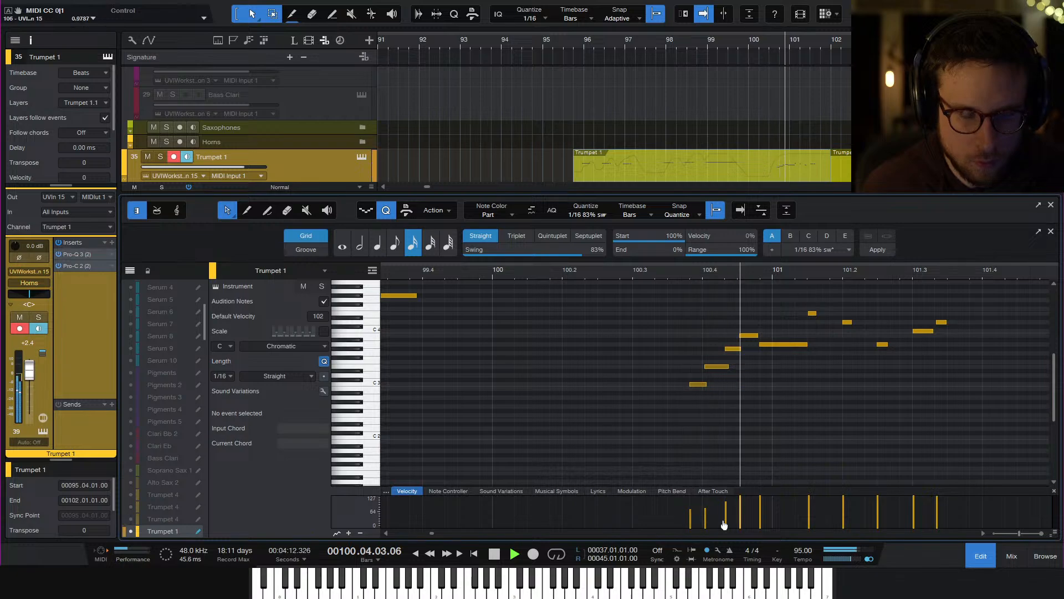
Stop playback, return to the full arrangement with the playhead at bar 99, and save the song
key("space")
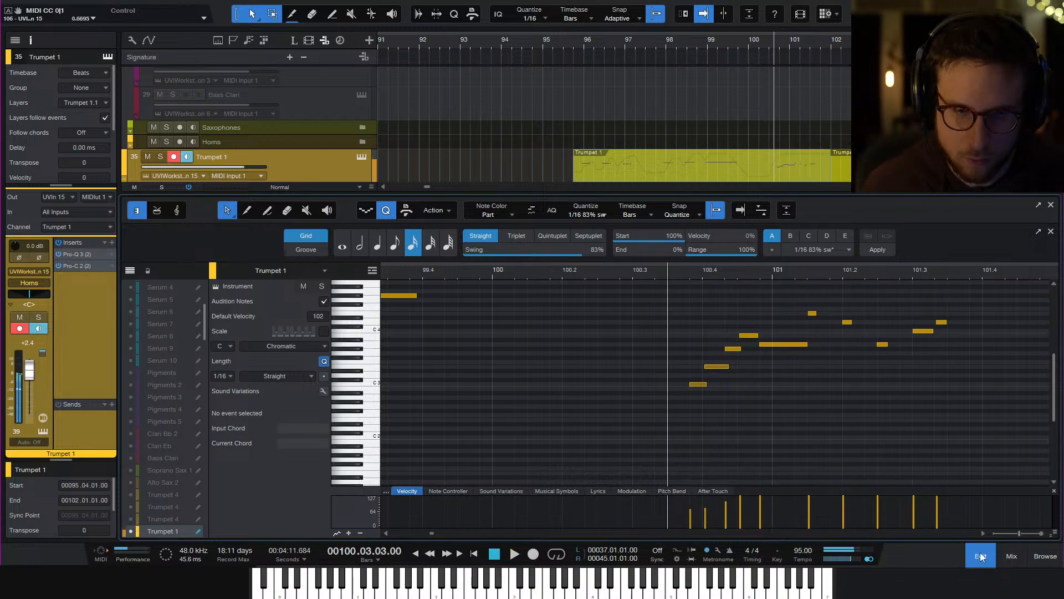
left_click(967, 548)
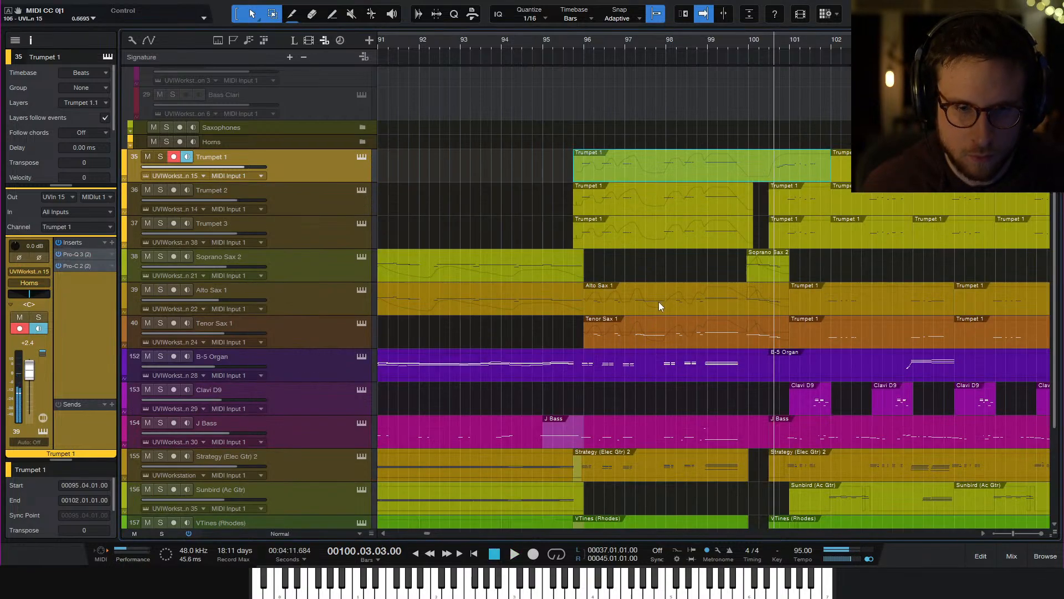
left_click(750, 44)
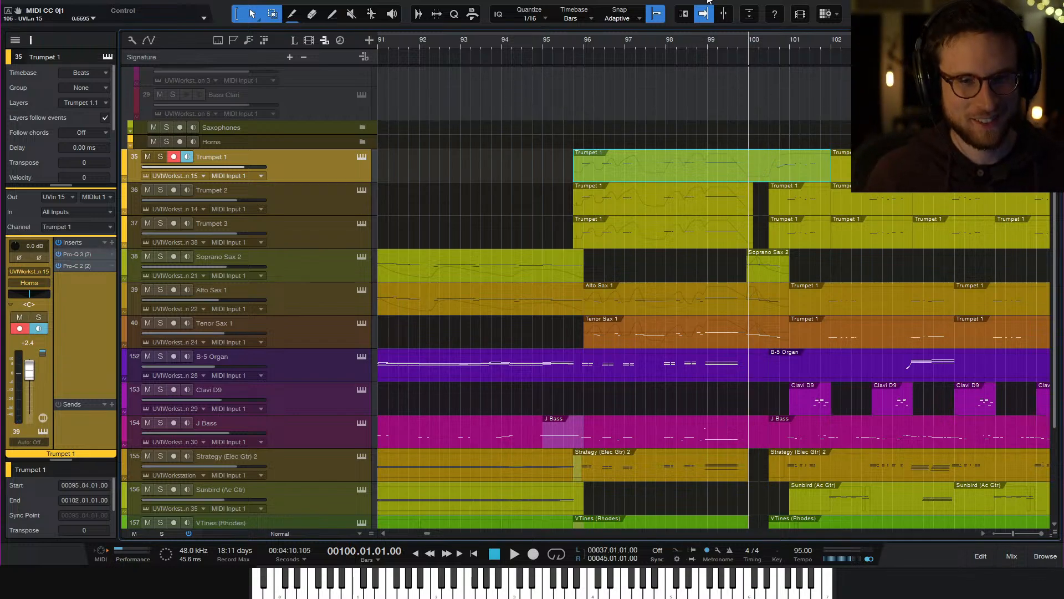
left_click(726, 47)
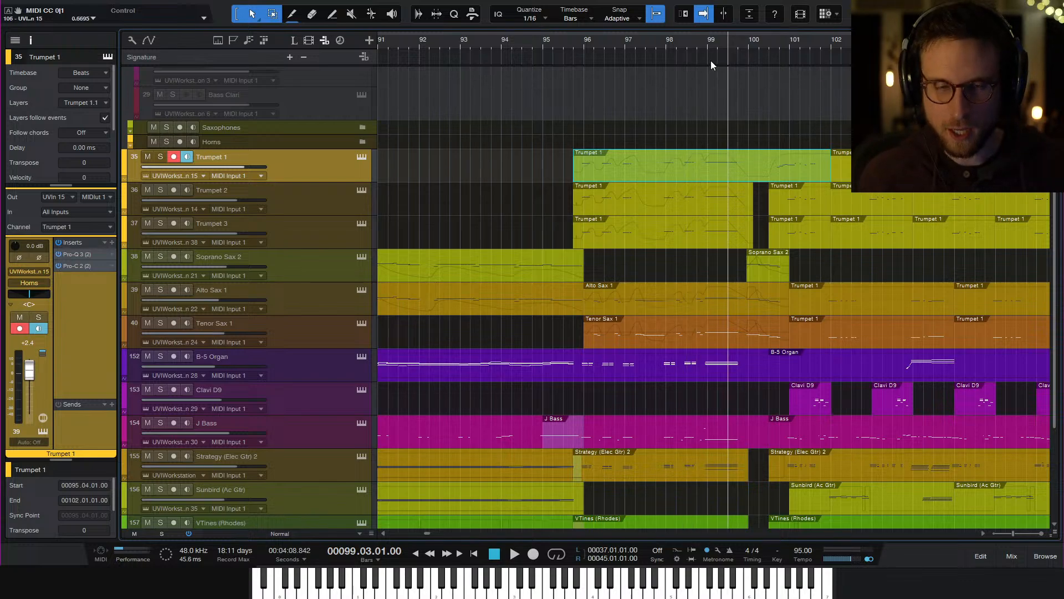
left_click(706, 42)
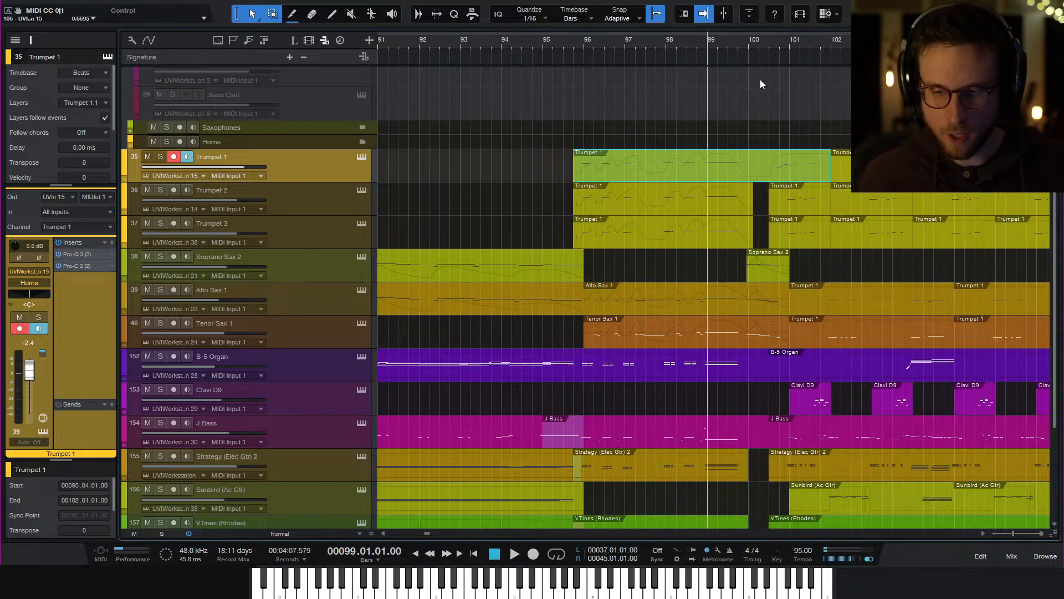
key("ctrl+s")
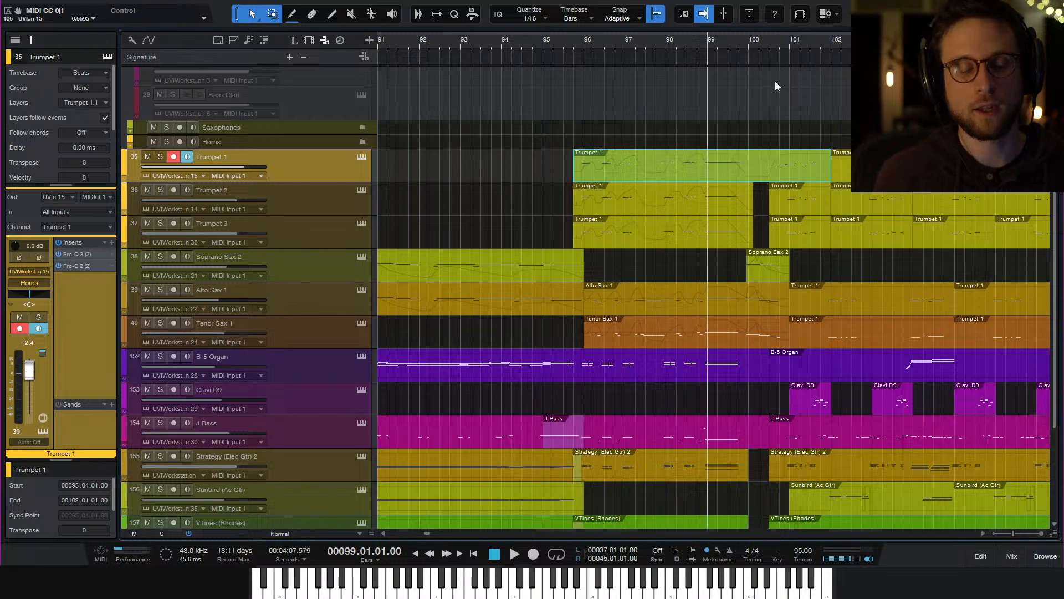
Play back the transition into bar 101 with all tracks from beat 4 of bar 98, and again from beat 3 of bar 100
left_click(697, 43)
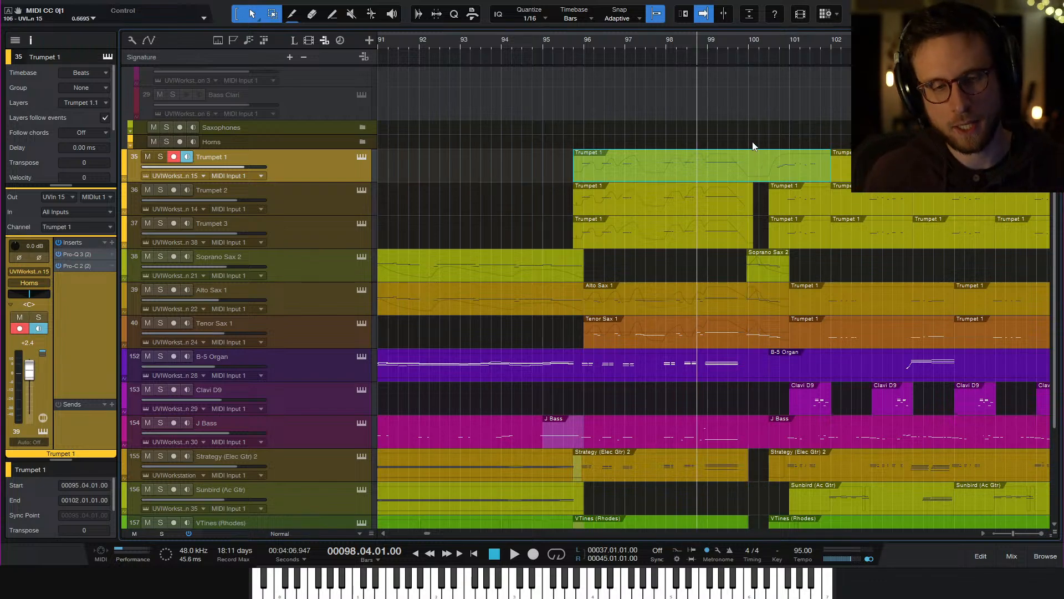
key("space")
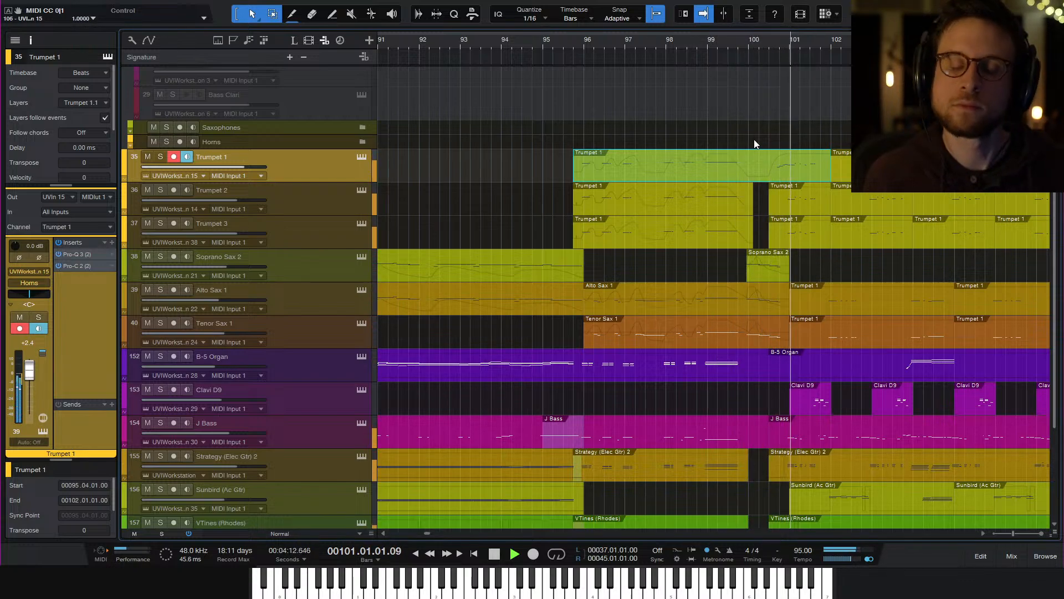
key("space")
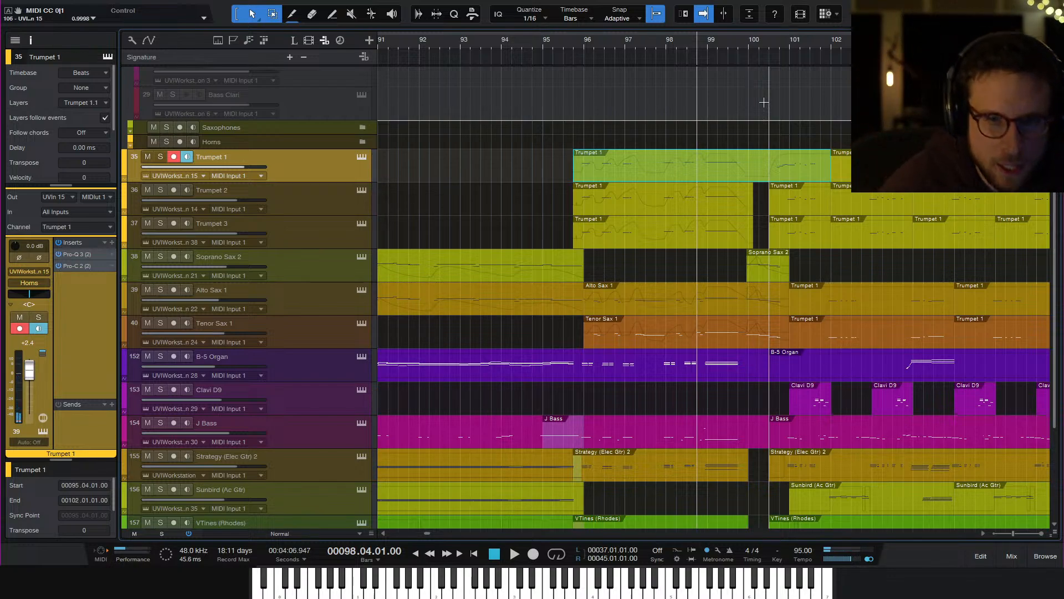
left_click(767, 42)
key("space")
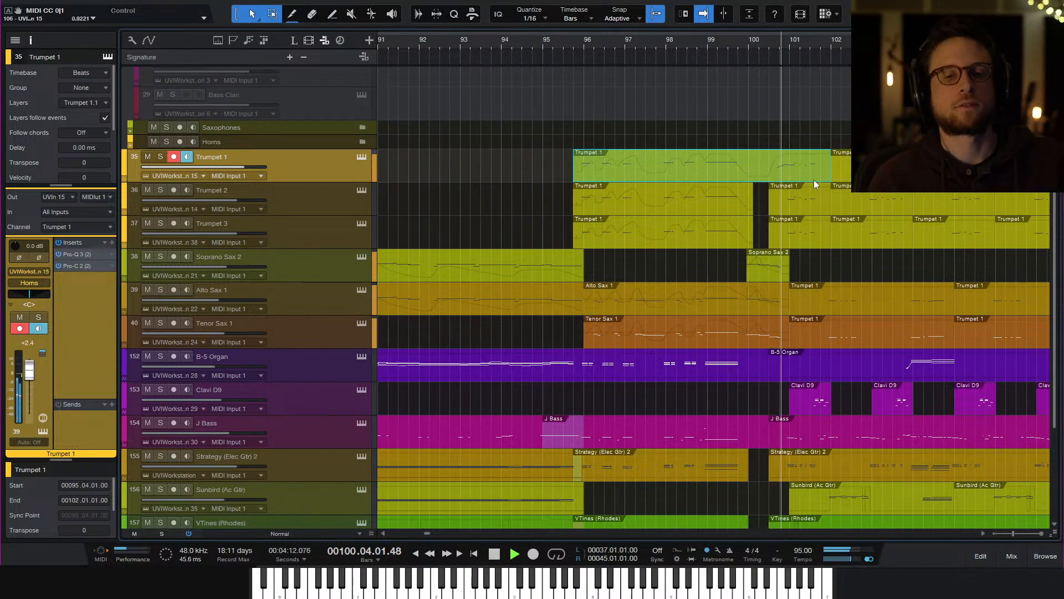
key("space")
Audition the Trumpet 1 pickup in the note editor, delete its four notes before bar 101, and play back the result
double_click(793, 174)
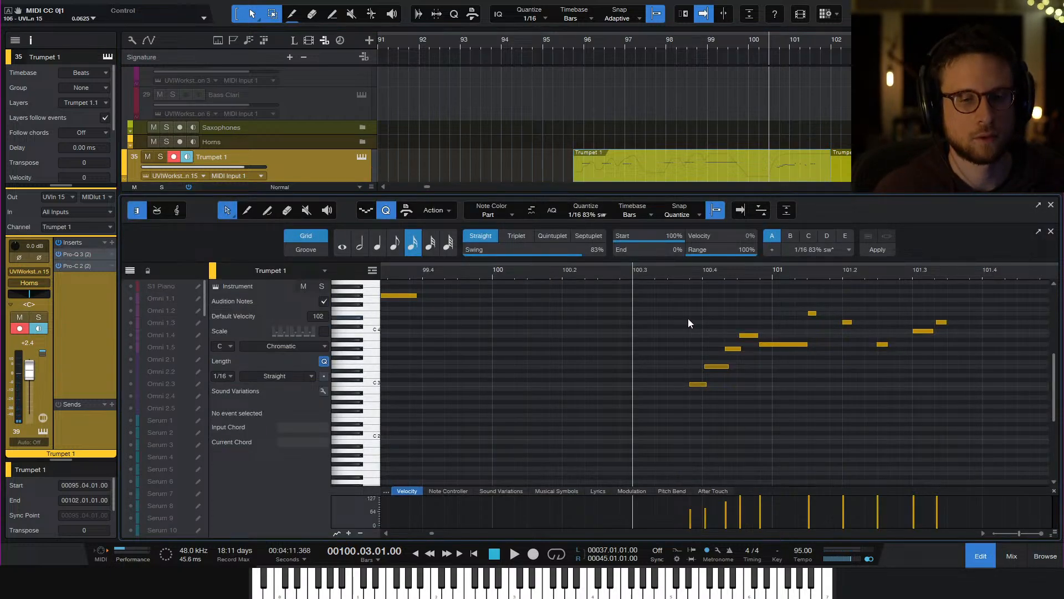
key("space")
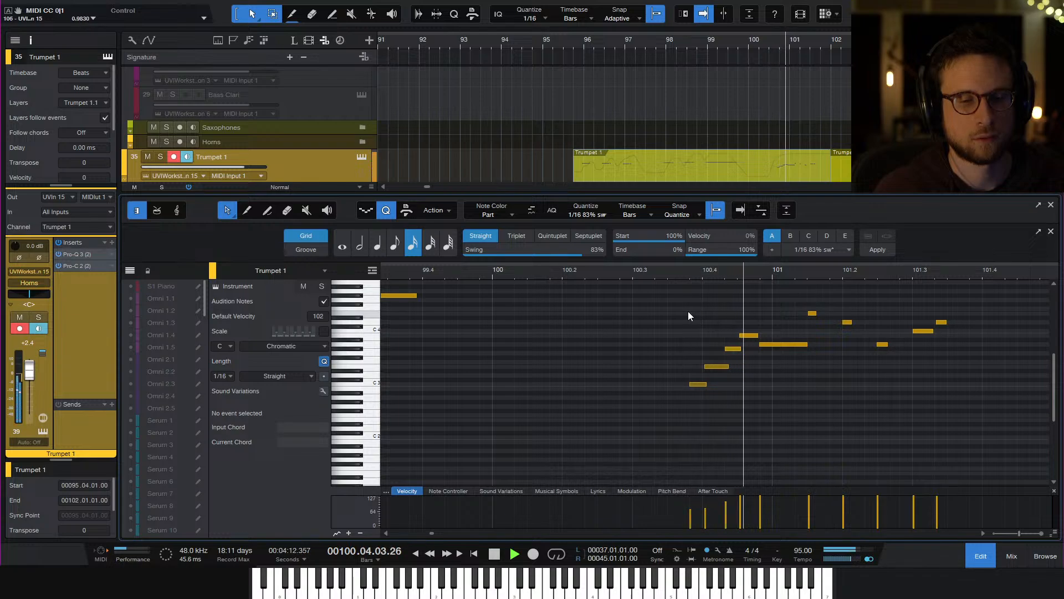
key("space")
left_click_drag(667, 302, 724, 385)
key("Delete")
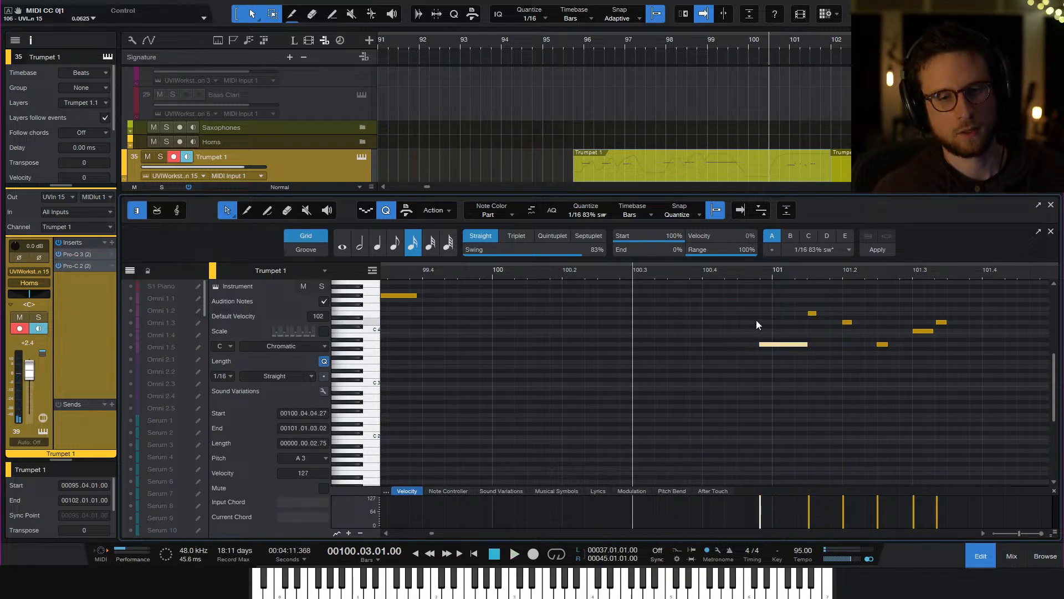
key("space")
left_click(769, 433)
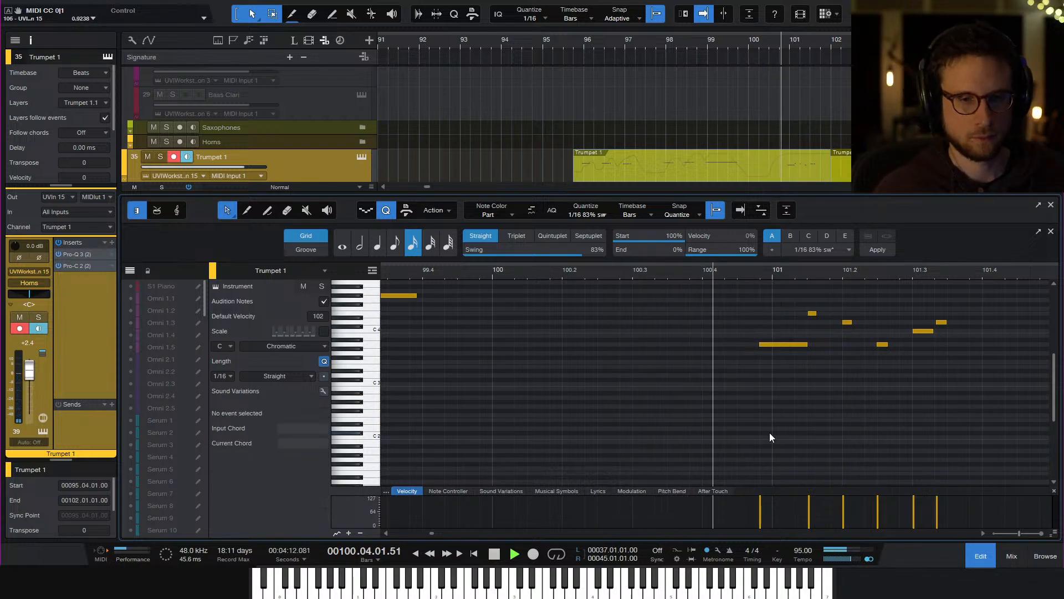
key("space")
Close the note editor, show the whole arrangement down to the drum track, and save the song
left_click(981, 556)
scroll(715, 402, "down", 6)
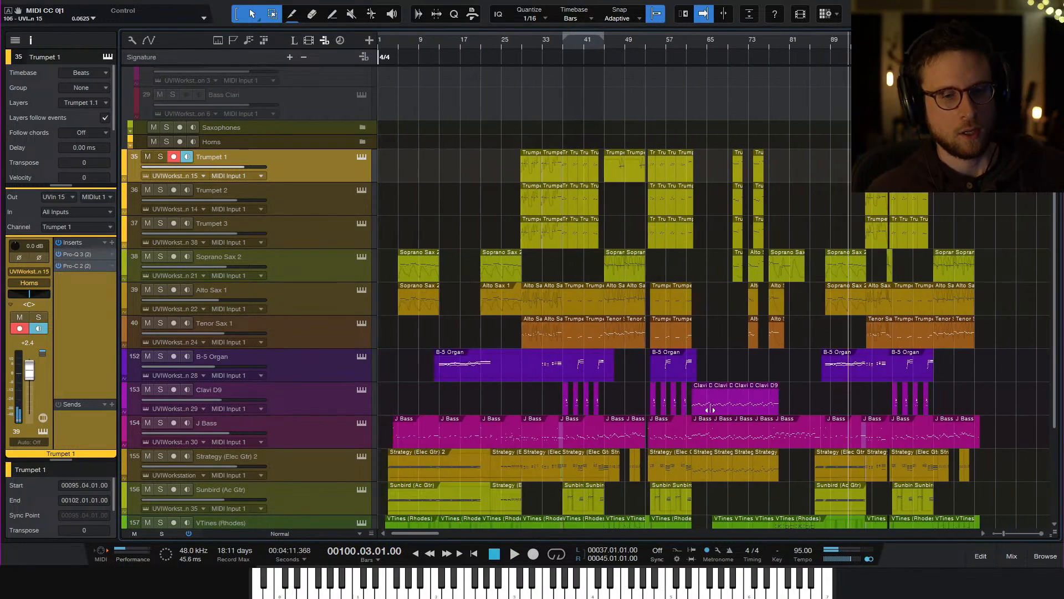
scroll(715, 411, "down", 3)
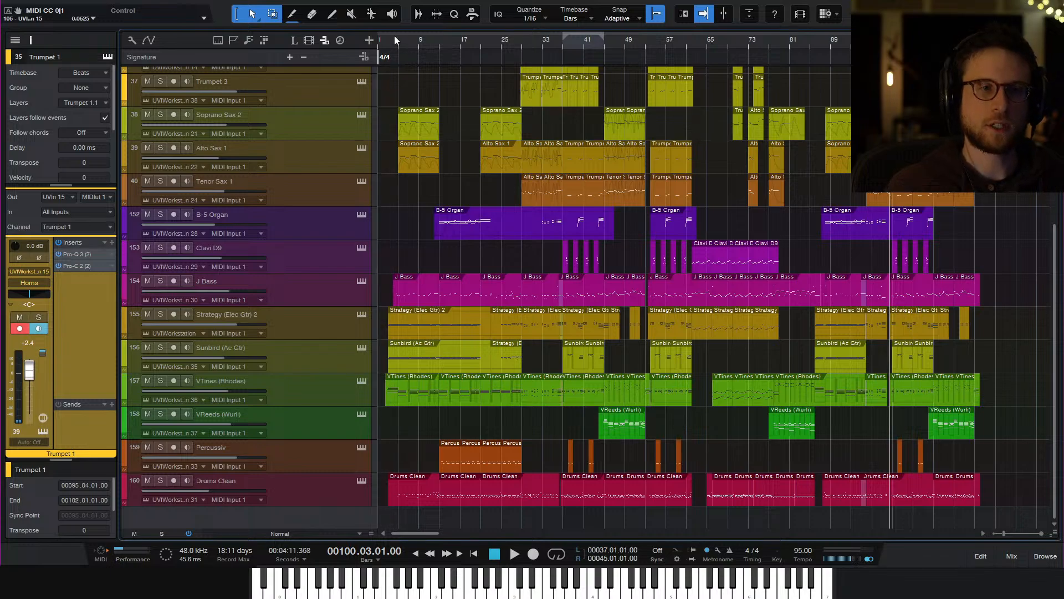
key("ctrl+s")
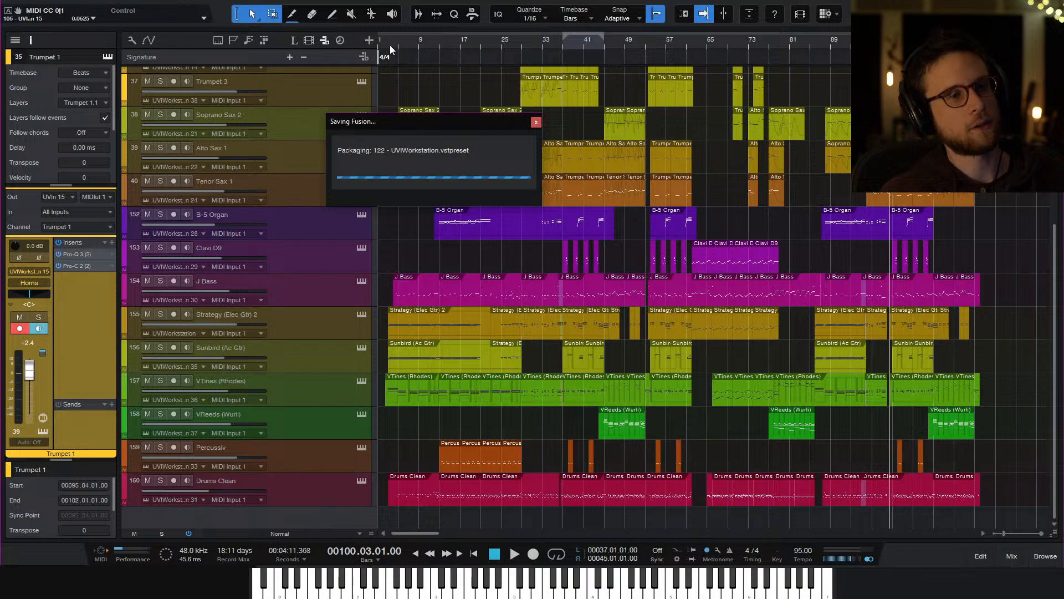
Play back the whole arrangement from just before bar 3 until its ending after bar 117
left_click(390, 47)
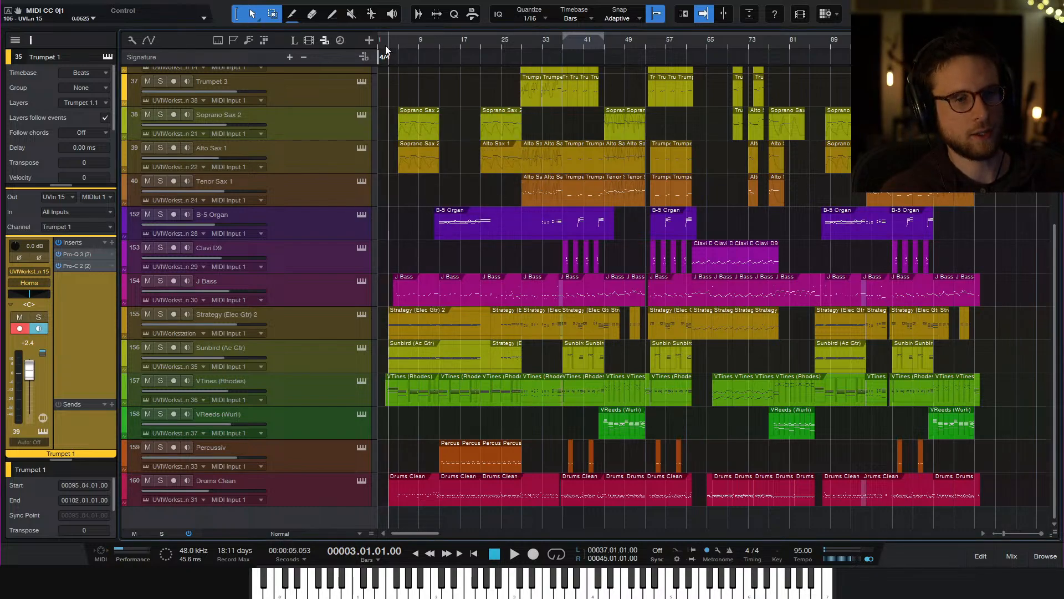
scroll(388, 48, "up", 10)
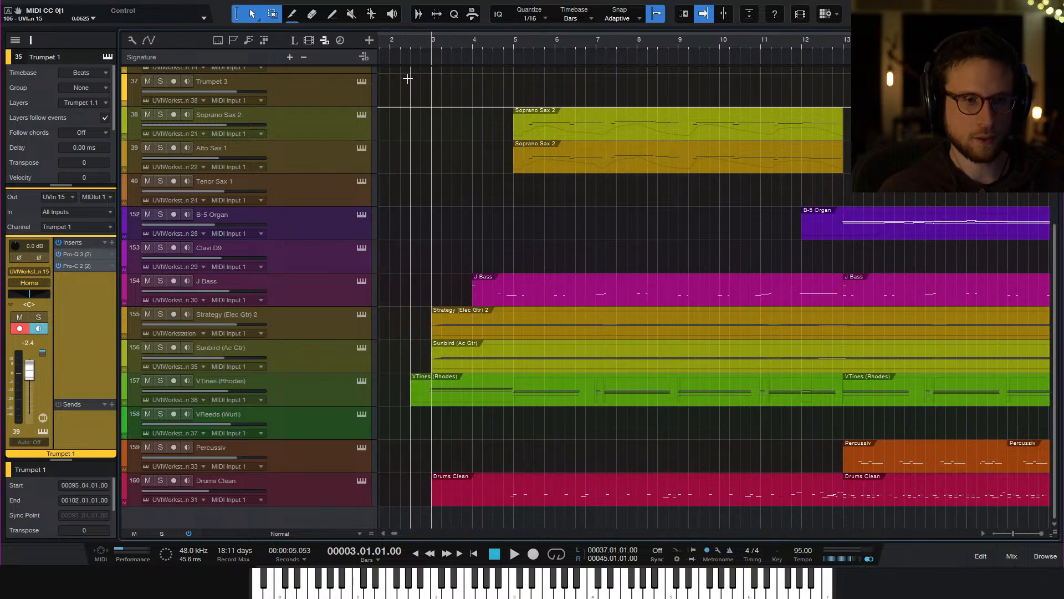
left_click(420, 43)
key("space")
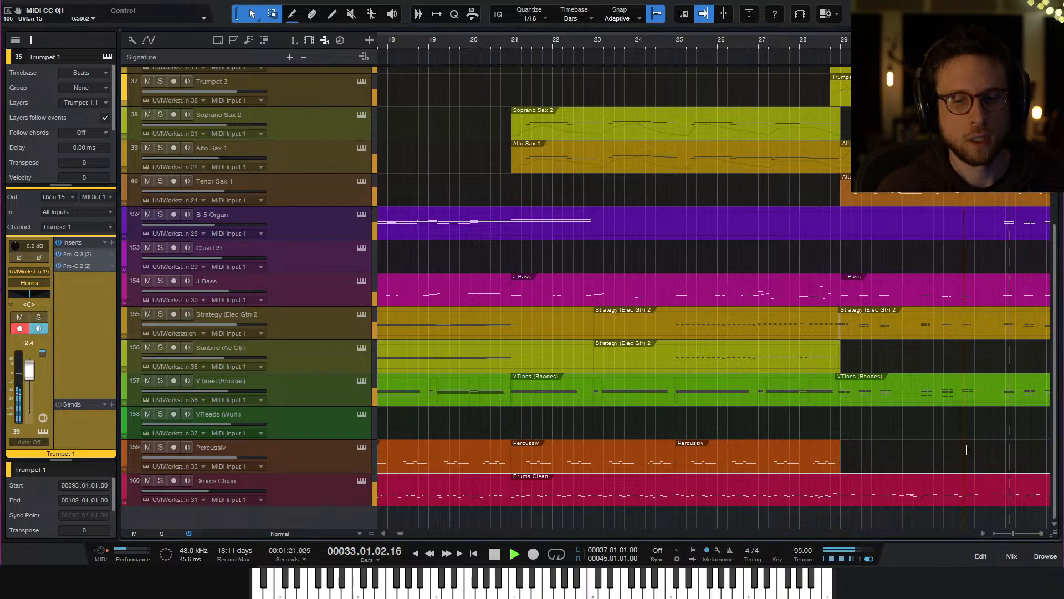
scroll(967, 450, "down", 5)
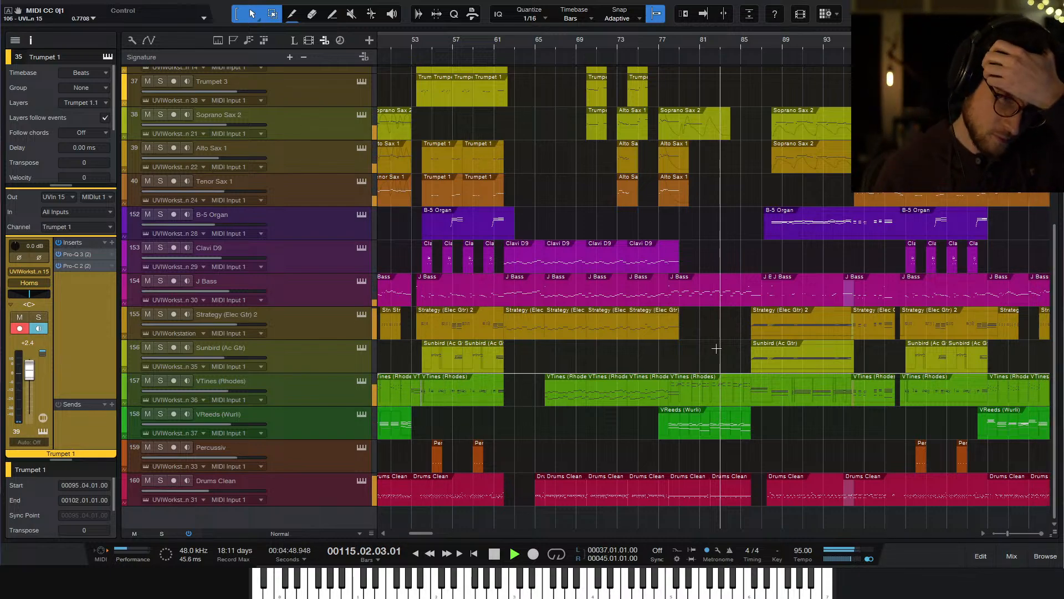
scroll(715, 350, "right", 10)
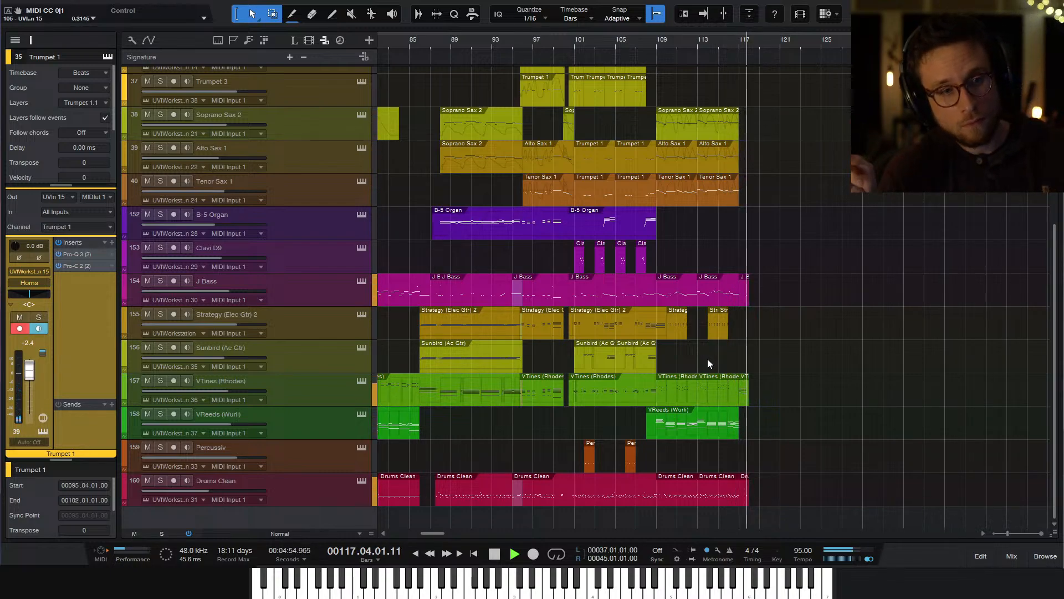
left_click(876, 352)
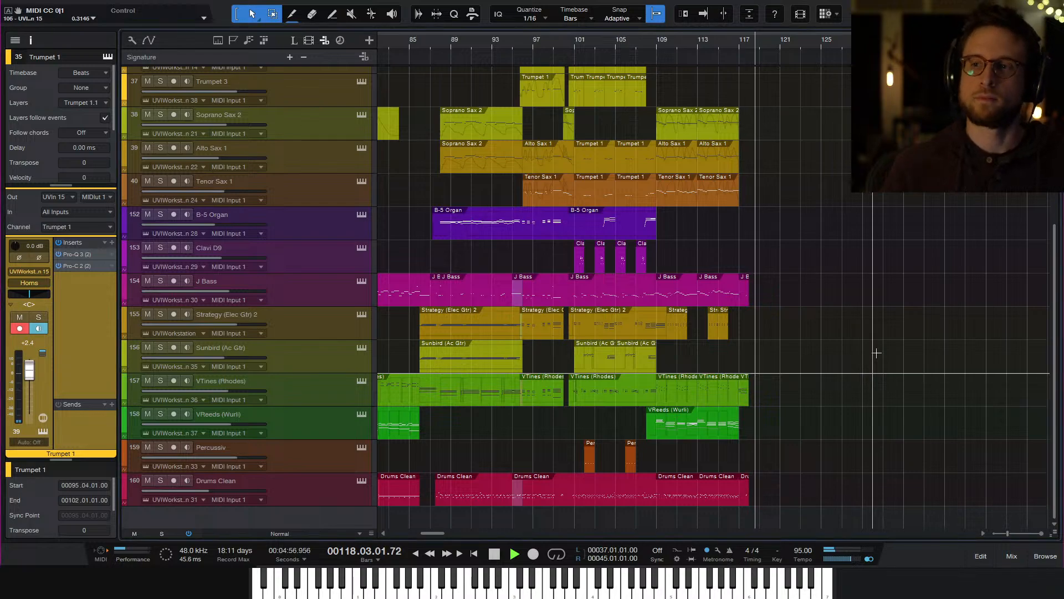
key("space")
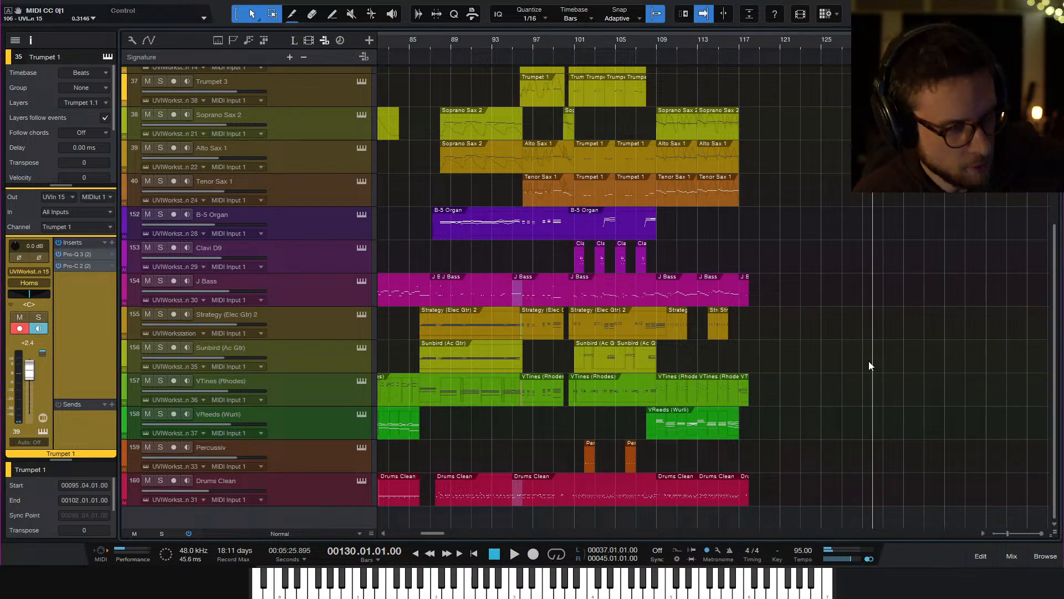
Place the playhead at bar 119, just past the end of the arrangement, and save the song
left_click(744, 43)
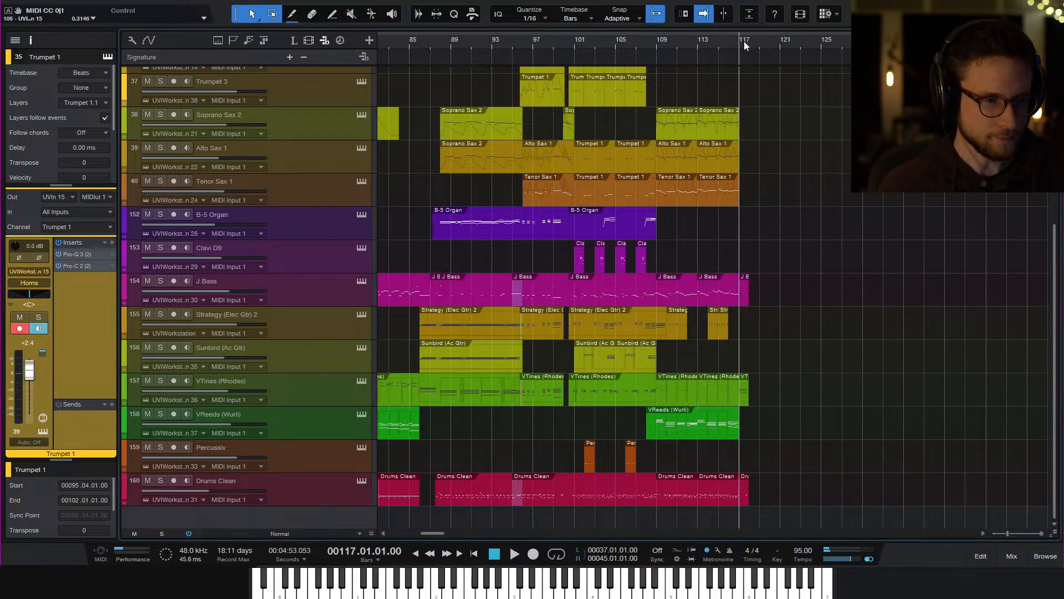
left_click(762, 43)
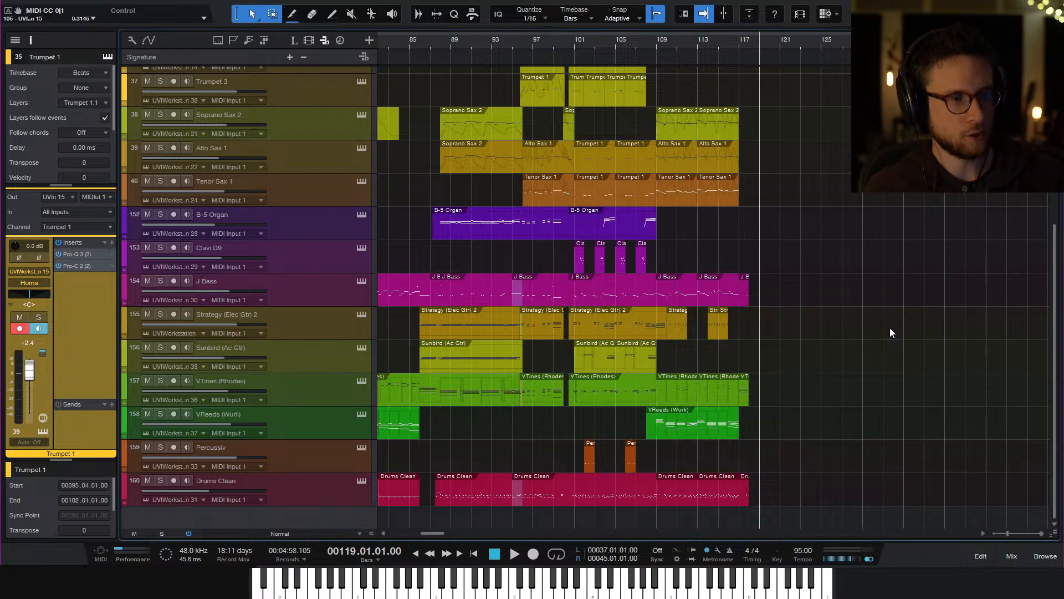
key("ctrl+s")
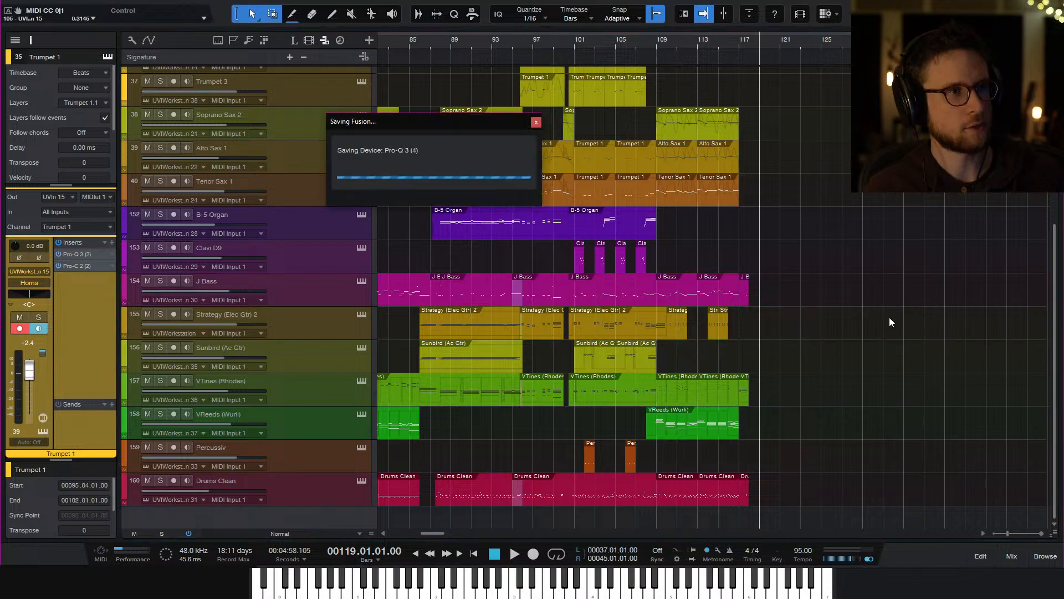